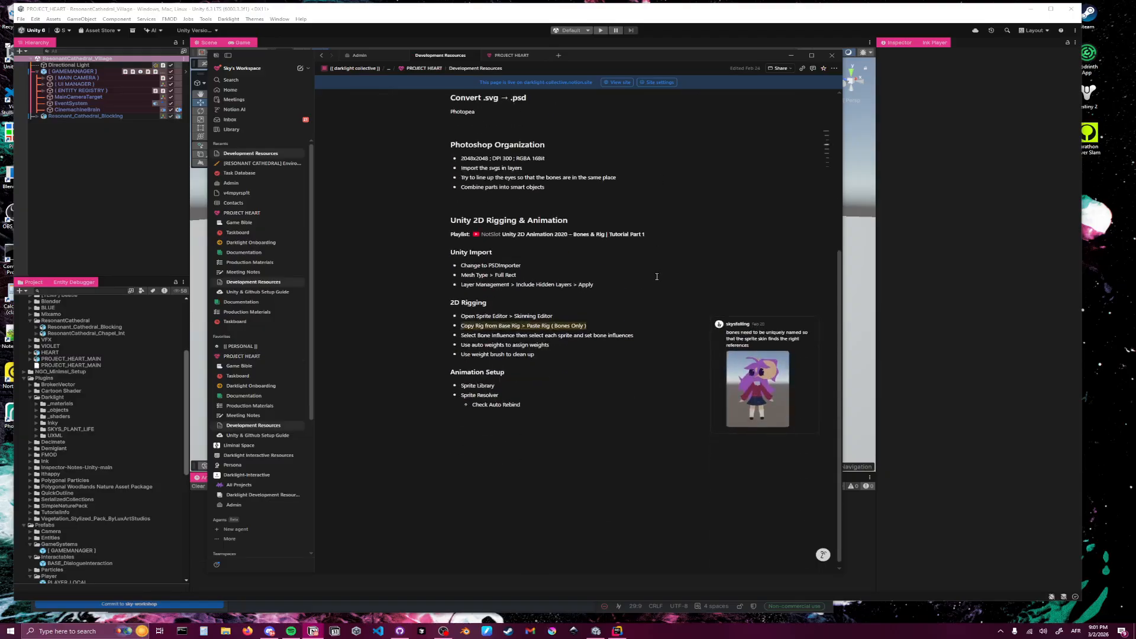
pyautogui.scroll(3, 634, 285)
pyautogui.scroll(1, 634, 285)
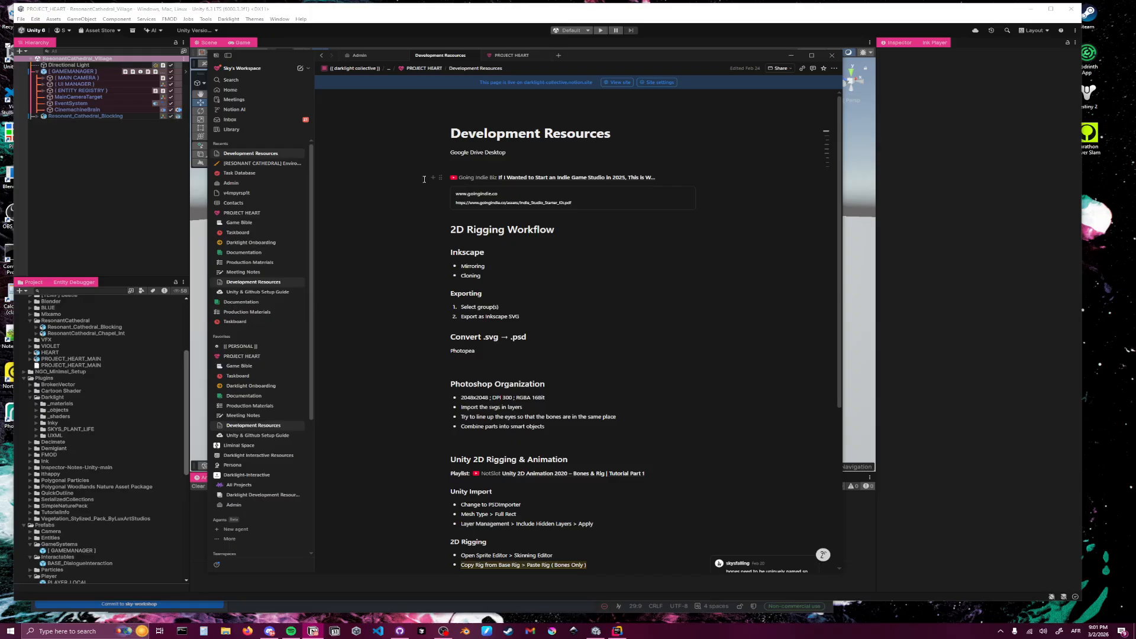
pyautogui.moveTo(426, 183); pyautogui.dragTo(568, 204)
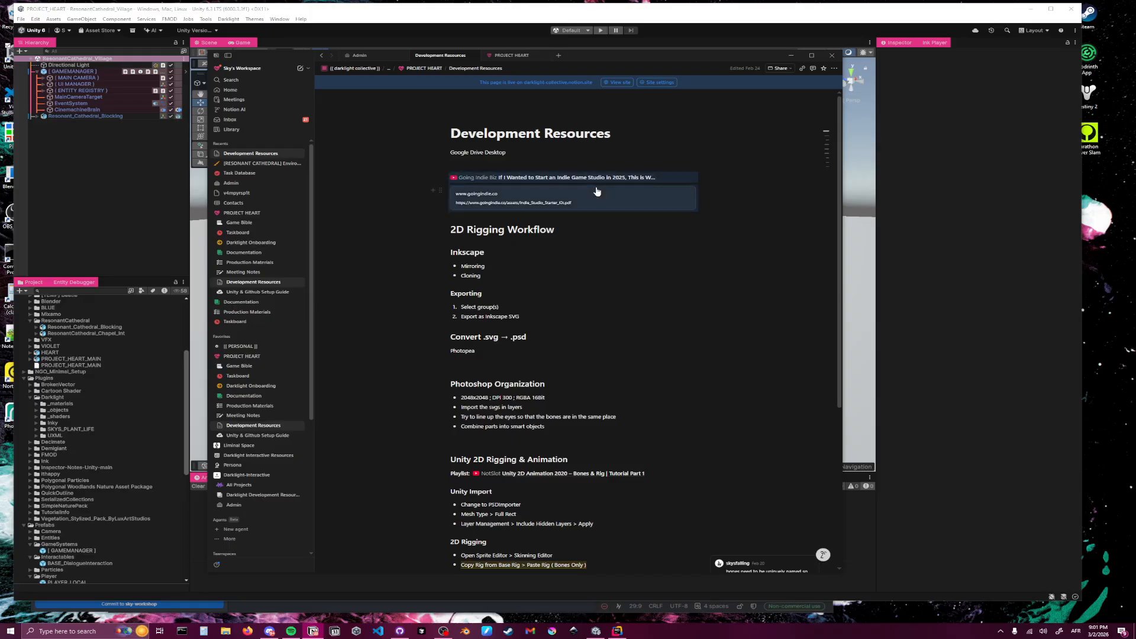
pyautogui.press('BackSpace')
pyautogui.scroll(-1, 580, 242)
pyautogui.scroll(-2, 580, 242)
pyautogui.click(506, 459)
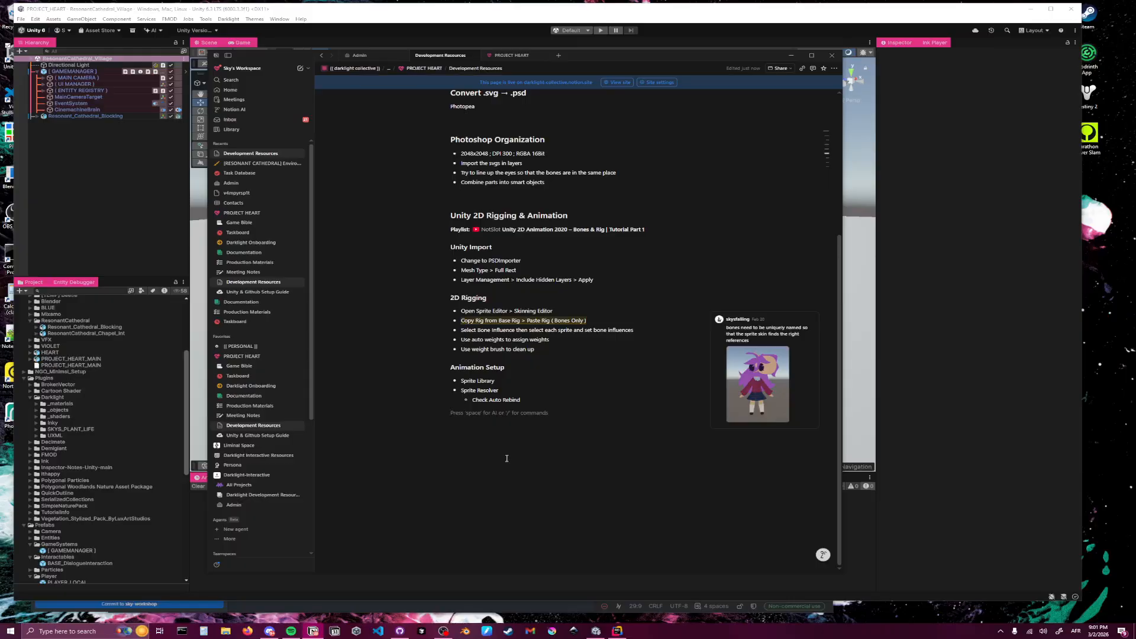
pyautogui.hotkey('ctrl', 'v')
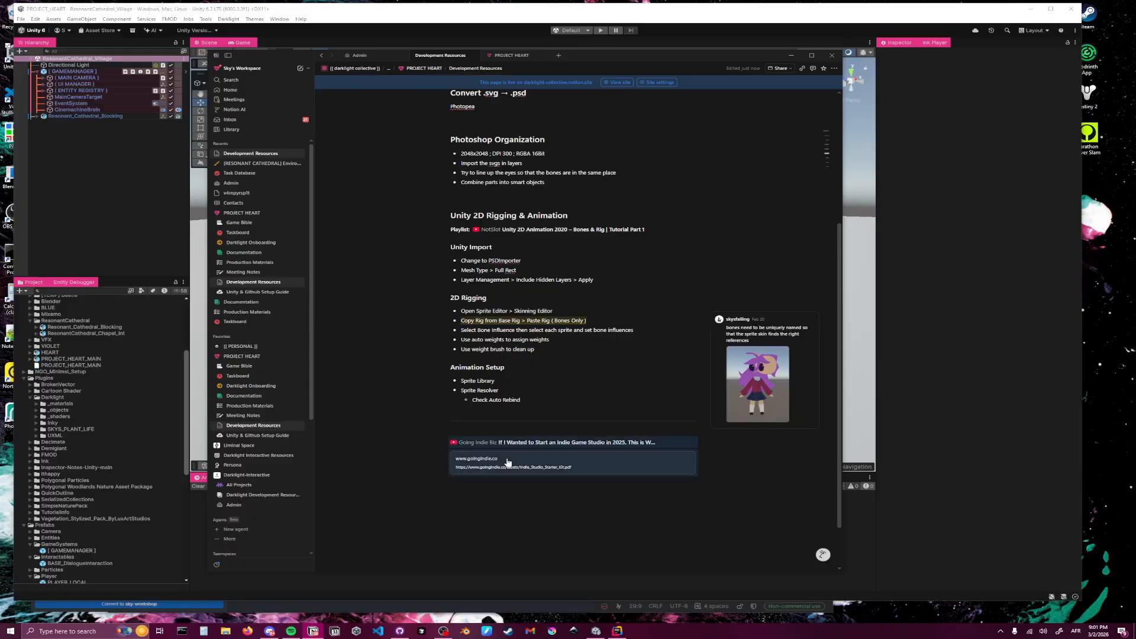
pyautogui.click(439, 430)
# Remove the blank line below Google Drive Desktop on the Development Resources page and close the PROJECT HEART page
pyautogui.scroll(1, 438, 377)
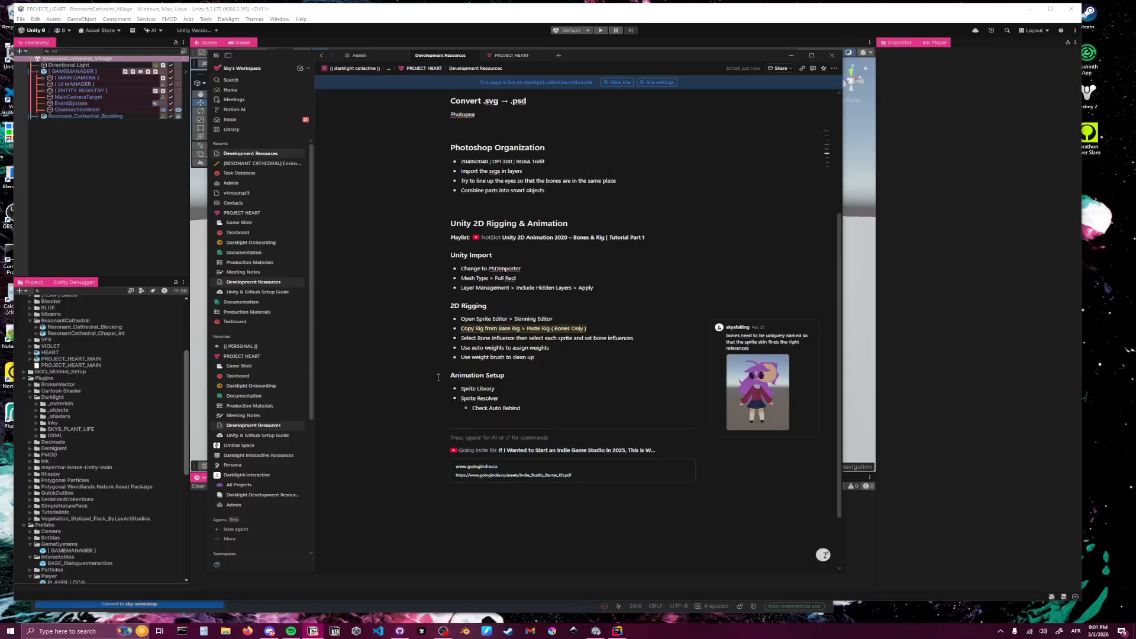
pyautogui.scroll(3, 435, 355)
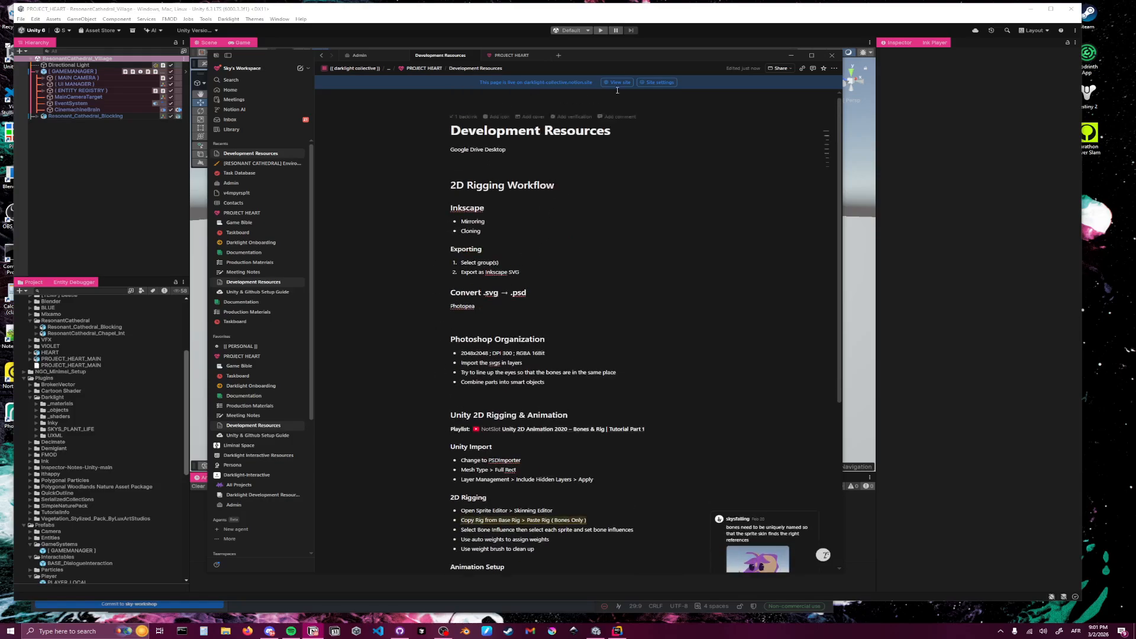
pyautogui.moveTo(638, 55); pyautogui.dragTo(838, 71)
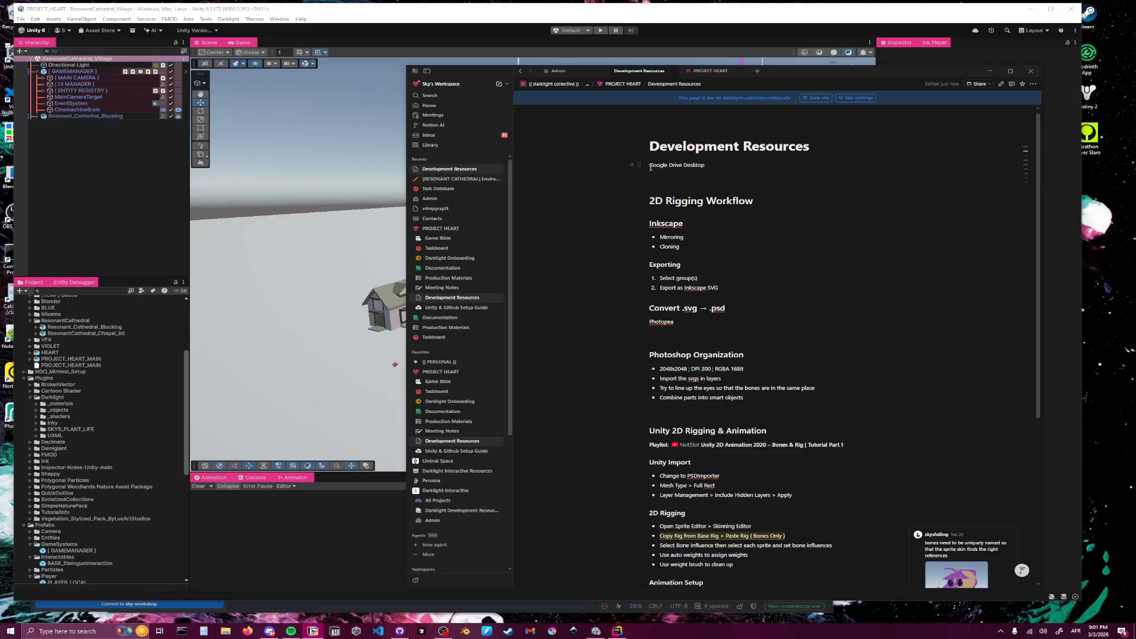
pyautogui.click(686, 179)
pyautogui.press('BackSpace')
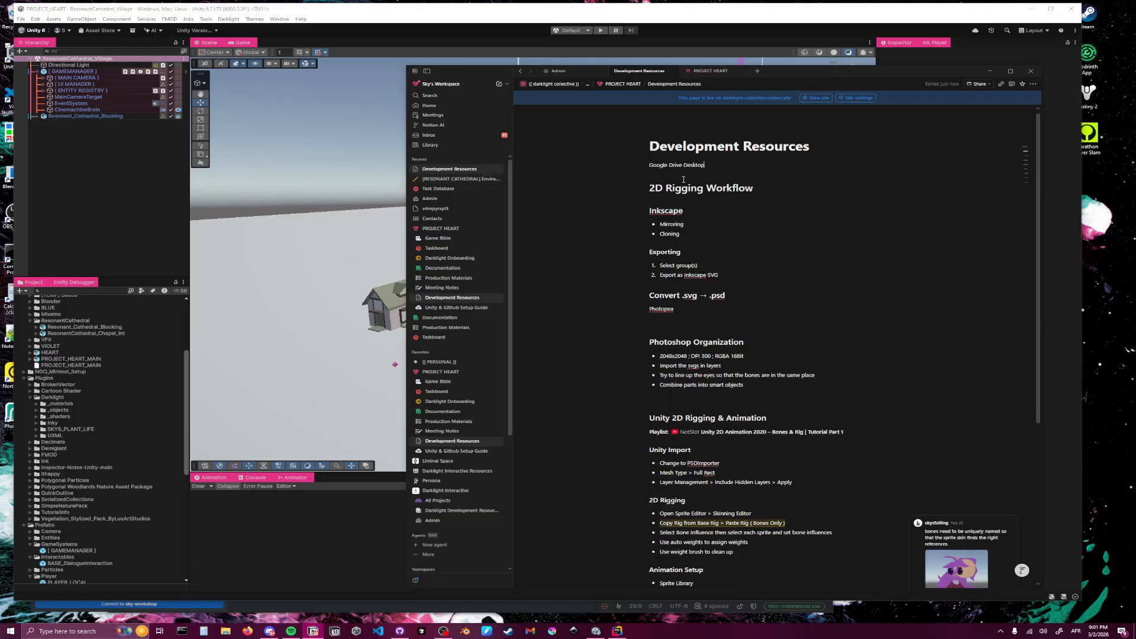
pyautogui.moveTo(753, 172); pyautogui.dragTo(725, 164)
pyautogui.click(725, 164)
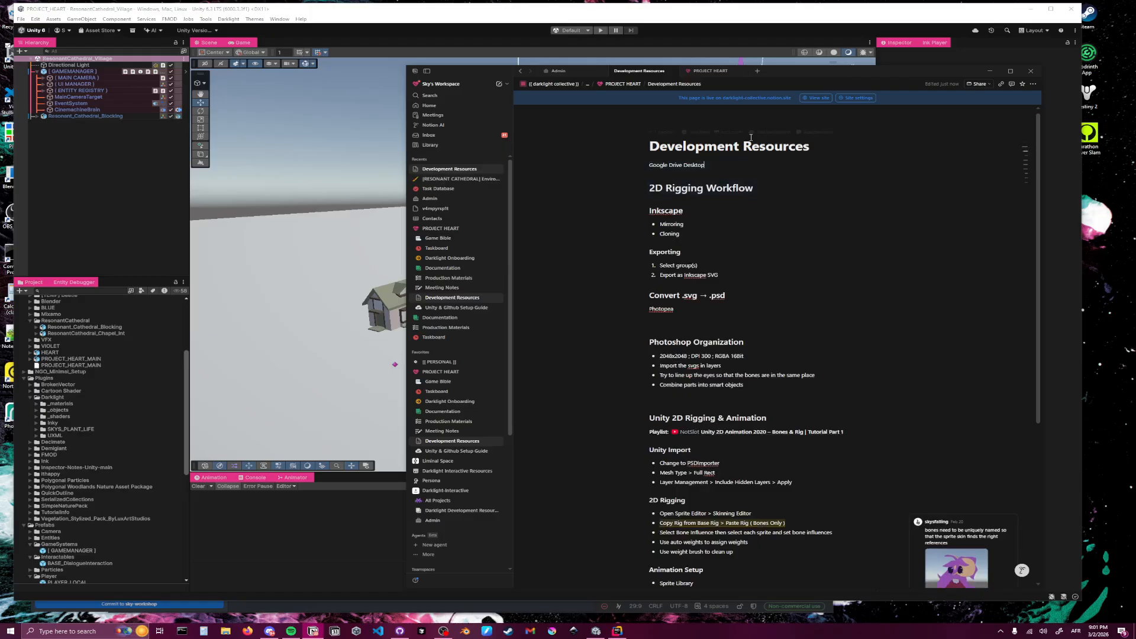
pyautogui.click(743, 71)
# Switch to File Explorer and open the My Drive folder of the Google Drive account on H:
pyautogui.click(231, 633)
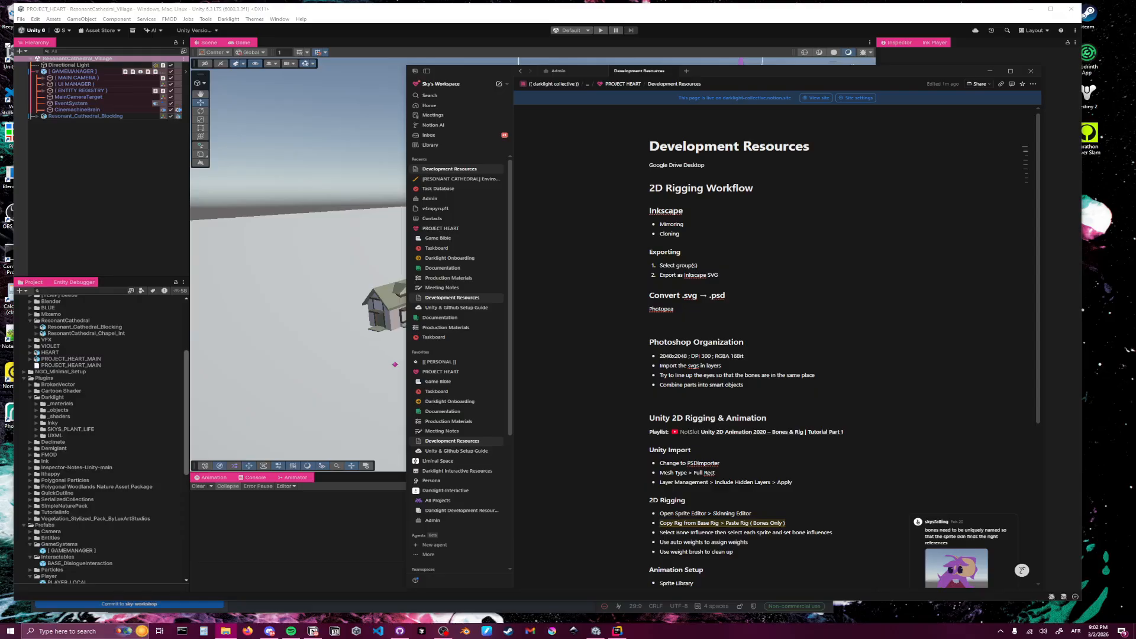
pyautogui.moveTo(1088, 197); pyautogui.dragTo(517, 86)
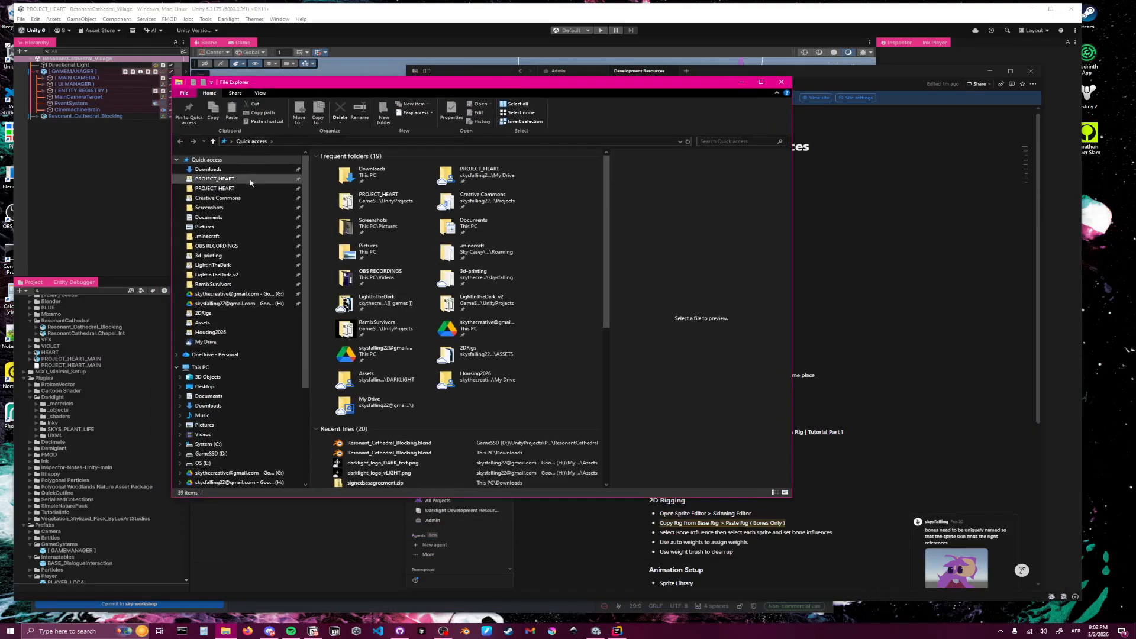
pyautogui.click(229, 304)
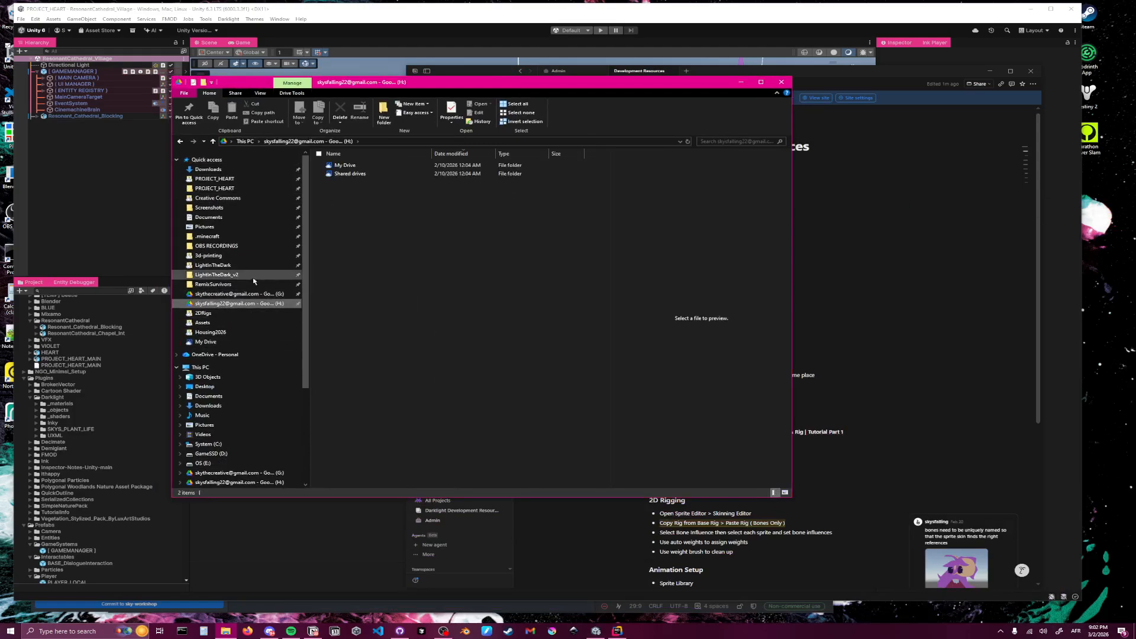
pyautogui.doubleClick(348, 165)
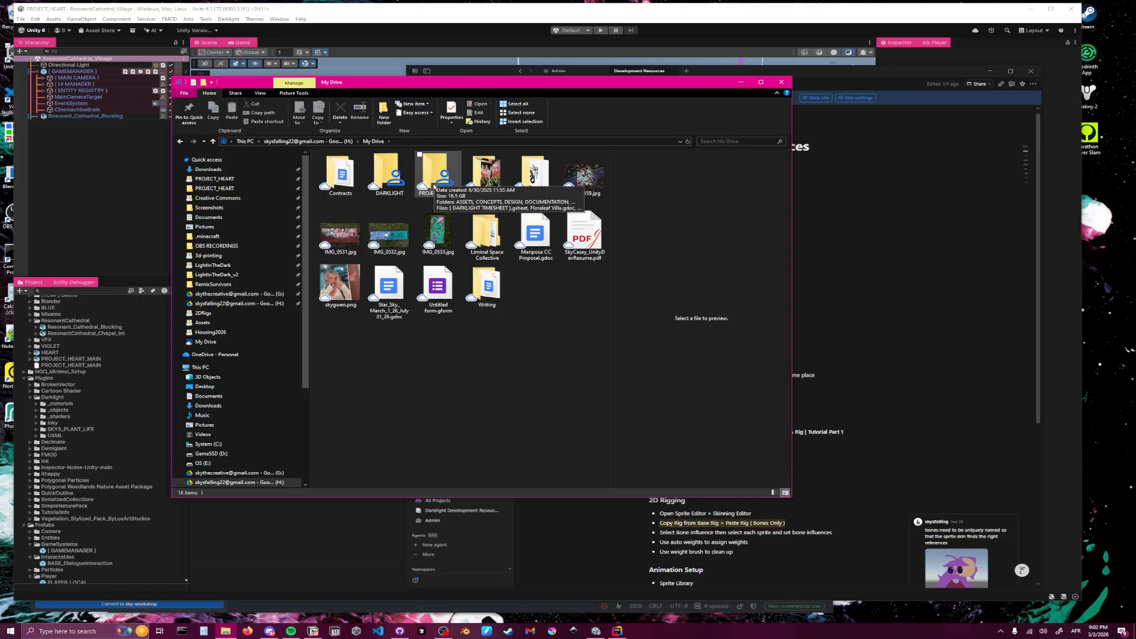
# Look into the Shared drives folder on H: and return to My Drive
pyautogui.click(220, 305)
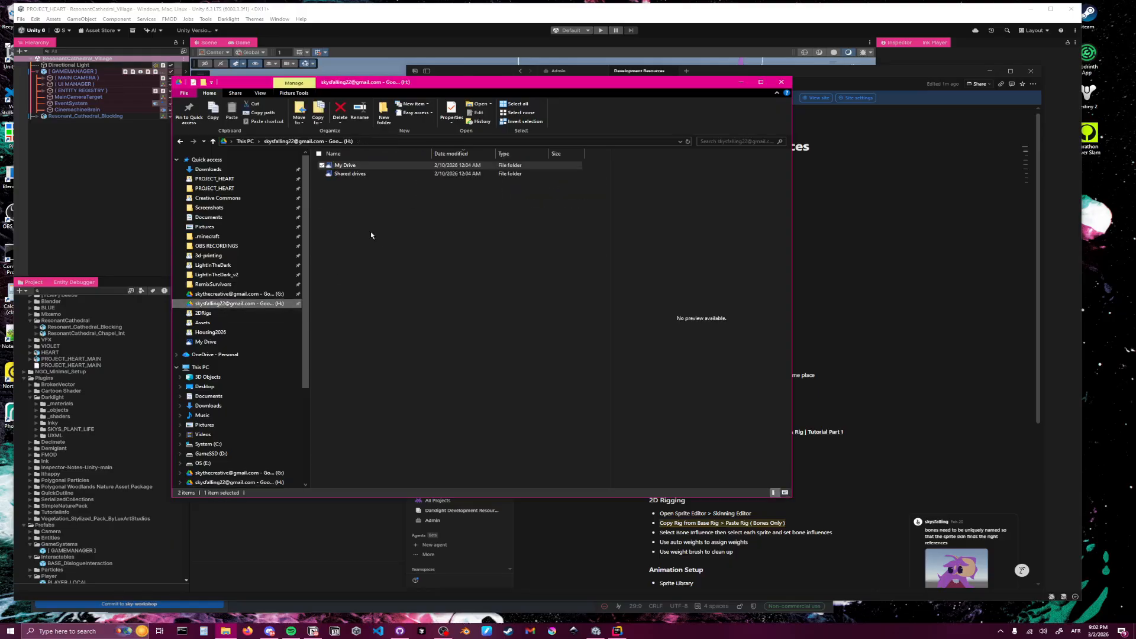
pyautogui.doubleClick(359, 174)
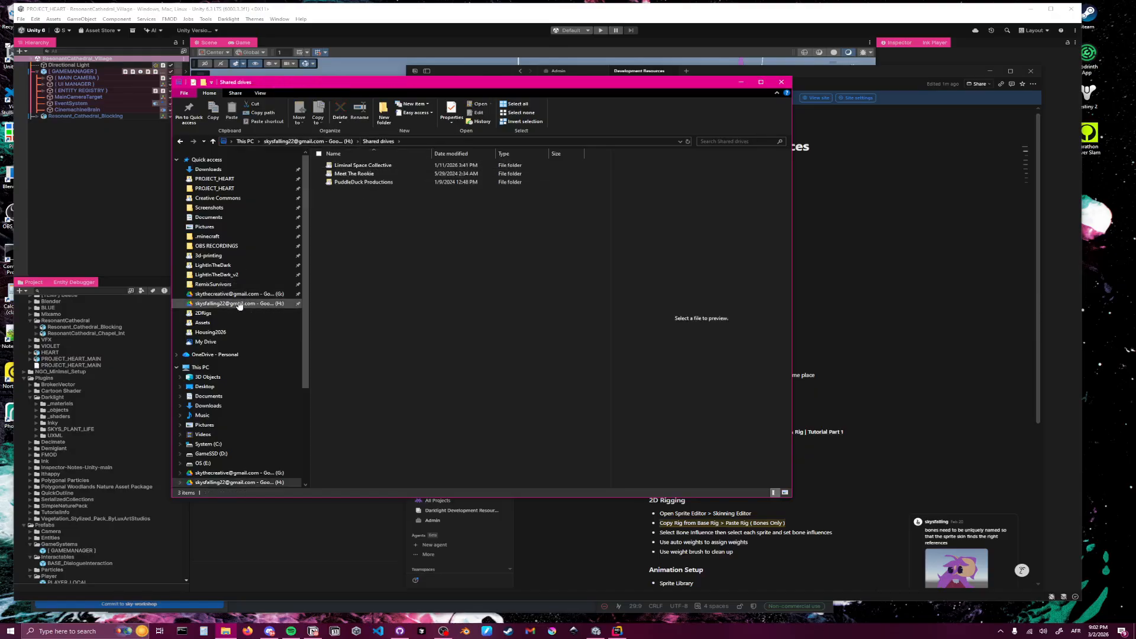
pyautogui.click(332, 142)
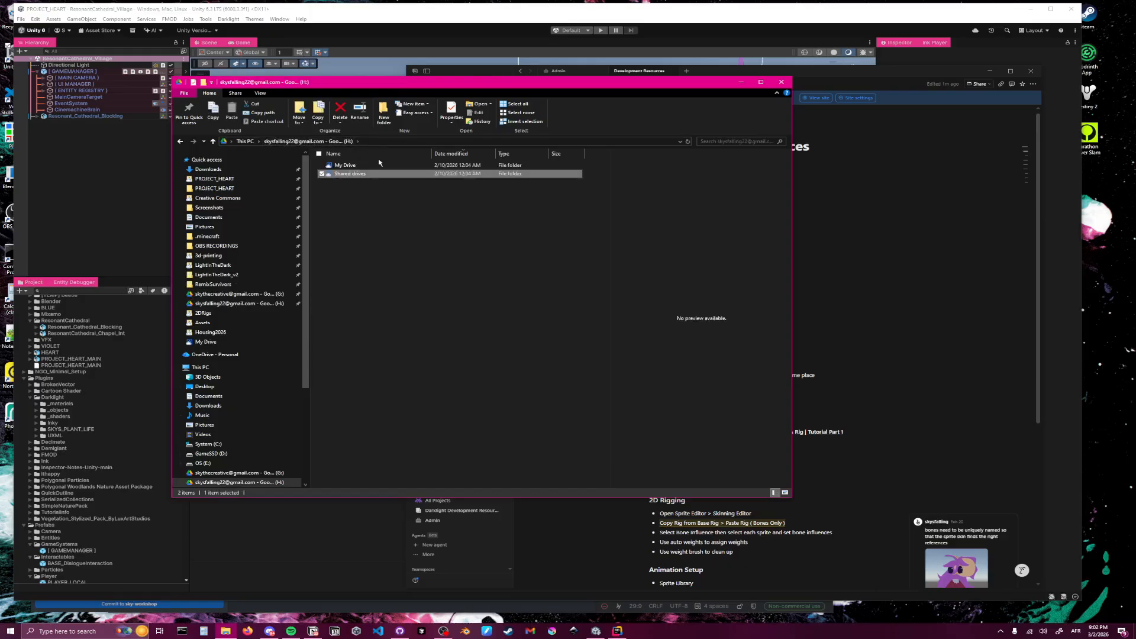
pyautogui.doubleClick(358, 166)
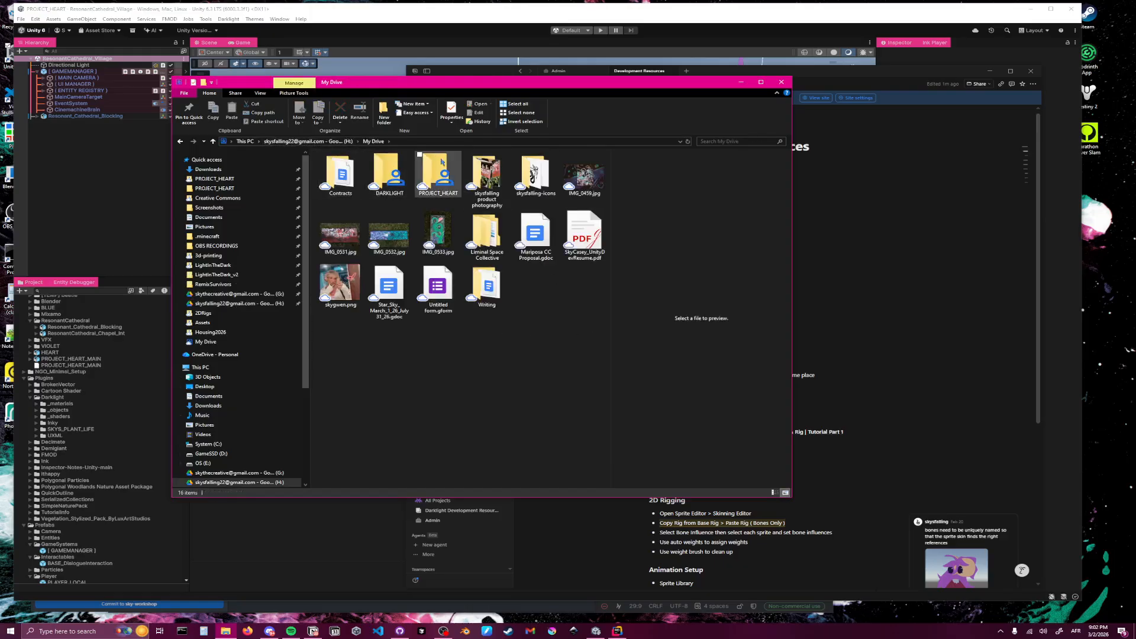
# Open the 2DRigs folder inside PROJECT_HEART > ASSETS
pyautogui.doubleClick(438, 174)
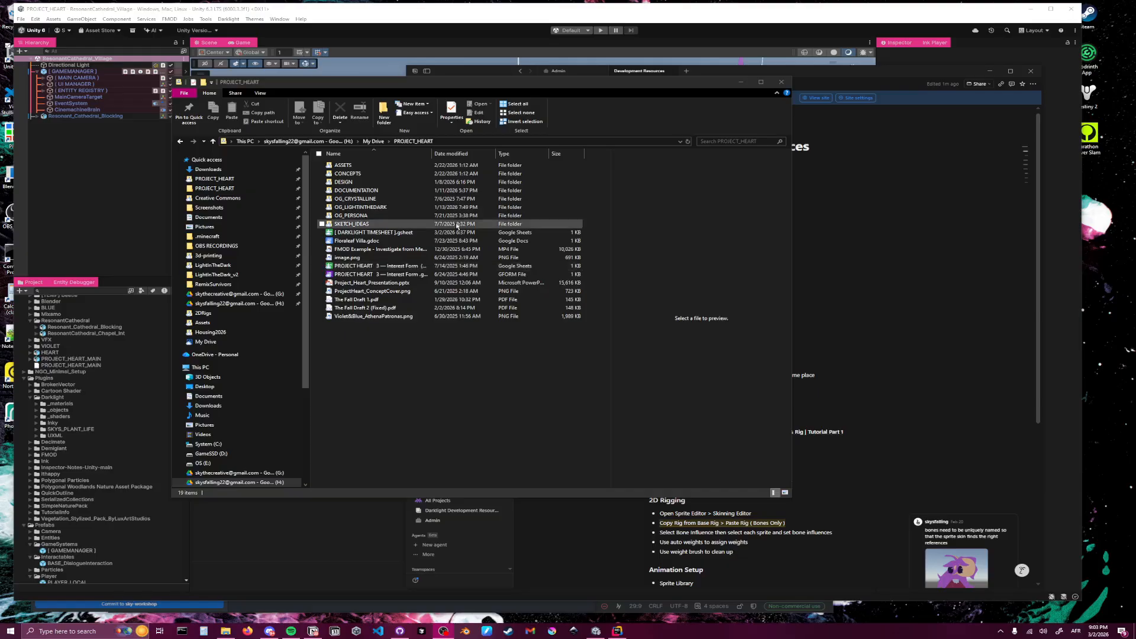
pyautogui.doubleClick(368, 166)
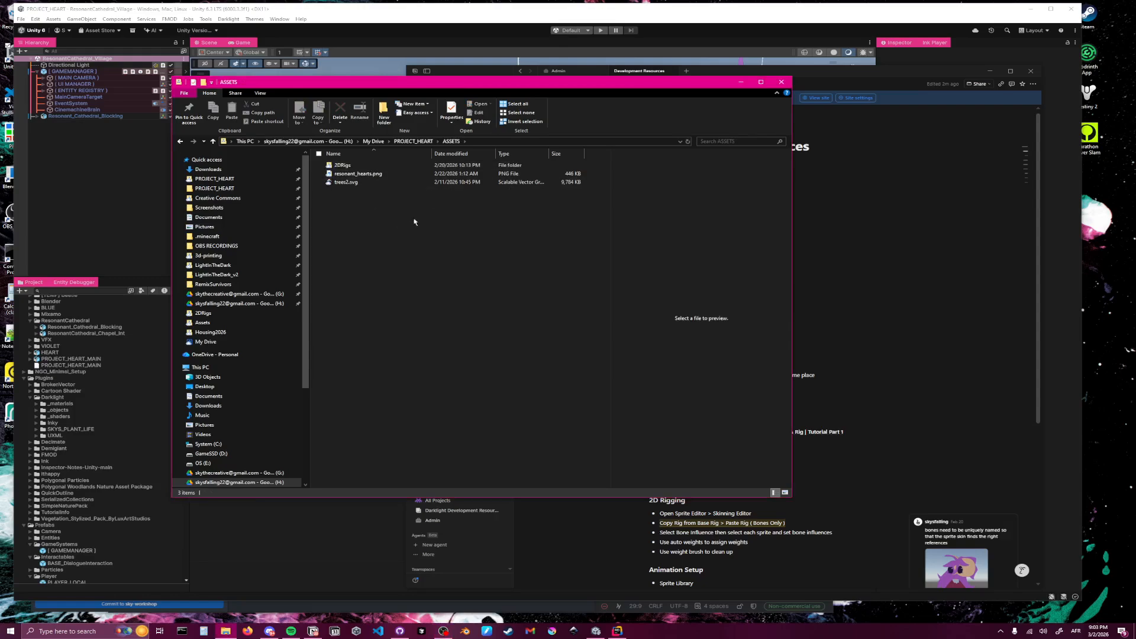
pyautogui.doubleClick(361, 168)
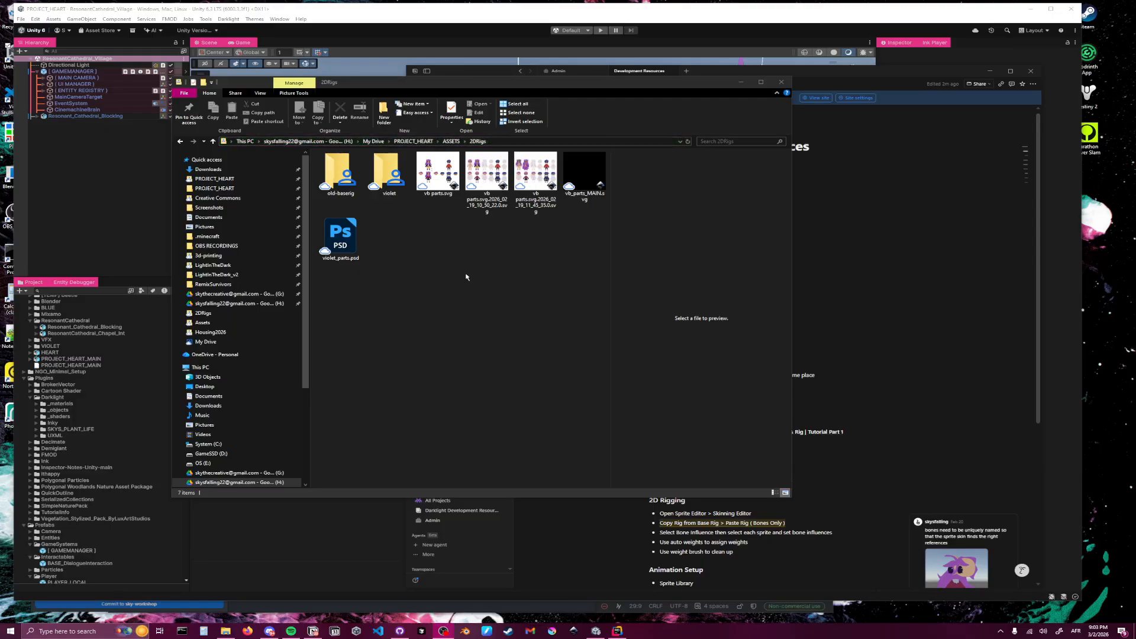
# Minimize the Notion window and widen the 2DRigs folder window
pyautogui.click(888, 74)
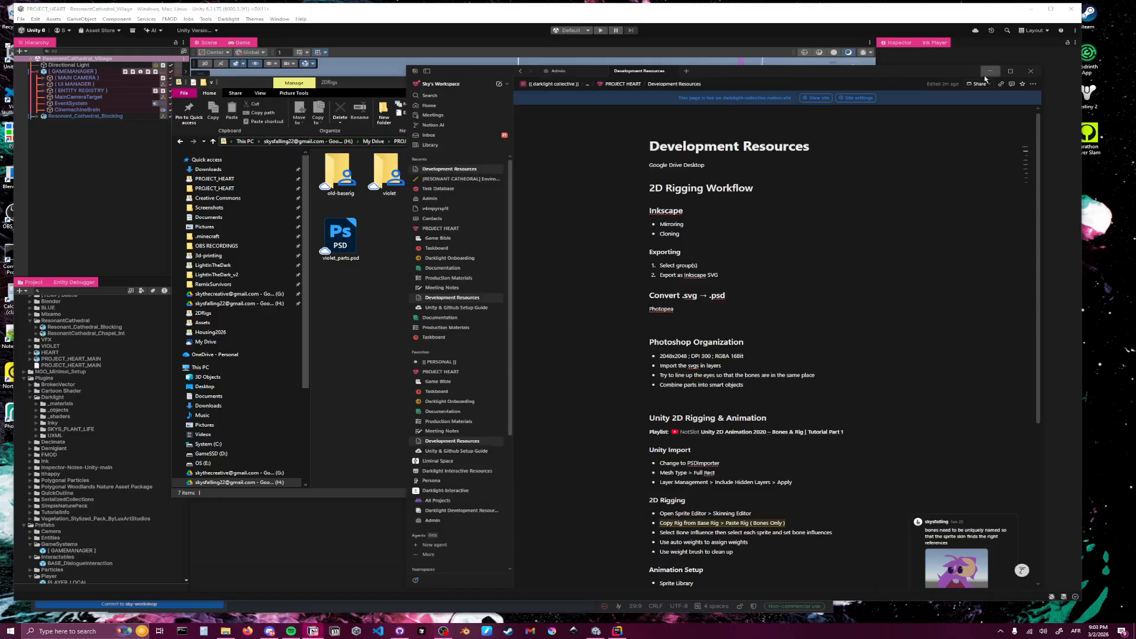
pyautogui.click(989, 71)
pyautogui.click(705, 262)
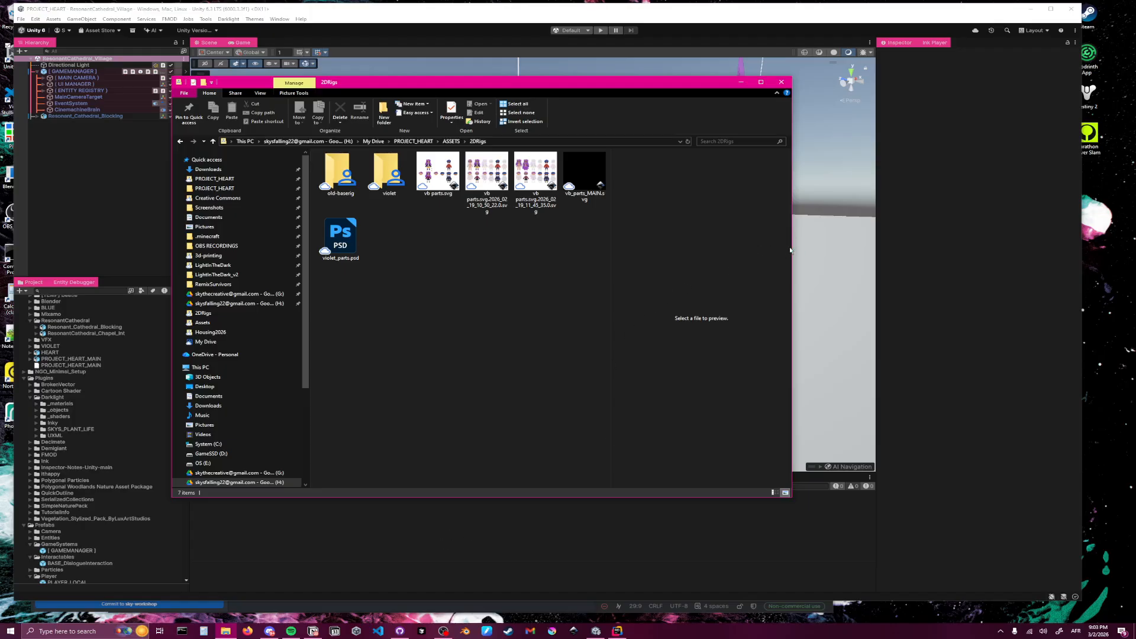
pyautogui.moveTo(793, 251); pyautogui.dragTo(967, 254)
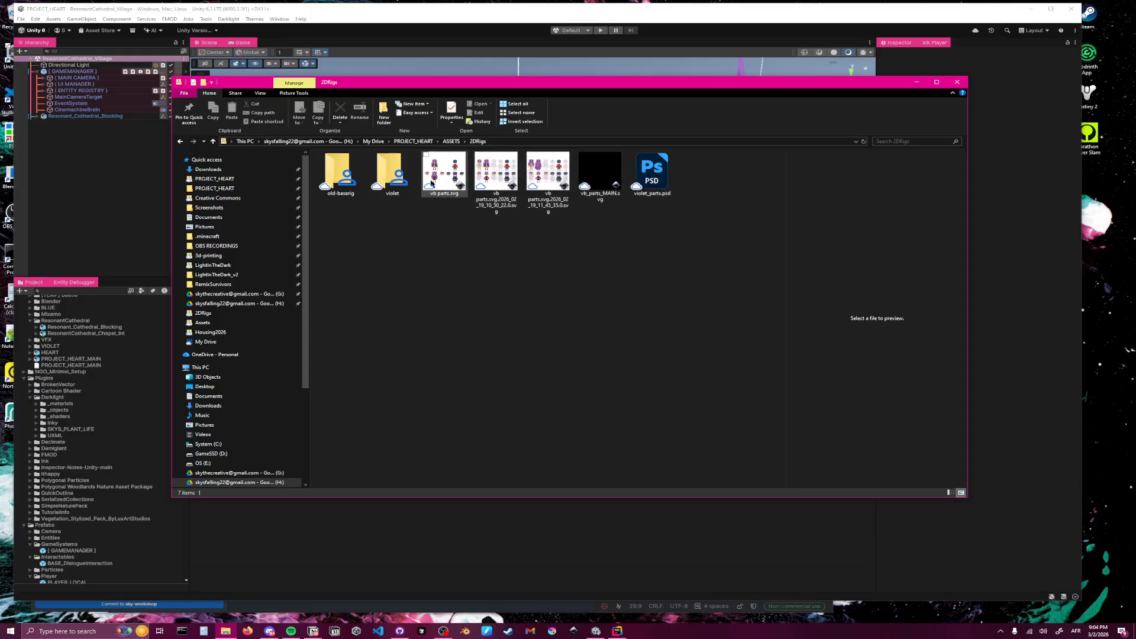
# Open vb_parts_MAIN.svg from the 2DRigs folder in Inkscape and close the extra blank document
pyautogui.click(602, 170)
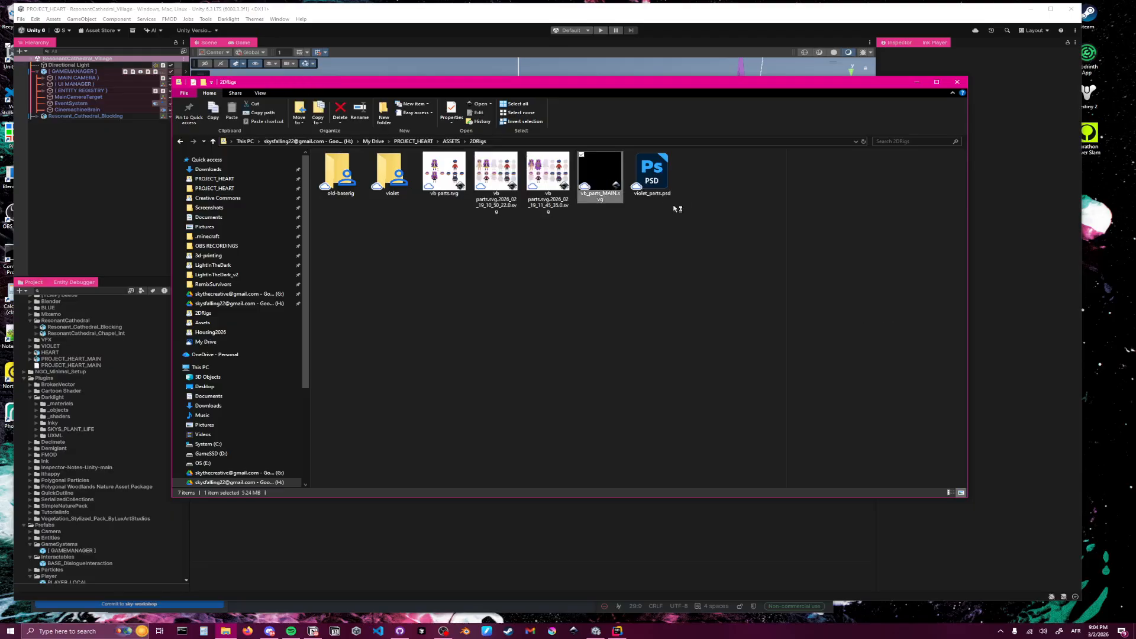
pyautogui.hotkey('alt', 'p')
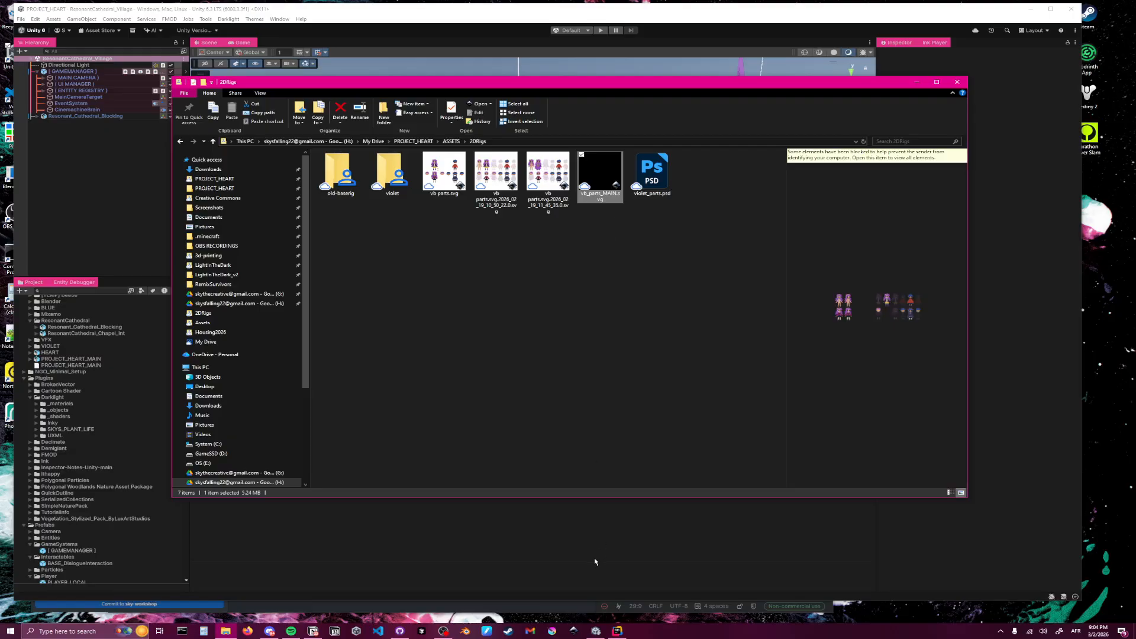
pyautogui.click(574, 630)
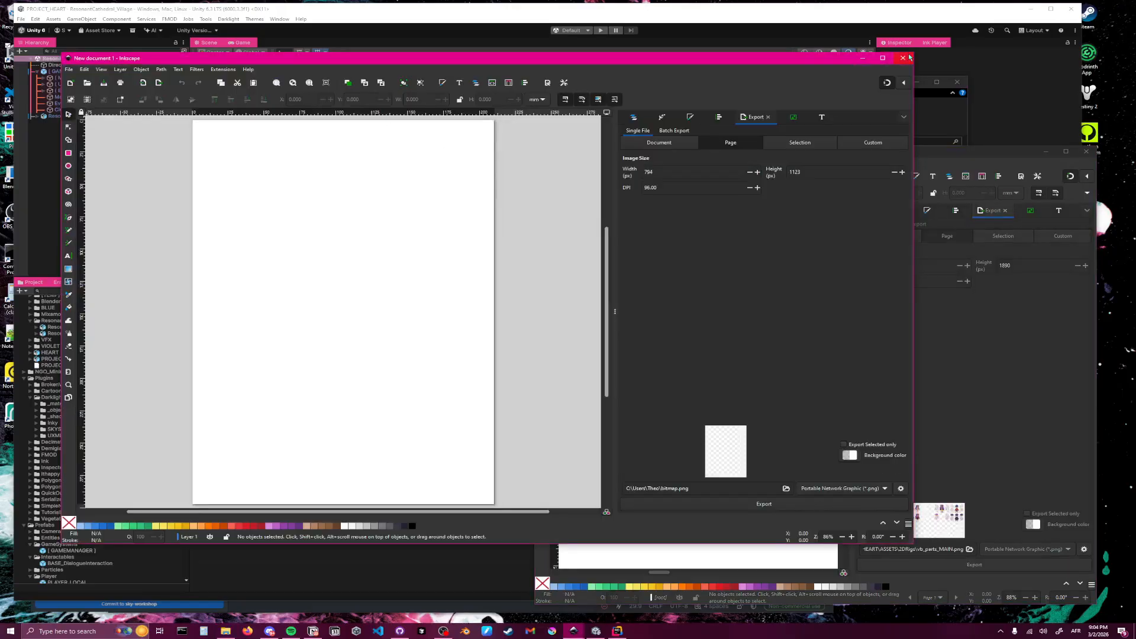
pyautogui.click(903, 57)
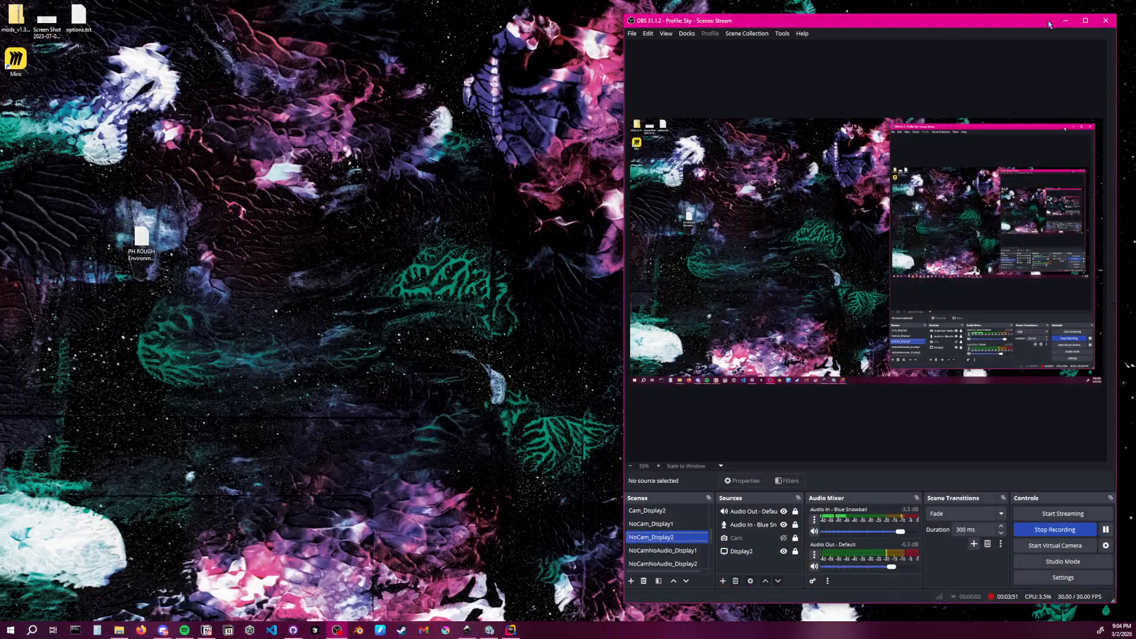
# Minimize the OBS window and widen the vb_parts_MAIN.svg window across most of the other display
pyautogui.moveTo(131, 638); pyautogui.dragTo(521, 48)
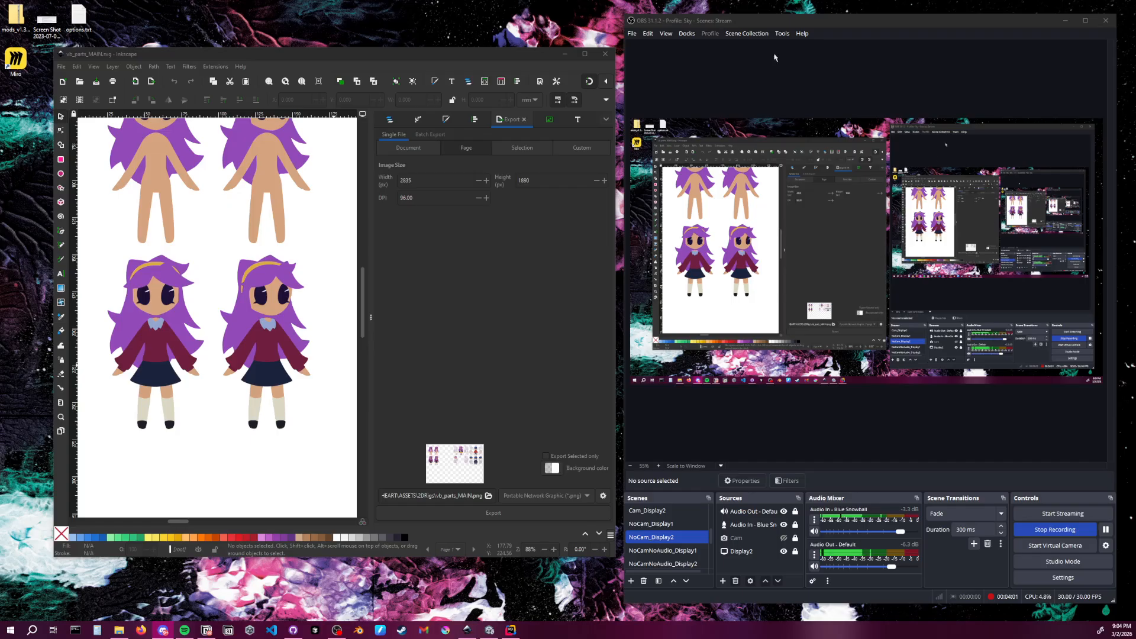
pyautogui.click(1065, 20)
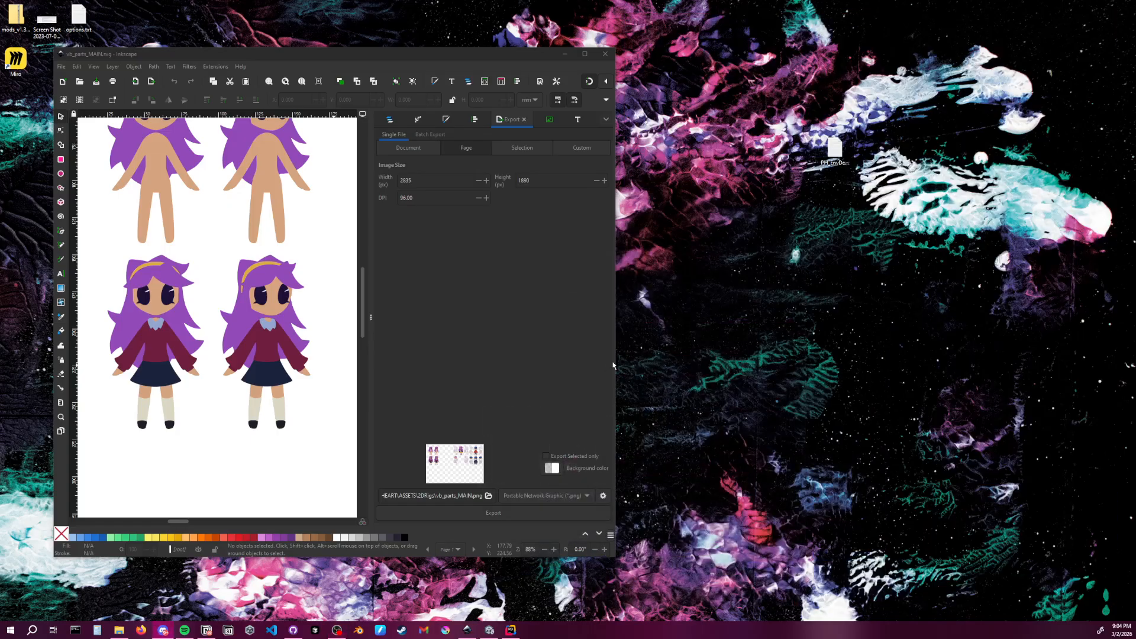
pyautogui.moveTo(615, 365); pyautogui.dragTo(1070, 370)
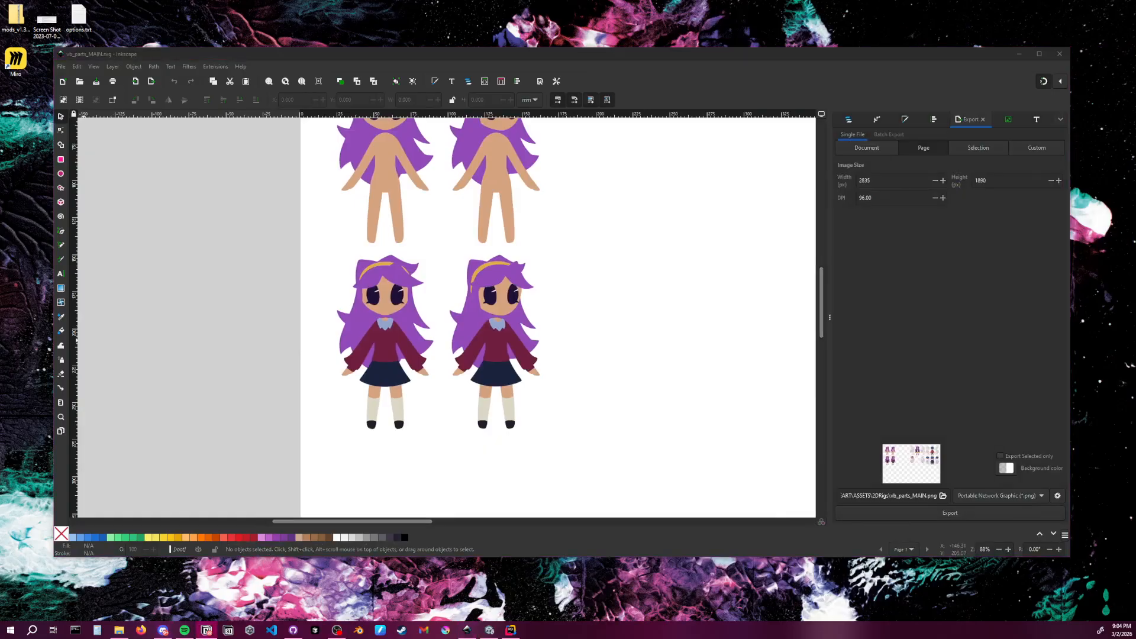
# Enlarge the drawing window to nearly the full screen height and show the document's Layers and Objects list
pyautogui.scroll(-3, 583, 307)
pyautogui.keyDown('ctrl'); pyautogui.scroll(-2, 588, 301); pyautogui.keyUp('ctrl')
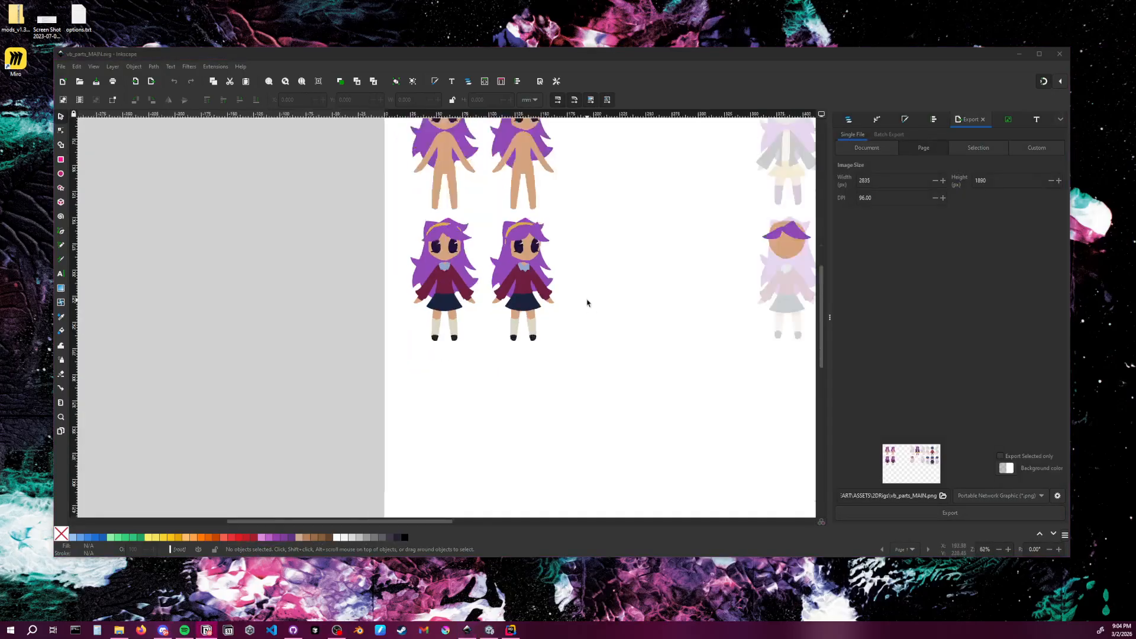
pyautogui.moveTo(588, 301); pyautogui.dragTo(358, 384, button='middle')
pyautogui.scroll(-2, 523, 414)
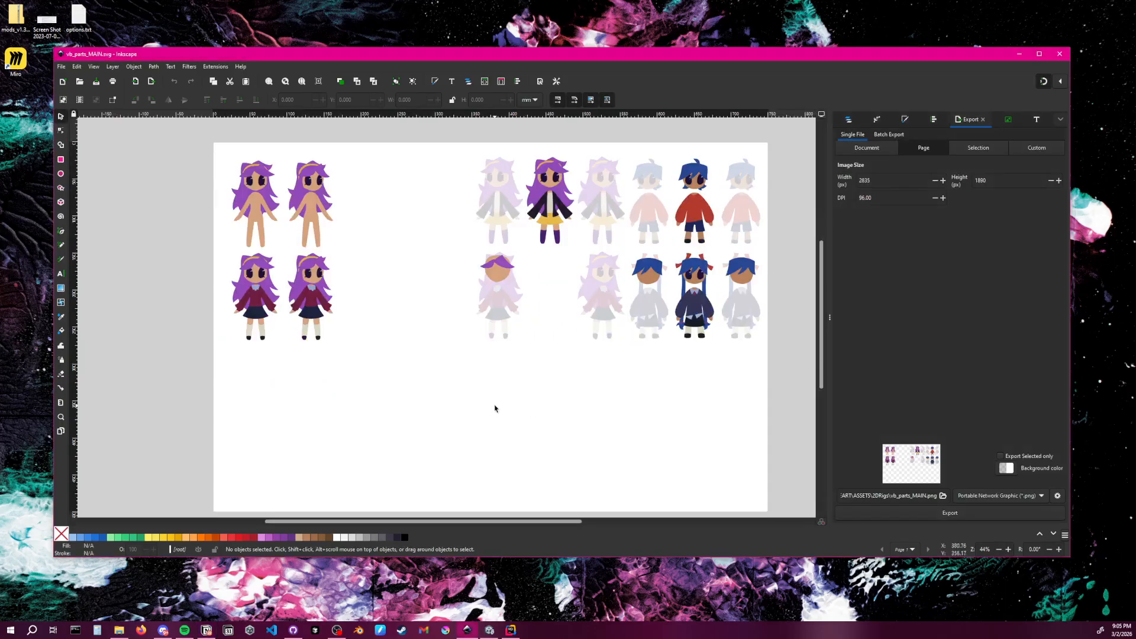
pyautogui.moveTo(507, 557); pyautogui.dragTo(507, 612)
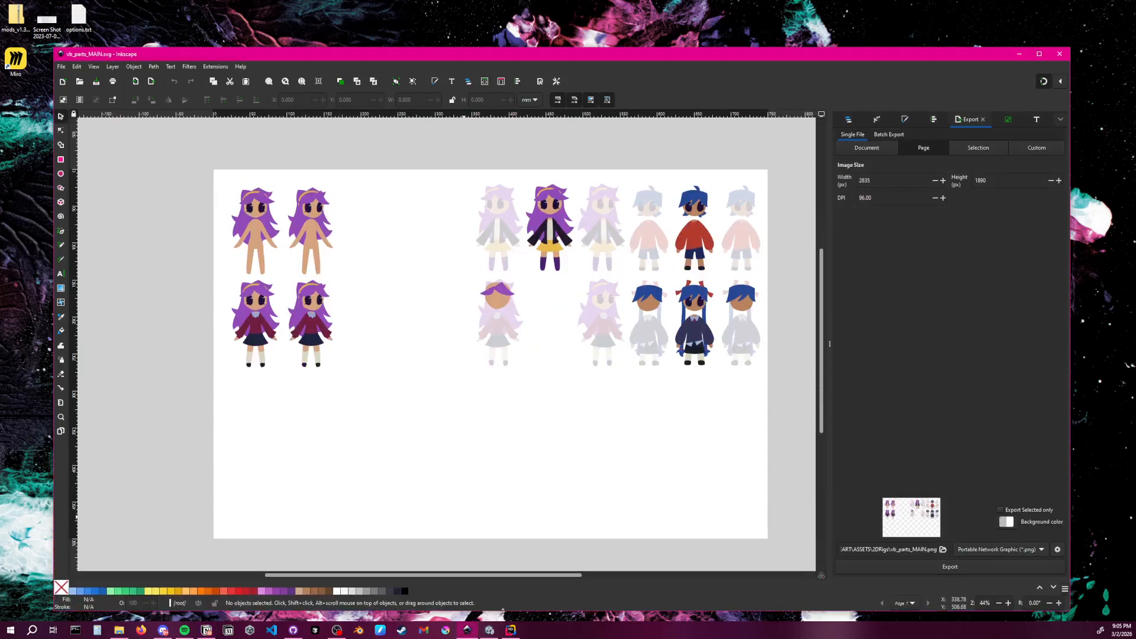
pyautogui.moveTo(377, 48); pyautogui.dragTo(378, 10)
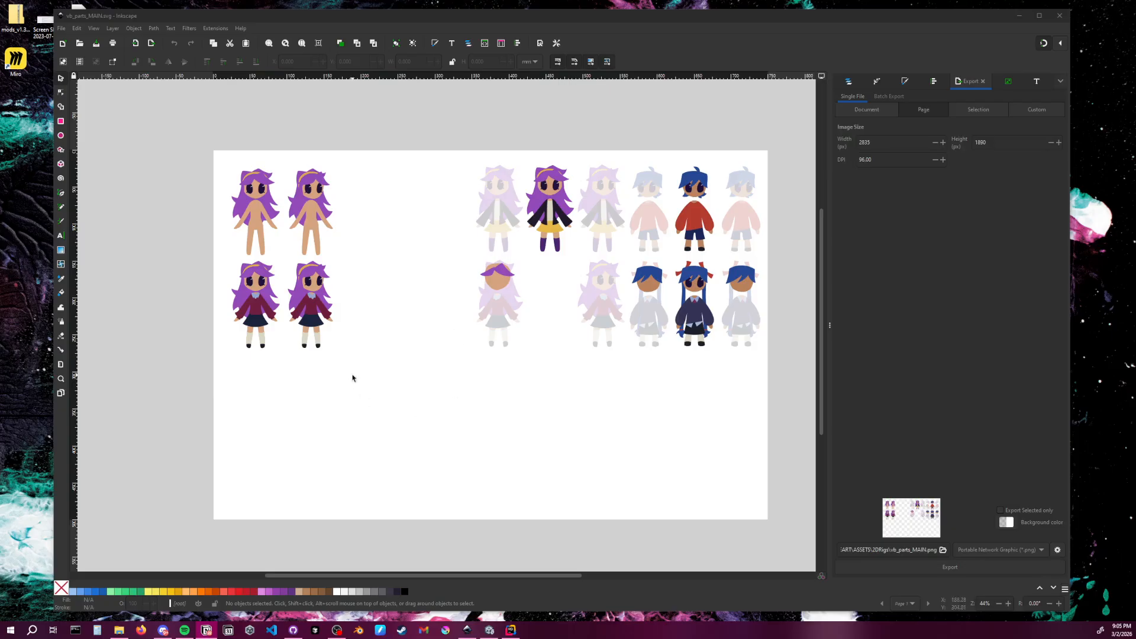
pyautogui.click(849, 83)
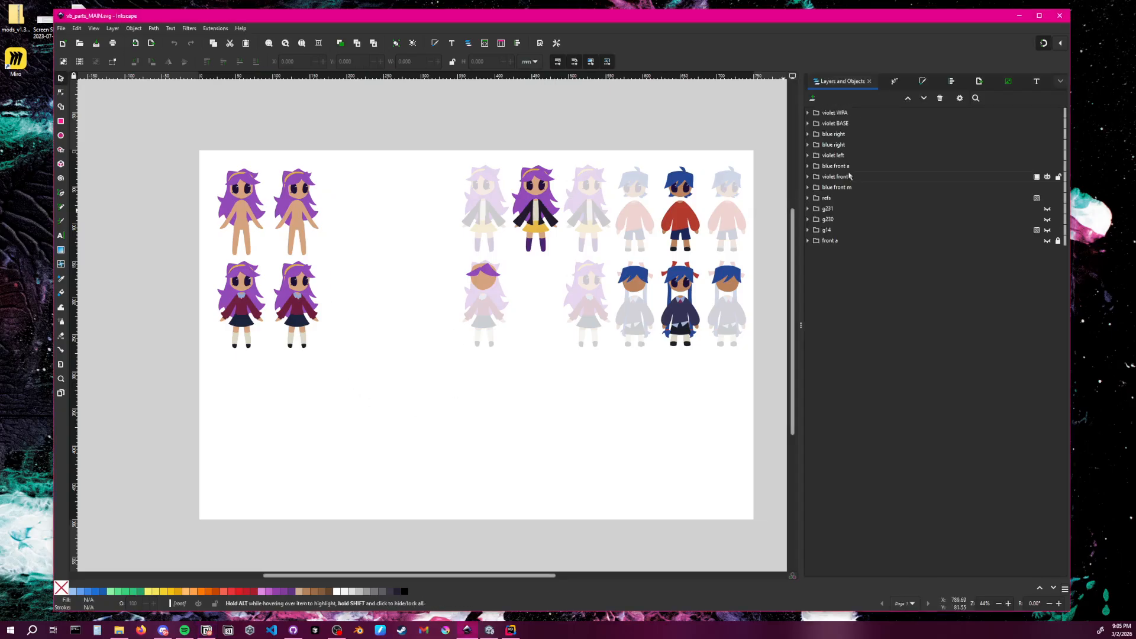
# Maximize the drawing window and narrow the Layers and Objects list to give the canvas more room
pyautogui.click(1042, 17)
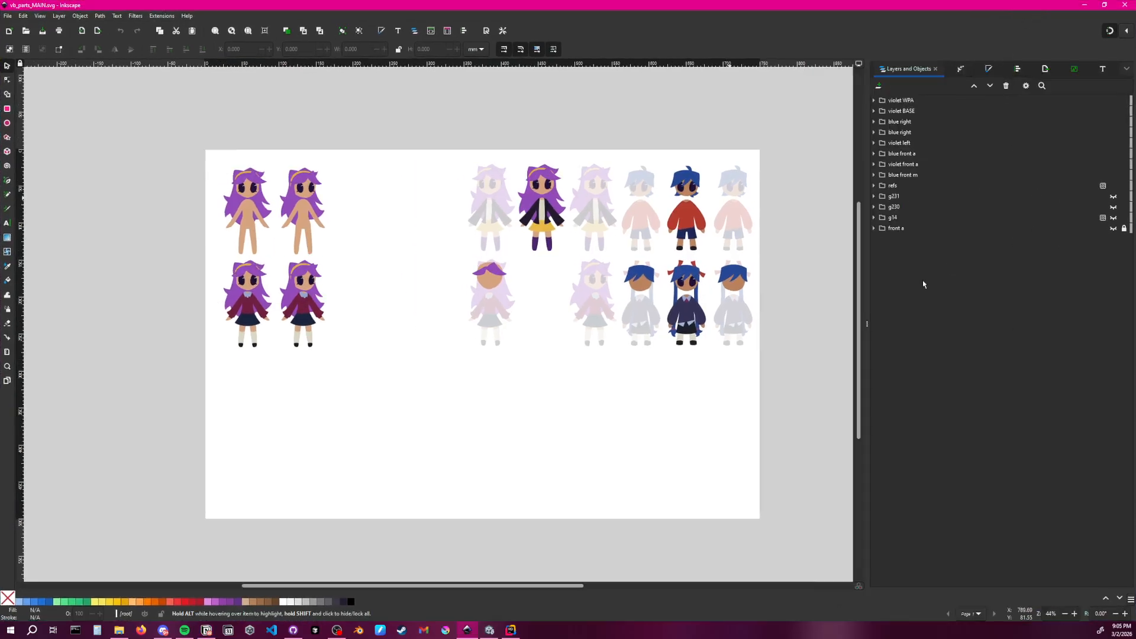
pyautogui.moveTo(866, 323); pyautogui.dragTo(911, 324)
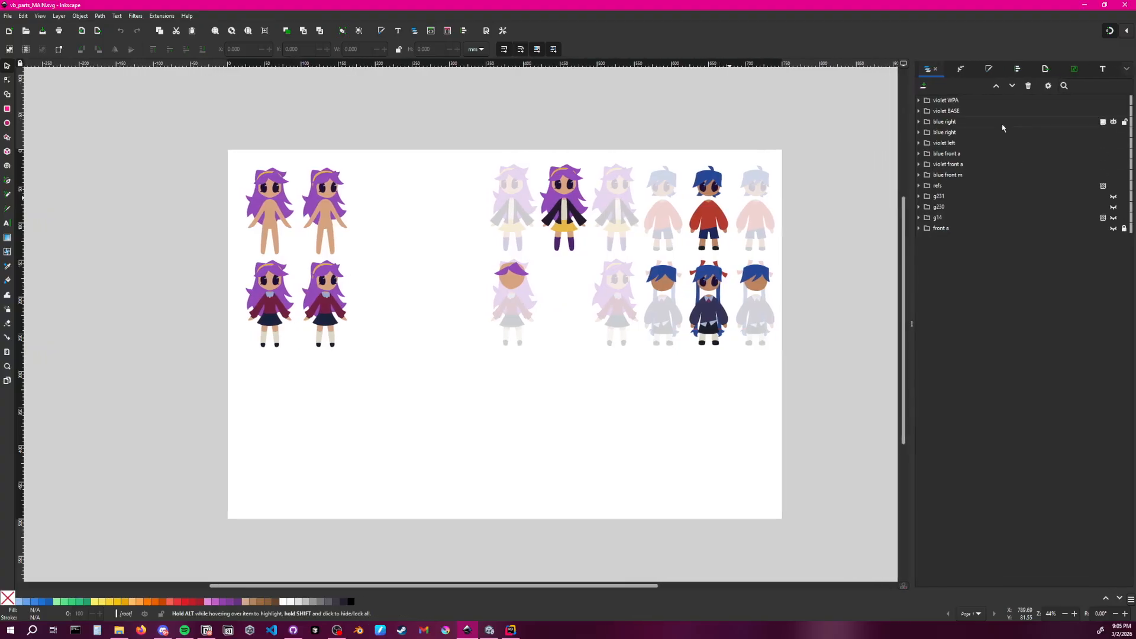
# Examine the full sheet of character views and the two clothed violet figures up close
pyautogui.moveTo(416, 362)
pyautogui.mouseDown(button='middle')
pyautogui.moveTo(465, 369)
pyautogui.moveTo(417, 337)
pyautogui.moveTo(404, 344)
pyautogui.mouseUp(button='middle')
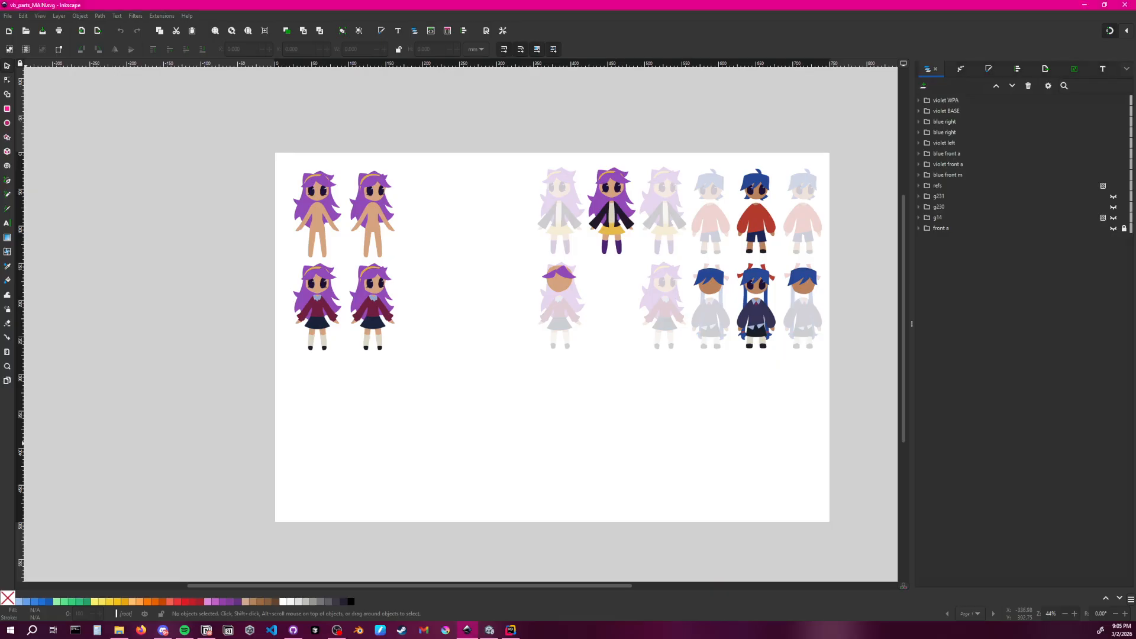
pyautogui.moveTo(448, 398); pyautogui.dragTo(389, 410, button='middle')
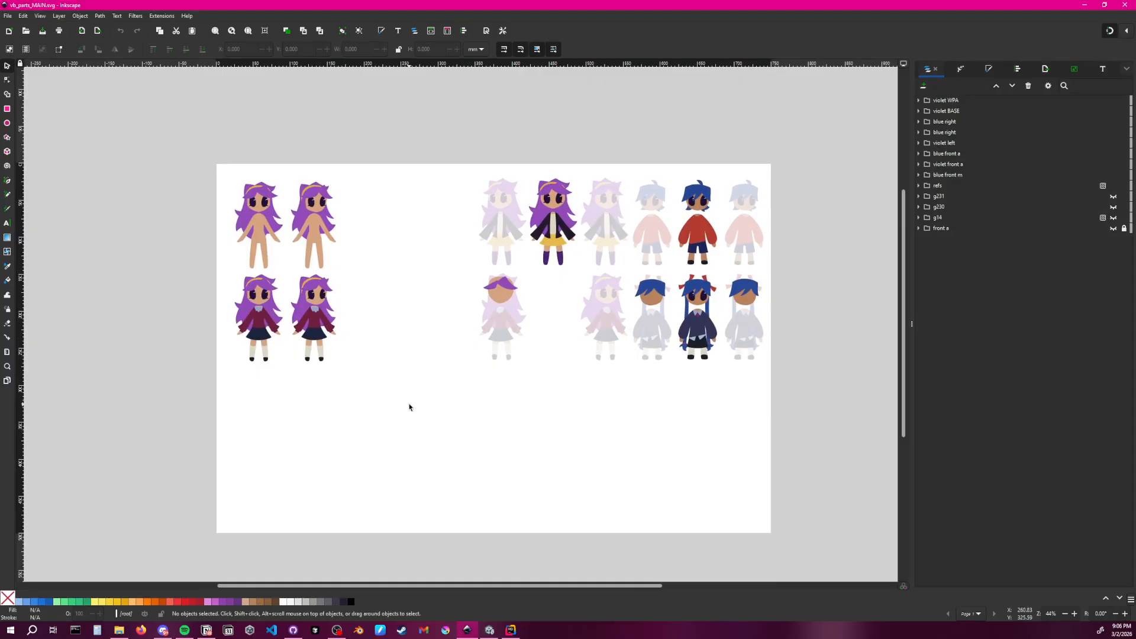
pyautogui.scroll(1, 373, 367)
pyautogui.keyDown('ctrl'); pyautogui.scroll(3, 354, 369); pyautogui.keyUp('ctrl')
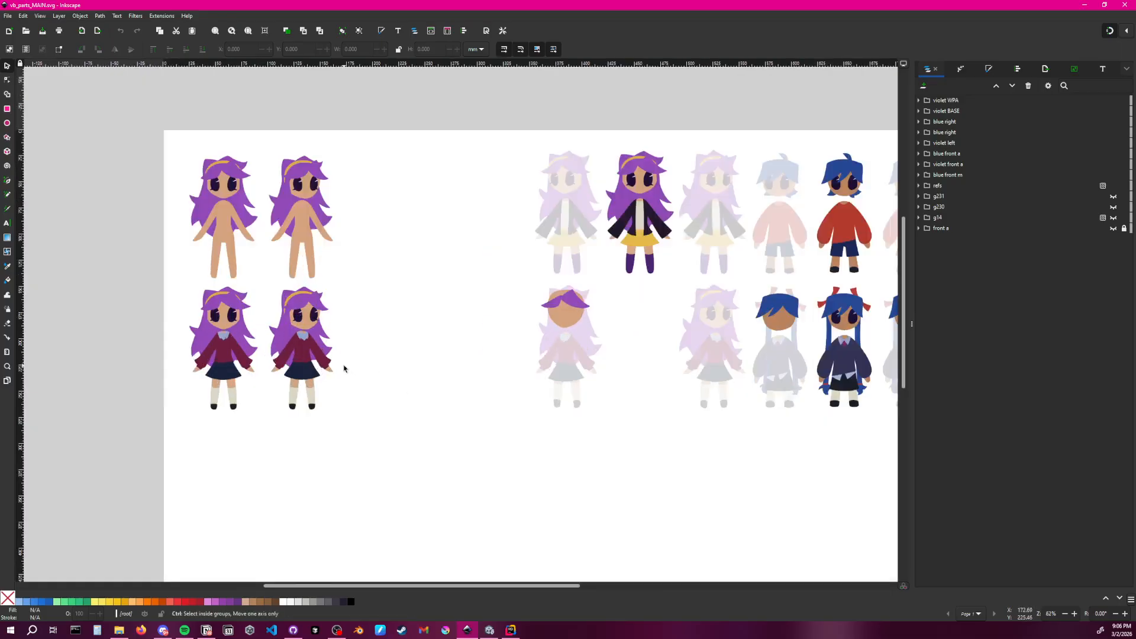
pyautogui.keyDown('ctrl'); pyautogui.scroll(-1, 381, 357); pyautogui.keyUp('ctrl')
pyautogui.moveTo(398, 355); pyautogui.dragTo(470, 395, button='middle')
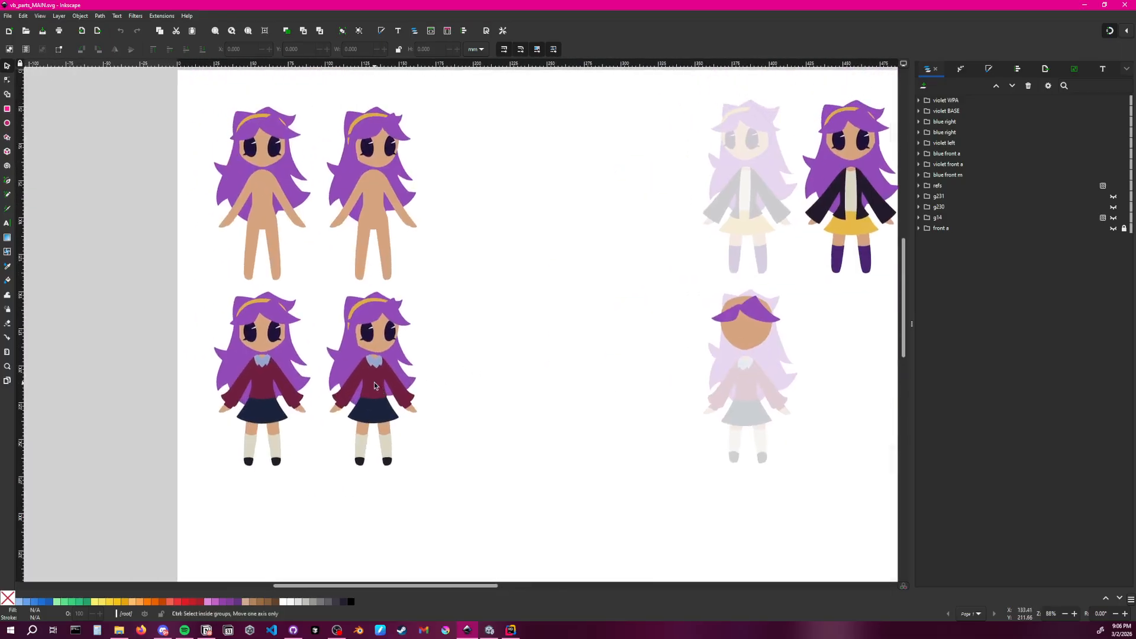
pyautogui.keyDown('ctrl'); pyautogui.scroll(2, 374, 382); pyautogui.keyUp('ctrl')
pyautogui.keyDown('ctrl'); pyautogui.scroll(-3, 459, 410); pyautogui.keyUp('ctrl')
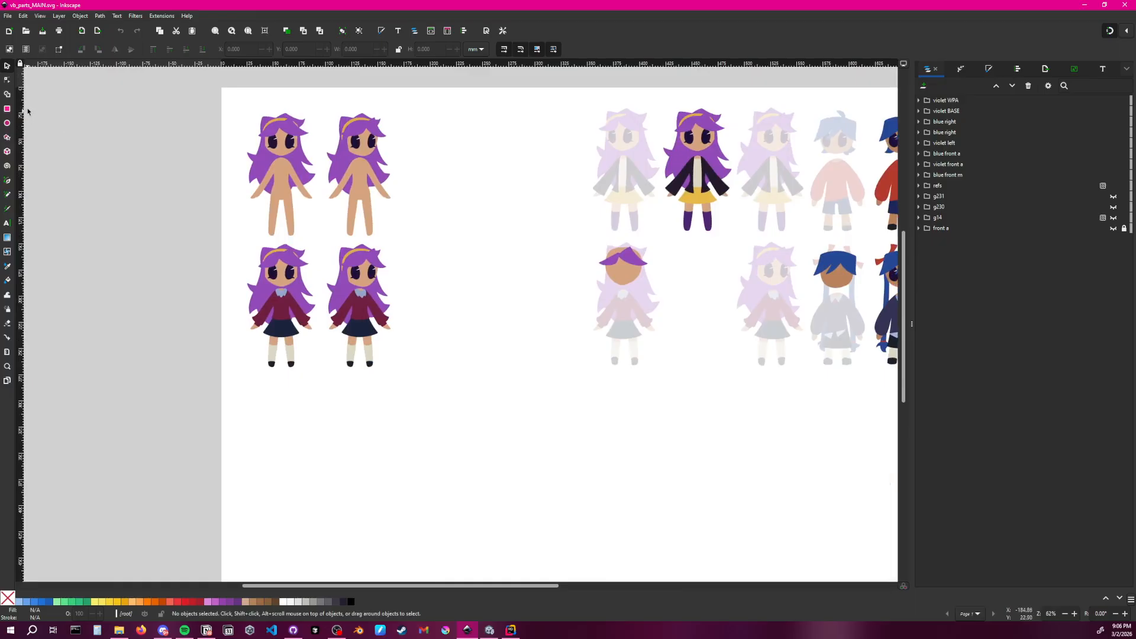
# Inspect the right-view violet outfit with the Node tool, selecting the base fit clone and the v r collar path to show the collar's nodes
pyautogui.click(7, 80)
pyautogui.keyDown('ctrl'); pyautogui.scroll(3, 350, 280); pyautogui.keyUp('ctrl')
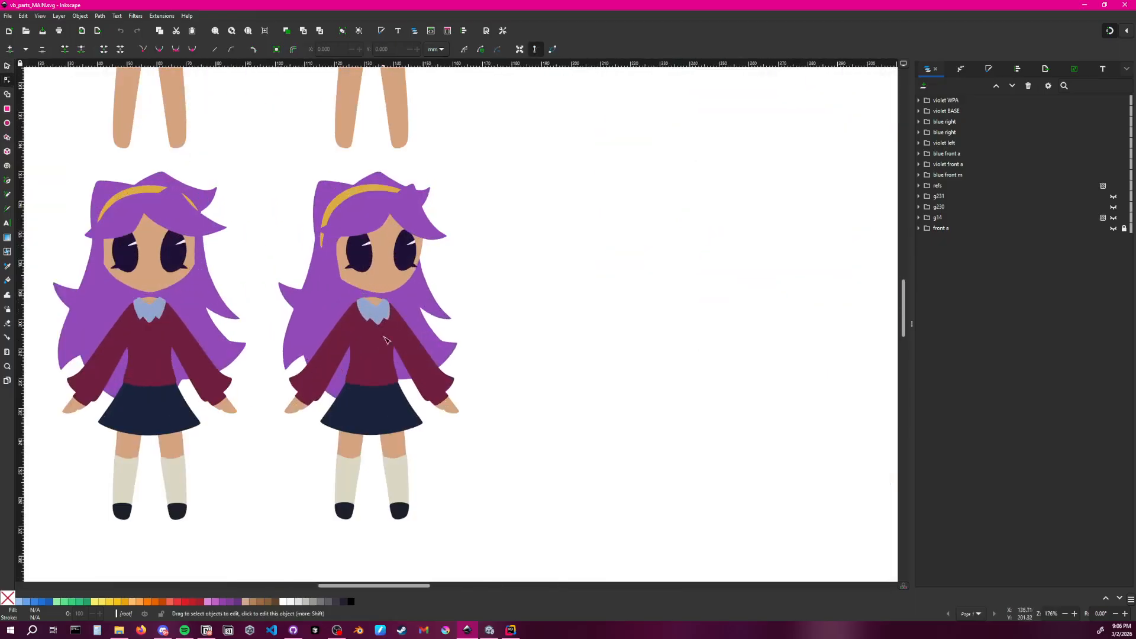
pyautogui.click(386, 352)
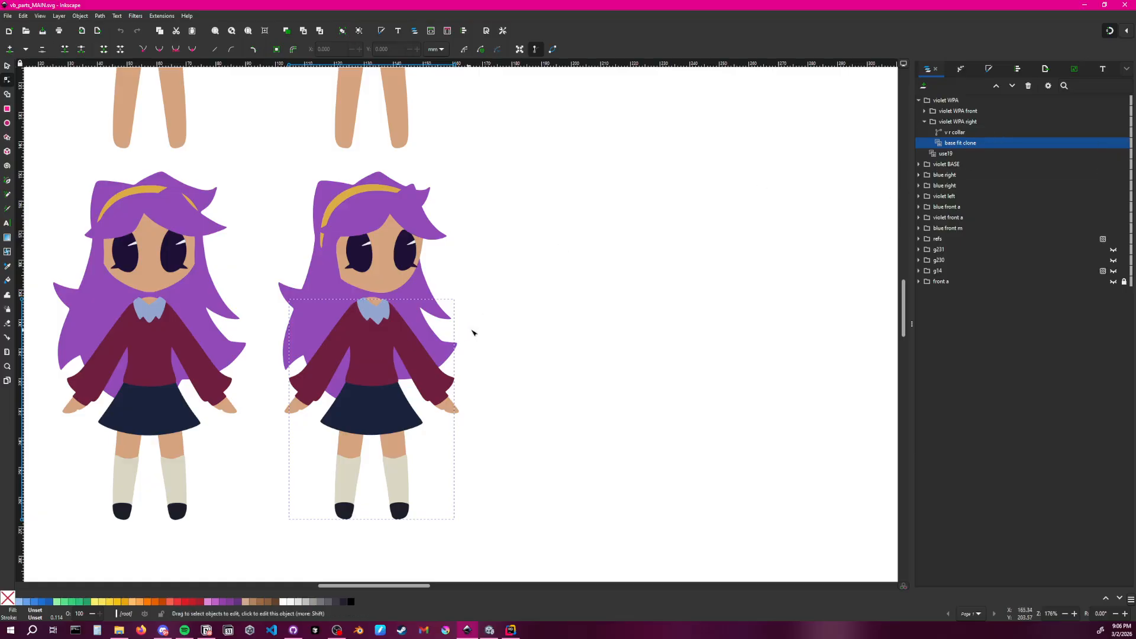
pyautogui.click(987, 133)
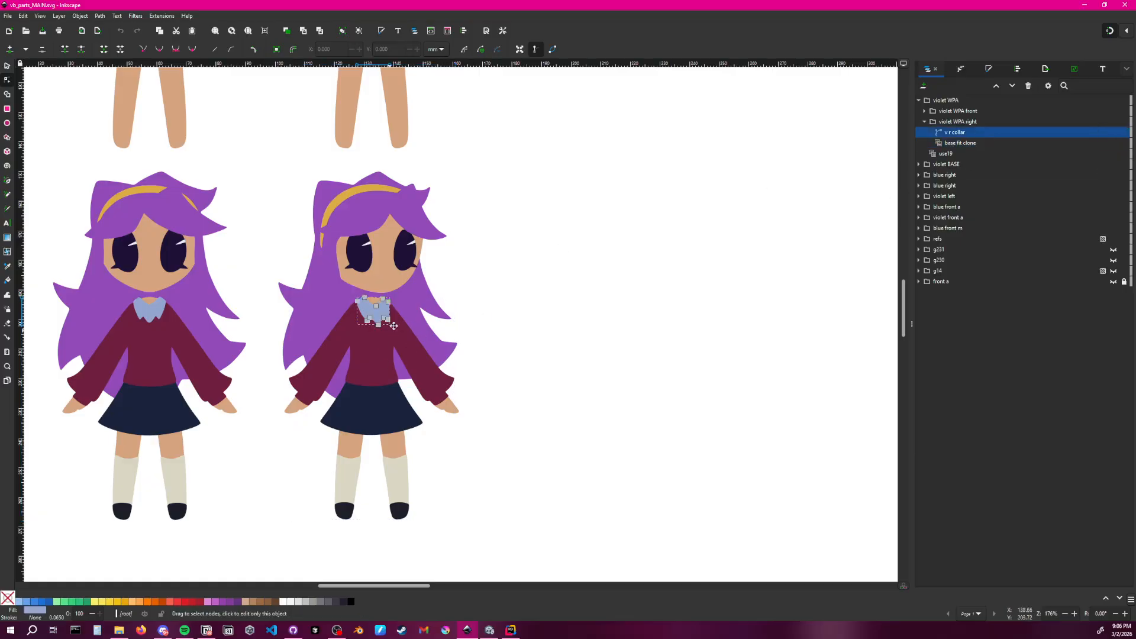
pyautogui.moveTo(392, 325); pyautogui.dragTo(405, 308, button='middle')
pyautogui.scroll(4, 414, 393)
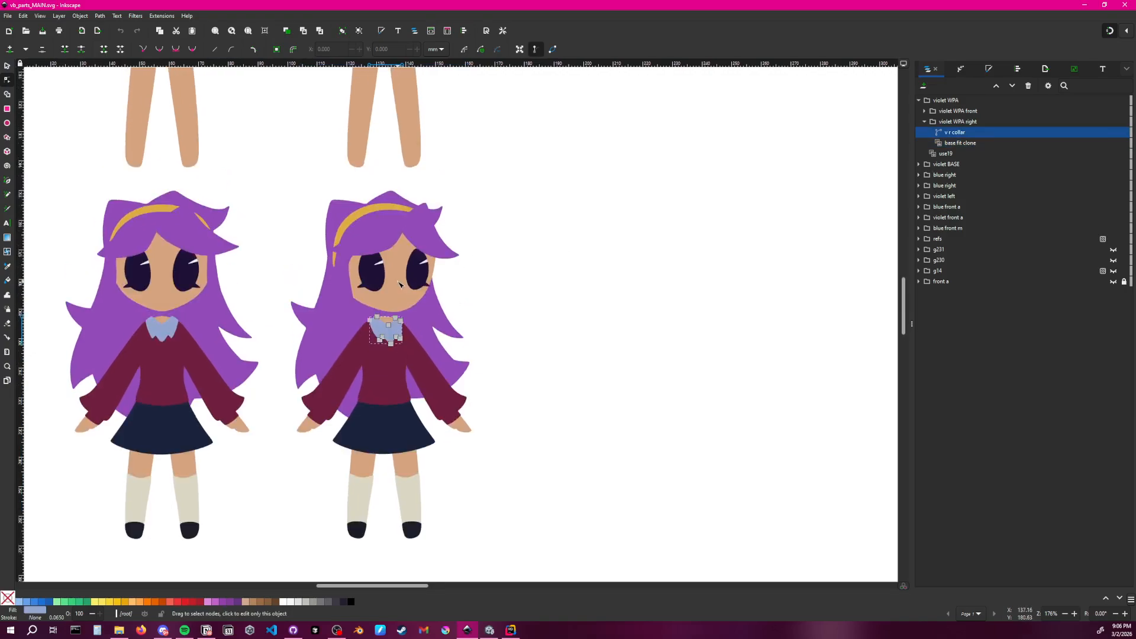
pyautogui.keyDown('ctrl'); pyautogui.scroll(5, 414, 392); pyautogui.keyUp('ctrl')
pyautogui.moveTo(413, 392); pyautogui.dragTo(558, 197, button='middle')
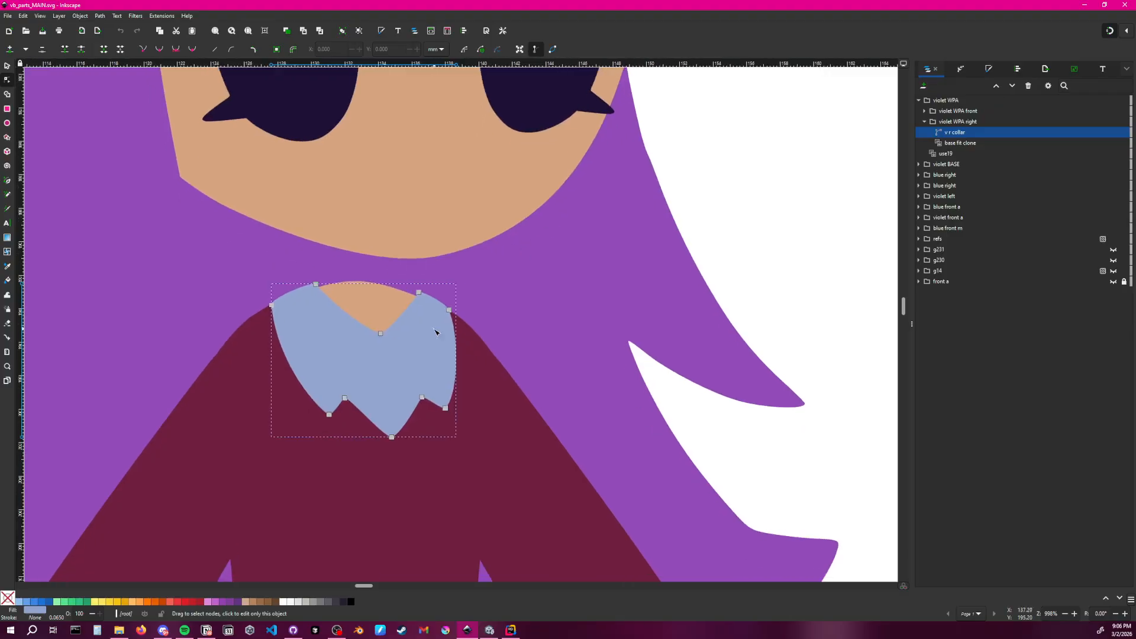
# Try deleting the node at the v r collar's upper right corner, undo the deletion and clear the selection
pyautogui.click(449, 310)
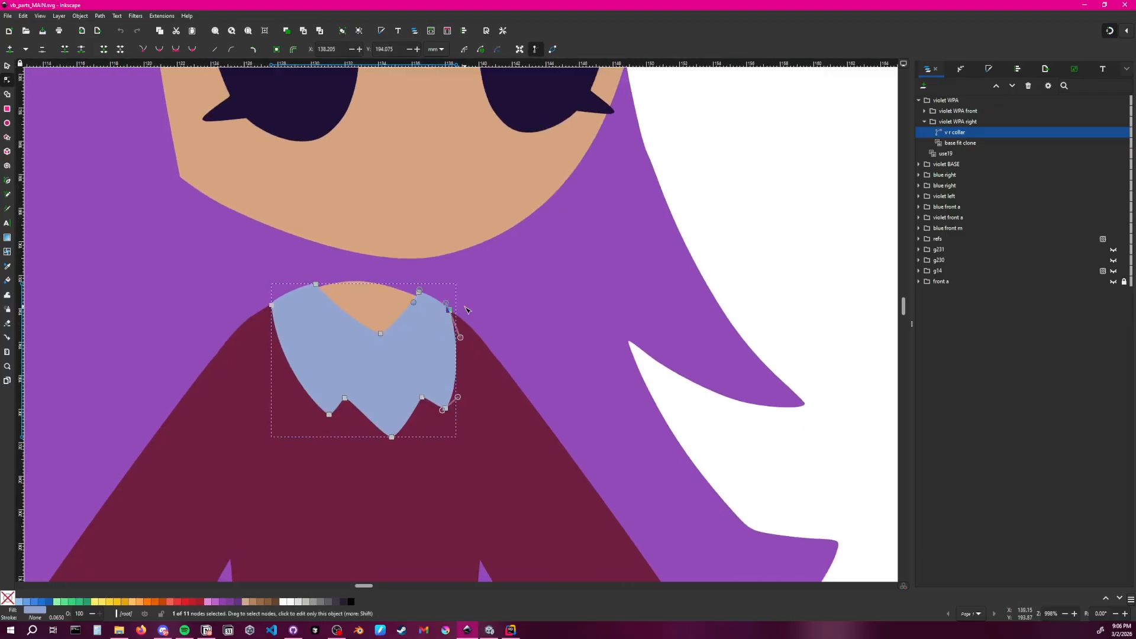
pyautogui.press('Delete')
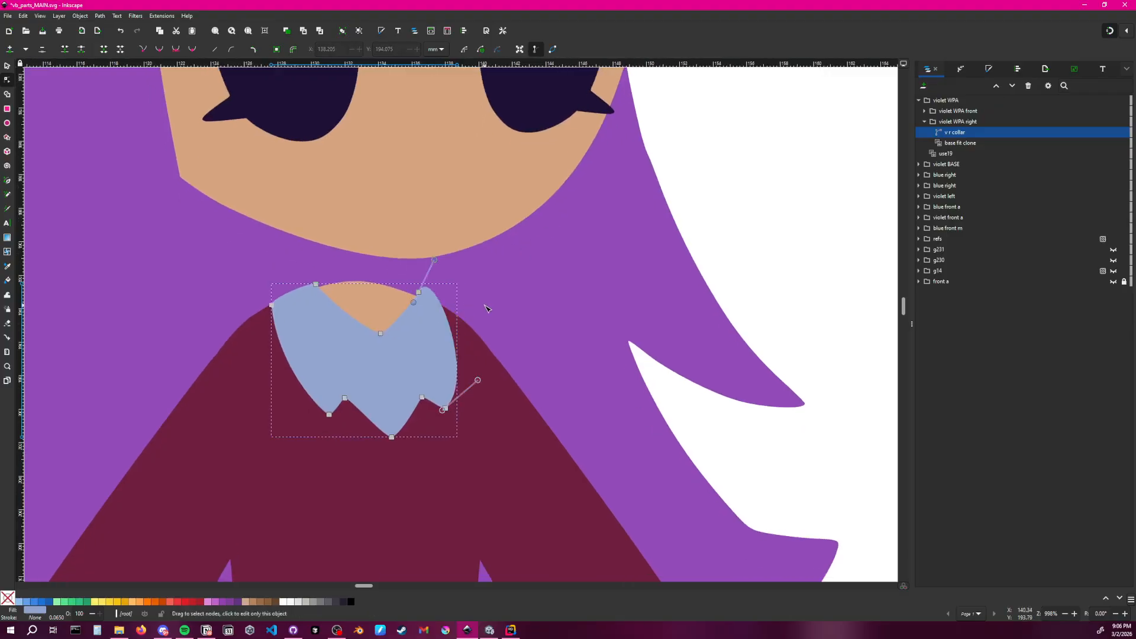
pyautogui.hotkey('ctrl', 'z')
pyautogui.press('Escape')
pyautogui.keyDown('ctrl'); pyautogui.scroll(-5, 487, 305); pyautogui.keyUp('ctrl')
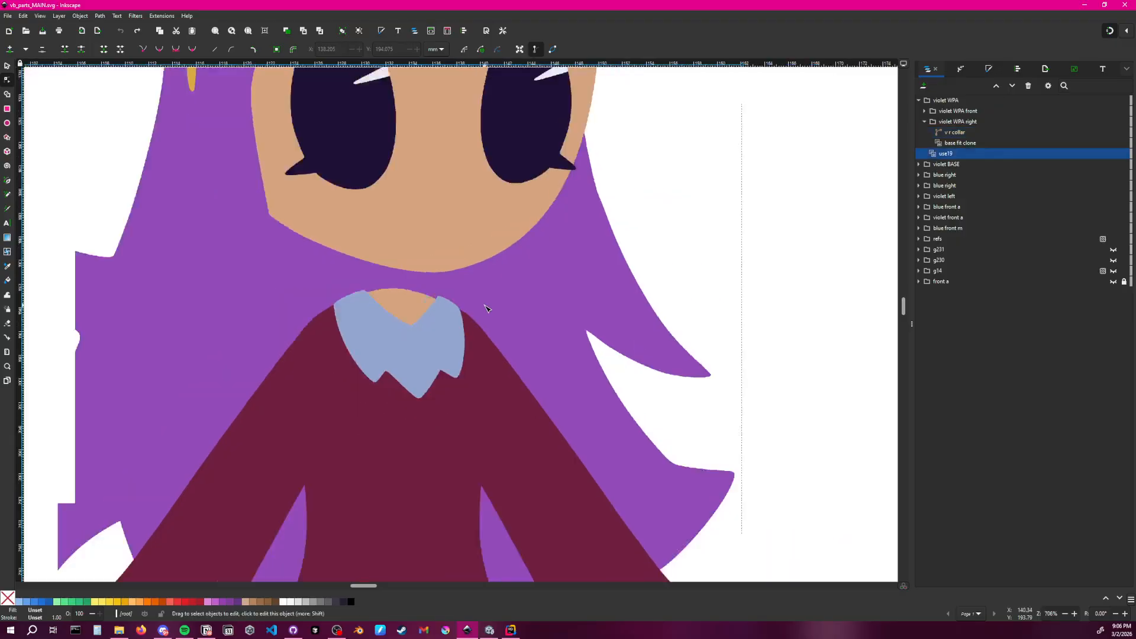
pyautogui.keyDown('ctrl'); pyautogui.scroll(-2, 525, 305); pyautogui.keyUp('ctrl')
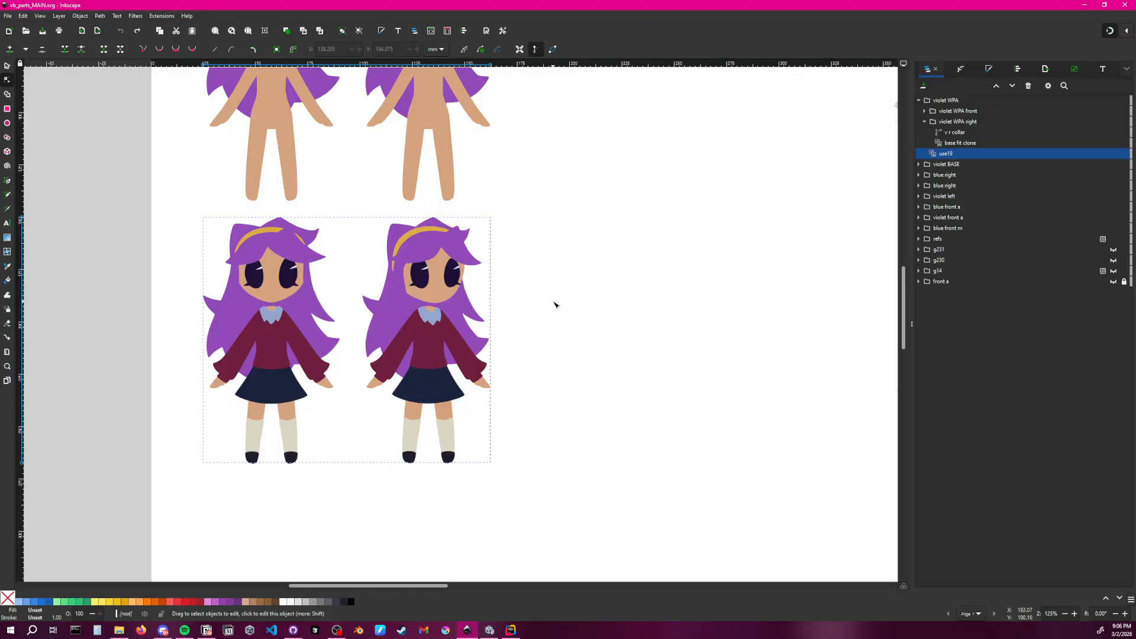
pyautogui.click(548, 303)
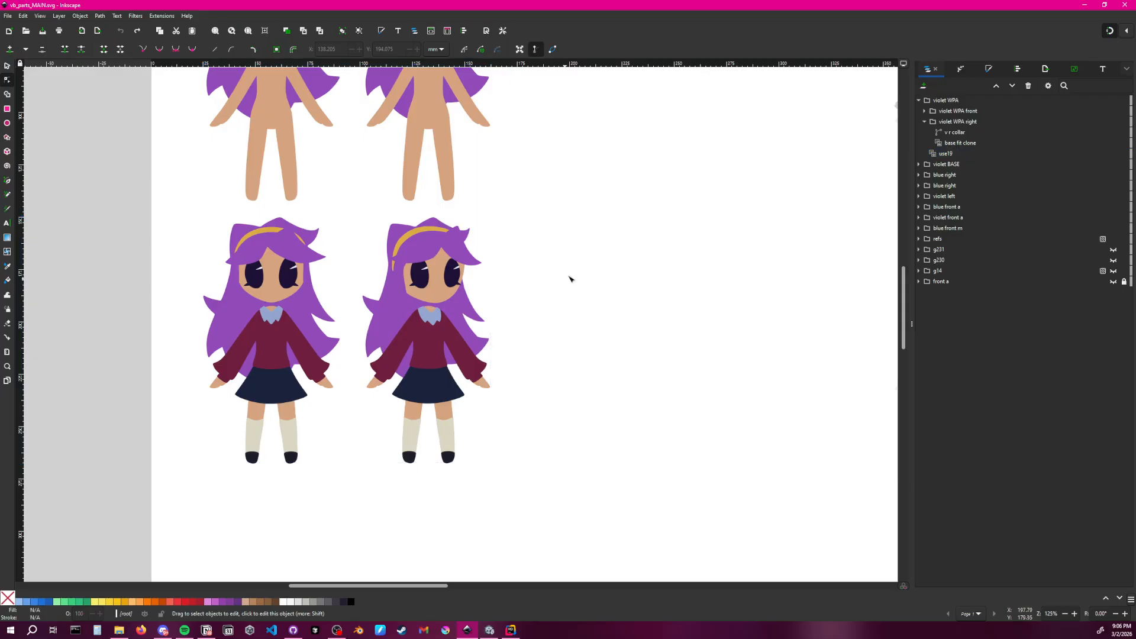
# Examine the whole character sheet and the front and right-view violet base bodies in its upper row
pyautogui.keyDown('ctrl'); pyautogui.scroll(-2, 598, 258); pyautogui.keyUp('ctrl')
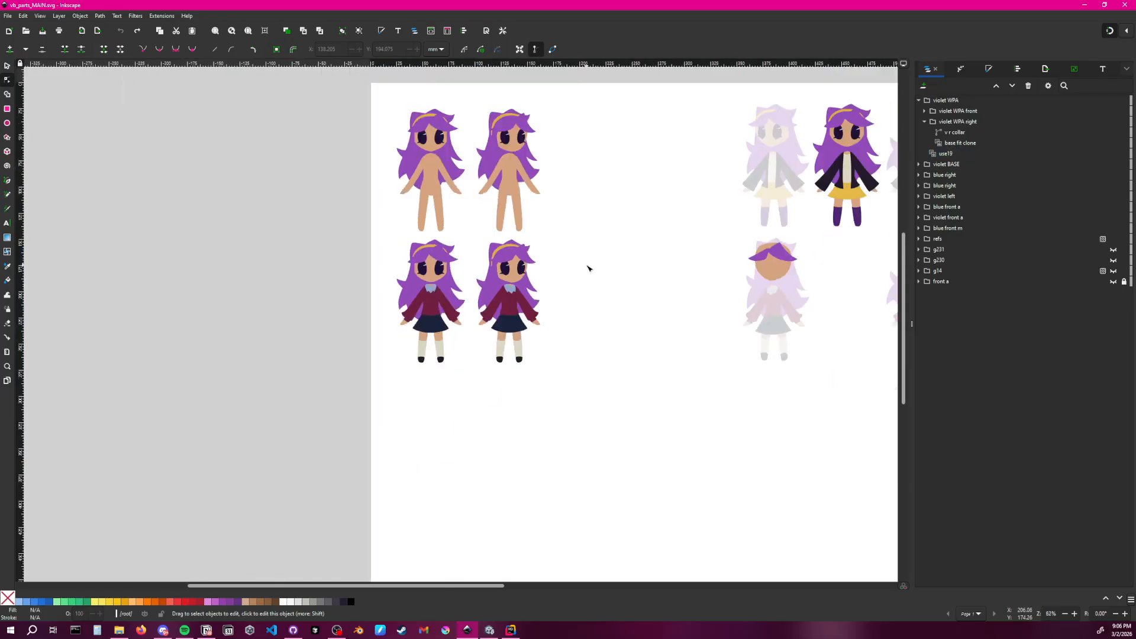
pyautogui.moveTo(588, 266); pyautogui.dragTo(290, 237, button='middle')
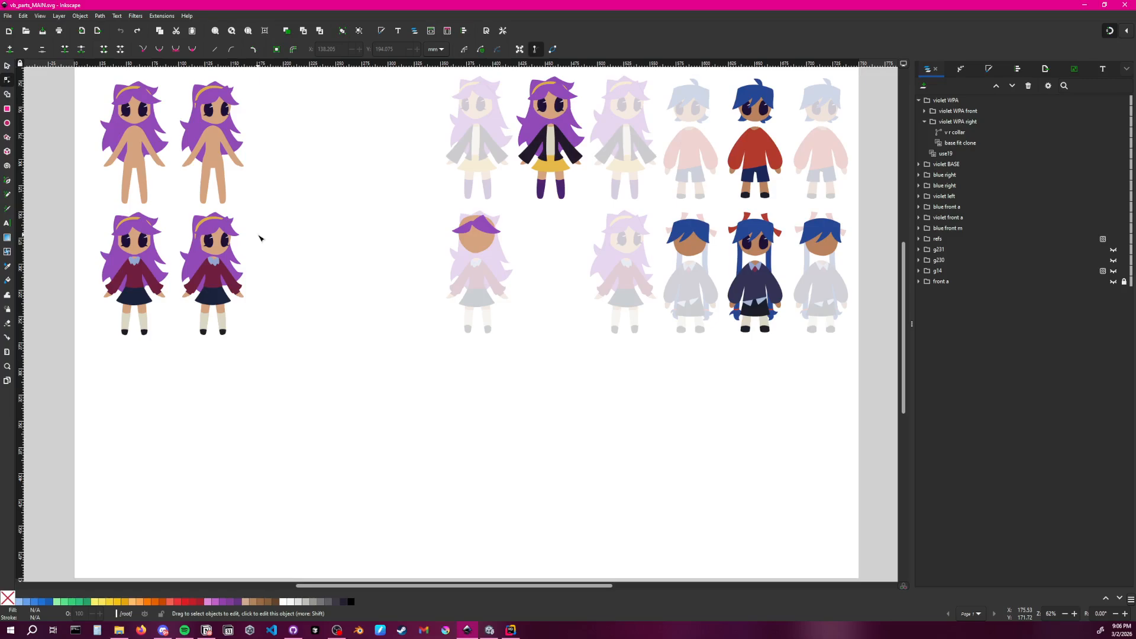
pyautogui.moveTo(289, 236); pyautogui.dragTo(381, 312, button='middle')
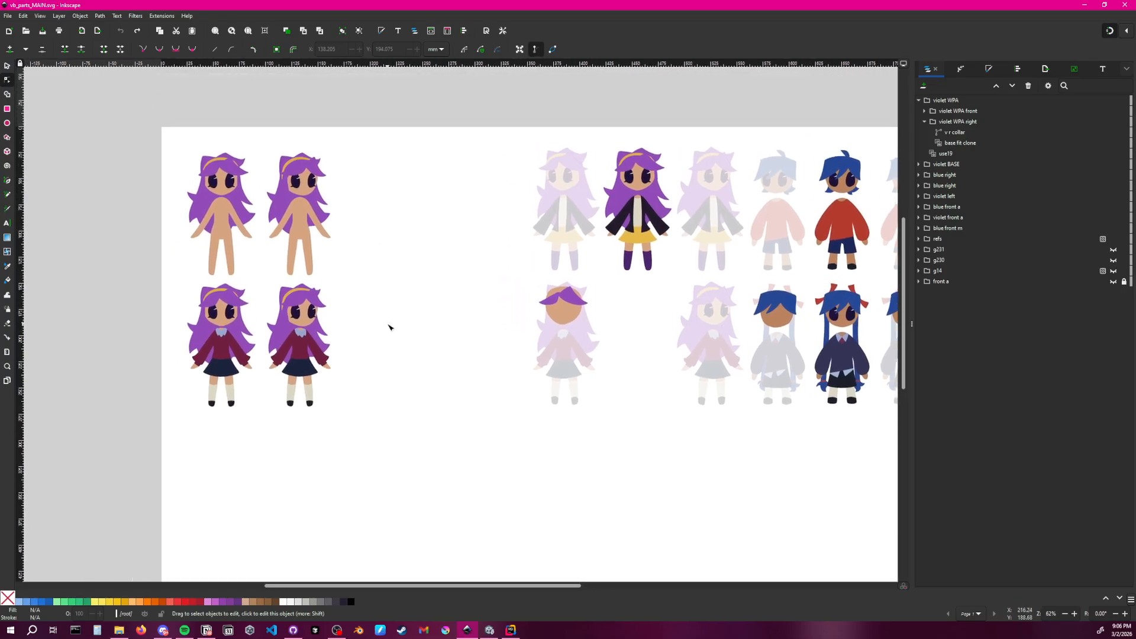
pyautogui.moveTo(337, 223); pyautogui.dragTo(435, 233, button='middle')
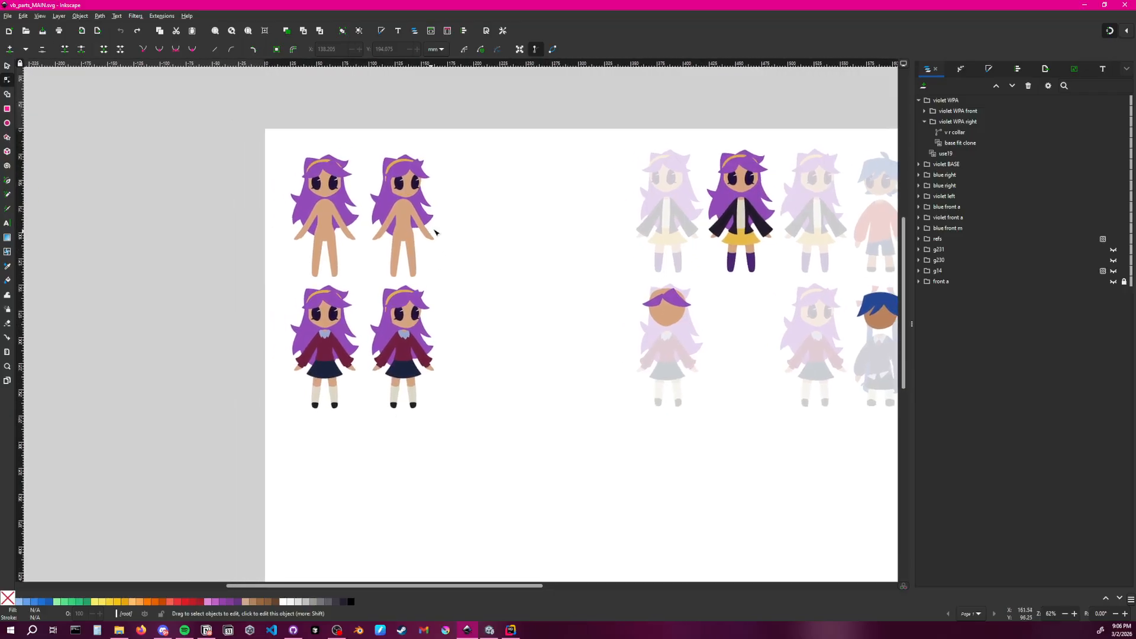
pyautogui.scroll(2, 373, 206)
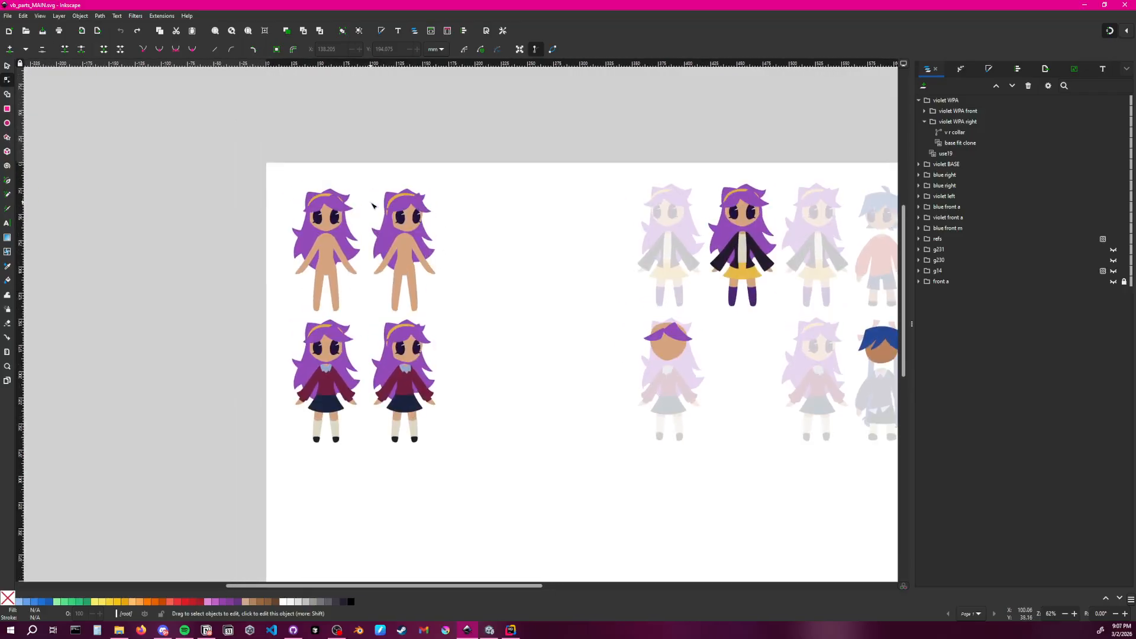
pyautogui.scroll(1, 372, 205)
pyautogui.keyDown('ctrl'); pyautogui.scroll(3, 379, 236); pyautogui.keyUp('ctrl')
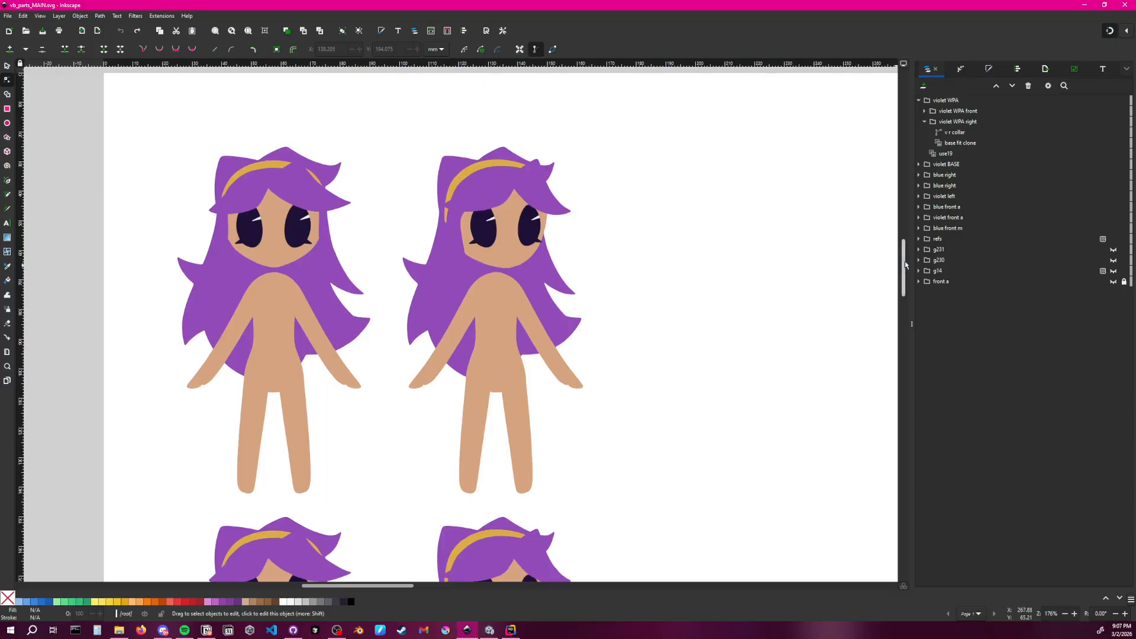
pyautogui.scroll(-2, 904, 269)
pyautogui.moveTo(905, 267); pyautogui.dragTo(905, 268)
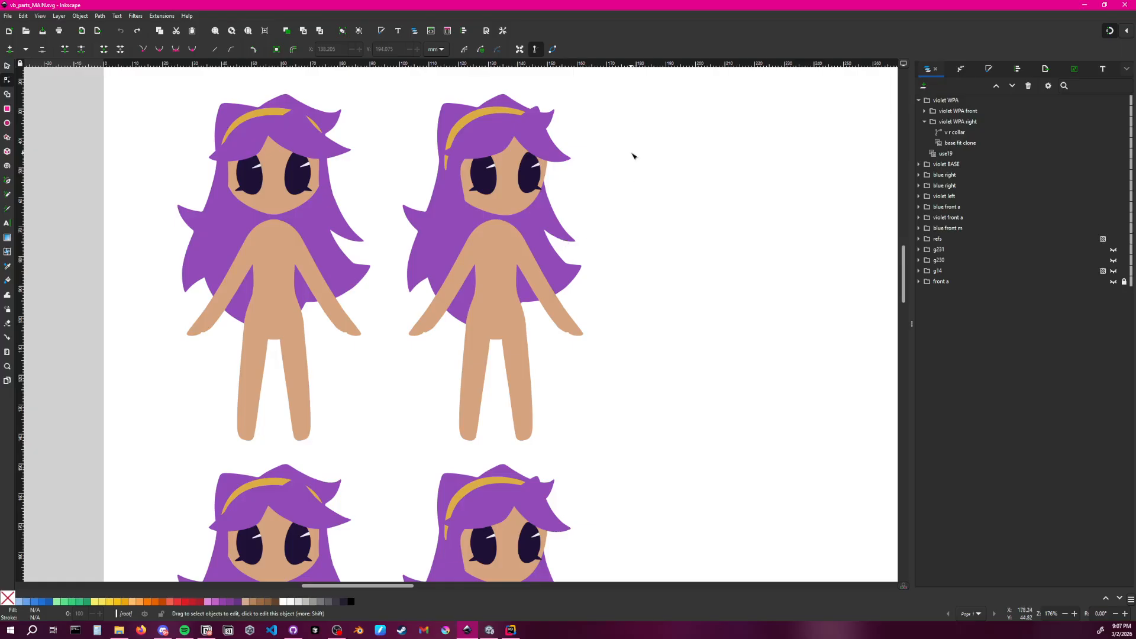
pyautogui.keyDown('ctrl'); pyautogui.scroll(-1, 634, 155); pyautogui.keyUp('ctrl')
pyautogui.moveTo(633, 155); pyautogui.dragTo(544, 213, button='middle')
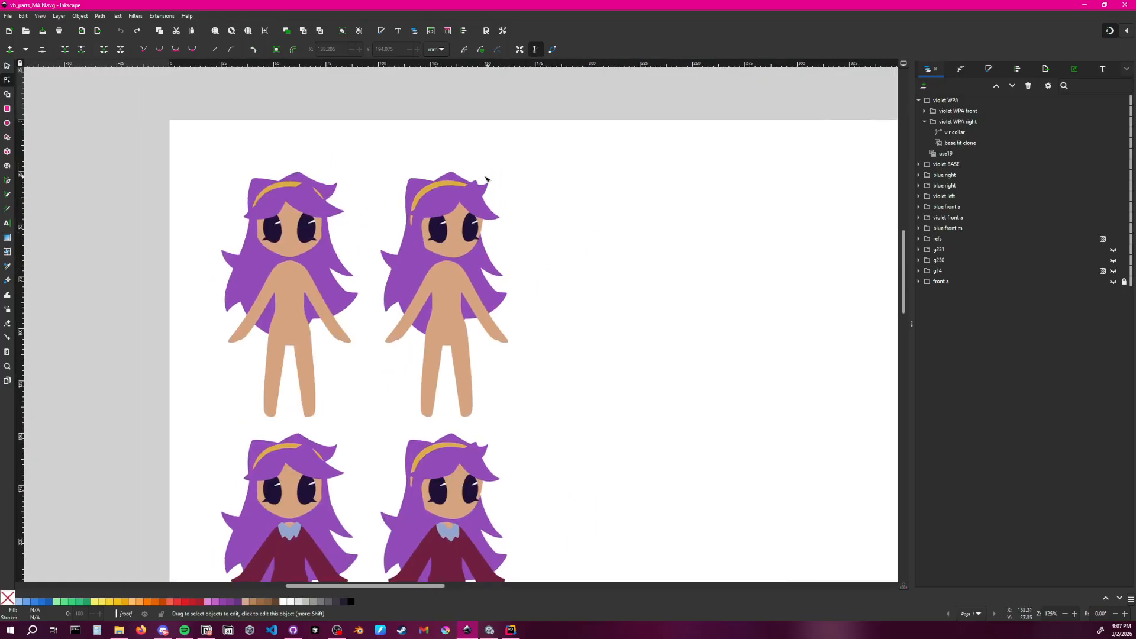
# Compare the editable v body path on the front violet base with the cloned body on the right-view base using the Node tool
pyautogui.click(9, 81)
pyautogui.click(294, 311)
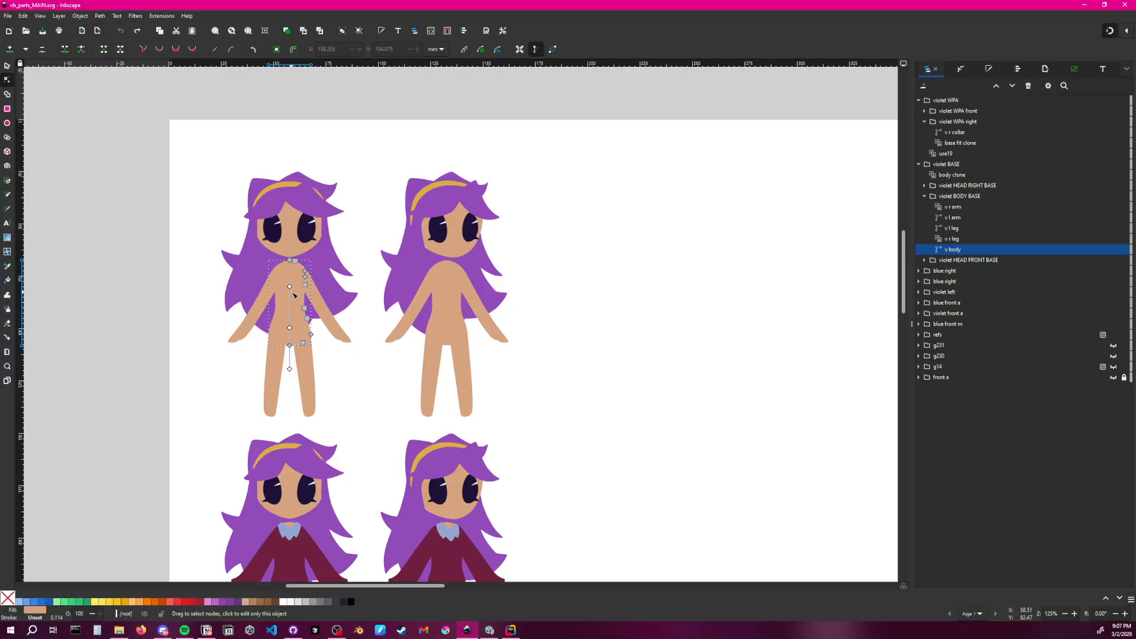
pyautogui.click(446, 292)
pyautogui.click(553, 274)
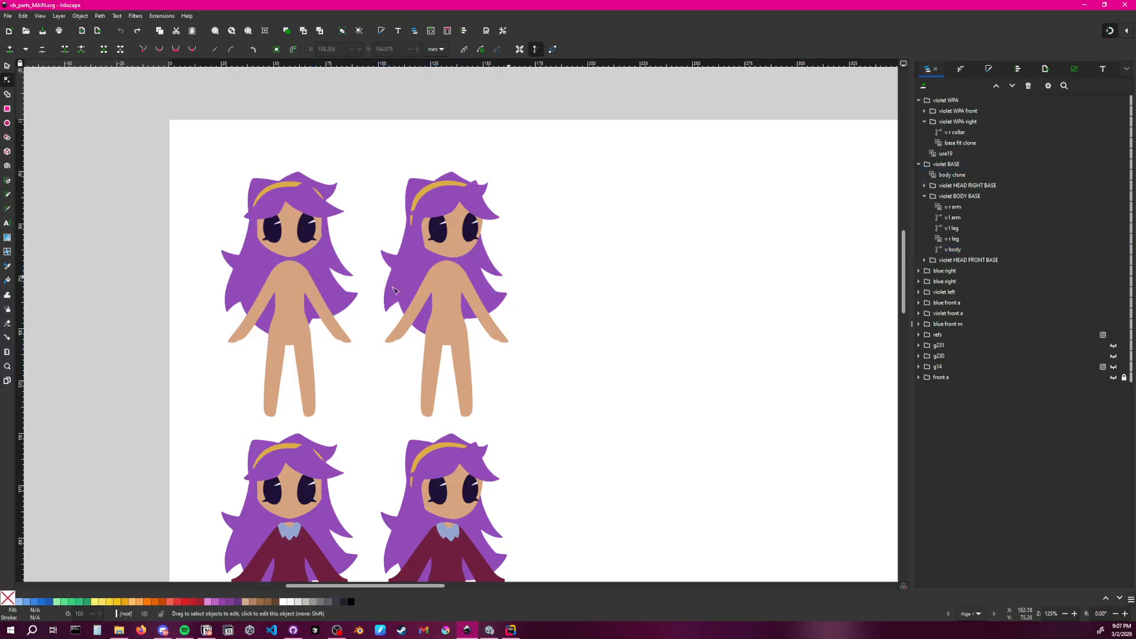
pyautogui.click(294, 300)
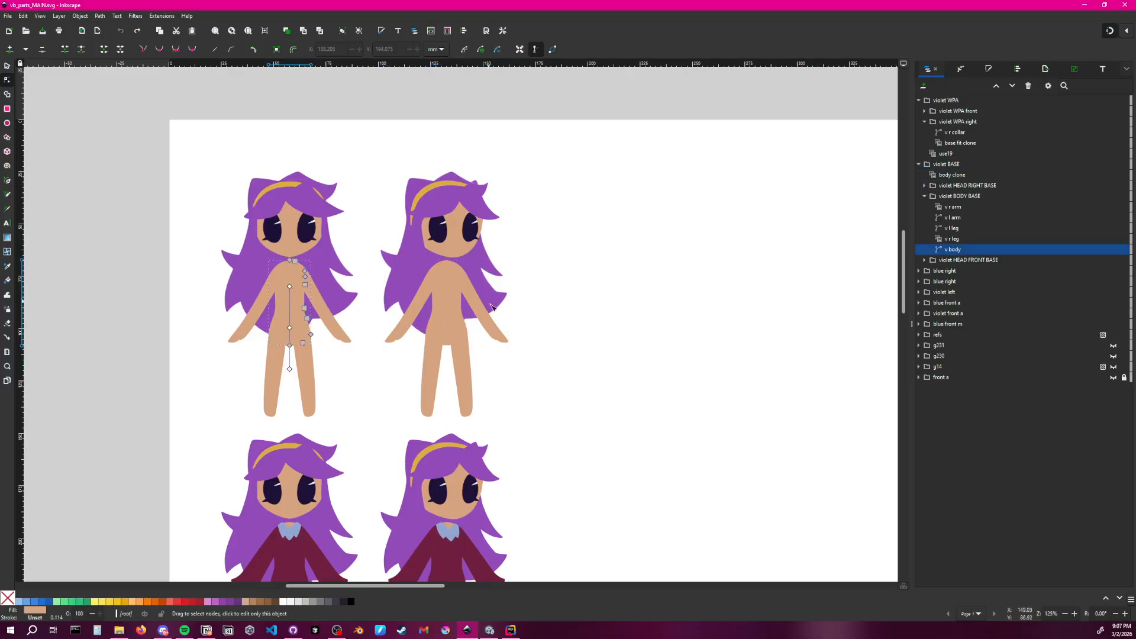
# Try moving the v l sleeve path off the front violet outfit several times, undoing each move
pyautogui.keyDown('ctrl'); pyautogui.scroll(-2, 518, 305); pyautogui.keyUp('ctrl')
pyautogui.keyDown('ctrl'); pyautogui.scroll(2, 456, 254); pyautogui.keyUp('ctrl')
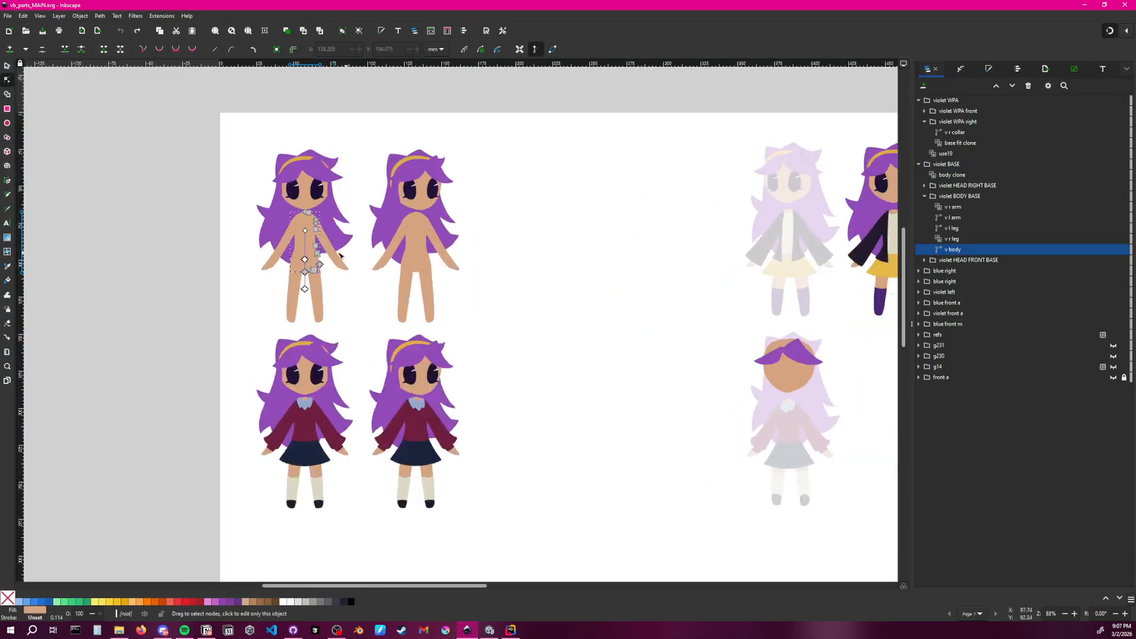
pyautogui.keyDown('ctrl'); pyautogui.scroll(1, 382, 273); pyautogui.keyUp('ctrl')
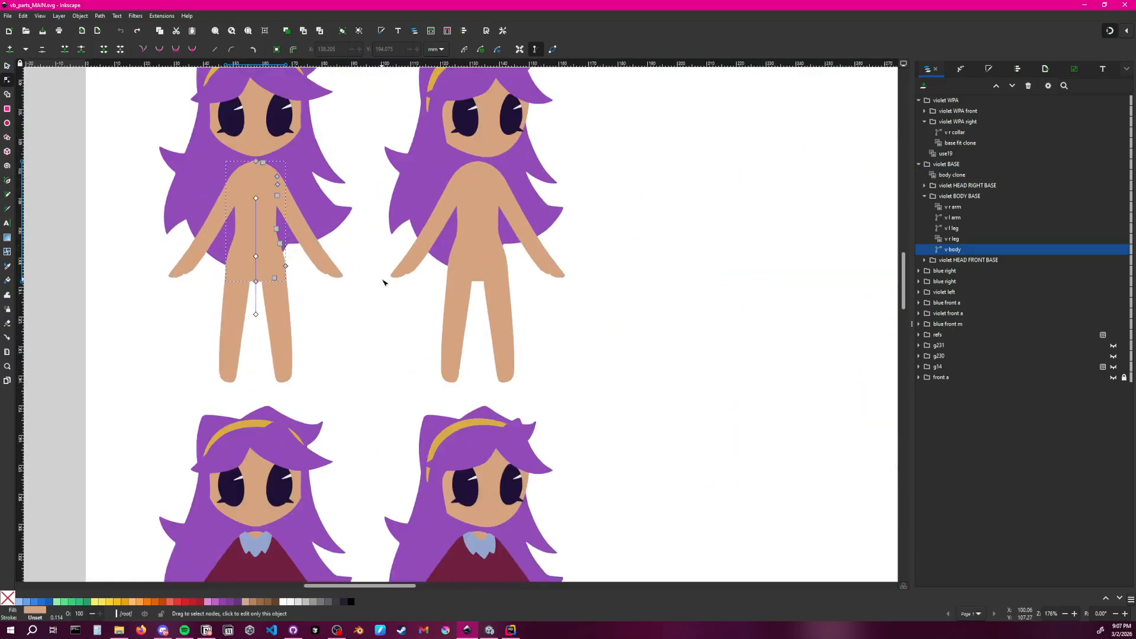
pyautogui.scroll(1, 355, 284)
pyautogui.scroll(-7, 358, 257)
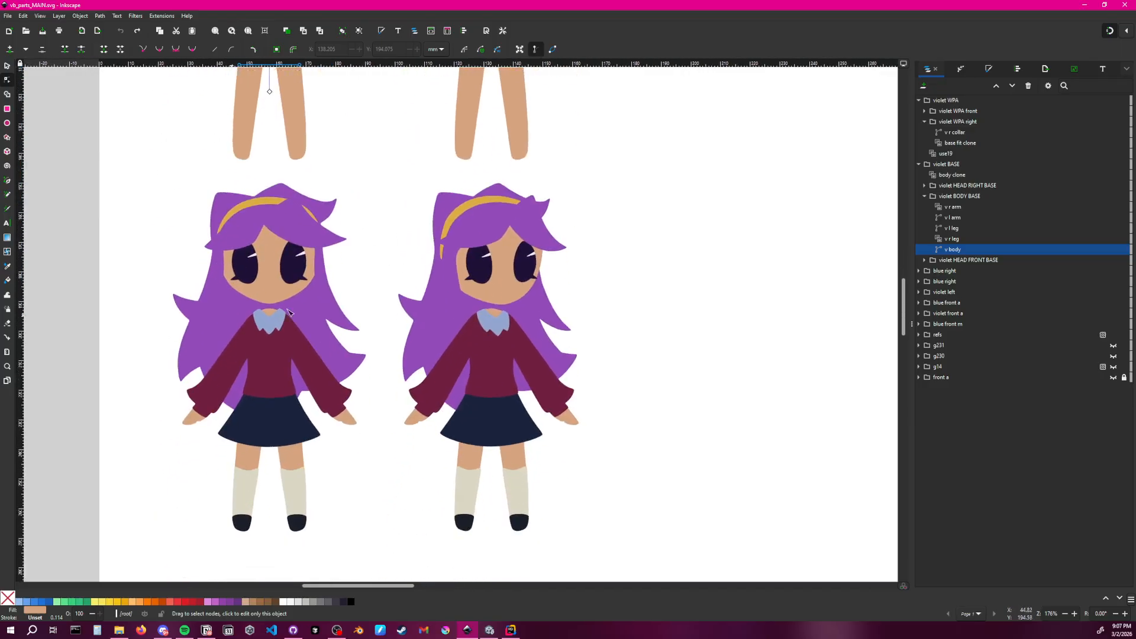
pyautogui.click(326, 383)
pyautogui.press('s')
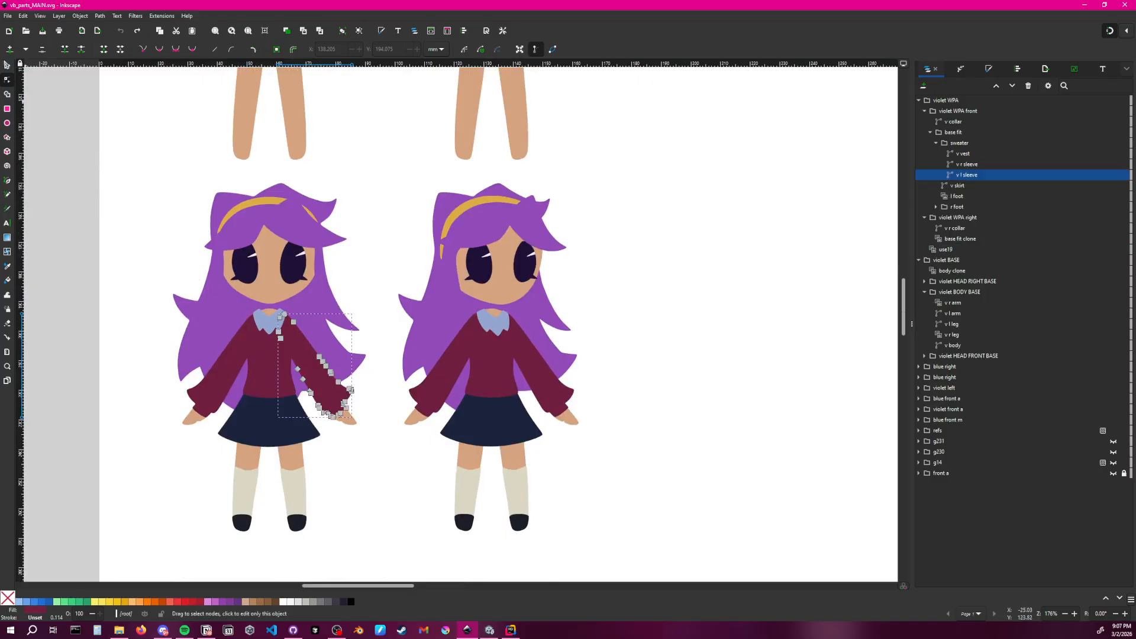
pyautogui.moveTo(333, 366); pyautogui.dragTo(425, 351)
pyautogui.hotkey('ctrl', 'z')
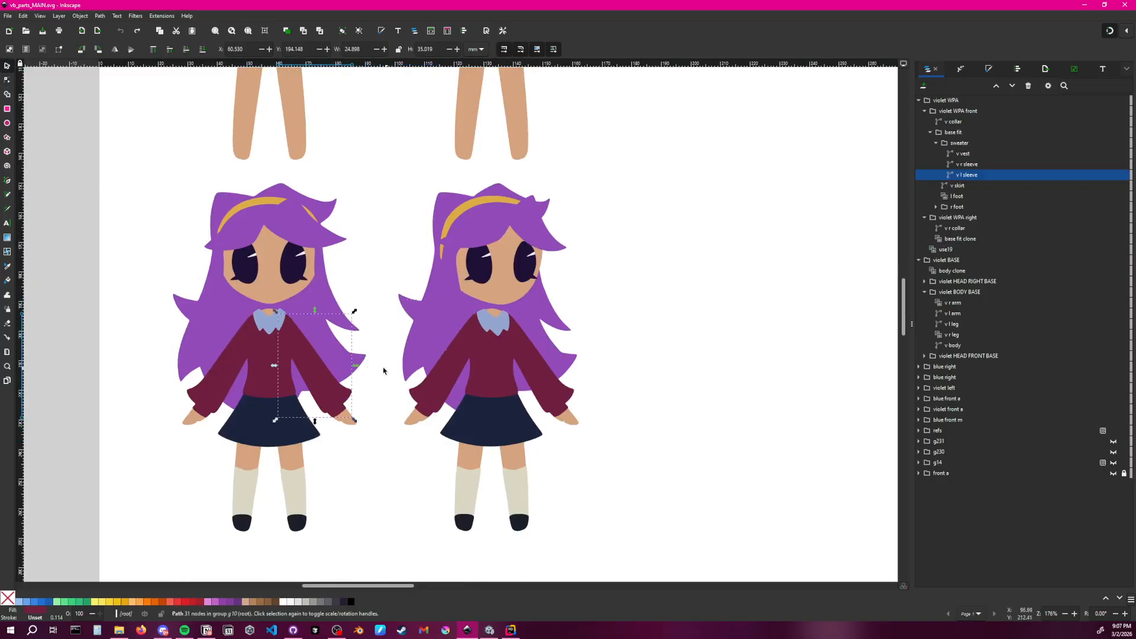
pyautogui.moveTo(319, 376); pyautogui.dragTo(414, 362)
pyautogui.hotkey('ctrl', 'z')
pyautogui.moveTo(305, 369); pyautogui.dragTo(381, 358)
pyautogui.hotkey('ctrl', 'z')
pyautogui.scroll(5, 367, 459)
pyautogui.keyDown('ctrl'); pyautogui.scroll(-2, 399, 287); pyautogui.keyUp('ctrl')
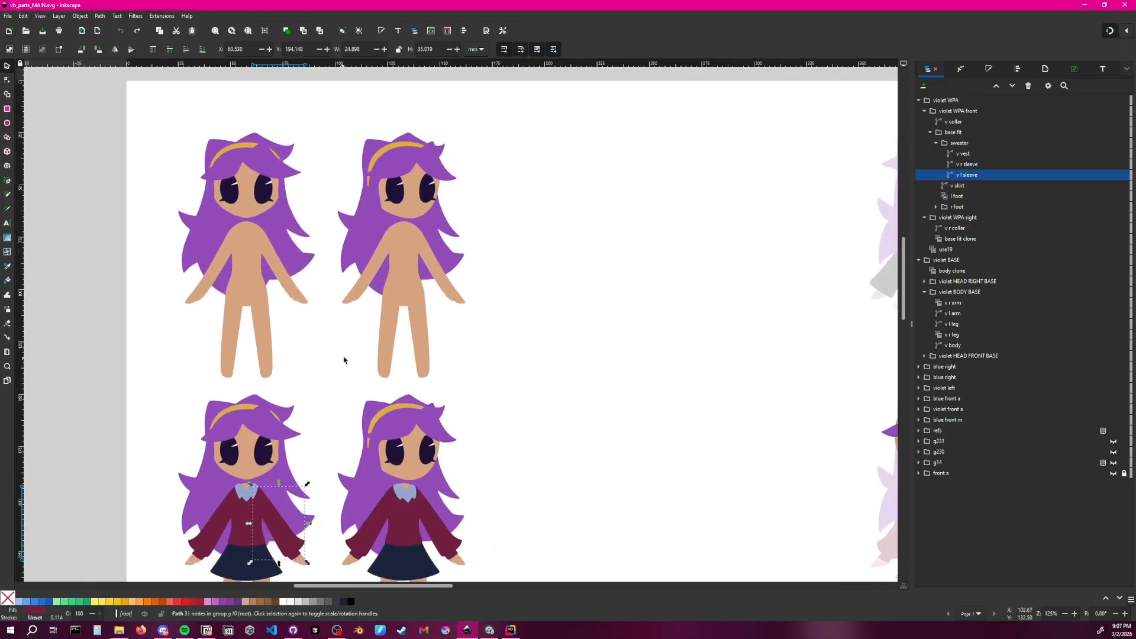
pyautogui.scroll(-5, 358, 196)
pyautogui.moveTo(358, 196); pyautogui.dragTo(280, 299, button='middle')
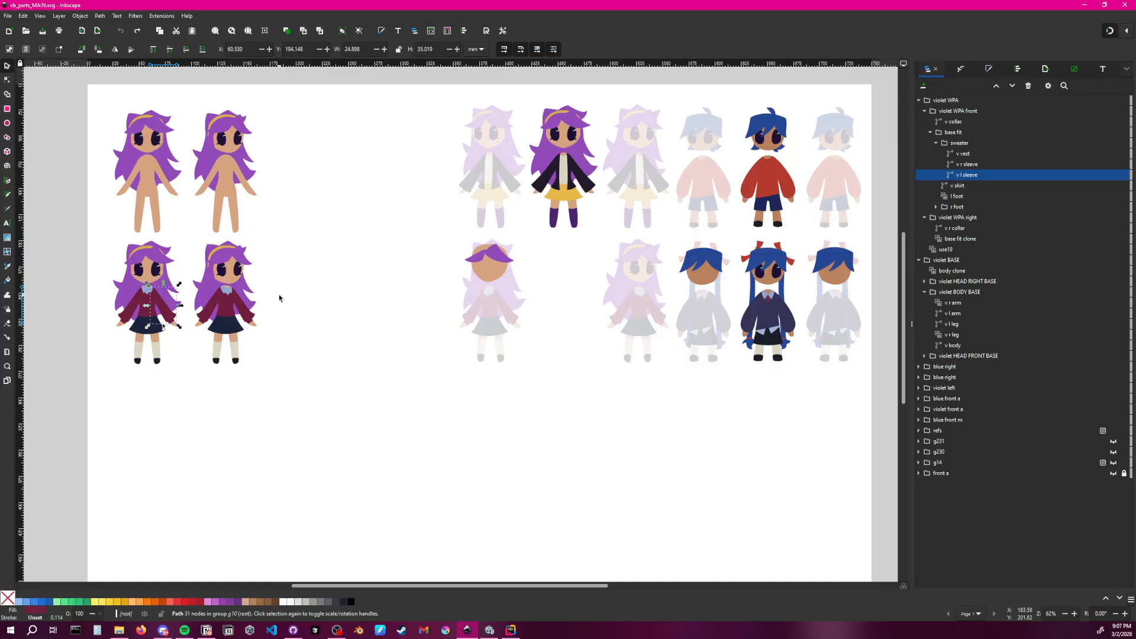
# Collapse the base fit group and inspect the front-view blue character in the red sweater beside its faded side views
pyautogui.click(930, 133)
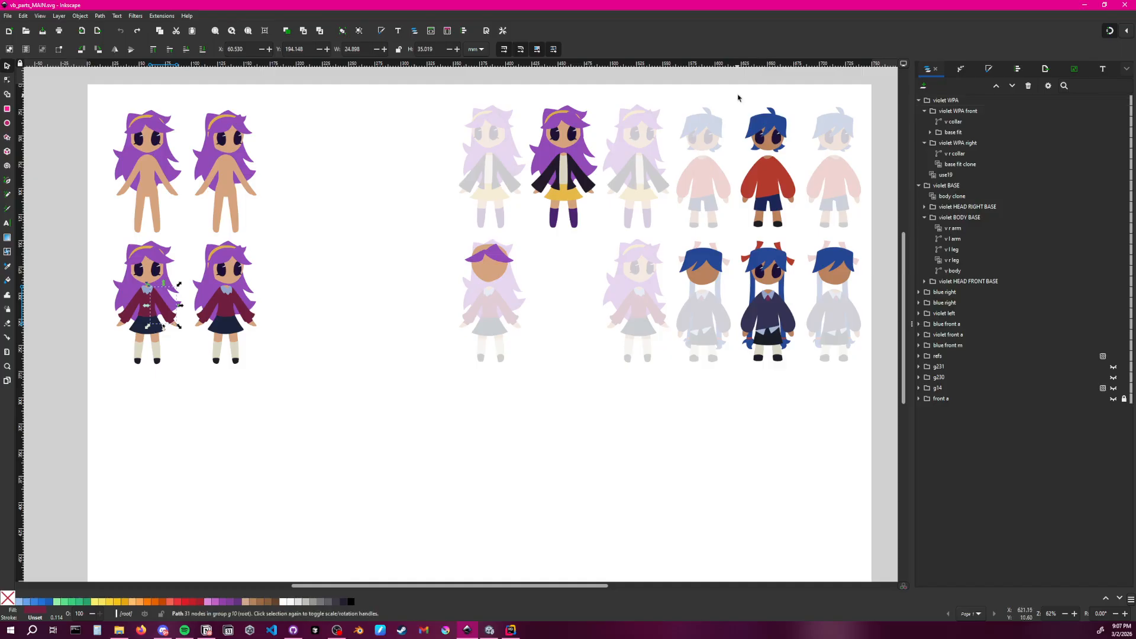
pyautogui.click(765, 181)
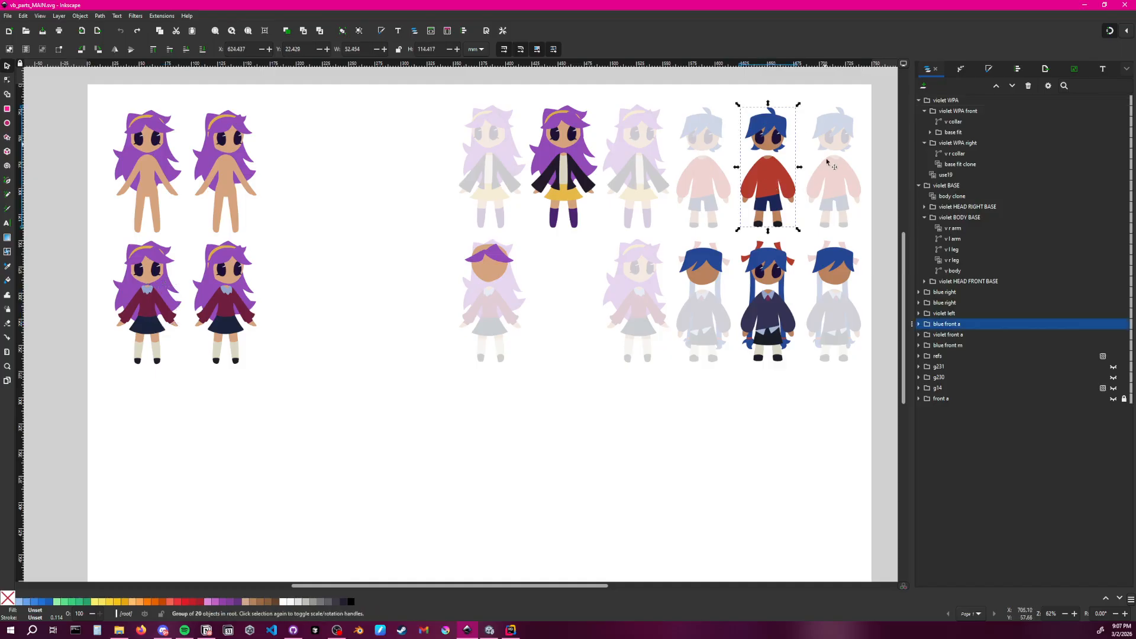
pyautogui.click(829, 175)
pyautogui.click(780, 180)
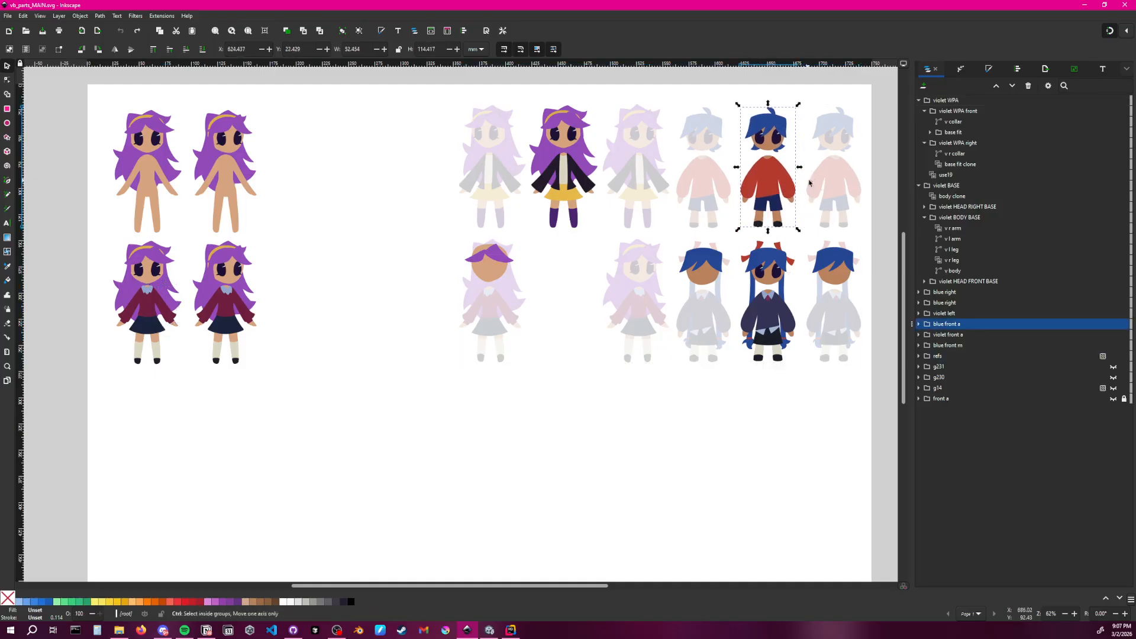
# Collapse the violet WPA group, try toggling its lock, and dismiss the crash report
pyautogui.click(919, 100)
pyautogui.click(1125, 101)
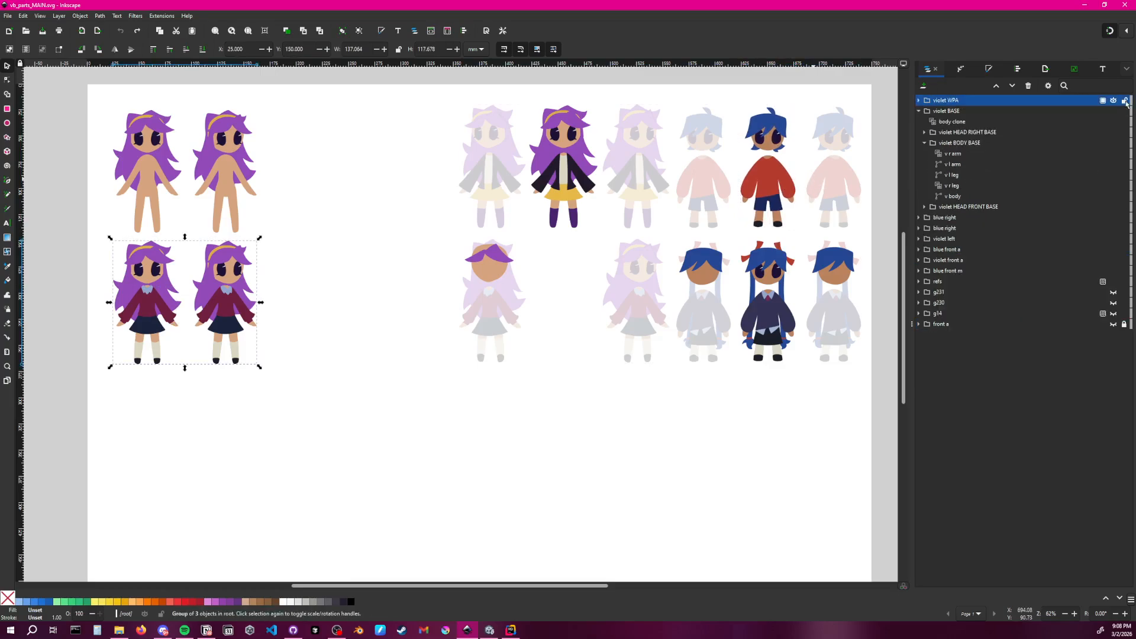
pyautogui.moveTo(1126, 101); pyautogui.dragTo(1126, 104)
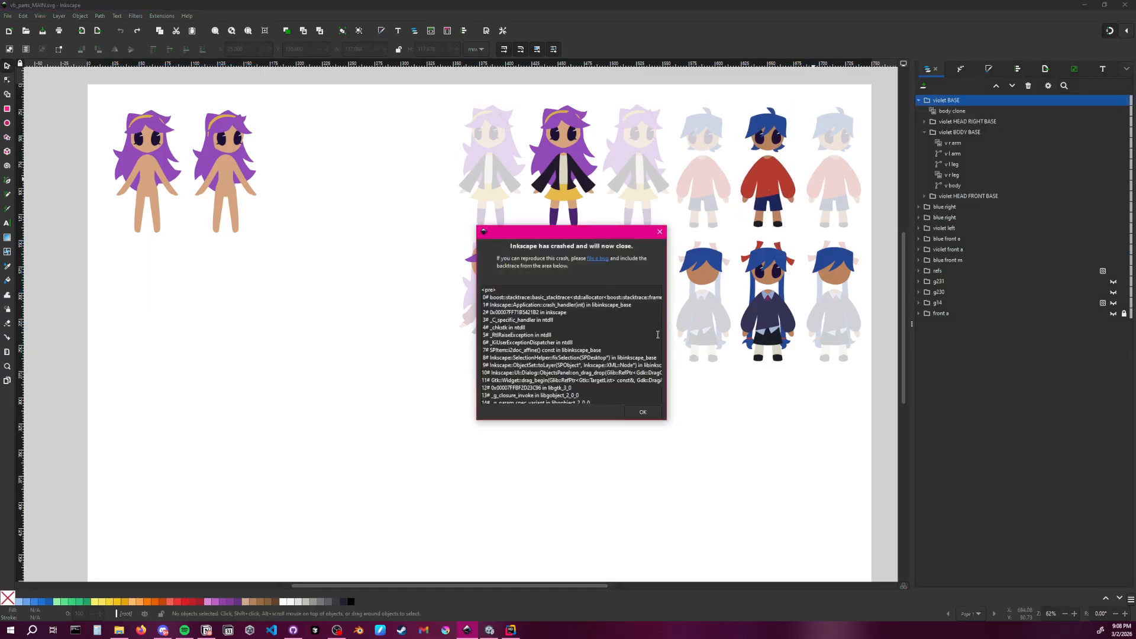
pyautogui.click(643, 411)
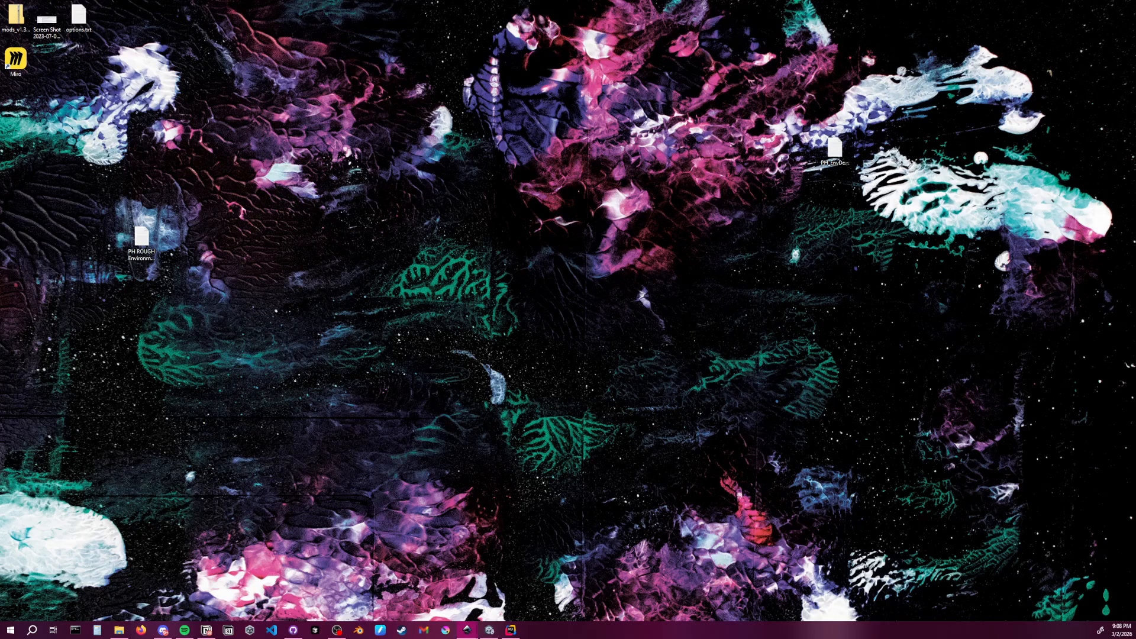
# Bring the reopened vb_parts_MAIN.svg to full screen and show its object list beside the whole character sheet
pyautogui.click(467, 630)
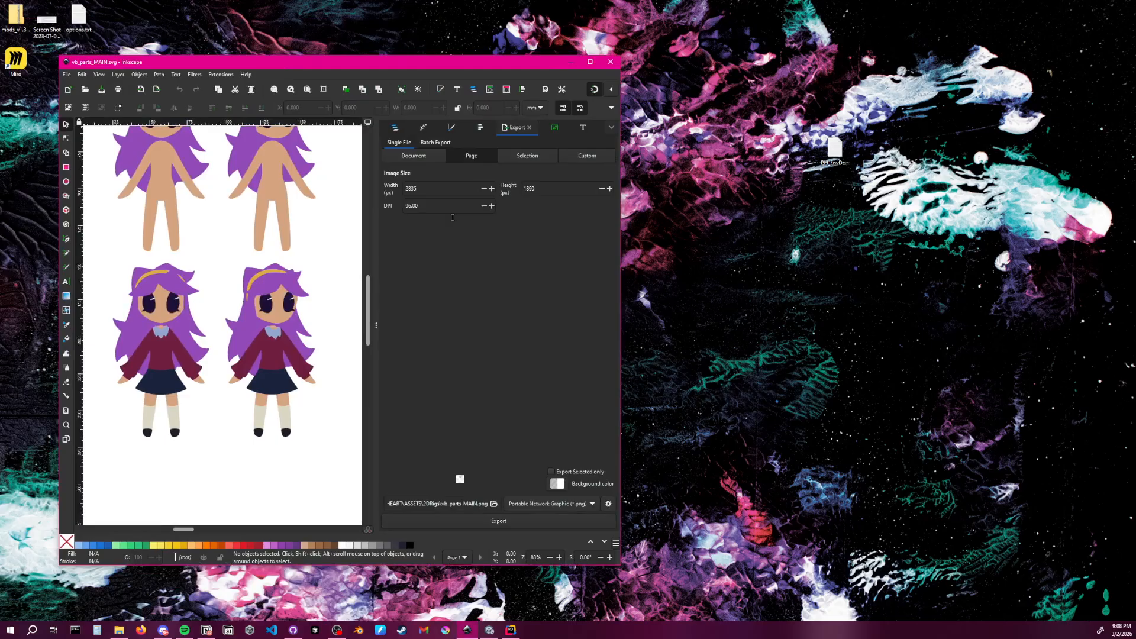
pyautogui.click(591, 64)
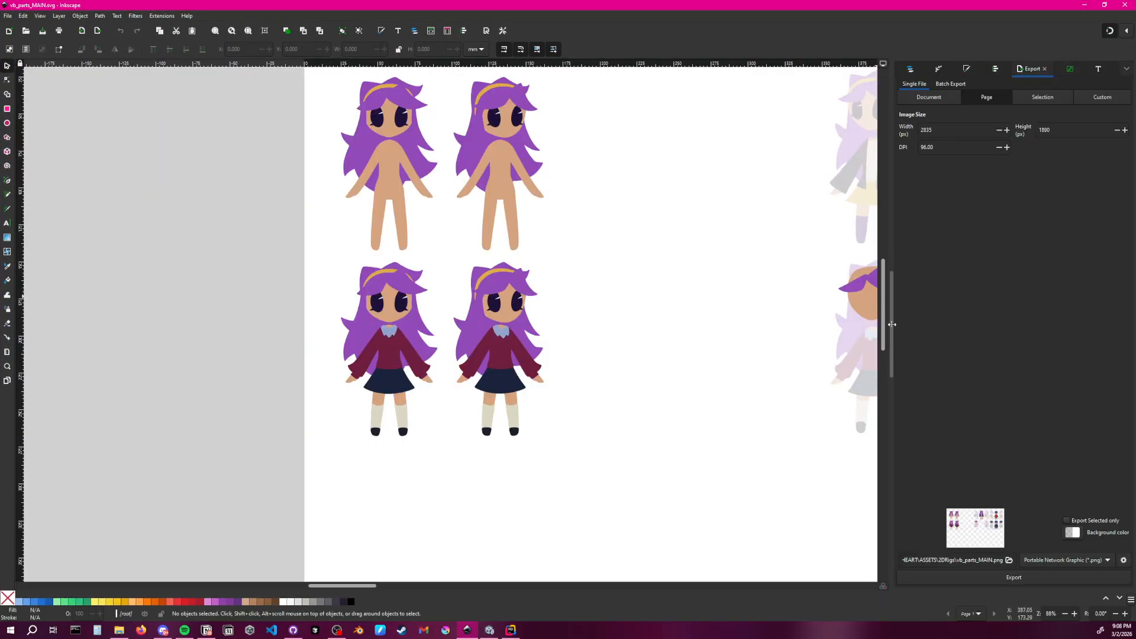
pyautogui.moveTo(892, 324); pyautogui.dragTo(1039, 320)
pyautogui.moveTo(842, 307); pyautogui.dragTo(394, 346, button='middle')
pyautogui.keyDown('ctrl'); pyautogui.scroll(-1, 327, 333); pyautogui.keyUp('ctrl')
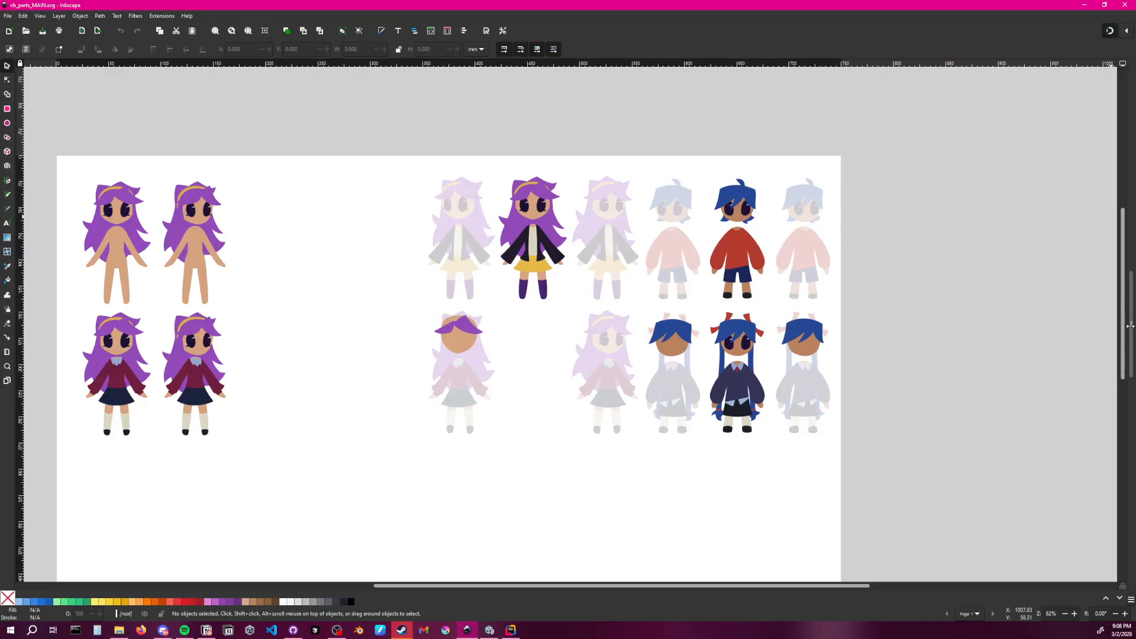
pyautogui.moveTo(1129, 323); pyautogui.dragTo(969, 335)
pyautogui.click(930, 68)
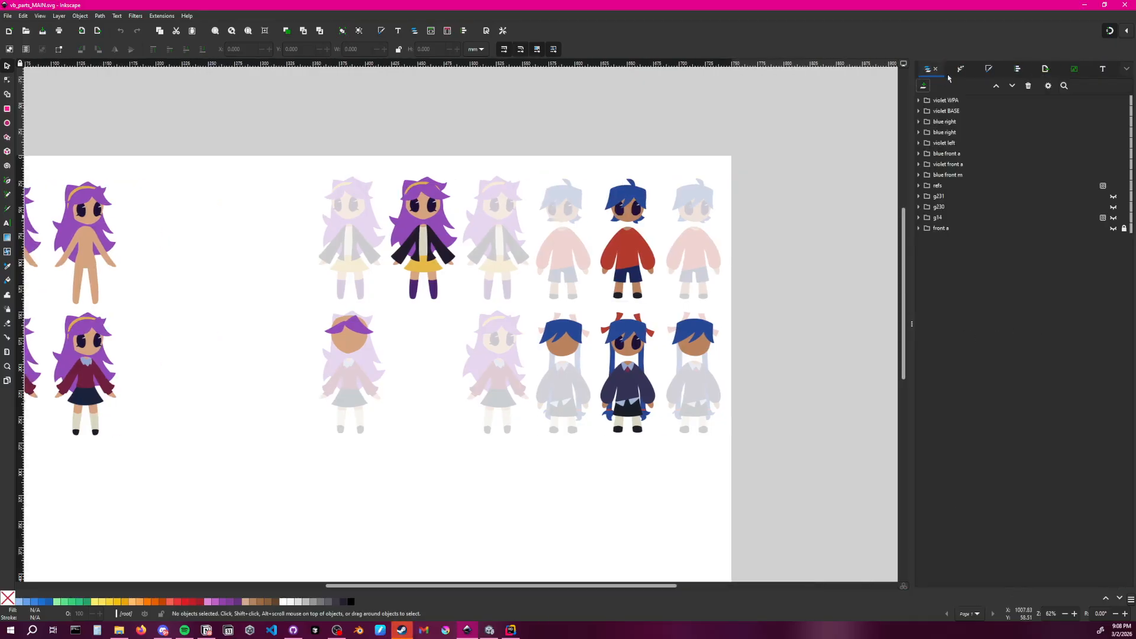
# Check which figures on the sheet belong to the two blue right groups, violet left and blue front a
pyautogui.click(926, 121)
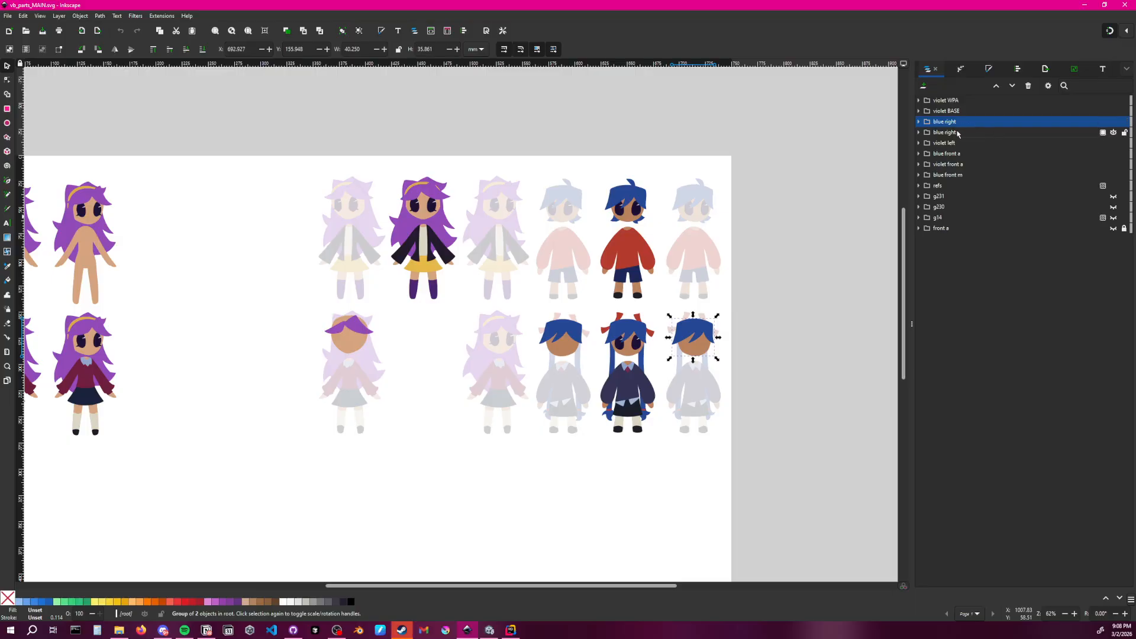
pyautogui.click(957, 133)
pyautogui.click(971, 143)
pyautogui.moveTo(394, 380); pyautogui.dragTo(487, 369, button='middle')
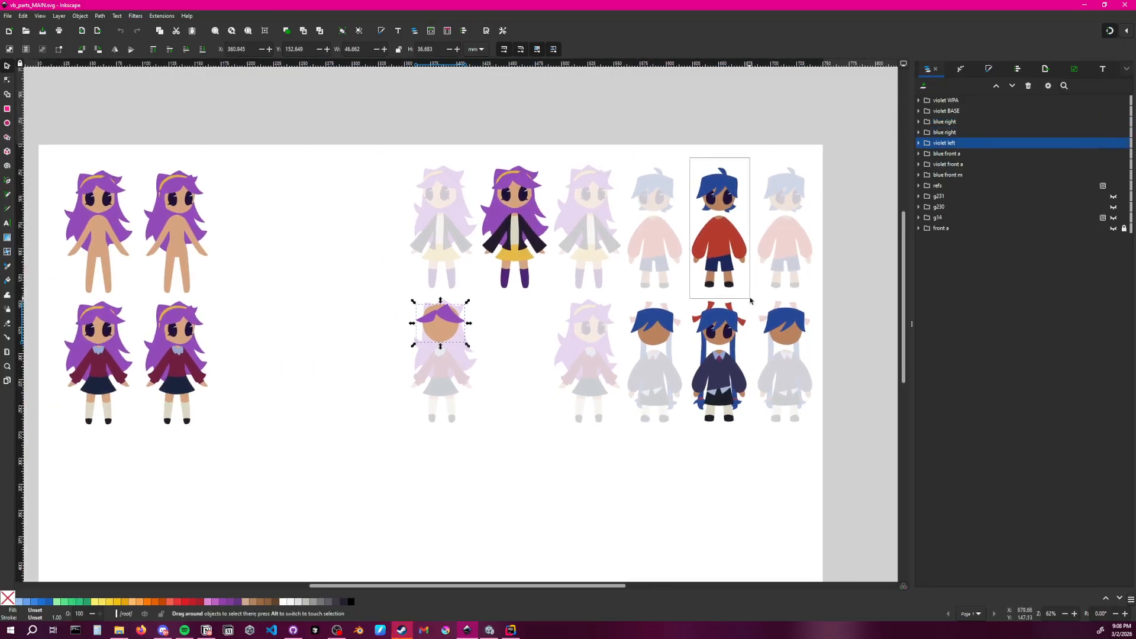
pyautogui.click(731, 254)
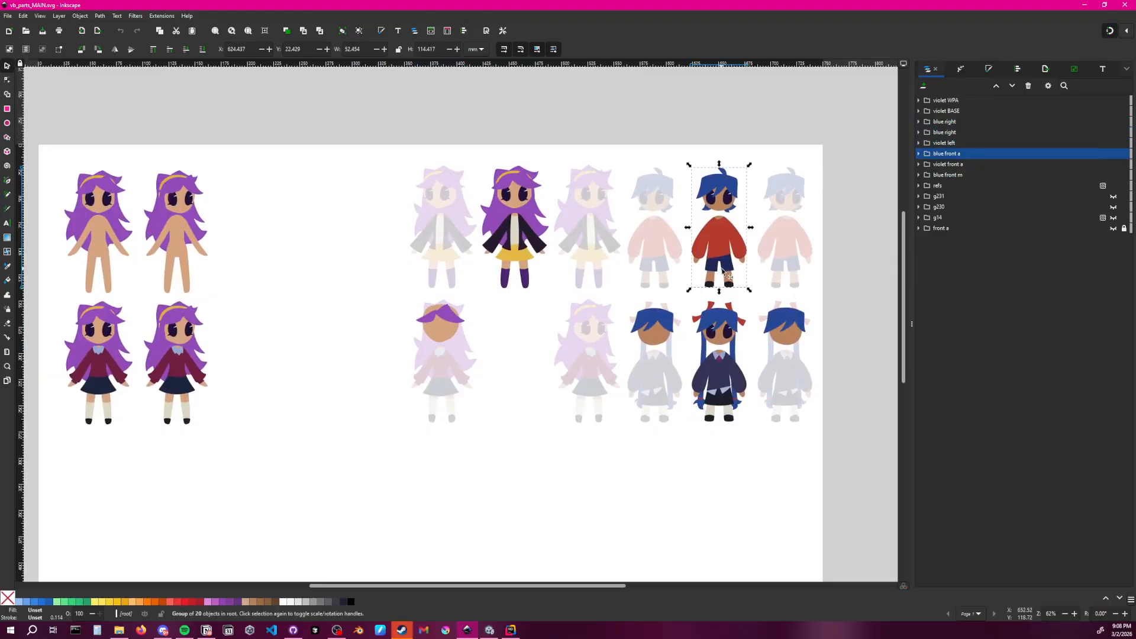
pyautogui.moveTo(589, 394); pyautogui.dragTo(609, 338, button='middle')
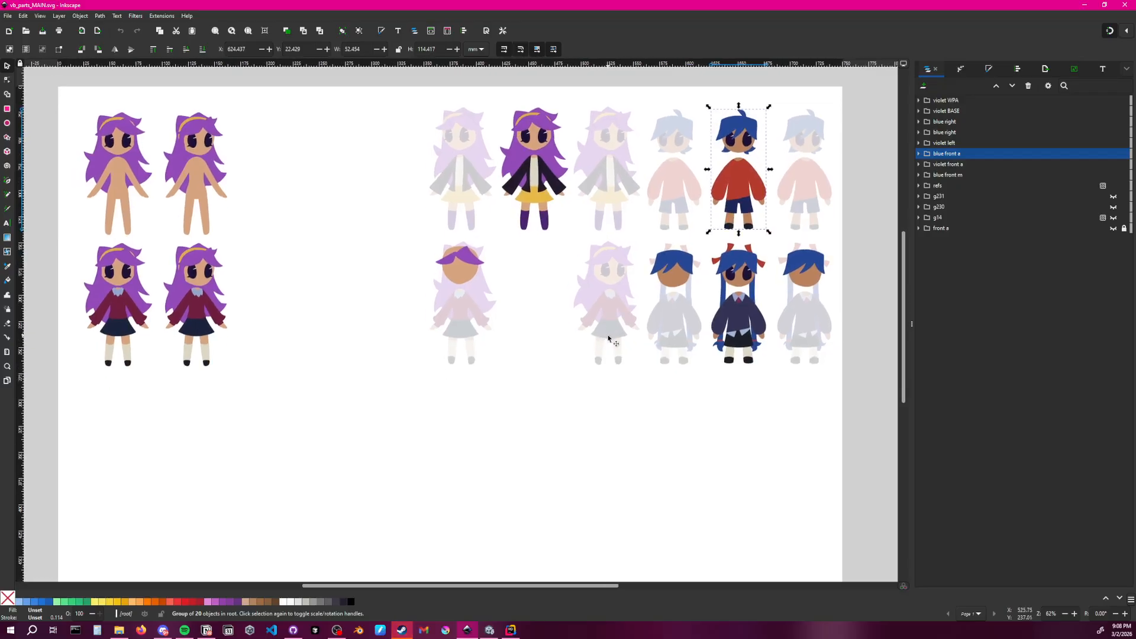
pyautogui.moveTo(677, 378); pyautogui.dragTo(703, 364, button='middle')
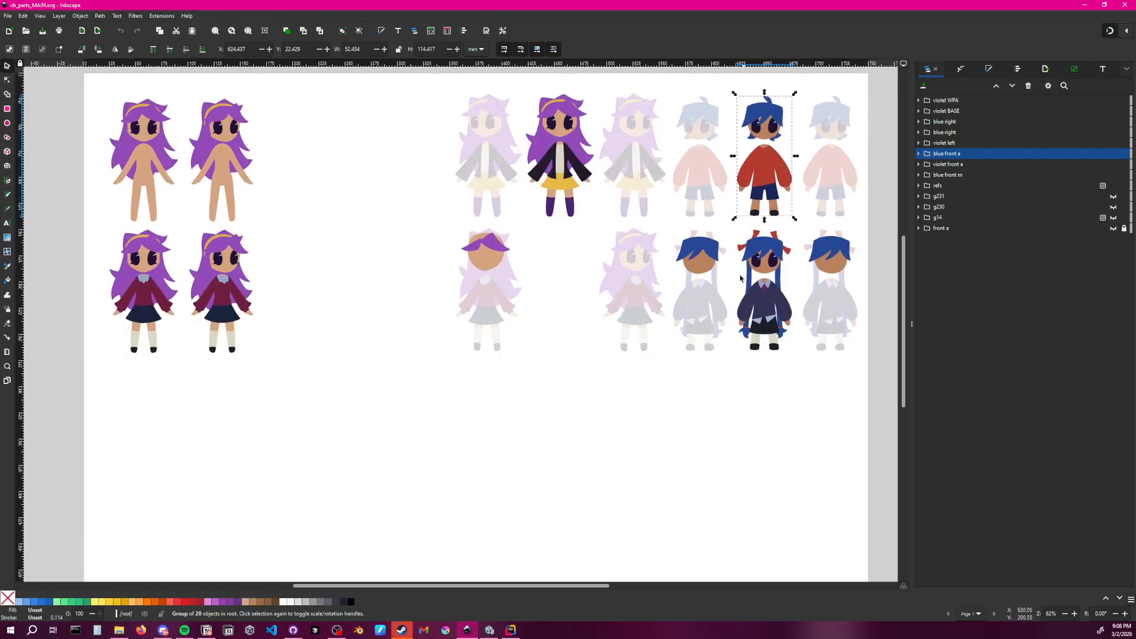
pyautogui.click(919, 154)
pyautogui.click(919, 154)
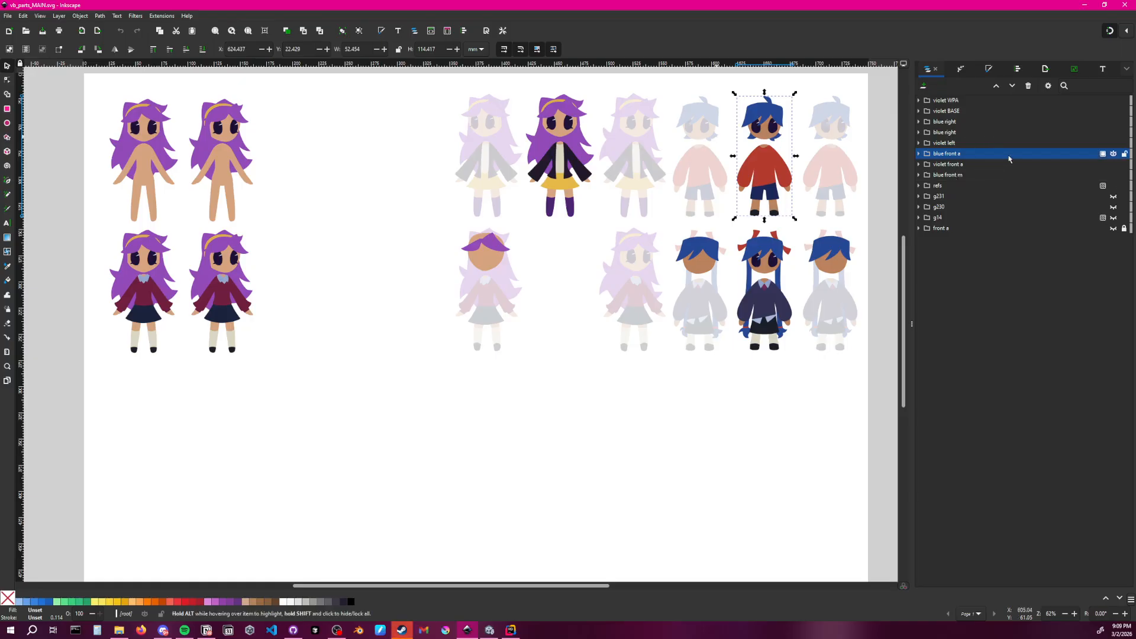
# Toggle the visibility of violet WPA and violet BASE to check which figures each group holds
pyautogui.click(1093, 101)
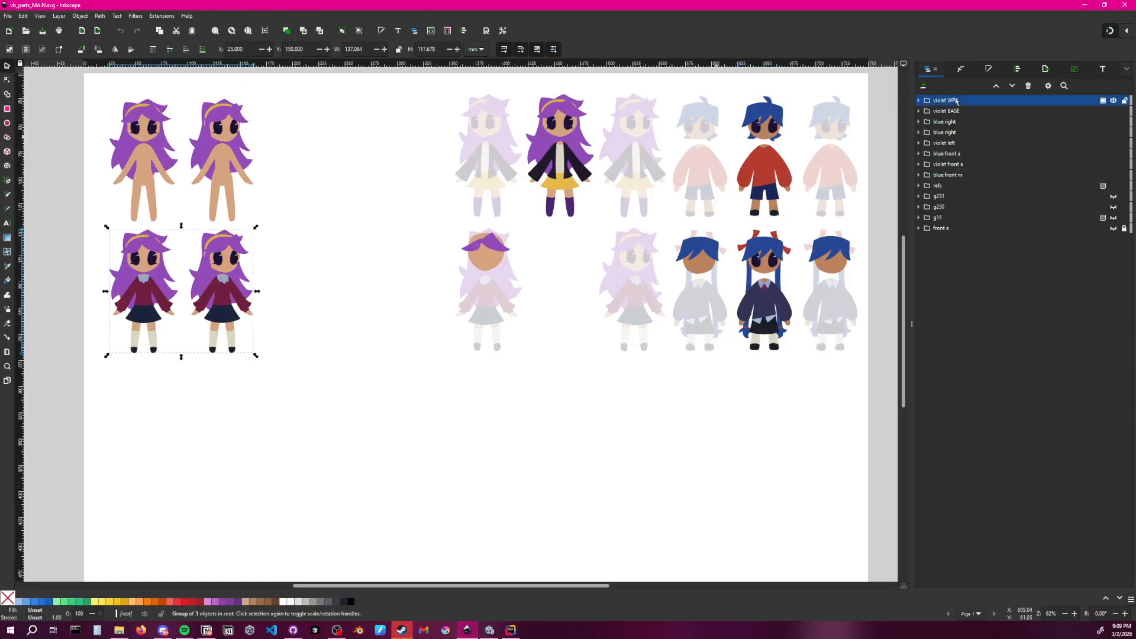
pyautogui.click(1113, 101)
pyautogui.click(1113, 101)
pyautogui.click(1107, 112)
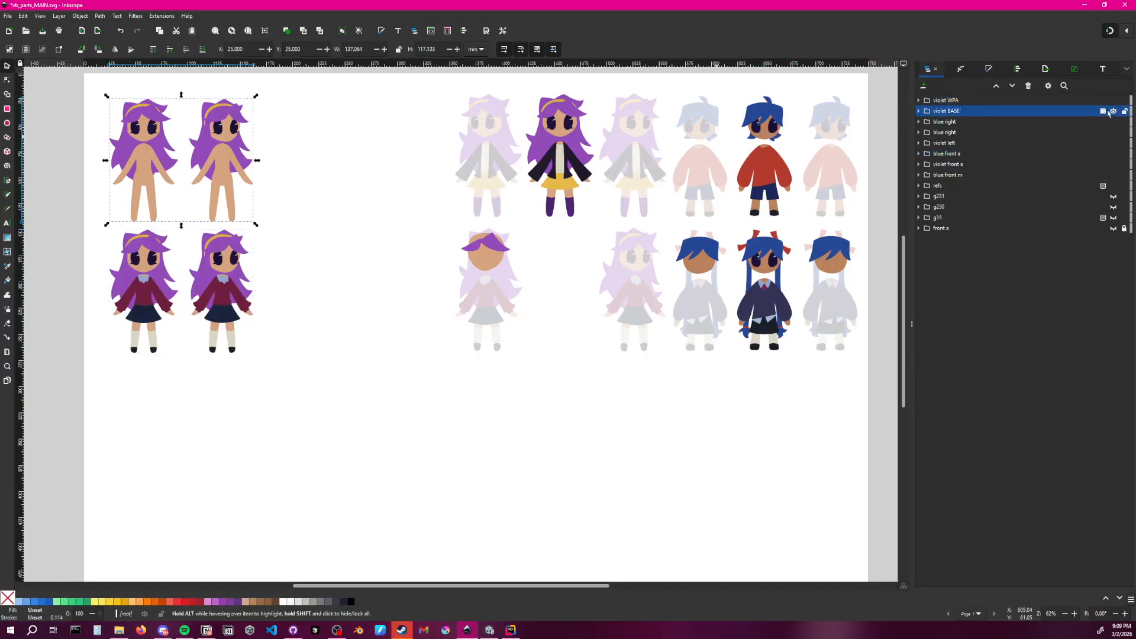
pyautogui.click(1113, 112)
pyautogui.click(1115, 112)
# Group violet WPA with violet BASE and name the new group VIOLET
pyautogui.keyDown('shift'); pyautogui.click(971, 103); pyautogui.keyUp('shift')
pyautogui.hotkey('ctrl', 'g')
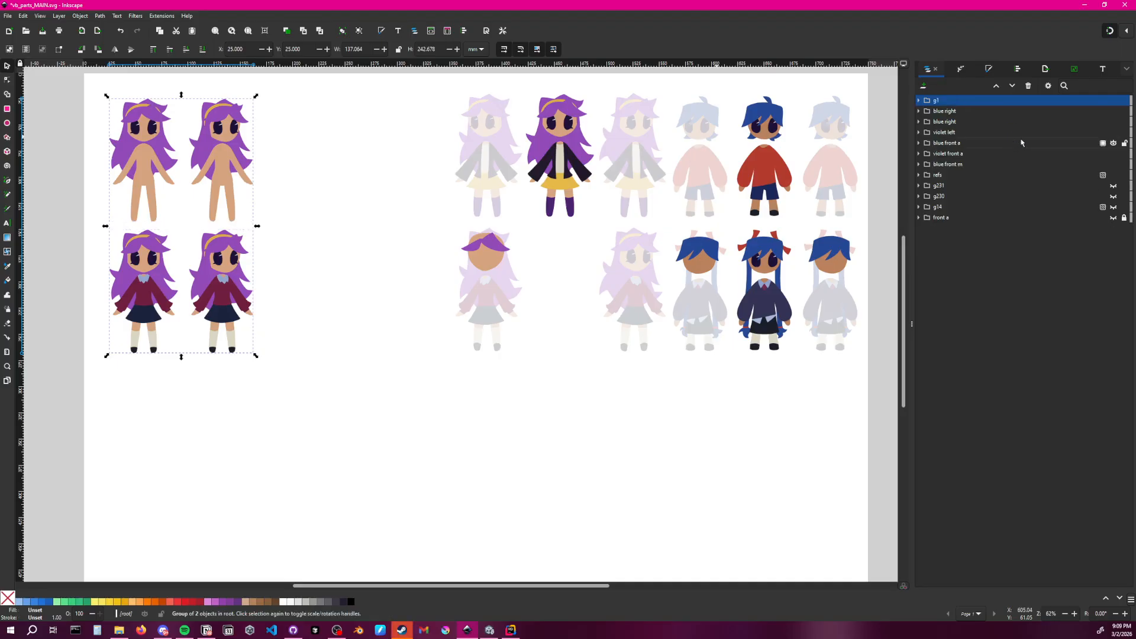
pyautogui.doubleClick(947, 101)
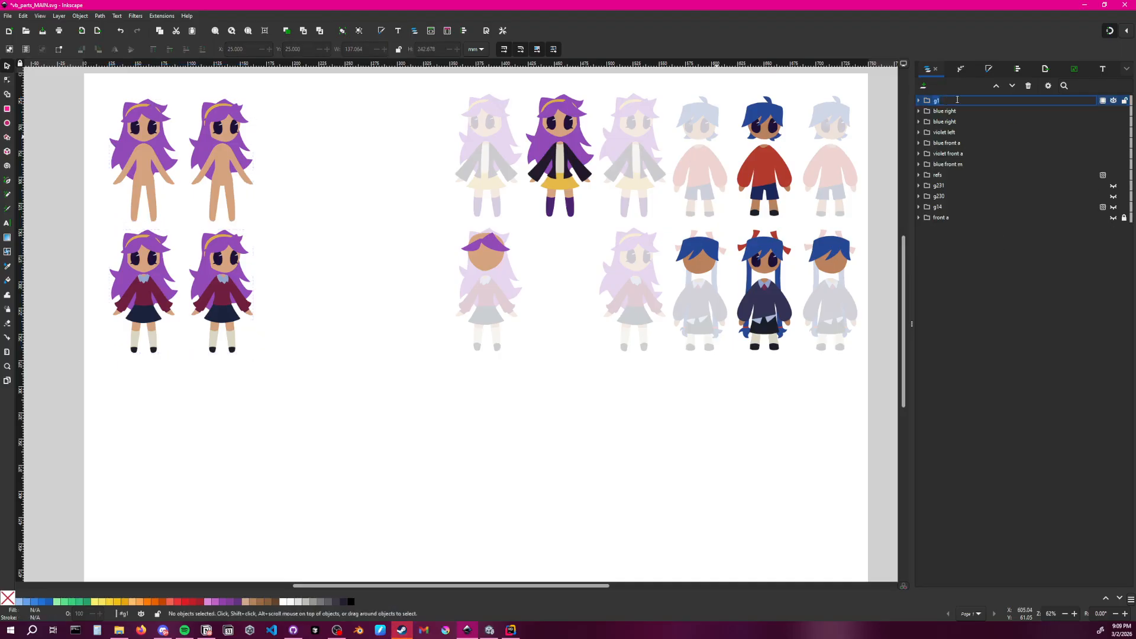
pyautogui.press('Return')
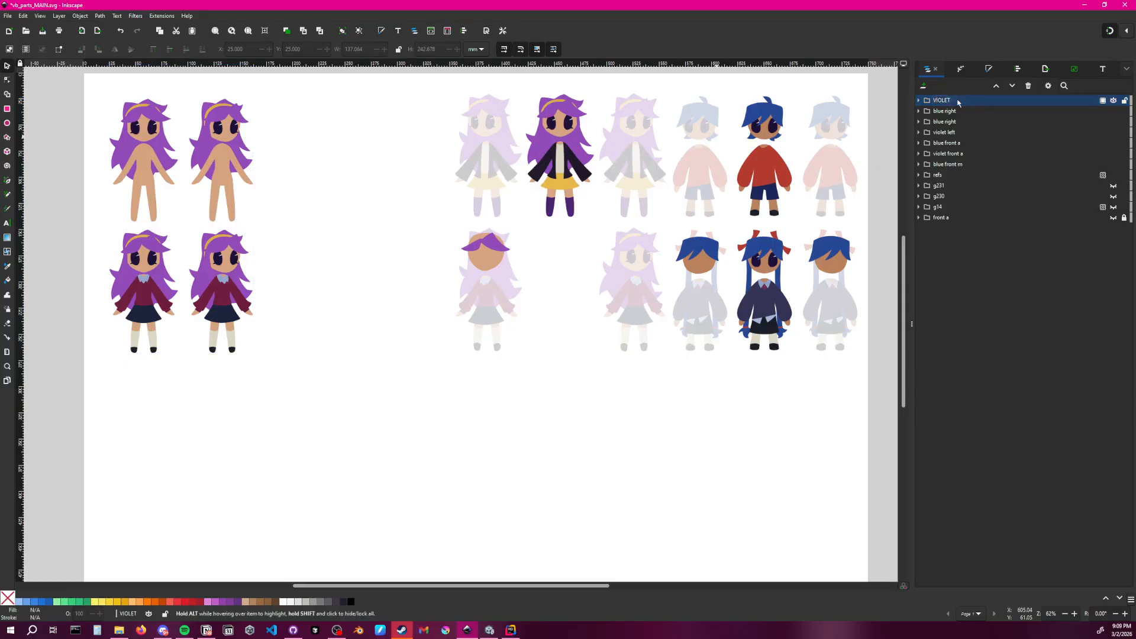
# Make a copy of the blue front a figure and place it below the front violet outfit, at about X 30, Y 288 mm
pyautogui.click(988, 112)
pyautogui.click(988, 122)
pyautogui.click(984, 132)
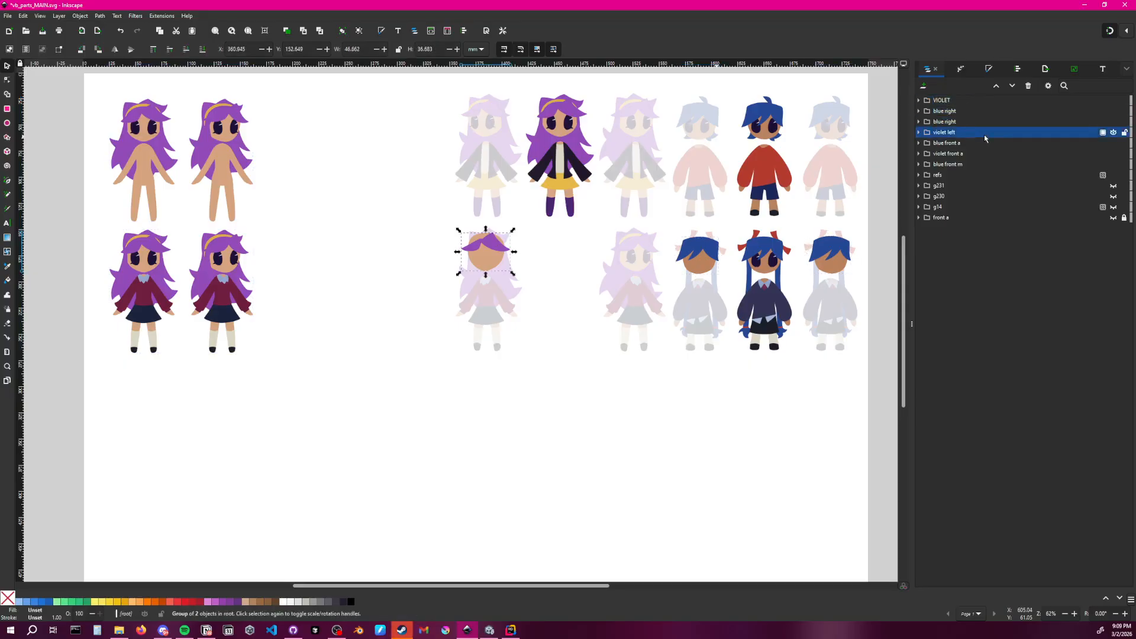
pyautogui.click(985, 143)
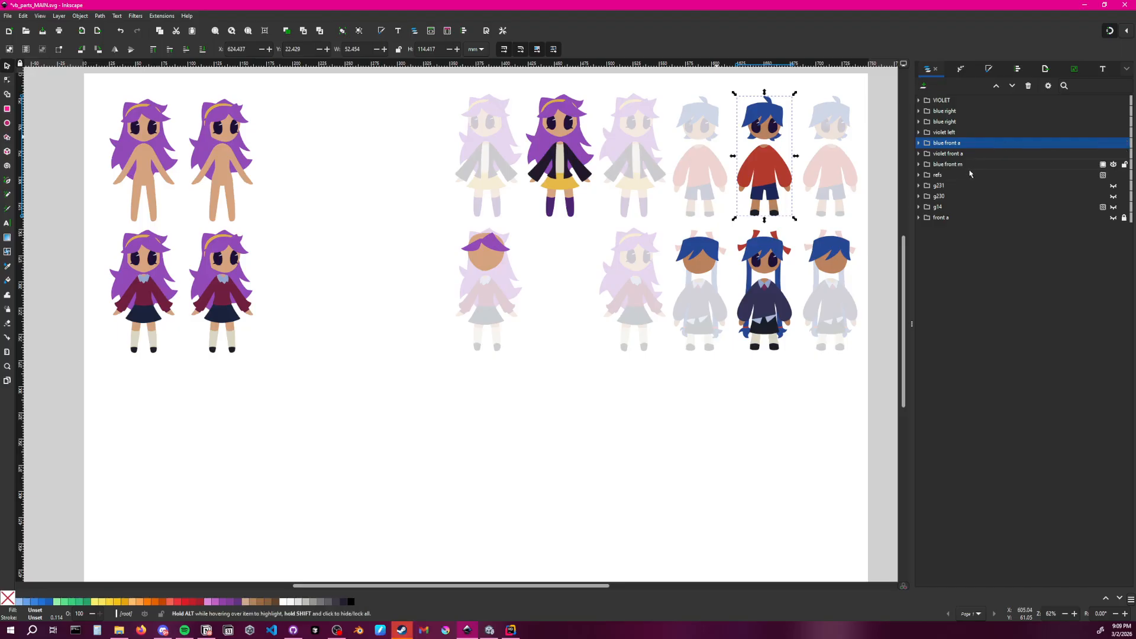
pyautogui.hotkey('ctrl', 'v')
pyautogui.moveTo(749, 224); pyautogui.dragTo(137, 441)
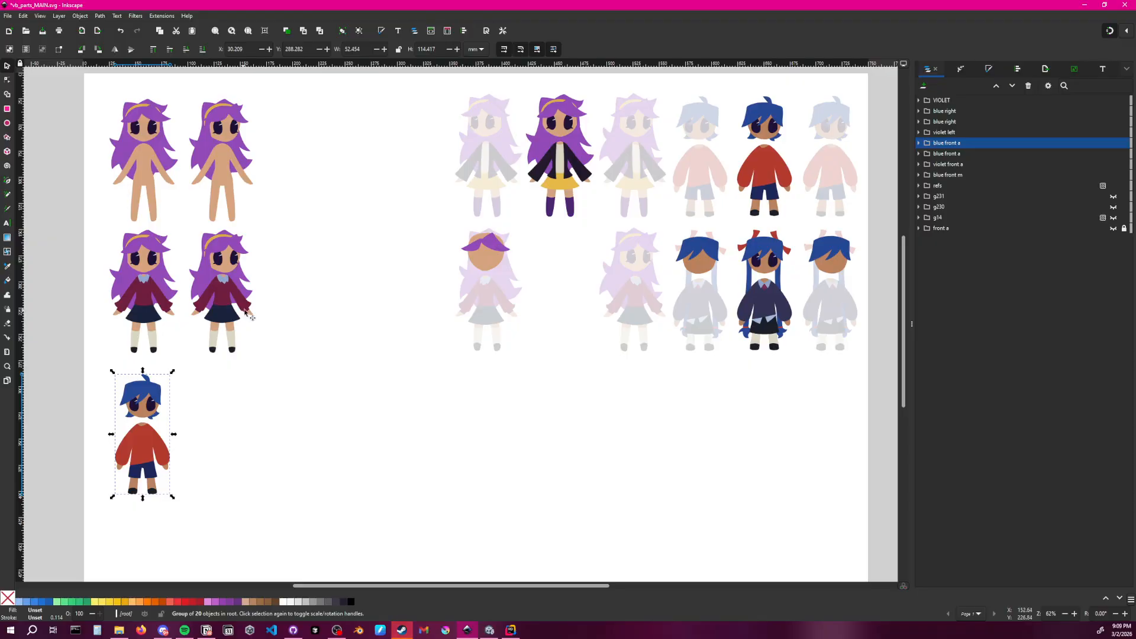
# Focus on the copied blue figure and expand its blue front a group to list the body and clothing parts
pyautogui.moveTo(333, 286); pyautogui.dragTo(405, 238, button='middle')
pyautogui.keyDown('ctrl'); pyautogui.scroll(2, 273, 352); pyautogui.keyUp('ctrl')
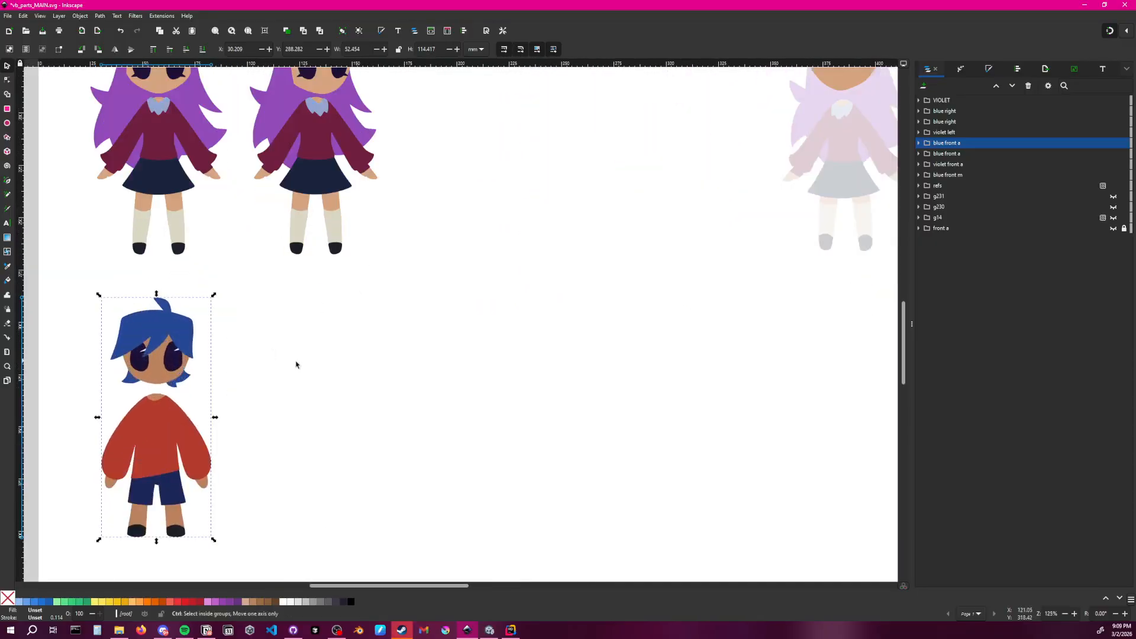
pyautogui.moveTo(296, 365); pyautogui.dragTo(380, 332, button='middle')
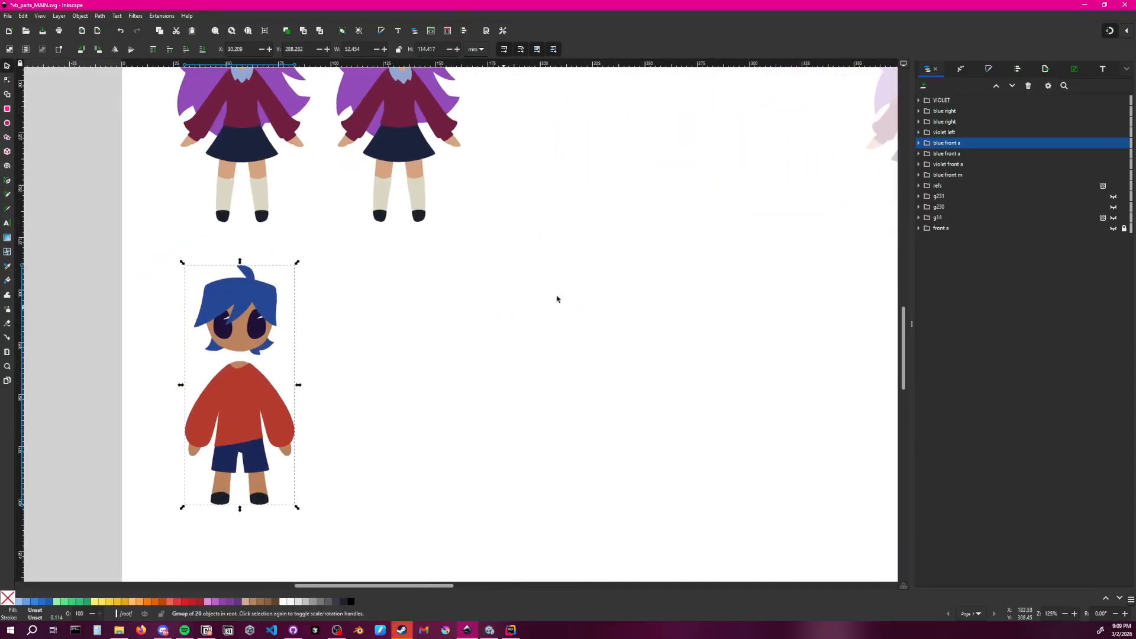
pyautogui.click(919, 143)
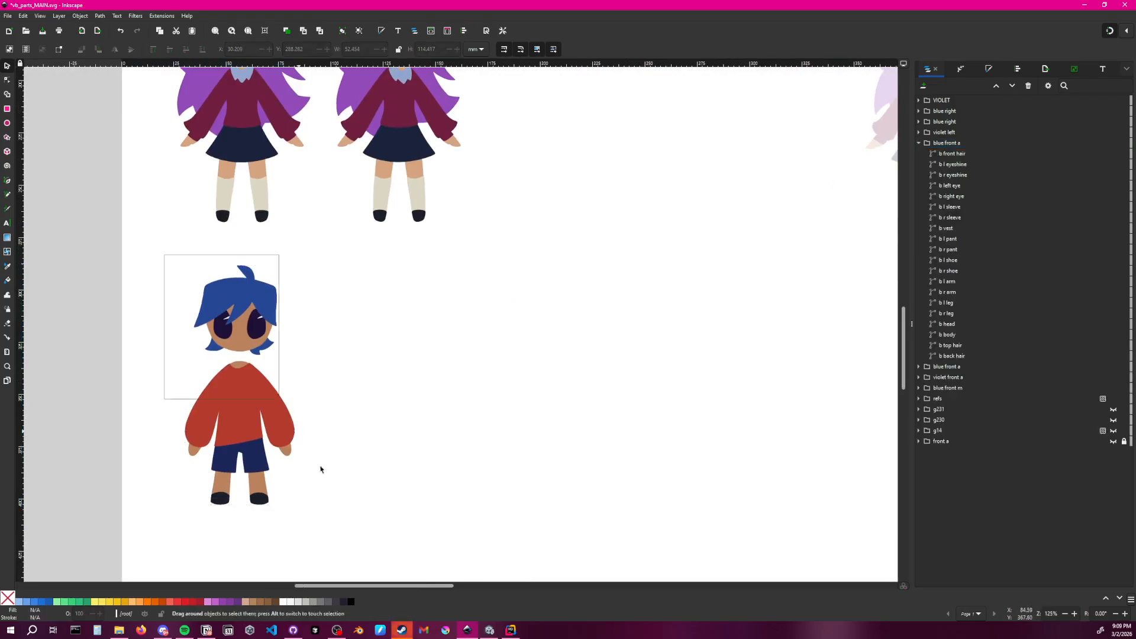
# Rename the copied blue front a group as Blue BASE and expand the VIOLET group to compare naming
pyautogui.doubleClick(952, 143)
pyautogui.doubleClick(962, 143)
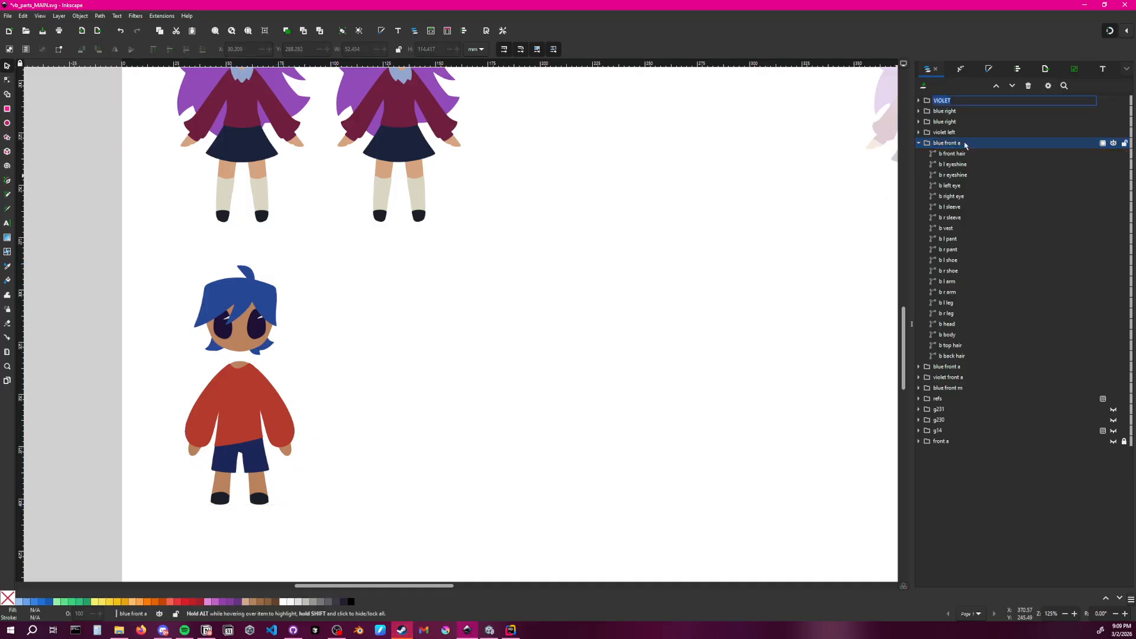
pyautogui.click(953, 143)
pyautogui.click(953, 146)
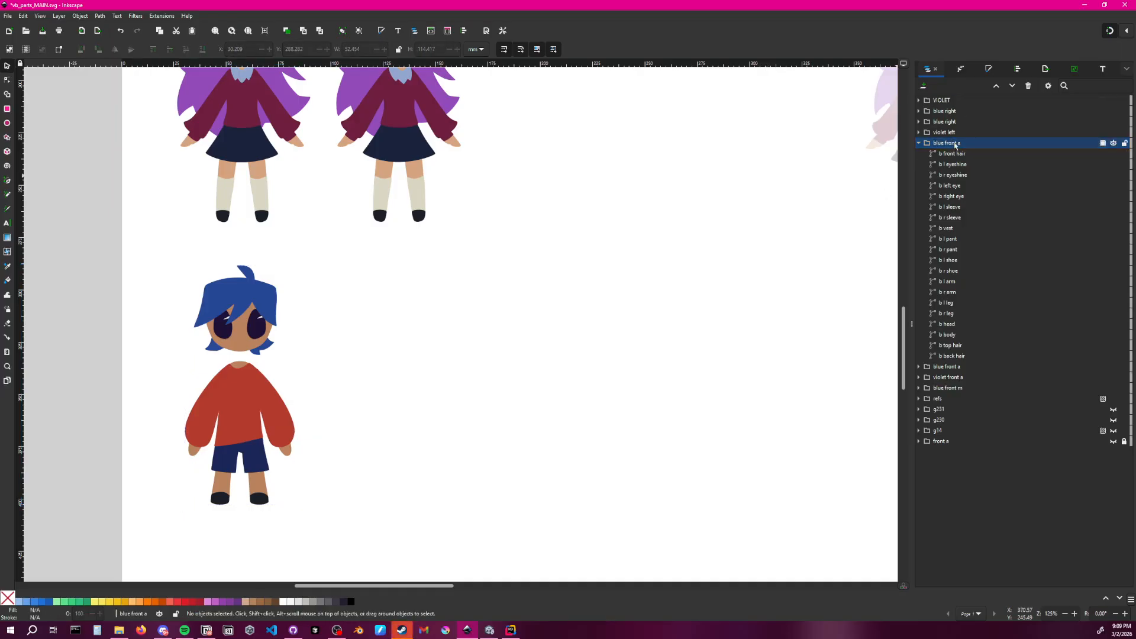
pyautogui.doubleClick(954, 143)
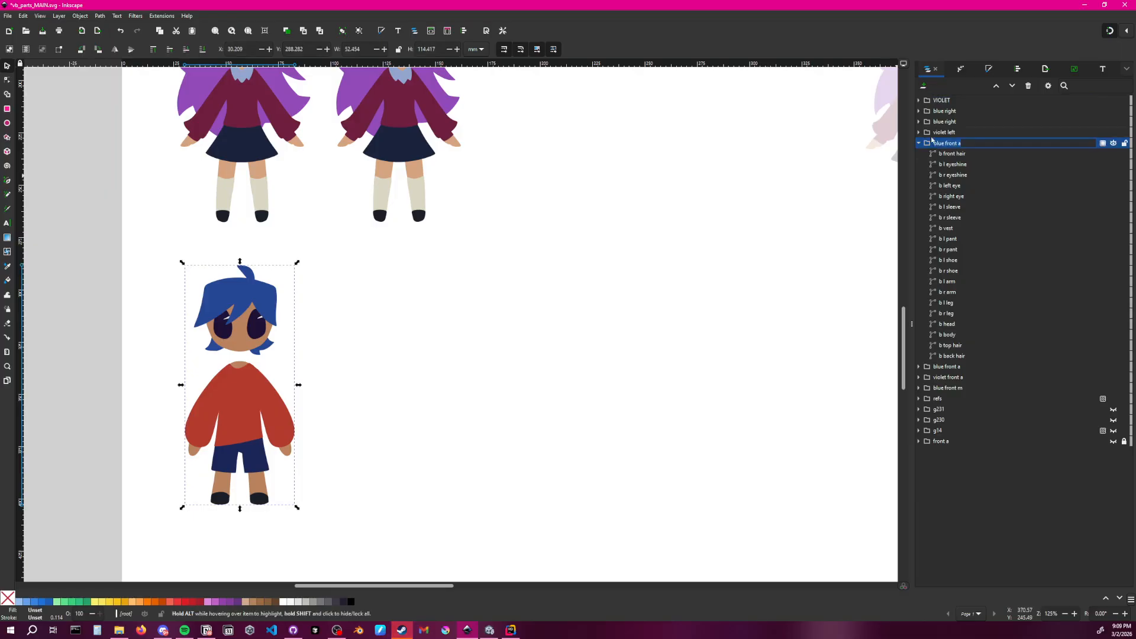
pyautogui.write('b')
pyautogui.click(919, 100)
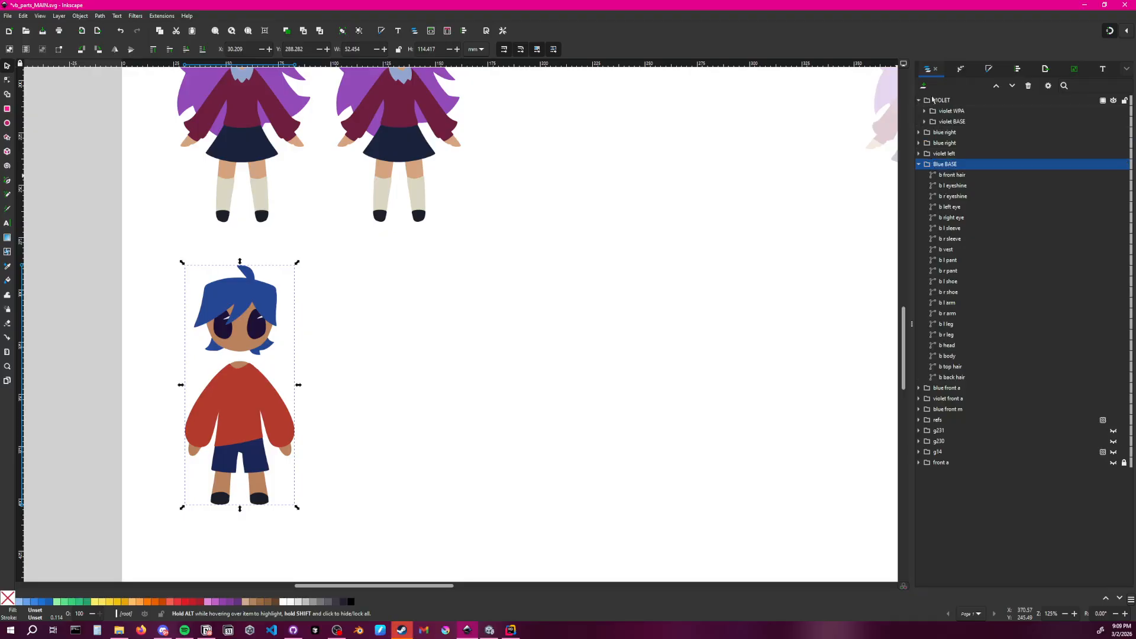
pyautogui.doubleClick(949, 165)
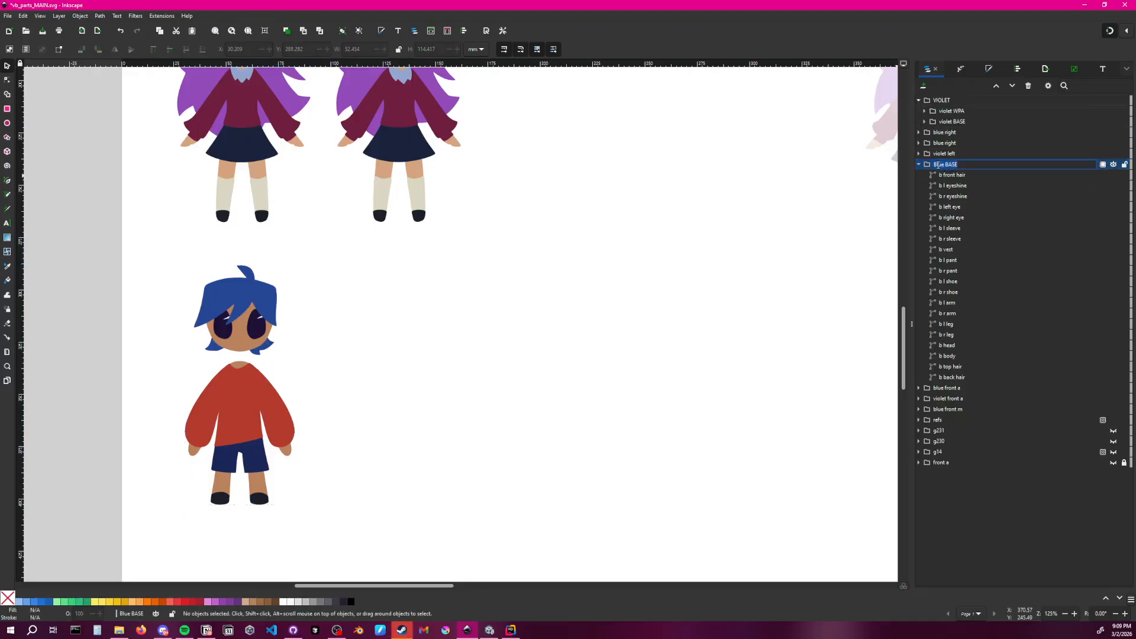
pyautogui.press('BackSpace')
pyautogui.write('b')
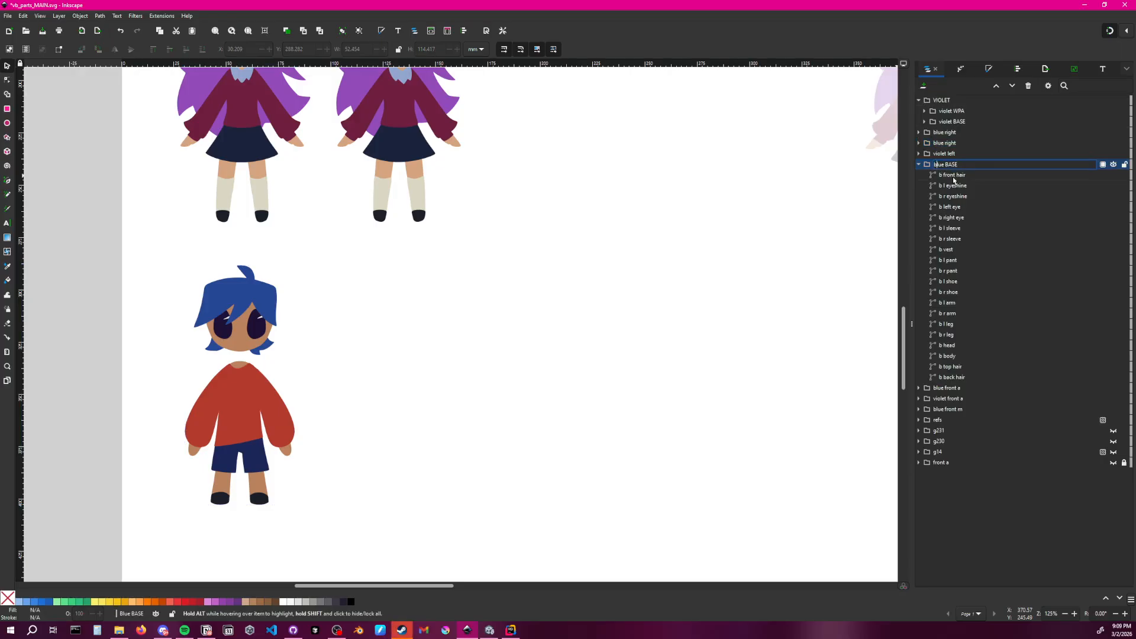
pyautogui.click(767, 373)
# Change the copied group's name to blue BASE, with a lowercase first letter
pyautogui.doubleClick(943, 163)
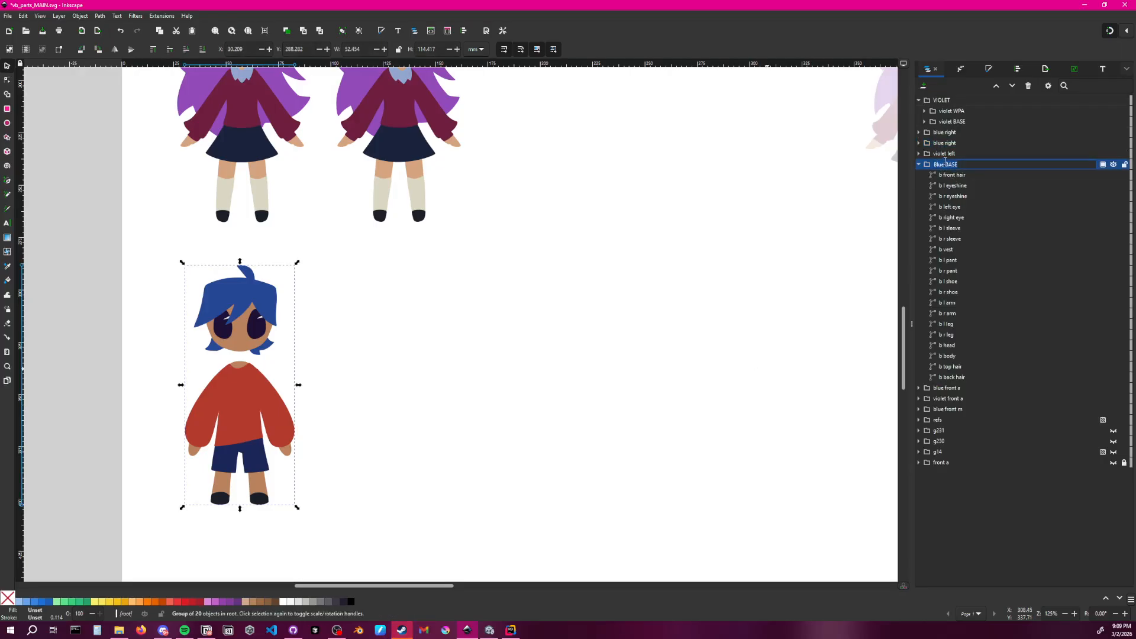
pyautogui.click(938, 165)
pyautogui.press('BackSpace')
pyautogui.write('b')
pyautogui.press('Return')
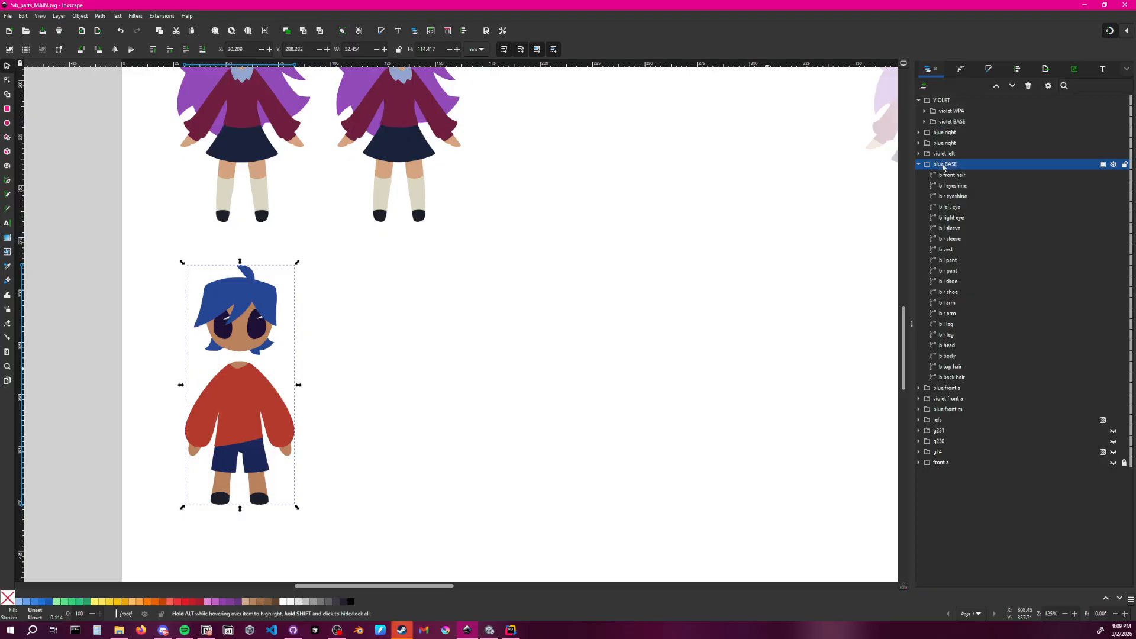
# Enter the blue BASE group and examine its separate right sleeve and vest pieces
pyautogui.click(380, 385)
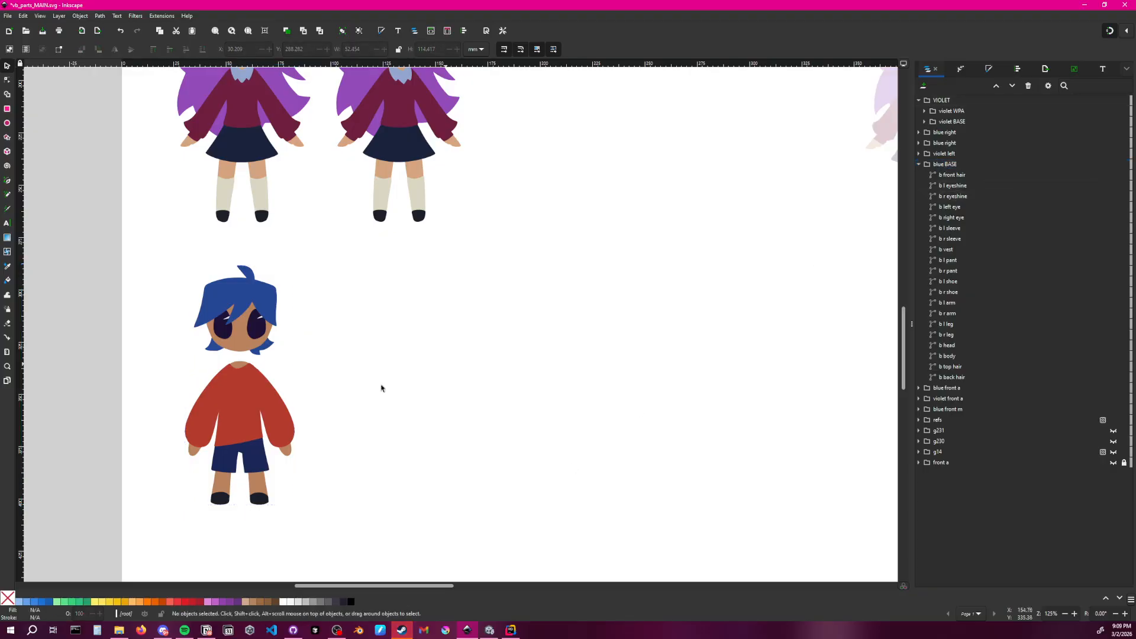
pyautogui.click(263, 397)
pyautogui.doubleClick(258, 384)
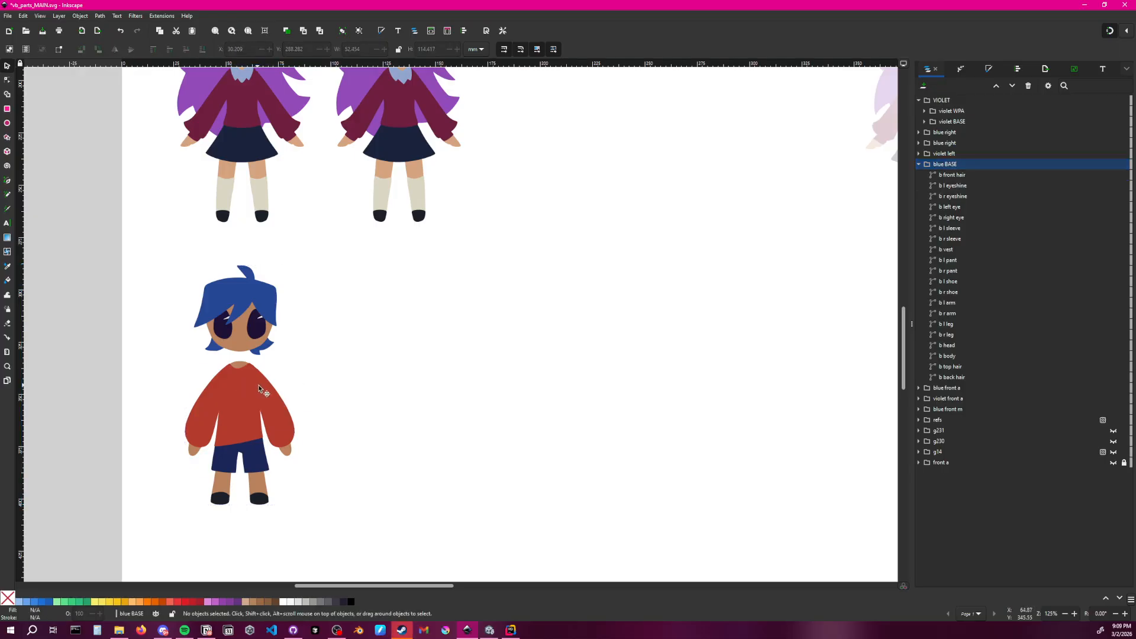
pyautogui.click(263, 386)
pyautogui.click(337, 385)
pyautogui.click(254, 394)
pyautogui.click(287, 397)
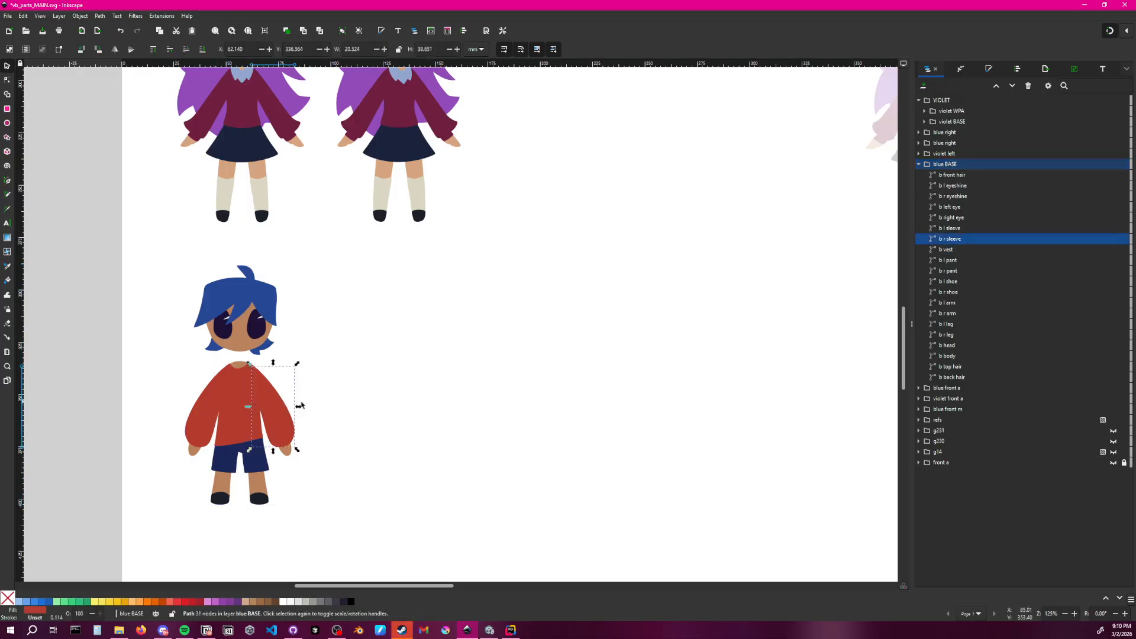
pyautogui.click(328, 407)
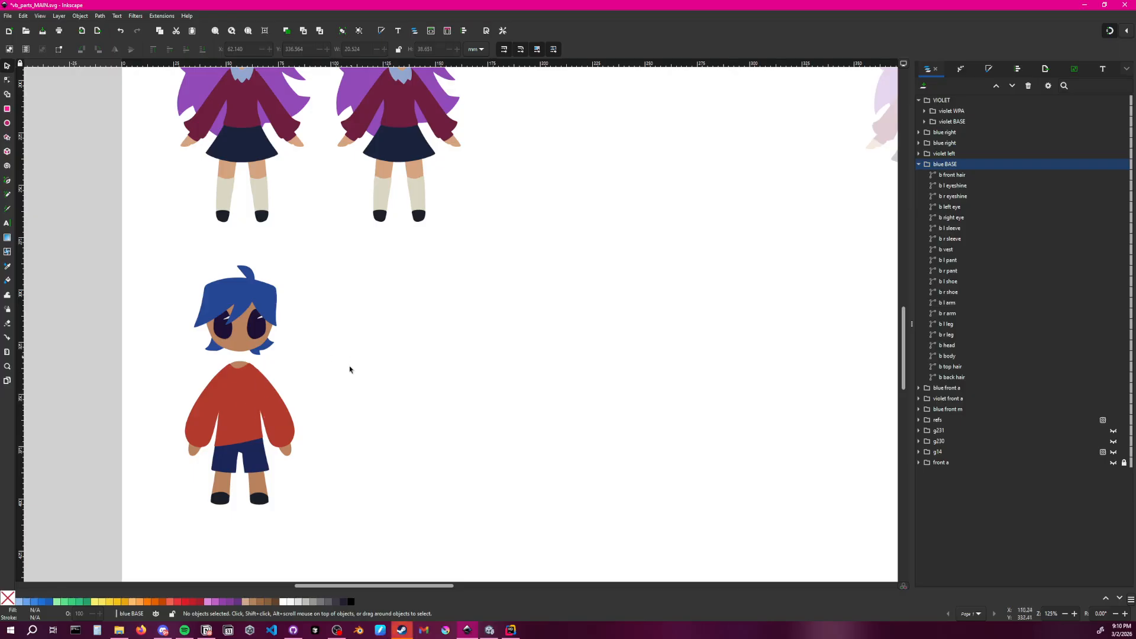
pyautogui.click(282, 408)
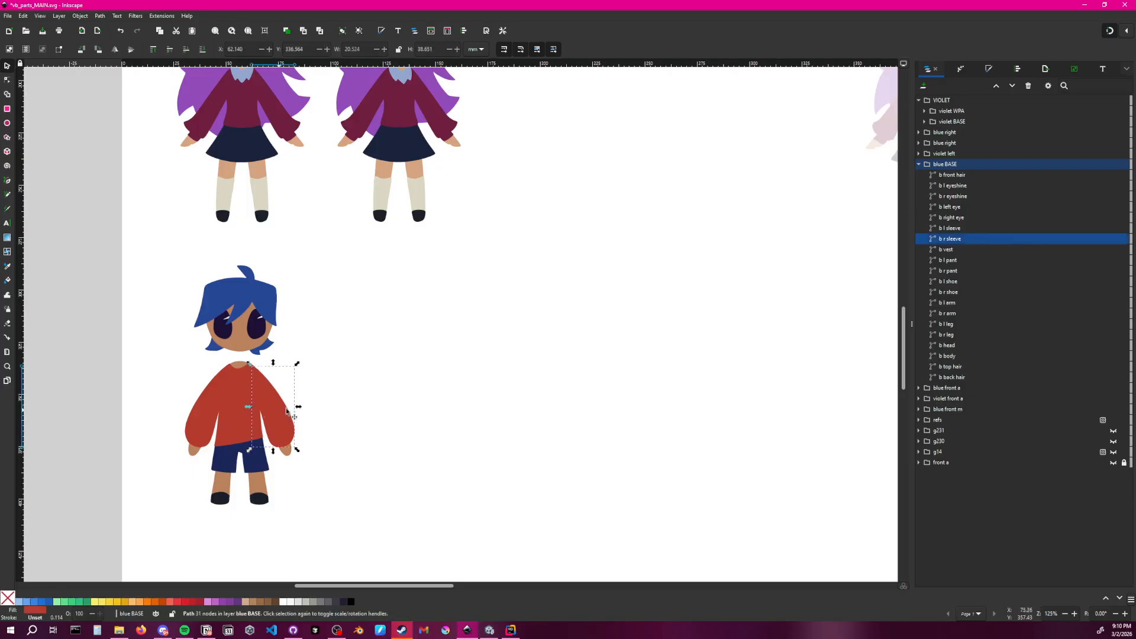
pyautogui.click(350, 400)
pyautogui.click(239, 388)
pyautogui.click(400, 418)
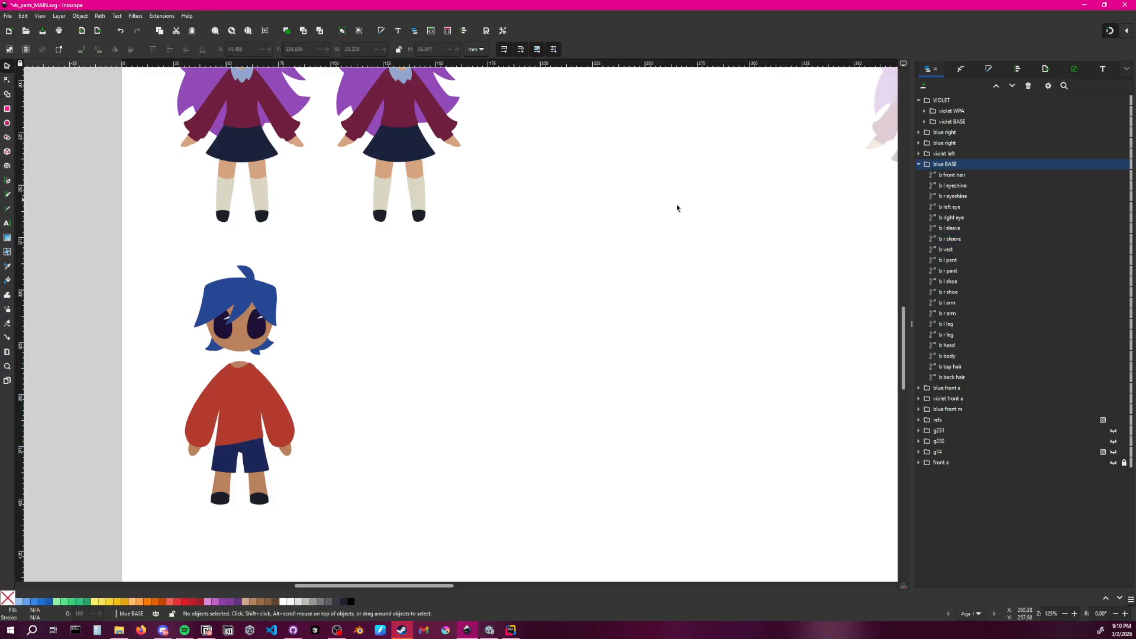
# Examine how the eyes, head and vest are divided into single parts within blue BASE
pyautogui.click(226, 390)
pyautogui.click(263, 395)
pyautogui.click(341, 364)
pyautogui.moveTo(153, 257); pyautogui.dragTo(363, 471)
pyautogui.click(362, 470)
pyautogui.click(253, 329)
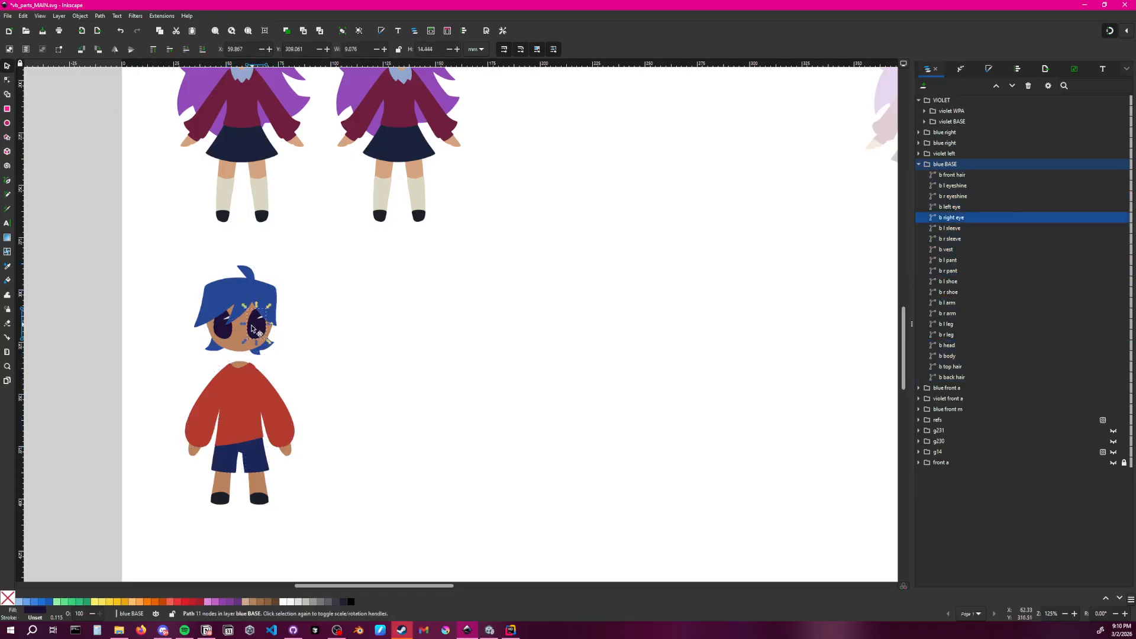
pyautogui.click(244, 352)
pyautogui.click(318, 358)
pyautogui.click(232, 395)
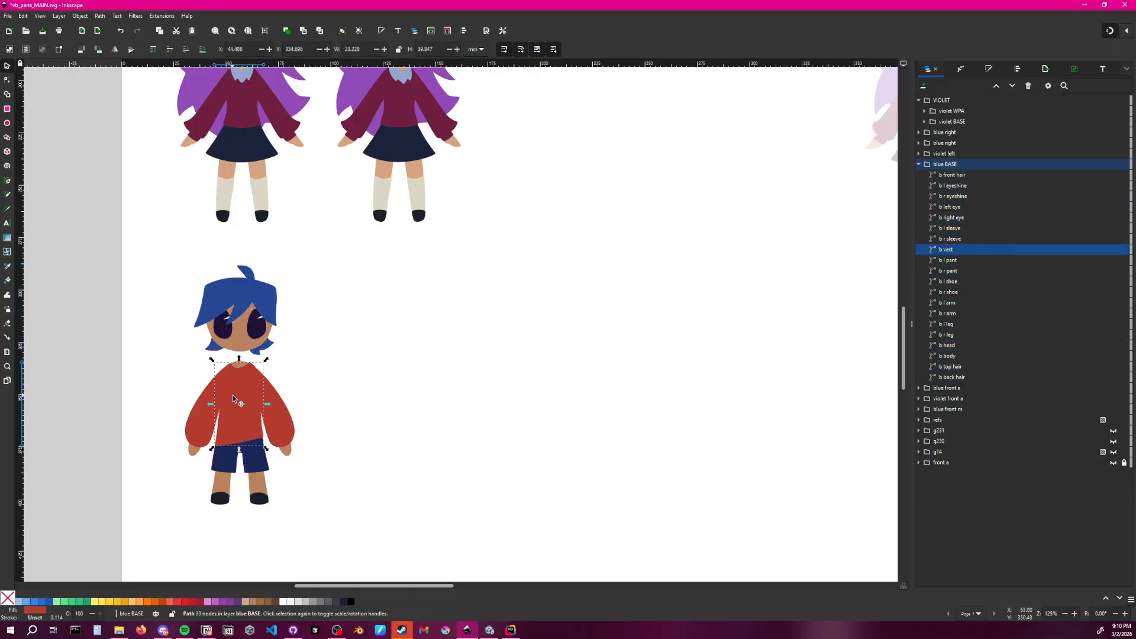
pyautogui.click(346, 382)
# Compare the extent and views of the grouped VIOLET figures with the single blue BASE figure
pyautogui.click(385, 142)
pyautogui.click(420, 305)
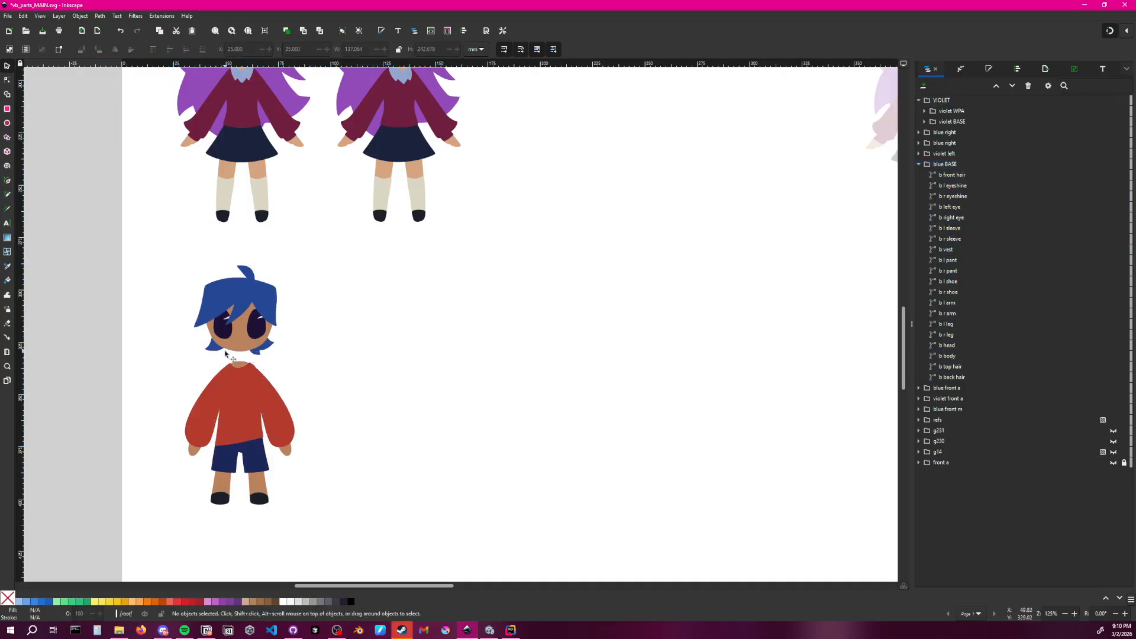
pyautogui.click(252, 390)
pyautogui.click(349, 370)
pyautogui.click(383, 151)
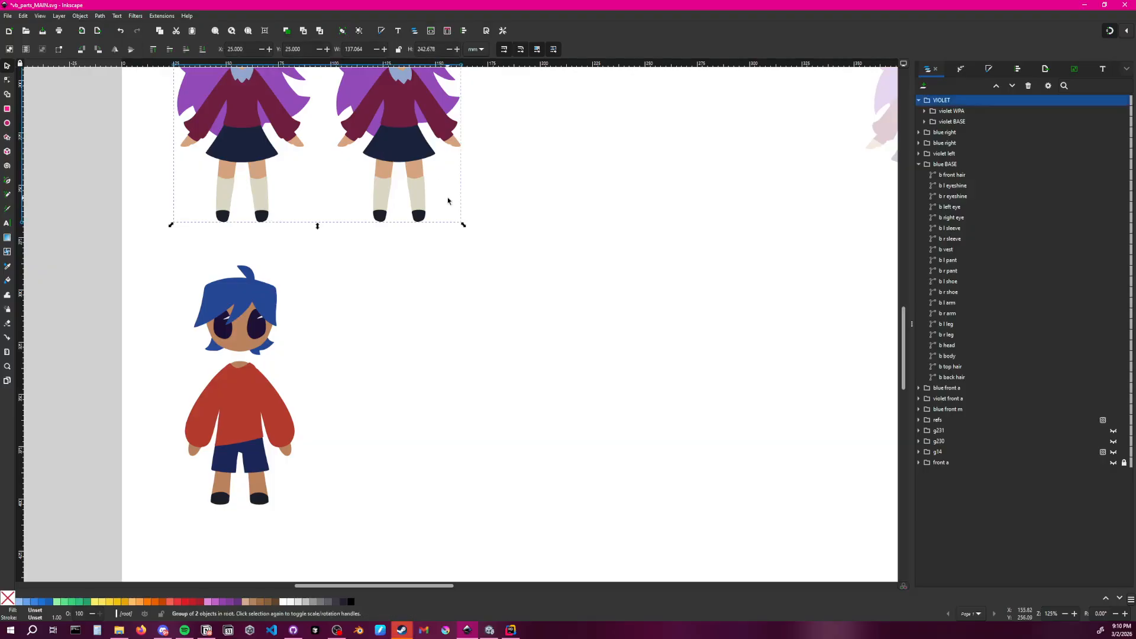
pyautogui.scroll(6, 402, 163)
pyautogui.scroll(6, 476, 294)
pyautogui.keyDown('shift'); pyautogui.hscroll(-2, 552, 314); pyautogui.keyUp('shift')
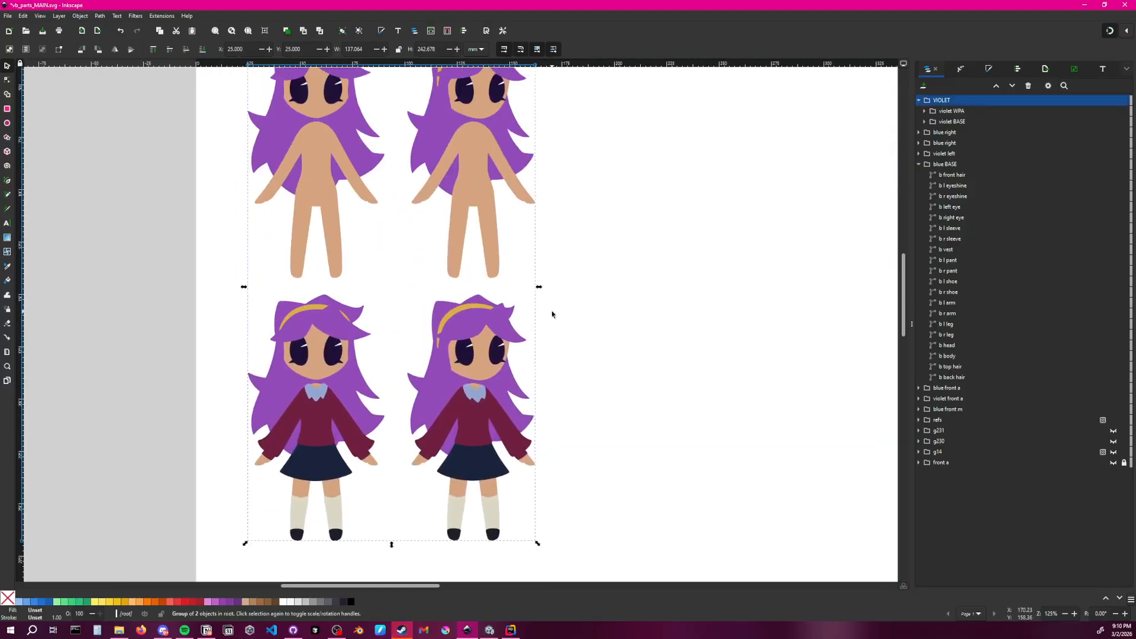
pyautogui.scroll(-14, 537, 315)
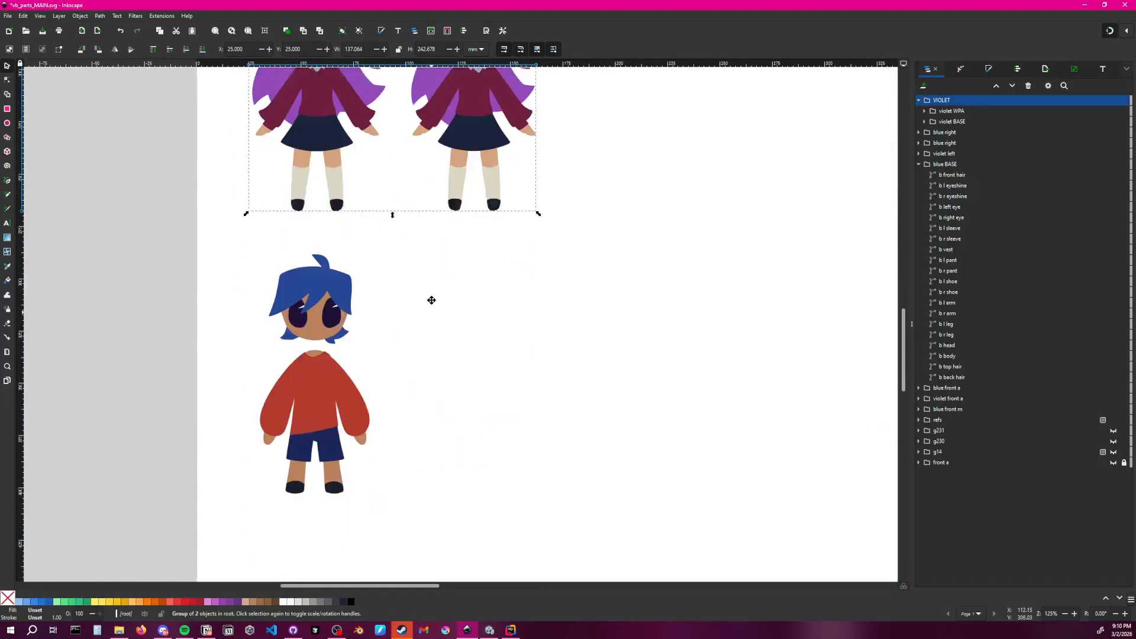
# Re-enter blue BASE and check its vest, sleeve and eye parts individually
pyautogui.click(307, 382)
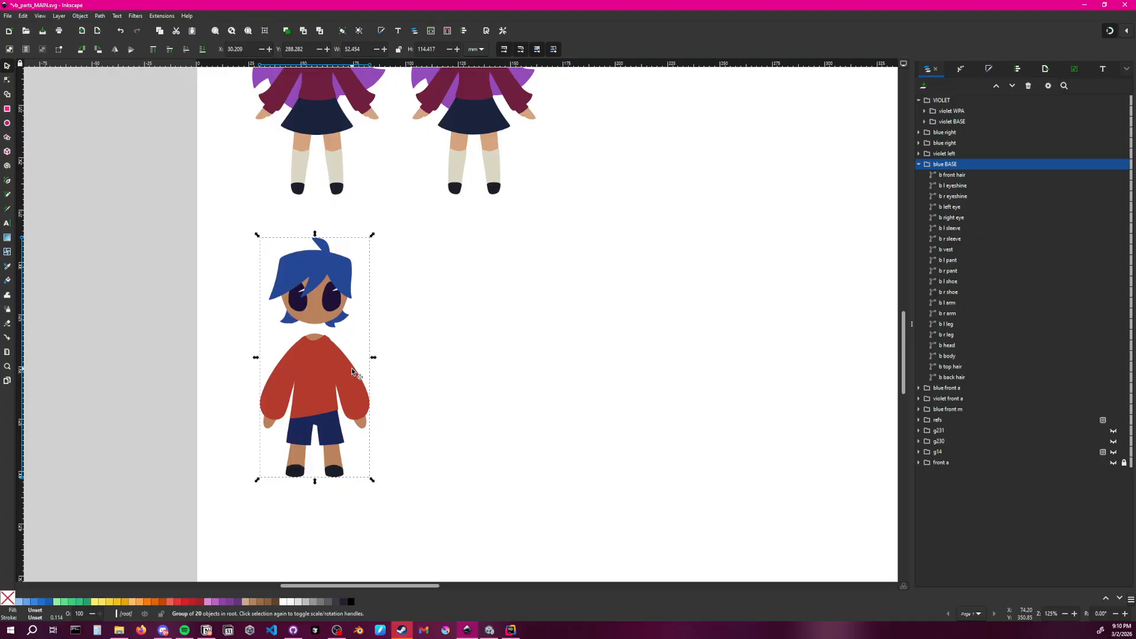
pyautogui.doubleClick(327, 375)
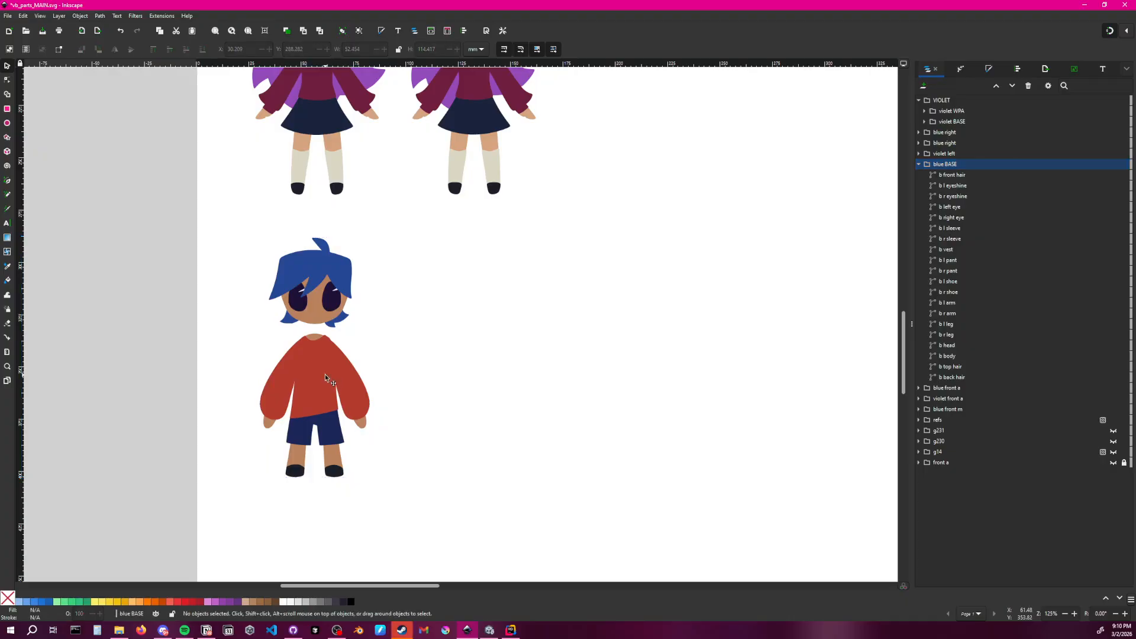
pyautogui.click(322, 373)
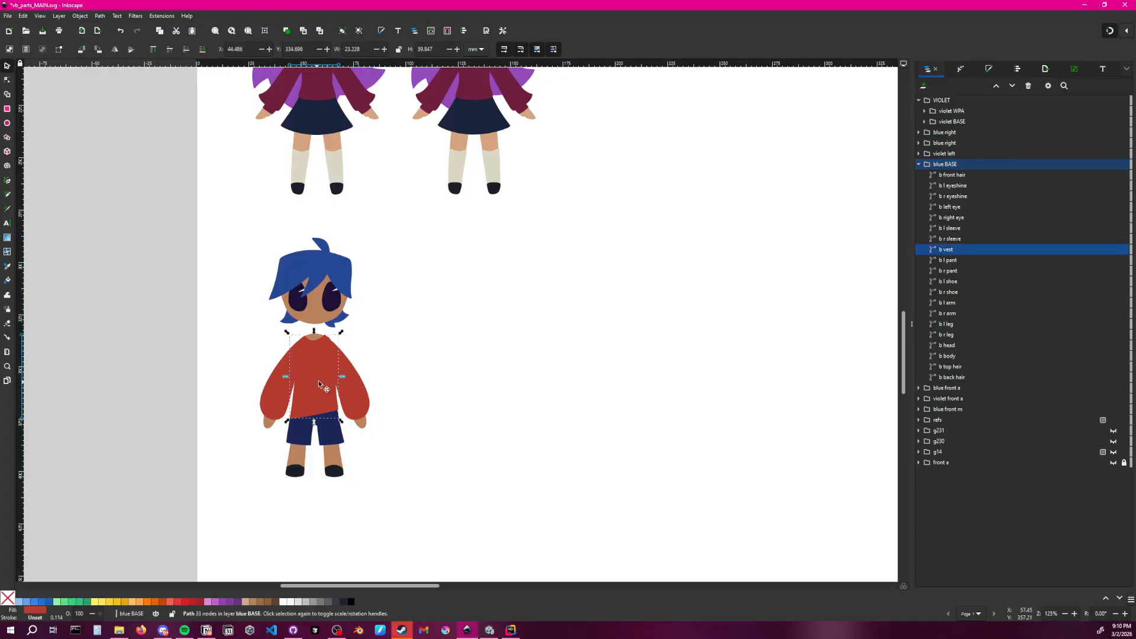
pyautogui.click(360, 394)
pyautogui.click(316, 399)
pyautogui.click(325, 355)
pyautogui.click(334, 301)
pyautogui.click(297, 304)
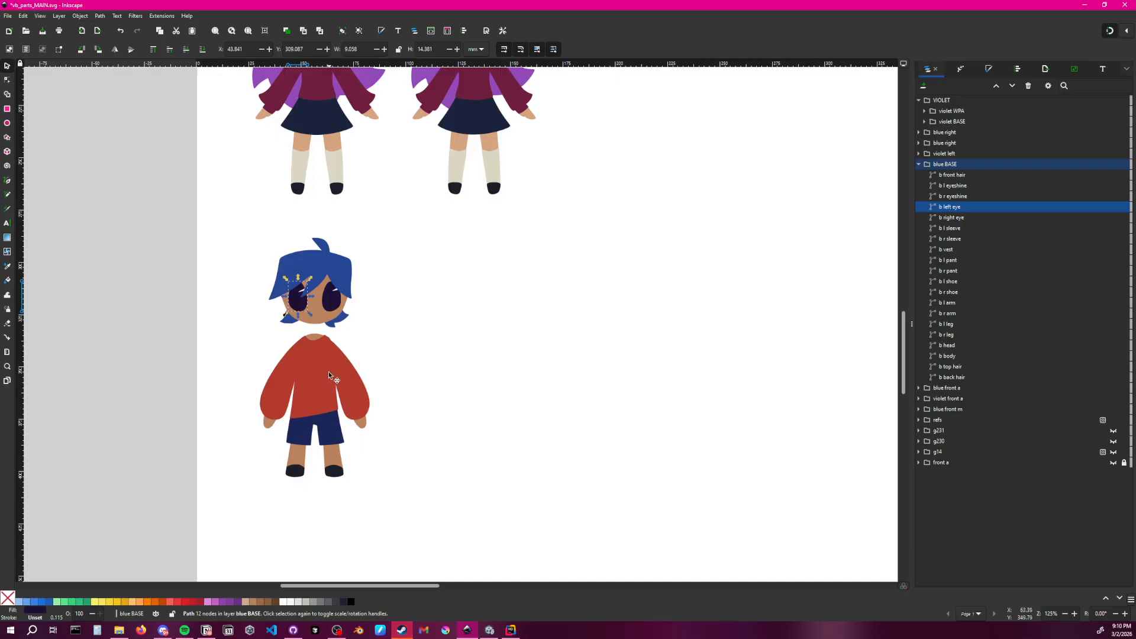
pyautogui.click(329, 371)
pyautogui.click(367, 370)
# Move both sleeves, the vest and both pant legs together off the blue figure to its right, at about X 105.5, Y 331 mm
pyautogui.click(347, 396)
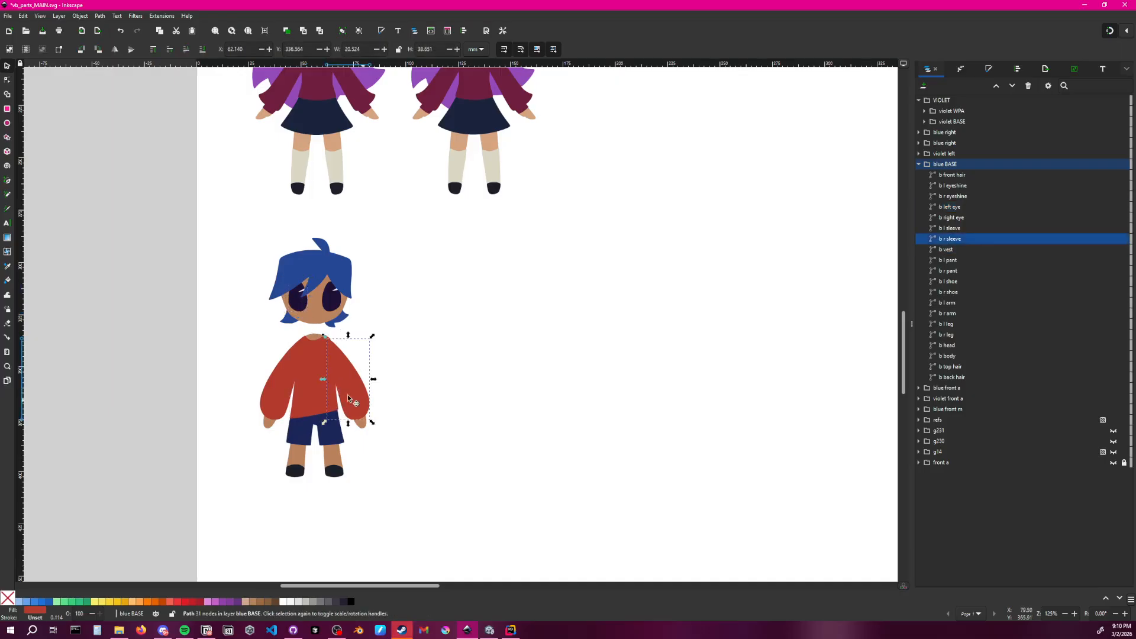
pyautogui.keyDown('shift'); pyautogui.click(307, 384); pyautogui.keyUp('shift')
pyautogui.keyDown('shift'); pyautogui.click(279, 395); pyautogui.keyUp('shift')
pyautogui.moveTo(280, 395); pyautogui.dragTo(438, 381)
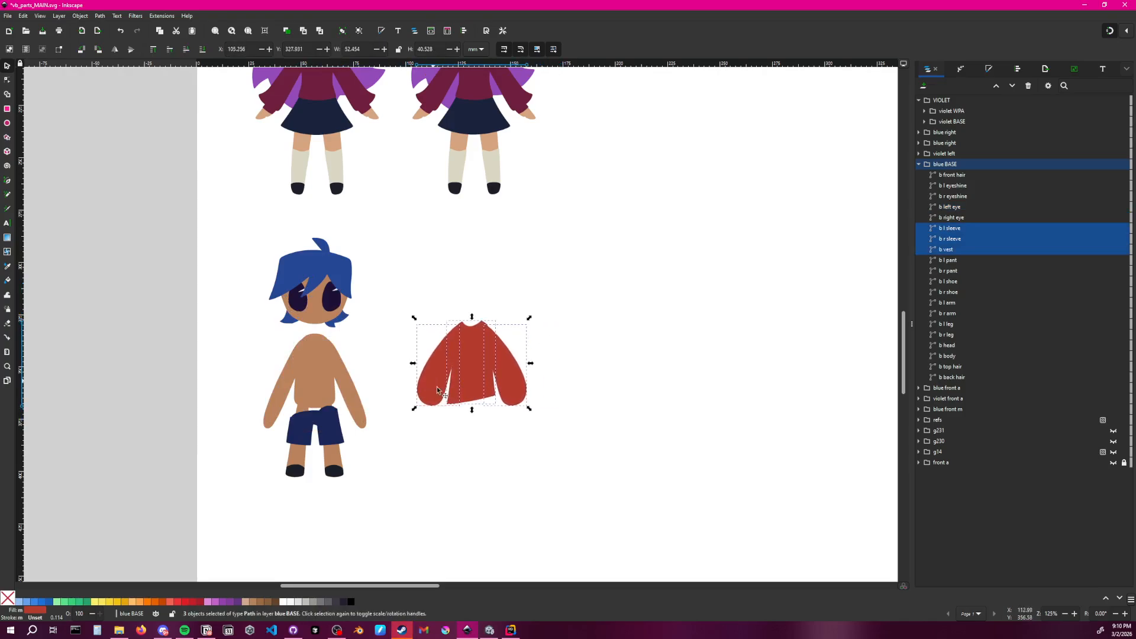
pyautogui.hotkey('ctrl', 'z')
pyautogui.keyDown('shift'); pyautogui.click(331, 435); pyautogui.keyUp('shift')
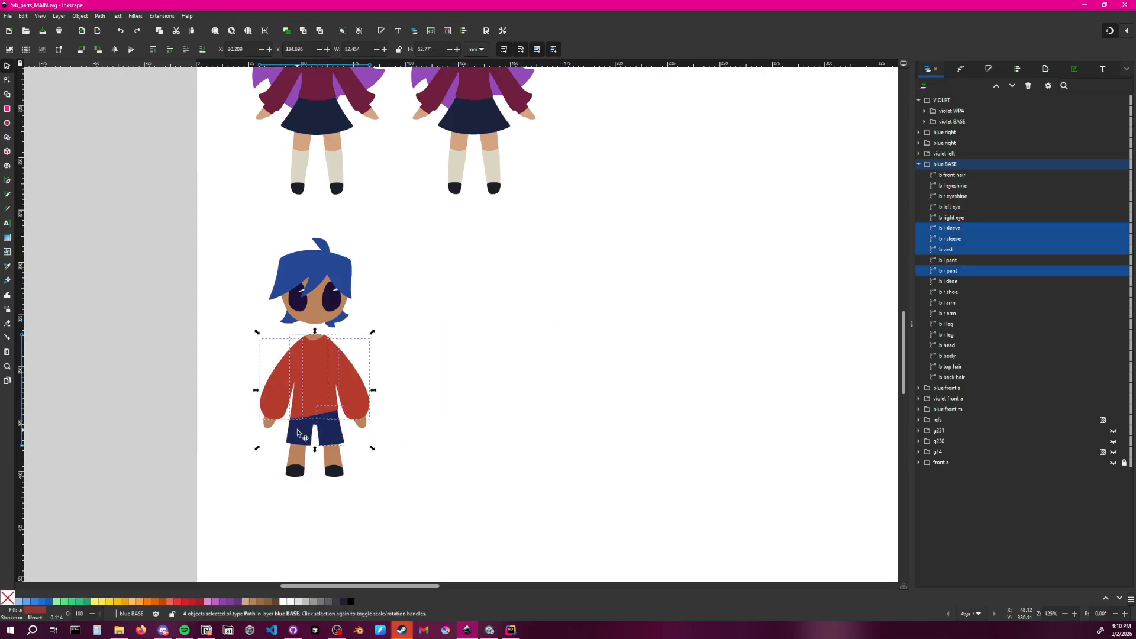
pyautogui.keyDown('shift'); pyautogui.click(301, 435); pyautogui.keyUp('shift')
pyautogui.moveTo(310, 390); pyautogui.dragTo(473, 388)
pyautogui.click(601, 332)
# Examine the uncovered legs and torso of the blue figure, including the path nodes of b body
pyautogui.keyDown('ctrl'); pyautogui.scroll(3, 406, 360); pyautogui.keyUp('ctrl')
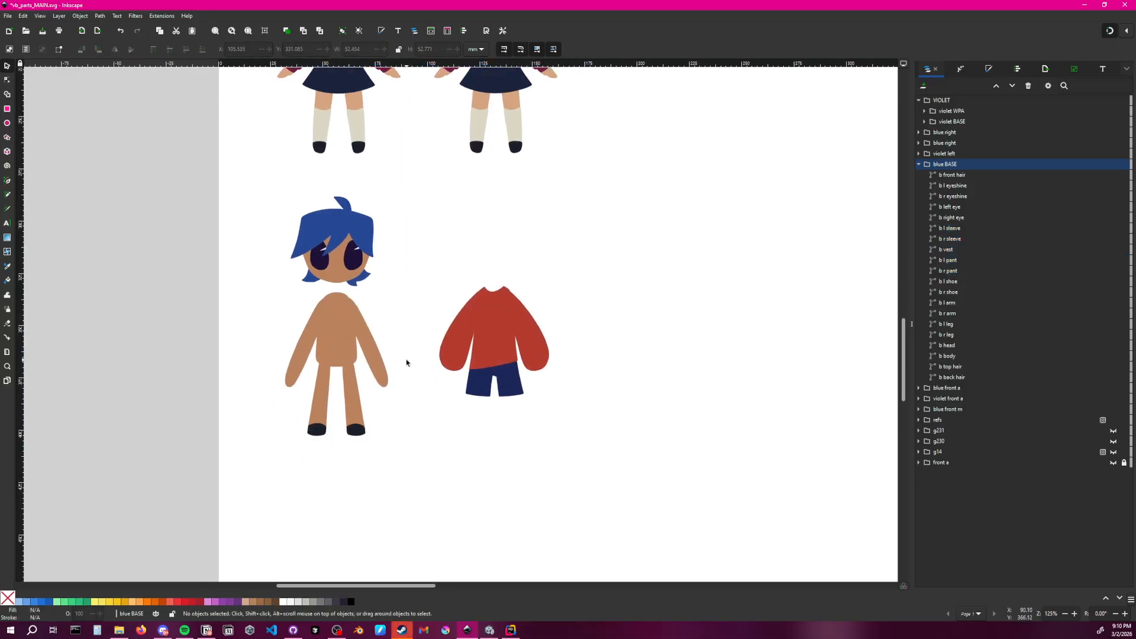
pyautogui.scroll(-1, 437, 361)
pyautogui.click(351, 421)
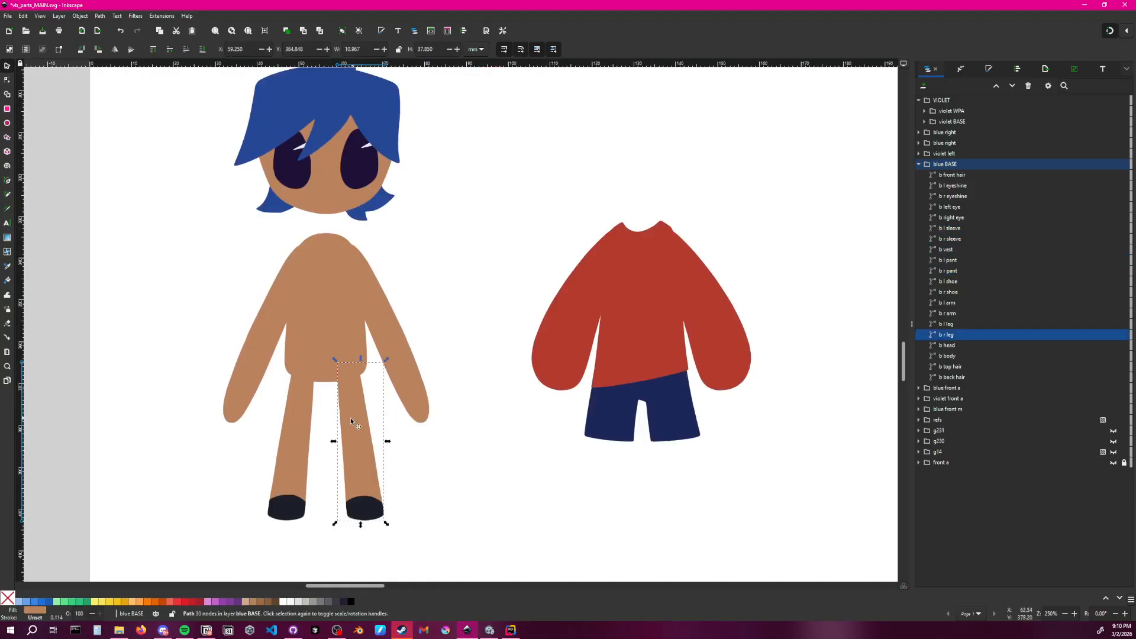
pyautogui.click(294, 420)
pyautogui.click(341, 289)
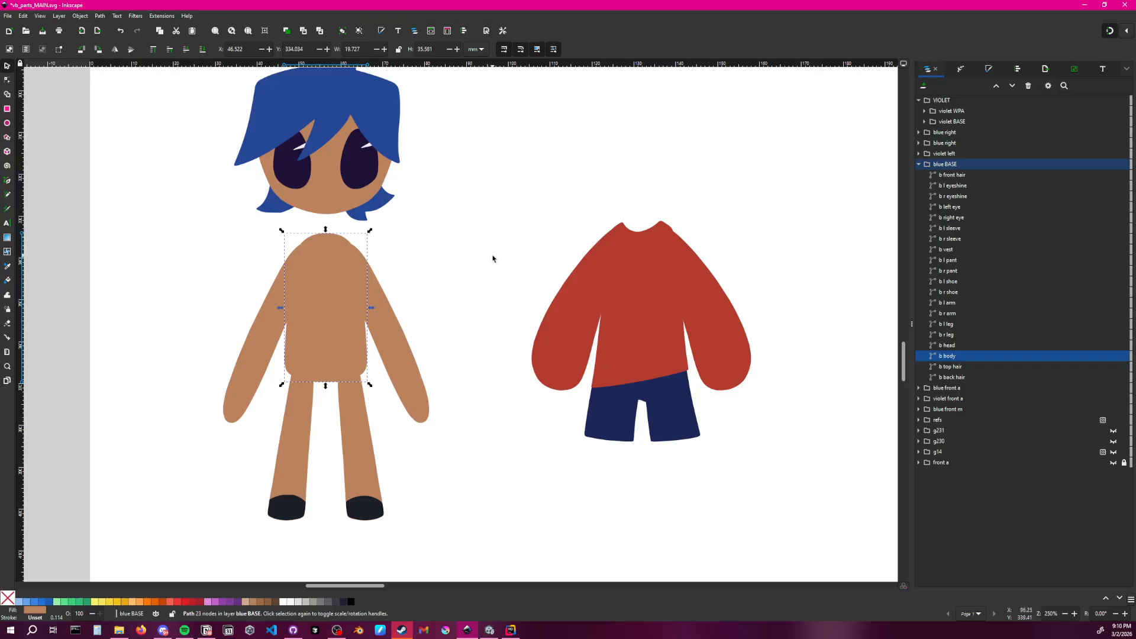
pyautogui.click(8, 81)
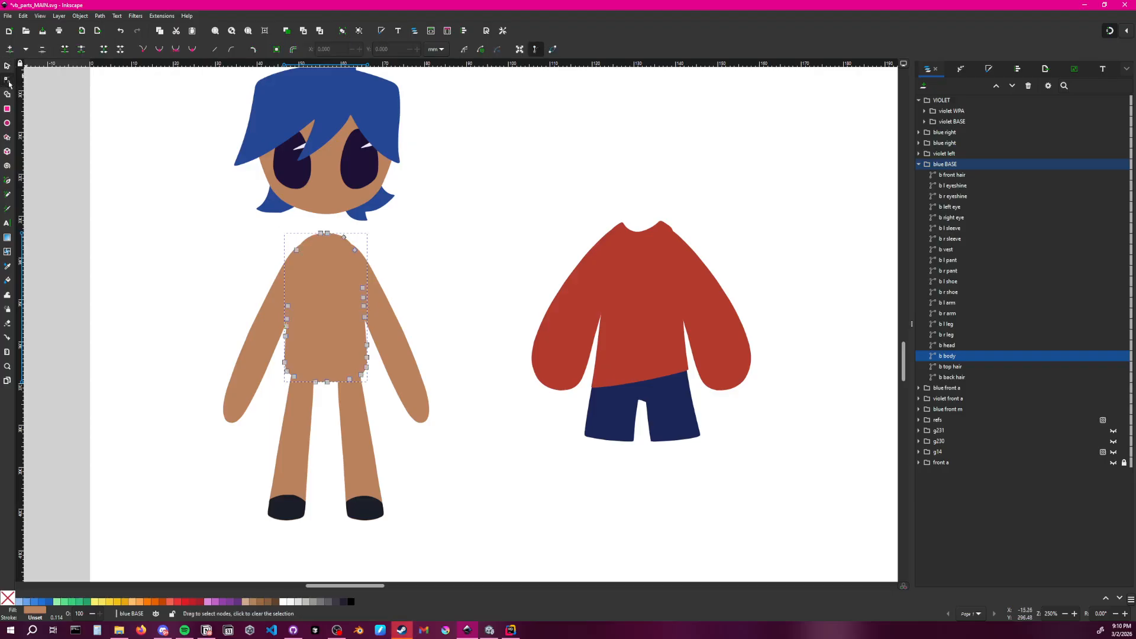
pyautogui.click(444, 292)
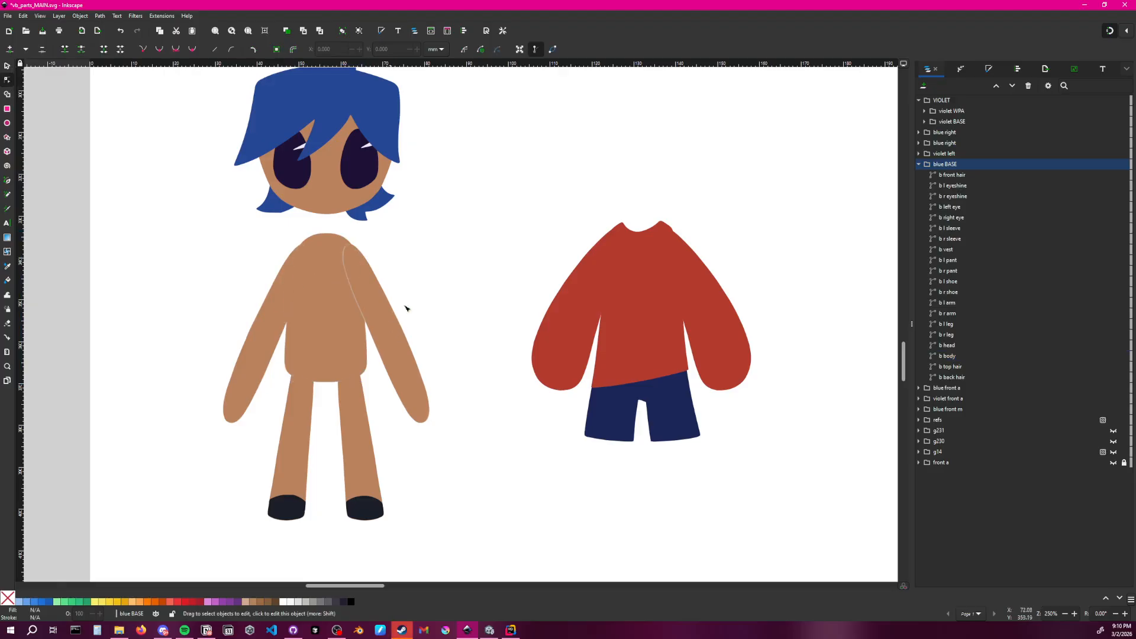
# Open the nested violet WPA, violet WPA front, base fit and sweater groups of the outfitted violet front figure
pyautogui.scroll(-3, 452, 142)
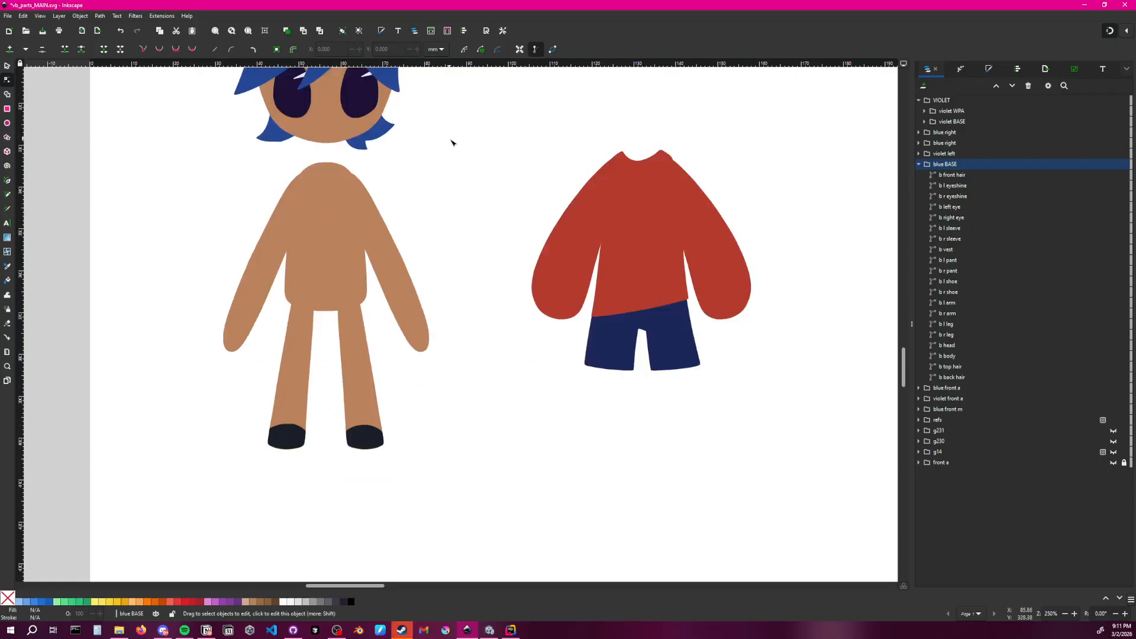
pyautogui.keyDown('ctrl'); pyautogui.scroll(-2, 458, 153); pyautogui.keyUp('ctrl')
pyautogui.moveTo(460, 214); pyautogui.dragTo(406, 446, button='middle')
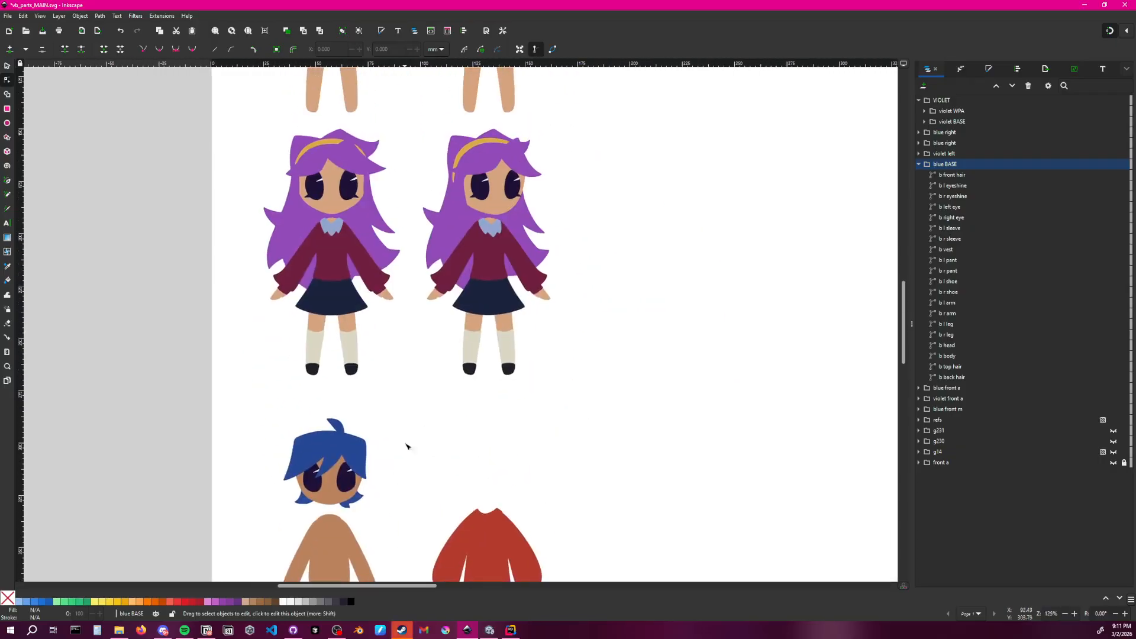
pyautogui.click(8, 66)
pyautogui.click(346, 295)
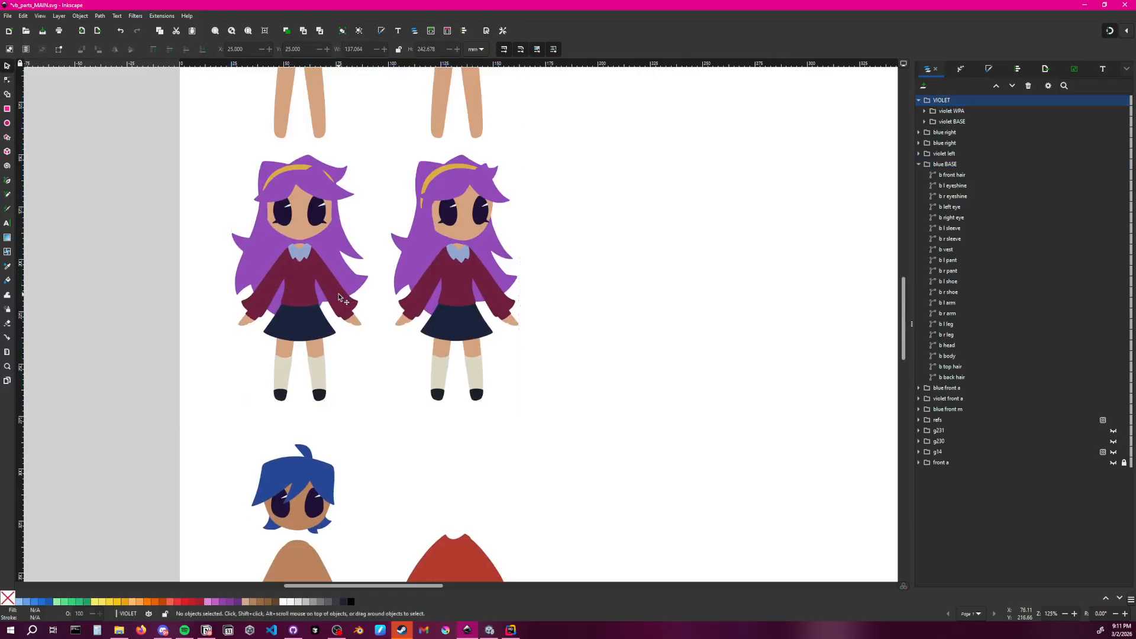
pyautogui.doubleClick(342, 297)
pyautogui.click(342, 297)
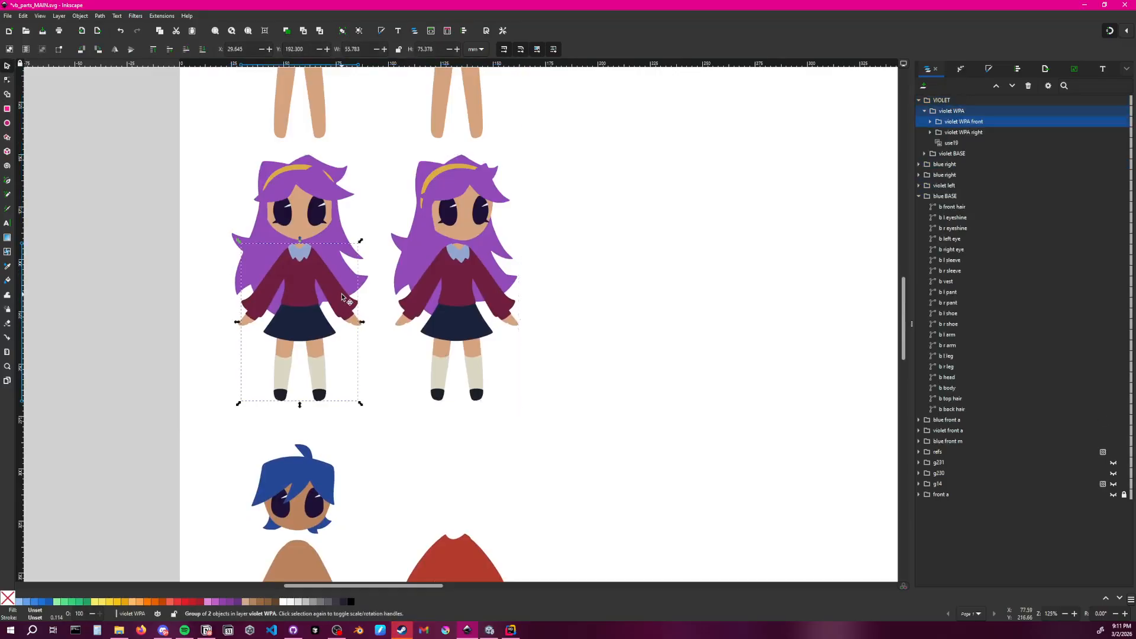
pyautogui.doubleClick(342, 297)
pyautogui.click(337, 295)
pyautogui.doubleClick(336, 294)
pyautogui.click(336, 294)
pyautogui.click(336, 293)
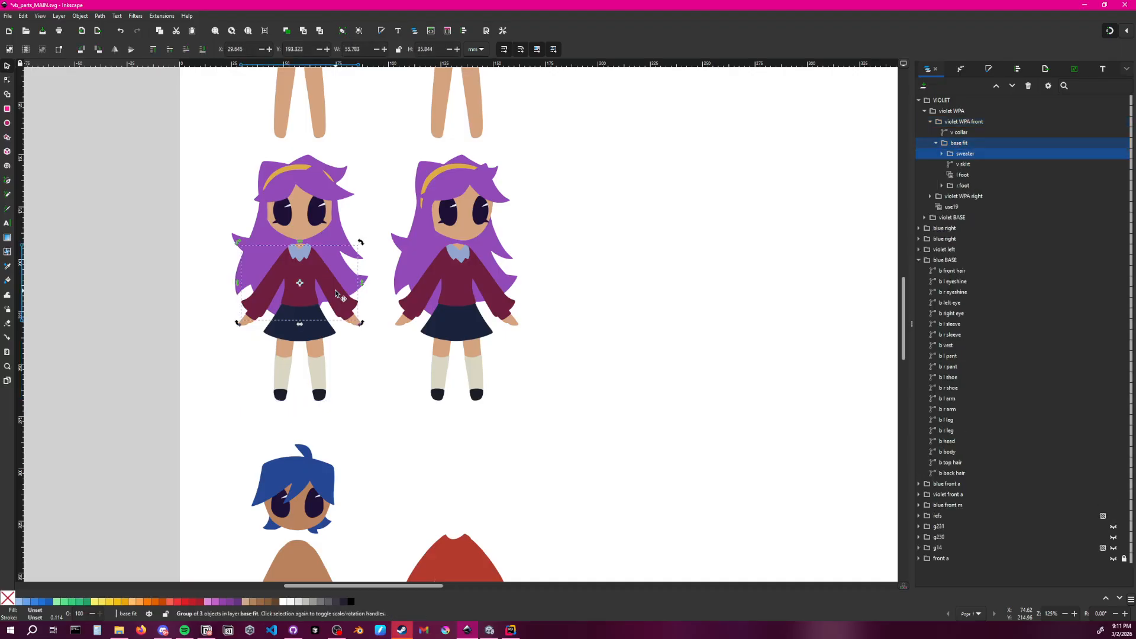
pyautogui.doubleClick(336, 293)
# Shift v l sleeve outward to about X 77 mm to check the cloned sleeve on the neighbouring view, and undo the move
pyautogui.click(338, 293)
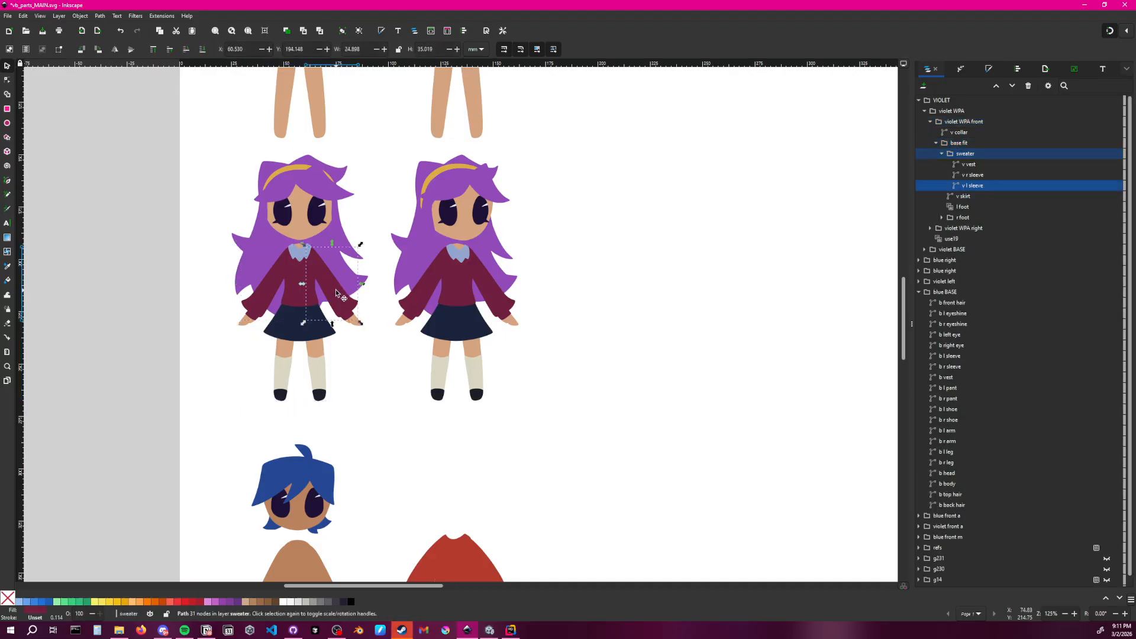
pyautogui.moveTo(336, 290); pyautogui.dragTo(371, 289)
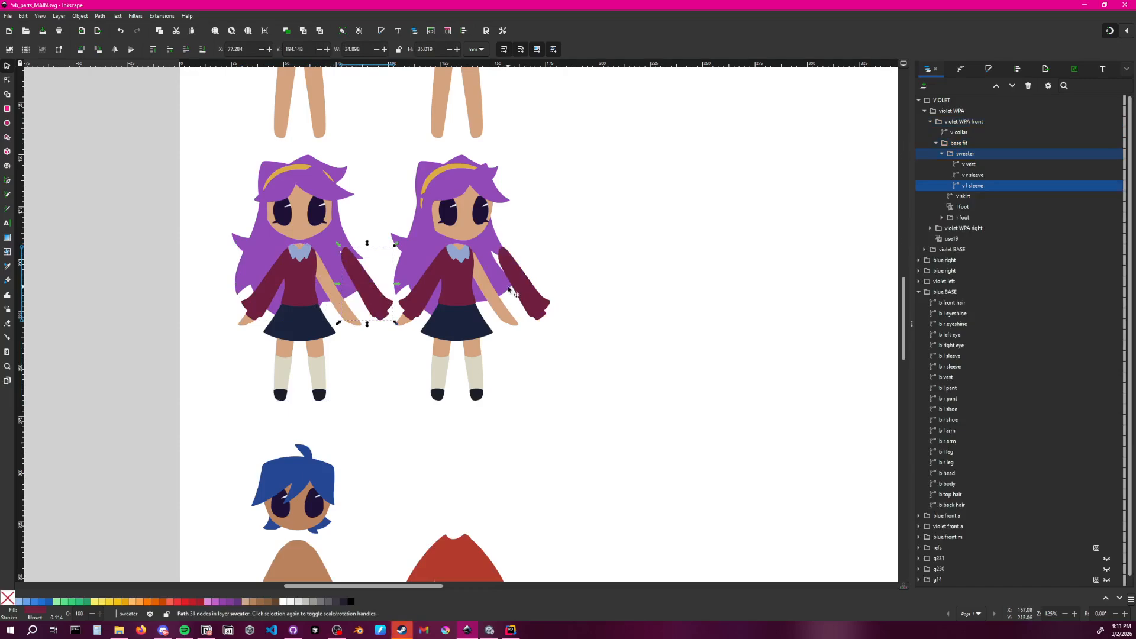
pyautogui.moveTo(539, 297); pyautogui.dragTo(553, 428, button='middle')
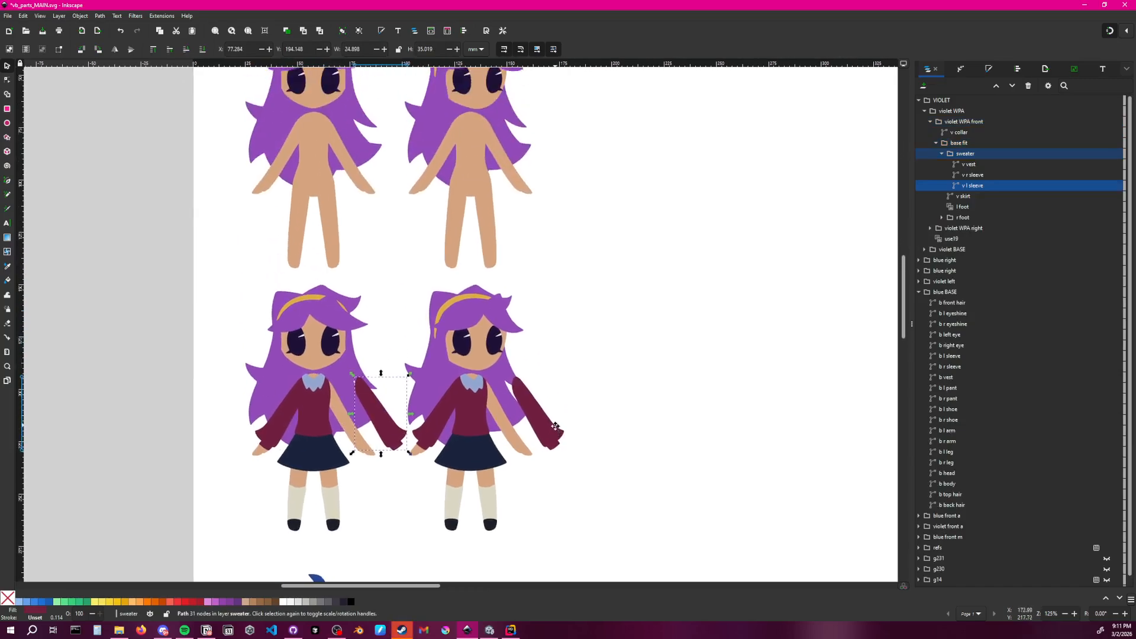
pyautogui.click(342, 422)
pyautogui.click(342, 422)
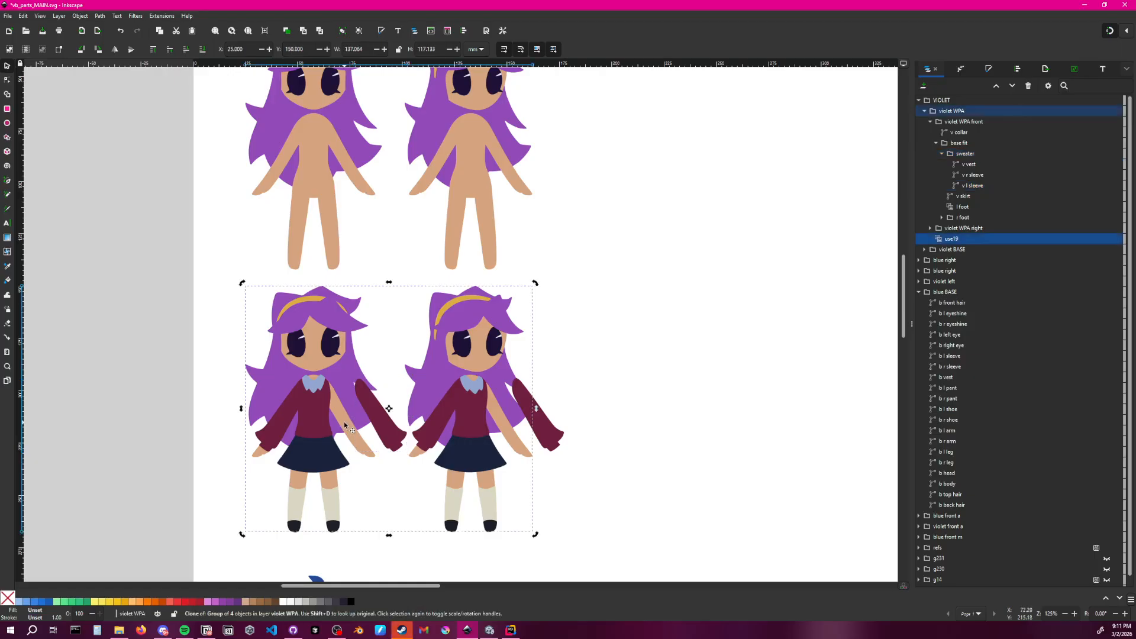
pyautogui.click(346, 425)
pyautogui.hotkey('ctrl', 'z')
pyautogui.hotkey('ctrl', 'z')
# Open violet BODY BASE within violet BASE and move v l arm away from the torso, to about X 79, Y 83 mm
pyautogui.moveTo(361, 190); pyautogui.dragTo(358, 245, button='middle')
pyautogui.press('Escape')
pyautogui.doubleClick(346, 228)
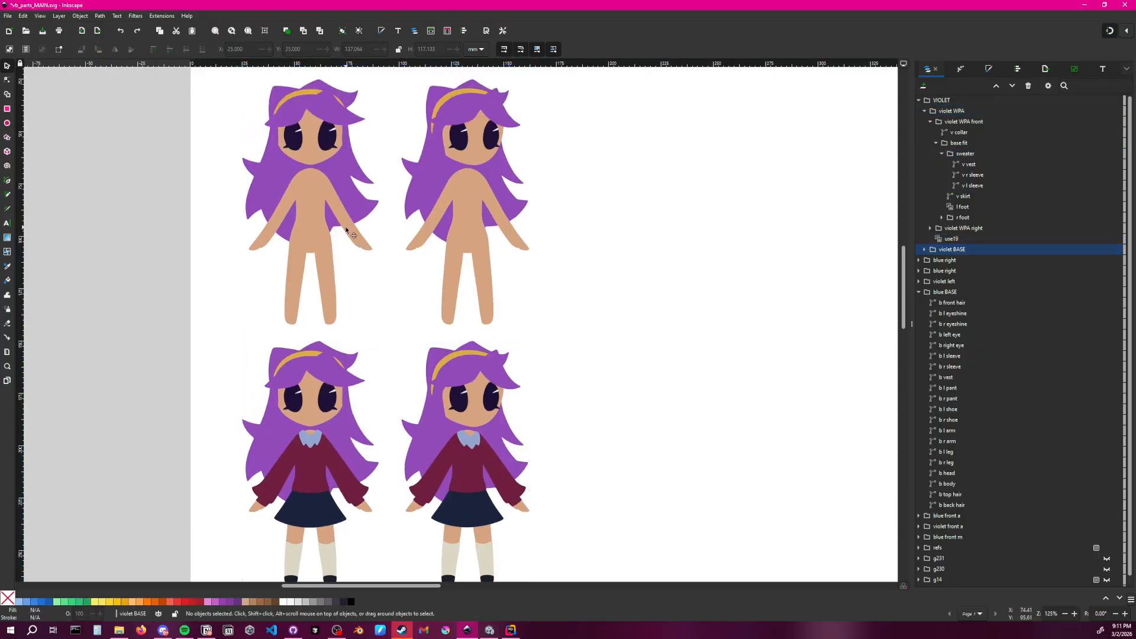
pyautogui.doubleClick(347, 229)
pyautogui.click(354, 230)
pyautogui.moveTo(365, 235); pyautogui.dragTo(408, 278)
pyautogui.moveTo(450, 318); pyautogui.dragTo(456, 345, button='middle')
pyautogui.keyDown('ctrl'); pyautogui.scroll(-2, 433, 290); pyautogui.keyUp('ctrl')
pyautogui.keyDown('ctrl'); pyautogui.scroll(2, 482, 346); pyautogui.keyUp('ctrl')
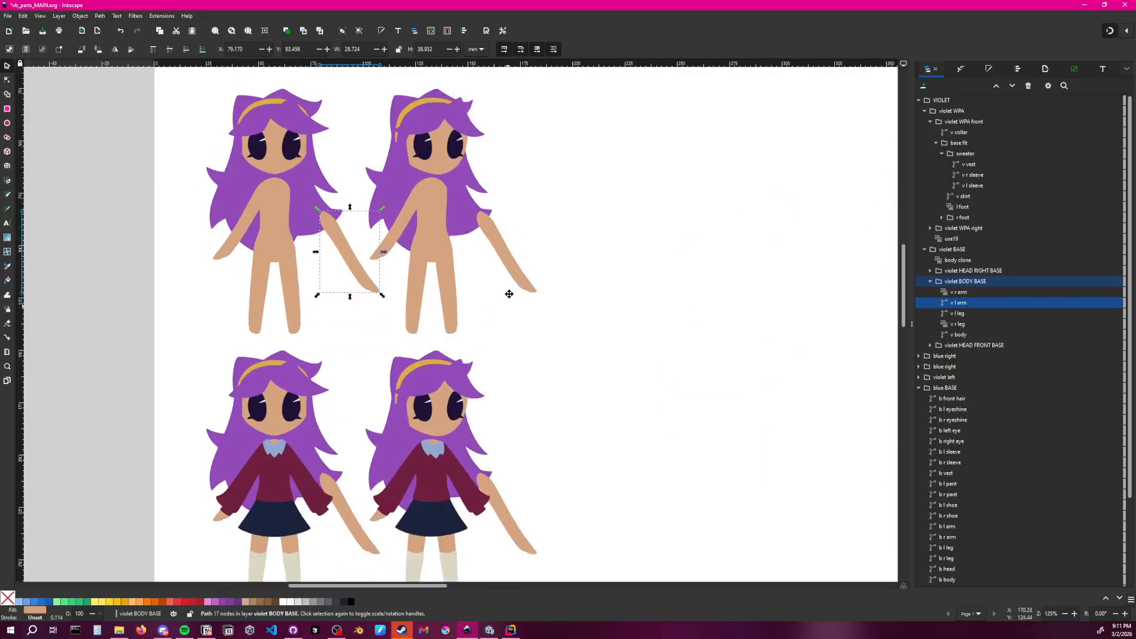
# Undo the v l arm move, shift the arm outward again to about X 74, Y 85 mm, and undo that too
pyautogui.hotkey('ctrl', 'z')
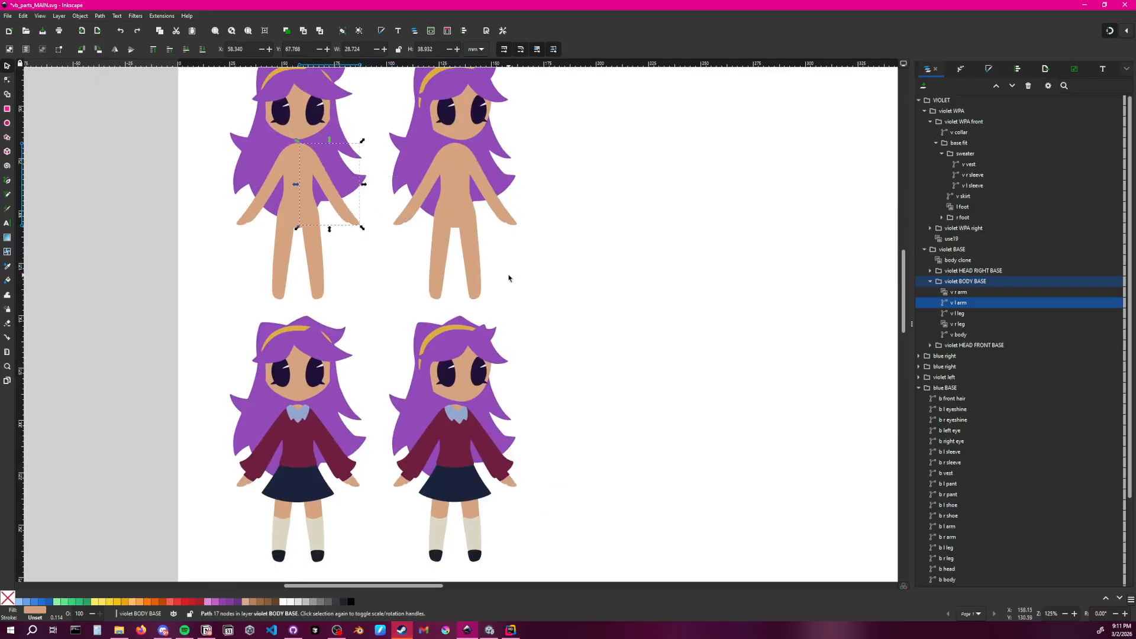
pyautogui.moveTo(336, 203)
pyautogui.mouseDown()
pyautogui.moveTo(372, 240)
pyautogui.moveTo(370, 272)
pyautogui.mouseUp()
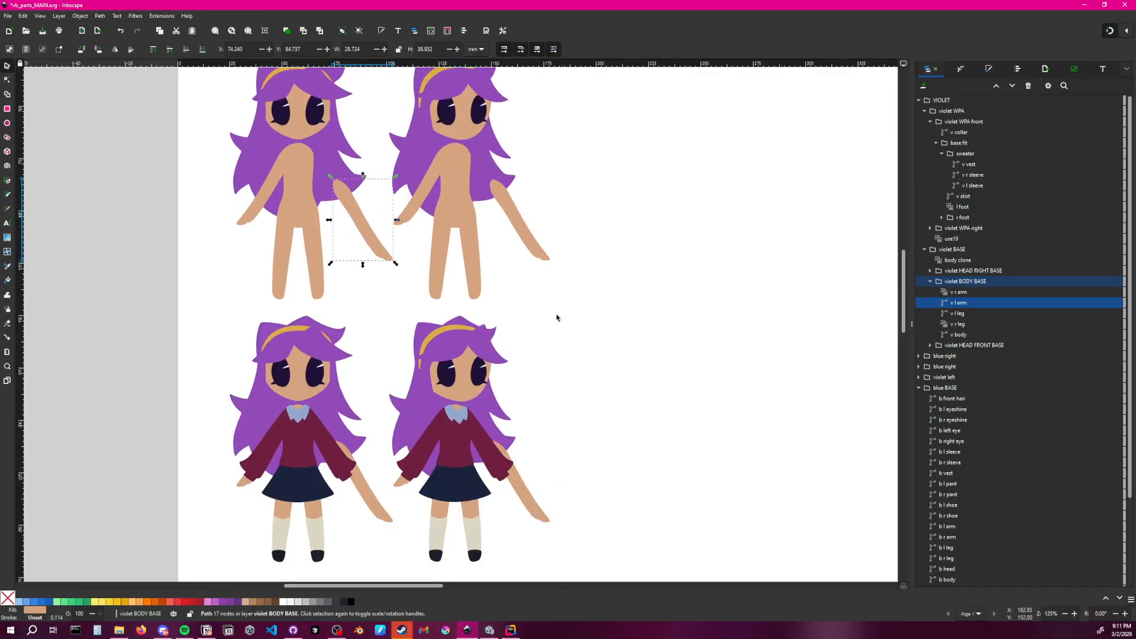
pyautogui.hotkey('ctrl', 'z')
pyautogui.click(323, 264)
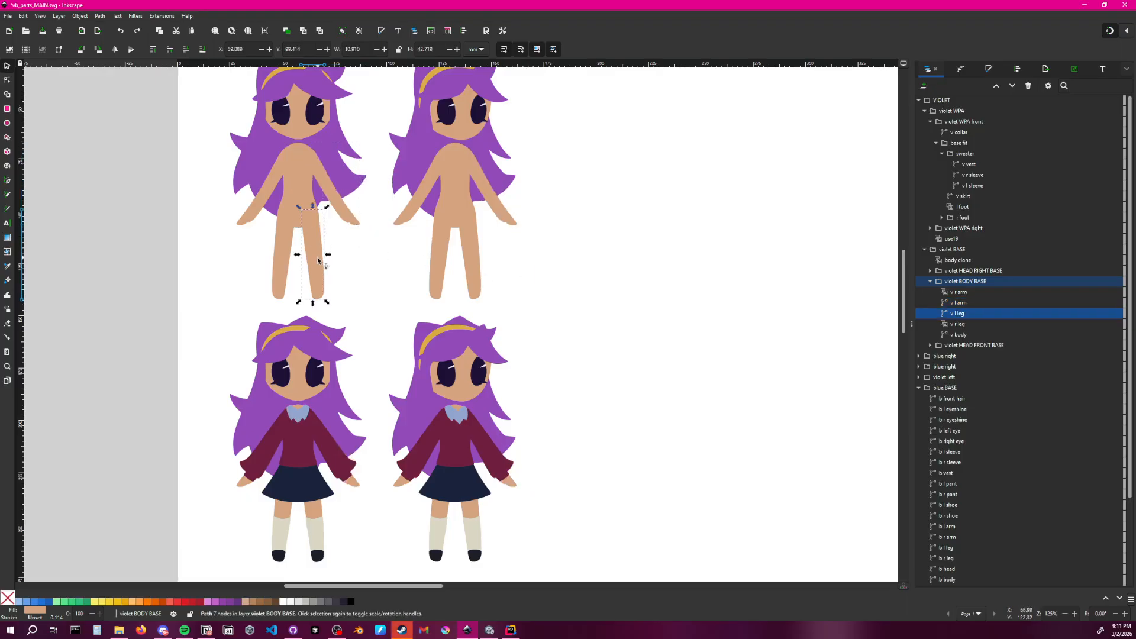
# Pull a lower forearm node of v l arm down to about X 72, Y 116 mm to check the clones, and undo it
pyautogui.click(344, 210)
pyautogui.click(8, 81)
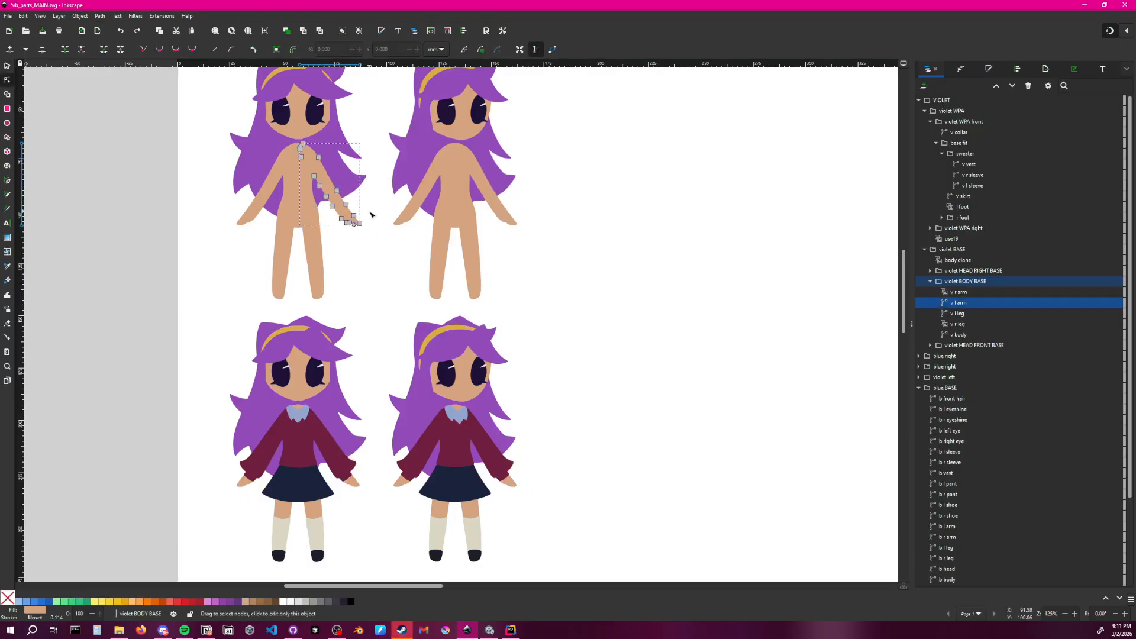
pyautogui.keyDown('ctrl'); pyautogui.scroll(2, 368, 215); pyautogui.keyUp('ctrl')
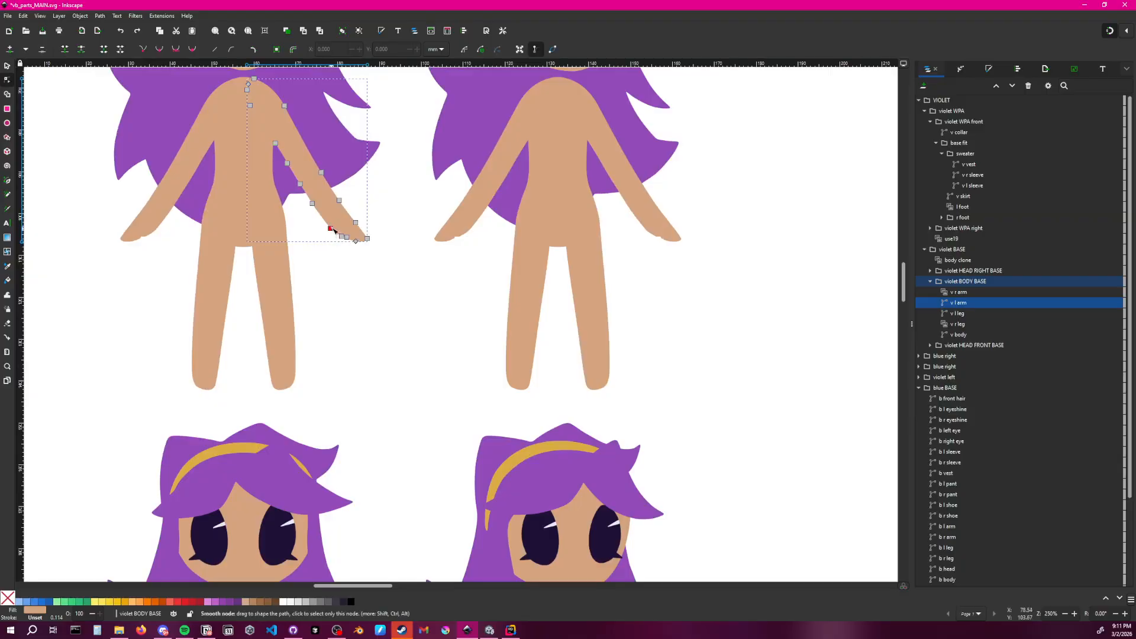
pyautogui.moveTo(330, 228); pyautogui.dragTo(307, 291)
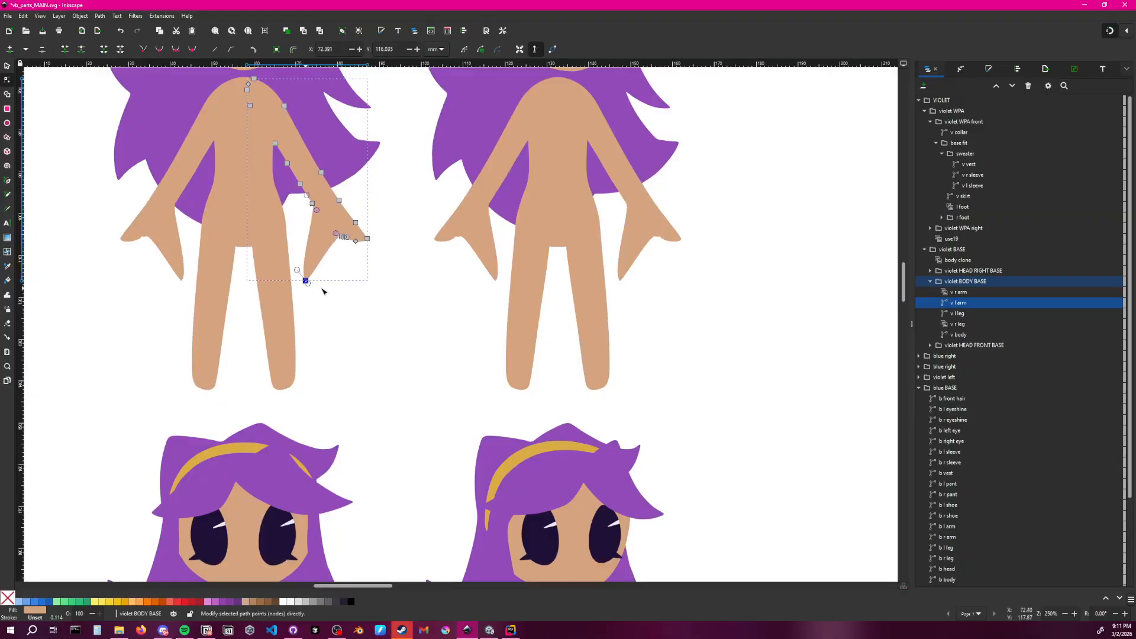
pyautogui.keyDown('ctrl'); pyautogui.scroll(-2, 324, 278); pyautogui.keyUp('ctrl')
pyautogui.scroll(-2, 355, 385)
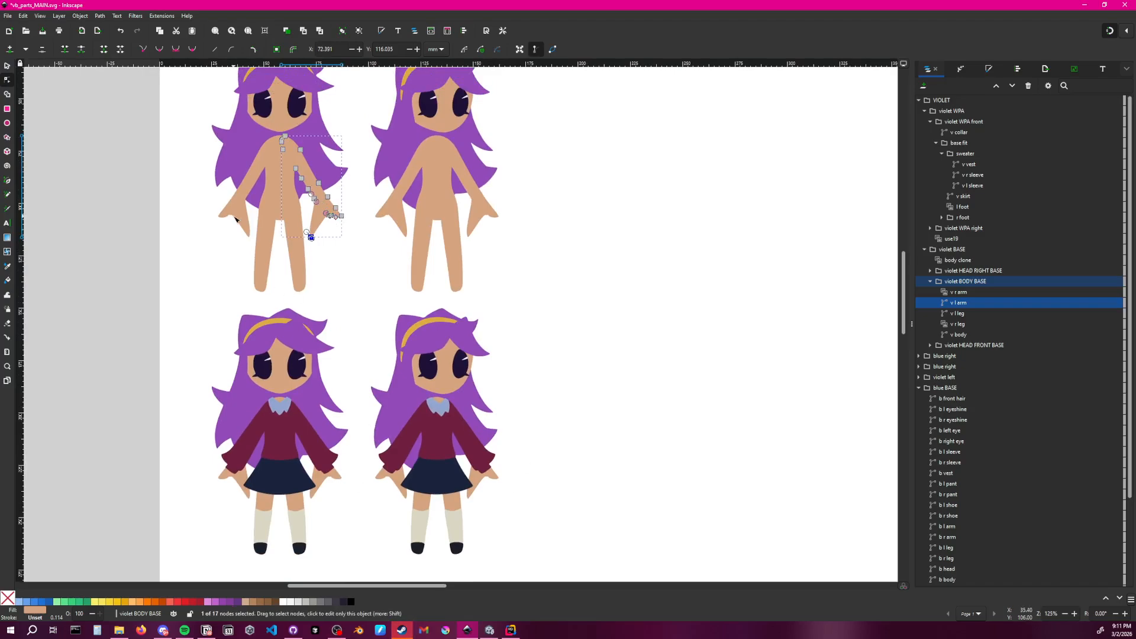
pyautogui.hotkey('ctrl', 'z')
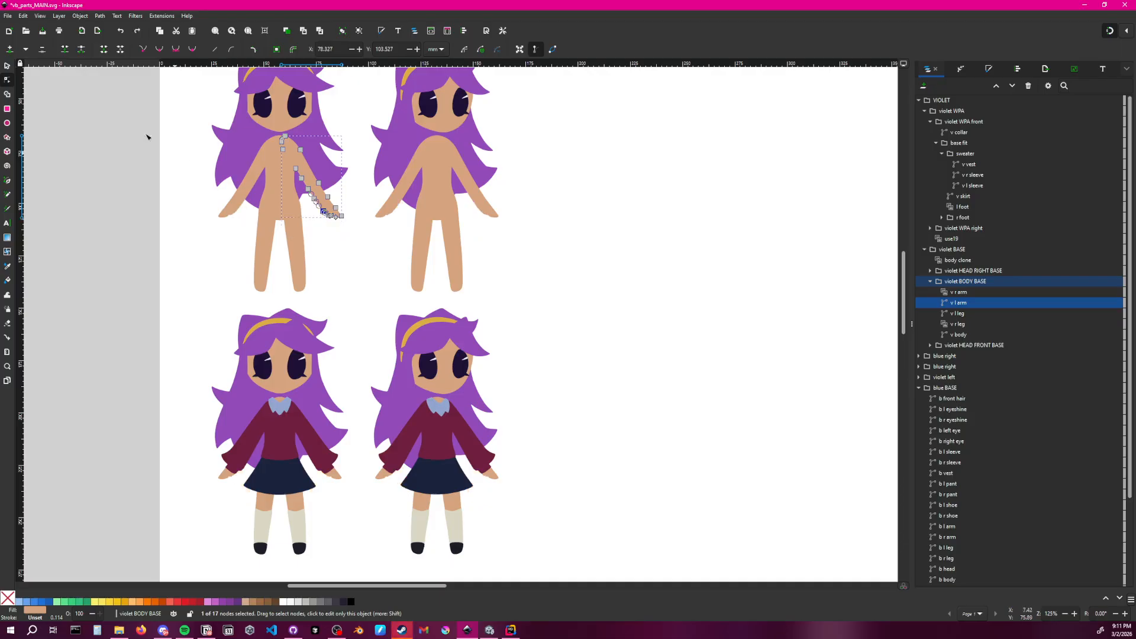
pyautogui.click(7, 66)
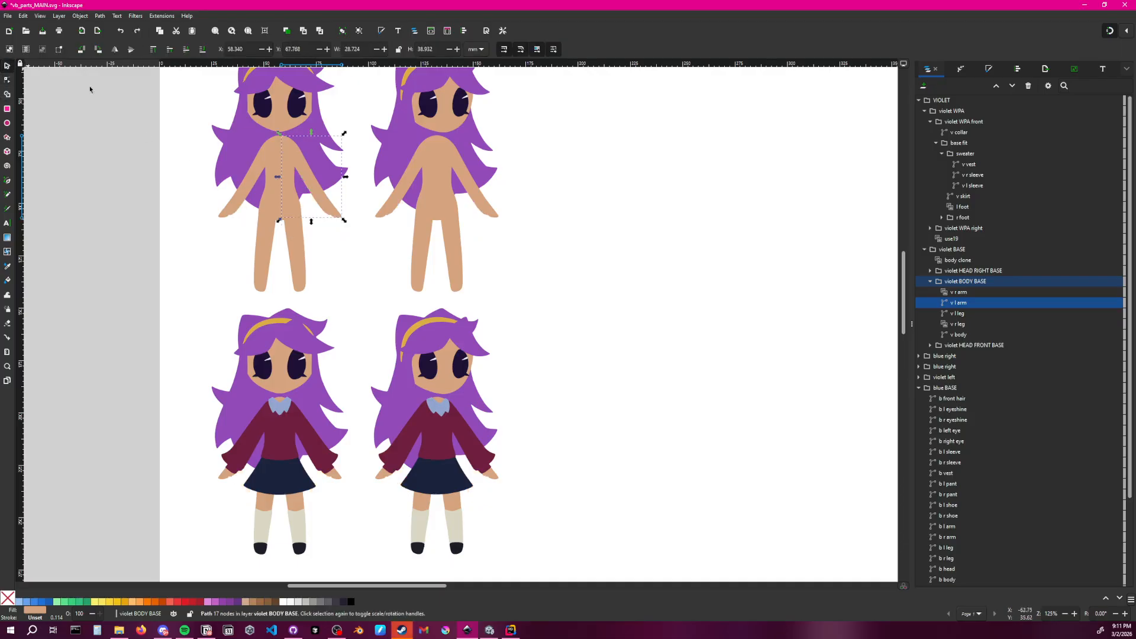
# Reshape the thumb notch on the hand of v l arm by lengthening the handles of its symmetric node
pyautogui.click(370, 239)
pyautogui.keyDown('ctrl'); pyautogui.scroll(3, 328, 205); pyautogui.keyUp('ctrl')
pyautogui.keyDown('ctrl'); pyautogui.scroll(2, 328, 205); pyautogui.keyUp('ctrl')
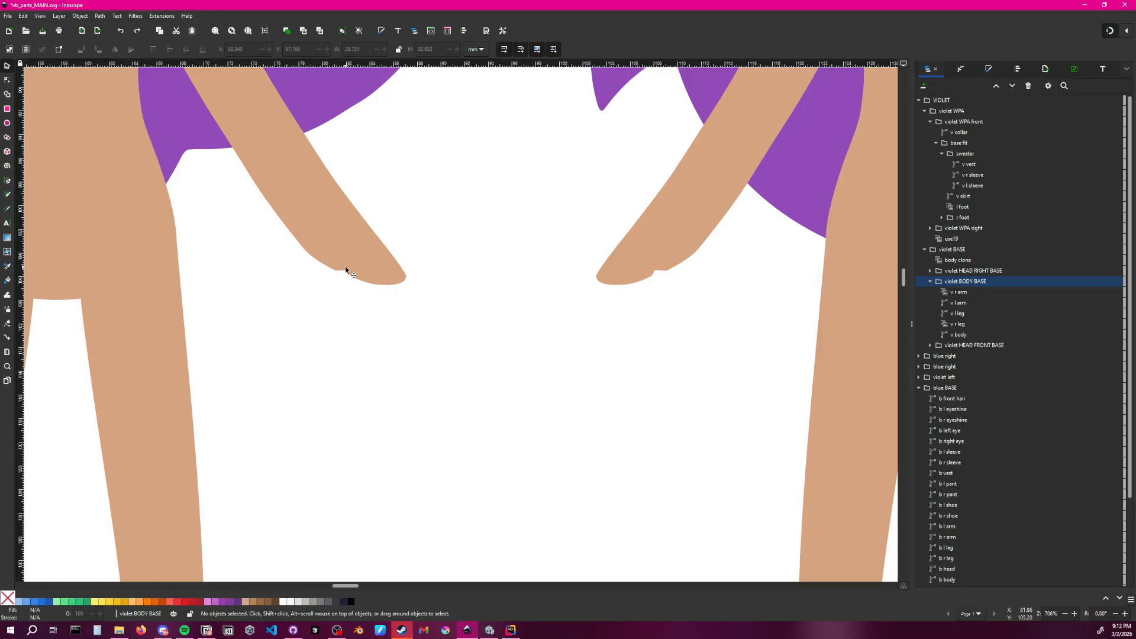
pyautogui.press('n')
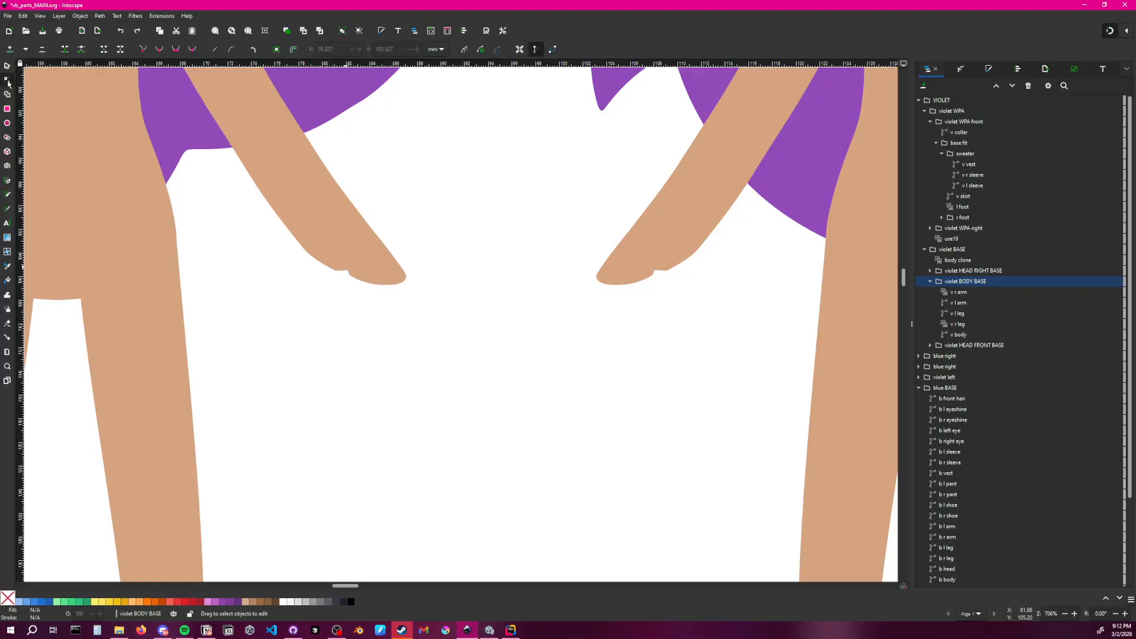
pyautogui.click(348, 272)
pyautogui.click(348, 273)
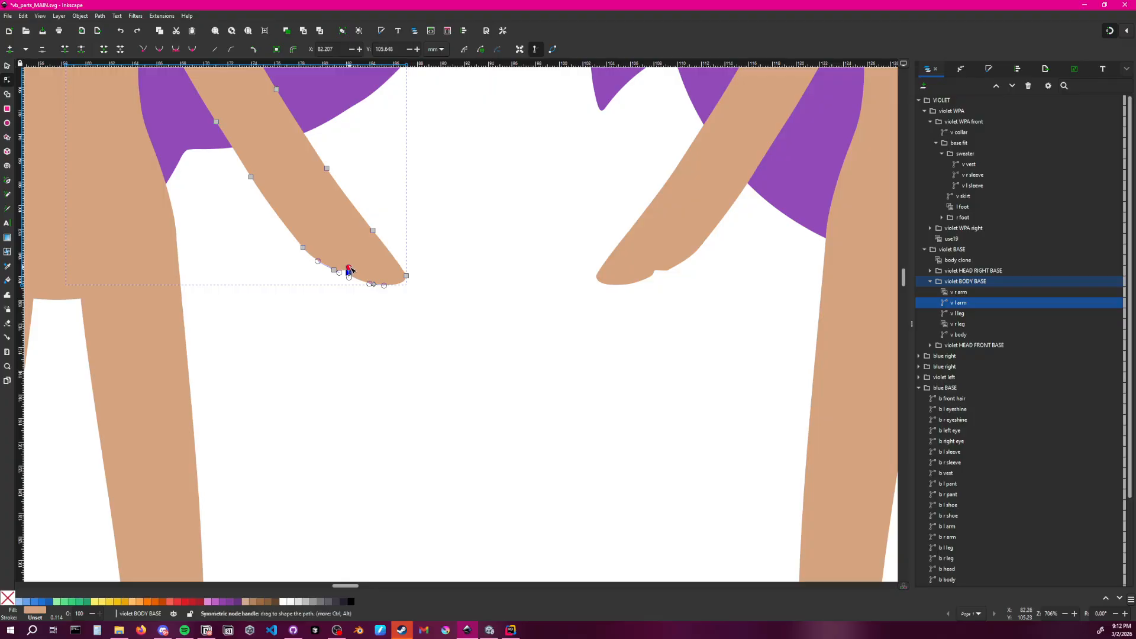
pyautogui.moveTo(346, 268); pyautogui.dragTo(349, 262)
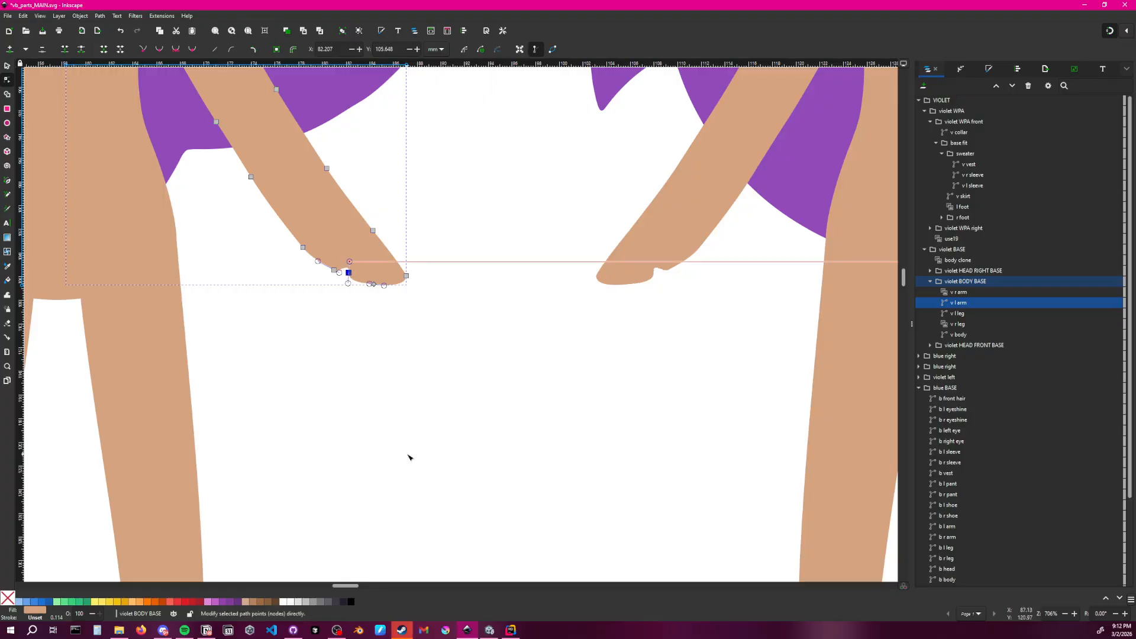
pyautogui.click(407, 456)
# Examine the reshaped hand on the outfitted violet figure and compare it with the violet base figures
pyautogui.keyDown('ctrl'); pyautogui.scroll(-5, 435, 365); pyautogui.keyUp('ctrl')
pyautogui.moveTo(461, 395); pyautogui.dragTo(421, 292, button='middle')
pyautogui.click(578, 299)
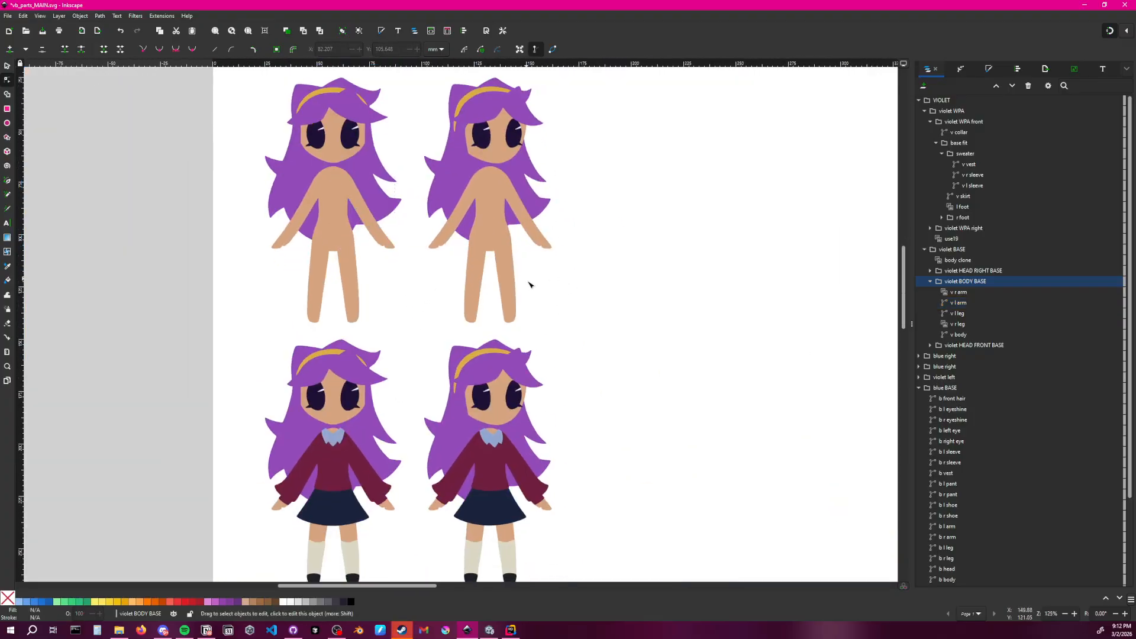
pyautogui.moveTo(529, 284); pyautogui.dragTo(495, 170, button='middle')
pyautogui.keyDown('ctrl'); pyautogui.scroll(5, 489, 524); pyautogui.keyUp('ctrl')
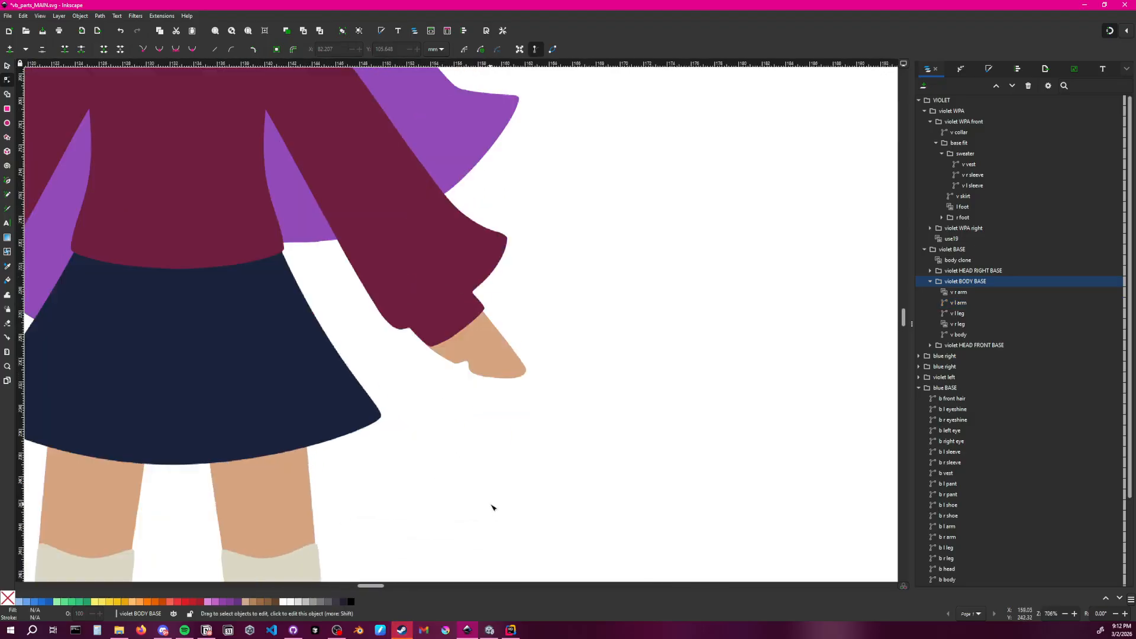
pyautogui.keyDown('ctrl'); pyautogui.scroll(-3, 463, 397); pyautogui.keyUp('ctrl')
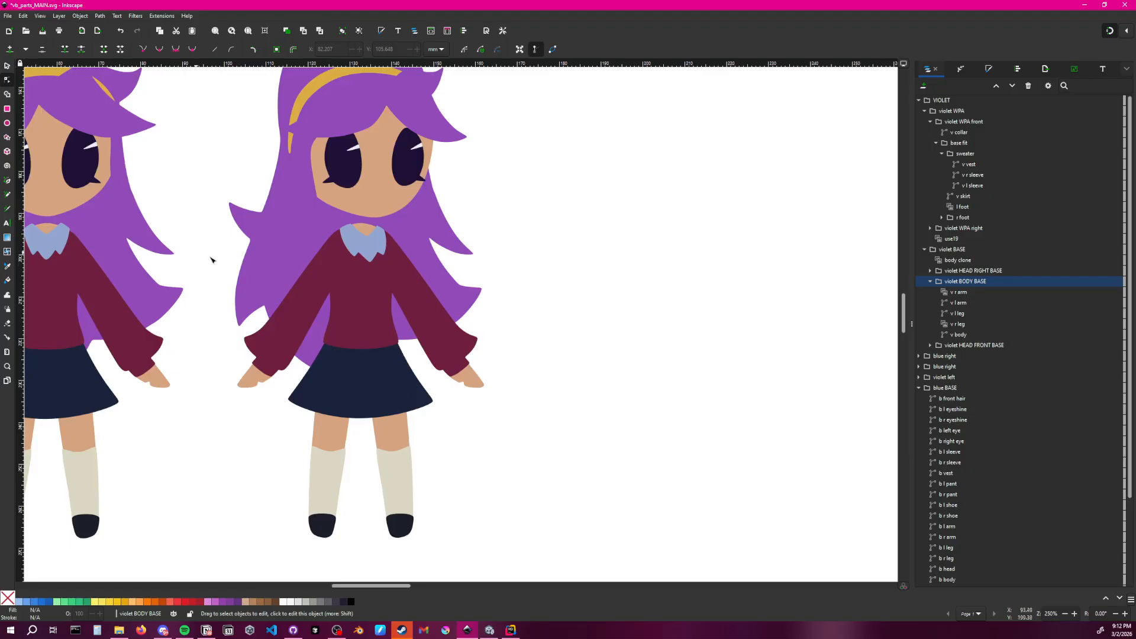
pyautogui.scroll(10, 211, 256)
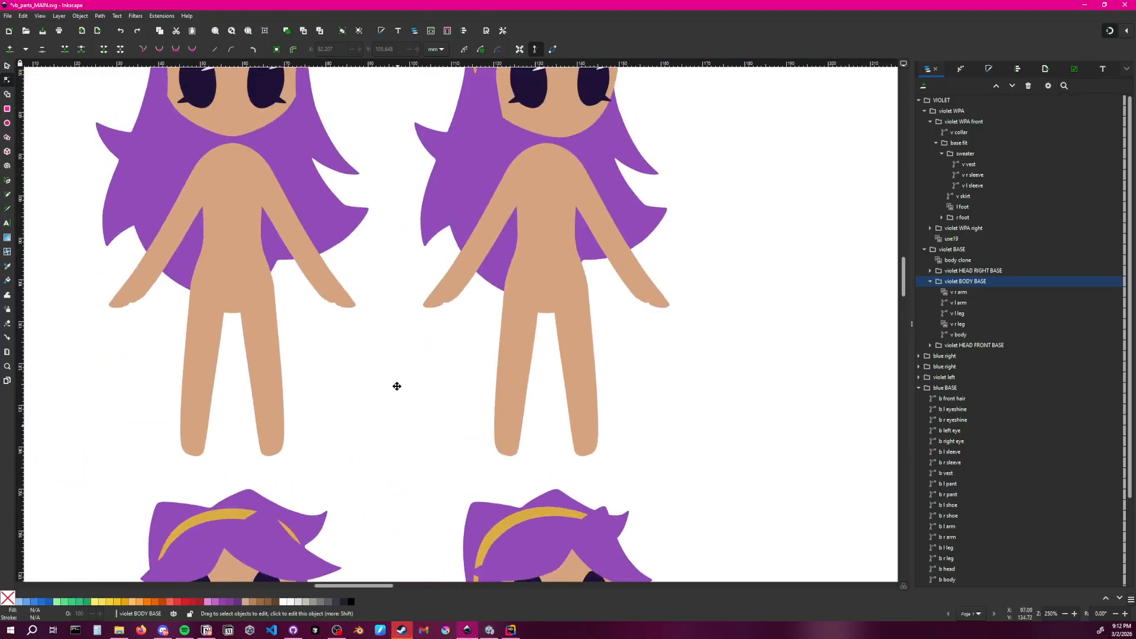
# Move b r arm of the blue BASE figure away from the torso twice, undoing each move
pyautogui.keyDown('ctrl'); pyautogui.scroll(-2, 396, 385); pyautogui.keyUp('ctrl')
pyautogui.scroll(-10, 406, 325)
pyautogui.keyDown('ctrl'); pyautogui.scroll(2, 379, 287); pyautogui.keyUp('ctrl')
pyautogui.moveTo(380, 340); pyautogui.dragTo(403, 268, button='middle')
pyautogui.keyDown('ctrl'); pyautogui.scroll(-2, 380, 274); pyautogui.keyUp('ctrl')
pyautogui.click(366, 321)
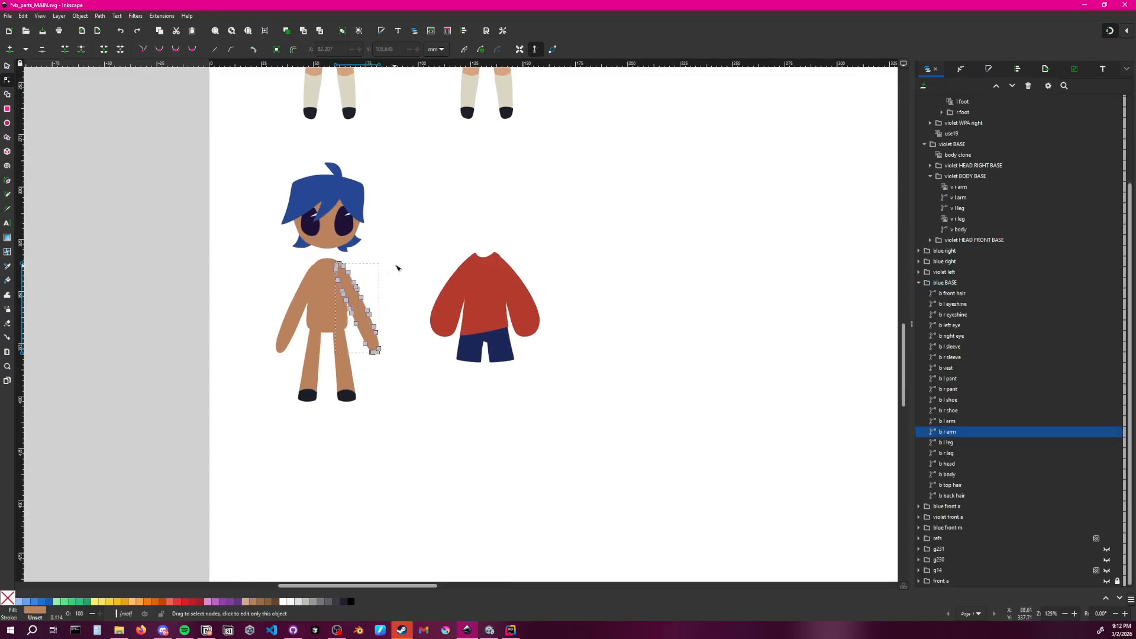
pyautogui.click(8, 65)
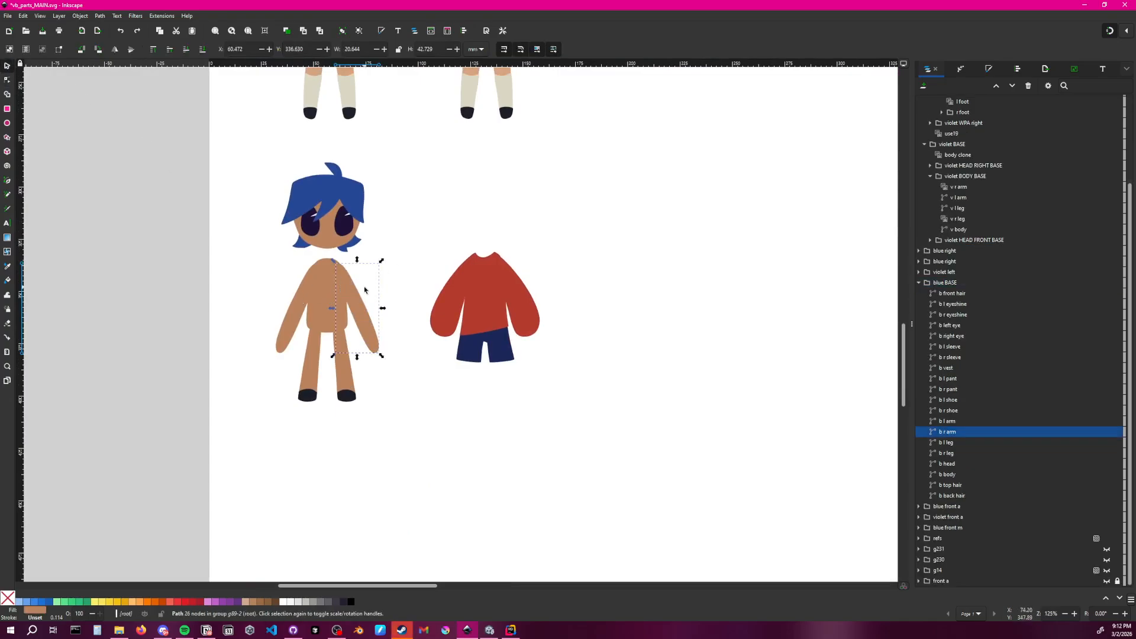
pyautogui.moveTo(360, 293)
pyautogui.mouseDown()
pyautogui.moveTo(431, 279)
pyautogui.moveTo(369, 296)
pyautogui.mouseUp()
pyautogui.hotkey('ctrl', 'z')
pyautogui.click(644, 259)
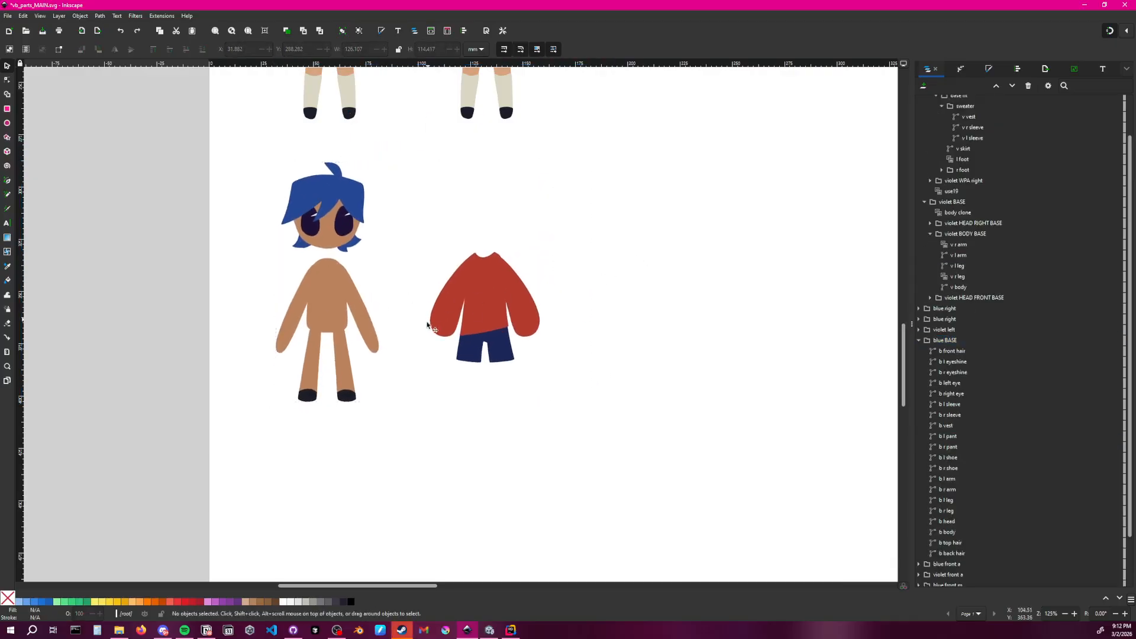
pyautogui.click(366, 328)
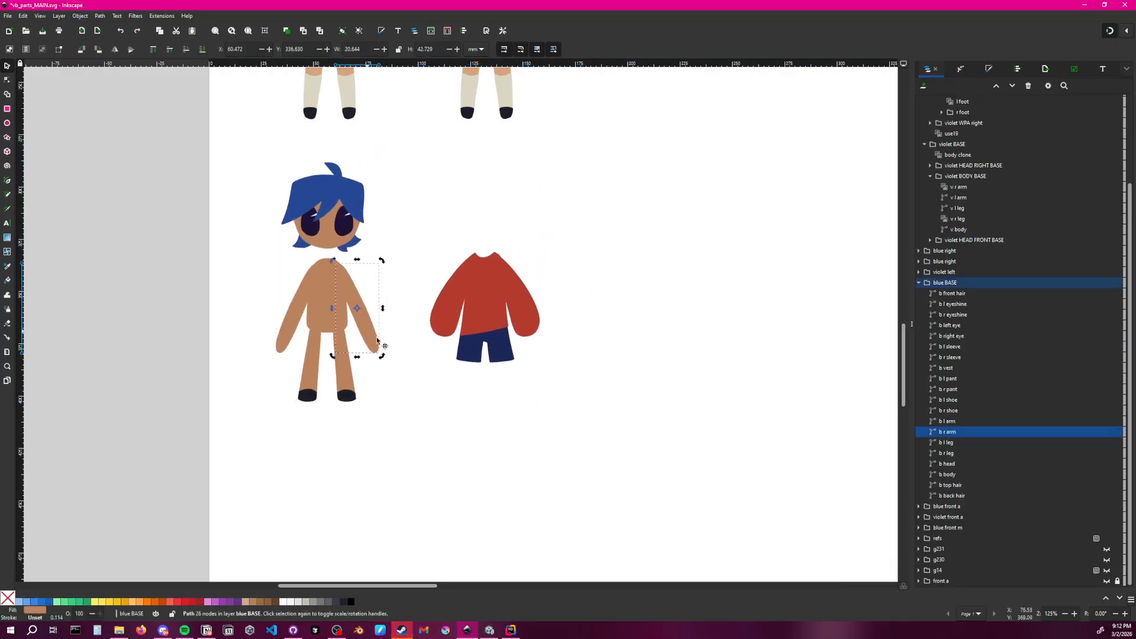
pyautogui.moveTo(366, 327); pyautogui.dragTo(447, 401)
pyautogui.hotkey('ctrl', 'z')
# Shift b l arm slightly outward from the blue figure's torso, undo the move, and show the arm's path nodes
pyautogui.doubleClick(290, 333)
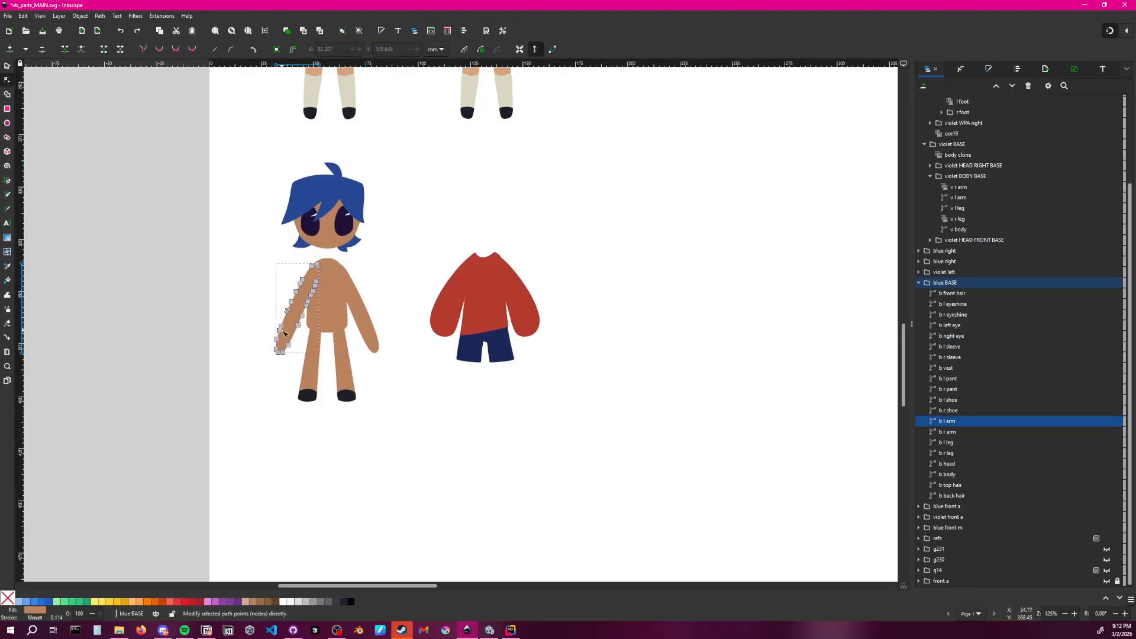
pyautogui.click(7, 66)
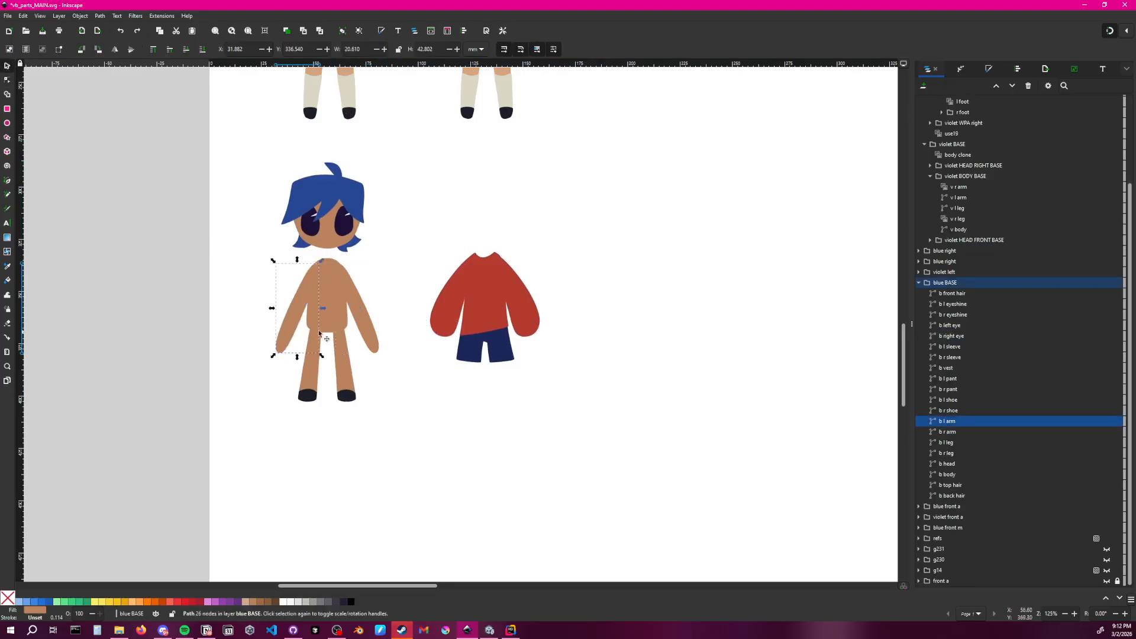
pyautogui.moveTo(293, 322); pyautogui.dragTo(267, 335)
pyautogui.hotkey('ctrl', 'z')
pyautogui.click(7, 80)
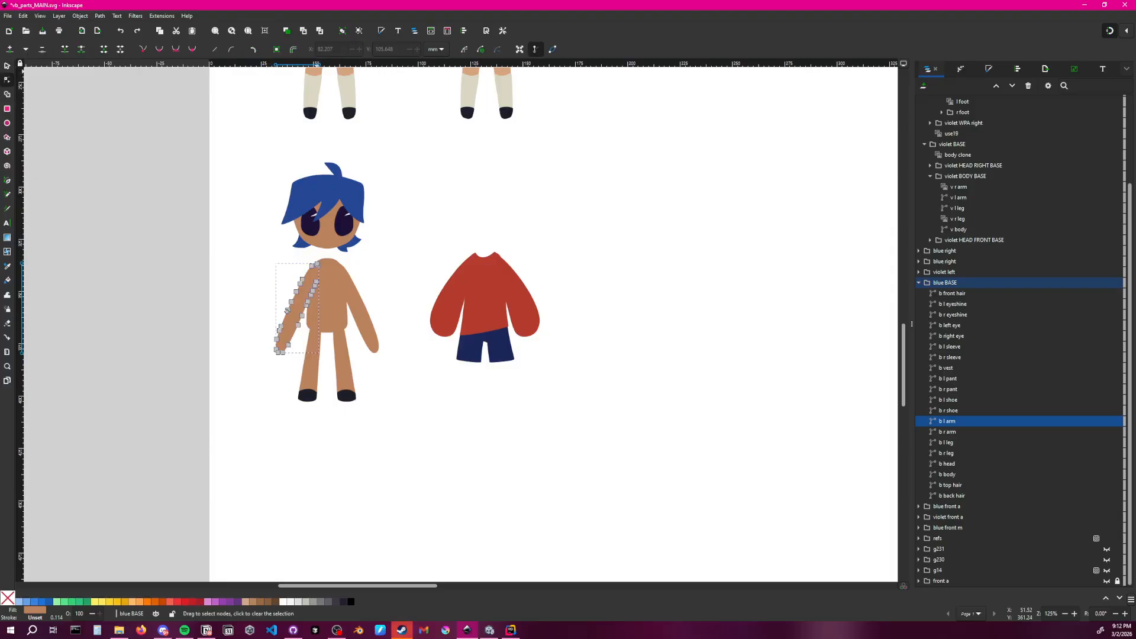
# Switch to the Discord window, view the reference image of stylized characters, close the image and minimize the window
pyautogui.hotkey('alt', 'Tab')
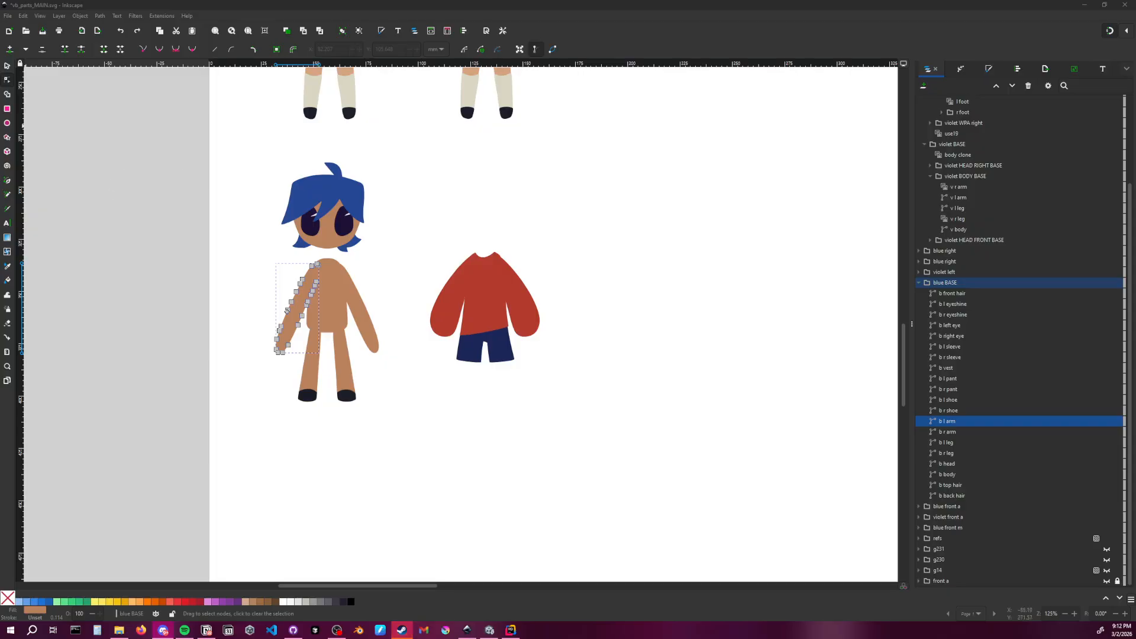
pyautogui.moveTo(0, 414); pyautogui.dragTo(467, 79)
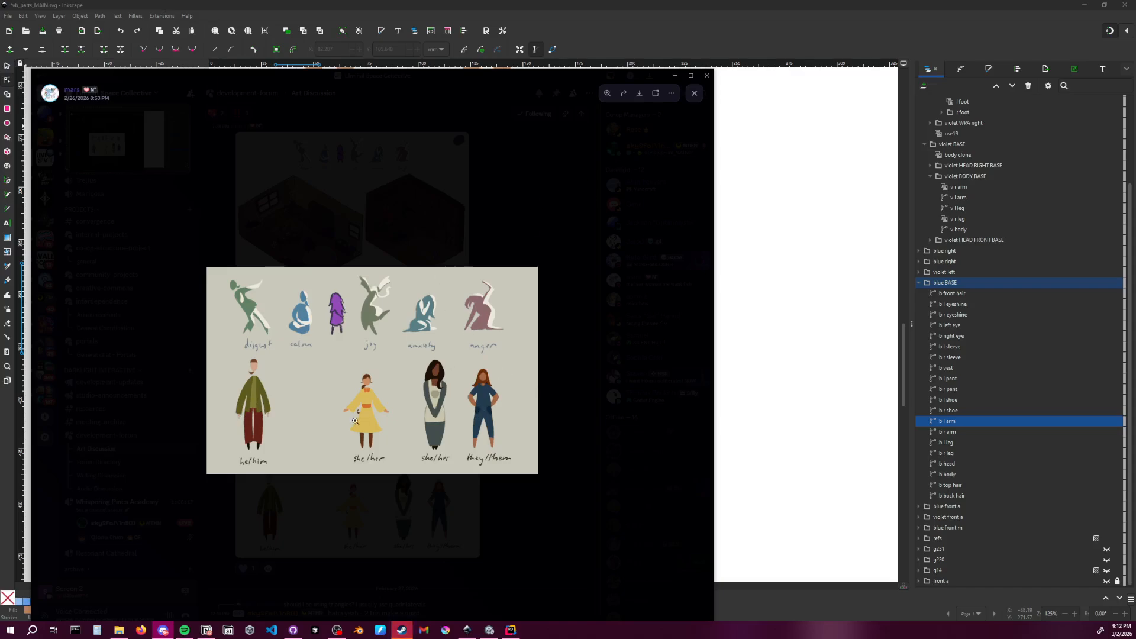
pyautogui.click(563, 212)
pyautogui.click(675, 76)
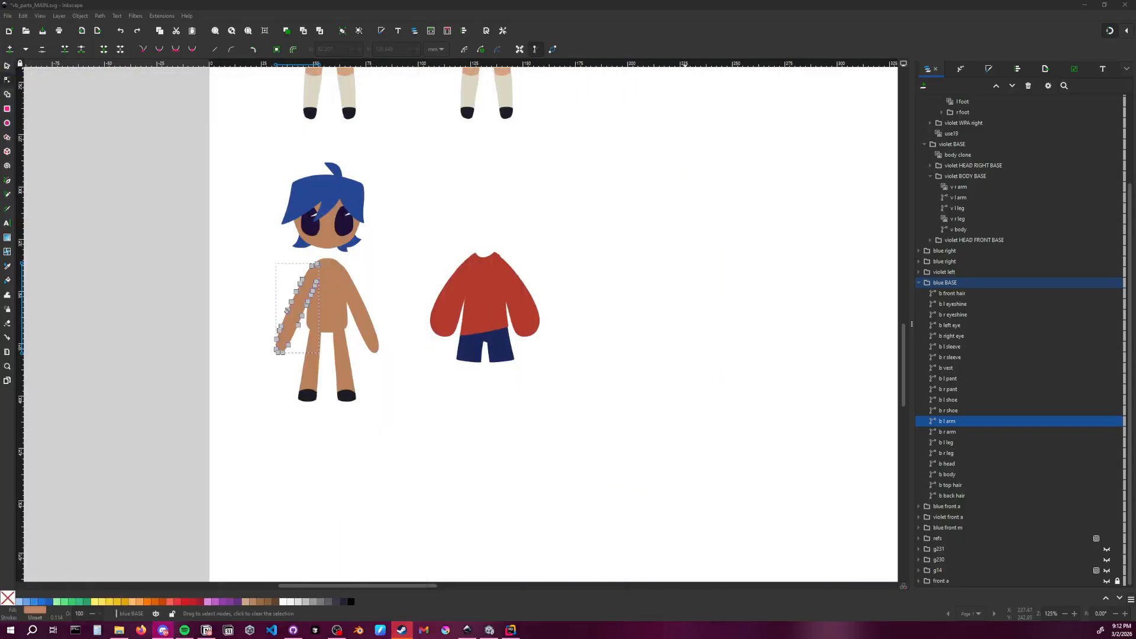
# Compare the violet figures with the blue BASE figure and inspect the path nodes of b r arm
pyautogui.keyDown('ctrl'); pyautogui.scroll(-3, 588, 216); pyautogui.keyUp('ctrl')
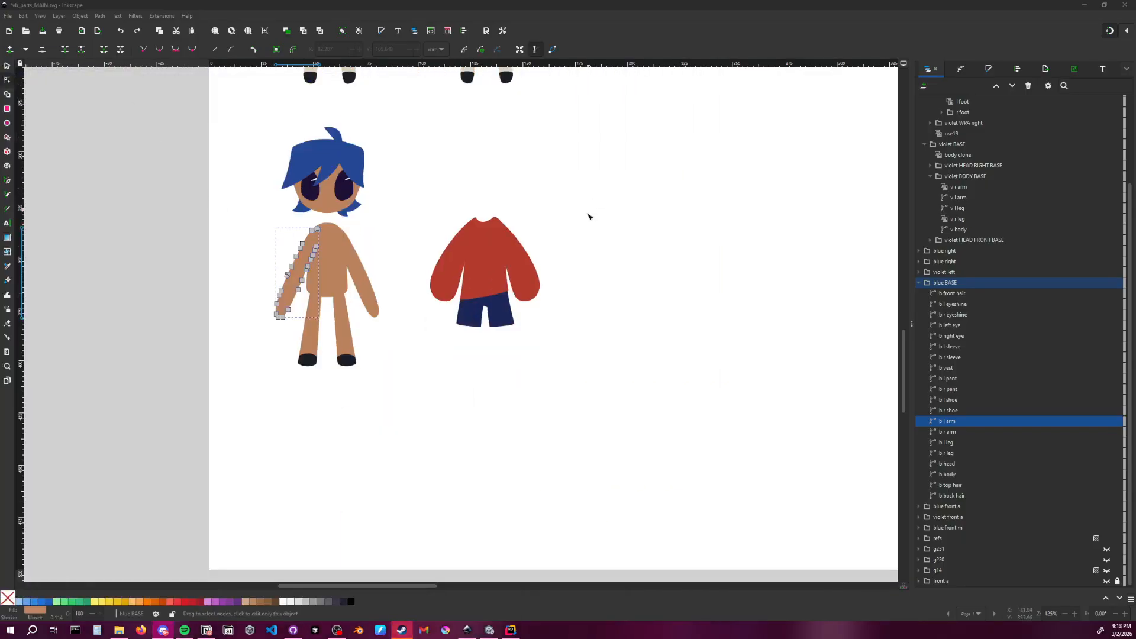
pyautogui.keyDown('ctrl'); pyautogui.scroll(3, 460, 213); pyautogui.keyUp('ctrl')
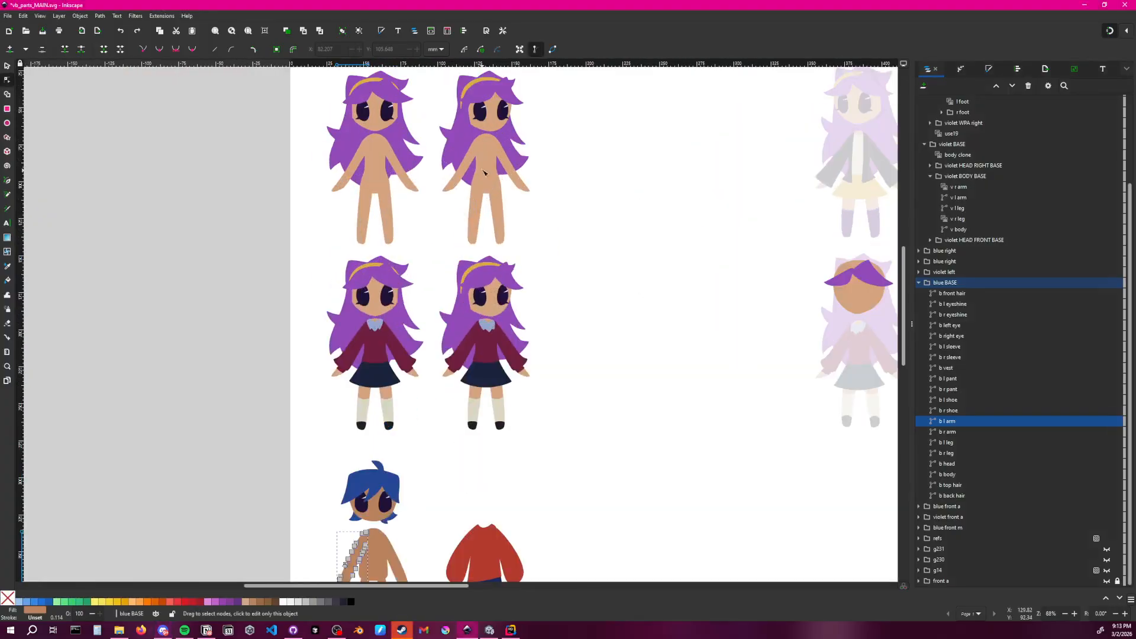
pyautogui.scroll(-4, 403, 256)
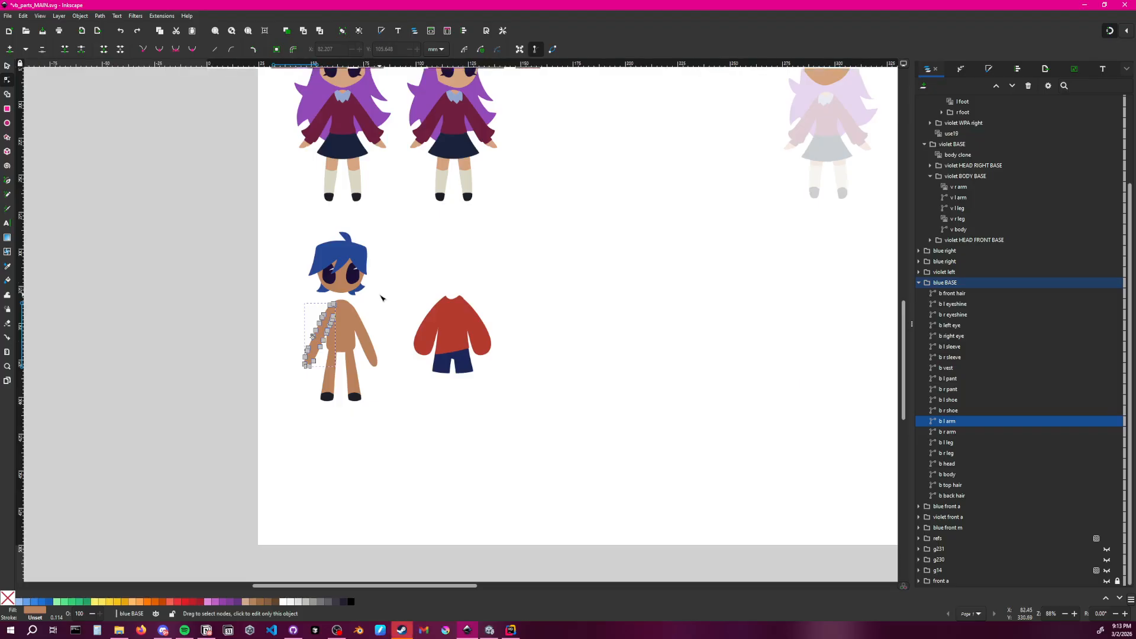
pyautogui.keyDown('ctrl'); pyautogui.scroll(2, 390, 266); pyautogui.keyUp('ctrl')
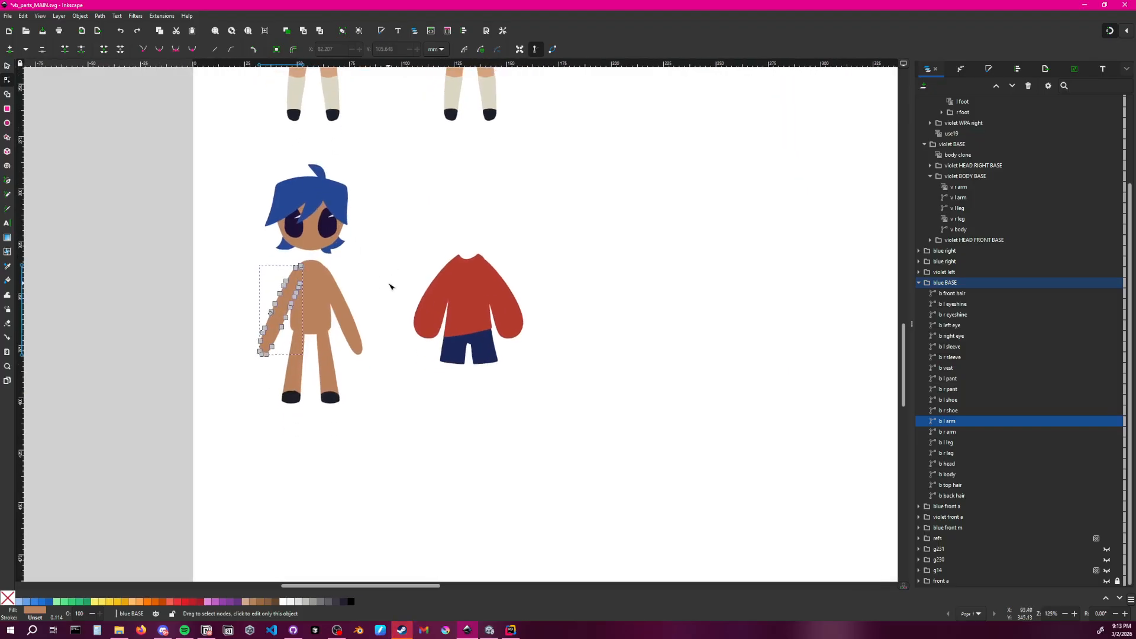
pyautogui.click(353, 311)
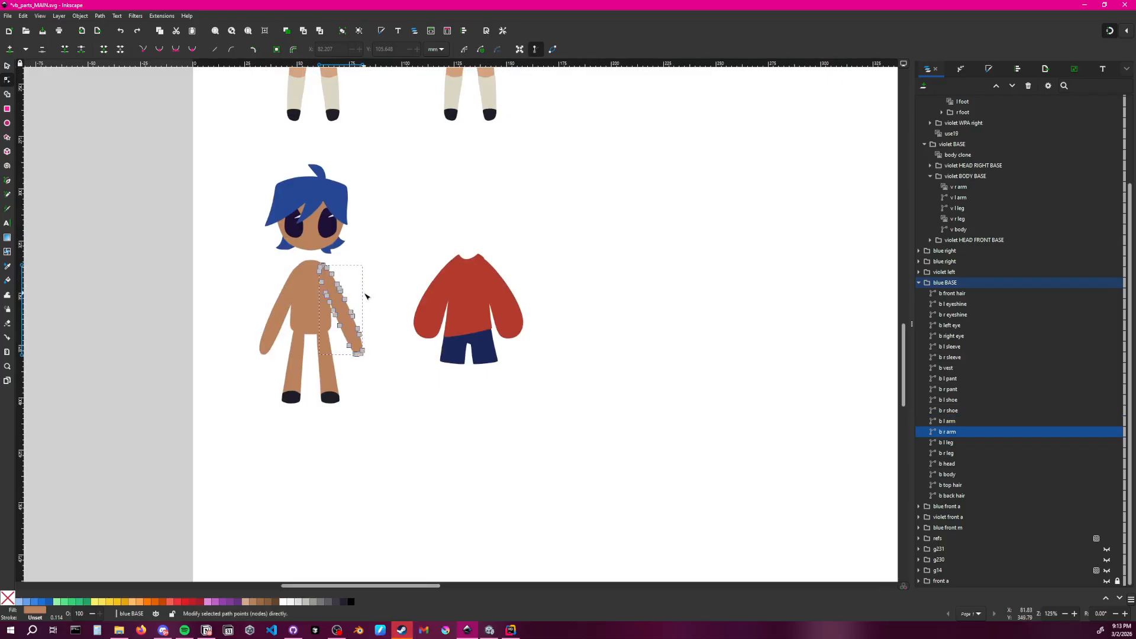
pyautogui.click(388, 269)
# Delete b l arm from the blue BASE figure and show the path nodes of b body
pyautogui.click(297, 323)
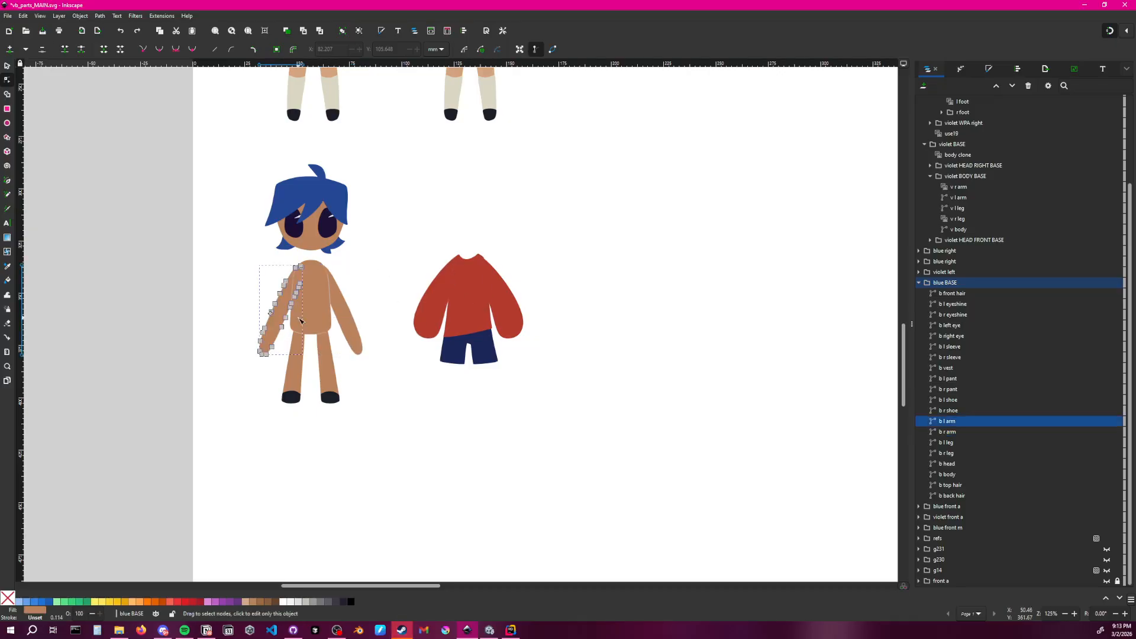
pyautogui.click(12, 68)
pyautogui.click(354, 320)
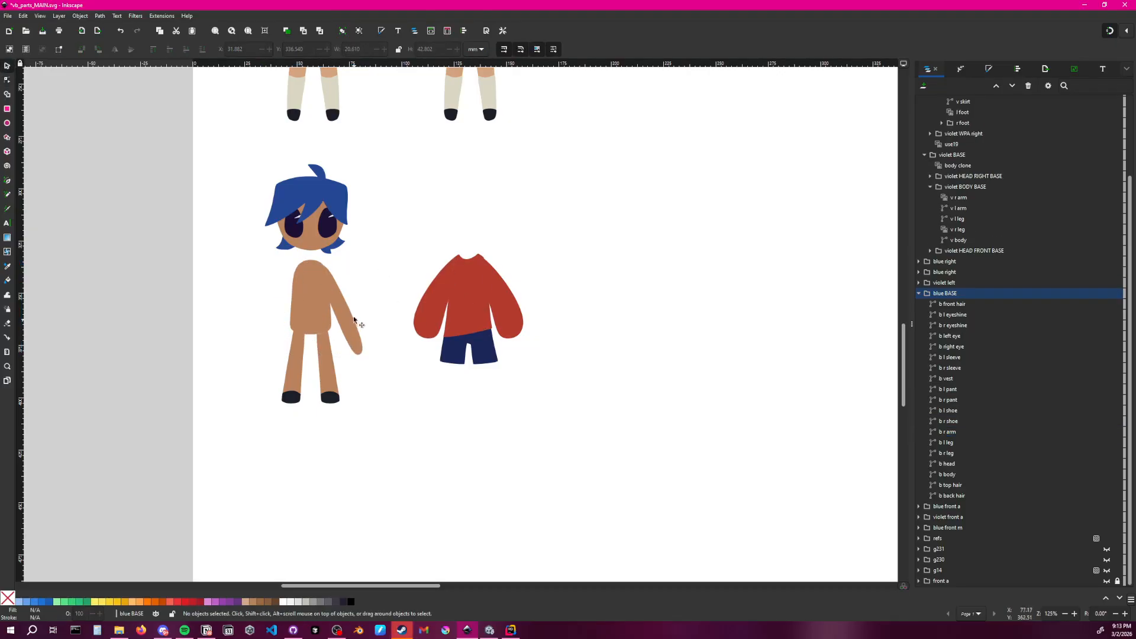
pyautogui.click(303, 311)
pyautogui.press('n')
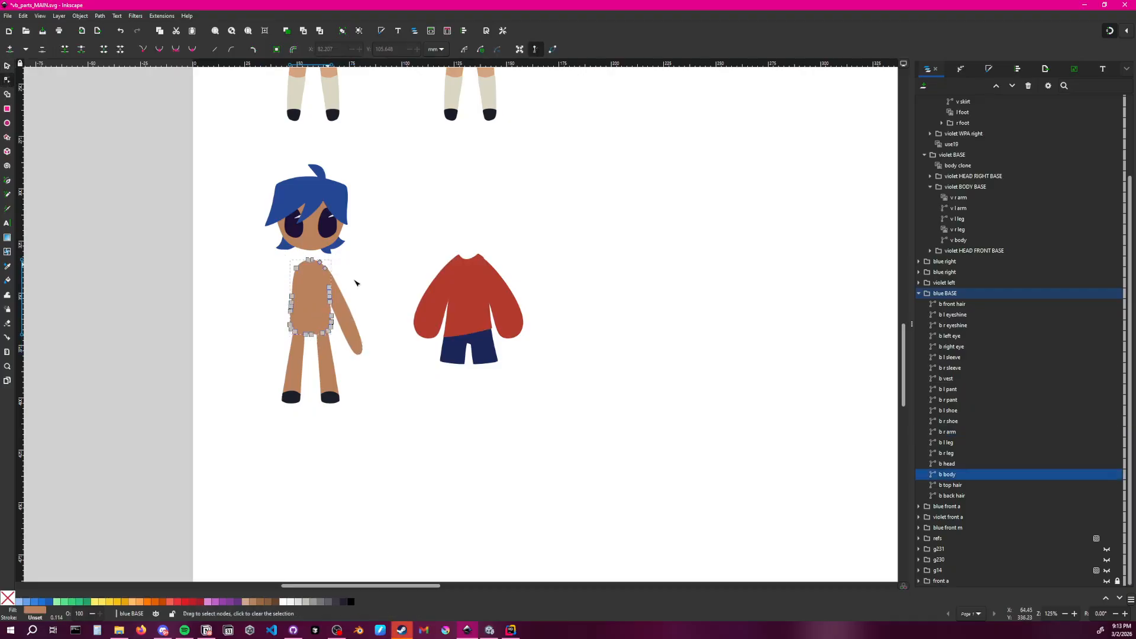
# Undo the deletion of b l arm on the blue BASE figure and clear the selection
pyautogui.click(367, 324)
pyautogui.click(357, 322)
pyautogui.hotkey('ctrl', 'z')
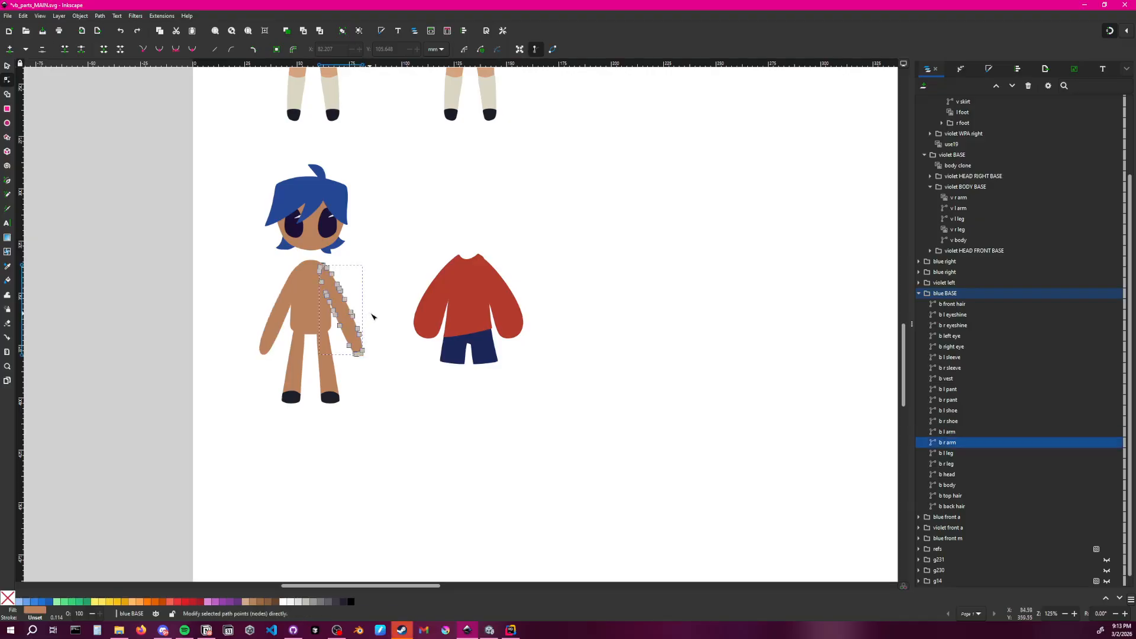
pyautogui.click(396, 286)
# Hide the blue BASE figure's arms, legs and shoes, keeping b body and the head shown
pyautogui.click(7, 65)
pyautogui.click(296, 320)
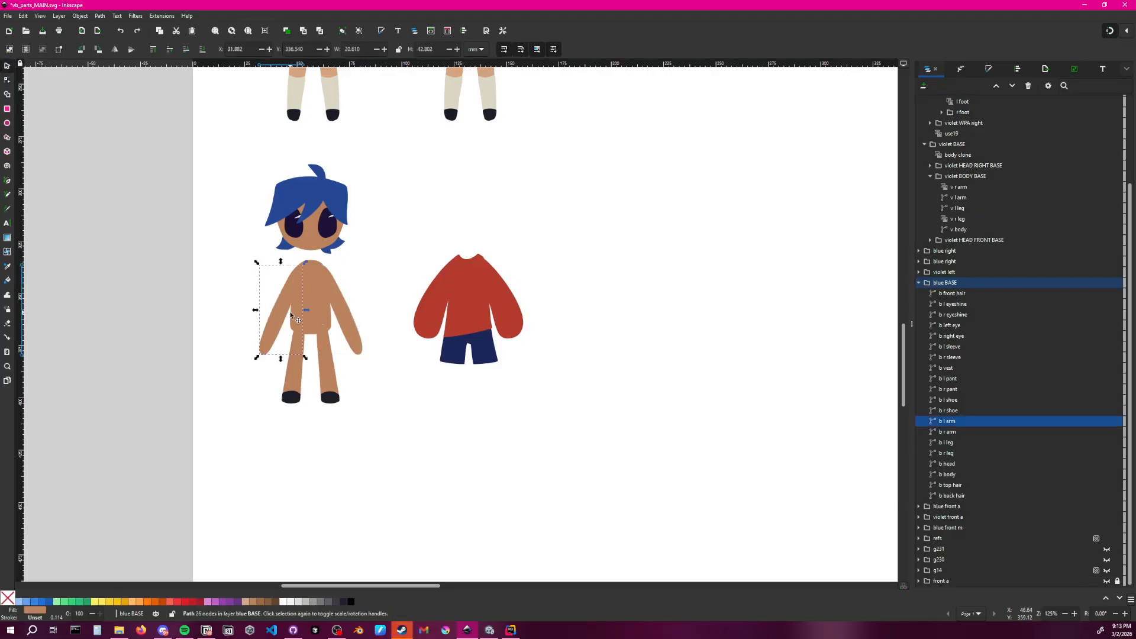
pyautogui.keyDown('shift'); pyautogui.click(358, 338); pyautogui.keyUp('shift')
pyautogui.keyDown('shift'); pyautogui.click(329, 372); pyautogui.keyUp('shift')
pyautogui.keyDown('shift'); pyautogui.click(293, 373); pyautogui.keyUp('shift')
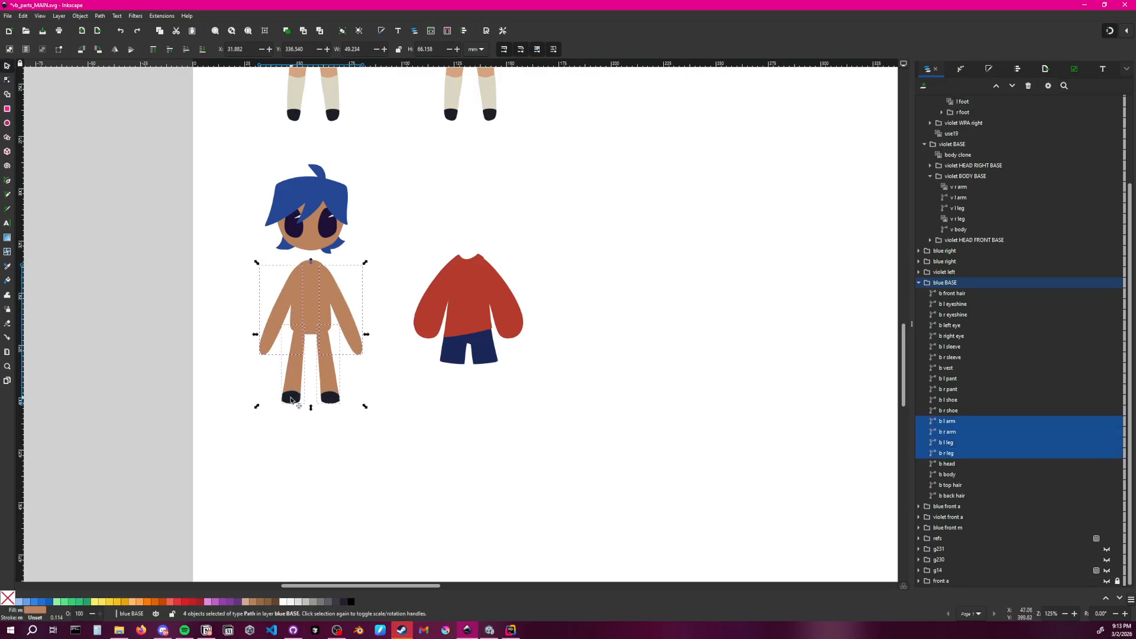
pyautogui.keyDown('shift'); pyautogui.click(292, 398); pyautogui.keyUp('shift')
pyautogui.keyDown('shift'); pyautogui.click(331, 398); pyautogui.keyUp('shift')
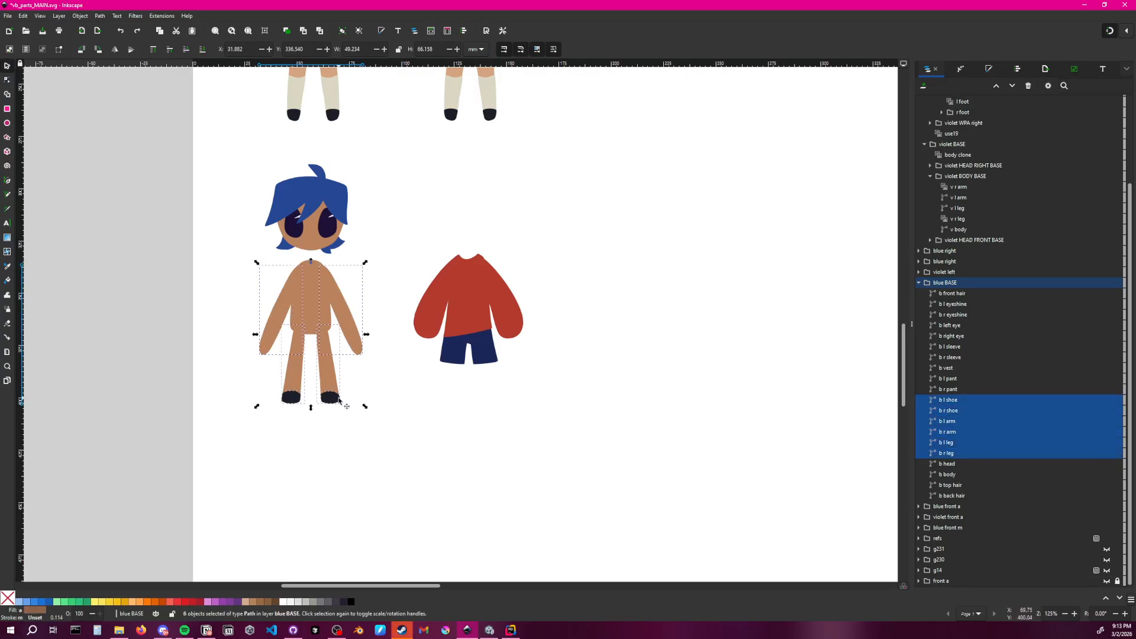
pyautogui.click(1106, 400)
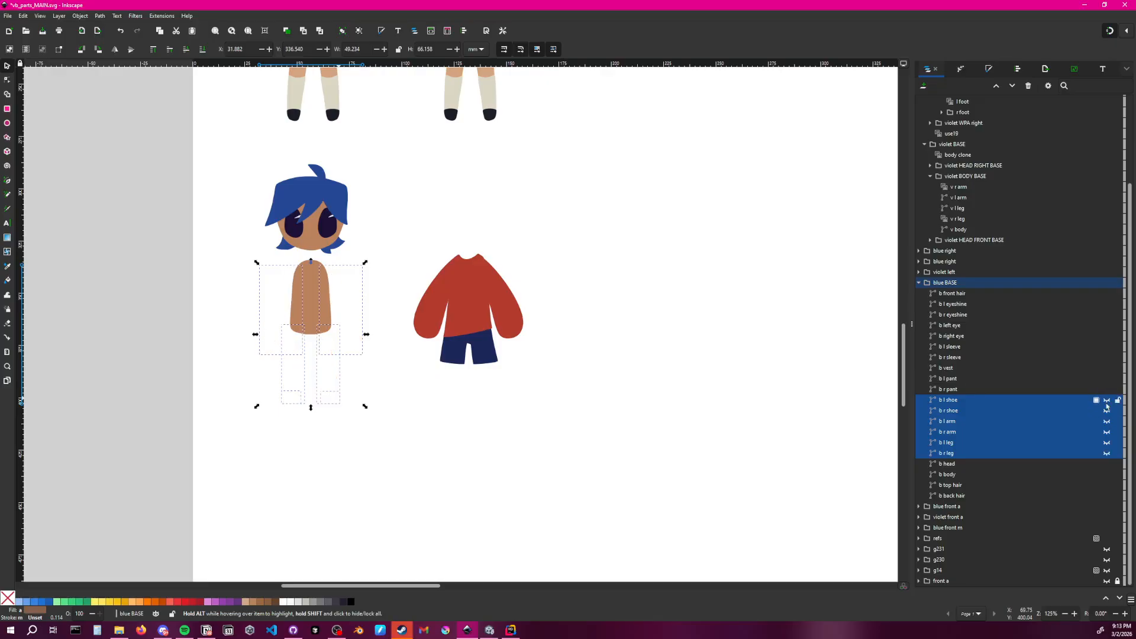
pyautogui.click(519, 380)
# Show the path nodes of b body on the blue BASE figure for editing
pyautogui.click(306, 298)
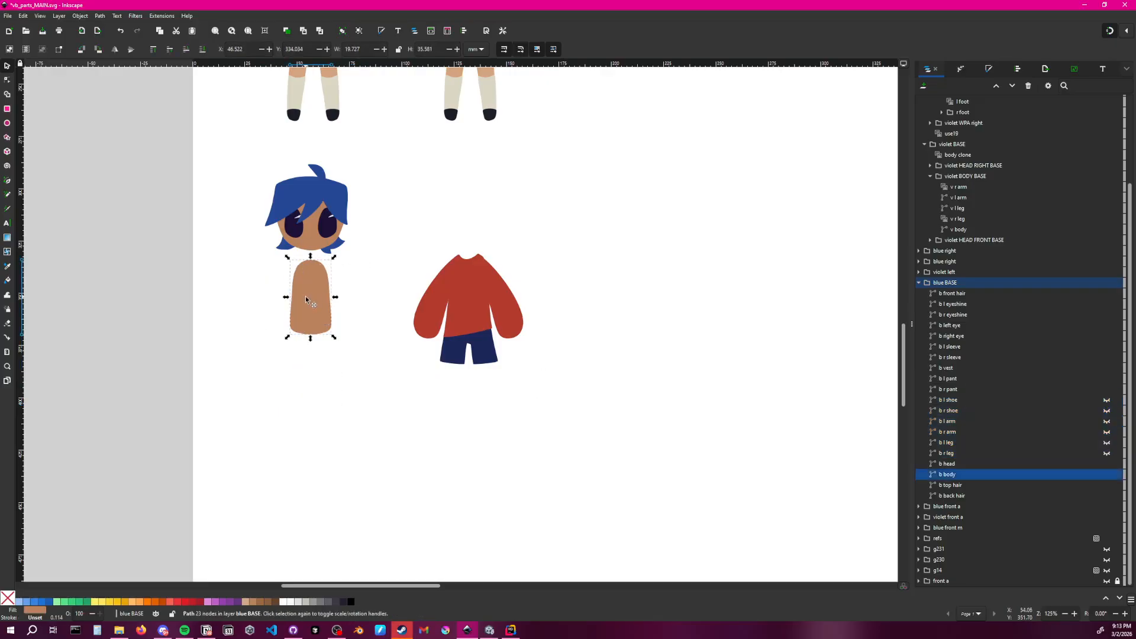
pyautogui.scroll(3, 305, 299)
pyautogui.keyDown('ctrl'); pyautogui.scroll(3, 326, 327); pyautogui.keyUp('ctrl')
pyautogui.scroll(-3, 357, 278)
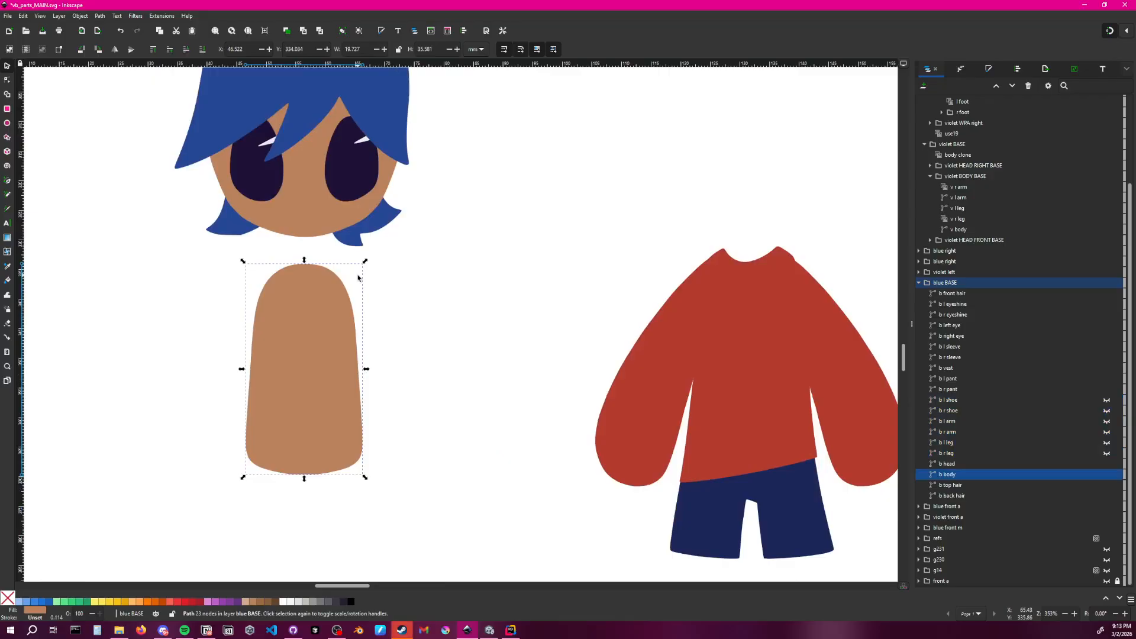
pyautogui.click(7, 81)
pyautogui.click(409, 302)
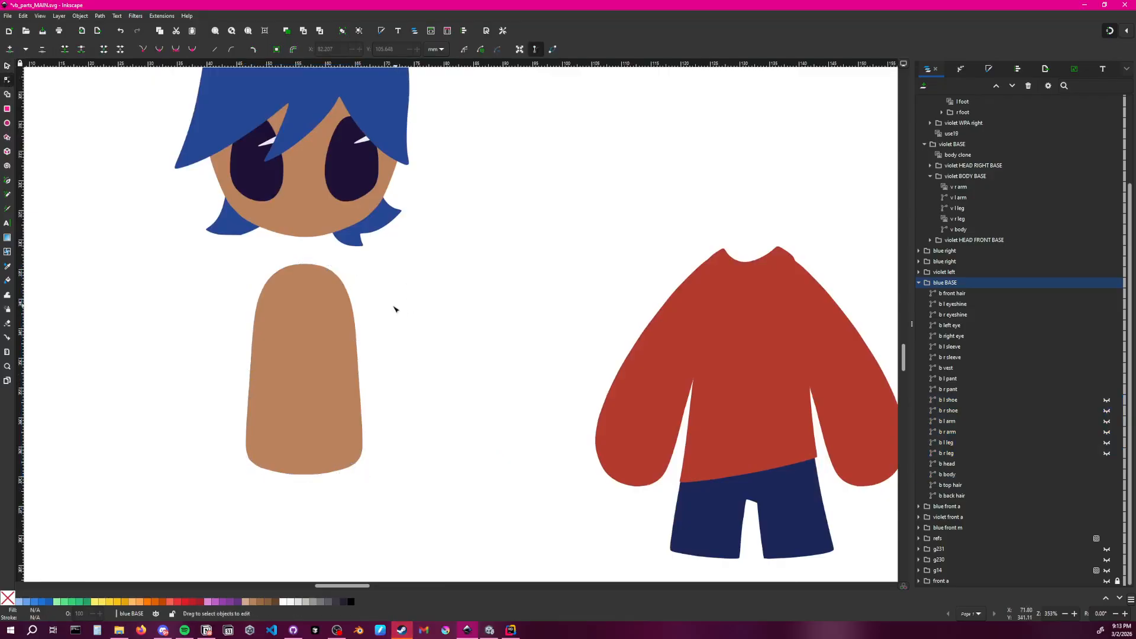
pyautogui.click(331, 334)
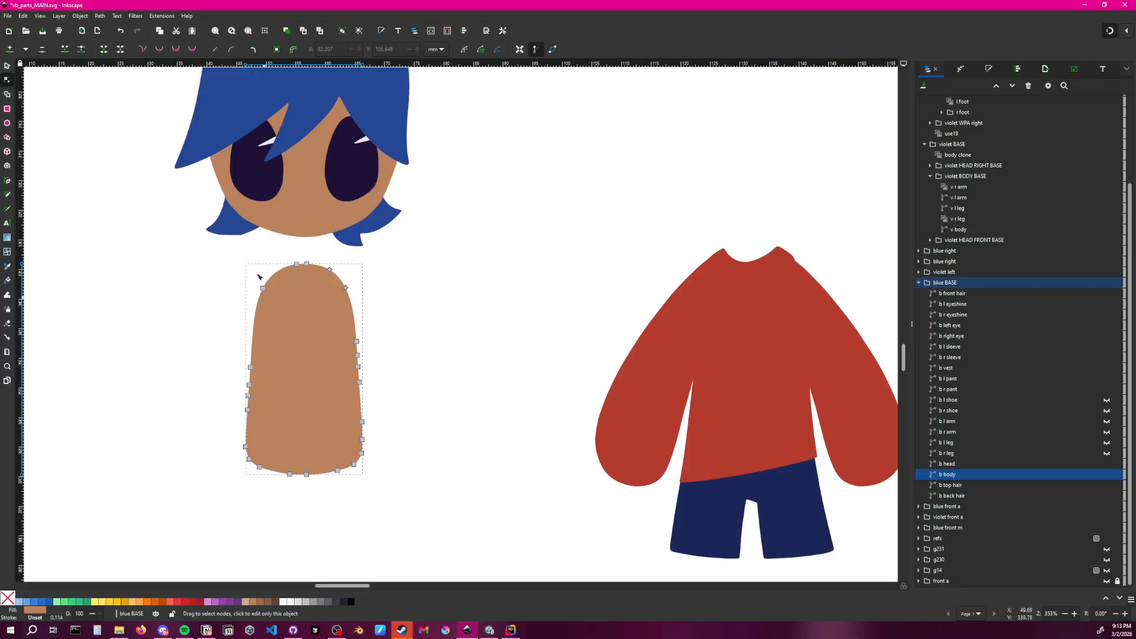
pyautogui.moveTo(232, 251); pyautogui.dragTo(307, 502)
pyautogui.press('Delete')
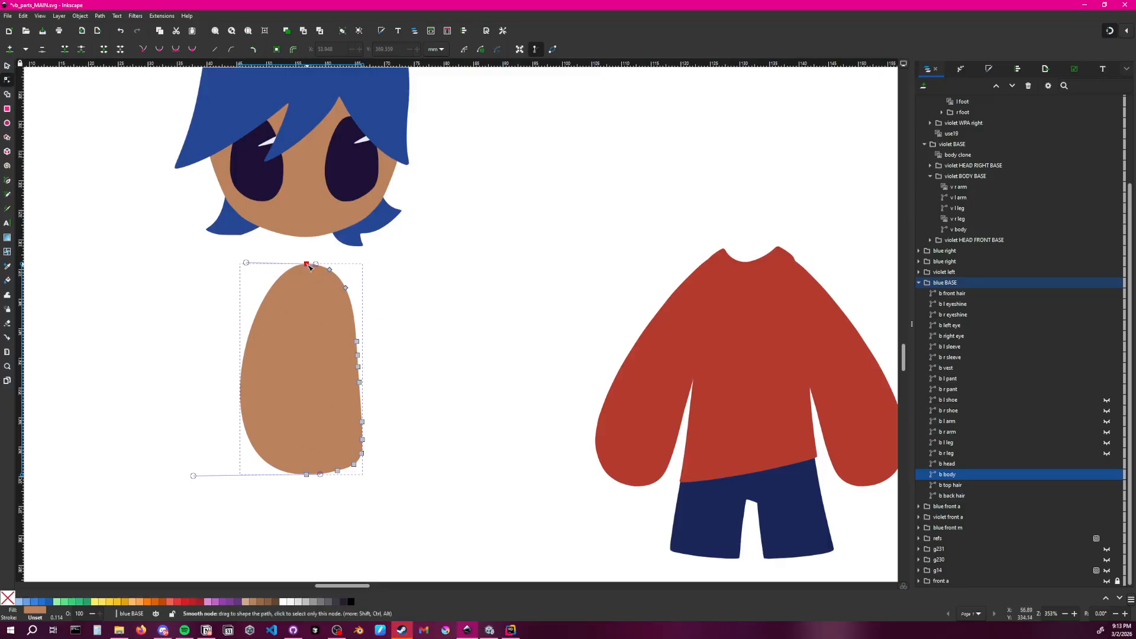
pyautogui.hotkey('ctrl', 'z')
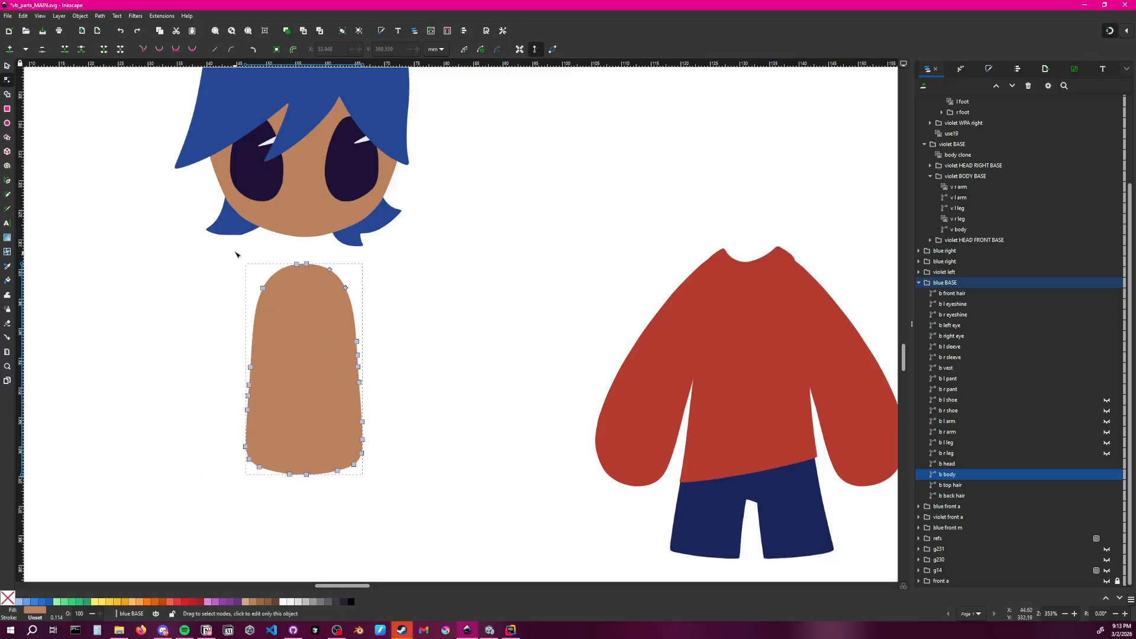
# Delete the nodes on the left half of b body and retract the remaining curve handles to leave a straight vertical centre edge
pyautogui.moveTo(235, 252); pyautogui.dragTo(306, 516)
pyautogui.press('Delete')
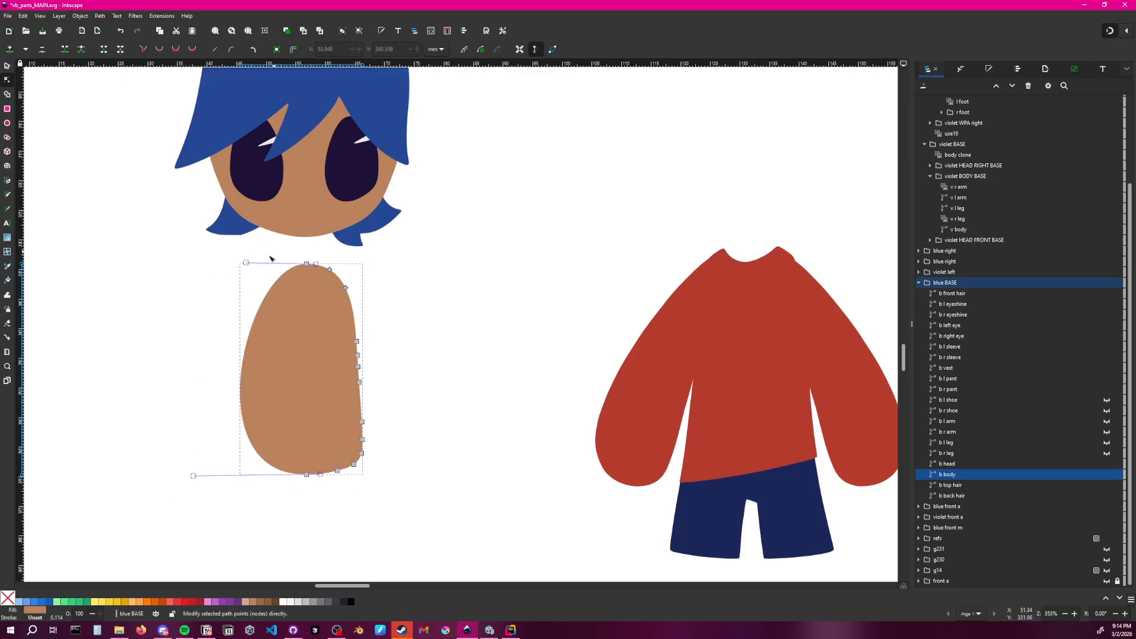
pyautogui.moveTo(246, 263); pyautogui.dragTo(262, 264)
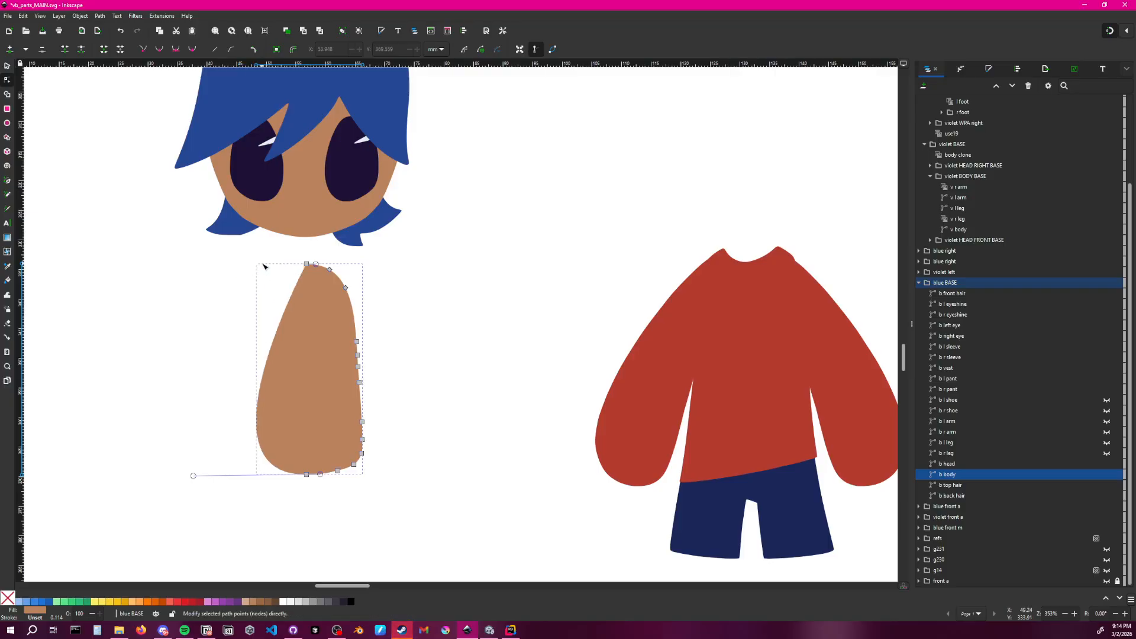
pyautogui.keyDown('ctrl'); pyautogui.click(194, 476); pyautogui.keyUp('ctrl')
pyautogui.click(474, 436)
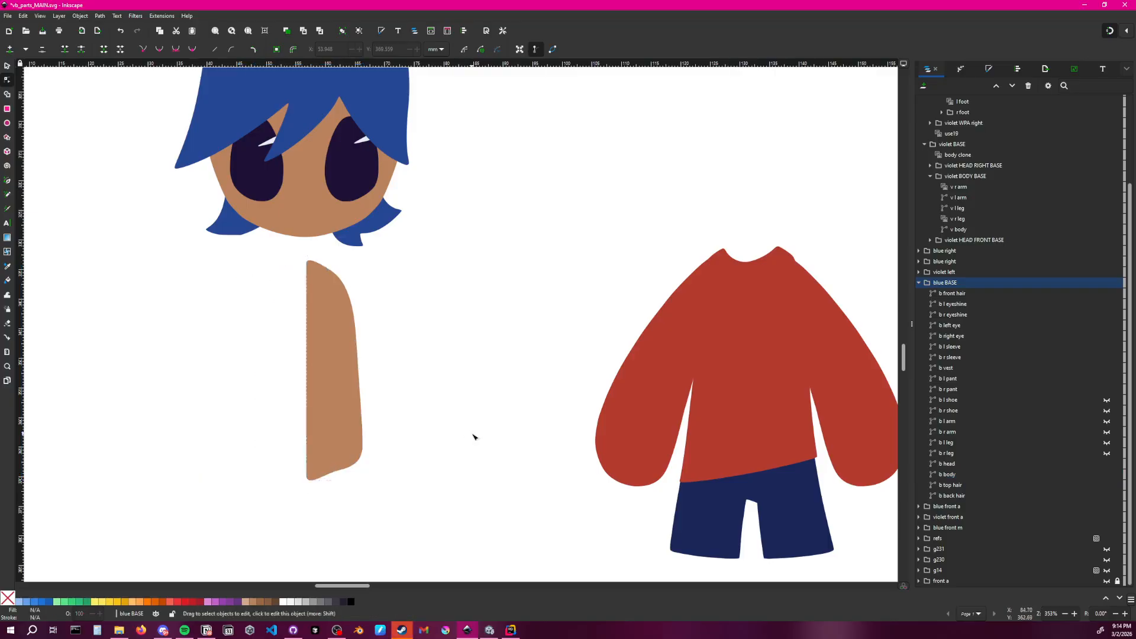
# Pull curve handles out from the bottom and top centre nodes of b body to smooth the half-torso's outline
pyautogui.click(336, 305)
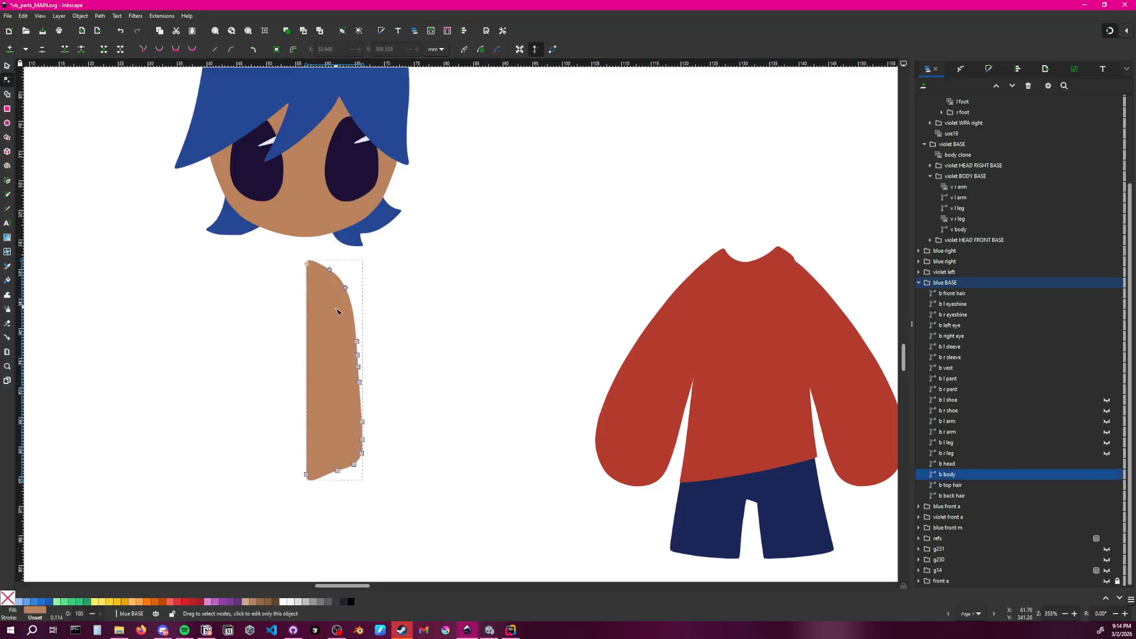
pyautogui.keyDown('ctrl'); pyautogui.scroll(3, 370, 449); pyautogui.keyUp('ctrl')
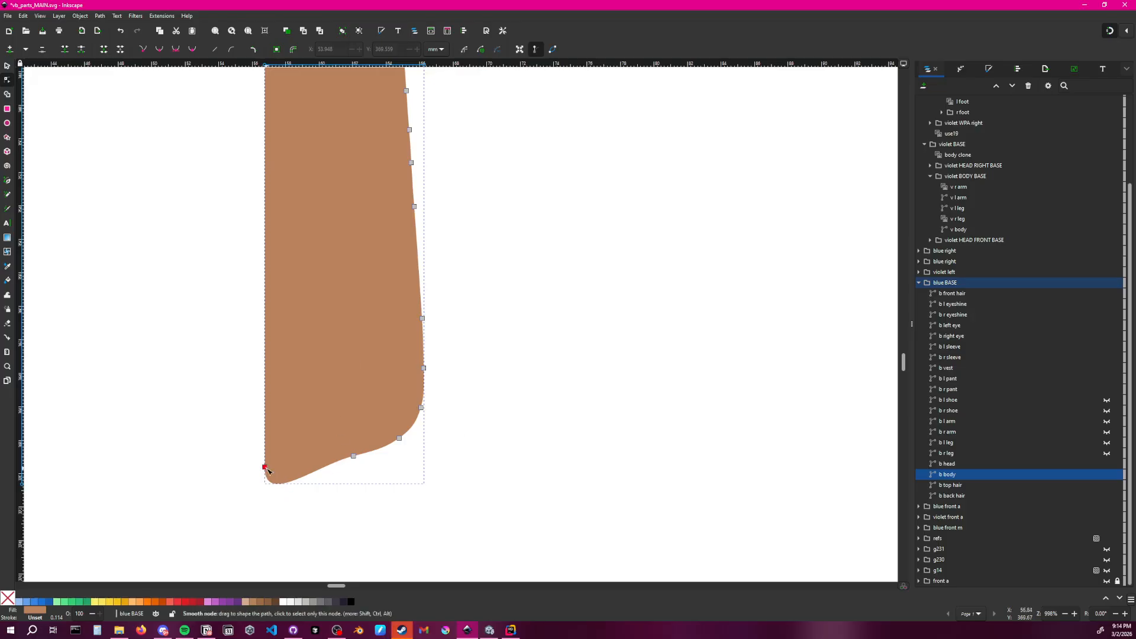
pyautogui.keyDown('shift'); pyautogui.moveTo(264, 467); pyautogui.dragTo(265, 507); pyautogui.keyUp('shift')
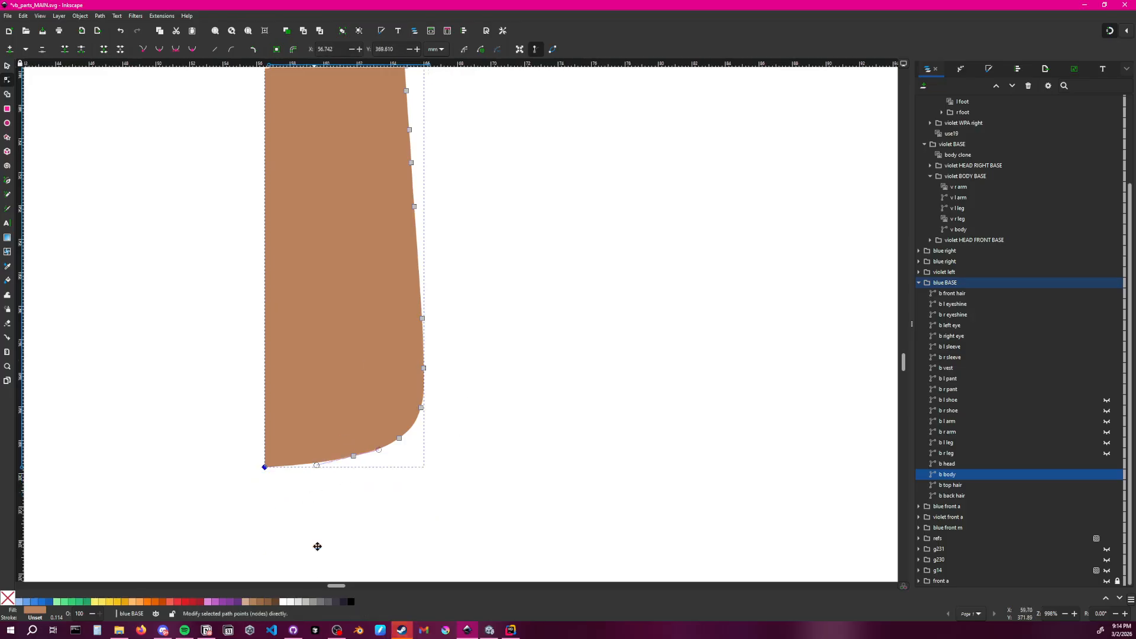
pyautogui.scroll(10, 297, 178)
pyautogui.click(281, 200)
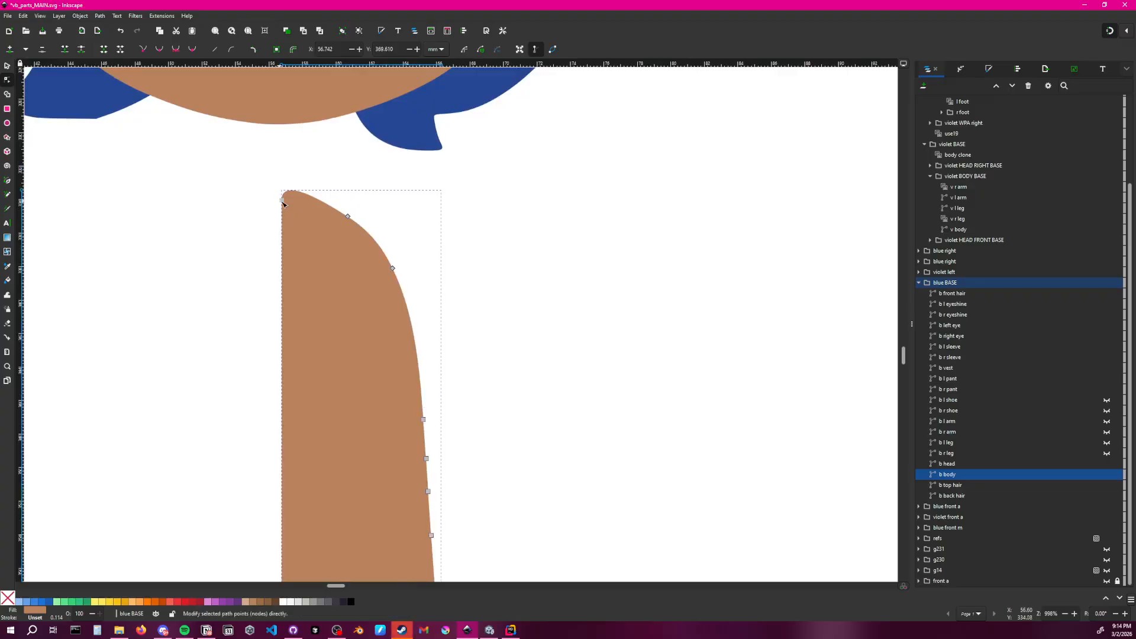
pyautogui.keyDown('shift'); pyautogui.moveTo(281, 200); pyautogui.dragTo(348, 190); pyautogui.keyUp('shift')
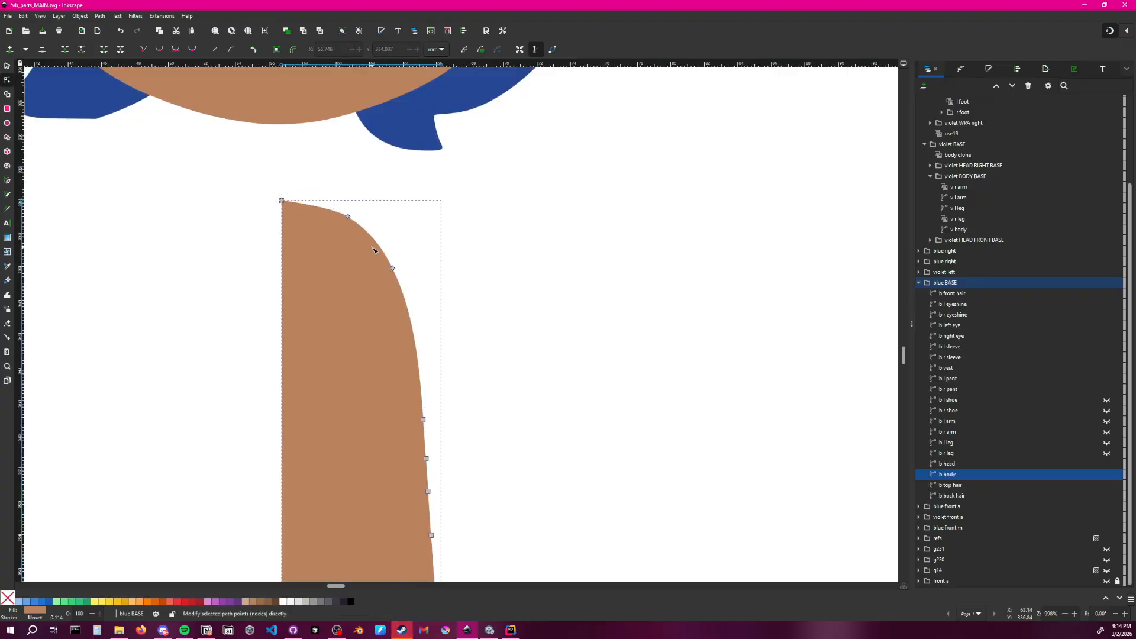
pyautogui.keyDown('ctrl'); pyautogui.scroll(-2, 330, 146); pyautogui.keyUp('ctrl')
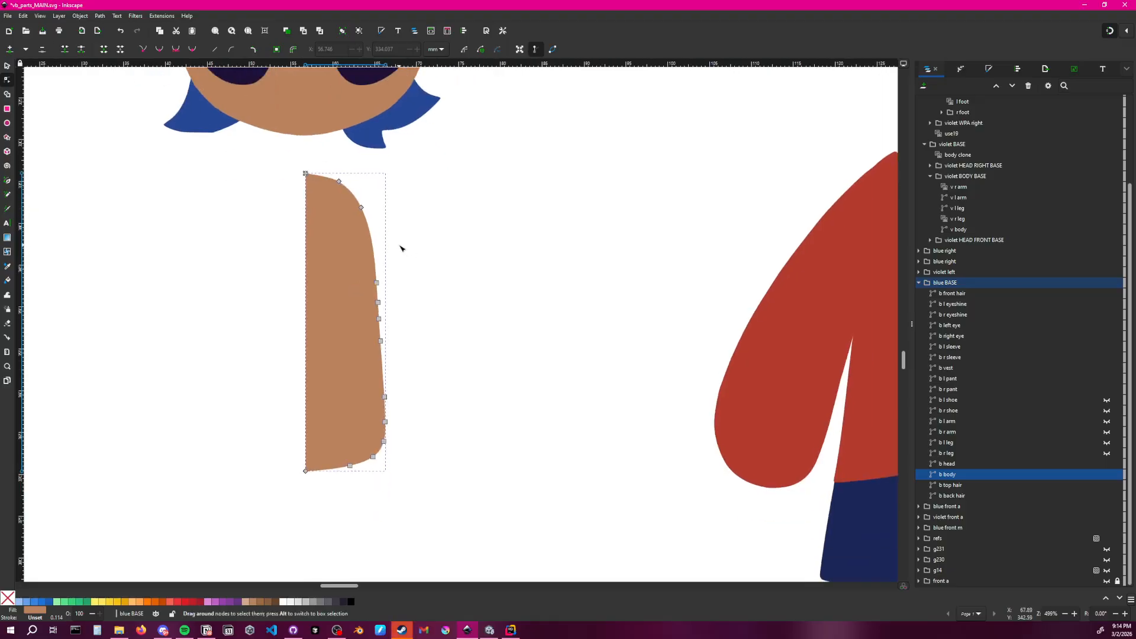
# Add a Mirror symmetry path effect to b body and move its mirror line onto the half-torso's straight centre edge
pyautogui.click(972, 72)
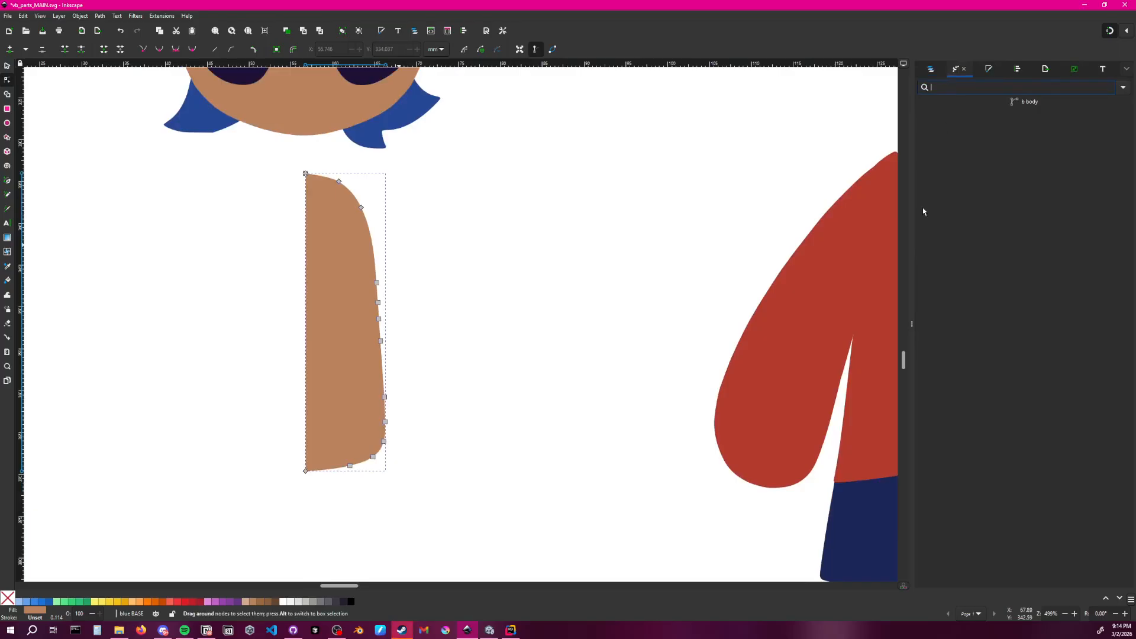
pyautogui.moveTo(915, 325); pyautogui.dragTo(810, 348)
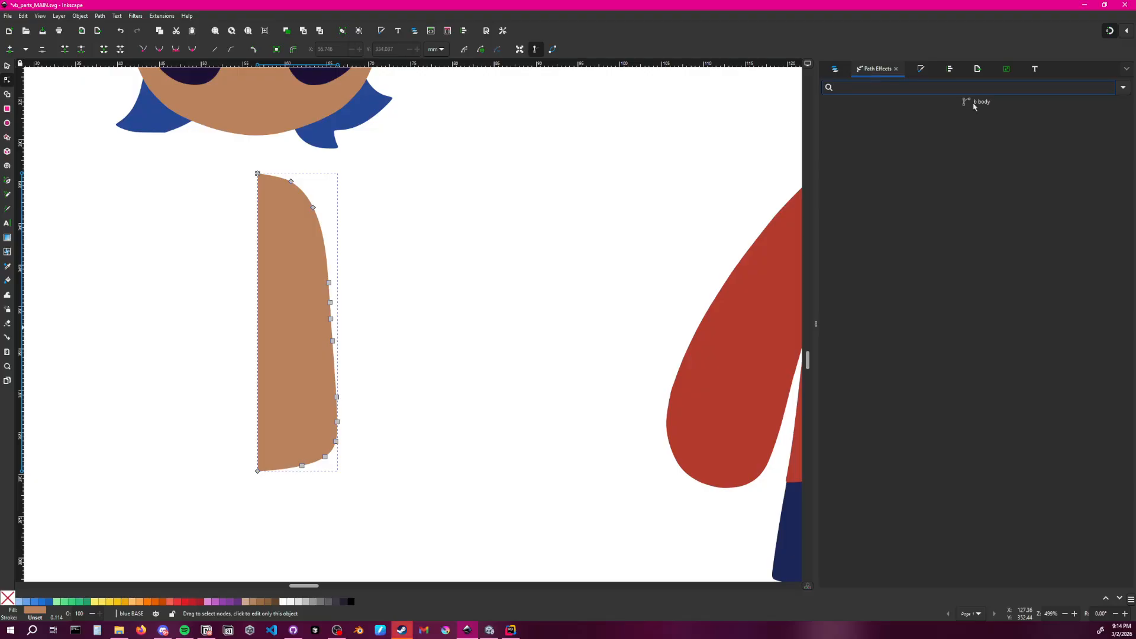
pyautogui.click(945, 86)
pyautogui.write('mir')
pyautogui.click(852, 102)
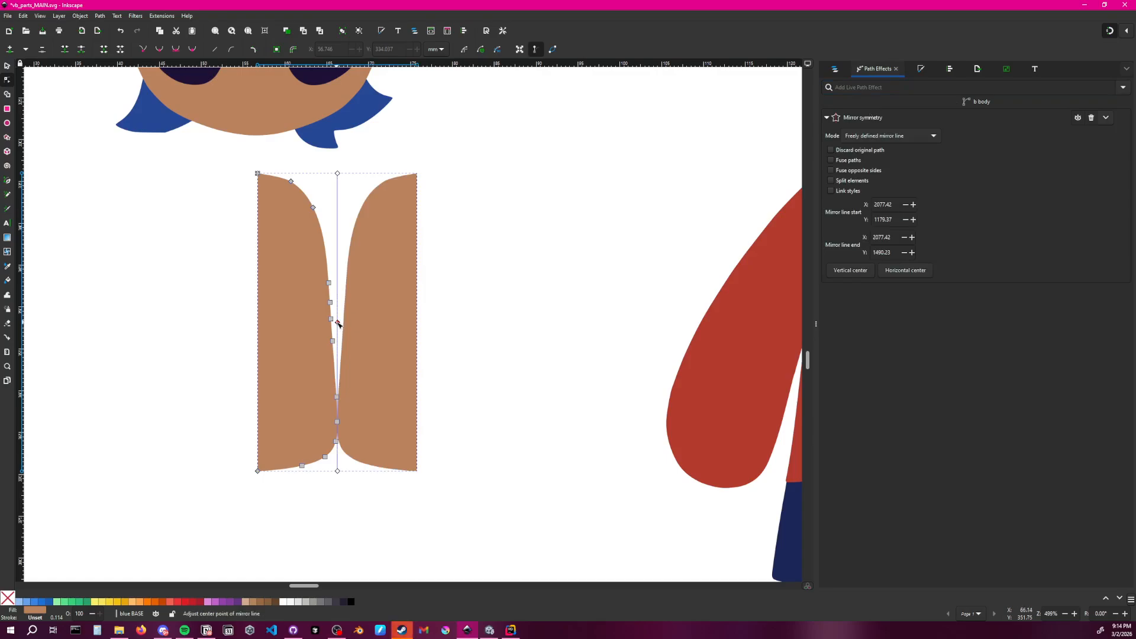
pyautogui.moveTo(338, 323); pyautogui.dragTo(259, 346)
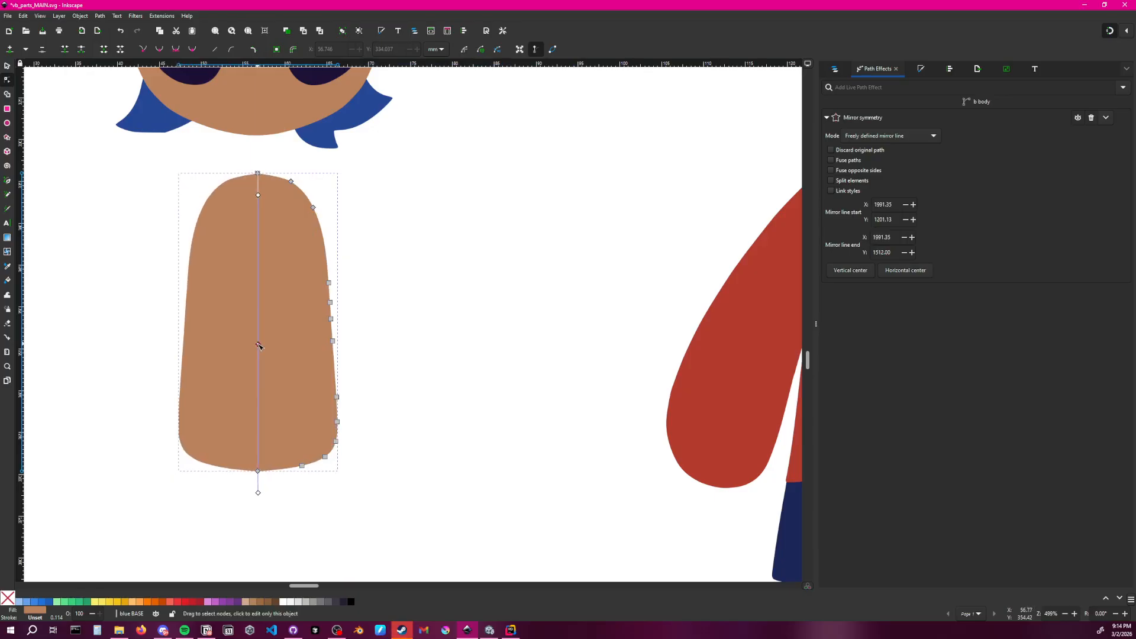
pyautogui.click(395, 326)
pyautogui.moveTo(406, 367); pyautogui.dragTo(433, 379, button='middle')
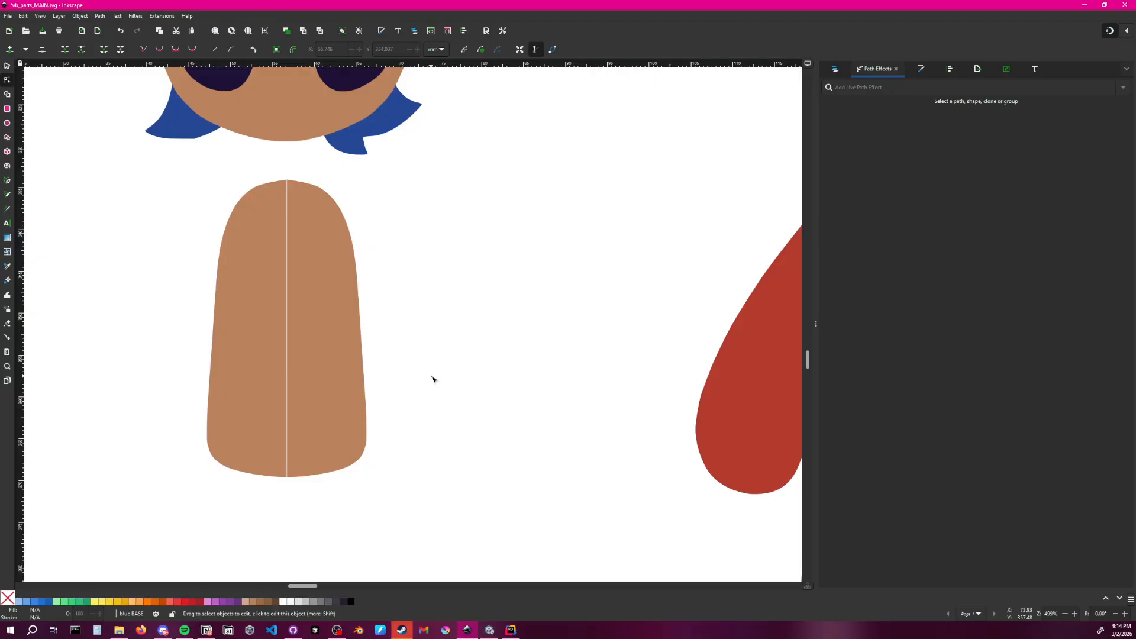
# Try the Fuse paths option on b body's Mirror symmetry effect, then settle on Fuse opposite sides
pyautogui.click(330, 274)
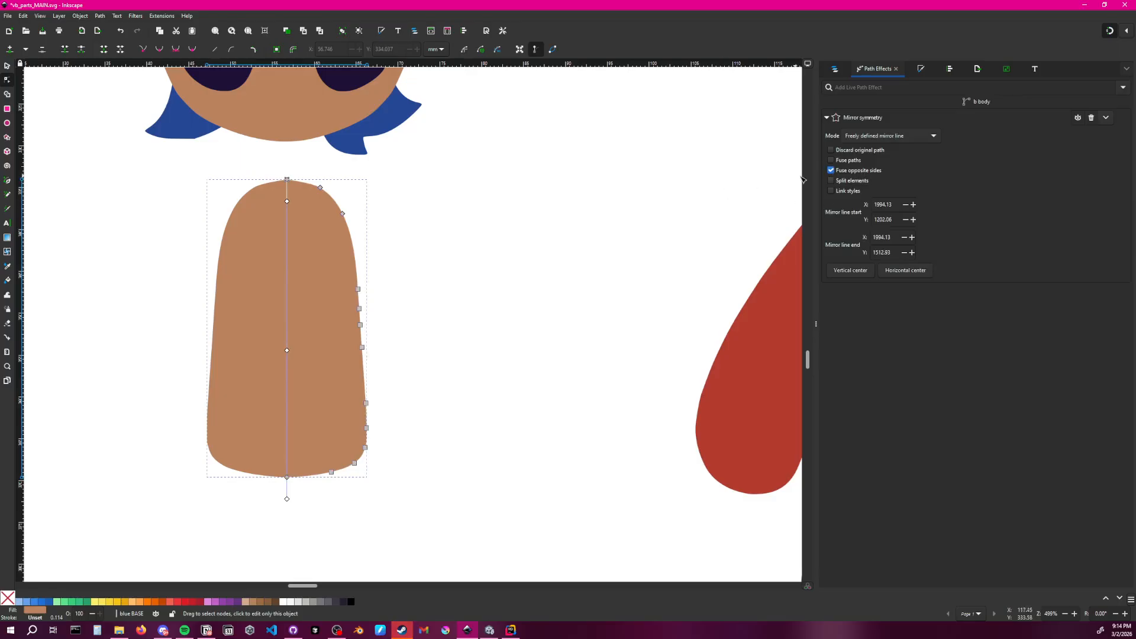
pyautogui.click(831, 171)
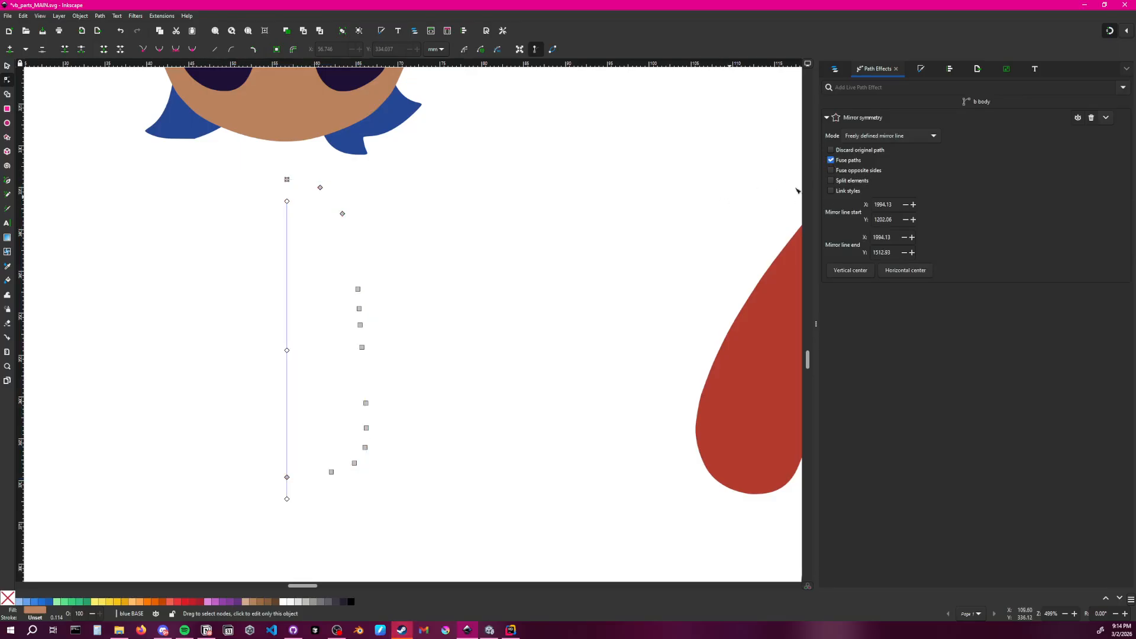
pyautogui.click(832, 170)
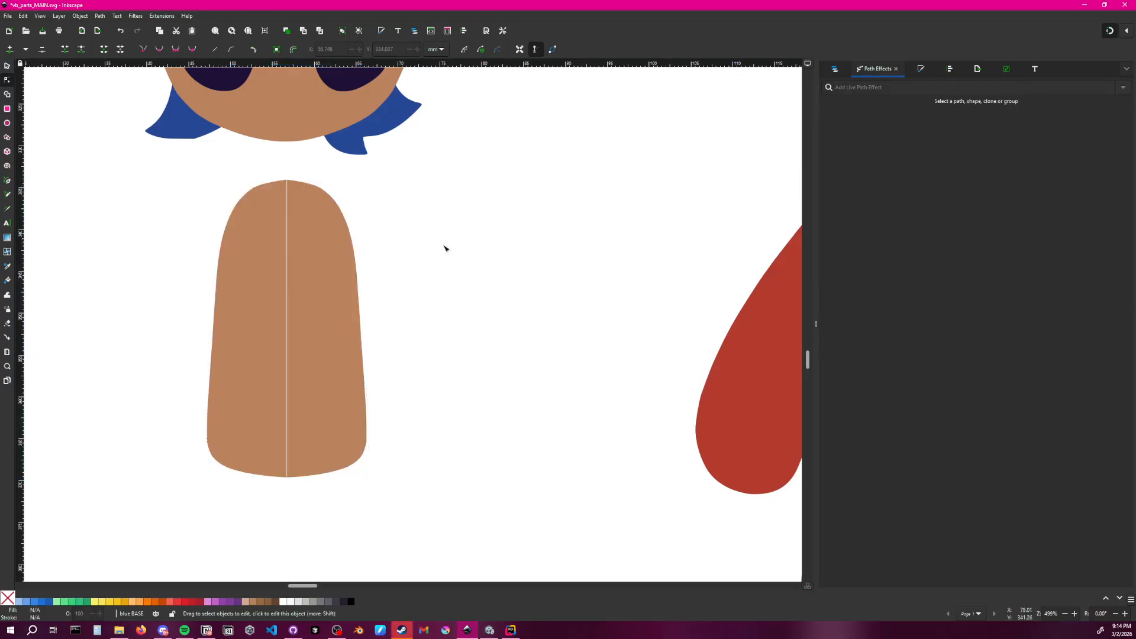
# Try shifting b body's mirror line slightly to the left and undo the move
pyautogui.keyDown('ctrl'); pyautogui.scroll(2, 443, 246); pyautogui.keyUp('ctrl')
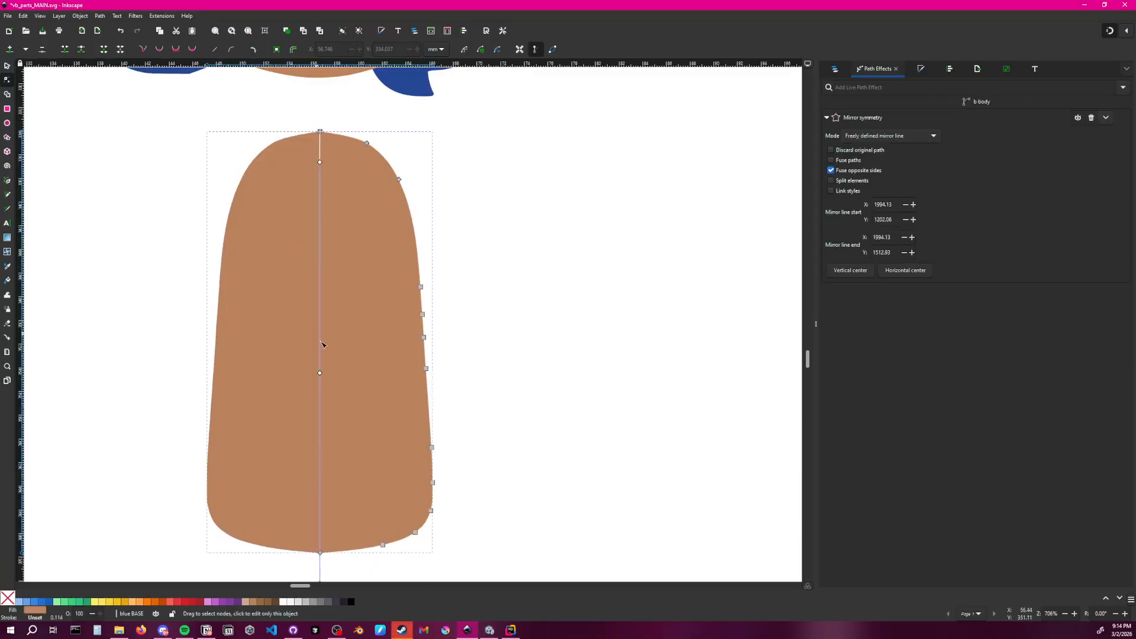
pyautogui.click(319, 373)
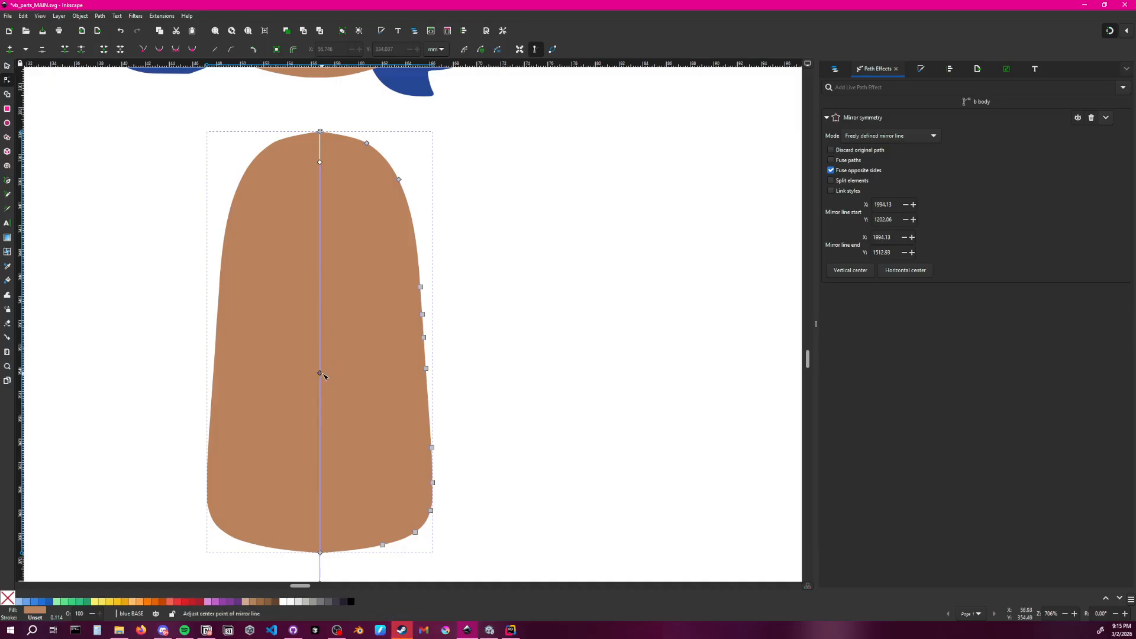
pyautogui.moveTo(321, 374); pyautogui.dragTo(319, 373)
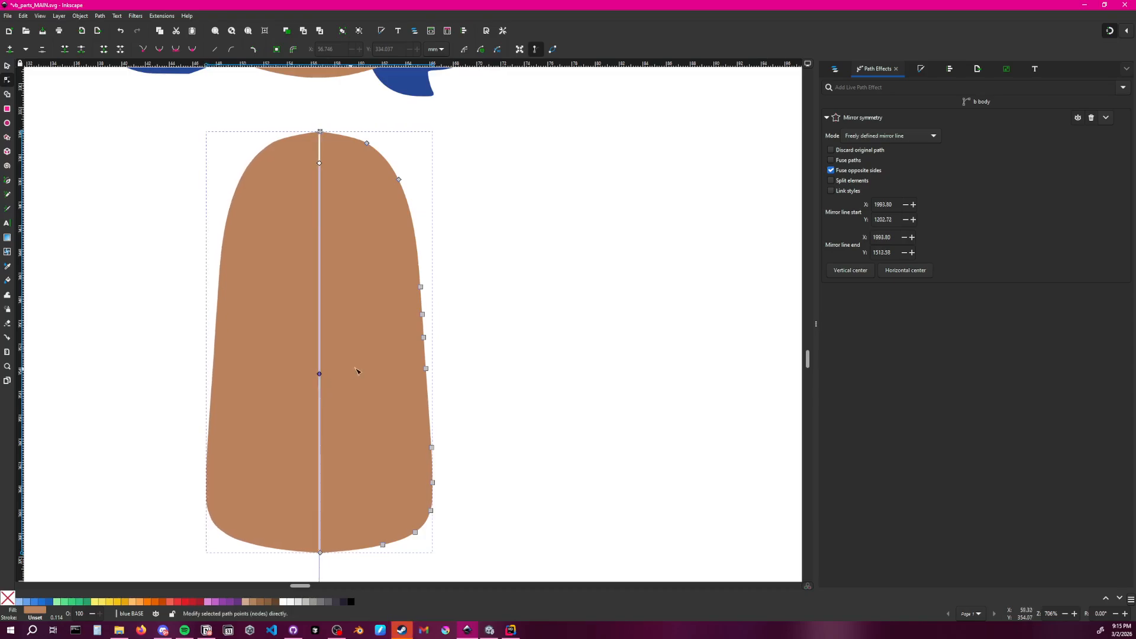
pyautogui.hotkey('ctrl', 'z')
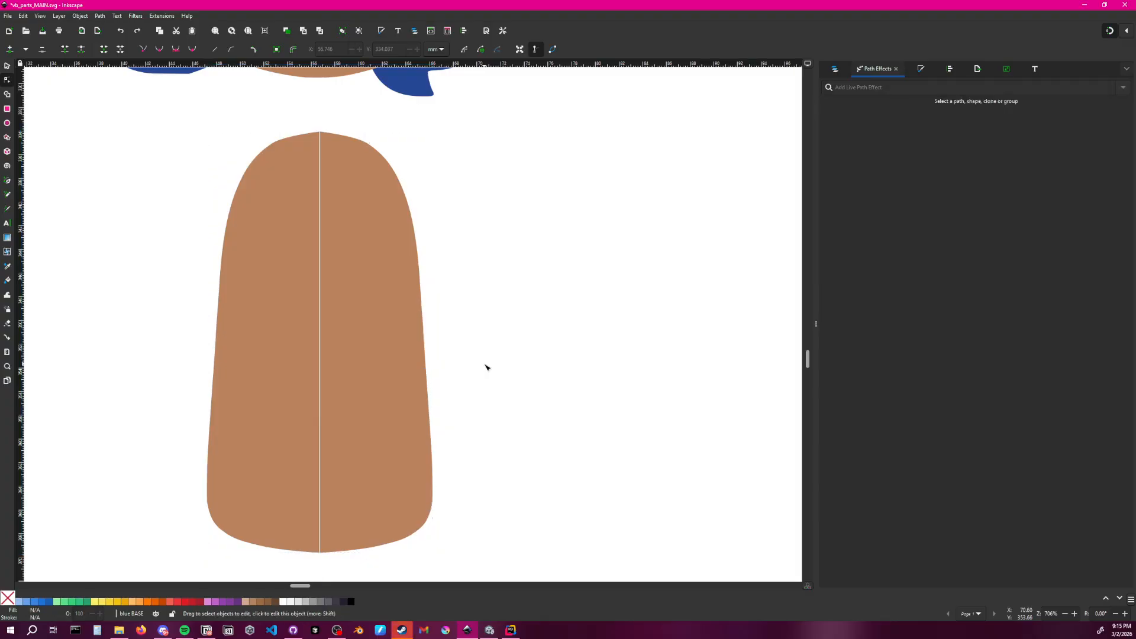
# Nudge b body's mirror line slightly downward along the torso's centre, to about Y 1204 at its start and 1515 at its end
pyautogui.click(308, 330)
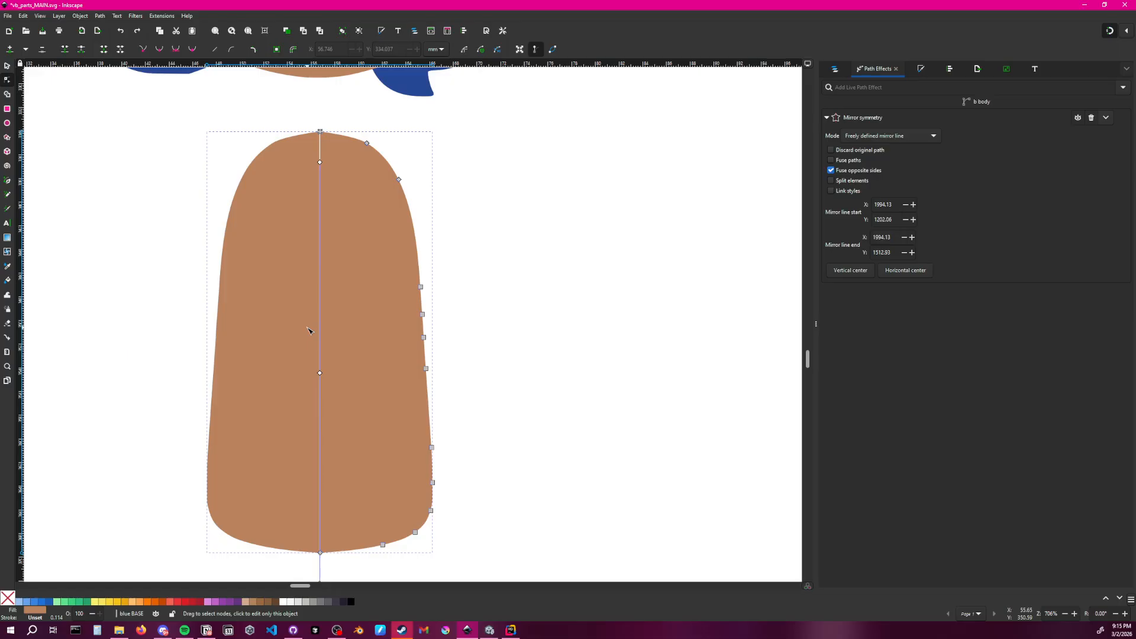
pyautogui.click(523, 265)
pyautogui.click(290, 244)
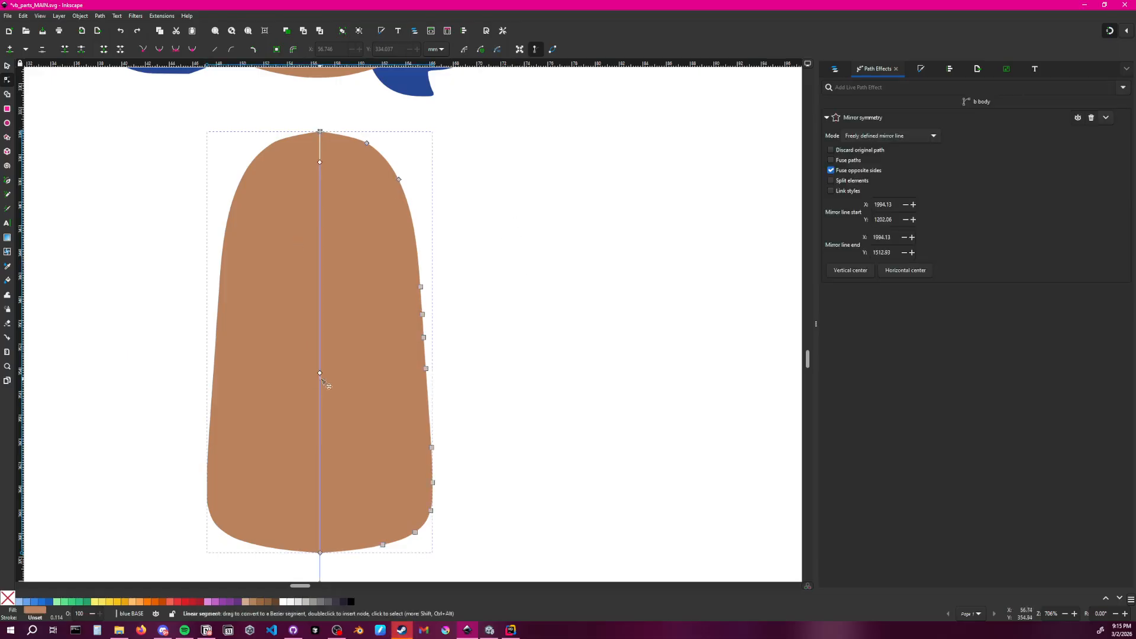
pyautogui.moveTo(322, 374); pyautogui.dragTo(321, 376)
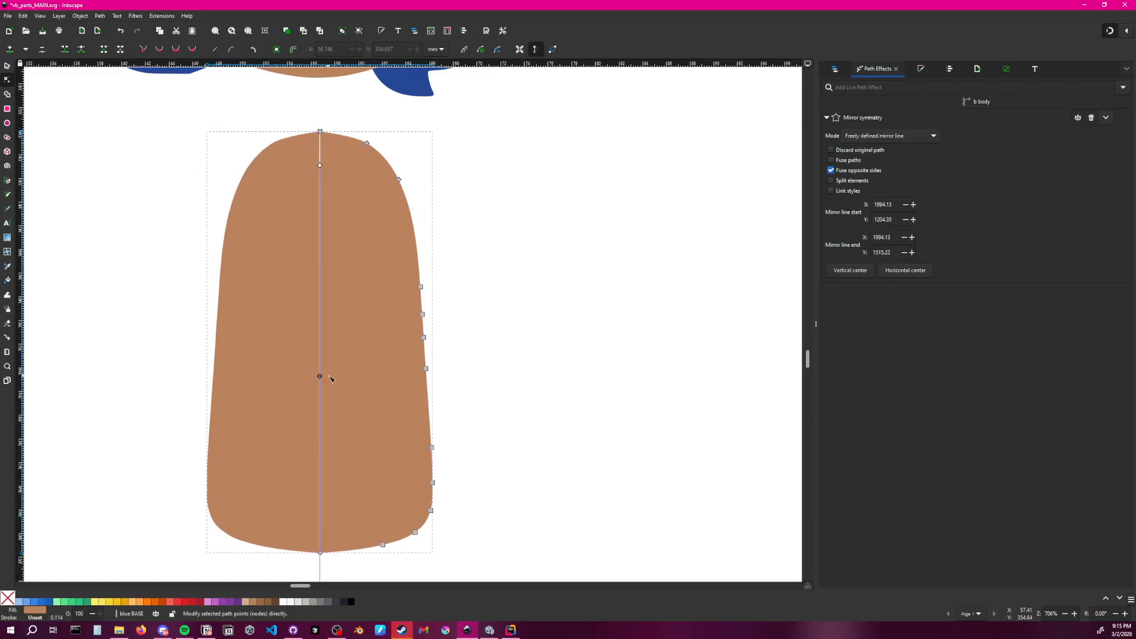
# Check the centre seam between b body's mirrored halves with the torso deselected and selected
pyautogui.click(484, 343)
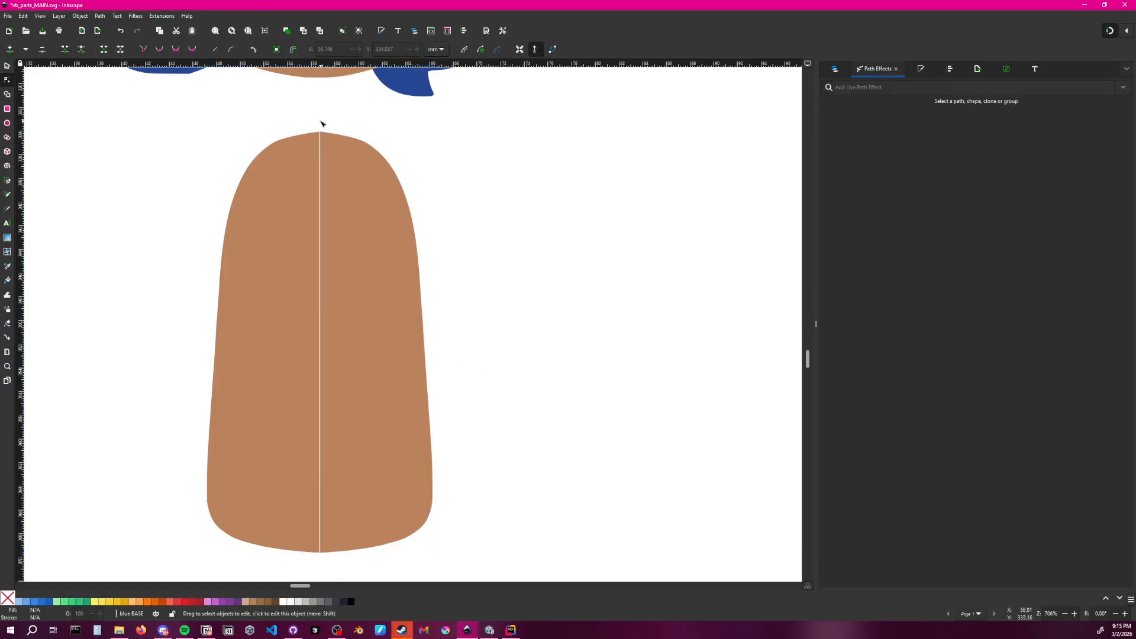
pyautogui.click(330, 177)
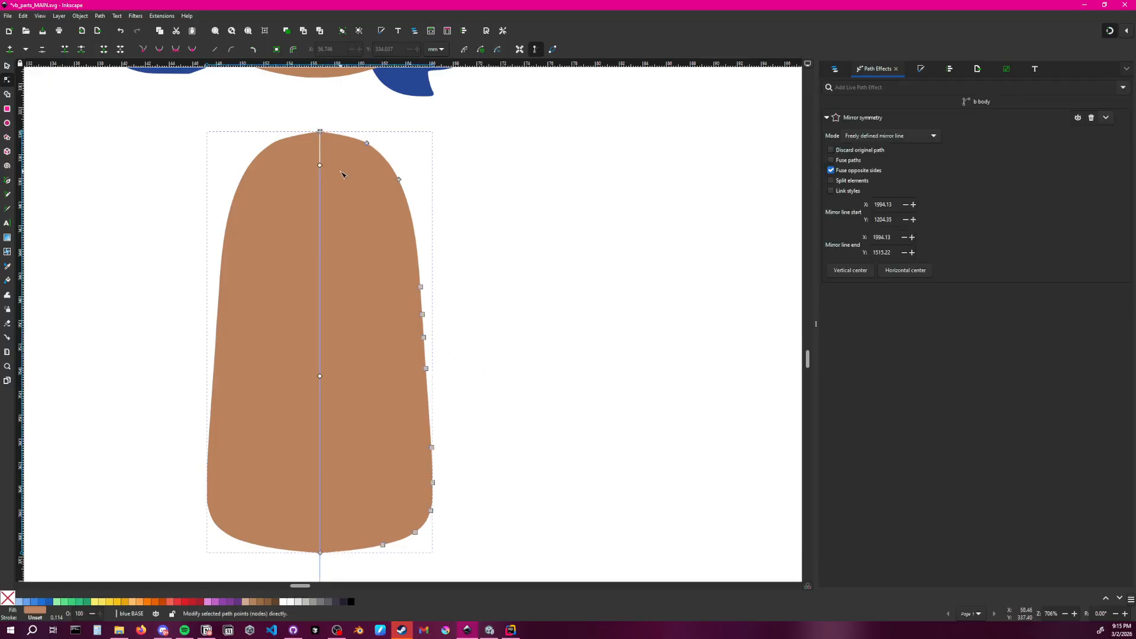
pyautogui.keyDown('ctrl'); pyautogui.scroll(-2, 414, 157); pyautogui.keyUp('ctrl')
pyautogui.scroll(5, 446, 235)
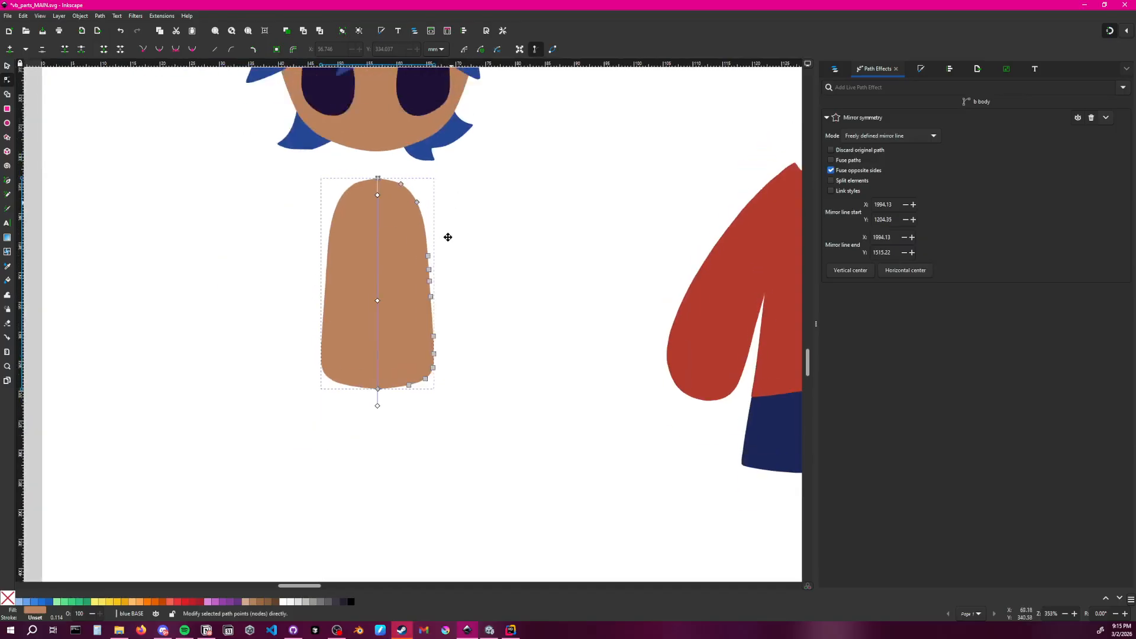
# Examine v body's Mirror symmetry settings and mirror line on the violet base figure for comparison
pyautogui.keyDown('ctrl'); pyautogui.scroll(-2, 461, 308); pyautogui.keyUp('ctrl')
pyautogui.scroll(5, 471, 366)
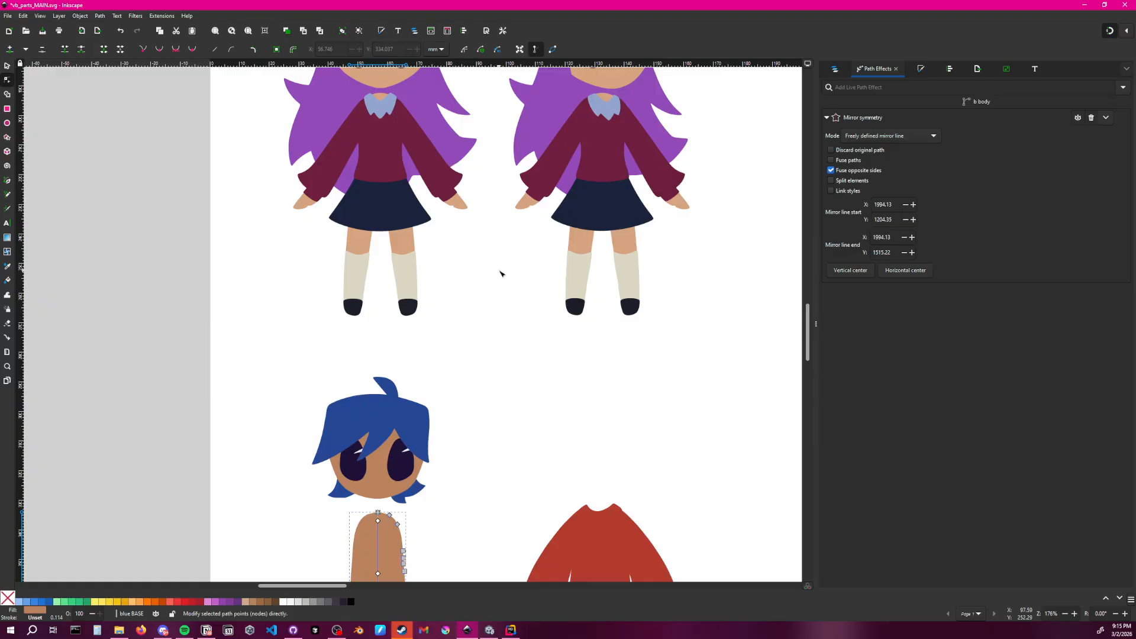
pyautogui.click(835, 70)
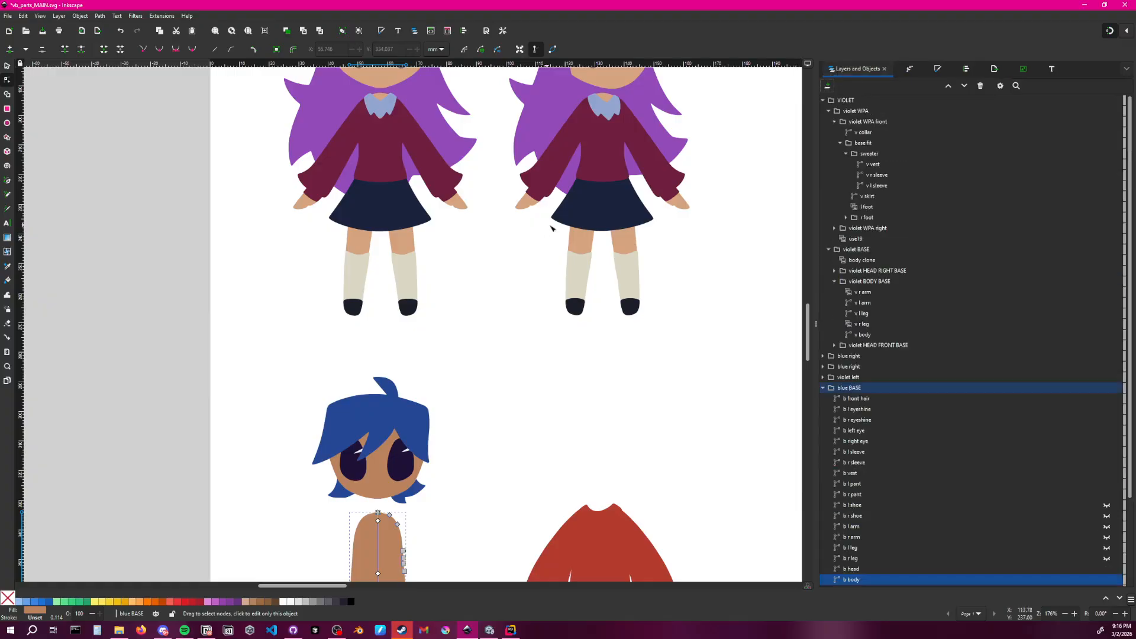
pyautogui.scroll(15, 470, 375)
pyautogui.click(377, 256)
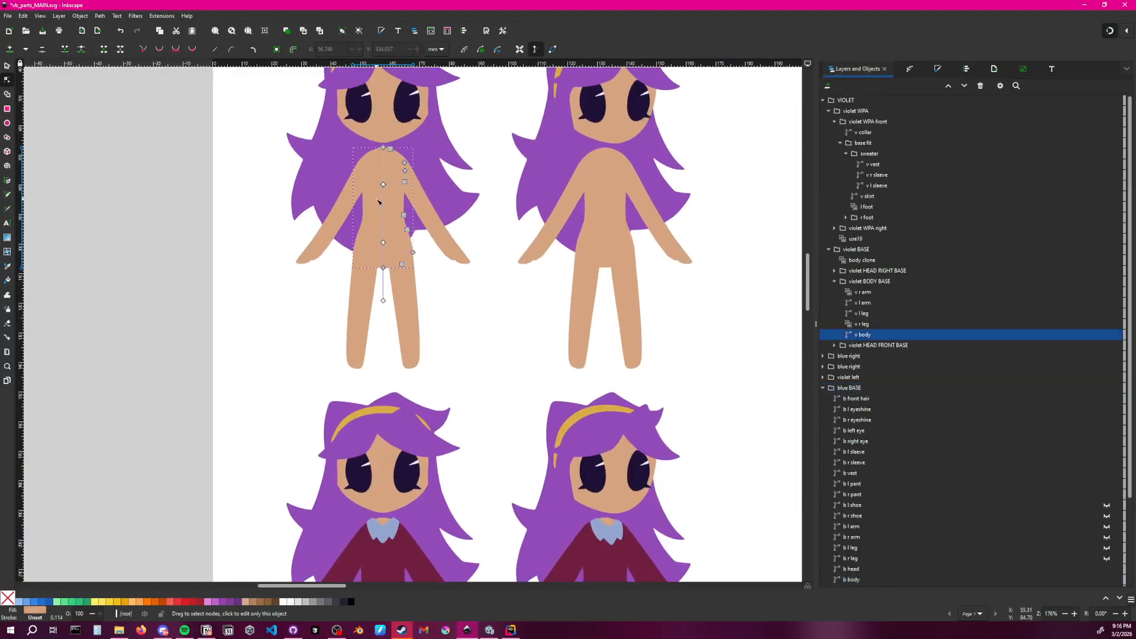
pyautogui.scroll(1, 395, 178)
pyautogui.keyDown('ctrl'); pyautogui.scroll(3, 395, 178); pyautogui.keyUp('ctrl')
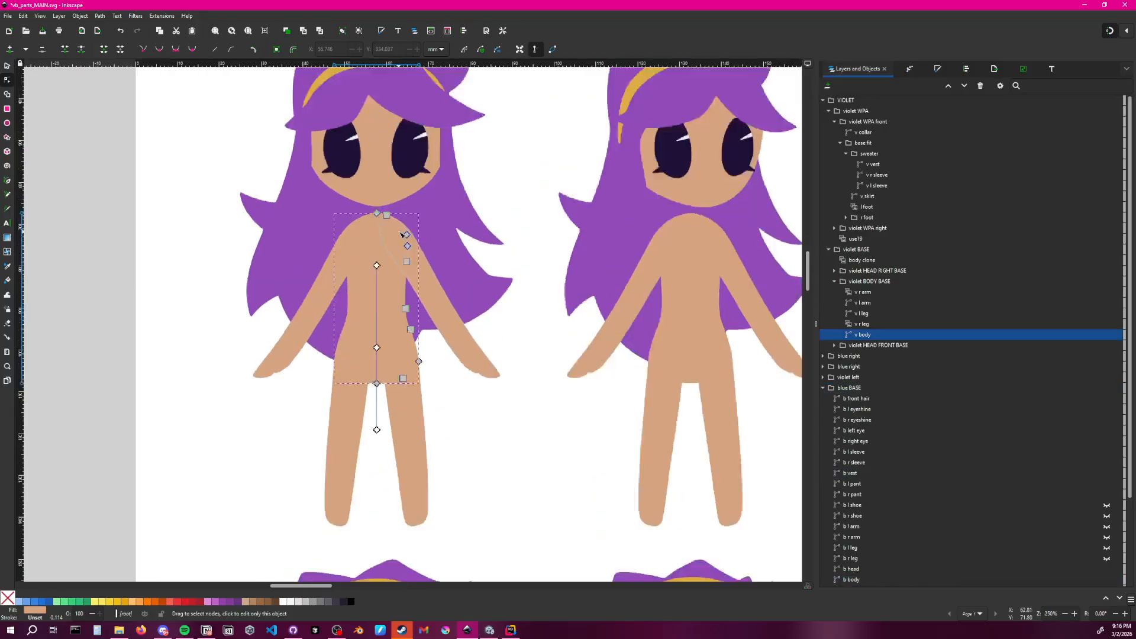
pyautogui.scroll(-3, 384, 198)
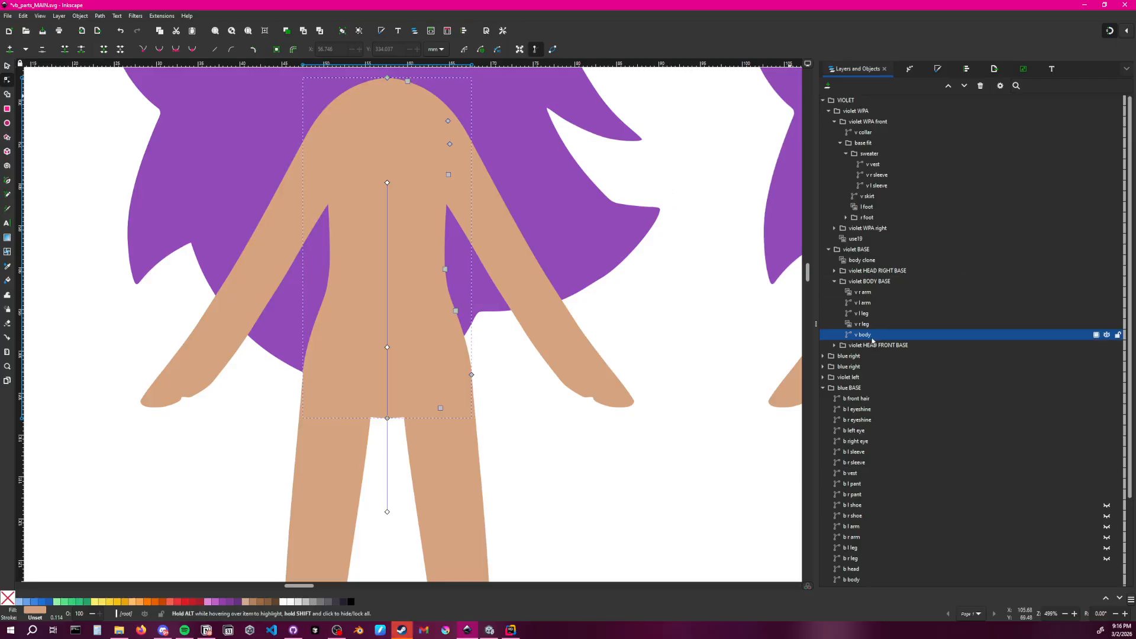
pyautogui.click(911, 70)
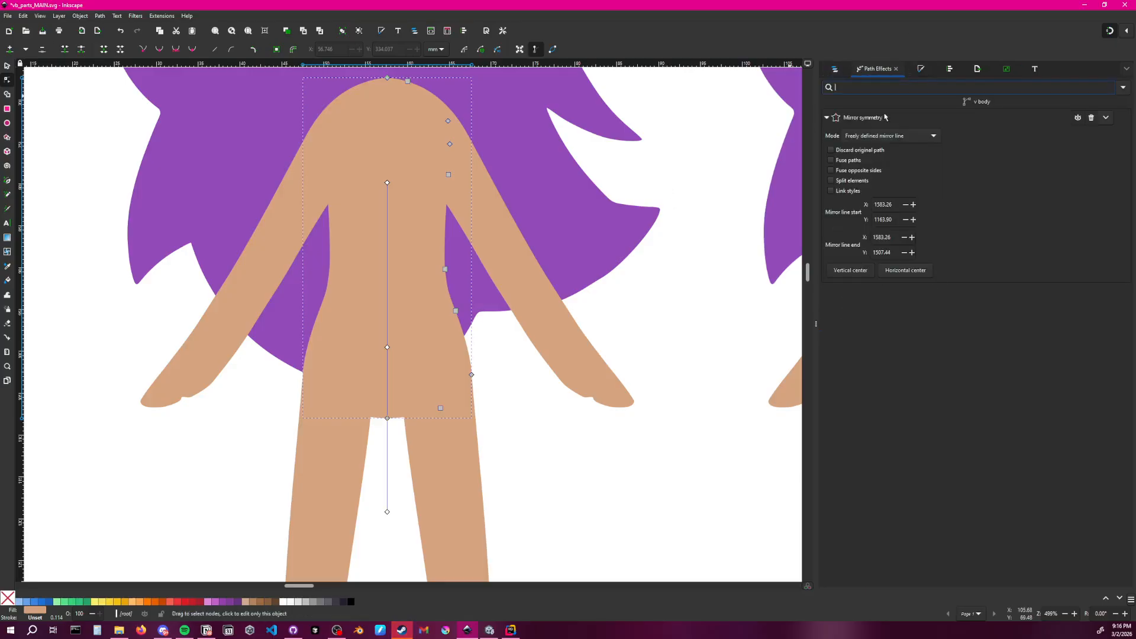
pyautogui.scroll(-3, 615, 296)
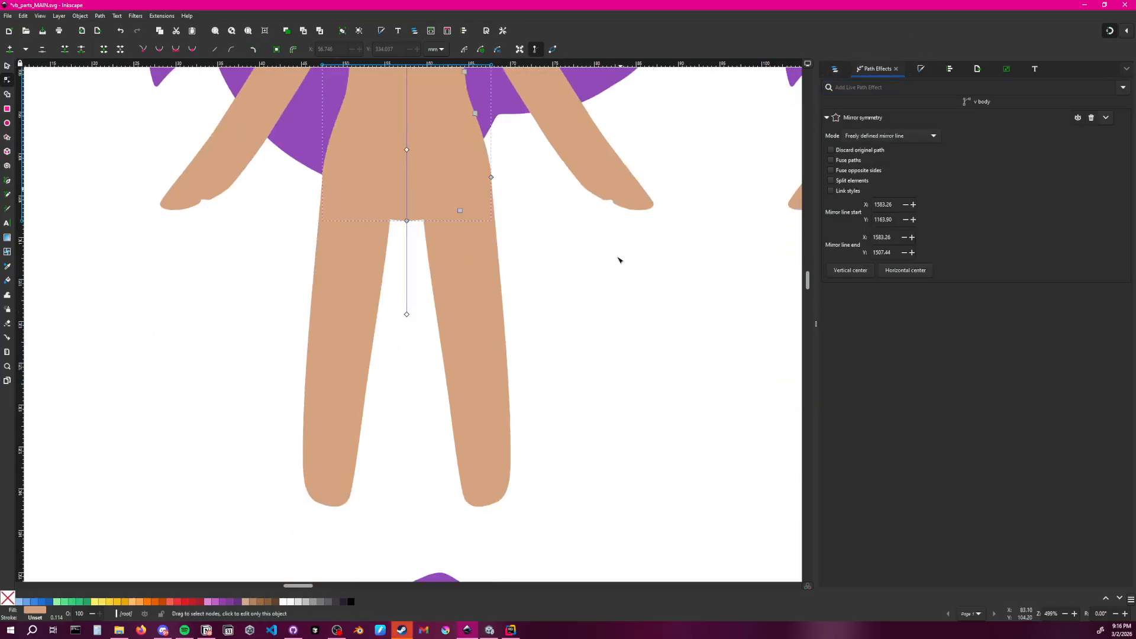
# Select b body again, show the object list, and nudge its mirror line slightly downward along the torso's centre
pyautogui.keyDown('ctrl'); pyautogui.scroll(-2, 596, 408); pyautogui.keyUp('ctrl')
pyautogui.scroll(-3, 565, 387)
pyautogui.scroll(-10, 565, 387)
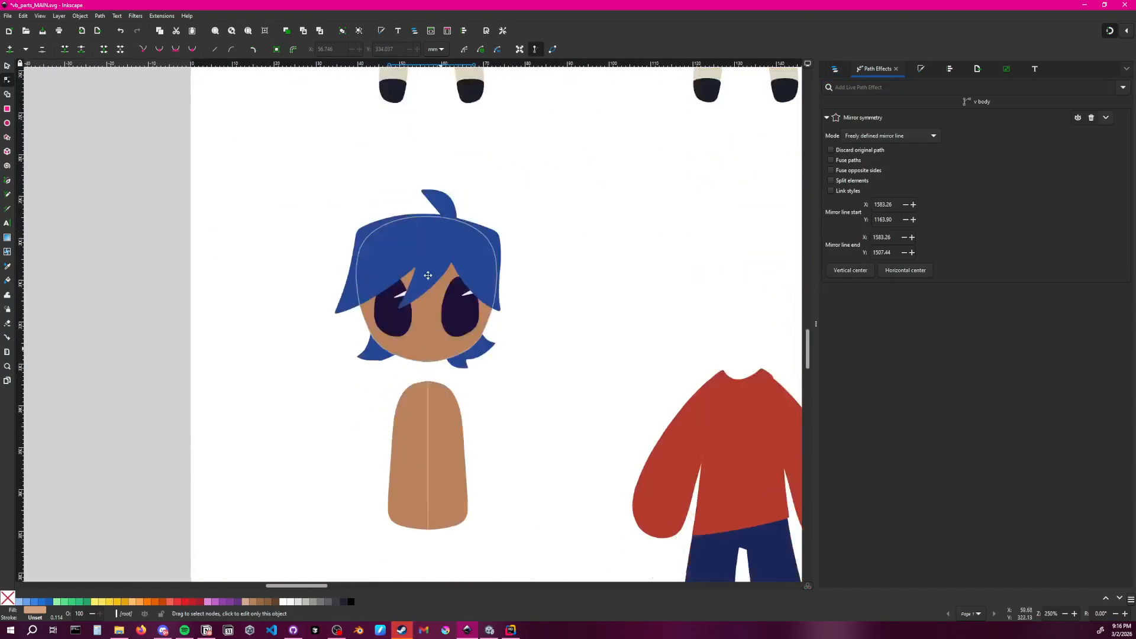
pyautogui.click(413, 285)
pyautogui.keyDown('ctrl'); pyautogui.scroll(3, 413, 285); pyautogui.keyUp('ctrl')
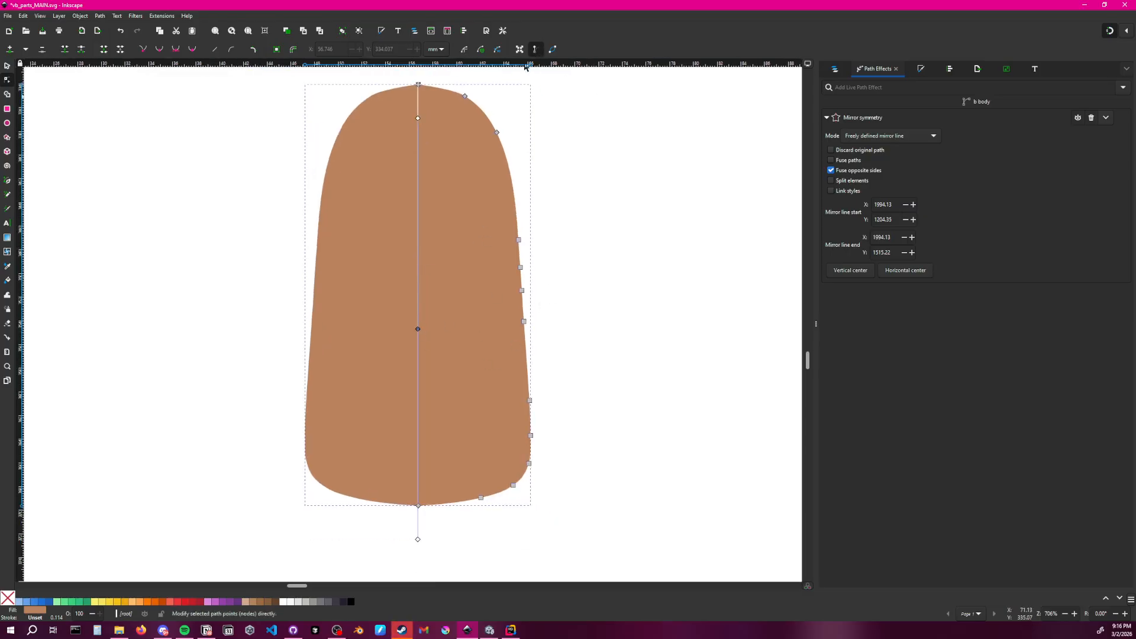
pyautogui.click(836, 69)
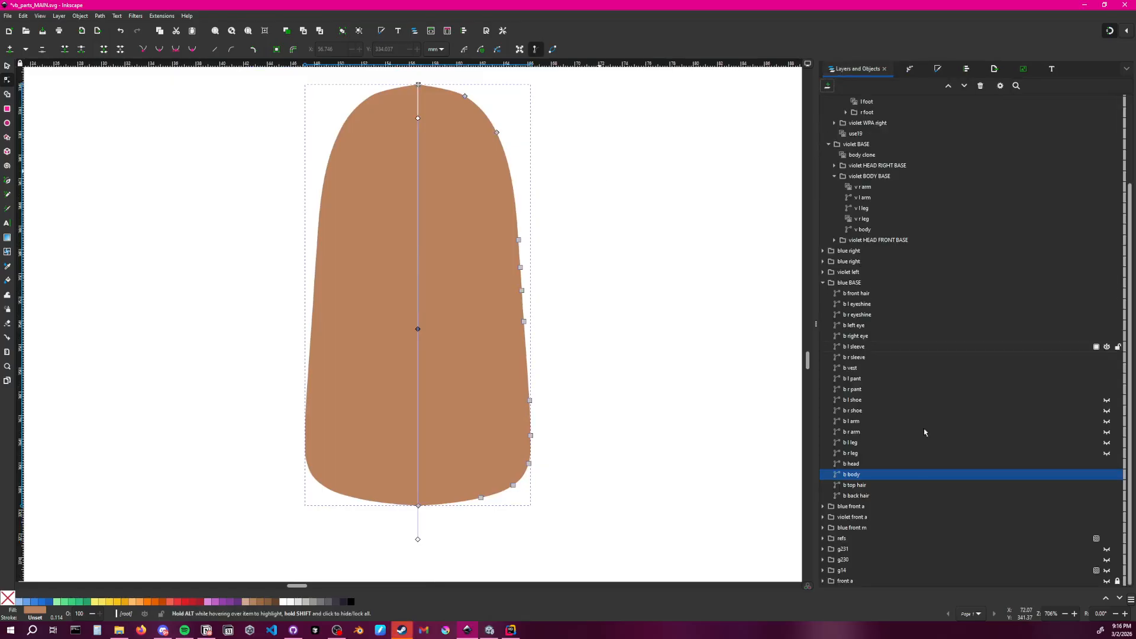
pyautogui.moveTo(418, 329); pyautogui.dragTo(418, 329)
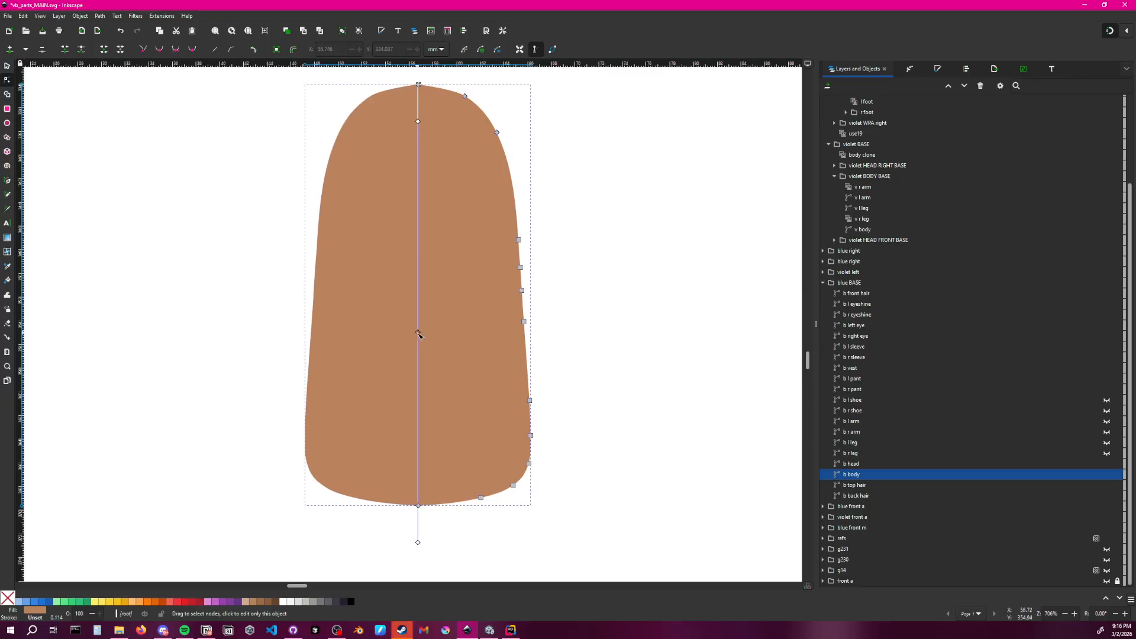
# Move b body's bottom centre node closer to the mirror line, to about X 56.70, Y 369.68 mm
pyautogui.click(531, 461)
pyautogui.click(418, 505)
pyautogui.moveTo(418, 507); pyautogui.dragTo(419, 507)
pyautogui.click(551, 445)
pyautogui.click(620, 471)
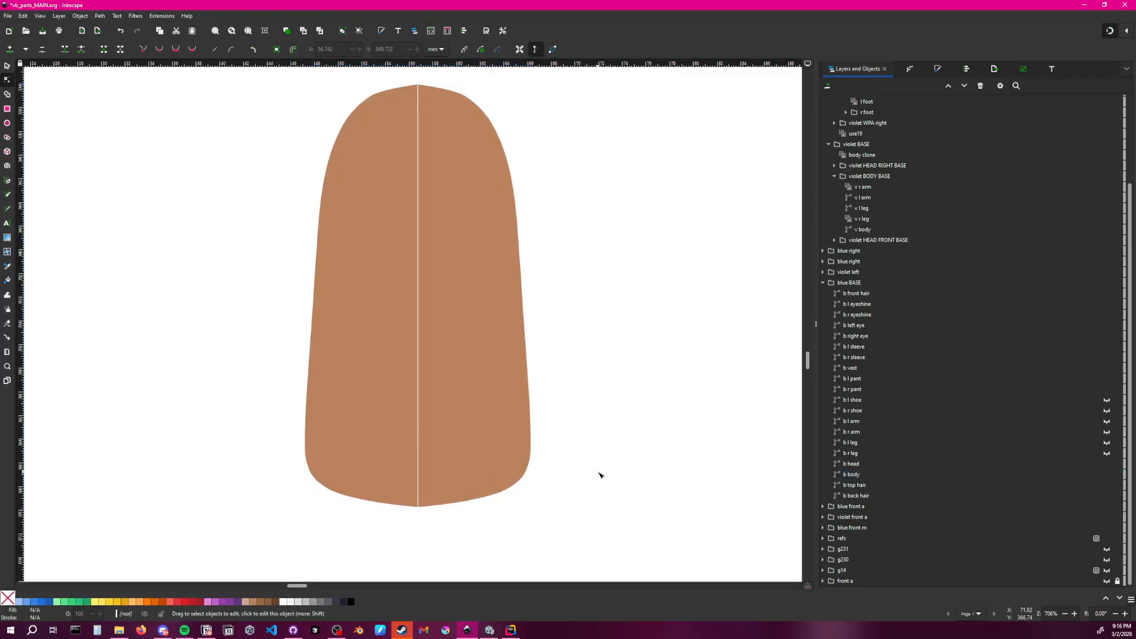
pyautogui.click(414, 507)
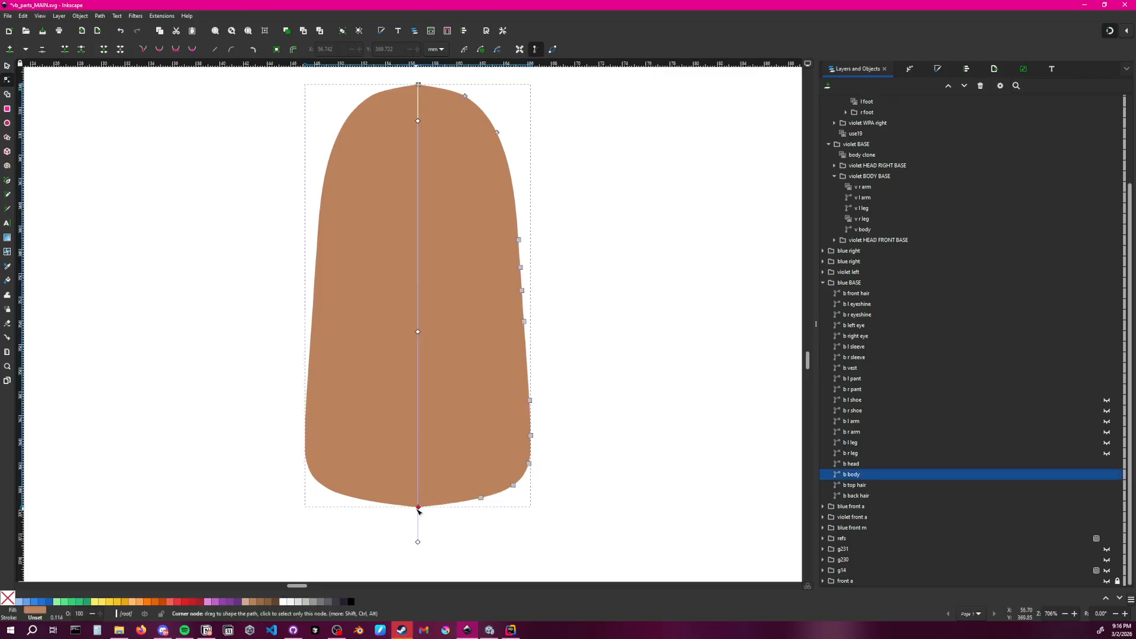
pyautogui.moveTo(419, 511); pyautogui.dragTo(418, 510)
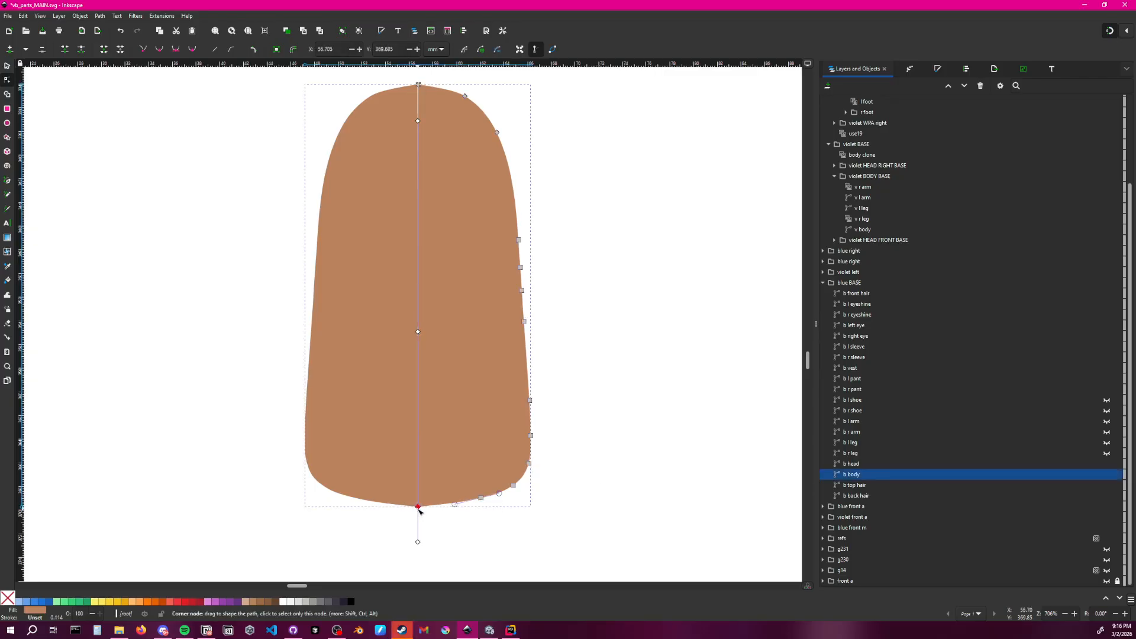
pyautogui.click(438, 529)
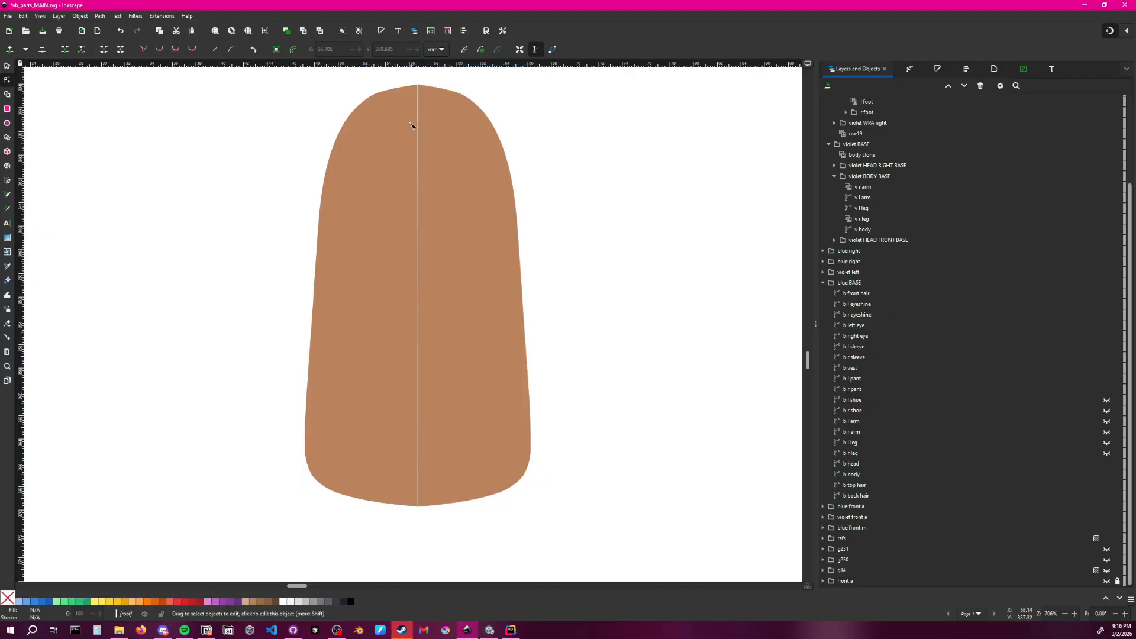
# Try moving b body's top centre node slightly to the left and undo the move
pyautogui.click(430, 97)
pyautogui.moveTo(418, 87); pyautogui.dragTo(414, 87)
pyautogui.hotkey('ctrl', 'z')
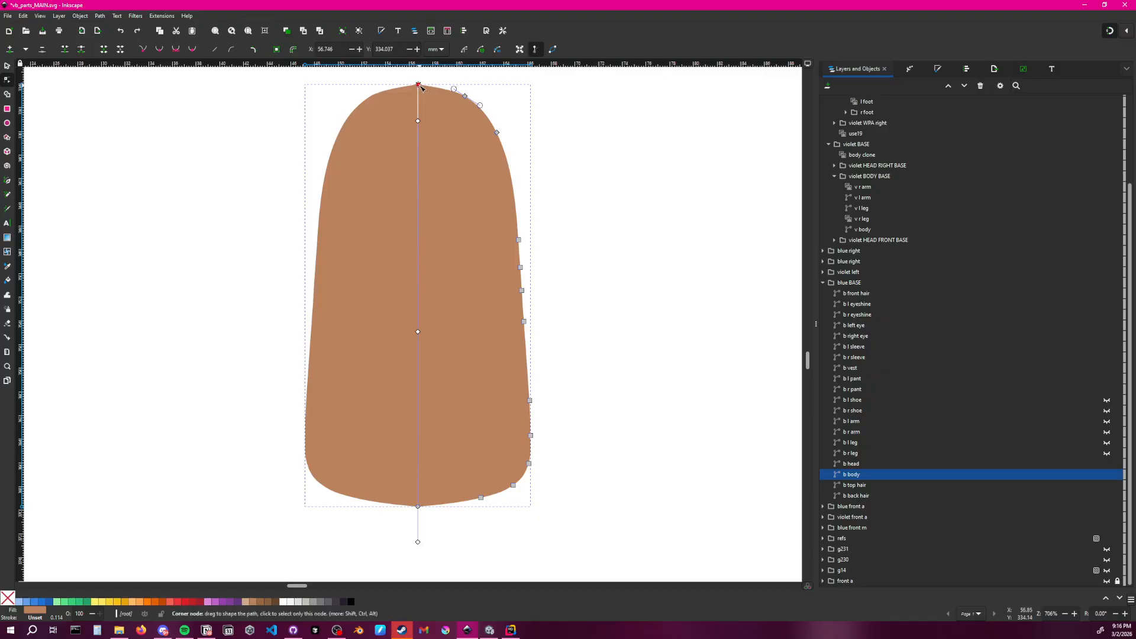
# Pull the extra node away from b body's top centre corner and delete it
pyautogui.click(421, 86)
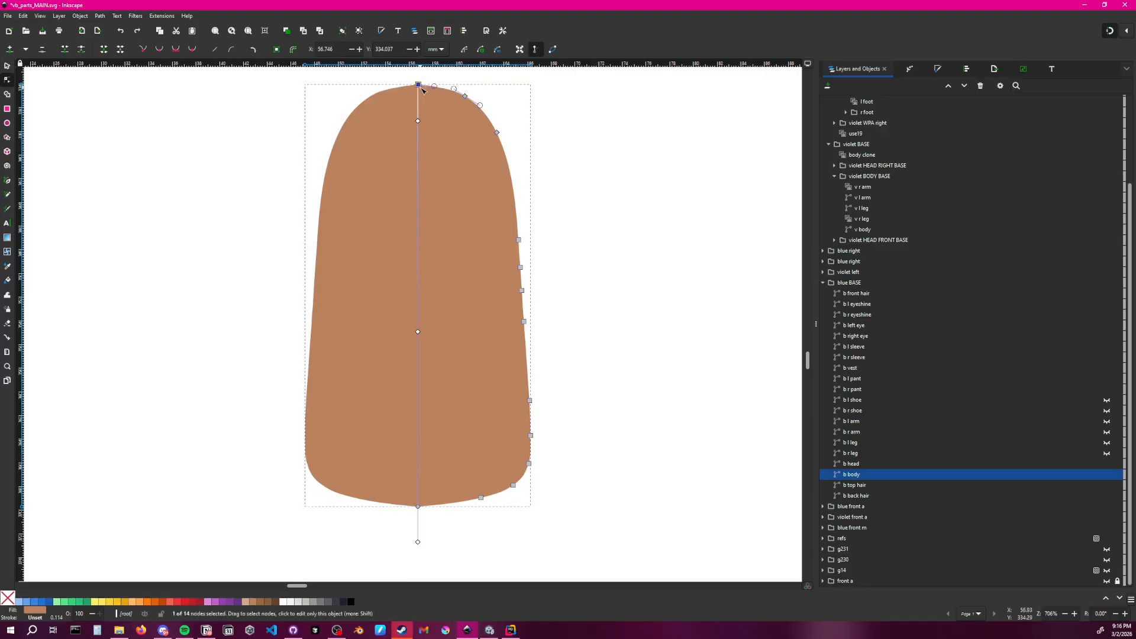
pyautogui.moveTo(422, 89); pyautogui.dragTo(439, 98)
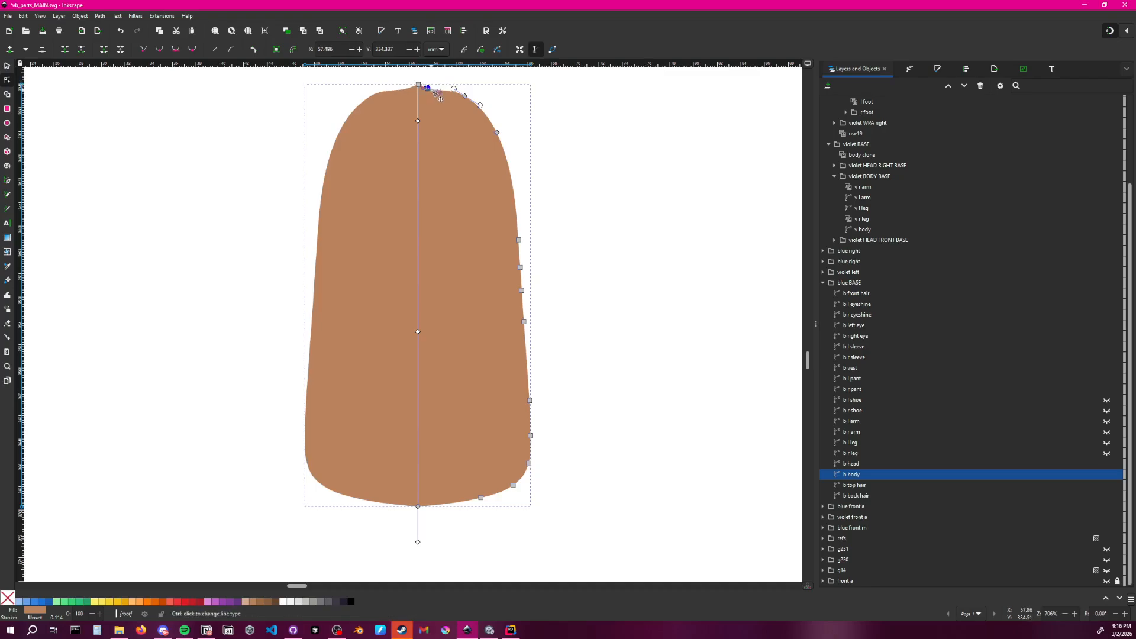
pyautogui.click(493, 92)
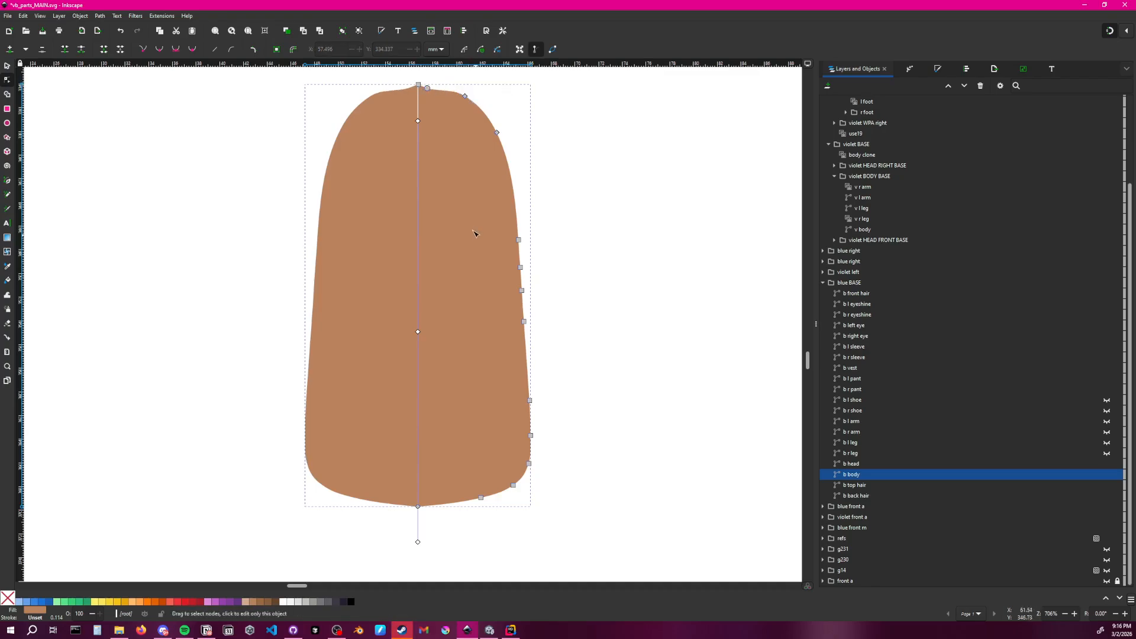
pyautogui.scroll(3, 474, 233)
pyautogui.keyDown('ctrl'); pyautogui.scroll(4, 458, 243); pyautogui.keyUp('ctrl')
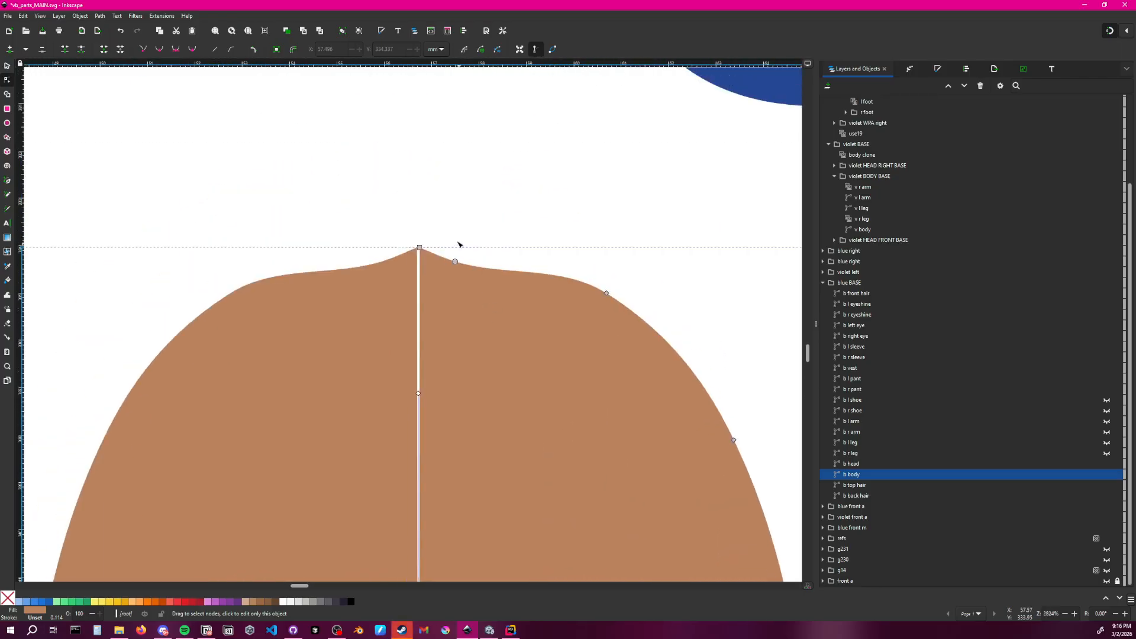
pyautogui.moveTo(437, 219); pyautogui.dragTo(484, 305)
pyautogui.press('Delete')
pyautogui.click(458, 225)
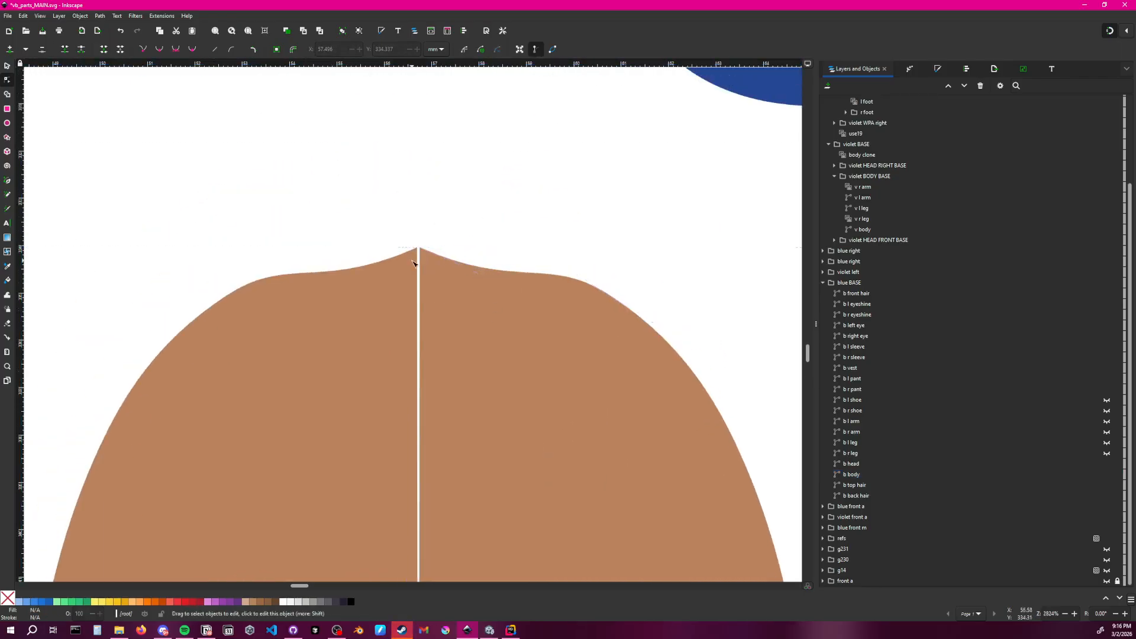
# Retract the top centre node's curve handle and move the node onto the mirror line, at about X 56.72, Y 334.07 mm
pyautogui.click(421, 247)
pyautogui.click(419, 247)
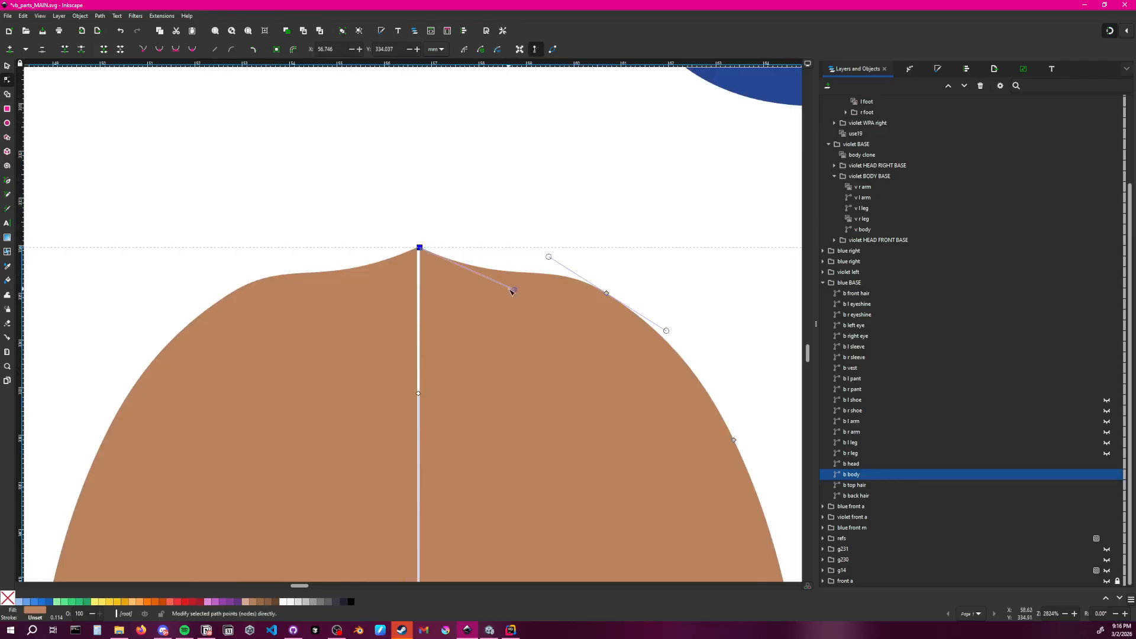
pyautogui.keyDown('ctrl'); pyautogui.click(515, 290); pyautogui.keyUp('ctrl')
pyautogui.click(449, 234)
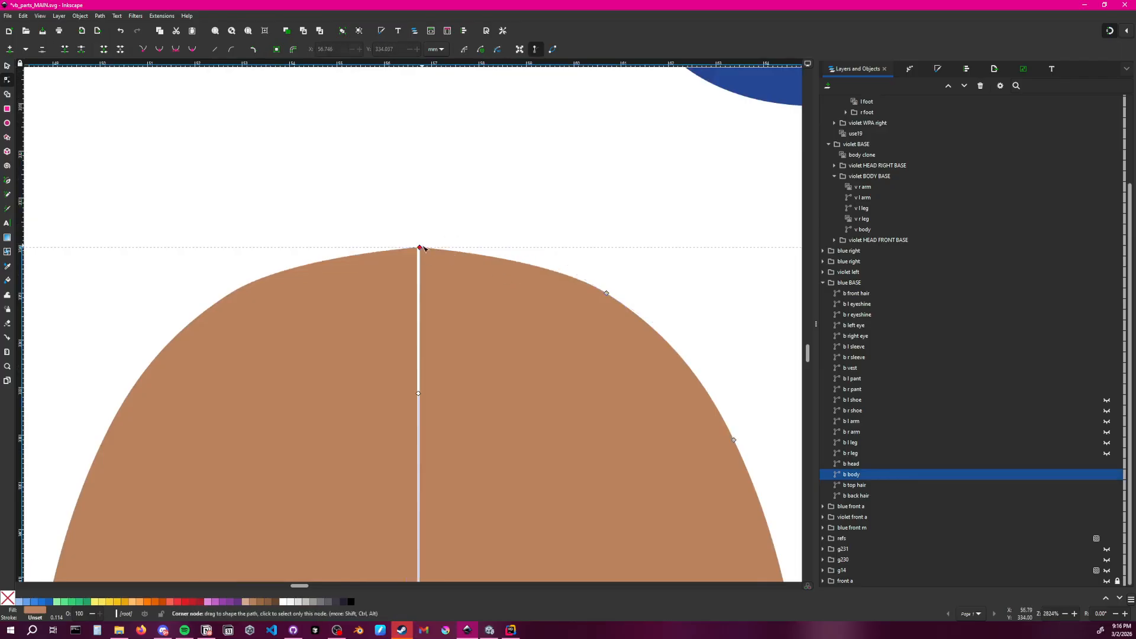
pyautogui.moveTo(422, 249)
pyautogui.mouseDown()
pyautogui.moveTo(431, 248)
pyautogui.moveTo(421, 251)
pyautogui.mouseUp()
pyautogui.keyDown('ctrl'); pyautogui.scroll(-2, 449, 246); pyautogui.keyUp('ctrl')
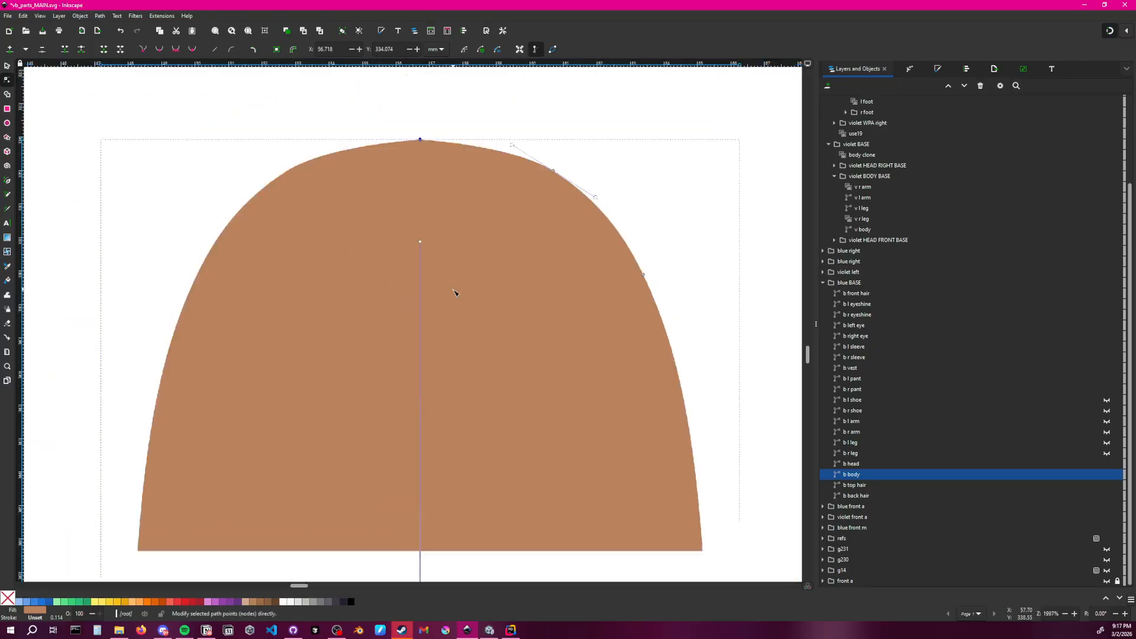
# Examine the lower end of b body's centre seam with the torso deselected
pyautogui.scroll(-10, 459, 317)
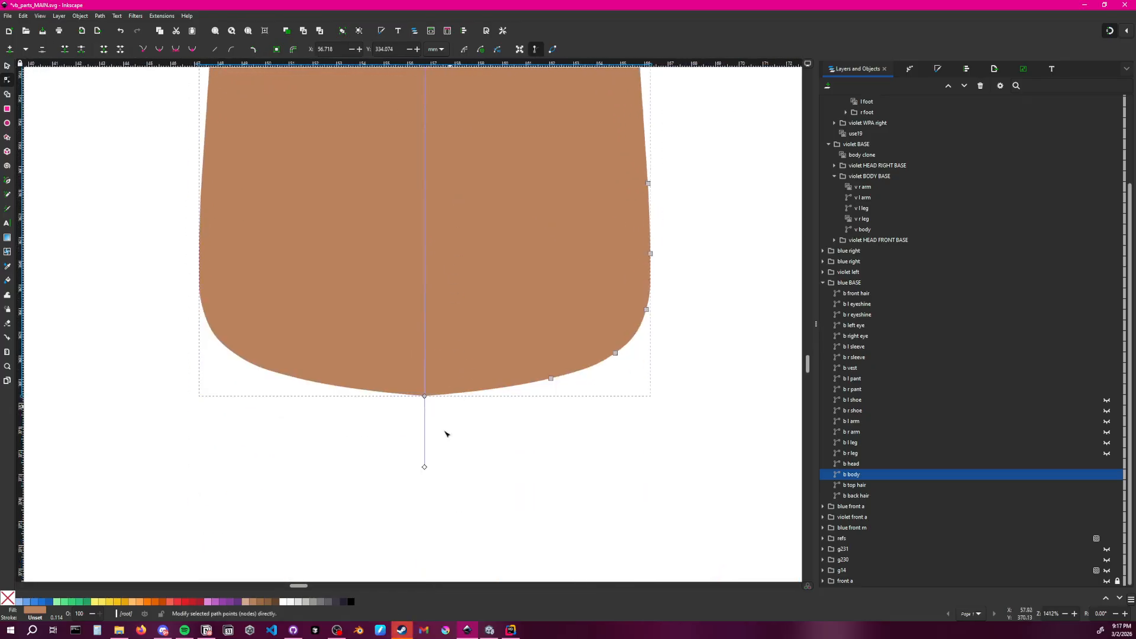
pyautogui.keyDown('ctrl'); pyautogui.scroll(2, 425, 374); pyautogui.keyUp('ctrl')
pyautogui.moveTo(425, 371); pyautogui.dragTo(401, 403, button='middle')
pyautogui.click(471, 409)
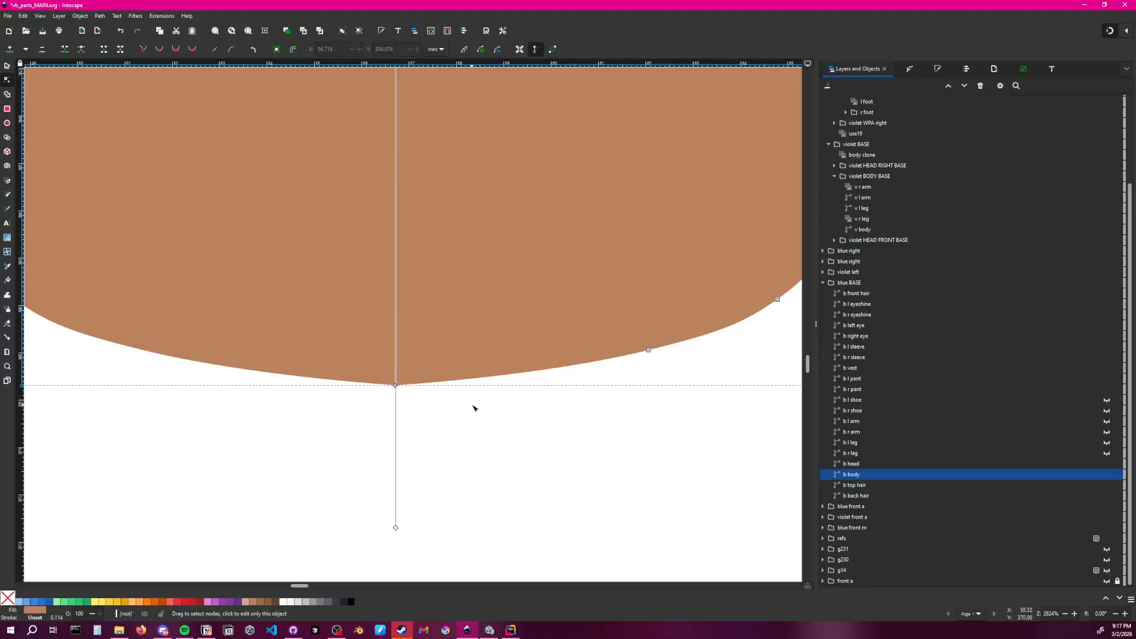
pyautogui.click(474, 408)
pyautogui.keyDown('ctrl'); pyautogui.scroll(-4, 484, 361); pyautogui.keyUp('ctrl')
pyautogui.scroll(5, 474, 343)
pyautogui.scroll(-7, 450, 284)
pyautogui.keyDown('ctrl'); pyautogui.scroll(6, 435, 296); pyautogui.keyUp('ctrl')
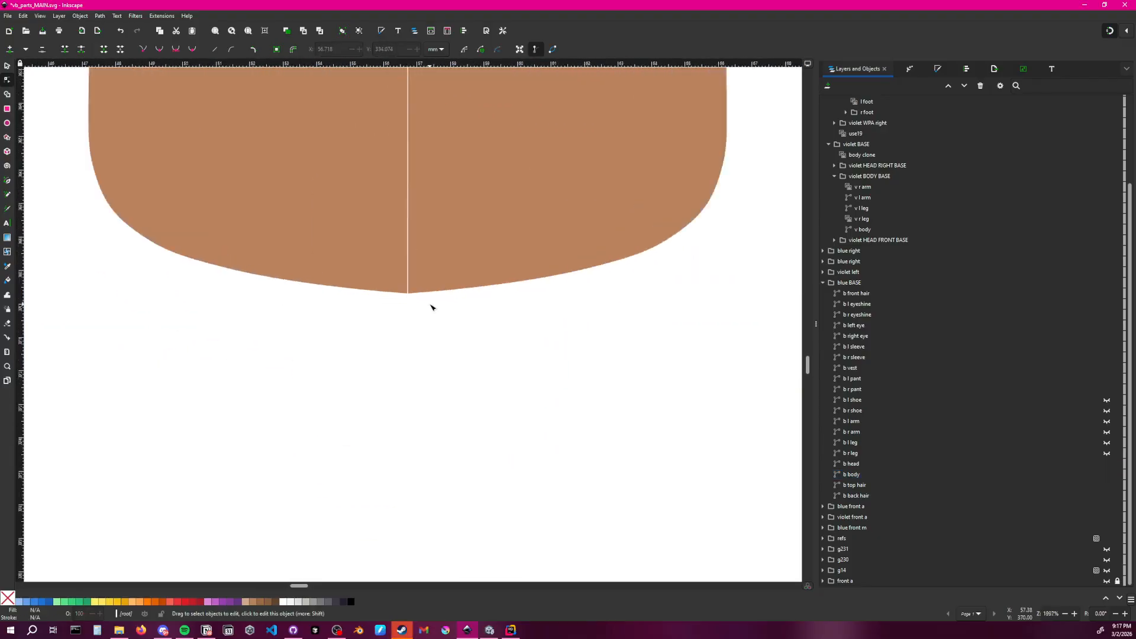
# Move b body's bottom centre node onto the mirror line, at about X 56.72, Y 369.7 mm
pyautogui.click(387, 284)
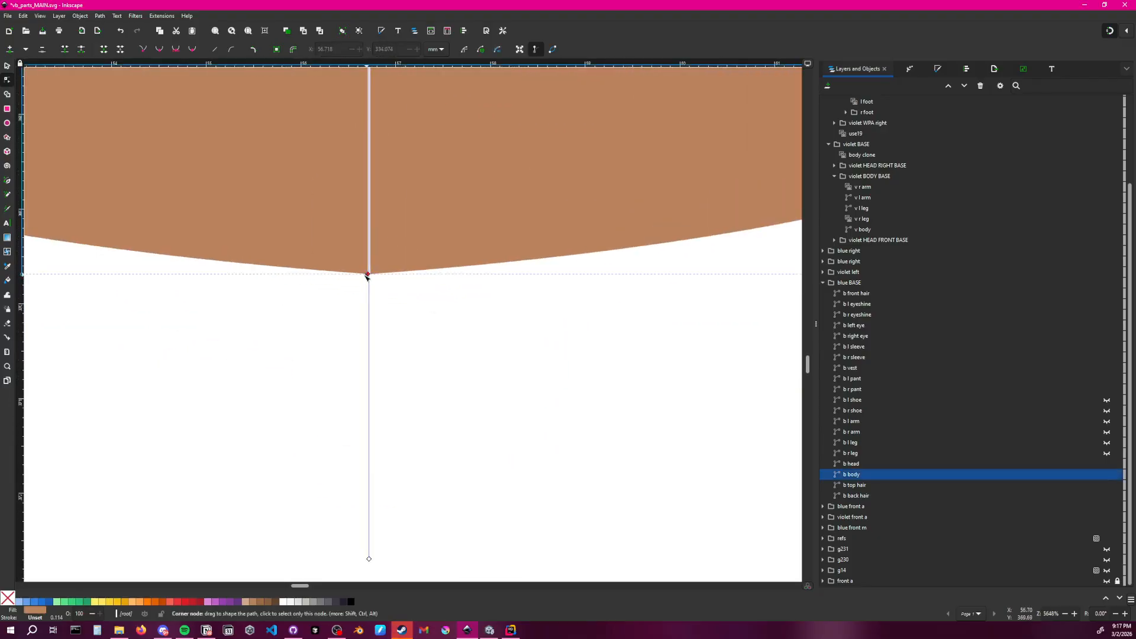
pyautogui.click(368, 275)
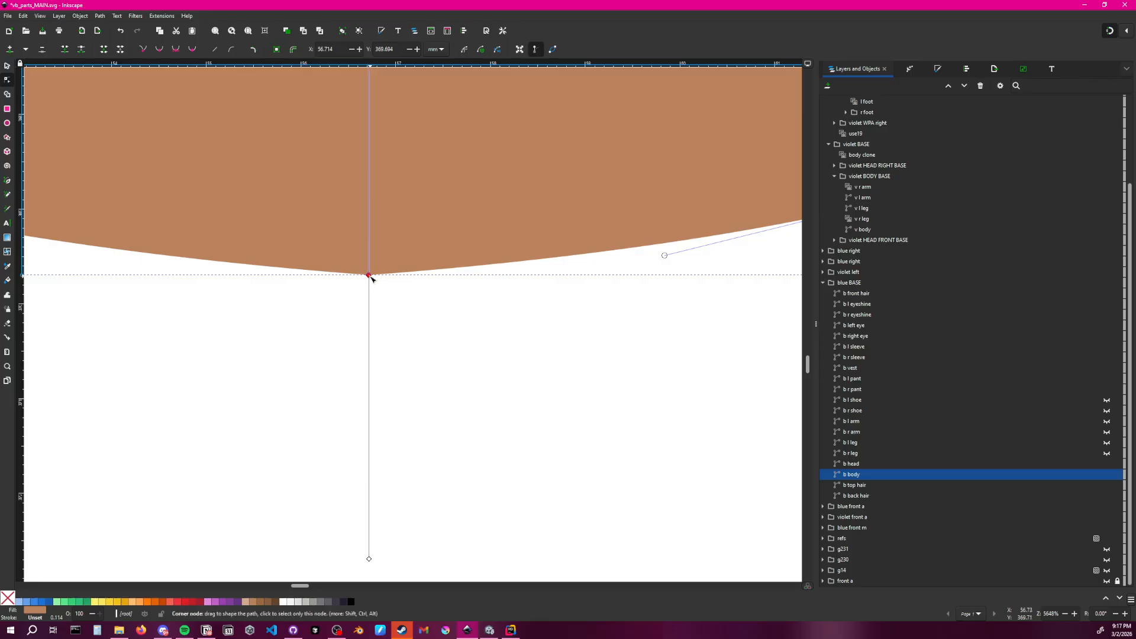
pyautogui.moveTo(370, 276); pyautogui.dragTo(370, 277)
pyautogui.click(386, 293)
pyautogui.click(389, 296)
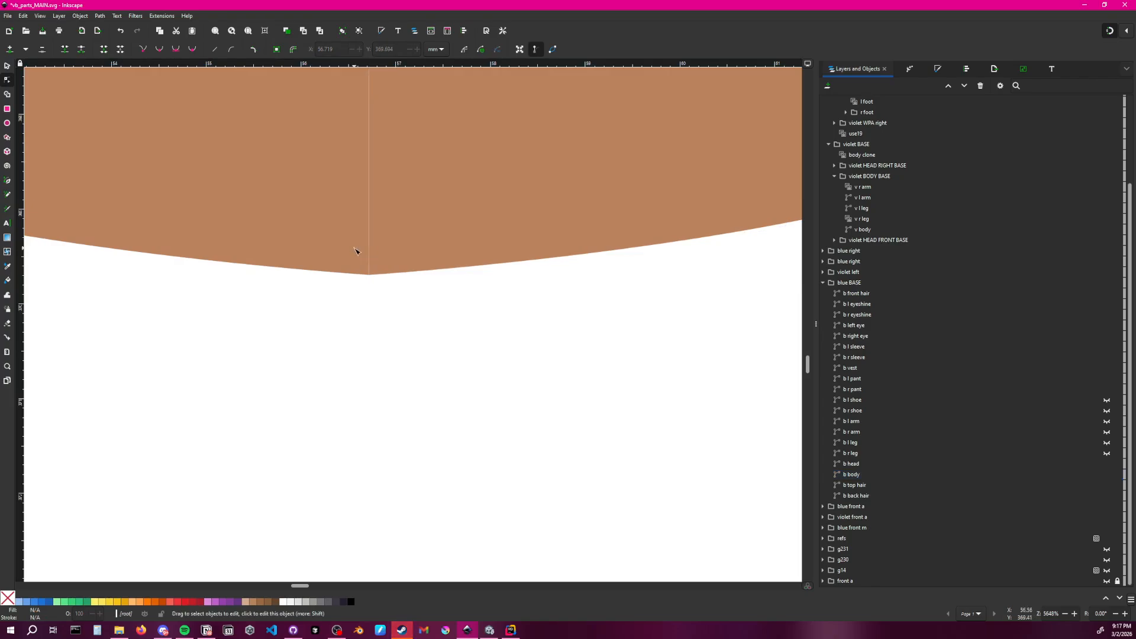
# Look closely at b body's bottom centre node and undo the last change made there
pyautogui.click(369, 275)
pyautogui.keyDown('ctrl'); pyautogui.scroll(4, 376, 283); pyautogui.keyUp('ctrl')
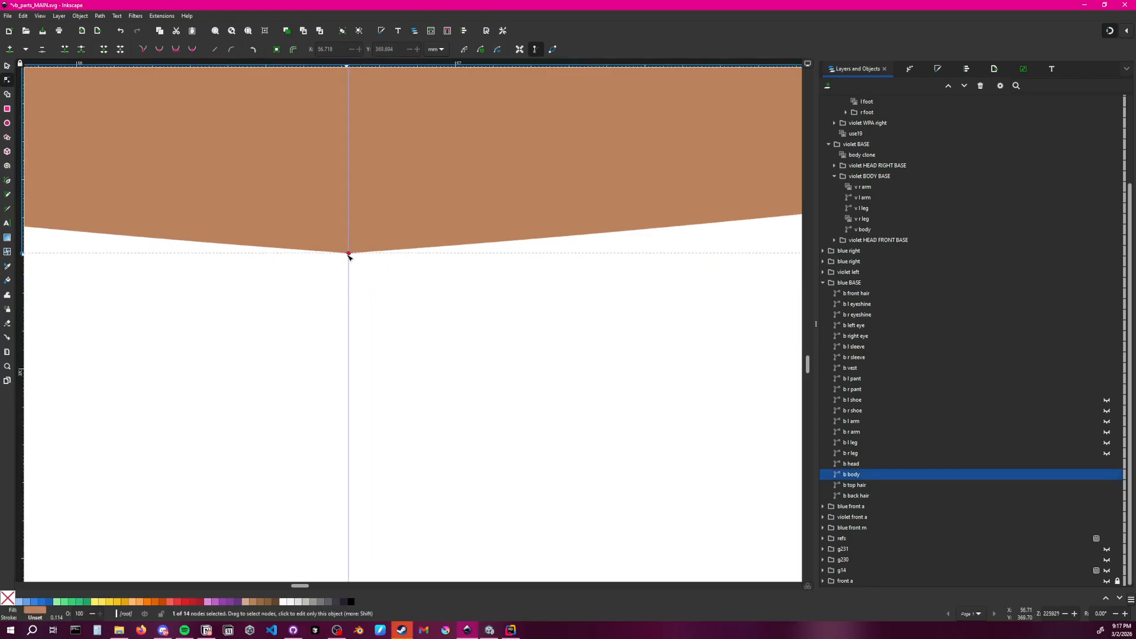
pyautogui.hotkey('ctrl', 'z')
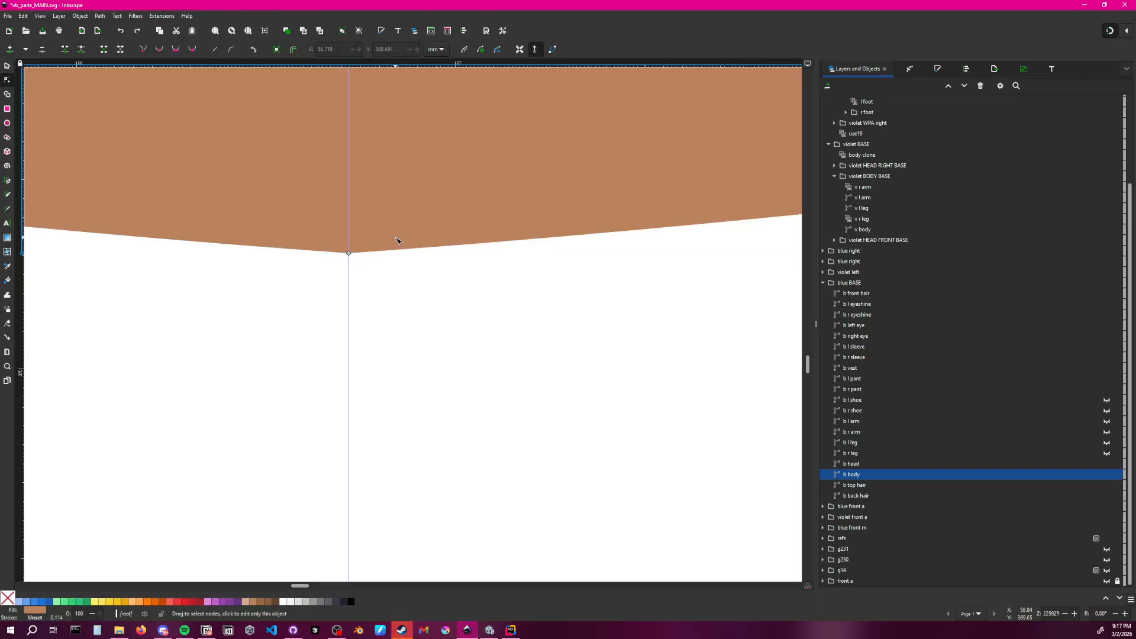
# Move b body's mirror line further down and realign it with the bottom centre node so the two halves meet
pyautogui.click(383, 274)
pyautogui.click(353, 256)
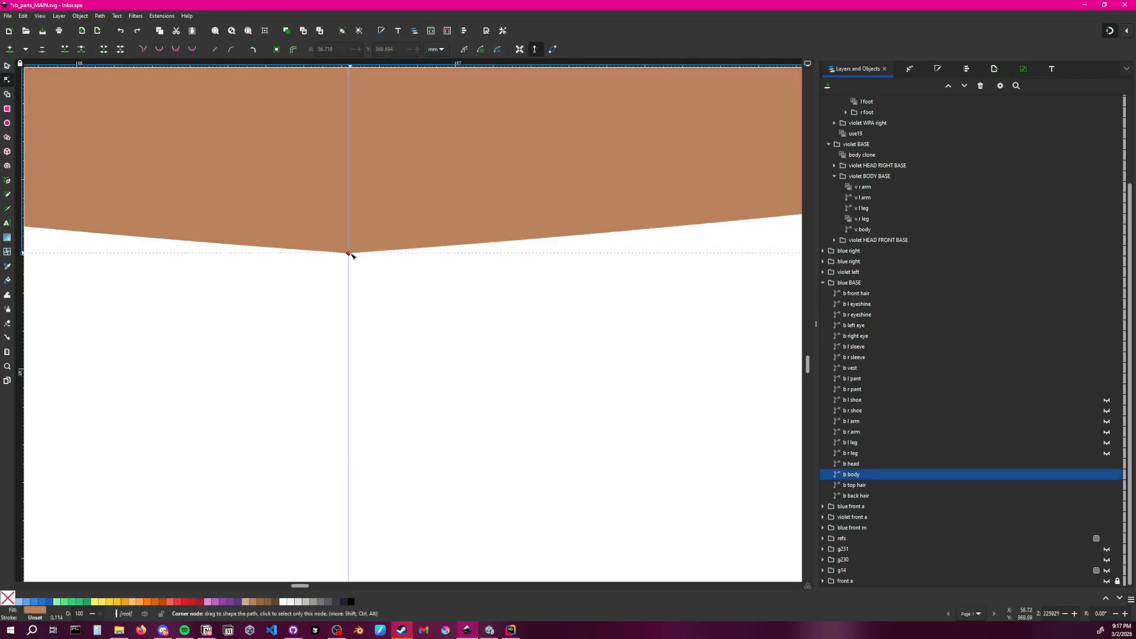
pyautogui.keyDown('ctrl'); pyautogui.scroll(-2, 378, 290); pyautogui.keyUp('ctrl')
pyautogui.keyDown('ctrl'); pyautogui.scroll(-14, 380, 295); pyautogui.keyUp('ctrl')
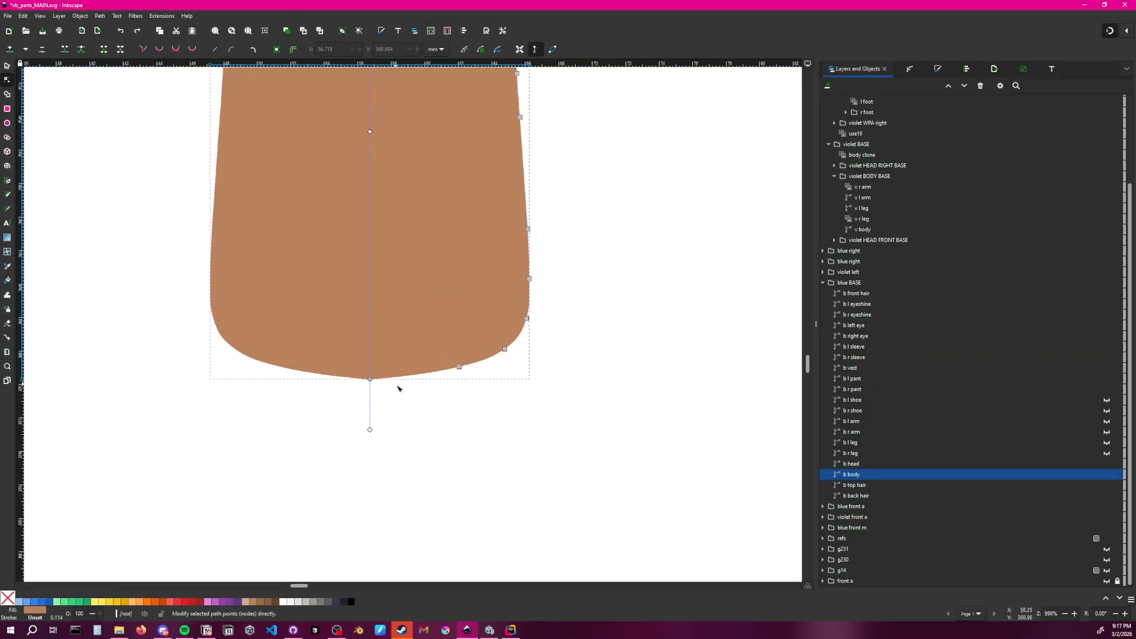
pyautogui.moveTo(349, 172); pyautogui.dragTo(345, 541)
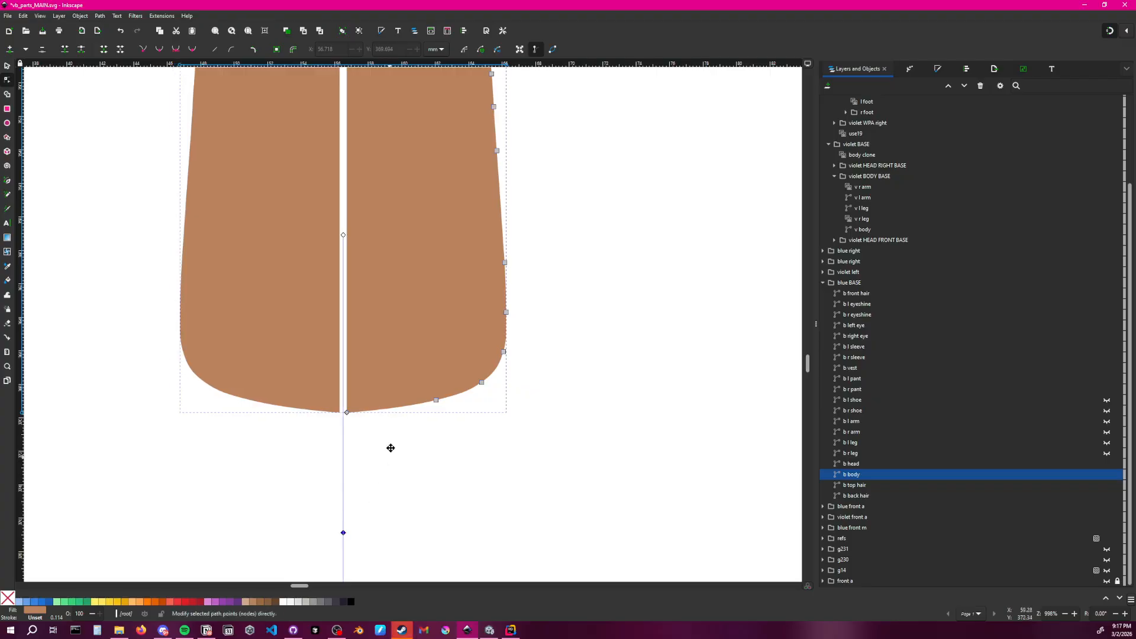
pyautogui.scroll(-5, 385, 385)
pyautogui.moveTo(341, 362); pyautogui.dragTo(345, 365)
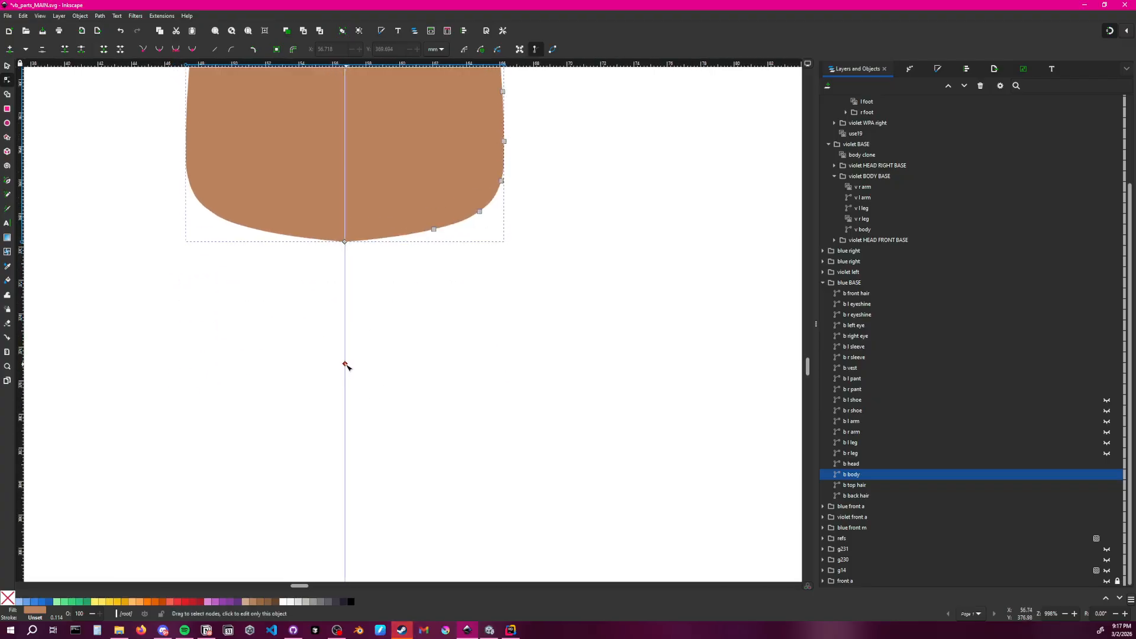
pyautogui.click(367, 361)
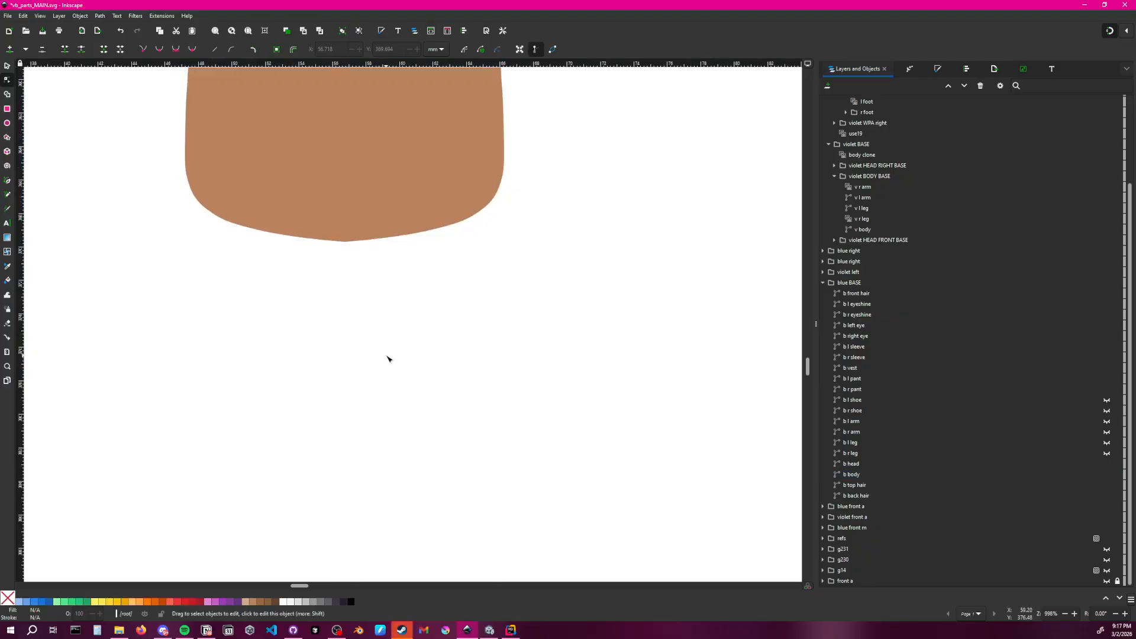
# Examine the deselected torso's centre seam from bottom to top and how the torso looks on the whole figure
pyautogui.scroll(10, 393, 381)
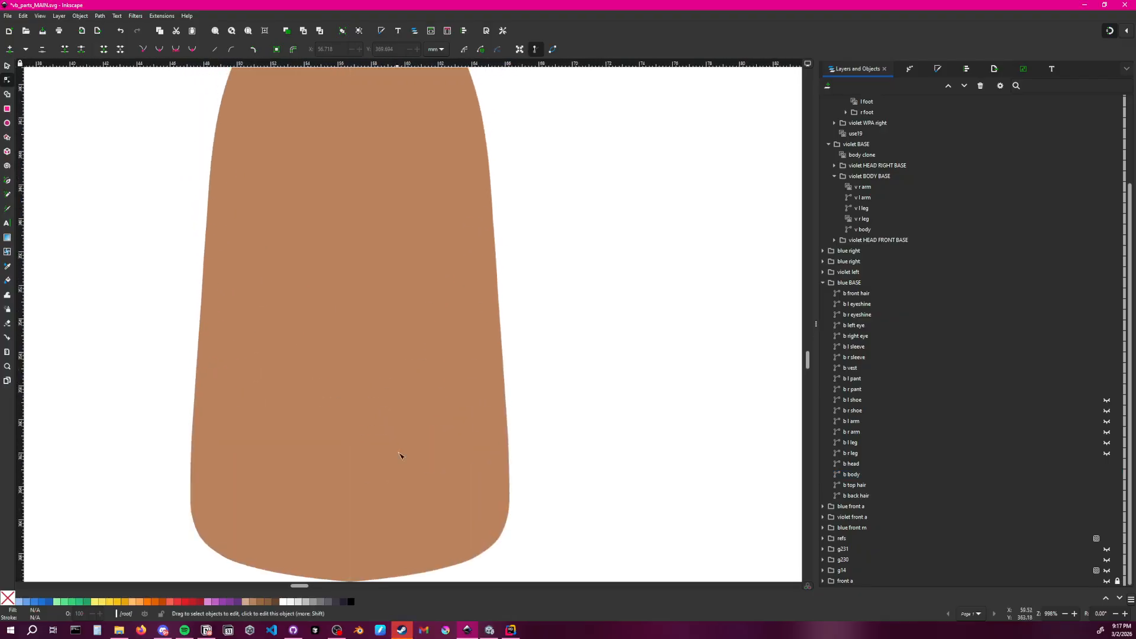
pyautogui.scroll(6, 477, 413)
pyautogui.keyDown('ctrl'); pyautogui.scroll(4, 389, 247); pyautogui.keyUp('ctrl')
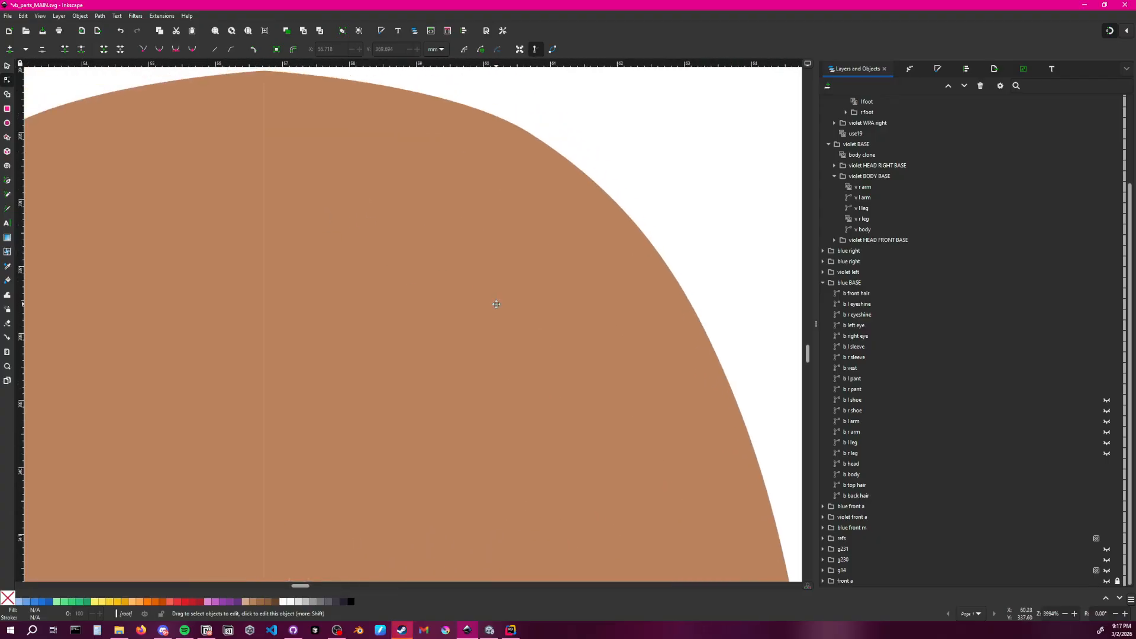
pyautogui.keyDown('ctrl'); pyautogui.scroll(-4, 497, 306); pyautogui.keyUp('ctrl')
pyautogui.keyDown('ctrl'); pyautogui.scroll(-5, 543, 403); pyautogui.keyUp('ctrl')
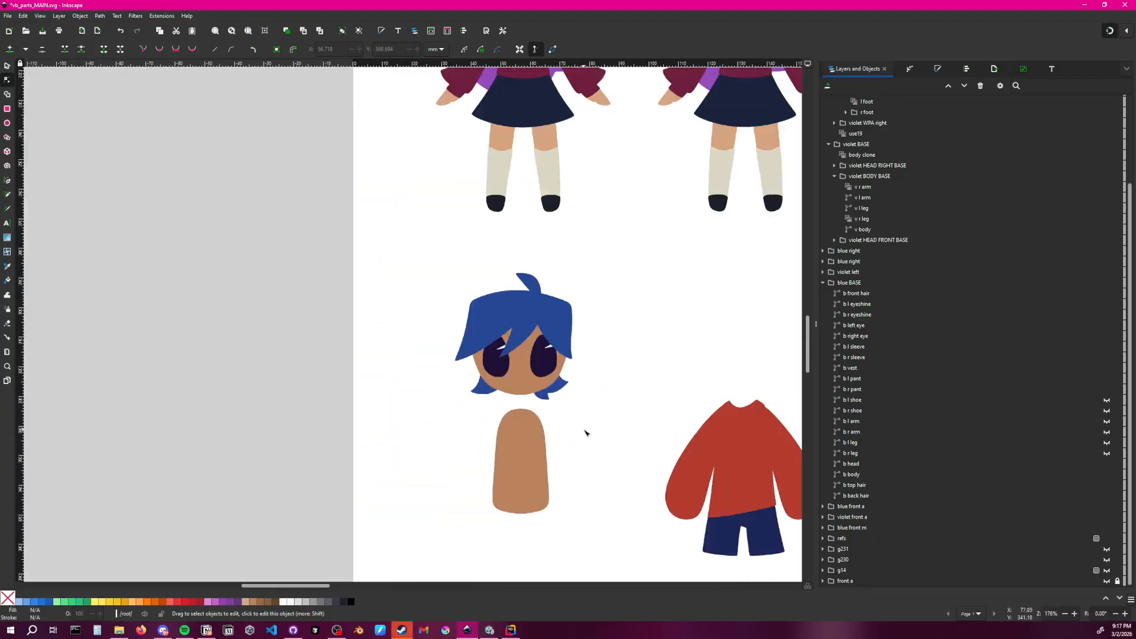
pyautogui.moveTo(585, 431); pyautogui.dragTo(490, 281, button='middle')
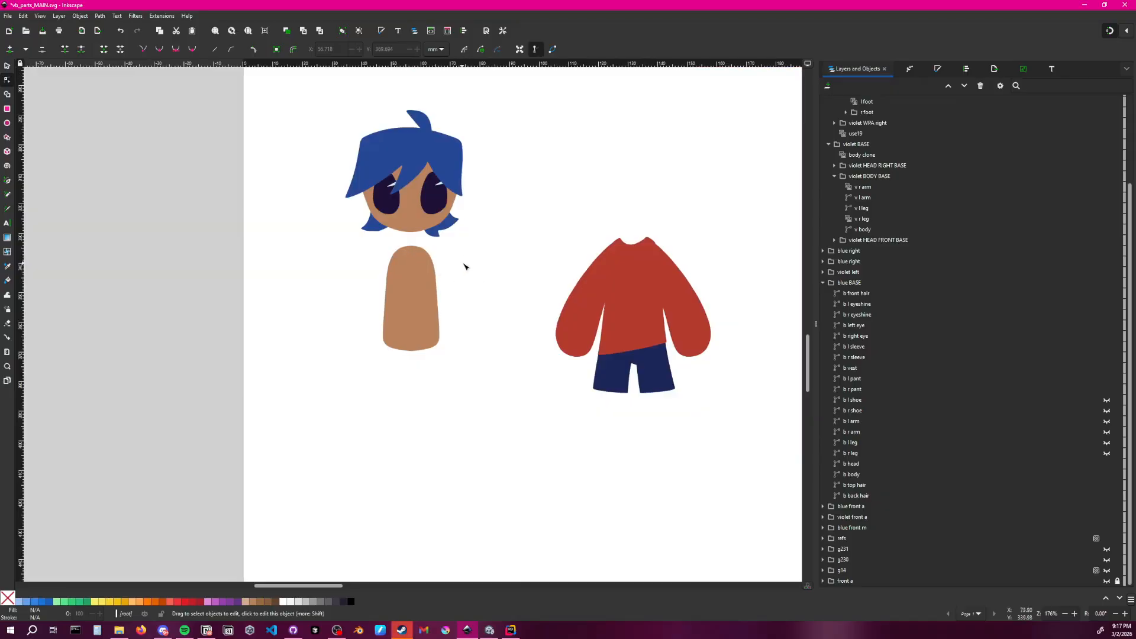
pyautogui.keyDown('ctrl'); pyautogui.scroll(1, 441, 268); pyautogui.keyUp('ctrl')
pyautogui.keyDown('ctrl'); pyautogui.scroll(3, 441, 267); pyautogui.keyUp('ctrl')
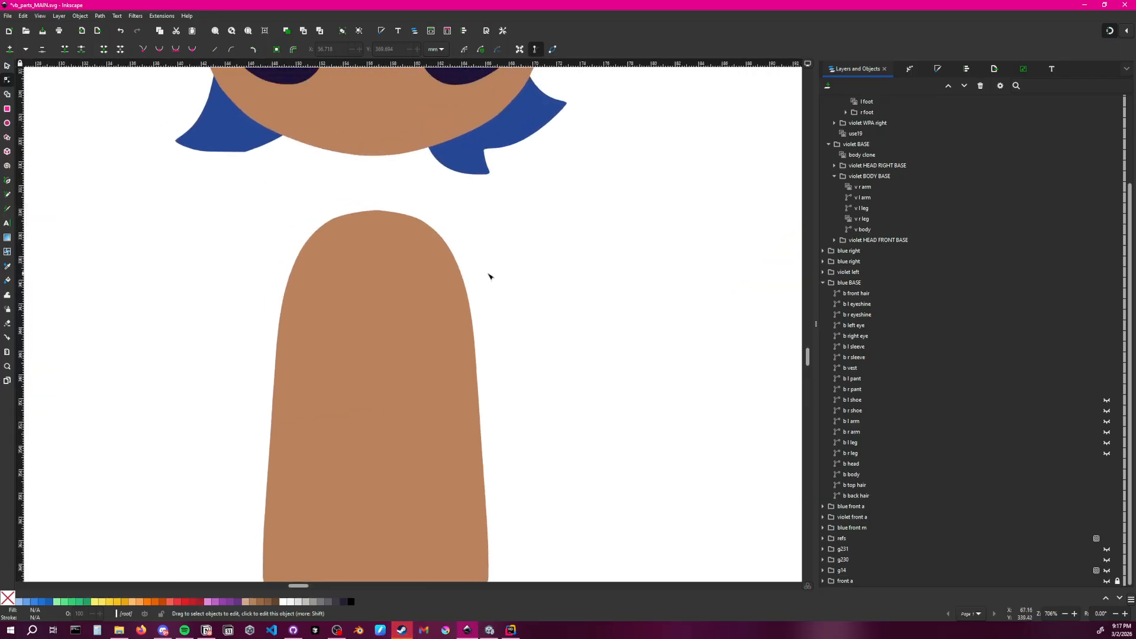
# Flatten b body's Mirror symmetry effect with Fuse opposite sides enabled and reselect the torso to show its nodes
pyautogui.click(441, 269)
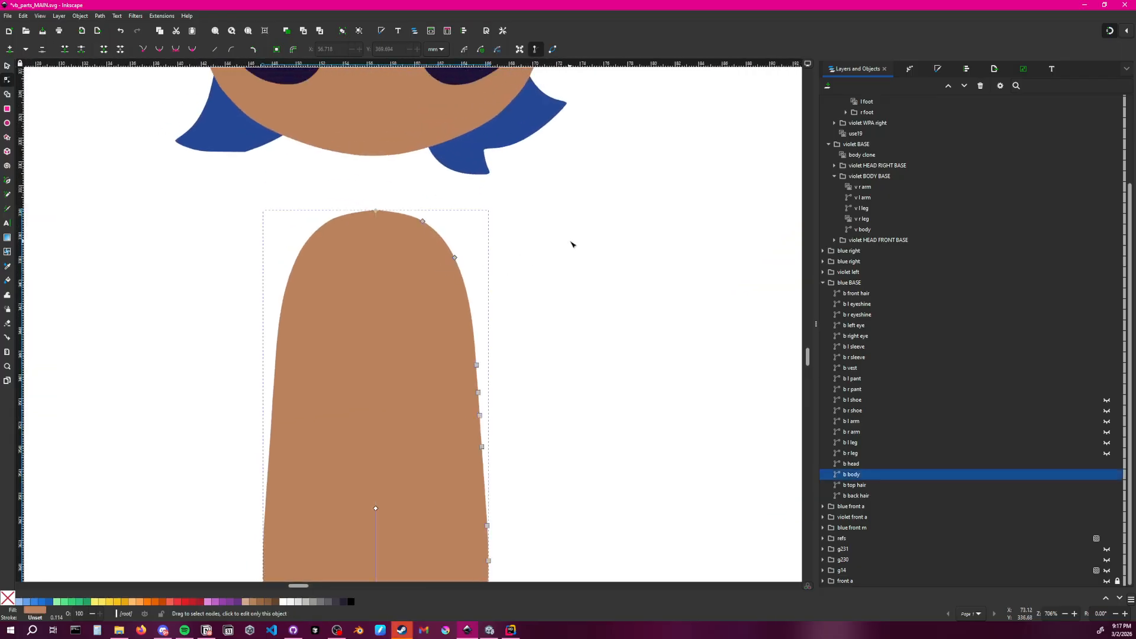
pyautogui.click(911, 69)
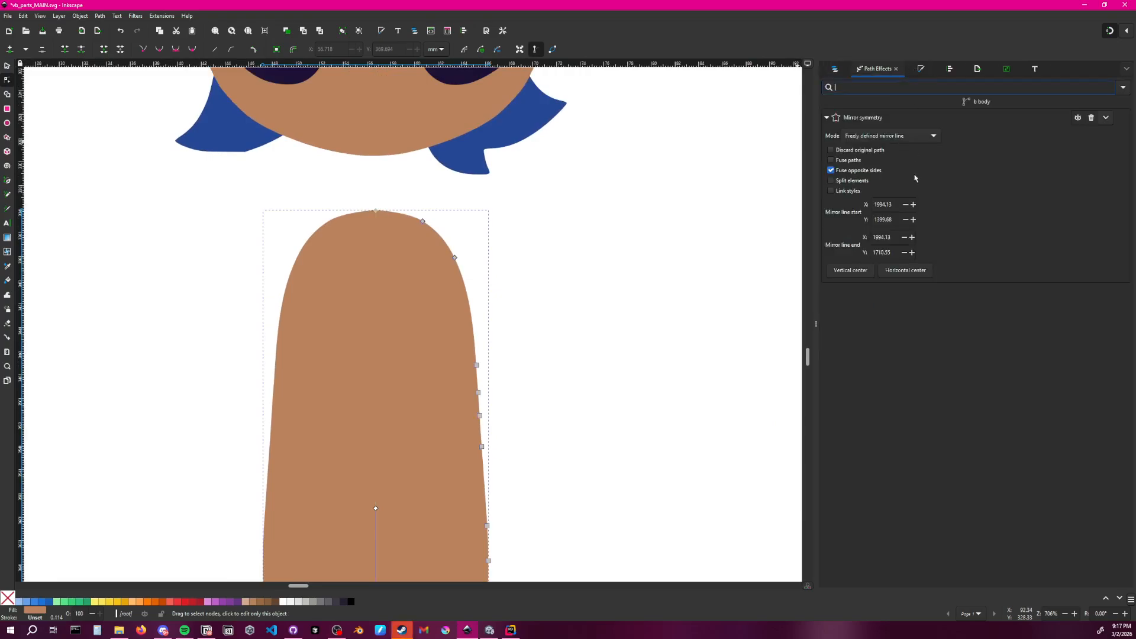
pyautogui.click(889, 137)
pyautogui.click(888, 136)
pyautogui.click(831, 170)
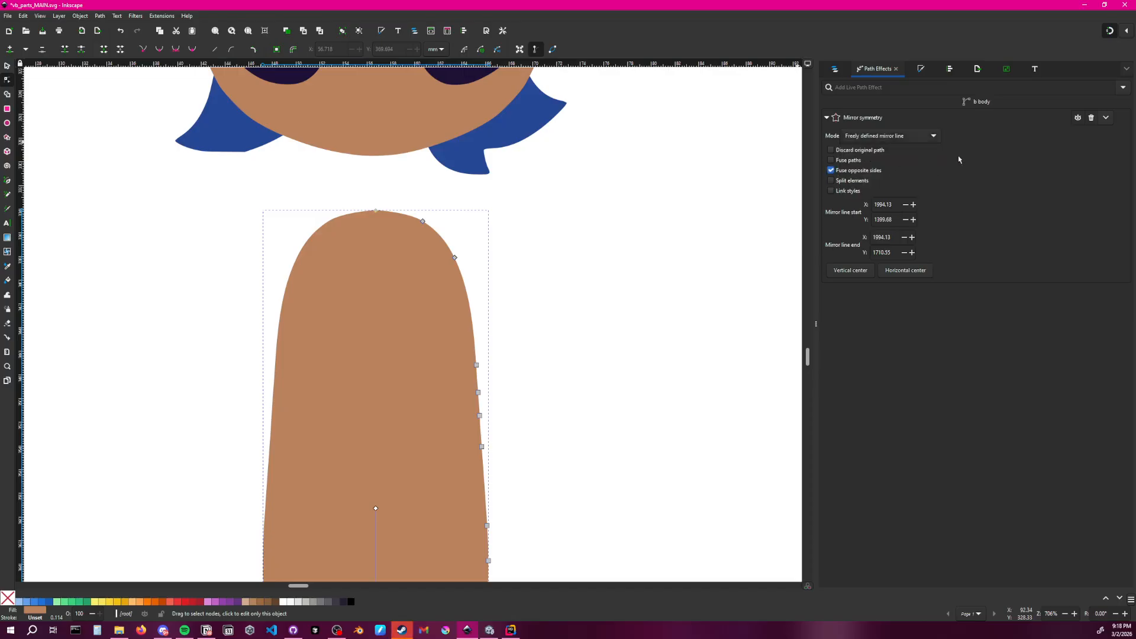
pyautogui.click(1107, 118)
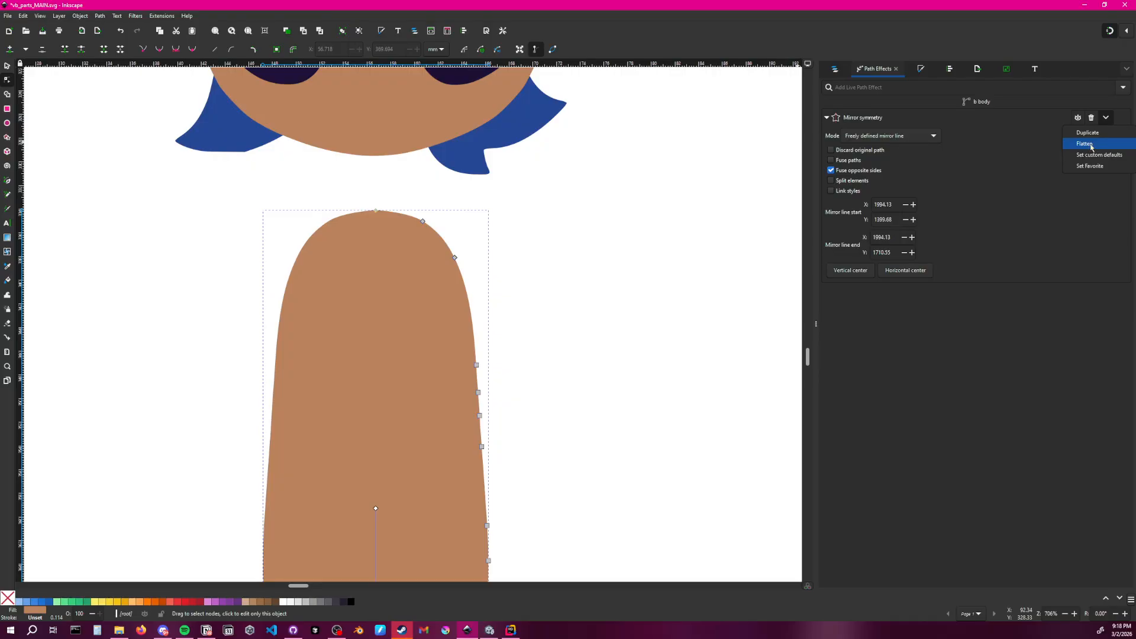
pyautogui.click(1092, 146)
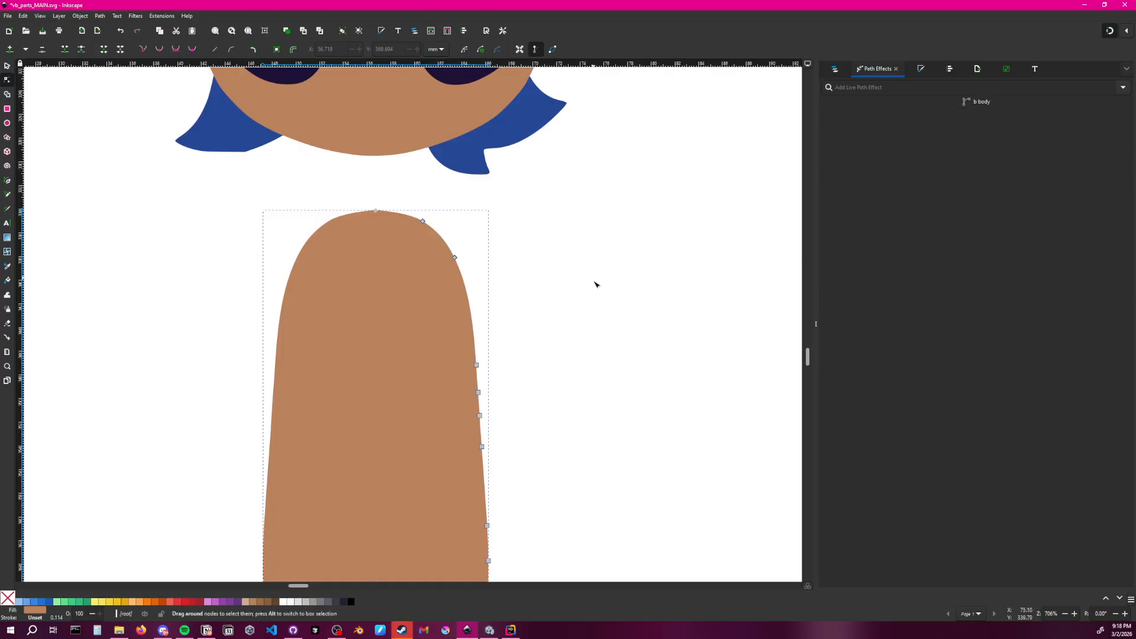
pyautogui.click(577, 302)
pyautogui.click(398, 341)
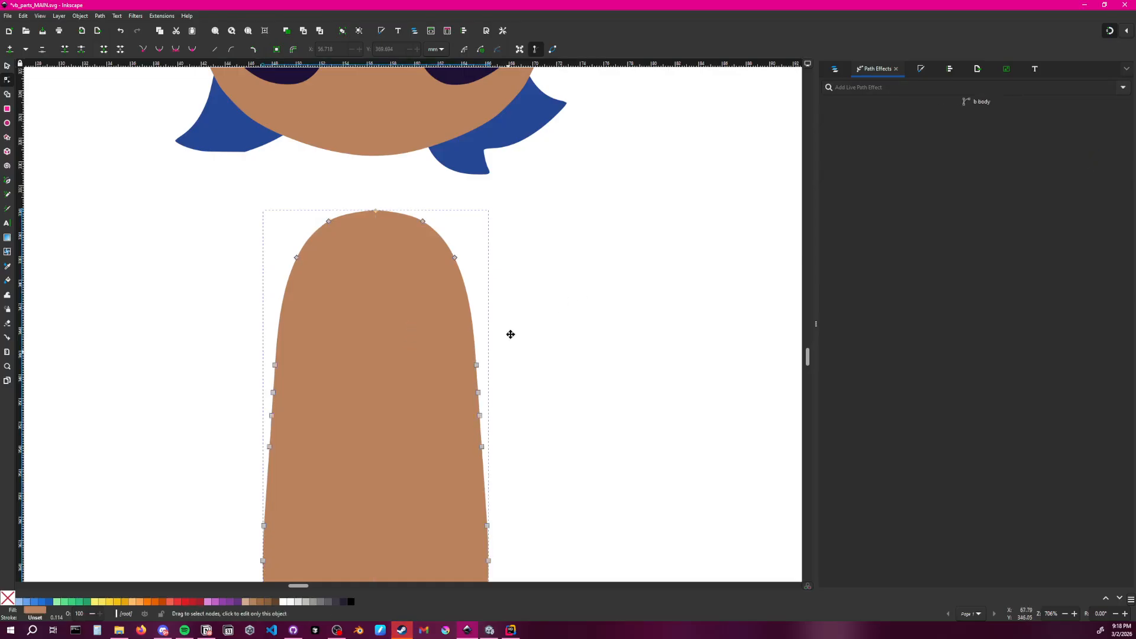
# Pull the bottom centre node of the flattened torso aside to test the seam, and undo the moves
pyautogui.scroll(-3, 565, 241)
pyautogui.scroll(1, 561, 282)
pyautogui.rightClick(565, 267)
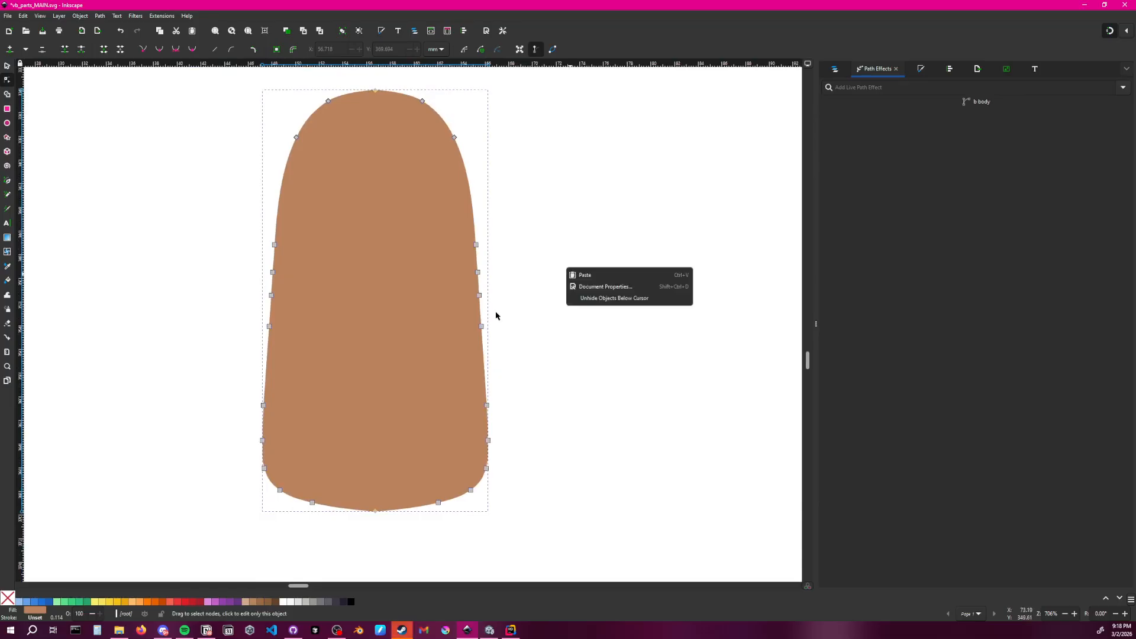
pyautogui.click(498, 347)
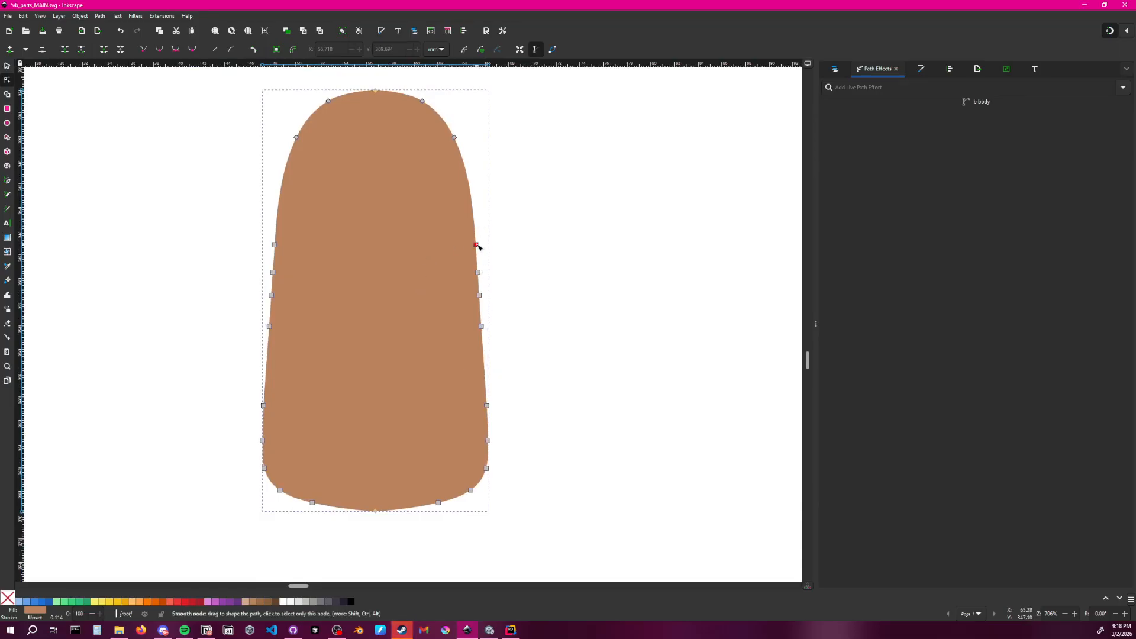
pyautogui.moveTo(379, 512); pyautogui.dragTo(388, 514)
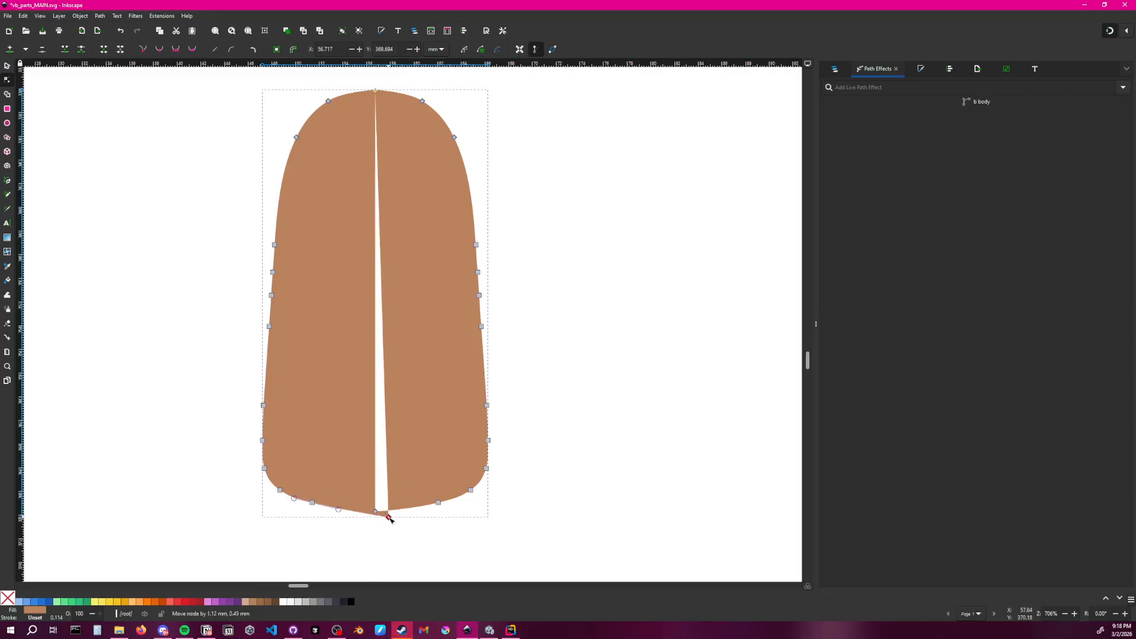
pyautogui.hotkey('ctrl', 'z')
pyautogui.moveTo(401, 549); pyautogui.dragTo(409, 514, button='middle')
pyautogui.click(404, 496)
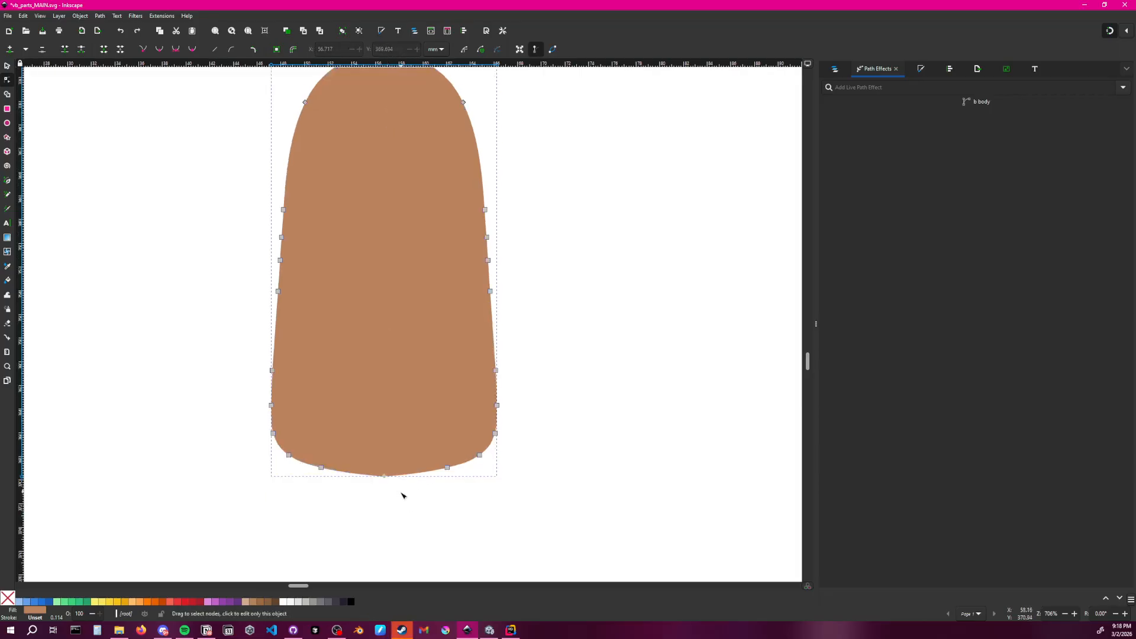
pyautogui.moveTo(385, 478)
pyautogui.mouseDown()
pyautogui.moveTo(401, 484)
pyautogui.moveTo(373, 481)
pyautogui.mouseUp()
pyautogui.hotkey('ctrl', 'z')
pyautogui.hotkey('ctrl', 'z')
# Try to join the two overlapping bottom centre nodes of b body into one and test the result
pyautogui.scroll(-1, 413, 461)
pyautogui.keyDown('ctrl'); pyautogui.scroll(2, 408, 458); pyautogui.keyUp('ctrl')
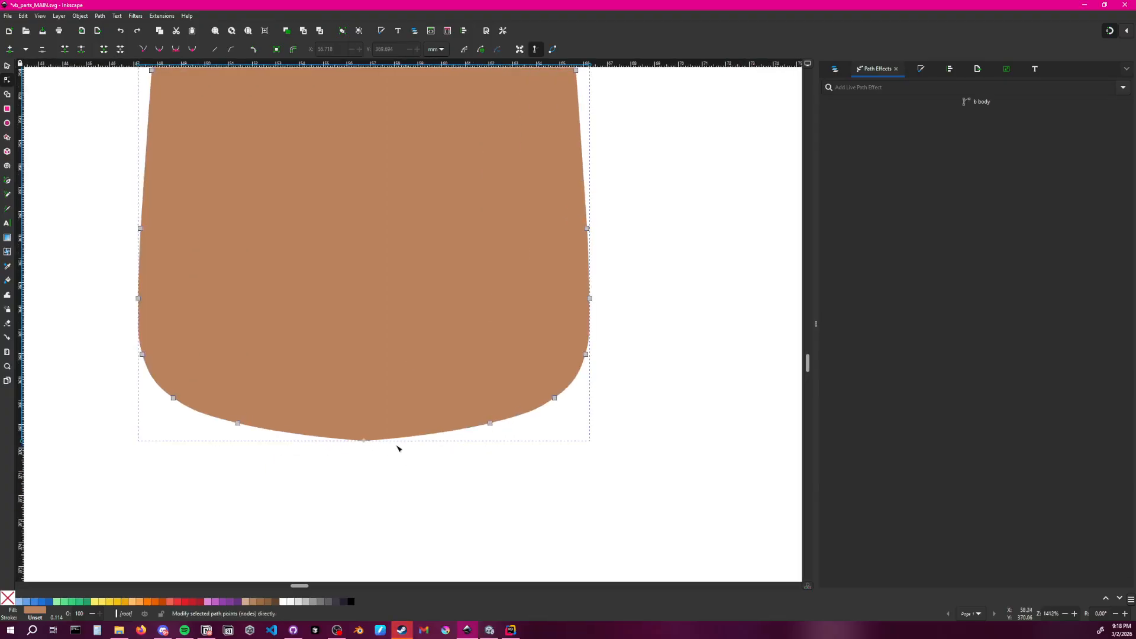
pyautogui.moveTo(330, 381); pyautogui.dragTo(414, 511)
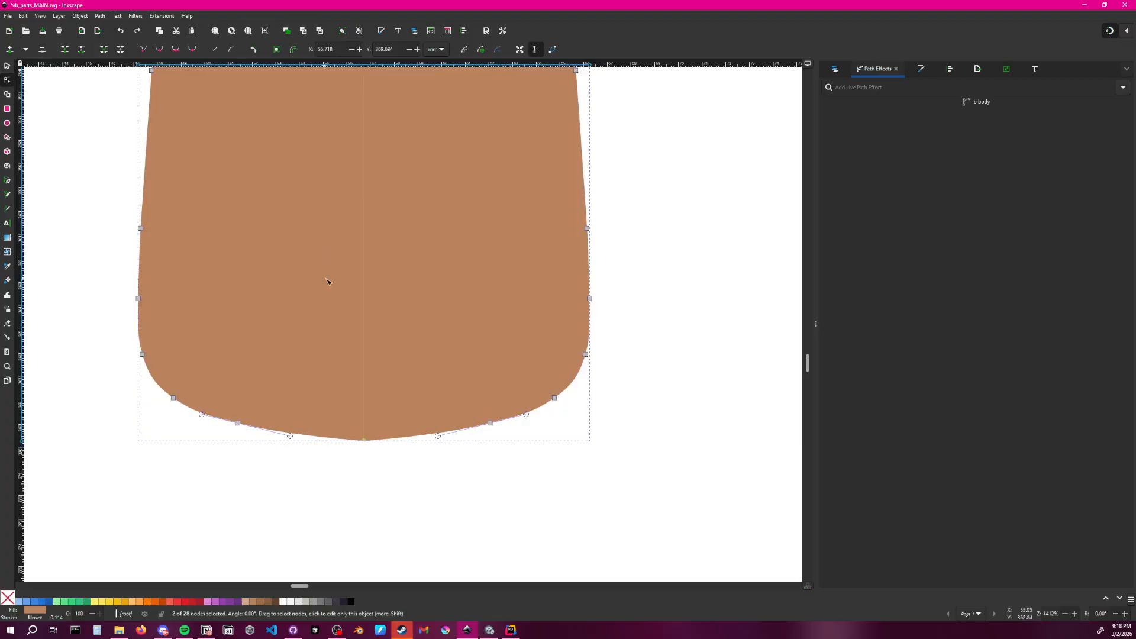
pyautogui.moveTo(293, 272); pyautogui.dragTo(334, 287, button='middle')
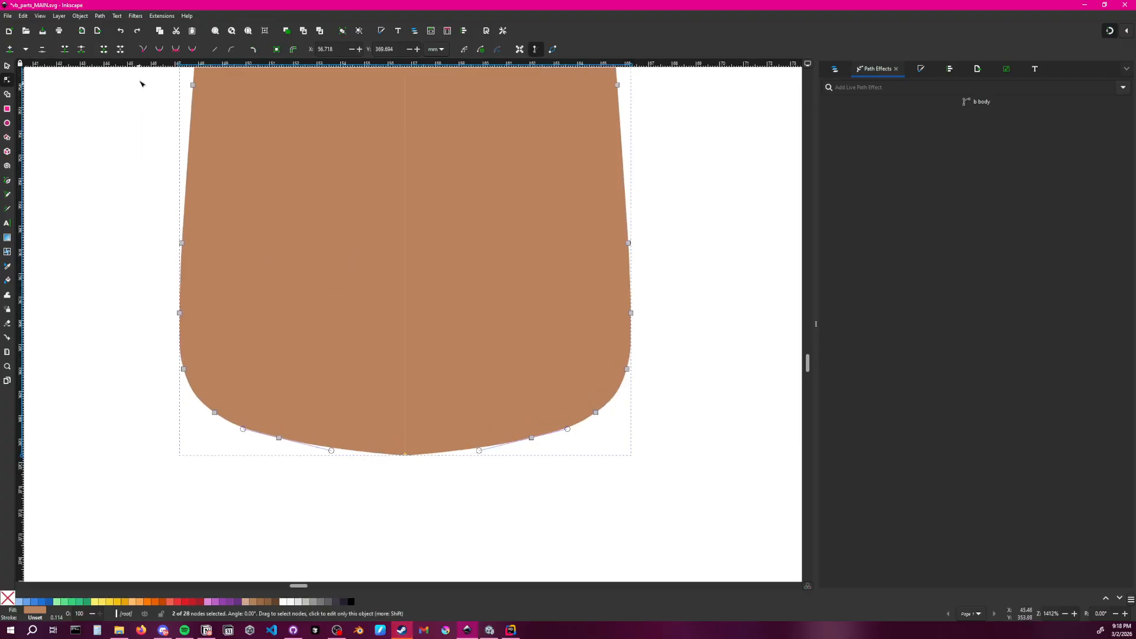
pyautogui.click(66, 51)
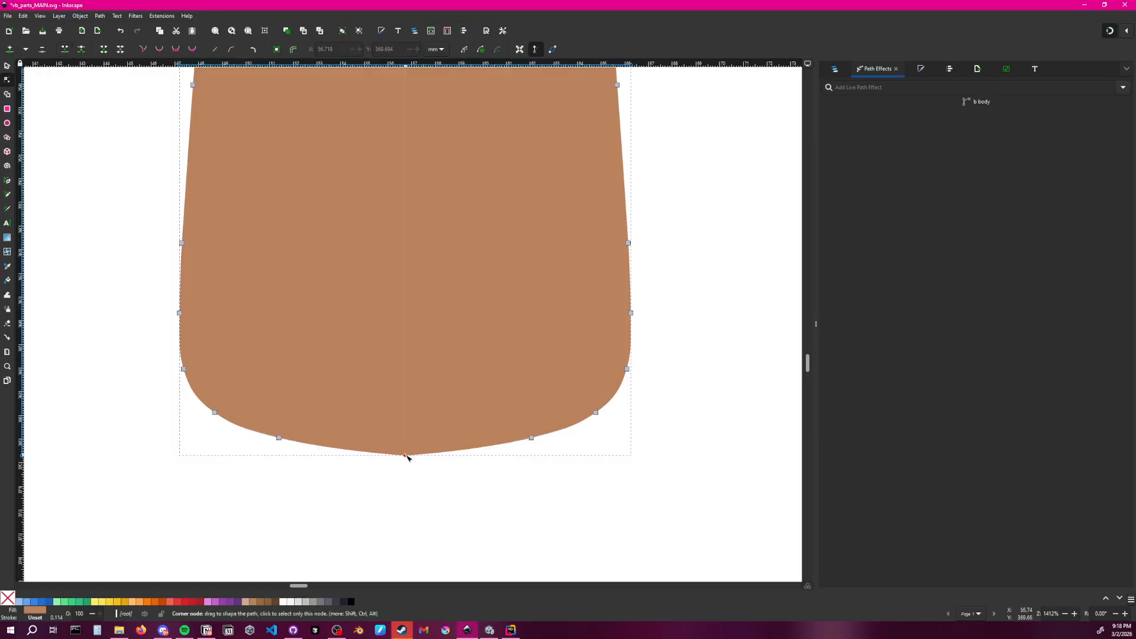
pyautogui.moveTo(405, 456); pyautogui.dragTo(413, 463)
pyautogui.hotkey('ctrl', 'z')
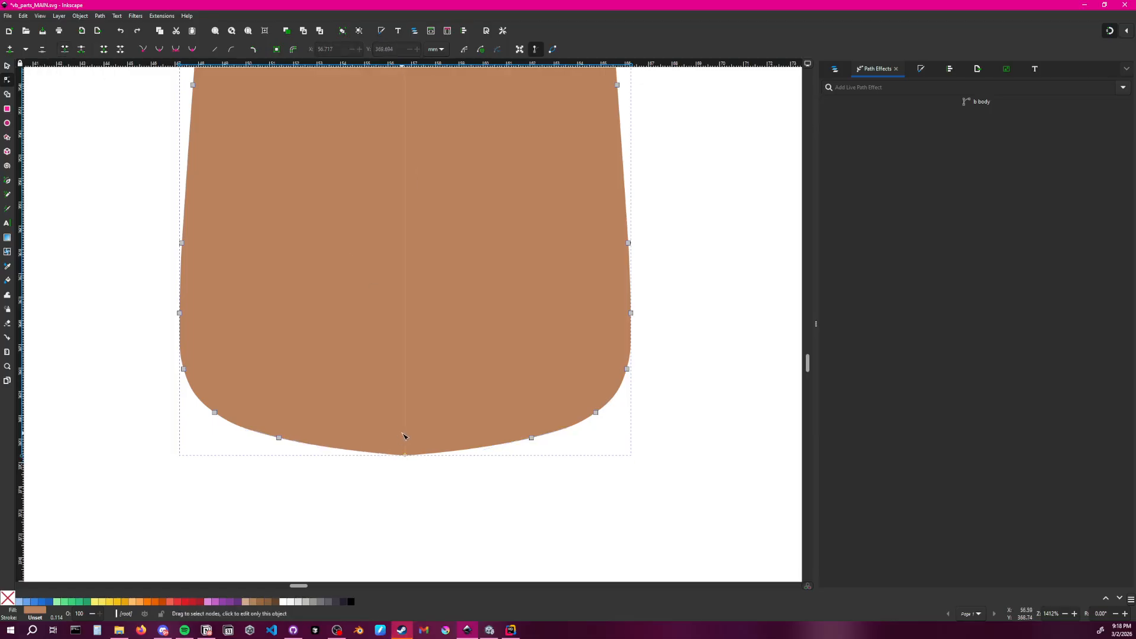
# Try deleting the two overlapping bottom centre nodes of b body, and undo the deletion
pyautogui.click(835, 69)
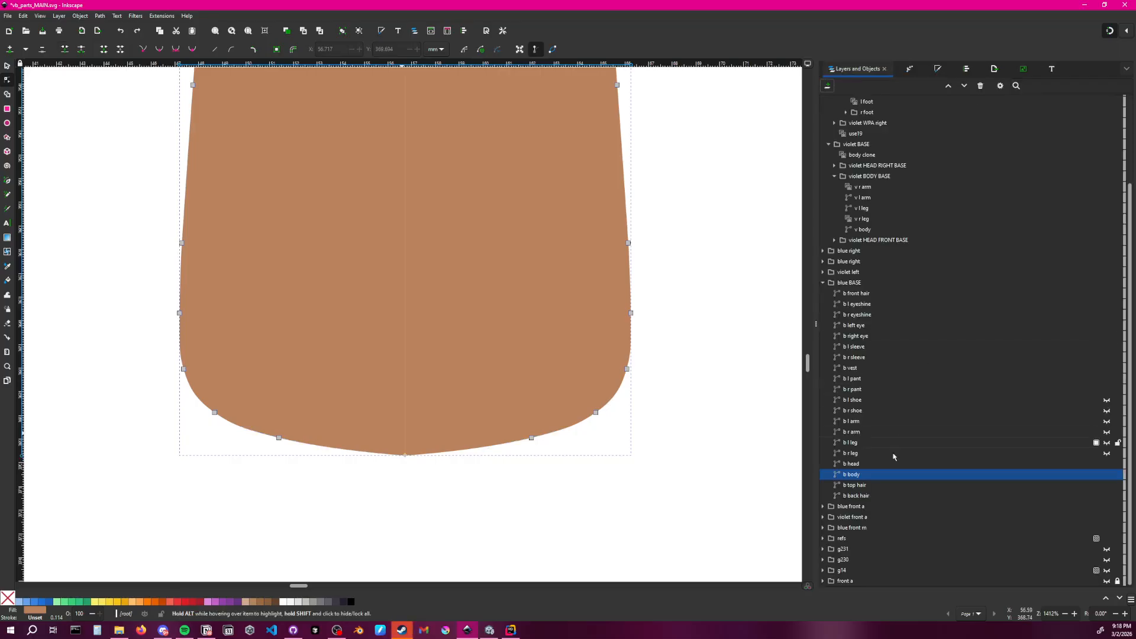
pyautogui.click(852, 420)
pyautogui.click(429, 490)
pyautogui.click(436, 438)
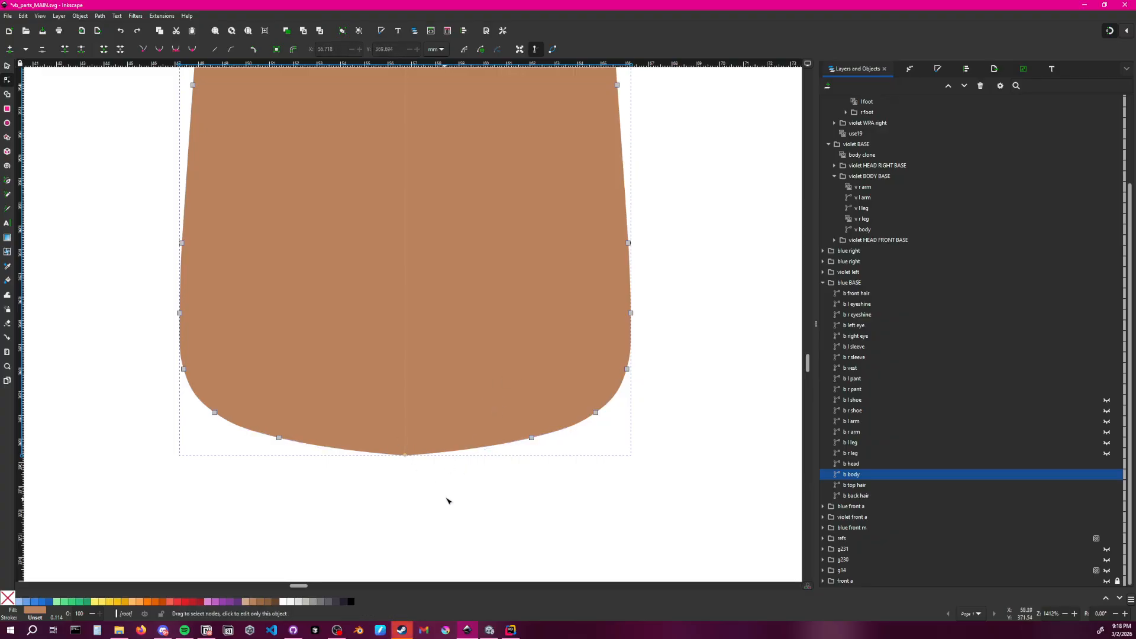
pyautogui.moveTo(386, 429); pyautogui.dragTo(426, 490)
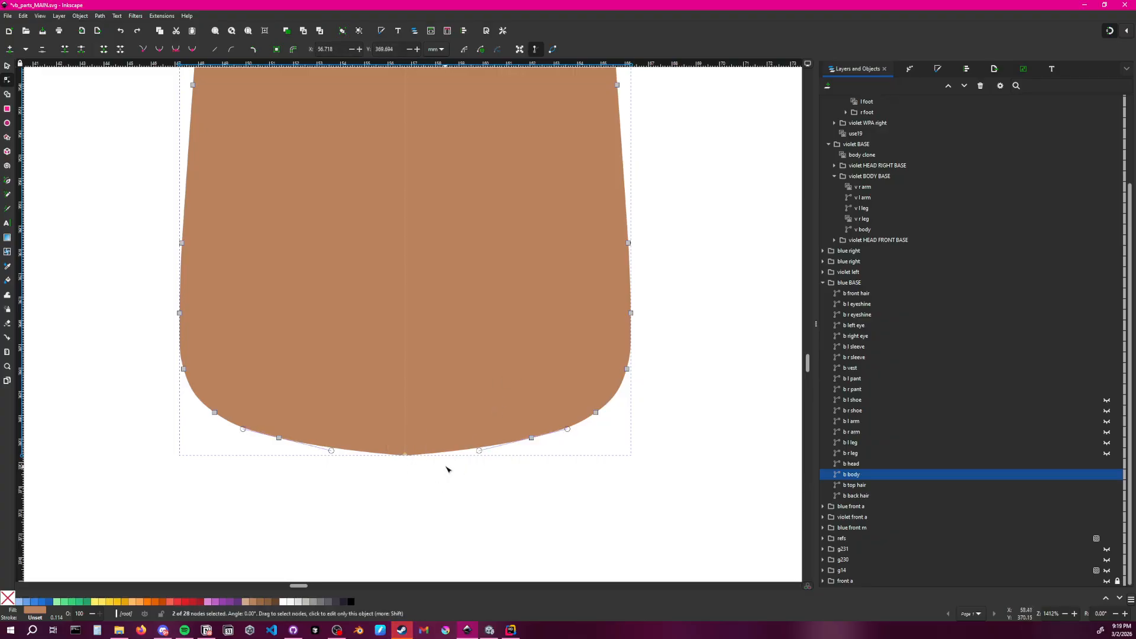
pyautogui.press('Delete')
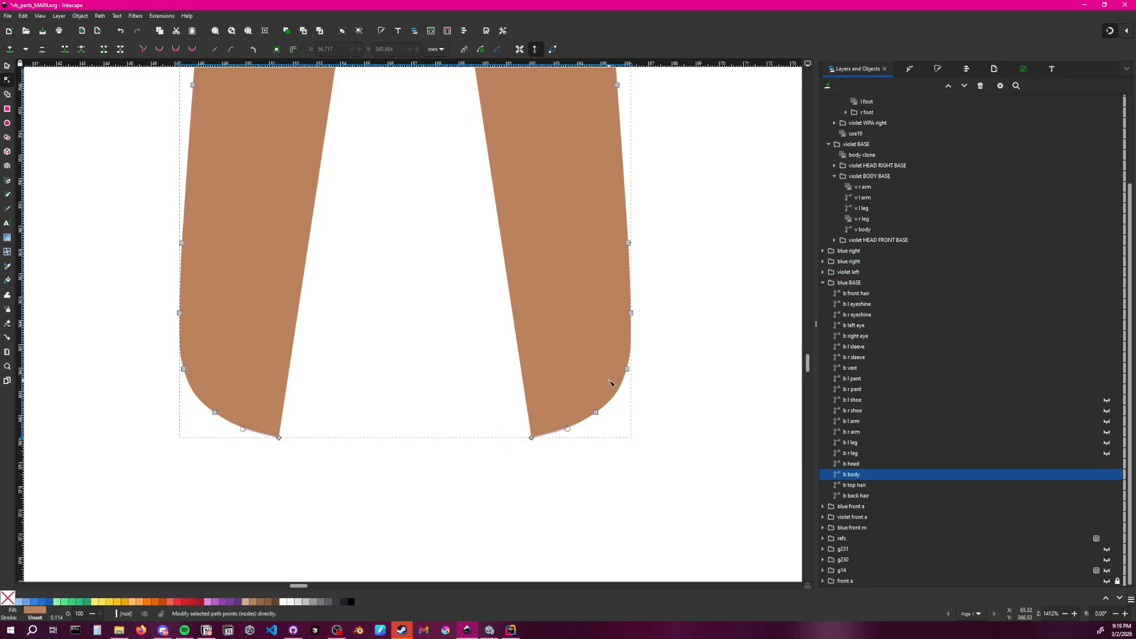
pyautogui.scroll(10, 611, 383)
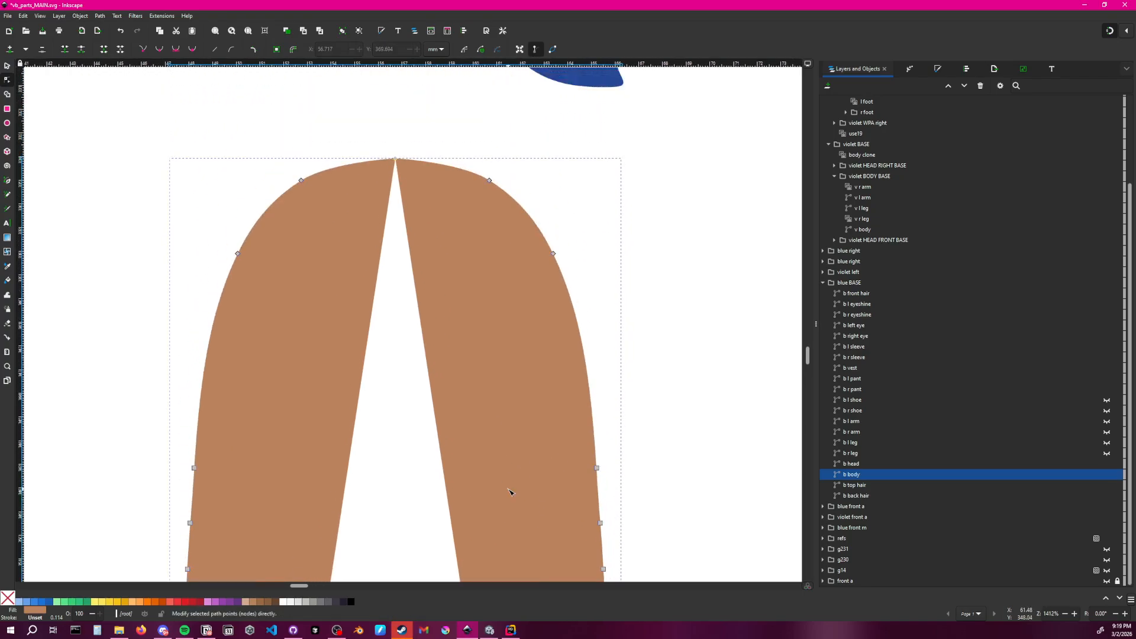
pyautogui.hotkey('ctrl', 'z')
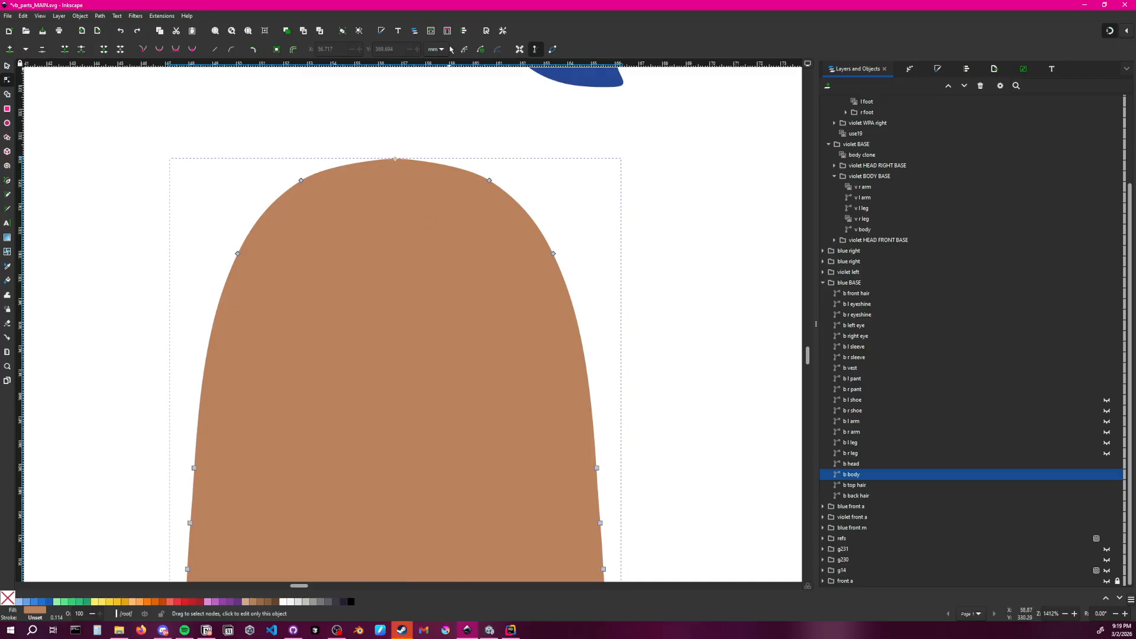
# Undo back to b body's live Mirror symmetry effect and flatten it with Fuse opposite sides turned off
pyautogui.click(909, 72)
pyautogui.hotkey('ctrl', 'z')
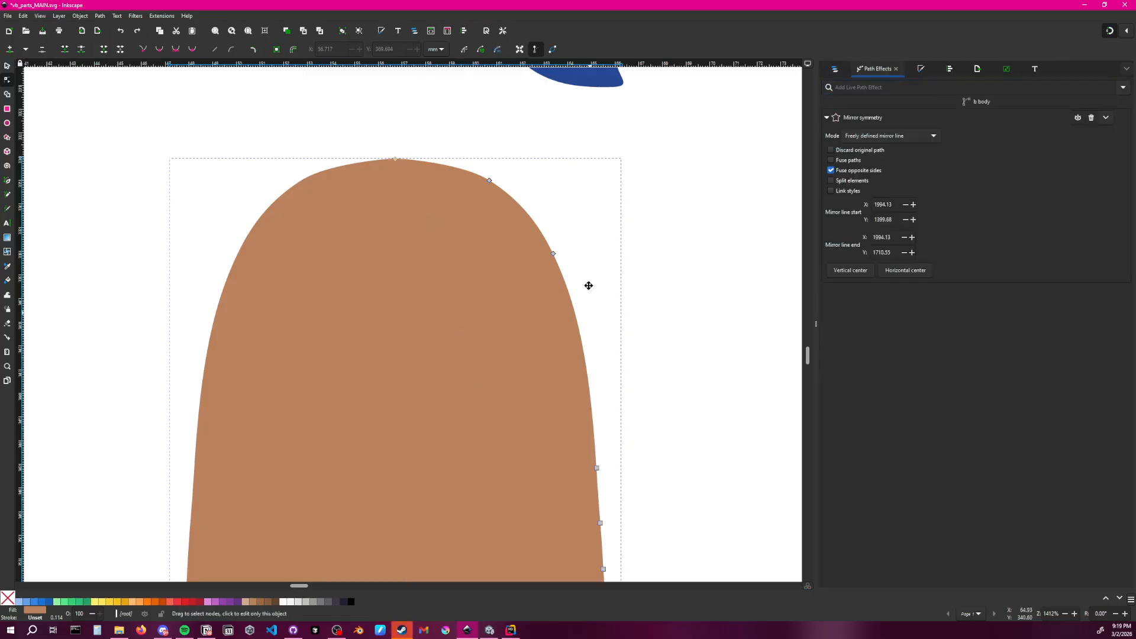
pyautogui.scroll(-2, 651, 237)
pyautogui.click(830, 170)
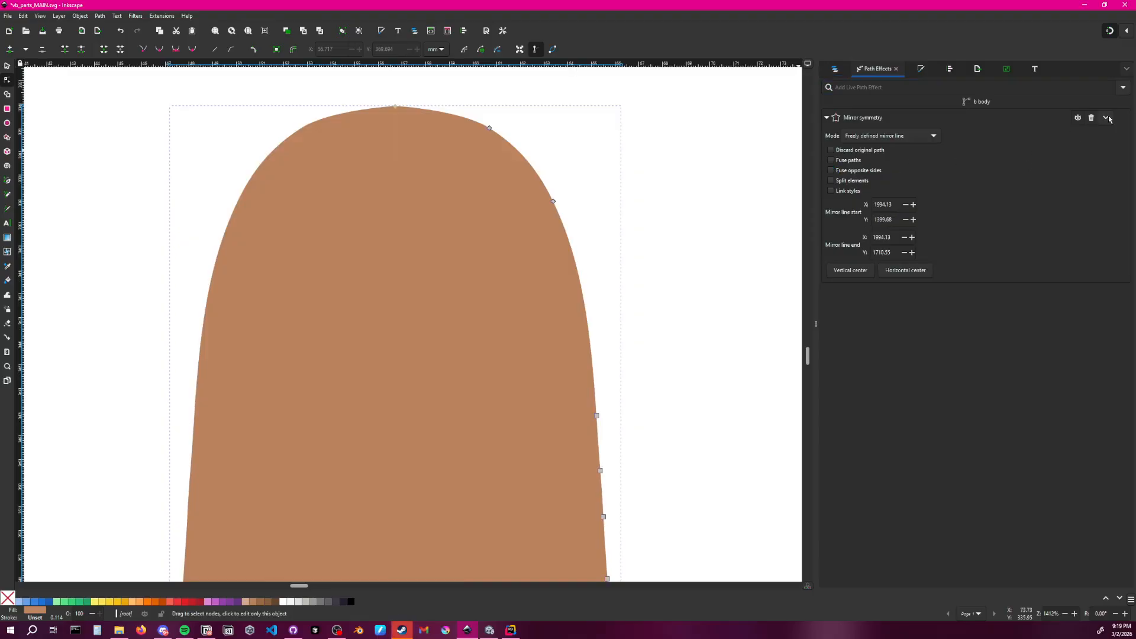
pyautogui.click(1106, 117)
pyautogui.click(1105, 146)
pyautogui.click(563, 185)
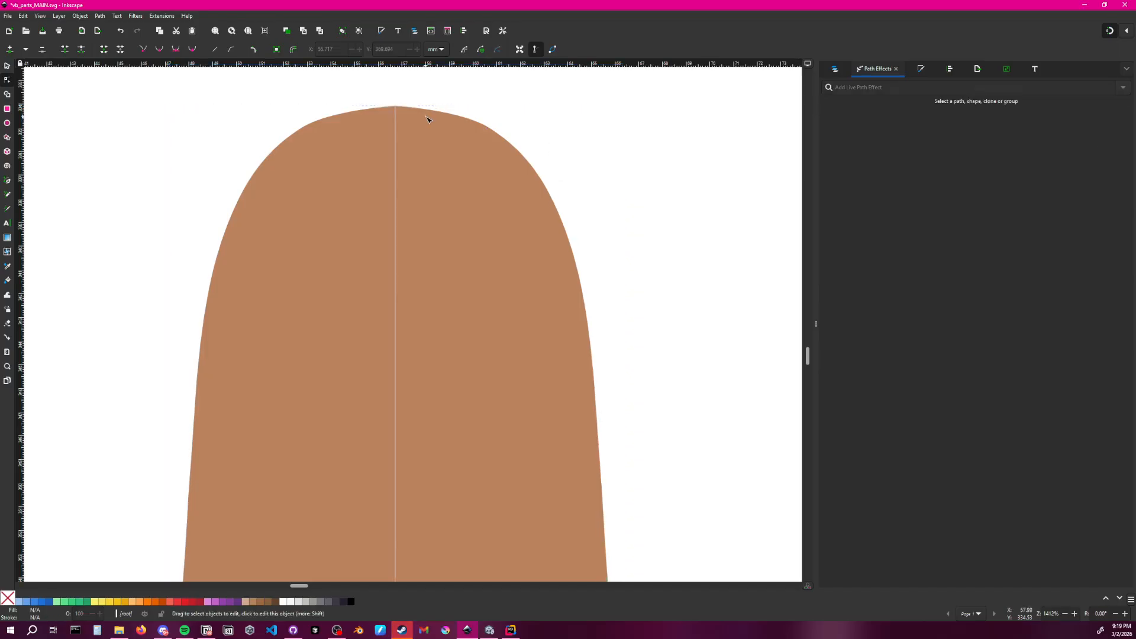
# Pull the overlapping top centre nodes of the flattened b body apart and try to delete the extra one
pyautogui.click(428, 119)
pyautogui.moveTo(396, 107)
pyautogui.mouseDown()
pyautogui.moveTo(422, 107)
pyautogui.moveTo(423, 125)
pyautogui.moveTo(386, 106)
pyautogui.moveTo(419, 99)
pyautogui.moveTo(395, 108)
pyautogui.moveTo(402, 121)
pyautogui.mouseUp()
pyautogui.press('Delete')
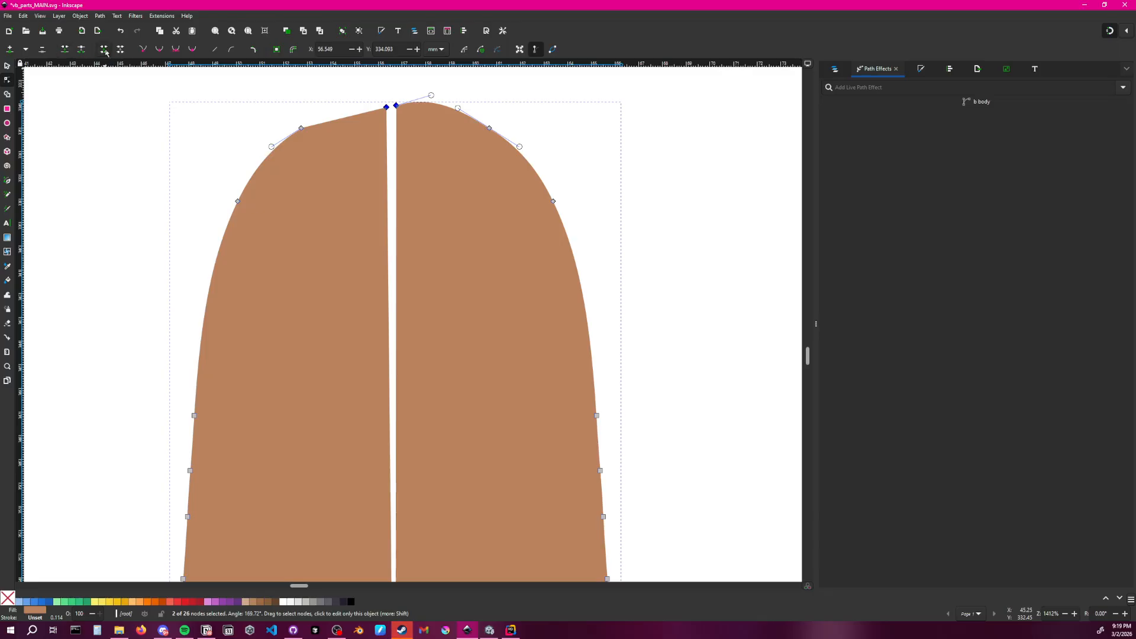
pyautogui.hotkey('ctrl', 'z')
pyautogui.keyDown('ctrl'); pyautogui.scroll(-3, 372, 196); pyautogui.keyUp('ctrl')
pyautogui.moveTo(423, 281); pyautogui.dragTo(412, 245, button='middle')
pyautogui.click(480, 274)
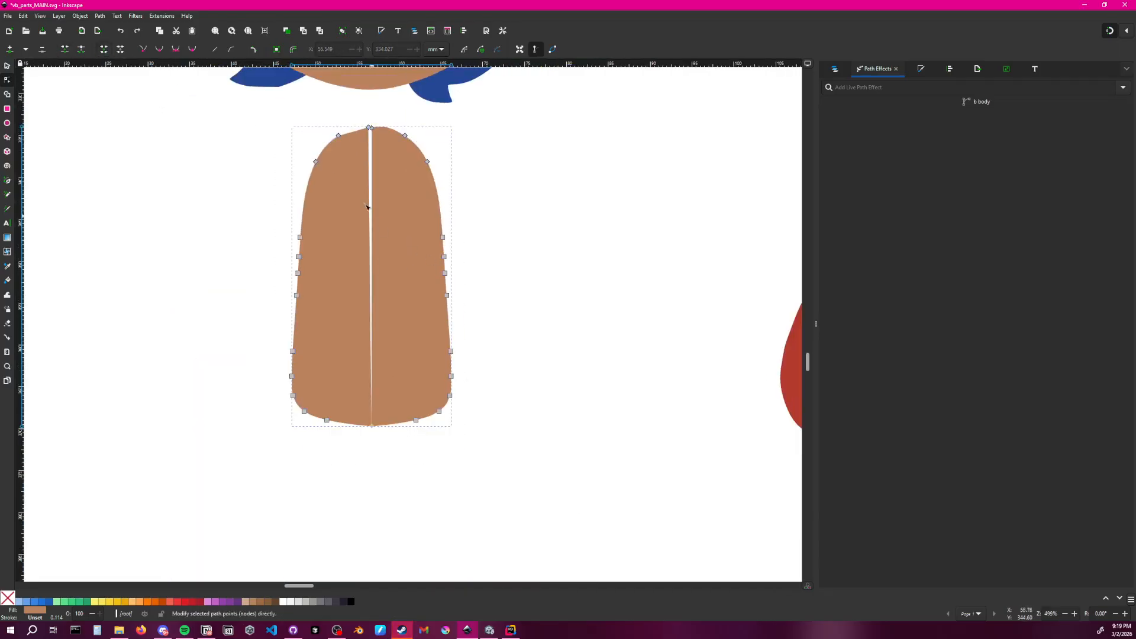
# Select the nodes of b body's left half, and undo back to the live Mirror symmetry effect
pyautogui.moveTo(297, 115); pyautogui.dragTo(367, 478)
pyautogui.click(395, 500)
pyautogui.moveTo(280, 104); pyautogui.dragTo(371, 514)
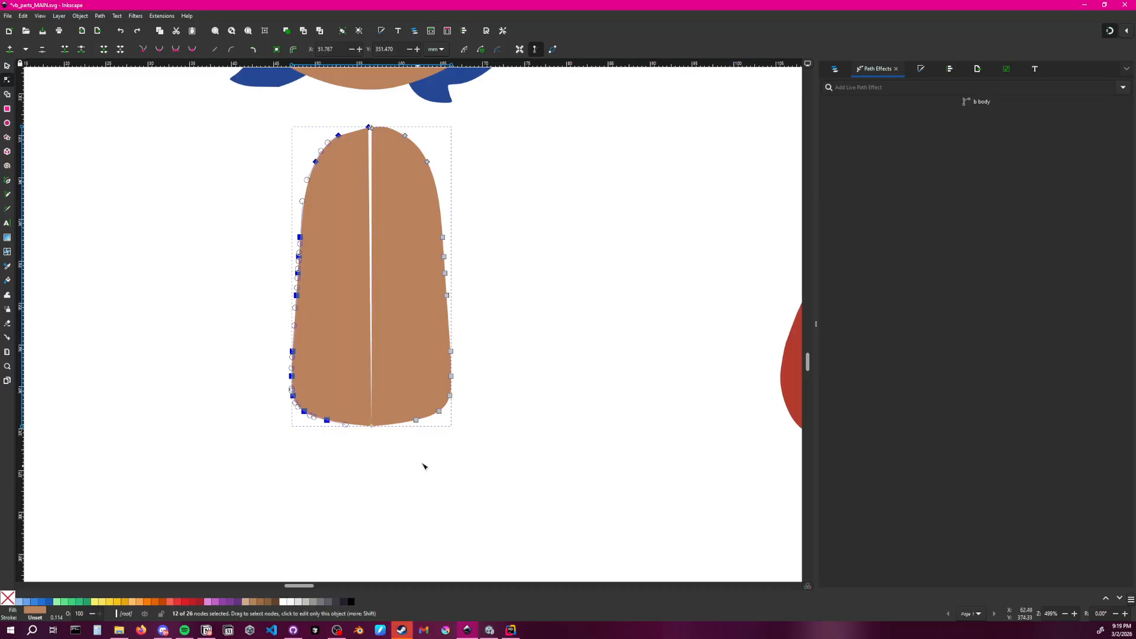
pyautogui.hotkey('ctrl', 'z')
pyautogui.click(538, 385)
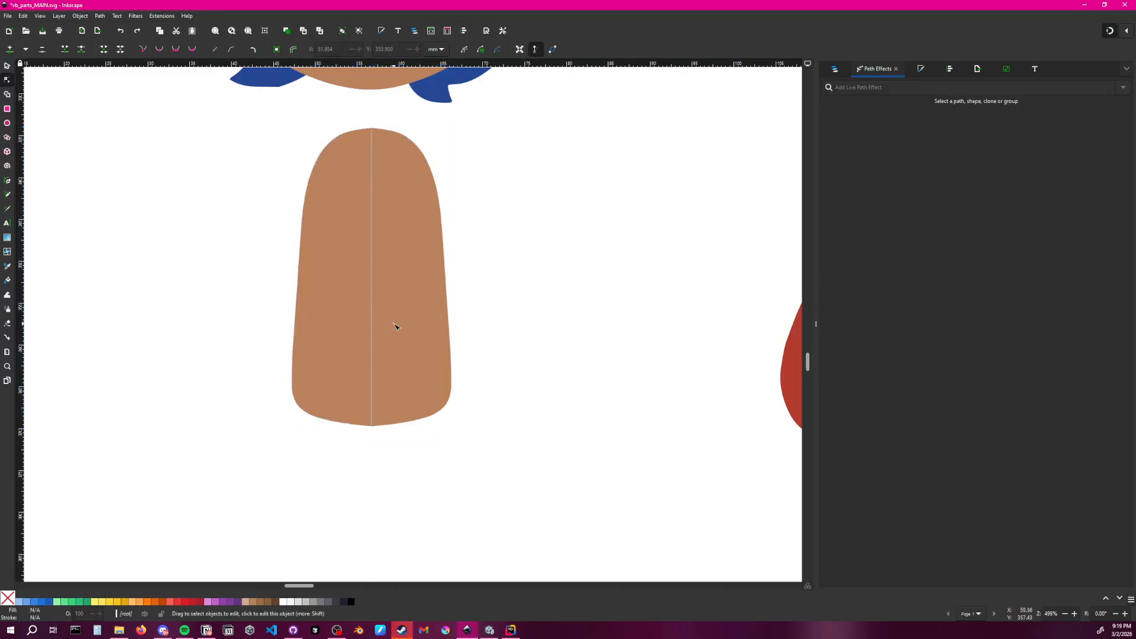
# Check the bottom and top centre of b body's unmirrored half for overlapping nodes
pyautogui.scroll(3, 395, 325)
pyautogui.keyDown('ctrl'); pyautogui.scroll(2, 419, 378); pyautogui.keyUp('ctrl')
pyautogui.moveTo(434, 444); pyautogui.dragTo(456, 312, button='middle')
pyautogui.click(450, 324)
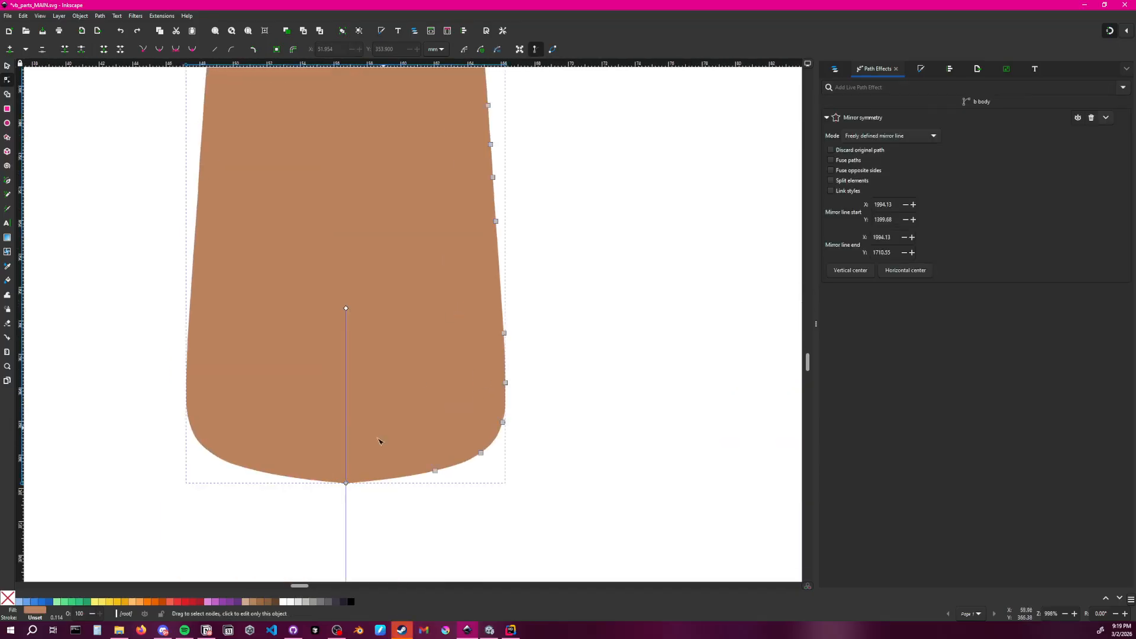
pyautogui.click(359, 521)
pyautogui.moveTo(361, 509); pyautogui.dragTo(346, 461)
pyautogui.click(375, 434)
pyautogui.moveTo(403, 314); pyautogui.dragTo(390, 566, button='middle')
pyautogui.moveTo(312, 114); pyautogui.dragTo(353, 191)
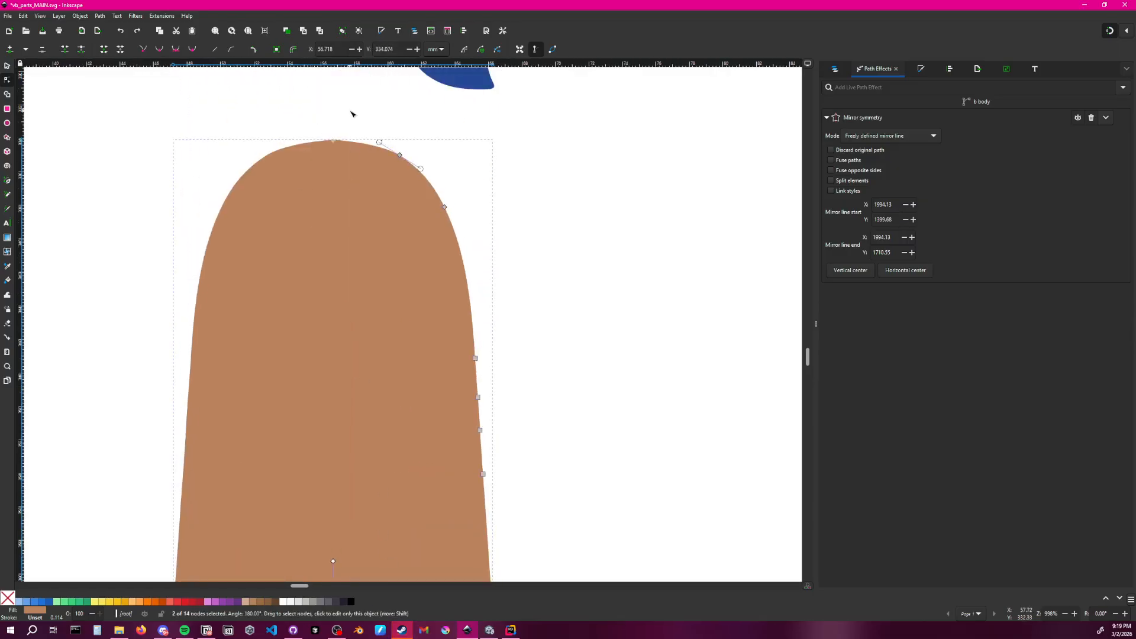
pyautogui.keyDown('ctrl'); pyautogui.scroll(4, 328, 140); pyautogui.keyUp('ctrl')
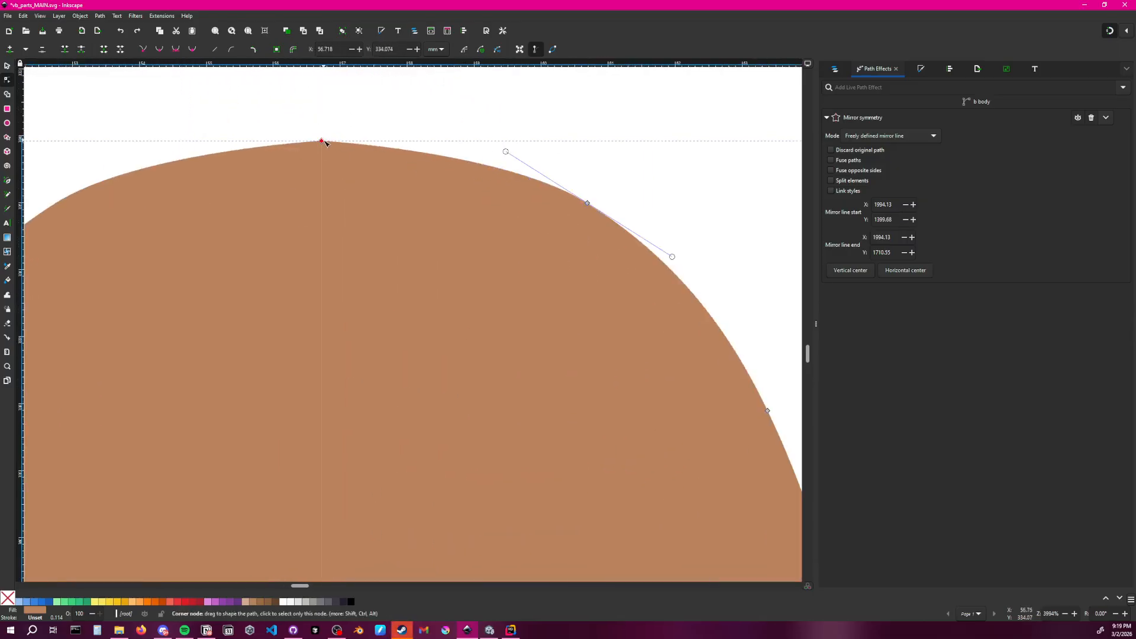
# Pull one of b body's overlapping top centre nodes aside and delete it
pyautogui.moveTo(324, 142); pyautogui.dragTo(382, 149)
pyautogui.hotkey('ctrl', 'z')
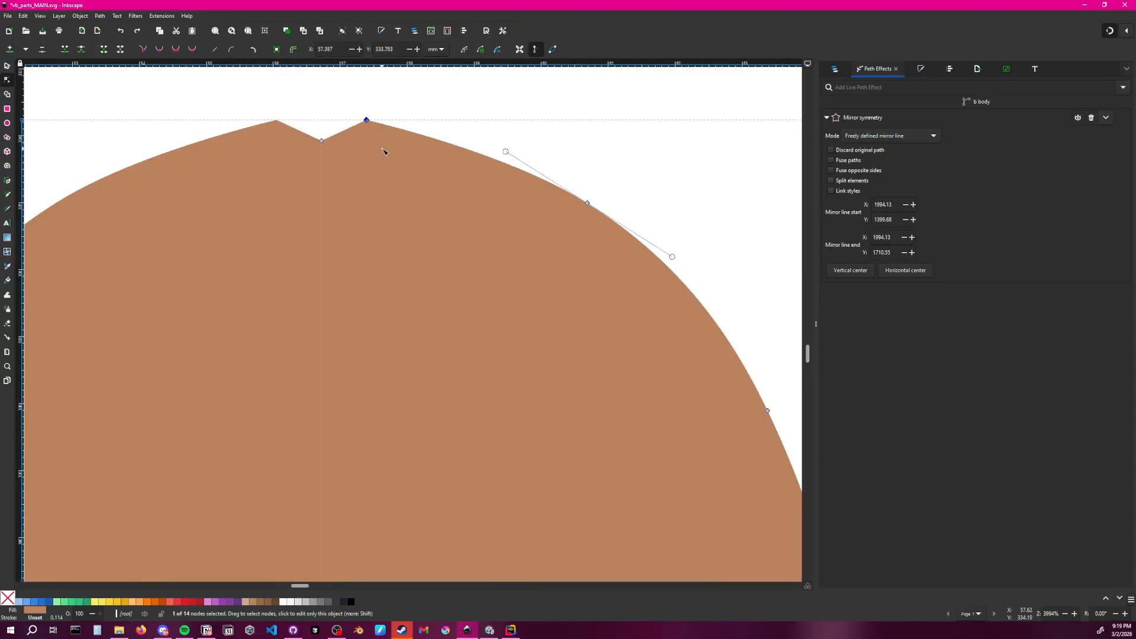
pyautogui.press('Delete')
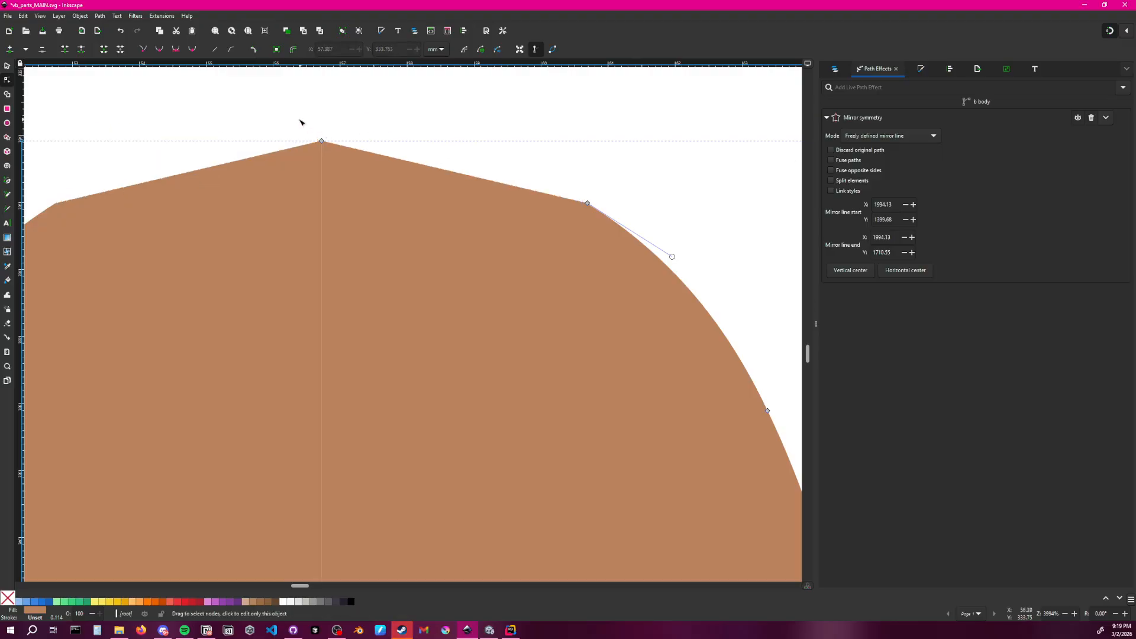
# Pull b body's bottom centre node aside to look for a duplicate, and undo the move
pyautogui.keyDown('ctrl'); pyautogui.scroll(-3, 414, 231); pyautogui.keyUp('ctrl')
pyautogui.scroll(-10, 411, 345)
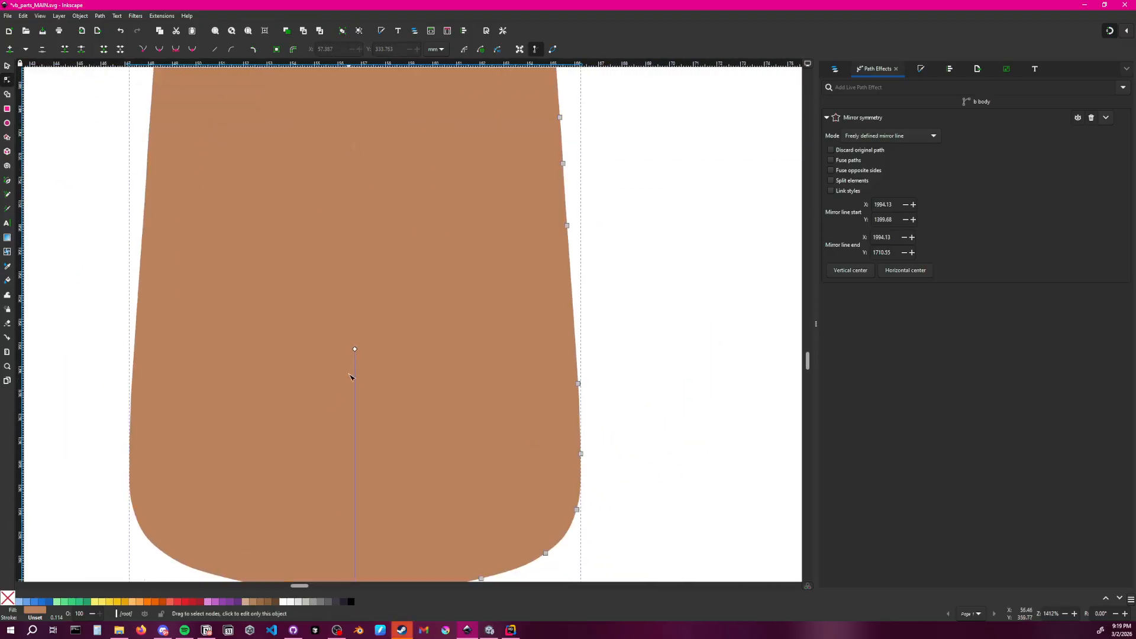
pyautogui.moveTo(357, 372); pyautogui.dragTo(370, 382)
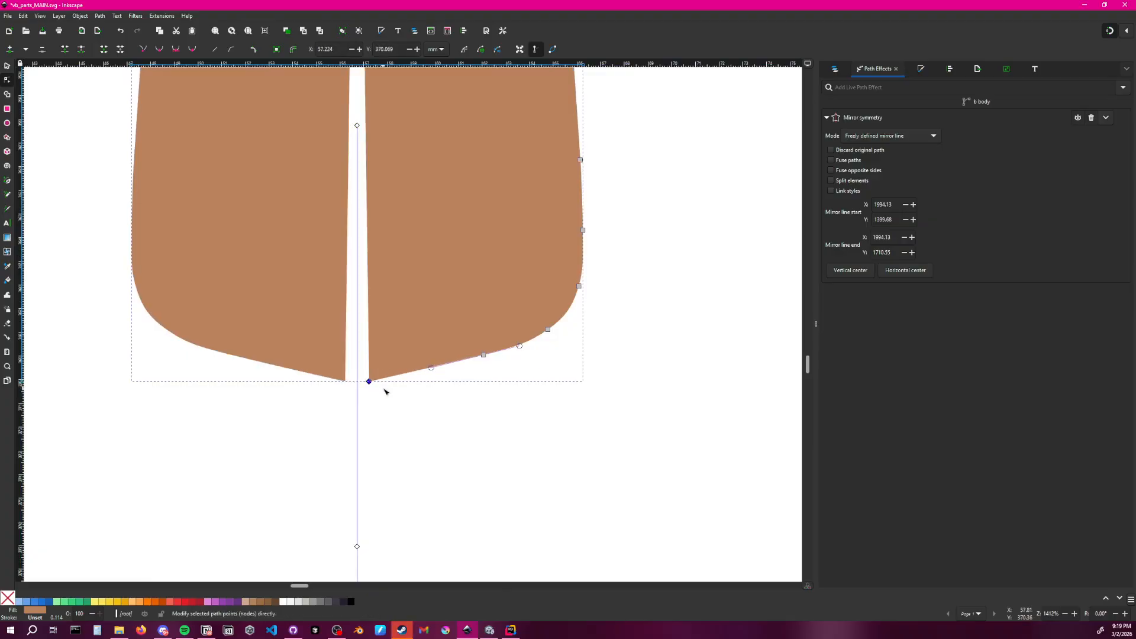
pyautogui.hotkey('ctrl', 'z')
pyautogui.click(362, 392)
pyautogui.keyDown('ctrl'); pyautogui.scroll(-3, 383, 339); pyautogui.keyUp('ctrl')
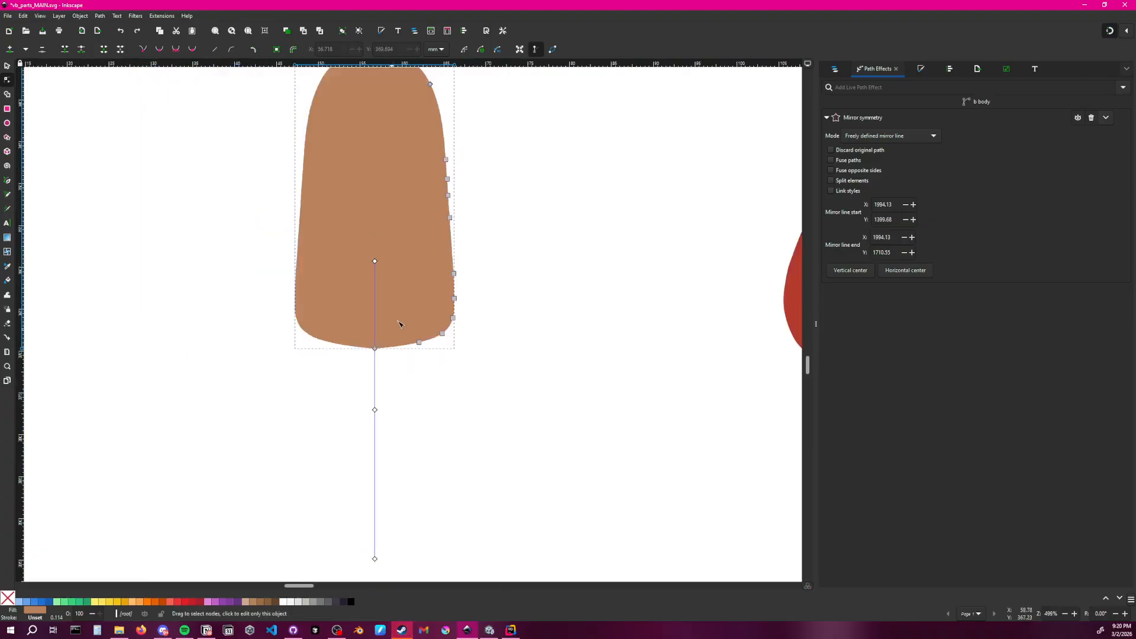
# Try Fuse paths on b body's Mirror symmetry effect, then flatten it with only Fuse opposite sides enabled
pyautogui.scroll(3, 400, 327)
pyautogui.scroll(3, 394, 286)
pyautogui.keyDown('ctrl'); pyautogui.scroll(6, 378, 251); pyautogui.keyUp('ctrl')
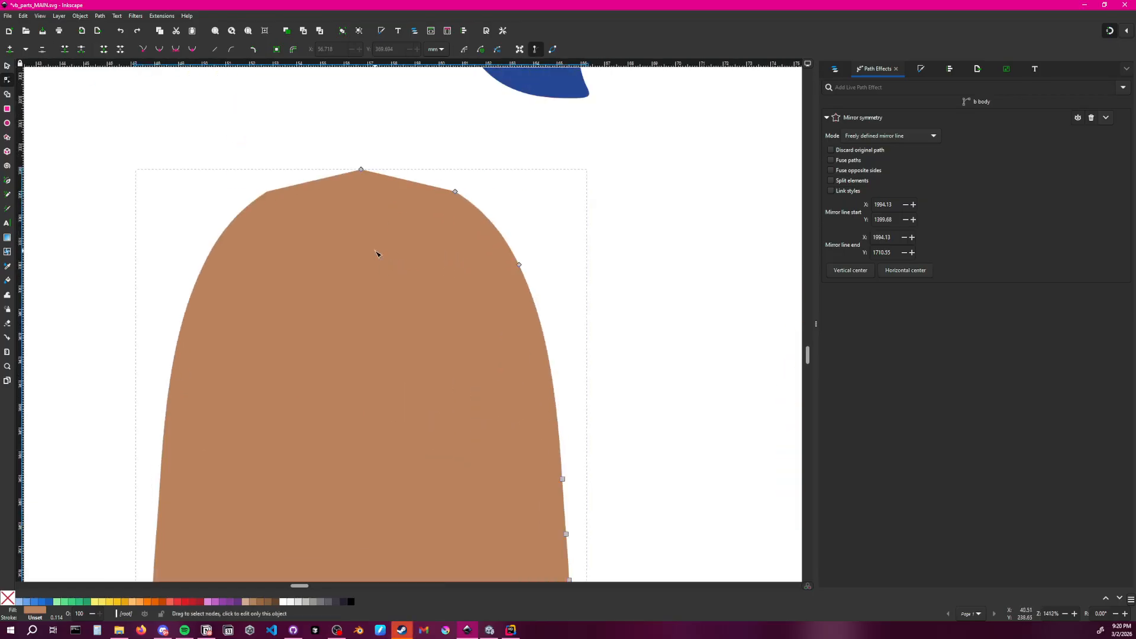
pyautogui.scroll(5, 408, 387)
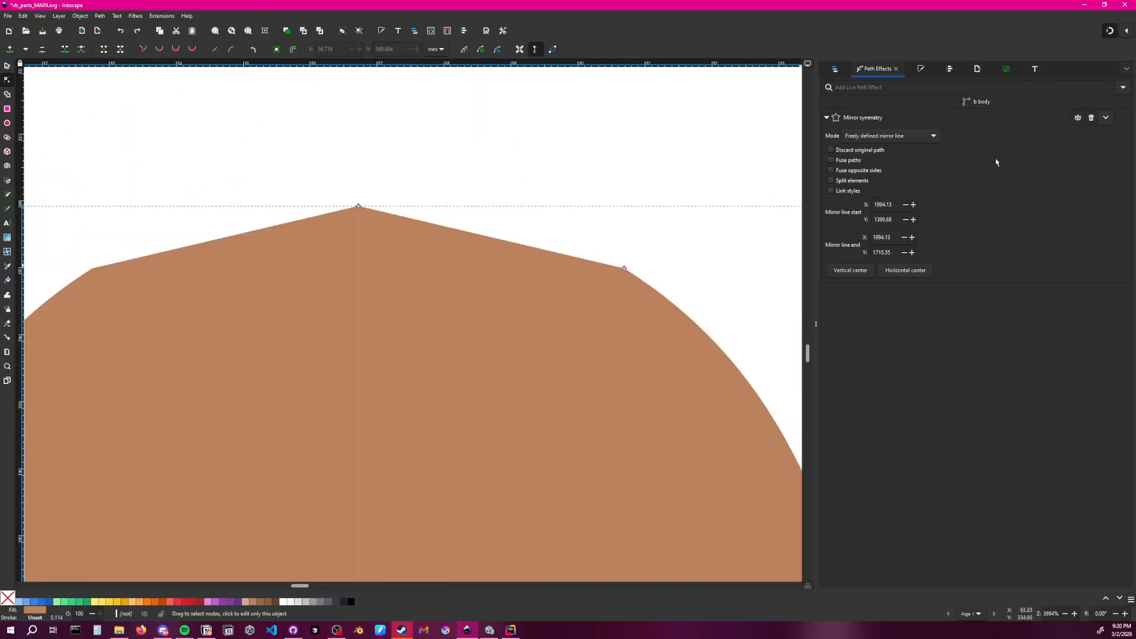
pyautogui.click(831, 162)
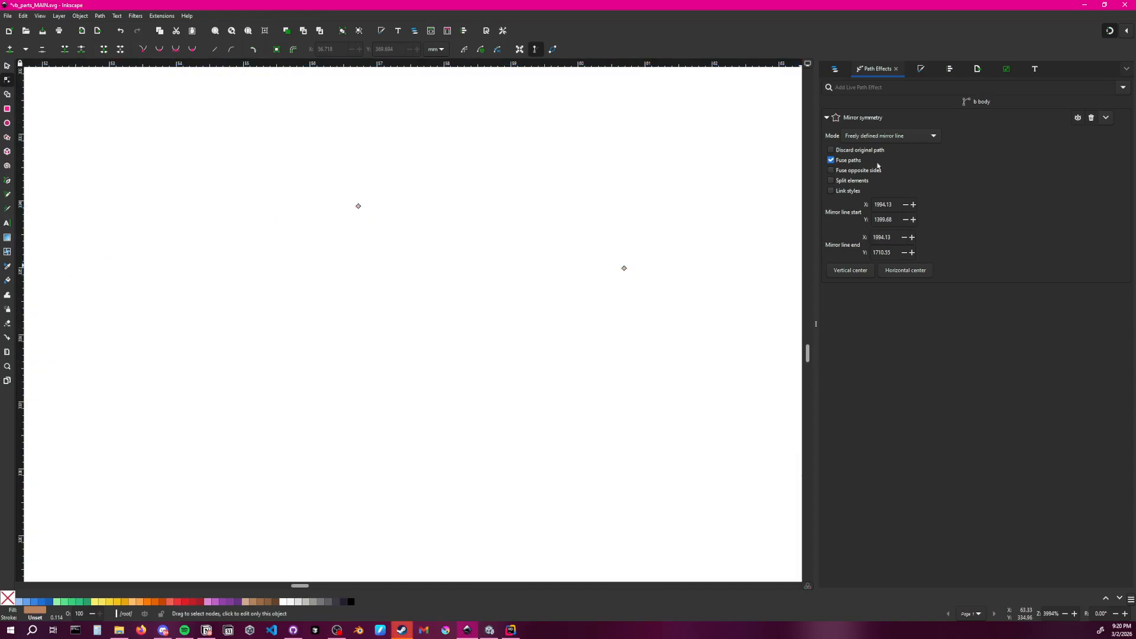
pyautogui.click(831, 161)
pyautogui.click(831, 171)
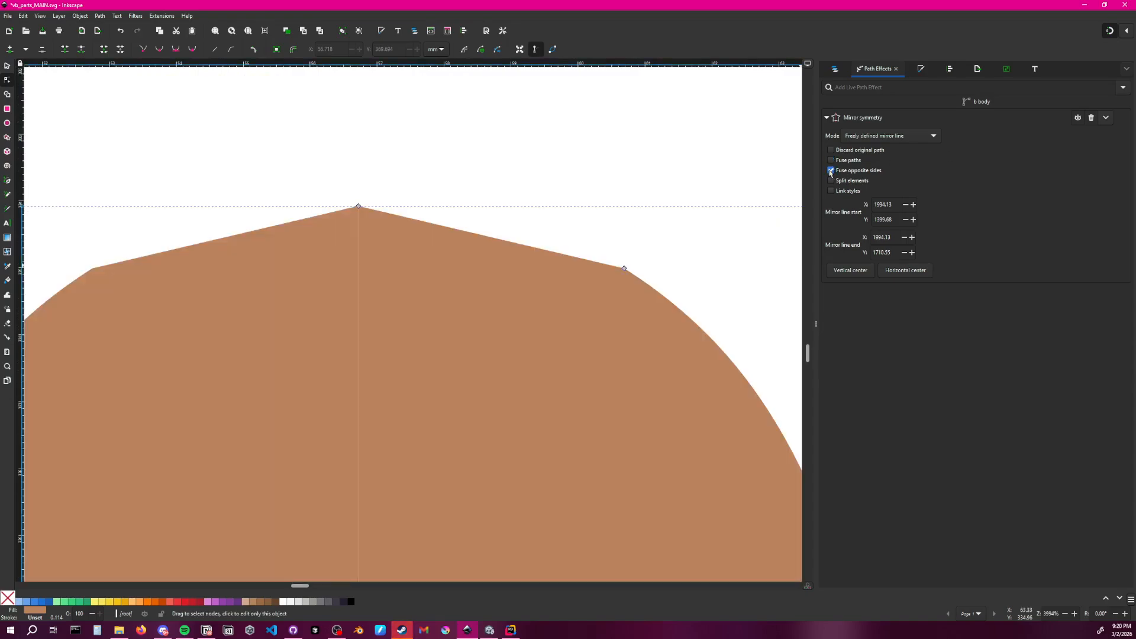
pyautogui.click(1106, 120)
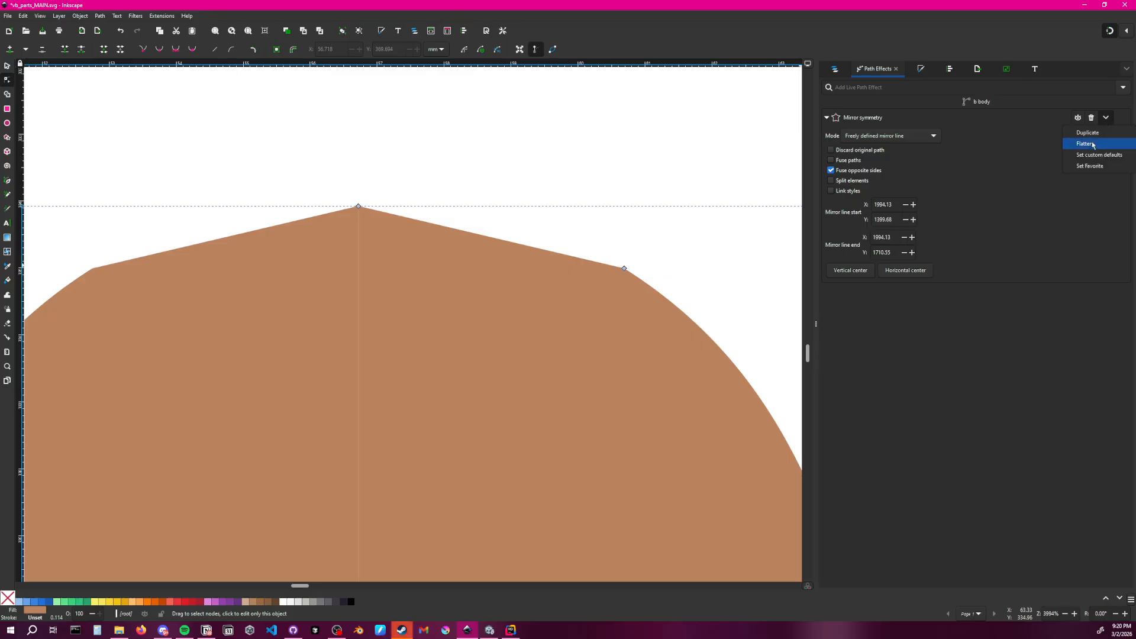
pyautogui.click(1072, 155)
# Pull the flattened torso's top centre node aside, undo the move, and select the overlapping nodes there
pyautogui.click(382, 233)
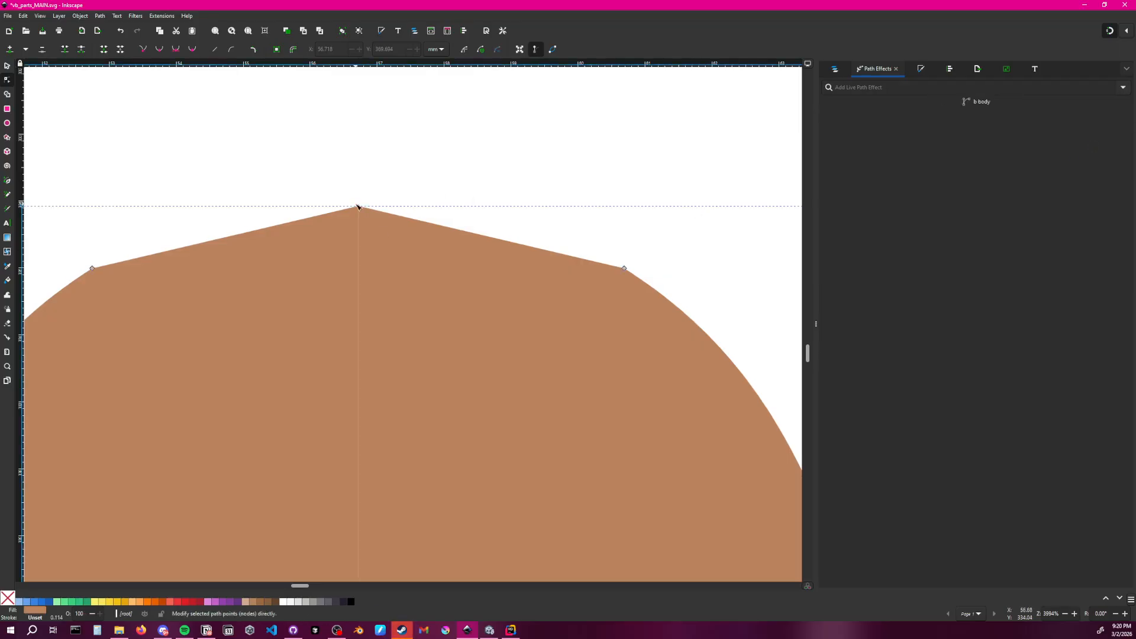
pyautogui.moveTo(364, 210); pyautogui.dragTo(400, 214)
pyautogui.hotkey('ctrl', 'z')
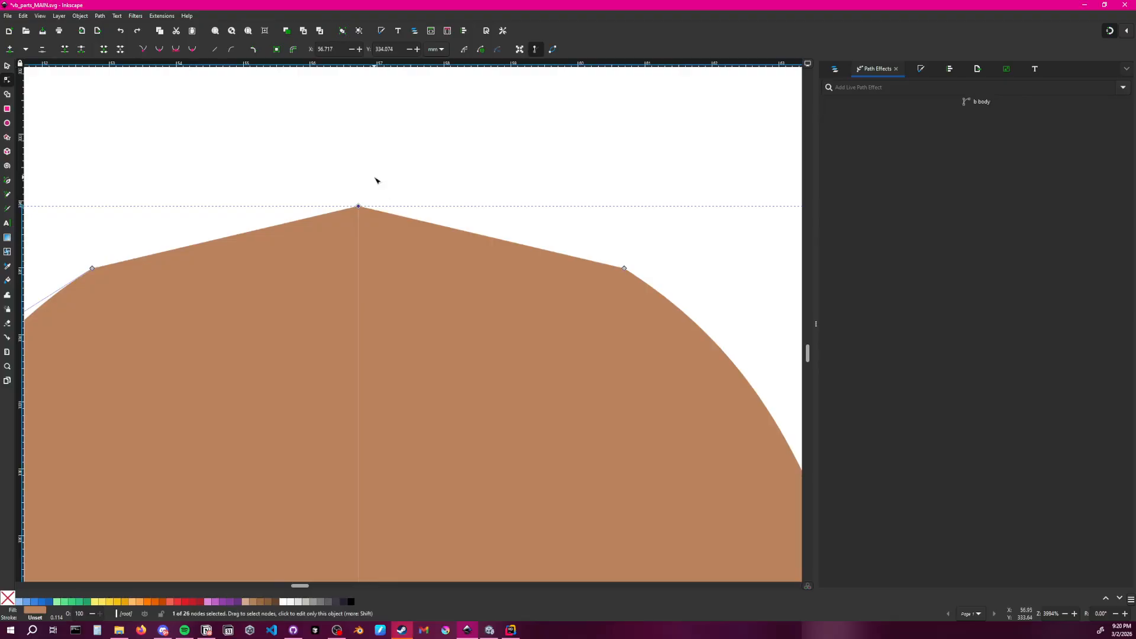
pyautogui.moveTo(343, 185); pyautogui.dragTo(411, 254)
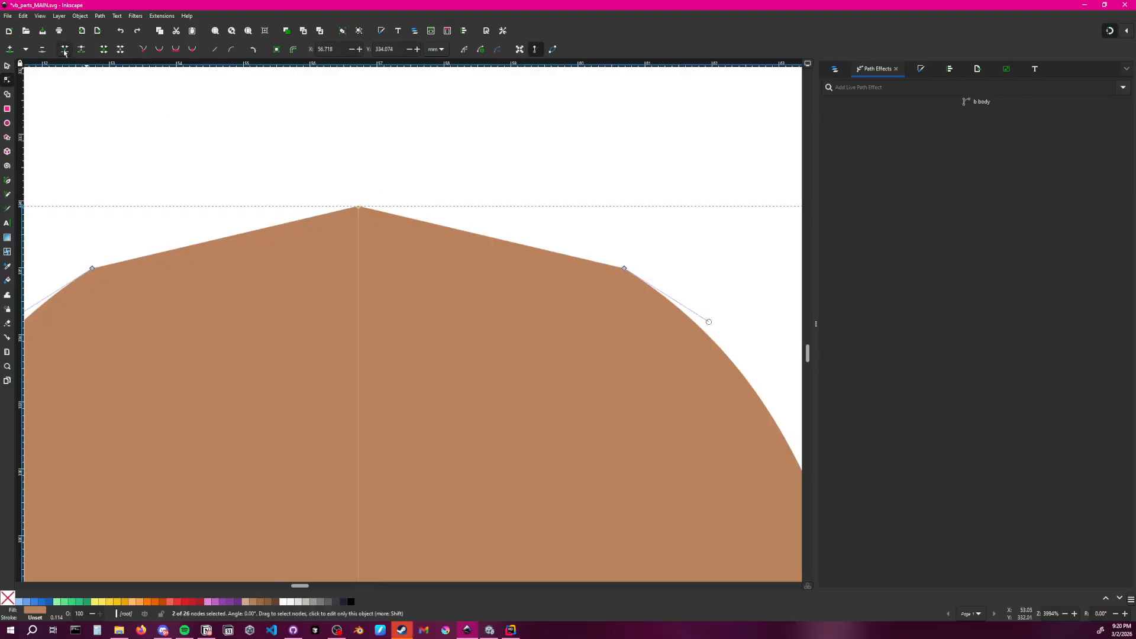
pyautogui.click(390, 195)
pyautogui.scroll(-4, 391, 207)
pyautogui.keyDown('ctrl'); pyautogui.scroll(-6, 390, 231); pyautogui.keyUp('ctrl')
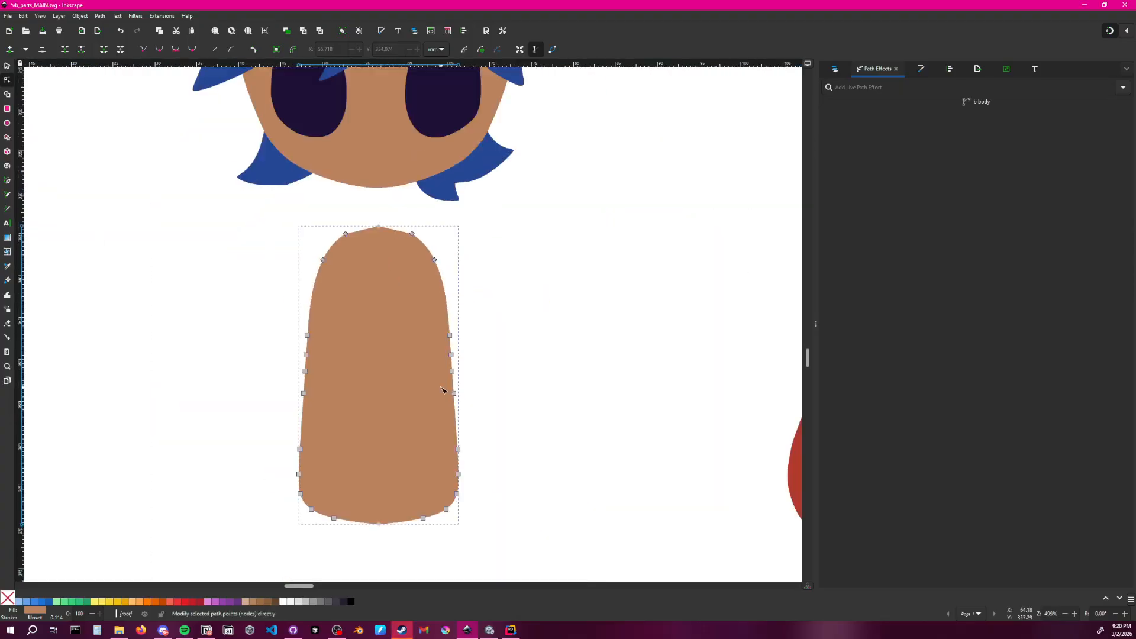
pyautogui.moveTo(444, 391); pyautogui.dragTo(419, 348, button='middle')
# Try moving the torso as a whole object, and undo back to before the flattening and Fuse opposite sides change
pyautogui.click(7, 66)
pyautogui.click(379, 246)
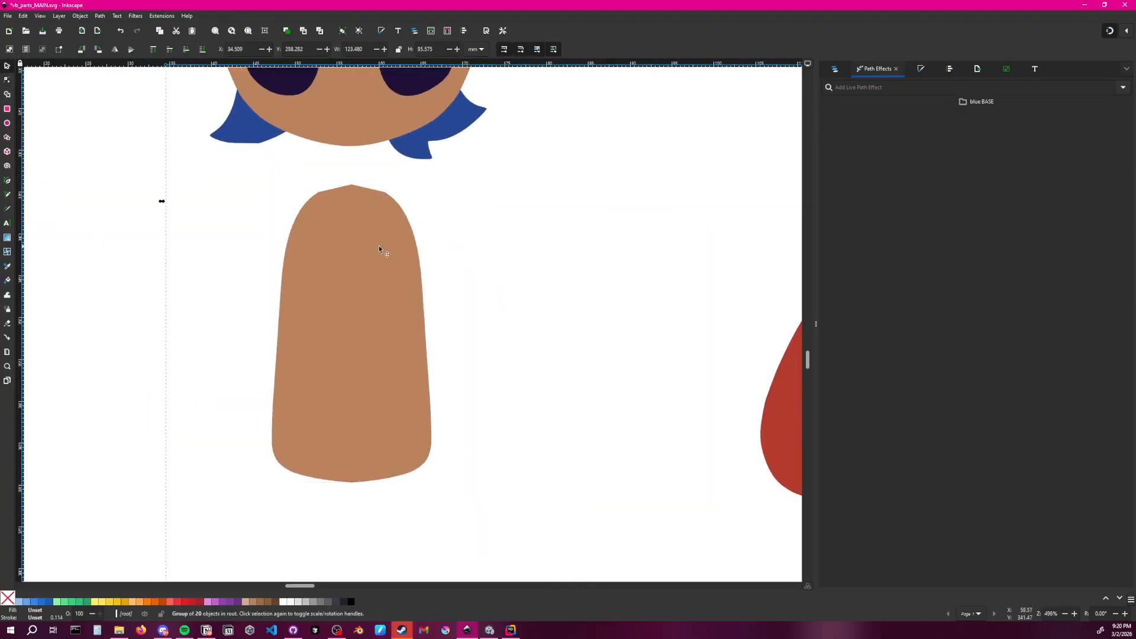
pyautogui.moveTo(393, 249); pyautogui.dragTo(411, 253)
pyautogui.hotkey('ctrl', 'z')
pyautogui.press('n')
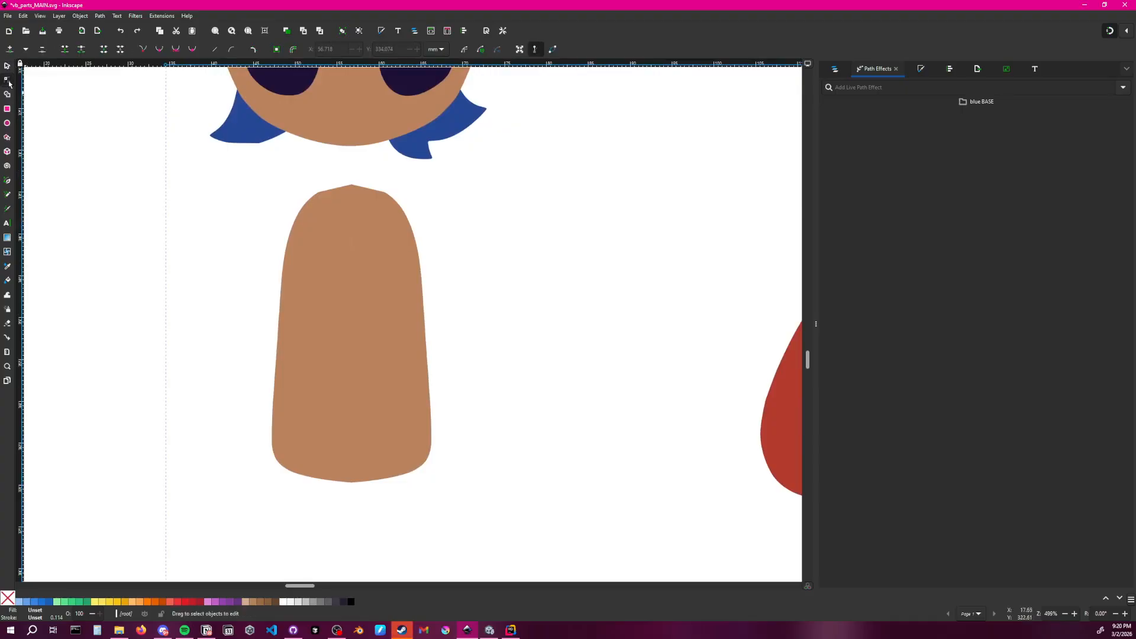
# Undo the deletion and move of b body's top centre node
pyautogui.click(388, 232)
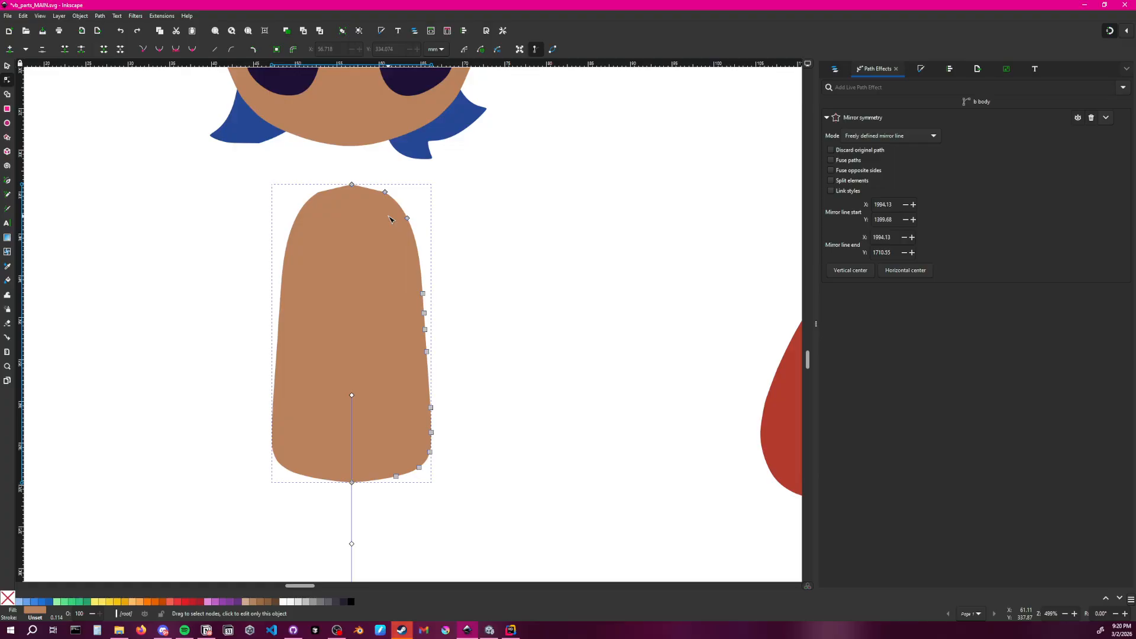
pyautogui.hotkey('ctrl', 'z')
pyautogui.hotkey('ctrl', 'z')
pyautogui.hotkey('ctrl', 'z')
pyautogui.hotkey('ctrl', 'z')
pyautogui.hotkey('ctrl', 'z')
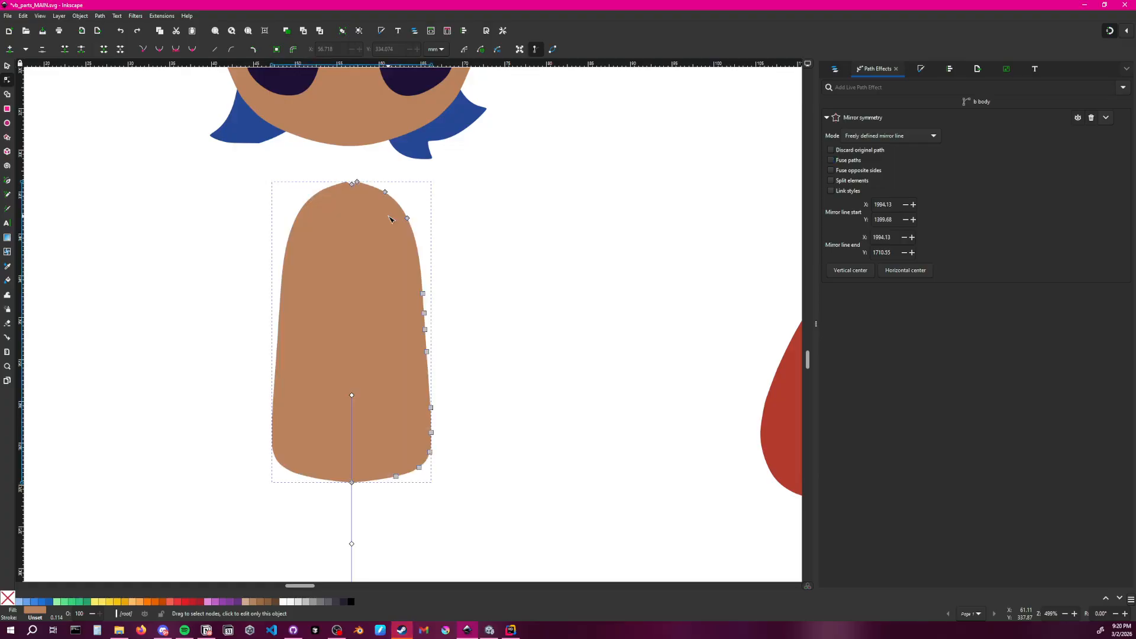
pyautogui.keyDown('ctrl'); pyautogui.scroll(6, 355, 188); pyautogui.keyUp('ctrl')
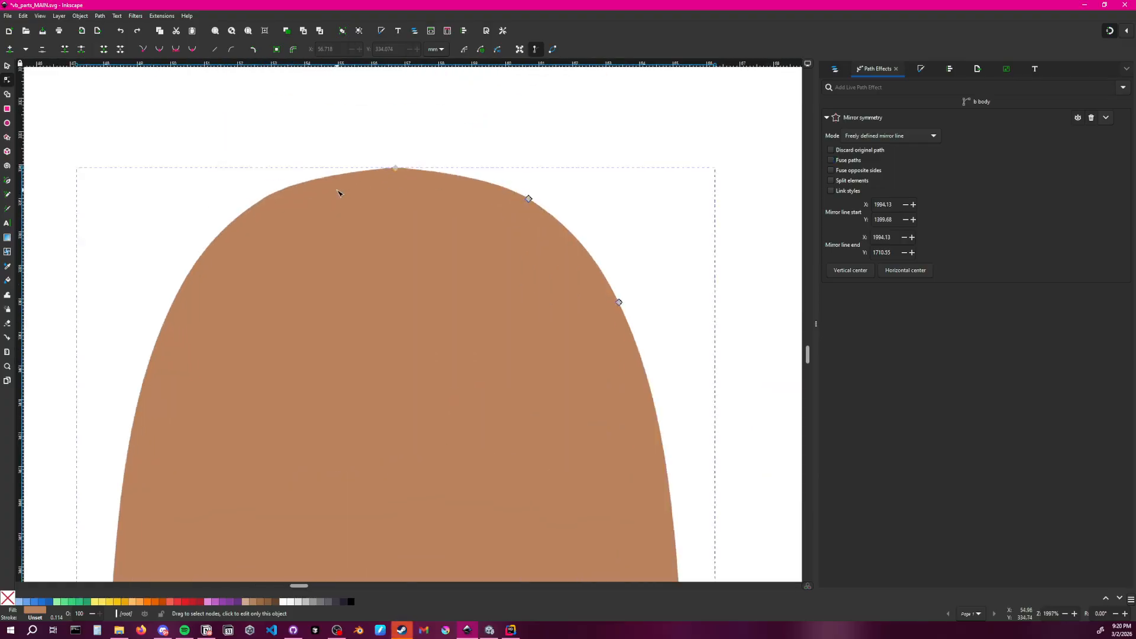
pyautogui.keyDown('ctrl'); pyautogui.scroll(-10, 374, 192); pyautogui.keyUp('ctrl')
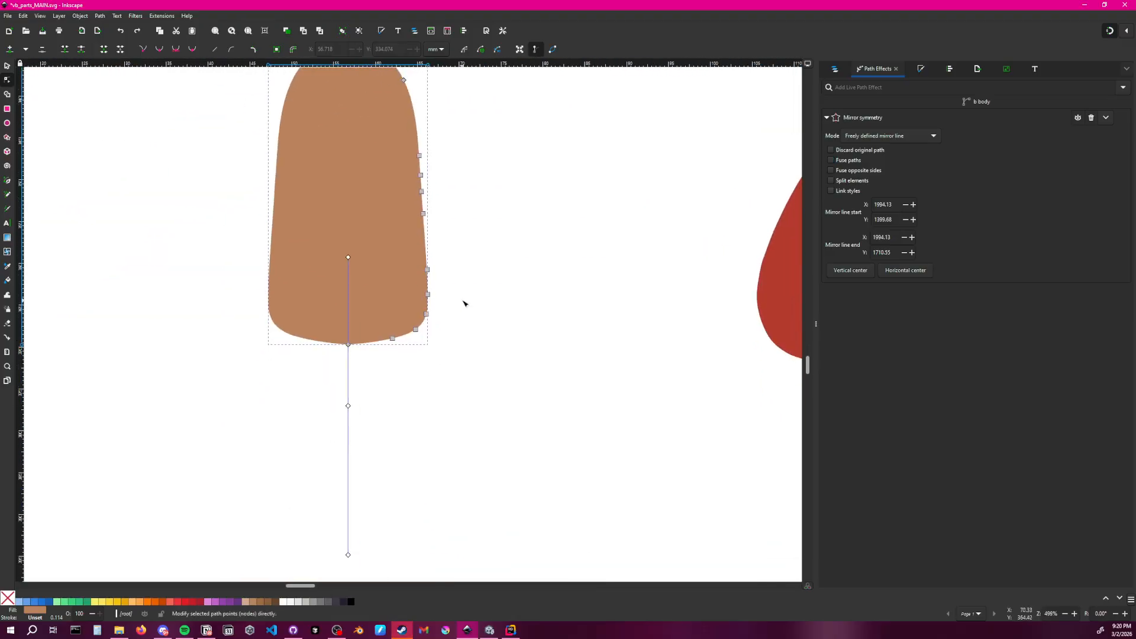
# Reselect b body and cycle the node type of its top centre node
pyautogui.click(481, 290)
pyautogui.moveTo(480, 290); pyautogui.dragTo(443, 333, button='middle')
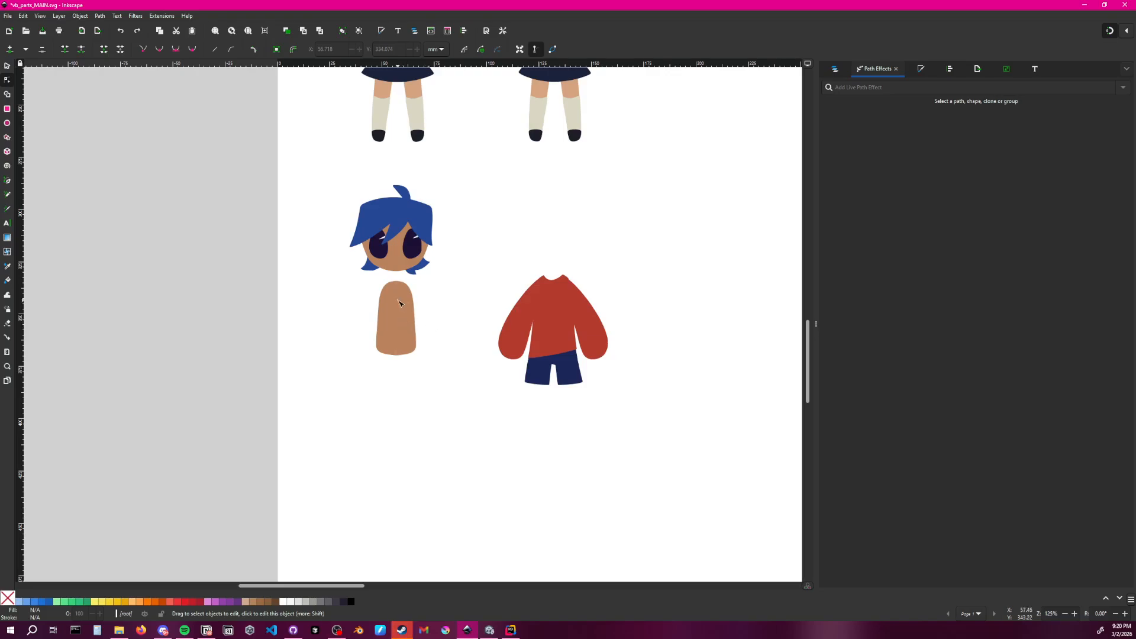
pyautogui.keyDown('ctrl'); pyautogui.scroll(3, 421, 284); pyautogui.keyUp('ctrl')
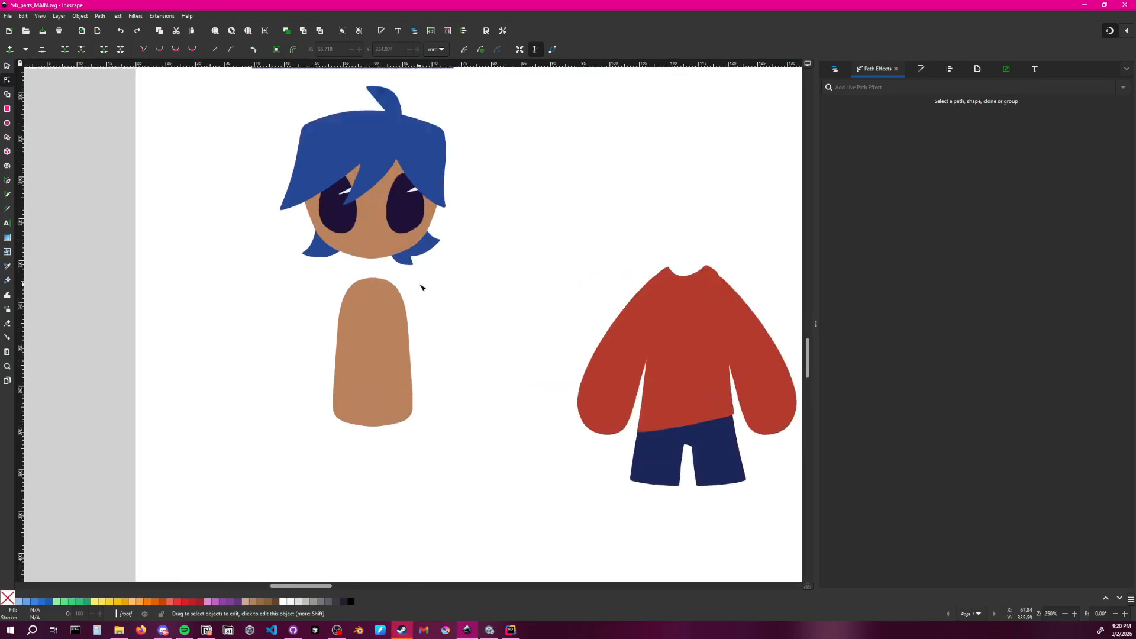
pyautogui.click(423, 290)
pyautogui.keyDown('ctrl'); pyautogui.scroll(4, 421, 267); pyautogui.keyUp('ctrl')
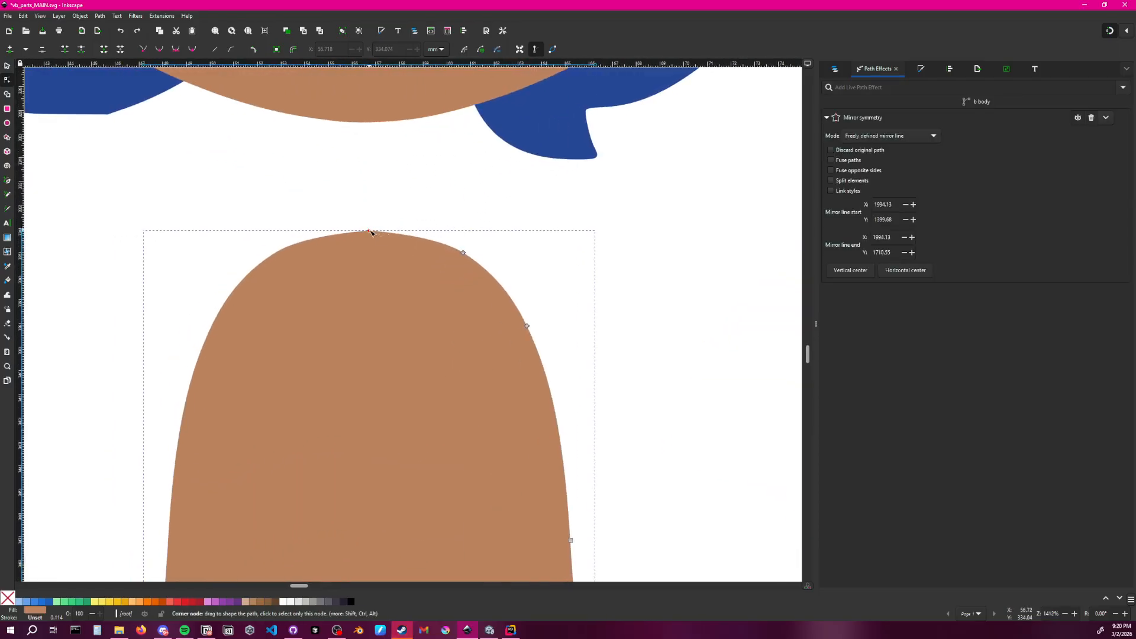
pyautogui.click(369, 230)
pyautogui.keyDown('ctrl'); pyautogui.click(369, 231); pyautogui.keyUp('ctrl')
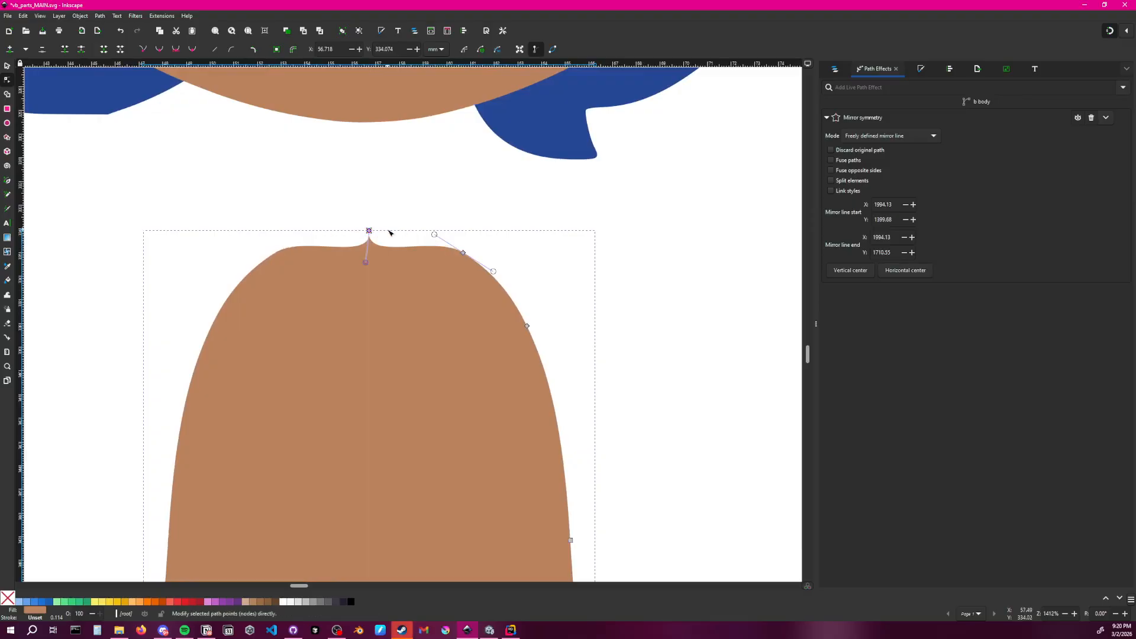
pyautogui.keyDown('ctrl'); pyautogui.click(370, 230); pyautogui.keyUp('ctrl')
pyautogui.keyDown('ctrl'); pyautogui.scroll(3, 390, 228); pyautogui.keyUp('ctrl')
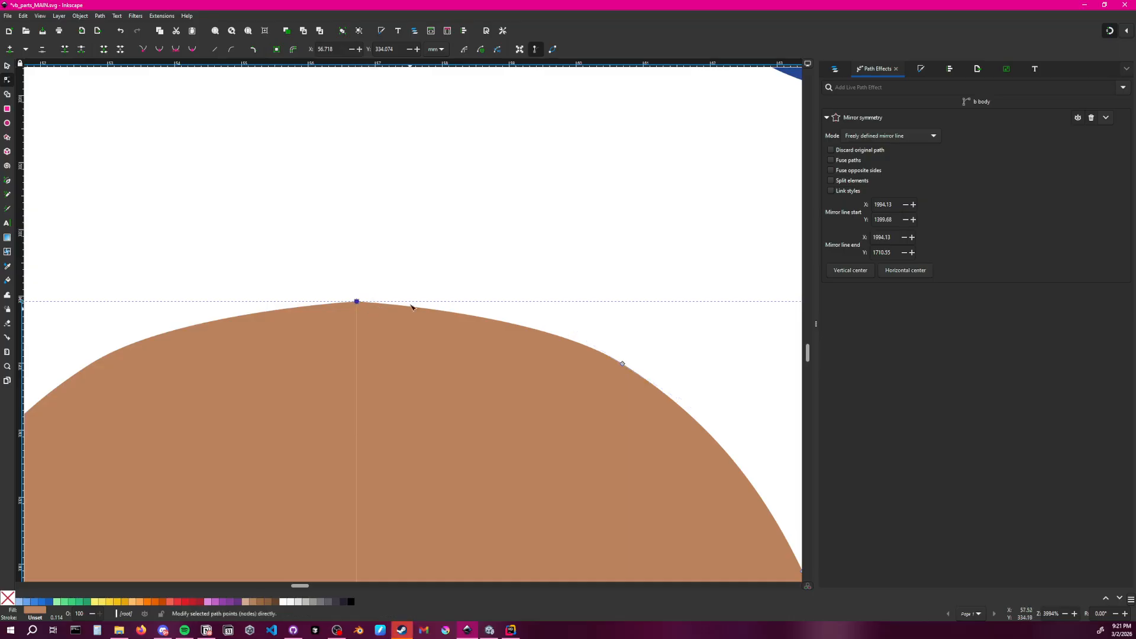
# Try deleting b body's top centre node in place, and undo the deletion
pyautogui.click(357, 296)
pyautogui.press('Delete')
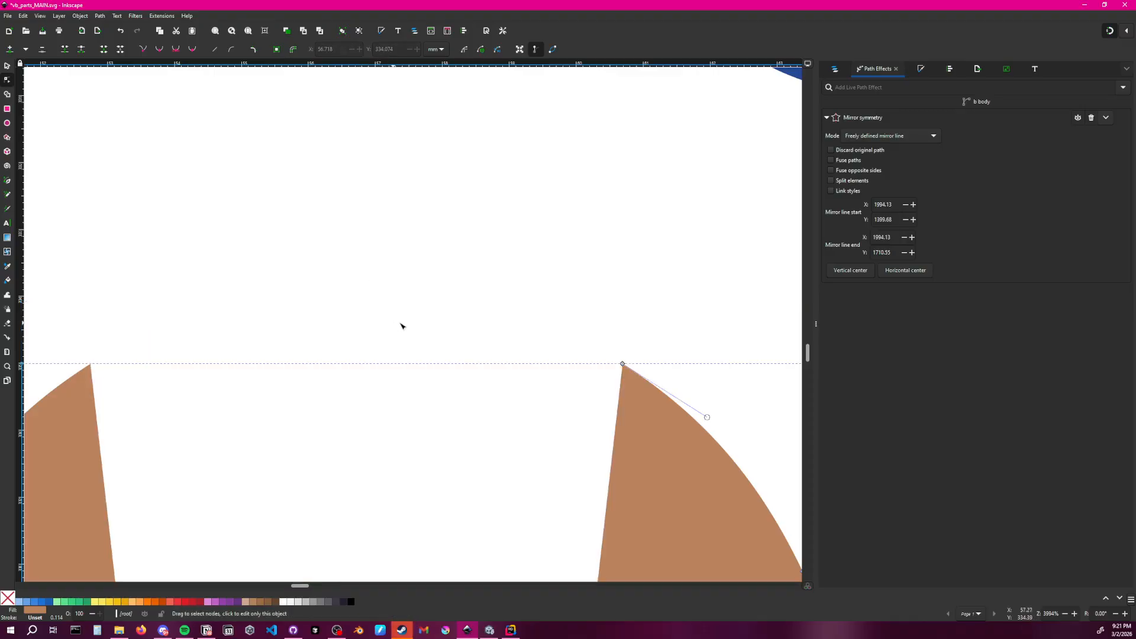
pyautogui.hotkey('ctrl', 'z')
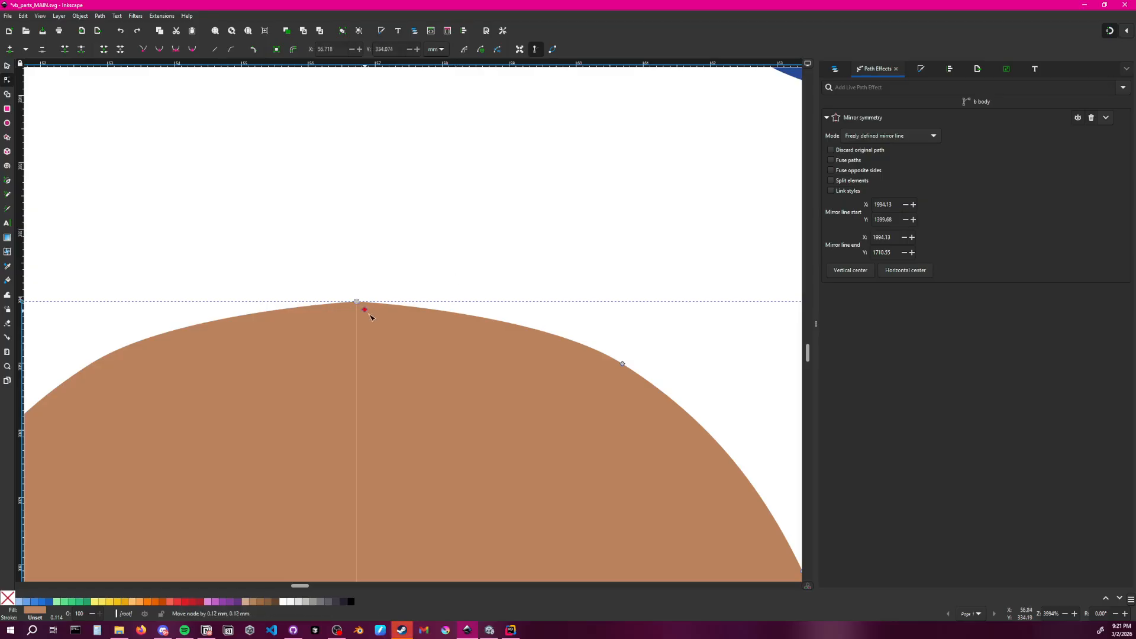
# Pull the extra overlapping node at b body's top centre clear of the outline and delete it
pyautogui.moveTo(371, 317); pyautogui.dragTo(410, 295)
pyautogui.press('Delete')
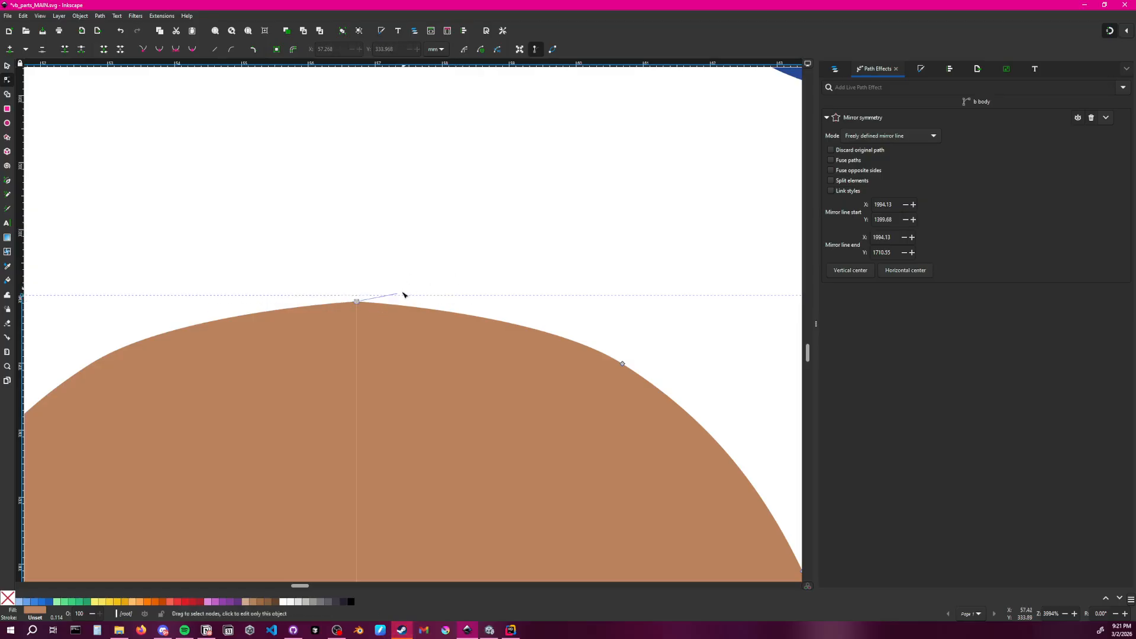
# Pull another overlapping node off b body's top centre, delete it, and retract the leftover handles
pyautogui.click(401, 299)
pyautogui.click(356, 302)
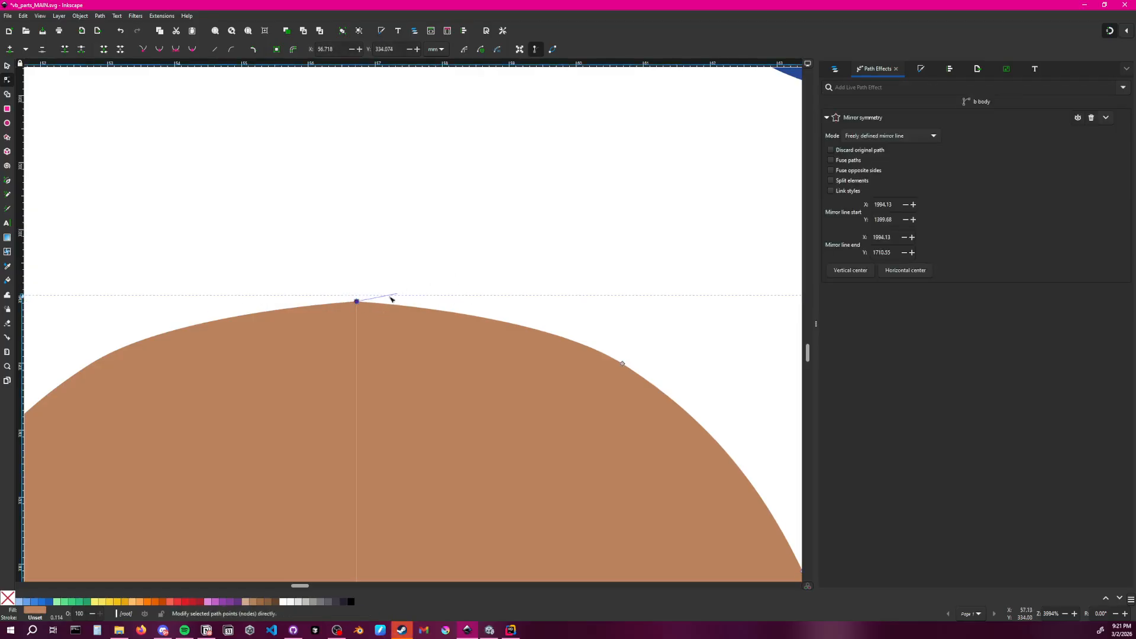
pyautogui.moveTo(357, 302); pyautogui.dragTo(383, 267)
pyautogui.press('Delete')
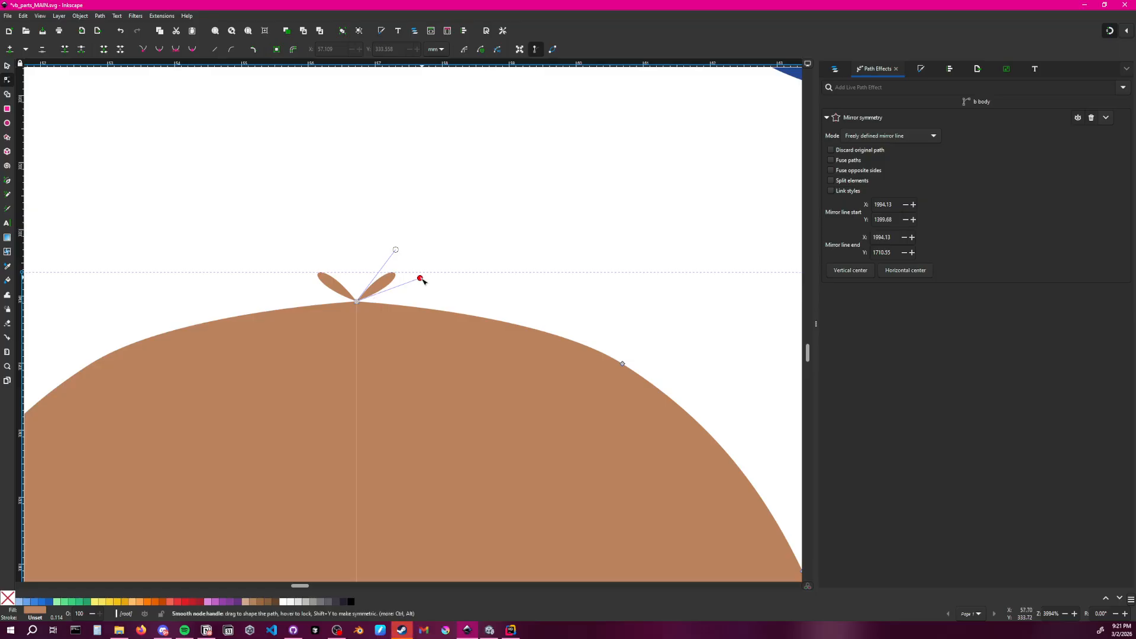
pyautogui.keyDown('ctrl'); pyautogui.click(420, 278); pyautogui.keyUp('ctrl')
pyautogui.keyDown('ctrl'); pyautogui.click(395, 250); pyautogui.keyUp('ctrl')
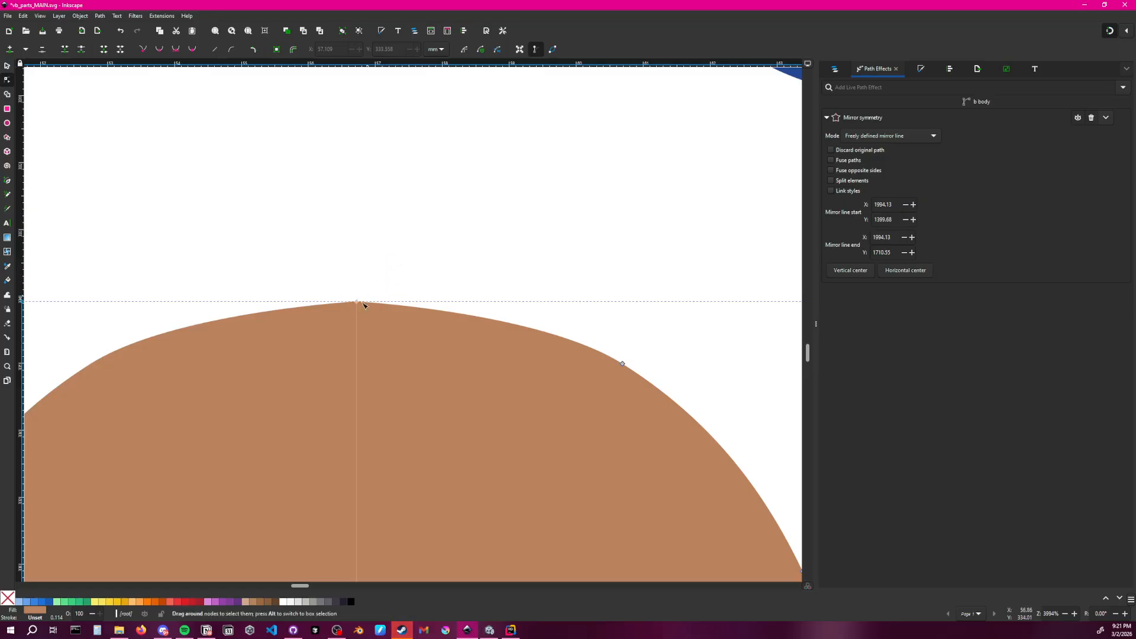
# Pull the remaining extra node at b body's top centre aside, delete it, undo the last change, and deselect the body
pyautogui.moveTo(357, 301); pyautogui.dragTo(456, 307)
pyautogui.press('Delete')
pyautogui.hotkey('ctrl', 'z')
pyautogui.click(527, 277)
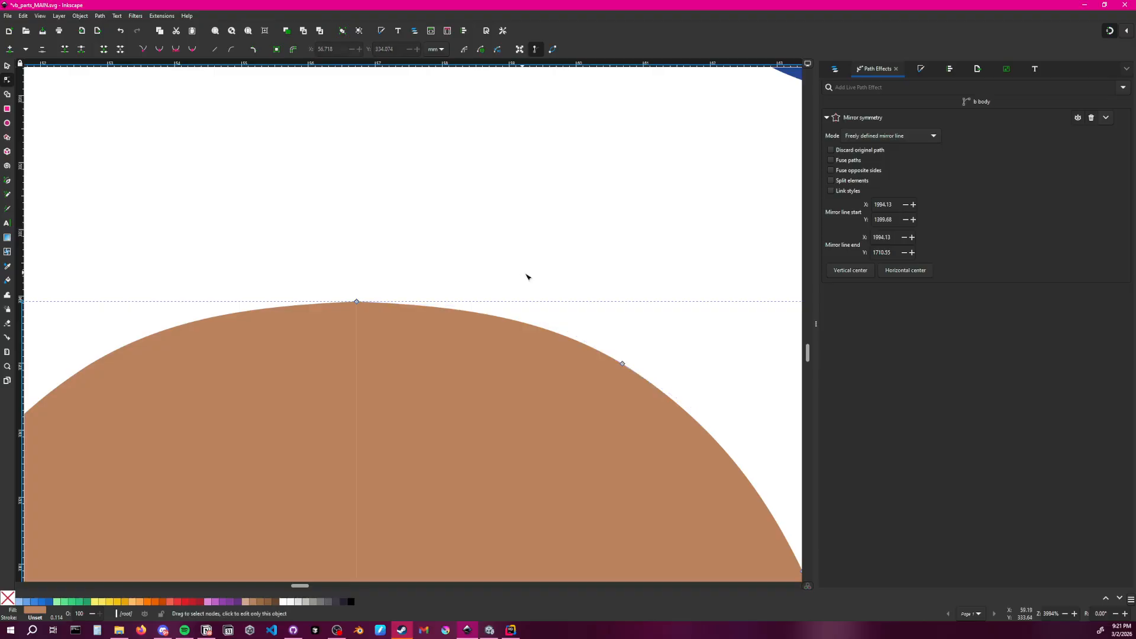
pyautogui.keyDown('ctrl'); pyautogui.scroll(-7, 527, 277); pyautogui.keyUp('ctrl')
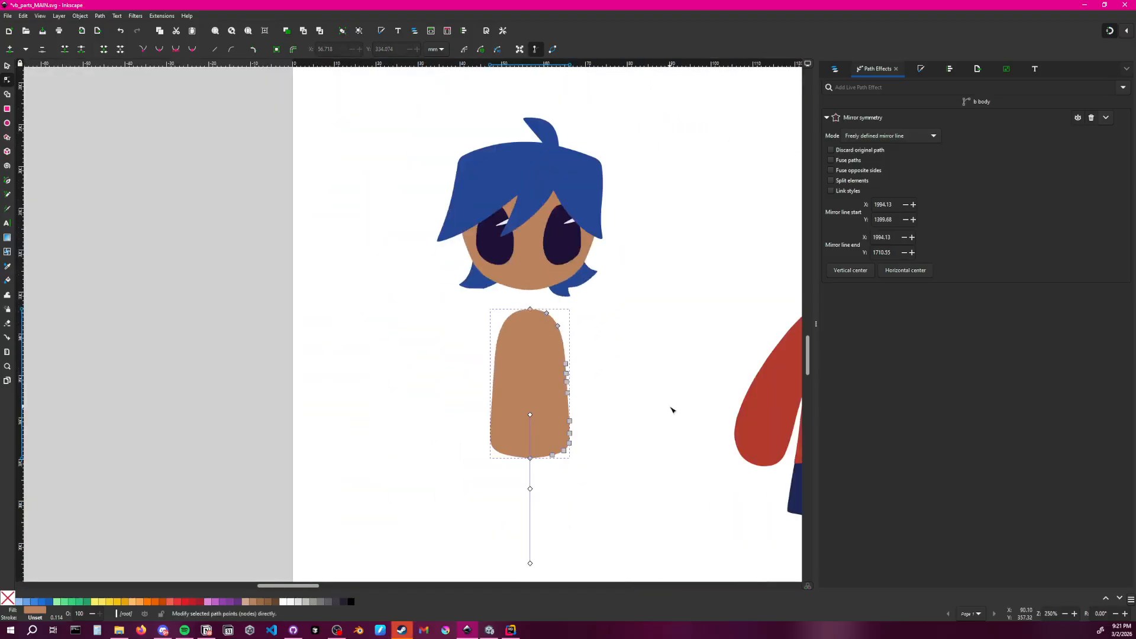
pyautogui.click(642, 414)
# Unhide b l leg and b r leg in the blue BASE group
pyautogui.moveTo(642, 414); pyautogui.dragTo(353, 310, button='middle')
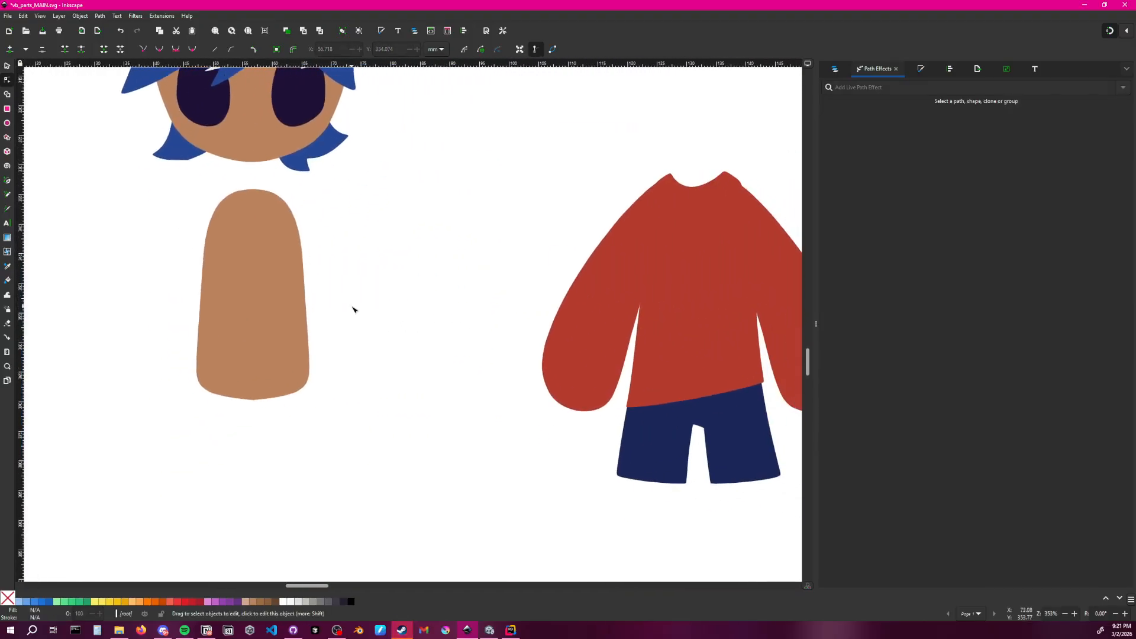
pyautogui.keyDown('ctrl'); pyautogui.scroll(-4, 393, 371); pyautogui.keyUp('ctrl')
pyautogui.keyDown('ctrl'); pyautogui.scroll(1, 388, 373); pyautogui.keyUp('ctrl')
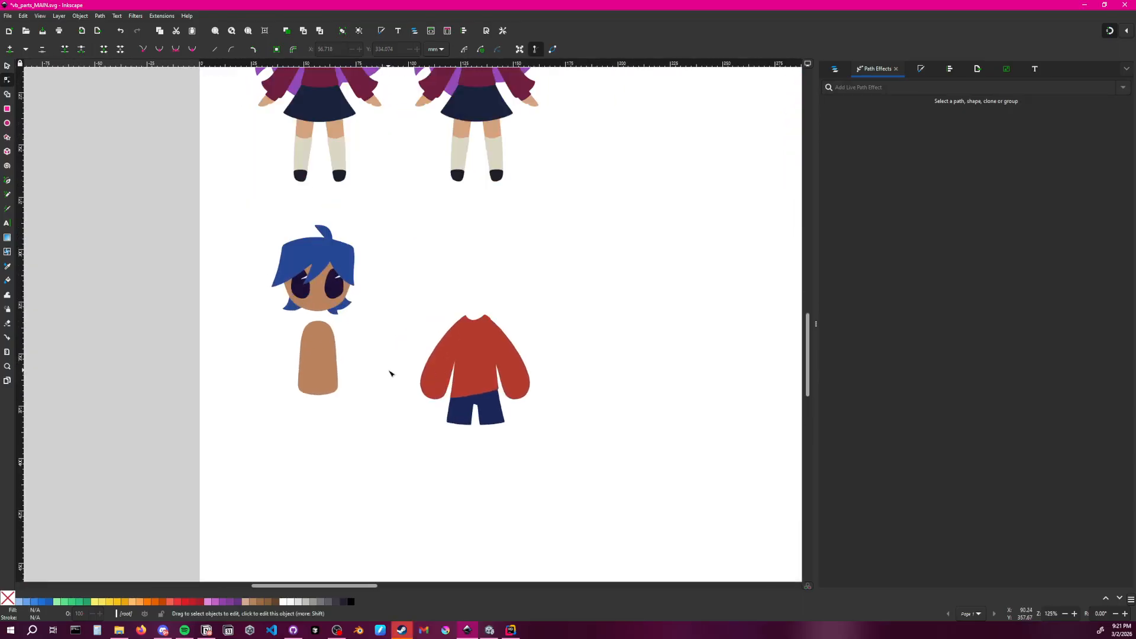
pyautogui.moveTo(388, 373); pyautogui.dragTo(377, 466, button='middle')
pyautogui.keyDown('ctrl'); pyautogui.scroll(-4, 381, 280); pyautogui.keyUp('ctrl')
pyautogui.keyDown('ctrl'); pyautogui.scroll(2, 350, 368); pyautogui.keyUp('ctrl')
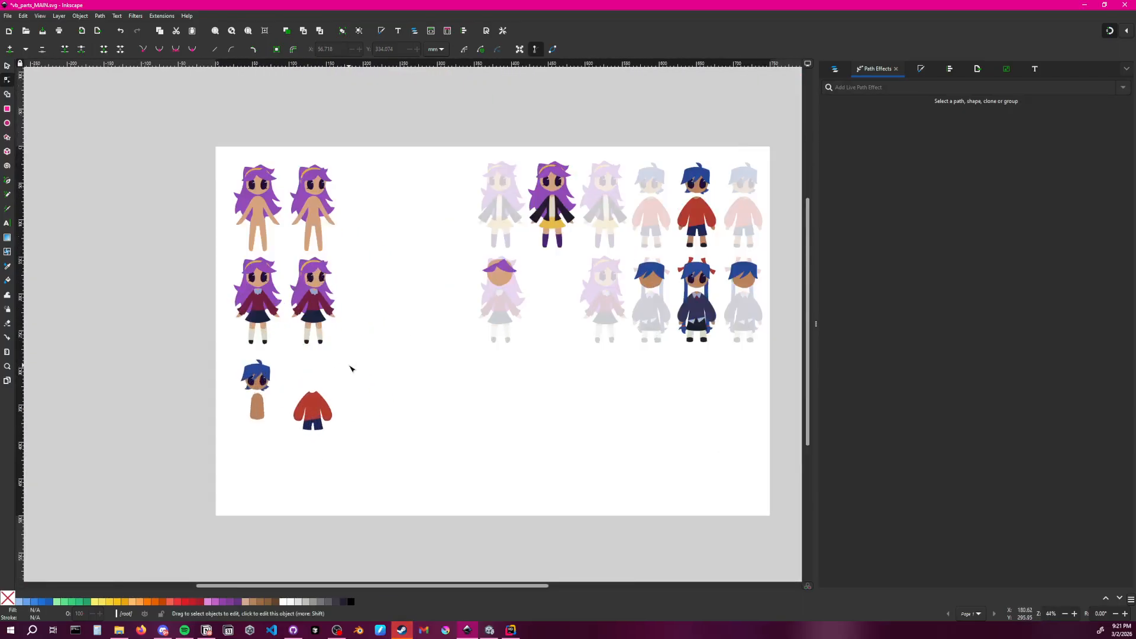
pyautogui.click(834, 69)
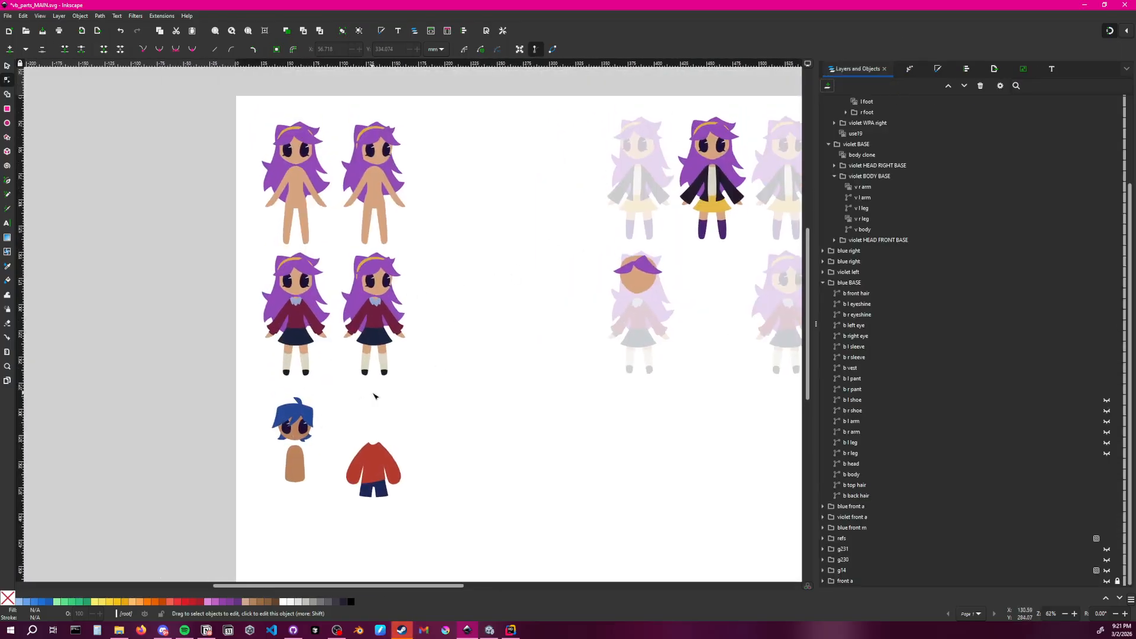
pyautogui.scroll(-3, 373, 396)
pyautogui.keyDown('ctrl'); pyautogui.scroll(3, 302, 387); pyautogui.keyUp('ctrl')
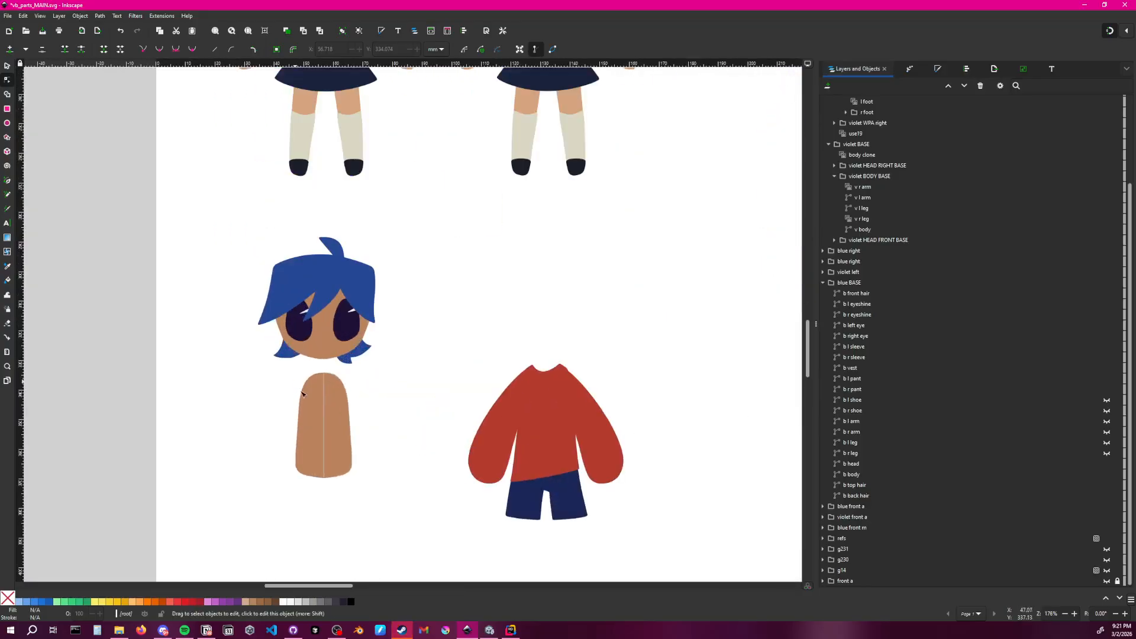
pyautogui.scroll(-2, 687, 327)
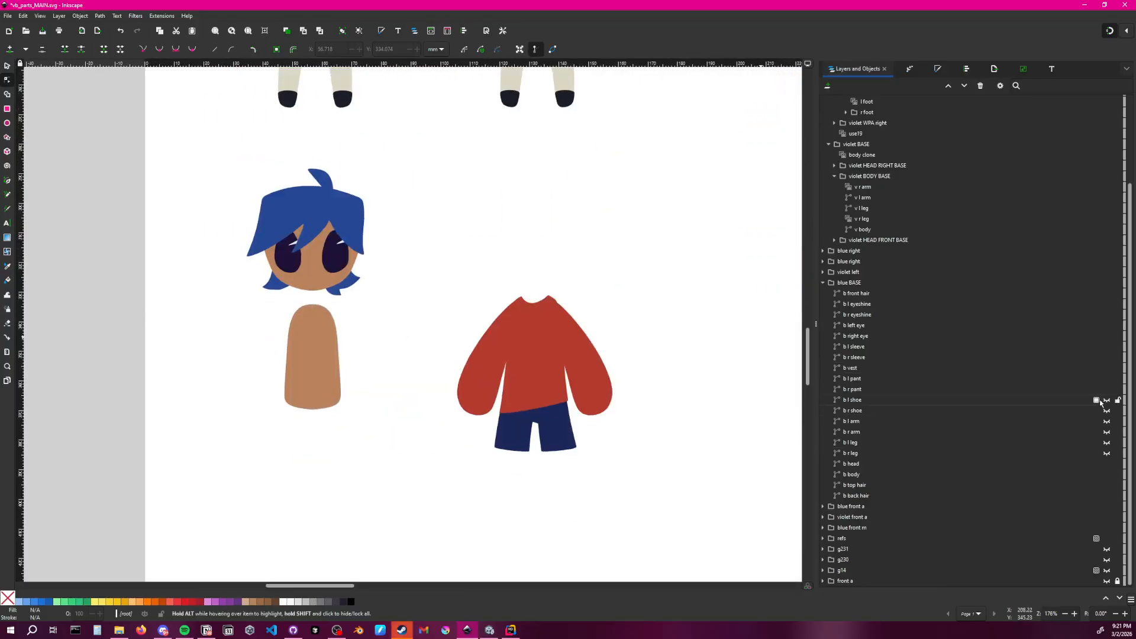
pyautogui.click(1106, 444)
pyautogui.click(1106, 454)
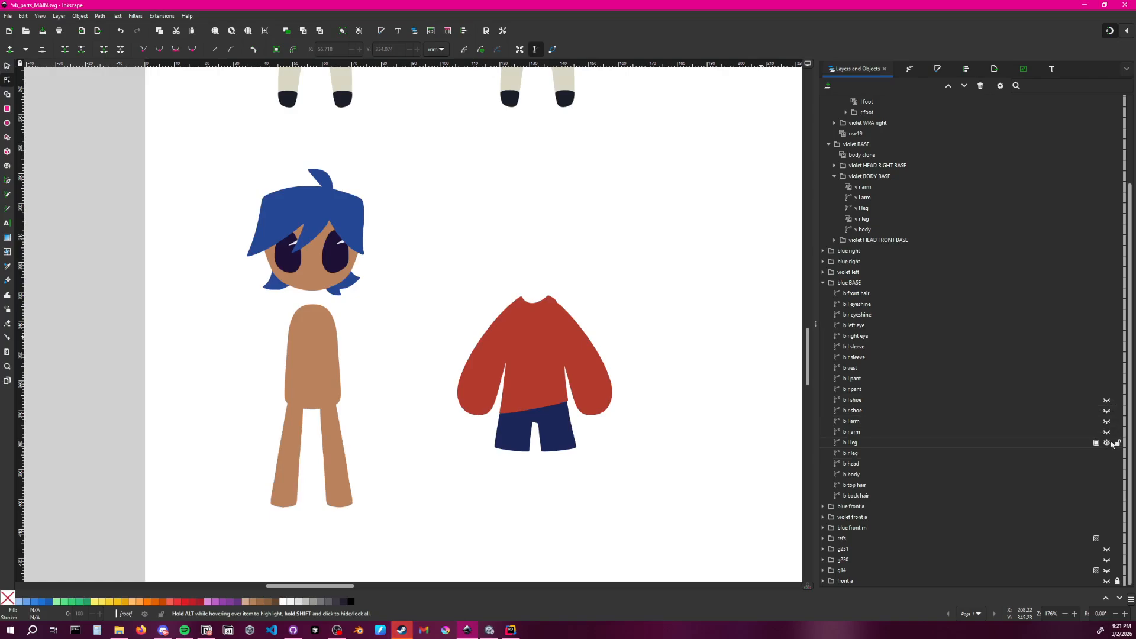
# Try shifting the nodes on the upper outer edge of b l leg, undo the move, and deselect the leg
pyautogui.moveTo(372, 419); pyautogui.dragTo(416, 375, button='middle')
pyautogui.click(335, 439)
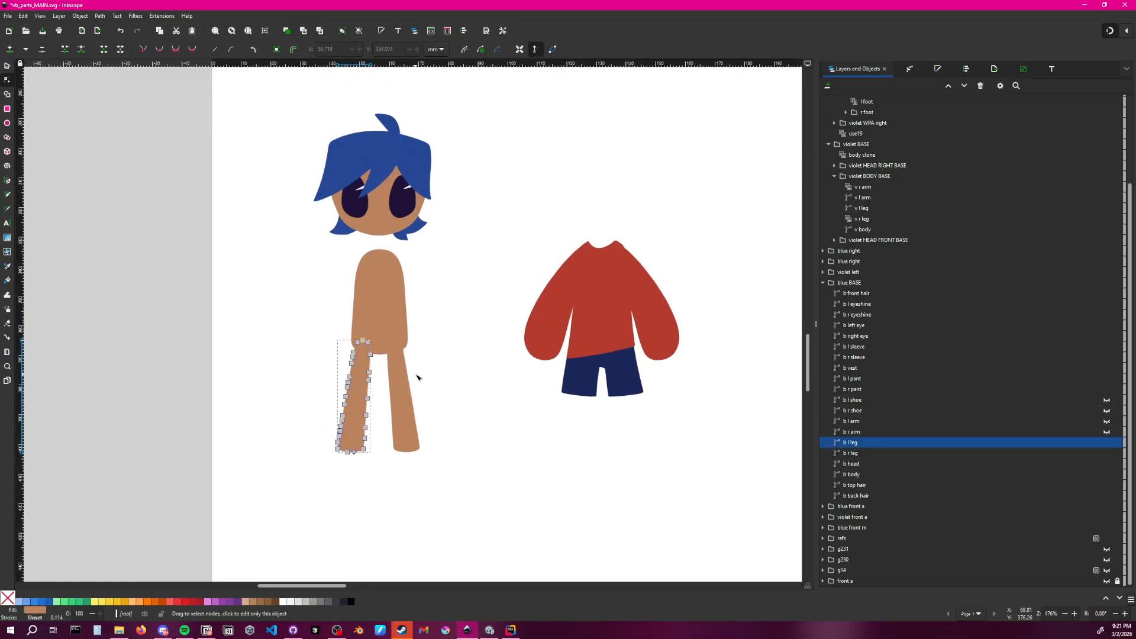
pyautogui.keyDown('ctrl'); pyautogui.scroll(2, 397, 389); pyautogui.keyUp('ctrl')
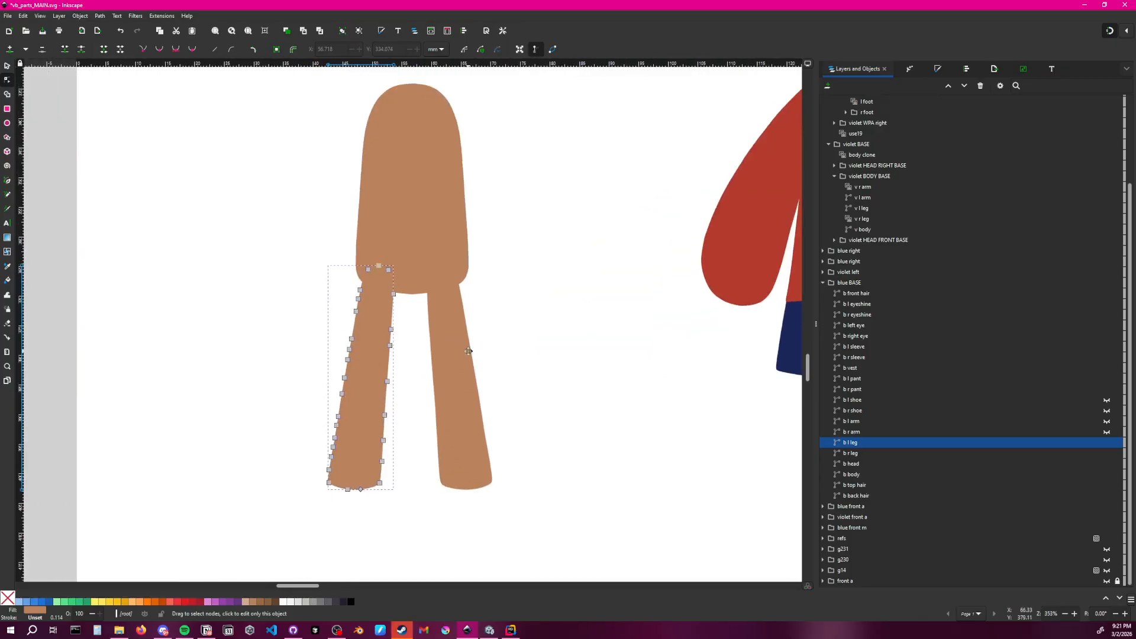
pyautogui.keyDown('ctrl'); pyautogui.scroll(2, 438, 303); pyautogui.keyUp('ctrl')
pyautogui.keyDown('ctrl'); pyautogui.scroll(-2, 439, 303); pyautogui.keyUp('ctrl')
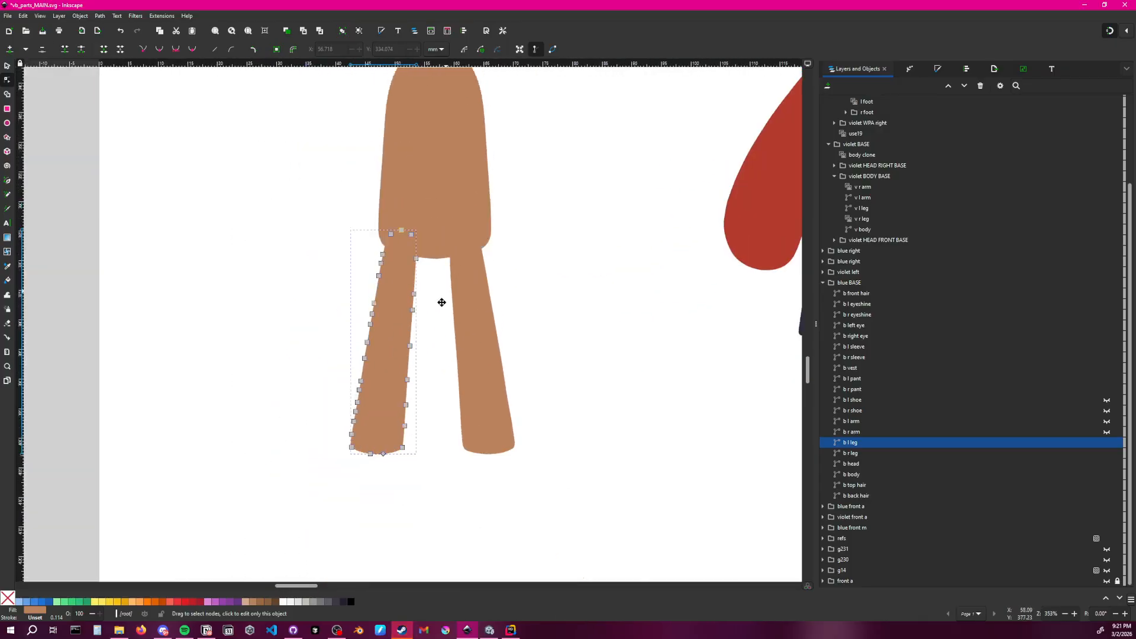
pyautogui.moveTo(421, 291); pyautogui.dragTo(367, 308, button='middle')
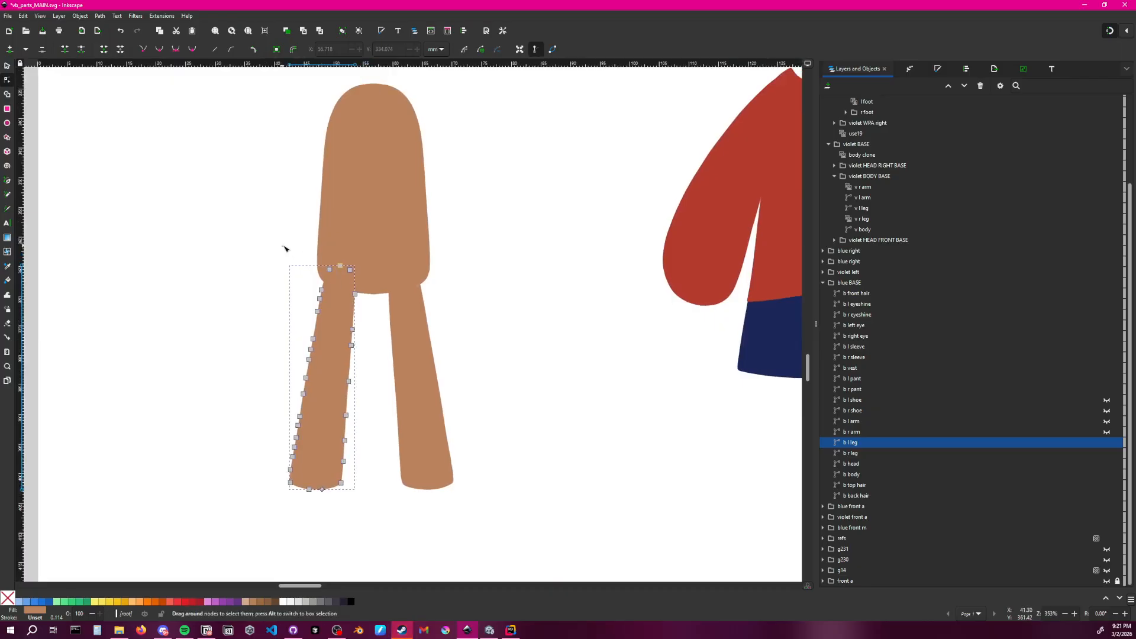
pyautogui.moveTo(294, 240); pyautogui.dragTo(337, 322)
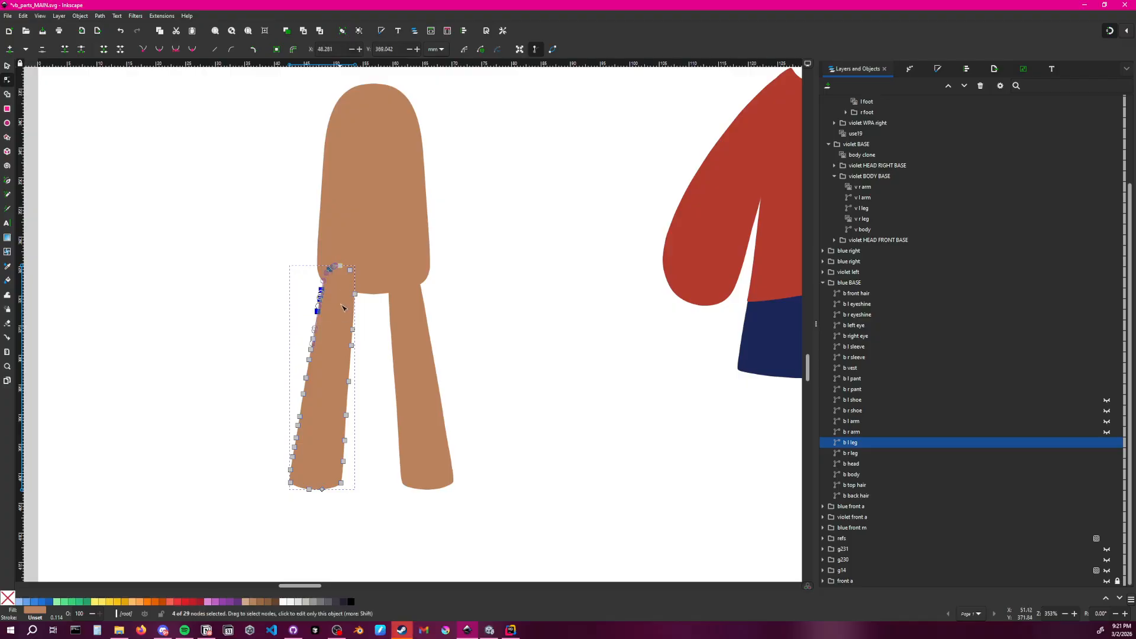
pyautogui.moveTo(334, 268); pyautogui.dragTo(327, 267)
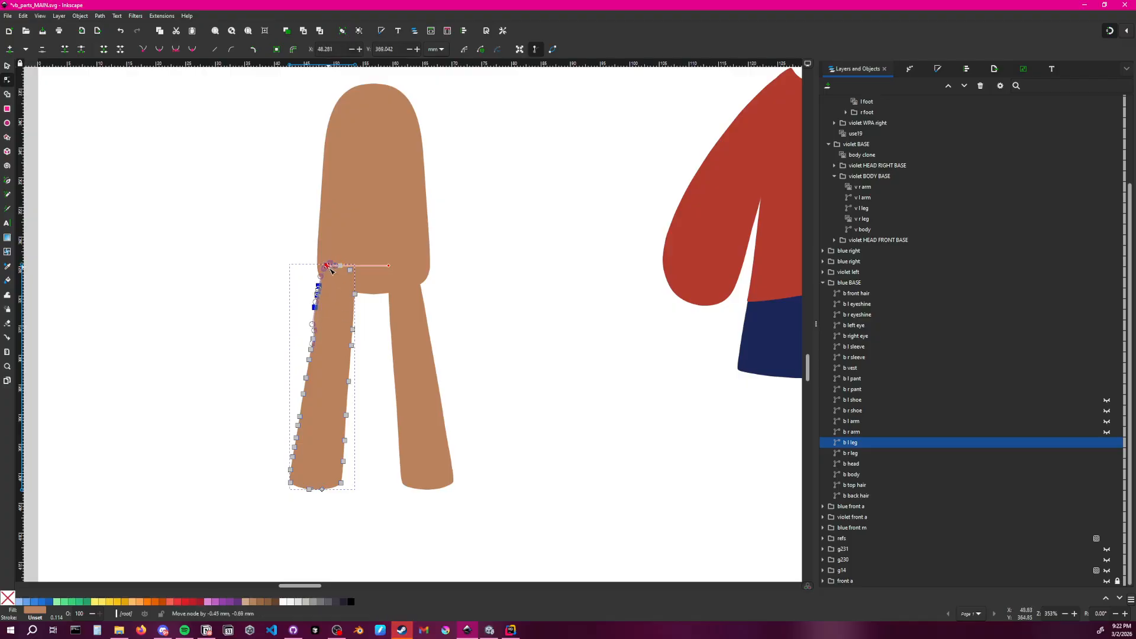
pyautogui.hotkey('ctrl', 'z')
pyautogui.moveTo(377, 348); pyautogui.dragTo(373, 339, button='middle')
pyautogui.click(457, 317)
pyautogui.click(461, 343)
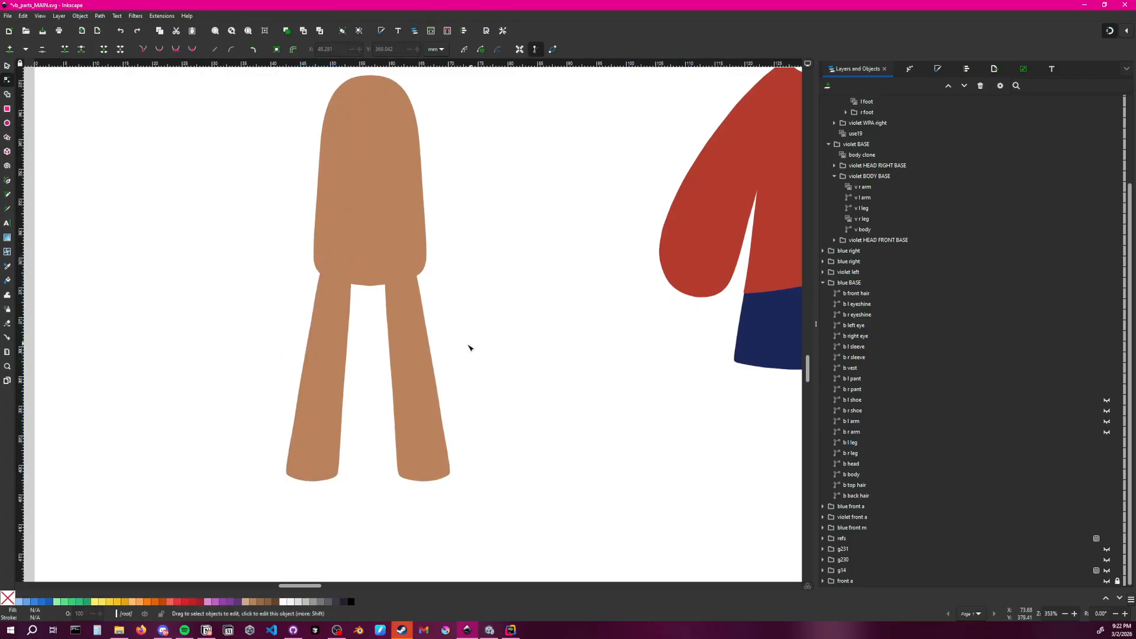
# Select b l leg and the nodes around its upper end
pyautogui.click(346, 326)
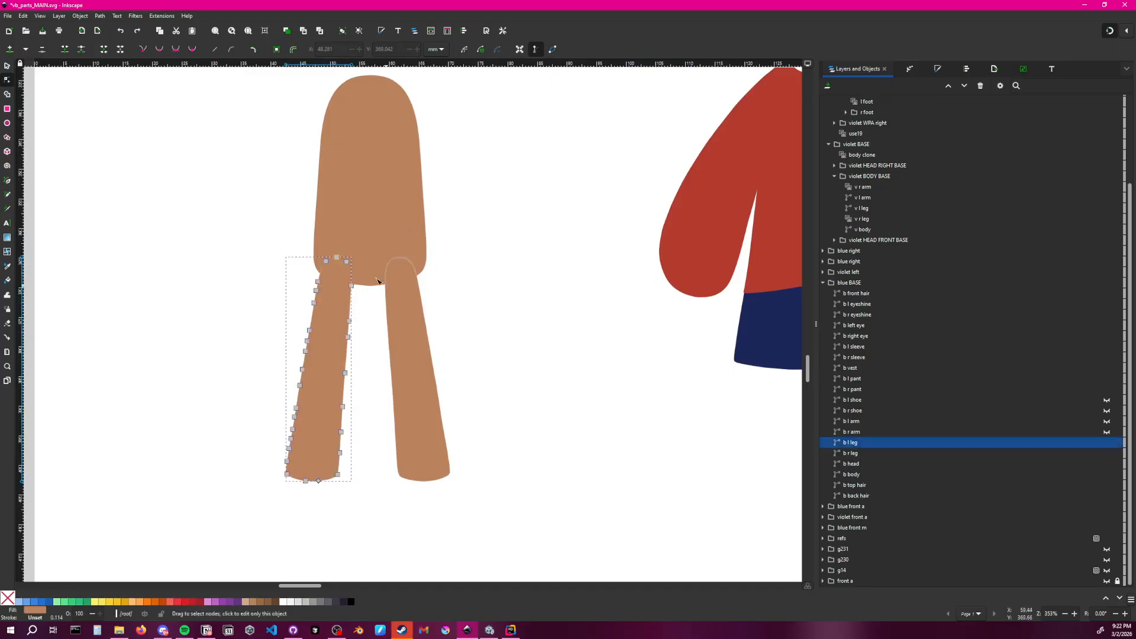
pyautogui.moveTo(289, 211); pyautogui.dragTo(377, 318)
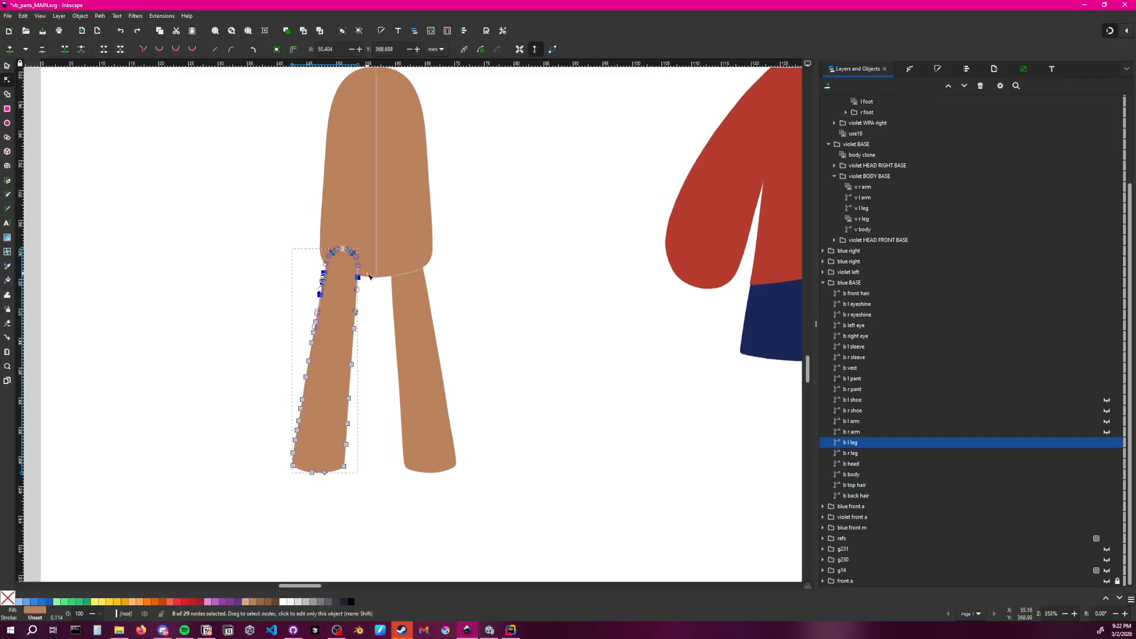
pyautogui.keyDown('ctrl'); pyautogui.scroll(3, 366, 278); pyautogui.keyUp('ctrl')
pyautogui.keyDown('ctrl'); pyautogui.scroll(-4, 368, 276); pyautogui.keyUp('ctrl')
# Select v l leg on the violet base figure and examine how its nodes shape the leg
pyautogui.scroll(10, 414, 355)
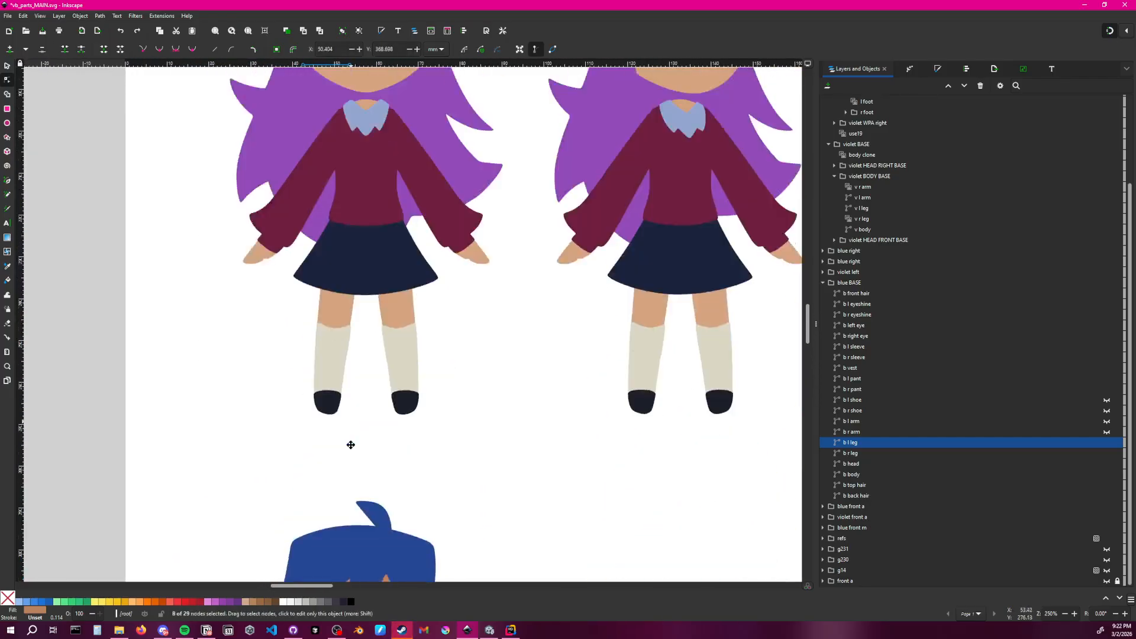
pyautogui.scroll(-15, 465, 327)
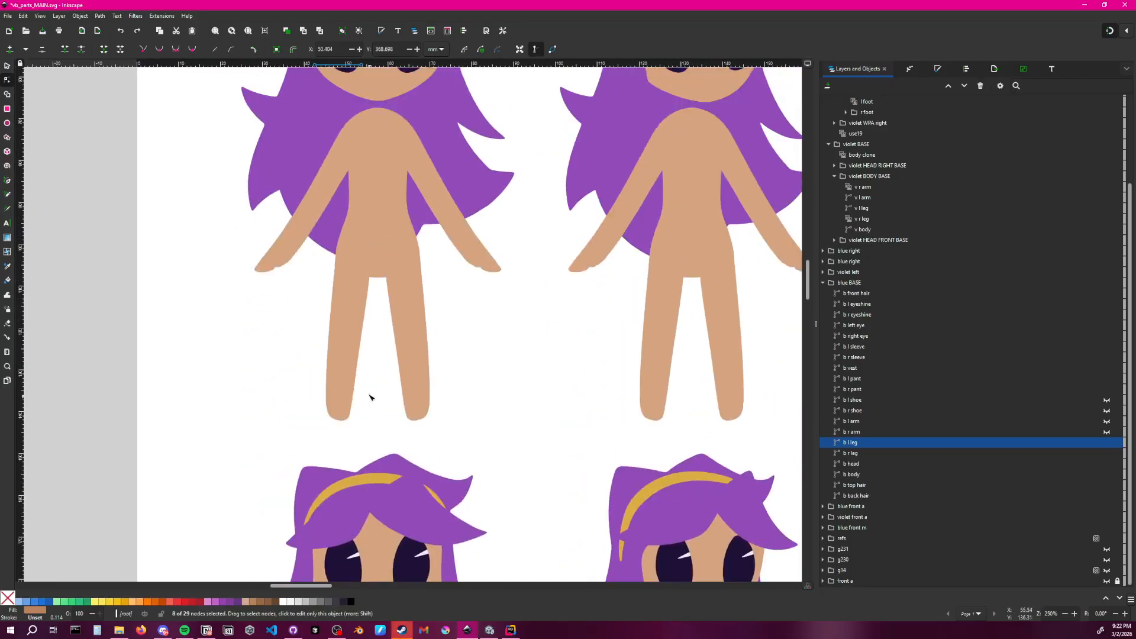
pyautogui.keyDown('ctrl'); pyautogui.scroll(2, 384, 390); pyautogui.keyUp('ctrl')
pyautogui.keyDown('ctrl'); pyautogui.scroll(1, 381, 307); pyautogui.keyUp('ctrl')
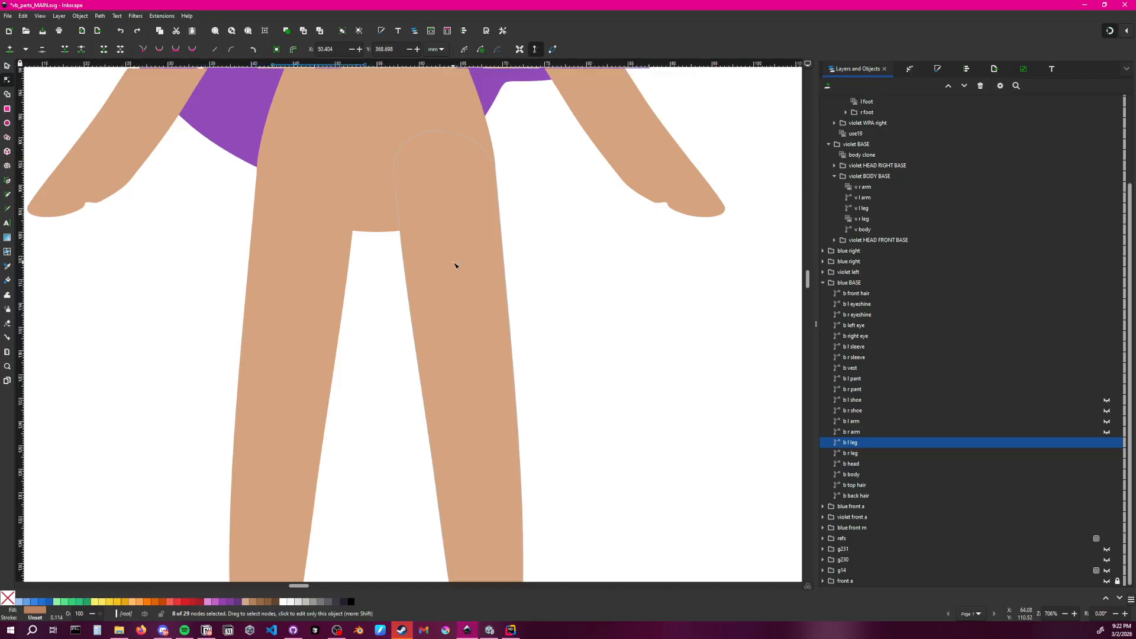
pyautogui.keyDown('ctrl'); pyautogui.scroll(-3, 461, 399); pyautogui.keyUp('ctrl')
pyautogui.scroll(2, 413, 372)
pyautogui.click(415, 346)
pyautogui.keyDown('ctrl'); pyautogui.scroll(5, 414, 343); pyautogui.keyUp('ctrl')
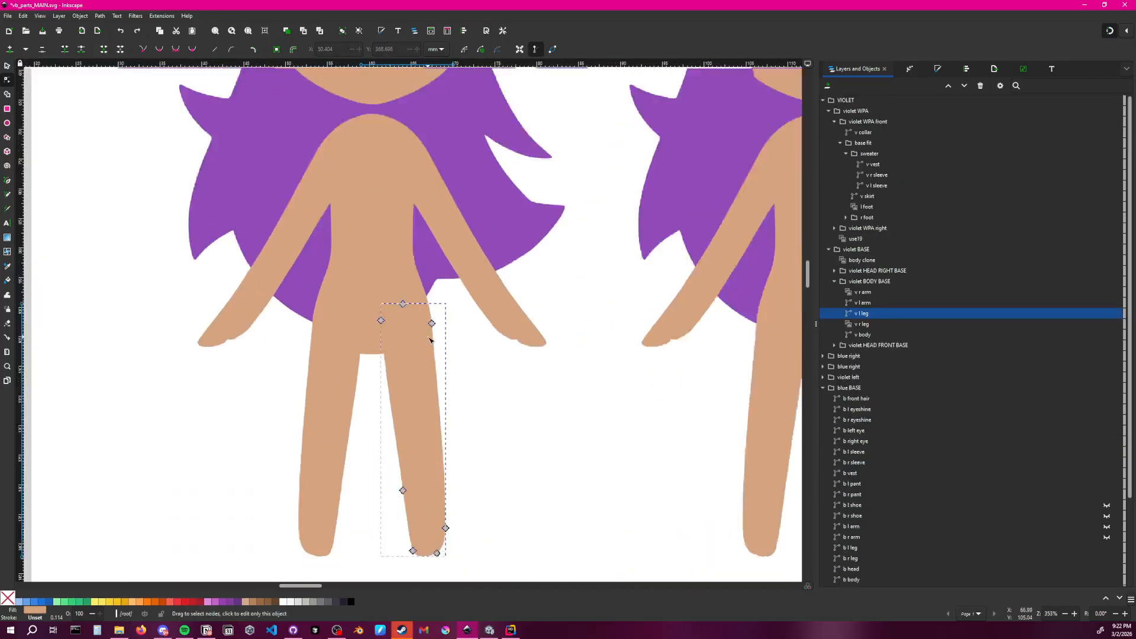
pyautogui.keyDown('ctrl'); pyautogui.scroll(-4, 423, 333); pyautogui.keyUp('ctrl')
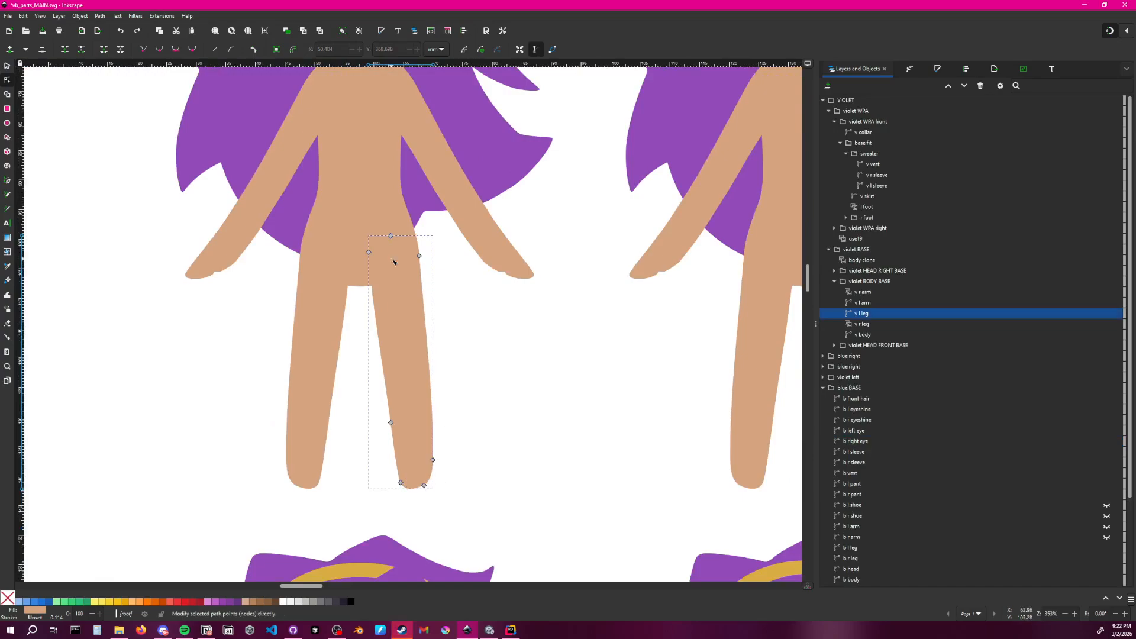
# Hide v body to inspect the rounded tops of the violet legs beneath it, and show it again
pyautogui.scroll(1, 399, 257)
pyautogui.keyDown('ctrl'); pyautogui.scroll(1, 393, 262); pyautogui.keyUp('ctrl')
pyautogui.keyDown('ctrl'); pyautogui.scroll(3, 393, 264); pyautogui.keyUp('ctrl')
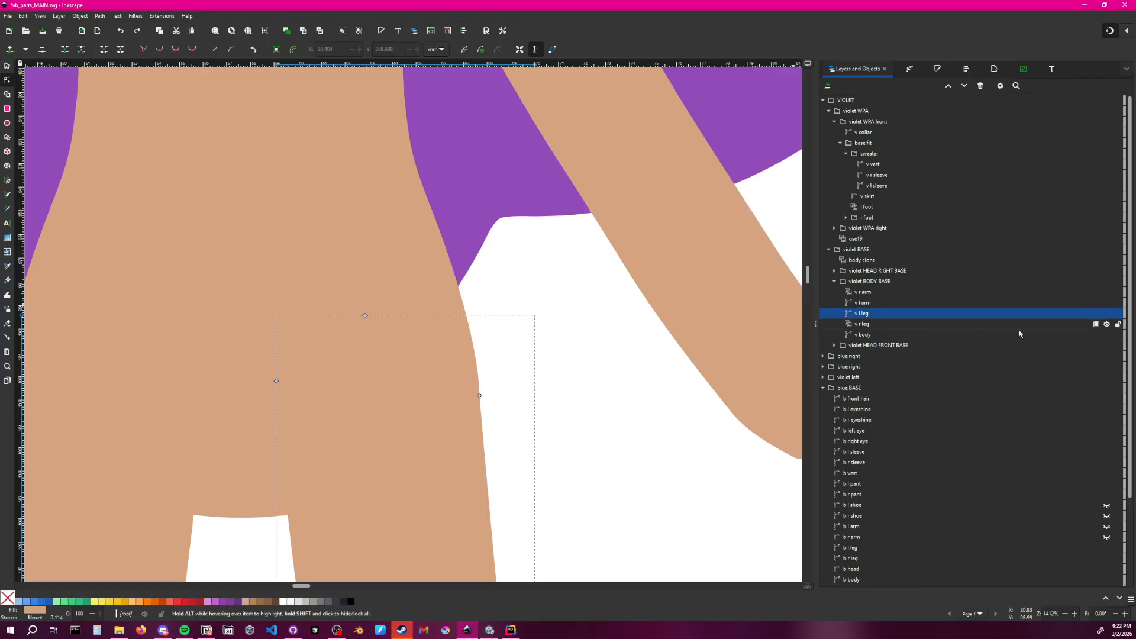
pyautogui.click(1107, 335)
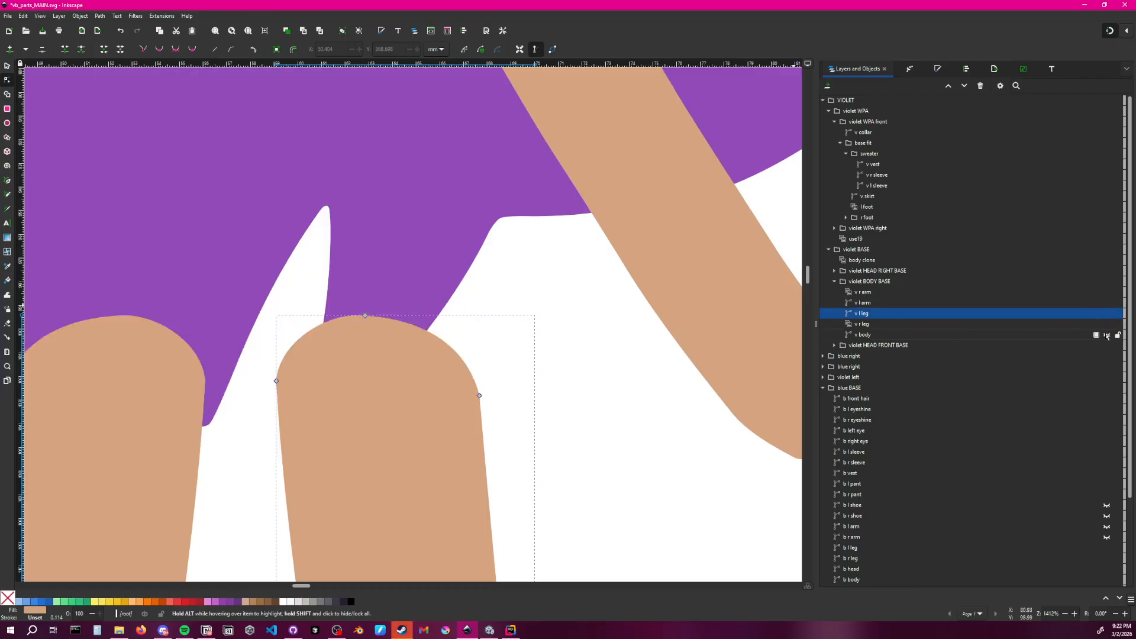
pyautogui.click(1107, 335)
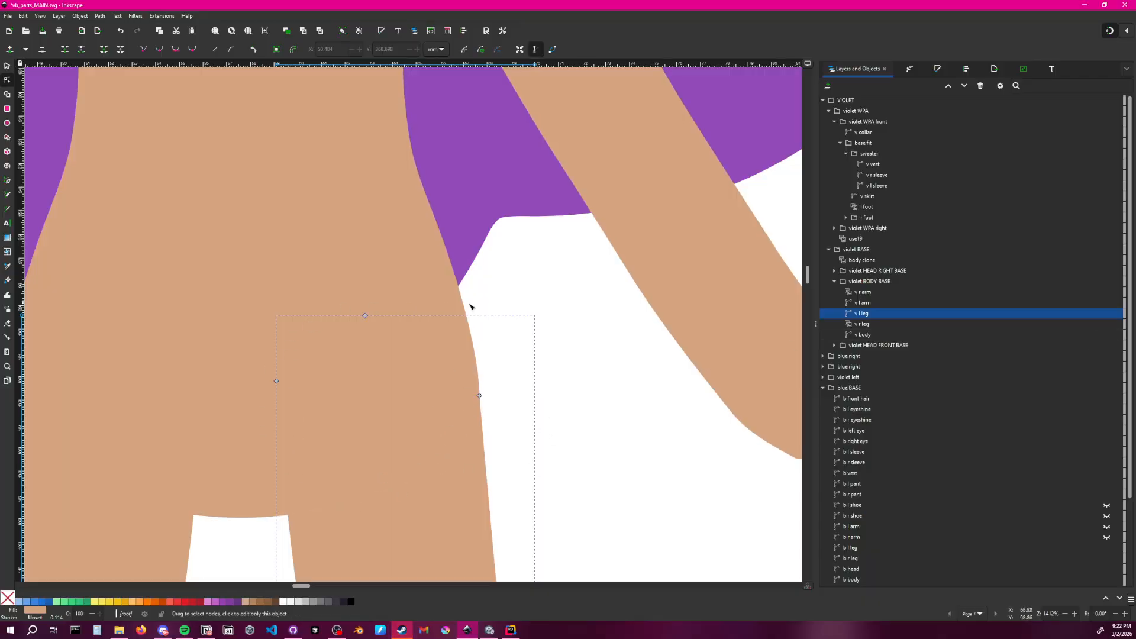
pyautogui.keyDown('ctrl'); pyautogui.scroll(-6, 470, 306); pyautogui.keyUp('ctrl')
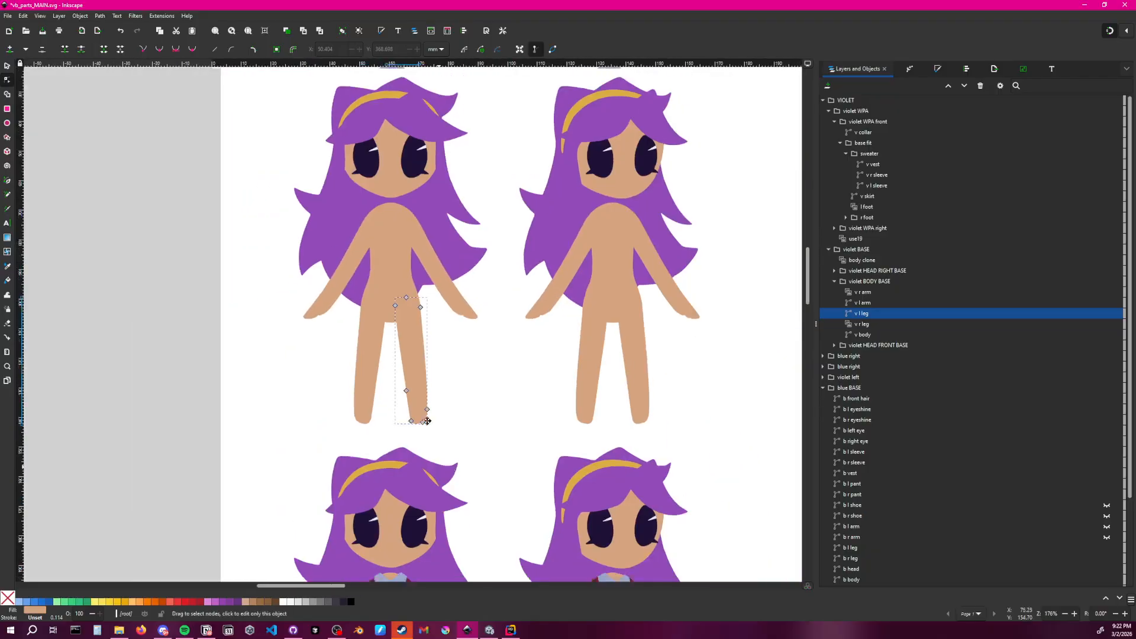
pyautogui.scroll(-15, 428, 420)
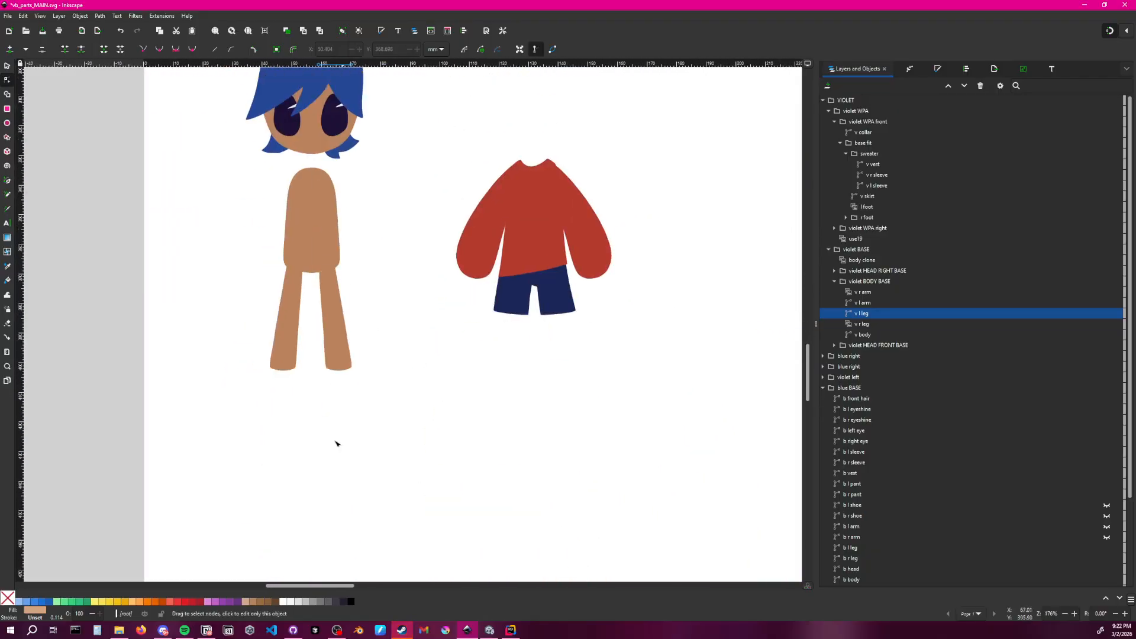
# Select b l leg on the blue figure and examine its nodes from the rounded upper end down to the foot
pyautogui.keyDown('ctrl'); pyautogui.scroll(4, 327, 278); pyautogui.keyUp('ctrl')
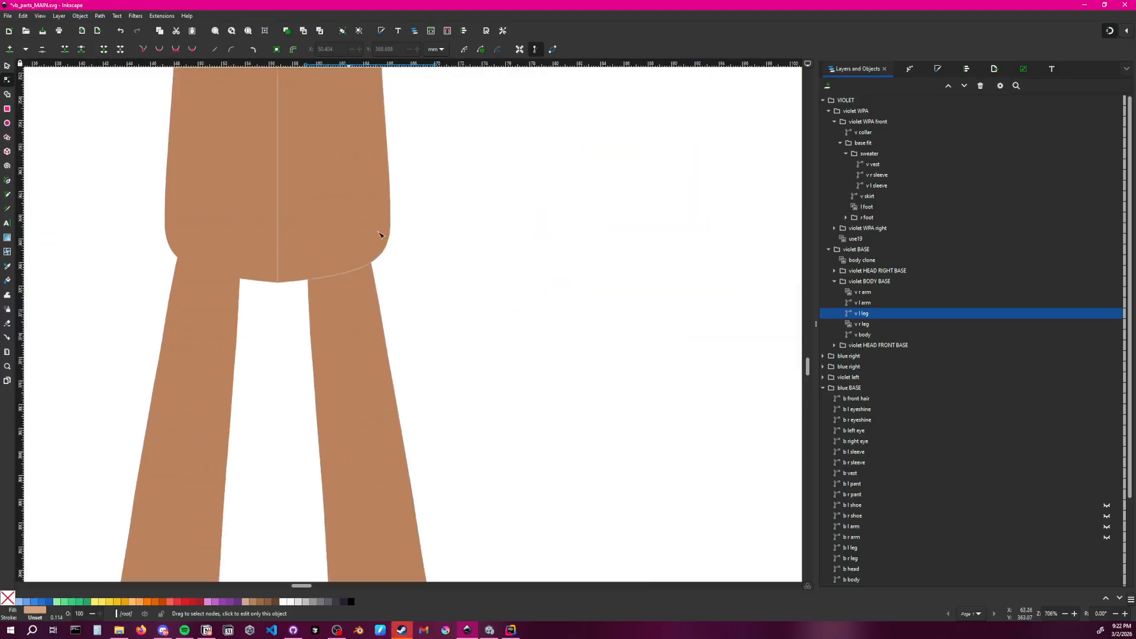
pyautogui.scroll(2, 392, 265)
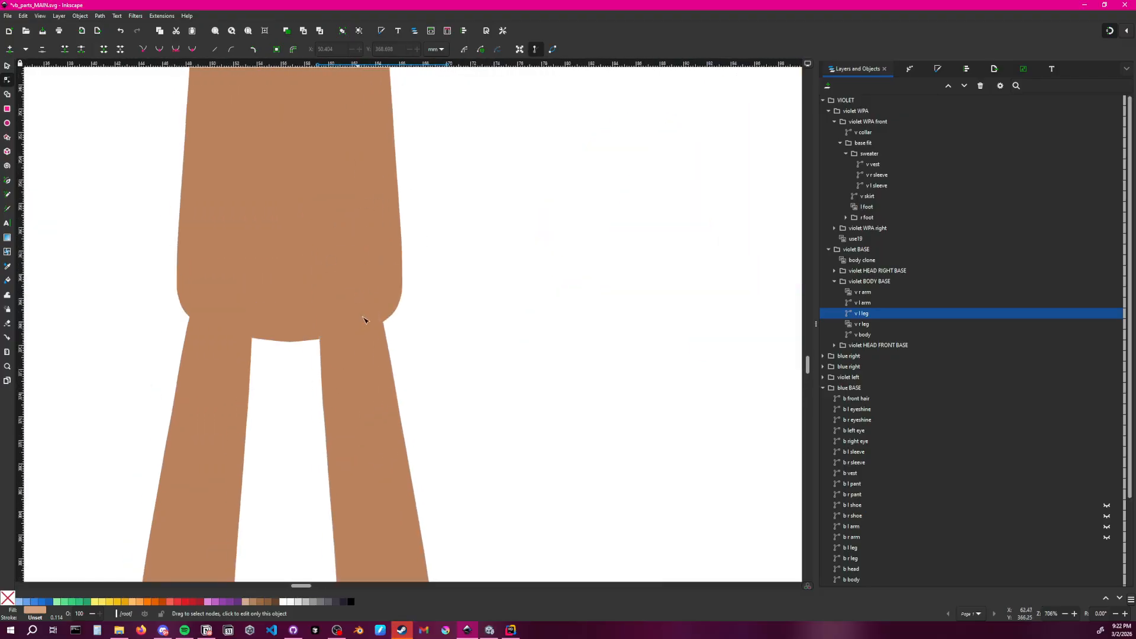
pyautogui.click(235, 360)
pyautogui.moveTo(305, 395); pyautogui.dragTo(339, 332, button='middle')
pyautogui.scroll(3, 357, 302)
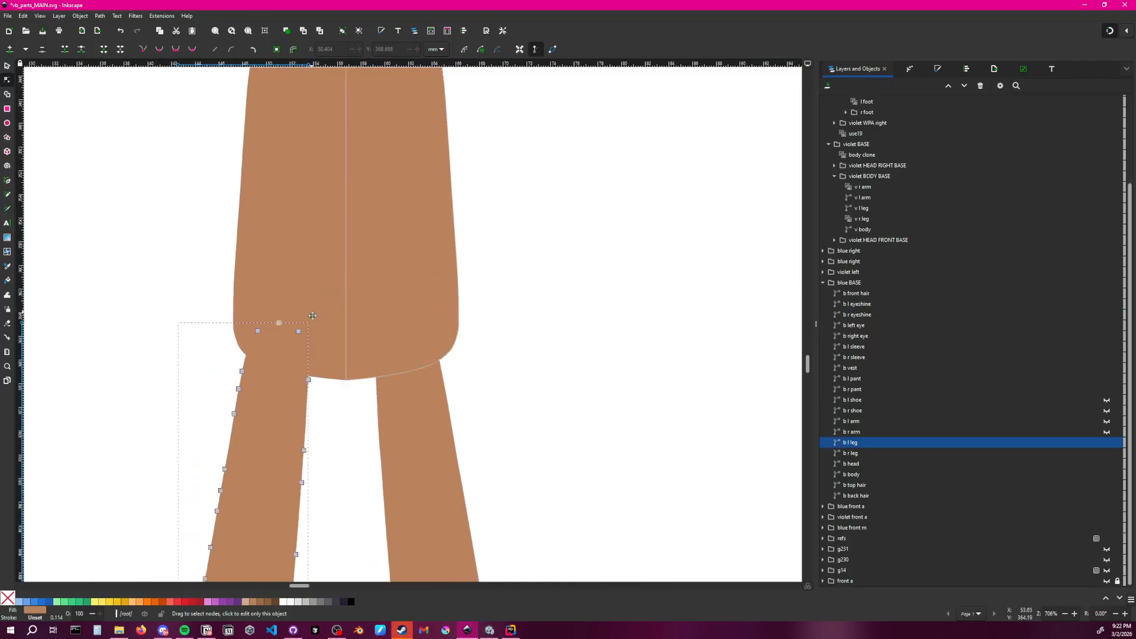
pyautogui.moveTo(247, 282); pyautogui.dragTo(330, 366)
pyautogui.moveTo(223, 303); pyautogui.dragTo(348, 399)
pyautogui.click(285, 403)
pyautogui.moveTo(285, 402); pyautogui.dragTo(331, 282, button='middle')
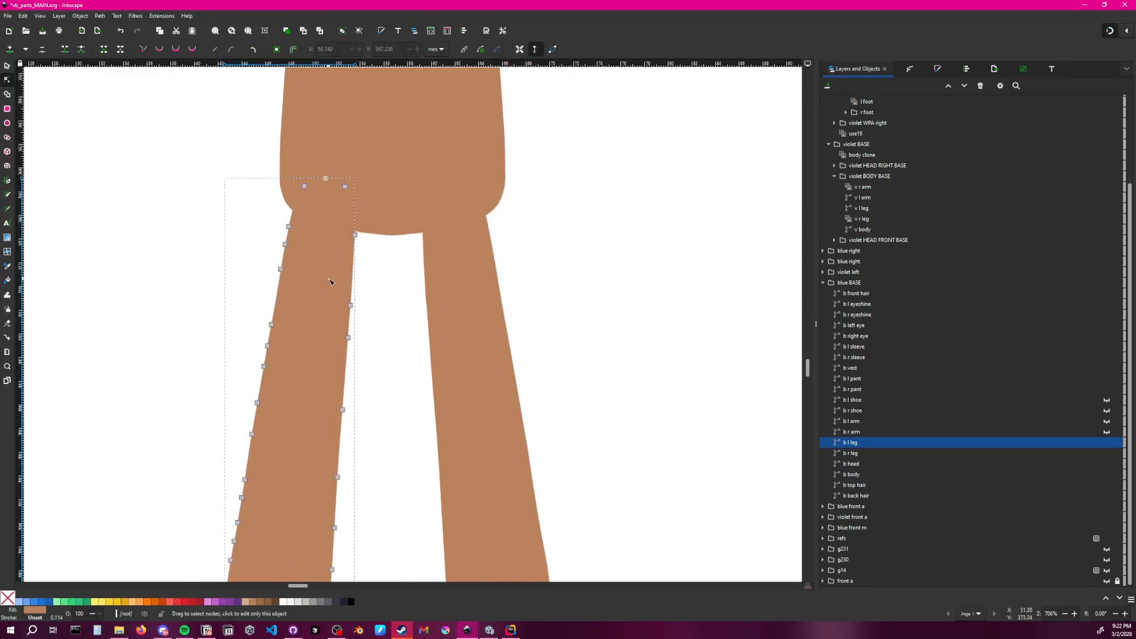
pyautogui.moveTo(323, 425); pyautogui.dragTo(363, 316, button='middle')
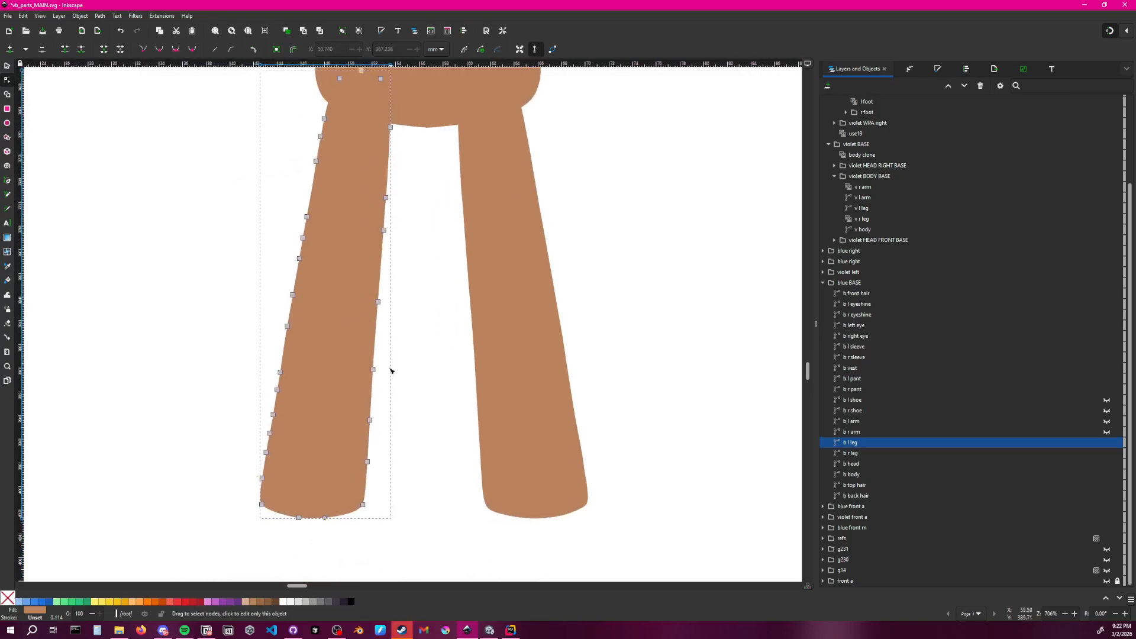
pyautogui.moveTo(388, 370); pyautogui.dragTo(349, 433, button='middle')
# Delete the nodes along the outer edge of b l leg between the hip and the foot, and reselect the leg
pyautogui.moveTo(229, 198); pyautogui.dragTo(305, 434)
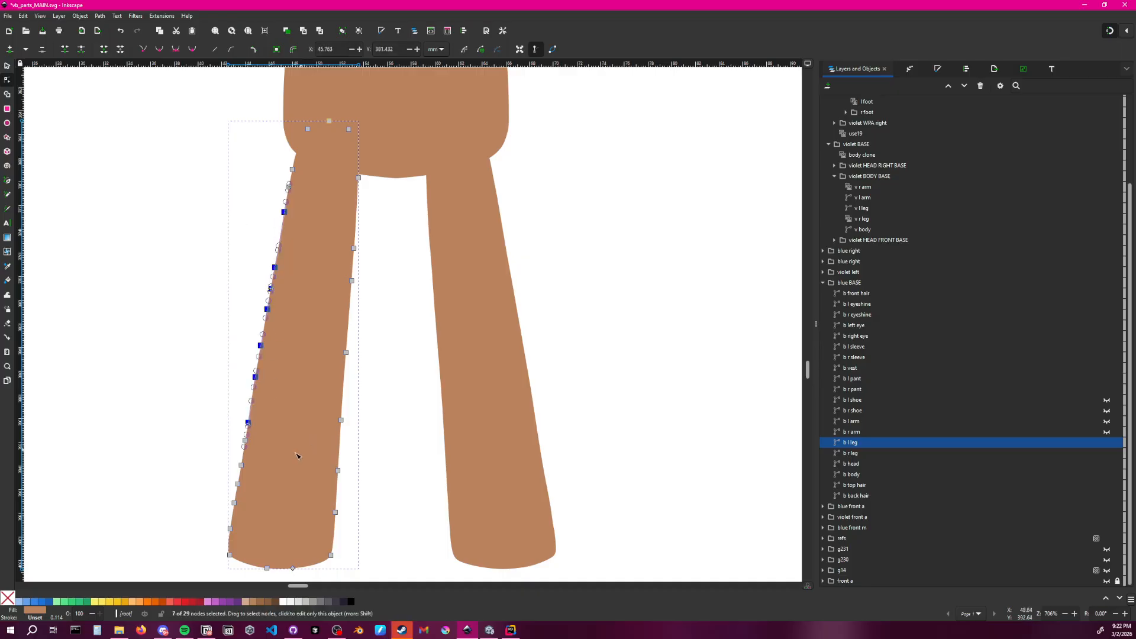
pyautogui.press('Delete')
pyautogui.moveTo(194, 404); pyautogui.dragTo(264, 526)
pyautogui.press('Delete')
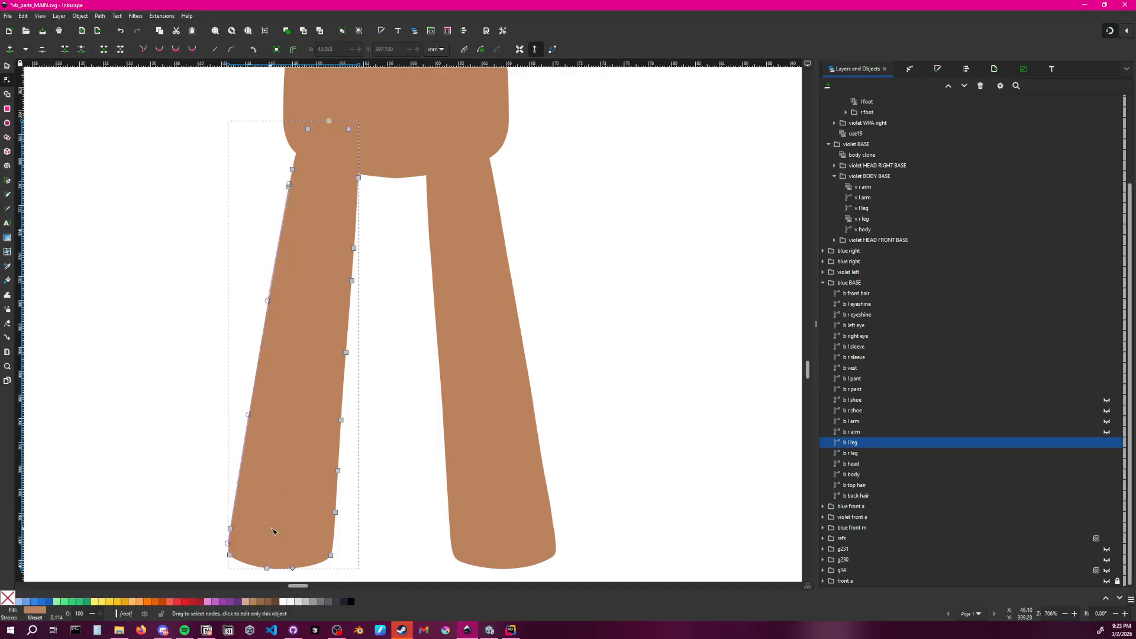
pyautogui.click(209, 477)
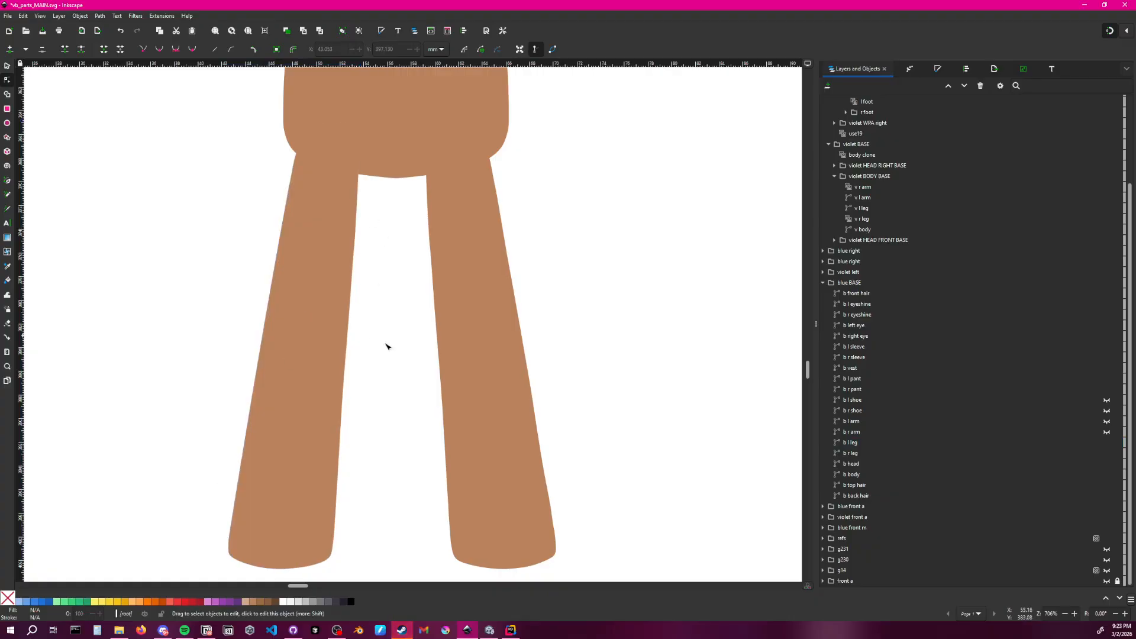
pyautogui.click(306, 312)
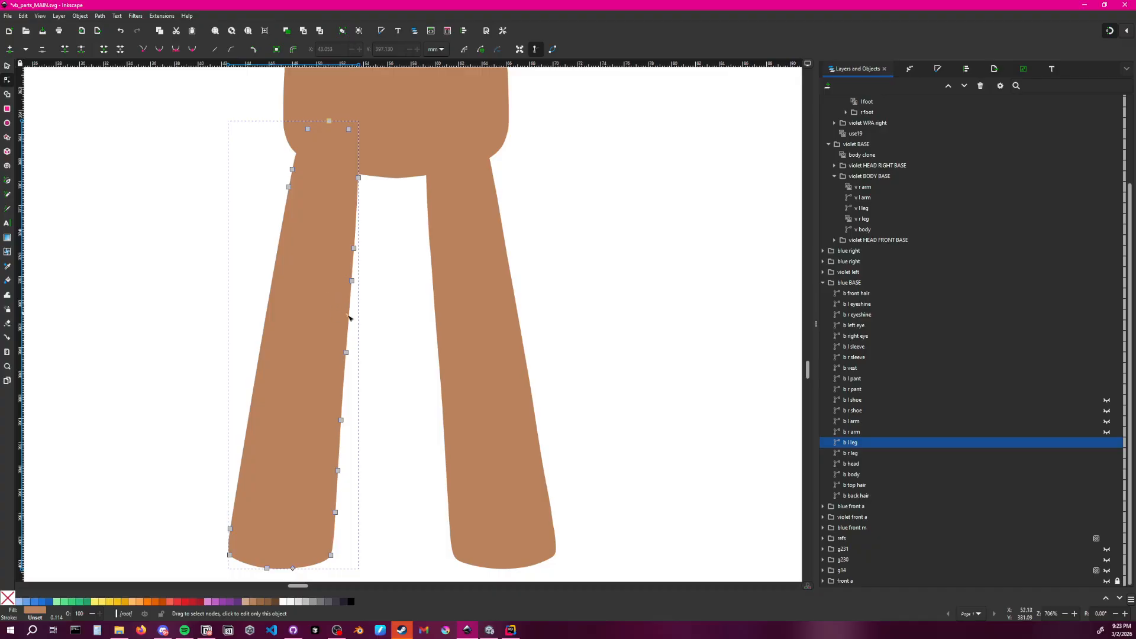
# Try tracing a leg with the Pen tool over the faded uniformed blue-haired reference figure, from under the sweater to the shoe, and undo it
pyautogui.keyDown('ctrl'); pyautogui.scroll(-2, 365, 310); pyautogui.keyUp('ctrl')
pyautogui.moveTo(463, 326); pyautogui.dragTo(362, 370, button='middle')
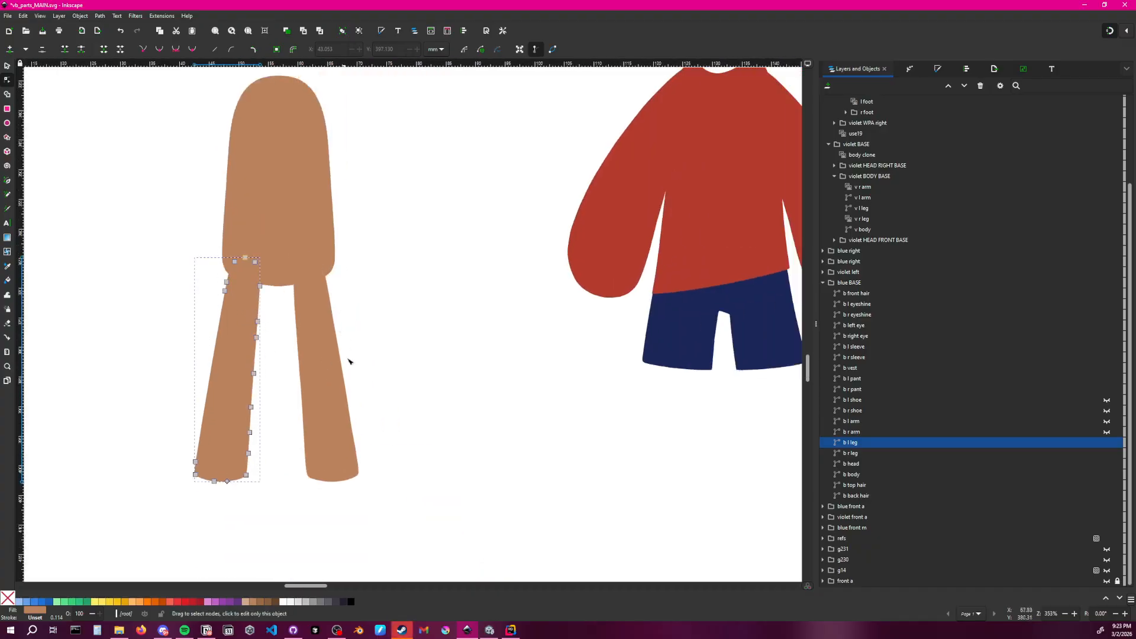
pyautogui.keyDown('ctrl'); pyautogui.scroll(-4, 351, 409); pyautogui.keyUp('ctrl')
pyautogui.moveTo(761, 246); pyautogui.dragTo(414, 335, button='middle')
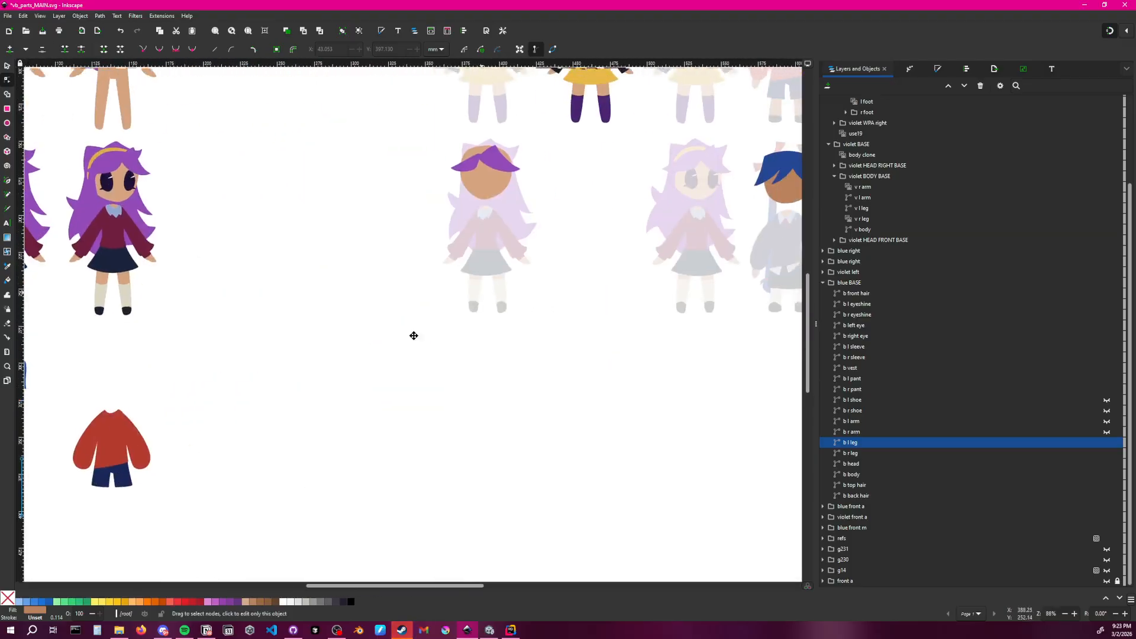
pyautogui.moveTo(722, 222); pyautogui.dragTo(474, 323, button='middle')
pyautogui.moveTo(520, 381); pyautogui.dragTo(380, 282, button='middle')
pyautogui.keyDown('ctrl'); pyautogui.scroll(4, 405, 381); pyautogui.keyUp('ctrl')
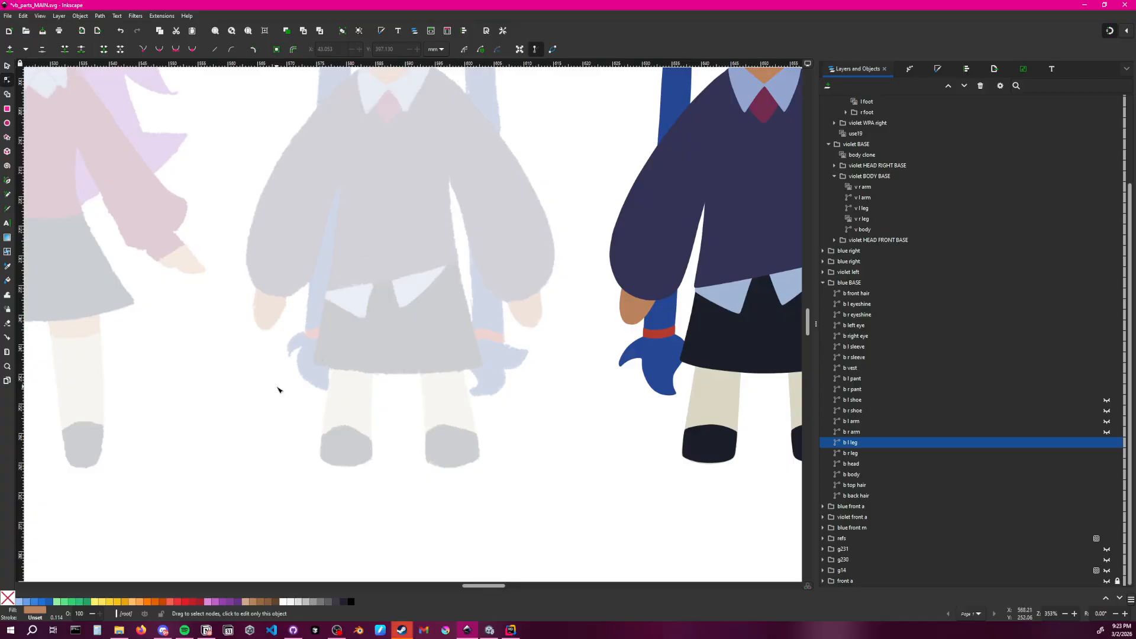
pyautogui.click(8, 182)
pyautogui.click(340, 248)
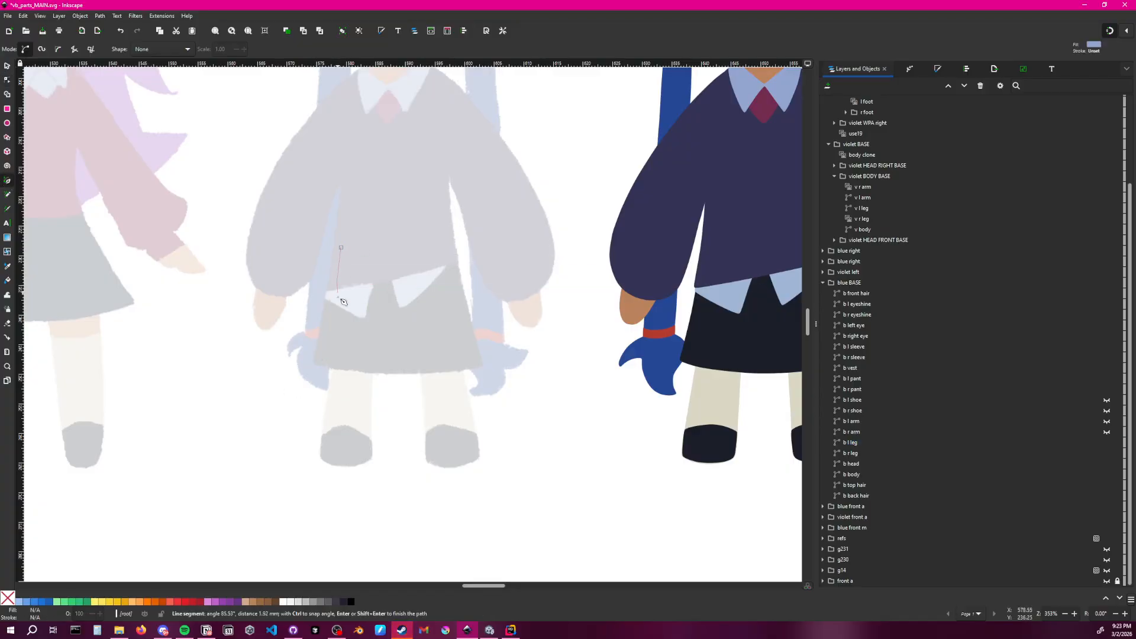
pyautogui.click(325, 469)
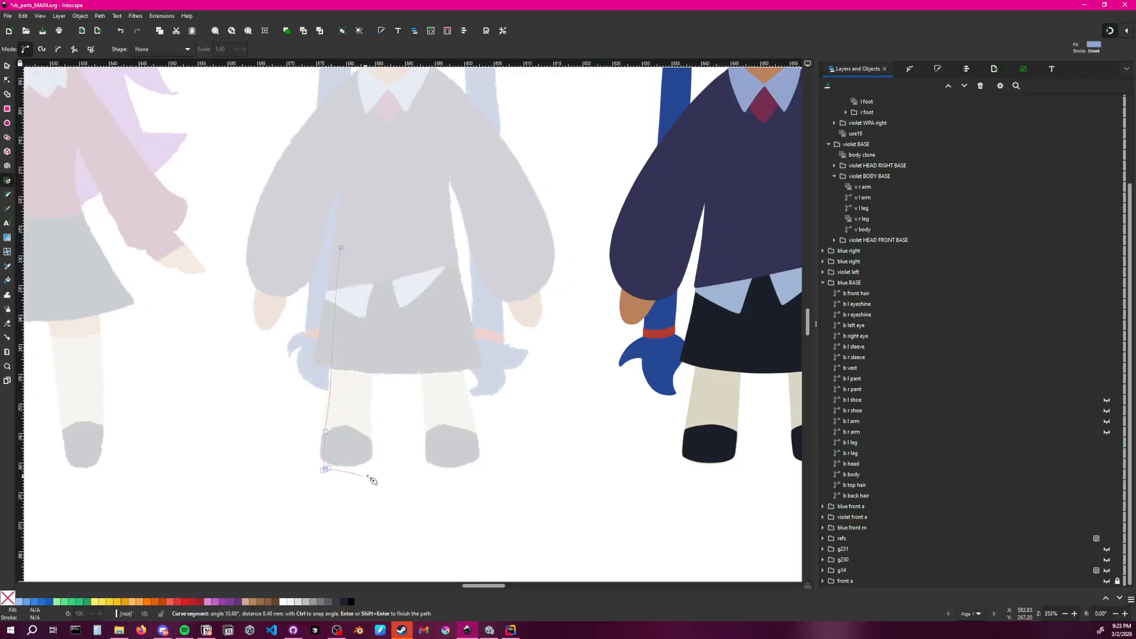
pyautogui.click(367, 475)
pyautogui.moveTo(380, 444); pyautogui.dragTo(378, 439)
pyautogui.moveTo(375, 370); pyautogui.dragTo(380, 290)
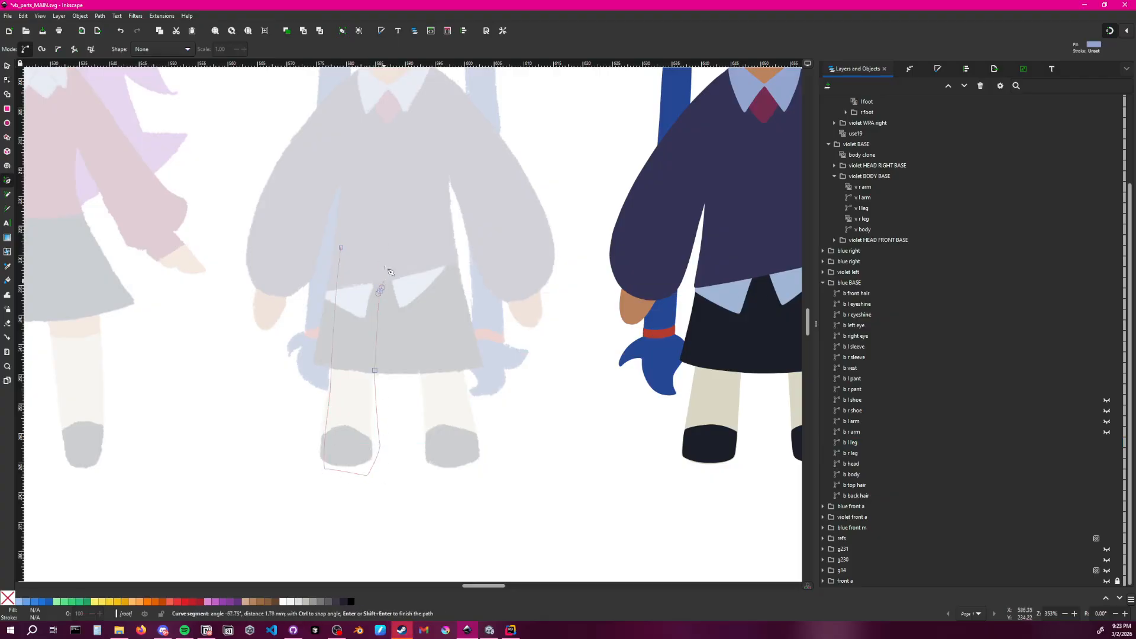
pyautogui.click(342, 247)
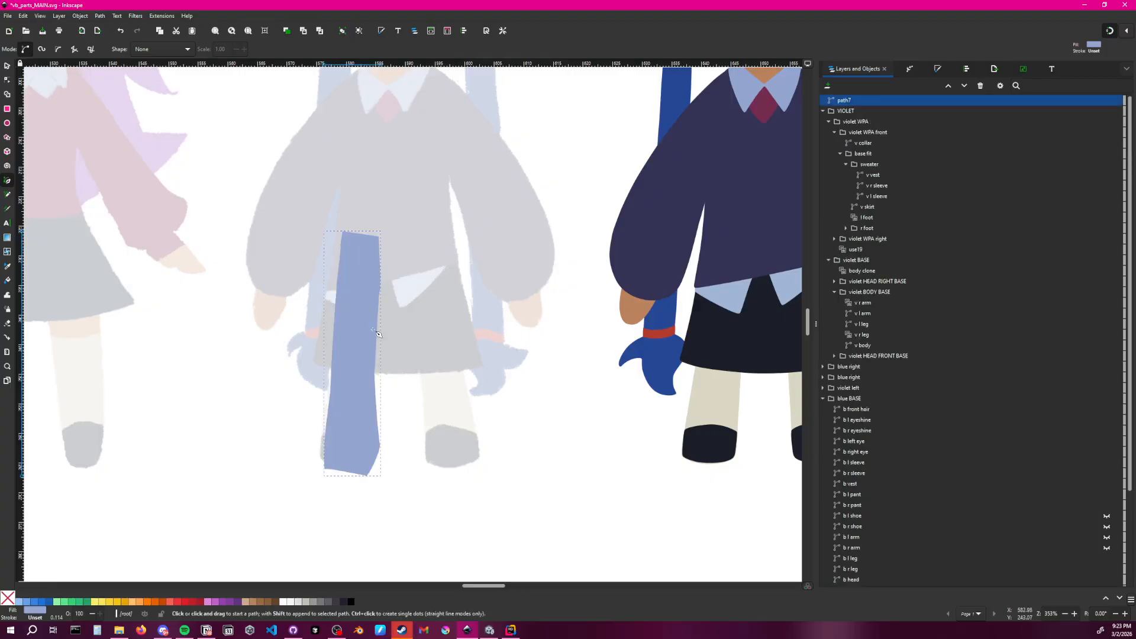
pyautogui.hotkey('ctrl', 'z')
# Select the nodes around the upper end of b l leg and move them up so the leg reaches further into the body
pyautogui.keyDown('ctrl'); pyautogui.scroll(-6, 513, 462); pyautogui.keyUp('ctrl')
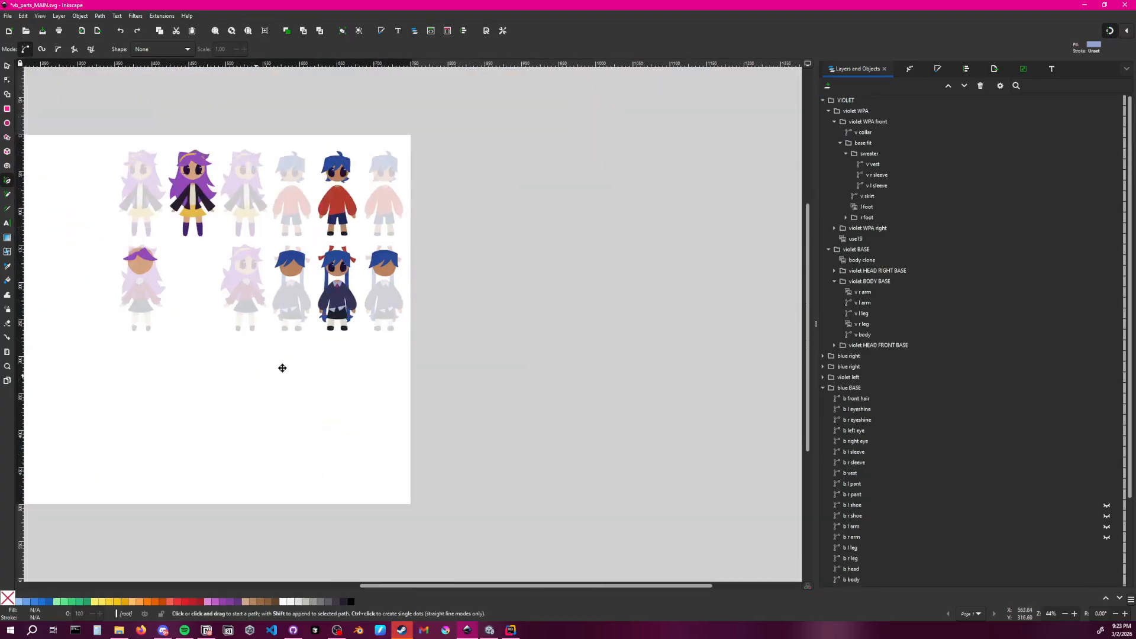
pyautogui.click(8, 65)
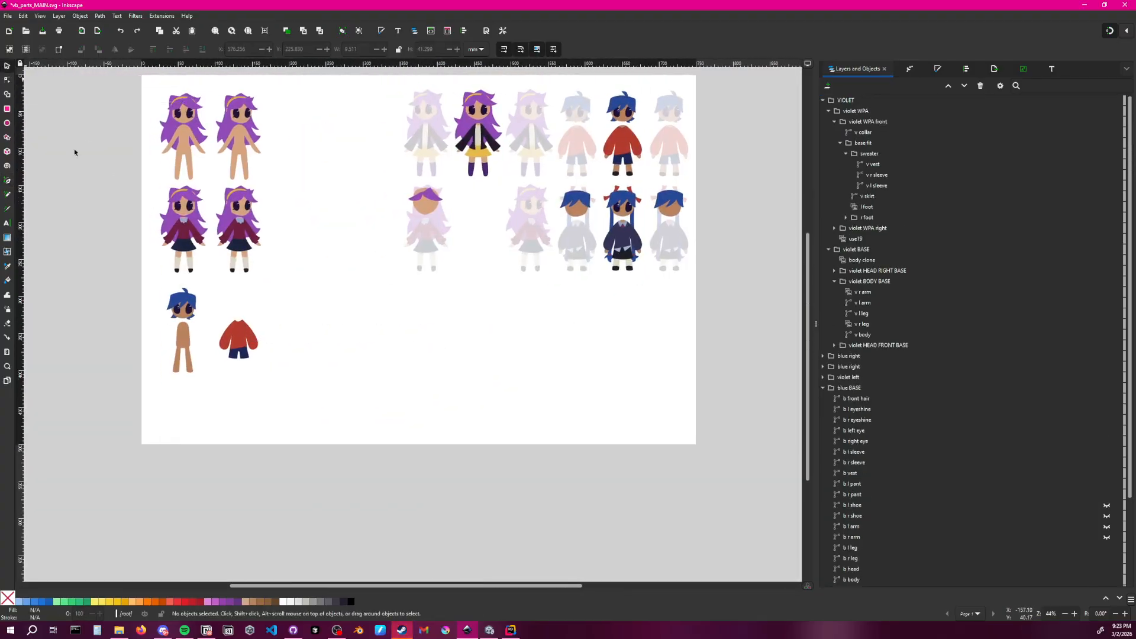
pyautogui.click(177, 355)
pyautogui.click(8, 79)
pyautogui.click(178, 355)
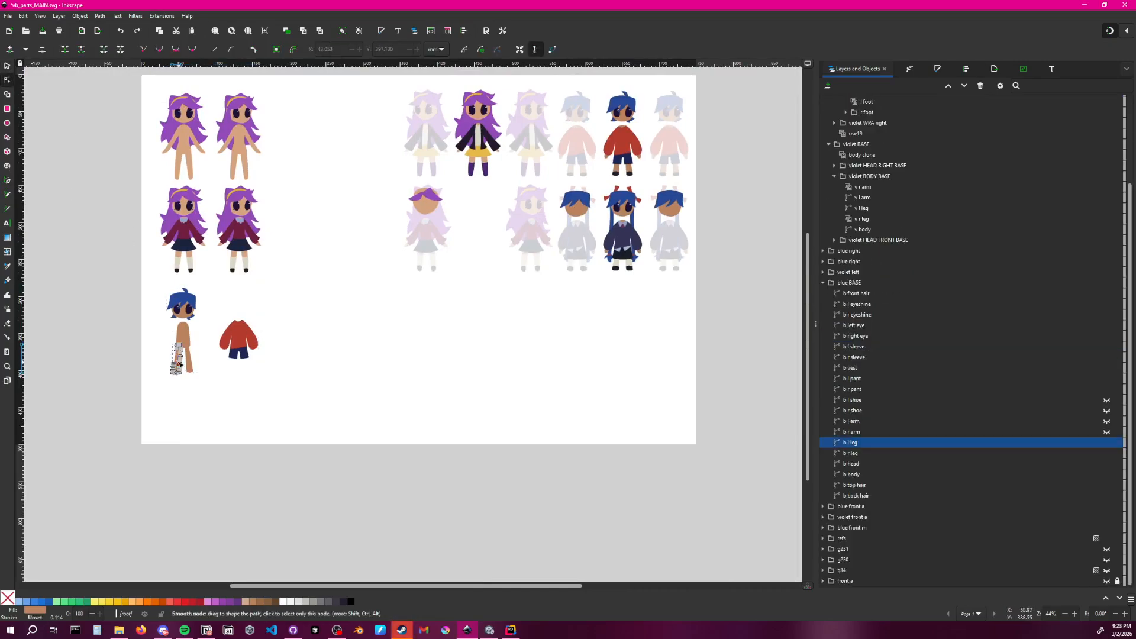
pyautogui.keyDown('ctrl'); pyautogui.scroll(7, 178, 361); pyautogui.keyUp('ctrl')
pyautogui.scroll(7, 312, 368)
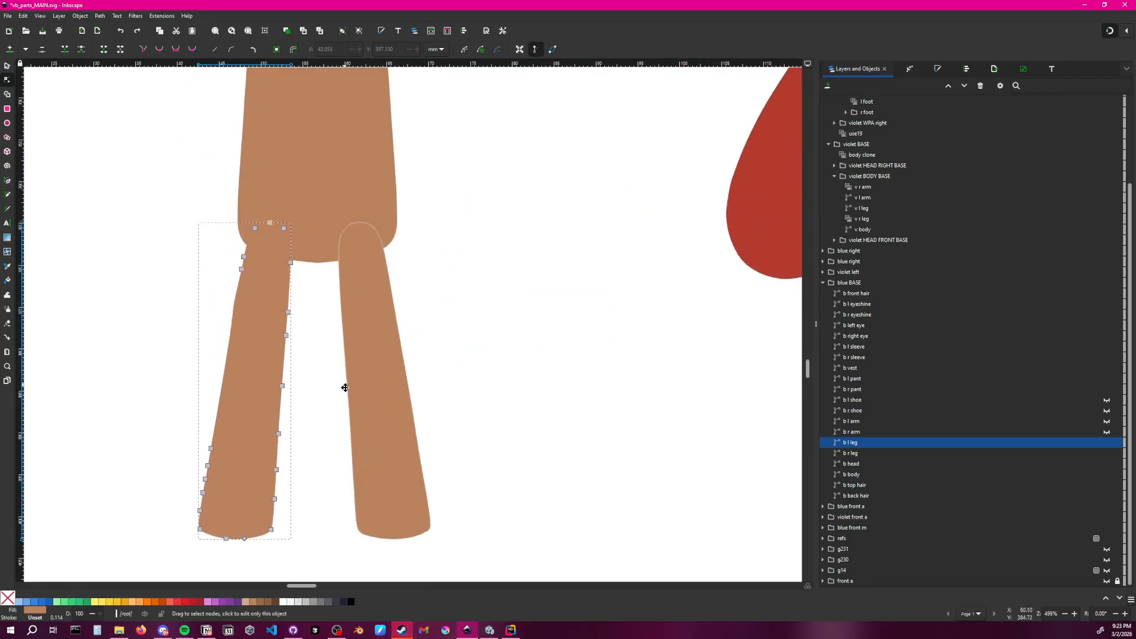
pyautogui.moveTo(207, 240); pyautogui.dragTo(264, 305)
pyautogui.moveTo(219, 198); pyautogui.dragTo(298, 284)
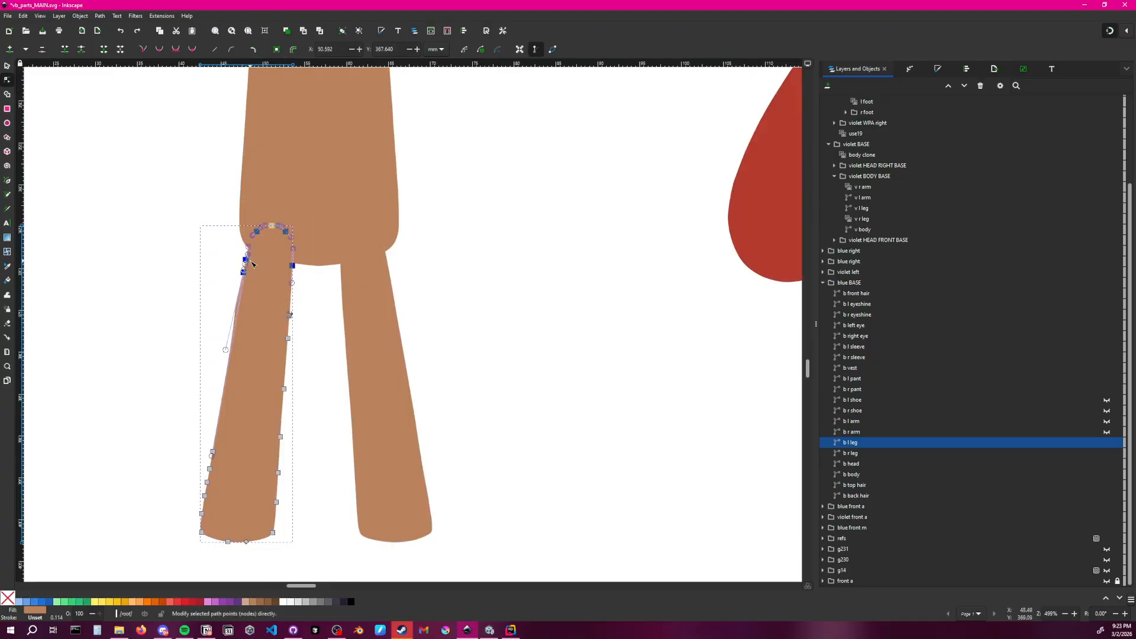
pyautogui.moveTo(246, 259); pyautogui.dragTo(243, 183)
# Straighten the outer edge of b l leg by adjusting the curve handles of its upper and lower nodes, and reselect the leg
pyautogui.click(223, 225)
pyautogui.click(241, 194)
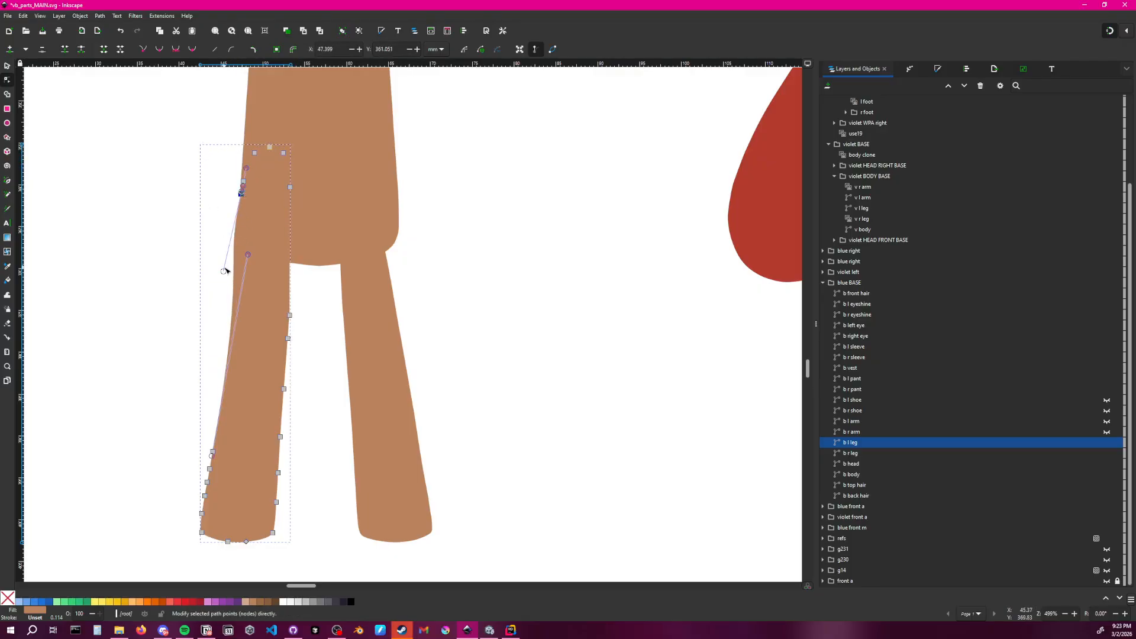
pyautogui.moveTo(224, 271); pyautogui.dragTo(237, 282)
pyautogui.click(223, 289)
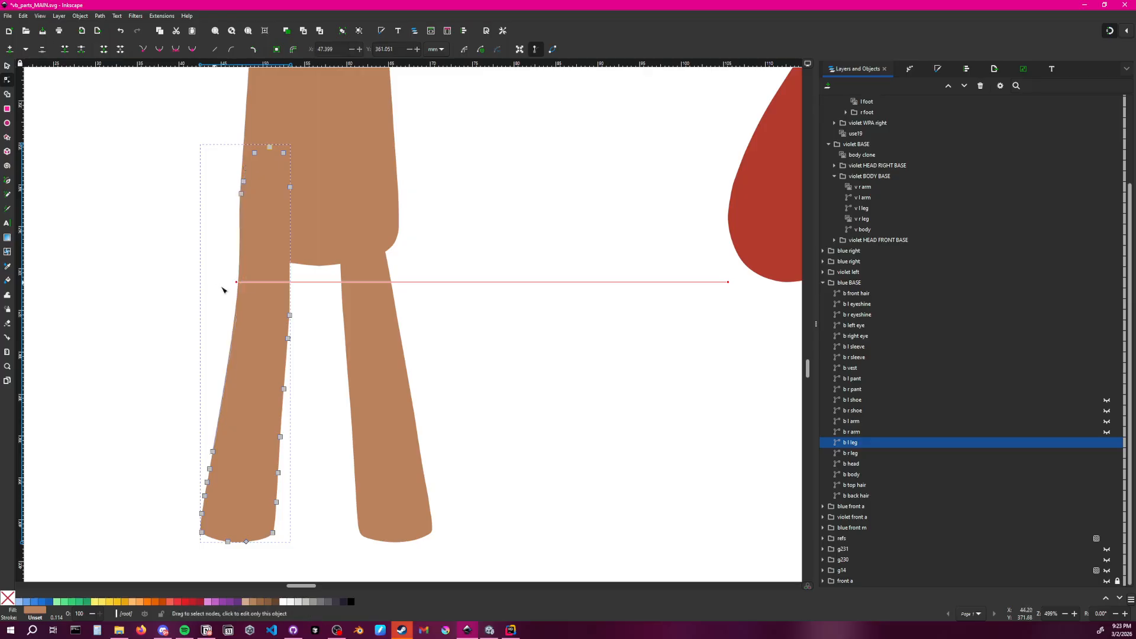
pyautogui.keyDown('shift'); pyautogui.hscroll(-3, 355, 391); pyautogui.keyUp('shift')
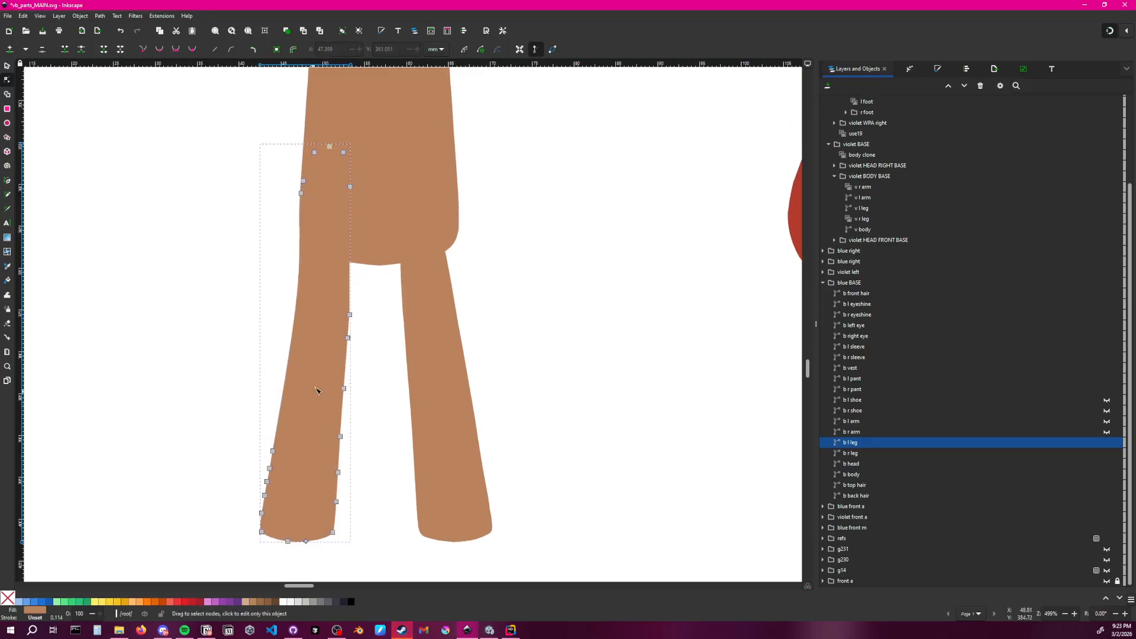
pyautogui.click(272, 451)
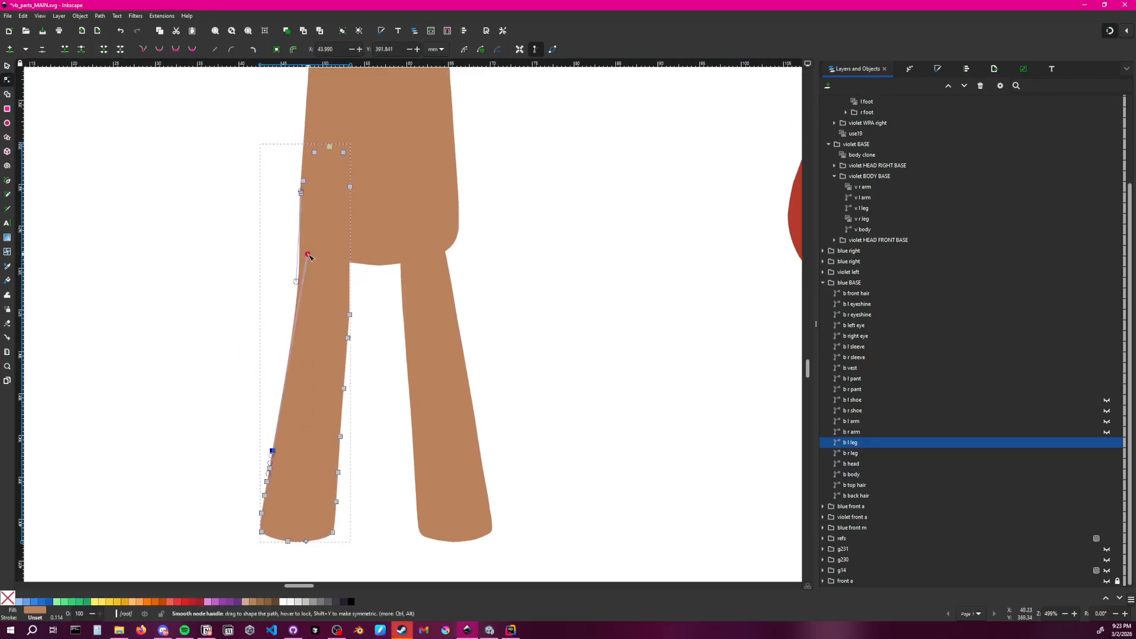
pyautogui.moveTo(308, 255); pyautogui.dragTo(291, 285)
pyautogui.click(246, 324)
pyautogui.click(246, 339)
pyautogui.moveTo(371, 414); pyautogui.dragTo(315, 388, button='middle')
pyautogui.hscroll(2, 405, 444)
pyautogui.scroll(2, 411, 446)
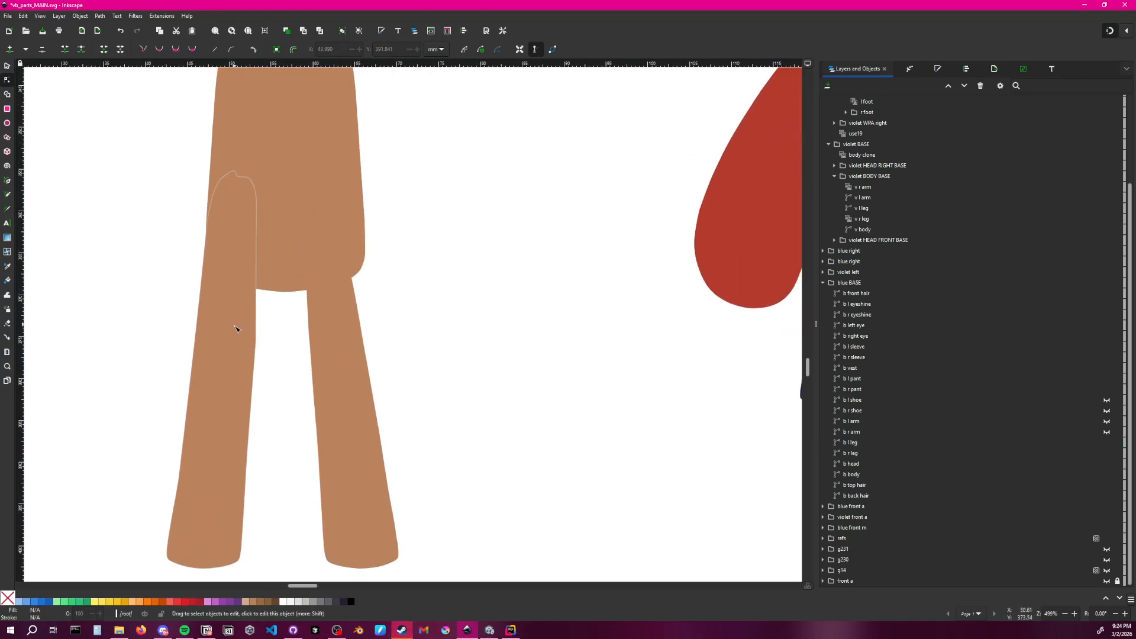
pyautogui.click(237, 326)
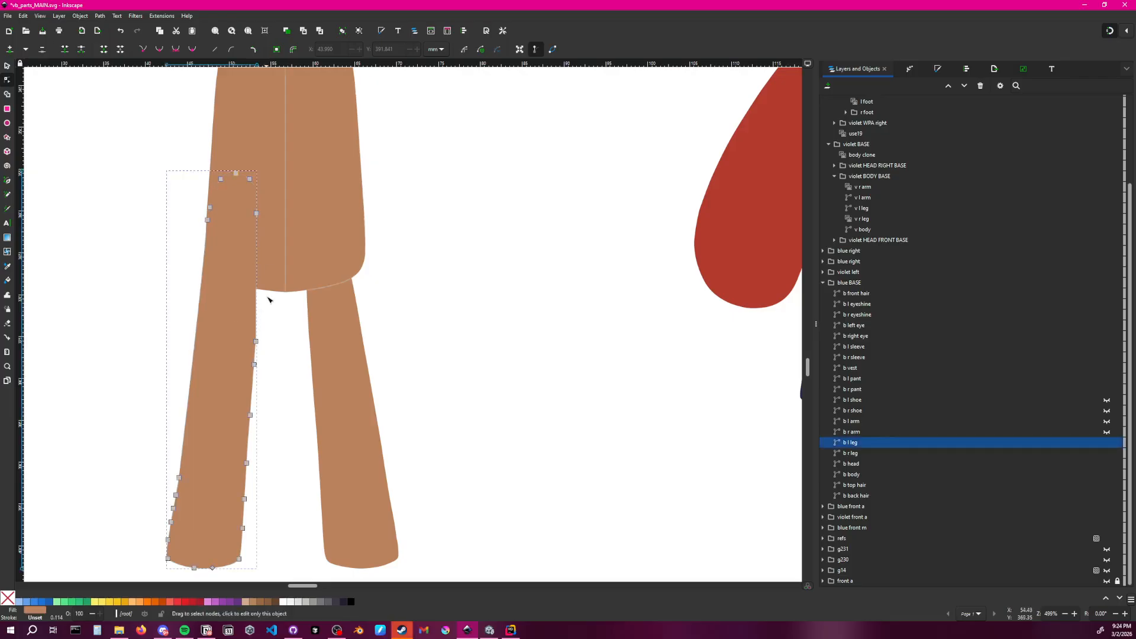
# Try shifting the upper node on the inner edge of b l leg outward, and undo the move
pyautogui.keyDown('shift'); pyautogui.click(257, 214); pyautogui.keyUp('shift')
pyautogui.moveTo(258, 217); pyautogui.dragTo(269, 219)
pyautogui.hotkey('ctrl', 'z')
# Delete the surplus nodes along the inner edge of b l leg between the hip and the lower leg
pyautogui.click(256, 341)
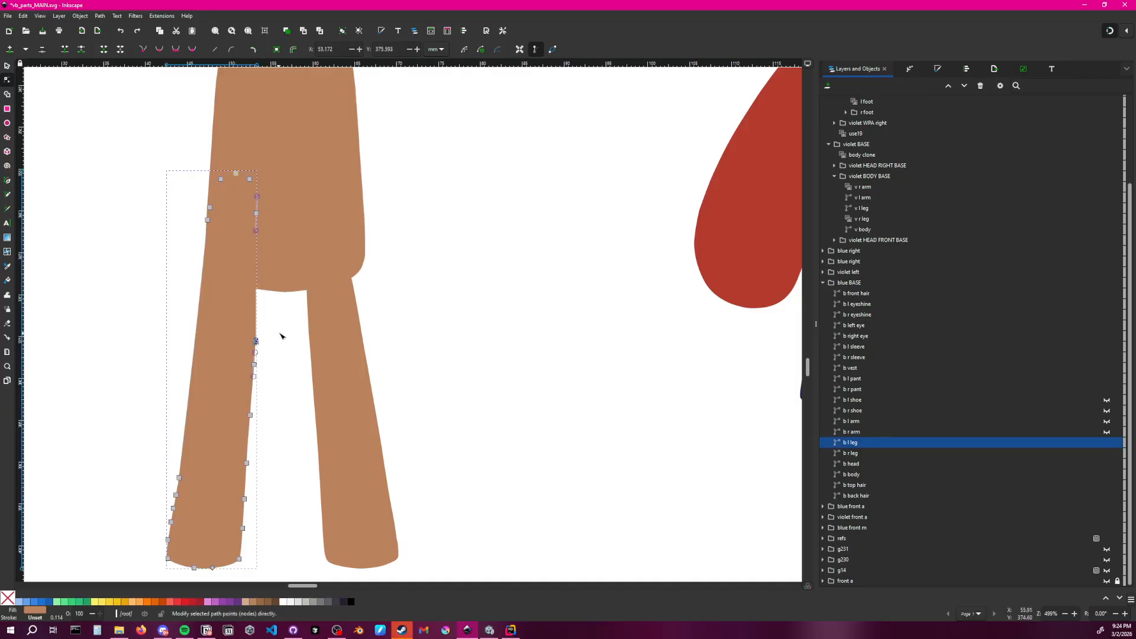
pyautogui.press('Delete')
pyautogui.moveTo(288, 391); pyautogui.dragTo(296, 373, button='middle')
pyautogui.click(262, 346)
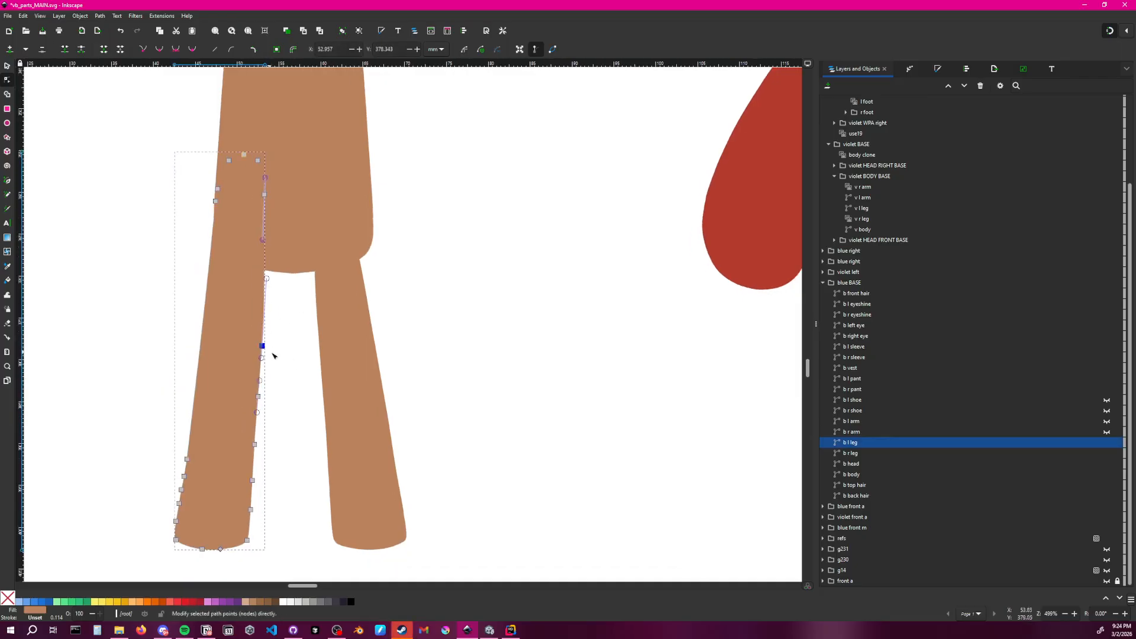
pyautogui.press('Delete')
pyautogui.moveTo(241, 362); pyautogui.dragTo(270, 472)
pyautogui.press('Delete')
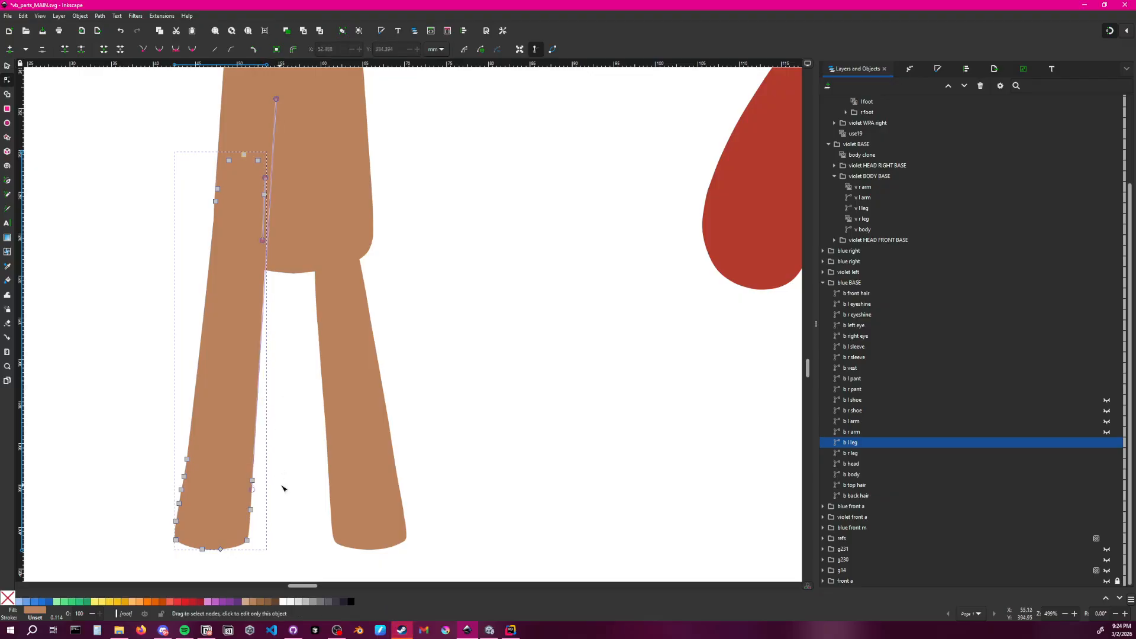
# Delete the cluster of nodes on the lower outer edge of b l leg above the foot, and deselect the leg
pyautogui.click(290, 476)
pyautogui.click(199, 477)
pyautogui.moveTo(157, 436); pyautogui.dragTo(204, 513)
pyautogui.press('Delete')
pyautogui.press('Escape')
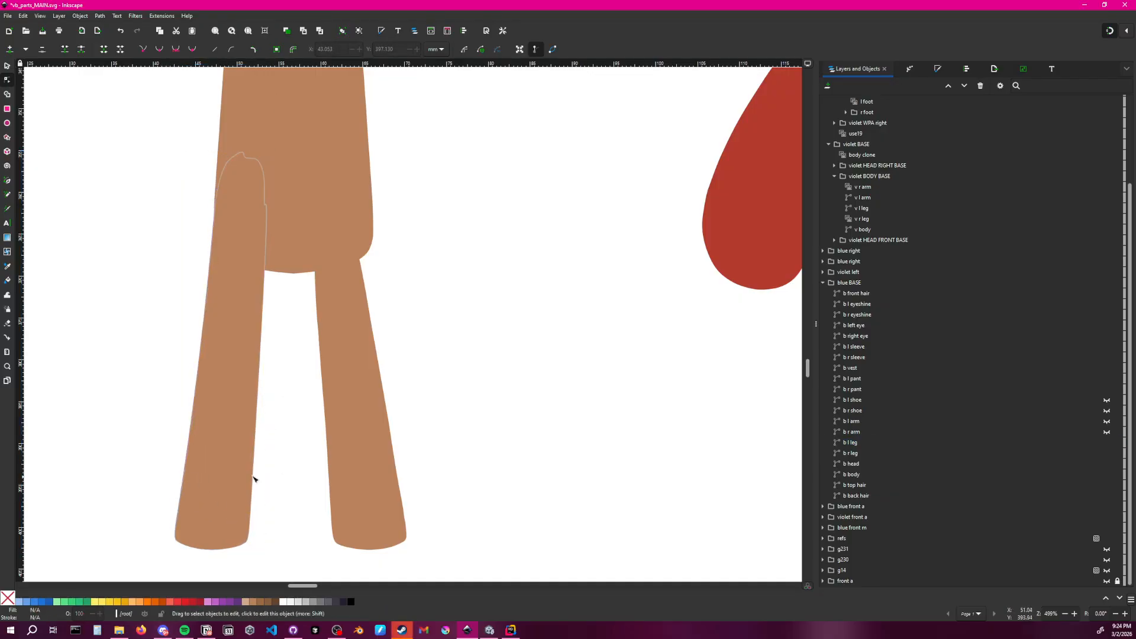
# Try removing nodes along the inner edge of b l leg, undo those deletions, and delete the inner node of its rounded top
pyautogui.click(235, 414)
pyautogui.click(291, 203)
pyautogui.click(258, 205)
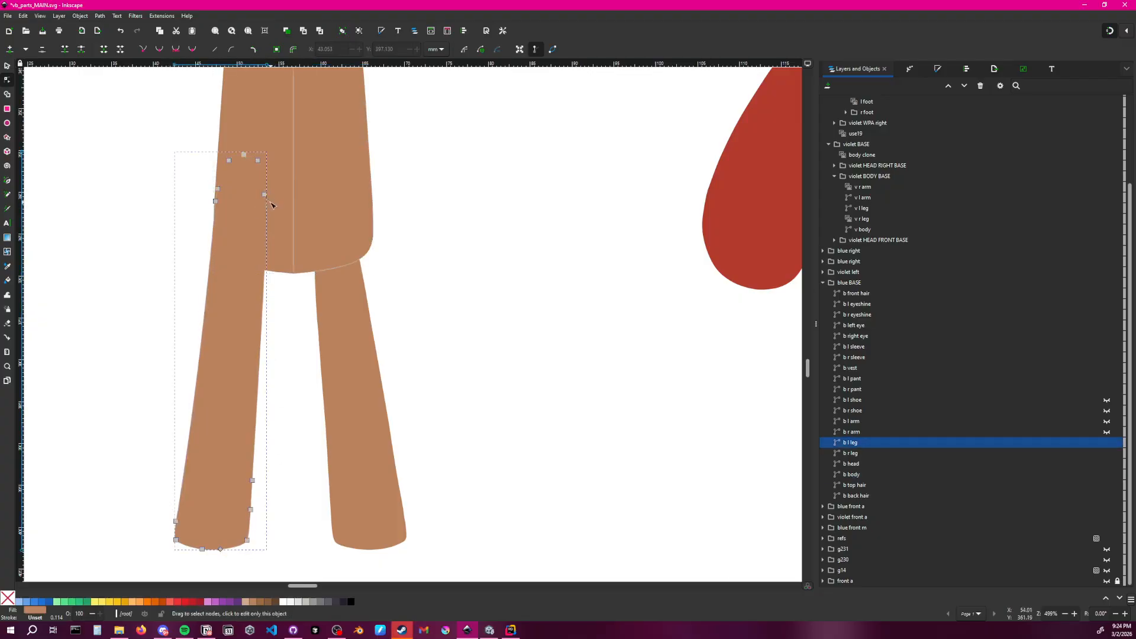
pyautogui.click(264, 201)
pyautogui.press('Delete')
pyautogui.click(265, 170)
pyautogui.press('Delete')
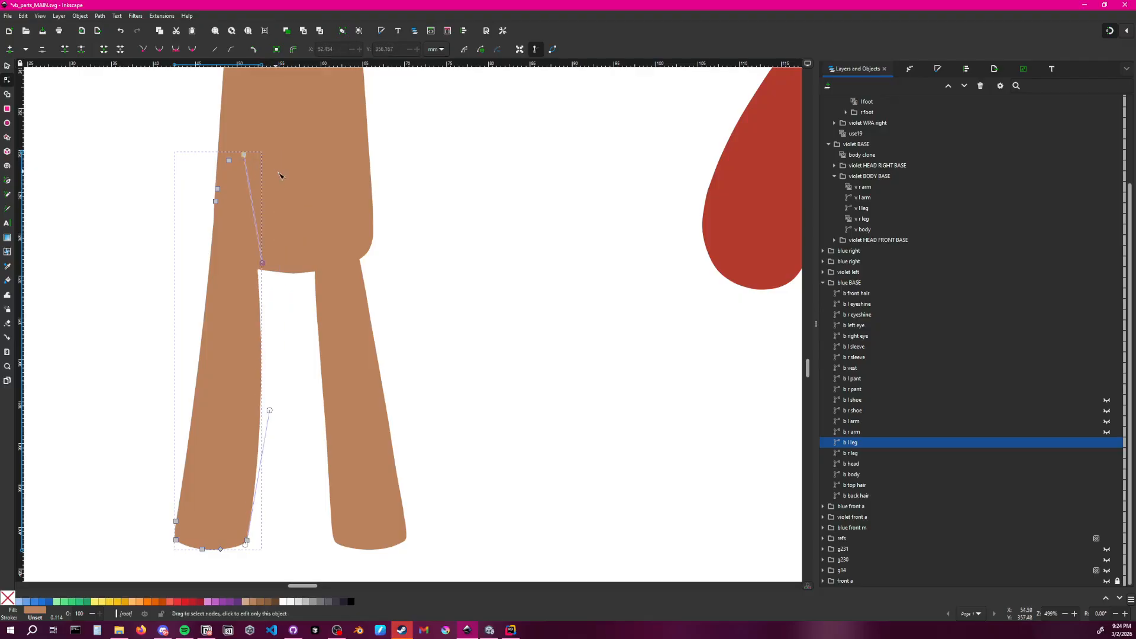
pyautogui.hotkey('ctrl', 'z')
pyautogui.hotkey('ctrl', 'z')
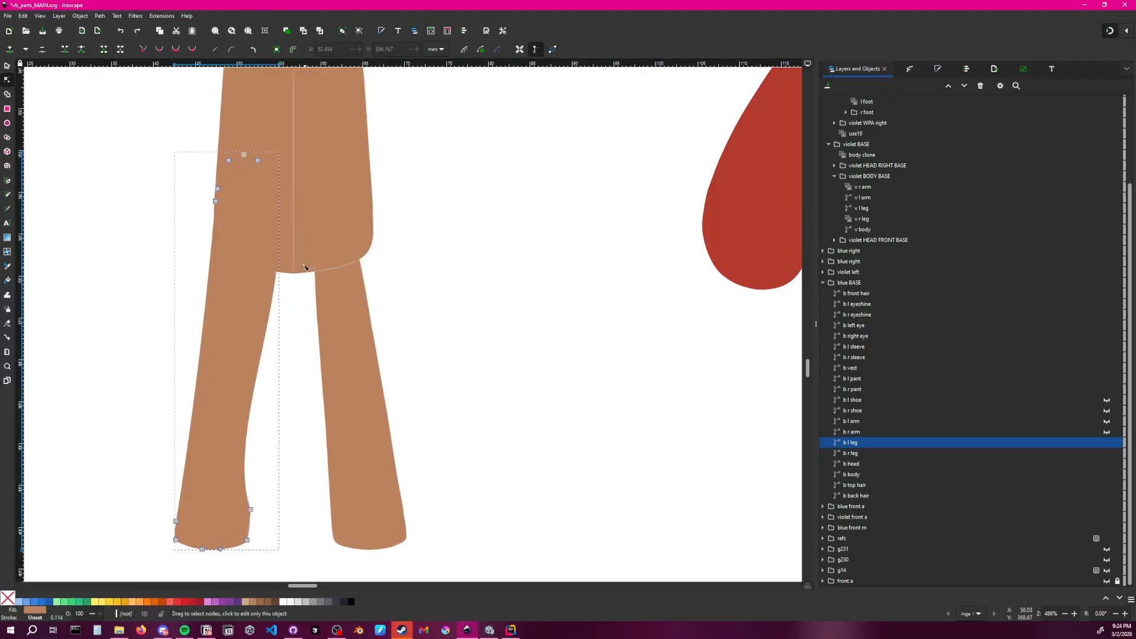
pyautogui.press('Delete')
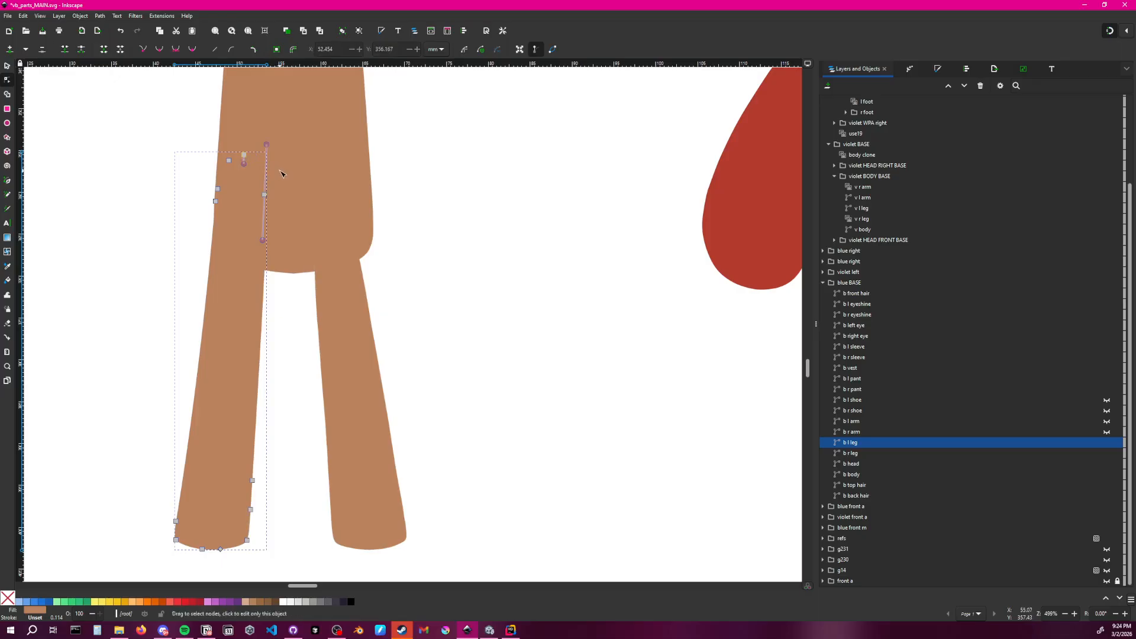
# Delete the two surplus nodes on the outer side of the rounded top of b l leg, and deselect the leg
pyautogui.click(229, 160)
pyautogui.press('Delete')
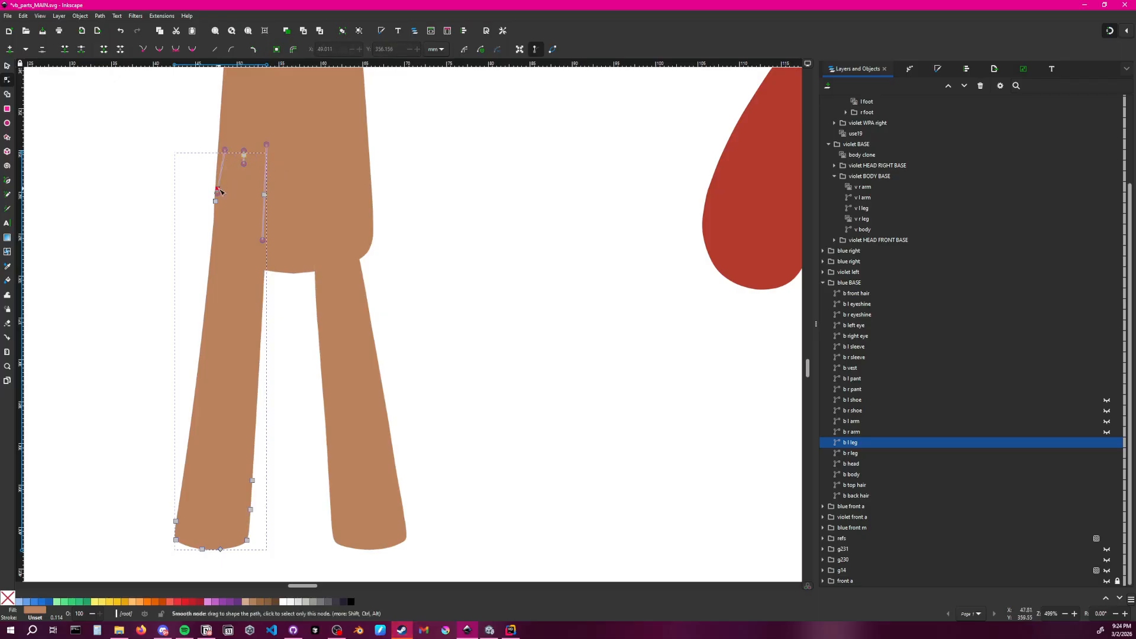
pyautogui.press('Escape')
pyautogui.press('Escape')
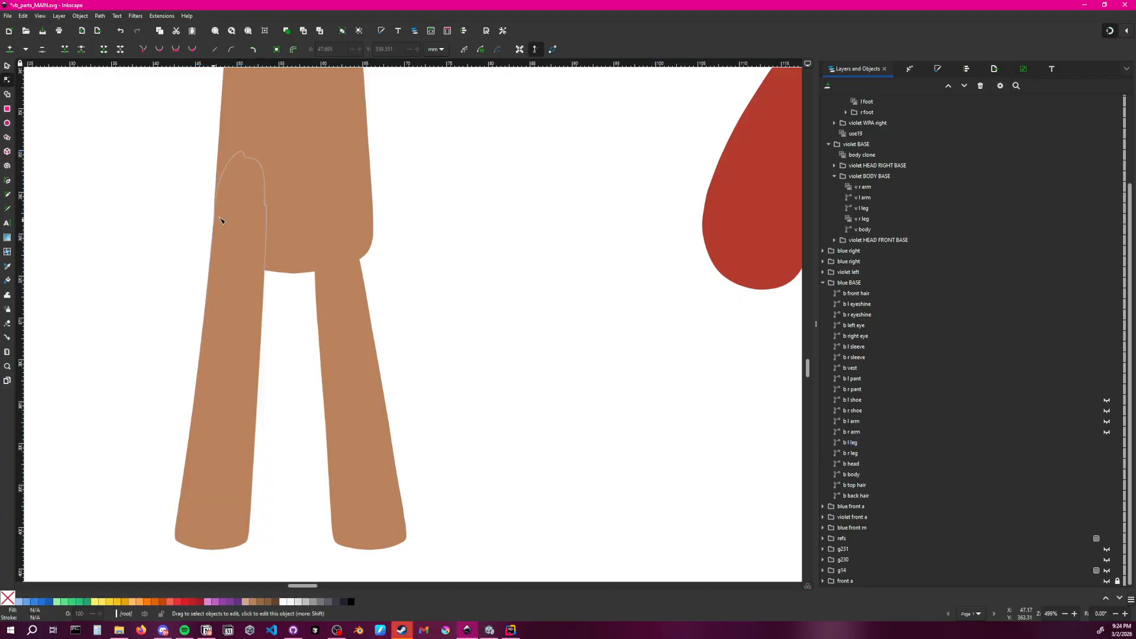
# Reselect b l leg with its upper inner node, and hide b body to expose the top of the leg
pyautogui.click(261, 190)
pyautogui.click(264, 195)
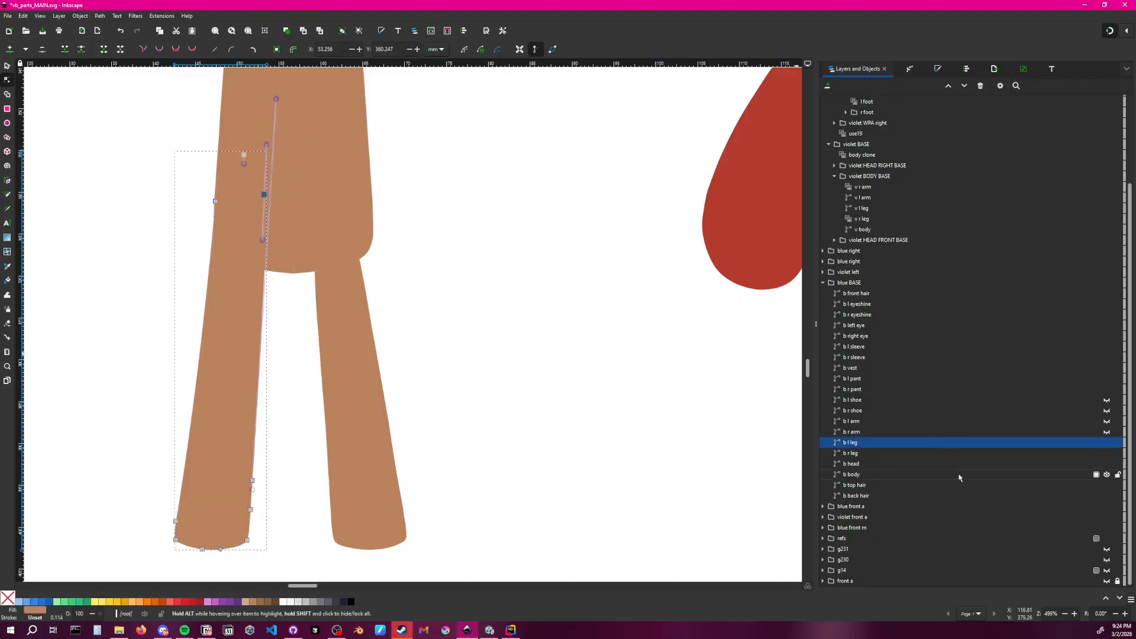
pyautogui.click(1107, 475)
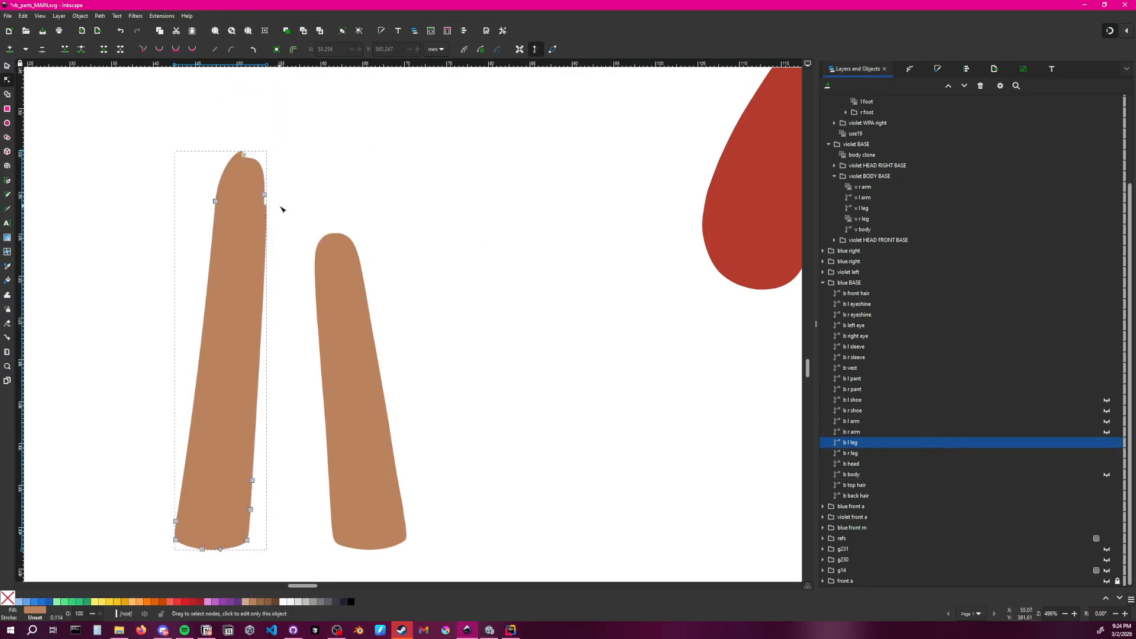
# Retract both handles of the upper inner node of b l leg and the downward handle of its top node
pyautogui.keyDown('ctrl'); pyautogui.scroll(3, 332, 186); pyautogui.keyUp('ctrl')
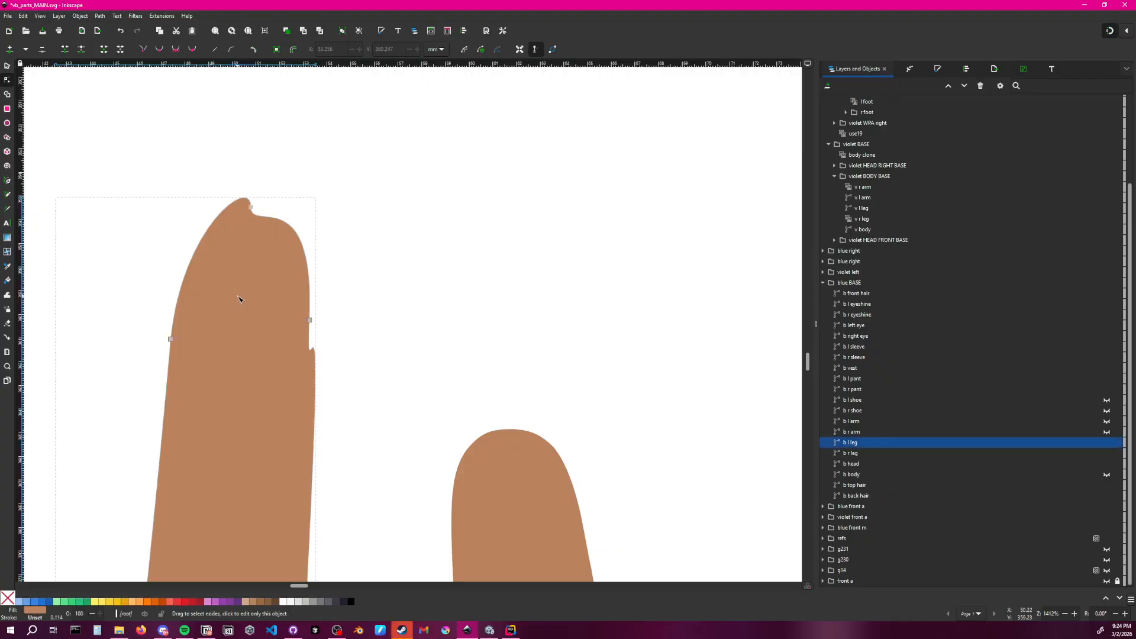
pyautogui.click(310, 320)
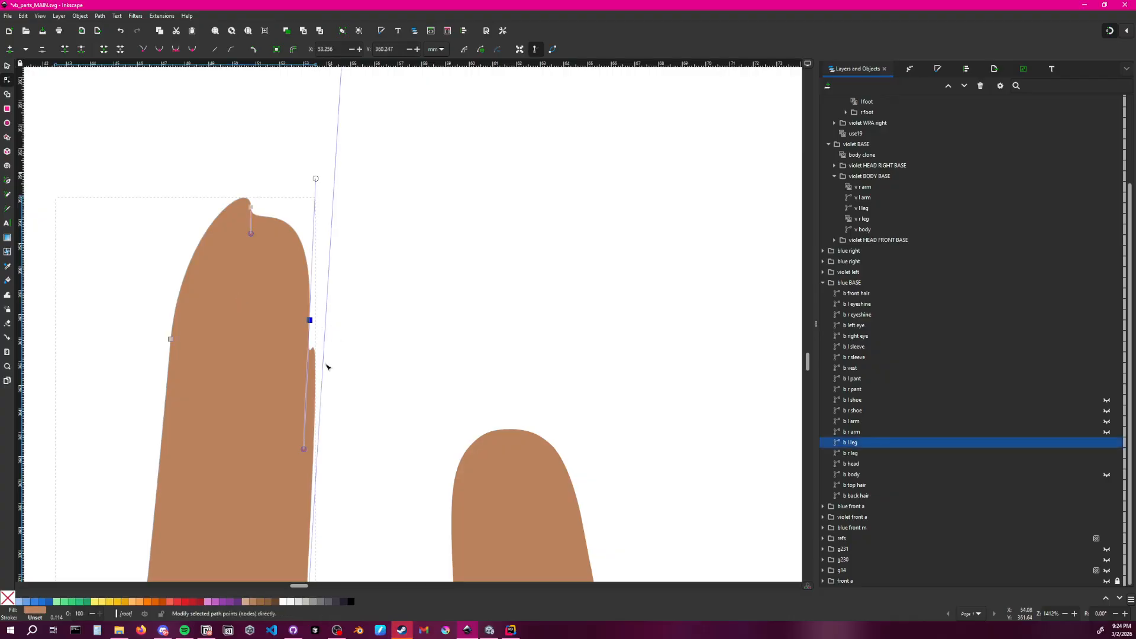
pyautogui.keyDown('ctrl'); pyautogui.click(304, 450); pyautogui.keyUp('ctrl')
pyautogui.keyDown('ctrl'); pyautogui.click(316, 179); pyautogui.keyUp('ctrl')
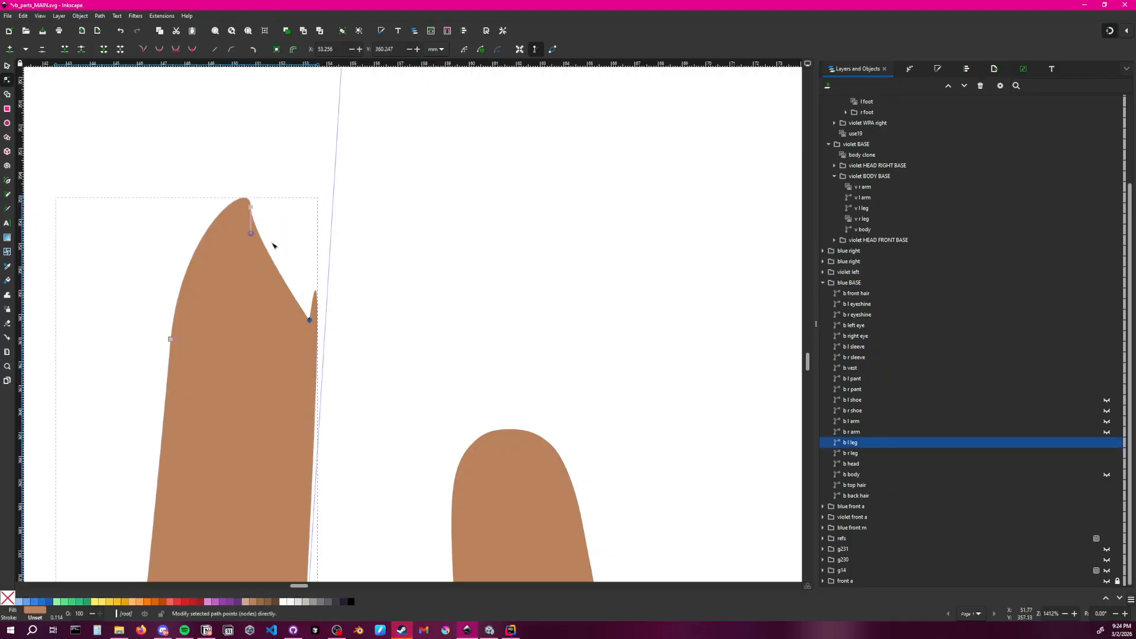
pyautogui.keyDown('ctrl'); pyautogui.click(251, 234); pyautogui.keyUp('ctrl')
# Shorten the long upward handle of the lower node on the inner edge of b l leg so it ends just below the upper inner node
pyautogui.scroll(-5, 334, 349)
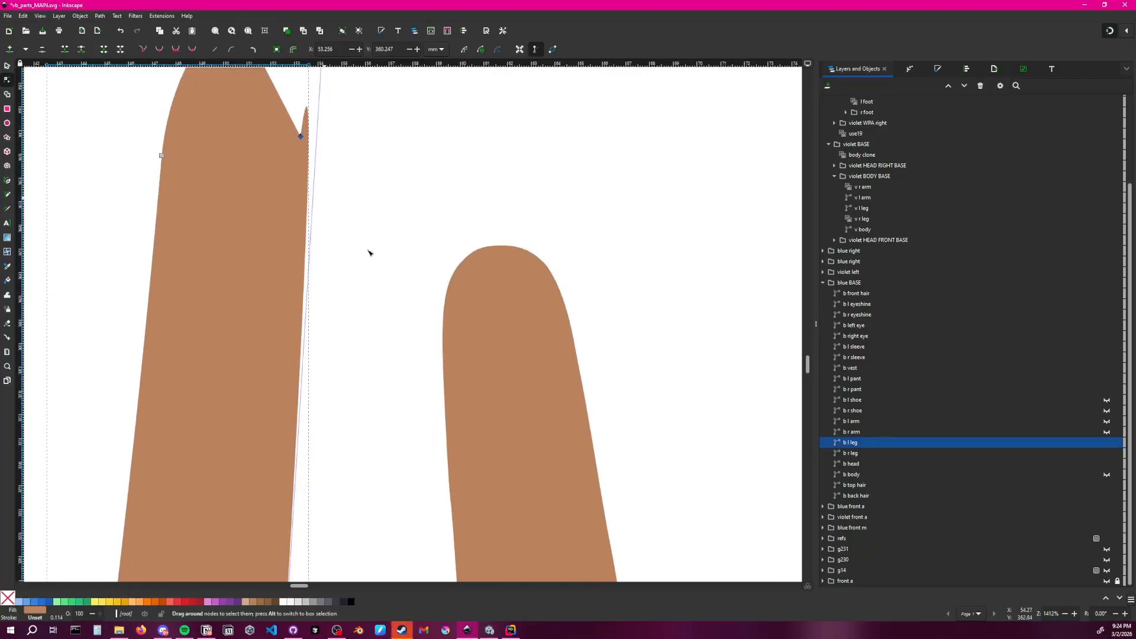
pyautogui.keyDown('ctrl'); pyautogui.scroll(-2, 379, 349); pyautogui.keyUp('ctrl')
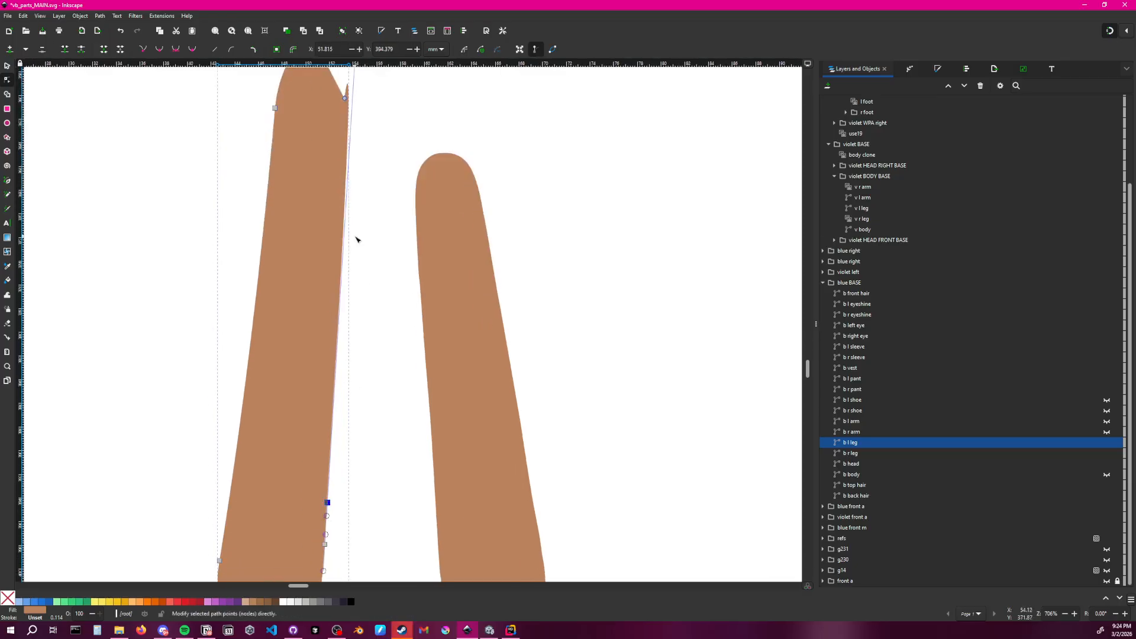
pyautogui.moveTo(355, 236); pyautogui.dragTo(316, 339, button='middle')
pyautogui.keyDown('ctrl'); pyautogui.scroll(-1, 337, 320); pyautogui.keyUp('ctrl')
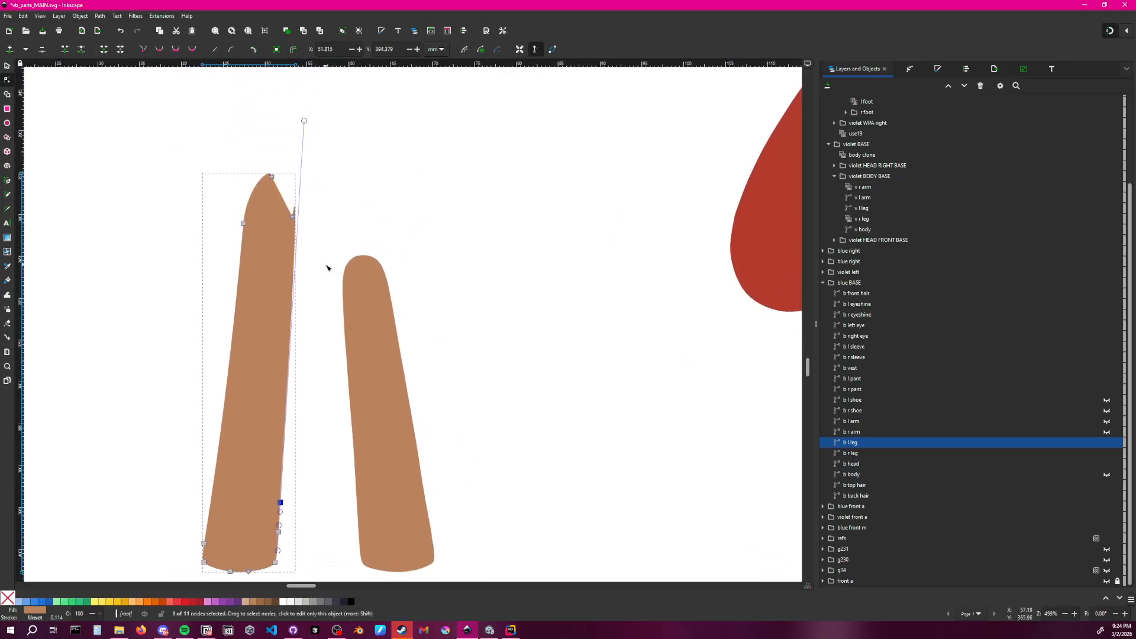
pyautogui.moveTo(304, 122); pyautogui.dragTo(301, 232)
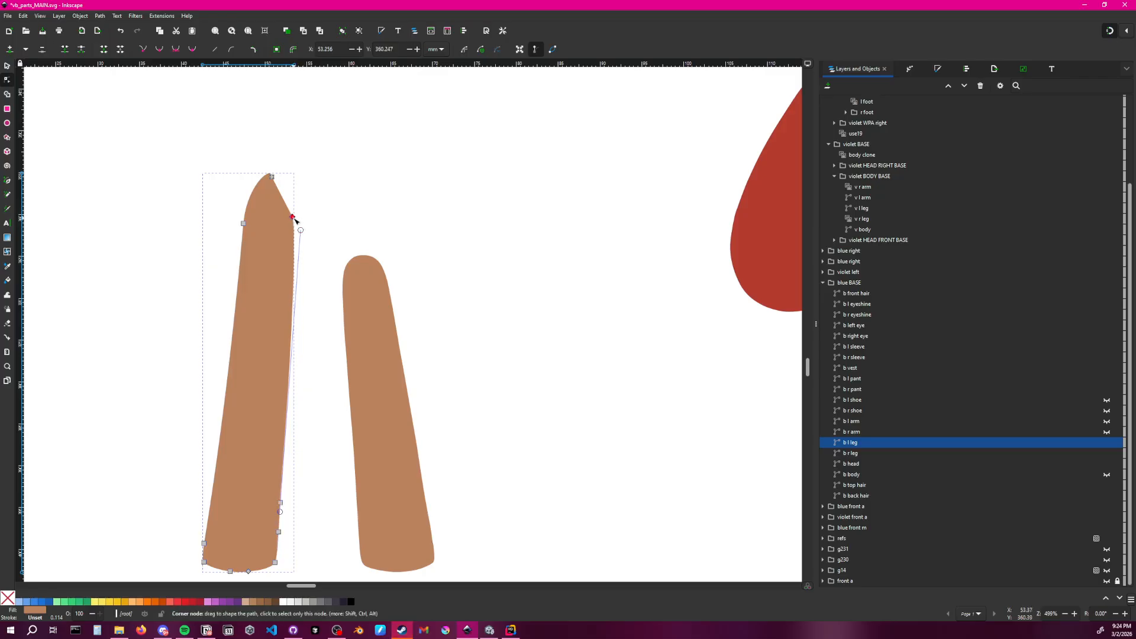
# Make the upper inner node of b l leg smooth, and adjust its handles and the top node's inner handle to round the leg's top
pyautogui.keyDown('ctrl'); pyautogui.click(292, 218); pyautogui.keyUp('ctrl')
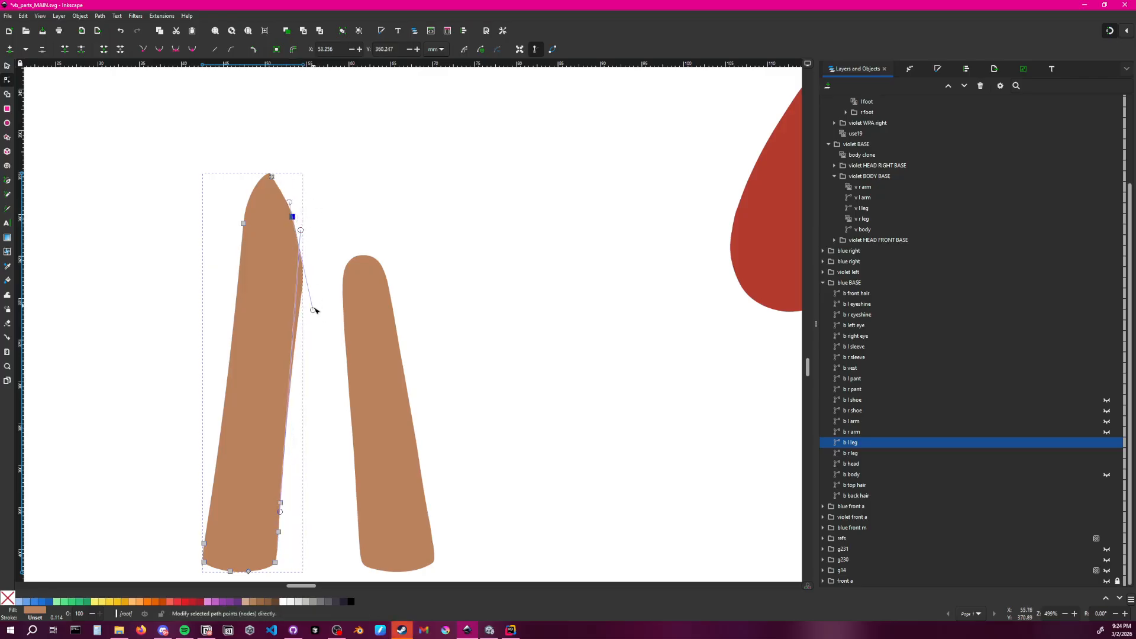
pyautogui.moveTo(314, 310); pyautogui.dragTo(298, 264)
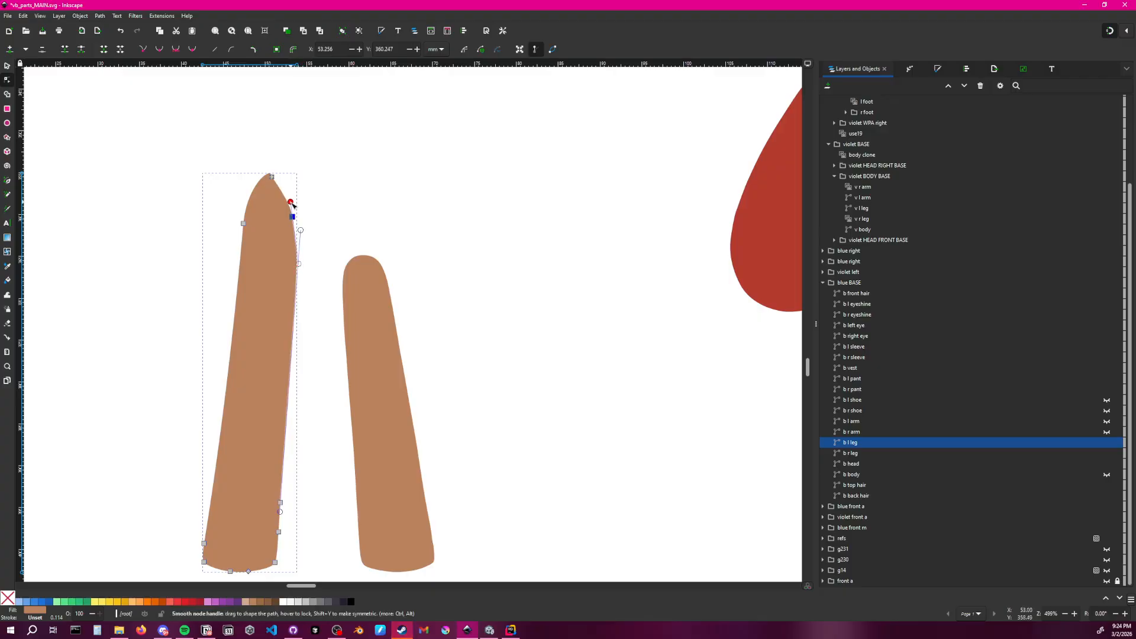
pyautogui.moveTo(290, 203); pyautogui.dragTo(290, 160)
pyautogui.click(273, 176)
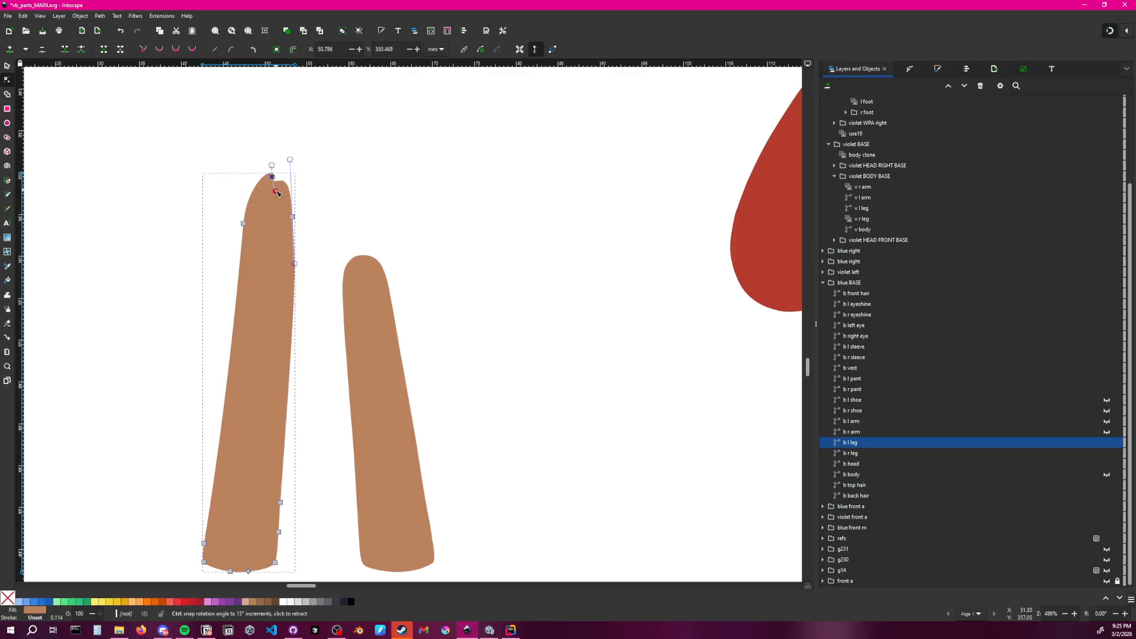
pyautogui.moveTo(276, 192); pyautogui.dragTo(274, 163)
# Try refining the curve at the top node of b l leg, and undo those adjustments
pyautogui.moveTo(288, 201); pyautogui.dragTo(309, 212, button='middle')
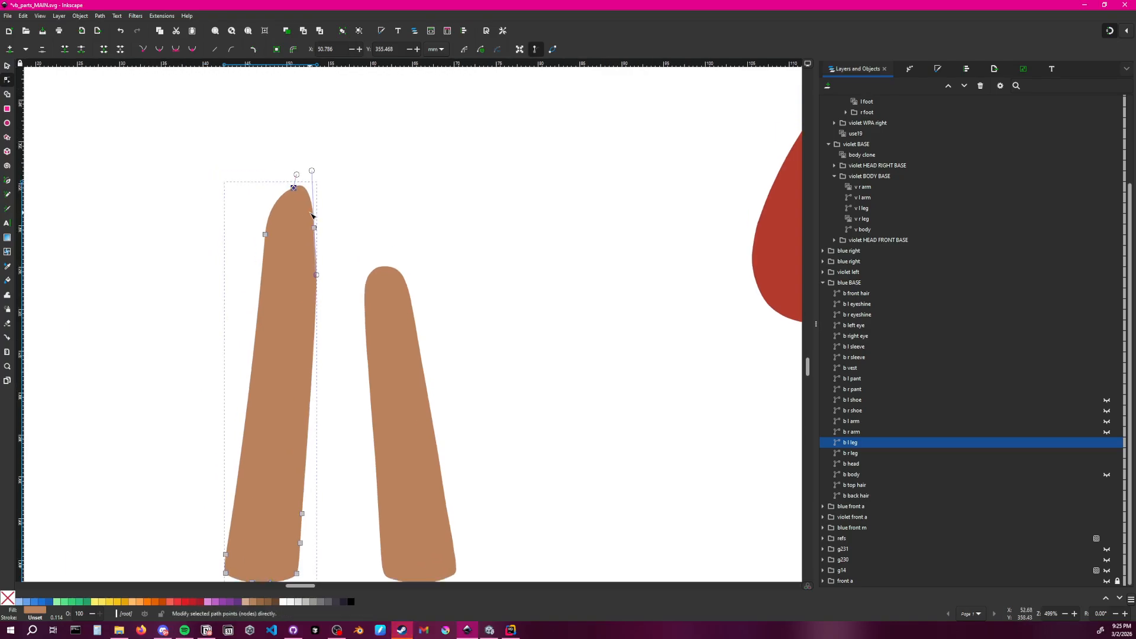
pyautogui.keyDown('ctrl'); pyautogui.scroll(4, 312, 216); pyautogui.keyUp('ctrl')
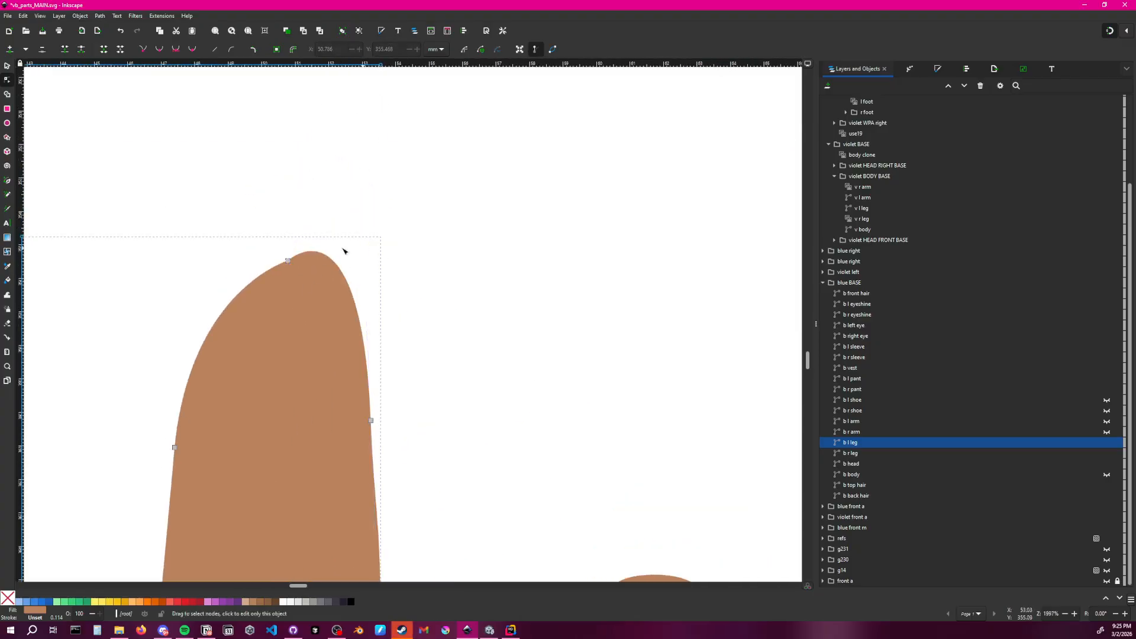
pyautogui.moveTo(269, 239); pyautogui.dragTo(305, 252)
pyautogui.hotkey('ctrl', 'z')
pyautogui.hotkey('ctrl', 'z')
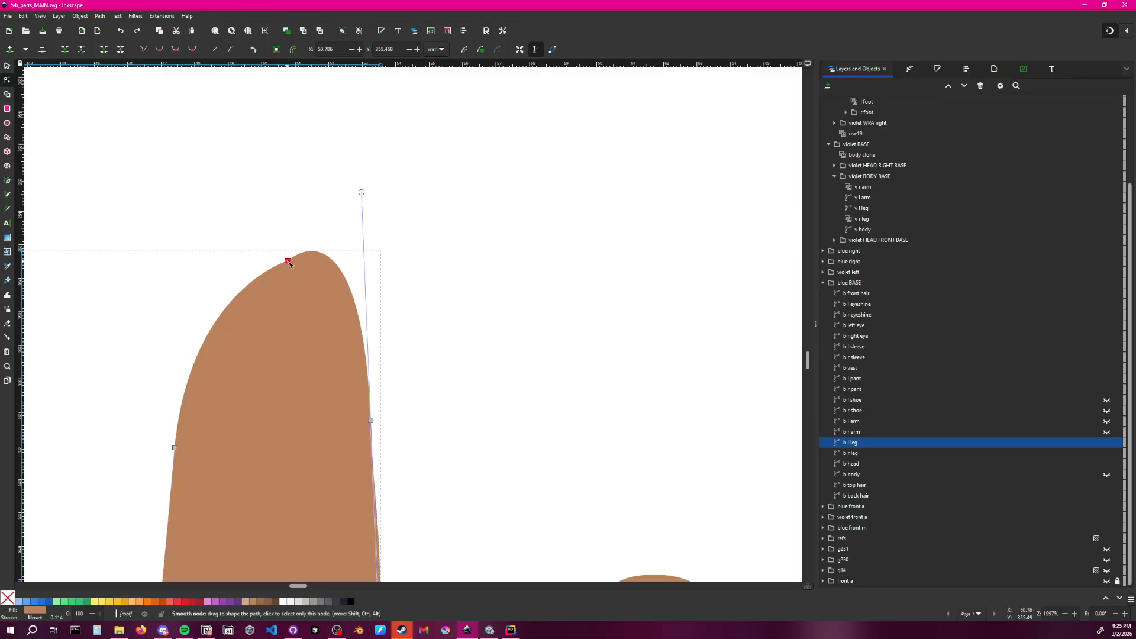
pyautogui.moveTo(288, 261); pyautogui.dragTo(290, 262)
pyautogui.hotkey('ctrl', 'z')
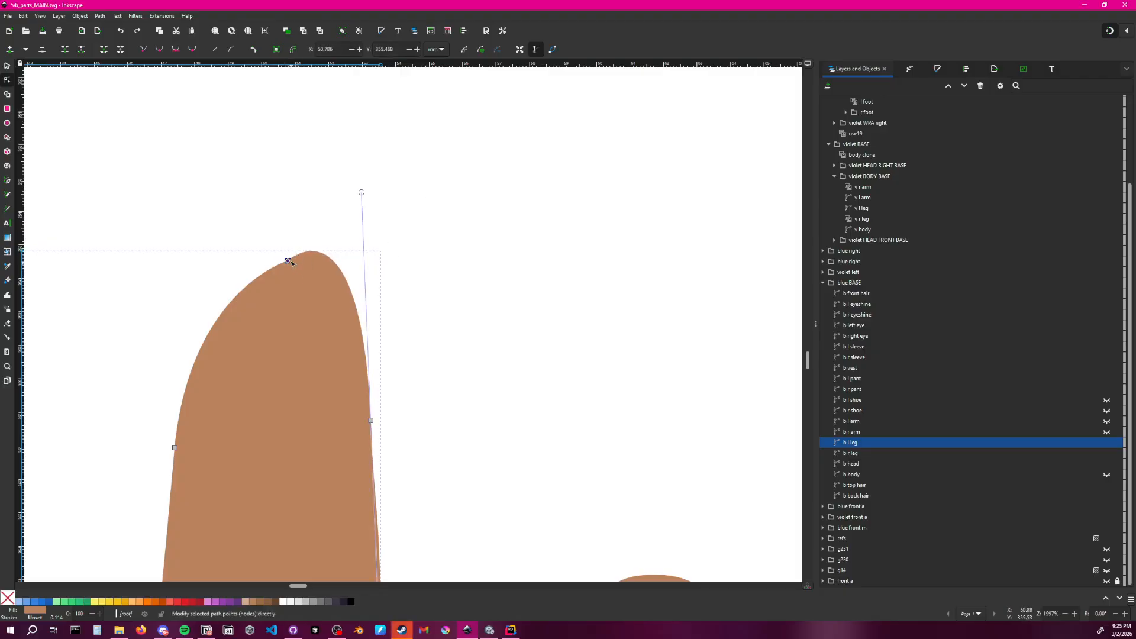
# Pull the overlapping node off the top of the "b l leg" path and delete it
pyautogui.moveTo(288, 260); pyautogui.dragTo(301, 250)
pyautogui.click(326, 244)
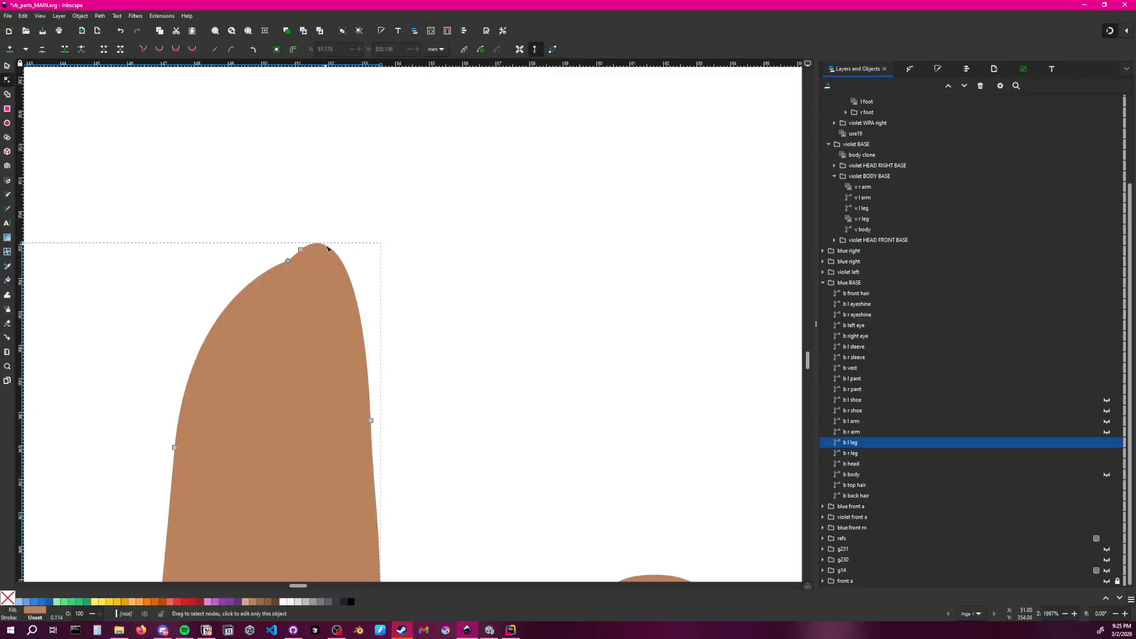
pyautogui.click(334, 253)
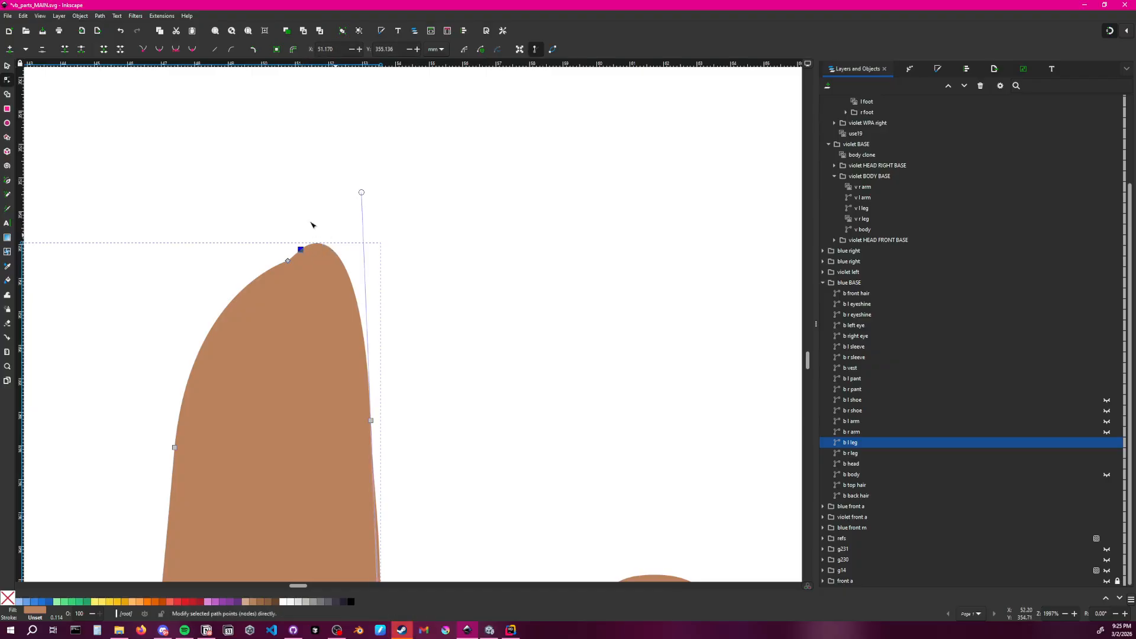
pyautogui.moveTo(293, 220); pyautogui.dragTo(325, 279)
pyautogui.press('Delete')
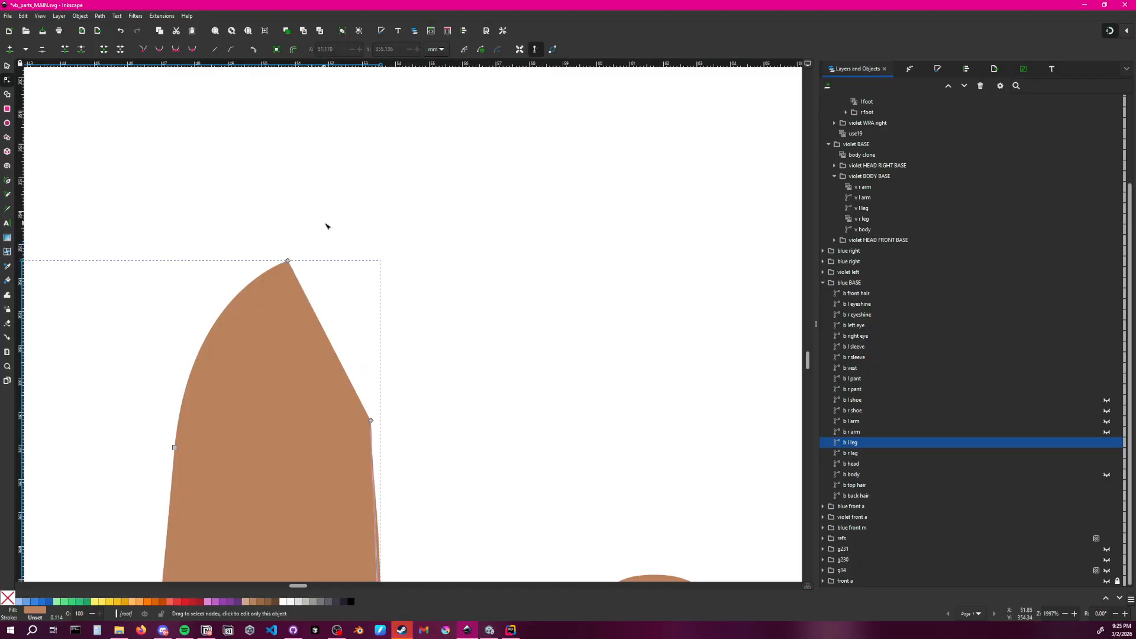
# Make the top node of "b l leg" smooth and adjust both its handles so the leg ends in an even rounded cap
pyautogui.click(325, 224)
pyautogui.click(289, 265)
pyautogui.keyDown('ctrl'); pyautogui.click(288, 261); pyautogui.keyUp('ctrl')
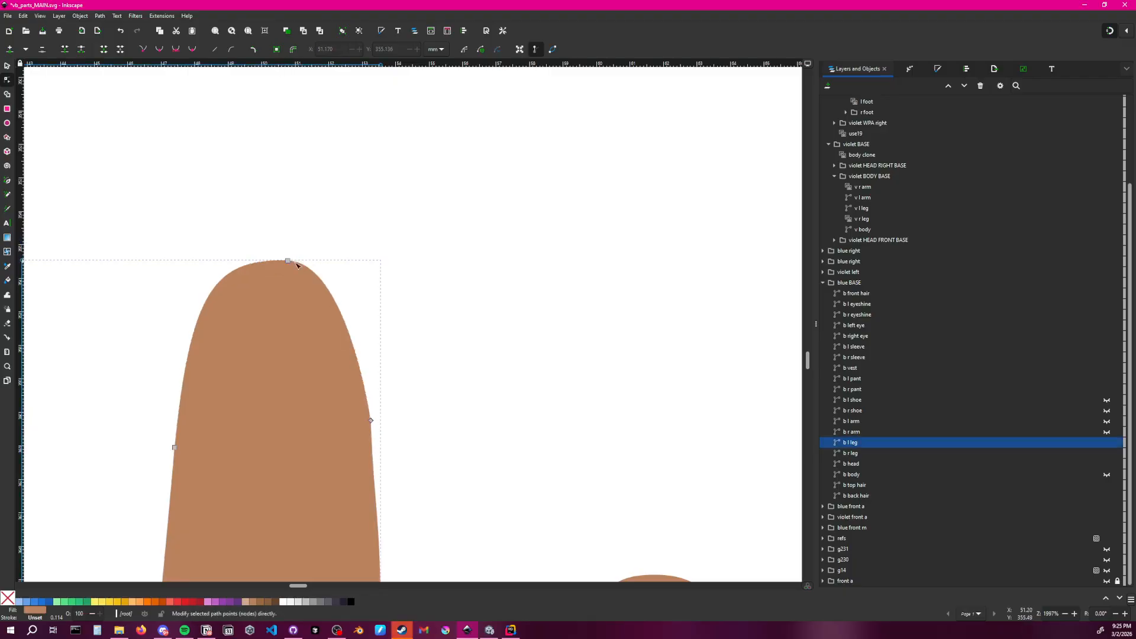
pyautogui.click(289, 261)
pyautogui.moveTo(350, 263)
pyautogui.mouseDown()
pyautogui.moveTo(386, 259)
pyautogui.moveTo(368, 253)
pyautogui.mouseUp()
pyautogui.moveTo(215, 261); pyautogui.dragTo(235, 266)
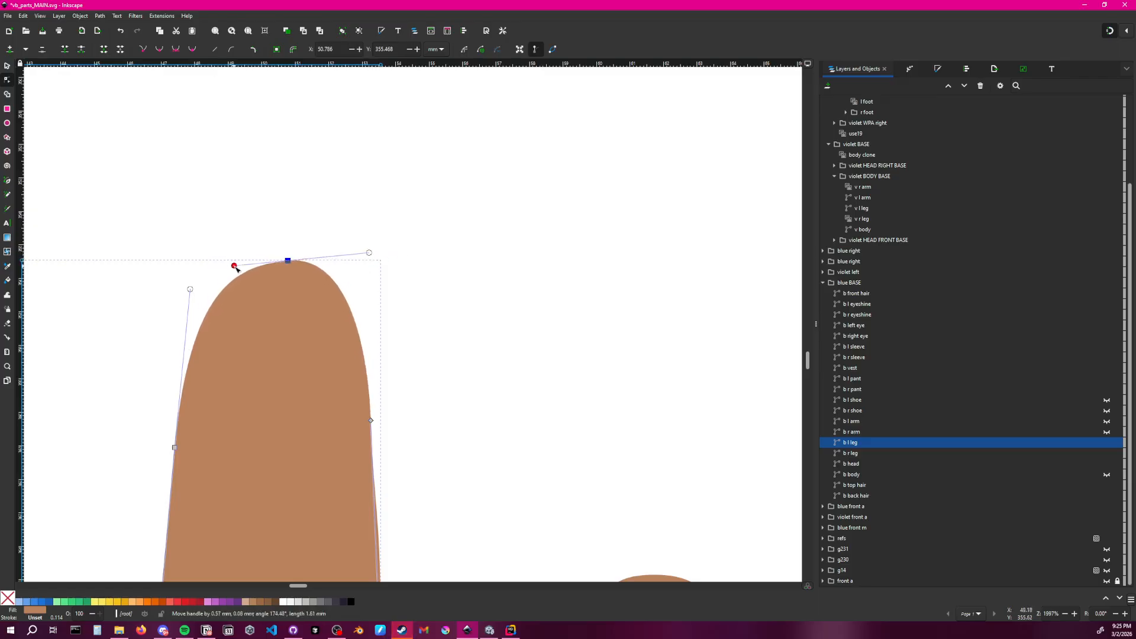
pyautogui.click(441, 273)
# Reshape the outer edge of "b l leg" by adjusting the curve handles along its long side
pyautogui.keyDown('ctrl'); pyautogui.scroll(-4, 443, 275); pyautogui.keyUp('ctrl')
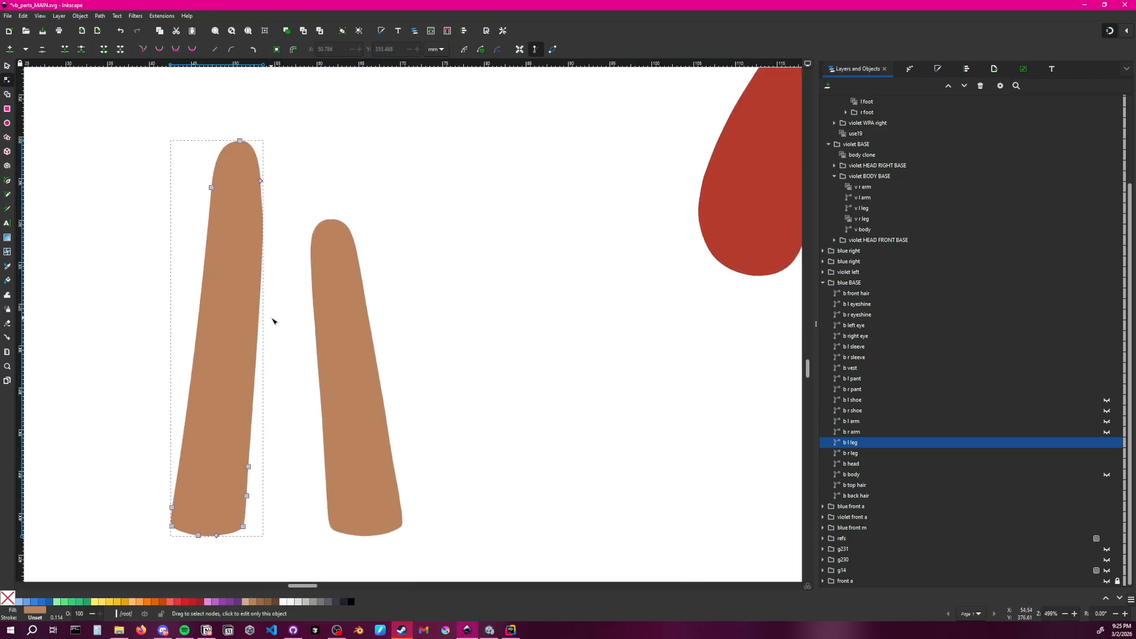
pyautogui.click(212, 188)
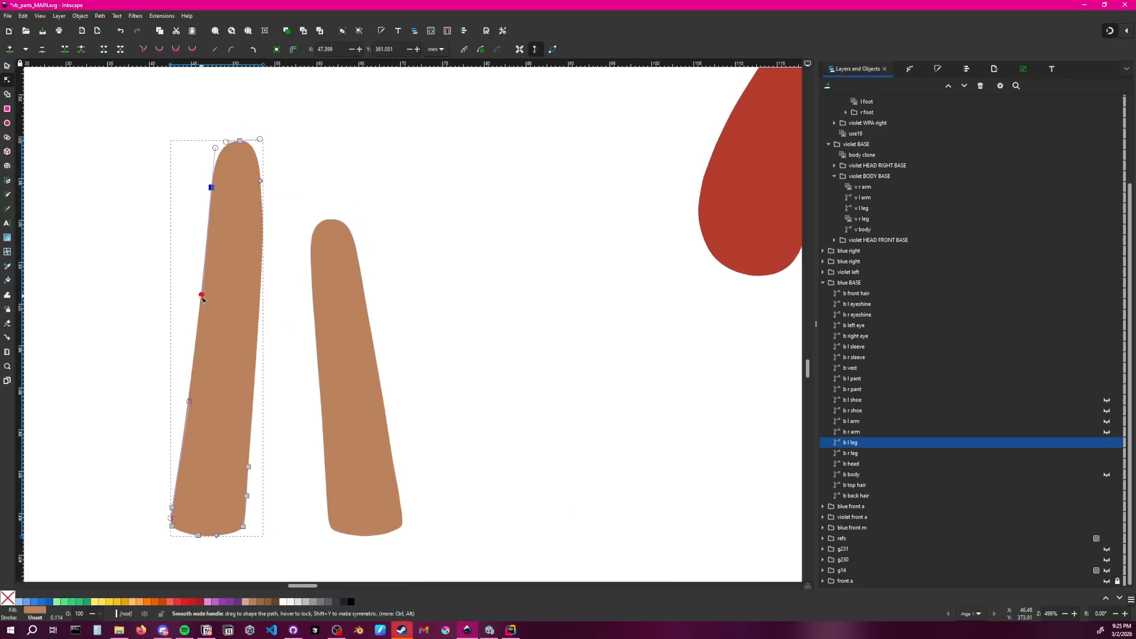
pyautogui.moveTo(202, 295); pyautogui.dragTo(199, 301)
pyautogui.moveTo(190, 402); pyautogui.dragTo(187, 404)
pyautogui.click(296, 422)
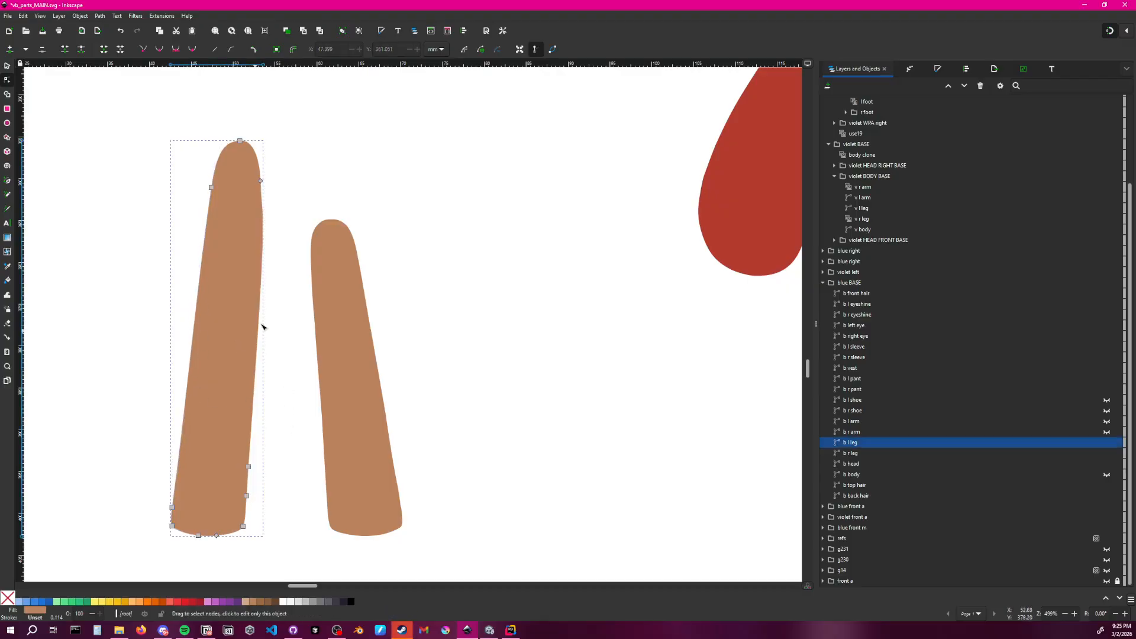
# Smooth the inner upper node of "b l leg", shorten its upper handle, and reposition the node and lower handle for a straighter inner edge
pyautogui.keyDown('ctrl'); pyautogui.click(261, 181); pyautogui.keyUp('ctrl')
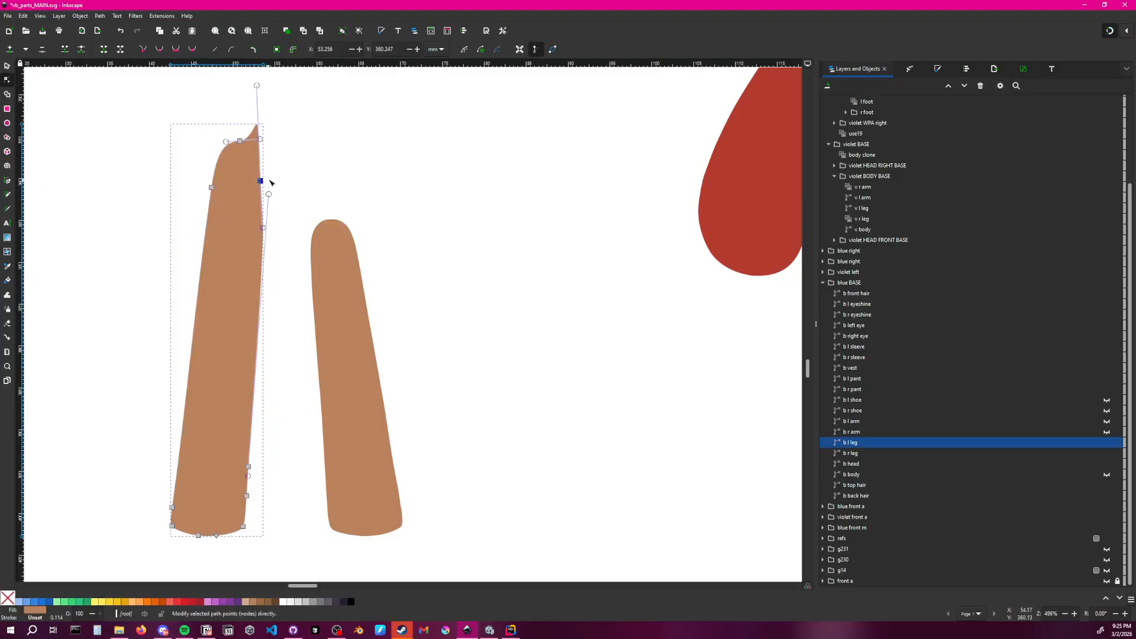
pyautogui.moveTo(257, 86); pyautogui.dragTo(262, 157)
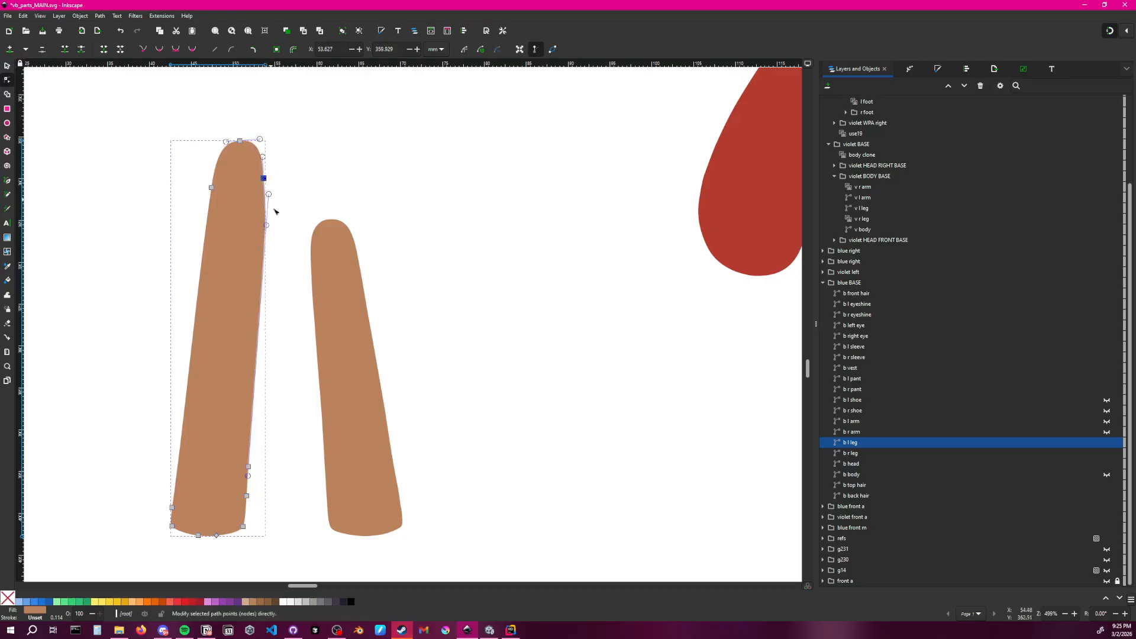
pyautogui.moveTo(268, 231); pyautogui.dragTo(261, 233)
pyautogui.click(294, 233)
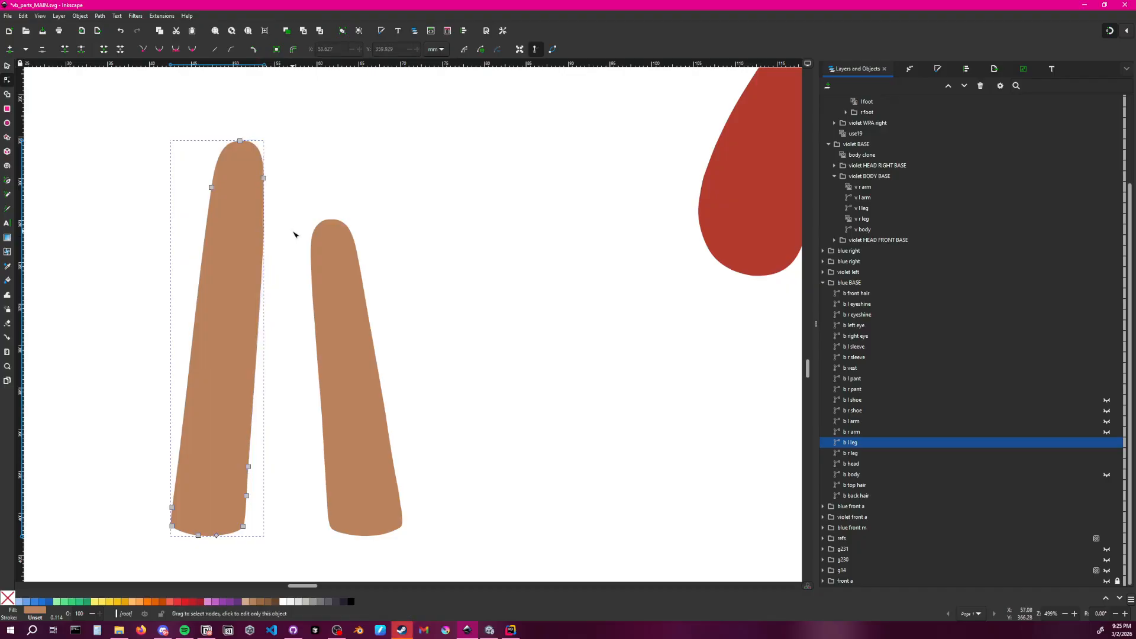
pyautogui.click(263, 221)
pyautogui.click(264, 178)
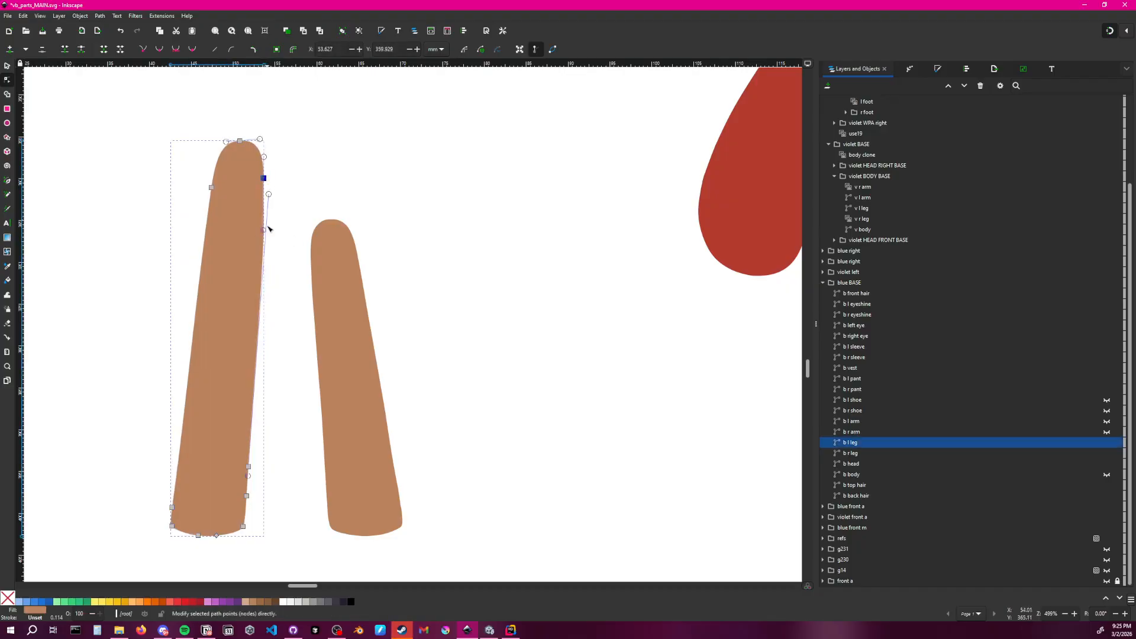
pyautogui.moveTo(264, 241); pyautogui.dragTo(260, 245)
pyautogui.click(284, 262)
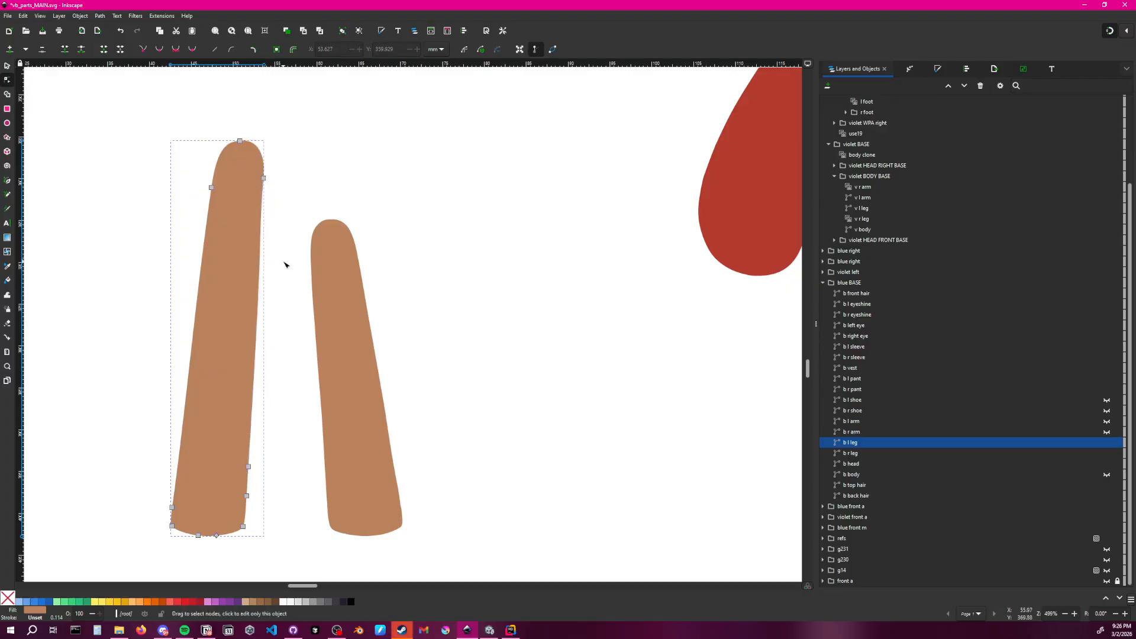
# Unhide the "b body" object in the "blue BASE" group
pyautogui.keyDown('ctrl'); pyautogui.scroll(-3, 284, 264); pyautogui.keyUp('ctrl')
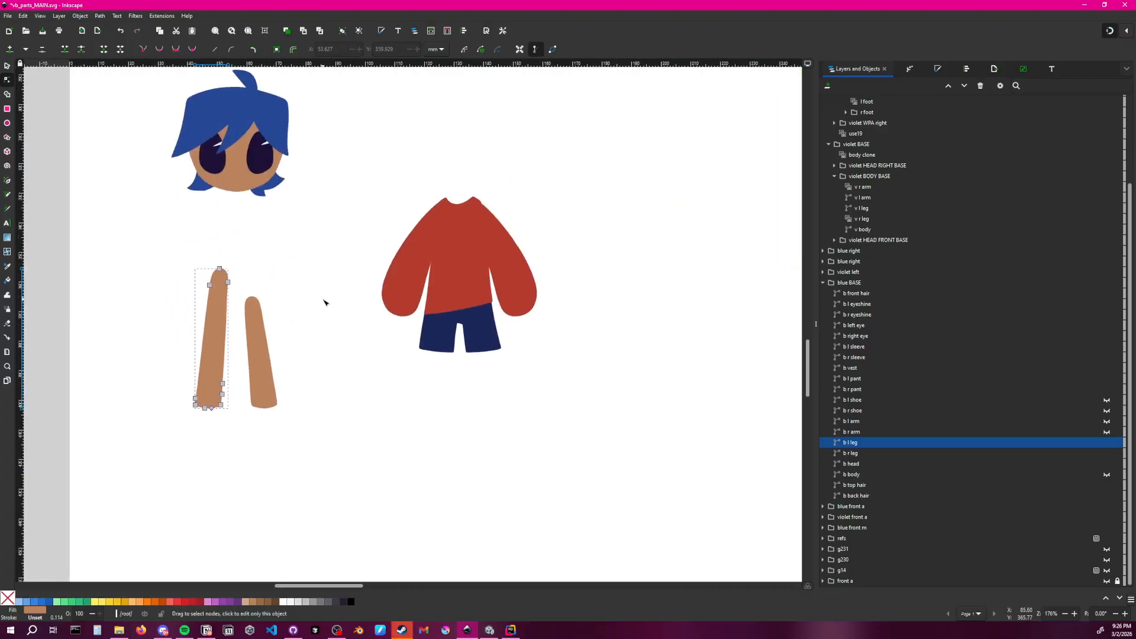
pyautogui.click(325, 302)
pyautogui.keyDown('ctrl'); pyautogui.scroll(-3, 281, 373); pyautogui.keyUp('ctrl')
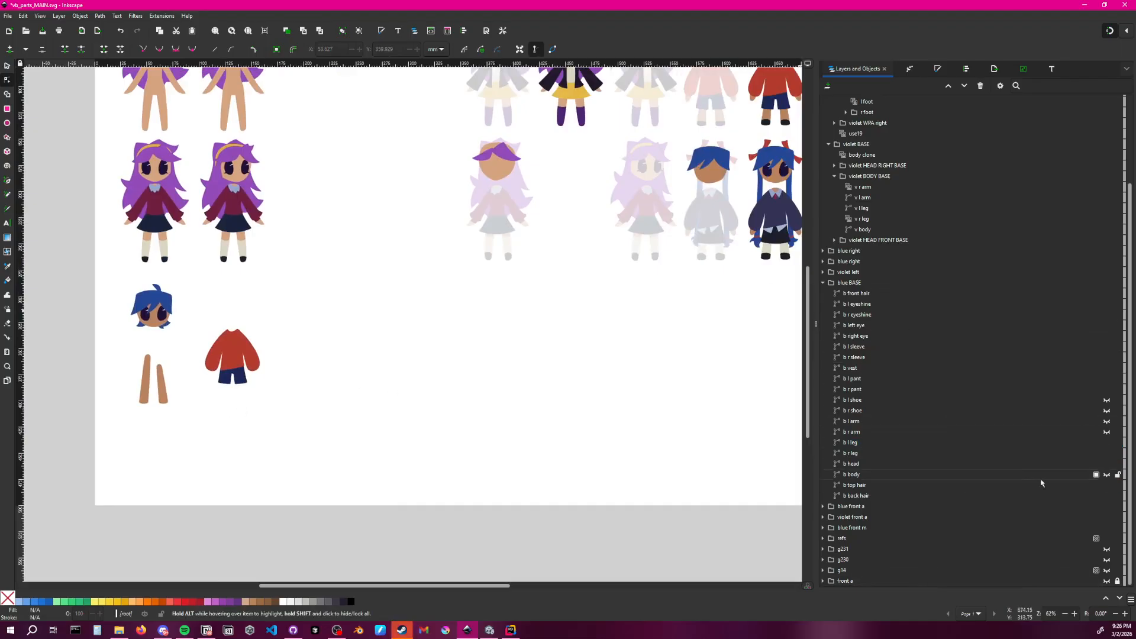
pyautogui.click(1106, 475)
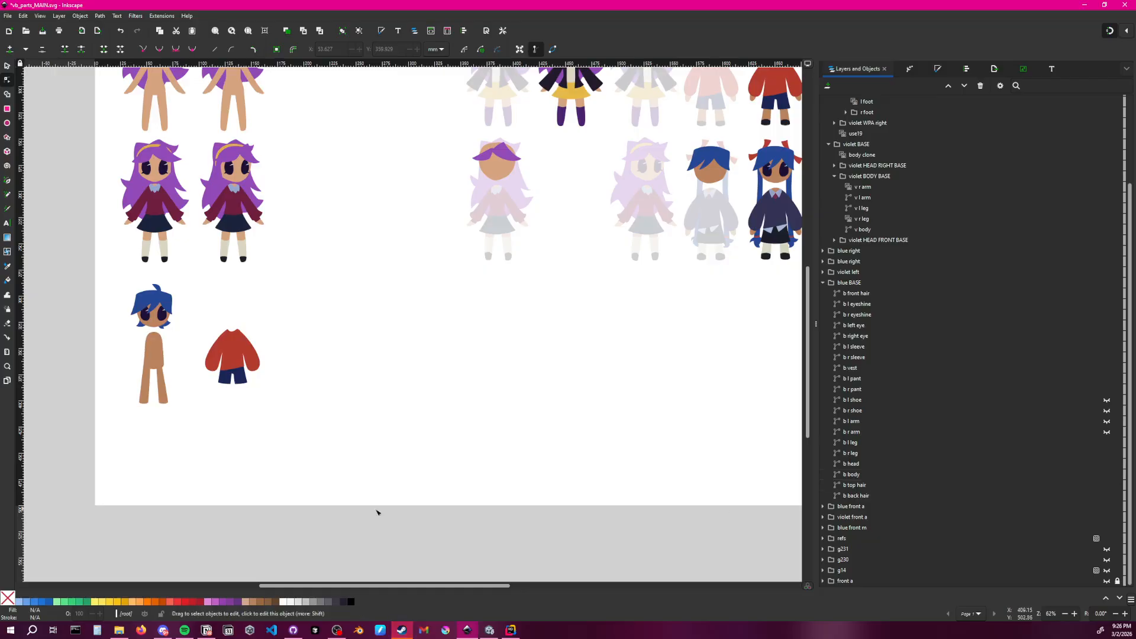
# Refine the inner edge of "b l leg" against the body by moving the inner upper node's lower handle slightly inward
pyautogui.keyDown('ctrl'); pyautogui.scroll(5, 182, 424); pyautogui.keyUp('ctrl')
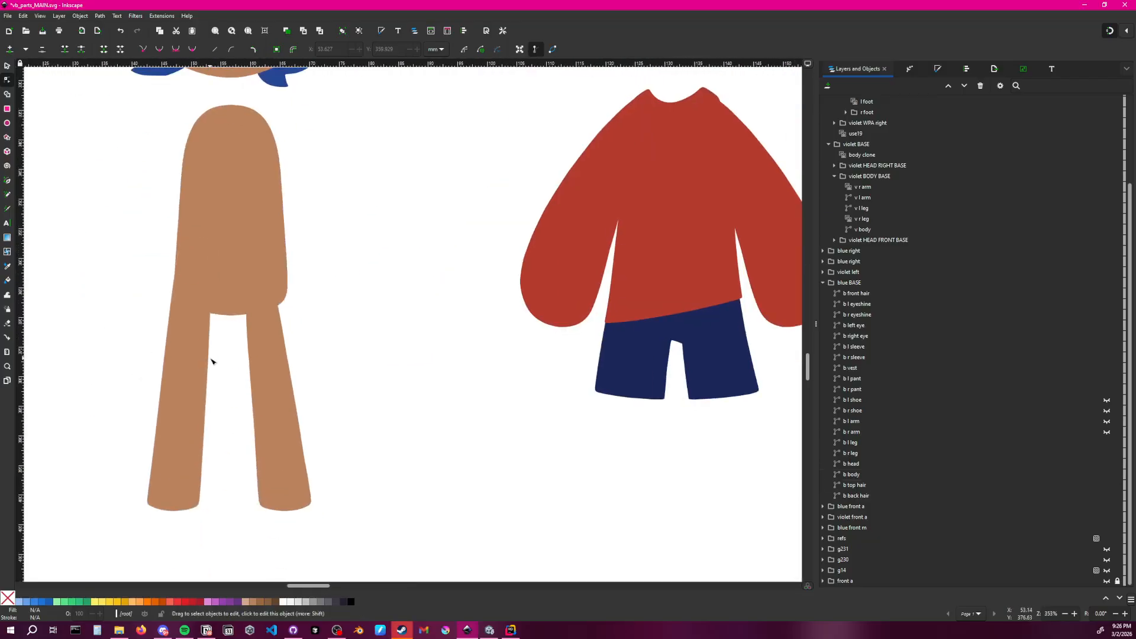
pyautogui.click(197, 314)
pyautogui.click(213, 258)
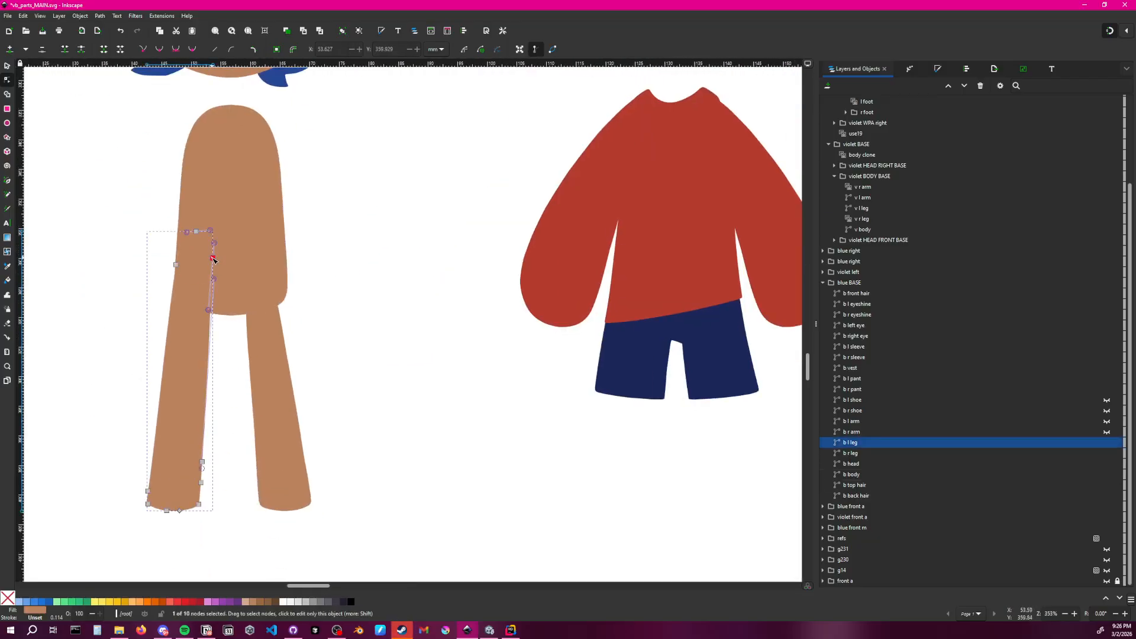
pyautogui.moveTo(209, 309); pyautogui.dragTo(217, 306)
pyautogui.click(316, 301)
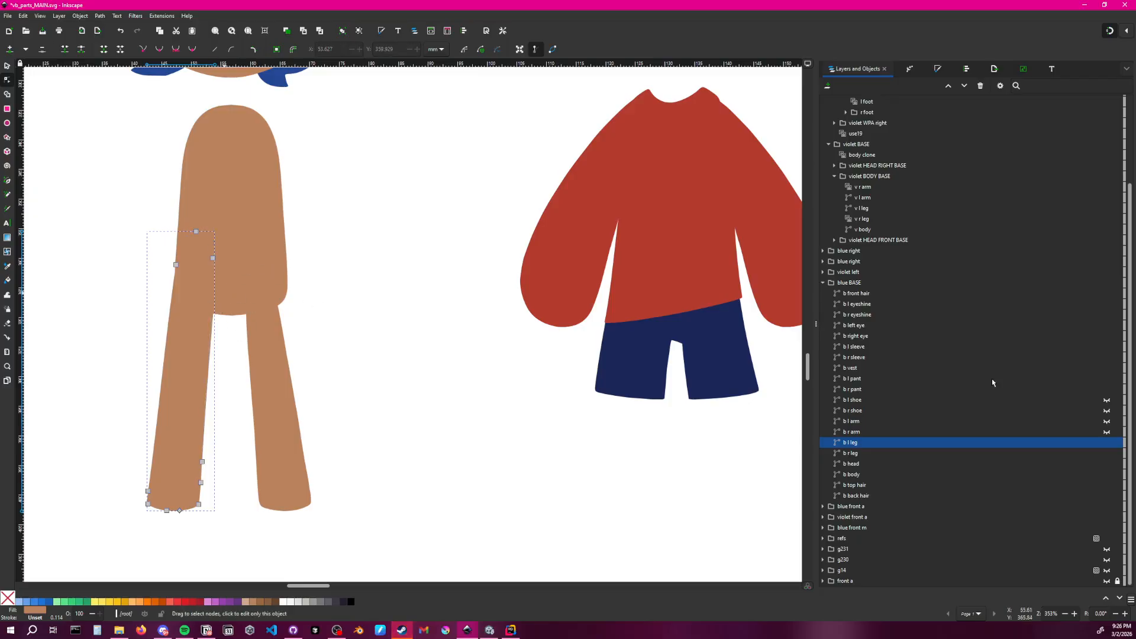
# Toggle the visibility of "b body" repeatedly to compare the legs with and without it, leaving it shown
pyautogui.click(1109, 475)
pyautogui.click(1108, 475)
pyautogui.click(1108, 476)
pyautogui.click(1109, 477)
pyautogui.click(1110, 477)
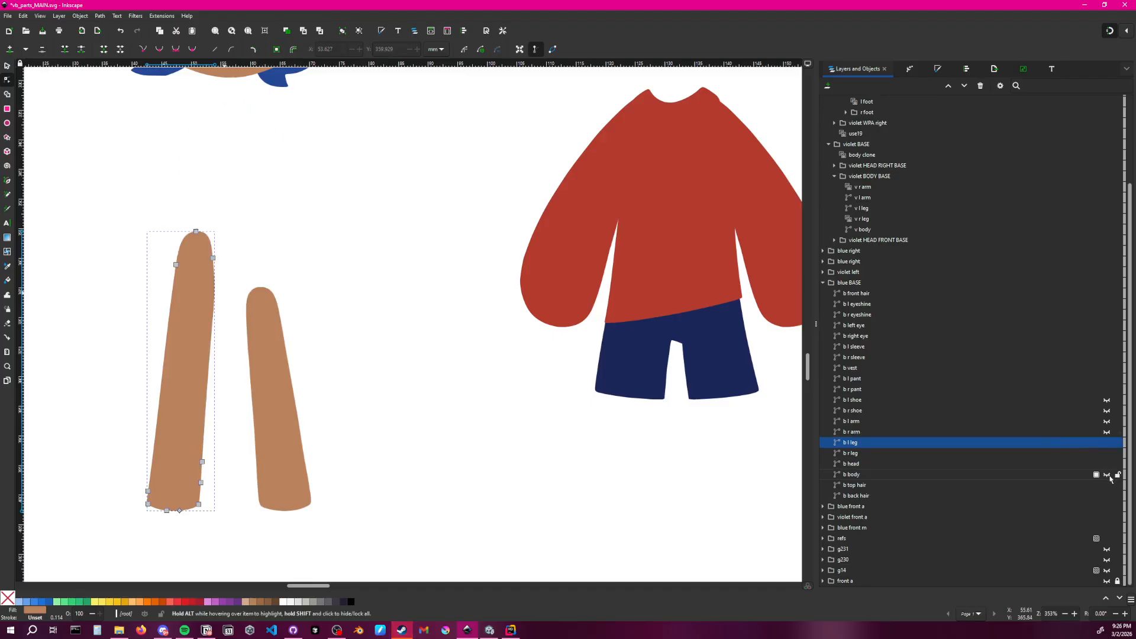
pyautogui.click(1108, 476)
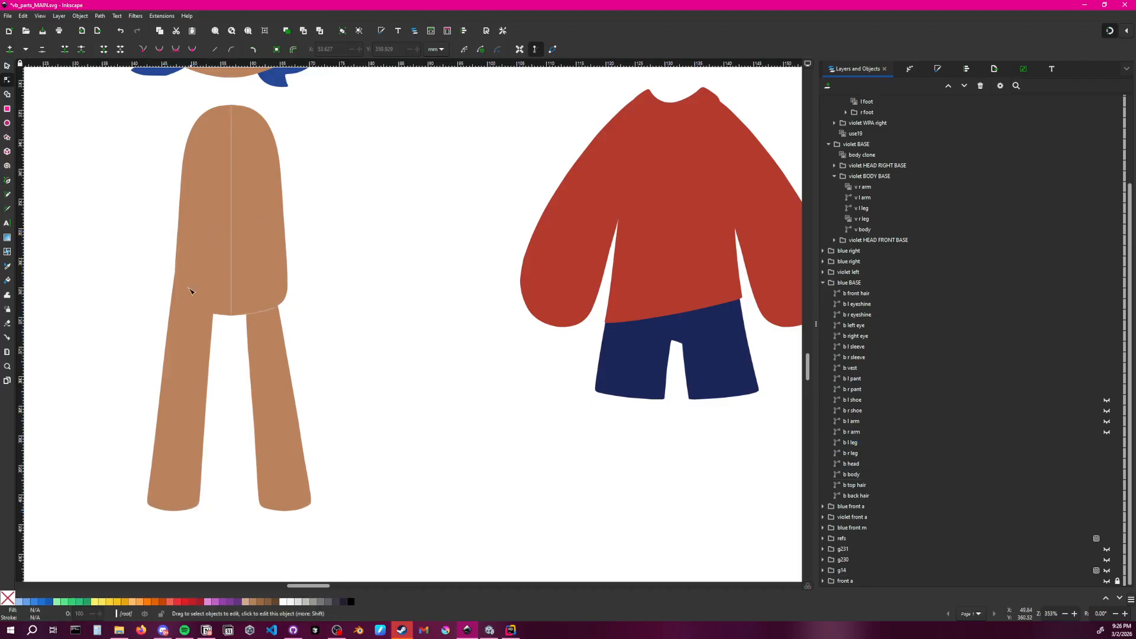
# Shorten the upper handle of the outer upper node on "b l leg" to fit the body's outline
pyautogui.click(176, 265)
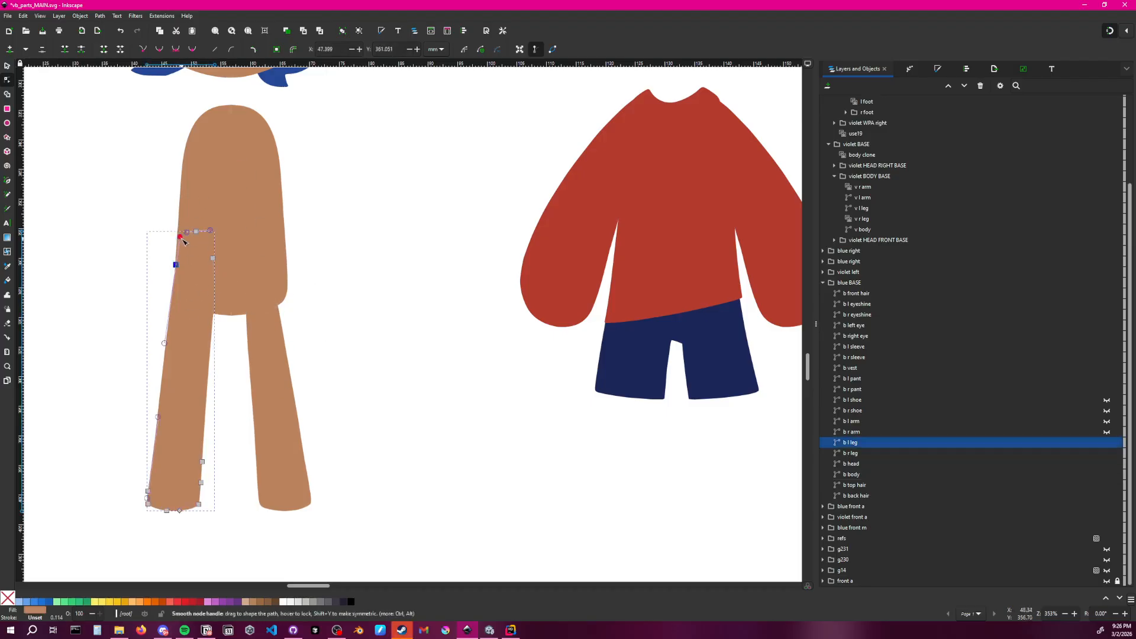
pyautogui.moveTo(180, 237); pyautogui.dragTo(181, 248)
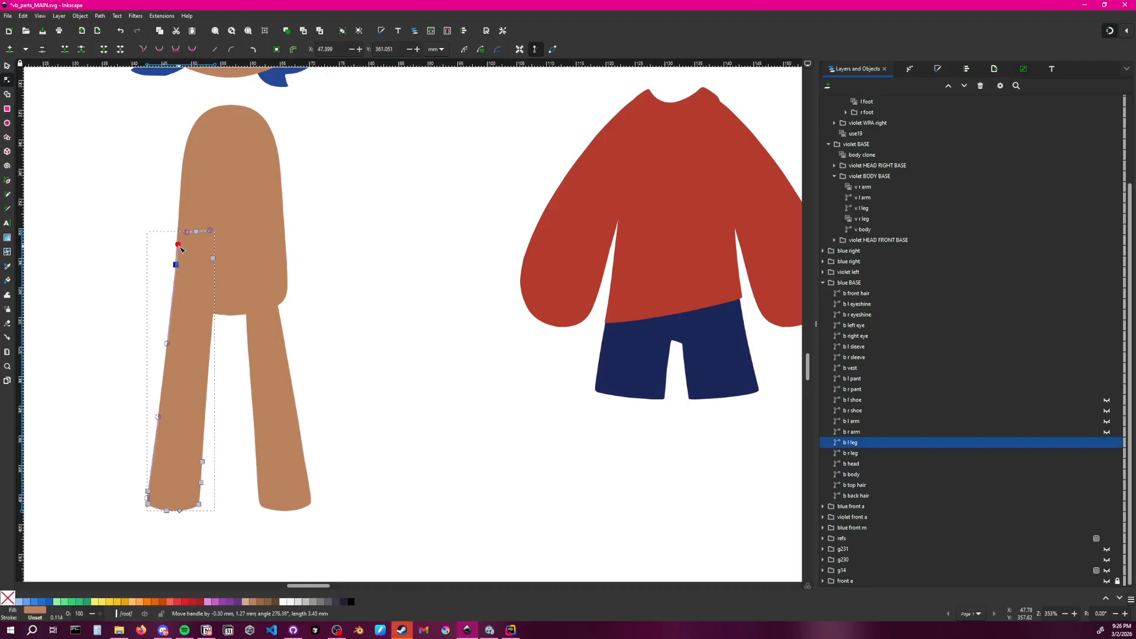
pyautogui.click(159, 287)
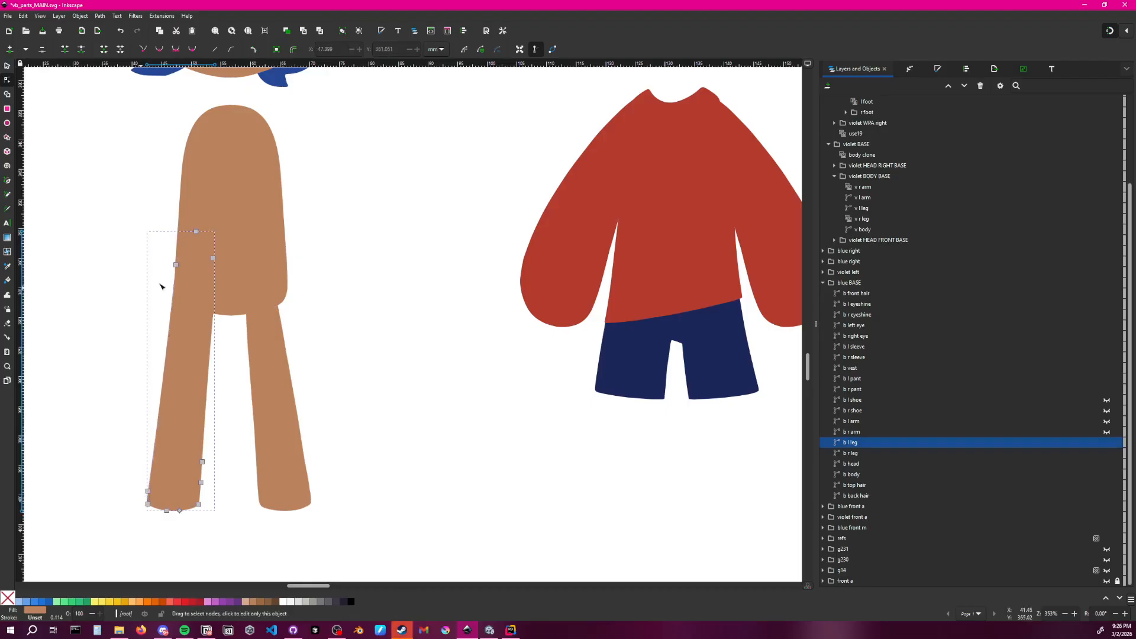
# Move the inner upper node of "b l leg" inward to about X 54.5 mm and shorten its lower handle
pyautogui.click(326, 304)
pyautogui.click(203, 316)
pyautogui.click(213, 258)
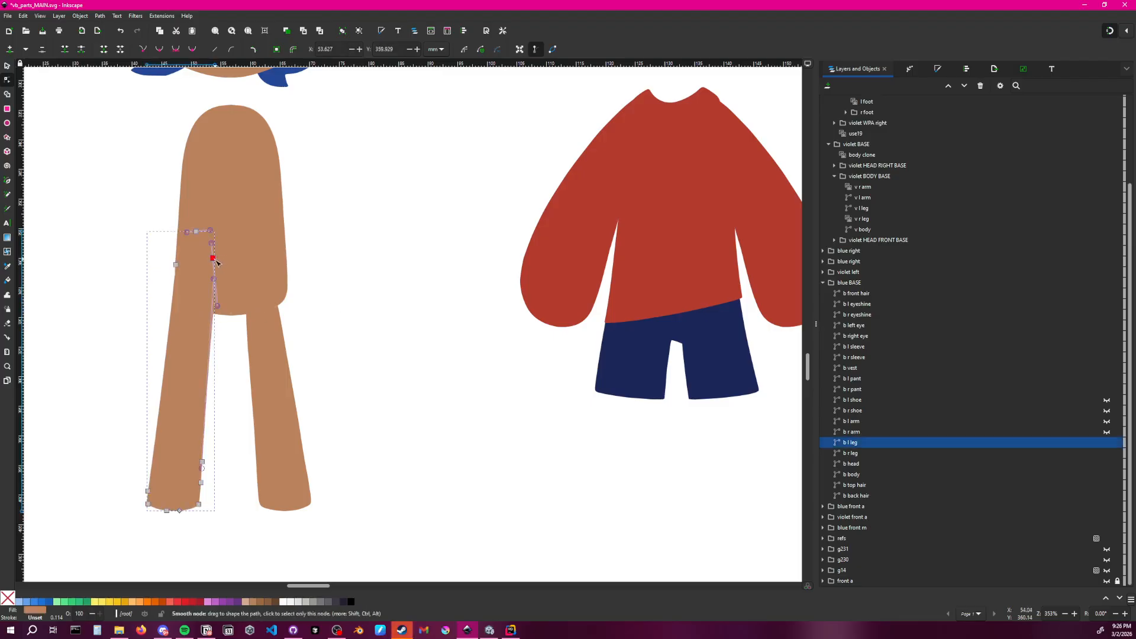
pyautogui.moveTo(216, 263); pyautogui.dragTo(219, 262)
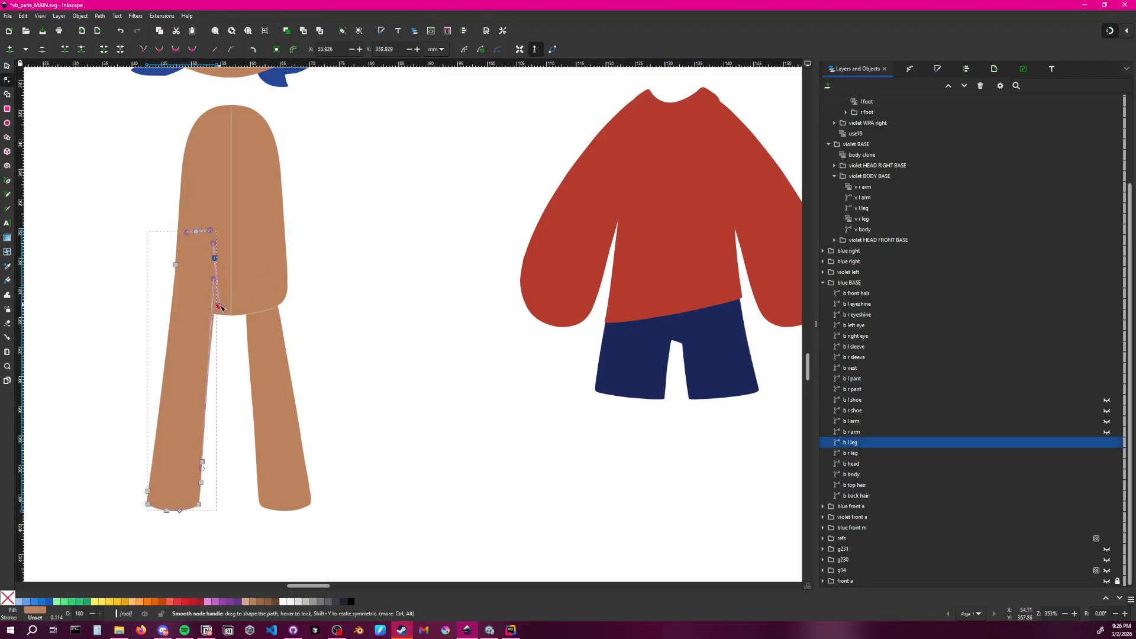
pyautogui.moveTo(219, 306); pyautogui.dragTo(217, 297)
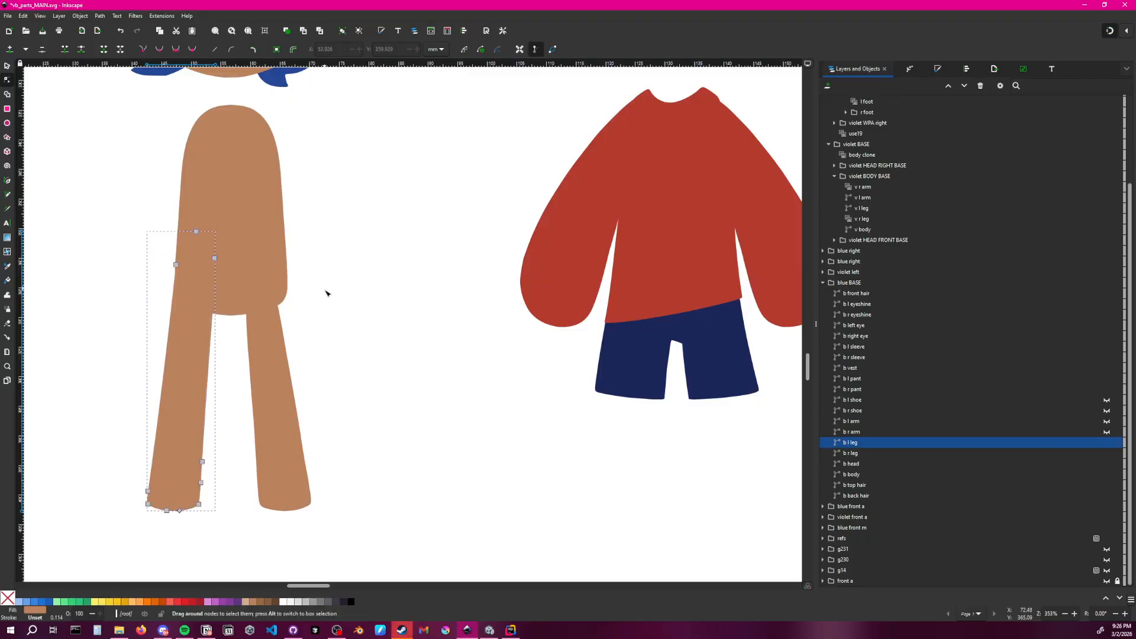
pyautogui.click(323, 293)
pyautogui.click(201, 290)
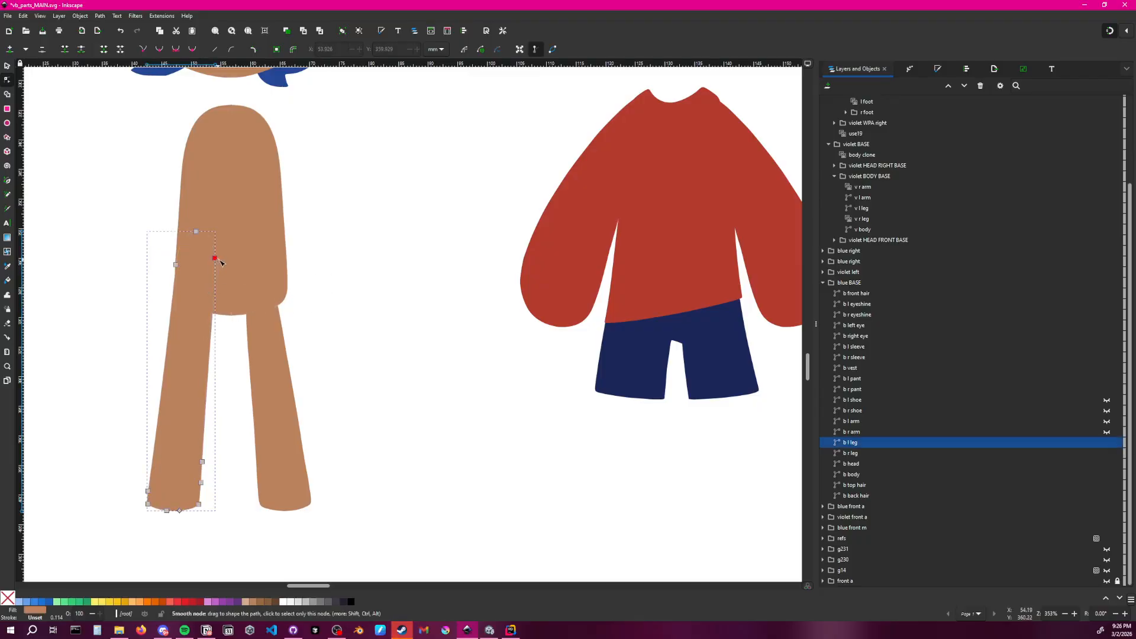
pyautogui.moveTo(219, 260); pyautogui.dragTo(221, 262)
pyautogui.click(348, 326)
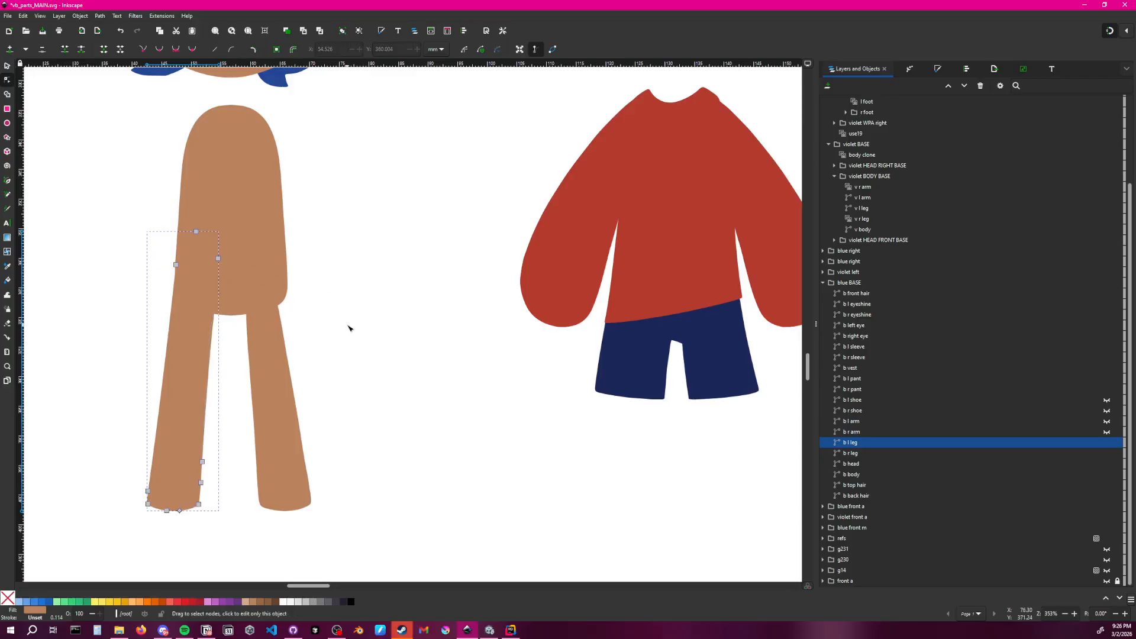
# Delete the extra node in the middle of the bottom edge of "b l leg" and deselect the path
pyautogui.scroll(-2, 313, 421)
pyautogui.hscroll(-1, 314, 421)
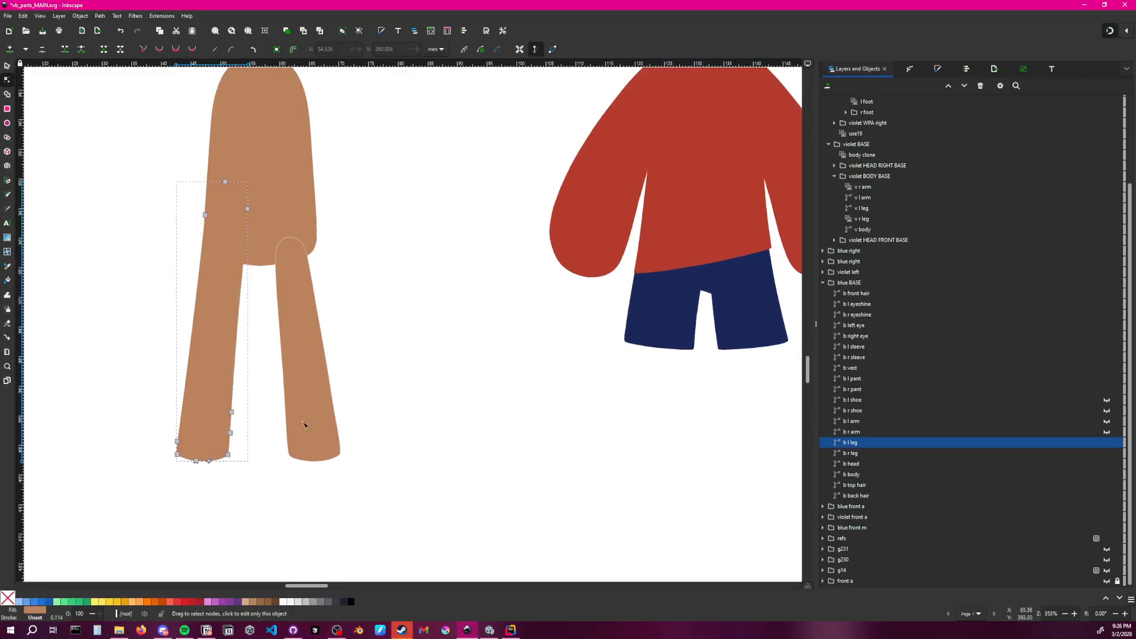
pyautogui.moveTo(212, 467); pyautogui.dragTo(203, 448)
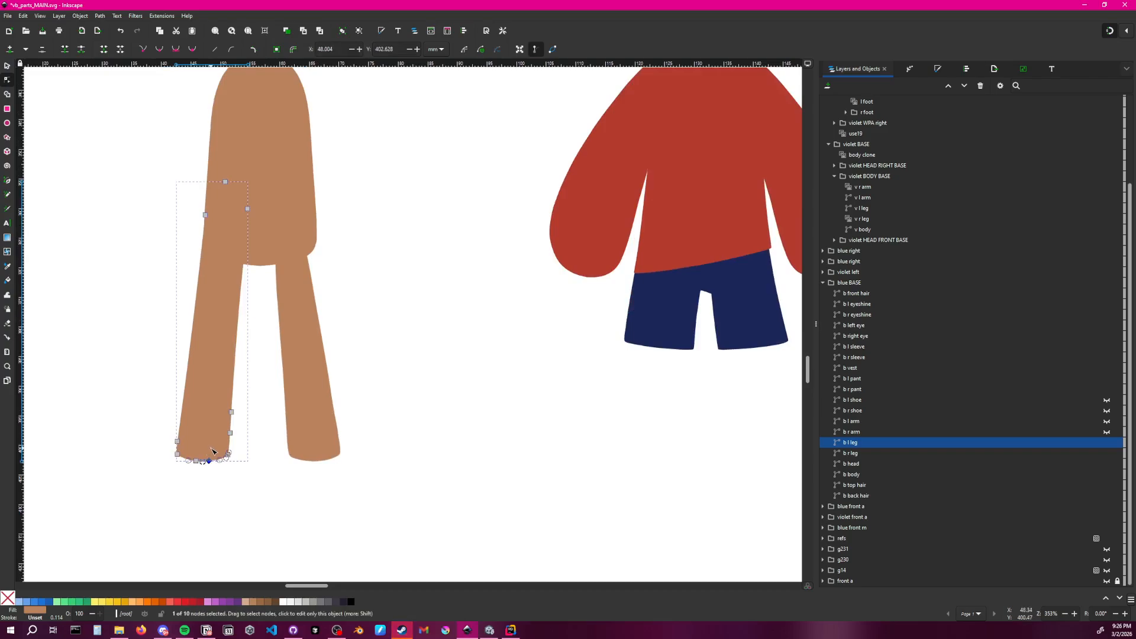
pyautogui.press('Delete')
pyautogui.click(253, 485)
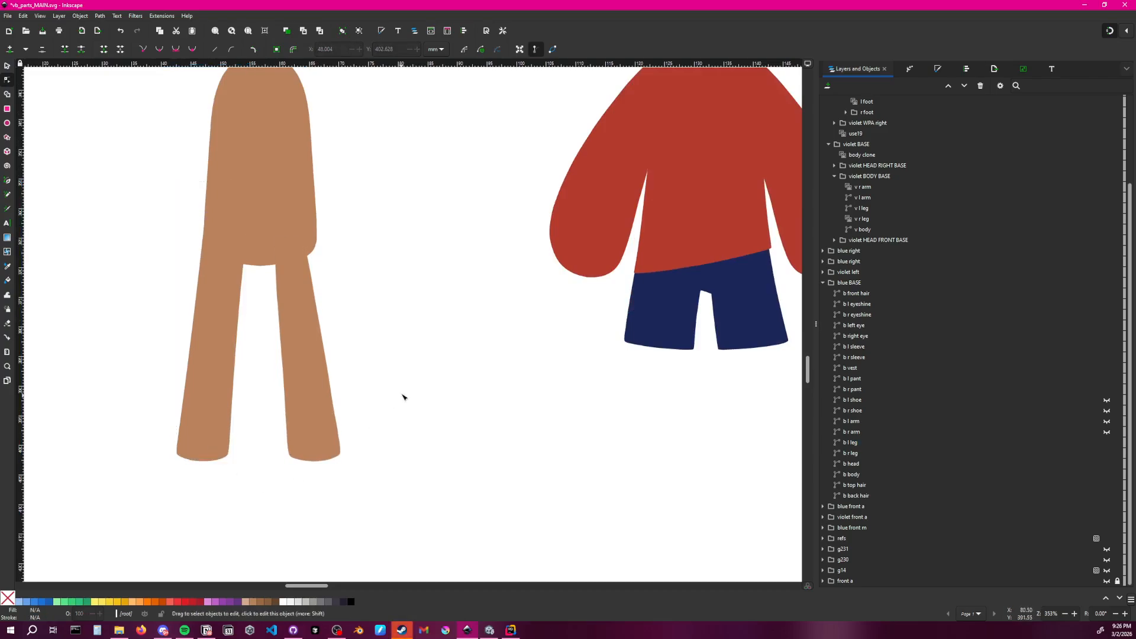
pyautogui.keyDown('ctrl'); pyautogui.scroll(-2, 404, 378); pyautogui.keyUp('ctrl')
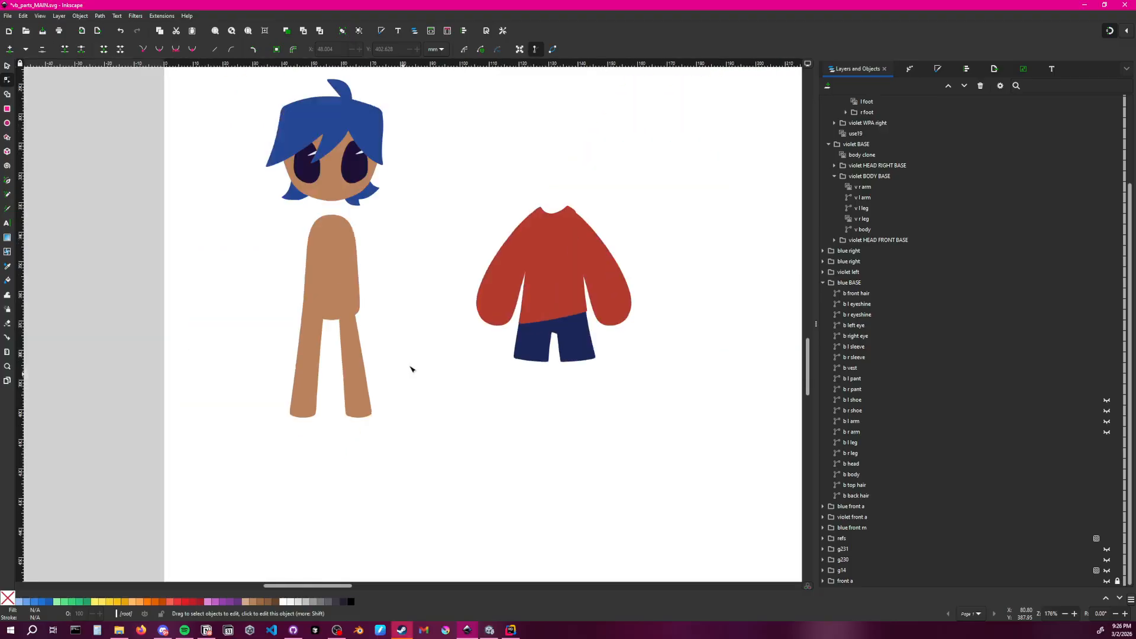
pyautogui.click(312, 404)
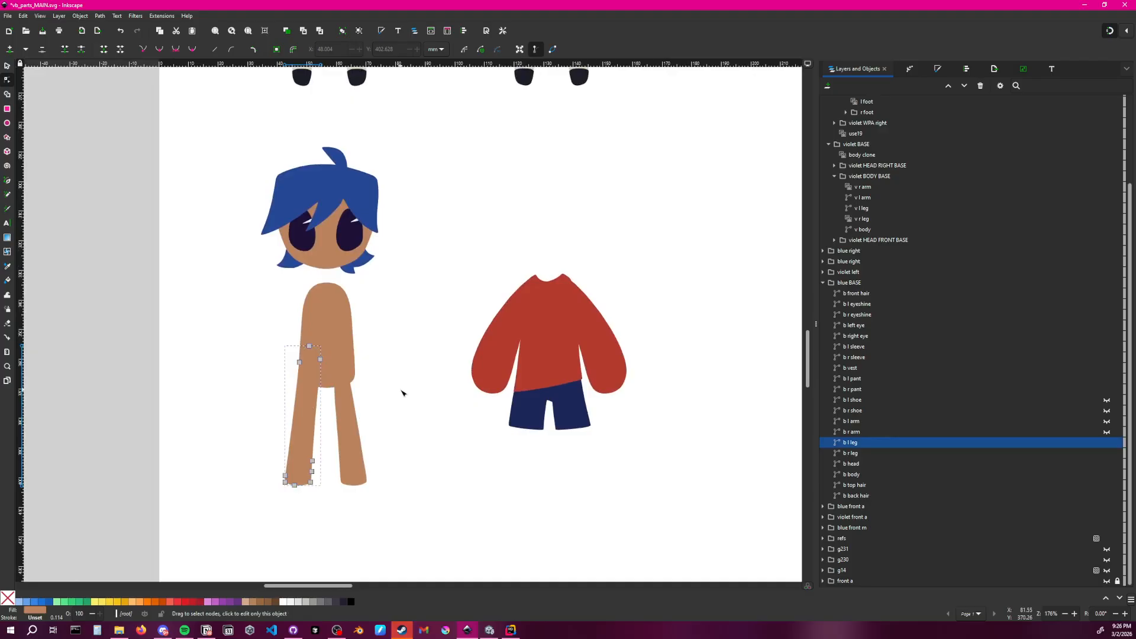
pyautogui.hotkey('alt', 'Tab')
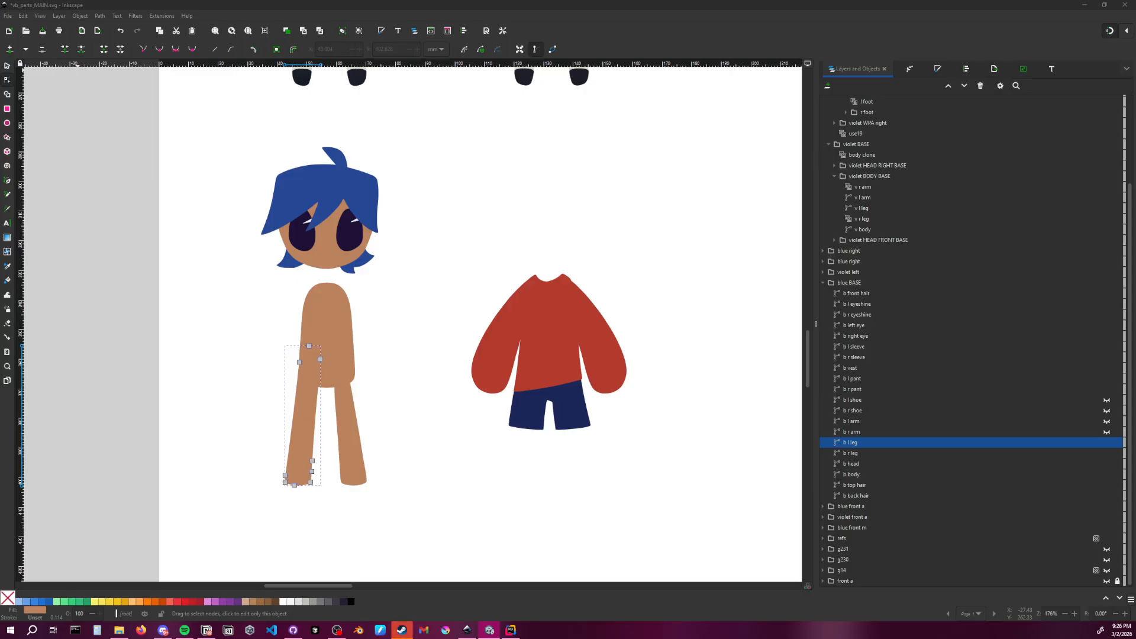
# Deselect "b l leg" and save the vb_parts_MAIN.svg parts sheet
pyautogui.hotkey('alt', 'Tab')
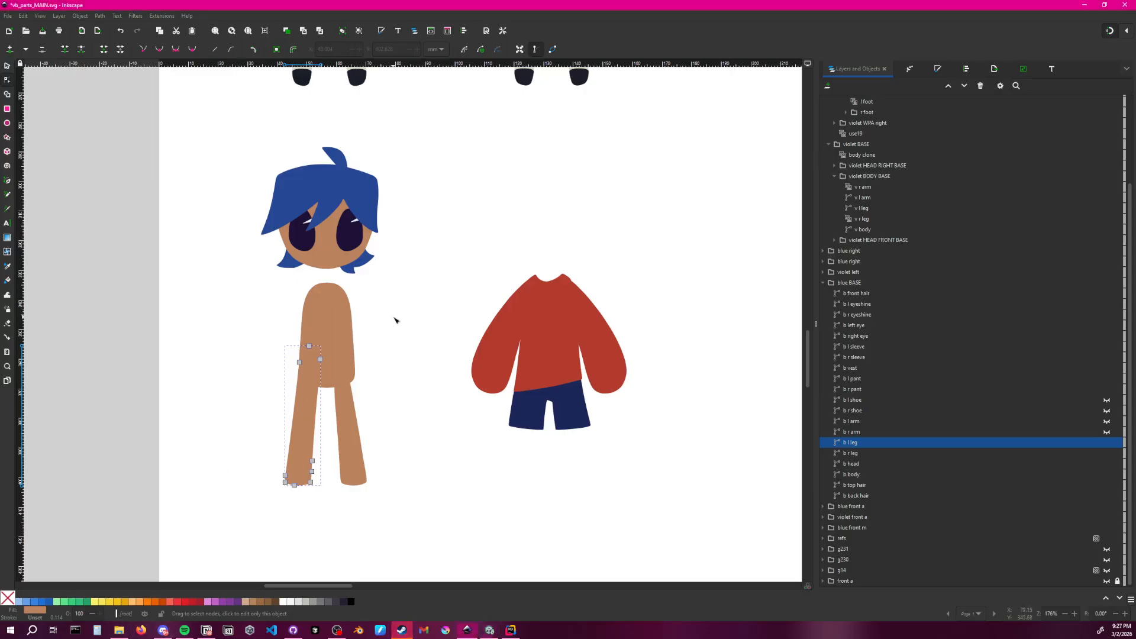
pyautogui.click(406, 332)
pyautogui.hotkey('ctrl', 's')
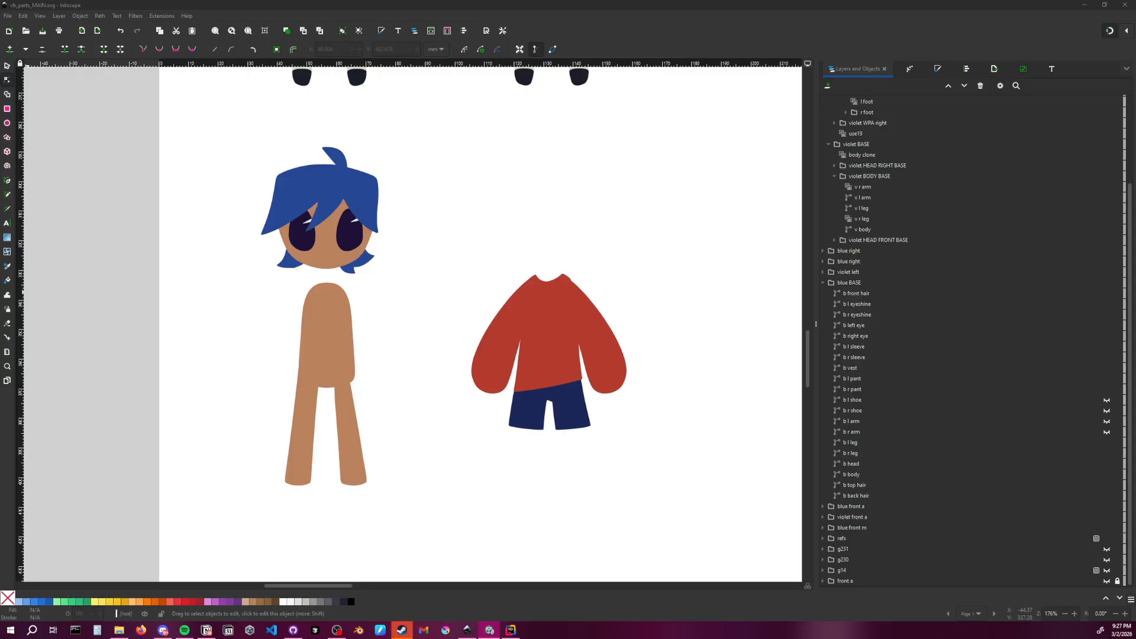
# Switch to the PROJECT_HEART project in Unity and open the 2DCHAR_RIGS scene from the WORKSHOPS scene folder
pyautogui.moveTo(0, 9); pyautogui.dragTo(465, 17)
pyautogui.scroll(-2, 194, 500)
pyautogui.scroll(-2, 195, 499)
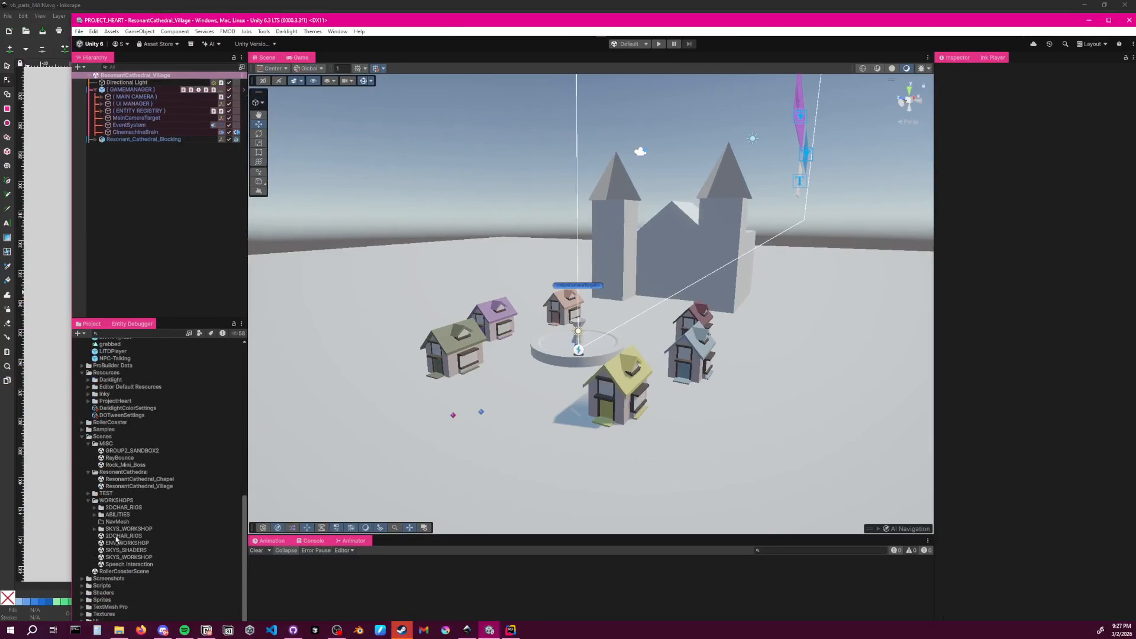
pyautogui.click(108, 501)
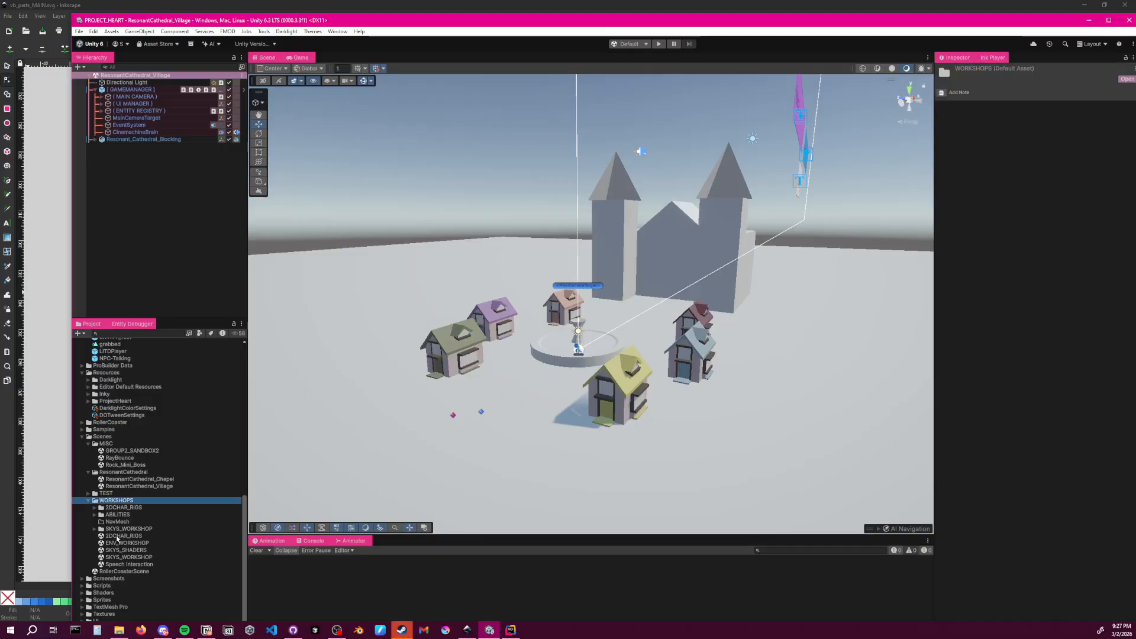
pyautogui.doubleClick(117, 536)
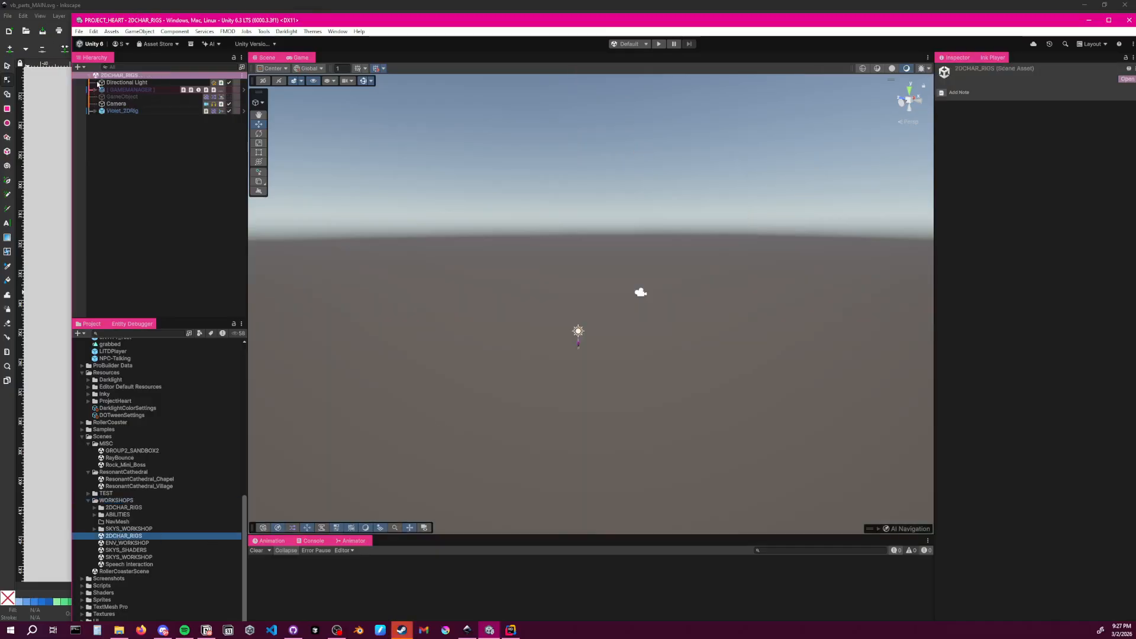
# Frame Violet_2DRig, set the scene view to 2D mode with the whole character in view, and deselect the rig
pyautogui.doubleClick(122, 111)
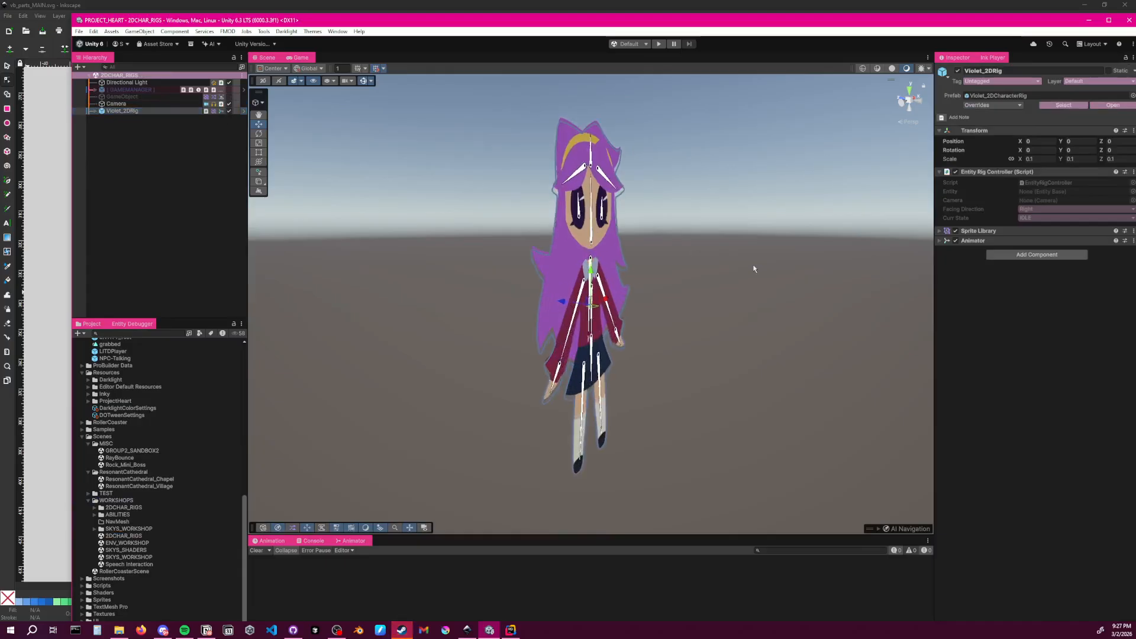
pyautogui.moveTo(753, 268); pyautogui.dragTo(693, 274, button='middle')
pyautogui.moveTo(692, 274); pyautogui.dragTo(473, 263, button='right')
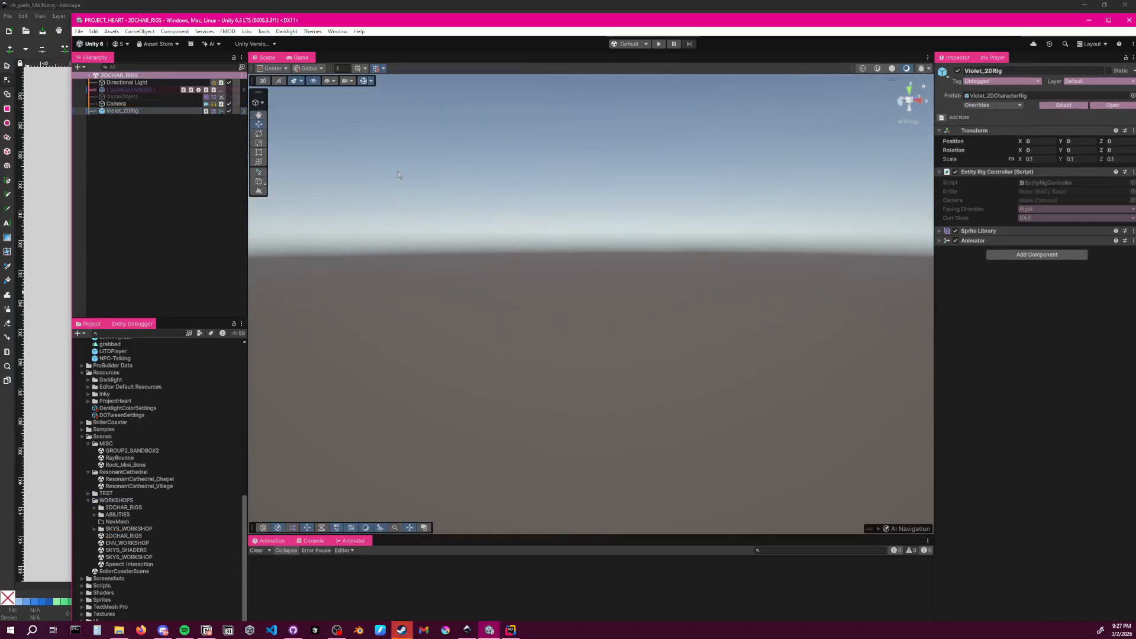
pyautogui.click(264, 81)
pyautogui.moveTo(734, 88); pyautogui.dragTo(704, 254, button='middle')
pyautogui.scroll(-3, 718, 202)
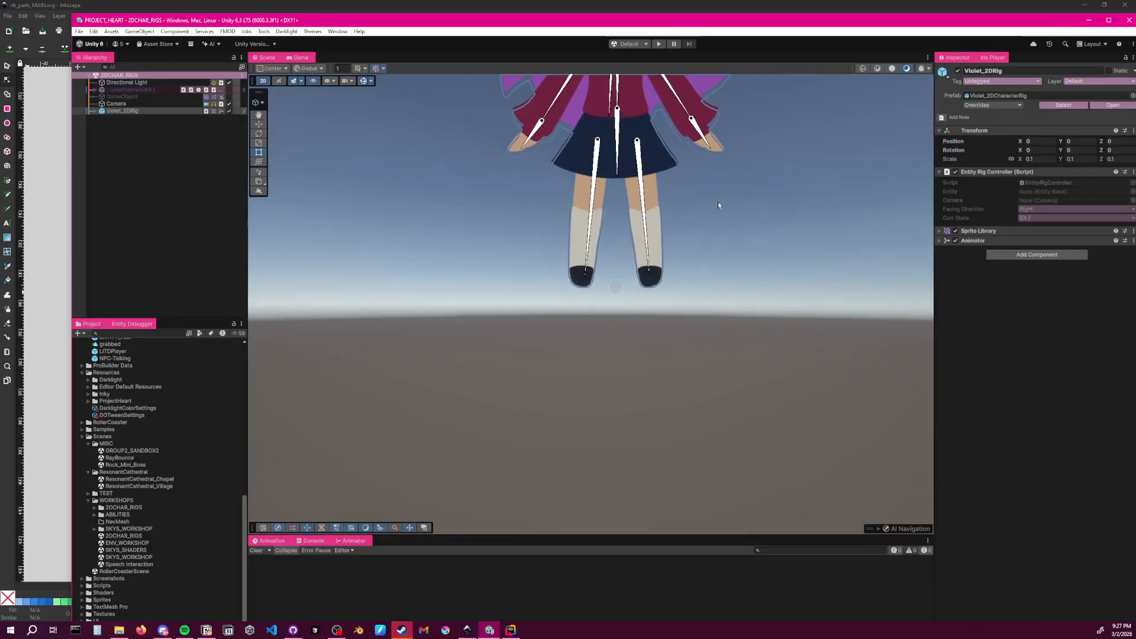
pyautogui.moveTo(736, 112); pyautogui.dragTo(700, 341, button='middle')
pyautogui.scroll(-3, 692, 316)
pyautogui.moveTo(751, 290); pyautogui.dragTo(702, 307, button='middle')
pyautogui.click(644, 312)
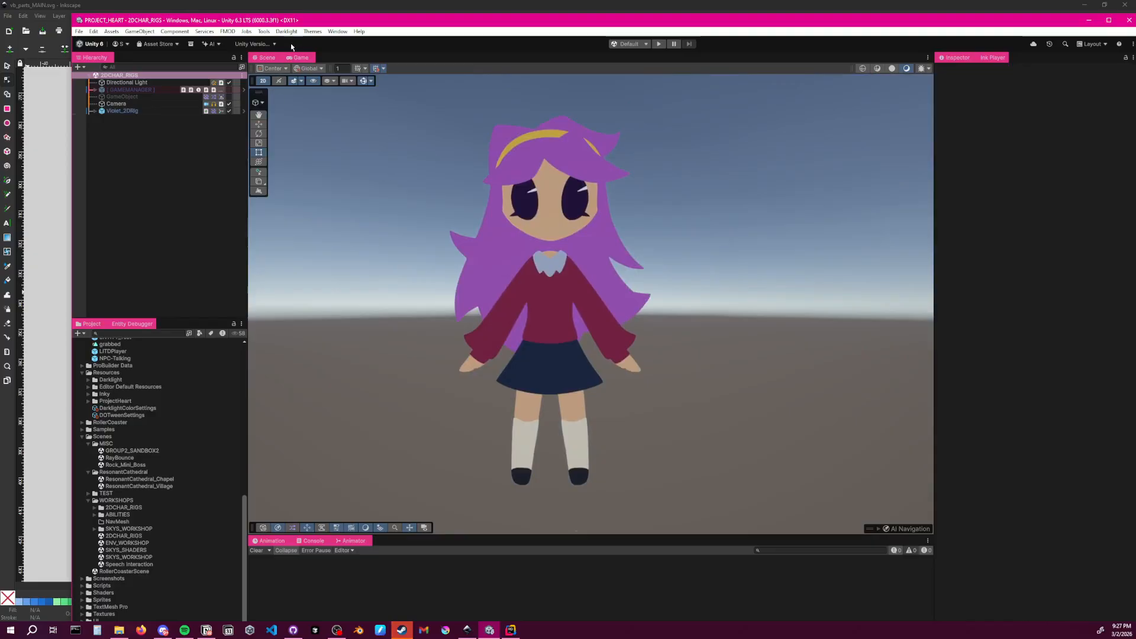
# Examine the structure of Violet_2DRig by expanding it and its sprite_parent, then look through the project's prefab folders
pyautogui.click(124, 111)
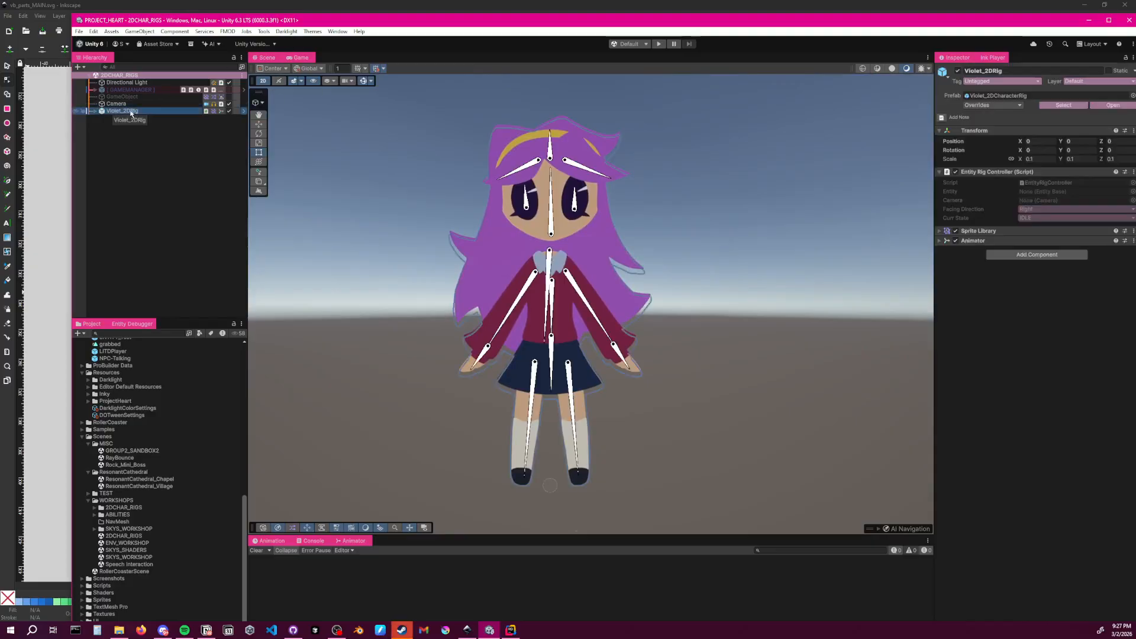
pyautogui.click(96, 112)
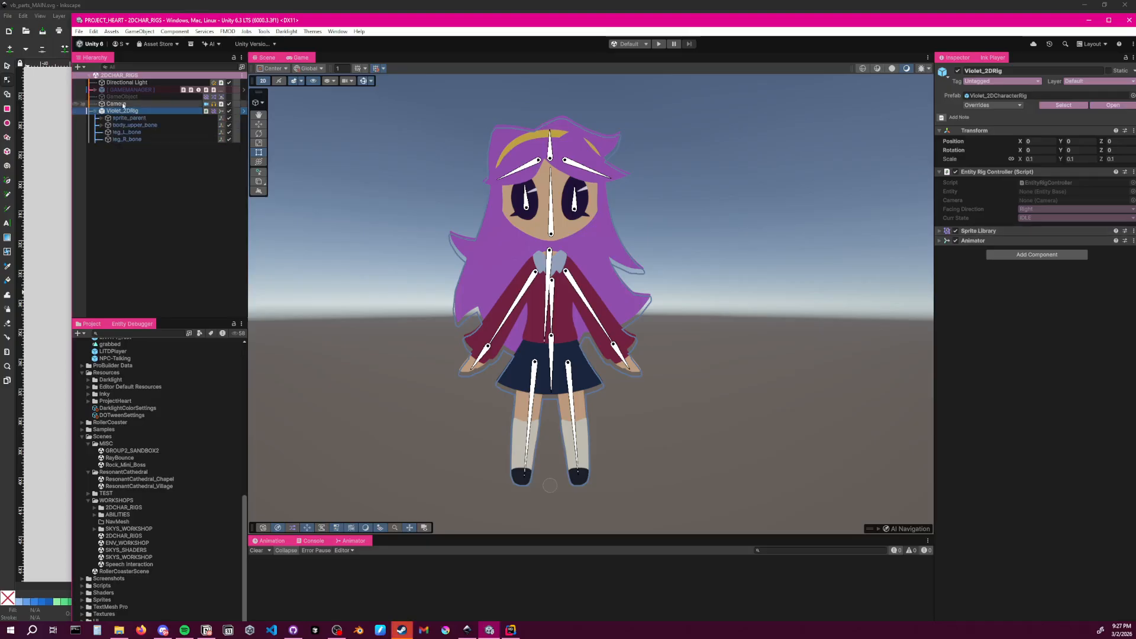
pyautogui.click(163, 118)
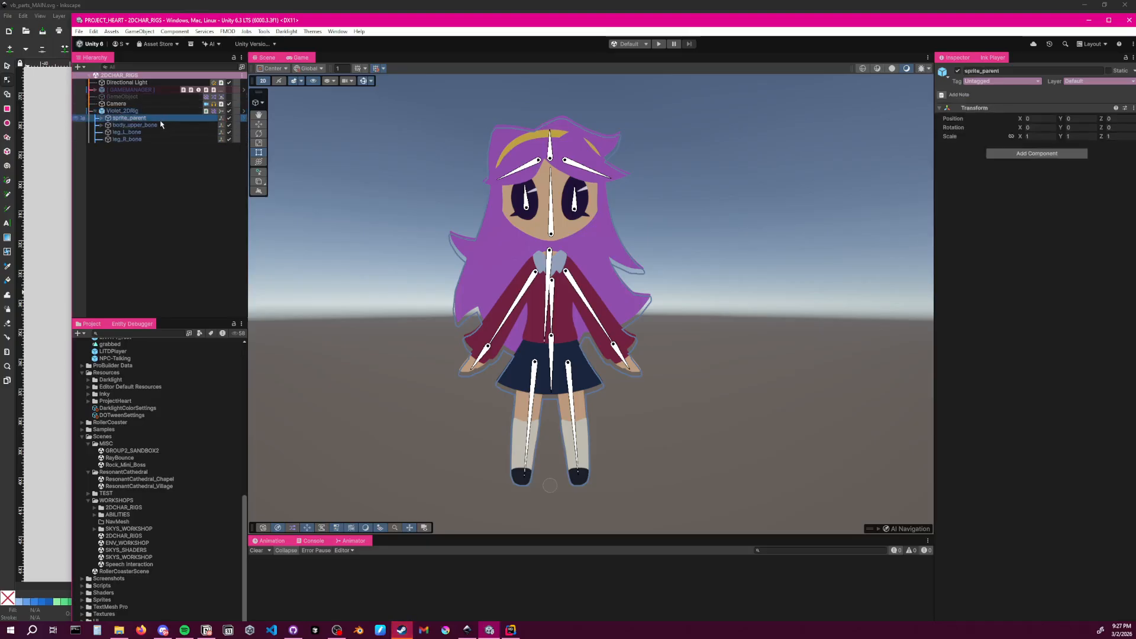
pyautogui.click(101, 118)
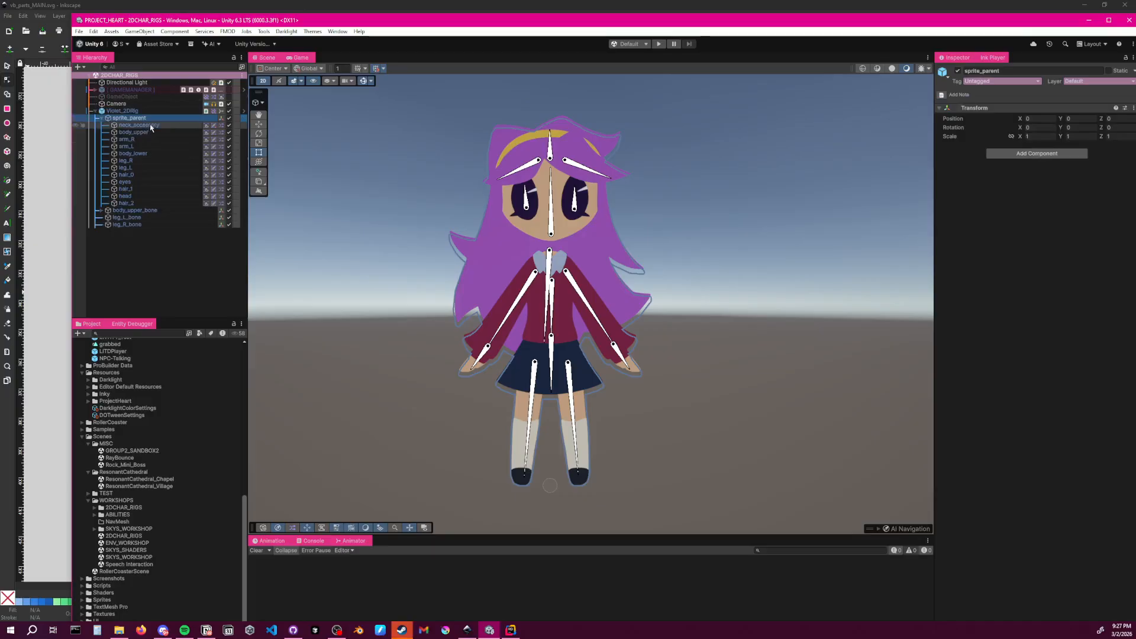
pyautogui.press('Up')
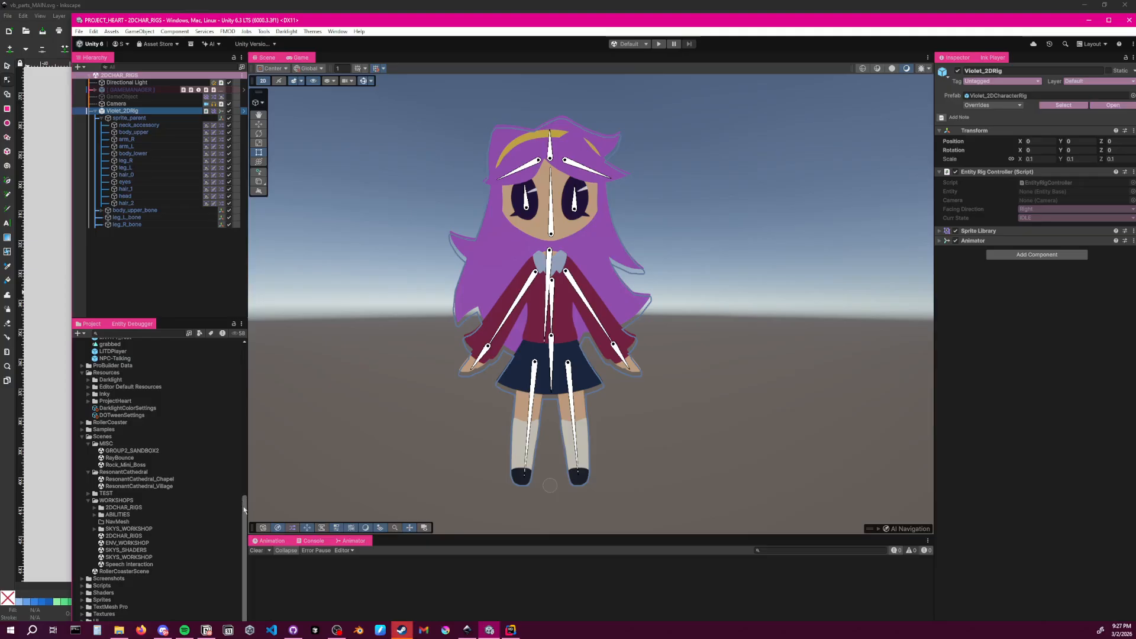
pyautogui.moveTo(244, 510); pyautogui.dragTo(247, 433)
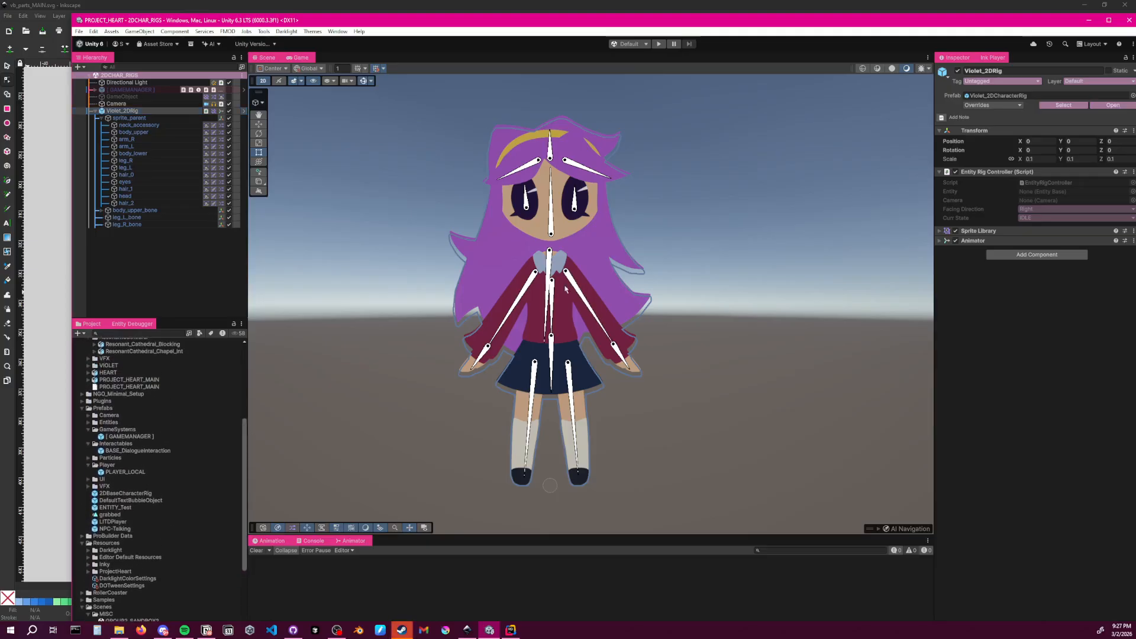
# Try bending the left forearm bone outward to a Z rotation of about 44.5, and undo it
pyautogui.moveTo(622, 357); pyautogui.dragTo(666, 339)
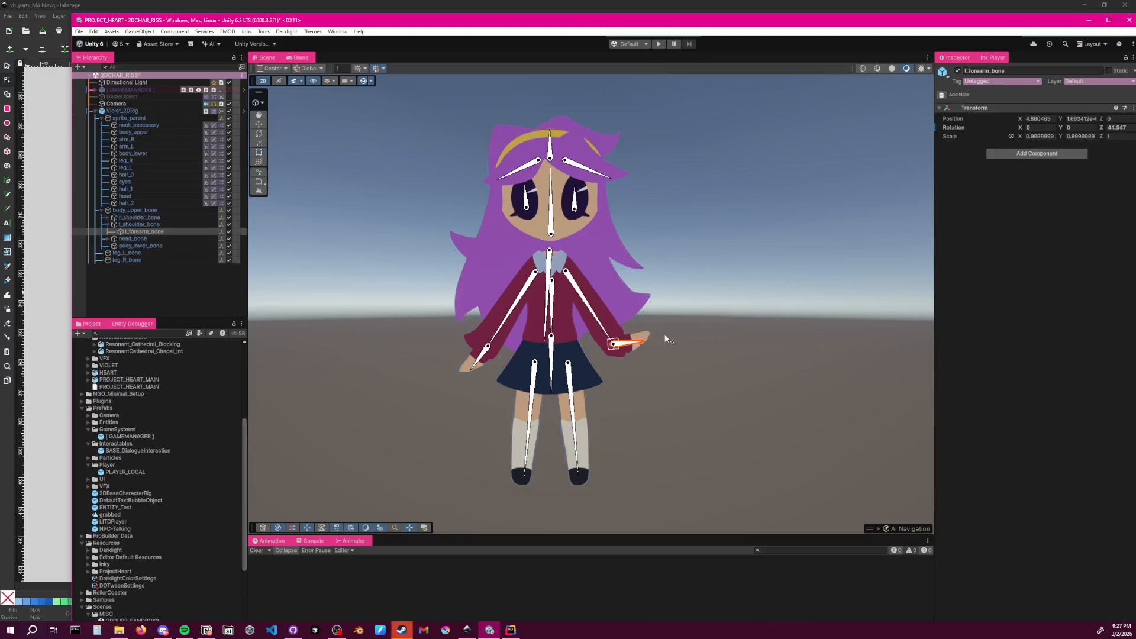
pyautogui.hotkey('ctrl', 'z')
pyautogui.hotkey('ctrl', 'z')
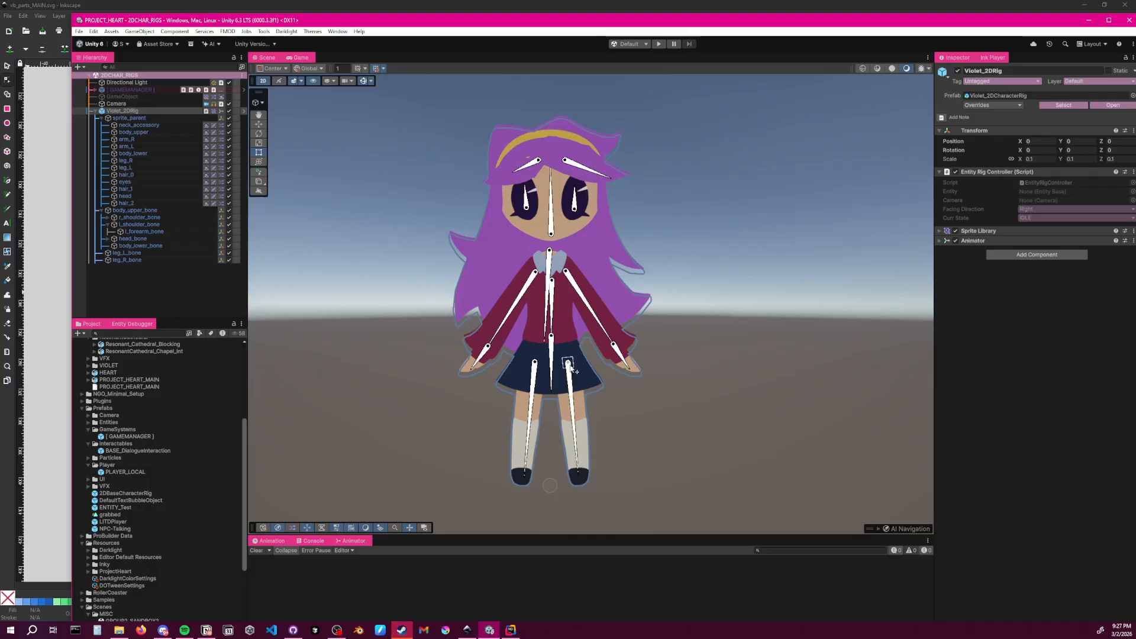
# Try moving leg_L_bone far away from the body to about Y 6.4, and undo the move
pyautogui.moveTo(569, 367); pyautogui.dragTo(709, 373)
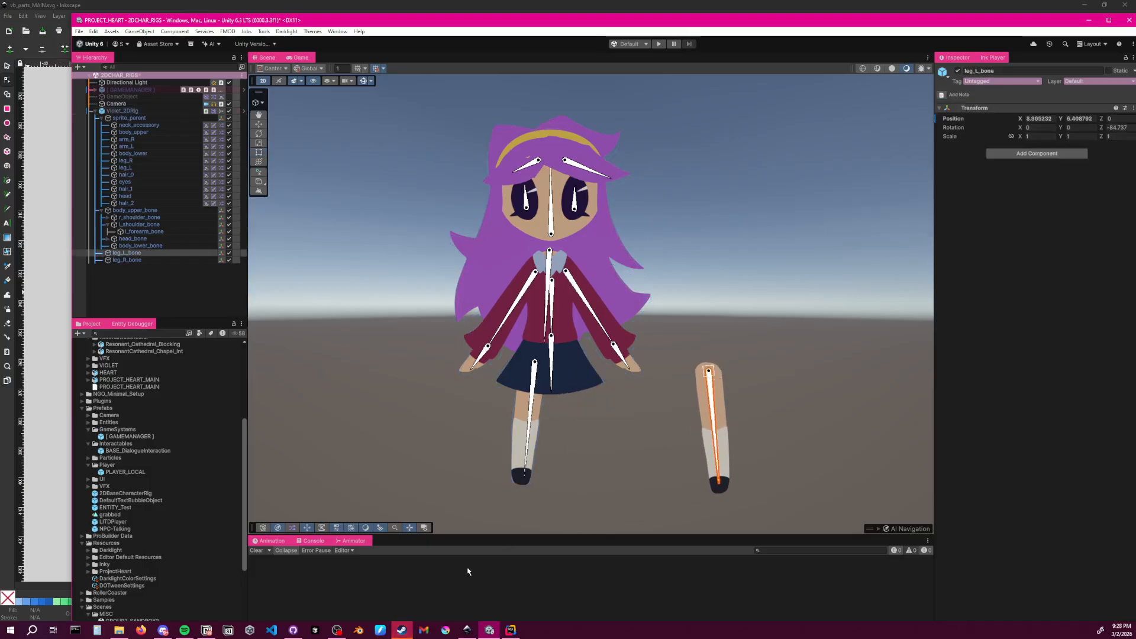
pyautogui.hotkey('ctrl', 'z')
pyautogui.hotkey('ctrl', 'z')
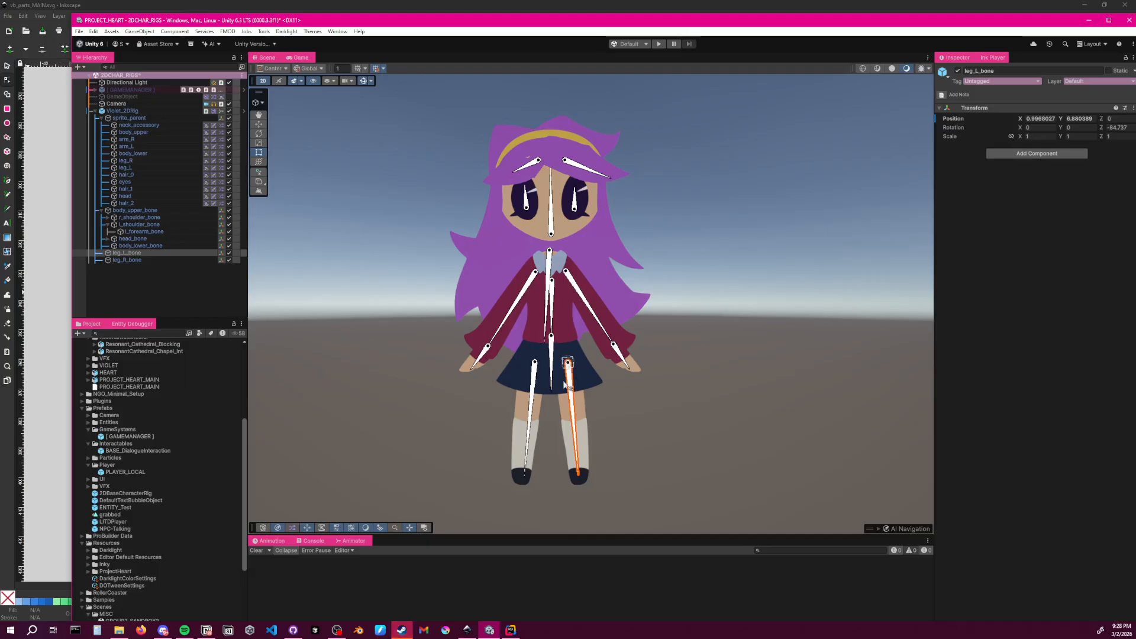
# Try shifting leg_L_bone slightly downward under the skirt to about X 1.12, Y 6.36, then restore and deselect it
pyautogui.moveTo(568, 363); pyautogui.dragTo(570, 374)
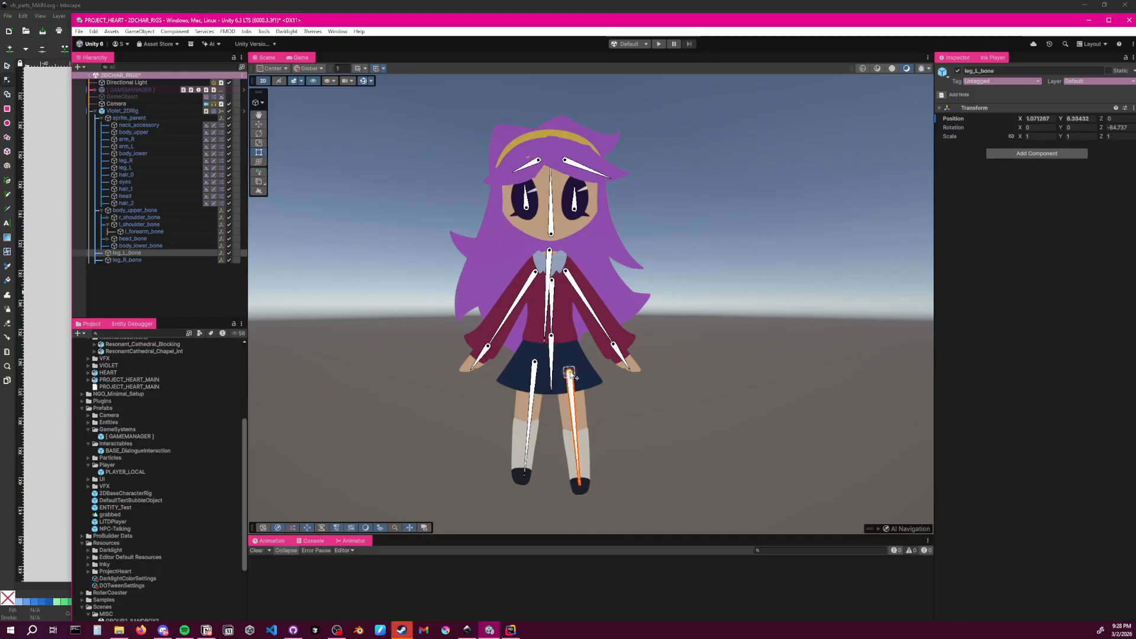
pyautogui.moveTo(571, 375); pyautogui.dragTo(571, 375)
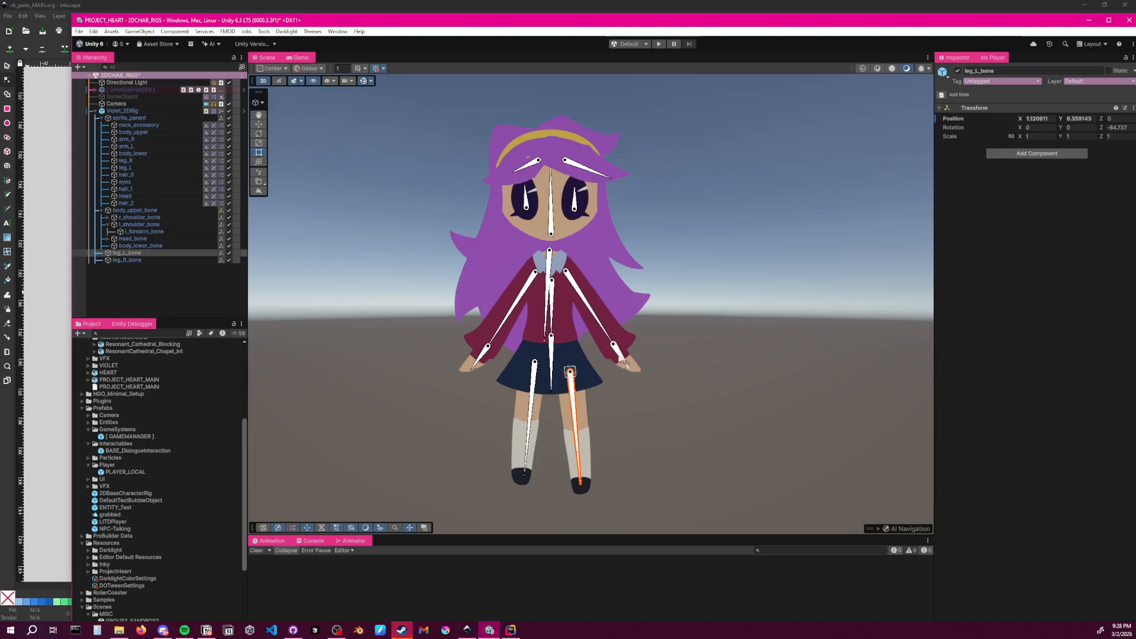
pyautogui.click(686, 361)
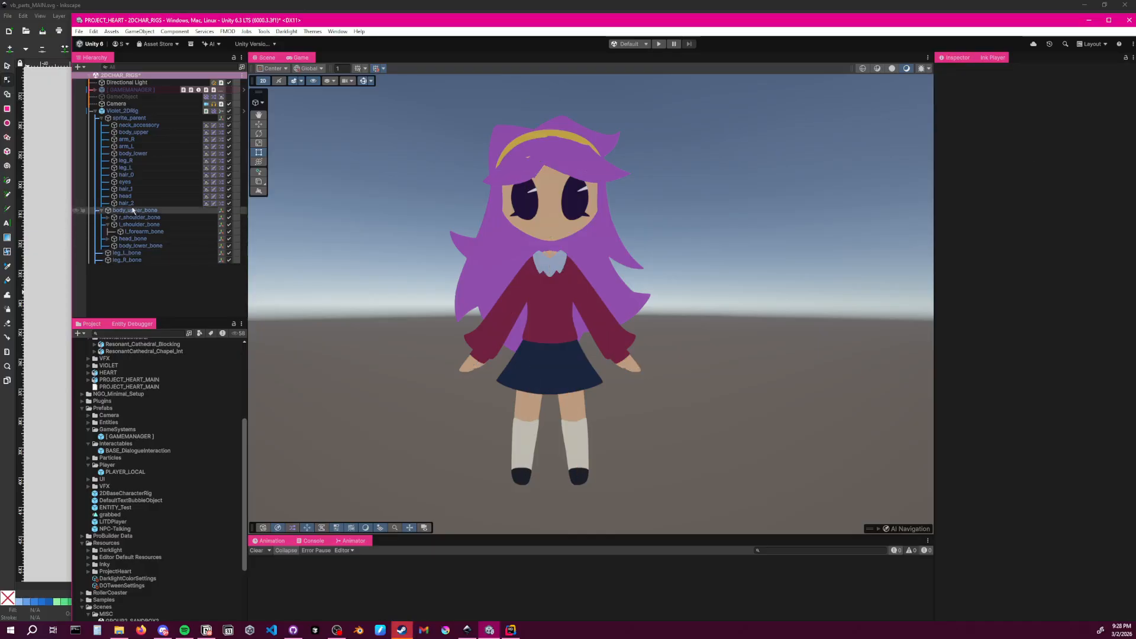
# Toggle the body_lower skirt sprite off and on to compare the leg tops with and without it, leaving it enabled
pyautogui.click(148, 156)
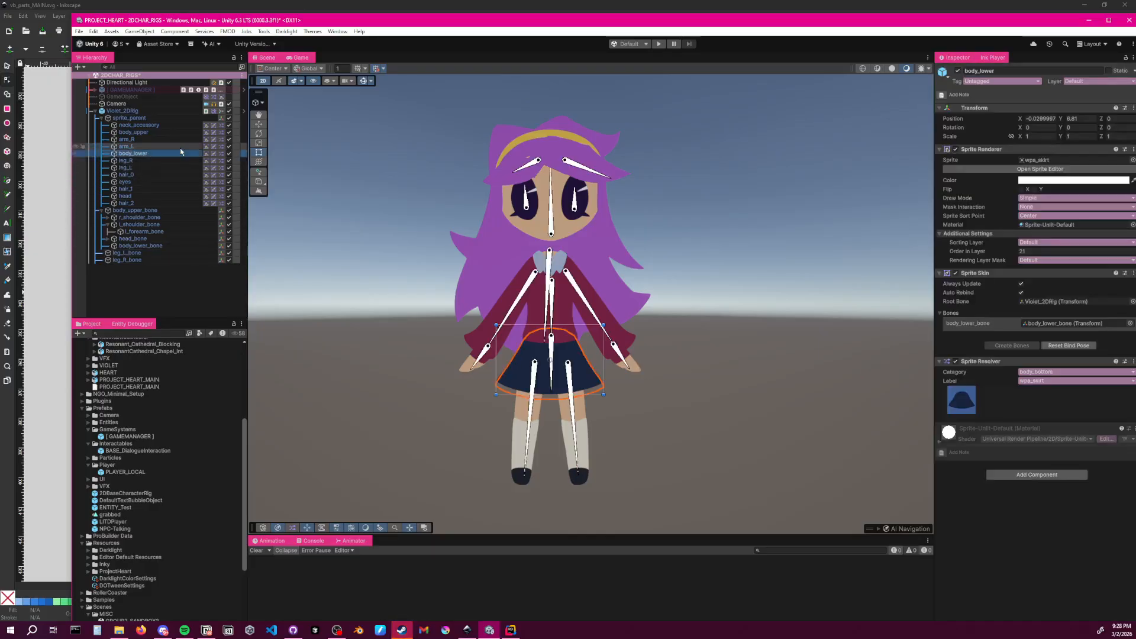
pyautogui.click(712, 350)
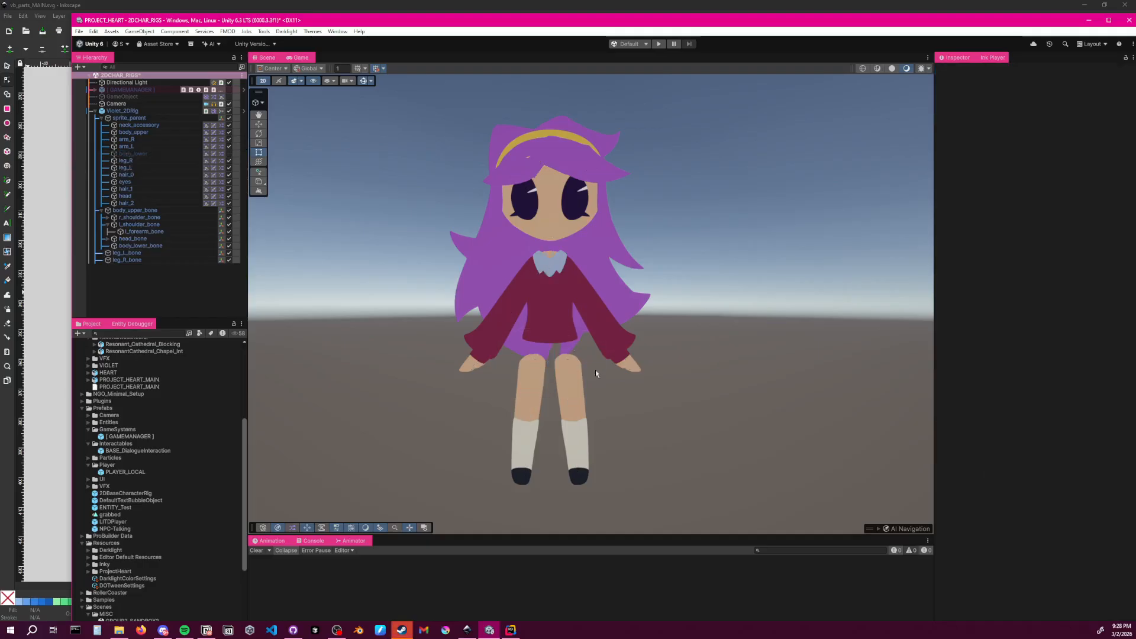
pyautogui.click(228, 155)
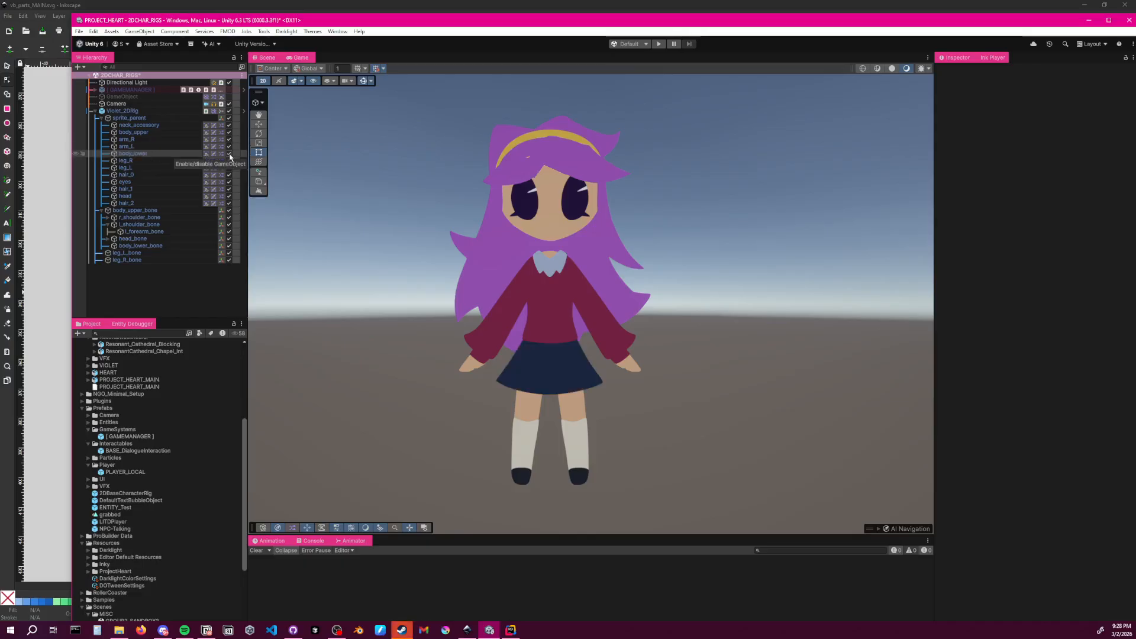
pyautogui.click(229, 155)
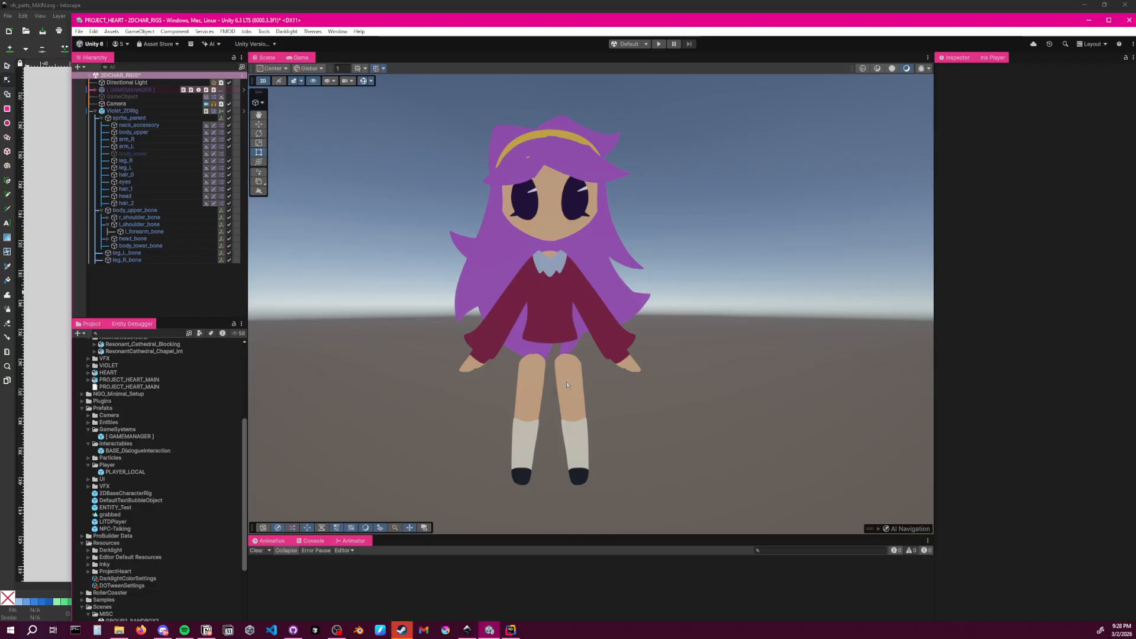
pyautogui.click(229, 154)
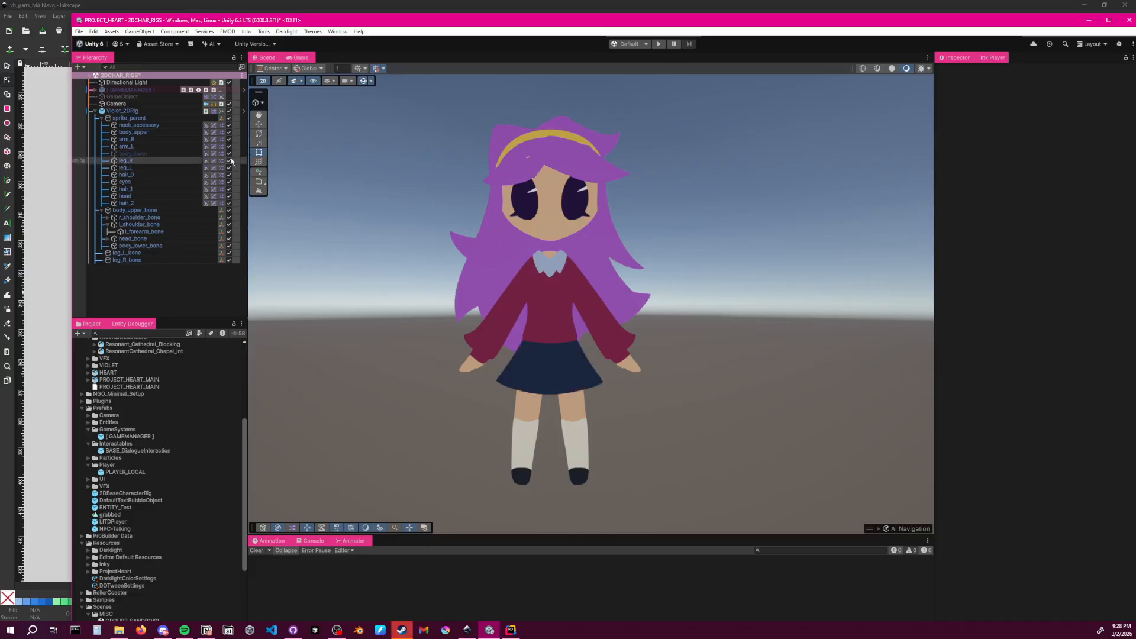
# Nudge leg_L_bone sideways to about X 1.02, Y 6.88
pyautogui.click(576, 413)
pyautogui.click(569, 366)
pyautogui.moveTo(569, 364); pyautogui.dragTo(571, 364)
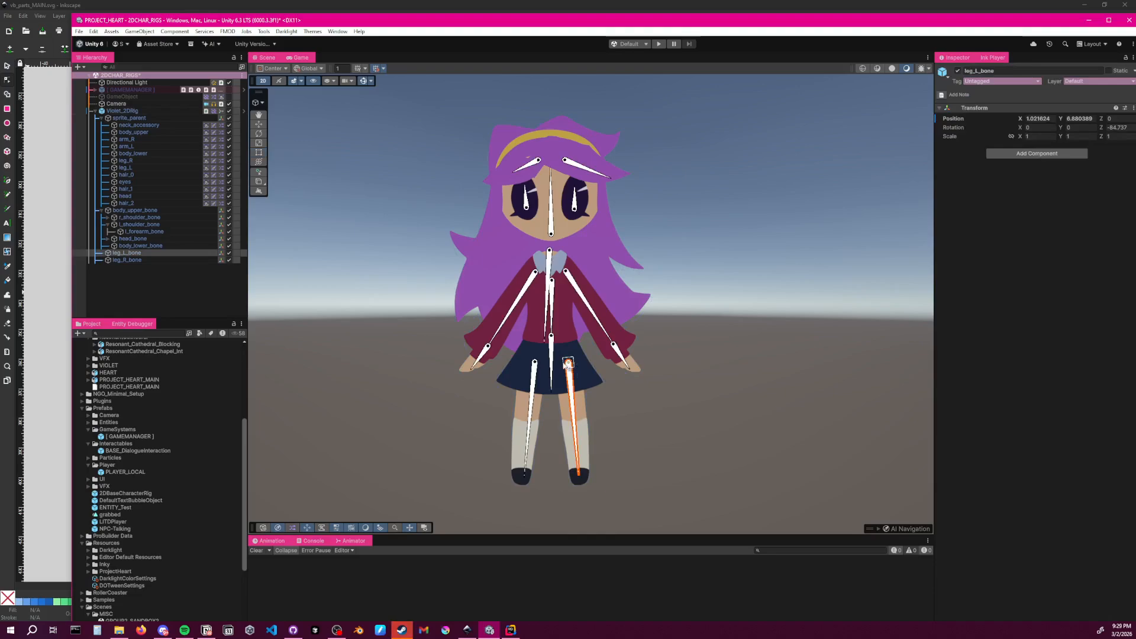
# Toggle the body_lower skirt sprite, leaving it disabled, and inspect body_lower_bone between the exposed legs
pyautogui.click(229, 153)
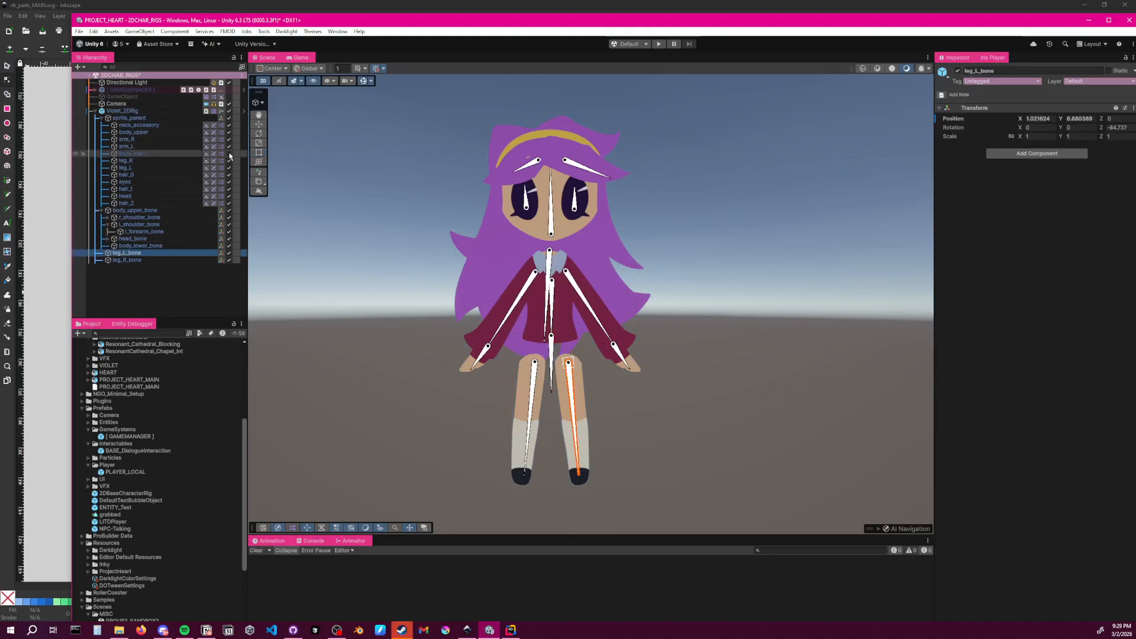
pyautogui.click(230, 154)
pyautogui.click(229, 154)
pyautogui.click(570, 367)
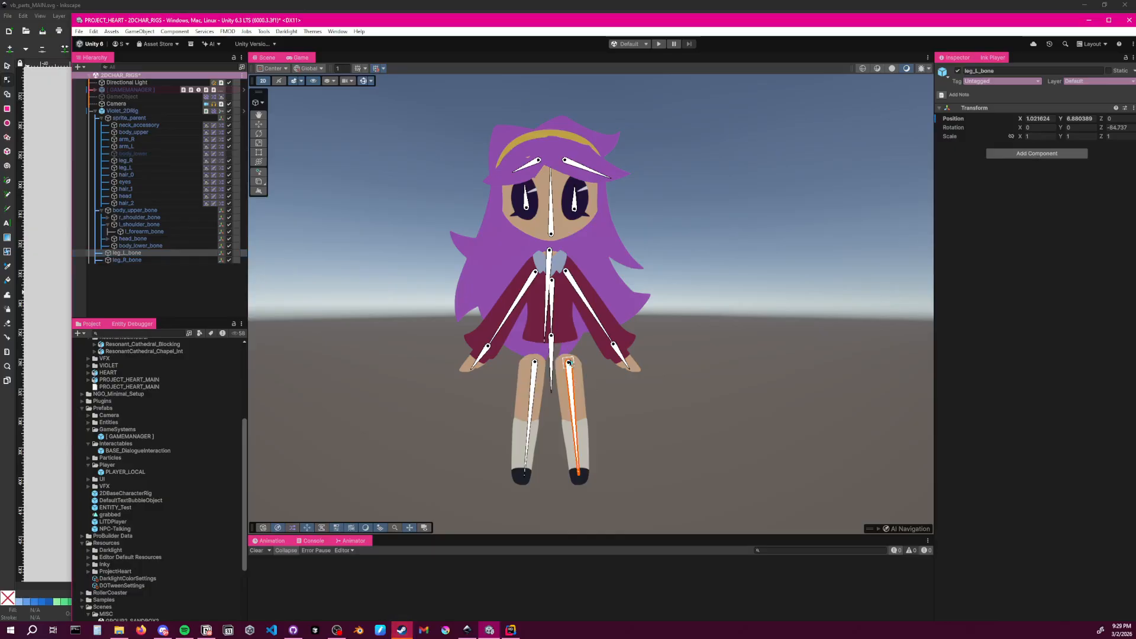
pyautogui.click(239, 275)
pyautogui.click(155, 245)
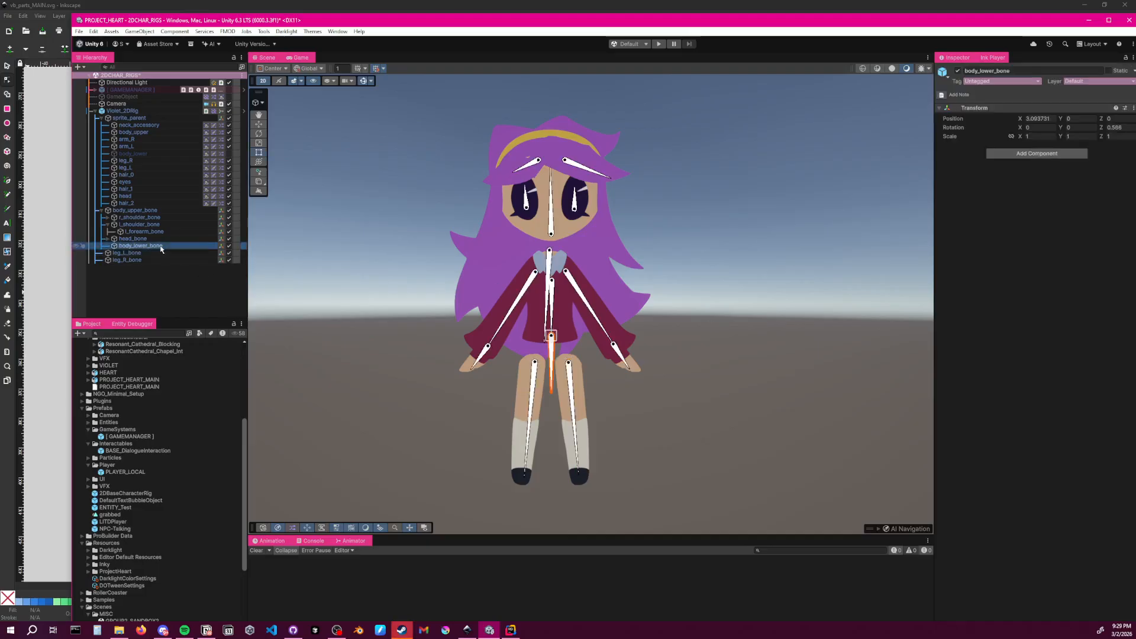
# Move leg_L_bone down and outward to about X 1.27, Y 6.2, comparing the leg with the body_lower skirt shown and hidden
pyautogui.moveTo(571, 374); pyautogui.dragTo(578, 380)
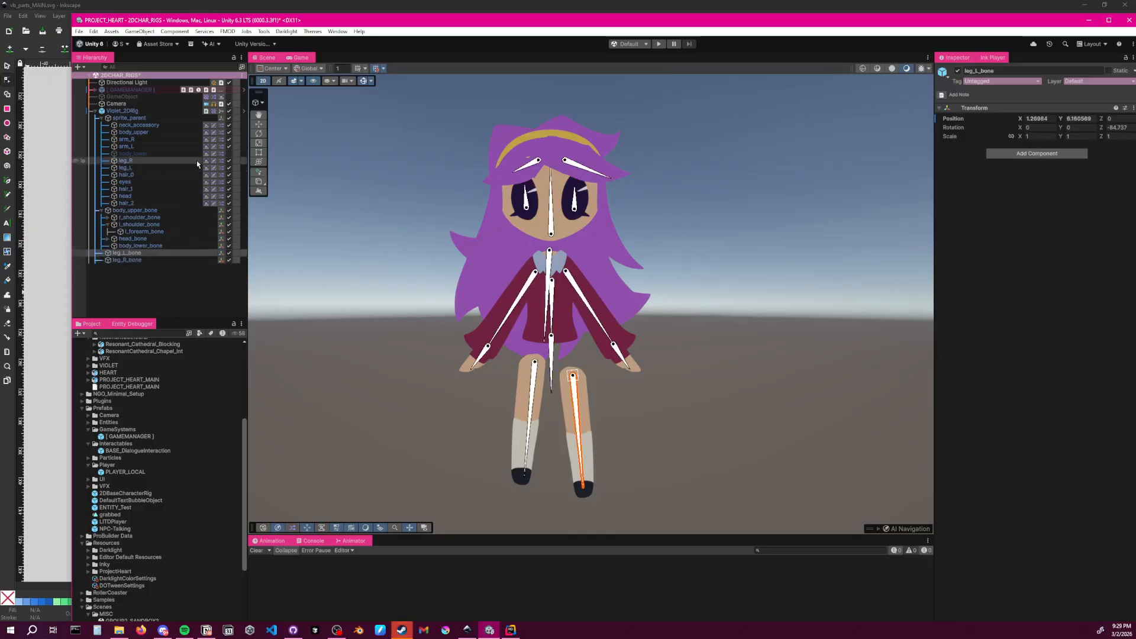
pyautogui.click(229, 153)
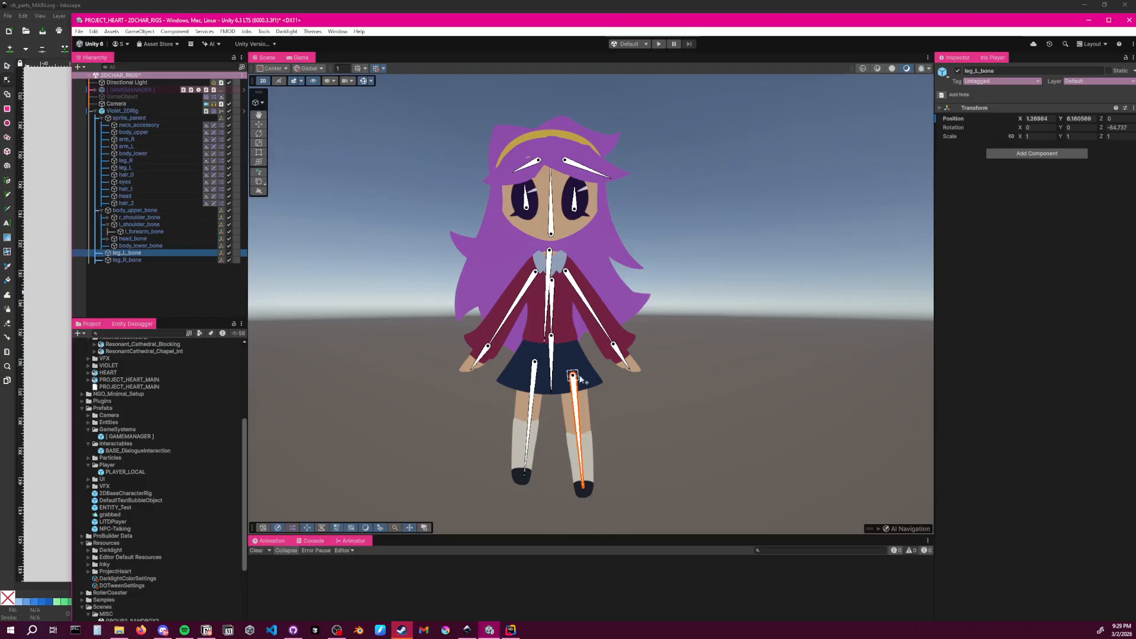
pyautogui.moveTo(572, 376); pyautogui.dragTo(569, 377)
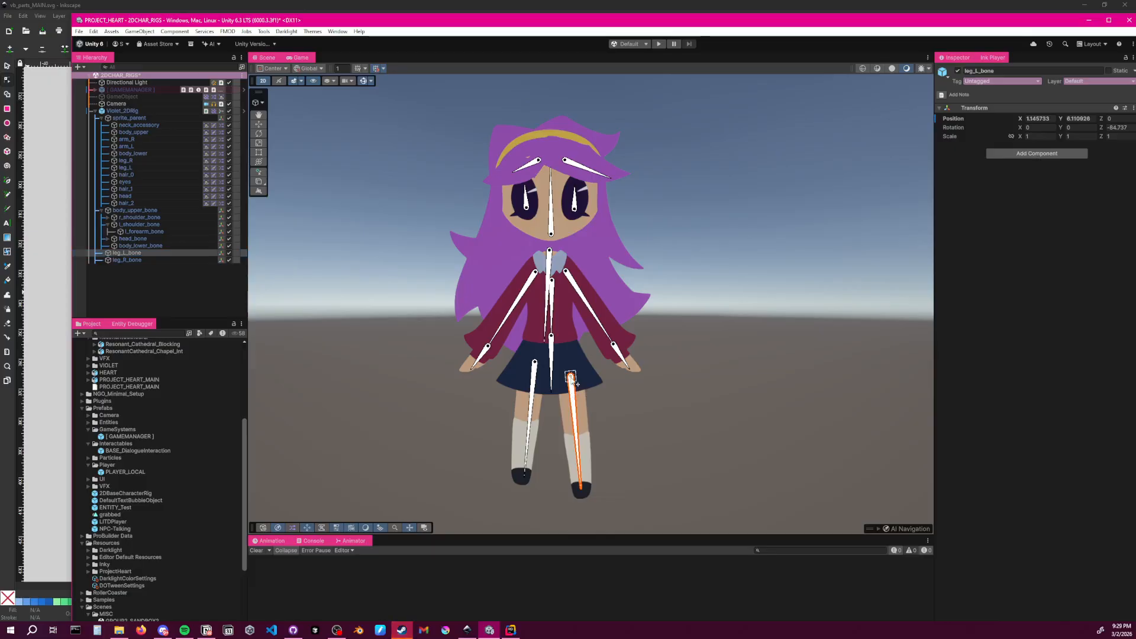
pyautogui.moveTo(574, 378); pyautogui.dragTo(572, 377)
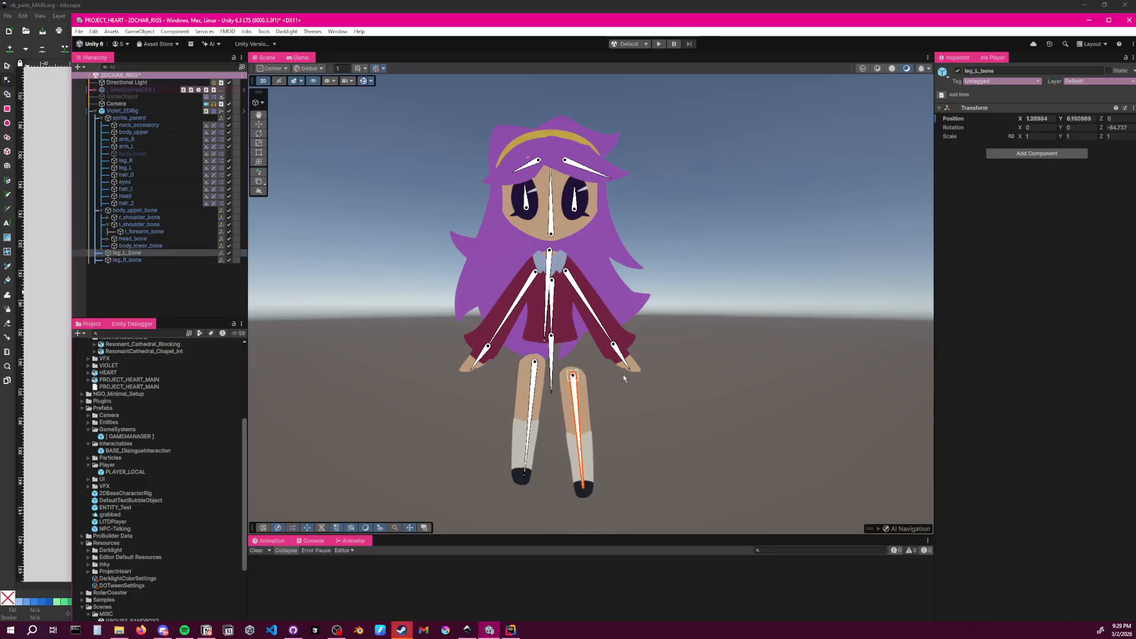
# Undo the last two leg_L_bone changes and nudge the bone slightly at the top of the leg
pyautogui.hotkey('ctrl', 'z')
pyautogui.hotkey('ctrl', 'z')
pyautogui.click(605, 368)
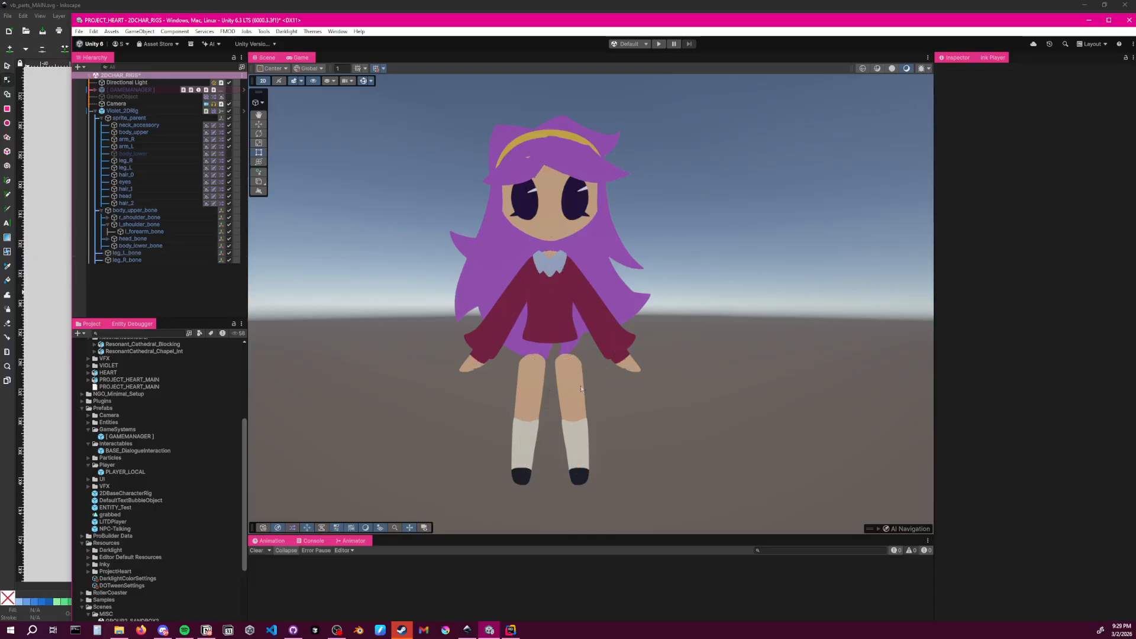
pyautogui.moveTo(564, 365); pyautogui.dragTo(573, 371)
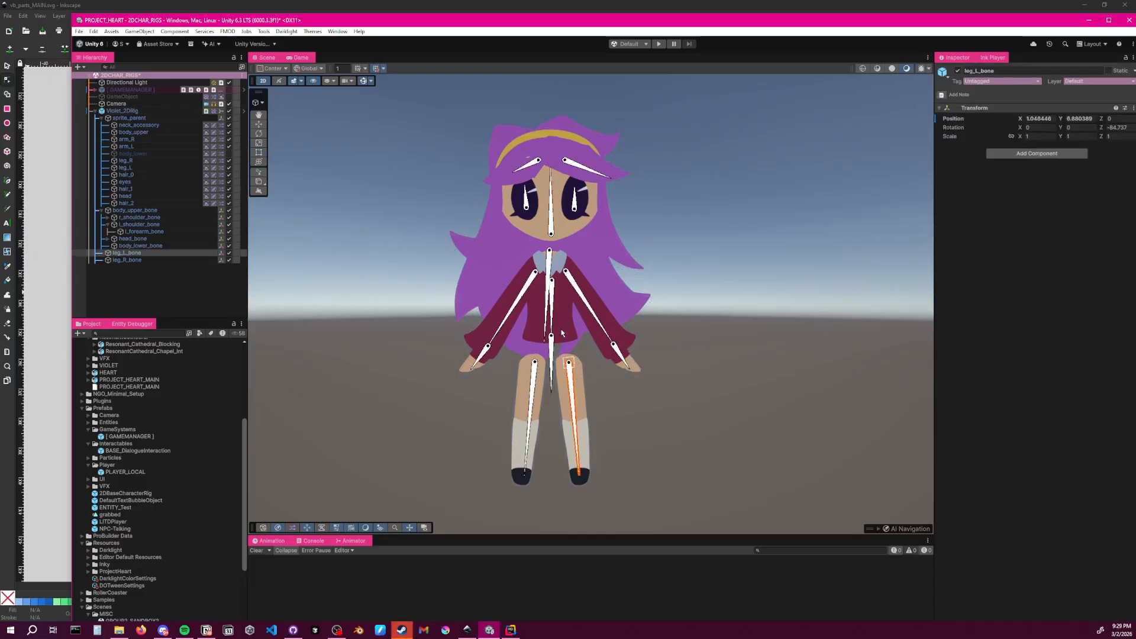
pyautogui.click(646, 405)
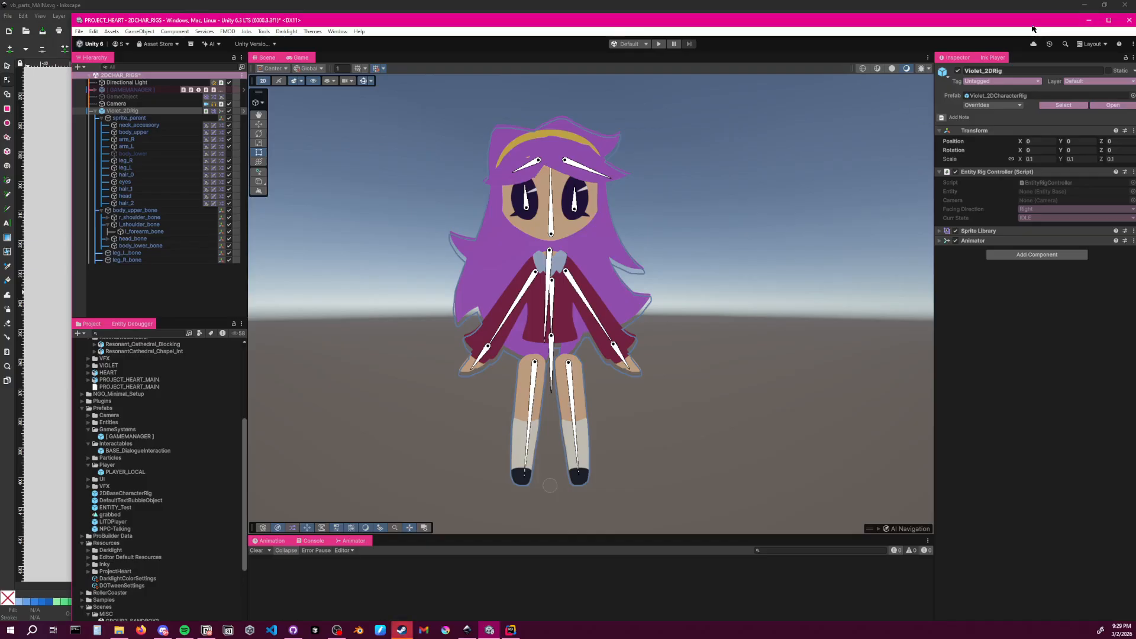
# Shift the Unity window aside, narrow it, and re-enable the body_lower skirt sprite
pyautogui.moveTo(1034, 23); pyautogui.dragTo(947, 26)
pyautogui.moveTo(1052, 296); pyautogui.dragTo(888, 296)
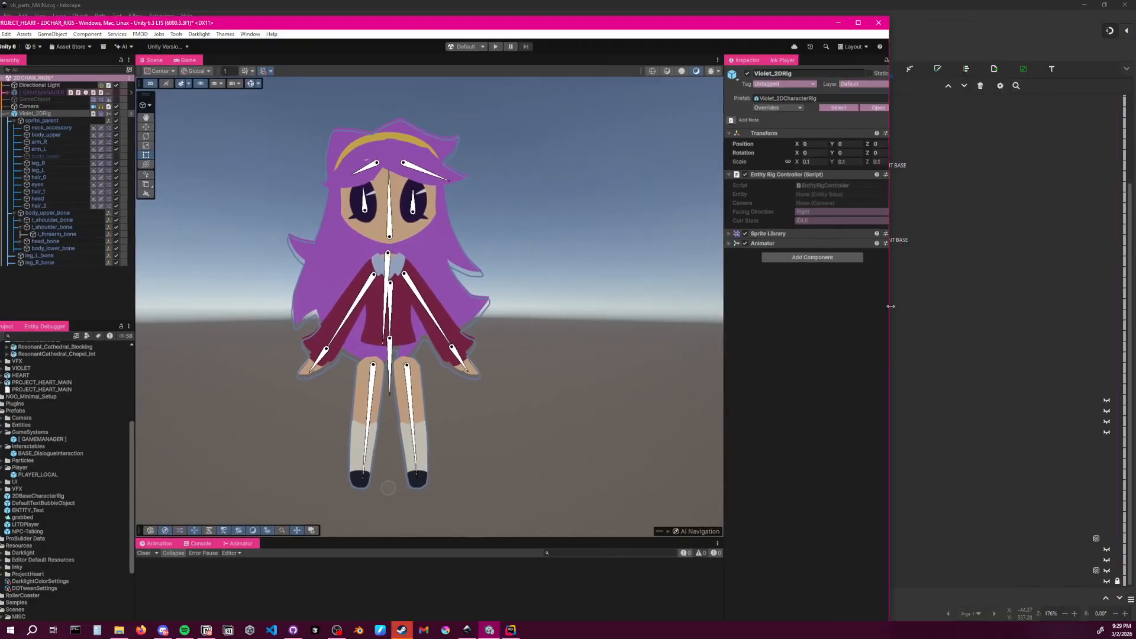
pyautogui.click(116, 157)
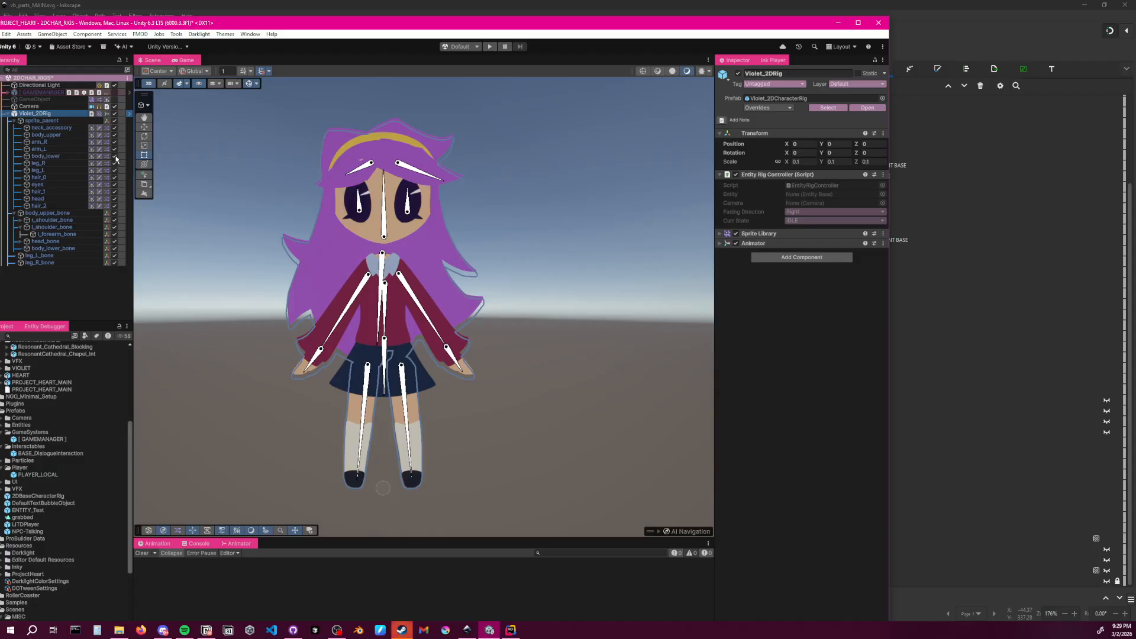
# Raise the arm of r_shoulder_bone to a Z rotation of about -84.9, and pull its shoulder away from the body and partly back
pyautogui.moveTo(338, 325); pyautogui.dragTo(318, 284)
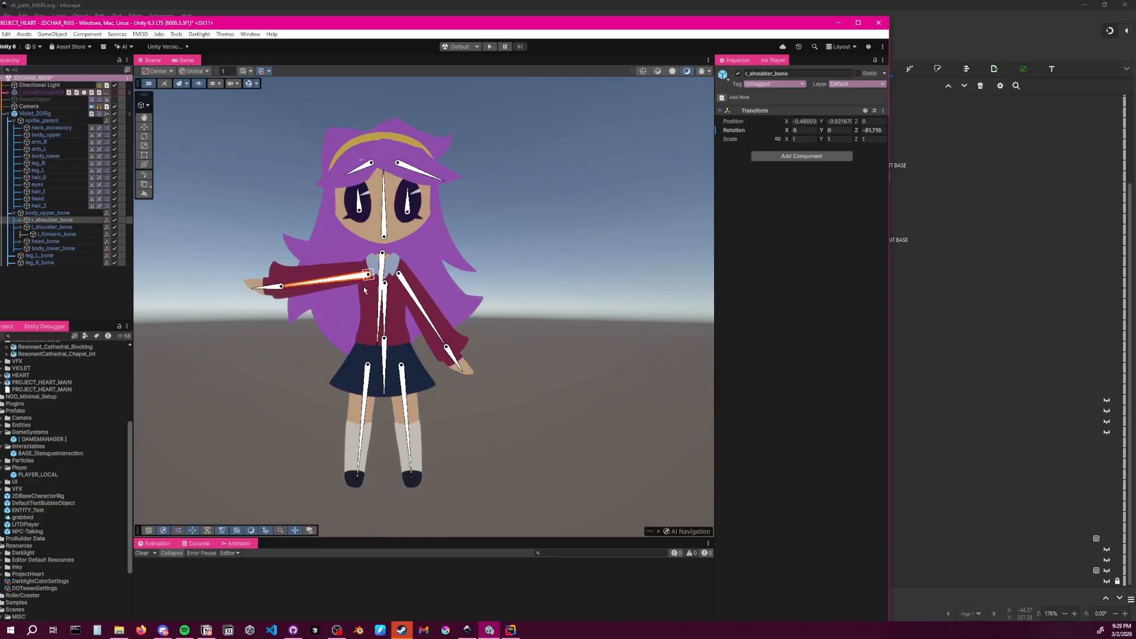
pyautogui.moveTo(368, 275); pyautogui.dragTo(335, 271)
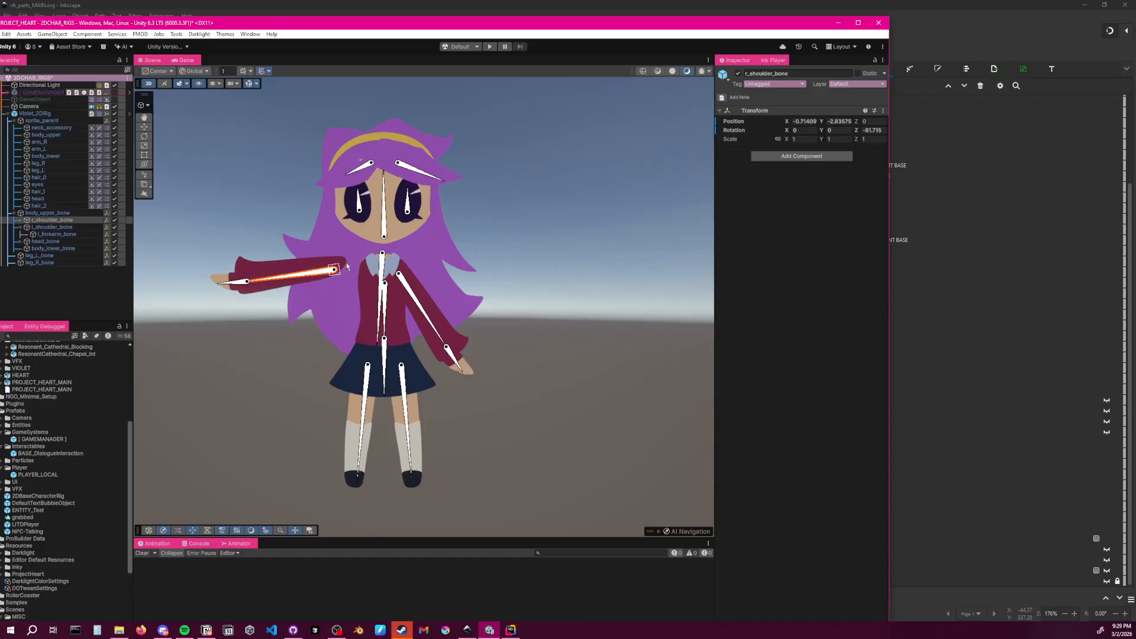
pyautogui.moveTo(340, 282); pyautogui.dragTo(355, 287)
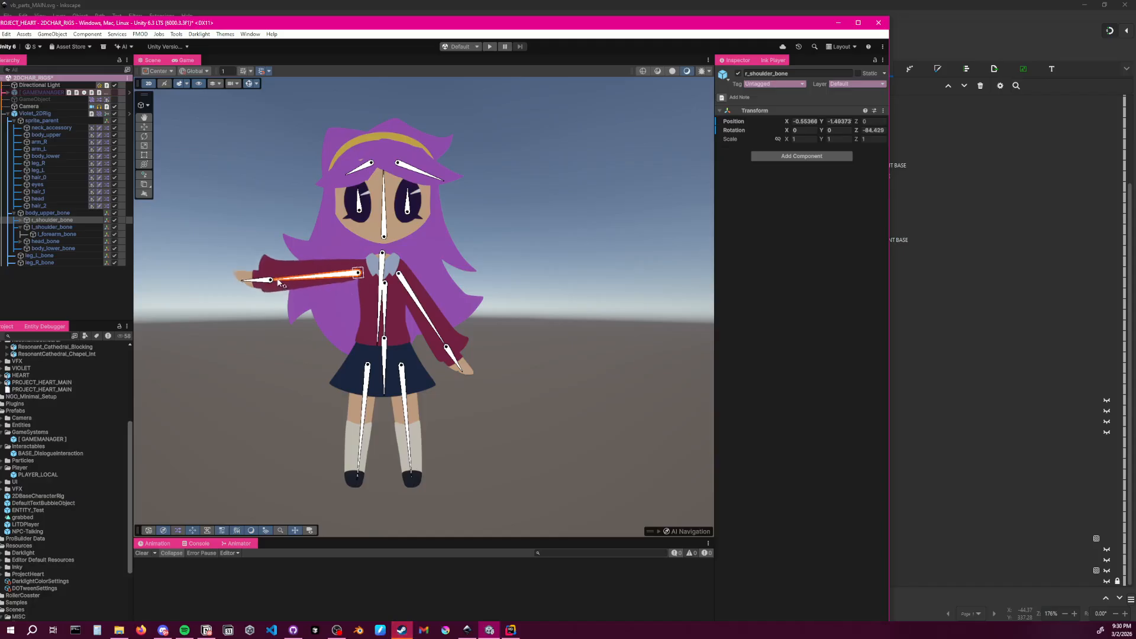
pyautogui.moveTo(280, 286); pyautogui.dragTo(315, 289)
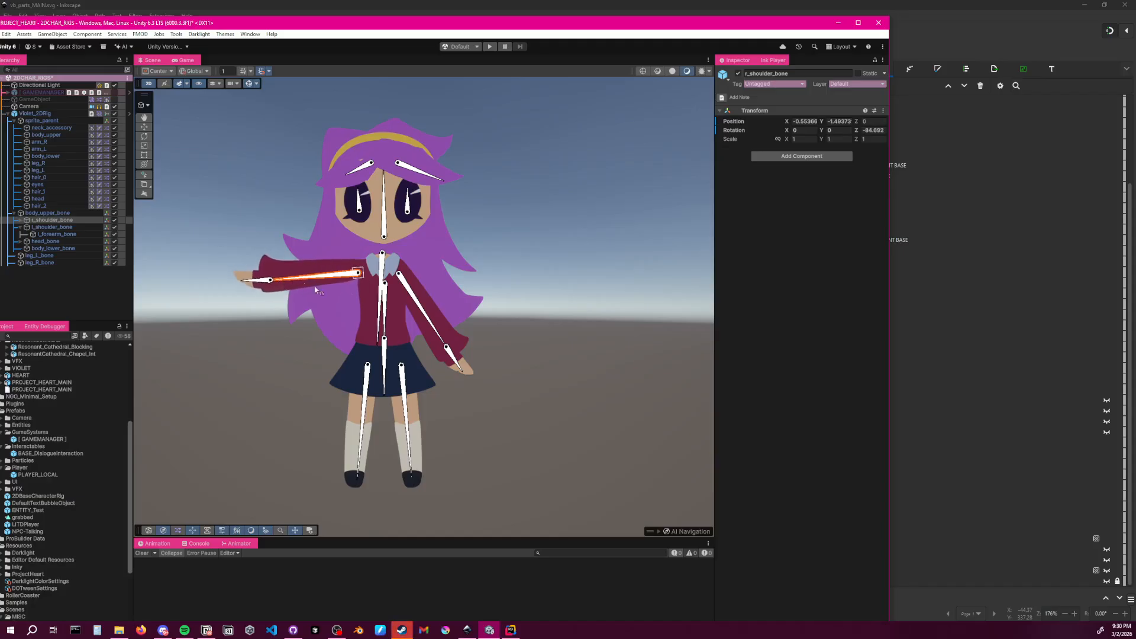
pyautogui.click(353, 294)
# Move r_shoulder_bone toward the collar to about X -0.57, Y -1.27, and test pulling the sleeve off the shoulder before undoing that pull
pyautogui.scroll(10, 357, 292)
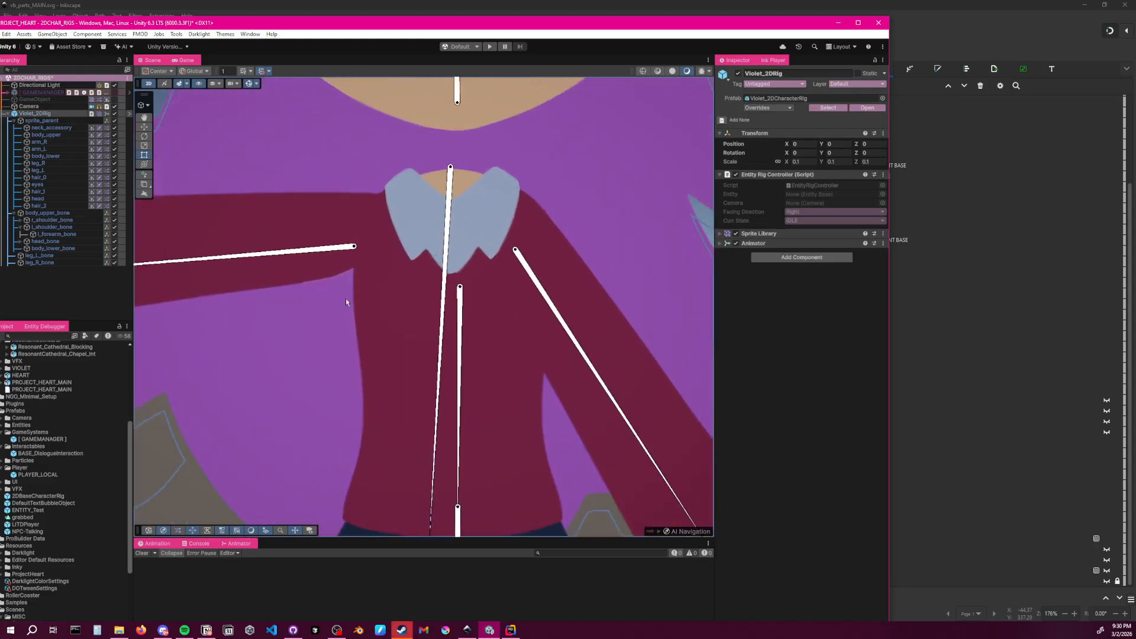
pyautogui.click(356, 246)
pyautogui.moveTo(369, 247); pyautogui.dragTo(367, 246)
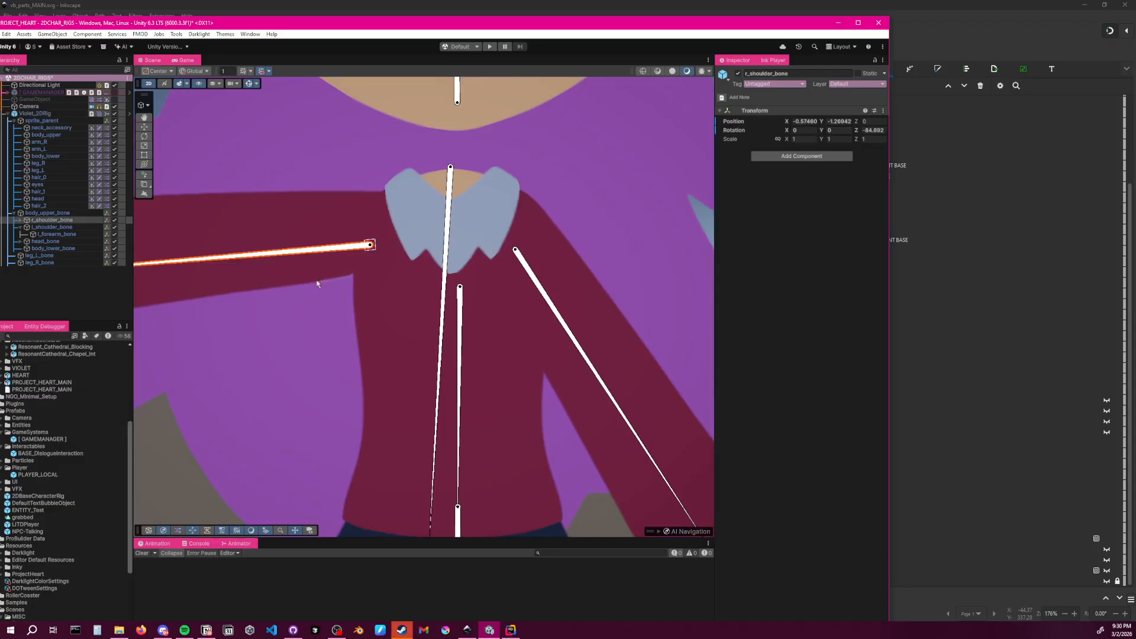
pyautogui.moveTo(359, 255); pyautogui.dragTo(320, 238)
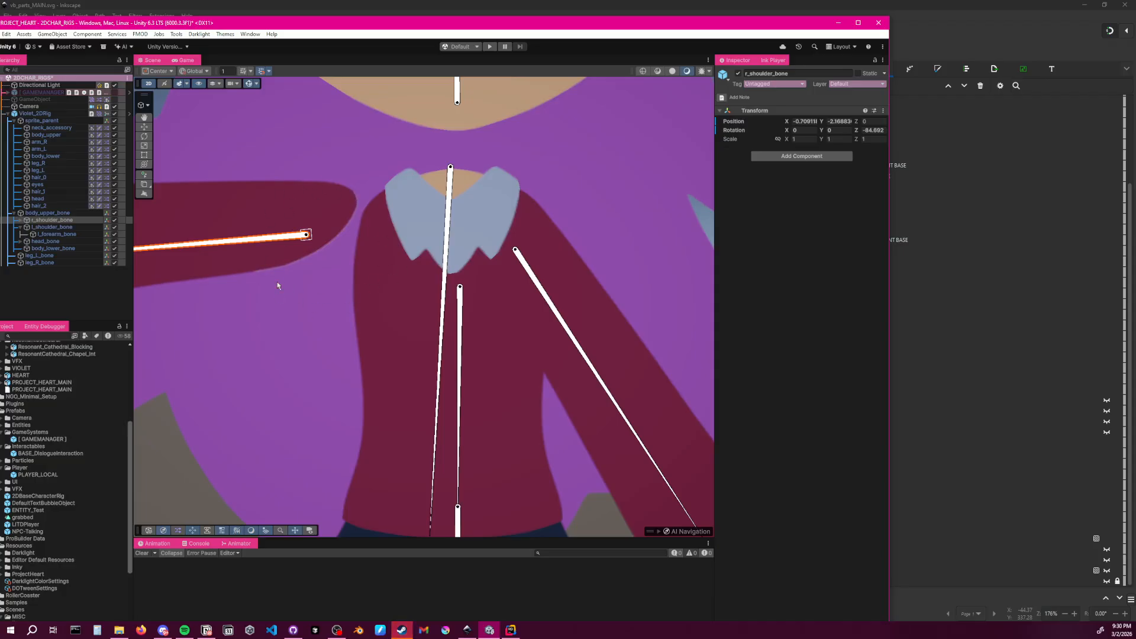
pyautogui.hotkey('ctrl', 'z')
pyautogui.scroll(-5, 361, 284)
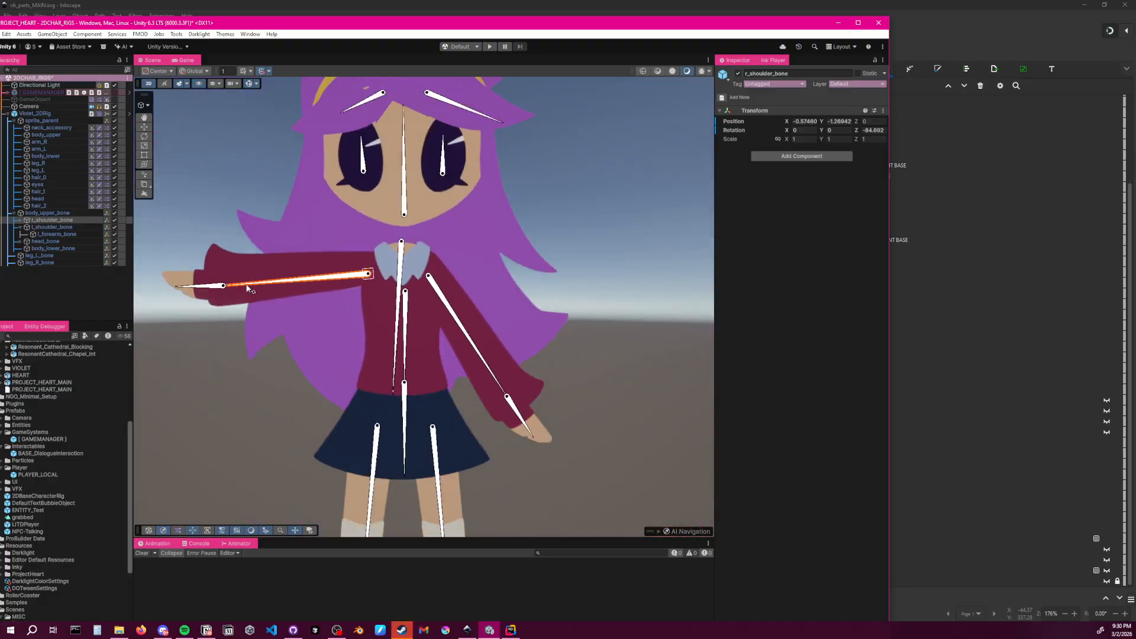
# Lower the r_shoulder_bone arm to a Z rotation of about -33.4, seat it against the shoulder, and deselect it
pyautogui.moveTo(247, 288); pyautogui.dragTo(299, 391)
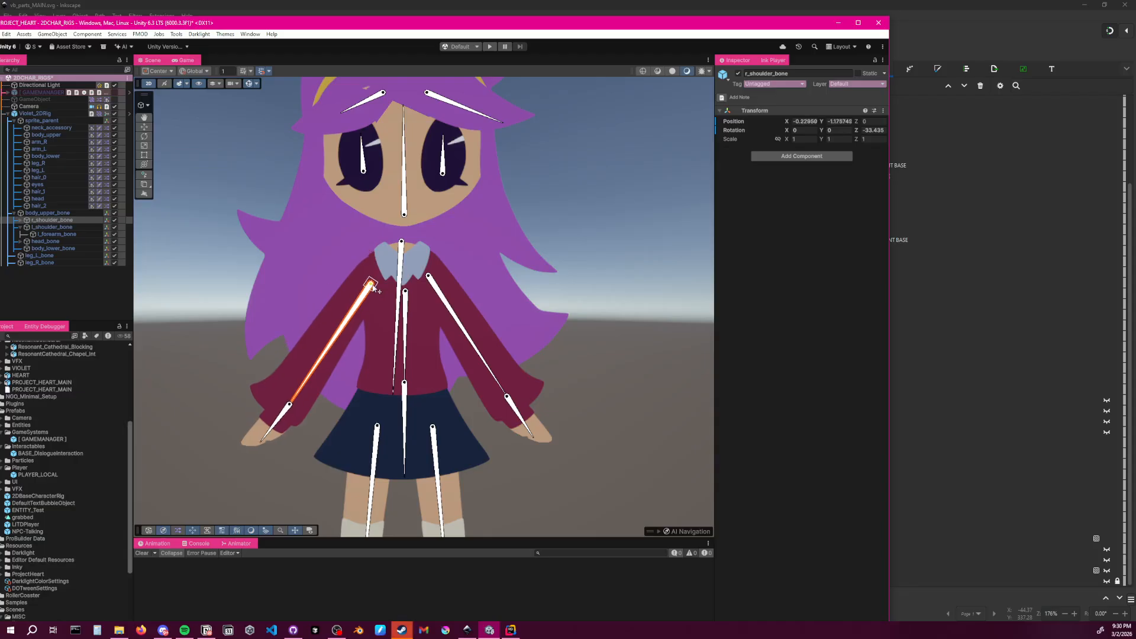
pyautogui.moveTo(373, 287); pyautogui.dragTo(379, 282)
pyautogui.click(593, 293)
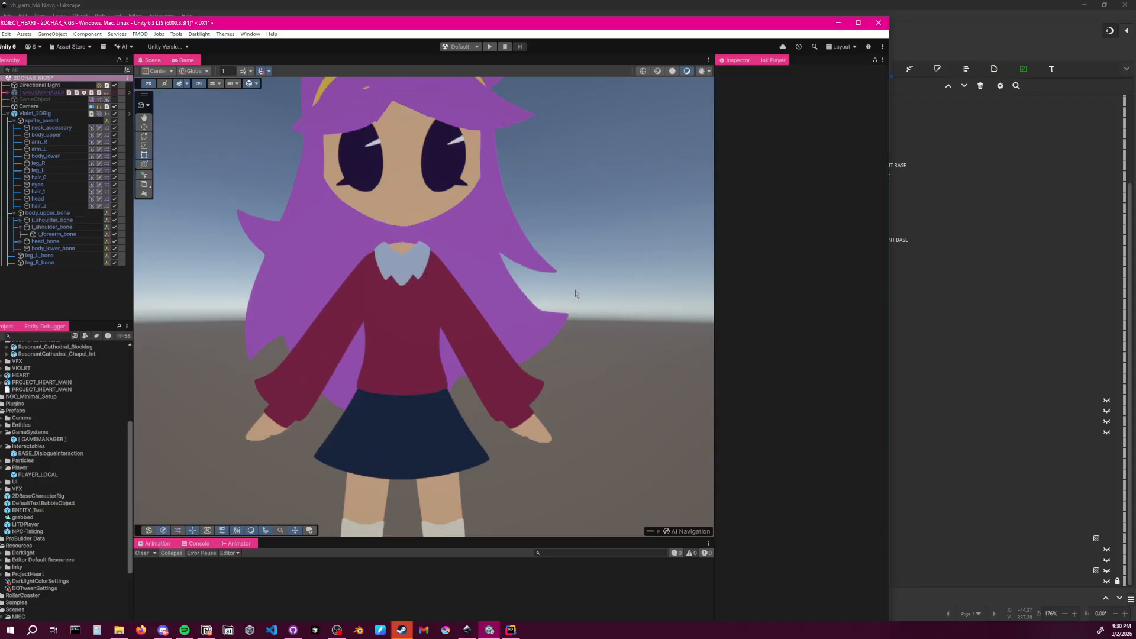
# Switch to vb_parts_MAIN.svg in Inkscape and select the blue character's two base legs in turn to compare their paths
pyautogui.moveTo(360, 23); pyautogui.dragTo(477, 45)
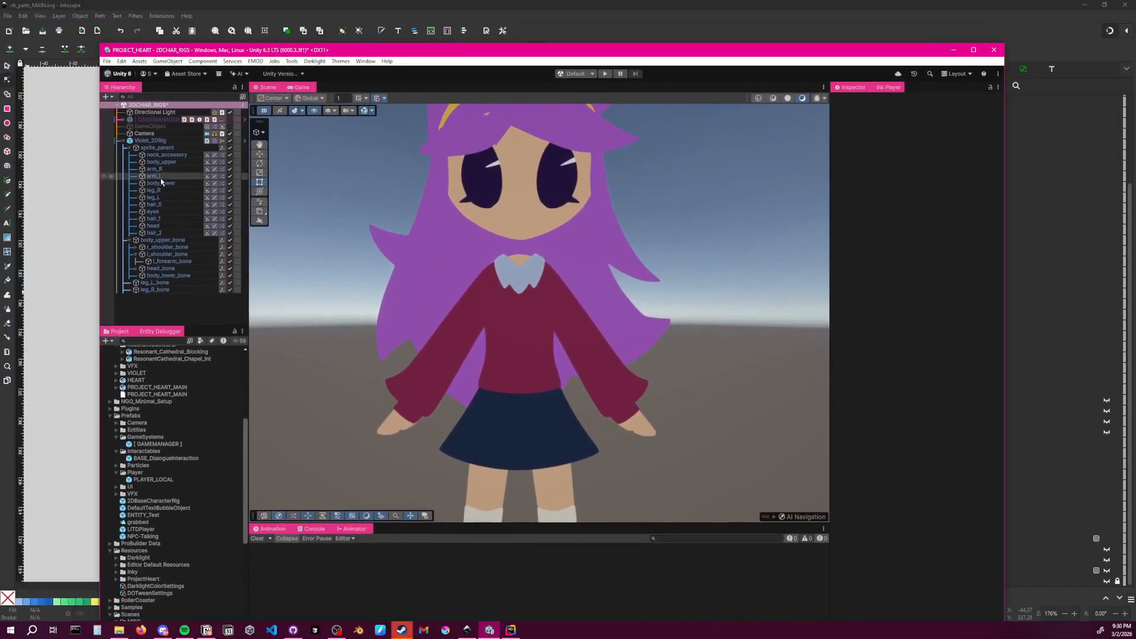
pyautogui.click(81, 142)
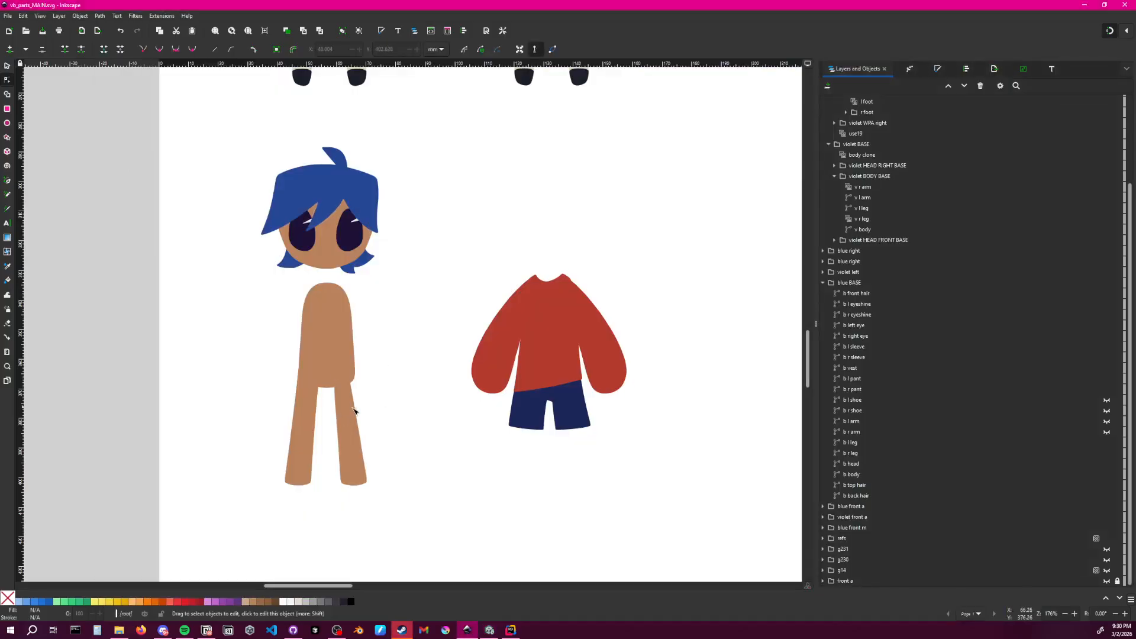
pyautogui.click(354, 408)
pyautogui.click(397, 408)
pyautogui.click(354, 428)
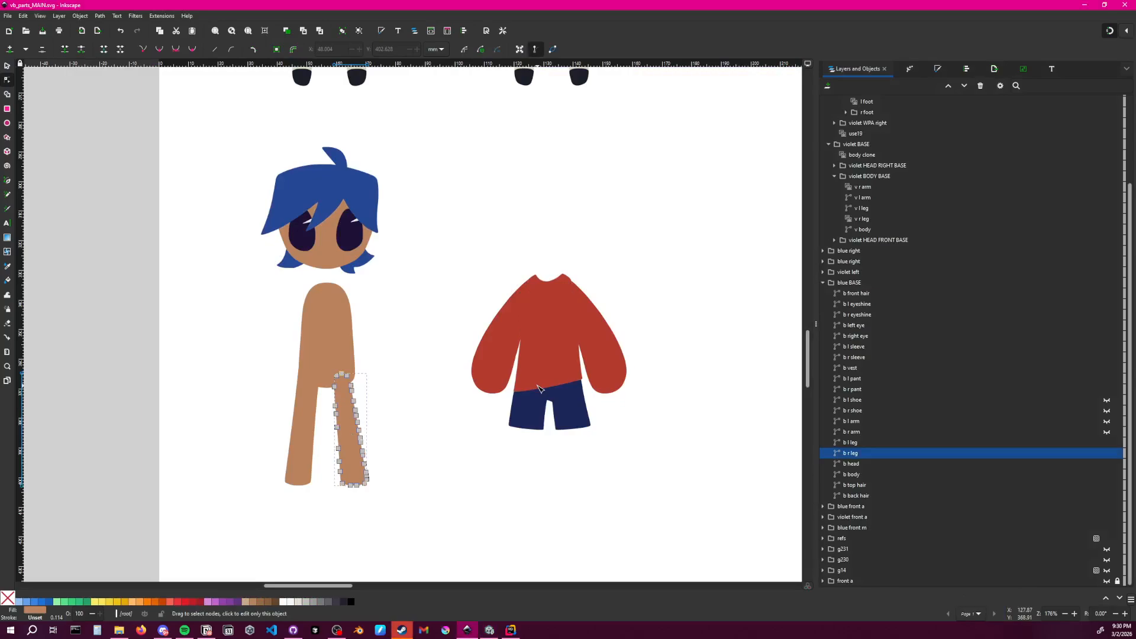
pyautogui.click(421, 408)
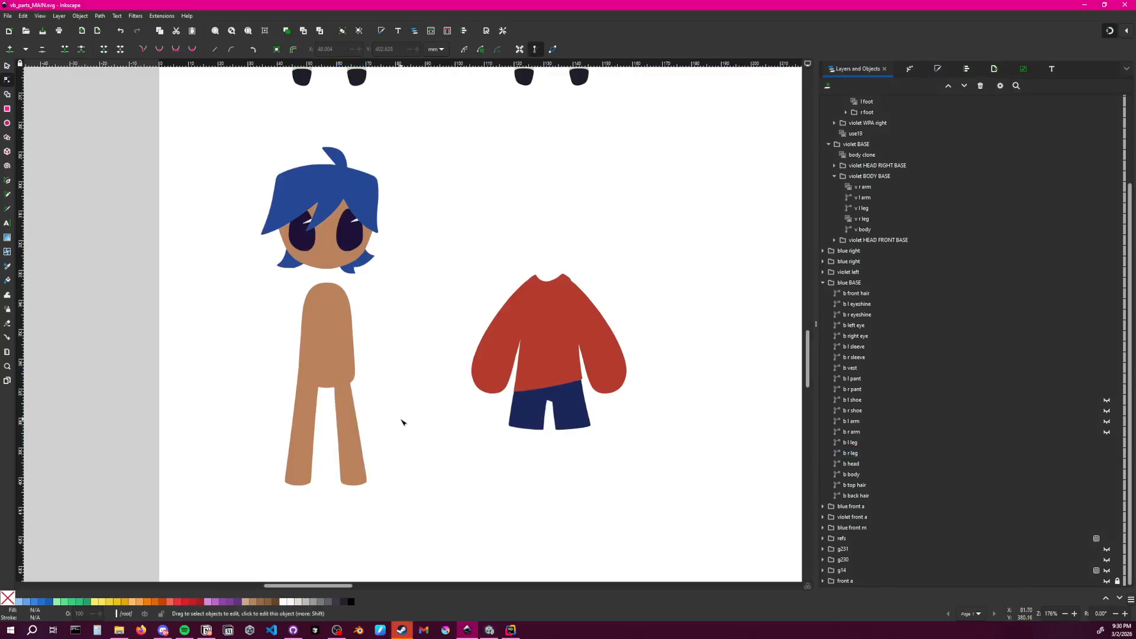
pyautogui.click(303, 436)
pyautogui.click(392, 435)
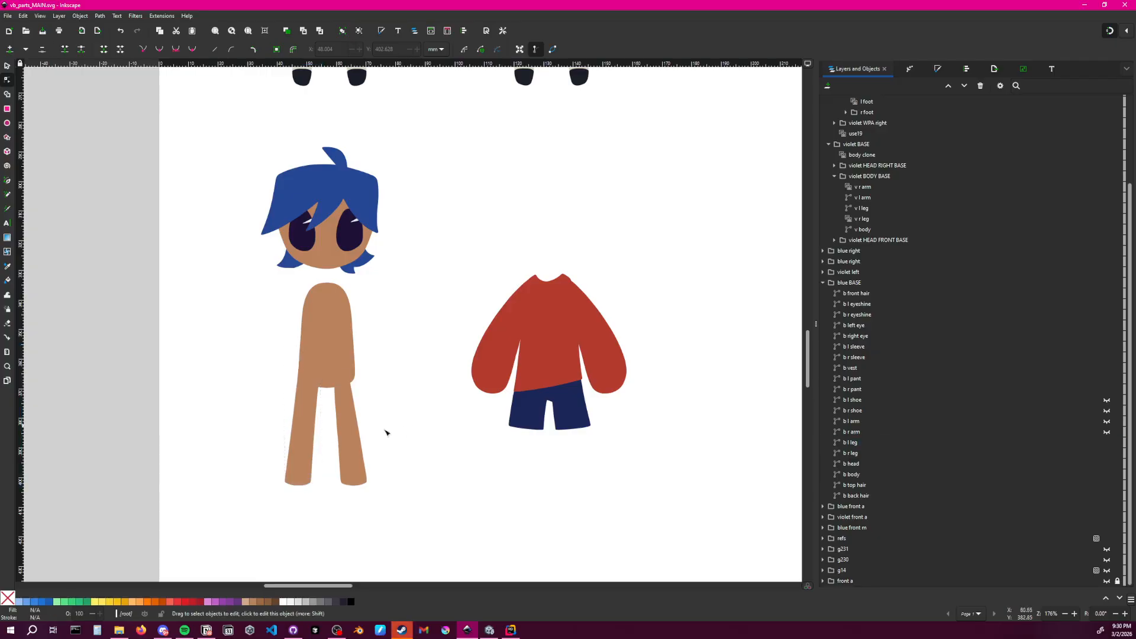
pyautogui.click(305, 446)
pyautogui.click(359, 427)
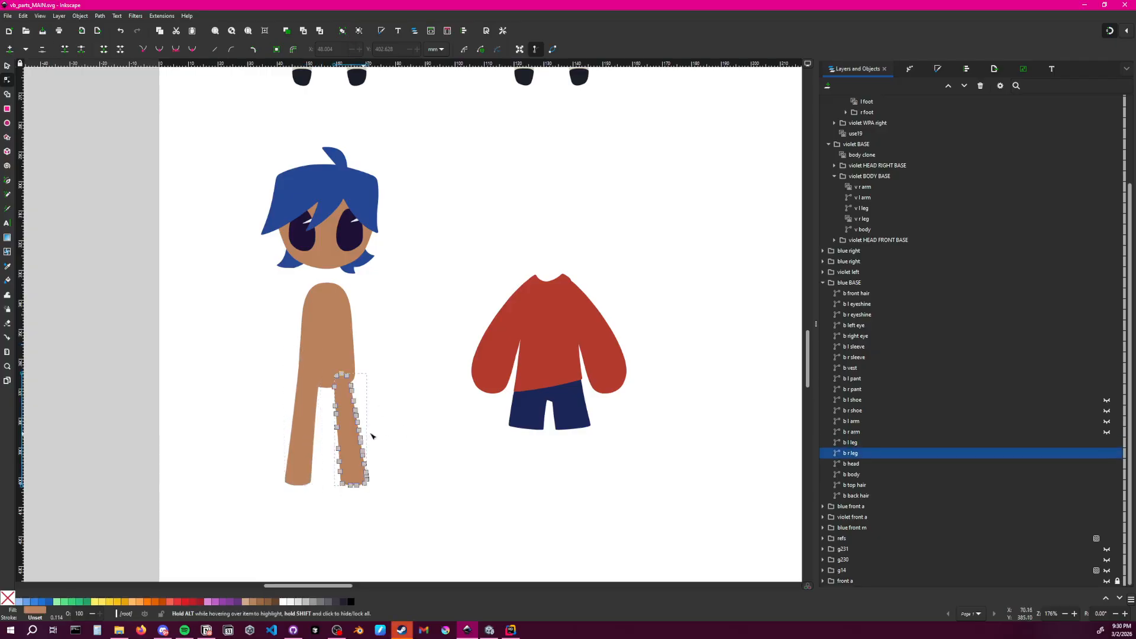
# Collapse the violet WPA group and examine the body and leg parts in violet BODY BASE as a reference for the blue legs
pyautogui.click(869, 442)
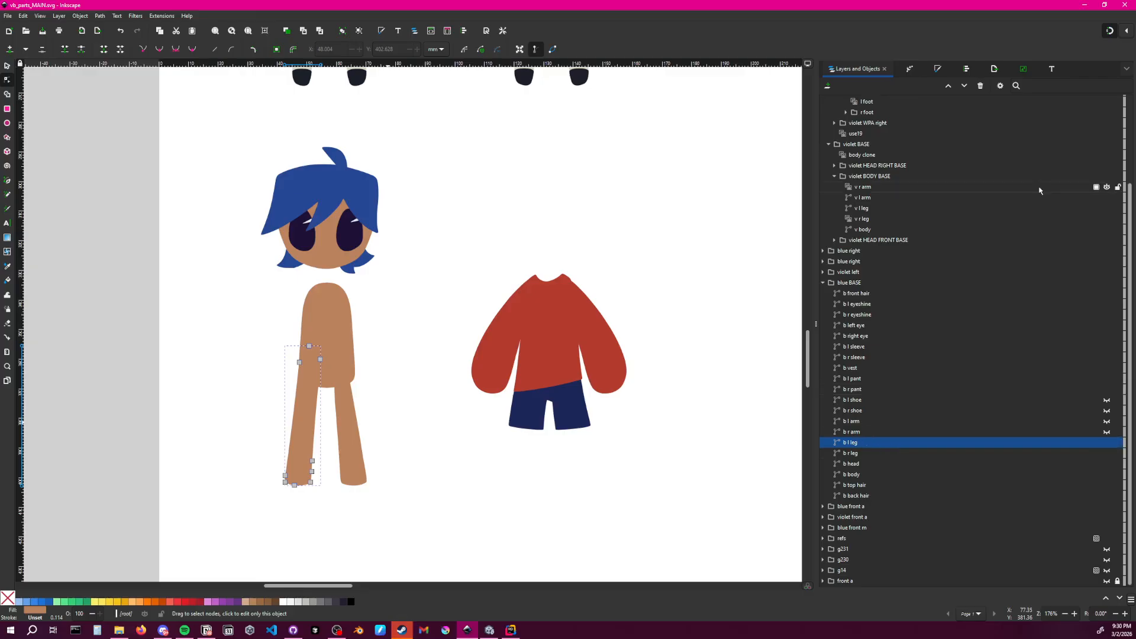
pyautogui.scroll(4, 1131, 175)
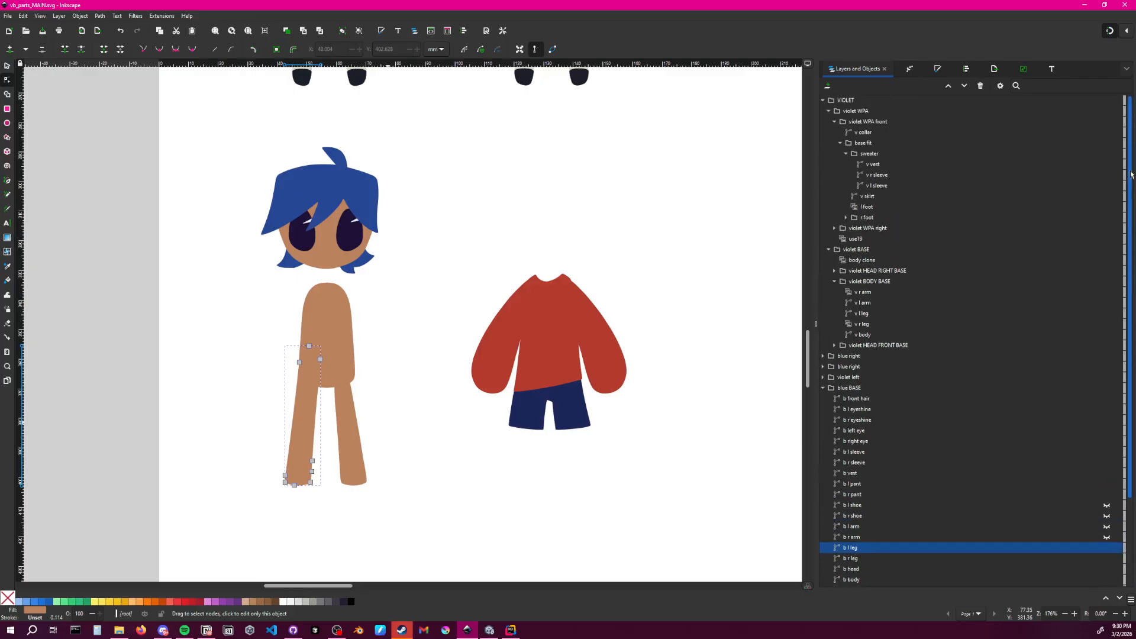
pyautogui.click(828, 110)
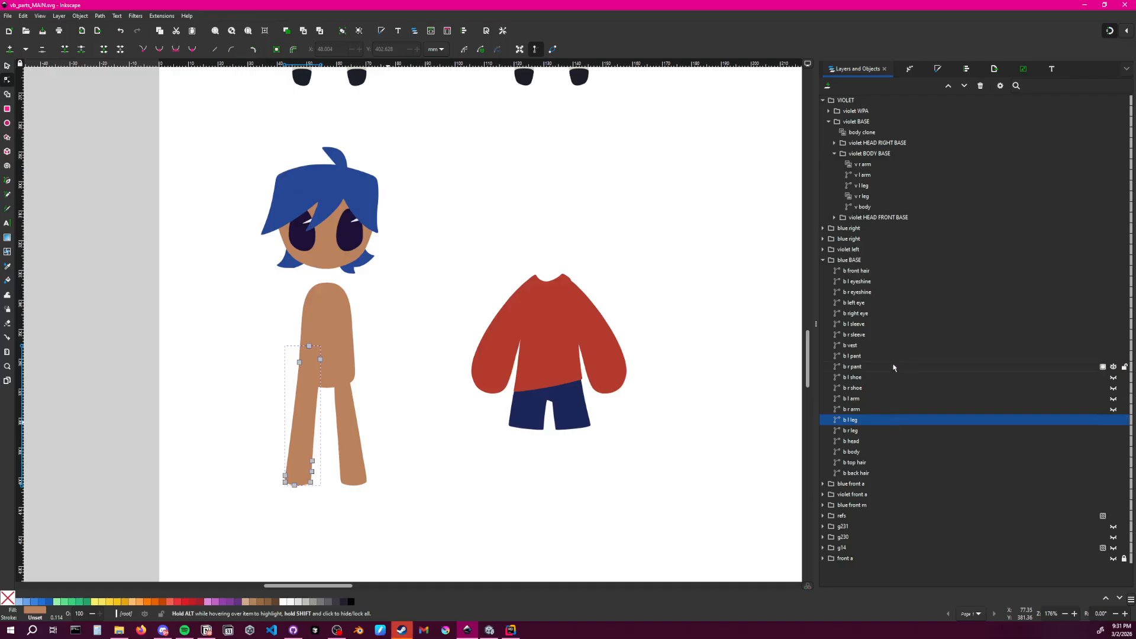
pyautogui.scroll(8, 490, 147)
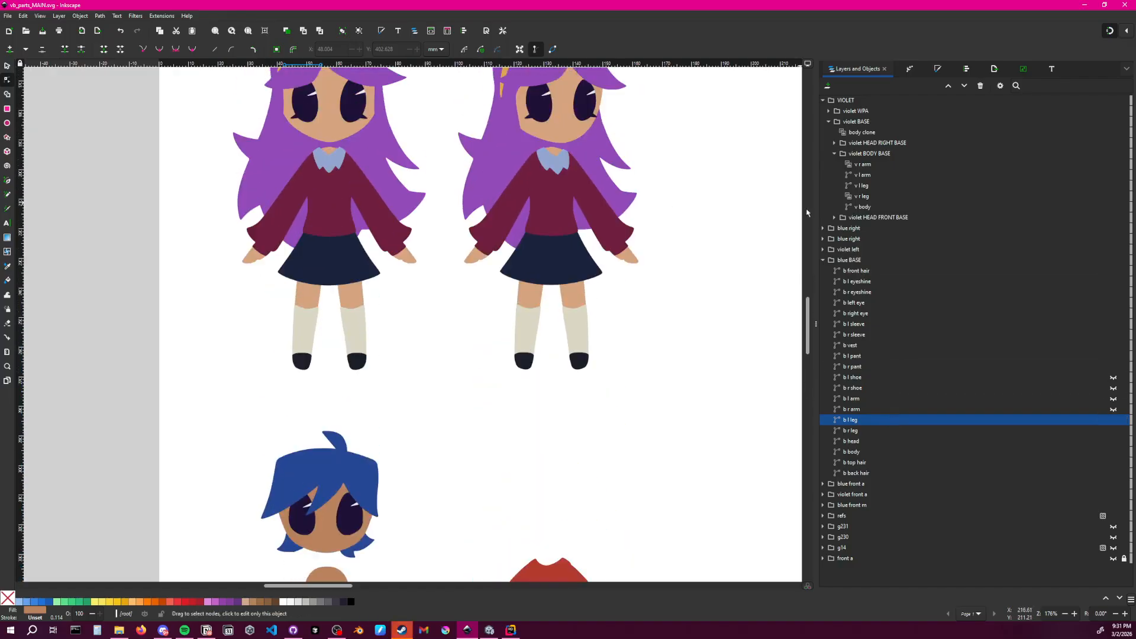
pyautogui.click(865, 206)
pyautogui.click(874, 198)
pyautogui.click(874, 207)
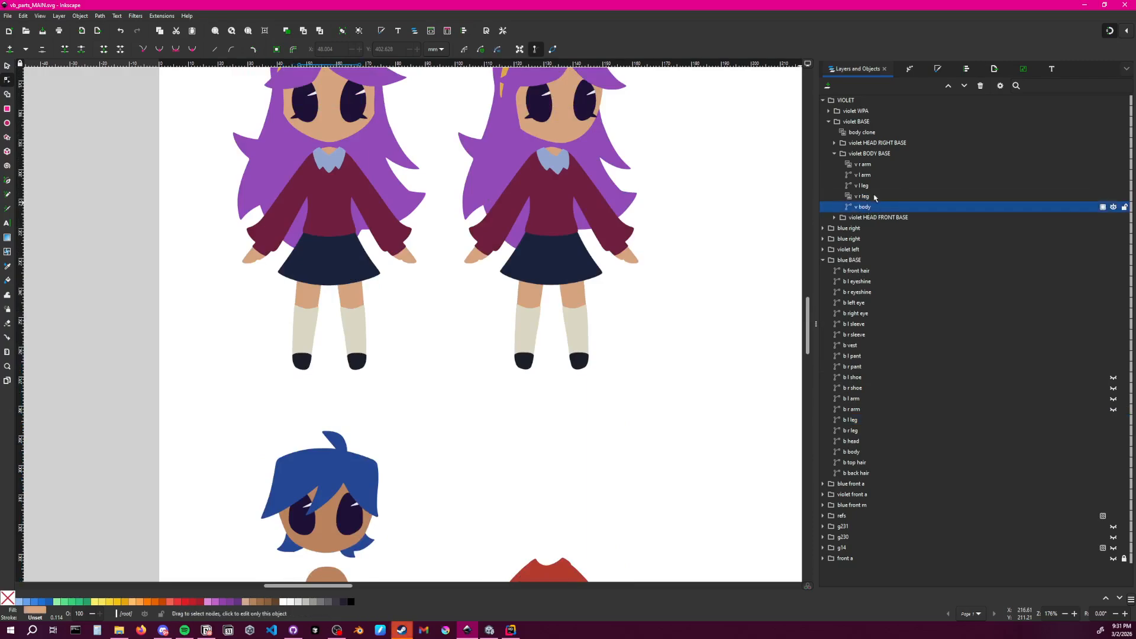
pyautogui.click(869, 185)
pyautogui.scroll(10, 476, 367)
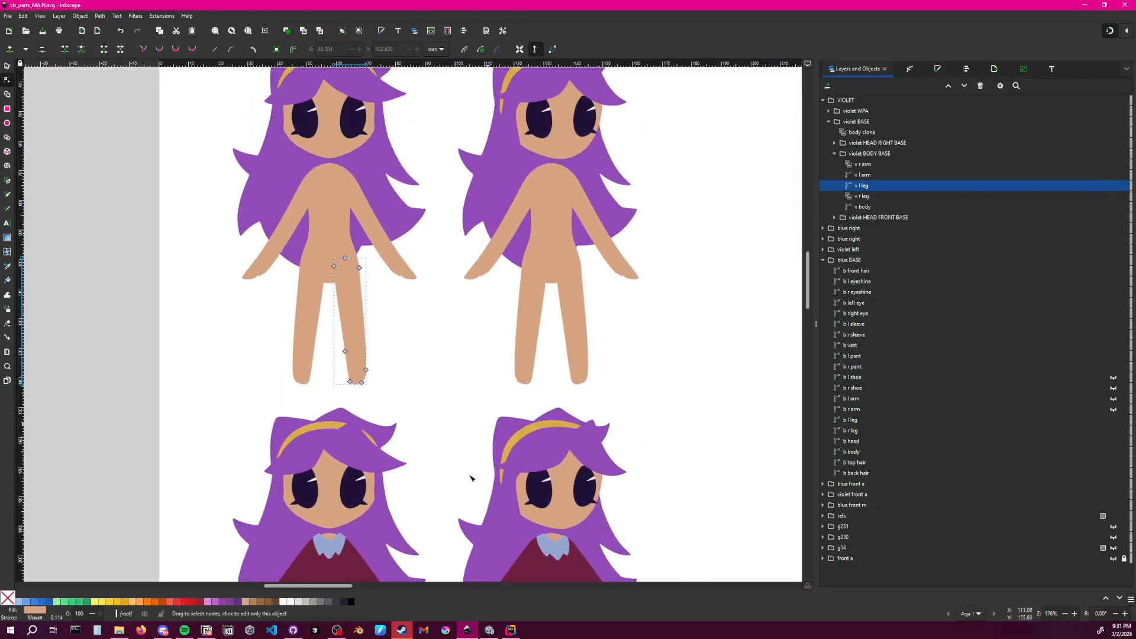
# Rename the blue character's b l leg path to b r leg, and delete the old b r leg path with many nodes
pyautogui.scroll(-10, 472, 467)
pyautogui.scroll(-10, 461, 299)
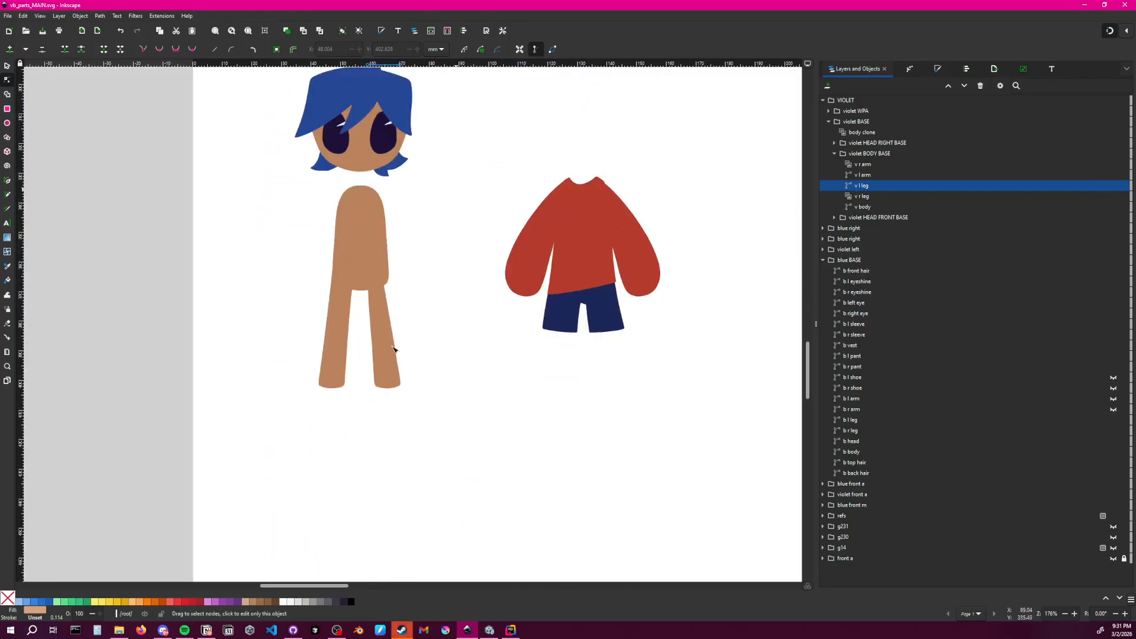
pyautogui.click(331, 355)
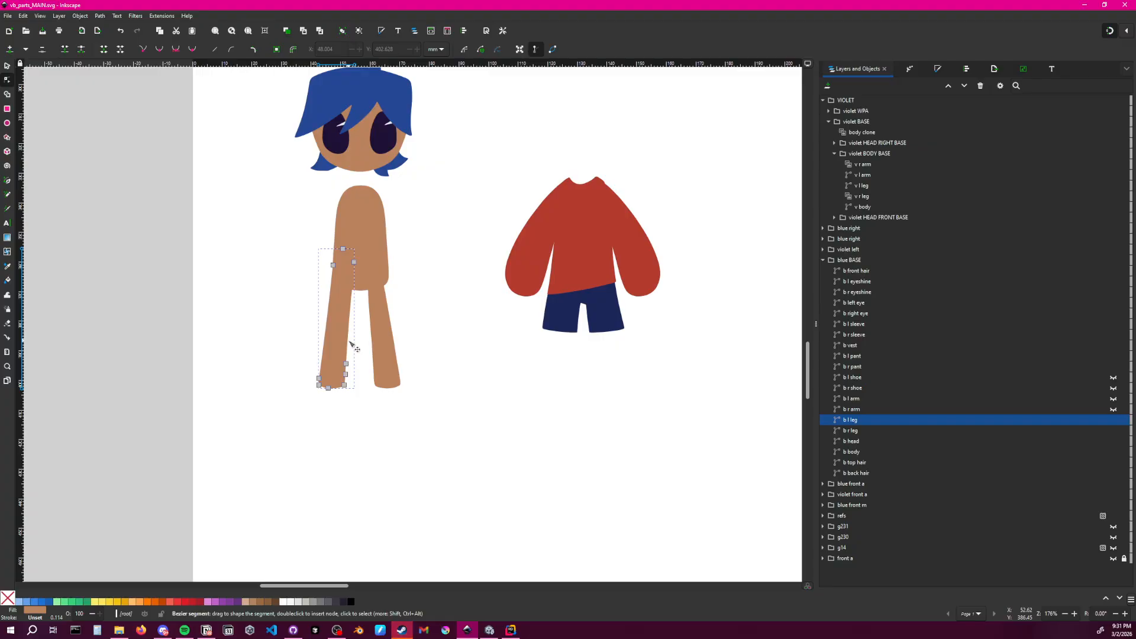
pyautogui.doubleClick(856, 420)
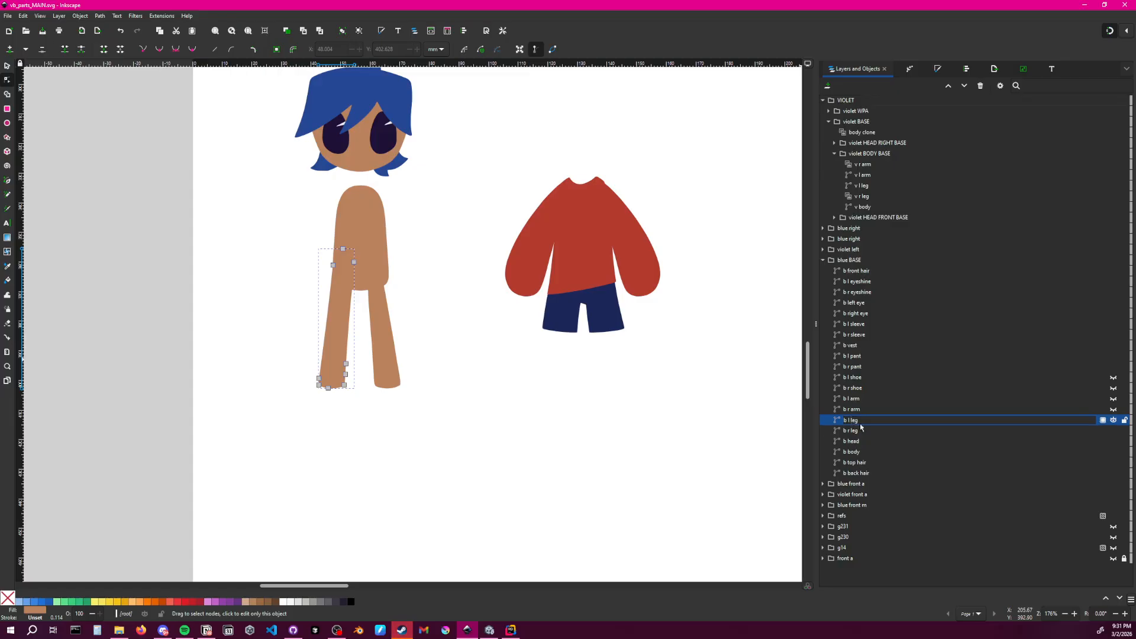
pyautogui.press('BackSpace')
pyautogui.press('BackSpace')
pyautogui.write('r')
pyautogui.press('Return')
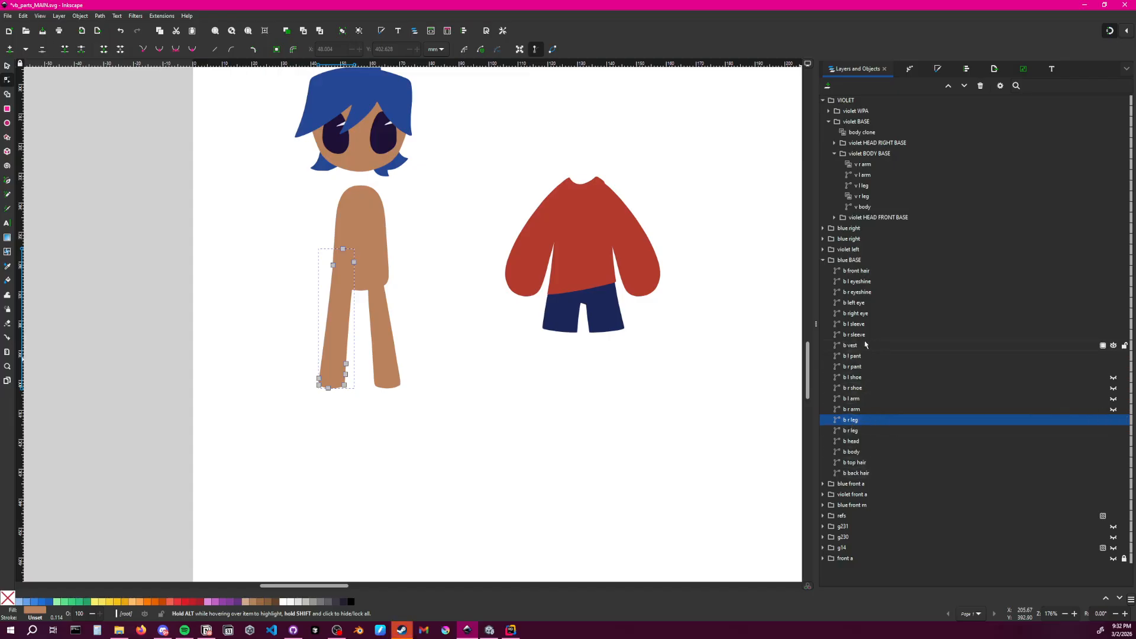
pyautogui.click(878, 433)
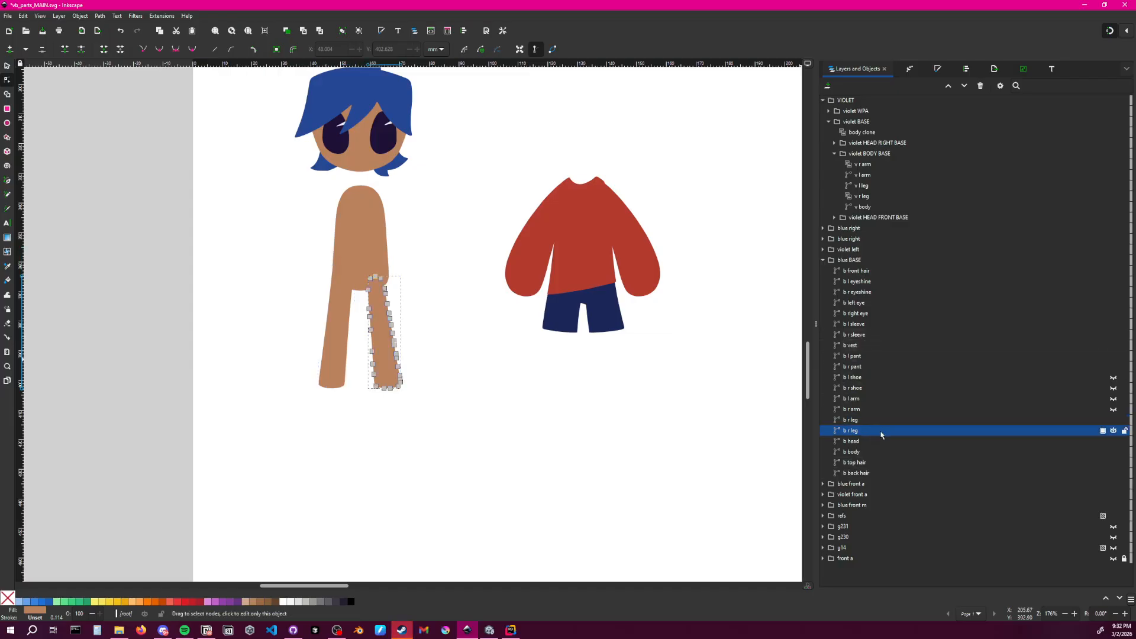
pyautogui.press('Delete')
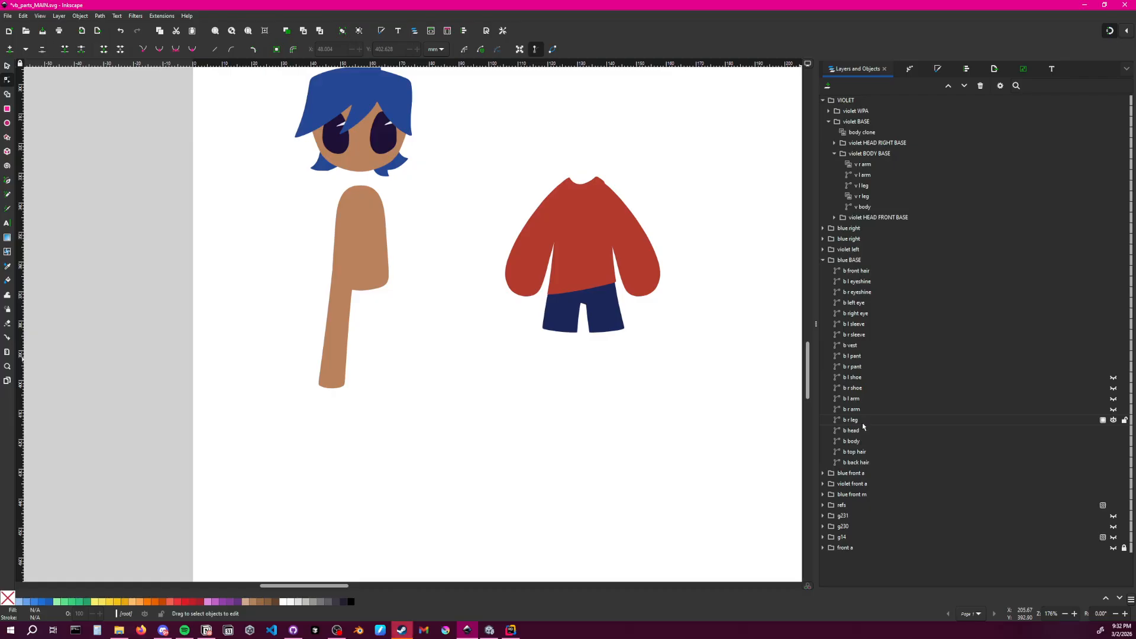
# Try cloning the blue character's b r leg path, and undo the clone
pyautogui.click(883, 422)
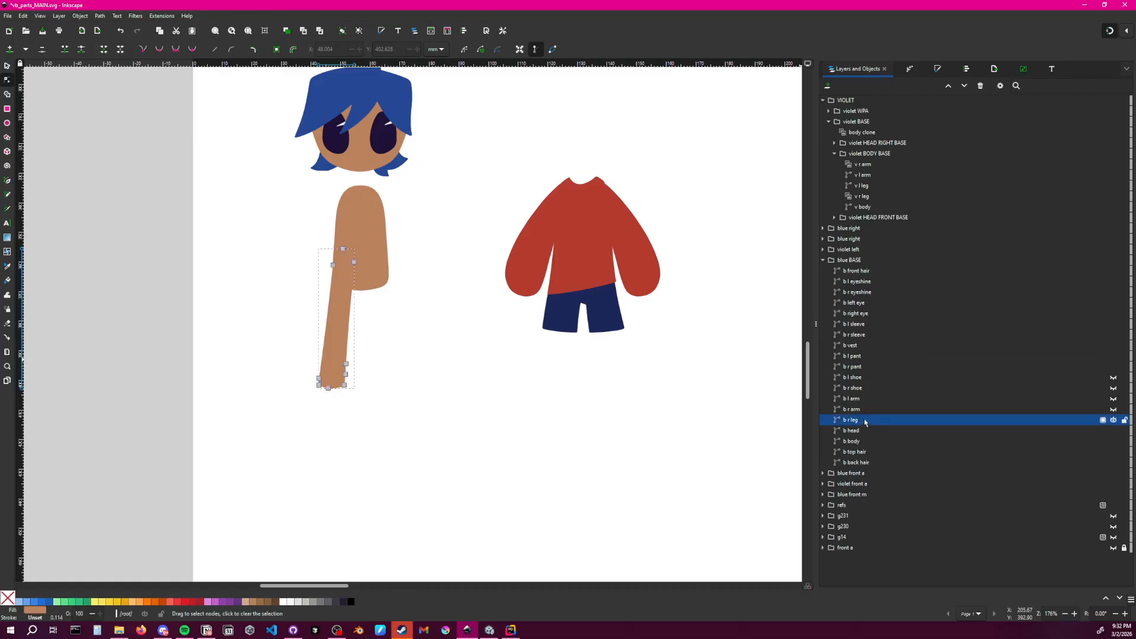
pyautogui.rightClick(865, 421)
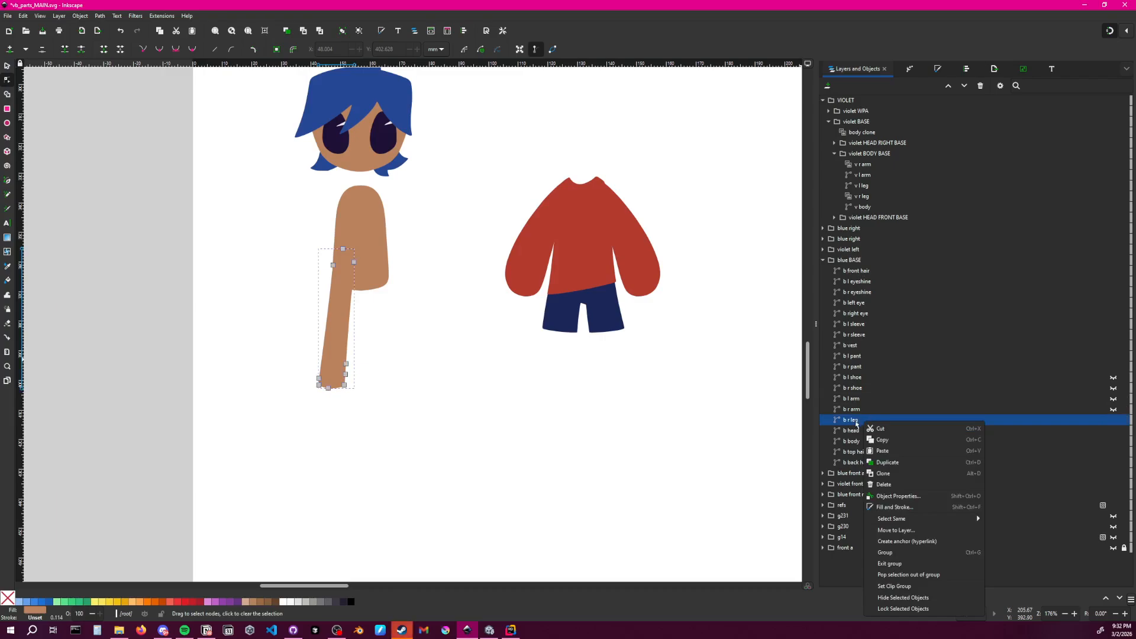
pyautogui.click(856, 421)
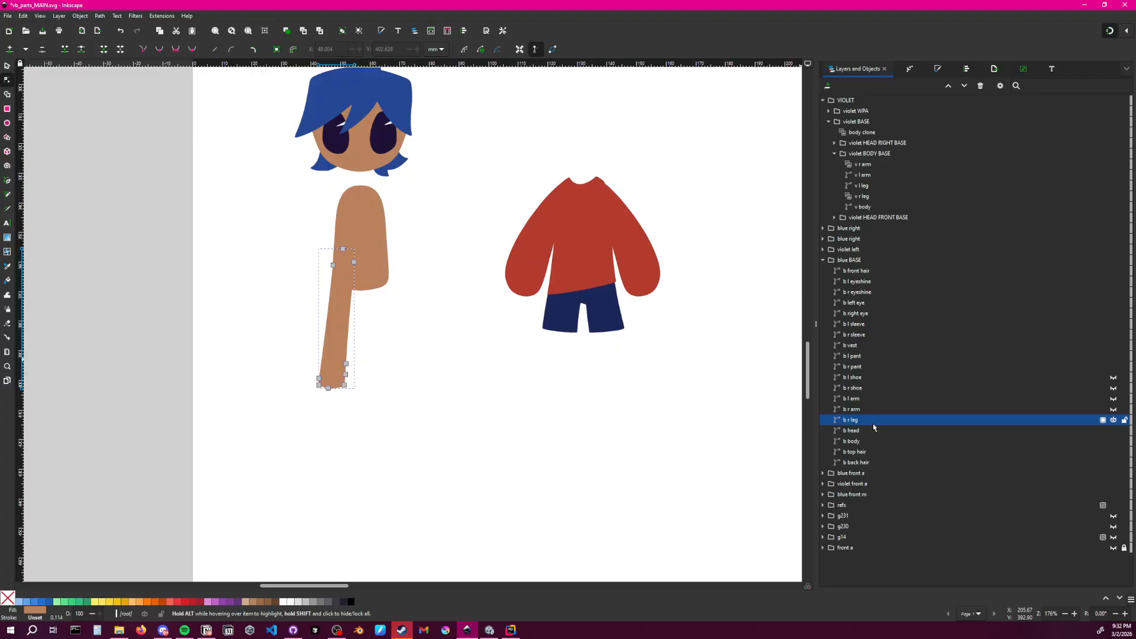
pyautogui.hotkey('alt', 'd')
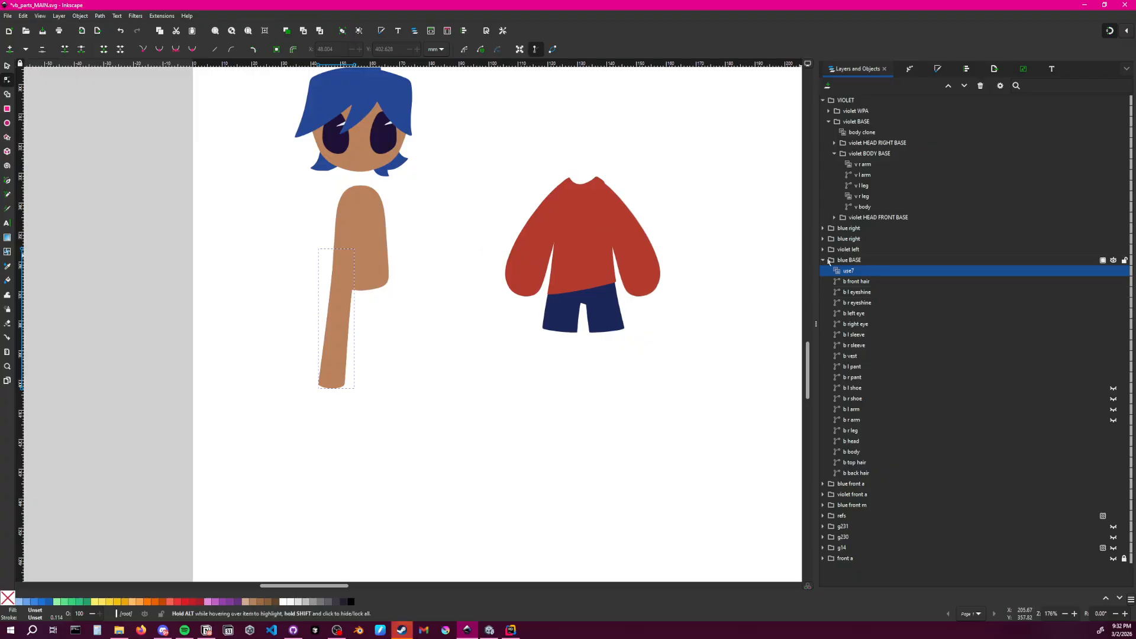
pyautogui.hotkey('ctrl', 'z')
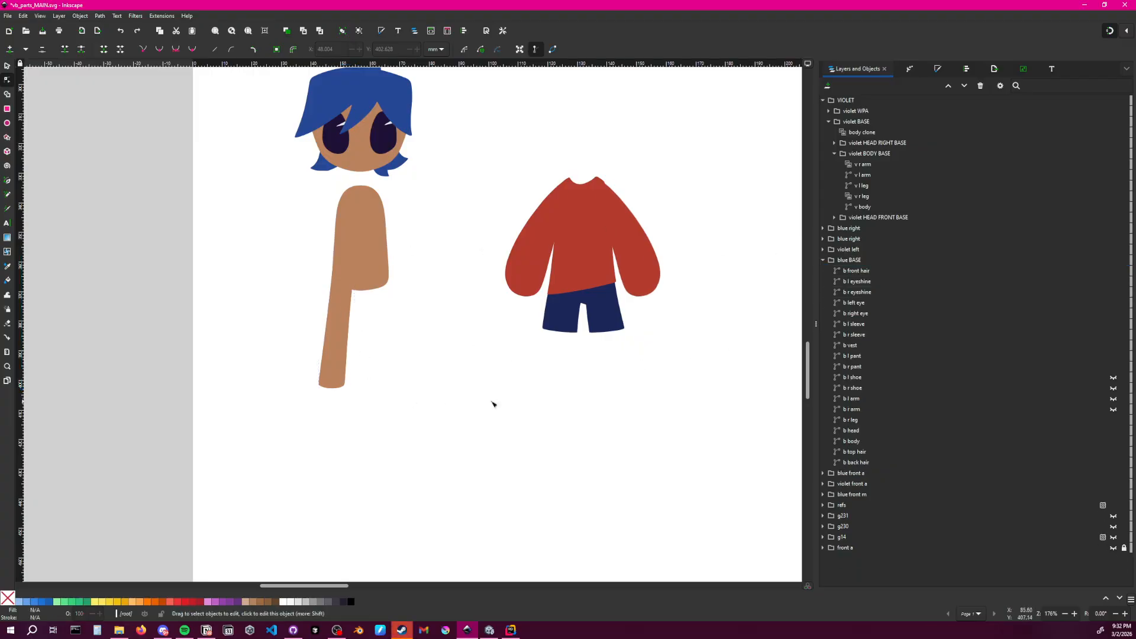
pyautogui.click(341, 312)
pyautogui.rightClick(342, 320)
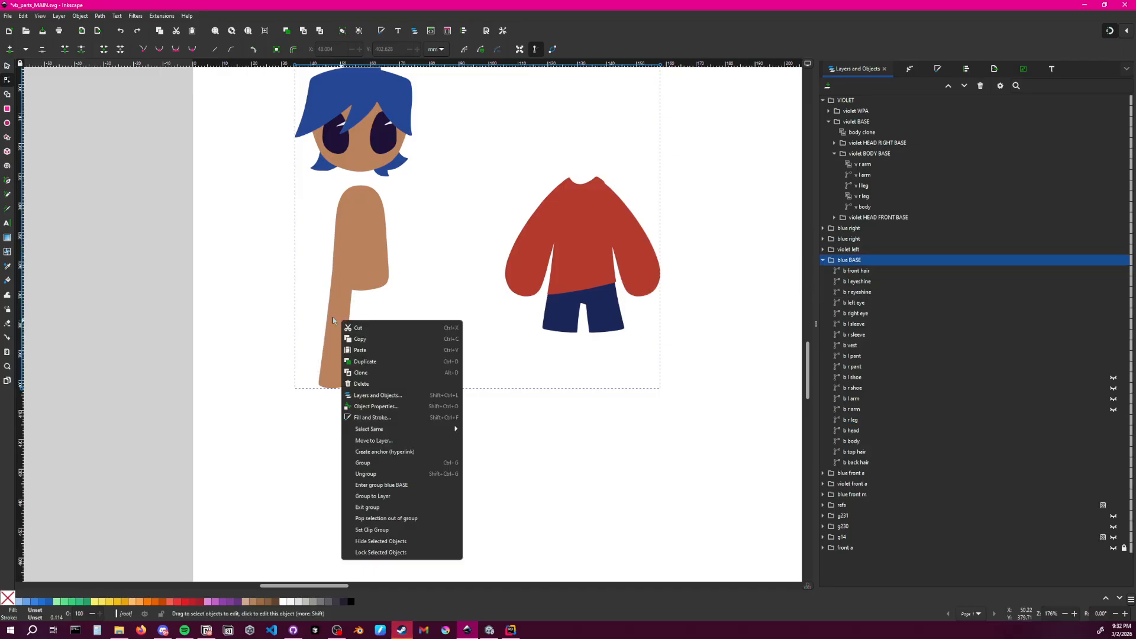
pyautogui.click(509, 407)
pyautogui.click(339, 333)
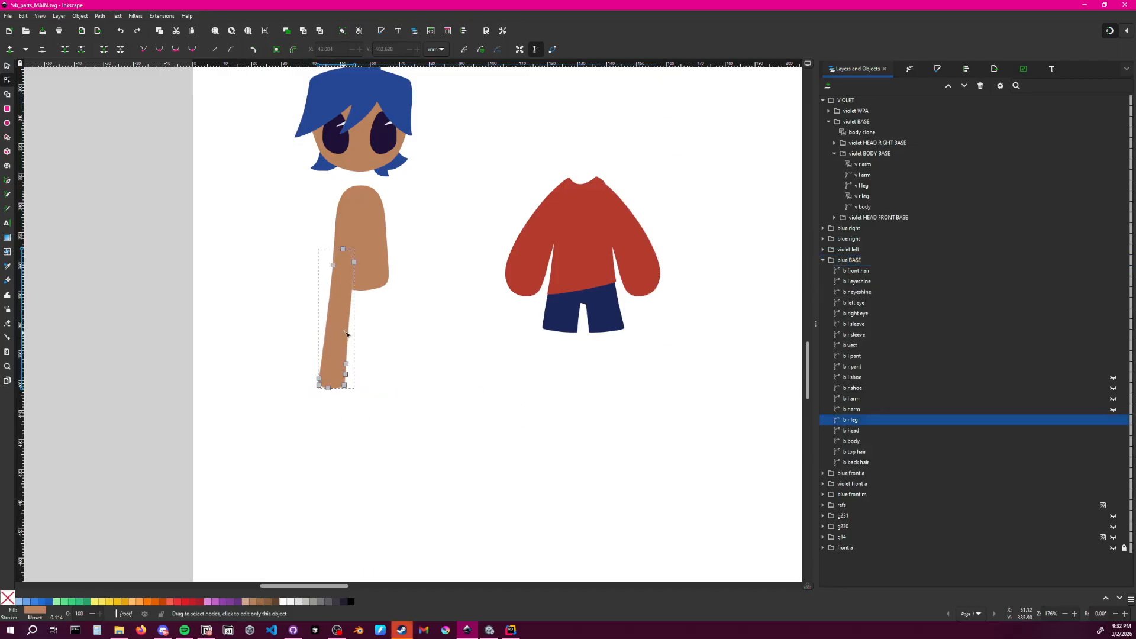
pyautogui.rightClick(335, 333)
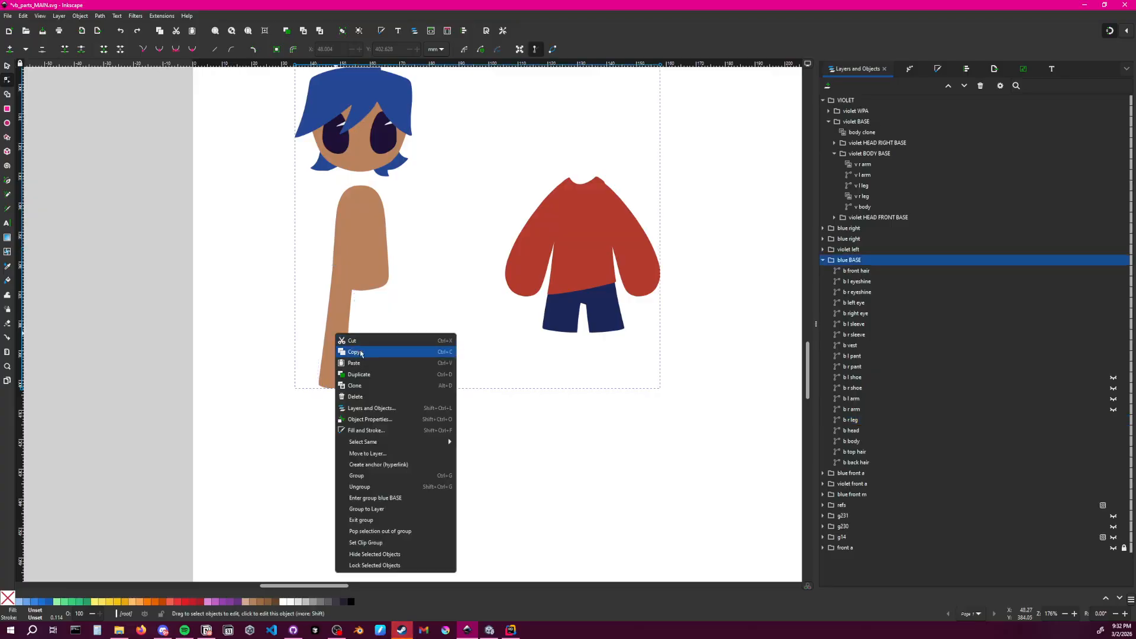
pyautogui.click(505, 419)
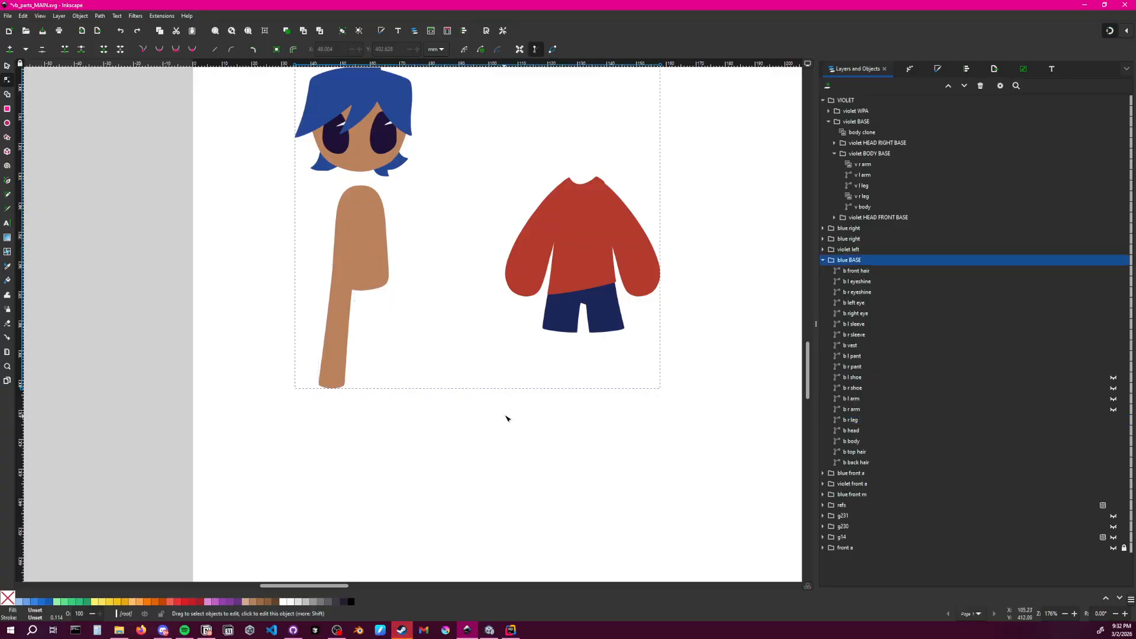
pyautogui.rightClick(337, 335)
pyautogui.click(331, 338)
pyautogui.click(336, 338)
pyautogui.keyDown('ctrl'); pyautogui.scroll(1, 339, 338); pyautogui.keyUp('ctrl')
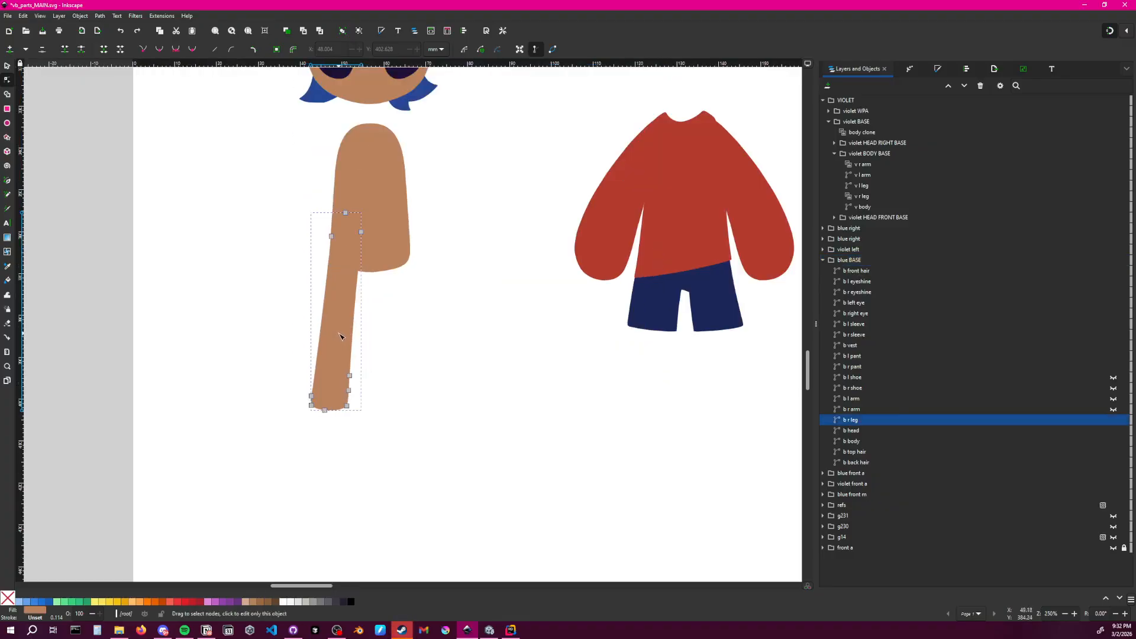
pyautogui.rightClick(343, 337)
pyautogui.click(366, 325)
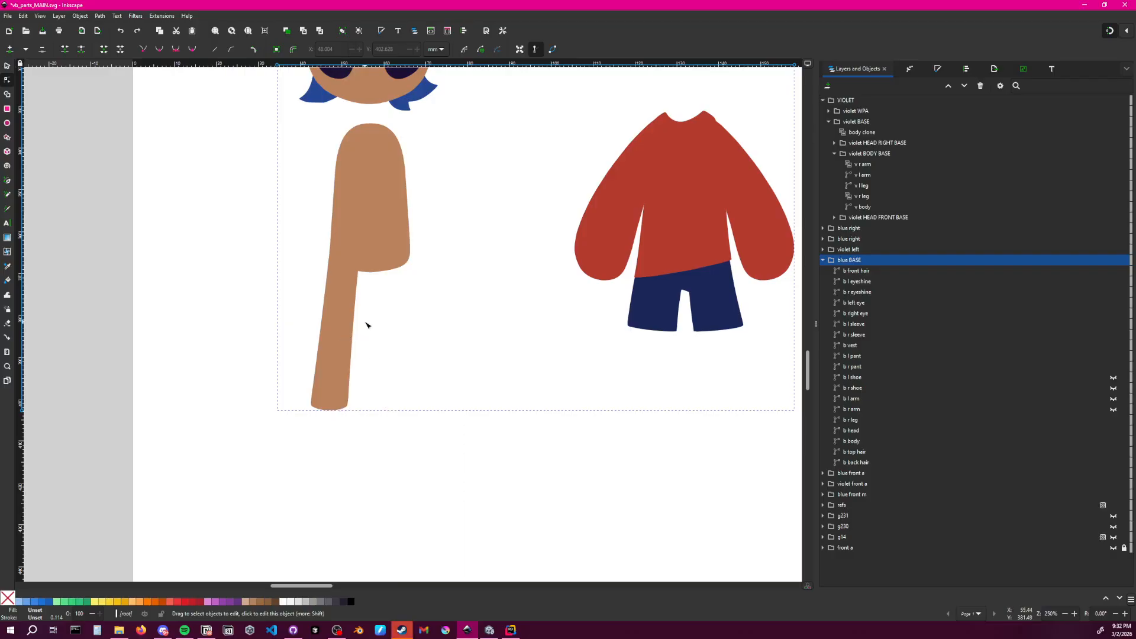
pyautogui.rightClick(344, 334)
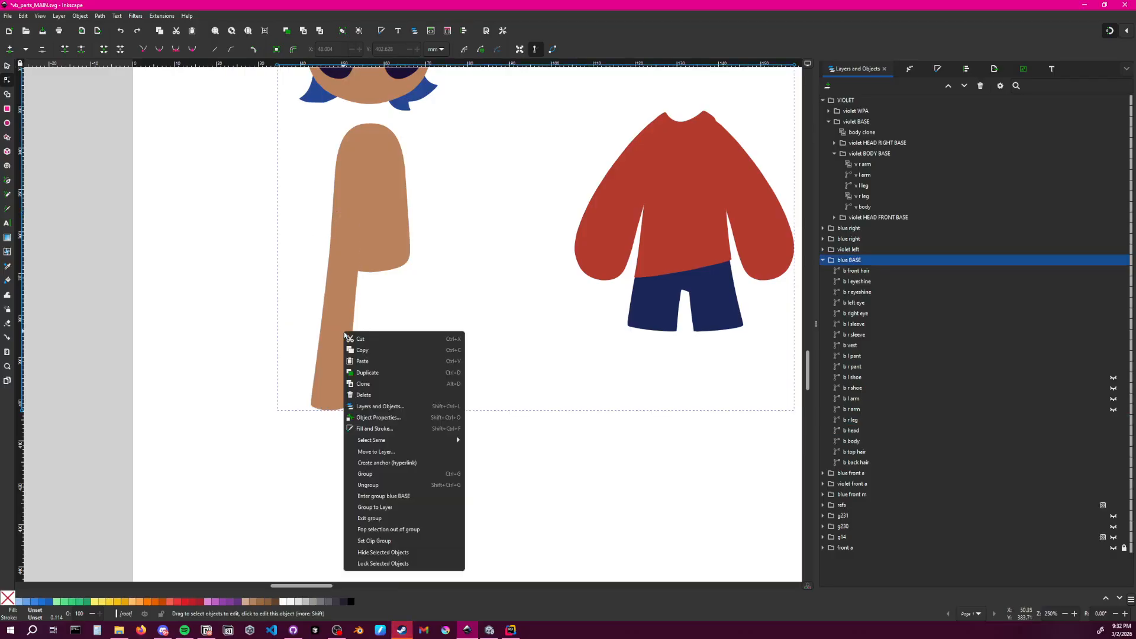
pyautogui.click(280, 464)
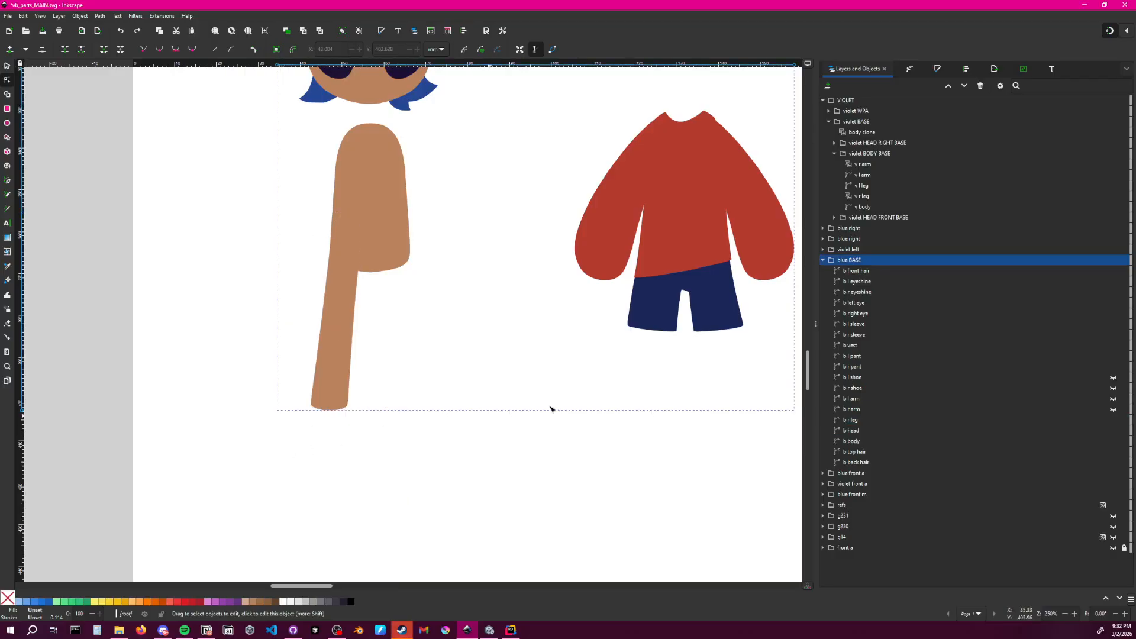
# Create a linked clone of the blue character's b r leg path
pyautogui.click(348, 354)
pyautogui.rightClick(877, 420)
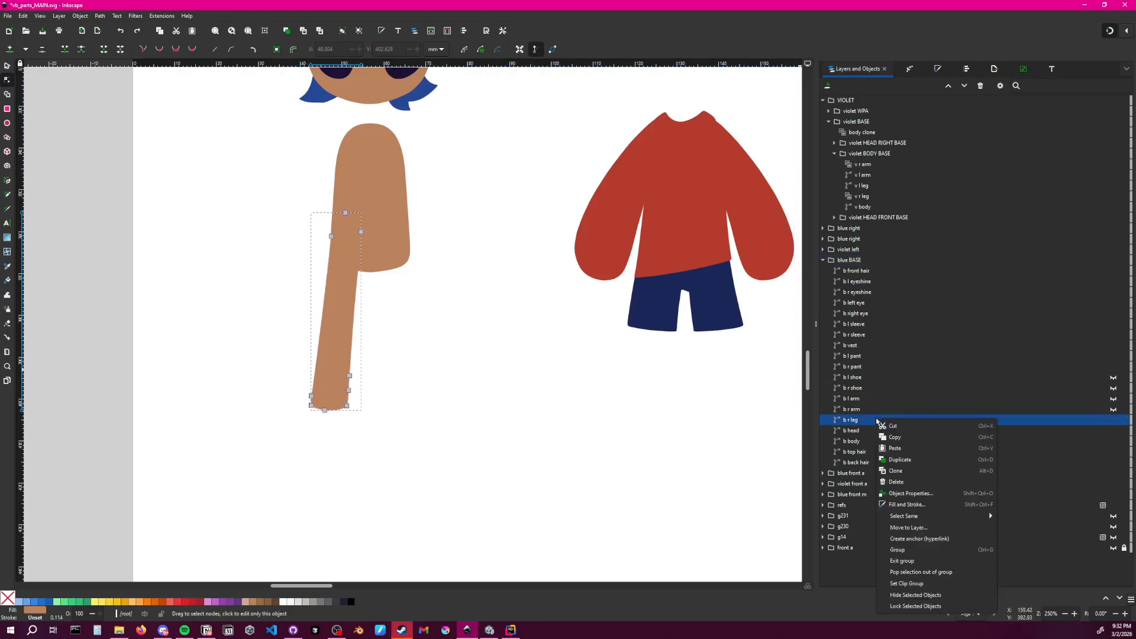
pyautogui.click(903, 470)
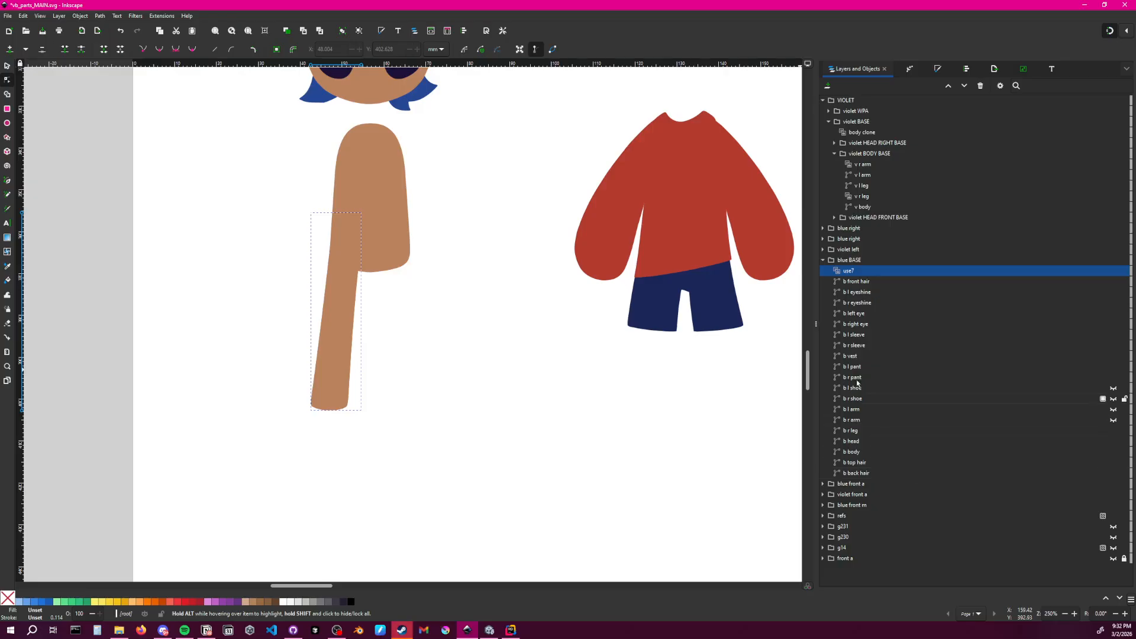
# Rename the new leg clone as b l leg and place it directly below b r leg in the blue BASE group
pyautogui.doubleClick(850, 272)
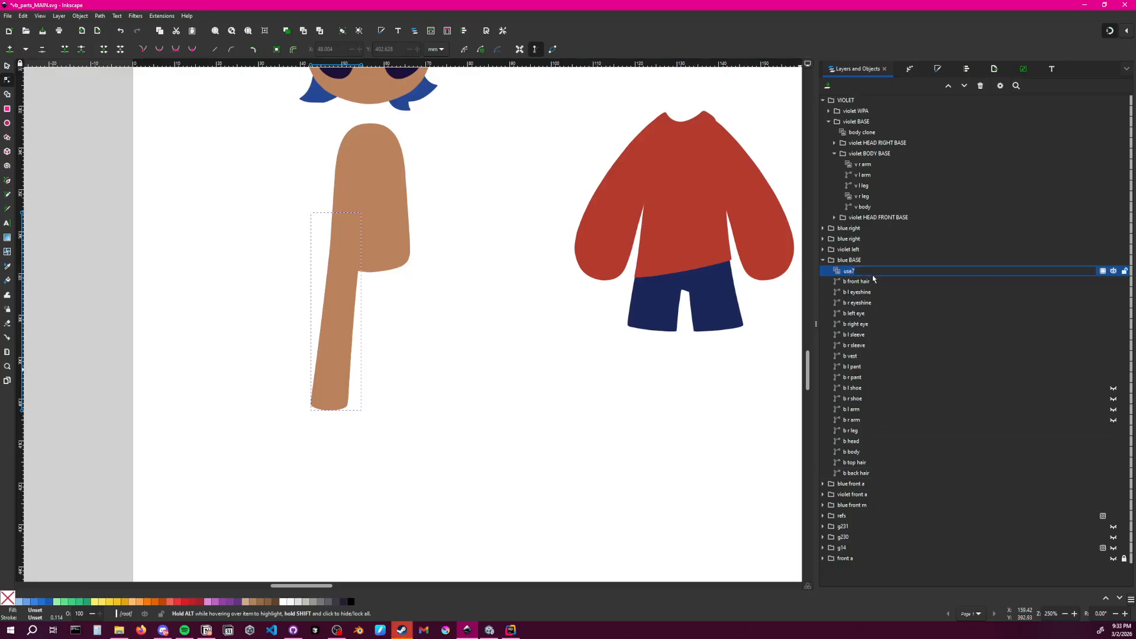
pyautogui.write('b l leg')
pyautogui.press('Return')
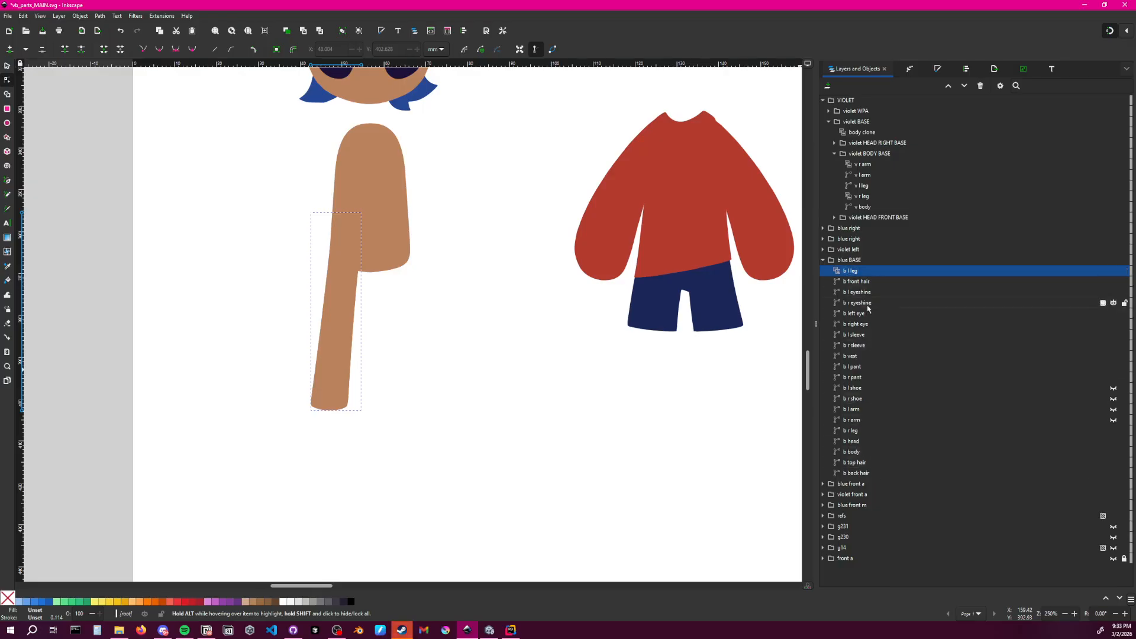
pyautogui.moveTo(865, 273); pyautogui.dragTo(905, 436)
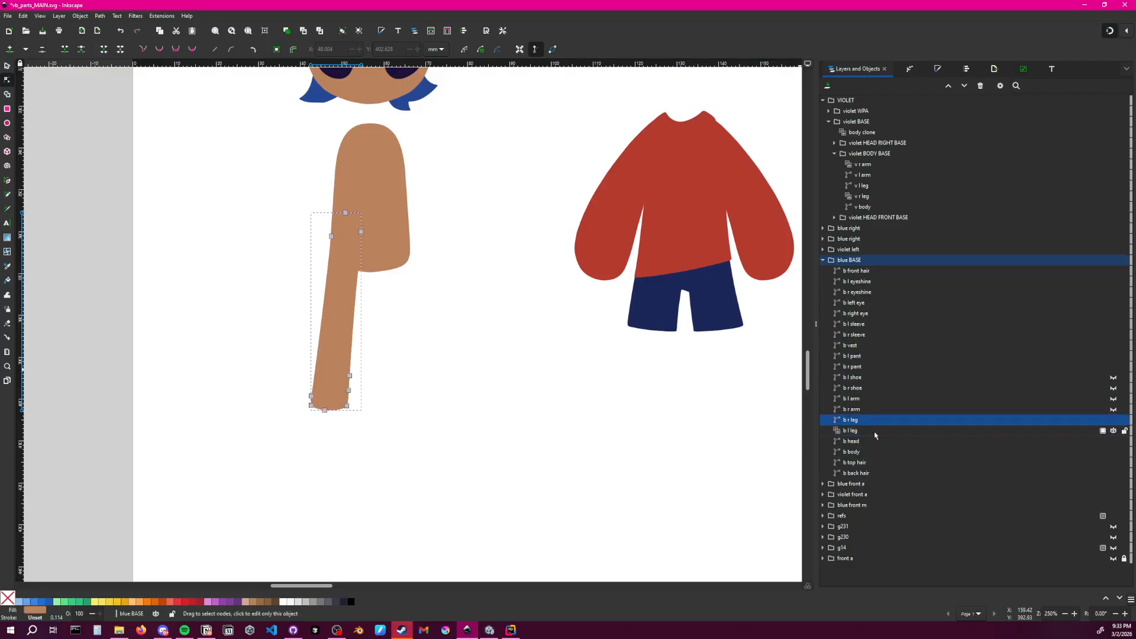
# Flip the b l leg clone horizontally, and undo a trial shift of it toward the body's other side
pyautogui.click(7, 67)
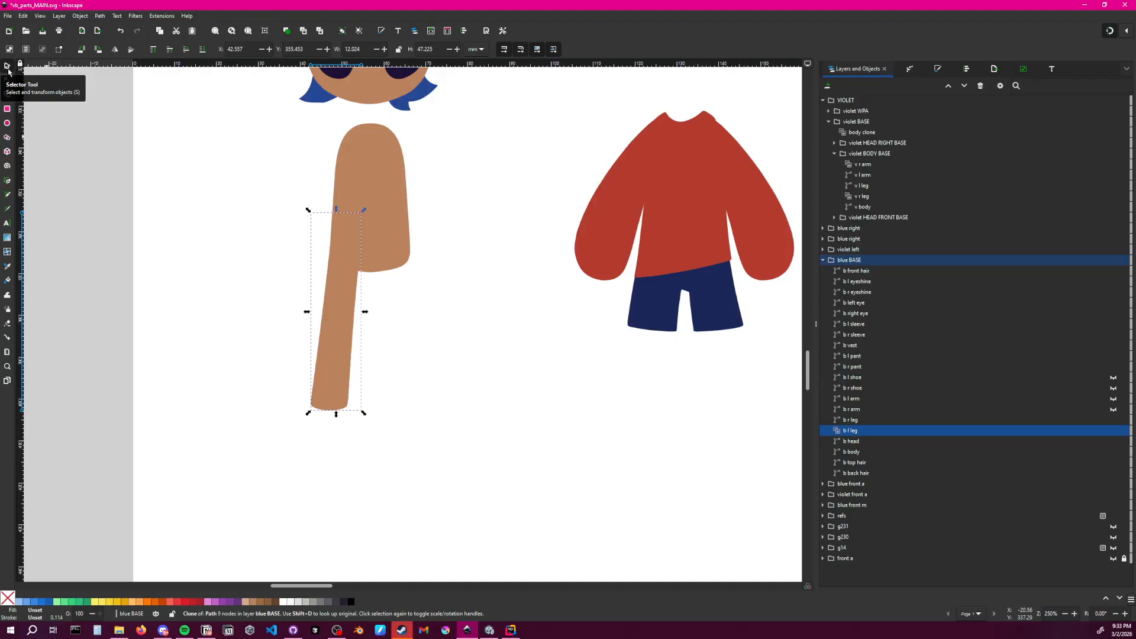
pyautogui.click(115, 51)
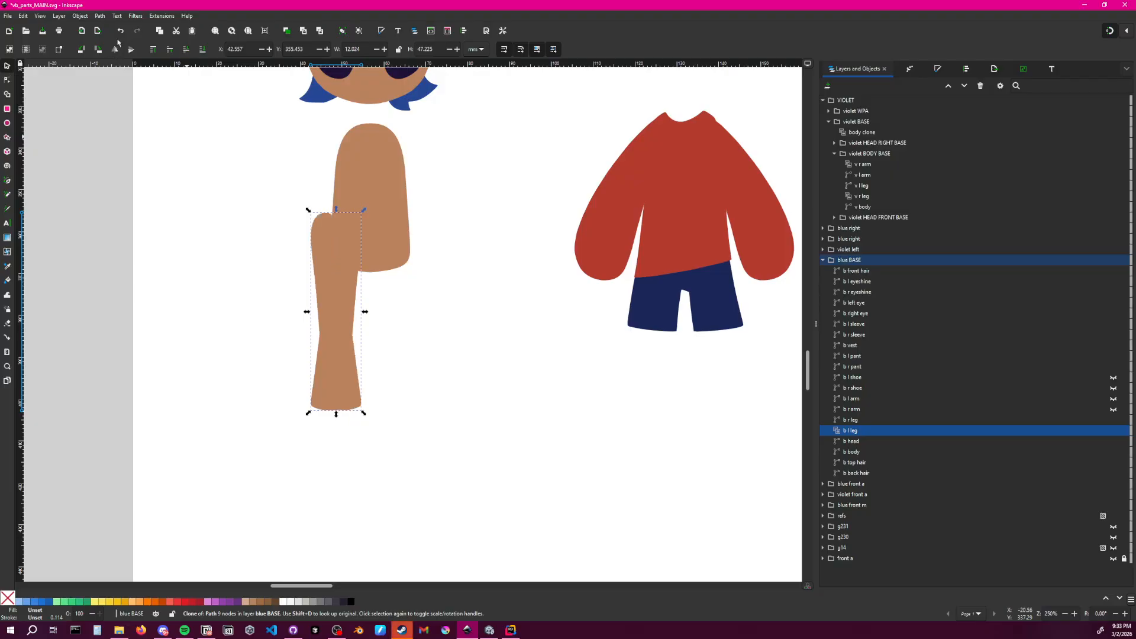
pyautogui.moveTo(336, 320); pyautogui.dragTo(370, 327)
pyautogui.hotkey('ctrl', 'z')
pyautogui.click(398, 388)
pyautogui.click(870, 431)
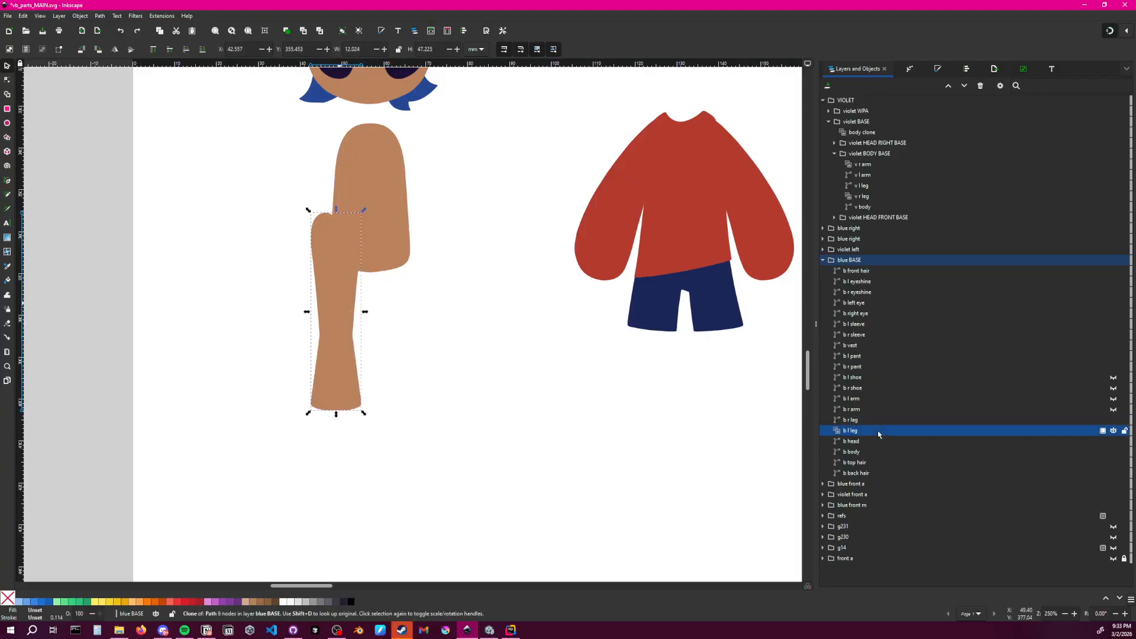
# Hide the b r leg path to check its effect on the b l leg clone, and undo the hiding
pyautogui.click(326, 286)
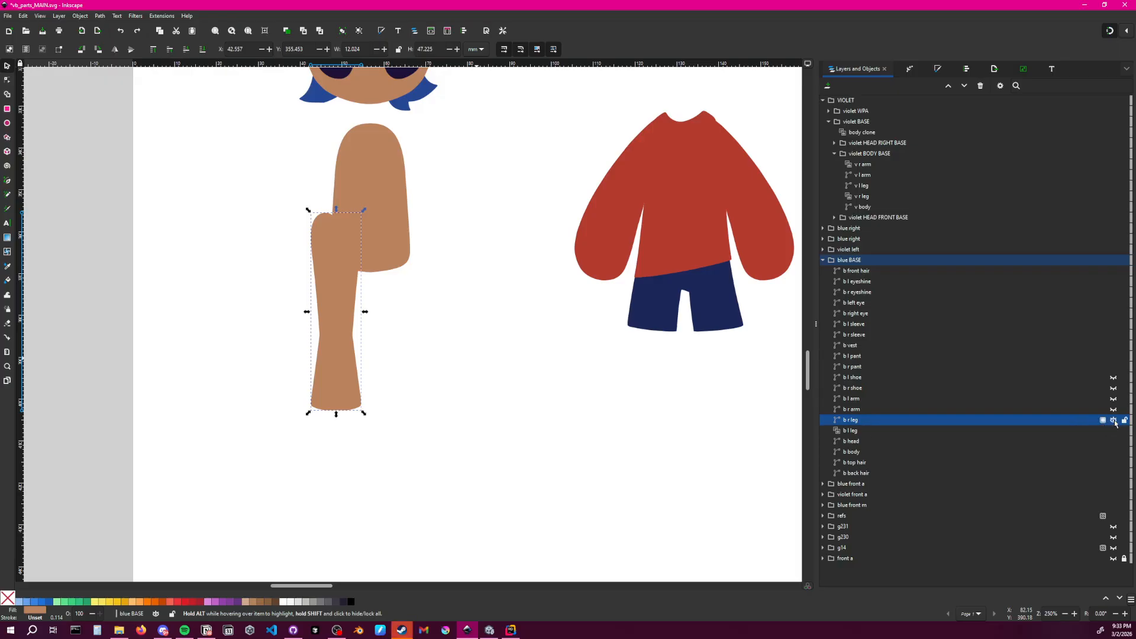
pyautogui.click(1113, 420)
pyautogui.click(918, 431)
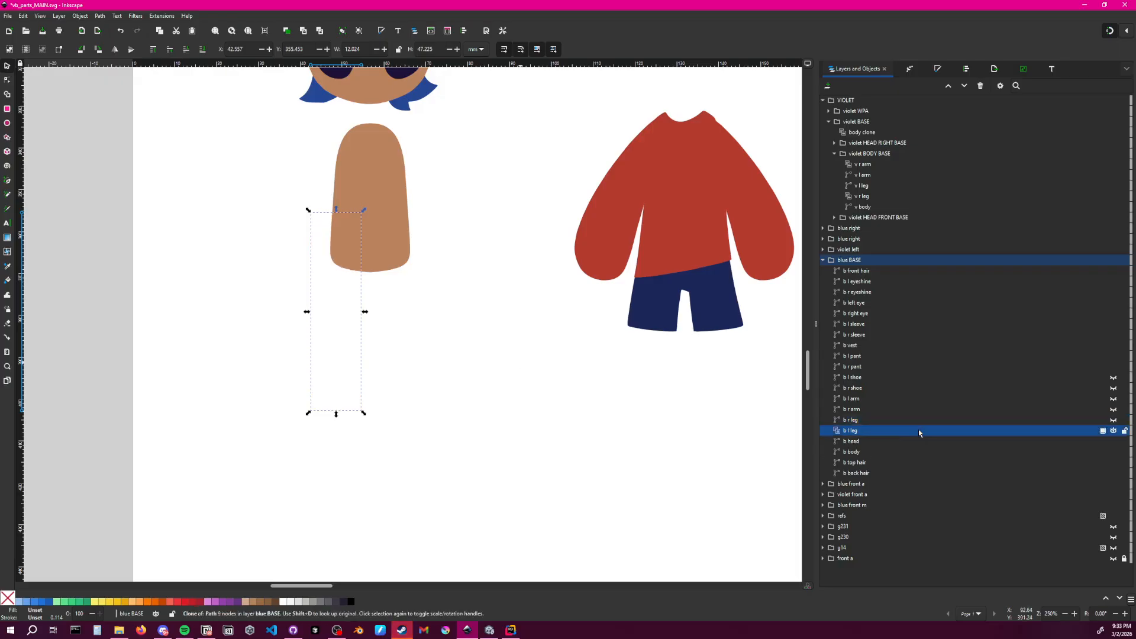
pyautogui.hotkey('ctrl', 'z')
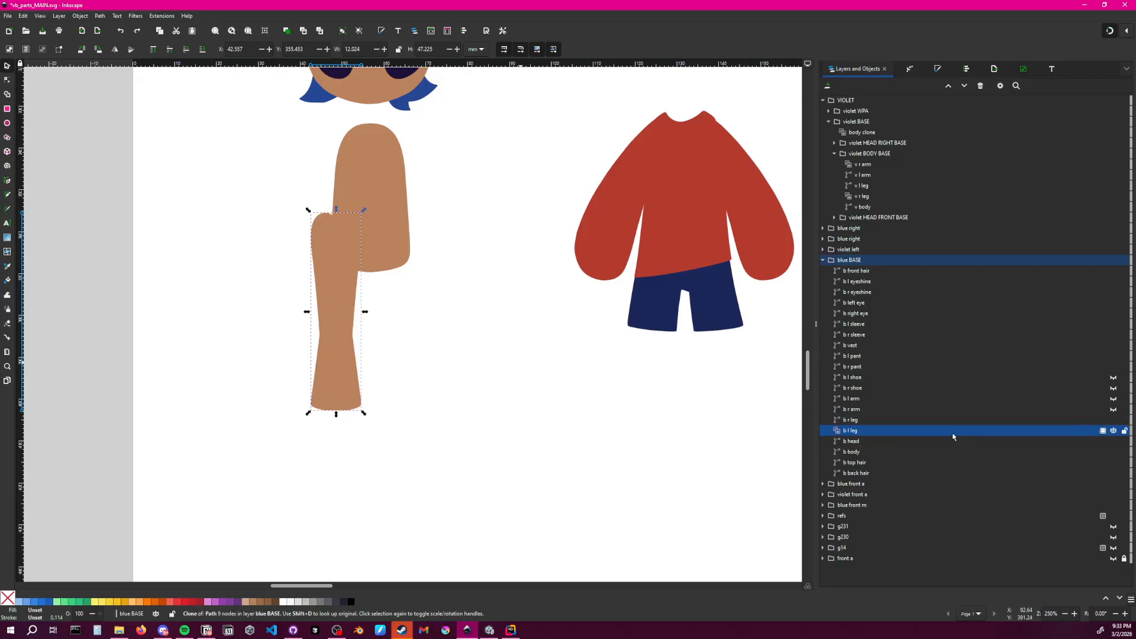
# Move the flipped b l leg clone horizontally to the other side of the body, at about X 58.8 mm, and deselect it
pyautogui.click(672, 450)
pyautogui.click(882, 431)
pyautogui.press('n')
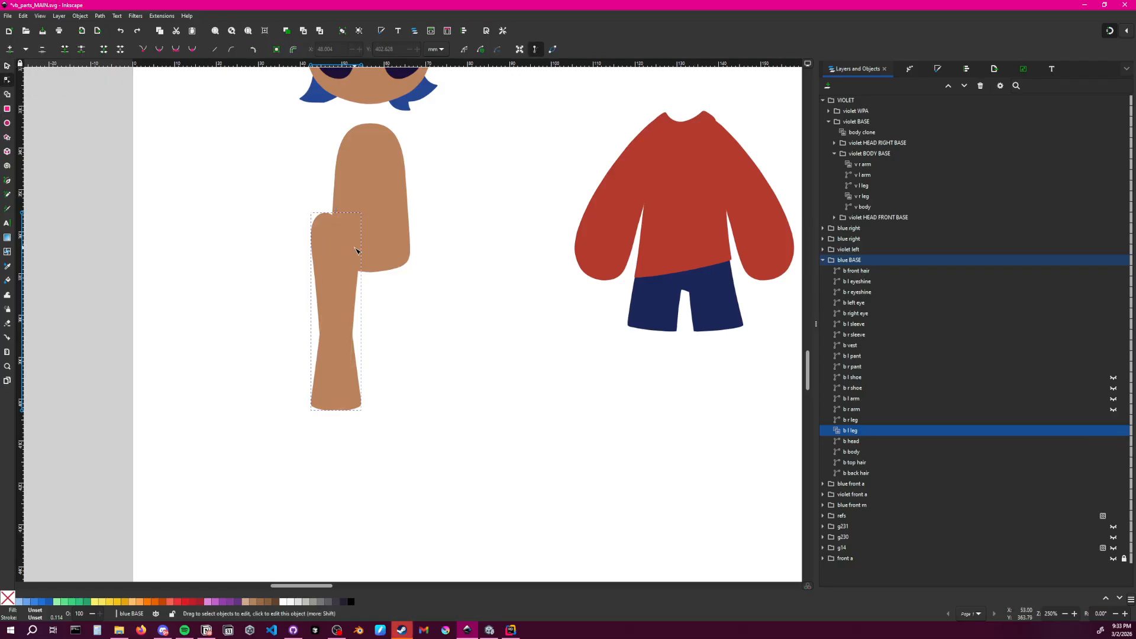
pyautogui.click(7, 66)
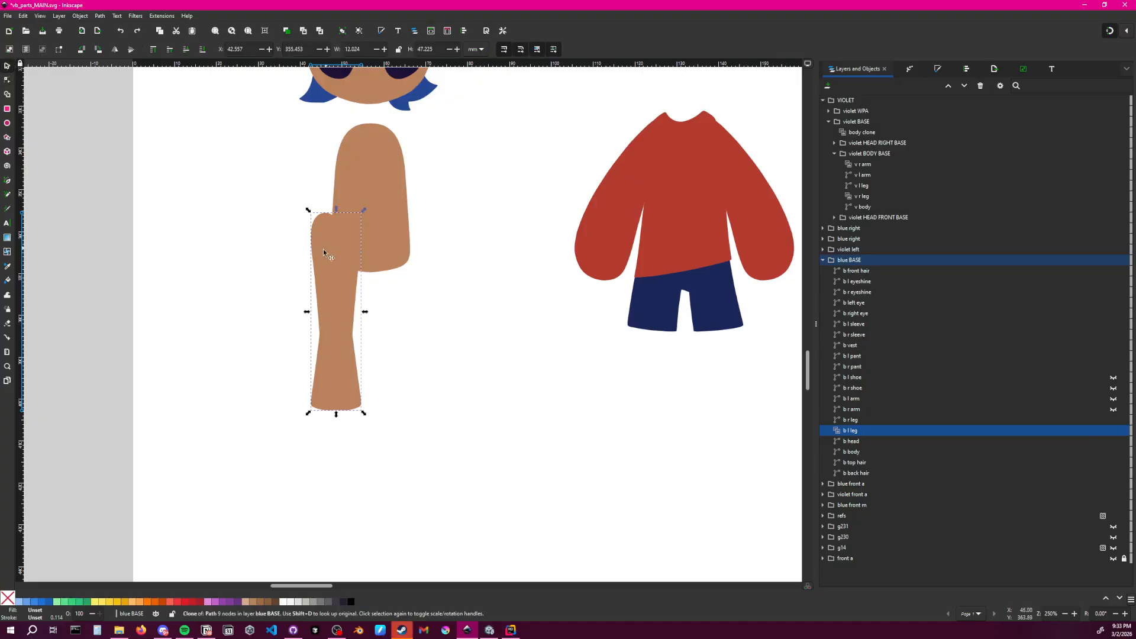
pyautogui.moveTo(323, 254); pyautogui.dragTo(391, 255)
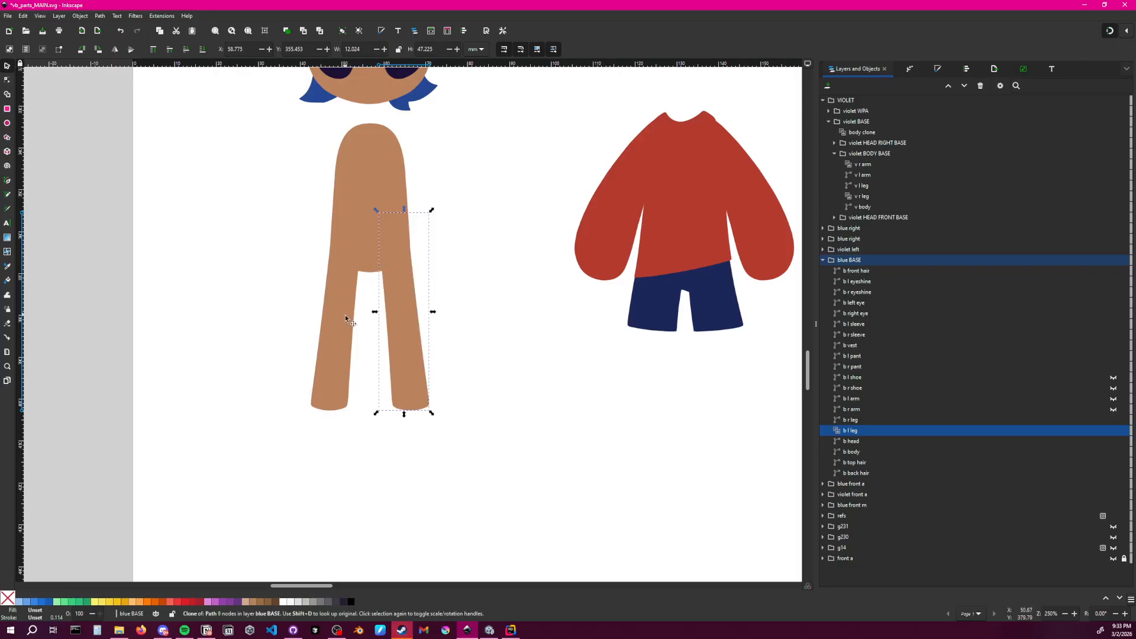
pyautogui.click(484, 326)
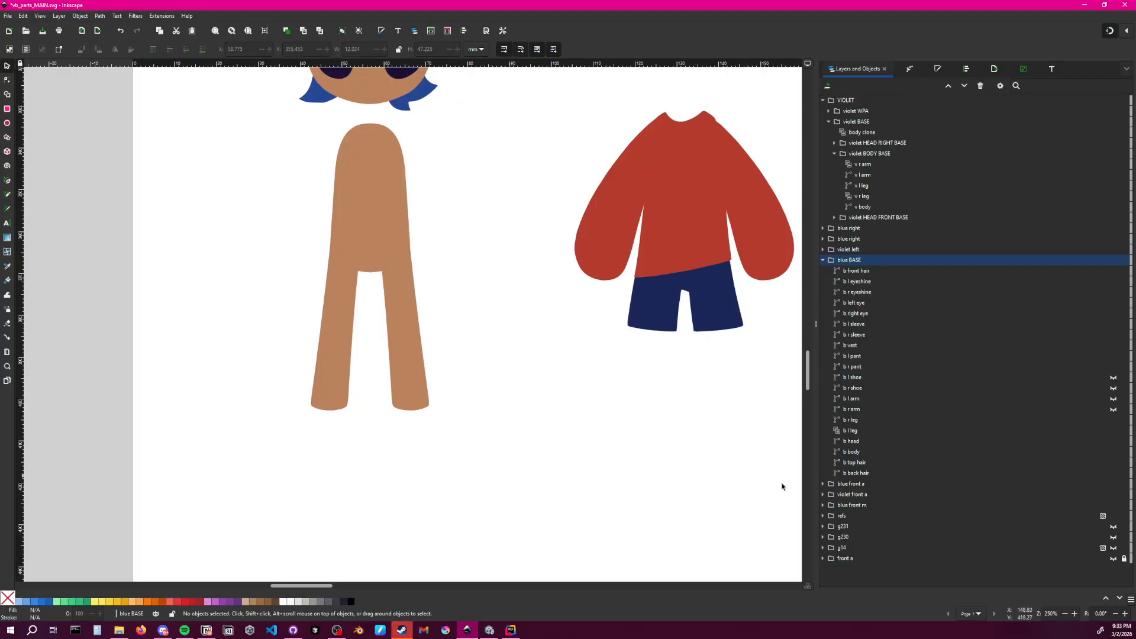
# Undo the b l leg clone's move and flip, and temporarily hide b r leg to test how the clone's visibility depends on it
pyautogui.hotkey('ctrl', 'z')
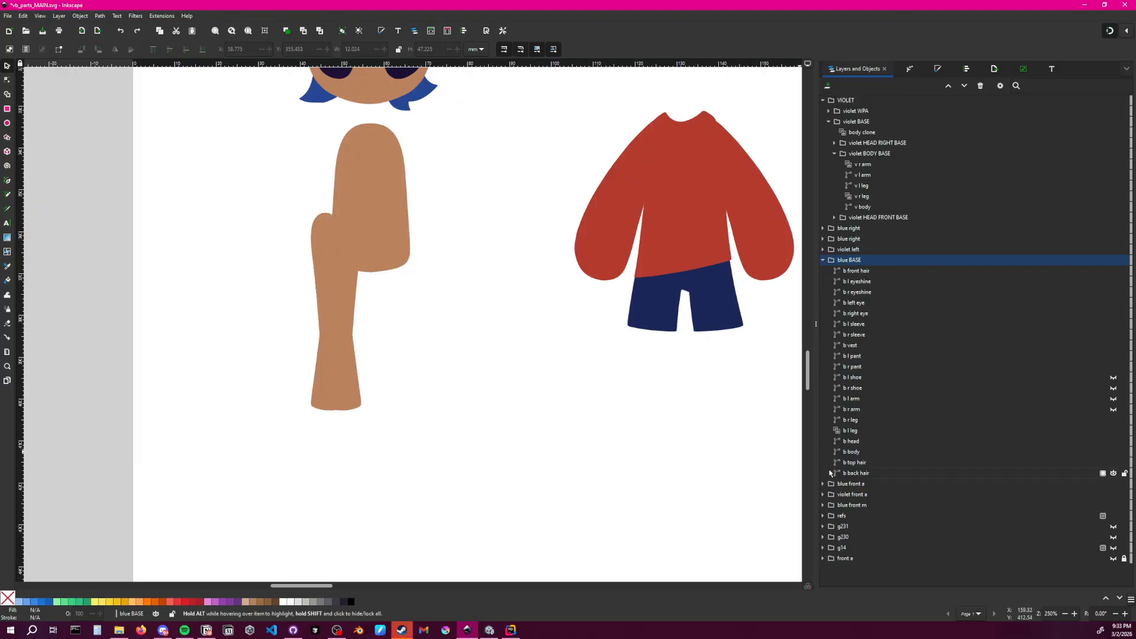
pyautogui.click(881, 432)
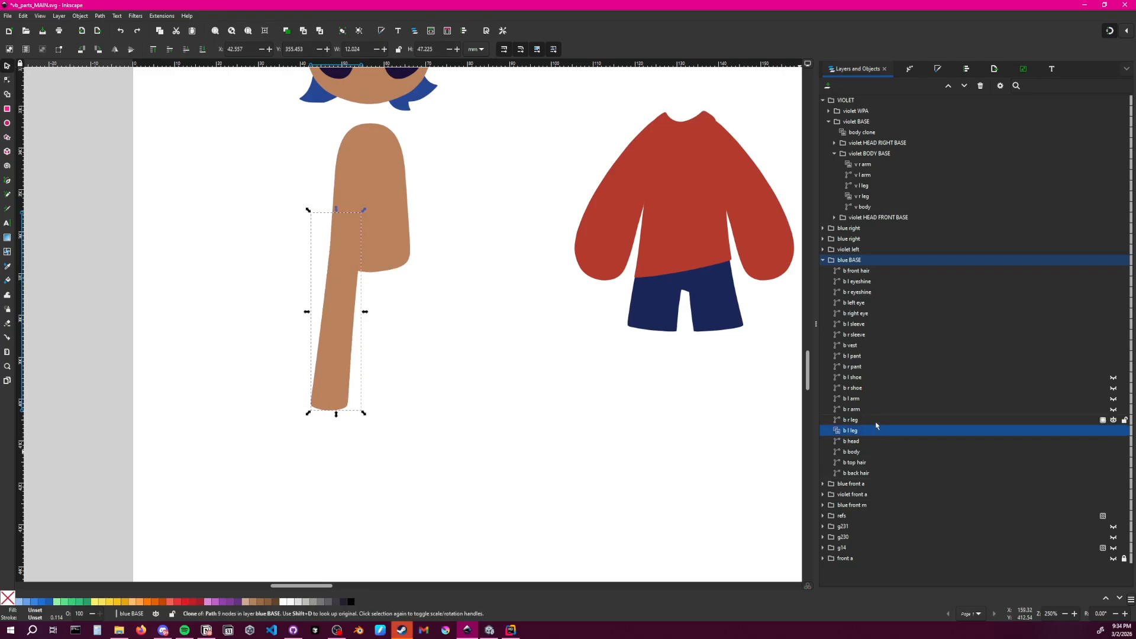
pyautogui.click(879, 421)
pyautogui.click(1114, 420)
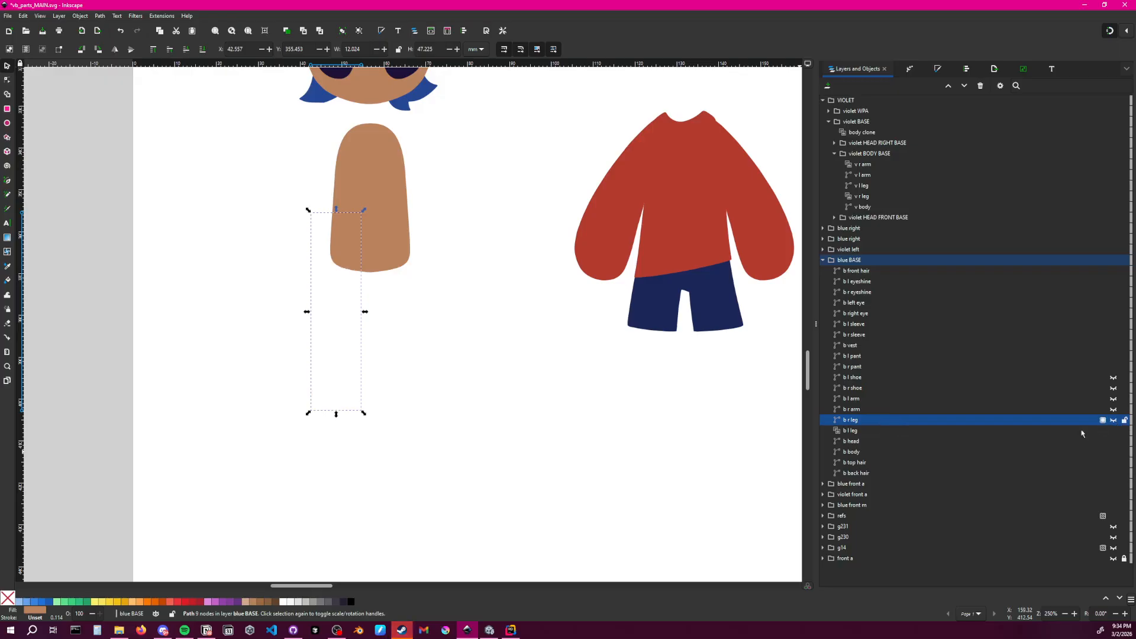
pyautogui.click(1049, 432)
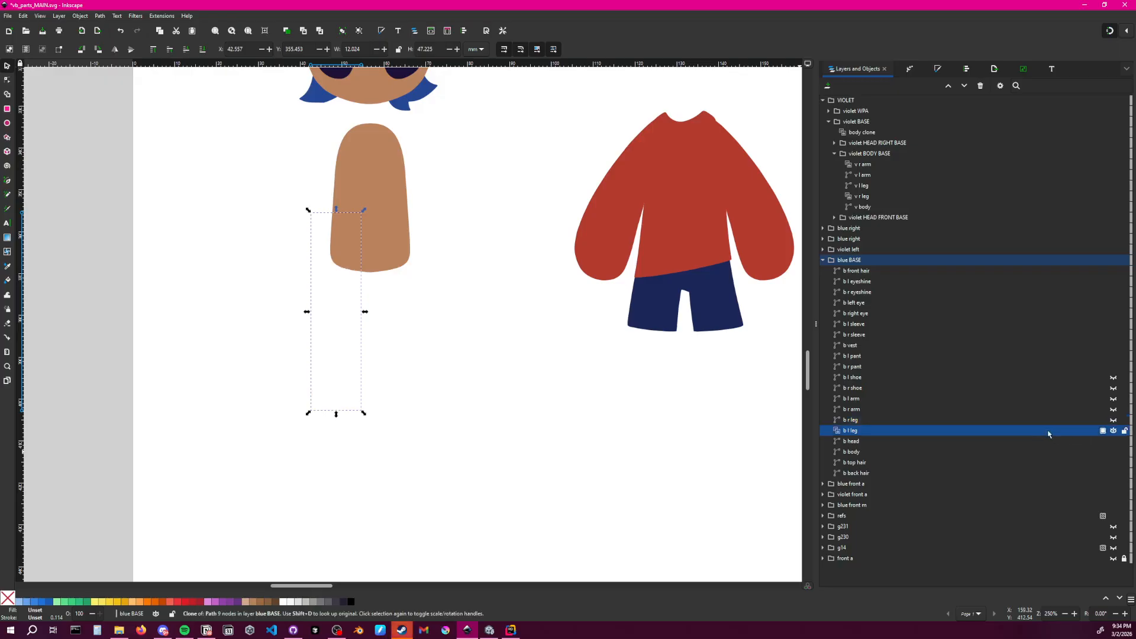
pyautogui.click(1114, 422)
pyautogui.doubleClick(1114, 423)
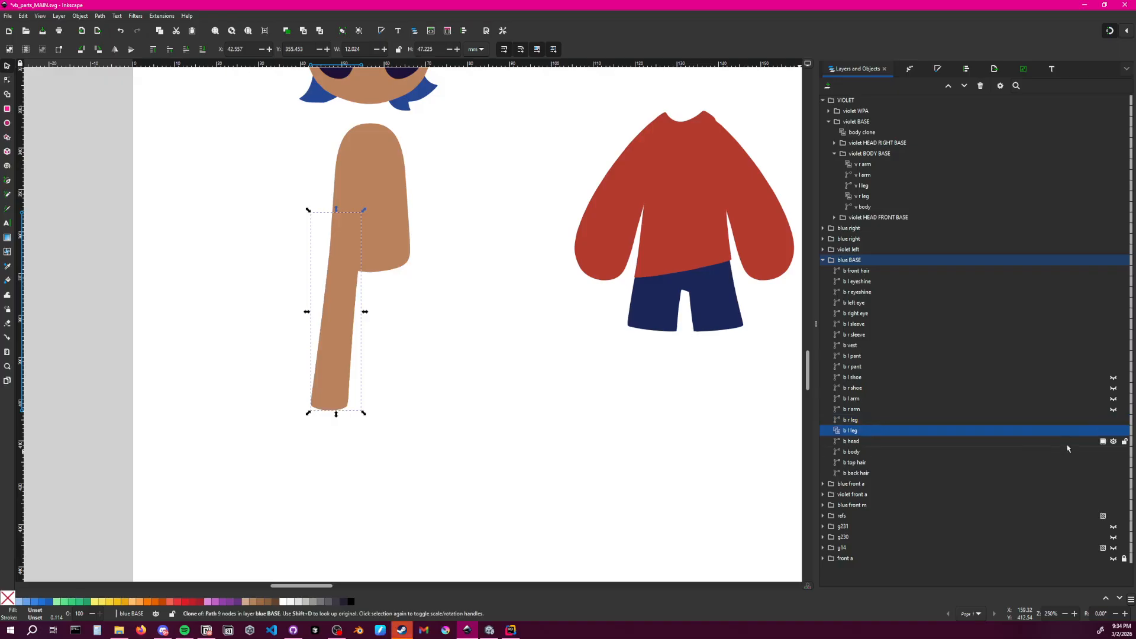
pyautogui.click(591, 423)
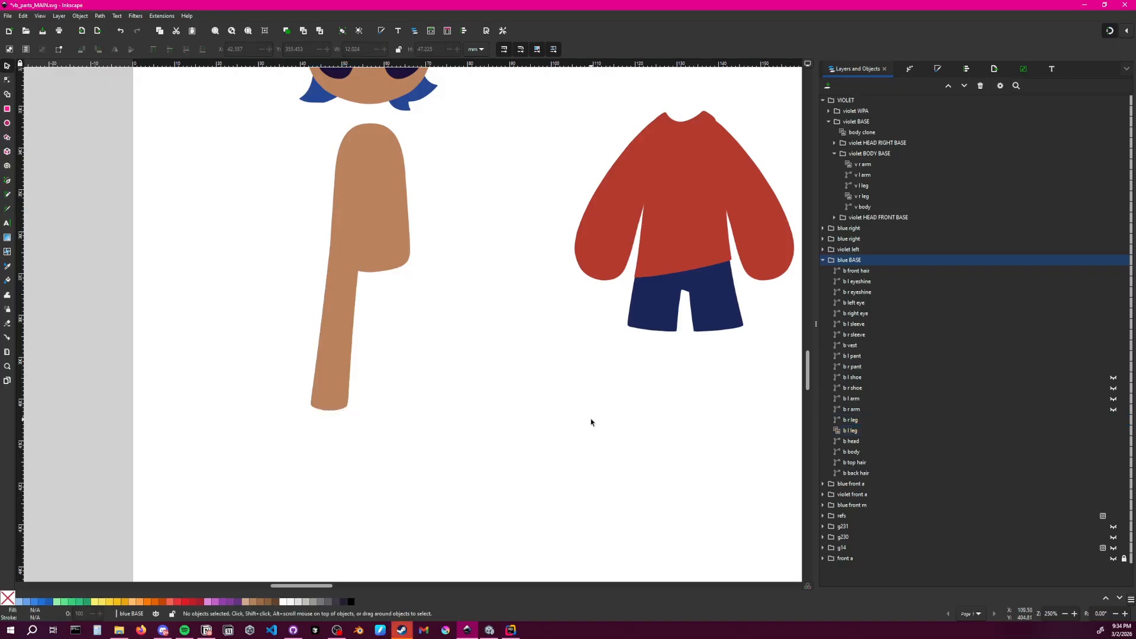
pyautogui.click(1091, 432)
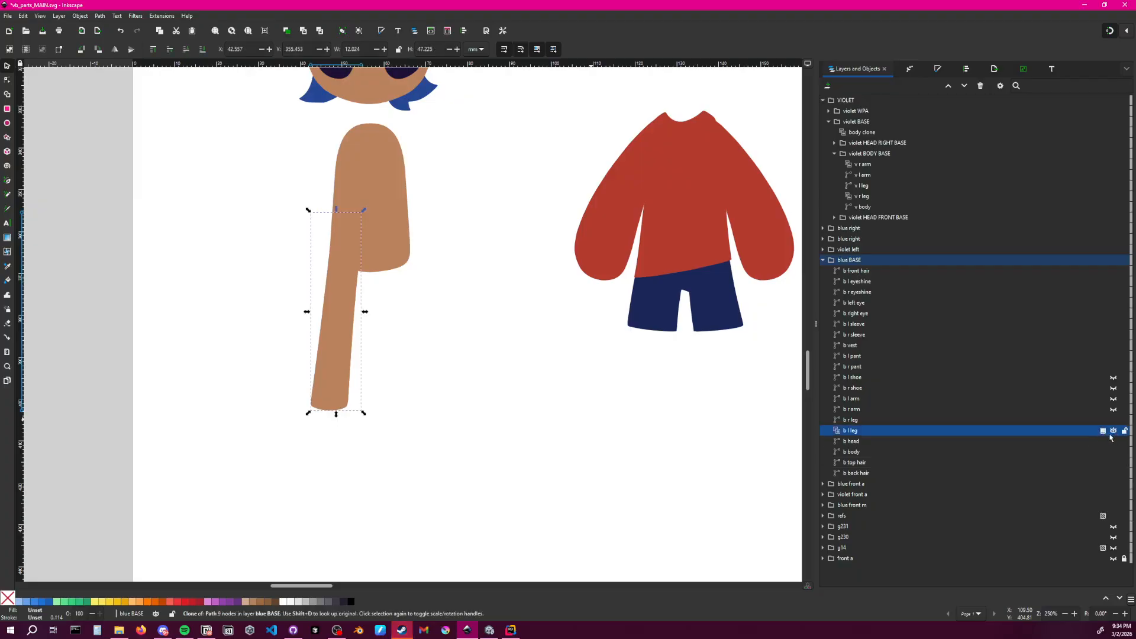
# Flip the b l leg clone horizontally, move it to the body's other side at about X 58.8 mm, and deselect it
pyautogui.click(130, 49)
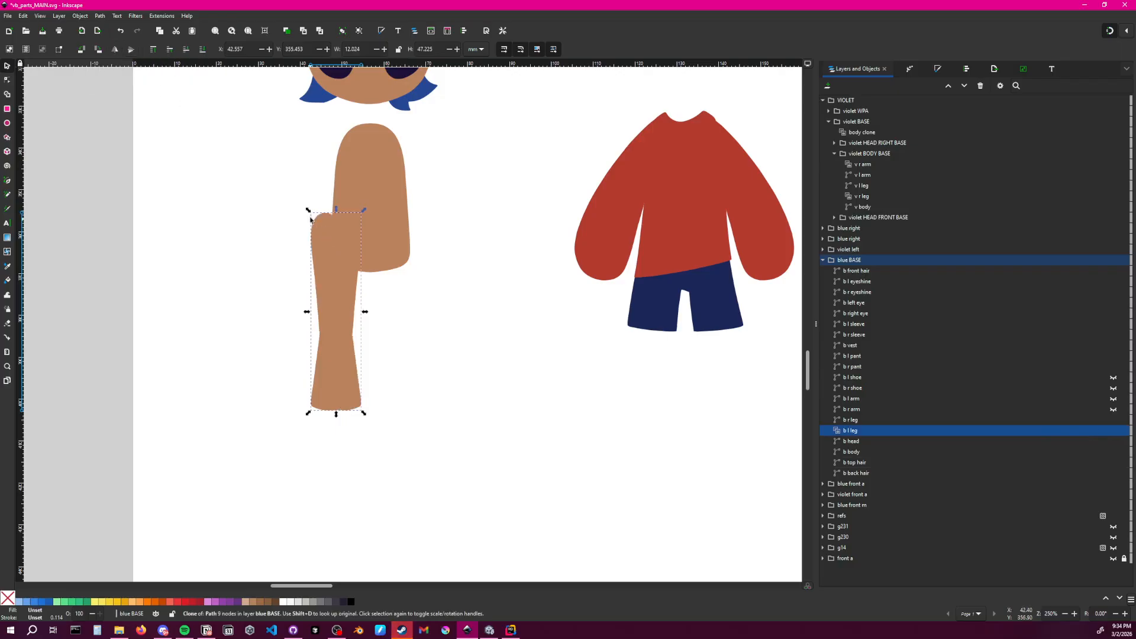
pyautogui.moveTo(313, 224)
pyautogui.mouseDown()
pyautogui.moveTo(255, 224)
pyautogui.moveTo(382, 223)
pyautogui.mouseUp()
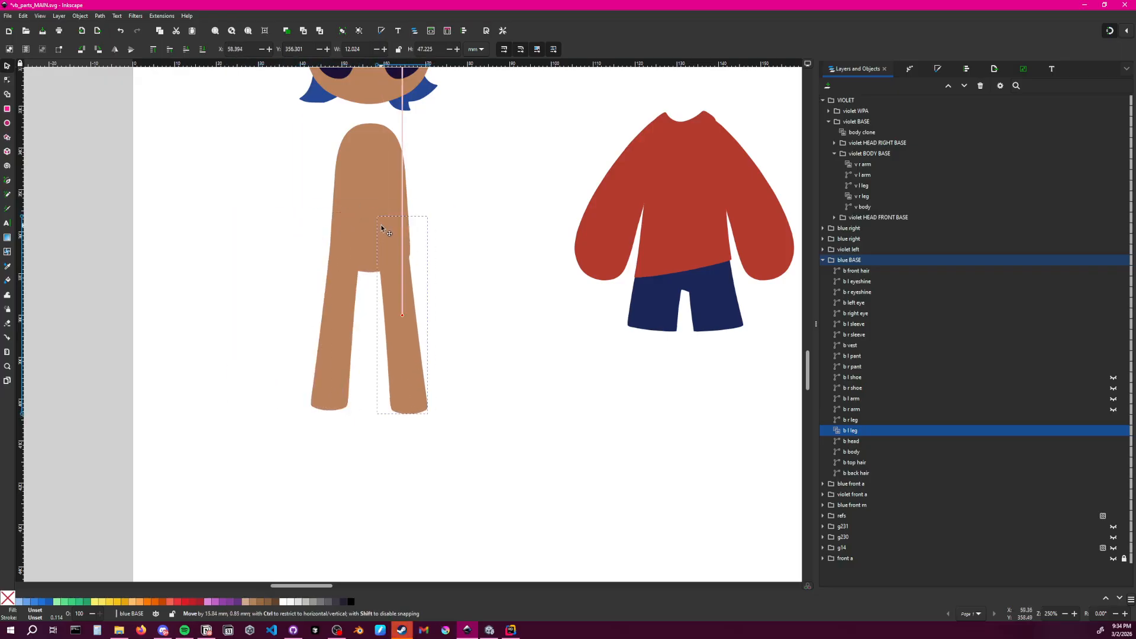
pyautogui.moveTo(381, 226); pyautogui.dragTo(385, 223)
pyautogui.click(440, 206)
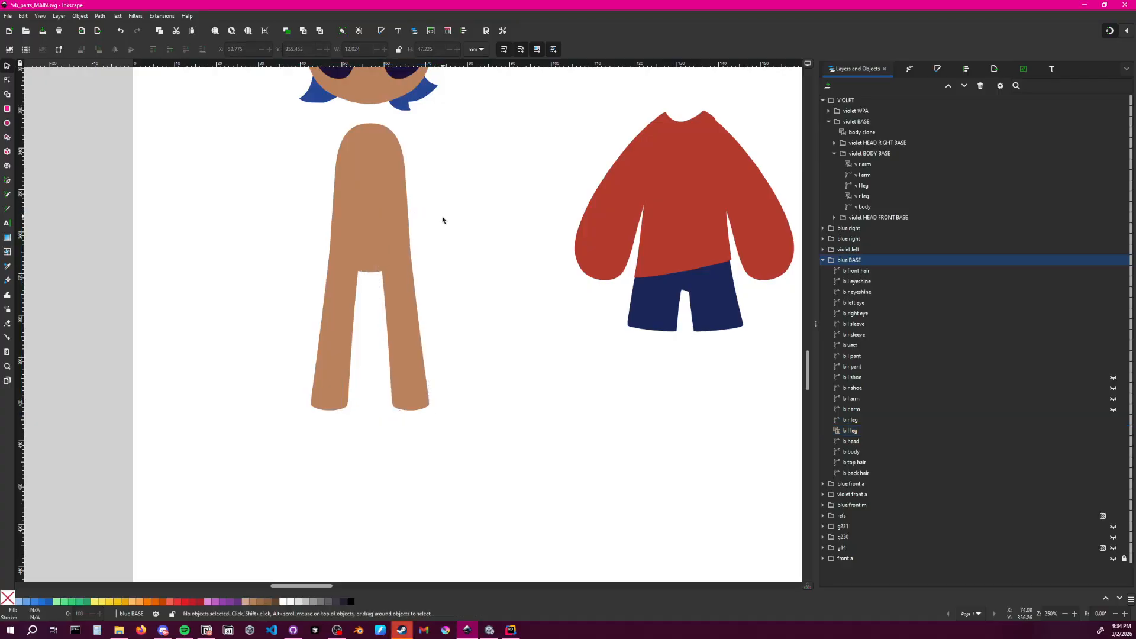
# Adjust the b l leg clone's placement in small moves, ending at about X 58.81 mm and Y 355.56 mm
pyautogui.click(403, 284)
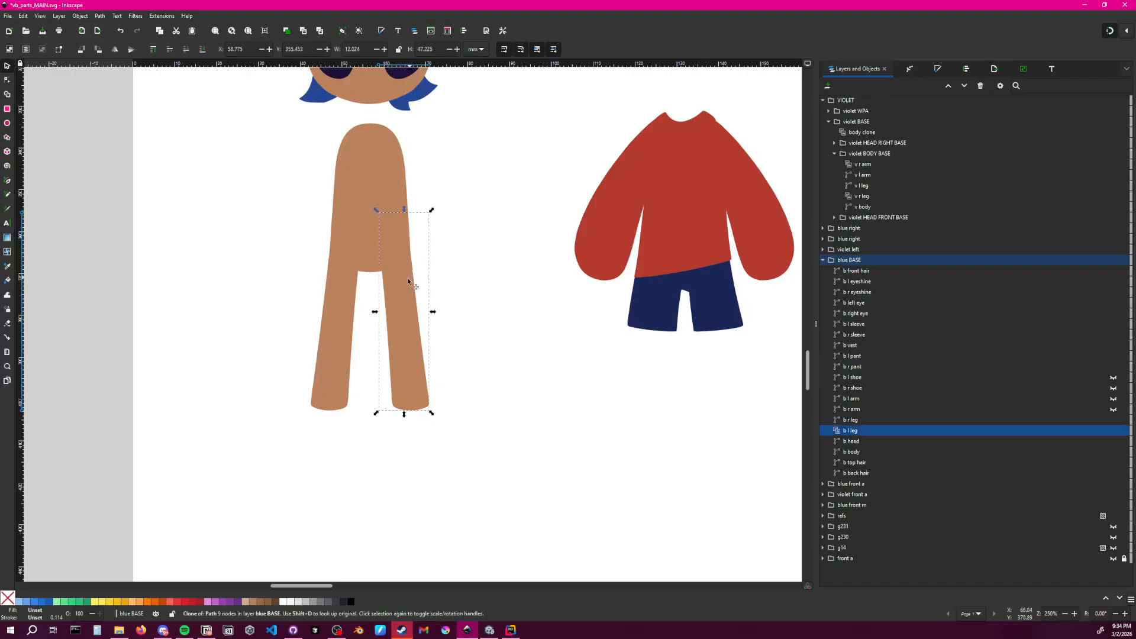
pyautogui.moveTo(403, 285)
pyautogui.mouseDown()
pyautogui.moveTo(395, 305)
pyautogui.moveTo(407, 306)
pyautogui.mouseUp()
pyautogui.click(448, 272)
pyautogui.press('Escape')
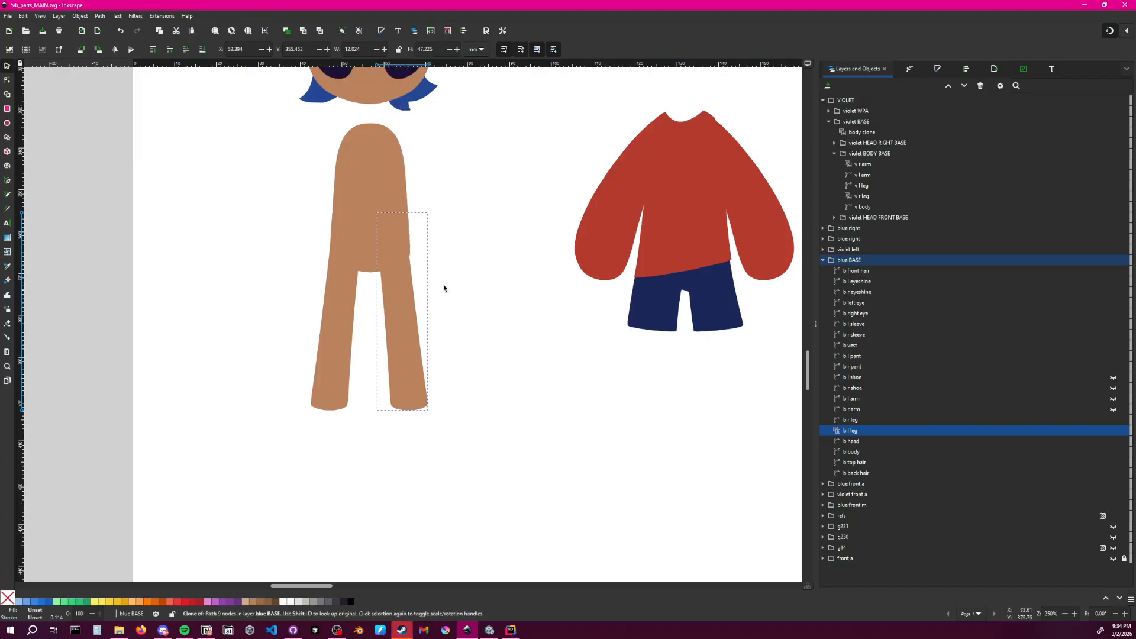
pyautogui.click(473, 271)
pyautogui.click(405, 306)
pyautogui.moveTo(406, 308); pyautogui.dragTo(407, 309)
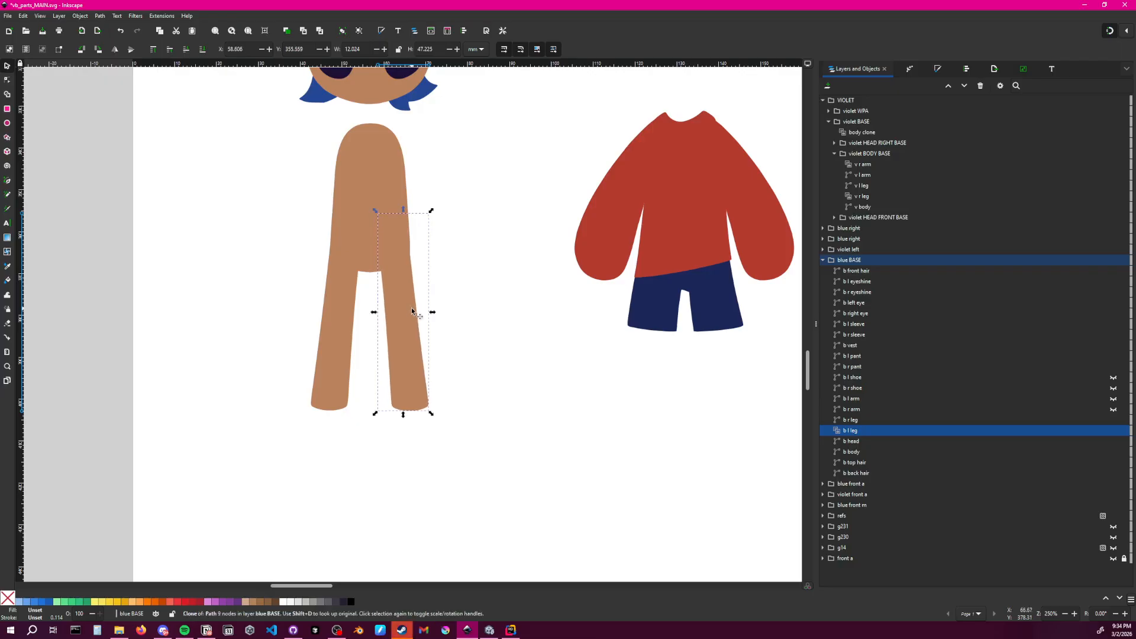
pyautogui.click(464, 294)
# Compare the positions of both legs and set the b l leg clone's Y to 355.453 mm to match b r leg
pyautogui.click(349, 331)
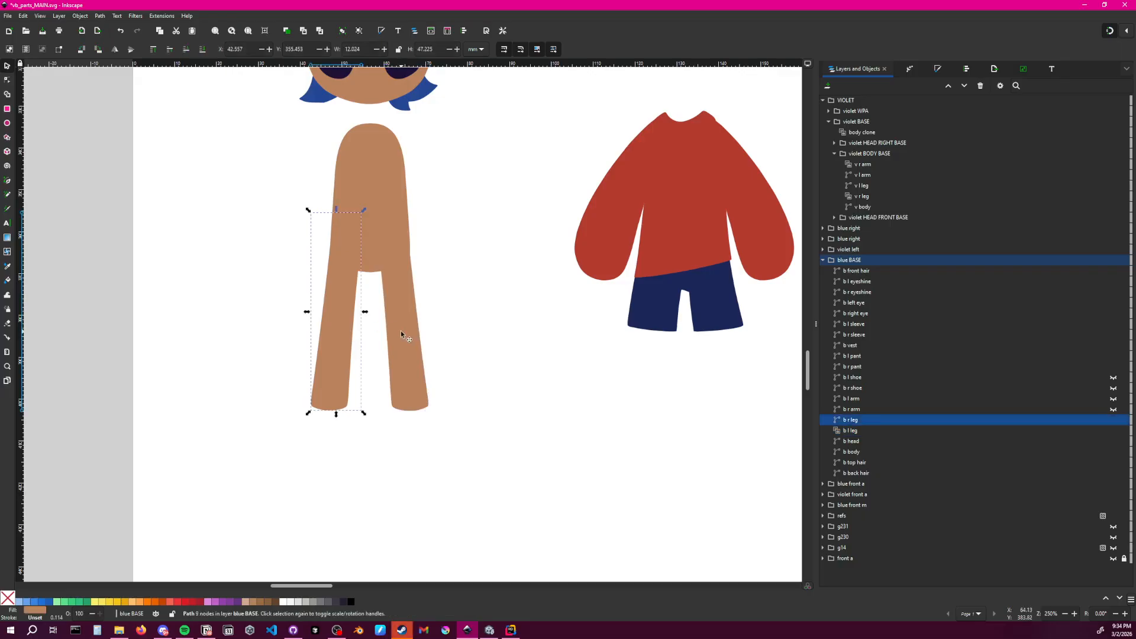
pyautogui.click(400, 330)
pyautogui.click(439, 323)
pyautogui.click(344, 339)
pyautogui.click(408, 332)
pyautogui.click(347, 329)
pyautogui.click(403, 324)
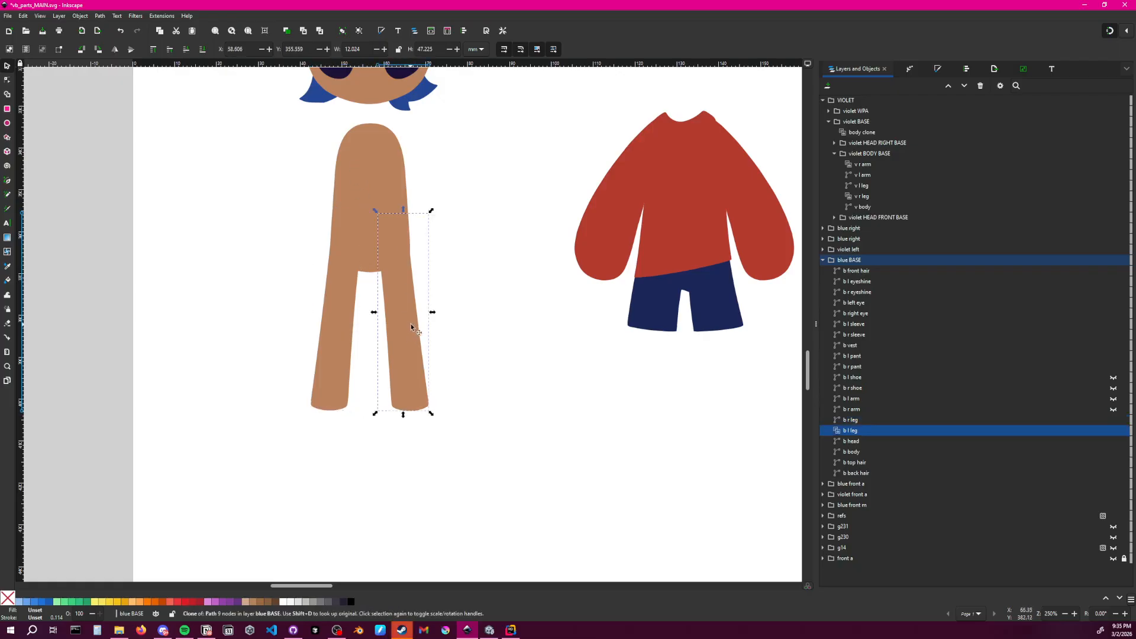
pyautogui.click(346, 323)
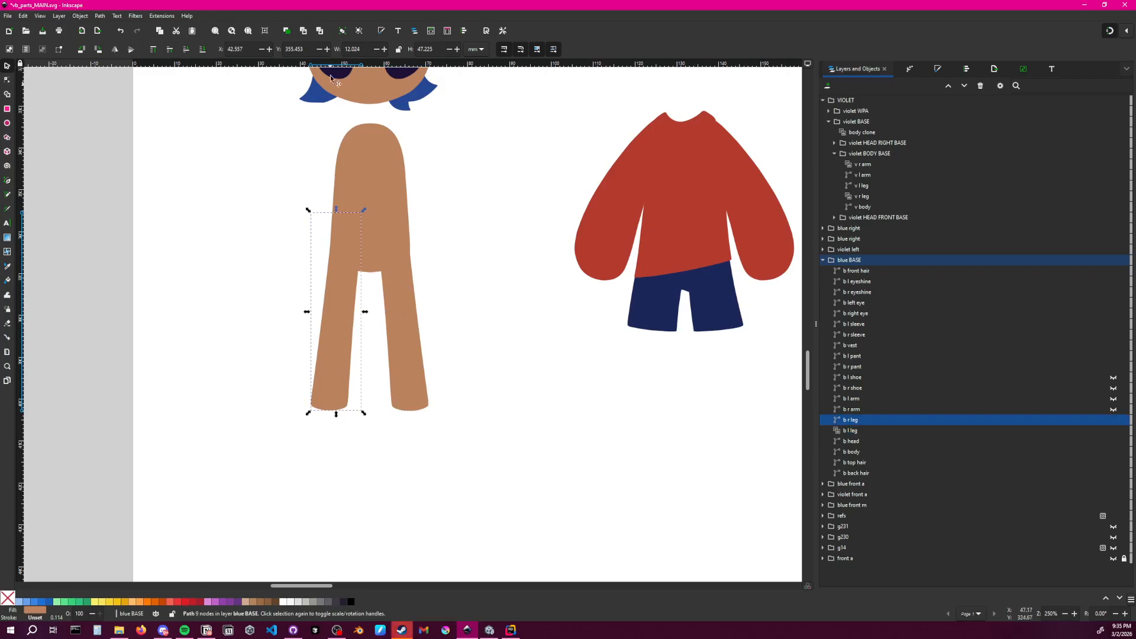
pyautogui.click(297, 50)
pyautogui.click(411, 339)
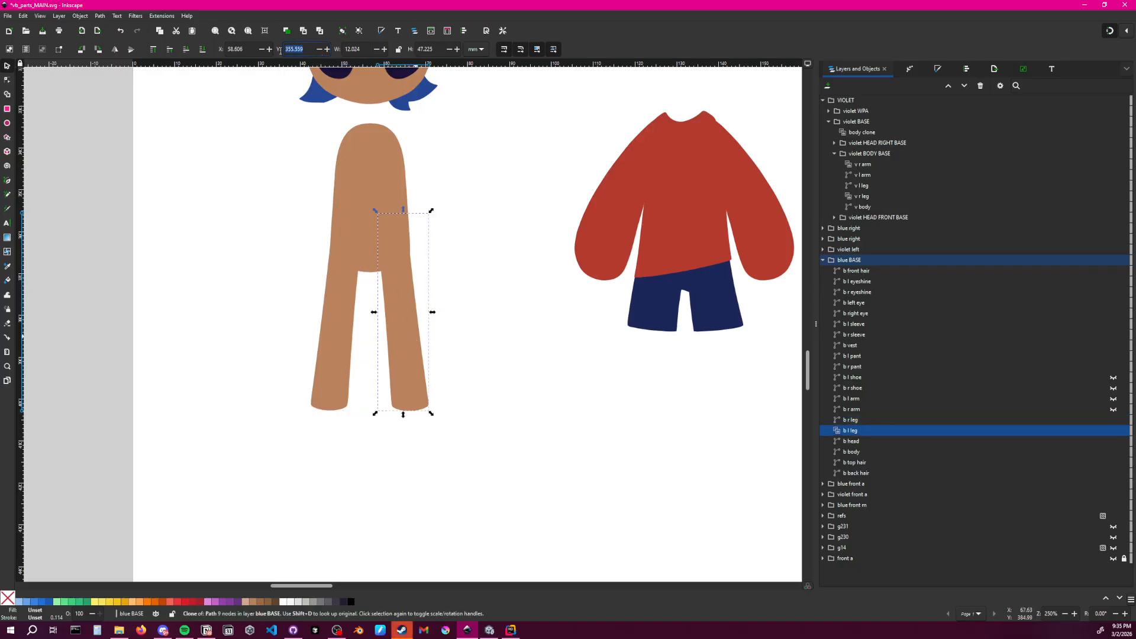
pyautogui.click(235, 305)
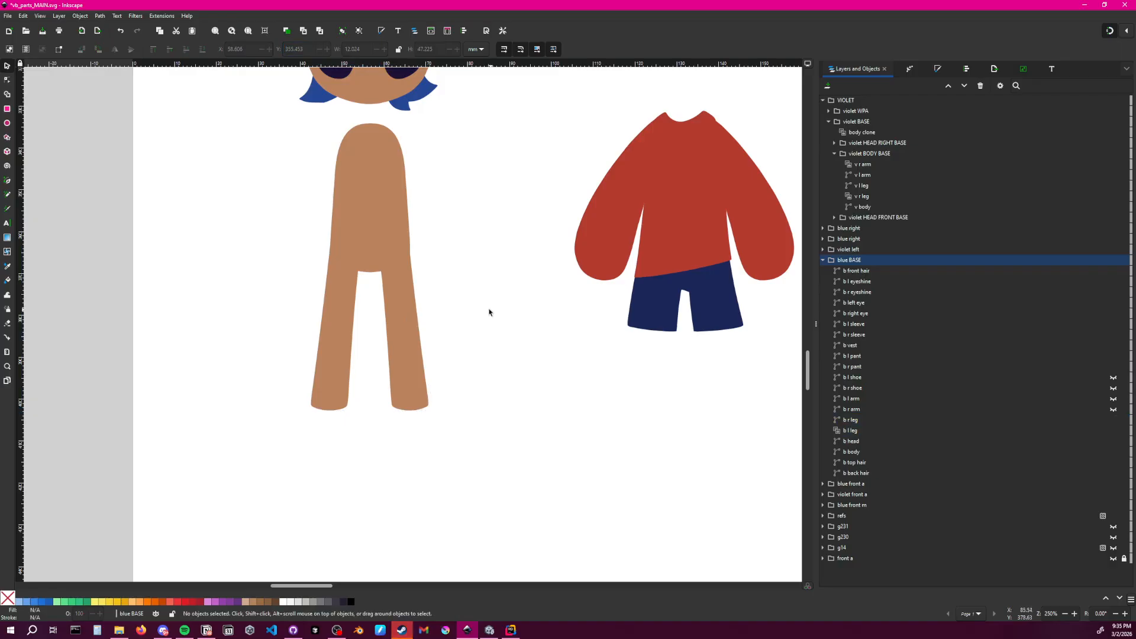
# Shift the b l leg clone slightly outward to X 59.030 mm, keeping its Y position
pyautogui.click(413, 339)
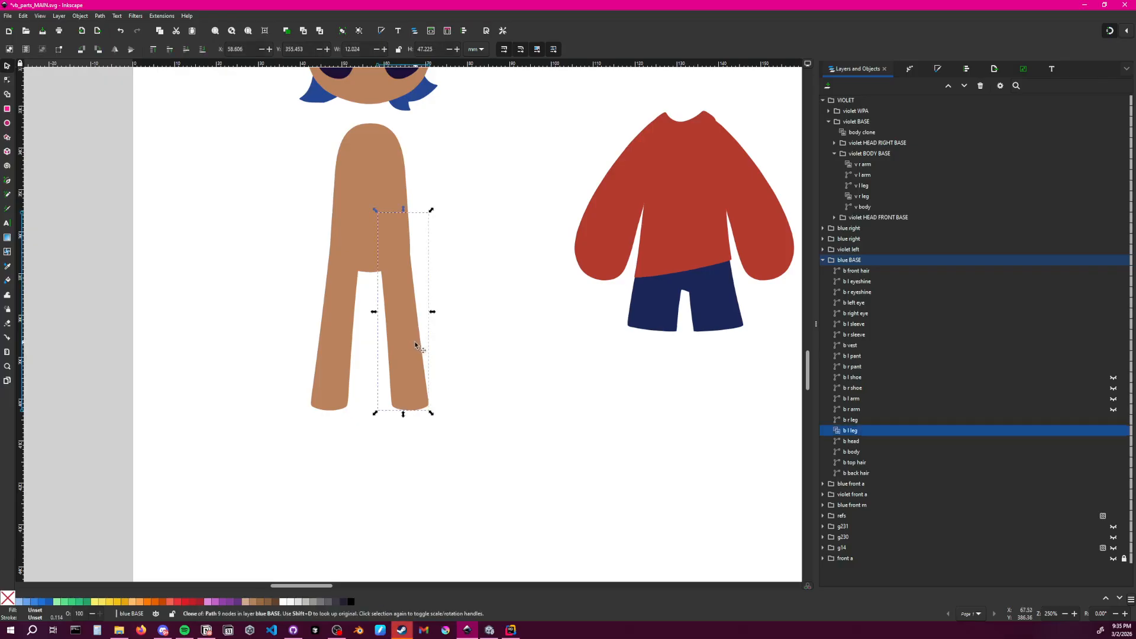
pyautogui.moveTo(412, 343); pyautogui.dragTo(413, 347)
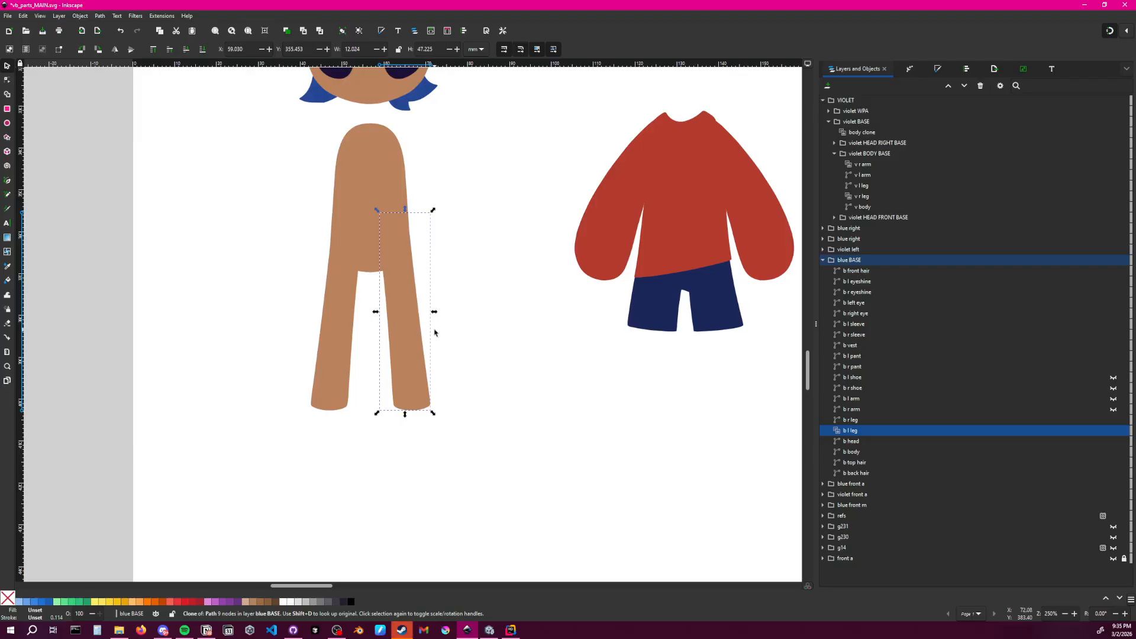
pyautogui.press('Right')
pyautogui.hotkey('shift', 'Left')
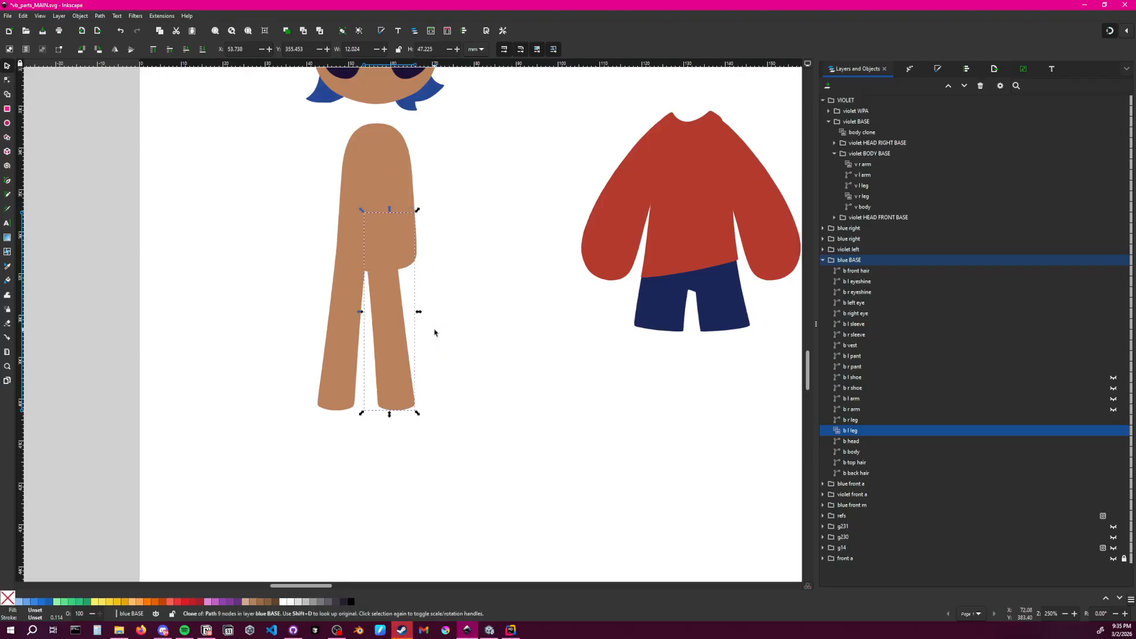
pyautogui.hotkey('shift', 'Right')
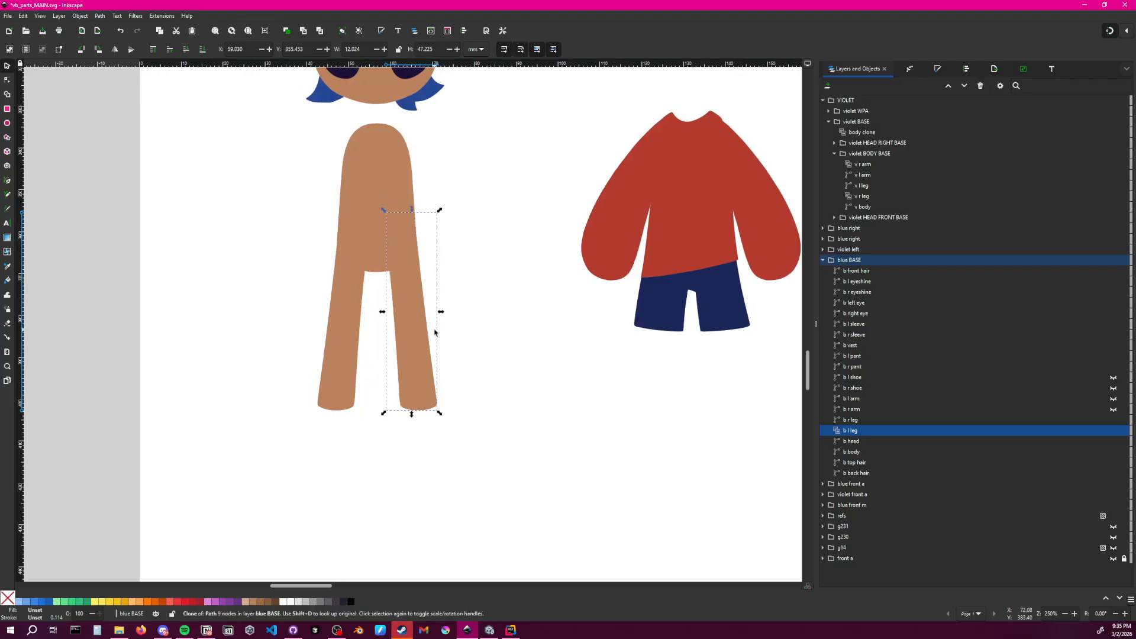
pyautogui.click(519, 333)
pyautogui.click(429, 339)
pyautogui.press('super+Down')
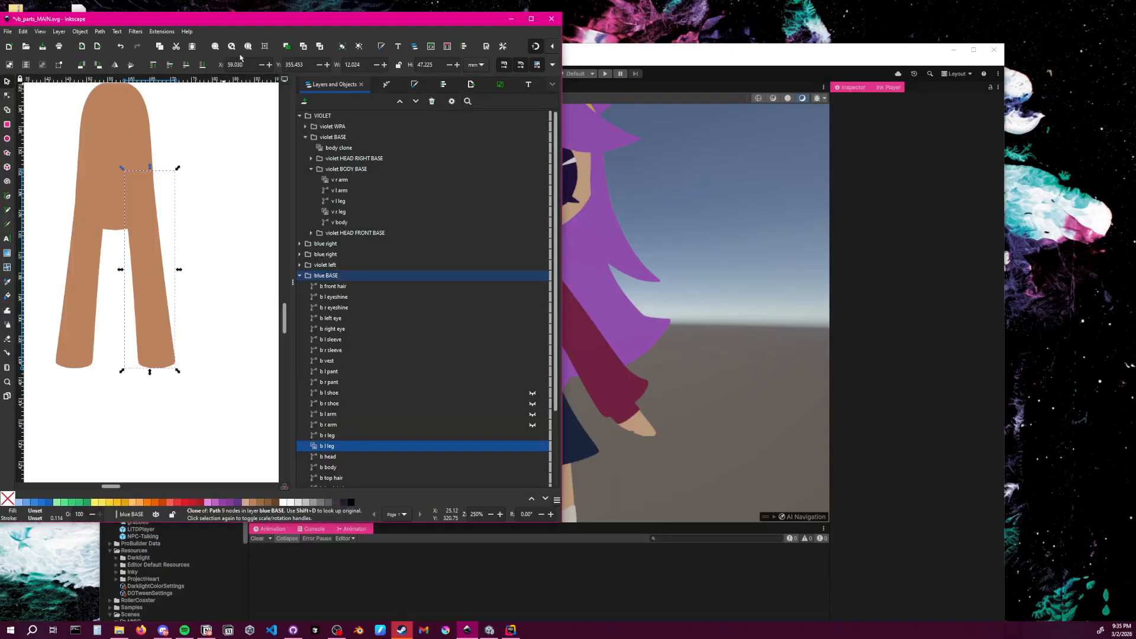
pyautogui.click(530, 18)
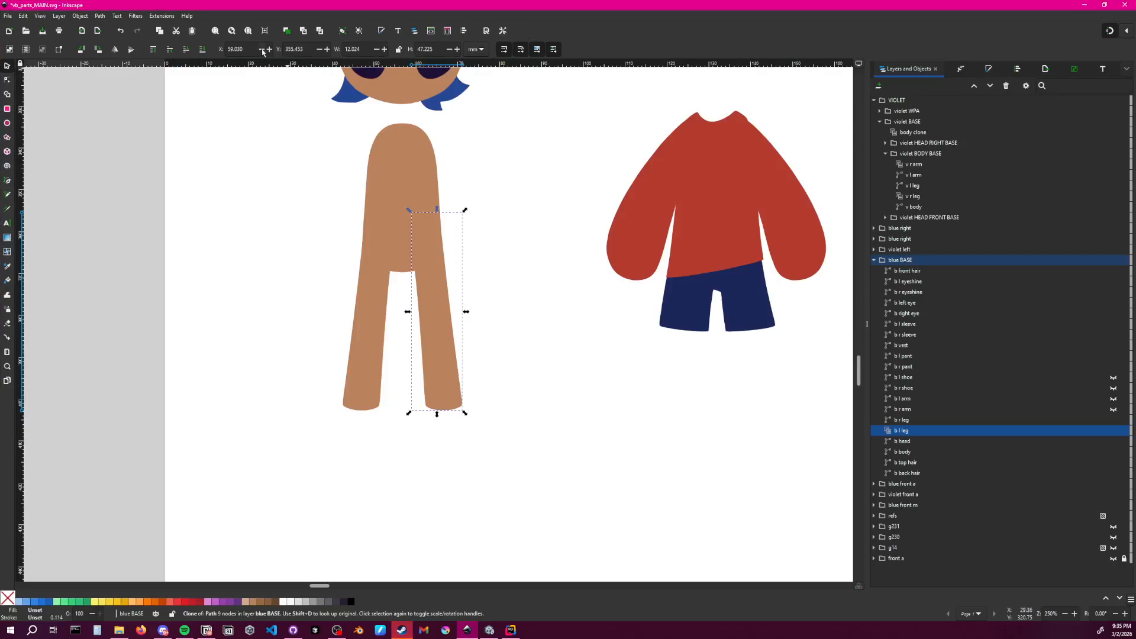
# Fine-tune the b l leg clone's X position to 58.830 mm and deselect it
pyautogui.click(262, 51)
pyautogui.click(269, 51)
pyautogui.click(262, 51)
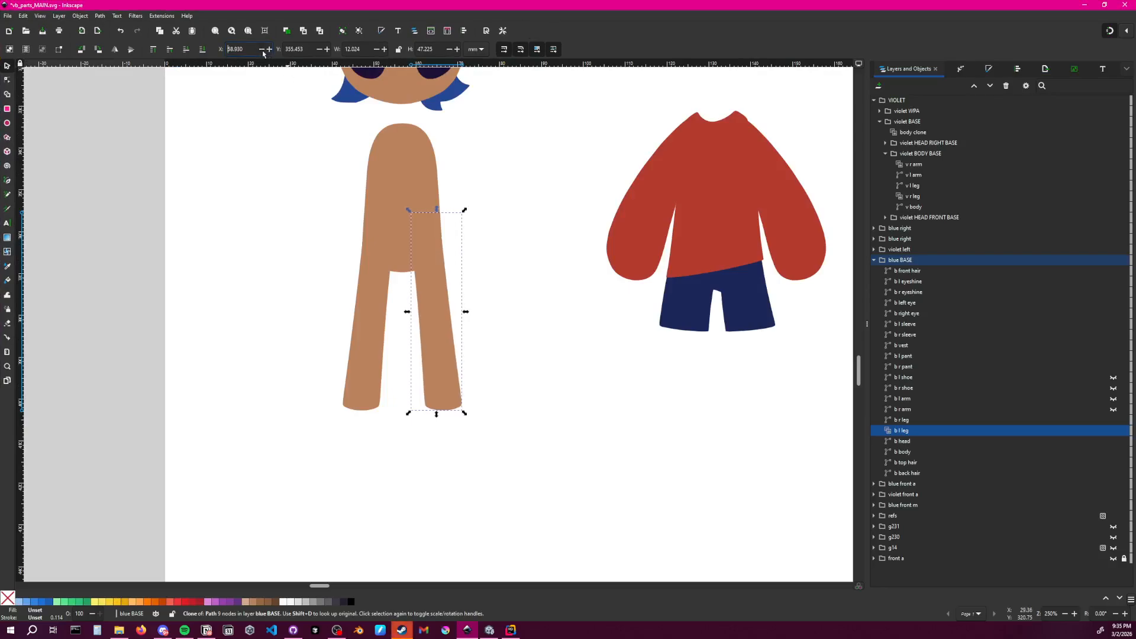
pyautogui.click(262, 50)
pyautogui.click(262, 50)
pyautogui.click(262, 51)
pyautogui.click(270, 50)
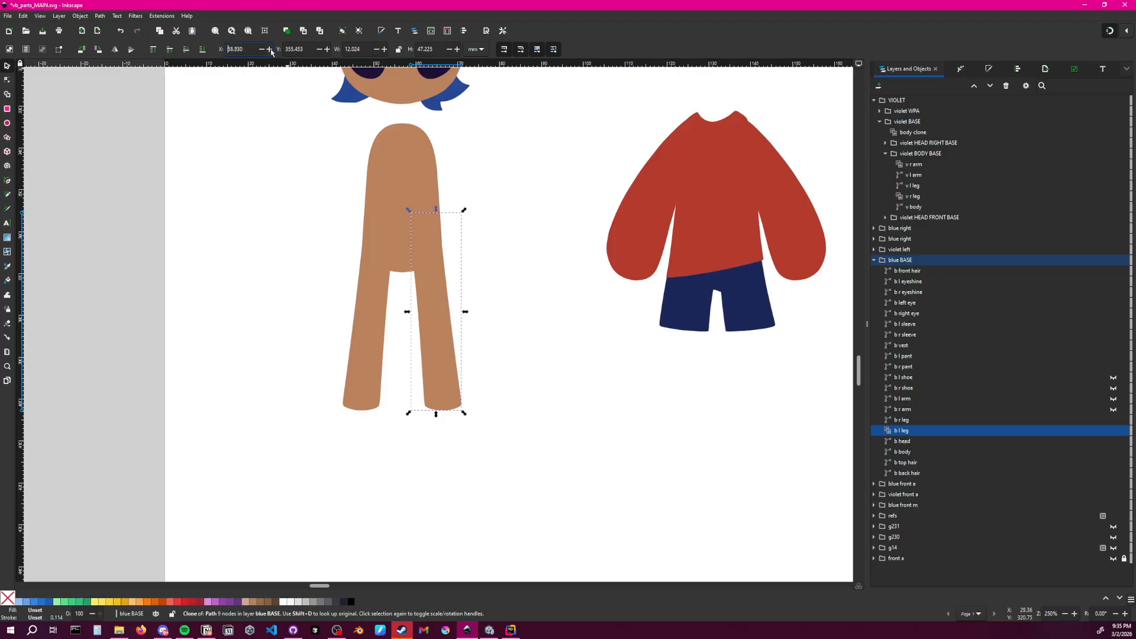
pyautogui.click(269, 51)
pyautogui.click(262, 51)
pyautogui.click(268, 51)
pyautogui.click(514, 293)
# Group the b body, b l leg and b r leg objects inside blue BASE
pyautogui.keyDown('ctrl'); pyautogui.scroll(-2, 514, 293); pyautogui.keyUp('ctrl')
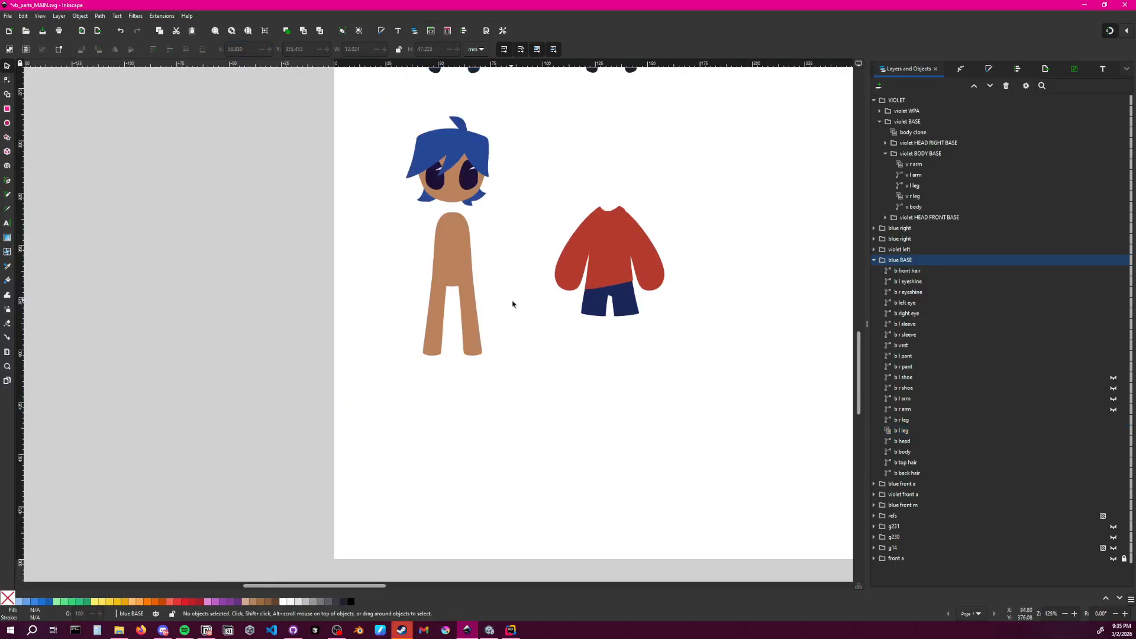
pyautogui.moveTo(515, 302); pyautogui.dragTo(464, 349, button='middle')
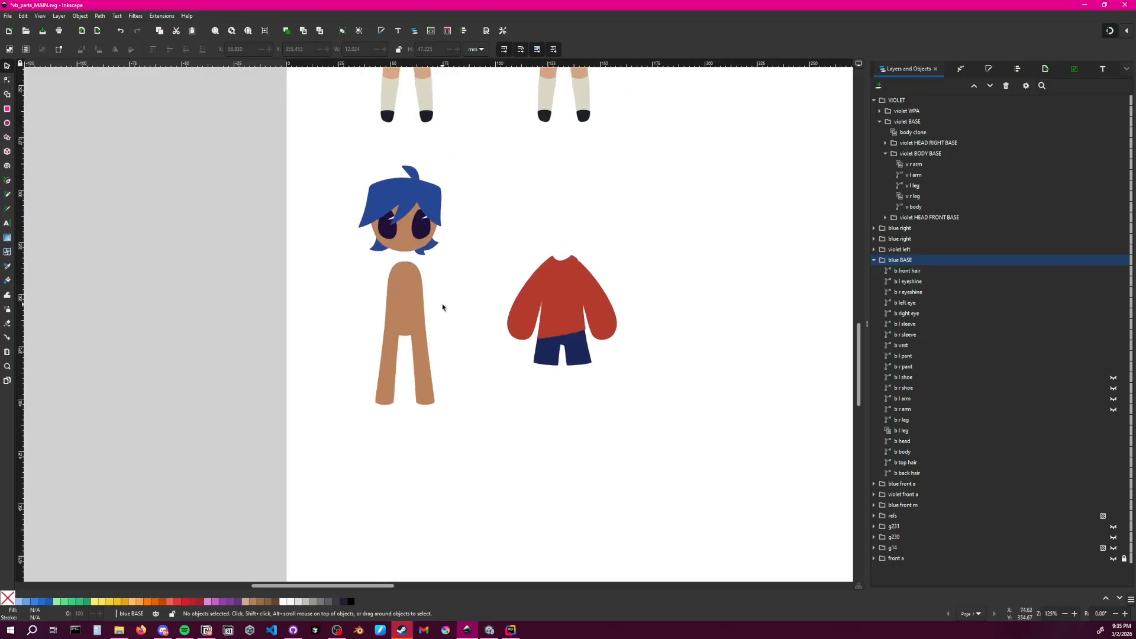
pyautogui.click(909, 431)
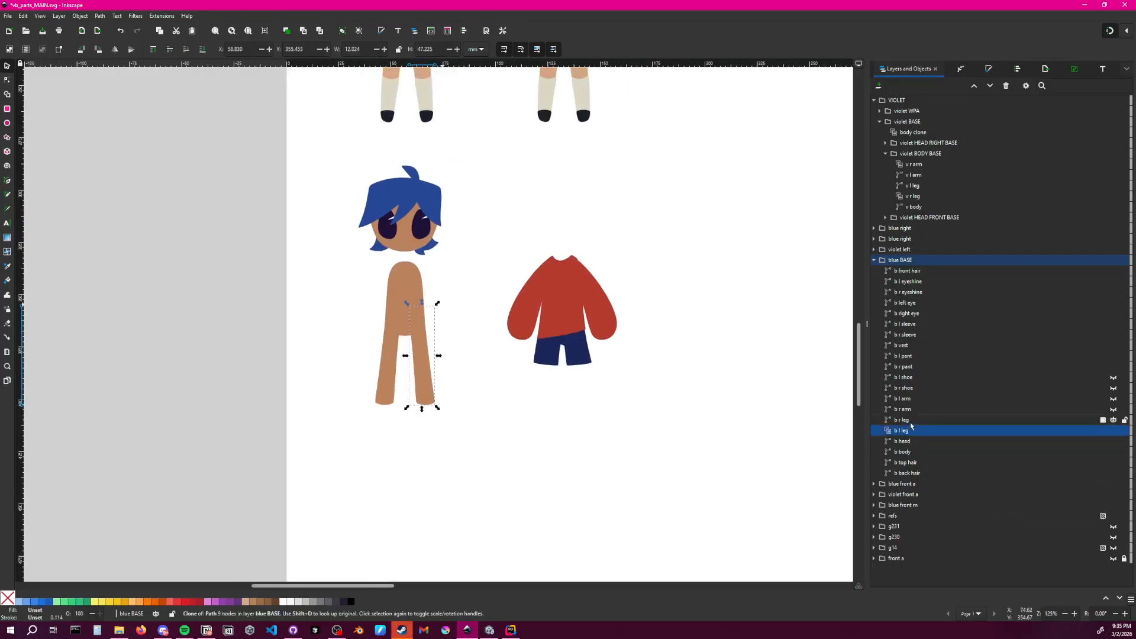
pyautogui.click(911, 421)
pyautogui.click(911, 430)
pyautogui.click(911, 451)
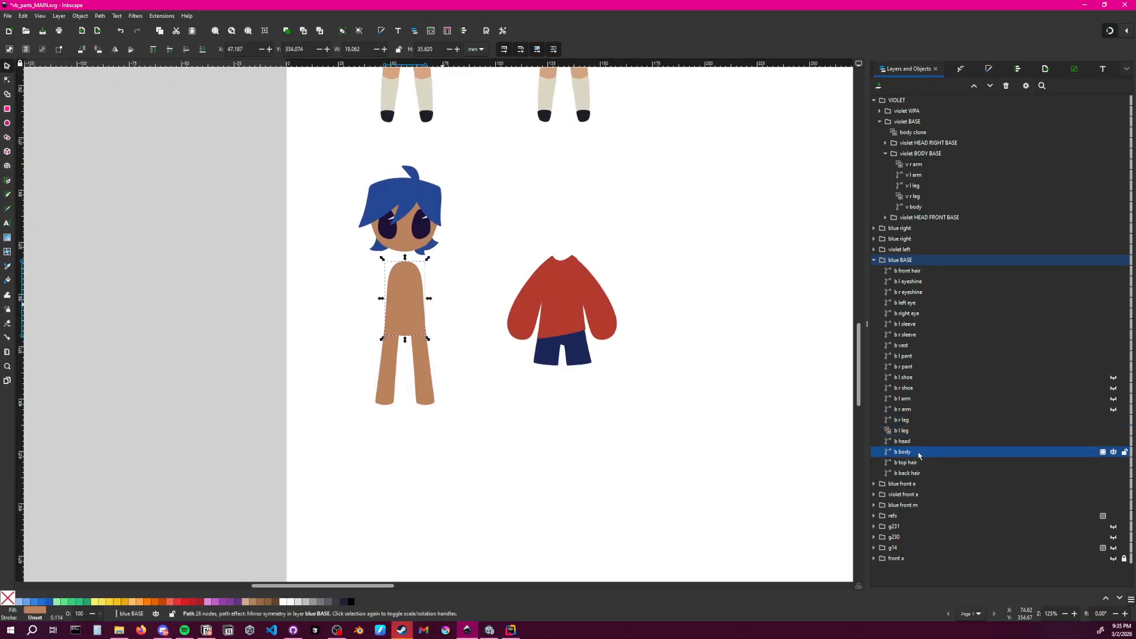
pyautogui.keyDown('ctrl'); pyautogui.click(910, 431); pyautogui.keyUp('ctrl')
pyautogui.keyDown('ctrl'); pyautogui.click(923, 419); pyautogui.keyUp('ctrl')
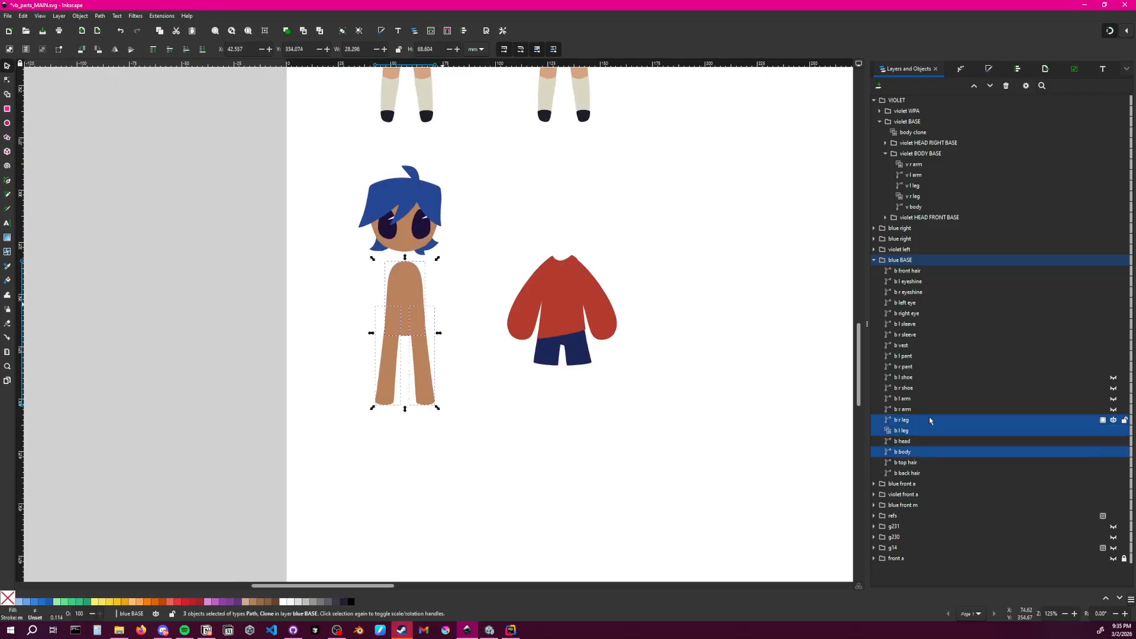
pyautogui.hotkey('ctrl', 'g')
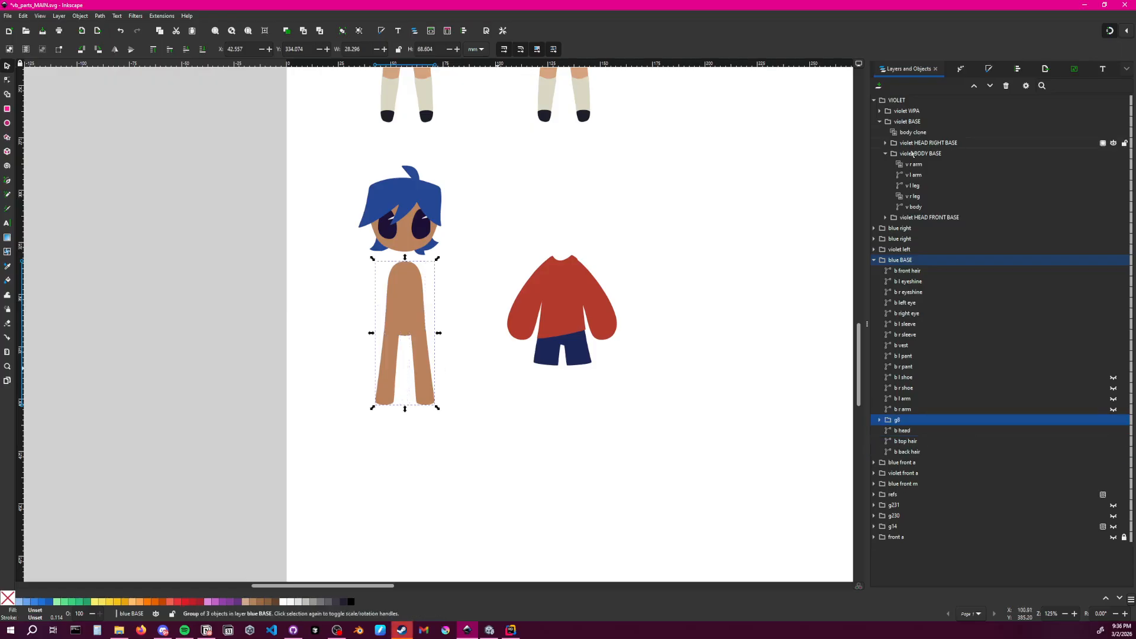
# Reorder the blue BASE group directly beneath the VIOLET group, and rename the new body-and-legs group blue BODY BASE
pyautogui.click(885, 155)
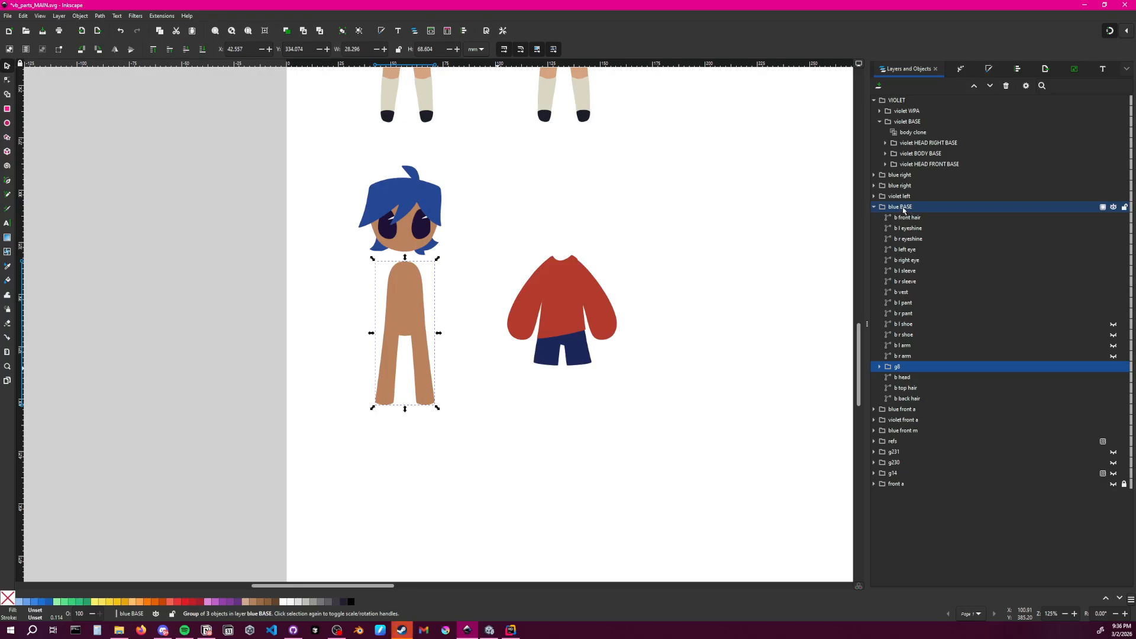
pyautogui.moveTo(907, 207); pyautogui.dragTo(914, 173)
pyautogui.click(874, 175)
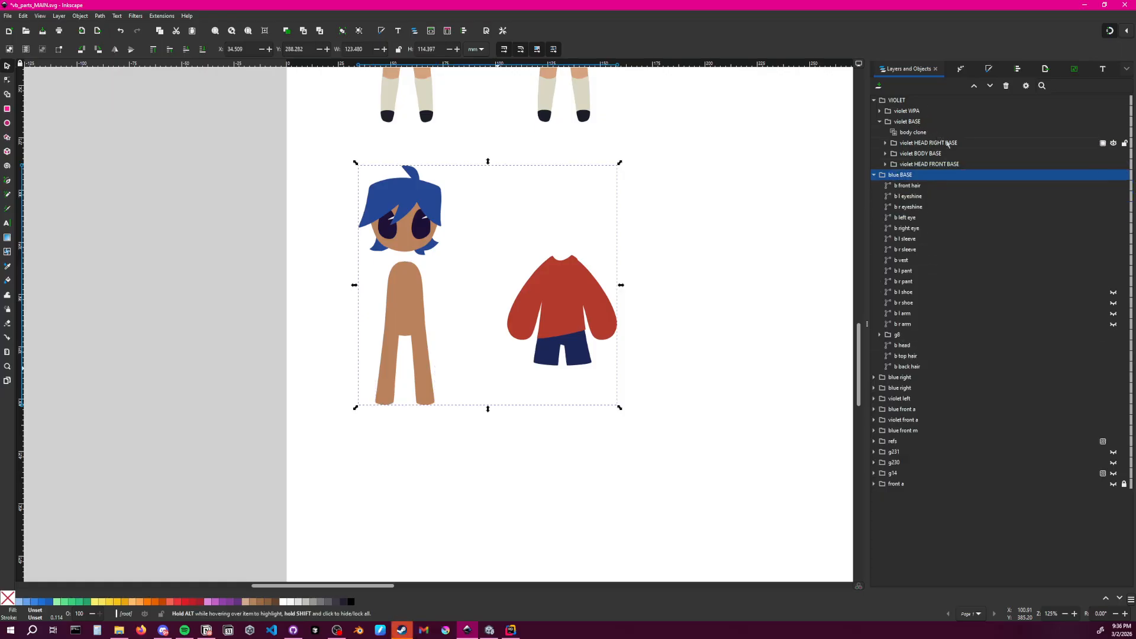
pyautogui.doubleClick(909, 334)
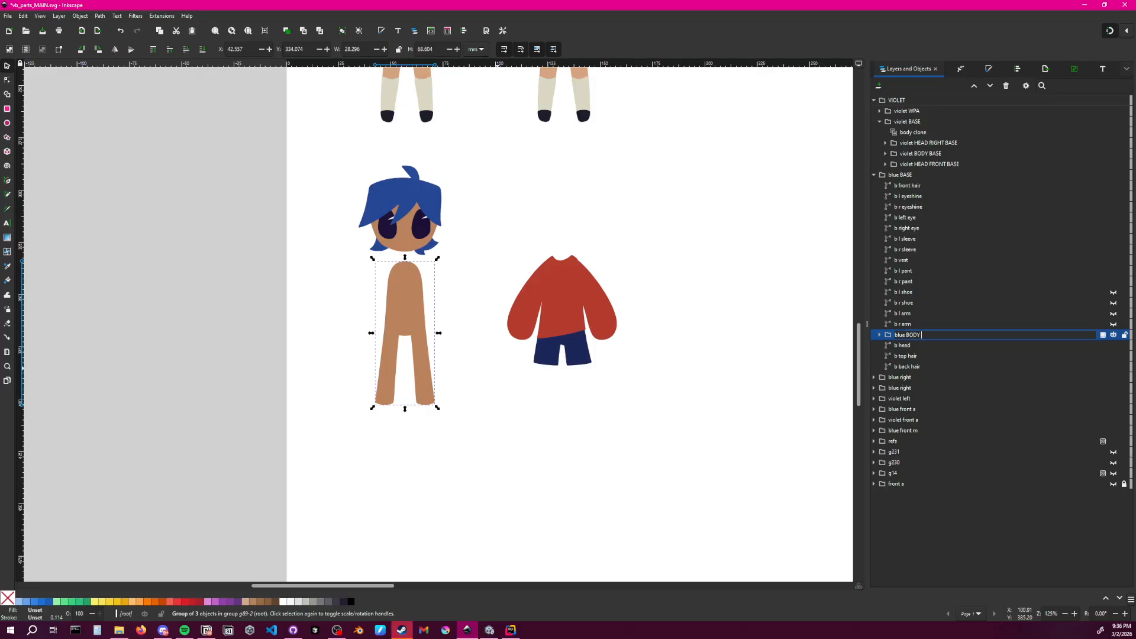
pyautogui.press('Return')
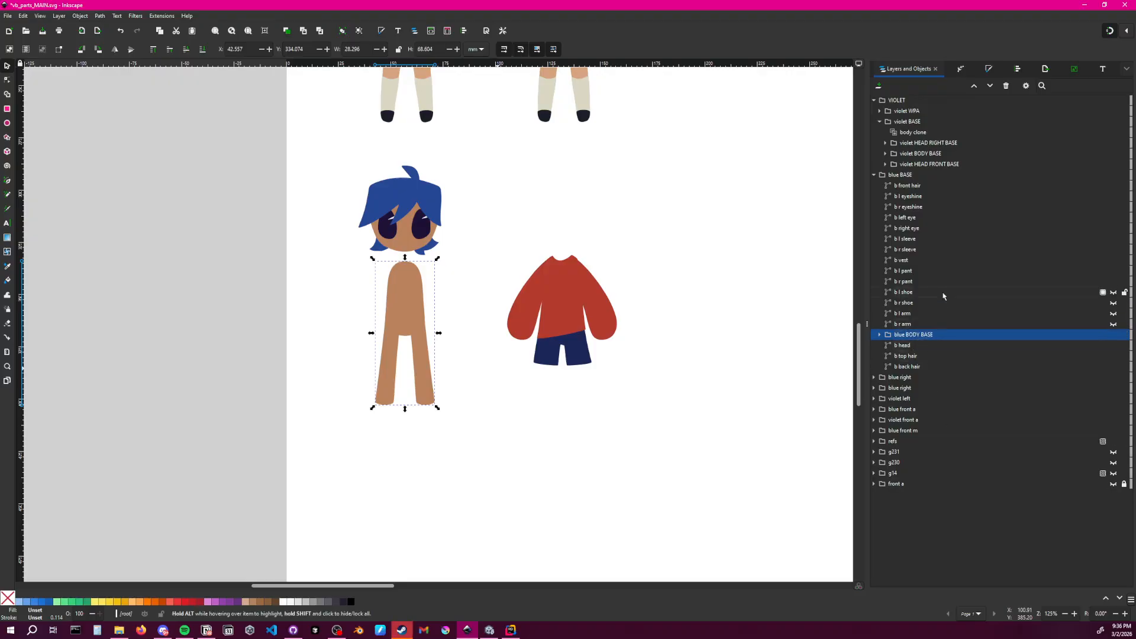
# Delete the hidden b r arm path and make the b l arm path visible
pyautogui.click(925, 323)
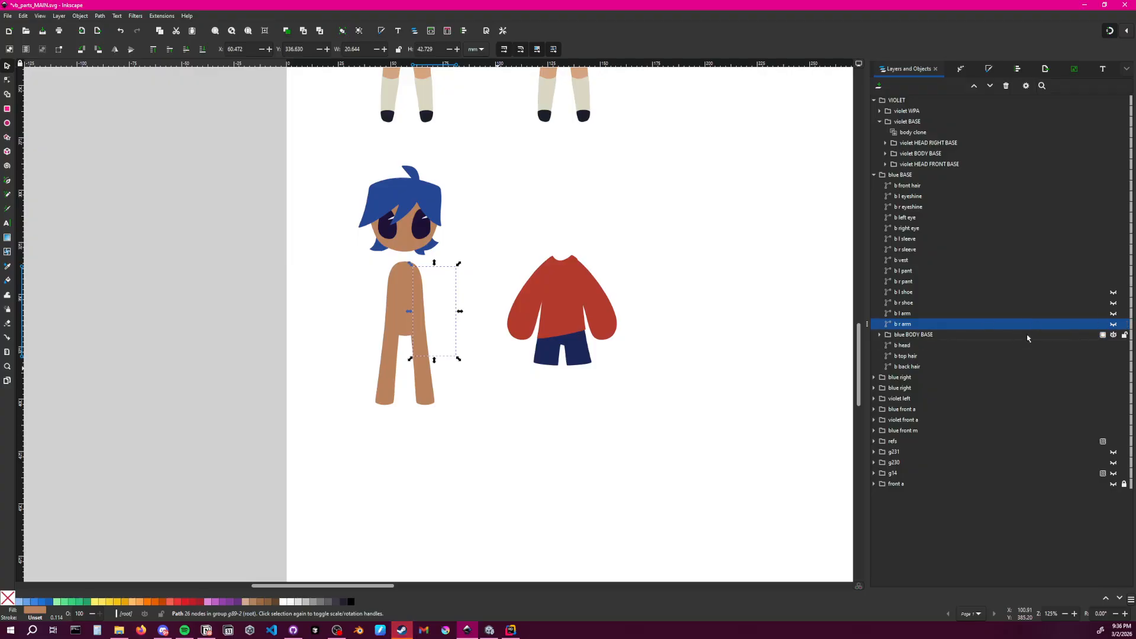
pyautogui.press('Delete')
pyautogui.click(945, 313)
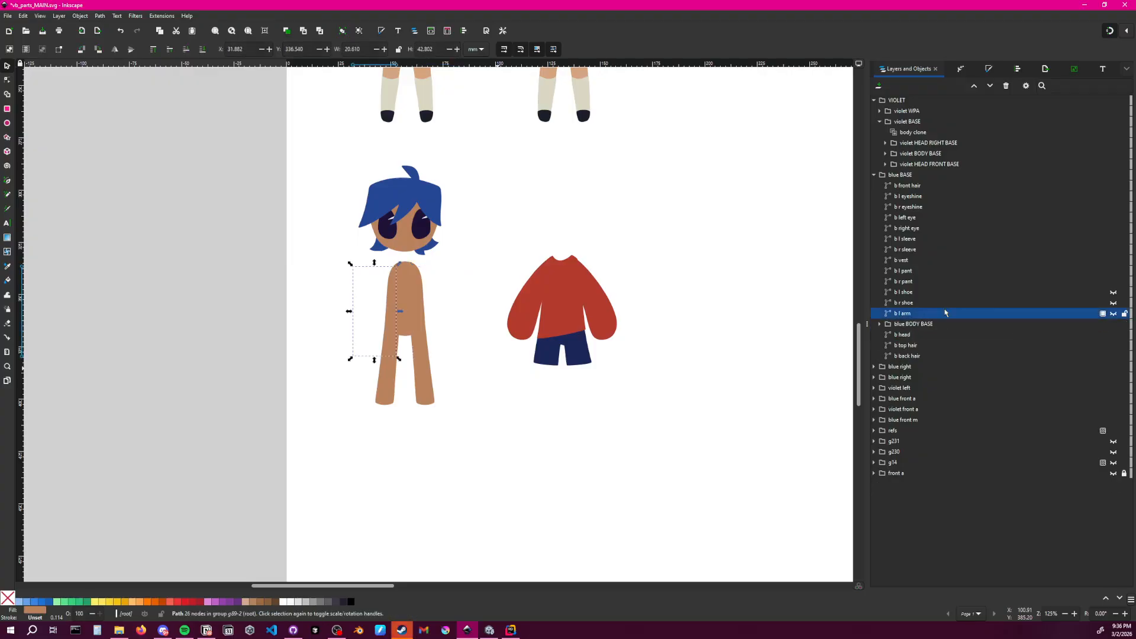
pyautogui.click(1114, 314)
pyautogui.click(655, 225)
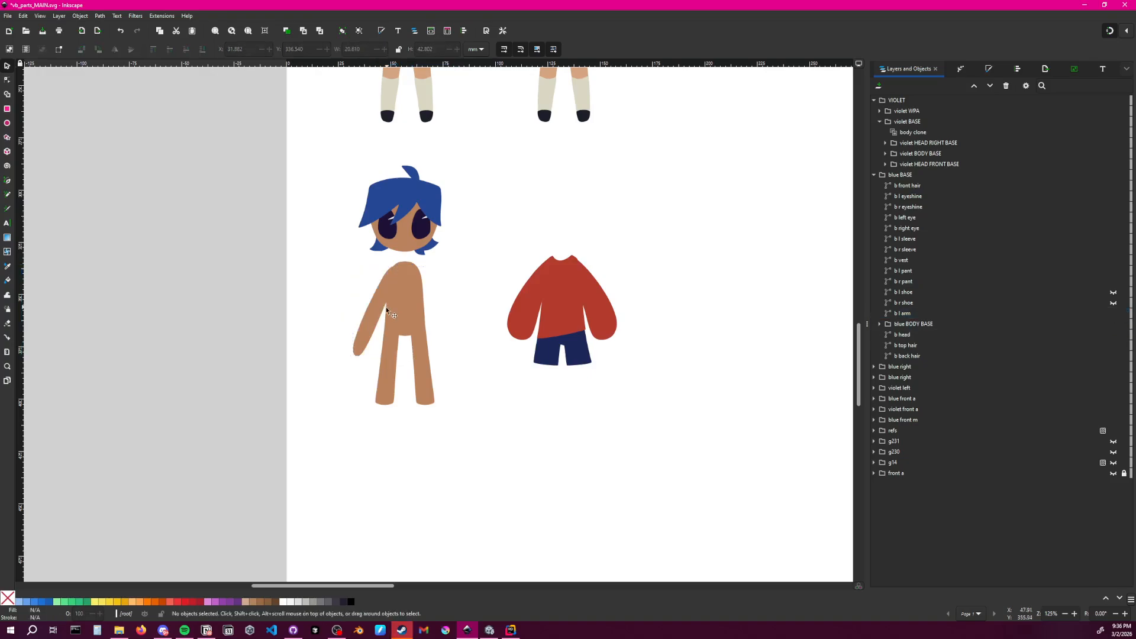
# Open the b l arm path for node editing and delete the surplus nodes along its outer edge between shoulder and hand
pyautogui.click(390, 307)
pyautogui.click(8, 81)
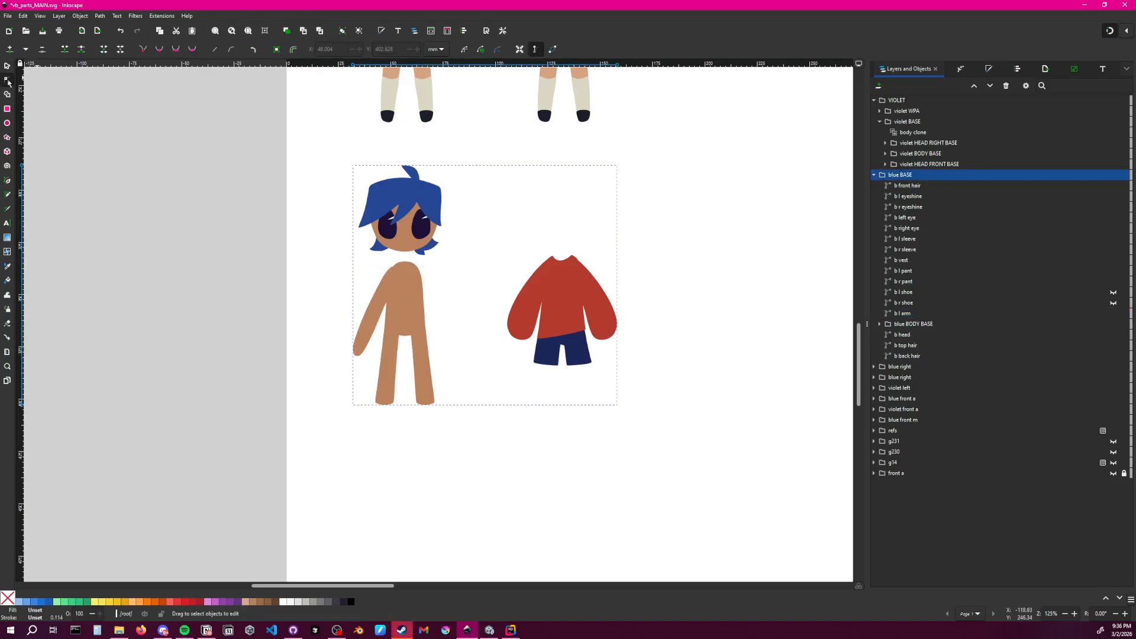
pyautogui.click(379, 313)
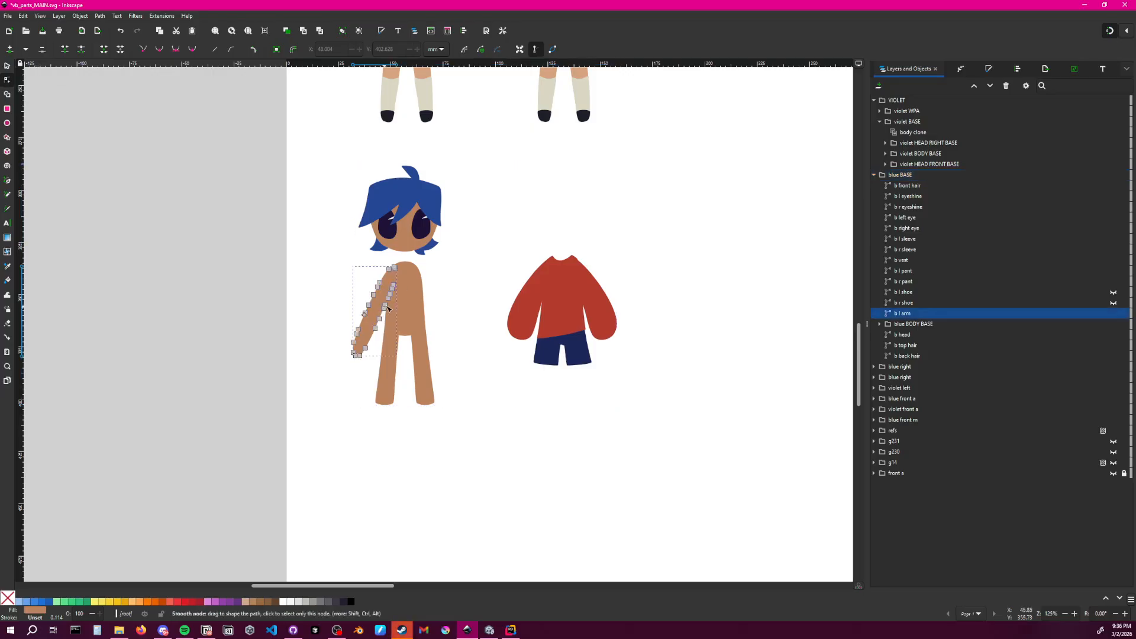
pyautogui.click(8, 67)
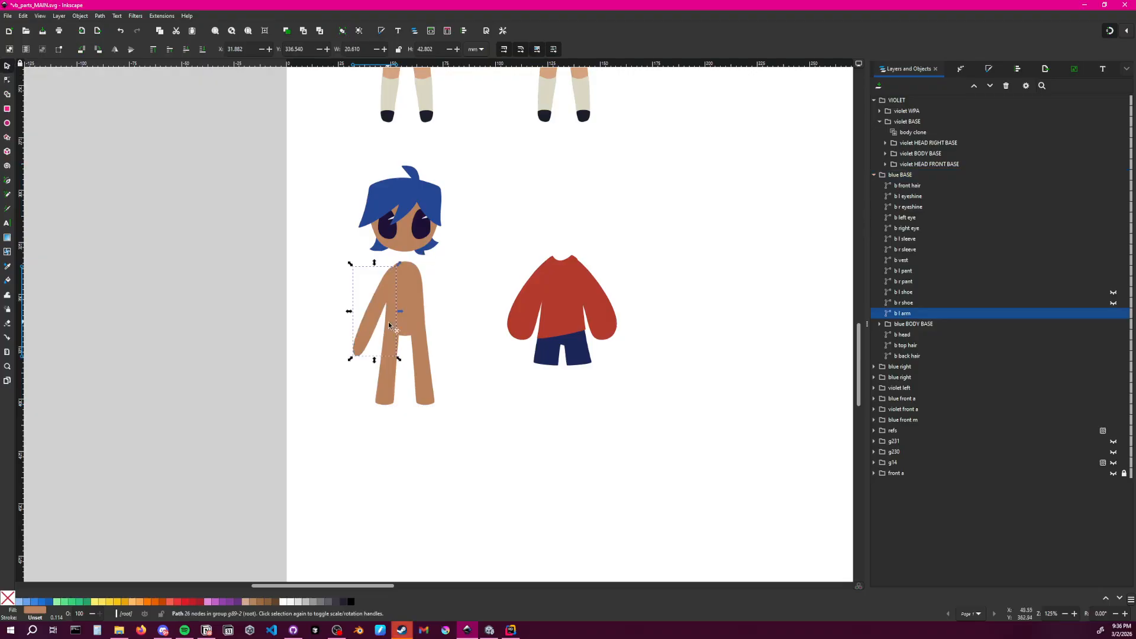
pyautogui.click(8, 80)
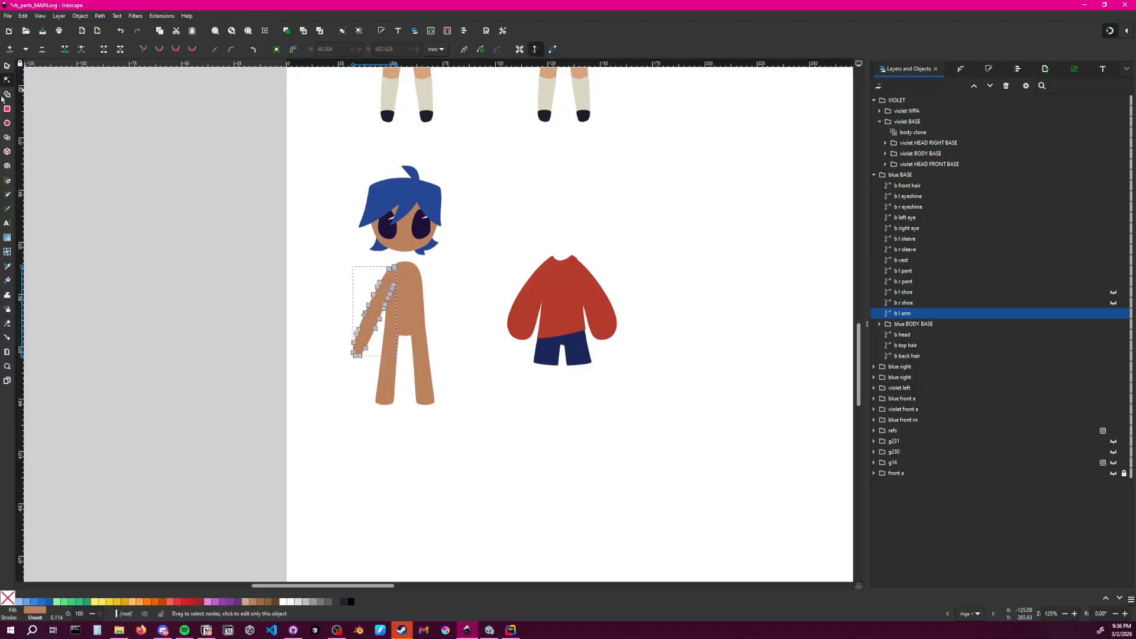
pyautogui.keyDown('ctrl'); pyautogui.scroll(2, 423, 240); pyautogui.keyUp('ctrl')
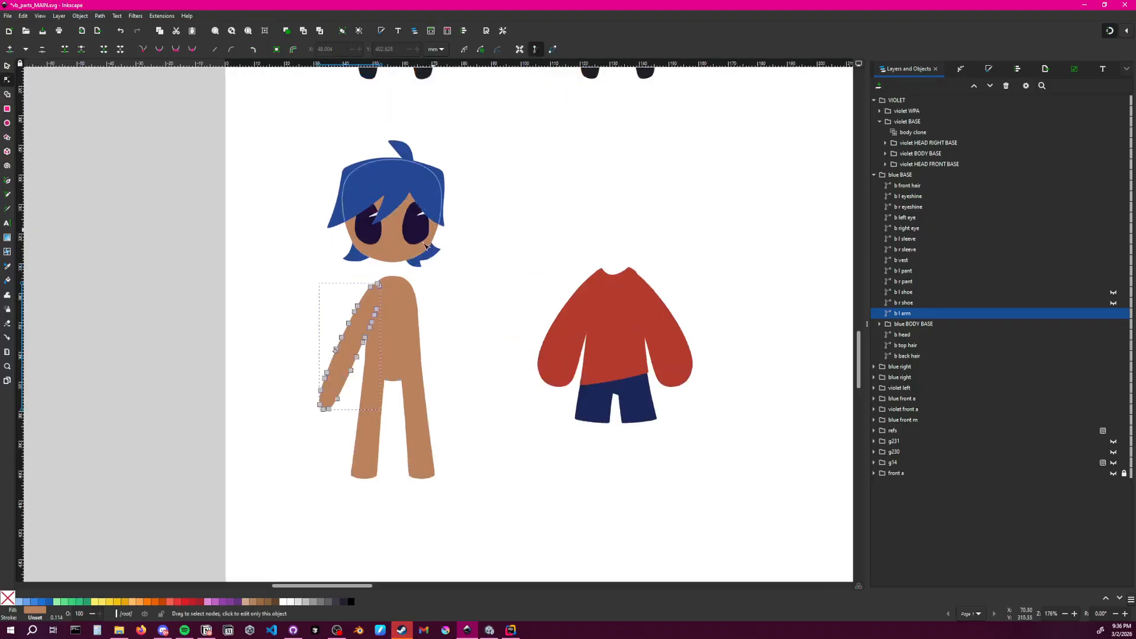
pyautogui.keyDown('ctrl'); pyautogui.scroll(2, 479, 237); pyautogui.keyUp('ctrl')
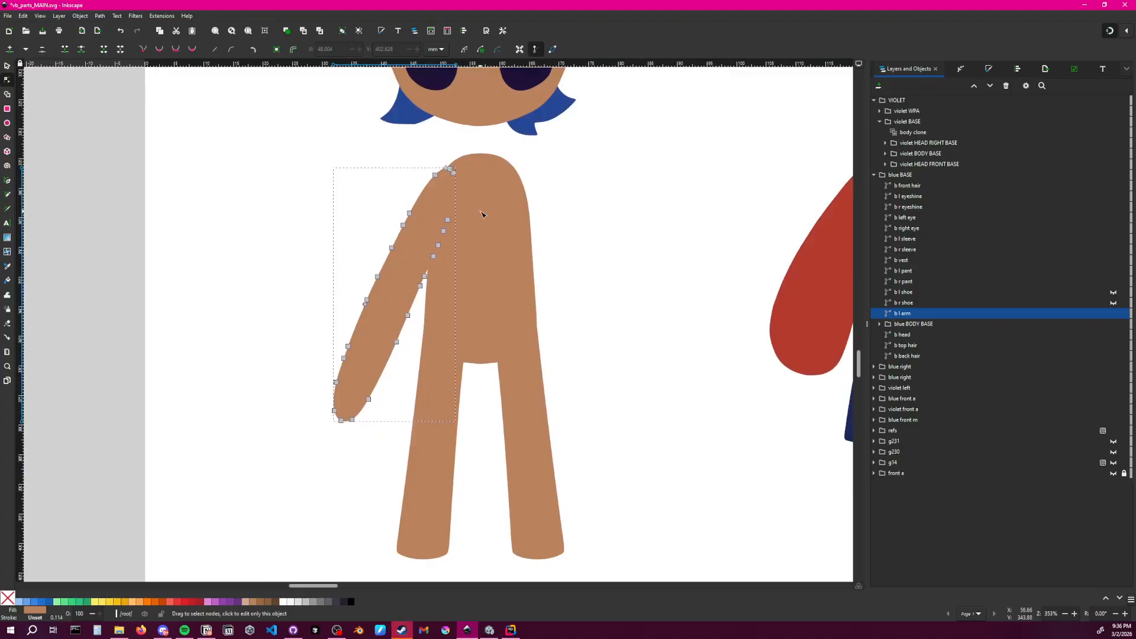
pyautogui.moveTo(476, 234); pyautogui.dragTo(389, 241, button='middle')
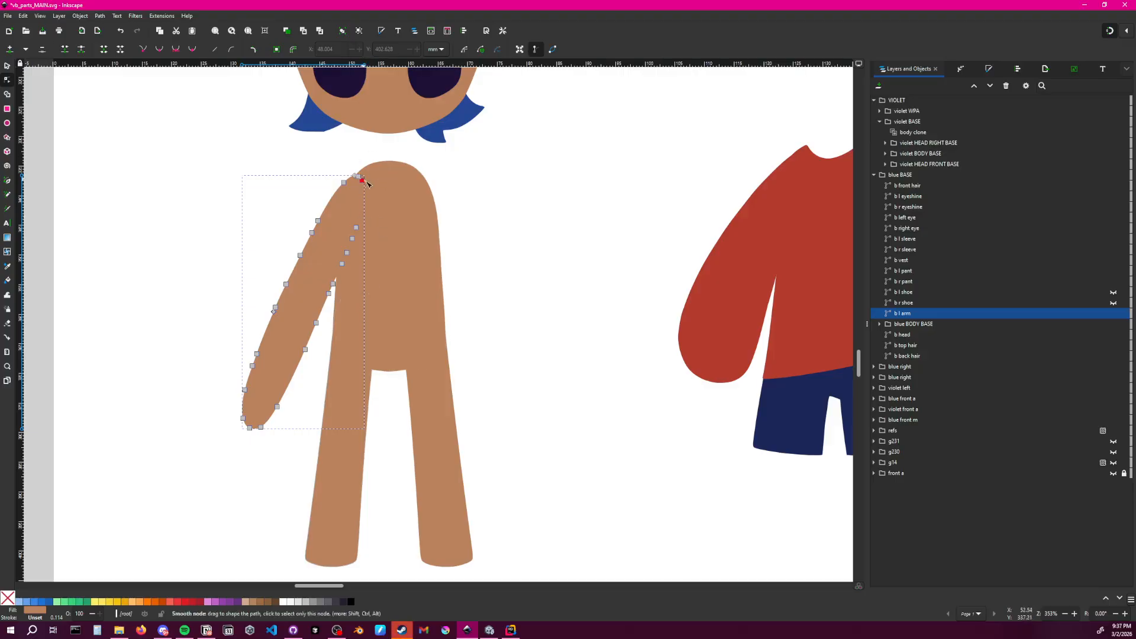
pyautogui.moveTo(378, 210); pyautogui.dragTo(401, 194, button='middle')
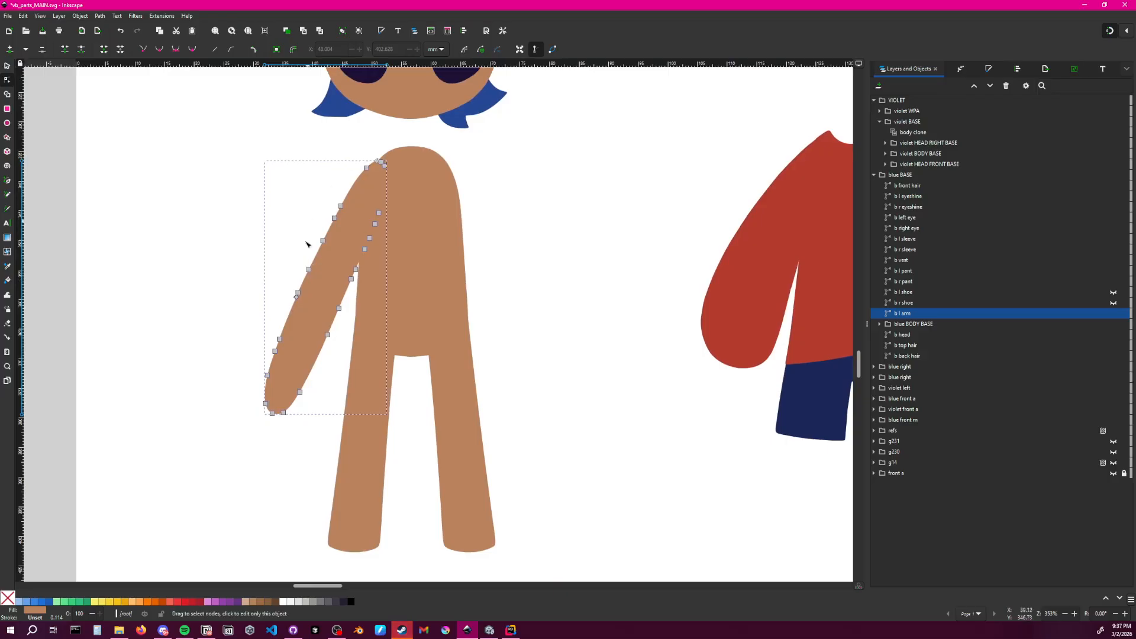
pyautogui.moveTo(300, 188); pyautogui.dragTo(359, 247)
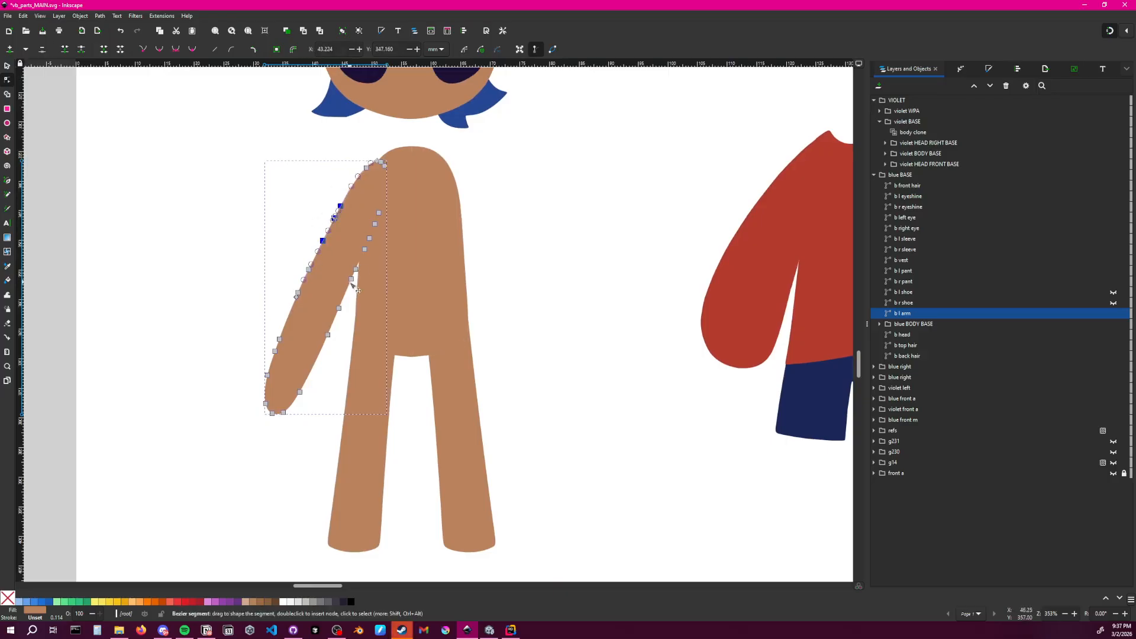
pyautogui.press('Delete')
pyautogui.moveTo(324, 304); pyautogui.dragTo(271, 265)
pyautogui.press('Delete')
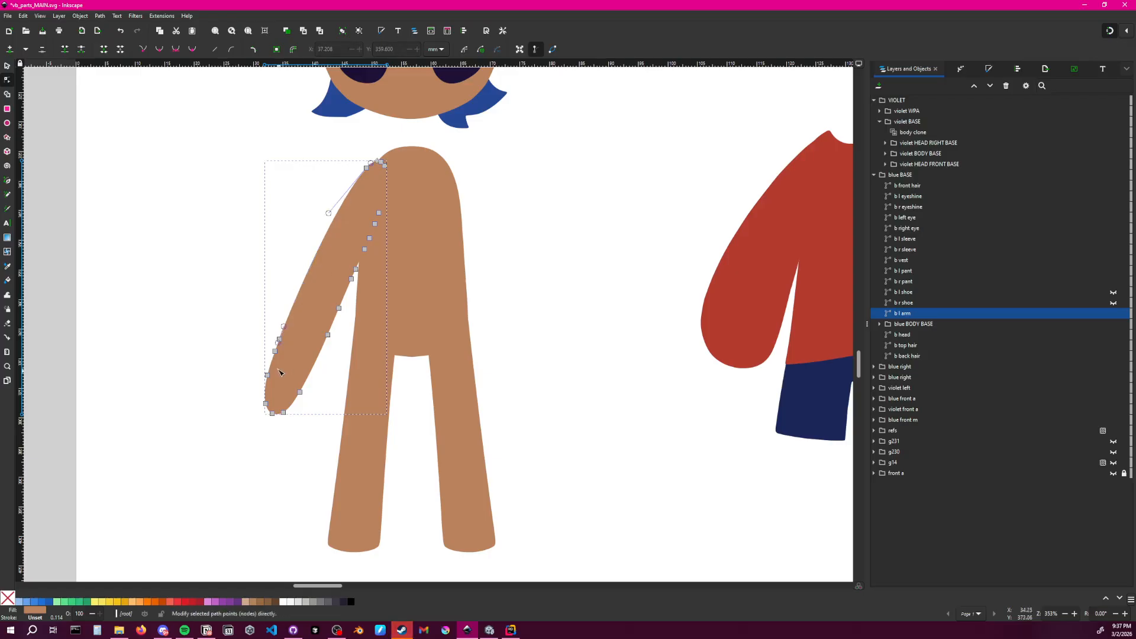
pyautogui.moveTo(248, 312); pyautogui.dragTo(297, 357)
pyautogui.press('Delete')
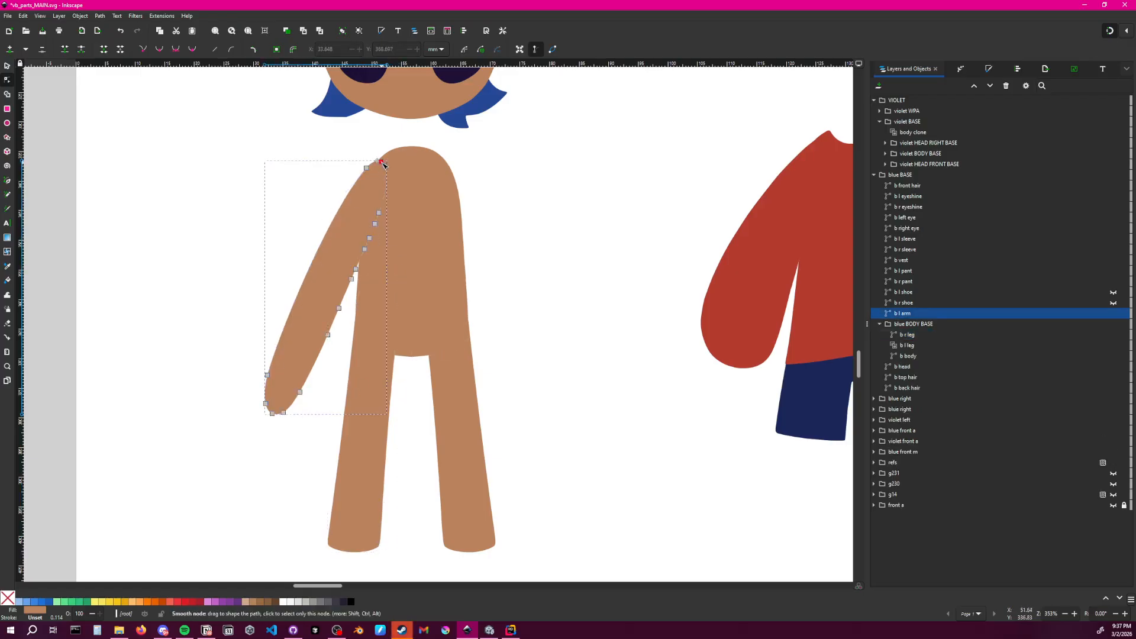
# Delete the surplus nodes clustered at the top of the b l arm path's shoulder
pyautogui.click(379, 163)
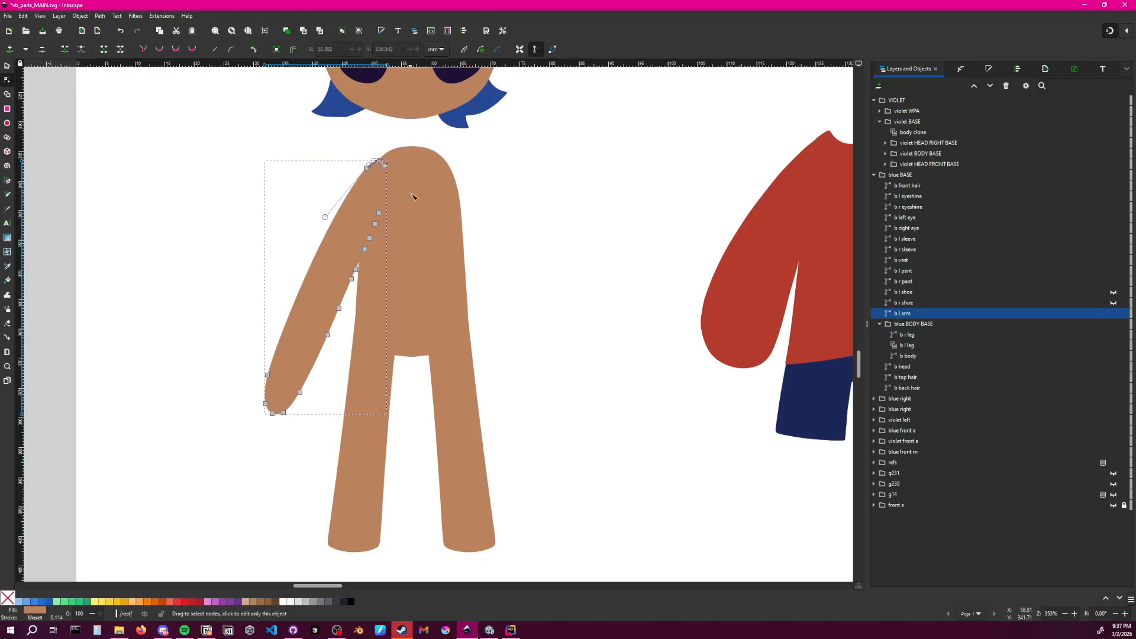
pyautogui.keyDown('ctrl'); pyautogui.scroll(4, 454, 143); pyautogui.keyUp('ctrl')
pyautogui.moveTo(290, 135); pyautogui.dragTo(414, 117, button='middle')
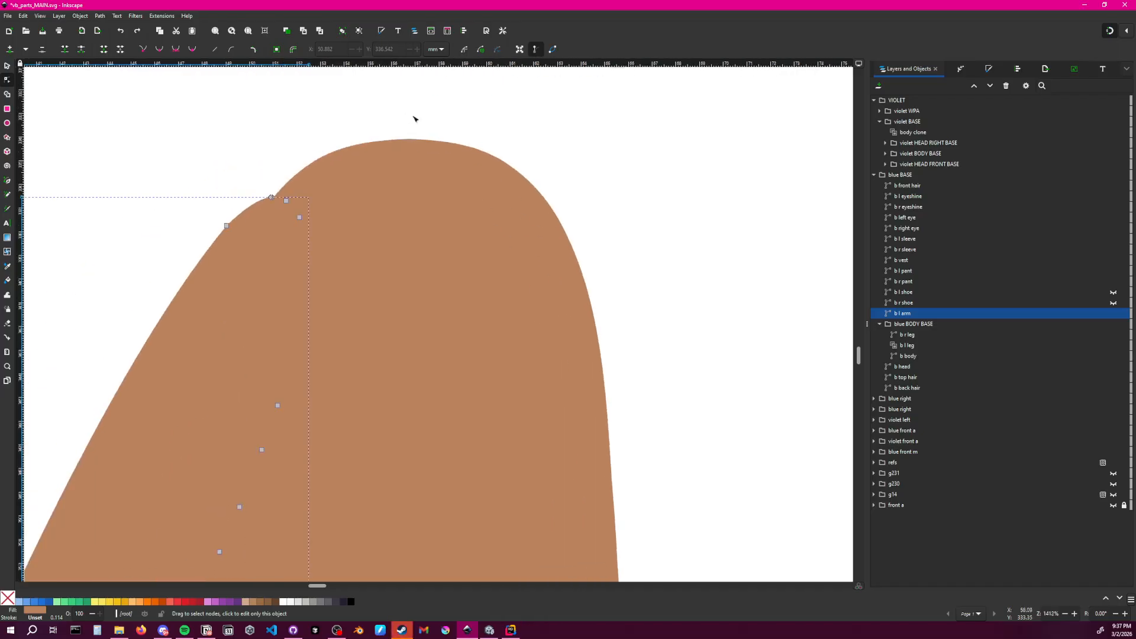
pyautogui.click(271, 197)
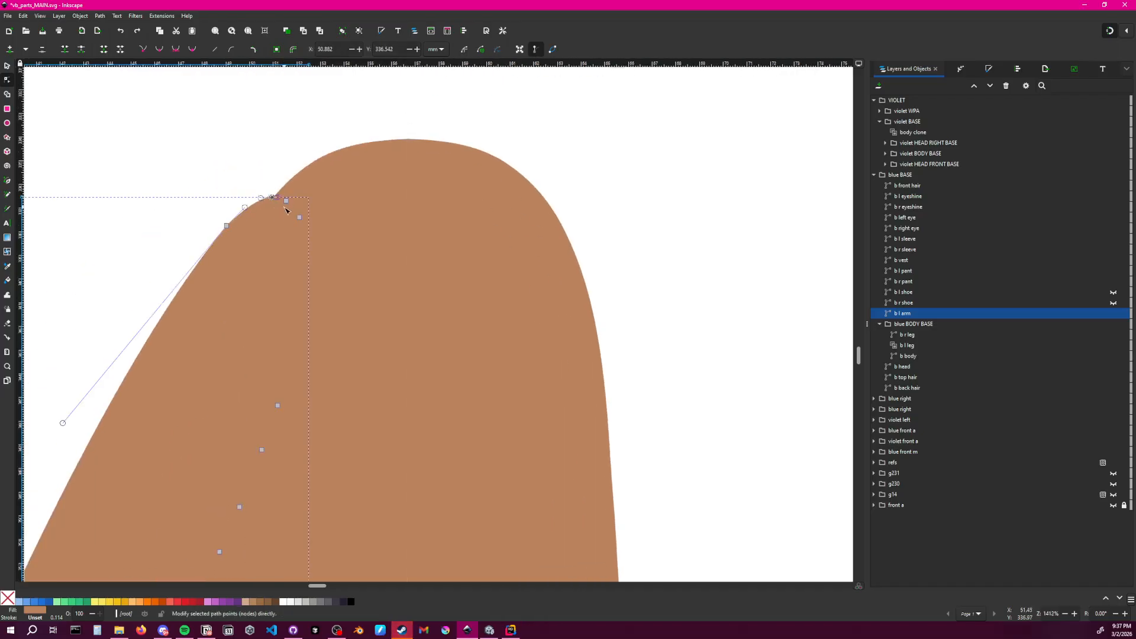
pyautogui.press('Delete')
pyautogui.click(275, 197)
pyautogui.press('Delete')
pyautogui.click(305, 231)
pyautogui.moveTo(365, 319); pyautogui.dragTo(432, 213, button='middle')
pyautogui.keyDown('ctrl'); pyautogui.scroll(-3, 433, 217); pyautogui.keyUp('ctrl')
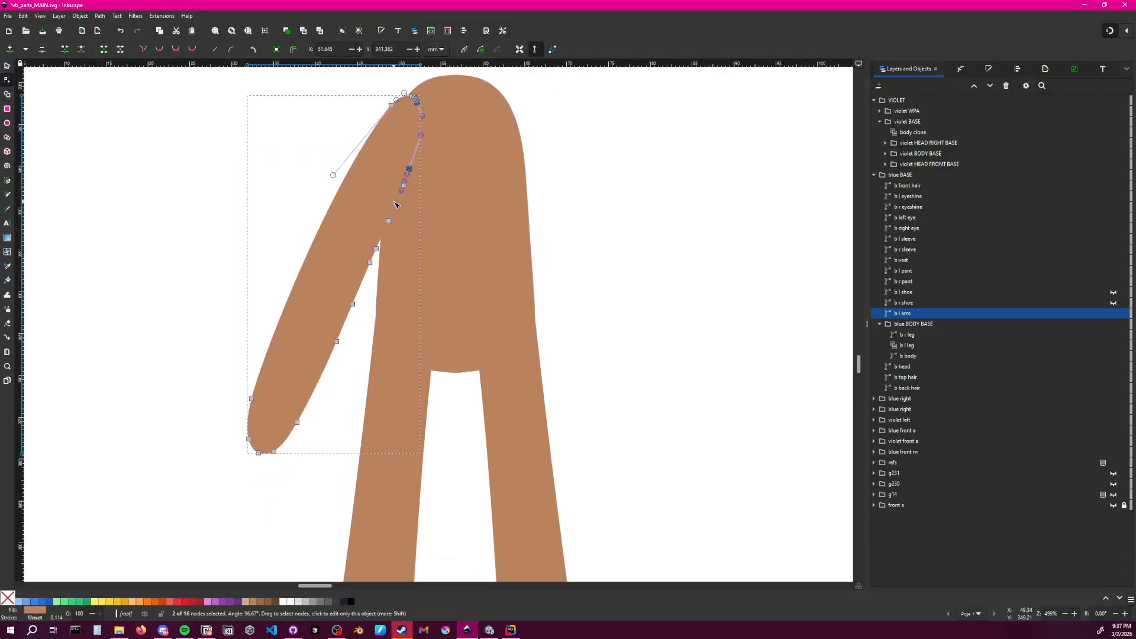
# Delete the surplus nodes along the inner edge of the b l arm path between armpit and hand
pyautogui.moveTo(371, 190); pyautogui.dragTo(408, 310)
pyautogui.press('Delete')
pyautogui.moveTo(333, 239); pyautogui.dragTo(385, 400)
pyautogui.press('Delete')
pyautogui.click(337, 391)
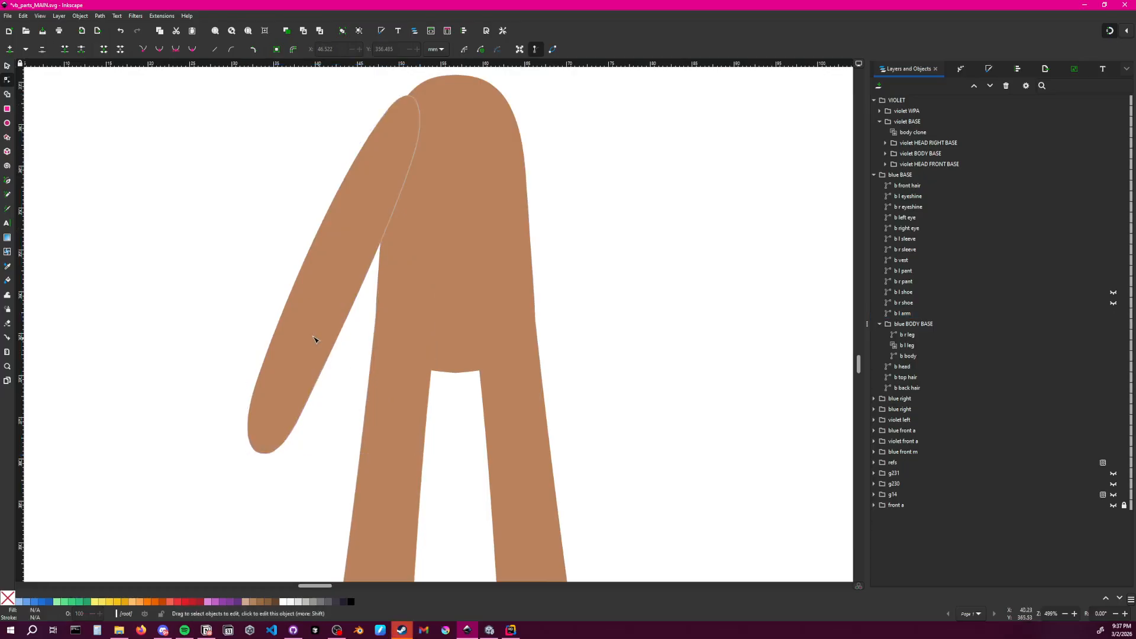
# Delete the surplus nodes around the b l arm's hand tip and the lower of the two adjacent nodes above the armpit
pyautogui.click(314, 337)
pyautogui.click(300, 467)
pyautogui.click(268, 441)
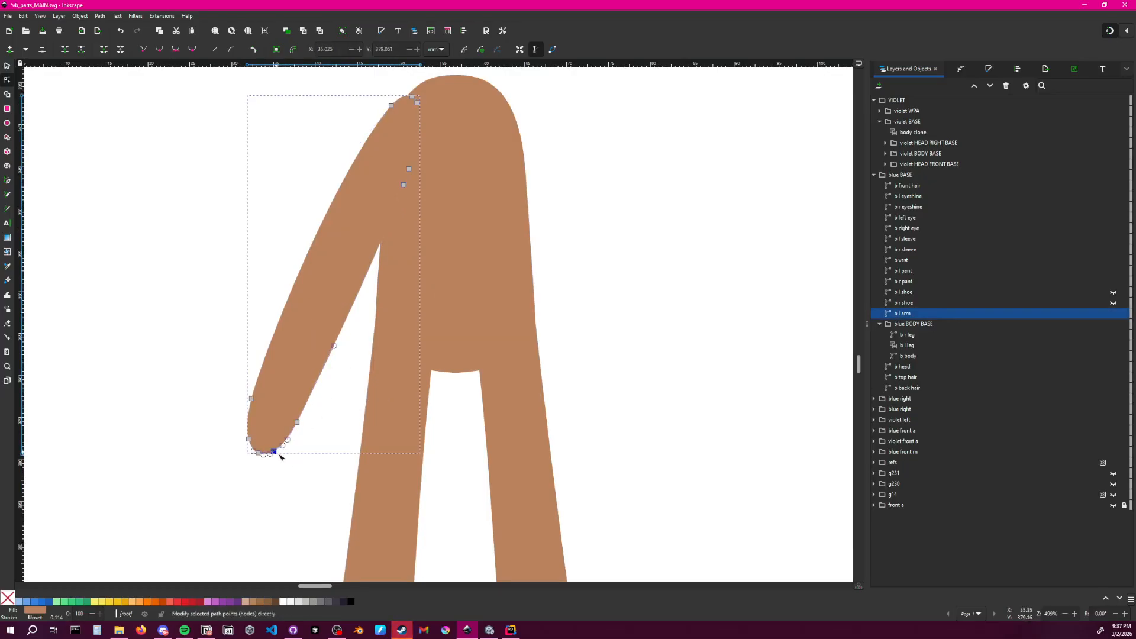
pyautogui.click(292, 463)
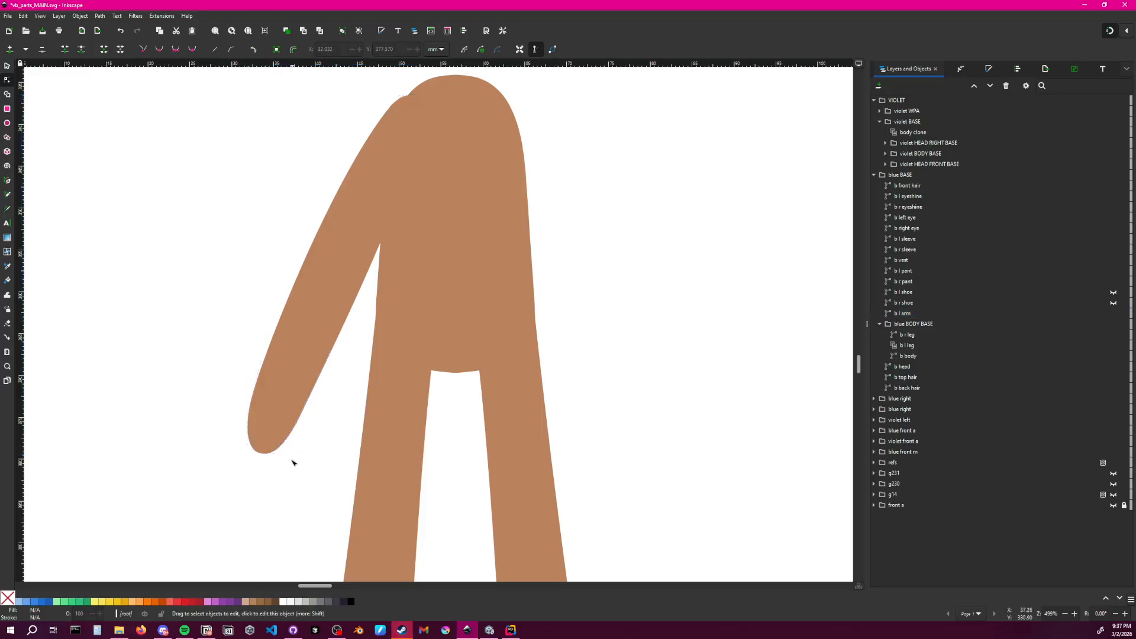
pyautogui.click(309, 385)
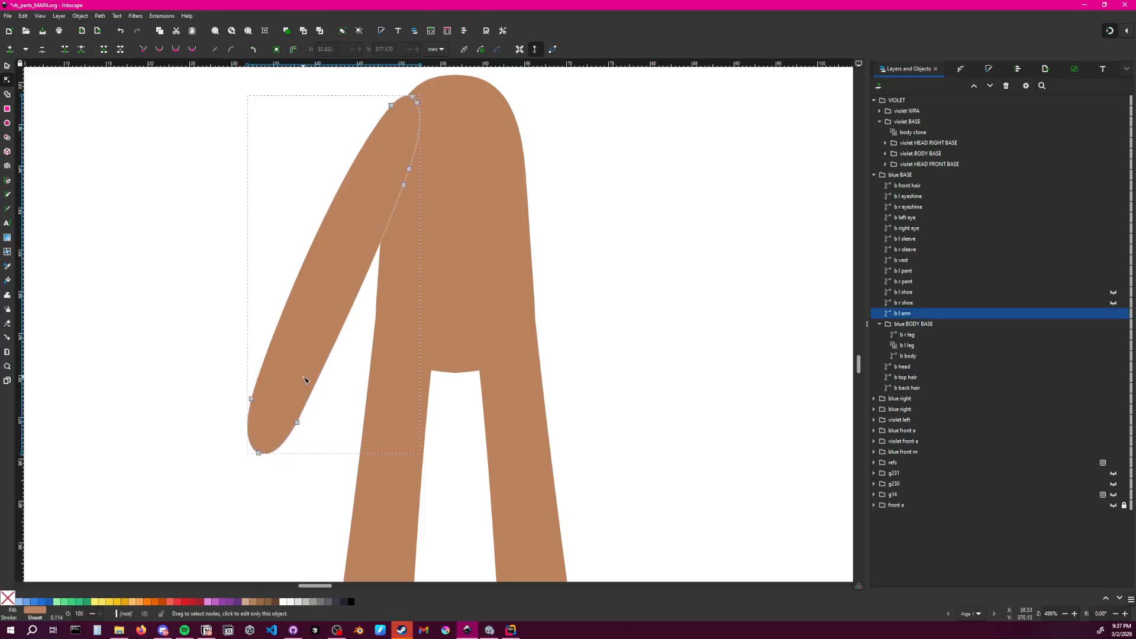
pyautogui.click(407, 190)
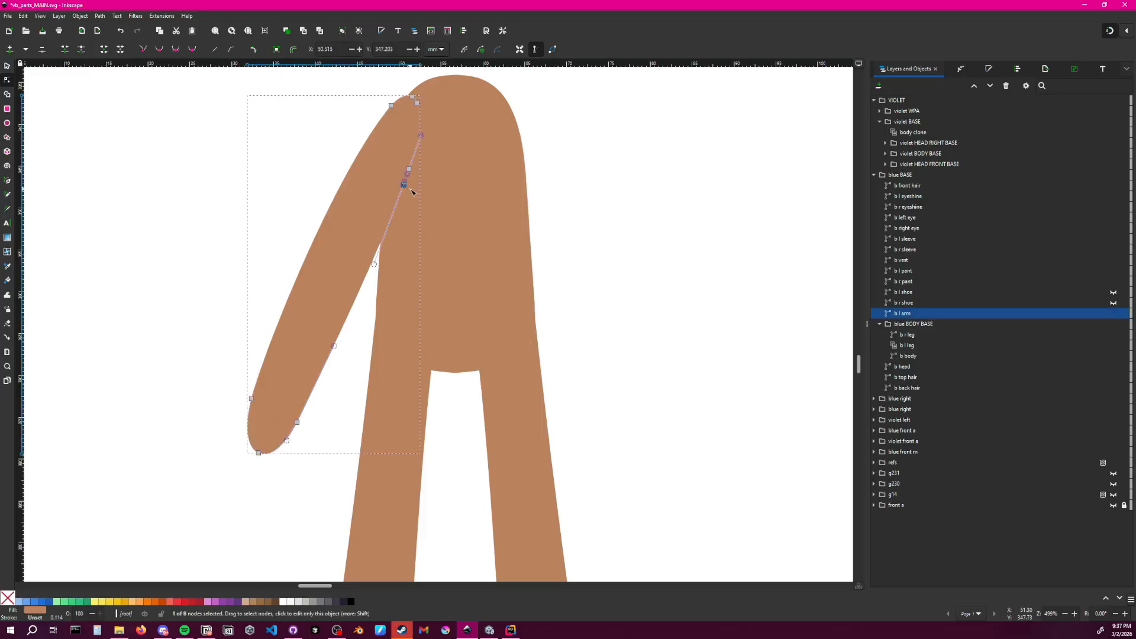
# Move the b l arm's top shoulder node to about X 53.6 mm, Y 334.9 mm so the shoulder follows the body outline
pyautogui.click(413, 97)
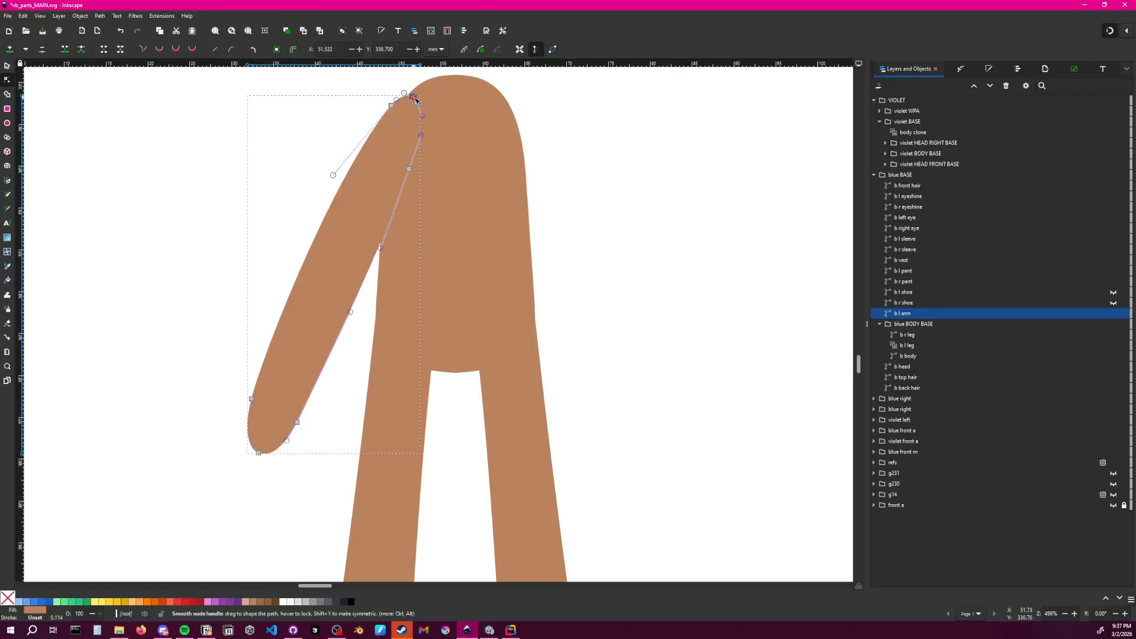
pyautogui.hotkey('ctrl', 'z')
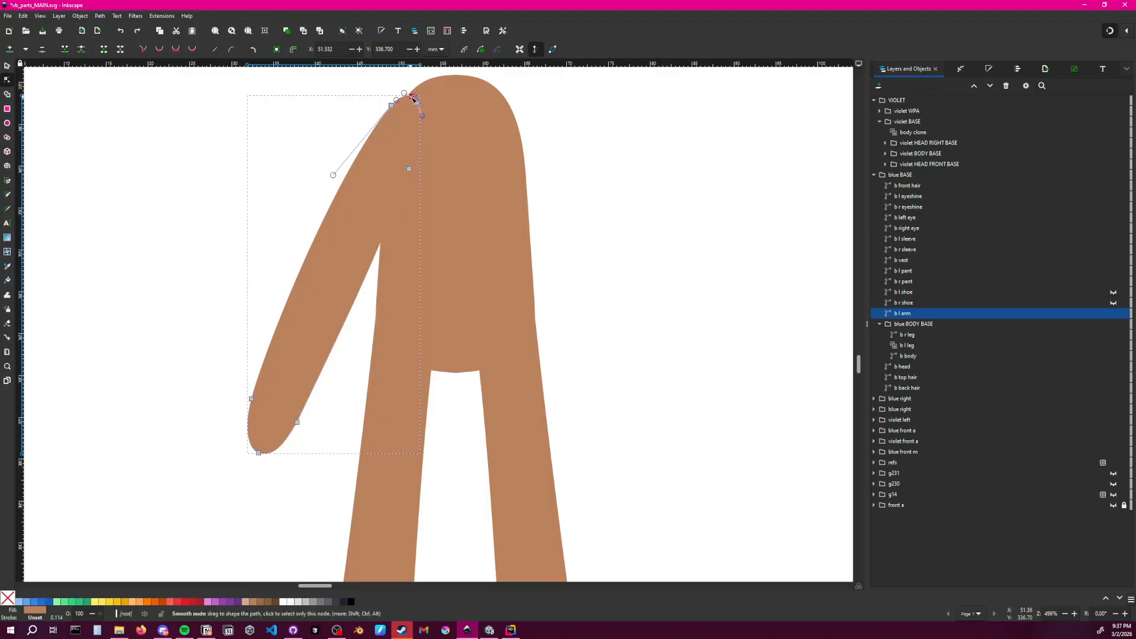
pyautogui.moveTo(422, 99); pyautogui.dragTo(425, 86)
pyautogui.moveTo(427, 86)
pyautogui.mouseDown()
pyautogui.moveTo(399, 92)
pyautogui.moveTo(421, 83)
pyautogui.mouseUp()
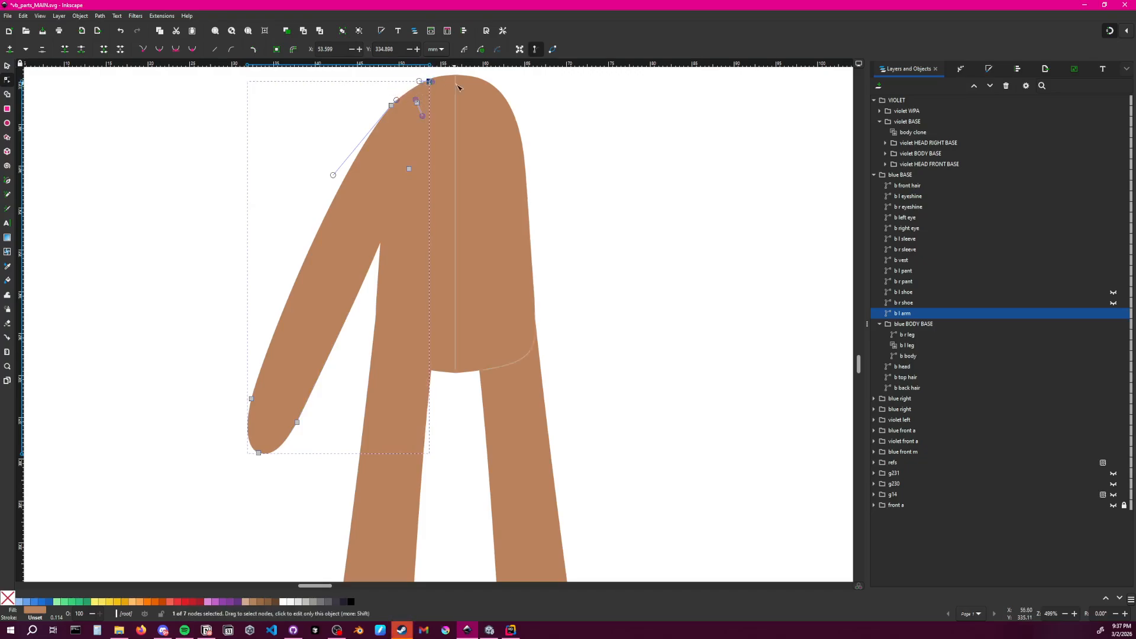
pyautogui.click(522, 141)
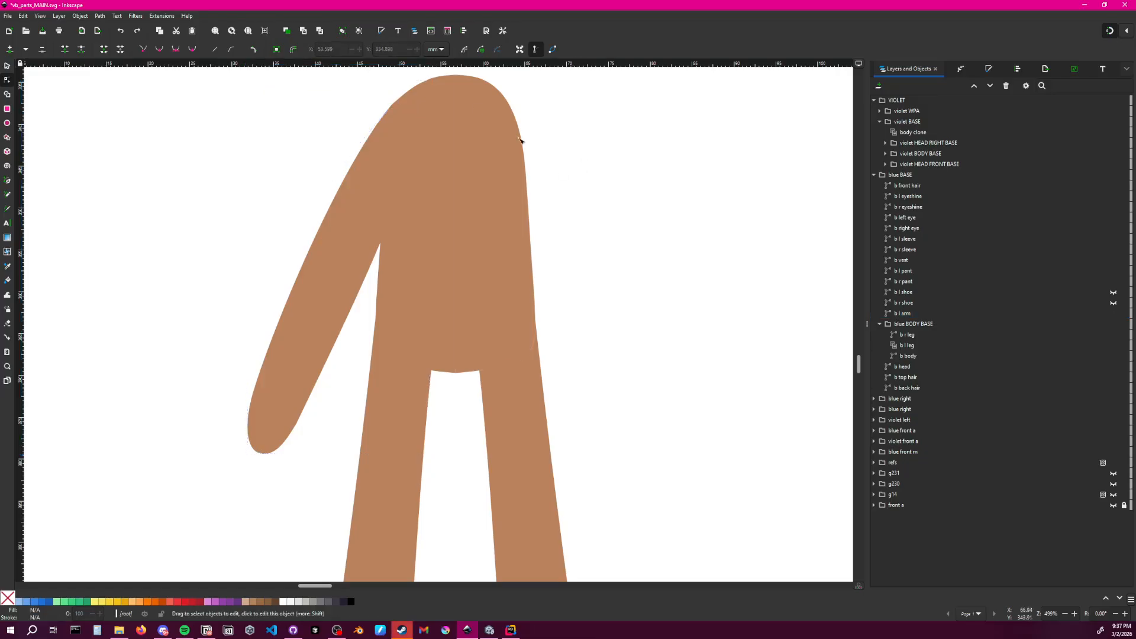
# Move the b l arm's inner shoulder node into the body, at about X 56.0 mm, Y 339.6 mm
pyautogui.click(418, 96)
pyautogui.moveTo(417, 104); pyautogui.dragTo(455, 125)
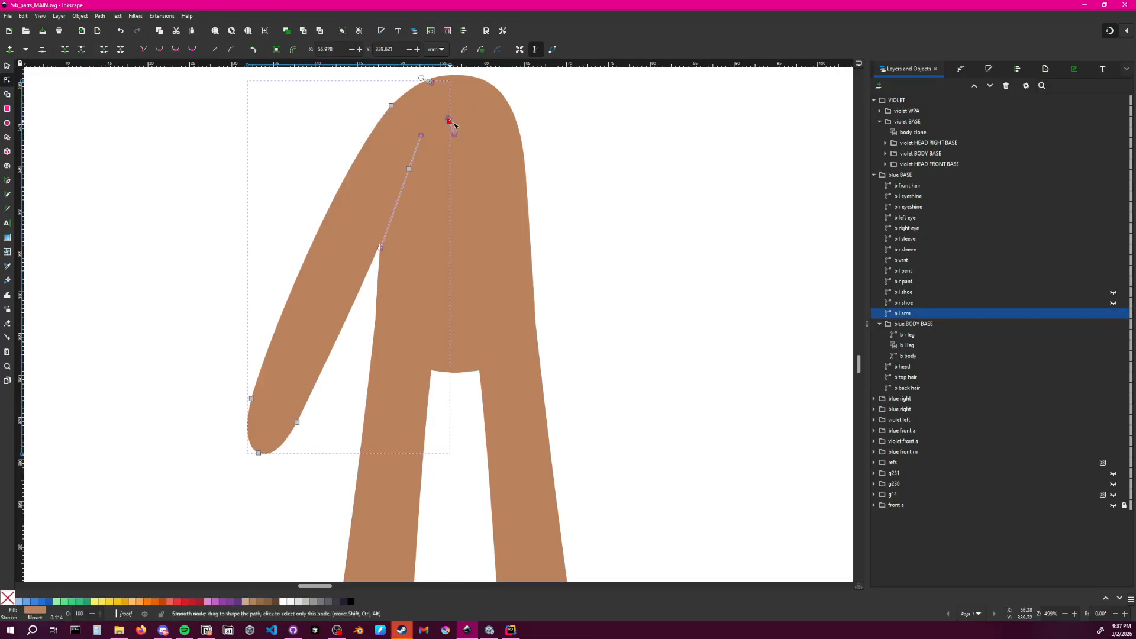
pyautogui.click(540, 132)
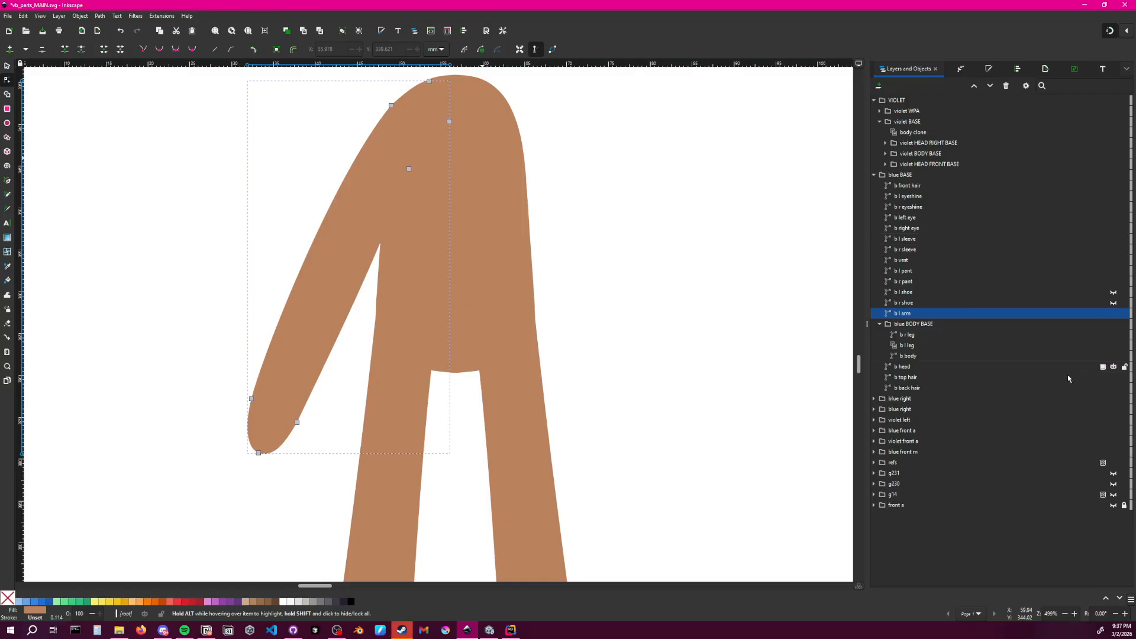
# Hide b body and round the b l arm's shoulder end by extending the inner shoulder node's handles and moving it outward
pyautogui.click(1114, 357)
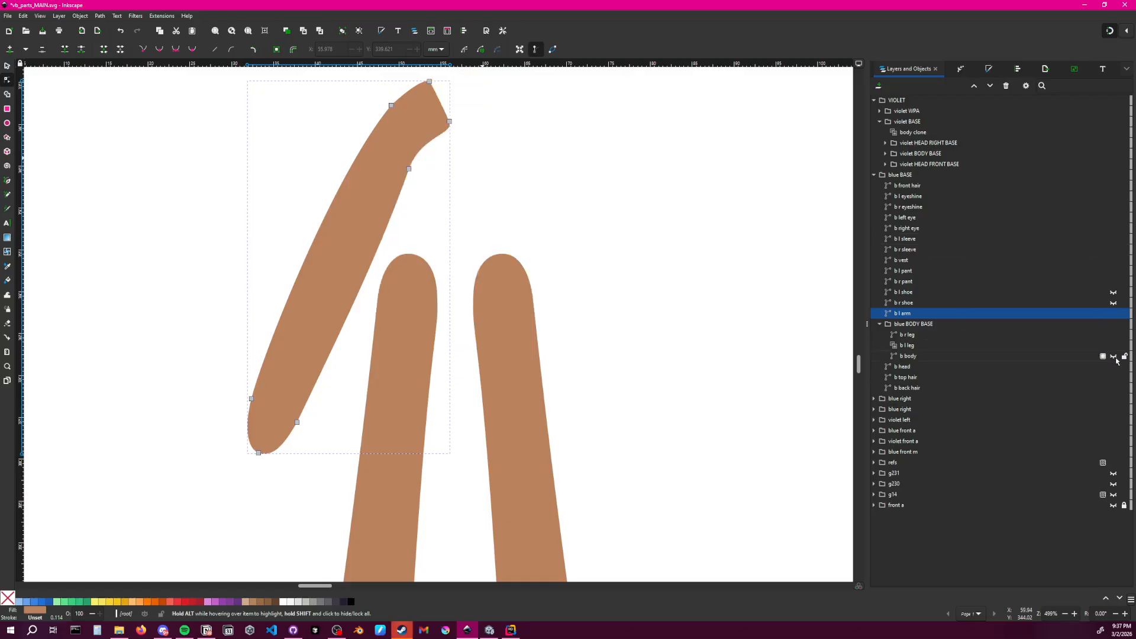
pyautogui.click(450, 121)
pyautogui.moveTo(451, 121); pyautogui.dragTo(463, 84)
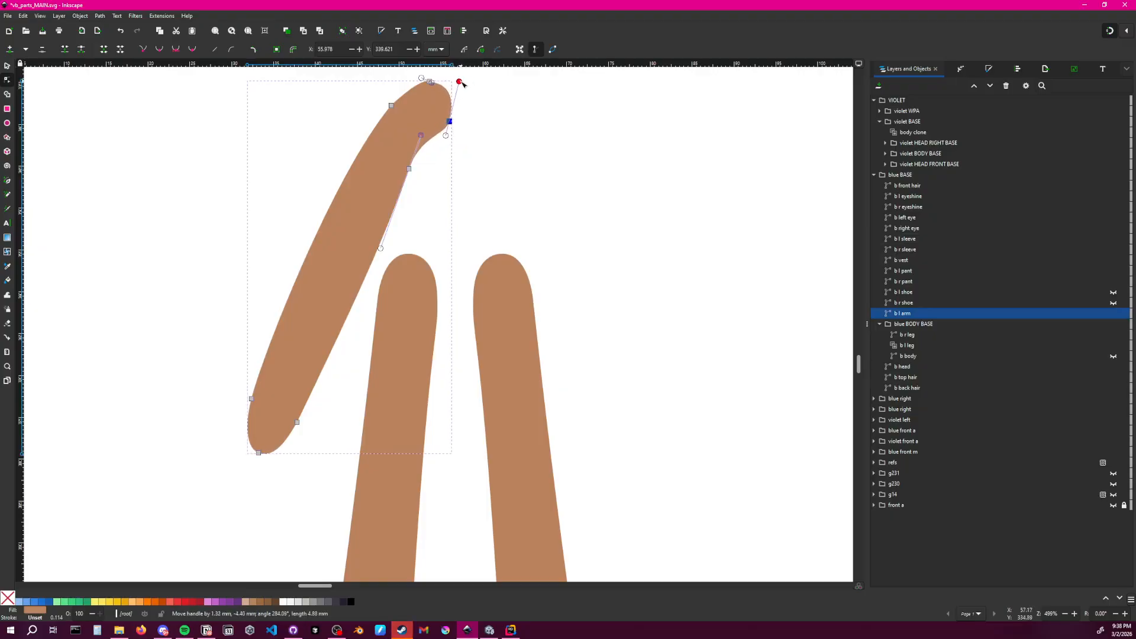
pyautogui.moveTo(451, 122); pyautogui.dragTo(463, 120)
# Adjust the curve handles of the b l arm's top shoulder node and outer shoulder node to smooth the upper contour
pyautogui.click(431, 82)
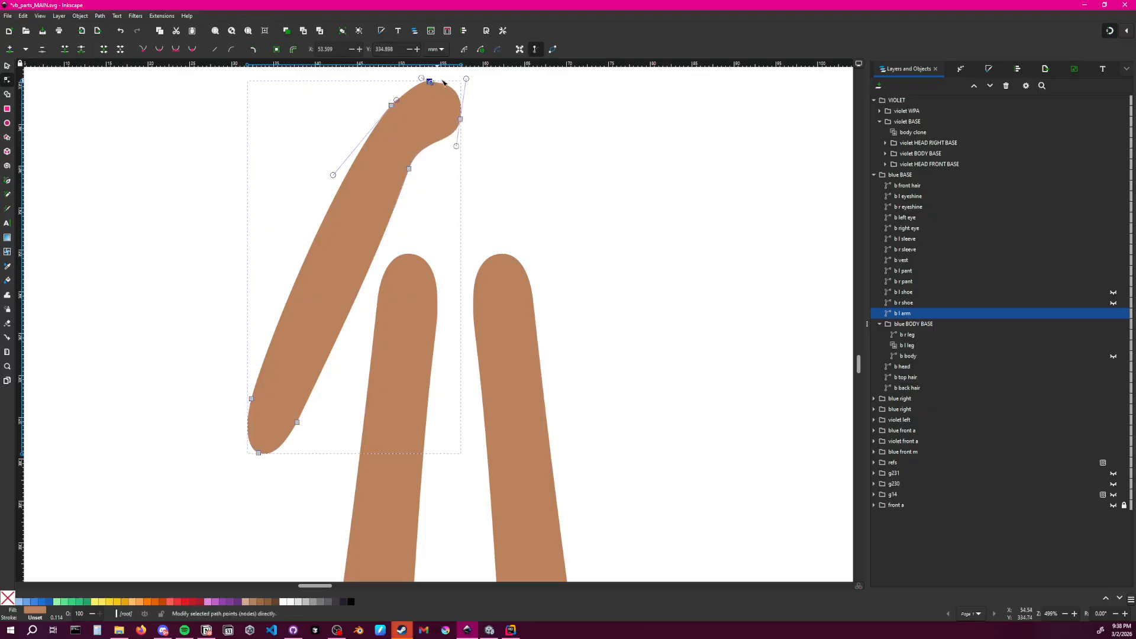
pyautogui.moveTo(431, 83); pyautogui.dragTo(416, 84)
pyautogui.moveTo(333, 176); pyautogui.dragTo(335, 185)
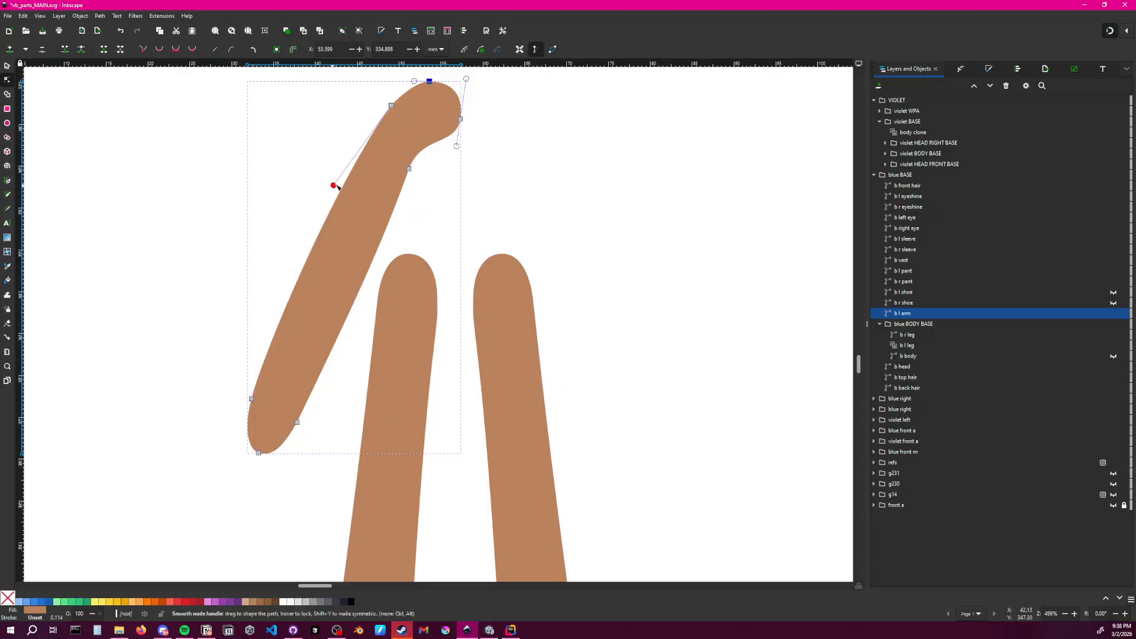
# Move the b l arm's inner shoulder node to about X 57.9 mm, Y 339.2 mm, refine its handles, and make b body visible
pyautogui.click(444, 198)
pyautogui.moveTo(460, 119); pyautogui.dragTo(461, 158)
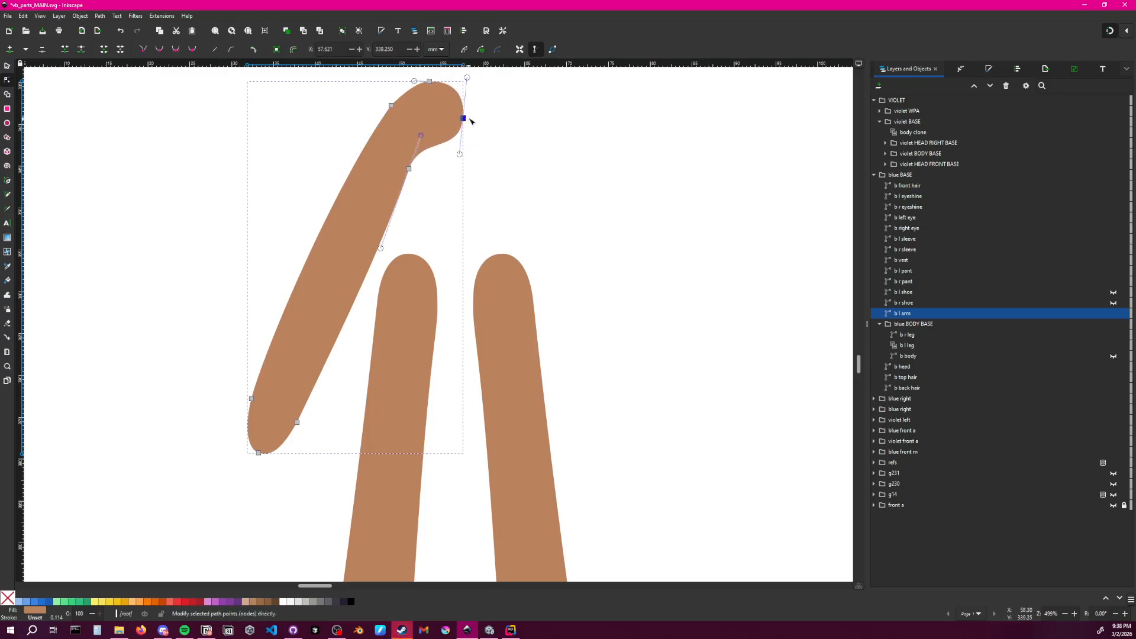
pyautogui.moveTo(465, 119); pyautogui.dragTo(469, 120)
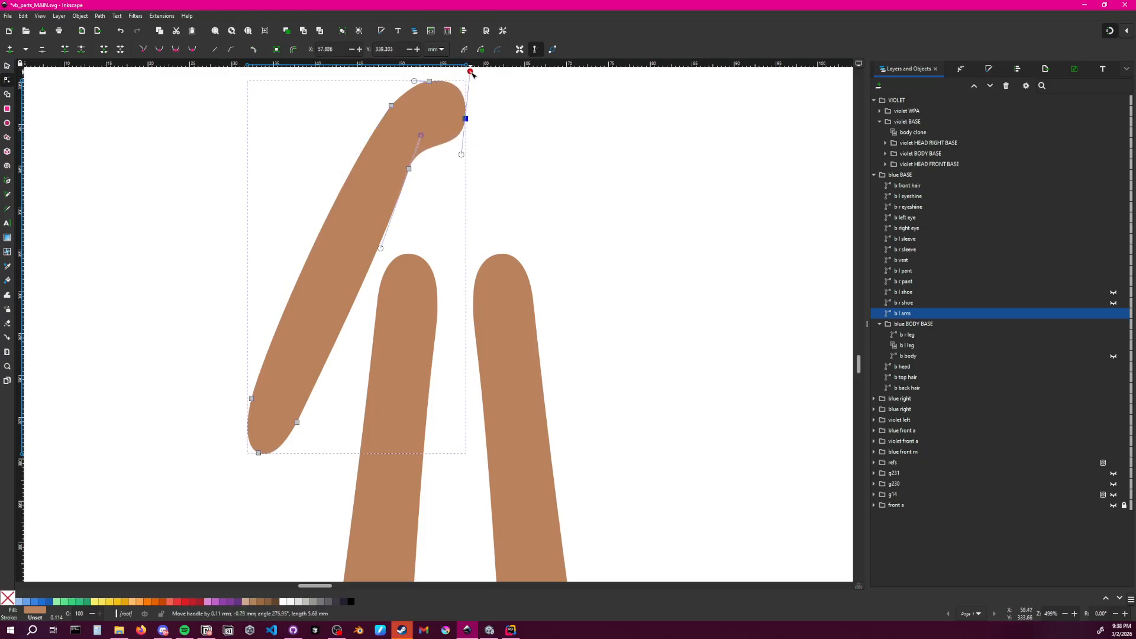
pyautogui.click(490, 96)
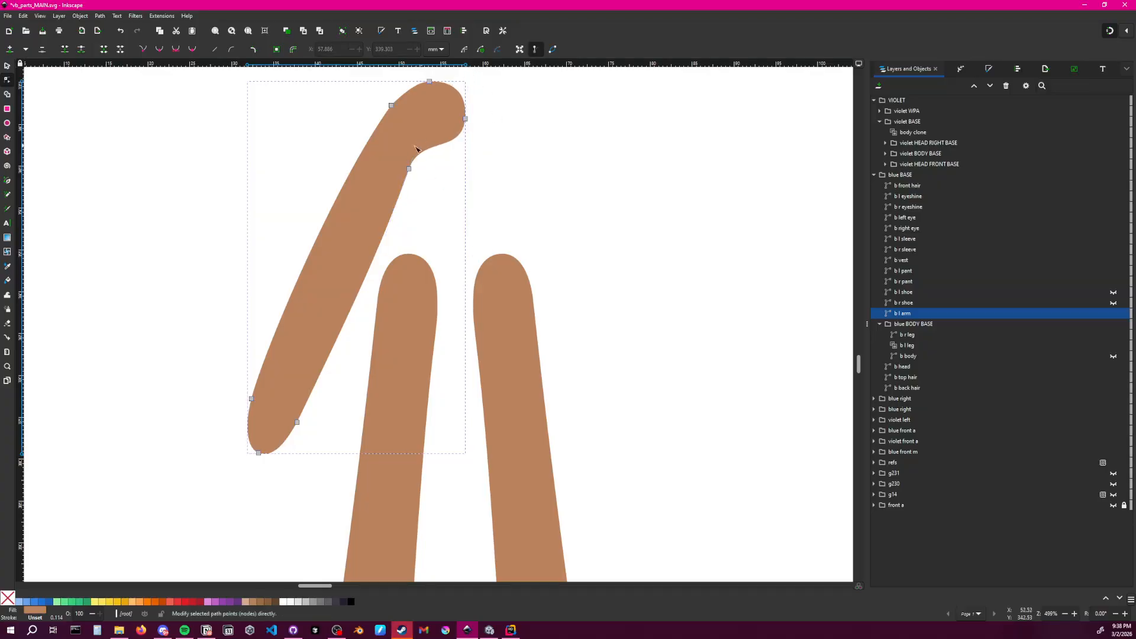
pyautogui.click(411, 169)
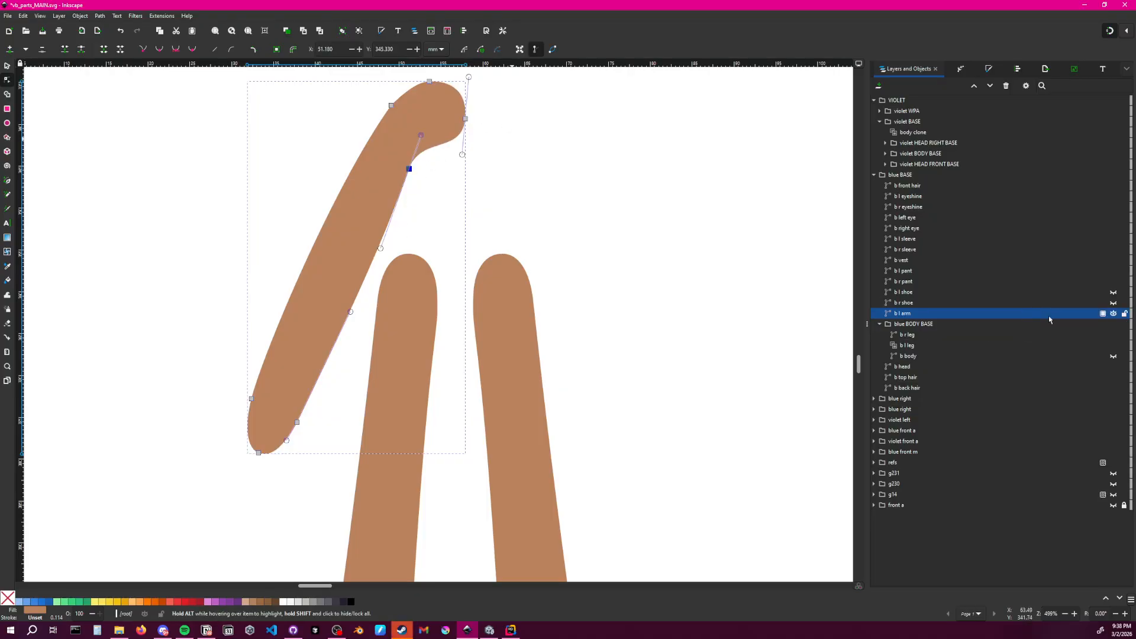
pyautogui.click(1114, 356)
pyautogui.click(672, 241)
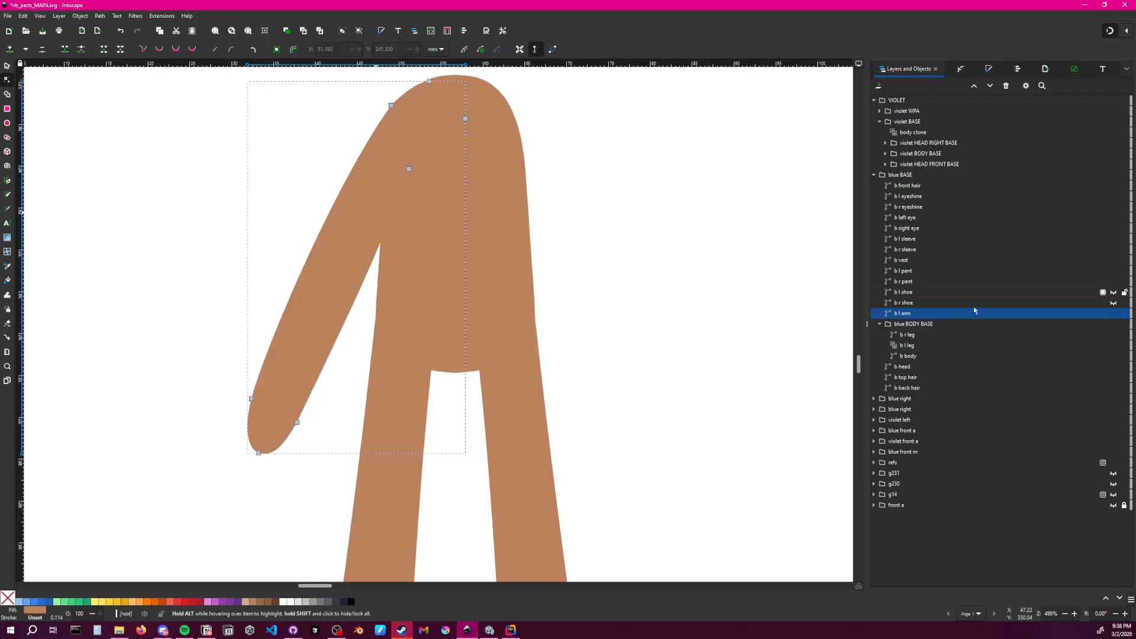
# Enter the blue BASE group and select the b l arm path with its rotation handles shown
pyautogui.click(8, 67)
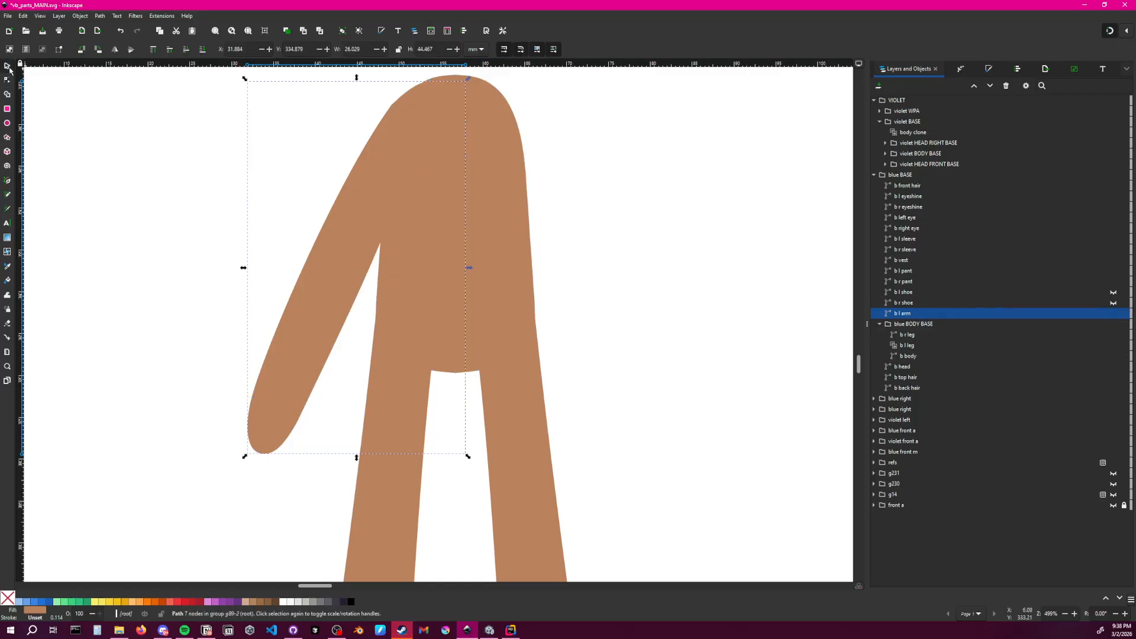
pyautogui.click(300, 321)
pyautogui.click(308, 325)
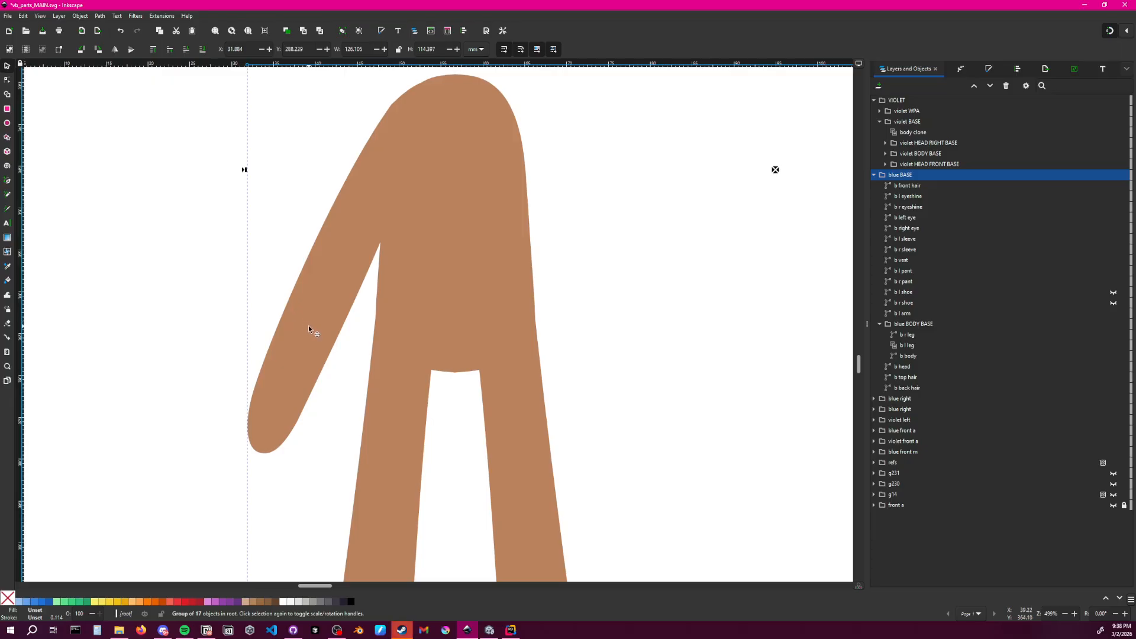
pyautogui.press('Escape')
pyautogui.click(305, 348)
pyautogui.click(311, 351)
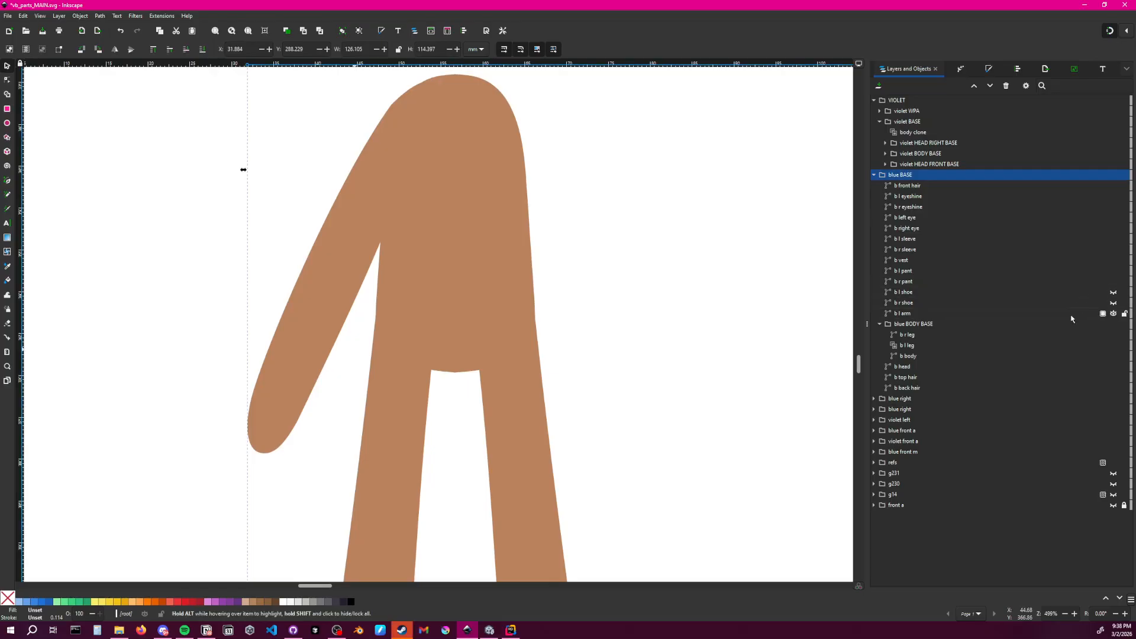
pyautogui.click(916, 314)
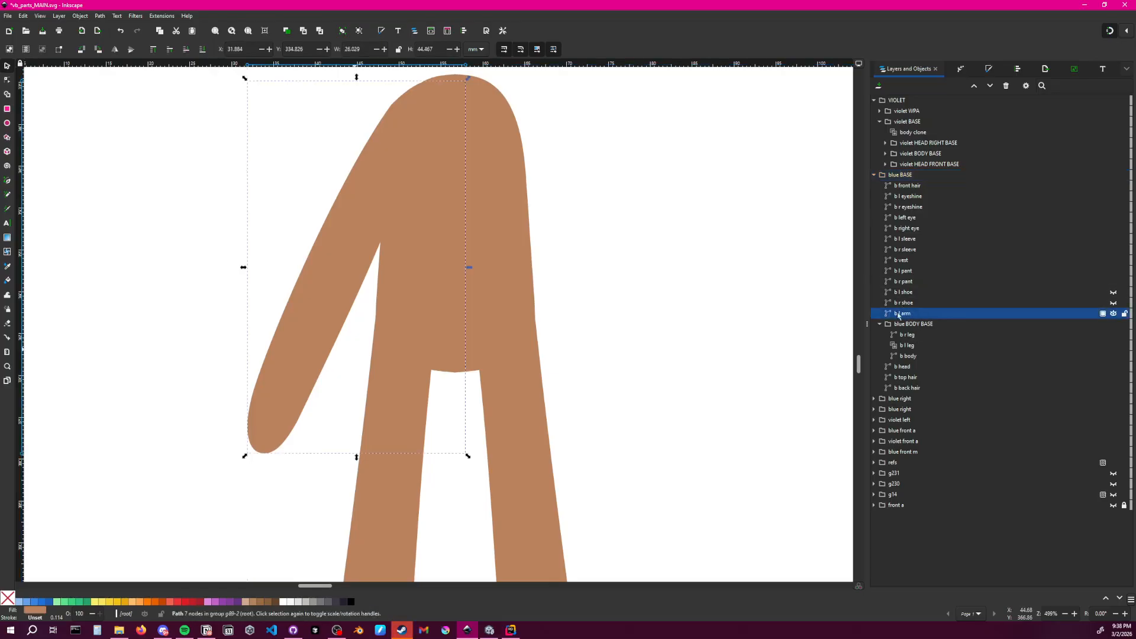
pyautogui.click(286, 395)
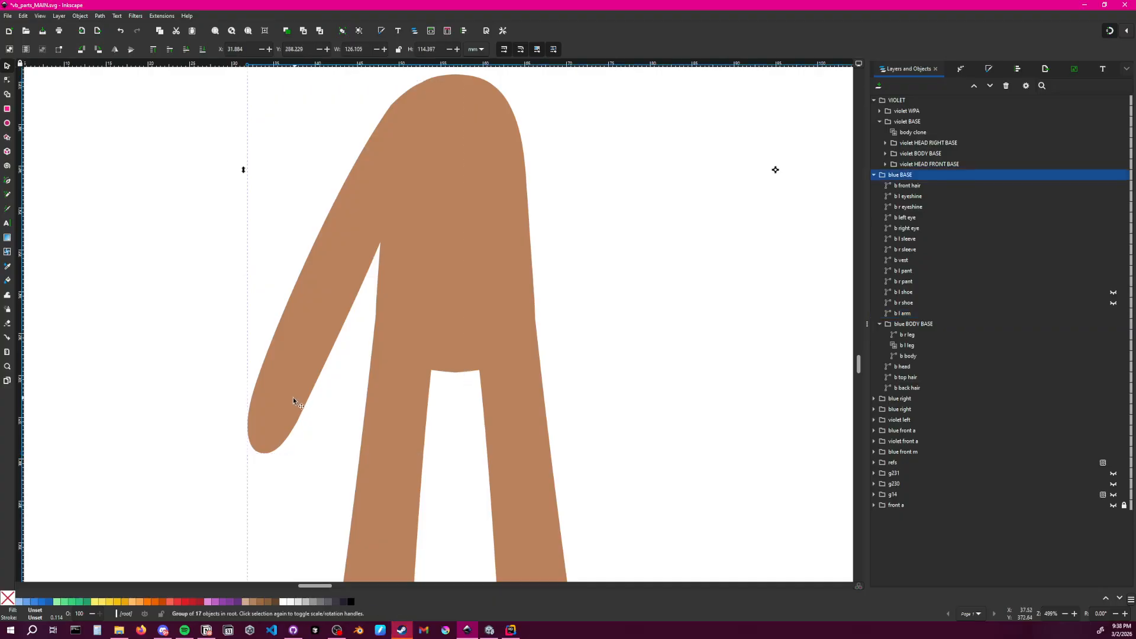
pyautogui.doubleClick(315, 338)
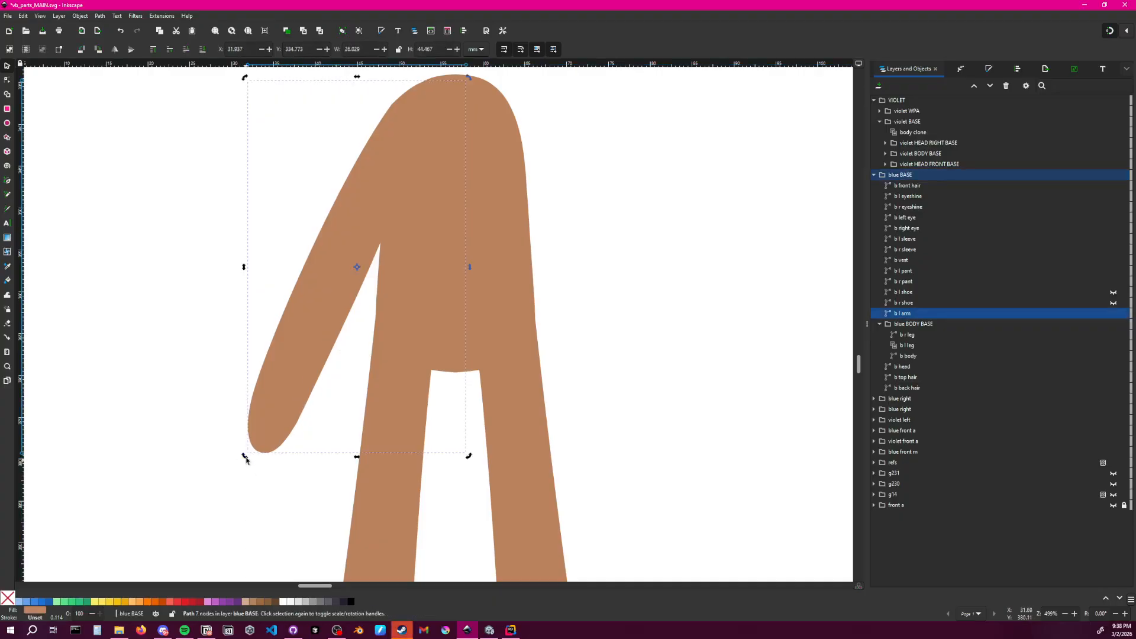
# Try rotating the b l arm slightly about its own centre, and undo the rotation
pyautogui.press('Escape')
pyautogui.moveTo(237, 460); pyautogui.dragTo(244, 460)
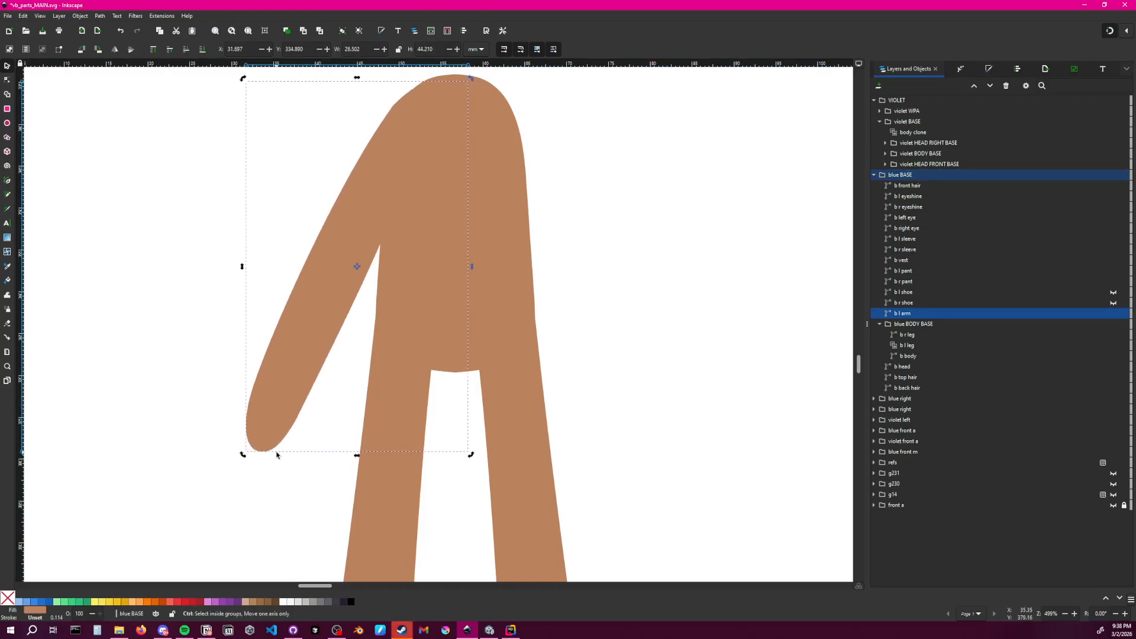
pyautogui.hotkey('ctrl', 'z')
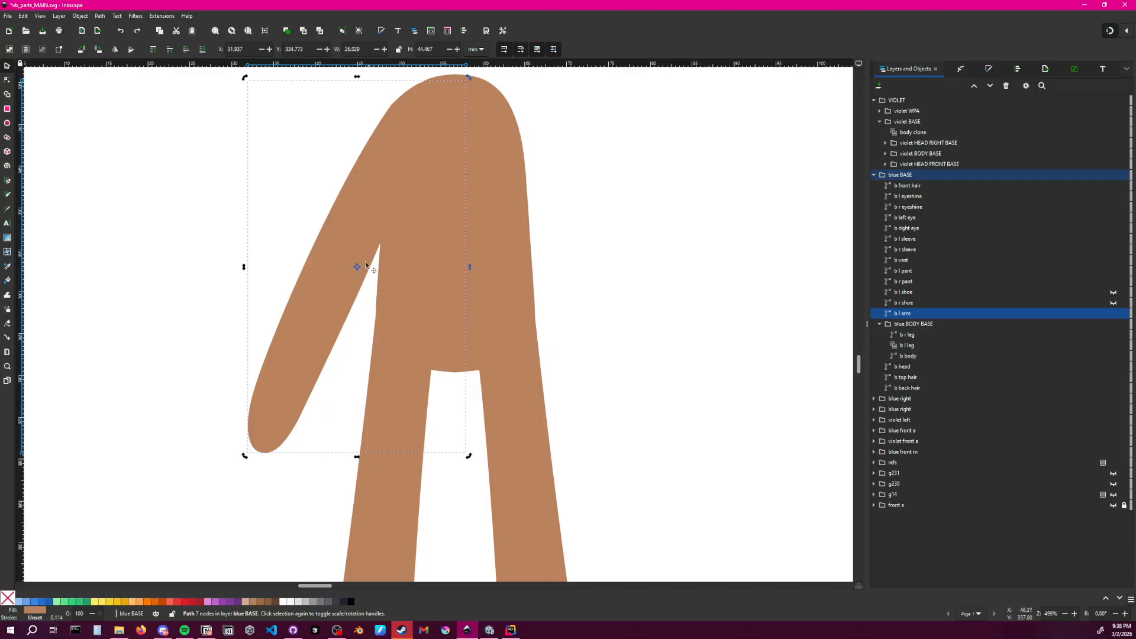
# Move the b l arm's rotation centre to the shoulder and rotate the arm outward and up until it is nearly horizontal
pyautogui.moveTo(357, 266); pyautogui.dragTo(362, 266)
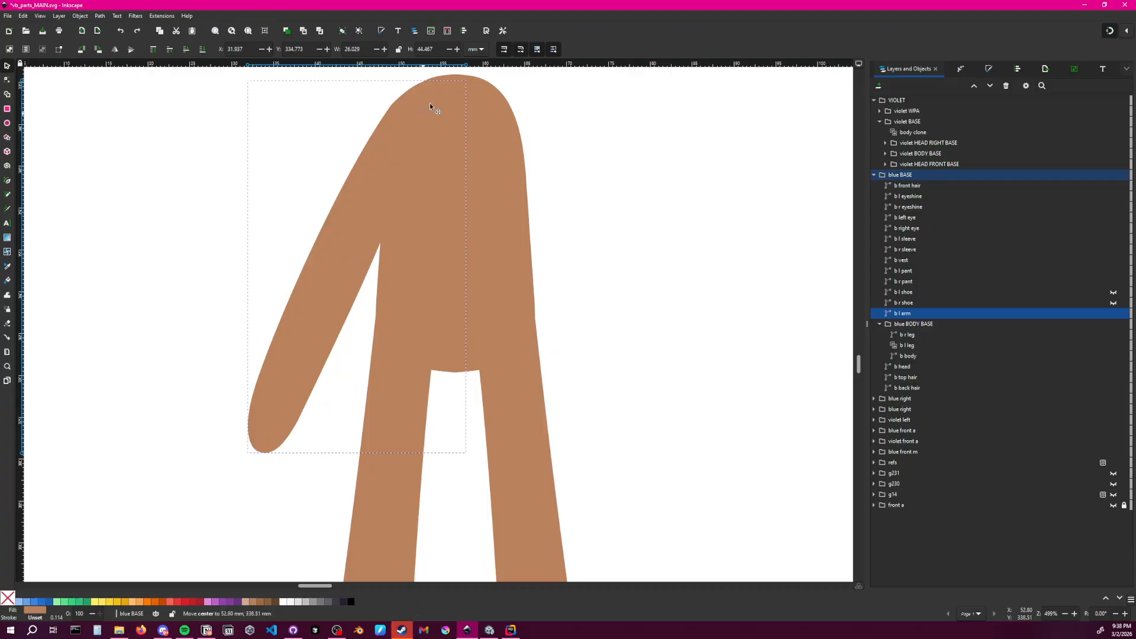
pyautogui.moveTo(430, 106); pyautogui.dragTo(423, 111)
pyautogui.moveTo(243, 456); pyautogui.dragTo(67, 217)
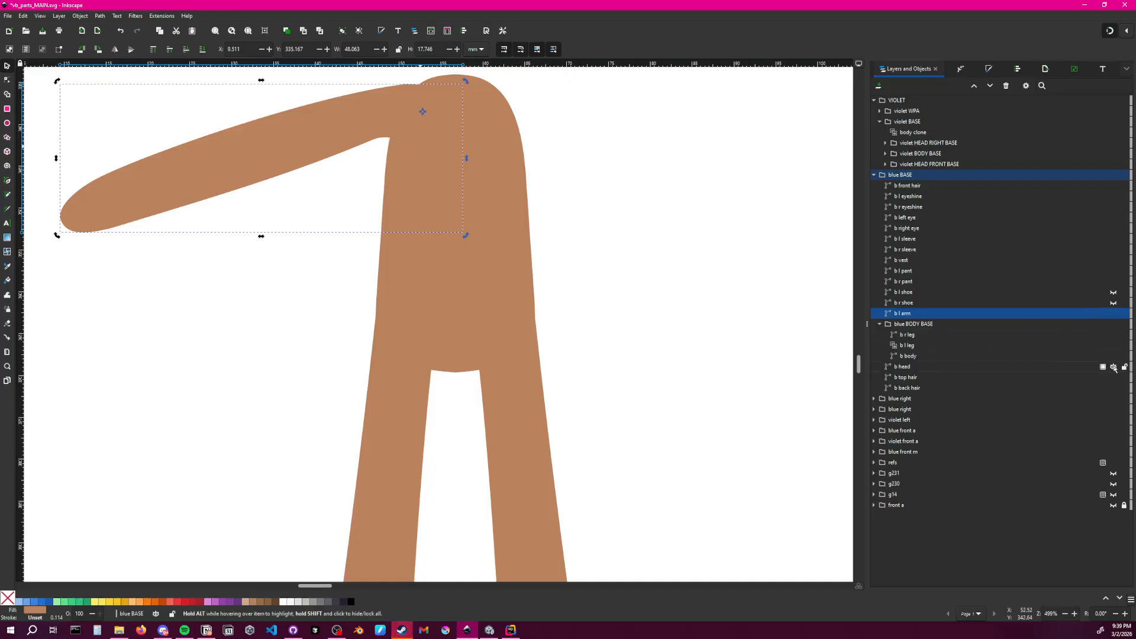
# Hide b body to expose the shoulder end of the b l arm
pyautogui.click(1114, 358)
pyautogui.click(1115, 358)
pyautogui.click(1116, 358)
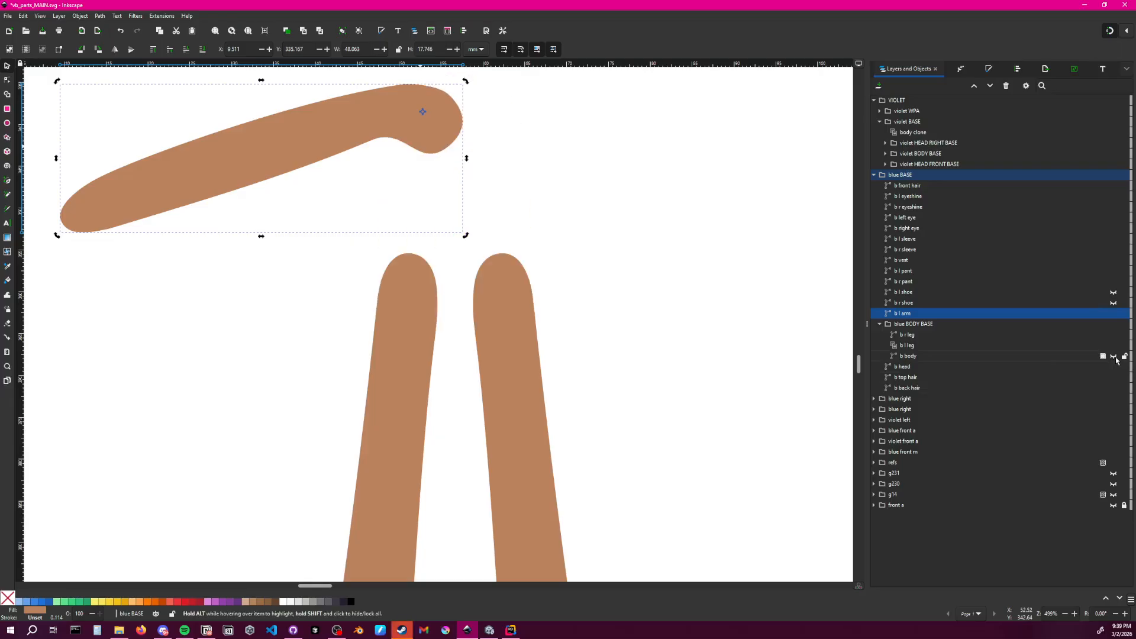
pyautogui.click(1116, 358)
pyautogui.click(1116, 358)
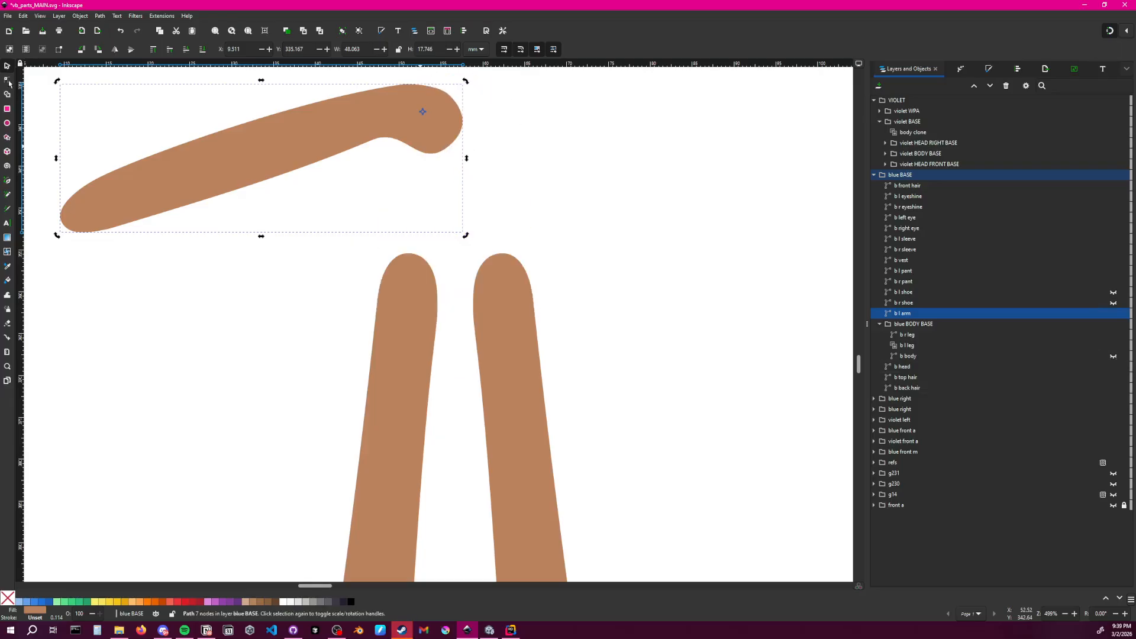
# Move the b l arm's lower shoulder node outward to about X 56.8 mm, Y 344.4 mm, and adjust its curve handles
pyautogui.press('n')
pyautogui.click(372, 141)
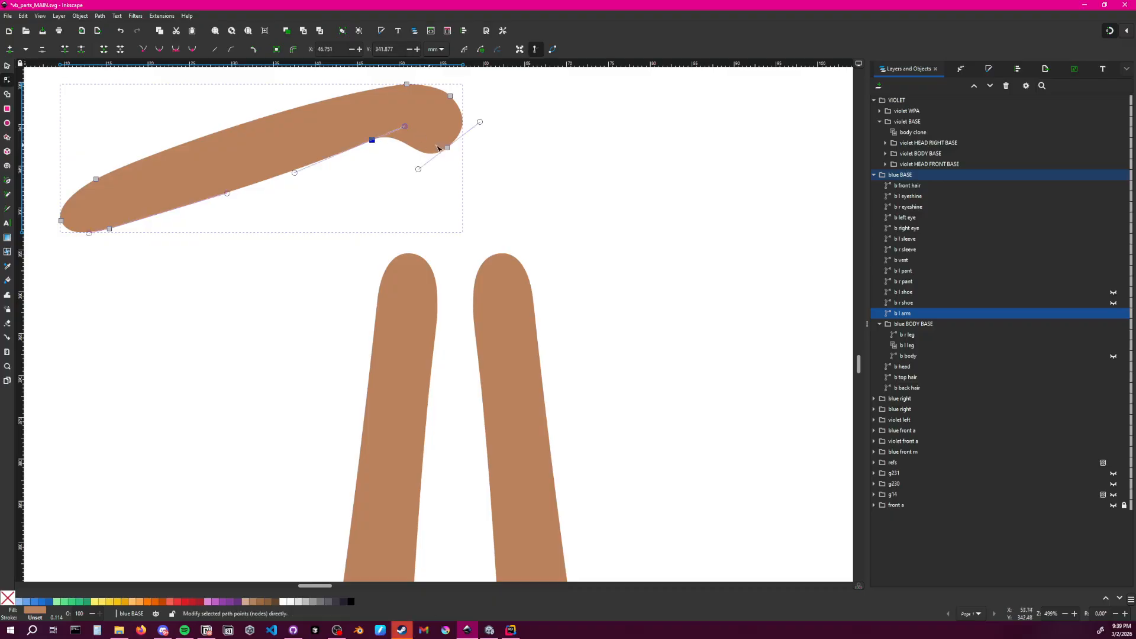
pyautogui.moveTo(418, 170); pyautogui.dragTo(387, 203)
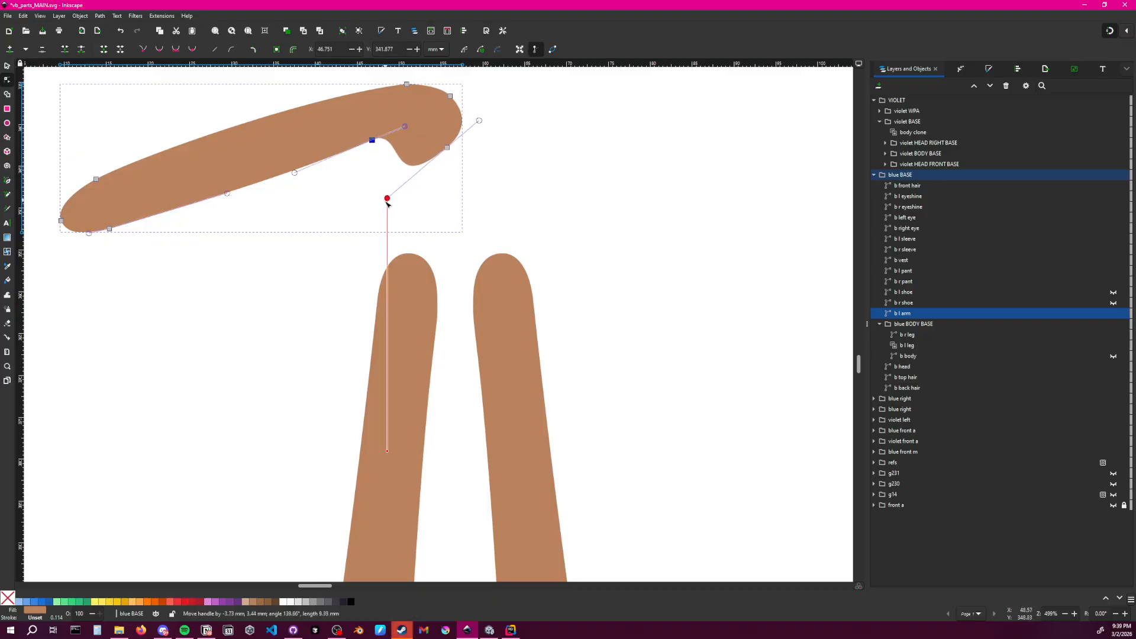
pyautogui.click(447, 148)
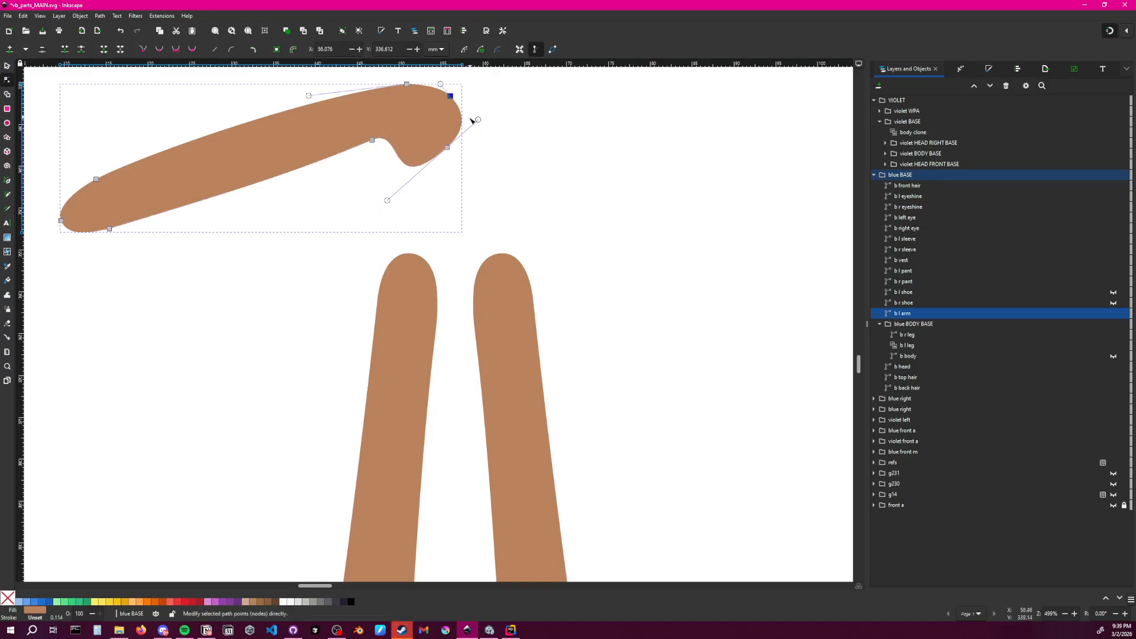
pyautogui.moveTo(448, 147); pyautogui.dragTo(460, 165)
pyautogui.moveTo(397, 217); pyautogui.dragTo(405, 194)
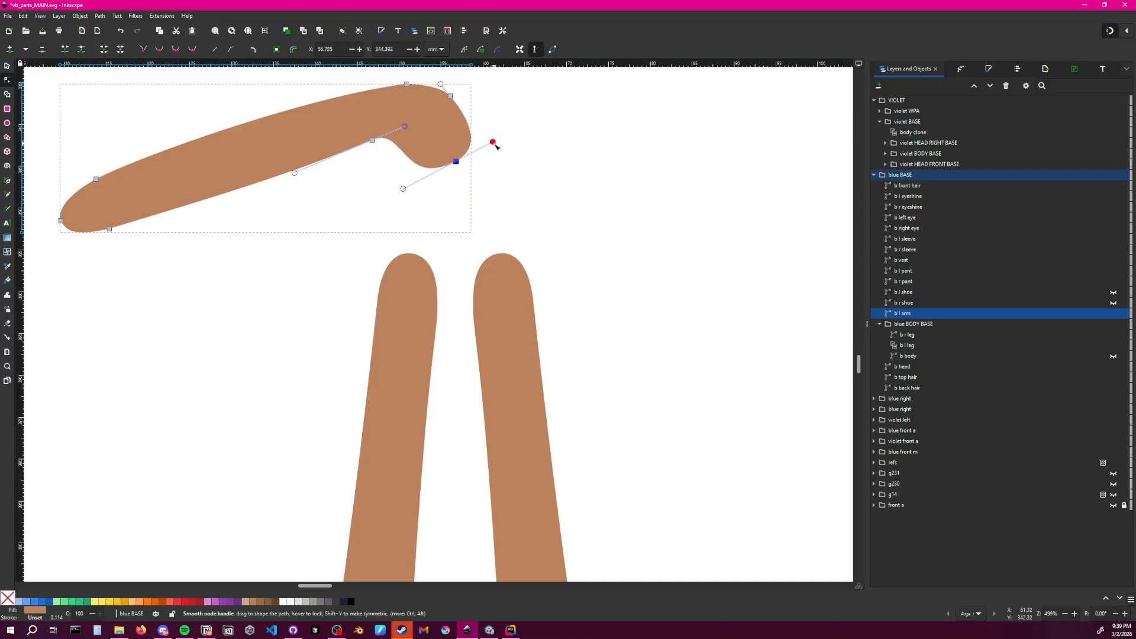
pyautogui.moveTo(494, 144)
pyautogui.mouseDown()
pyautogui.moveTo(482, 152)
pyautogui.moveTo(487, 142)
pyautogui.mouseUp()
pyautogui.moveTo(405, 191); pyautogui.dragTo(401, 187)
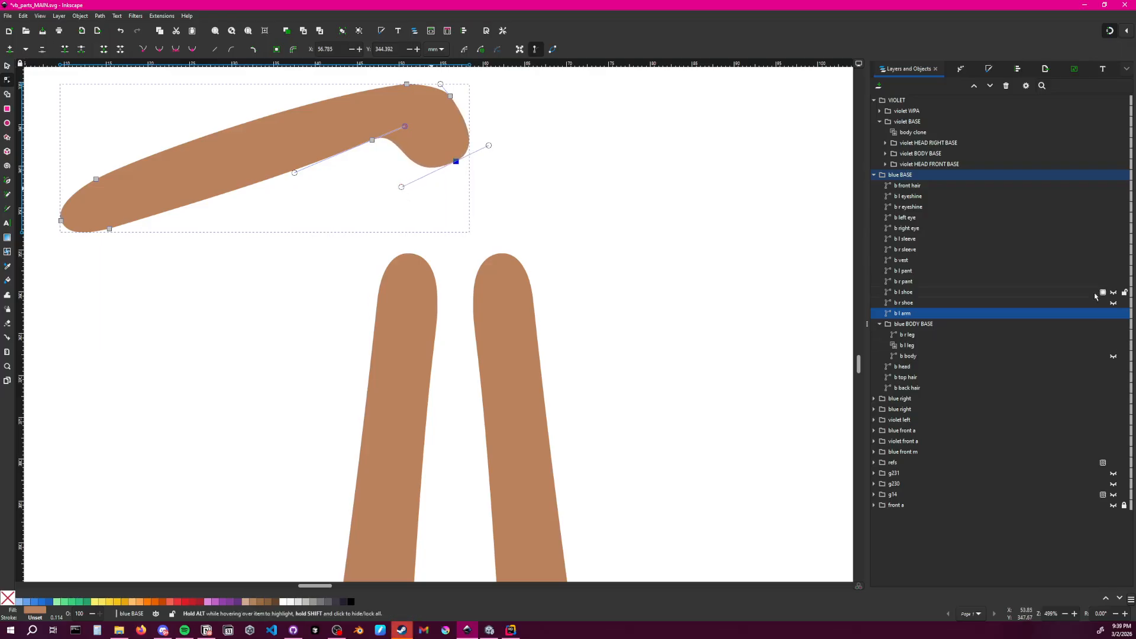
# Show b body and move the b l arm inward and up to about X 11.1 mm, Y 334.6 mm
pyautogui.click(1113, 356)
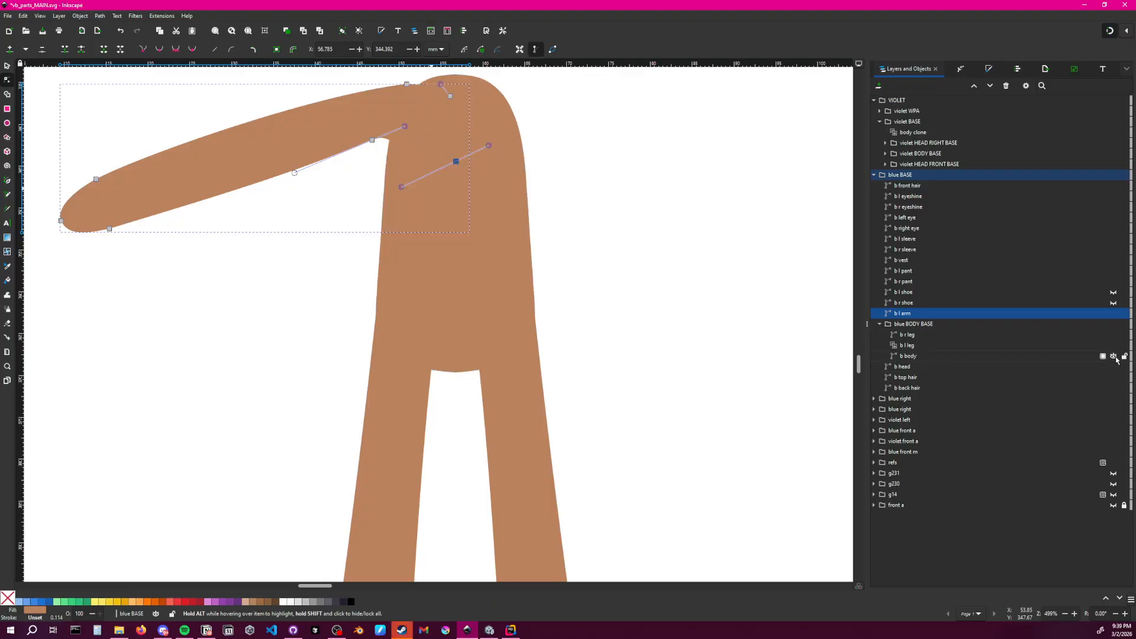
pyautogui.click(1114, 356)
pyautogui.click(1114, 356)
pyautogui.press('s')
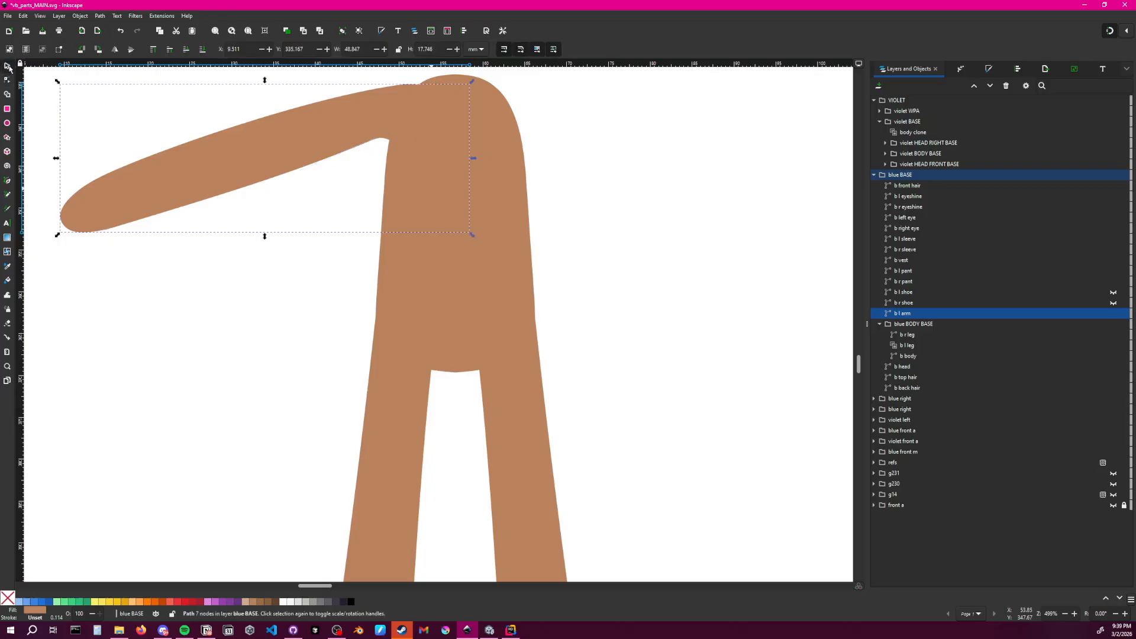
pyautogui.moveTo(342, 152); pyautogui.dragTo(364, 142)
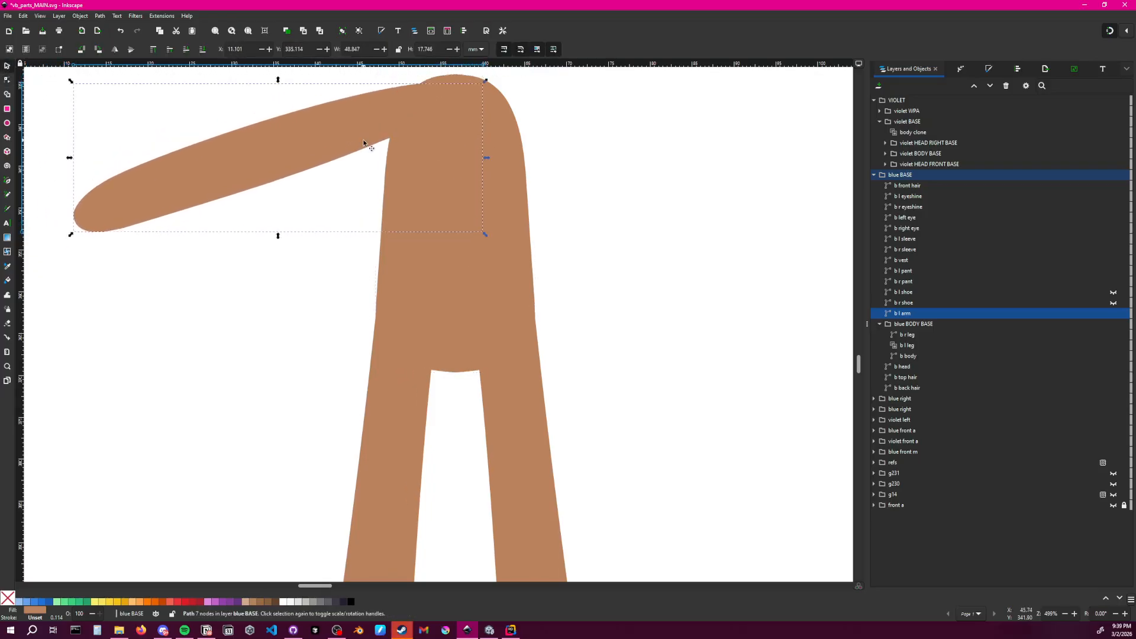
pyautogui.press('Up')
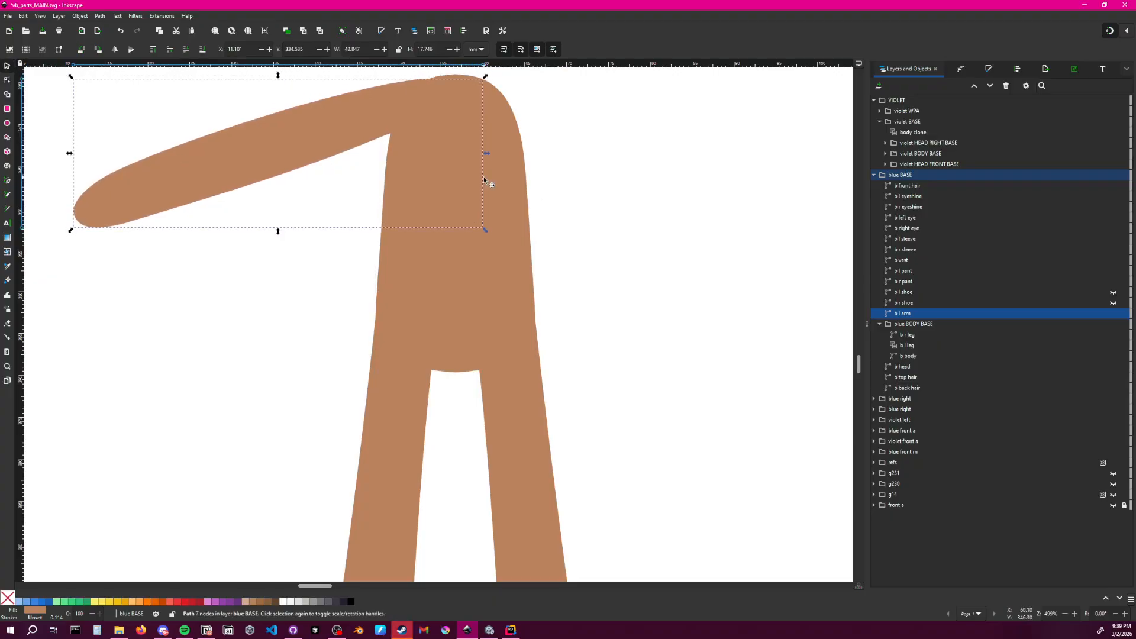
# Try small changes to the b l arm's height and X position, and undo them
pyautogui.click(458, 50)
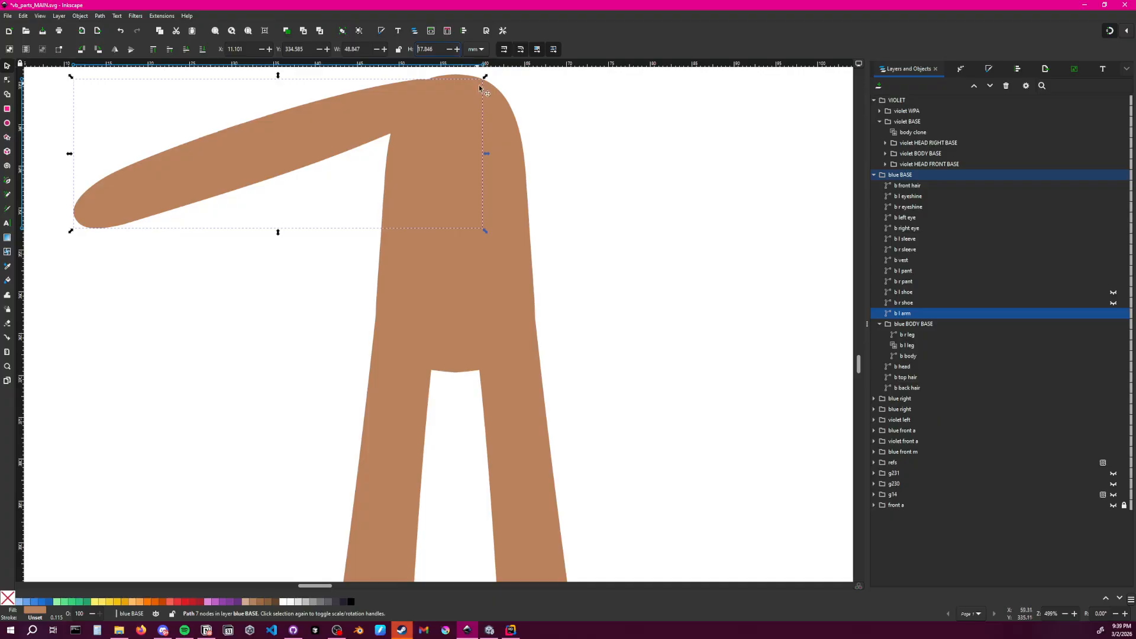
pyautogui.hotkey('ctrl', 'z')
pyautogui.click(268, 49)
pyautogui.click(268, 49)
pyautogui.click(268, 50)
pyautogui.click(268, 50)
pyautogui.click(268, 50)
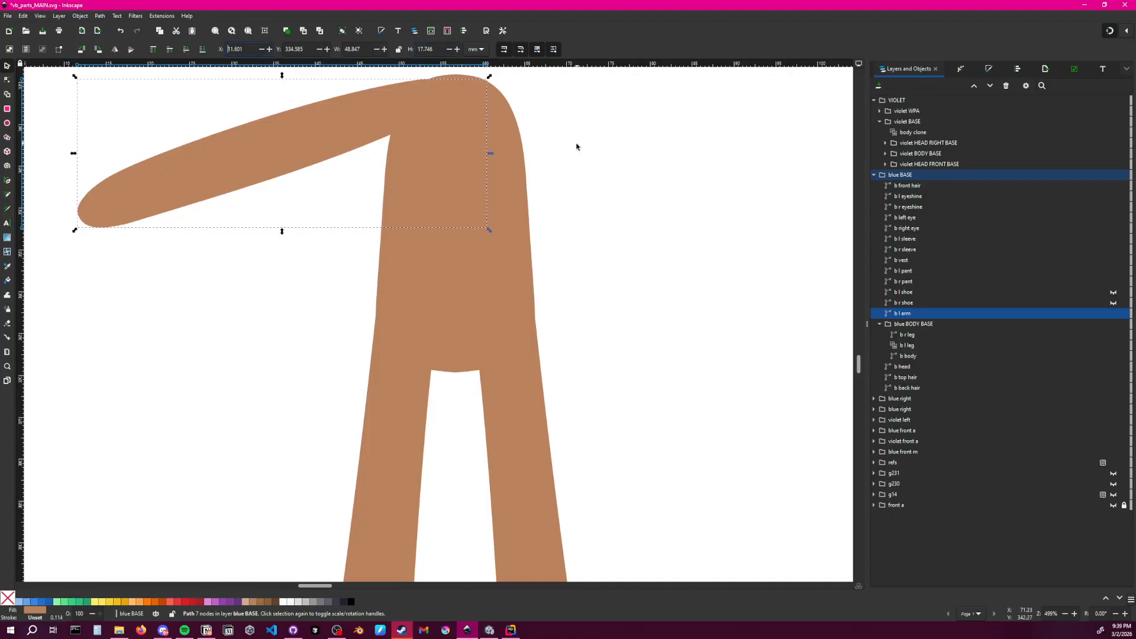
pyautogui.click(261, 50)
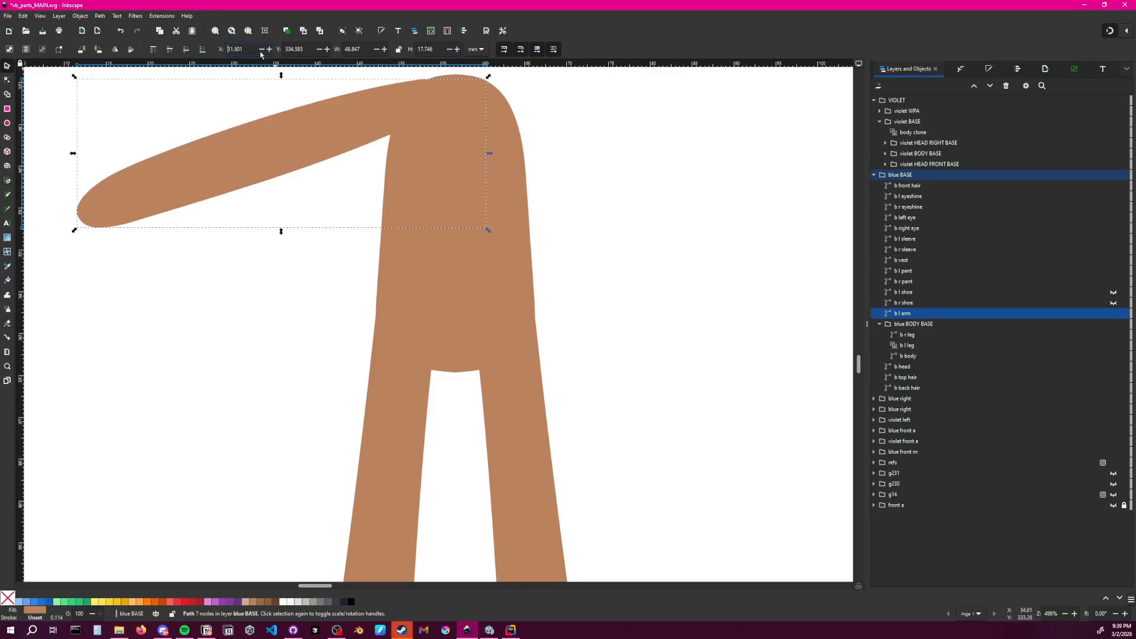
pyautogui.click(261, 49)
pyautogui.click(262, 49)
pyautogui.click(262, 49)
pyautogui.click(261, 49)
pyautogui.click(262, 50)
pyautogui.click(262, 50)
pyautogui.click(262, 50)
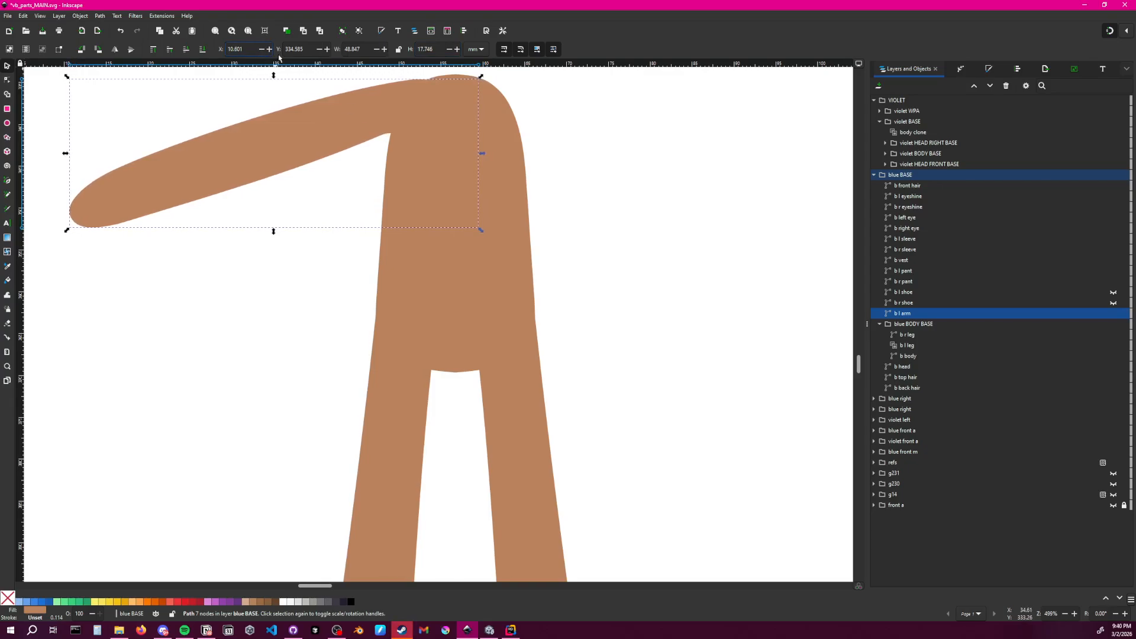
pyautogui.hotkey('ctrl', 'z')
pyautogui.press('Escape')
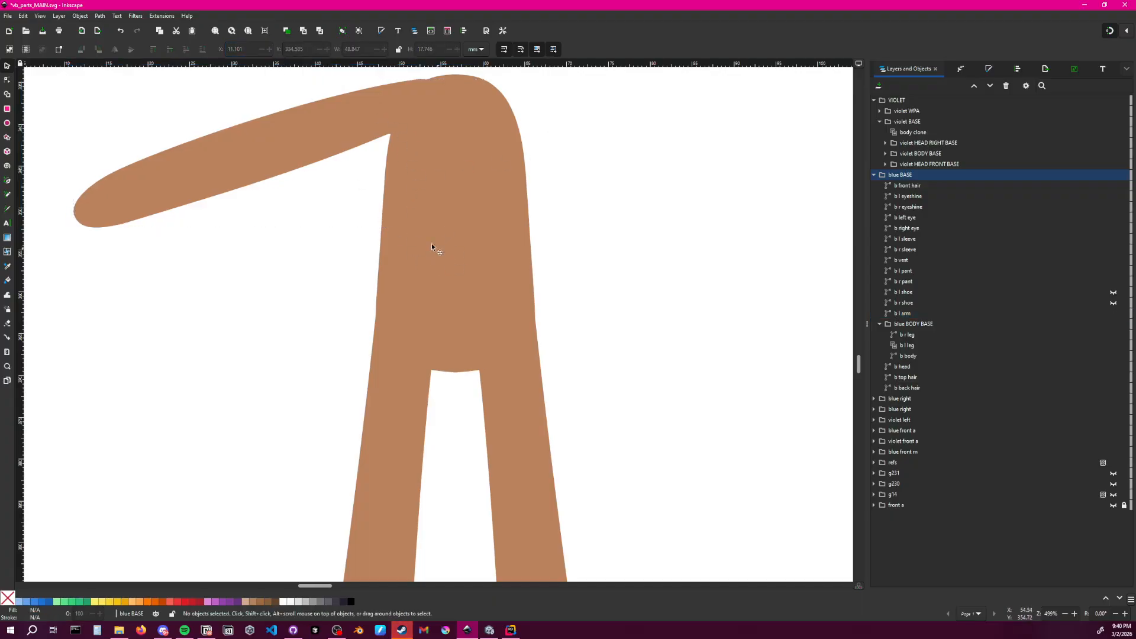
# Try shortening the b l arm's armpit node handle inside the body, and undo the change
pyautogui.click(381, 127)
pyautogui.press('n')
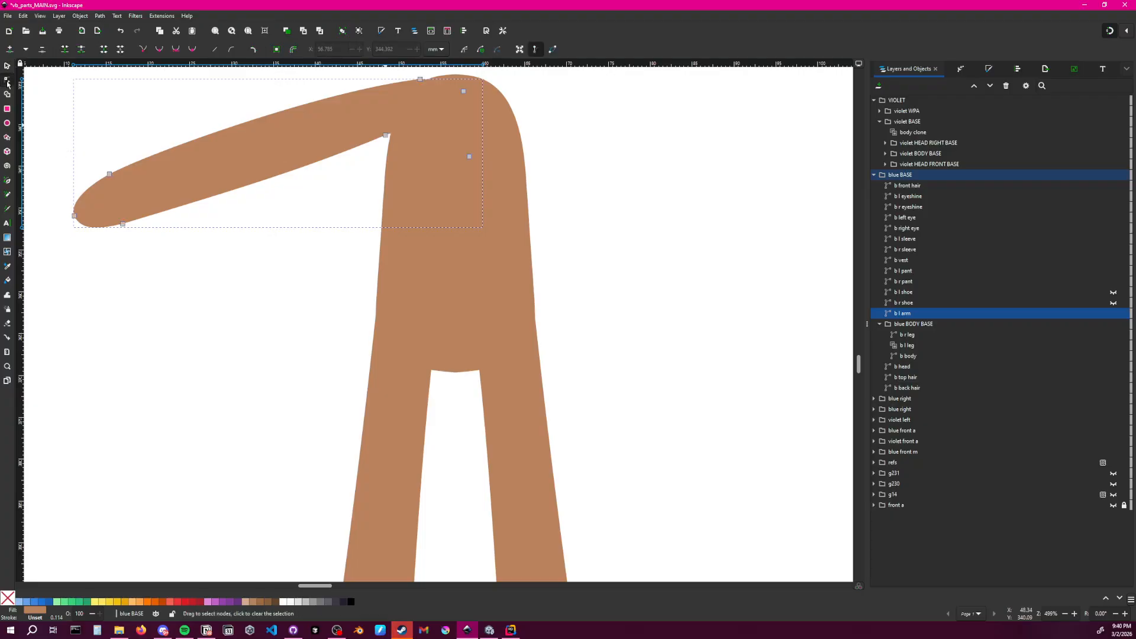
pyautogui.click(469, 156)
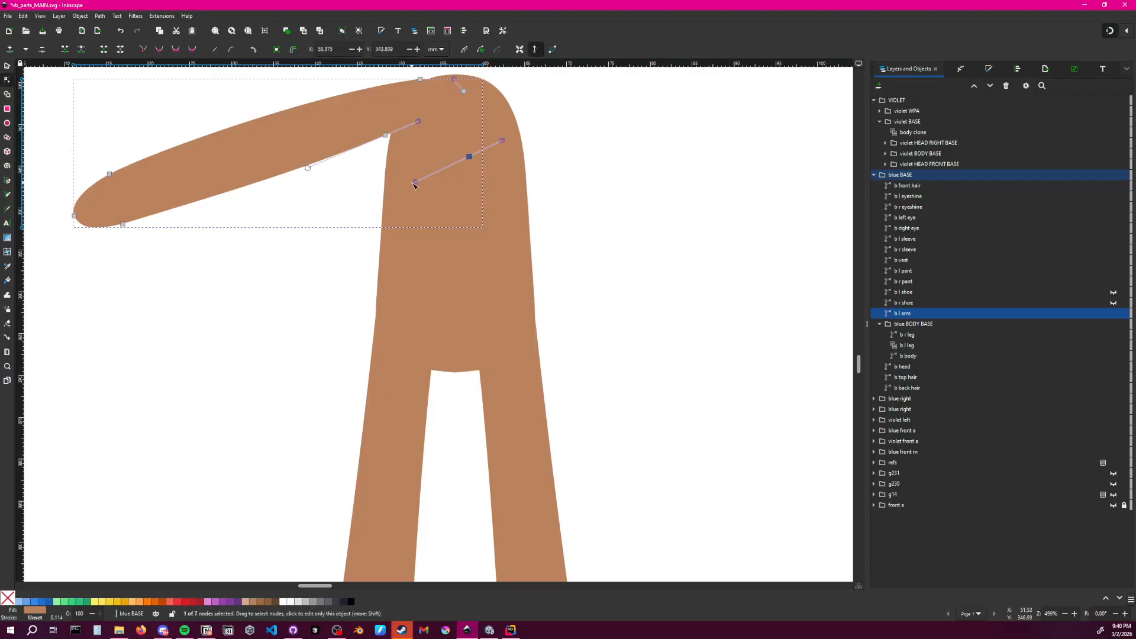
pyautogui.moveTo(418, 121); pyautogui.dragTo(392, 136)
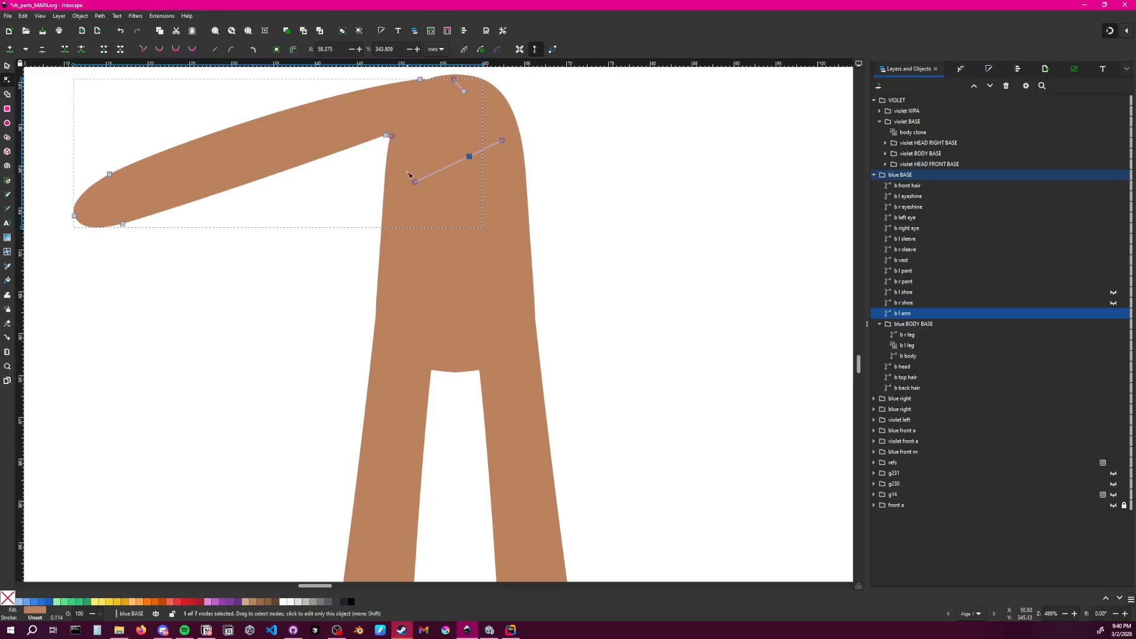
pyautogui.hotkey('ctrl', 'z')
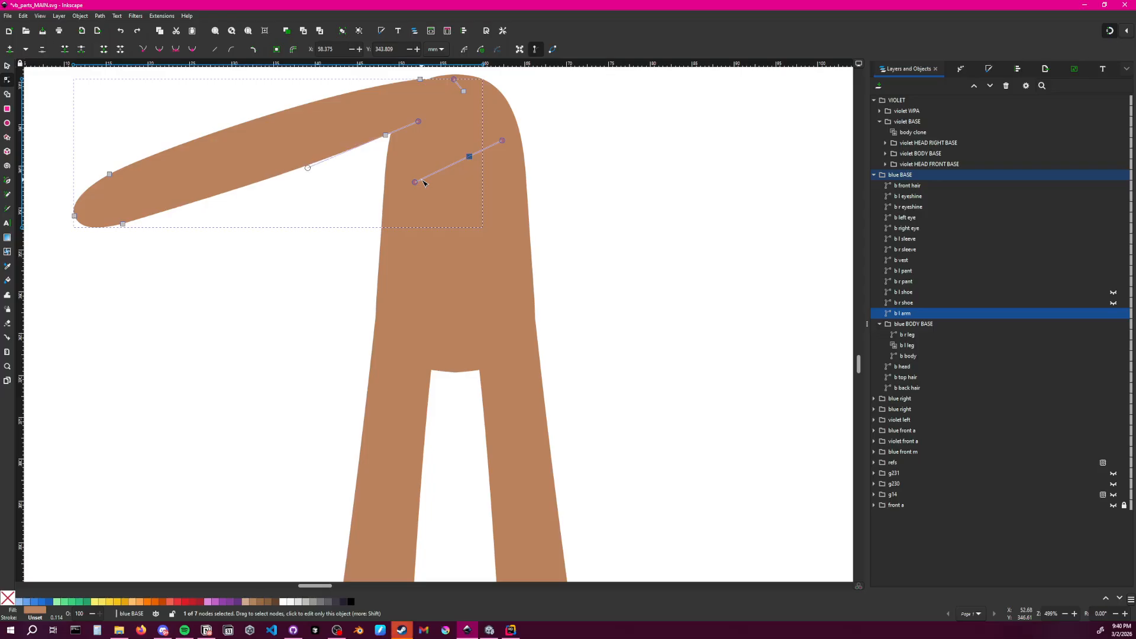
# Undo the b l arm's moves into the body and the change that made b body visible
pyautogui.hotkey('ctrl', 'z')
pyautogui.hotkey('ctrl', 'z')
pyautogui.hotkey('ctrl', 'z')
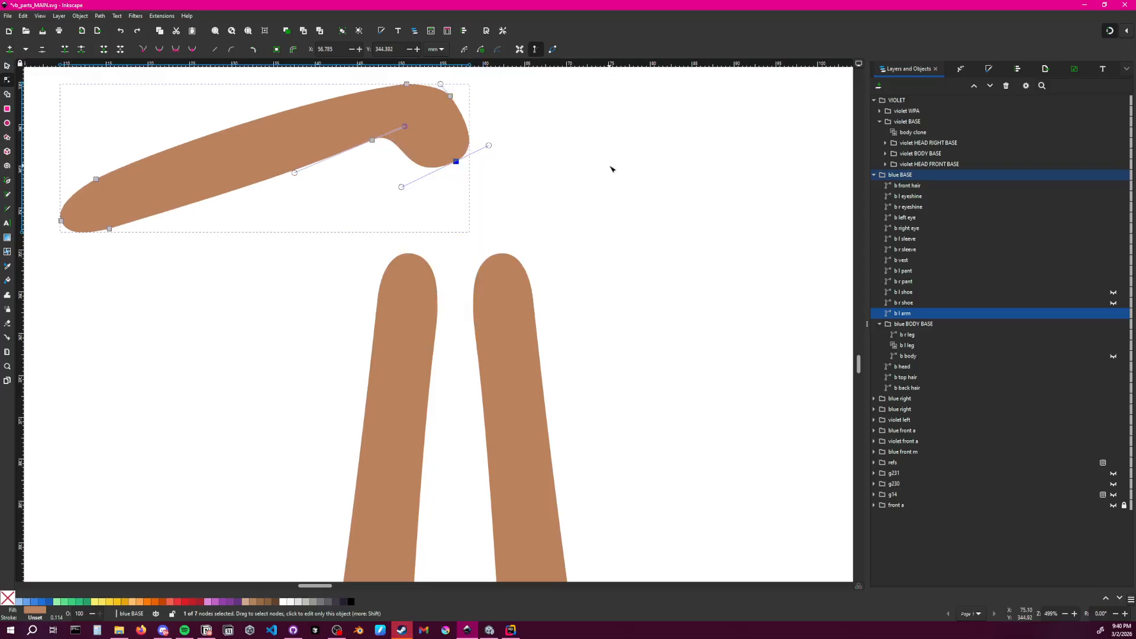
# Delete the b l arm's lower shoulder node and retract the handles between its two neighbouring nodes to straighten the segment
pyautogui.click(559, 128)
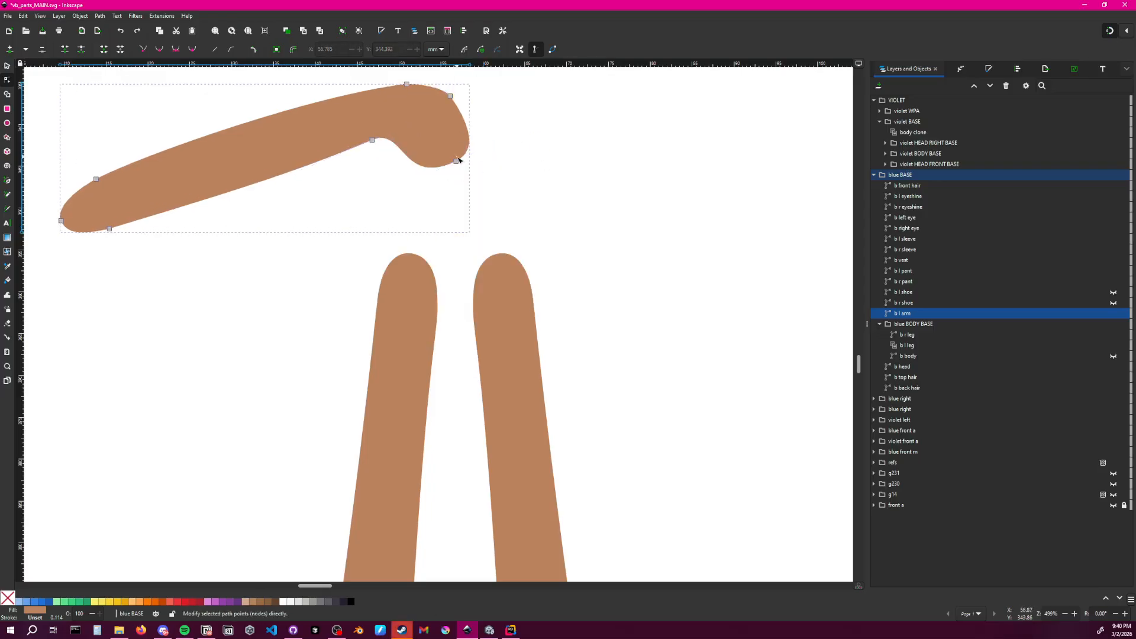
pyautogui.click(456, 161)
pyautogui.press('Delete')
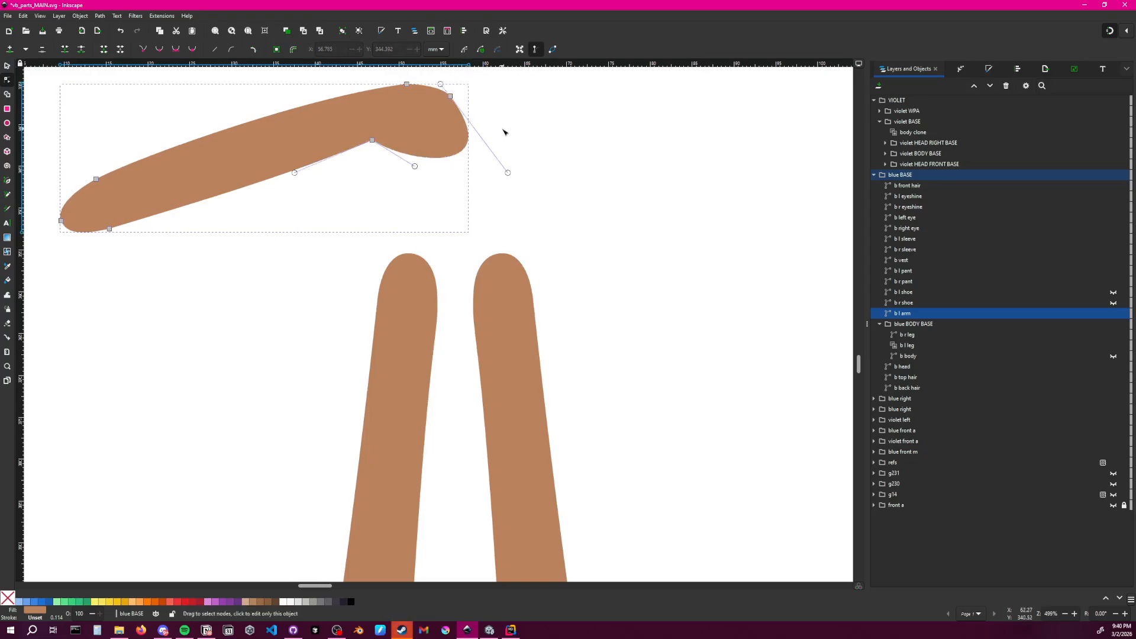
pyautogui.keyDown('ctrl'); pyautogui.click(507, 172); pyautogui.keyUp('ctrl')
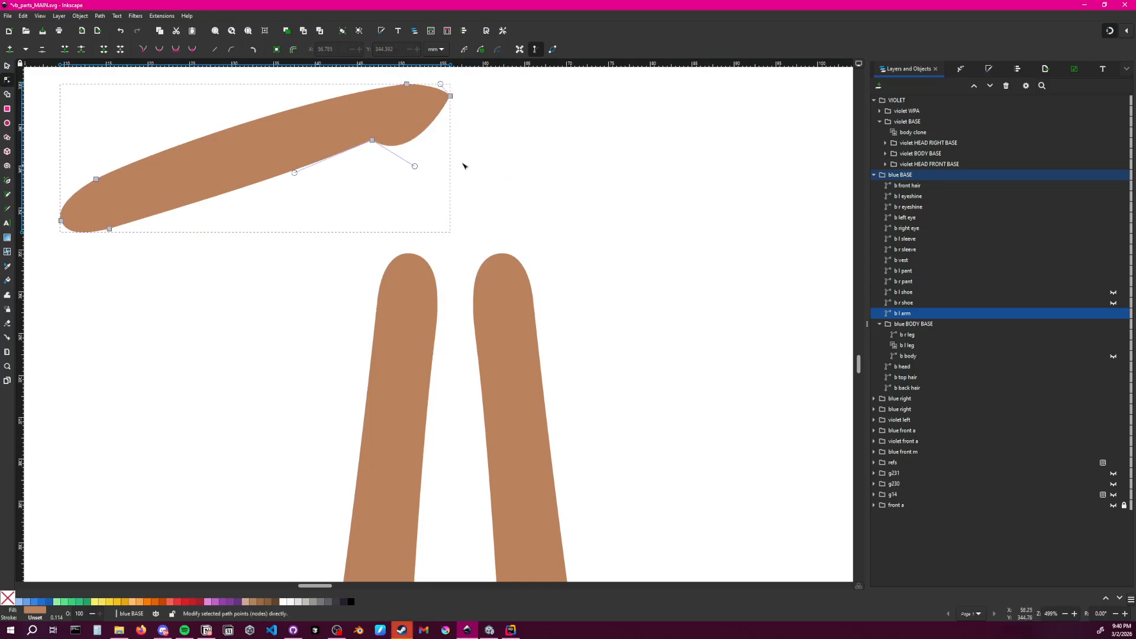
pyautogui.keyDown('ctrl'); pyautogui.click(415, 167); pyautogui.keyUp('ctrl')
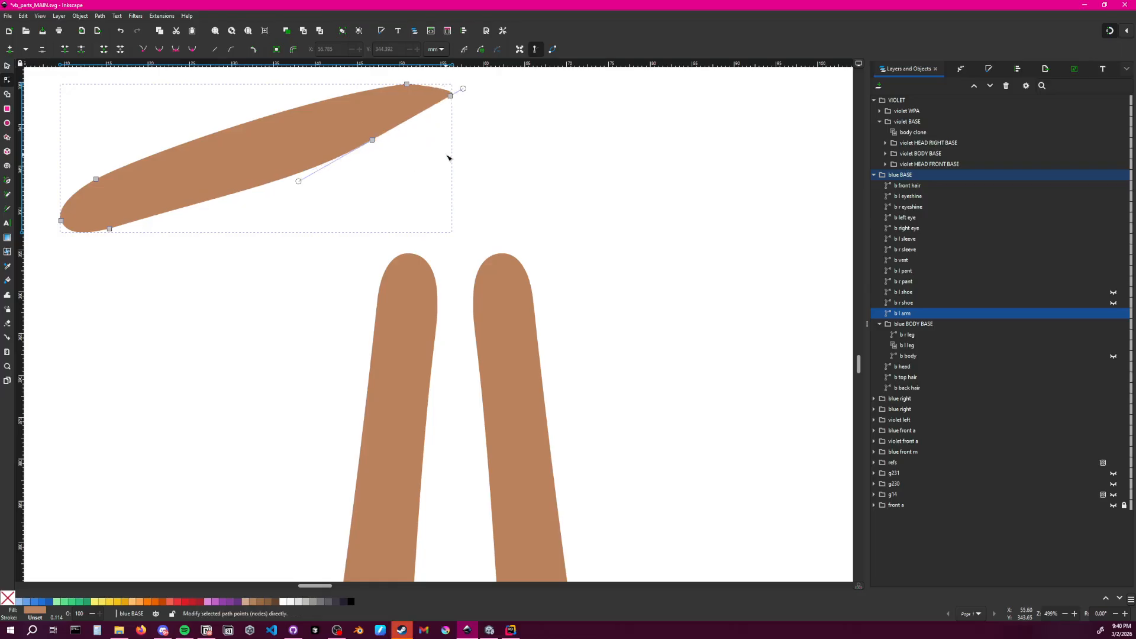
# Try pulling a new handle out of the b l arm's shoulder tip node, and undo back past the segment straightening
pyautogui.click(371, 140)
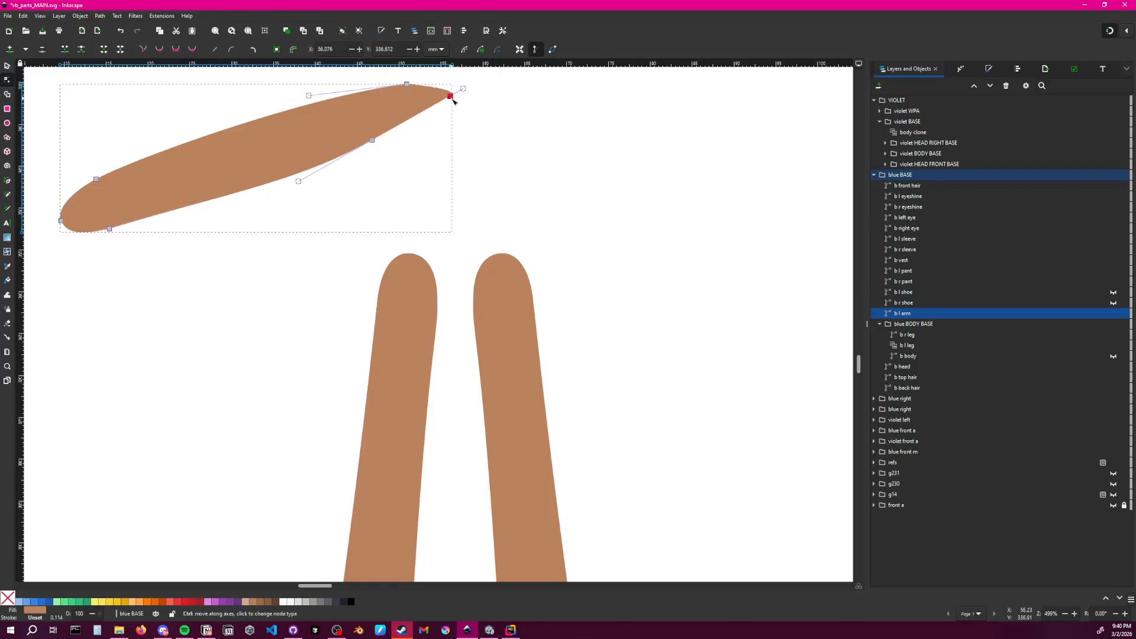
pyautogui.moveTo(451, 98)
pyautogui.keyDown('shift'); pyautogui.mouseDown()
pyautogui.moveTo(446, 129)
pyautogui.moveTo(421, 116)
pyautogui.moveTo(483, 107)
pyautogui.moveTo(447, 97)
pyautogui.moveTo(457, 97)
pyautogui.mouseUp(); pyautogui.keyUp('shift')
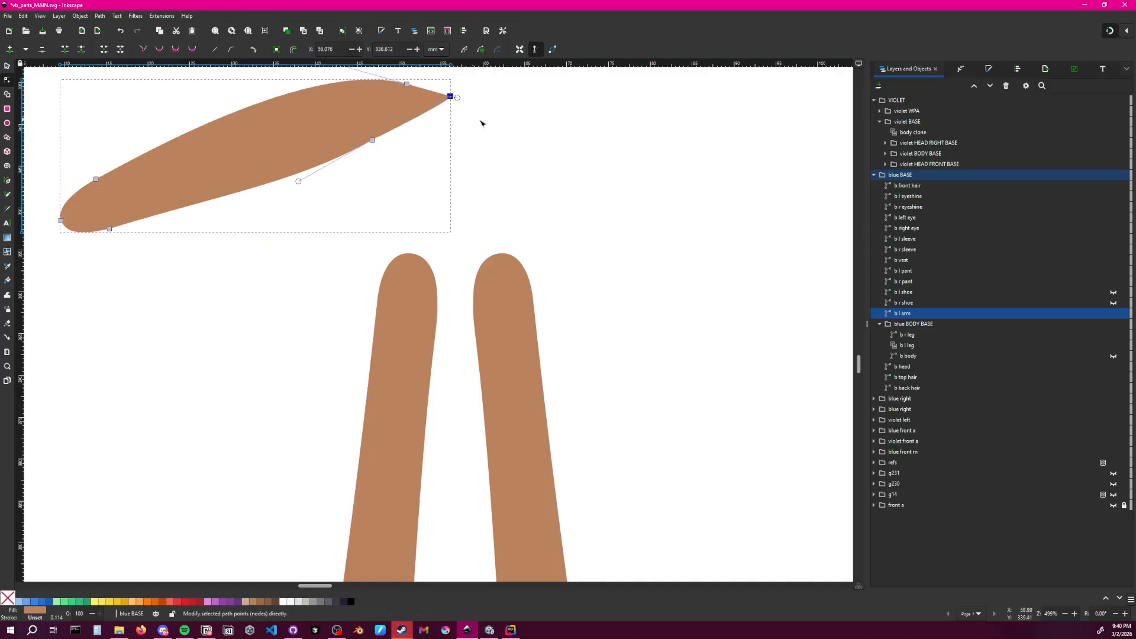
pyautogui.moveTo(480, 121); pyautogui.dragTo(476, 269, button='middle')
pyautogui.hotkey('ctrl', 'z')
pyautogui.hotkey('ctrl', 'z')
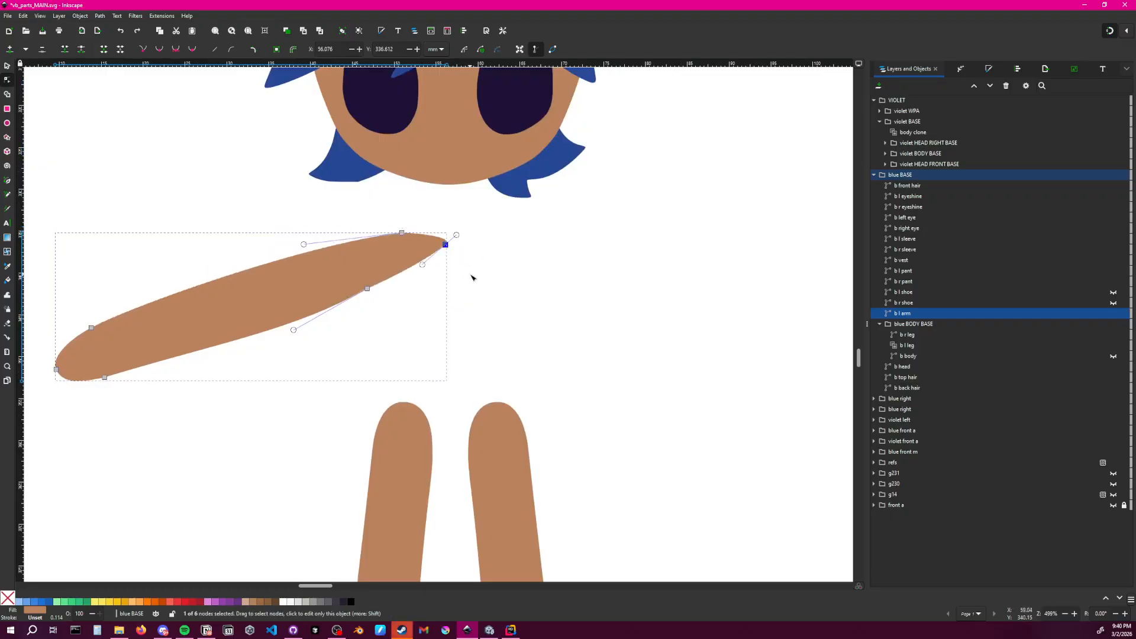
# Auto-smooth the b l arm's upper shoulder node and retract the tip node's lower handle to straighten the underside segment
pyautogui.click(473, 257)
pyautogui.keyDown('ctrl'); pyautogui.click(402, 233); pyautogui.keyUp('ctrl')
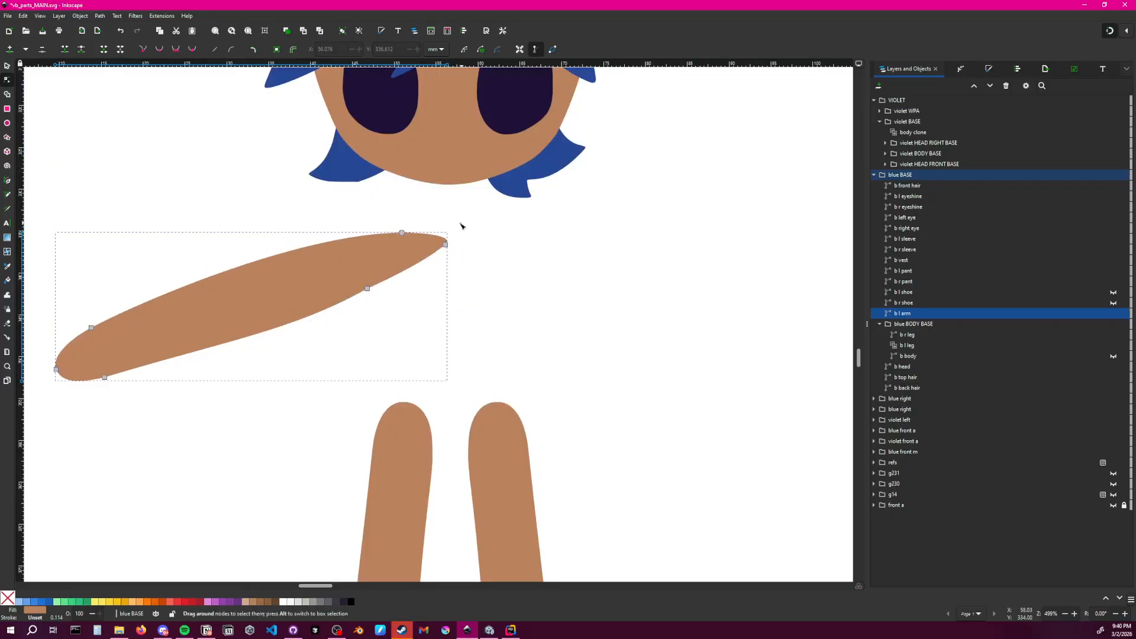
pyautogui.click(403, 233)
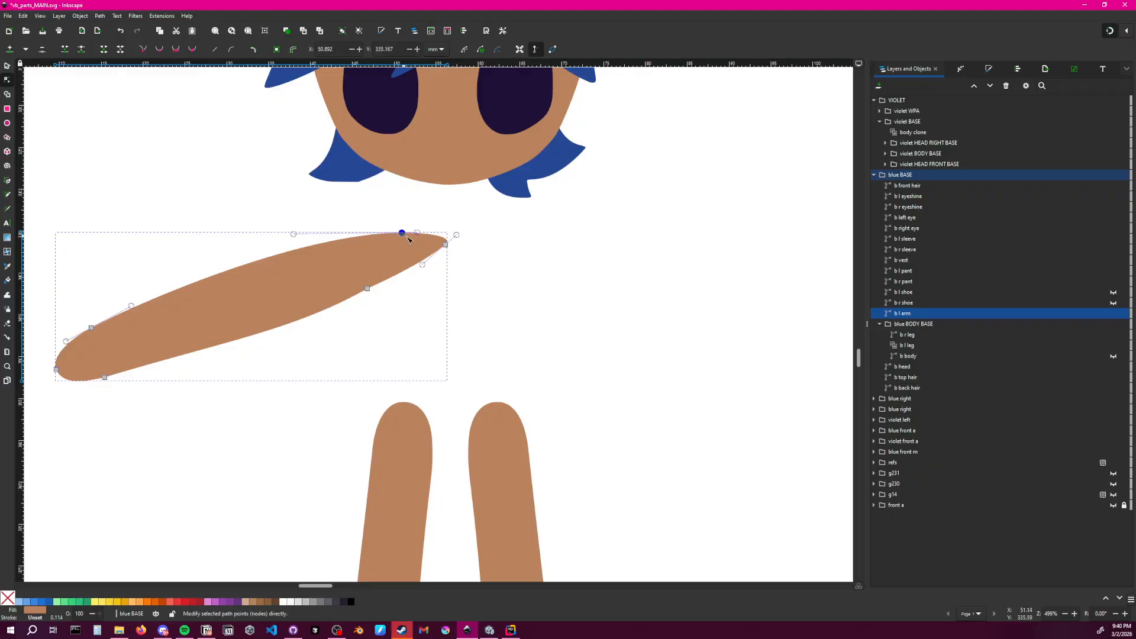
pyautogui.click(368, 289)
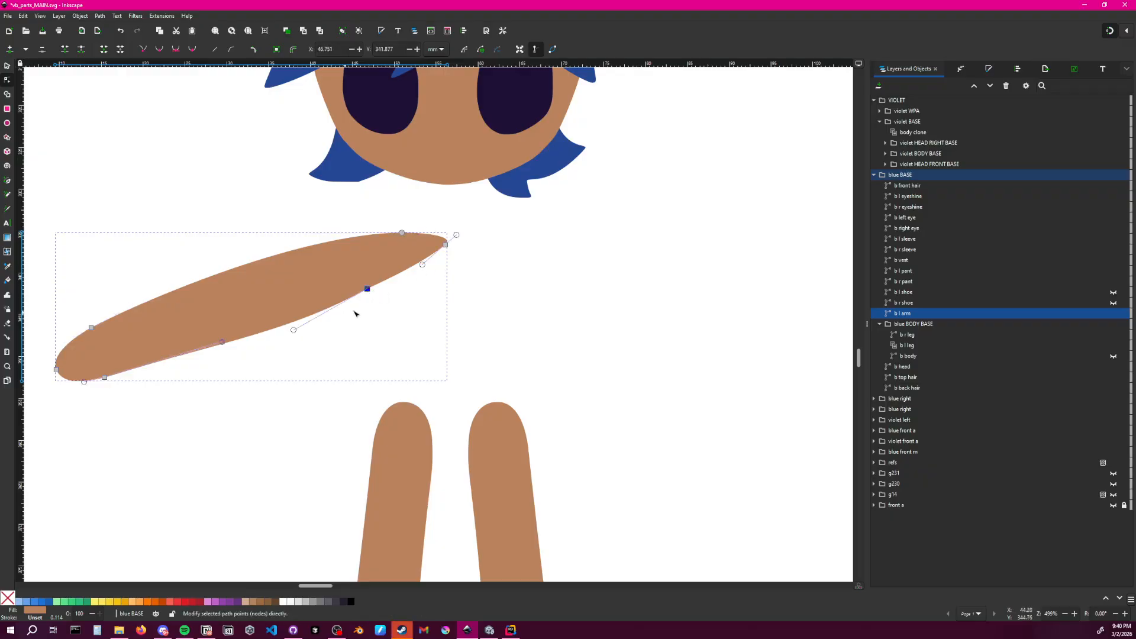
pyautogui.keyDown('ctrl'); pyautogui.click(422, 265); pyautogui.keyUp('ctrl')
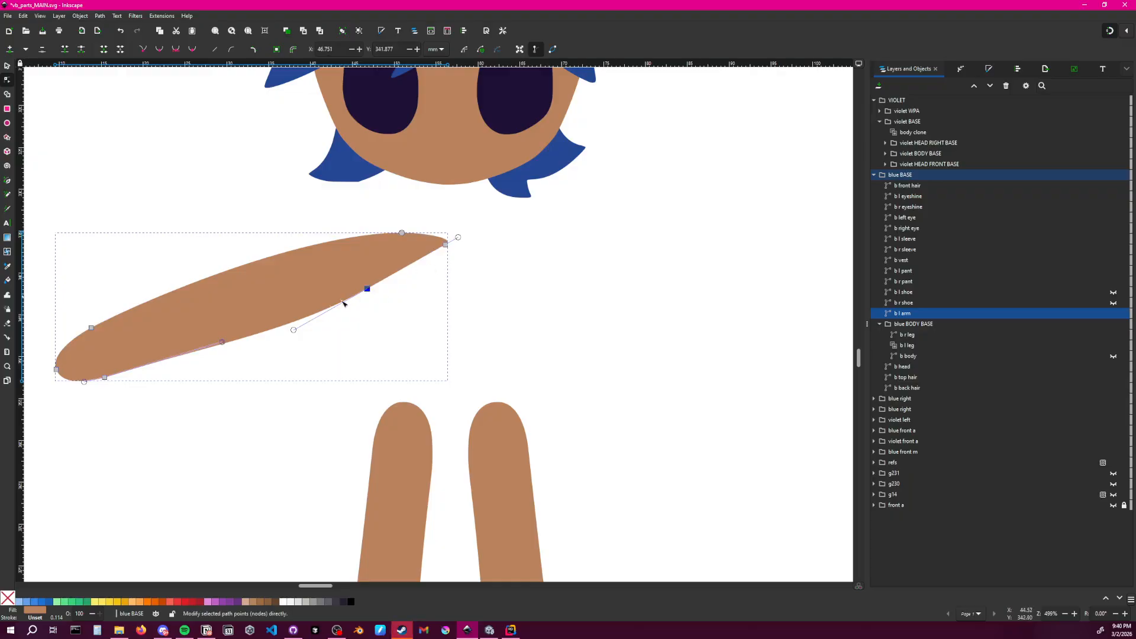
pyautogui.moveTo(293, 321); pyautogui.dragTo(299, 330)
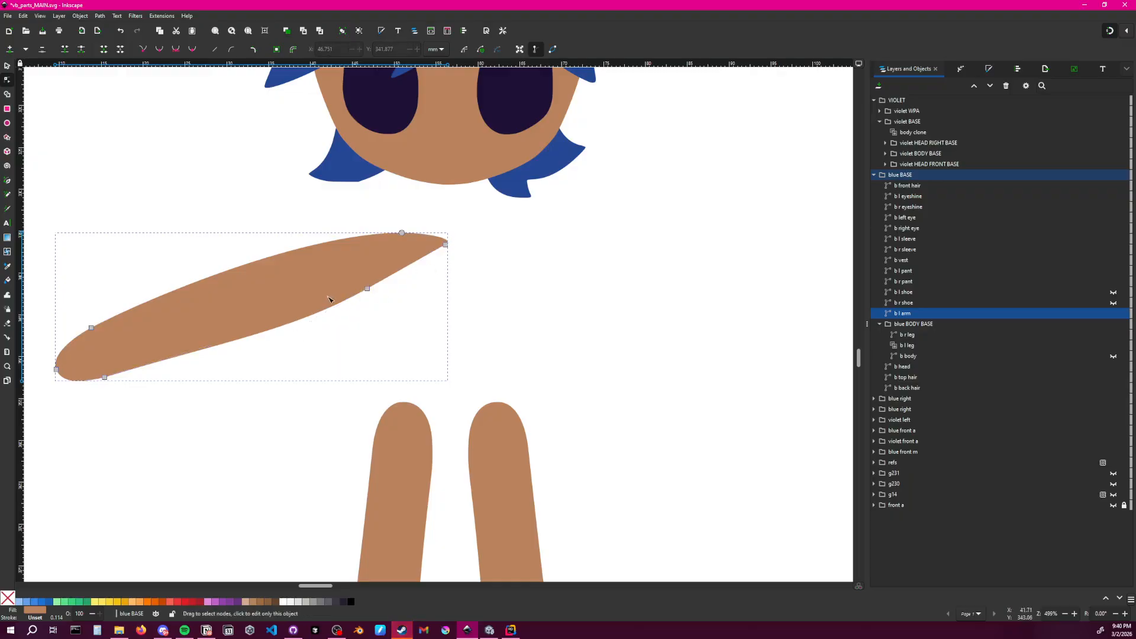
pyautogui.click(368, 288)
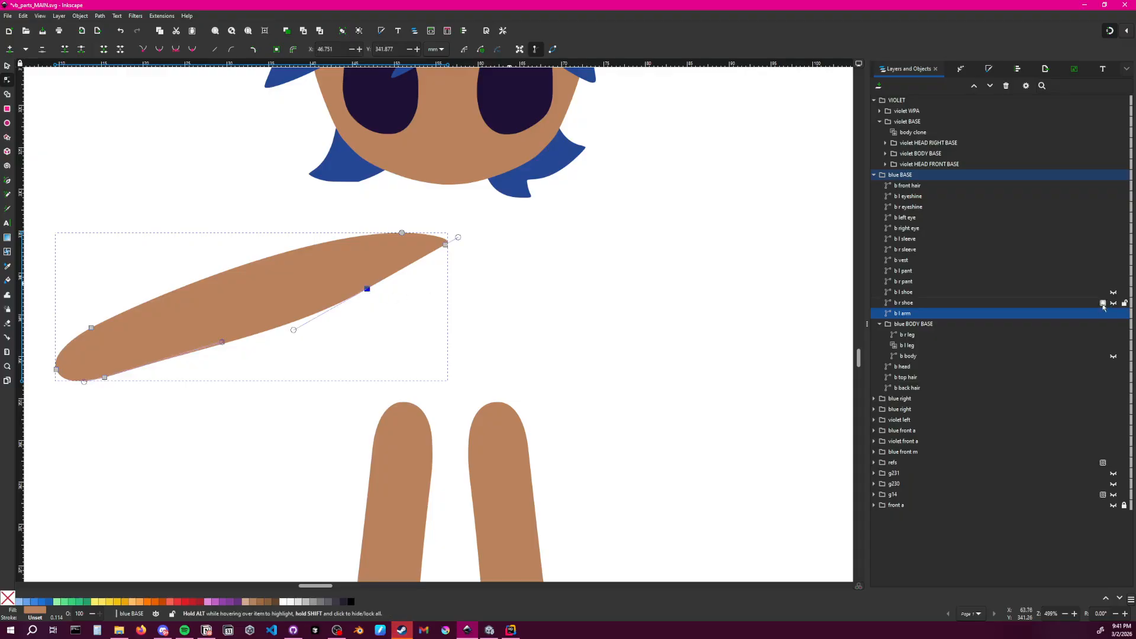
# Rotate the b l arm downwards about its shoulder so that it hangs diagonally beside the legs
pyautogui.click(8, 66)
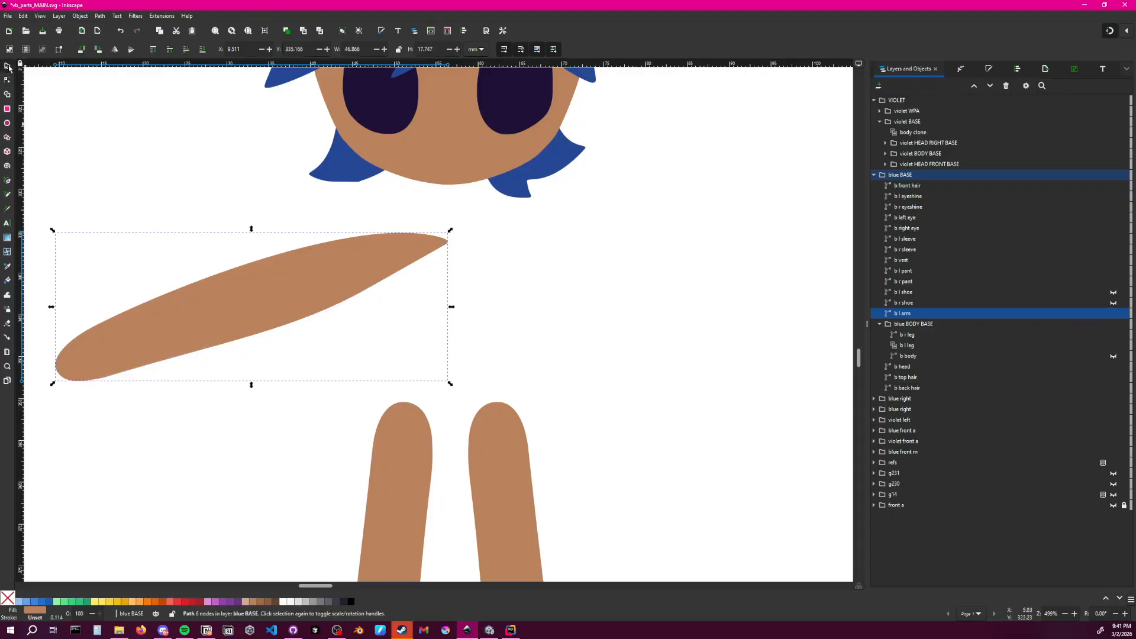
pyautogui.click(123, 343)
pyautogui.moveTo(54, 383); pyautogui.dragTo(285, 525)
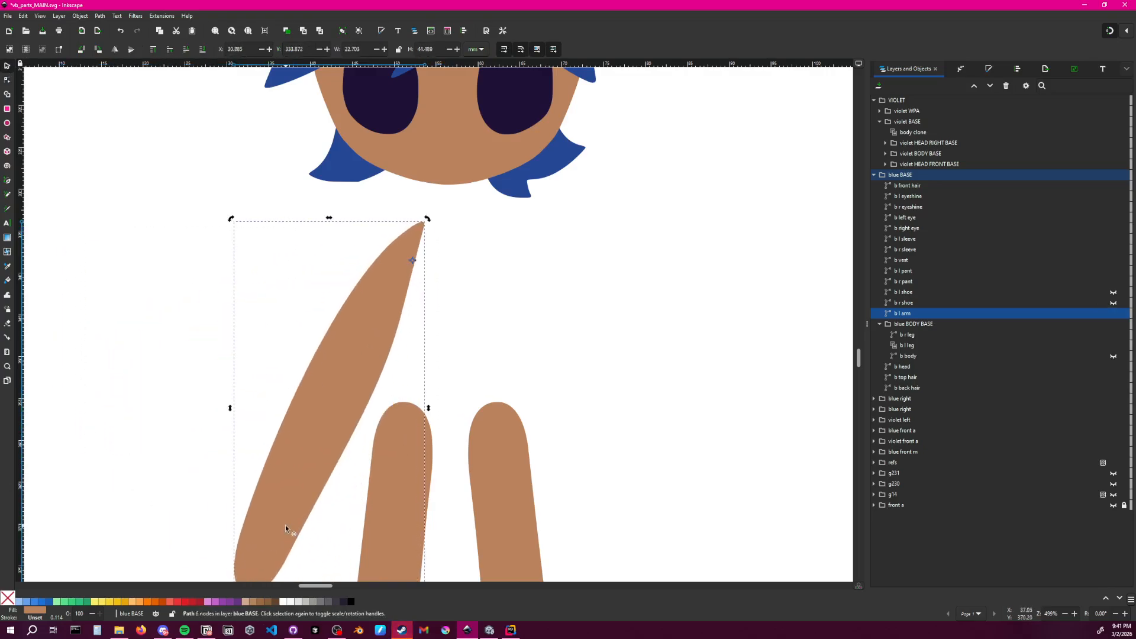
pyautogui.click(353, 359)
pyautogui.click(358, 360)
pyautogui.click(362, 365)
# Show b body and nudge the b l arm down to a Y of about 334.65 mm, fitting its shoulder to the body outline
pyautogui.moveTo(1117, 317)
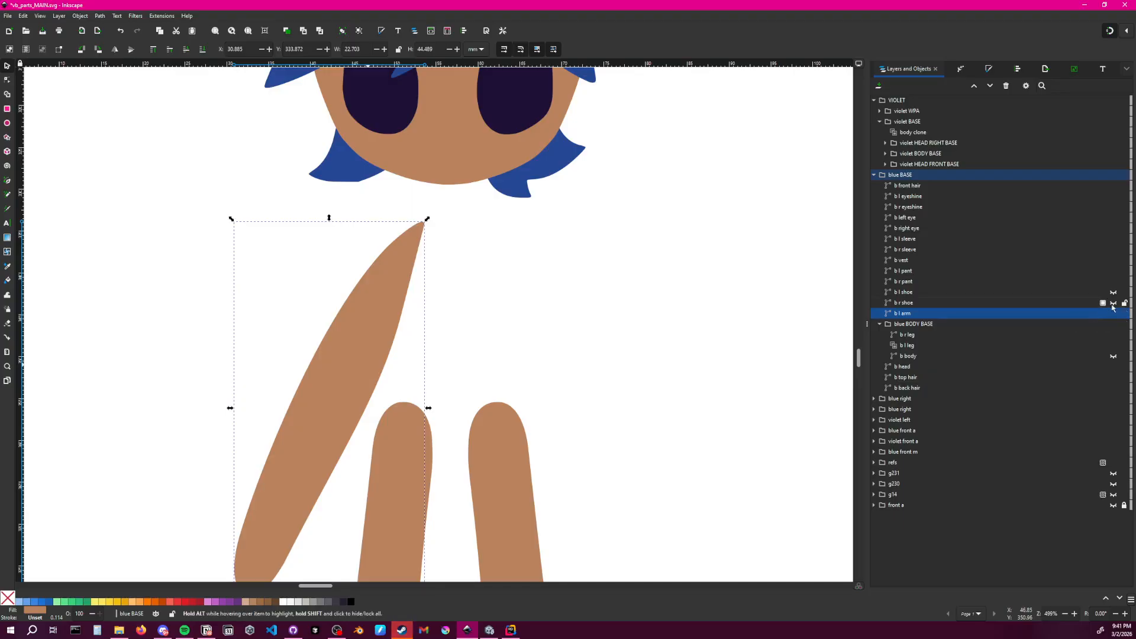
pyautogui.click(1113, 356)
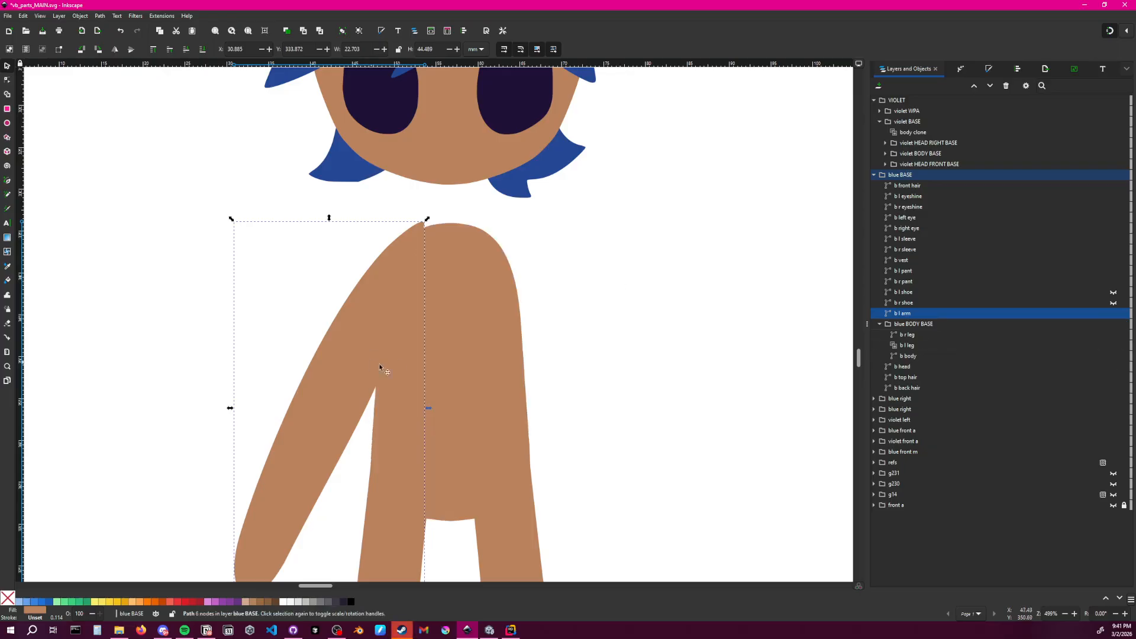
pyautogui.moveTo(355, 359); pyautogui.dragTo(362, 369)
pyautogui.press('Down')
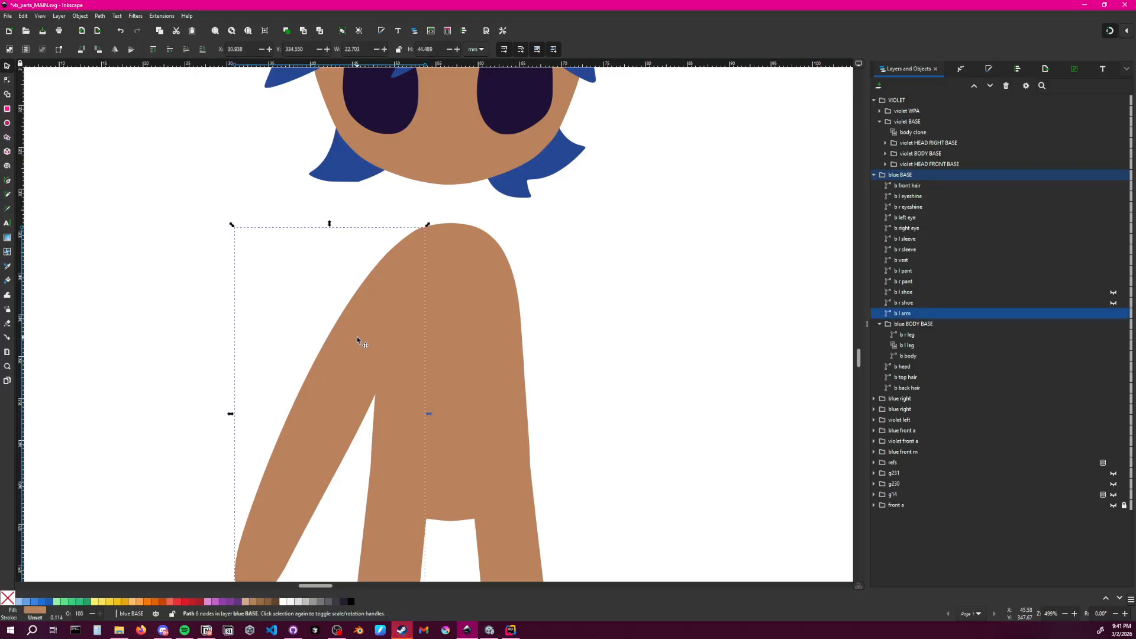
pyautogui.click(320, 50)
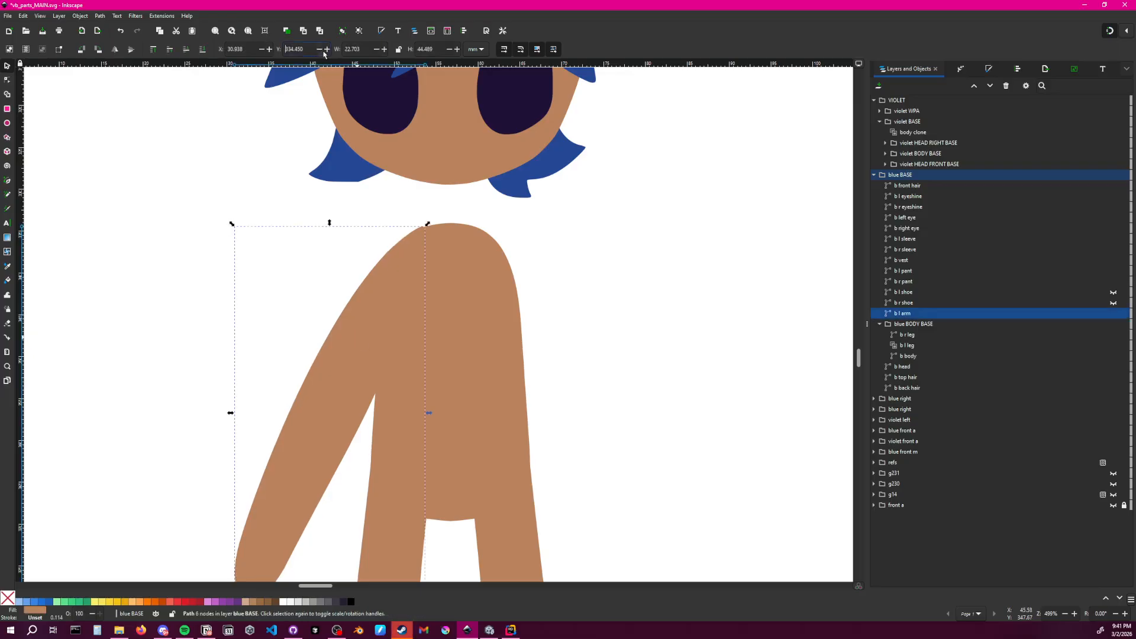
pyautogui.click(325, 50)
pyautogui.click(328, 51)
pyautogui.click(569, 262)
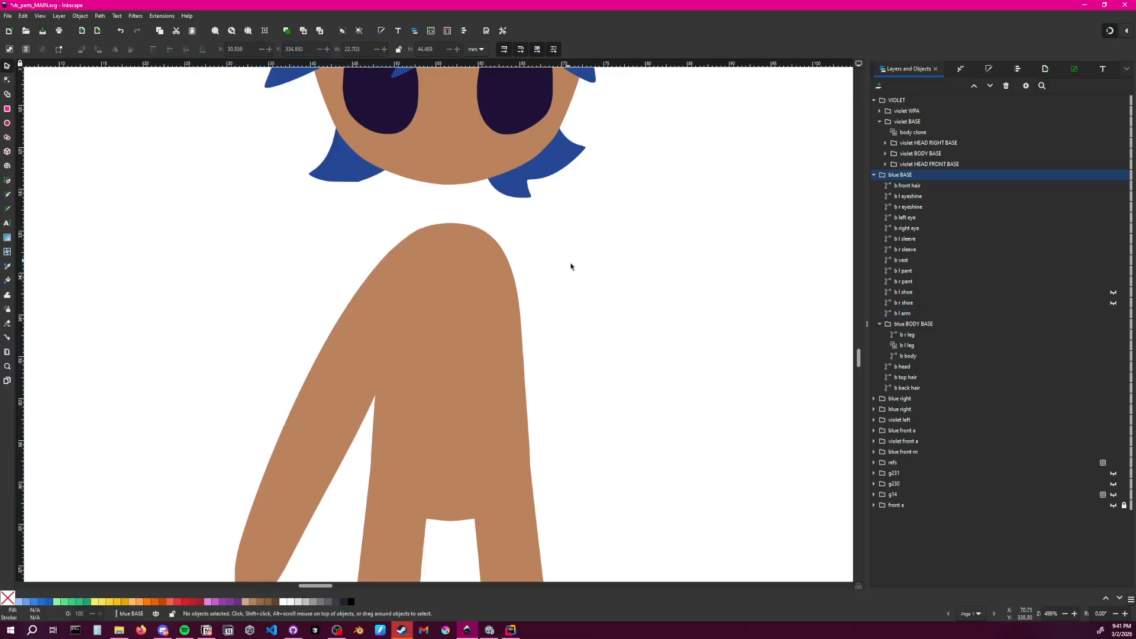
# Shorten the lower handle of the b l arm's armpit node inside the body to straighten the arm's inner edge
pyautogui.moveTo(527, 324); pyautogui.dragTo(539, 220, button='middle')
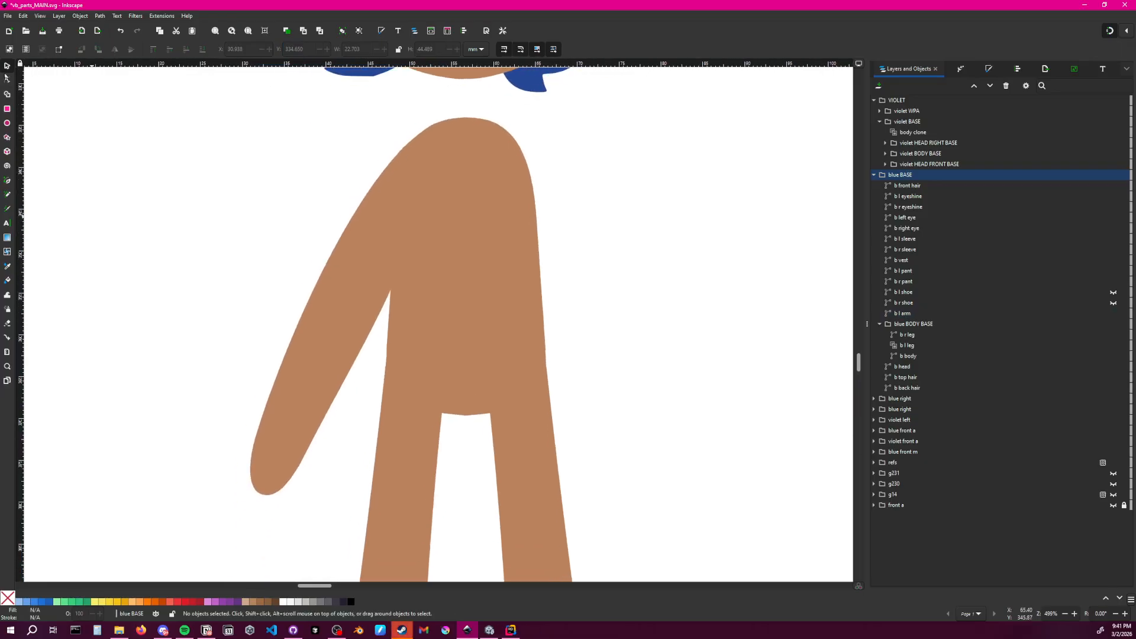
pyautogui.press('n')
pyautogui.click(413, 212)
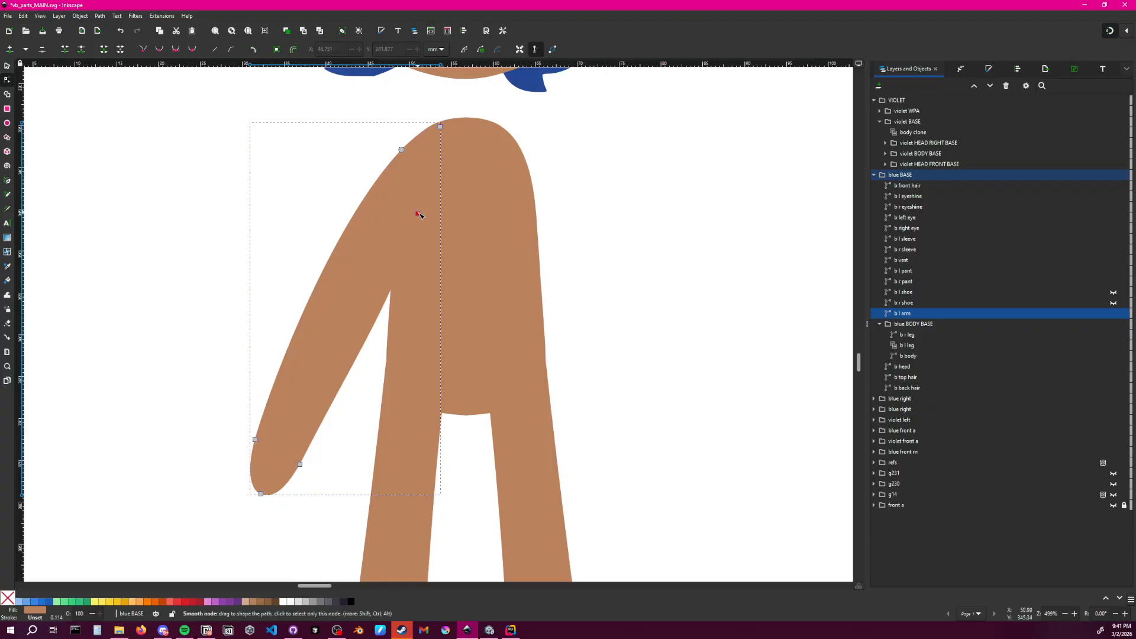
pyautogui.click(418, 213)
pyautogui.moveTo(397, 296); pyautogui.dragTo(414, 227)
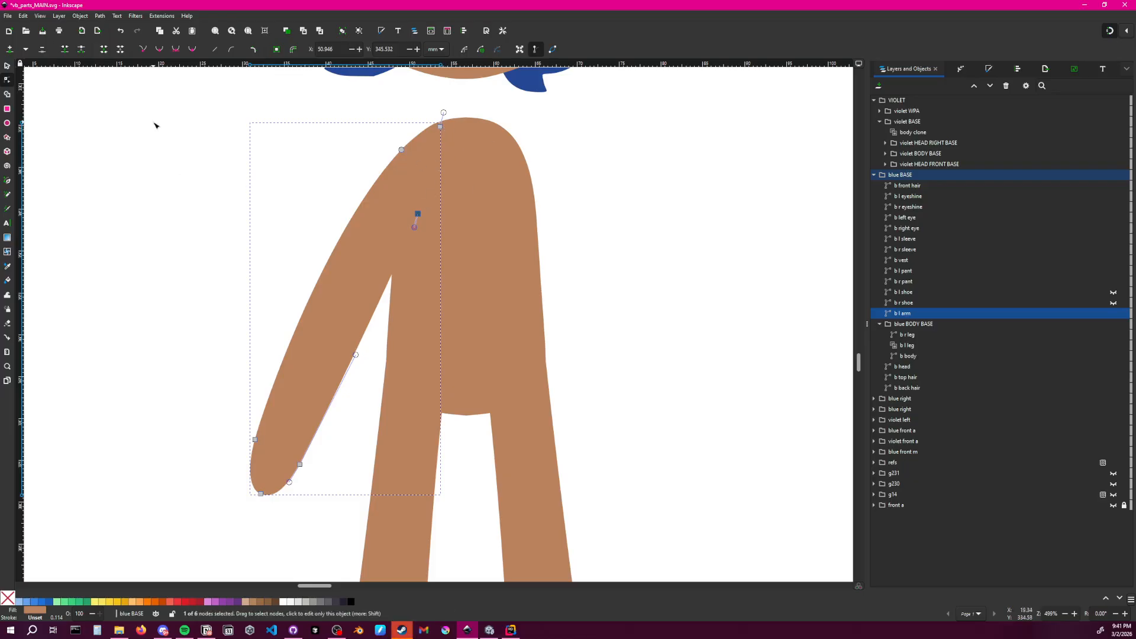
# Hide b body and add a node to the b l arm's inner edge, midway between the shoulder tip and the armpit node
pyautogui.click(1114, 356)
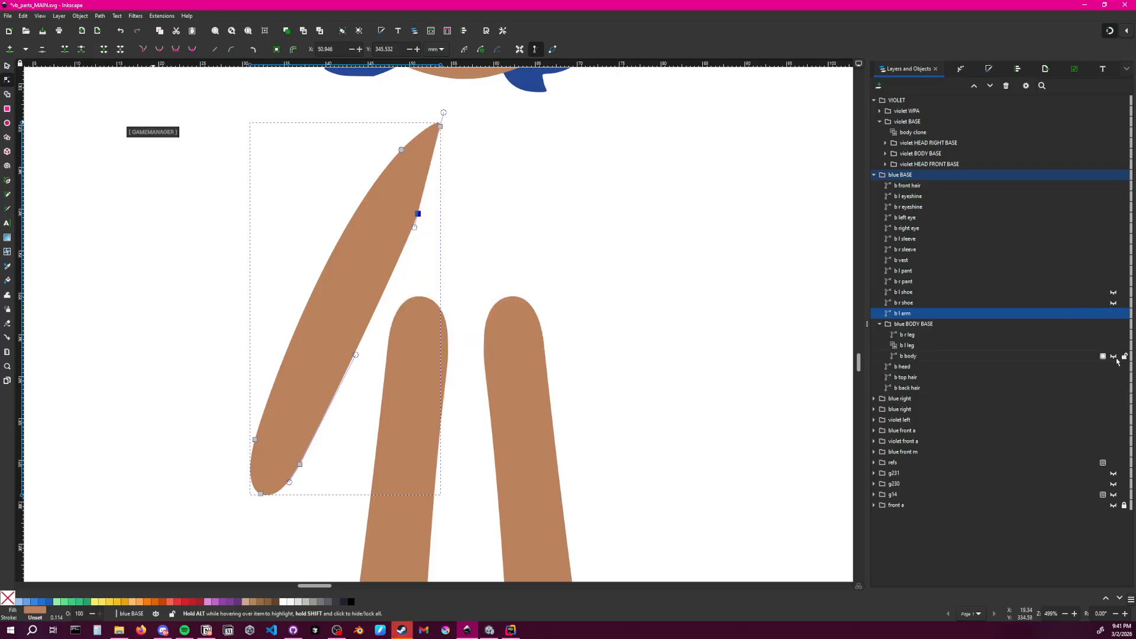
pyautogui.click(434, 172)
pyautogui.doubleClick(432, 171)
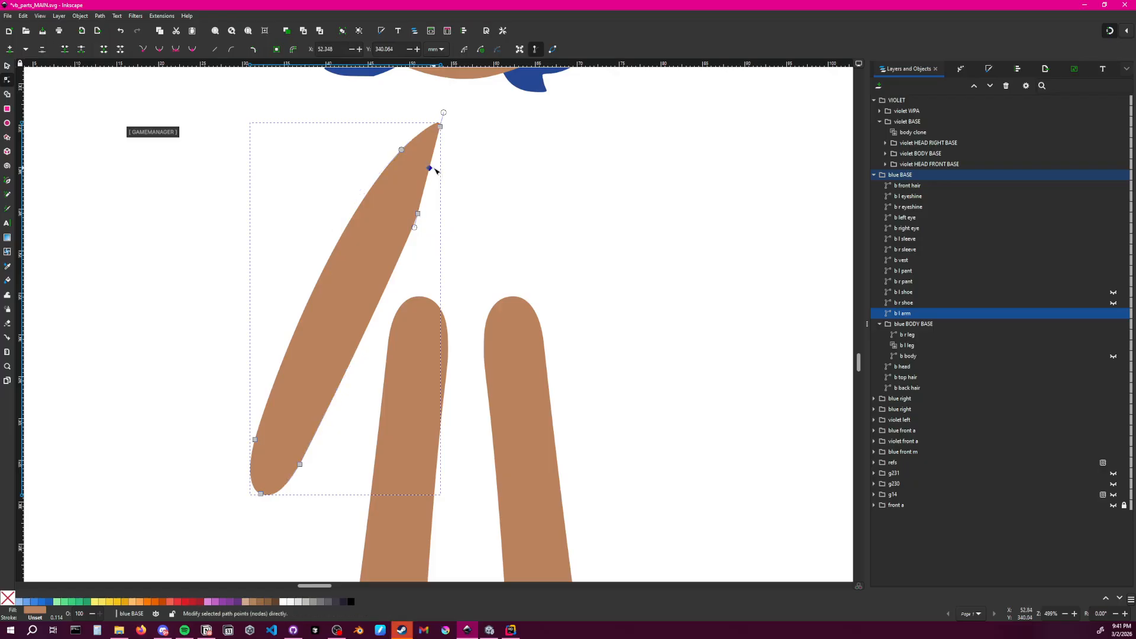
pyautogui.hotkey('ctrl', 'z')
pyautogui.doubleClick(431, 170)
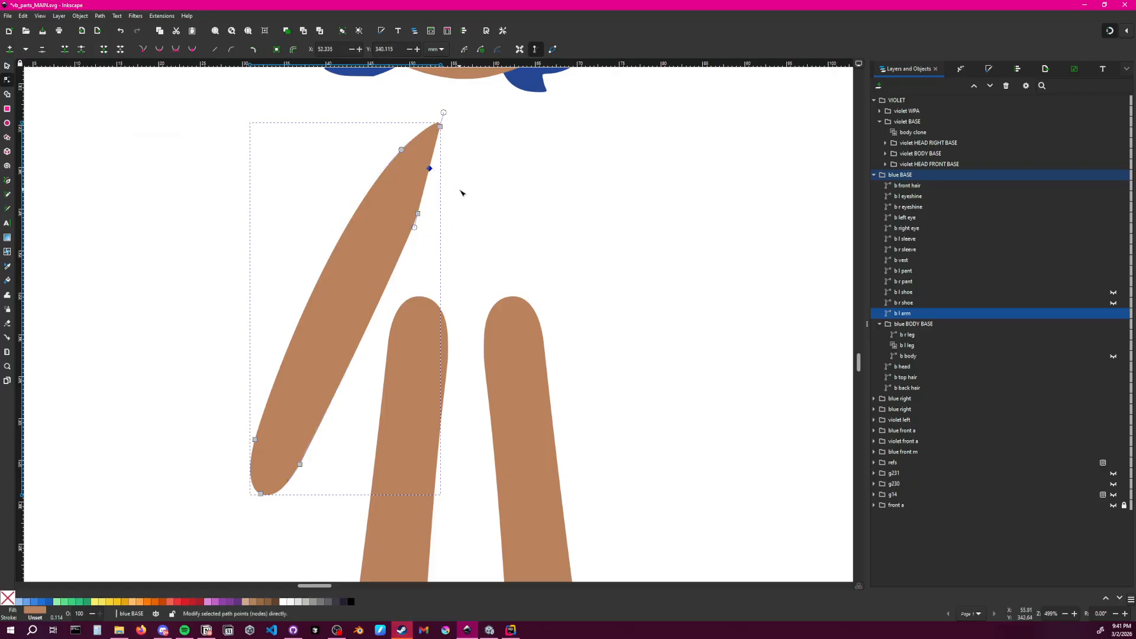
pyautogui.moveTo(431, 170); pyautogui.dragTo(446, 169)
pyautogui.hotkey('ctrl', 'z')
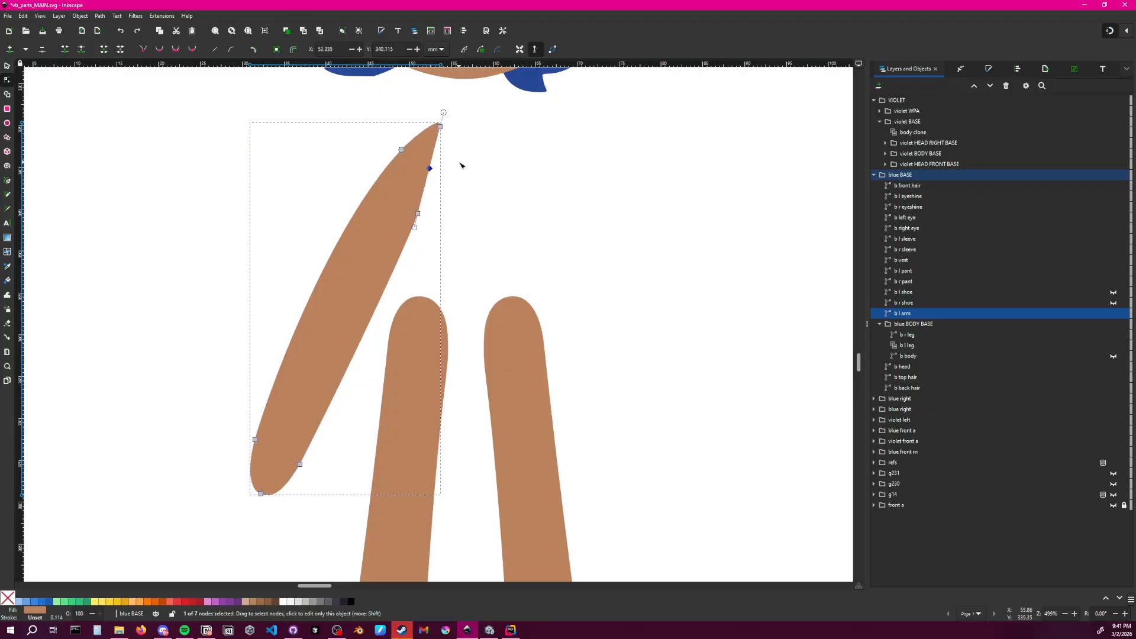
pyautogui.doubleClick(430, 170)
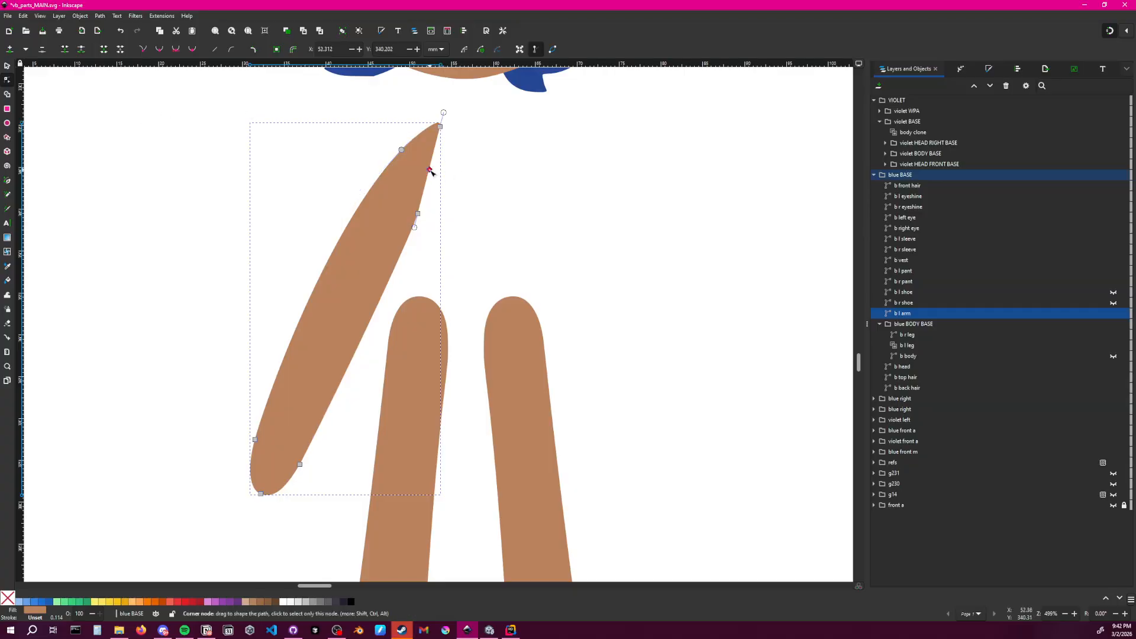
# Move the added node about 1.8 mm outwards, make it smooth, and lengthen both its handles to round the inner shoulder
pyautogui.moveTo(430, 169); pyautogui.dragTo(447, 171)
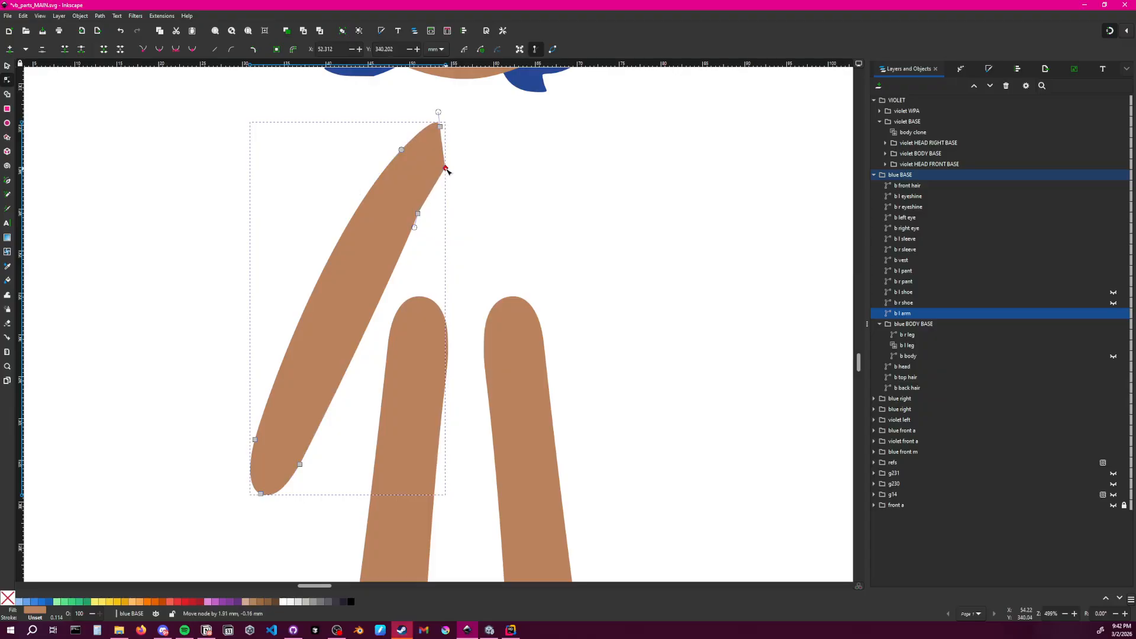
pyautogui.hotkey('shift', 's')
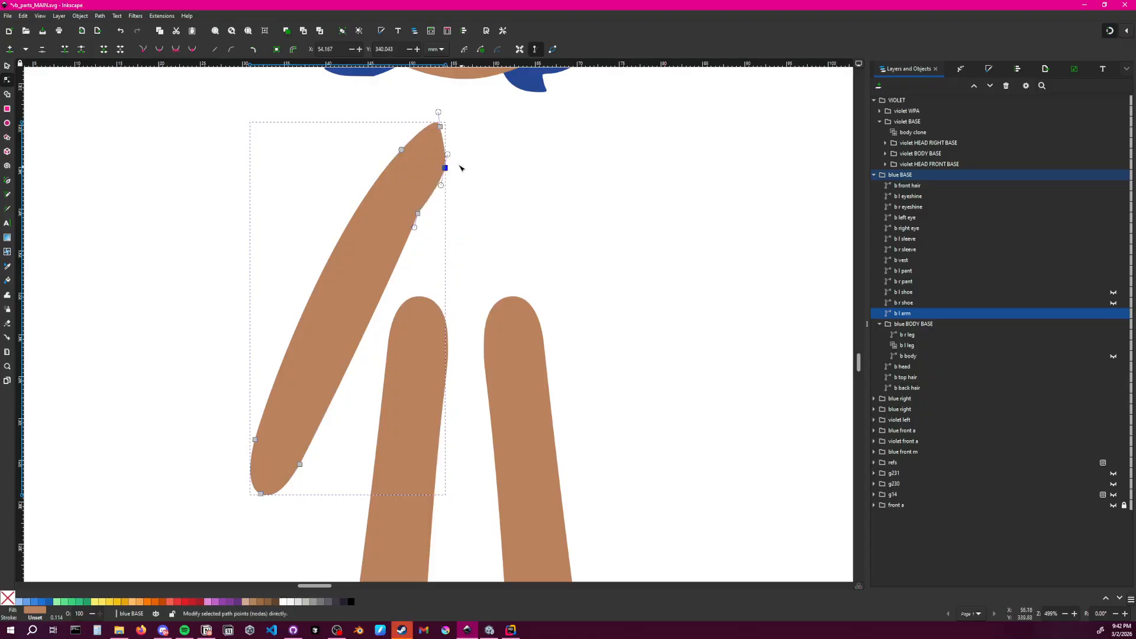
pyautogui.moveTo(448, 154); pyautogui.dragTo(449, 147)
pyautogui.hotkey('ctrl', 'z')
pyautogui.moveTo(444, 188); pyautogui.dragTo(453, 135)
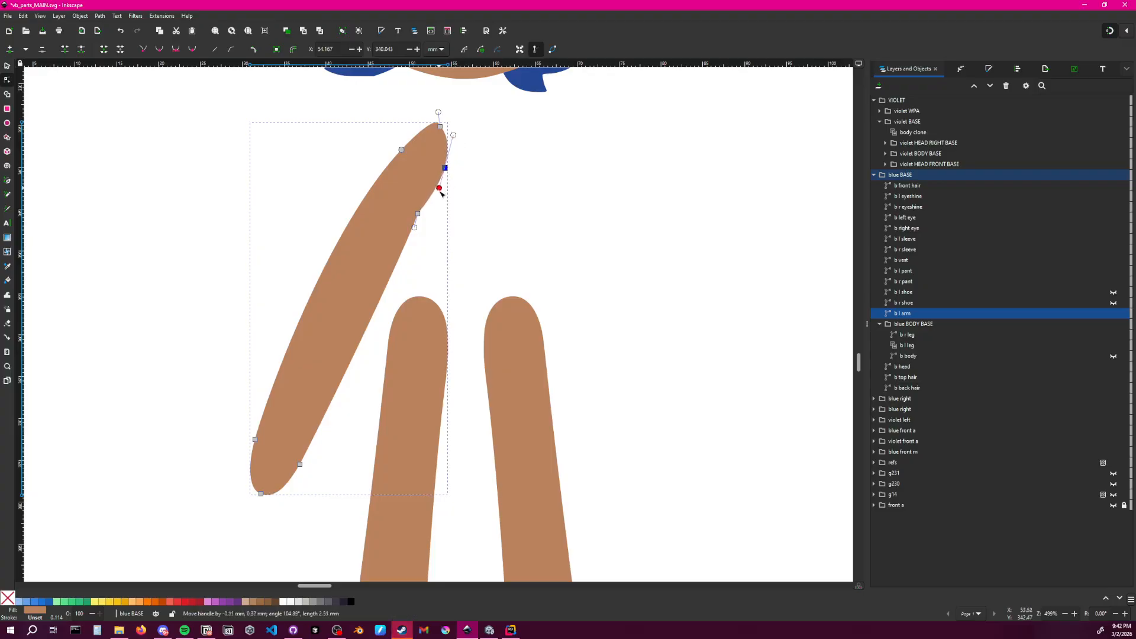
pyautogui.moveTo(440, 185); pyautogui.dragTo(436, 197)
# Make the b l arm's armpit node auto-smooth
pyautogui.keyDown('ctrl'); pyautogui.click(418, 215); pyautogui.keyUp('ctrl')
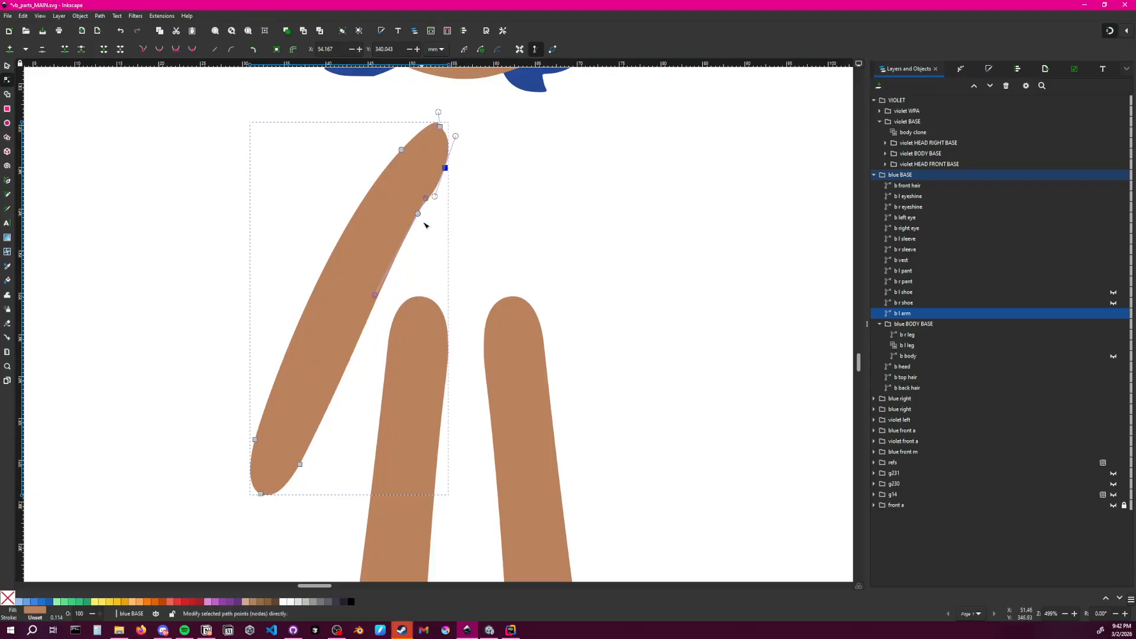
pyautogui.click(500, 192)
pyautogui.click(496, 197)
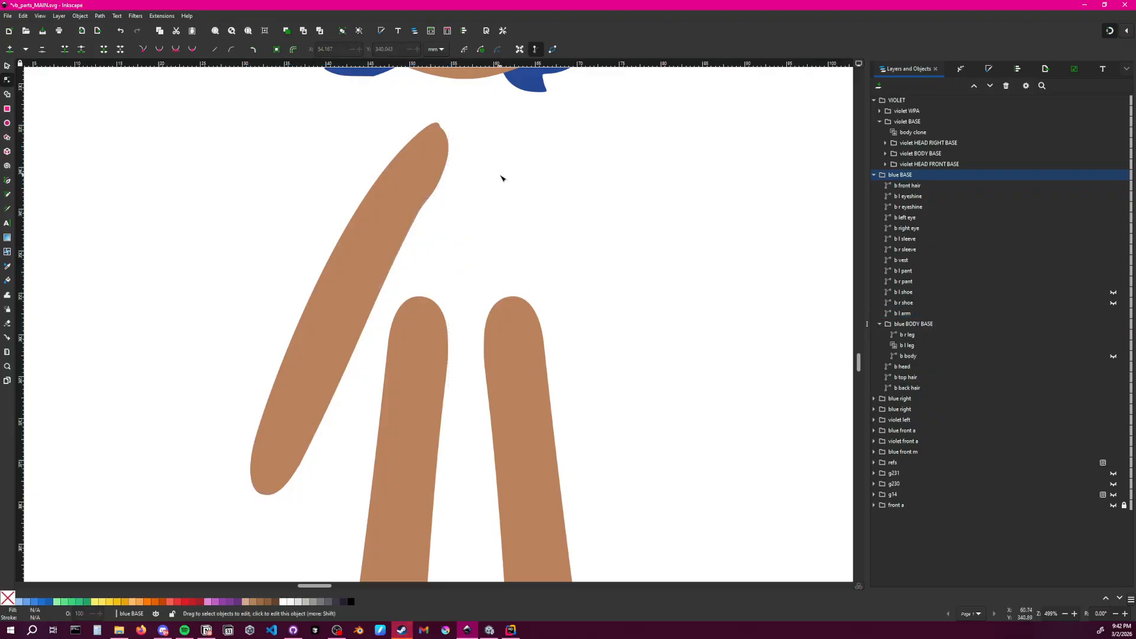
# Retract the handle above the b l arm's shoulder tip node and make the node smooth to round the tip
pyautogui.click(433, 155)
pyautogui.click(442, 127)
pyautogui.click(439, 132)
pyautogui.click(439, 127)
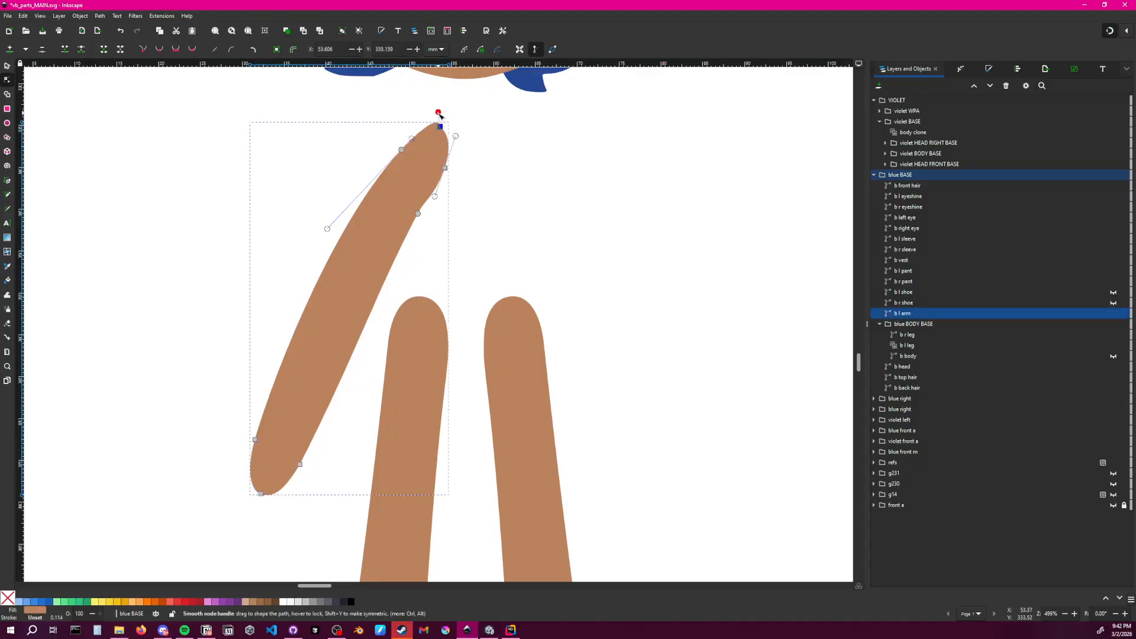
pyautogui.keyDown('ctrl'); pyautogui.click(435, 113); pyautogui.keyUp('ctrl')
pyautogui.click(470, 120)
pyautogui.keyDown('ctrl'); pyautogui.click(440, 126); pyautogui.keyUp('ctrl')
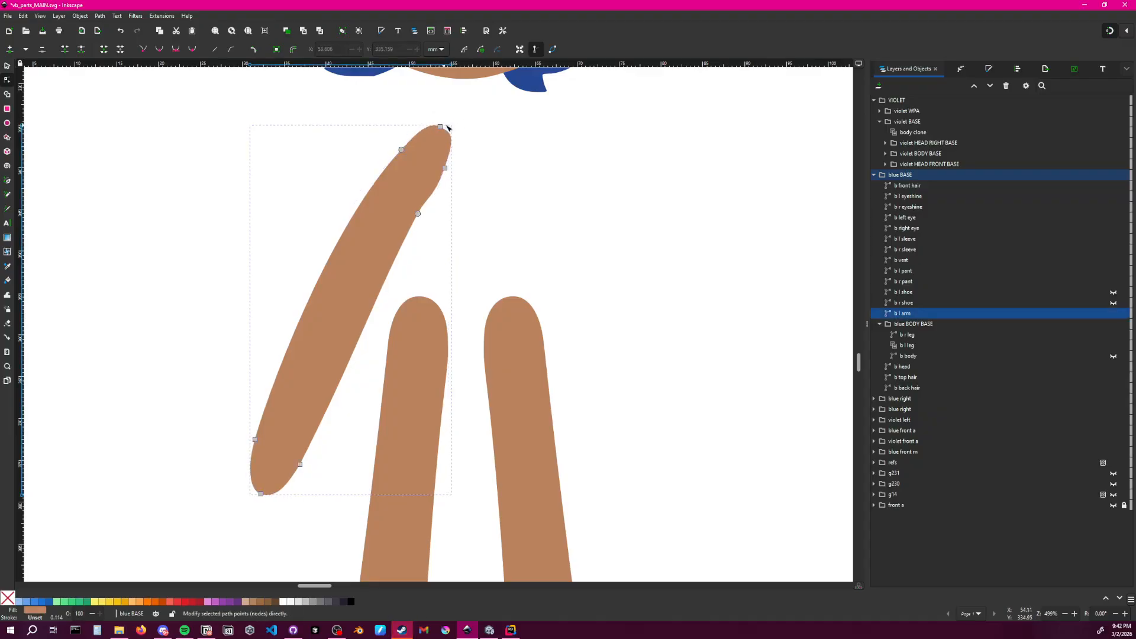
pyautogui.click(487, 128)
# Shorten the shoulder tip node's outer handle and flatten its angle to tighten the b l arm's rounded end
pyautogui.click(441, 130)
pyautogui.click(440, 127)
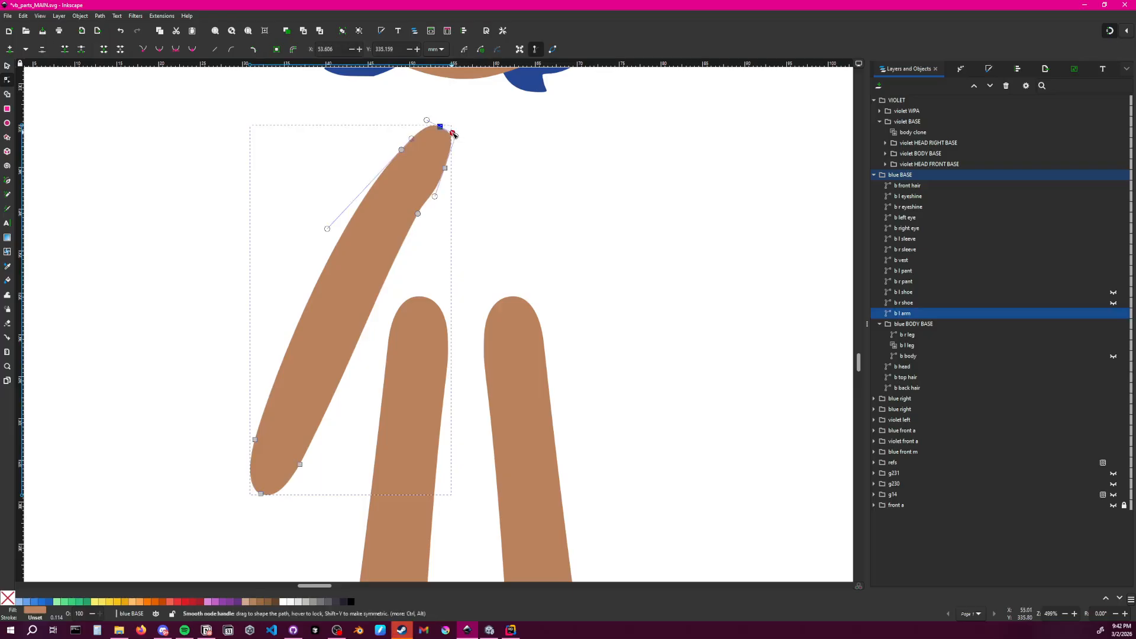
pyautogui.moveTo(453, 133); pyautogui.dragTo(448, 129)
pyautogui.click(491, 138)
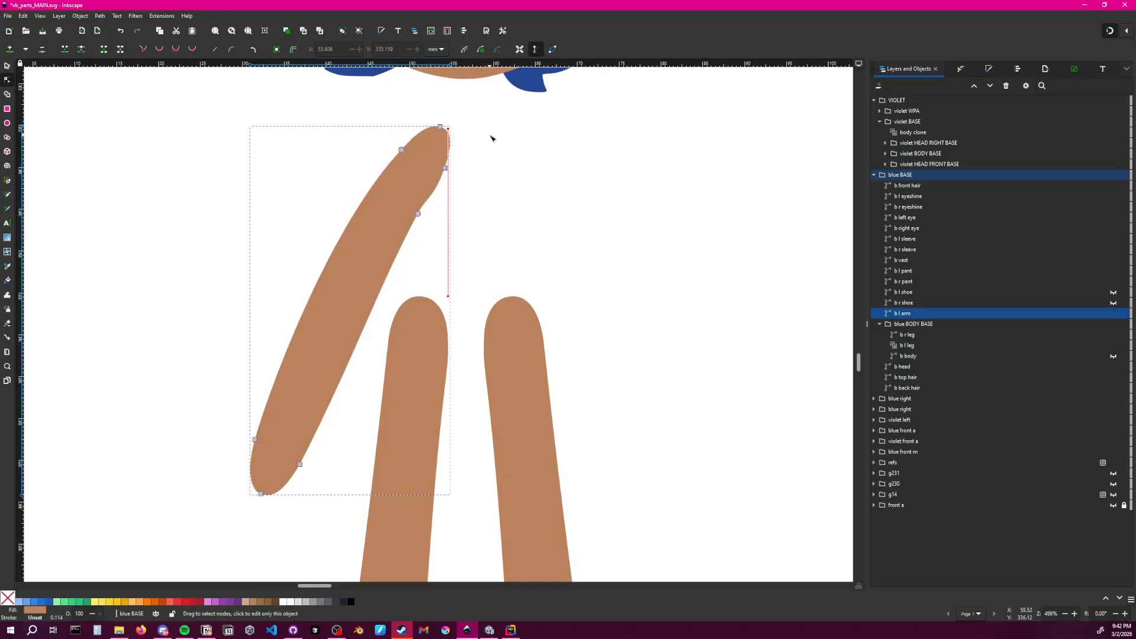
# Shorten the lower handle of the b l arm's inner shoulder node to soften the curve into the armpit
pyautogui.scroll(3, 469, 220)
pyautogui.click(427, 242)
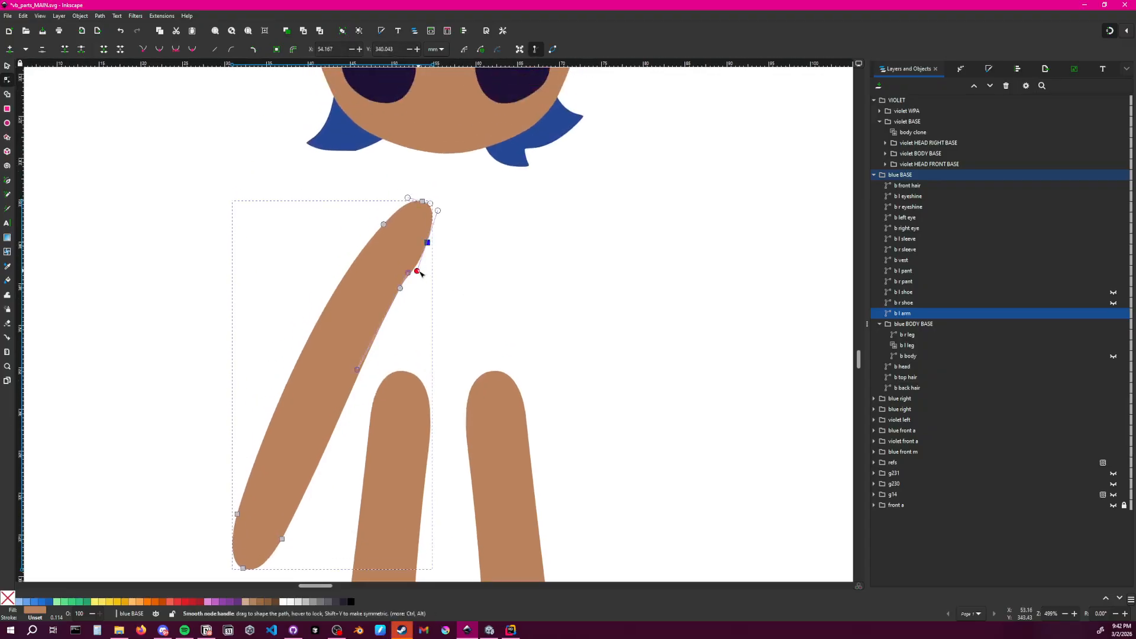
pyautogui.moveTo(417, 272); pyautogui.dragTo(422, 264)
pyautogui.click(453, 257)
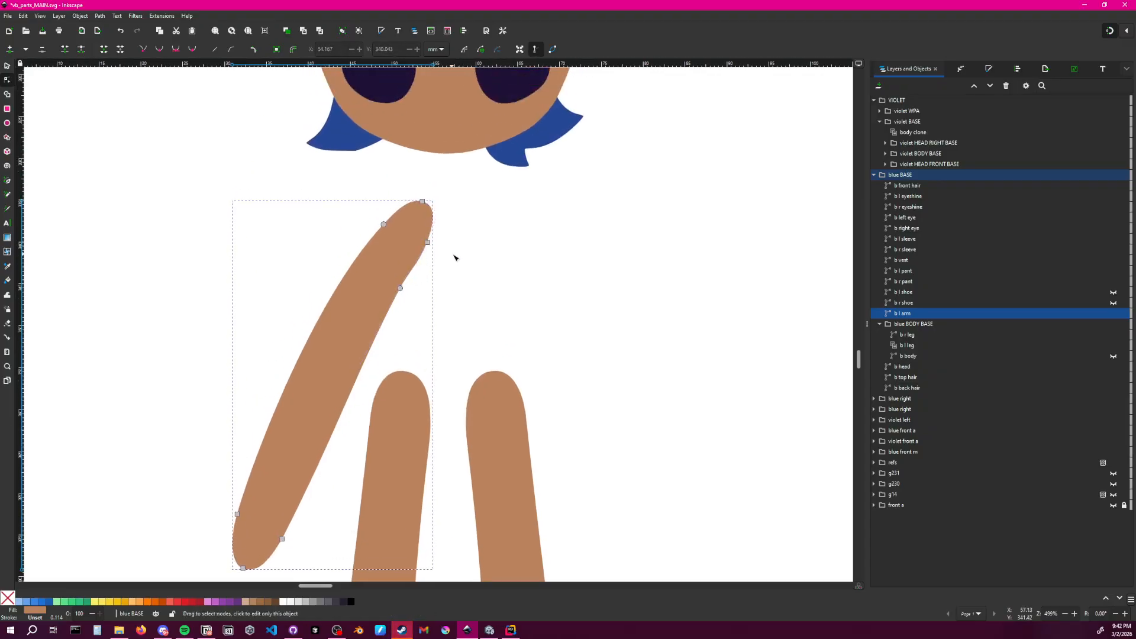
# Reshape the b l arm's inner edge by adjusting the armpit node's lower handle and lengthening the wrist node's upper handle to about 17 mm
pyautogui.click(459, 260)
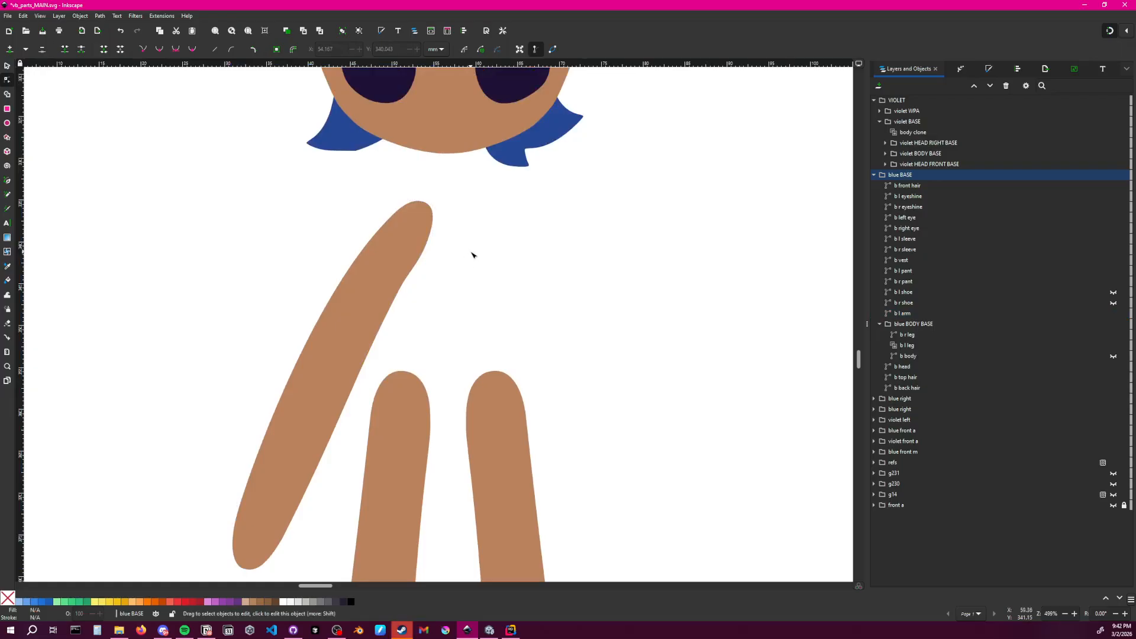
pyautogui.click(362, 359)
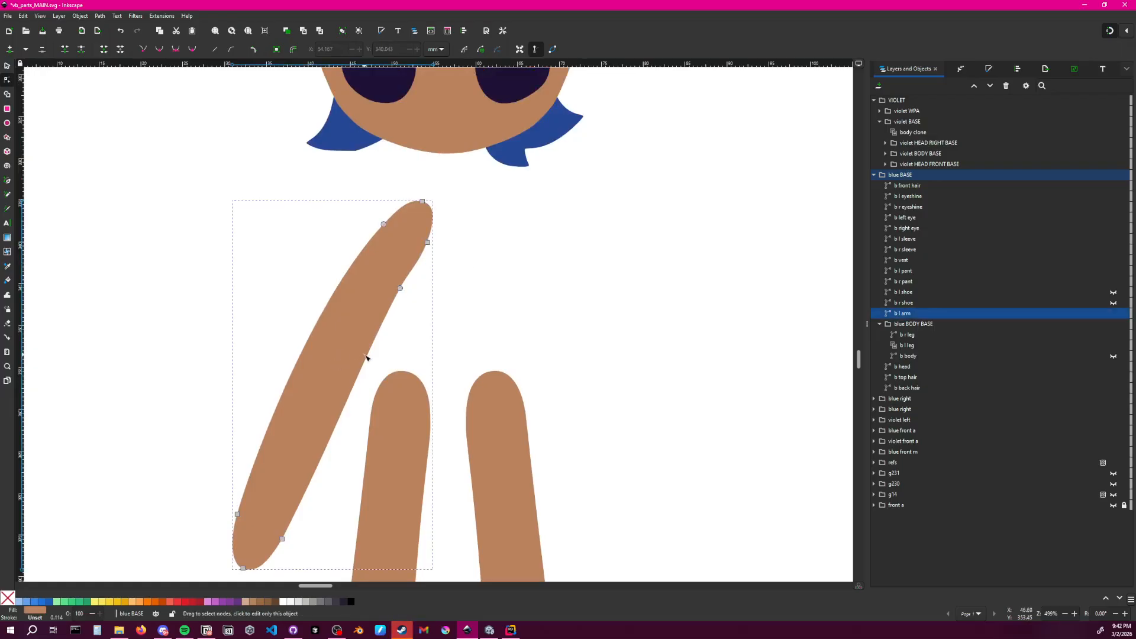
pyautogui.click(400, 288)
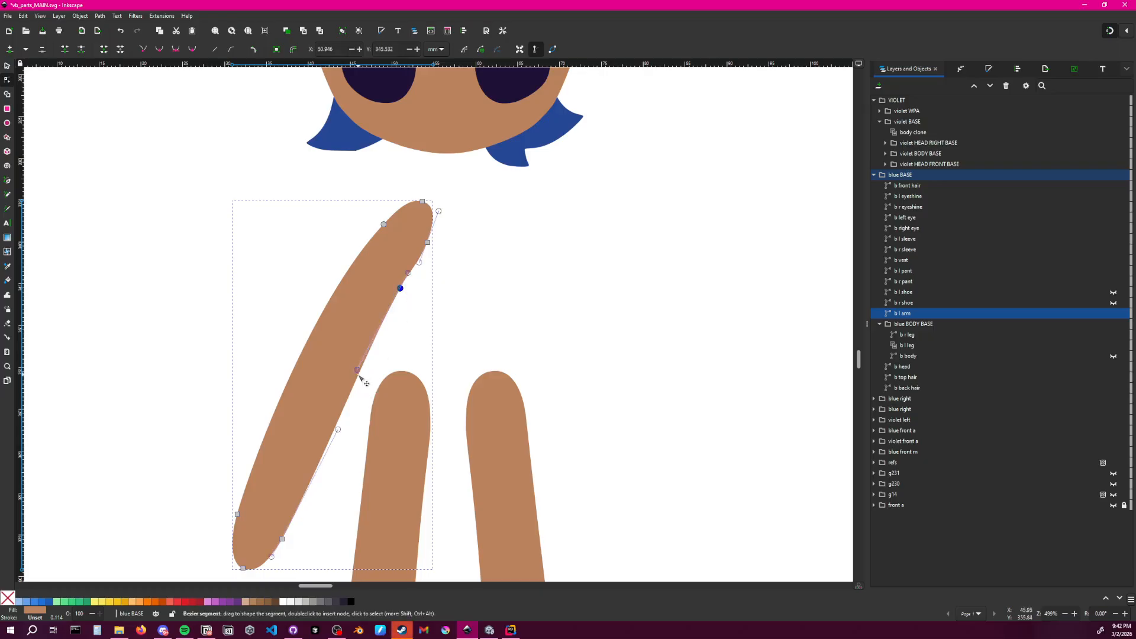
pyautogui.moveTo(360, 373); pyautogui.dragTo(337, 406)
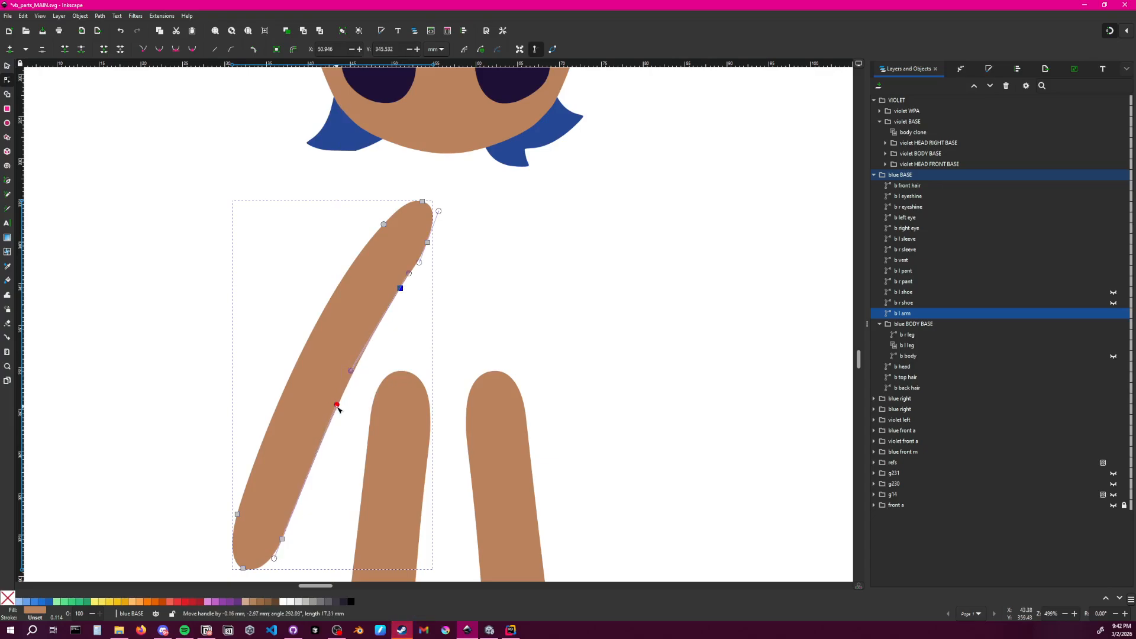
pyautogui.click(471, 332)
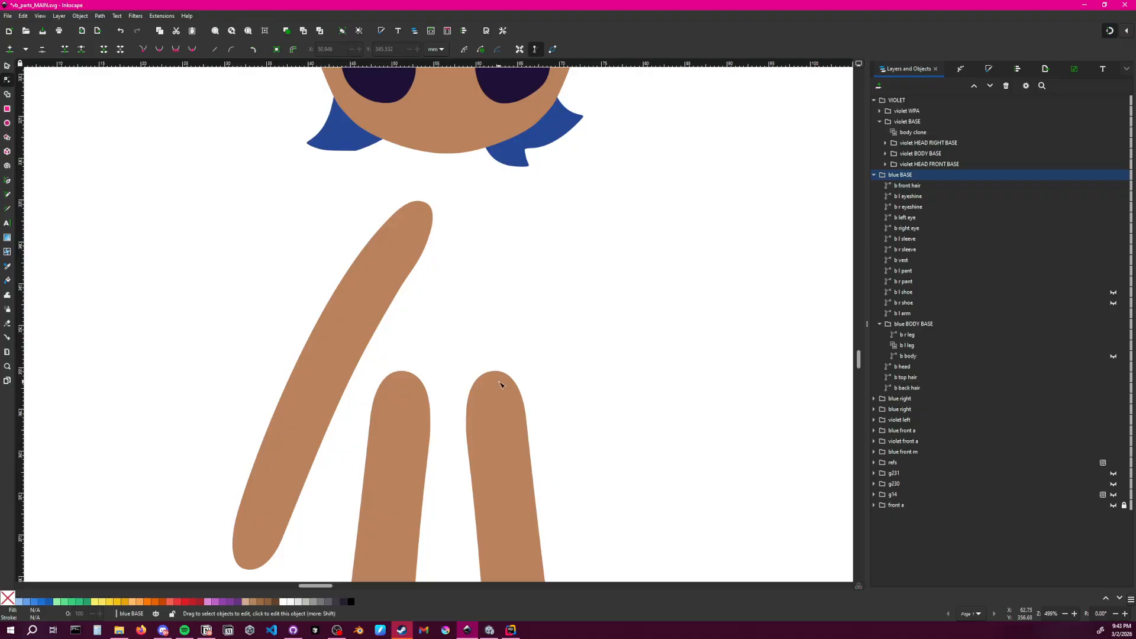
# Unhide b body and move the b l arm's shoulder tip node up and inward to follow the torso's rounded top
pyautogui.click(1113, 357)
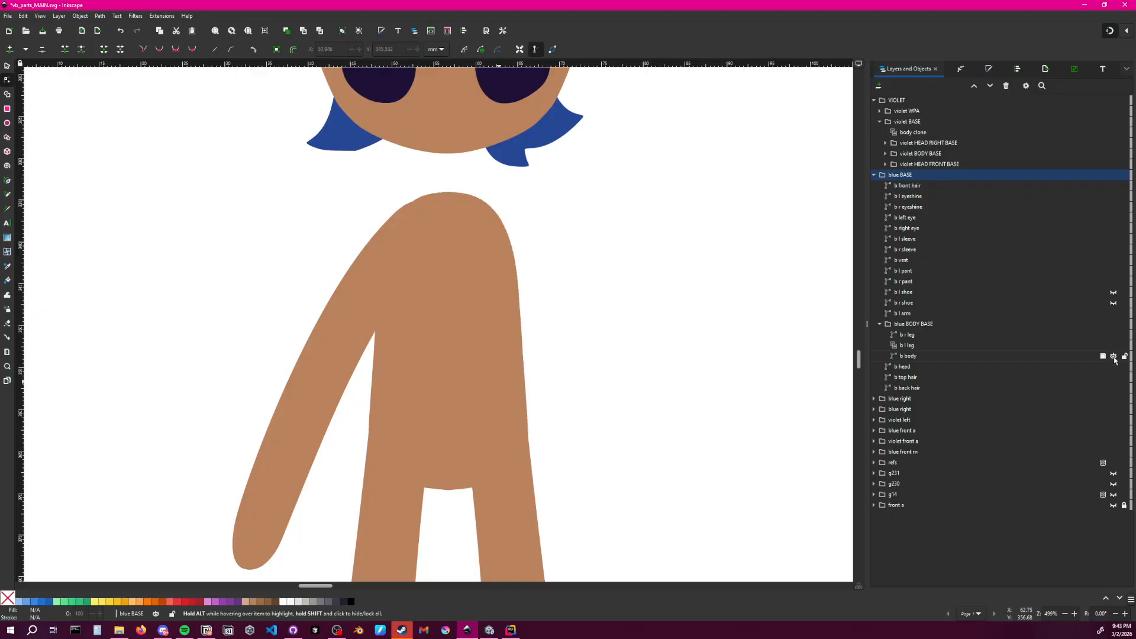
pyautogui.click(378, 266)
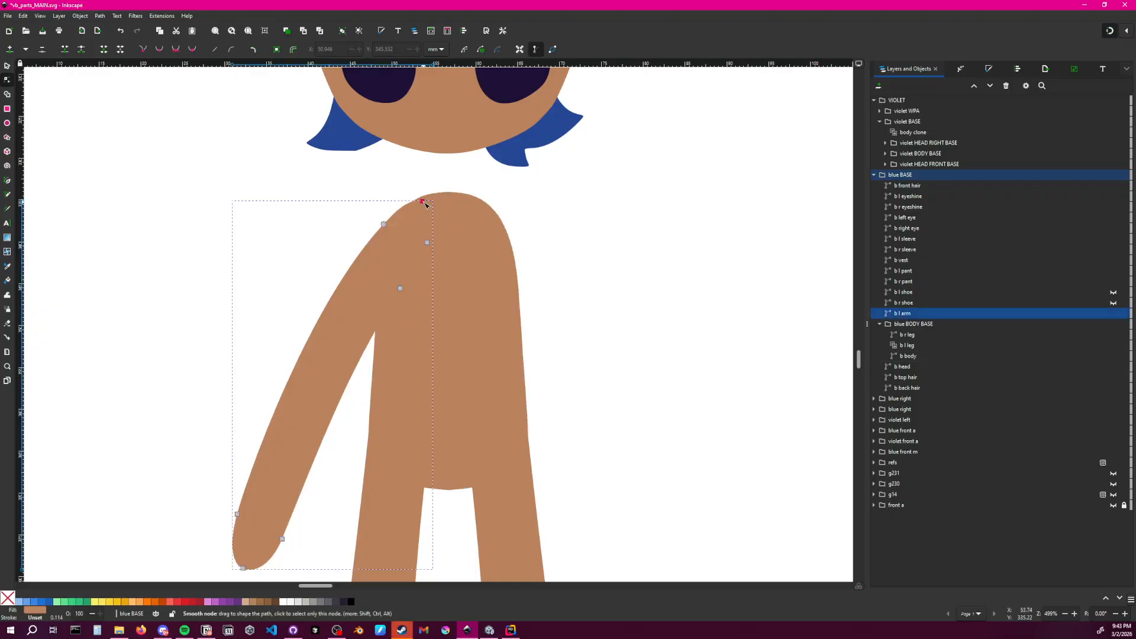
pyautogui.moveTo(421, 207); pyautogui.dragTo(433, 201)
pyautogui.click(535, 196)
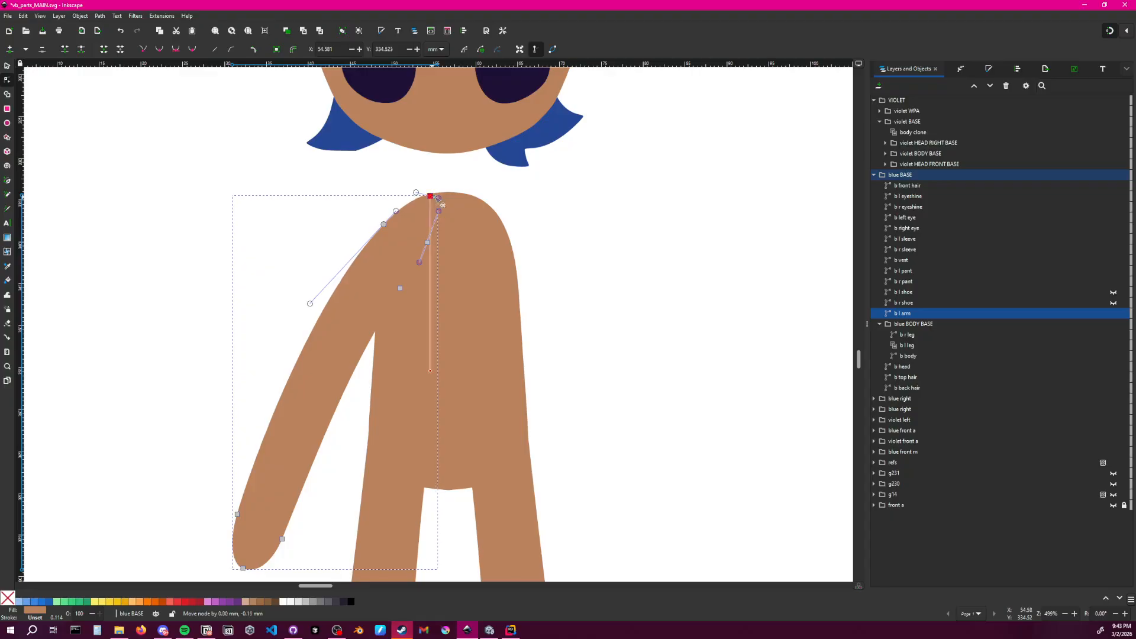
pyautogui.click(510, 194)
pyautogui.click(538, 216)
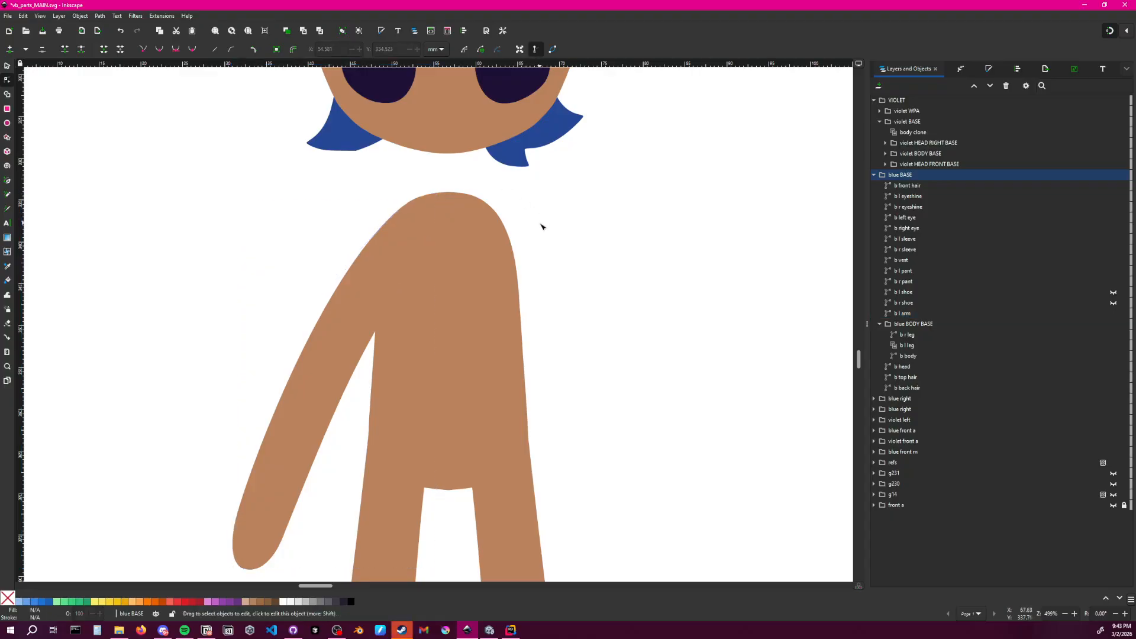
pyautogui.keyDown('ctrl'); pyautogui.scroll(-3, 556, 260); pyautogui.keyUp('ctrl')
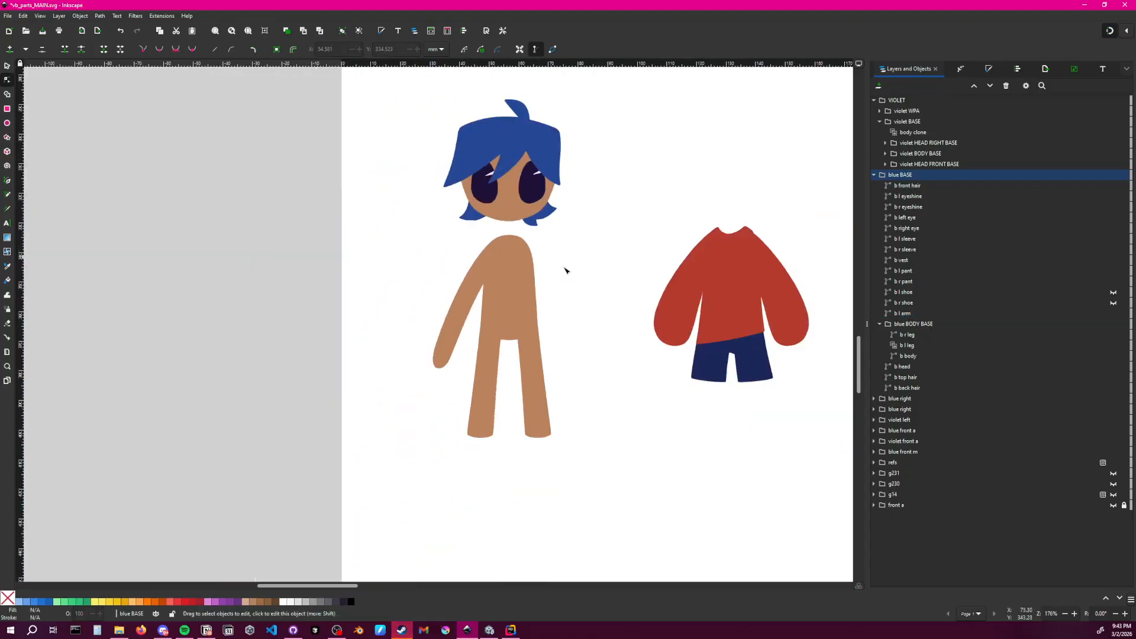
# Rename the b l arm path as b r arm
pyautogui.click(7, 65)
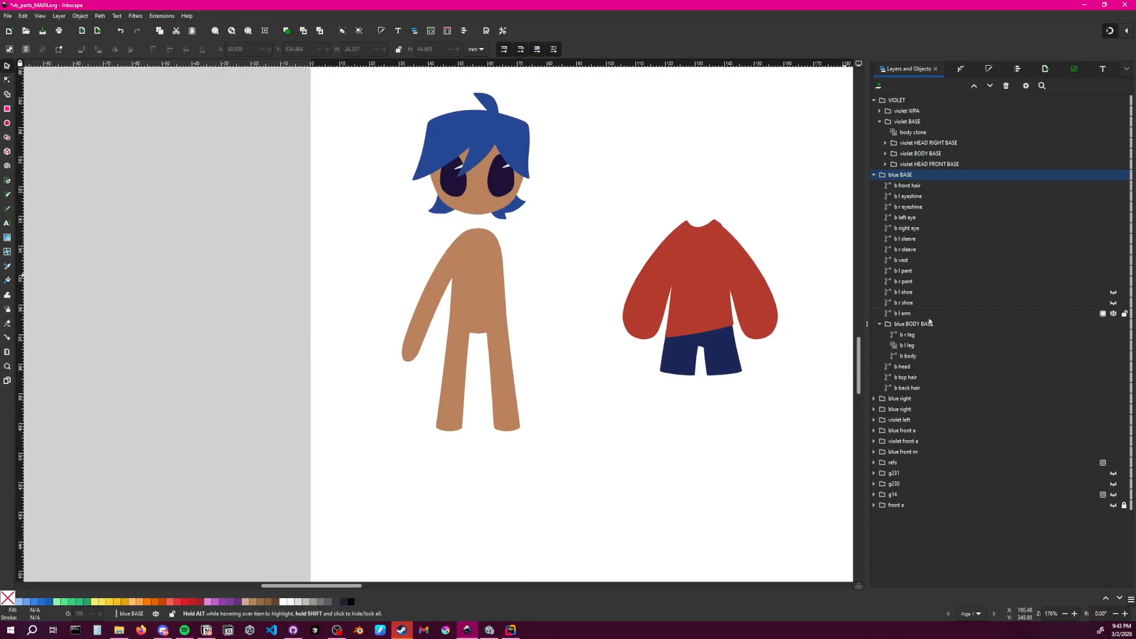
pyautogui.click(905, 313)
pyautogui.click(906, 314)
pyautogui.click(901, 313)
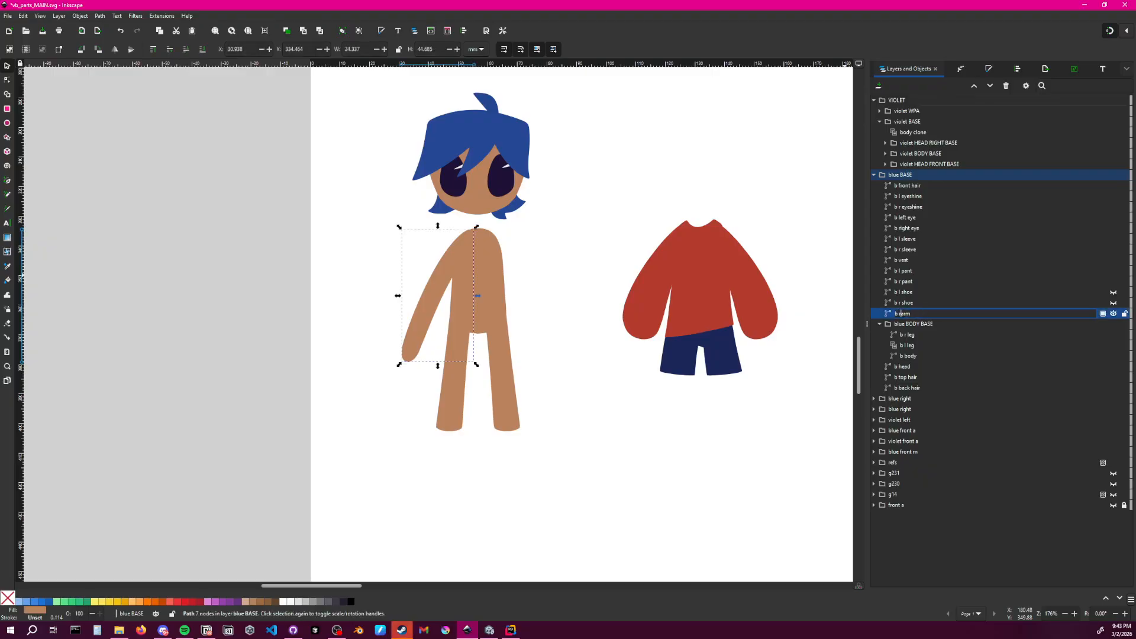
pyautogui.press('Return')
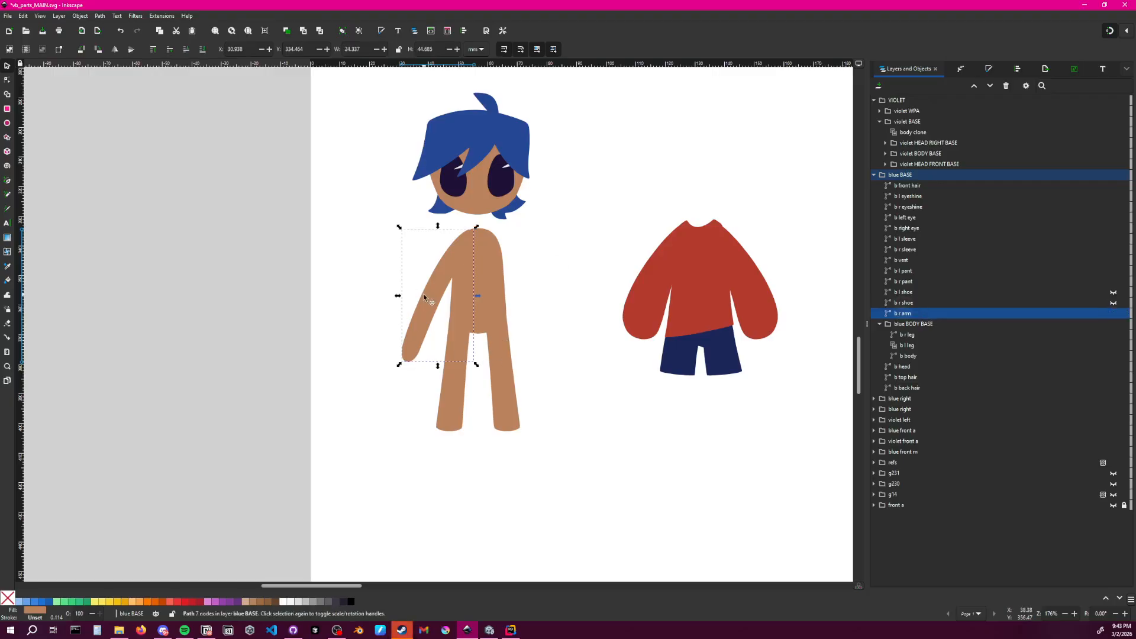
# Clone the b r arm path and name the clone b l arm
pyautogui.rightClick(921, 317)
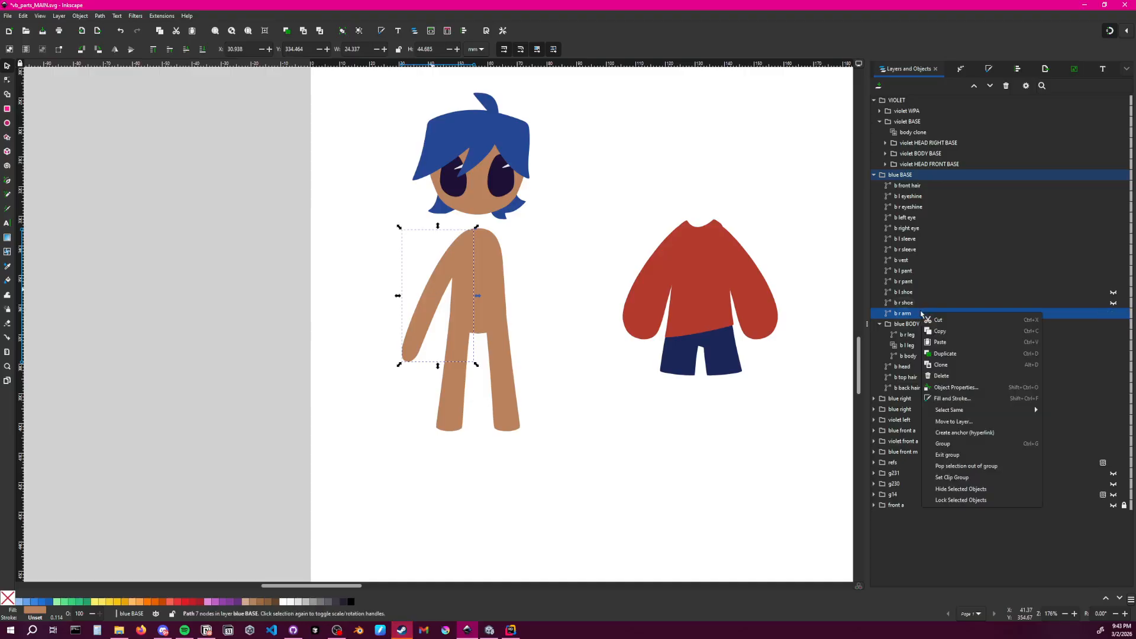
pyautogui.click(950, 367)
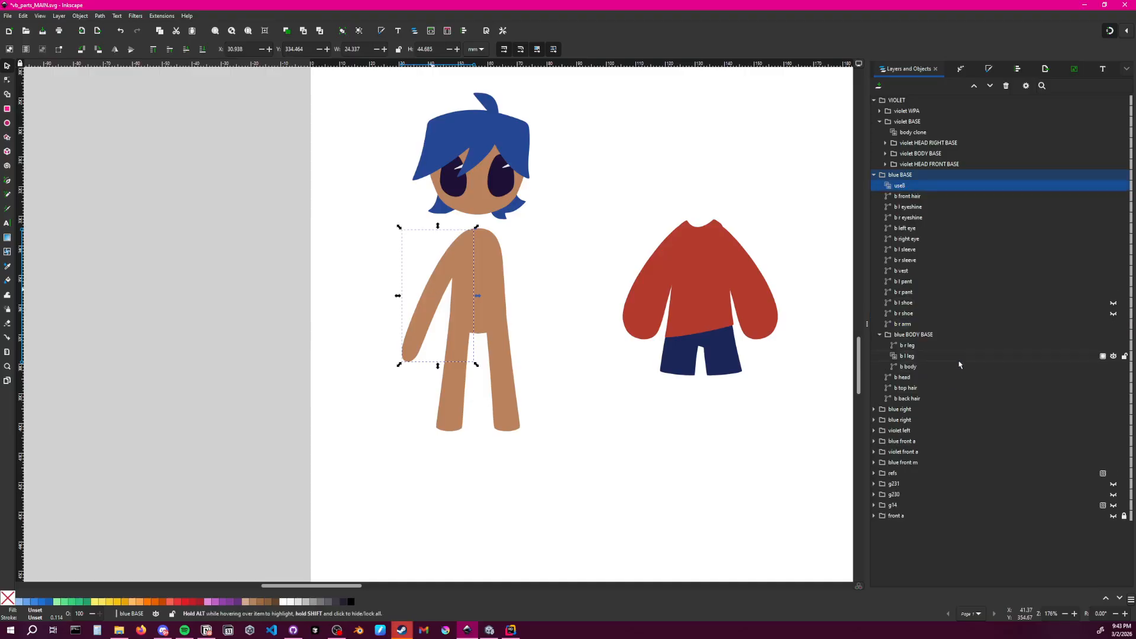
pyautogui.doubleClick(913, 186)
pyautogui.write('b l arm')
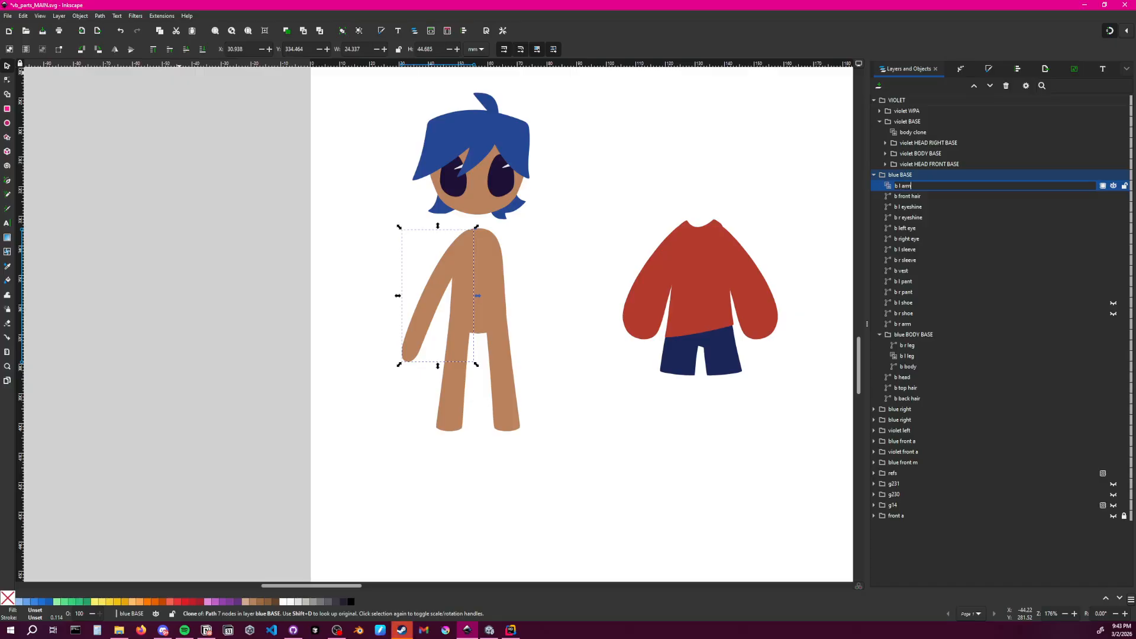
pyautogui.press('Return')
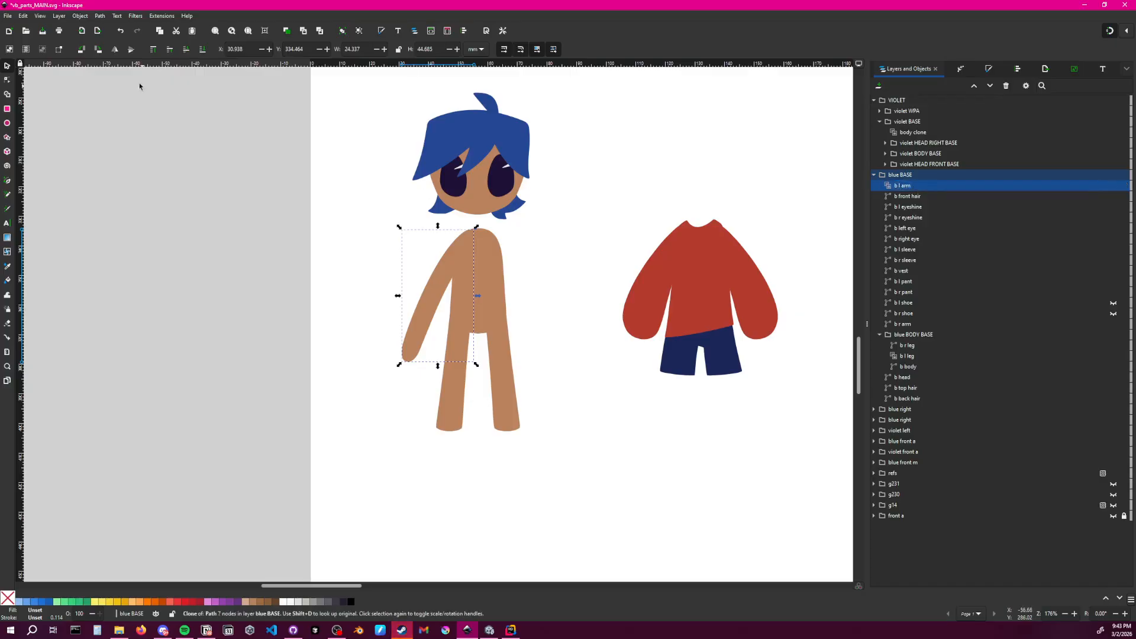
# Flip the b l arm clone horizontally and move it to the opposite shoulder of the body
pyautogui.click(115, 49)
pyautogui.moveTo(494, 297); pyautogui.dragTo(520, 297)
pyautogui.click(561, 279)
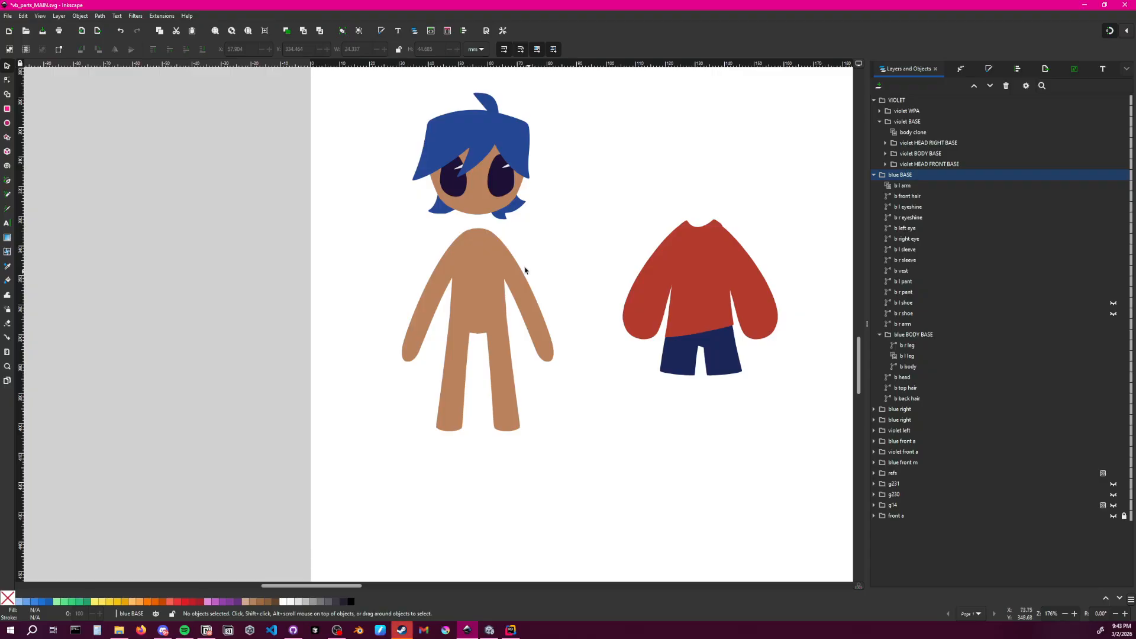
# Move the b r arm path into the blue BODY BASE group
pyautogui.click(534, 304)
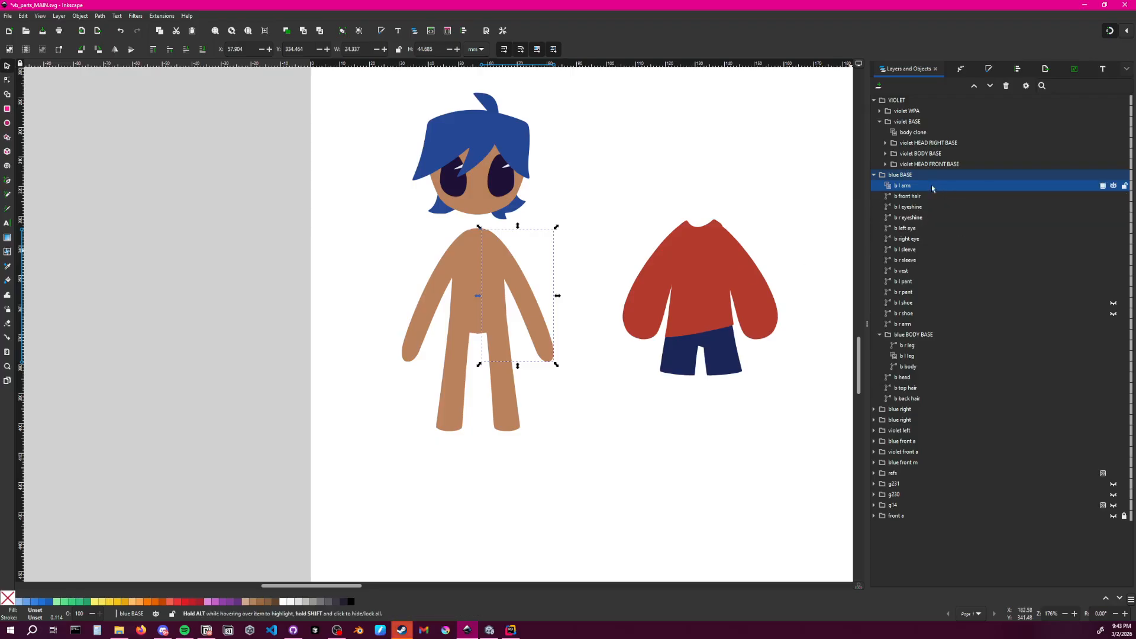
pyautogui.moveTo(907, 188); pyautogui.dragTo(935, 327)
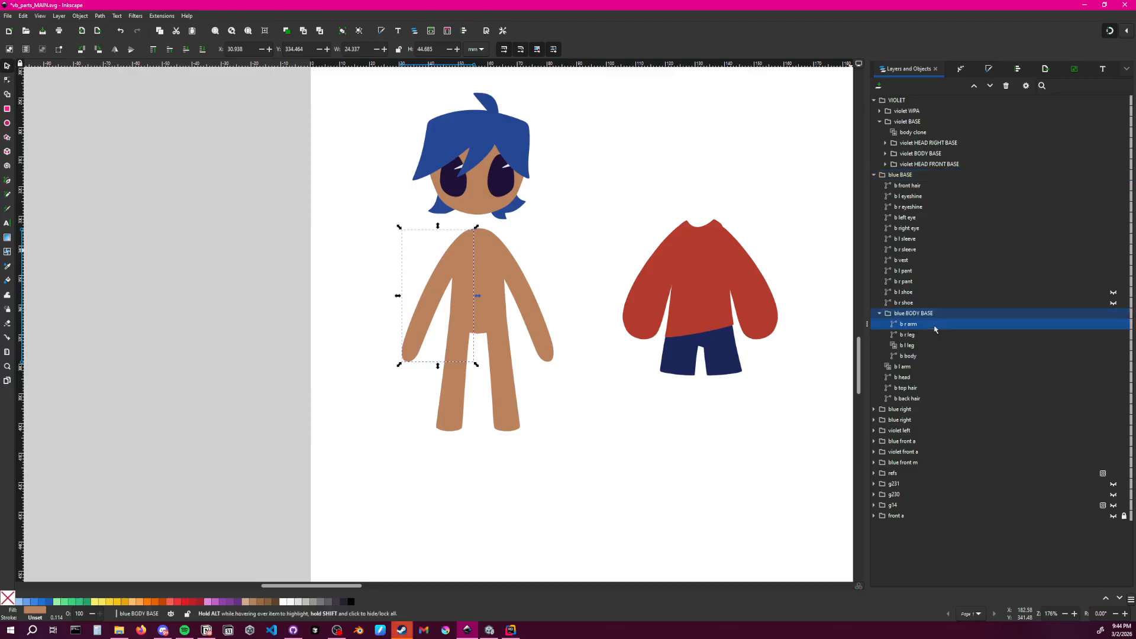
pyautogui.keyDown('ctrl'); pyautogui.scroll(-3, 702, 420); pyautogui.keyUp('ctrl')
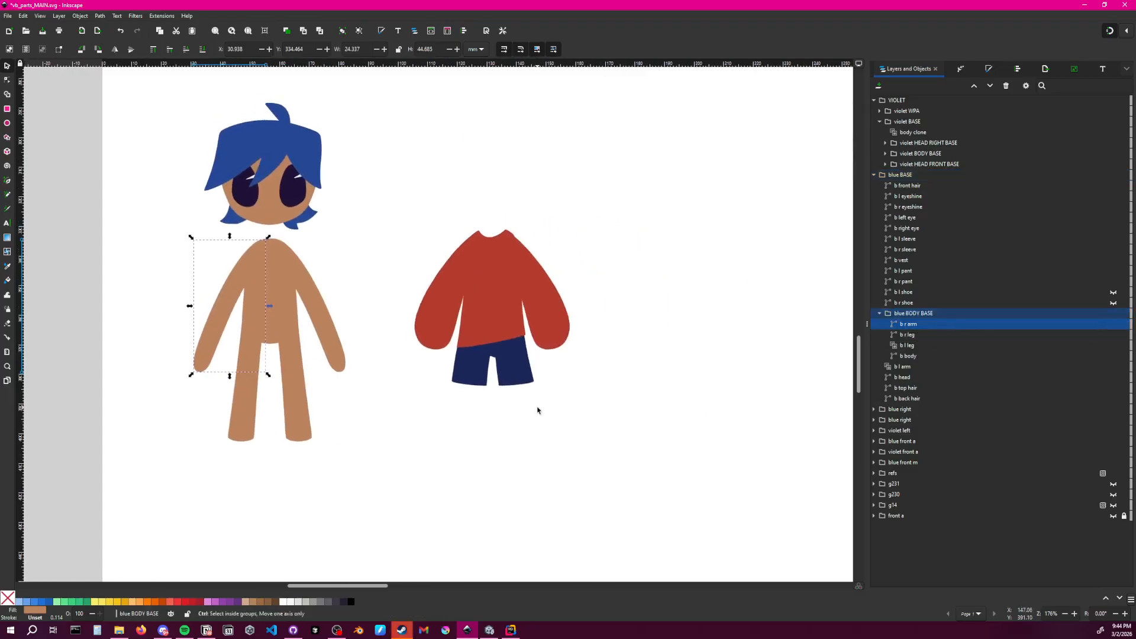
pyautogui.keyDown('shift'); pyautogui.hscroll(2, 532, 402); pyautogui.keyUp('shift')
pyautogui.click(523, 358)
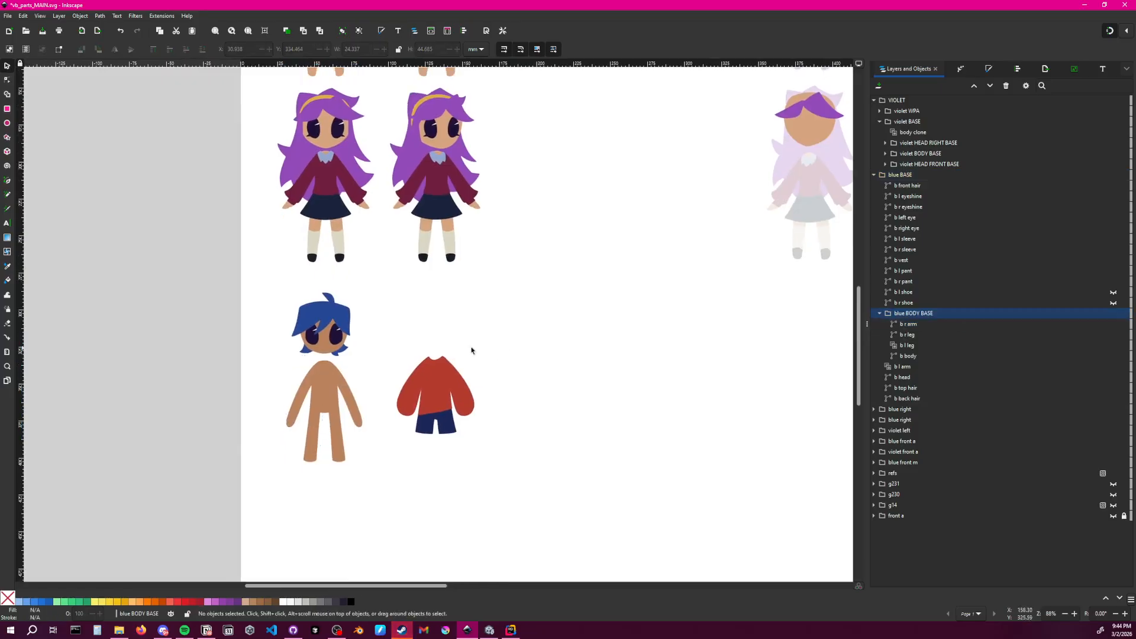
# Move the b l arm clone into the blue BODY BASE group, above b r arm
pyautogui.scroll(2, 344, 382)
pyautogui.keyDown('ctrl'); pyautogui.scroll(2, 366, 402); pyautogui.keyUp('ctrl')
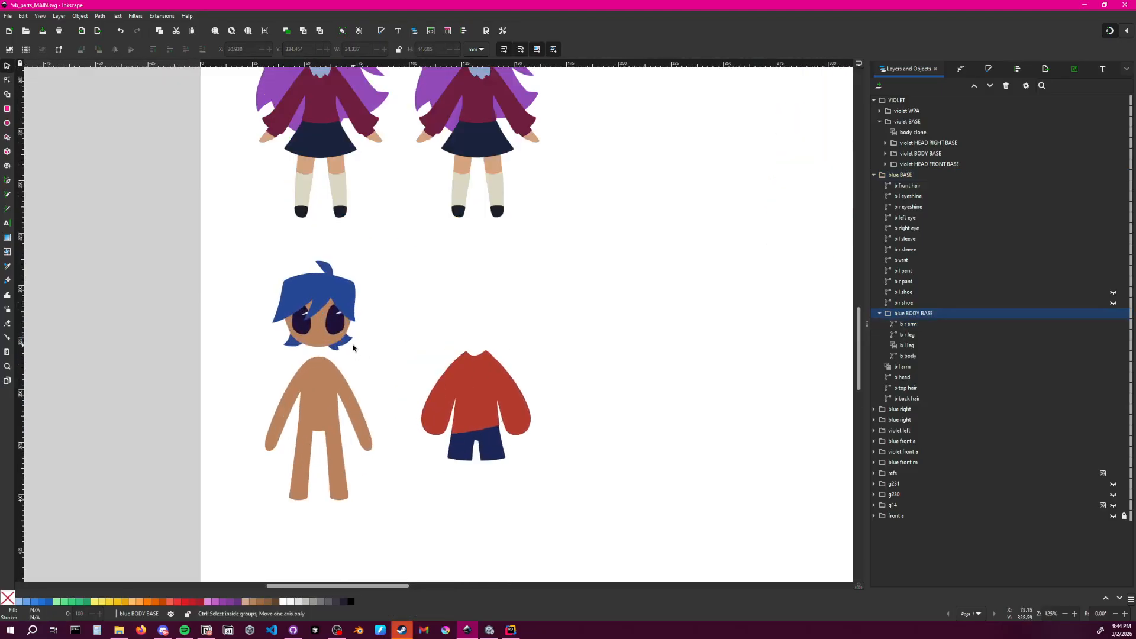
pyautogui.click(300, 372)
pyautogui.click(362, 372)
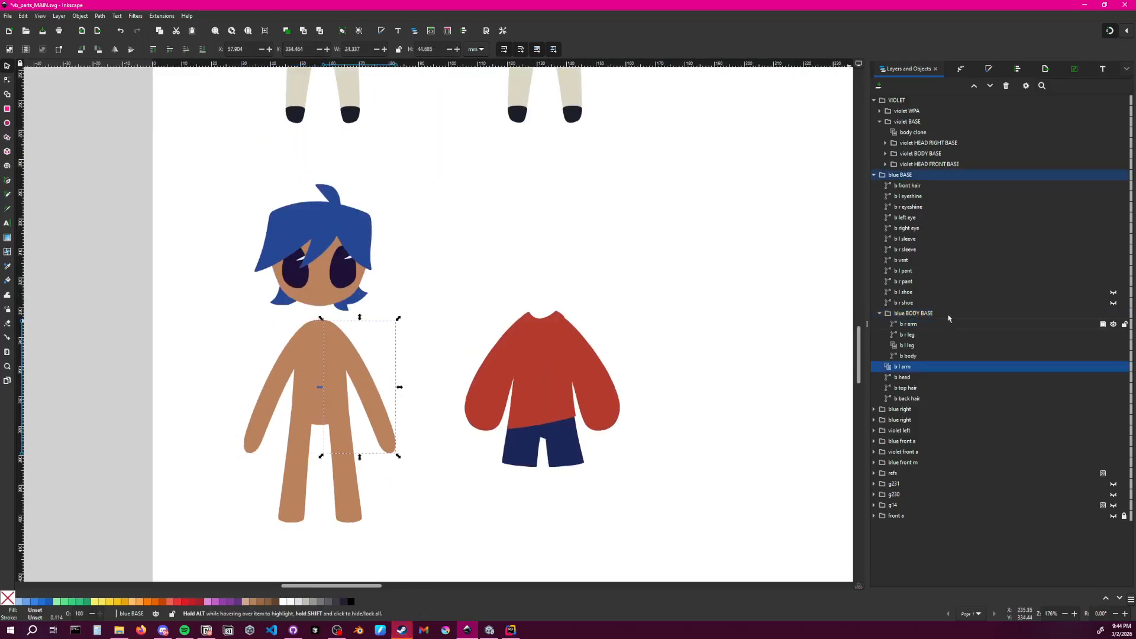
pyautogui.click(357, 334)
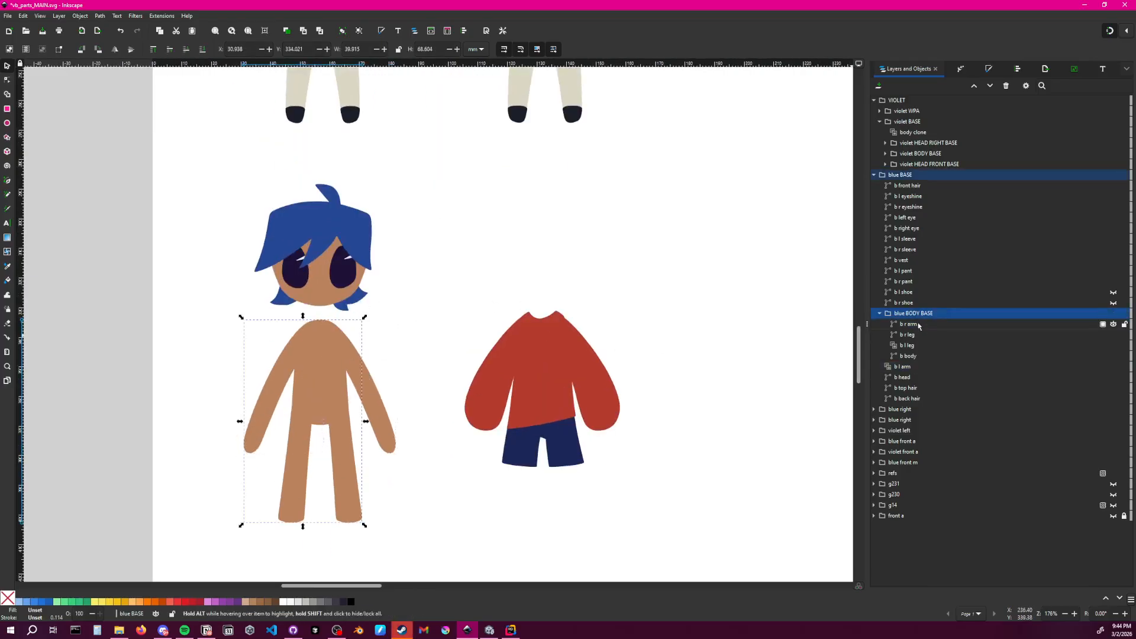
pyautogui.moveTo(905, 371); pyautogui.dragTo(945, 318)
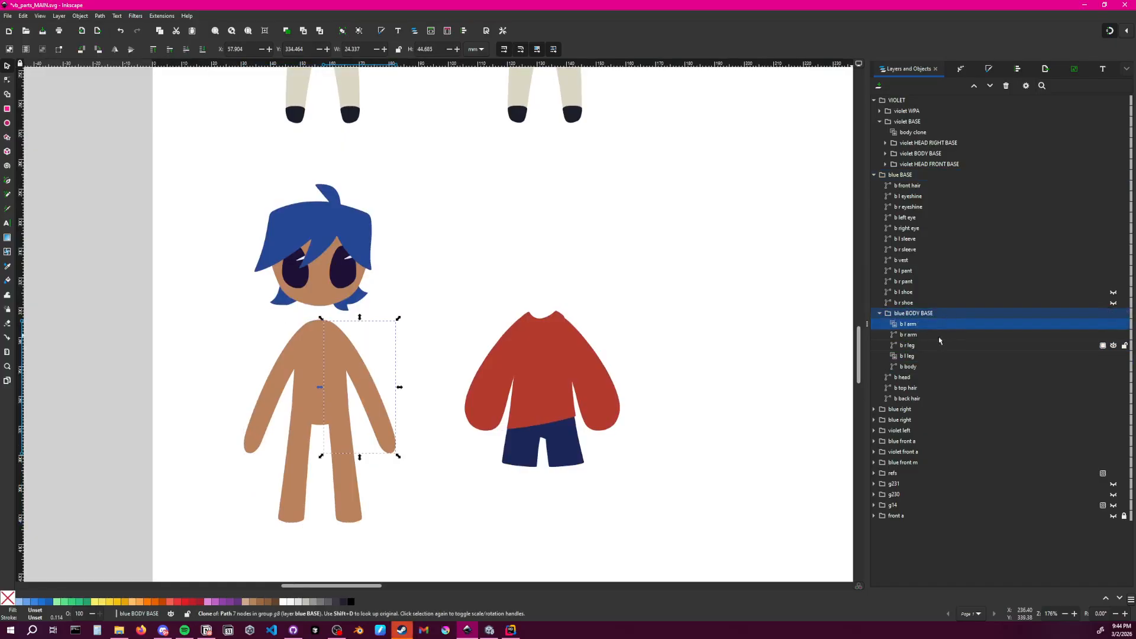
# Try moving the whole blue BODY BASE group sideways, and undo the move
pyautogui.click(462, 285)
pyautogui.click(324, 379)
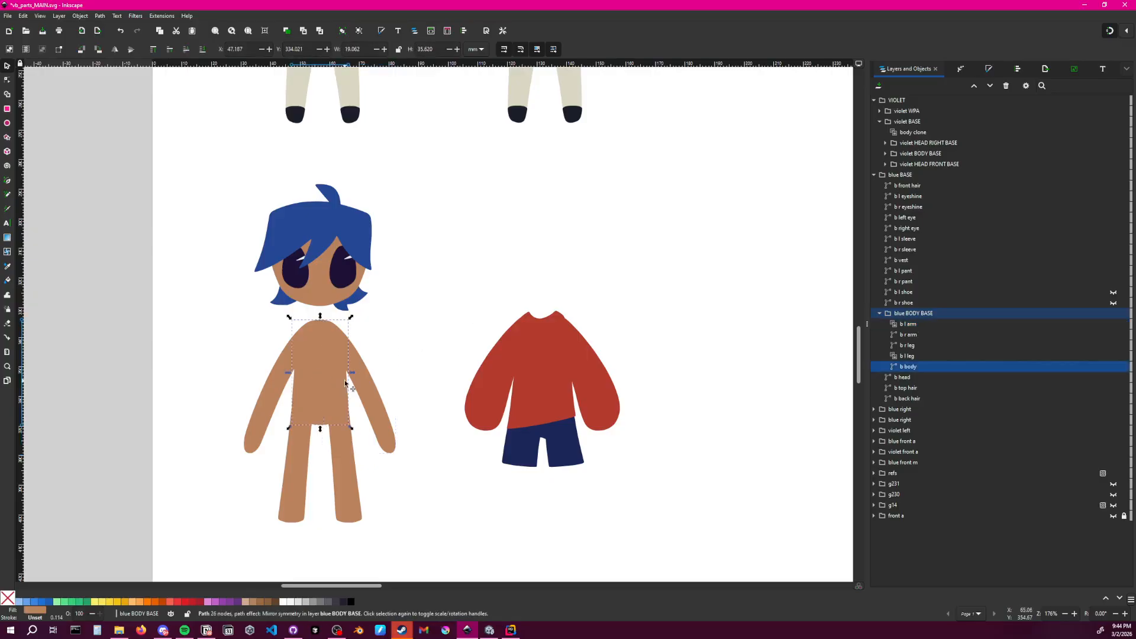
pyautogui.click(929, 316)
pyautogui.moveTo(311, 398); pyautogui.dragTo(371, 396)
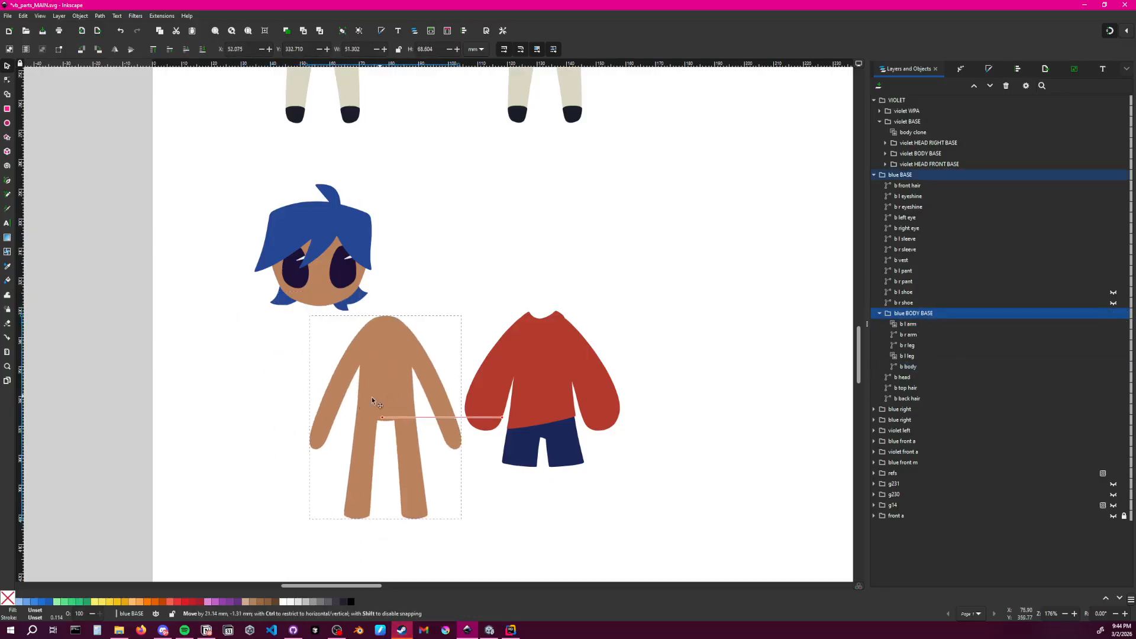
pyautogui.hotkey('ctrl', 'z')
pyautogui.click(510, 274)
# Group all of the blue character's hair, eye, eyeshine and head paths
pyautogui.keyDown('ctrl'); pyautogui.scroll(-6, 510, 274); pyautogui.keyUp('ctrl')
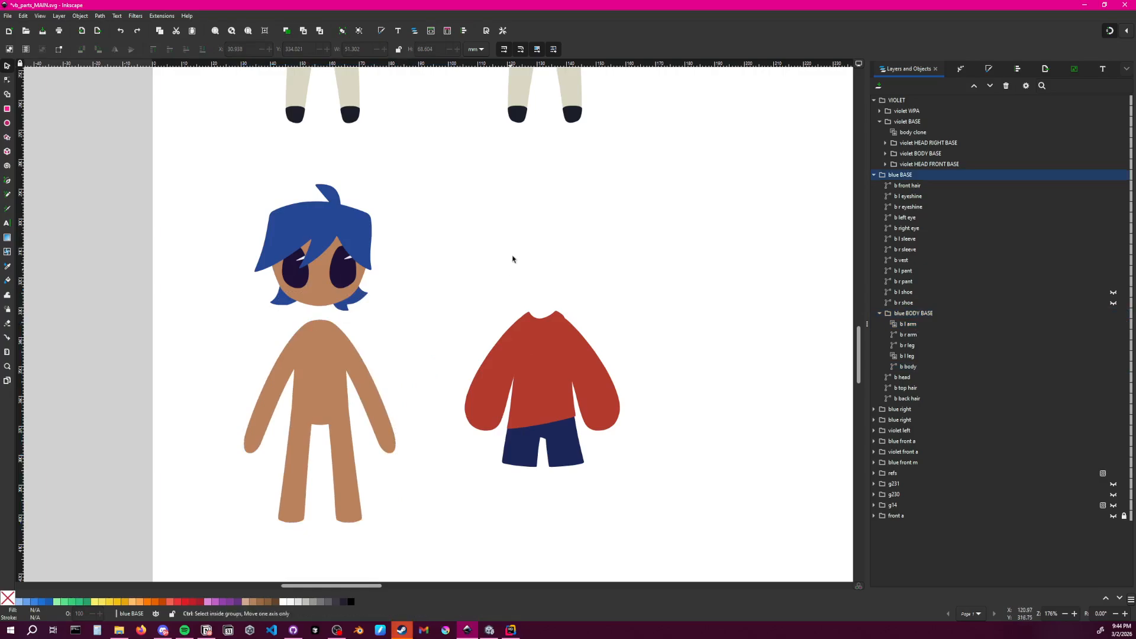
pyautogui.keyDown('ctrl'); pyautogui.scroll(3, 495, 274); pyautogui.keyUp('ctrl')
pyautogui.keyDown('ctrl'); pyautogui.scroll(3, 396, 294); pyautogui.keyUp('ctrl')
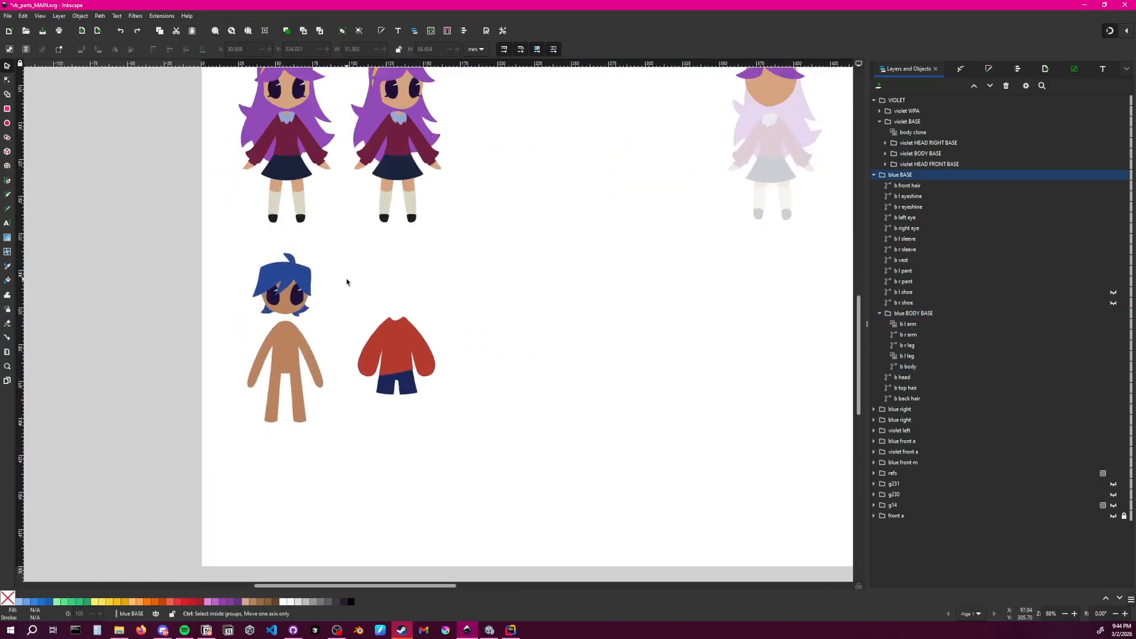
pyautogui.moveTo(274, 241); pyautogui.dragTo(384, 342)
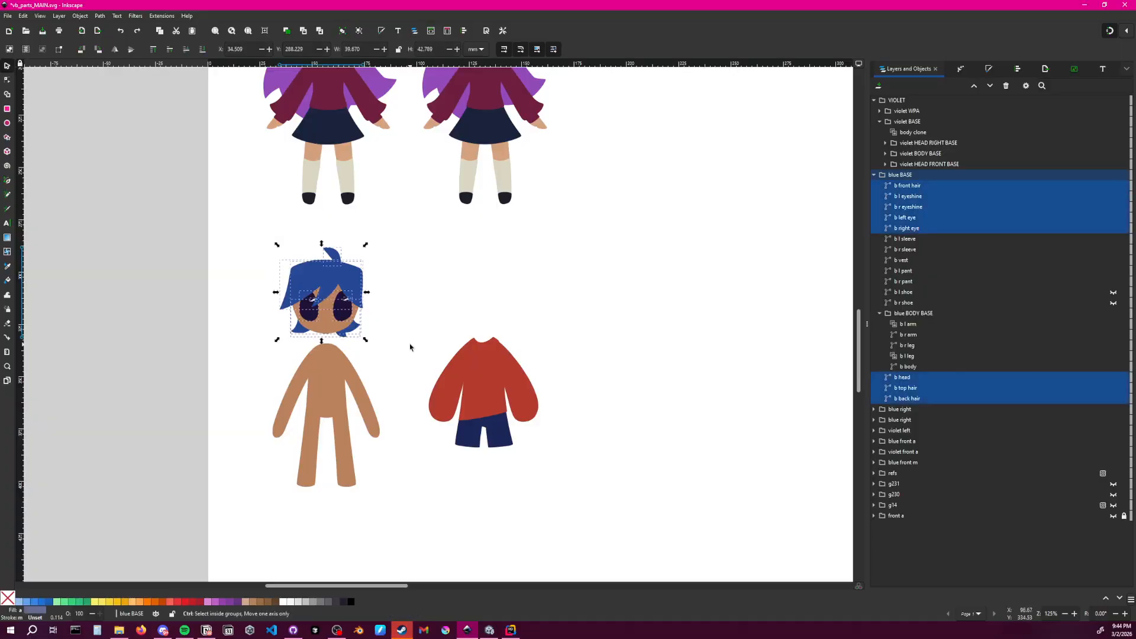
pyautogui.hotkey('ctrl', 'g')
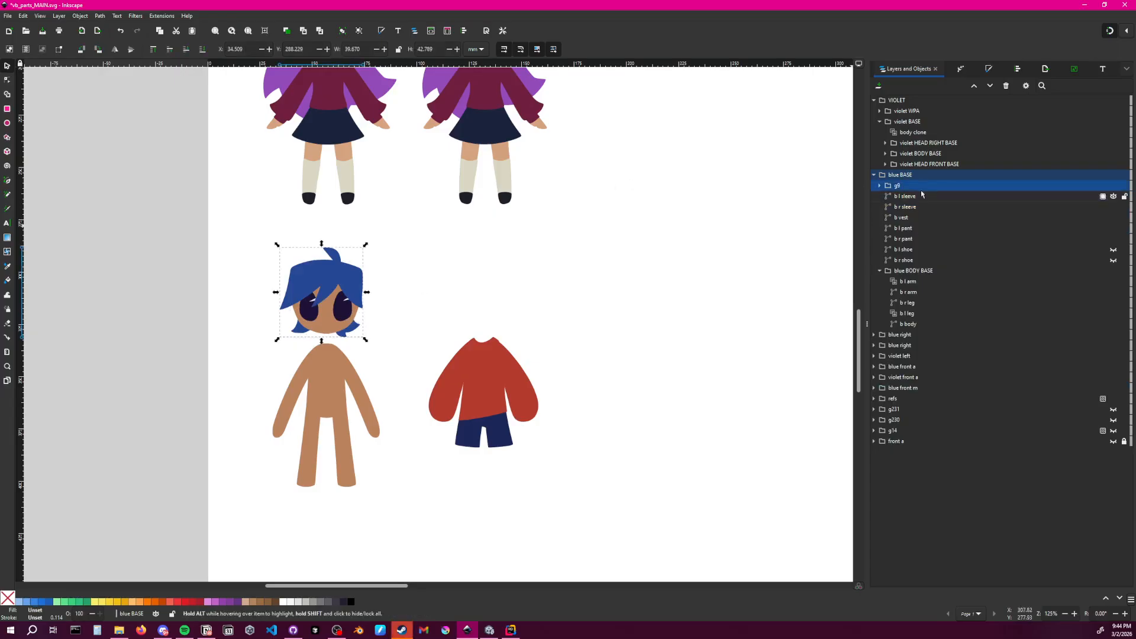
# Rename the new head group as blue HEAD FRONT BASE and place it directly above the blue BODY BASE group
pyautogui.doubleClick(886, 188)
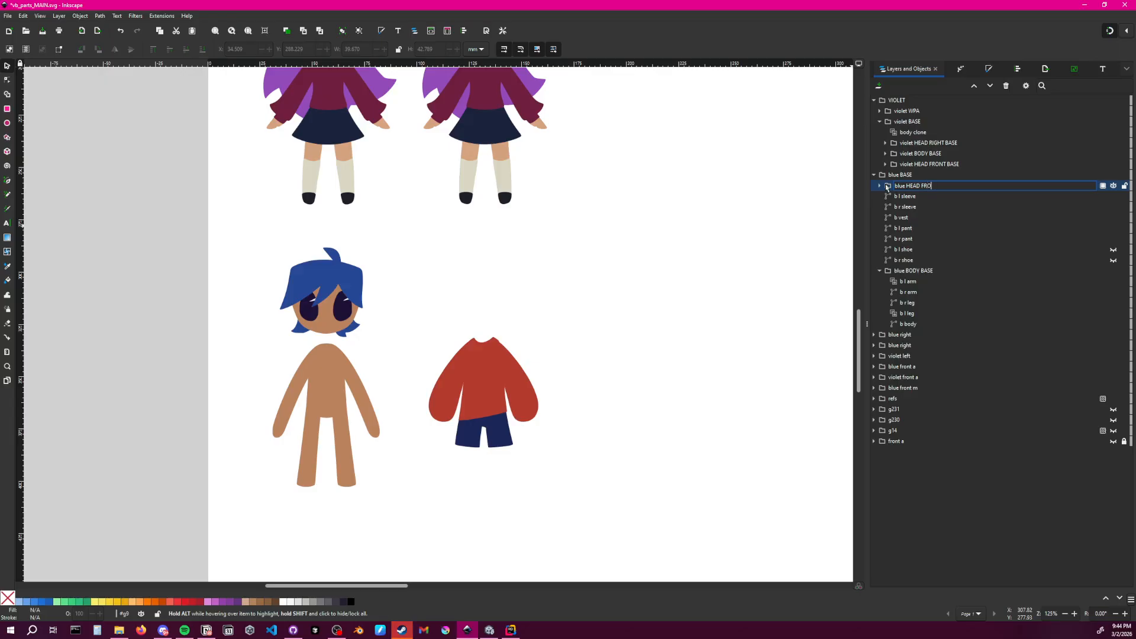
pyautogui.press('Return')
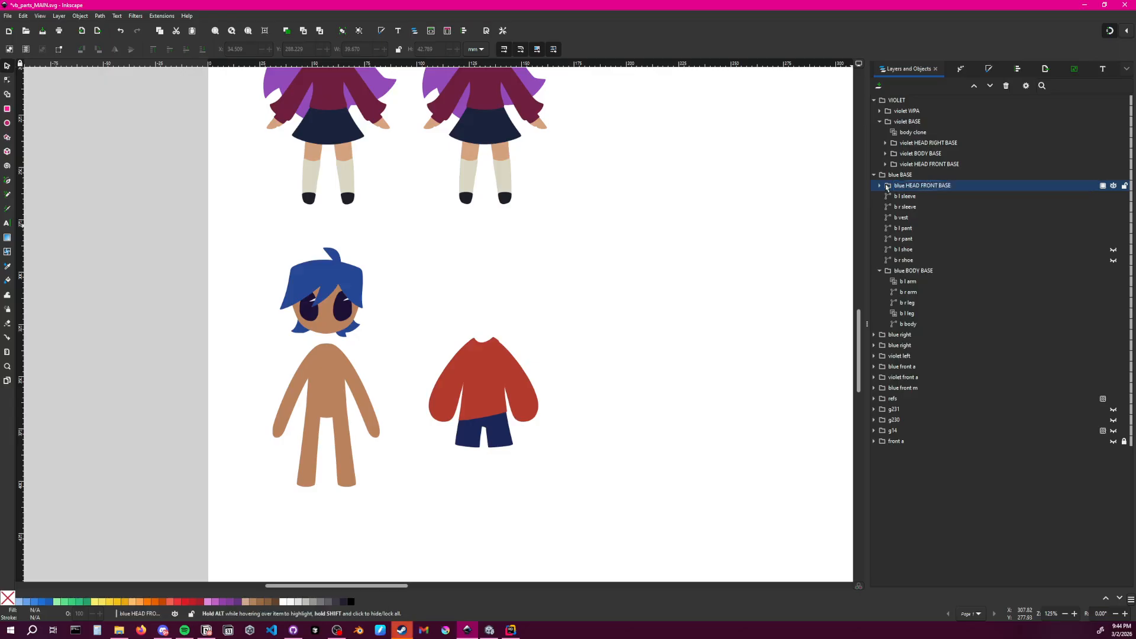
pyautogui.click(880, 270)
pyautogui.moveTo(938, 187); pyautogui.dragTo(938, 262)
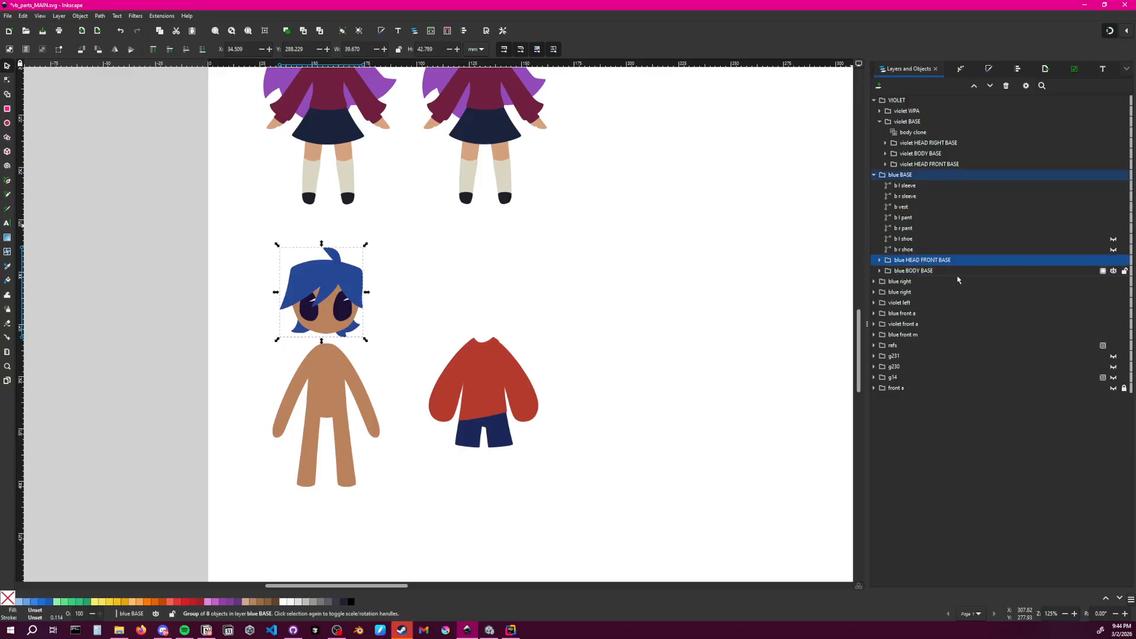
# Expand the violet HEAD FRONT BASE group and go through its parts from v front hair to v right eye
pyautogui.click(776, 334)
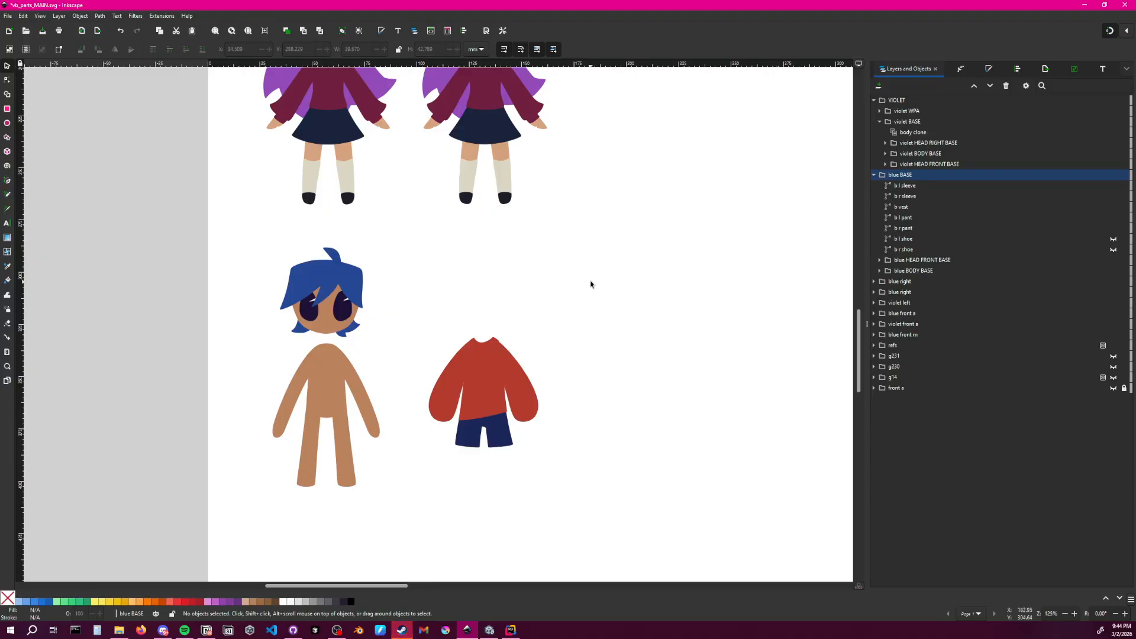
pyautogui.scroll(8, 594, 342)
pyautogui.scroll(-9, 422, 493)
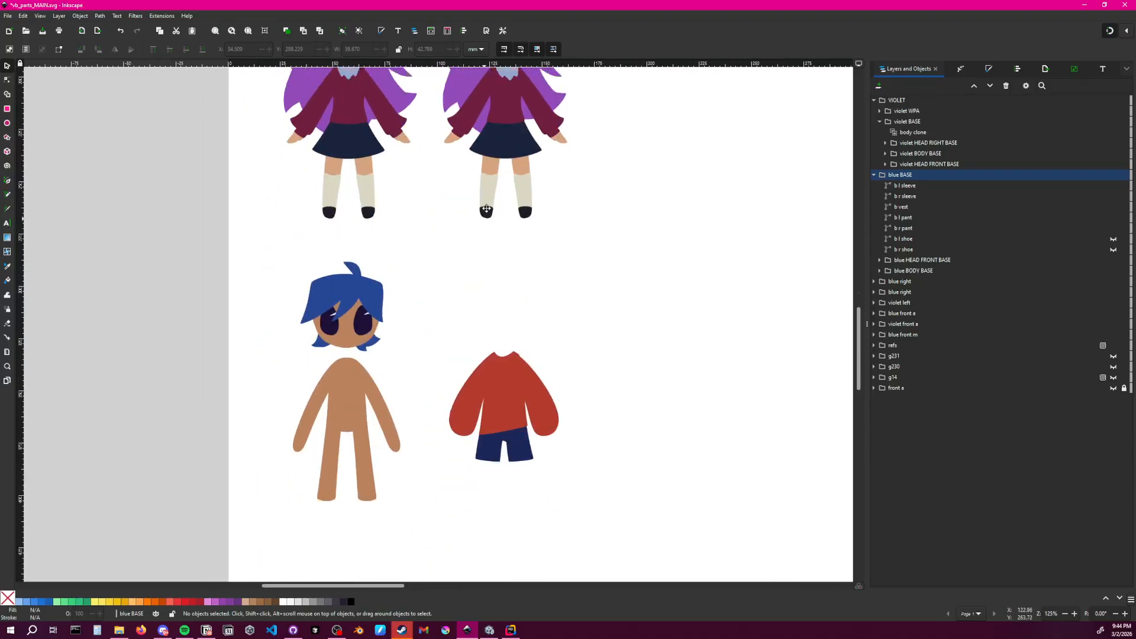
pyautogui.hscroll(2, 402, 337)
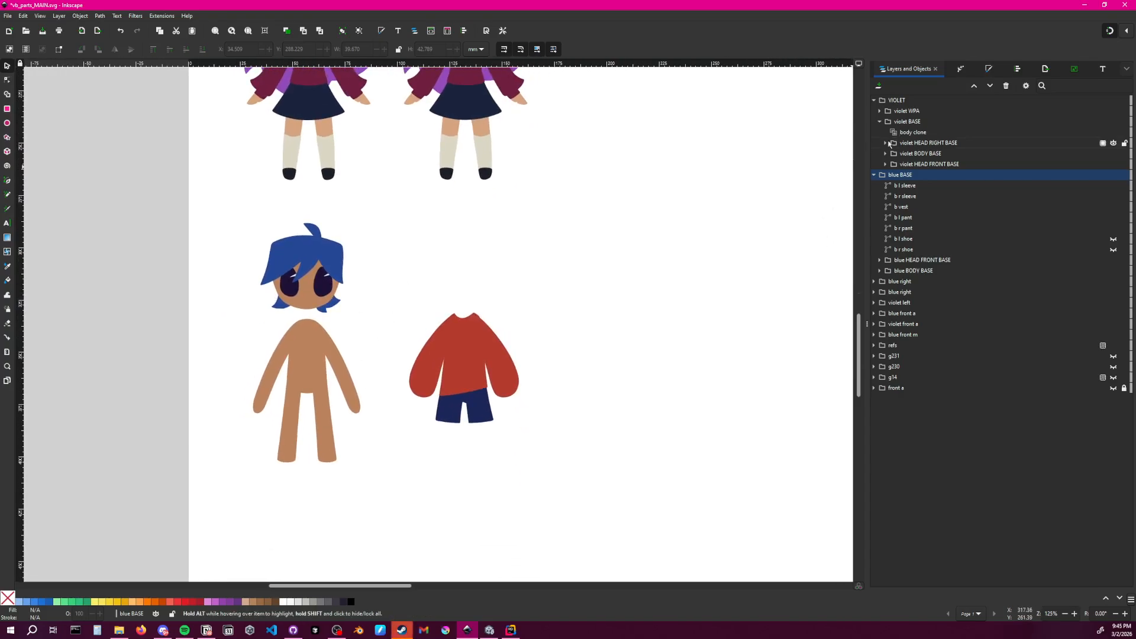
pyautogui.click(885, 164)
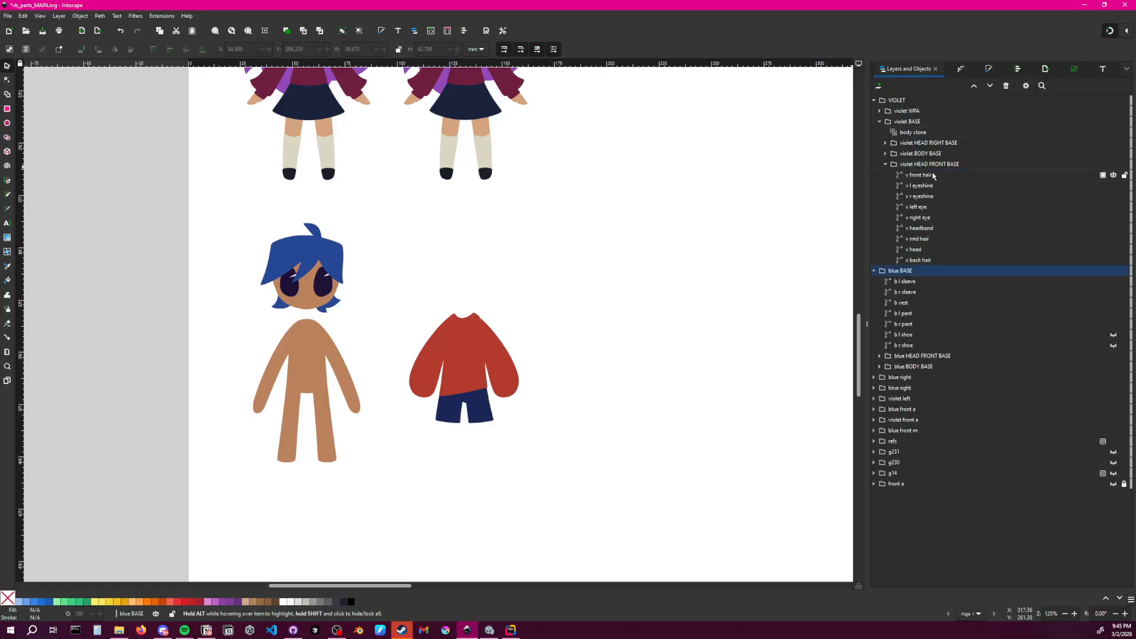
pyautogui.click(920, 174)
pyautogui.click(934, 185)
pyautogui.click(935, 196)
pyautogui.click(933, 207)
pyautogui.click(933, 217)
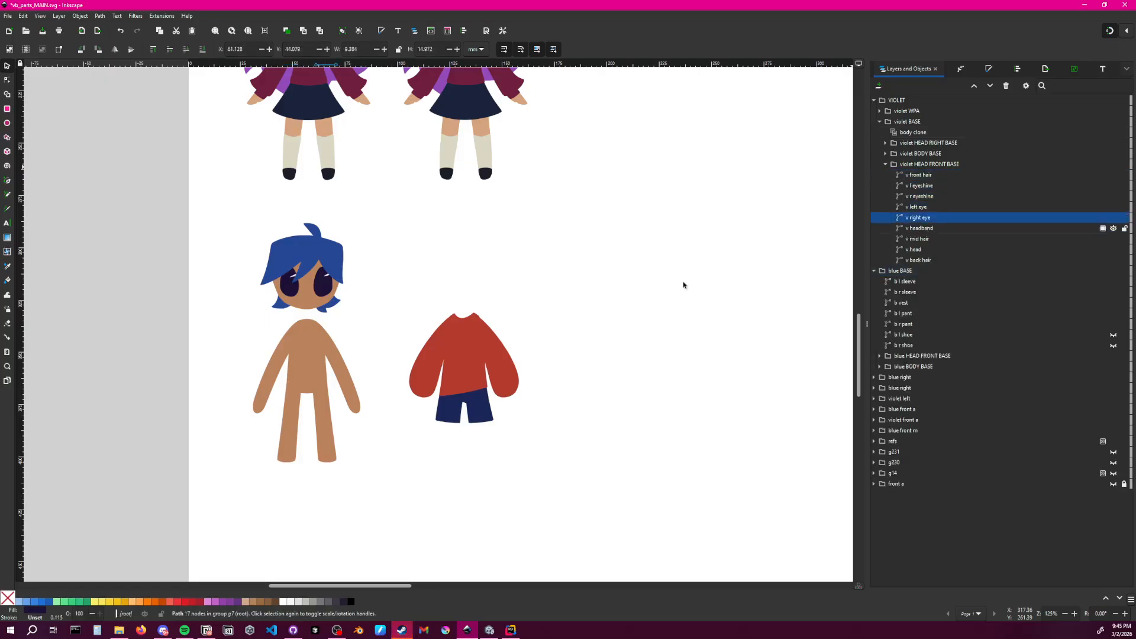
# Try moving the v right eye path of the unclothed front-facing violet character about 4 mm outward
pyautogui.scroll(6, 578, 400)
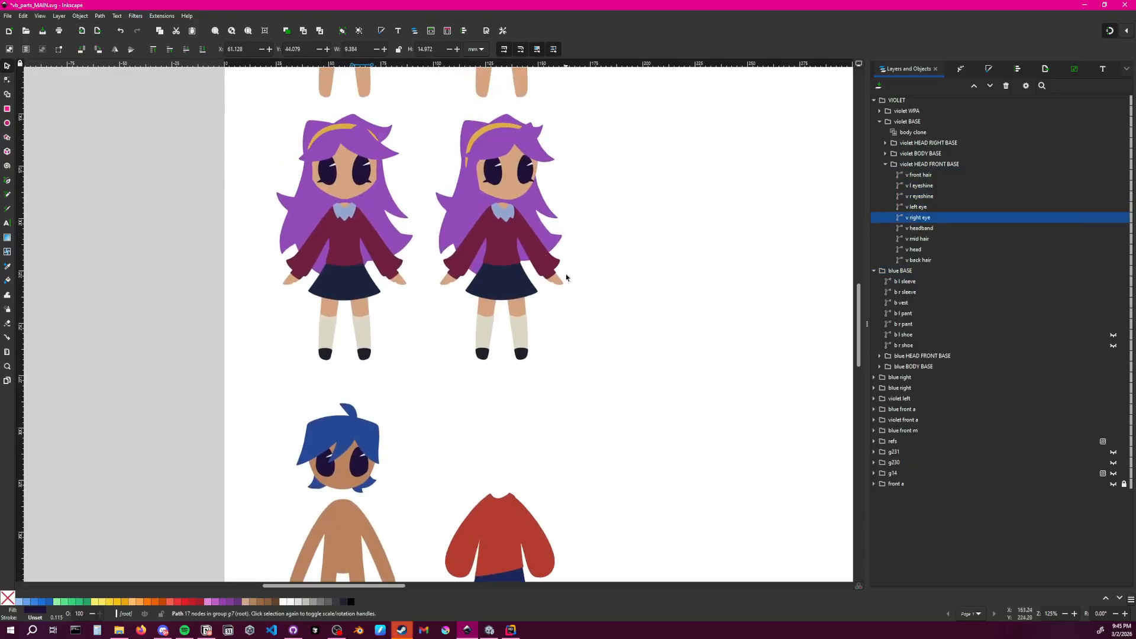
pyautogui.scroll(8, 566, 277)
pyautogui.scroll(-3, 467, 332)
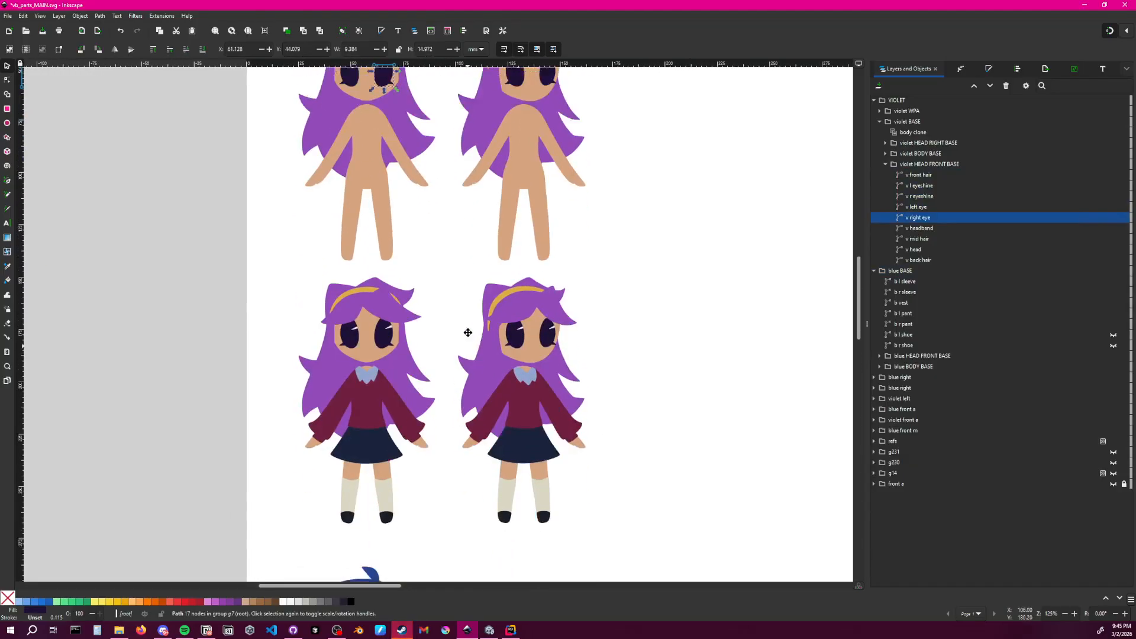
pyautogui.scroll(-5, 465, 335)
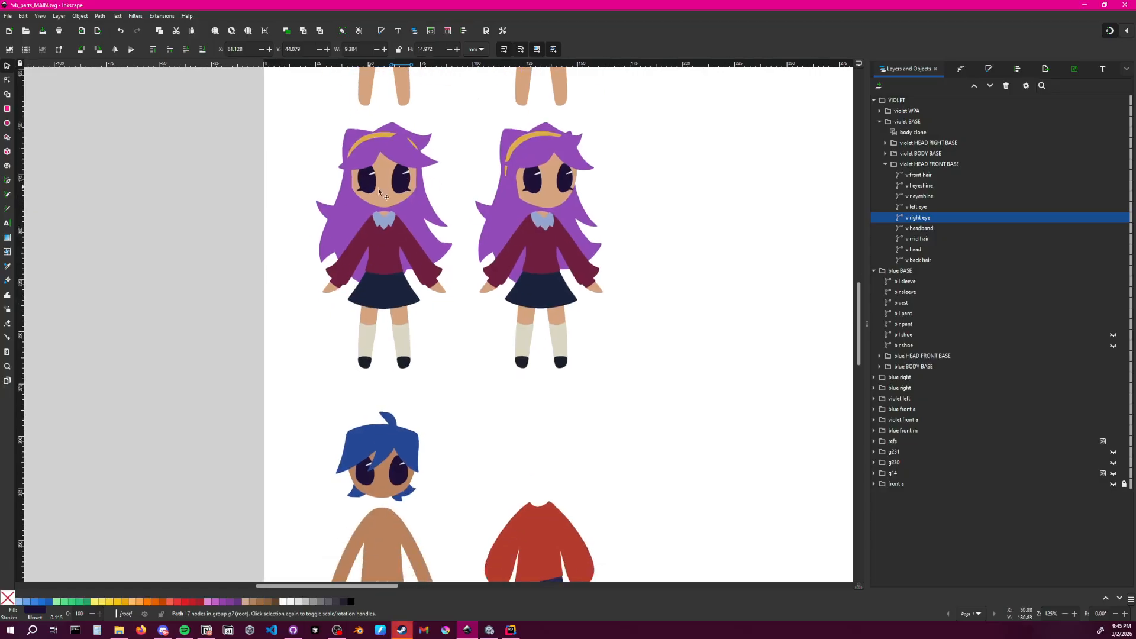
pyautogui.scroll(-5, 415, 422)
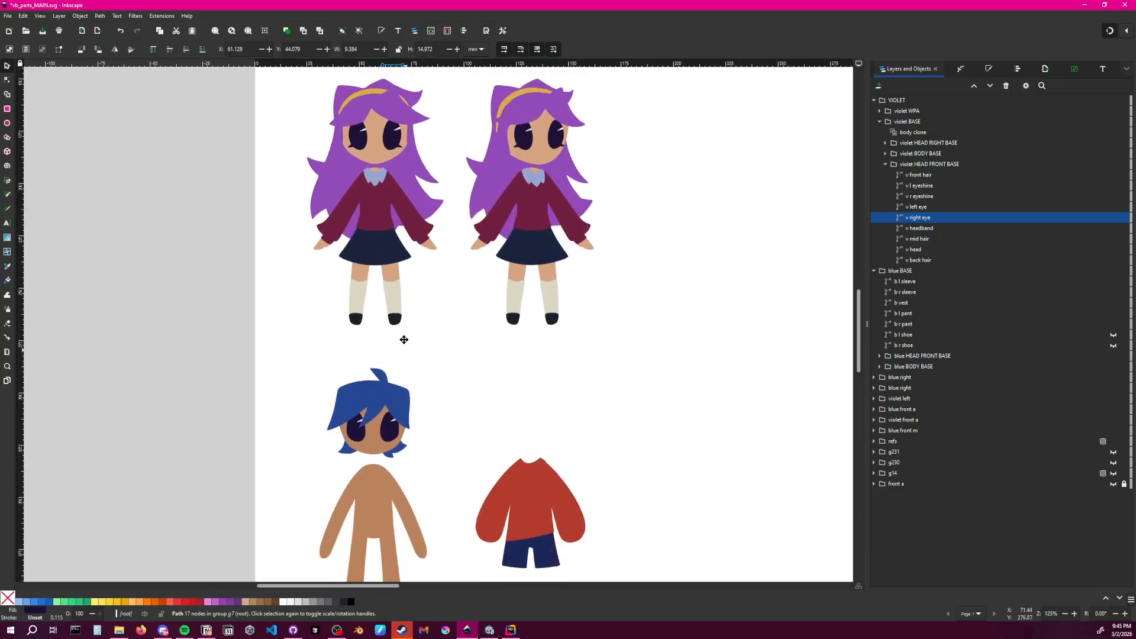
pyautogui.scroll(10, 433, 388)
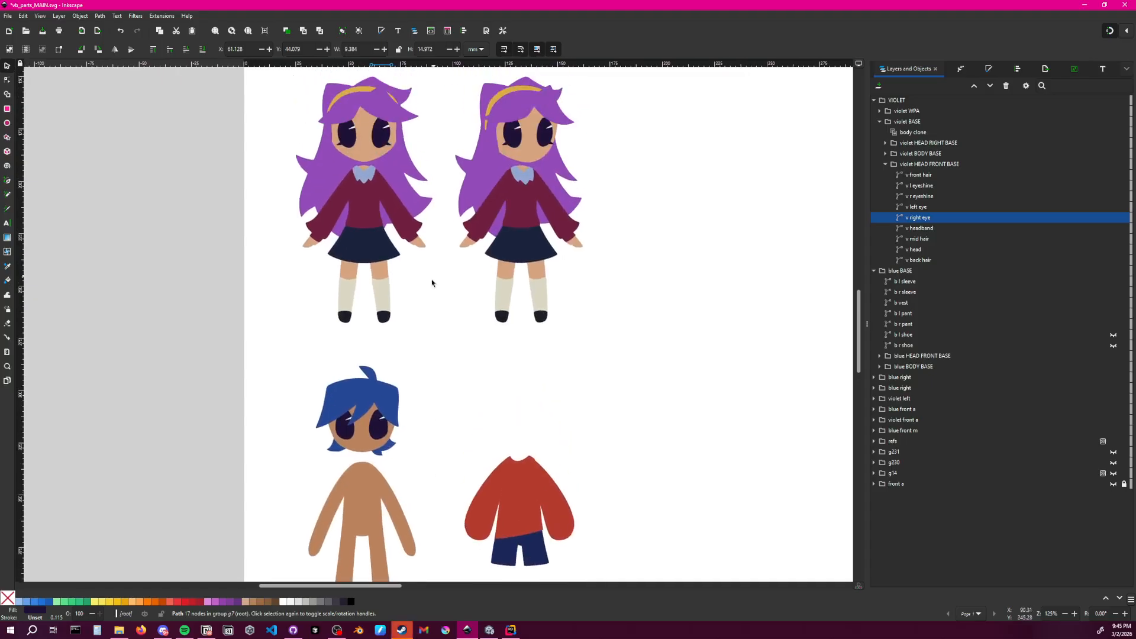
pyautogui.moveTo(380, 112); pyautogui.dragTo(391, 113)
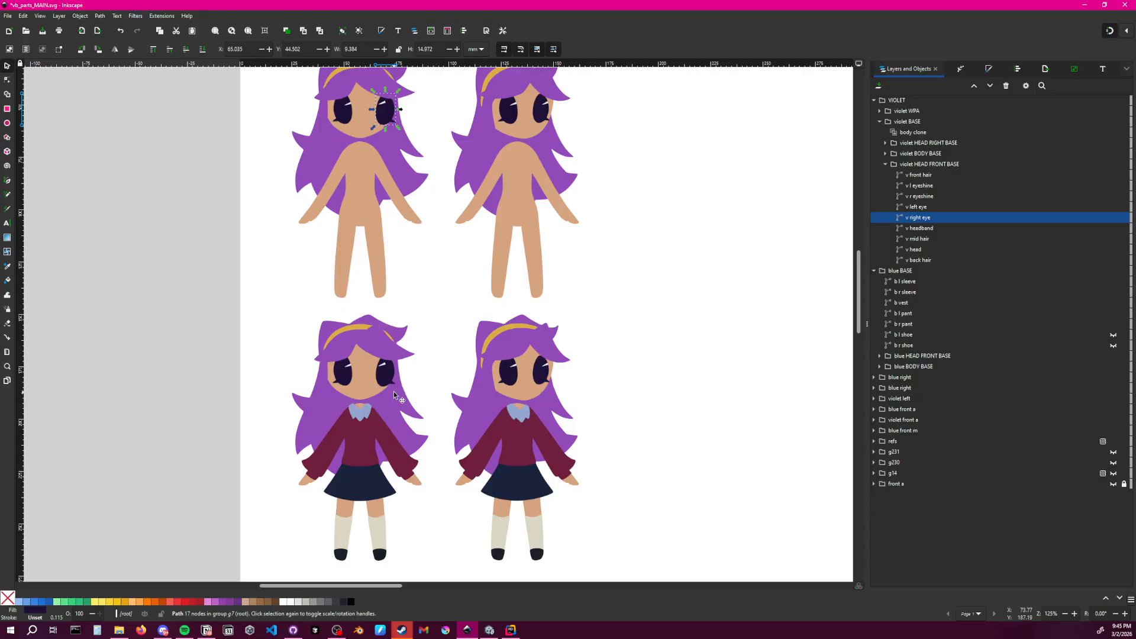
pyautogui.click(432, 324)
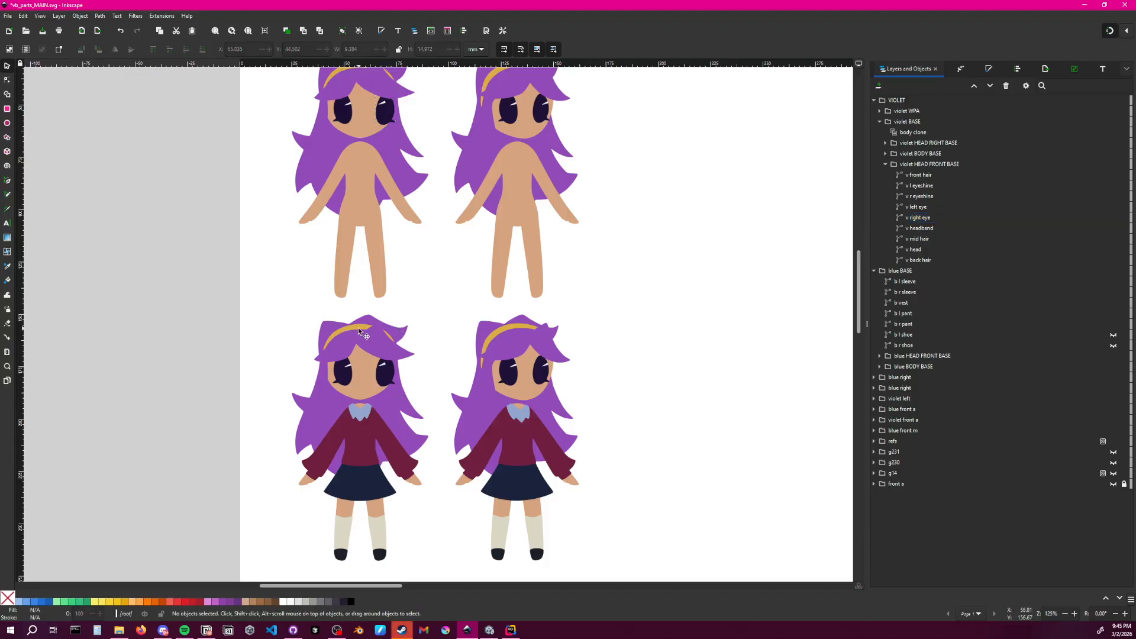
# Capture a screen snip of the clothed front-facing violet character and return to the drawing
pyautogui.press('super+shift+s')
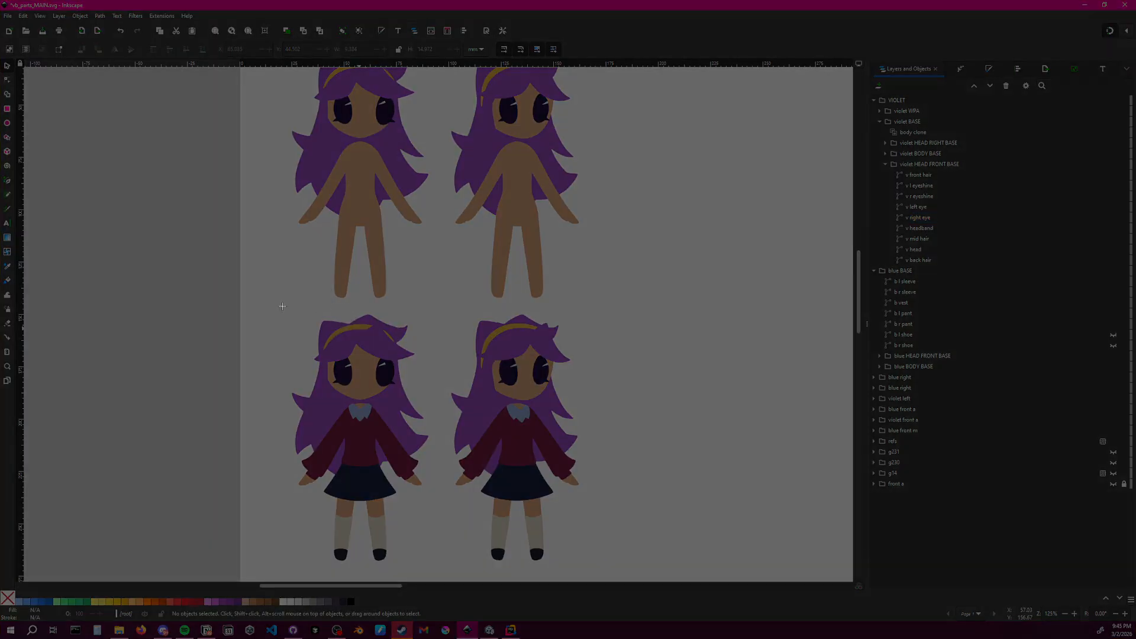
pyautogui.moveTo(282, 307); pyautogui.dragTo(443, 570)
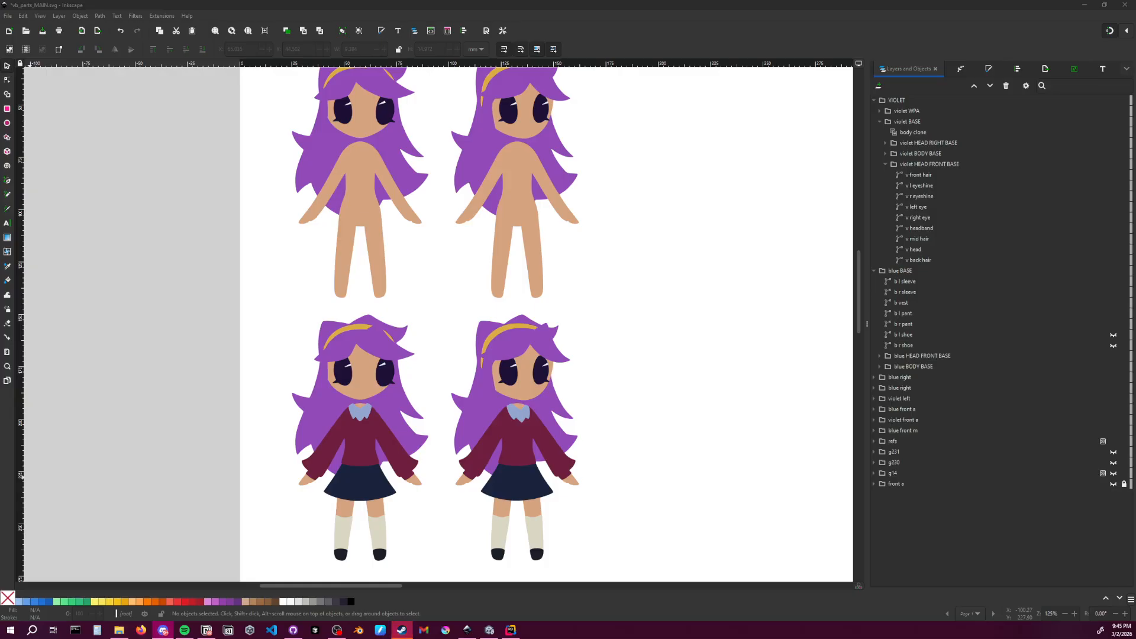
pyautogui.click(604, 338)
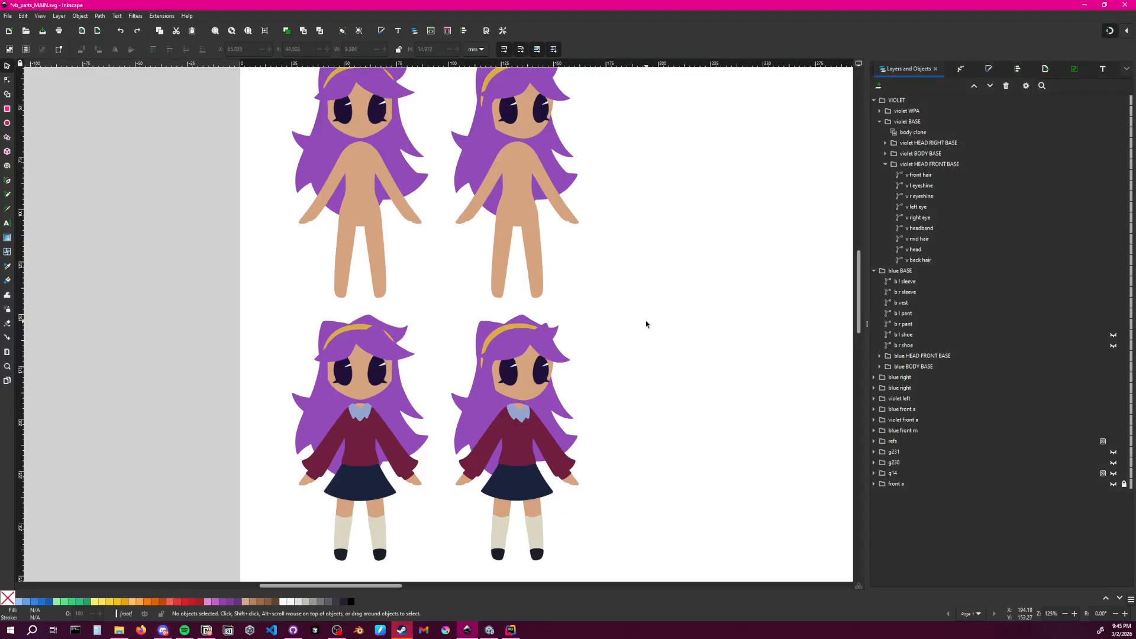
# Try moving the v right eye path about 8 mm outward inside the violet HEAD FRONT BASE group, and undo the move
pyautogui.scroll(-2, 669, 307)
pyautogui.keyDown('ctrl'); pyautogui.scroll(-2, 674, 331); pyautogui.keyUp('ctrl')
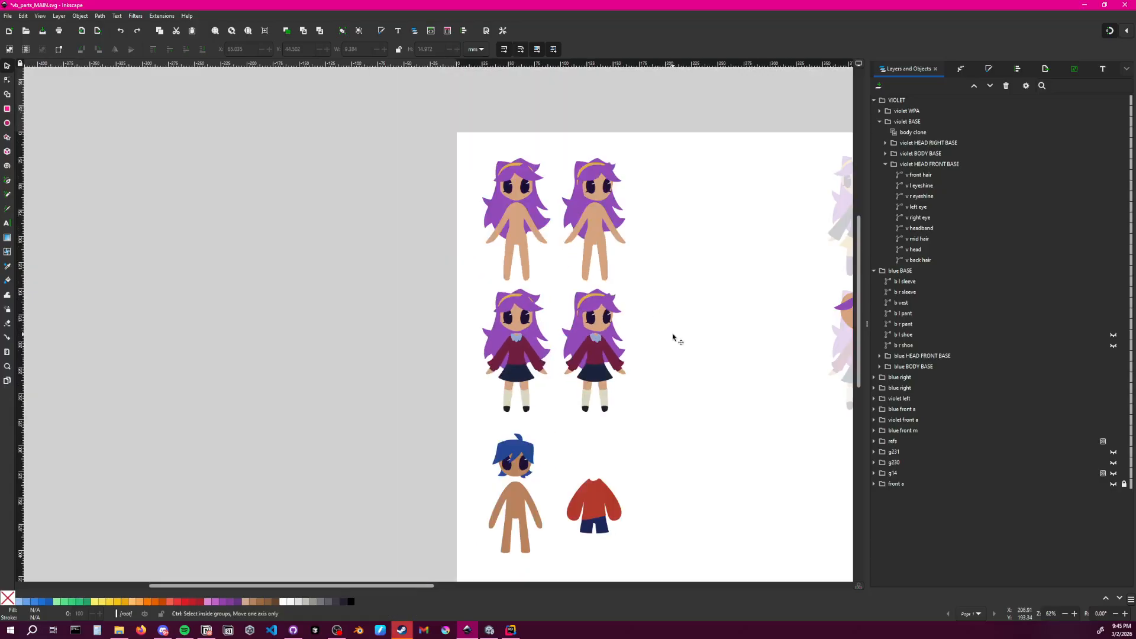
pyautogui.moveTo(671, 377); pyautogui.dragTo(542, 352, button='middle')
pyautogui.keyDown('ctrl'); pyautogui.scroll(2, 398, 248); pyautogui.keyUp('ctrl')
pyautogui.scroll(3, 402, 177)
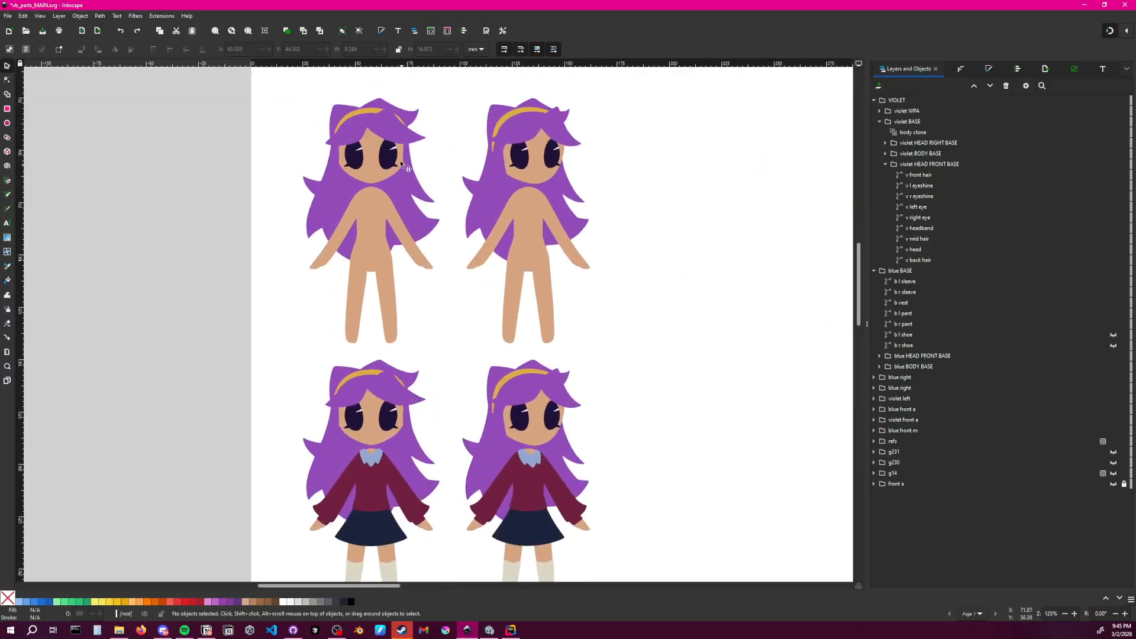
pyautogui.click(385, 159)
pyautogui.click(386, 160)
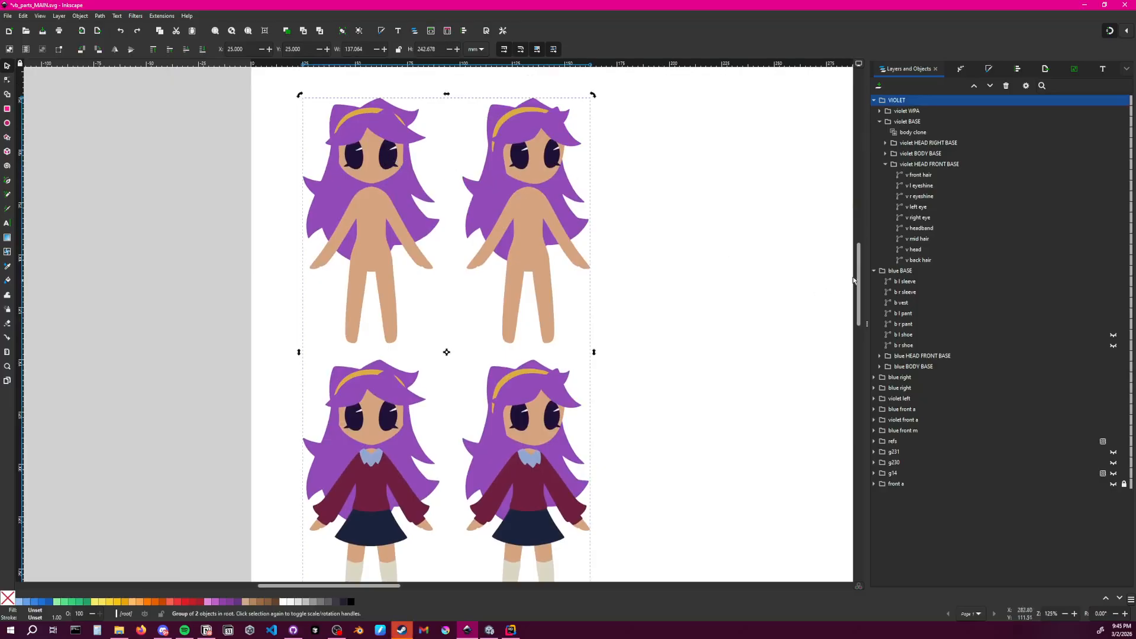
pyautogui.press('Escape')
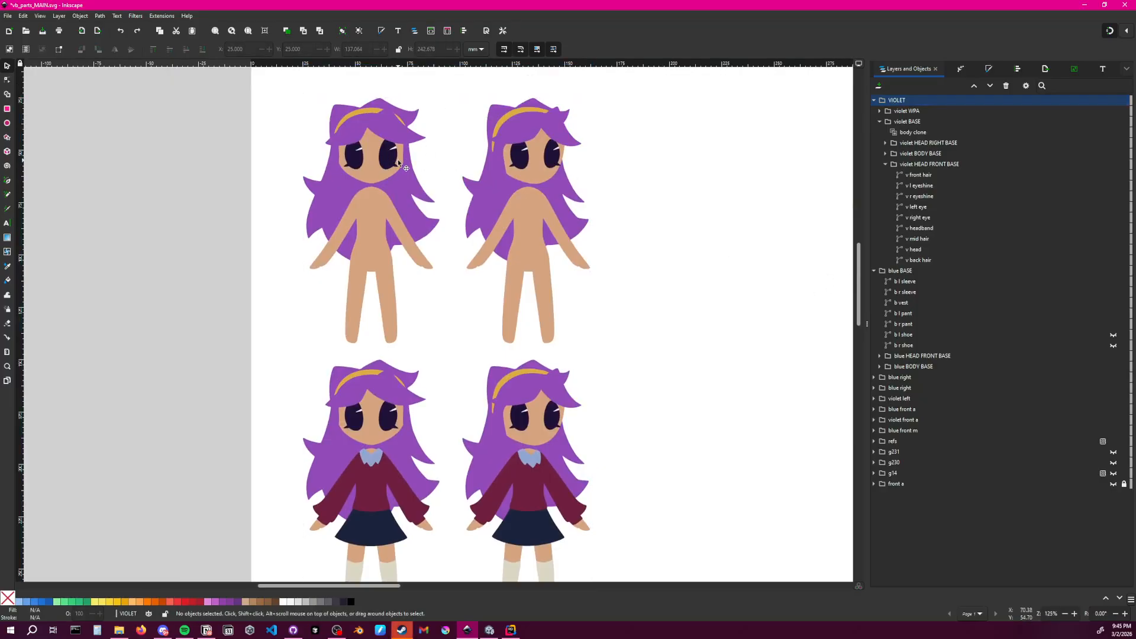
pyautogui.doubleClick(396, 162)
pyautogui.doubleClick(397, 162)
pyautogui.click(396, 162)
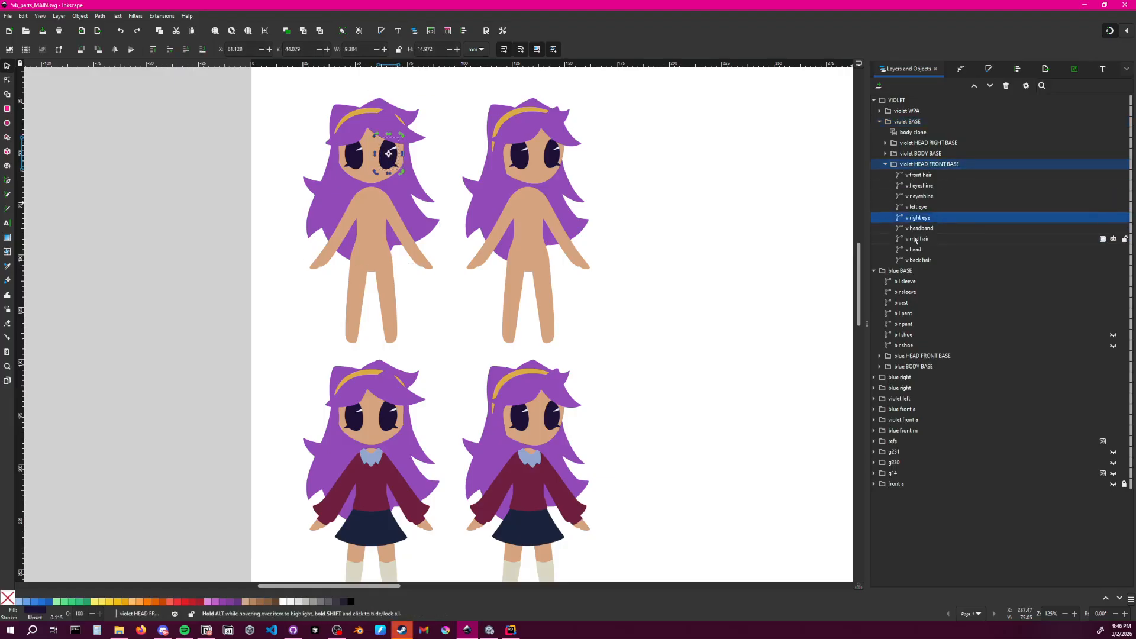
pyautogui.moveTo(398, 167); pyautogui.dragTo(416, 166)
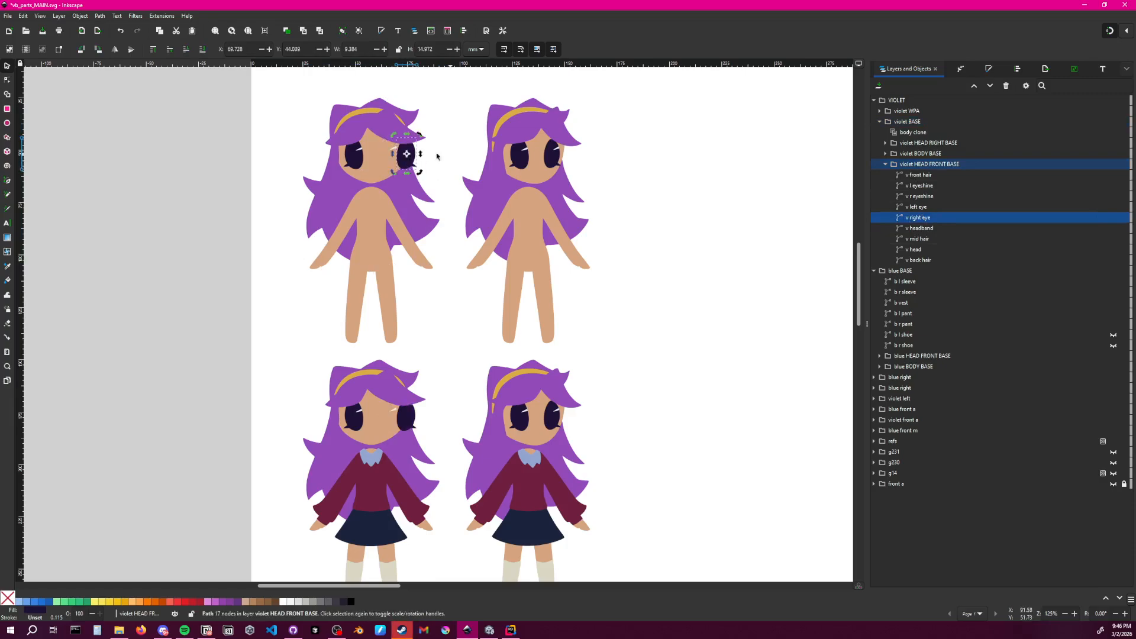
pyautogui.keyDown('ctrl'); pyautogui.scroll(3, 437, 156); pyautogui.keyUp('ctrl')
pyautogui.keyDown('ctrl'); pyautogui.scroll(-3, 456, 223); pyautogui.keyUp('ctrl')
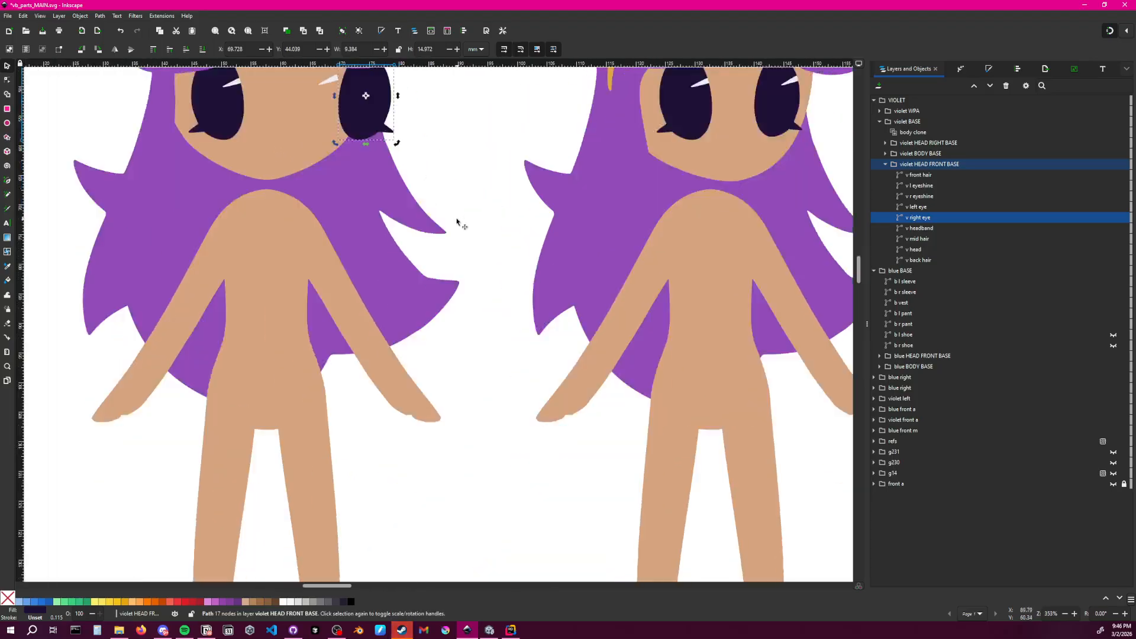
pyautogui.hotkey('ctrl', 'z')
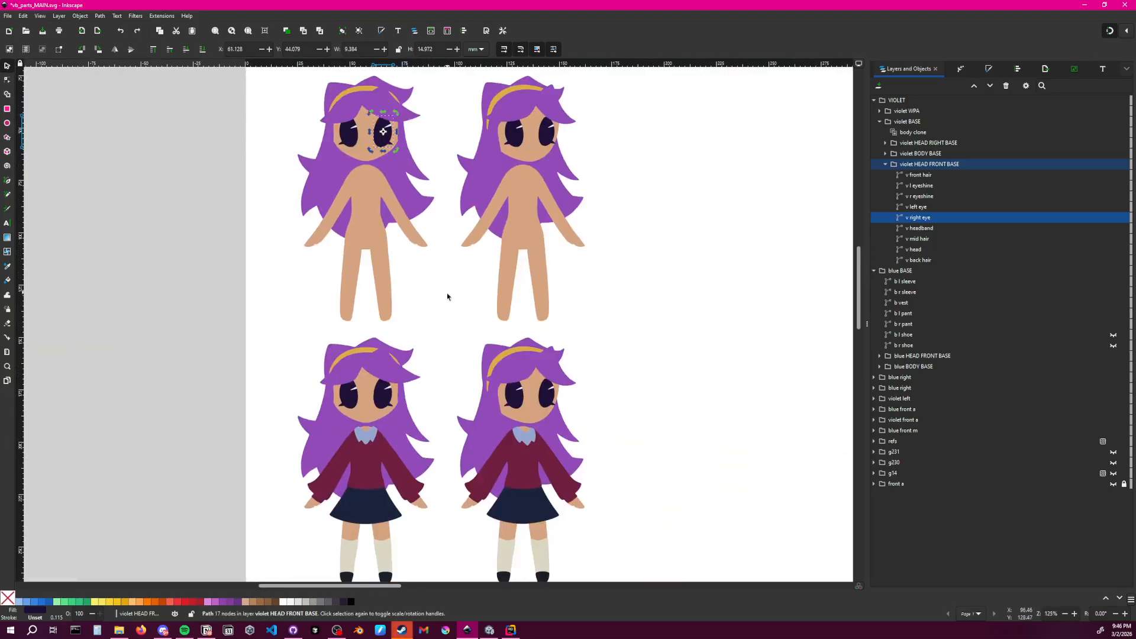
# Go through the blue character's head and body groups and its sleeve, vest, pant and shoe paths
pyautogui.click(480, 304)
pyautogui.keyDown('ctrl'); pyautogui.scroll(-4, 479, 305); pyautogui.keyUp('ctrl')
pyautogui.keyDown('ctrl'); pyautogui.scroll(2, 408, 227); pyautogui.keyUp('ctrl')
pyautogui.keyDown('ctrl'); pyautogui.scroll(1, 409, 226); pyautogui.keyUp('ctrl')
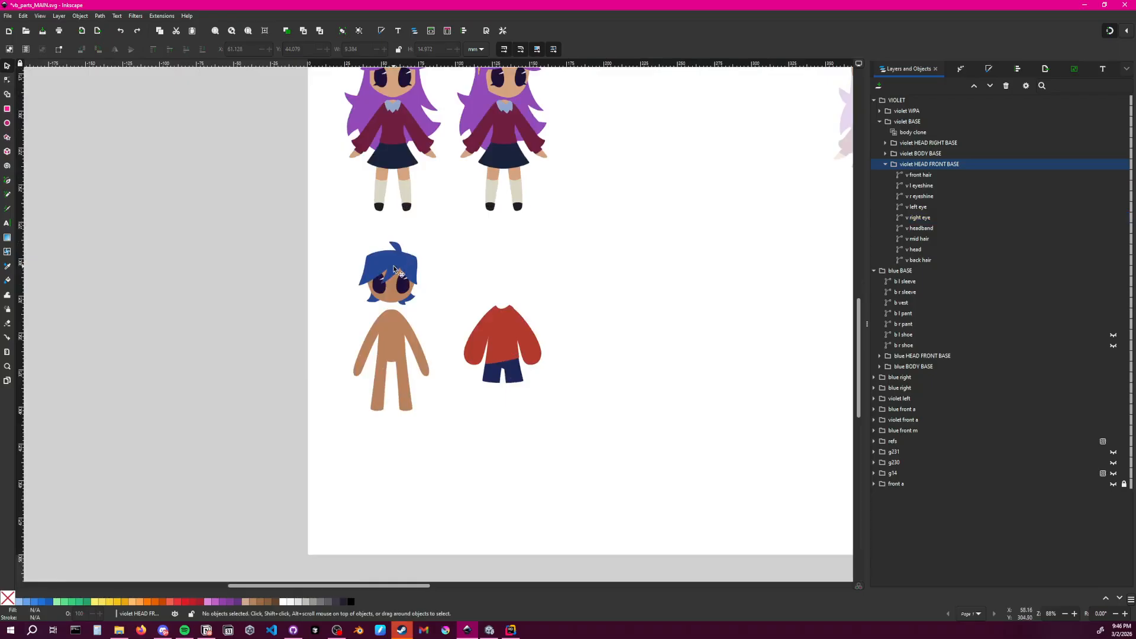
pyautogui.click(926, 356)
pyautogui.click(925, 368)
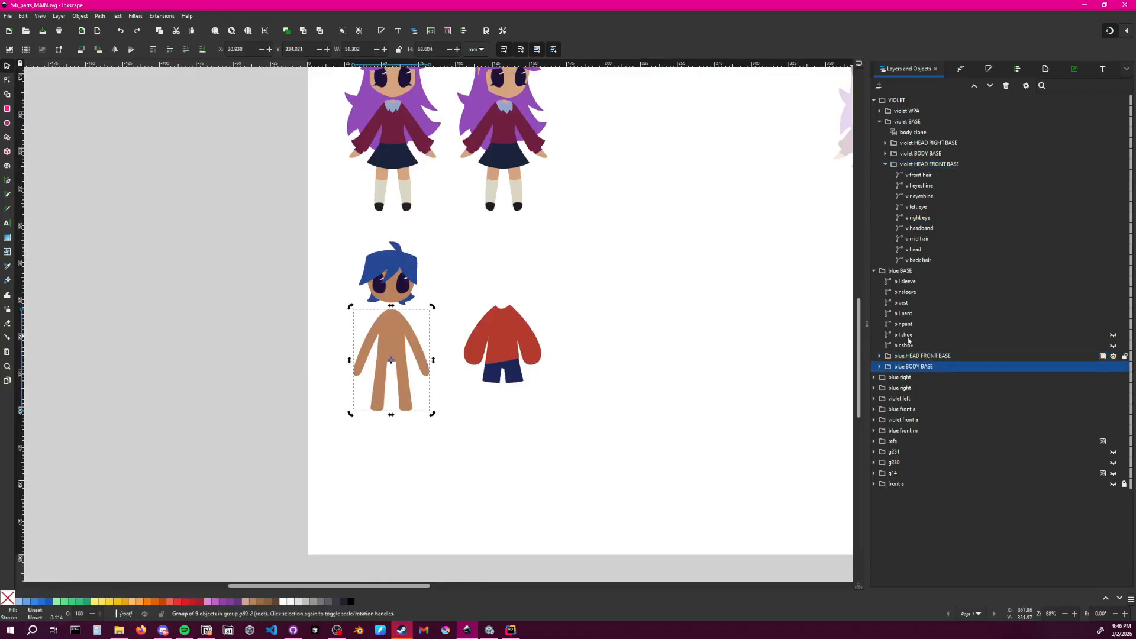
pyautogui.click(915, 282)
pyautogui.click(921, 293)
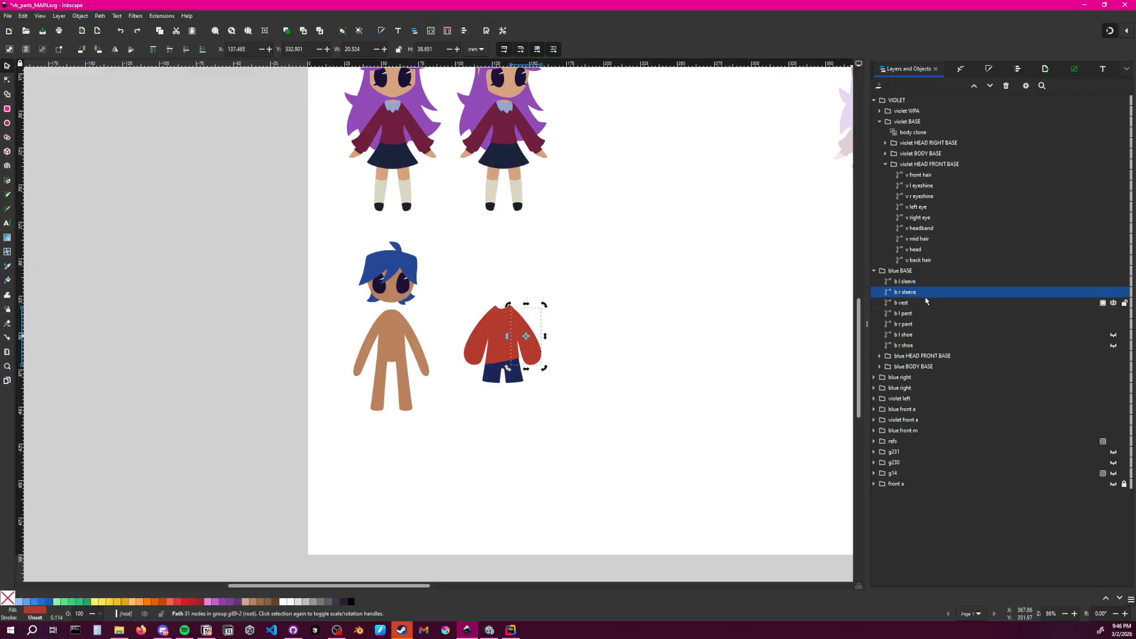
pyautogui.click(924, 303)
pyautogui.click(929, 314)
pyautogui.click(931, 324)
pyautogui.click(932, 335)
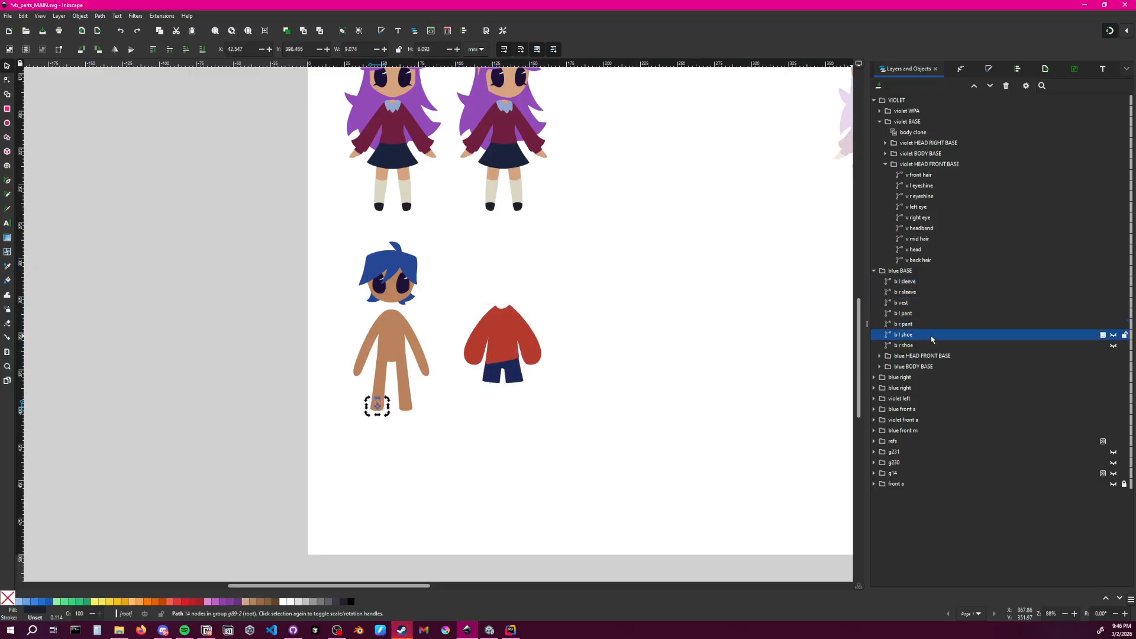
pyautogui.click(930, 344)
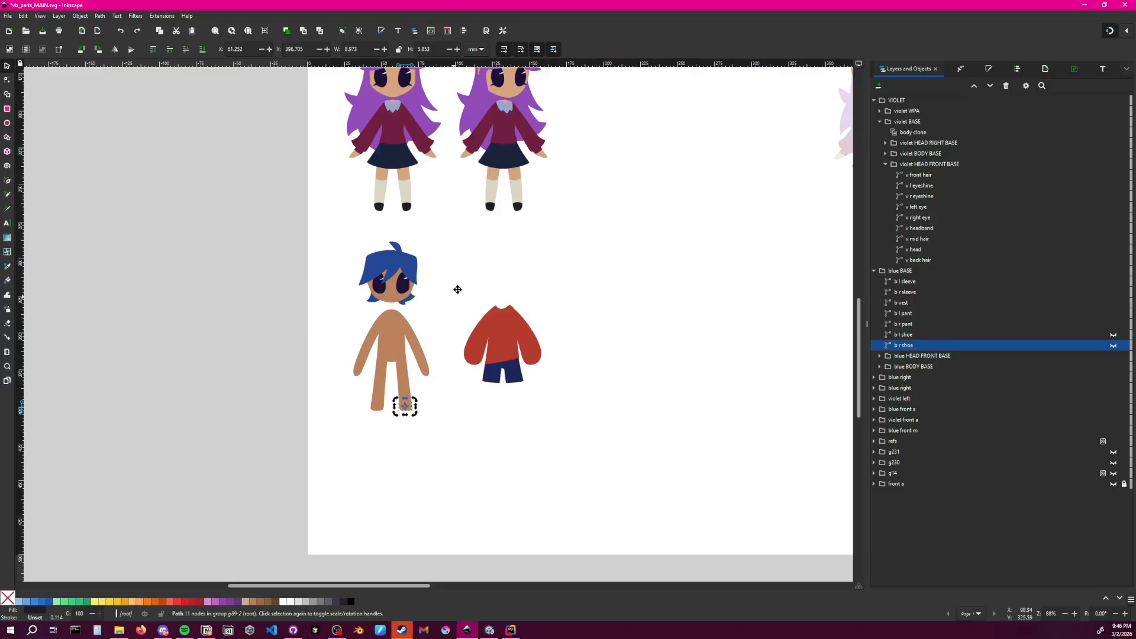
pyautogui.scroll(-3, 459, 287)
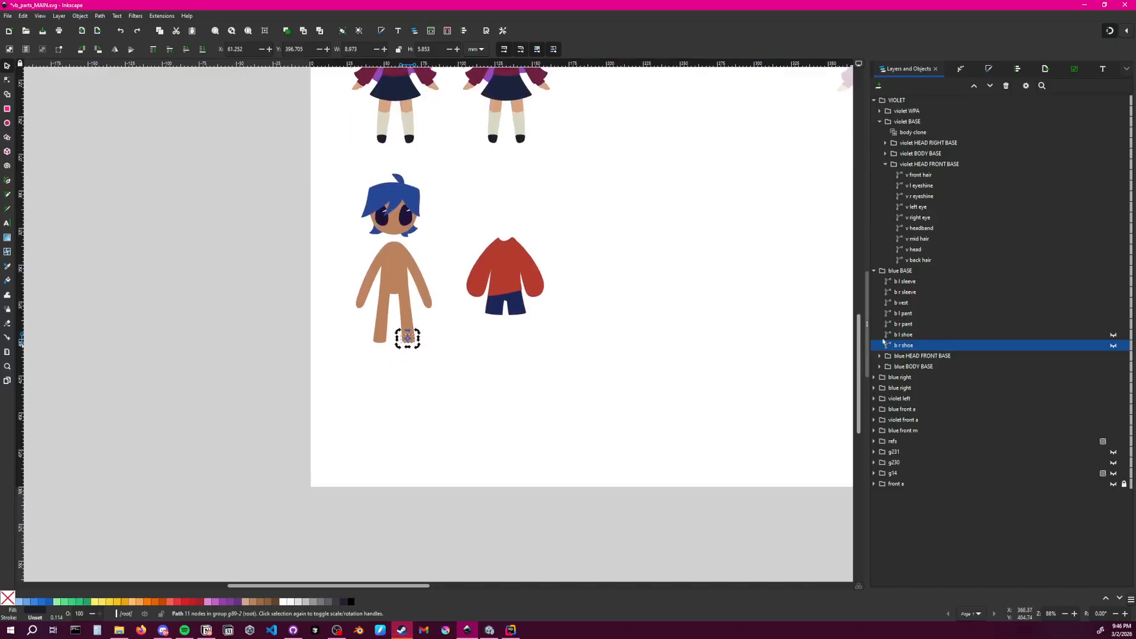
# Collapse the blue BASE and VIOLET groups and wrap blue BASE in a new parent group
pyautogui.click(873, 271)
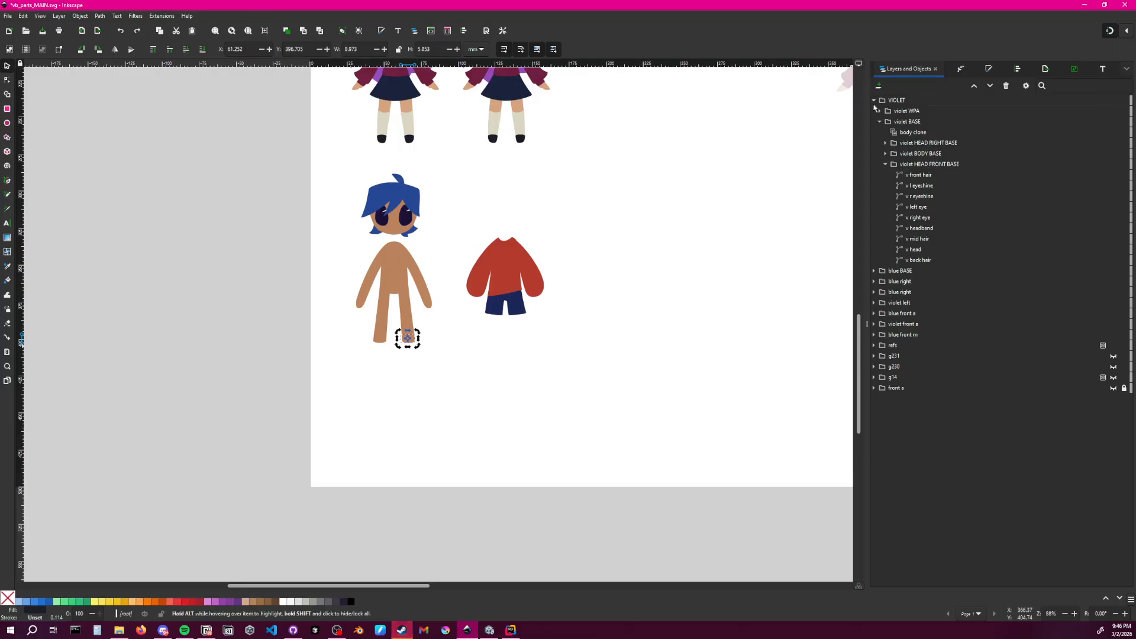
pyautogui.click(874, 100)
pyautogui.click(892, 111)
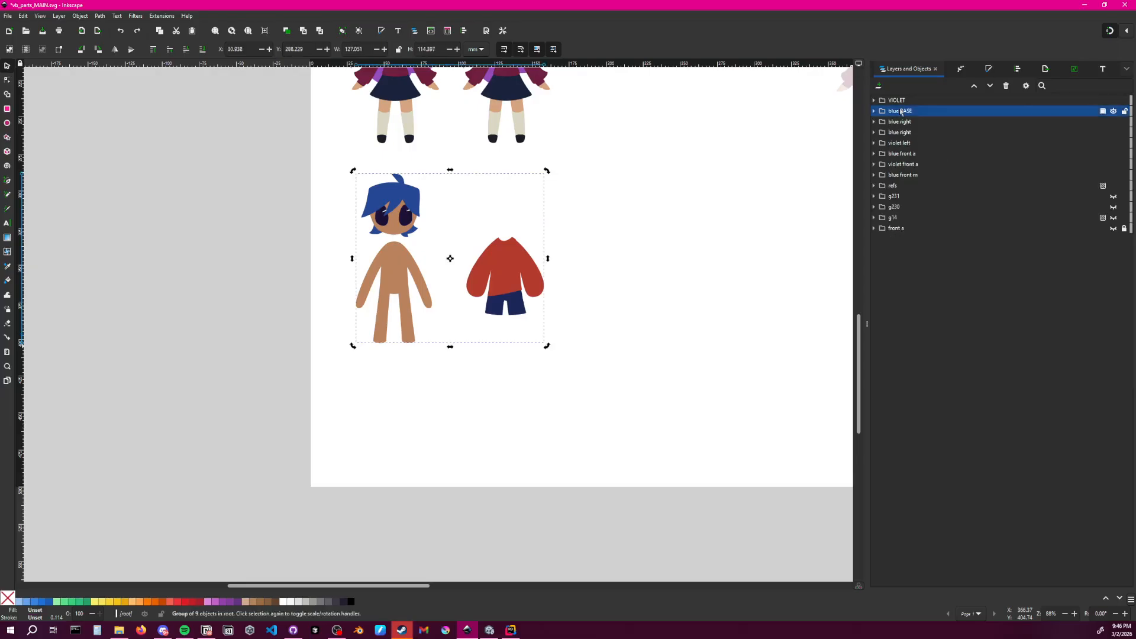
pyautogui.rightClick(907, 112)
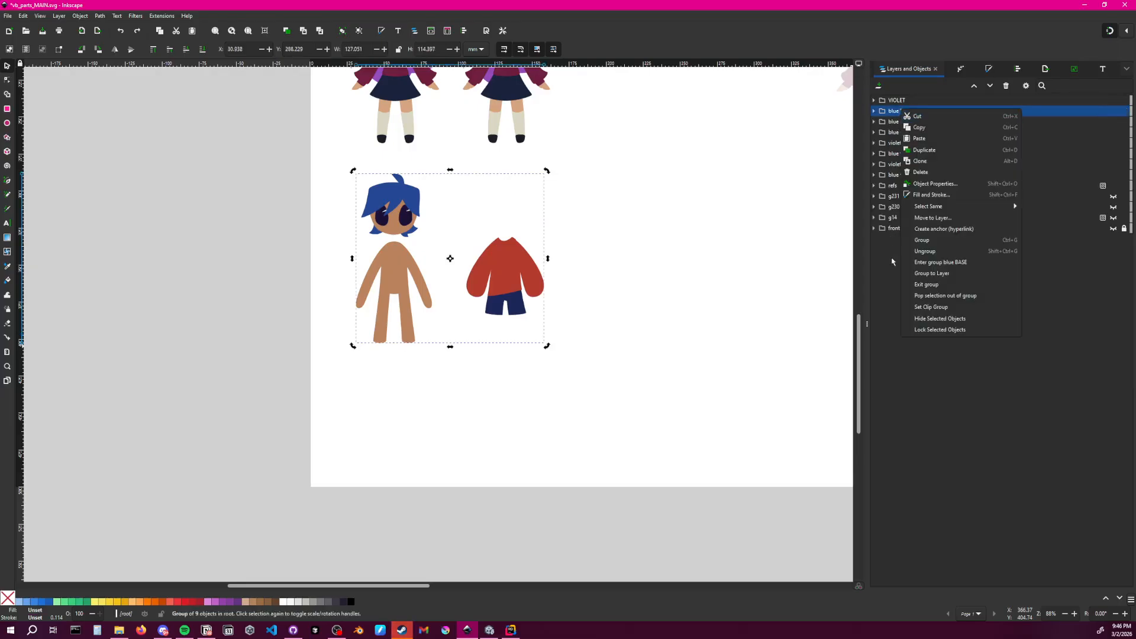
pyautogui.press('Escape')
pyautogui.hotkey('ctrl', 'g')
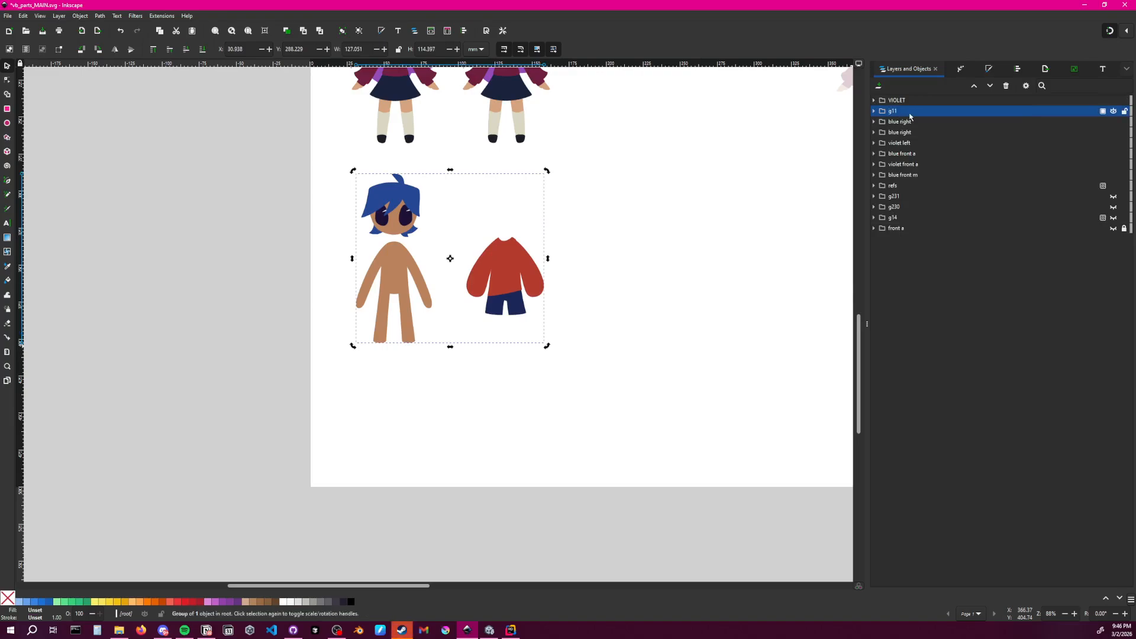
# Expand the new parent group around blue BASE and rename it as BLUE_RIG
pyautogui.click(874, 111)
pyautogui.doubleClick(893, 112)
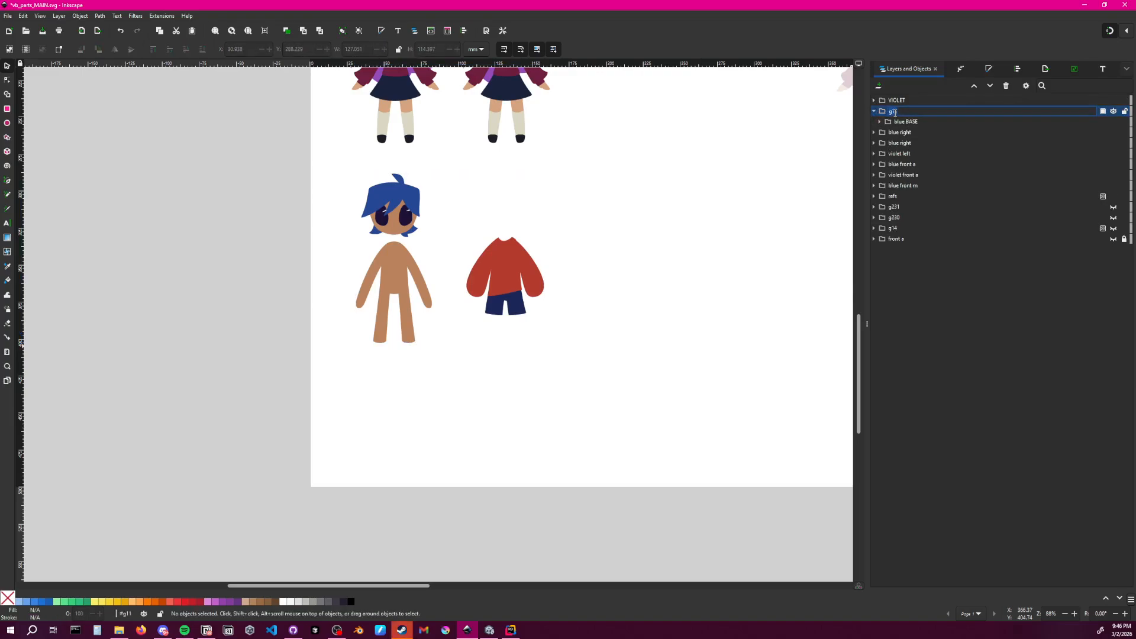
pyautogui.write('BLUE_RIG')
pyautogui.press('Return')
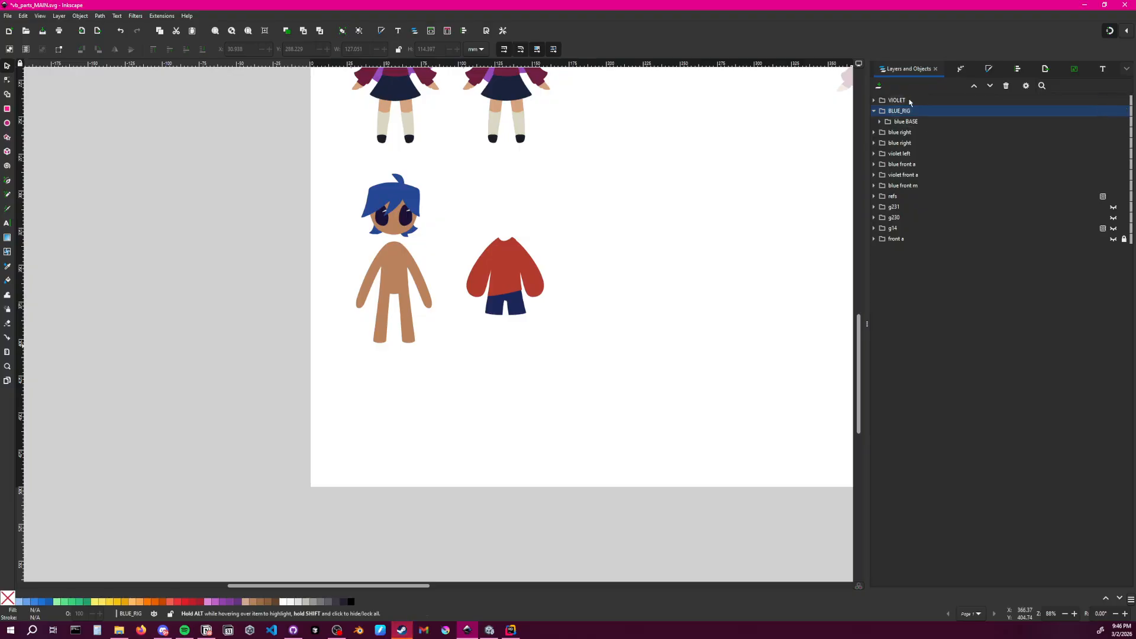
# Rename the VIOLET group as VIOLET_RIG
pyautogui.click(908, 102)
pyautogui.doubleClick(907, 102)
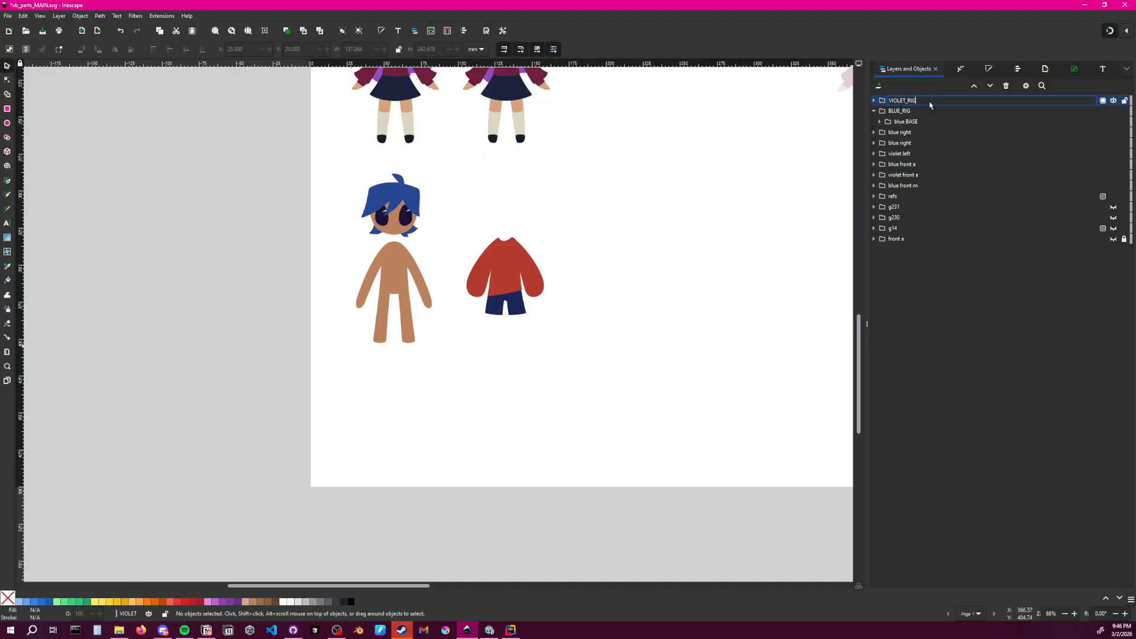
pyautogui.write('_RIG')
pyautogui.press('Return')
pyautogui.click(881, 123)
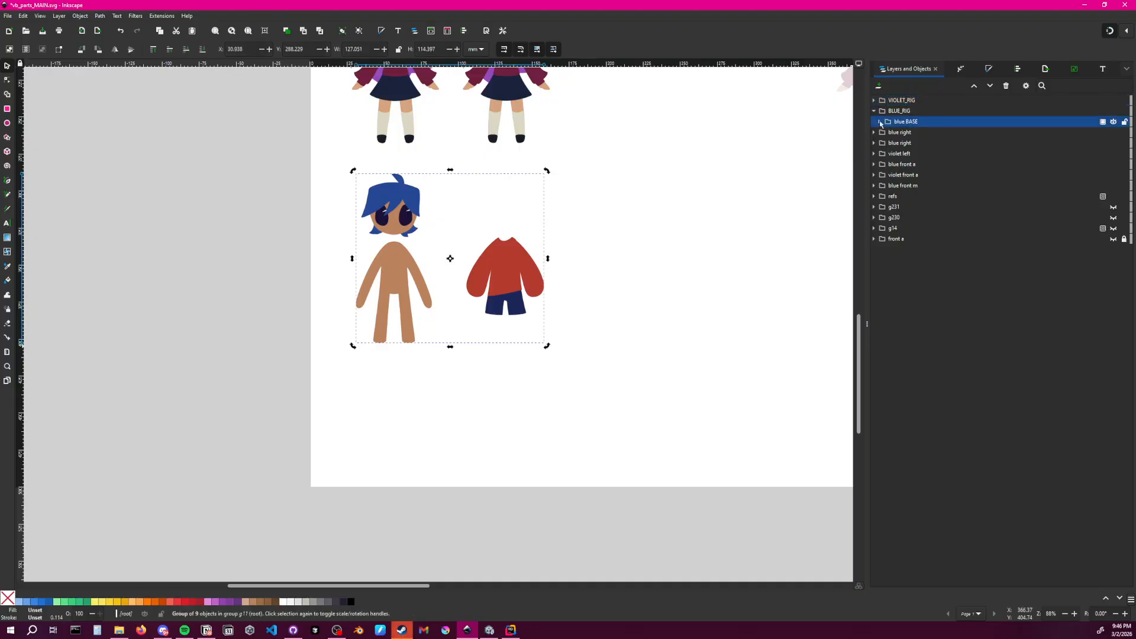
pyautogui.click(880, 123)
pyautogui.click(881, 123)
pyautogui.click(903, 112)
pyautogui.rightClick(909, 113)
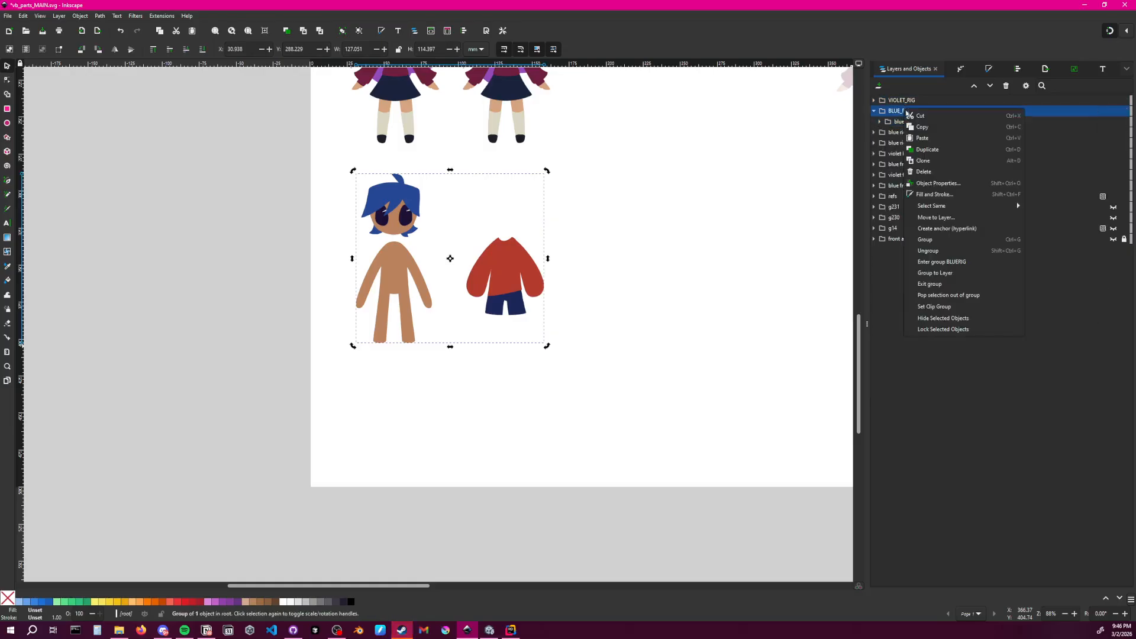
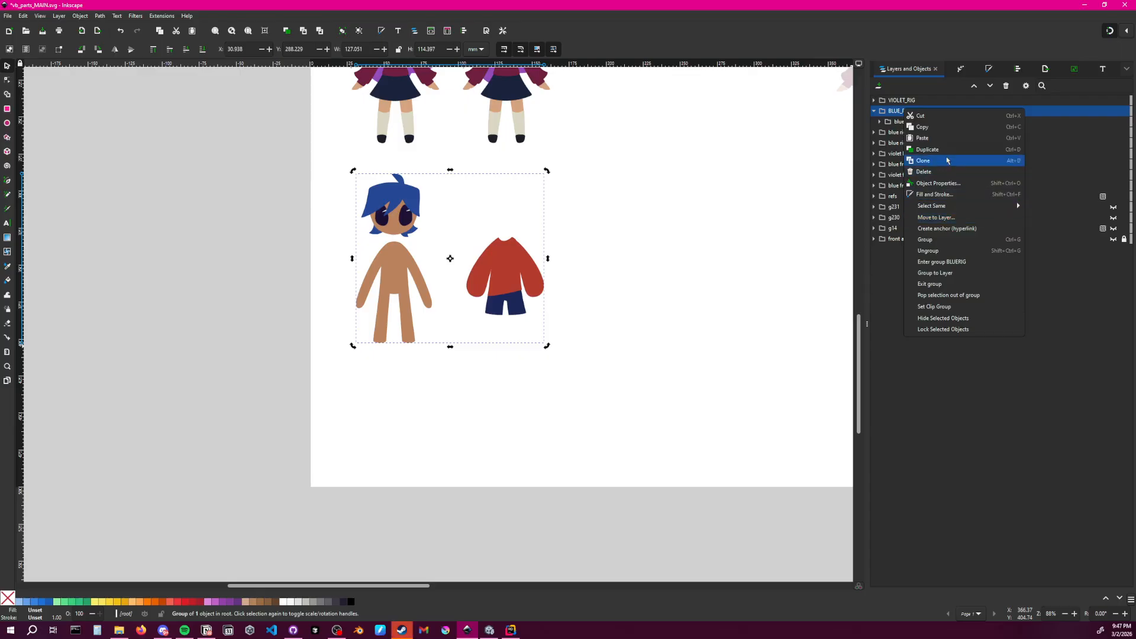
pyautogui.click(891, 282)
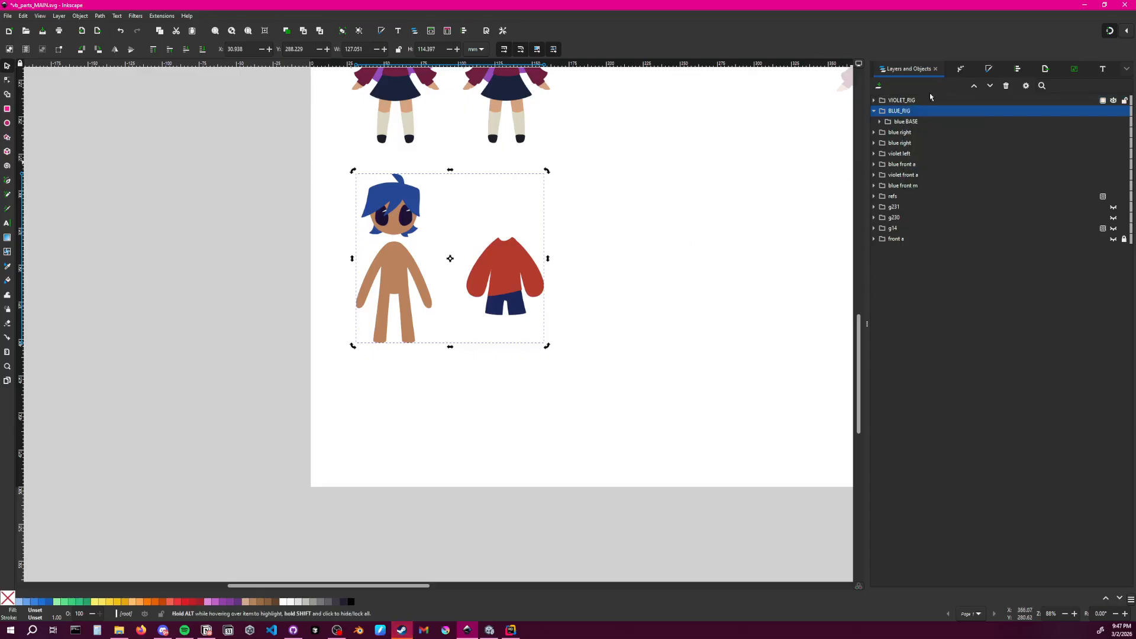
pyautogui.rightClick(898, 115)
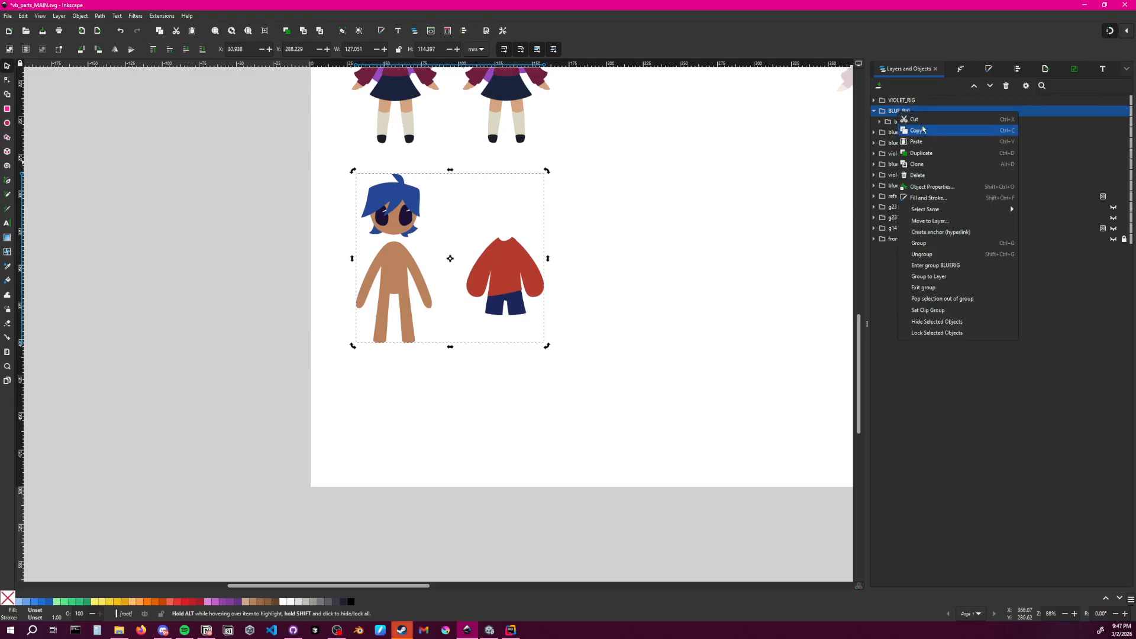
pyautogui.click(893, 133)
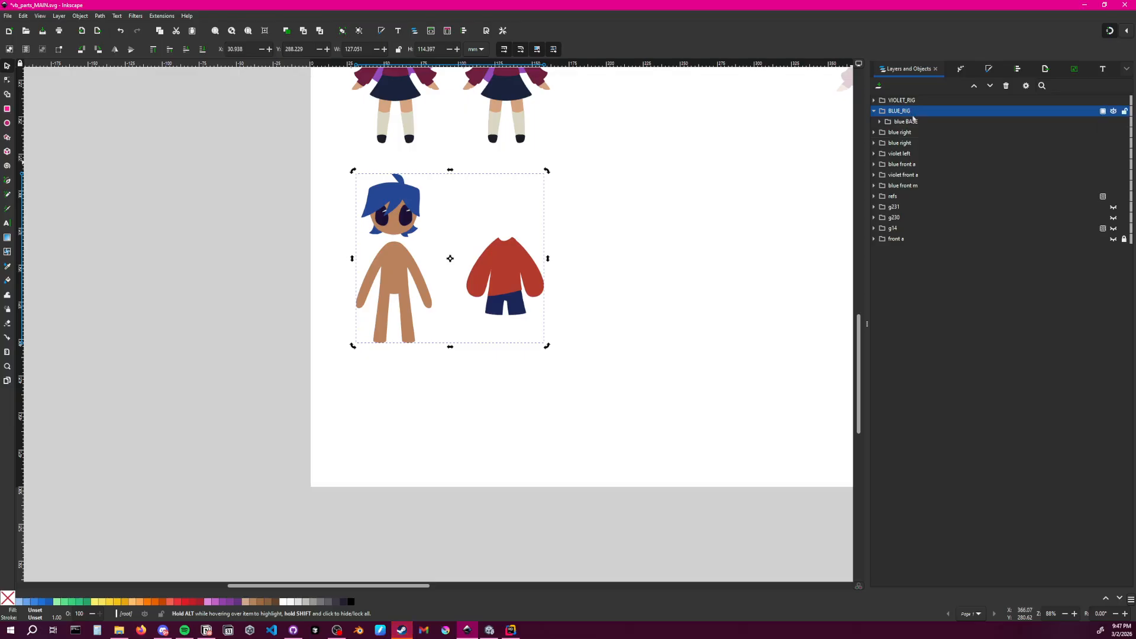
pyautogui.rightClick(912, 111)
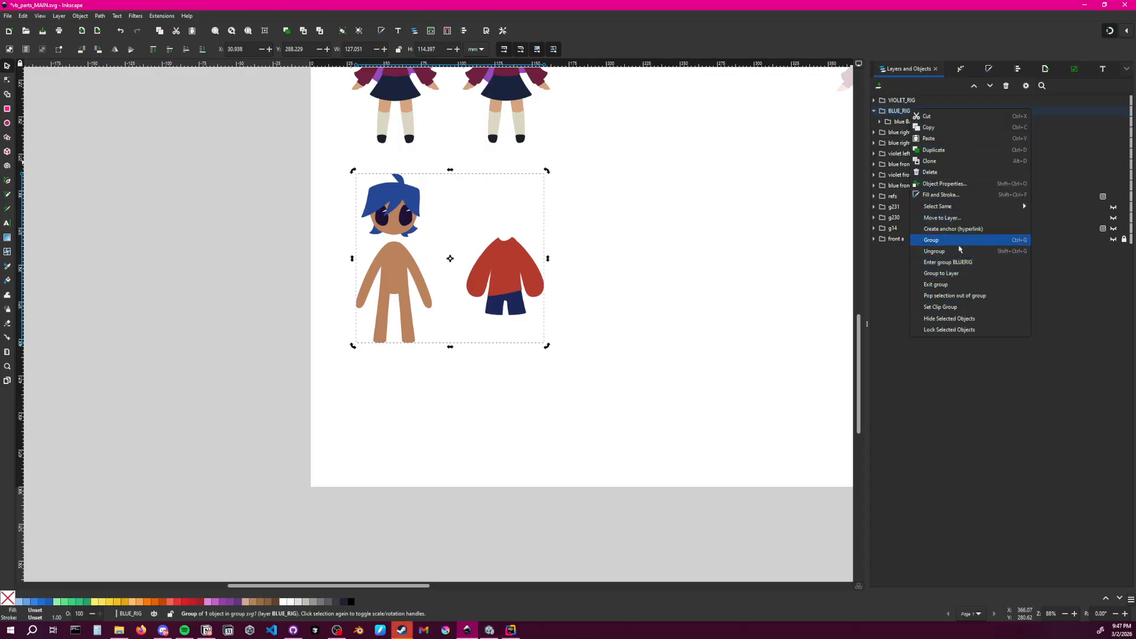
pyautogui.click(951, 354)
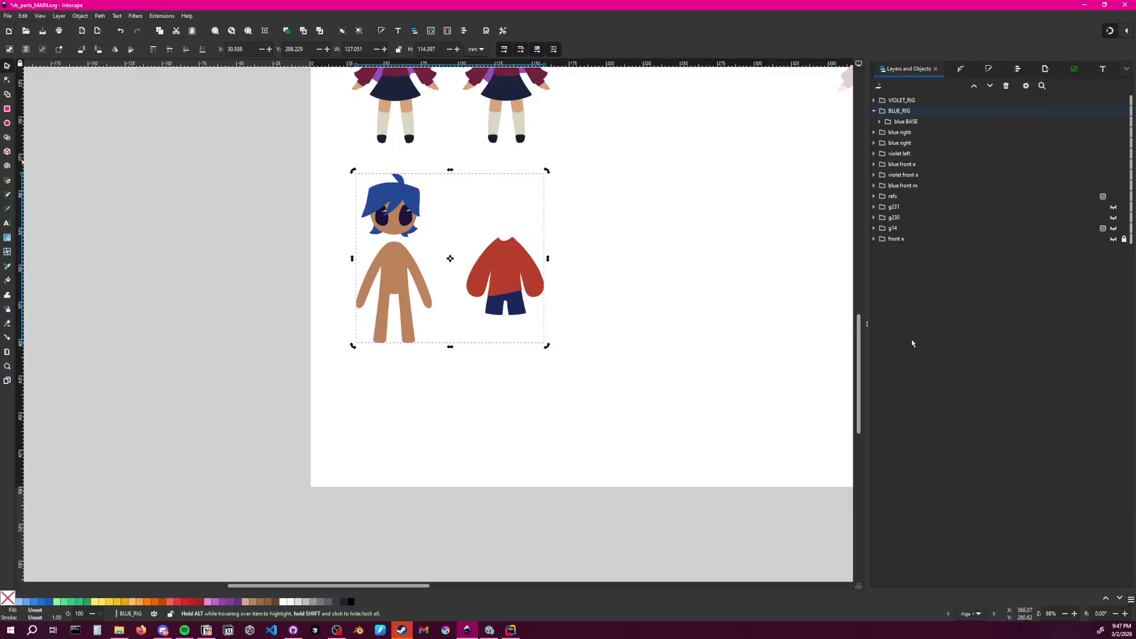
# Delete all sleeve, vest, pant and shoe paths from the blue BASE group, keeping its head and body subgroups
pyautogui.click(601, 260)
pyautogui.moveTo(462, 227); pyautogui.dragTo(540, 355)
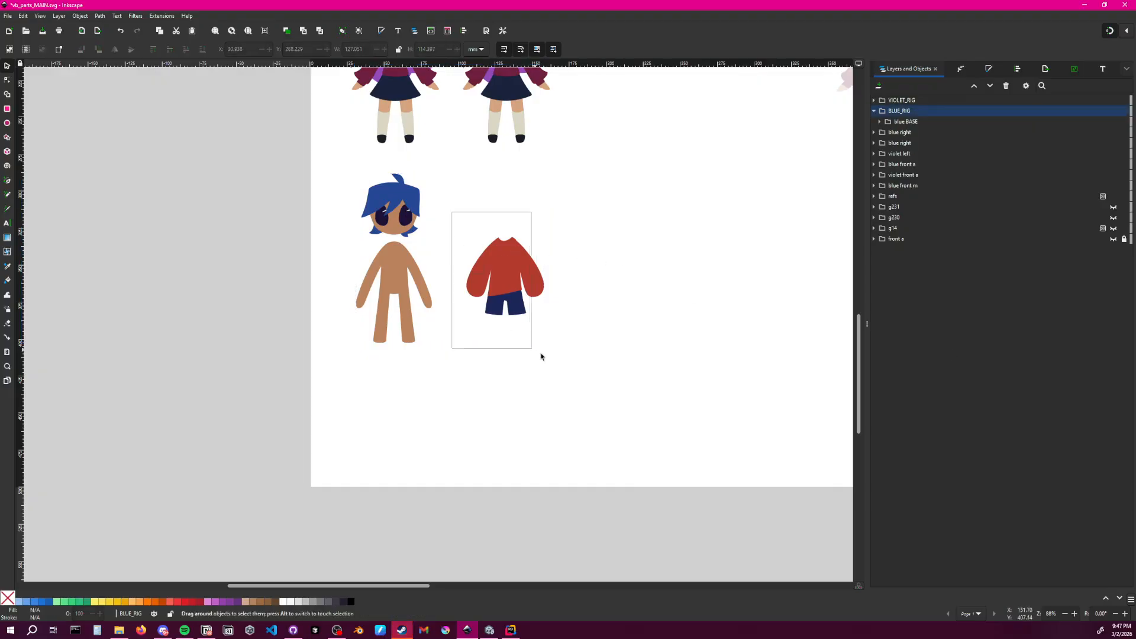
pyautogui.click(513, 265)
pyautogui.doubleClick(514, 267)
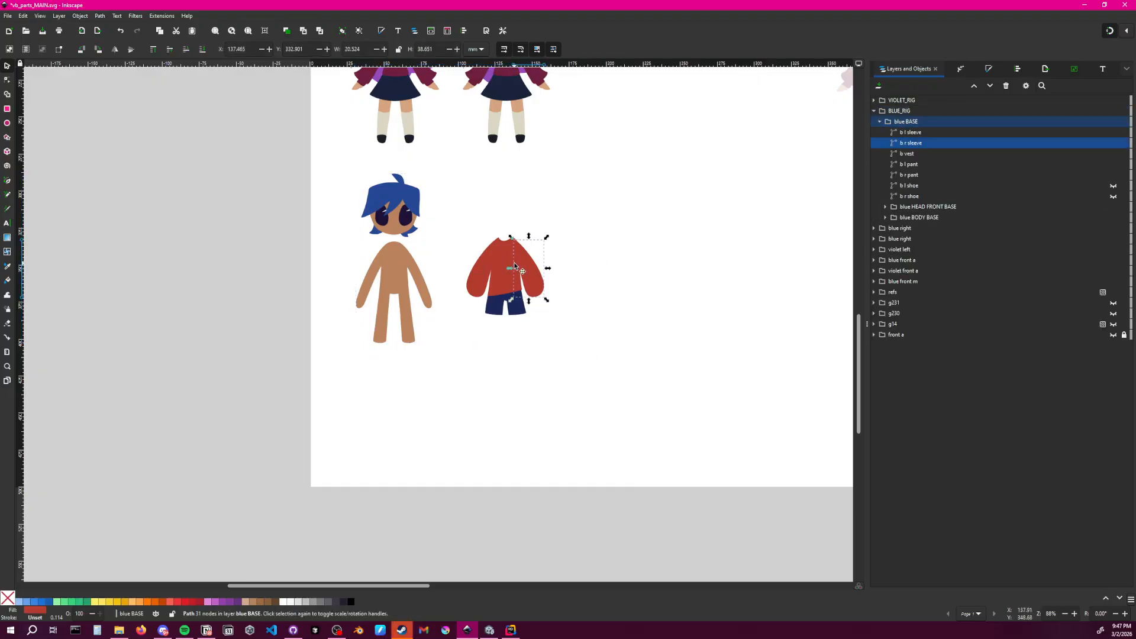
pyautogui.click(919, 197)
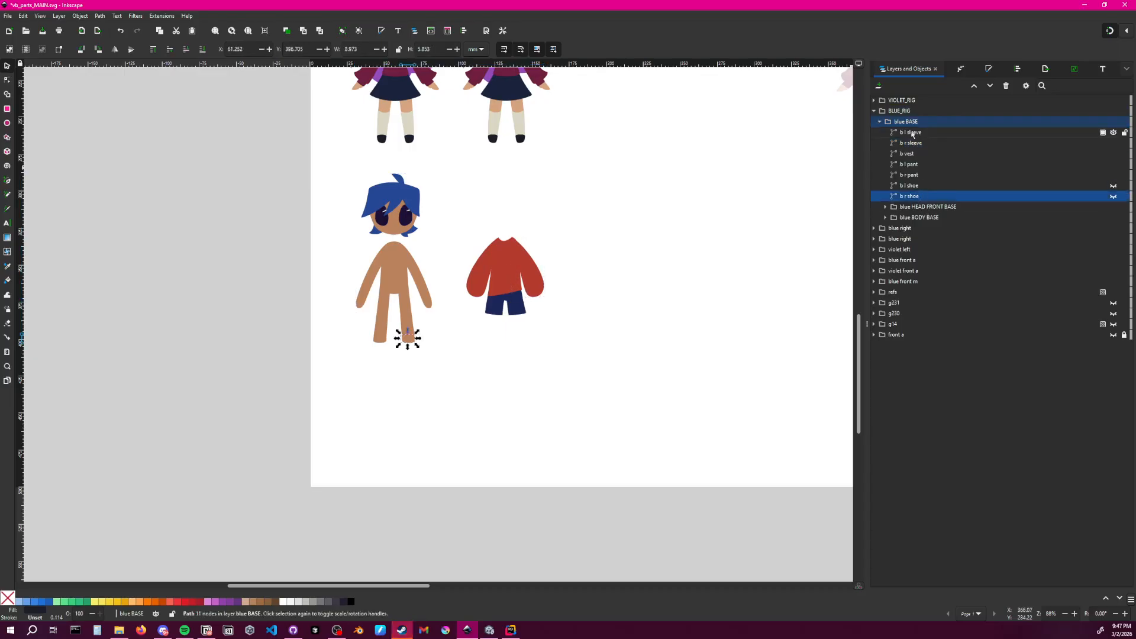
pyautogui.keyDown('shift'); pyautogui.click(912, 137); pyautogui.keyUp('shift')
pyautogui.press('Delete')
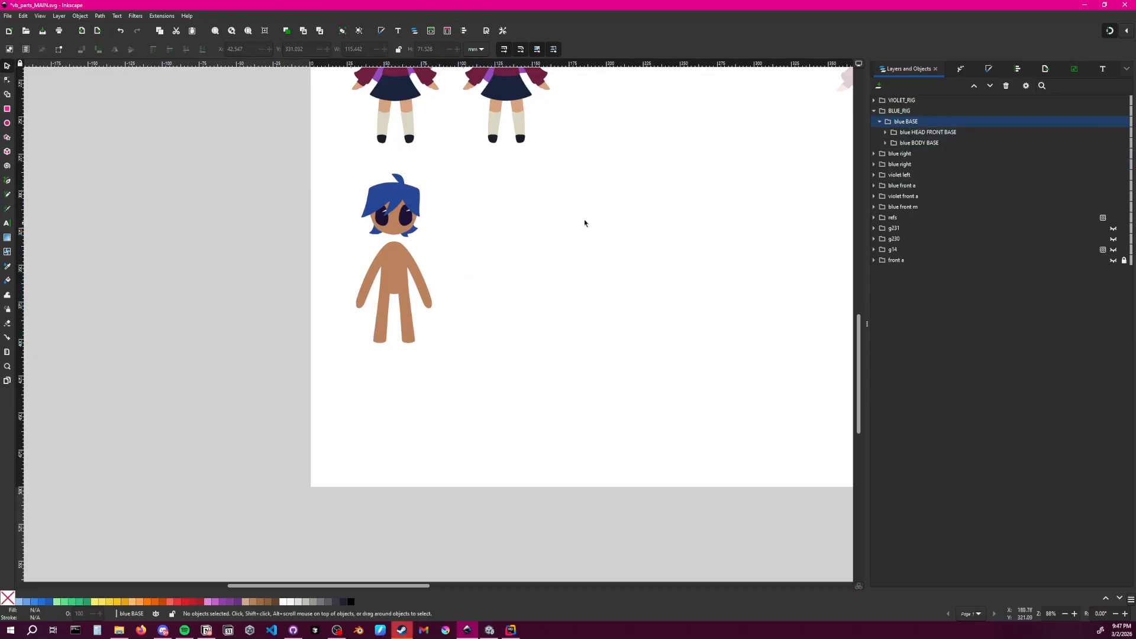
# Try moving the blue character's head about 144 mm to the right, away from its body
pyautogui.keyDown('ctrl'); pyautogui.scroll(-2, 553, 225); pyautogui.keyUp('ctrl')
pyautogui.moveTo(443, 338); pyautogui.dragTo(487, 303, button='middle')
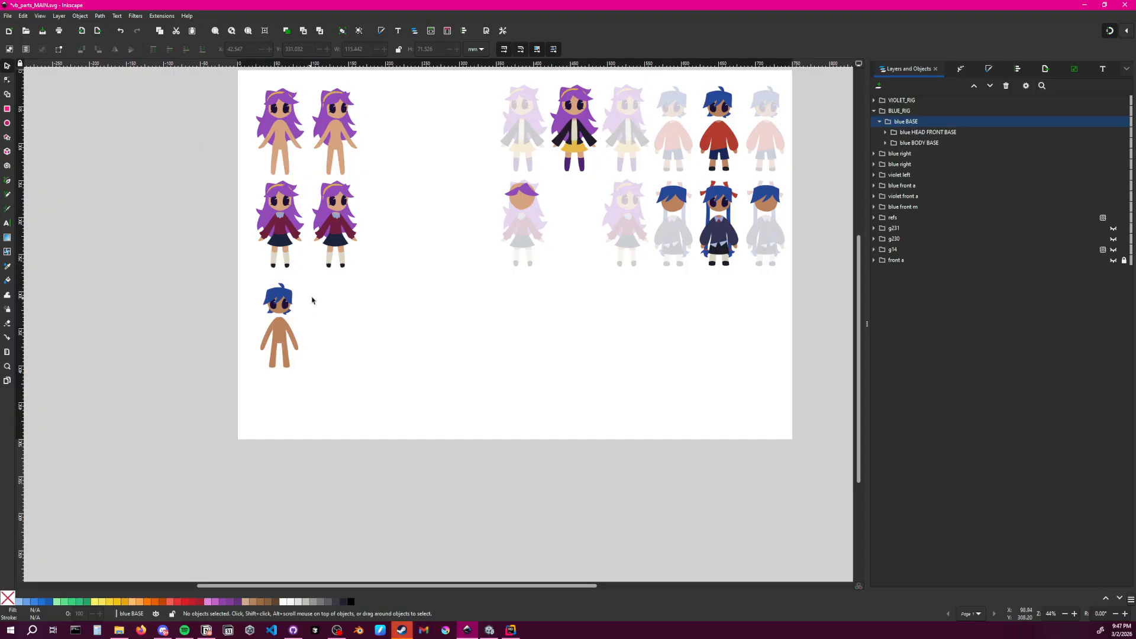
pyautogui.click(271, 300)
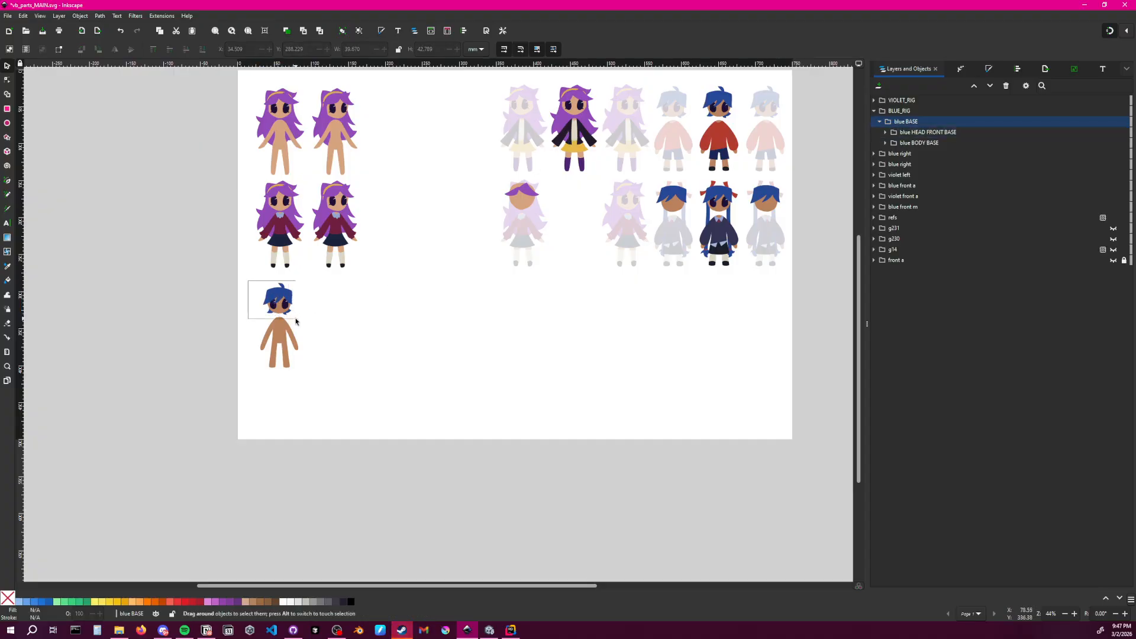
pyautogui.click(287, 299)
pyautogui.moveTo(284, 296); pyautogui.dragTo(389, 300)
pyautogui.click(464, 295)
pyautogui.moveTo(479, 305); pyautogui.dragTo(411, 301, button='middle')
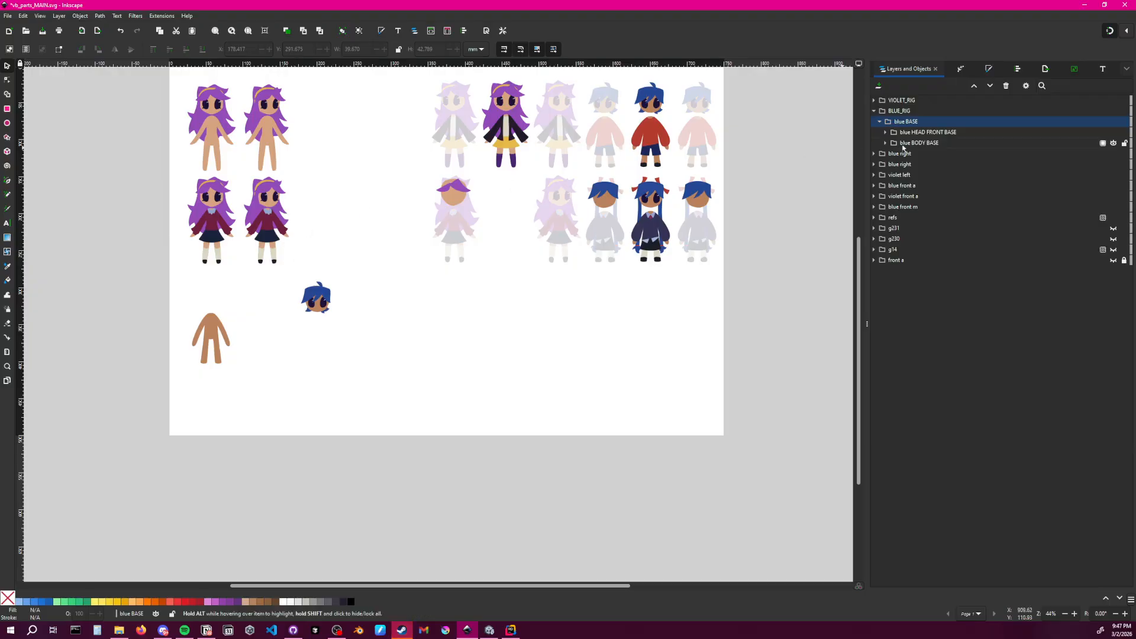
# Try deleting the displaced blue head, and undo both the deletion and the head's move
pyautogui.click(874, 100)
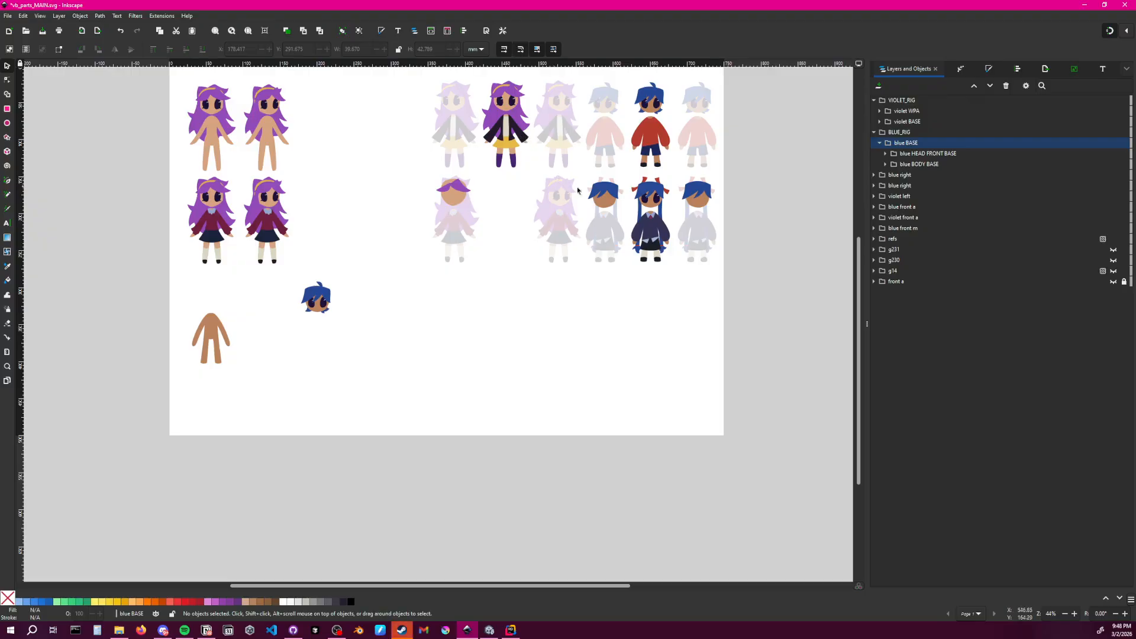
pyautogui.click(327, 293)
pyautogui.press('Delete')
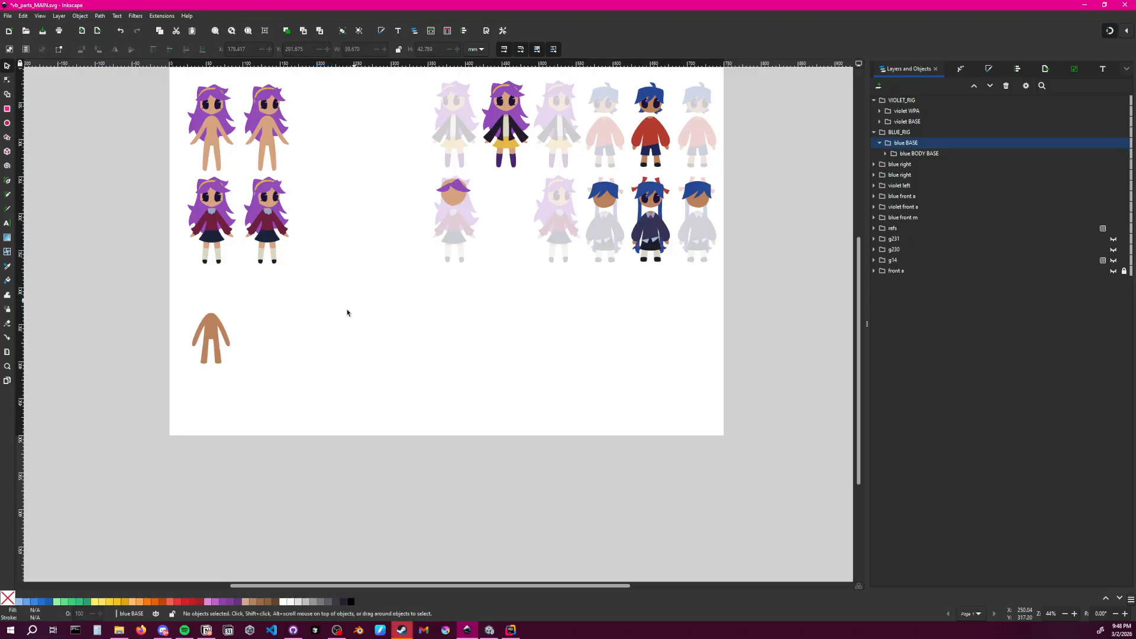
pyautogui.hotkey('ctrl', 'z')
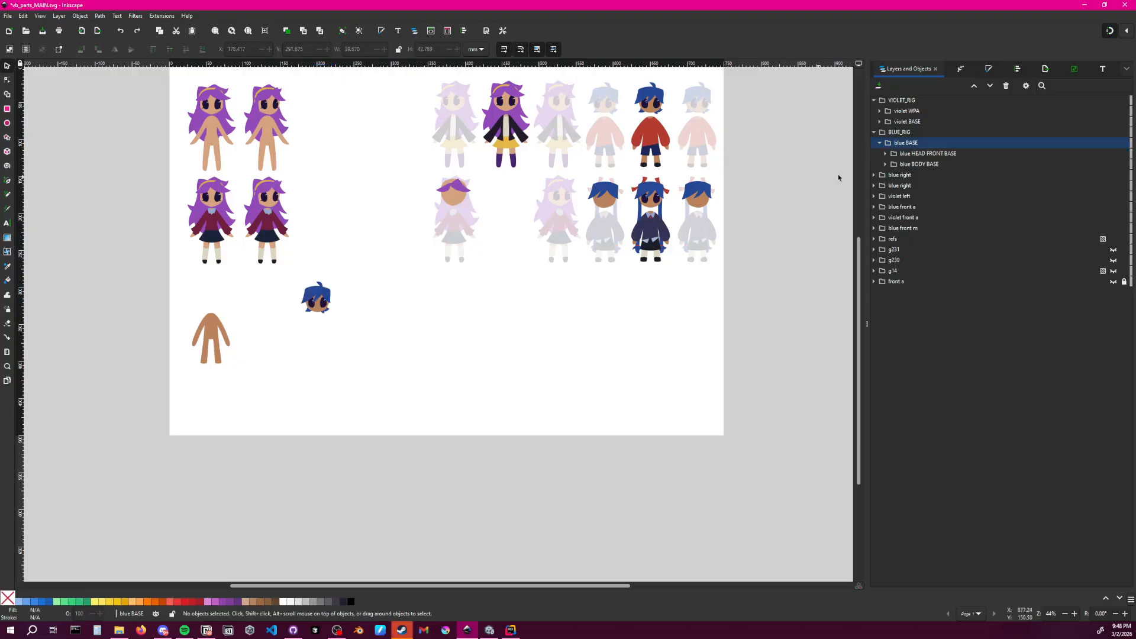
pyautogui.click(886, 154)
pyautogui.click(885, 154)
pyautogui.hotkey('ctrl', 'z')
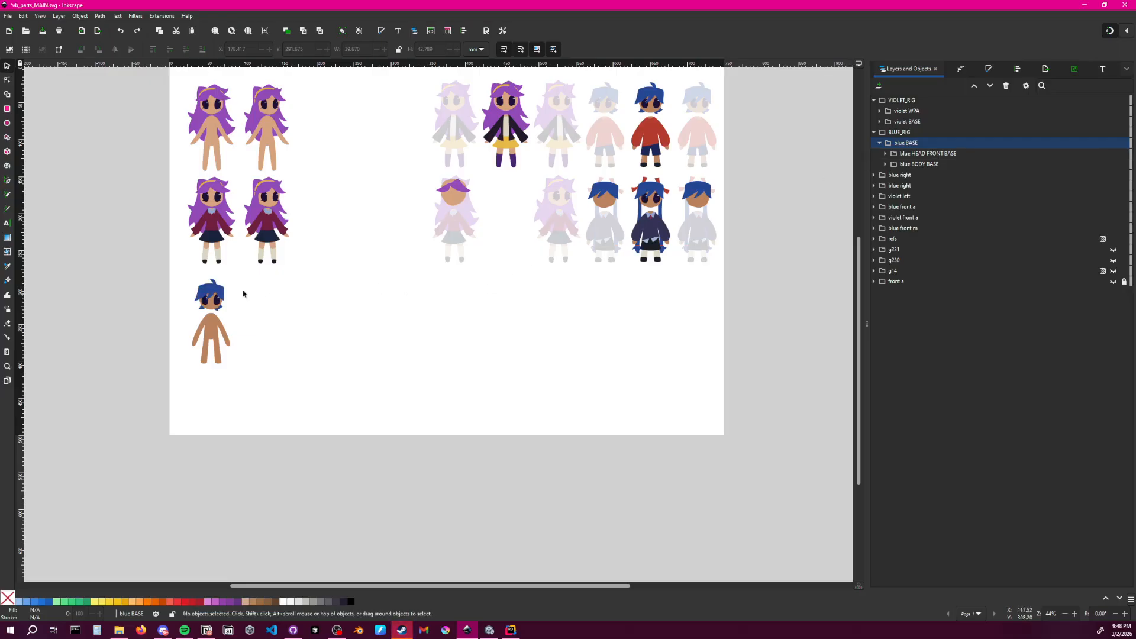
# Delete the b front hair path from the blue HEAD FRONT BASE group
pyautogui.keyDown('ctrl'); pyautogui.scroll(3, 242, 294); pyautogui.keyUp('ctrl')
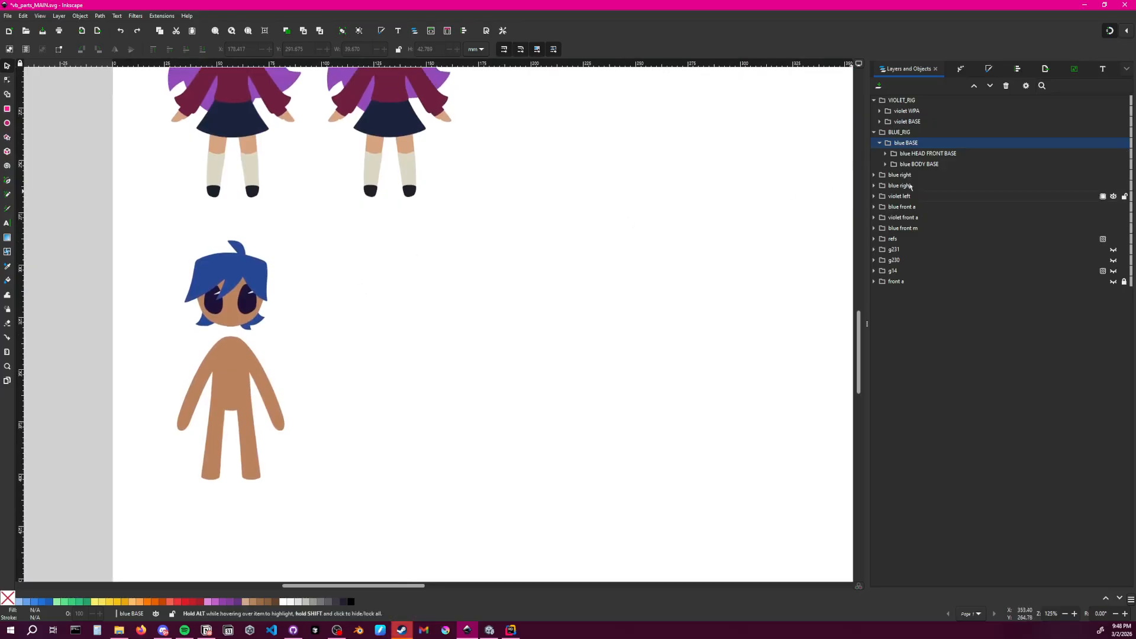
pyautogui.click(943, 152)
pyautogui.click(946, 153)
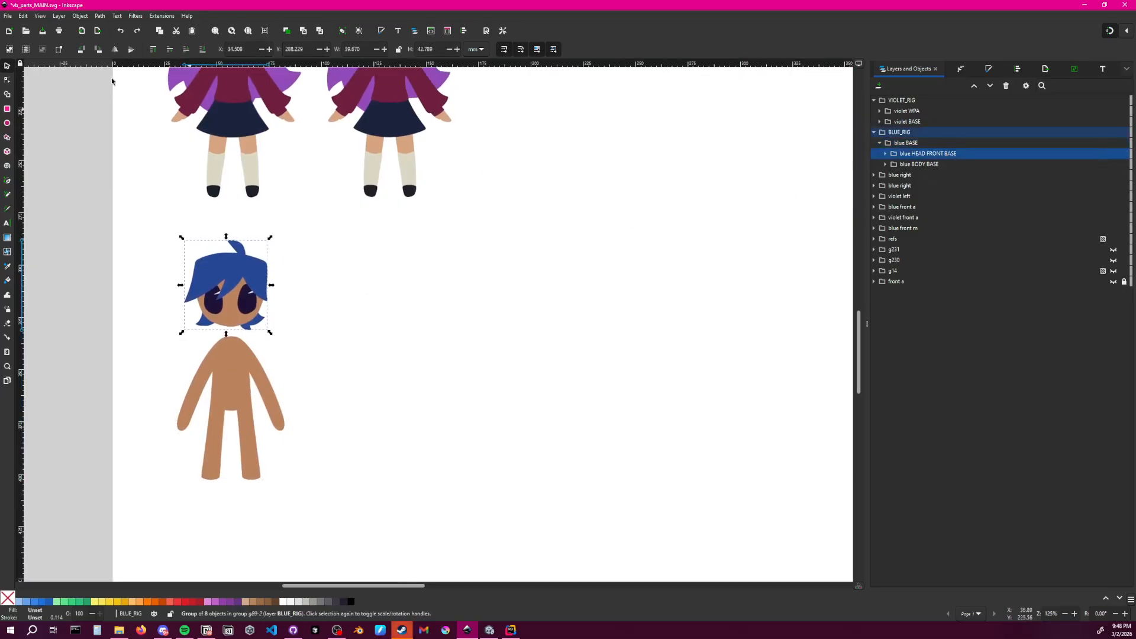
pyautogui.click(9, 79)
pyautogui.click(220, 273)
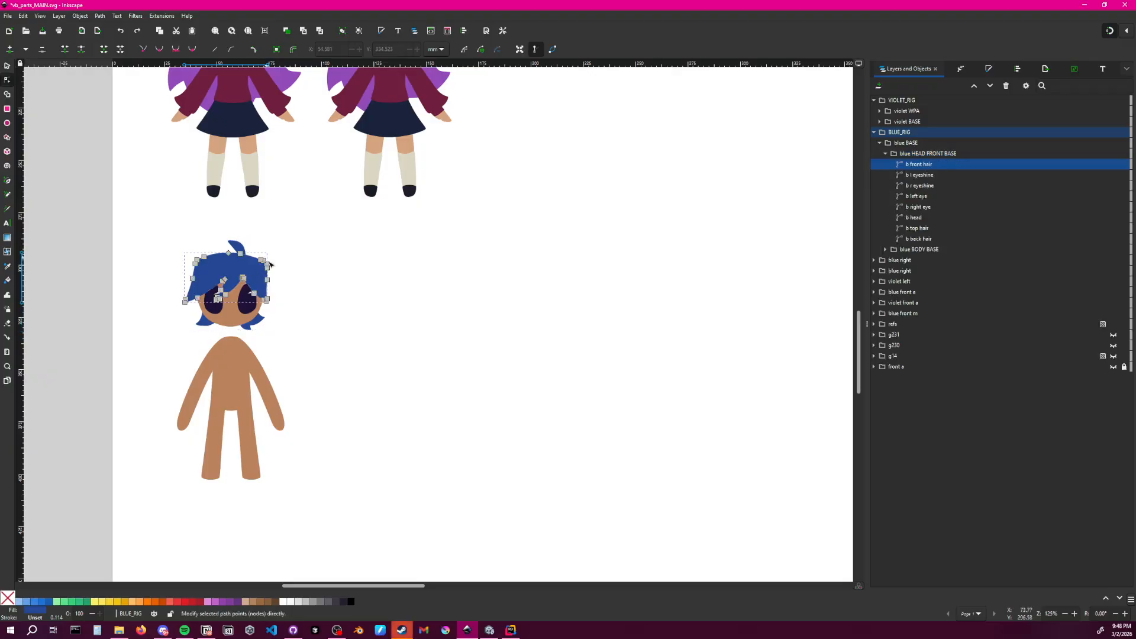
pyautogui.click(7, 66)
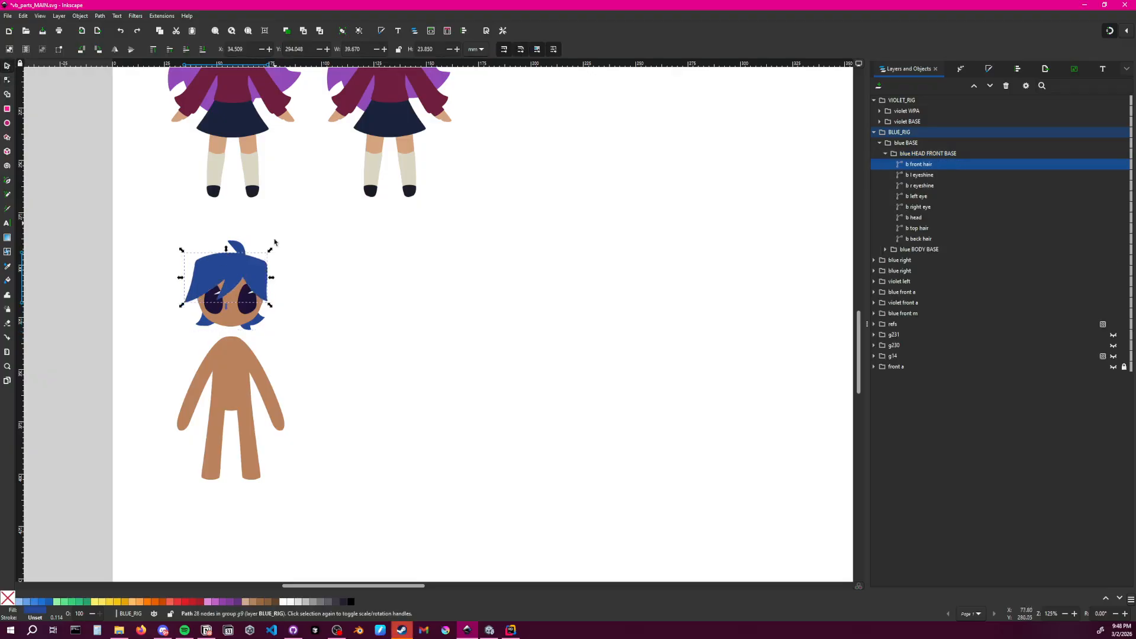
pyautogui.moveTo(259, 271); pyautogui.dragTo(331, 276)
pyautogui.press('Delete')
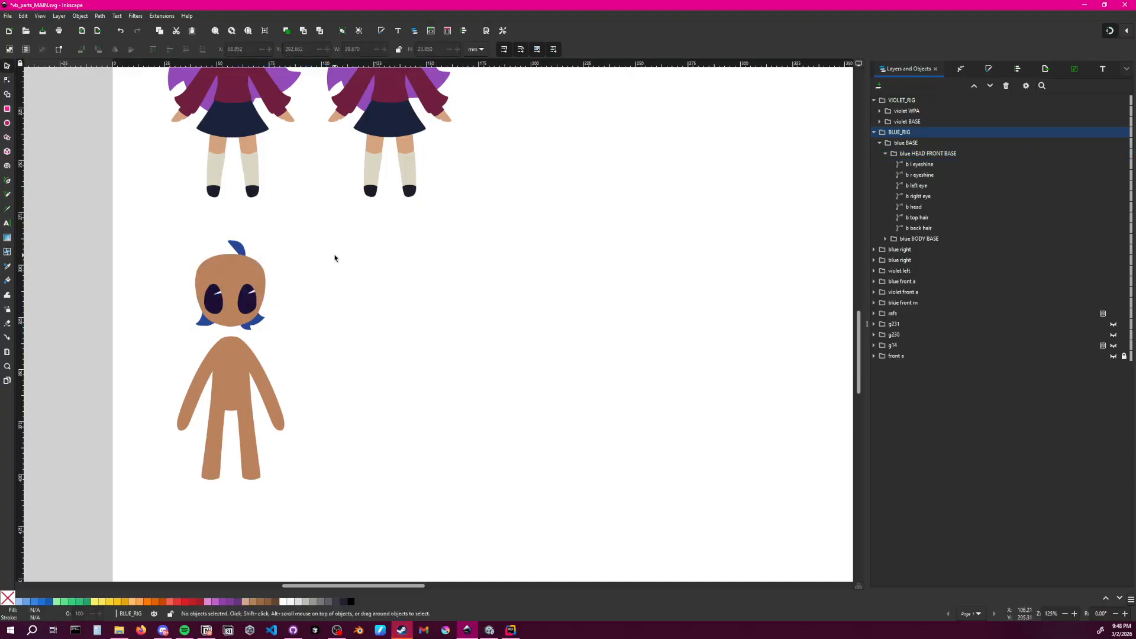
# Delete the b back hair and b top hair paths from the blue HEAD FRONT BASE group
pyautogui.click(246, 252)
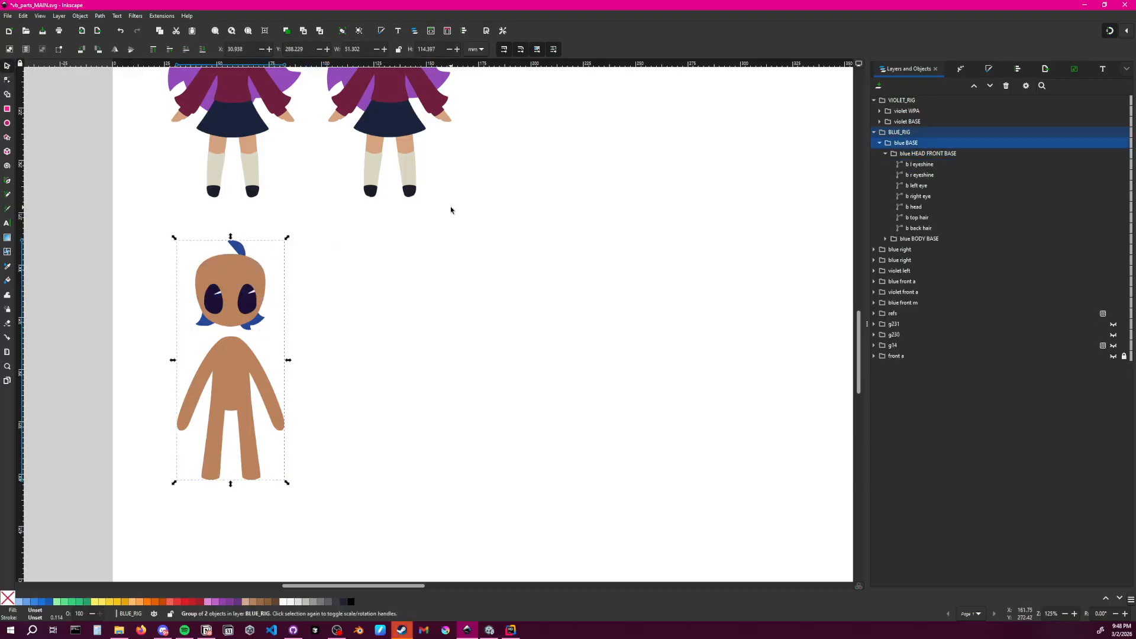
pyautogui.click(927, 230)
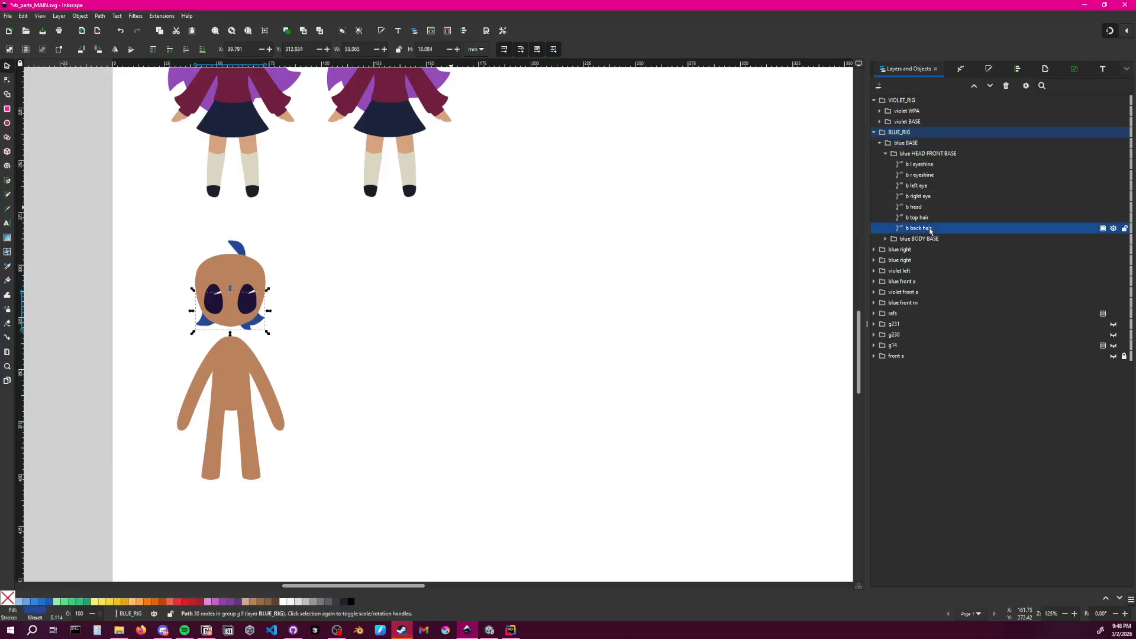
pyautogui.press('Delete')
pyautogui.click(931, 219)
pyautogui.press('Delete')
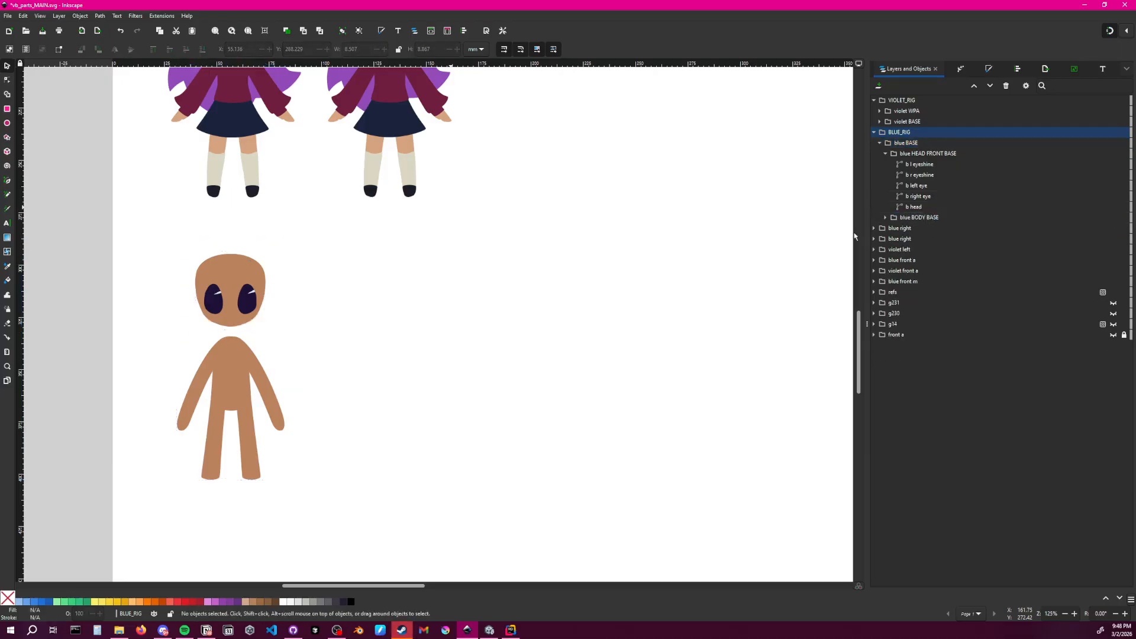
# Check the hairless blue base figure against the other characters and collapse the blue HEAD FRONT BASE group
pyautogui.keyDown('ctrl'); pyautogui.scroll(-4, 444, 320); pyautogui.keyUp('ctrl')
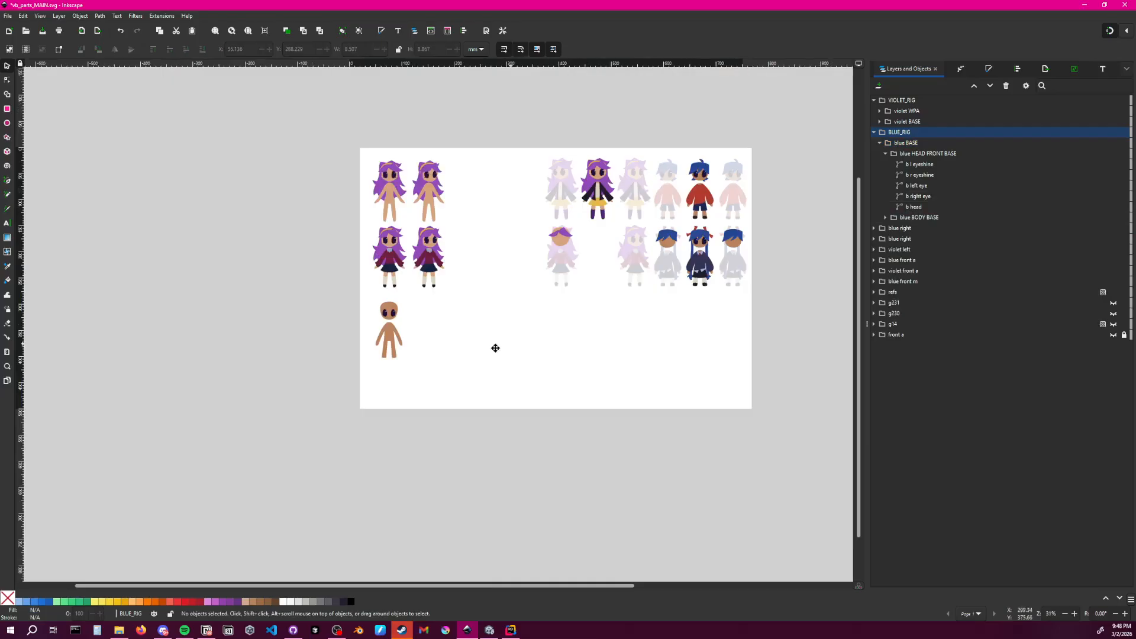
pyautogui.moveTo(495, 347); pyautogui.dragTo(307, 381, button='middle')
pyautogui.moveTo(222, 379); pyautogui.dragTo(328, 344, button='middle')
pyautogui.keyDown('ctrl'); pyautogui.scroll(4, 290, 361); pyautogui.keyUp('ctrl')
pyautogui.keyDown('ctrl'); pyautogui.scroll(1, 334, 374); pyautogui.keyUp('ctrl')
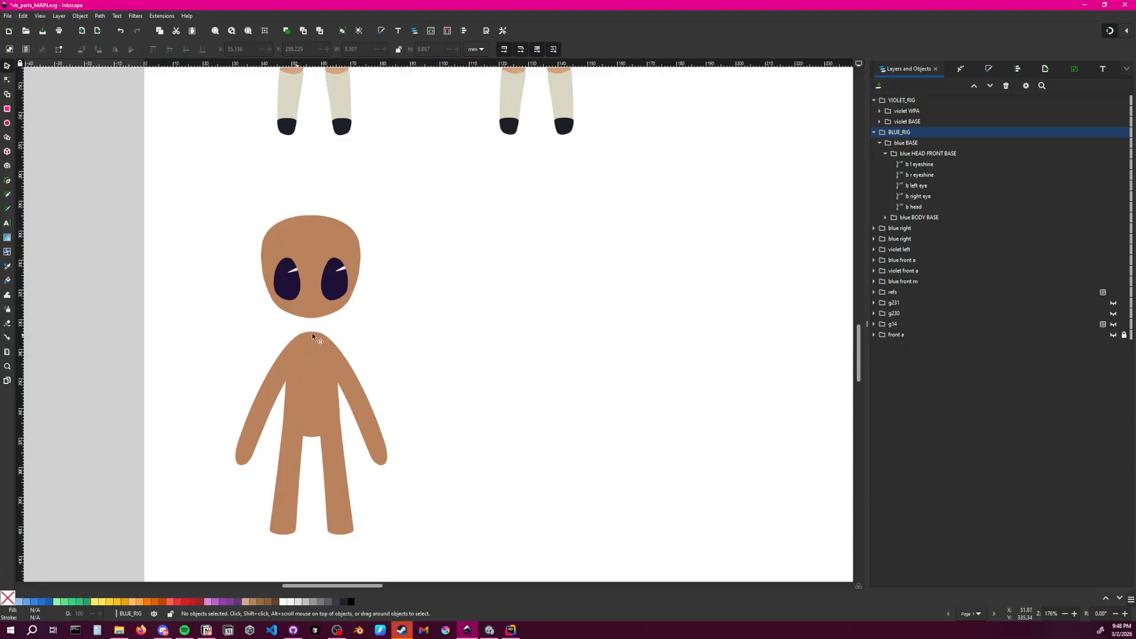
pyautogui.keyDown('ctrl'); pyautogui.scroll(-1, 385, 336); pyautogui.keyUp('ctrl')
pyautogui.moveTo(400, 329); pyautogui.dragTo(271, 342, button='middle')
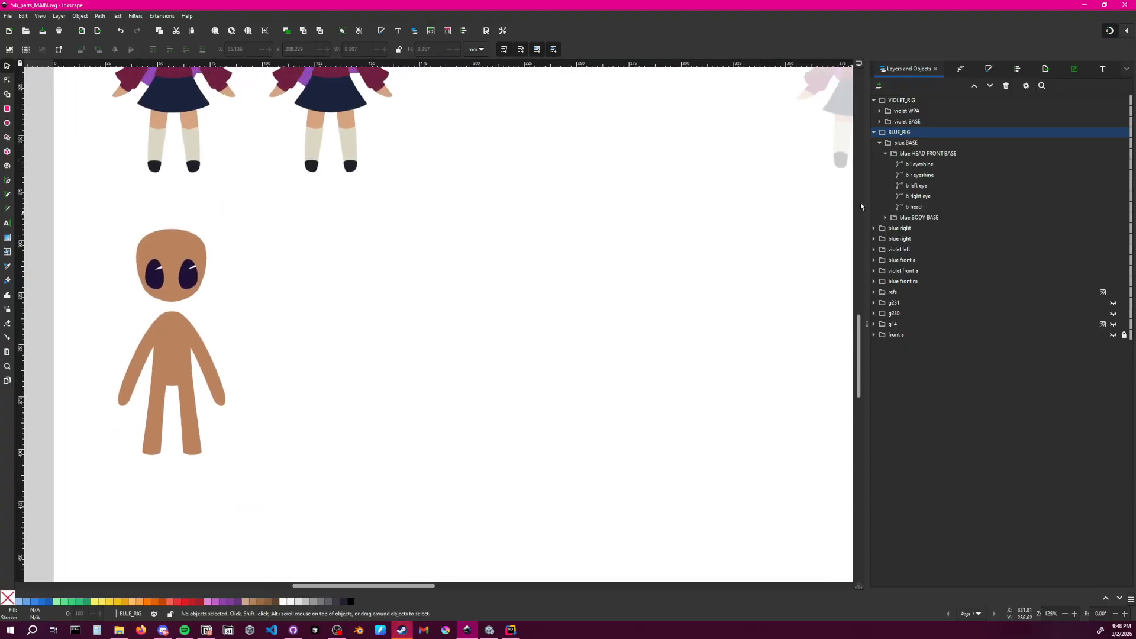
pyautogui.click(886, 153)
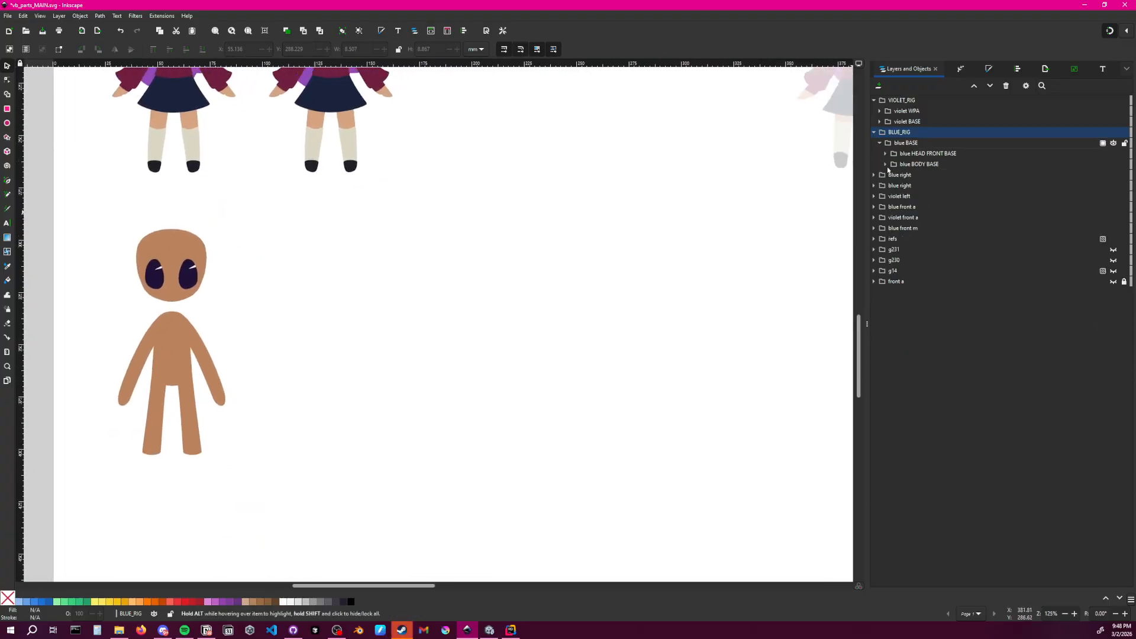
# Examine the finished blue character in uniform among the reference drawings and compare it with the bare blue base figure
pyautogui.keyDown('ctrl'); pyautogui.scroll(-1, 391, 287); pyautogui.keyUp('ctrl')
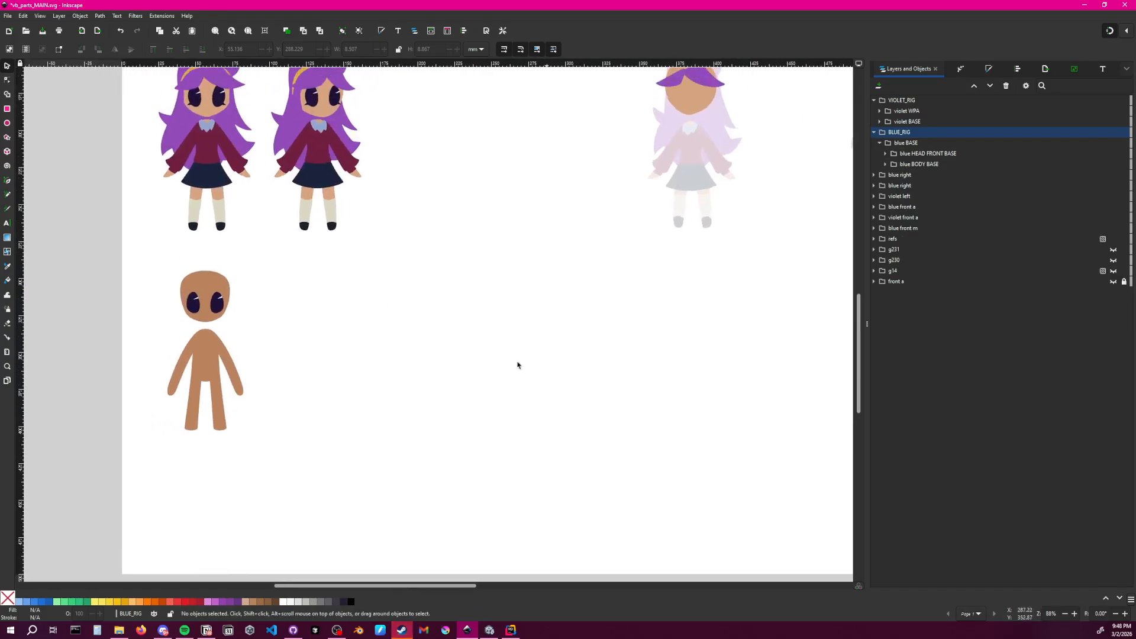
pyautogui.moveTo(507, 340); pyautogui.dragTo(239, 391, button='middle')
pyautogui.keyDown('ctrl'); pyautogui.scroll(-2, 370, 339); pyautogui.keyUp('ctrl')
pyautogui.moveTo(622, 259); pyautogui.dragTo(458, 335, button='middle')
pyautogui.keyDown('ctrl'); pyautogui.scroll(4, 460, 334); pyautogui.keyUp('ctrl')
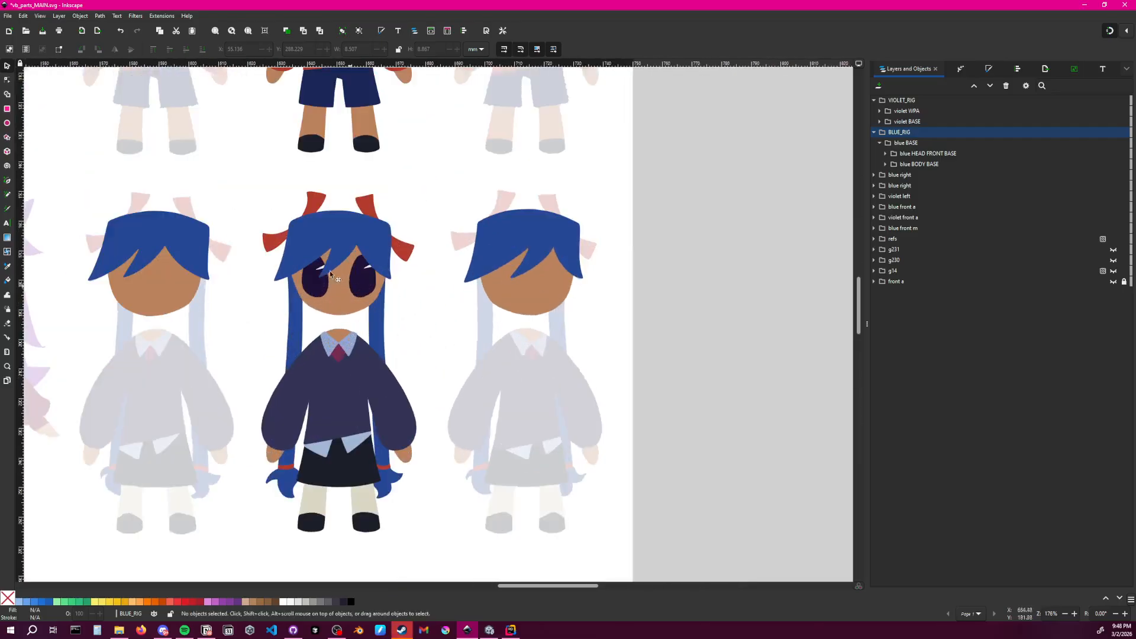
pyautogui.keyDown('ctrl'); pyautogui.scroll(-3, 383, 388); pyautogui.keyUp('ctrl')
pyautogui.moveTo(380, 427); pyautogui.dragTo(629, 346, button='middle')
pyautogui.moveTo(275, 418); pyautogui.dragTo(546, 357, button='middle')
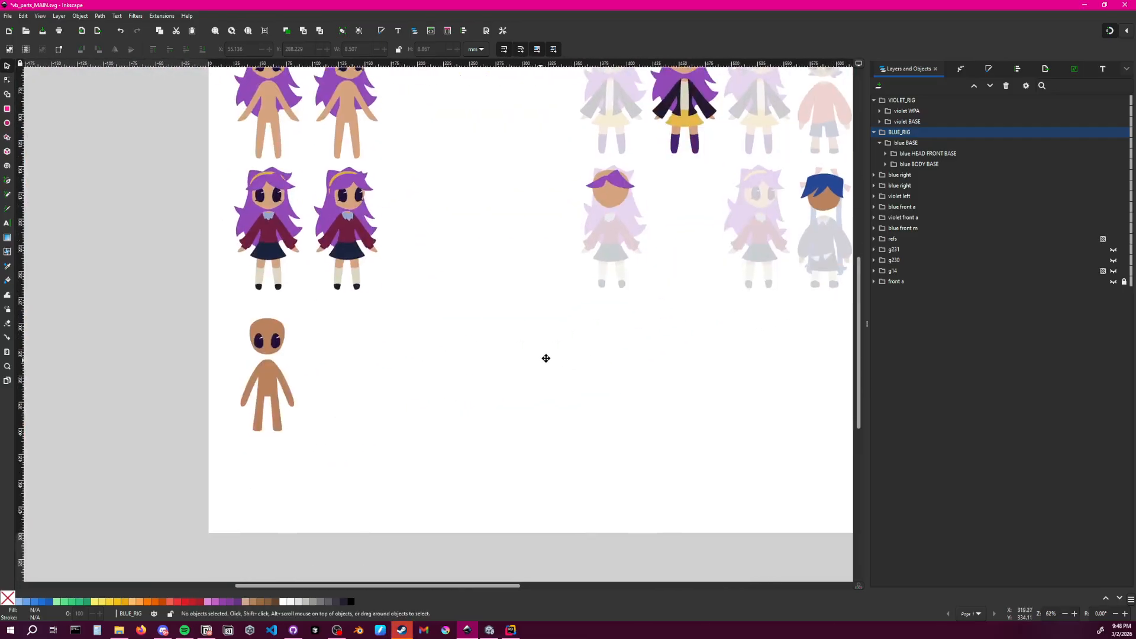
# Review the bare blue base figure alongside the other characters on the page and save the document
pyautogui.keyDown('ctrl'); pyautogui.scroll(1, 317, 363); pyautogui.keyUp('ctrl')
pyautogui.keyDown('ctrl'); pyautogui.scroll(1, 426, 335); pyautogui.keyUp('ctrl')
pyautogui.moveTo(423, 409); pyautogui.dragTo(395, 294, button='middle')
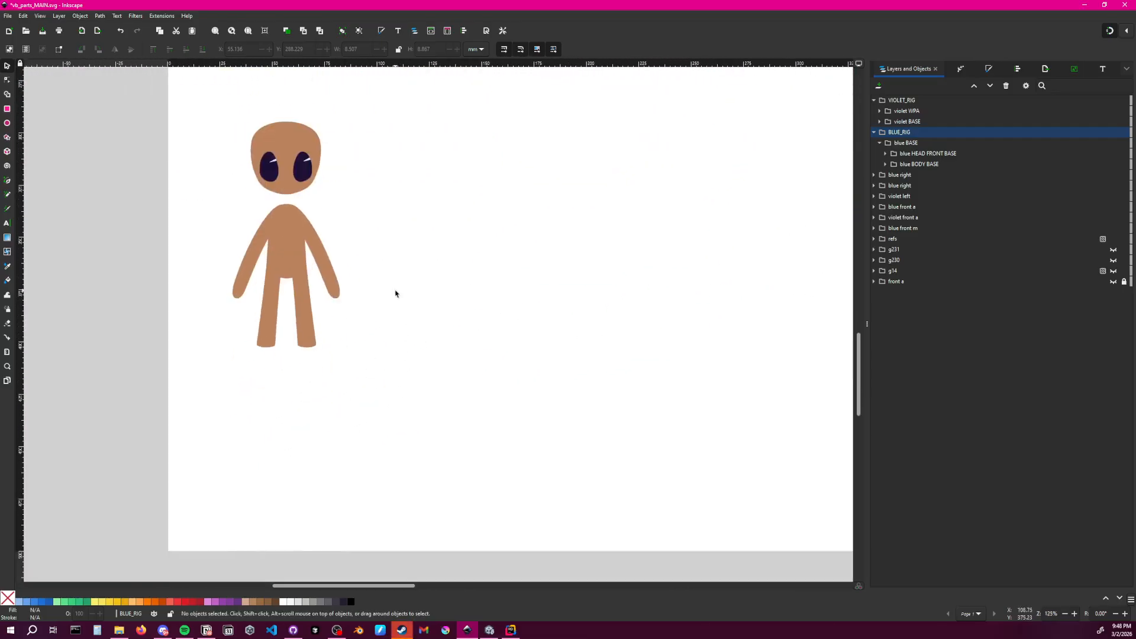
pyautogui.keyDown('ctrl'); pyautogui.scroll(-1, 451, 364); pyautogui.keyUp('ctrl')
pyautogui.moveTo(451, 364); pyautogui.dragTo(388, 428, button='middle')
pyautogui.keyDown('ctrl'); pyautogui.scroll(-2, 491, 359); pyautogui.keyUp('ctrl')
pyautogui.moveTo(470, 339); pyautogui.dragTo(435, 368, button='middle')
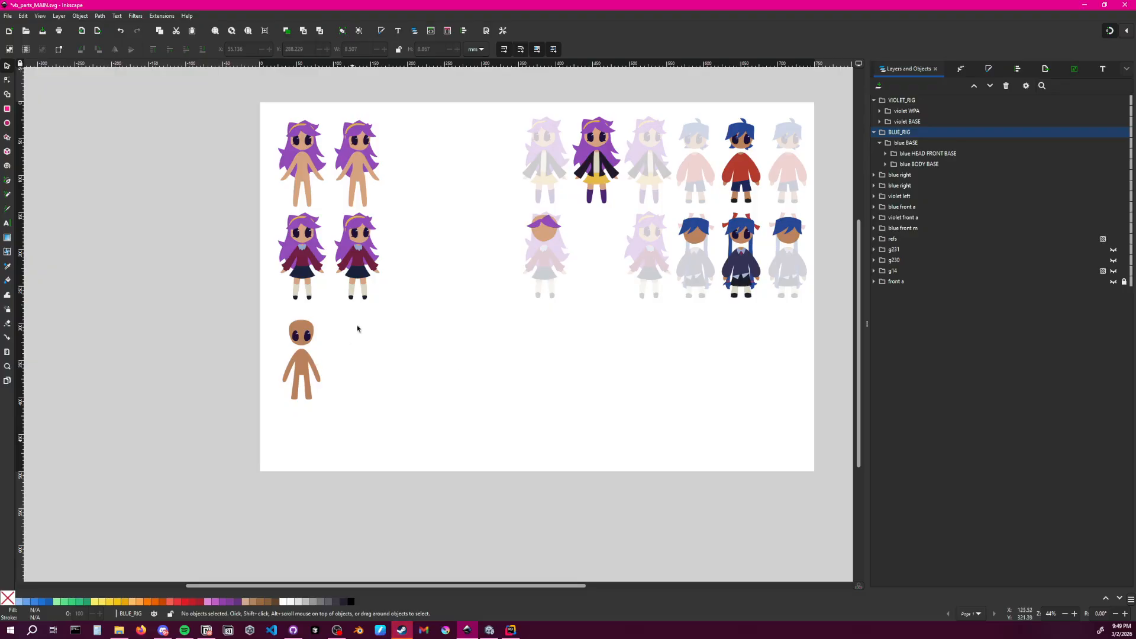
pyautogui.hotkey('ctrl', 's')
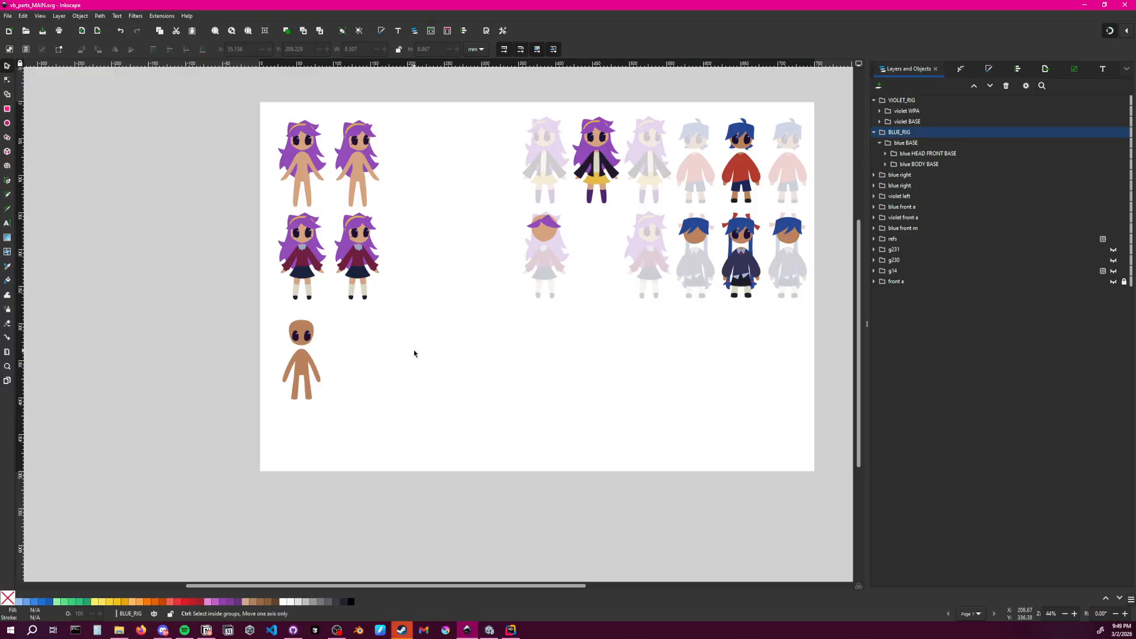
# Set the page height to 750 mm in the document properties and close the dialog
pyautogui.click(8, 16)
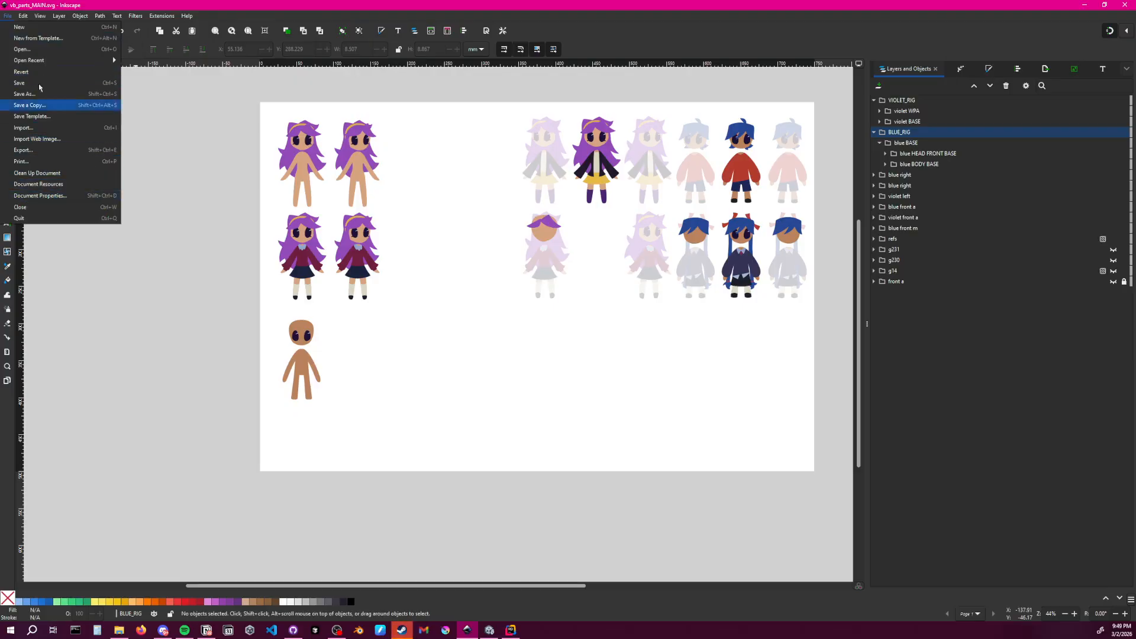
pyautogui.click(57, 198)
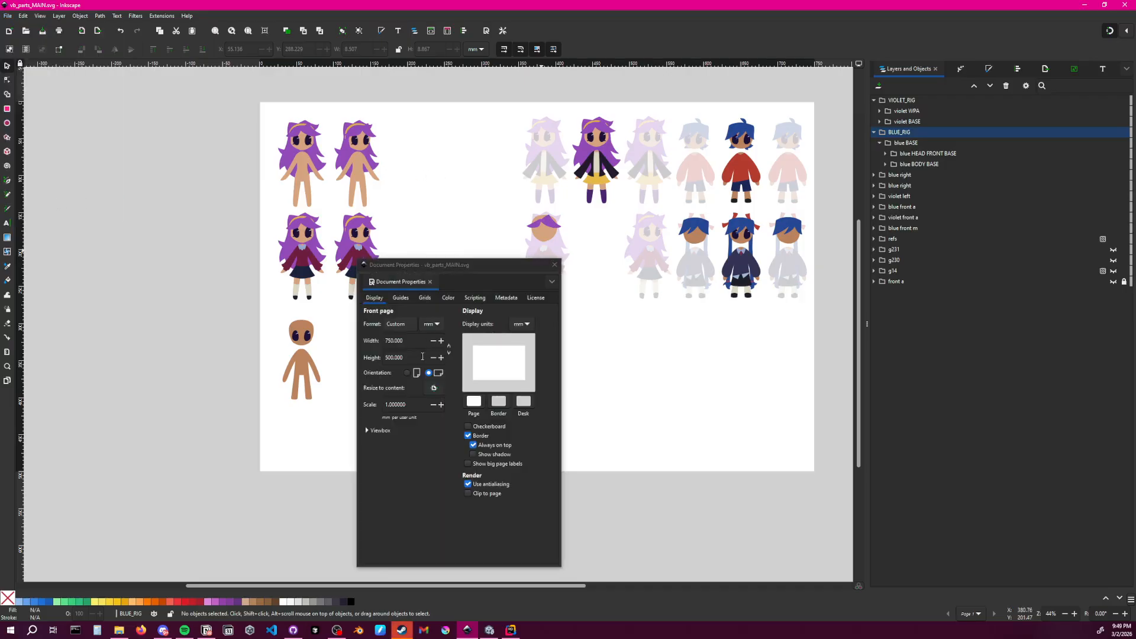
pyautogui.click(401, 359)
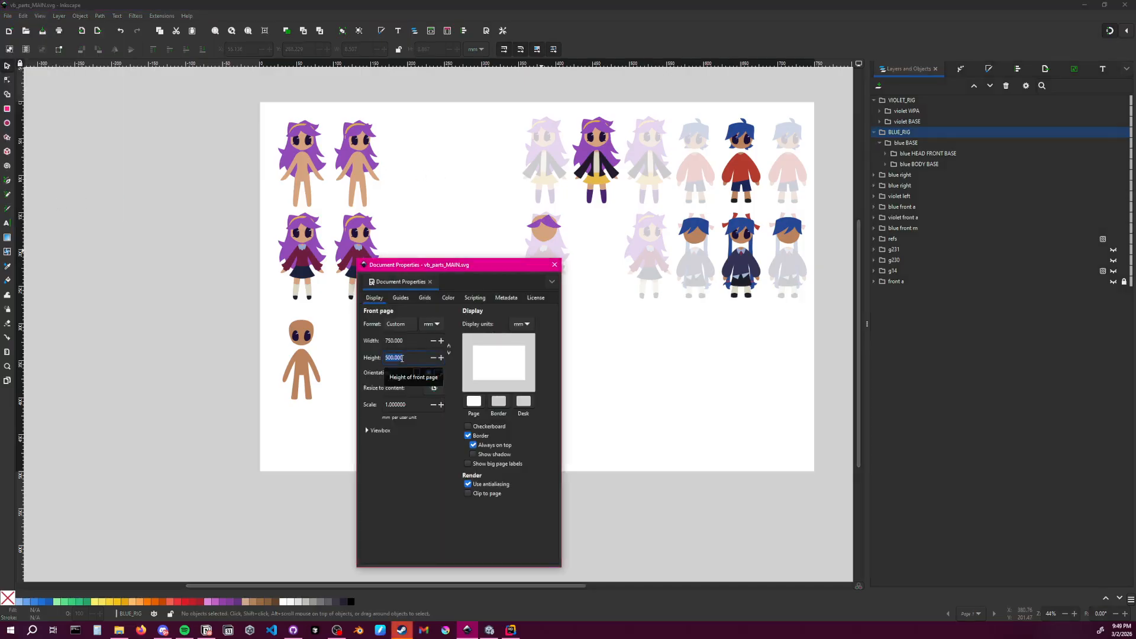
pyautogui.write('7')
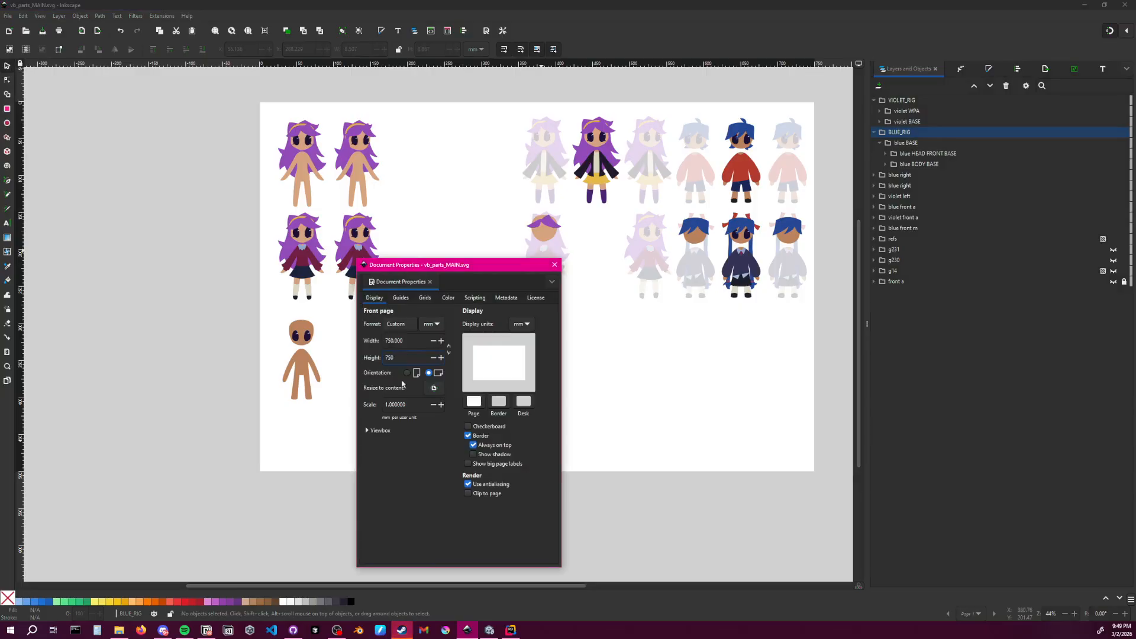
pyautogui.write('50')
pyautogui.press('Return')
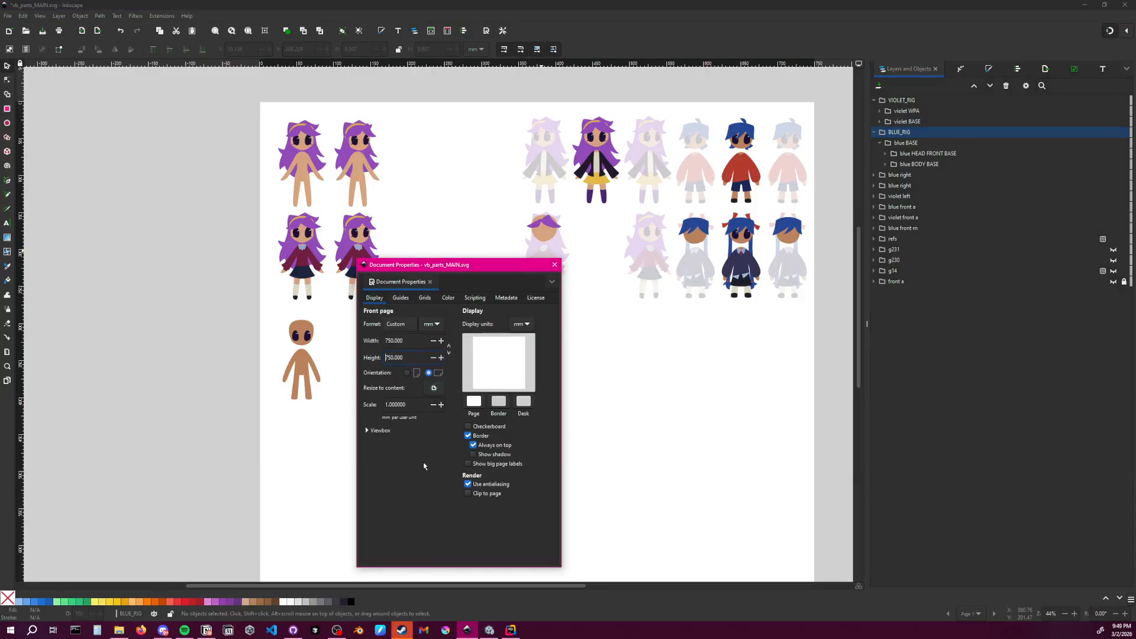
pyautogui.click(602, 422)
pyautogui.click(555, 264)
pyautogui.moveTo(603, 419); pyautogui.dragTo(497, 357, button='middle')
pyautogui.moveTo(594, 309); pyautogui.dragTo(512, 375, button='middle')
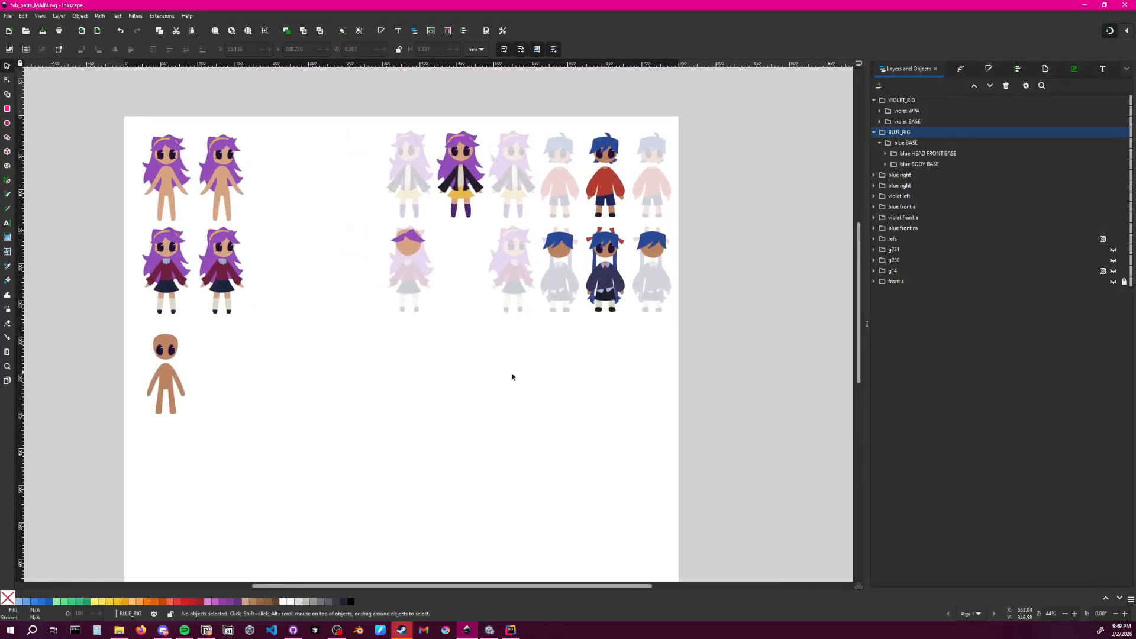
pyautogui.moveTo(408, 391); pyautogui.dragTo(449, 334, button='middle')
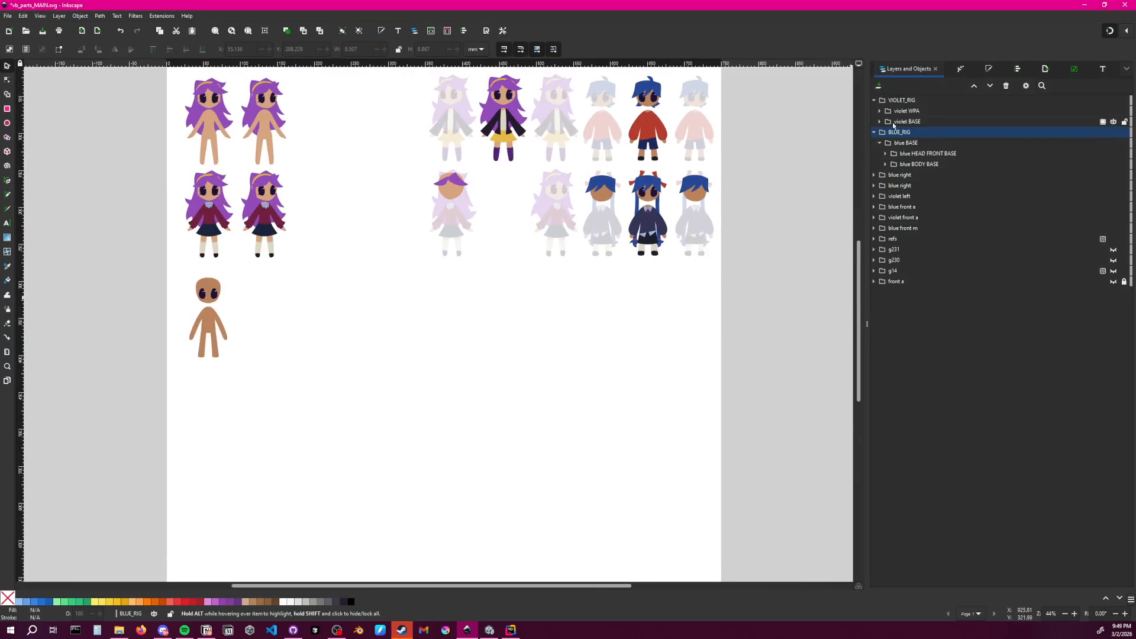
# Inspect the BLUE_RIG hierarchy by selecting the blue BASE group on the canvas and its blue BODY BASE subgroup
pyautogui.click(880, 143)
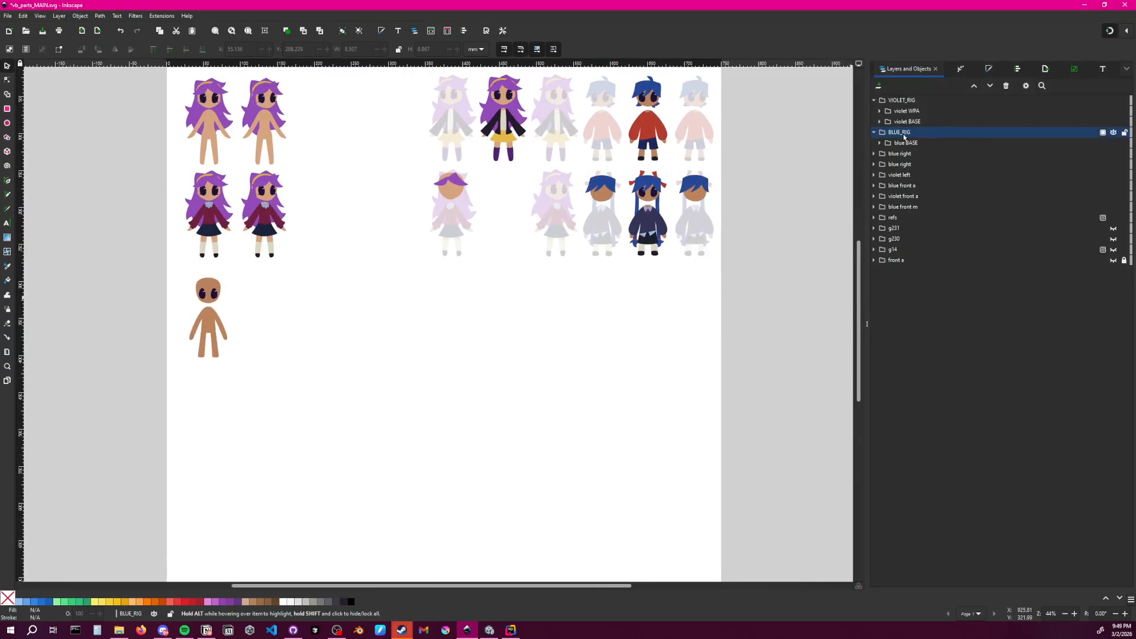
pyautogui.rightClick(908, 135)
pyautogui.click(892, 338)
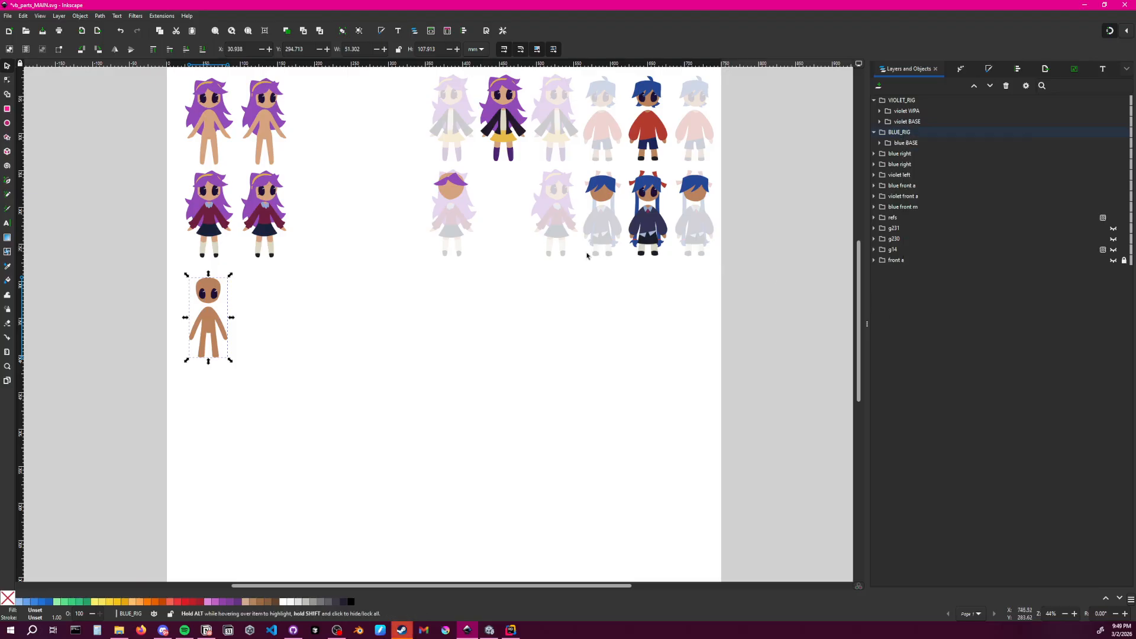
pyautogui.click(433, 271)
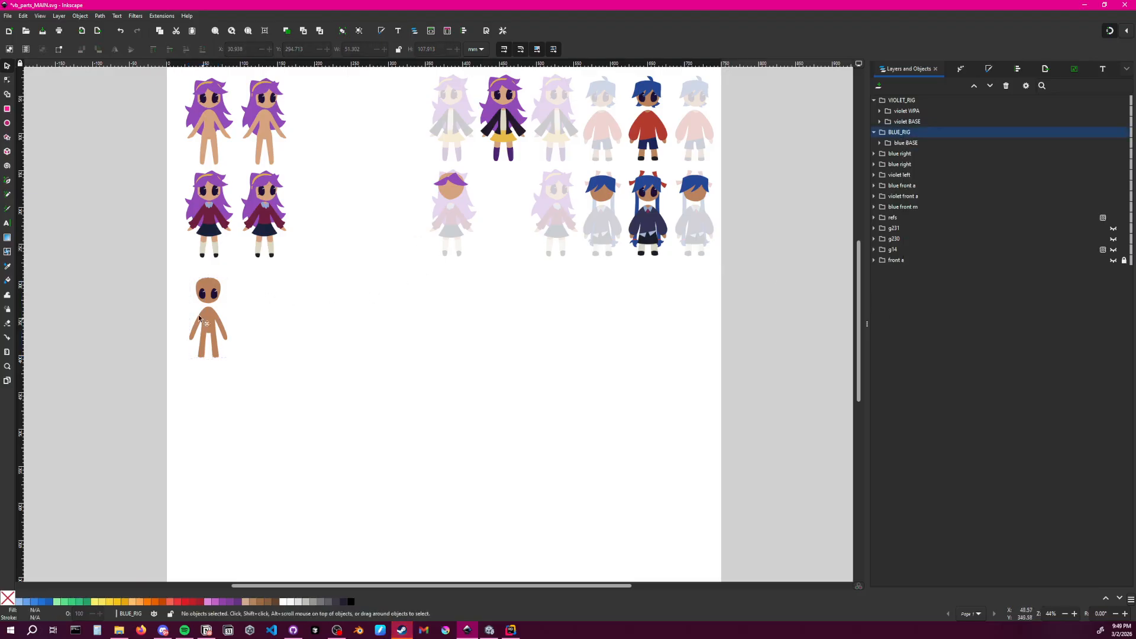
pyautogui.moveTo(186, 308); pyautogui.dragTo(247, 372)
pyautogui.click(908, 144)
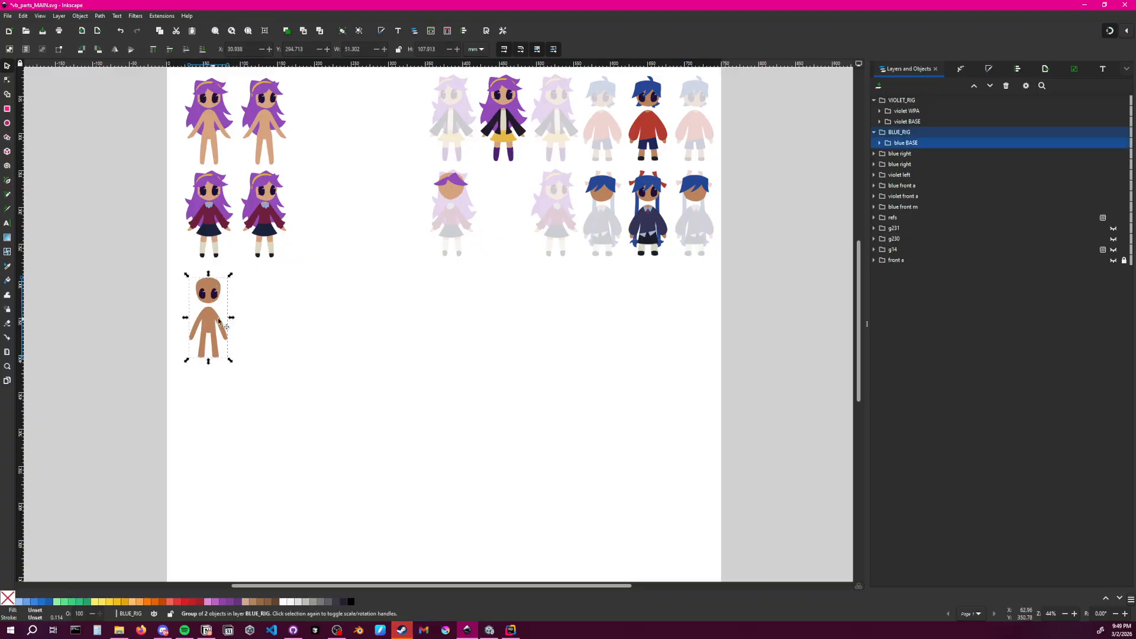
pyautogui.click(881, 144)
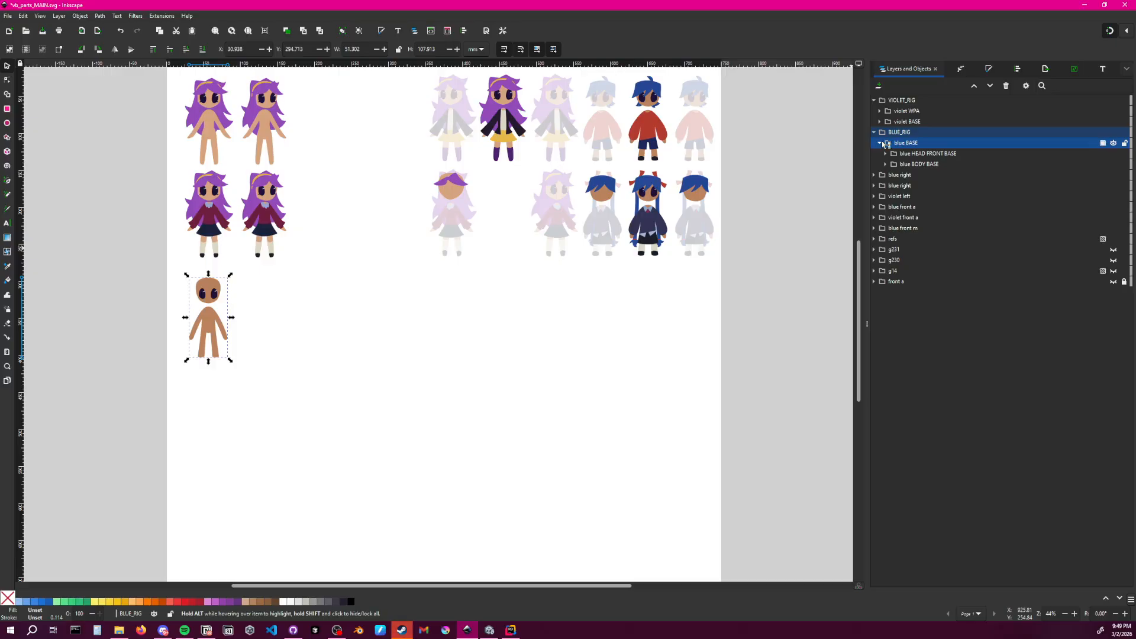
pyautogui.click(945, 165)
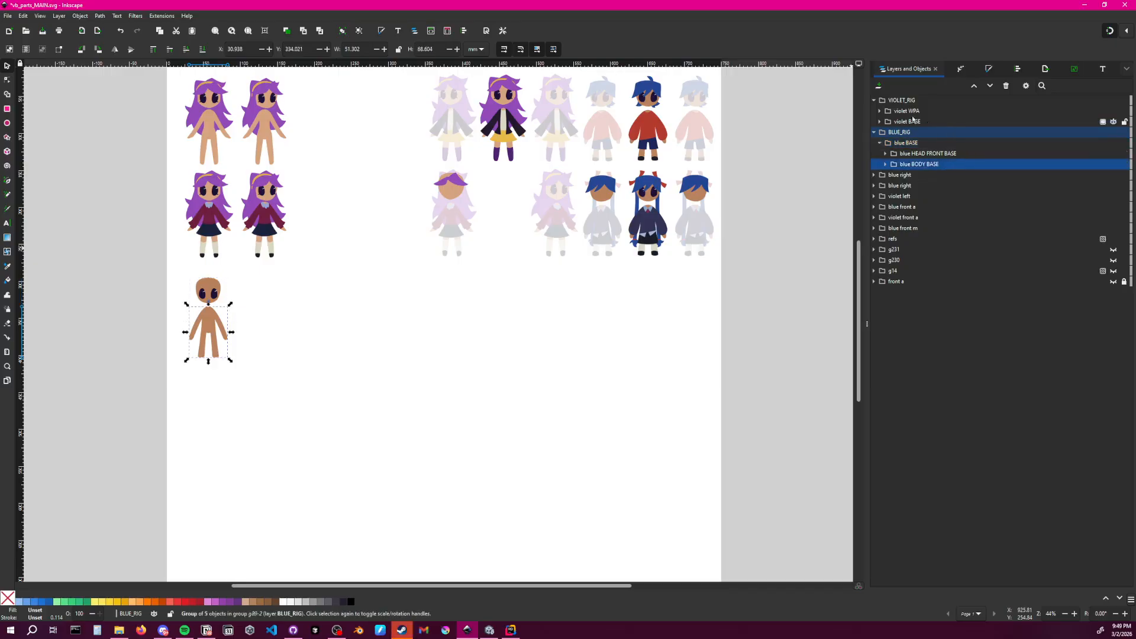
# Expand the violet WPA group and toggle the visibility of its use19 clone to check which parts it supplies
pyautogui.click(879, 111)
pyautogui.click(921, 144)
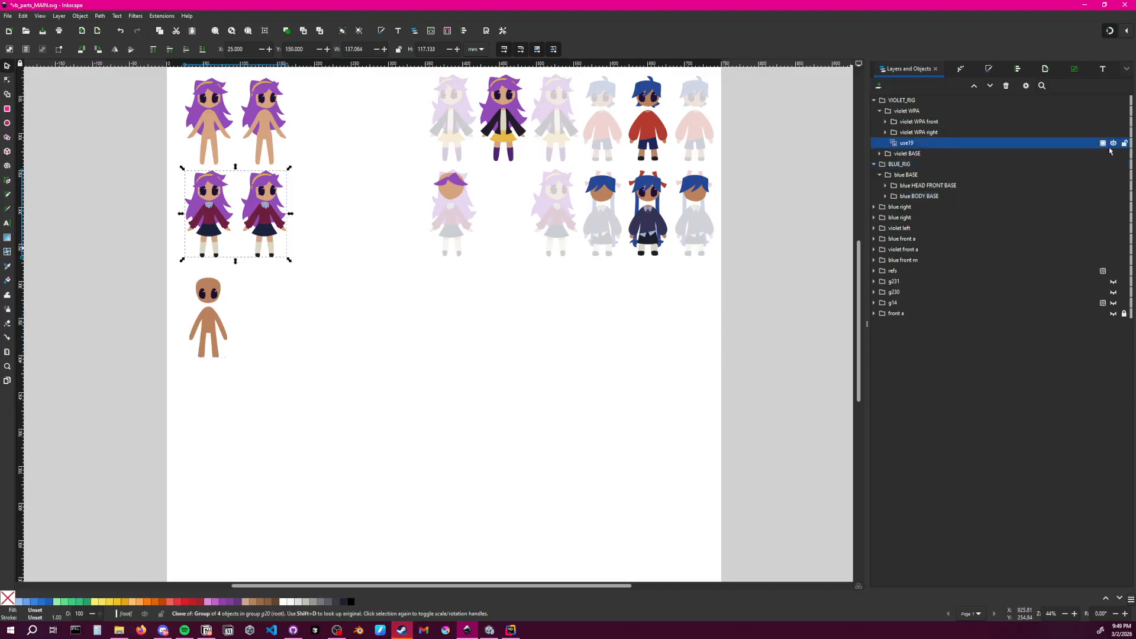
pyautogui.click(1114, 145)
pyautogui.click(1114, 145)
pyautogui.click(1114, 145)
pyautogui.click(1114, 145)
pyautogui.click(1114, 145)
pyautogui.click(1114, 144)
# Select the blue HEAD FRONT BASE group inside blue BASE
pyautogui.click(913, 185)
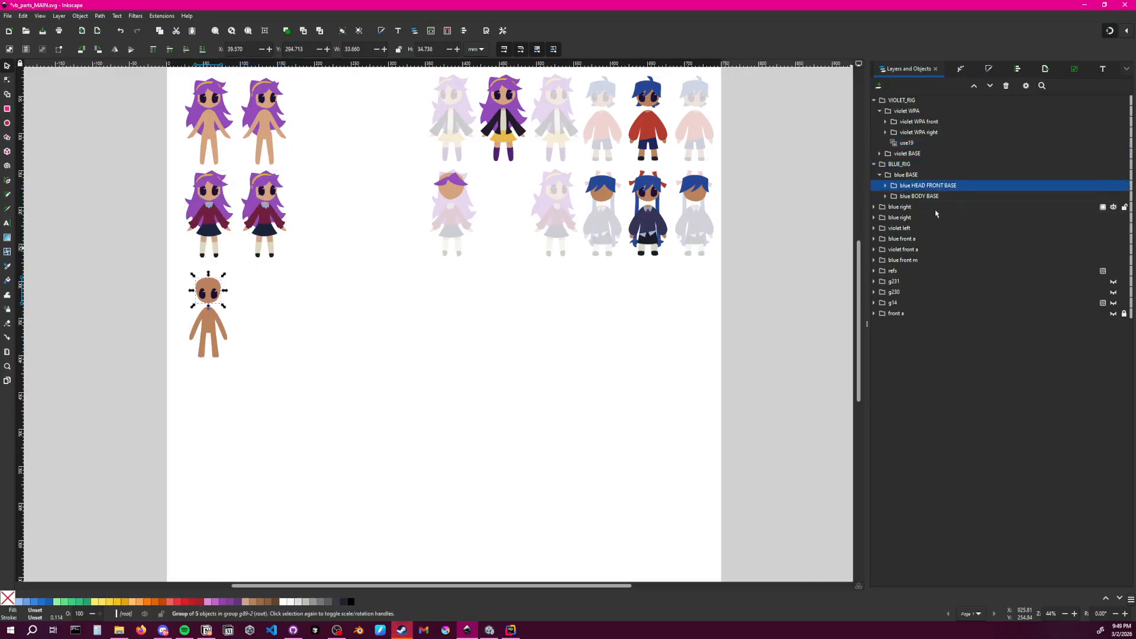
# Try moving the blue HEAD FRONT BASE group sideways off the blue base figure
pyautogui.click(880, 174)
pyautogui.click(915, 176)
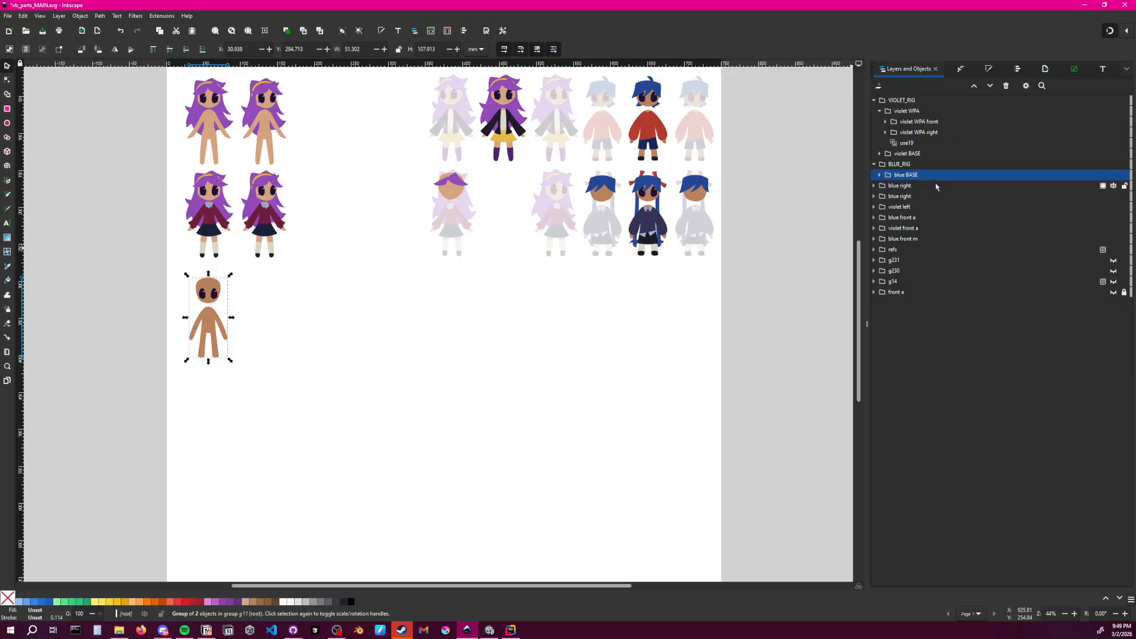
pyautogui.click(880, 174)
pyautogui.click(942, 186)
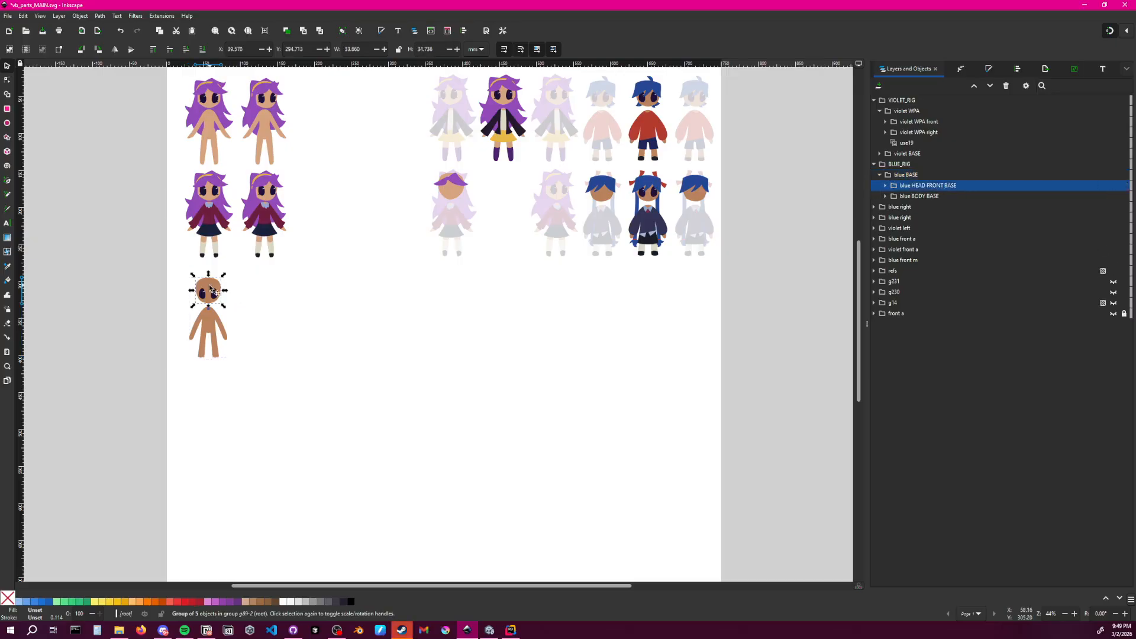
pyautogui.moveTo(211, 287); pyautogui.dragTo(298, 287)
pyautogui.hotkey('ctrl', 'z')
pyautogui.click(939, 186)
pyautogui.click(208, 288)
pyautogui.moveTo(236, 305); pyautogui.dragTo(257, 294, button='middle')
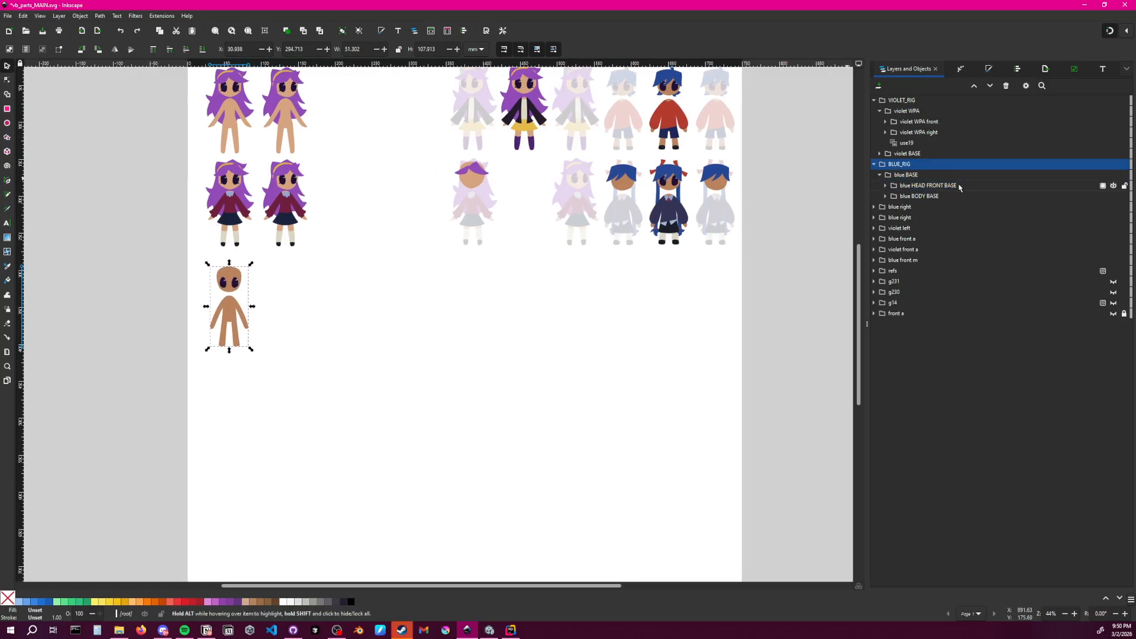
pyautogui.click(941, 185)
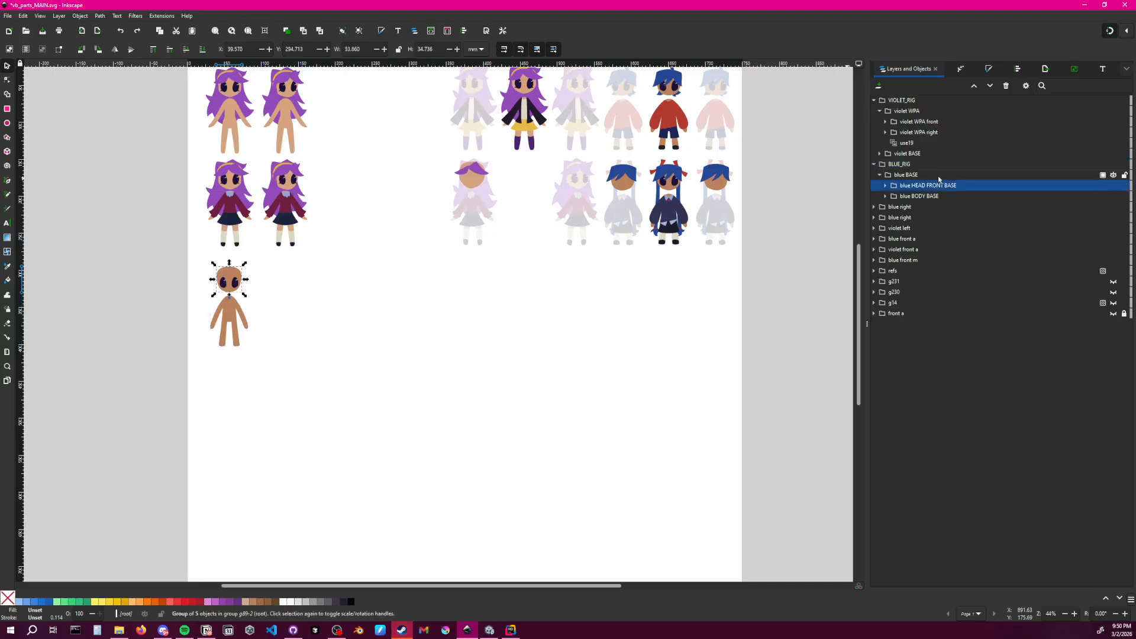
pyautogui.click(322, 285)
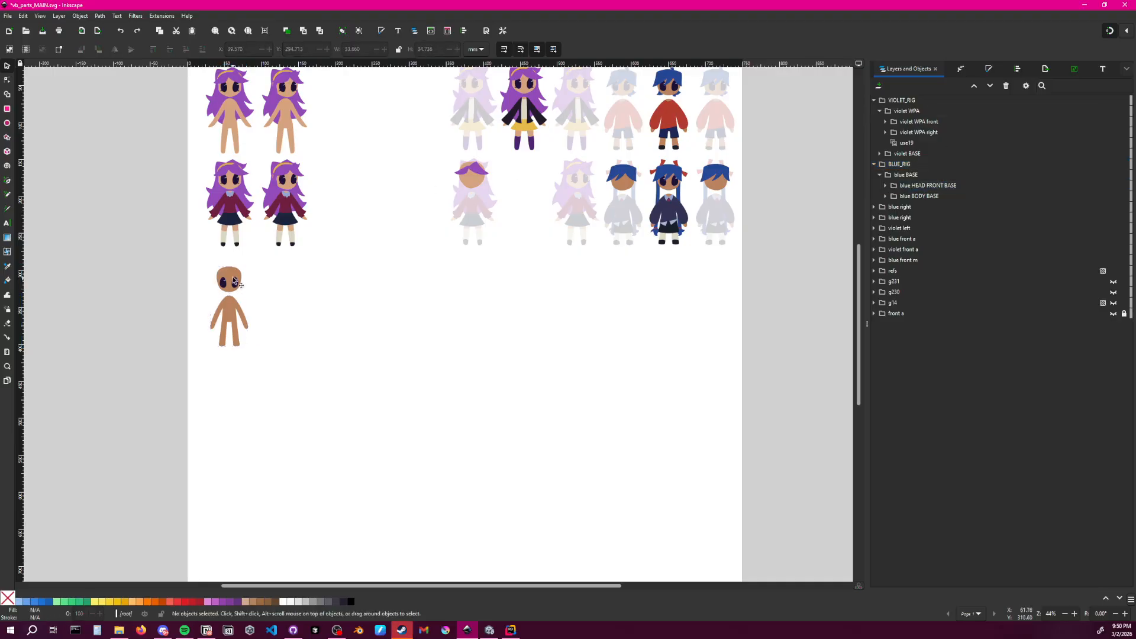
# Enter the blue BASE group and try moving its head group away from the body
pyautogui.click(237, 275)
pyautogui.doubleClick(234, 271)
pyautogui.click(233, 271)
pyautogui.doubleClick(233, 271)
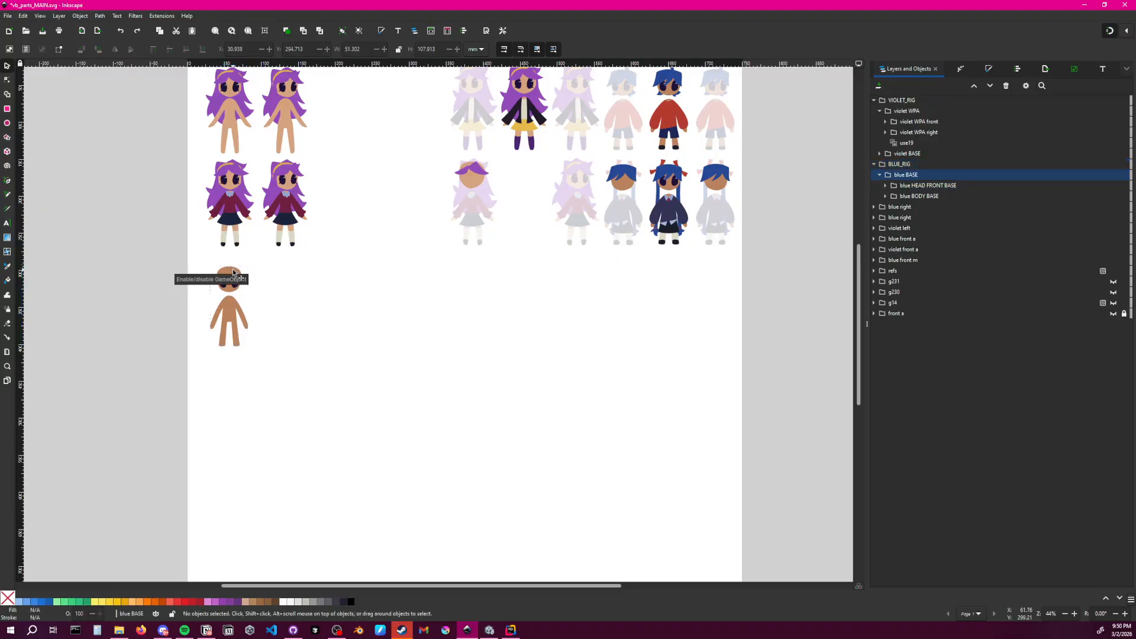
pyautogui.click(234, 272)
pyautogui.keyDown('ctrl'); pyautogui.scroll(3, 237, 272); pyautogui.keyUp('ctrl')
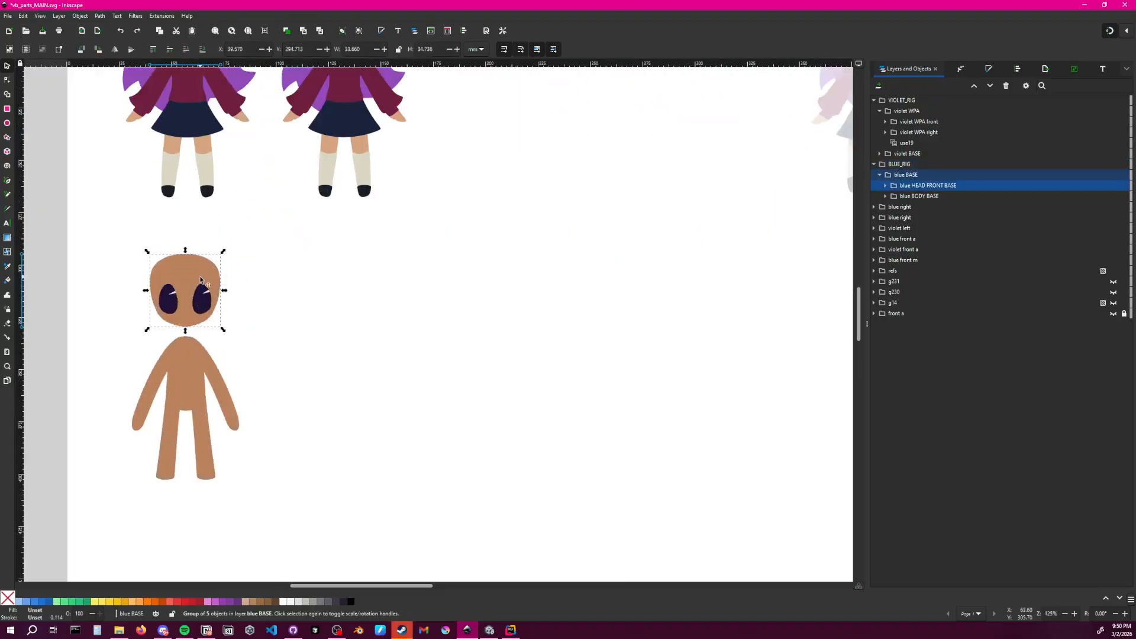
pyautogui.moveTo(200, 276); pyautogui.dragTo(424, 284)
pyautogui.hotkey('ctrl', 'z')
# Try moving the blue BODY BASE group sideways away from the head
pyautogui.click(331, 349)
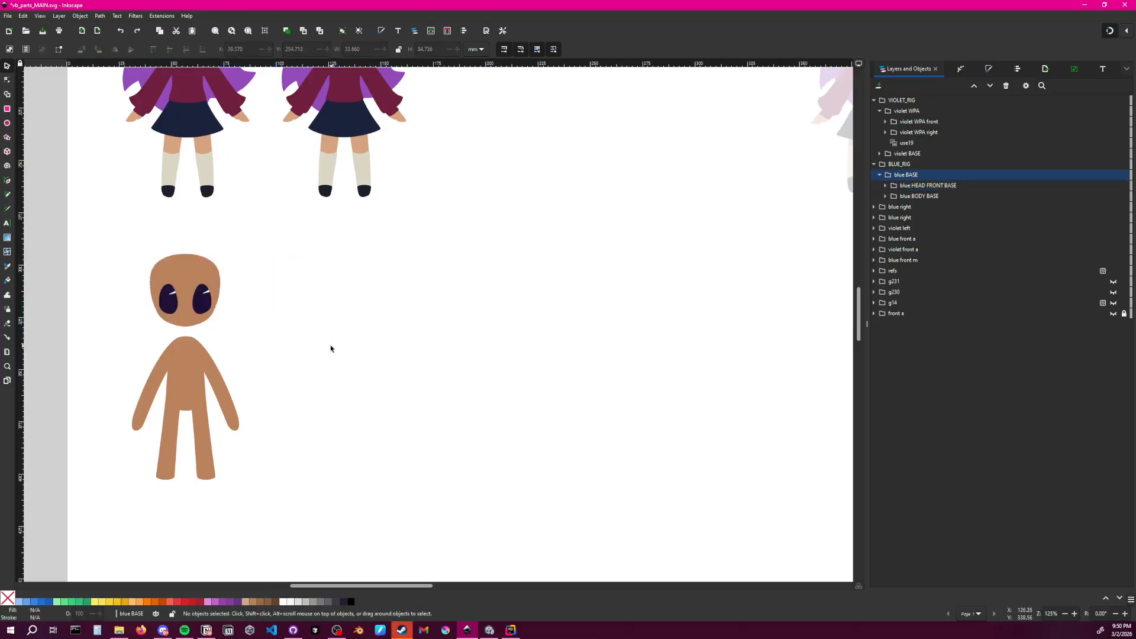
pyautogui.click(201, 360)
pyautogui.moveTo(200, 363); pyautogui.dragTo(529, 378)
pyautogui.hotkey('ctrl', 'z')
pyautogui.click(454, 365)
pyautogui.keyDown('ctrl'); pyautogui.scroll(-2, 454, 365); pyautogui.keyUp('ctrl')
pyautogui.moveTo(454, 365); pyautogui.dragTo(318, 244, button='middle')
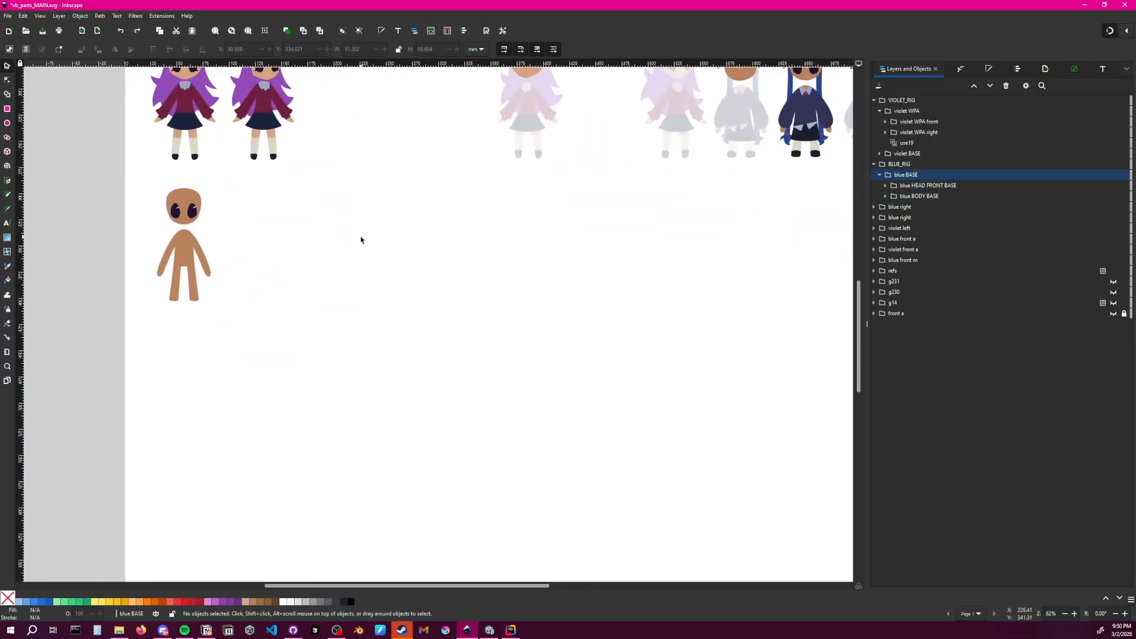
# Clone the blue BASE group and place the clone about 125 mm below the original figure
pyautogui.click(880, 174)
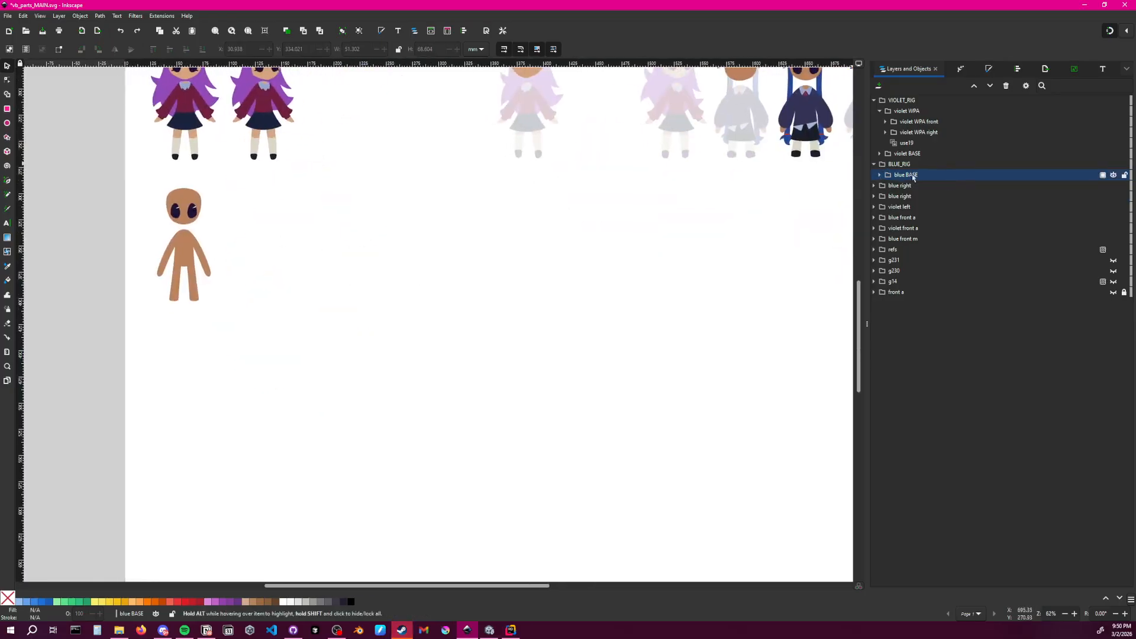
pyautogui.click(926, 178)
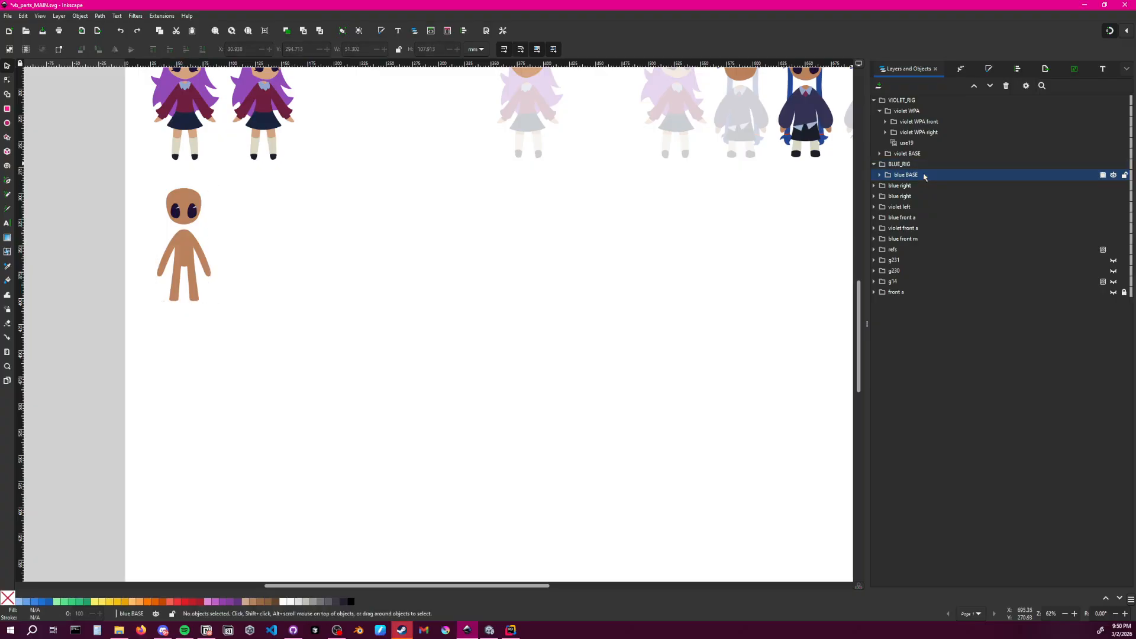
pyautogui.rightClick(924, 177)
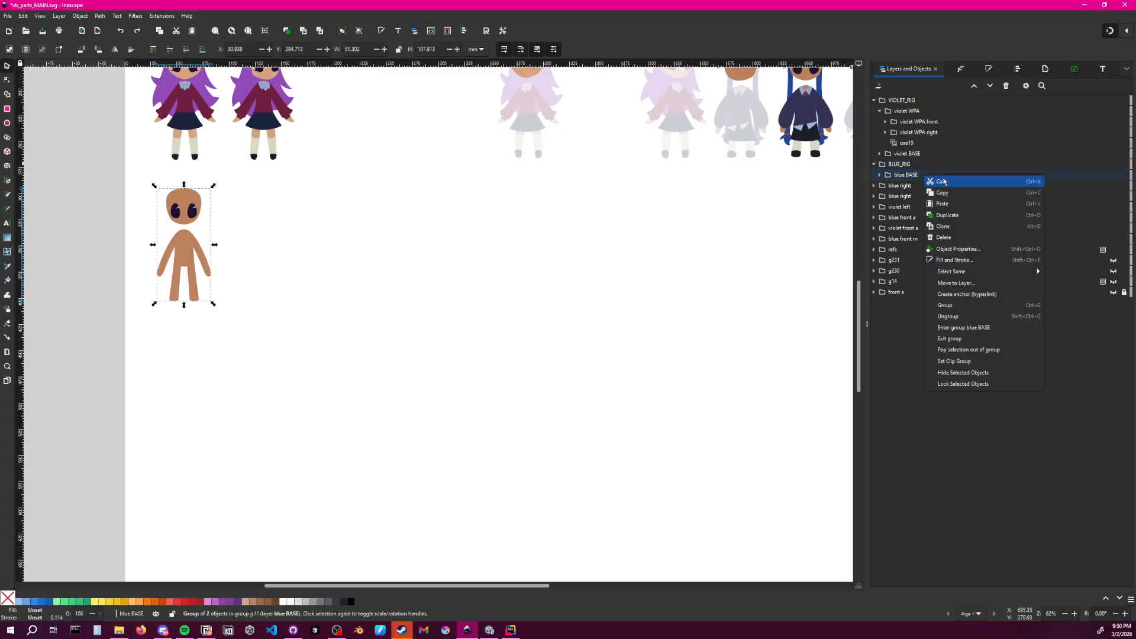
pyautogui.click(959, 227)
pyautogui.moveTo(191, 233)
pyautogui.mouseDown()
pyautogui.moveTo(187, 400)
pyautogui.moveTo(193, 370)
pyautogui.mouseUp()
pyautogui.click(263, 348)
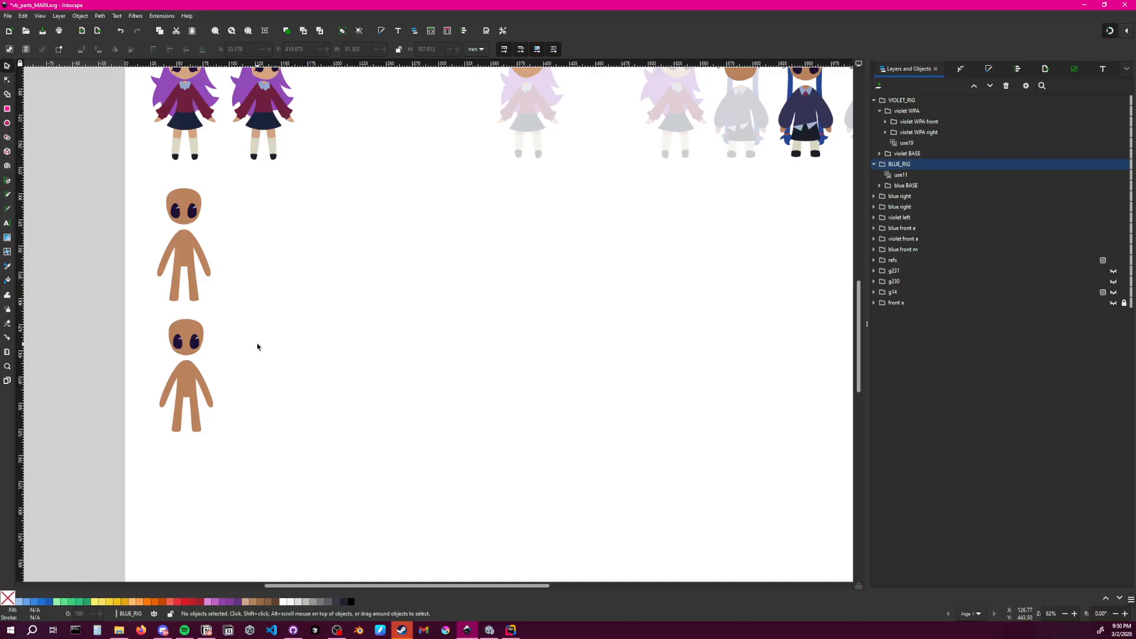
# Wrap the new clone in BLUE_RIG in its own group and rename that group blue WPA
pyautogui.click(926, 176)
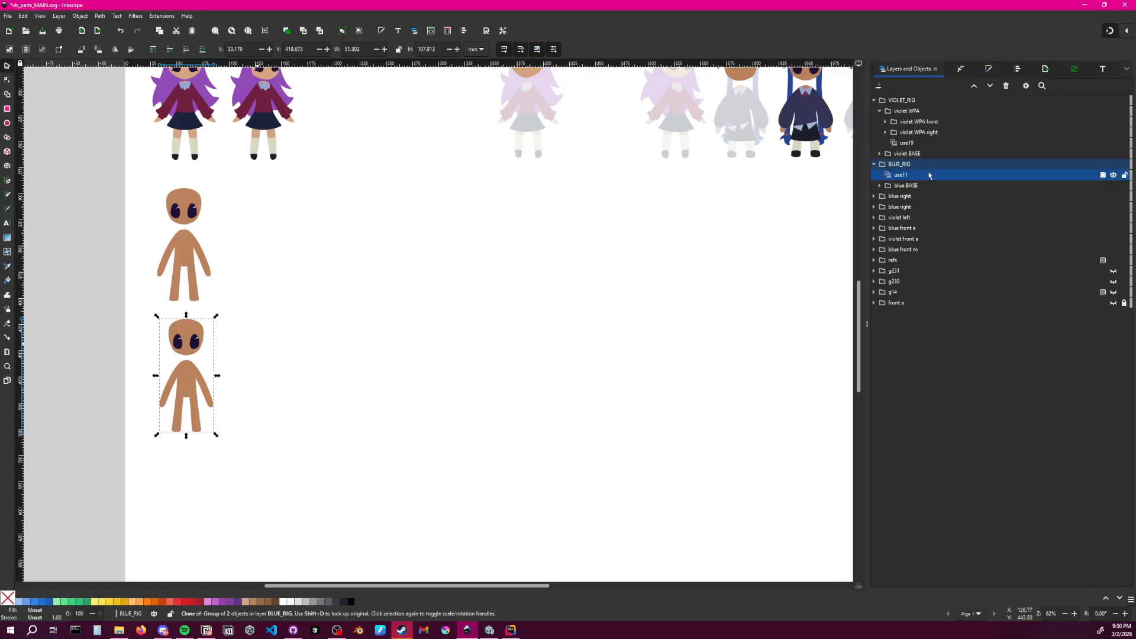
pyautogui.click(926, 185)
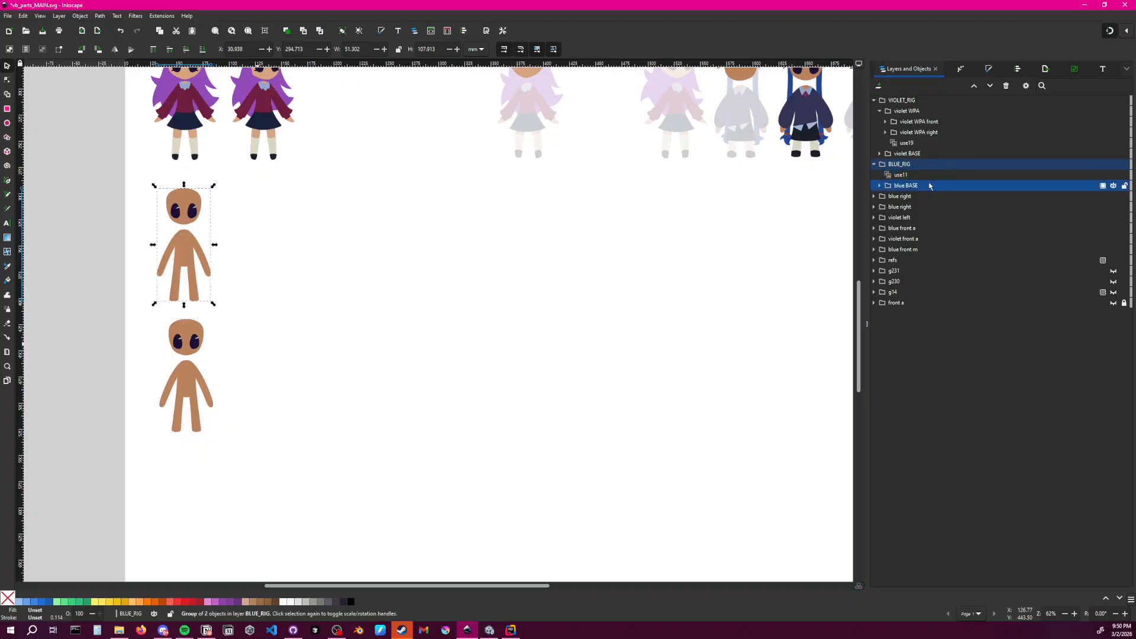
pyautogui.click(931, 176)
pyautogui.hotkey('shift', 'alt', 'd')
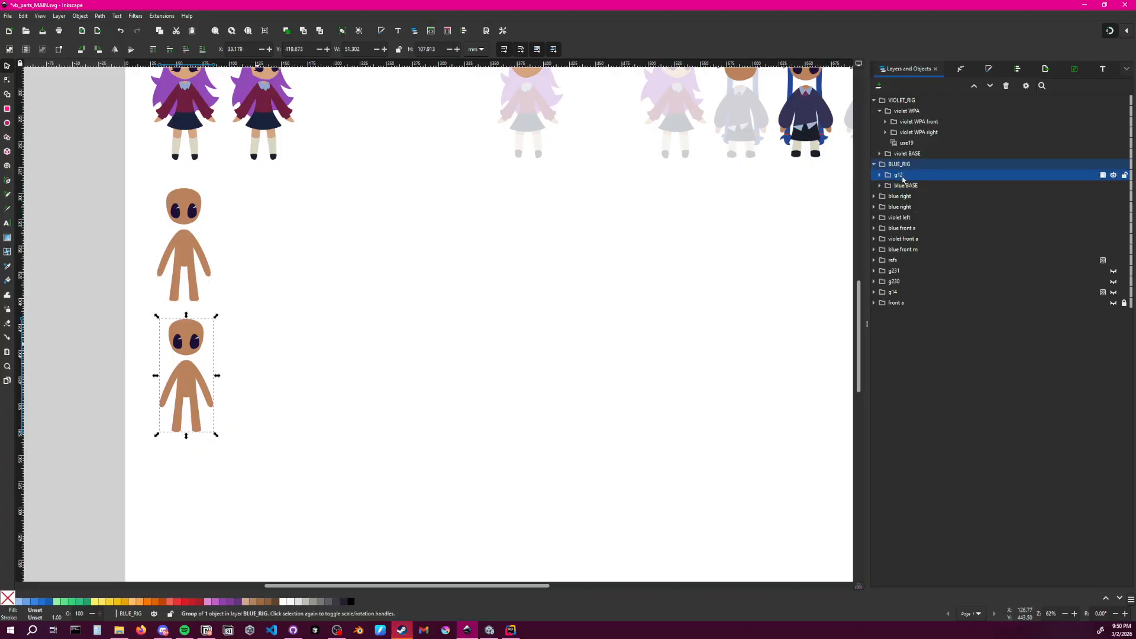
pyautogui.doubleClick(911, 175)
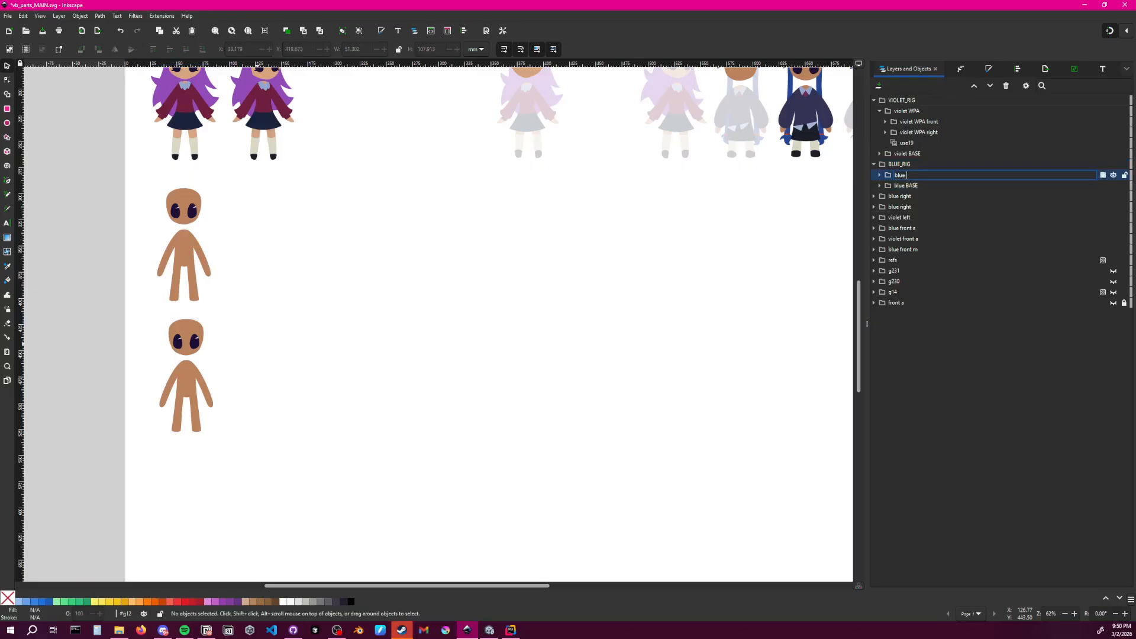
pyautogui.press('Return')
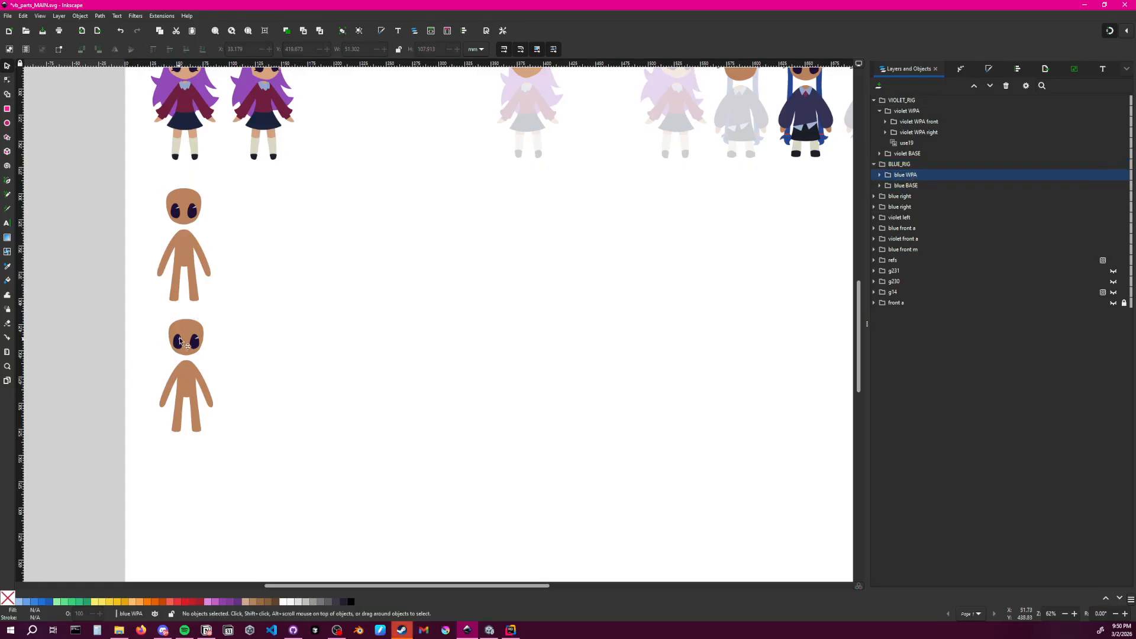
# Try moving the original blue base figure's cloned arm, b l arm, away from the body
pyautogui.click(201, 328)
pyautogui.click(191, 237)
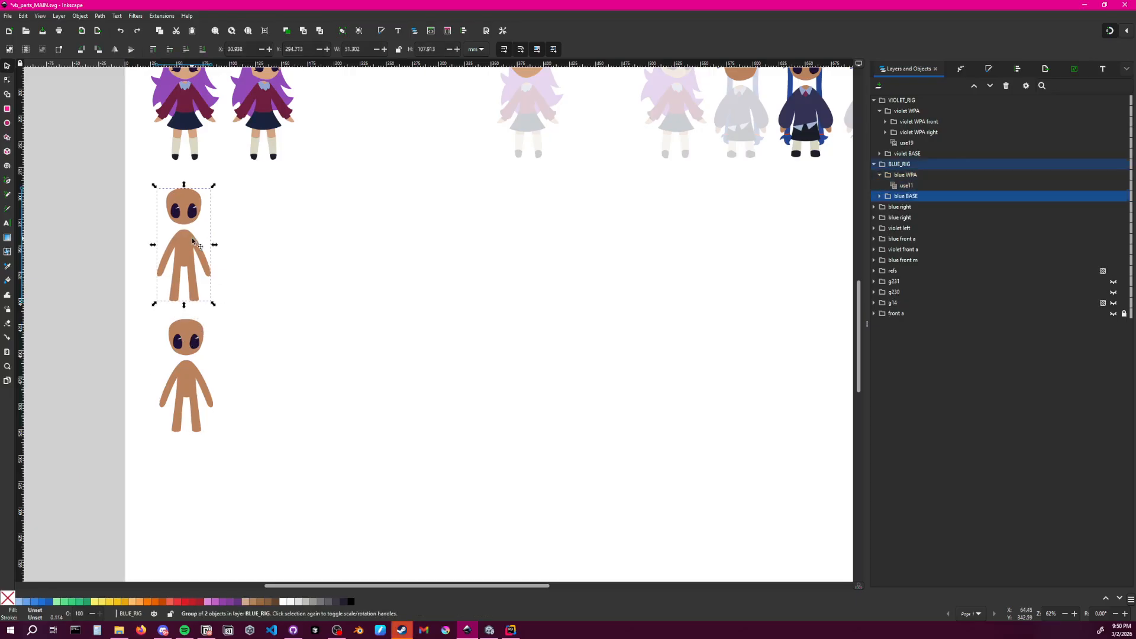
pyautogui.doubleClick(197, 239)
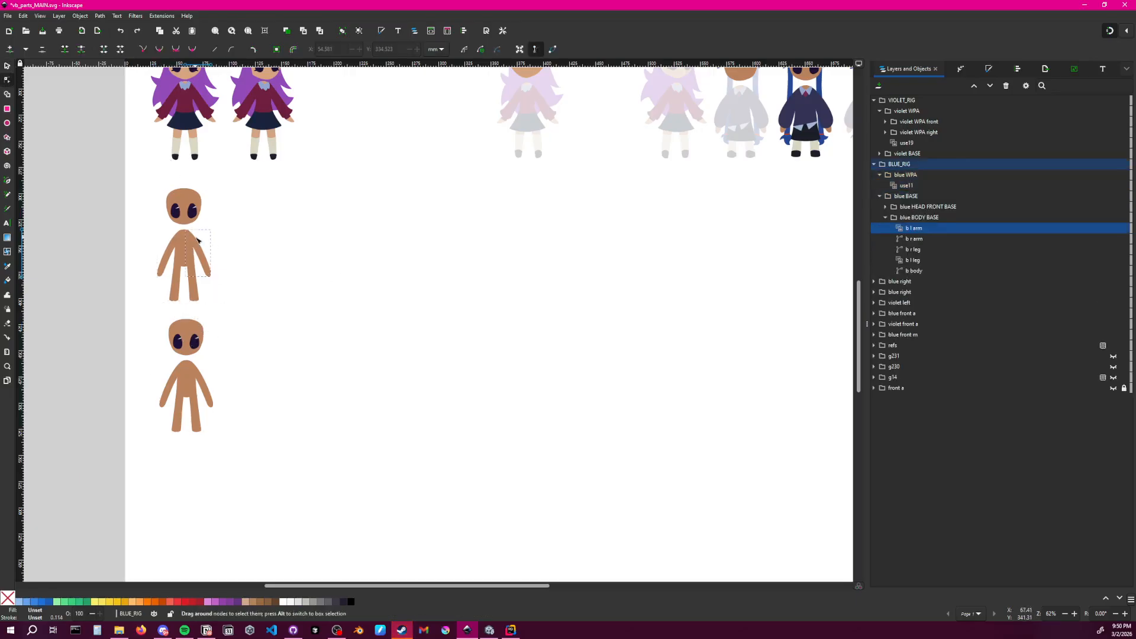
pyautogui.click(8, 66)
pyautogui.moveTo(199, 255); pyautogui.dragTo(217, 253)
pyautogui.hotkey('ctrl', 'z')
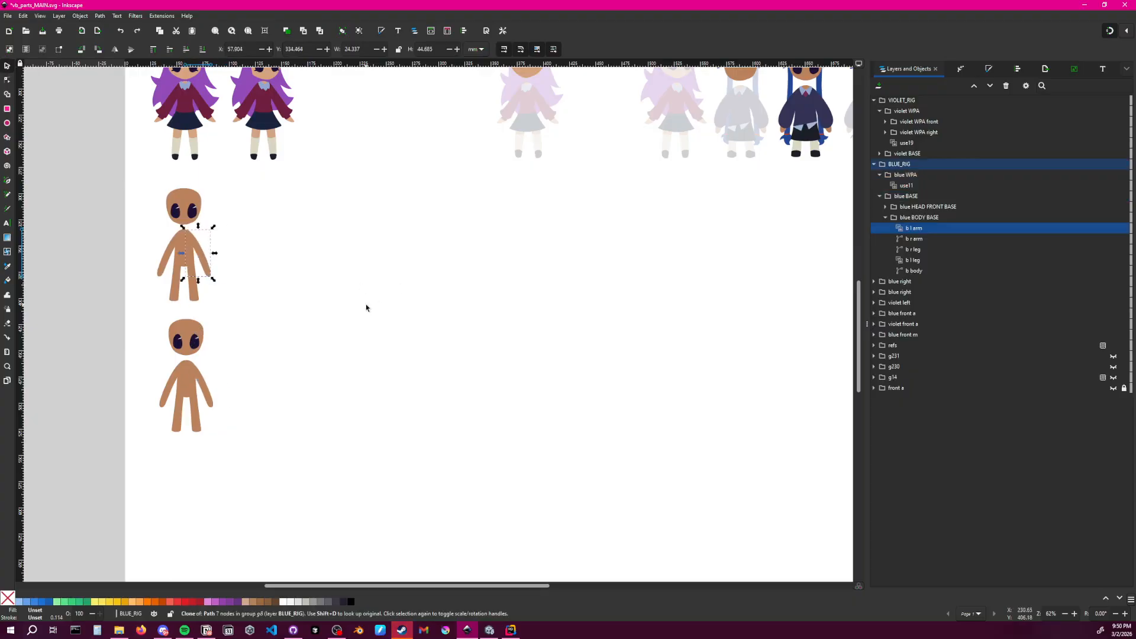
# Insert a node on the inner edge of the hand in the b r arm path of blue BODY BASE
pyautogui.keyDown('ctrl'); pyautogui.scroll(4, 195, 248); pyautogui.keyUp('ctrl')
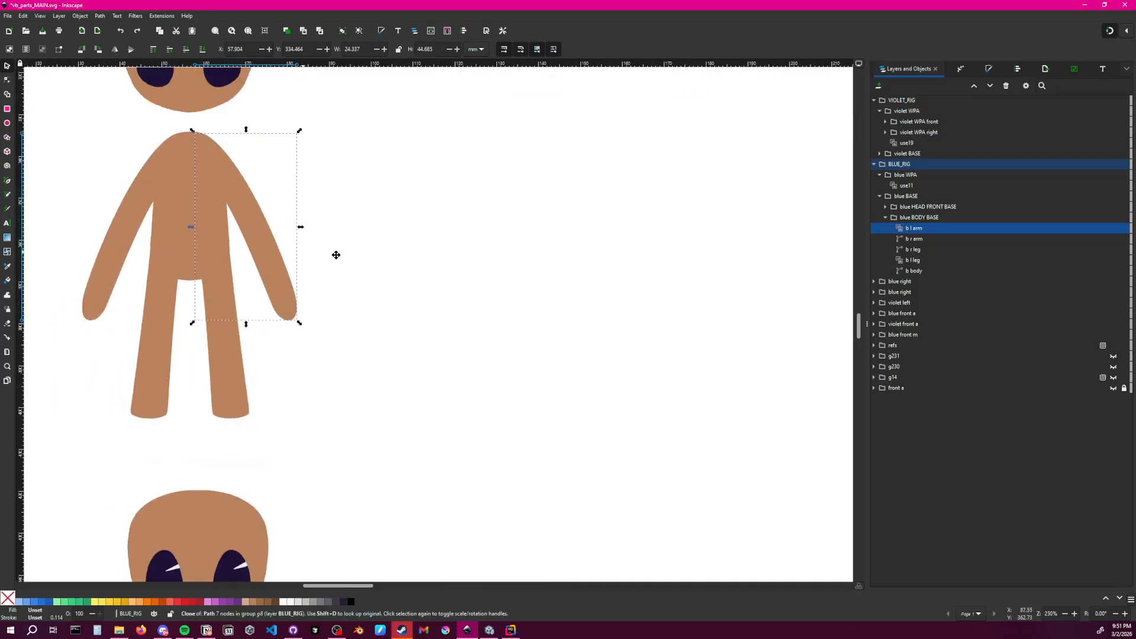
pyautogui.click(188, 251)
pyautogui.click(182, 246)
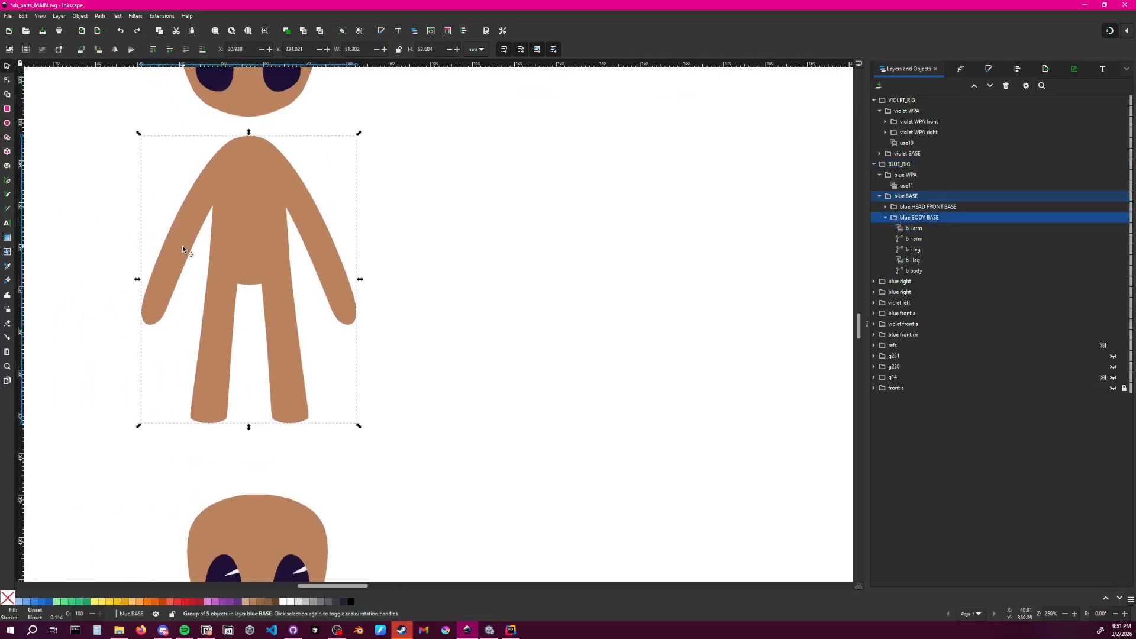
pyautogui.doubleClick(182, 246)
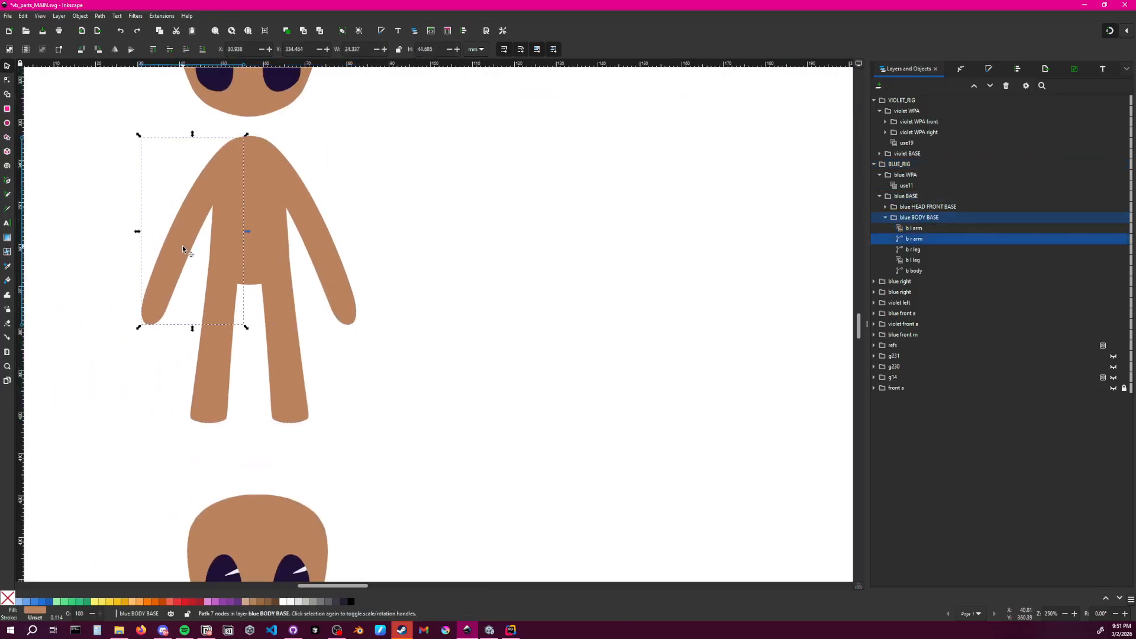
pyautogui.click(7, 80)
pyautogui.keyDown('ctrl'); pyautogui.scroll(3, 156, 296); pyautogui.keyUp('ctrl')
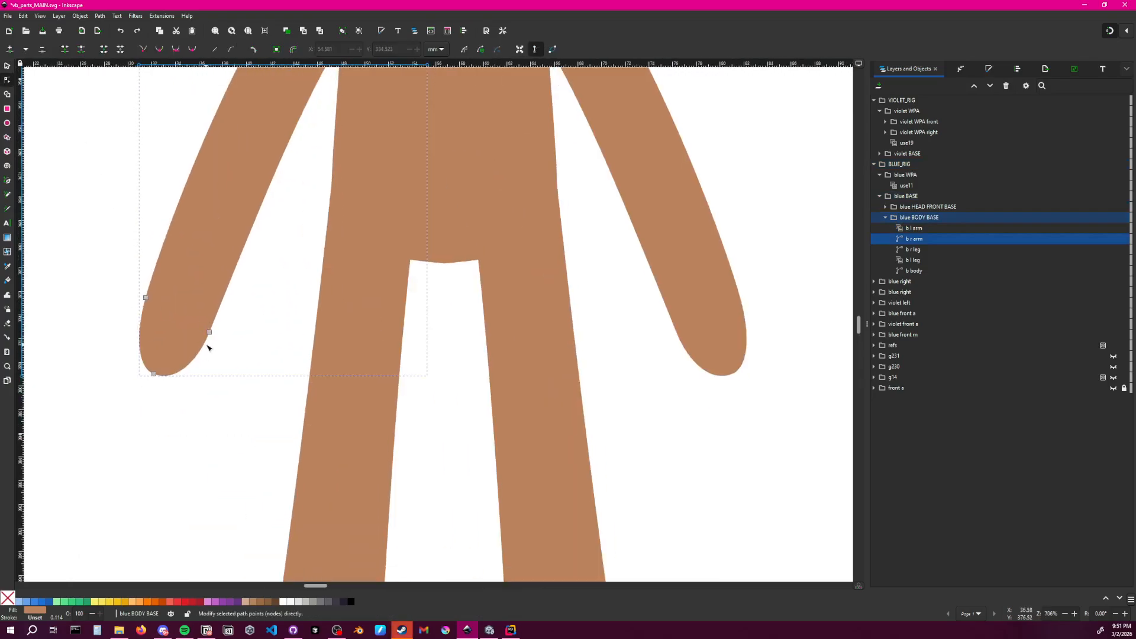
pyautogui.click(208, 343)
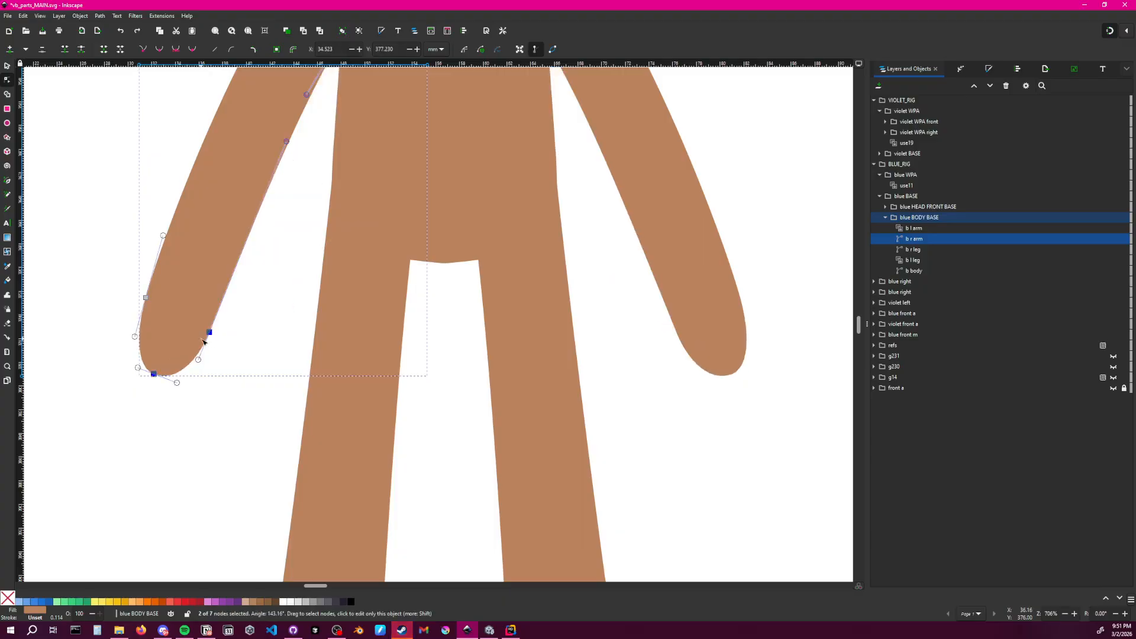
pyautogui.click(231, 338)
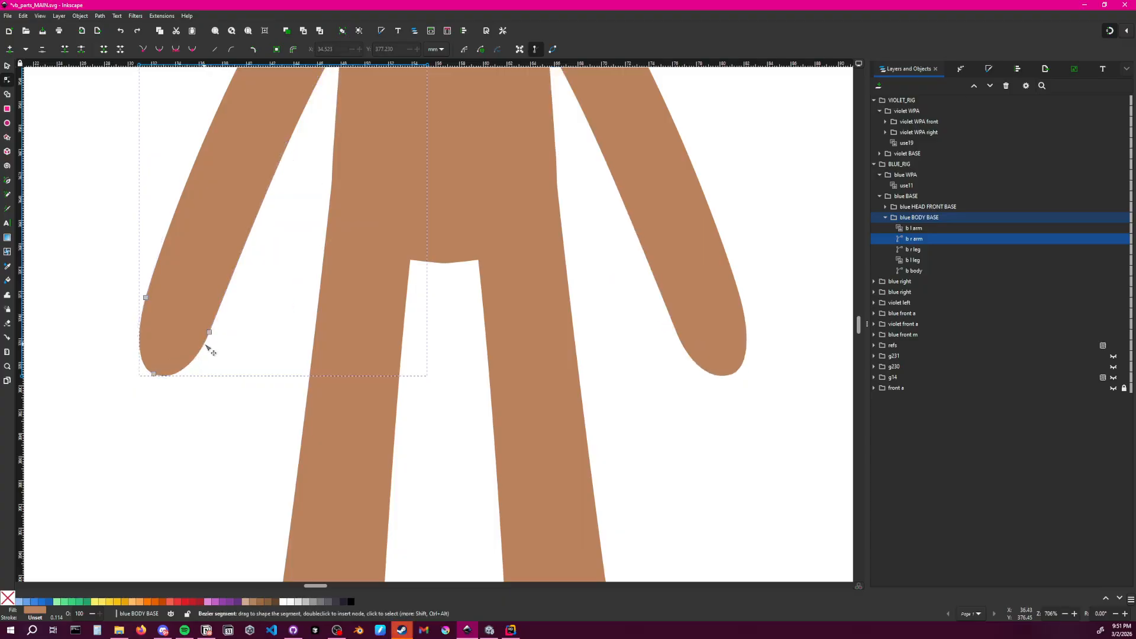
pyautogui.doubleClick(207, 344)
pyautogui.scroll(-1, 225, 331)
pyautogui.moveTo(224, 323); pyautogui.dragTo(232, 312, button='middle')
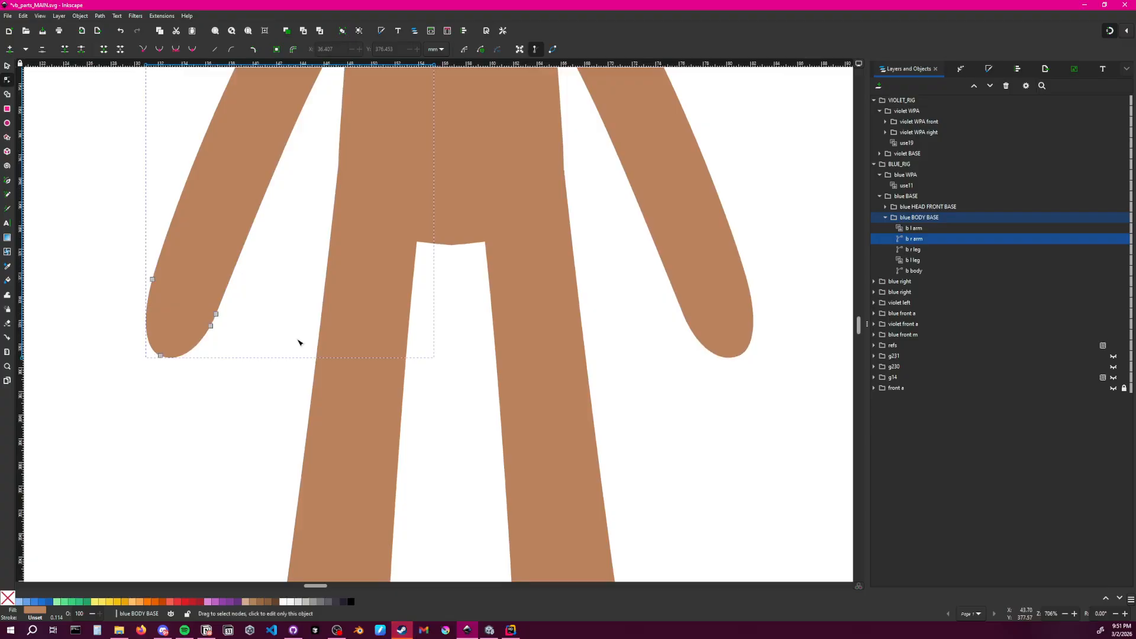
# Bend the inner hand edge of b r arm into a small notch and add a node below it, moved down about 0.3 mm
pyautogui.keyDown('ctrl'); pyautogui.scroll(3, 279, 337); pyautogui.keyUp('ctrl')
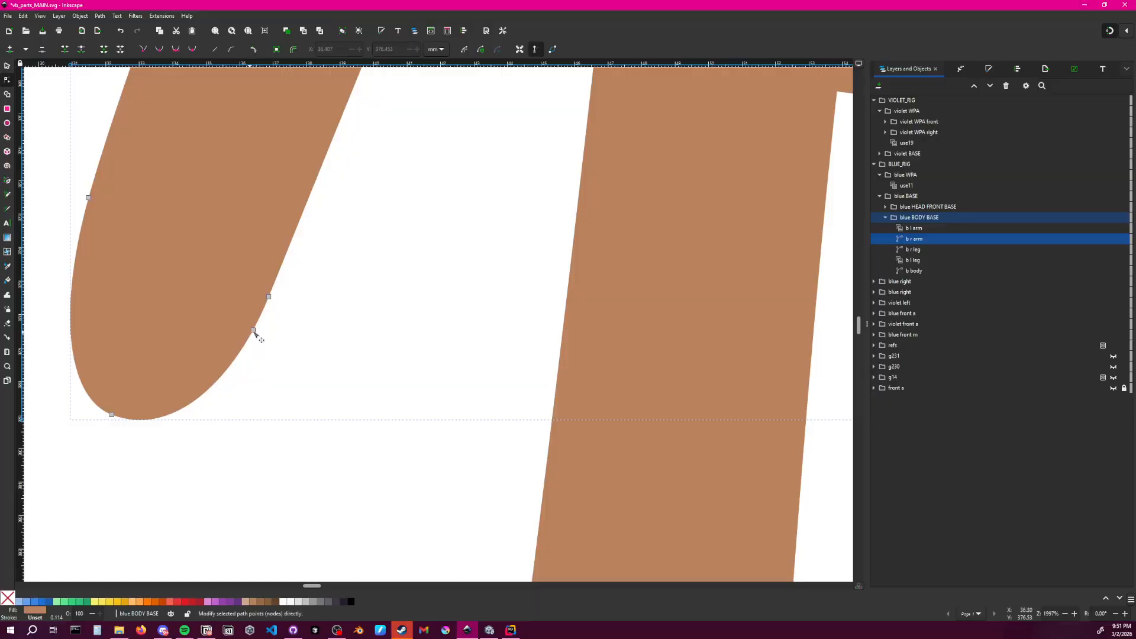
pyautogui.click(254, 330)
pyautogui.moveTo(259, 319); pyautogui.dragTo(239, 297)
pyautogui.keyDown('ctrl'); pyautogui.click(251, 400); pyautogui.keyUp('ctrl')
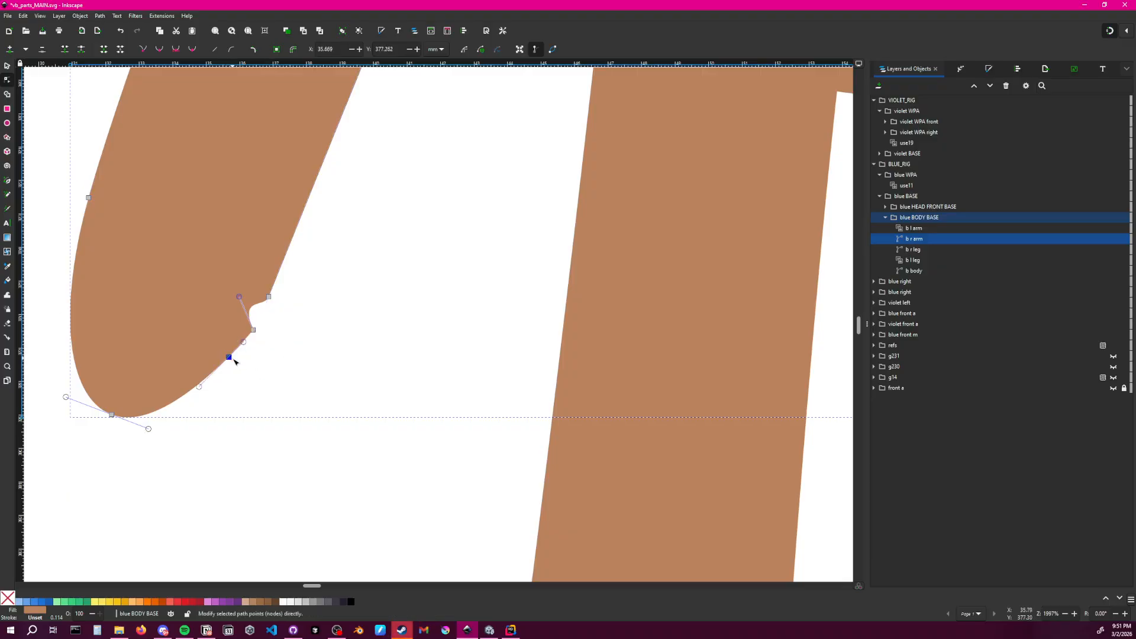
pyautogui.doubleClick(230, 356)
pyautogui.moveTo(230, 355); pyautogui.dragTo(231, 365)
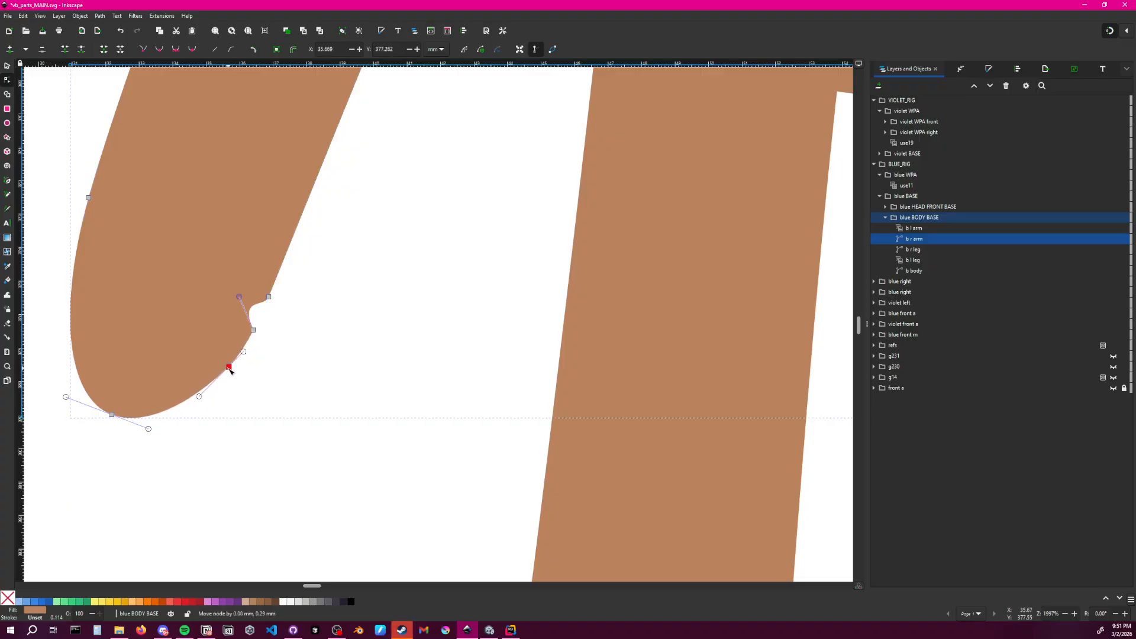
# Select the three nodes around the b r arm hand notch and extend the curve handle deeper into the hand
pyautogui.keyDown('ctrl'); pyautogui.scroll(-4, 341, 336); pyautogui.keyUp('ctrl')
pyautogui.keyDown('ctrl'); pyautogui.scroll(-1, 342, 336); pyautogui.keyUp('ctrl')
pyautogui.moveTo(438, 389); pyautogui.dragTo(284, 392, button='middle')
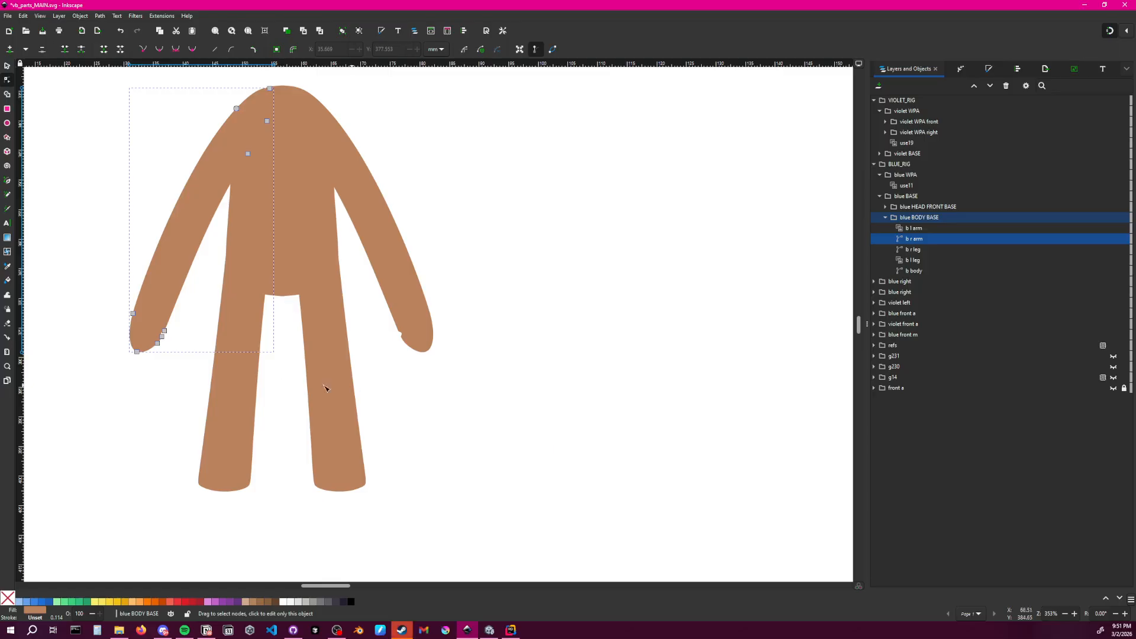
pyautogui.moveTo(173, 353); pyautogui.dragTo(158, 328)
pyautogui.keyDown('ctrl'); pyautogui.scroll(1, 177, 344); pyautogui.keyUp('ctrl')
pyautogui.keyDown('ctrl'); pyautogui.scroll(4, 179, 348); pyautogui.keyUp('ctrl')
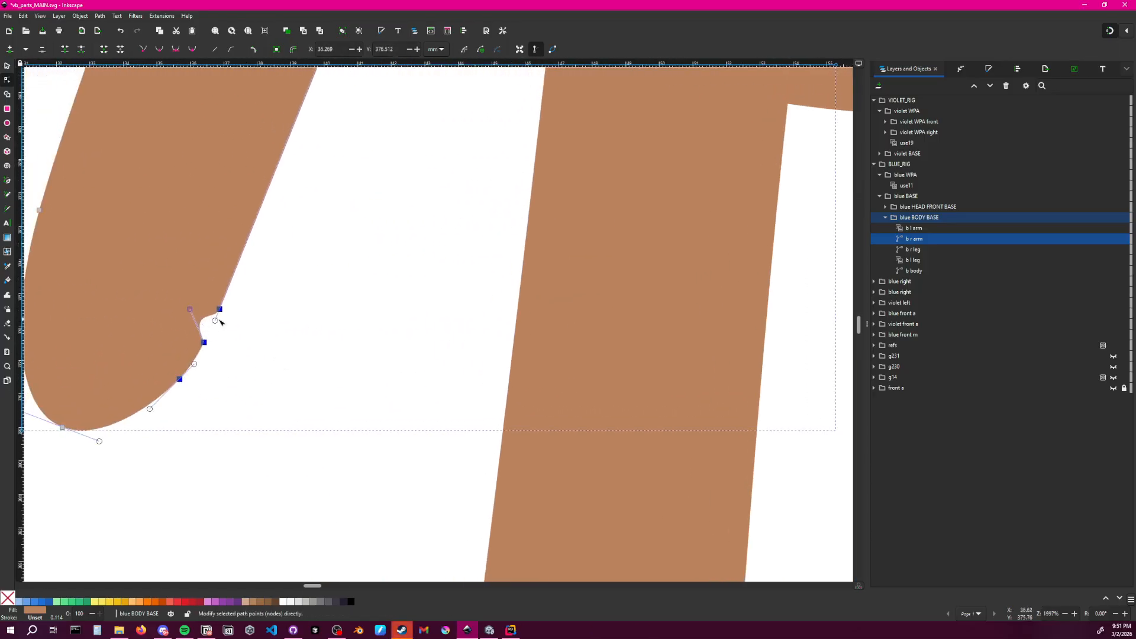
pyautogui.moveTo(189, 309); pyautogui.dragTo(180, 302)
pyautogui.click(270, 329)
pyautogui.keyDown('ctrl'); pyautogui.scroll(-3, 277, 326); pyautogui.keyUp('ctrl')
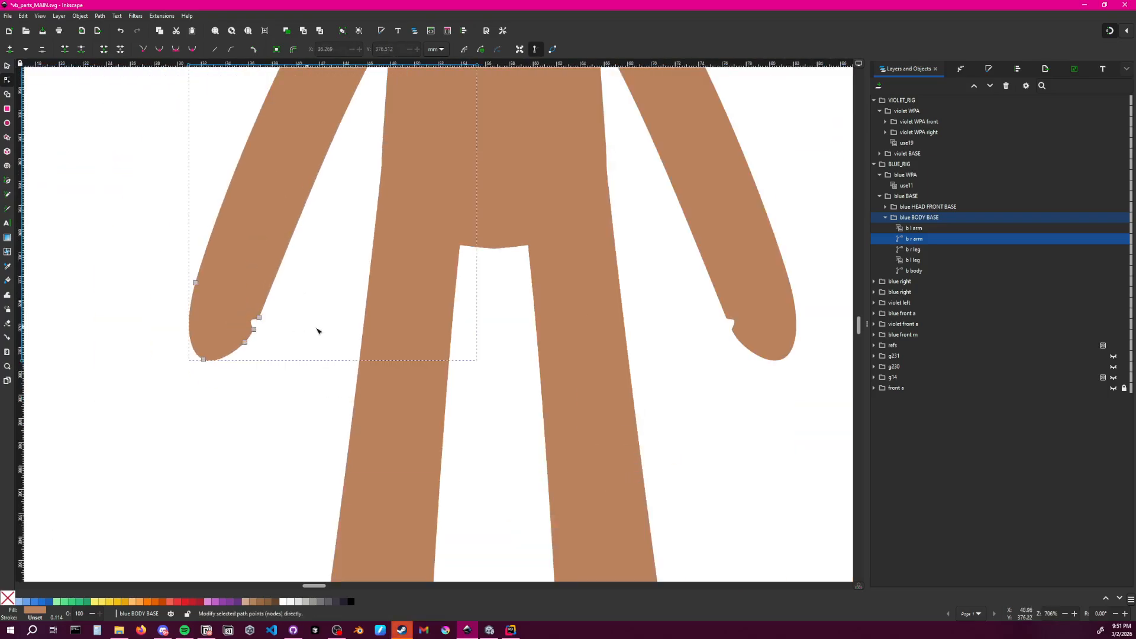
# Compare the reshaped hand with the mirrored arm and the cloned figure below
pyautogui.moveTo(385, 330); pyautogui.dragTo(163, 345, button='middle')
pyautogui.click(500, 389)
pyautogui.keyDown('ctrl'); pyautogui.scroll(-4, 501, 389); pyautogui.keyUp('ctrl')
pyautogui.moveTo(610, 526); pyautogui.dragTo(454, 242, button='middle')
pyautogui.keyDown('ctrl'); pyautogui.scroll(-2, 454, 245); pyautogui.keyUp('ctrl')
pyautogui.moveTo(406, 311); pyautogui.dragTo(308, 368, button='middle')
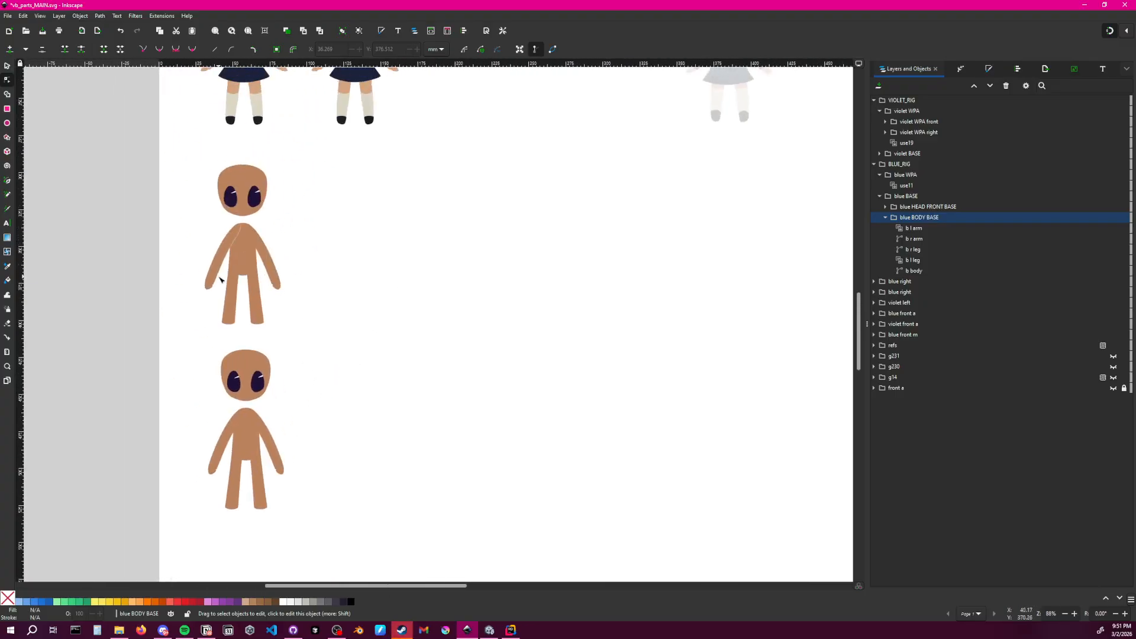
# Examine the notched hands and arm edges on the blue base figure and its clone at several magnifications
pyautogui.moveTo(326, 299); pyautogui.dragTo(299, 493, button='middle')
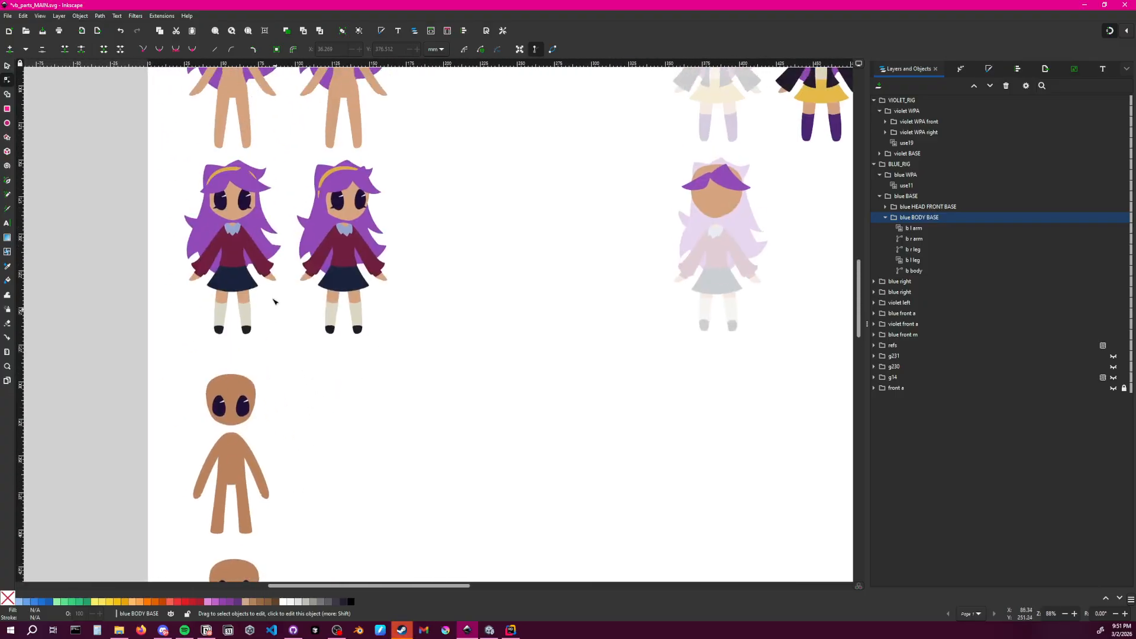
pyautogui.keyDown('ctrl'); pyautogui.scroll(5, 275, 290); pyautogui.keyUp('ctrl')
pyautogui.moveTo(274, 360); pyautogui.dragTo(365, 155, button='middle')
pyautogui.moveTo(378, 442); pyautogui.dragTo(439, 49, button='middle')
pyautogui.keyDown('ctrl'); pyautogui.scroll(-1, 246, 343); pyautogui.keyUp('ctrl')
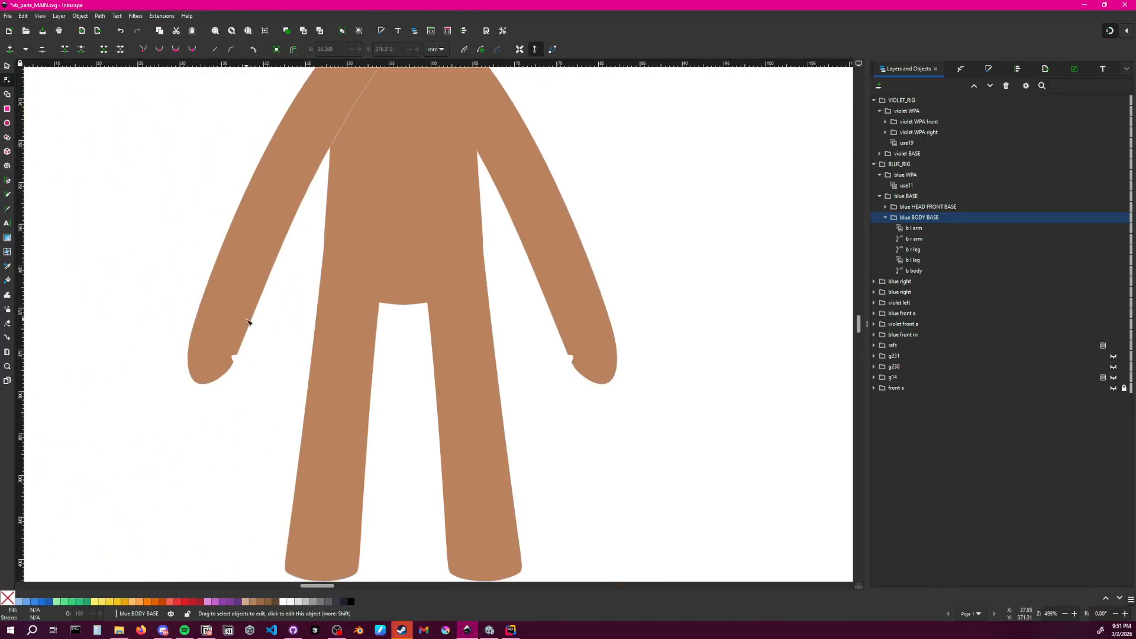
pyautogui.keyDown('ctrl'); pyautogui.scroll(5, 236, 402); pyautogui.keyUp('ctrl')
pyautogui.click(236, 402)
pyautogui.keyDown('ctrl'); pyautogui.scroll(-6, 237, 402); pyautogui.keyUp('ctrl')
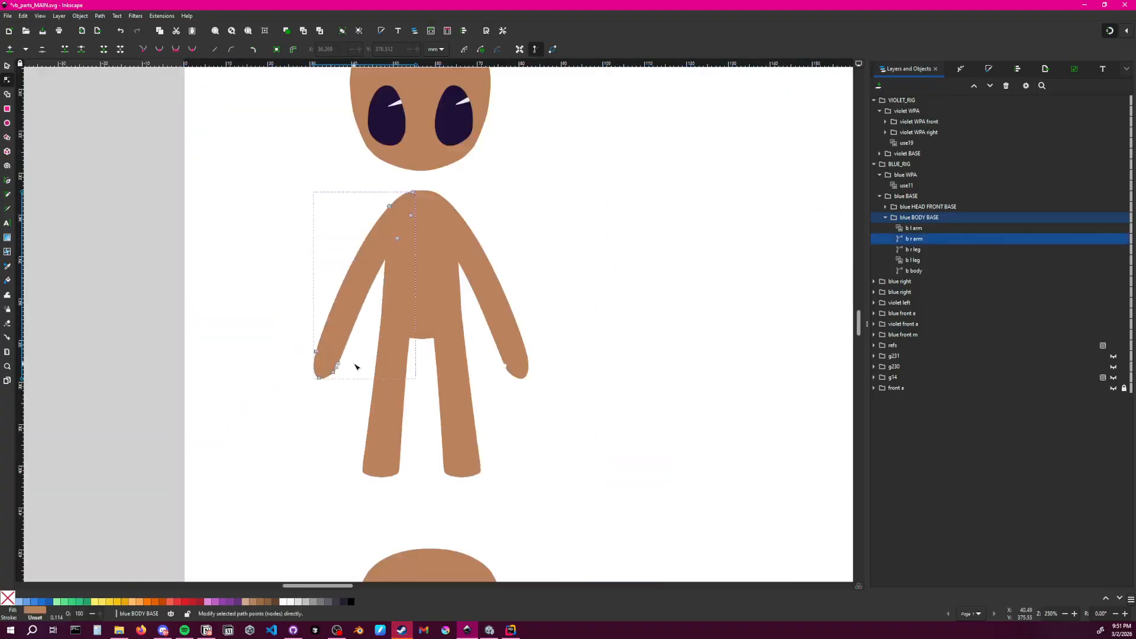
pyautogui.keyDown('ctrl'); pyautogui.scroll(-2, 352, 367); pyautogui.keyUp('ctrl')
pyautogui.keyDown('ctrl'); pyautogui.scroll(1, 353, 261); pyautogui.keyUp('ctrl')
pyautogui.keyDown('ctrl'); pyautogui.scroll(2, 343, 375); pyautogui.keyUp('ctrl')
pyautogui.moveTo(464, 371); pyautogui.dragTo(502, 396, button='middle')
pyautogui.keyDown('ctrl'); pyautogui.scroll(2, 225, 401); pyautogui.keyUp('ctrl')
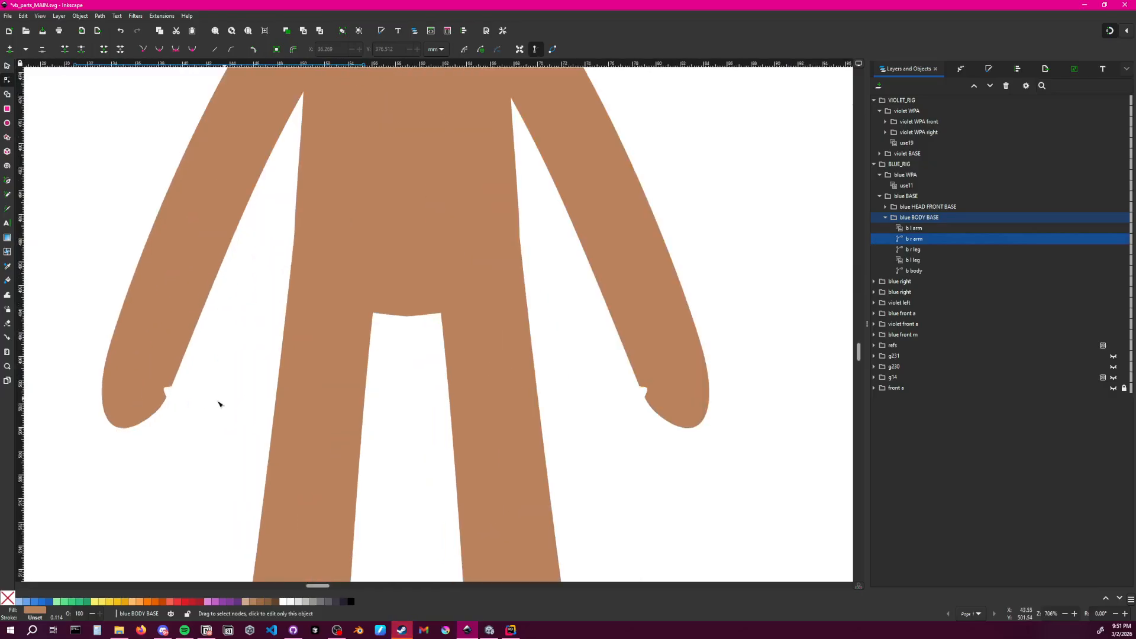
pyautogui.moveTo(243, 316); pyautogui.dragTo(235, 502, button='middle')
pyautogui.keyDown('ctrl'); pyautogui.scroll(-2, 248, 199); pyautogui.keyUp('ctrl')
pyautogui.moveTo(247, 199); pyautogui.dragTo(255, 473, button='middle')
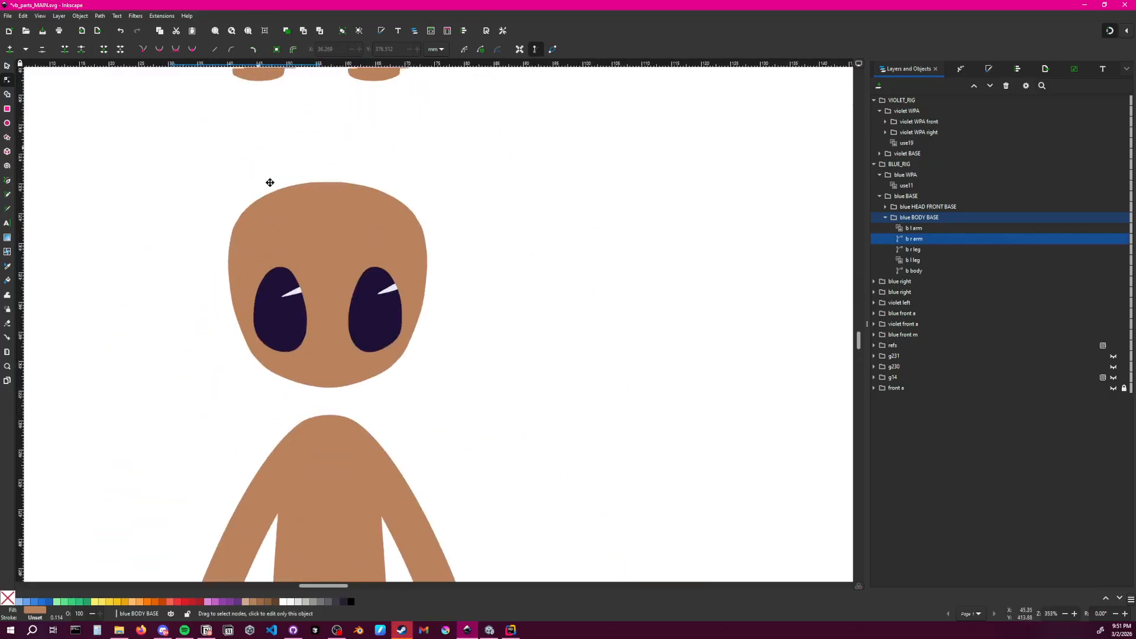
pyautogui.moveTo(269, 183); pyautogui.dragTo(288, 456, button='middle')
# Move the notch's lower node on the b r arm hand about 0.2 mm down and slightly inward to widen the notch
pyautogui.click(214, 203)
pyautogui.keyDown('shift'); pyautogui.click(218, 195); pyautogui.keyUp('shift')
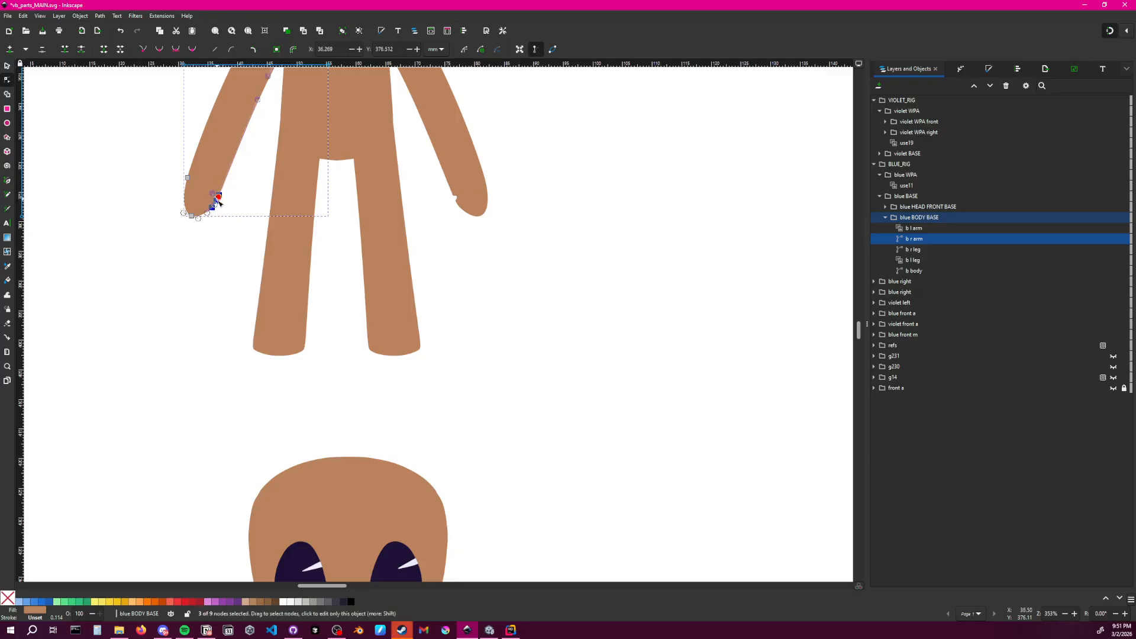
pyautogui.keyDown('ctrl'); pyautogui.scroll(3, 223, 214); pyautogui.keyUp('ctrl')
pyautogui.moveTo(279, 198); pyautogui.dragTo(284, 310, button='middle')
pyautogui.keyDown('ctrl'); pyautogui.scroll(4, 283, 309); pyautogui.keyUp('ctrl')
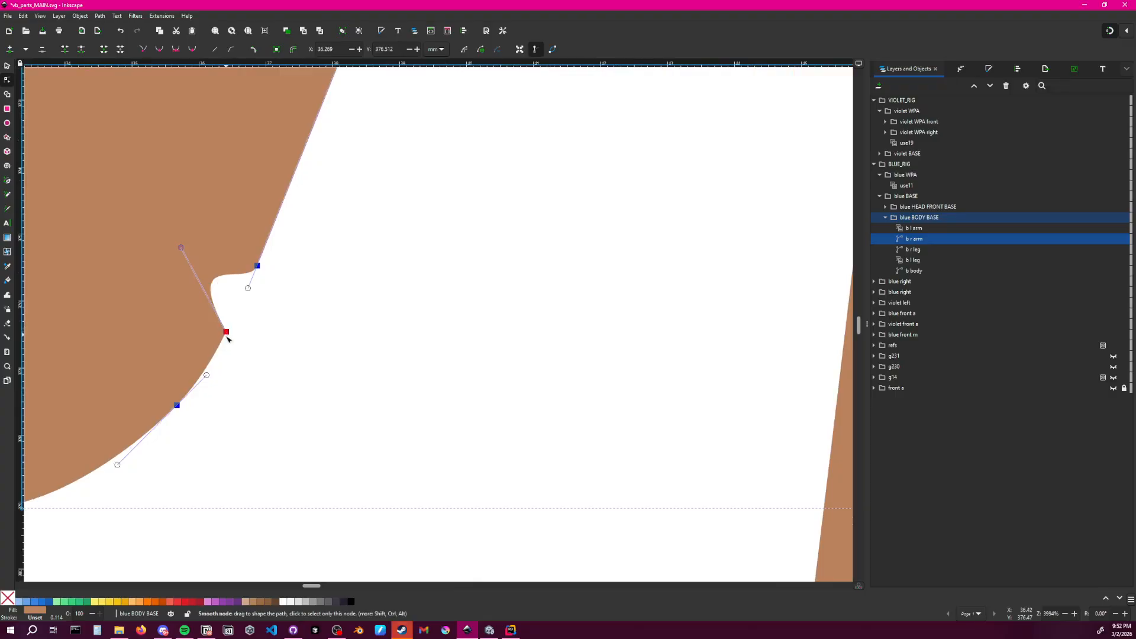
pyautogui.moveTo(226, 336); pyautogui.dragTo(217, 348)
pyautogui.hotkey('ctrl', 'z')
pyautogui.click(227, 334)
pyautogui.click(262, 332)
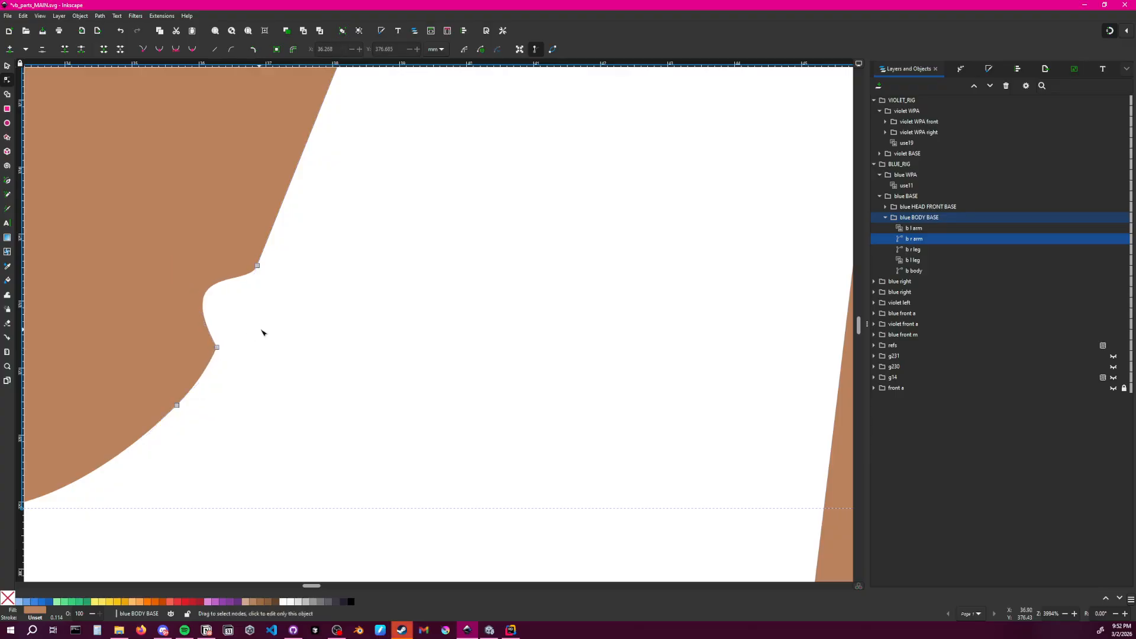
# Save the drawing and check the reshaped hands on the cloned figure below the base
pyautogui.keyDown('ctrl'); pyautogui.scroll(-8, 262, 332); pyautogui.keyUp('ctrl')
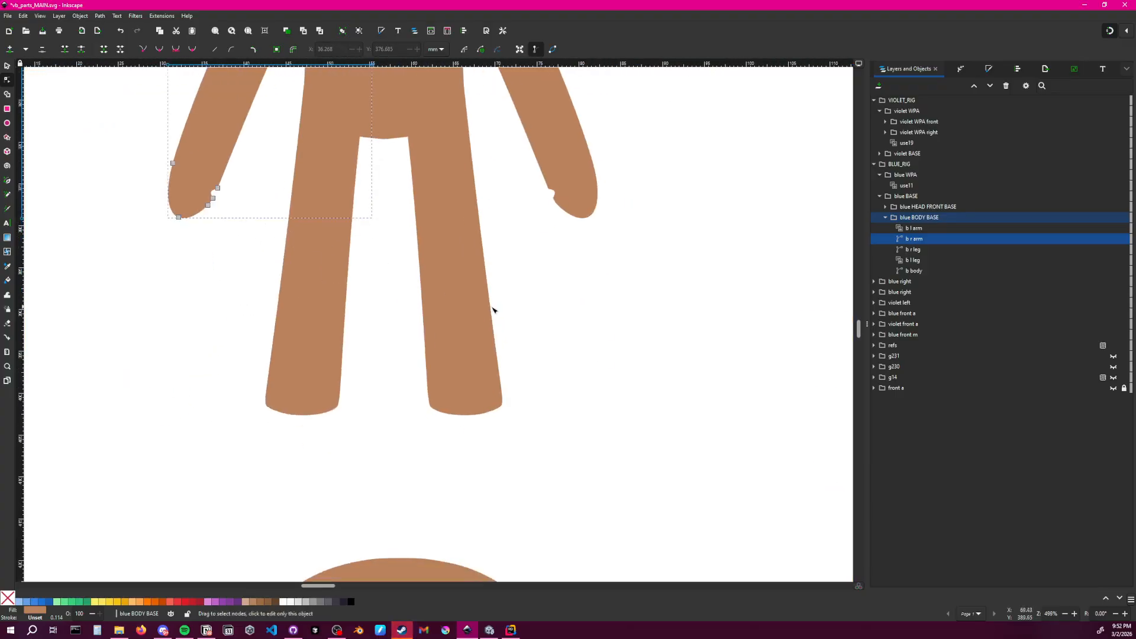
pyautogui.scroll(-2, 563, 378)
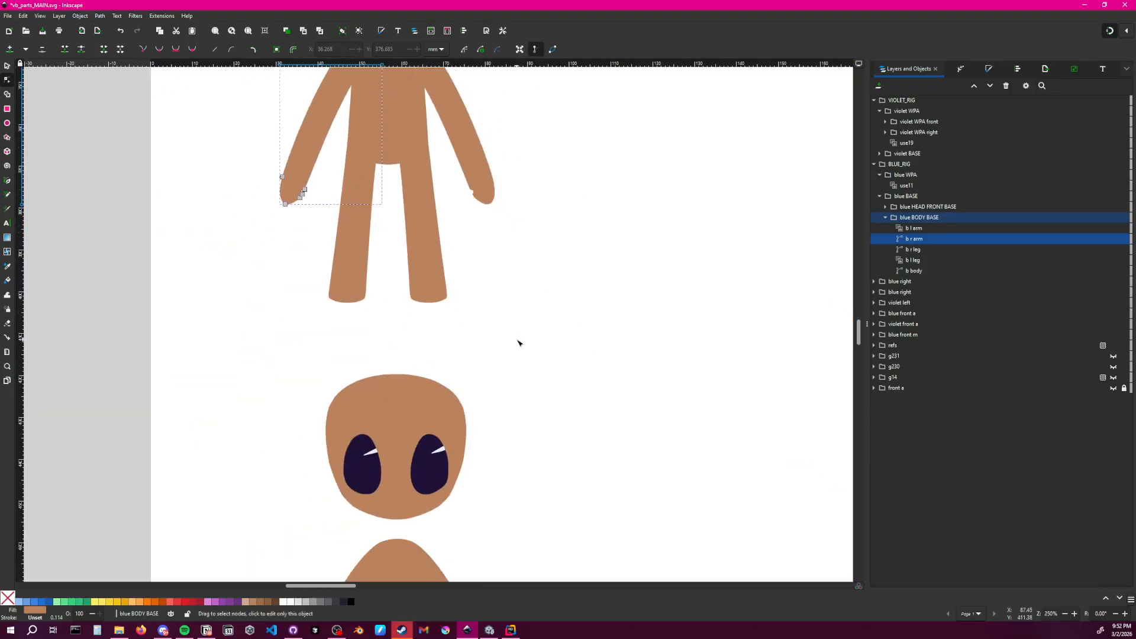
pyautogui.keyDown('ctrl'); pyautogui.scroll(-4, 506, 343); pyautogui.keyUp('ctrl')
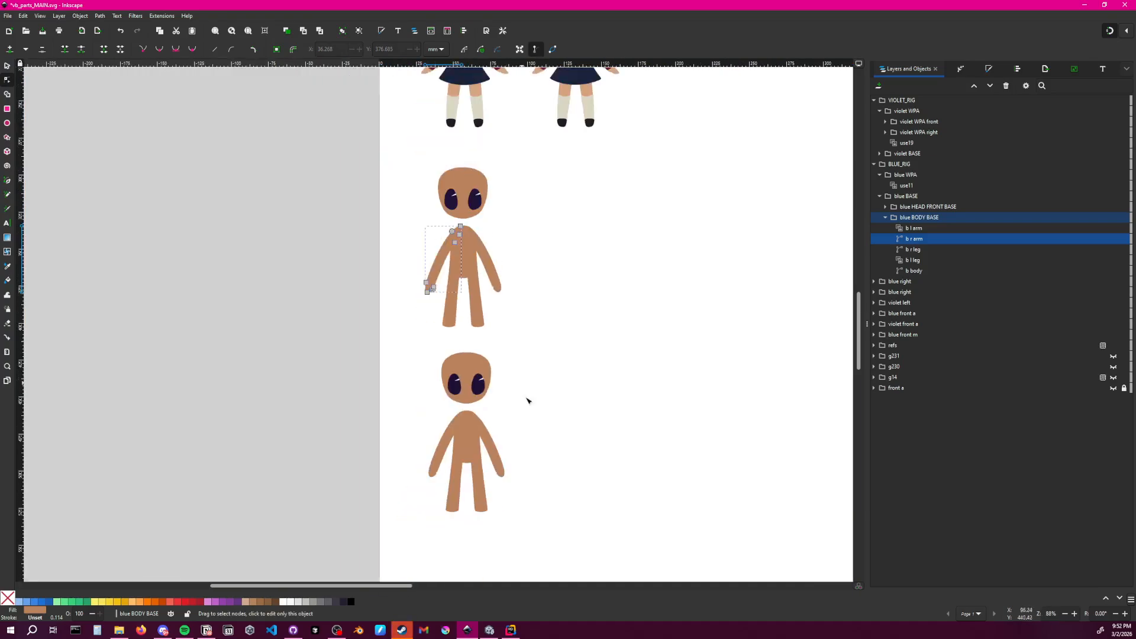
pyautogui.hotkey('ctrl', 's')
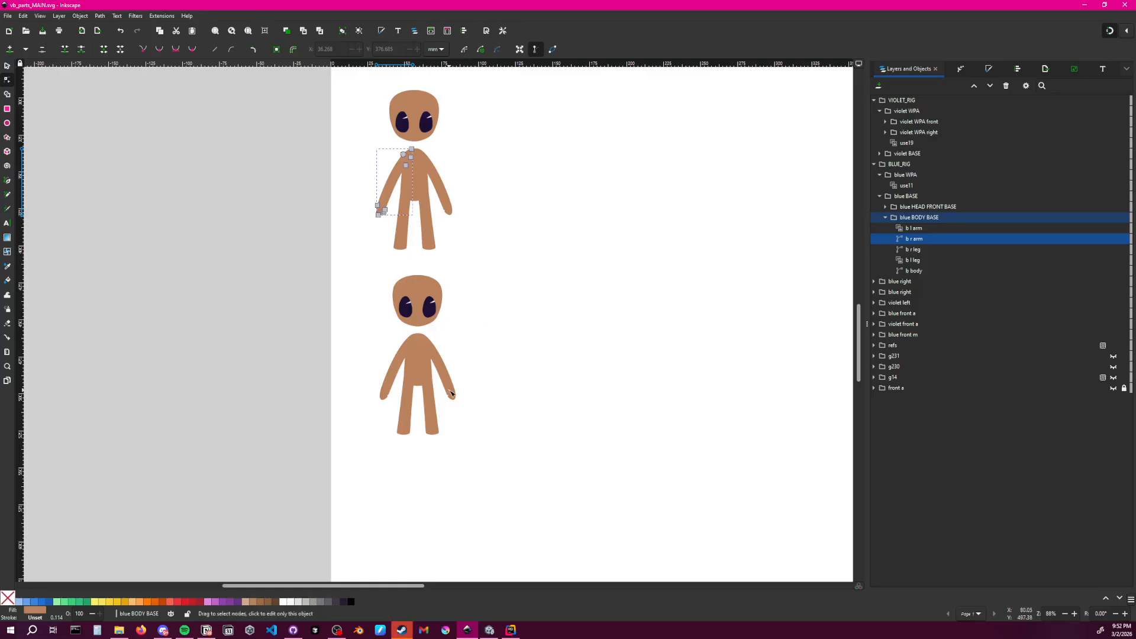
pyautogui.keyDown('ctrl'); pyautogui.scroll(2, 449, 373); pyautogui.keyUp('ctrl')
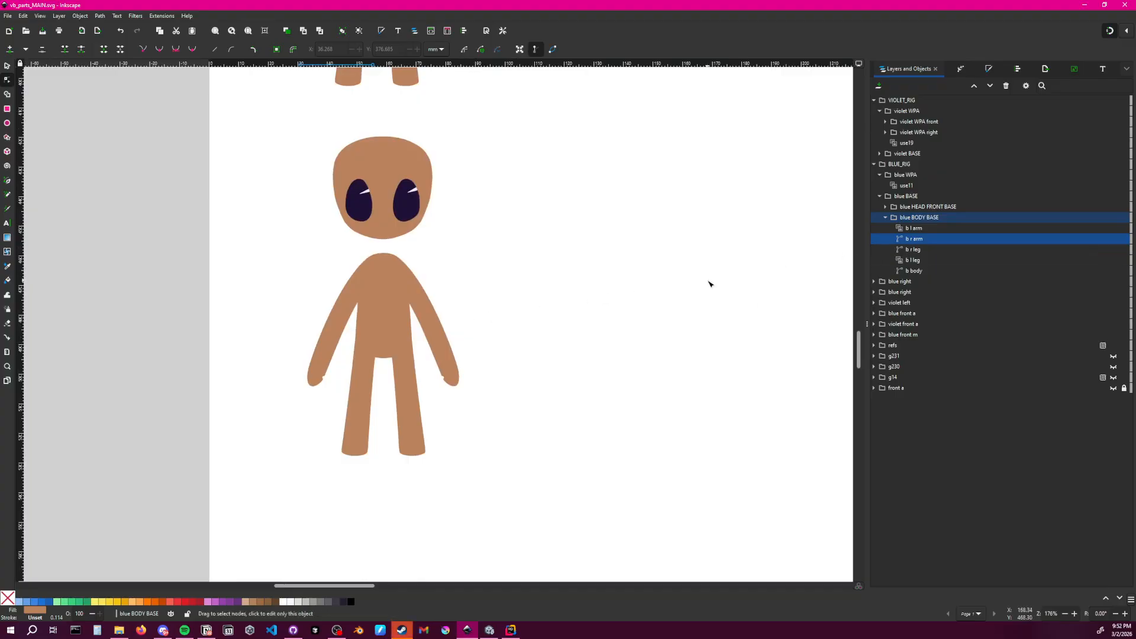
pyautogui.keyDown('ctrl'); pyautogui.scroll(-1, 681, 296); pyautogui.keyUp('ctrl')
pyautogui.moveTo(654, 307); pyautogui.dragTo(418, 356, button='middle')
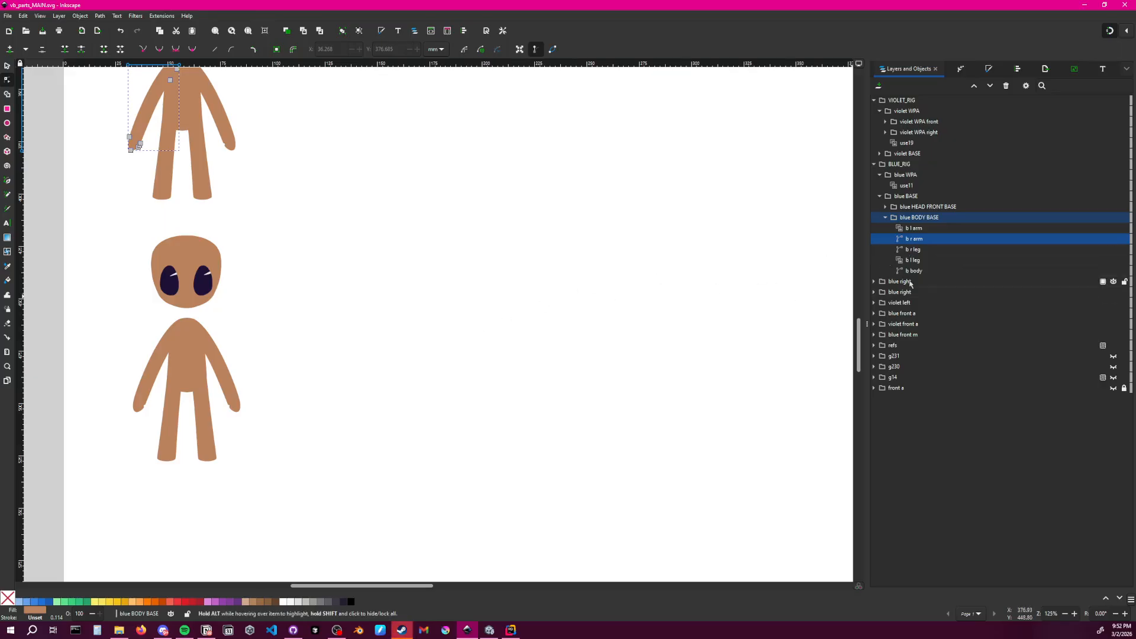
# Collapse the blue BODY BASE and blue BASE groups in the object list and lock blue BASE
pyautogui.click(912, 250)
pyautogui.moveTo(912, 253); pyautogui.dragTo(917, 267)
pyautogui.click(886, 218)
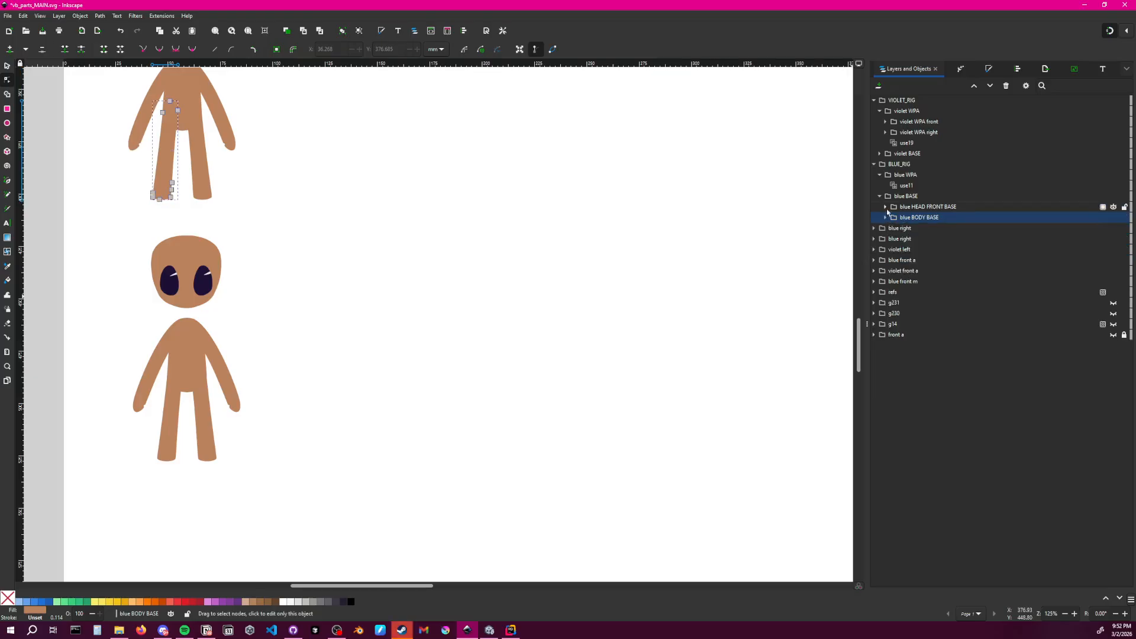
pyautogui.click(879, 197)
pyautogui.click(981, 196)
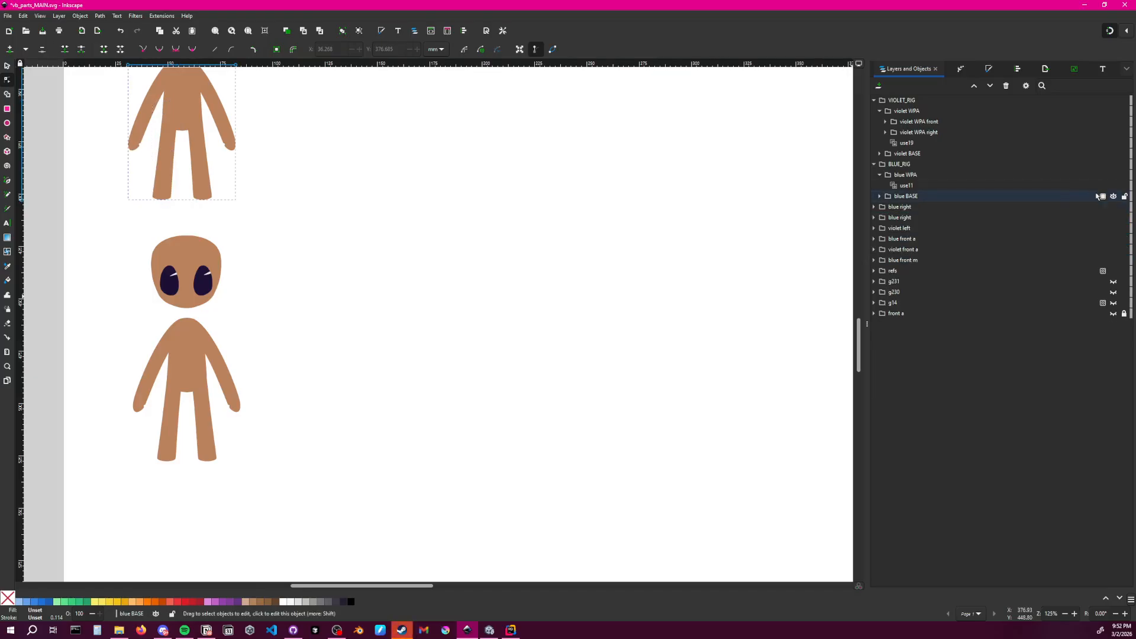
pyautogui.click(1125, 197)
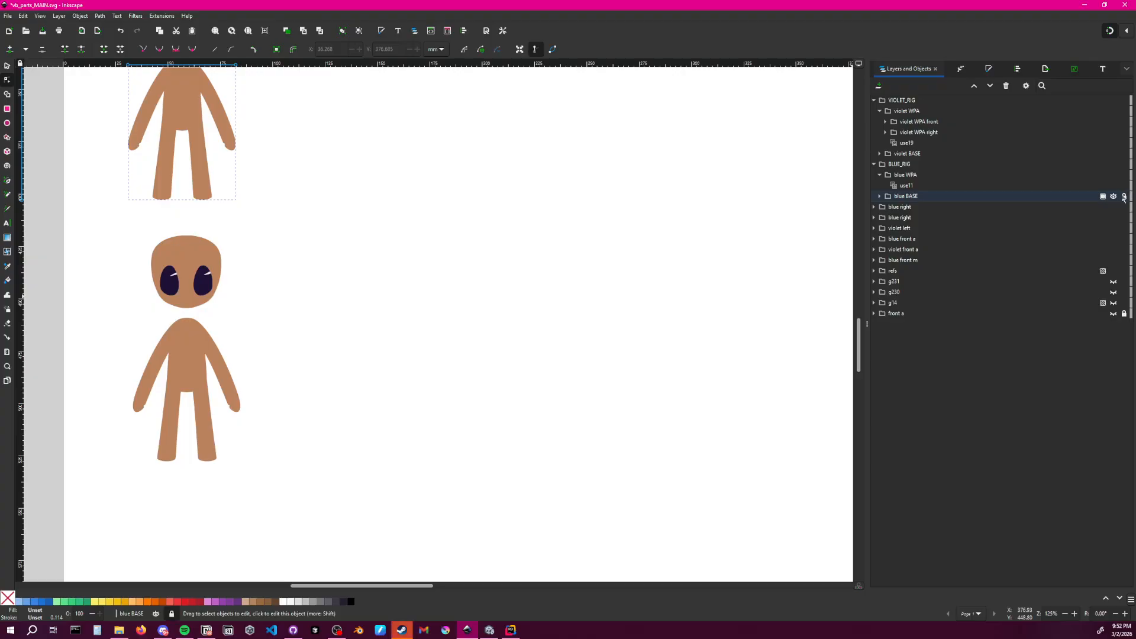
# Rename the use11 clone inside blue WPA as blue
pyautogui.click(919, 186)
pyautogui.doubleClick(908, 185)
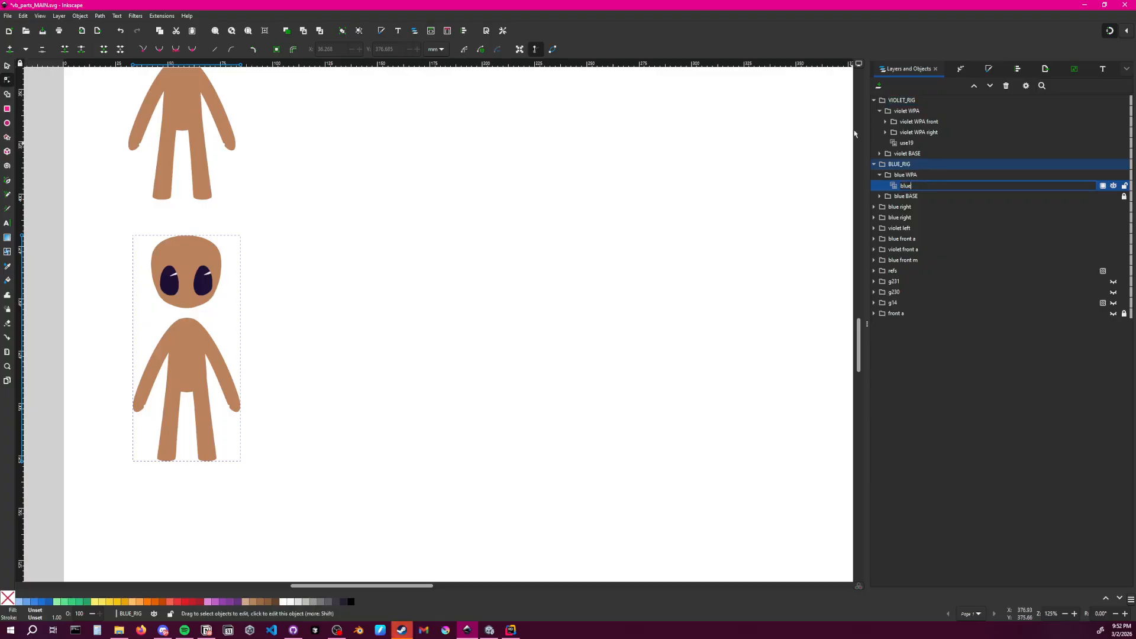
# Inspect how violet WPA is organised, checking the violet WPA front contents and which figures the use19 clone covers
pyautogui.click(885, 121)
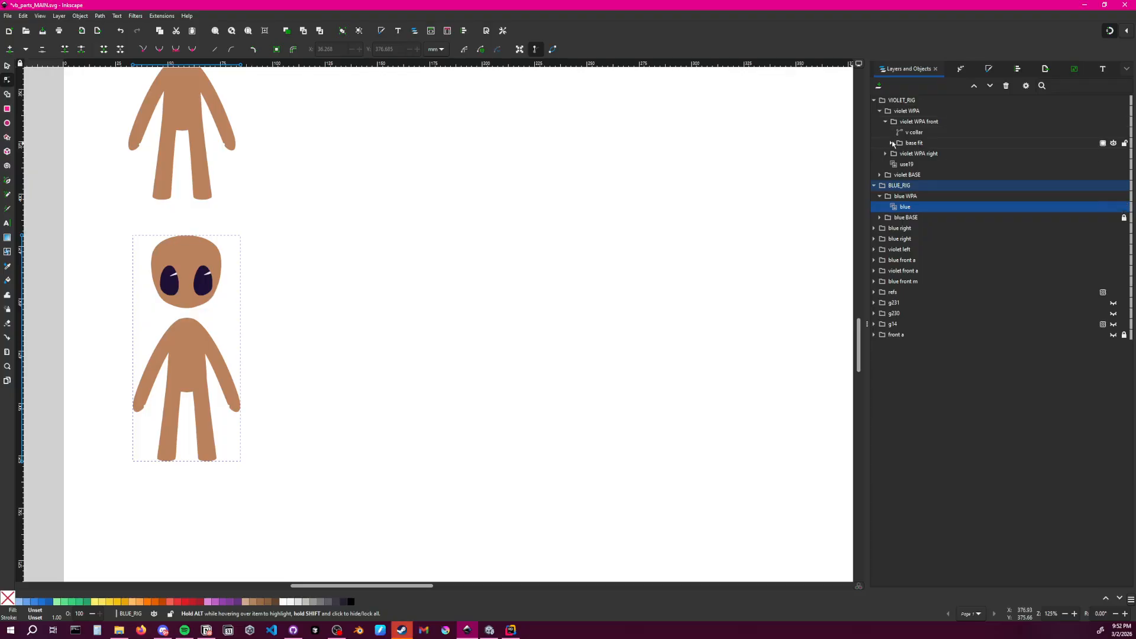
pyautogui.click(891, 143)
pyautogui.click(891, 143)
pyautogui.click(903, 166)
pyautogui.keyDown('ctrl'); pyautogui.scroll(-6, 563, 213); pyautogui.keyUp('ctrl')
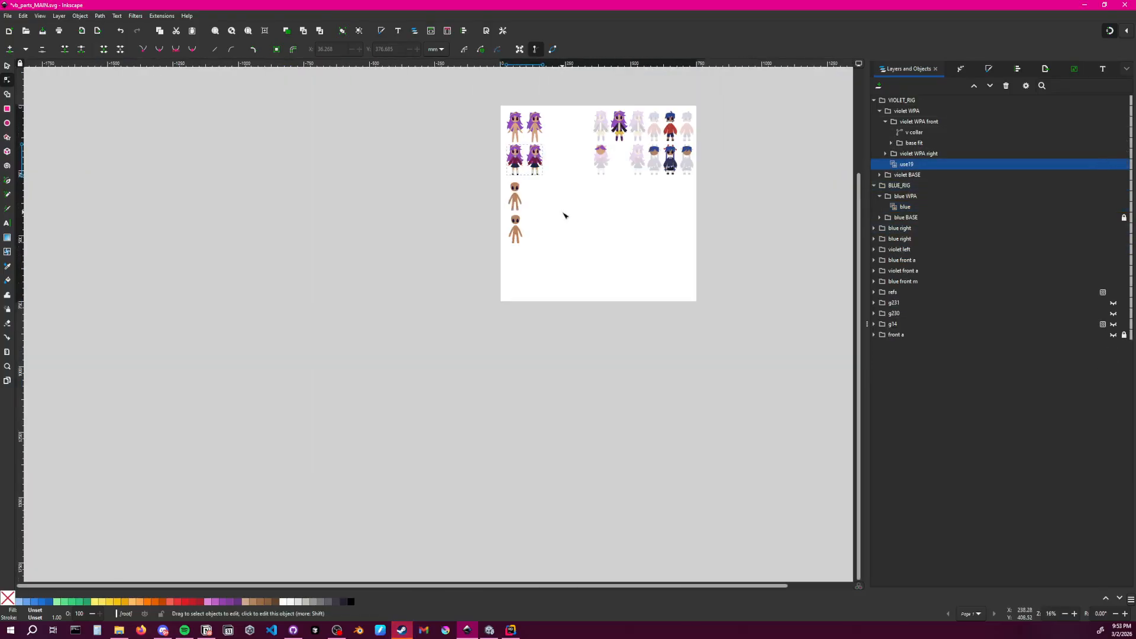
pyautogui.keyDown('ctrl'); pyautogui.scroll(4, 538, 236); pyautogui.keyUp('ctrl')
pyautogui.click(530, 195)
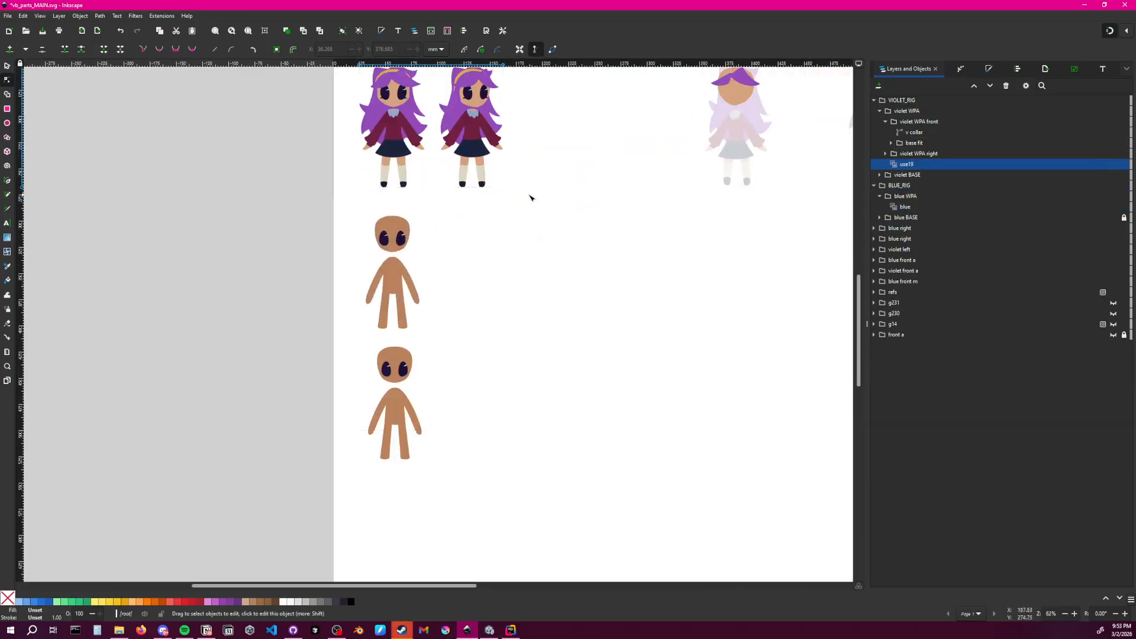
pyautogui.click(911, 164)
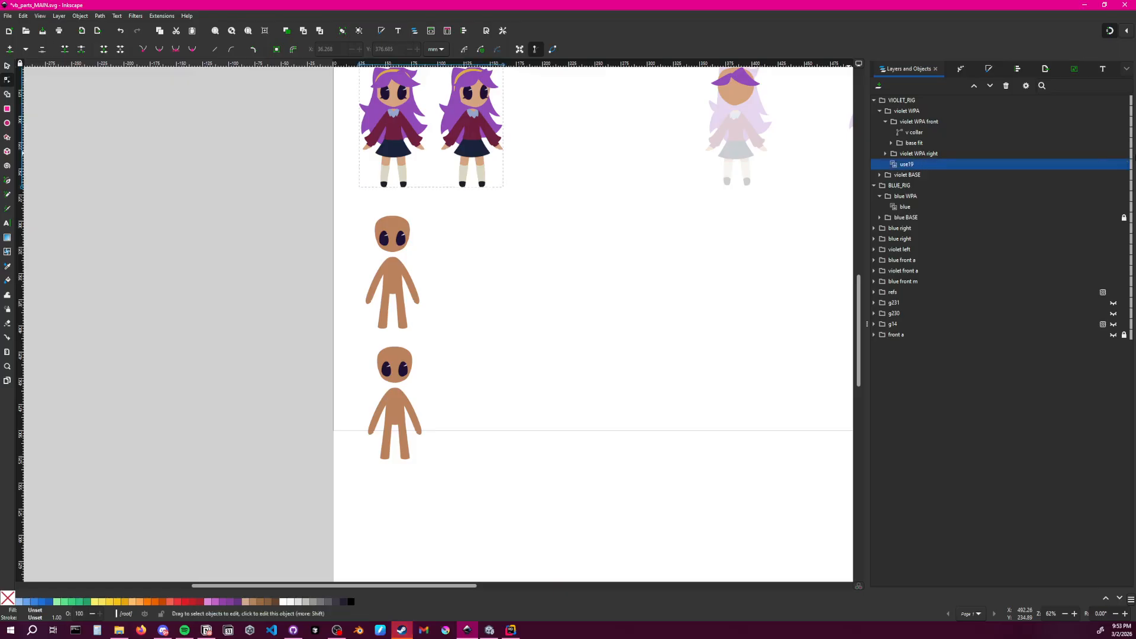
pyautogui.moveTo(527, 172); pyautogui.dragTo(530, 242, button='middle')
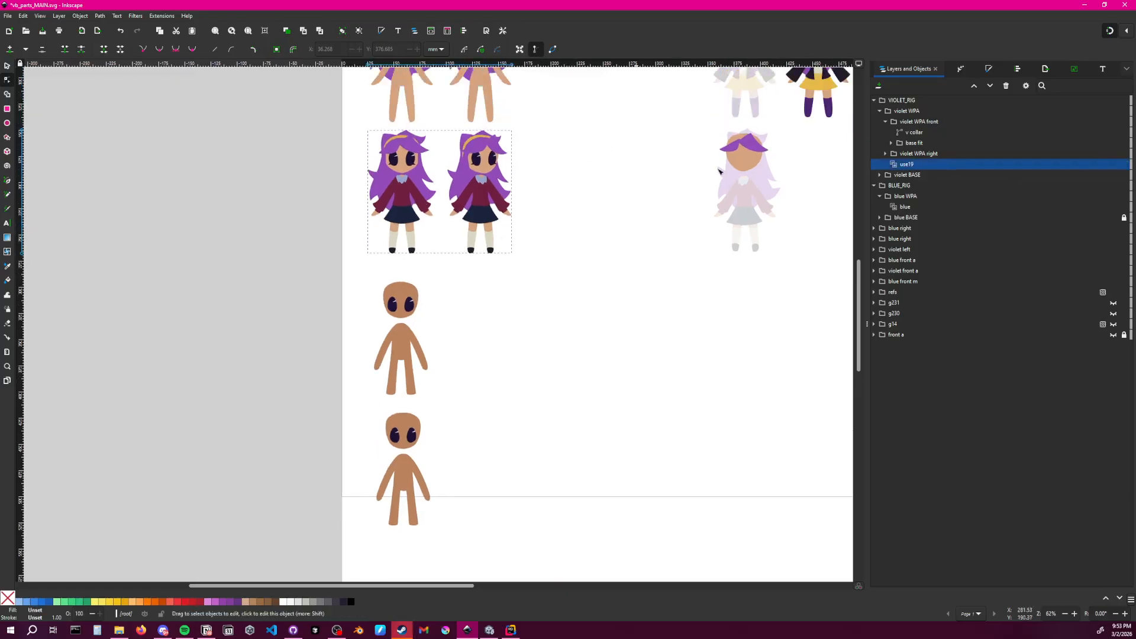
pyautogui.doubleClick(911, 163)
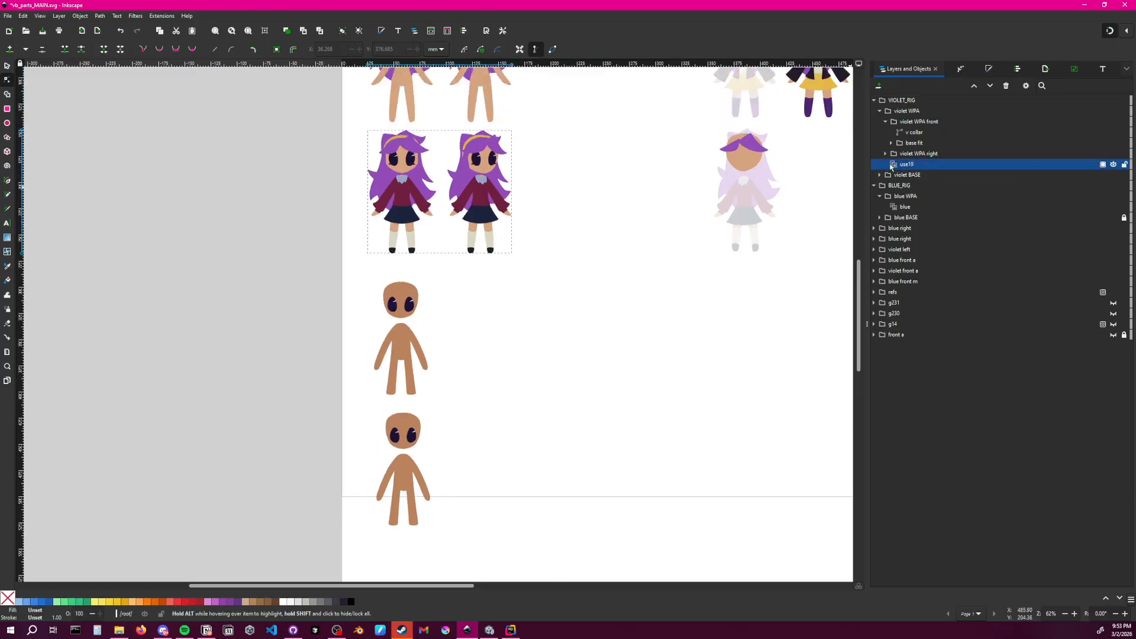
pyautogui.click(562, 200)
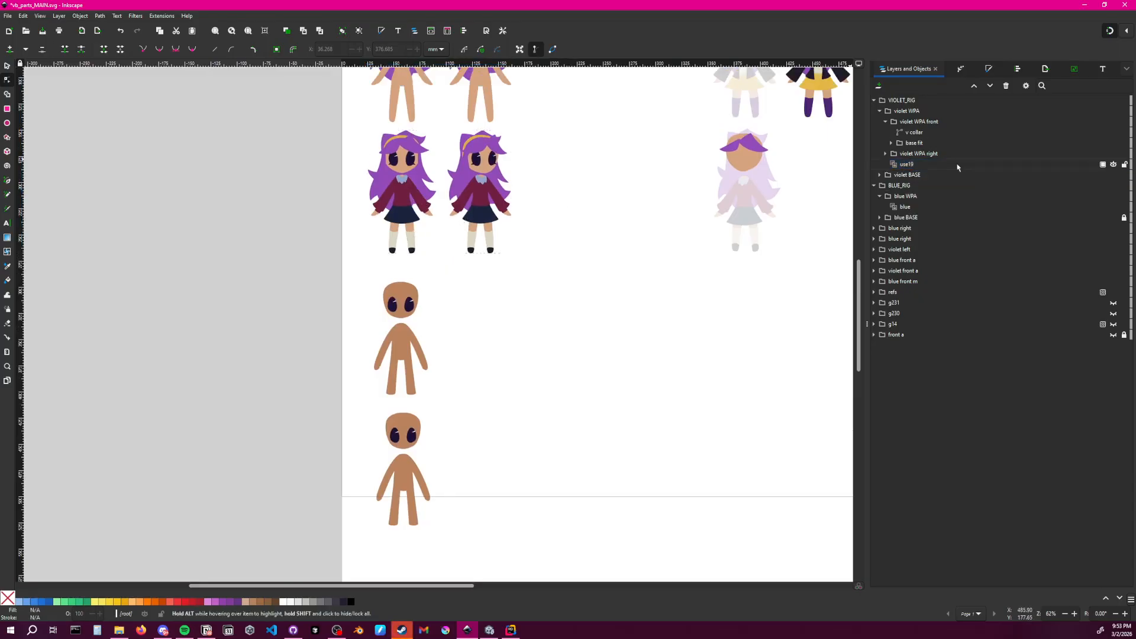
pyautogui.click(1065, 163)
pyautogui.click(1114, 164)
pyautogui.click(1113, 164)
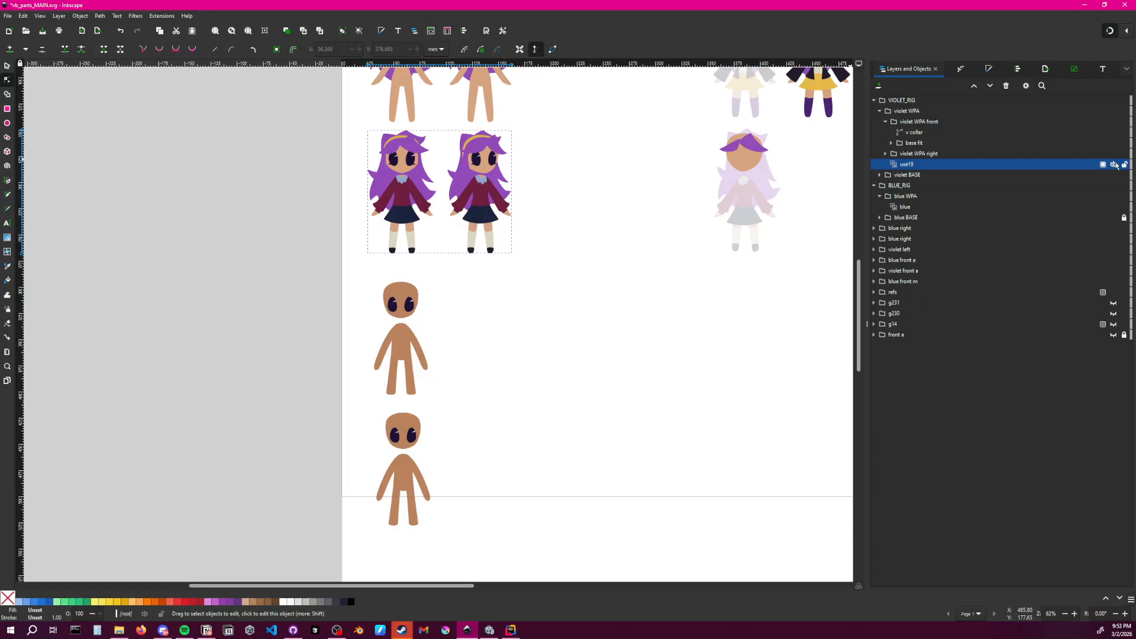
pyautogui.scroll(5, 491, 355)
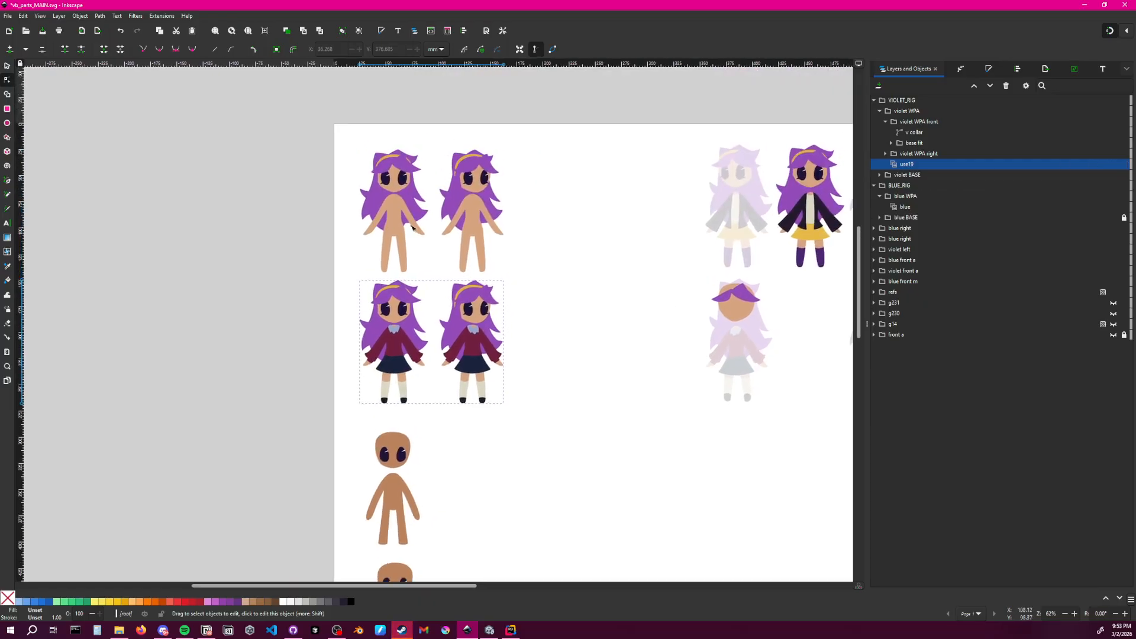
pyautogui.scroll(-8, 535, 264)
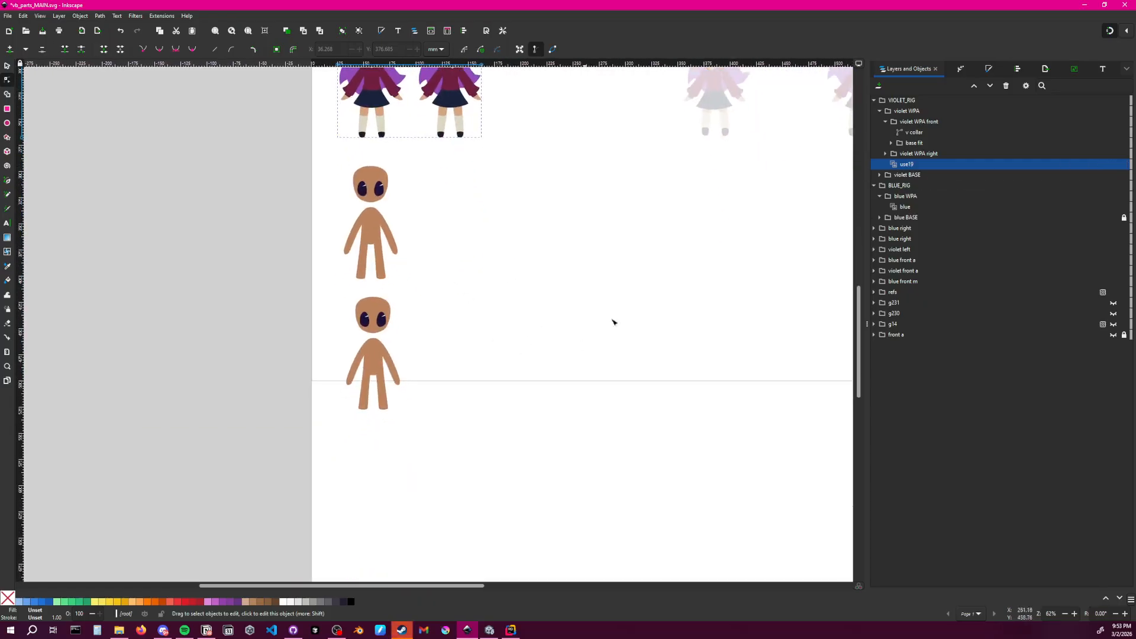
pyautogui.click(886, 123)
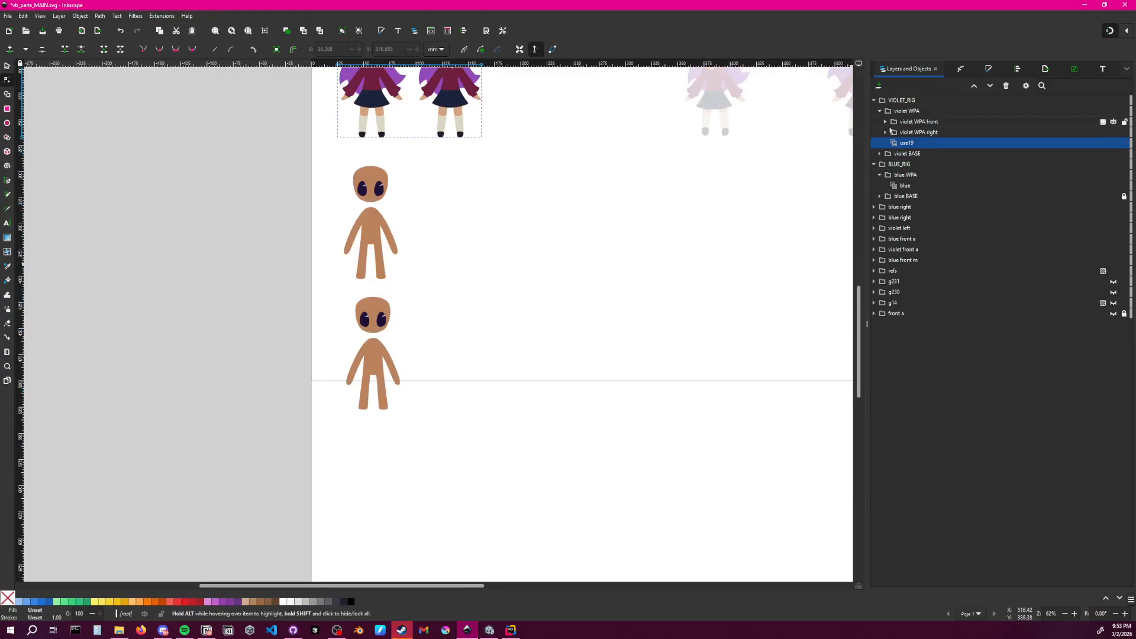
# Rename the clone inside blue WPA as blue front body clone and save the drawing
pyautogui.click(906, 186)
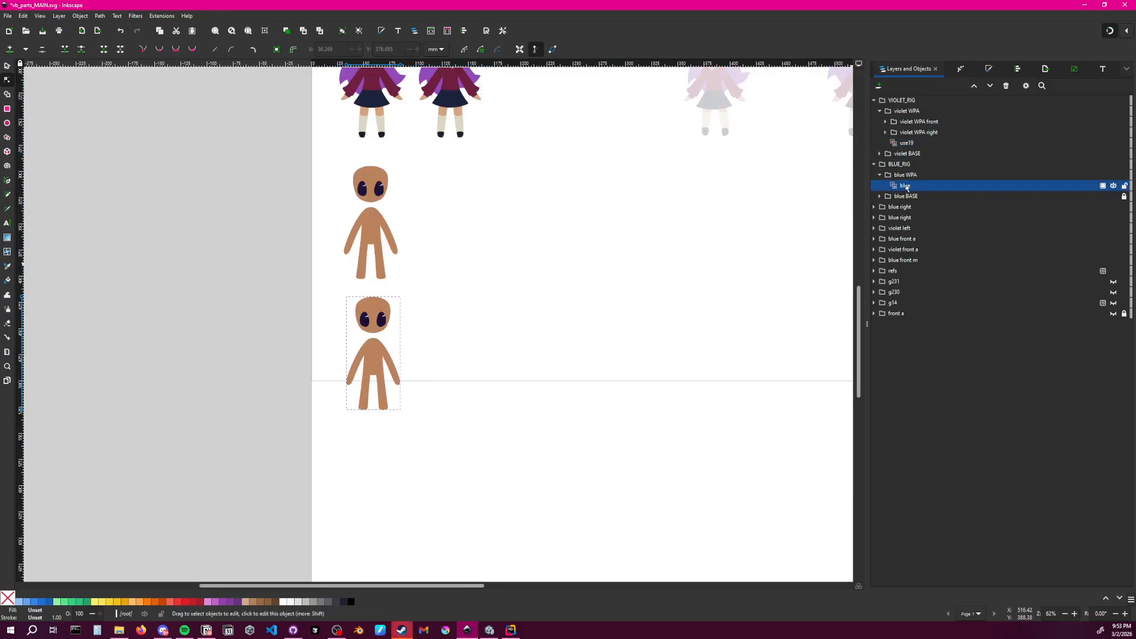
pyautogui.doubleClick(909, 187)
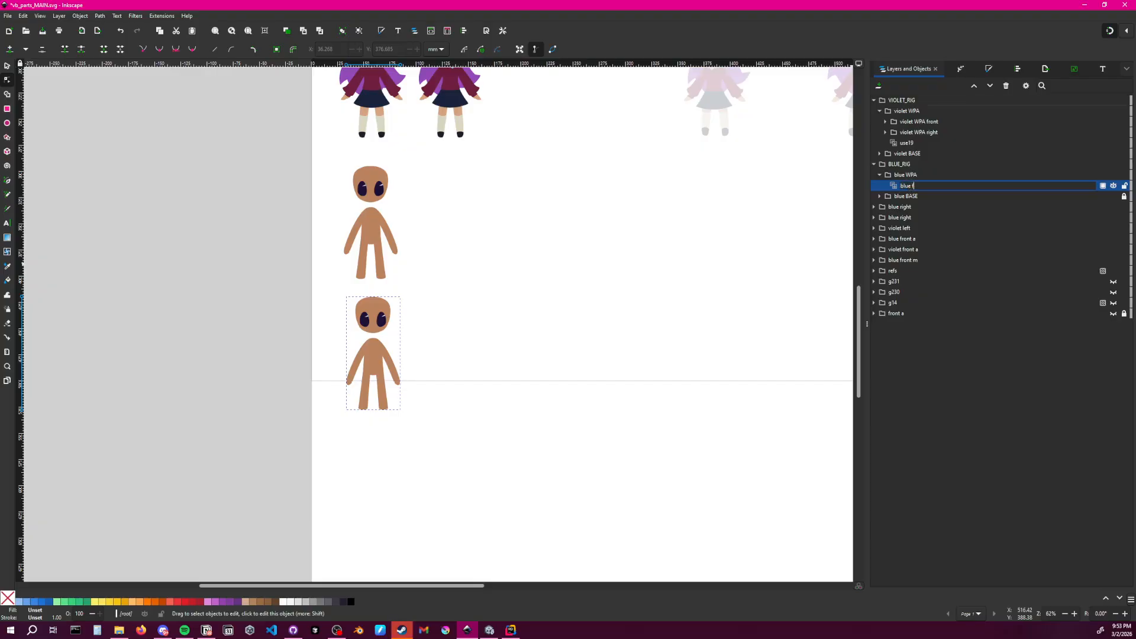
pyautogui.write('front body clone')
pyautogui.press('Return')
pyautogui.click(585, 268)
pyautogui.hotkey('ctrl', 's')
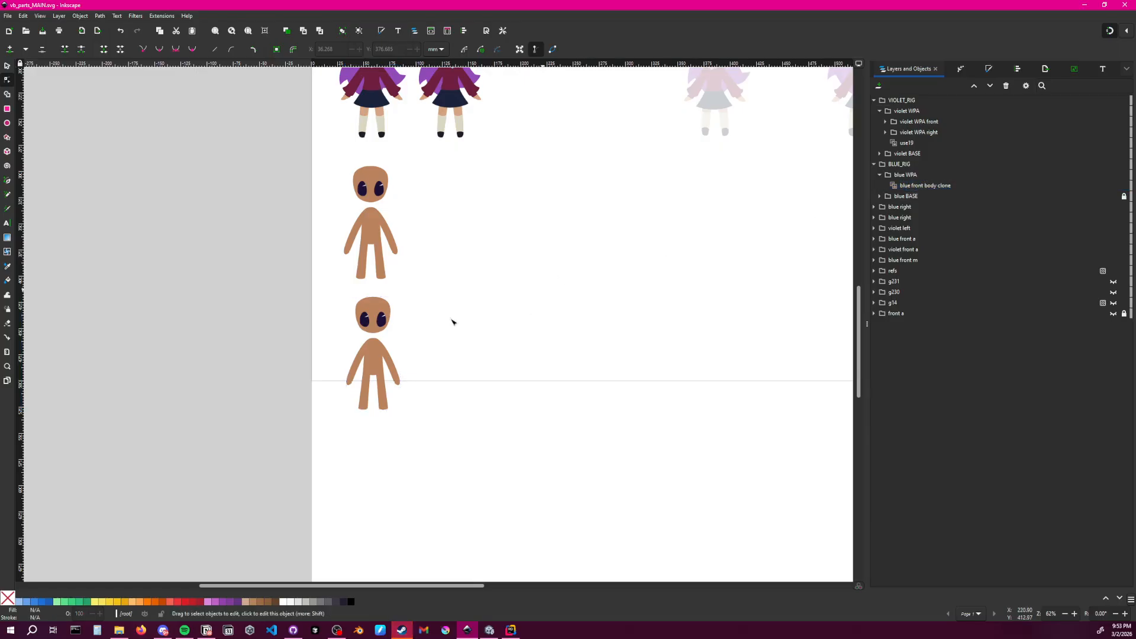
# Examine the existing blue-haired outfit figures beside the rigs, with the selection tool ready for picking their parts
pyautogui.scroll(1, 421, 318)
pyautogui.keyDown('ctrl'); pyautogui.scroll(1, 414, 340); pyautogui.keyUp('ctrl')
pyautogui.moveTo(429, 351); pyautogui.dragTo(71, 341, button='middle')
pyautogui.keyDown('ctrl'); pyautogui.scroll(-3, 527, 264); pyautogui.keyUp('ctrl')
pyautogui.moveTo(527, 264); pyautogui.dragTo(273, 387, button='middle')
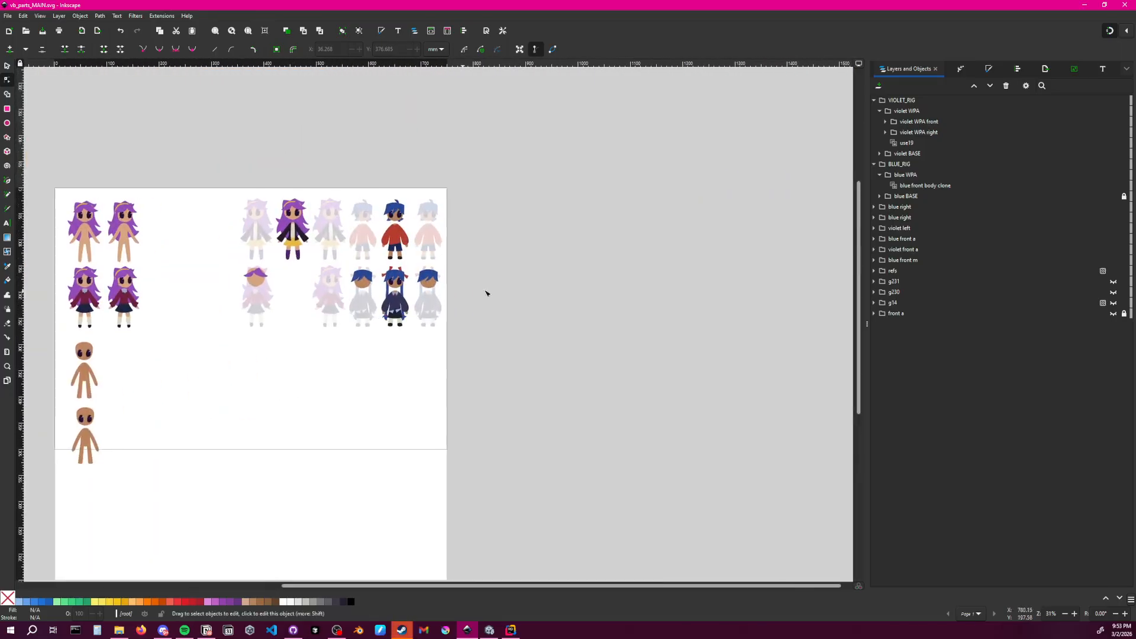
pyautogui.keyDown('ctrl'); pyautogui.scroll(4, 379, 268); pyautogui.keyUp('ctrl')
pyautogui.moveTo(493, 272); pyautogui.dragTo(435, 245, button='middle')
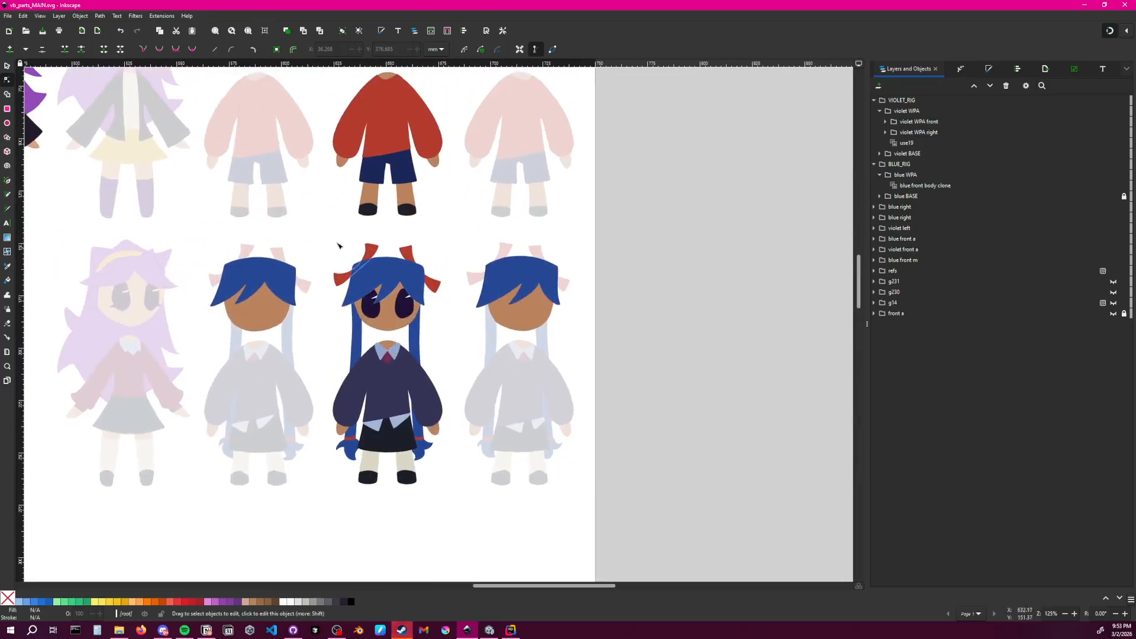
pyautogui.press('s')
pyautogui.keyDown('ctrl'); pyautogui.scroll(-2, 375, 231); pyautogui.keyUp('ctrl')
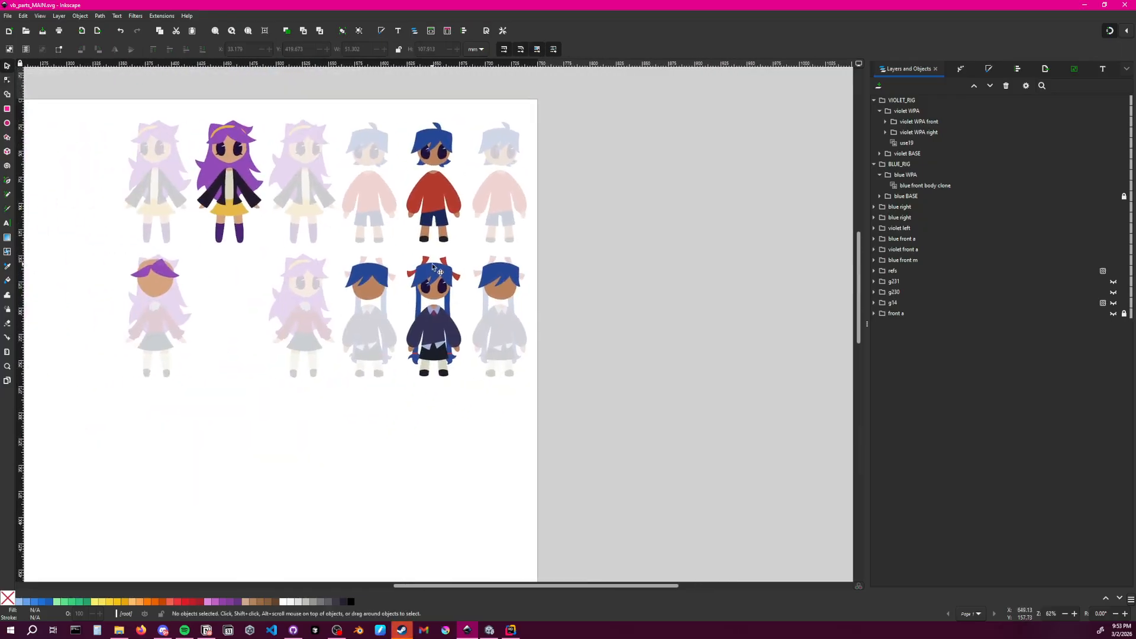
# Copy the front hair, both red hairbows and the back hair of the dark-uniform figure in blue front m
pyautogui.keyDown('ctrl'); pyautogui.scroll(2, 445, 252); pyautogui.keyUp('ctrl')
pyautogui.keyDown('ctrl'); pyautogui.scroll(1, 445, 252); pyautogui.keyUp('ctrl')
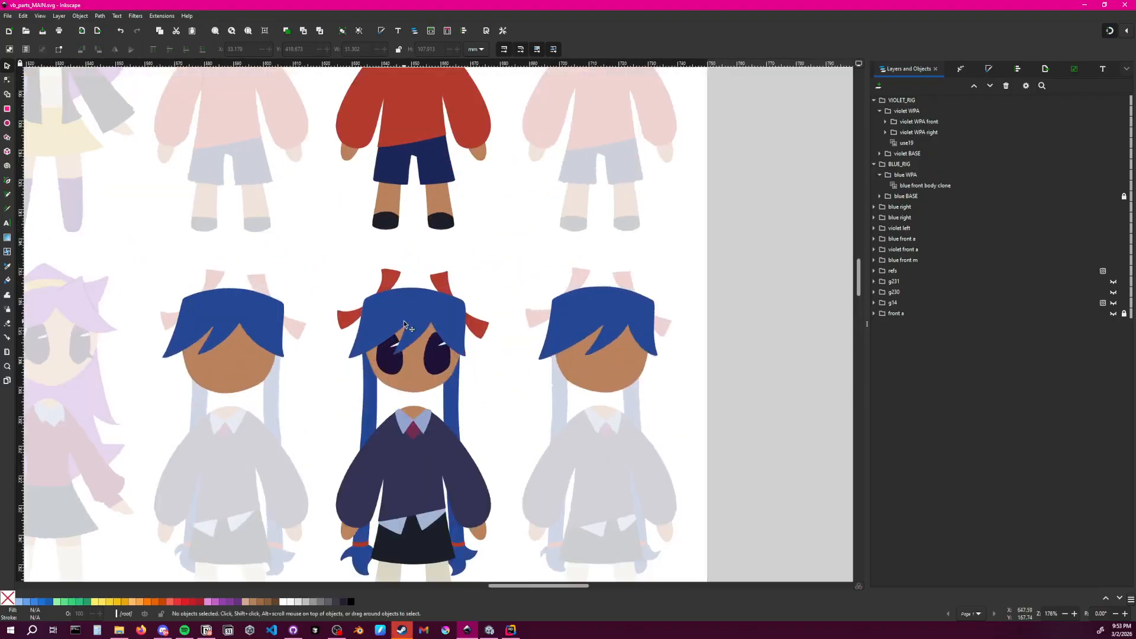
pyautogui.click(428, 310)
pyautogui.doubleClick(453, 291)
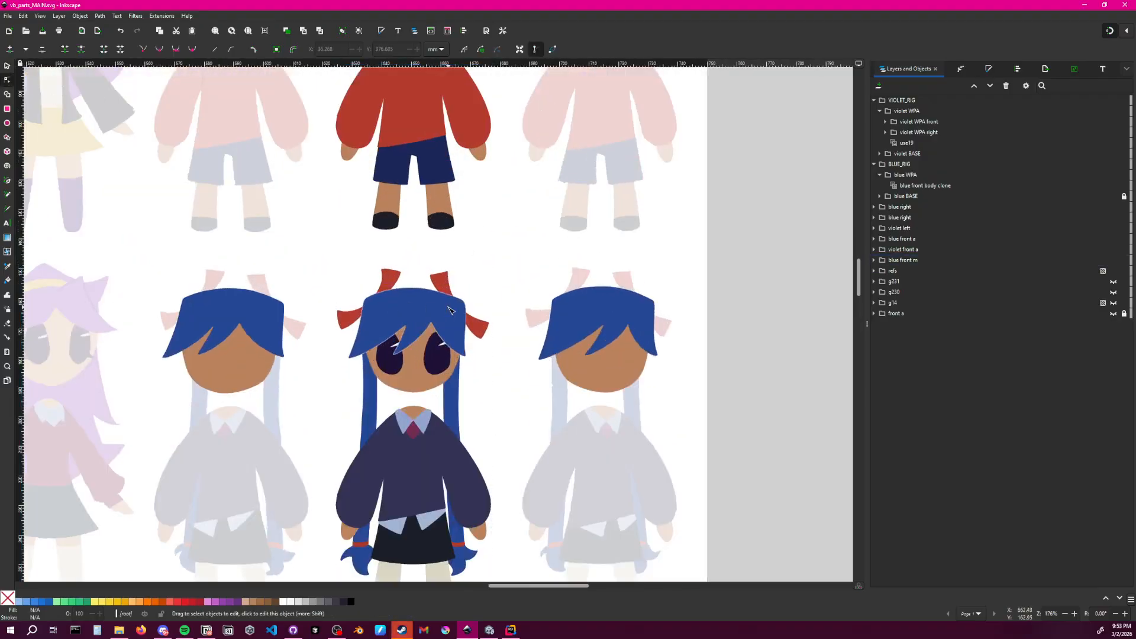
pyautogui.keyDown('shift'); pyautogui.click(447, 281); pyautogui.keyUp('shift')
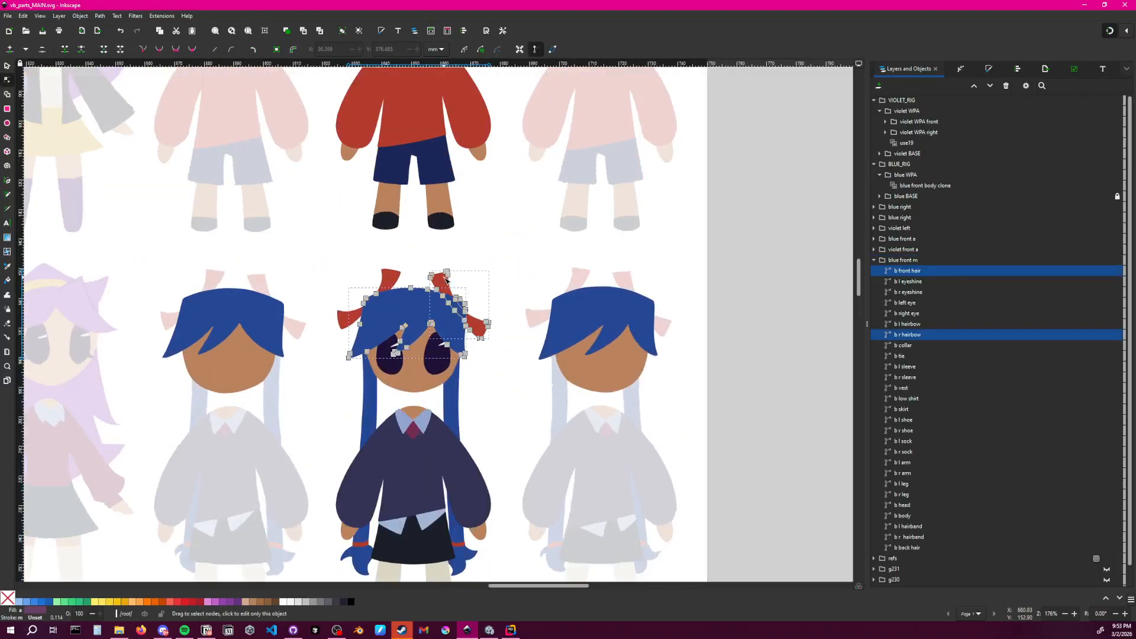
pyautogui.keyDown('shift'); pyautogui.click(389, 277); pyautogui.keyUp('shift')
pyautogui.keyDown('shift'); pyautogui.click(462, 393); pyautogui.keyUp('shift')
pyautogui.keyDown('ctrl'); pyautogui.scroll(-3, 506, 373); pyautogui.keyUp('ctrl')
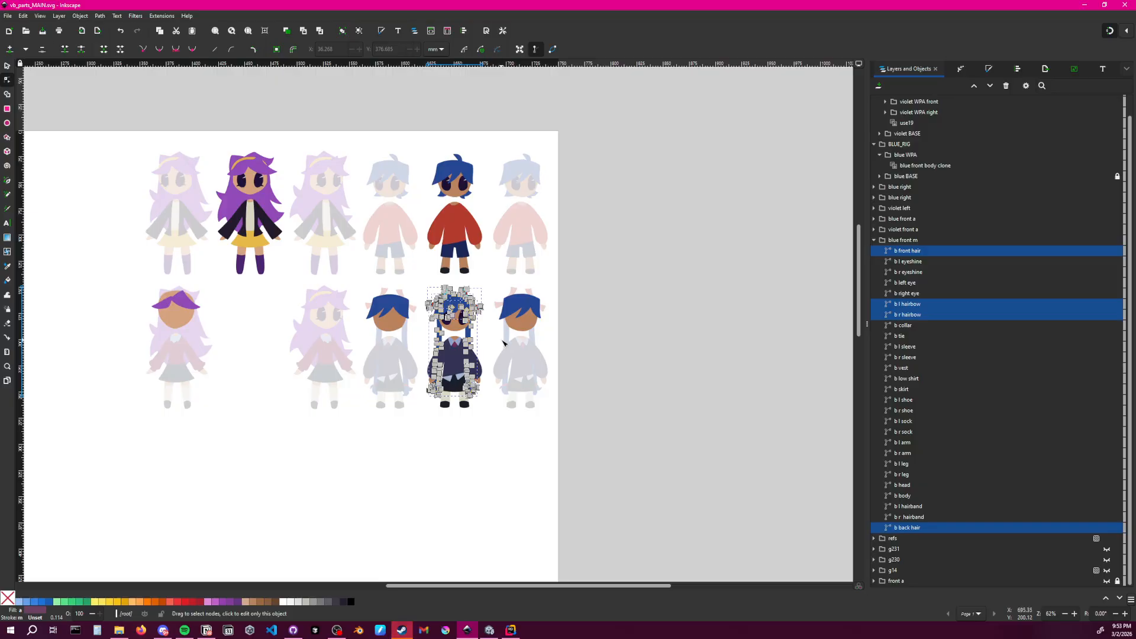
# Paste the copied hair and hairbow pieces into BLUE_RIG, near the bare blue rig bodies
pyautogui.scroll(-3, 347, 362)
pyautogui.keyDown('ctrl'); pyautogui.scroll(-2, 346, 362); pyautogui.keyUp('ctrl')
pyautogui.hscroll(-5, 331, 347)
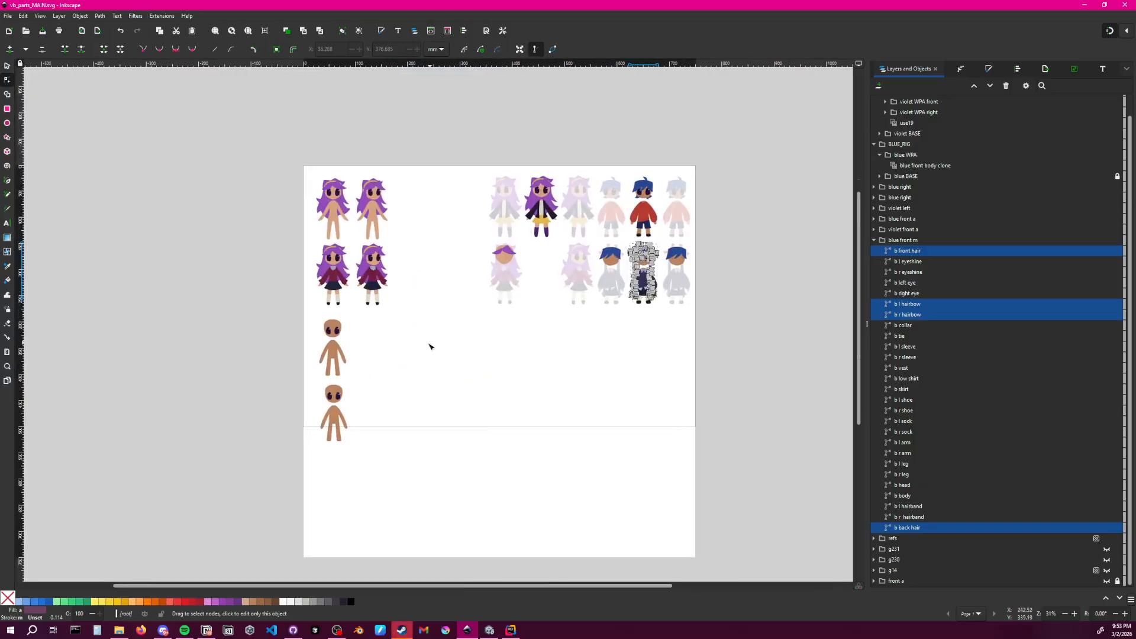
pyautogui.click(894, 240)
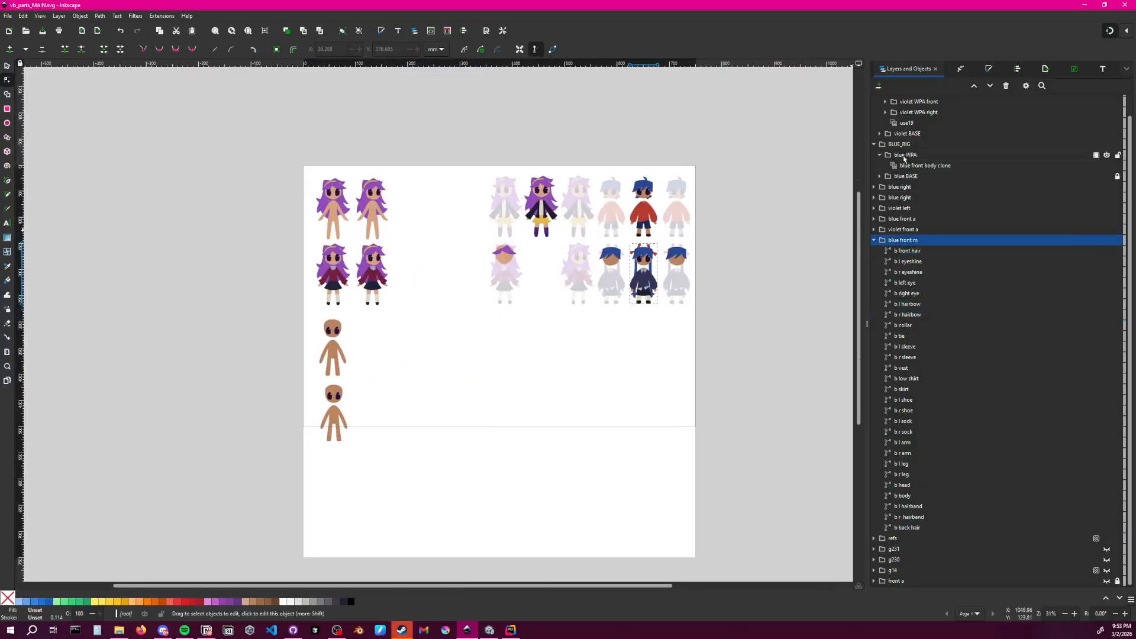
pyautogui.click(905, 155)
pyautogui.click(422, 357)
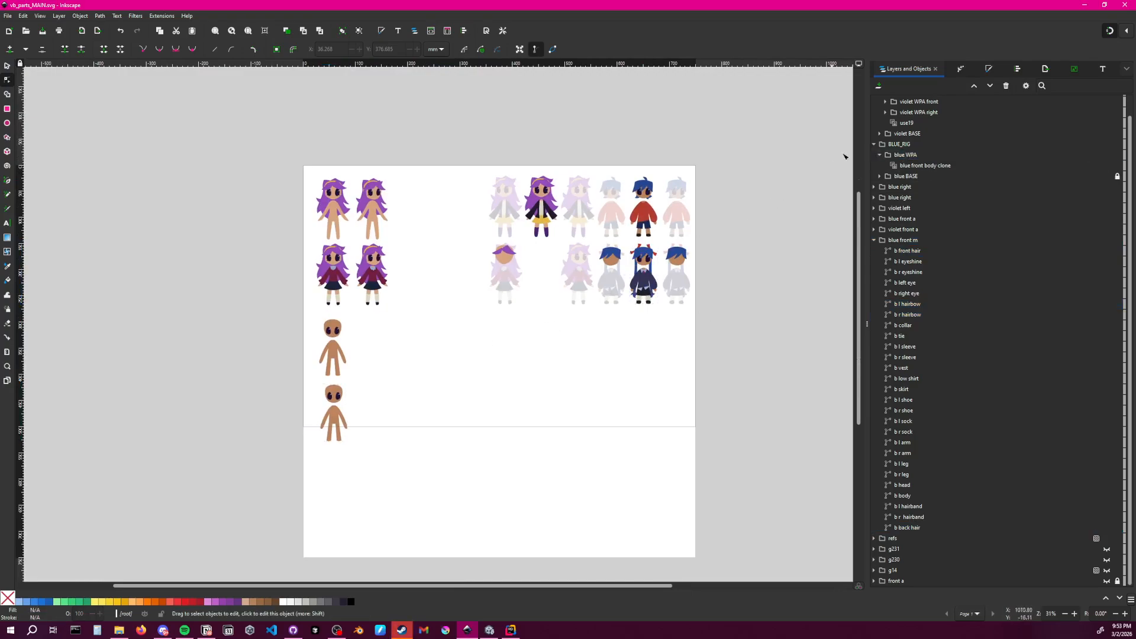
pyautogui.click(905, 155)
pyautogui.rightClick(357, 409)
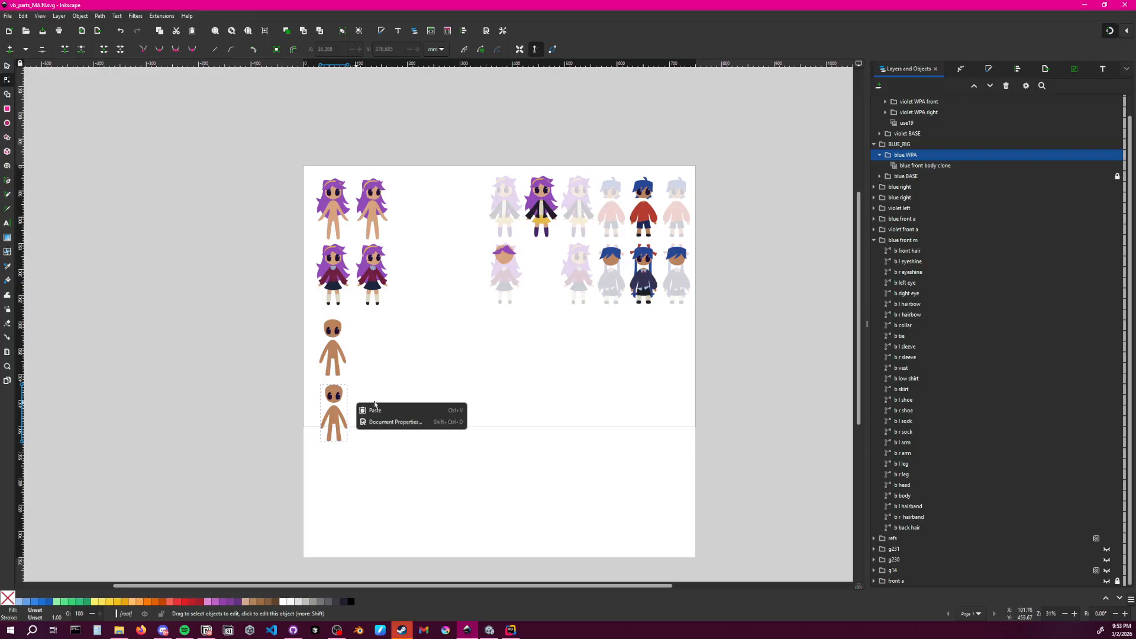
pyautogui.click(391, 407)
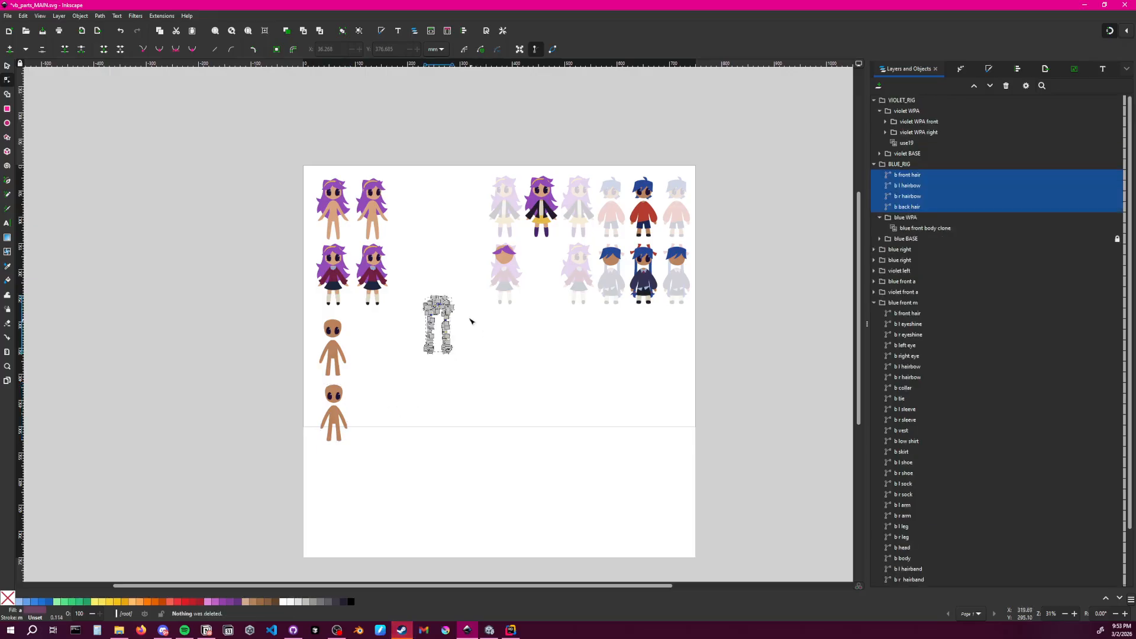
# Move the pasted hair and hairbows onto the head of the lower bare body and line them up with the face
pyautogui.click(7, 65)
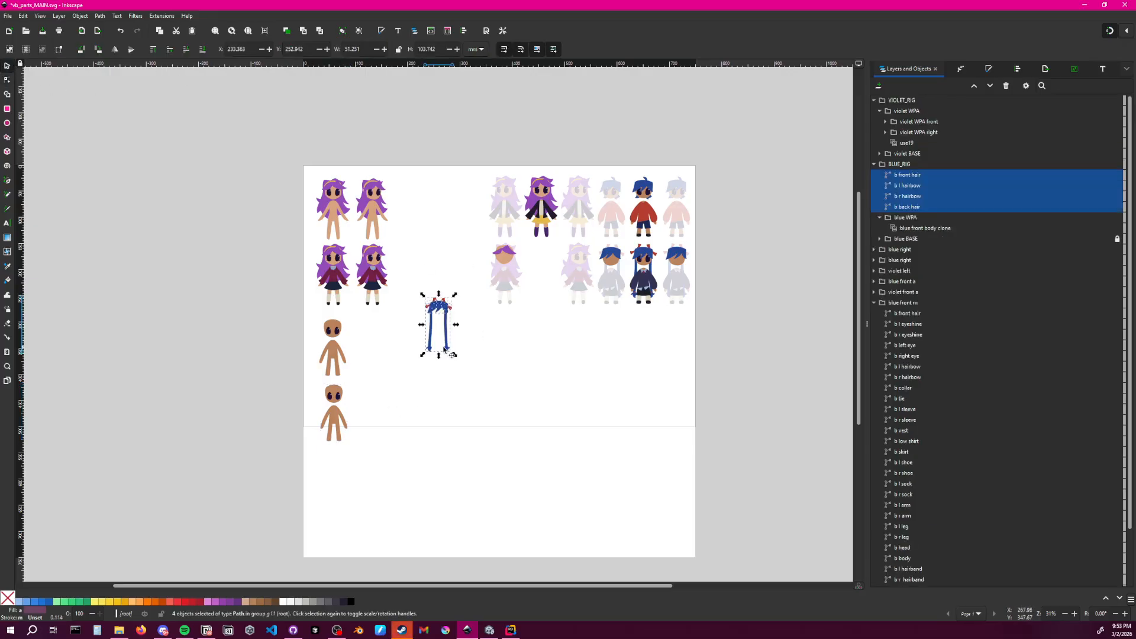
pyautogui.keyDown('ctrl'); pyautogui.scroll(3, 438, 308); pyautogui.keyUp('ctrl')
pyautogui.moveTo(520, 170); pyautogui.dragTo(246, 401)
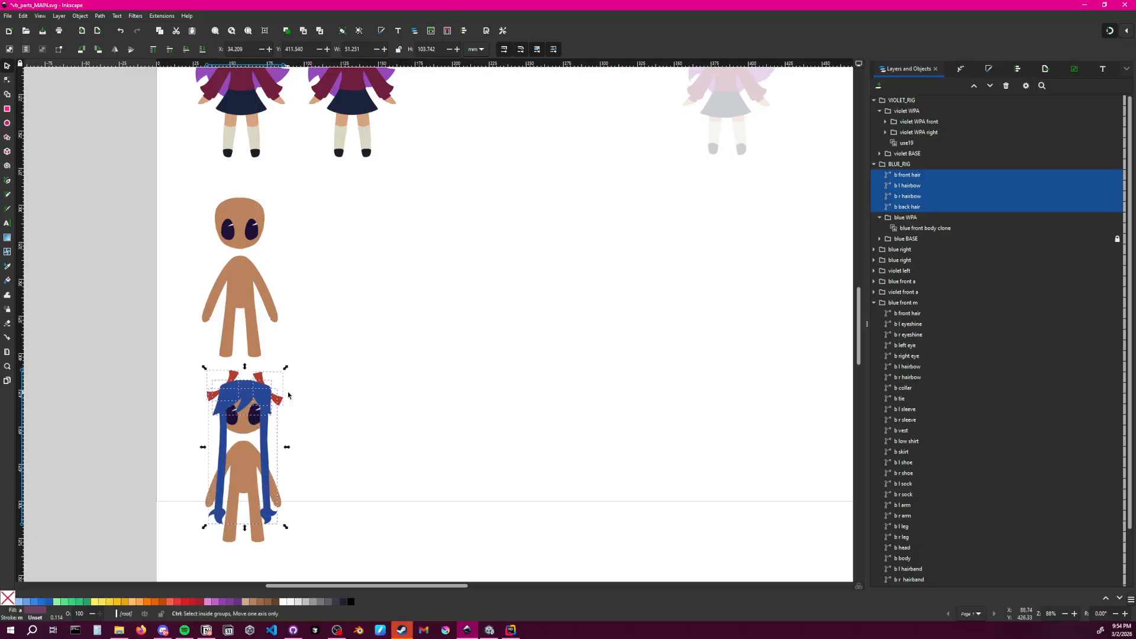
pyautogui.keyDown('ctrl'); pyautogui.scroll(5, 322, 388); pyautogui.keyUp('ctrl')
pyautogui.moveTo(309, 240); pyautogui.dragTo(301, 247)
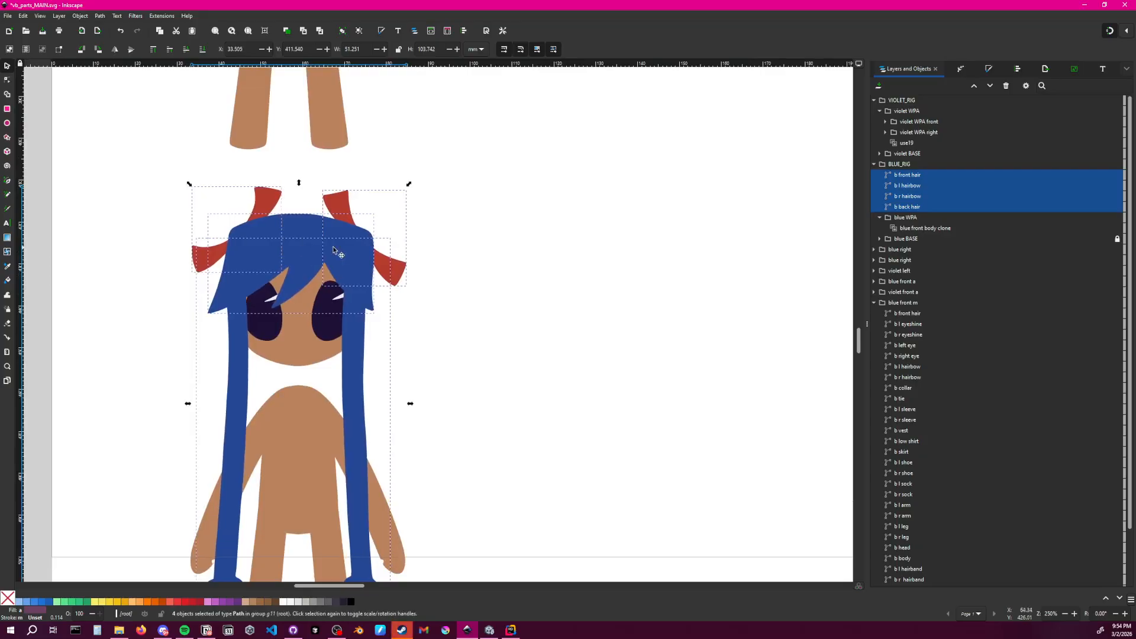
# Reselect the four pasted hair and hairbow pieces in BLUE_RIG and nudge them to about X 33.1, Y 410.9 mm
pyautogui.click(515, 266)
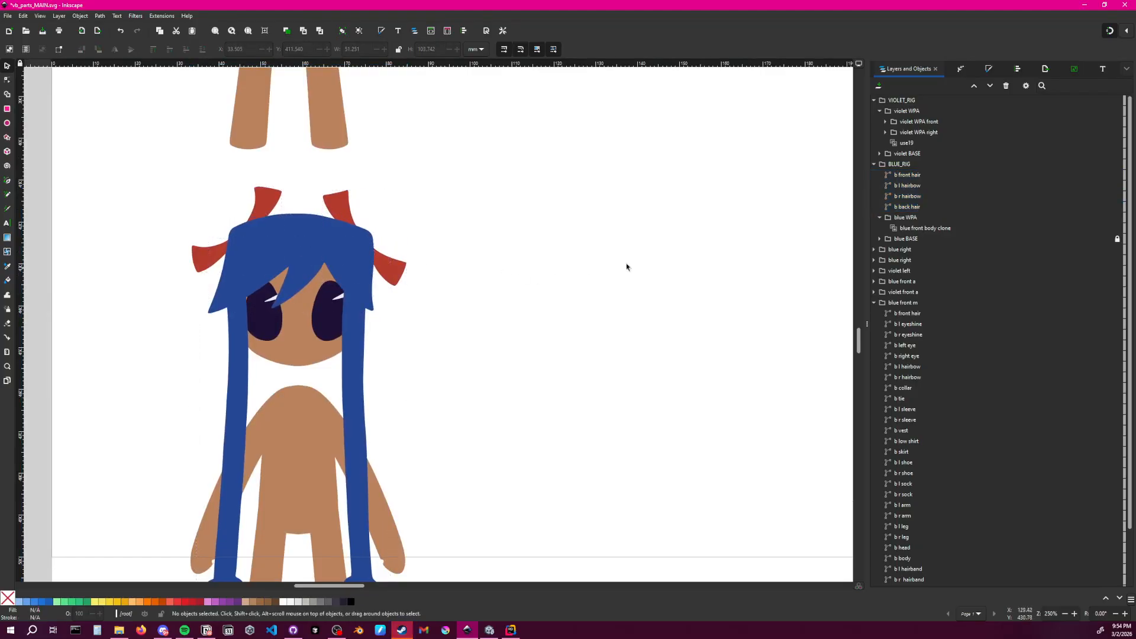
pyautogui.click(309, 247)
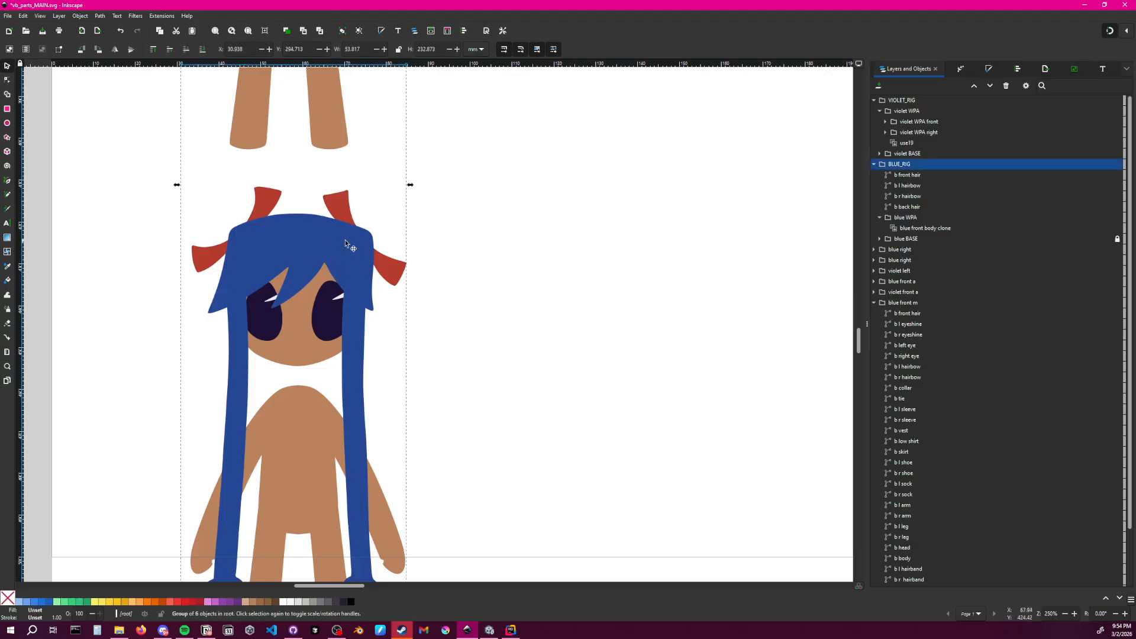
pyautogui.click(907, 175)
pyautogui.keyDown('shift'); pyautogui.click(908, 208); pyautogui.keyUp('shift')
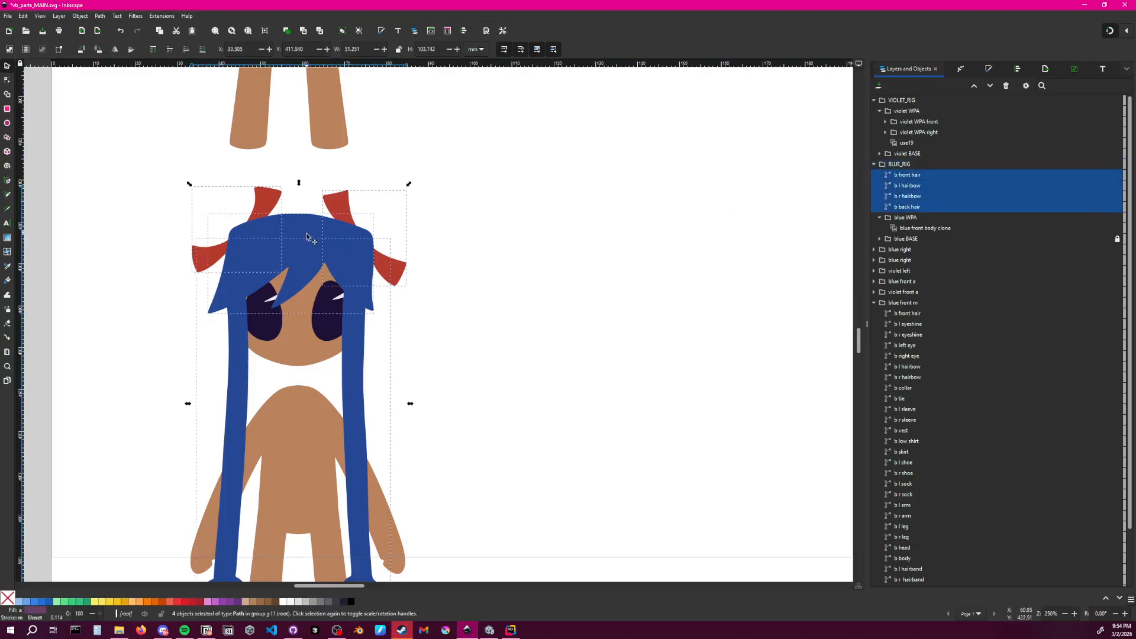
pyautogui.moveTo(310, 235)
pyautogui.mouseDown()
pyautogui.moveTo(307, 264)
pyautogui.moveTo(304, 231)
pyautogui.mouseUp()
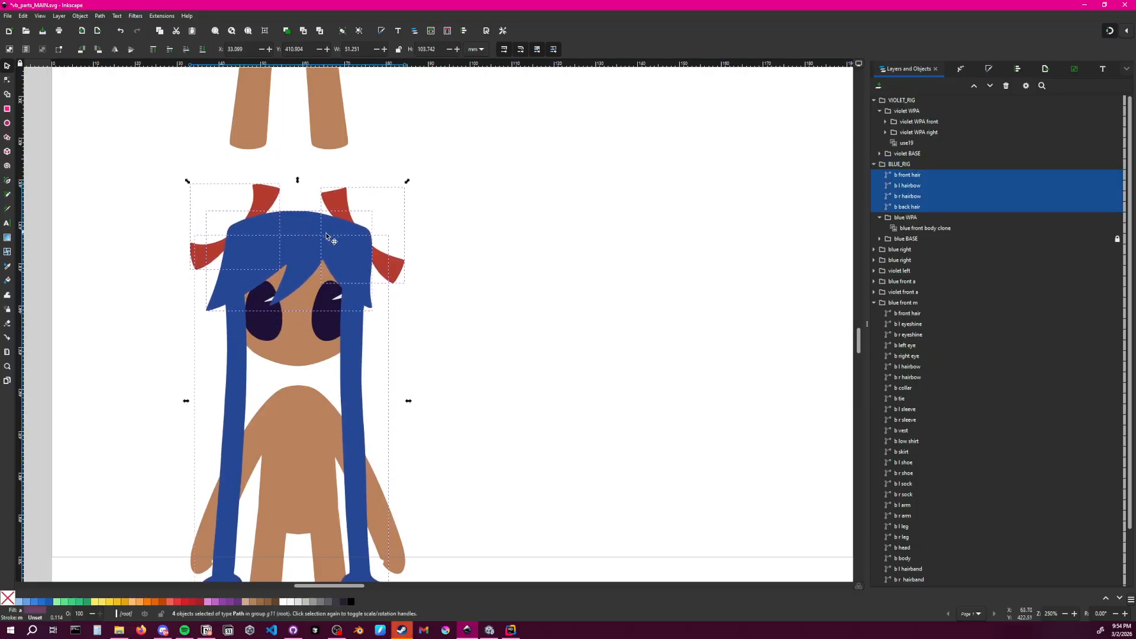
pyautogui.click(473, 230)
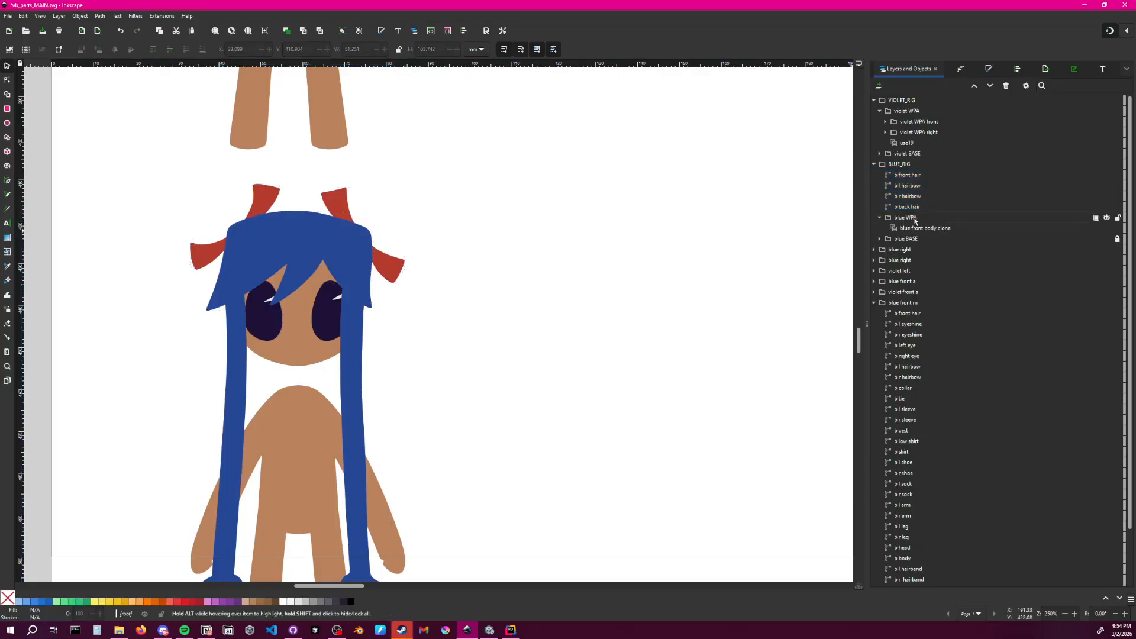
# Move b front hair, b l hairbow, b r hairbow and b back hair from BLUE_RIG into the blue WPA group
pyautogui.click(916, 219)
pyautogui.click(923, 228)
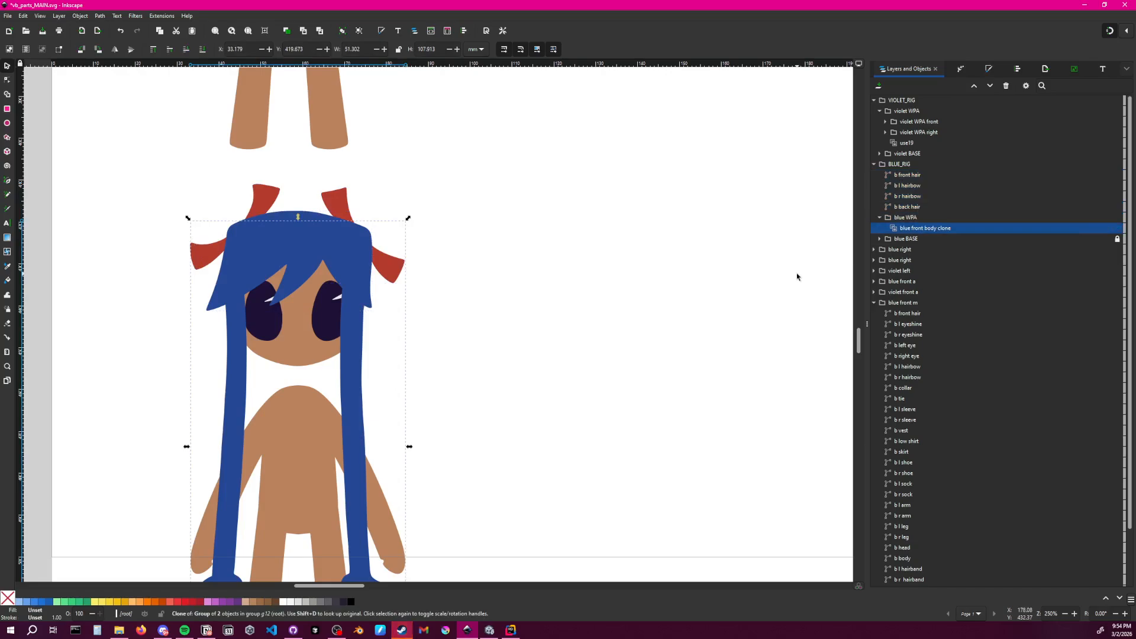
pyautogui.click(907, 206)
pyautogui.keyDown('shift'); pyautogui.click(911, 176); pyautogui.keyUp('shift')
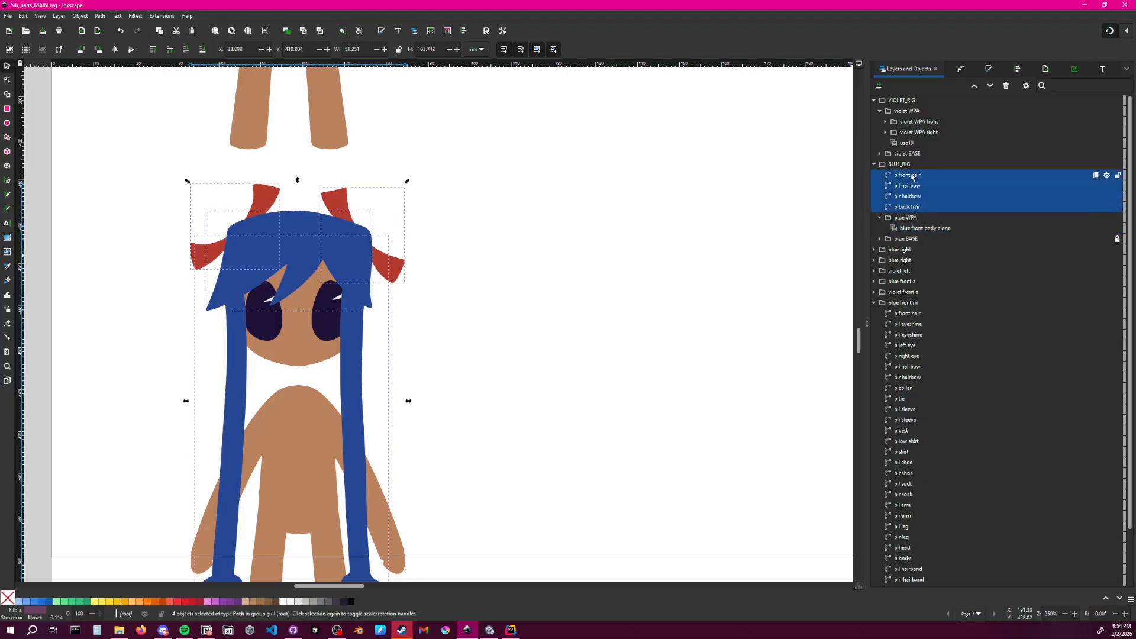
pyautogui.moveTo(911, 175); pyautogui.dragTo(924, 219)
# Reorder b back hair below blue front body clone in blue WPA so it sits behind the body
pyautogui.click(926, 185)
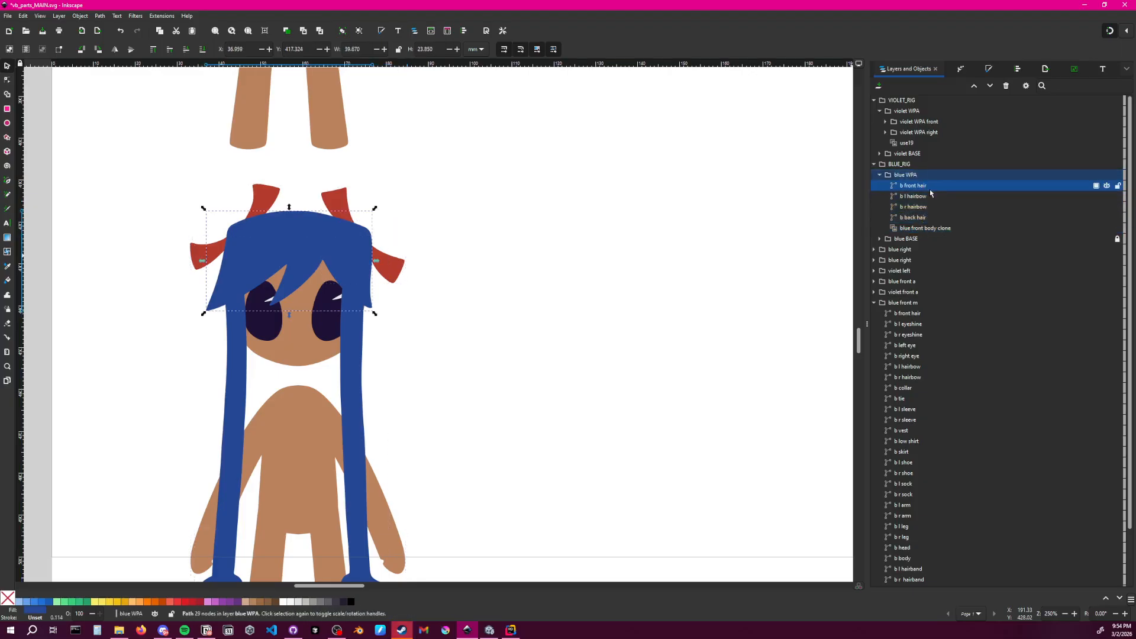
pyautogui.click(926, 207)
pyautogui.click(921, 218)
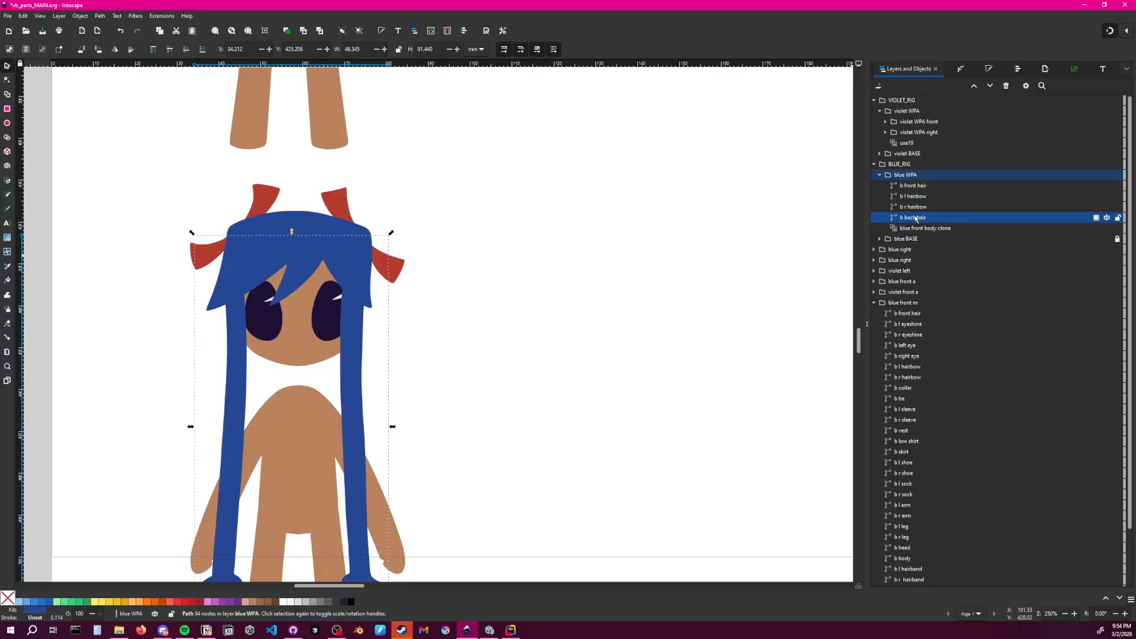
pyautogui.moveTo(921, 217); pyautogui.dragTo(921, 229)
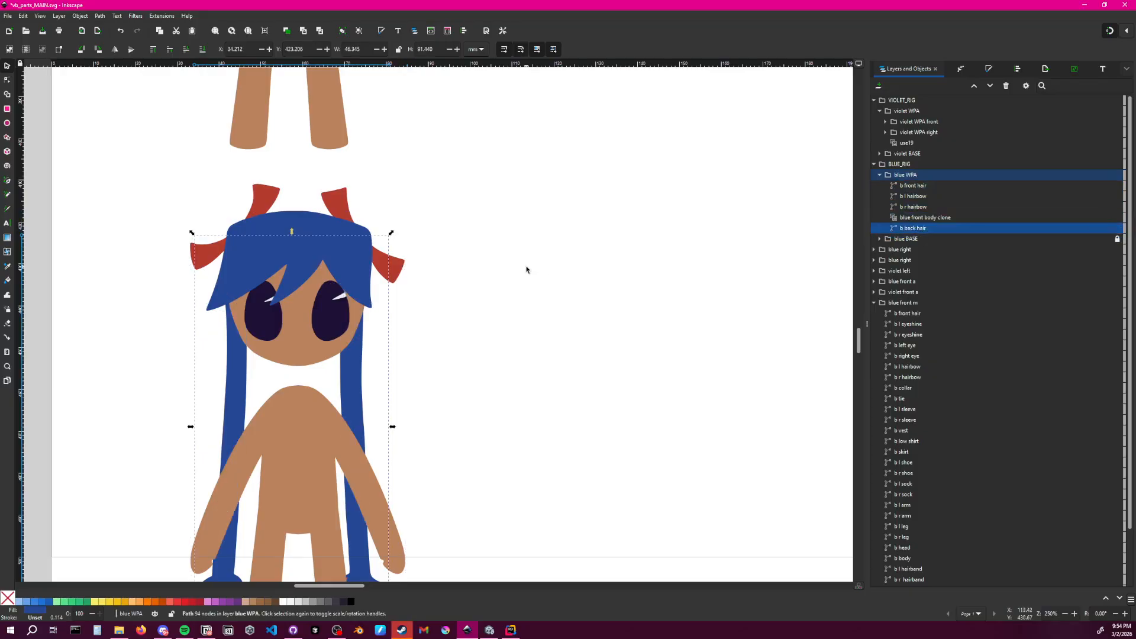
pyautogui.click(487, 302)
# Try shifting the hair and hairbow pieces in blue WPA to about X 34.2, Y 411.1 mm
pyautogui.keyDown('ctrl'); pyautogui.scroll(-2, 476, 293); pyautogui.keyUp('ctrl')
pyautogui.scroll(-2, 476, 292)
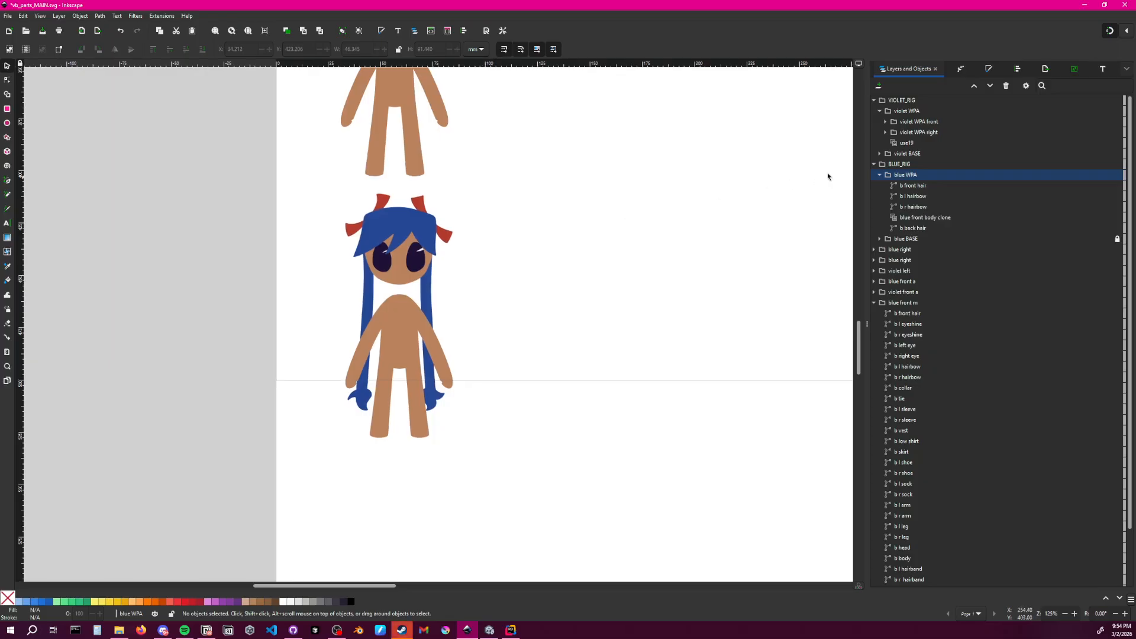
pyautogui.click(933, 229)
pyautogui.keyDown('ctrl'); pyautogui.click(916, 208); pyautogui.keyUp('ctrl')
pyautogui.keyDown('ctrl'); pyautogui.click(919, 196); pyautogui.keyUp('ctrl')
pyautogui.keyDown('ctrl'); pyautogui.click(920, 186); pyautogui.keyUp('ctrl')
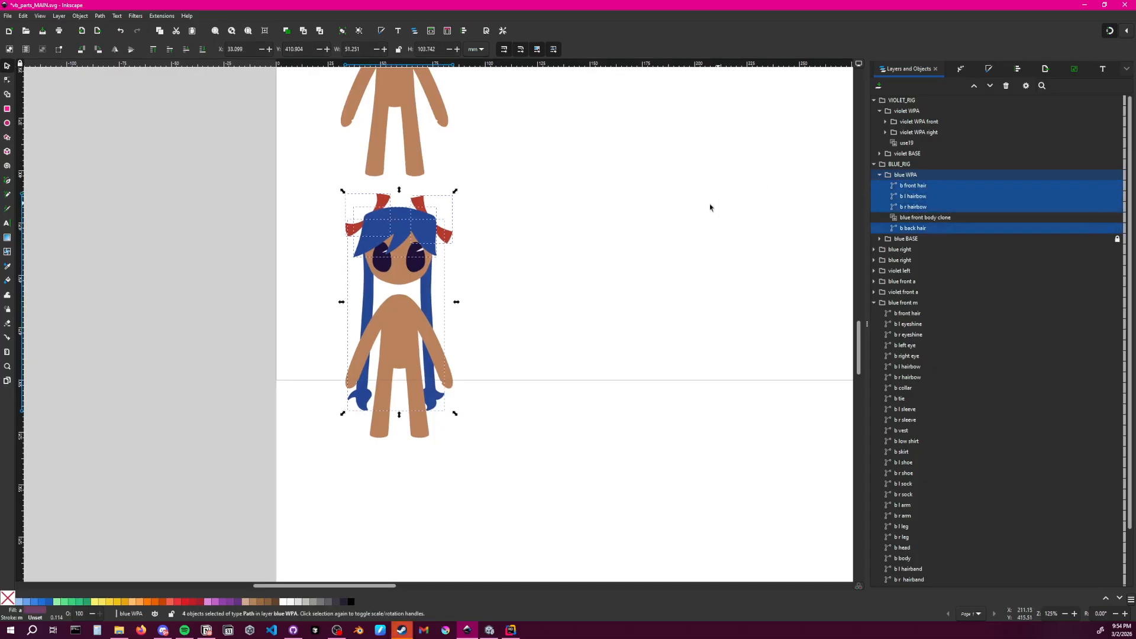
pyautogui.moveTo(407, 228); pyautogui.dragTo(405, 227)
pyautogui.click(515, 237)
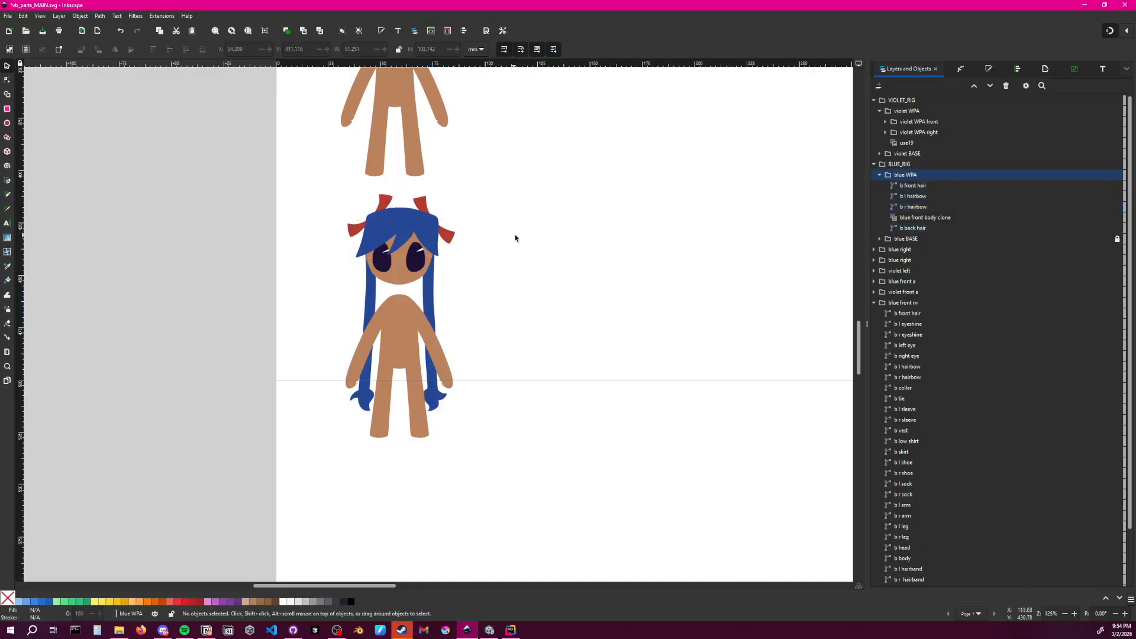
# Compare the rig's hair placement with the finished blue outfit figures and undo the last hair move
pyautogui.keyDown('ctrl'); pyautogui.scroll(-3, 469, 303); pyautogui.keyUp('ctrl')
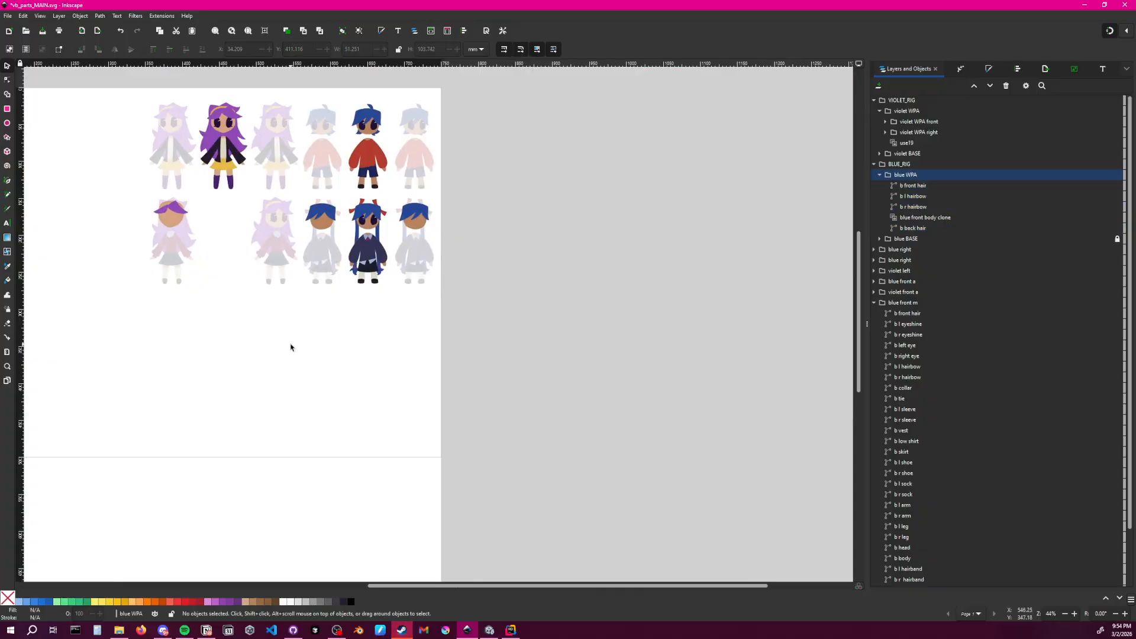
pyautogui.moveTo(291, 347); pyautogui.dragTo(606, 244, button='middle')
pyautogui.keyDown('ctrl'); pyautogui.scroll(4, 242, 315); pyautogui.keyUp('ctrl')
pyautogui.moveTo(366, 319); pyautogui.dragTo(414, 291, button='middle')
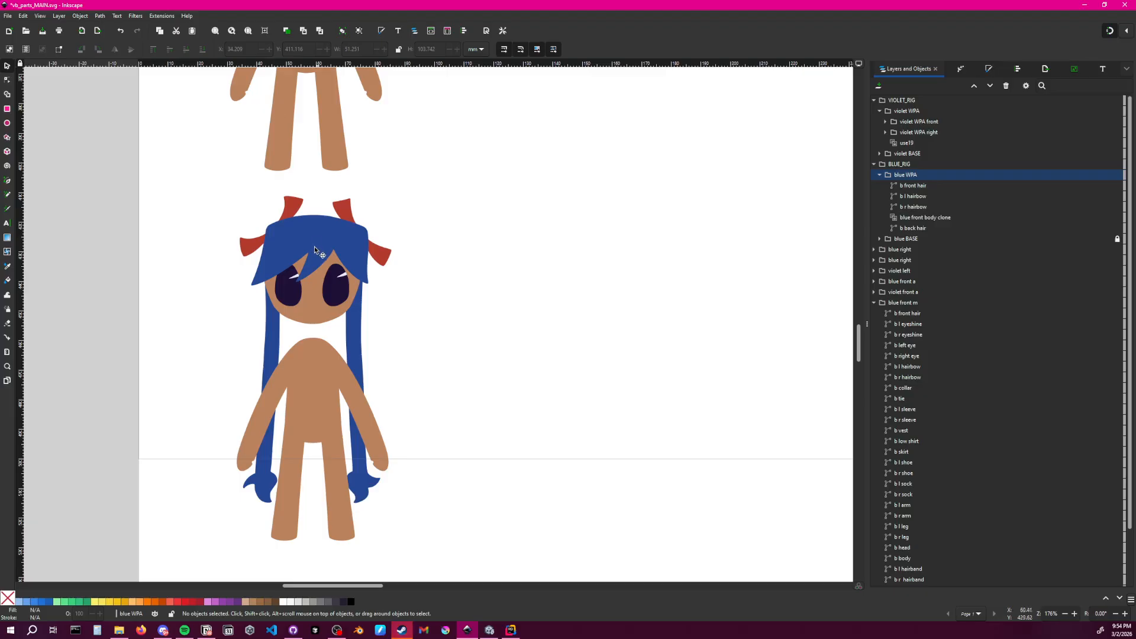
pyautogui.hotkey('ctrl', 'z')
pyautogui.keyDown('ctrl'); pyautogui.scroll(-5, 470, 251); pyautogui.keyUp('ctrl')
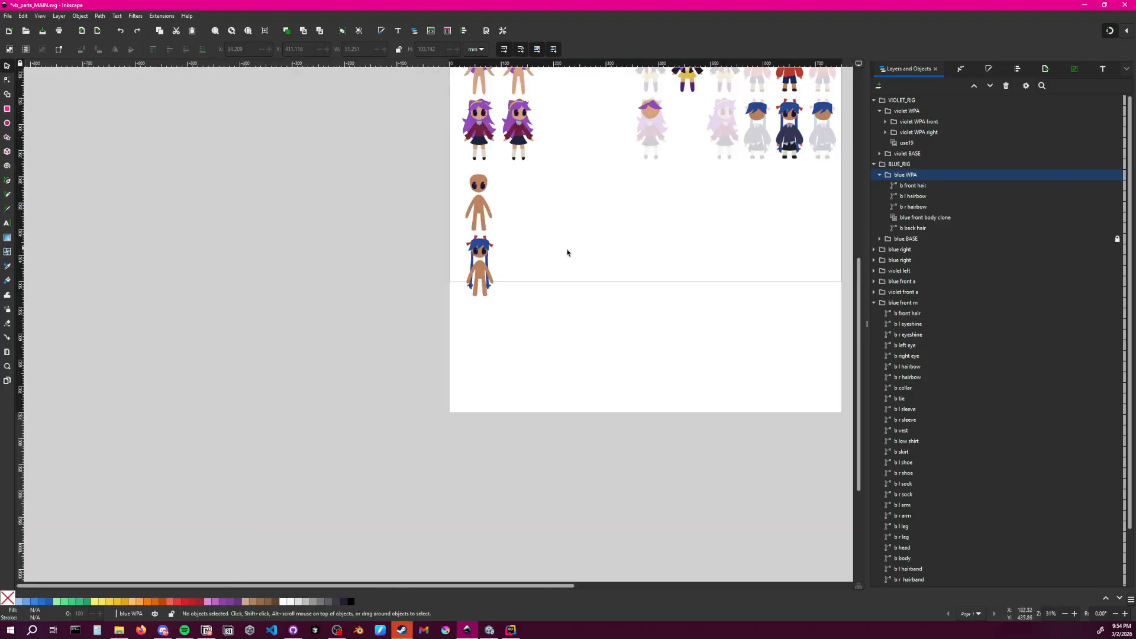
pyautogui.moveTo(566, 250); pyautogui.dragTo(265, 365, button='middle')
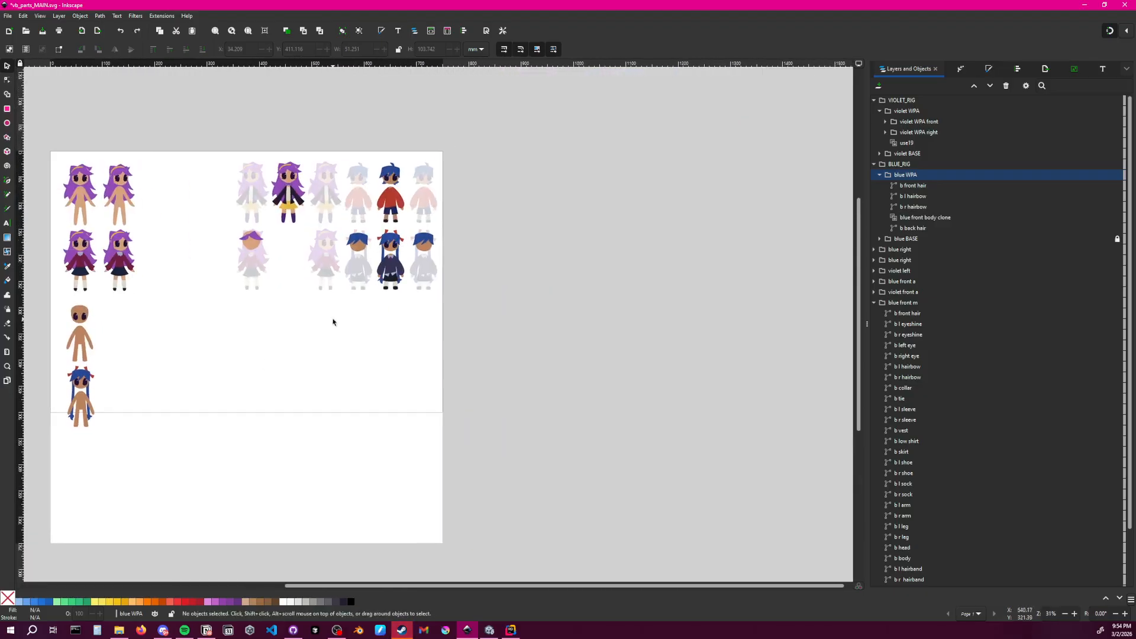
pyautogui.moveTo(332, 322); pyautogui.dragTo(575, 216, button='middle')
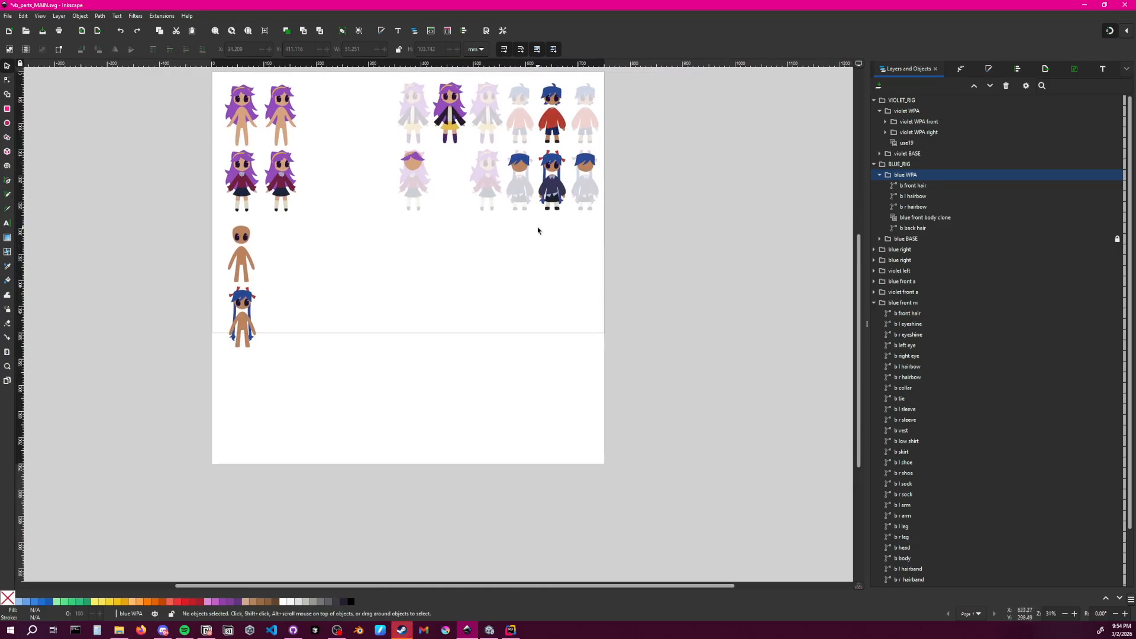
# Nudge the front hair, both hairbows and back hair in blue WPA slightly down to about Y 411.8 mm
pyautogui.keyDown('ctrl'); pyautogui.scroll(6, 235, 294); pyautogui.keyUp('ctrl')
pyautogui.click(286, 313)
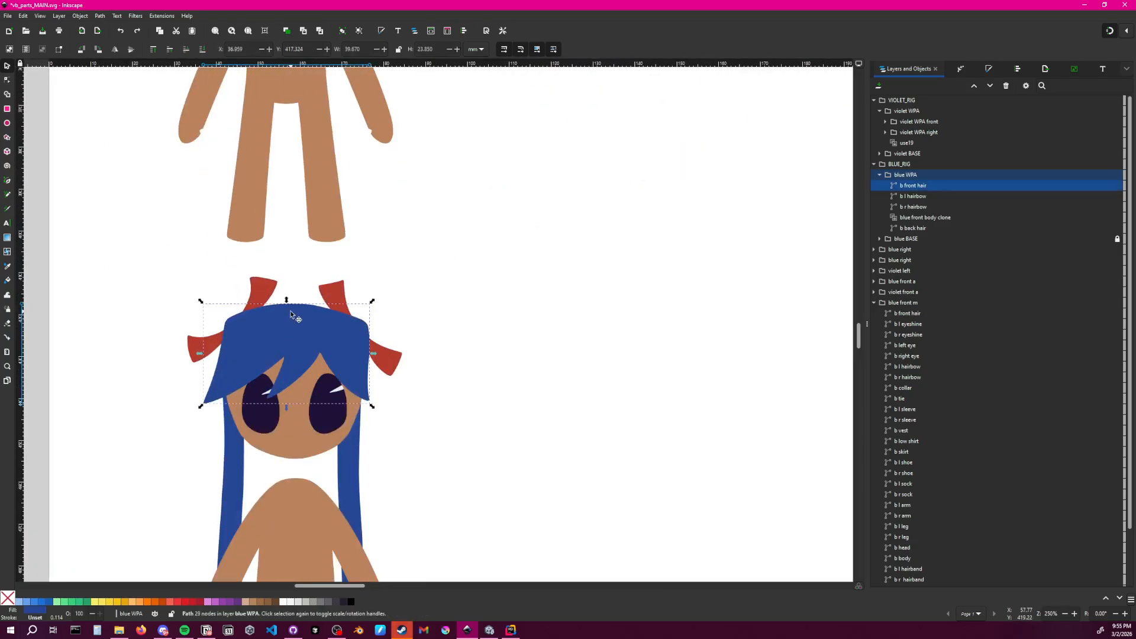
pyautogui.keyDown('shift'); pyautogui.click(255, 286); pyautogui.keyUp('shift')
pyautogui.keyDown('shift'); pyautogui.click(326, 293); pyautogui.keyUp('shift')
pyautogui.keyDown('shift'); pyautogui.click(346, 421); pyautogui.keyUp('shift')
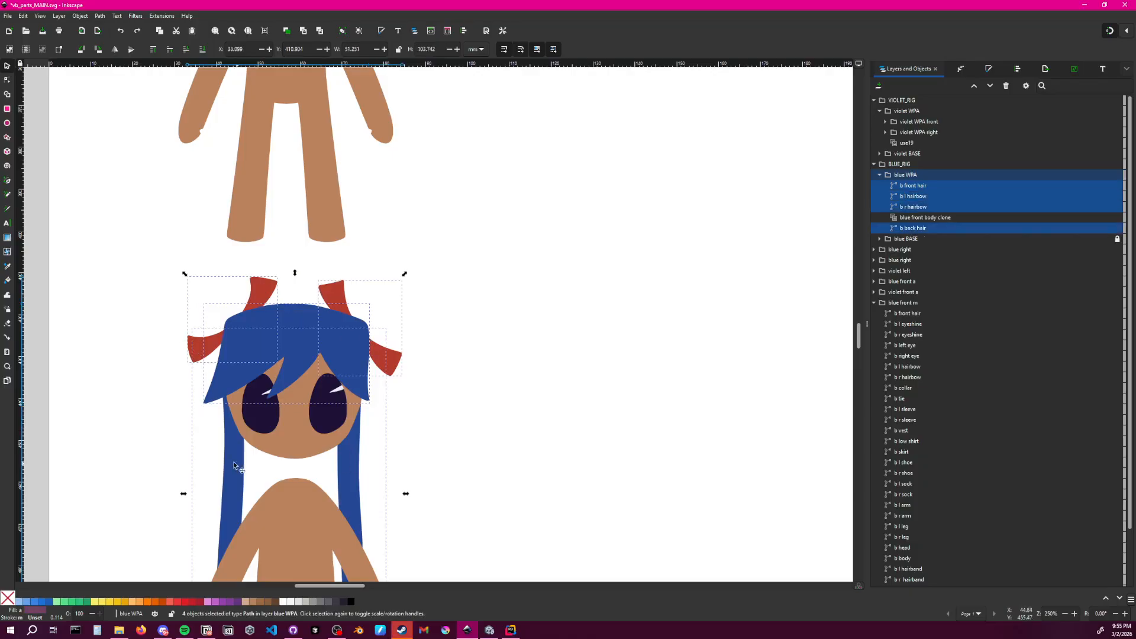
pyautogui.moveTo(303, 335); pyautogui.dragTo(303, 341)
pyautogui.click(467, 349)
# Find the finished blue front m figure among the source figures and examine its outfit parts from sweater to shoes
pyautogui.keyDown('ctrl'); pyautogui.scroll(-3, 457, 312); pyautogui.keyUp('ctrl')
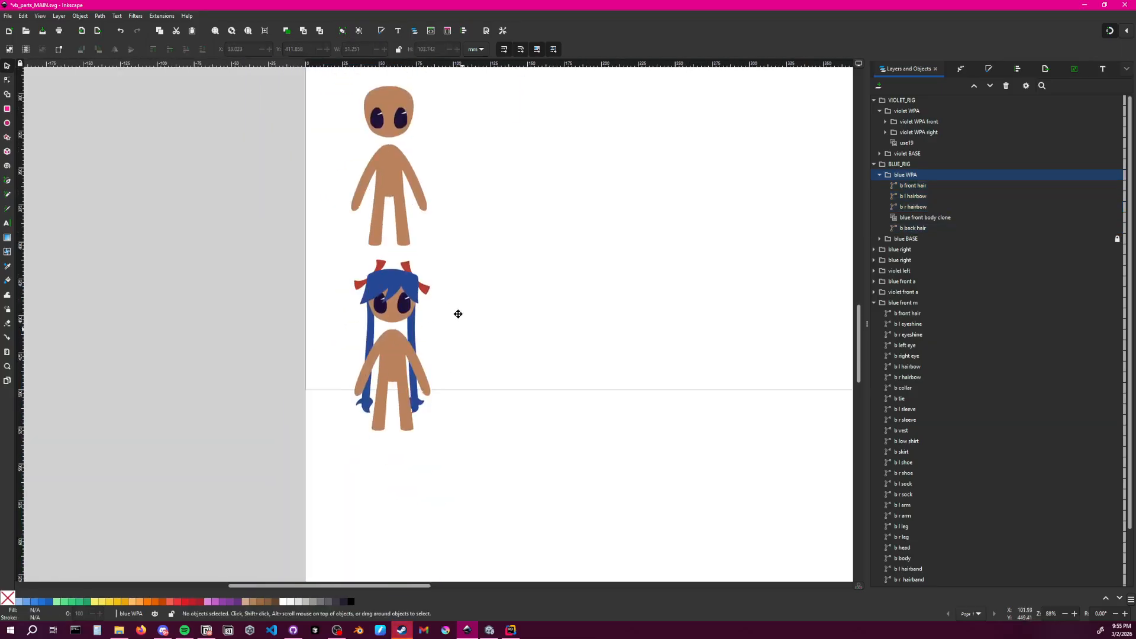
pyautogui.moveTo(516, 287); pyautogui.dragTo(264, 330, button='middle')
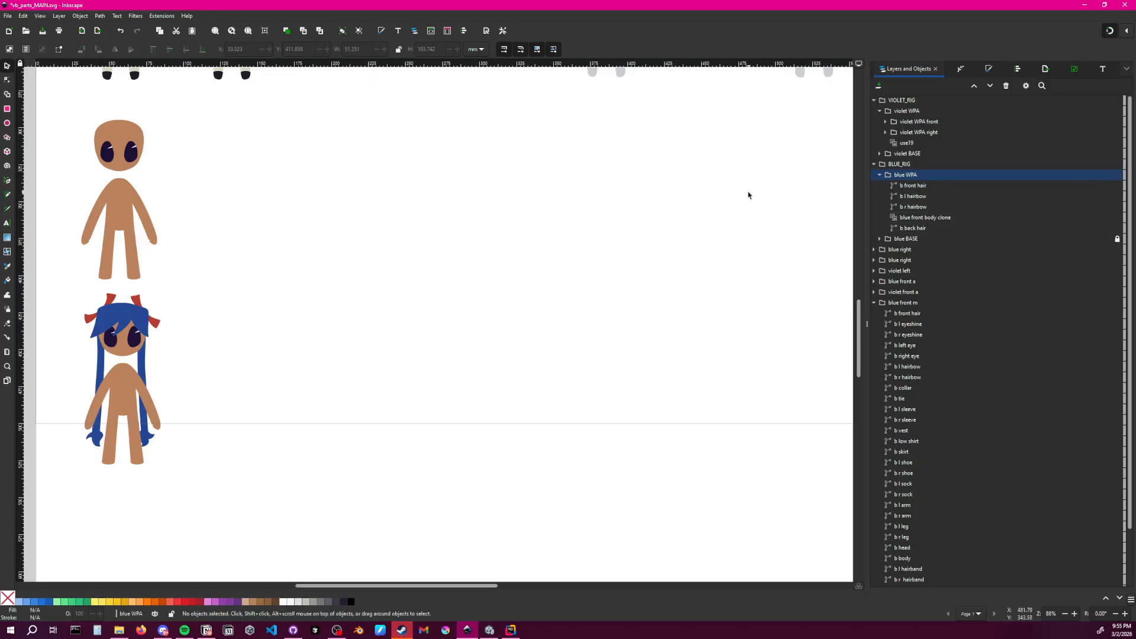
pyautogui.moveTo(789, 144); pyautogui.dragTo(594, 304, button='middle')
pyautogui.keyDown('ctrl'); pyautogui.scroll(-1, 594, 303); pyautogui.keyUp('ctrl')
pyautogui.moveTo(697, 241); pyautogui.dragTo(481, 342, button='middle')
pyautogui.click(531, 282)
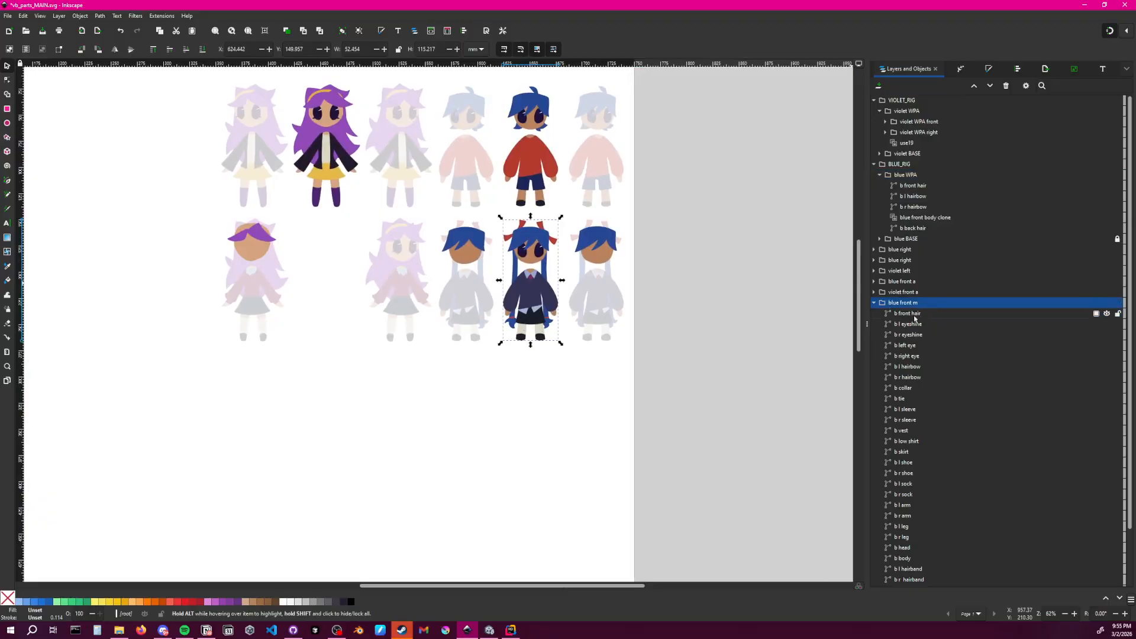
pyautogui.click(565, 358)
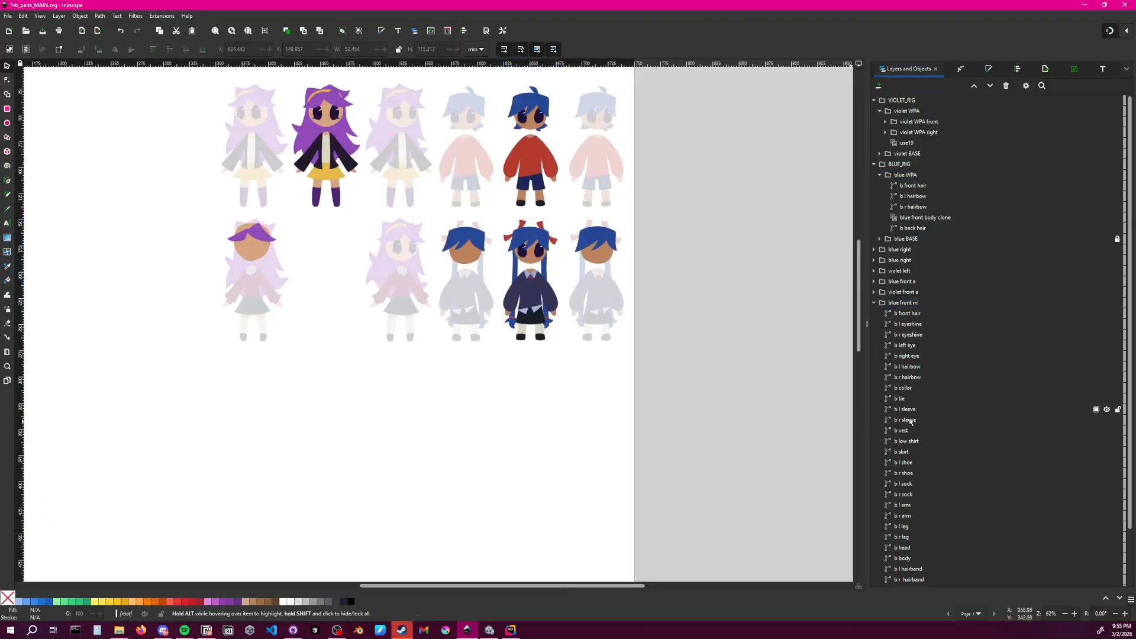
pyautogui.scroll(-2, 1095, 406)
pyautogui.keyDown('ctrl'); pyautogui.scroll(5, 568, 323); pyautogui.keyUp('ctrl')
pyautogui.scroll(-5, 513, 304)
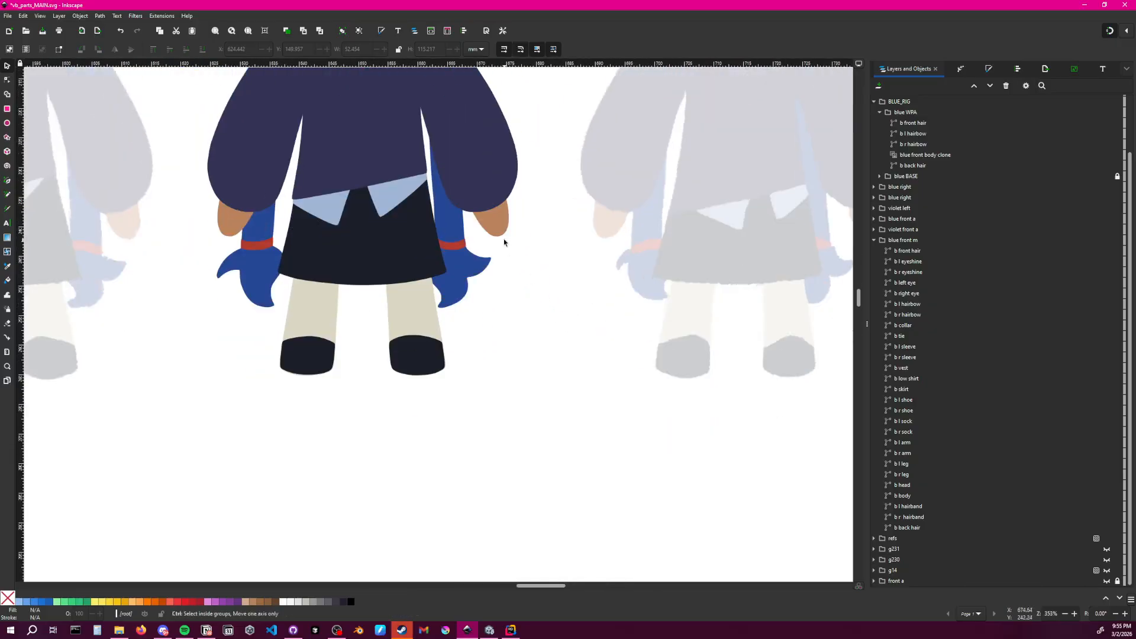
pyautogui.keyDown('ctrl'); pyautogui.scroll(1, 502, 236); pyautogui.keyUp('ctrl')
pyautogui.keyDown('ctrl'); pyautogui.scroll(-3, 501, 235); pyautogui.keyUp('ctrl')
pyautogui.moveTo(542, 229); pyautogui.dragTo(507, 341, button='middle')
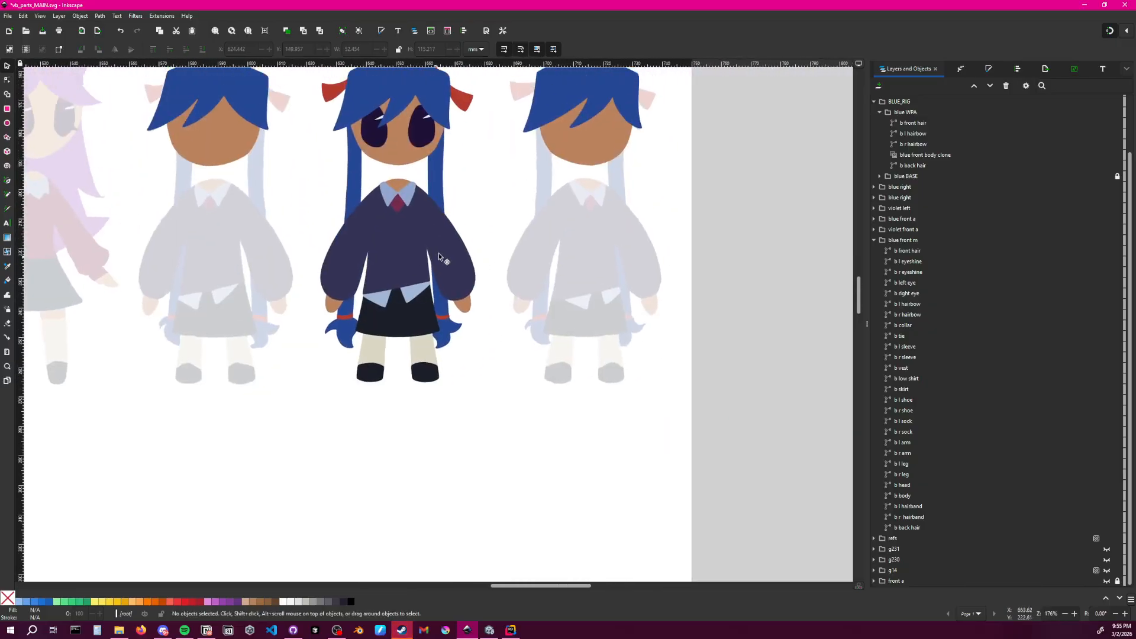
# Select b r sleeve, b vest, b tie, b collar and b l sleeve inside the blue front m figure
pyautogui.doubleClick(448, 252)
pyautogui.doubleClick(449, 252)
pyautogui.keyDown('shift'); pyautogui.click(395, 247); pyautogui.keyUp('shift')
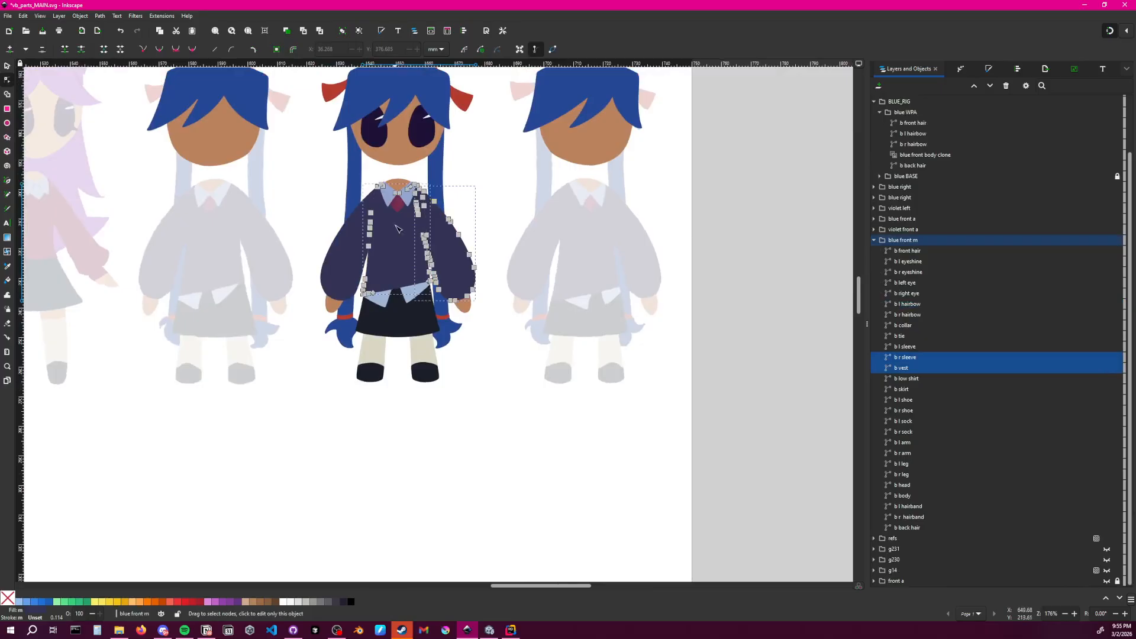
pyautogui.keyDown('shift'); pyautogui.click(400, 206); pyautogui.keyUp('shift')
pyautogui.keyDown('shift'); pyautogui.click(384, 194); pyautogui.keyUp('shift')
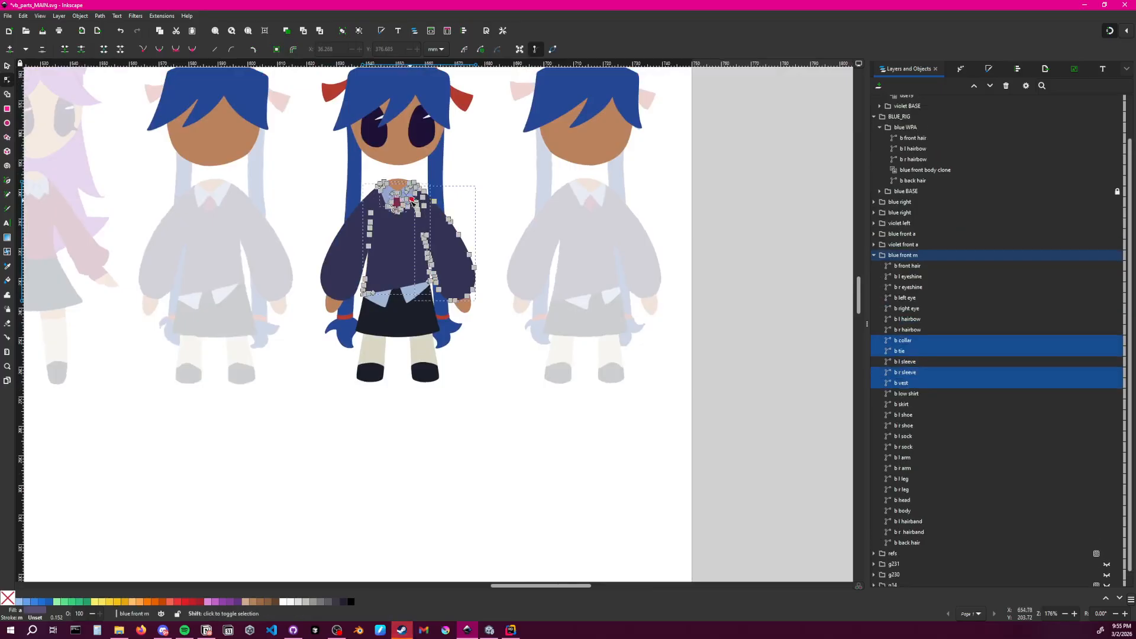
pyautogui.keyDown('shift'); pyautogui.click(346, 240); pyautogui.keyUp('shift')
# Add b skirt, b low shirt and both shoes and socks of blue front m to the outfit selection
pyautogui.keyDown('shift'); pyautogui.click(414, 324); pyautogui.keyUp('shift')
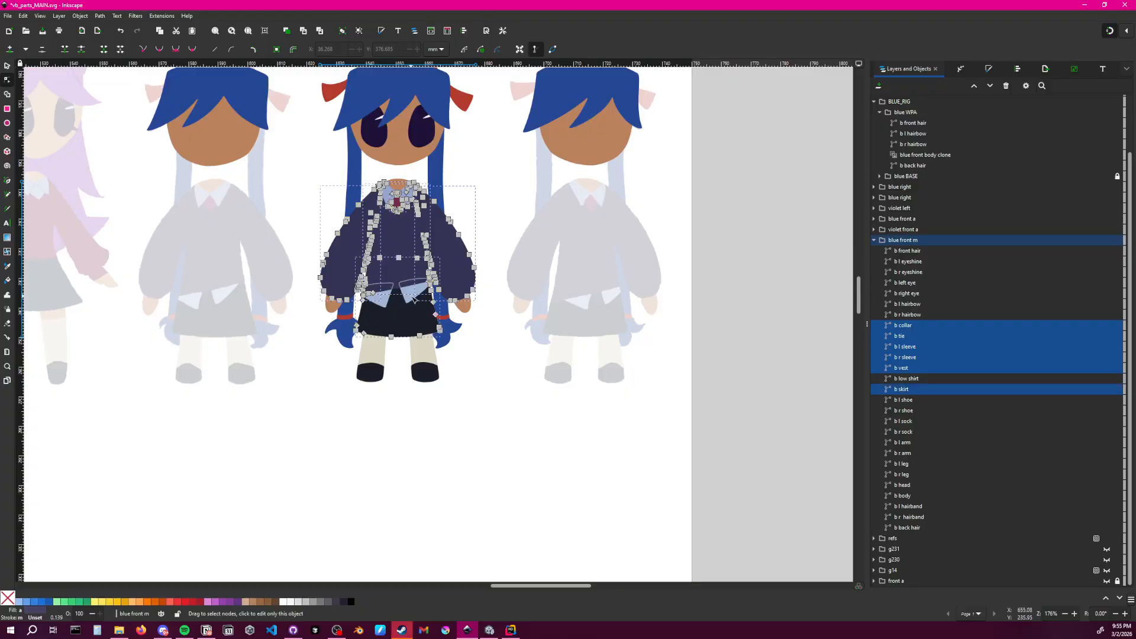
pyautogui.keyDown('shift'); pyautogui.click(414, 301); pyautogui.keyUp('shift')
pyautogui.keyDown('shift'); pyautogui.click(423, 350); pyautogui.keyUp('shift')
pyautogui.keyDown('shift'); pyautogui.click(421, 371); pyautogui.keyUp('shift')
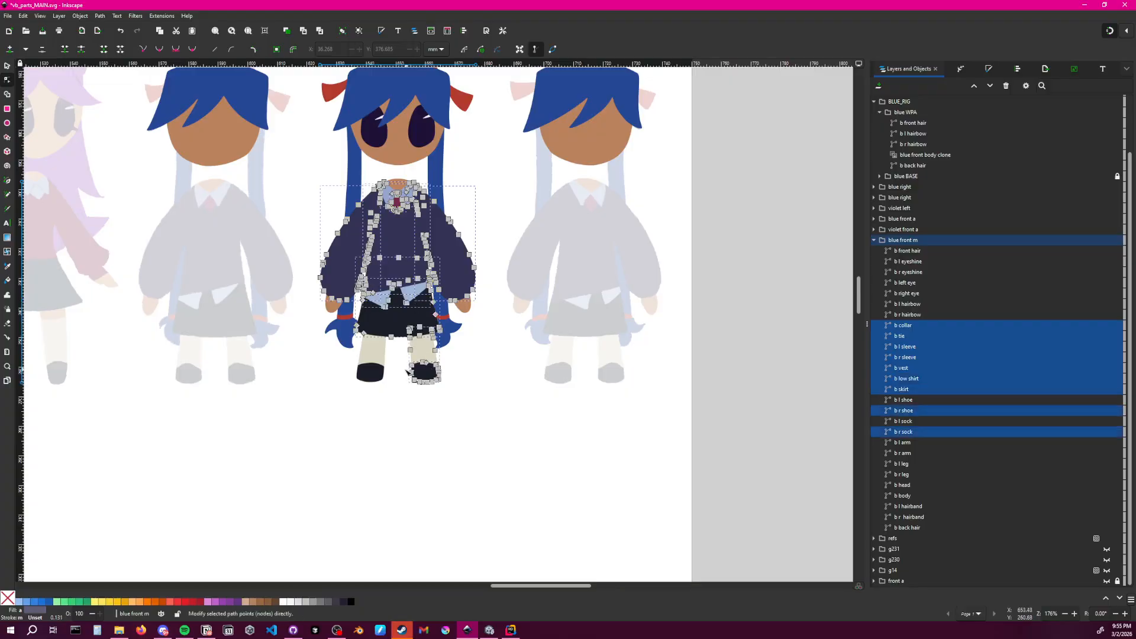
pyautogui.keyDown('shift'); pyautogui.click(374, 355); pyautogui.keyUp('shift')
pyautogui.keyDown('shift'); pyautogui.click(375, 369); pyautogui.keyUp('shift')
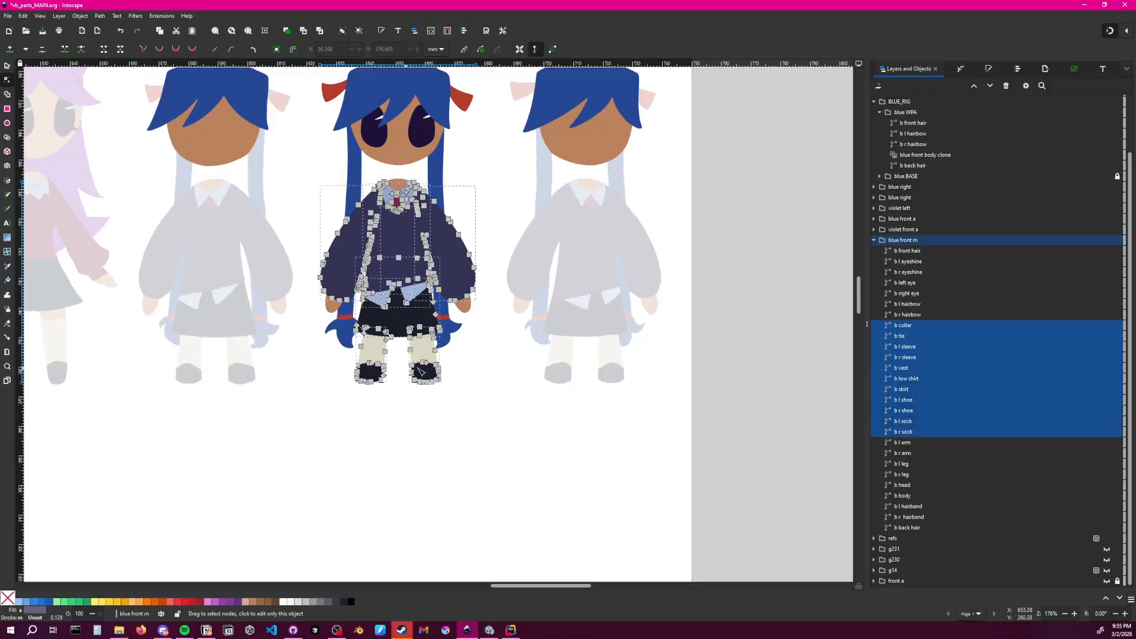
pyautogui.keyDown('shift'); pyautogui.click(399, 320); pyautogui.keyUp('shift')
pyautogui.keyDown('shift'); pyautogui.click(399, 320); pyautogui.keyUp('shift')
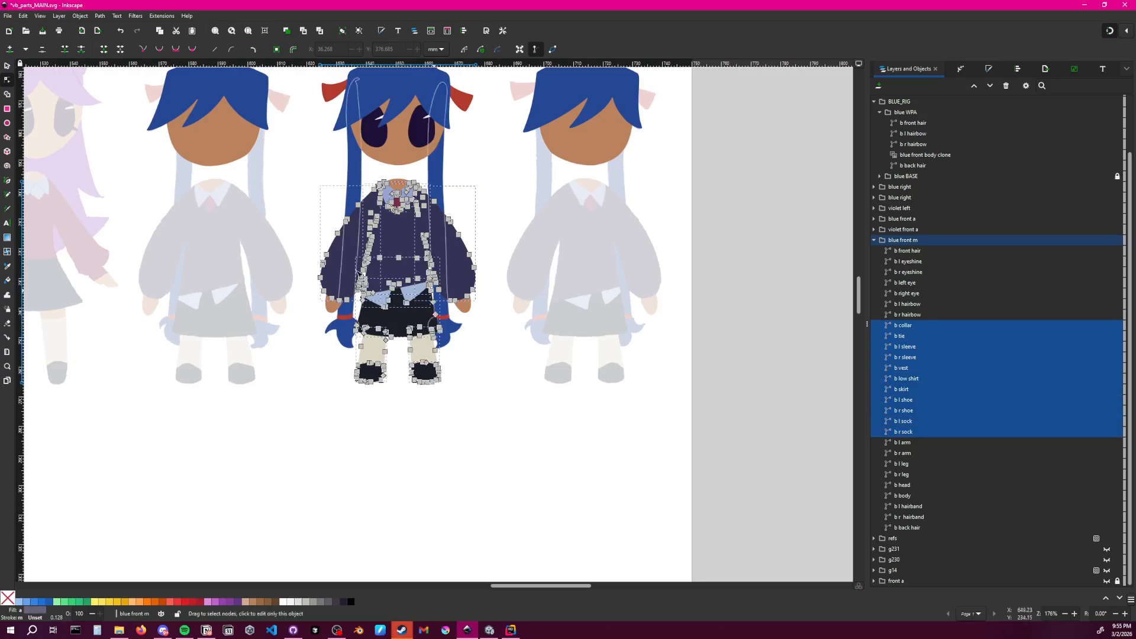
pyautogui.click(7, 66)
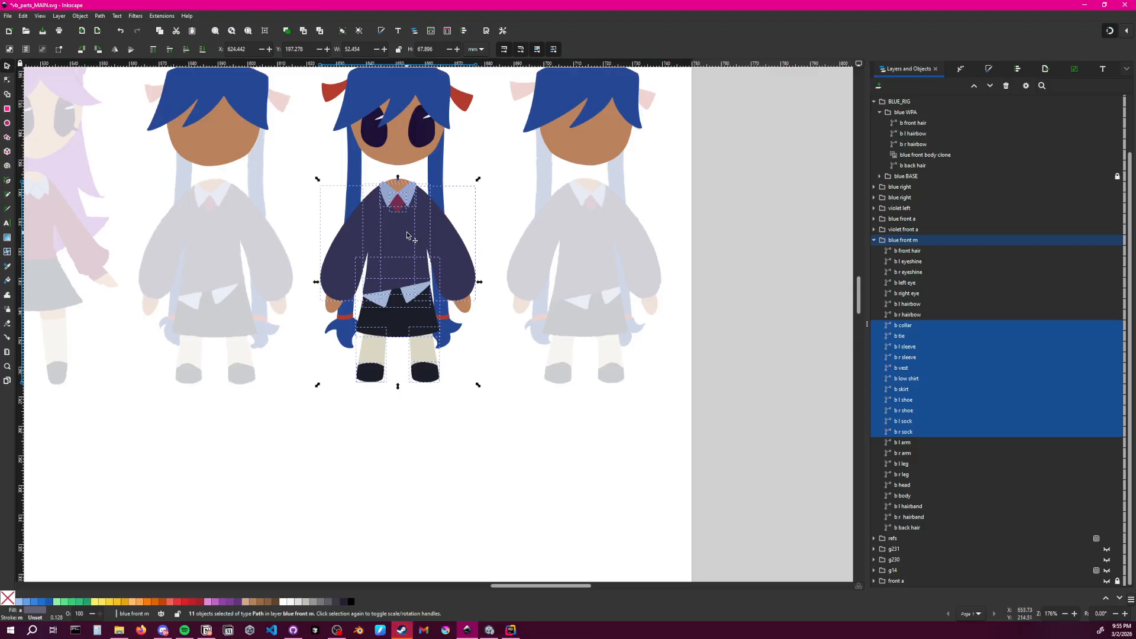
# Copy the selected outfit pieces without displacing the originals and paste them beside the blue rig's haired figure
pyautogui.moveTo(413, 241); pyautogui.dragTo(605, 349)
pyautogui.hotkey('ctrl', 'z')
pyautogui.keyDown('ctrl'); pyautogui.scroll(-3, 473, 272); pyautogui.keyUp('ctrl')
pyautogui.moveTo(375, 309); pyautogui.dragTo(700, 258, button='middle')
pyautogui.keyDown('ctrl'); pyautogui.scroll(-1, 385, 248); pyautogui.keyUp('ctrl')
pyautogui.moveTo(262, 369); pyautogui.dragTo(396, 288, button='middle')
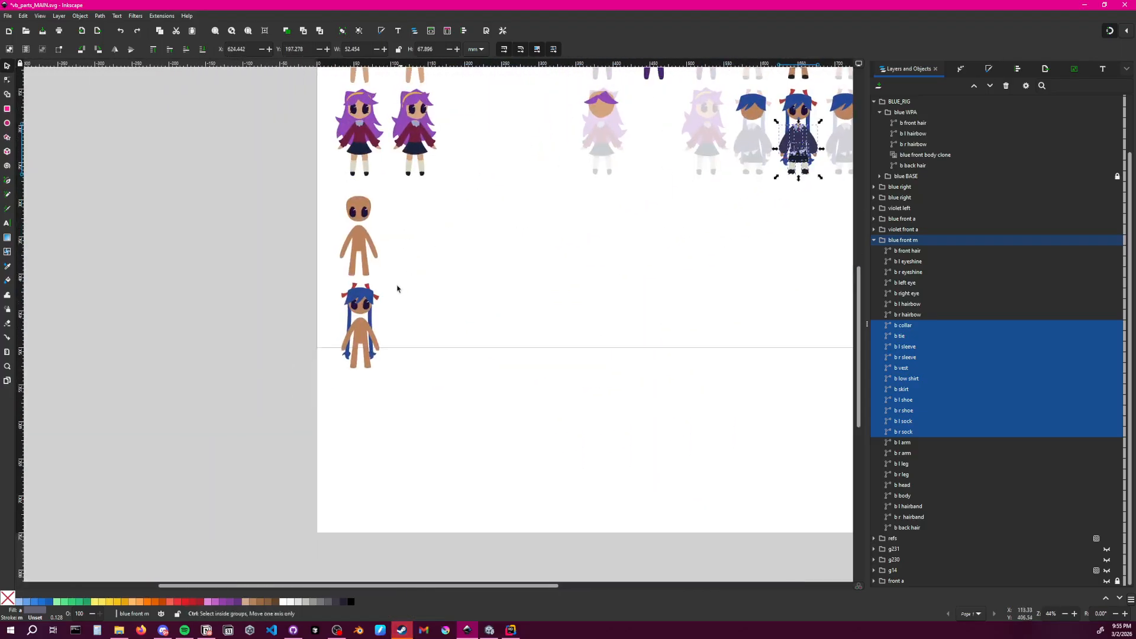
pyautogui.keyDown('ctrl'); pyautogui.scroll(3, 397, 287); pyautogui.keyUp('ctrl')
pyautogui.scroll(1, 929, 250)
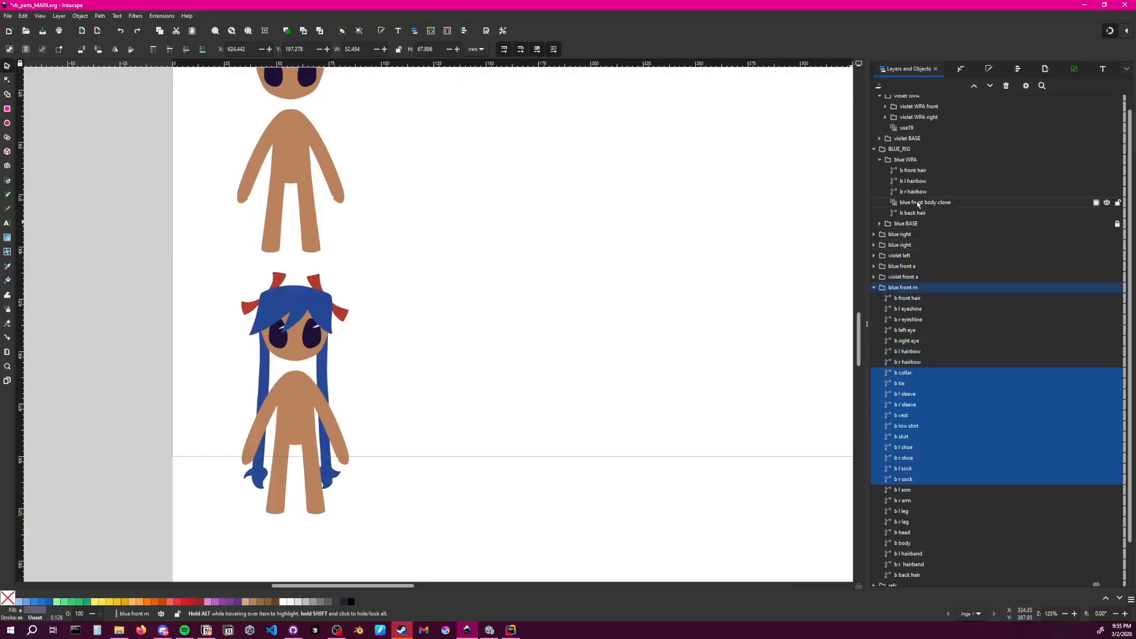
pyautogui.click(919, 202)
pyautogui.click(910, 161)
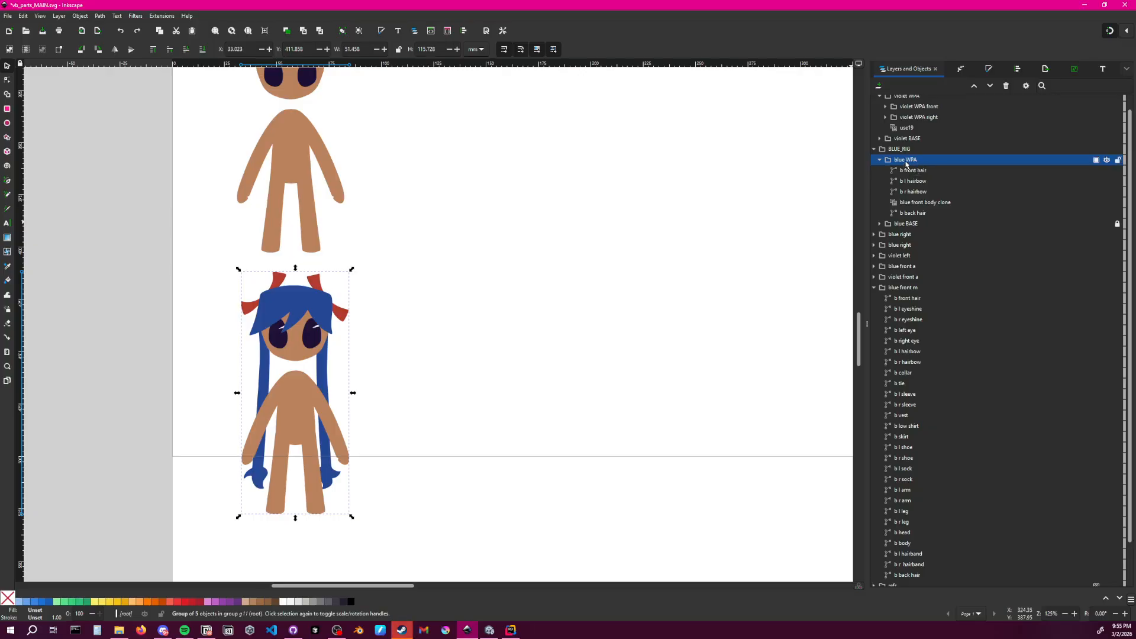
pyautogui.rightClick(305, 155)
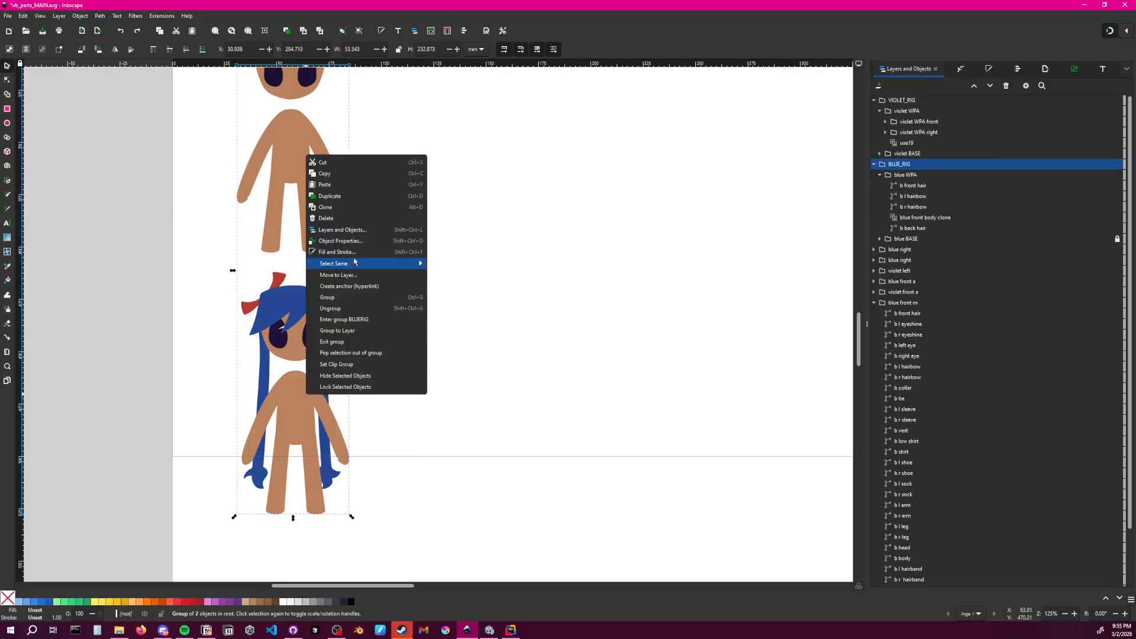
pyautogui.click(353, 185)
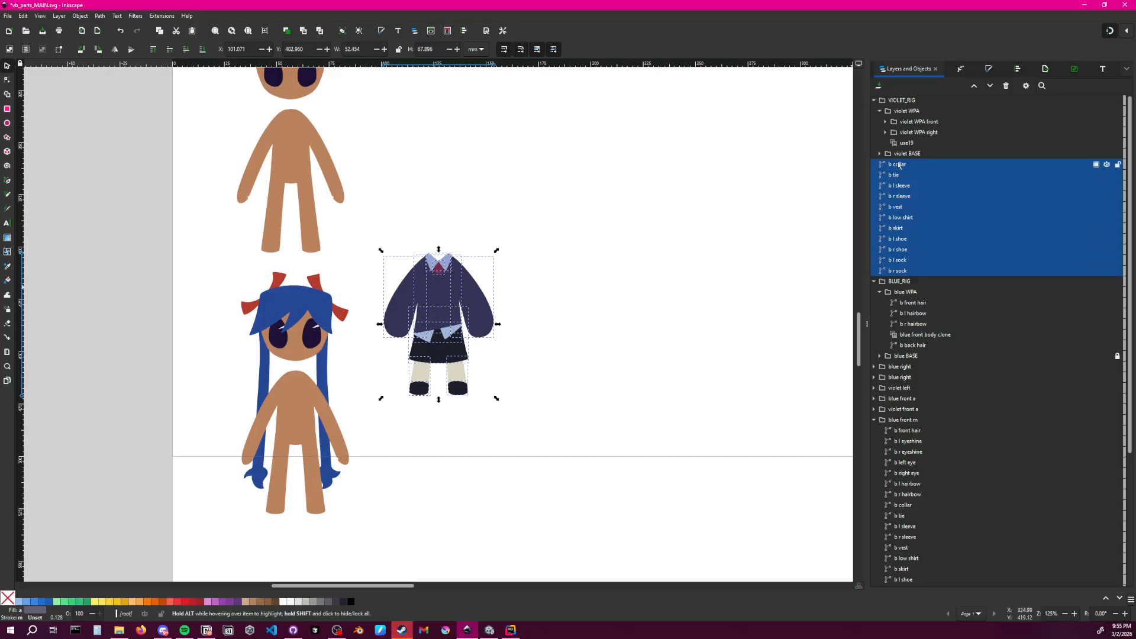
# Move the pasted outfit pieces into blue WPA and fit them over the body at about X 32.6, Y 459.9 mm
pyautogui.moveTo(900, 165); pyautogui.dragTo(928, 292)
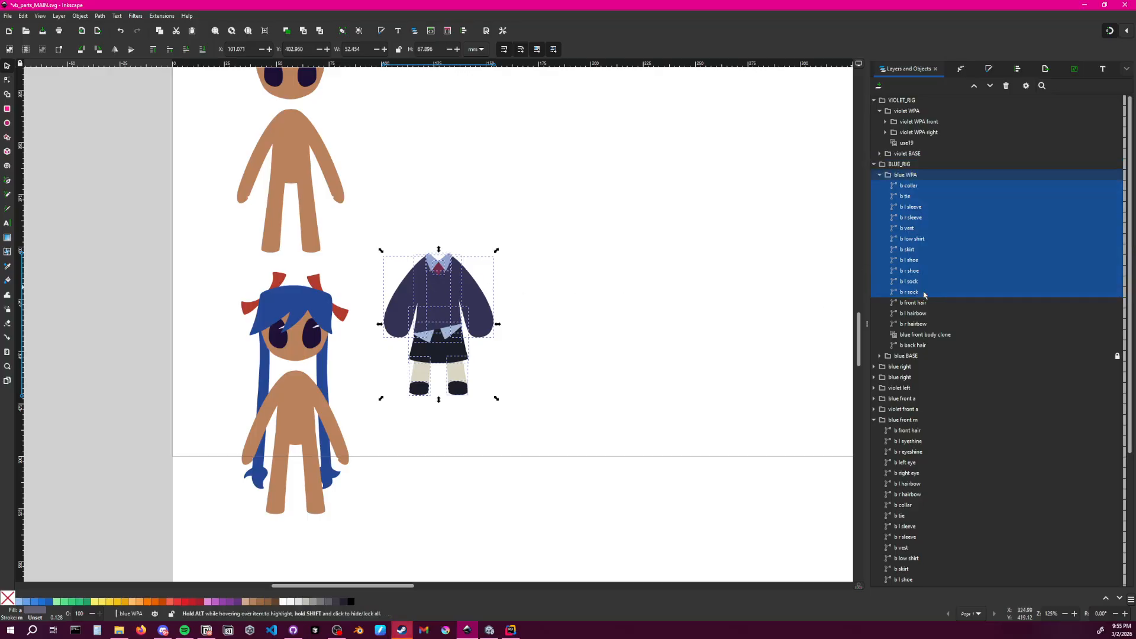
pyautogui.moveTo(429, 310); pyautogui.dragTo(290, 429)
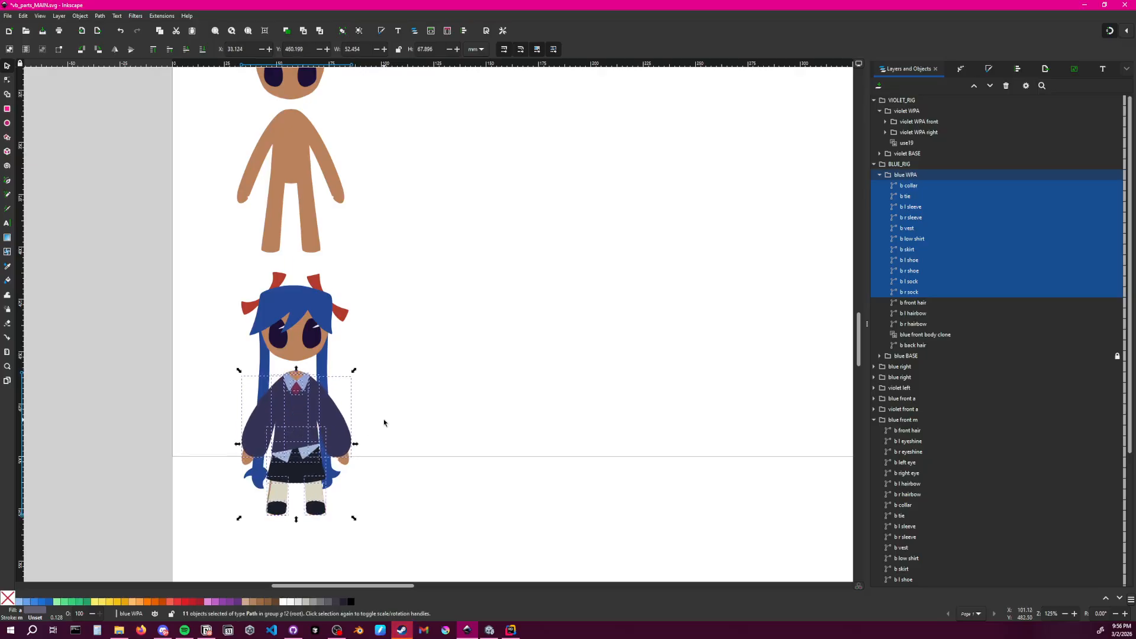
pyautogui.keyDown('ctrl'); pyautogui.scroll(2, 379, 408); pyautogui.keyUp('ctrl')
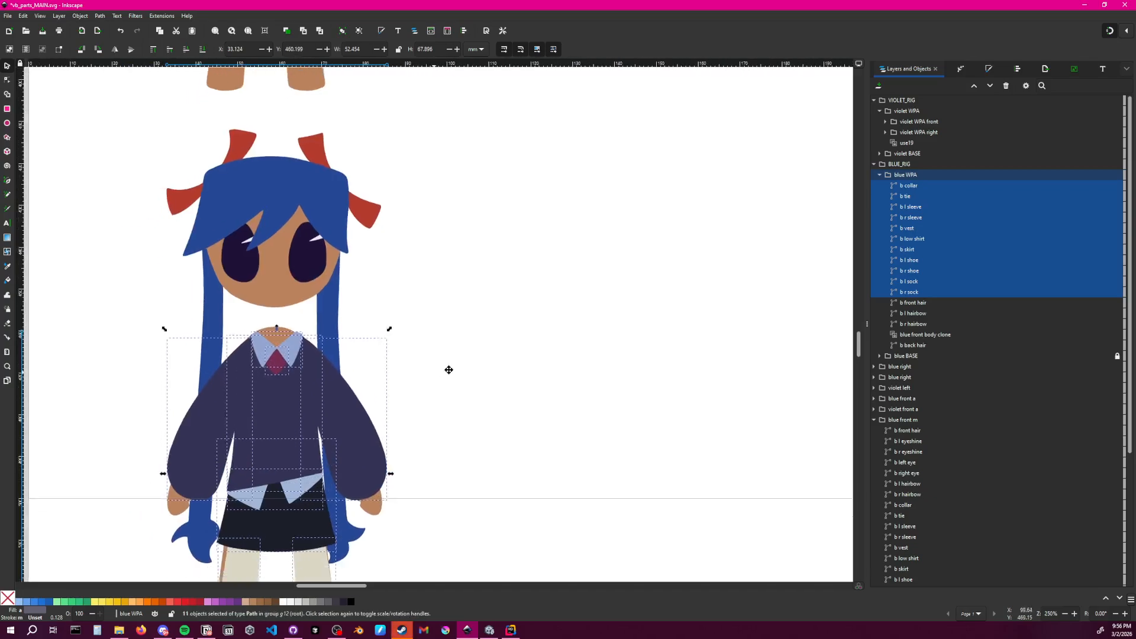
pyautogui.moveTo(309, 390); pyautogui.dragTo(305, 390)
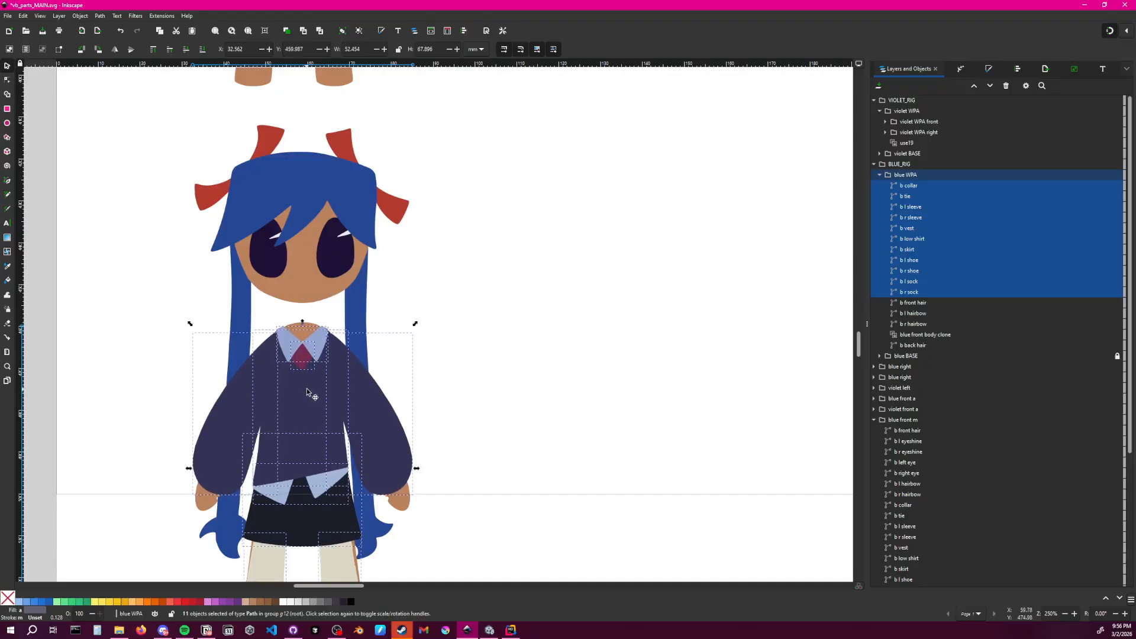
pyautogui.click(462, 385)
# Nudge b skirt in blue WPA slightly up to about X 44.6, Y 484.1 mm
pyautogui.scroll(-5, 465, 385)
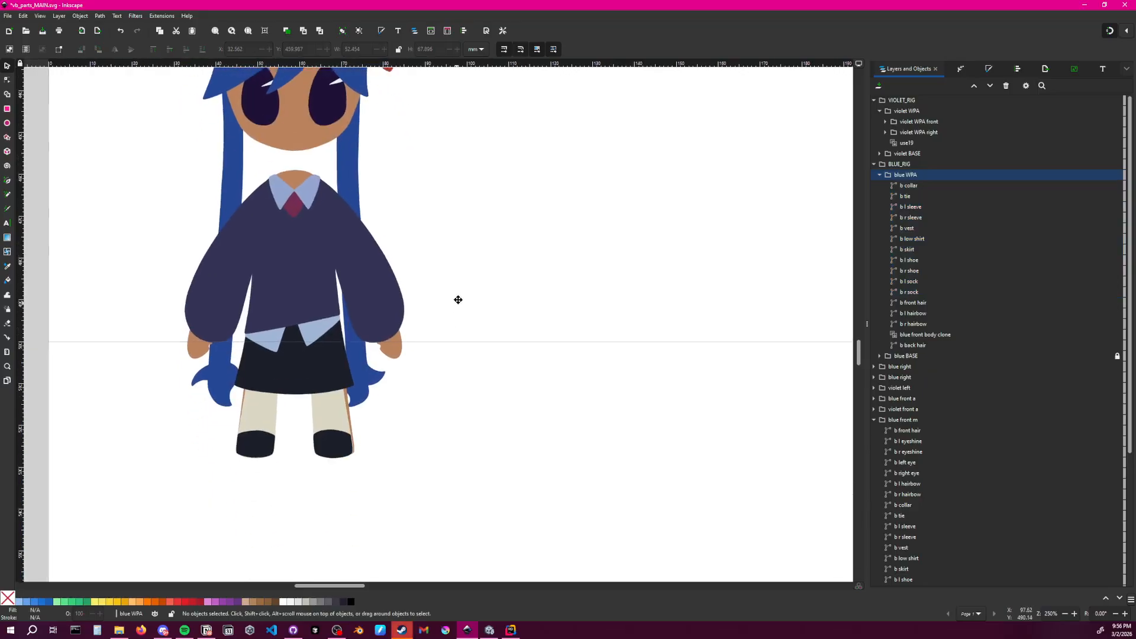
pyautogui.keyDown('ctrl'); pyautogui.scroll(2, 338, 411); pyautogui.keyUp('ctrl')
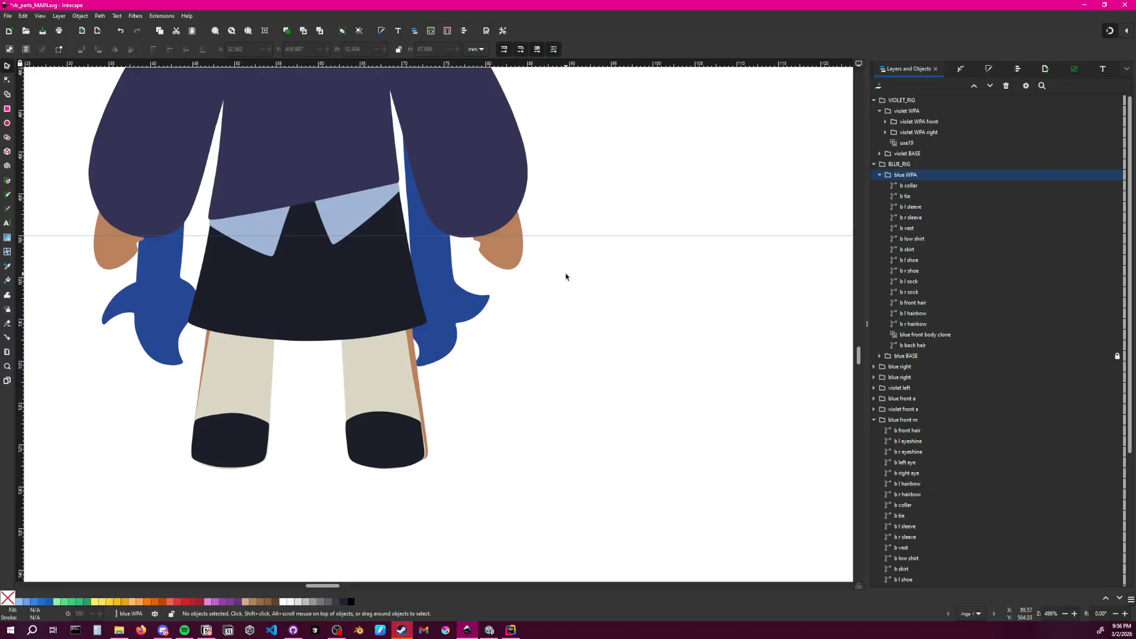
pyautogui.keyDown('ctrl'); pyautogui.scroll(-3, 566, 276); pyautogui.keyUp('ctrl')
pyautogui.scroll(5, 602, 311)
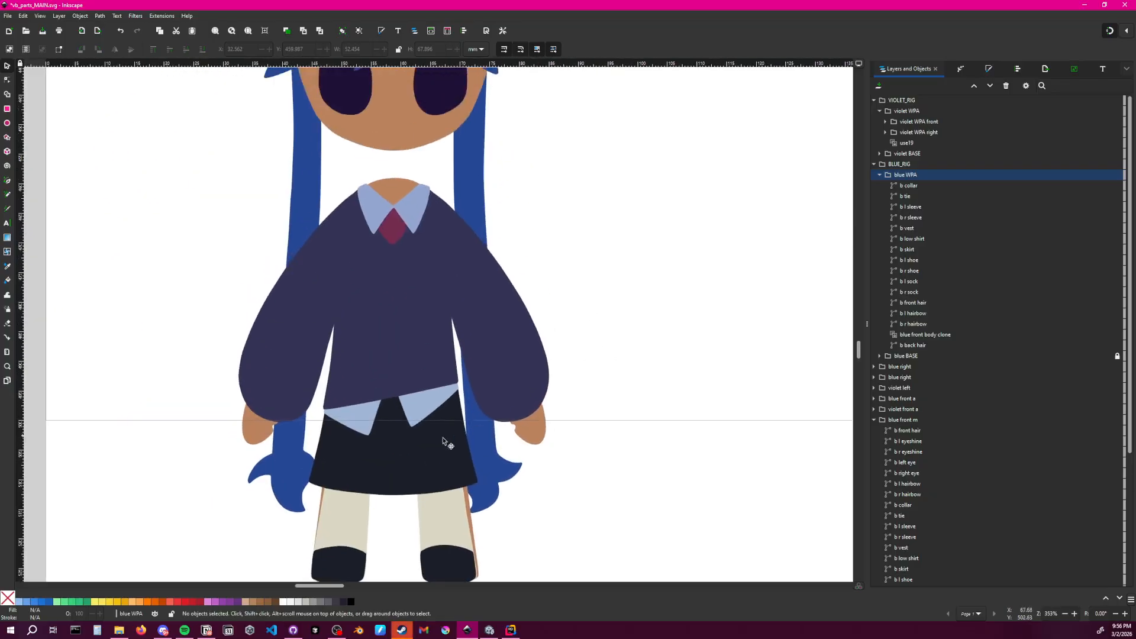
pyautogui.click(8, 80)
pyautogui.click(385, 453)
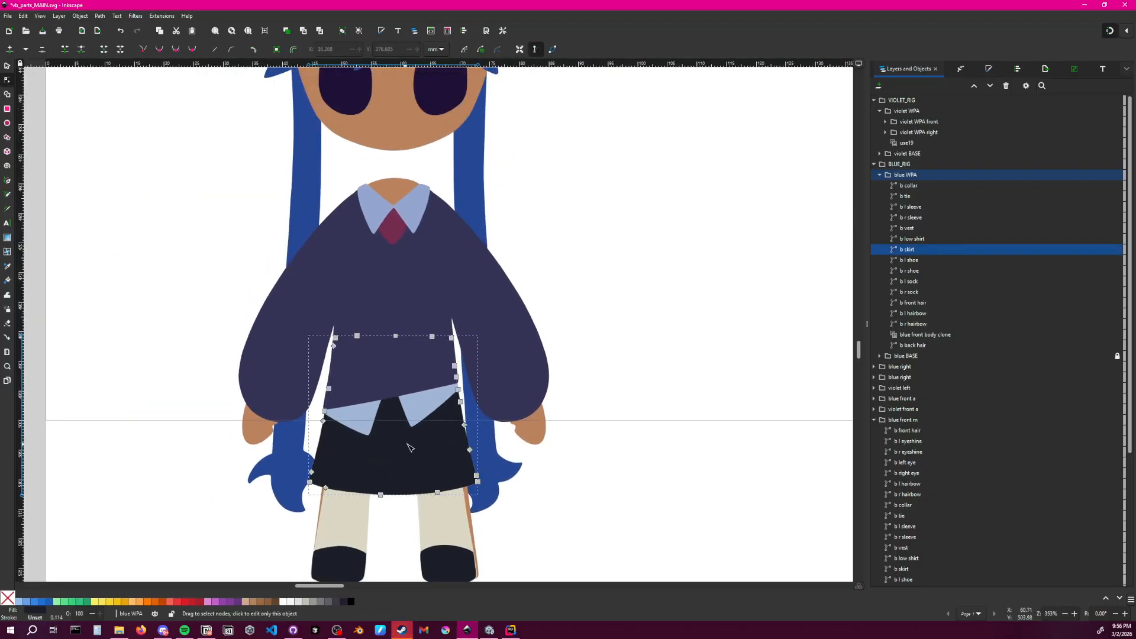
pyautogui.click(8, 67)
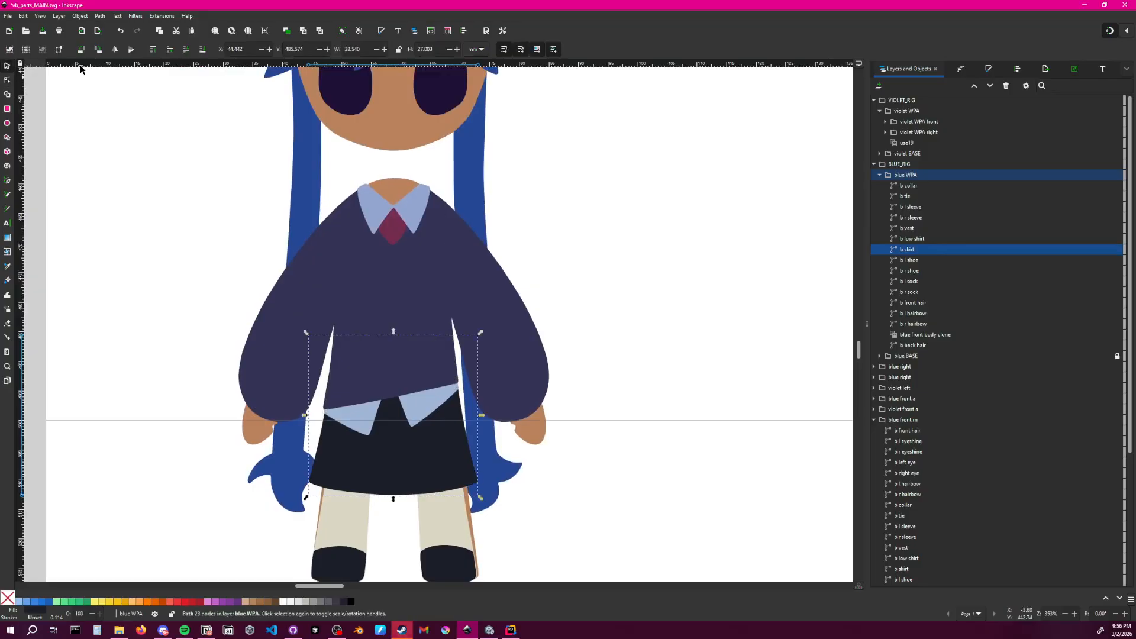
pyautogui.moveTo(405, 444); pyautogui.dragTo(406, 438)
pyautogui.click(633, 402)
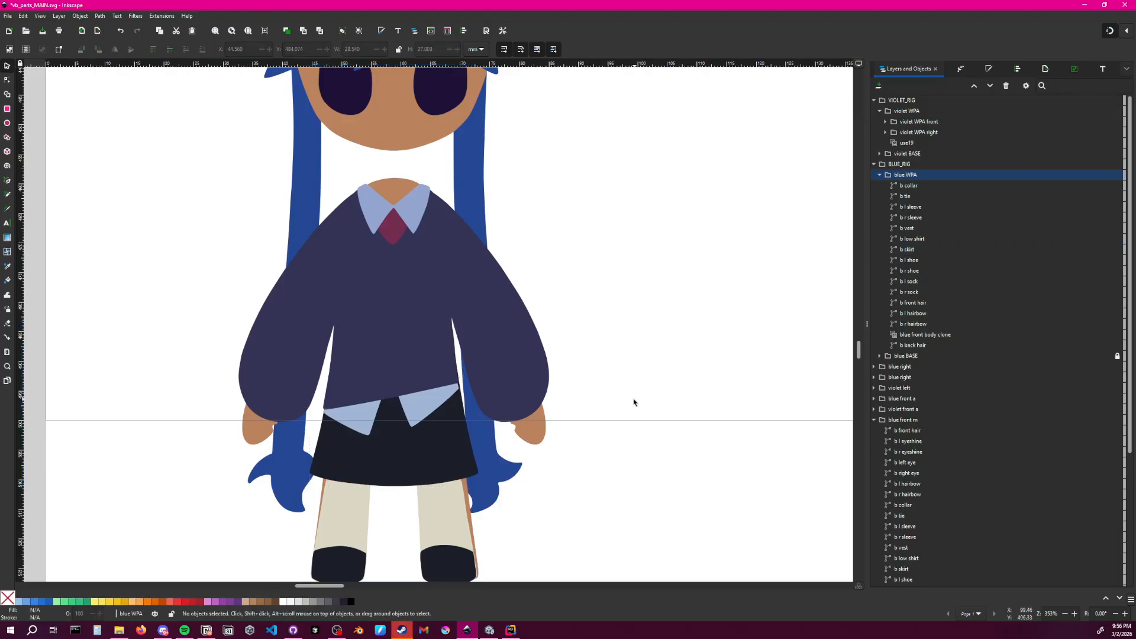
# Try rotating b l sleeve in blue WPA slightly about its centre and undo the rotation
pyautogui.moveTo(557, 453); pyautogui.dragTo(565, 449, button='middle')
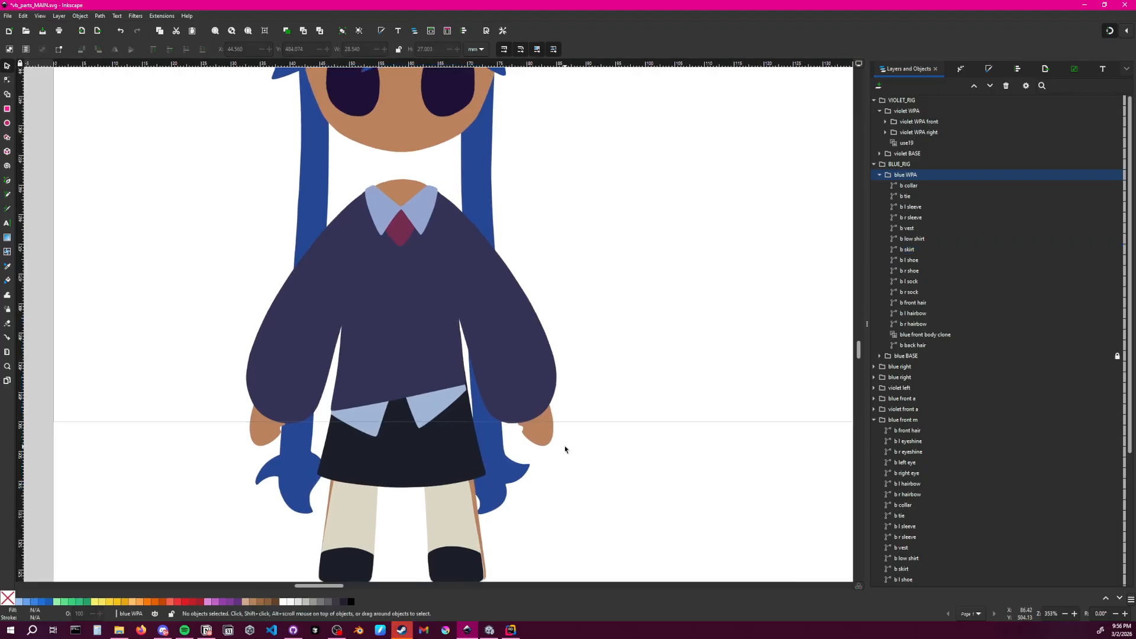
pyautogui.click(307, 387)
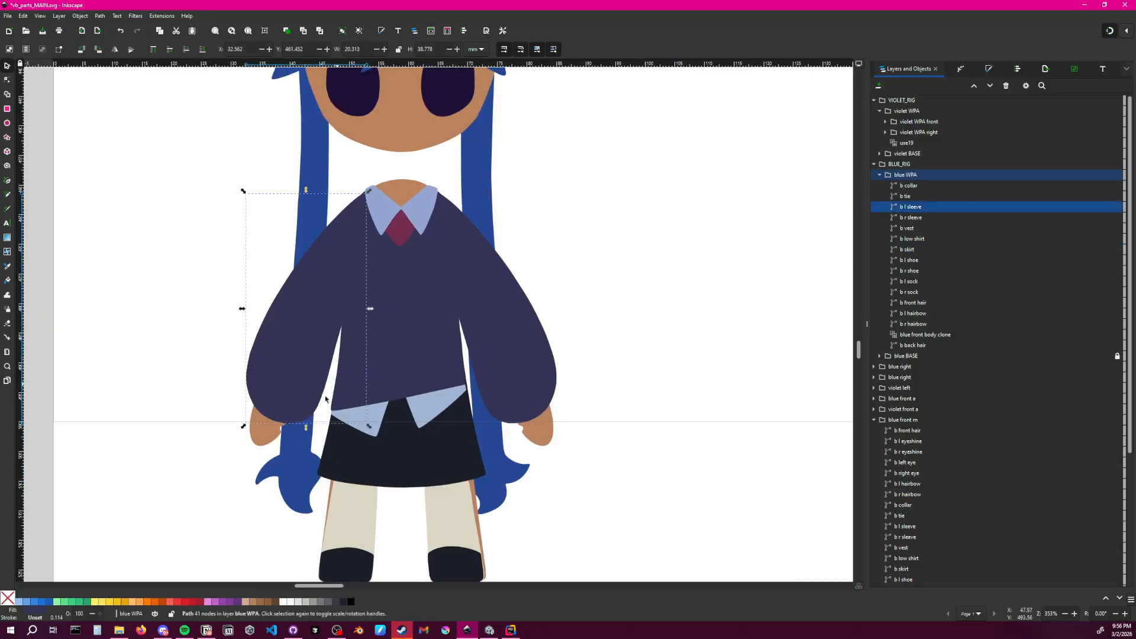
pyautogui.click(296, 382)
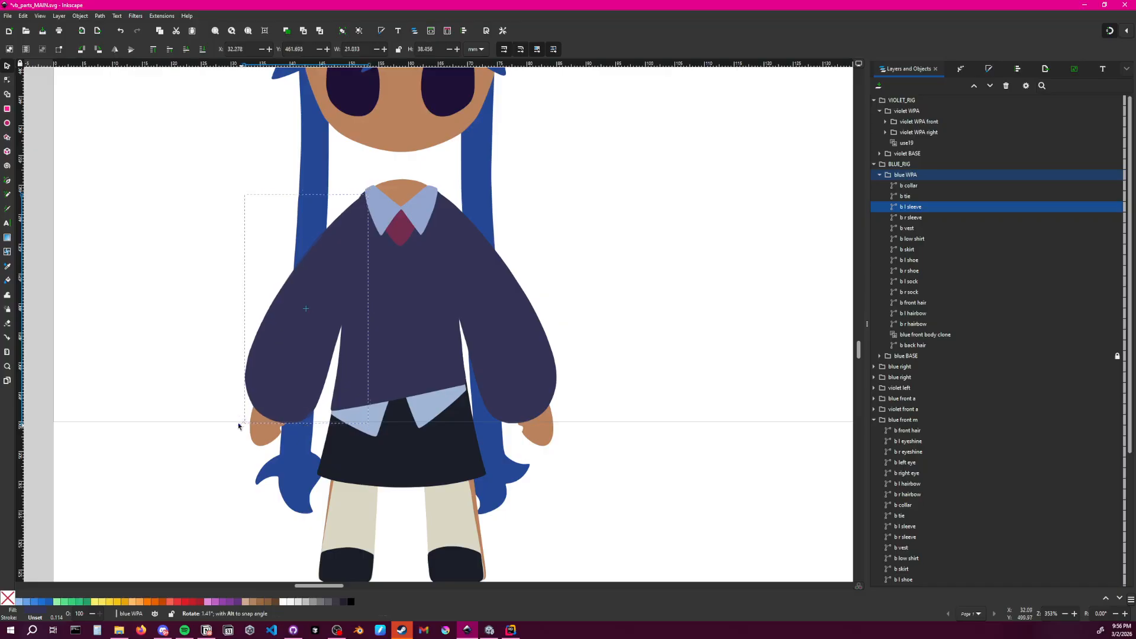
pyautogui.moveTo(242, 426); pyautogui.dragTo(168, 250)
pyautogui.hotkey('ctrl', 'z')
pyautogui.click(588, 294)
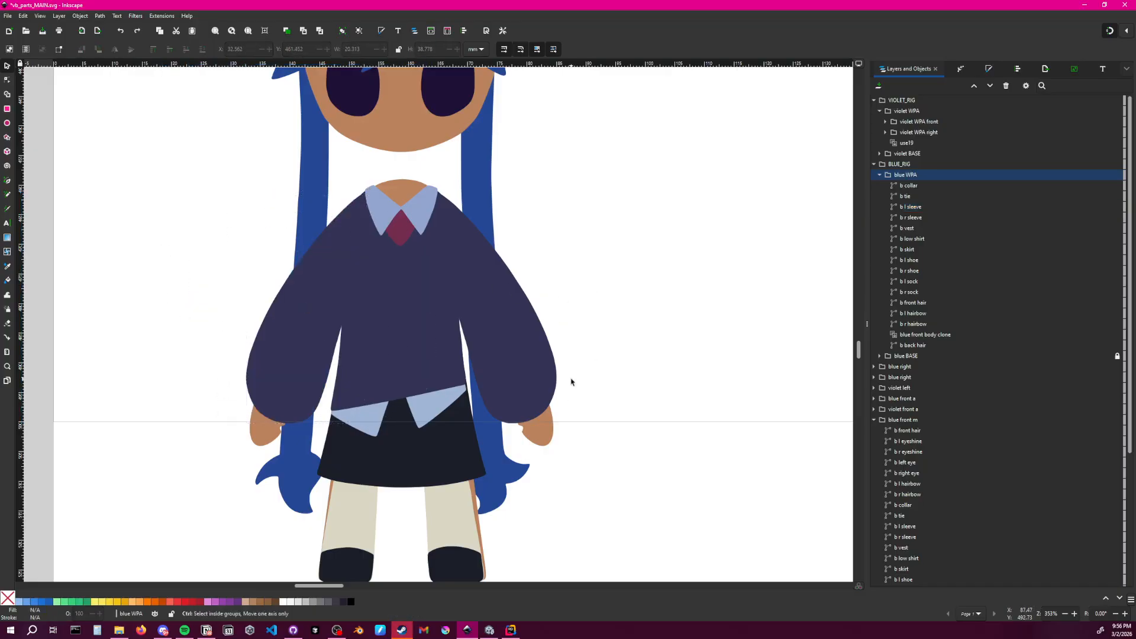
# Examine the fit and path nodes of b l sock, both sleeves, the collar and b tie in blue WPA
pyautogui.keyDown('ctrl'); pyautogui.scroll(-2, 571, 381); pyautogui.keyUp('ctrl')
pyautogui.keyDown('ctrl'); pyautogui.scroll(1, 578, 378); pyautogui.keyUp('ctrl')
pyautogui.scroll(3, 542, 294)
pyautogui.keyDown('ctrl'); pyautogui.scroll(-1, 538, 443); pyautogui.keyUp('ctrl')
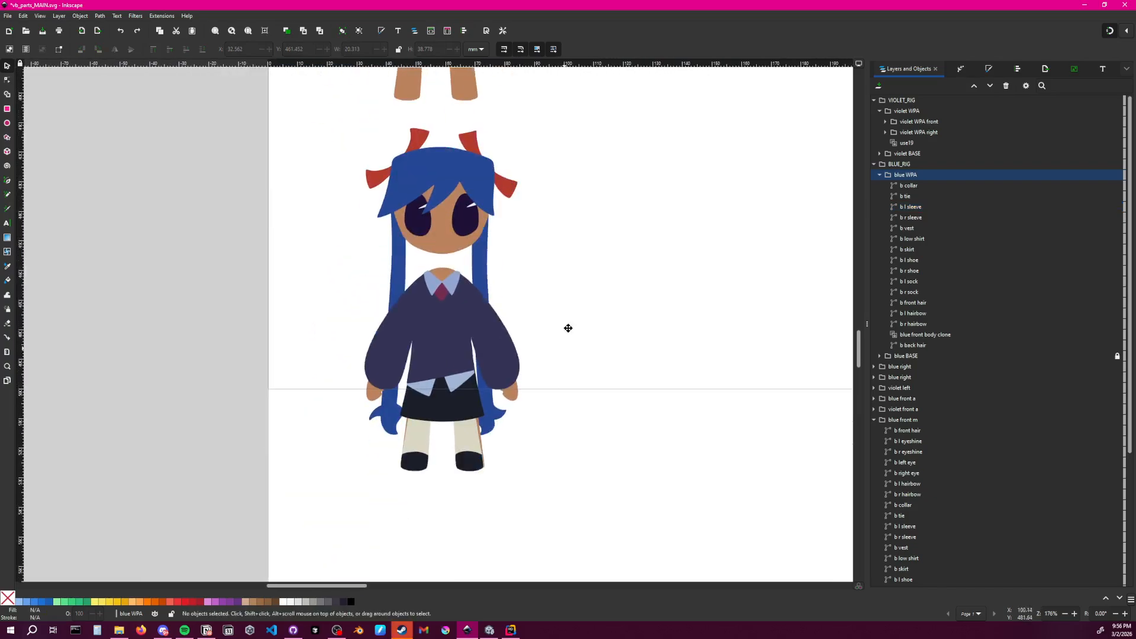
pyautogui.keyDown('ctrl'); pyautogui.scroll(3, 568, 324); pyautogui.keyUp('ctrl')
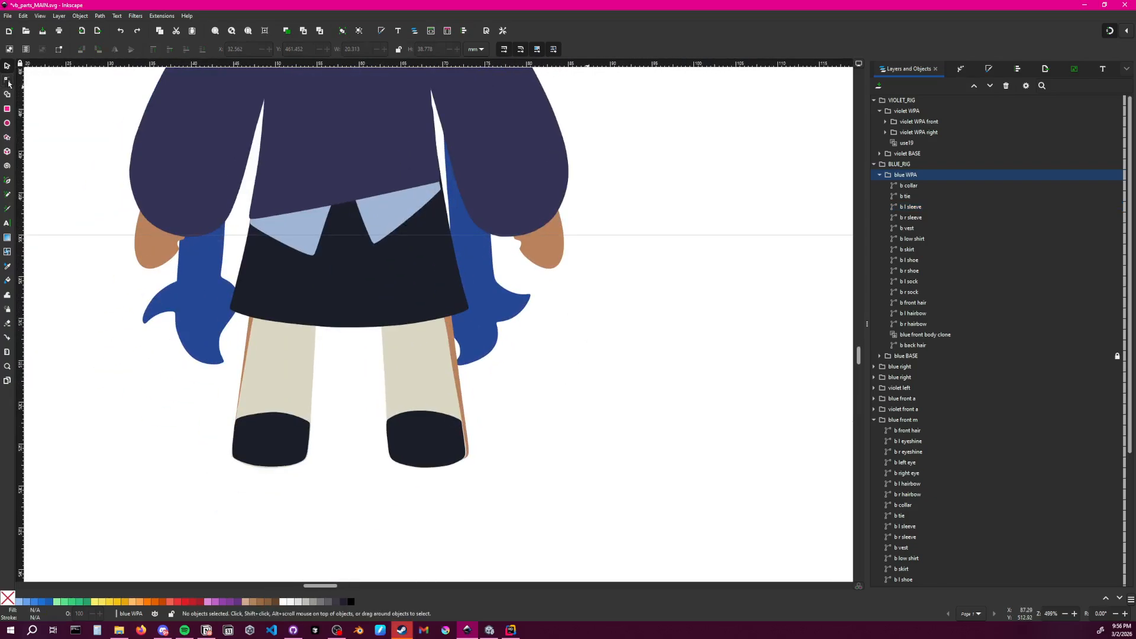
pyautogui.click(9, 83)
pyautogui.click(308, 370)
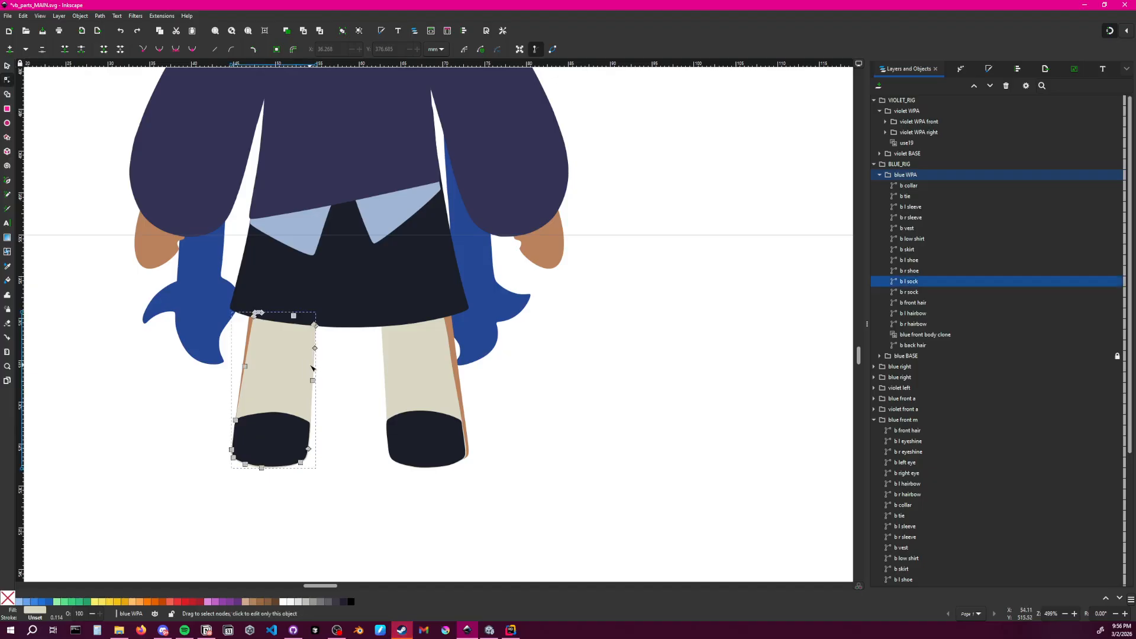
pyautogui.click(408, 287)
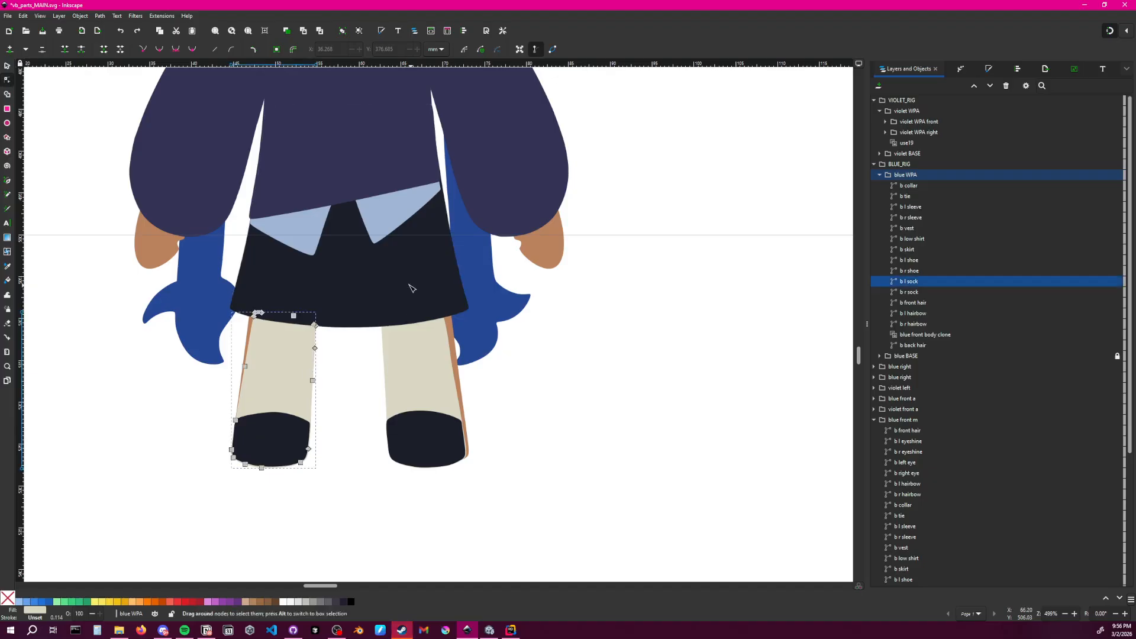
pyautogui.click(539, 181)
pyautogui.scroll(8, 461, 195)
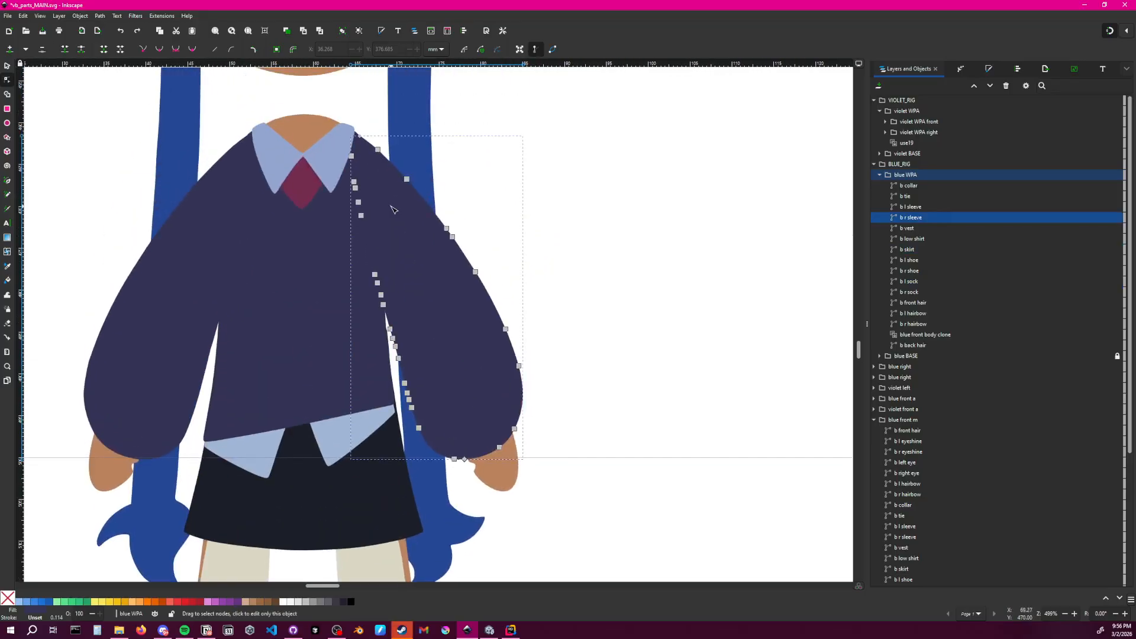
pyautogui.click(212, 265)
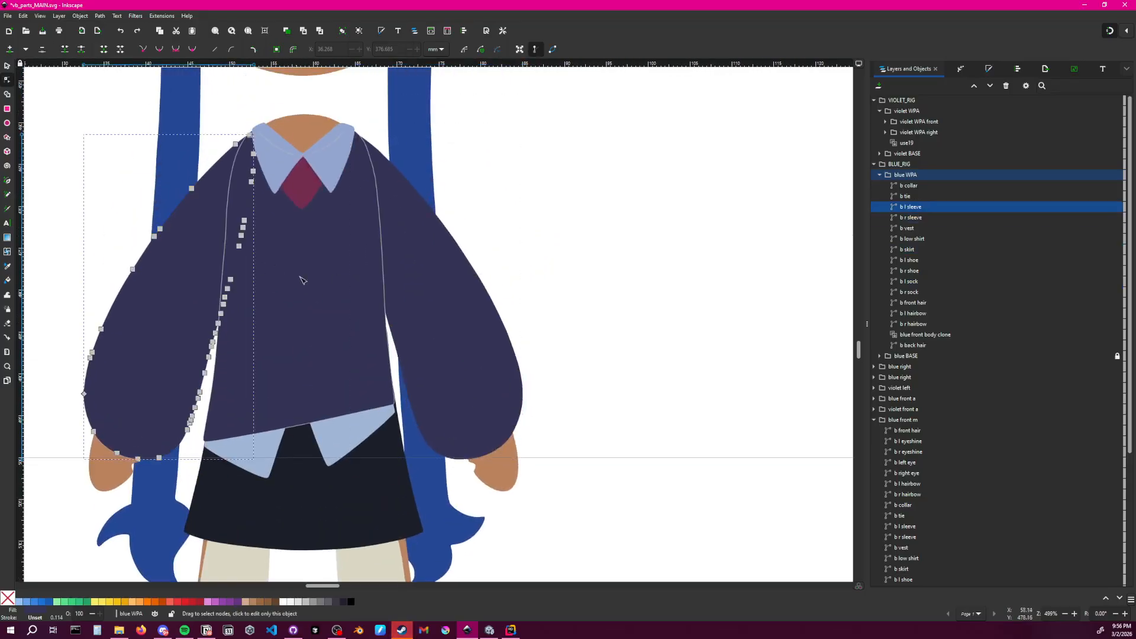
pyautogui.click(301, 278)
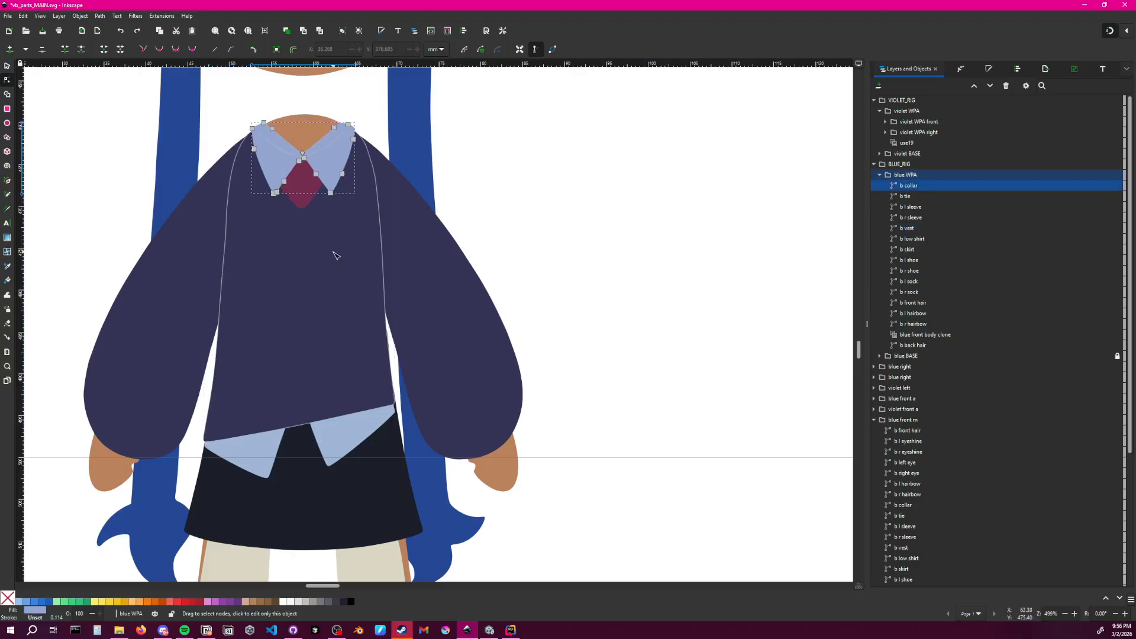
pyautogui.click(307, 203)
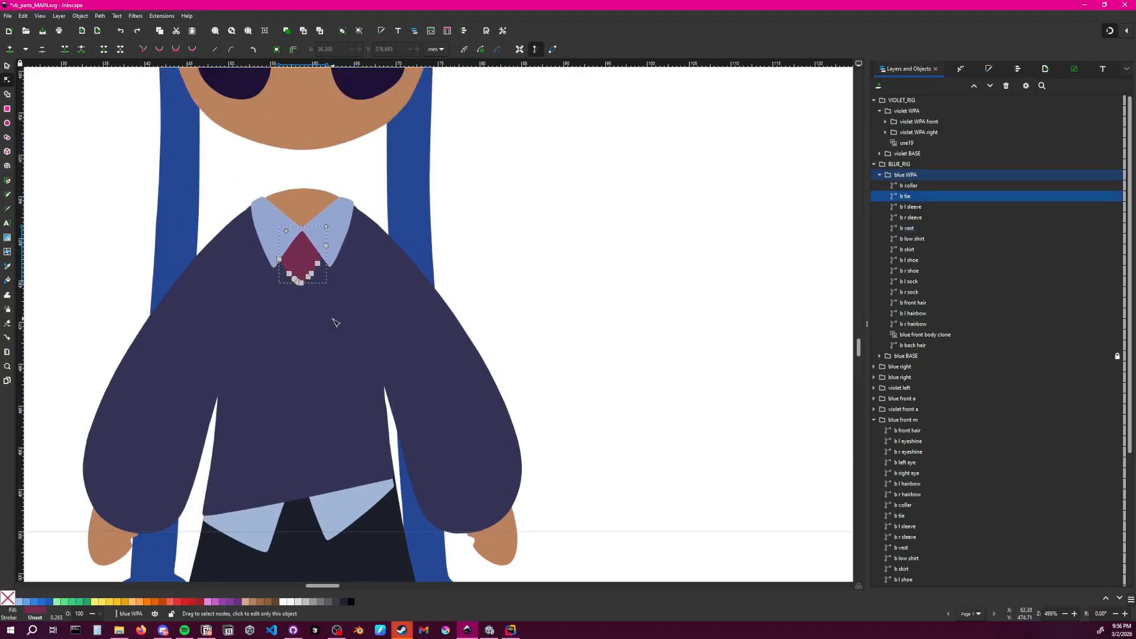
pyautogui.scroll(3, 331, 255)
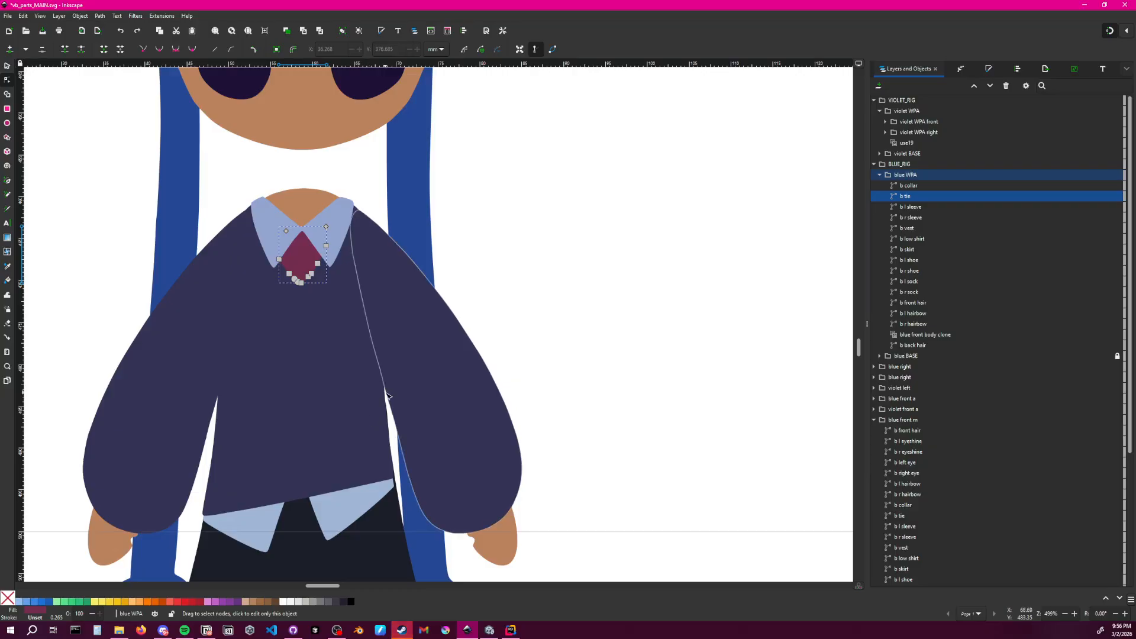
# Compare the legs, sock, skirt and b r sleeve outlines in blue WPA with the body beneath
pyautogui.scroll(-9, 368, 420)
pyautogui.click(287, 428)
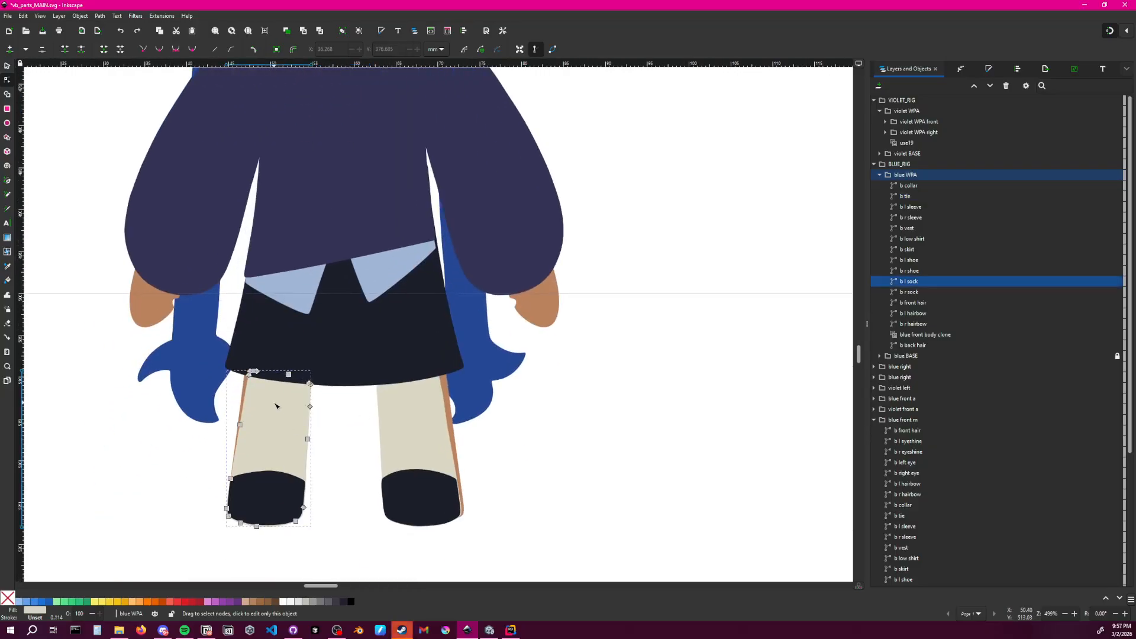
pyautogui.keyDown('ctrl'); pyautogui.scroll(1, 316, 349); pyautogui.keyUp('ctrl')
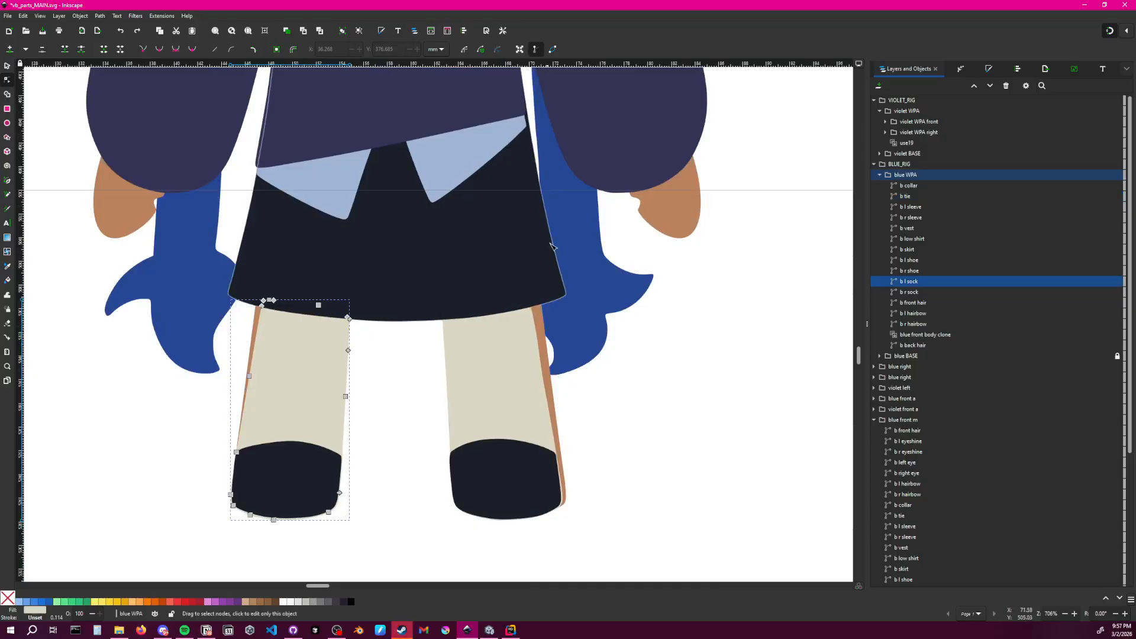
pyautogui.click(508, 245)
pyautogui.scroll(6, 533, 295)
pyautogui.click(561, 250)
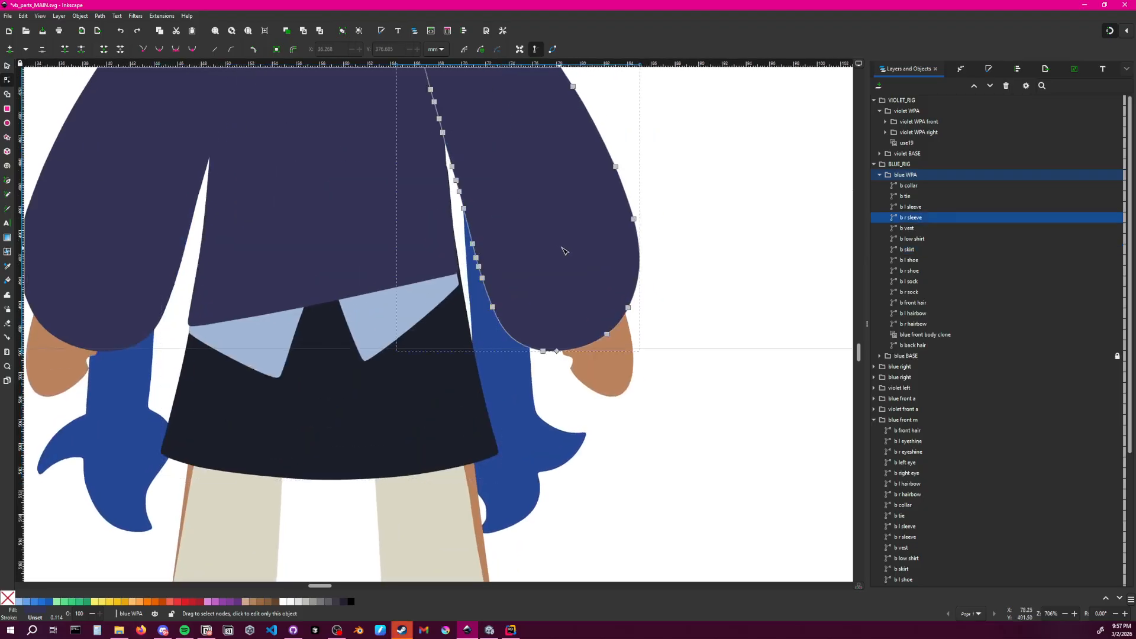
pyautogui.keyDown('ctrl'); pyautogui.scroll(-1, 562, 251); pyautogui.keyUp('ctrl')
pyautogui.moveTo(562, 251); pyautogui.dragTo(484, 366, button='middle')
pyautogui.moveTo(468, 433); pyautogui.dragTo(476, 484, button='middle')
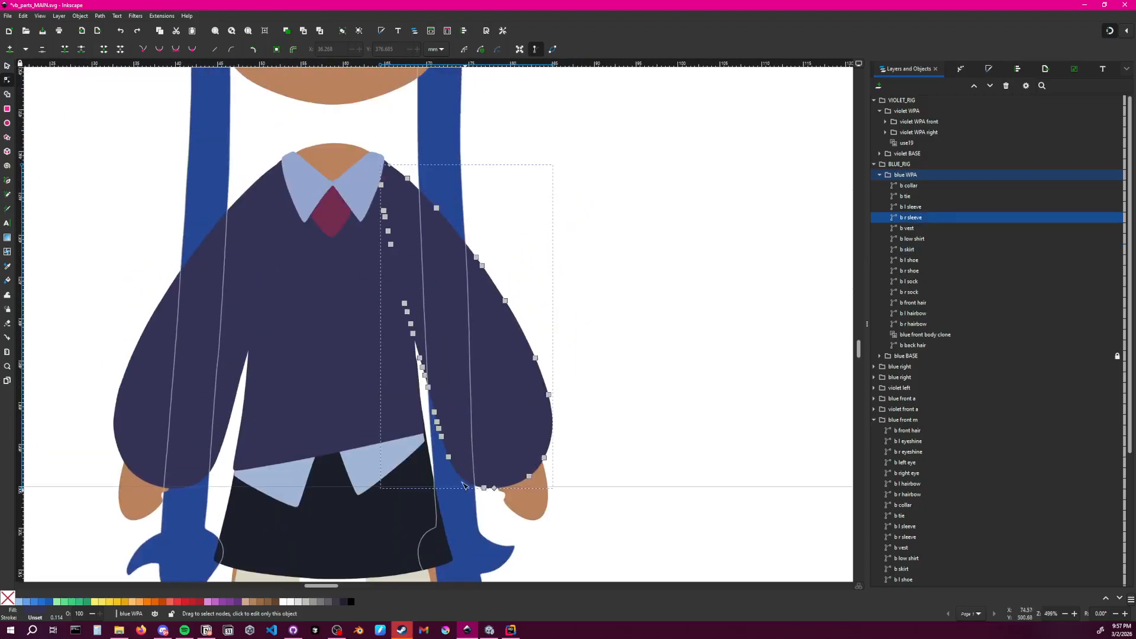
# Try moving b r sleeve in blue WPA outward from the body and undo the move
pyautogui.press('s')
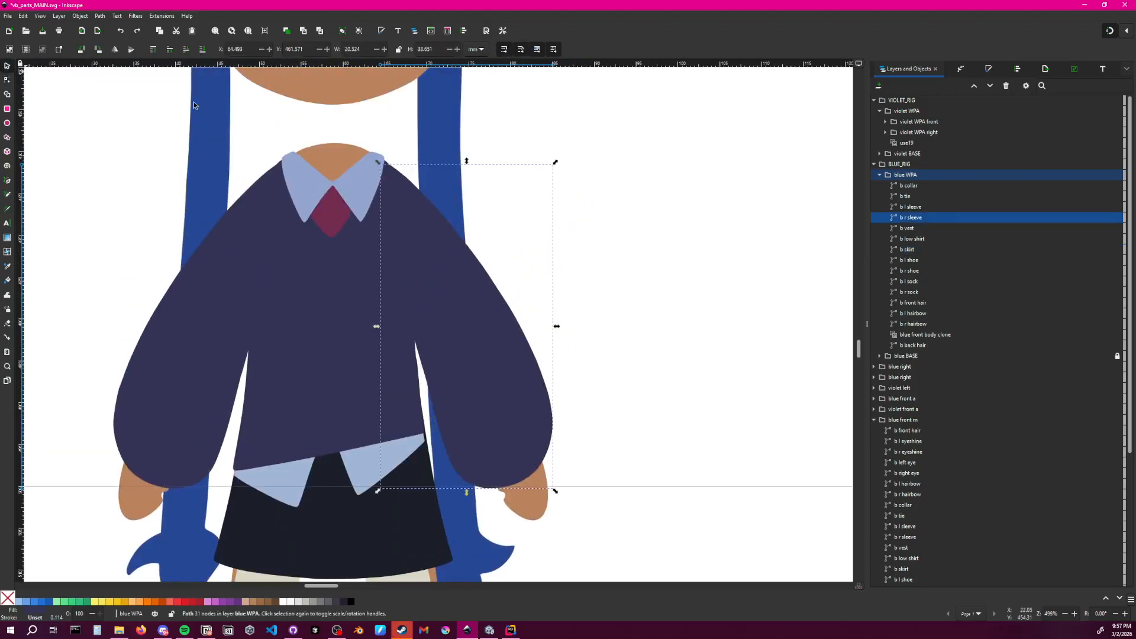
pyautogui.moveTo(454, 273); pyautogui.dragTo(500, 276)
pyautogui.hotkey('ctrl', 'z')
pyautogui.press('n')
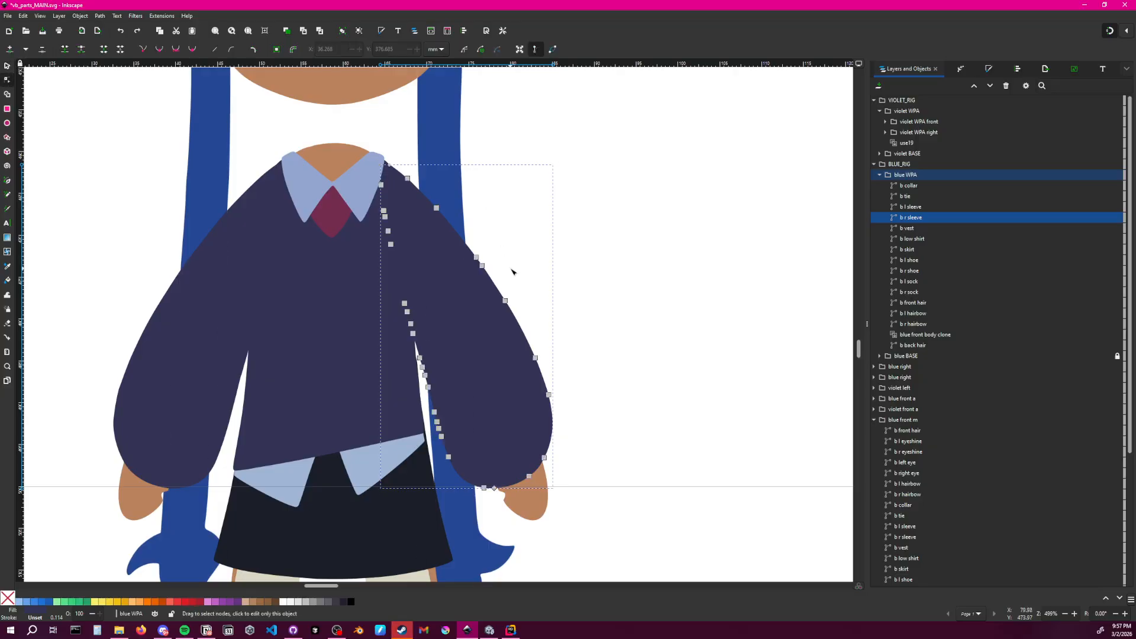
pyautogui.click(5, 68)
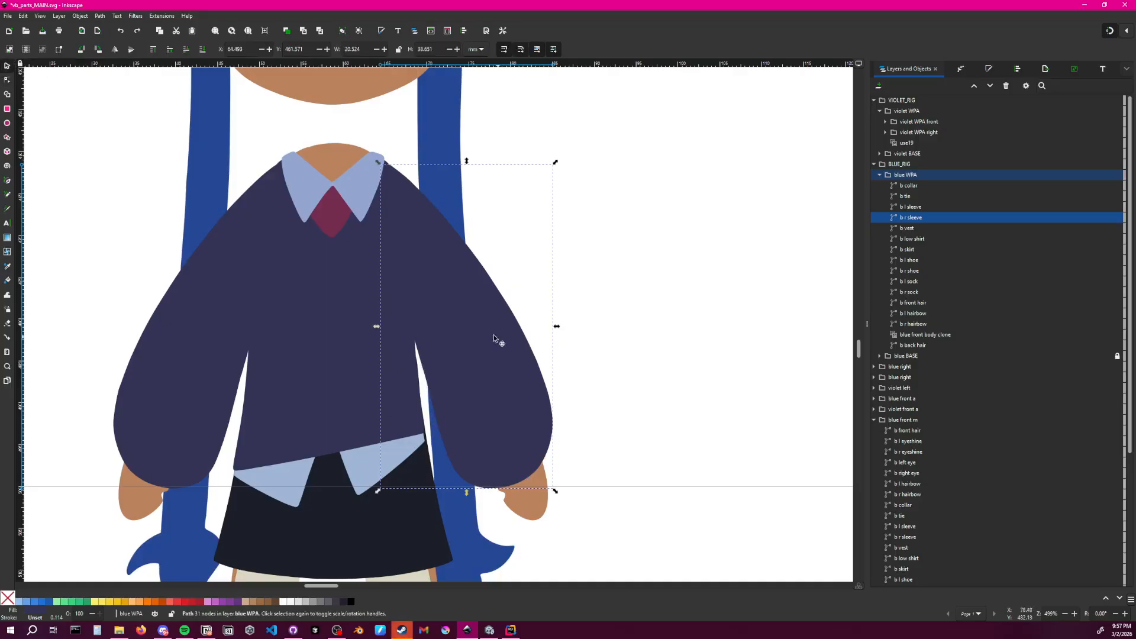
# Undo the last upward nudge of b skirt in blue WPA and clear the selection
pyautogui.click(469, 313)
pyautogui.click(473, 309)
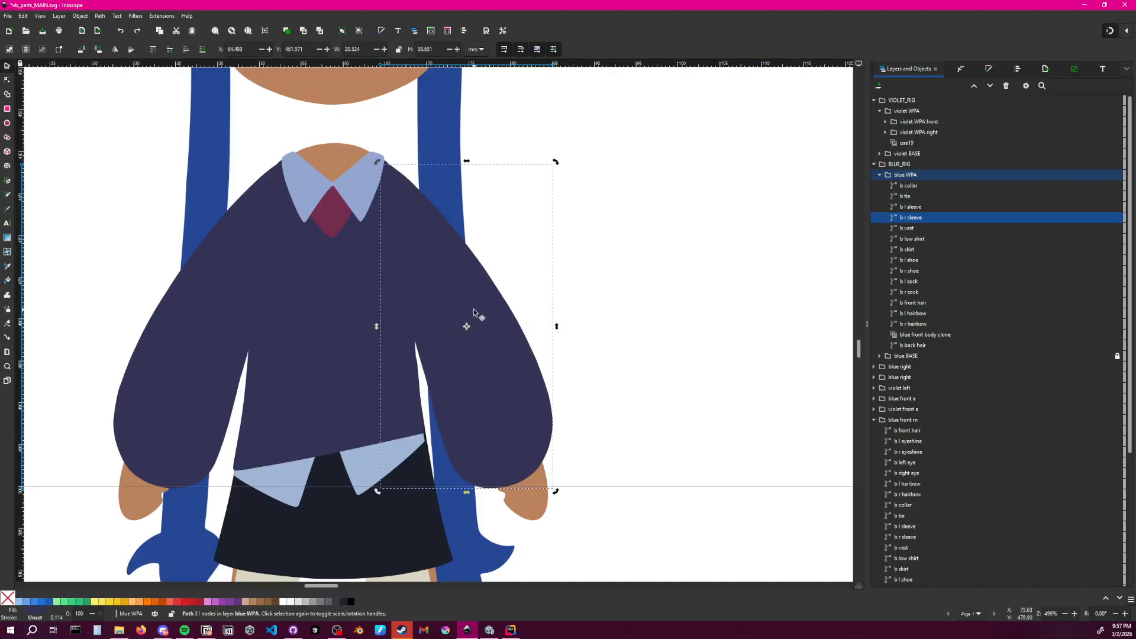
pyautogui.hotkey('ctrl', 'z')
pyautogui.hotkey('ctrl', 'z')
pyautogui.hotkey('ctrl', 'shift', 'z')
pyautogui.click(571, 329)
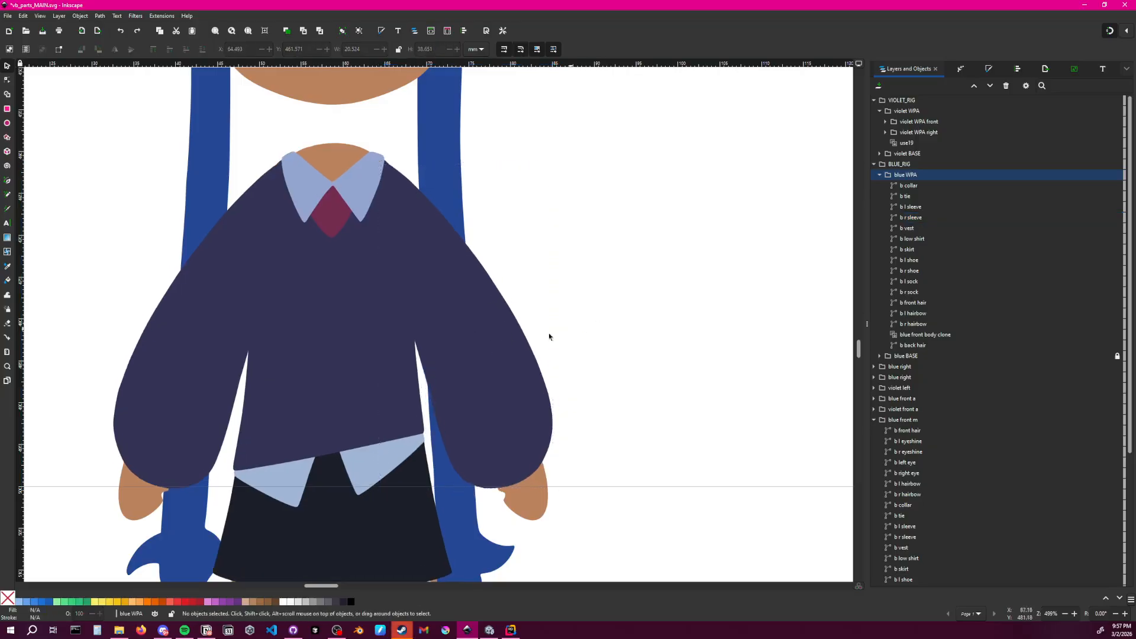
# Move the rotation centre of b r sleeve to the shoulder at about X 66.3, Y 466.8 mm
pyautogui.click(489, 356)
pyautogui.click(491, 356)
pyautogui.moveTo(466, 325); pyautogui.dragTo(397, 205)
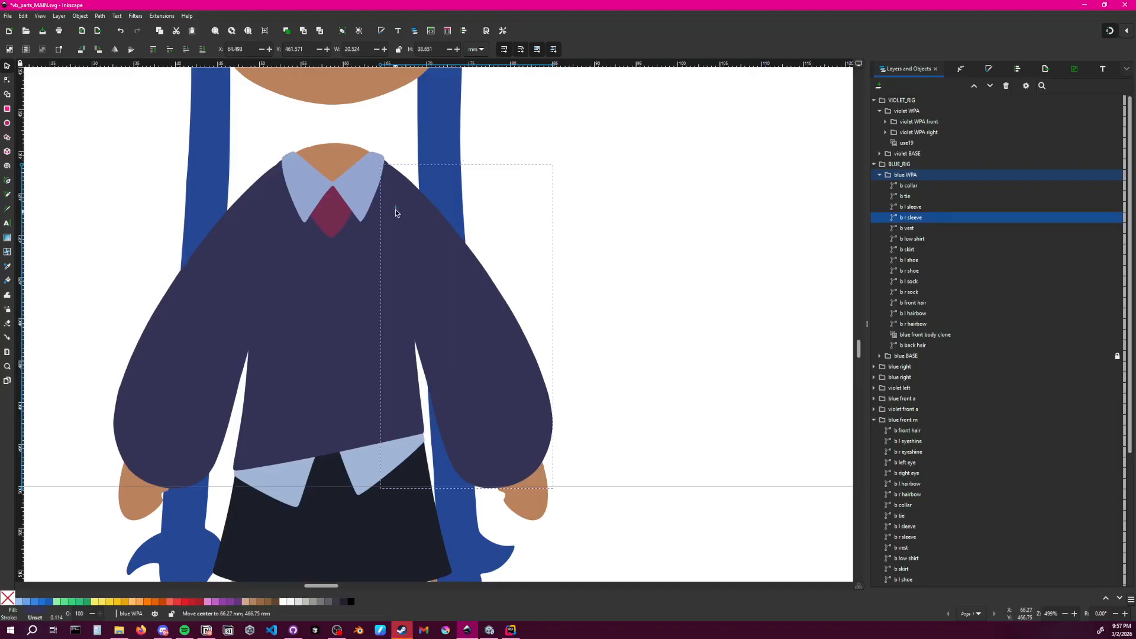
# Try swinging b r sleeve outward and back about its shoulder pivot and undo both rotations
pyautogui.moveTo(556, 493); pyautogui.dragTo(740, 304)
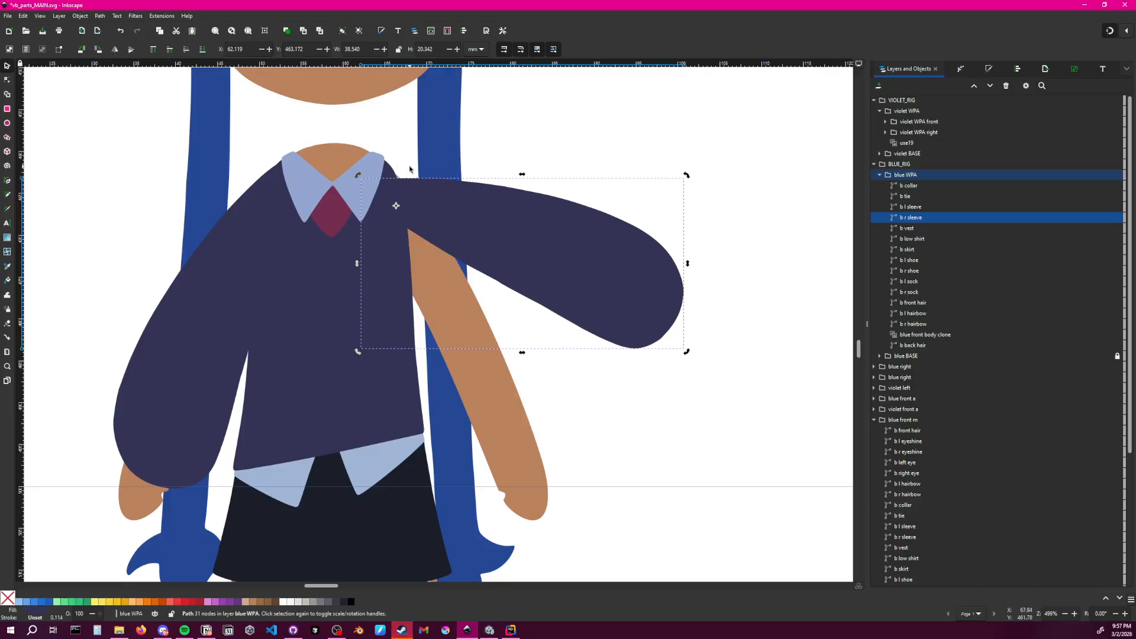
pyautogui.moveTo(631, 445); pyautogui.dragTo(530, 539)
pyautogui.hotkey('ctrl', 'z')
pyautogui.hotkey('ctrl', 'z')
pyautogui.keyDown('ctrl'); pyautogui.scroll(-2, 591, 441); pyautogui.keyUp('ctrl')
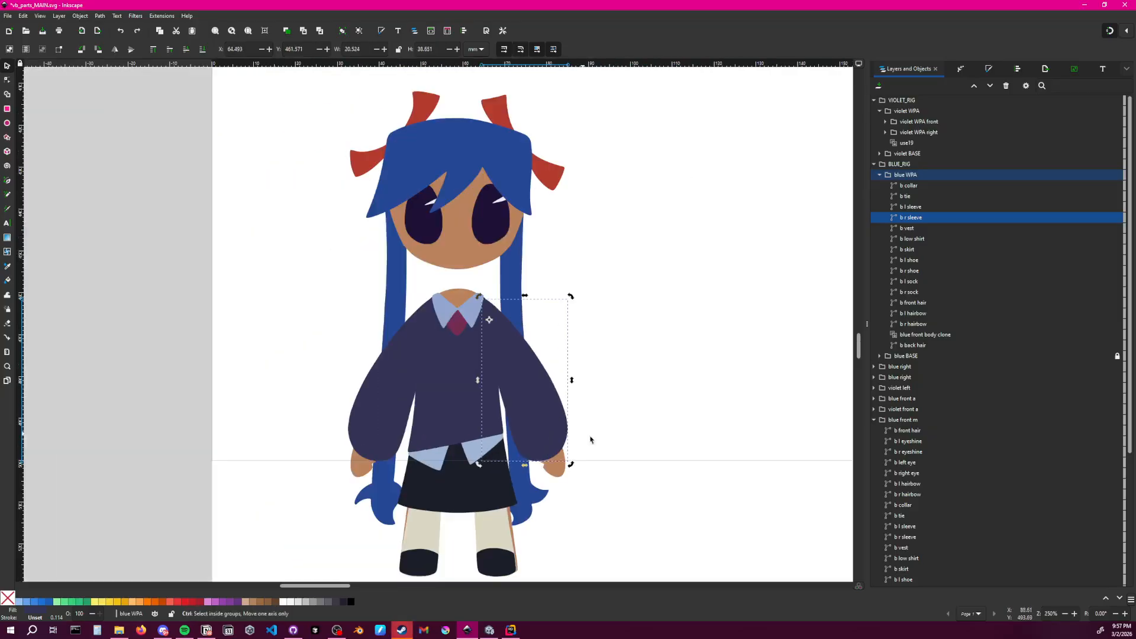
pyautogui.moveTo(621, 457); pyautogui.dragTo(507, 360, button='middle')
pyautogui.click(599, 321)
# Move the seven outer-edge nodes of b r sock in blue WPA horizontally outward by about 0.4 mm
pyautogui.click(7, 80)
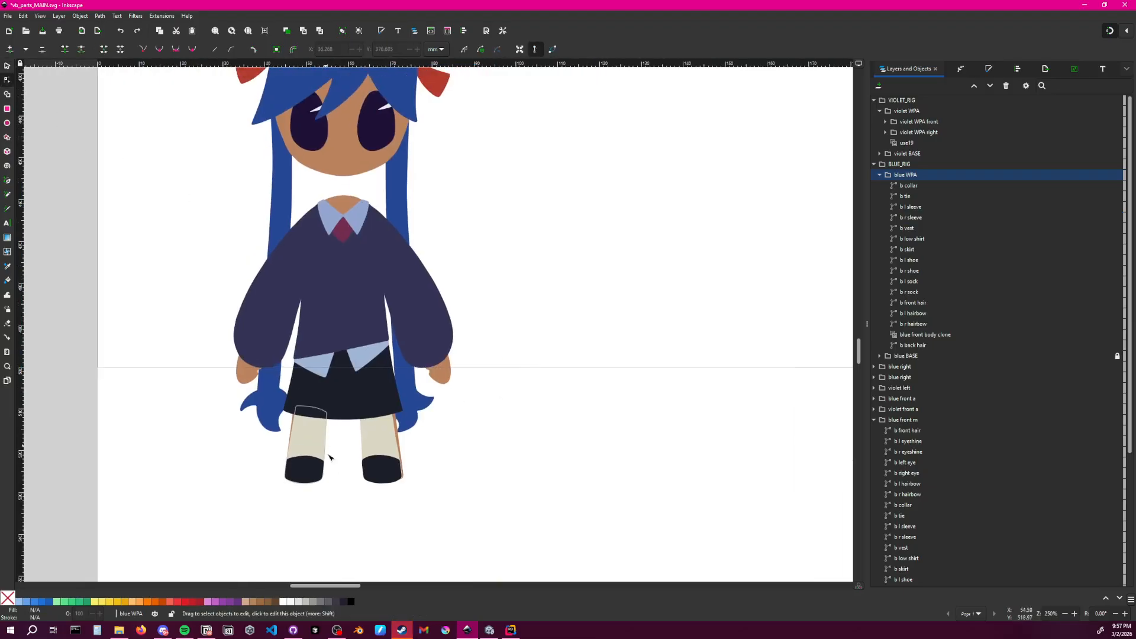
pyautogui.click(380, 443)
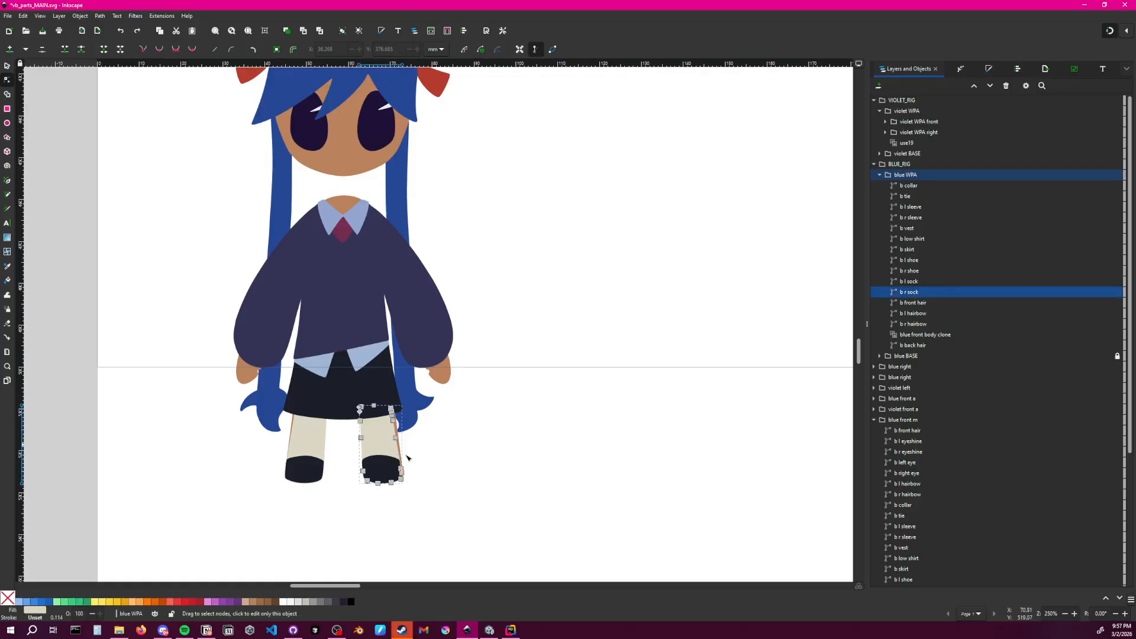
pyautogui.keyDown('ctrl'); pyautogui.scroll(2, 409, 463); pyautogui.keyUp('ctrl')
pyautogui.keyDown('ctrl'); pyautogui.scroll(2, 436, 446); pyautogui.keyUp('ctrl')
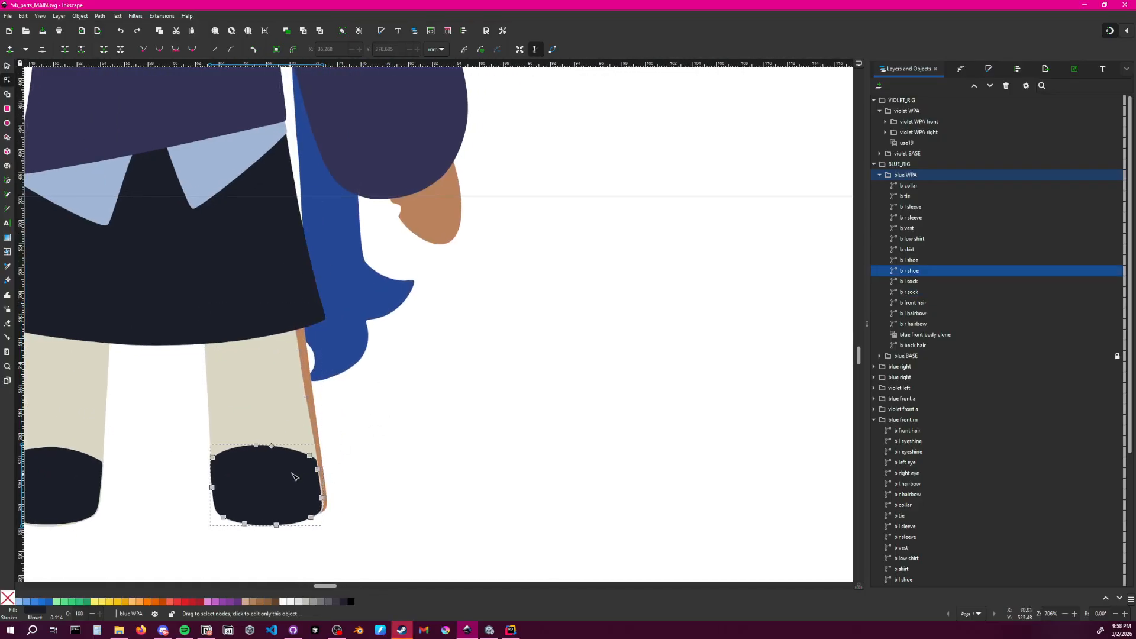
pyautogui.moveTo(274, 278); pyautogui.dragTo(362, 503)
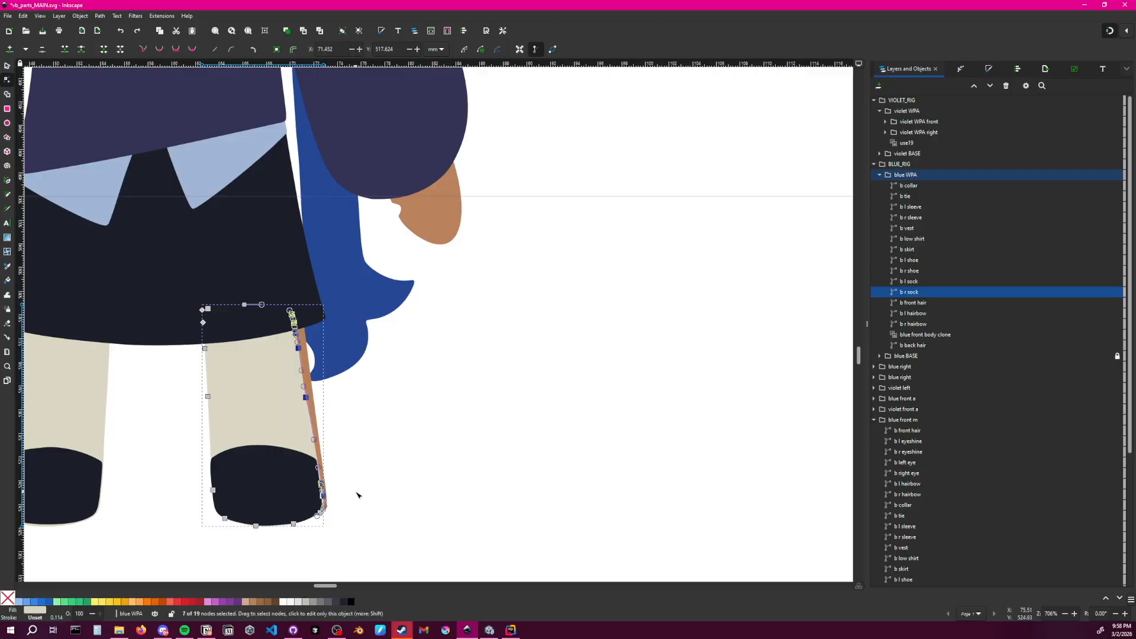
pyautogui.keyDown('ctrl'); pyautogui.moveTo(306, 398); pyautogui.dragTo(311, 398); pyautogui.keyUp('ctrl')
pyautogui.click(337, 408)
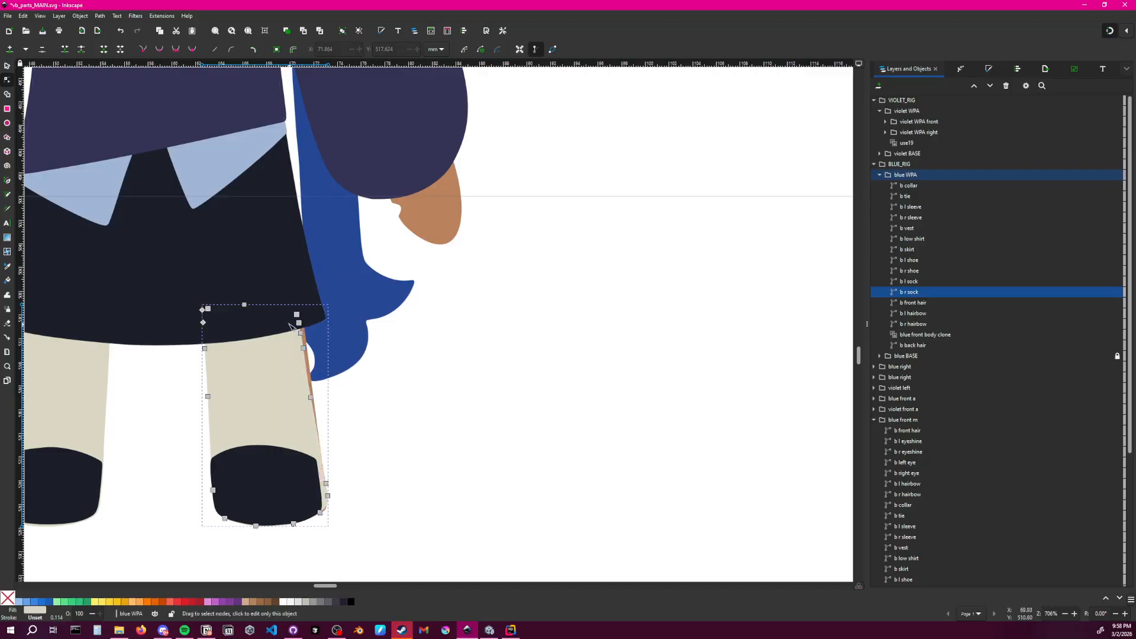
# Delete three nodes near the top of b r sock's outer edge and shift the remaining upper nodes outward to cover the leg
pyautogui.moveTo(287, 322); pyautogui.dragTo(315, 361)
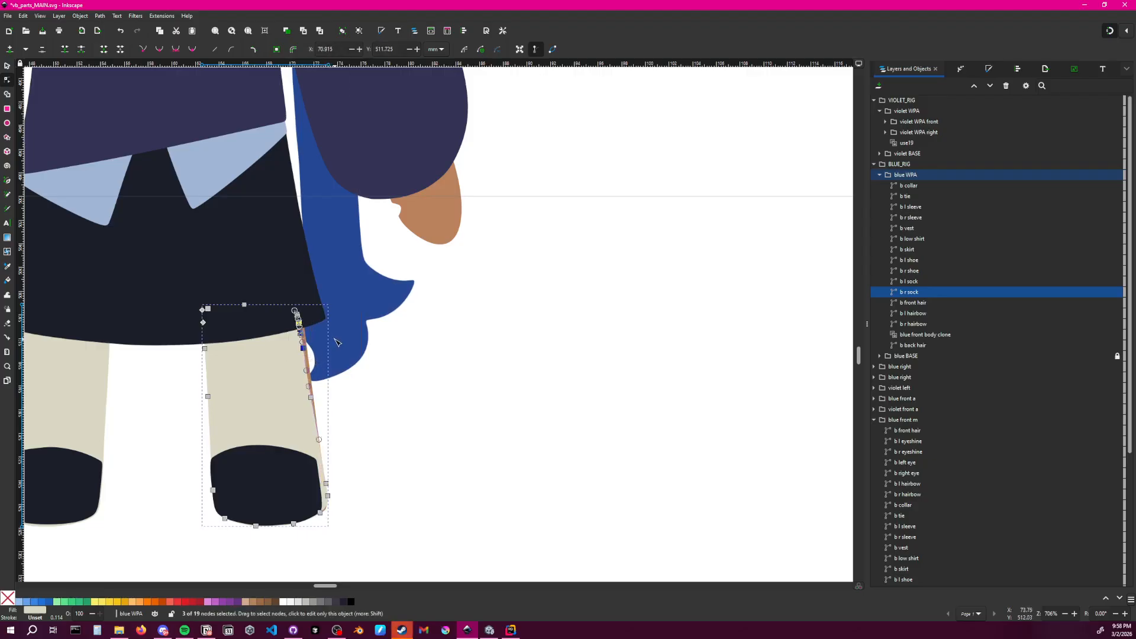
pyautogui.press('Delete')
pyautogui.click(367, 386)
pyautogui.click(299, 329)
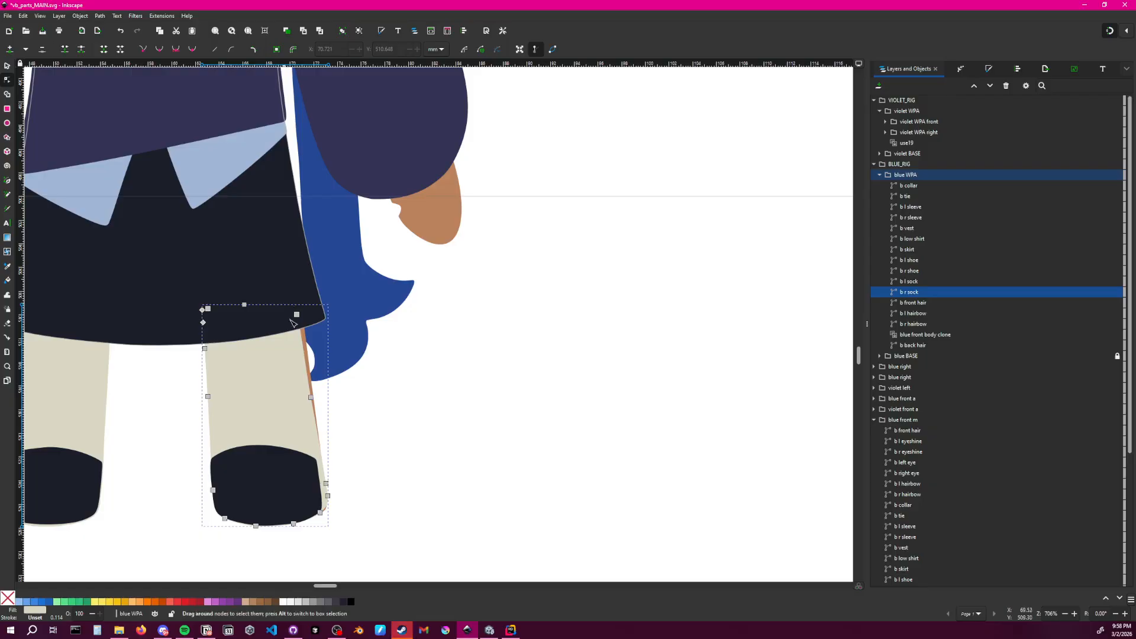
pyautogui.moveTo(280, 306); pyautogui.dragTo(327, 430)
pyautogui.moveTo(300, 321); pyautogui.dragTo(303, 311)
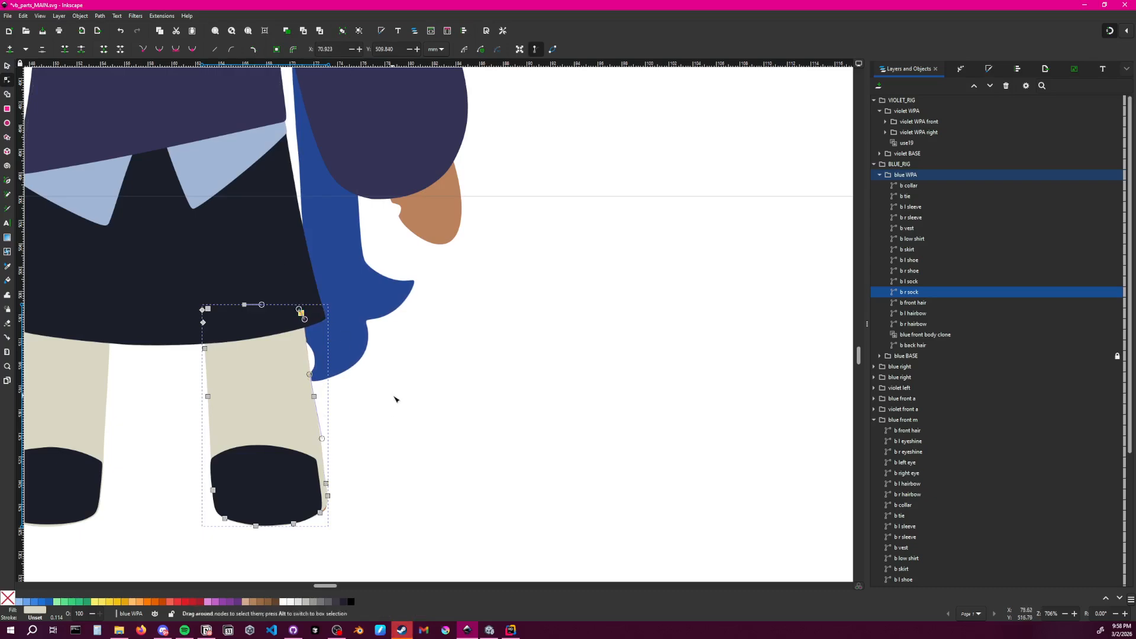
# Shift the four outer-edge nodes of b r shoe outward by about 0.64 mm to cover the widened sock
pyautogui.click(292, 482)
pyautogui.click(297, 441)
pyautogui.moveTo(295, 439); pyautogui.dragTo(329, 525)
pyautogui.click(309, 478)
pyautogui.moveTo(294, 439); pyautogui.dragTo(335, 525)
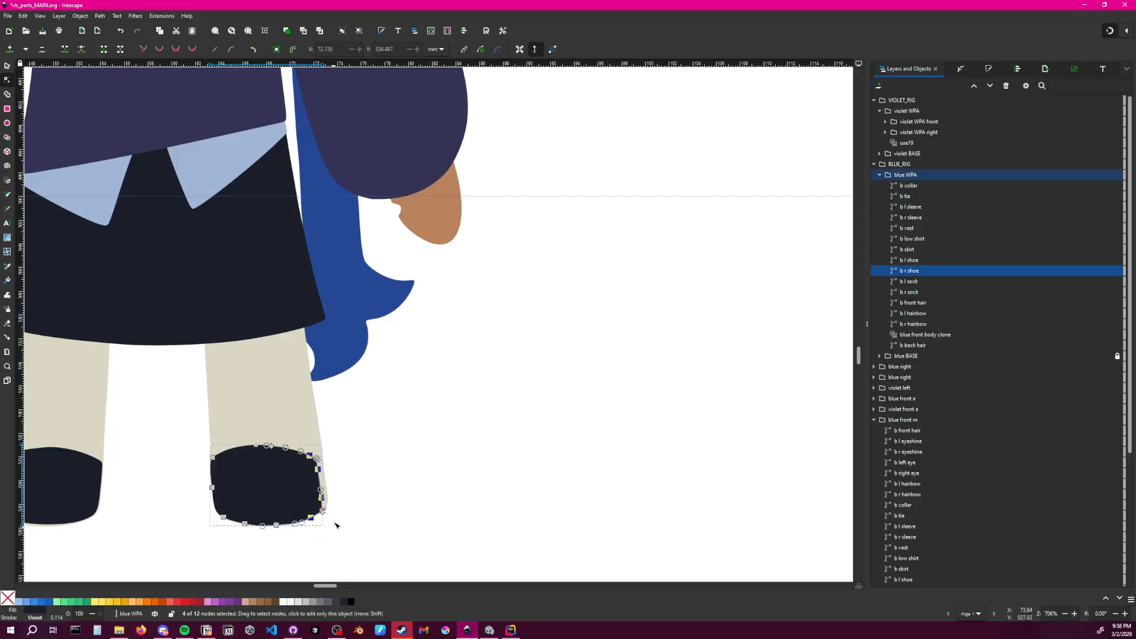
pyautogui.moveTo(318, 469); pyautogui.dragTo(325, 469)
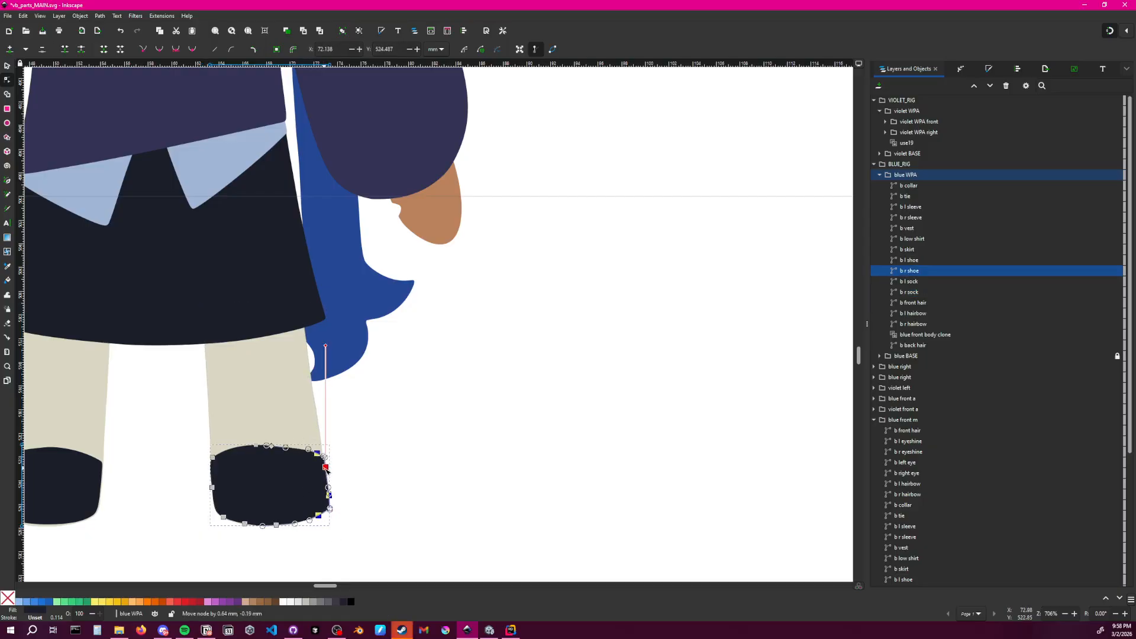
pyautogui.click(352, 453)
pyautogui.click(354, 444)
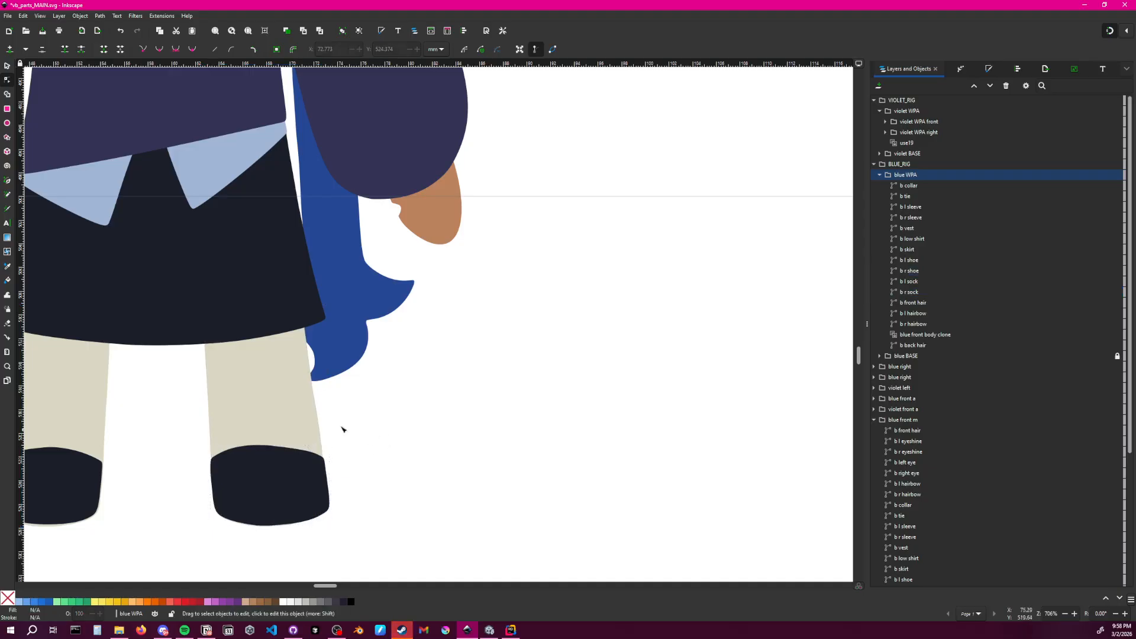
pyautogui.scroll(-1, 486, 399)
pyautogui.keyDown('ctrl'); pyautogui.scroll(-1, 437, 384); pyautogui.keyUp('ctrl')
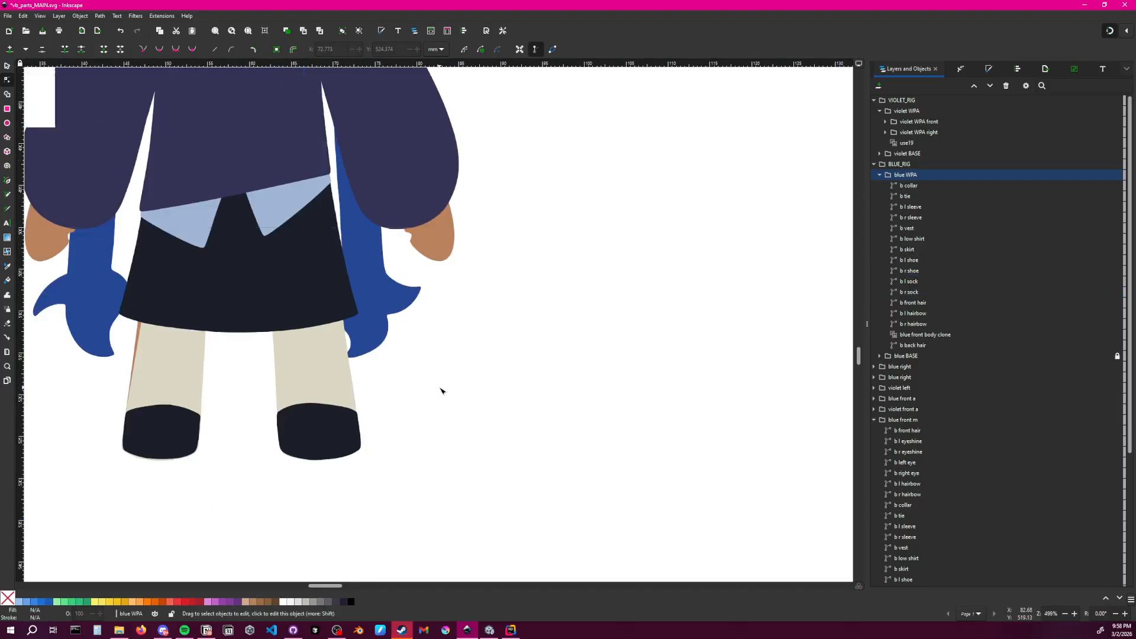
pyautogui.moveTo(440, 378); pyautogui.dragTo(605, 403, button='middle')
pyautogui.scroll(1, 323, 406)
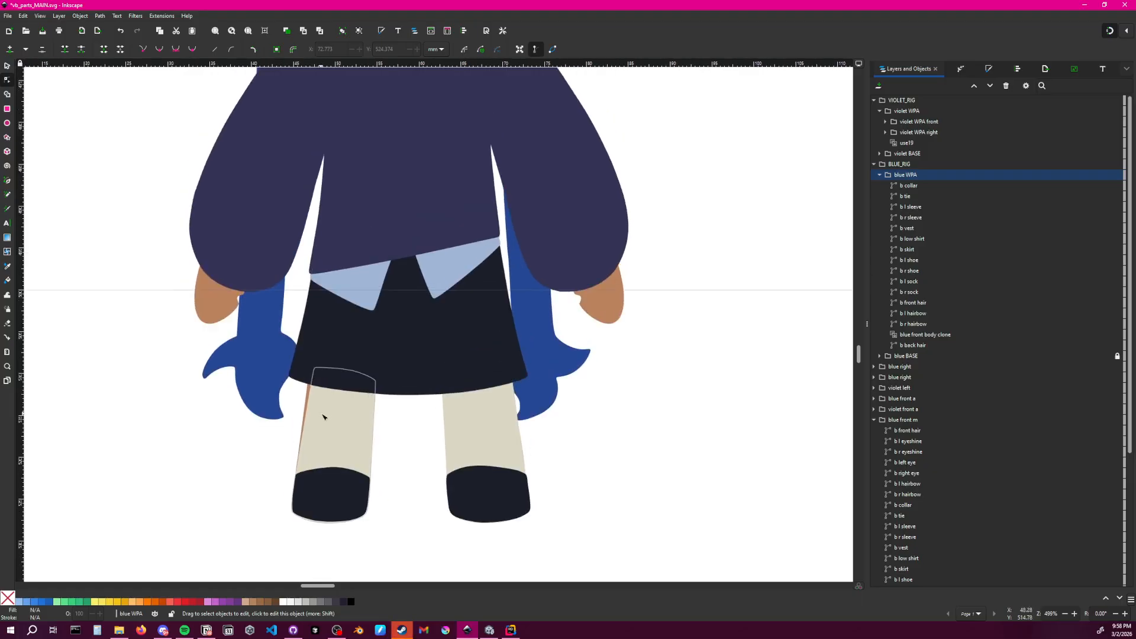
pyautogui.scroll(6, 305, 414)
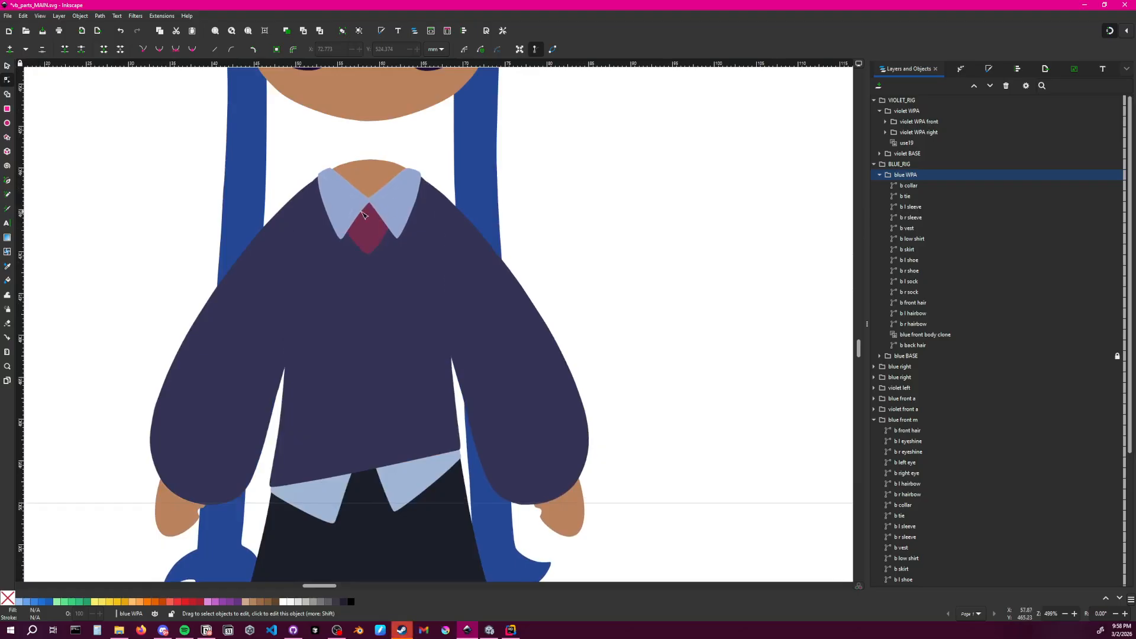
# Shift the outer-edge nodes of b l sock in blue WPA outward, including its upper corner, to cover the exposed leg
pyautogui.scroll(-4, 375, 274)
pyautogui.keyDown('ctrl'); pyautogui.scroll(-5, 435, 337); pyautogui.keyUp('ctrl')
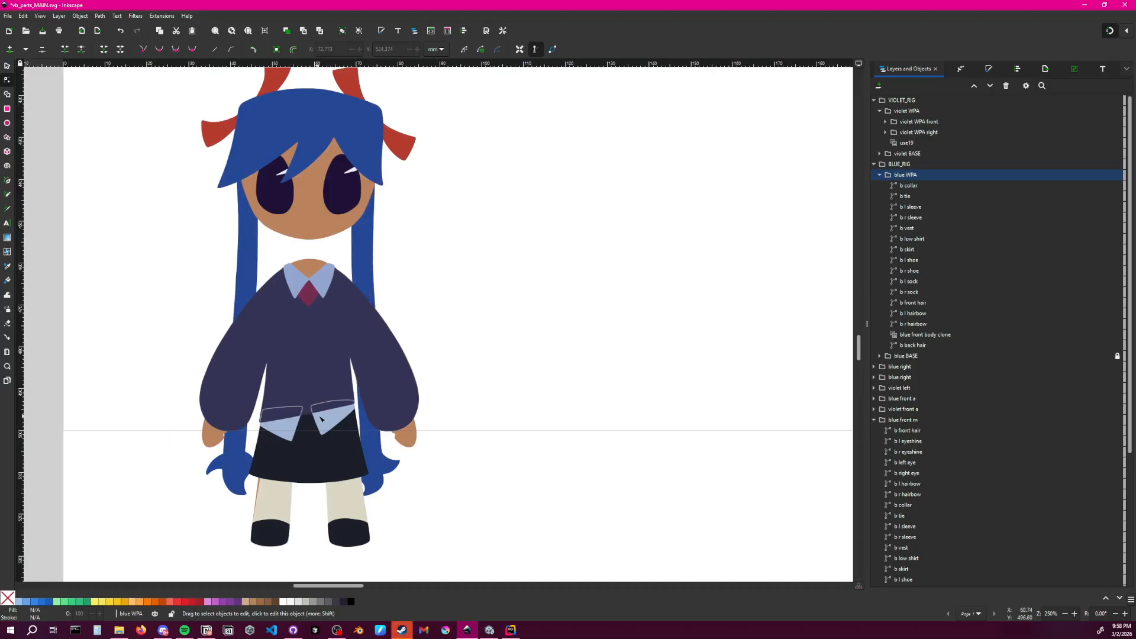
pyautogui.keyDown('ctrl'); pyautogui.scroll(3, 296, 372); pyautogui.keyUp('ctrl')
pyautogui.click(286, 376)
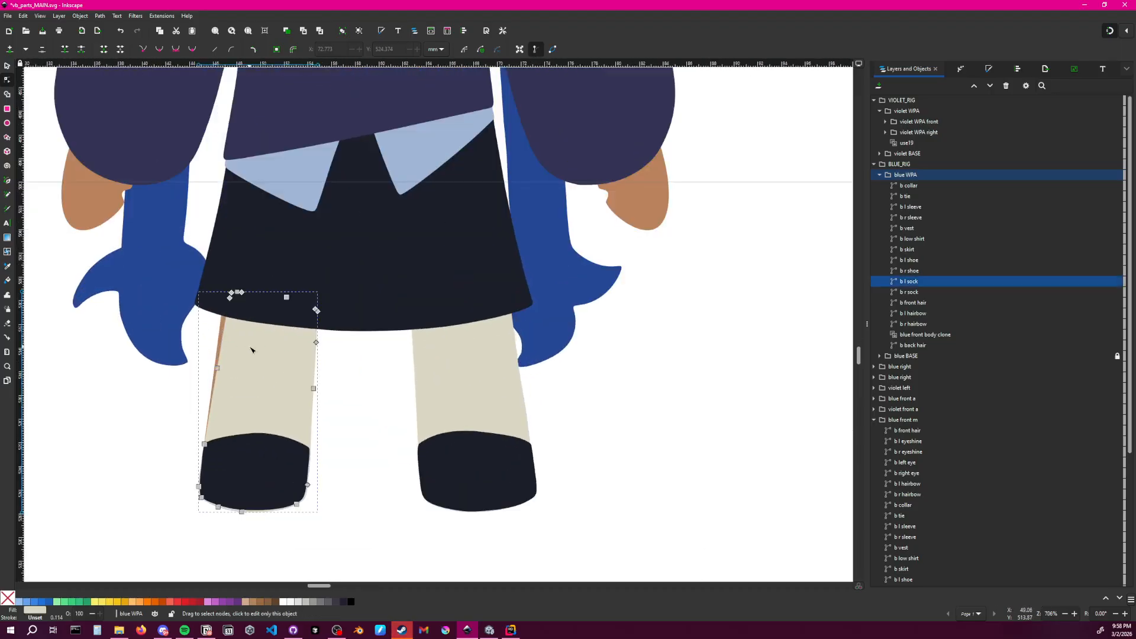
pyautogui.click(229, 297)
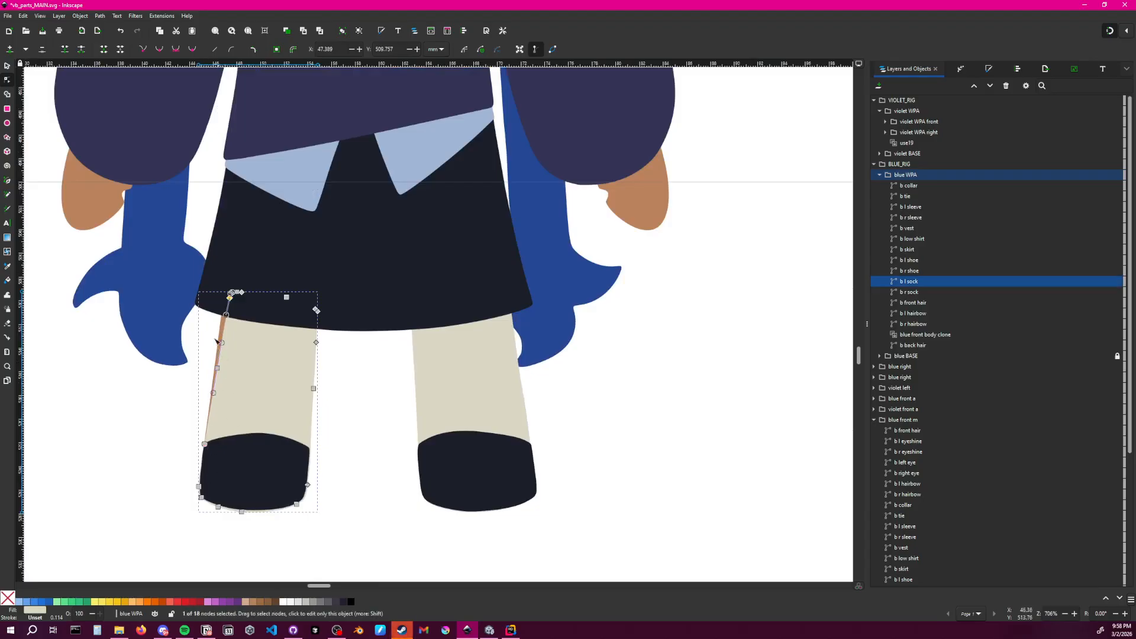
pyautogui.moveTo(207, 323); pyautogui.dragTo(232, 487)
pyautogui.moveTo(217, 368); pyautogui.dragTo(214, 367)
pyautogui.press('Escape')
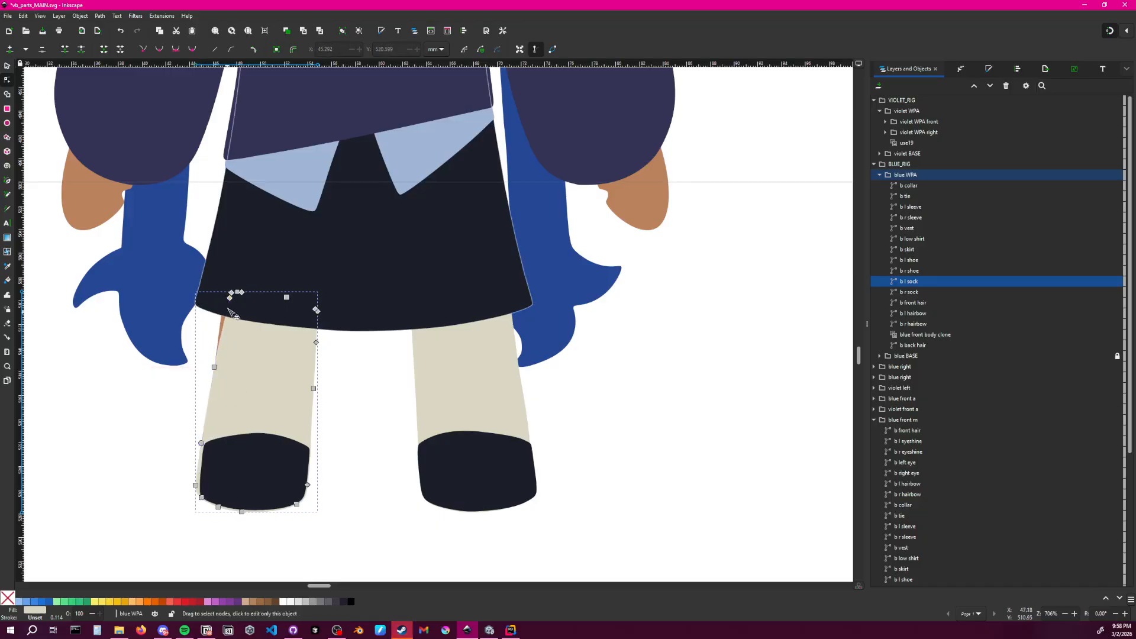
pyautogui.moveTo(230, 299); pyautogui.dragTo(225, 298)
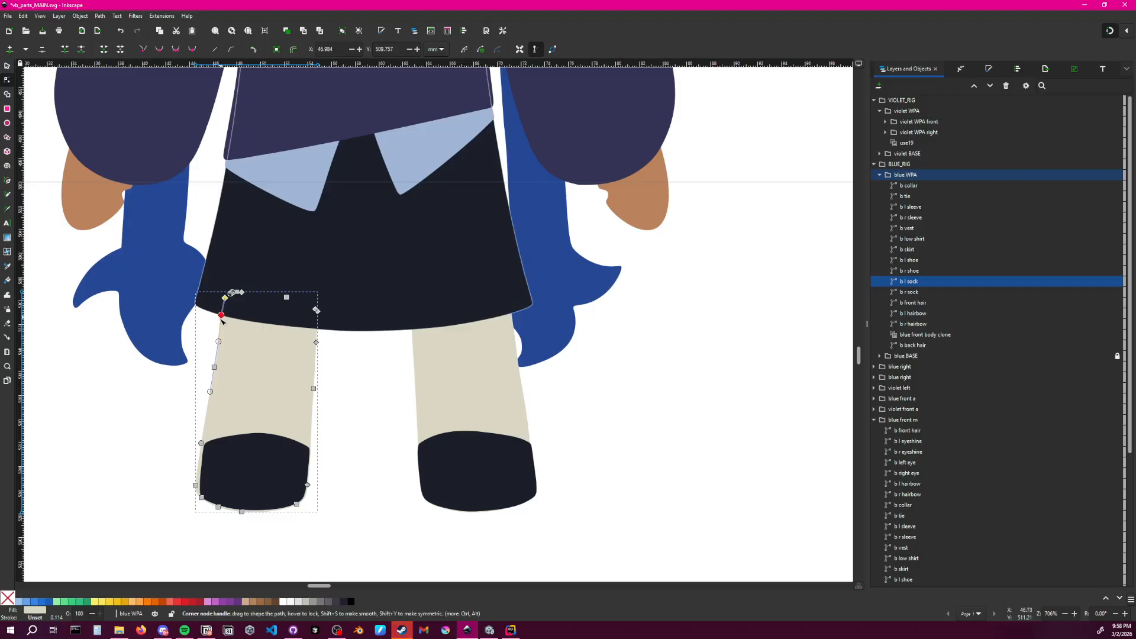
pyautogui.moveTo(219, 341); pyautogui.dragTo(212, 367)
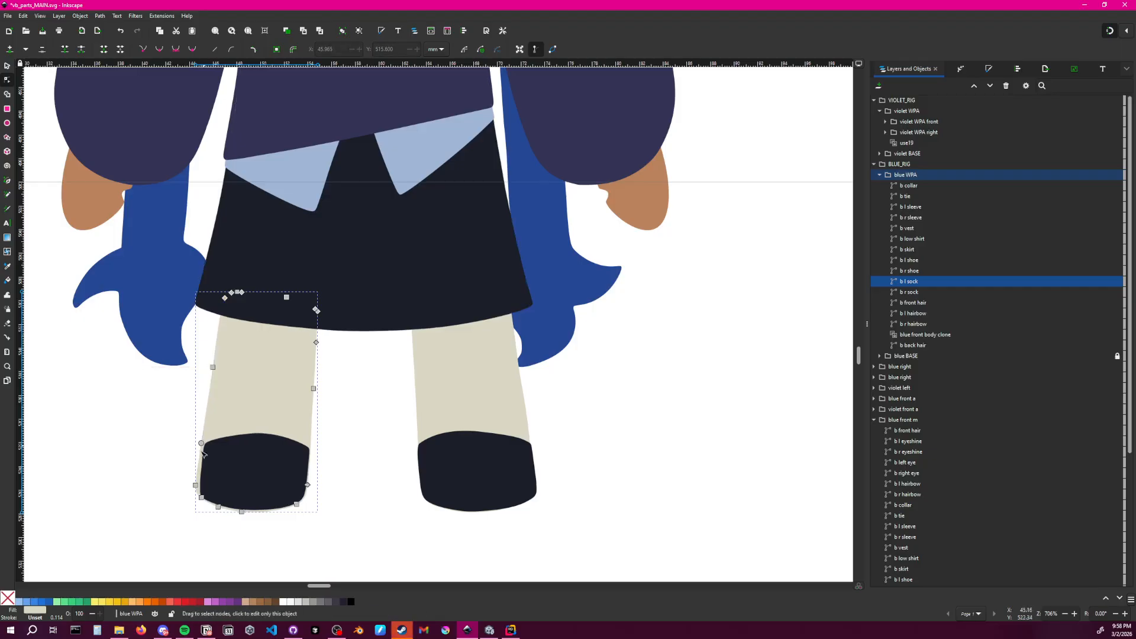
# Move the outer-edge nodes of b l shoe outward to cover the widened sock
pyautogui.click(228, 461)
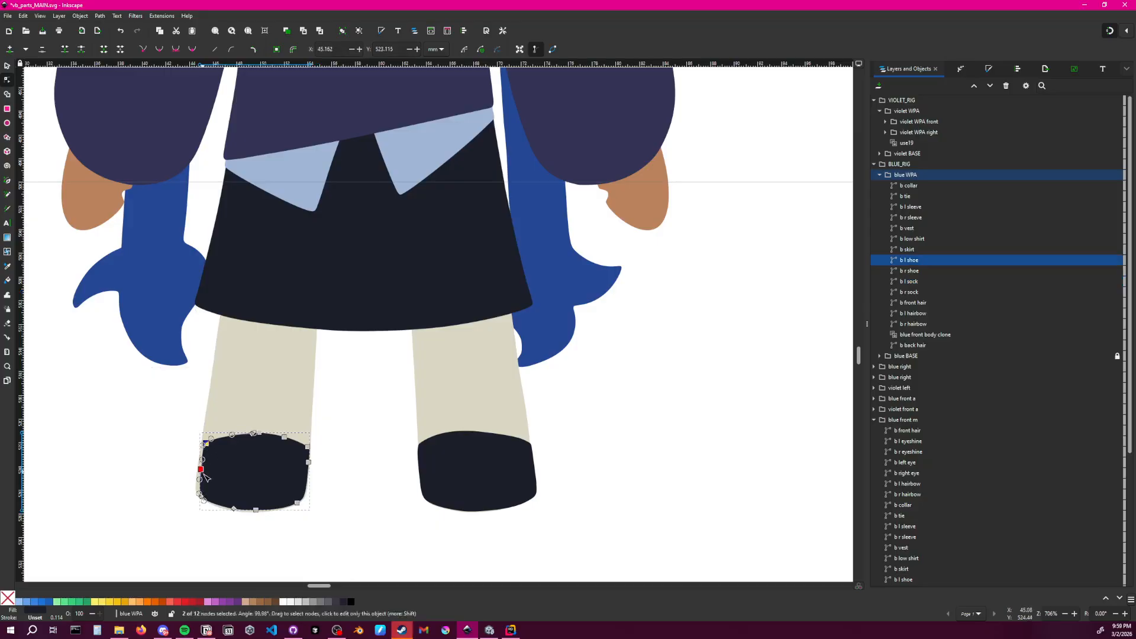
pyautogui.click(202, 494)
pyautogui.moveTo(202, 467); pyautogui.dragTo(198, 468)
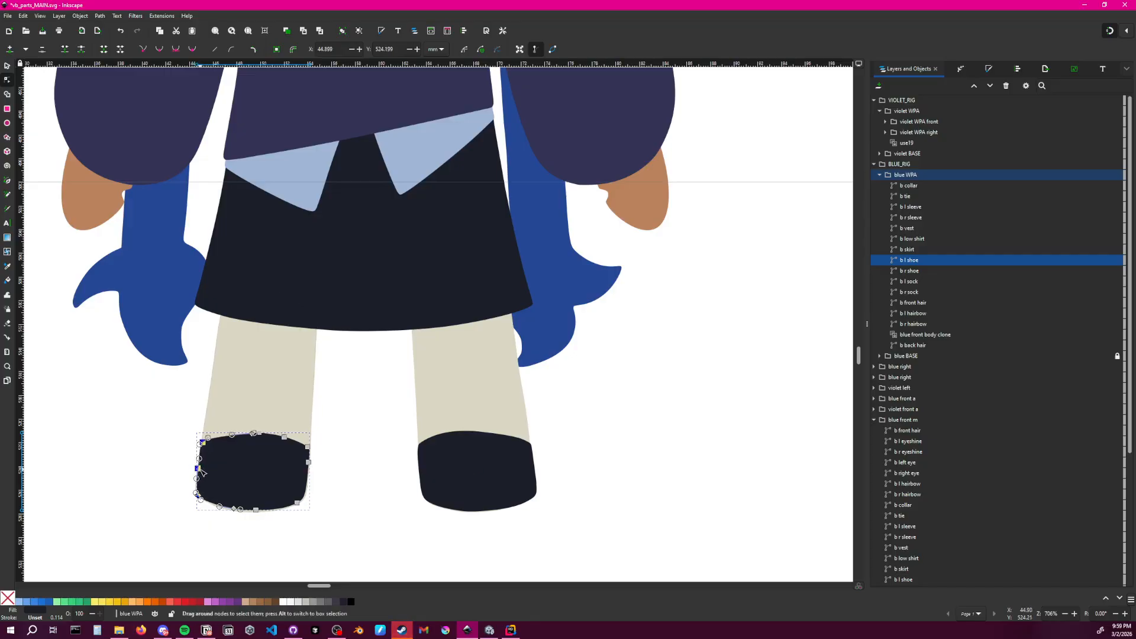
pyautogui.click(185, 477)
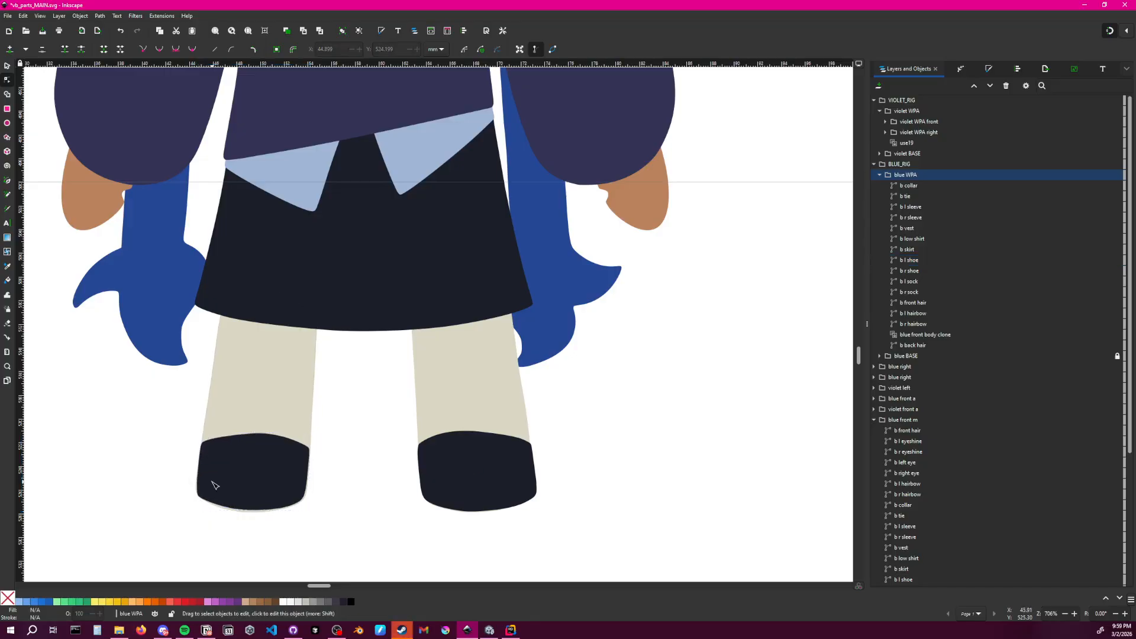
# Delete the extra node at the middle of b l shoe's top edge and adjust the remaining curve handle to reshape that edge
pyautogui.keyDown('ctrl'); pyautogui.scroll(2, 294, 452); pyautogui.keyUp('ctrl')
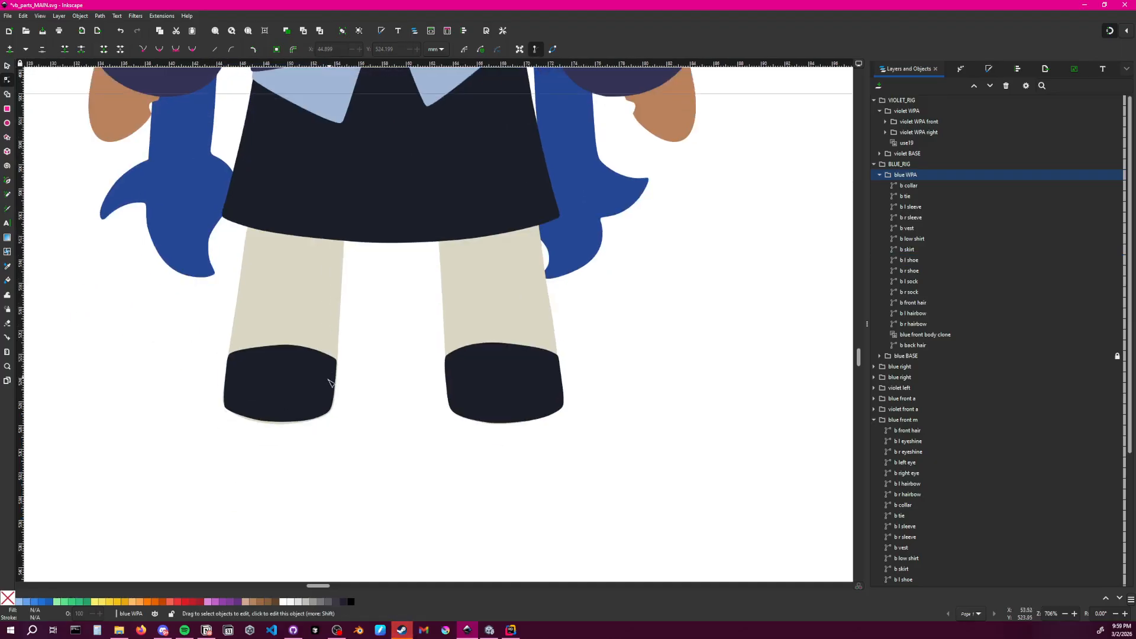
pyautogui.click(241, 346)
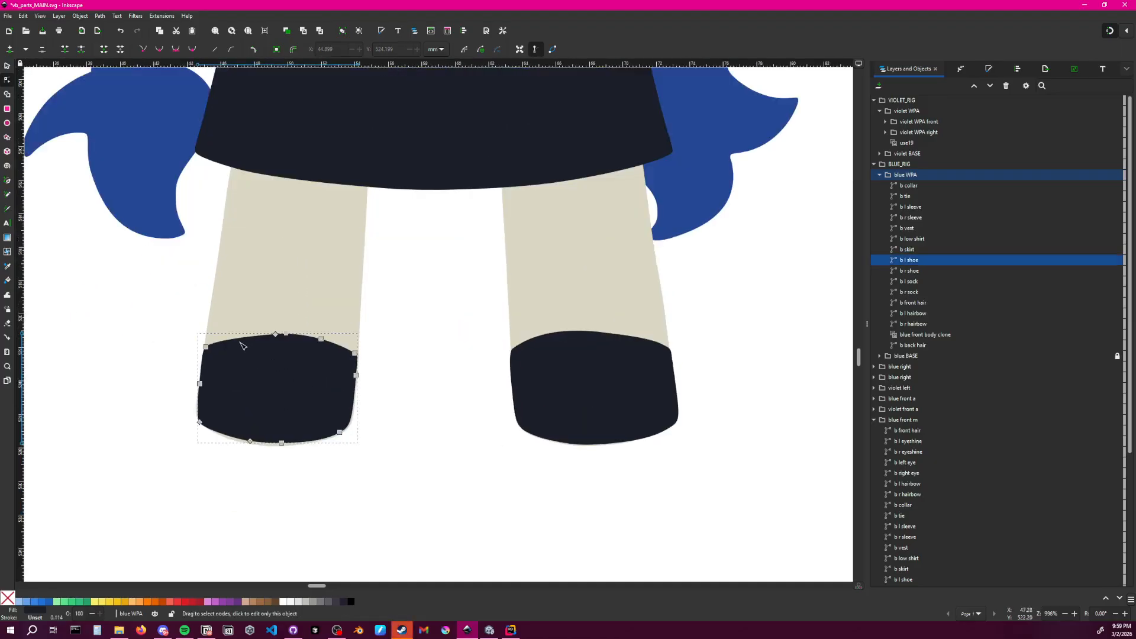
pyautogui.click(277, 335)
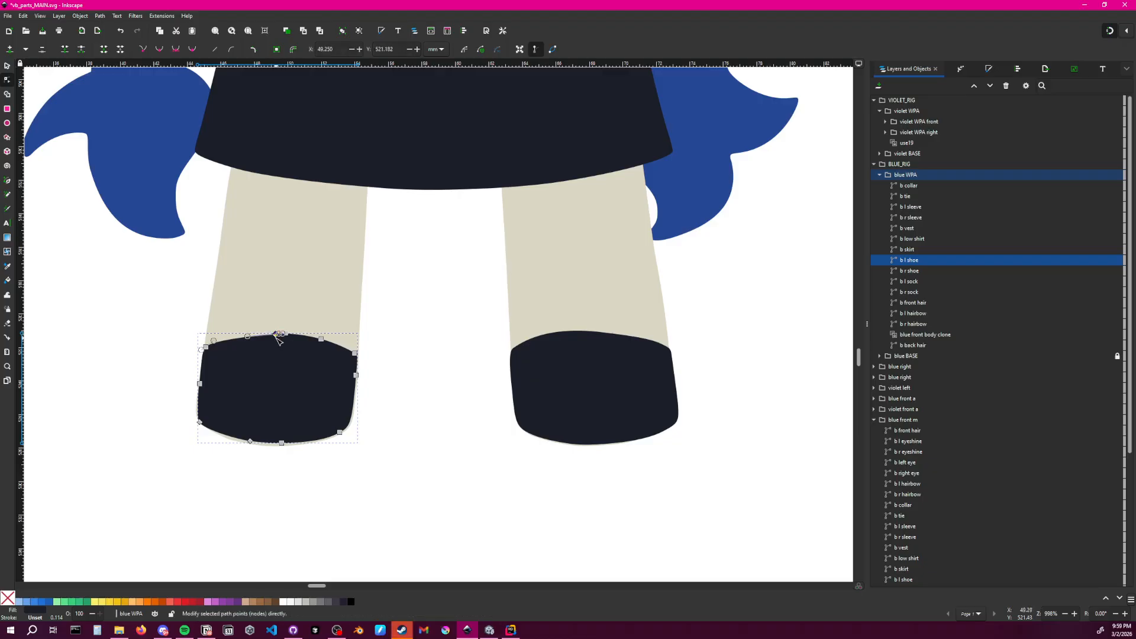
pyautogui.press('Delete')
pyautogui.moveTo(215, 339); pyautogui.dragTo(233, 334)
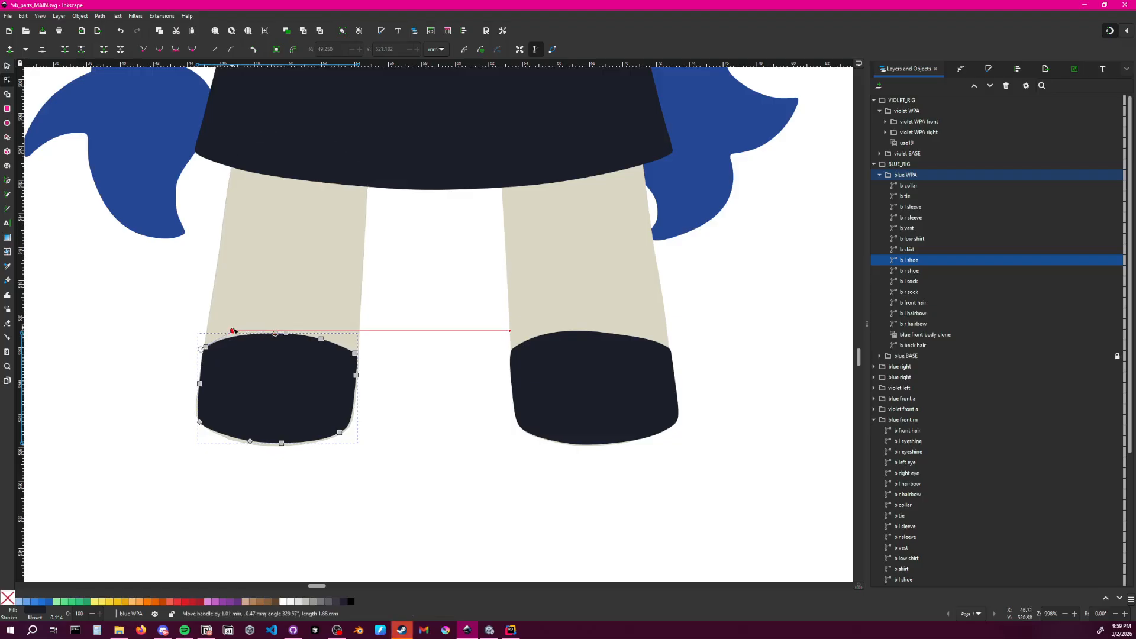
# Lower the bottom-edge nodes of b l shoe slightly to cover the sock underneath
pyautogui.click(272, 447)
pyautogui.click(241, 420)
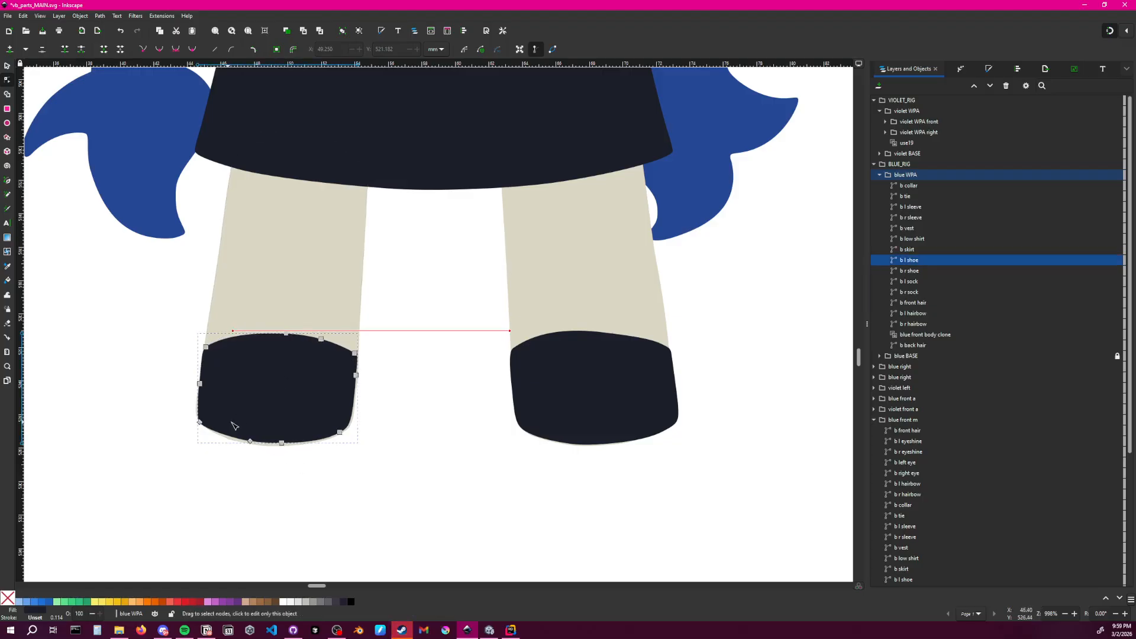
pyautogui.moveTo(229, 421); pyautogui.dragTo(282, 446)
pyautogui.click(327, 471)
pyautogui.click(366, 407)
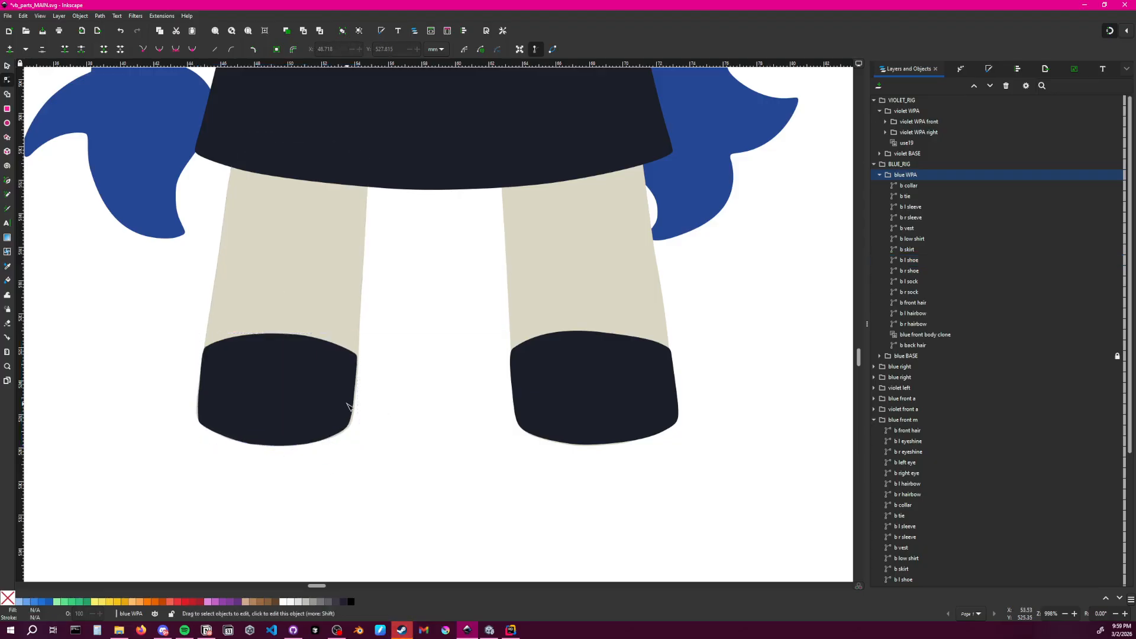
# Bulge both side edges of b l shoe slightly outward and lower its inner bottom corner to hide the sock
pyautogui.click(244, 385)
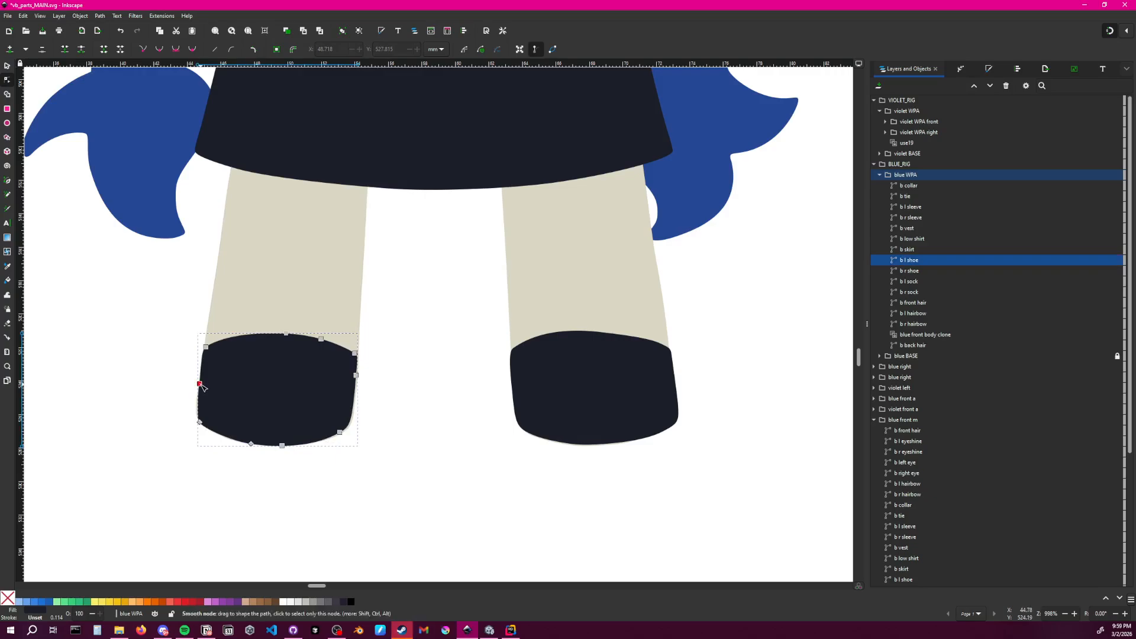
pyautogui.moveTo(200, 384); pyautogui.dragTo(197, 384)
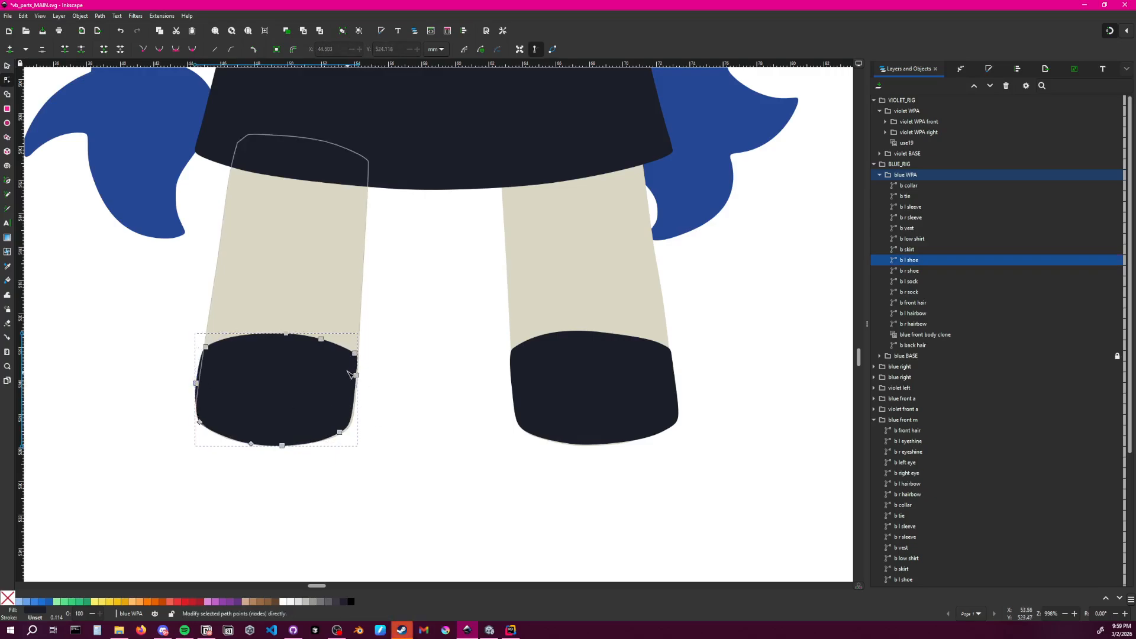
pyautogui.click(357, 376)
pyautogui.moveTo(358, 377); pyautogui.dragTo(360, 378)
pyautogui.click(375, 427)
pyautogui.moveTo(339, 433); pyautogui.dragTo(340, 435)
pyautogui.click(403, 454)
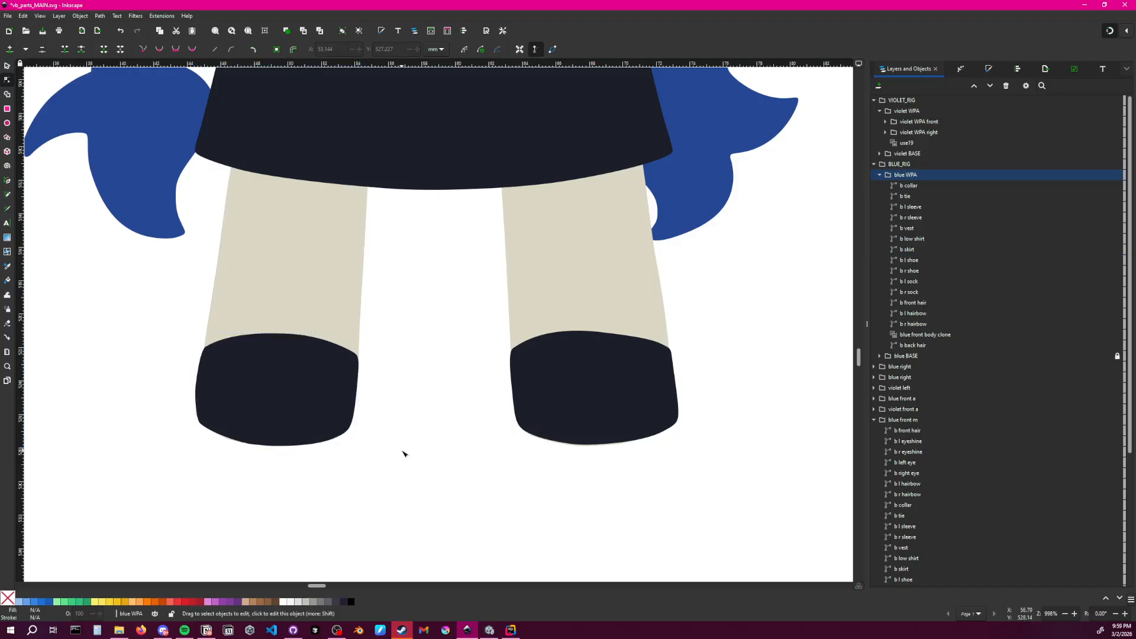
# Save the vb_parts_MAIN.svg document
pyautogui.keyDown('ctrl'); pyautogui.scroll(-4, 649, 484); pyautogui.keyUp('ctrl')
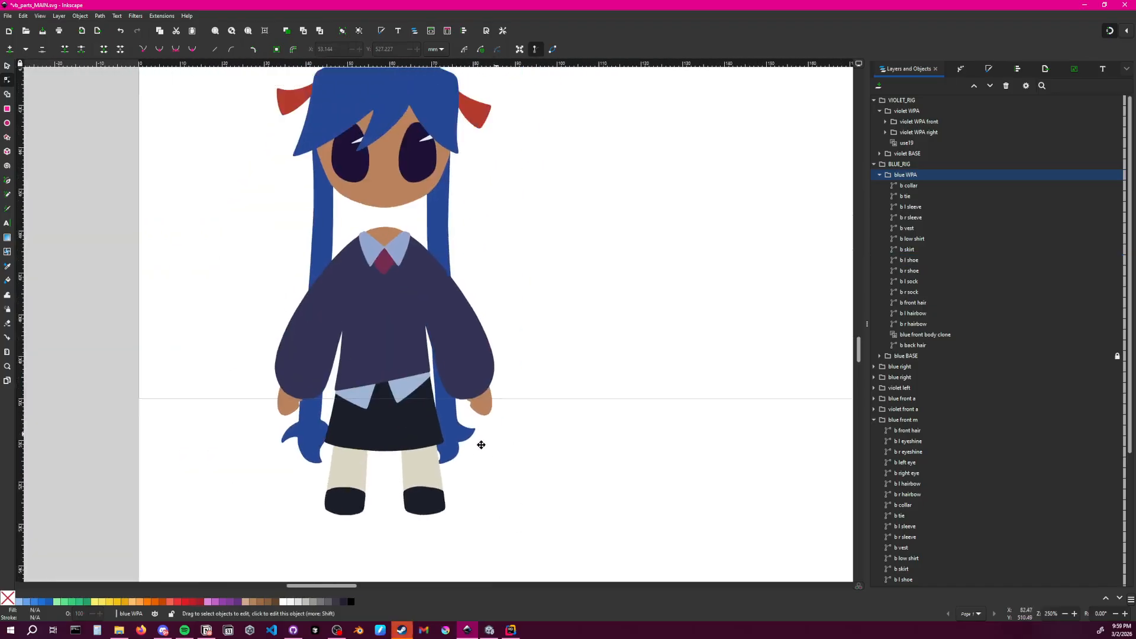
pyautogui.keyDown('ctrl'); pyautogui.scroll(-2, 534, 416); pyautogui.keyUp('ctrl')
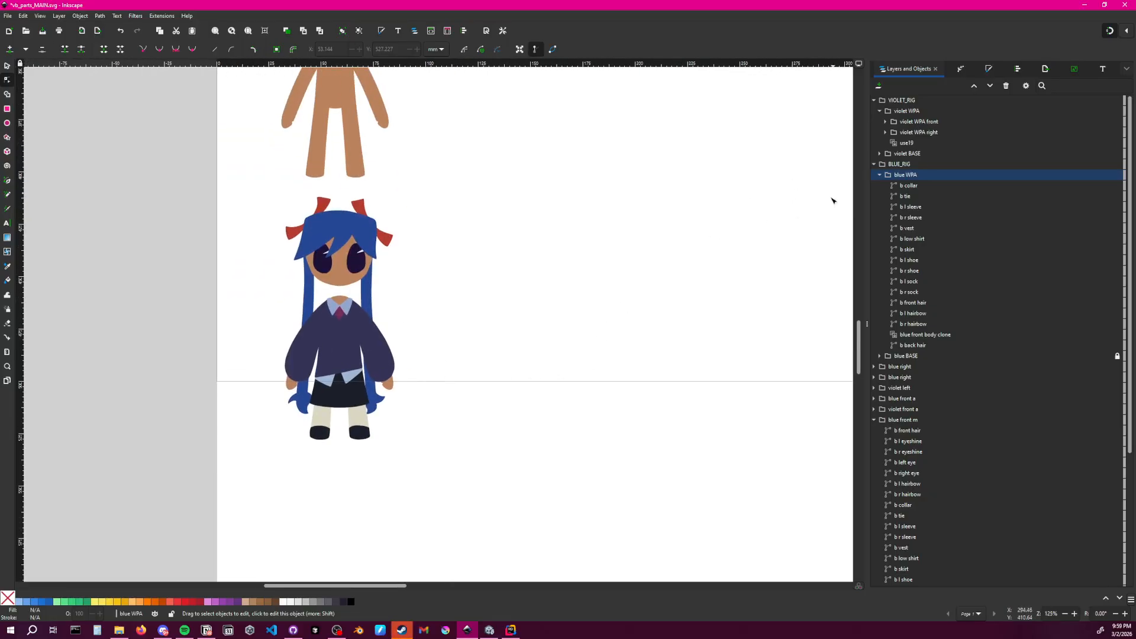
pyautogui.hotkey('ctrl', 's')
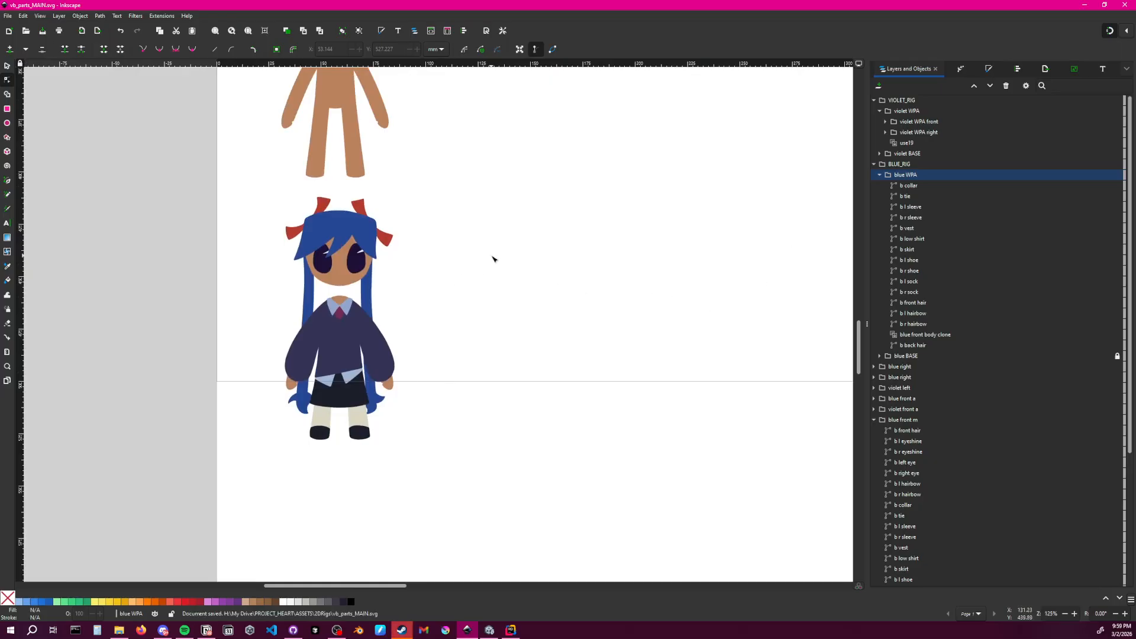
pyautogui.keyDown('ctrl'); pyautogui.scroll(-2, 496, 258); pyautogui.keyUp('ctrl')
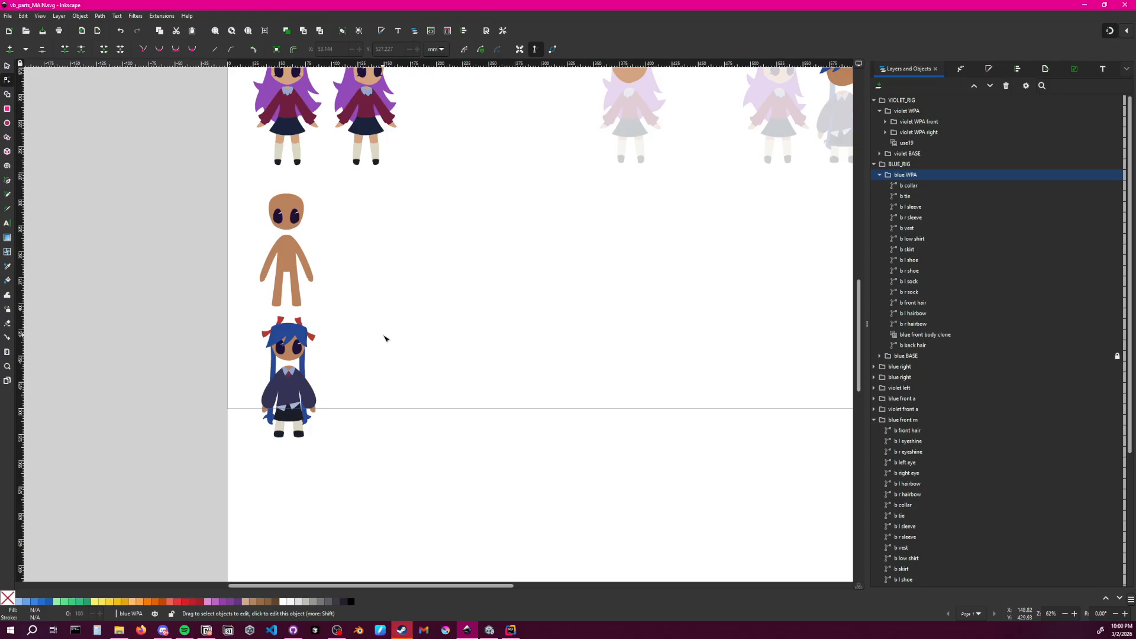
pyautogui.moveTo(375, 324); pyautogui.dragTo(389, 322, button='middle')
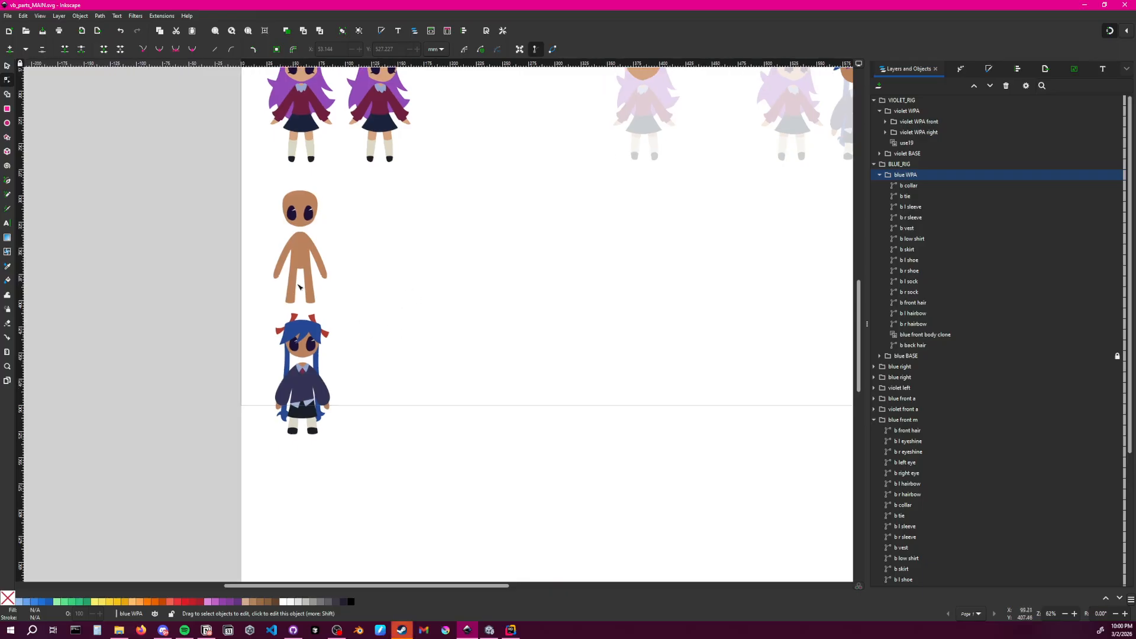
pyautogui.click(12, 69)
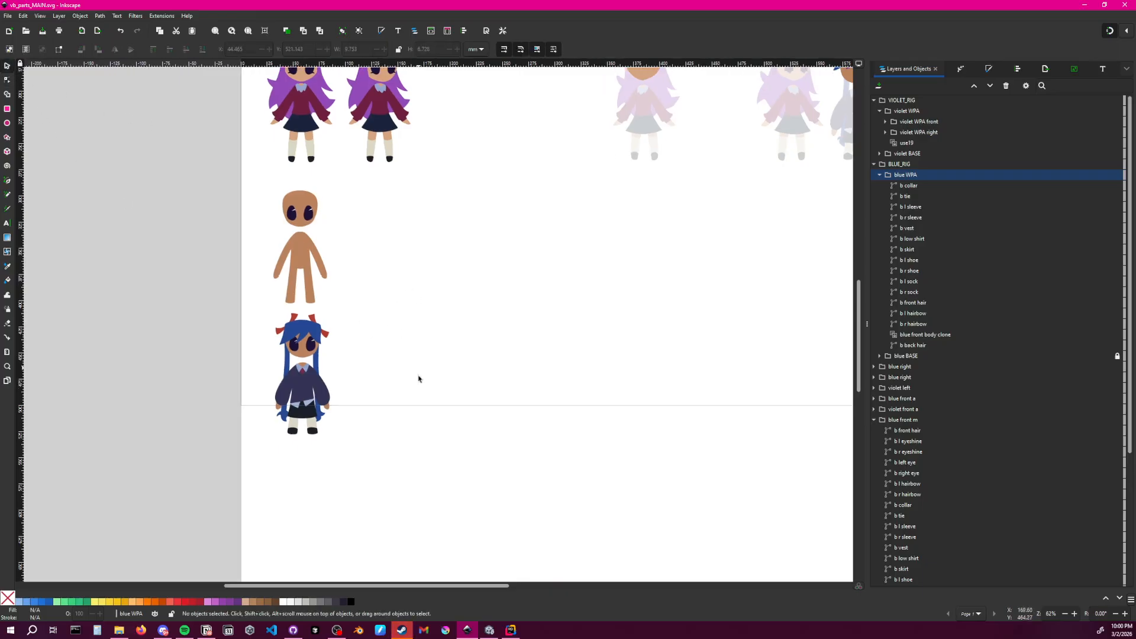
pyautogui.moveTo(418, 378); pyautogui.dragTo(359, 357, button='middle')
pyautogui.keyDown('ctrl'); pyautogui.scroll(-4, 462, 349); pyautogui.keyUp('ctrl')
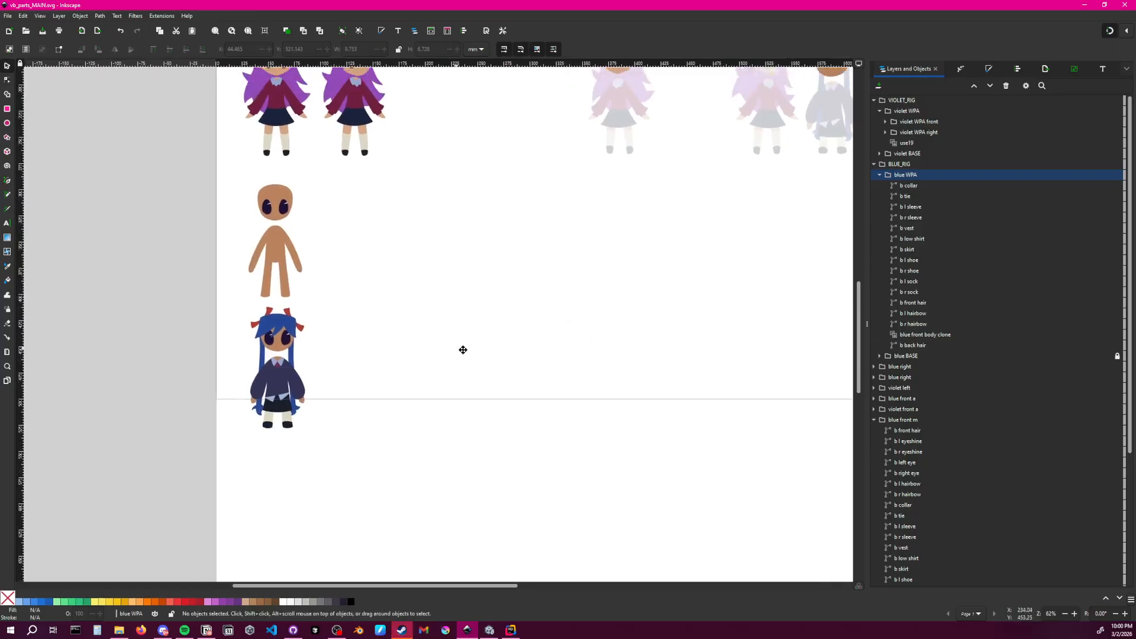
pyautogui.moveTo(349, 416); pyautogui.dragTo(338, 411, button='middle')
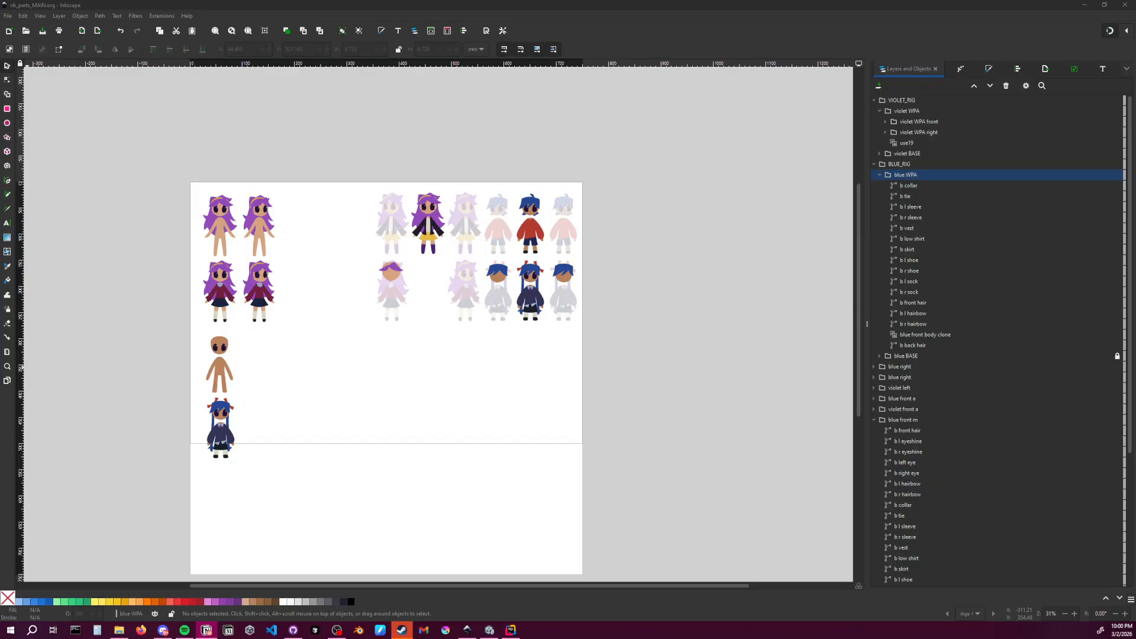
pyautogui.keyDown('ctrl'); pyautogui.scroll(3, 202, 470); pyautogui.keyUp('ctrl')
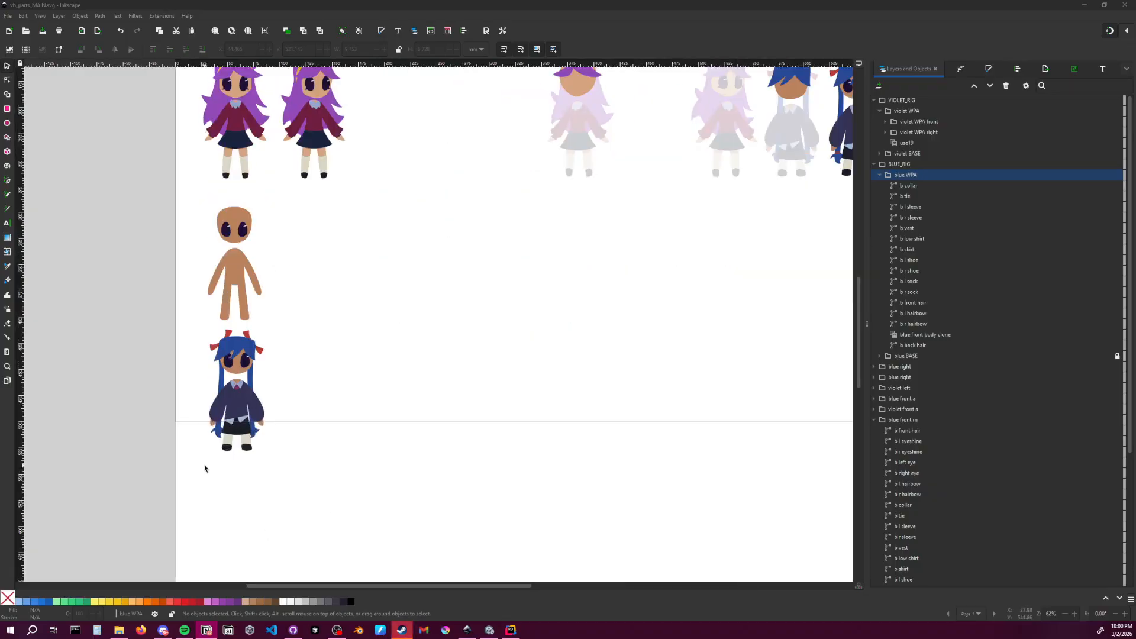
pyautogui.keyDown('shift'); pyautogui.hscroll(-4, 355, 455); pyautogui.keyUp('shift')
pyautogui.keyDown('ctrl'); pyautogui.scroll(1, 456, 438); pyautogui.keyUp('ctrl')
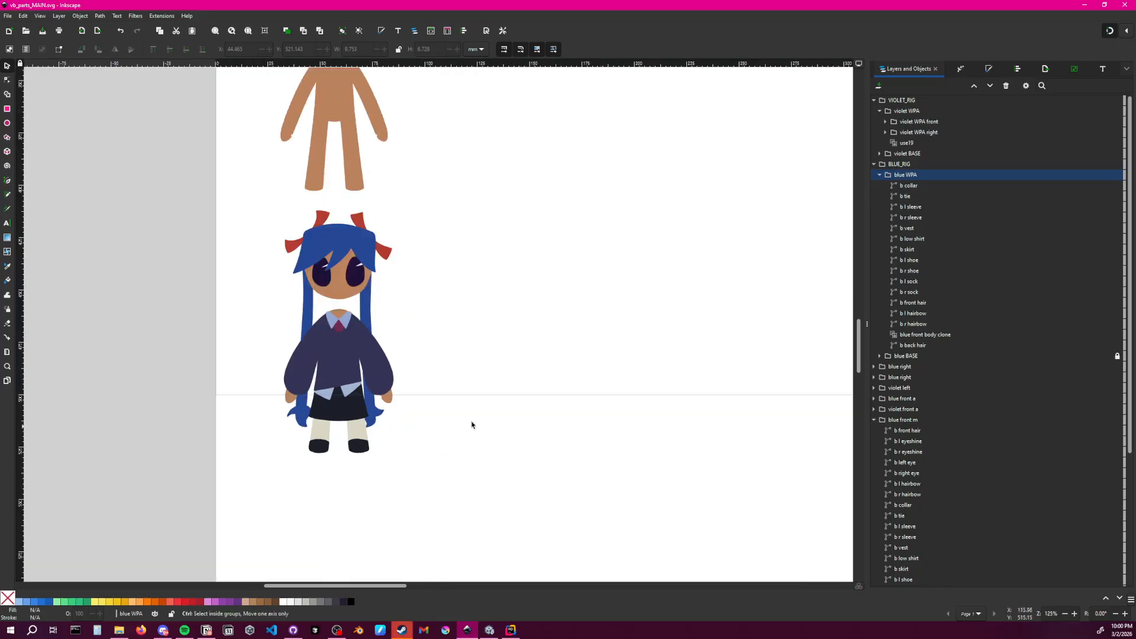
pyautogui.keyDown('shift'); pyautogui.hscroll(-2, 586, 399); pyautogui.keyUp('shift')
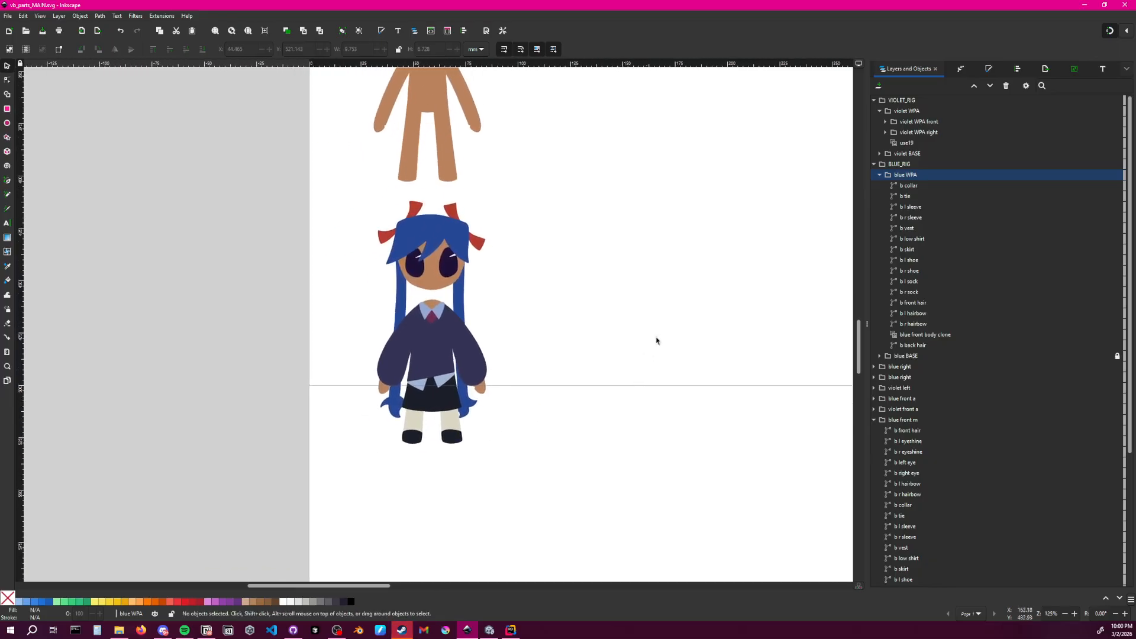
# Select the whole blue WPA group within BLUE_RIG
pyautogui.click(927, 161)
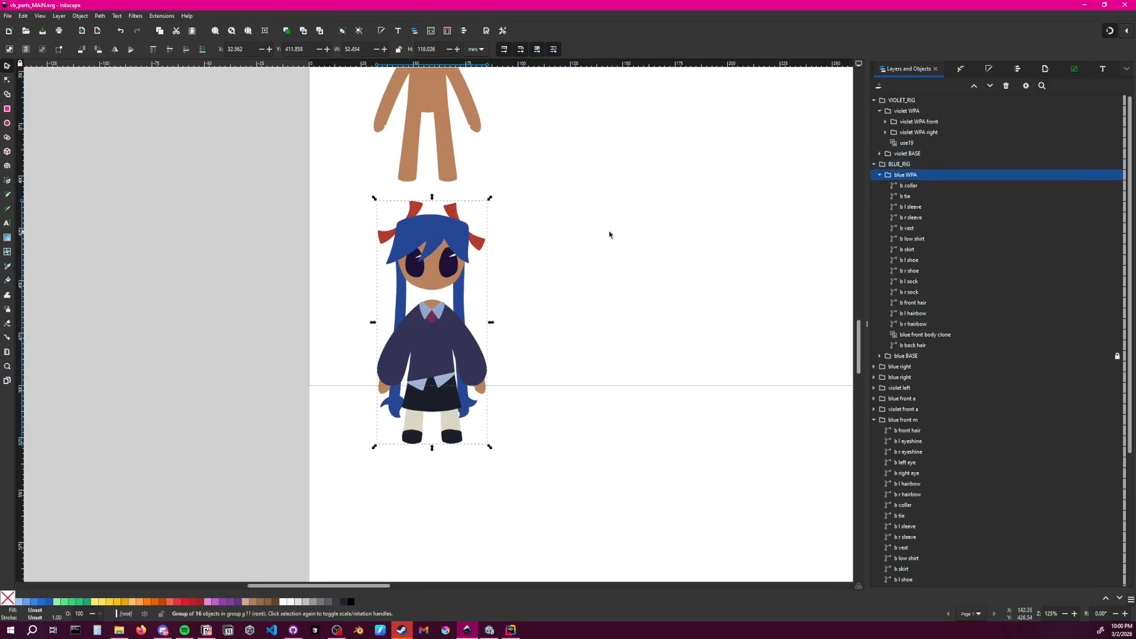
pyautogui.keyDown('ctrl'); pyautogui.scroll(-1, 609, 235); pyautogui.keyUp('ctrl')
pyautogui.keyDown('shift'); pyautogui.hscroll(3, 525, 284); pyautogui.keyUp('shift')
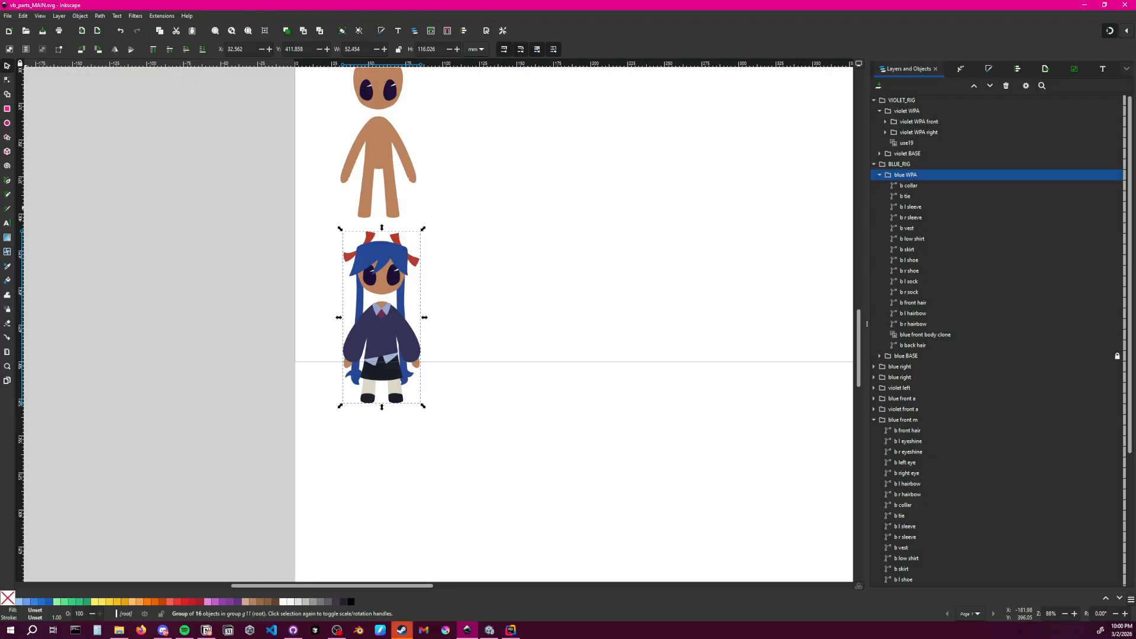
# Switch to the Unity project and locate violet_rig_main in the Sprites/_characters/violet folder to view its import settings
pyautogui.click(206, 630)
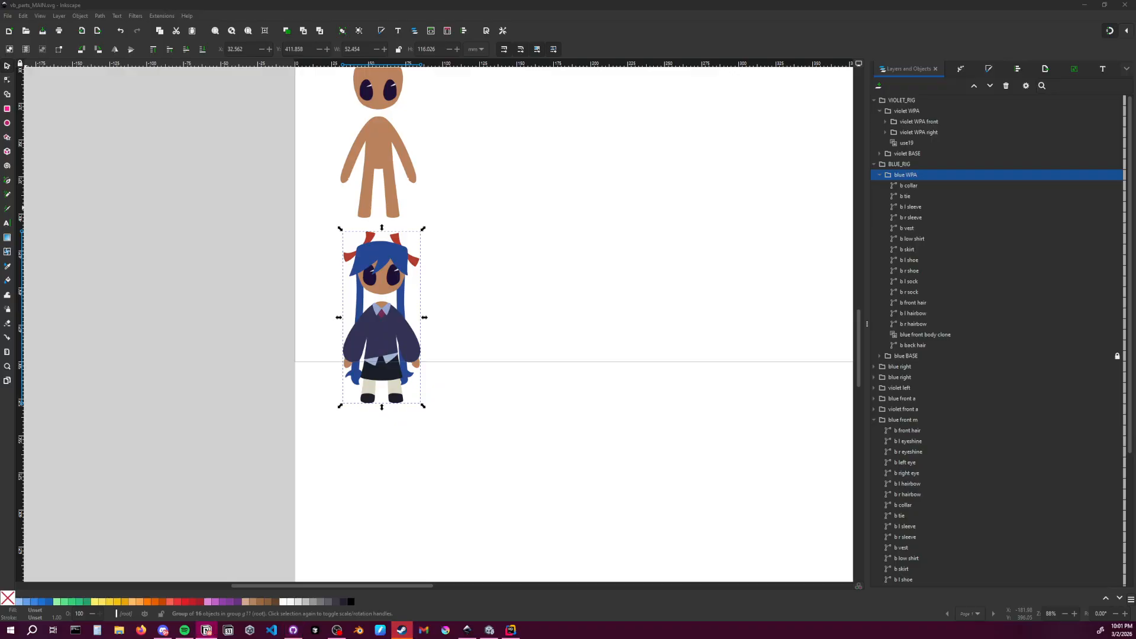
pyautogui.hotkey('alt', 'Tab')
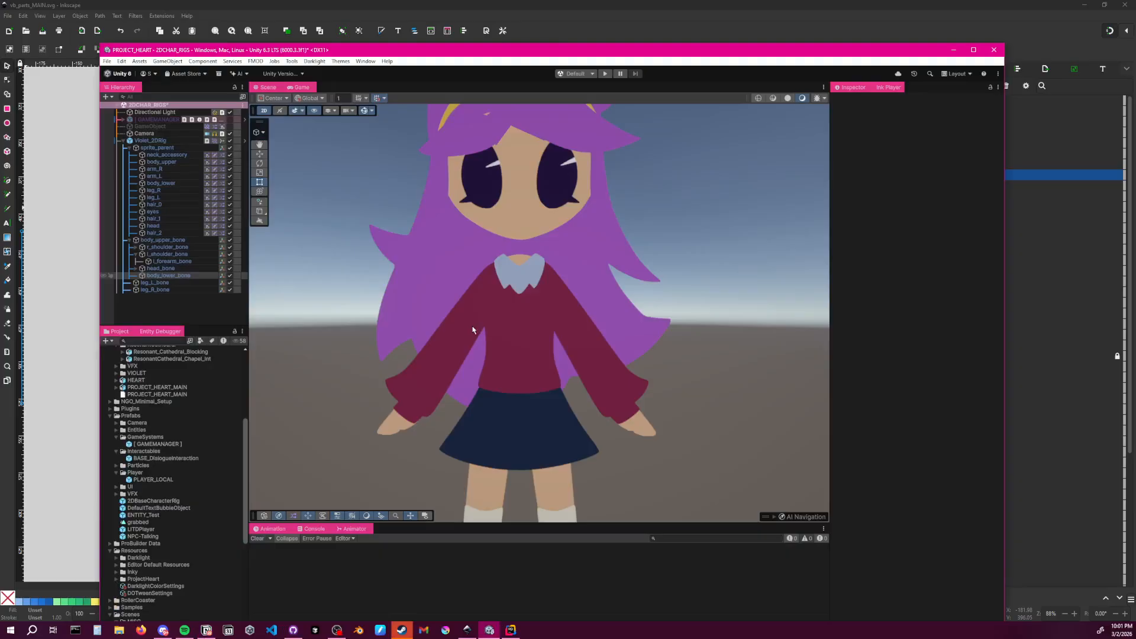
pyautogui.scroll(-8, 155, 477)
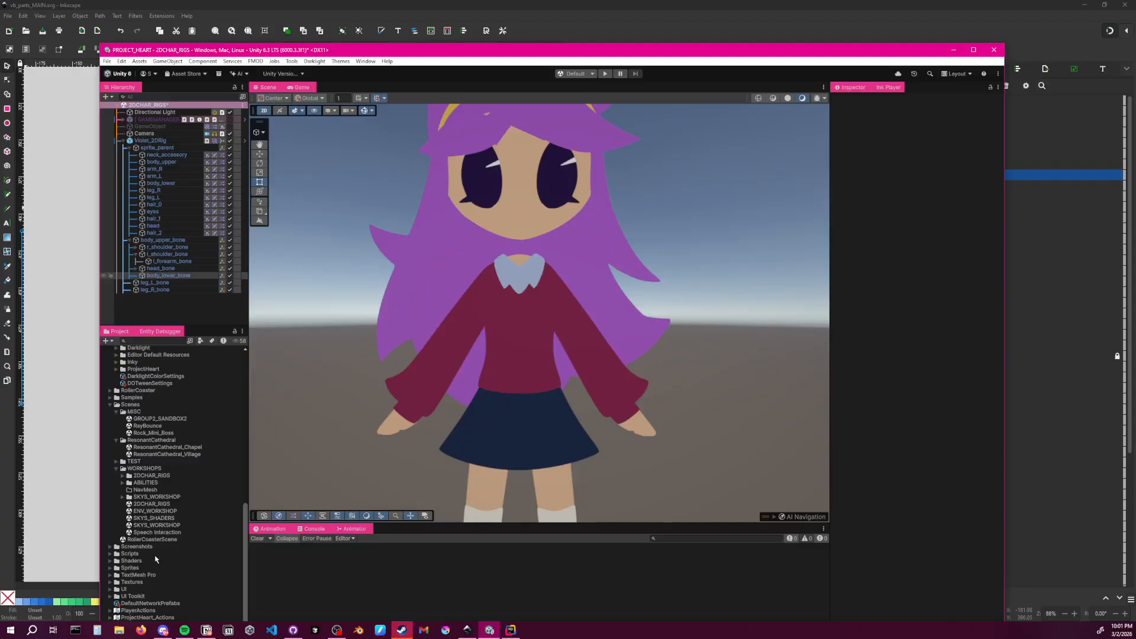
pyautogui.scroll(6, 158, 484)
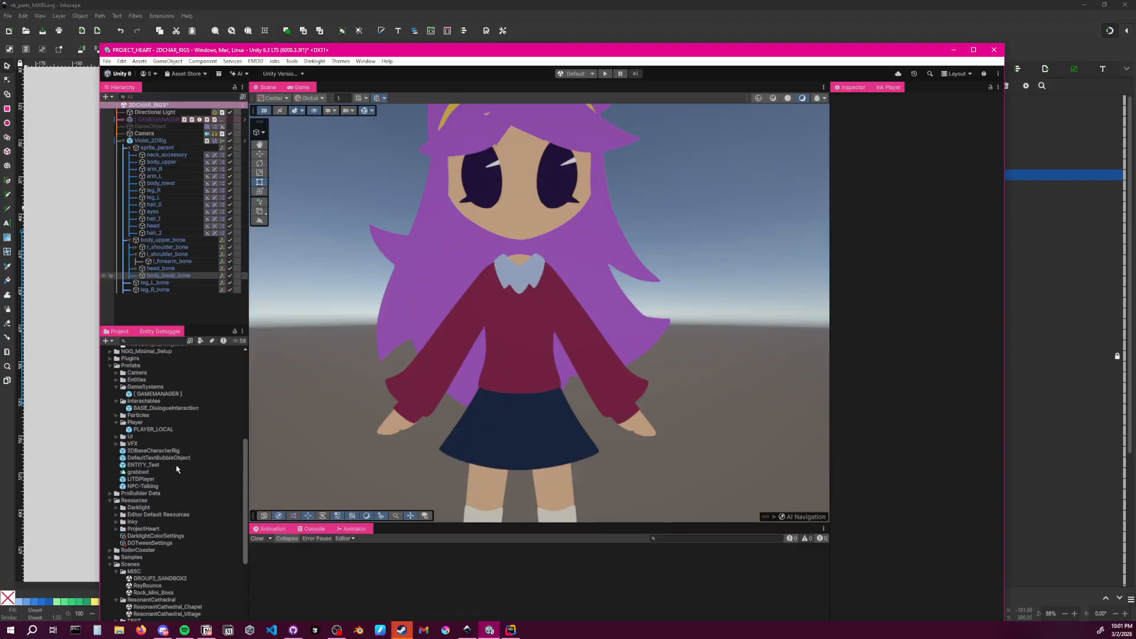
pyautogui.scroll(5, 144, 408)
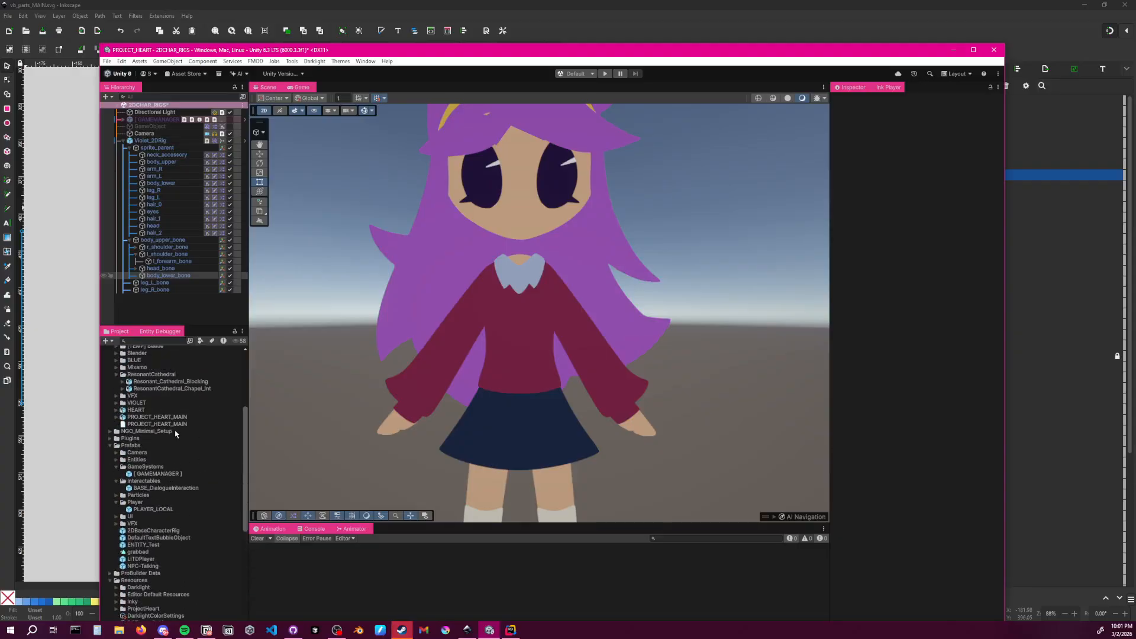
pyautogui.click(110, 391)
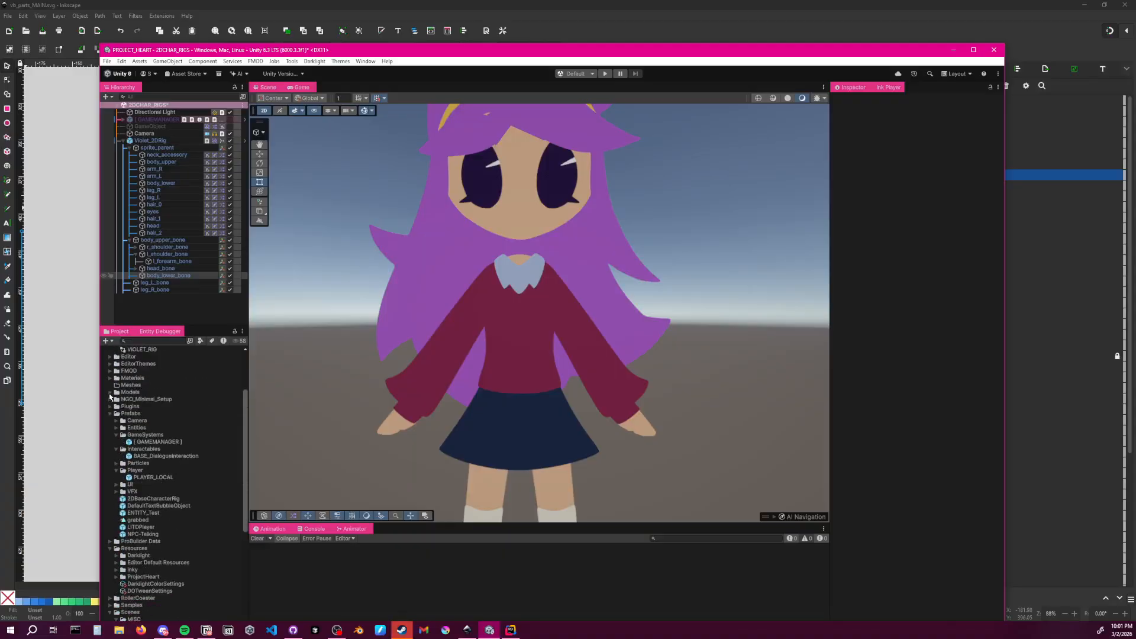
pyautogui.scroll(3, 148, 418)
pyautogui.scroll(-5, 163, 421)
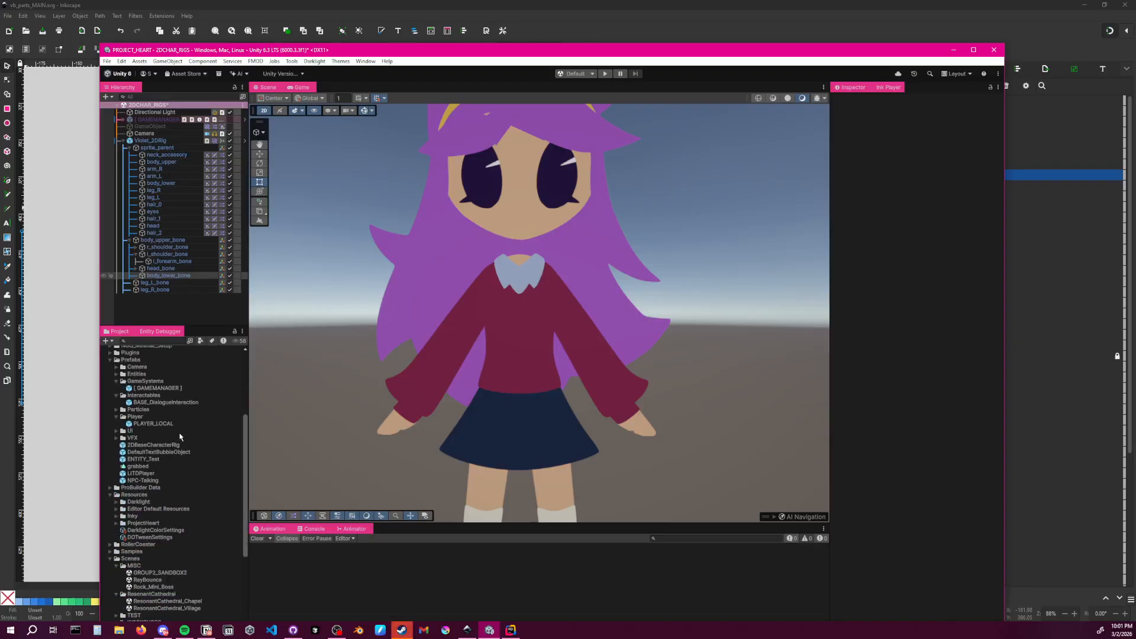
pyautogui.scroll(-5, 178, 437)
pyautogui.scroll(-1, 166, 456)
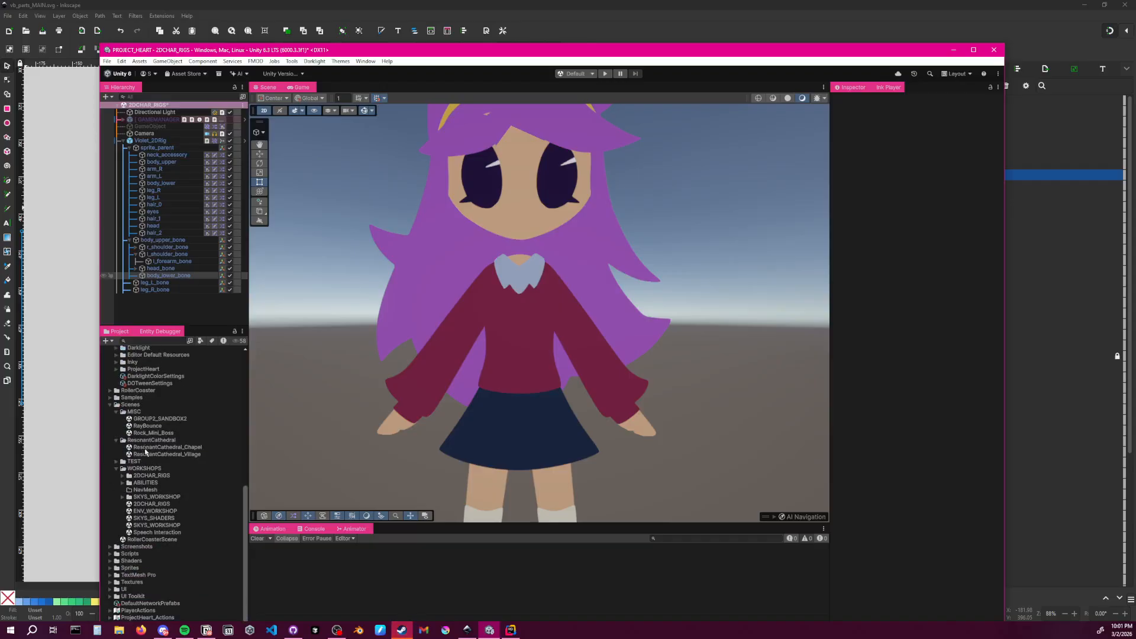
pyautogui.click(110, 567)
pyautogui.scroll(-5, 159, 527)
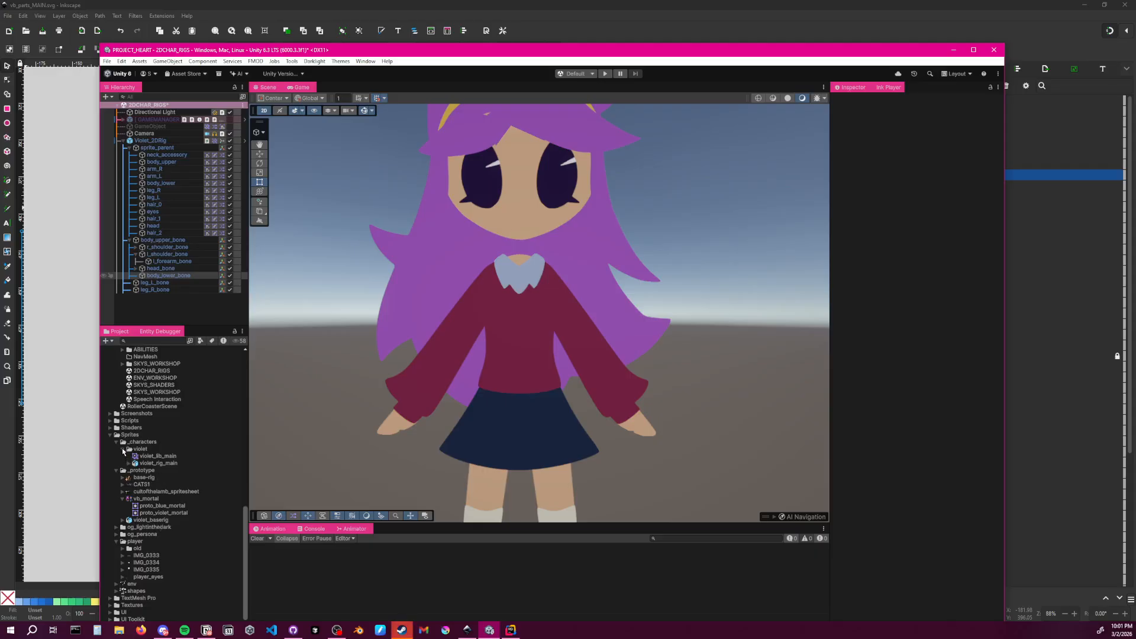
pyautogui.click(159, 464)
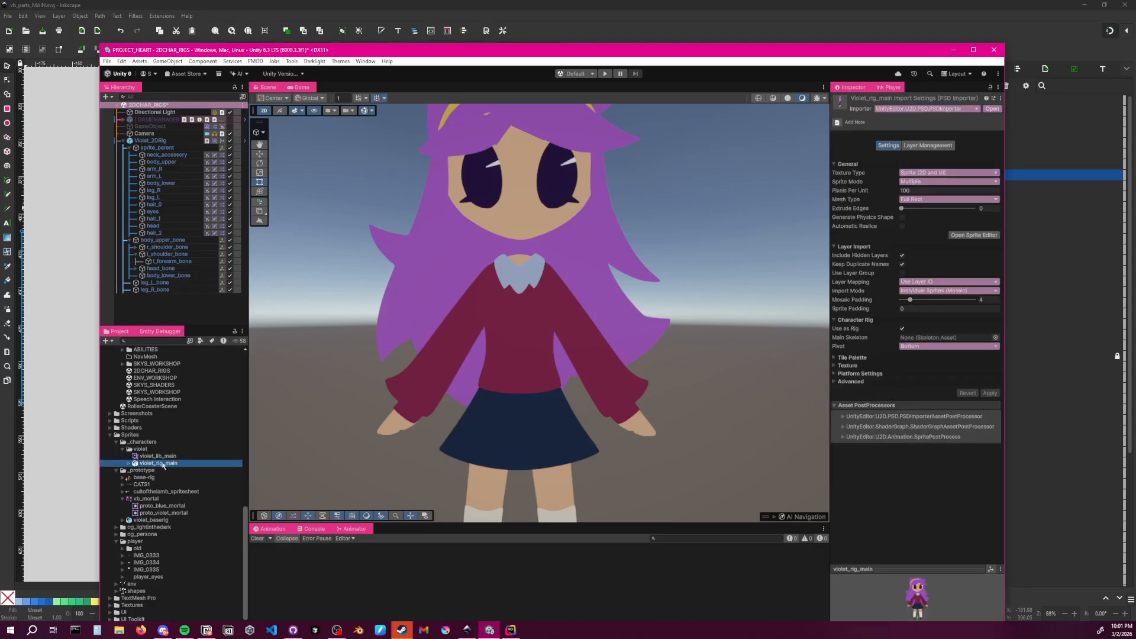
# Inspect the Violet_2DRig character and its bones in the scene, nudging hair_0_R_bone and undoing that move
pyautogui.moveTo(646, 44)
pyautogui.mouseDown()
pyautogui.moveTo(653, 96)
pyautogui.moveTo(647, 30)
pyautogui.mouseUp()
pyautogui.scroll(-5, 642, 183)
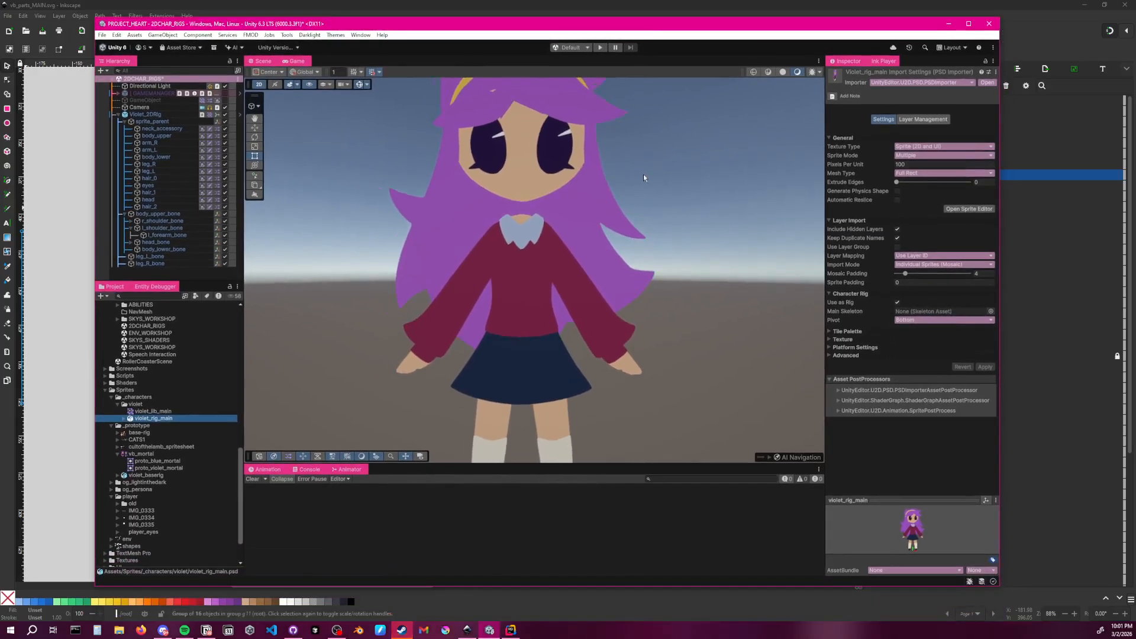
pyautogui.moveTo(633, 192); pyautogui.dragTo(617, 195, button='middle')
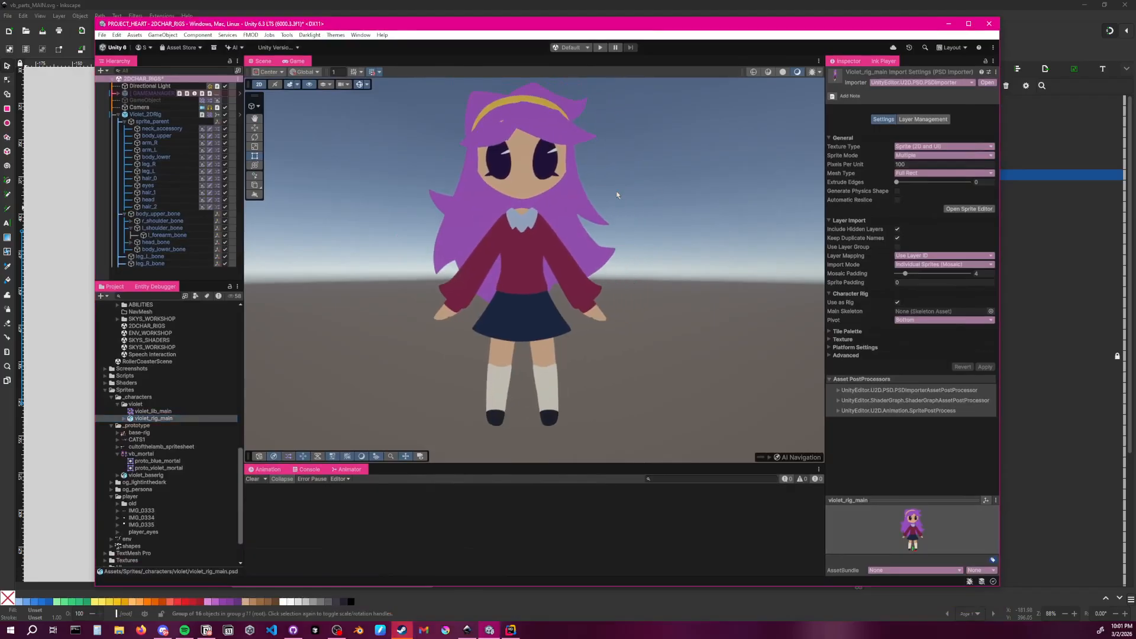
pyautogui.click(528, 115)
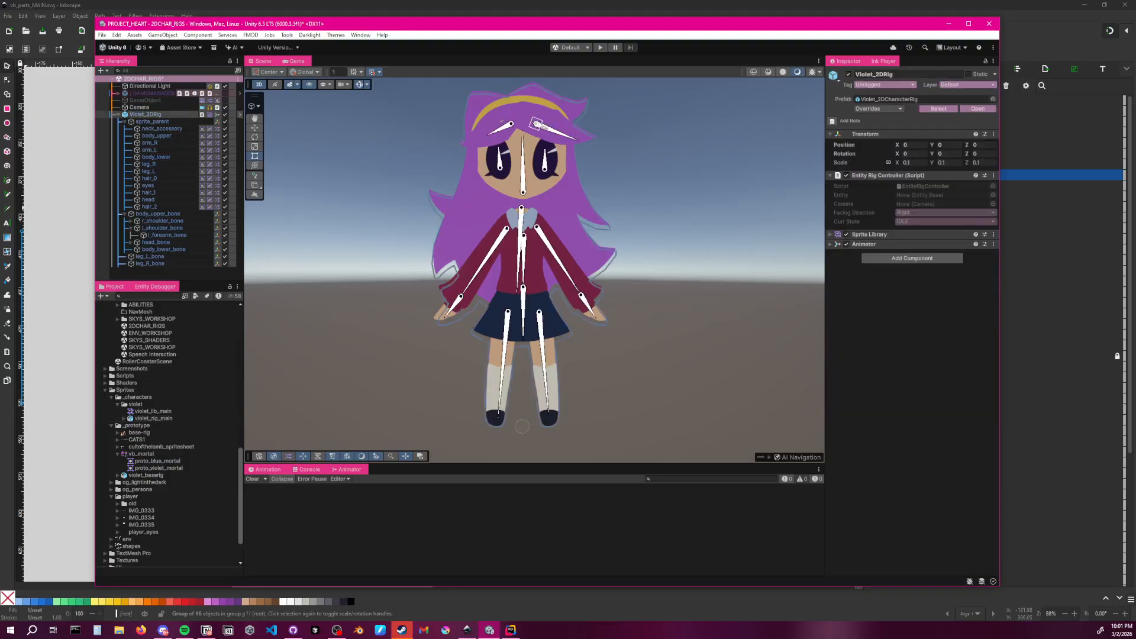
pyautogui.moveTo(503, 128)
pyautogui.mouseDown()
pyautogui.moveTo(497, 143)
pyautogui.moveTo(506, 137)
pyautogui.mouseUp()
pyautogui.hotkey('ctrl', 'z')
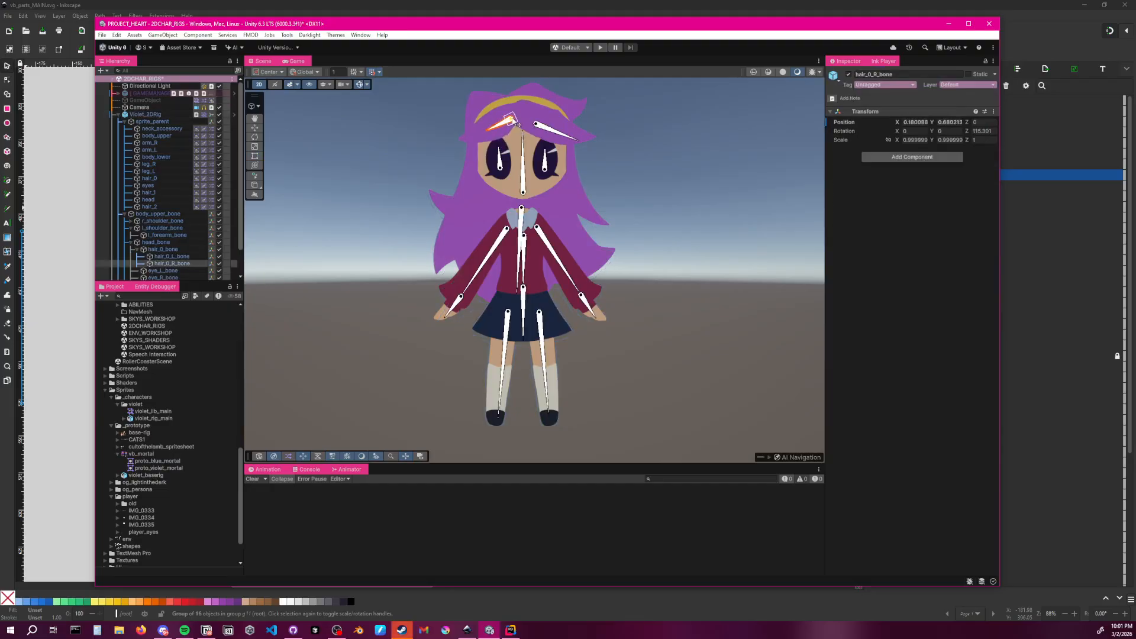
pyautogui.click(618, 129)
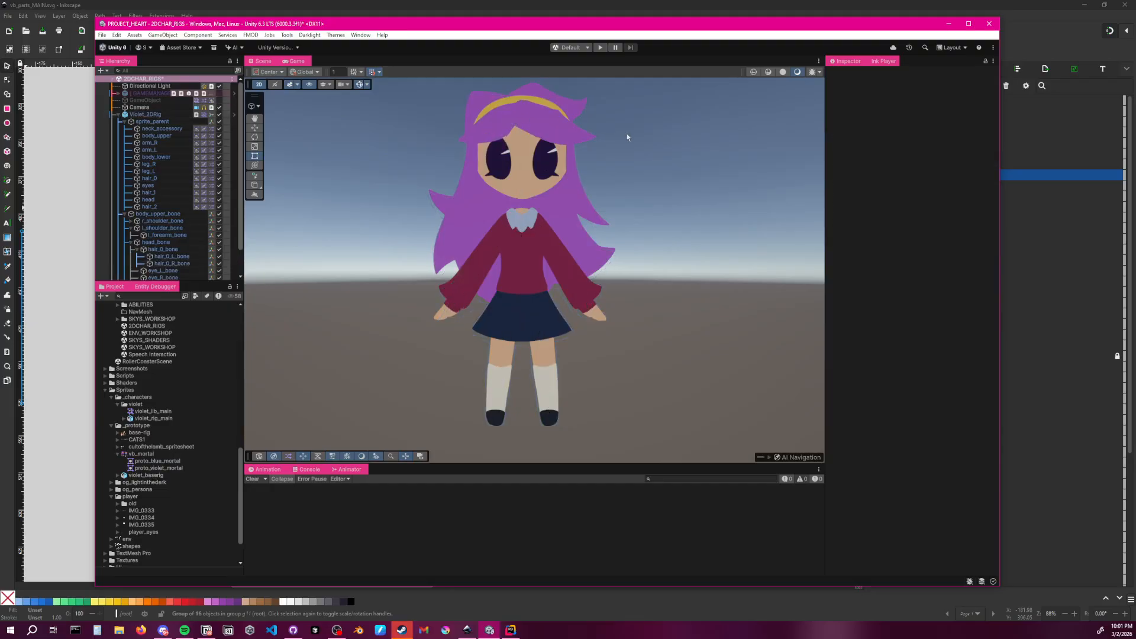
pyautogui.scroll(-2, 686, 172)
pyautogui.moveTo(664, 201)
pyautogui.mouseDown(button='middle')
pyautogui.moveTo(632, 229)
pyautogui.moveTo(649, 213)
pyautogui.mouseUp(button='middle')
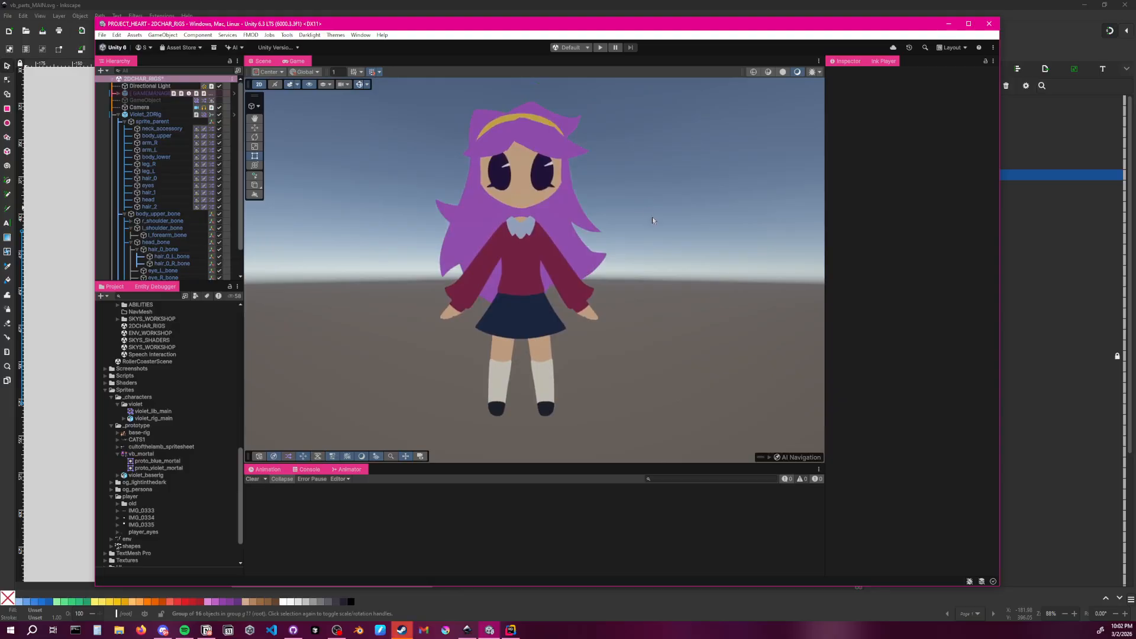
pyautogui.moveTo(674, 268); pyautogui.dragTo(661, 279, button='middle')
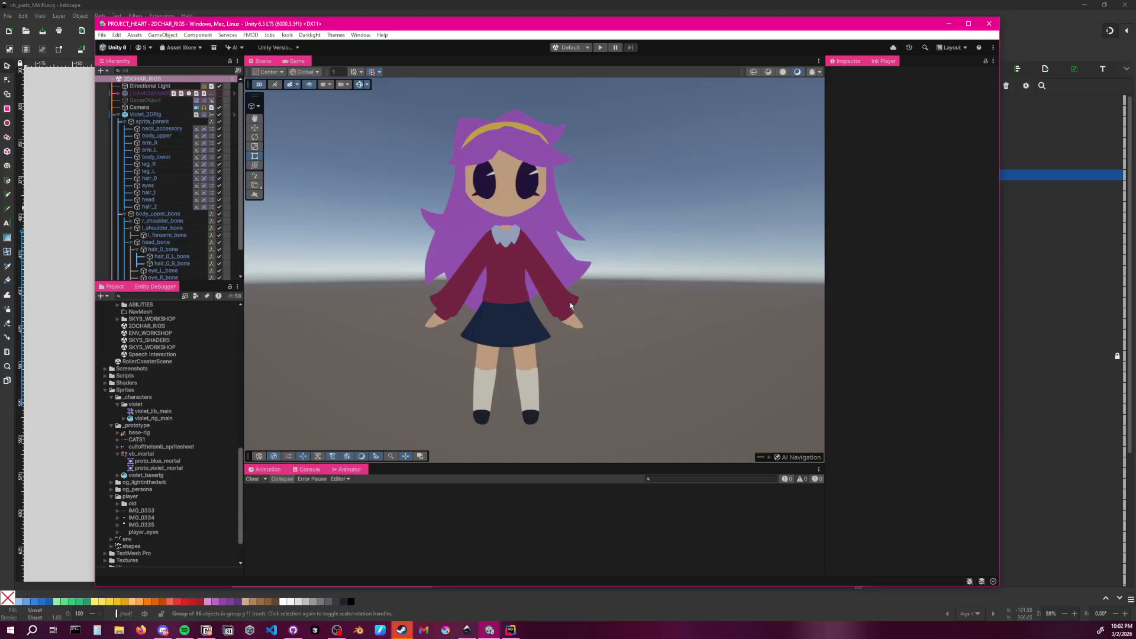
# Open violet_parts.psd in Photoshop from the 2DRigs folder inside PROJECT_HEART's ASSETS folder on the cloud drive
pyautogui.click(507, 13)
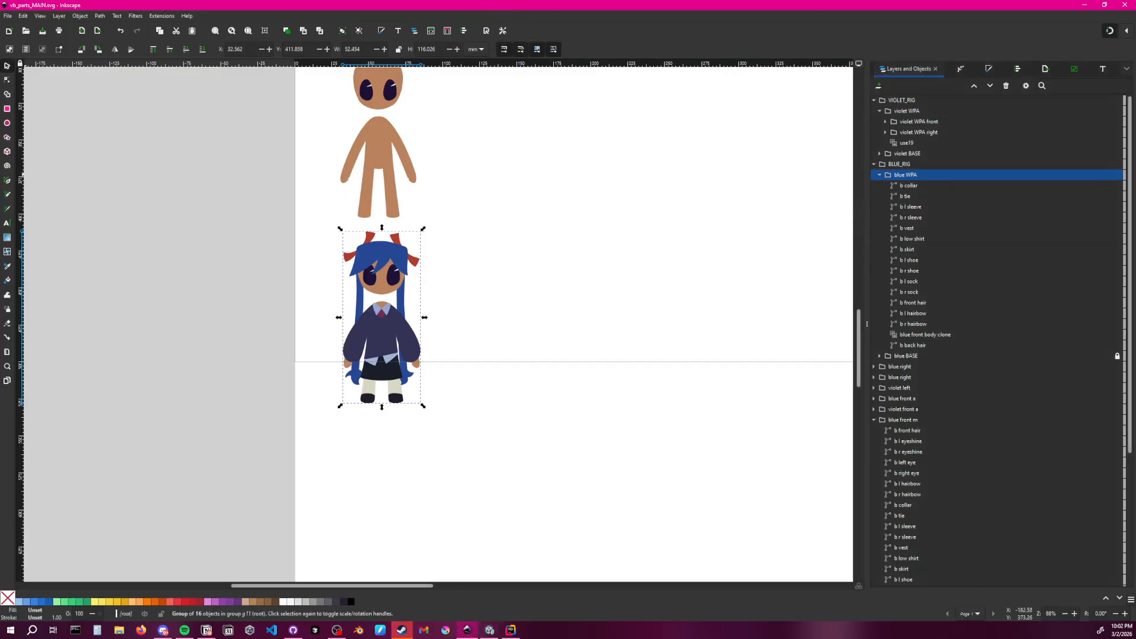
pyautogui.press('super+e')
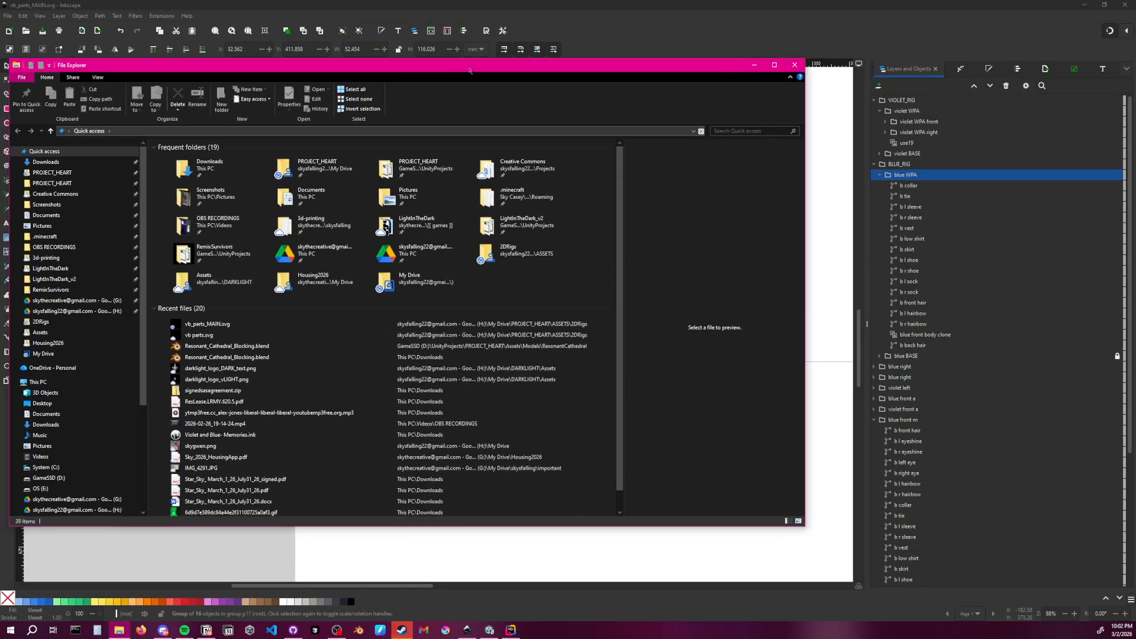
pyautogui.click(75, 310)
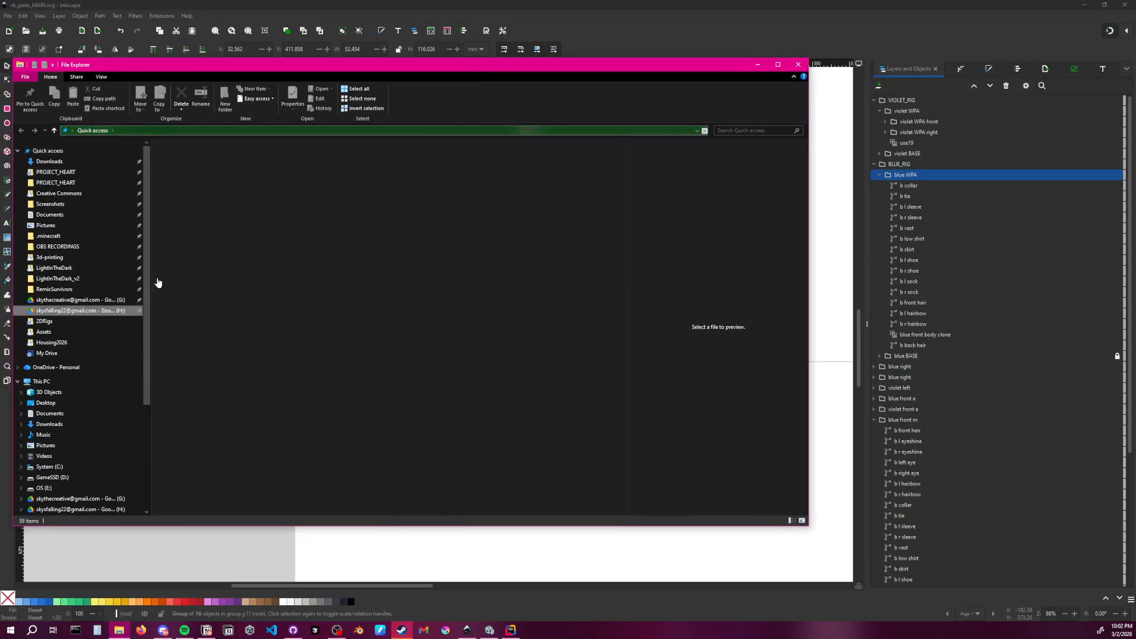
pyautogui.click(76, 172)
pyautogui.click(212, 158)
pyautogui.doubleClick(212, 159)
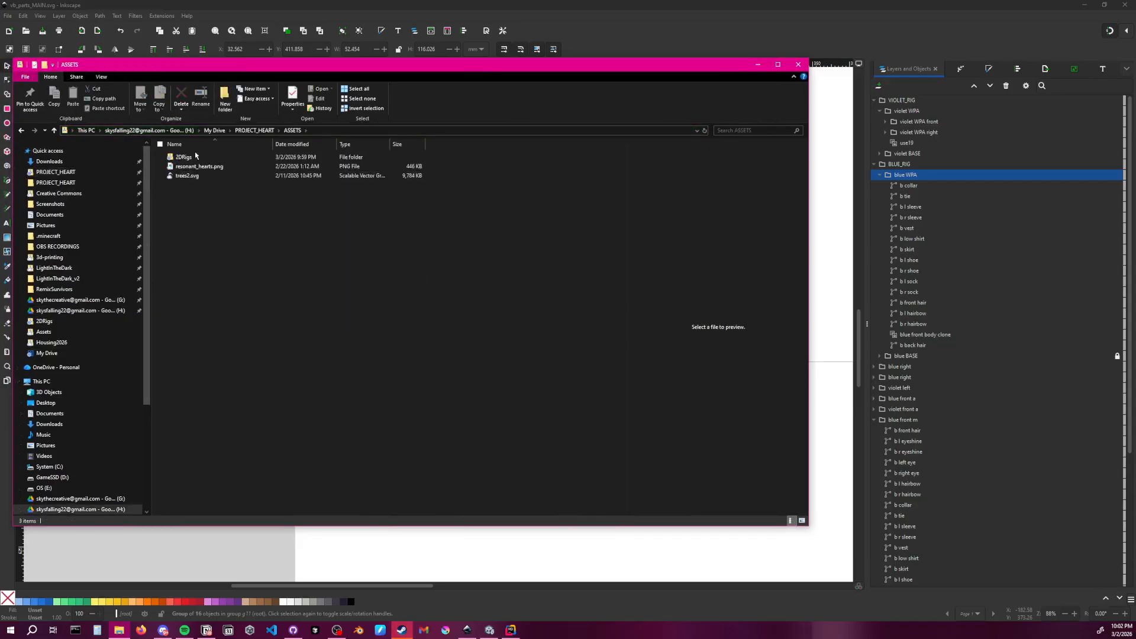
pyautogui.doubleClick(198, 155)
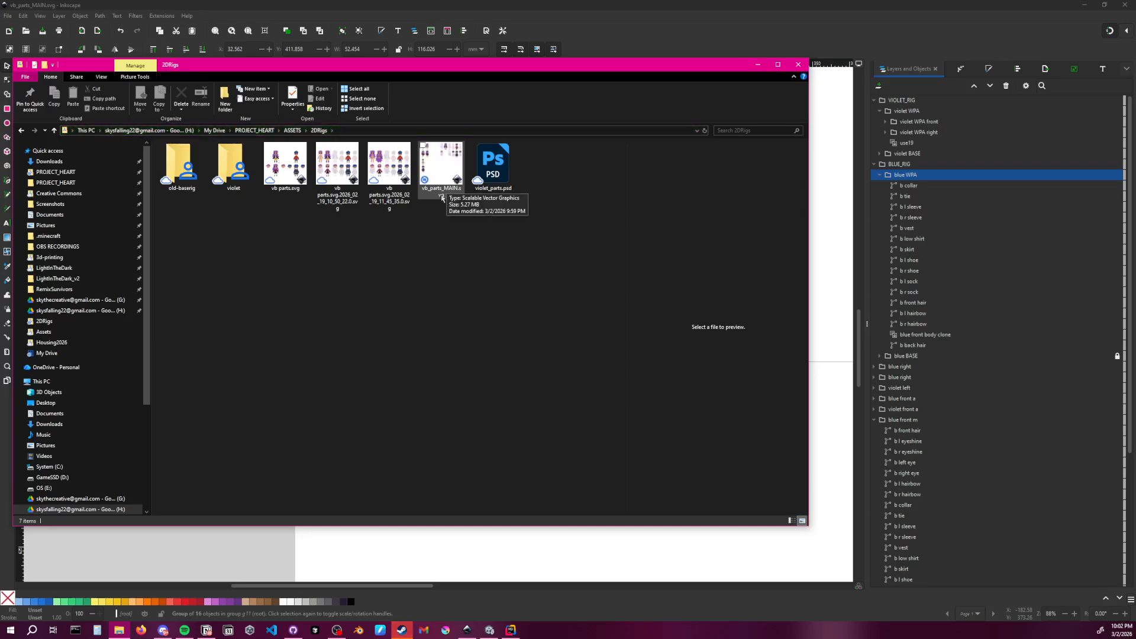
pyautogui.click(502, 164)
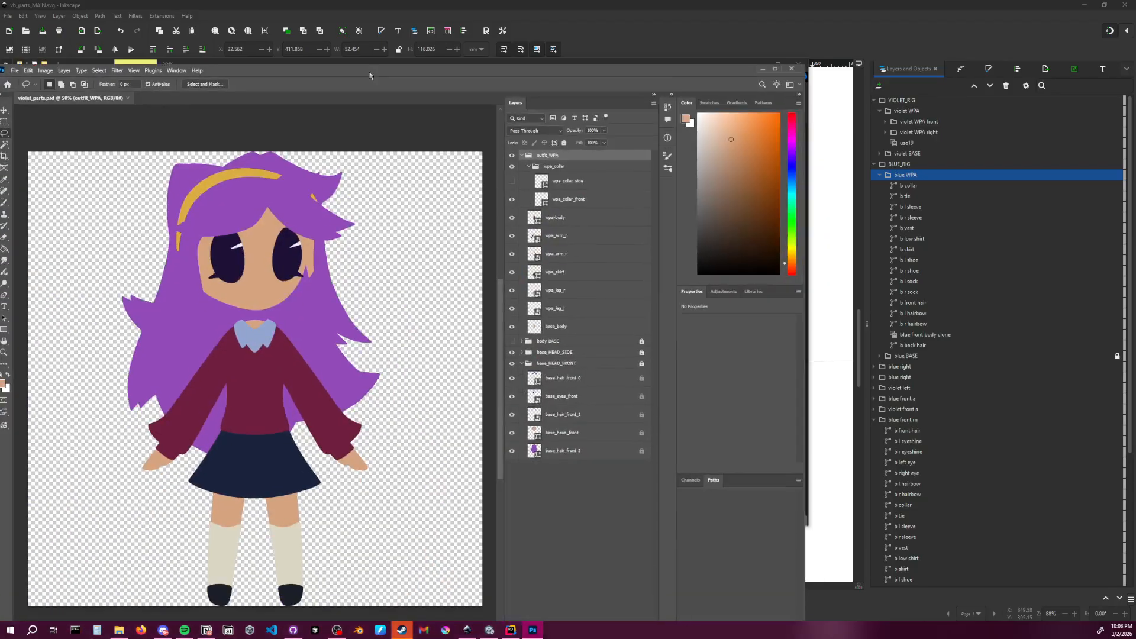
pyautogui.moveTo(367, 36); pyautogui.dragTo(517, 29)
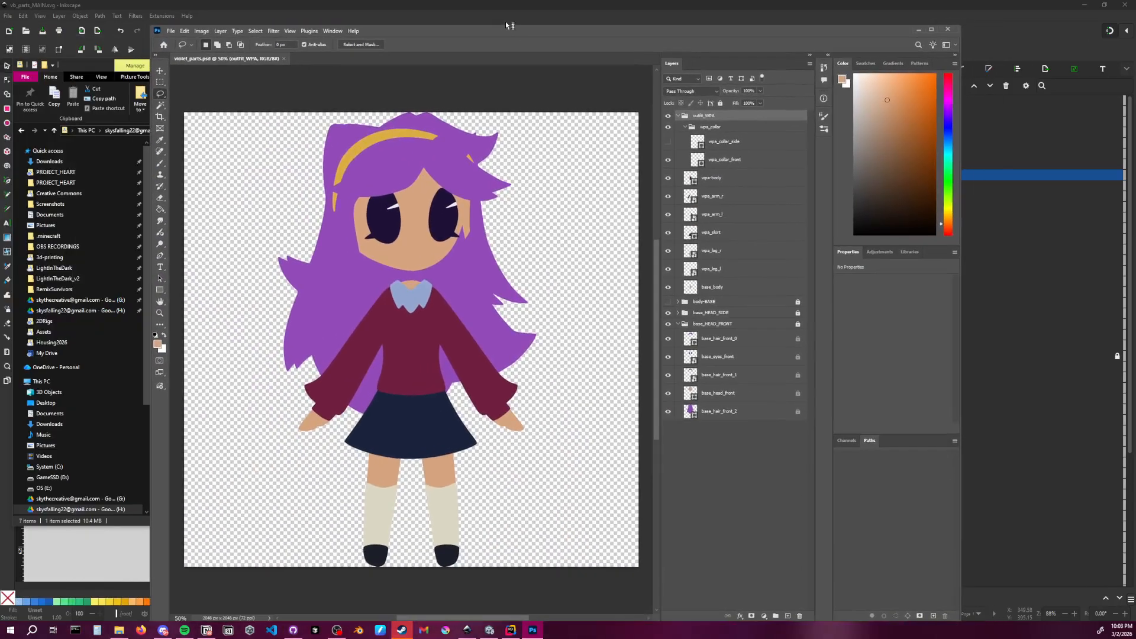
pyautogui.moveTo(493, 27); pyautogui.dragTo(499, 21)
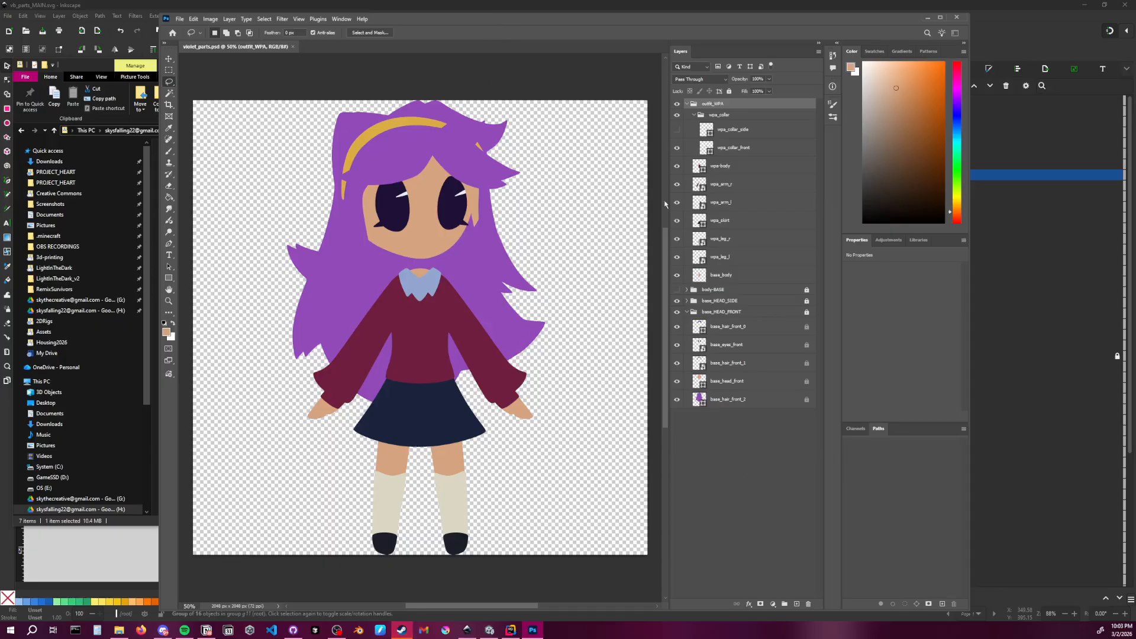
# Examine the violet file's layer structure by toggling the visibility of the outfit_WPA, base_HEAD_SIDE and base_HEAD_FRONT groups
pyautogui.click(677, 103)
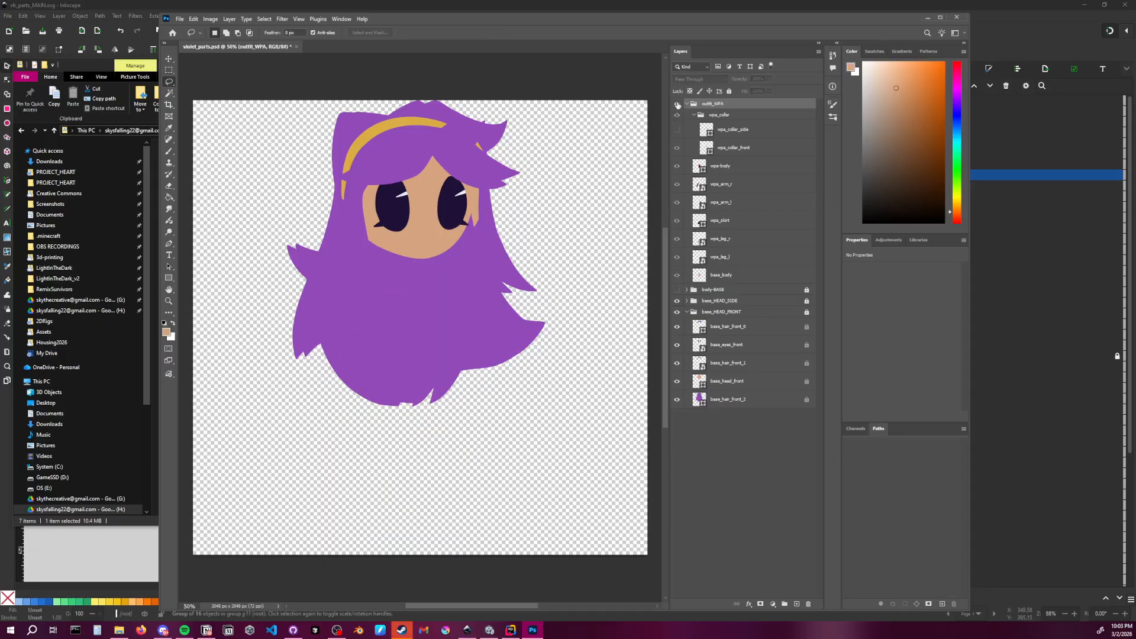
pyautogui.click(677, 103)
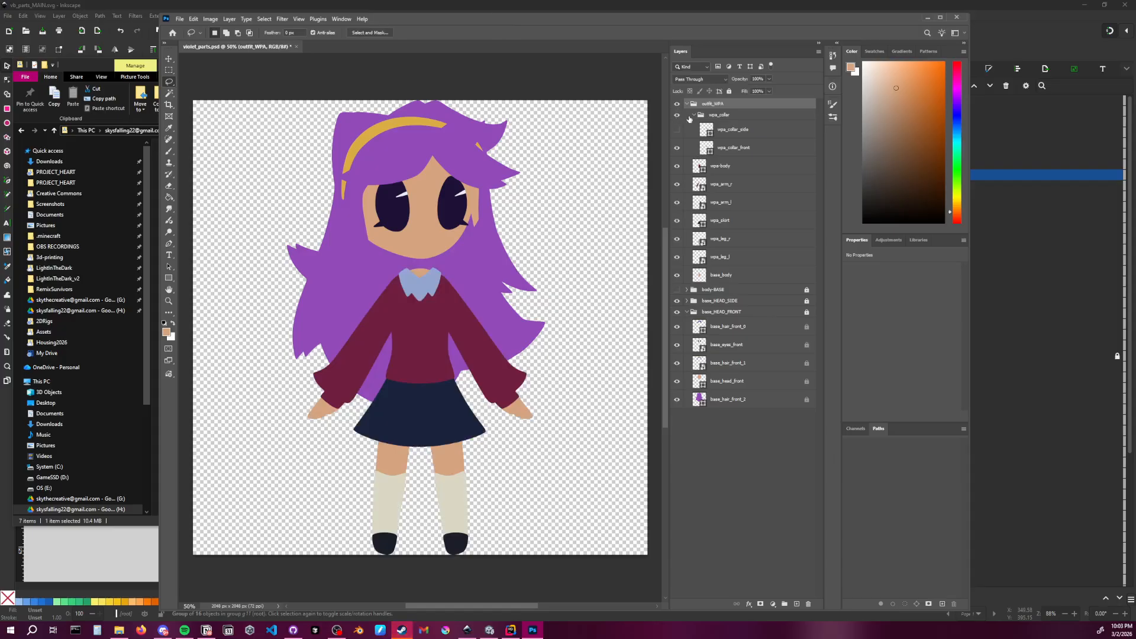
pyautogui.click(691, 116)
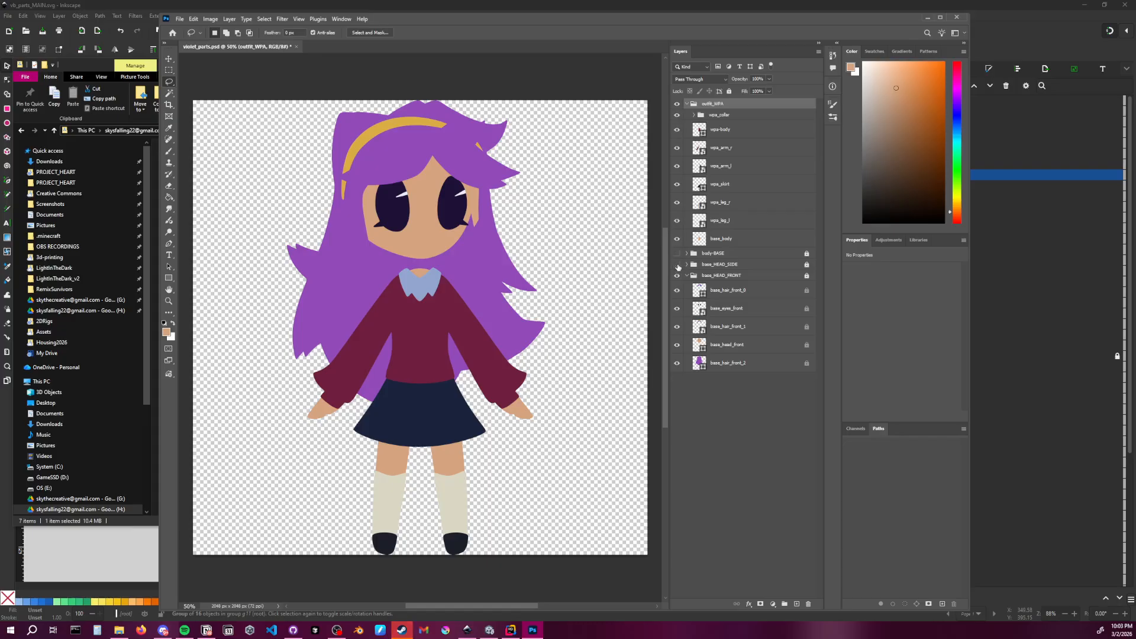
pyautogui.click(677, 265)
pyautogui.click(677, 265)
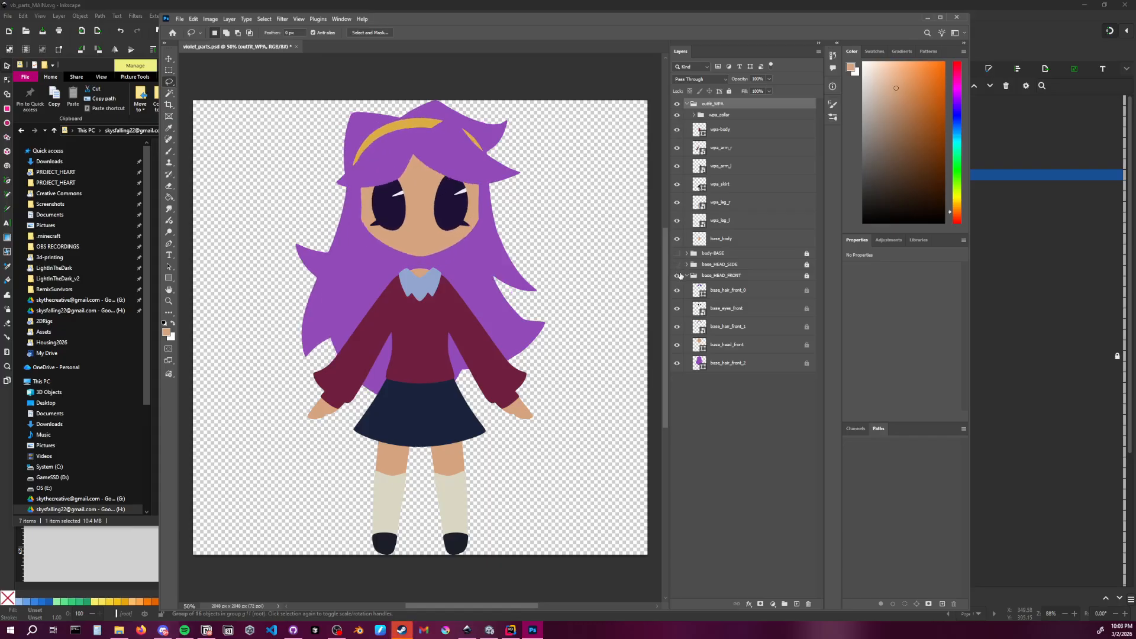
pyautogui.click(677, 276)
pyautogui.click(677, 276)
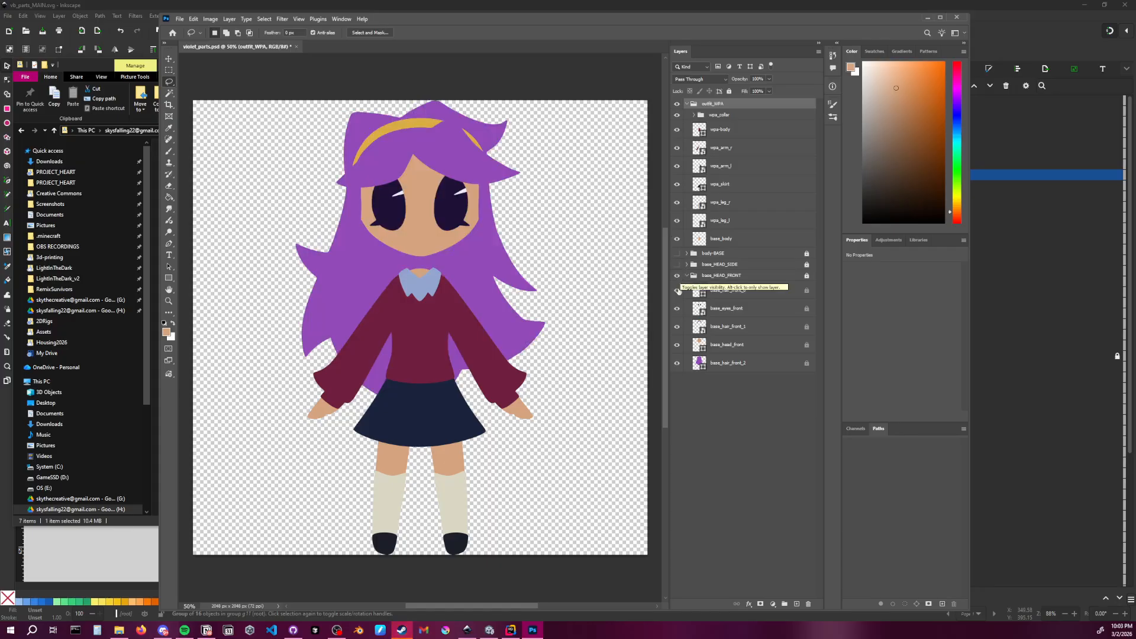
pyautogui.click(699, 434)
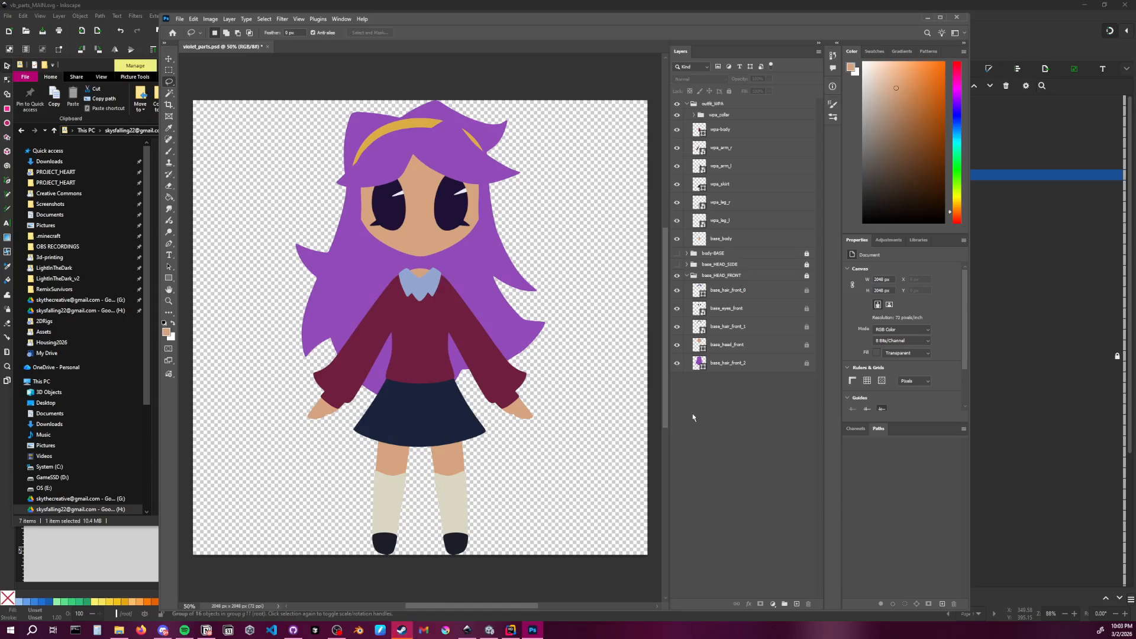
pyautogui.click(678, 264)
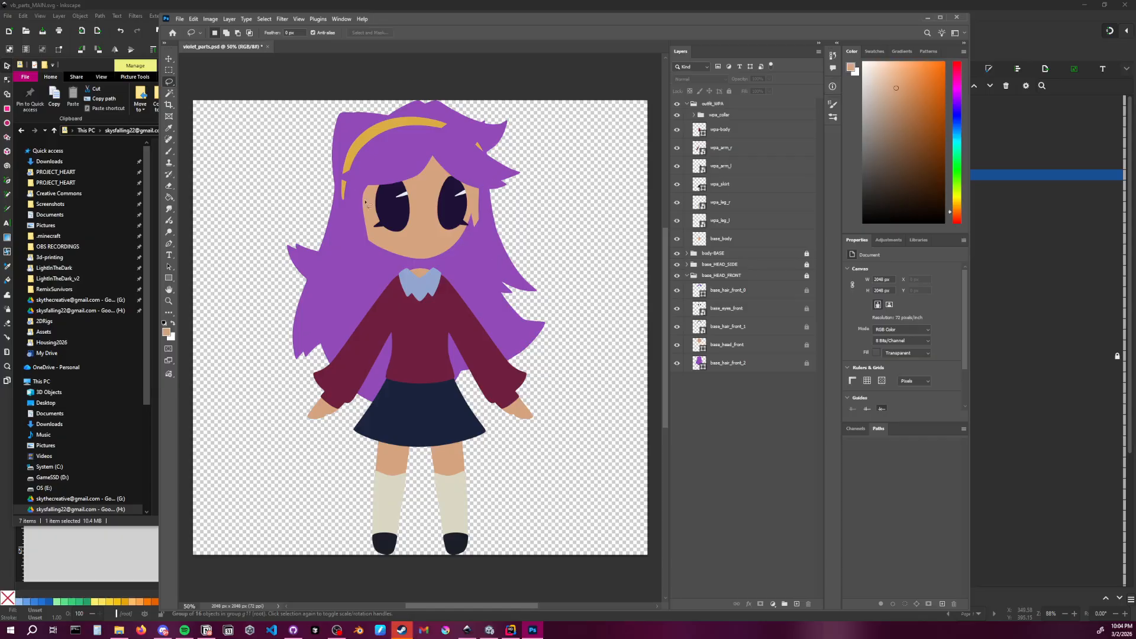
# Check the canvas size of the violet_parts.psd document without changing it
pyautogui.click(180, 19)
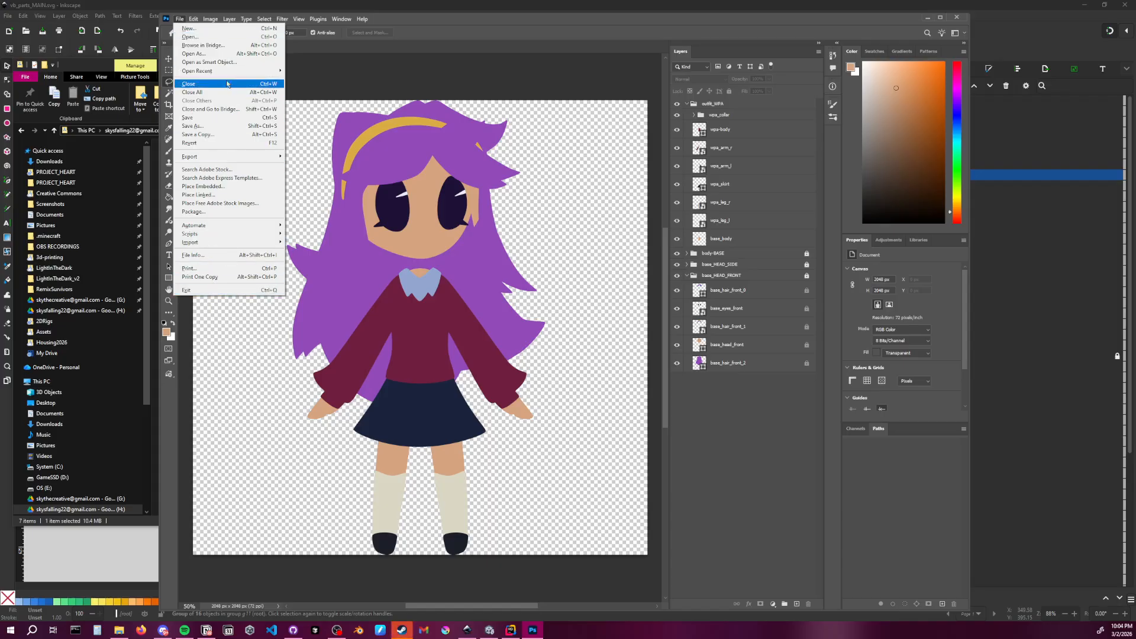
pyautogui.moveTo(203, 19)
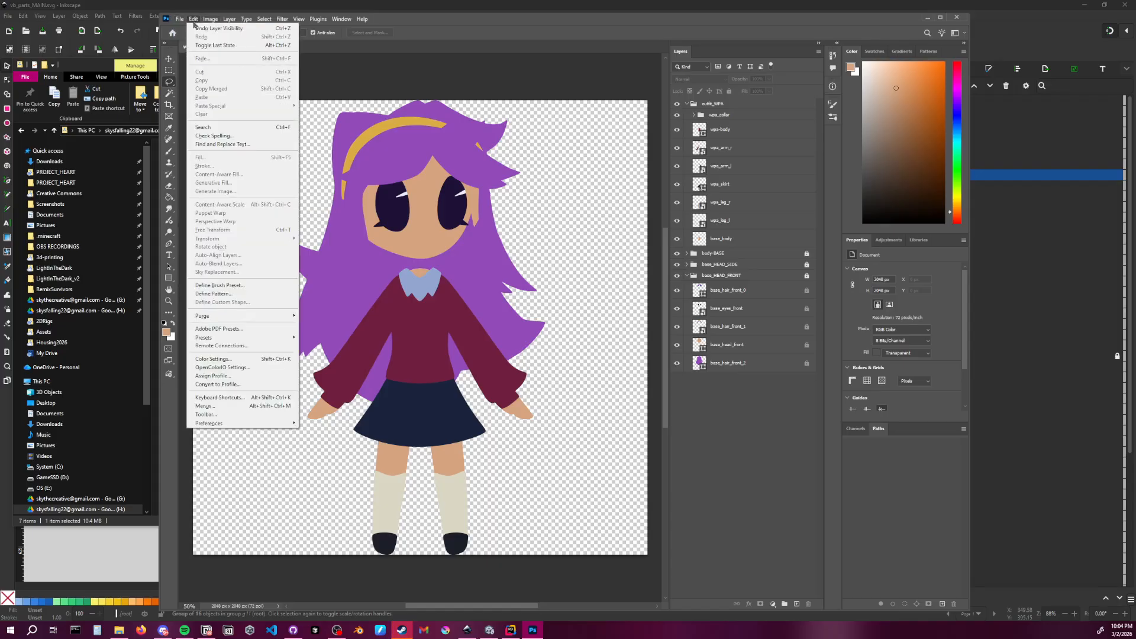
pyautogui.moveTo(209, 21)
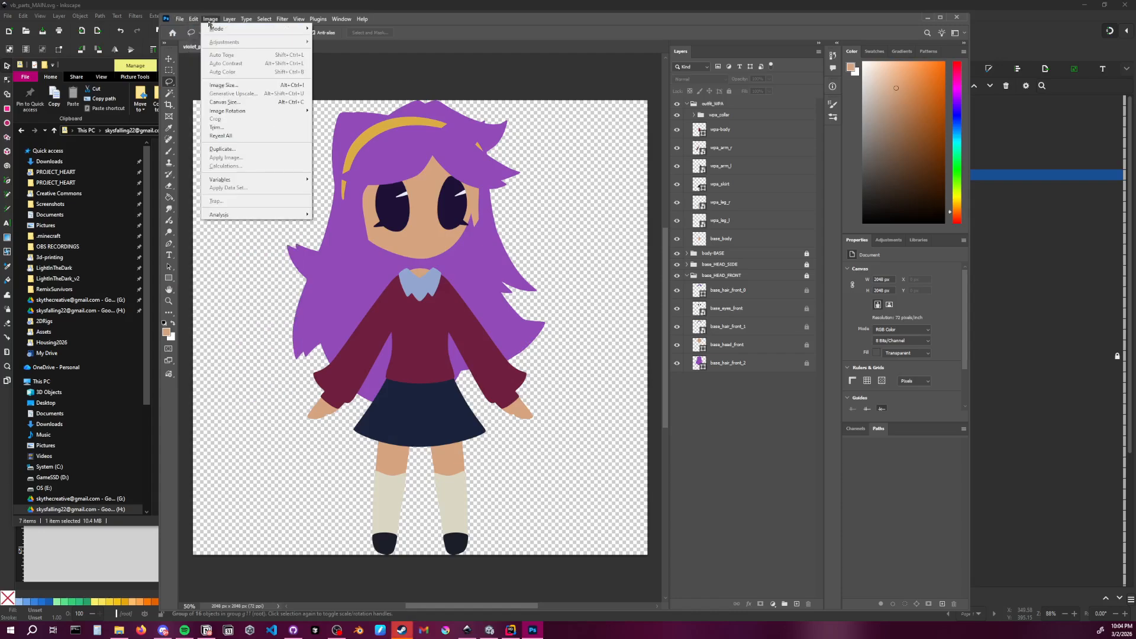
pyautogui.click(225, 102)
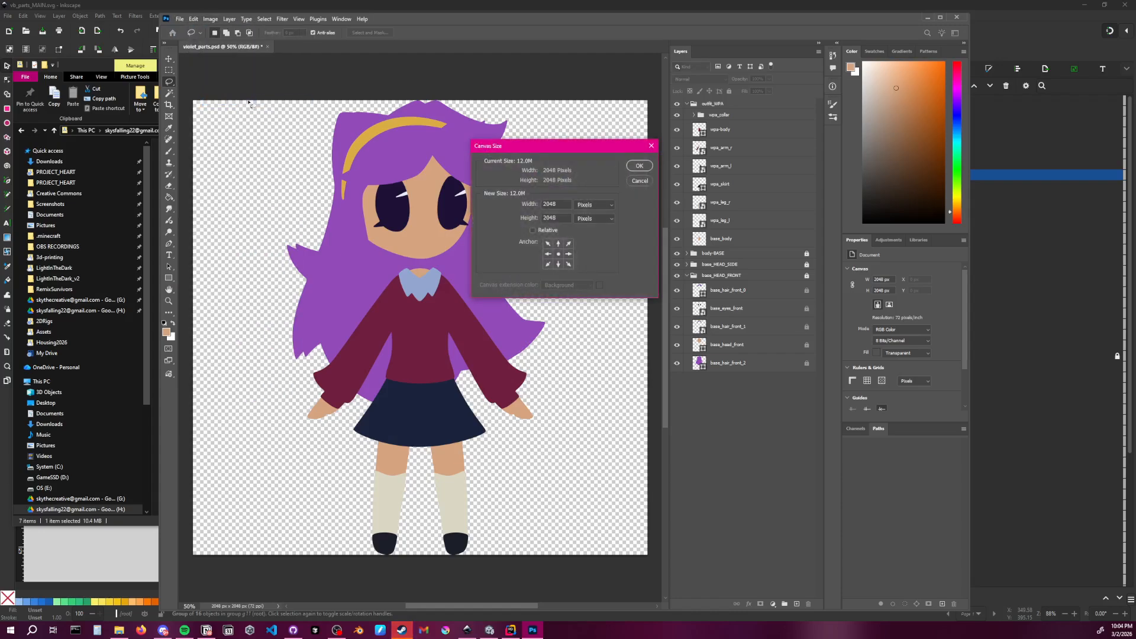
pyautogui.click(652, 146)
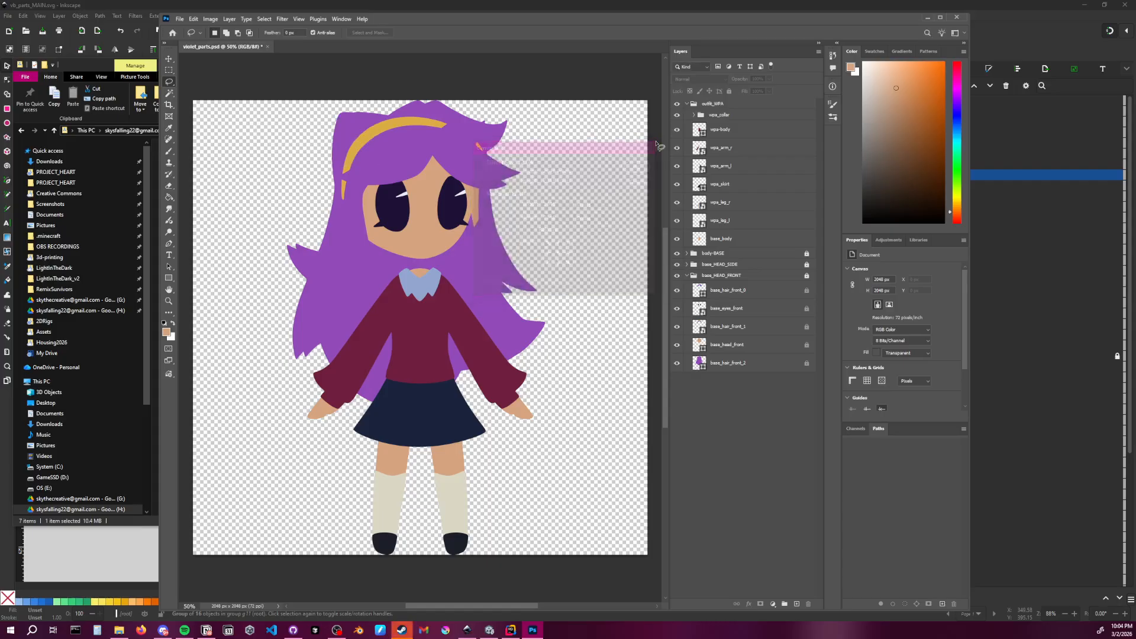
# Create a new 2048 × 2048 px RGB document at 300 pixels/inch, 16 bit, with transparent background contents
pyautogui.click(179, 19)
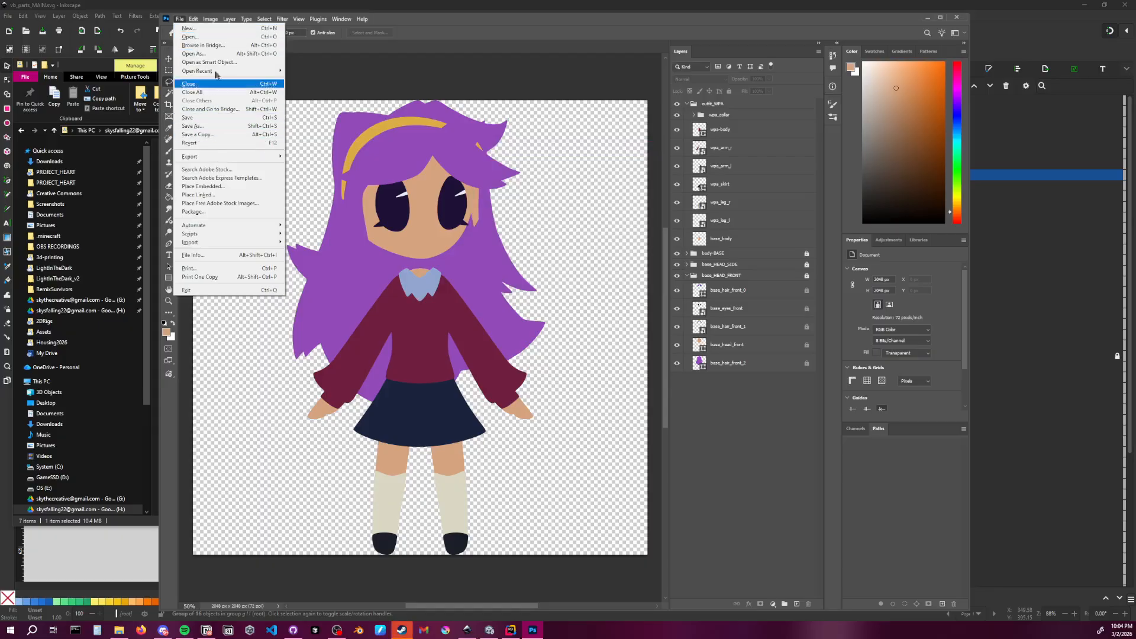
pyautogui.click(213, 29)
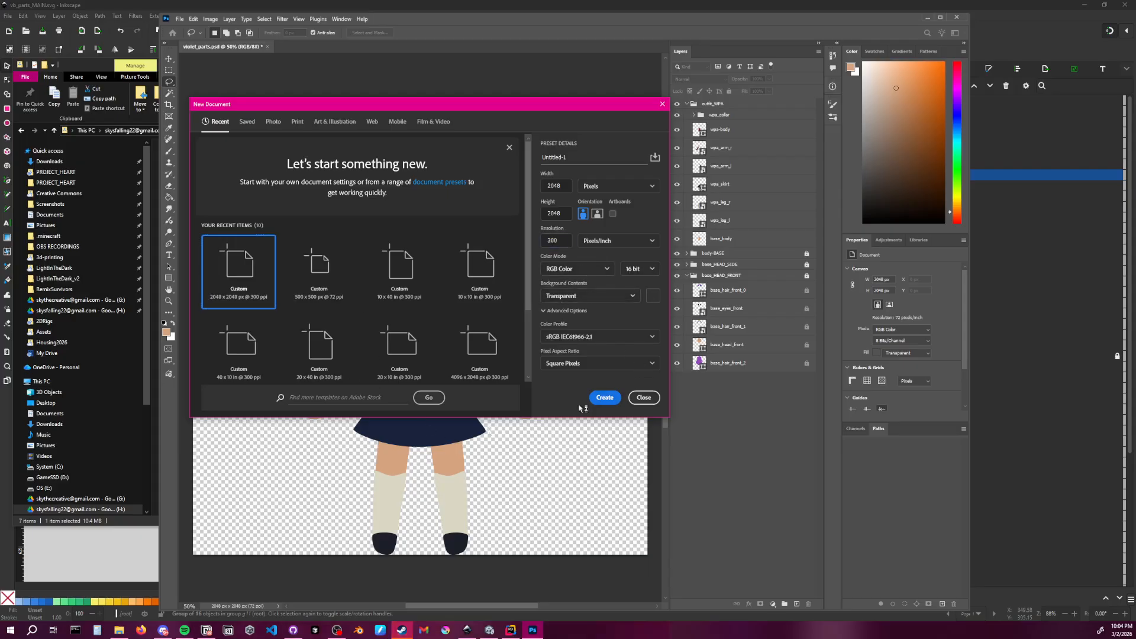
pyautogui.click(603, 398)
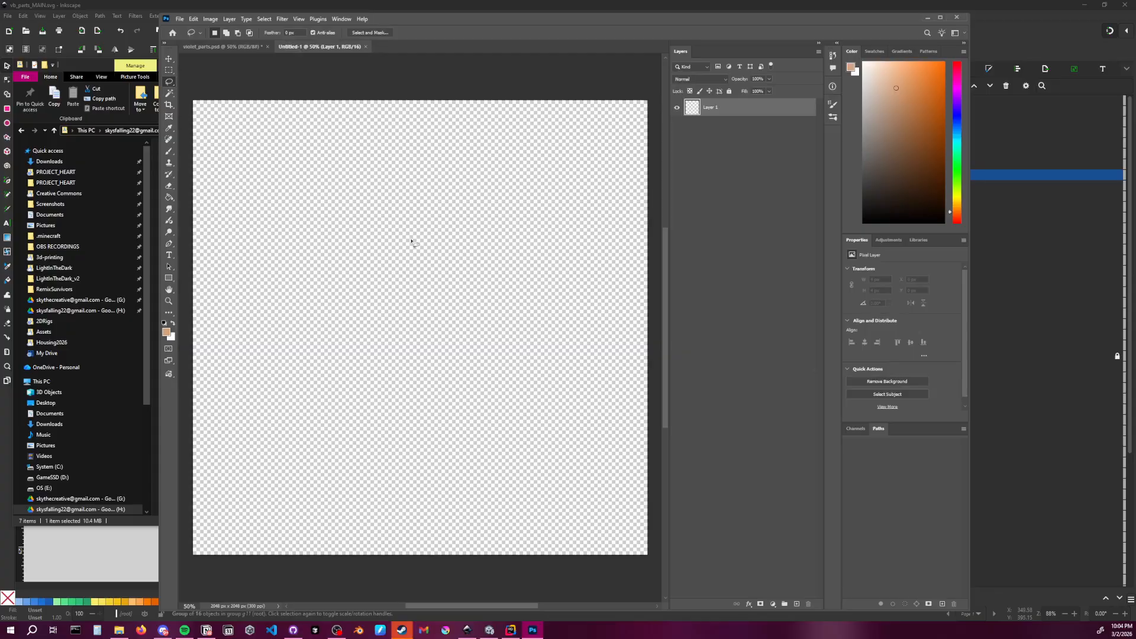
pyautogui.click(180, 19)
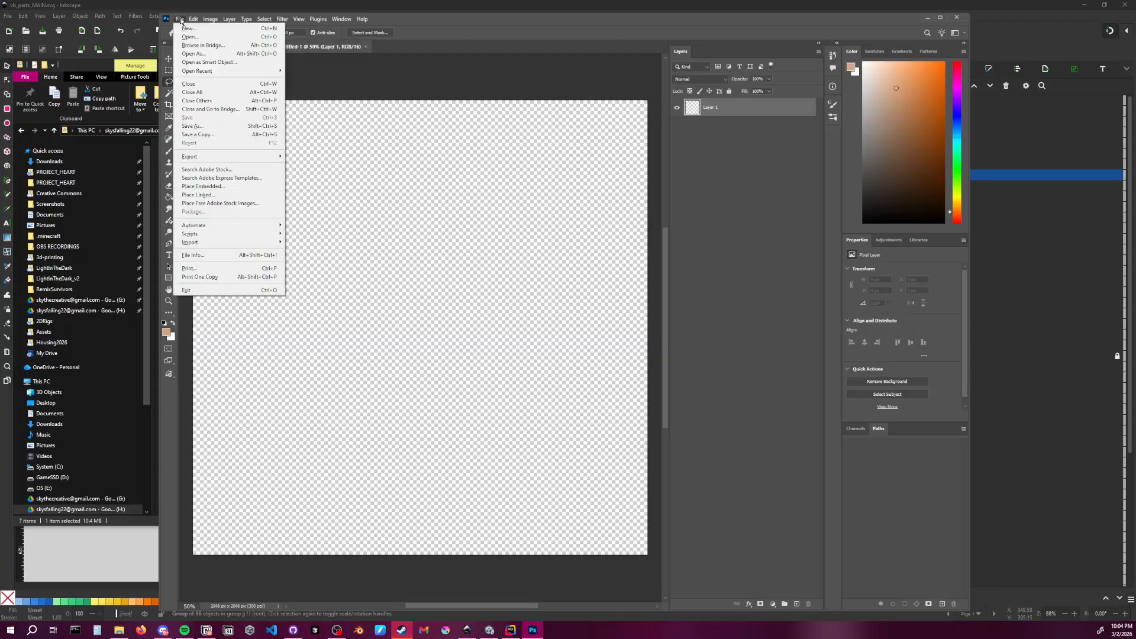
# Switch to Inkscape, collapse the blue WPA group inside BLUE_RIG and leave only that group selected
pyautogui.click(1065, 259)
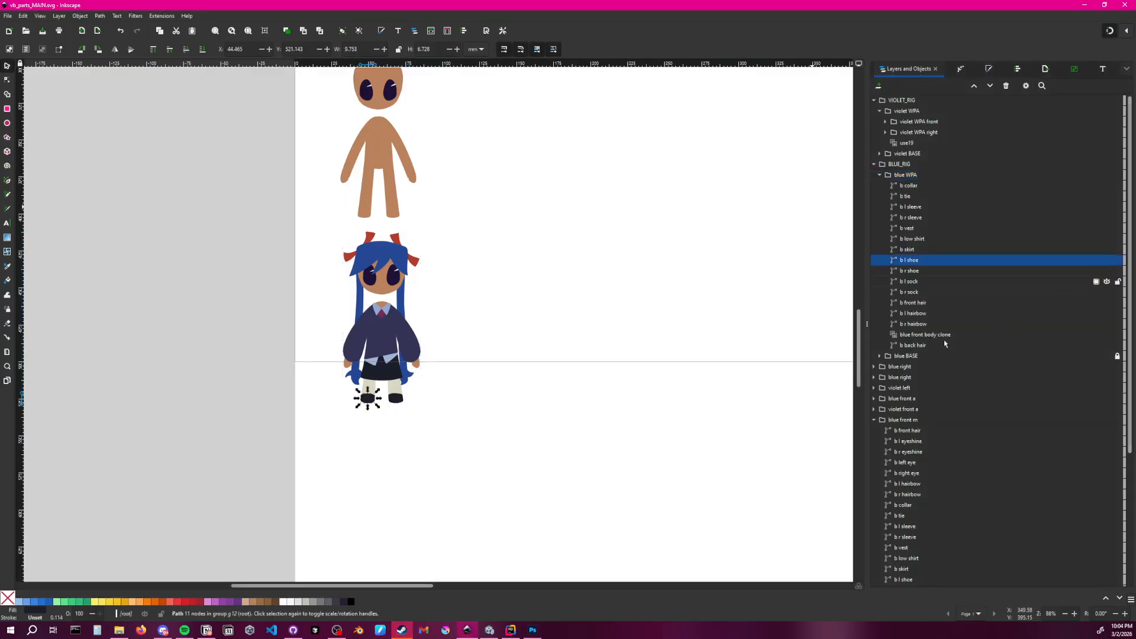
pyautogui.click(578, 325)
pyautogui.moveTo(316, 228); pyautogui.dragTo(440, 432)
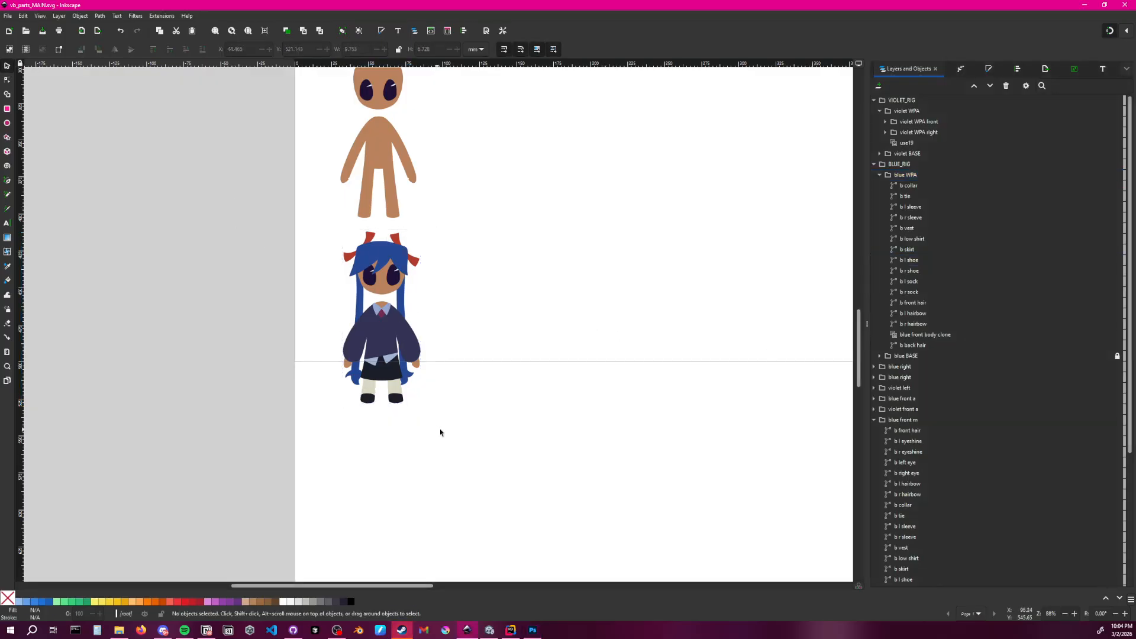
pyautogui.click(914, 166)
pyautogui.click(912, 176)
pyautogui.click(880, 175)
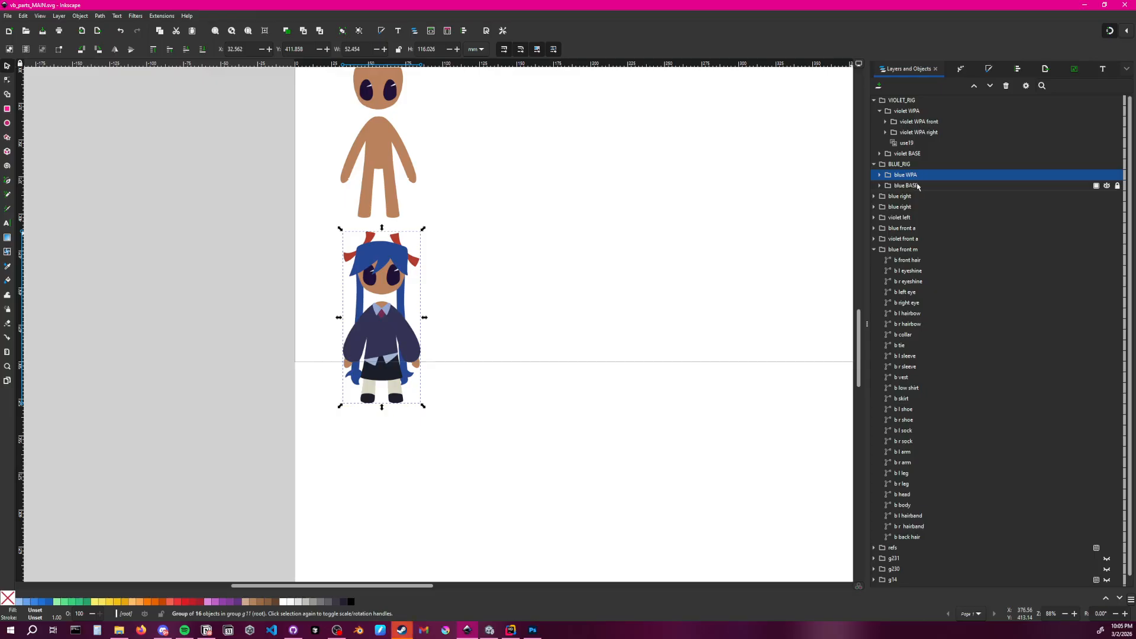
pyautogui.keyDown('shift'); pyautogui.click(919, 186); pyautogui.keyUp('shift')
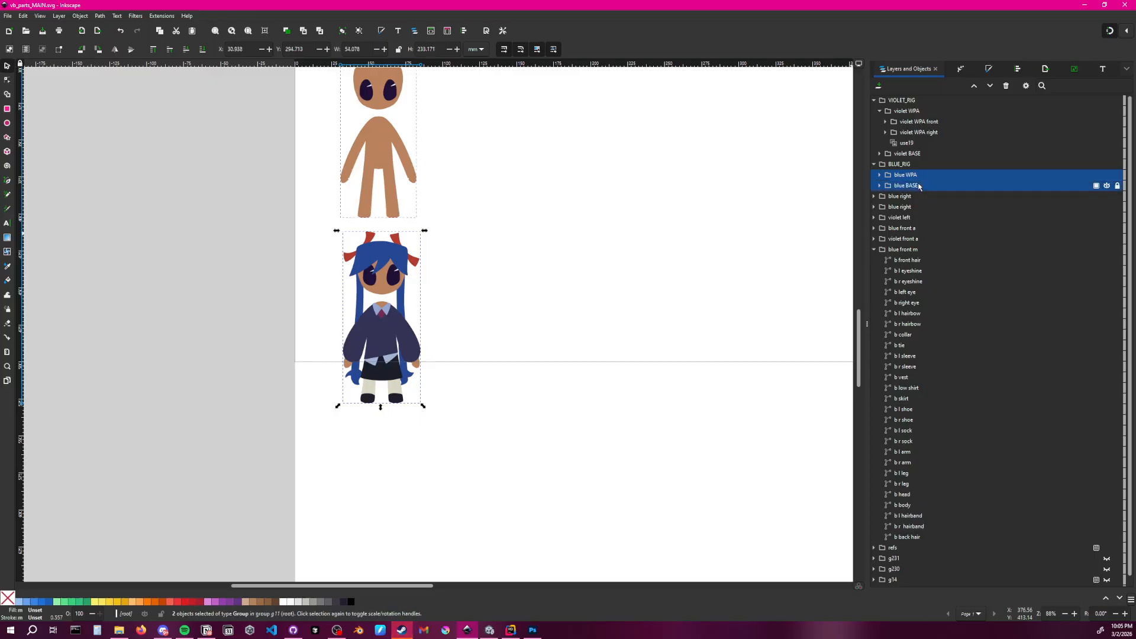
pyautogui.click(766, 218)
pyautogui.click(908, 178)
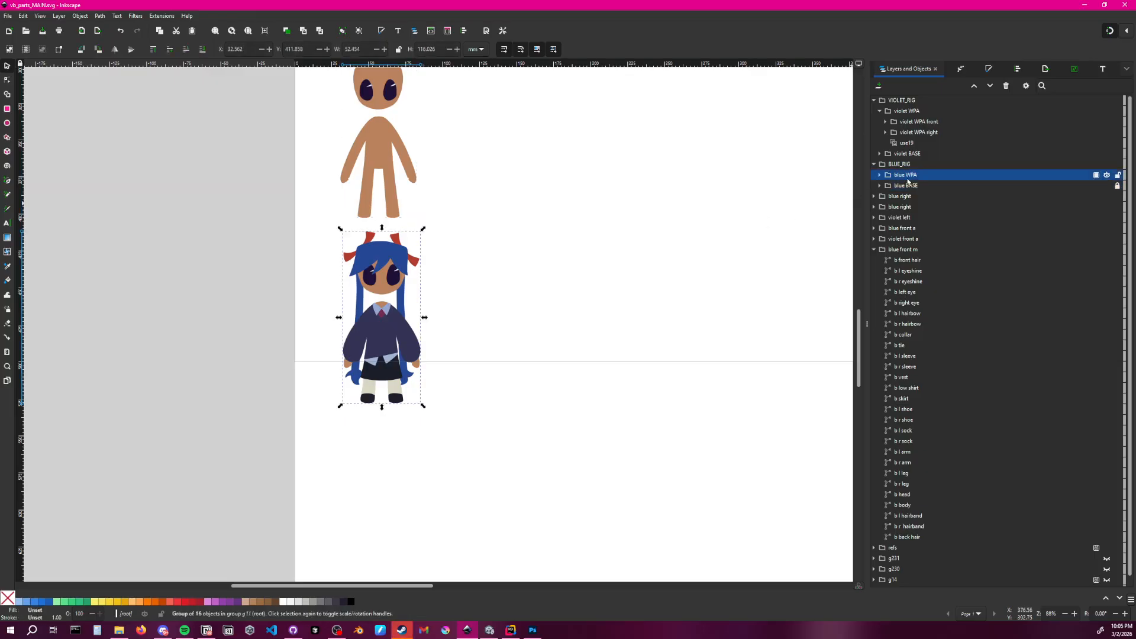
pyautogui.click(543, 241)
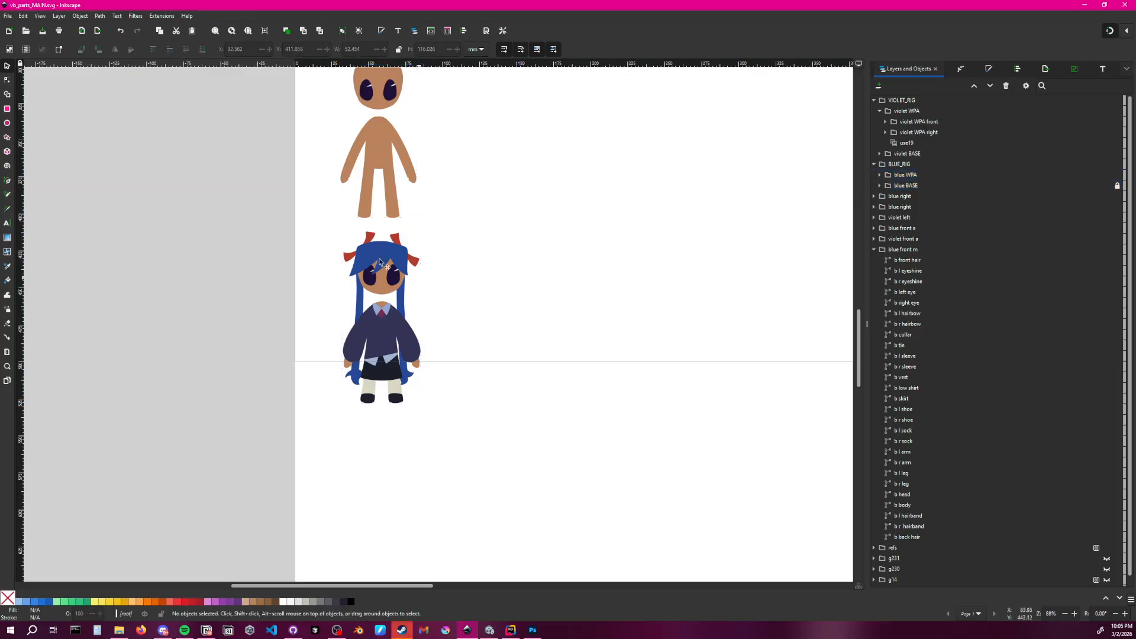
pyautogui.click(901, 176)
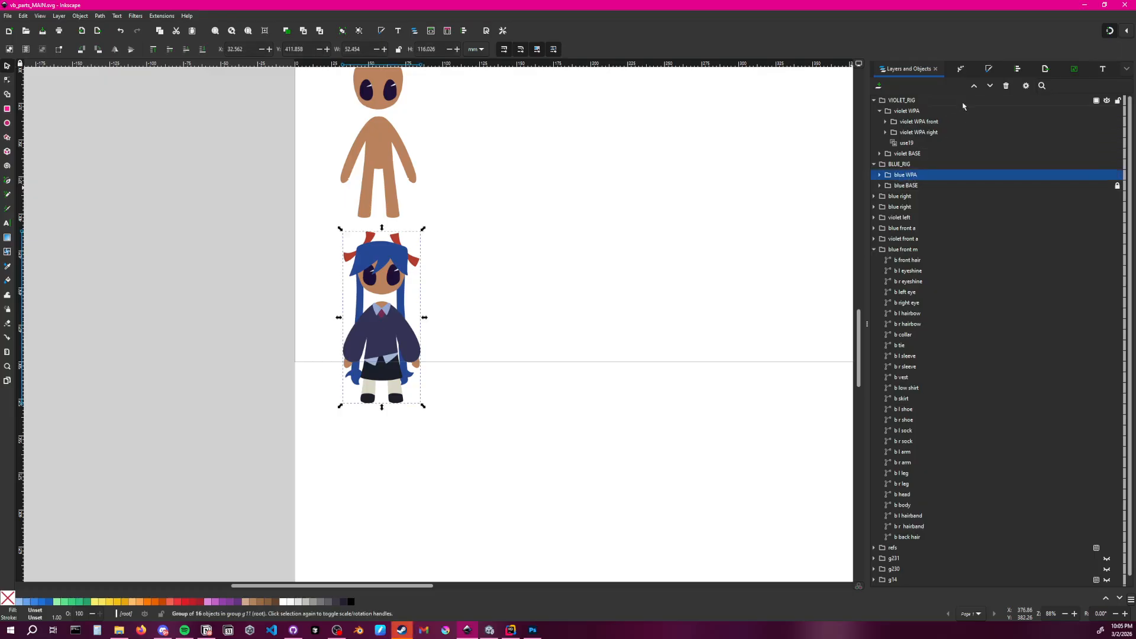
# Set up a single-file export of the selected group in Inkscape SVG format
pyautogui.click(1044, 70)
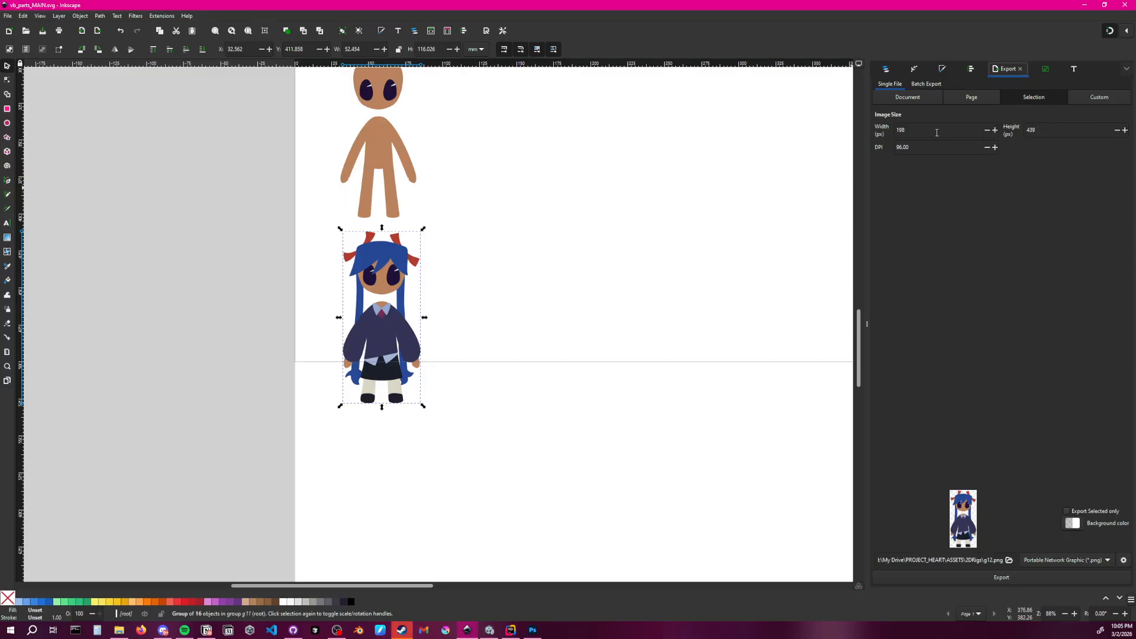
pyautogui.click(1105, 562)
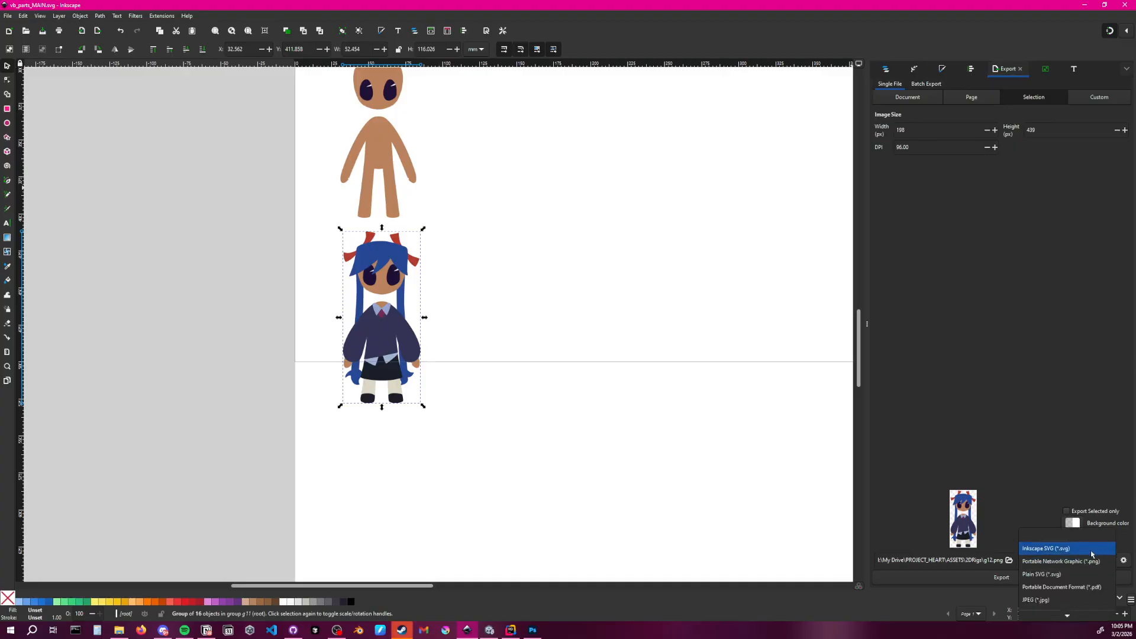
pyautogui.click(1091, 553)
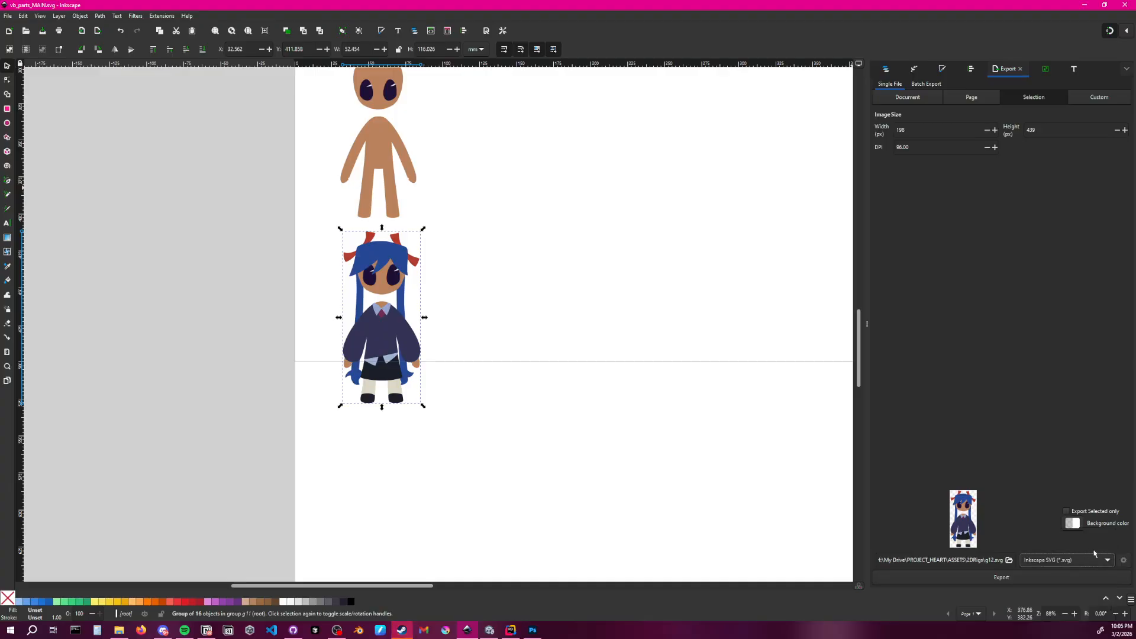
# Look through the 2DRigs folder and its violet subfolder in the file explorer to check how the existing rig files are organised
pyautogui.click(119, 630)
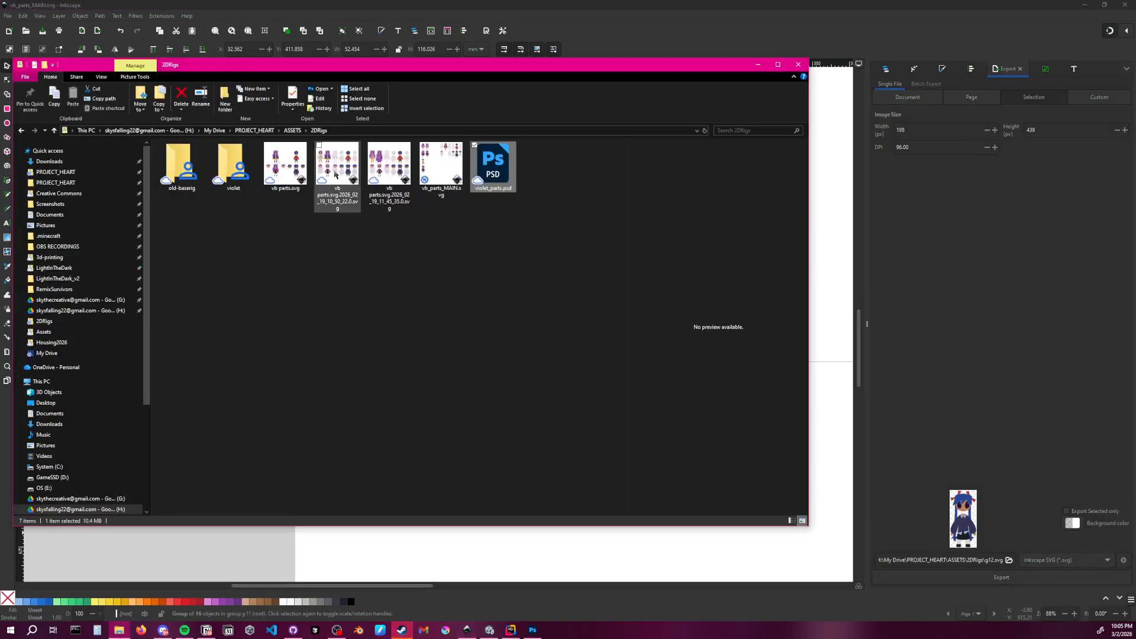
pyautogui.doubleClick(232, 165)
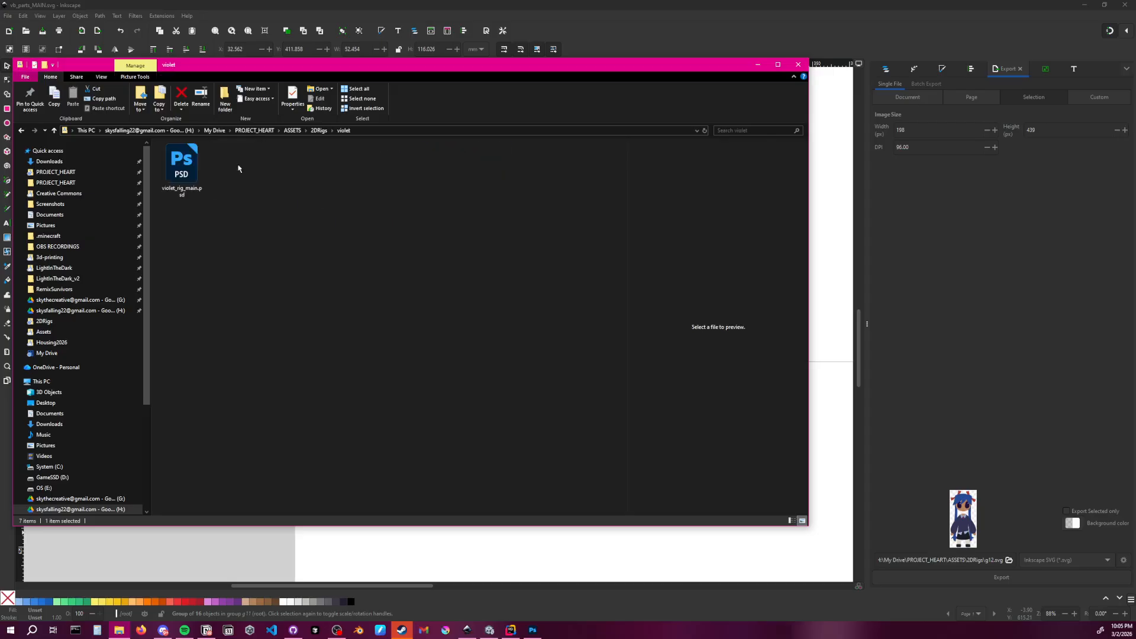
pyautogui.click(319, 130)
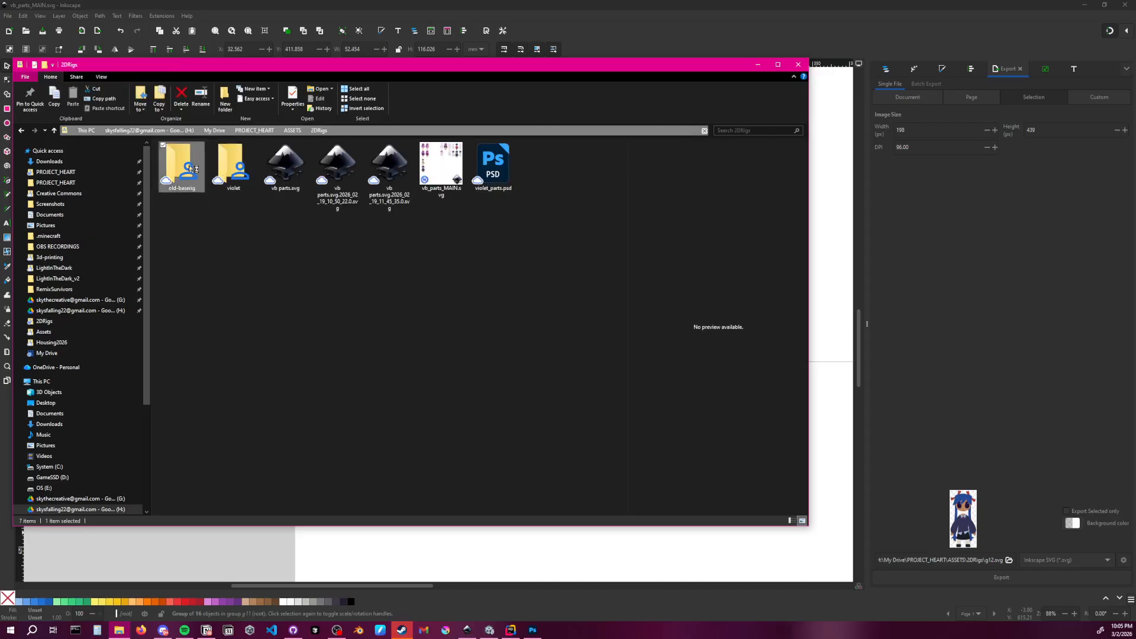
pyautogui.click(292, 130)
pyautogui.doubleClick(248, 157)
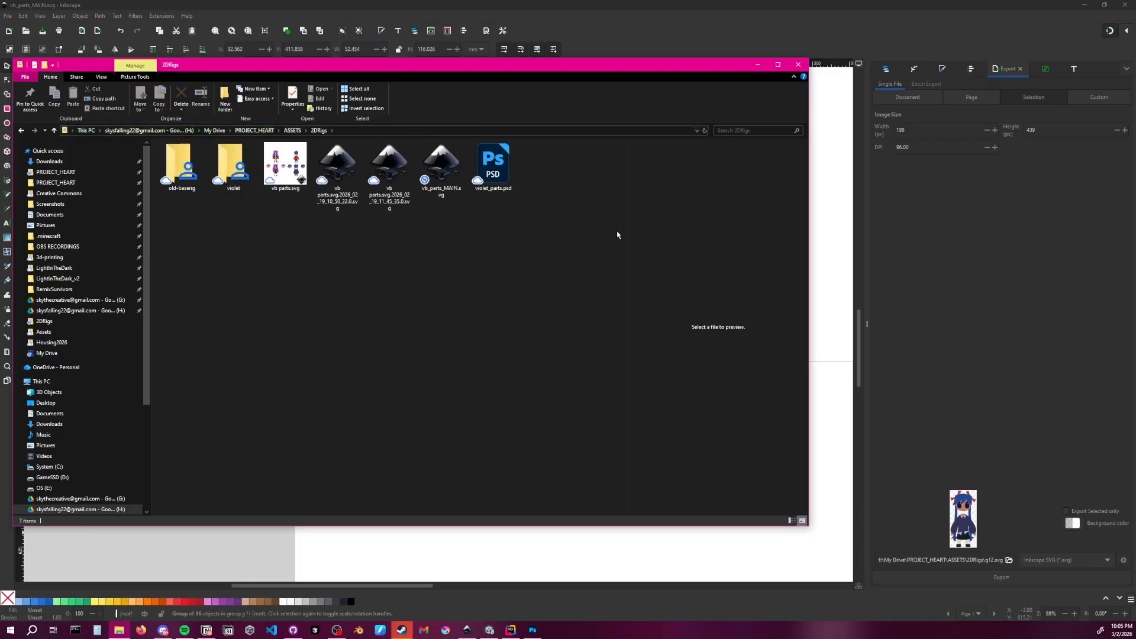
# Name the export file blue_WPA_parts in the 2DRigs folder and export the selection
pyautogui.click(1024, 294)
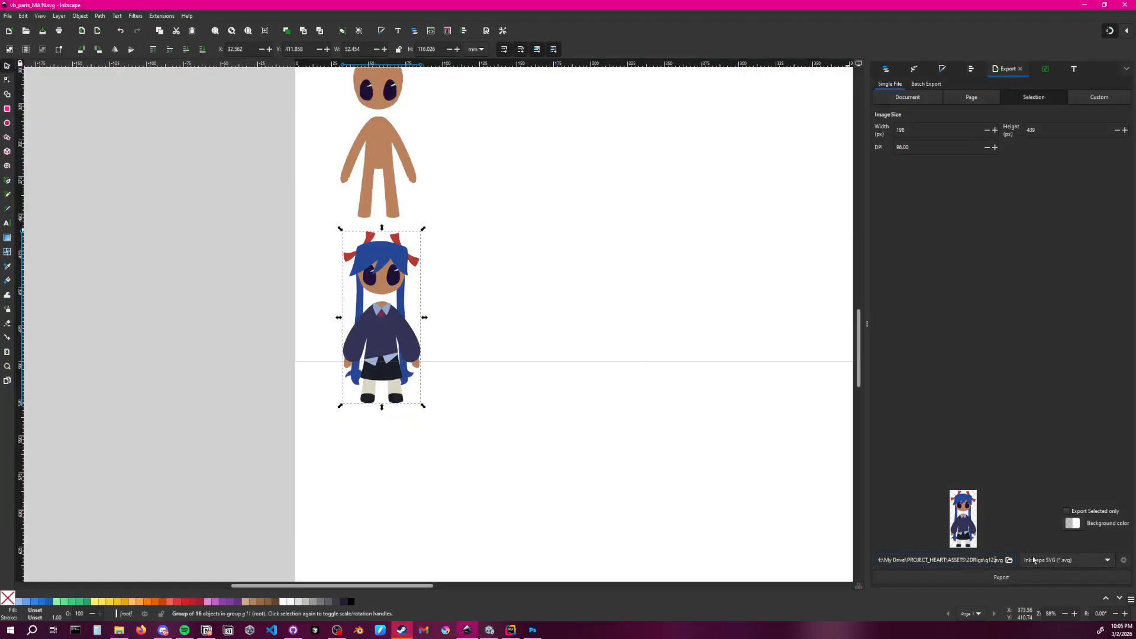
pyautogui.press('BackSpace')
pyautogui.press('BackSpace')
pyautogui.press('BackSpace')
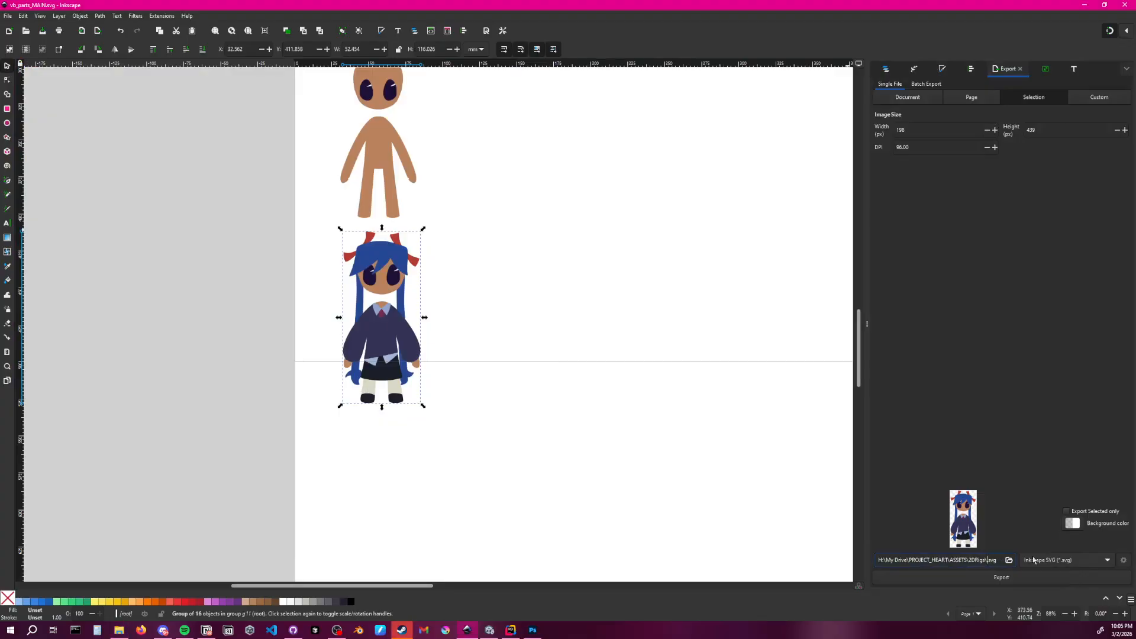
pyautogui.write('blue_WPA_parts')
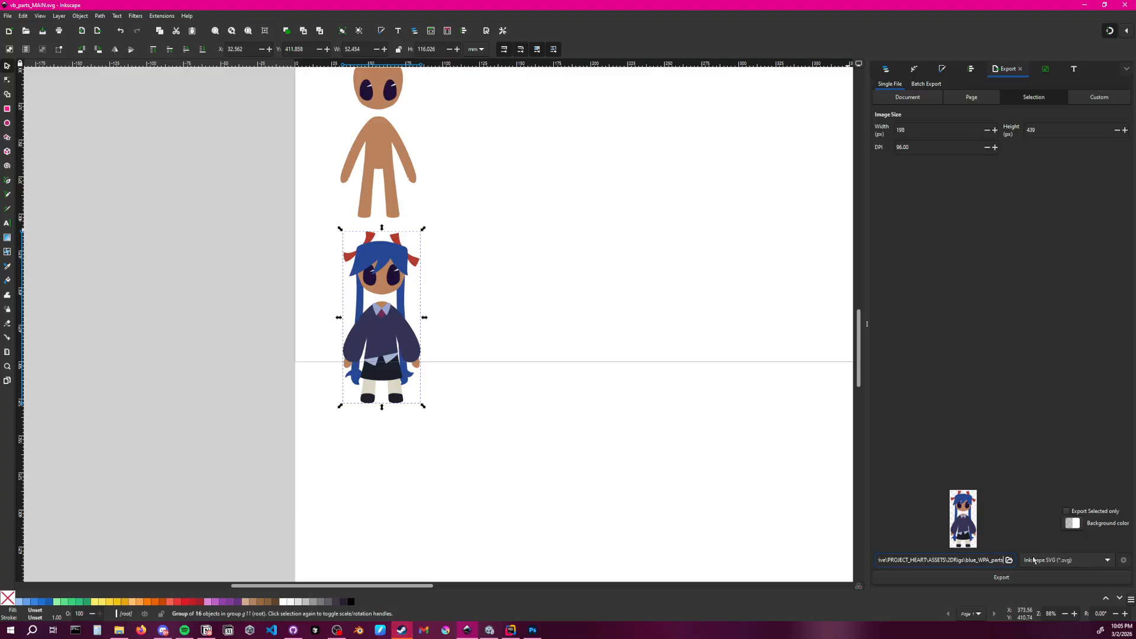
pyautogui.click(1003, 578)
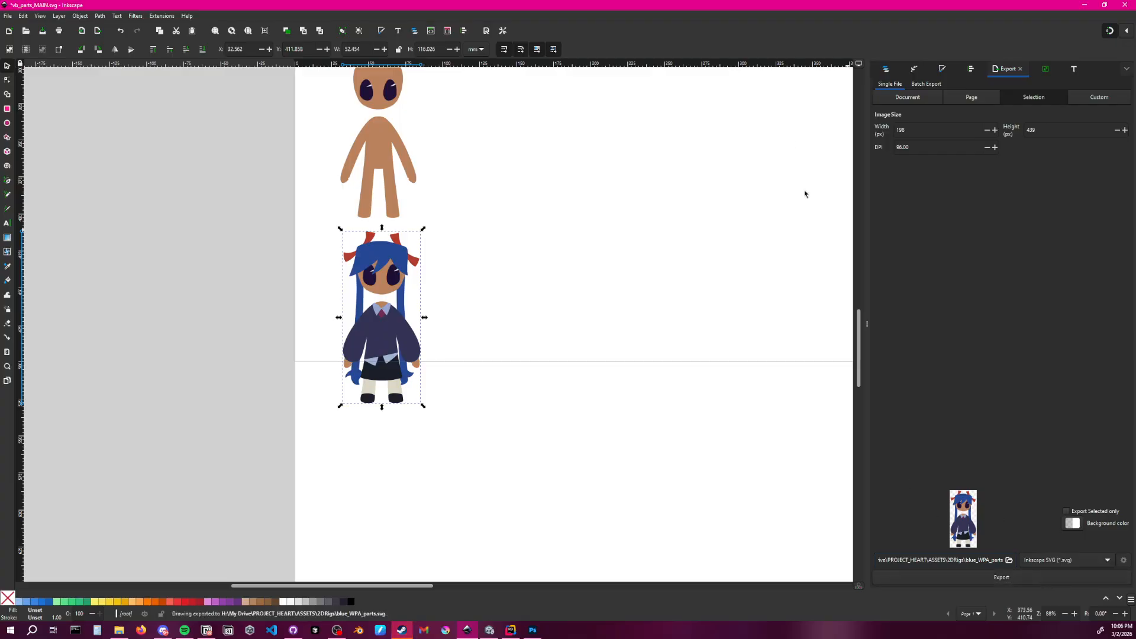
# Minimise Inkscape, preview blue_WPA_parts.svg in the 2DRigs folder, and arrange the file explorer beside the Photoshop window
pyautogui.click(1084, 5)
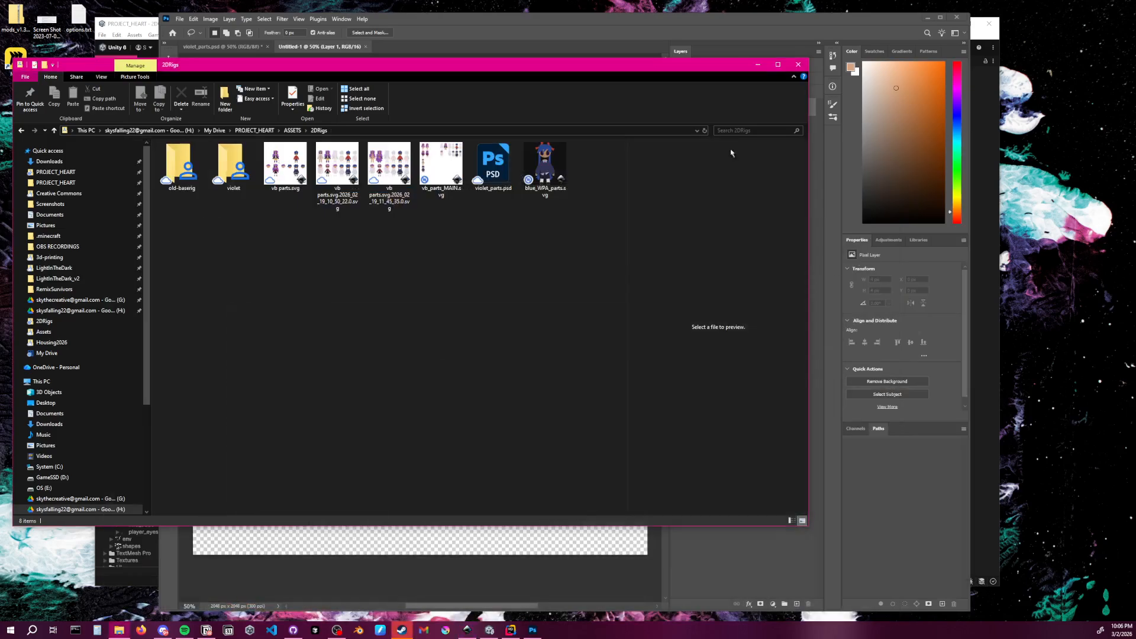
pyautogui.click(556, 180)
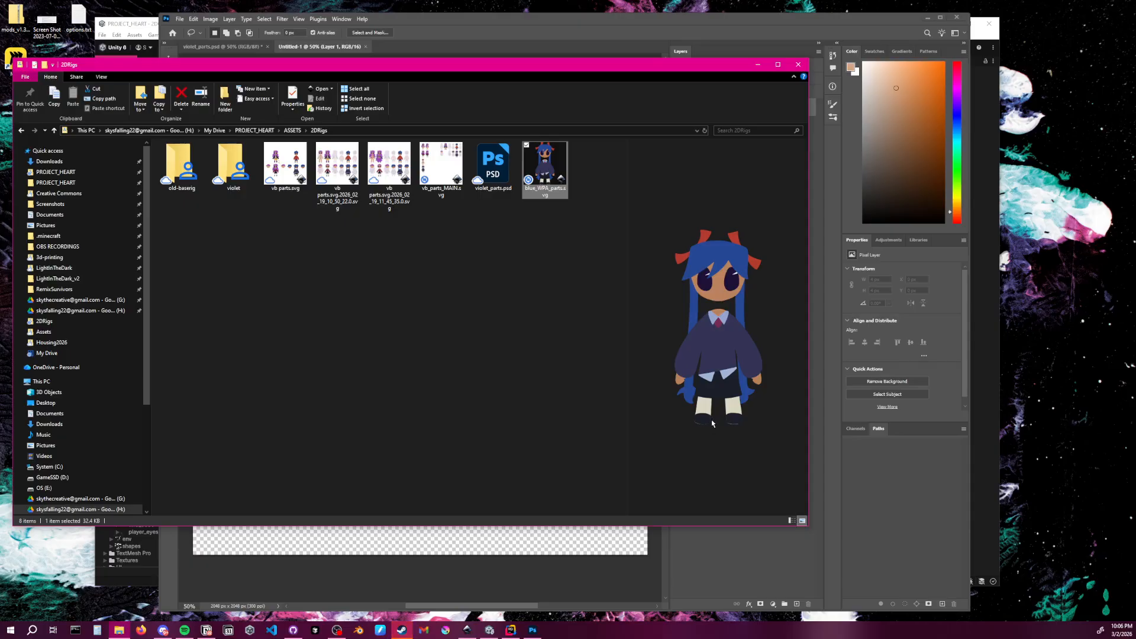
pyautogui.click(799, 552)
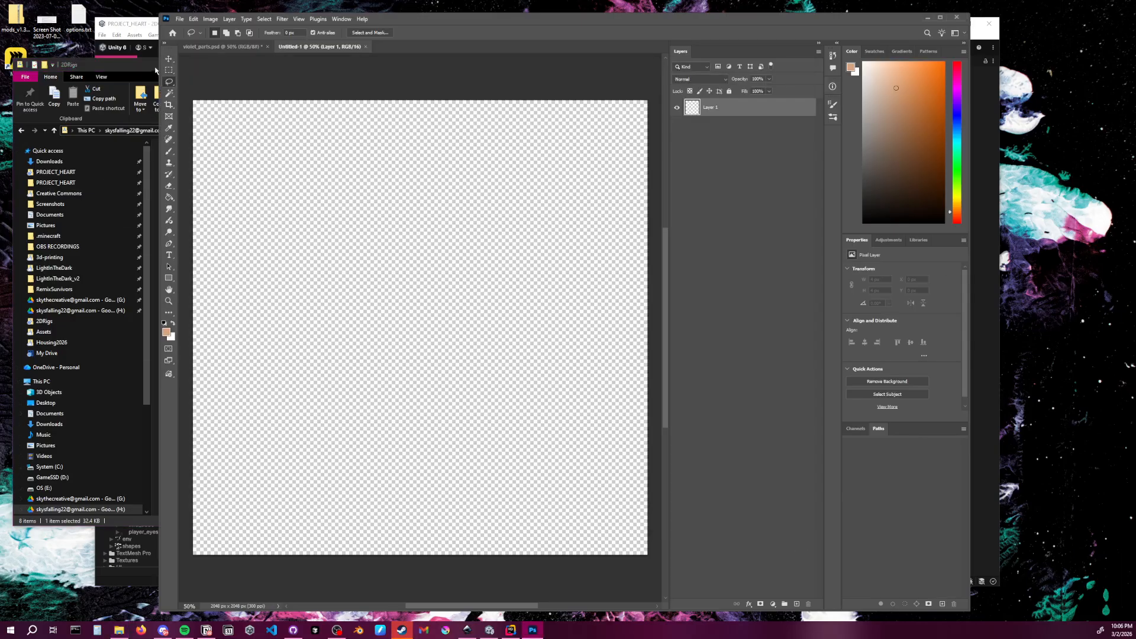
pyautogui.moveTo(433, 17); pyautogui.dragTo(572, 9)
pyautogui.click(256, 215)
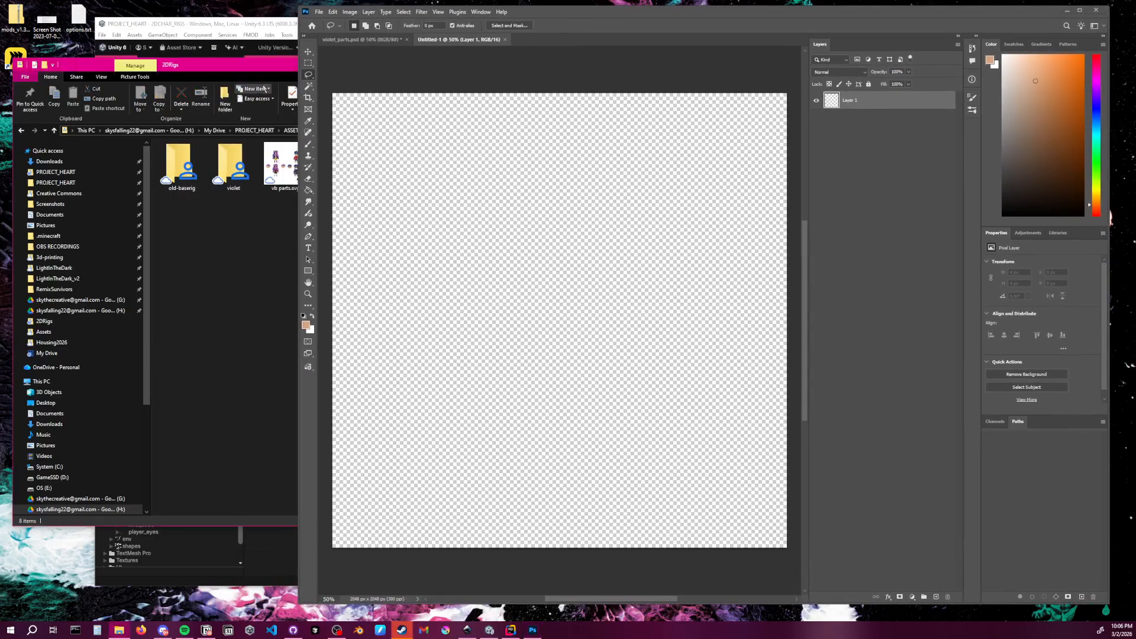
pyautogui.moveTo(279, 69); pyautogui.dragTo(2, 83)
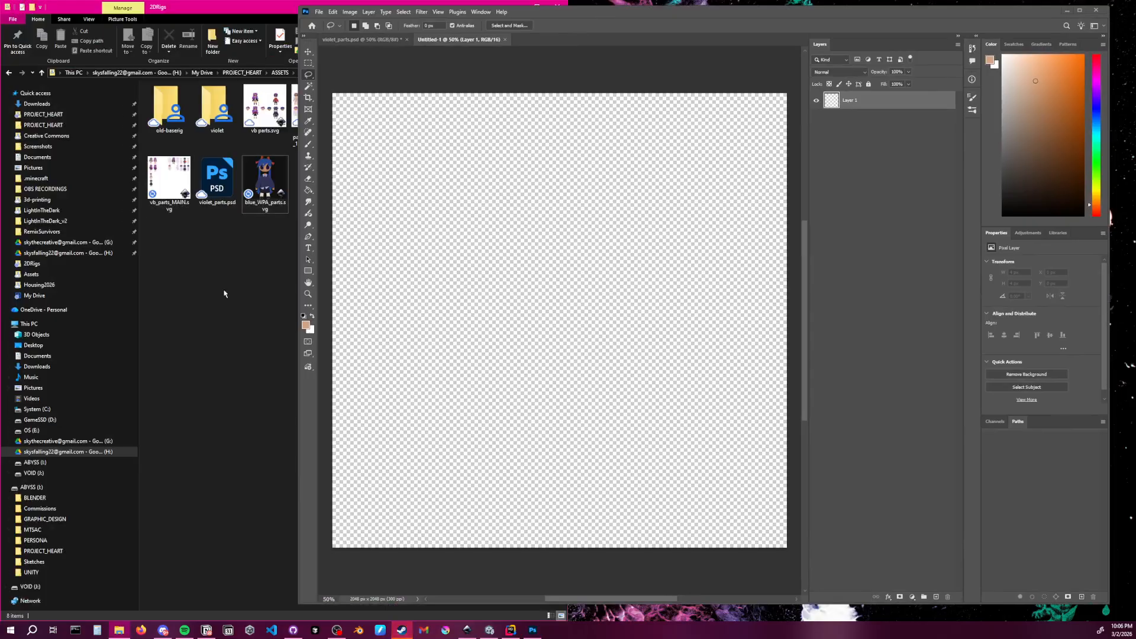
# Place blue_WPA_parts.svg as an embedded smart object in the new 2048 × 2048 px document and activate the Move tool
pyautogui.moveTo(269, 183); pyautogui.dragTo(529, 243)
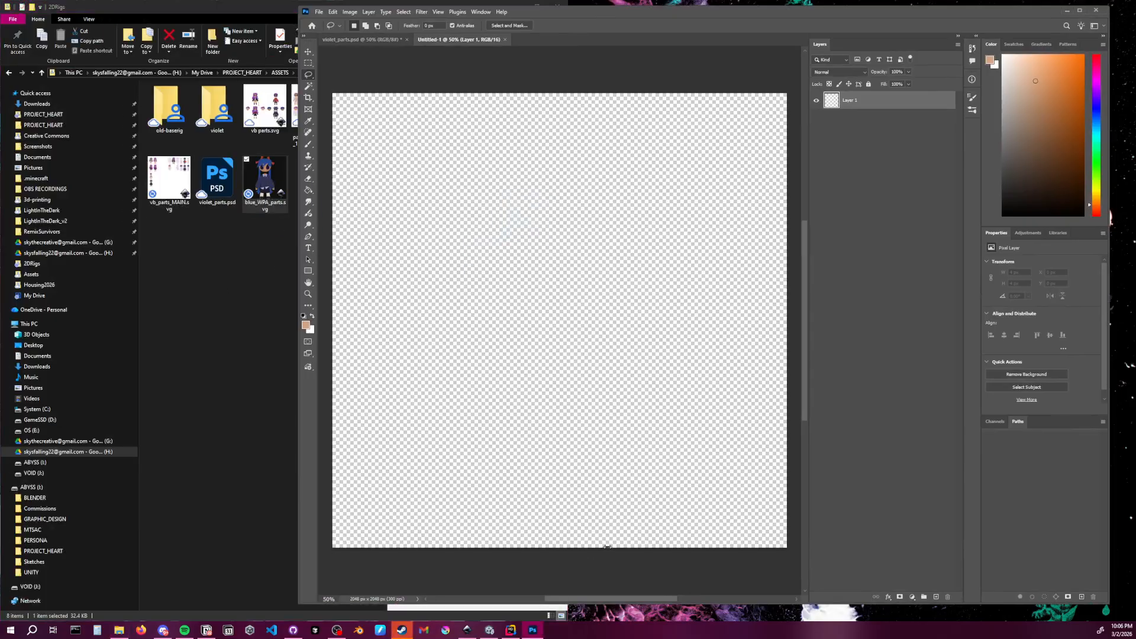
pyautogui.press('Return')
pyautogui.press('l')
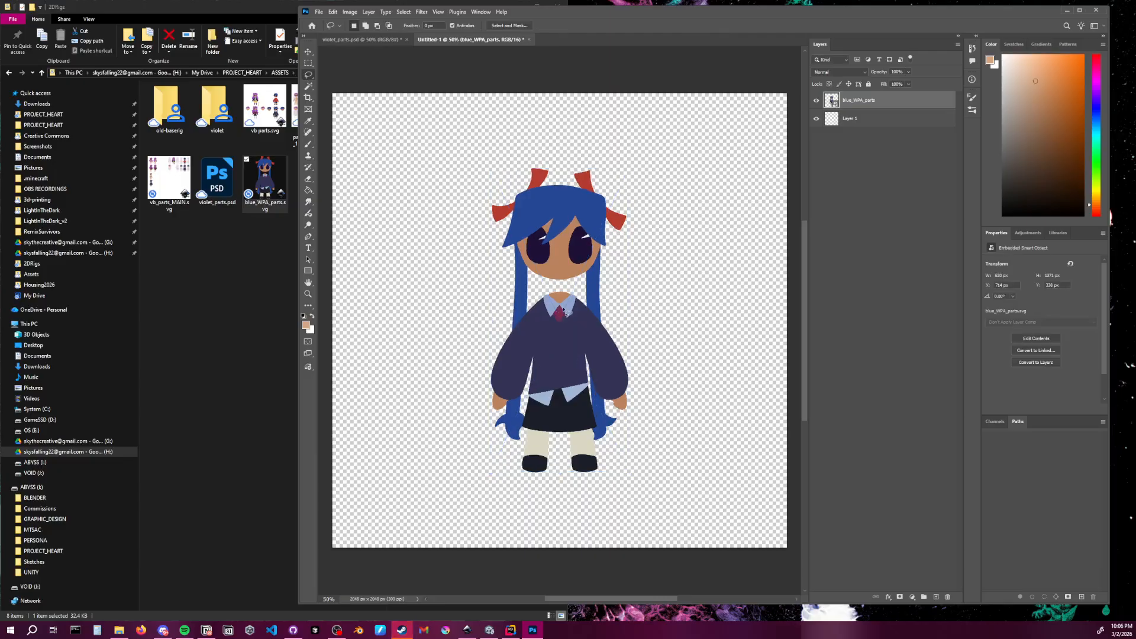
pyautogui.moveTo(580, 331); pyautogui.dragTo(536, 336)
pyautogui.click(644, 329)
pyautogui.click(307, 52)
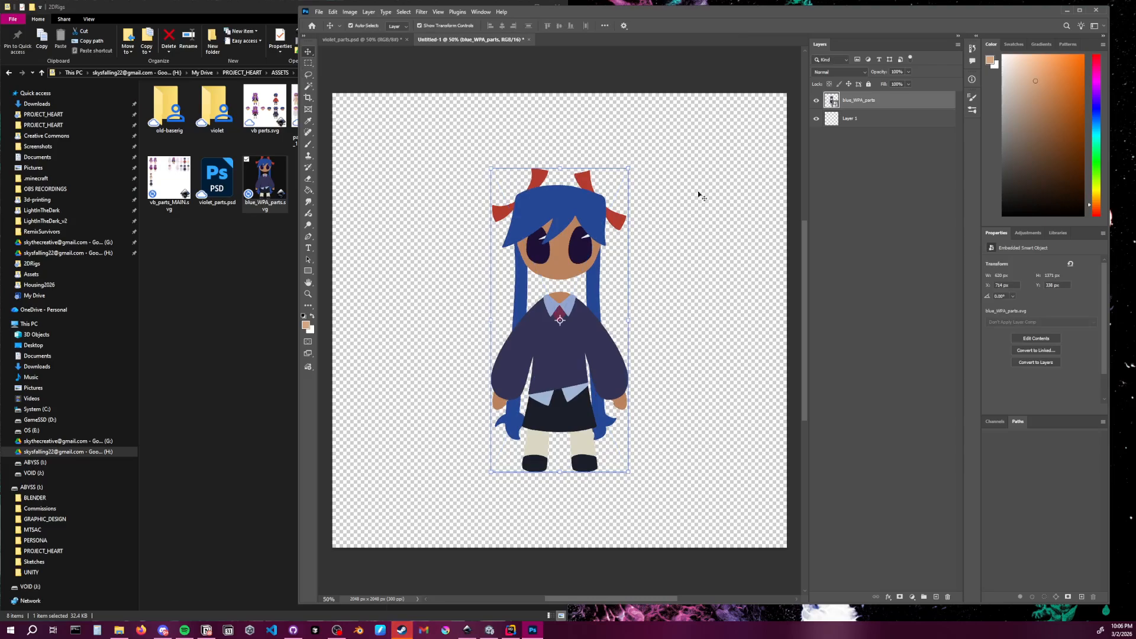
# Try to convert the blue_WPA_parts smart object to layers, and delete it from the document
pyautogui.rightClick(863, 106)
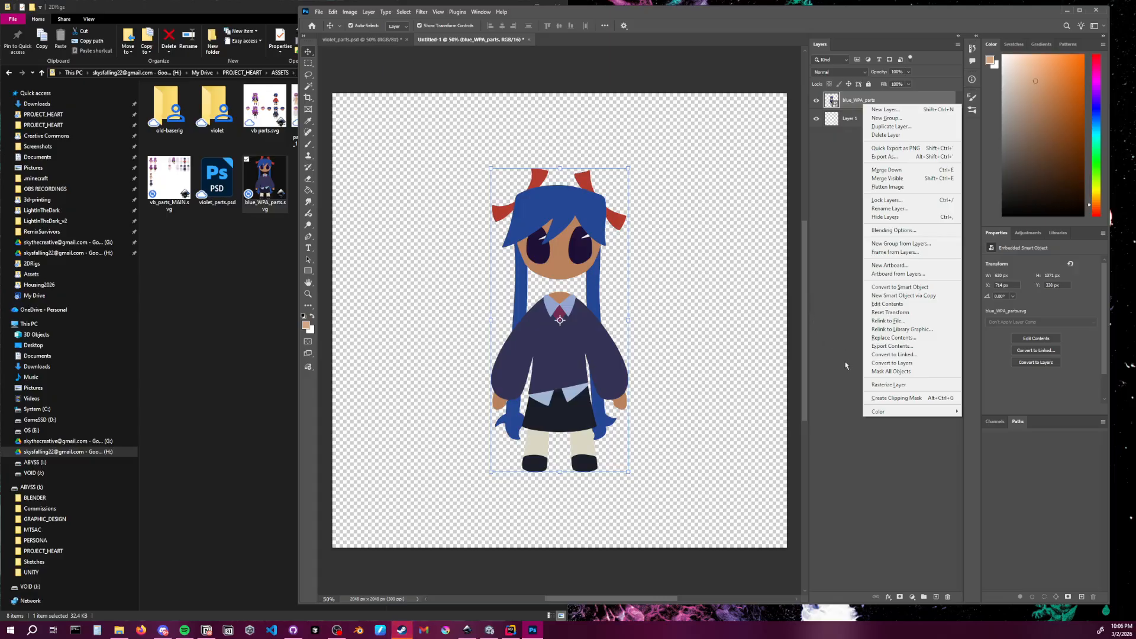
pyautogui.click(892, 363)
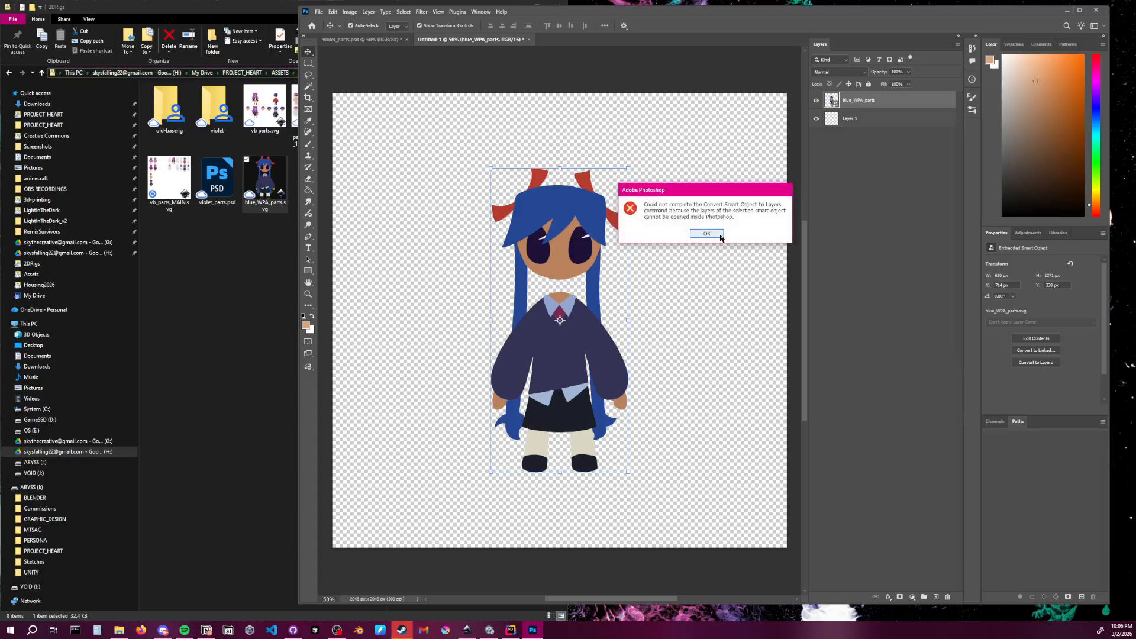
pyautogui.click(720, 237)
pyautogui.click(684, 279)
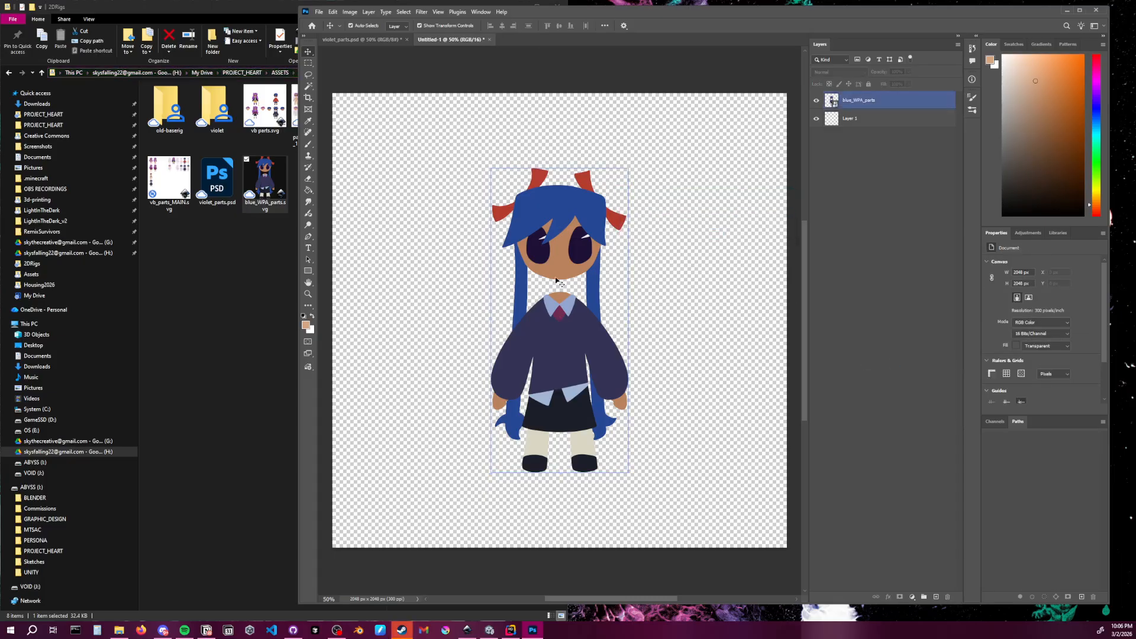
pyautogui.click(587, 279)
pyautogui.press('Delete')
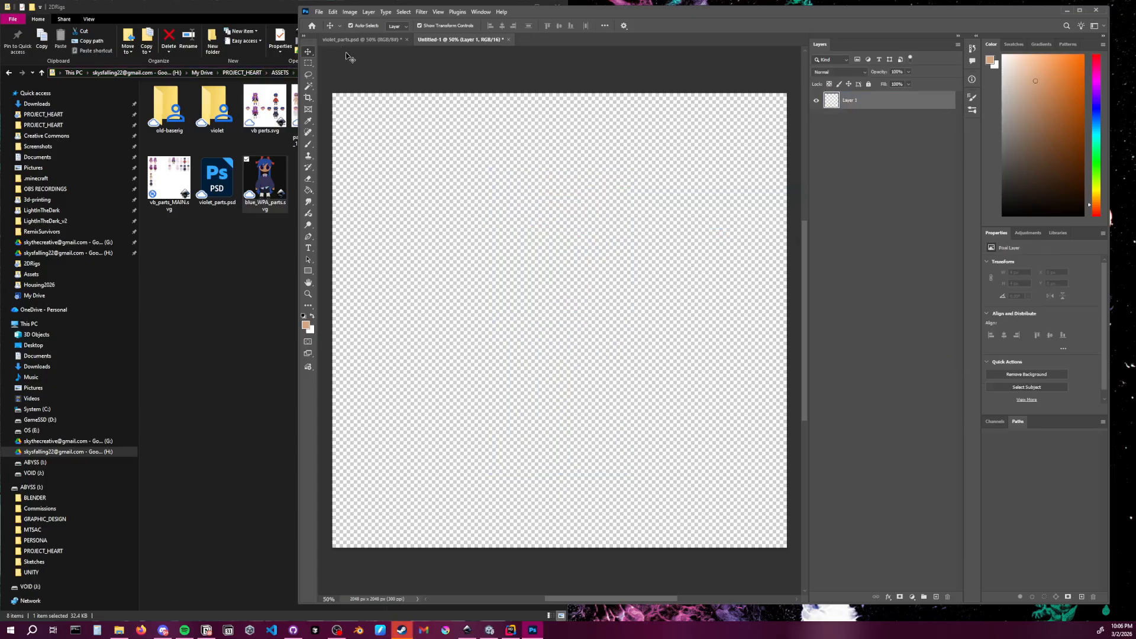
pyautogui.click(318, 12)
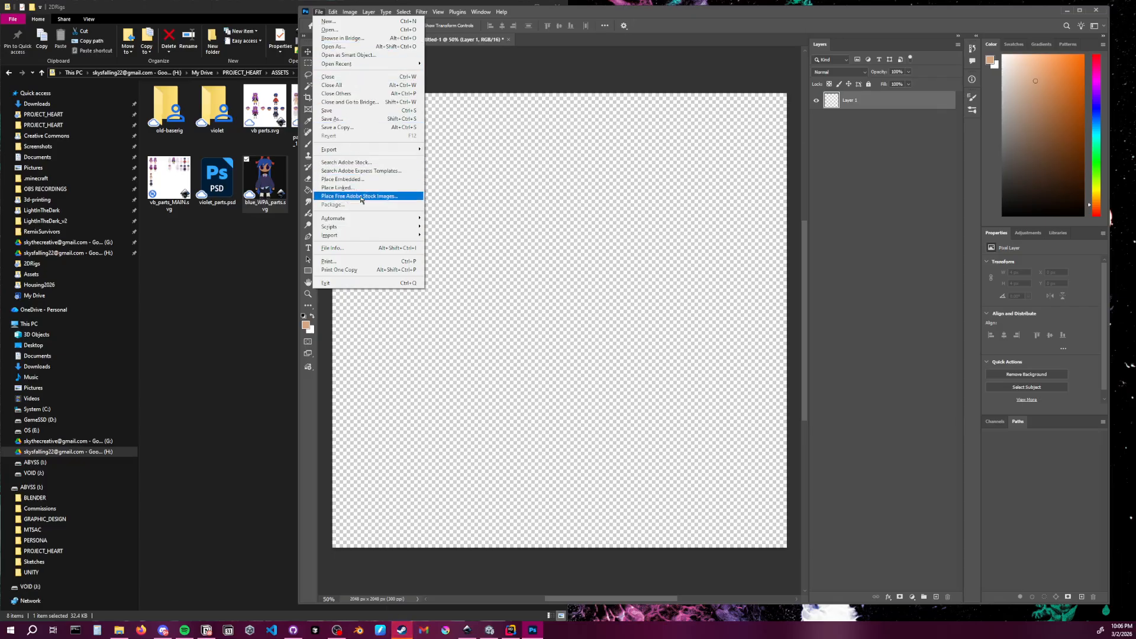
pyautogui.moveTo(374, 234)
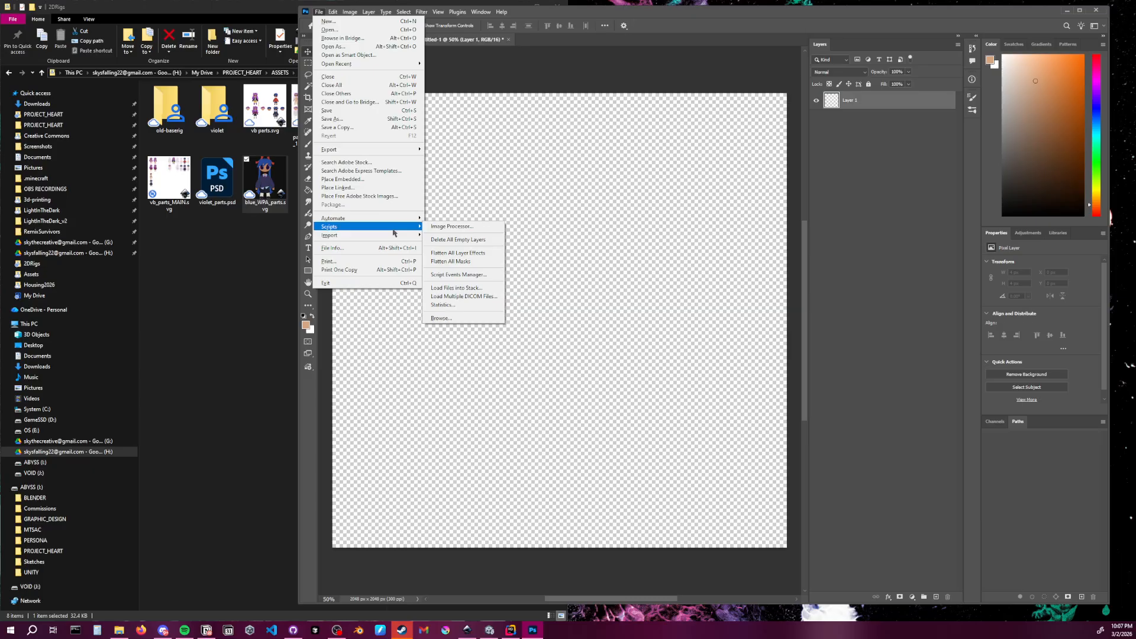
pyautogui.click(380, 317)
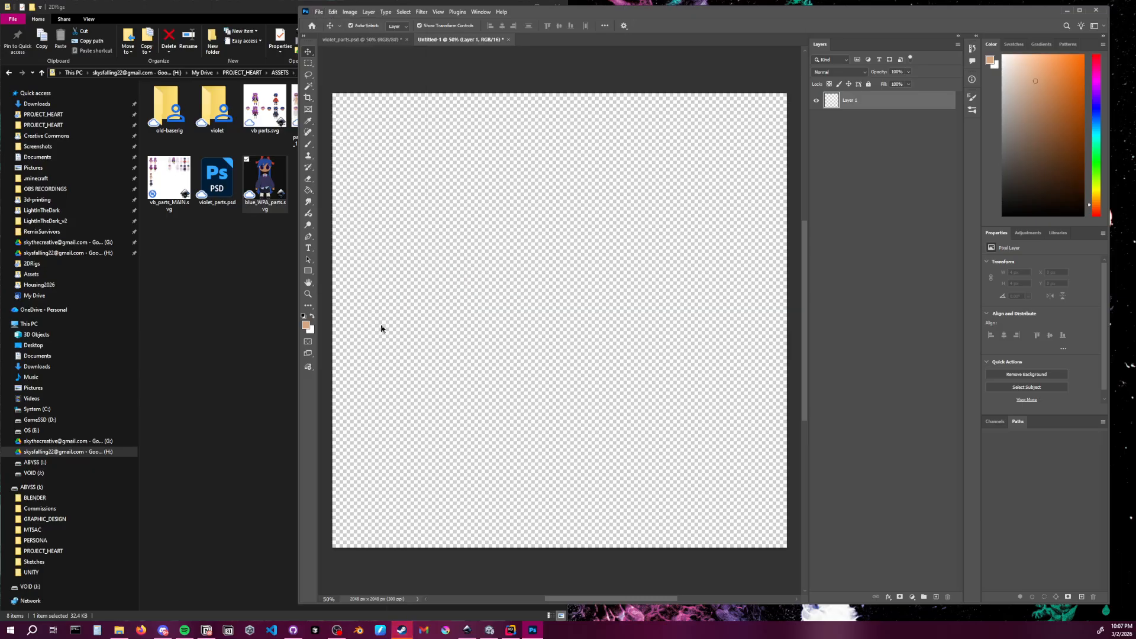
pyautogui.click(318, 12)
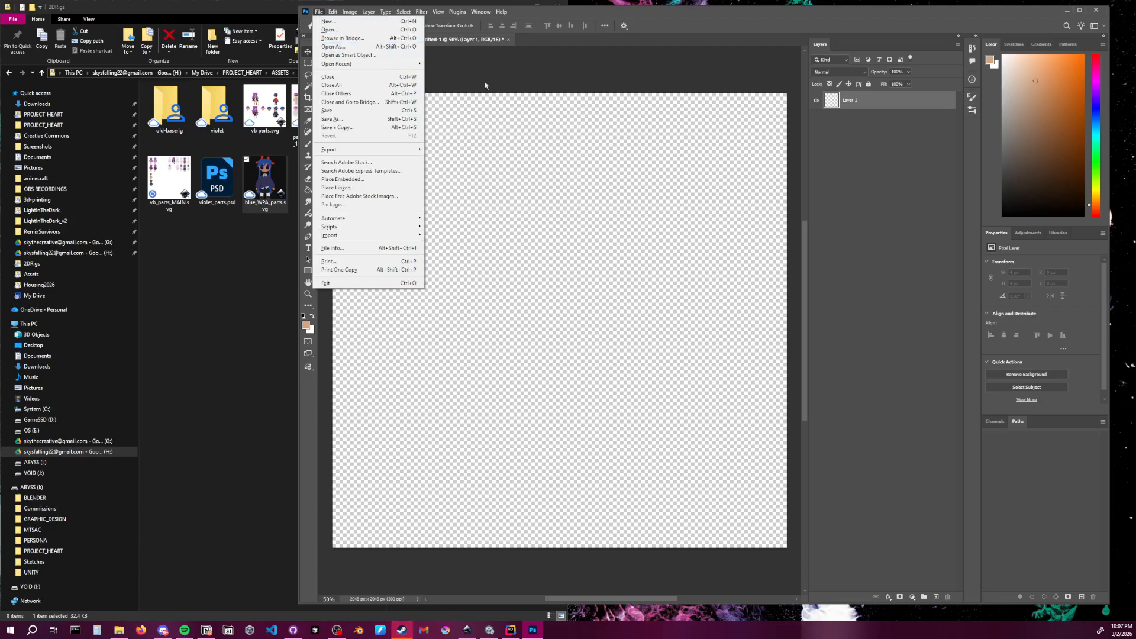
pyautogui.click(677, 235)
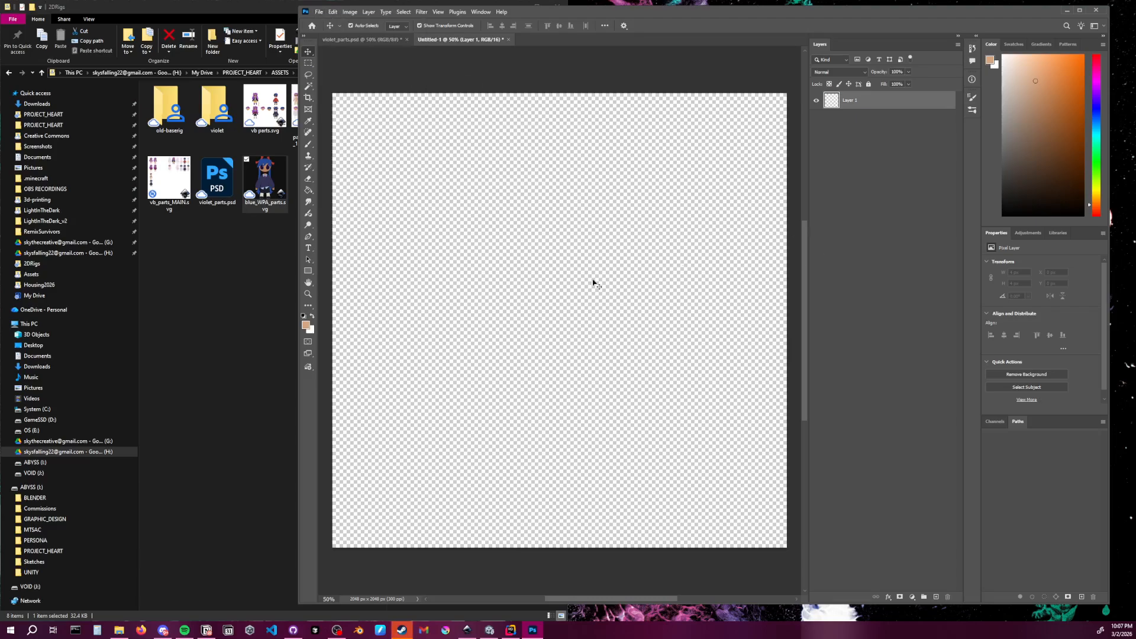
pyautogui.click(319, 12)
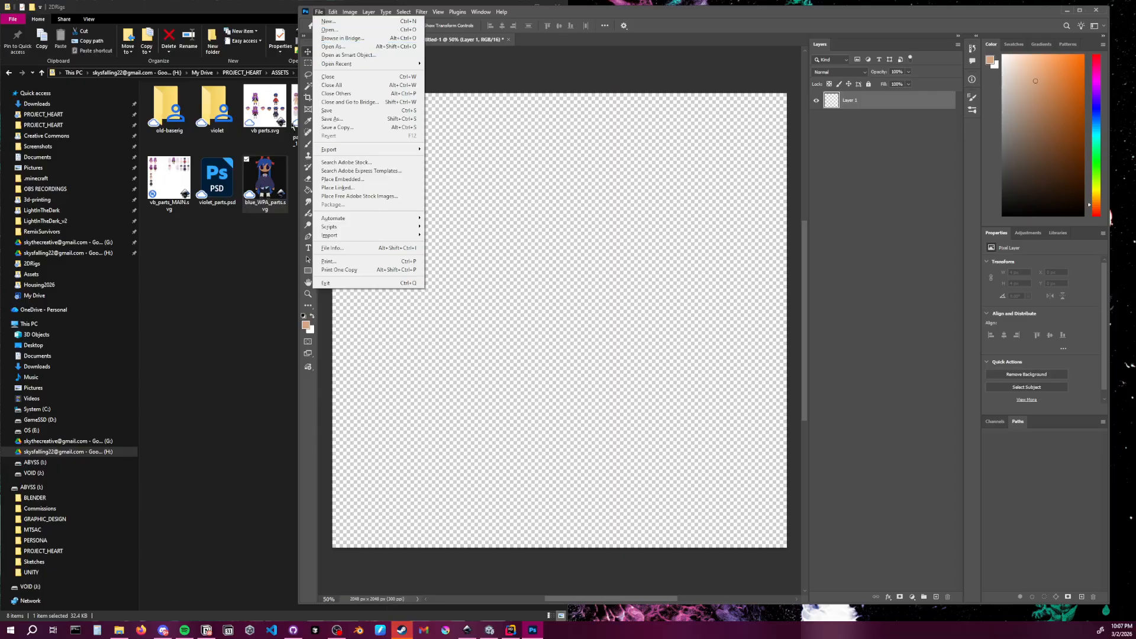
# Open blue_WPA_parts.svg from the file explorer in Photoshop, rasterising it at a height of 2048 px with constrained proportions
pyautogui.click(267, 175)
pyautogui.rightClick(267, 173)
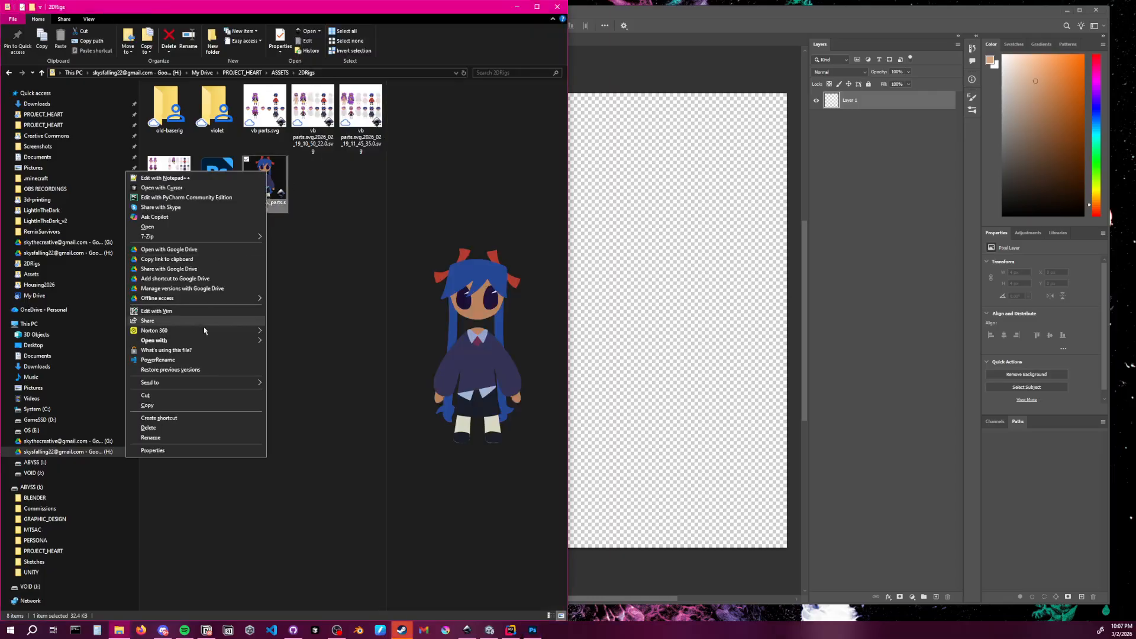
pyautogui.moveTo(223, 340)
pyautogui.click(307, 351)
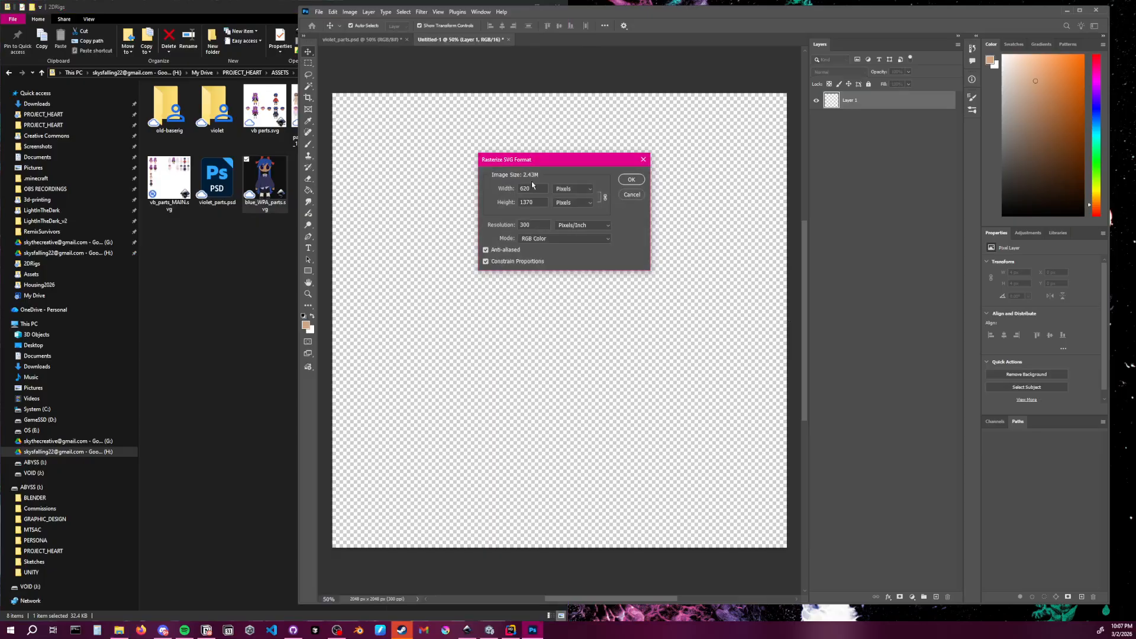
pyautogui.doubleClick(530, 187)
pyautogui.write('2048')
pyautogui.click(583, 203)
pyautogui.click(587, 203)
pyautogui.doubleClick(534, 202)
pyautogui.write('2048')
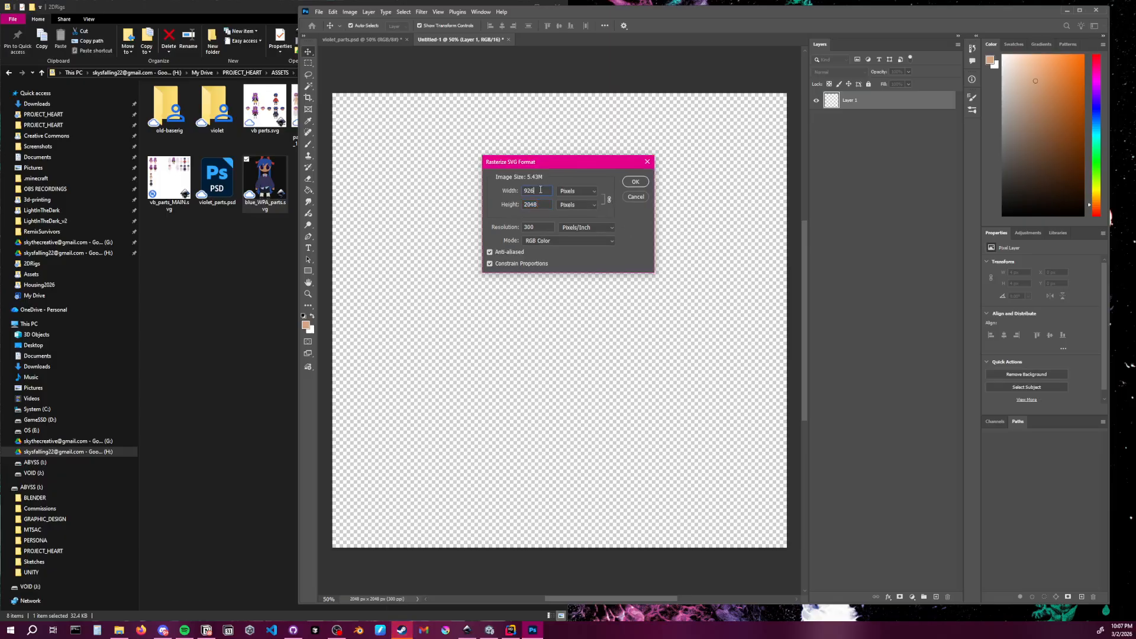
pyautogui.doubleClick(545, 191)
pyautogui.click(635, 182)
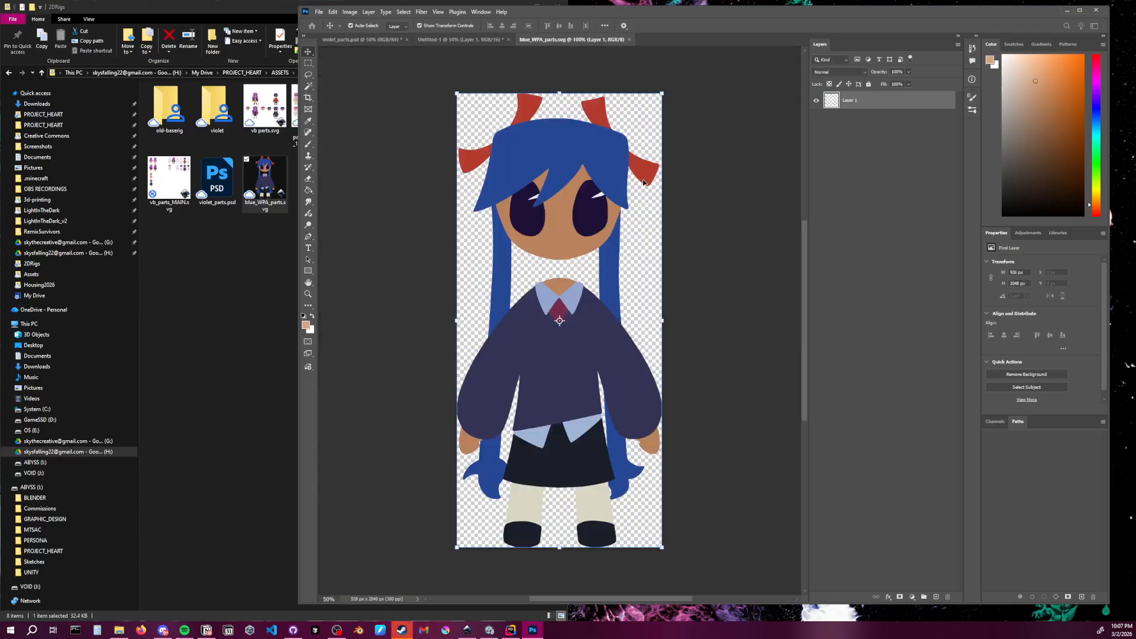
# Try to move the character's face as a separate part in the rasterised document, and undo the move
pyautogui.click(840, 183)
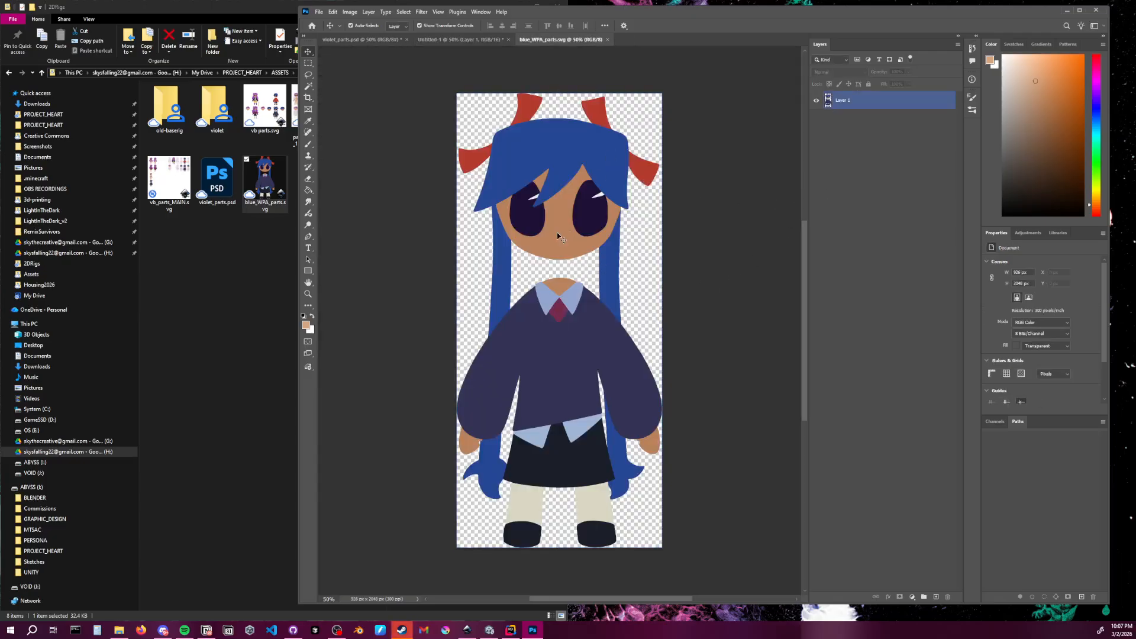
pyautogui.moveTo(557, 235); pyautogui.dragTo(520, 231)
pyautogui.hotkey('ctrl', 'z')
pyautogui.hotkey('ctrl', 'z')
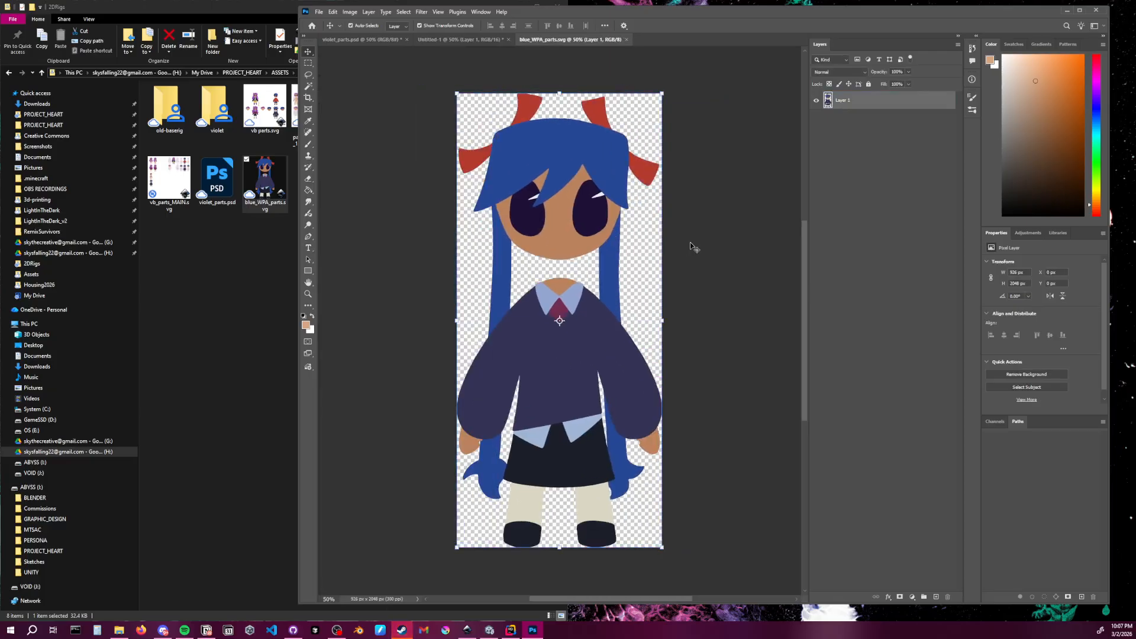
pyautogui.click(690, 242)
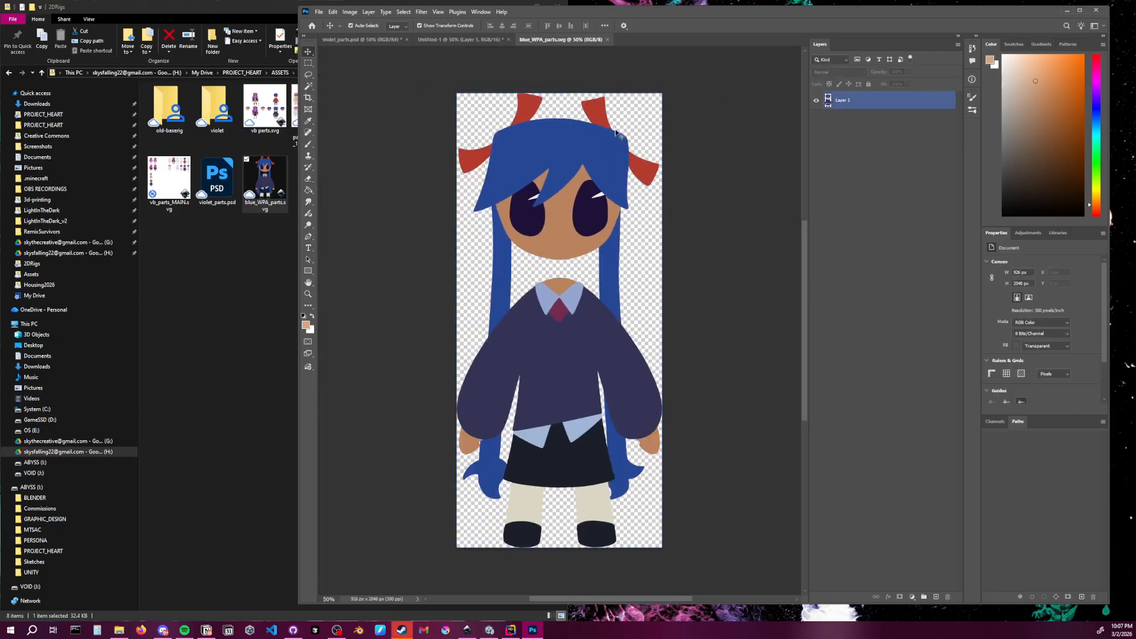
# Close blue_WPA_parts.svg, the untitled document and violet_parts.psd without saving, and minimise Photoshop
pyautogui.click(607, 40)
pyautogui.click(708, 230)
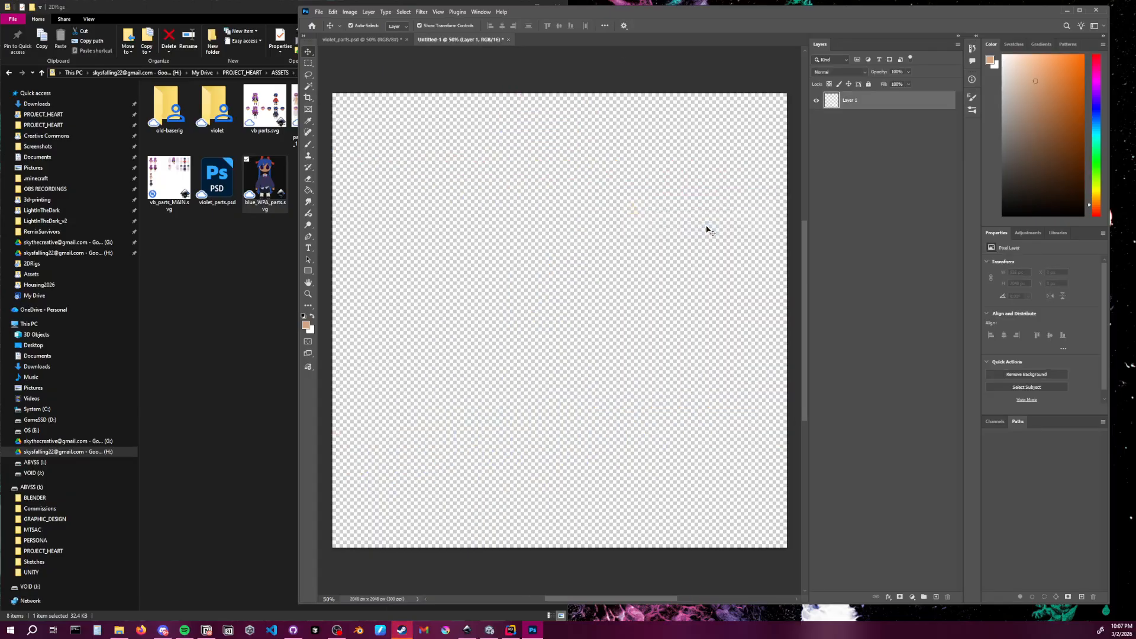
pyautogui.click(508, 41)
pyautogui.click(699, 229)
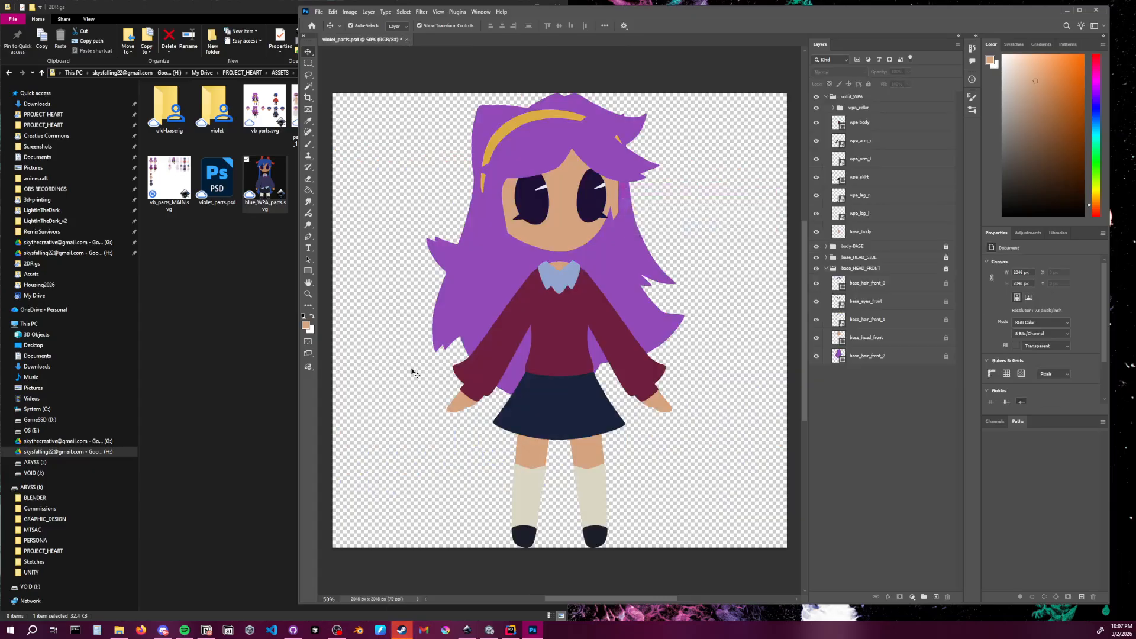
pyautogui.click(407, 39)
pyautogui.click(700, 229)
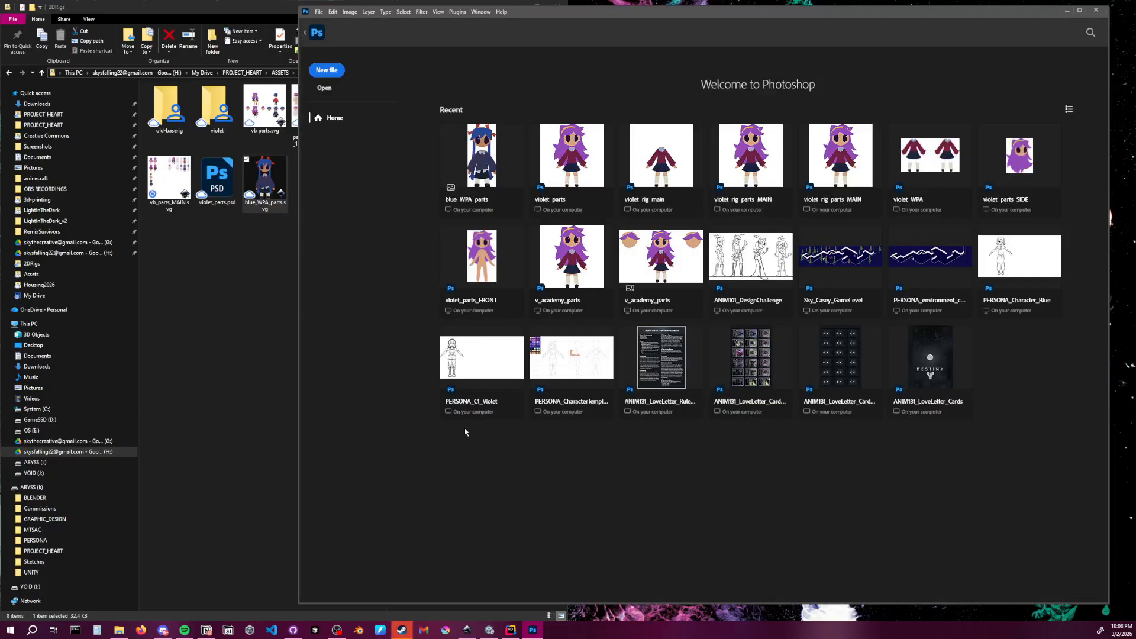
pyautogui.click(1066, 10)
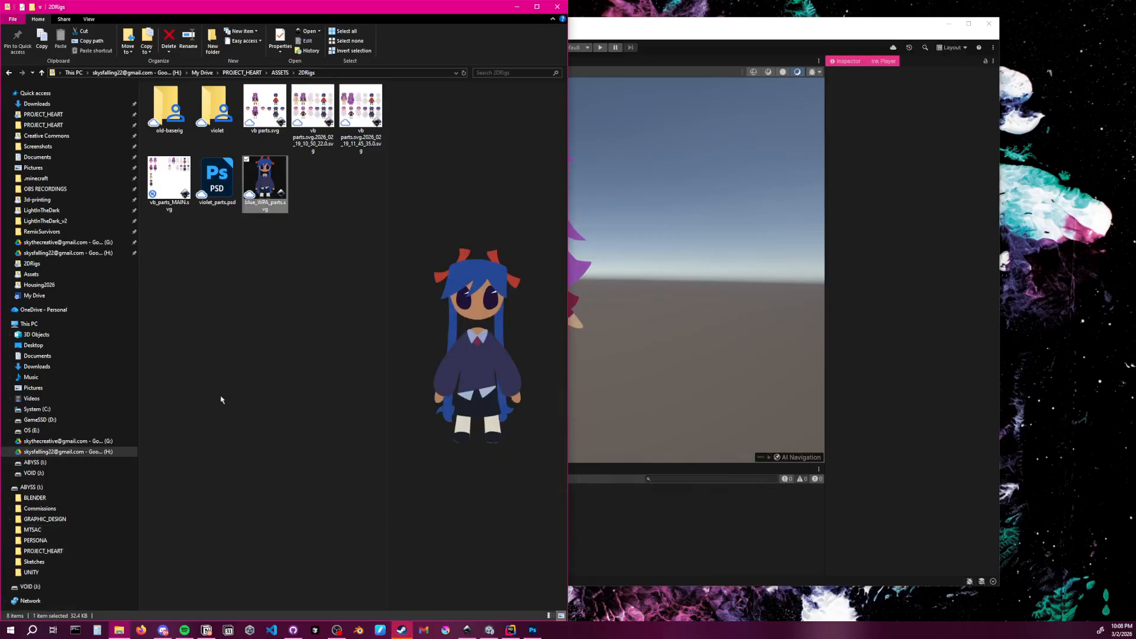
# Find and launch the installed Photopea app from the system search, and close its window
pyautogui.click(32, 629)
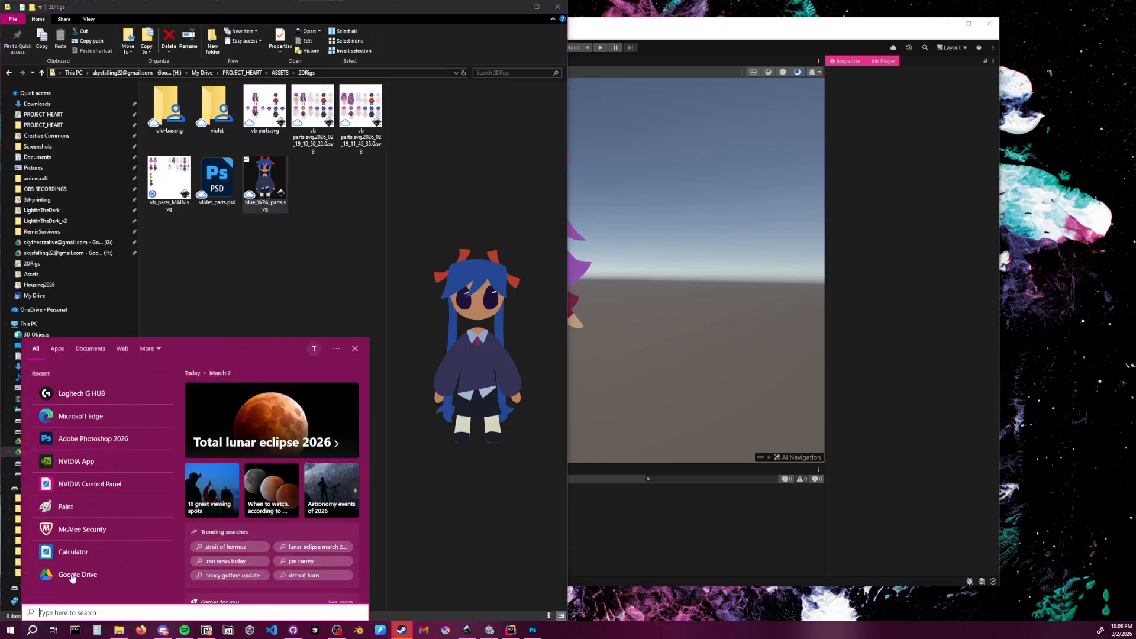
pyautogui.write('pho')
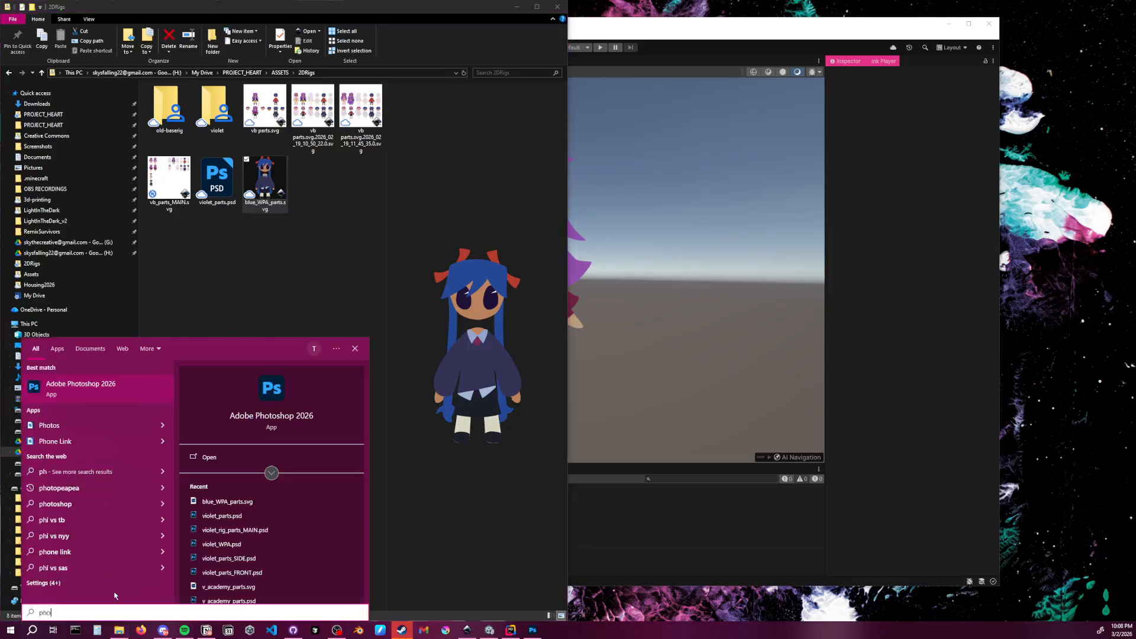
pyautogui.write('to[p')
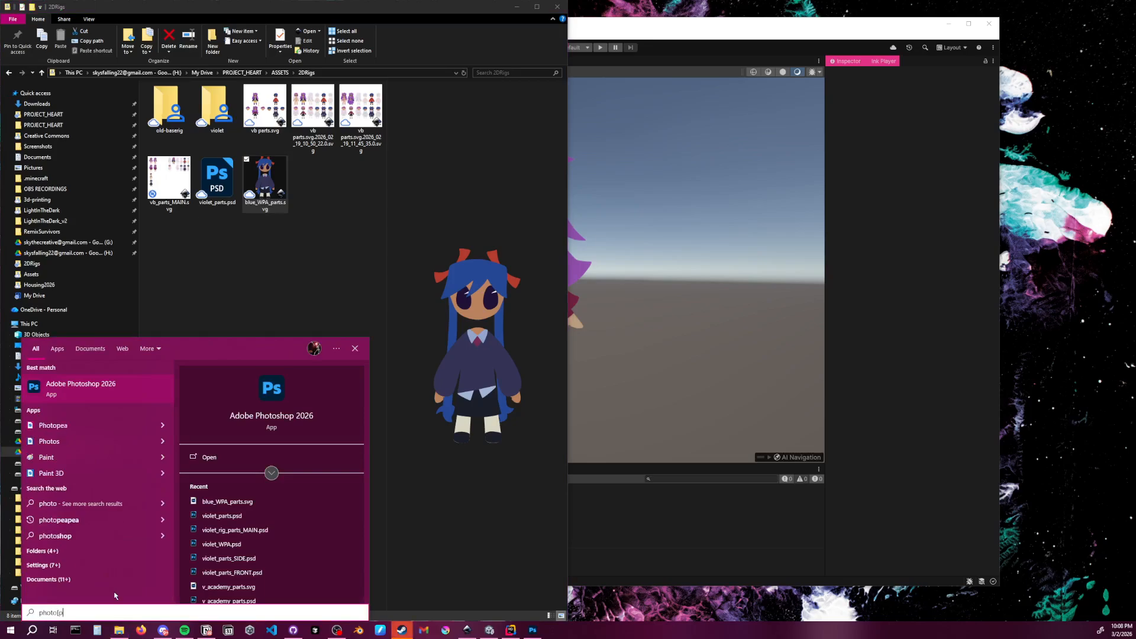
pyautogui.press('BackSpace')
pyautogui.press('BackSpace')
pyautogui.write('pe')
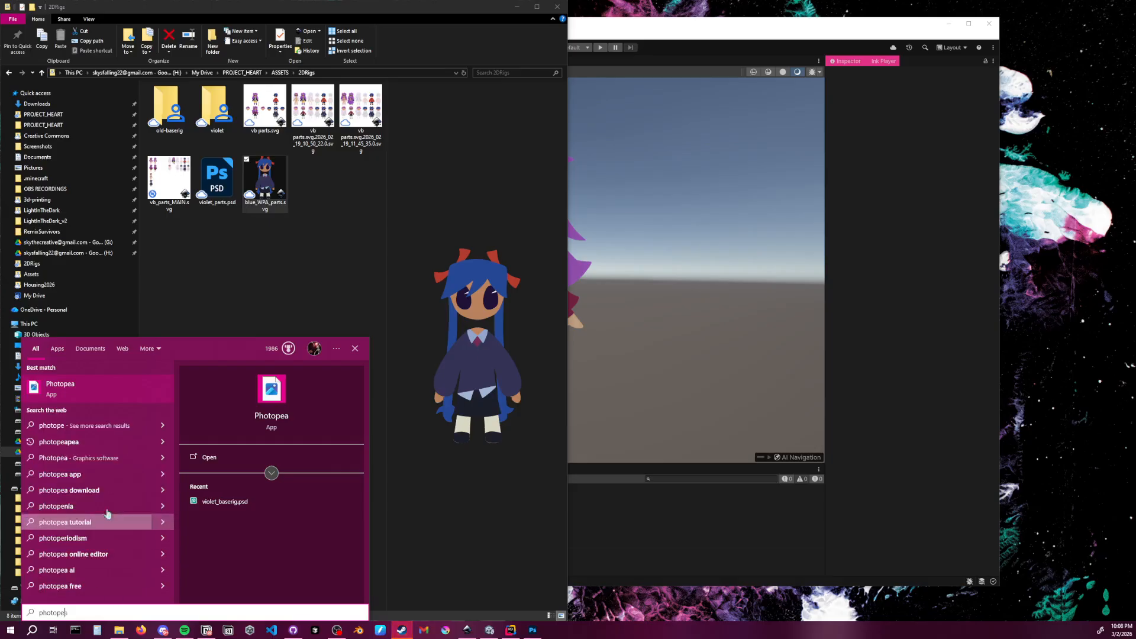
pyautogui.click(107, 402)
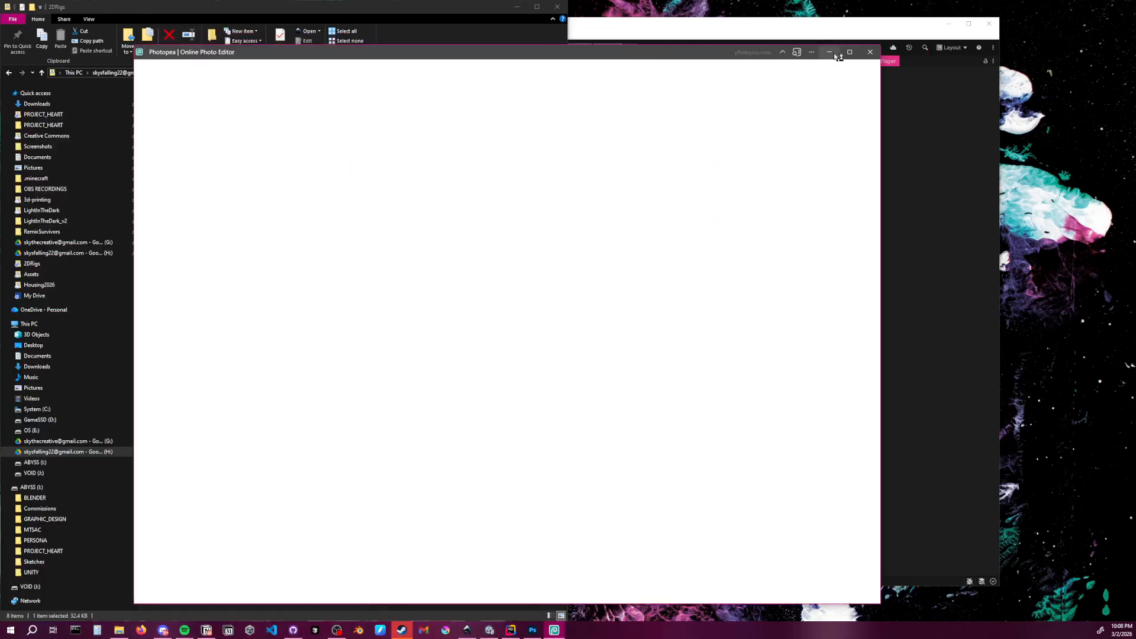
pyautogui.click(869, 52)
# Switch to Firefox, load the bookmarked Photopea site, and place the browser window beside the file explorer
pyautogui.click(145, 631)
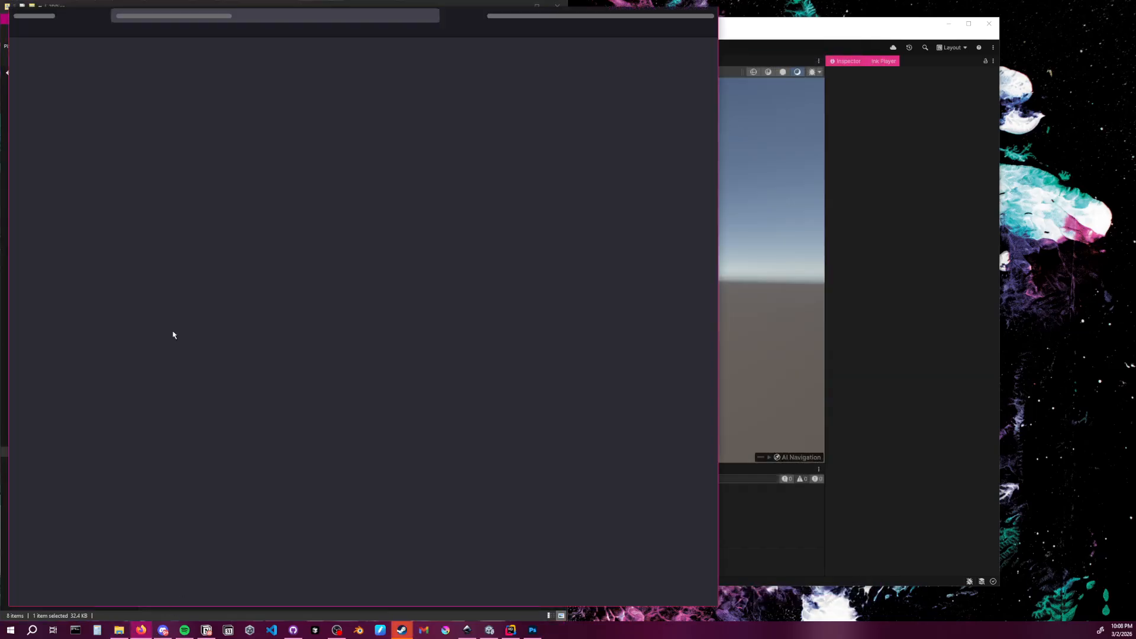
pyautogui.click(192, 28)
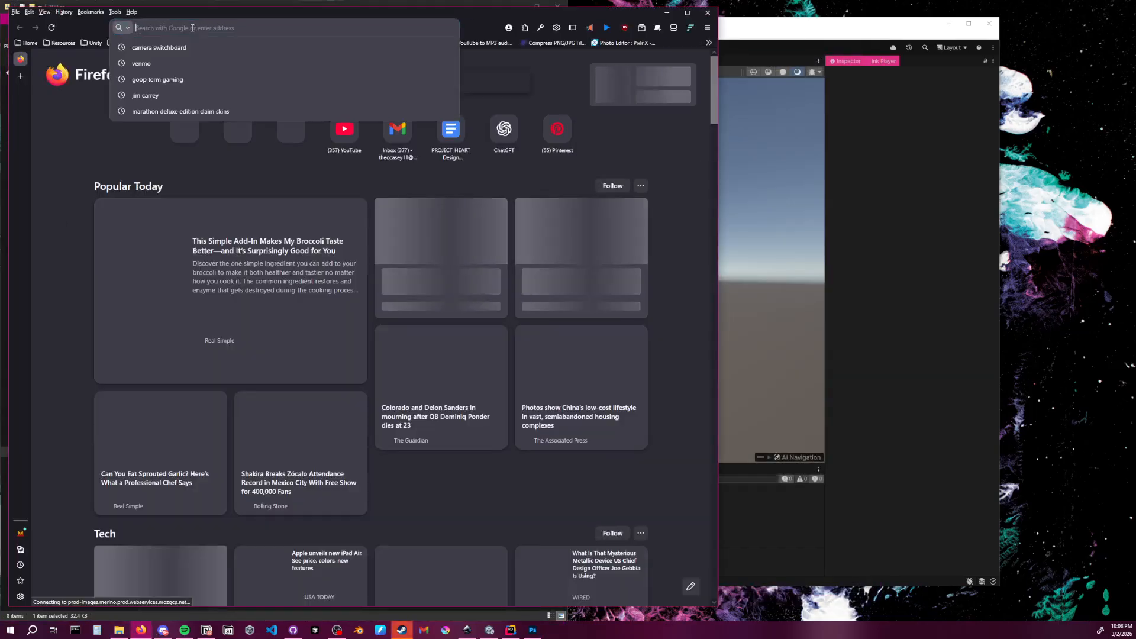
pyautogui.click(58, 124)
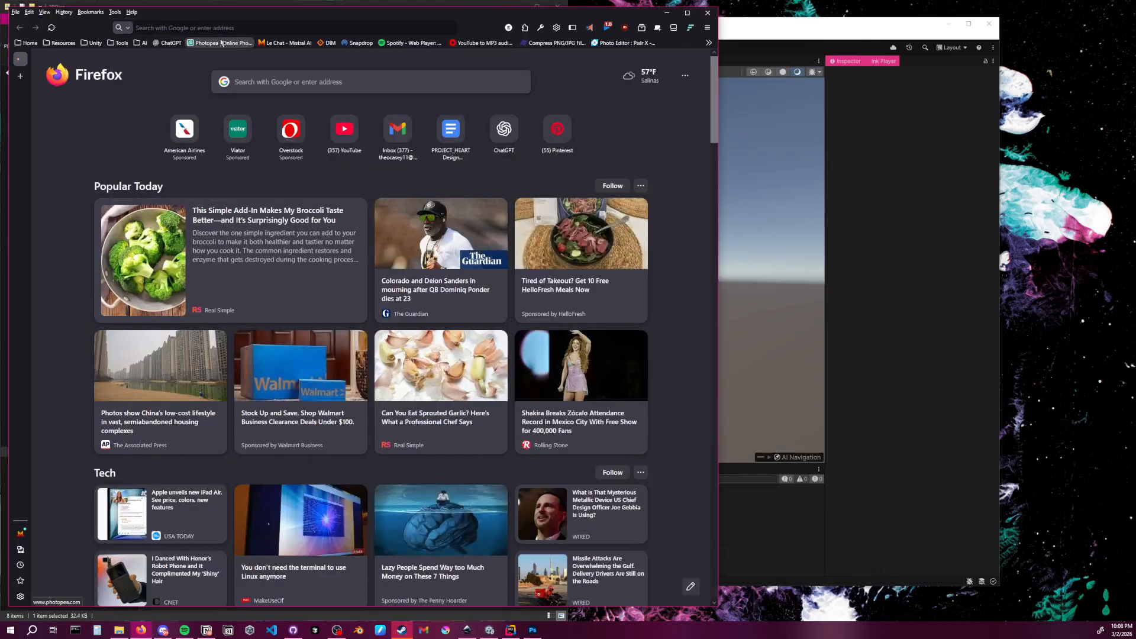
pyautogui.click(220, 43)
pyautogui.moveTo(259, 13); pyautogui.dragTo(590, 19)
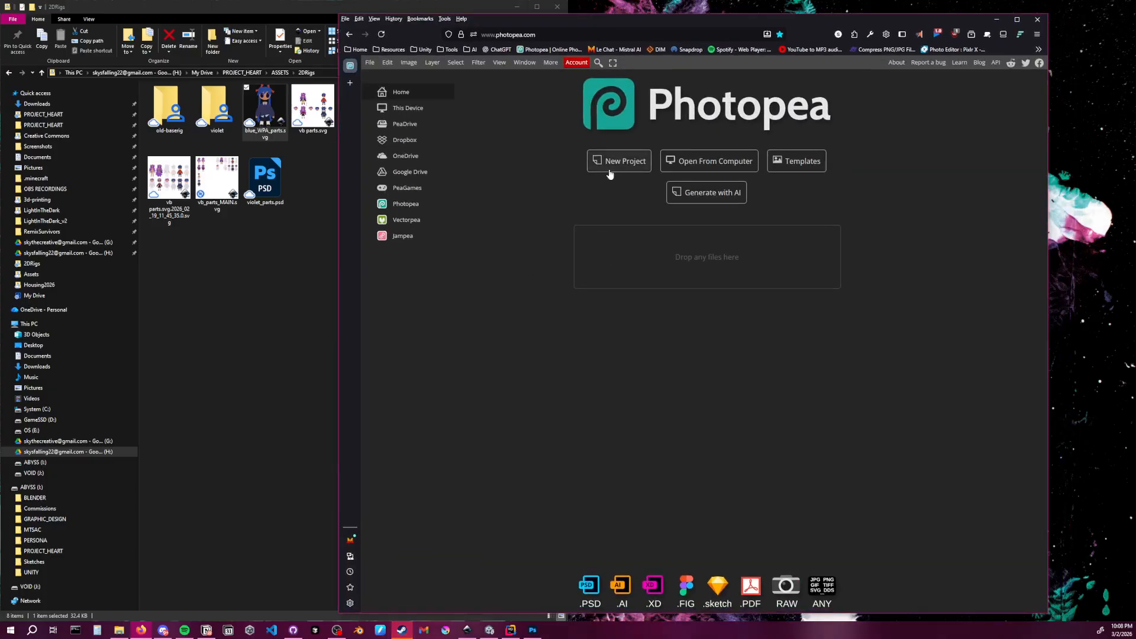
# Open blue_WPA_parts.svg from the 2DRigs folder in Photopea and deselect its layers
pyautogui.click(687, 161)
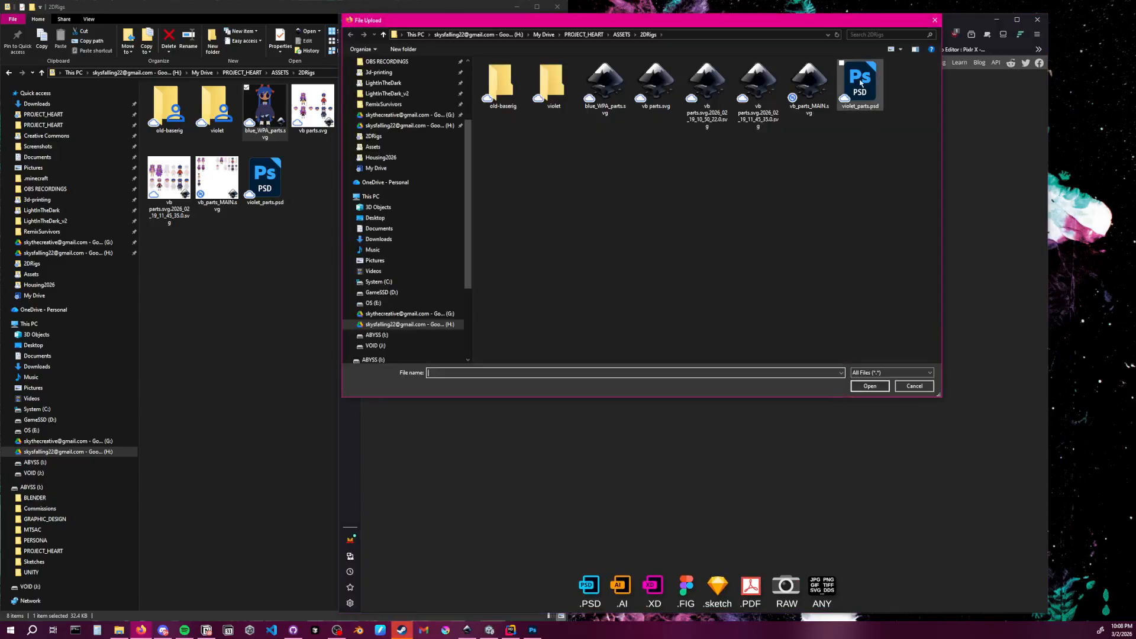
pyautogui.click(611, 72)
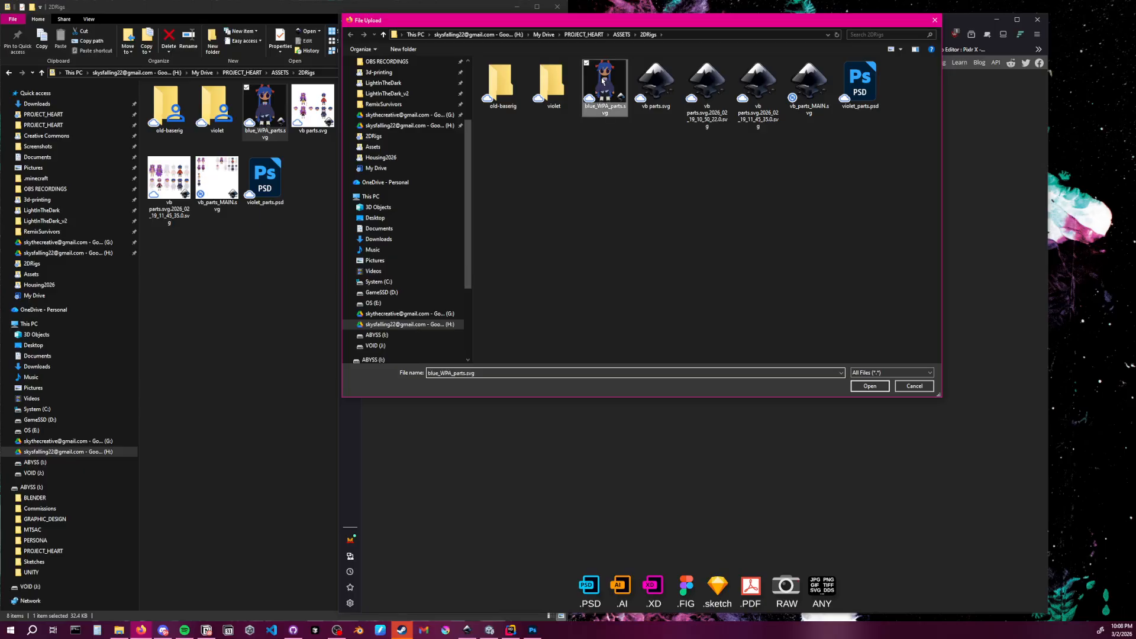
pyautogui.click(883, 388)
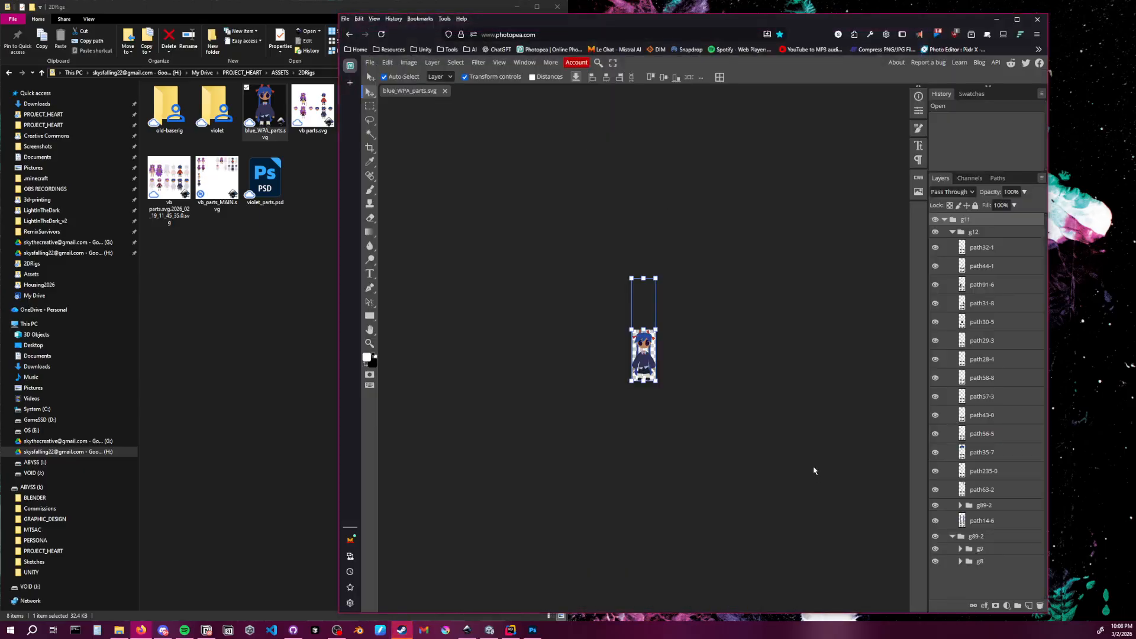
pyautogui.click(777, 368)
pyautogui.moveTo(645, 343); pyautogui.dragTo(646, 387)
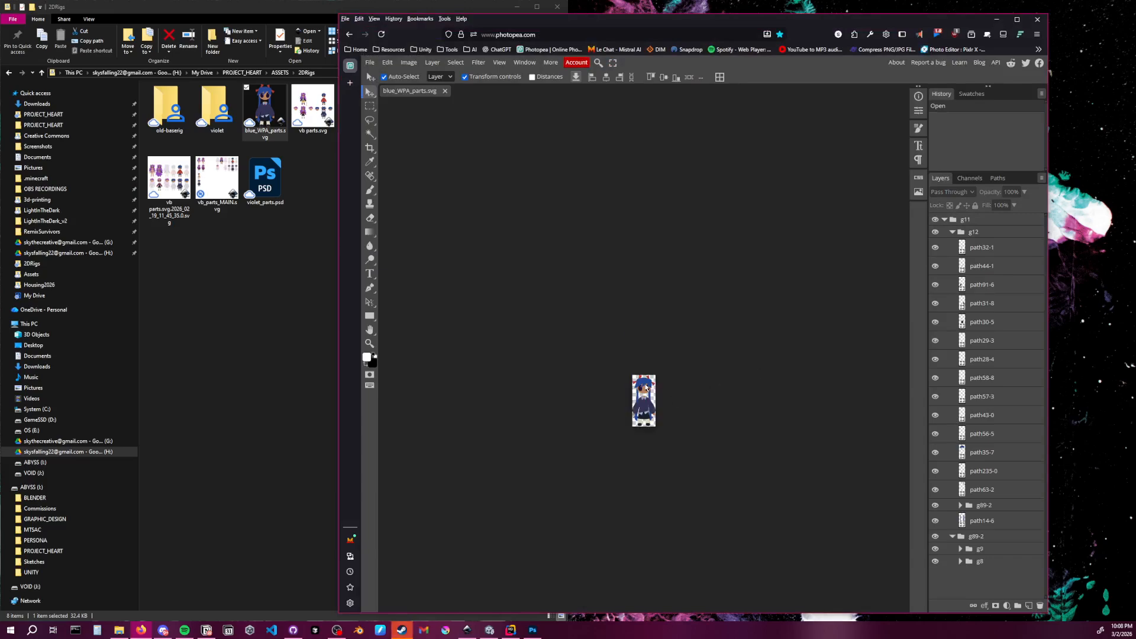
pyautogui.moveTo(662, 435); pyautogui.dragTo(562, 403, button='middle')
pyautogui.keyDown('alt'); pyautogui.scroll(1, 562, 404); pyautogui.keyUp('alt')
pyautogui.keyDown('alt'); pyautogui.scroll(5, 583, 406); pyautogui.keyUp('alt')
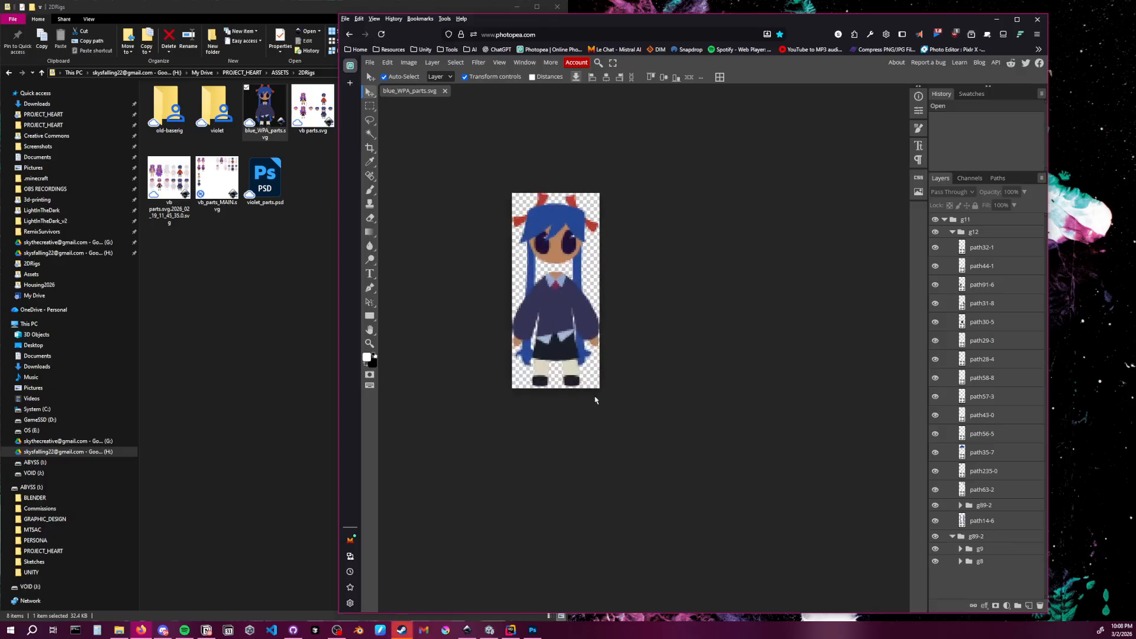
# Examine the imported character artwork up close to judge its rendering quality from head to feet
pyautogui.moveTo(647, 356); pyautogui.dragTo(728, 509, button='middle')
pyautogui.moveTo(740, 407); pyautogui.dragTo(751, 328, button='middle')
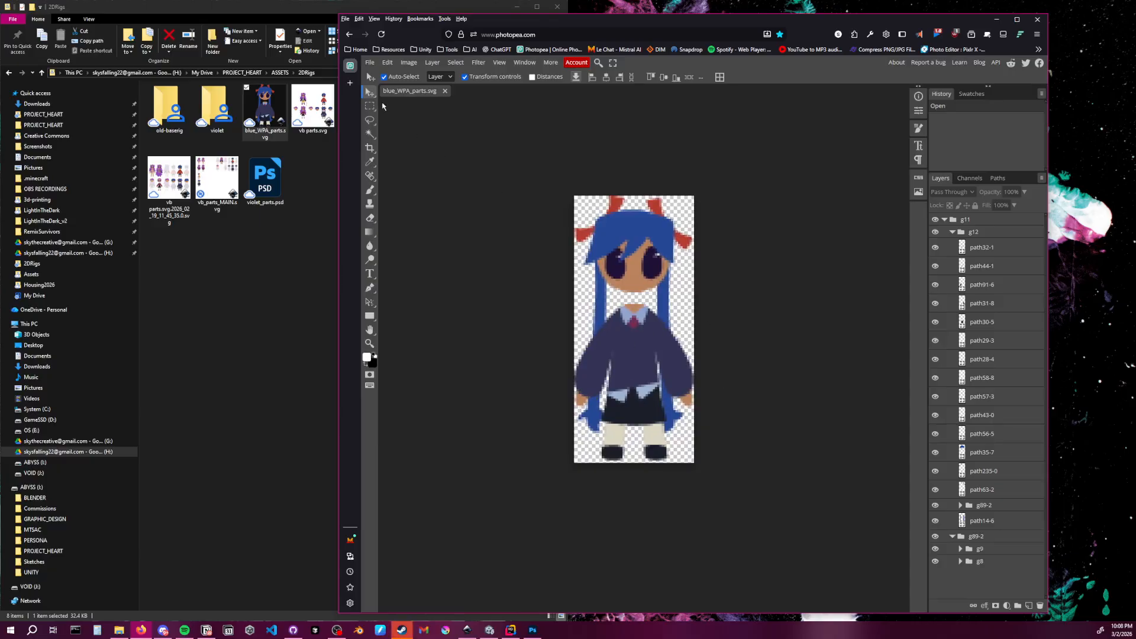
pyautogui.keyDown('alt'); pyautogui.scroll(3, 624, 308); pyautogui.keyUp('alt')
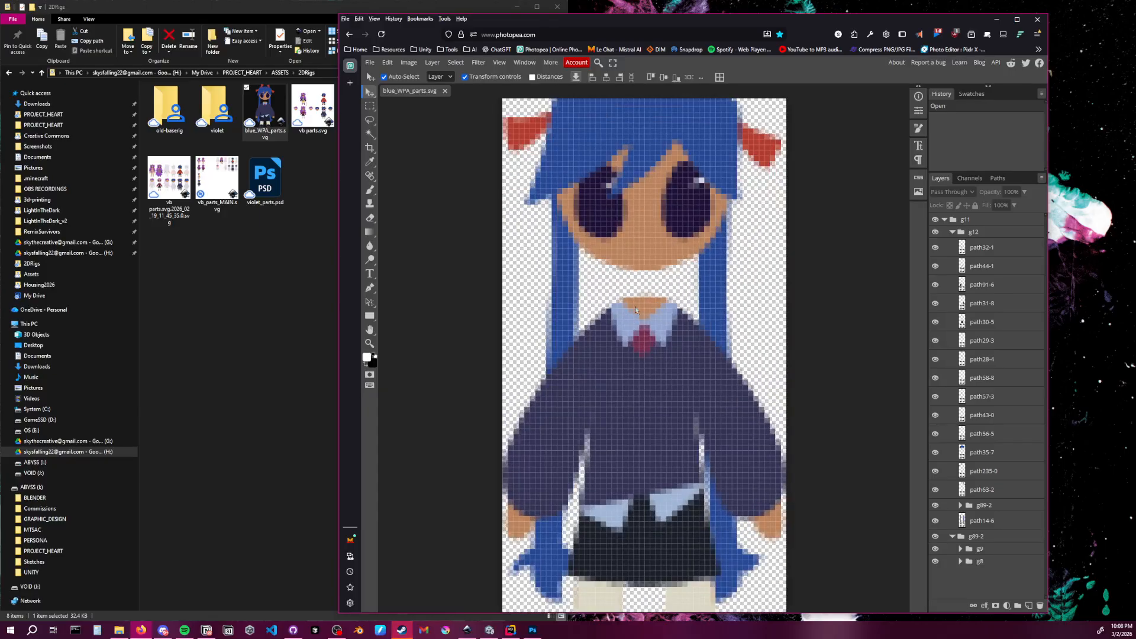
pyautogui.keyDown('alt'); pyautogui.scroll(2, 681, 374); pyautogui.keyUp('alt')
pyautogui.keyDown('alt'); pyautogui.scroll(-3, 731, 389); pyautogui.keyUp('alt')
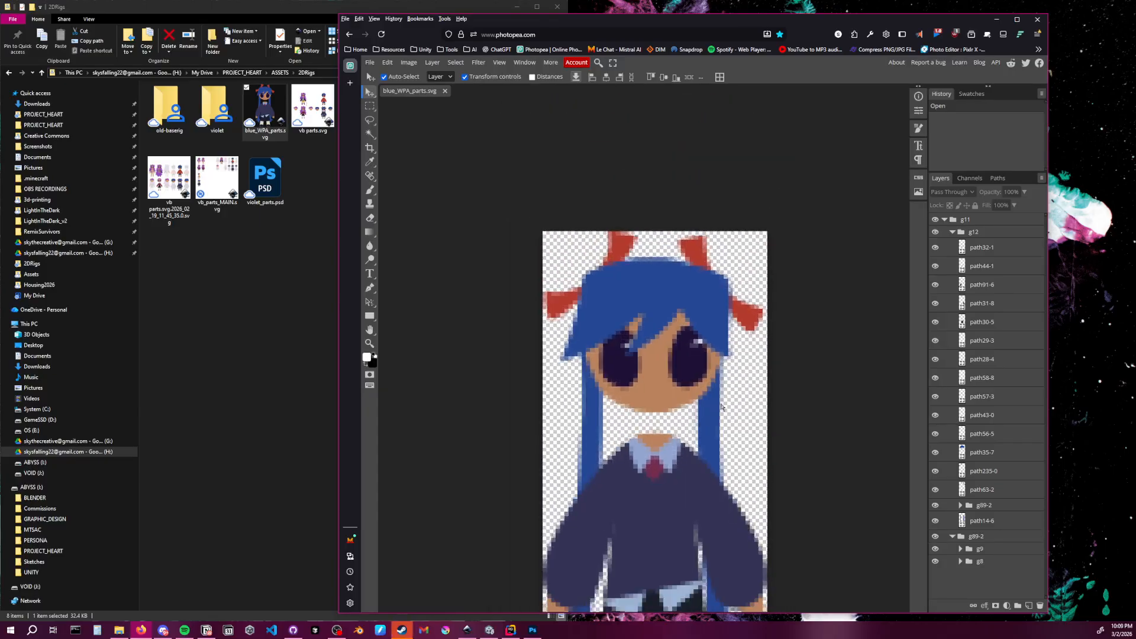
pyautogui.scroll(-5, 719, 225)
pyautogui.keyDown('alt'); pyautogui.scroll(1, 806, 334); pyautogui.keyUp('alt')
pyautogui.keyDown('alt'); pyautogui.scroll(-1, 806, 333); pyautogui.keyUp('alt')
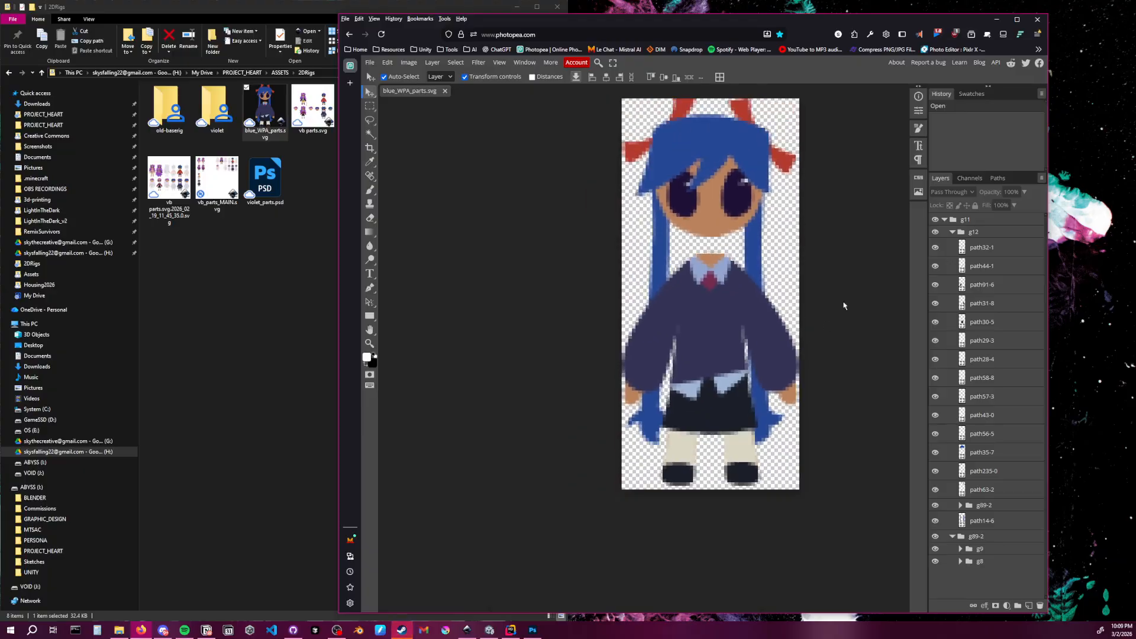
pyautogui.moveTo(844, 304); pyautogui.dragTo(725, 232, button='middle')
pyautogui.keyDown('alt'); pyautogui.scroll(-1, 762, 399); pyautogui.keyUp('alt')
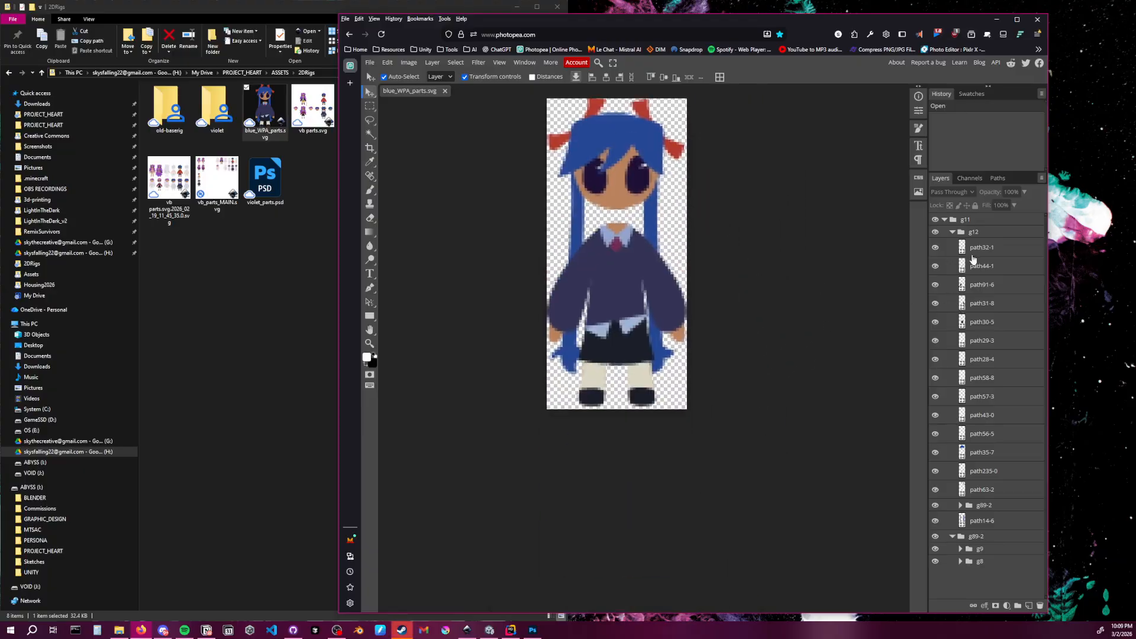
# Go through the layers of group g12 from path32-1 down to path58-8 to identify each part, and deselect
pyautogui.click(1000, 255)
pyautogui.click(1008, 271)
pyautogui.click(1012, 290)
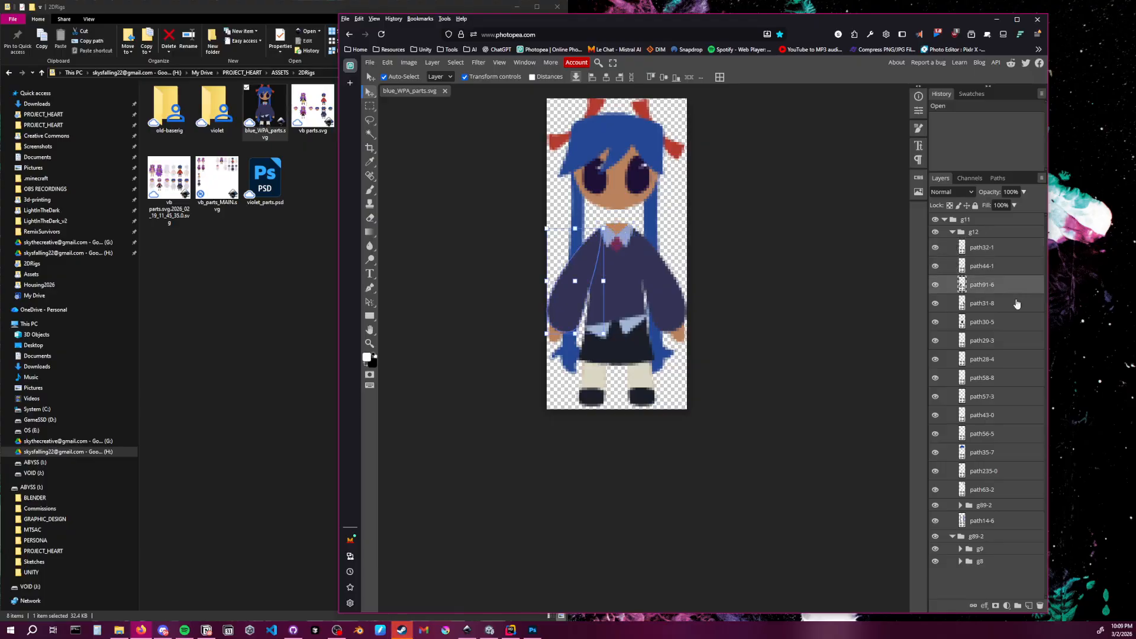
pyautogui.click(1017, 303)
pyautogui.click(1020, 322)
pyautogui.click(1023, 340)
pyautogui.click(1030, 379)
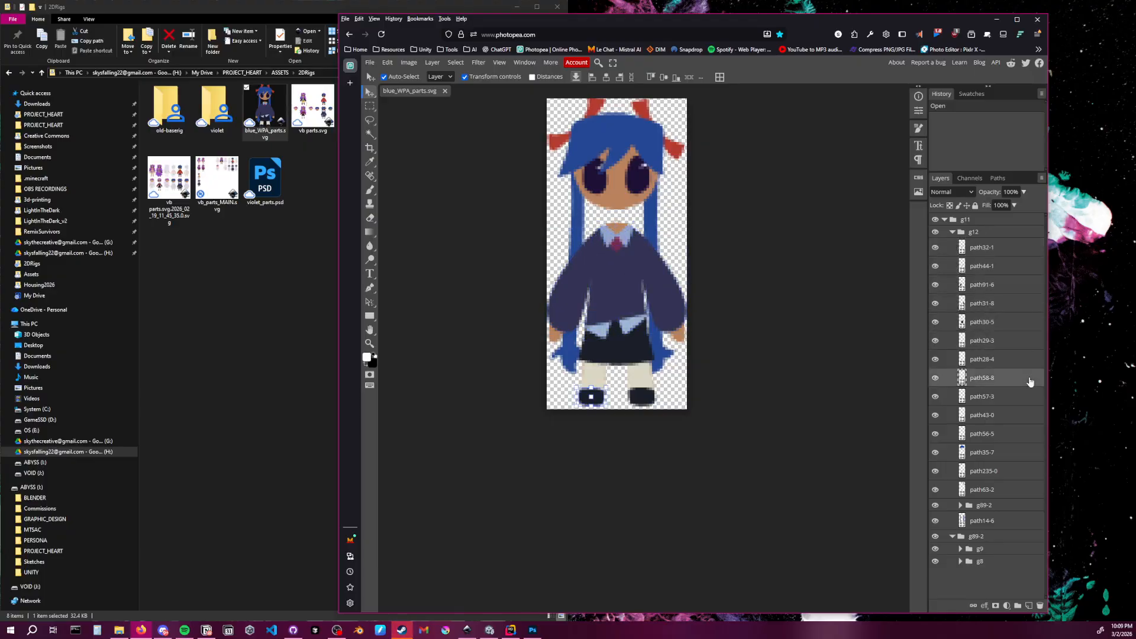
pyautogui.click(817, 354)
pyautogui.keyDown('alt'); pyautogui.scroll(-1, 807, 309); pyautogui.keyUp('alt')
pyautogui.moveTo(808, 277); pyautogui.dragTo(815, 359, button='middle')
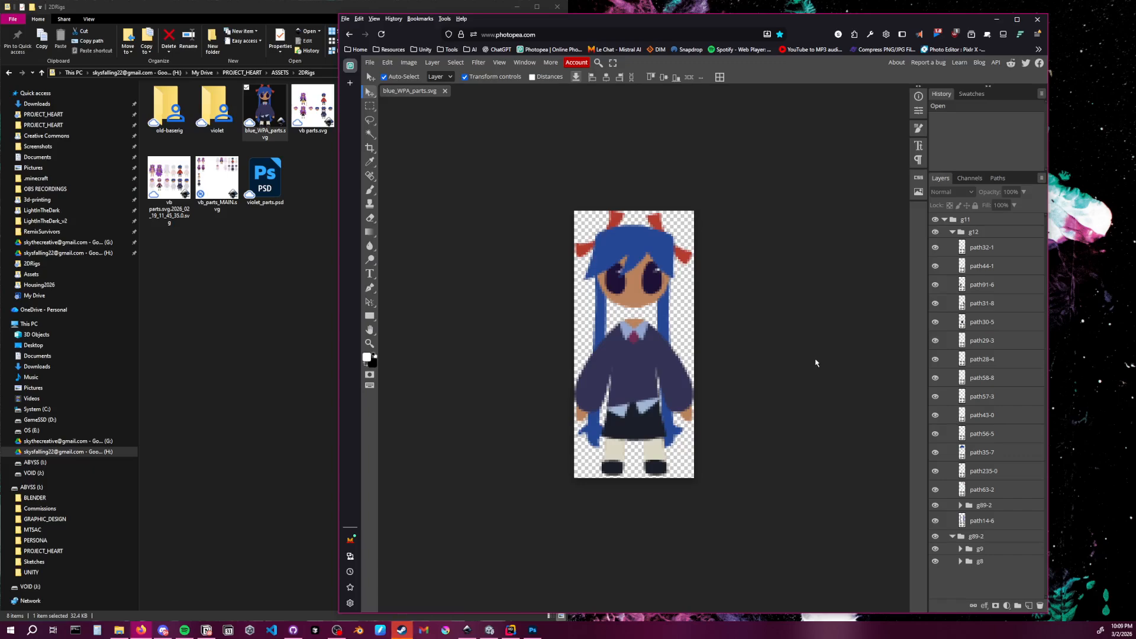
pyautogui.click(386, 62)
pyautogui.moveTo(409, 63)
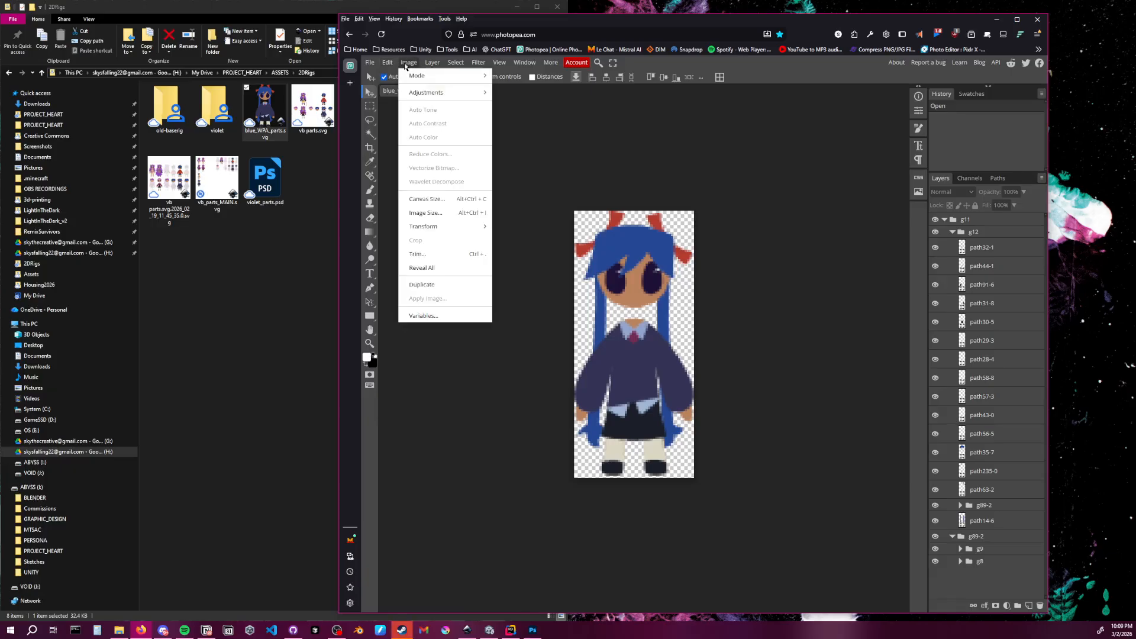
# Toggle the visibility of g12, the outer g89-2, its g9 subgroup and the inner g89-2 to identify what each group contains
pyautogui.click(997, 236)
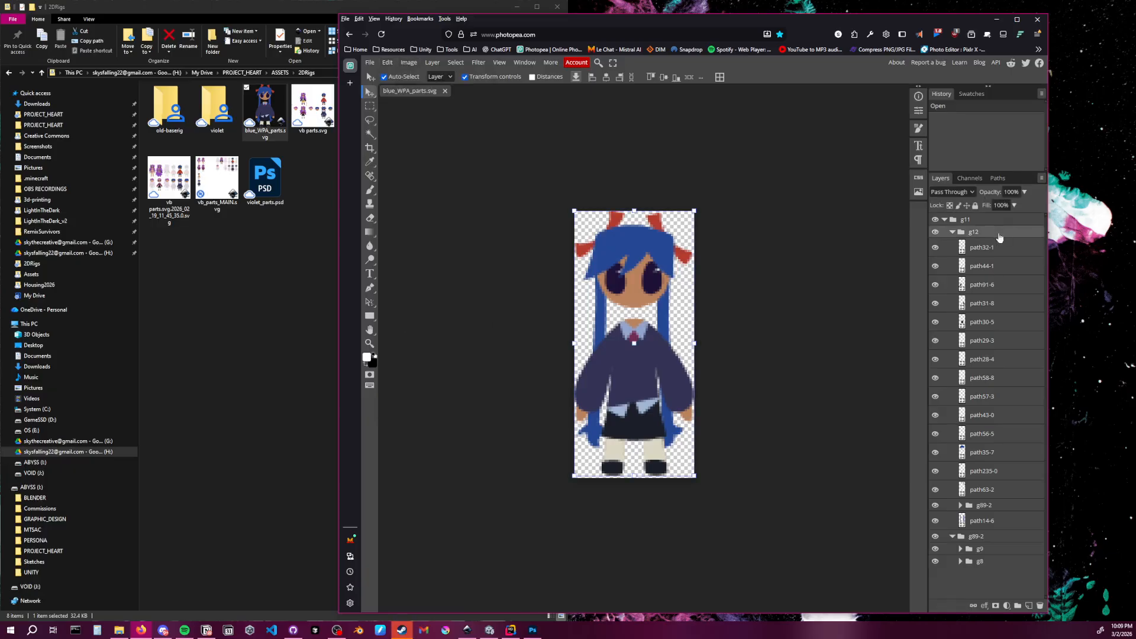
pyautogui.click(952, 232)
pyautogui.click(934, 244)
pyautogui.click(934, 244)
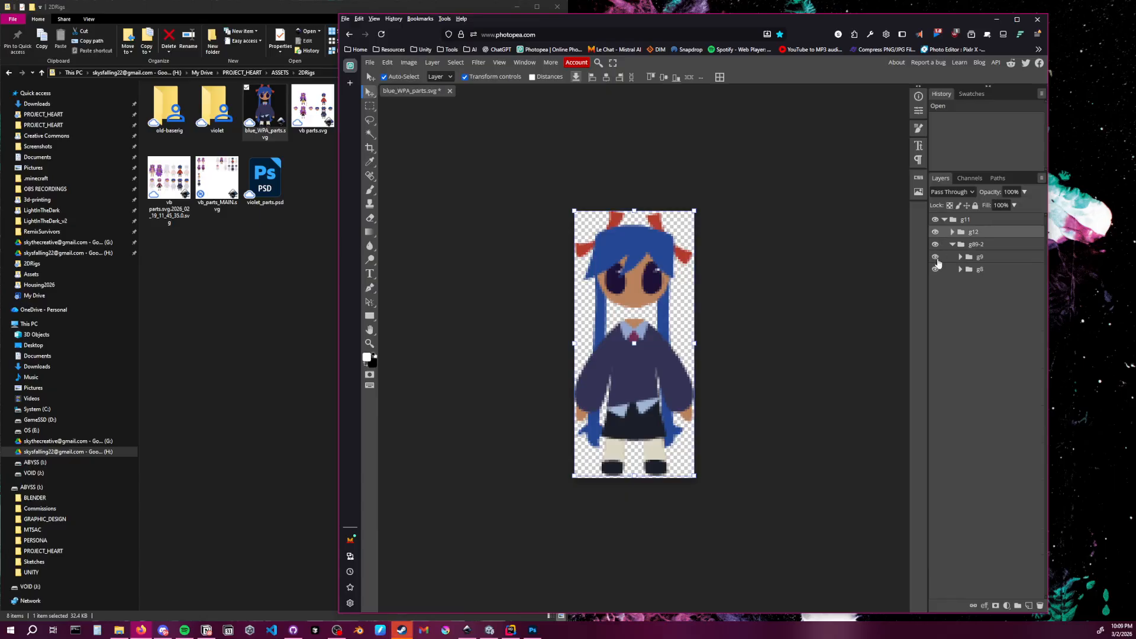
pyautogui.click(934, 257)
pyautogui.click(935, 258)
pyautogui.click(936, 231)
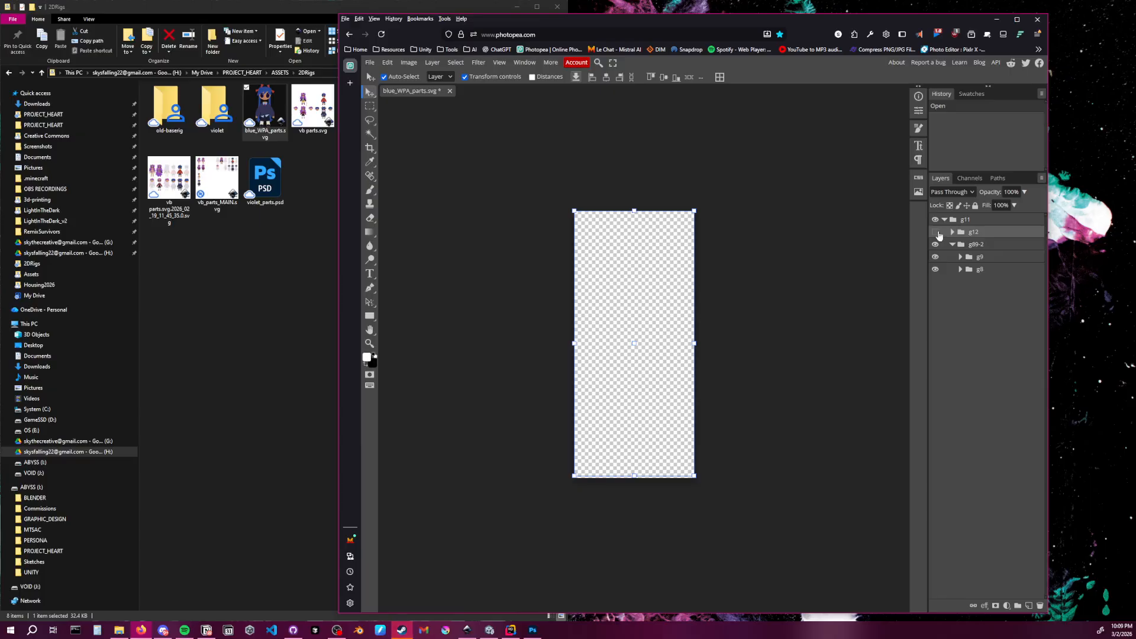
pyautogui.click(935, 232)
pyautogui.click(953, 232)
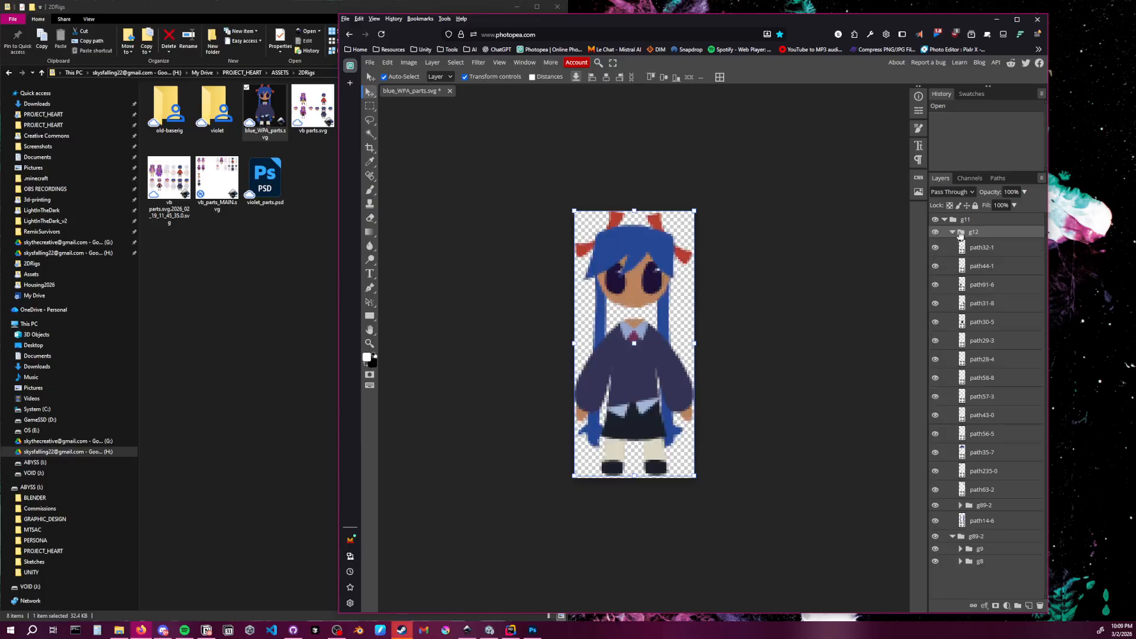
pyautogui.click(934, 506)
pyautogui.click(935, 505)
pyautogui.click(935, 506)
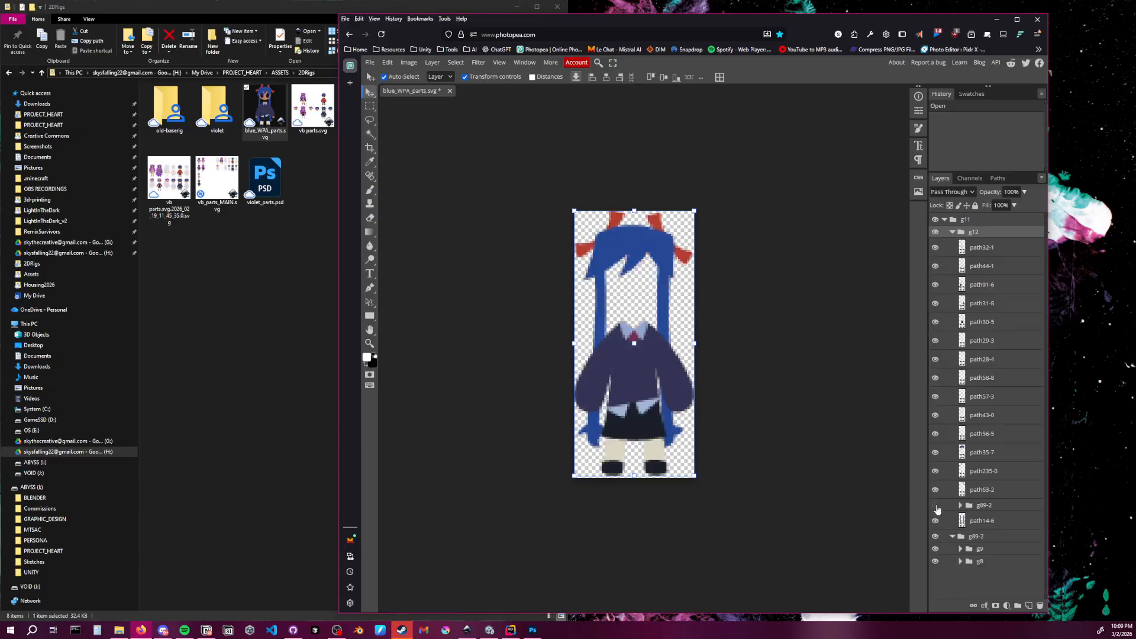
pyautogui.click(935, 506)
# Select the outer g89-2 group to check where its contents lie, and collapse it
pyautogui.click(981, 535)
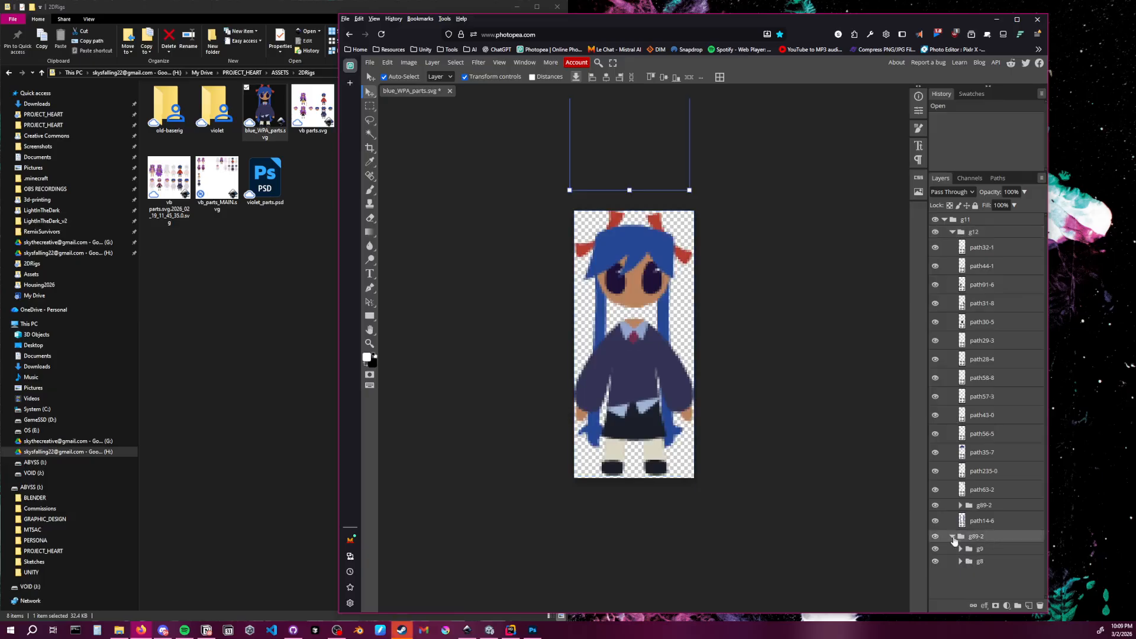
pyautogui.click(632, 148)
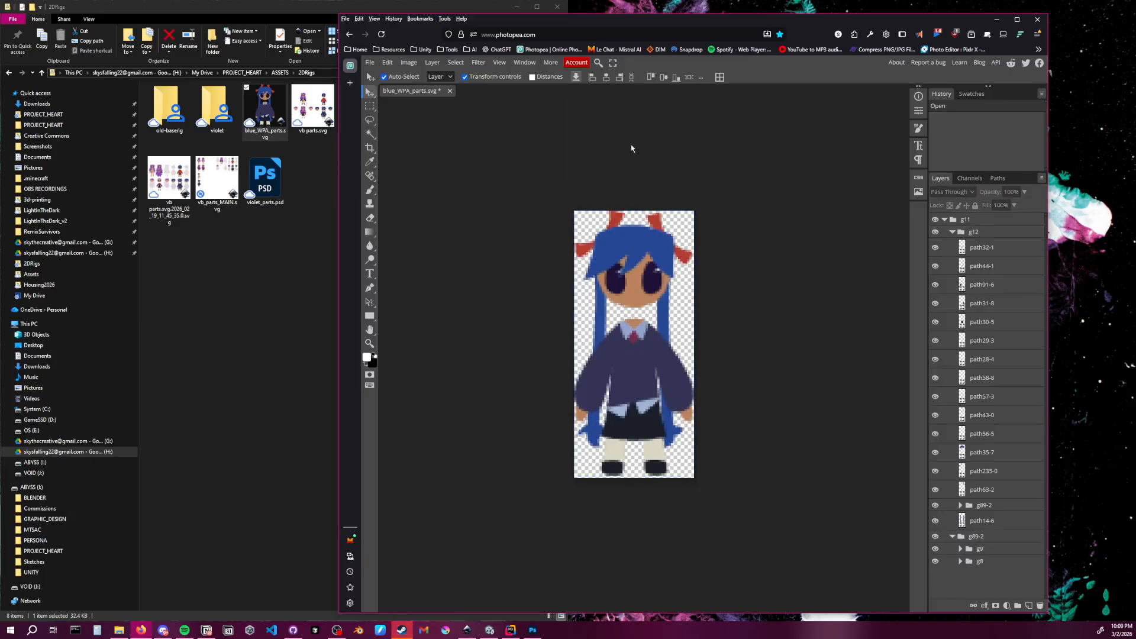
pyautogui.click(983, 538)
pyautogui.click(952, 536)
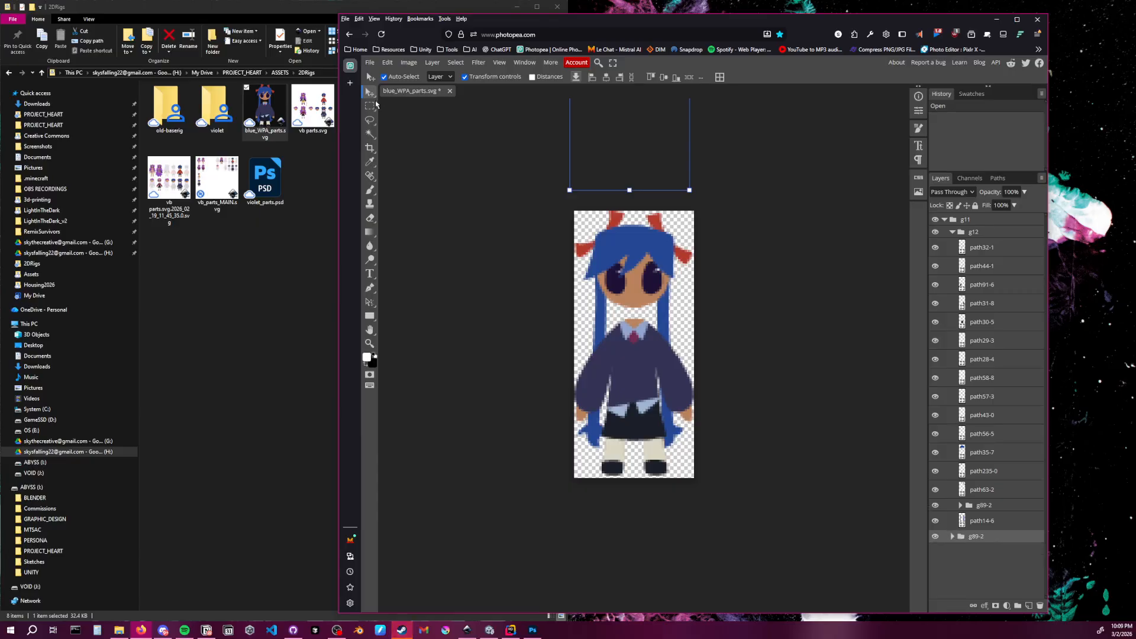
# Try moving the off-canvas piece path89-9-1 down onto the canvas, undo the move, and collapse the outer g89-2 group
pyautogui.click(646, 179)
pyautogui.moveTo(673, 182); pyautogui.dragTo(687, 330)
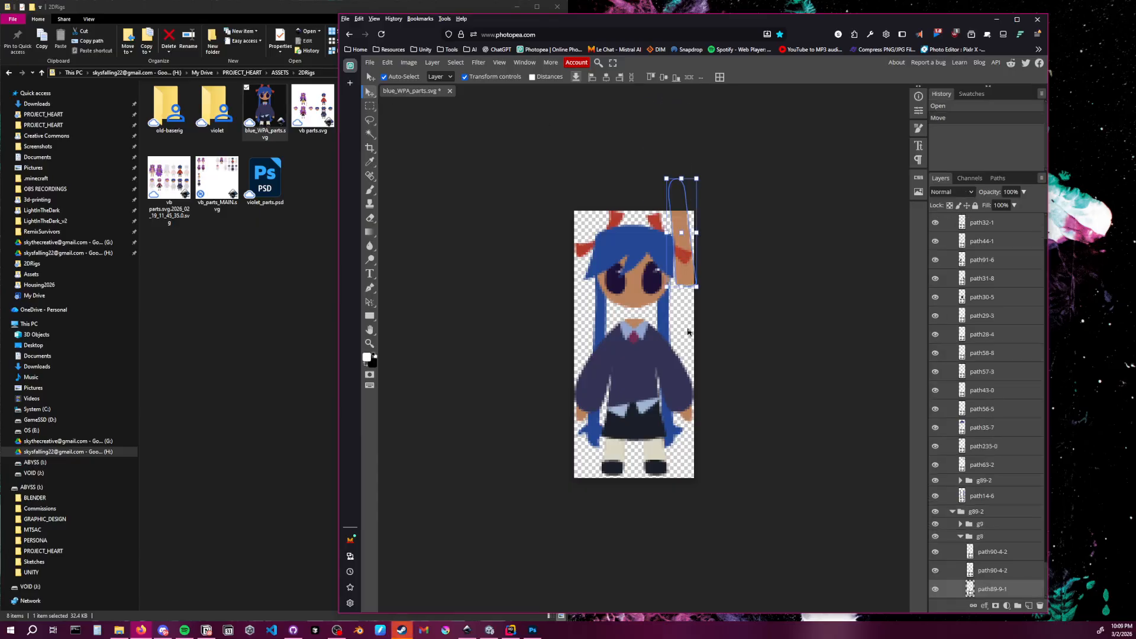
pyautogui.hotkey('ctrl', 'z')
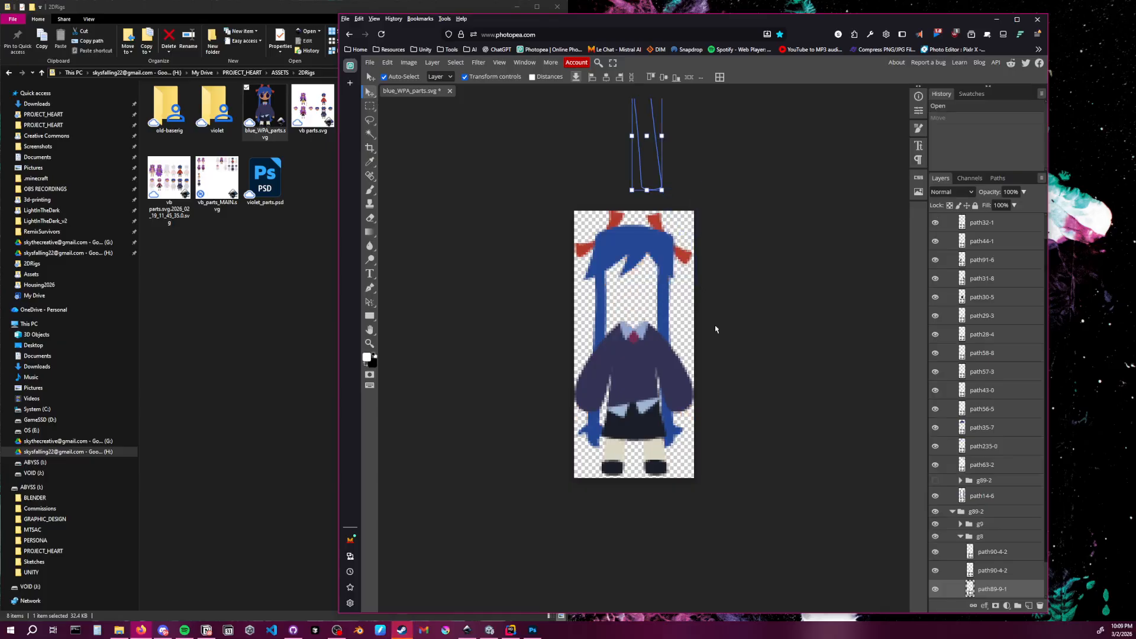
pyautogui.click(973, 511)
pyautogui.click(952, 511)
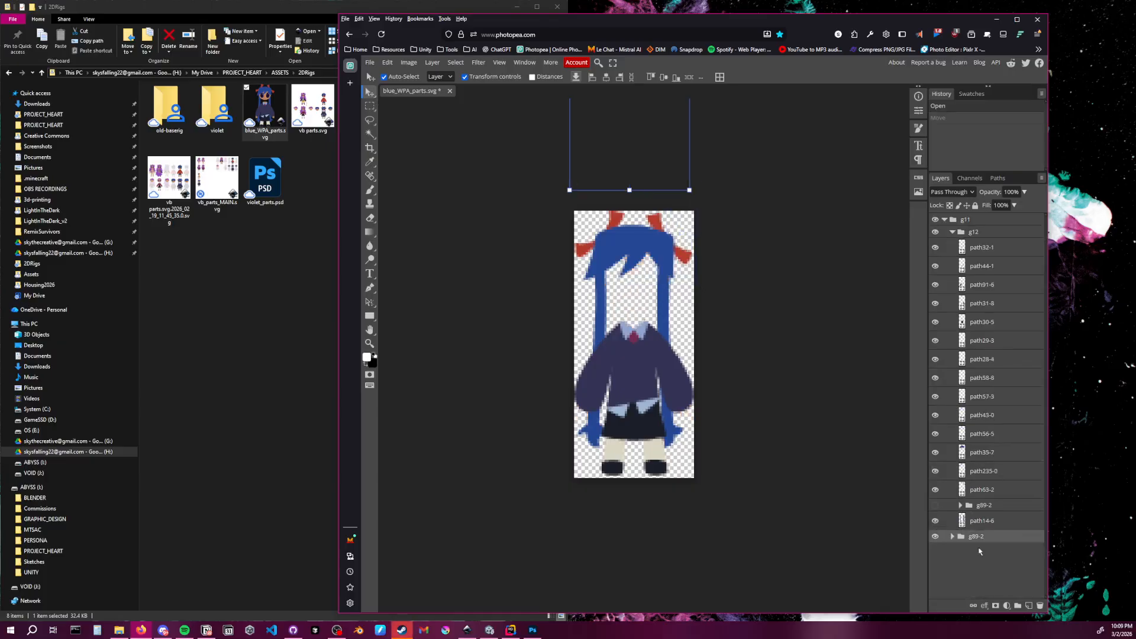
# Check the path14-6 layer by hiding and showing it, and make the inner g89-2 group visible again
pyautogui.click(949, 521)
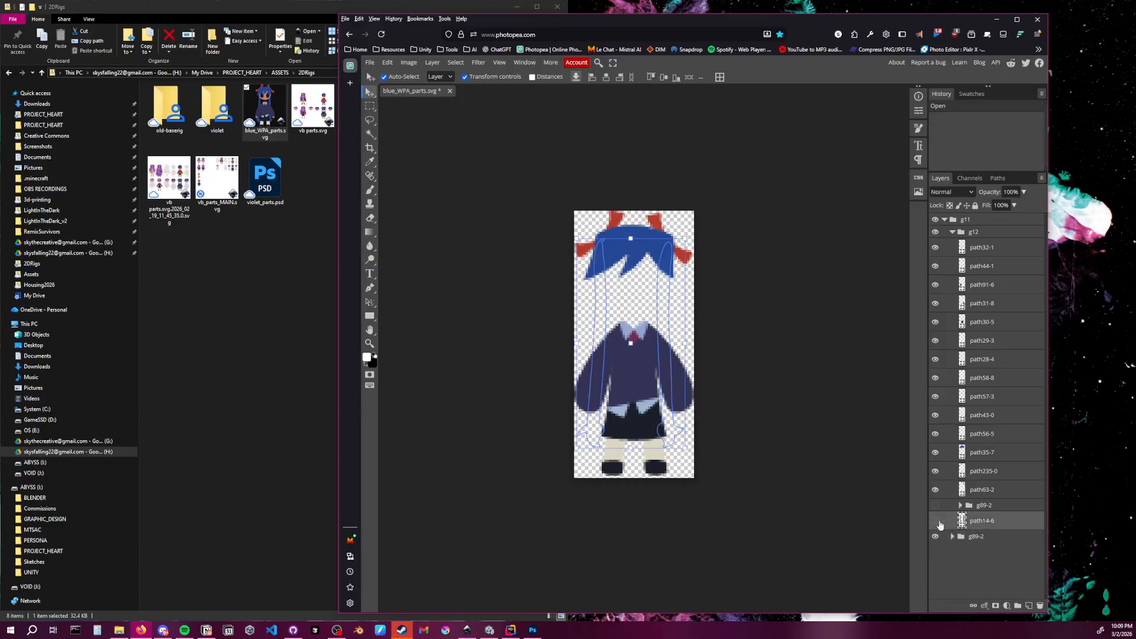
pyautogui.click(935, 521)
pyautogui.click(935, 505)
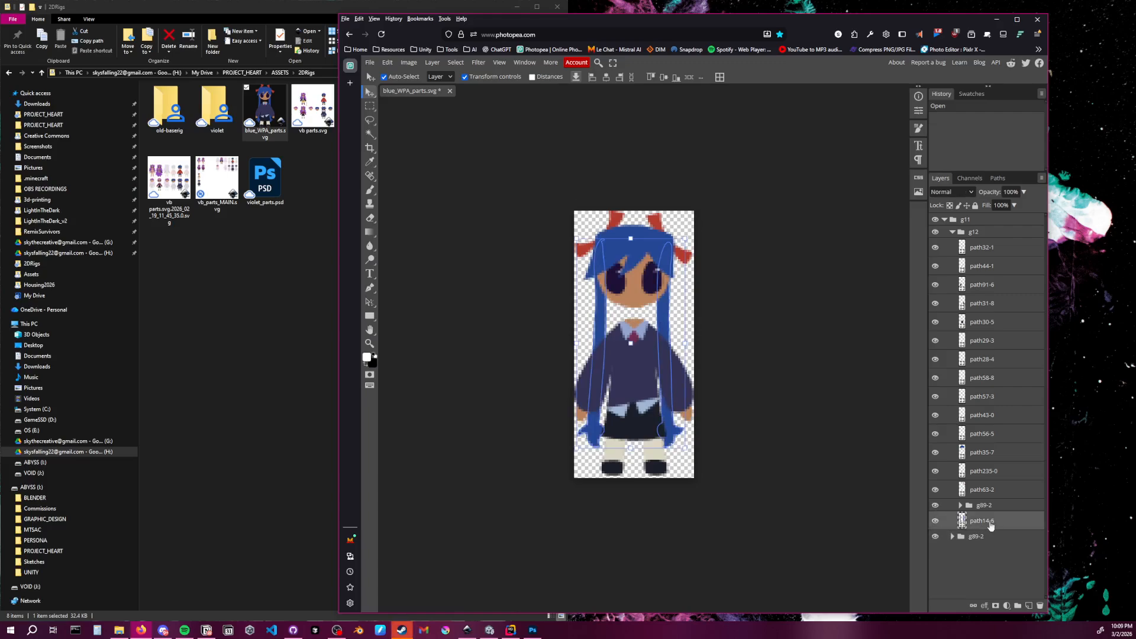
# Delete the outer g89-2 group of off-canvas parts while keeping path14-6, and clear the layer selection
pyautogui.click(992, 536)
pyautogui.press('Delete')
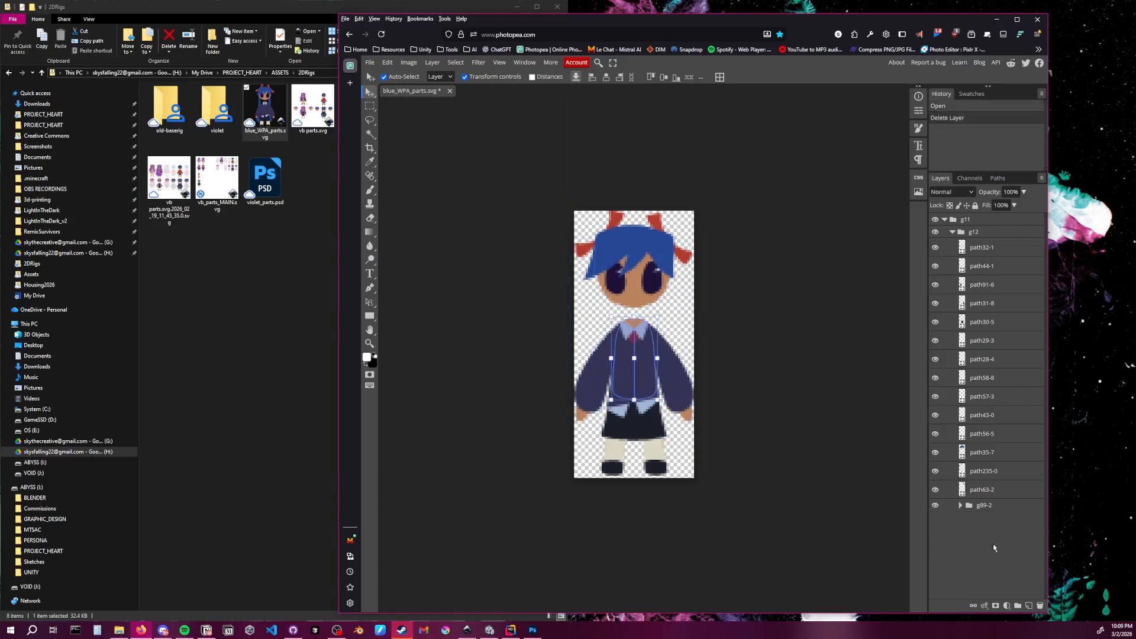
pyautogui.hotkey('ctrl', 'z')
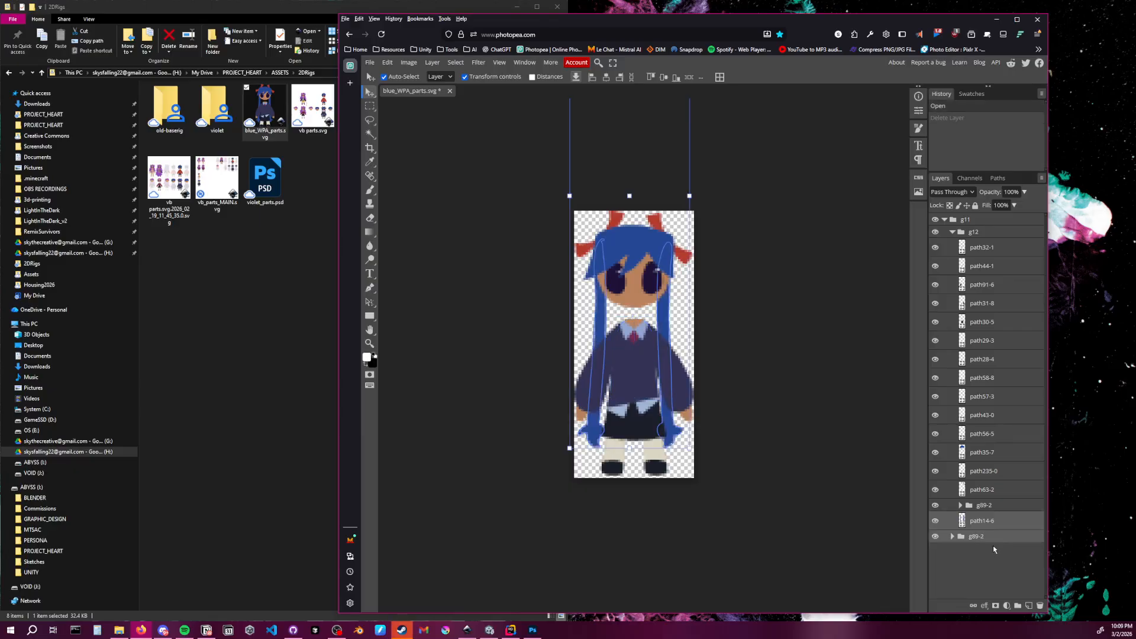
pyautogui.press('Delete')
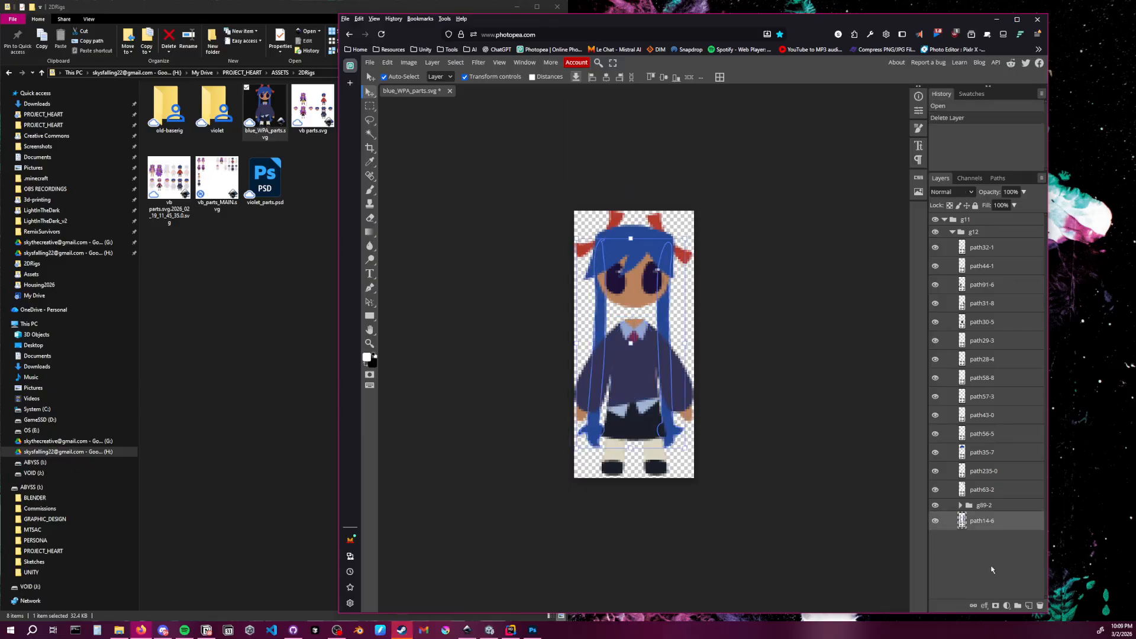
pyautogui.click(783, 409)
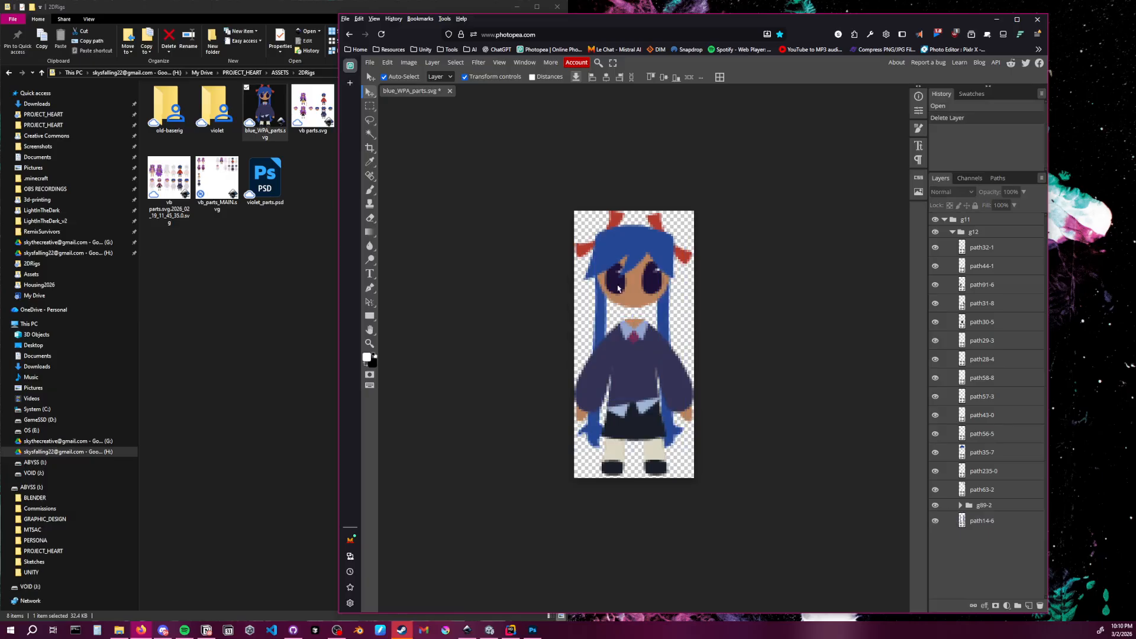
# Toggle the remaining g89-2 group's visibility, inspect the layers of its g9 subgroup, and collapse both groups
pyautogui.click(935, 506)
pyautogui.click(936, 506)
pyautogui.click(935, 506)
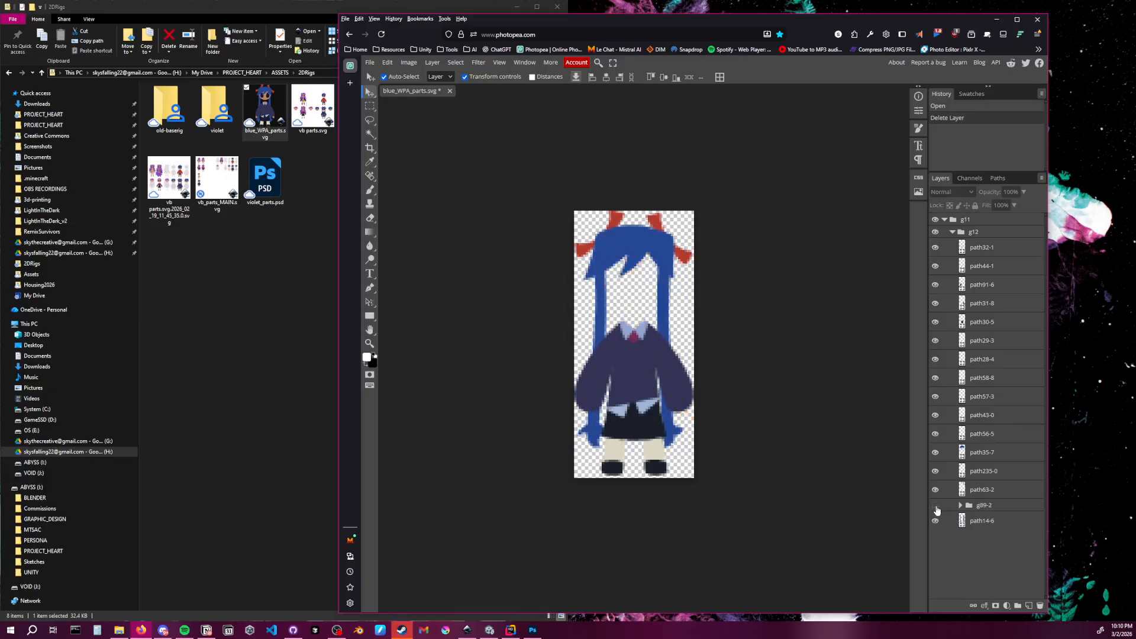
pyautogui.click(936, 506)
pyautogui.click(935, 505)
pyautogui.click(936, 505)
pyautogui.click(936, 506)
pyautogui.click(935, 506)
pyautogui.click(960, 506)
pyautogui.click(969, 518)
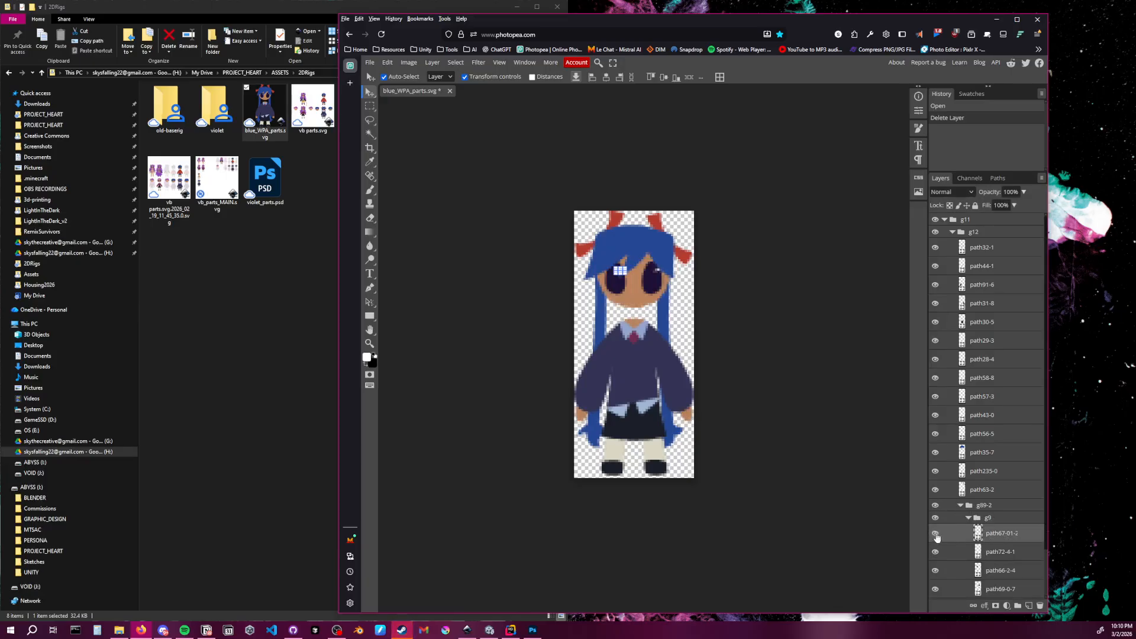
pyautogui.click(967, 518)
pyautogui.click(961, 505)
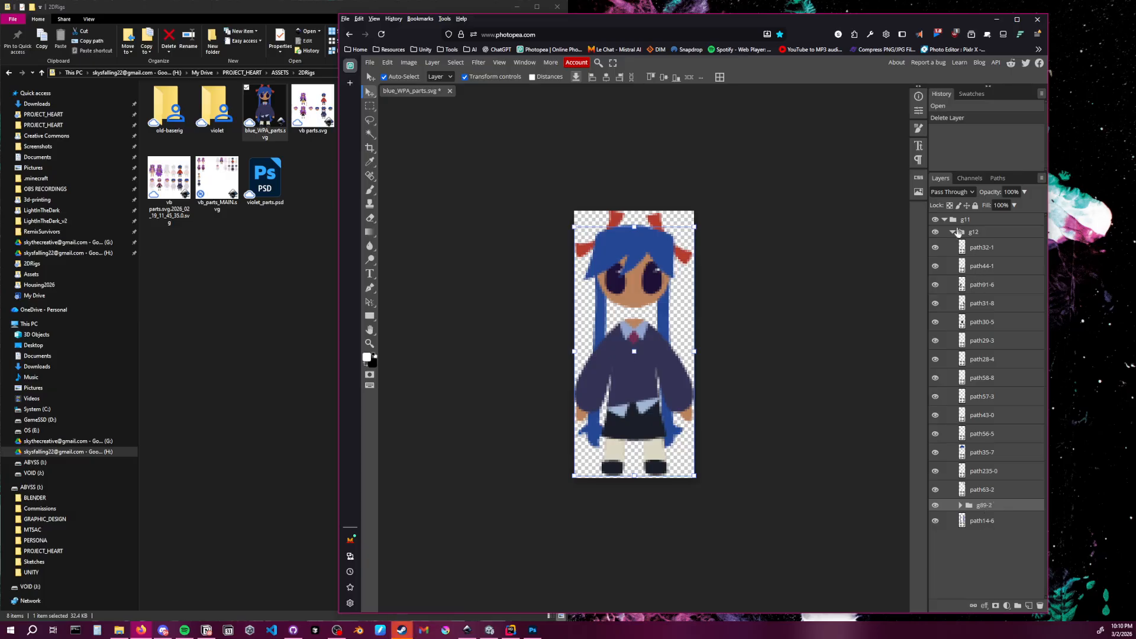
pyautogui.click(957, 232)
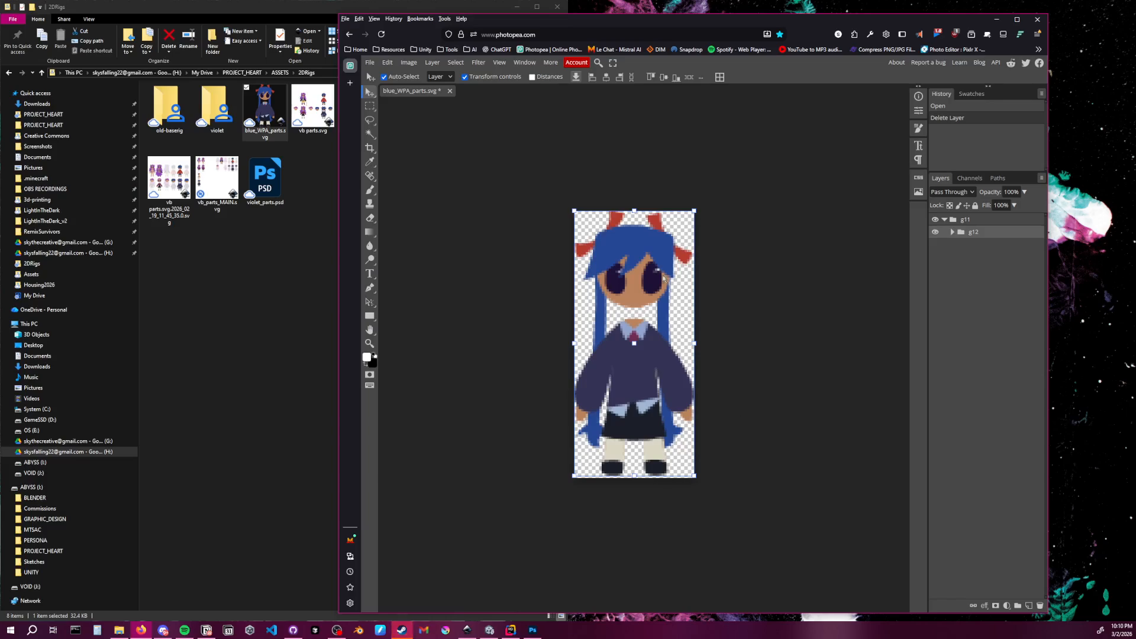
pyautogui.click(371, 64)
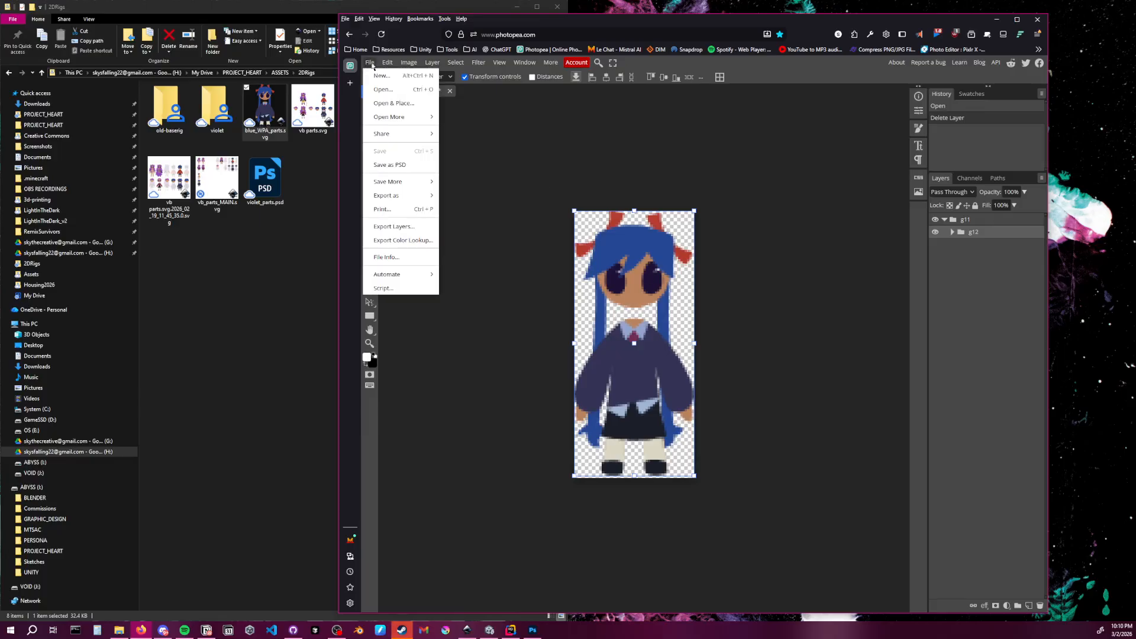
pyautogui.click(482, 137)
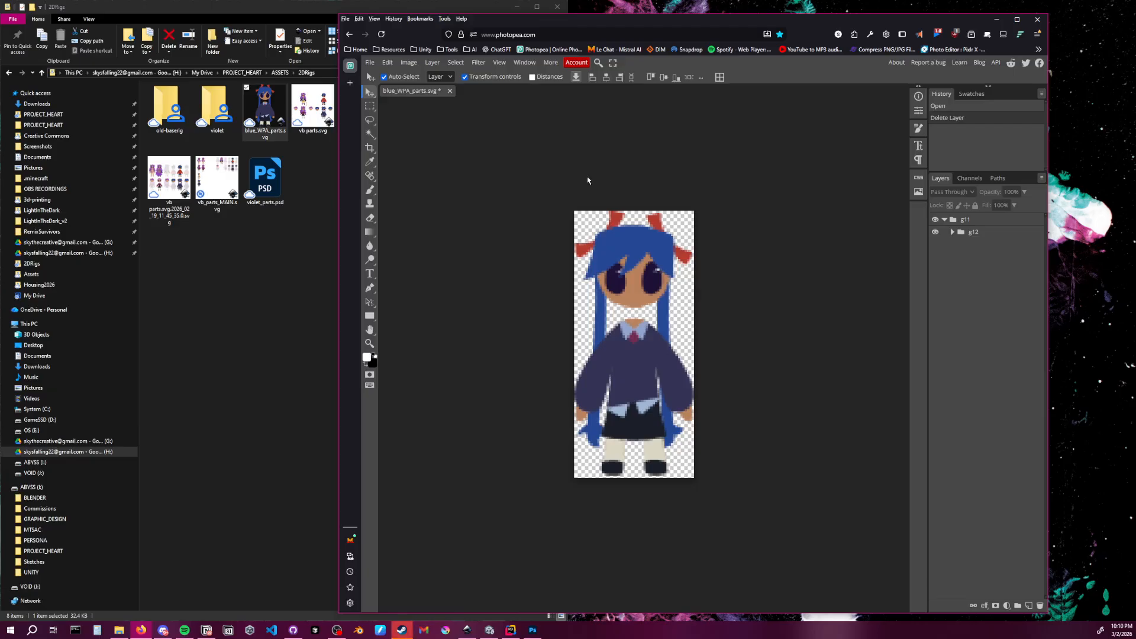
# Check the layers inside g12, save the document as a PSD, and place the downloaded blue_WPA_parts.psd in the 2DRigs folder
pyautogui.click(952, 232)
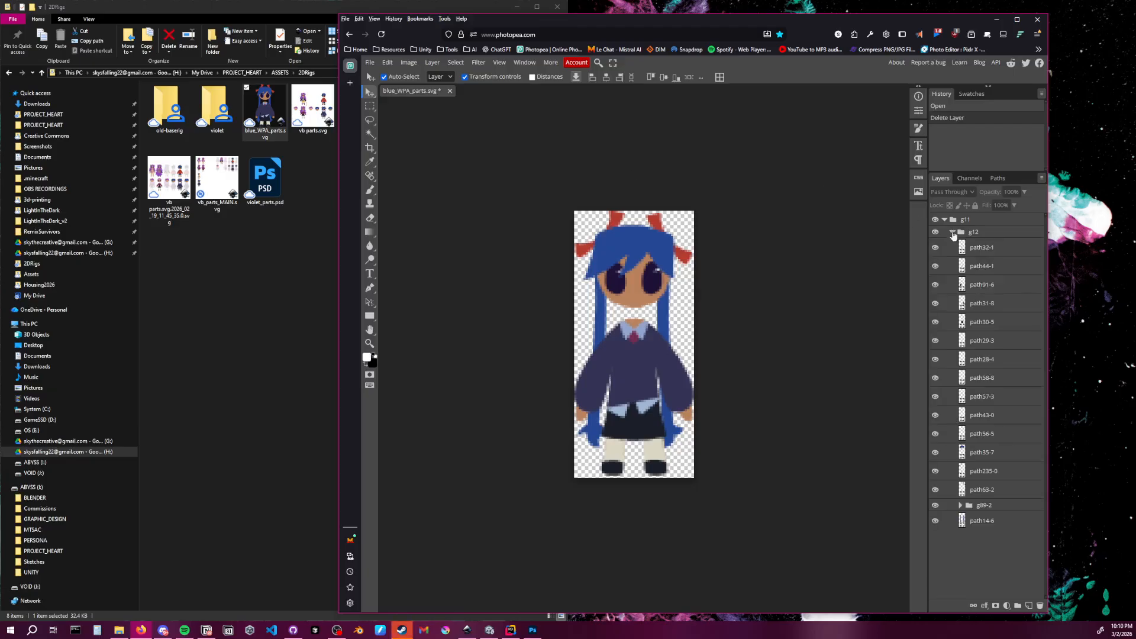
pyautogui.click(983, 254)
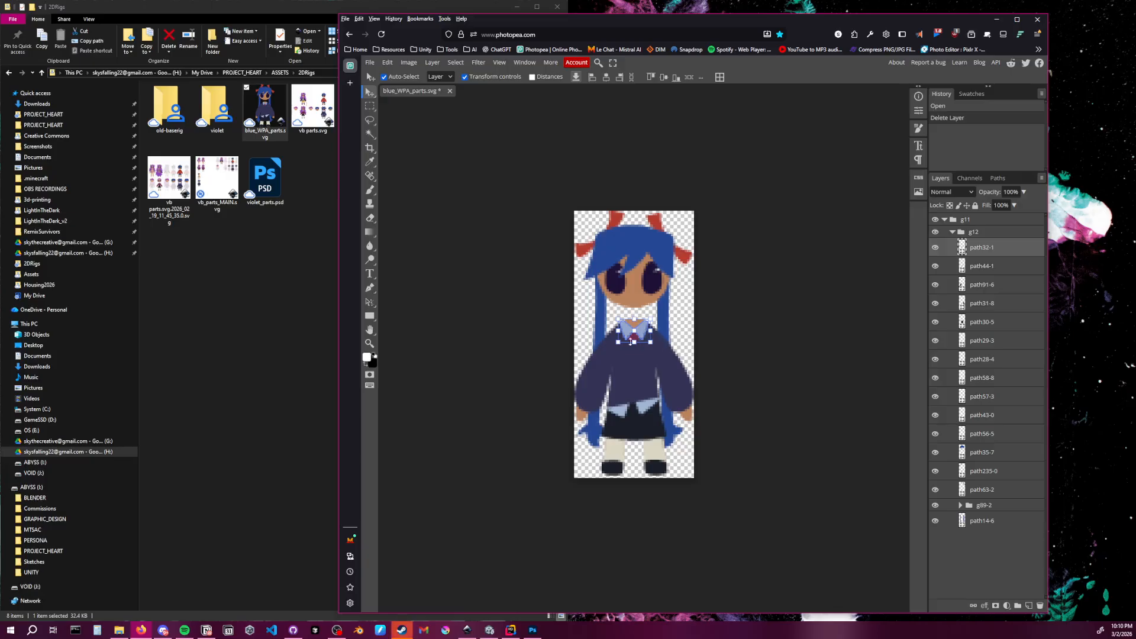
pyautogui.click(429, 226)
pyautogui.click(370, 63)
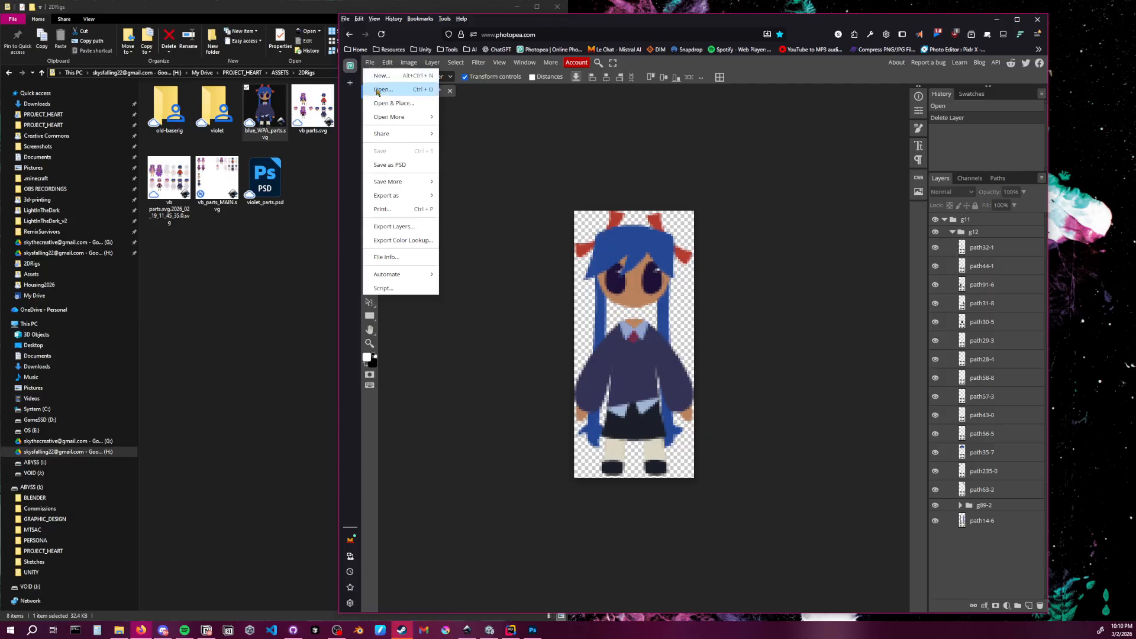
pyautogui.click(389, 164)
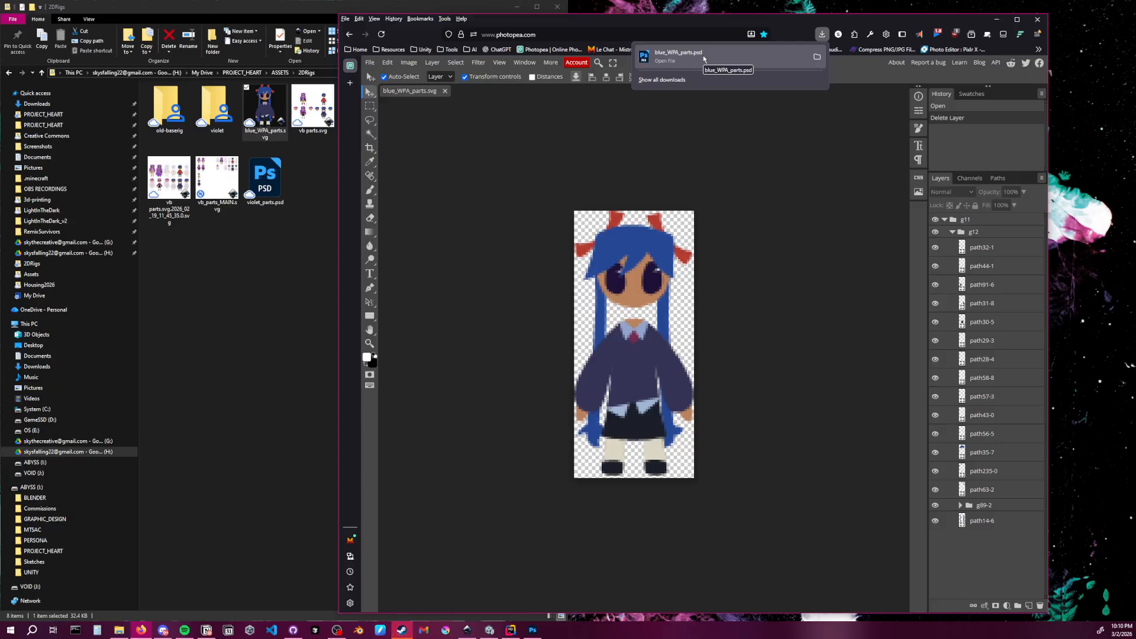
pyautogui.moveTo(706, 58); pyautogui.dragTo(348, 270)
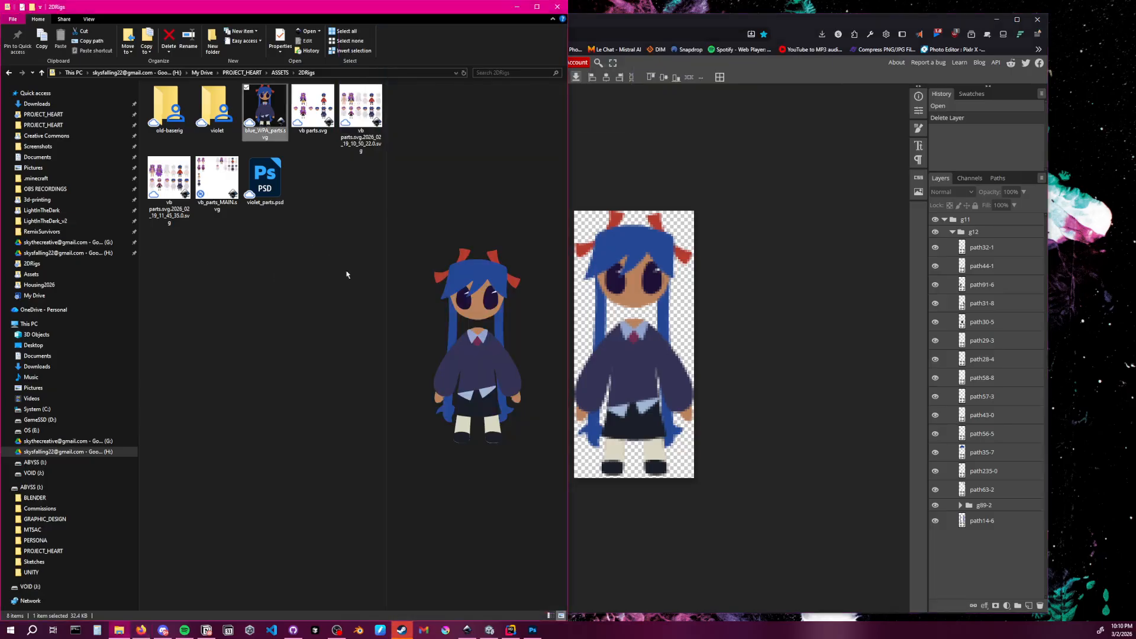
# Rename blue_WPA_parts.psd in the 2DRigs folder to blue_parts.psd
pyautogui.click(316, 204)
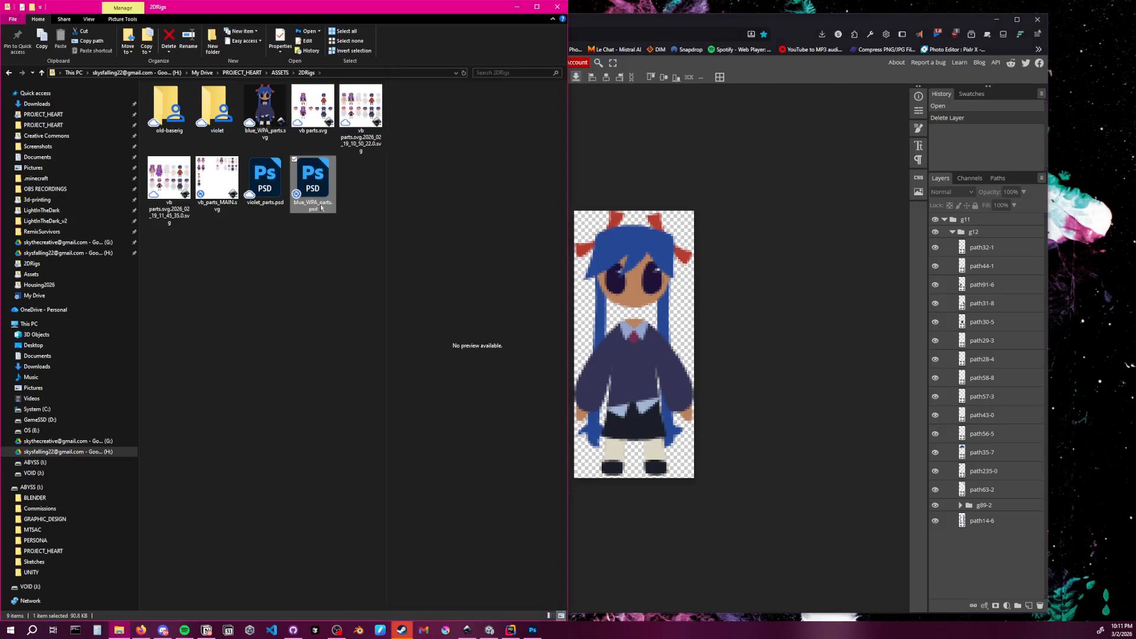
pyautogui.click(316, 203)
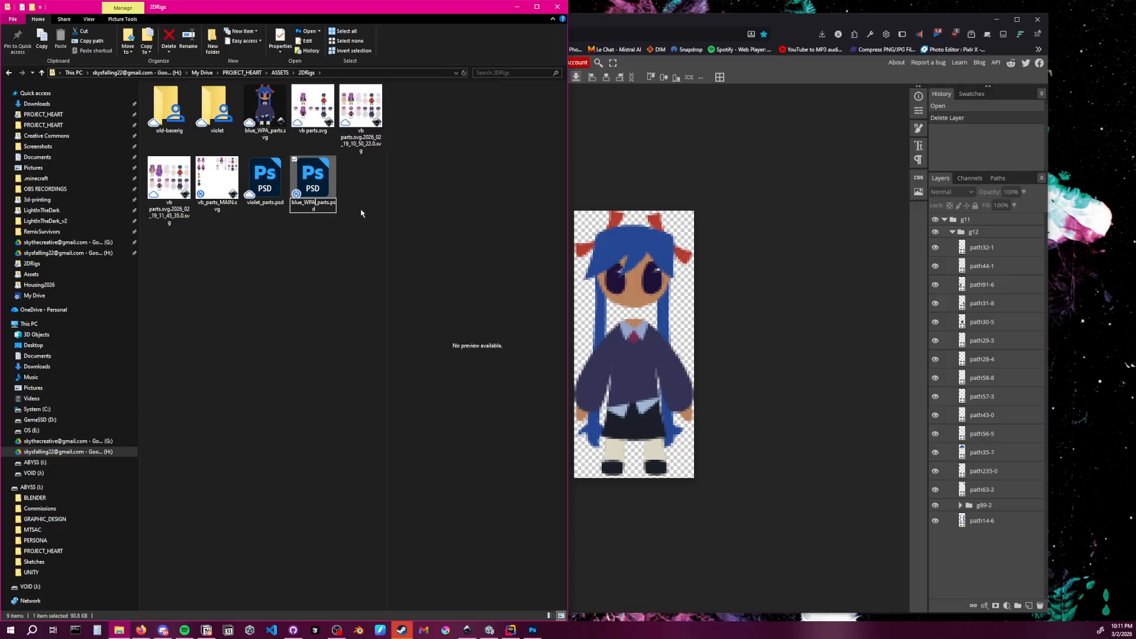
pyautogui.press('BackSpace')
pyautogui.press('BackSpace')
pyautogui.press('BackSpace')
pyautogui.press('BackSpace')
pyautogui.press('Return')
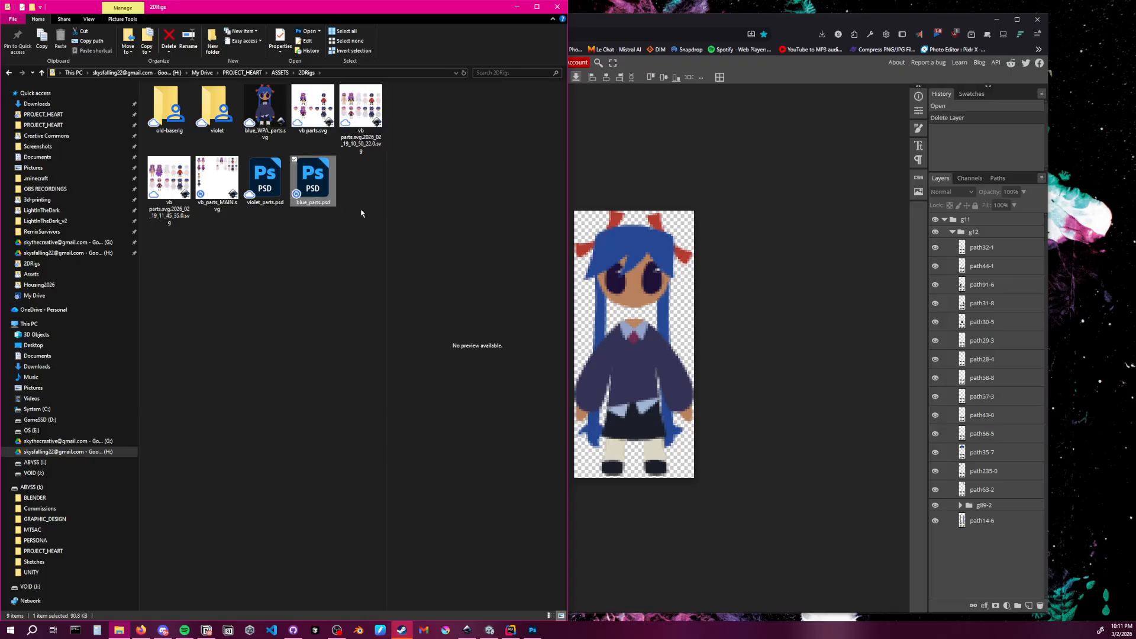
pyautogui.click(306, 275)
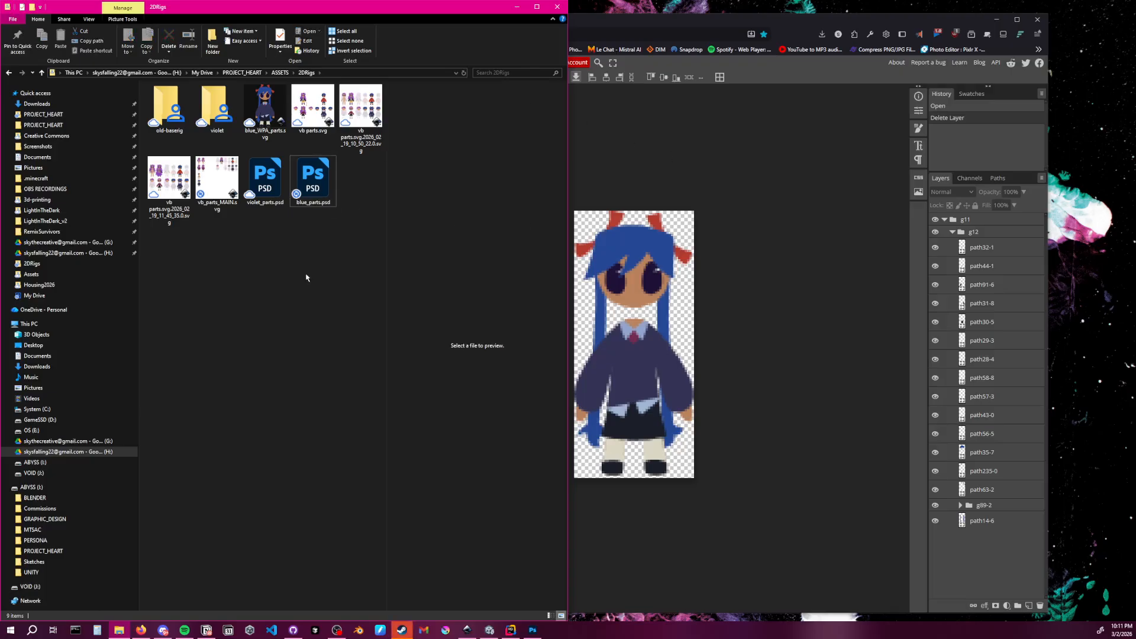
# Open blue_parts.psd in Photoshop and clear the layer selection
pyautogui.click(325, 185)
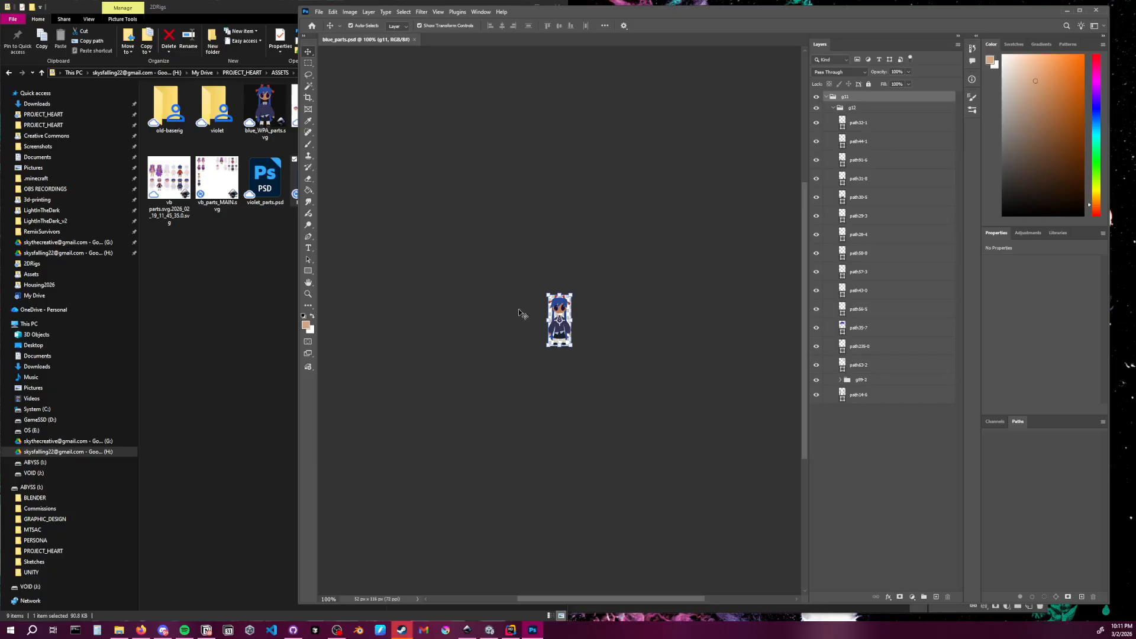
pyautogui.keyDown('ctrl'); pyautogui.scroll(1, 584, 309); pyautogui.keyUp('ctrl')
pyautogui.keyDown('ctrl'); pyautogui.moveTo(595, 330); pyautogui.dragTo(631, 332); pyautogui.keyUp('ctrl')
pyautogui.click(900, 123)
pyautogui.click(908, 327)
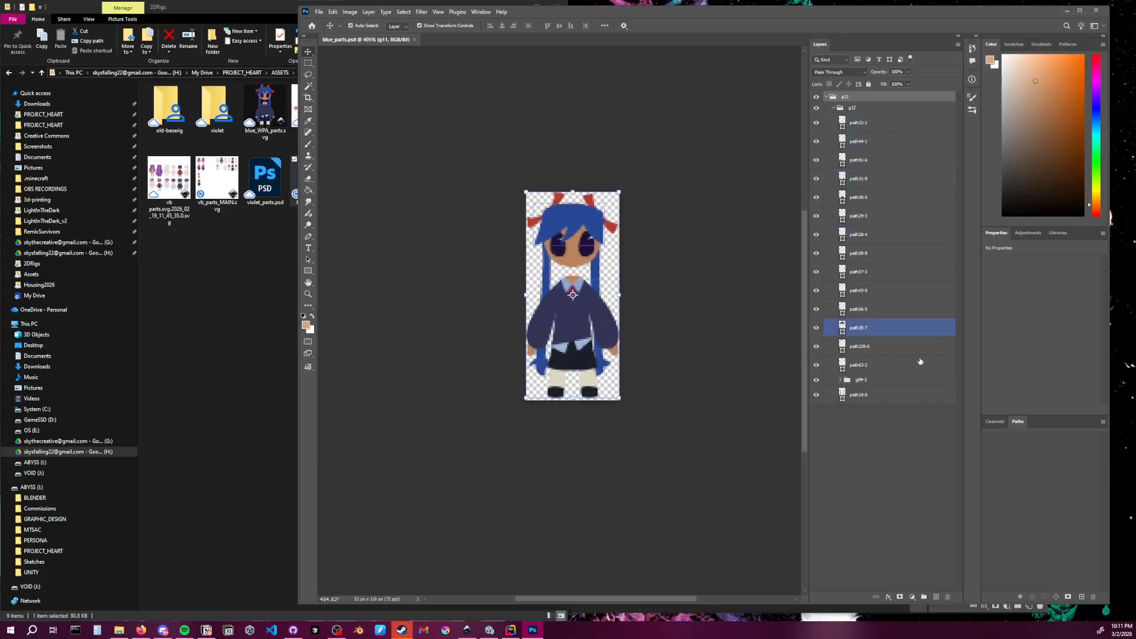
pyautogui.click(888, 426)
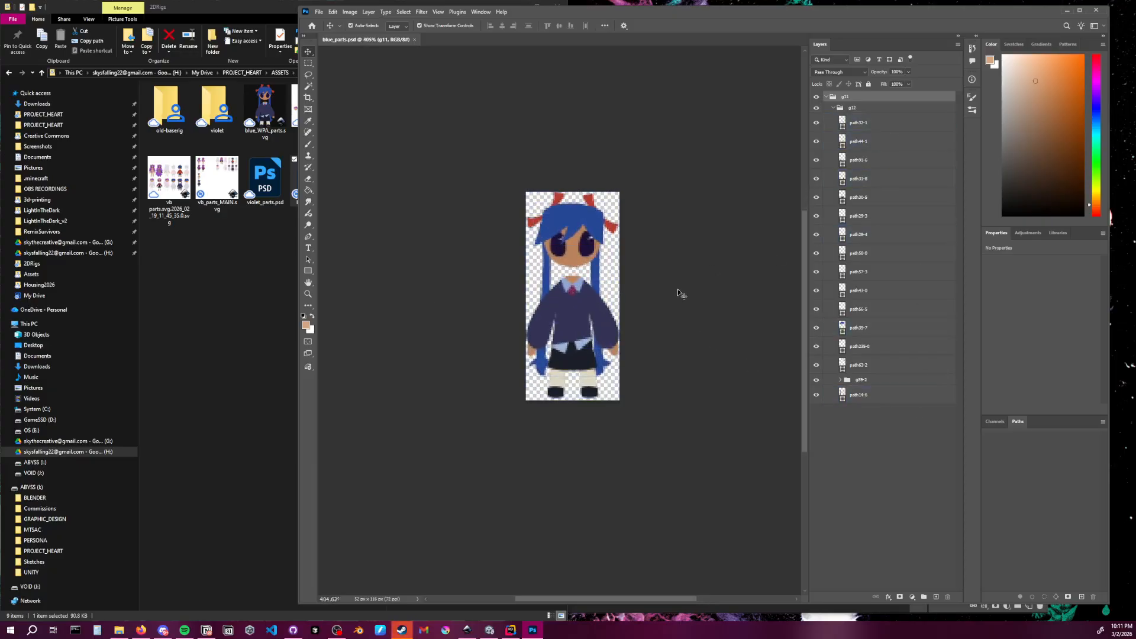
# Set the canvas size to 2048 by 2048 pixels, keeping the centre anchor
pyautogui.click(319, 13)
pyautogui.moveTo(350, 16)
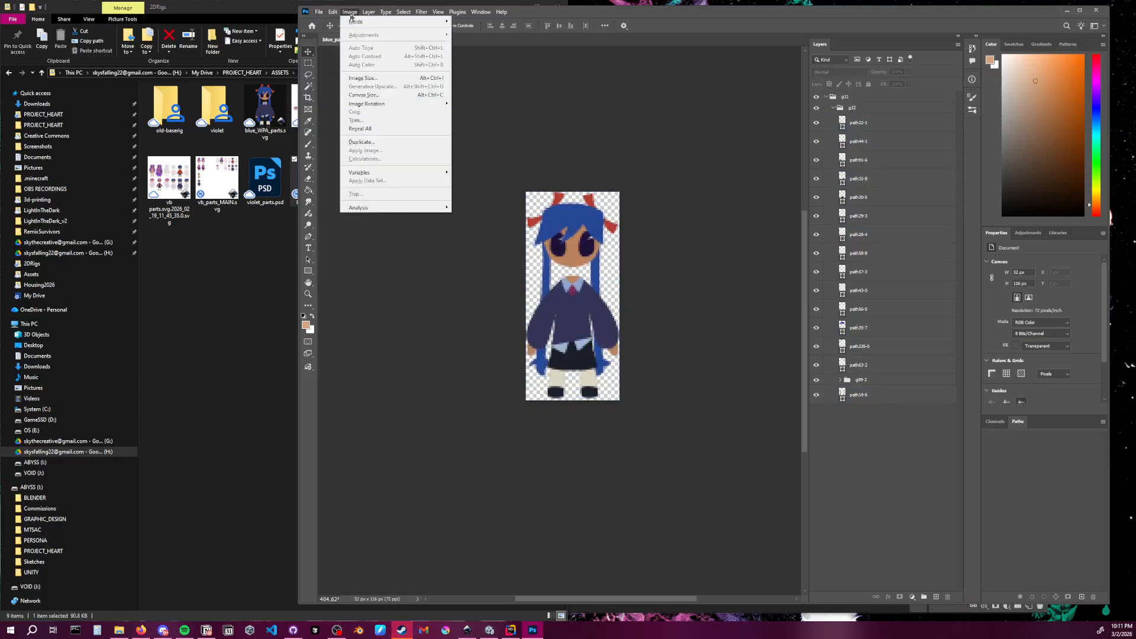
pyautogui.click(371, 96)
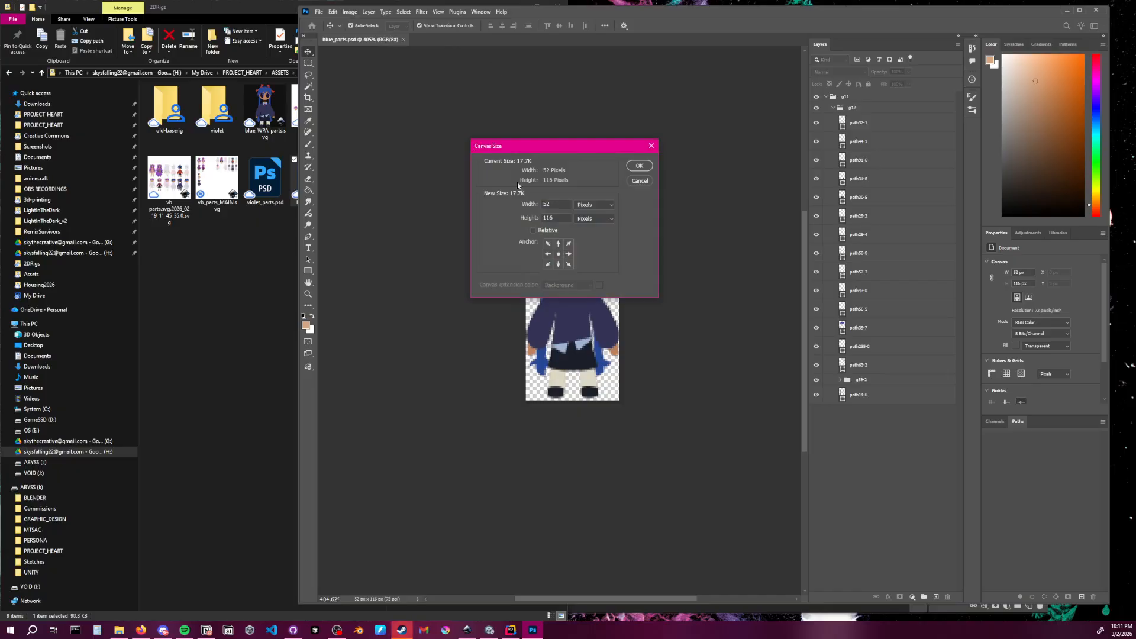
pyautogui.write('2048')
pyautogui.click(558, 220)
pyautogui.write('204')
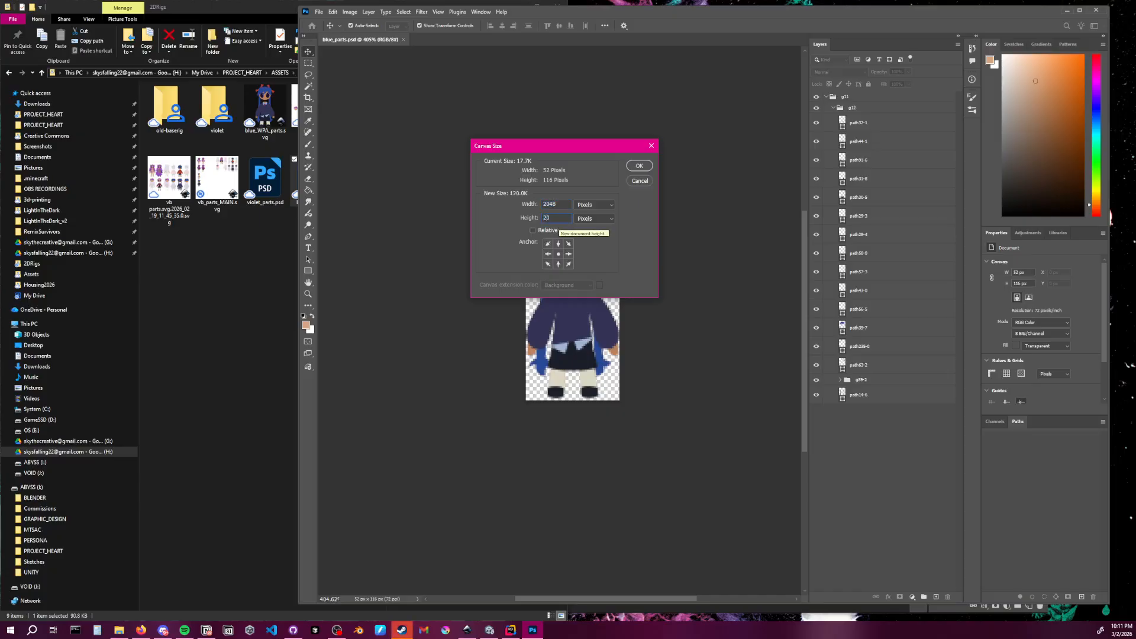
pyautogui.click(639, 166)
# Select all of the character's parts, scale them up proportionally to fill the canvas height, and save the file
pyautogui.keyDown('alt'); pyautogui.scroll(-7, 664, 251); pyautogui.keyUp('alt')
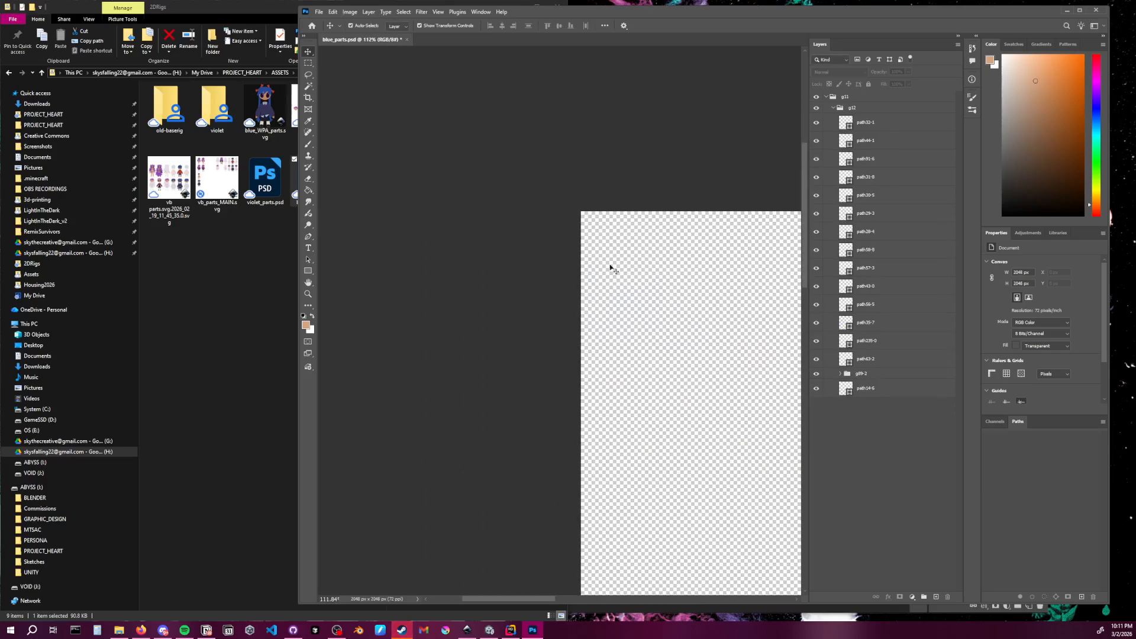
pyautogui.keyDown('alt'); pyautogui.scroll(-3, 618, 295); pyautogui.keyUp('alt')
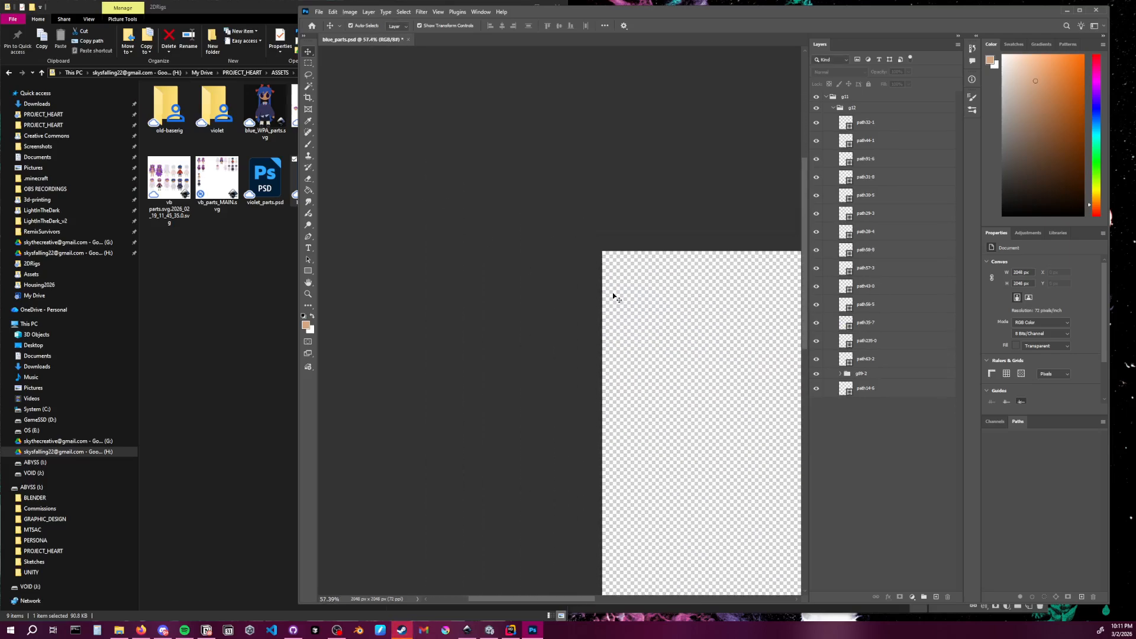
pyautogui.click(1079, 10)
pyautogui.moveTo(412, 266); pyautogui.dragTo(472, 394)
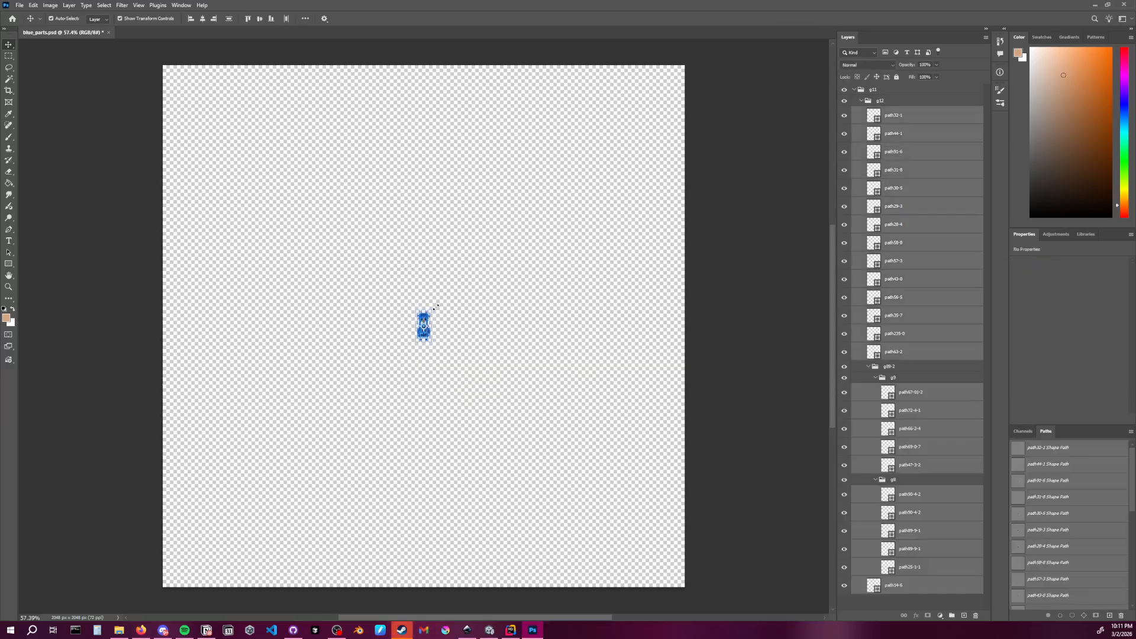
pyautogui.moveTo(436, 307); pyautogui.dragTo(604, 94)
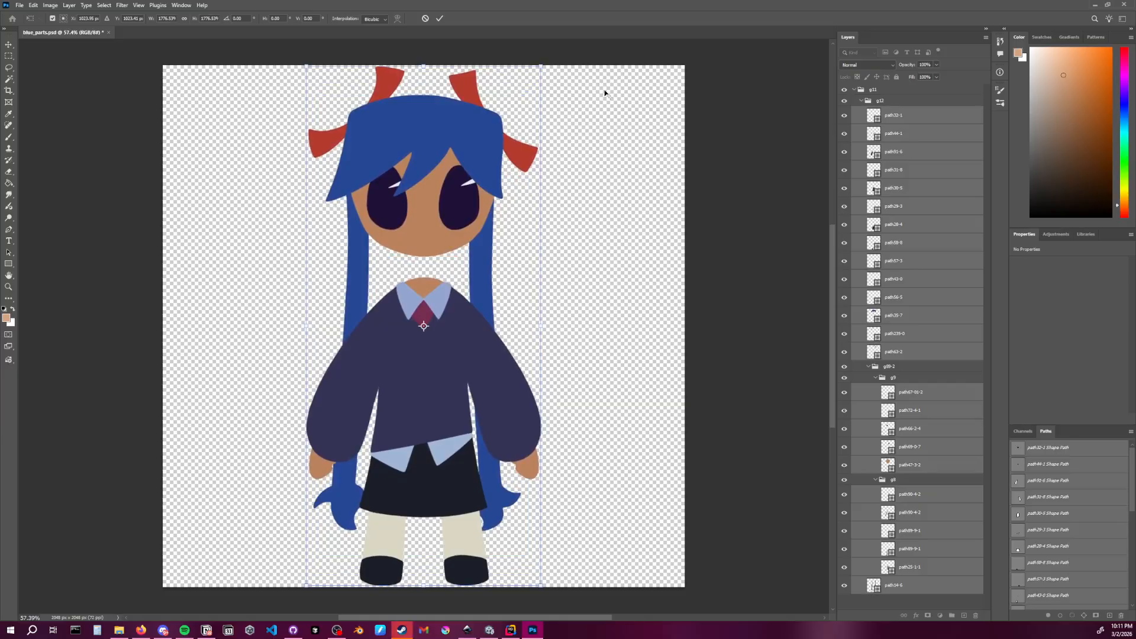
pyautogui.moveTo(542, 66); pyautogui.dragTo(540, 65)
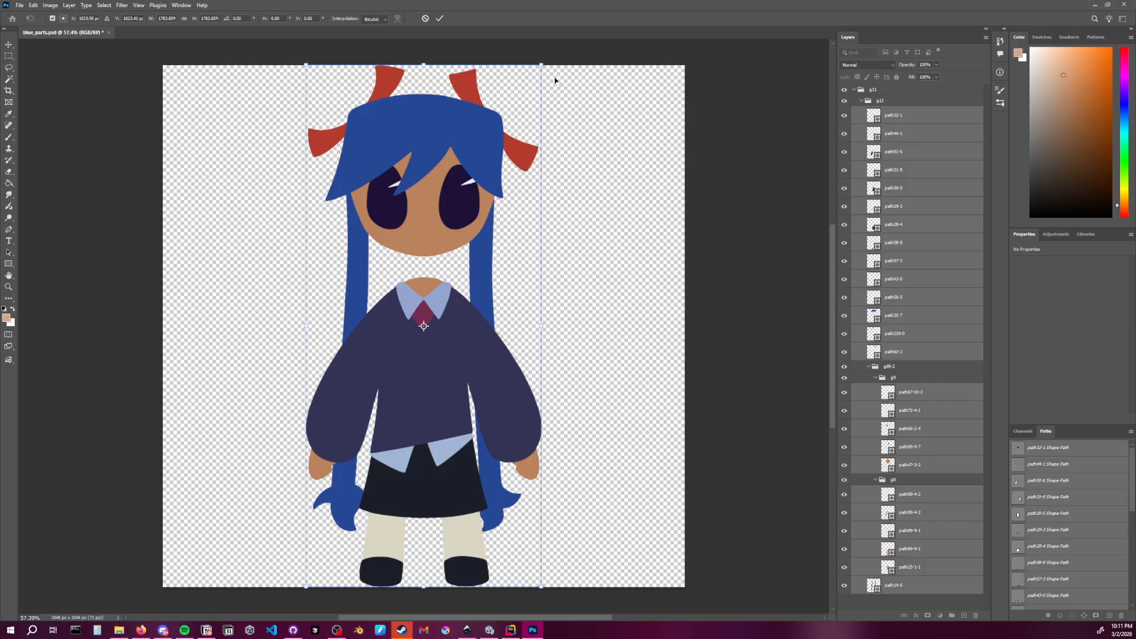
pyautogui.press('Return')
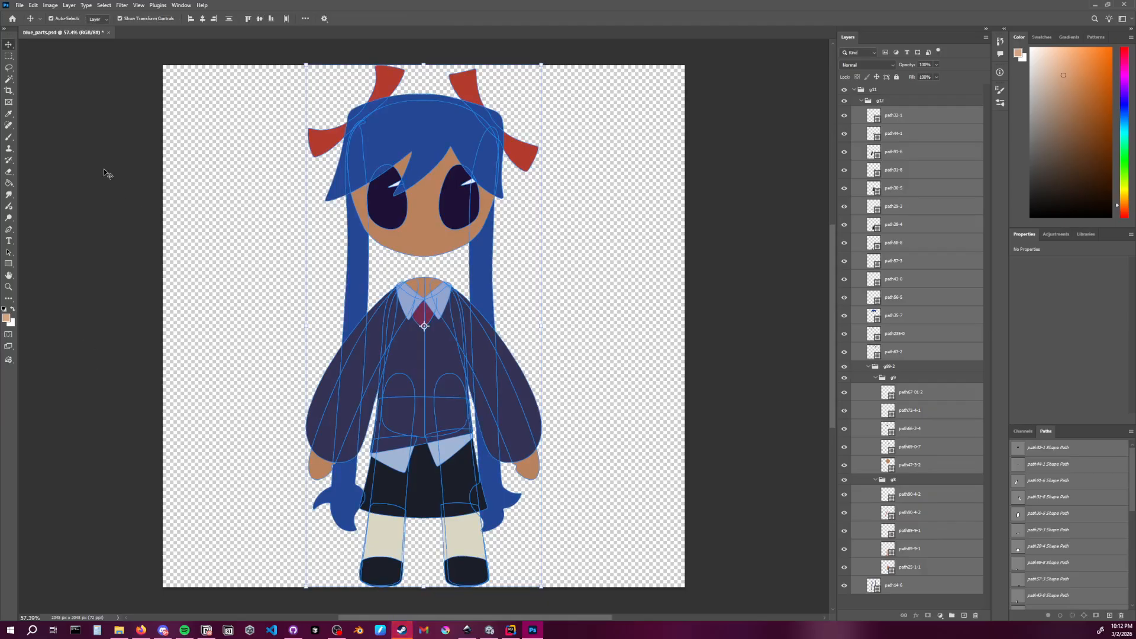
pyautogui.click(129, 142)
pyautogui.hotkey('ctrl', 's')
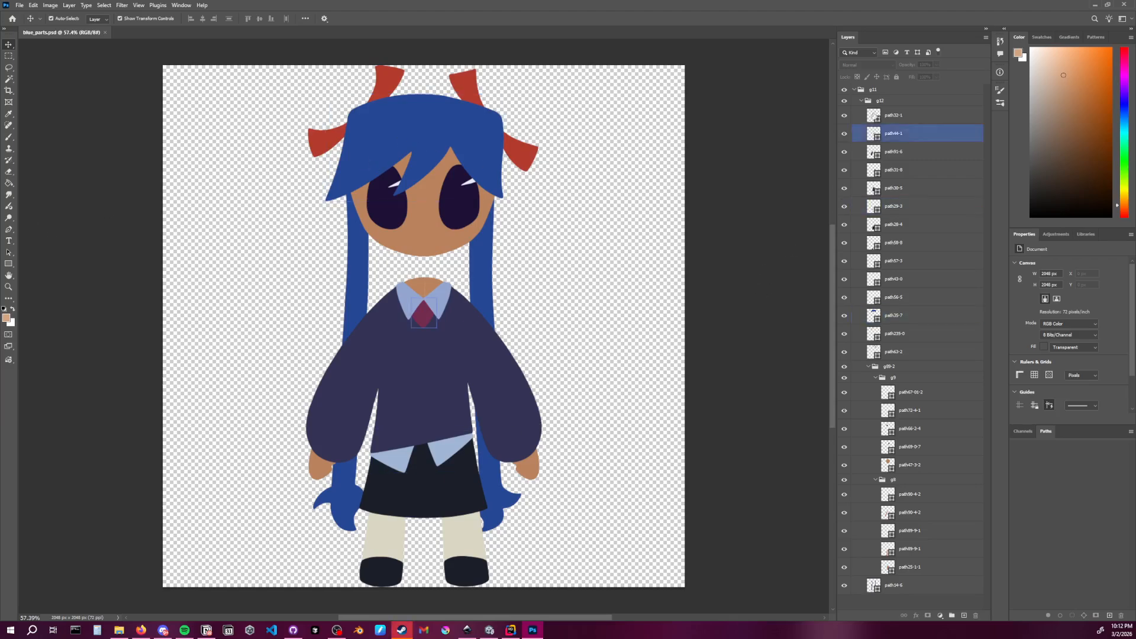
# Toggle the g89-2 group's visibility several times to check which body parts it contains, leaving it visible
pyautogui.click(887, 103)
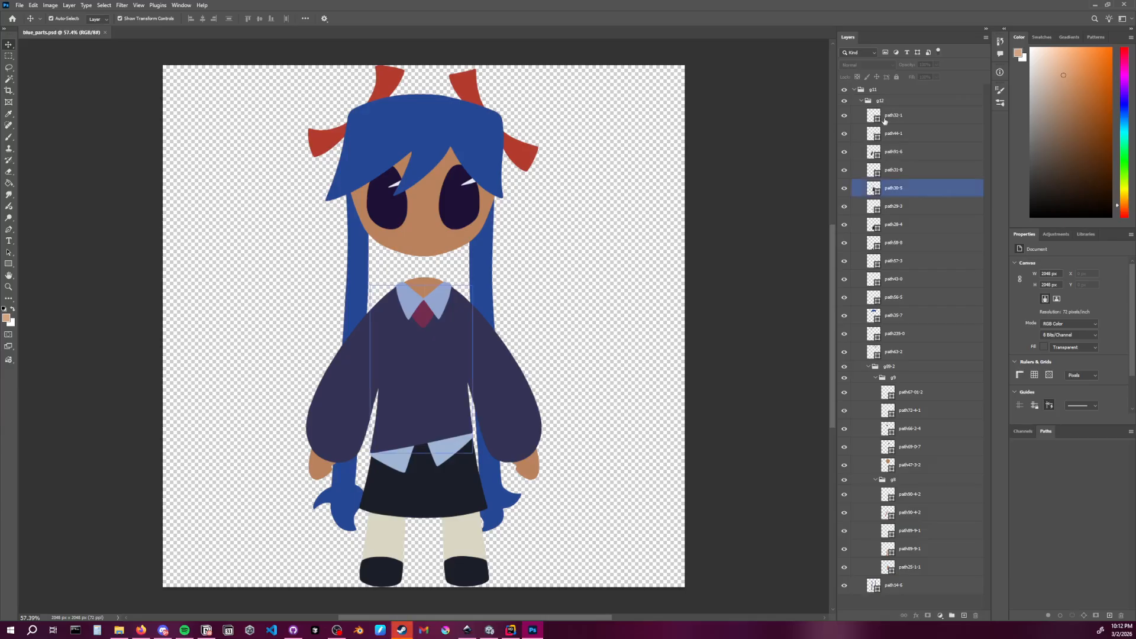
pyautogui.click(869, 368)
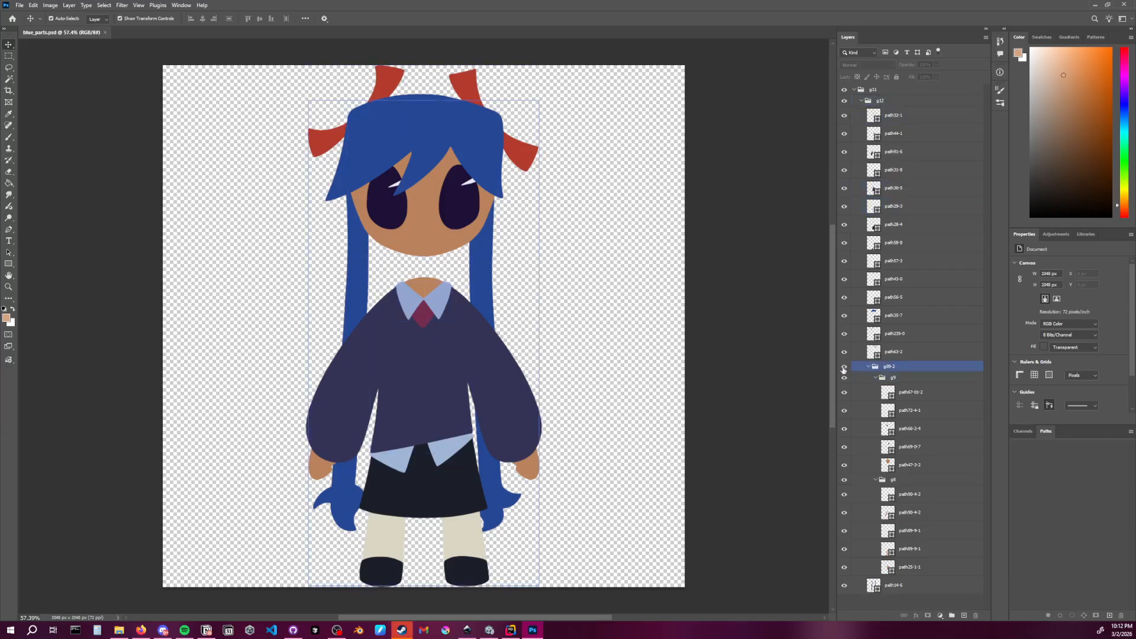
pyautogui.click(844, 368)
pyautogui.click(844, 368)
pyautogui.click(844, 369)
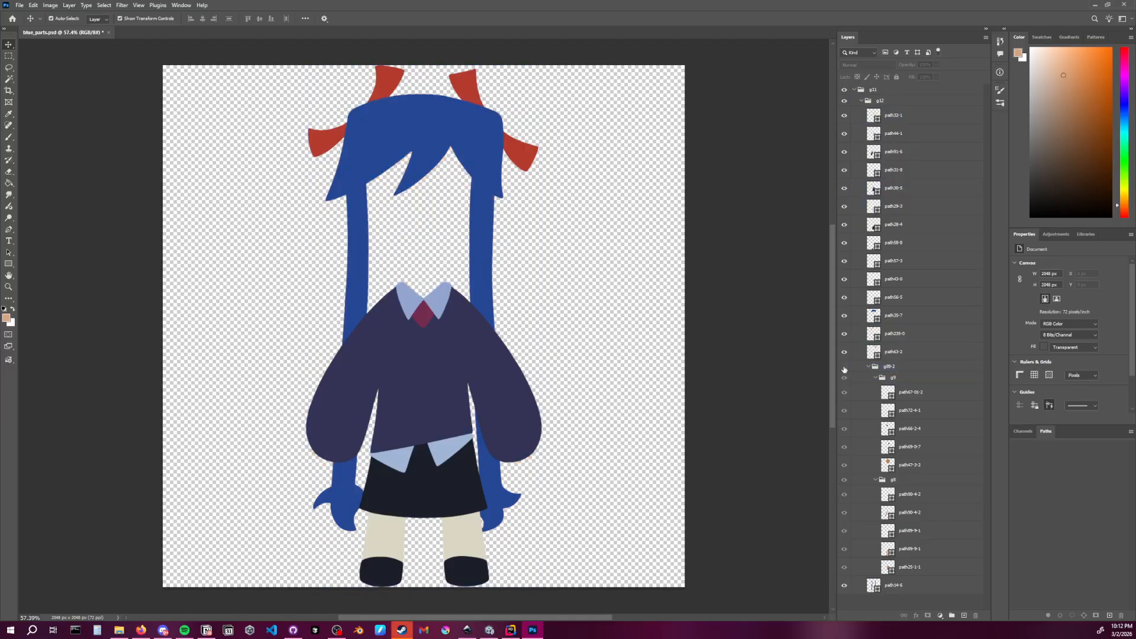
pyautogui.click(844, 369)
pyautogui.click(844, 369)
pyautogui.click(844, 368)
pyautogui.click(867, 358)
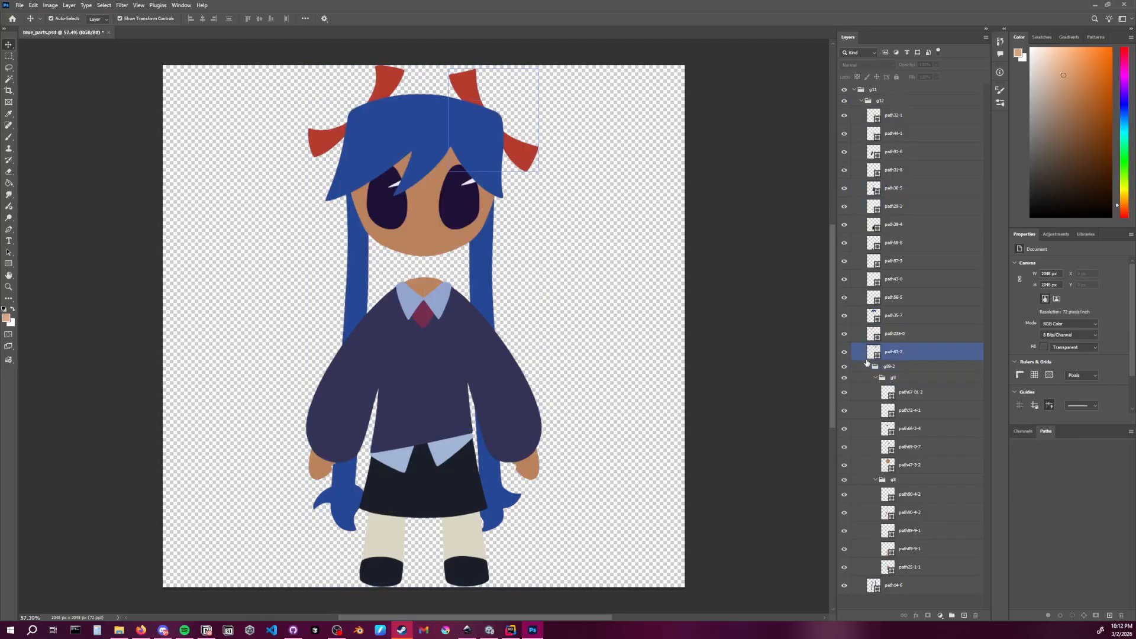
# Collapse the g89-2 group and toggle g12's visibility to check which parts it holds
pyautogui.click(899, 121)
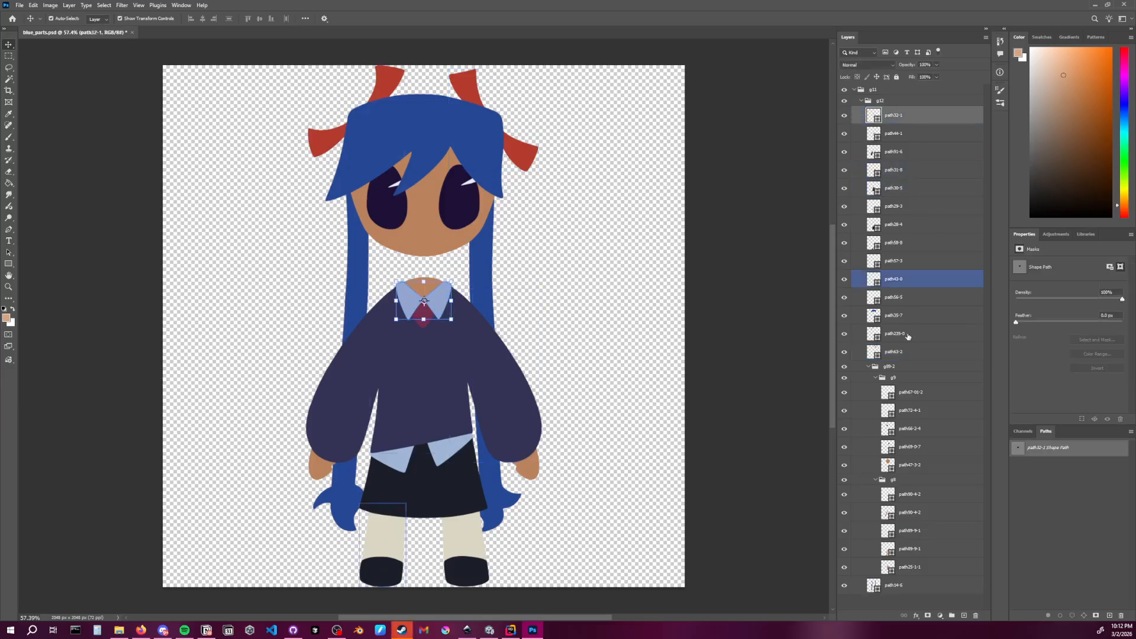
pyautogui.keyDown('shift'); pyautogui.click(904, 352); pyautogui.keyUp('shift')
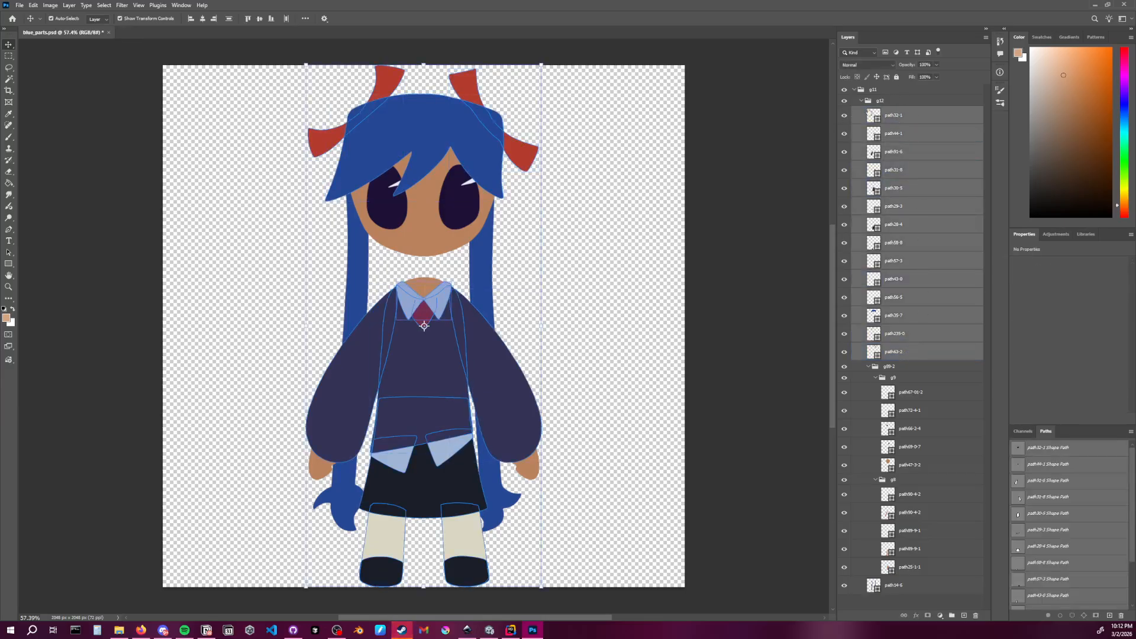
pyautogui.click(893, 367)
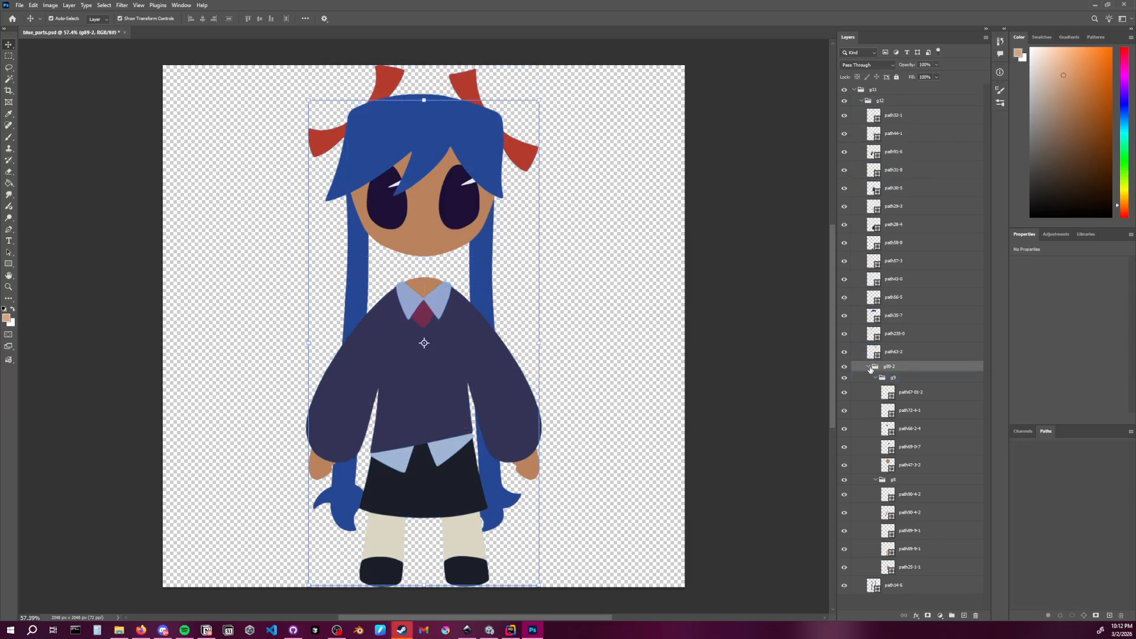
pyautogui.click(868, 368)
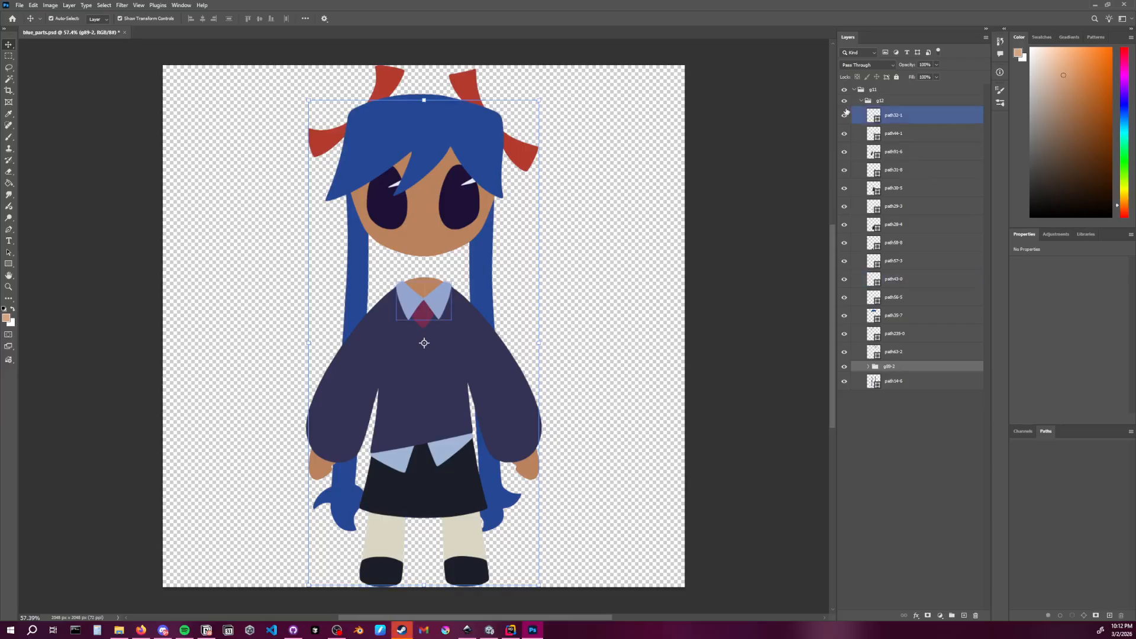
pyautogui.click(846, 102)
pyautogui.click(846, 103)
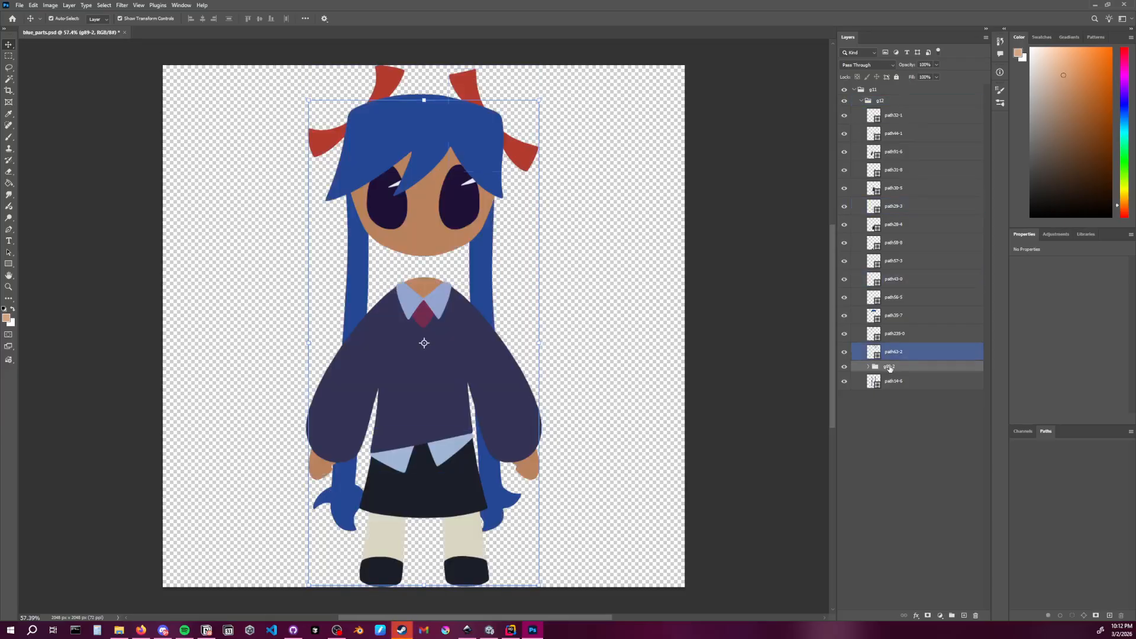
pyautogui.moveTo(874, 367)
pyautogui.mouseDown()
pyautogui.moveTo(879, 411)
pyautogui.moveTo(875, 363)
pyautogui.mouseUp()
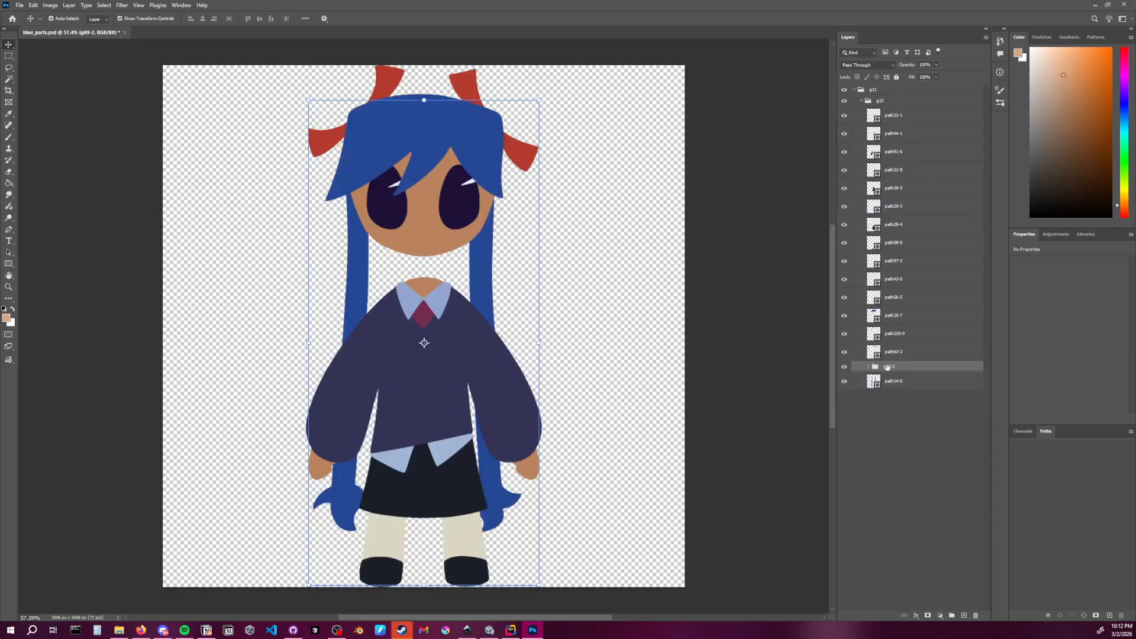
pyautogui.click(844, 101)
pyautogui.click(844, 100)
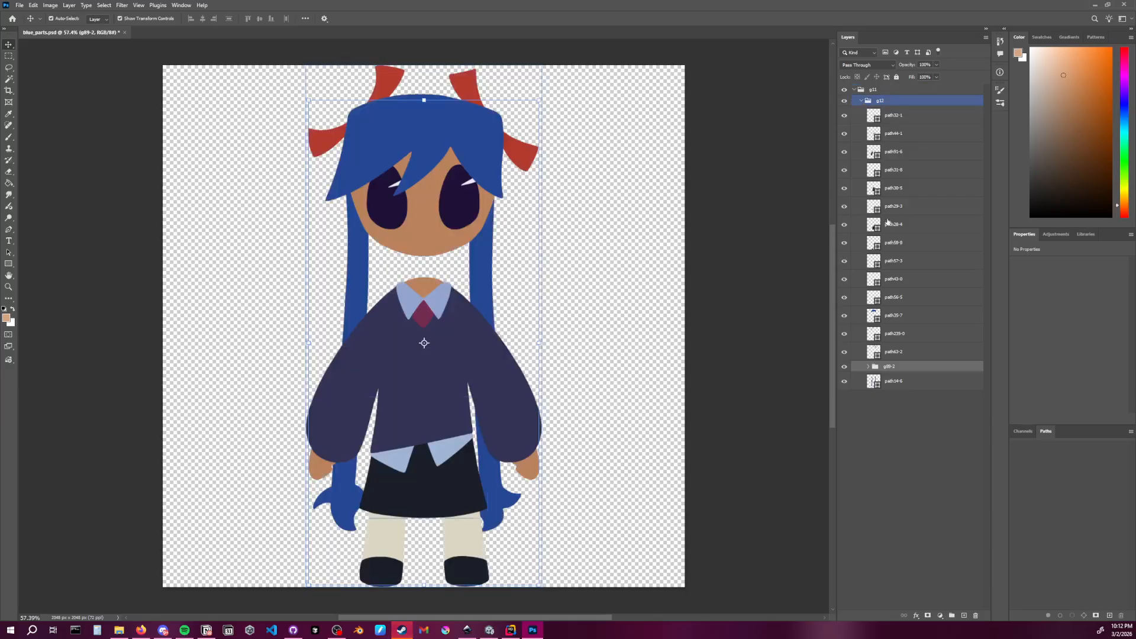
# Move path14-6 and the g89-2 group out of g12 into the parent g11 group, and hide g12 to check the separation
pyautogui.click(894, 381)
pyautogui.keyDown('shift'); pyautogui.click(898, 369); pyautogui.keyUp('shift')
pyautogui.moveTo(897, 370); pyautogui.dragTo(894, 441)
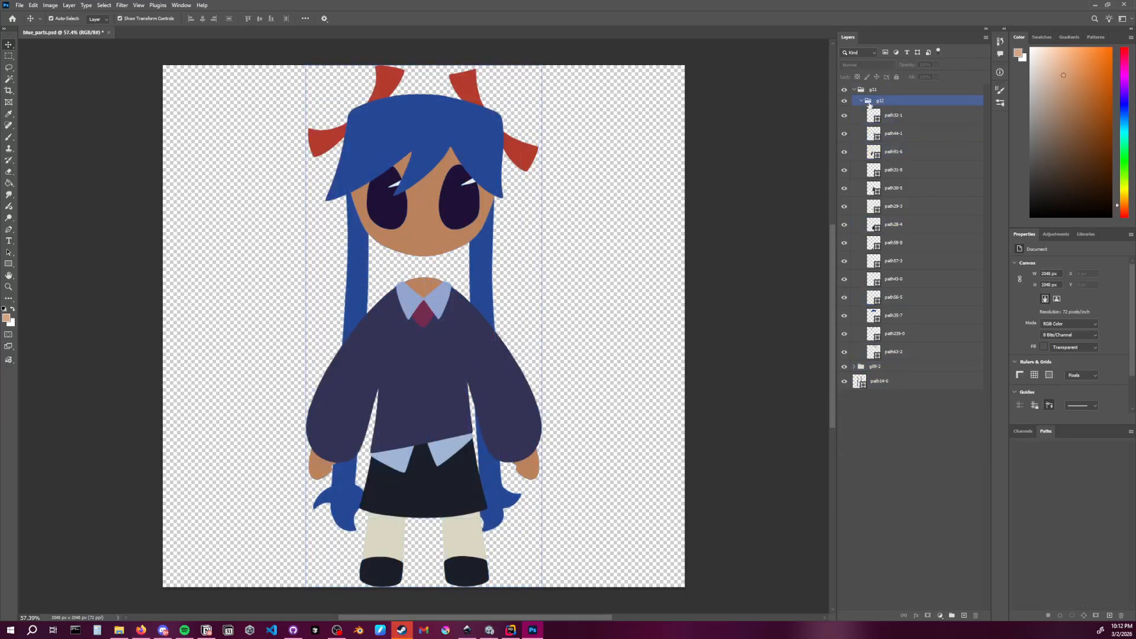
pyautogui.click(845, 102)
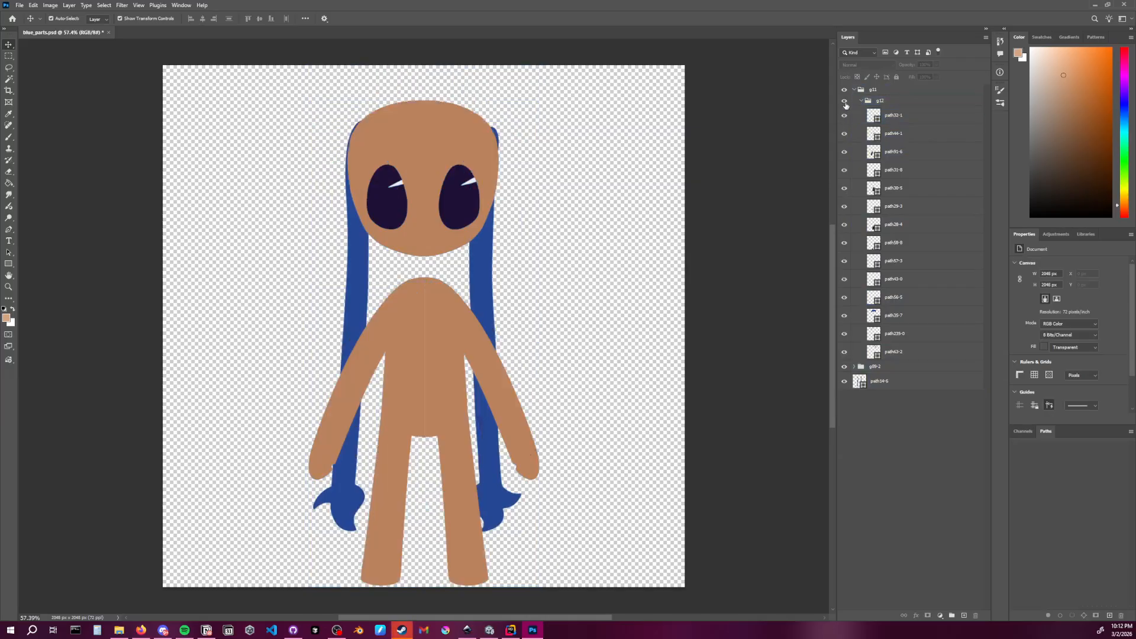
# Toggle g12's visibility several times to compare the character with and without clothing, leaving it hidden
pyautogui.click(844, 101)
pyautogui.click(844, 102)
pyautogui.click(844, 102)
pyautogui.click(844, 102)
pyautogui.keyDown('alt'); pyautogui.scroll(5, 439, 385); pyautogui.keyUp('alt')
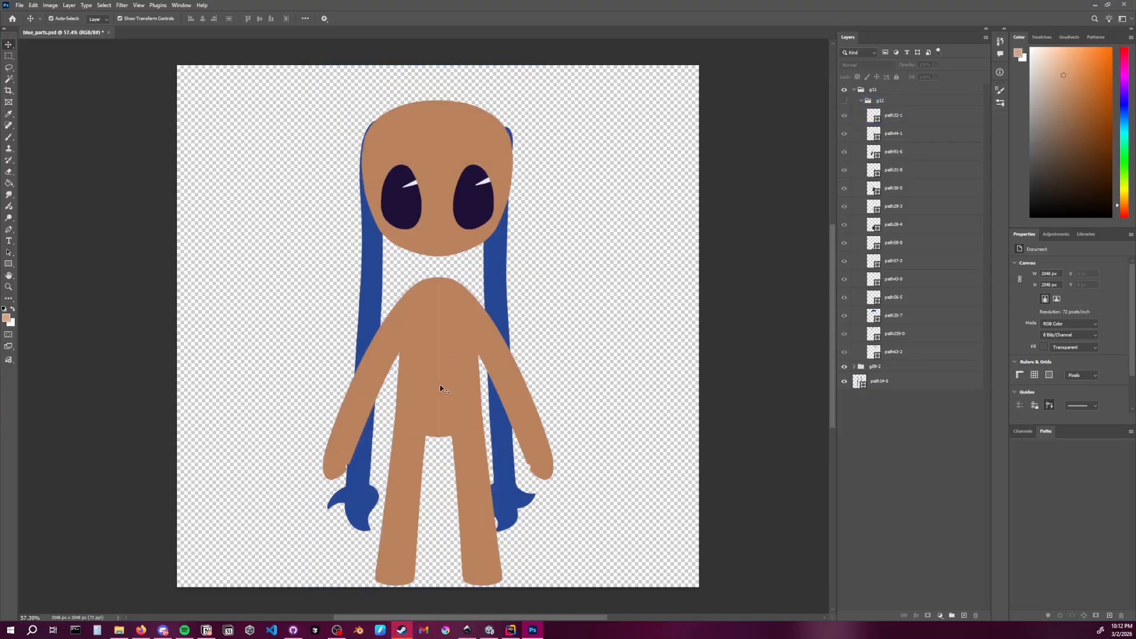
pyautogui.keyDown('alt'); pyautogui.scroll(-6, 452, 395); pyautogui.keyUp('alt')
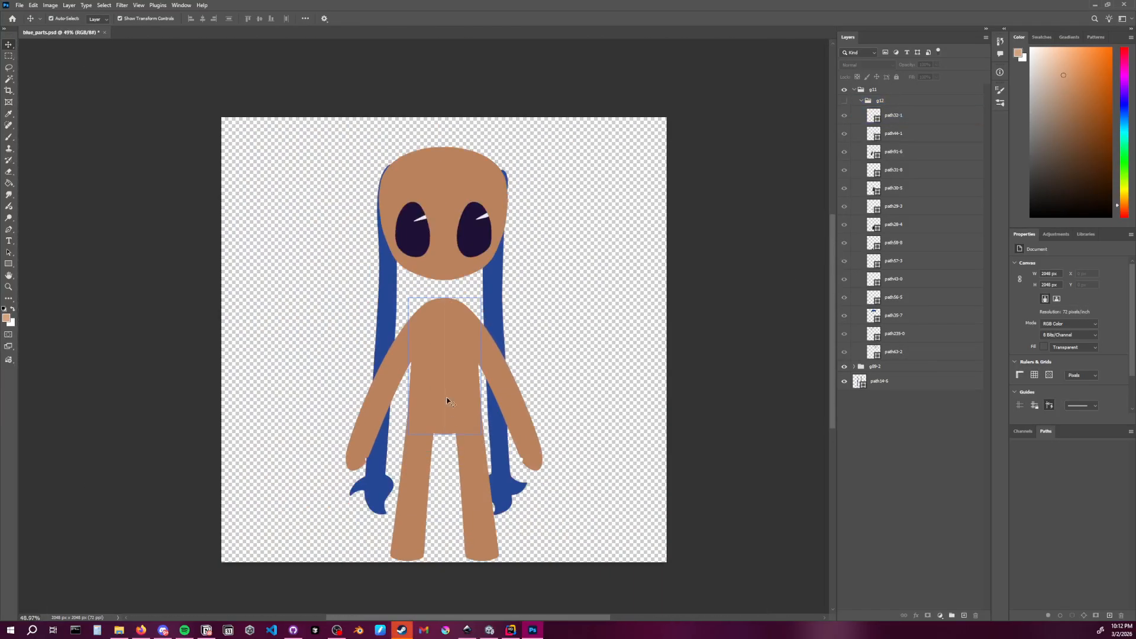
pyautogui.keyDown('alt'); pyautogui.scroll(6, 443, 417); pyautogui.keyUp('alt')
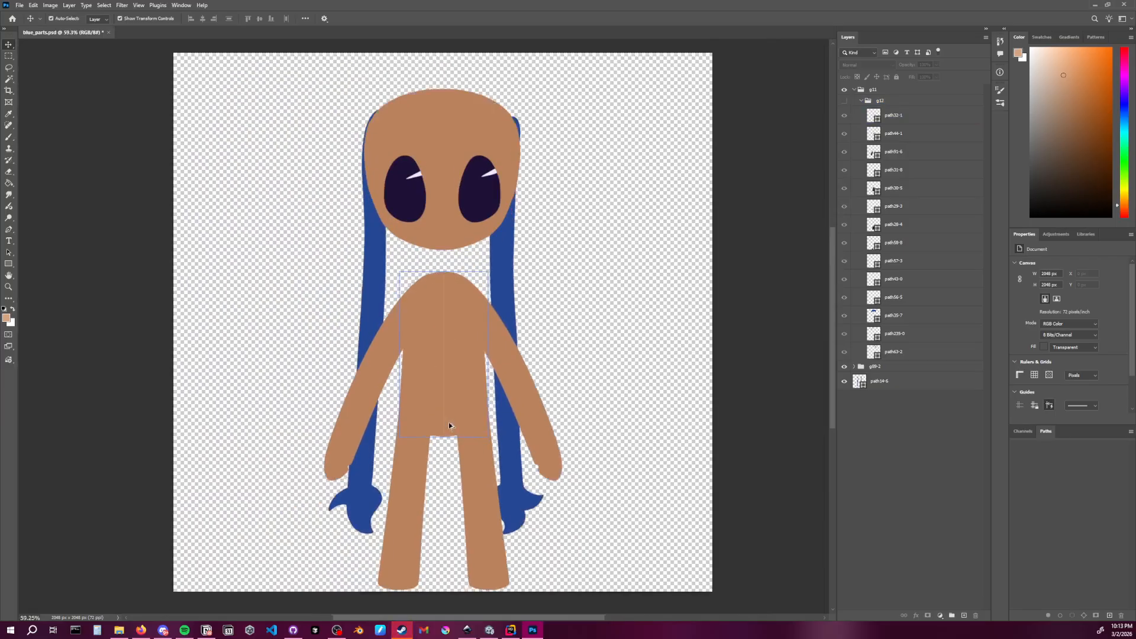
pyautogui.keyDown('alt'); pyautogui.scroll(-5, 451, 409); pyautogui.keyUp('alt')
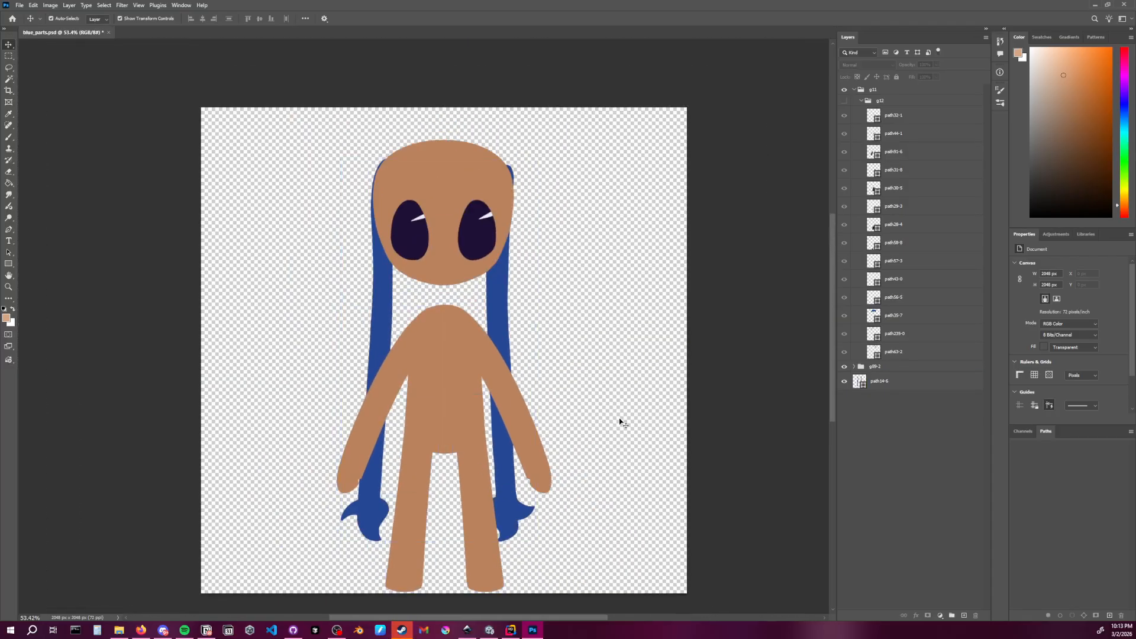
pyautogui.keyDown('alt'); pyautogui.scroll(-1, 615, 429); pyautogui.keyUp('alt')
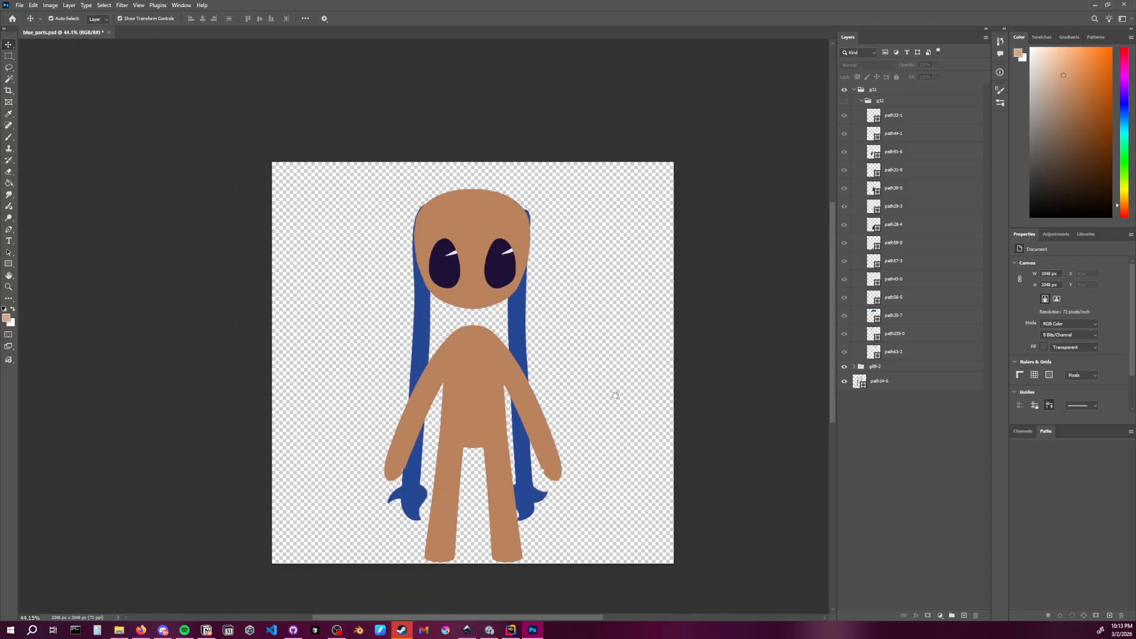
# Examine the bare body on the canvas, inspecting the arm, hand and hair tip up close
pyautogui.moveTo(613, 393)
pyautogui.mouseDown()
pyautogui.moveTo(522, 332)
pyautogui.moveTo(628, 380)
pyautogui.mouseUp()
pyautogui.click(565, 403)
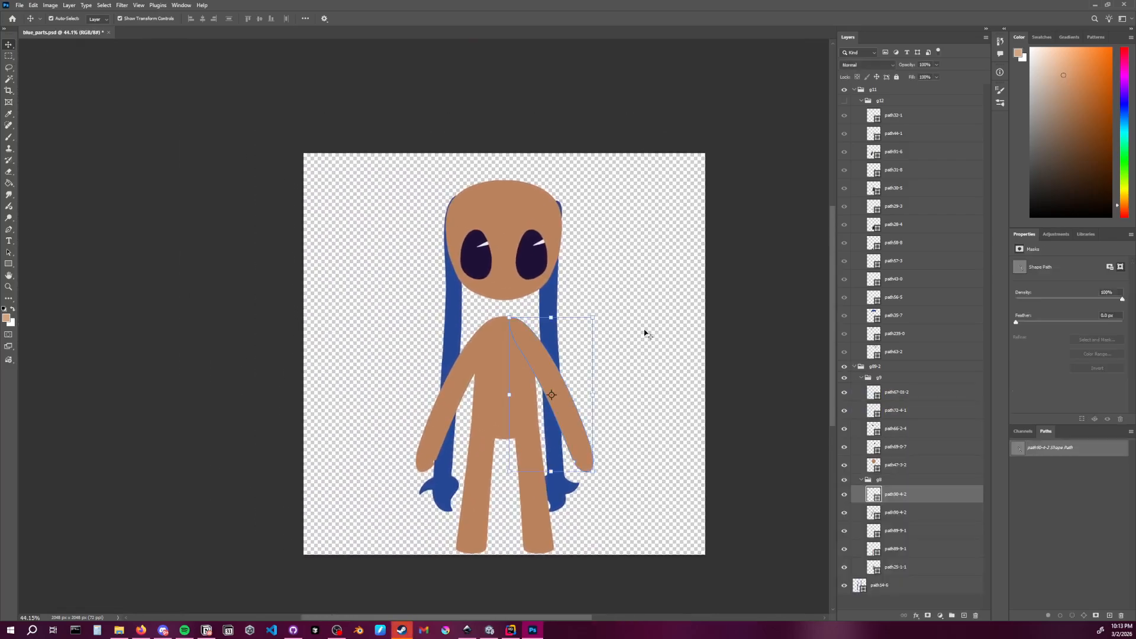
pyautogui.click(647, 332)
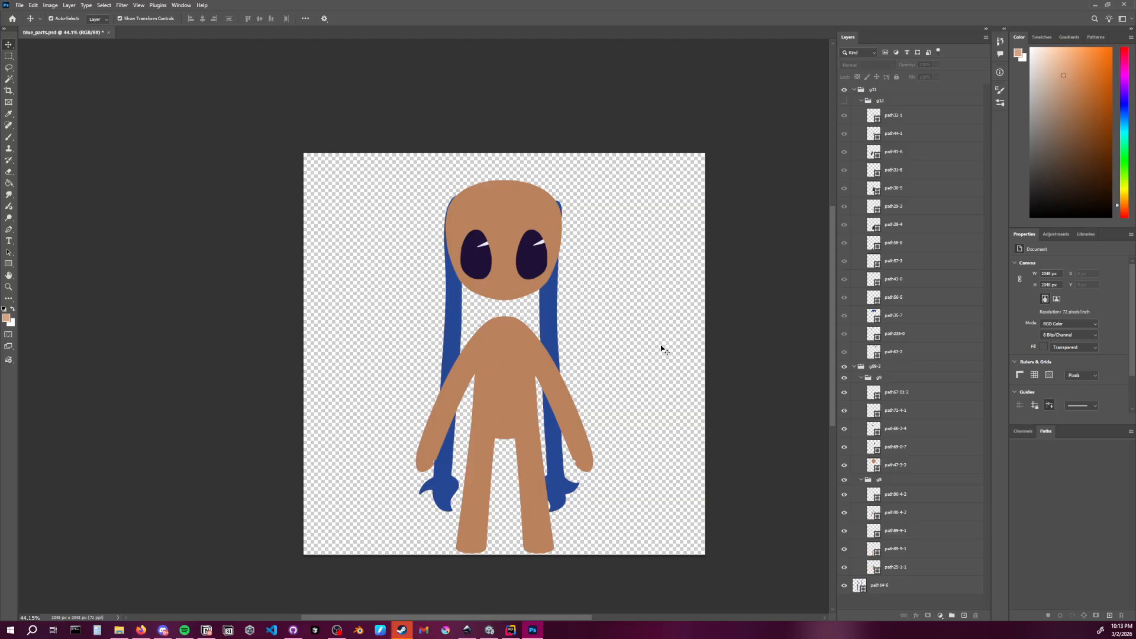
pyautogui.scroll(1, 564, 456)
pyautogui.click(582, 484)
pyautogui.keyDown('ctrl'); pyautogui.scroll(1, 590, 502); pyautogui.keyUp('ctrl')
pyautogui.click(599, 512)
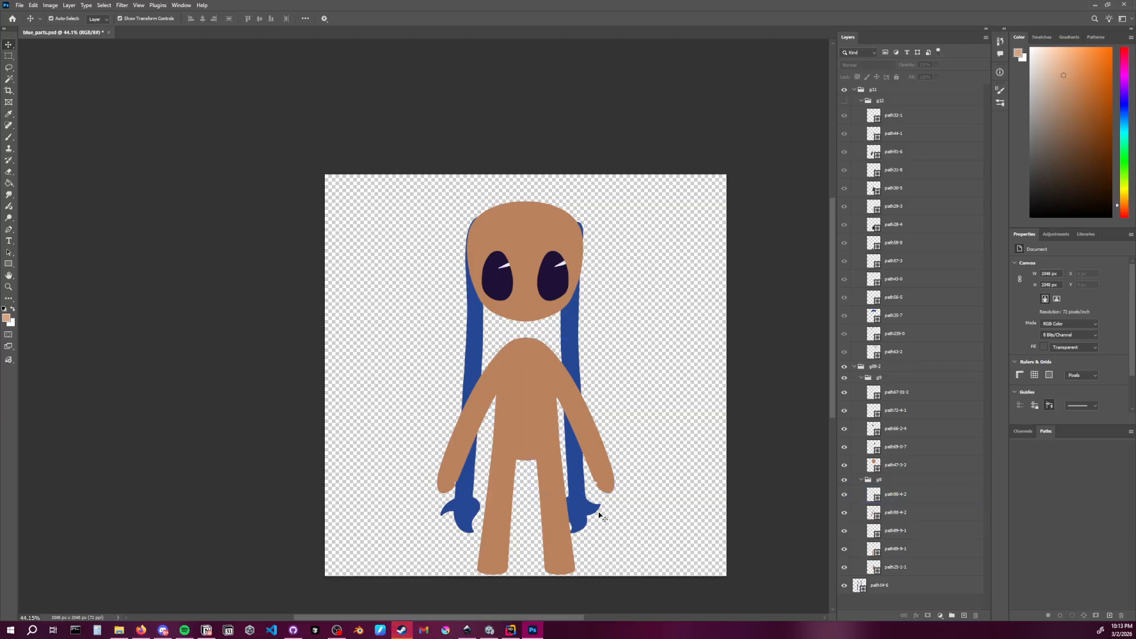
pyautogui.keyDown('alt'); pyautogui.scroll(3, 603, 515); pyautogui.keyUp('alt')
pyautogui.keyDown('alt'); pyautogui.scroll(5, 603, 515); pyautogui.keyUp('alt')
pyautogui.click(611, 469)
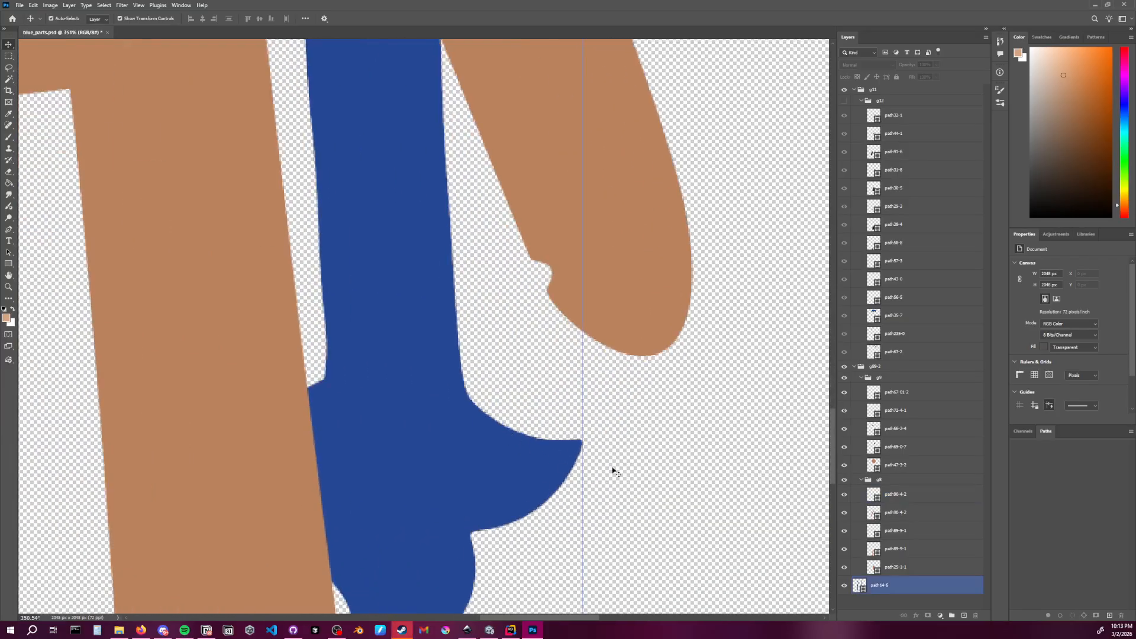
pyautogui.click(613, 466)
pyautogui.keyDown('alt'); pyautogui.scroll(-6, 630, 452); pyautogui.keyUp('alt')
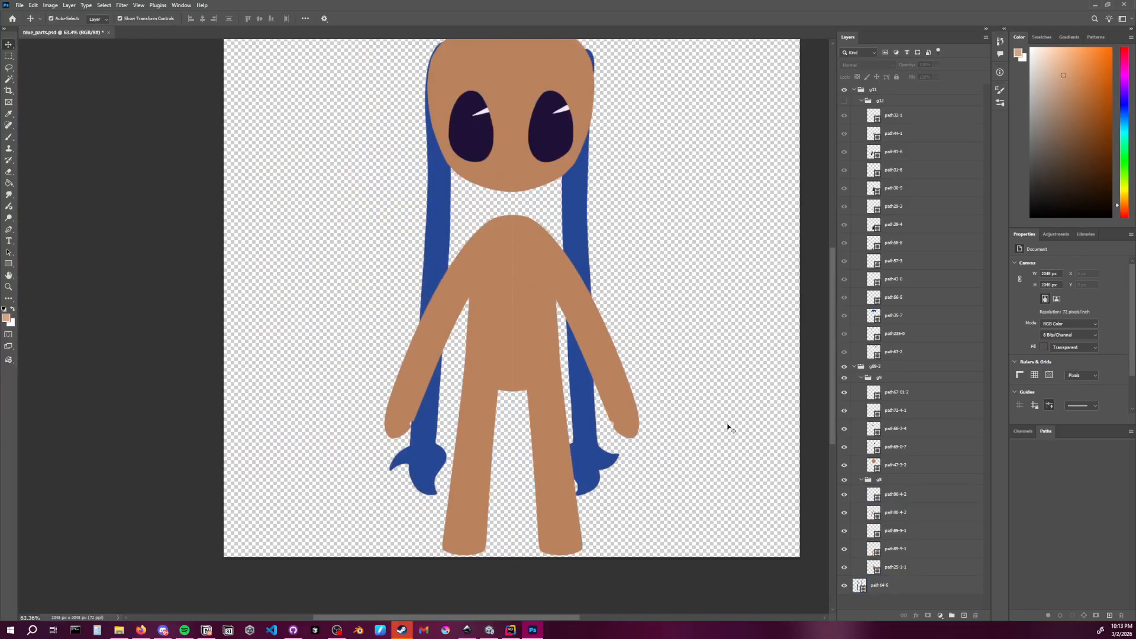
pyautogui.moveTo(730, 426); pyautogui.dragTo(605, 443)
pyautogui.keyDown('alt'); pyautogui.scroll(-2, 651, 438); pyautogui.keyUp('alt')
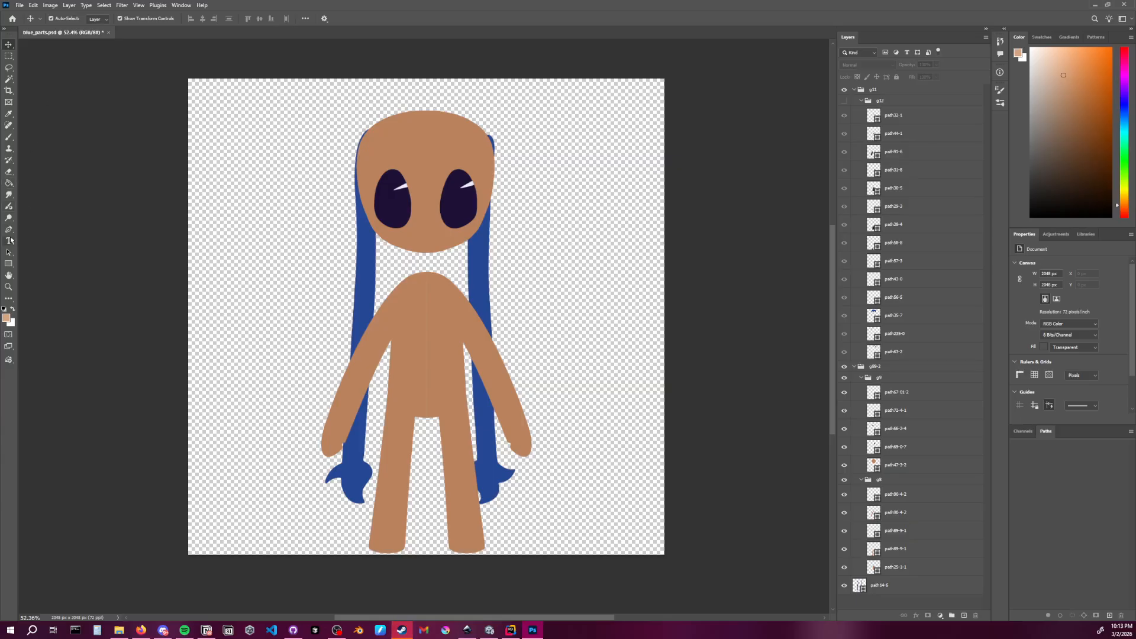
# Switch to the Magic Wand tool and collapse the g12 group so the body part layers are easier to reach
pyautogui.click(9, 67)
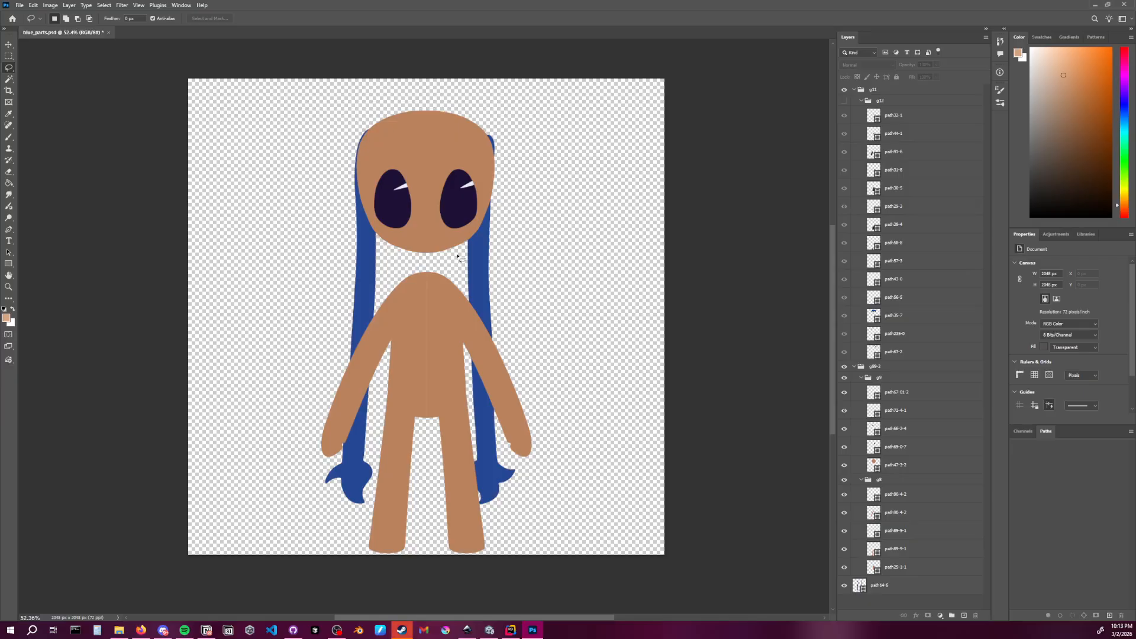
pyautogui.click(9, 79)
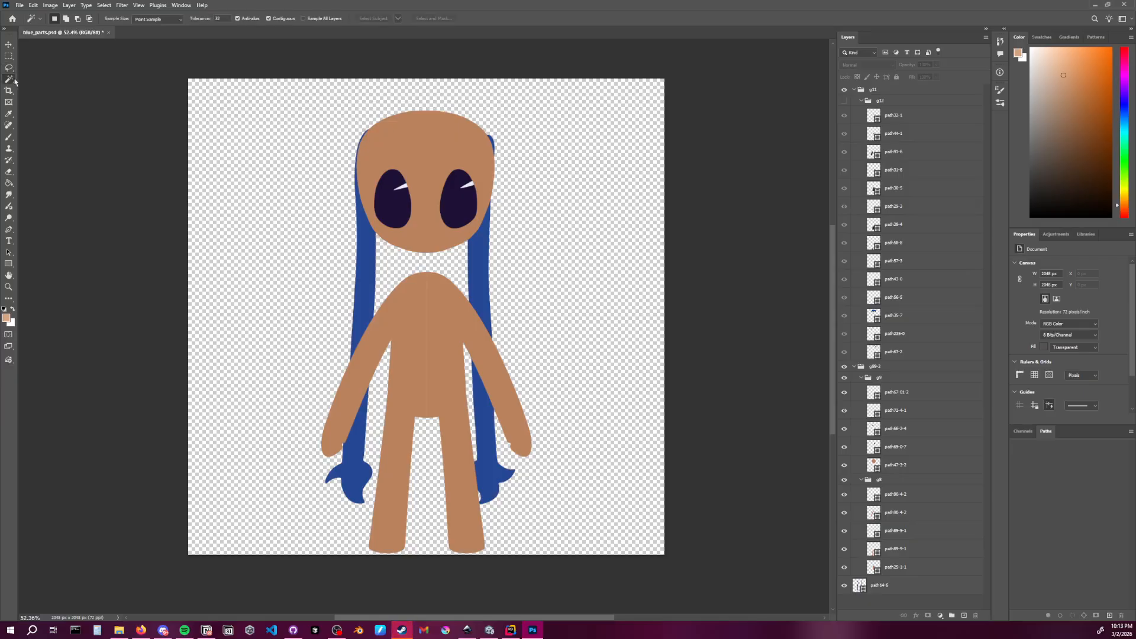
pyautogui.click(894, 117)
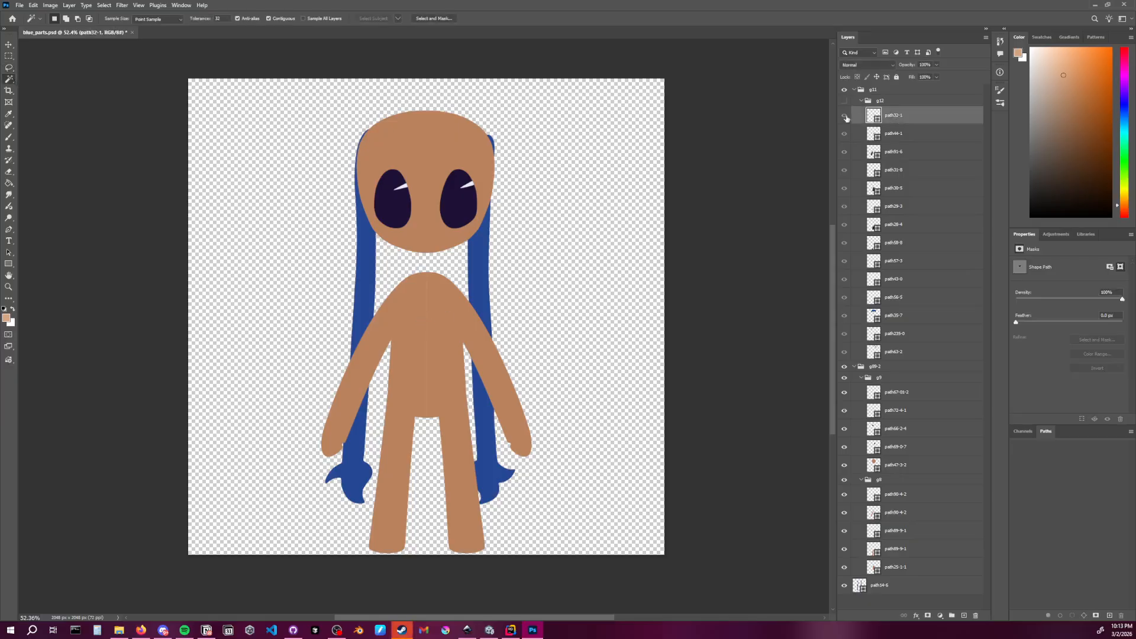
pyautogui.click(901, 392)
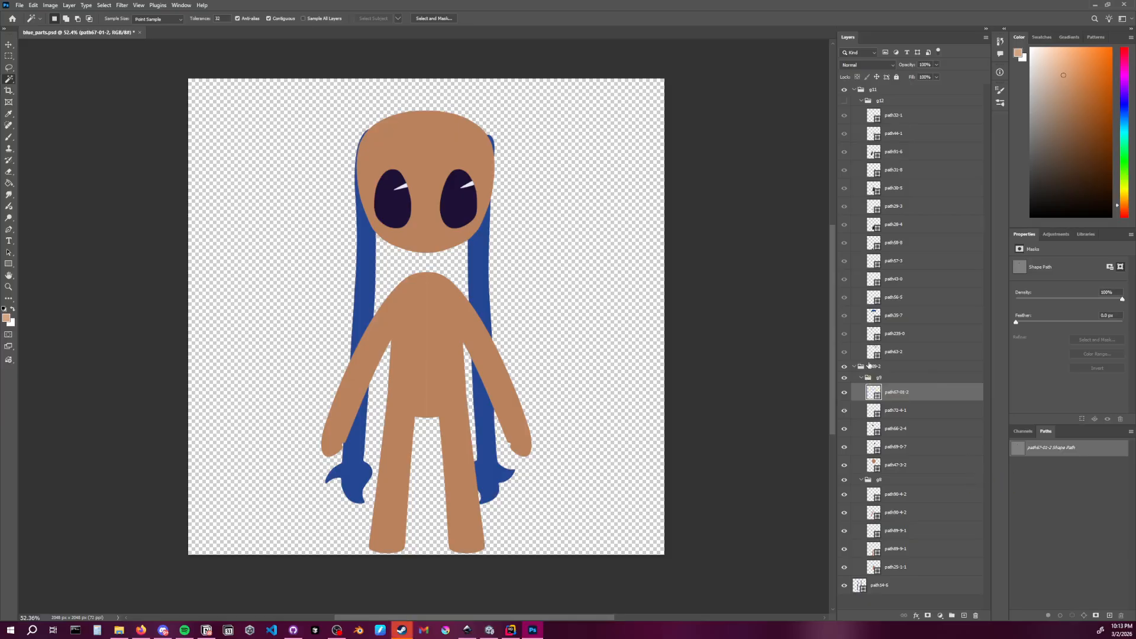
pyautogui.click(860, 102)
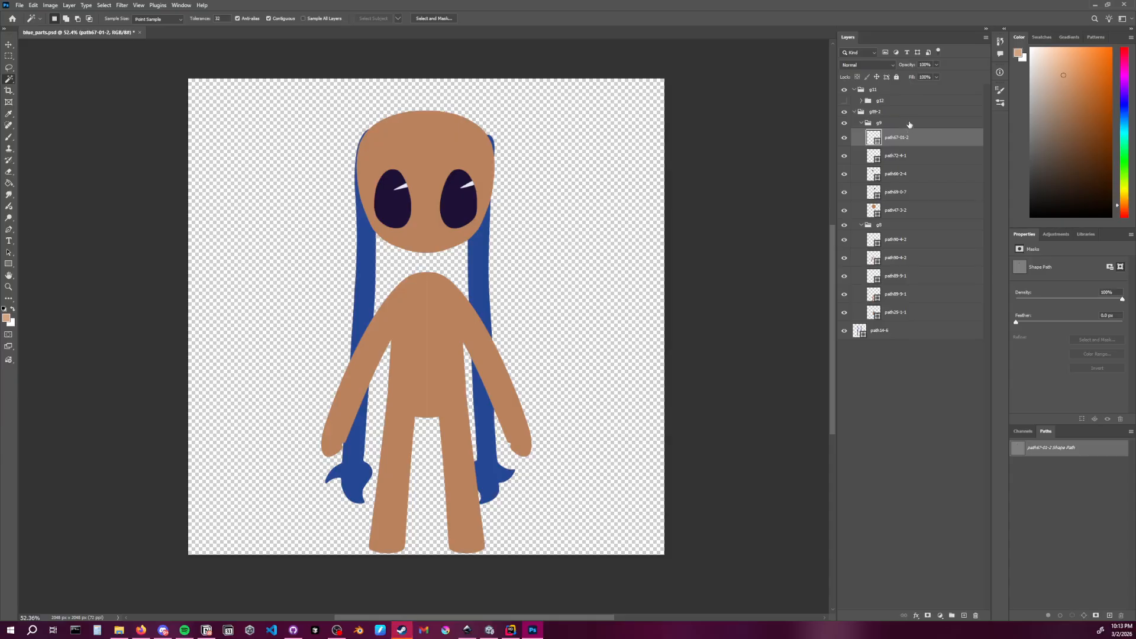
# Go through the layers of the head group inside g89-2, toggling several layers' visibility to identify the parts
pyautogui.click(881, 112)
pyautogui.click(891, 124)
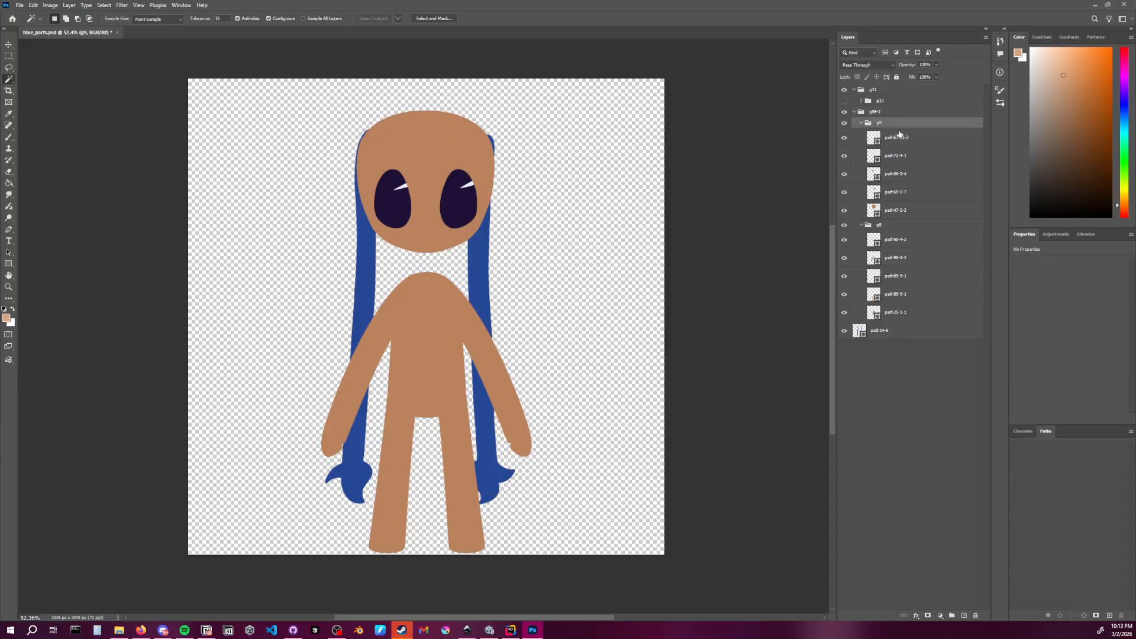
pyautogui.click(900, 137)
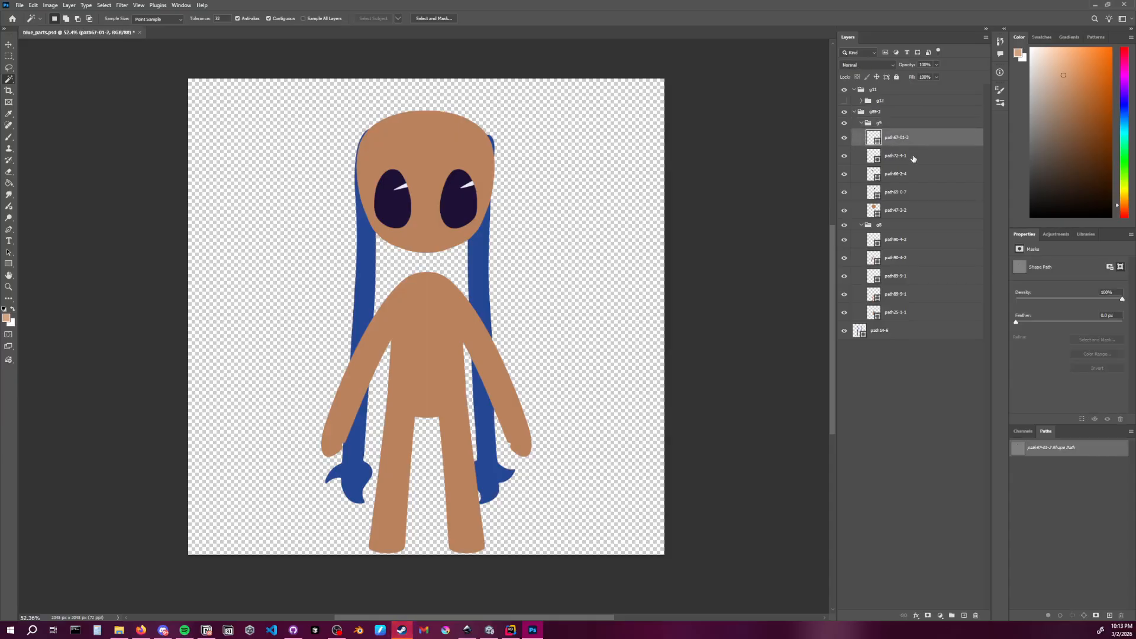
pyautogui.click(913, 158)
pyautogui.click(919, 173)
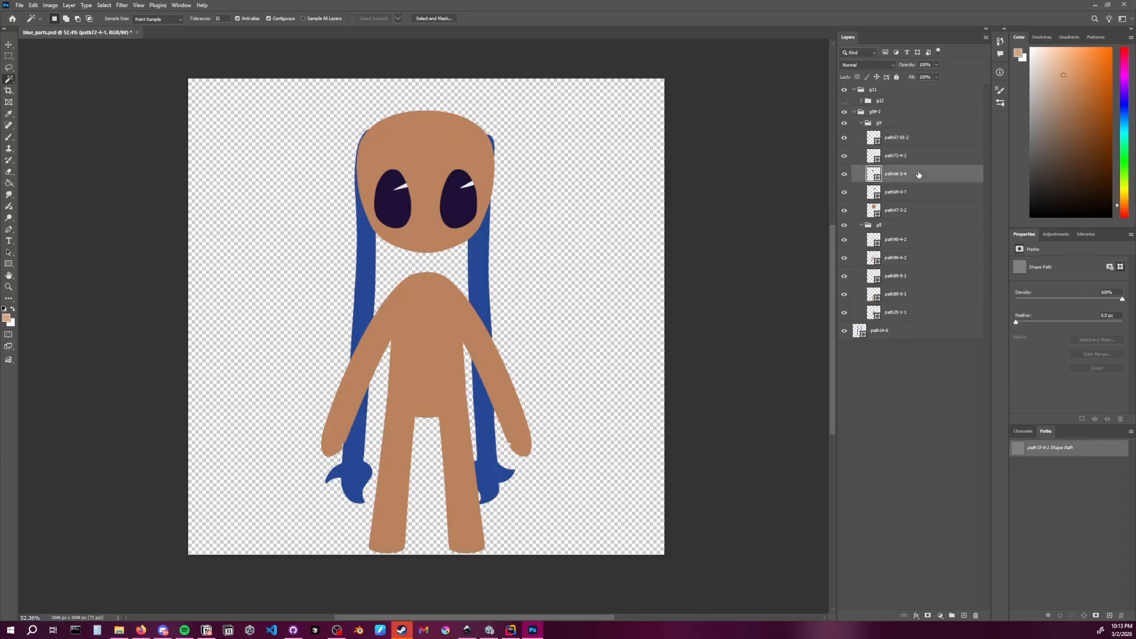
pyautogui.click(845, 137)
pyautogui.click(844, 137)
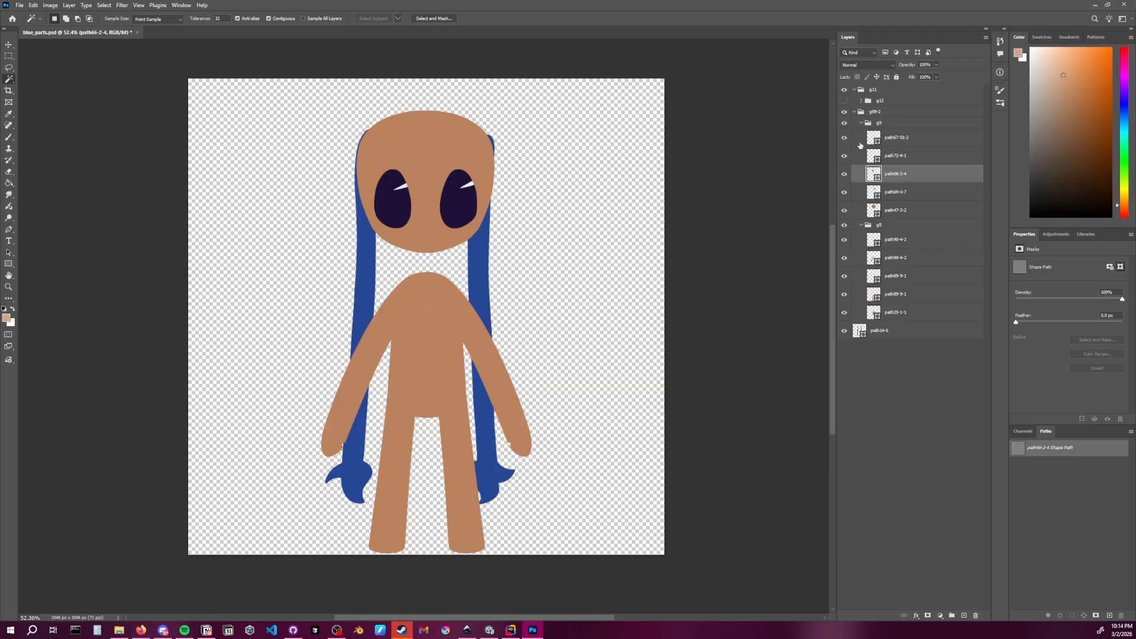
pyautogui.click(844, 192)
pyautogui.click(844, 192)
pyautogui.click(844, 210)
pyautogui.click(844, 210)
# Hide the group holding the torso, arms and legs, leaving only the head and hair on the canvas
pyautogui.click(845, 225)
pyautogui.click(845, 226)
pyautogui.click(845, 225)
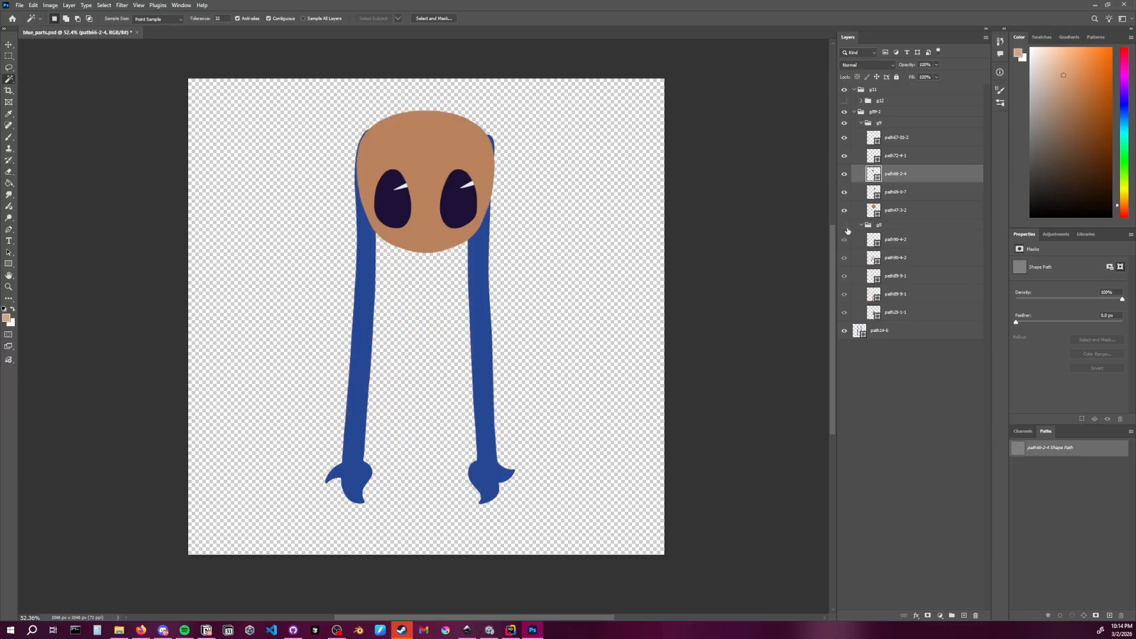
# Toggle the visibility of path66-2-4 and path67-01-2 to check which eye parts they hold, leaving both visible
pyautogui.click(908, 210)
pyautogui.click(870, 138)
pyautogui.click(894, 174)
pyautogui.click(844, 173)
pyautogui.click(845, 174)
pyautogui.click(895, 191)
pyautogui.click(897, 175)
pyautogui.click(845, 174)
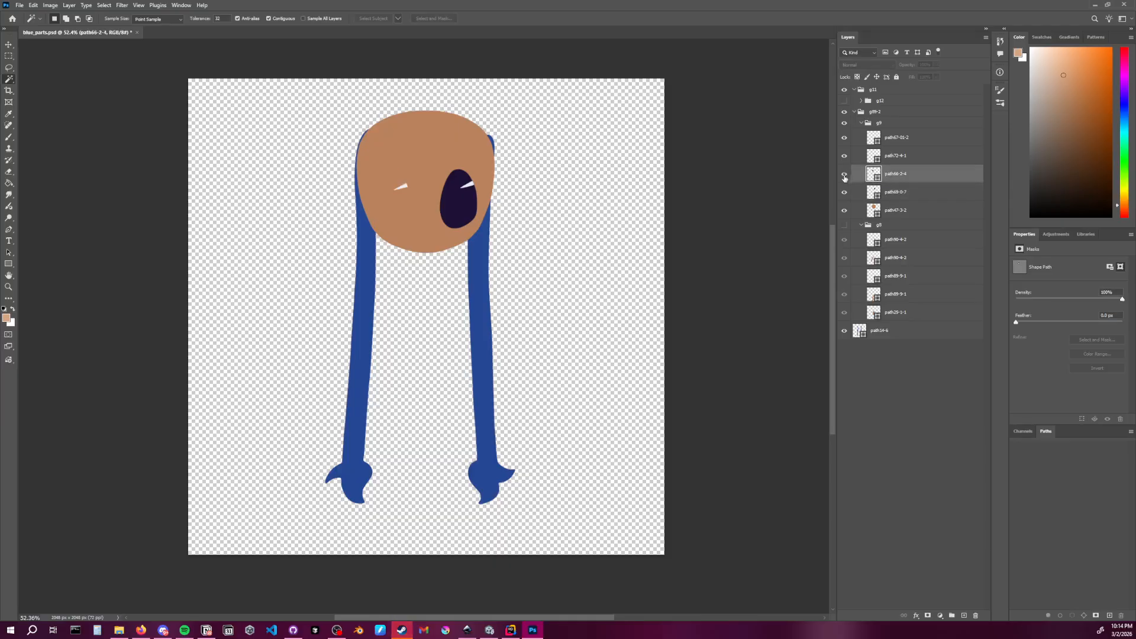
pyautogui.click(845, 174)
pyautogui.click(898, 138)
pyautogui.click(844, 138)
pyautogui.click(845, 138)
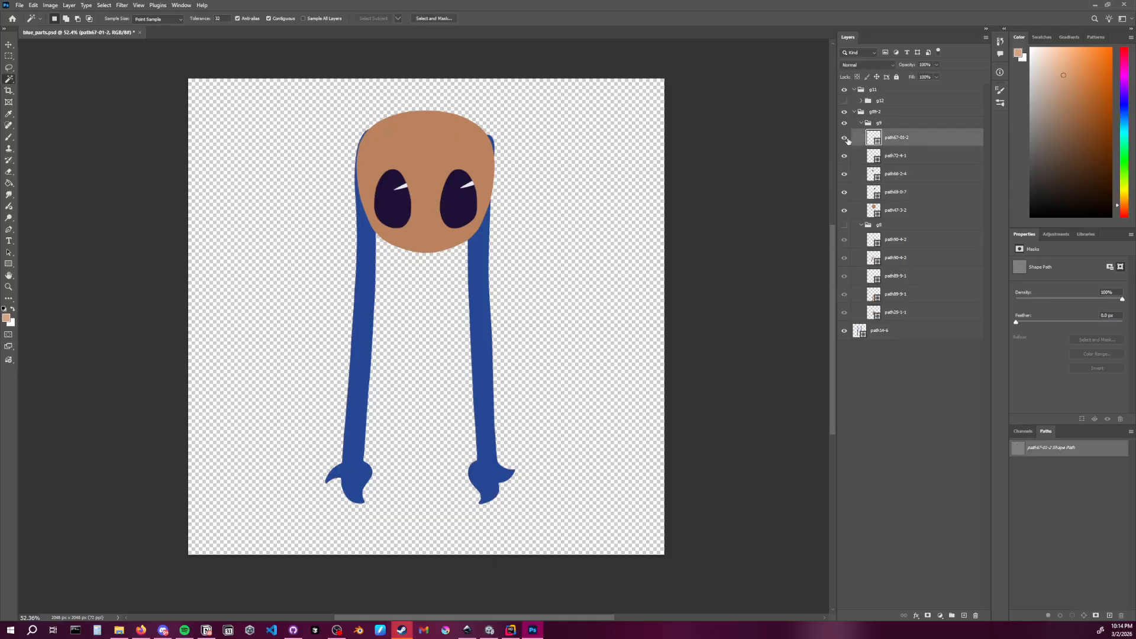
# Convert the four eye layers, path67-01-2 through path69-0-7, into one smart object and switch to the Move tool
pyautogui.click(929, 172)
pyautogui.keyDown('ctrl'); pyautogui.click(927, 136); pyautogui.keyUp('ctrl')
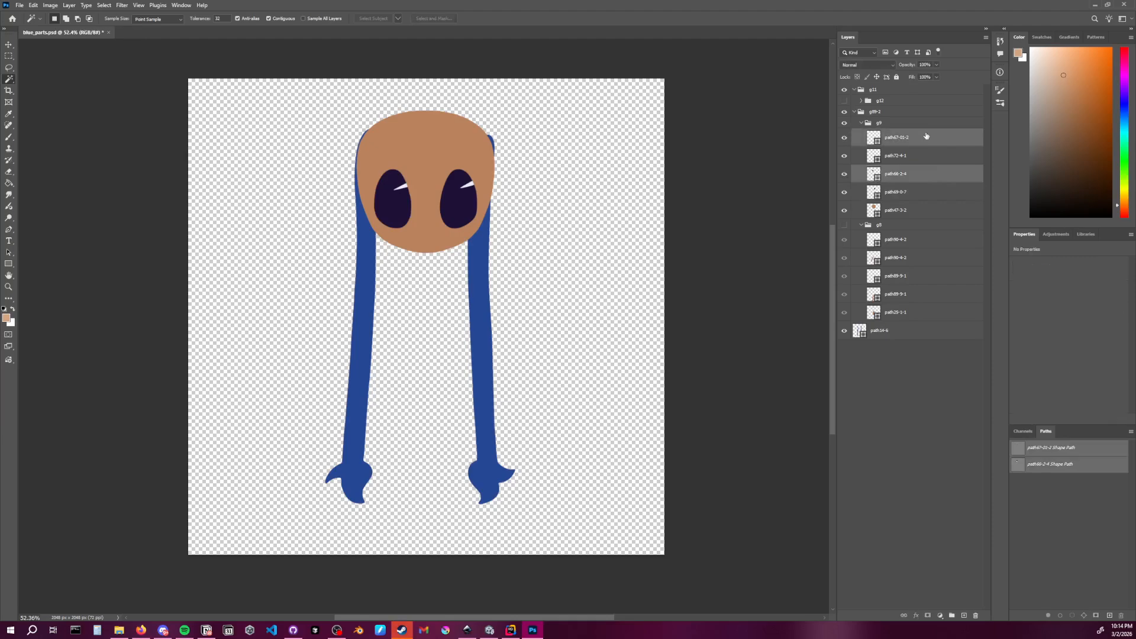
pyautogui.click(906, 192)
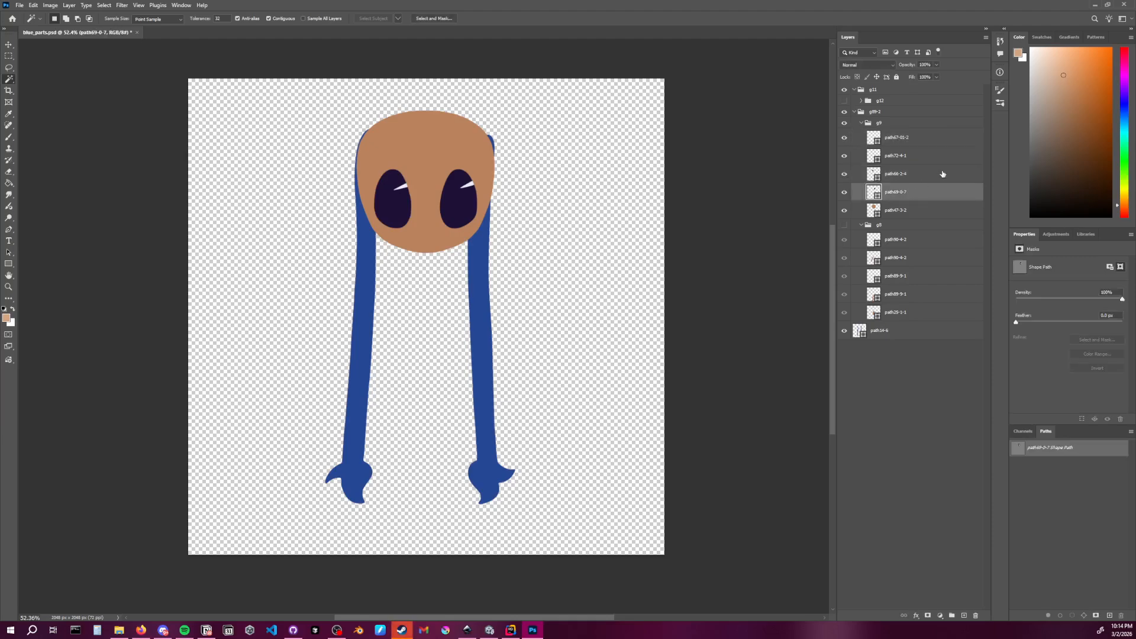
pyautogui.keyDown('shift'); pyautogui.click(905, 138); pyautogui.keyUp('shift')
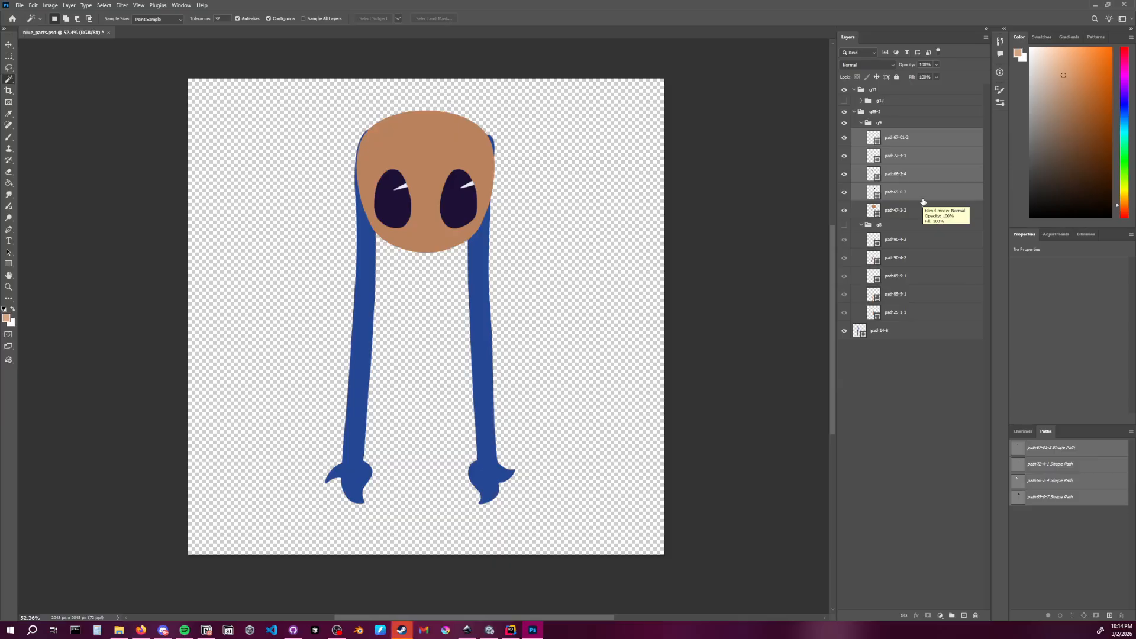
pyautogui.rightClick(906, 154)
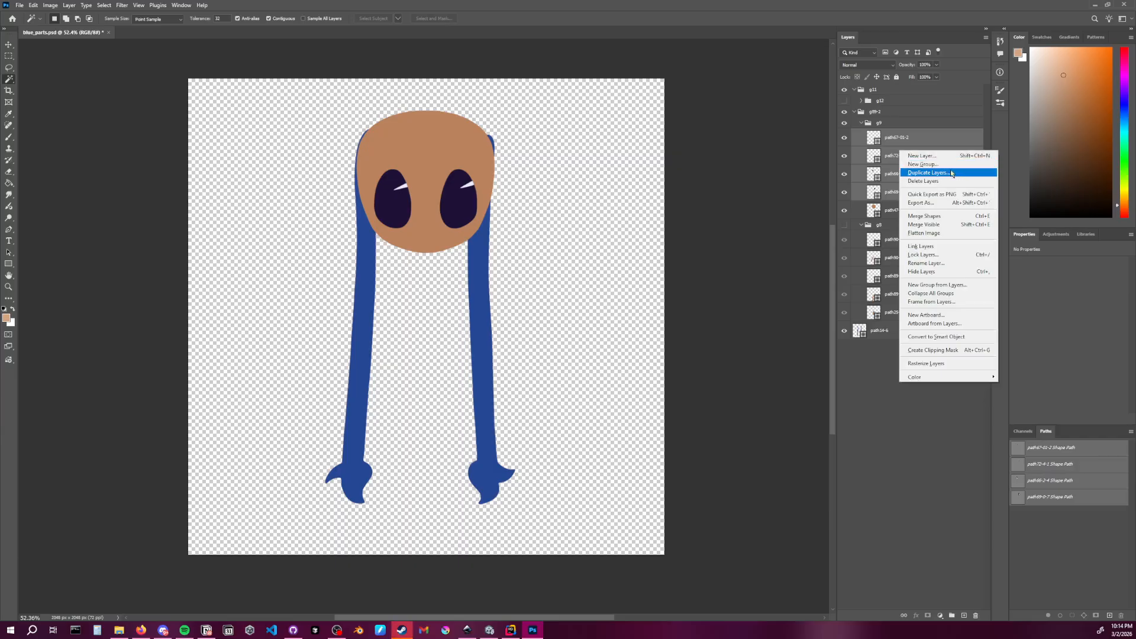
pyautogui.click(937, 338)
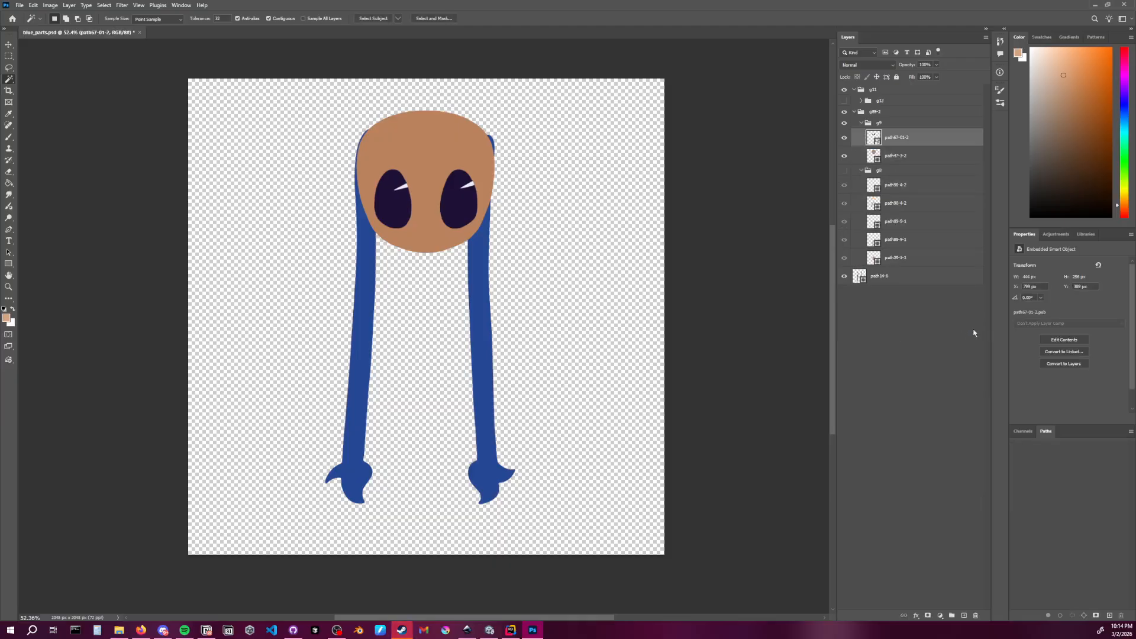
pyautogui.click(9, 45)
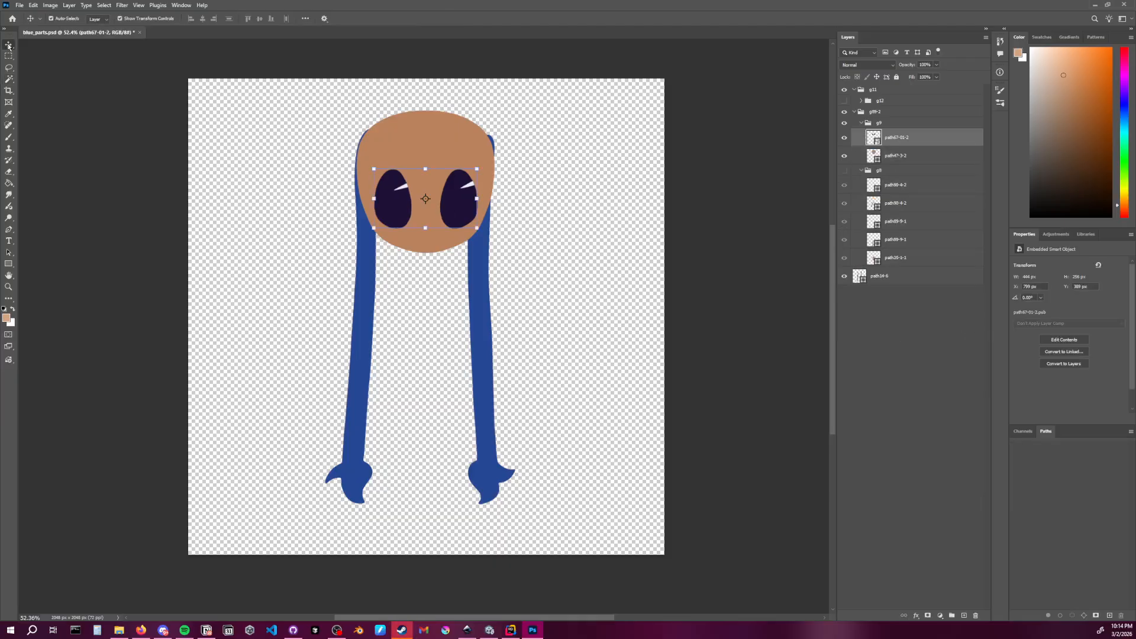
# Rename the eyes layer as b_eyes
pyautogui.moveTo(465, 212); pyautogui.dragTo(504, 208)
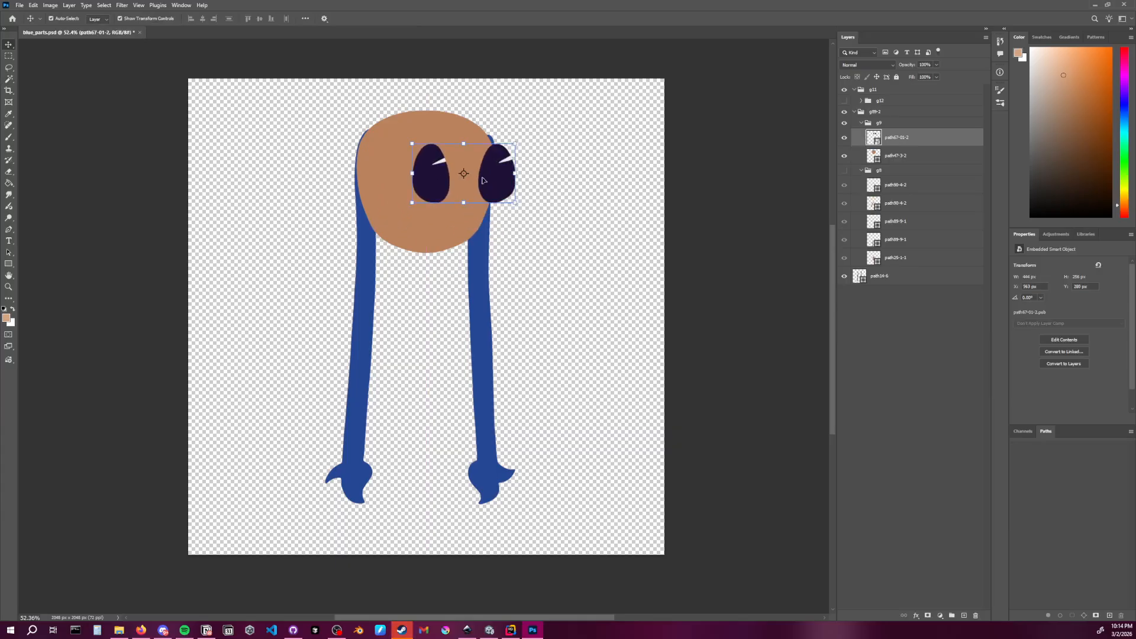
pyautogui.hotkey('ctrl', 'z')
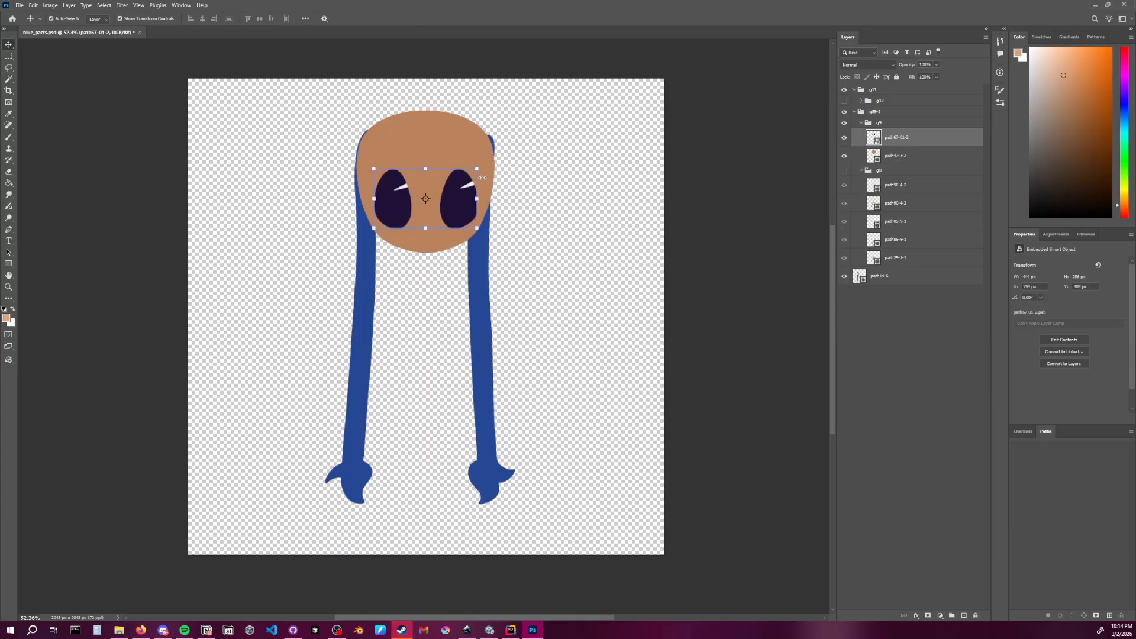
pyautogui.doubleClick(908, 140)
pyautogui.write('b_eyes')
pyautogui.press('Return')
# Open the recent file violet_parts.psd and collapse its outfit_WPA group
pyautogui.click(19, 5)
pyautogui.moveTo(69, 59)
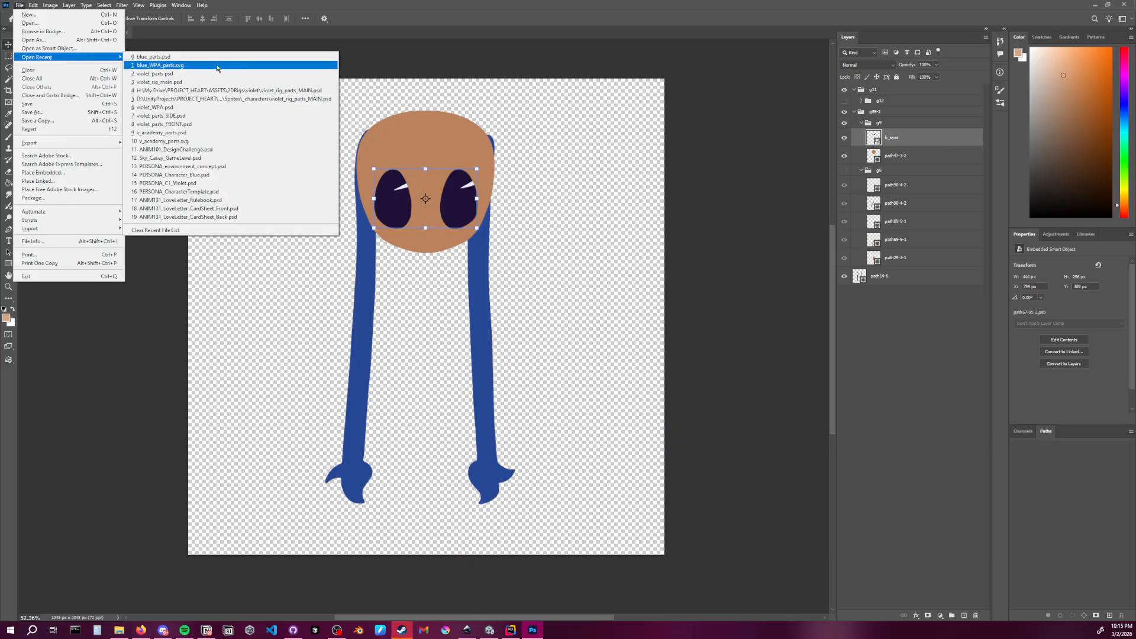
pyautogui.click(198, 73)
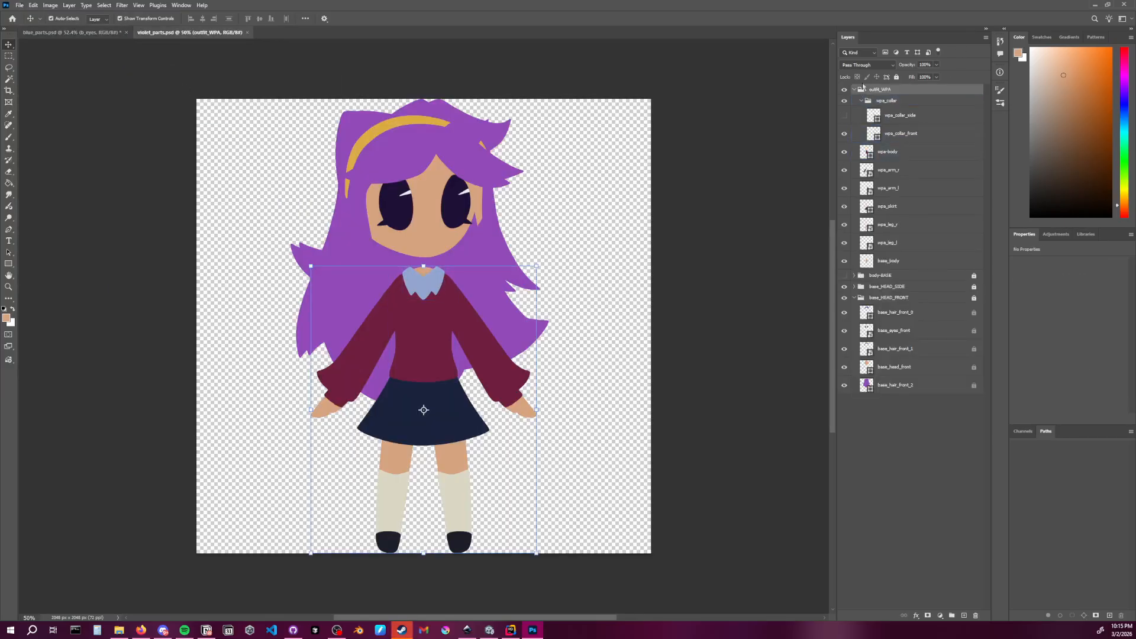
pyautogui.click(854, 90)
# Show only the body-BASE group by hiding the outfit_WPA, base_HEAD_SIDE and base_HEAD_FRONT groups
pyautogui.click(844, 90)
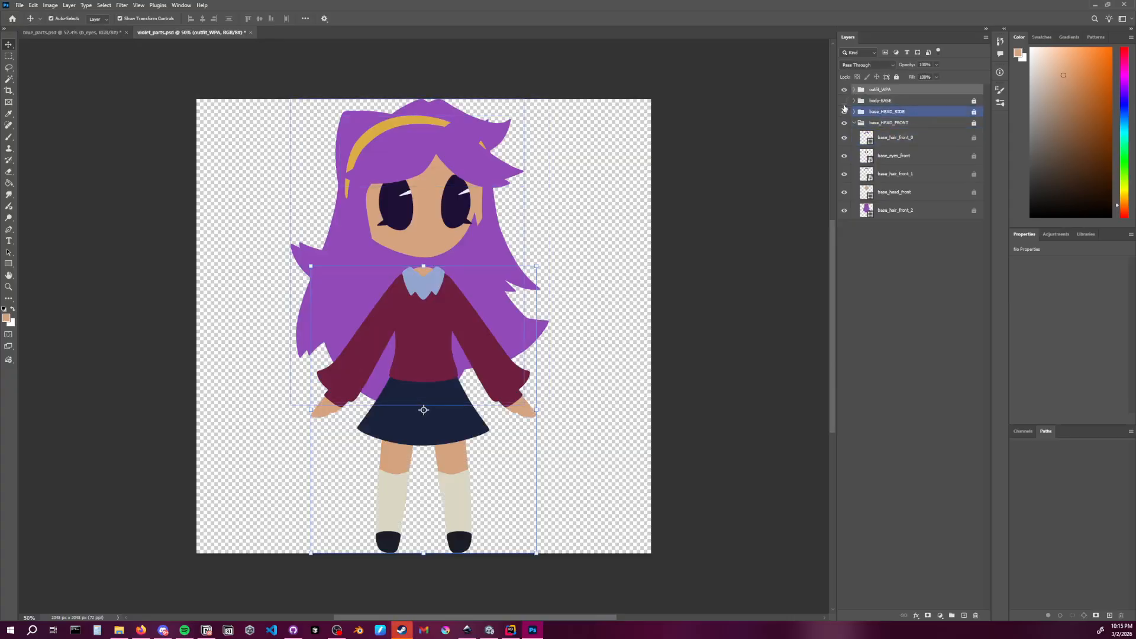
pyautogui.click(844, 100)
pyautogui.click(844, 90)
pyautogui.click(845, 111)
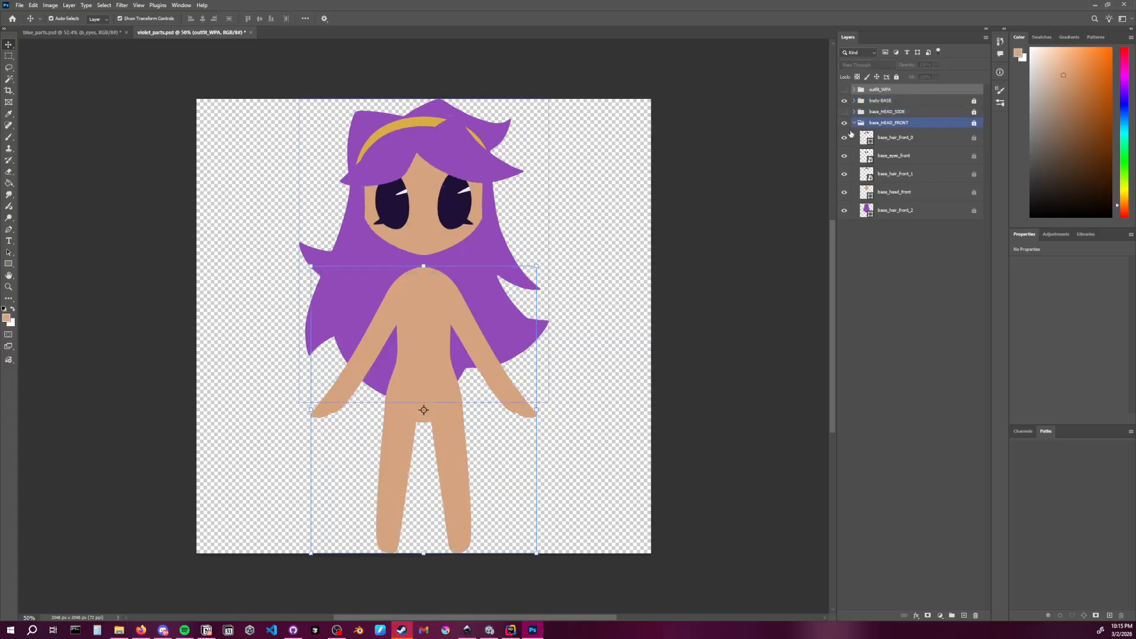
pyautogui.click(844, 123)
pyautogui.click(851, 140)
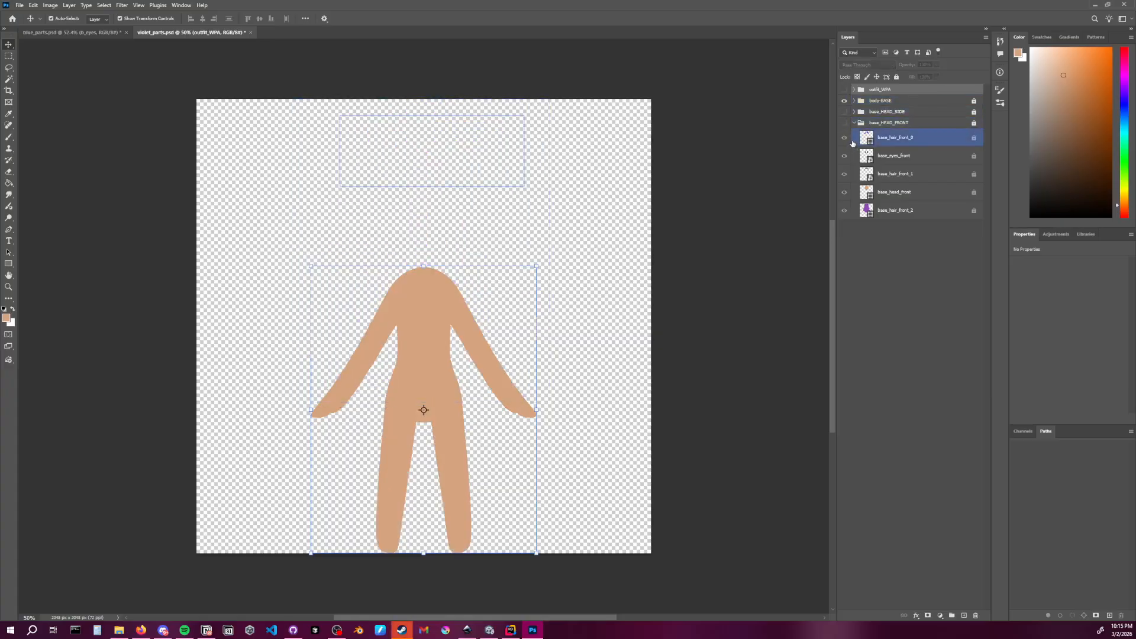
# Examine the layer names inside the body-BASE group, leaving the group collapsed and hidden
pyautogui.click(857, 102)
pyautogui.click(854, 102)
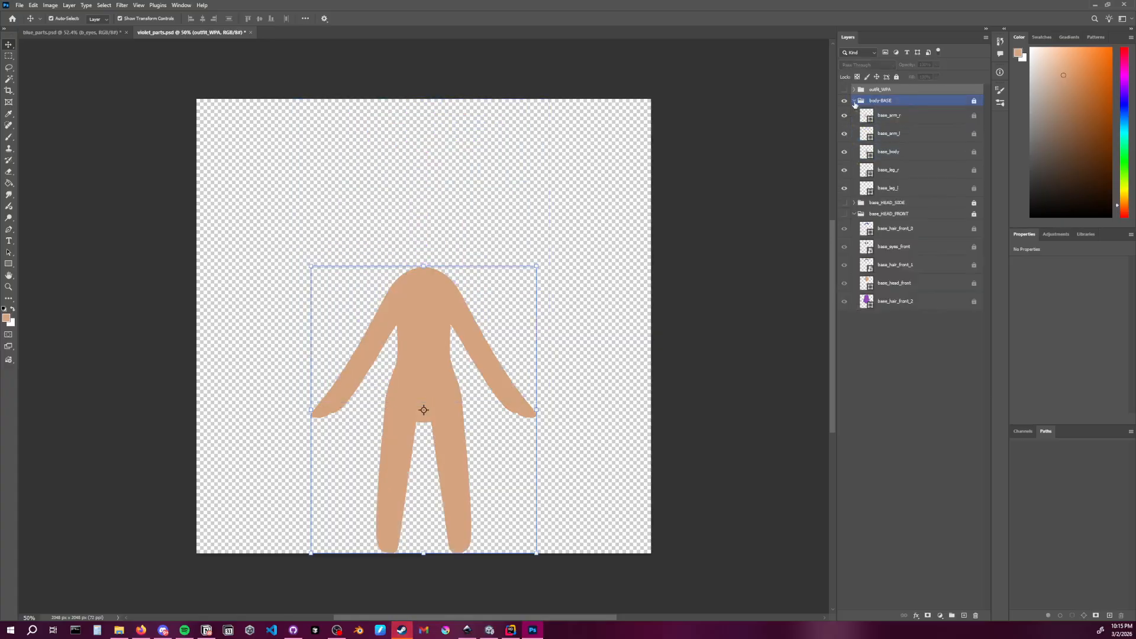
pyautogui.click(854, 101)
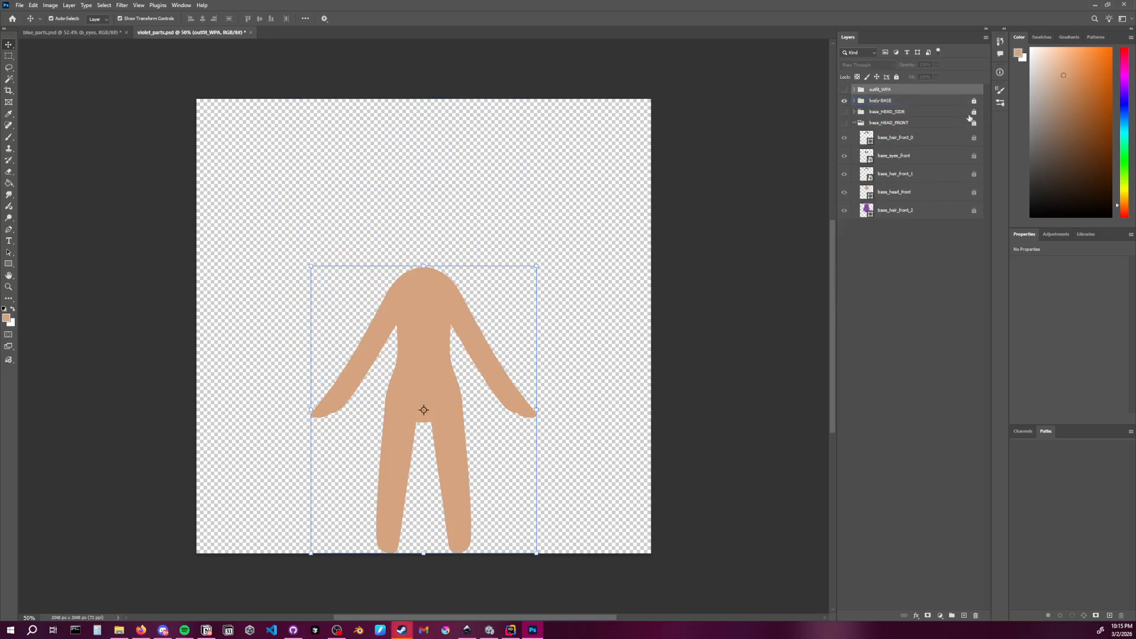
pyautogui.click(845, 100)
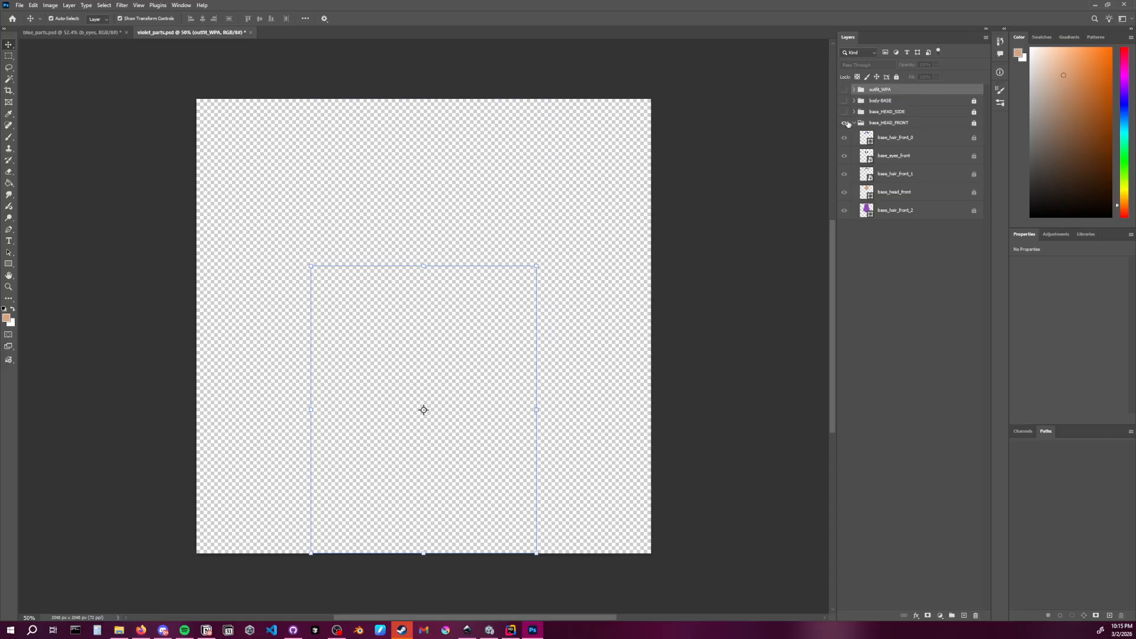
# Preview the base_HEAD_FRONT, base_HEAD_SIDE and outfit_WPA groups one at a time, leaving only base_HEAD_FRONT shown
pyautogui.click(844, 122)
pyautogui.click(845, 122)
pyautogui.click(844, 112)
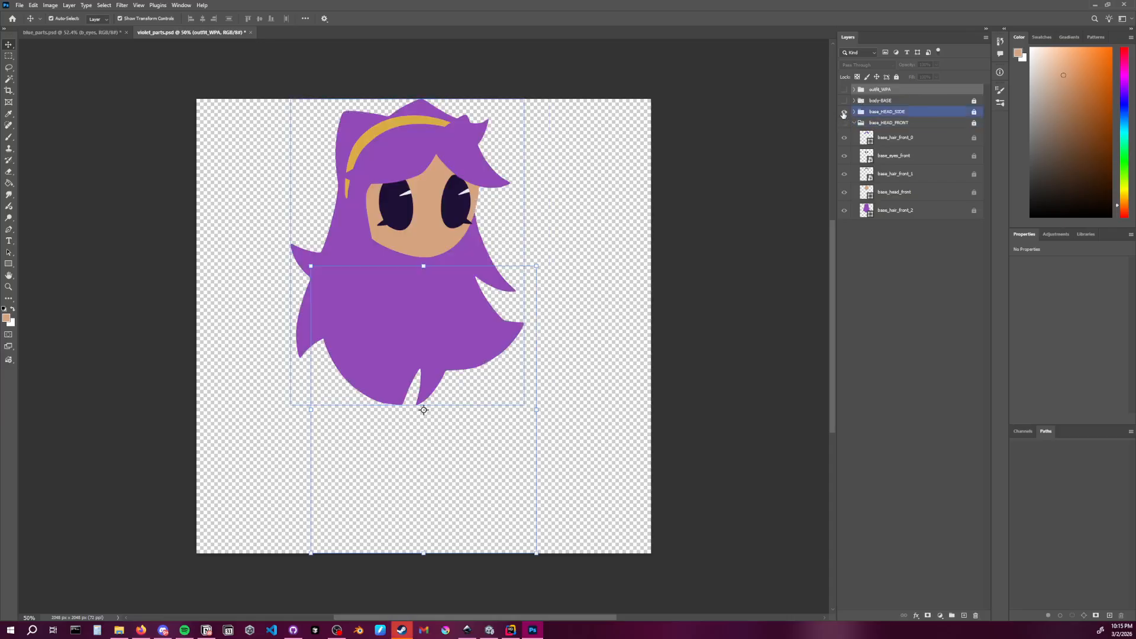
pyautogui.click(845, 112)
pyautogui.click(844, 89)
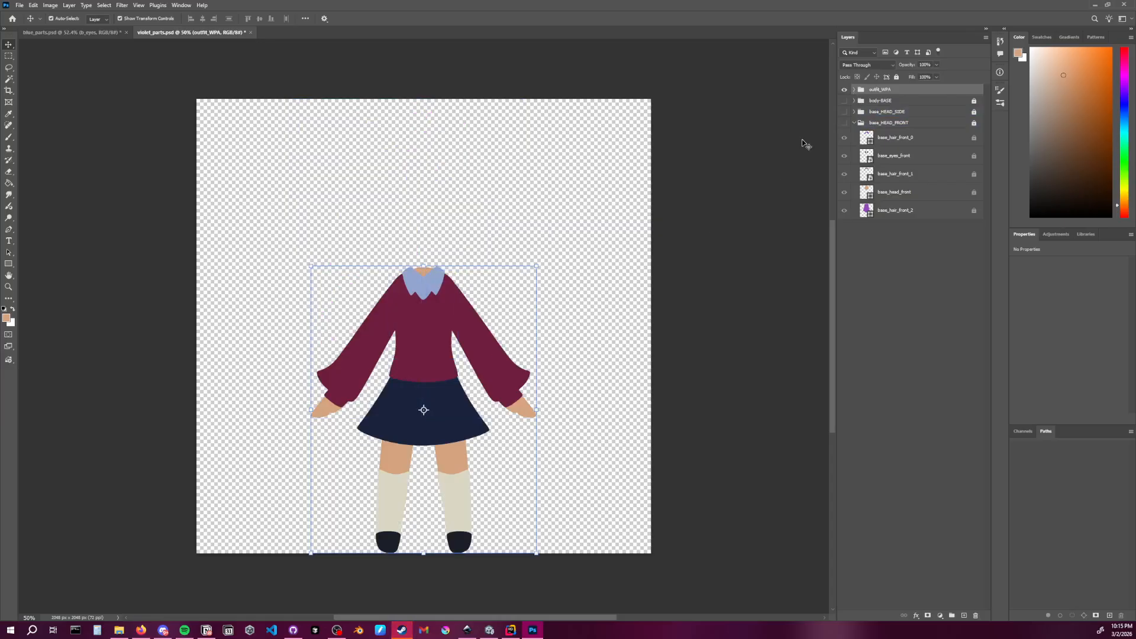
pyautogui.click(845, 89)
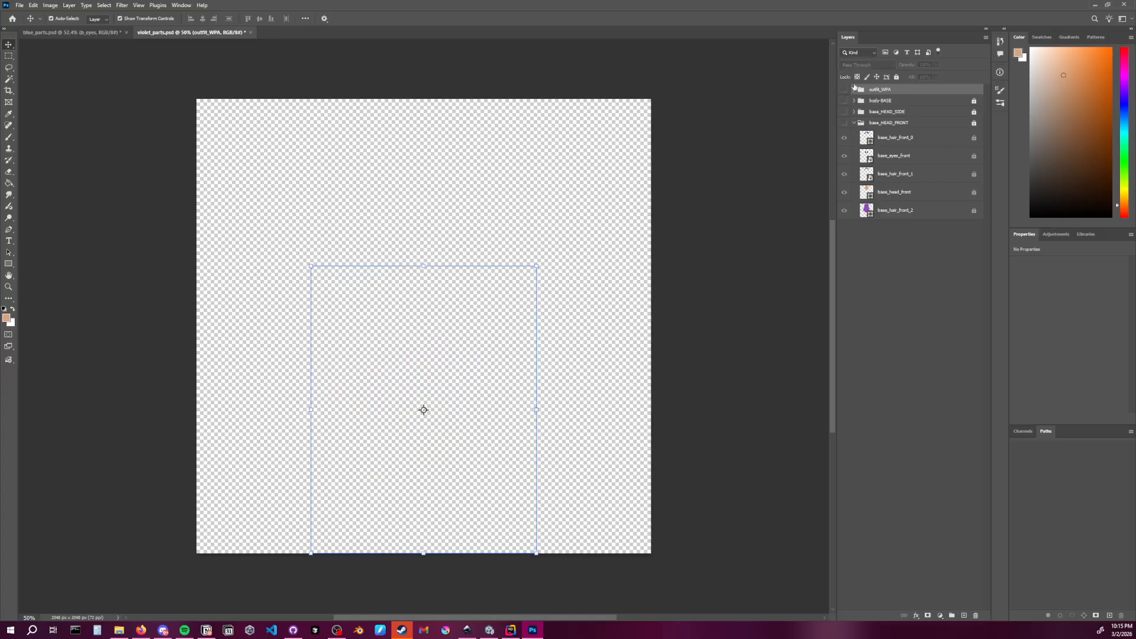
pyautogui.click(918, 136)
pyautogui.click(844, 123)
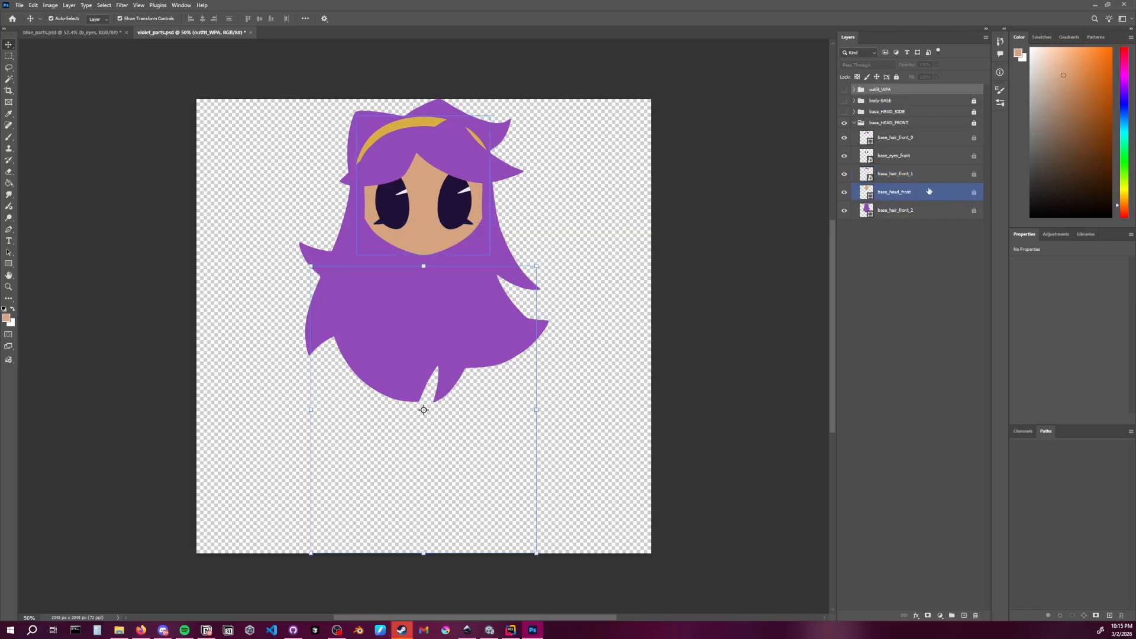
# Switch back to blue_parts.psd and rename the eyes layer as base_eyes_front
pyautogui.click(71, 32)
pyautogui.doubleClick(892, 137)
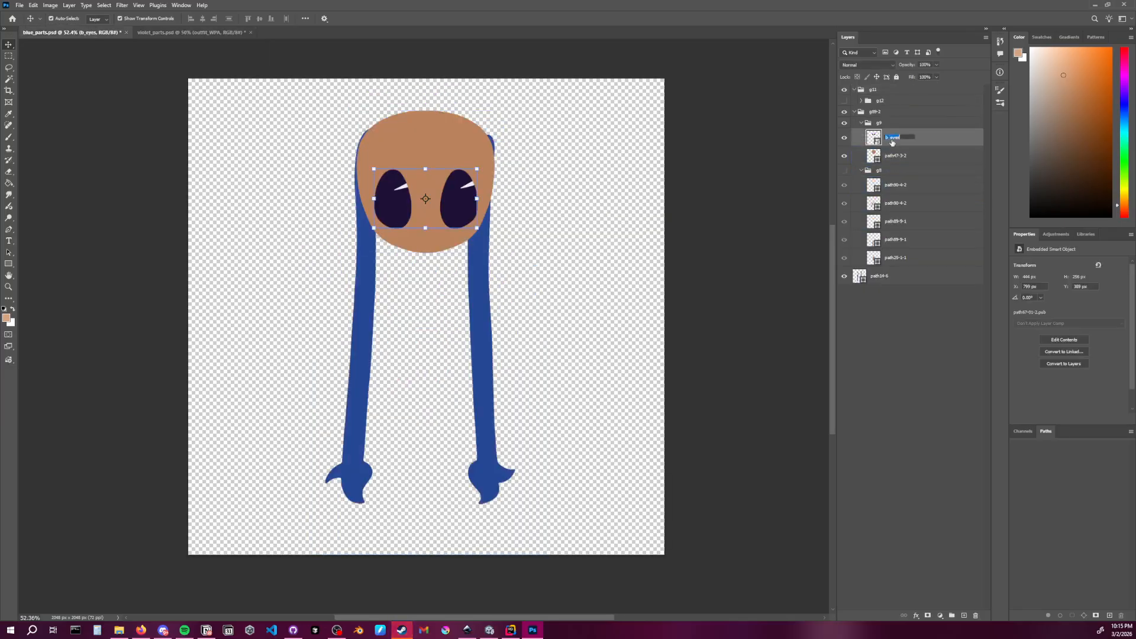
pyautogui.write('base_eyes_front')
pyautogui.press('Return')
# Rename the brown head shape's layer as base_head_front
pyautogui.click(916, 155)
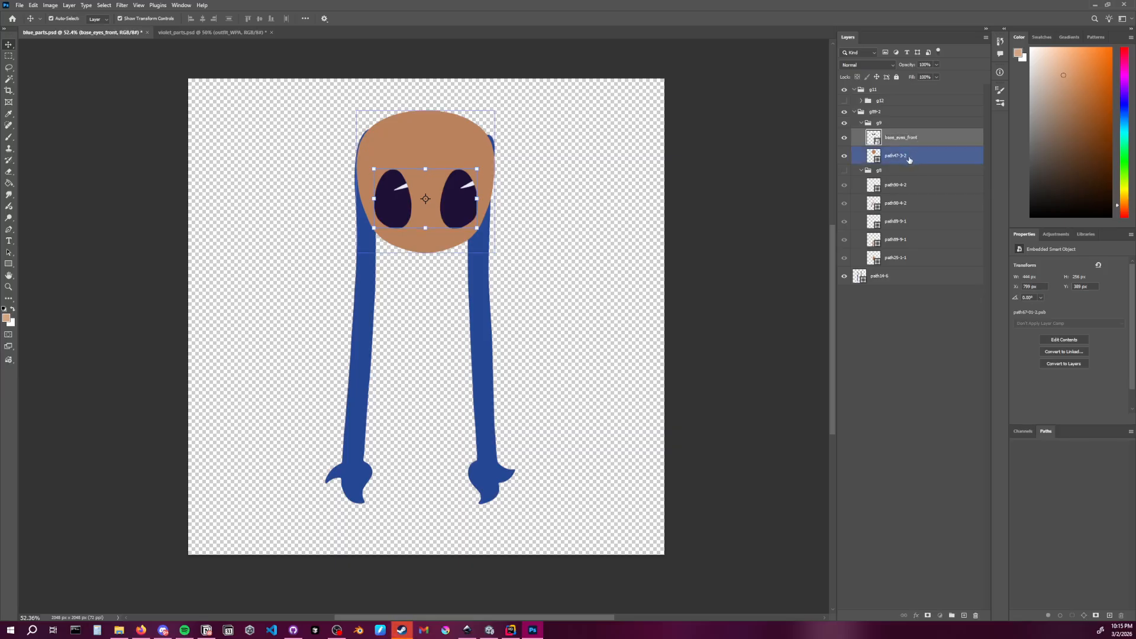
pyautogui.doubleClick(912, 155)
pyautogui.write('bas')
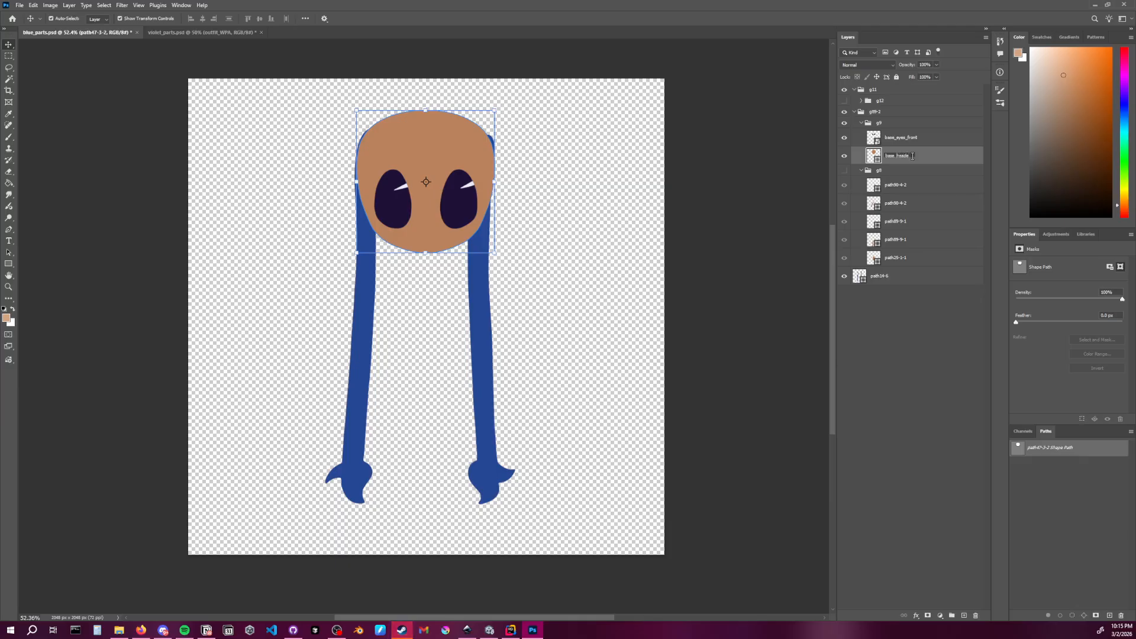
pyautogui.write('e_heade')
pyautogui.press('BackSpace')
pyautogui.write('_front')
pyautogui.press('Return')
# Check the front head group's name in violet_parts.psd and rename the group holding the eyes and head in blue_parts.psd as base_HEAD_FRONT
pyautogui.click(855, 138)
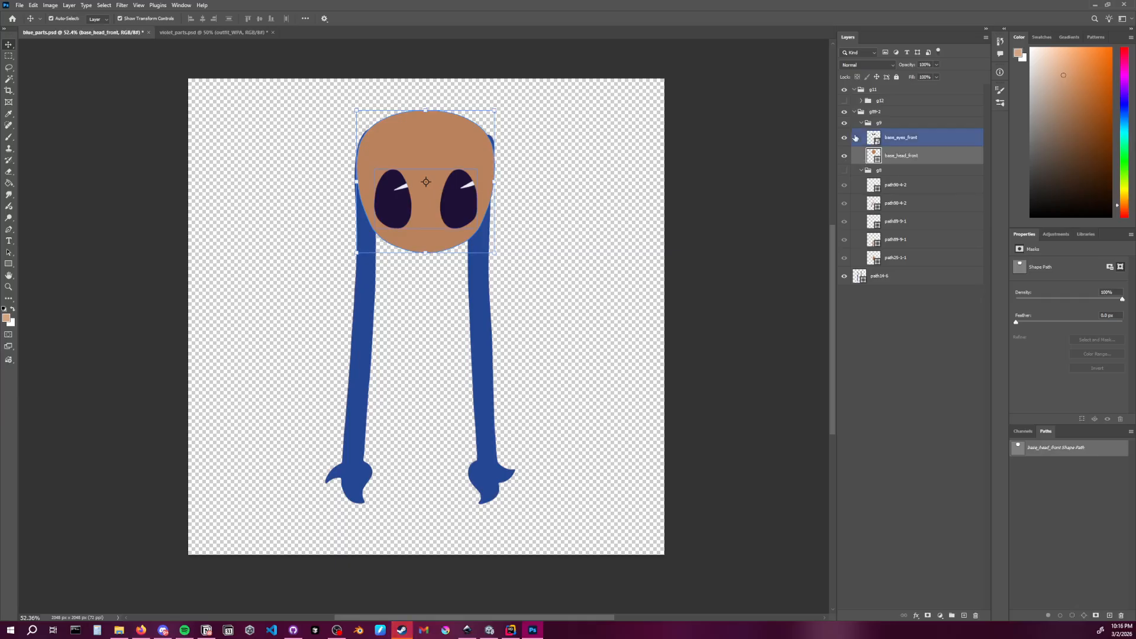
pyautogui.click(881, 124)
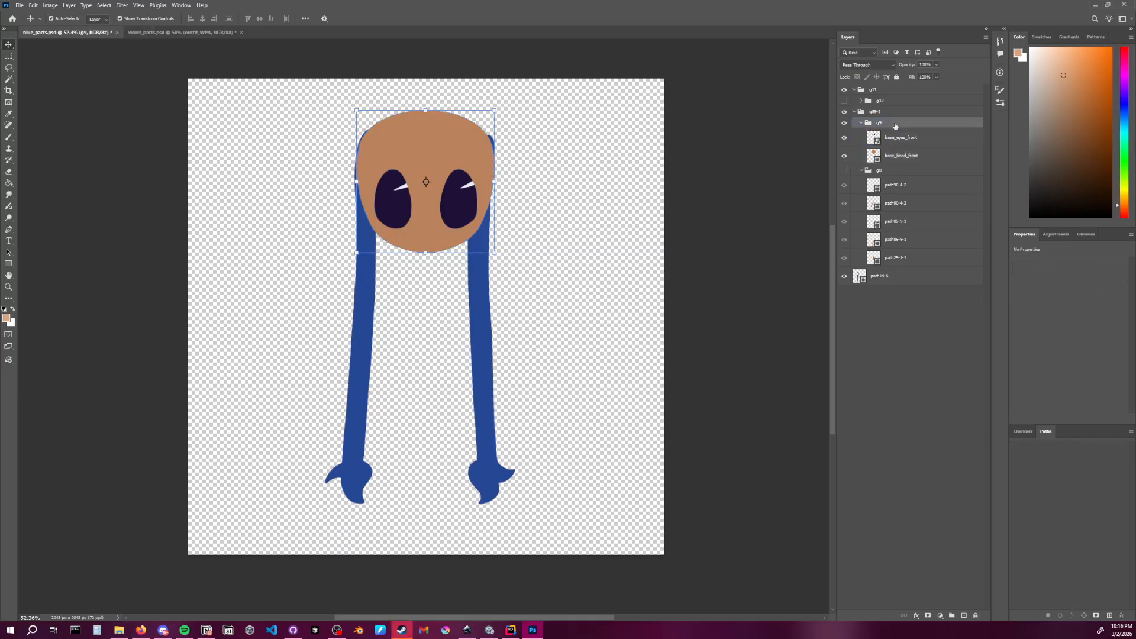
pyautogui.click(845, 123)
pyautogui.click(845, 124)
pyautogui.doubleClick(879, 123)
pyautogui.click(162, 32)
pyautogui.click(178, 33)
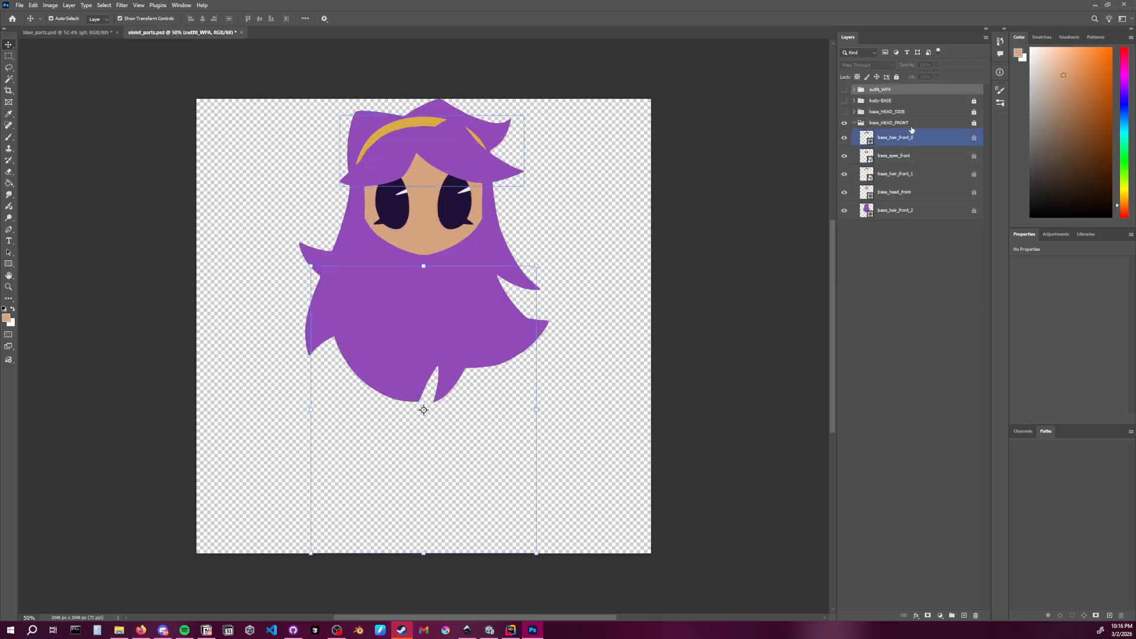
pyautogui.click(94, 31)
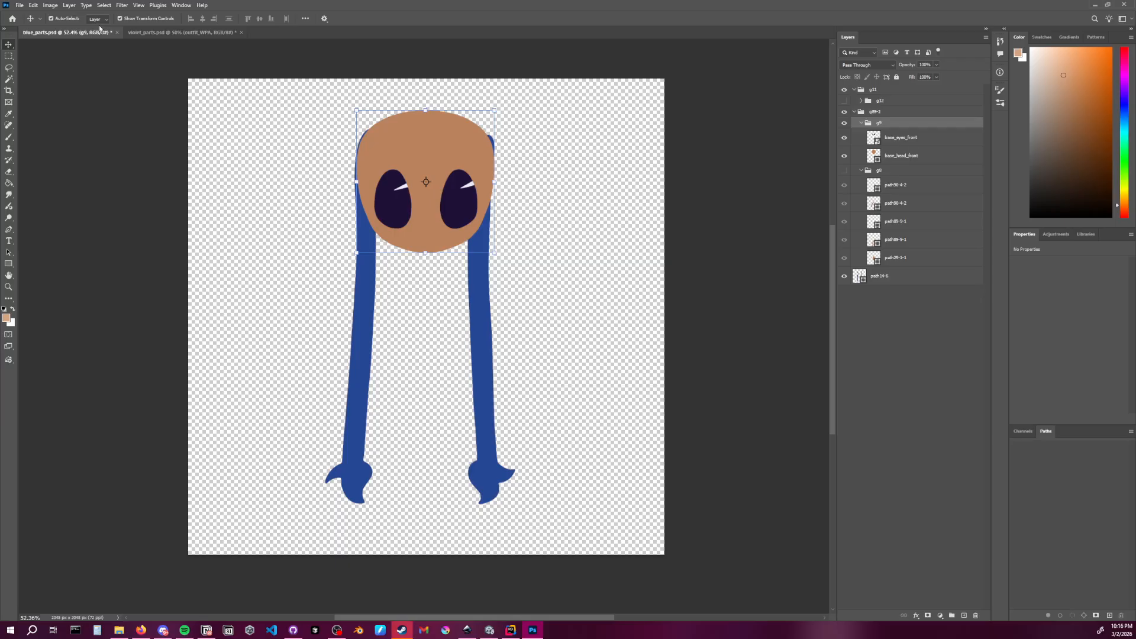
pyautogui.doubleClick(897, 122)
pyautogui.write('base_HEAD_FRONT')
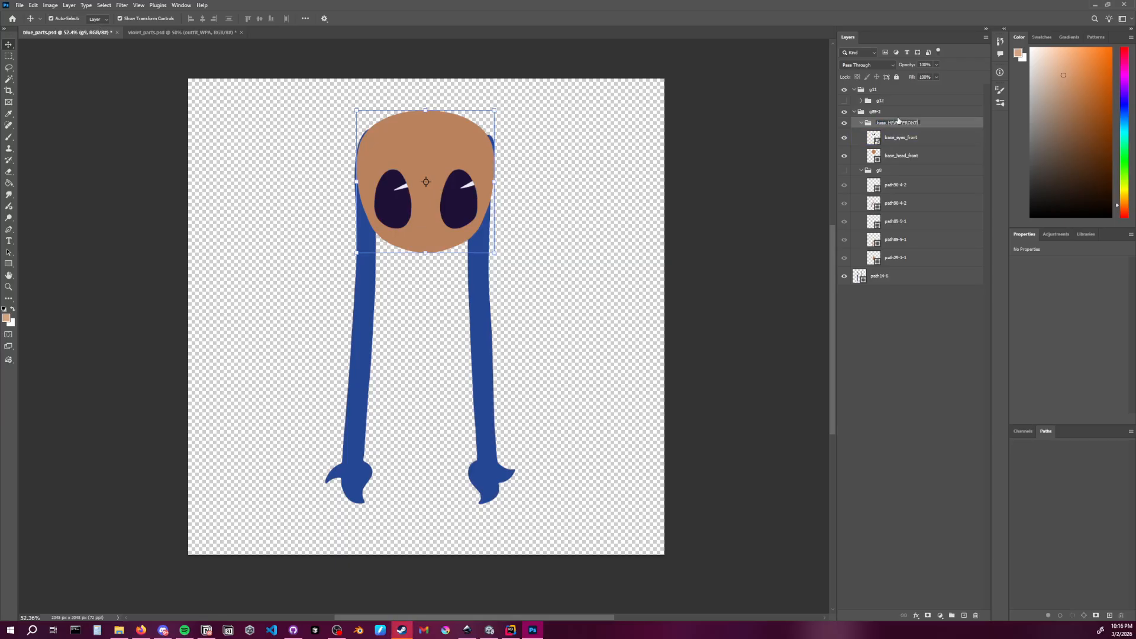
pyautogui.press('Return')
# Check the hidden group below base_HEAD_FRONT and the blue pigtails layer at the end of the layer stack
pyautogui.click(844, 170)
pyautogui.click(844, 170)
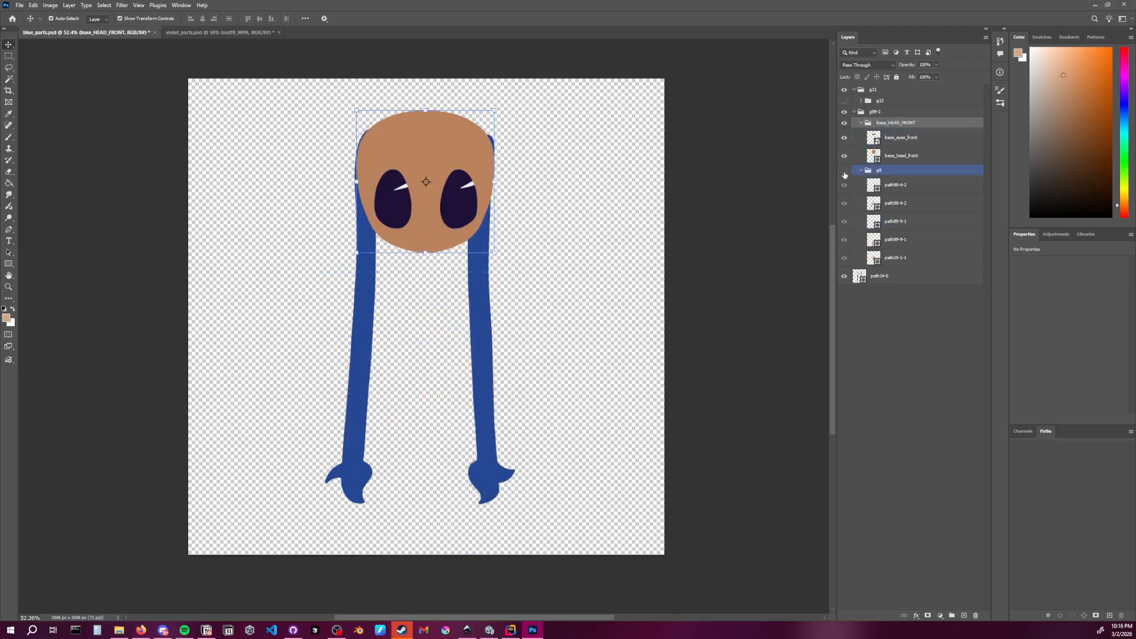
pyautogui.click(844, 171)
pyautogui.click(845, 172)
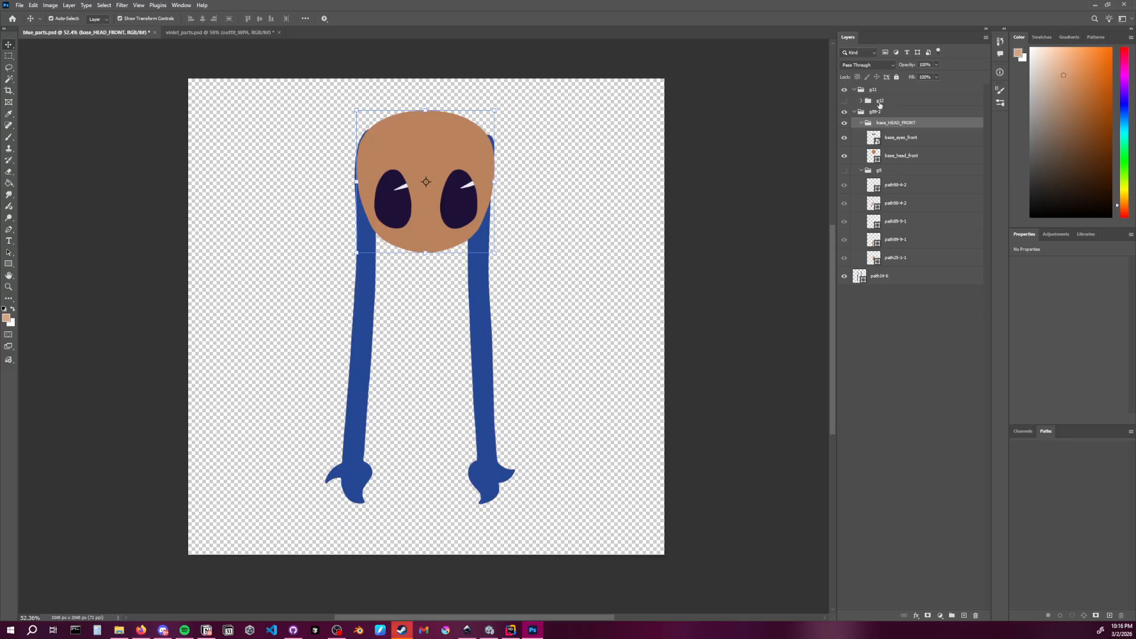
pyautogui.click(890, 278)
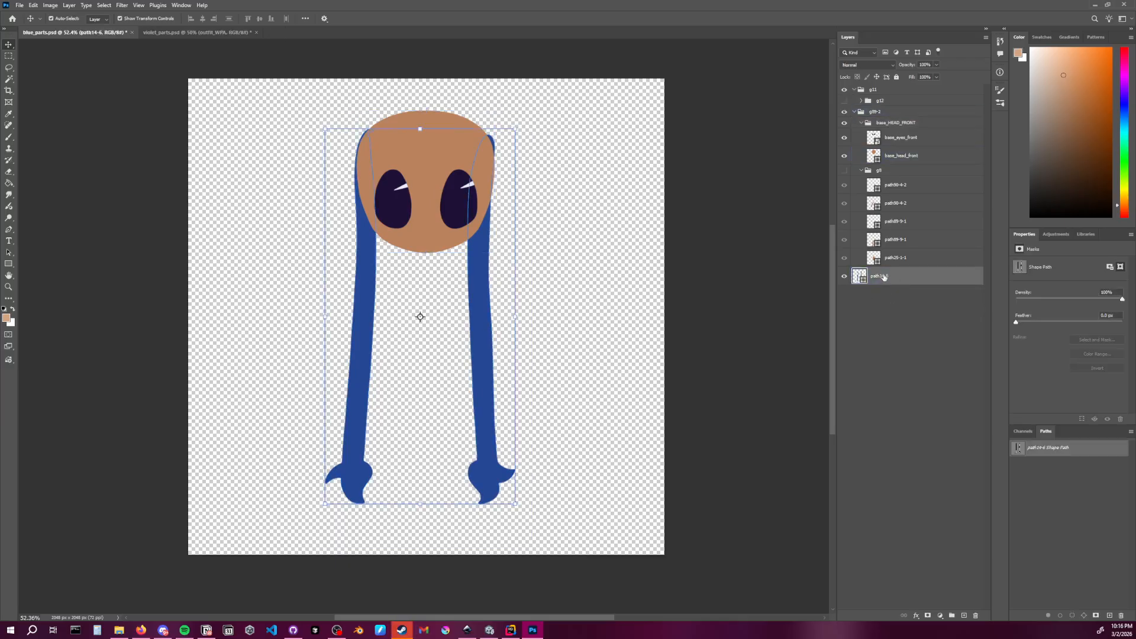
pyautogui.click(859, 125)
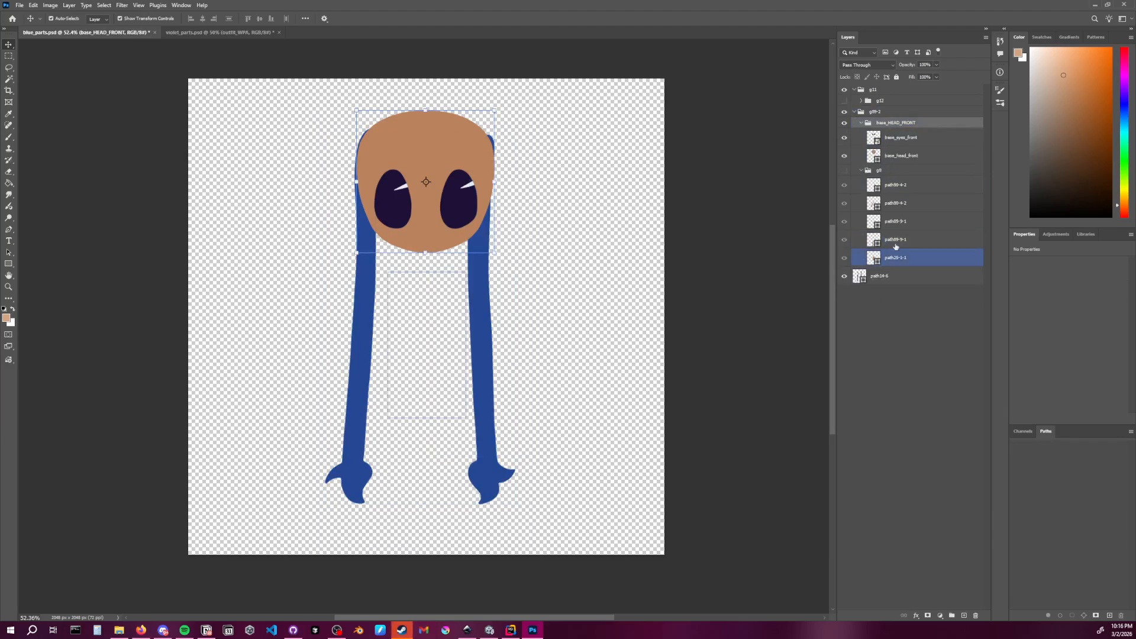
# Switch to violet_parts.psd and check which hair part base_hair_front_2 holds by toggling its visibility
pyautogui.click(228, 33)
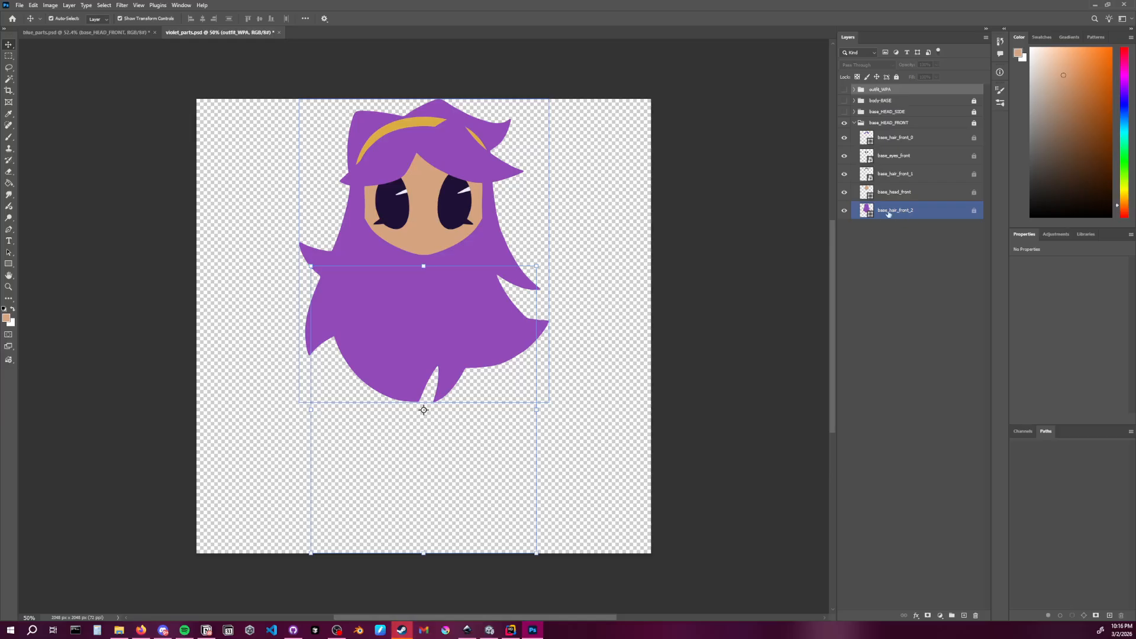
pyautogui.doubleClick(916, 218)
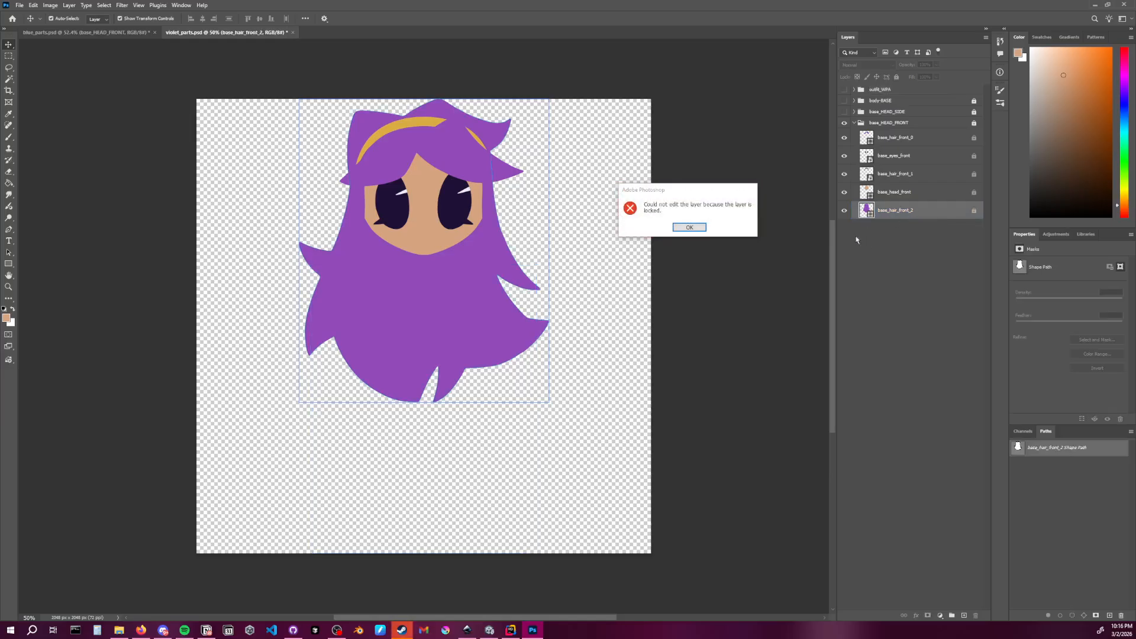
pyautogui.press('Return')
pyautogui.click(844, 210)
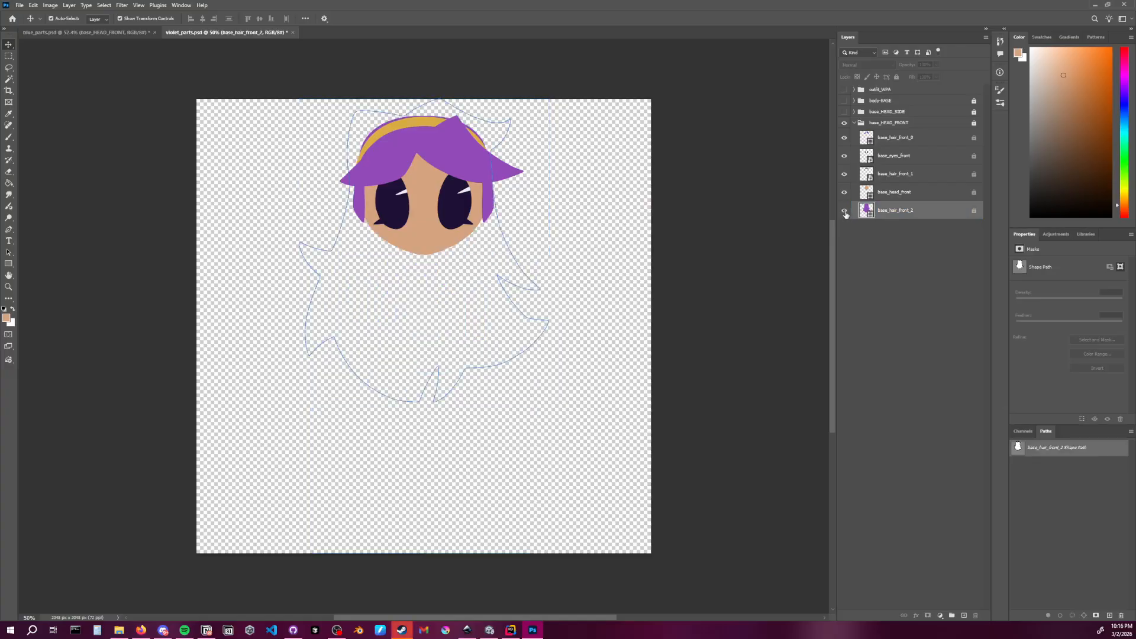
pyautogui.click(844, 211)
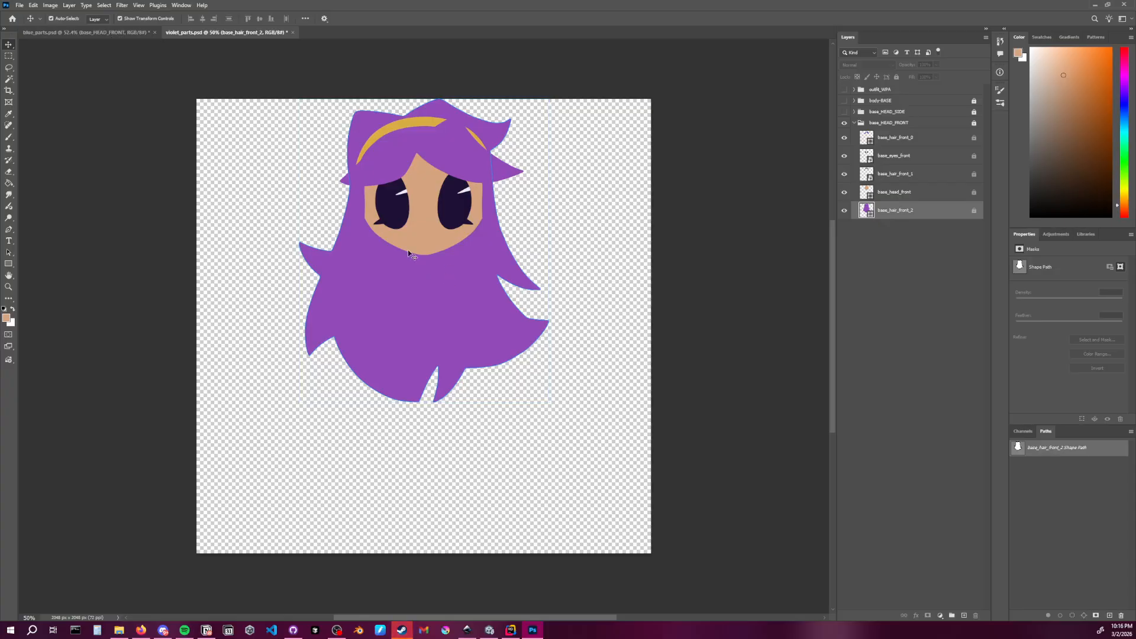
# Switch to blue_parts.psd and rename the blue pigtails layer as base_hair_front_2
pyautogui.click(88, 32)
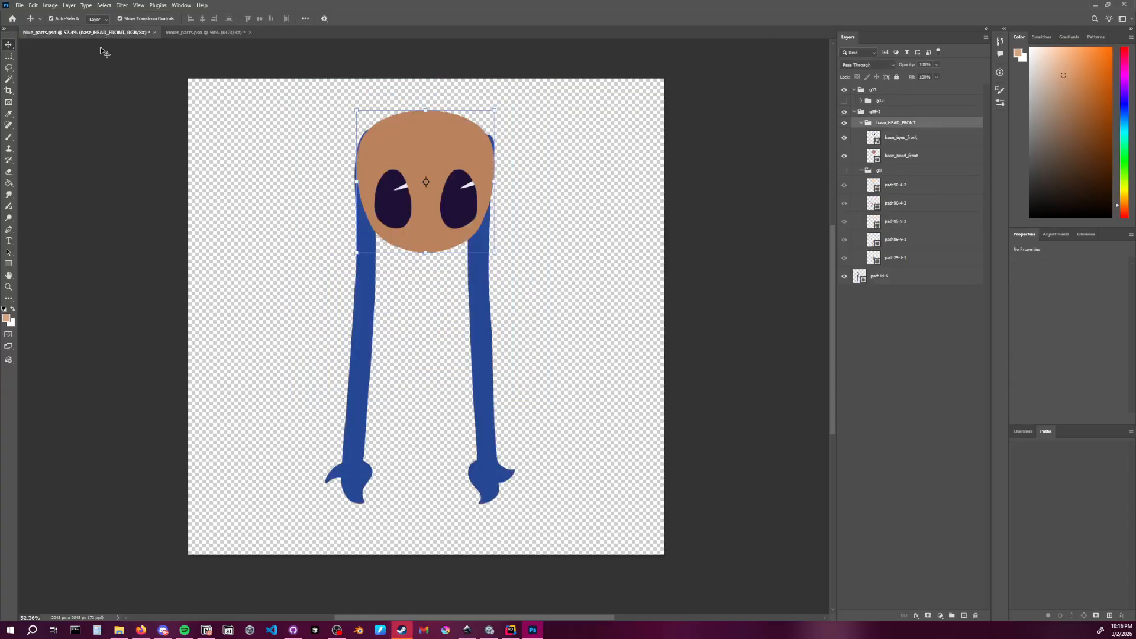
pyautogui.doubleClick(883, 278)
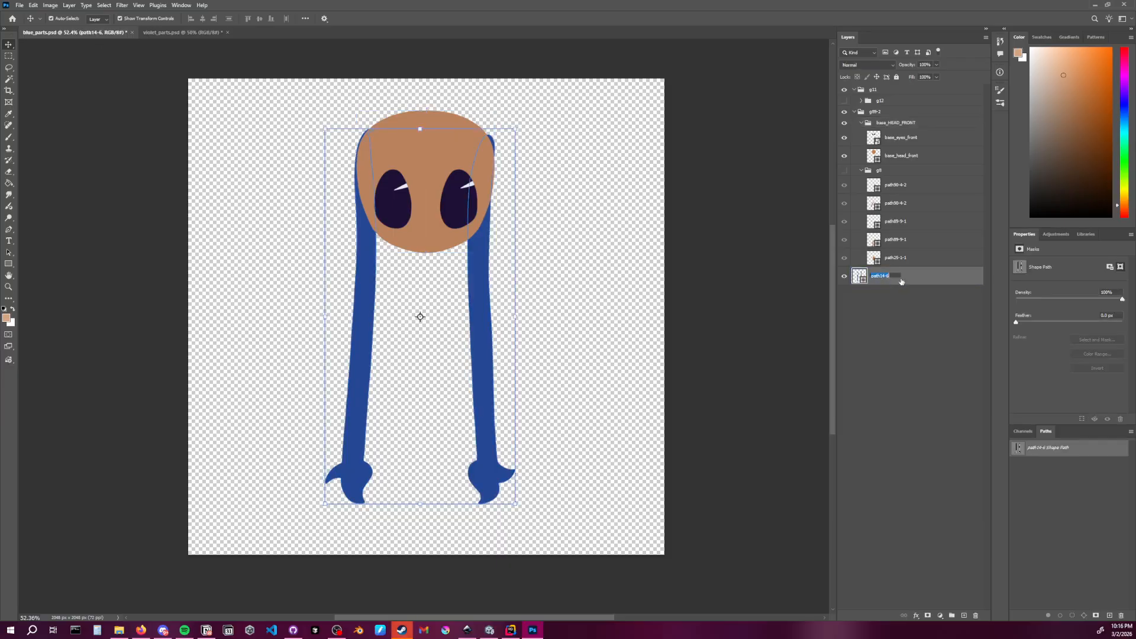
pyautogui.click(846, 102)
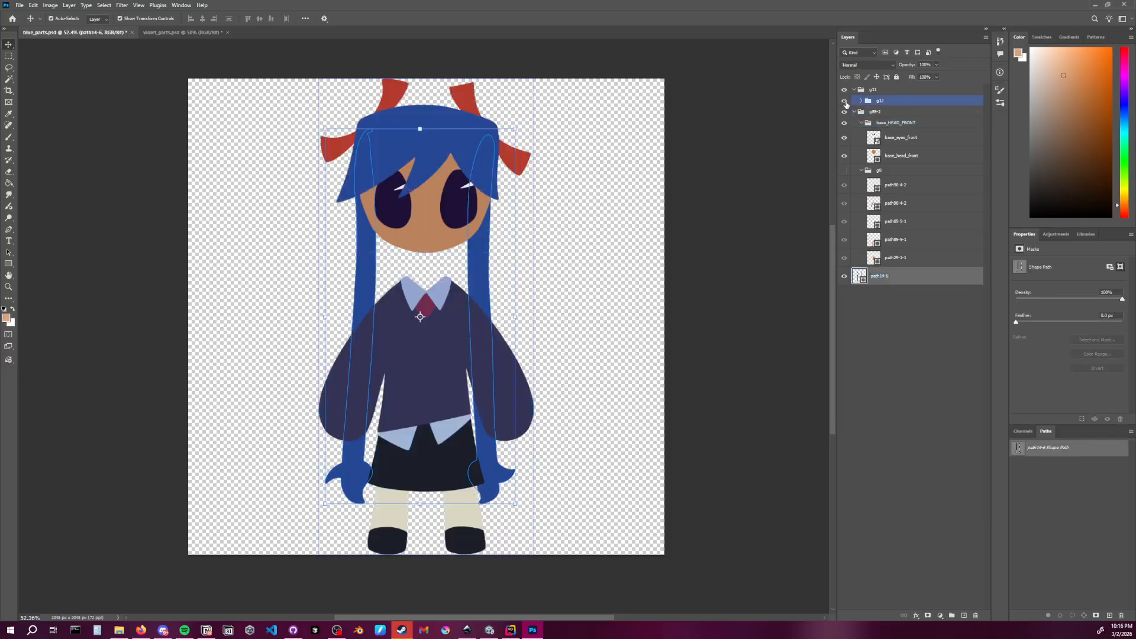
pyautogui.click(846, 102)
pyautogui.click(887, 287)
pyautogui.doubleClick(887, 283)
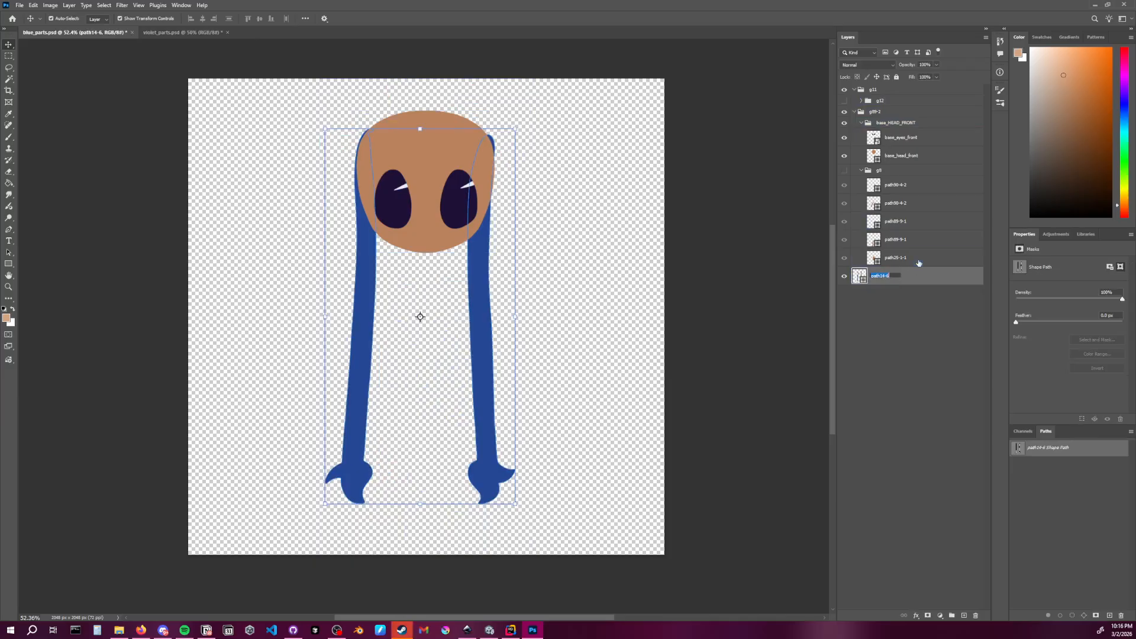
pyautogui.write('bas')
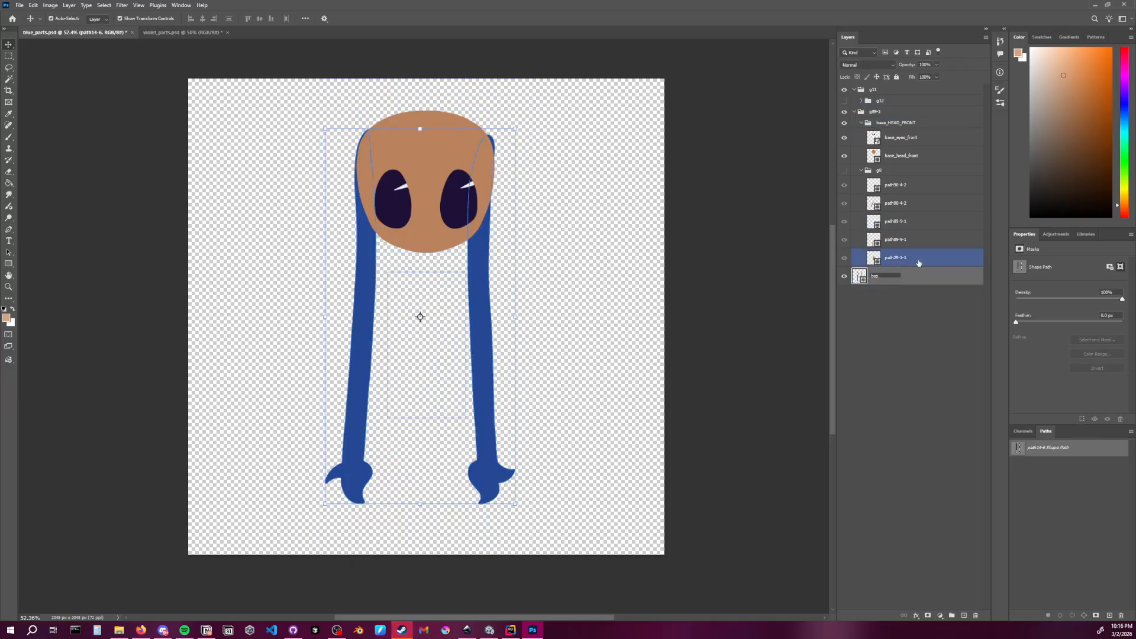
pyautogui.write('e hair front_2')
pyautogui.press('Return')
pyautogui.click(894, 331)
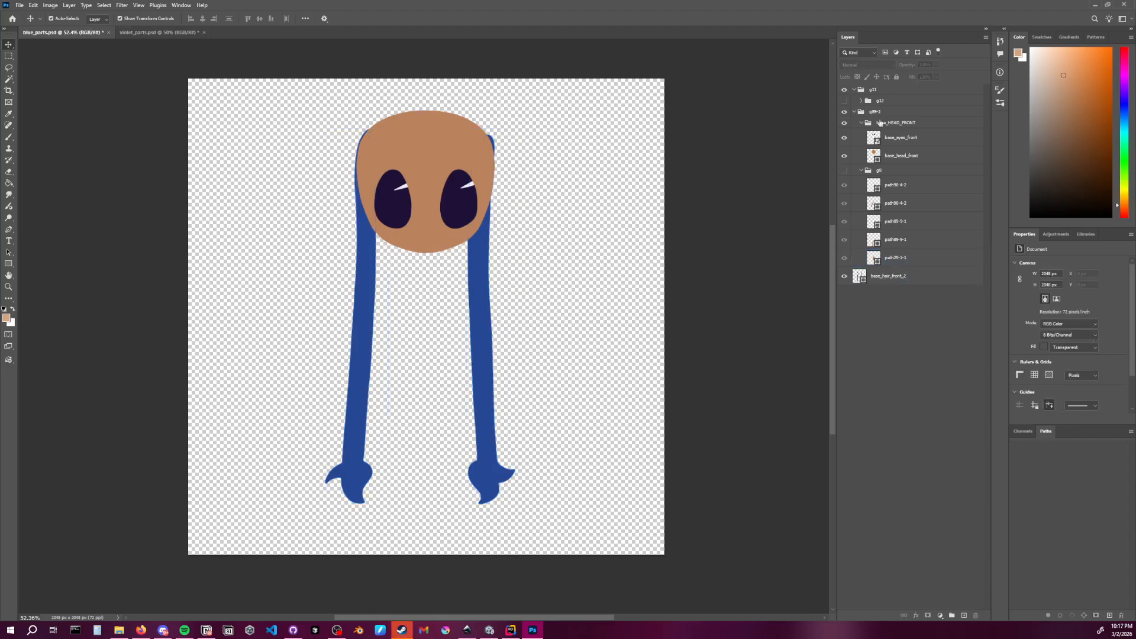
# Show and expand group g12, find the blue bangs layer and rename it as wpa_hair_front_0
pyautogui.click(844, 101)
pyautogui.click(861, 100)
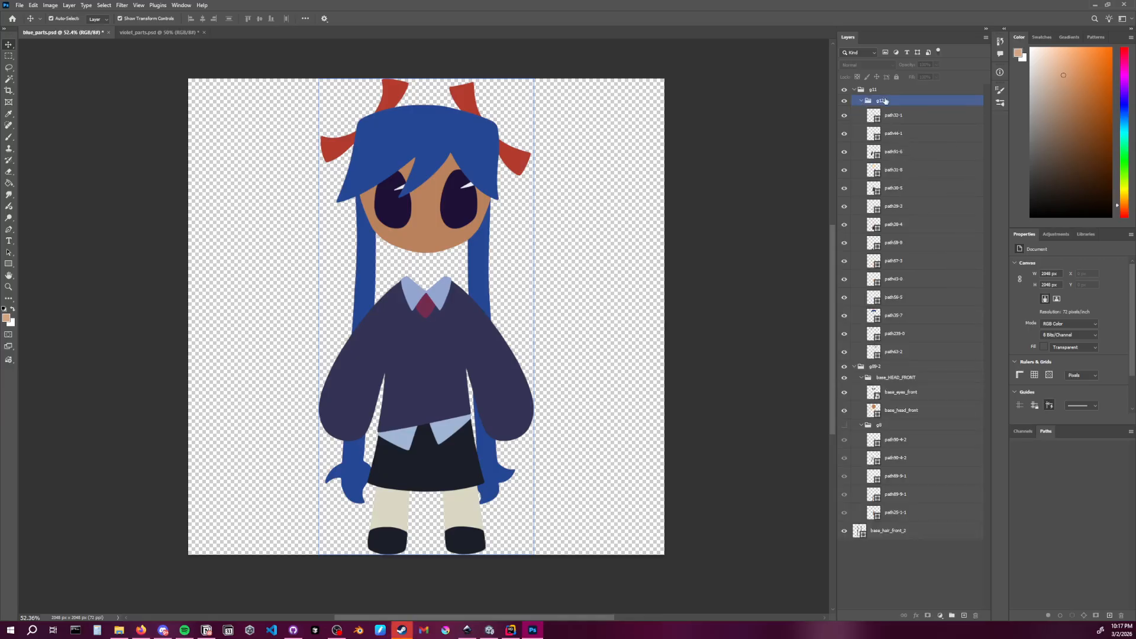
pyautogui.click(884, 115)
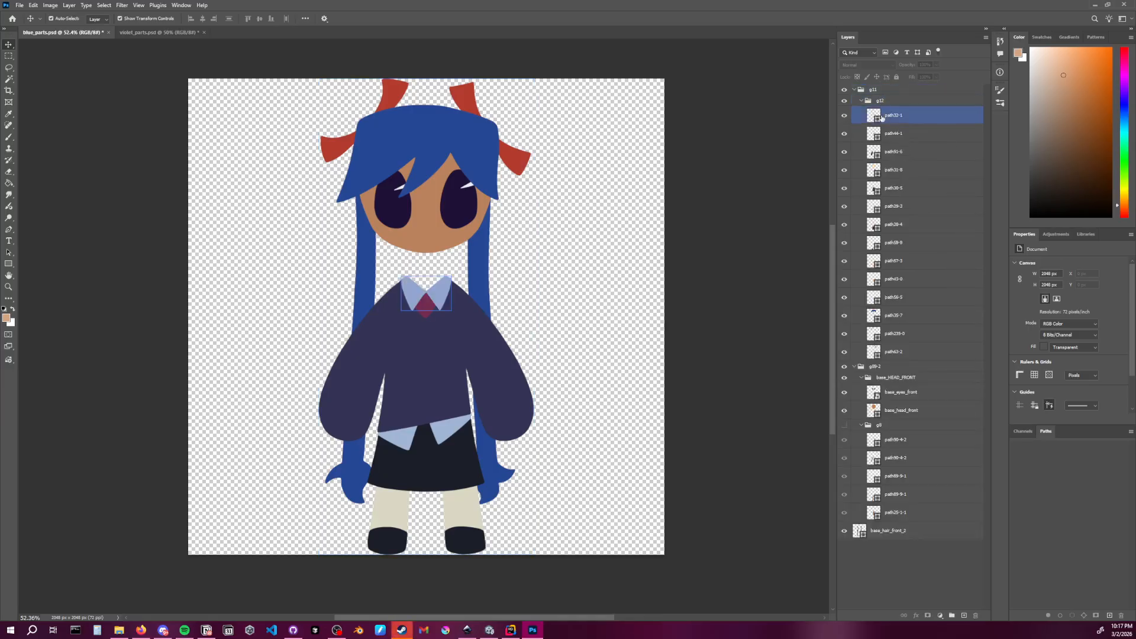
pyautogui.click(906, 152)
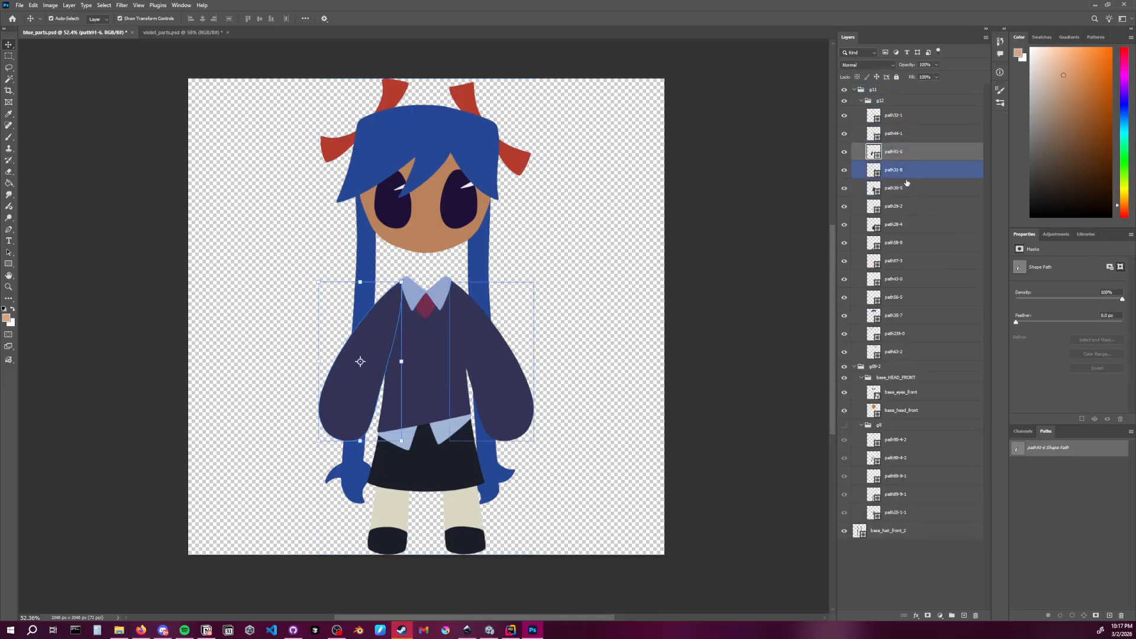
pyautogui.click(908, 317)
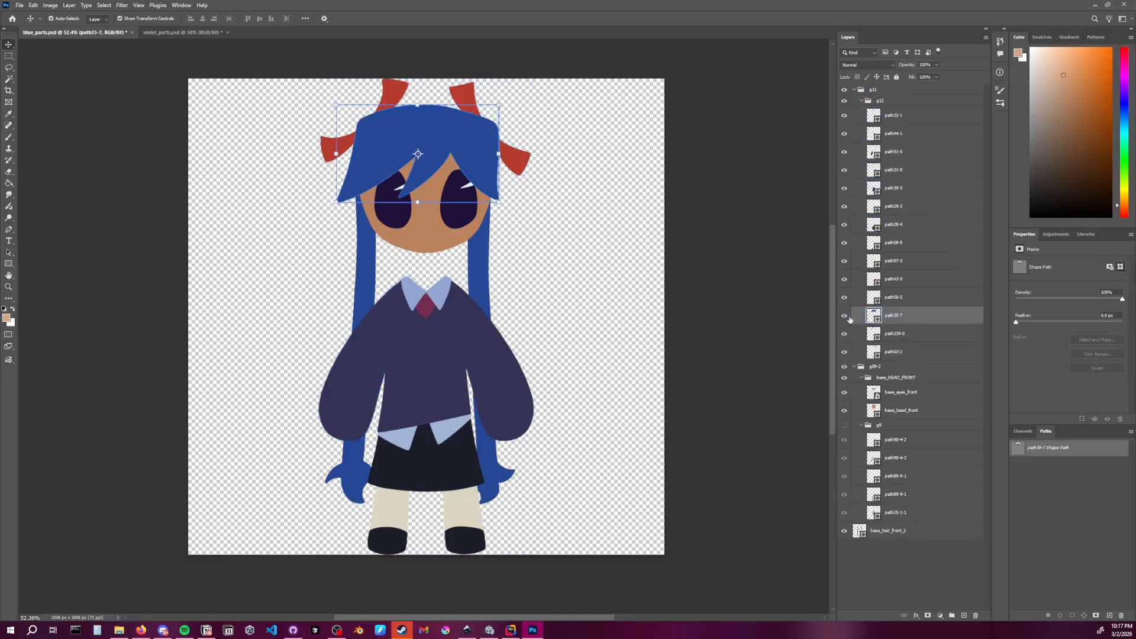
pyautogui.doubleClick(894, 315)
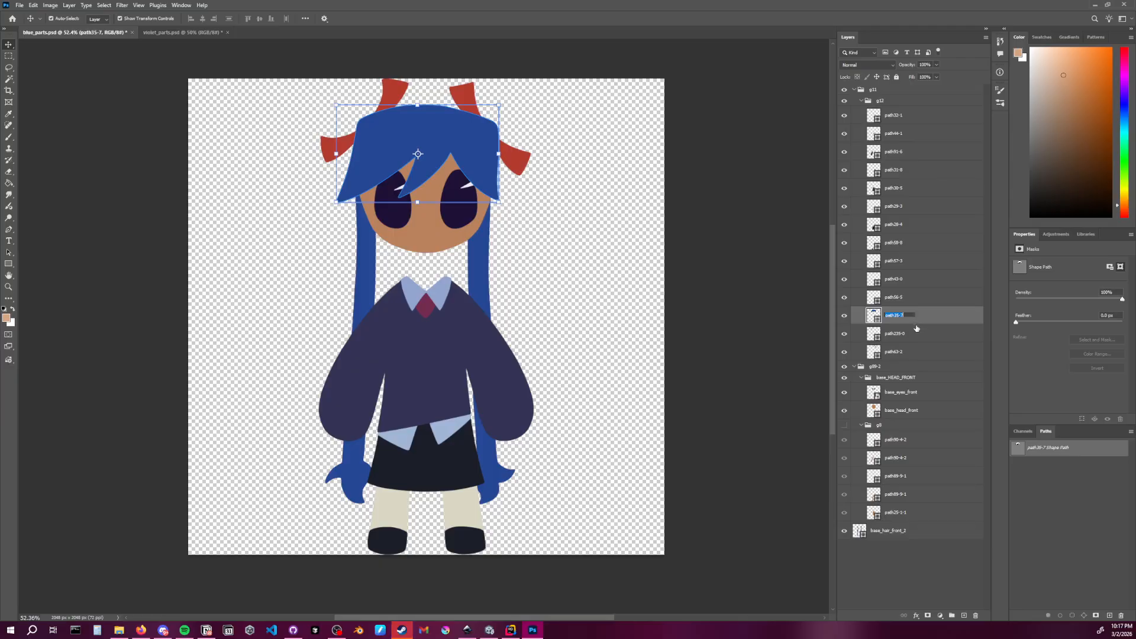
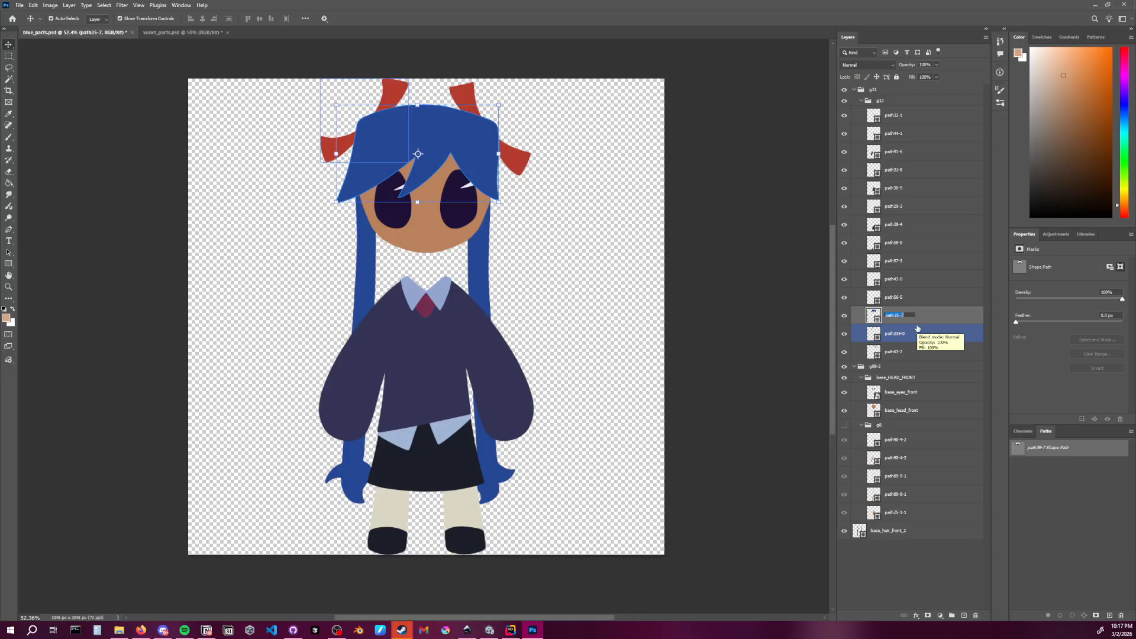
pyautogui.write('ba')
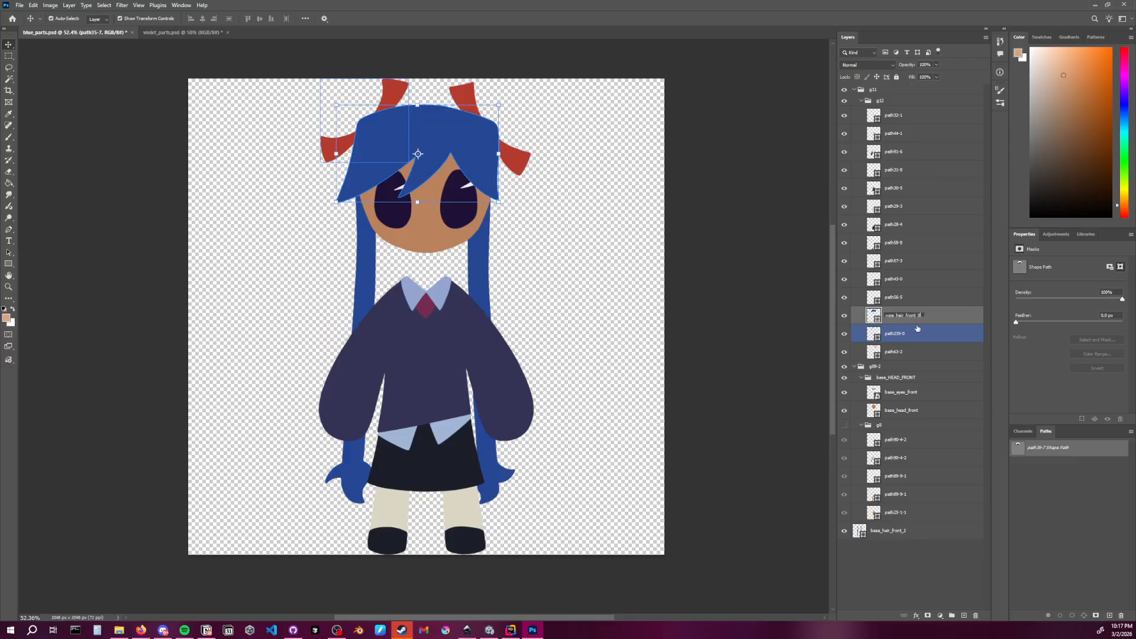
pyautogui.press('Return')
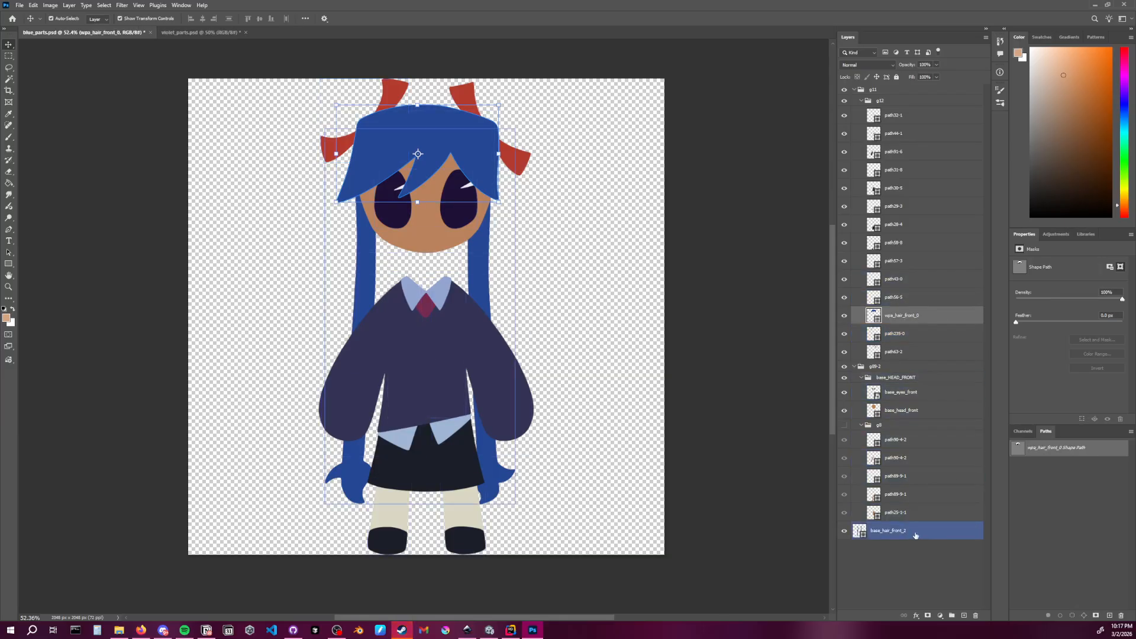
# Replace the base prefix in the pigtails layer's name so that it reads wpa_hair_front_2
pyautogui.click(881, 531)
pyautogui.doubleClick(893, 530)
pyautogui.press('Home')
pyautogui.press('Delete')
pyautogui.press('Delete')
pyautogui.press('Delete')
pyautogui.press('Delete')
pyautogui.press('Delete')
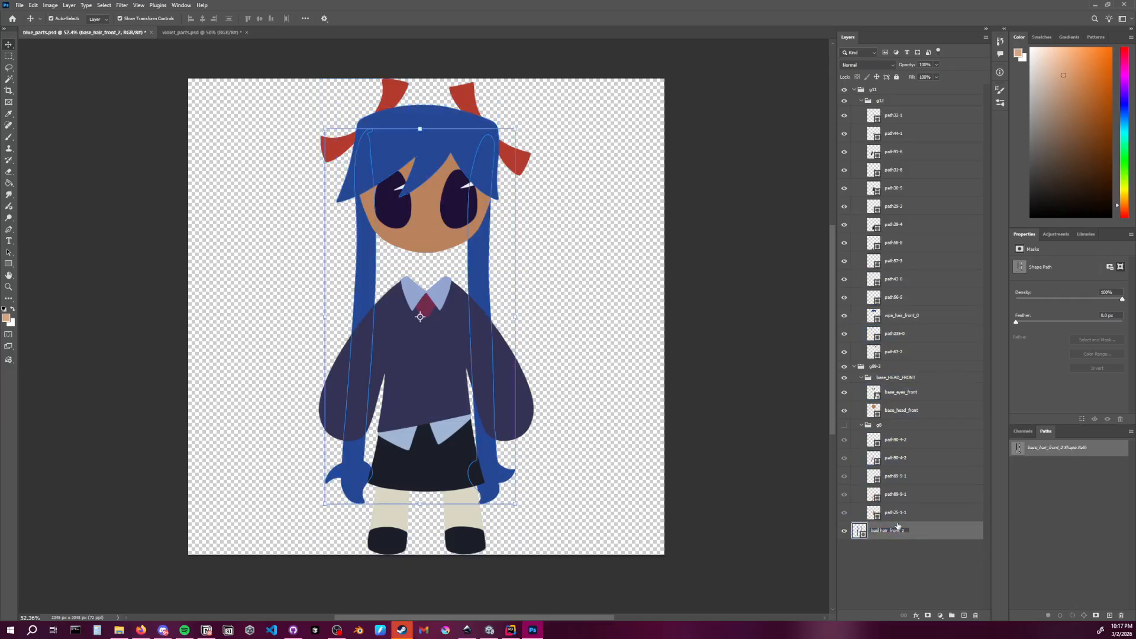
pyautogui.write('wpa_')
pyautogui.press('Return')
# Move wpa_hair_front_0 to the top of the layer stack, with the base_HEAD_FRONT group and wpa_hair_front_2 directly below it
pyautogui.moveTo(906, 316); pyautogui.dragTo(923, 89)
pyautogui.click(921, 532)
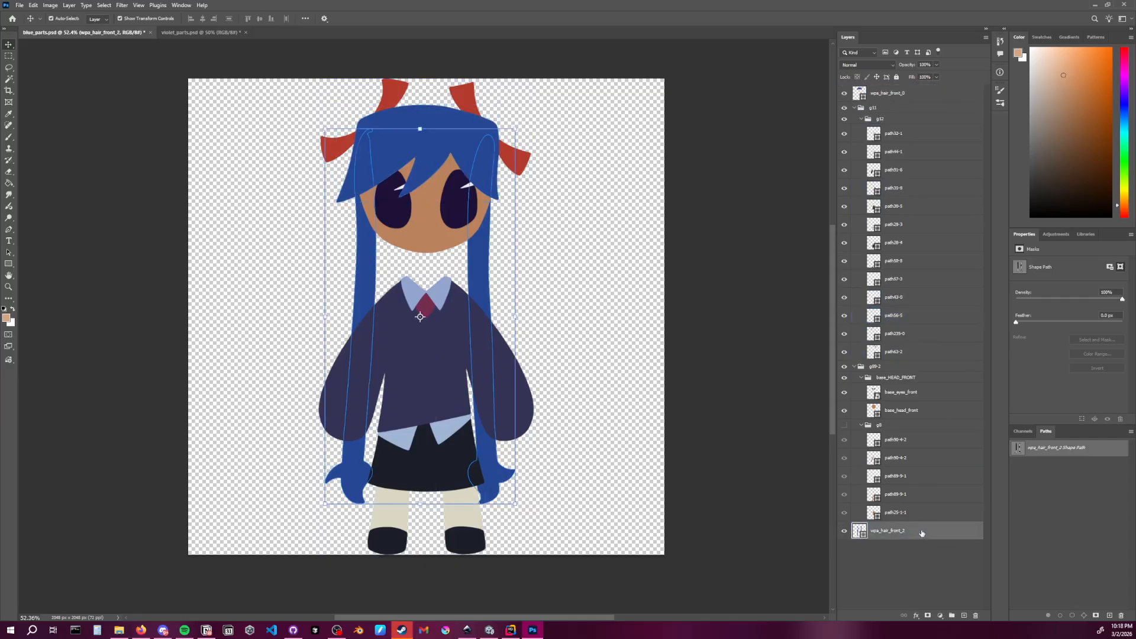
pyautogui.click(854, 366)
pyautogui.click(894, 367)
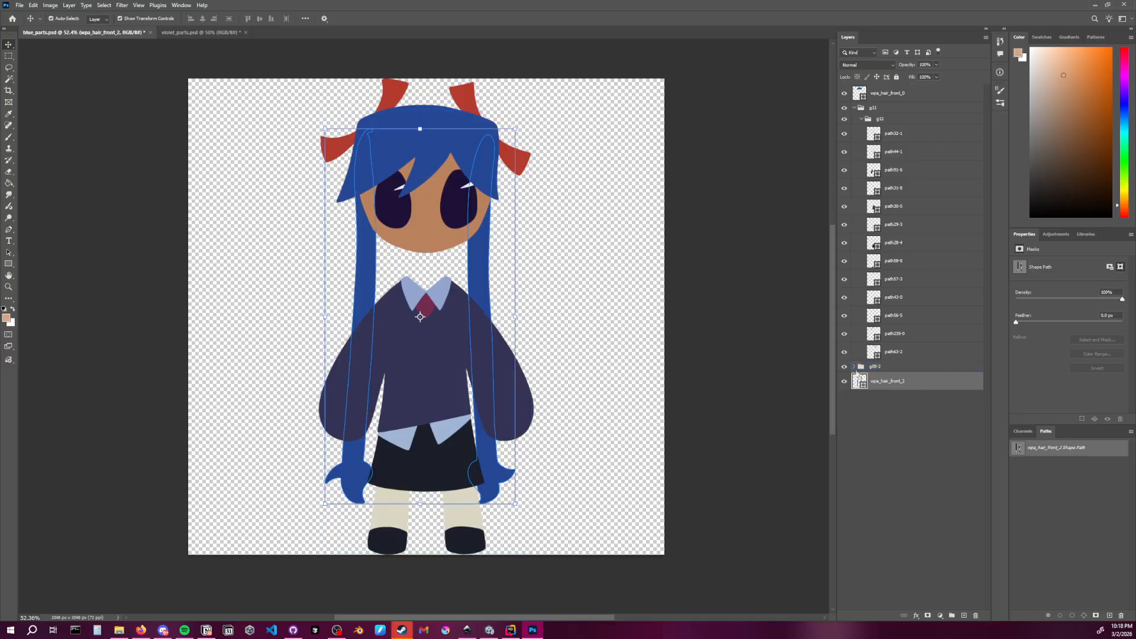
pyautogui.click(854, 366)
pyautogui.click(894, 377)
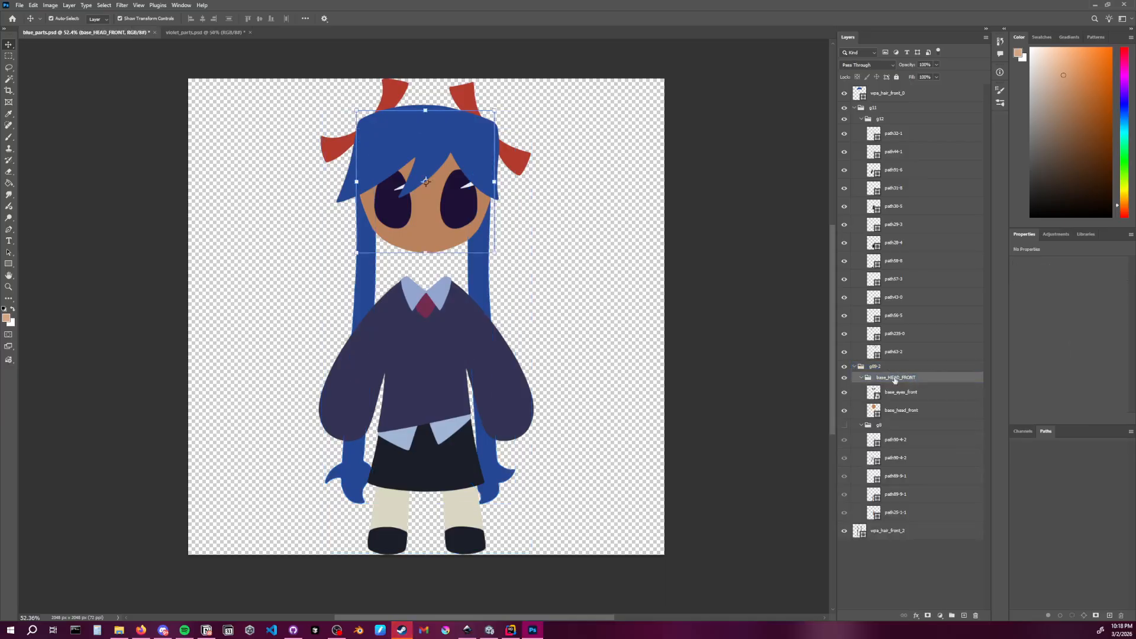
pyautogui.moveTo(894, 379); pyautogui.dragTo(897, 101)
pyautogui.keyDown('ctrl'); pyautogui.click(911, 500); pyautogui.keyUp('ctrl')
pyautogui.moveTo(911, 500); pyautogui.dragTo(933, 122)
pyautogui.click(880, 182)
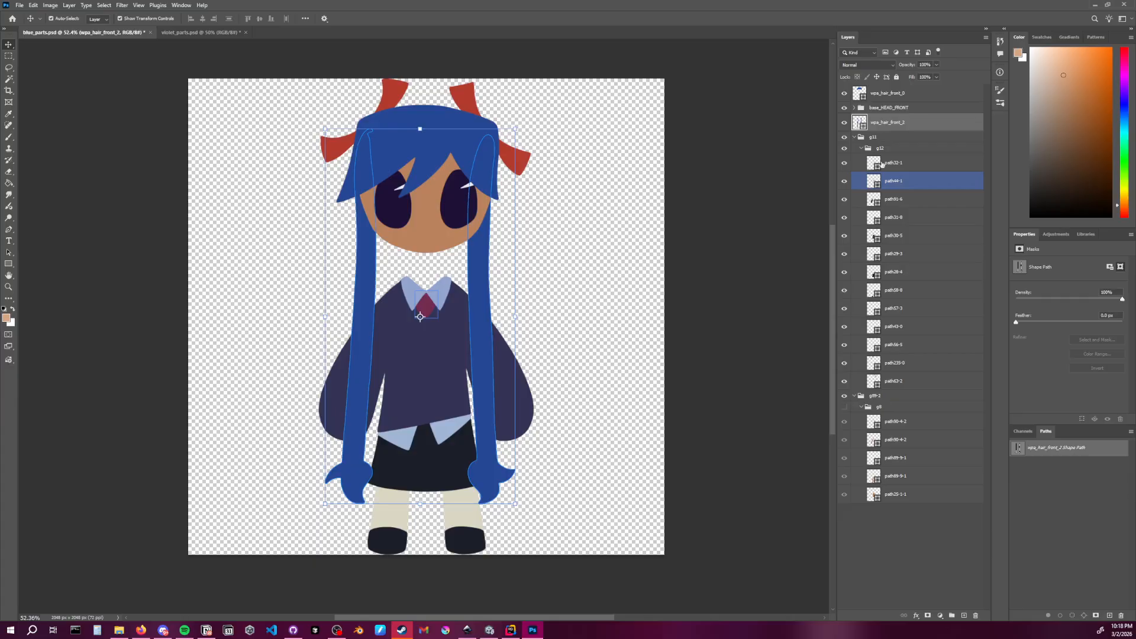
# Check which layers in g12 hold the red hair ribbons by toggling the visibility of the group and its lowest layers
pyautogui.click(844, 138)
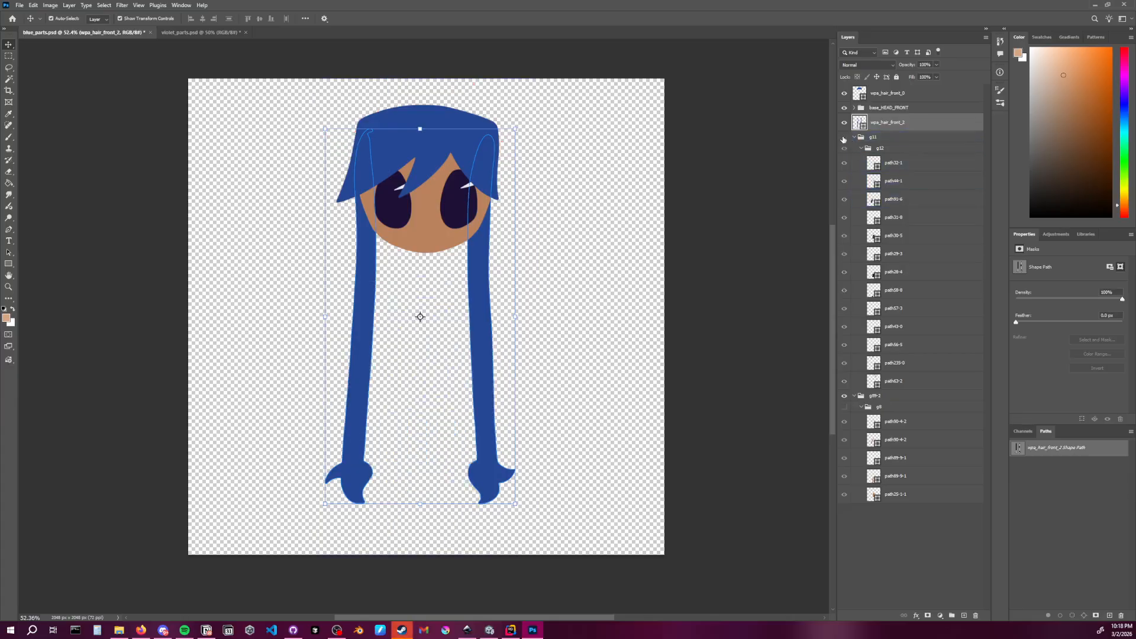
pyautogui.click(845, 137)
pyautogui.click(846, 365)
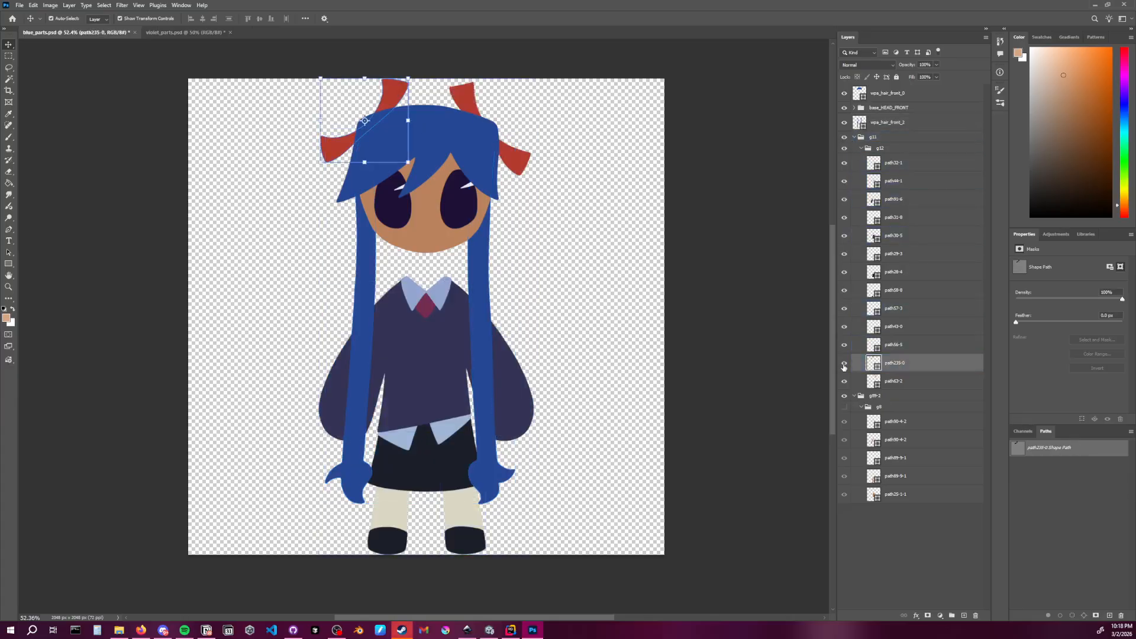
pyautogui.click(844, 364)
pyautogui.click(844, 364)
pyautogui.click(857, 344)
pyautogui.click(844, 345)
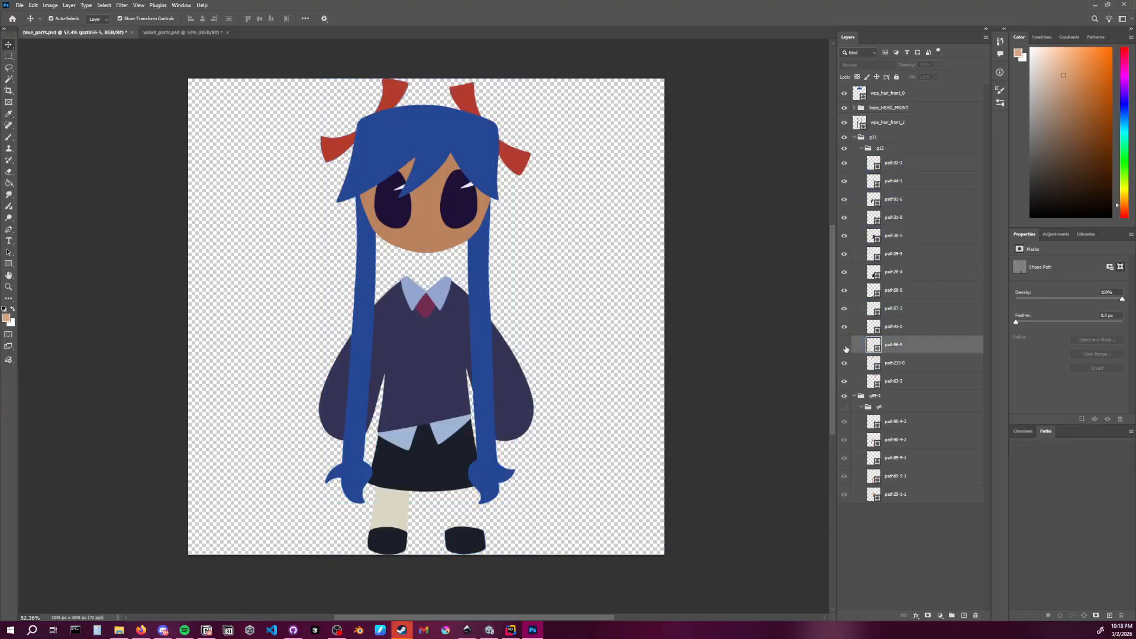
pyautogui.click(844, 345)
pyautogui.click(845, 381)
pyautogui.click(845, 381)
# Convert the two red hair ribbon layers together into a single smart object
pyautogui.click(917, 381)
pyautogui.keyDown('shift'); pyautogui.click(920, 370); pyautogui.keyUp('shift')
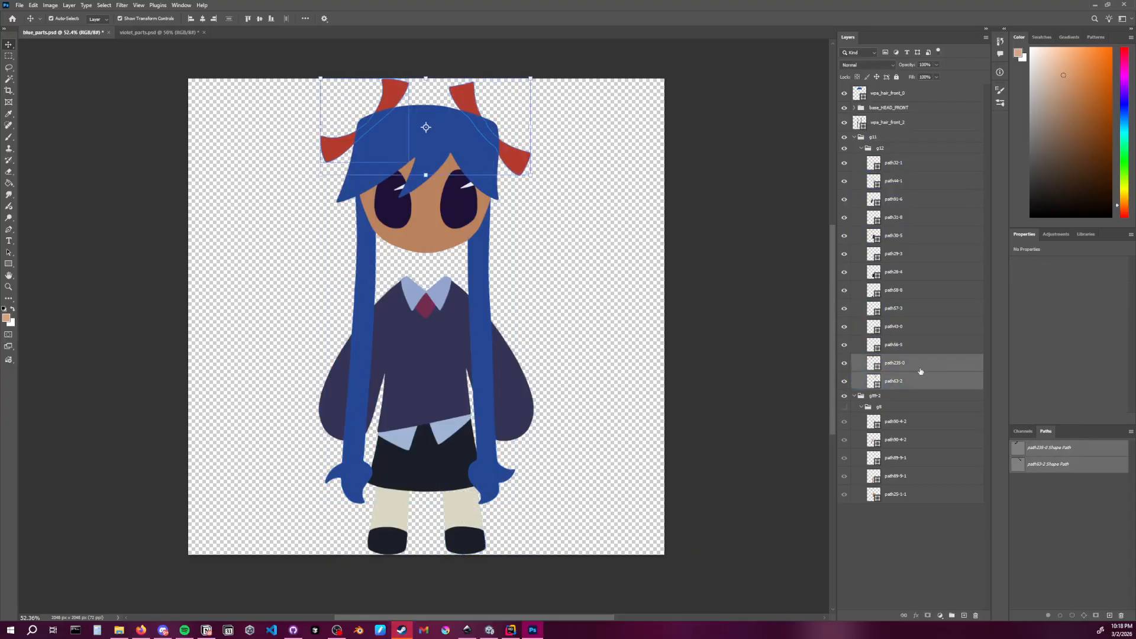
pyautogui.moveTo(921, 372)
pyautogui.mouseDown()
pyautogui.moveTo(916, 385)
pyautogui.moveTo(916, 372)
pyautogui.mouseUp()
pyautogui.press('F8')
pyautogui.press('F8')
pyautogui.rightClick(929, 370)
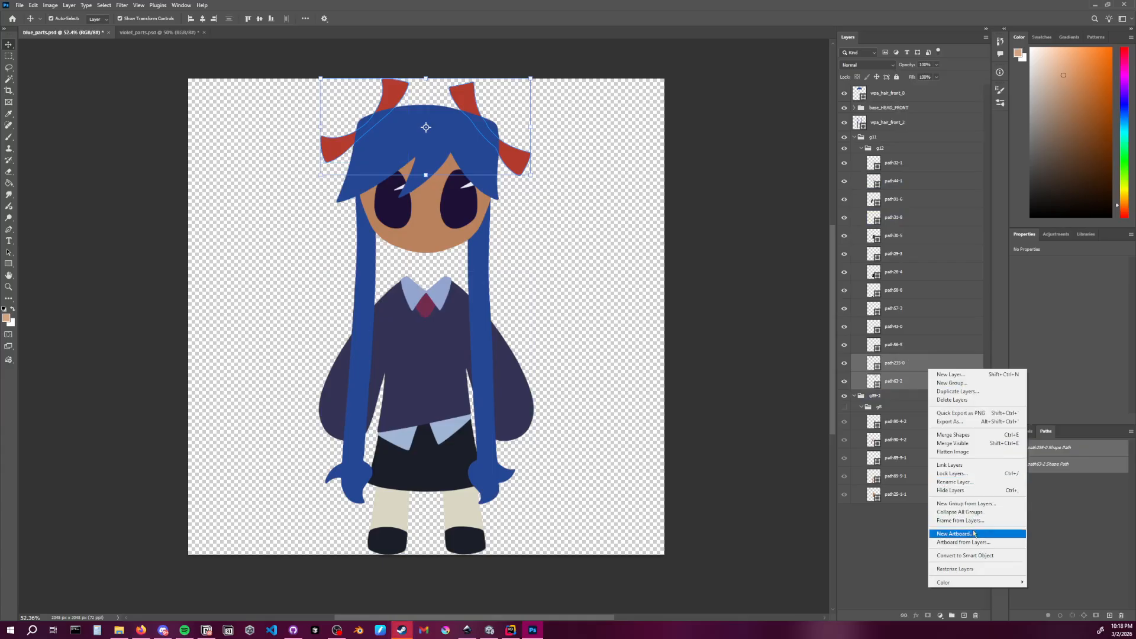
pyautogui.click(984, 557)
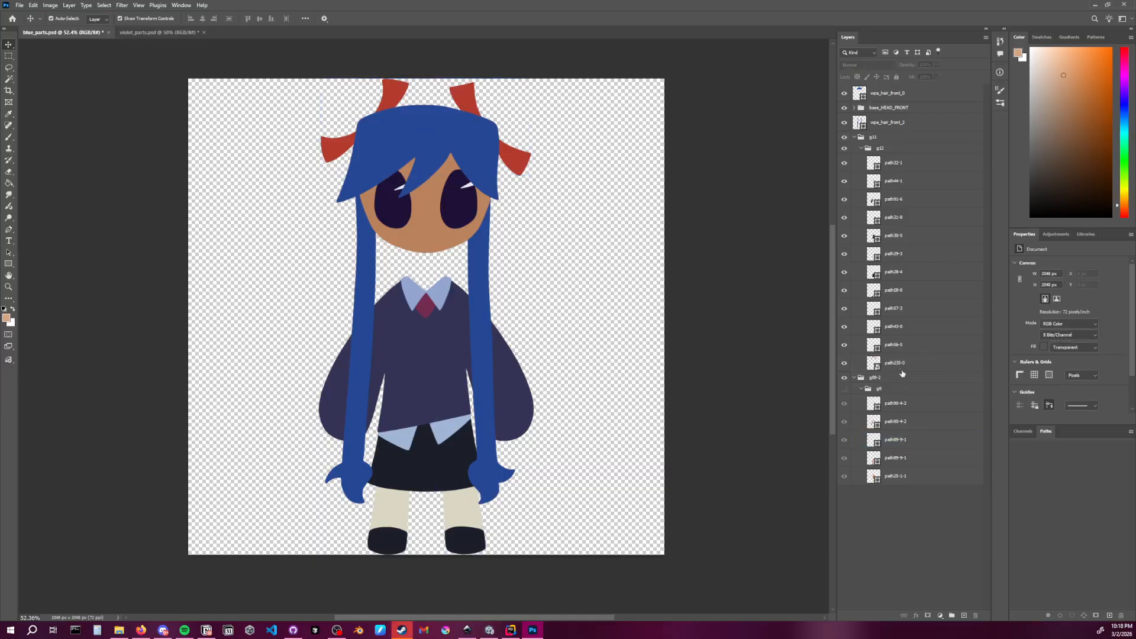
# Rename the ribbons' smart object as wpa_hair_front_1 and move it between base_HEAD_FRONT and wpa_hair_front_2
pyautogui.doubleClick(894, 363)
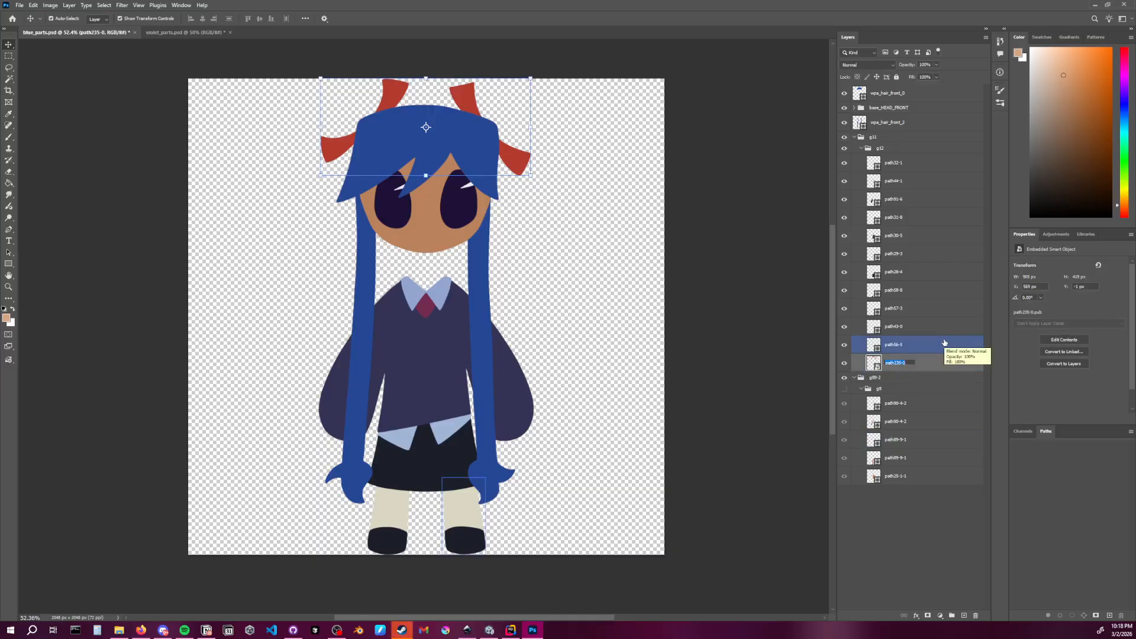
pyautogui.write('wpa_hair_front_1')
pyautogui.press('Return')
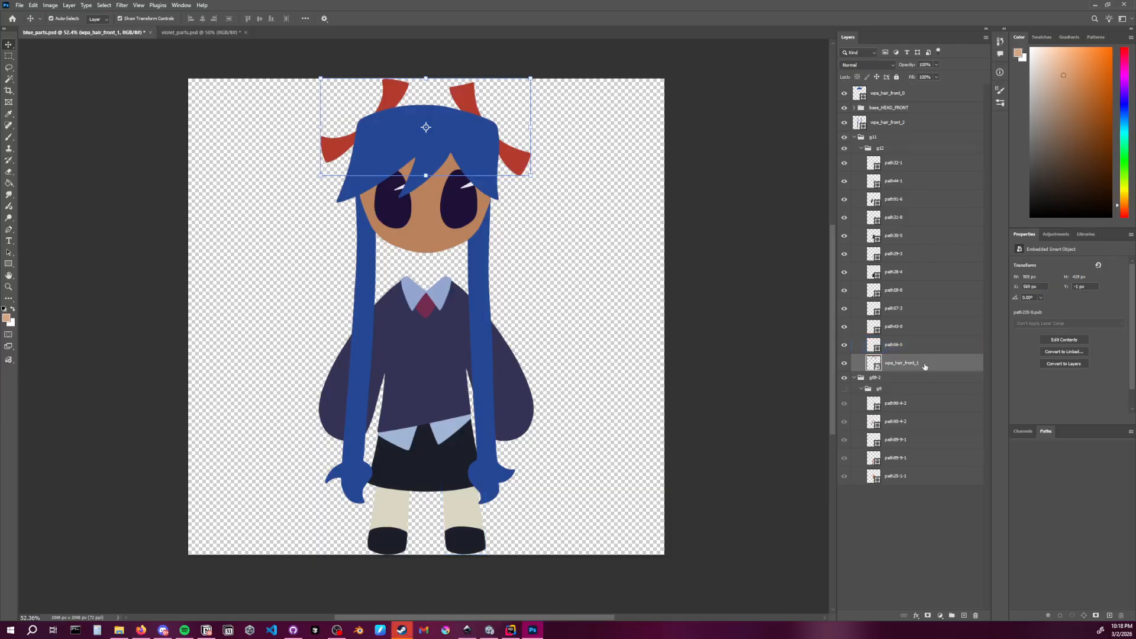
pyautogui.moveTo(946, 119); pyautogui.dragTo(941, 122)
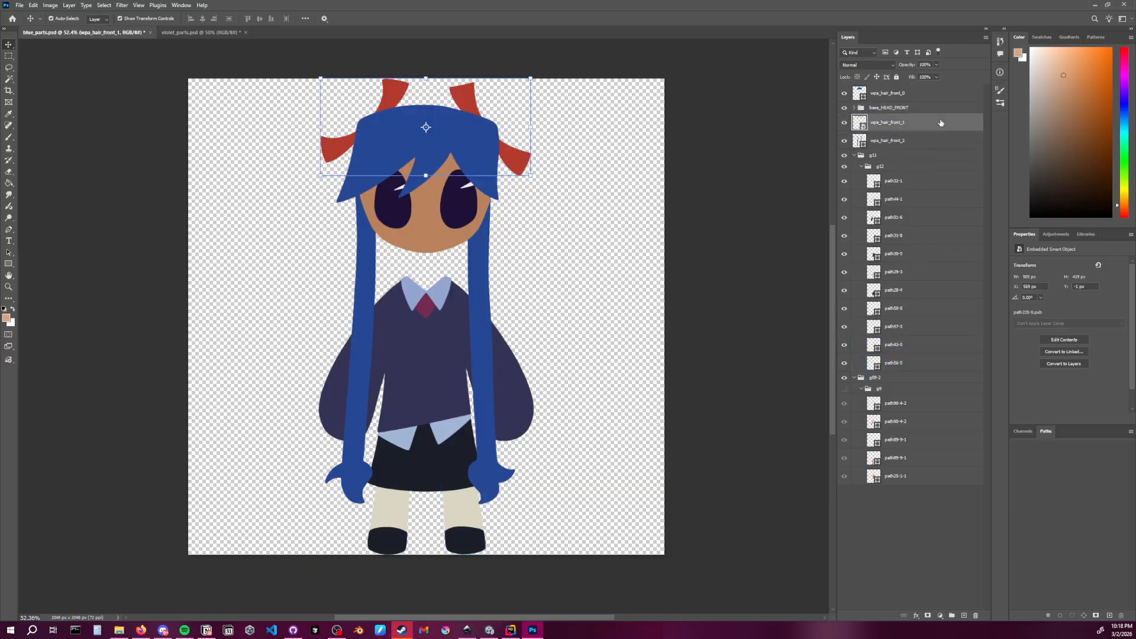
pyautogui.click(704, 248)
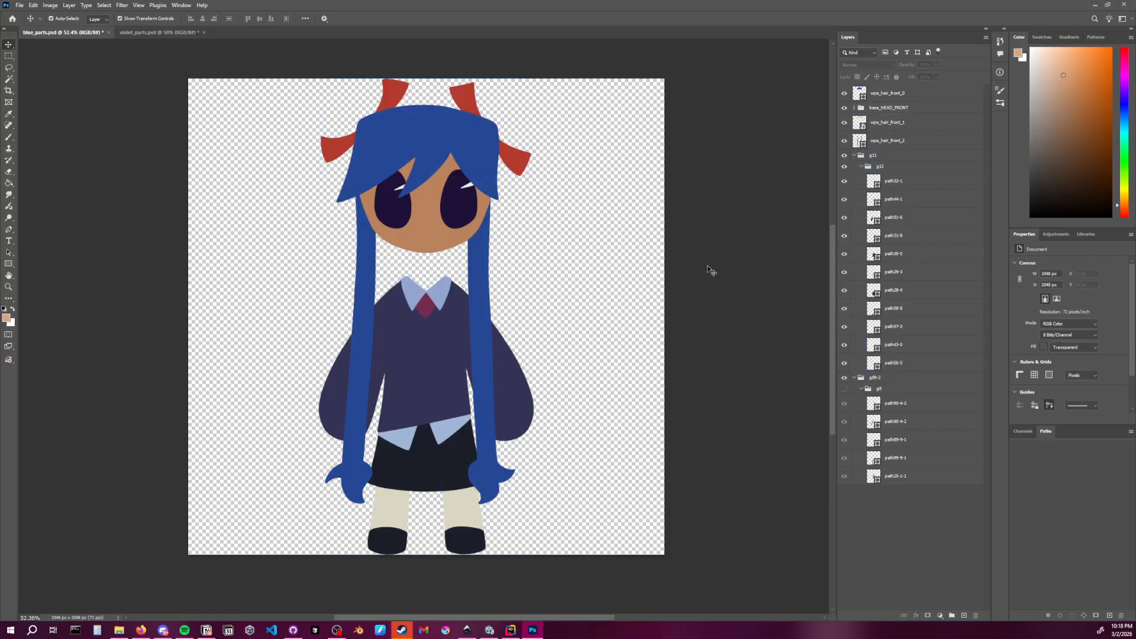
# Check which hair part each of the layers wpa_hair_front_0, wpa_hair_front_1 and wpa_hair_front_2 holds
pyautogui.click(908, 95)
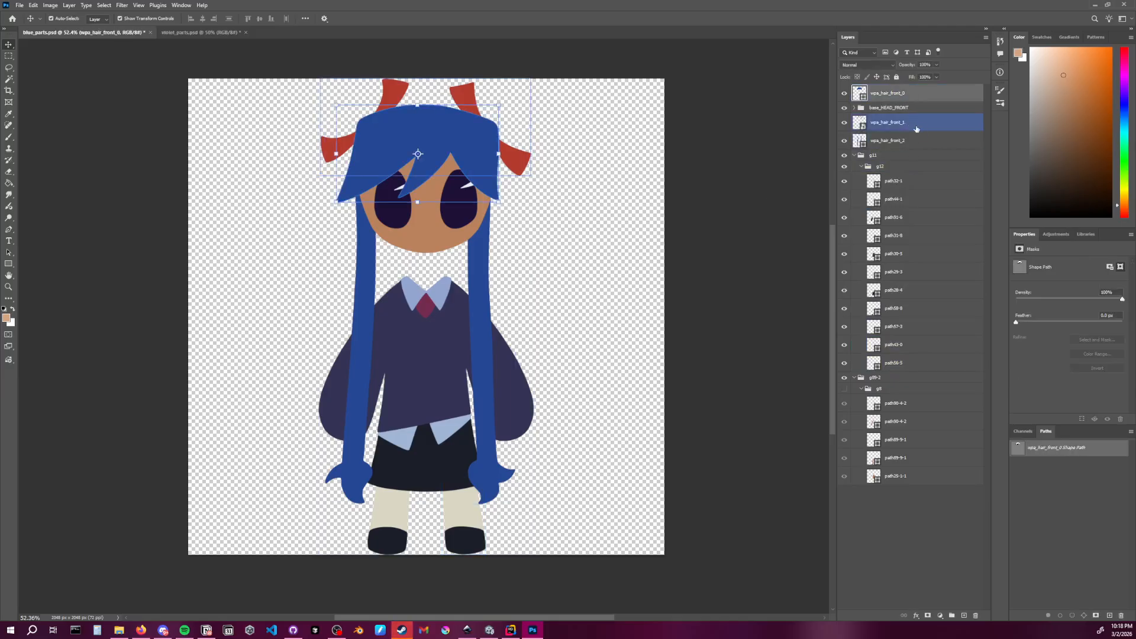
pyautogui.click(909, 95)
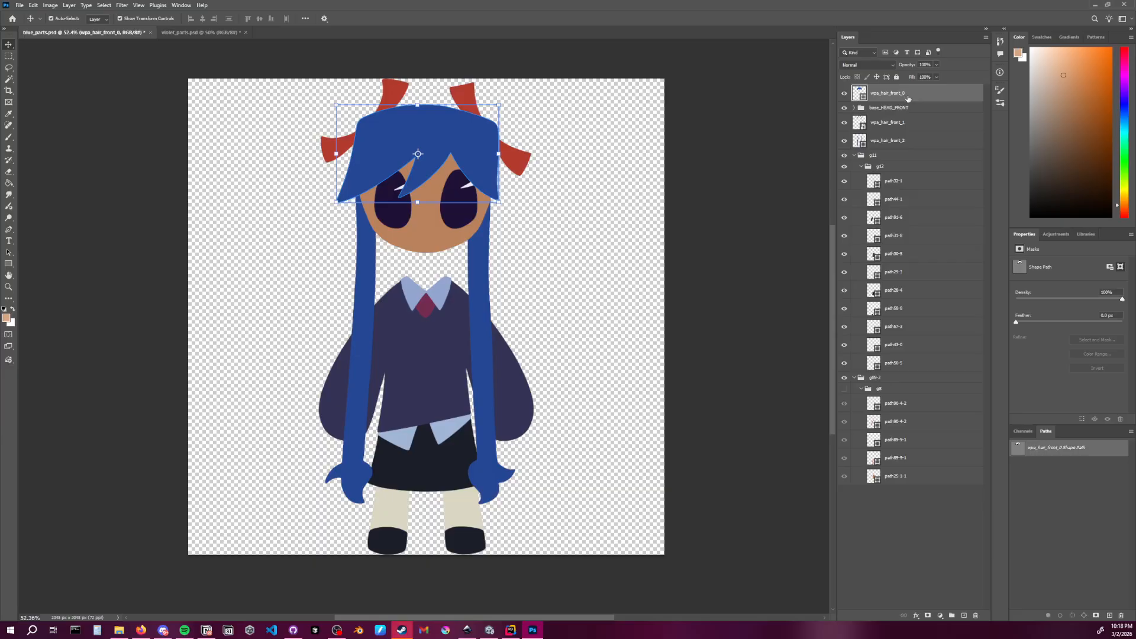
pyautogui.click(903, 127)
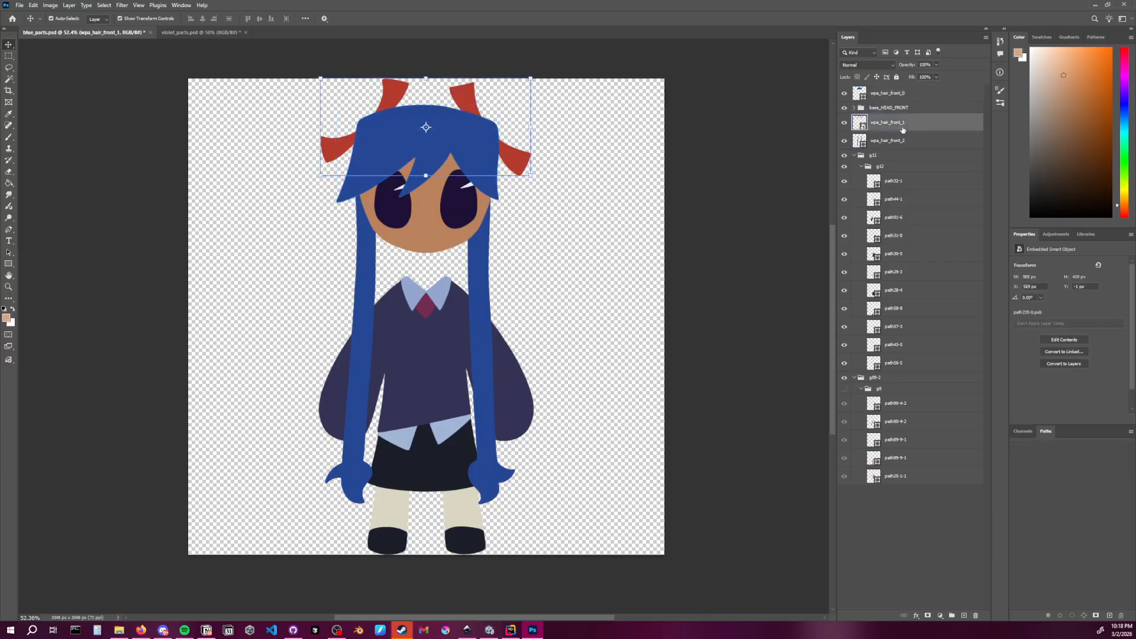
pyautogui.click(903, 141)
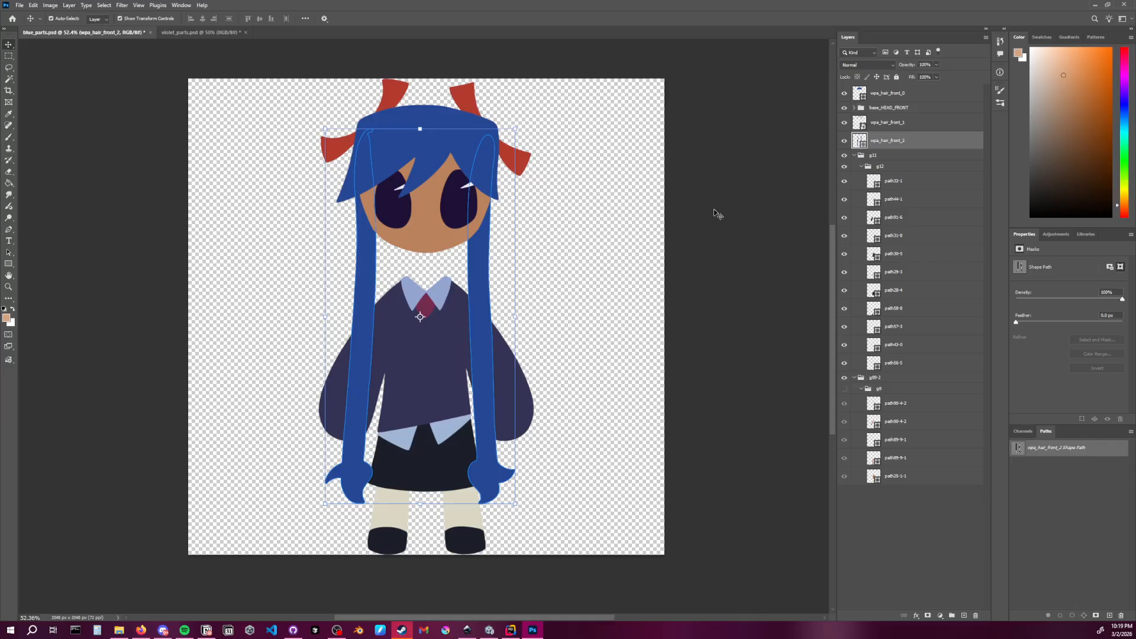
pyautogui.click(900, 95)
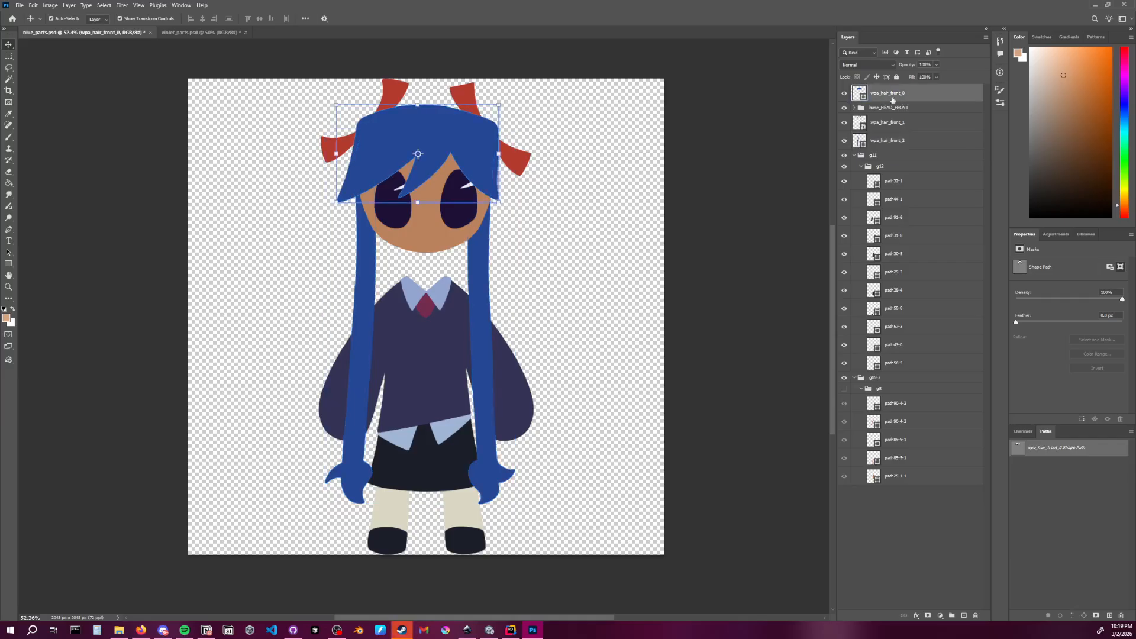
pyautogui.click(894, 140)
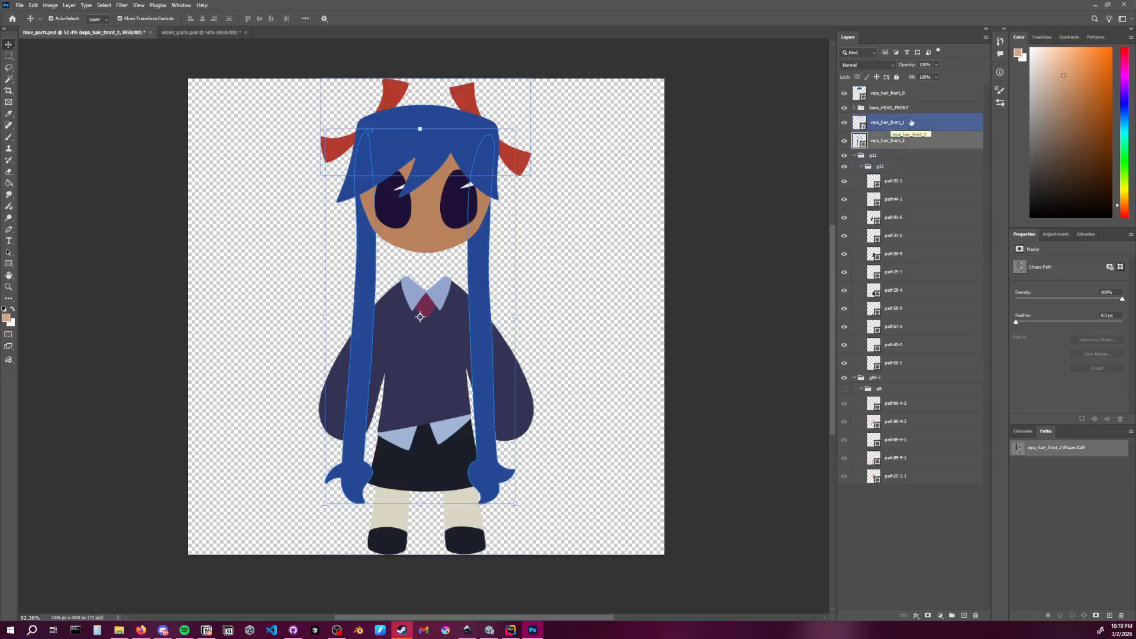
# Check which layers the base_HEAD_FRONT group holds and how it sits below wpa_hair_front_0
pyautogui.click(881, 107)
pyautogui.click(854, 107)
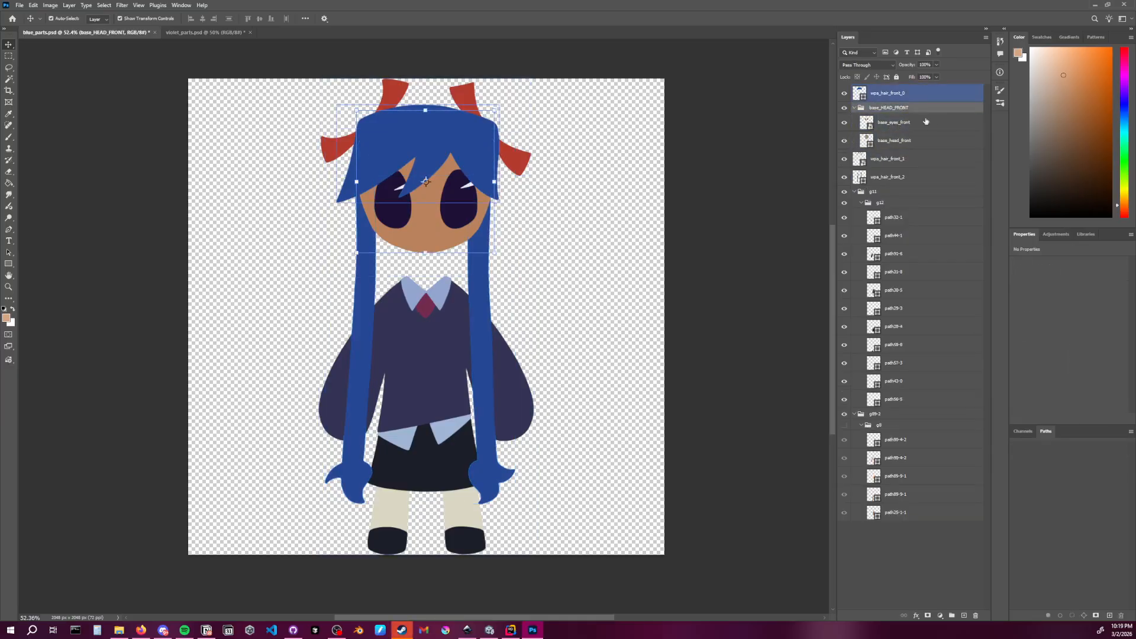
pyautogui.click(853, 108)
pyautogui.moveTo(866, 114); pyautogui.dragTo(866, 153)
pyautogui.click(906, 97)
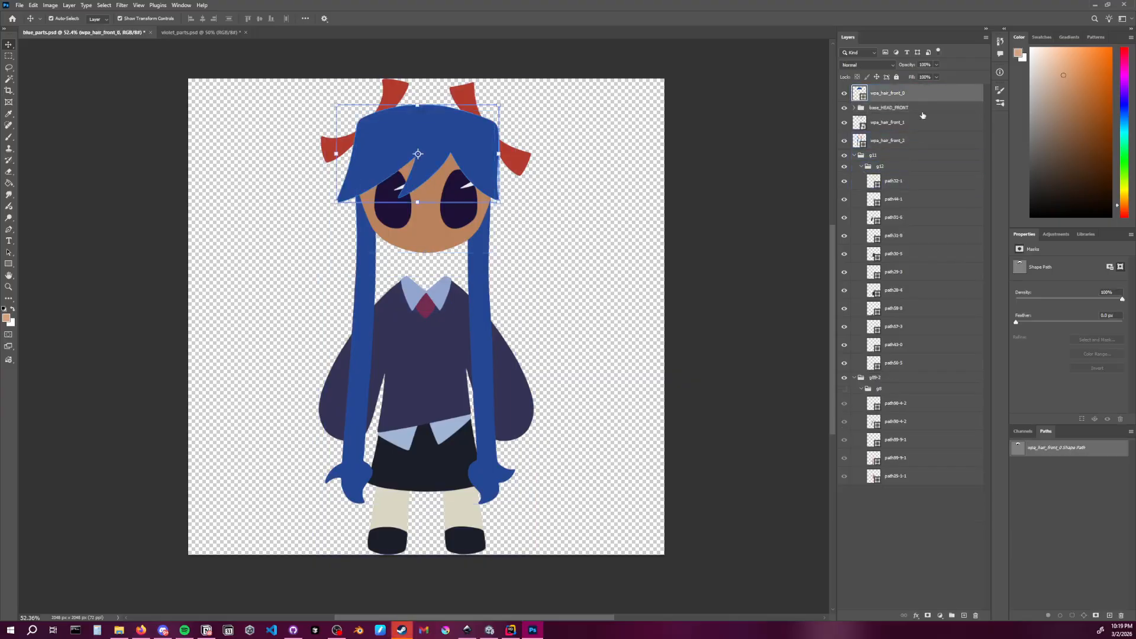
pyautogui.click(900, 110)
pyautogui.click(854, 108)
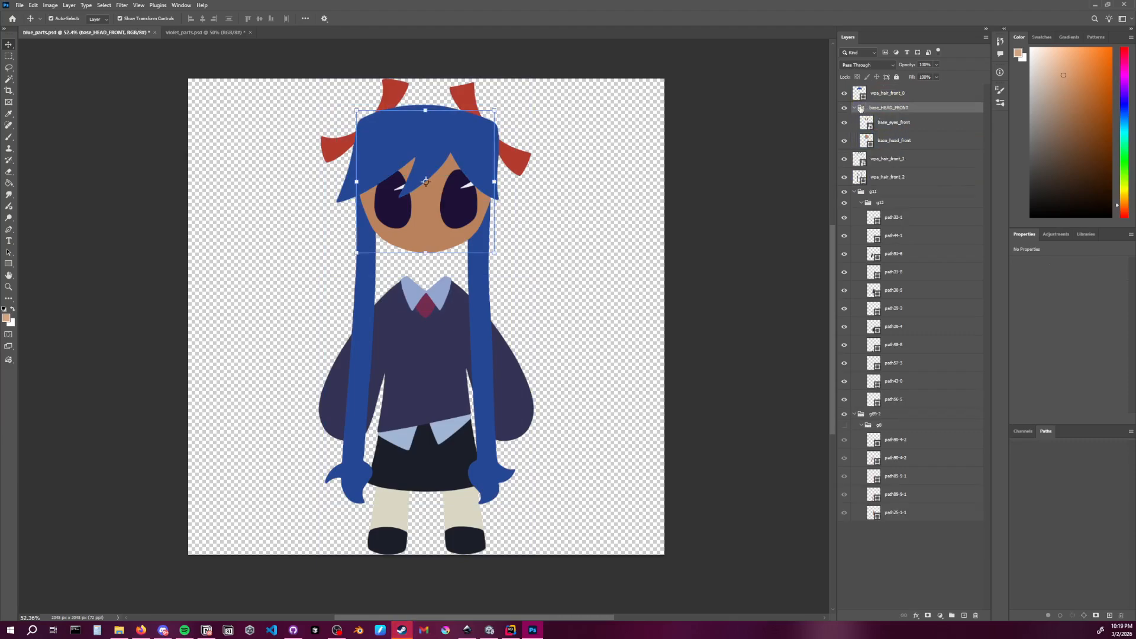
# Compare wpa_hair_front_1, wpa_hair_front_2 and wpa_hair_front_0, toggling wpa_hair_front_2's visibility to see its hair part
pyautogui.click(914, 158)
pyautogui.keyDown('shift'); pyautogui.click(907, 178); pyautogui.keyUp('shift')
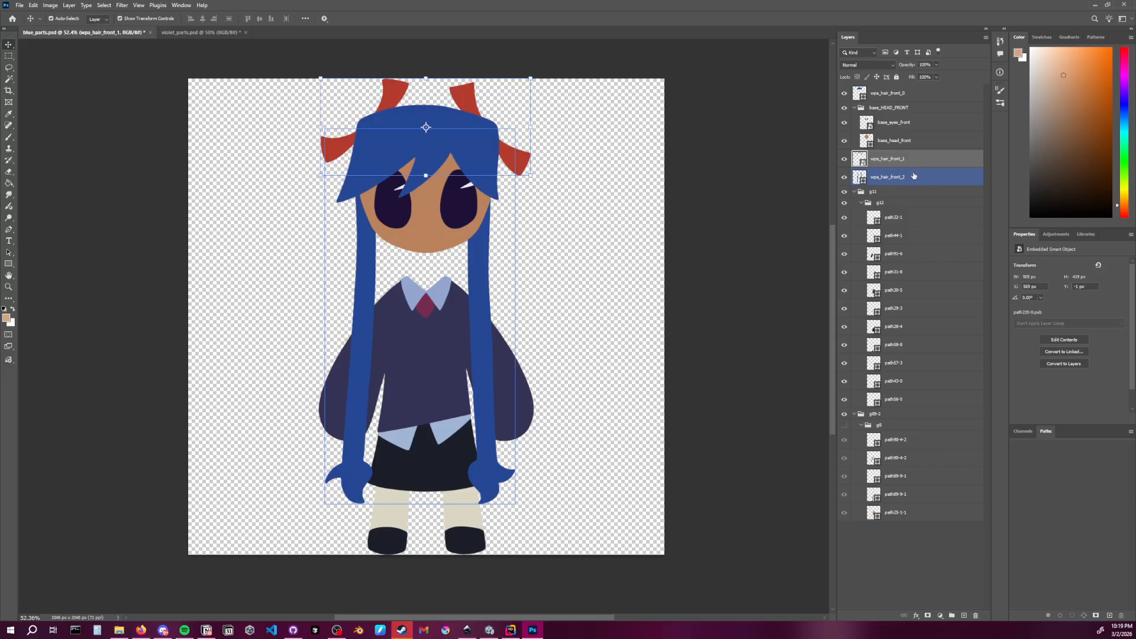
pyautogui.click(912, 182)
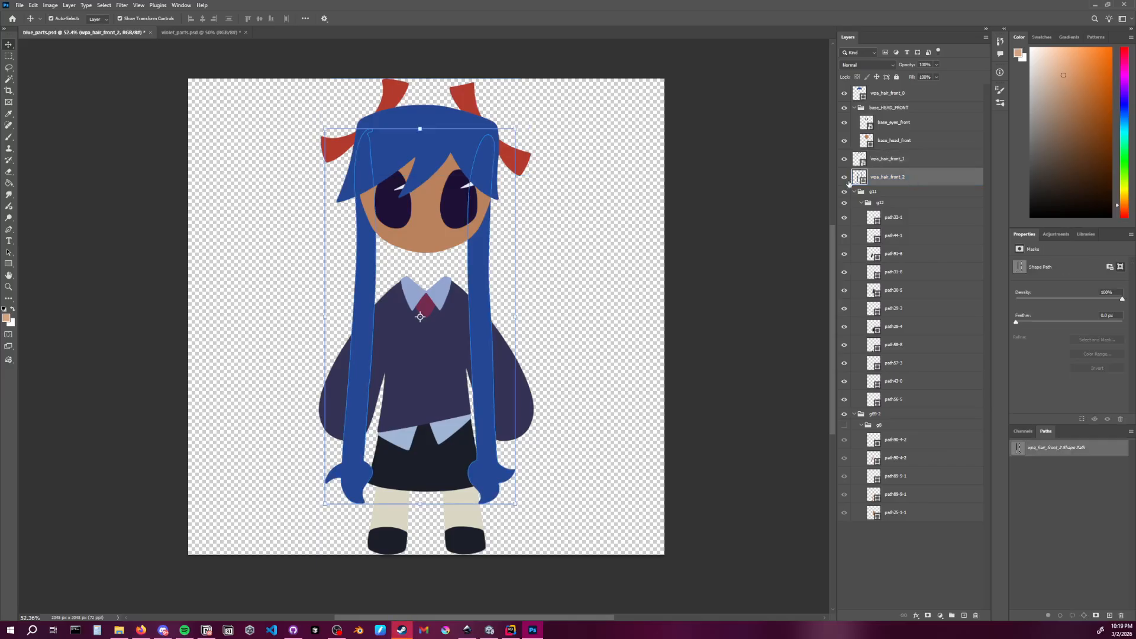
pyautogui.click(845, 177)
pyautogui.click(844, 176)
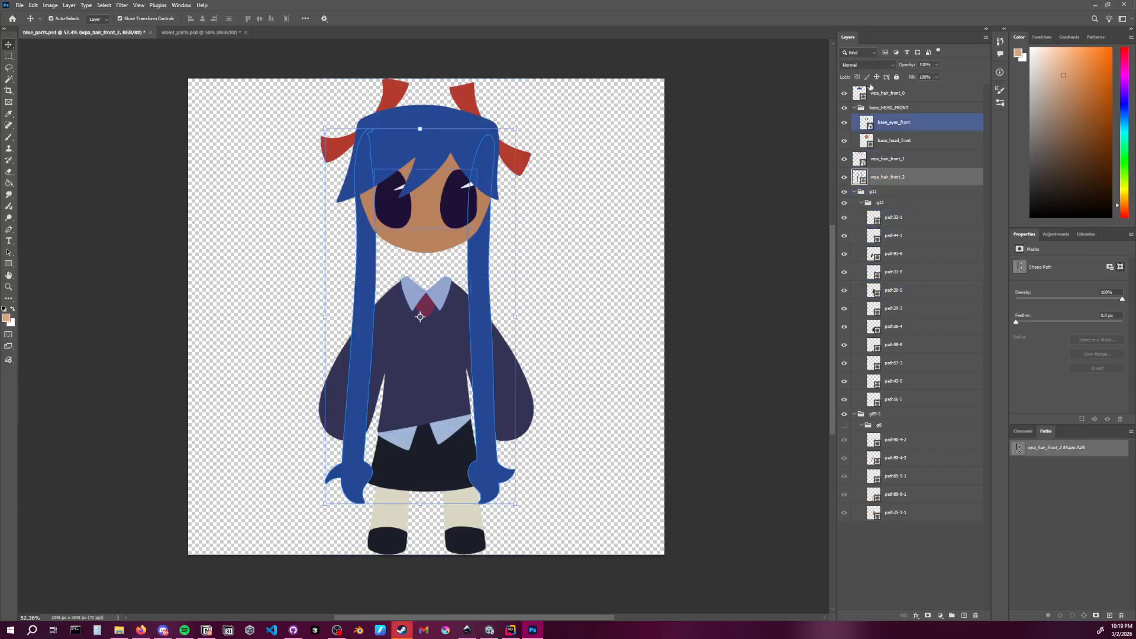
pyautogui.moveTo(906, 94)
pyautogui.mouseDown()
pyautogui.moveTo(907, 108)
pyautogui.moveTo(922, 93)
pyautogui.mouseUp()
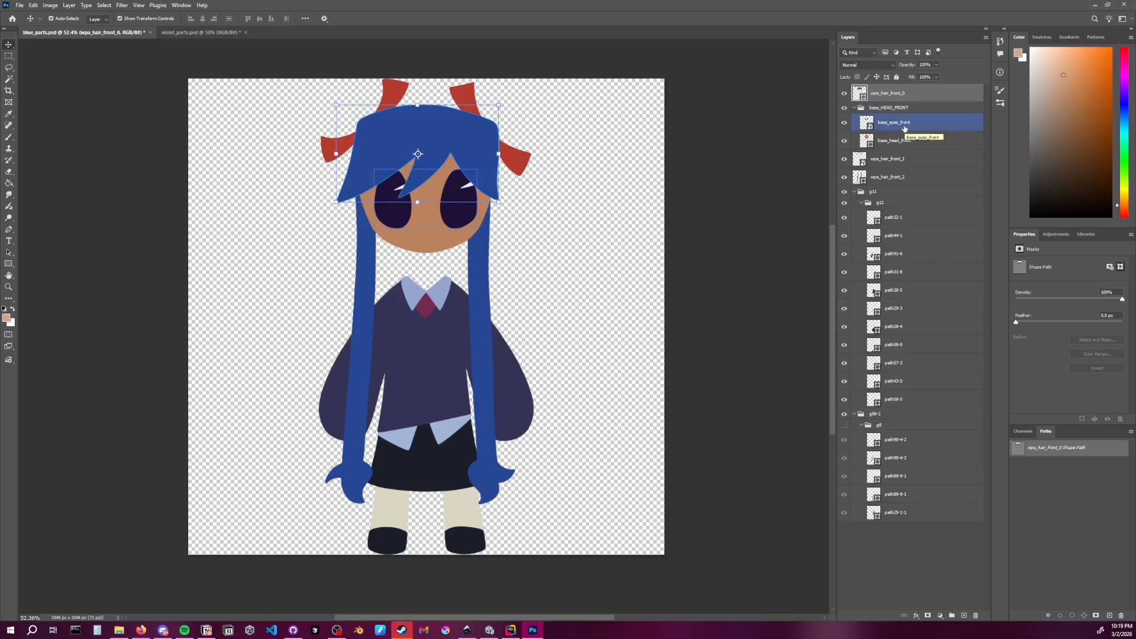
pyautogui.click(854, 109)
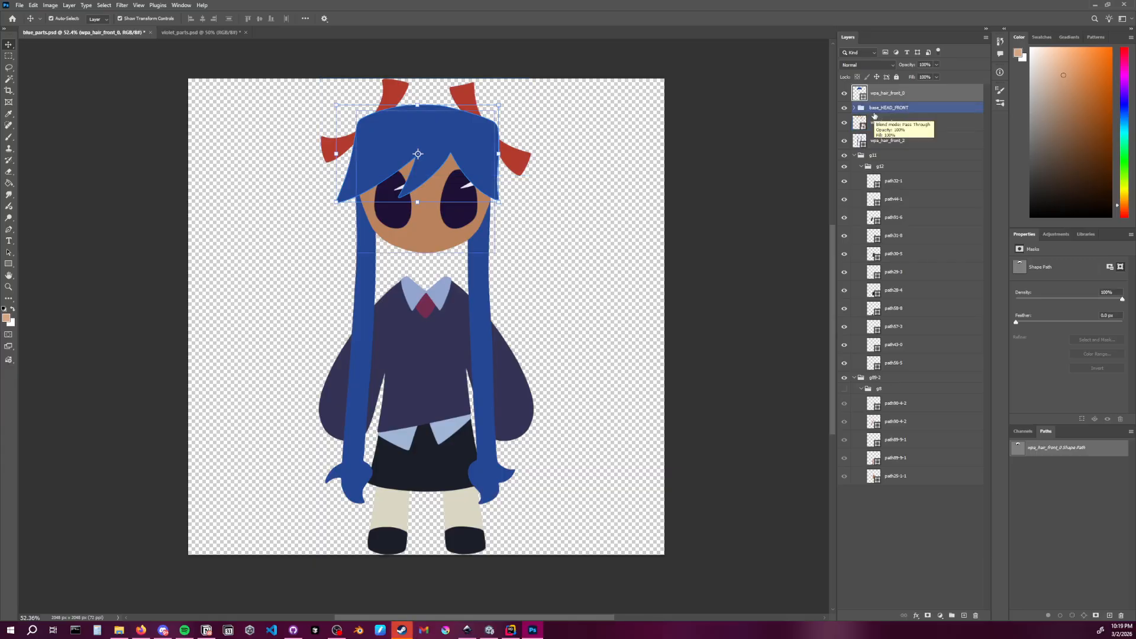
# Show the hidden g8 body group and check what g11 and its topmost layer path32-1 hold
pyautogui.click(844, 157)
pyautogui.click(845, 157)
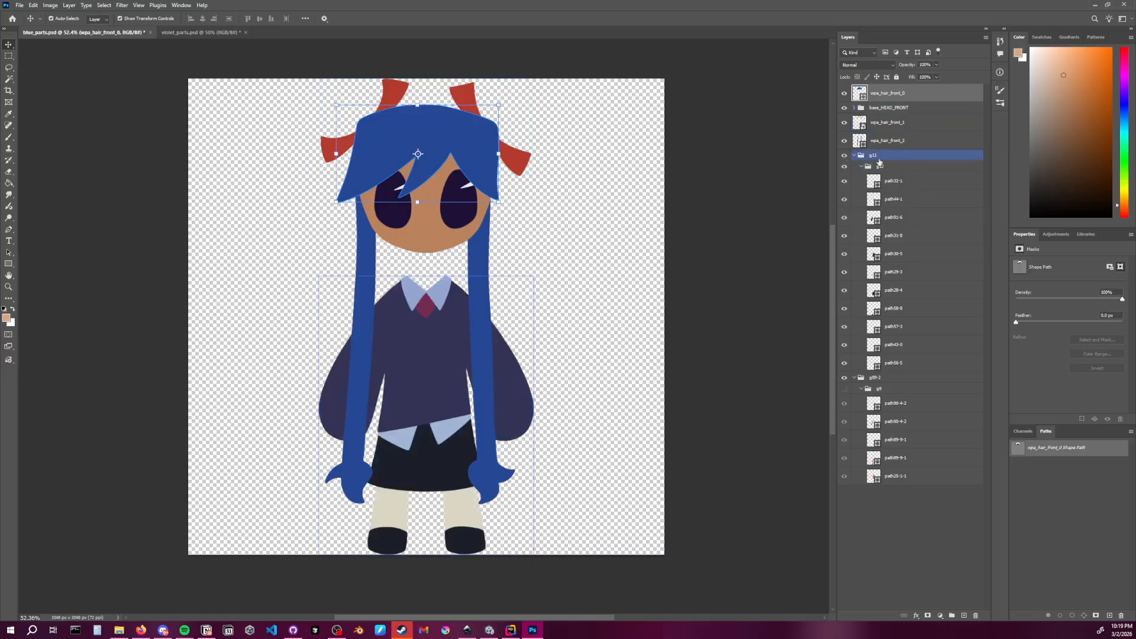
pyautogui.click(844, 389)
pyautogui.click(905, 181)
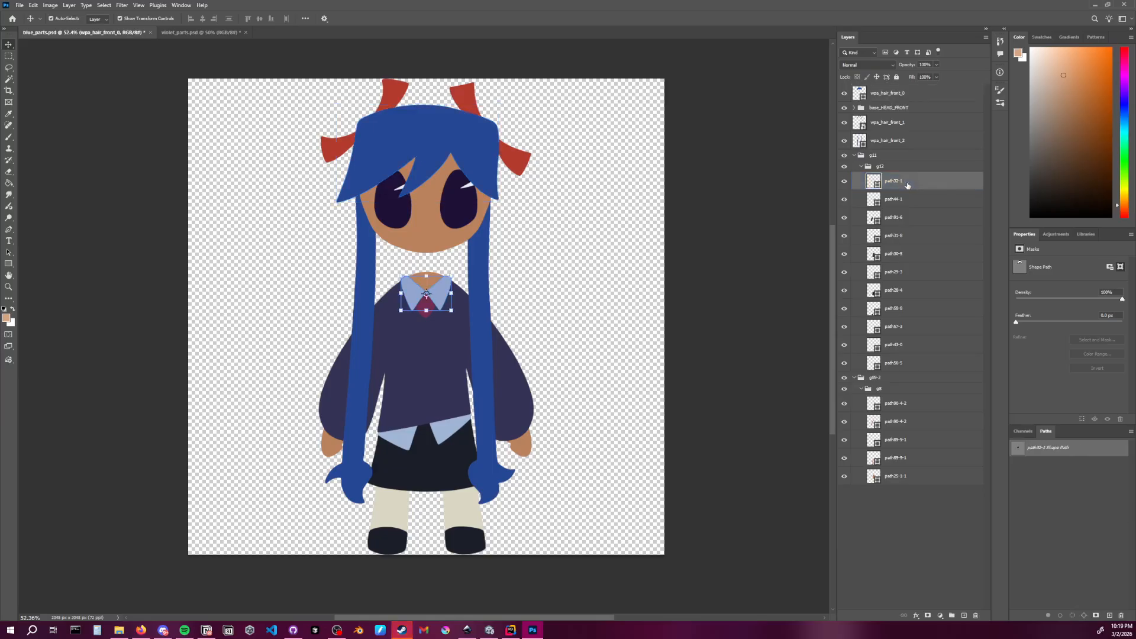
pyautogui.click(844, 182)
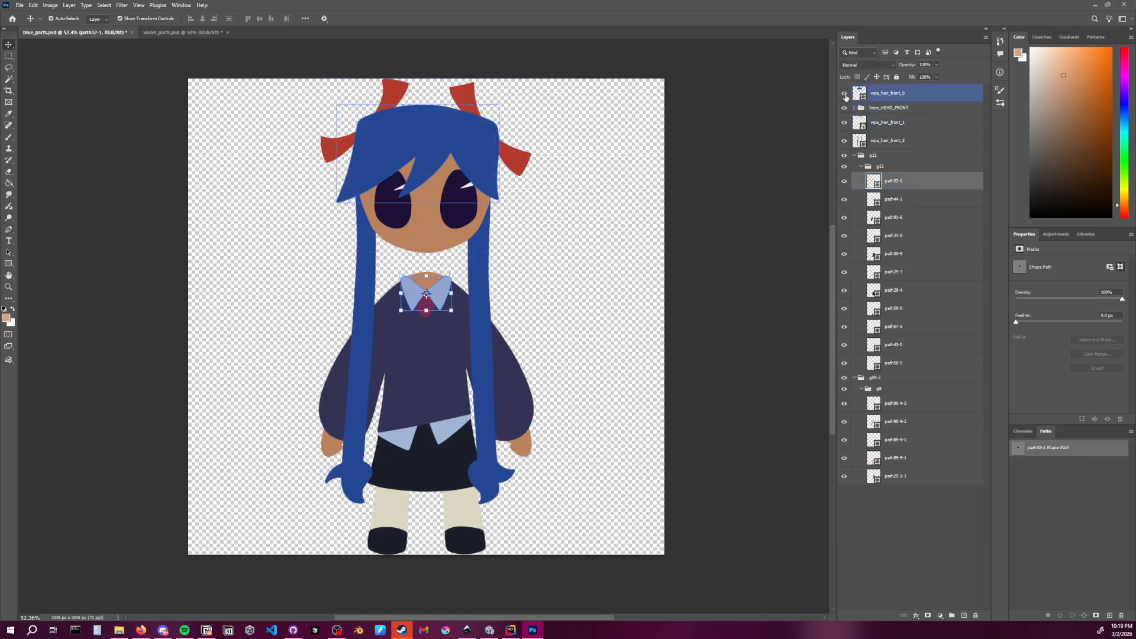
# Create a new group named wpa_HEAD_FRONT above wpa_hair_front_0
pyautogui.click(915, 100)
pyautogui.keyDown('shift'); pyautogui.click(920, 140); pyautogui.keyUp('shift')
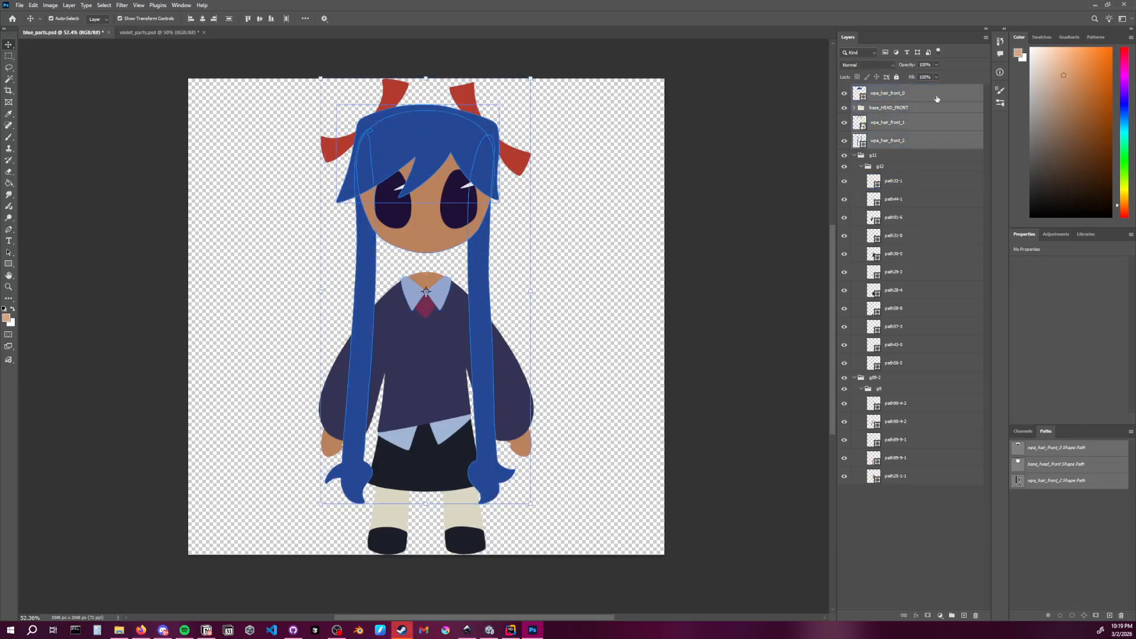
pyautogui.rightClick(912, 120)
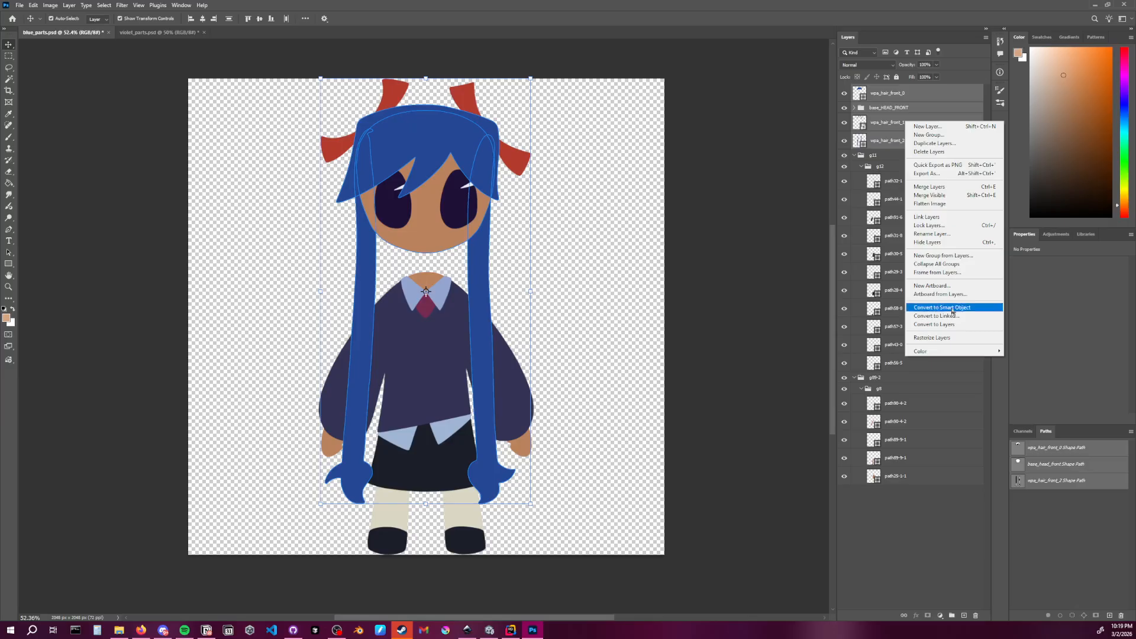
pyautogui.click(950, 135)
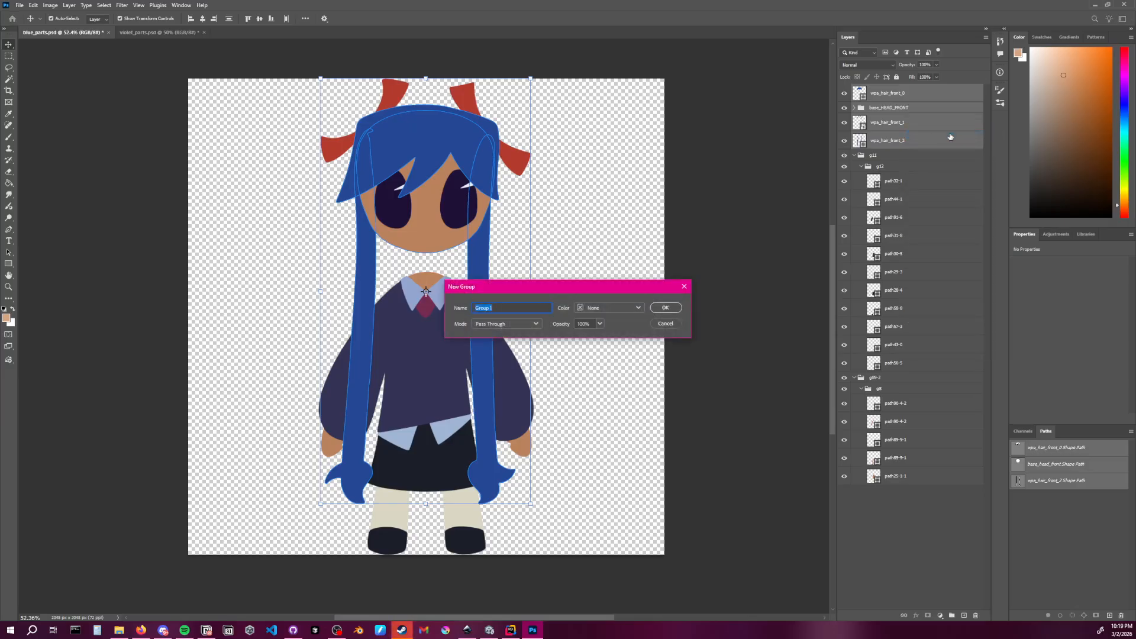
pyautogui.write('W')
pyautogui.press('Return')
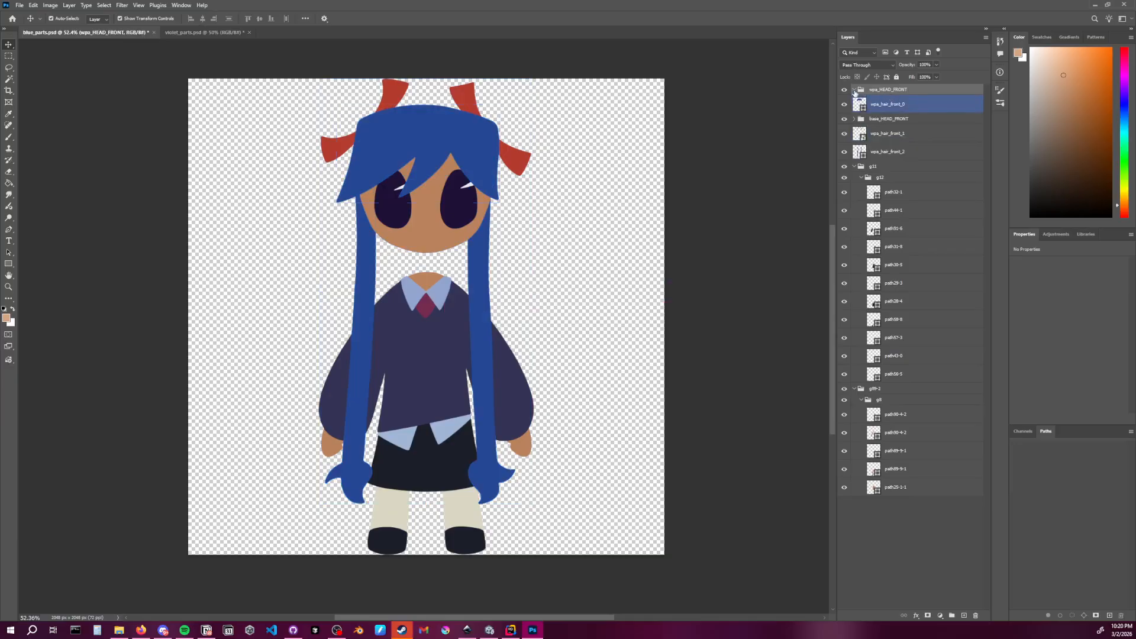
# Move wpa_hair_front_0, base_HEAD_FRONT, wpa_hair_front_1 and wpa_hair_front_2 into the wpa_HEAD_FRONT group and collapse it
pyautogui.click(896, 151)
pyautogui.keyDown('shift'); pyautogui.click(890, 105); pyautogui.keyUp('shift')
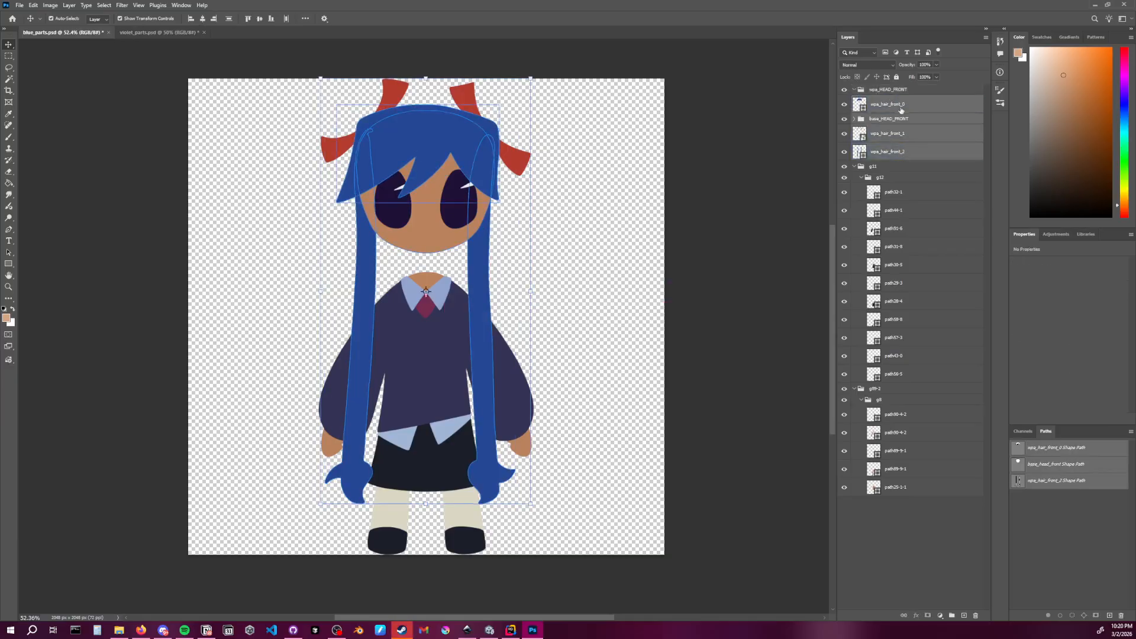
pyautogui.moveTo(890, 105); pyautogui.dragTo(895, 91)
pyautogui.click(854, 90)
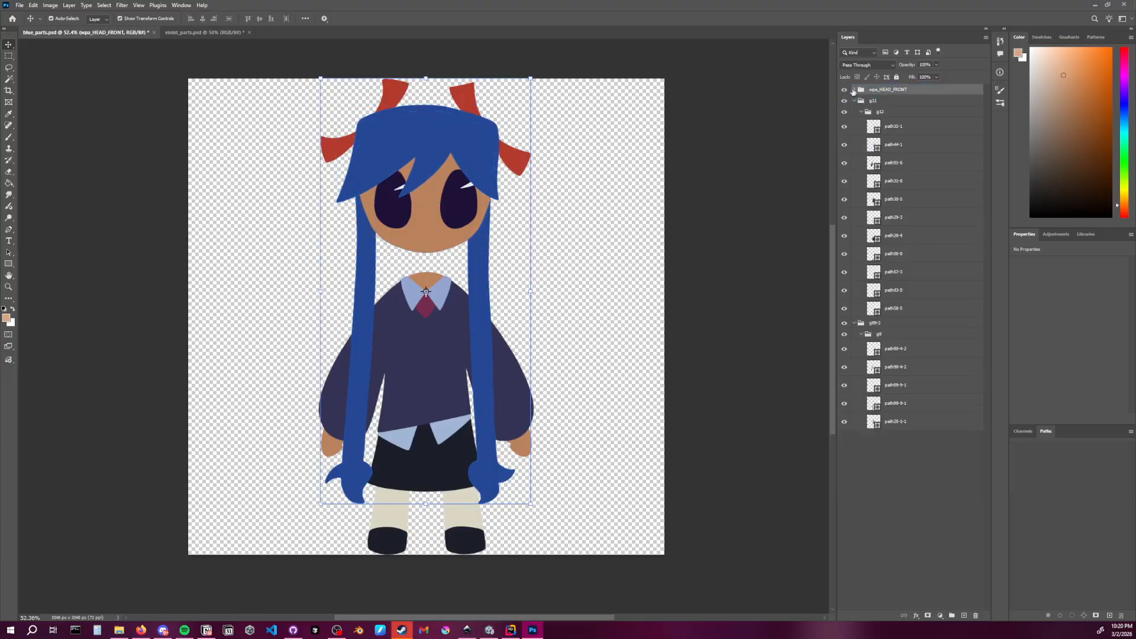
# Hide the wpa_HEAD_FRONT group and the g12 clothing group so only the bare body shows
pyautogui.click(845, 89)
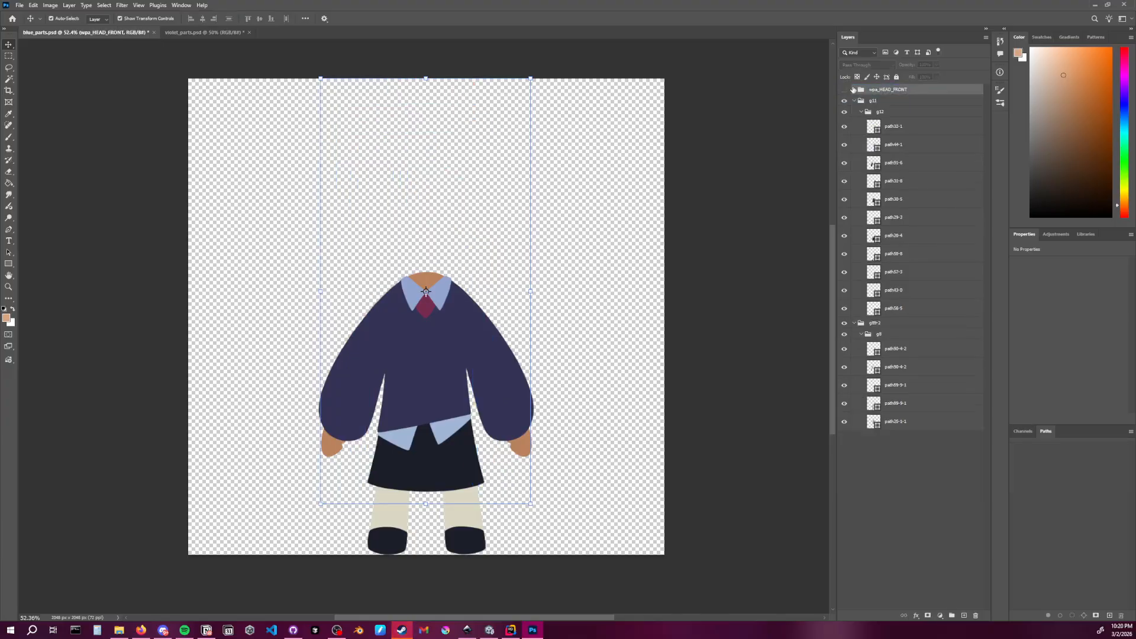
pyautogui.click(887, 126)
pyautogui.click(845, 112)
pyautogui.click(845, 113)
pyautogui.click(846, 112)
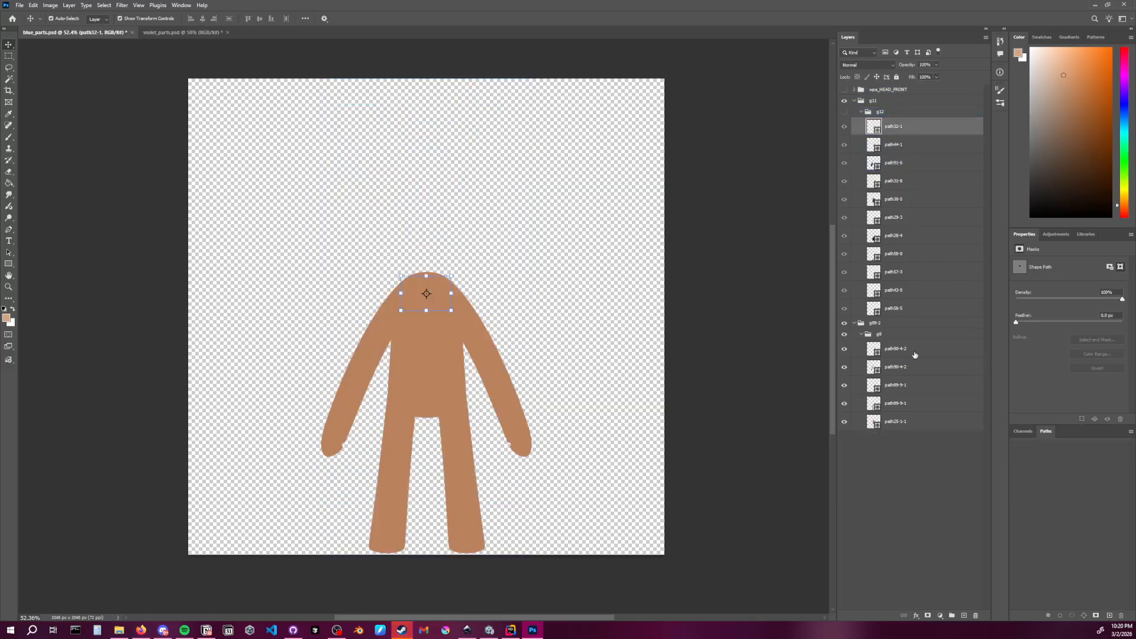
# Check which body part each of the five layers in g8 holds
pyautogui.click(890, 353)
pyautogui.click(844, 325)
pyautogui.click(844, 324)
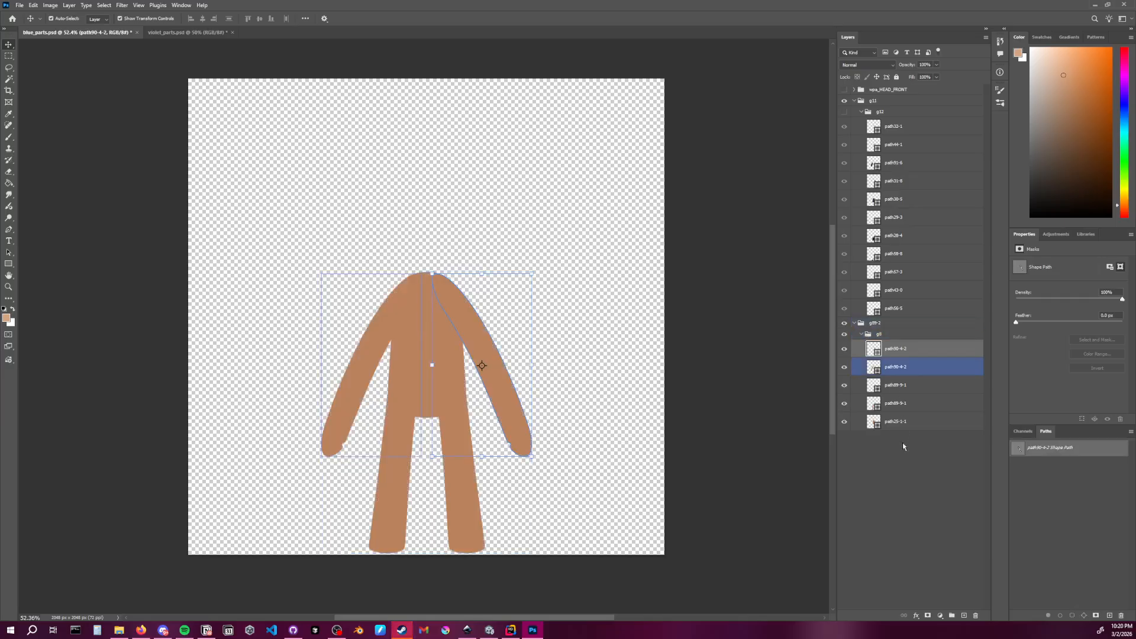
pyautogui.click(903, 447)
pyautogui.click(900, 372)
pyautogui.click(893, 352)
pyautogui.click(906, 371)
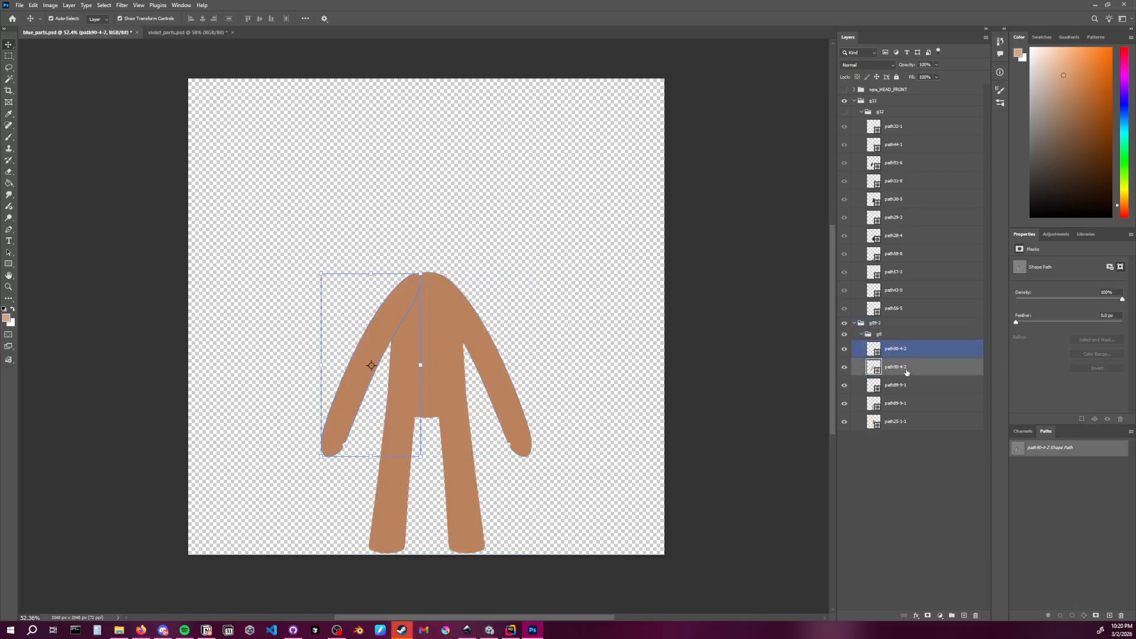
pyautogui.click(907, 385)
pyautogui.click(910, 404)
pyautogui.click(915, 423)
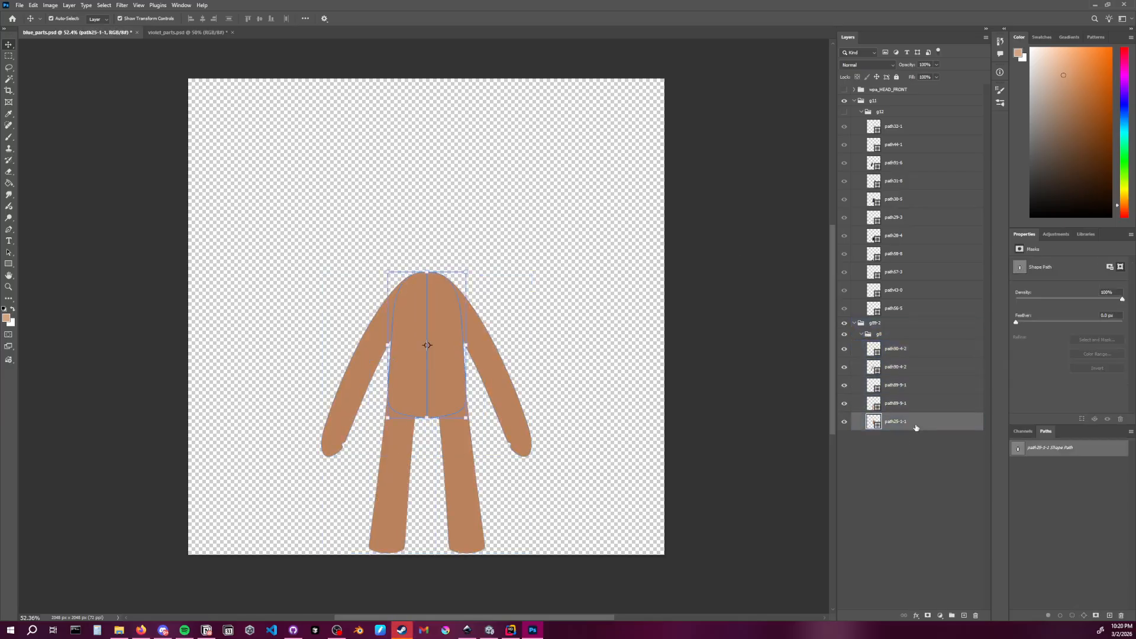
# Glance at violet_parts.psd, then return to blue_parts.psd and save it
pyautogui.click(183, 33)
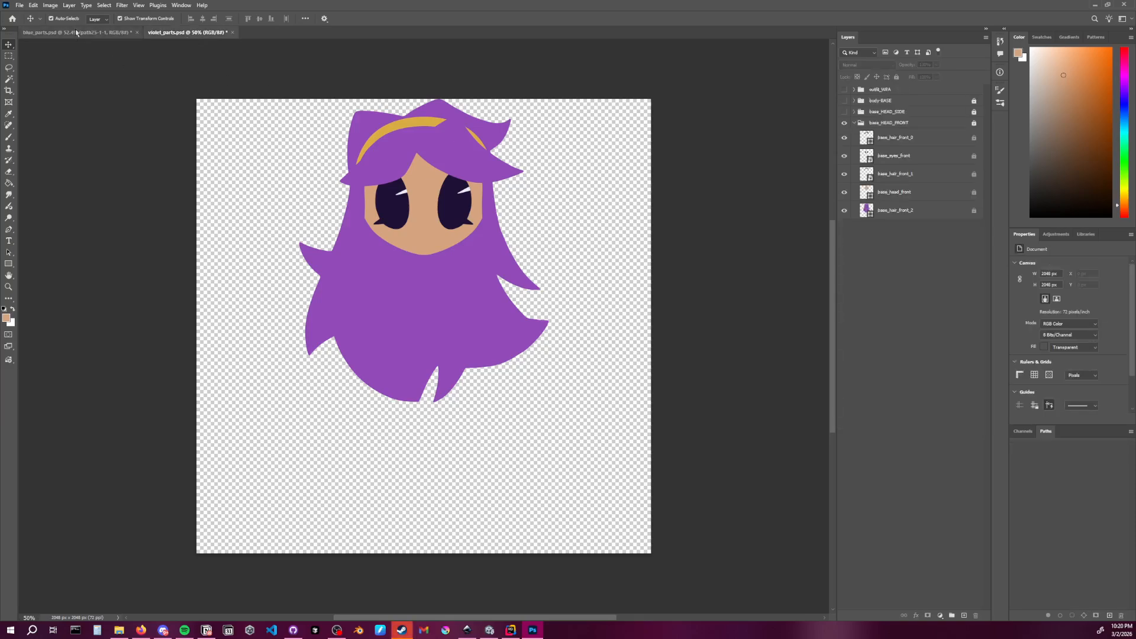
pyautogui.click(76, 33)
pyautogui.hotkey('ctrl', 's')
# Switch to violet_parts.psd, hide base_HEAD_FRONT, and show and expand the body-BASE group
pyautogui.click(199, 34)
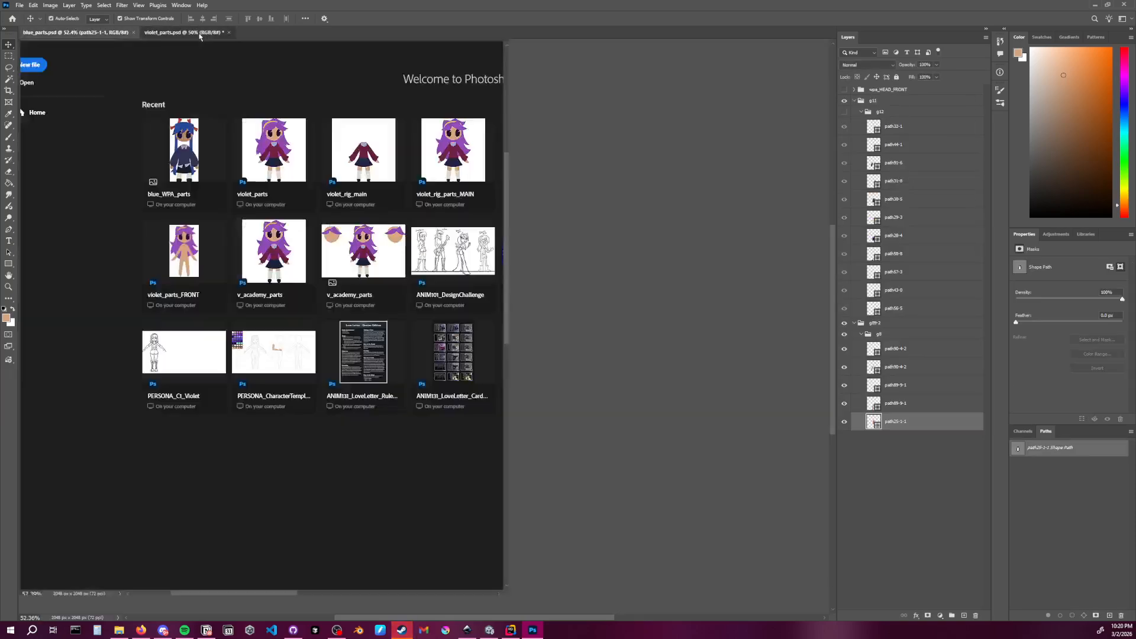
pyautogui.click(910, 211)
pyautogui.click(905, 191)
pyautogui.click(861, 123)
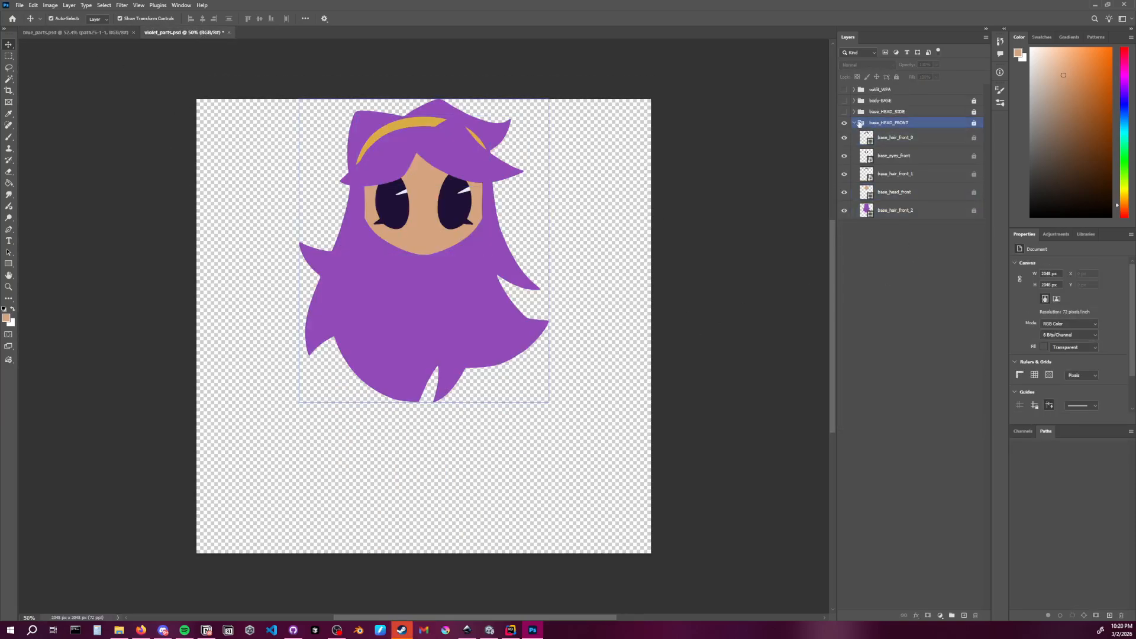
pyautogui.click(844, 123)
pyautogui.click(844, 101)
pyautogui.click(853, 102)
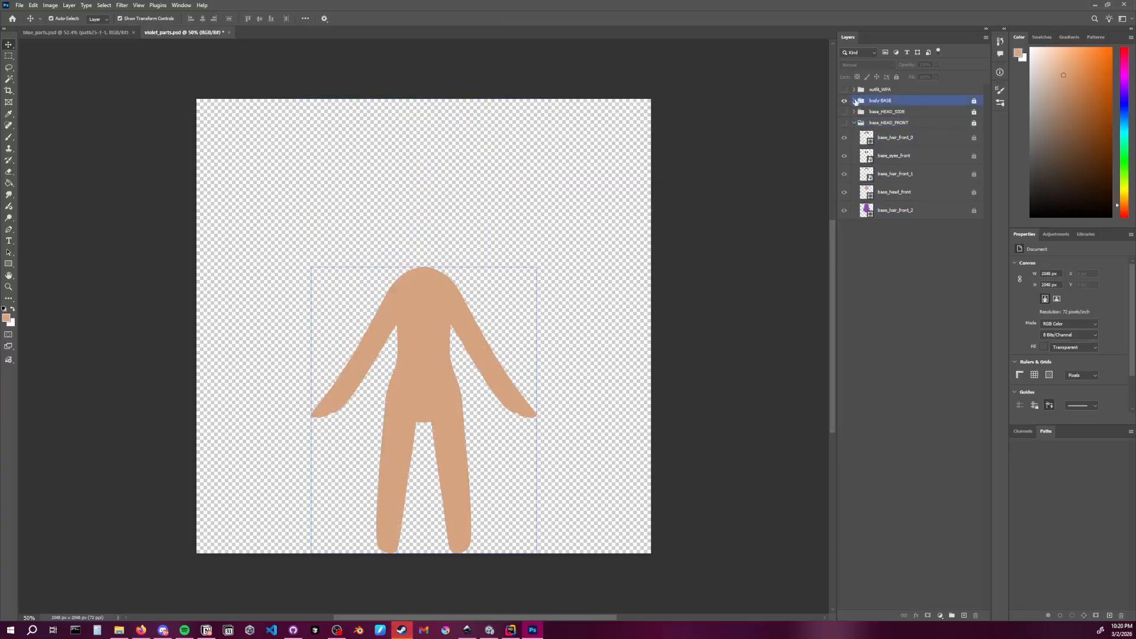
# Examine the names and order of the arm, body and leg layers in body-BASE, then return to blue_parts.psd
pyautogui.click(853, 102)
pyautogui.click(897, 115)
pyautogui.click(896, 134)
pyautogui.click(902, 170)
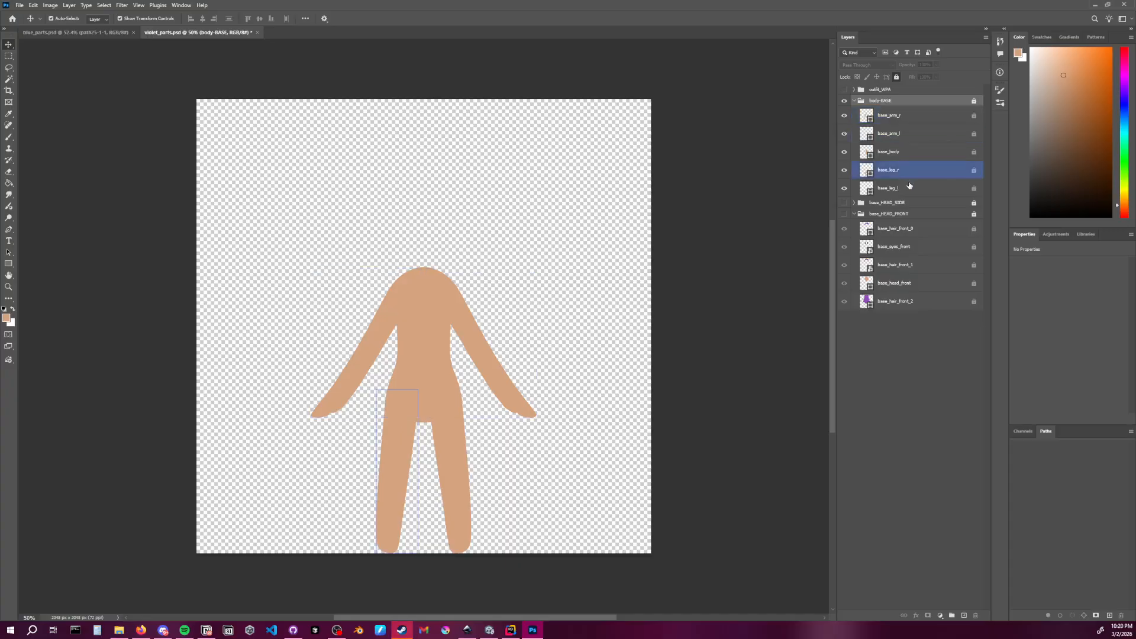
pyautogui.click(909, 185)
pyautogui.click(896, 134)
pyautogui.click(108, 33)
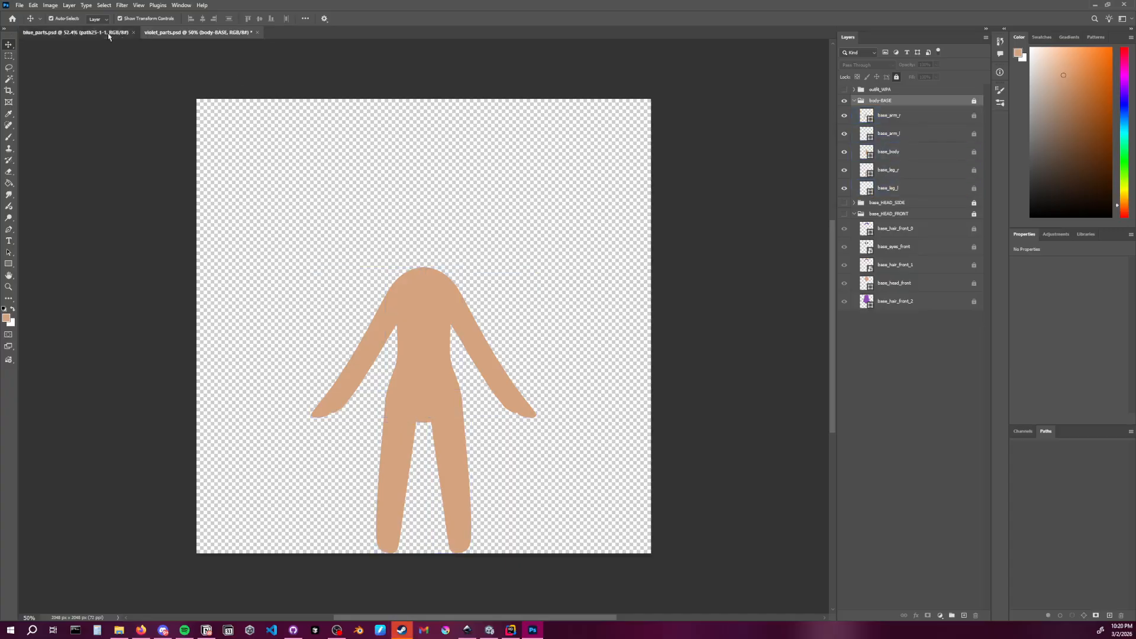
# Adjust the inner shoulder curve of the arm shape on the second layer in g8 with the Convert Point tool and save the file
pyautogui.click(881, 235)
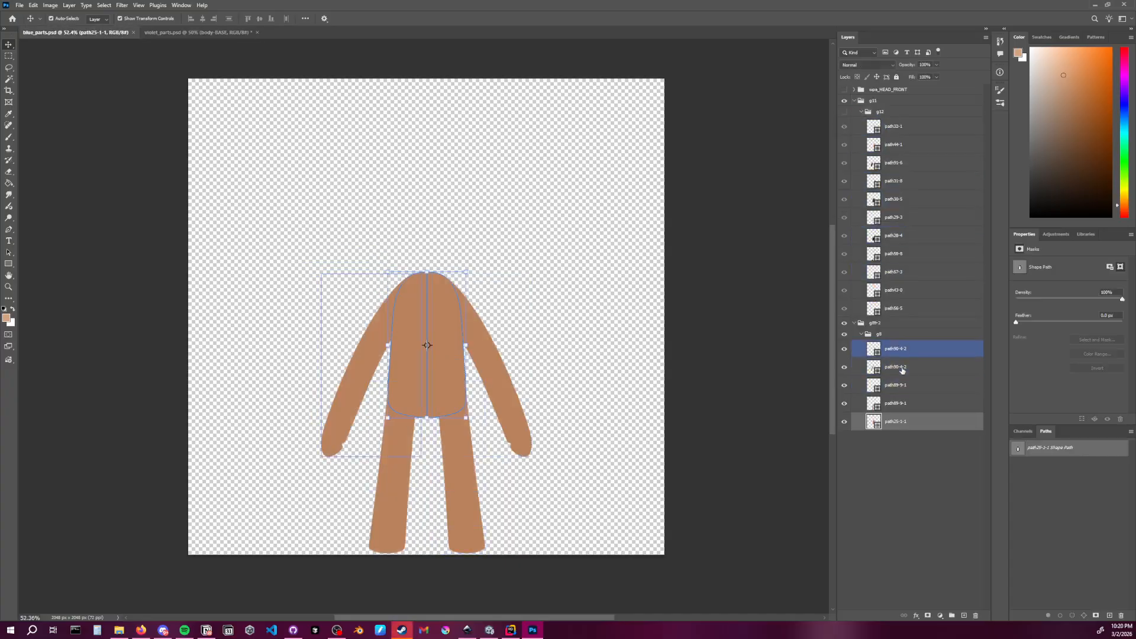
pyautogui.click(899, 480)
pyautogui.click(890, 367)
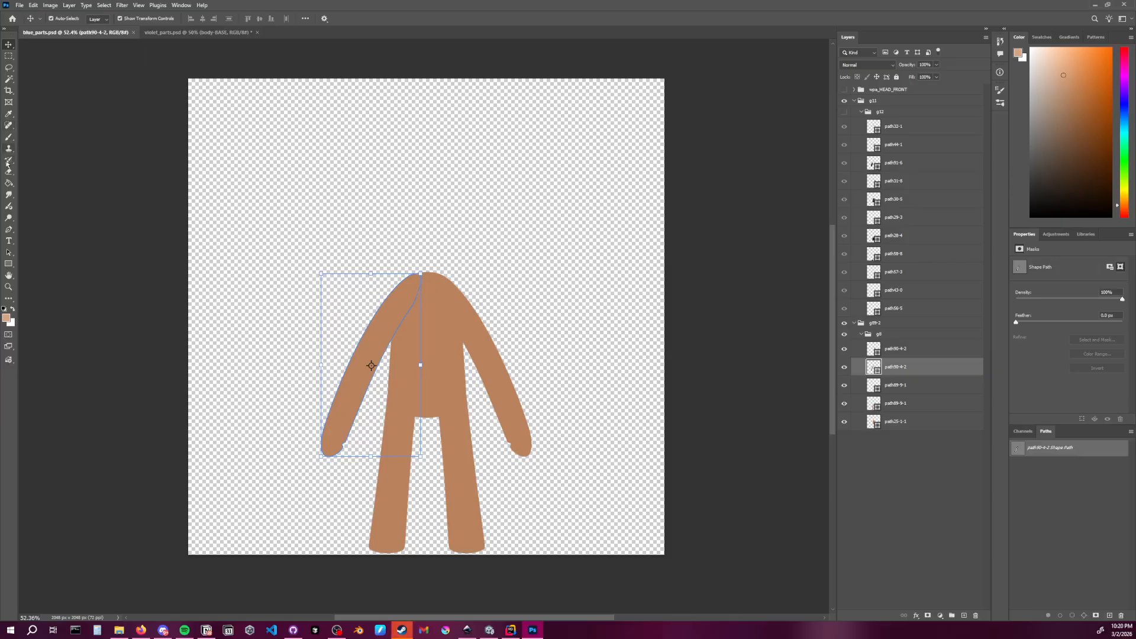
pyautogui.click(9, 232)
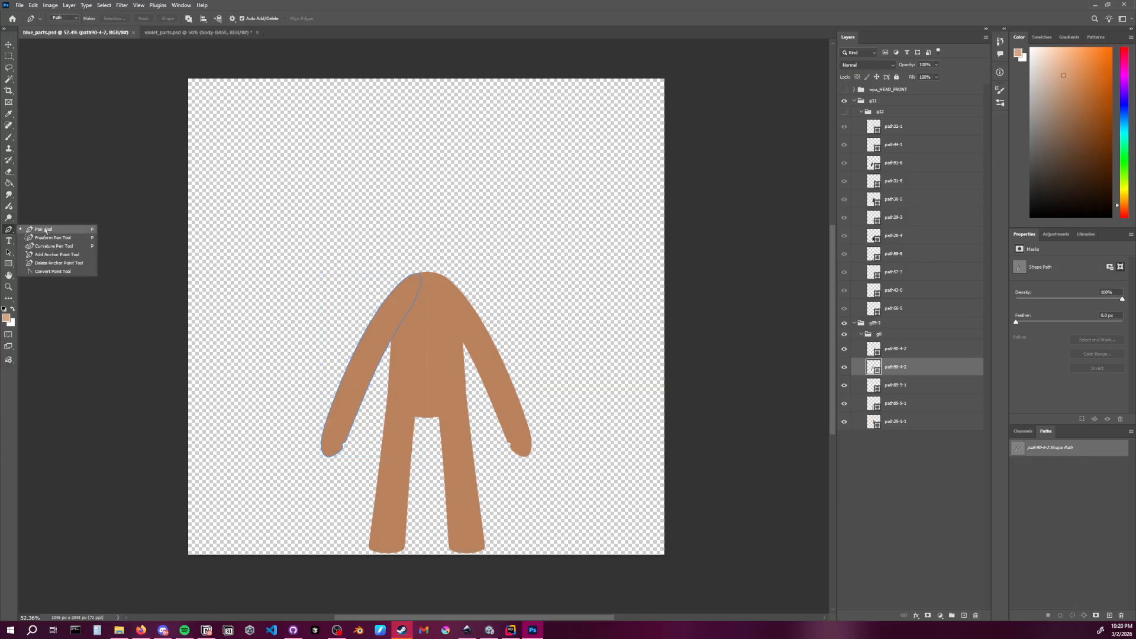
pyautogui.click(52, 271)
pyautogui.click(407, 324)
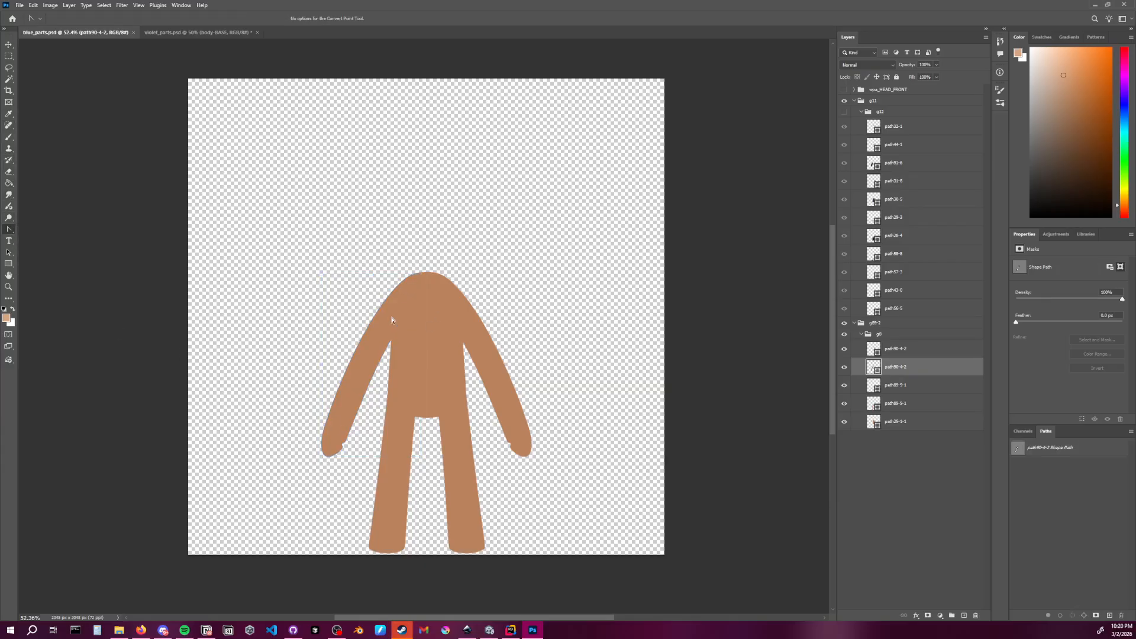
pyautogui.click(380, 343)
pyautogui.hscroll(-1, 397, 346)
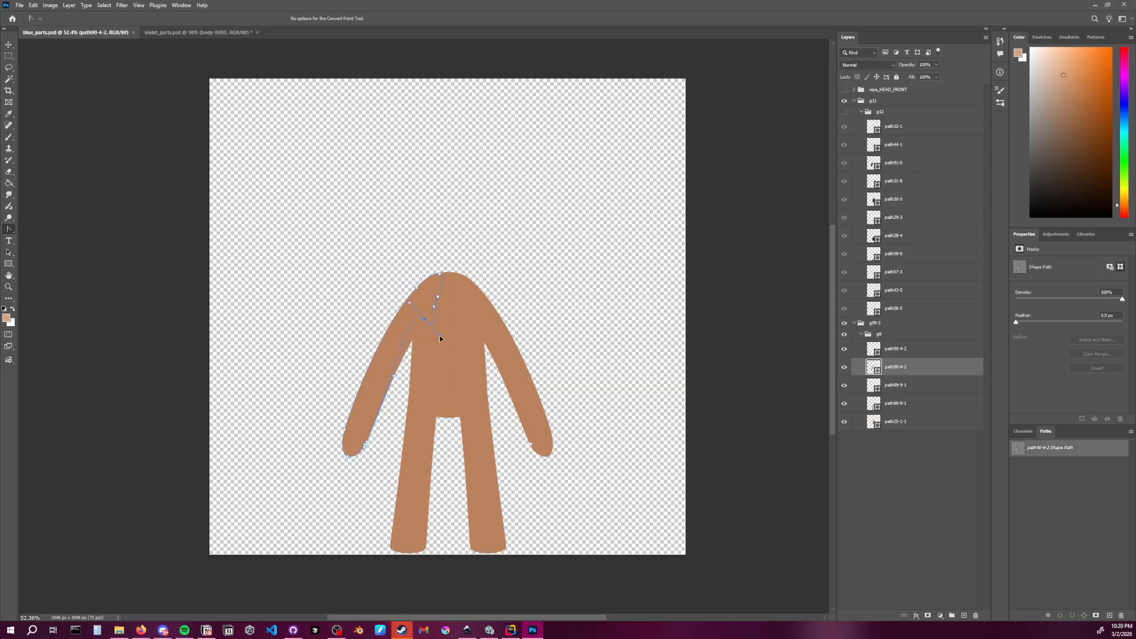
pyautogui.moveTo(457, 303); pyautogui.dragTo(461, 287)
pyautogui.hotkey('ctrl', 's')
pyautogui.click(545, 296)
pyautogui.click(405, 357)
pyautogui.click(441, 337)
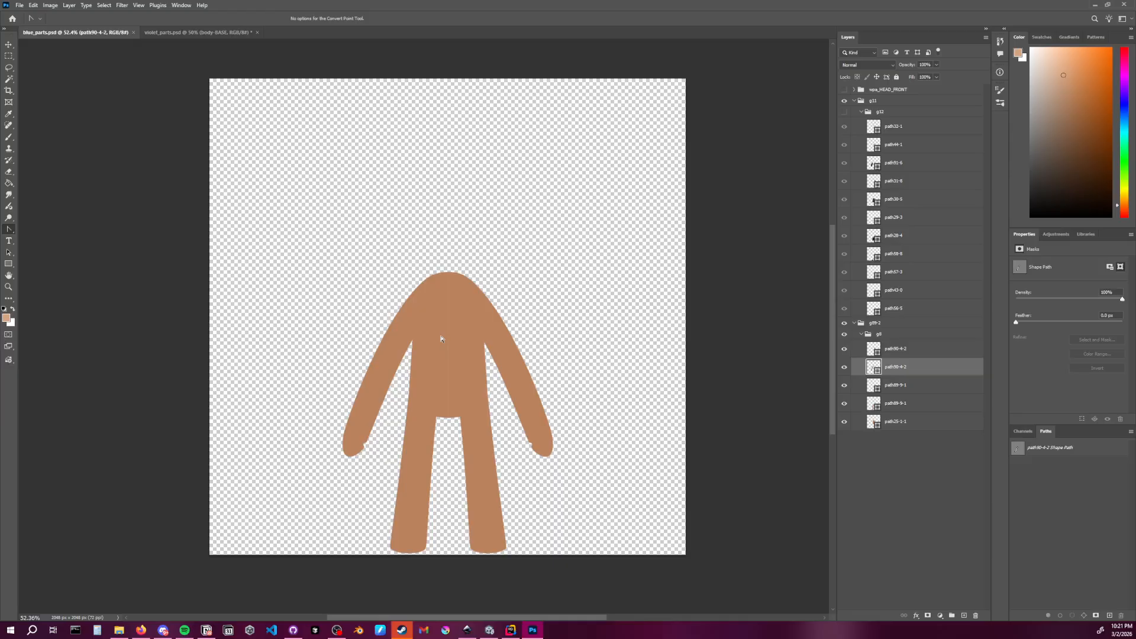
pyautogui.press('v')
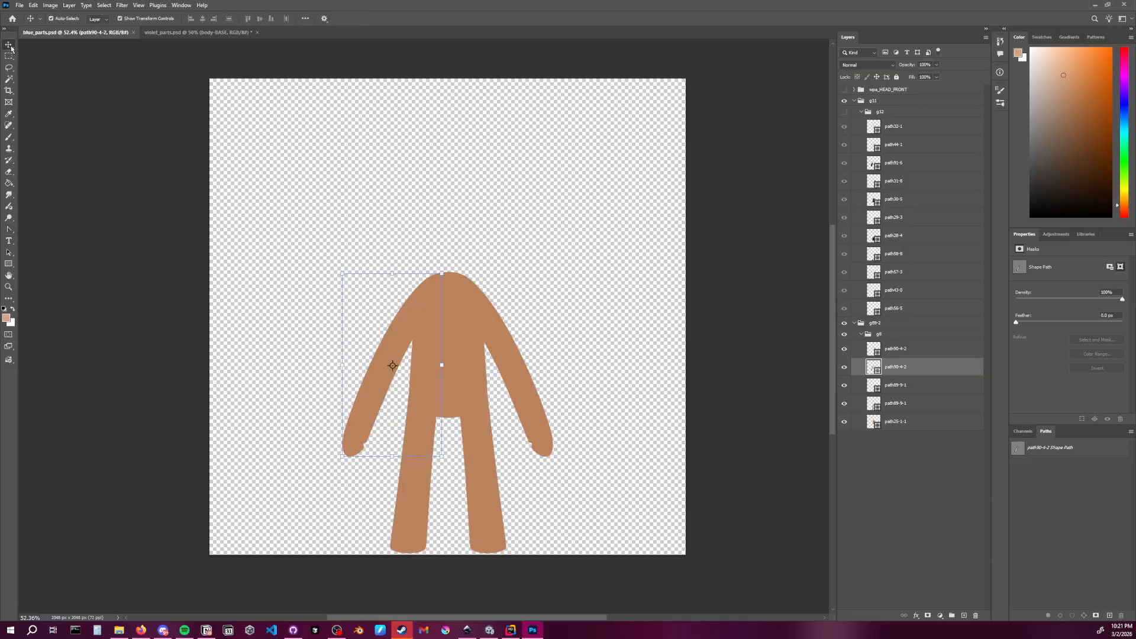
# Identify the limb on each arm and leg layer in g8, toggling the second arm layer's visibility as a check
pyautogui.click(890, 403)
pyautogui.click(889, 368)
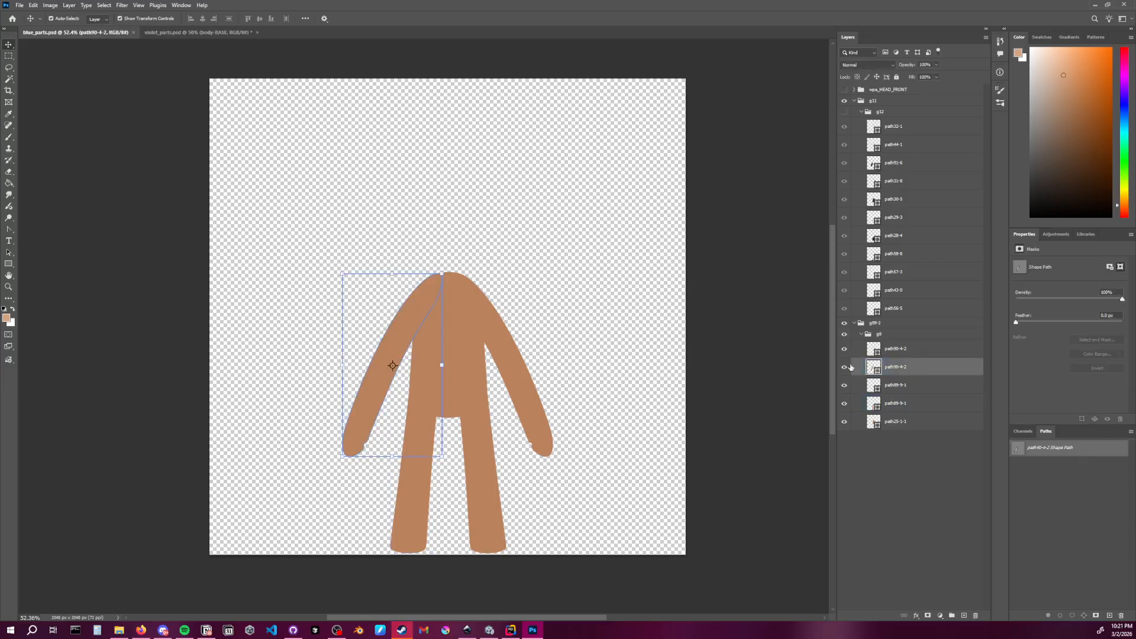
pyautogui.click(844, 367)
pyautogui.click(844, 368)
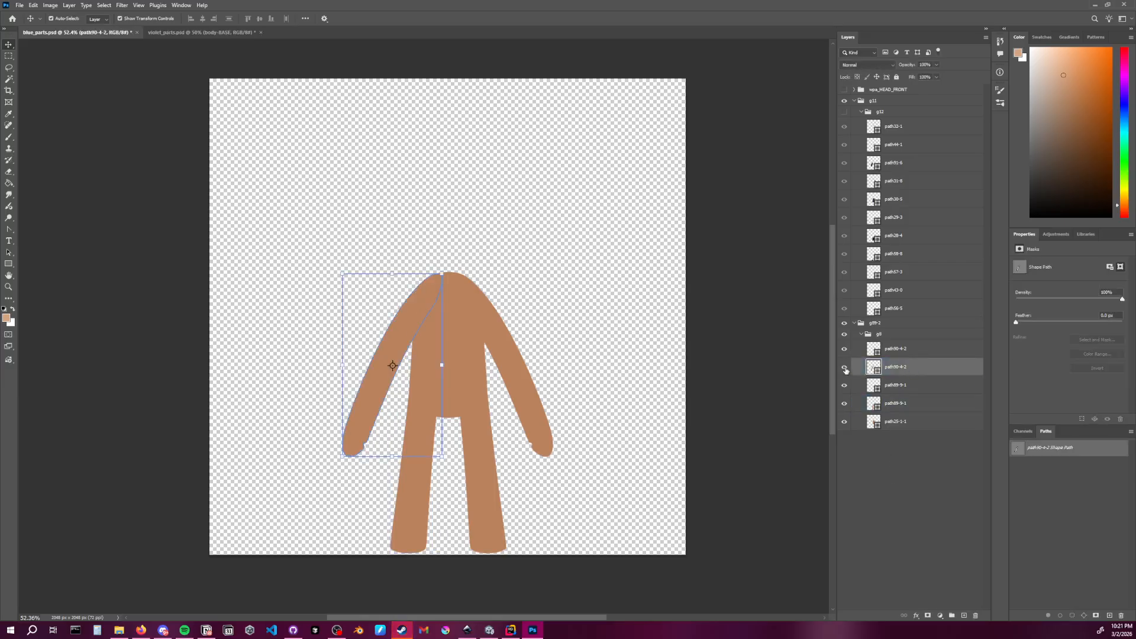
pyautogui.click(920, 387)
pyautogui.click(891, 368)
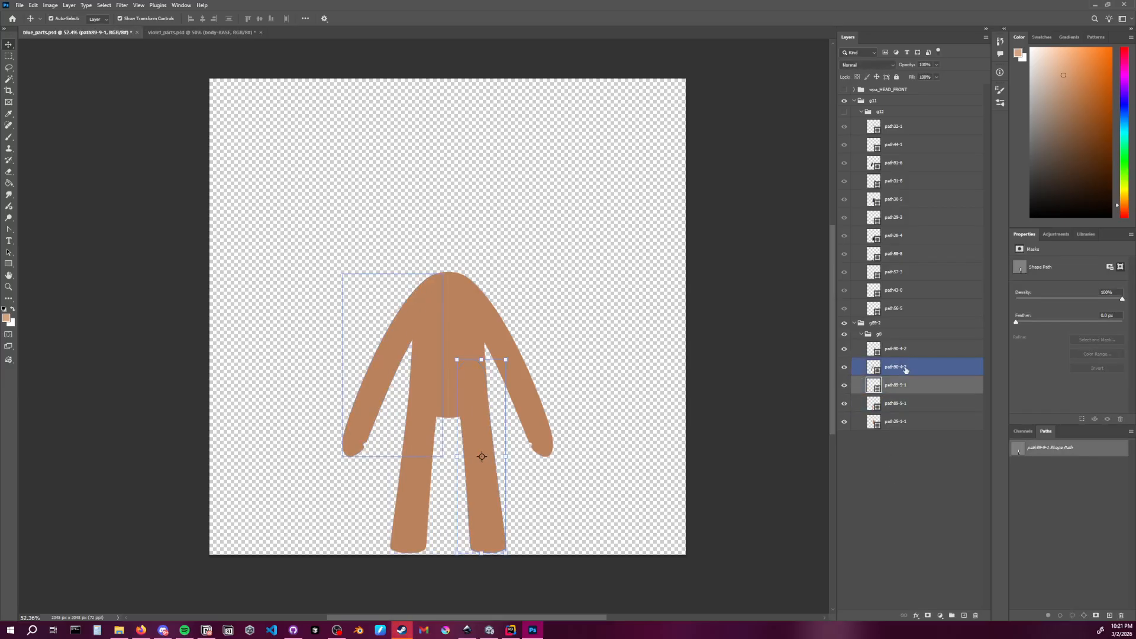
pyautogui.click(890, 348)
# Toggle the visibility of the lowest layer in g8 to check the torso shape against the arms and legs
pyautogui.click(891, 421)
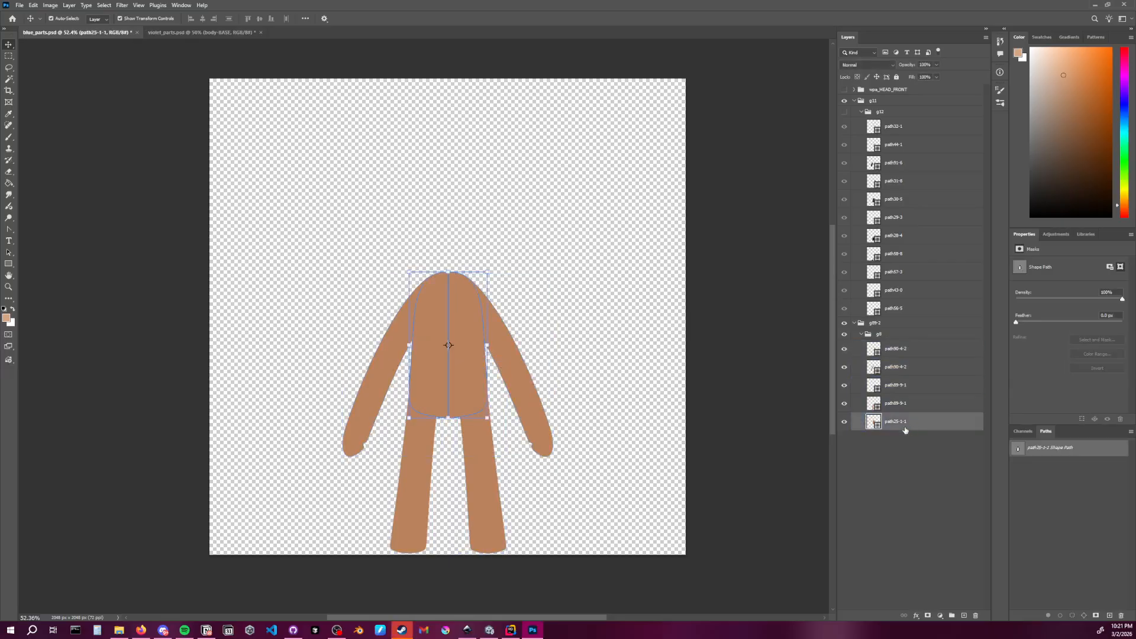
pyautogui.click(844, 421)
pyautogui.click(844, 421)
pyautogui.click(844, 421)
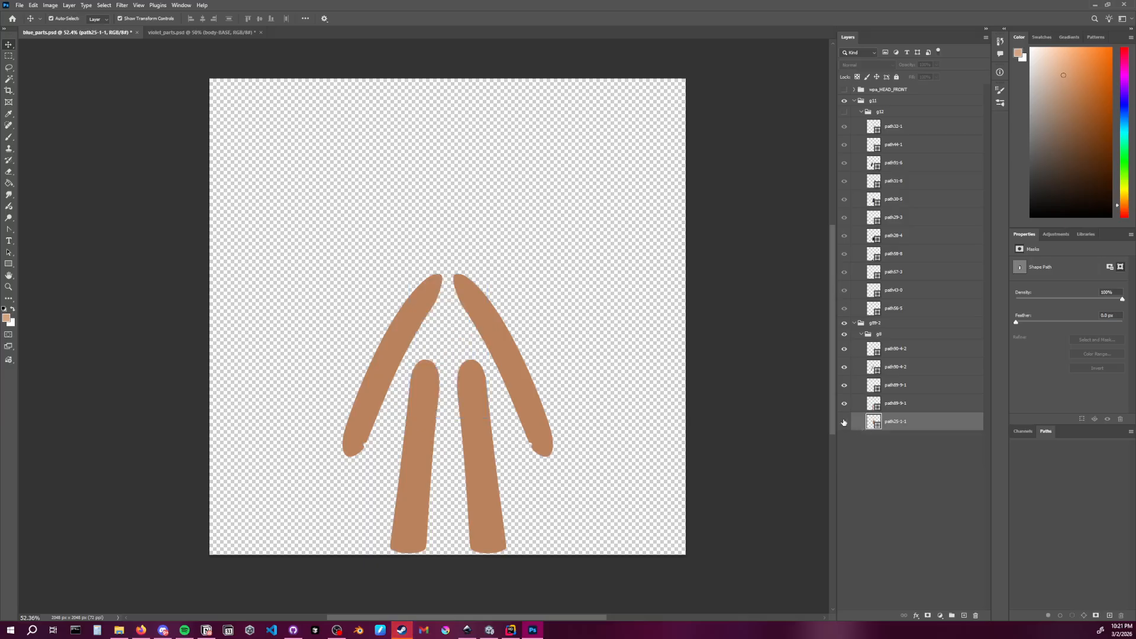
pyautogui.click(845, 421)
# Rasterize the torso shape layer at the bottom of g8 and clear the layer selection
pyautogui.moveTo(900, 420); pyautogui.dragTo(556, 465)
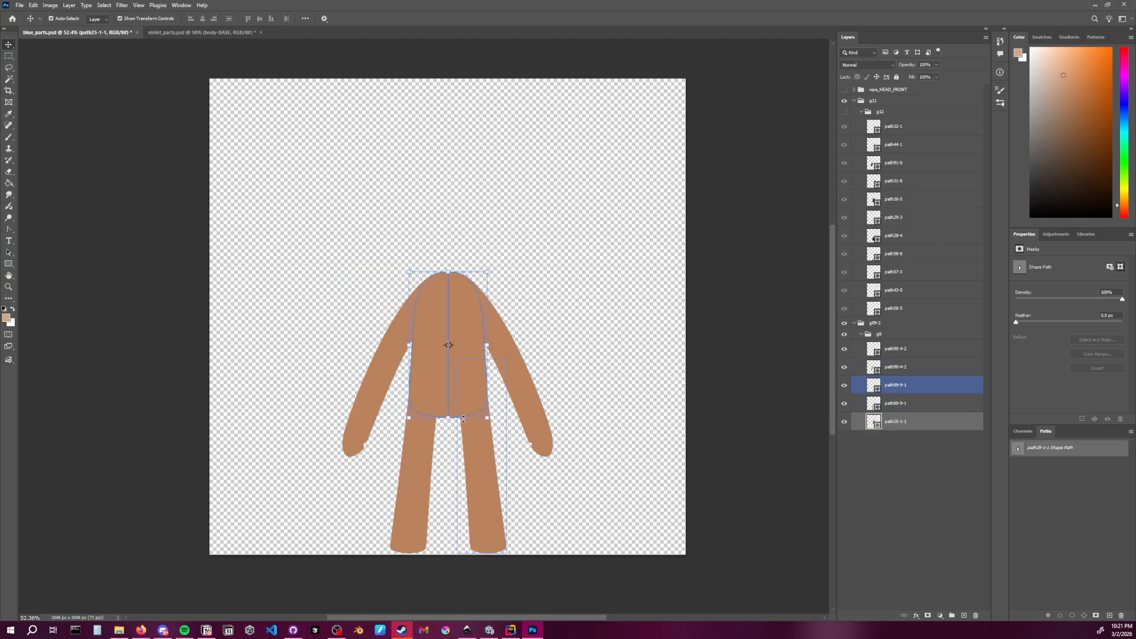
pyautogui.click(890, 465)
pyautogui.click(905, 426)
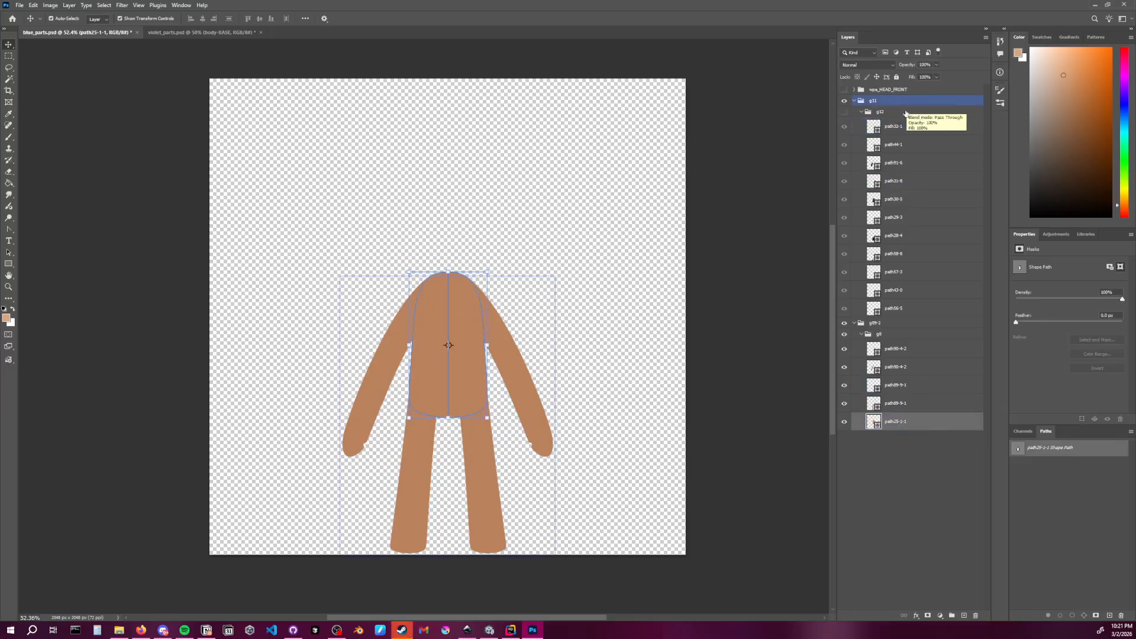
pyautogui.rightClick(907, 421)
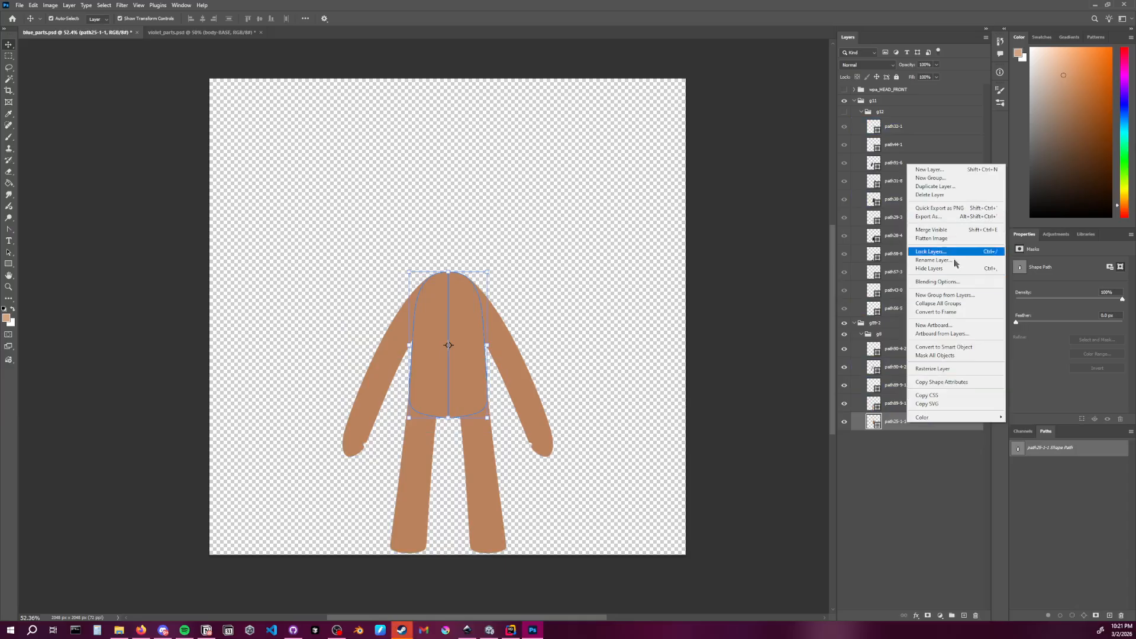
pyautogui.click(924, 463)
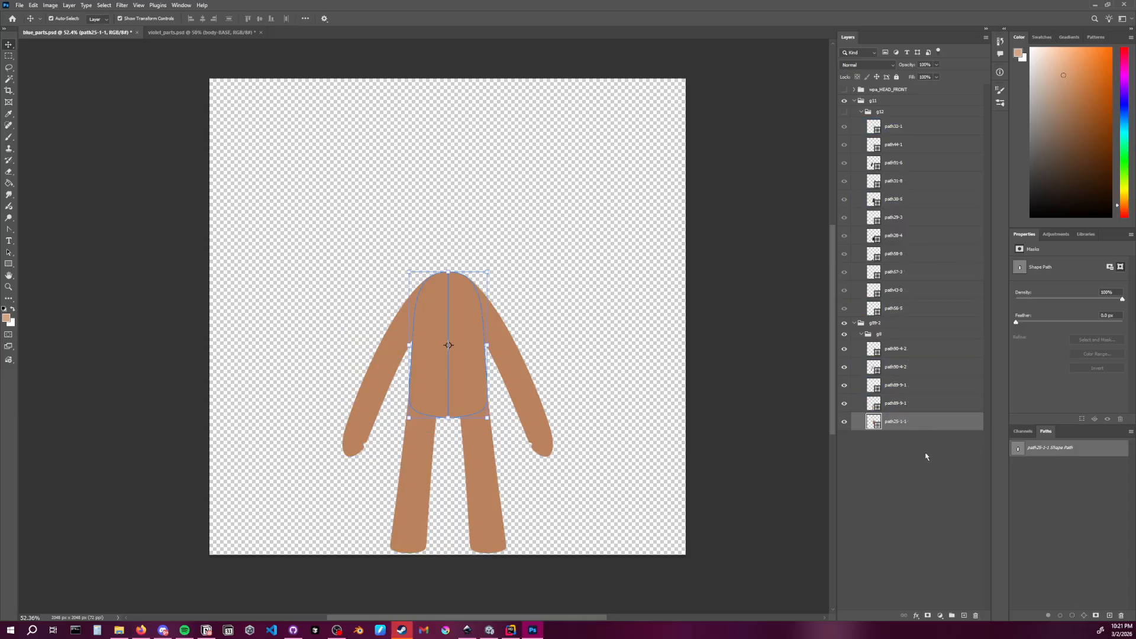
pyautogui.rightClick(909, 427)
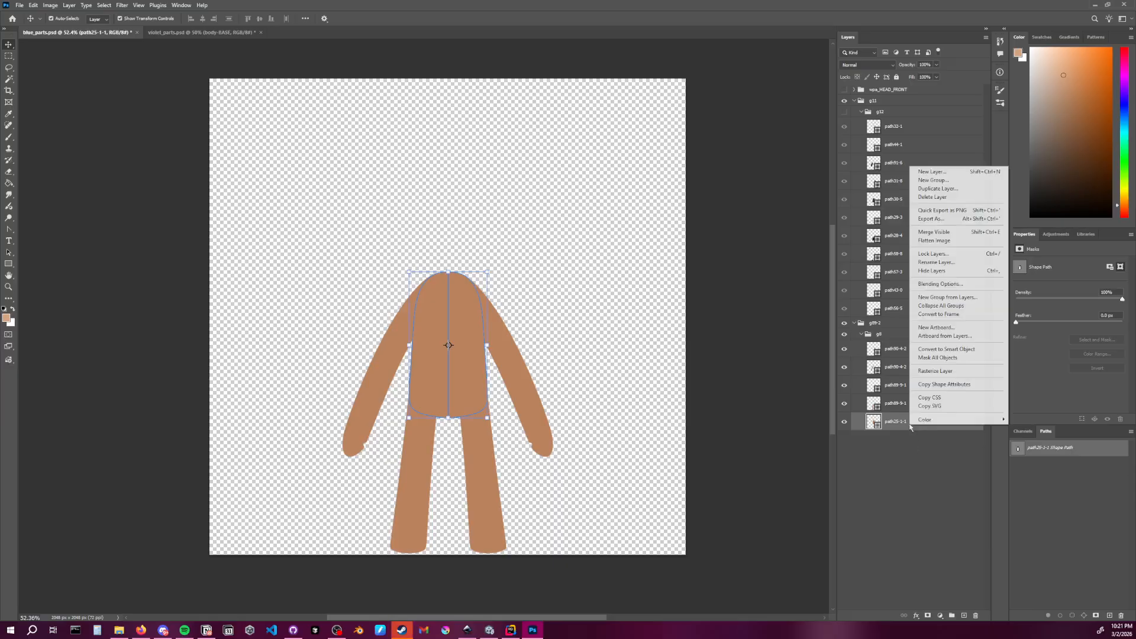
pyautogui.click(953, 379)
pyautogui.click(763, 385)
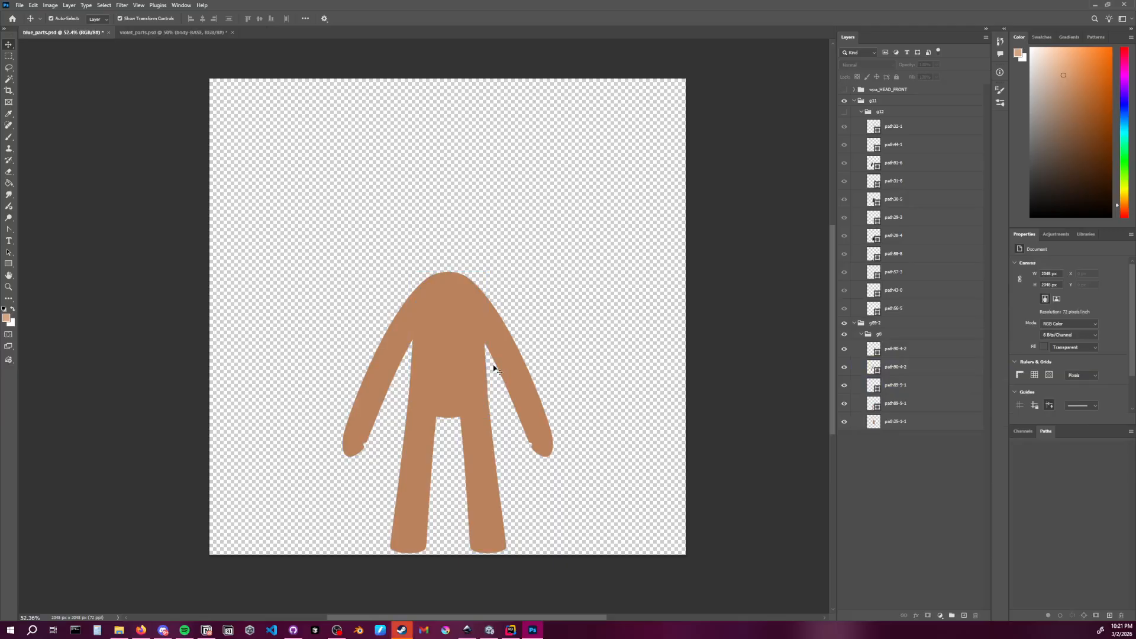
# Examine the rasterized torso up close where it meets the arms and legs, and deselect it
pyautogui.keyDown('ctrl'); pyautogui.scroll(3, 439, 361); pyautogui.keyUp('ctrl')
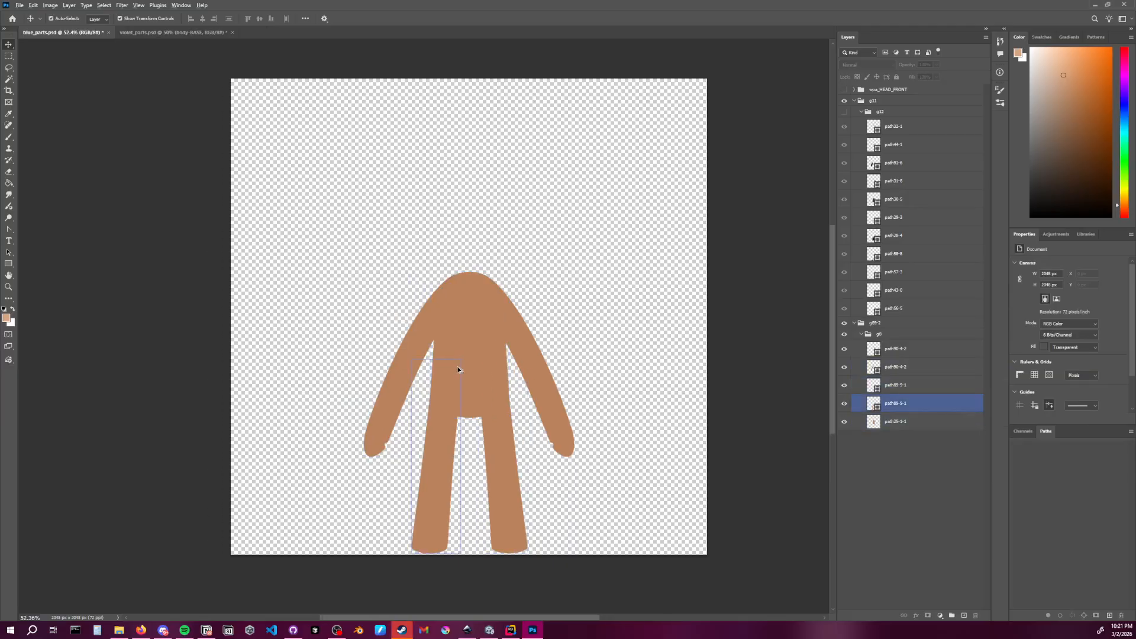
pyautogui.keyDown('alt'); pyautogui.scroll(6, 466, 367); pyautogui.keyUp('alt')
pyautogui.keyDown('alt'); pyautogui.scroll(1, 477, 369); pyautogui.keyUp('alt')
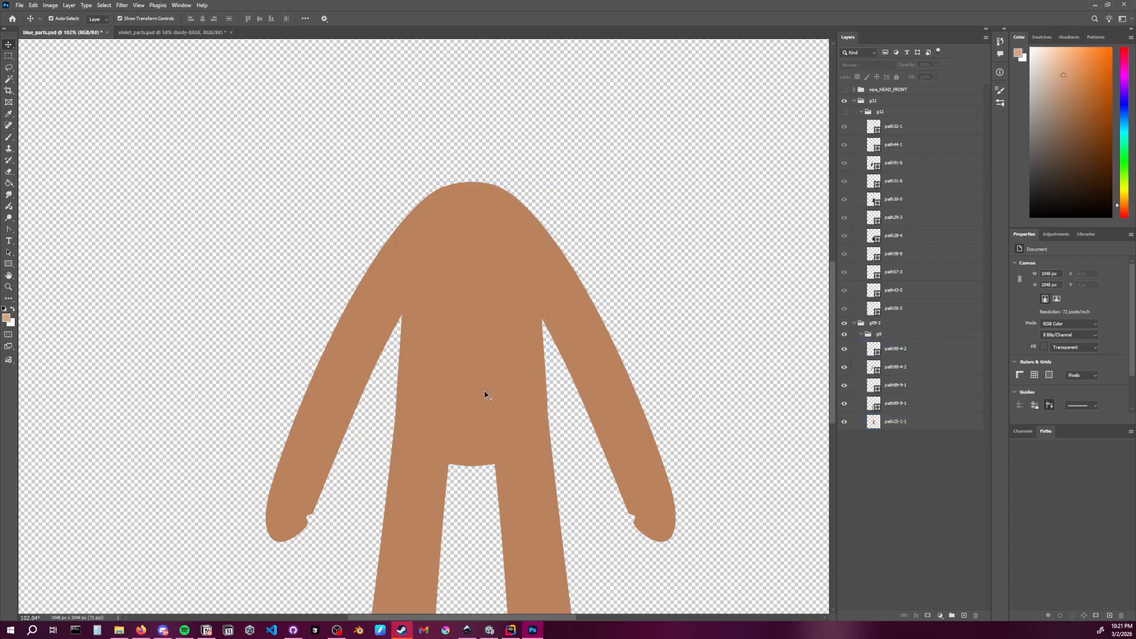
pyautogui.click(483, 353)
pyautogui.keyDown('alt'); pyautogui.scroll(4, 483, 363); pyautogui.keyUp('alt')
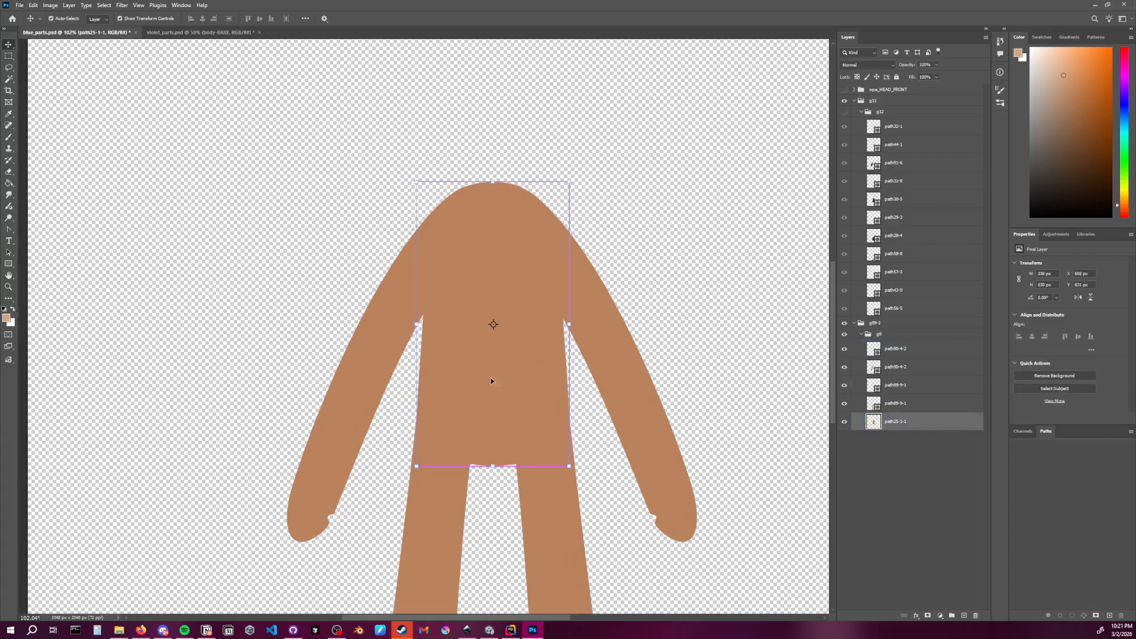
pyautogui.keyDown('alt'); pyautogui.scroll(3, 500, 395); pyautogui.keyUp('alt')
pyautogui.keyDown('alt'); pyautogui.scroll(-12, 507, 396); pyautogui.keyUp('alt')
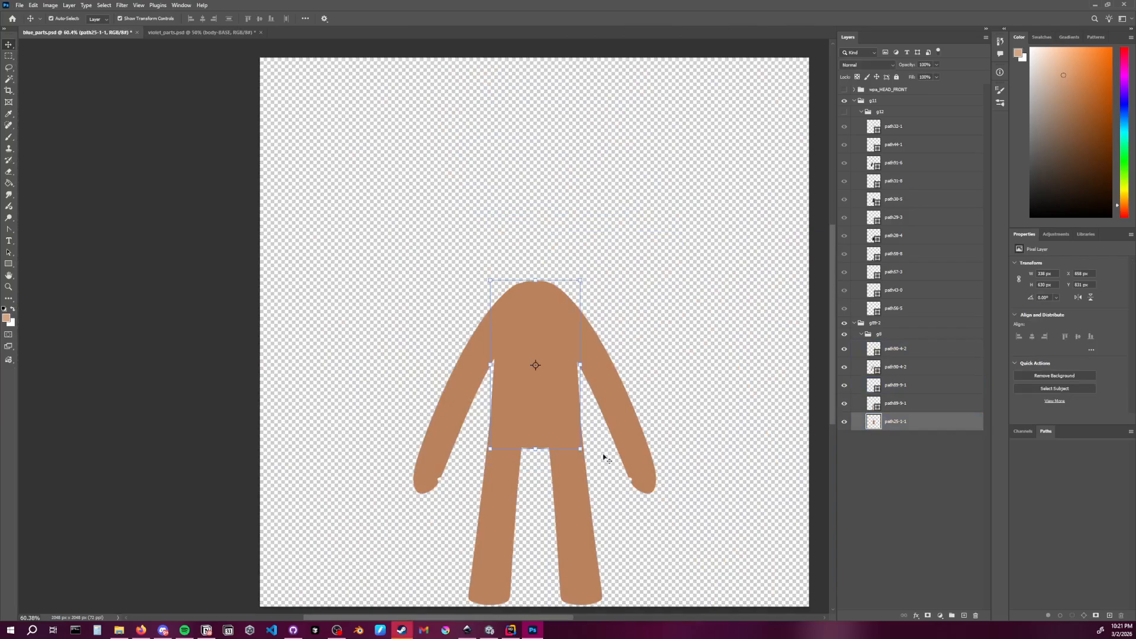
pyautogui.moveTo(708, 431); pyautogui.dragTo(591, 393)
pyautogui.click(634, 393)
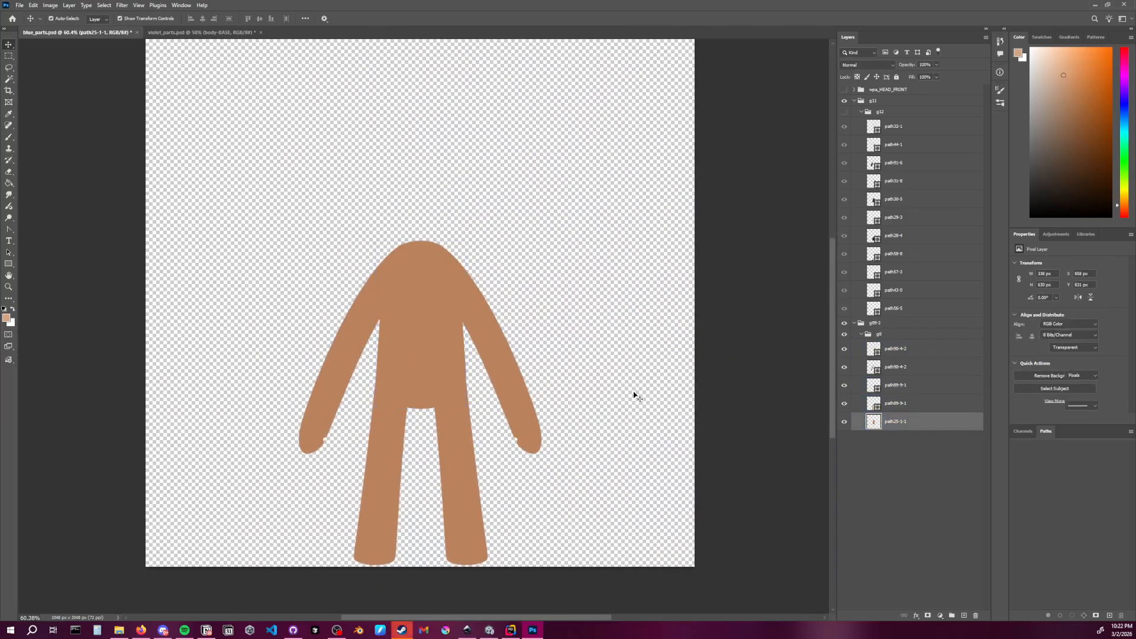
# Rename the rasterized torso layer in g8 as base_body_front
pyautogui.click(906, 404)
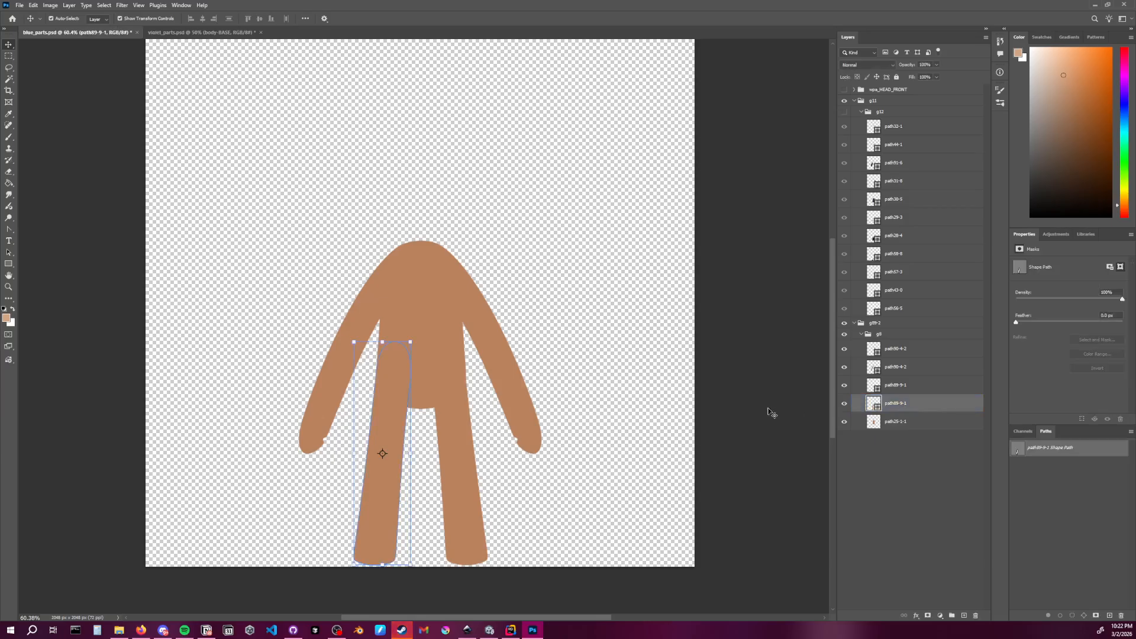
pyautogui.click(921, 442)
pyautogui.doubleClick(894, 421)
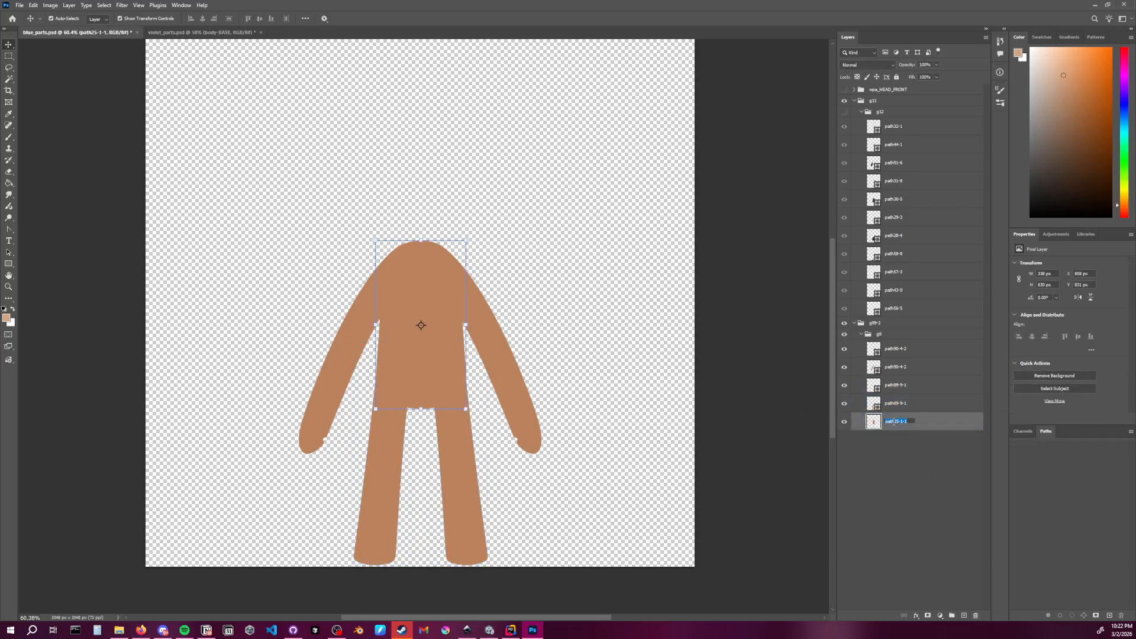
pyautogui.write('body_front')
pyautogui.press('Return')
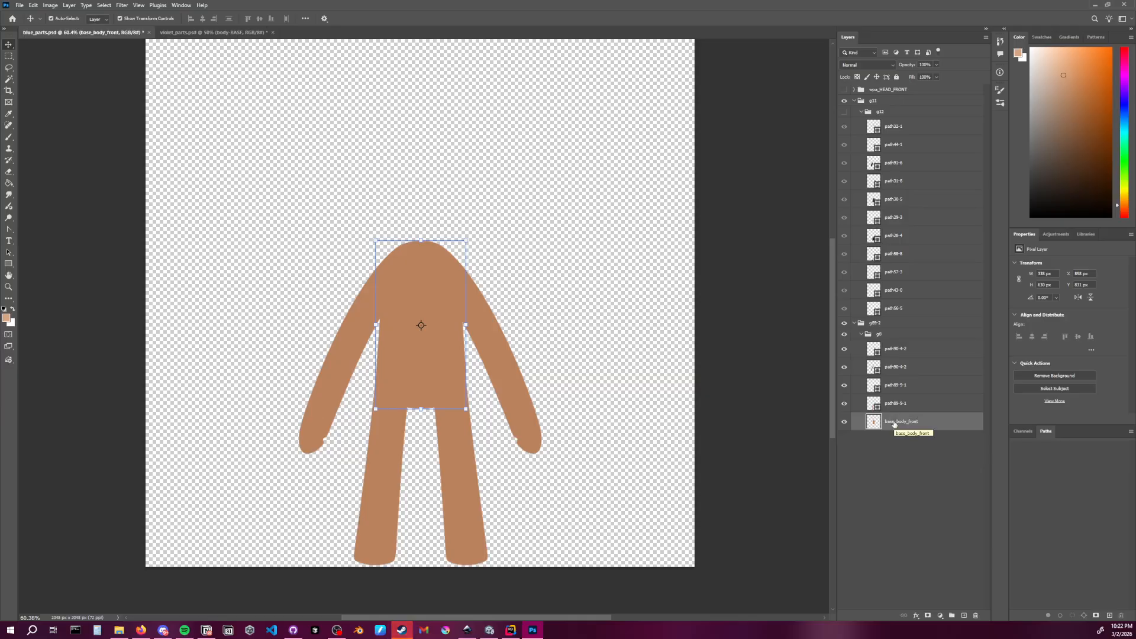
# Switch to the browser, look at the blue character's source SVG in Photopea, and return to blue_parts.psd in Photoshop
pyautogui.hotkey('alt', 'Tab')
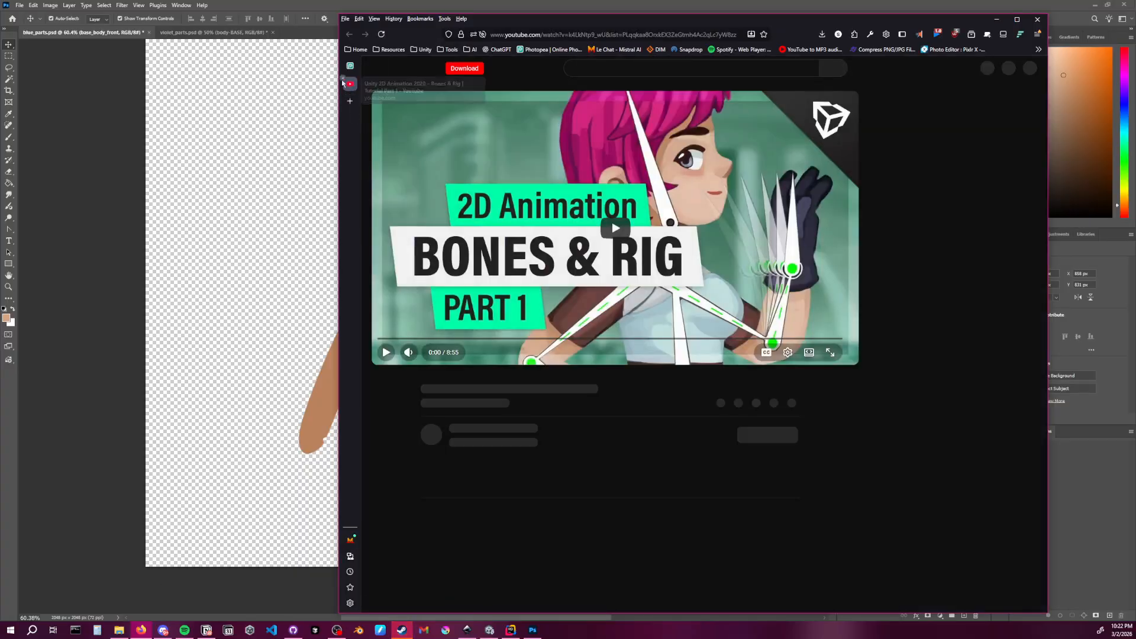
pyautogui.click(343, 79)
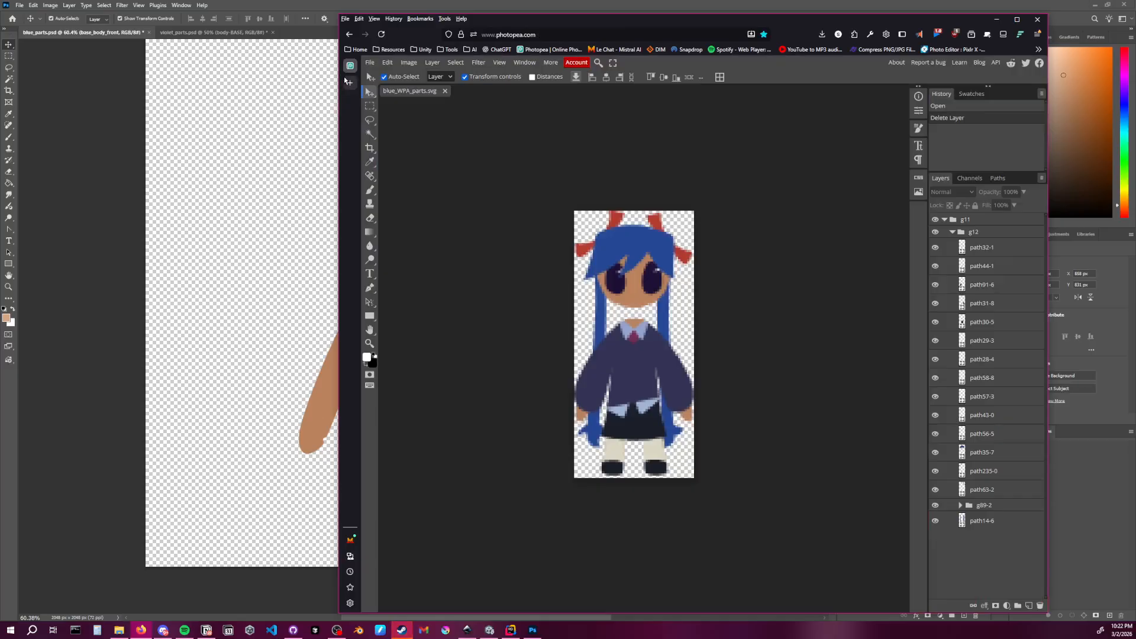
pyautogui.click(996, 19)
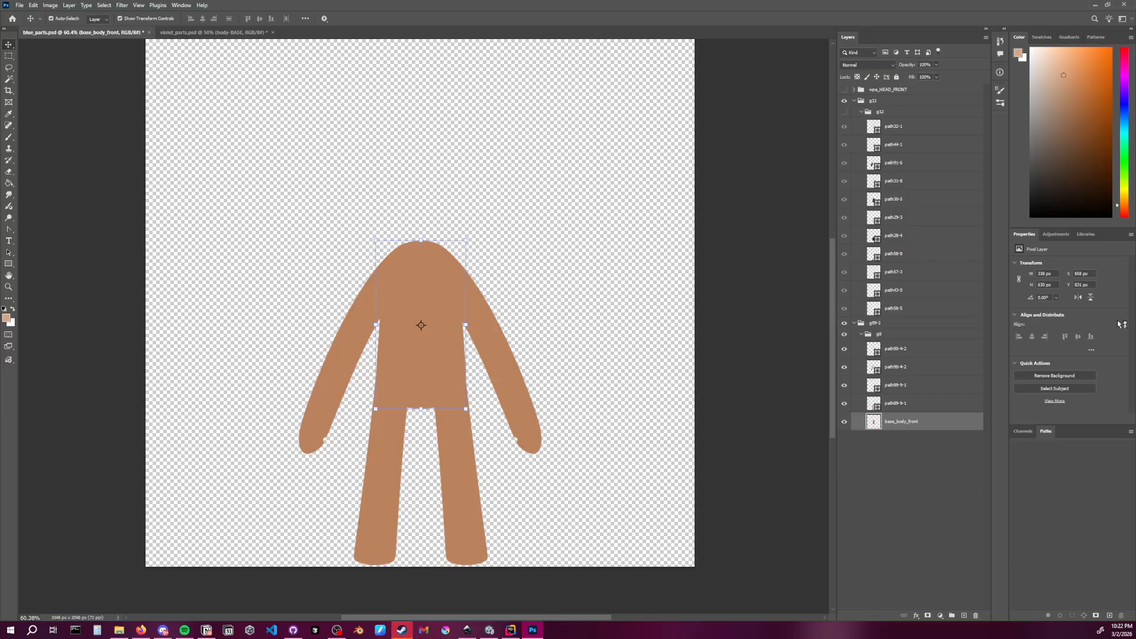
# Rename the leg layer directly above base_body_front as base_ and deselect it
pyautogui.click(925, 403)
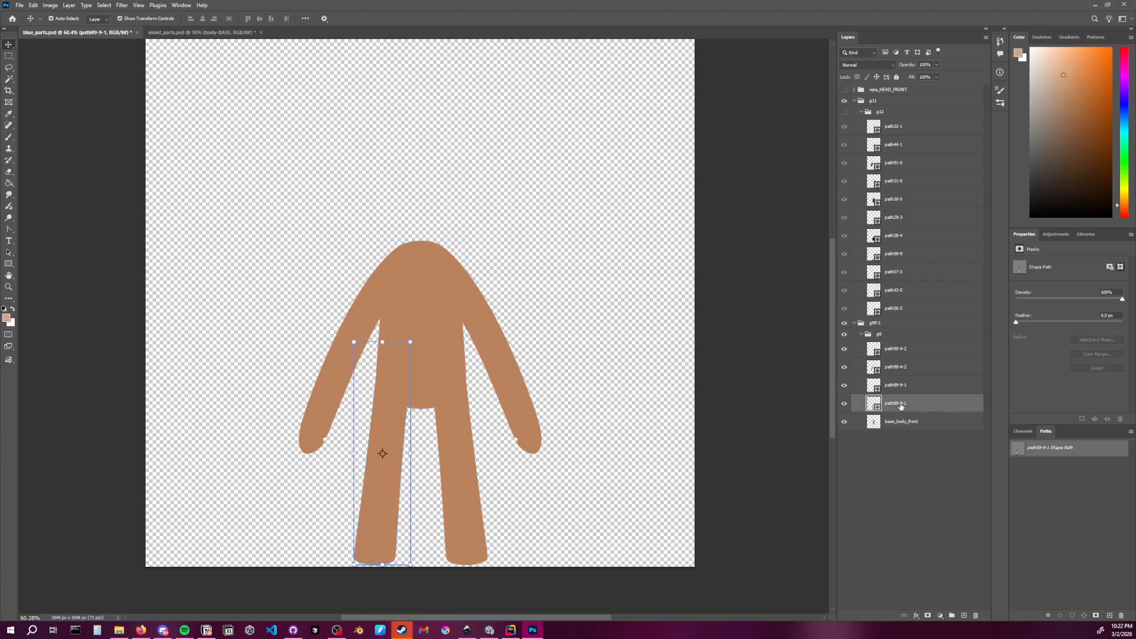
pyautogui.doubleClick(900, 405)
pyautogui.write('base')
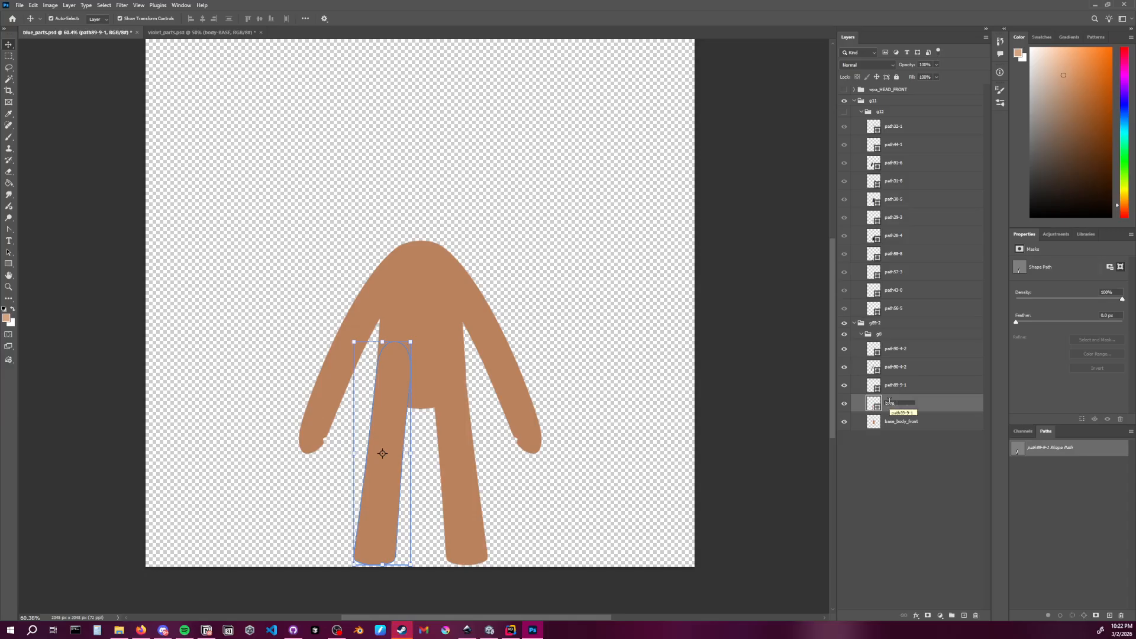
pyautogui.click(913, 507)
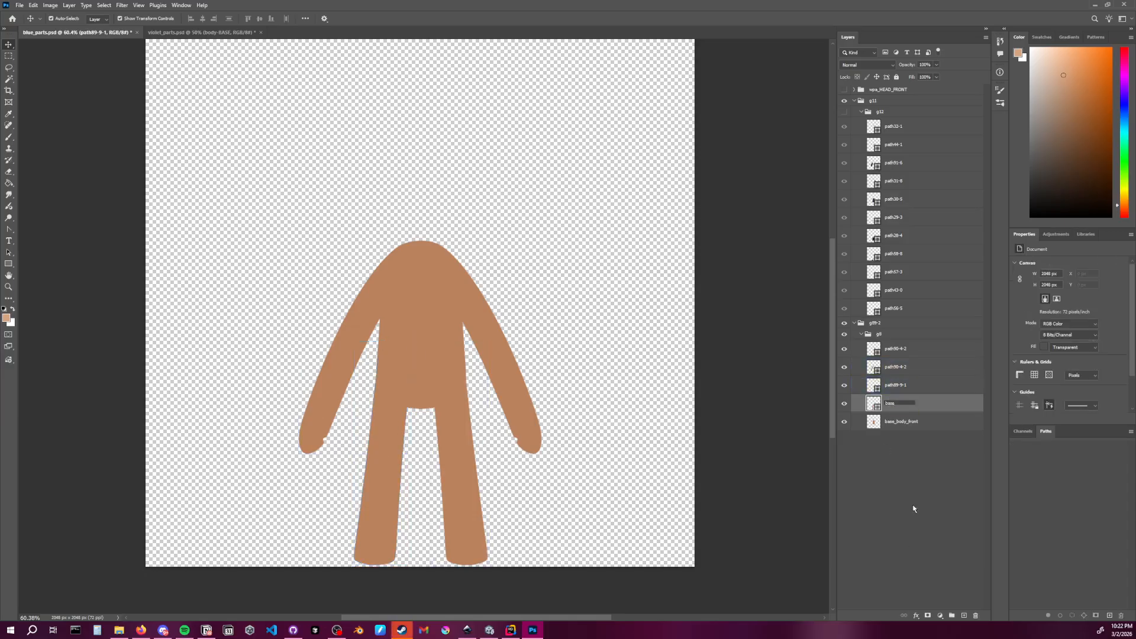
# Switch to violet_parts.psd to check the name of the lowest leg layer in body-BASE, and return to blue_parts.psd
pyautogui.click(163, 34)
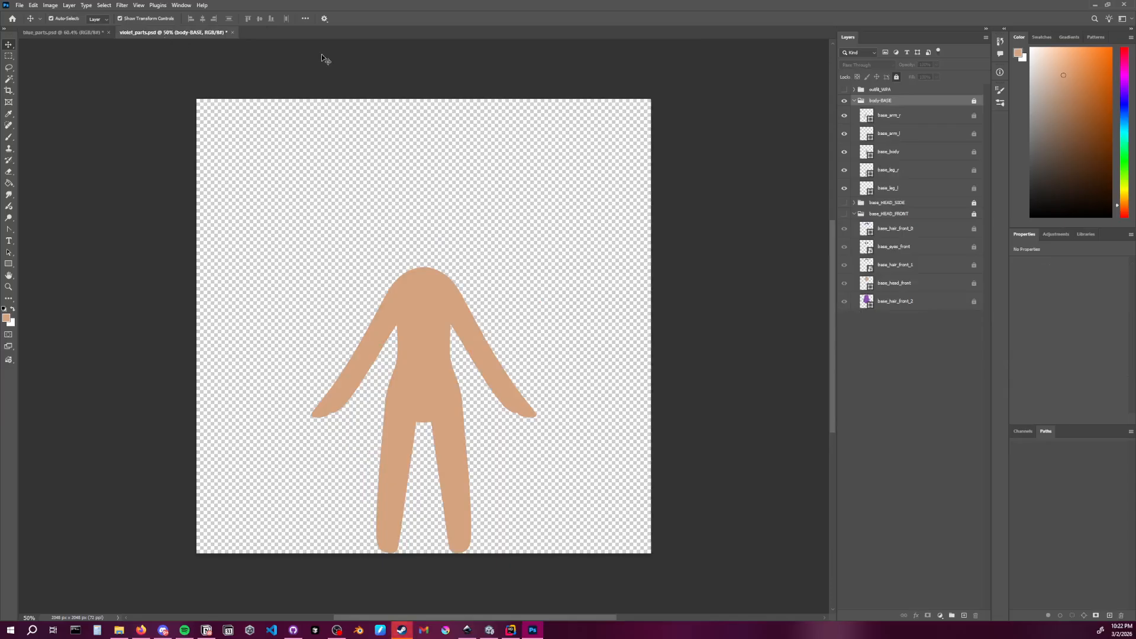
pyautogui.click(889, 190)
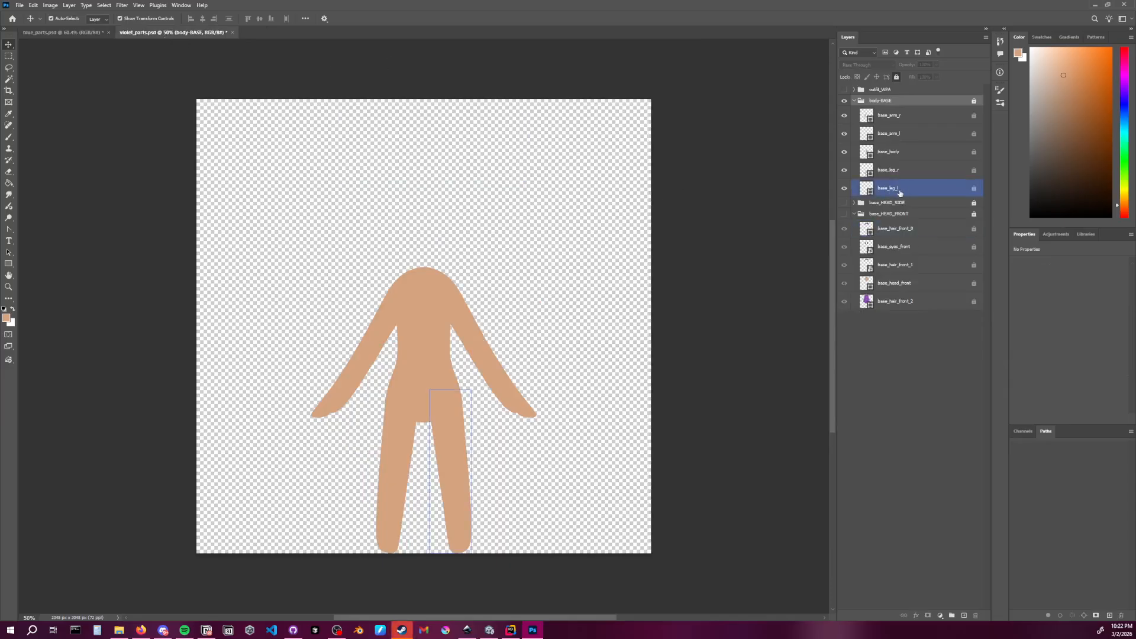
pyautogui.click(252, 103)
pyautogui.click(70, 33)
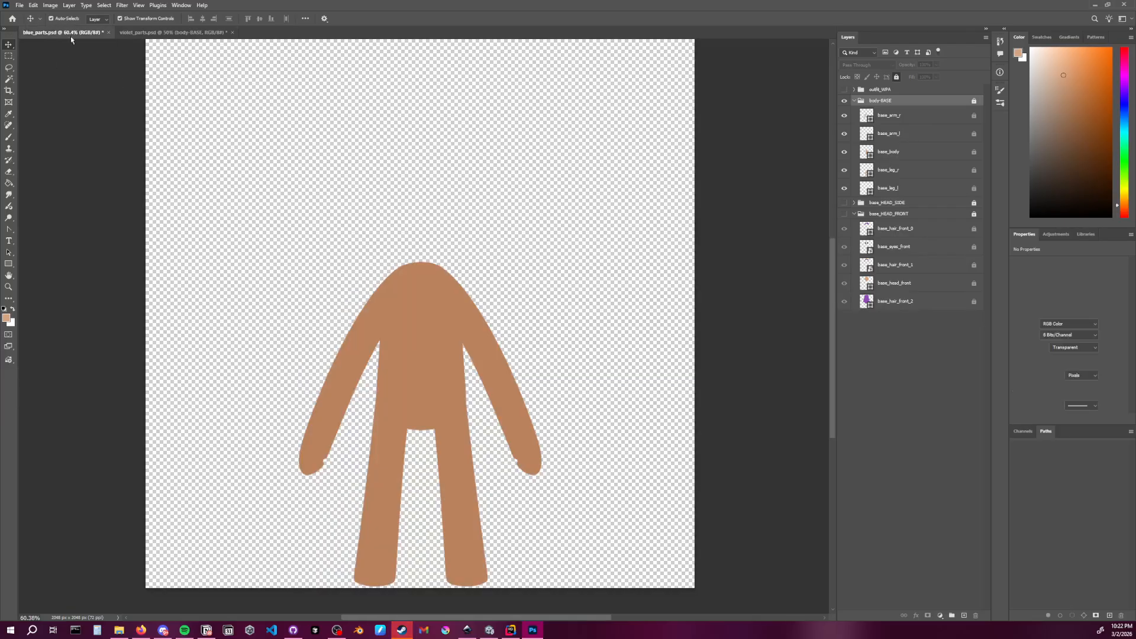
# Compare the layer names in the body-BASE and base_HEAD_FRONT groups of violet_parts.psd, and return to blue_parts.psd
pyautogui.click(168, 32)
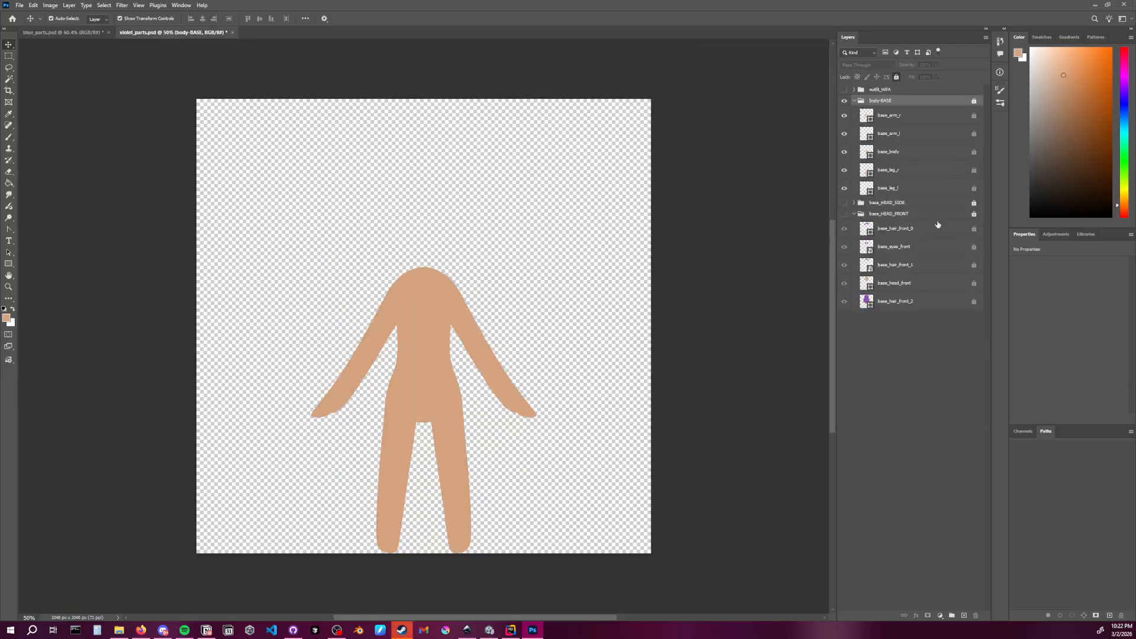
pyautogui.click(910, 185)
pyautogui.click(909, 114)
pyautogui.click(908, 152)
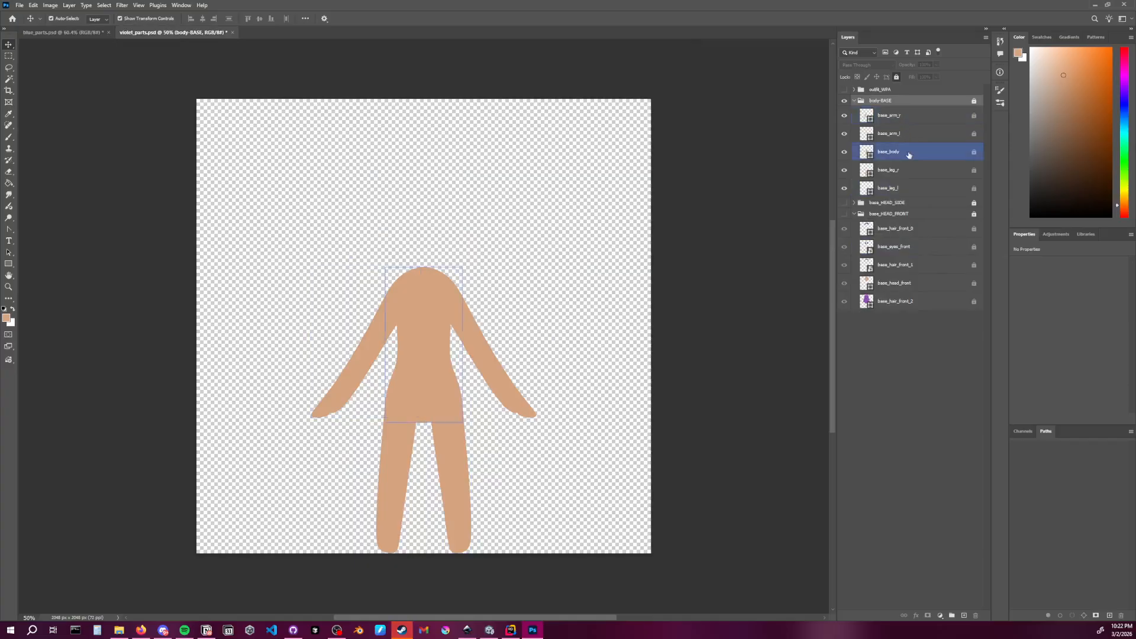
pyautogui.click(908, 170)
pyautogui.click(903, 283)
pyautogui.click(902, 301)
pyautogui.click(902, 229)
pyautogui.click(899, 188)
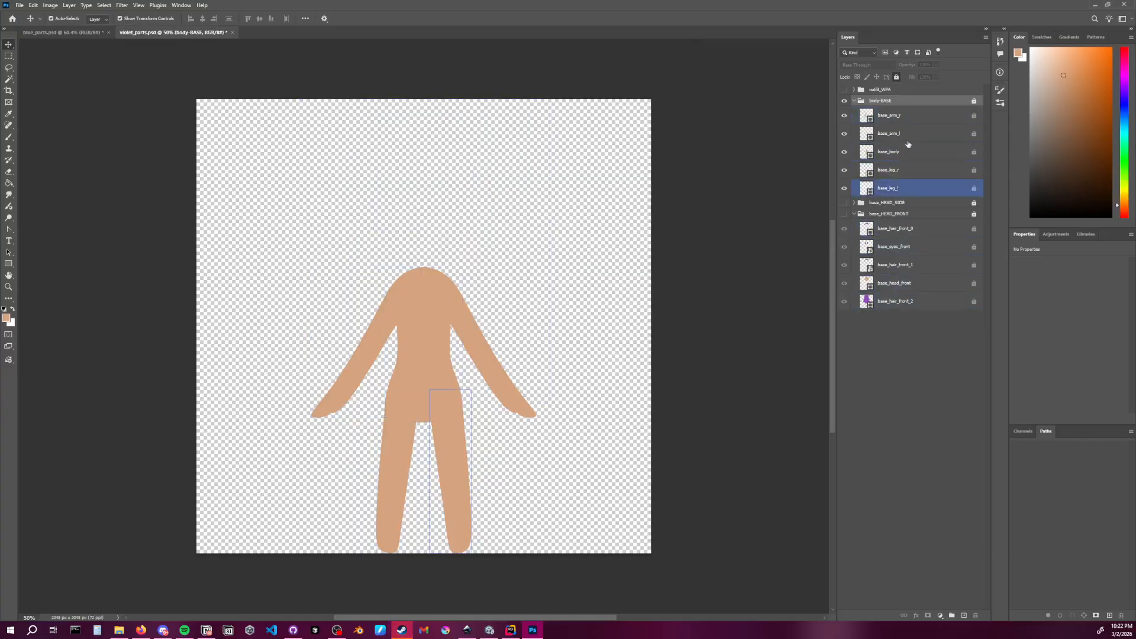
pyautogui.click(906, 114)
pyautogui.click(278, 102)
pyautogui.click(62, 32)
# Select the base_ leg layer in g8 and restore the maximized Photoshop window to its smaller size
pyautogui.click(899, 349)
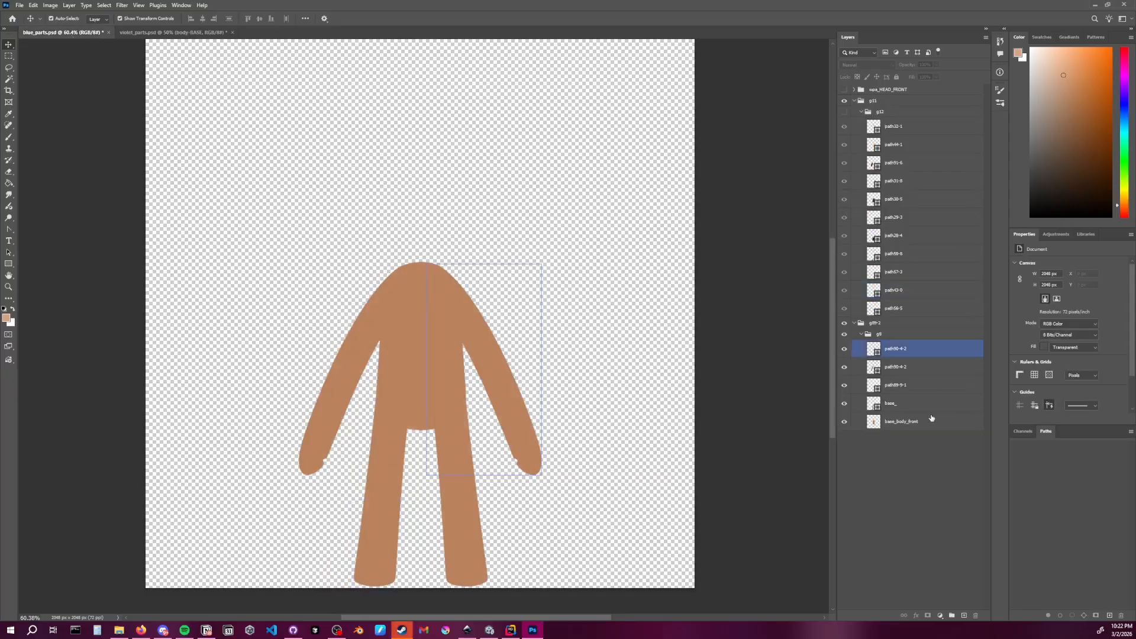
pyautogui.click(902, 421)
pyautogui.click(899, 403)
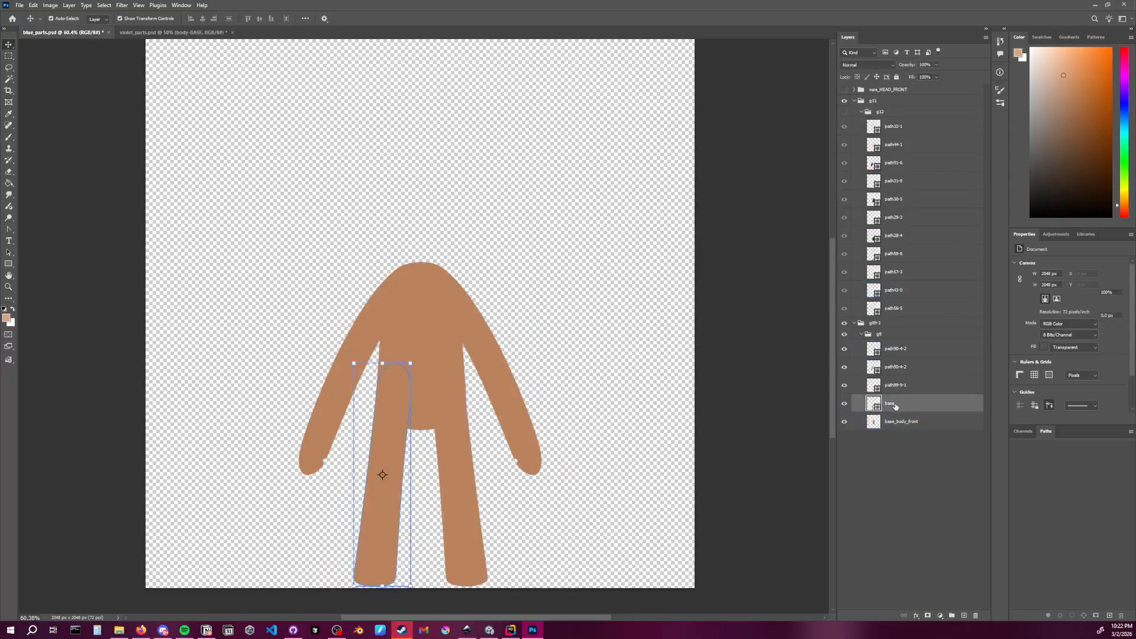
pyautogui.press('h')
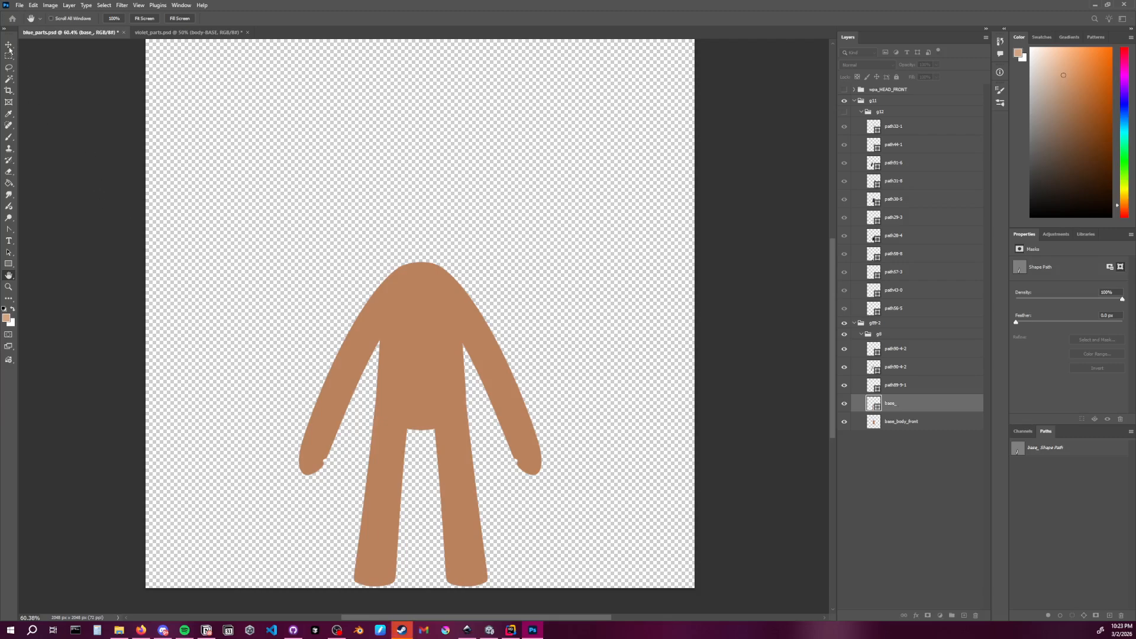
pyautogui.doubleClick(272, 9)
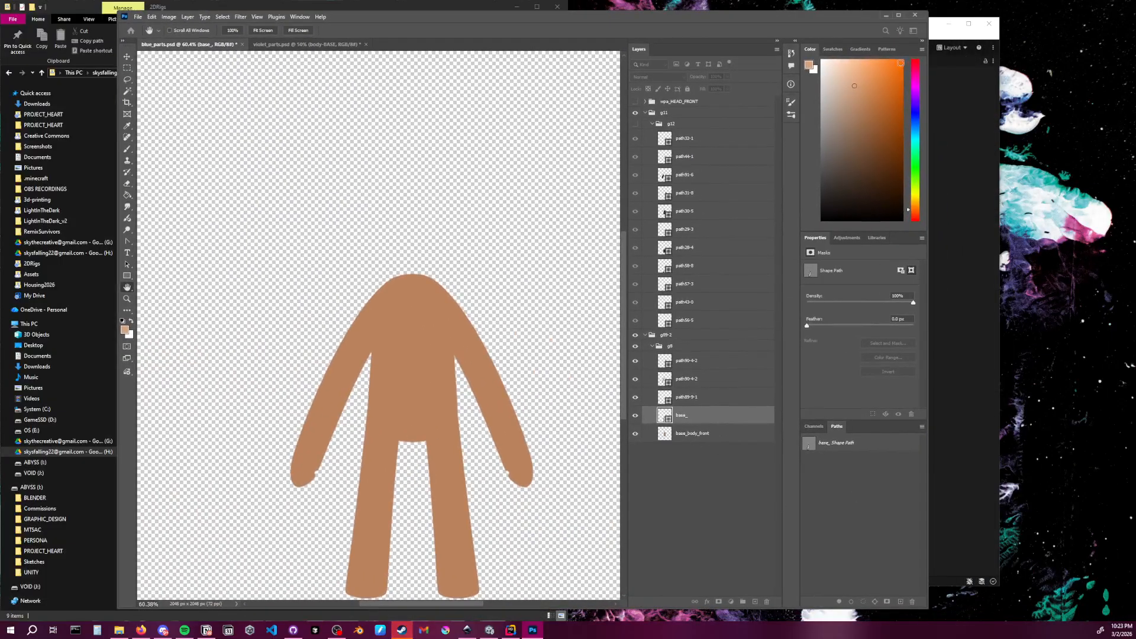
pyautogui.click(533, 630)
pyautogui.click(533, 630)
pyautogui.click(532, 630)
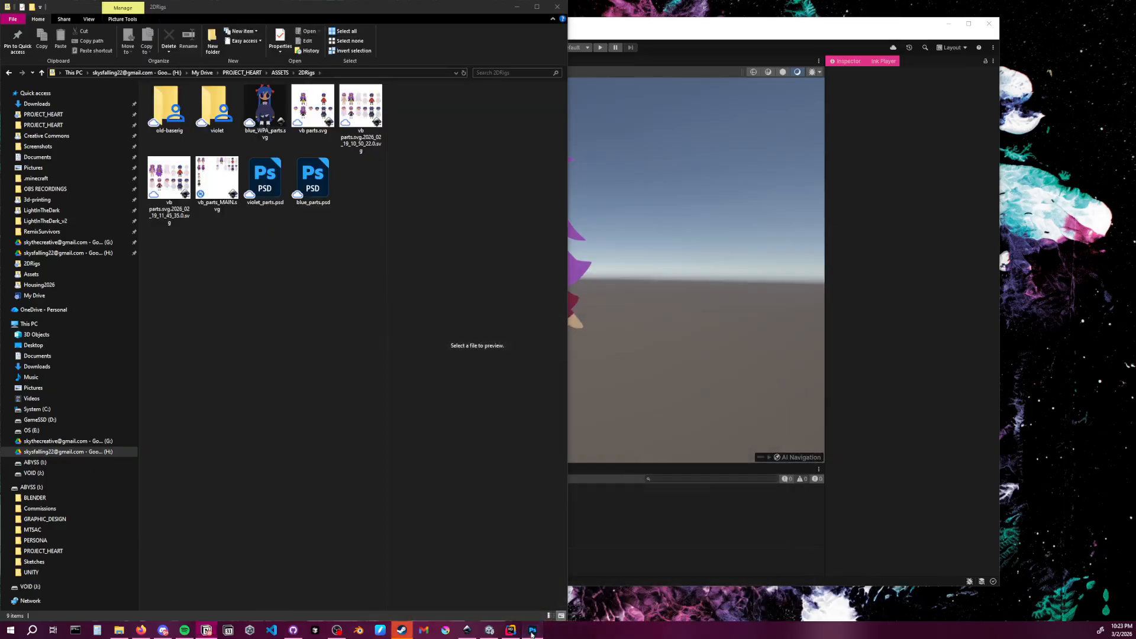
pyautogui.click(532, 630)
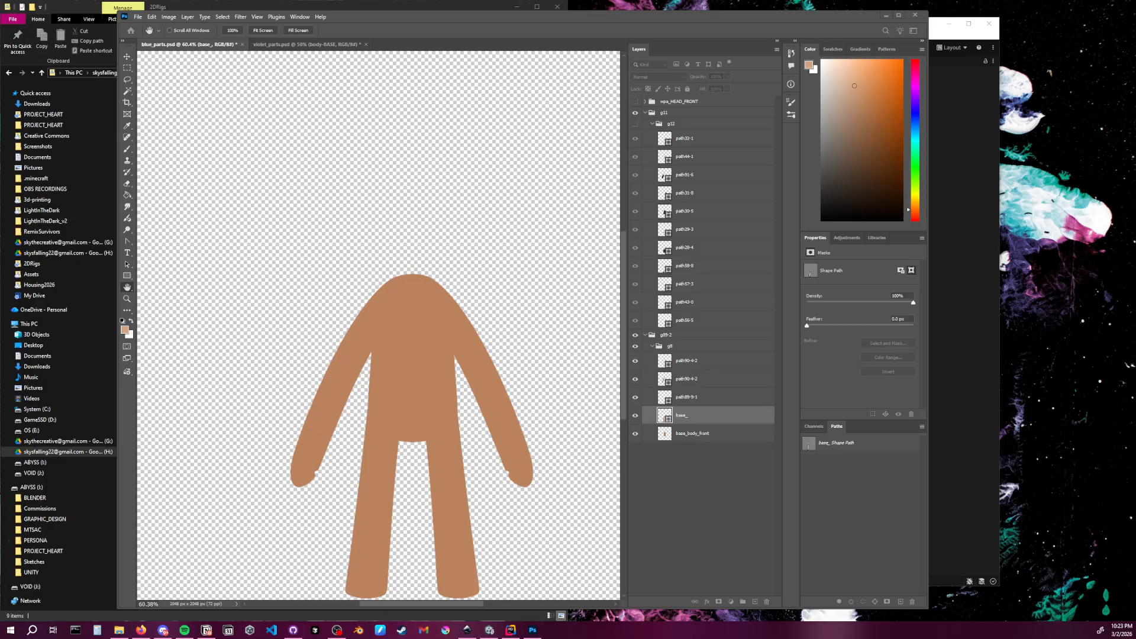
pyautogui.moveTo(0, 461); pyautogui.dragTo(469, 164)
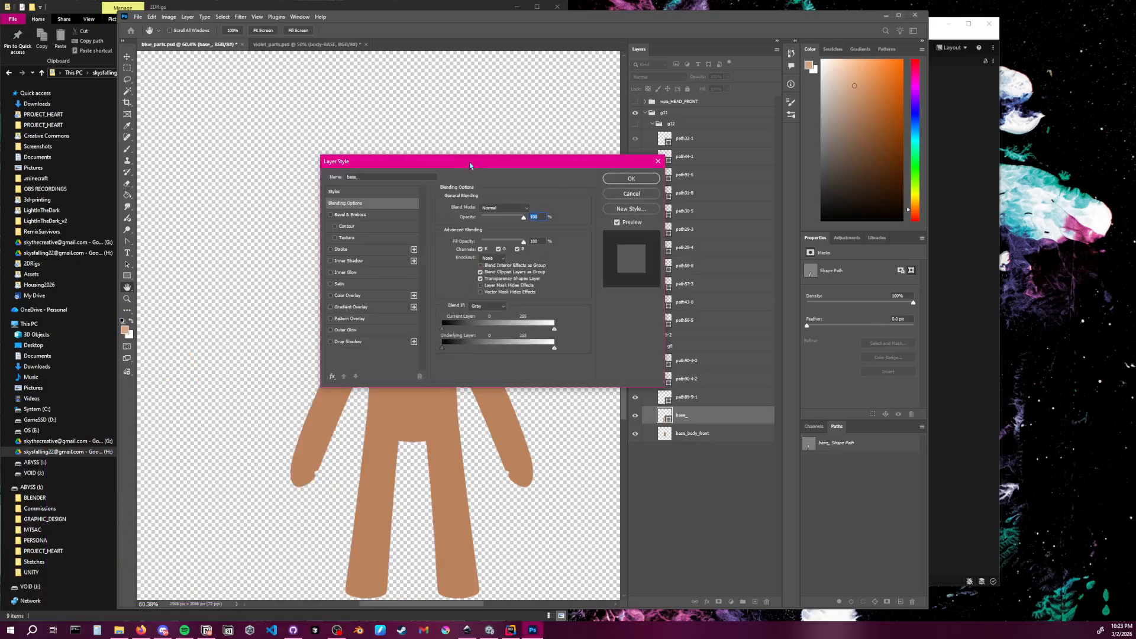
pyautogui.click(659, 162)
pyautogui.click(716, 528)
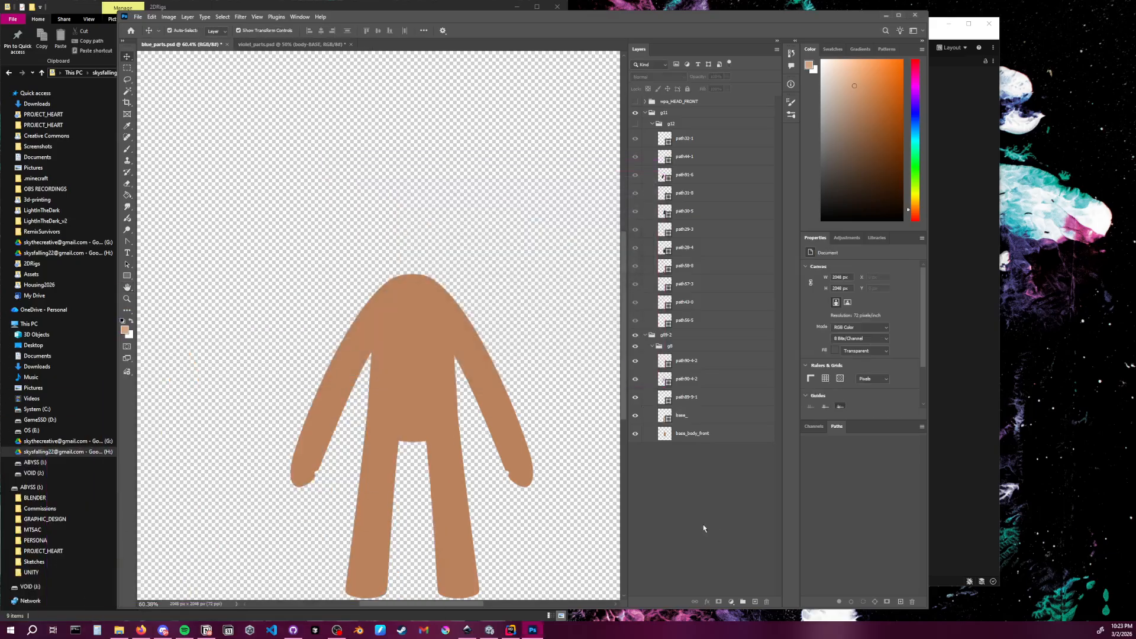
# Maximize the Photoshop window and rename the base_ leg layer in g8 as base_leg_r
pyautogui.click(898, 15)
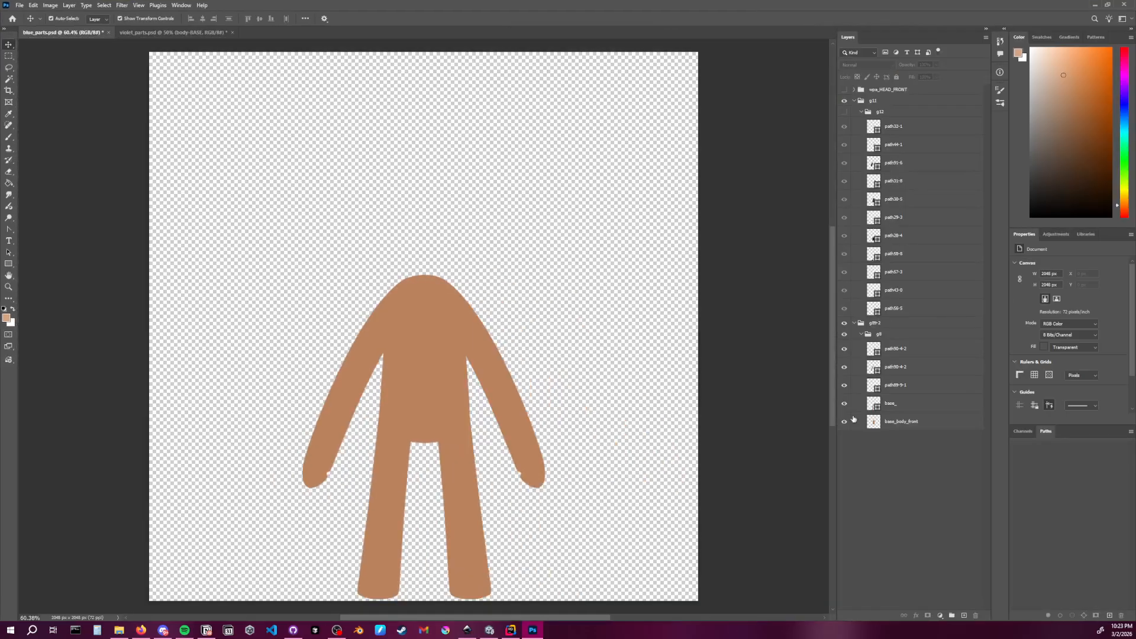
pyautogui.click(893, 403)
pyautogui.doubleClick(900, 403)
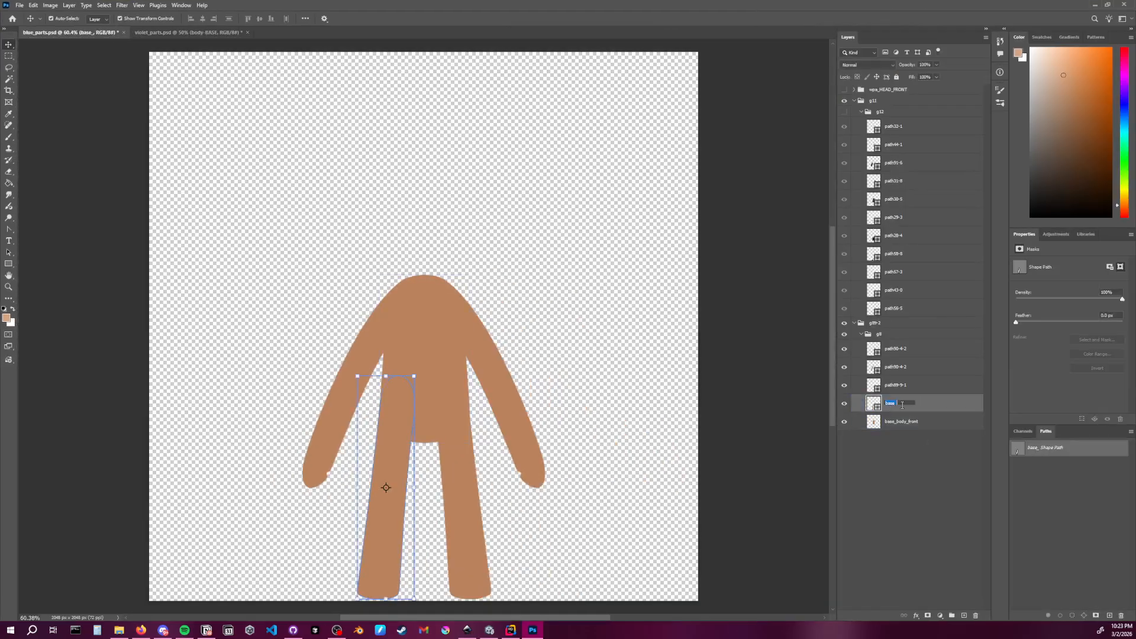
pyautogui.click(906, 403)
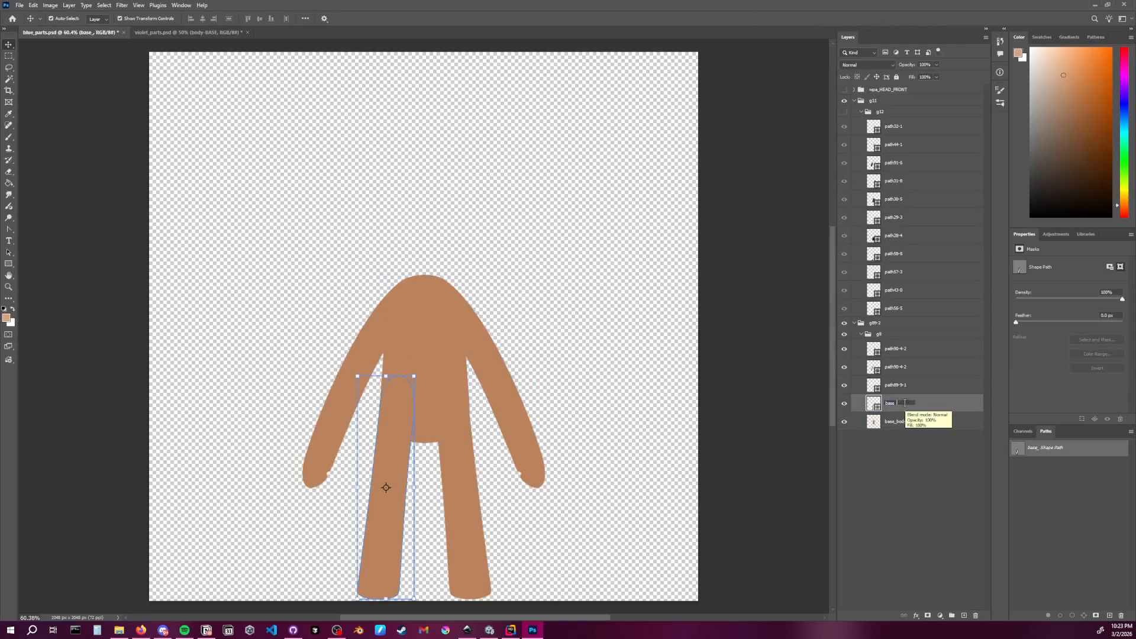
pyautogui.write('le')
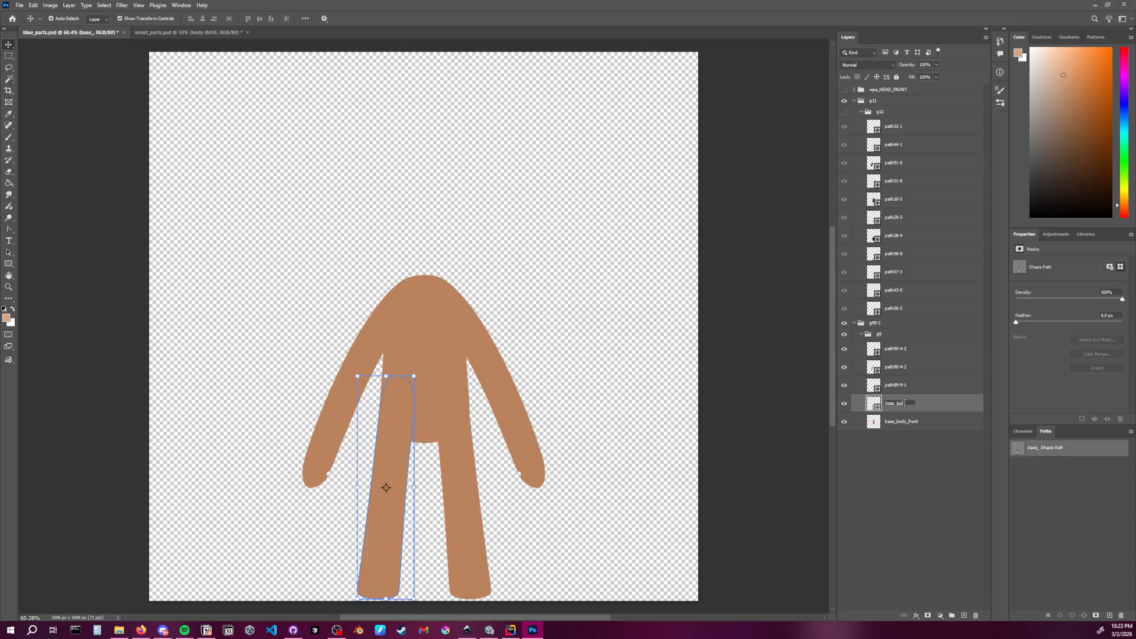
pyautogui.write('g_r')
pyautogui.press('Return')
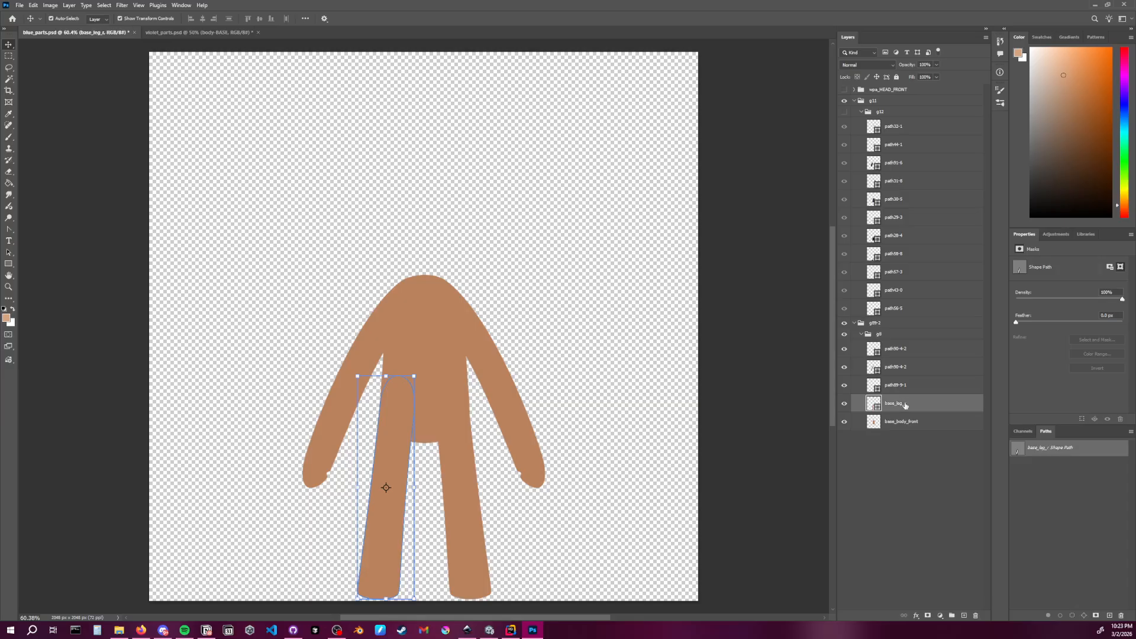
# Check the body layer's name in violet_parts.psd and rename base_body_front in blue_parts.psd as base_body
pyautogui.click(183, 33)
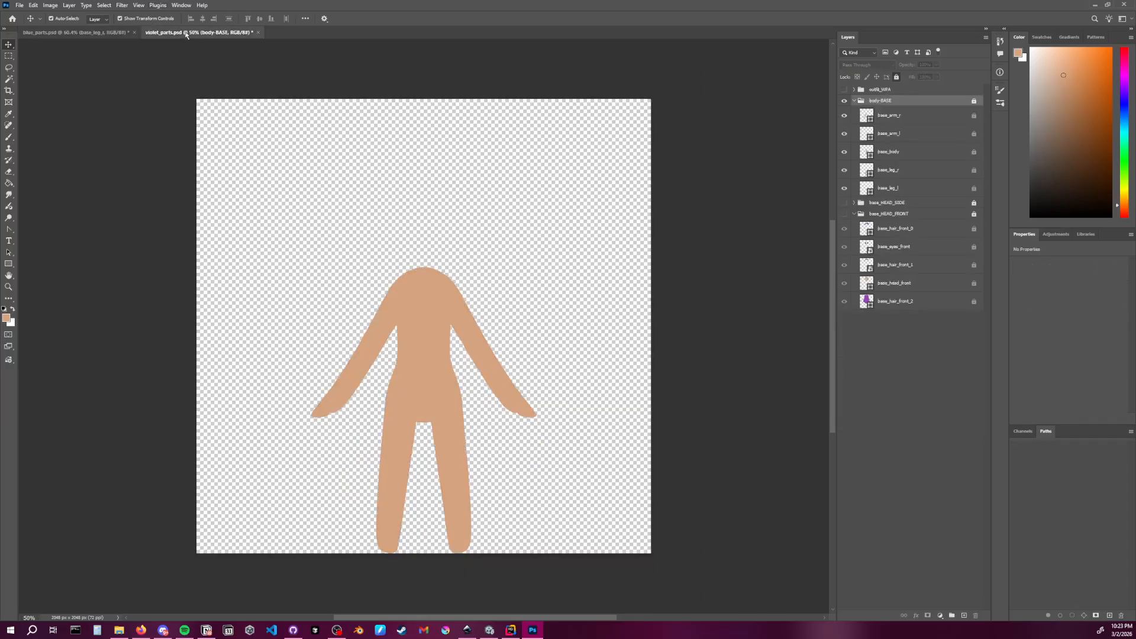
pyautogui.click(82, 35)
pyautogui.click(920, 425)
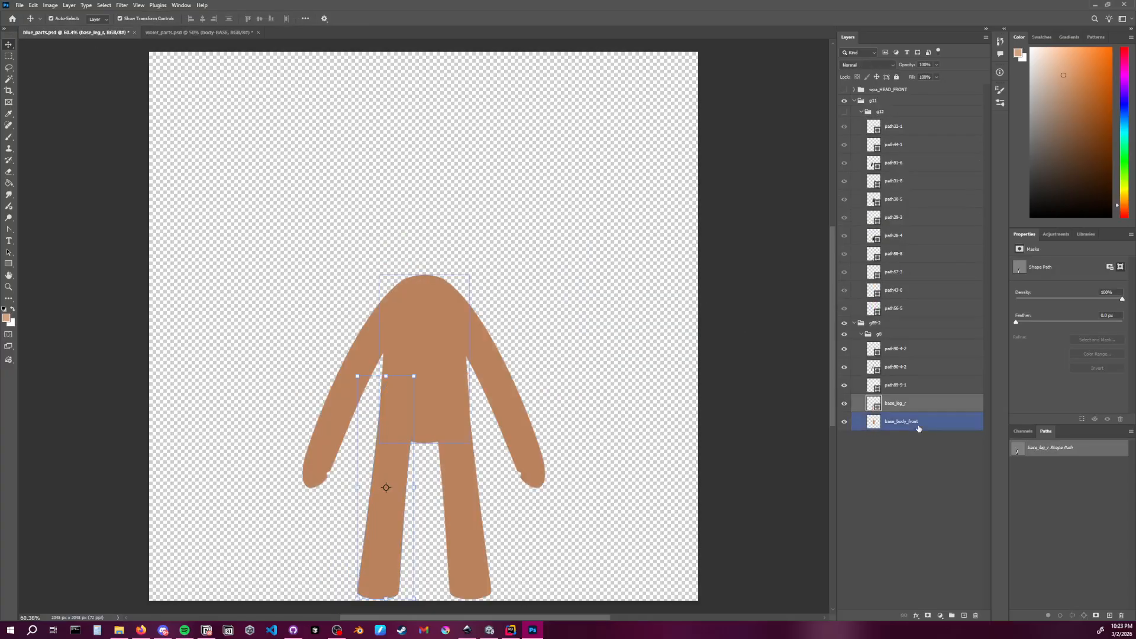
pyautogui.doubleClick(925, 426)
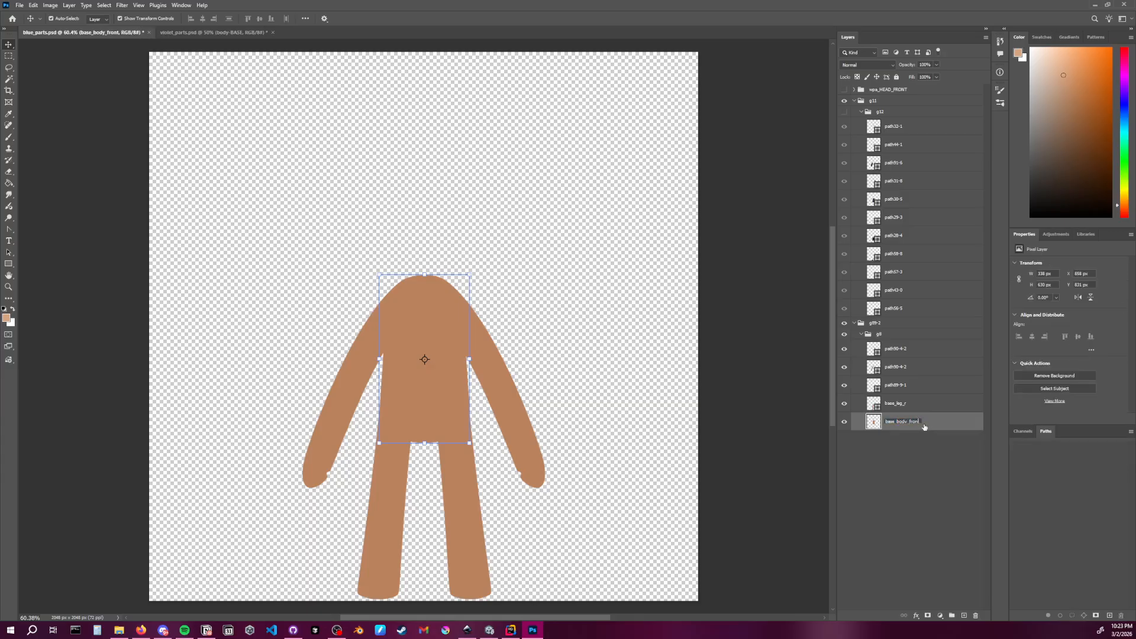
pyautogui.press('BackSpace')
pyautogui.press('BackSpace')
pyautogui.press('BackSpace')
pyautogui.press('BackSpace')
pyautogui.press('BackSpace')
pyautogui.press('BackSpace')
pyautogui.click(928, 441)
# Rename the other leg layer, directly above base_leg_r, as base_leg_l
pyautogui.click(908, 385)
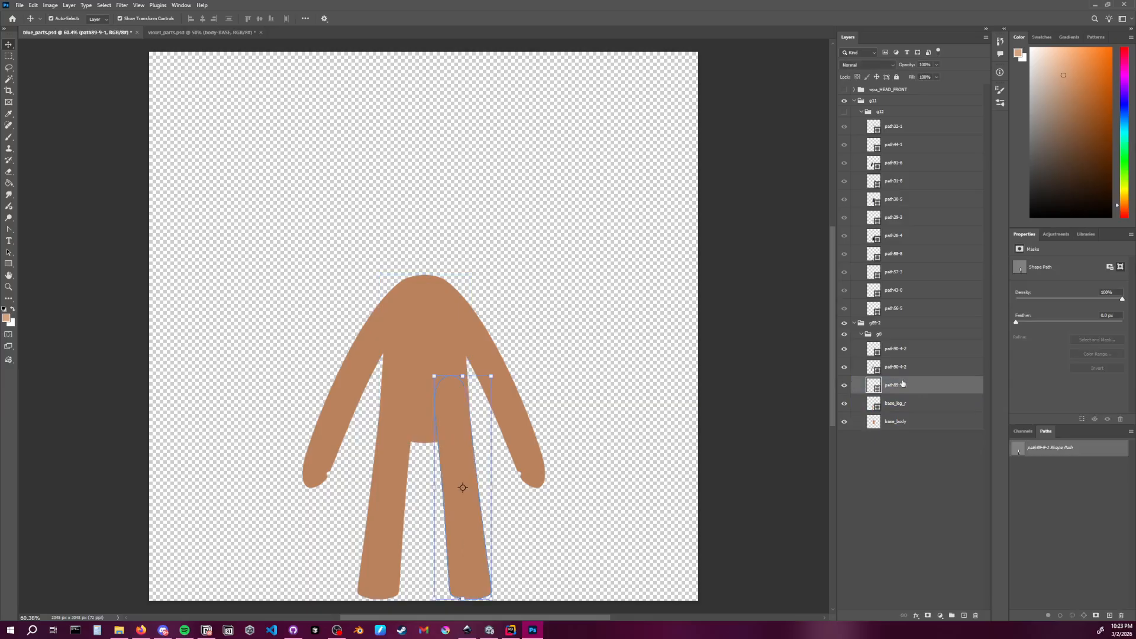
pyautogui.doubleClick(903, 385)
pyautogui.write('base_leg_l')
pyautogui.press('Return')
# Rename the lower path90-4-2 arm layer as base_leg_r and the upper one as base_leg_l
pyautogui.click(859, 370)
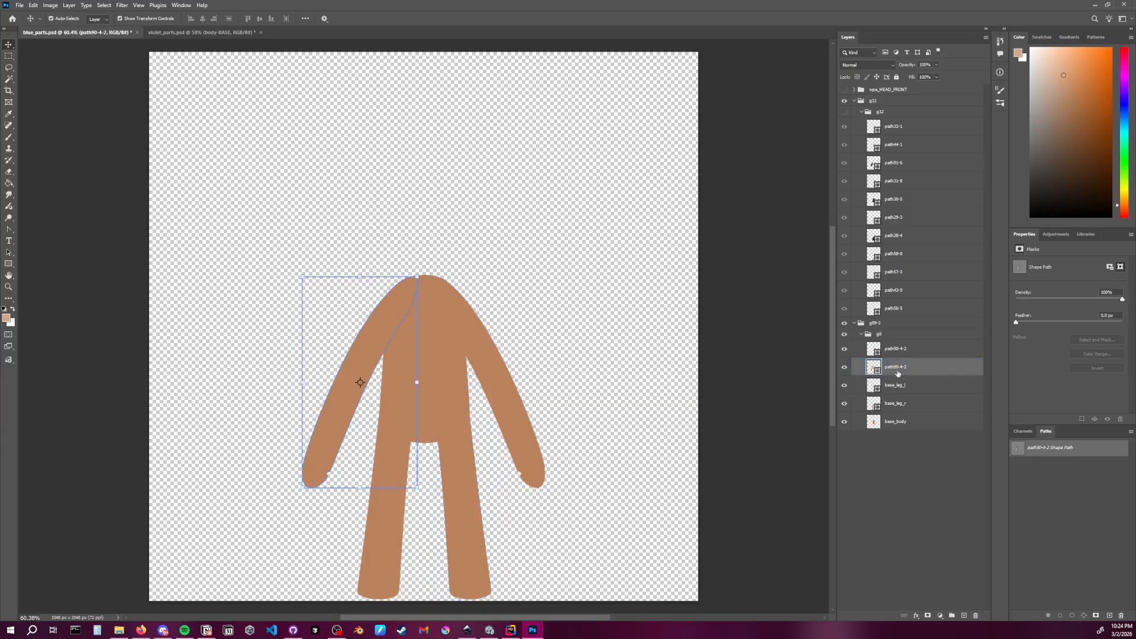
pyautogui.write('base_leg_r')
pyautogui.press('Return')
pyautogui.doubleClick(909, 349)
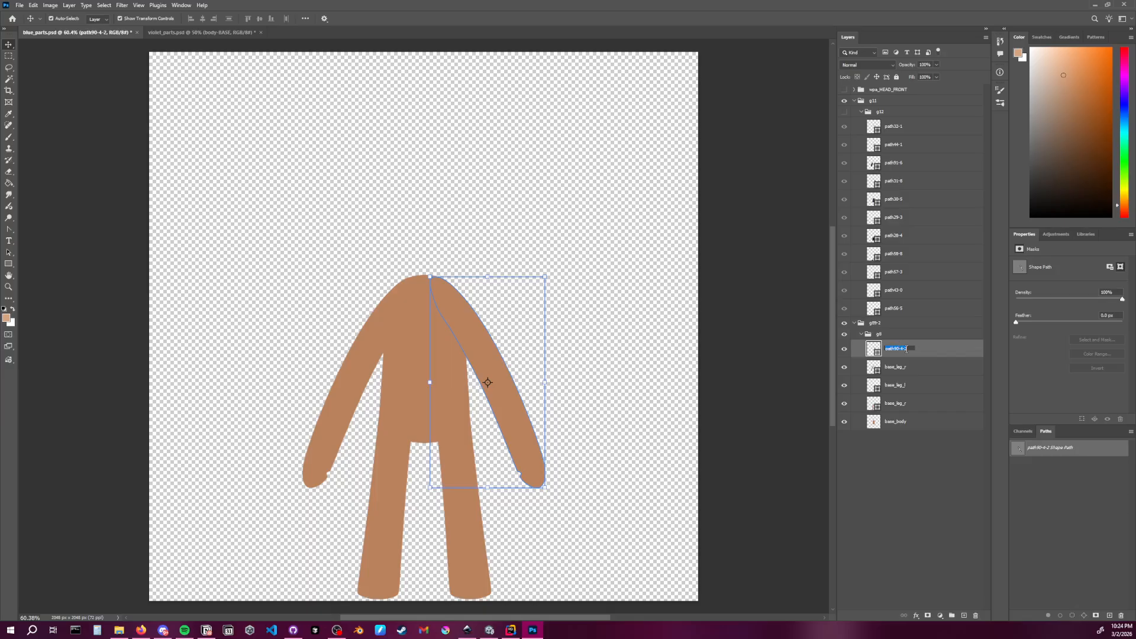
pyautogui.write('base_leg_l')
pyautogui.press('Return')
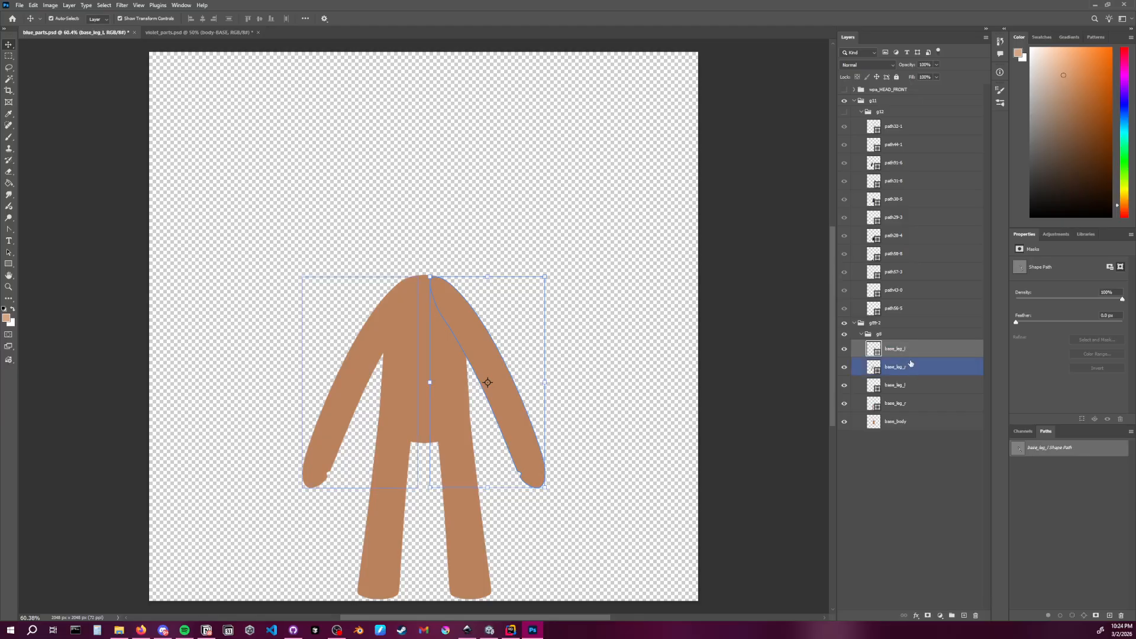
# Rename the g8 group containing the base body layers as base_BODY
pyautogui.moveTo(877, 340); pyautogui.dragTo(862, 336)
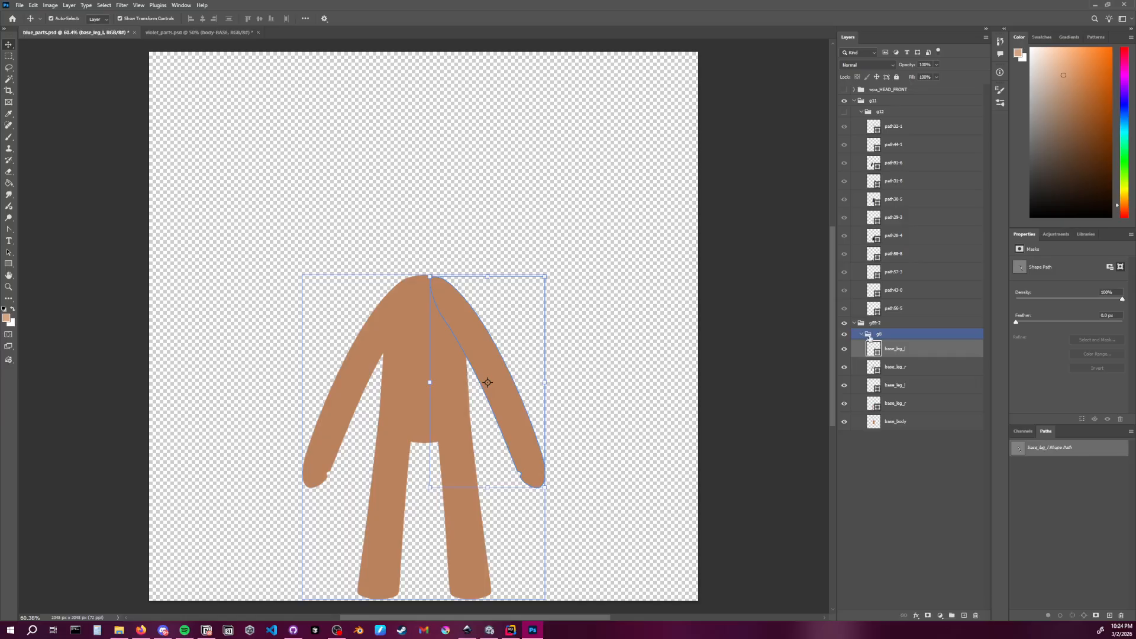
pyautogui.click(875, 367)
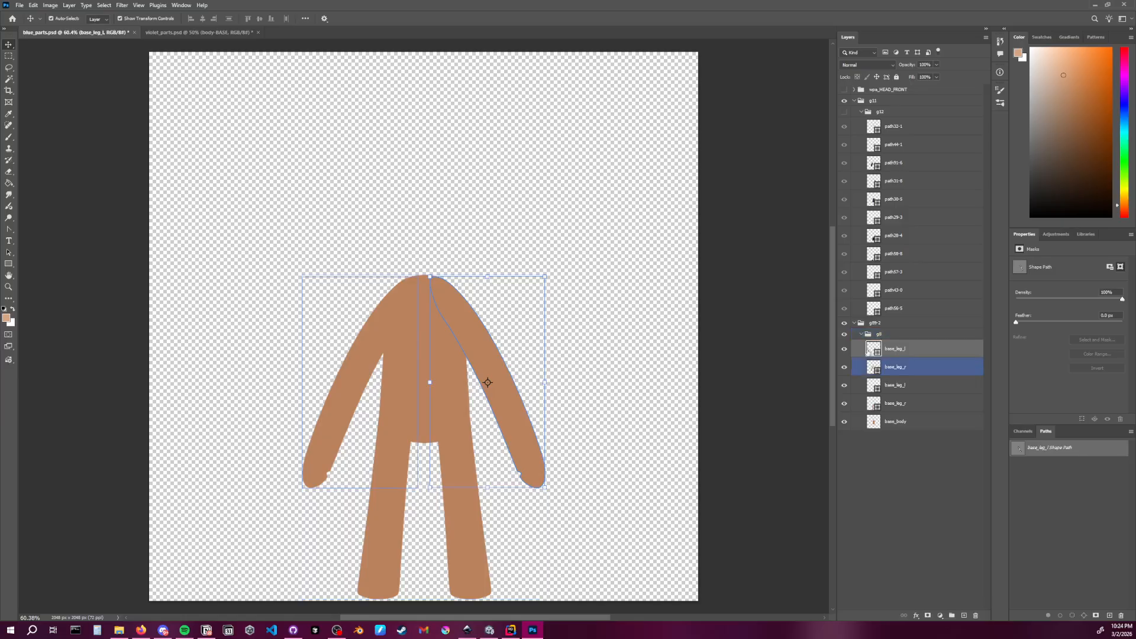
pyautogui.click(871, 334)
pyautogui.click(862, 335)
pyautogui.click(861, 335)
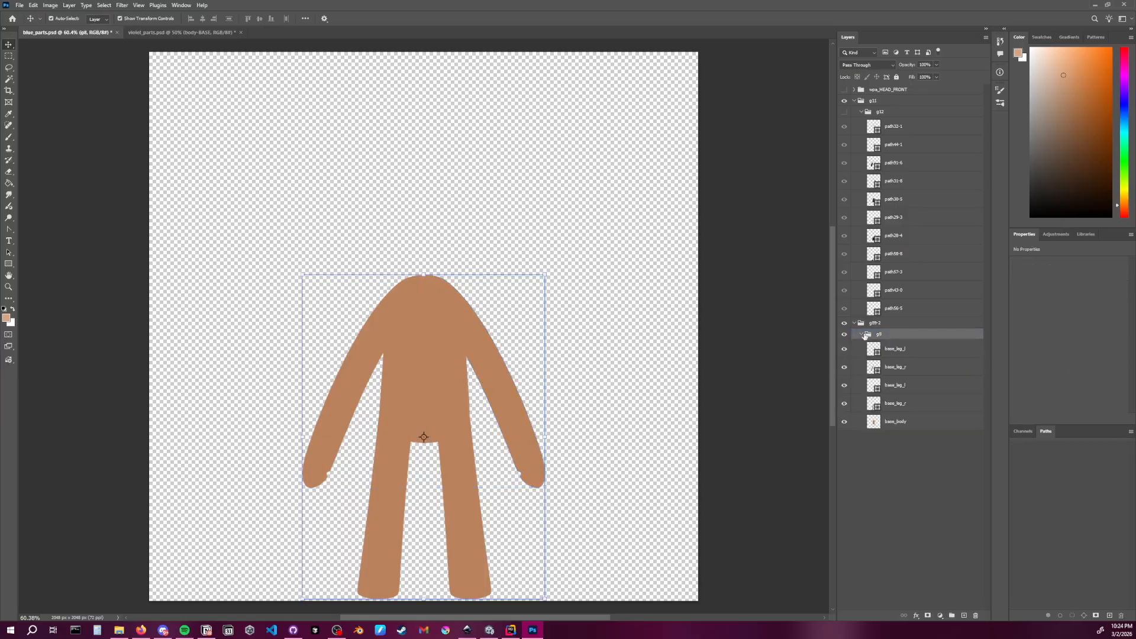
pyautogui.doubleClick(883, 335)
pyautogui.click(875, 354)
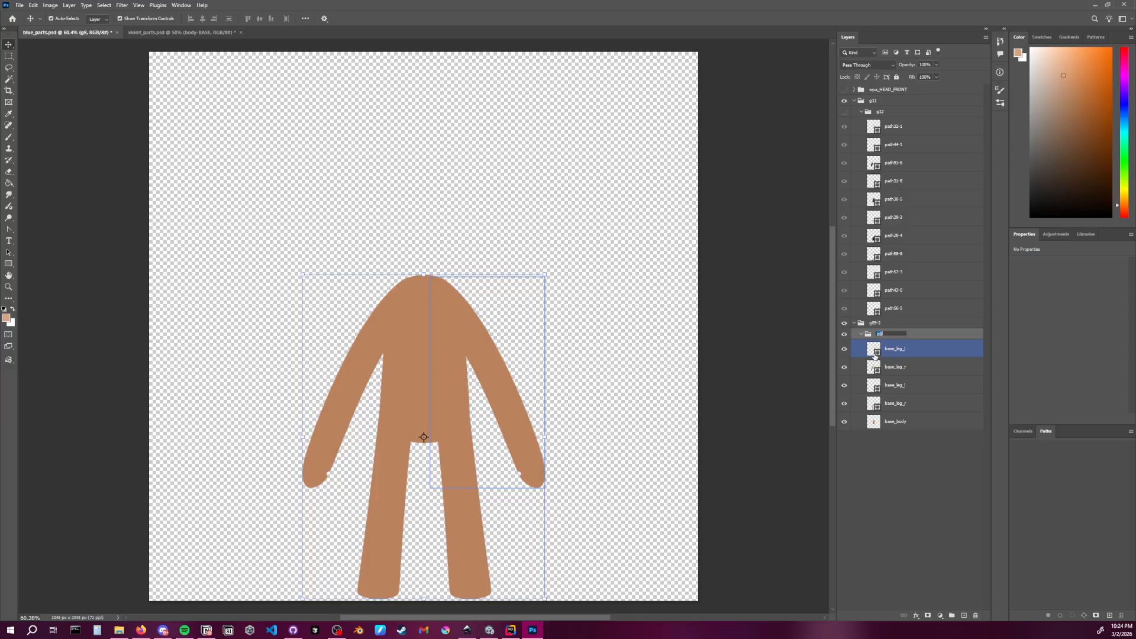
pyautogui.write('base_BODY')
pyautogui.press('Return')
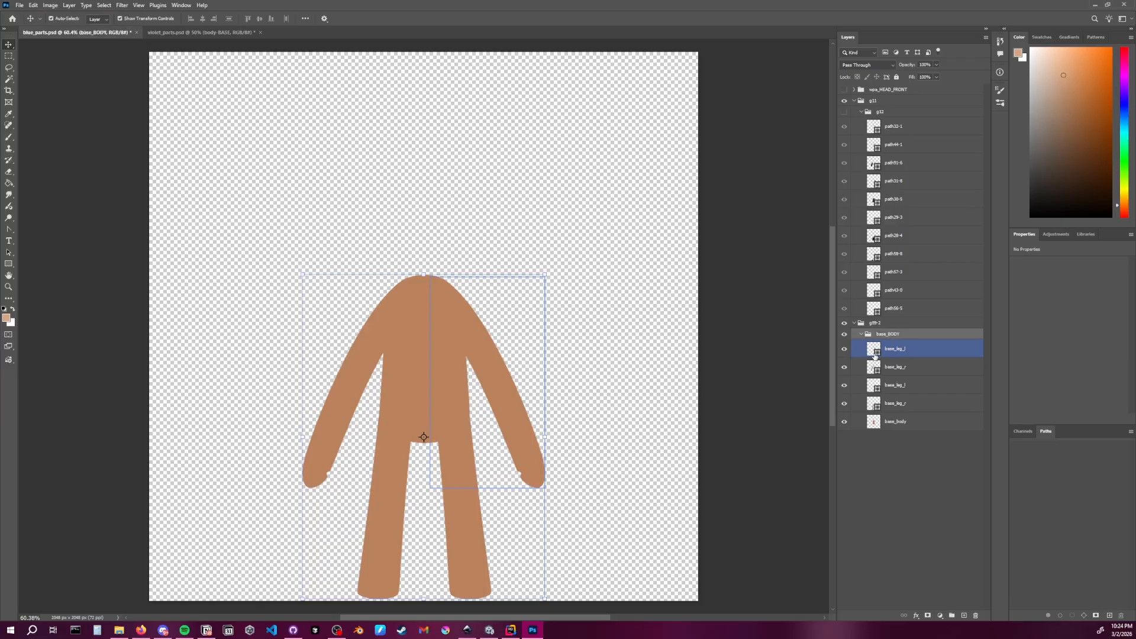
# Check the body group's name in violet_parts.psd, then rename the base_BODY group in blue_parts.psd as body_BASE and collapse it
pyautogui.click(217, 33)
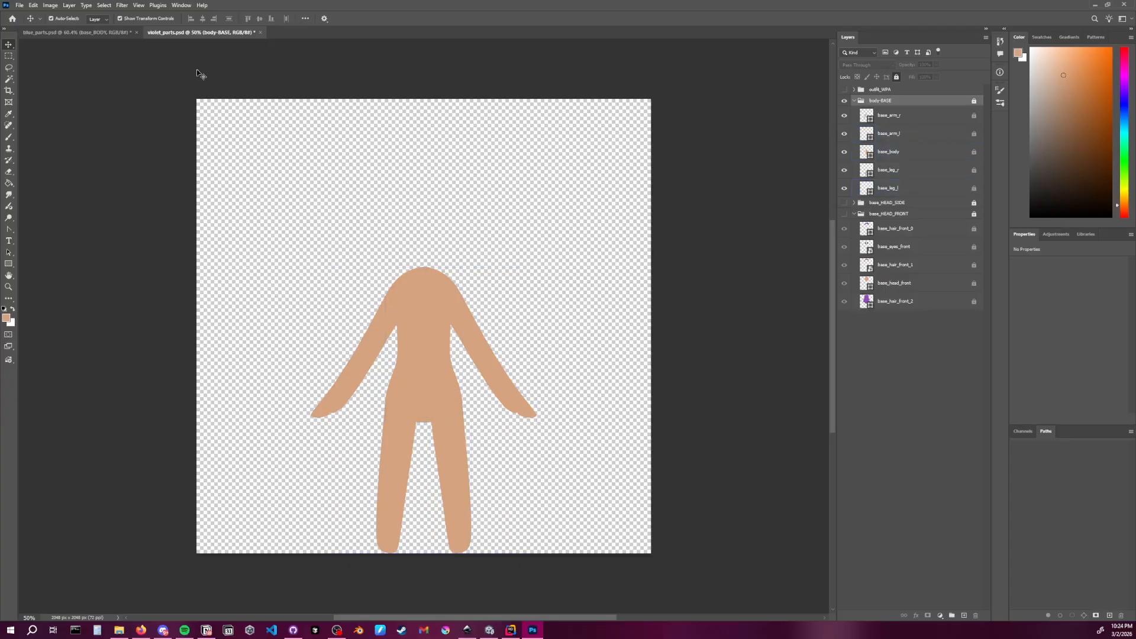
pyautogui.click(112, 33)
pyautogui.doubleClick(888, 334)
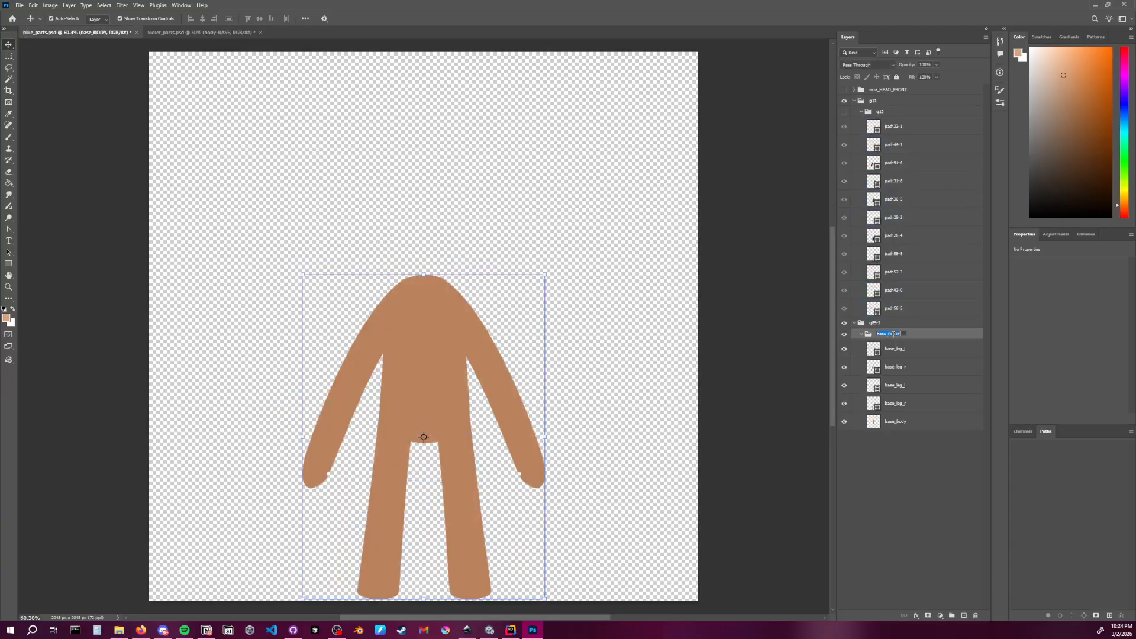
pyautogui.write('body_BASE')
pyautogui.press('Return')
pyautogui.click(861, 334)
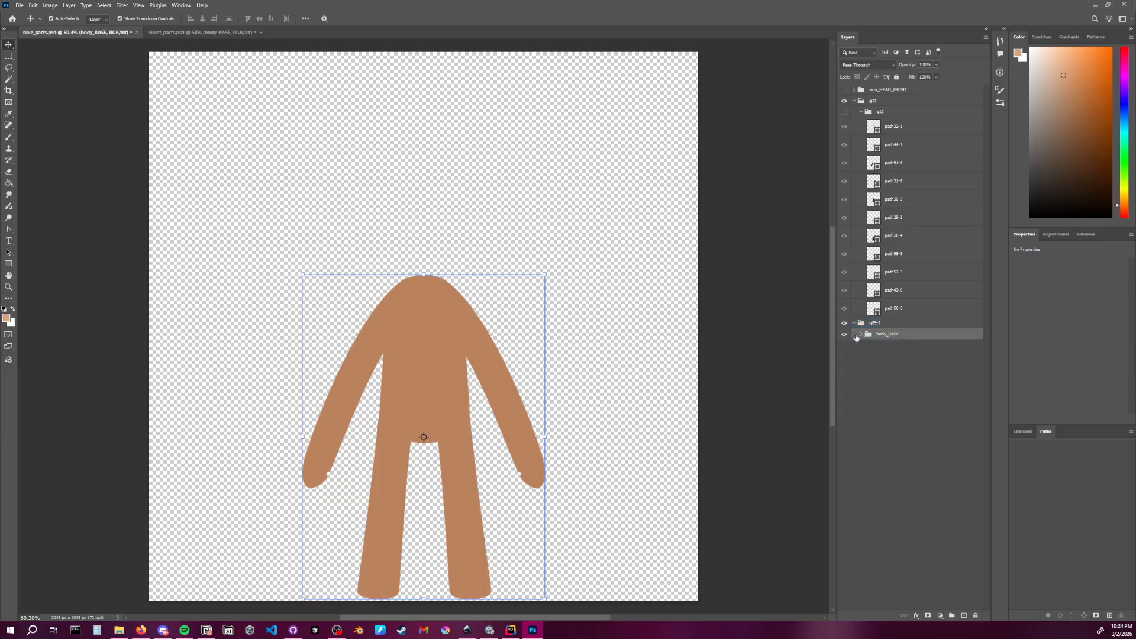
# Show the g12 outfit group over the base body and clear the layer selection
pyautogui.click(892, 309)
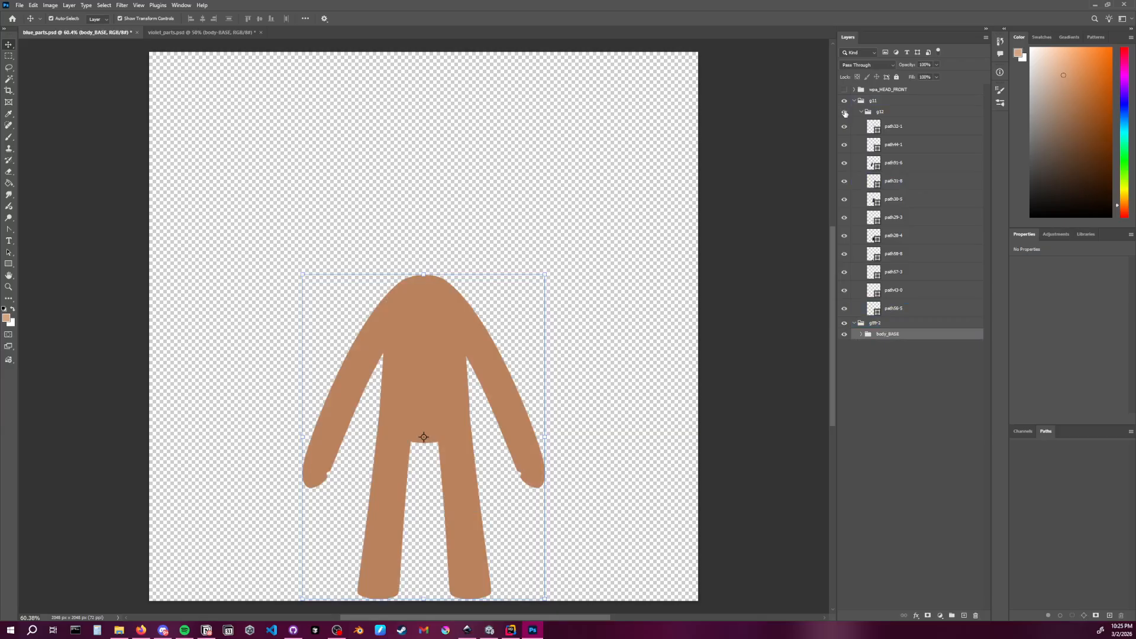
pyautogui.click(844, 112)
pyautogui.click(863, 409)
# Try to lock the body_BASE group through Lock Group, confirming without any lock option enabled
pyautogui.click(869, 335)
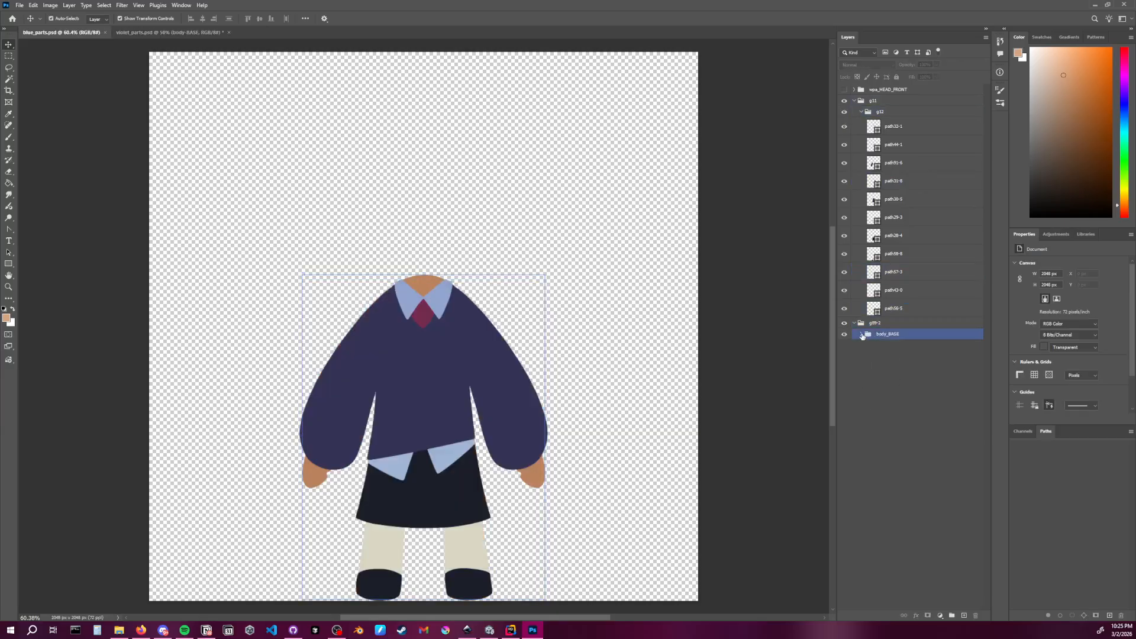
pyautogui.click(898, 343)
pyautogui.click(903, 335)
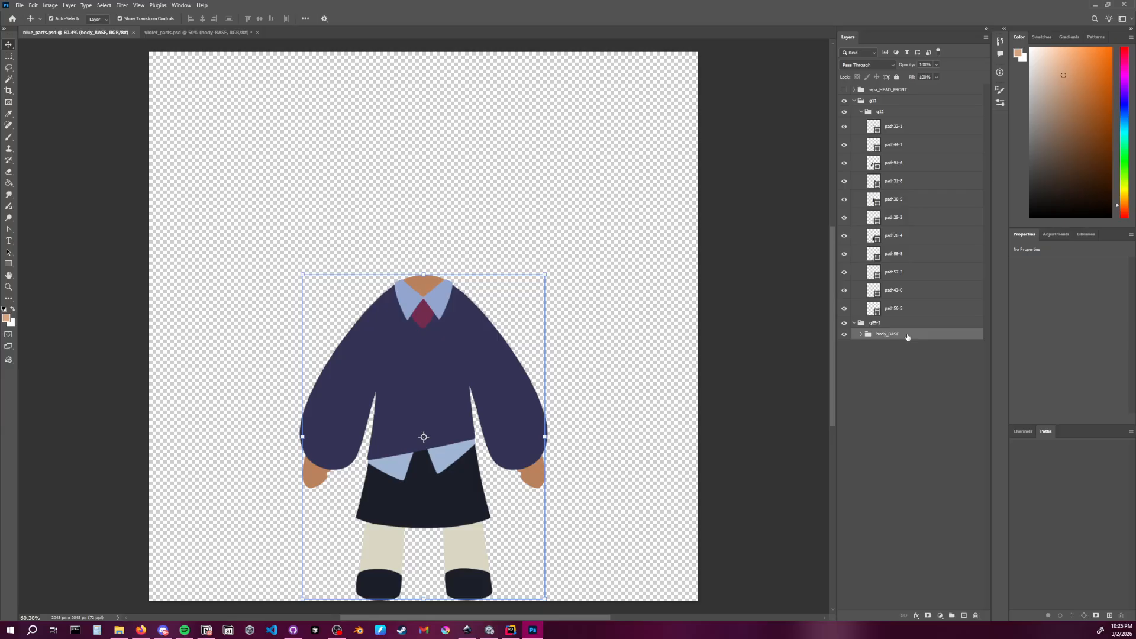
pyautogui.rightClick(908, 335)
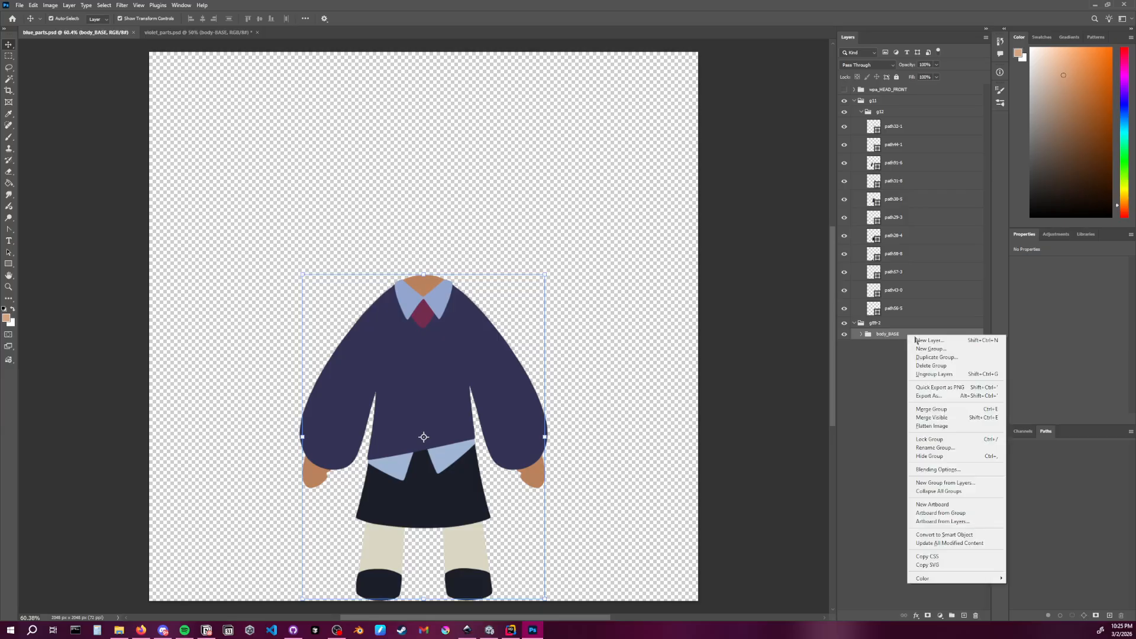
pyautogui.click(926, 441)
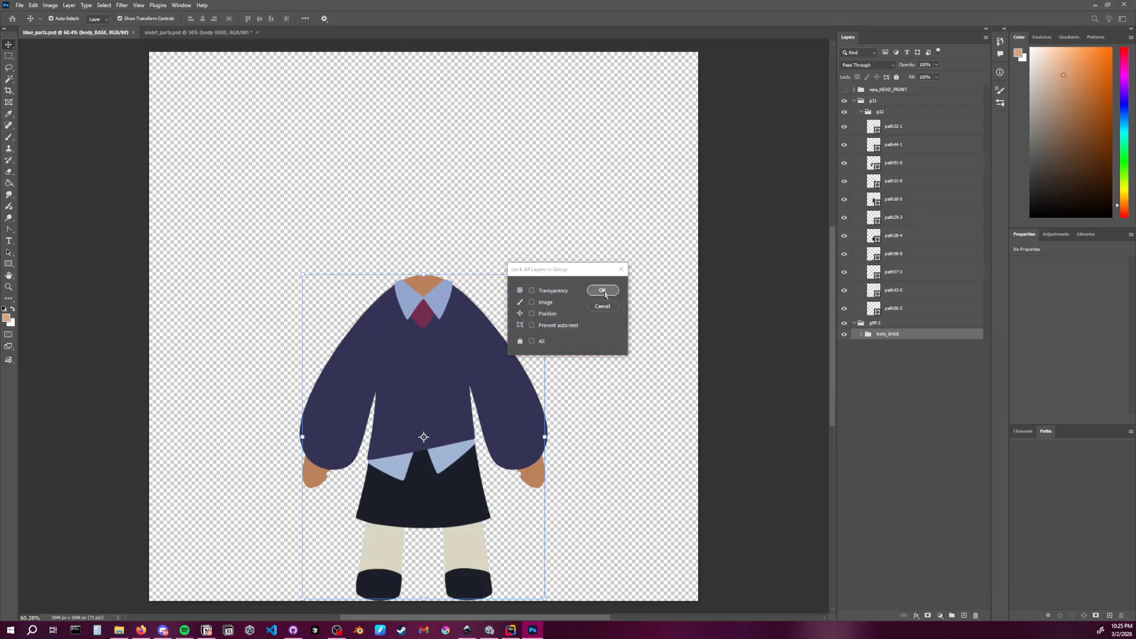
pyautogui.click(602, 291)
pyautogui.click(891, 426)
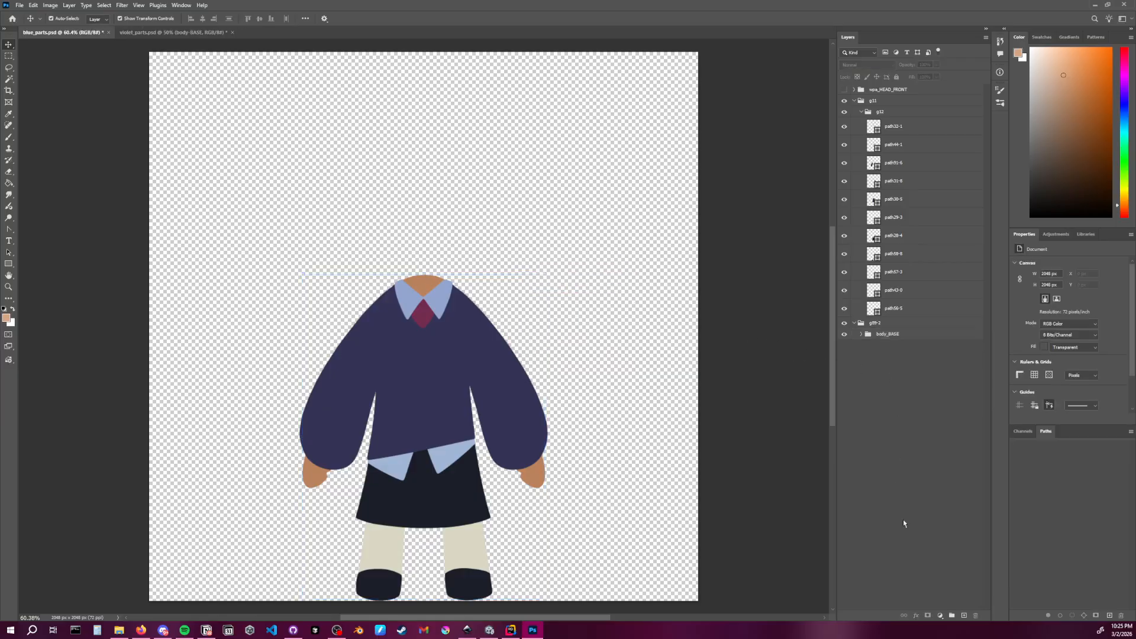
# Lock the body_BASE group completely and duplicate it within blue_parts.psd
pyautogui.click(900, 335)
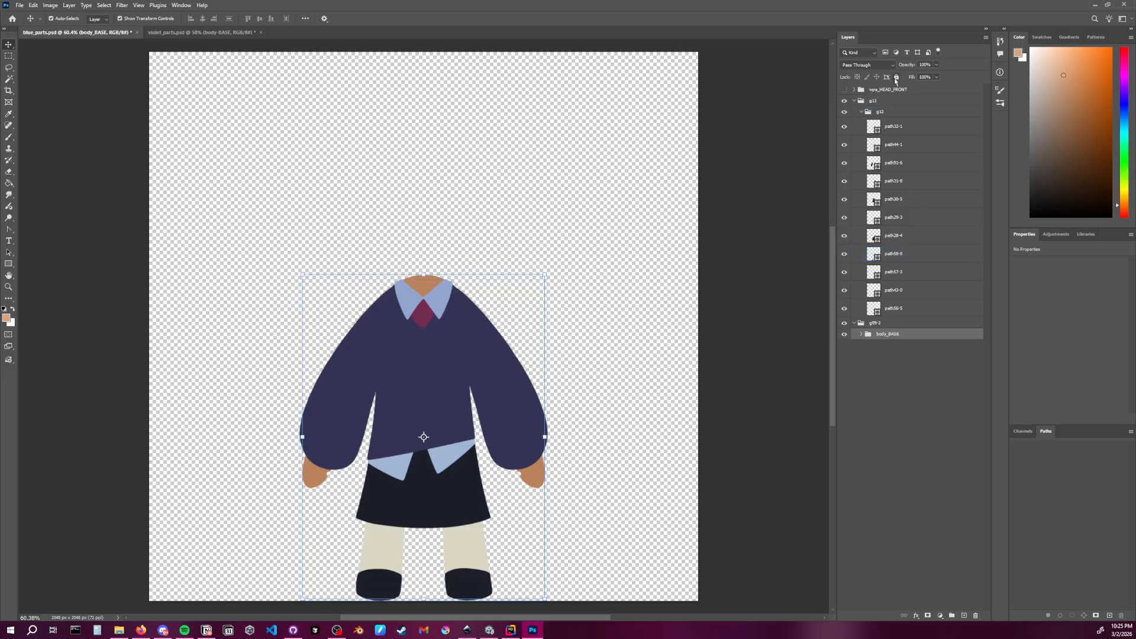
pyautogui.click(935, 349)
pyautogui.rightClick(899, 338)
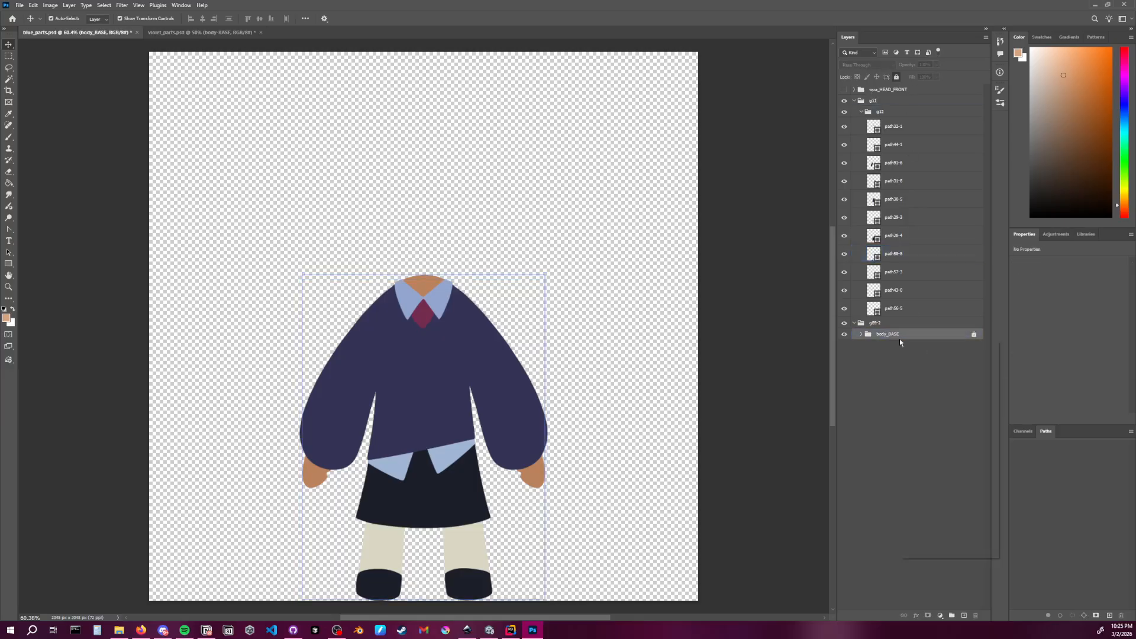
pyautogui.click(928, 362)
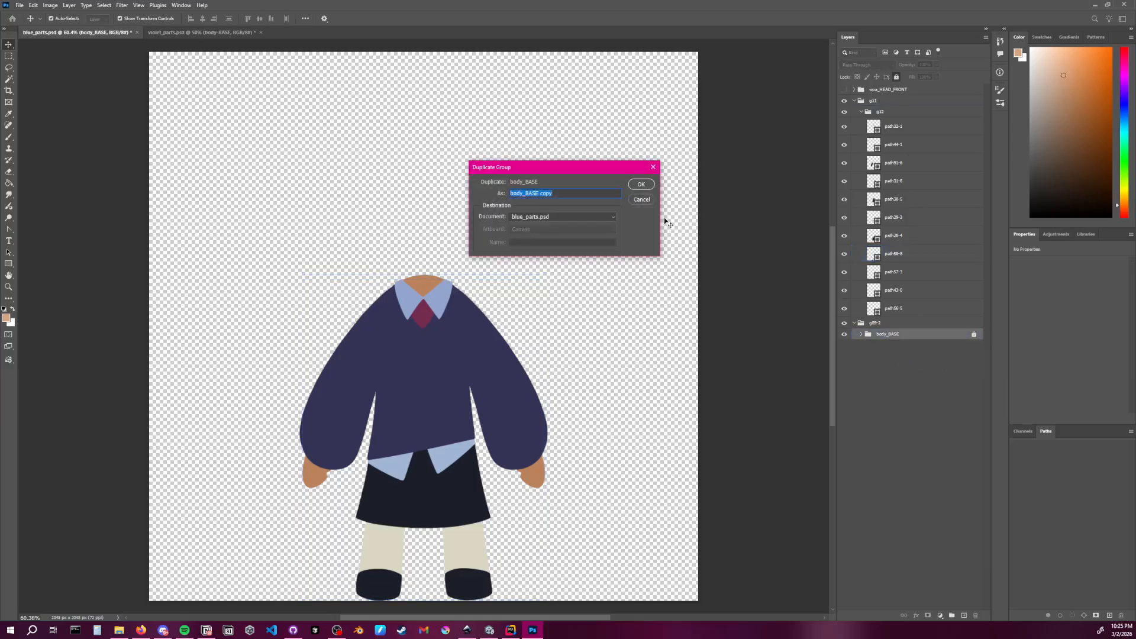
pyautogui.click(640, 184)
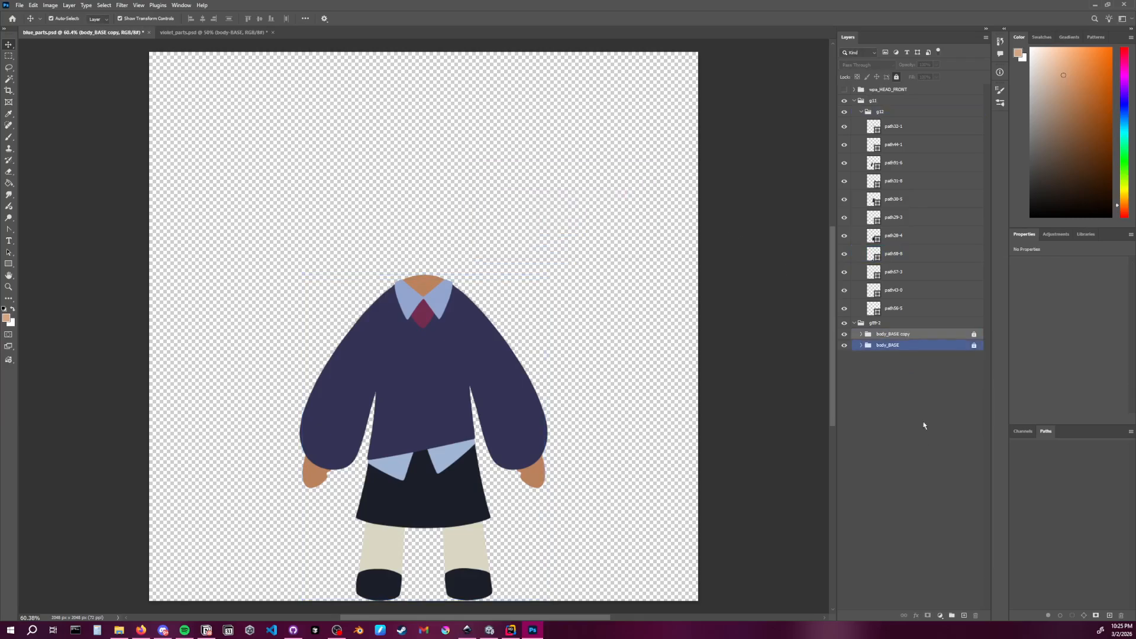
# Expand the duplicated body group to show its layers and clear the layer selection
pyautogui.click(861, 333)
pyautogui.click(885, 346)
pyautogui.click(855, 436)
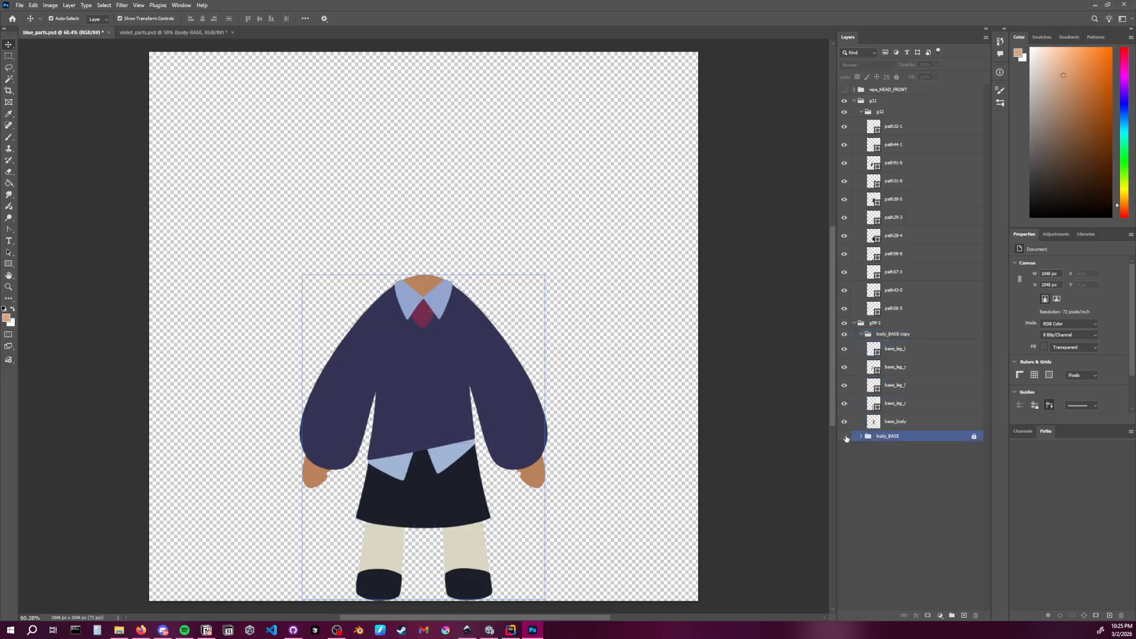
# Hide the locked body_BASE group so only its duplicate shows under the outfit
pyautogui.click(845, 436)
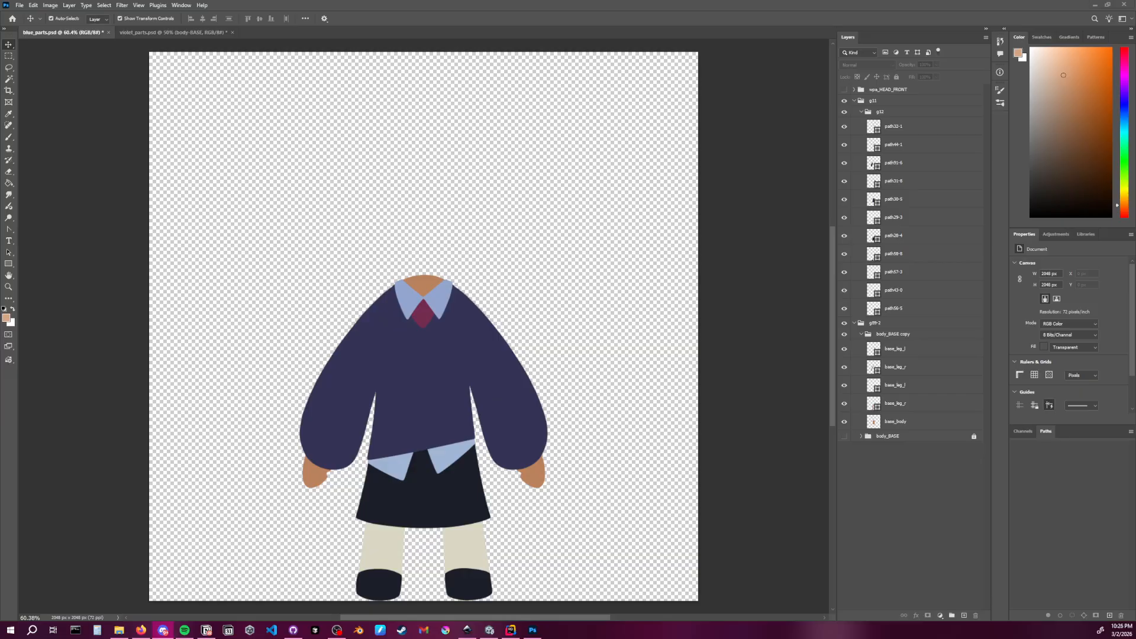
pyautogui.click(946, 508)
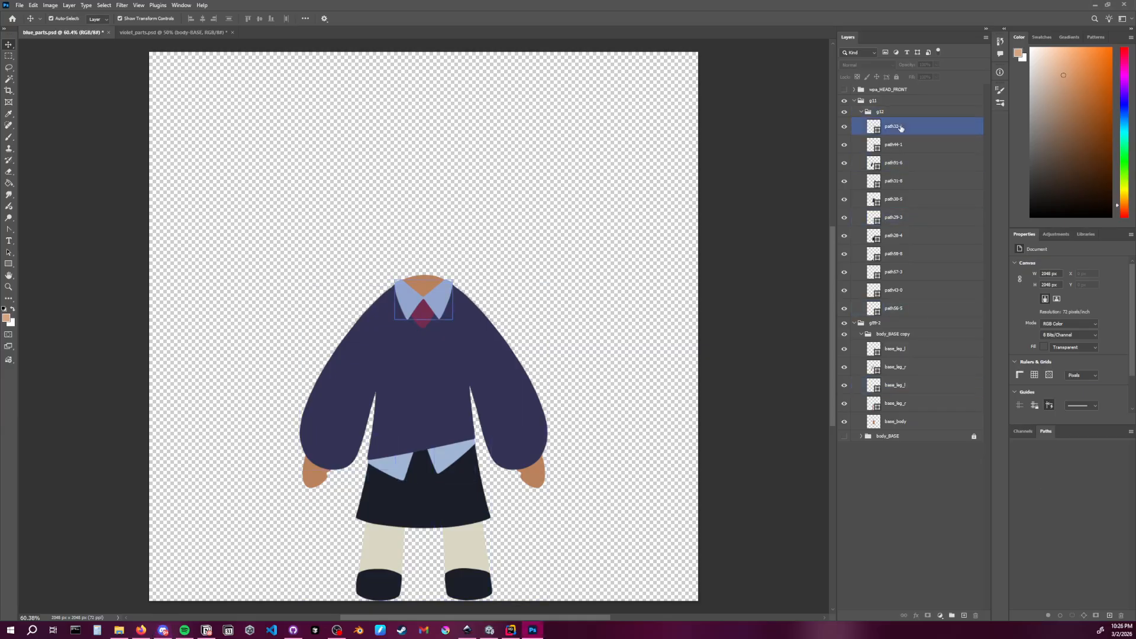
# Examine which g12 outfit paths and duplicated body layers form the sleeves, torso, skirt and legs
pyautogui.click(887, 101)
pyautogui.click(893, 198)
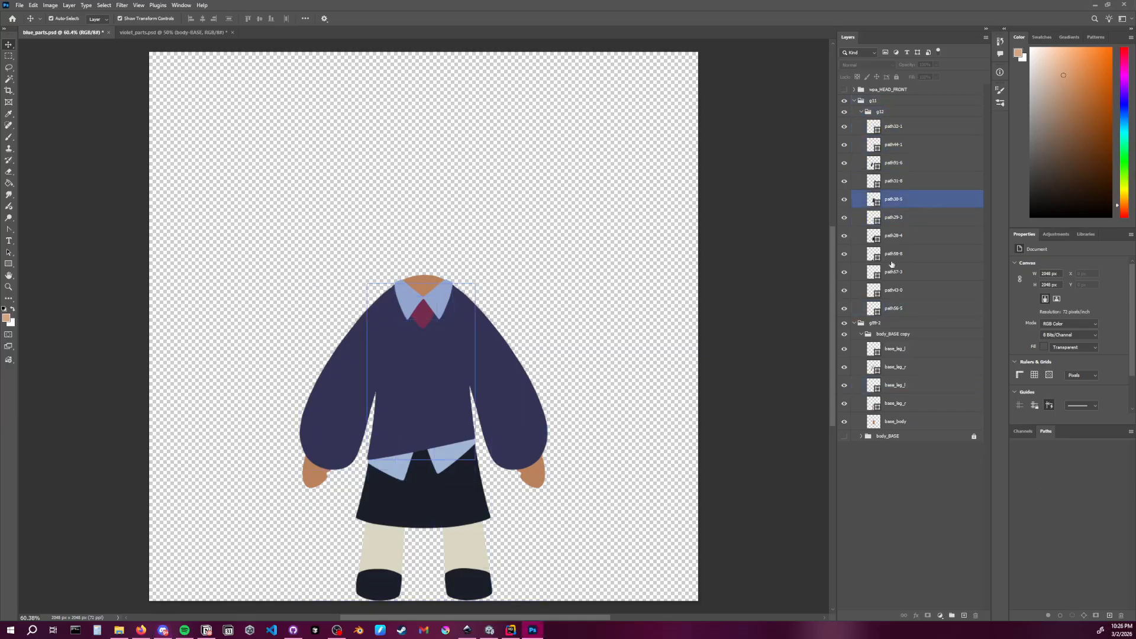
pyautogui.click(896, 308)
pyautogui.click(578, 355)
pyautogui.click(509, 361)
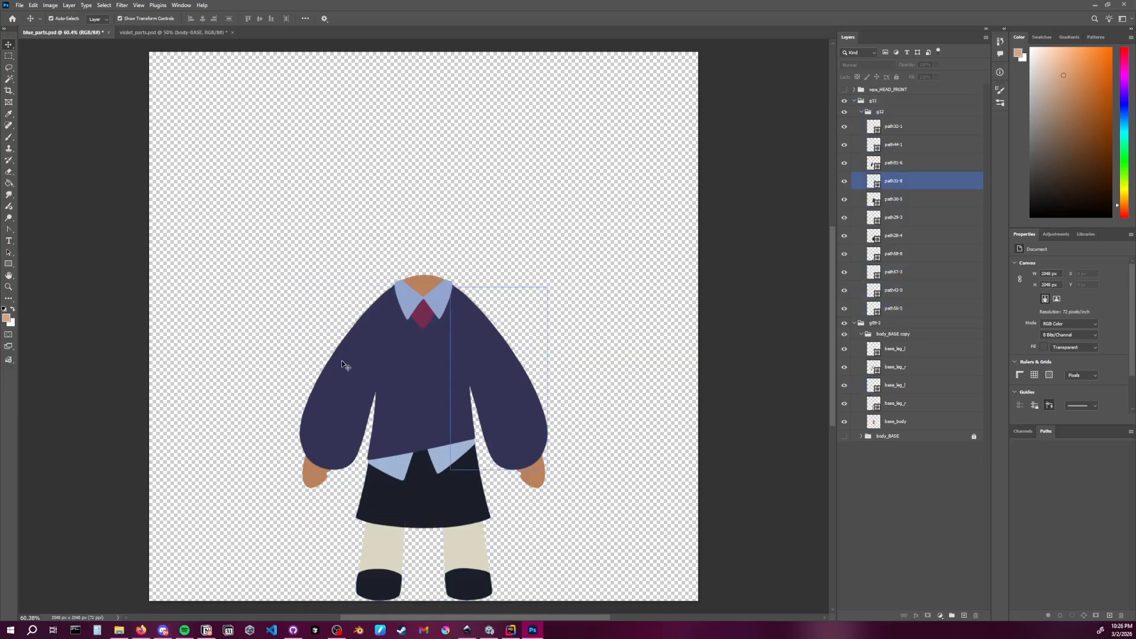
pyautogui.click(343, 367)
pyautogui.click(895, 385)
pyautogui.click(896, 421)
pyautogui.click(902, 350)
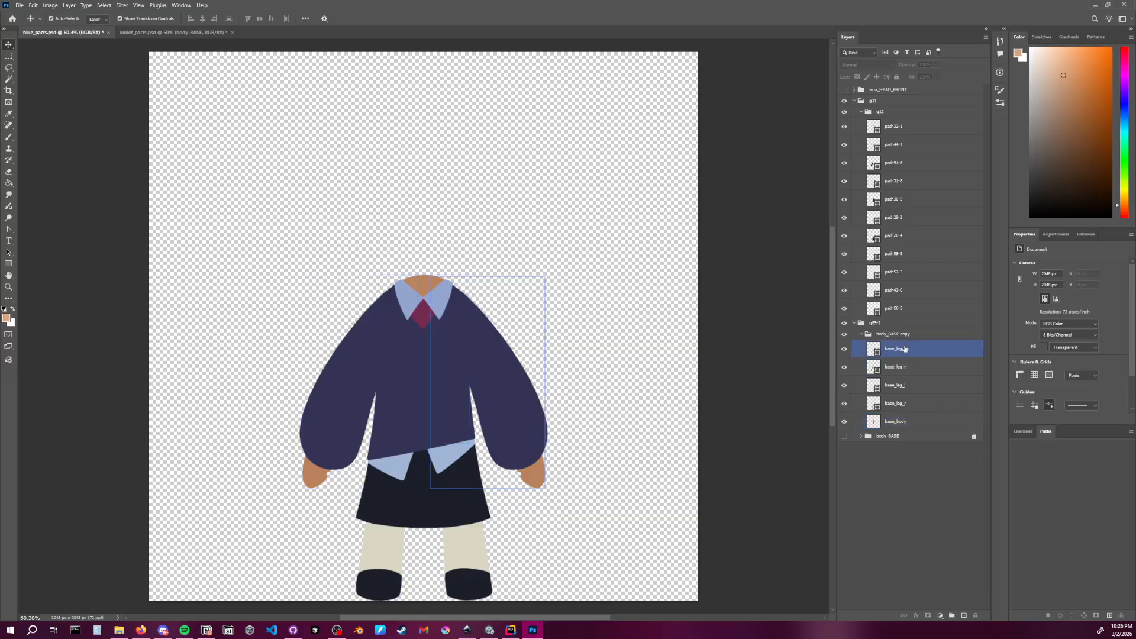
pyautogui.click(900, 424)
pyautogui.click(891, 350)
pyautogui.click(655, 317)
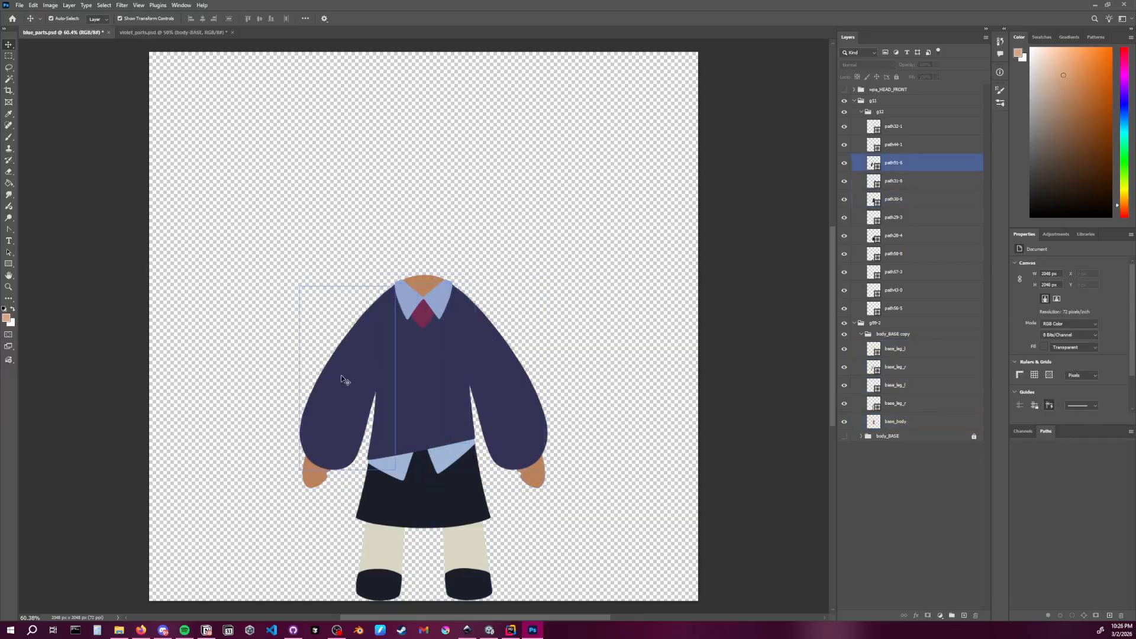
pyautogui.click(924, 254)
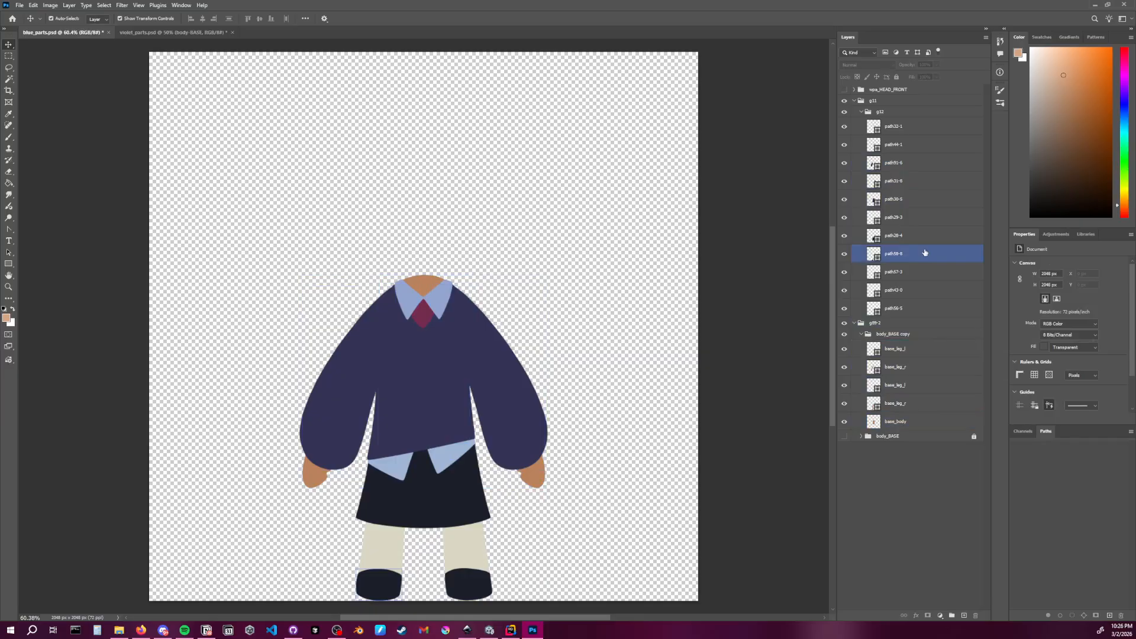
pyautogui.click(904, 158)
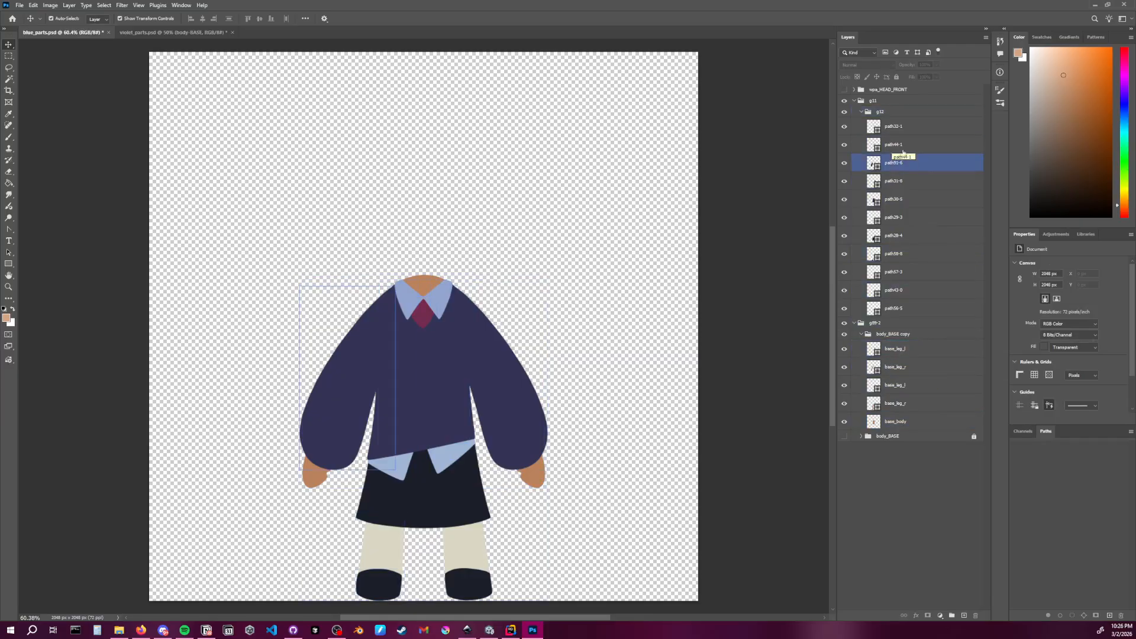
pyautogui.click(911, 126)
pyautogui.click(924, 102)
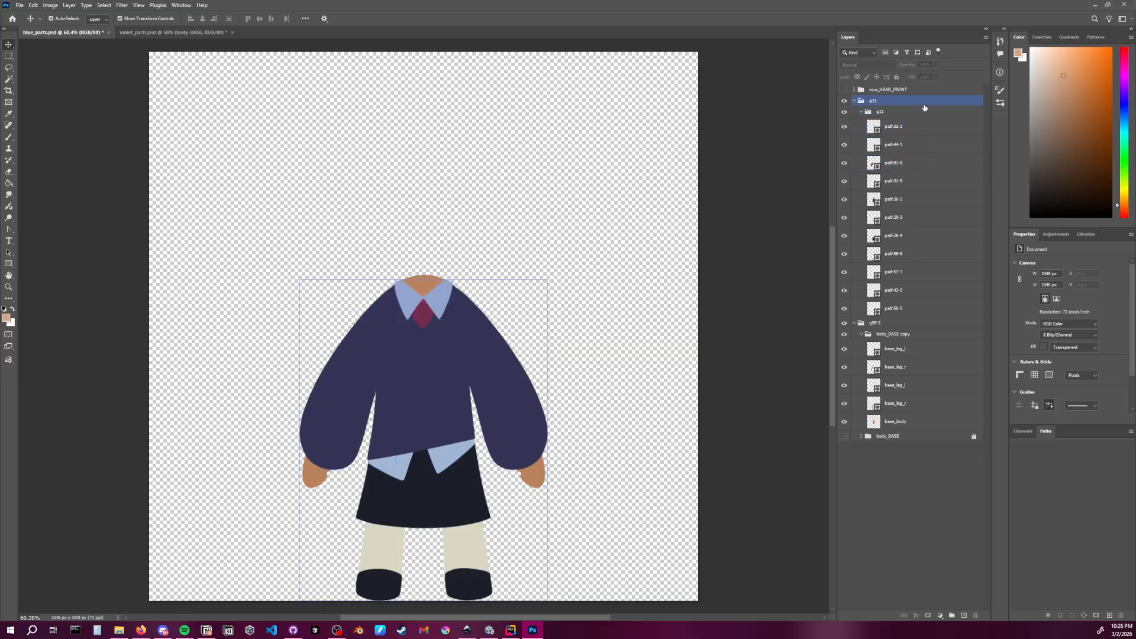
pyautogui.click(918, 217)
pyautogui.click(917, 254)
pyautogui.click(916, 333)
pyautogui.click(912, 310)
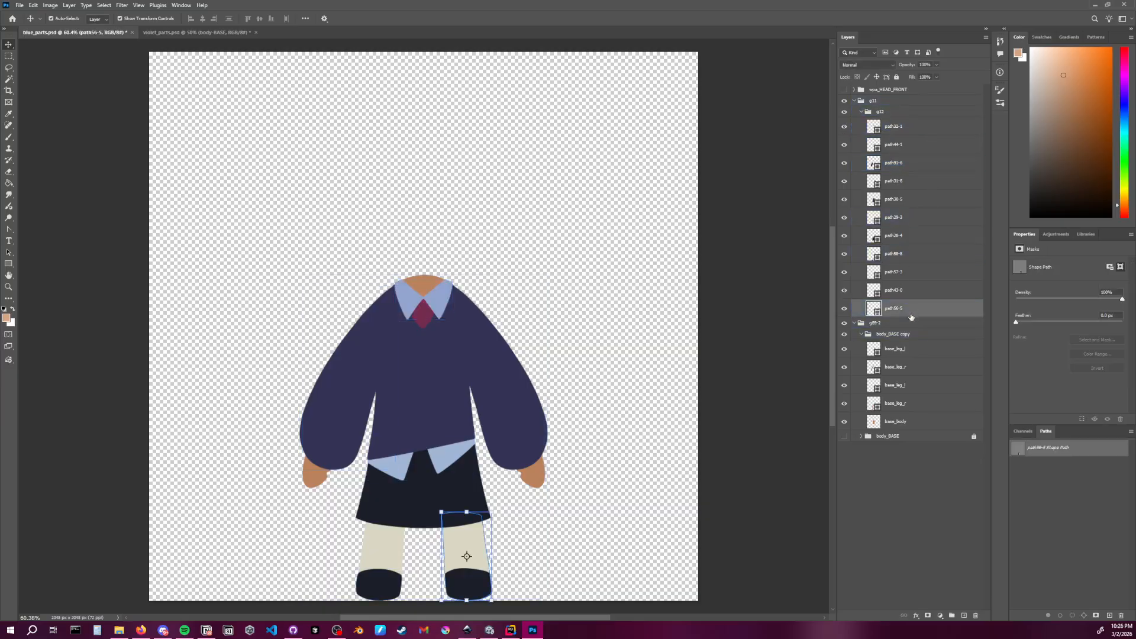
pyautogui.click(911, 323)
pyautogui.click(911, 366)
pyautogui.click(908, 477)
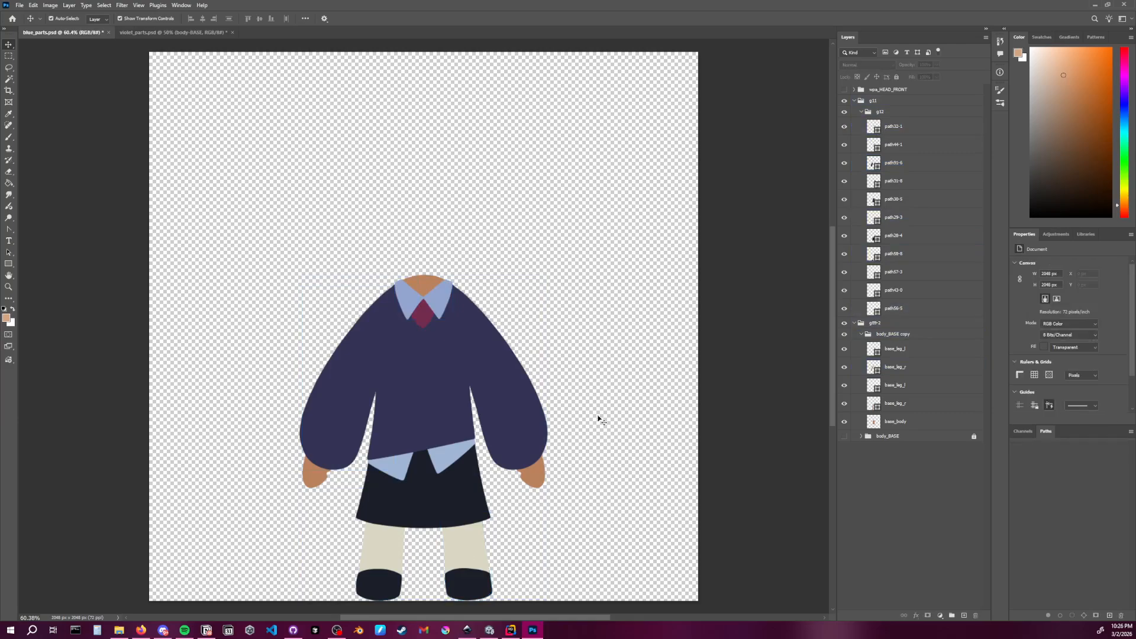
pyautogui.click(892, 232)
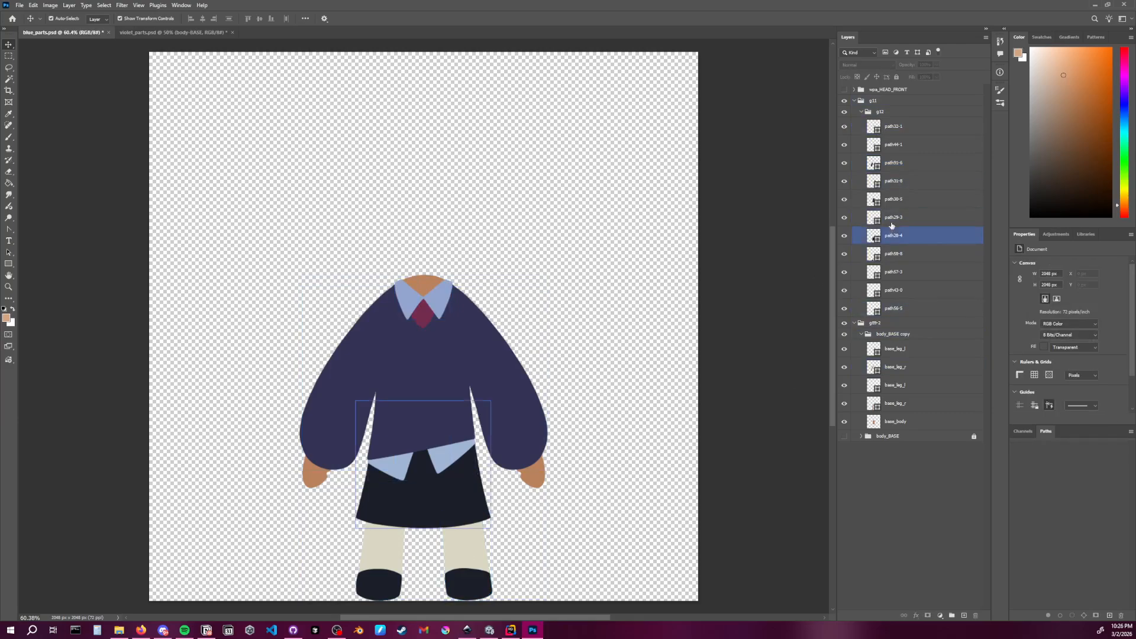
pyautogui.click(891, 225)
pyautogui.click(890, 199)
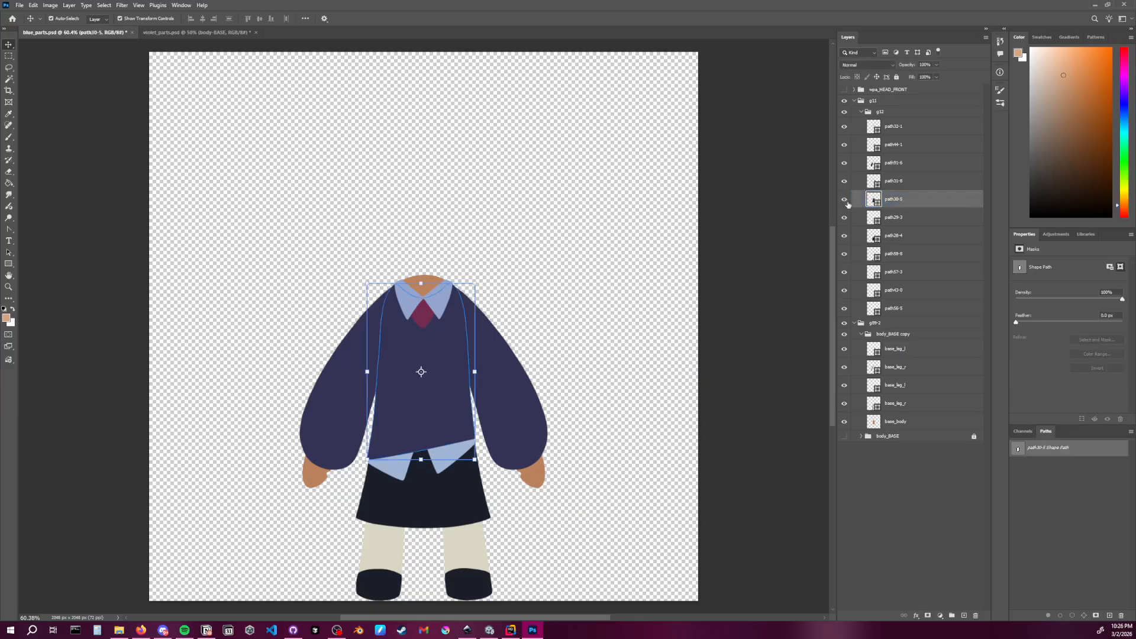
pyautogui.click(514, 399)
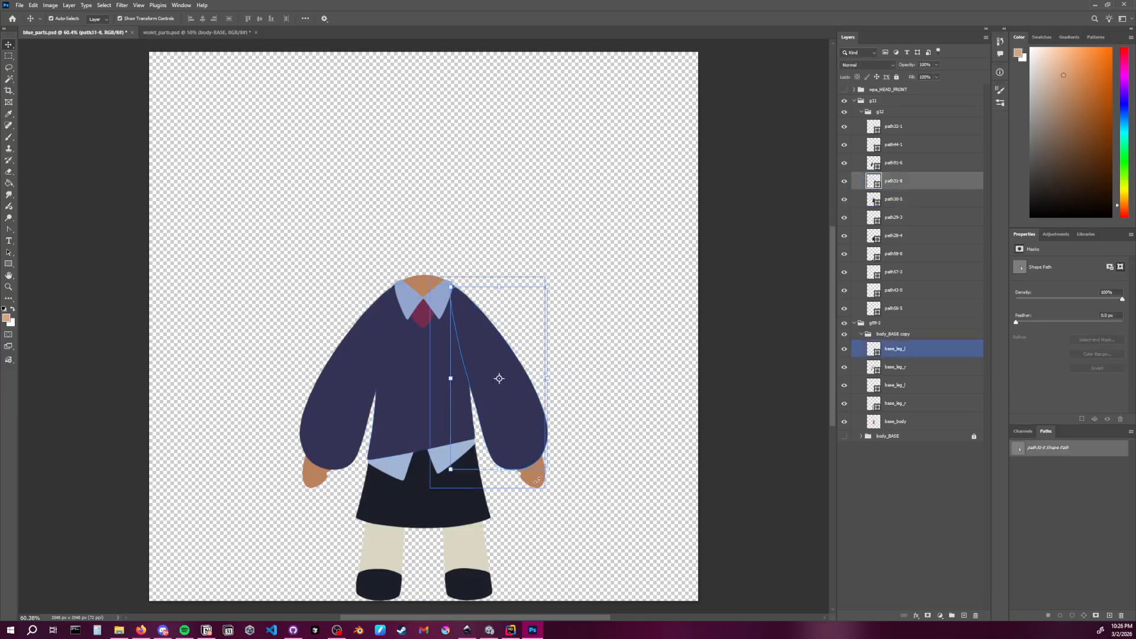
pyautogui.hotkey('ctrl', 't')
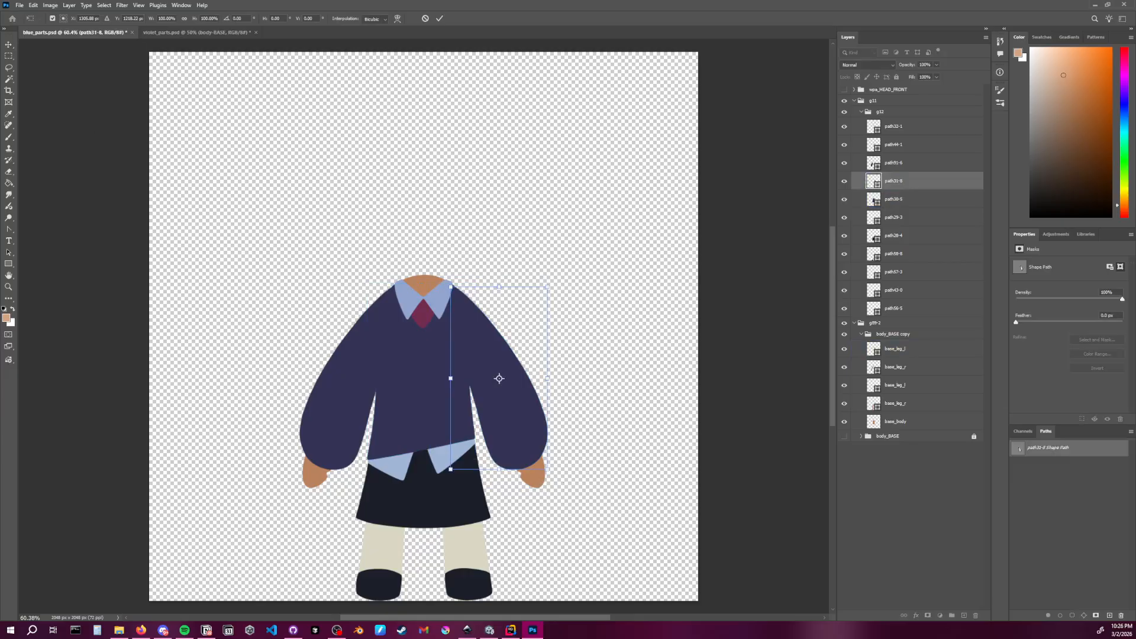
pyautogui.click(892, 543)
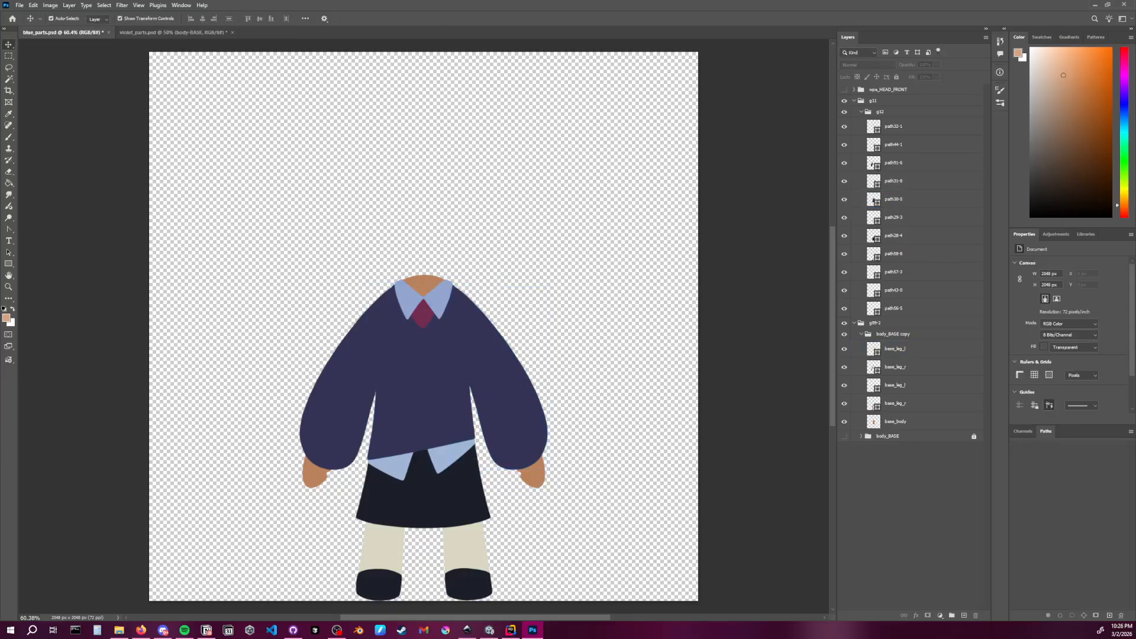
pyautogui.click(532, 630)
pyautogui.click(532, 629)
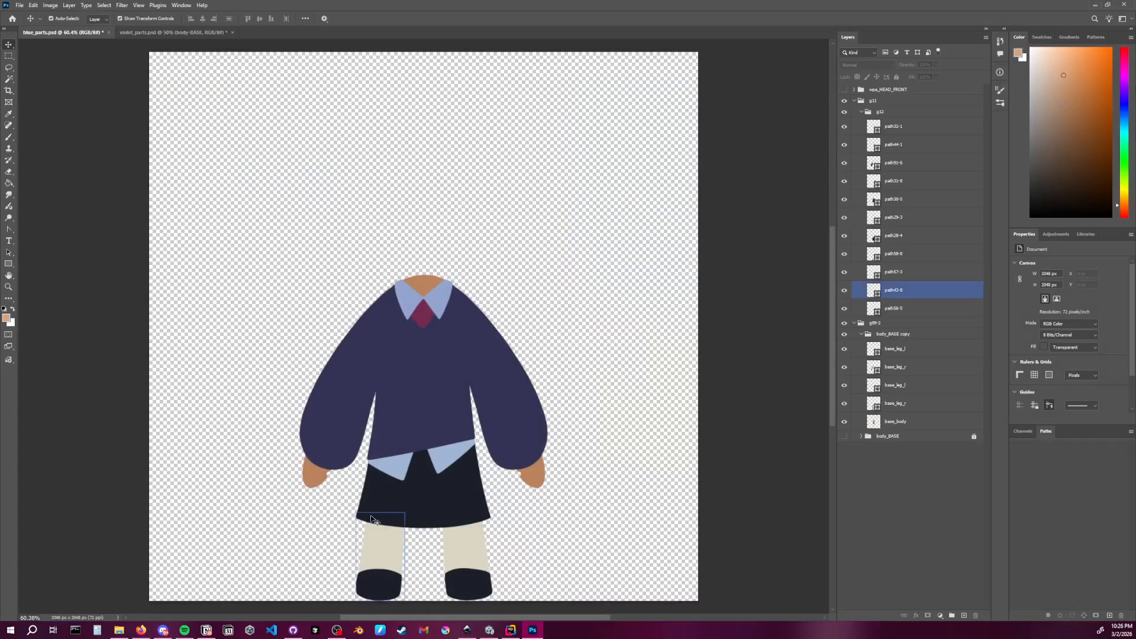
# Select the upper base_leg_l arm shape with its path31-8 sleeve, move both sideways clear of the torso, and clear the selection
pyautogui.click(542, 478)
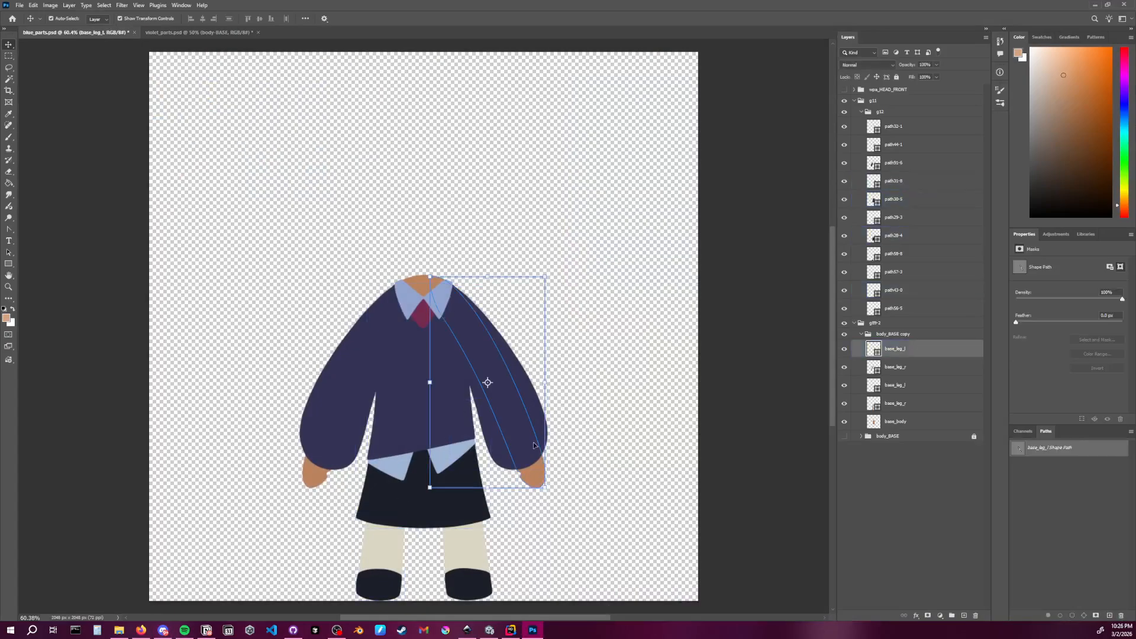
pyautogui.keyDown('shift'); pyautogui.click(537, 401); pyautogui.keyUp('shift')
pyautogui.hotkey('ctrl', 't')
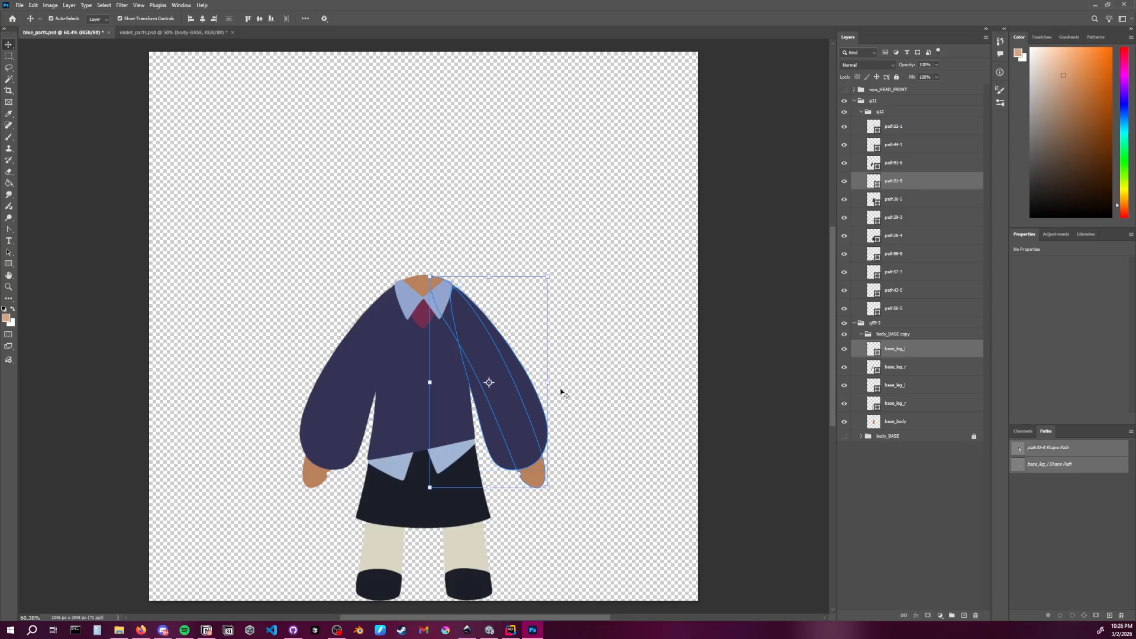
pyautogui.moveTo(509, 384); pyautogui.dragTo(599, 407)
pyautogui.click(657, 431)
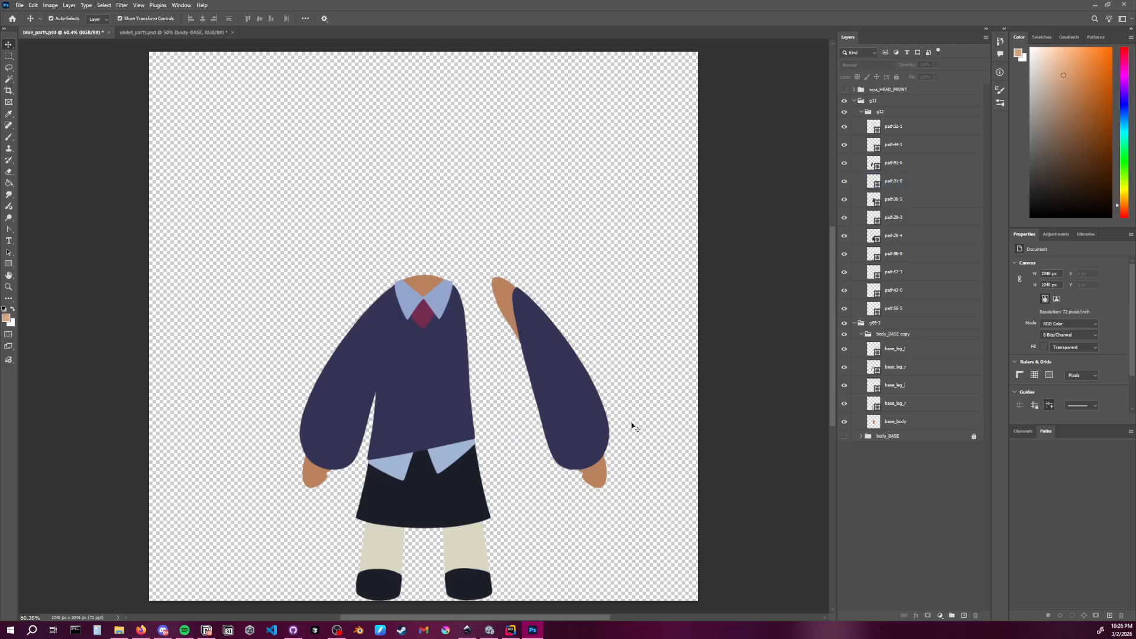
# Combine the separated arm shape base_leg_l and its sleeve path31-8 into one smart object
pyautogui.keyDown('ctrl'); pyautogui.scroll(2, 540, 306); pyautogui.keyUp('ctrl')
pyautogui.keyDown('alt'); pyautogui.scroll(5, 540, 306); pyautogui.keyUp('alt')
pyautogui.keyDown('alt'); pyautogui.scroll(12, 545, 309); pyautogui.keyUp('alt')
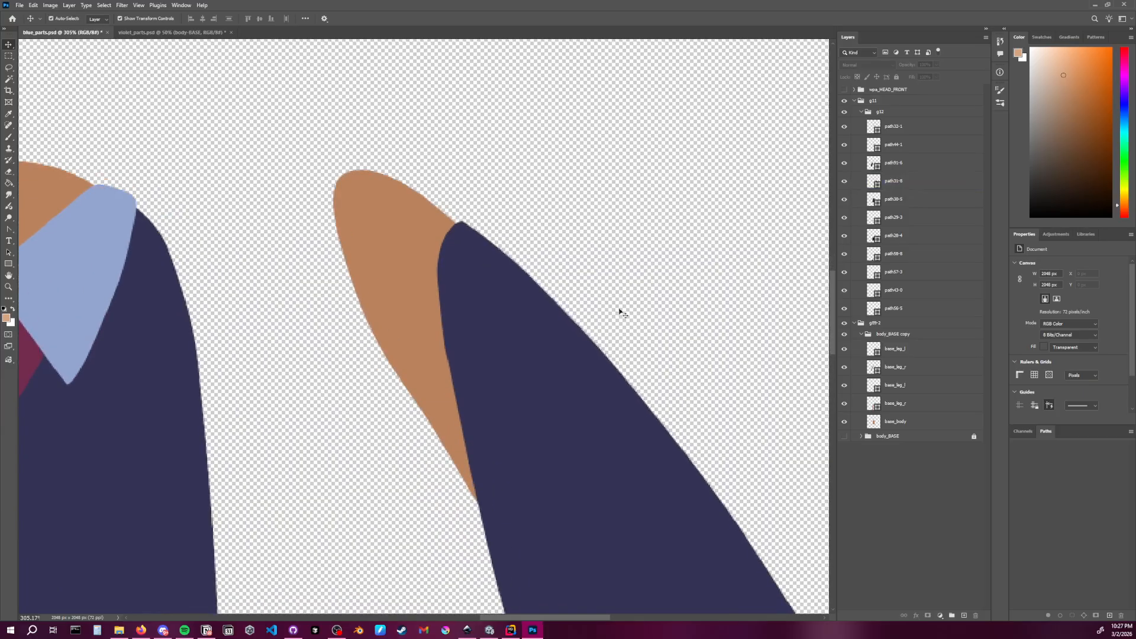
pyautogui.moveTo(621, 312); pyautogui.dragTo(706, 298)
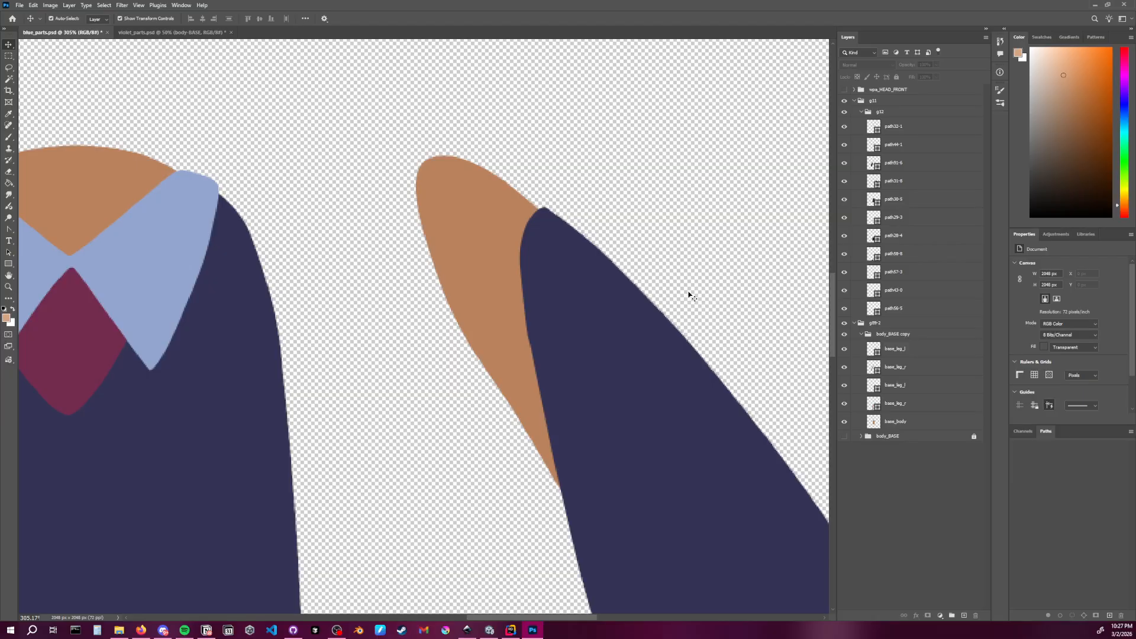
pyautogui.click(555, 248)
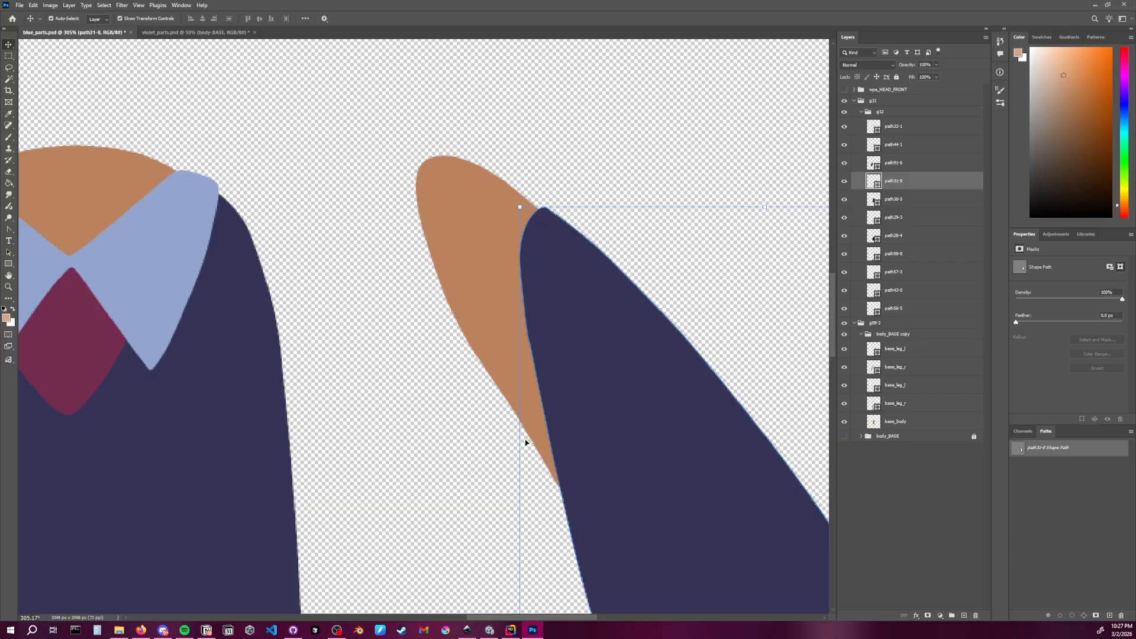
pyautogui.press('b')
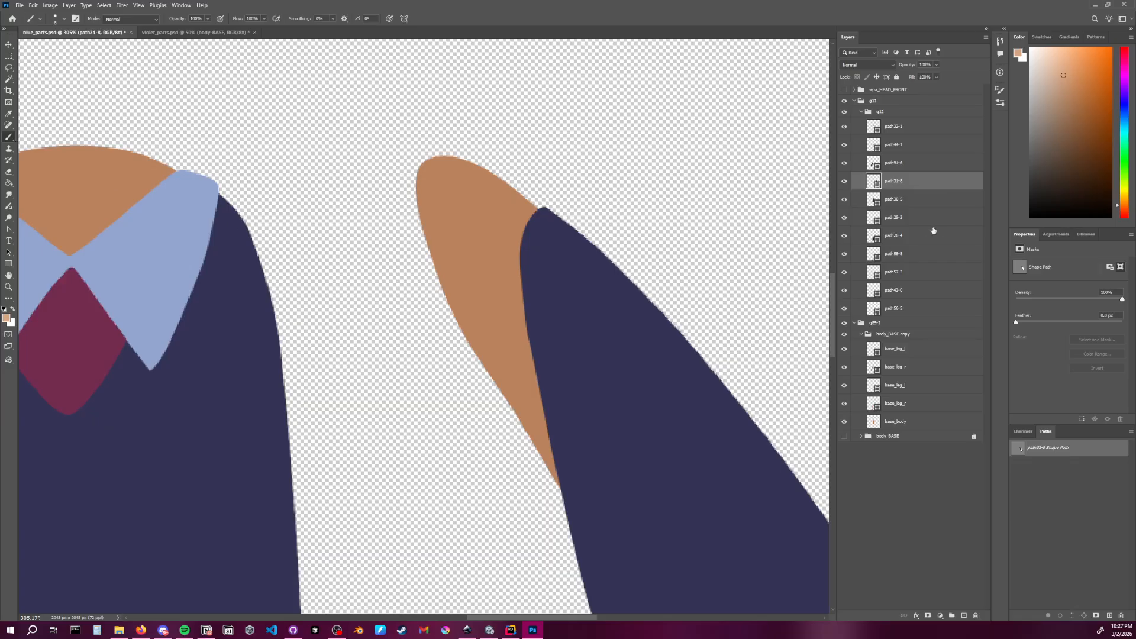
pyautogui.click(9, 44)
pyautogui.click(489, 248)
pyautogui.keyDown('shift'); pyautogui.click(569, 305); pyautogui.keyUp('shift')
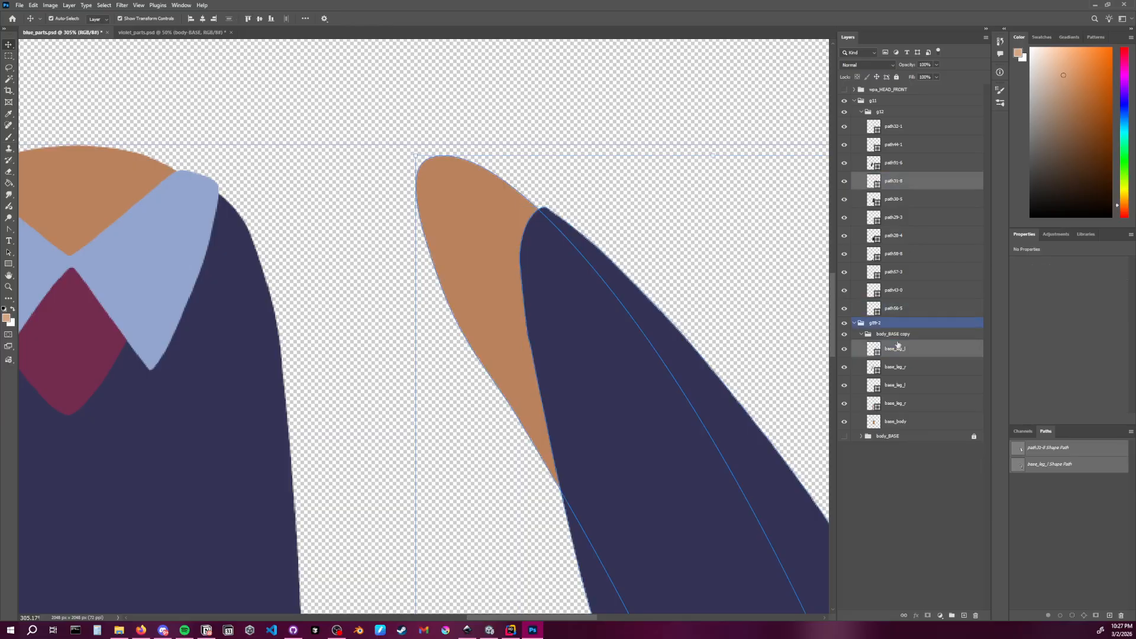
pyautogui.rightClick(909, 355)
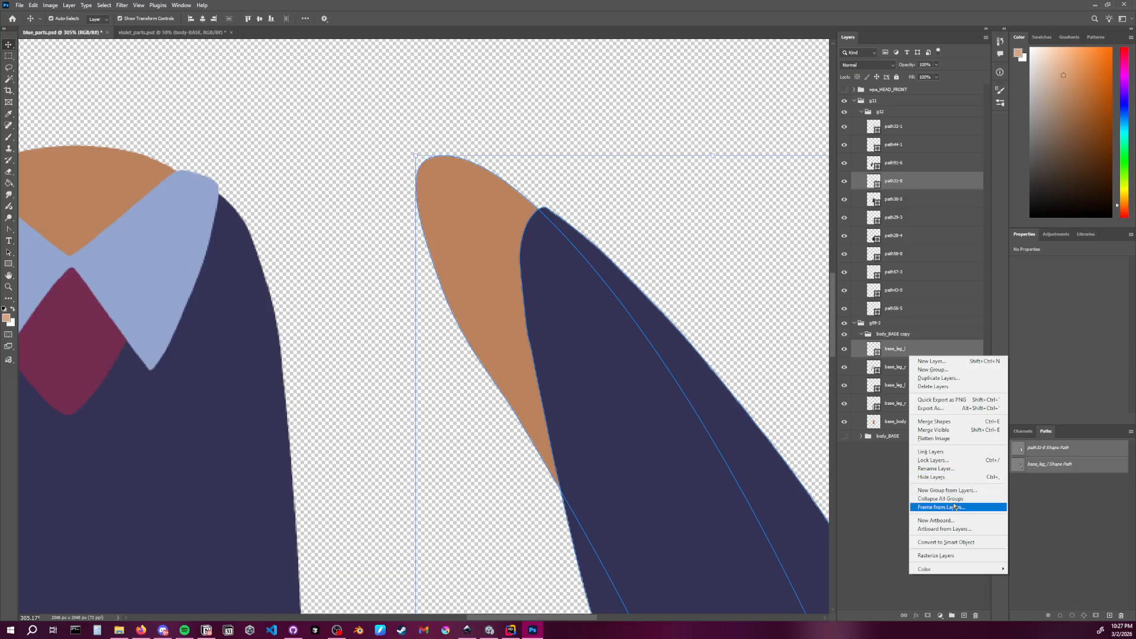
pyautogui.click(947, 542)
# Rasterize the combined arm and sleeve smart object so it can be painted with the Brush
pyautogui.press('b')
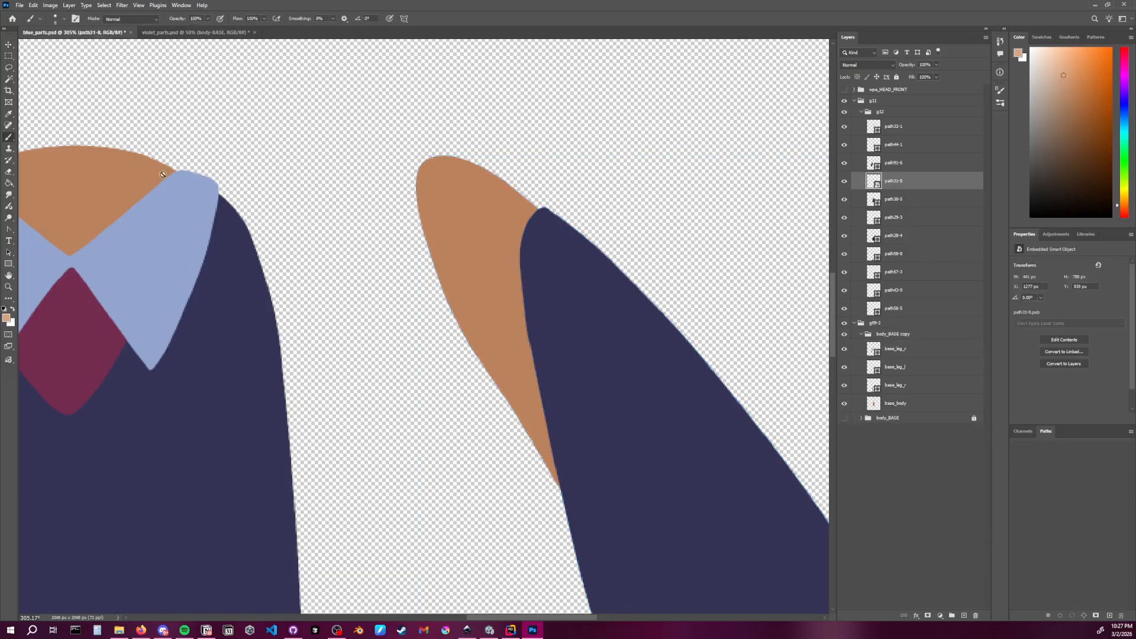
pyautogui.rightClick(563, 299)
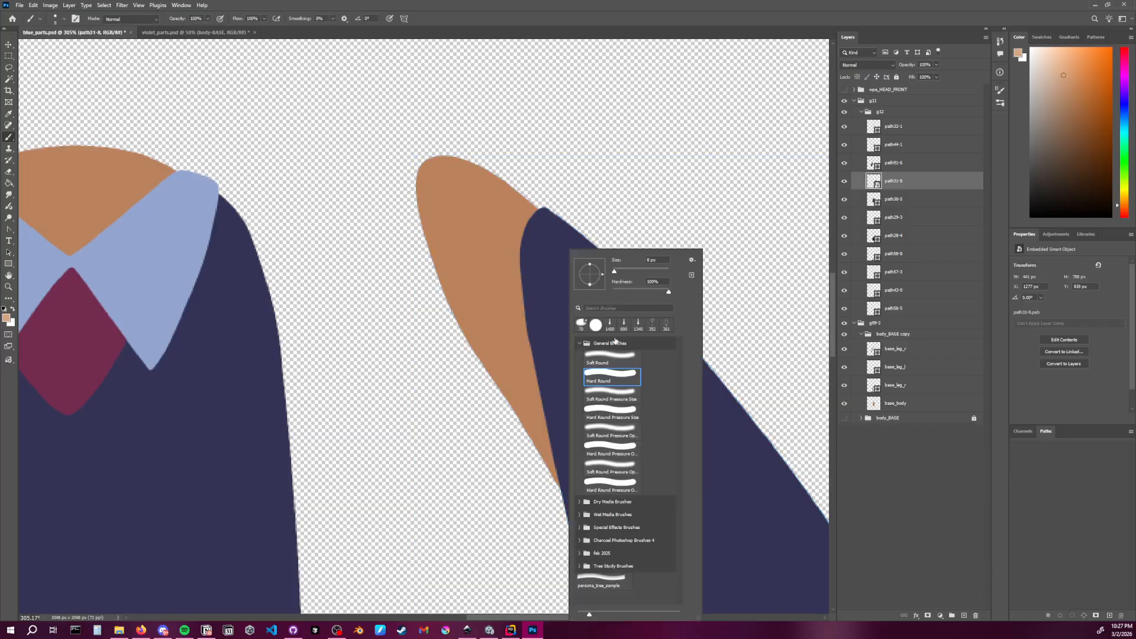
pyautogui.click(735, 393)
pyautogui.click(669, 228)
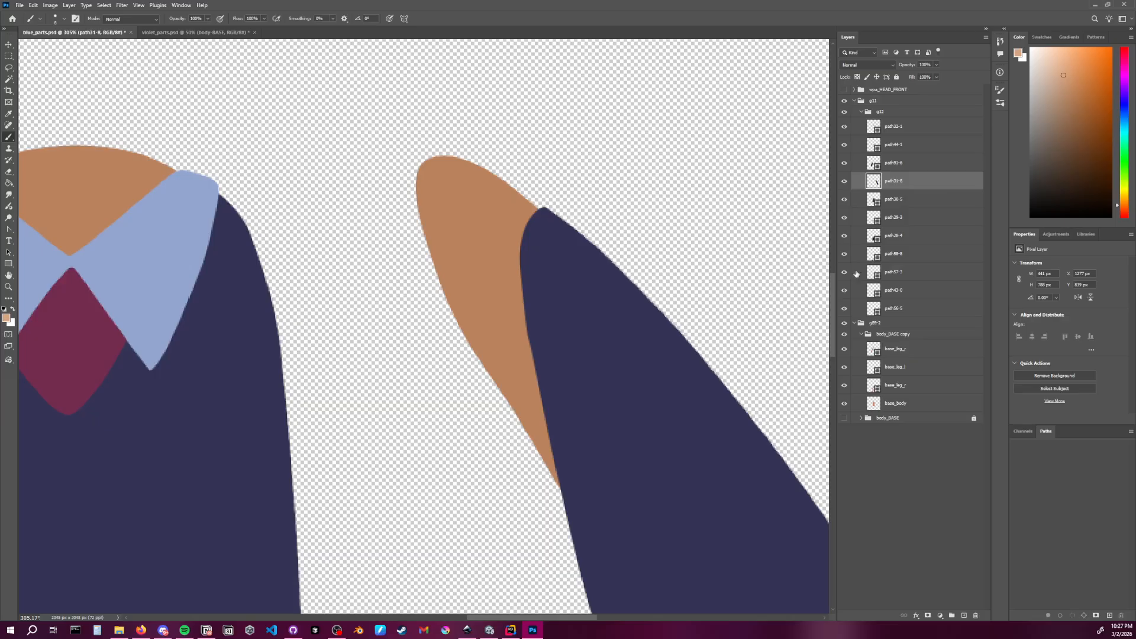
# Sample the navy sleeve colour and select the exposed skin at the arm's shoulder with the Magic Wand
pyautogui.press('i')
pyautogui.click(589, 350)
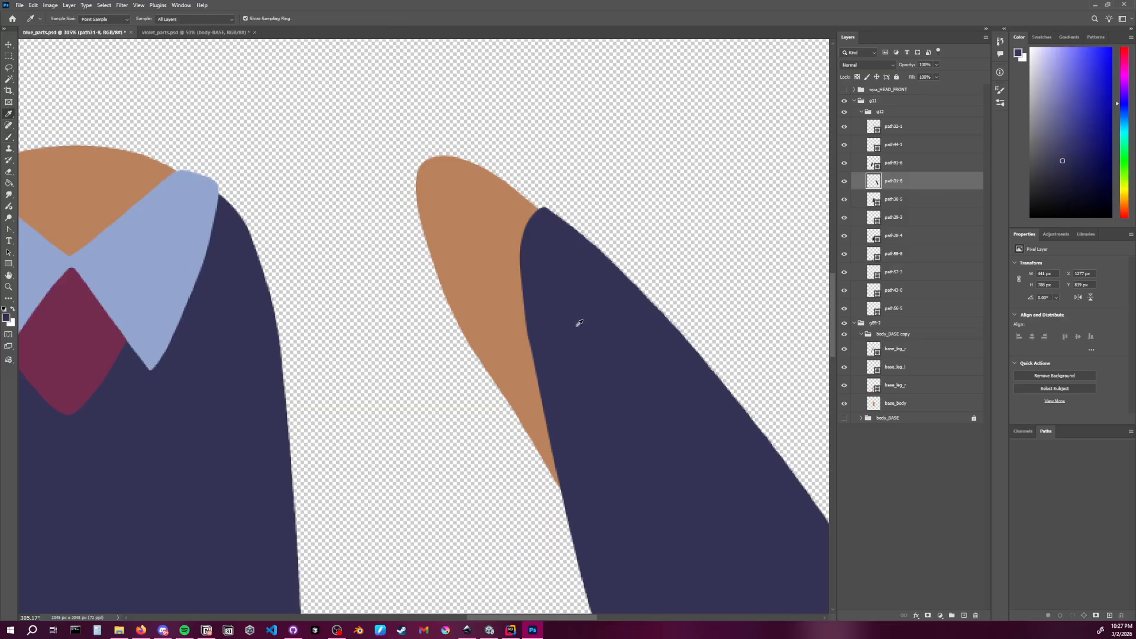
pyautogui.press('b')
pyautogui.click(10, 81)
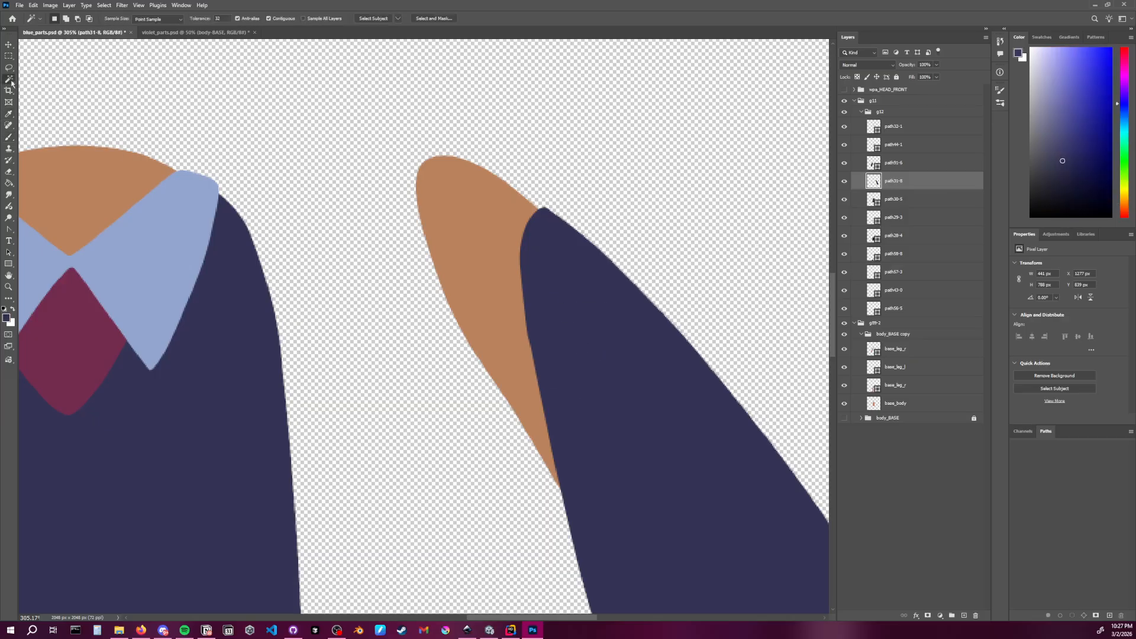
pyautogui.click(486, 231)
pyautogui.press('b')
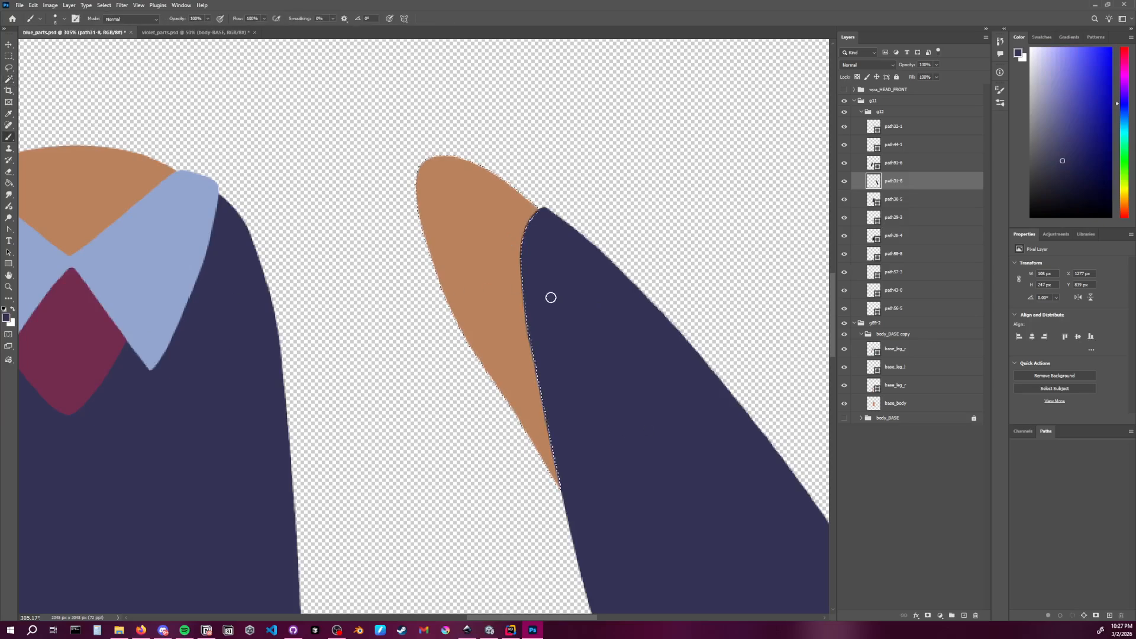
# Paint the selected shoulder skin navy with an enlarged Brush and clear the selection
pyautogui.moveTo(551, 297)
pyautogui.mouseDown()
pyautogui.moveTo(527, 215)
pyautogui.moveTo(485, 172)
pyautogui.moveTo(448, 157)
pyautogui.mouseUp()
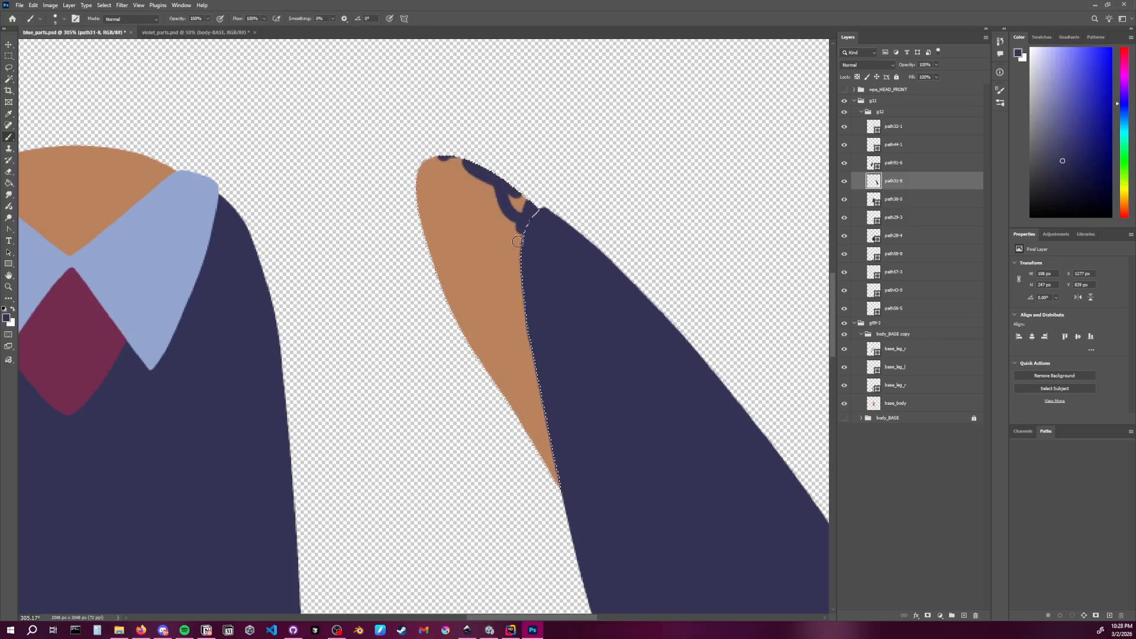
pyautogui.press(']')
pyautogui.press(']')
pyautogui.press(']')
pyautogui.press(']')
pyautogui.press(']')
pyautogui.press(']')
pyautogui.press(']')
pyautogui.press(']')
pyautogui.press(']')
pyautogui.press(']')
pyautogui.press(']')
pyautogui.press(']')
pyautogui.moveTo(528, 241)
pyautogui.mouseDown()
pyautogui.moveTo(507, 207)
pyautogui.moveTo(530, 365)
pyautogui.moveTo(639, 510)
pyautogui.mouseUp()
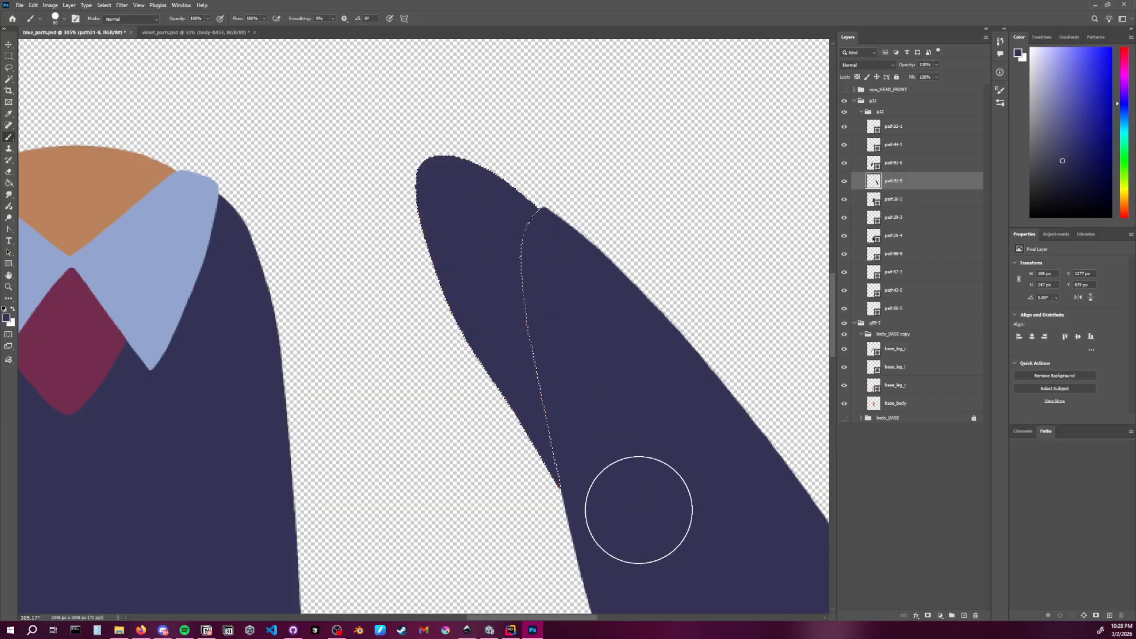
pyautogui.press('l')
pyautogui.hotkey('ctrl', 'd')
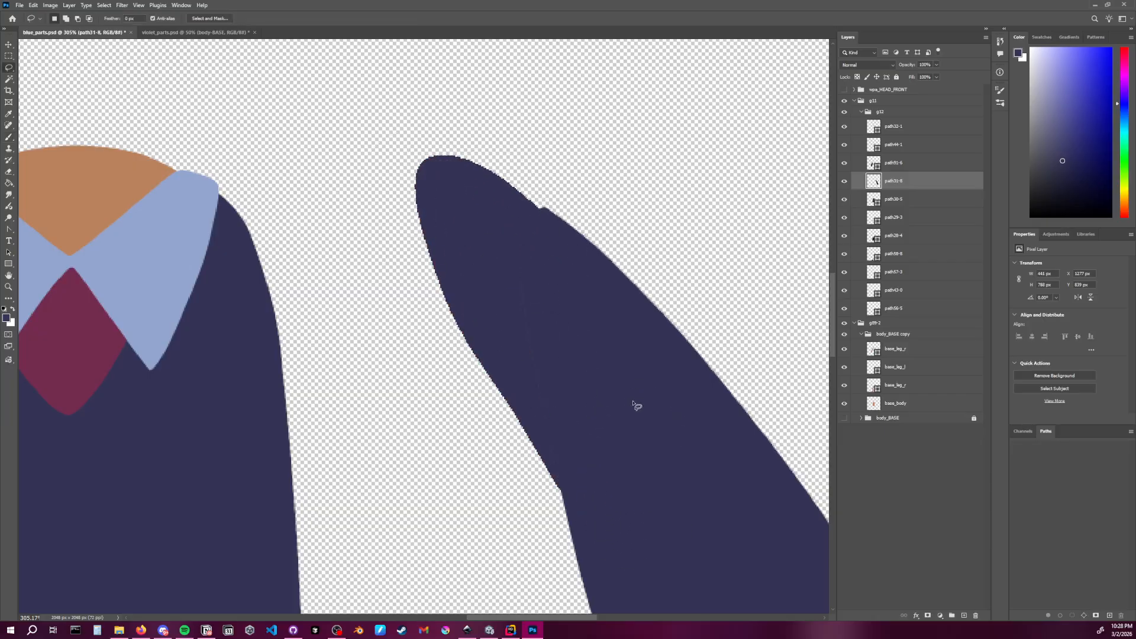
# Paint over the faint seam inside the navy arm and smooth its upper shoulder edge with a smaller Brush
pyautogui.press('b')
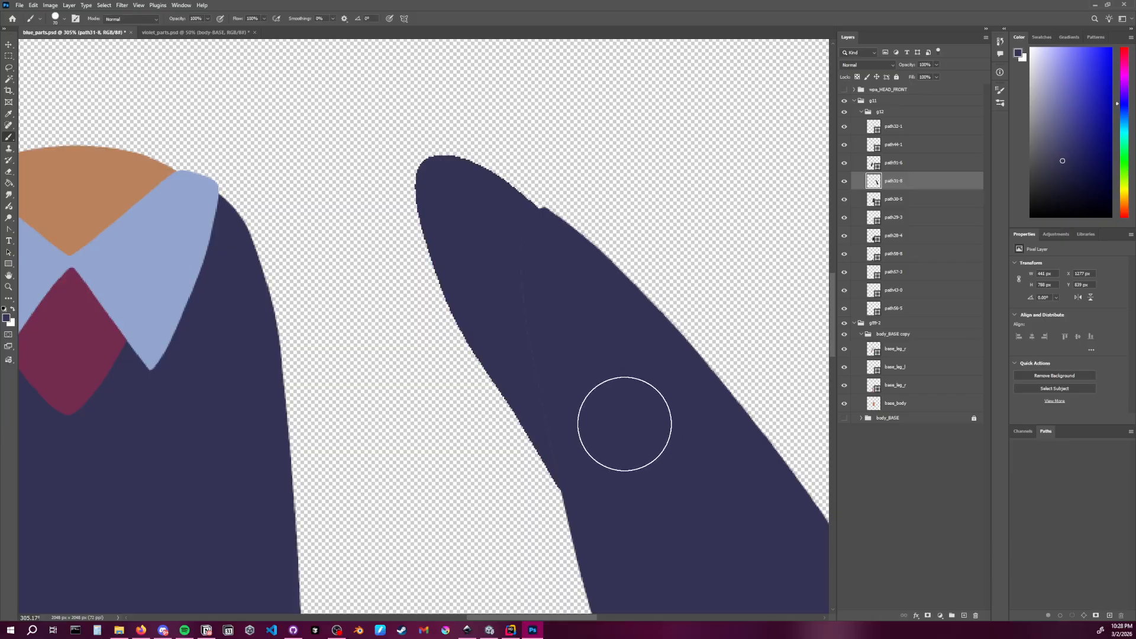
pyautogui.press('[')
pyautogui.press('[')
pyautogui.press('[')
pyautogui.press('[')
pyautogui.press('[')
pyautogui.press('[')
pyautogui.press('[')
pyautogui.press('[')
pyautogui.press('[')
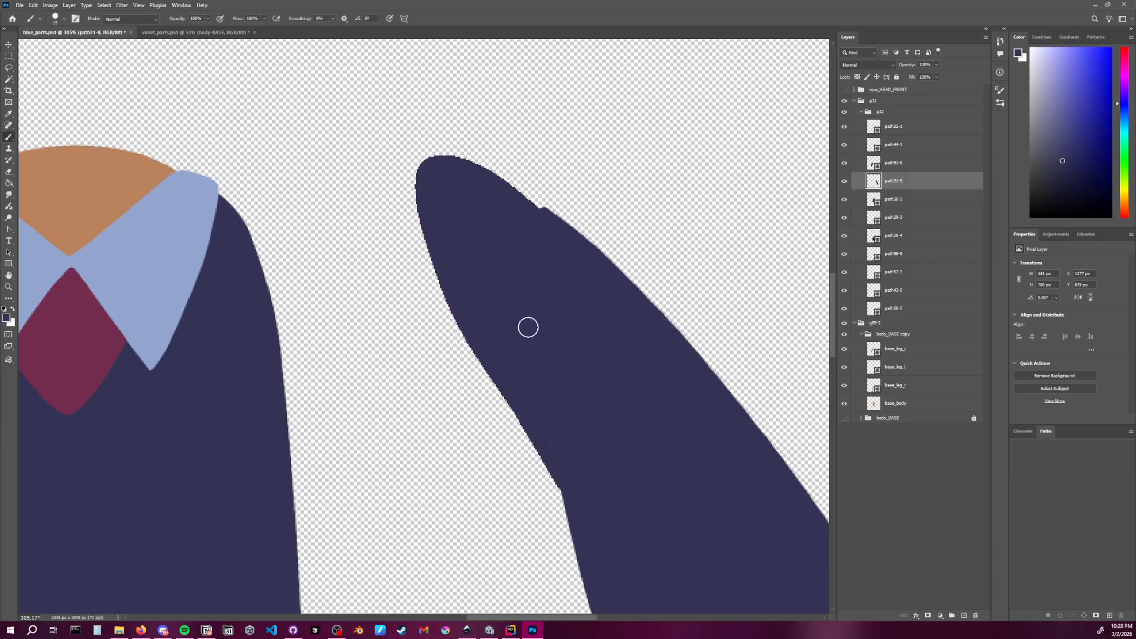
pyautogui.moveTo(527, 327)
pyautogui.mouseDown()
pyautogui.moveTo(575, 491)
pyautogui.moveTo(560, 469)
pyautogui.moveTo(588, 487)
pyautogui.mouseUp()
pyautogui.moveTo(483, 189)
pyautogui.mouseDown()
pyautogui.moveTo(457, 168)
pyautogui.moveTo(530, 211)
pyautogui.mouseUp()
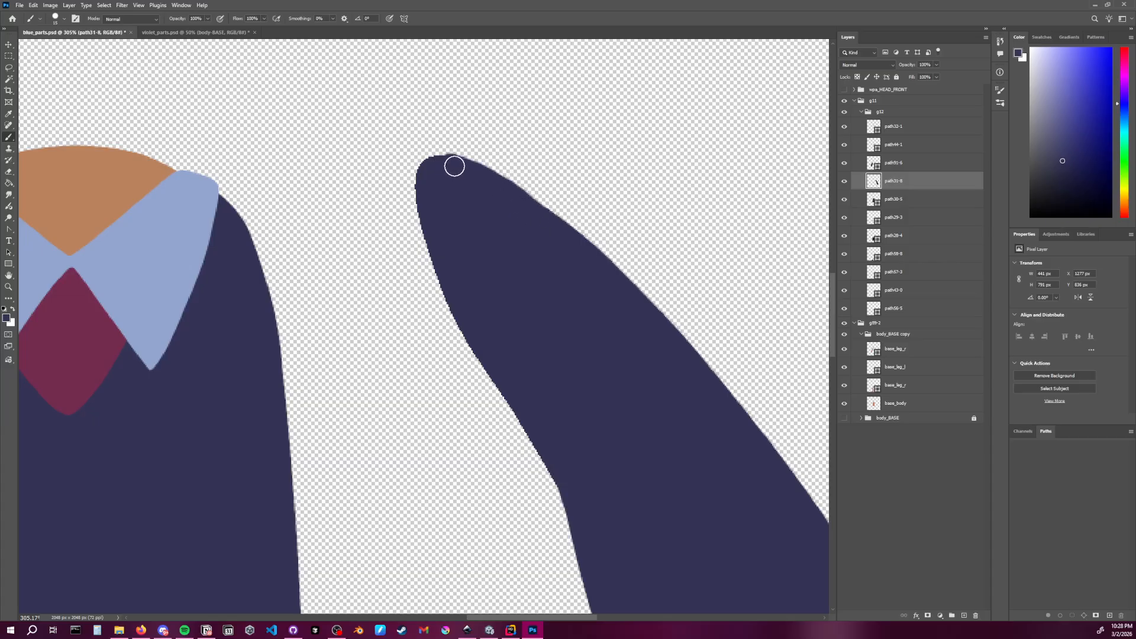
pyautogui.moveTo(449, 165); pyautogui.dragTo(432, 175)
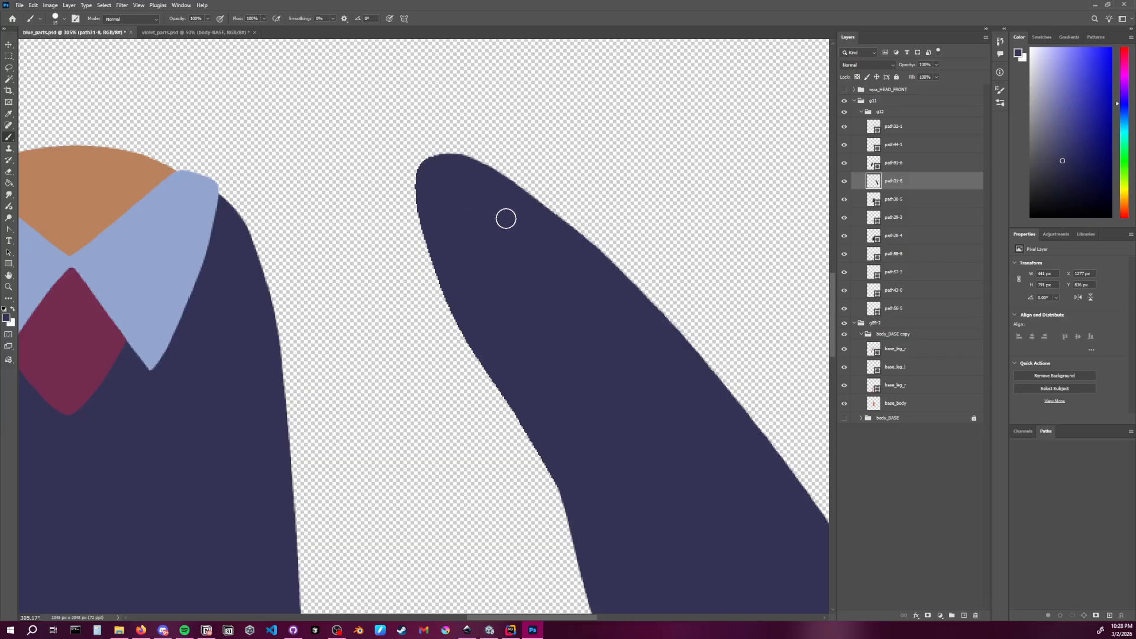
# Extend the inner side of the arm's shoulder with a rounded navy bulge and fill it in with the Brush
pyautogui.moveTo(667, 406); pyautogui.dragTo(490, 107)
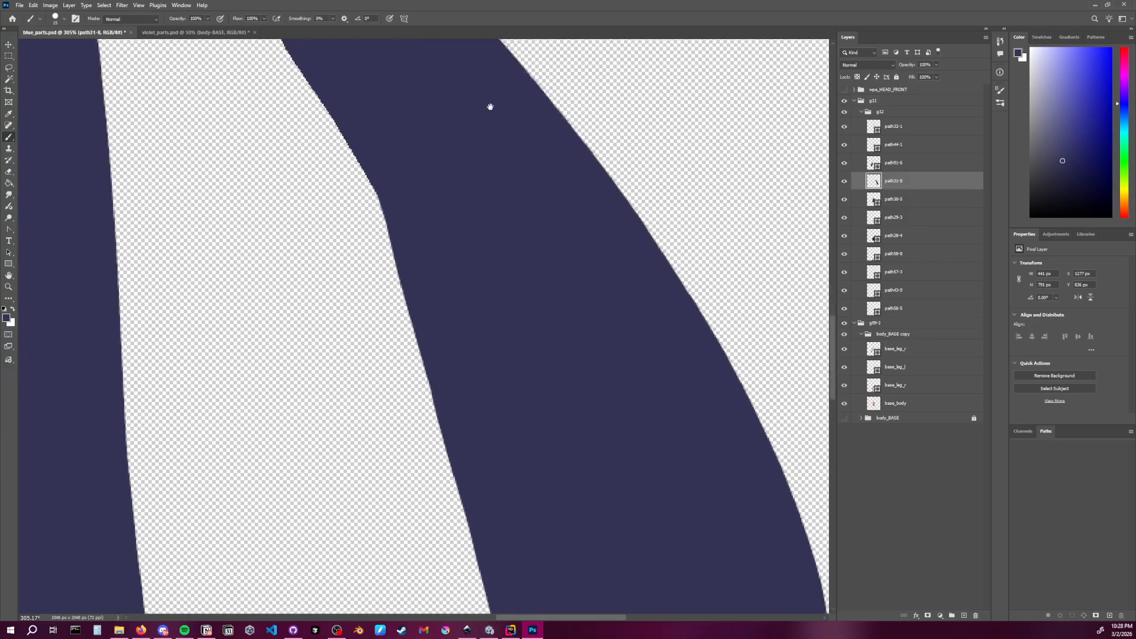
pyautogui.moveTo(530, 273); pyautogui.dragTo(619, 485)
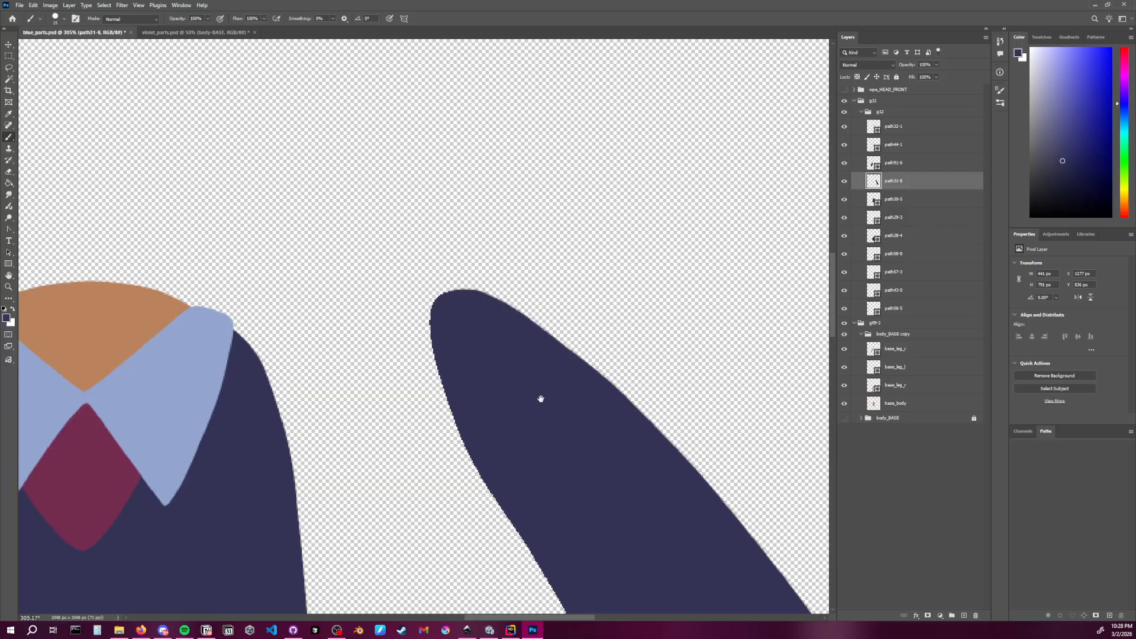
pyautogui.moveTo(540, 399); pyautogui.dragTo(482, 320)
pyautogui.keyDown('alt'); pyautogui.scroll(-6, 483, 320); pyautogui.keyUp('alt')
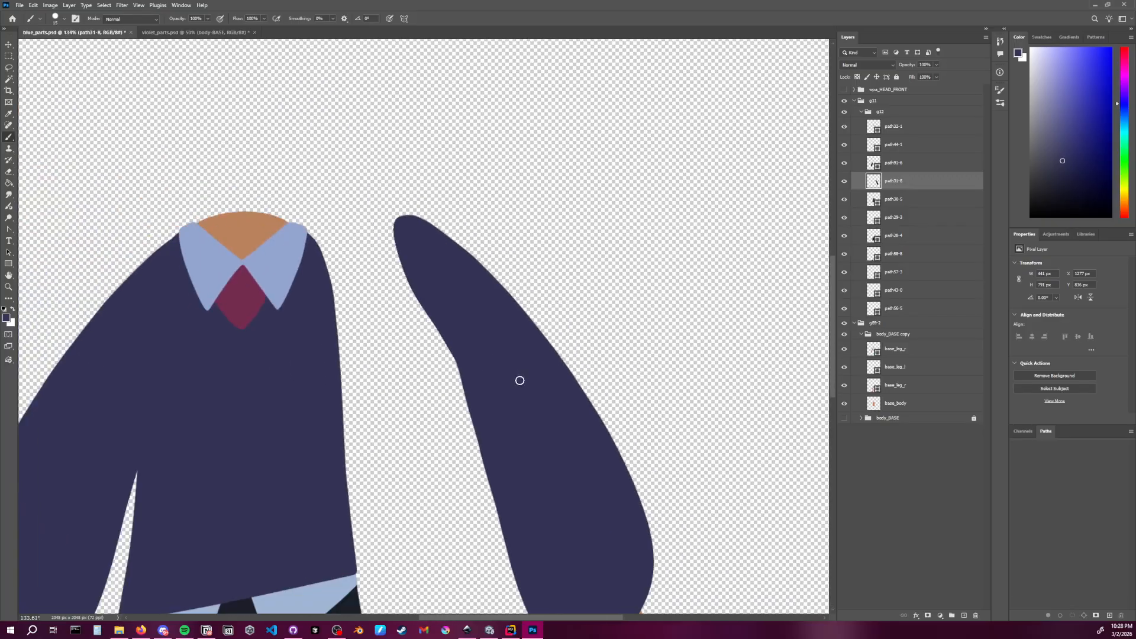
pyautogui.moveTo(502, 400)
pyautogui.mouseDown()
pyautogui.moveTo(575, 297)
pyautogui.moveTo(616, 274)
pyautogui.moveTo(504, 383)
pyautogui.mouseUp()
pyautogui.keyDown('alt'); pyautogui.scroll(-1, 643, 270); pyautogui.keyUp('alt')
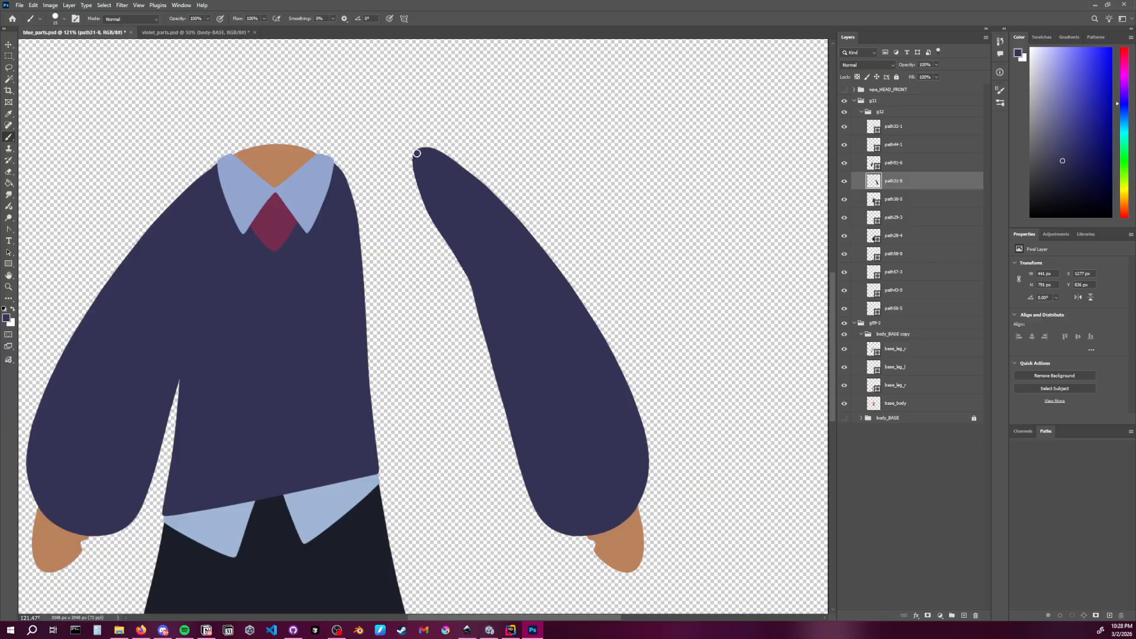
pyautogui.moveTo(414, 154); pyautogui.dragTo(474, 241)
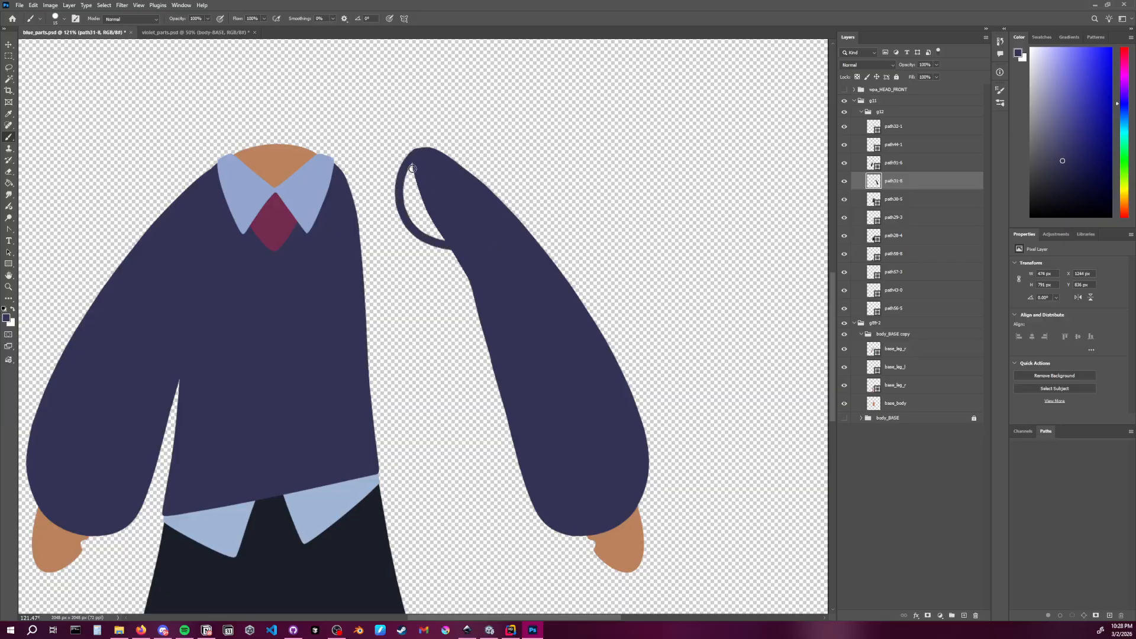
pyautogui.moveTo(413, 169)
pyautogui.mouseDown()
pyautogui.moveTo(429, 233)
pyautogui.moveTo(419, 230)
pyautogui.moveTo(418, 185)
pyautogui.moveTo(444, 228)
pyautogui.mouseUp()
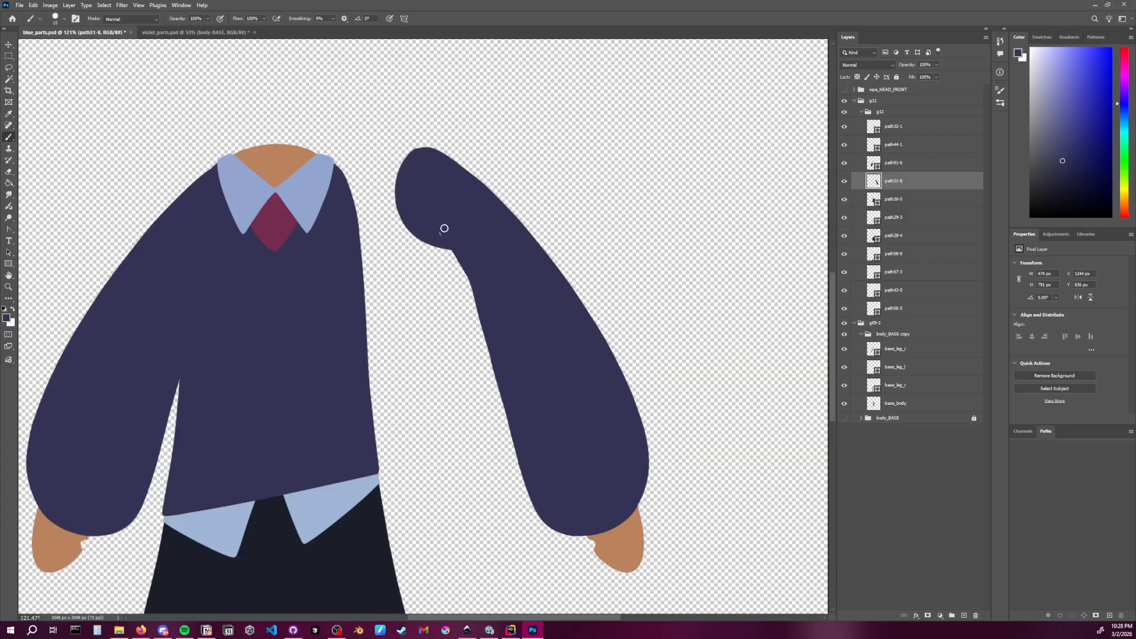
# Move the arm's transform pivot into the shoulder, rotate the arm about -42.8°, and place it against the torso
pyautogui.press('v')
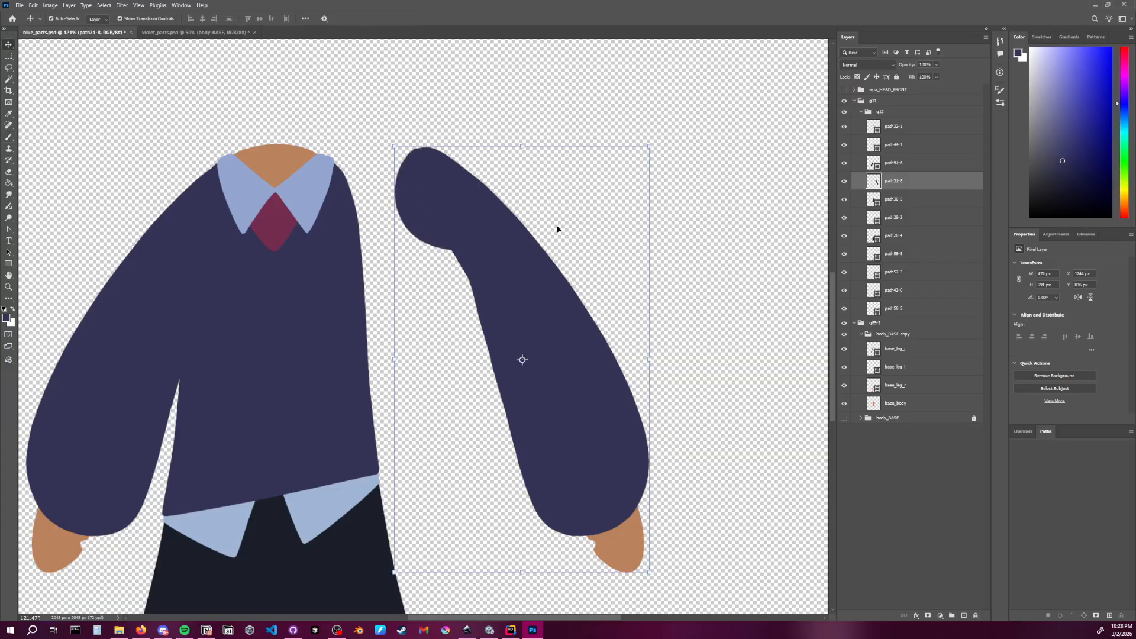
pyautogui.moveTo(519, 364); pyautogui.dragTo(430, 193)
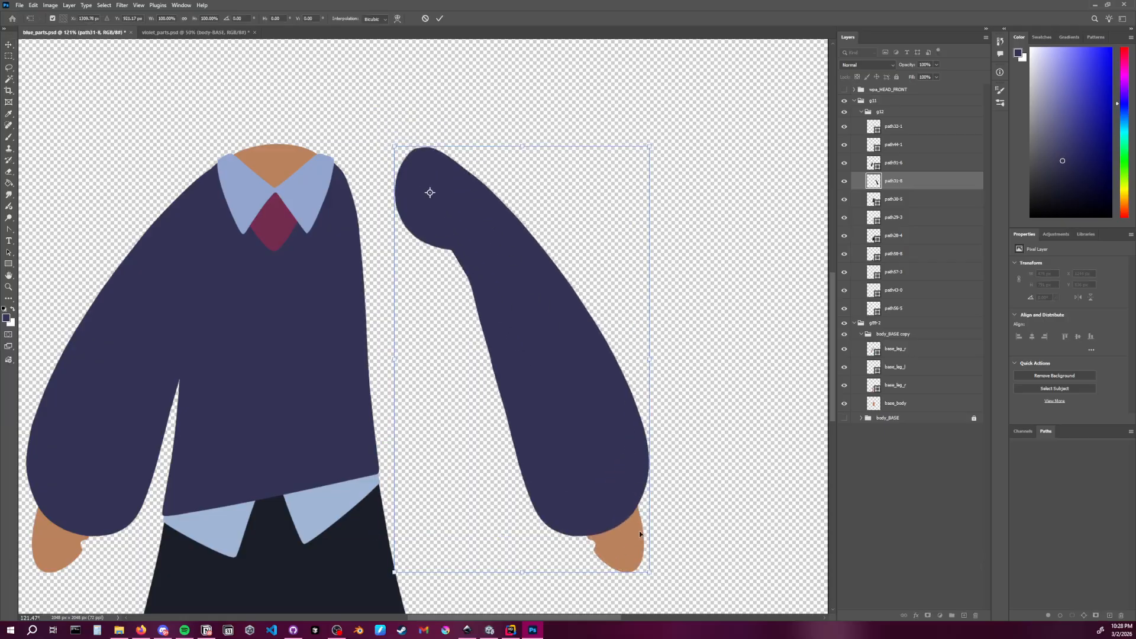
pyautogui.click(11, 45)
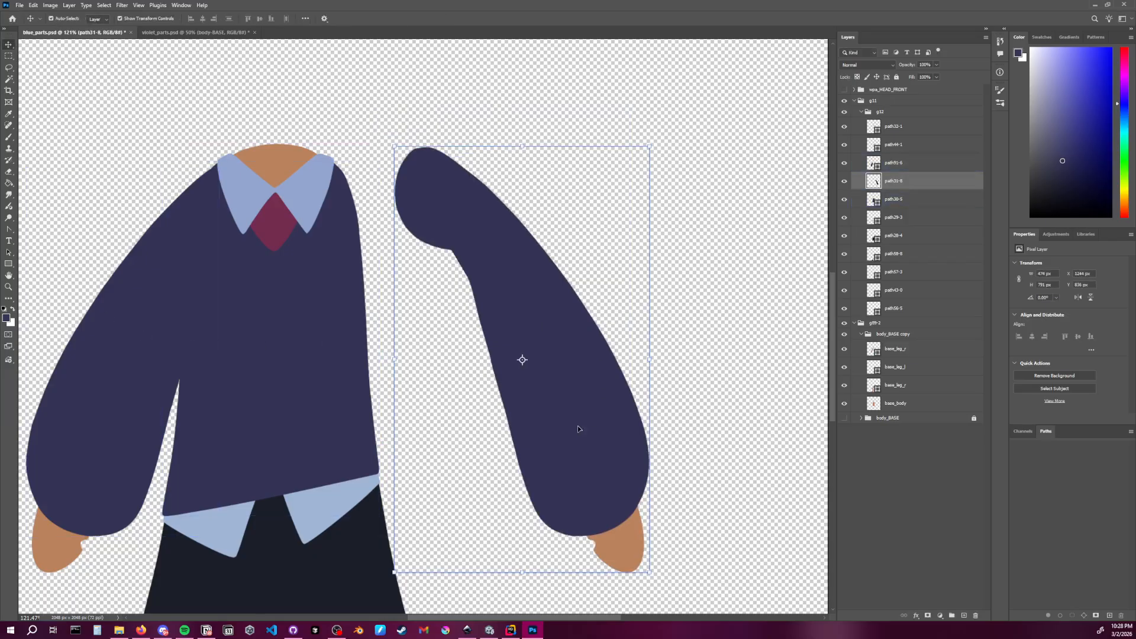
pyautogui.moveTo(522, 360); pyautogui.dragTo(424, 183)
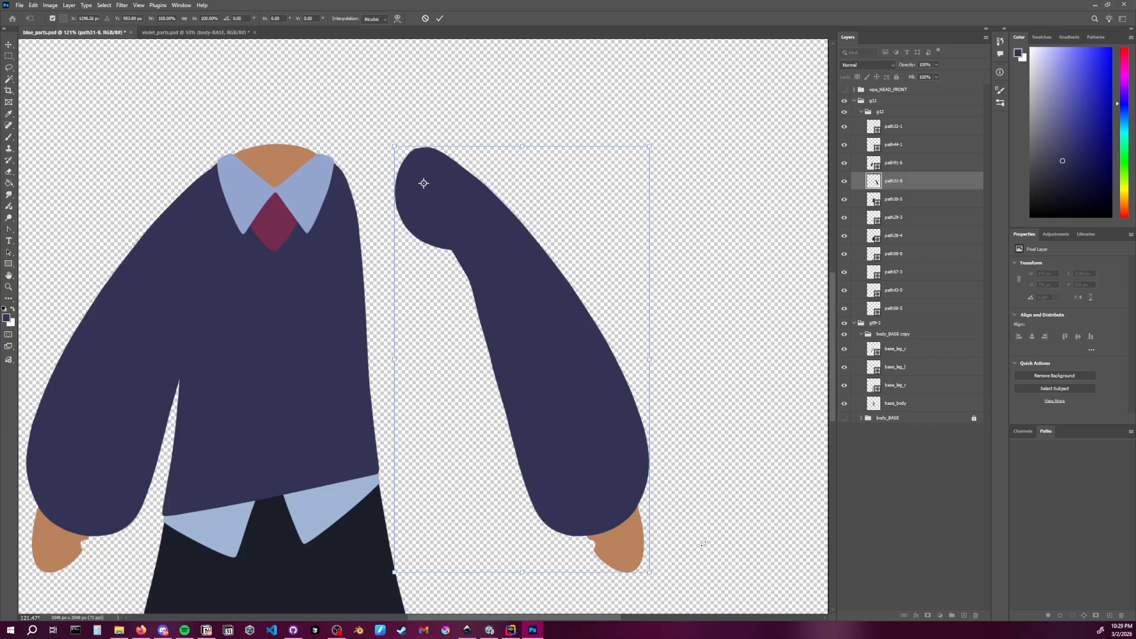
pyautogui.moveTo(655, 583); pyautogui.dragTo(759, 286)
pyautogui.moveTo(484, 201); pyautogui.dragTo(368, 209)
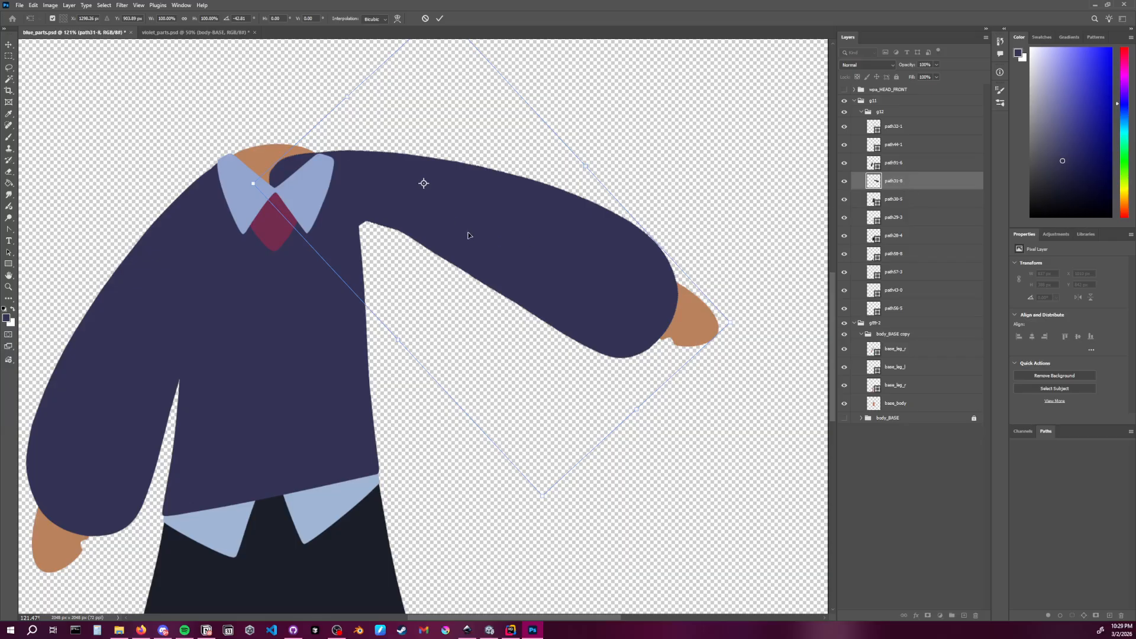
# Undo the arm's rotation and repositioning together with the rounded bulge painted at its shoulder
pyautogui.press('b')
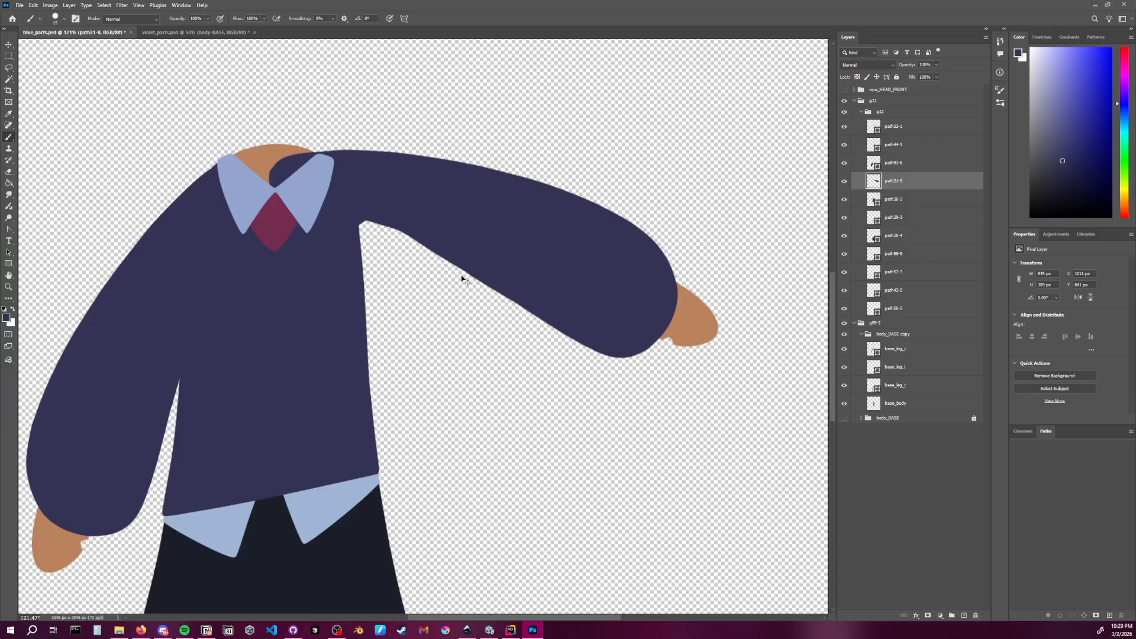
pyautogui.hotkey('ctrl', 'z')
pyautogui.hotkey('ctrl', 'z')
pyautogui.hotkey('ctrl', 'z')
pyautogui.hotkey('ctrl', 'z')
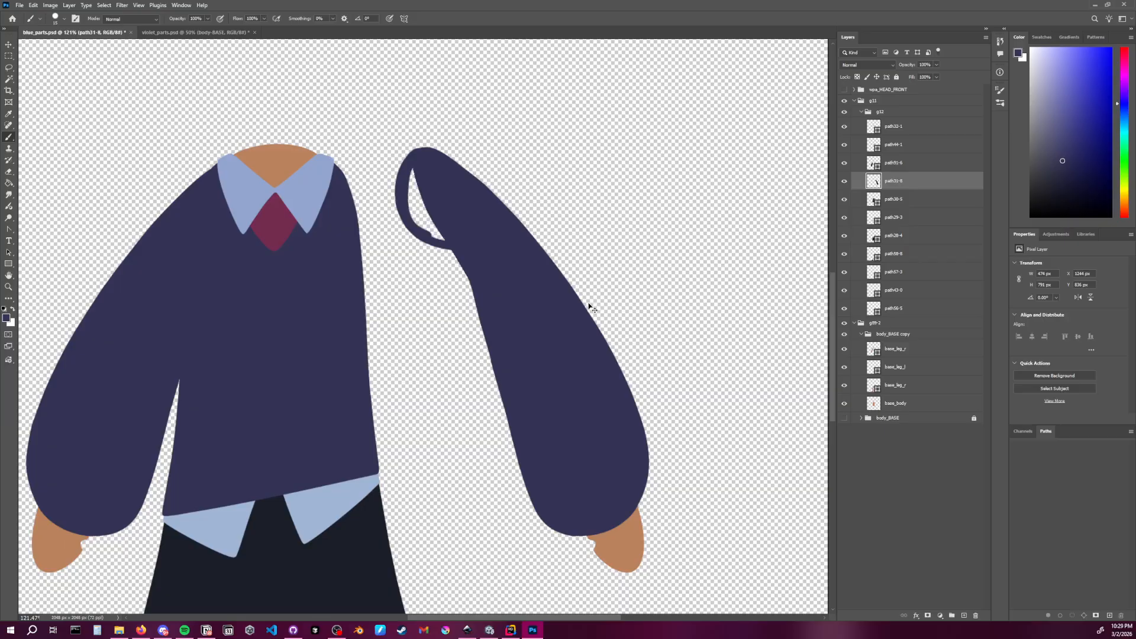
pyautogui.hscroll(1, 598, 305)
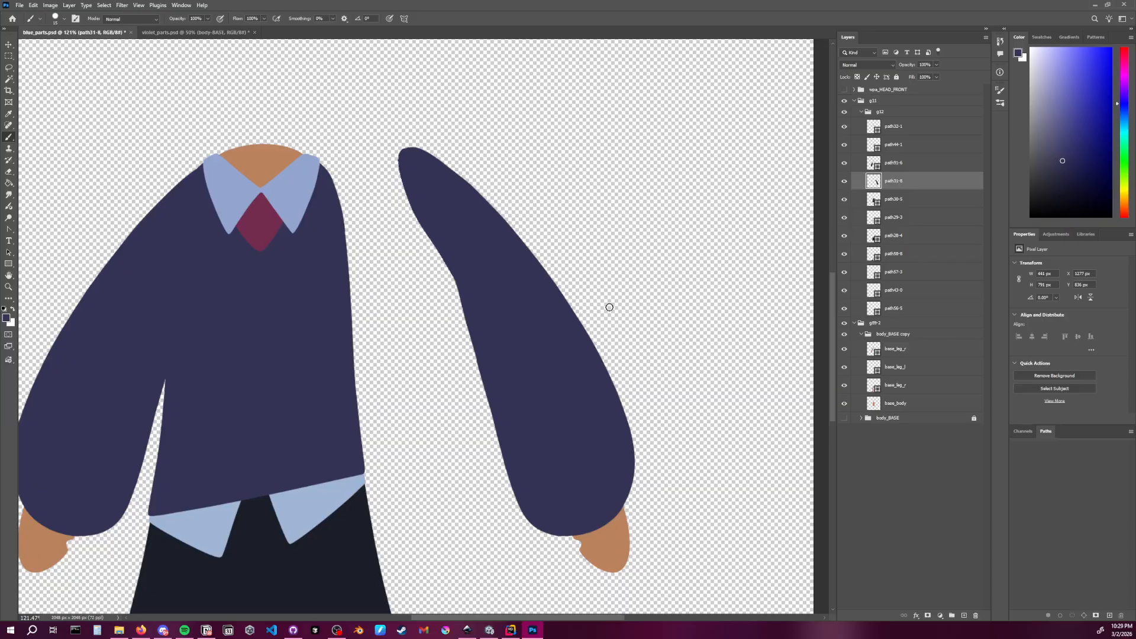
# Move the arm layer path31-8 onto the torso's shoulder, at about X 1064 px and Y 849 px, and check its placement
pyautogui.click(8, 45)
pyautogui.moveTo(494, 293); pyautogui.dragTo(380, 299)
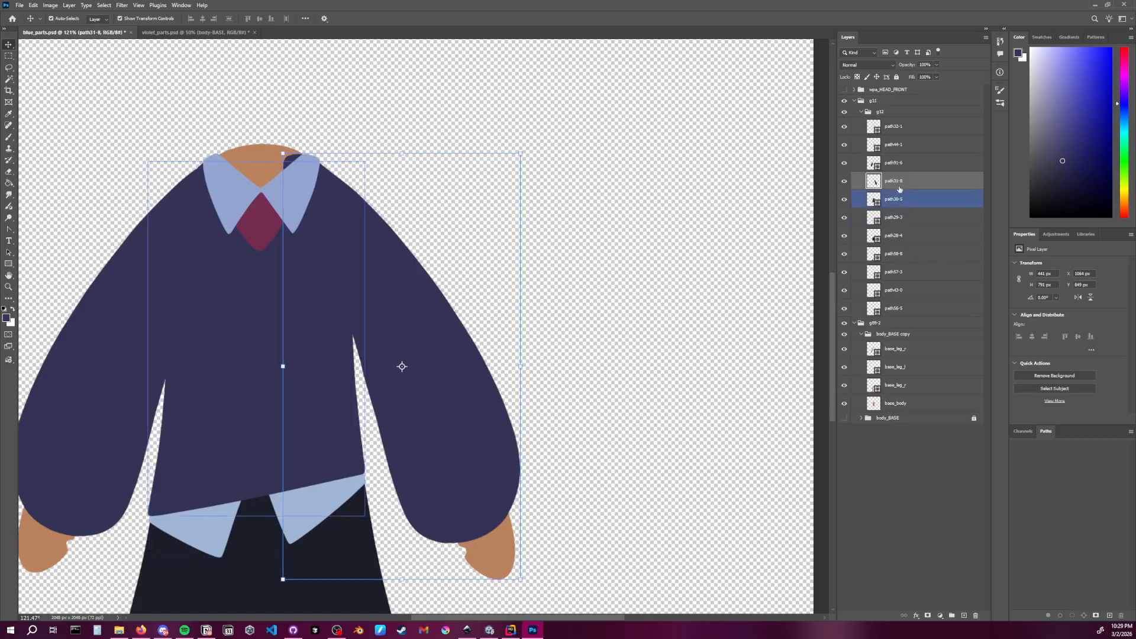
pyautogui.click(845, 181)
pyautogui.click(844, 181)
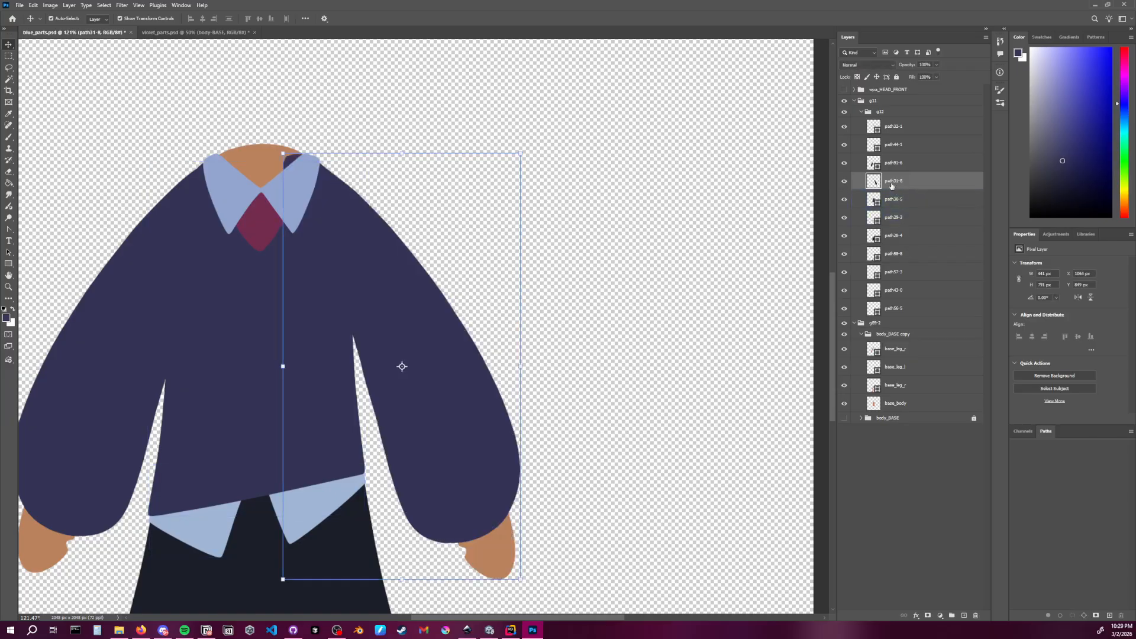
# Rename the arm layer path31-8 as wpa_arm_l
pyautogui.doubleClick(892, 182)
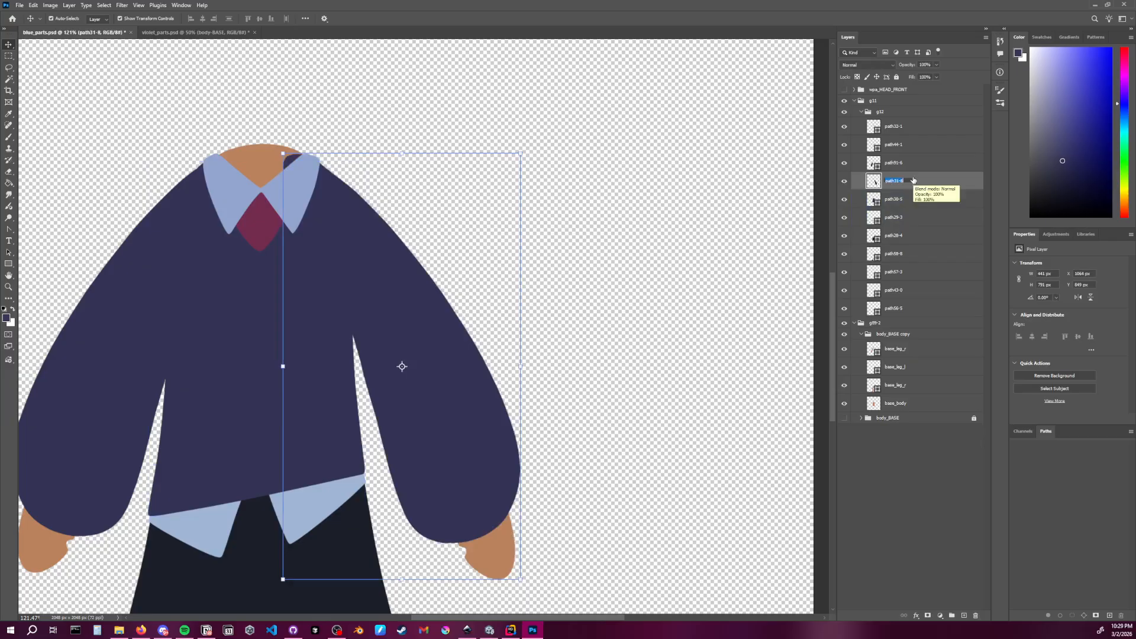
pyautogui.write('w')
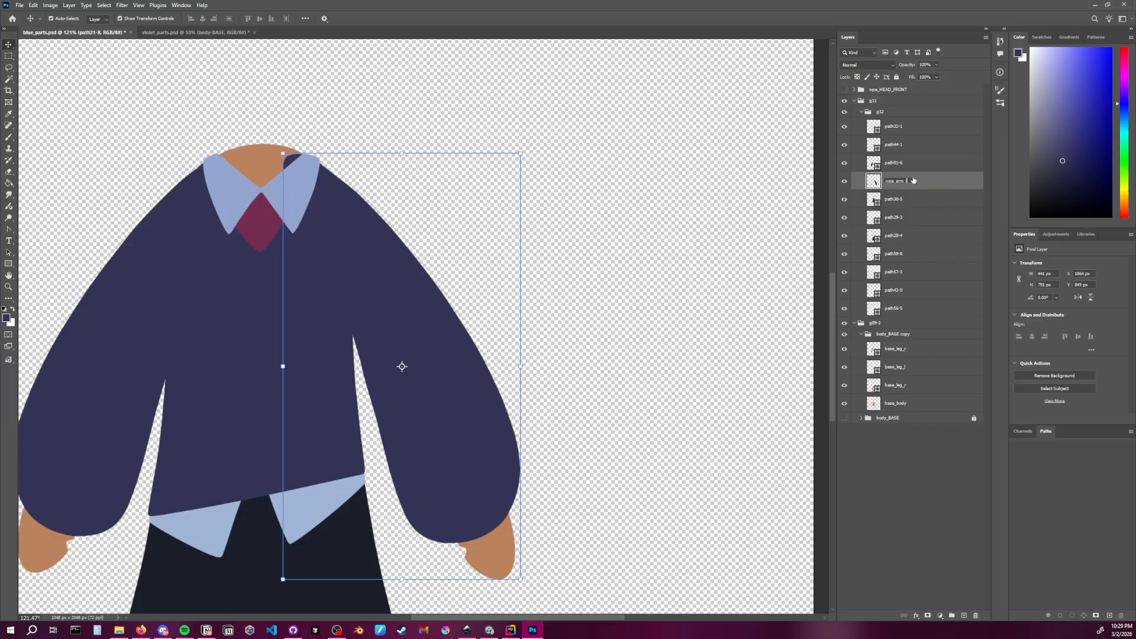
pyautogui.write('pa_arm_l')
pyautogui.press('Return')
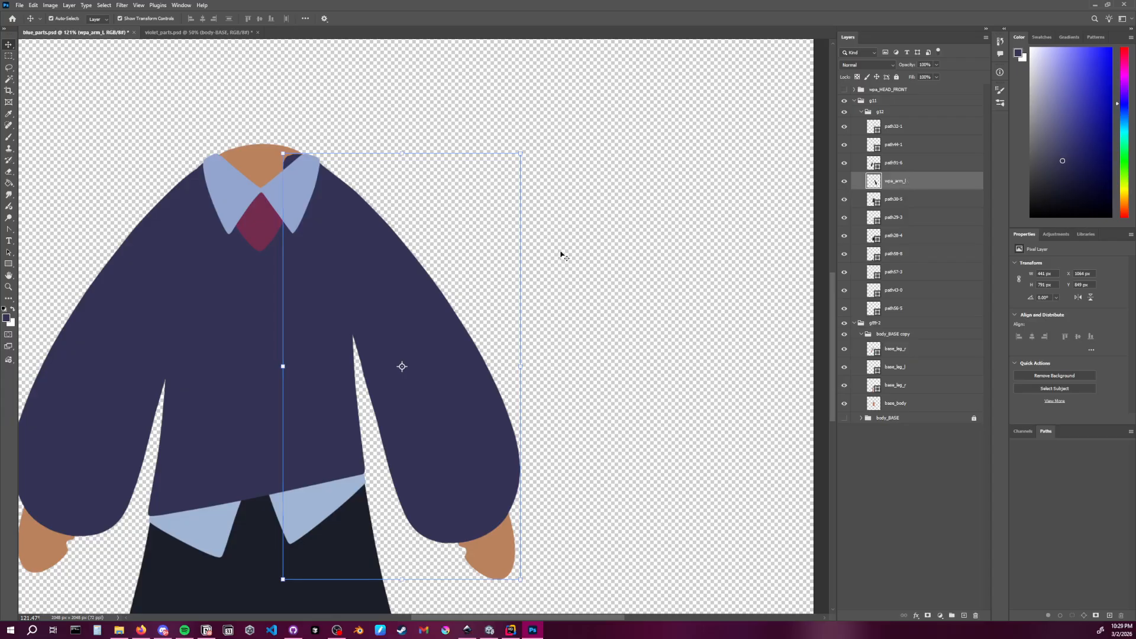
# Compare wpa_arm_l with the neighbouring sweater and sleeve layers and examine how the arm sits on the body
pyautogui.moveTo(568, 257); pyautogui.dragTo(670, 235)
pyautogui.click(889, 200)
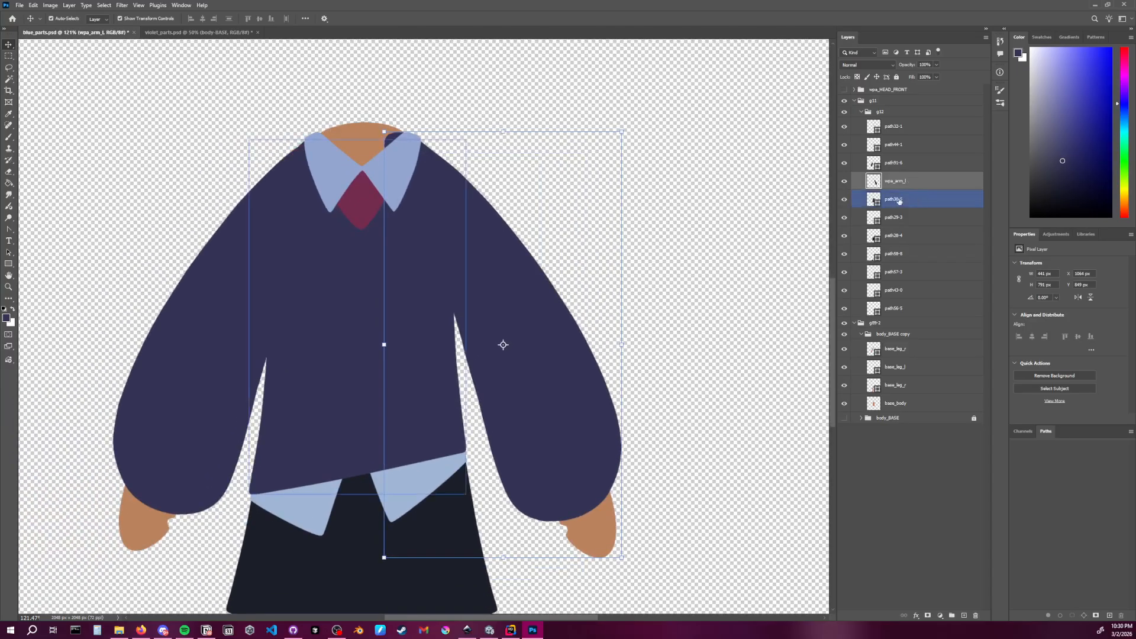
pyautogui.click(895, 181)
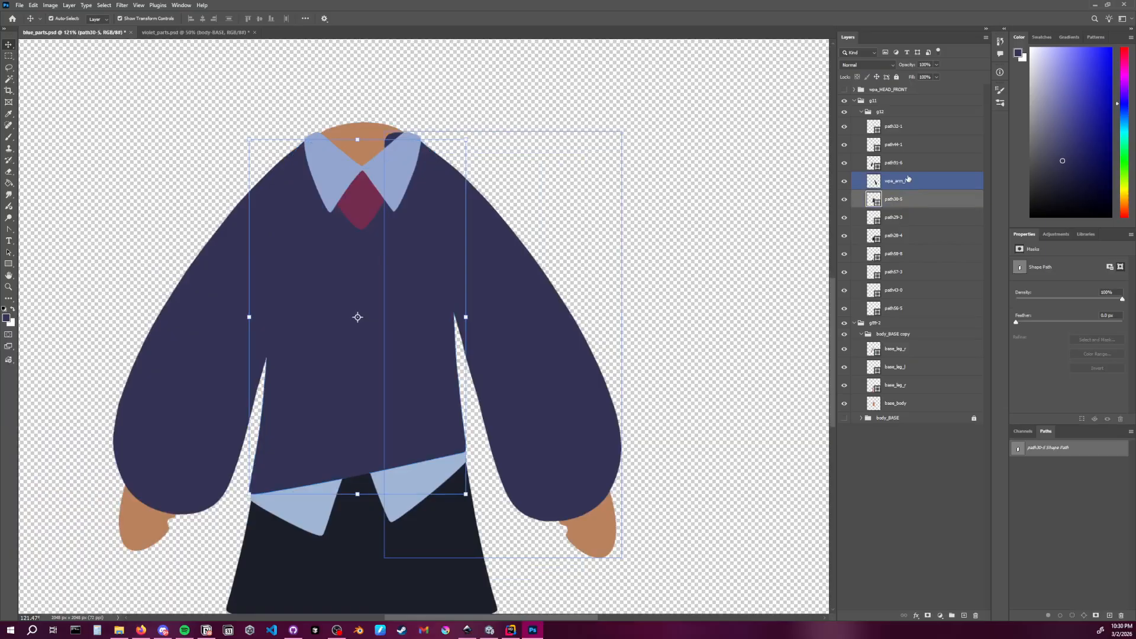
pyautogui.click(911, 163)
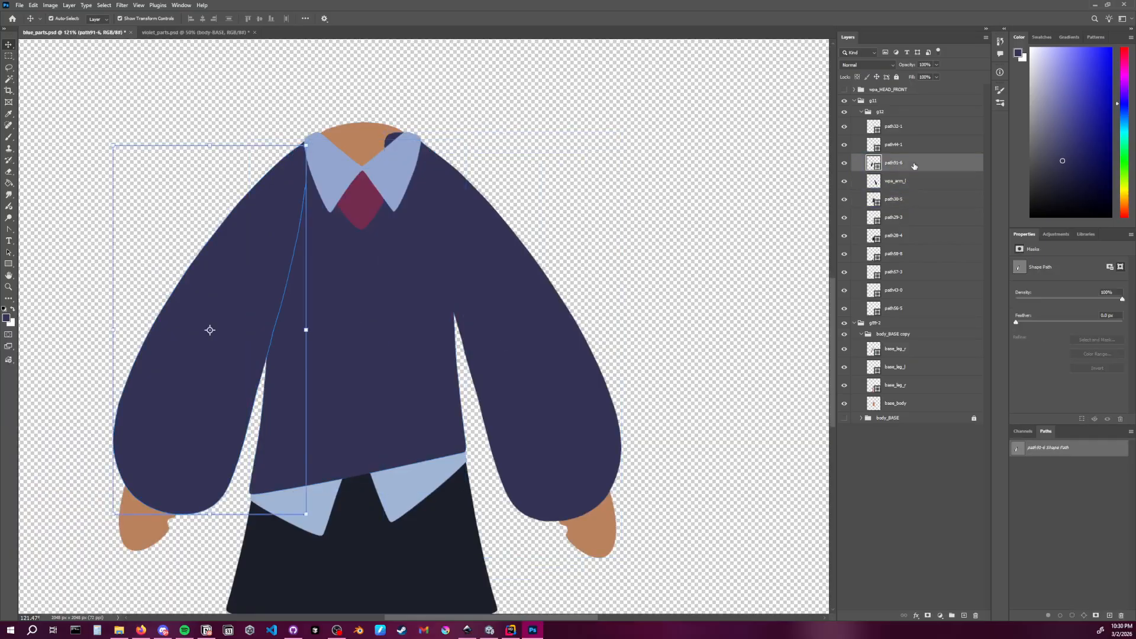
pyautogui.click(907, 184)
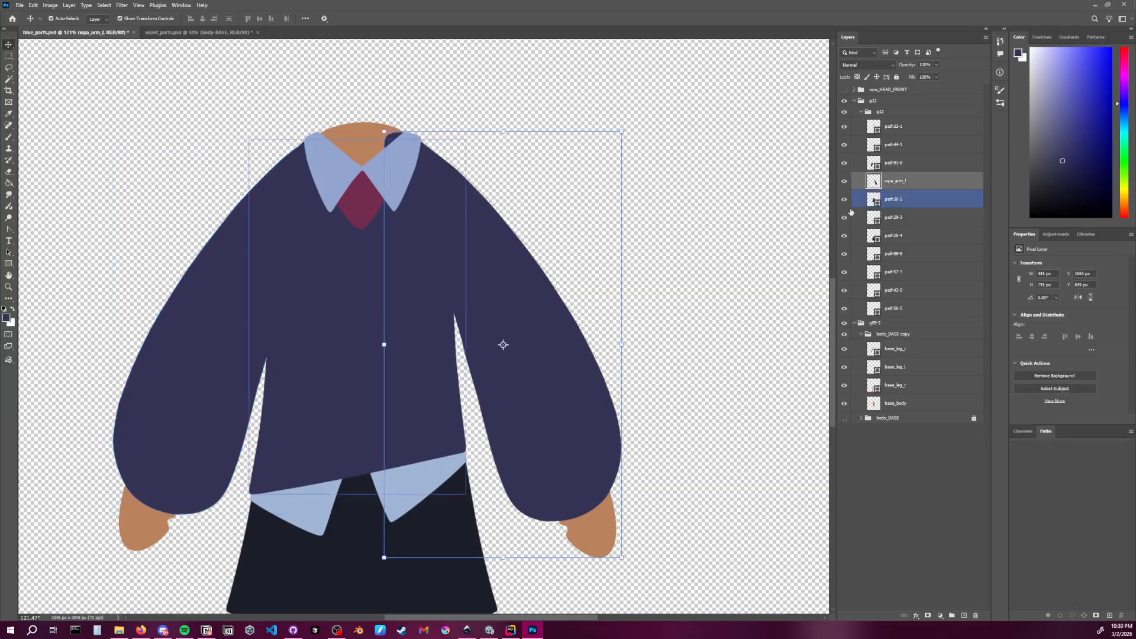
pyautogui.keyDown('alt'); pyautogui.scroll(-4, 674, 244); pyautogui.keyUp('alt')
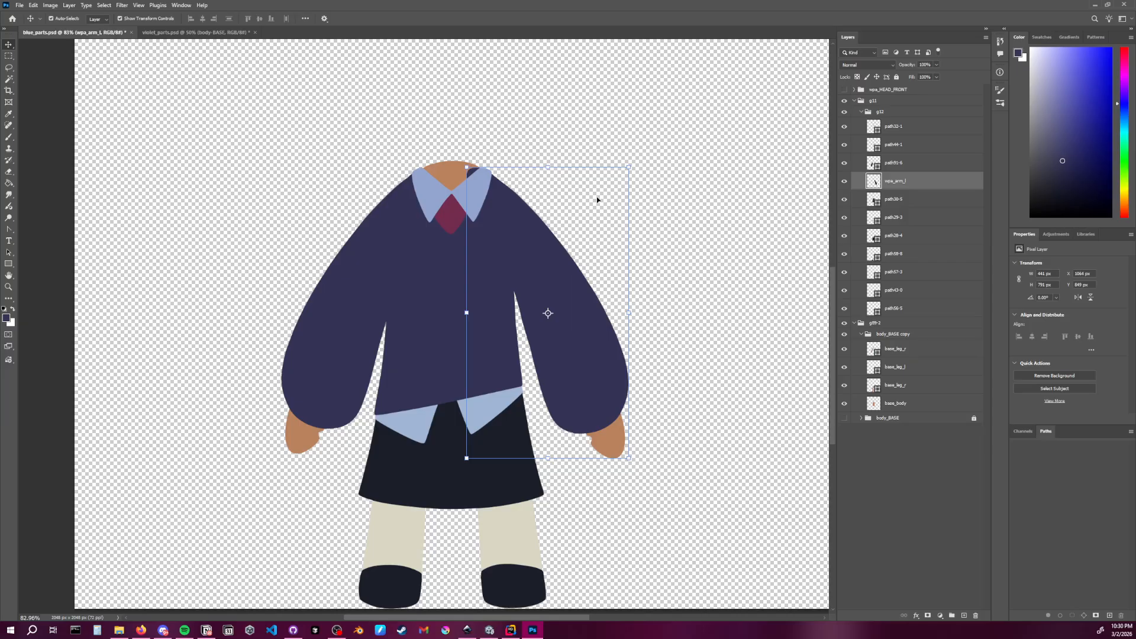
pyautogui.click(845, 183)
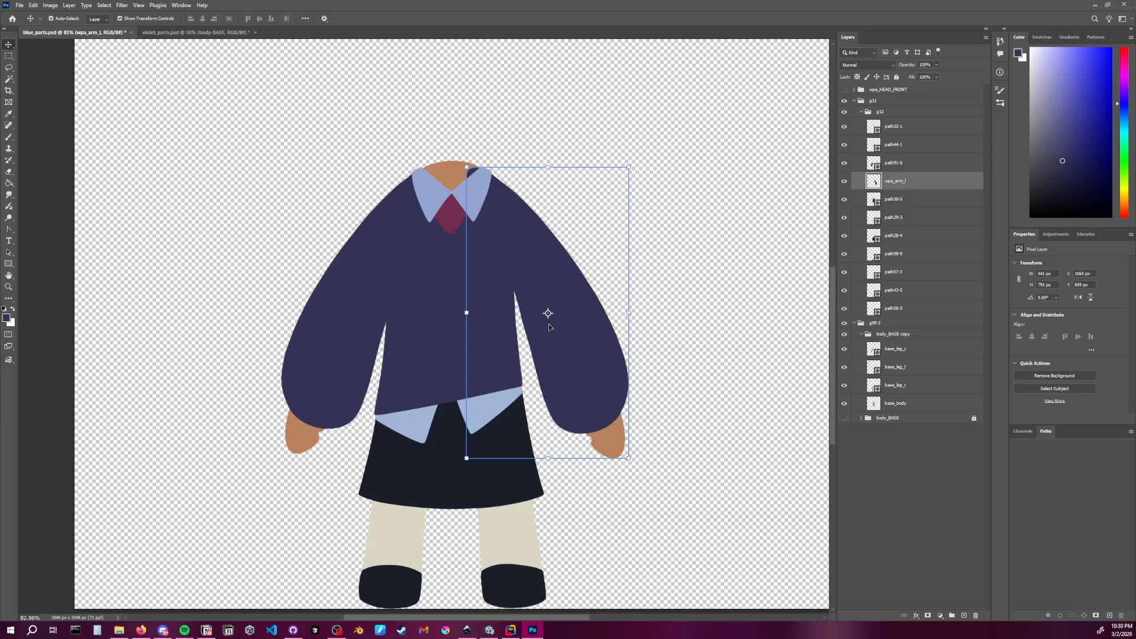
pyautogui.click(844, 181)
pyautogui.click(844, 181)
# Toggle the visibility of the opposite sleeve, tie and collar layers above wpa_arm_l to examine their stacking order
pyautogui.click(873, 200)
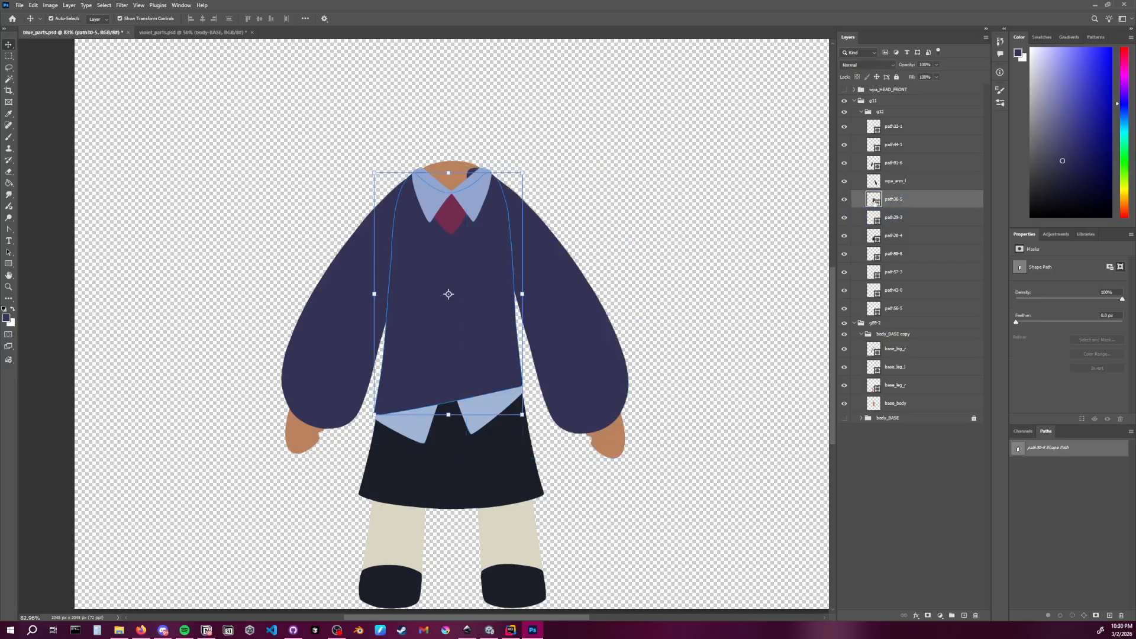
pyautogui.click(905, 183)
pyautogui.click(872, 164)
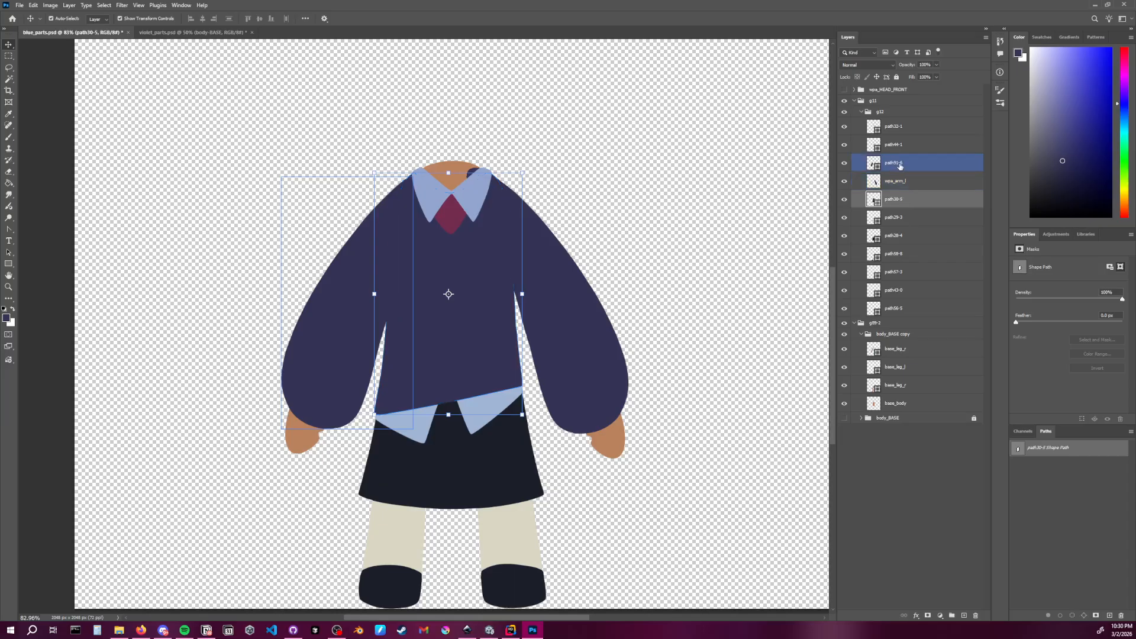
pyautogui.click(844, 164)
pyautogui.click(845, 163)
pyautogui.click(844, 164)
pyautogui.click(844, 164)
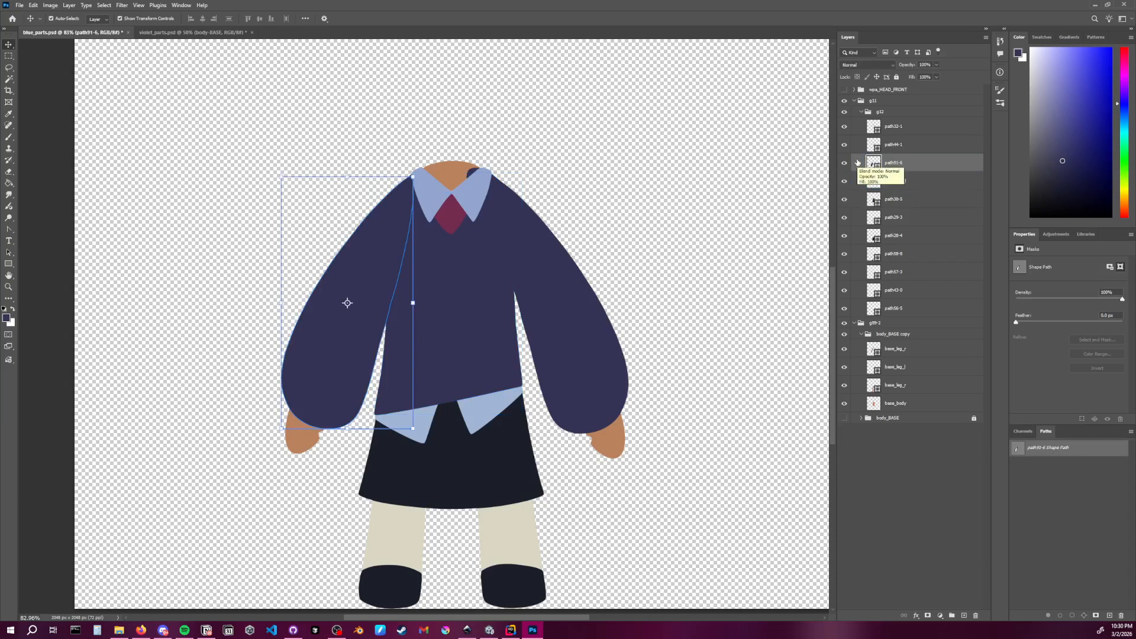
pyautogui.click(857, 146)
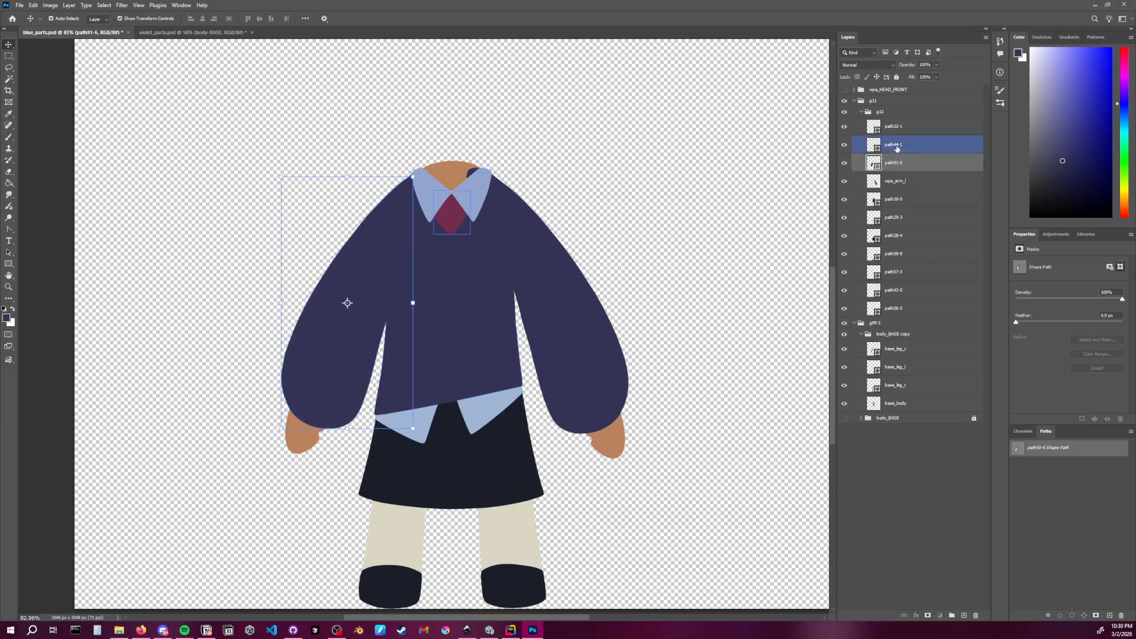
pyautogui.click(844, 144)
pyautogui.click(844, 144)
pyautogui.click(844, 144)
pyautogui.click(845, 146)
pyautogui.click(845, 127)
pyautogui.click(846, 127)
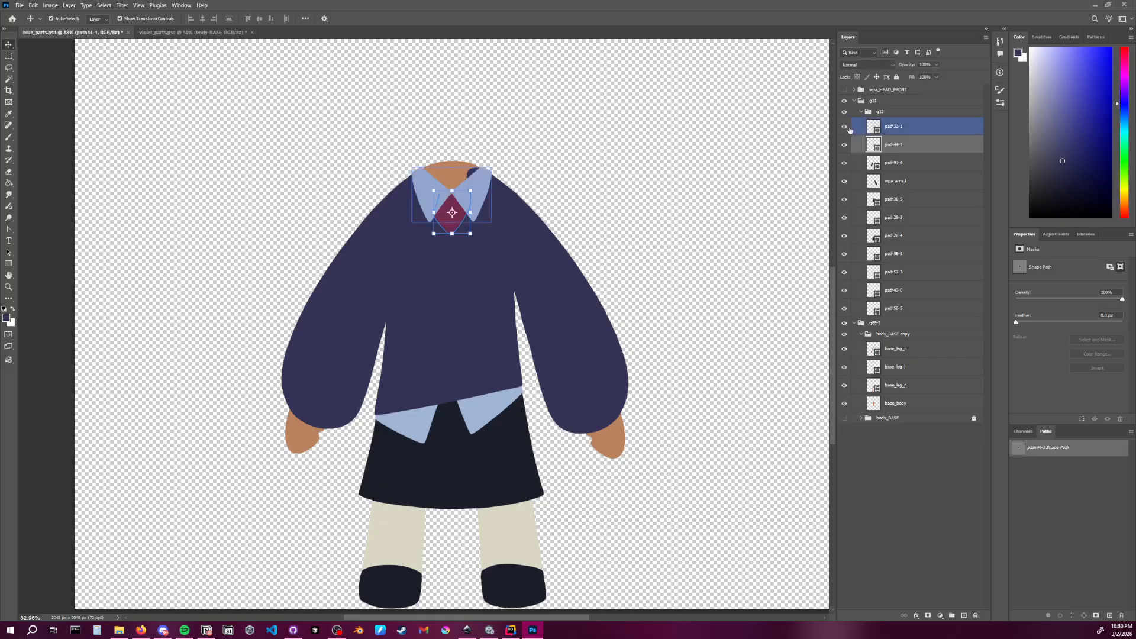
pyautogui.click(909, 181)
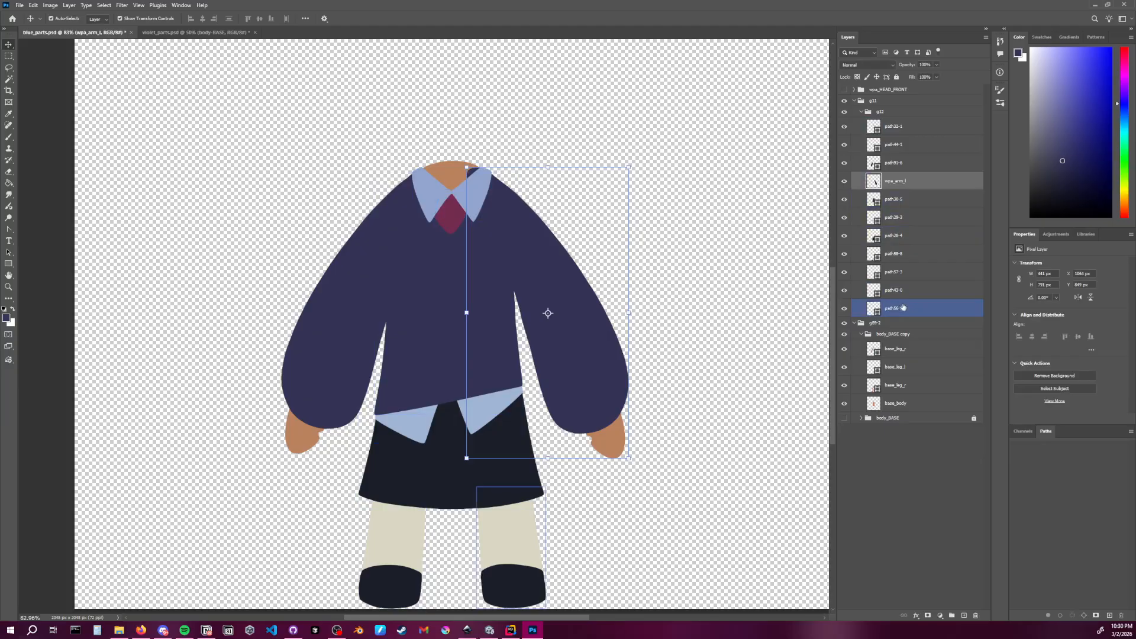
# Combine the sleeve path91-6 with the base arm beneath it into one smart object and rename it wpa_arm_r
pyautogui.click(323, 412)
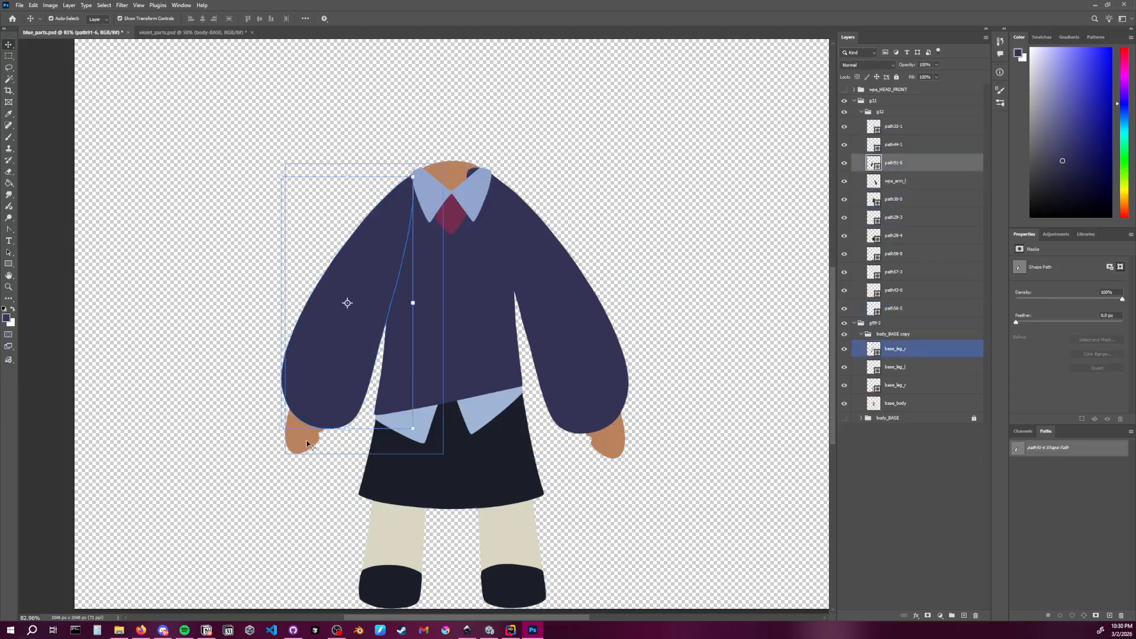
pyautogui.keyDown('shift'); pyautogui.click(330, 447); pyautogui.keyUp('shift')
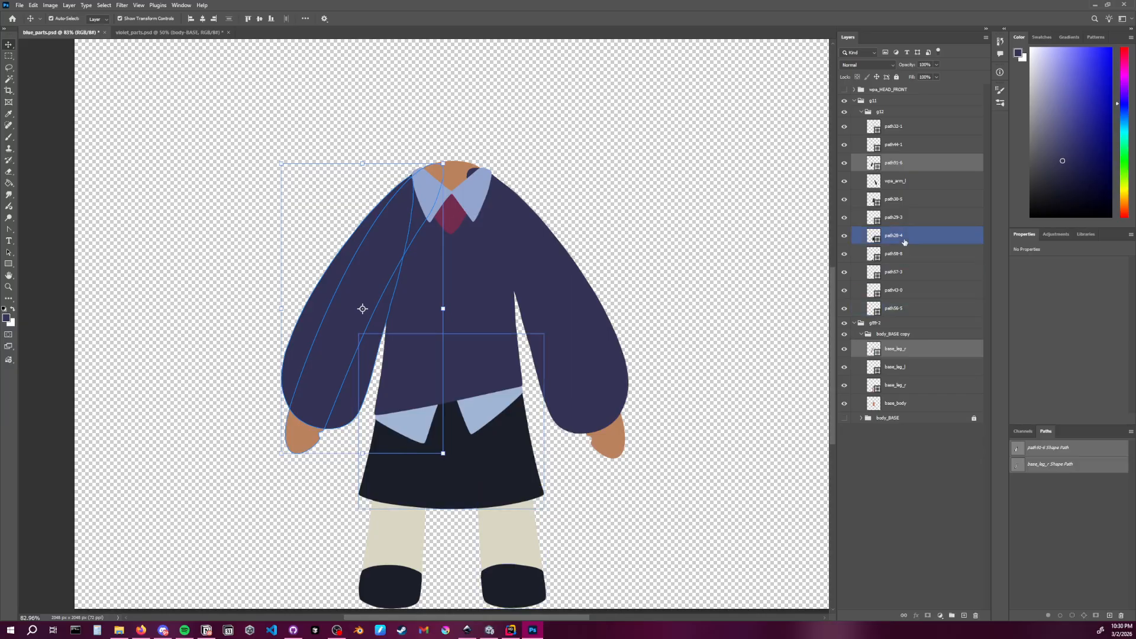
pyautogui.rightClick(921, 163)
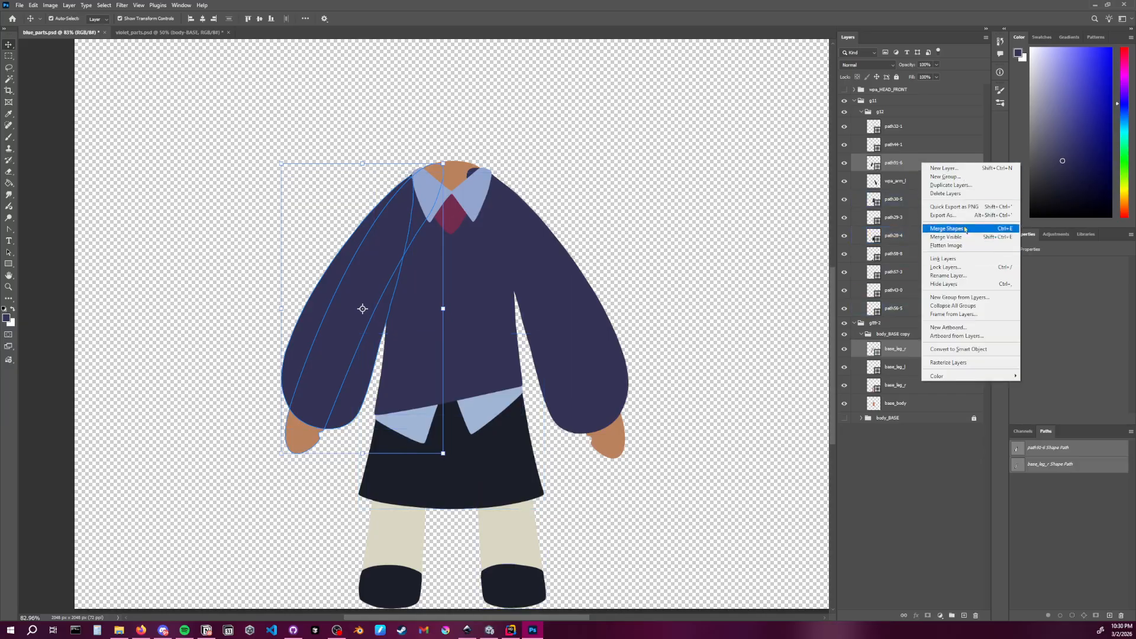
pyautogui.click(959, 349)
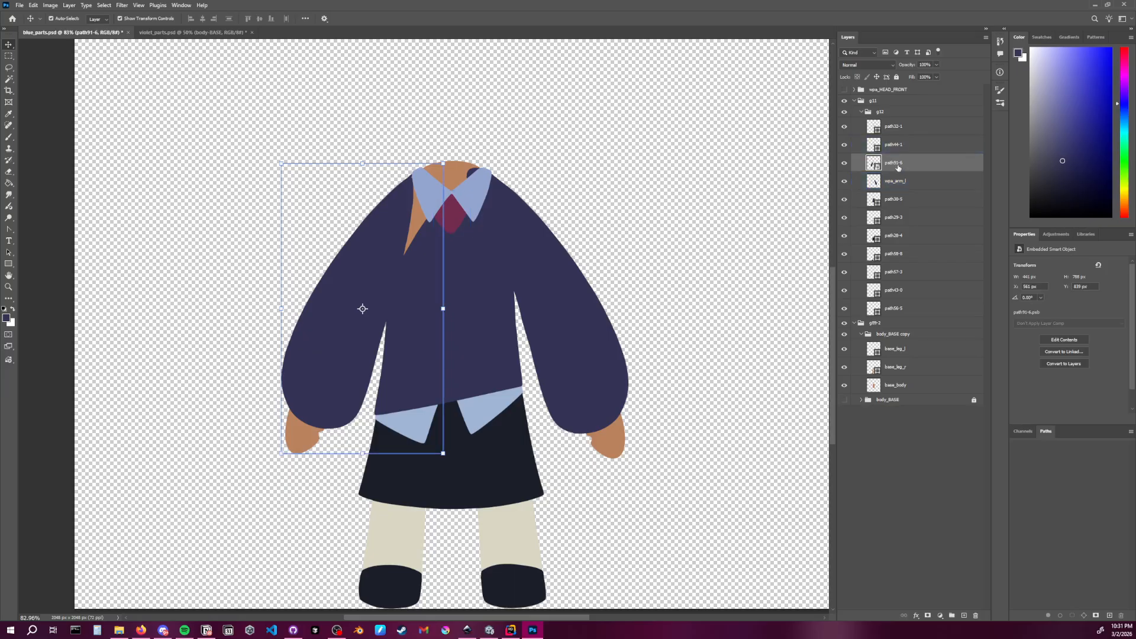
pyautogui.write('wpa_arm_r')
pyautogui.press('Return')
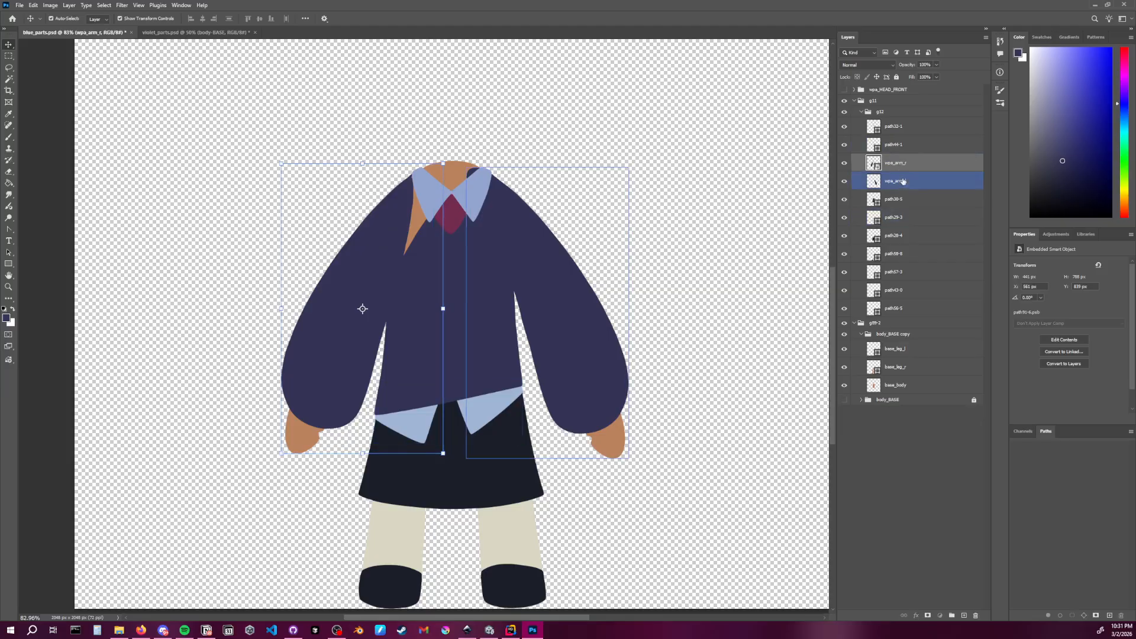
# Move wpa_arm_r and wpa_arm_l to the bottom of group g12, beneath the other outfit layers
pyautogui.moveTo(903, 181); pyautogui.dragTo(914, 320)
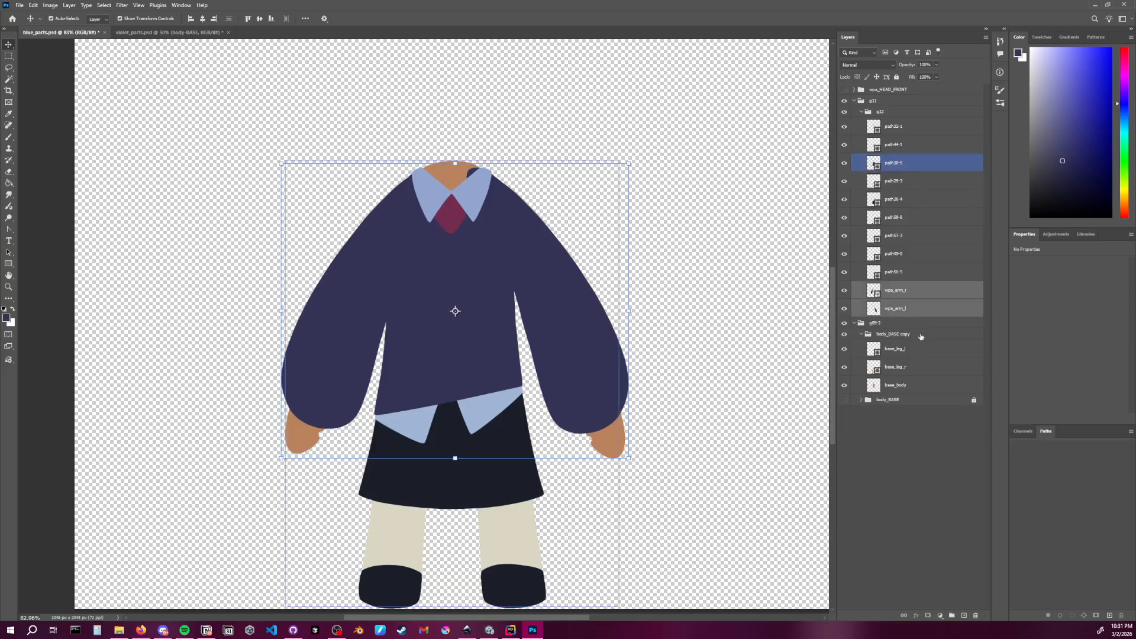
pyautogui.click(928, 472)
pyautogui.click(902, 258)
pyautogui.click(907, 273)
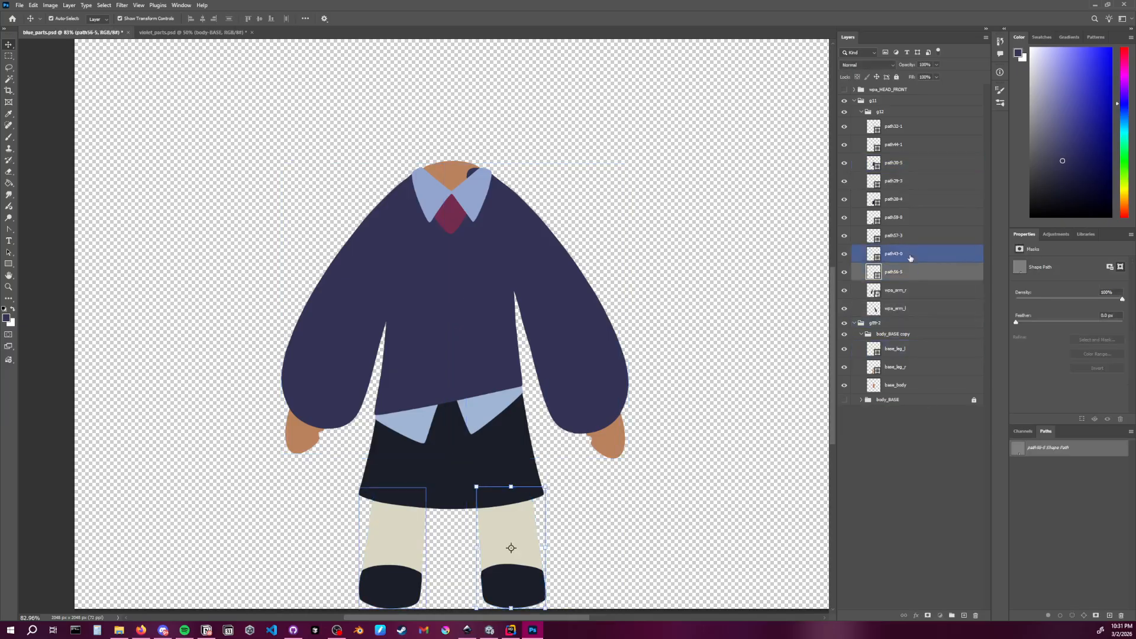
pyautogui.click(910, 258)
pyautogui.click(676, 253)
# Hide the wpa_arm_r and wpa_arm_l layers
pyautogui.click(898, 308)
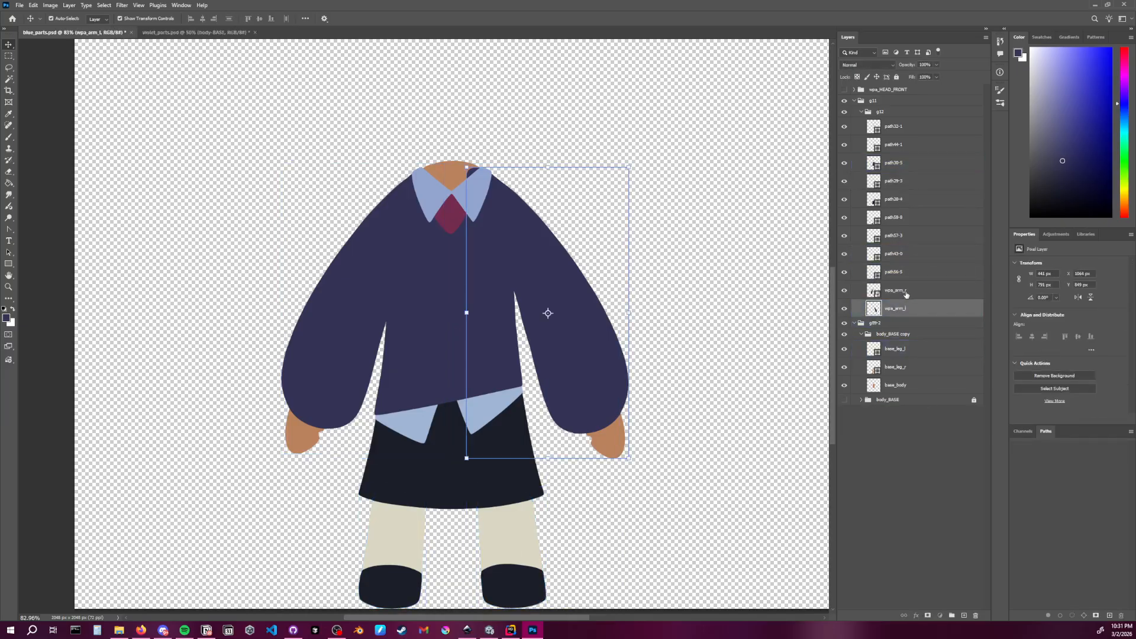
pyautogui.keyDown('shift'); pyautogui.click(906, 291); pyautogui.keyUp('shift')
pyautogui.click(844, 290)
pyautogui.click(844, 308)
pyautogui.click(896, 470)
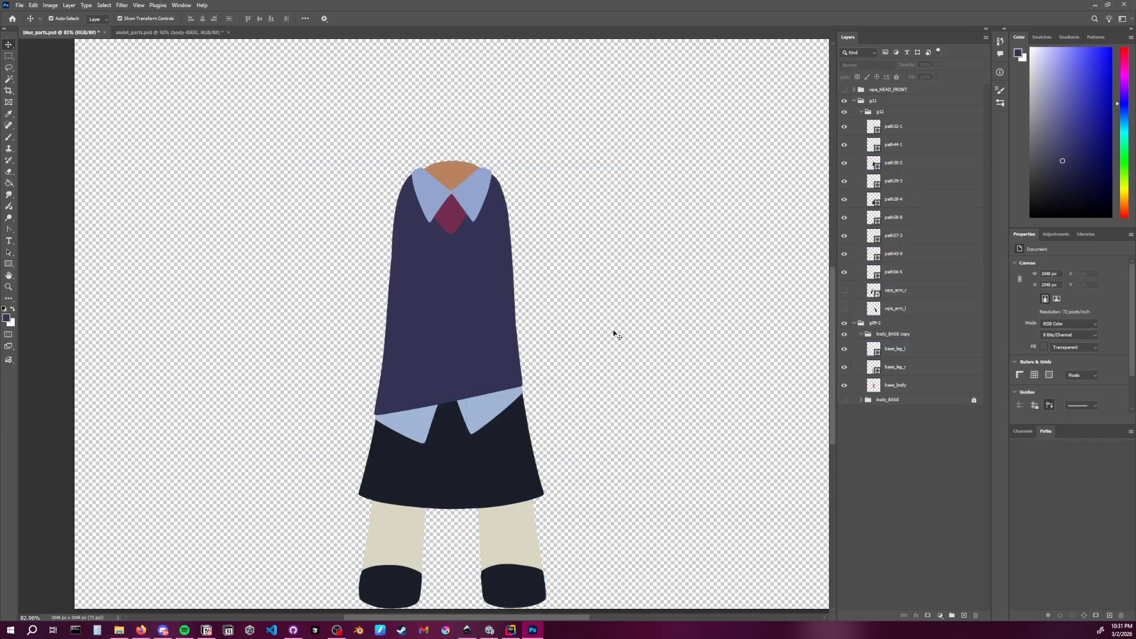
# Examine the skirt, shirt hem and sweater layers to see which pieces make up the torso
pyautogui.click(477, 462)
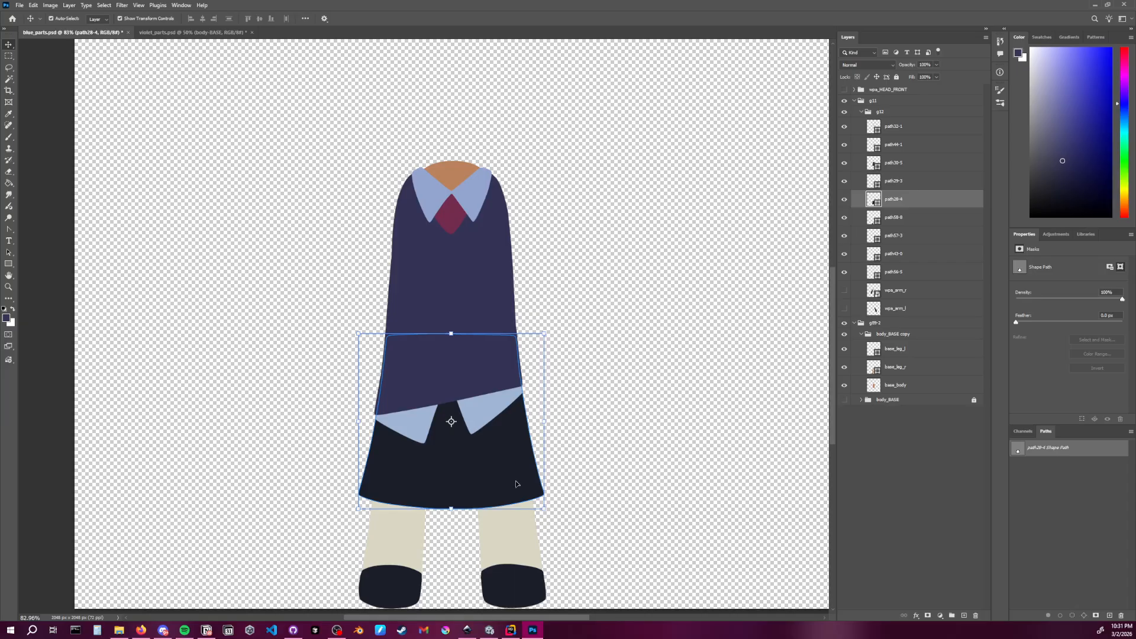
pyautogui.click(588, 393)
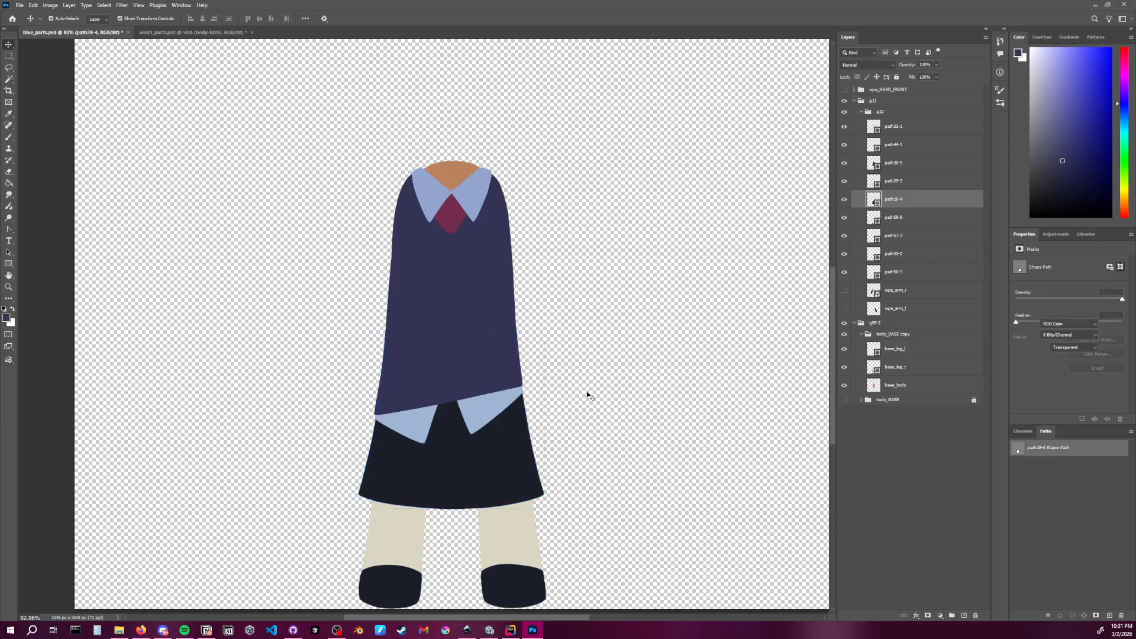
pyautogui.click(482, 414)
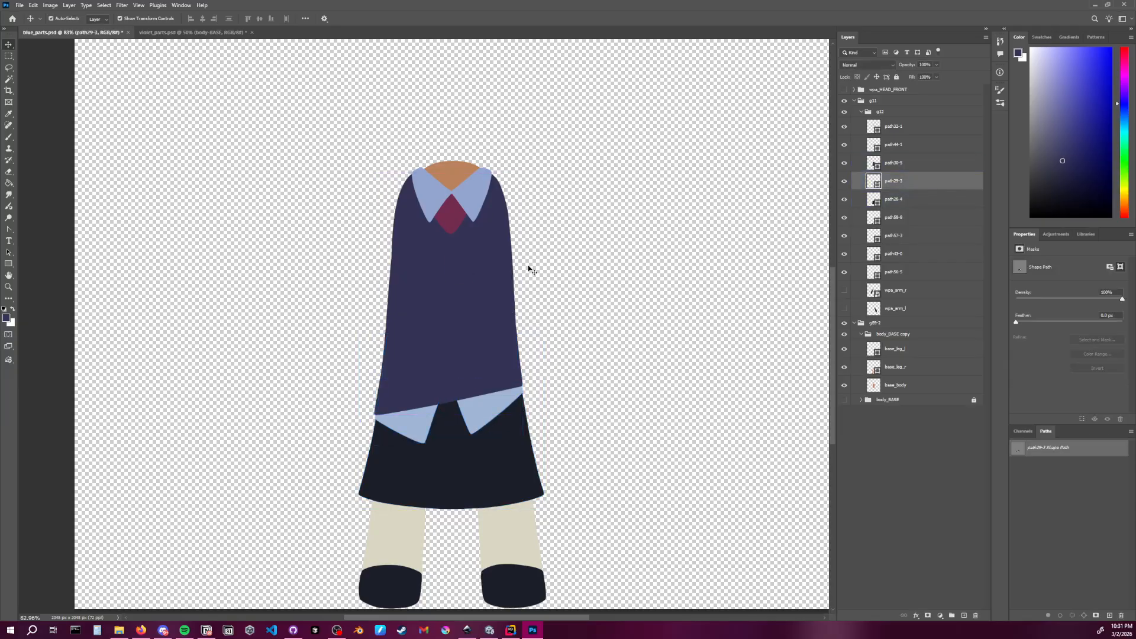
pyautogui.keyDown('ctrl'); pyautogui.click(491, 341); pyautogui.keyUp('ctrl')
pyautogui.hotkey('ctrl', 't')
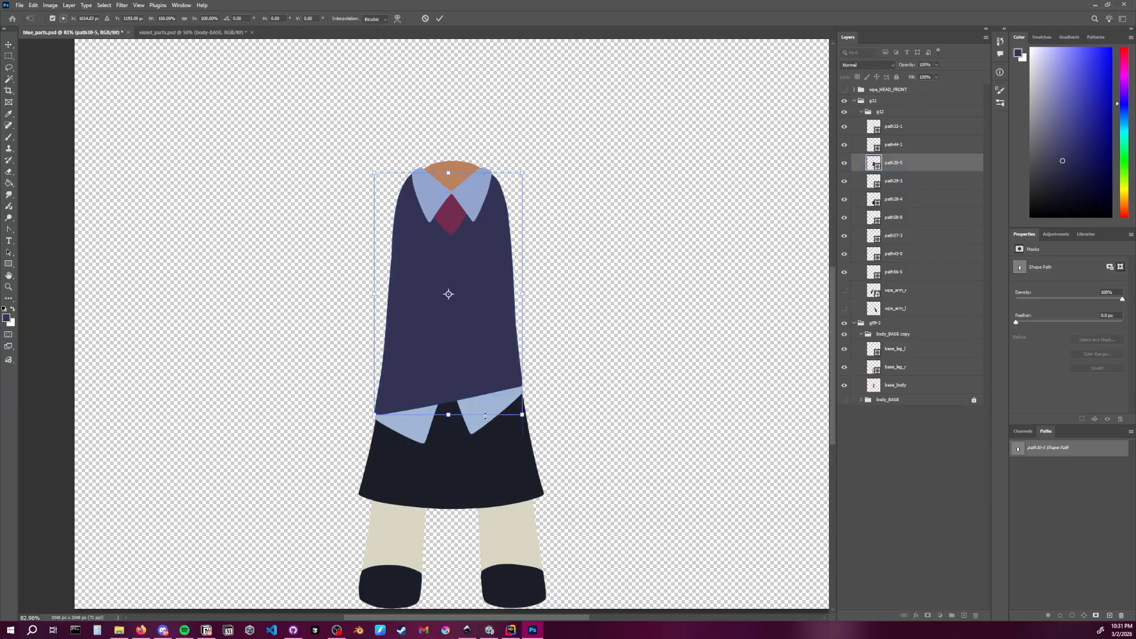
pyautogui.click(10, 45)
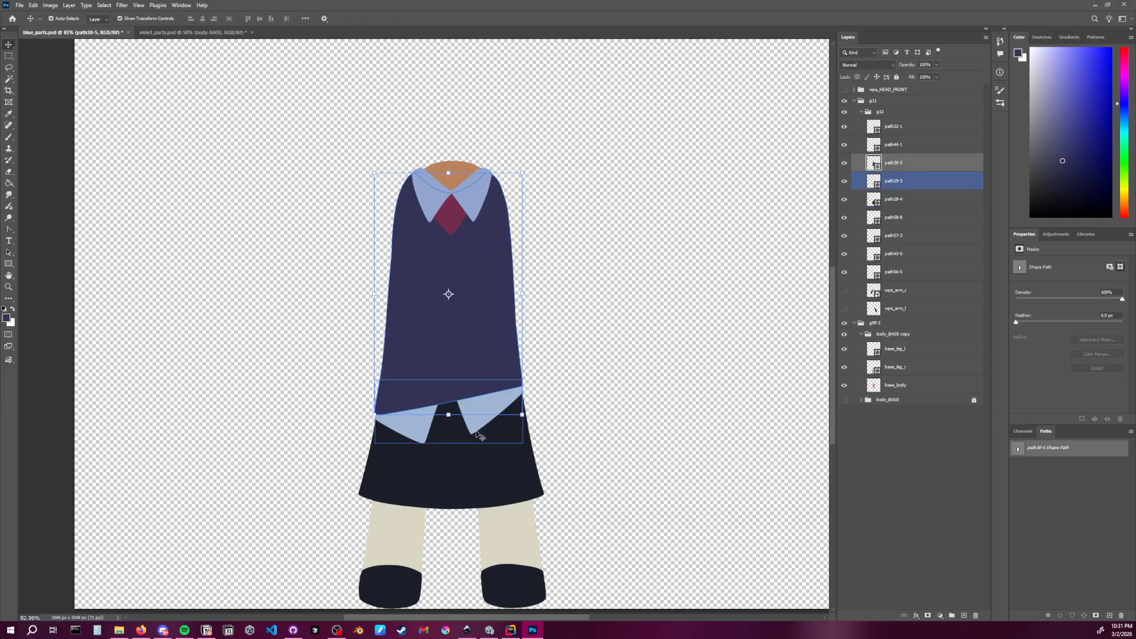
pyautogui.click(502, 471)
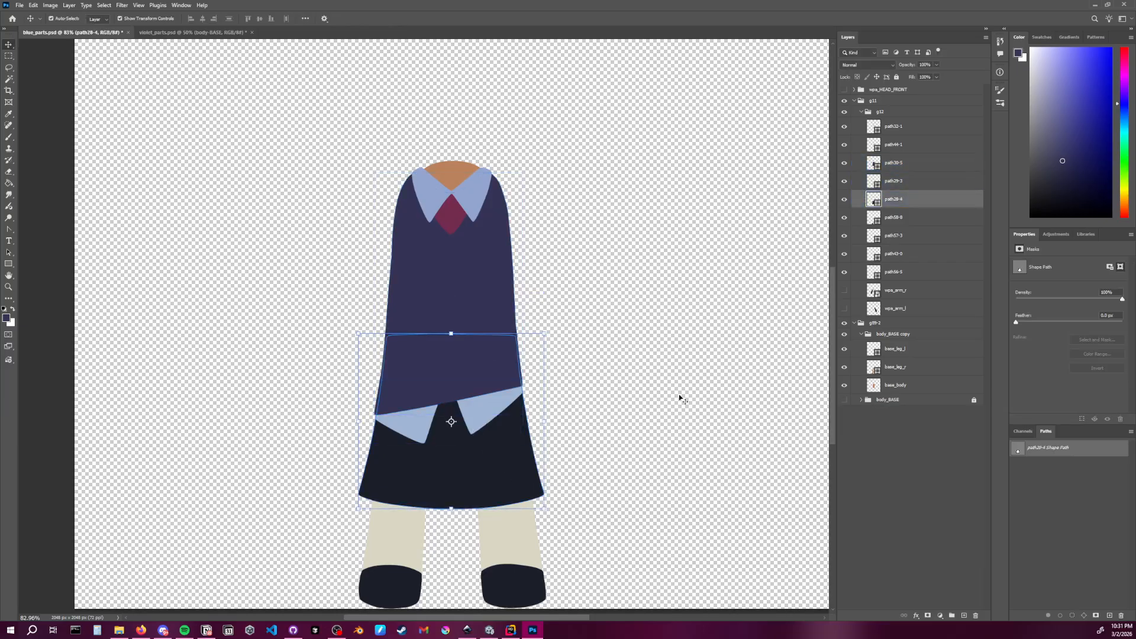
pyautogui.click(470, 402)
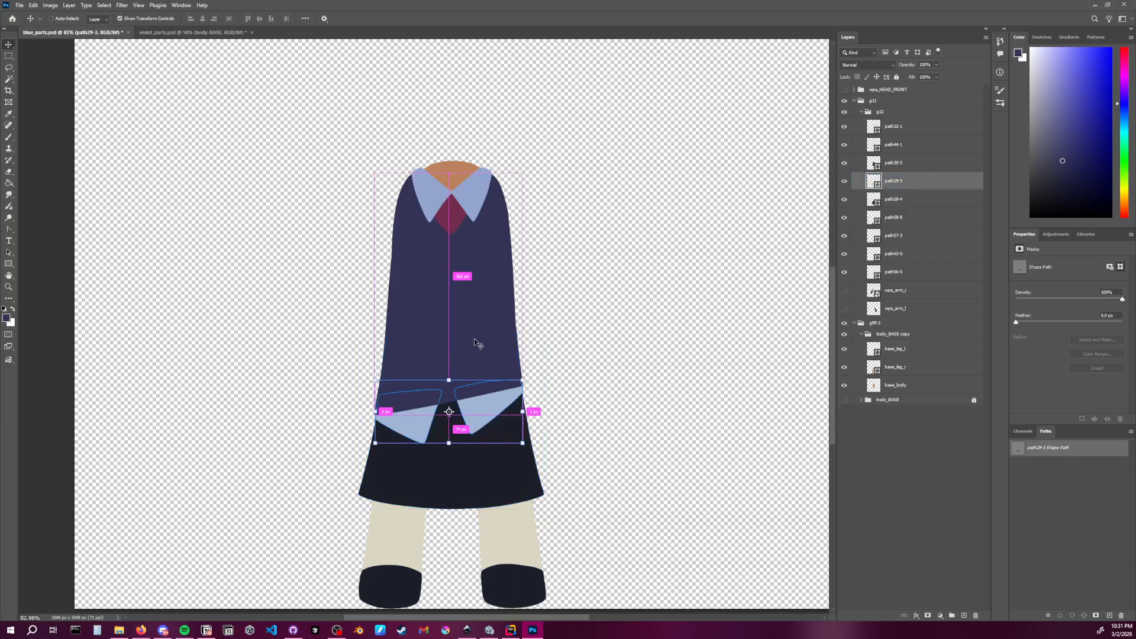
pyautogui.click(503, 313)
pyautogui.moveTo(318, 158); pyautogui.dragTo(545, 333)
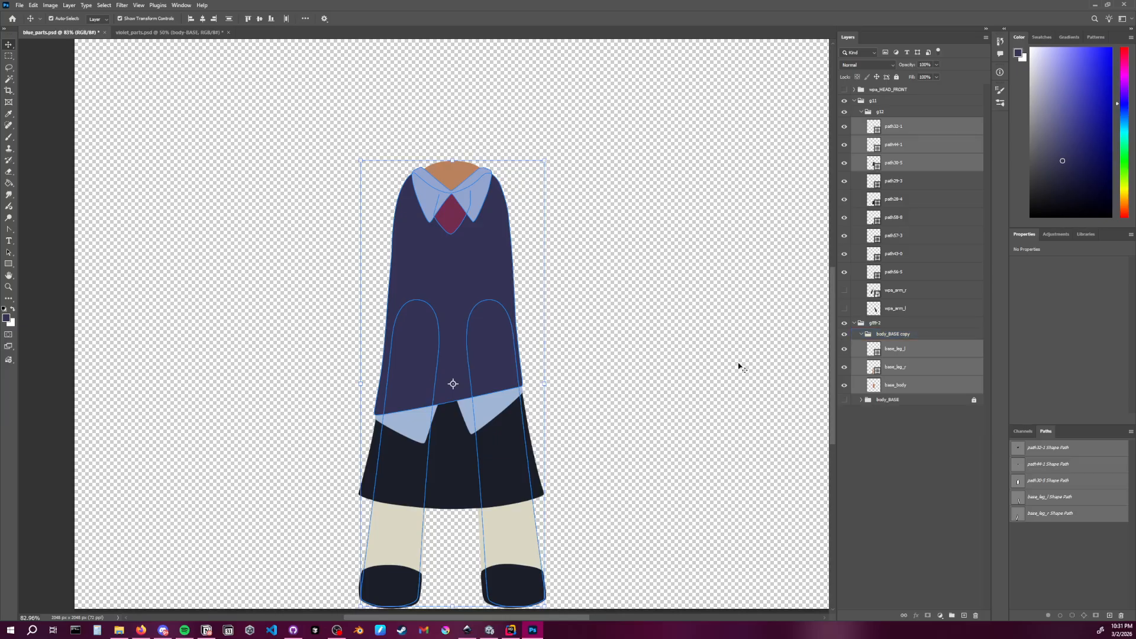
pyautogui.click(698, 426)
# Hide the skirt, sock, shoe and base leg layers so that only the torso pieces remain shown
pyautogui.moveTo(319, 468); pyautogui.dragTo(601, 600)
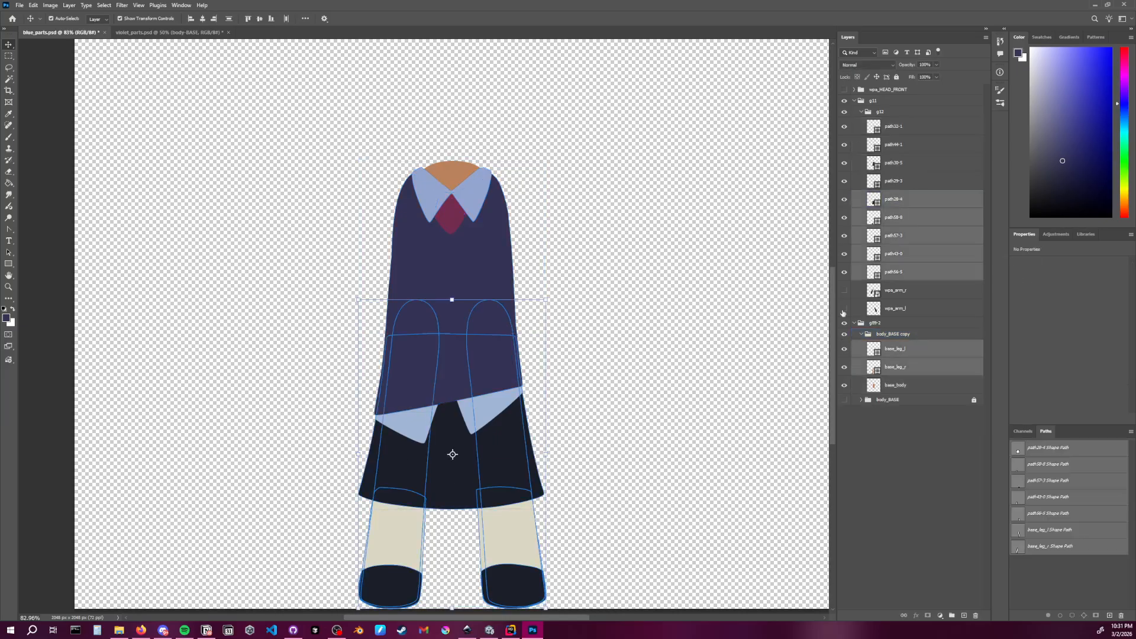
pyautogui.moveTo(844, 199); pyautogui.dragTo(844, 273)
pyautogui.moveTo(844, 349); pyautogui.dragTo(844, 367)
pyautogui.click(605, 452)
pyautogui.click(452, 274)
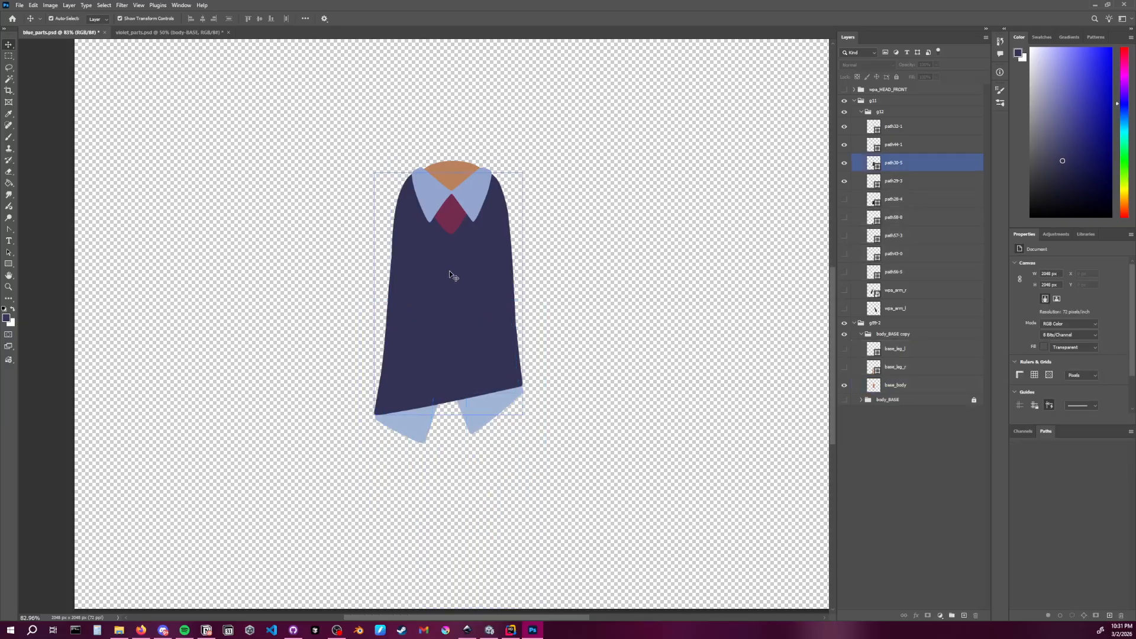
pyautogui.click(473, 407)
pyautogui.click(614, 459)
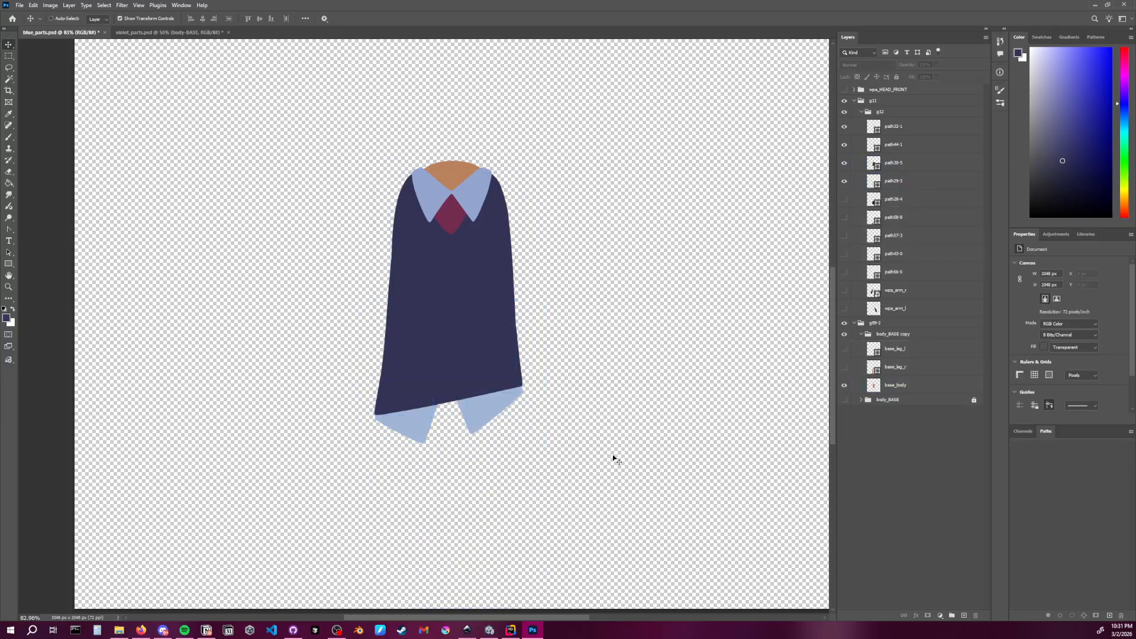
# Step back through the recent visibility changes and reapply them to compare the figure with and without skirt and legs
pyautogui.hotkey('ctrl', 'z')
pyautogui.hotkey('ctrl', 'z')
pyautogui.hotkey('ctrl', 'z')
pyautogui.hotkey('ctrl', 'z')
pyautogui.hotkey('ctrl', 'z')
pyautogui.hotkey('ctrl', 'z')
pyautogui.hotkey('ctrl', 'z')
pyautogui.hotkey('ctrl', 'z')
pyautogui.hotkey('ctrl', 'shift', 'z')
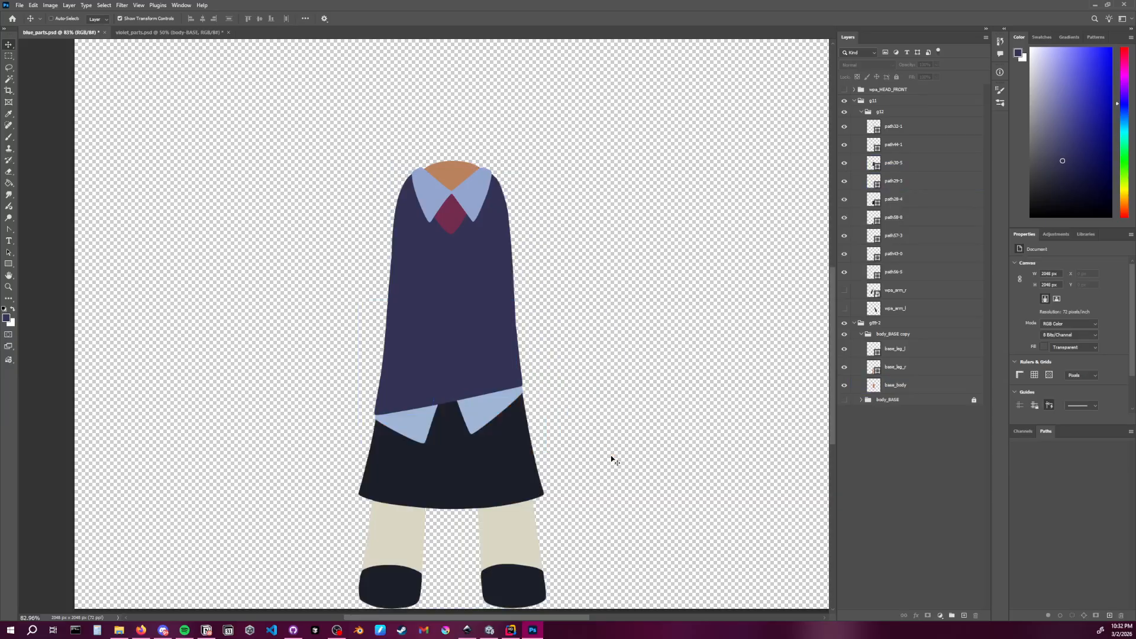
pyautogui.hotkey('ctrl', 'shift', 'z')
pyautogui.hotkey('ctrl', 'shift', 'z')
pyautogui.hotkey('ctrl', 'shift', 'z')
pyautogui.hotkey('ctrl', 'shift', 'z')
pyautogui.hotkey('ctrl', 'shift', 'z')
pyautogui.hotkey('ctrl', 'shift', 'z')
pyautogui.hotkey('ctrl', 'shift', 'z')
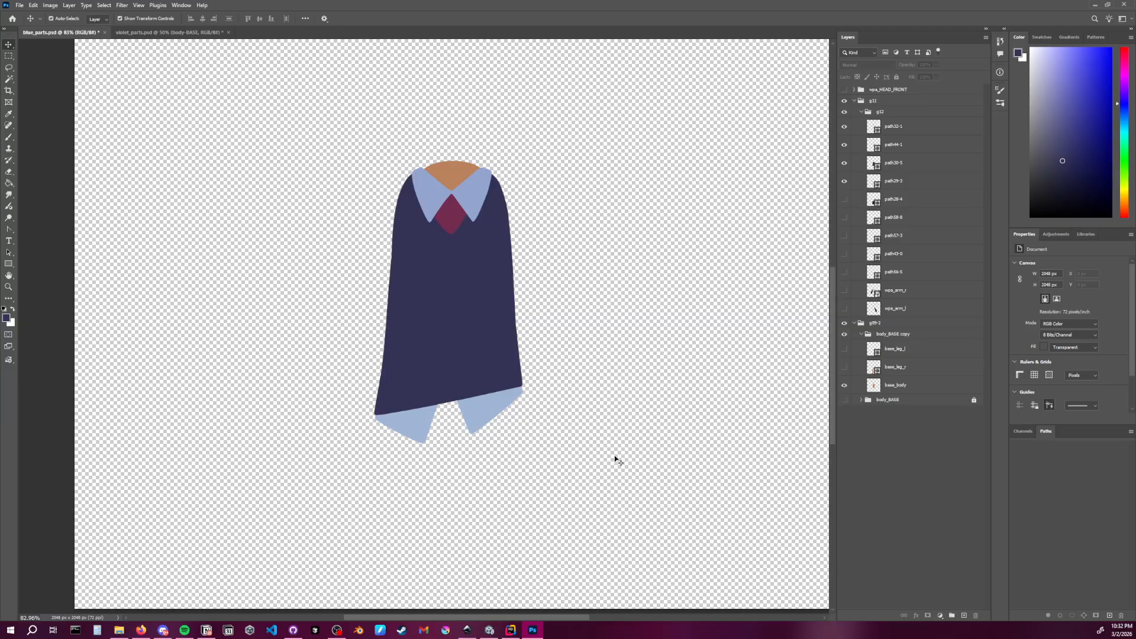
pyautogui.moveTo(379, 149); pyautogui.dragTo(539, 453)
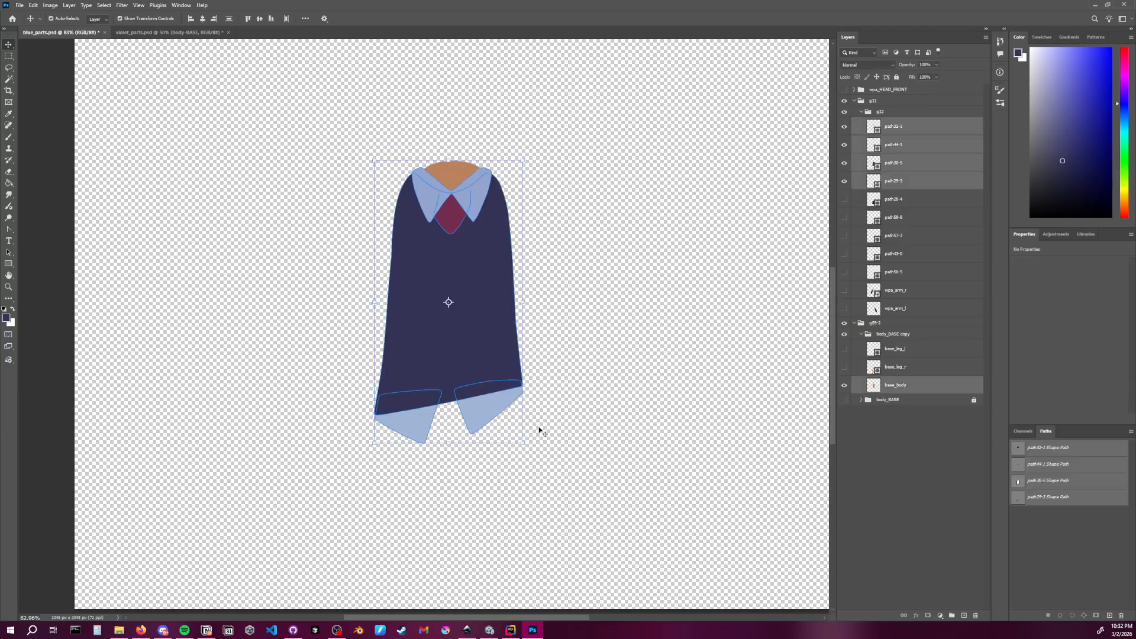
pyautogui.rightClick(905, 158)
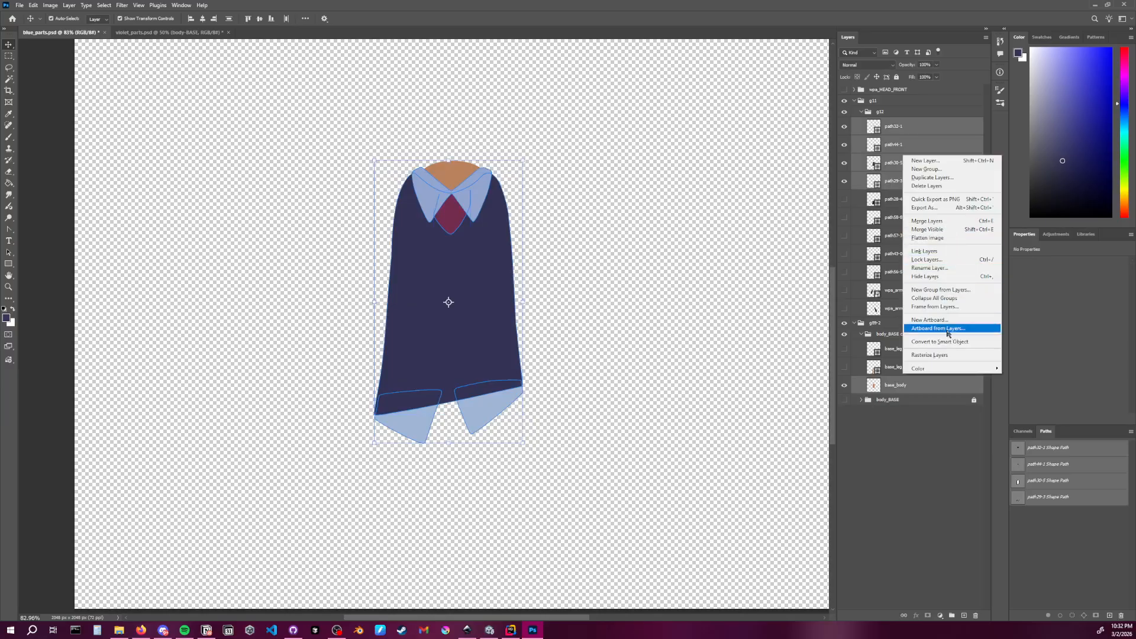
pyautogui.click(648, 299)
pyautogui.click(652, 308)
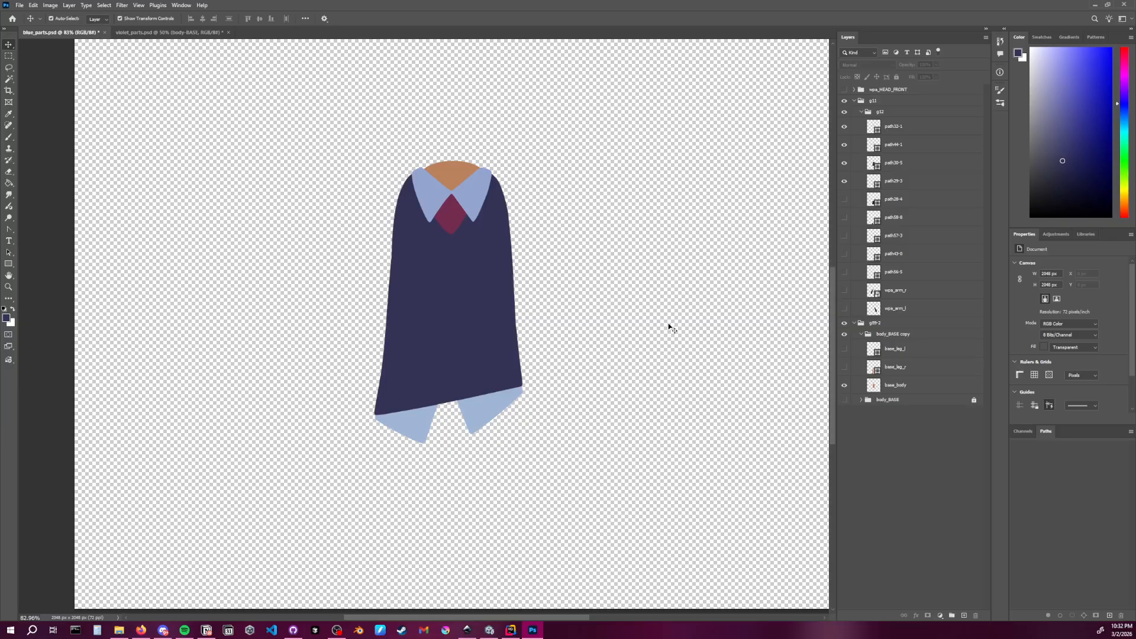
pyautogui.click(473, 200)
pyautogui.keyDown('shift'); pyautogui.click(458, 213); pyautogui.keyUp('shift')
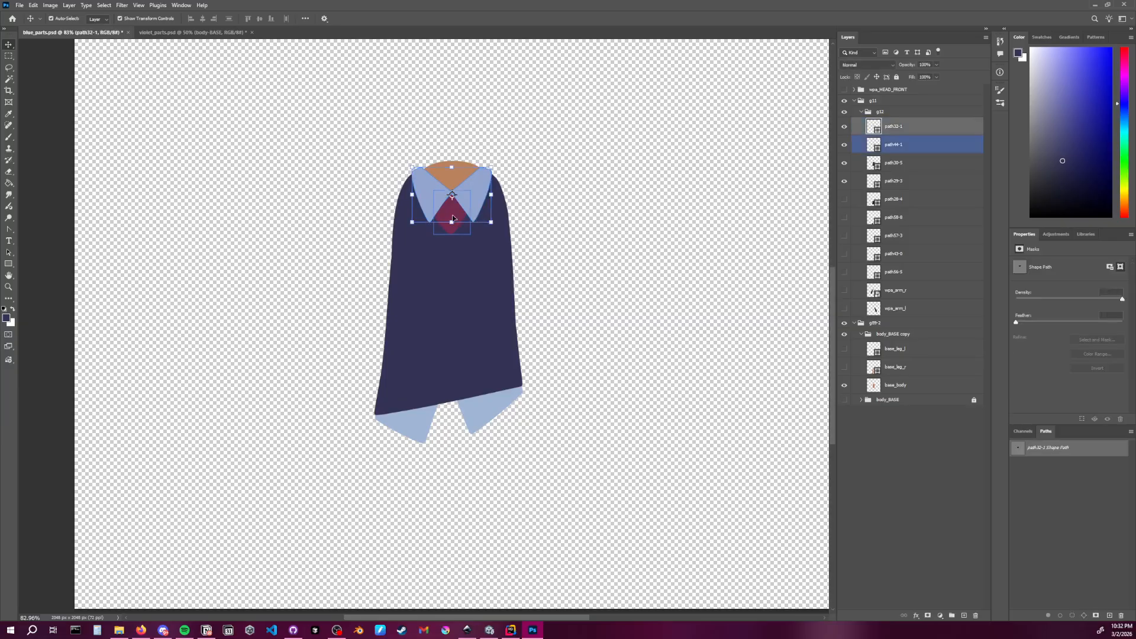
pyautogui.click(565, 215)
# Switch to violet_parts.psd and show the outfit_WPA and base_HEAD_FRONT groups as a reference
pyautogui.click(142, 32)
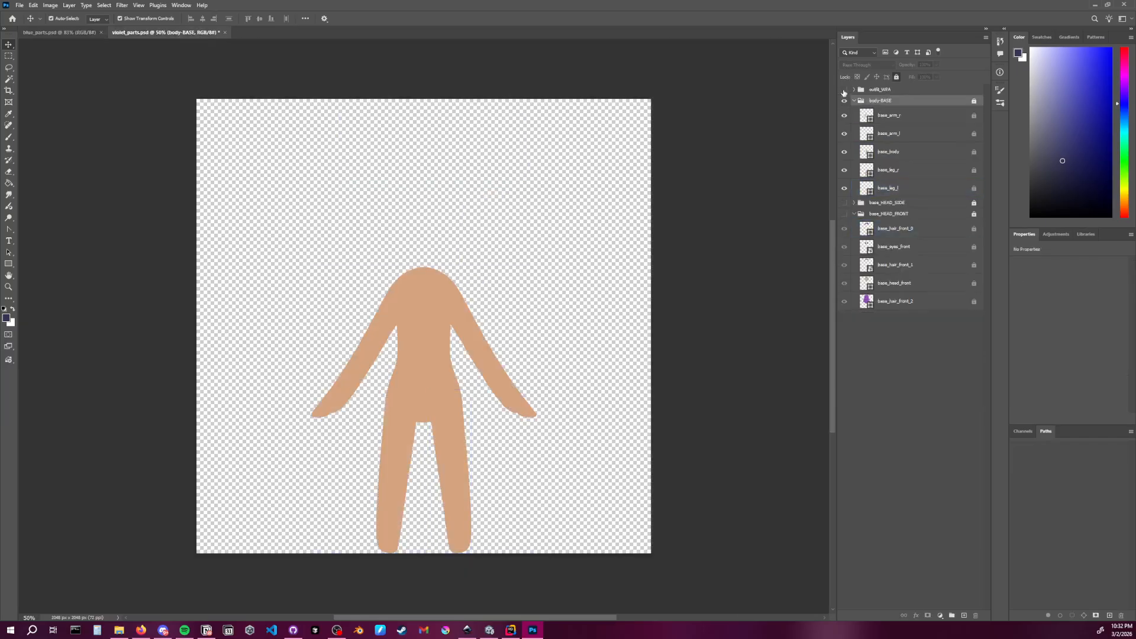
pyautogui.click(844, 89)
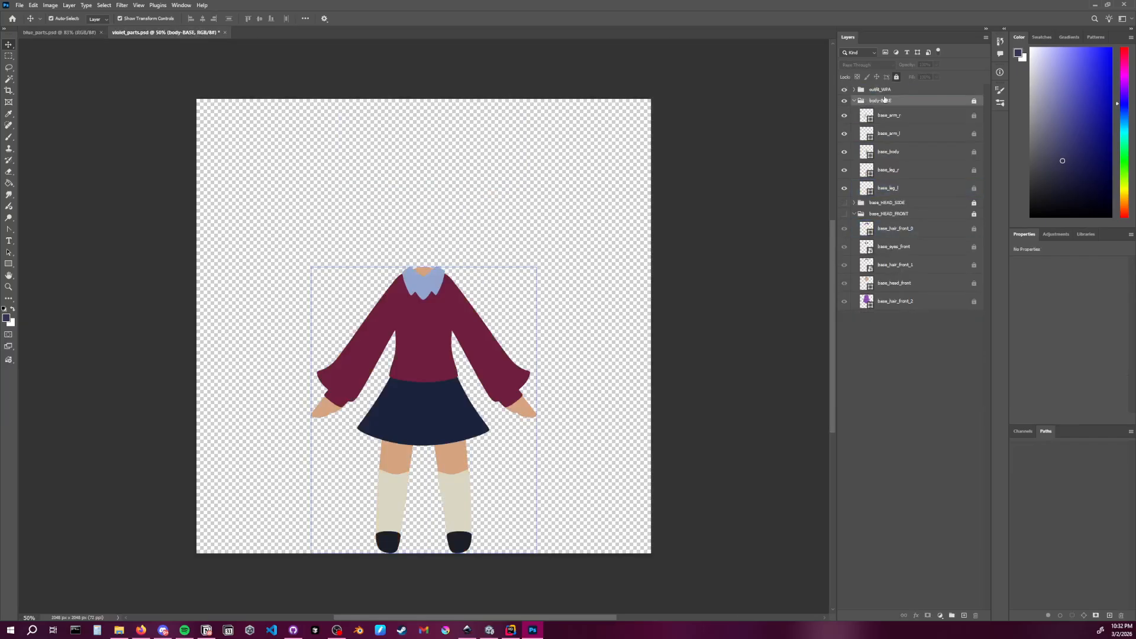
pyautogui.click(844, 214)
pyautogui.click(637, 264)
pyautogui.click(903, 214)
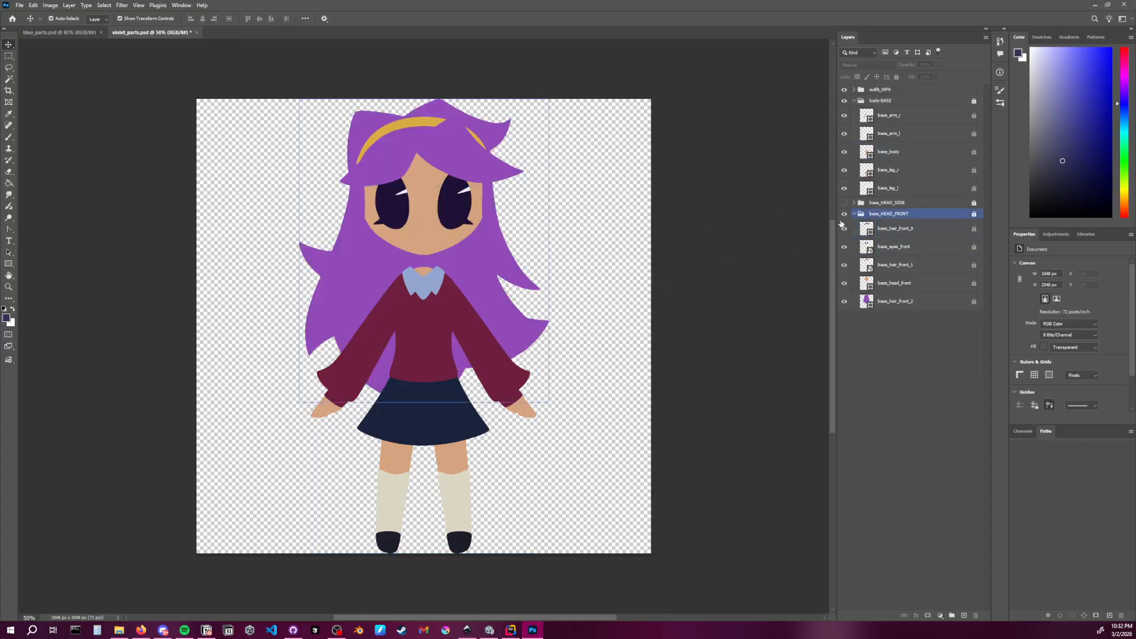
# Show the base_HEAD_SIDE group in place of base_HEAD_FRONT to examine the turned head on the violet body
pyautogui.click(845, 213)
pyautogui.click(844, 214)
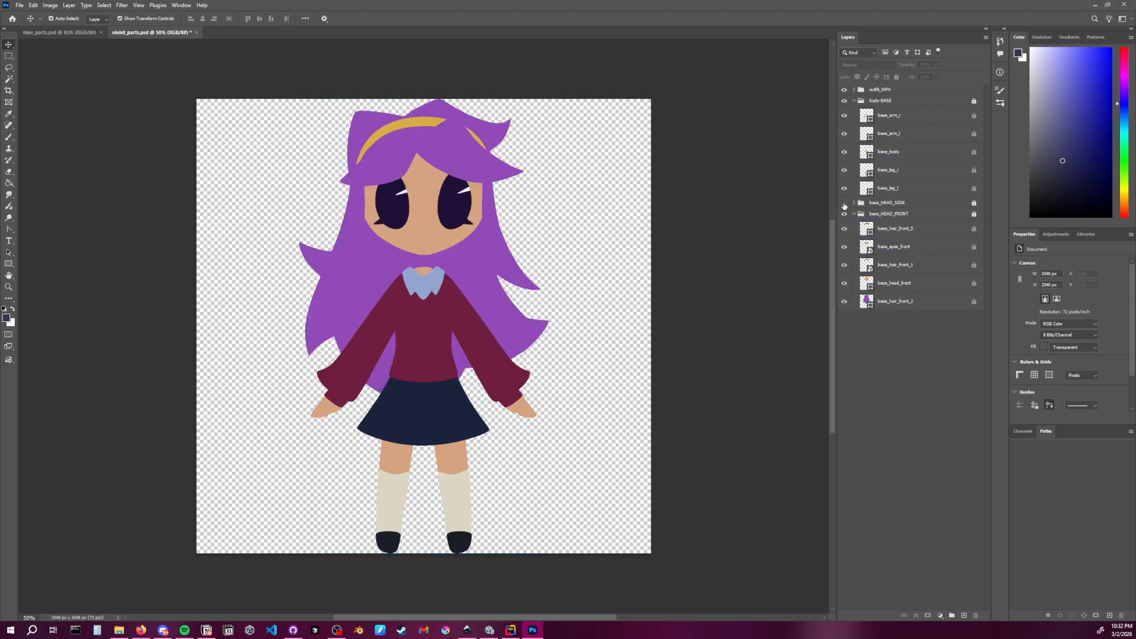
pyautogui.click(844, 202)
pyautogui.click(844, 214)
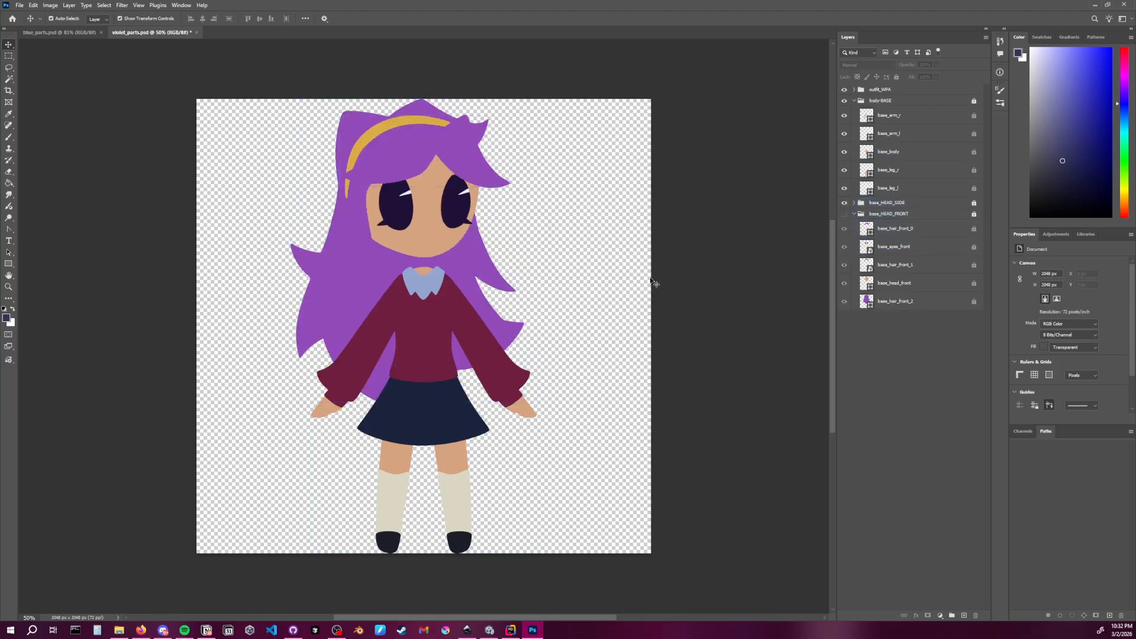
pyautogui.click(500, 264)
pyautogui.keyDown('alt'); pyautogui.scroll(2, 535, 340); pyautogui.keyUp('alt')
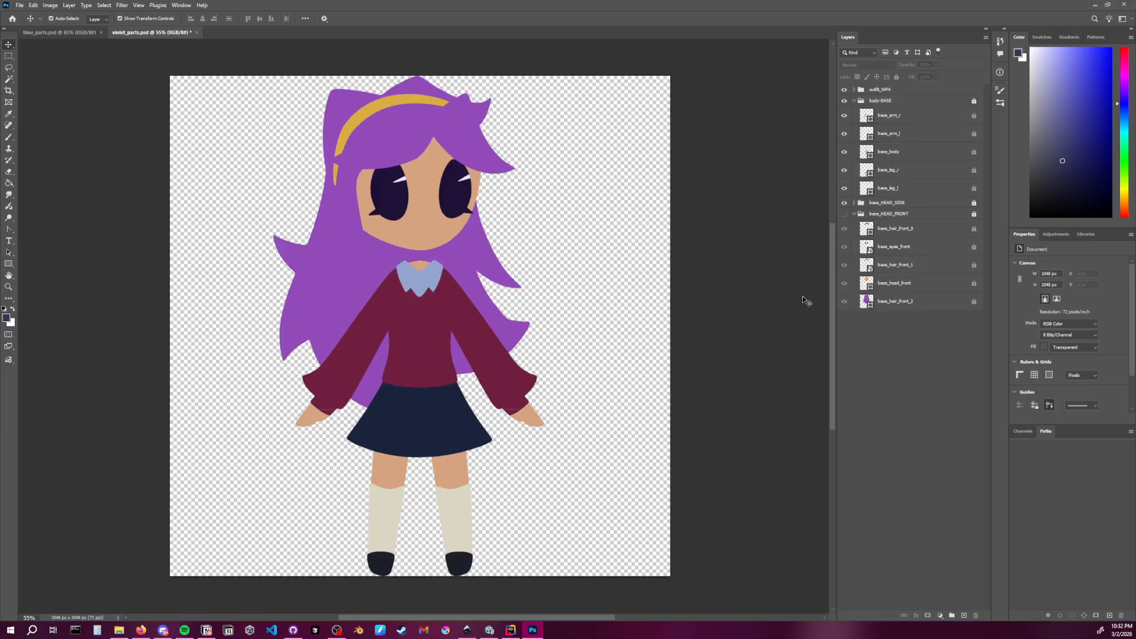
# Expand the outfit_WPA group, hide wpa_collar_front and toggle wpa_collar_side on to compare the two collars
pyautogui.click(891, 228)
pyautogui.click(854, 90)
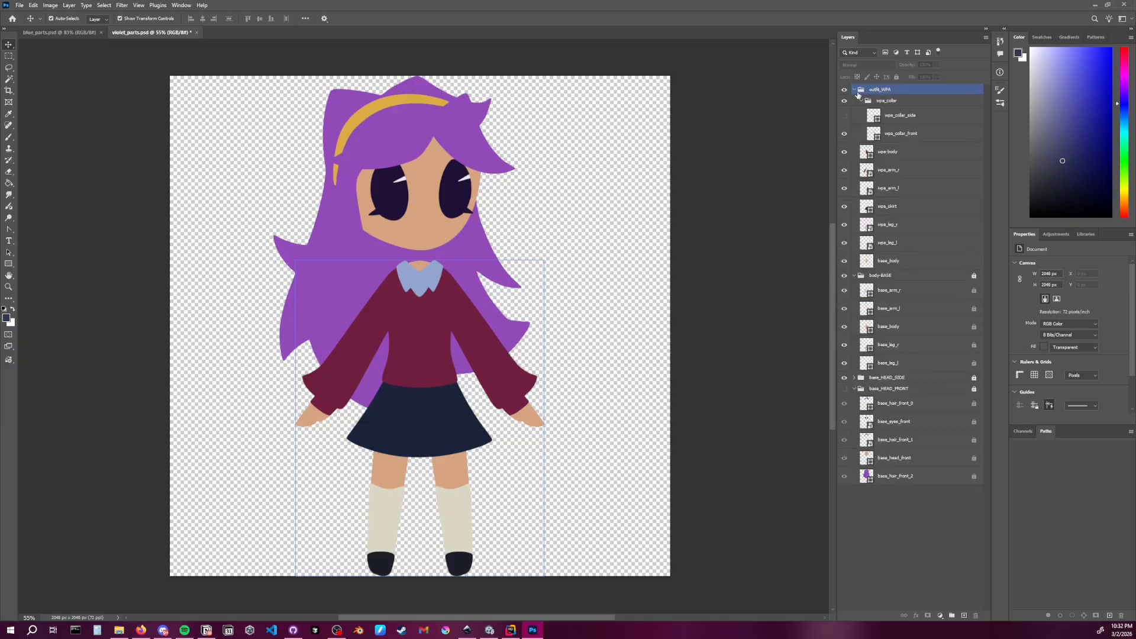
pyautogui.click(863, 135)
pyautogui.click(844, 135)
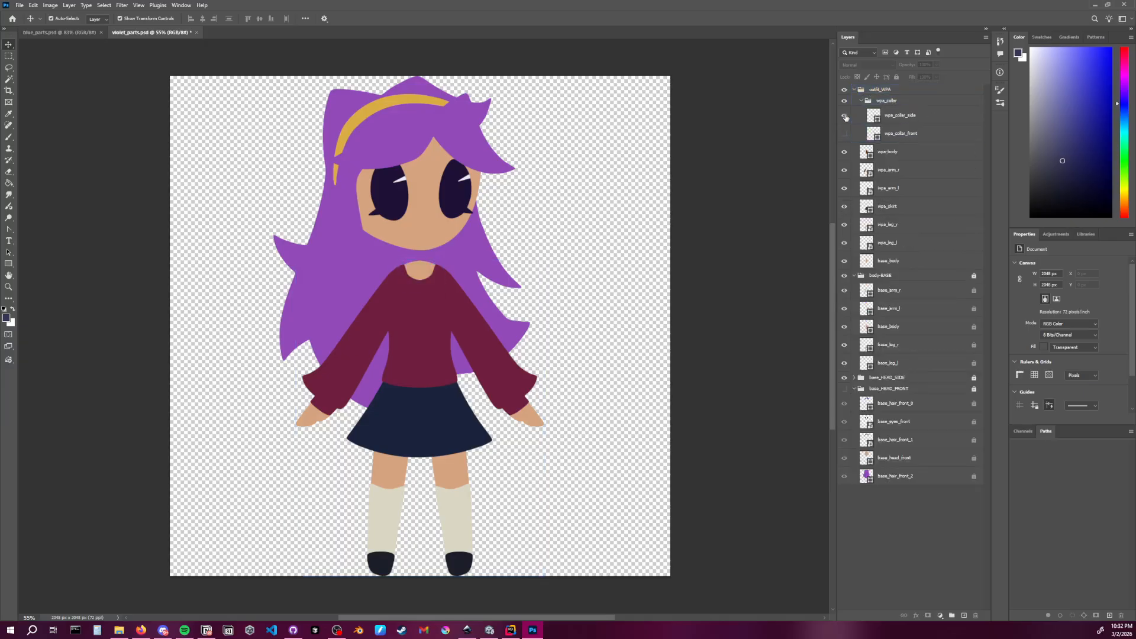
pyautogui.click(845, 116)
pyautogui.click(845, 116)
pyautogui.click(845, 116)
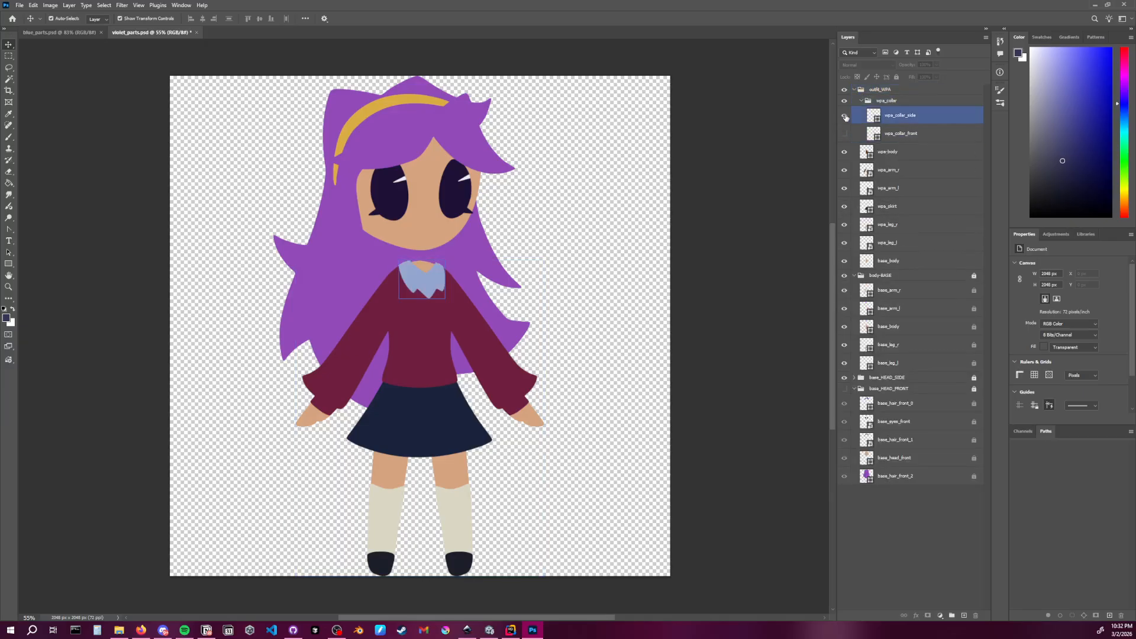
# Toggle the visibility of wpa_collar_side and wpa_collar_front to compare the two collar versions on the violet character
pyautogui.click(845, 116)
pyautogui.click(844, 134)
pyautogui.click(845, 135)
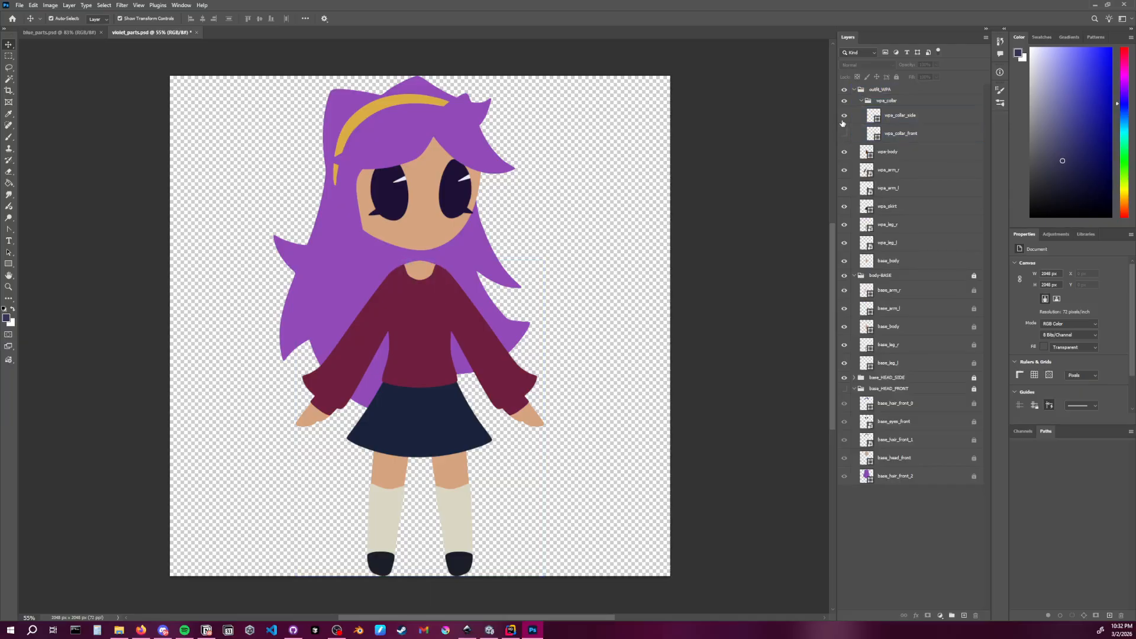
pyautogui.click(844, 116)
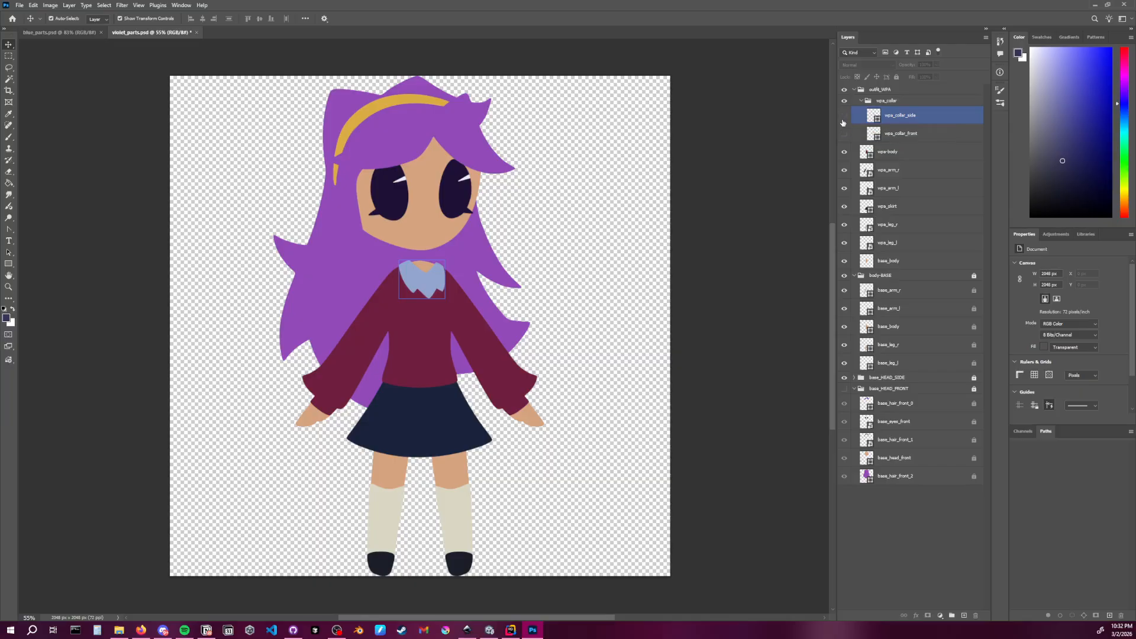
pyautogui.click(843, 116)
pyautogui.click(843, 133)
pyautogui.click(844, 134)
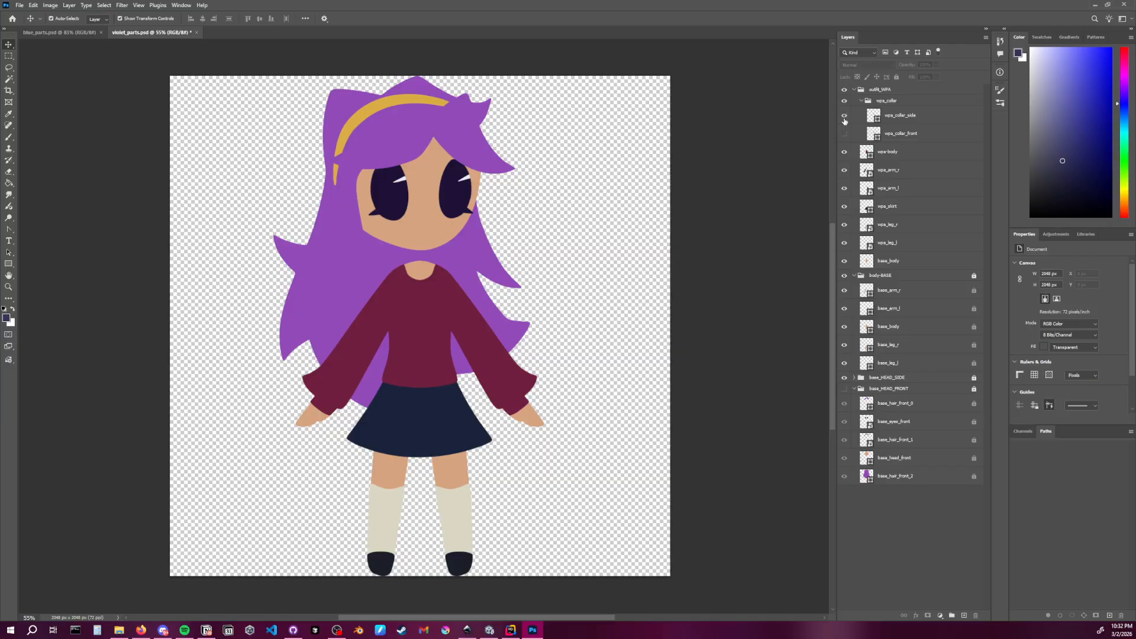
pyautogui.click(844, 116)
pyautogui.click(844, 116)
# Switch to blue_parts.psd and select the blue collar path32-1 together with the red neck piece path44-1
pyautogui.click(64, 33)
pyautogui.click(474, 188)
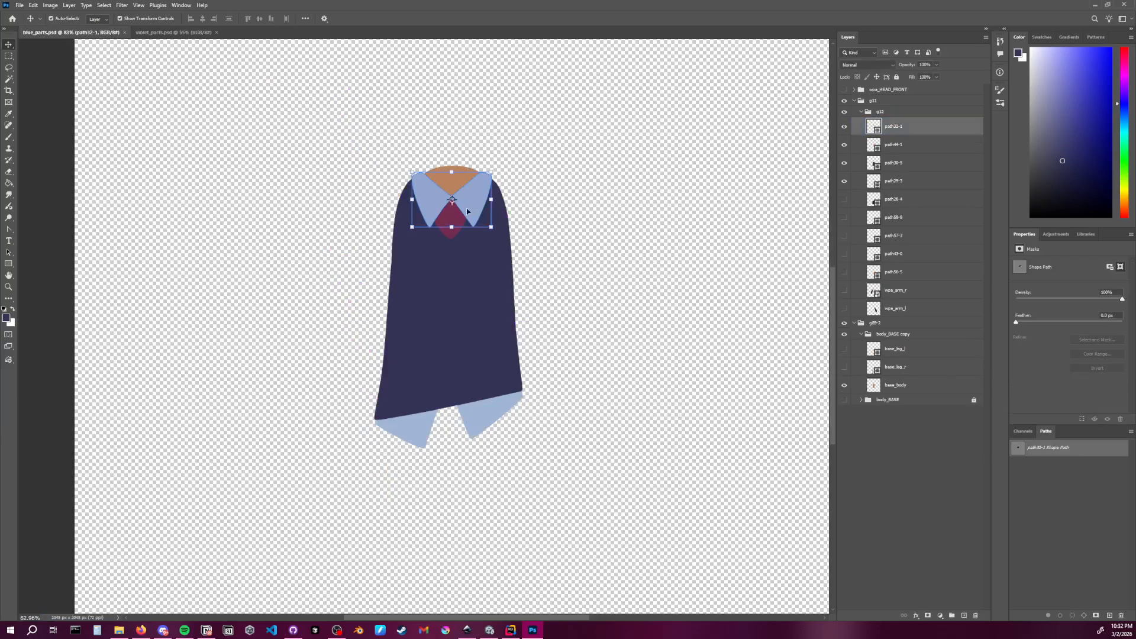
pyautogui.hotkey('ctrl', 't')
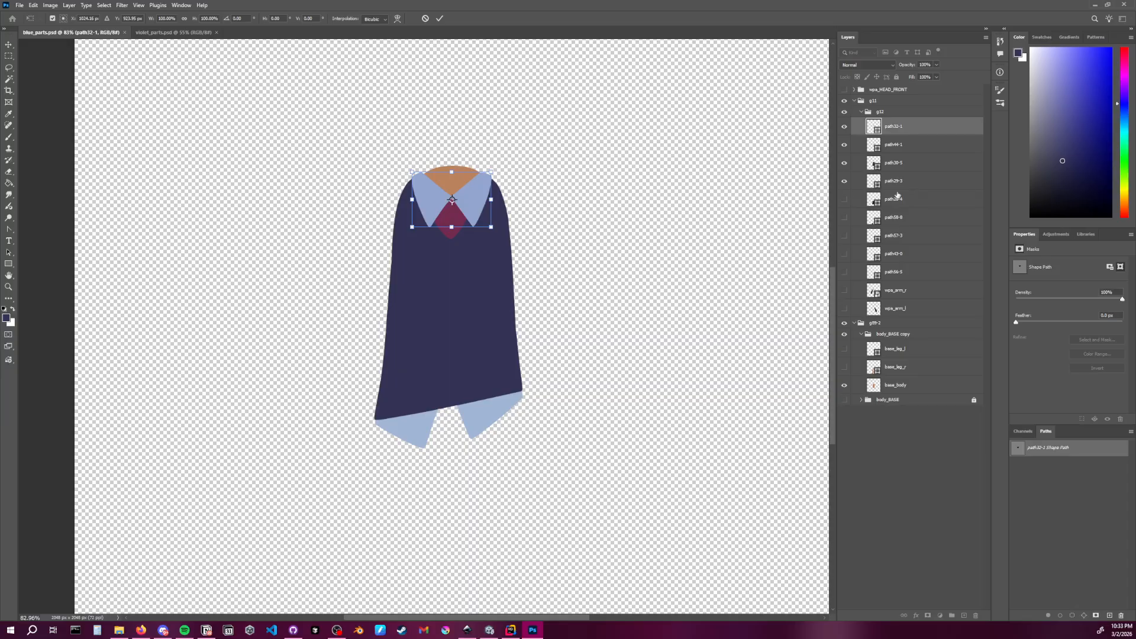
pyautogui.click(903, 157)
pyautogui.click(905, 144)
pyautogui.click(908, 127)
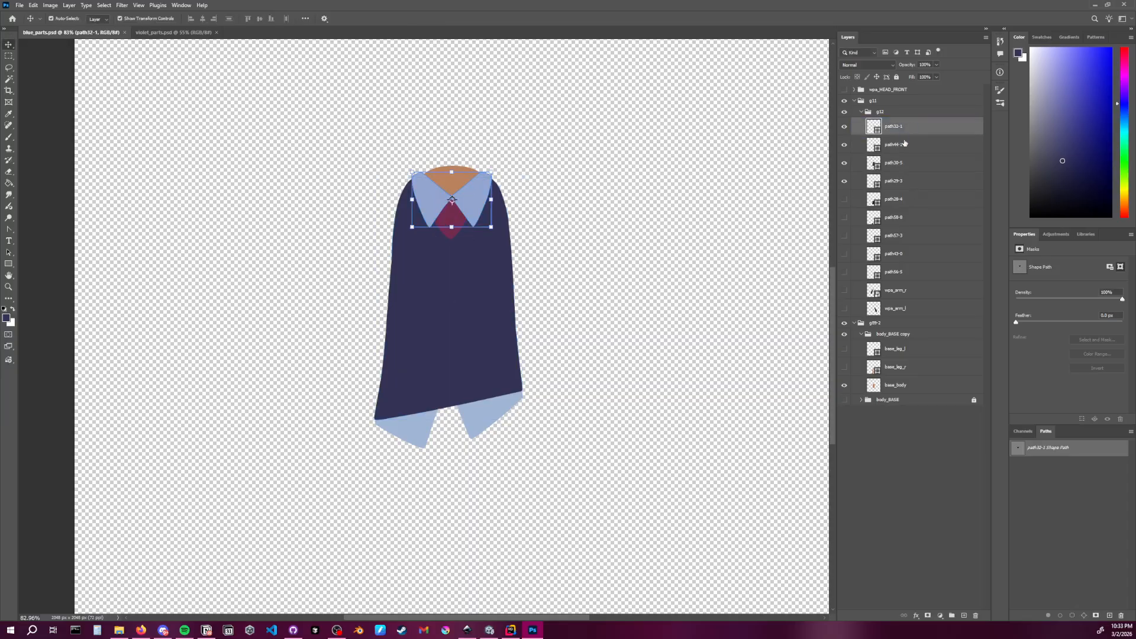
pyautogui.keyDown('ctrl'); pyautogui.click(903, 143); pyautogui.keyUp('ctrl')
# Try moving the collar and red neck piece aside from the body, undo each move and deselect the layers
pyautogui.moveTo(474, 184); pyautogui.dragTo(572, 187)
pyautogui.keyDown('shift'); pyautogui.click(480, 193); pyautogui.keyUp('shift')
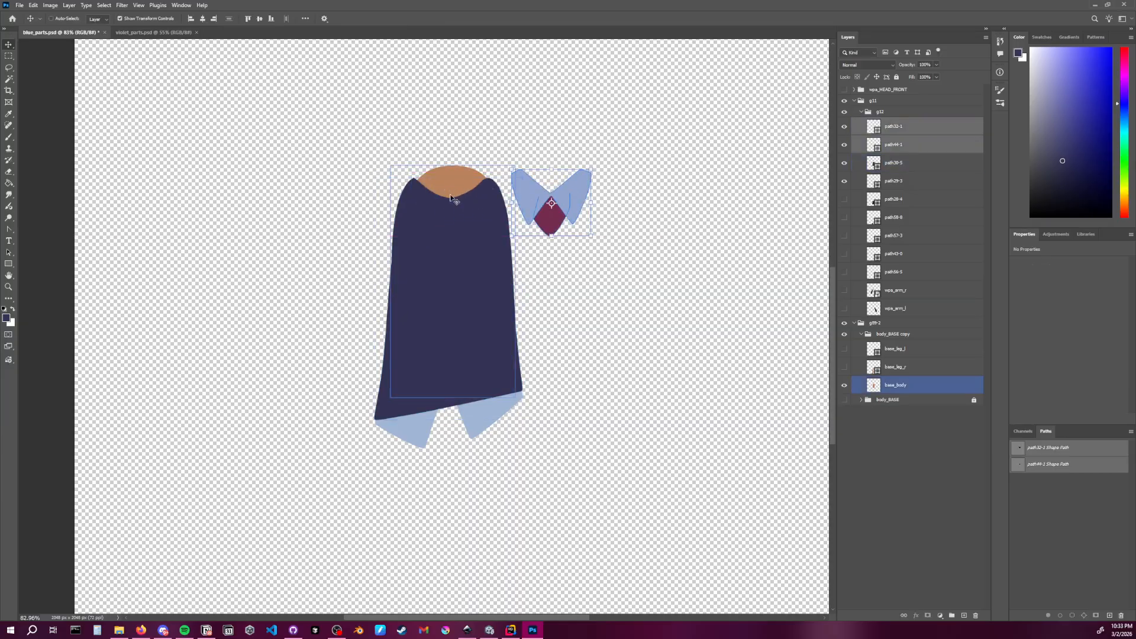
pyautogui.hotkey('ctrl', 'z')
pyautogui.moveTo(479, 186); pyautogui.dragTo(589, 185)
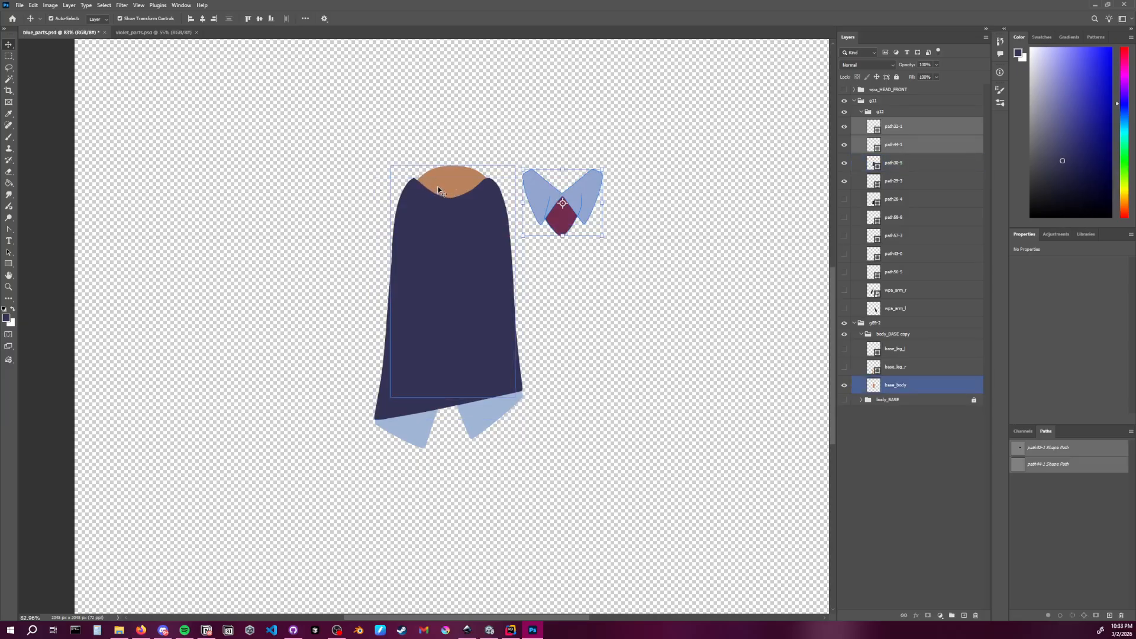
pyautogui.hotkey('ctrl', 'z')
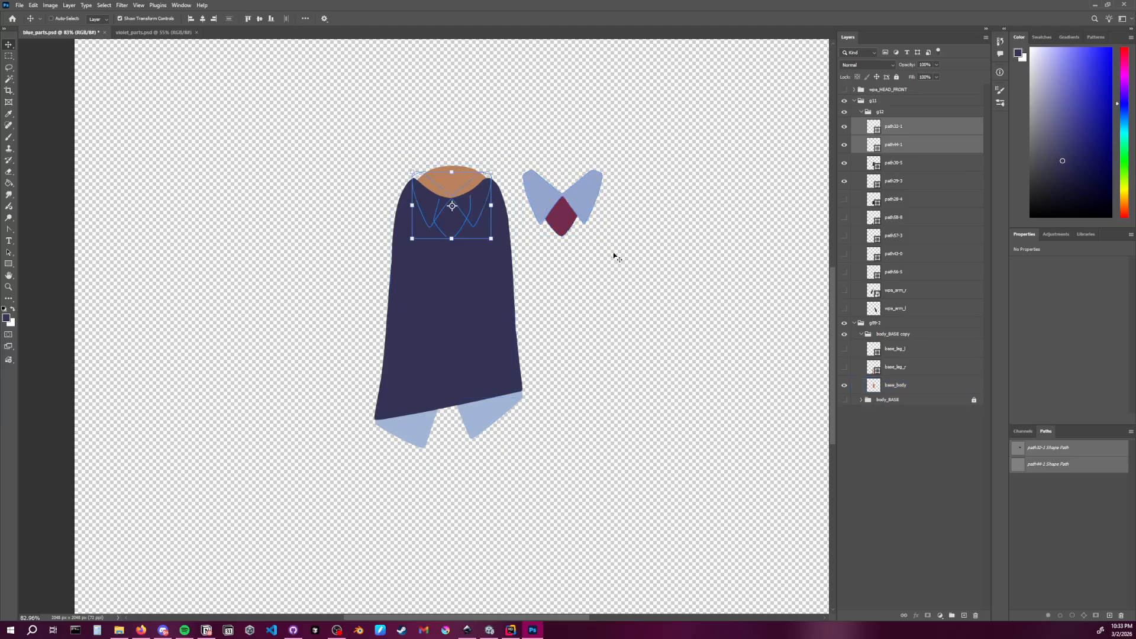
pyautogui.click(606, 265)
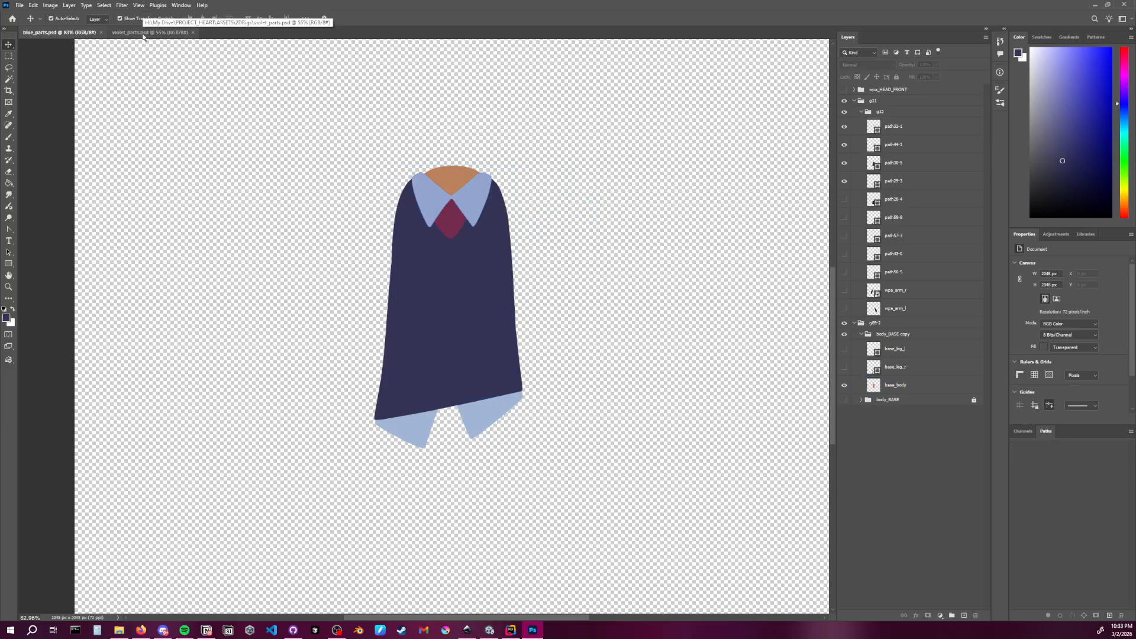
# Convert the collar layer path32-1 and the red neck piece path44-1 into a single smart object
pyautogui.click(450, 221)
pyautogui.hotkey('ctrl', 't')
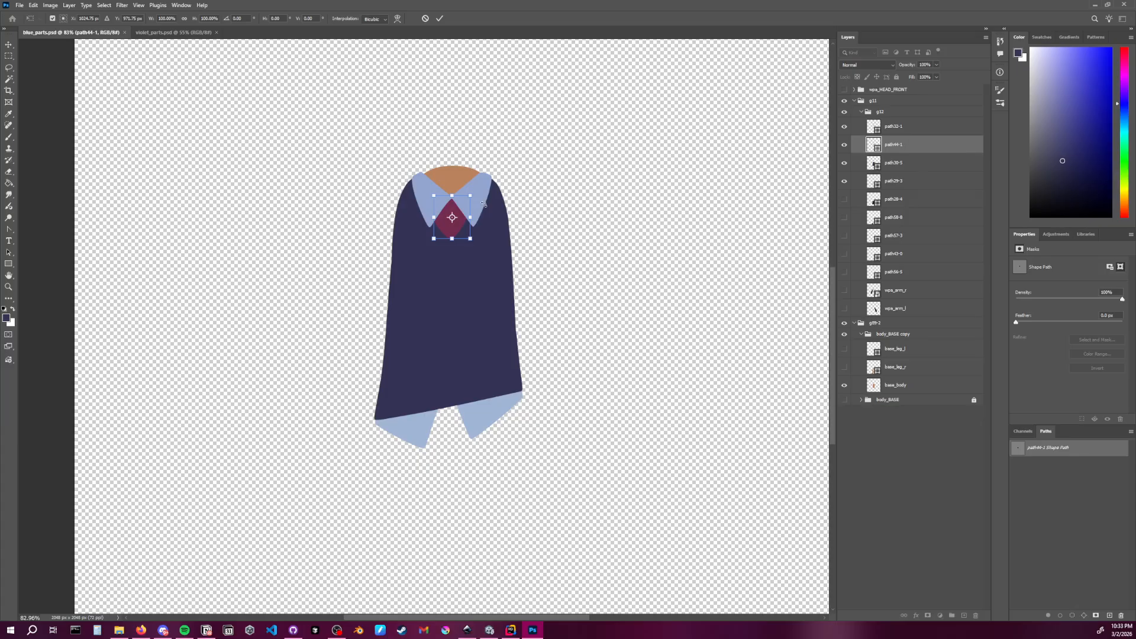
pyautogui.click(906, 158)
pyautogui.click(903, 150)
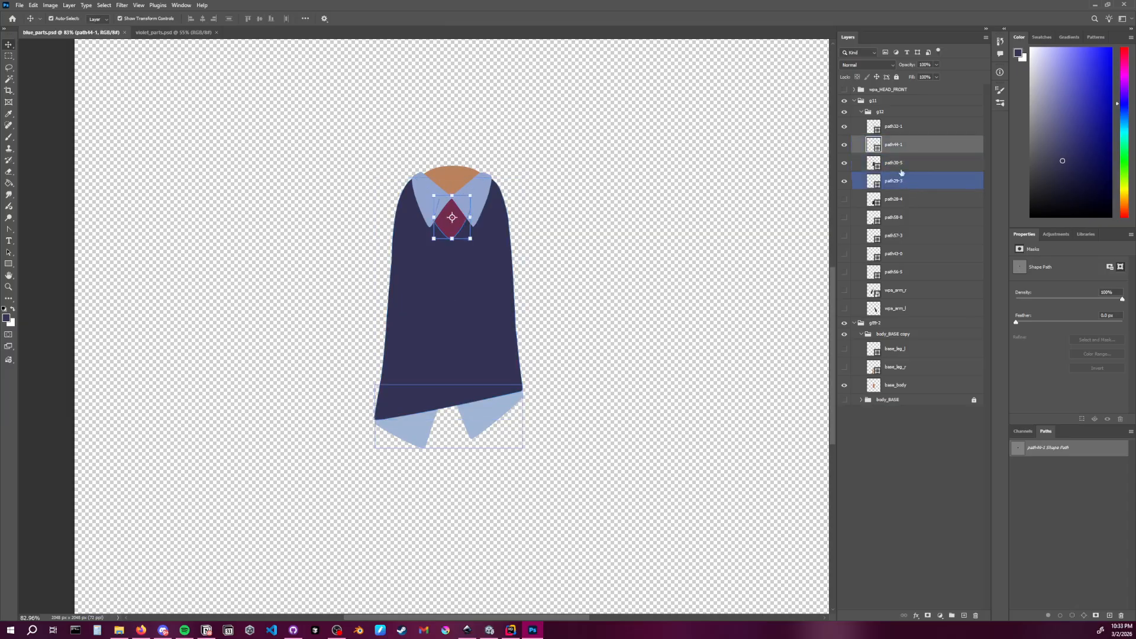
pyautogui.keyDown('ctrl'); pyautogui.click(902, 126); pyautogui.keyUp('ctrl')
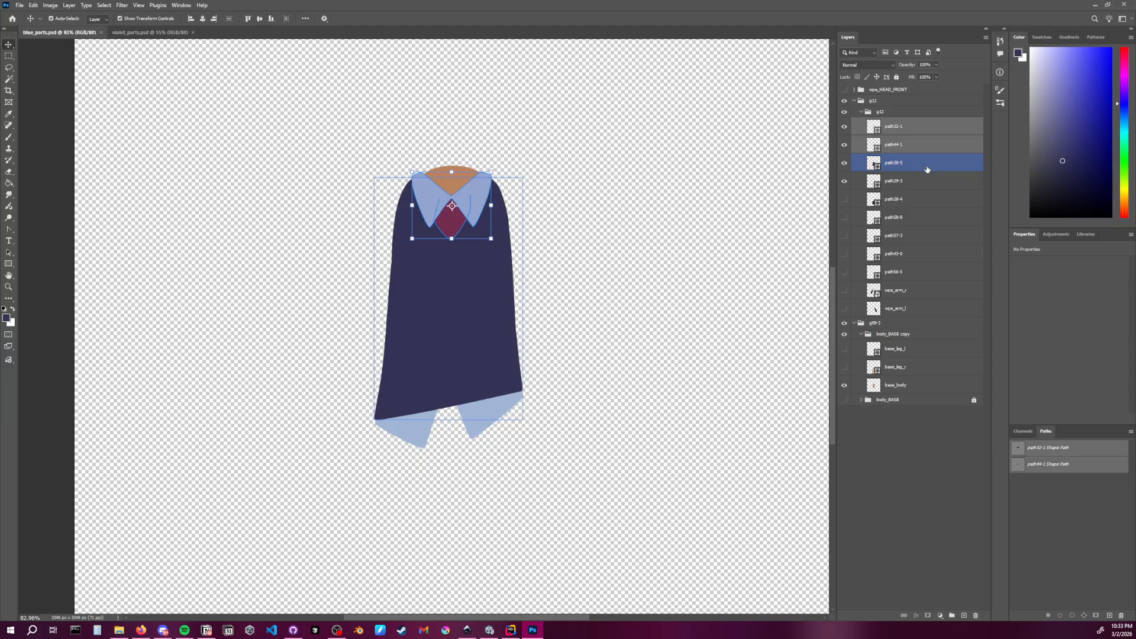
pyautogui.rightClick(903, 127)
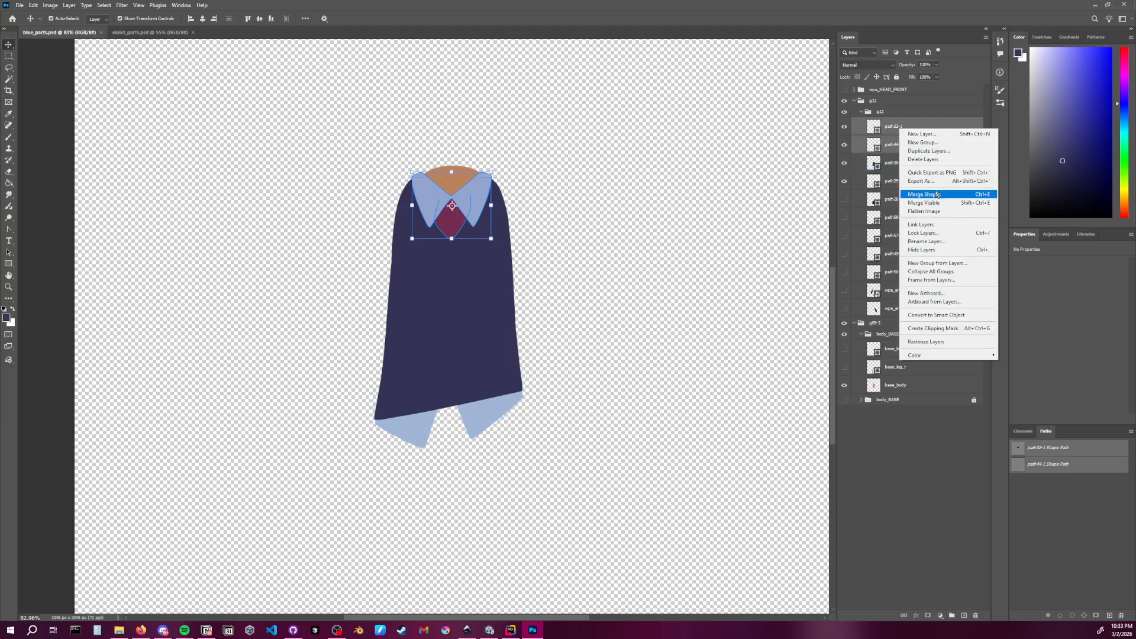
pyautogui.click(947, 314)
# Rename the combined collar smart object as wpa_collar_front and hide it
pyautogui.doubleClick(897, 127)
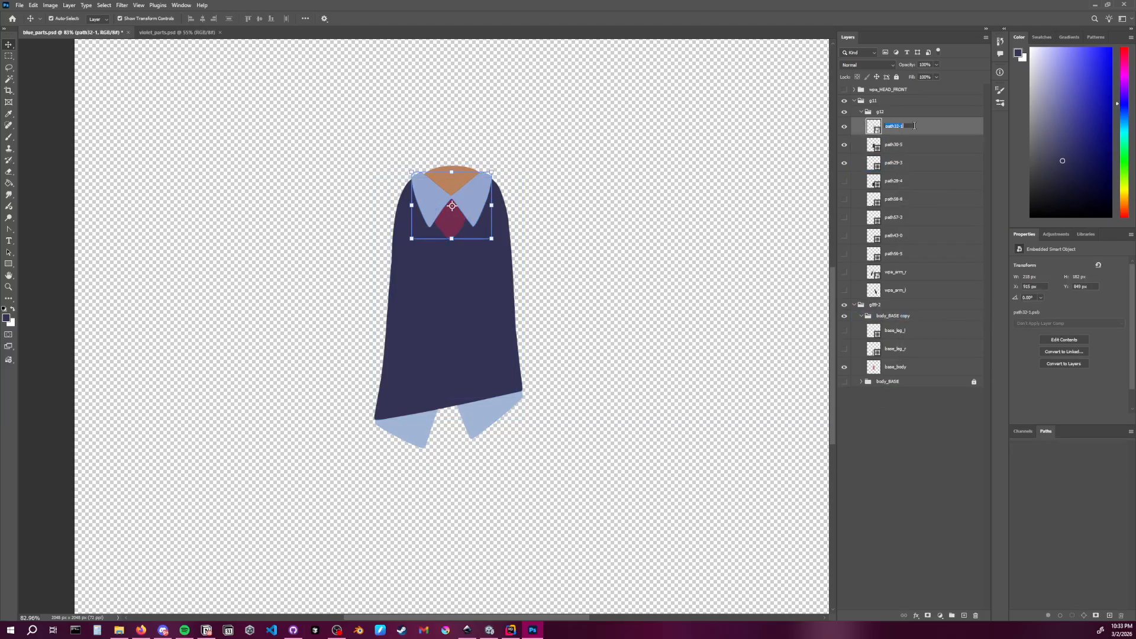
pyautogui.write('wpa_collar_front')
pyautogui.press('Return')
pyautogui.moveTo(915, 127); pyautogui.dragTo(883, 128)
pyautogui.click(873, 146)
pyautogui.click(844, 127)
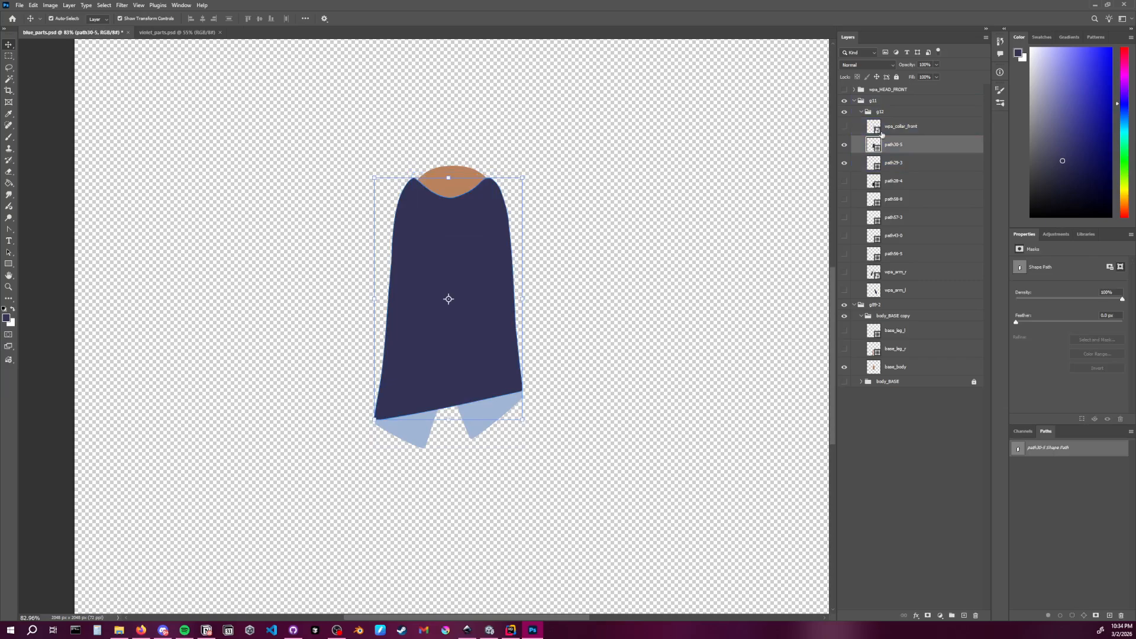
# Convert the torso layers path30-5 and path29-3 together with base_body into a single smart object
pyautogui.click(736, 218)
pyautogui.moveTo(361, 165); pyautogui.dragTo(559, 504)
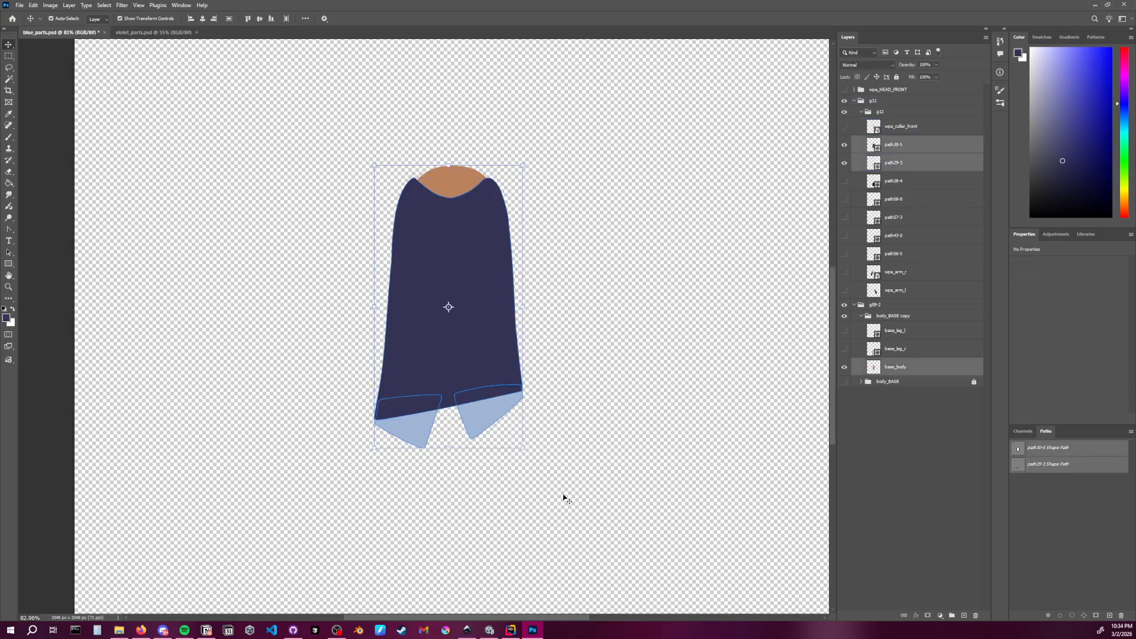
pyautogui.rightClick(897, 162)
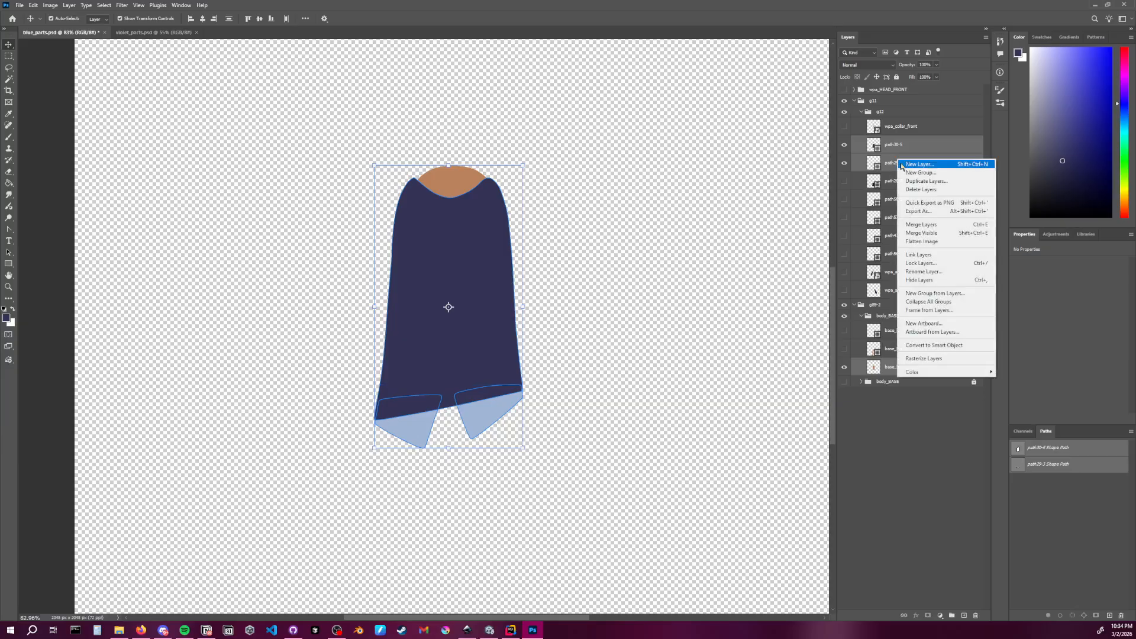
pyautogui.click(952, 349)
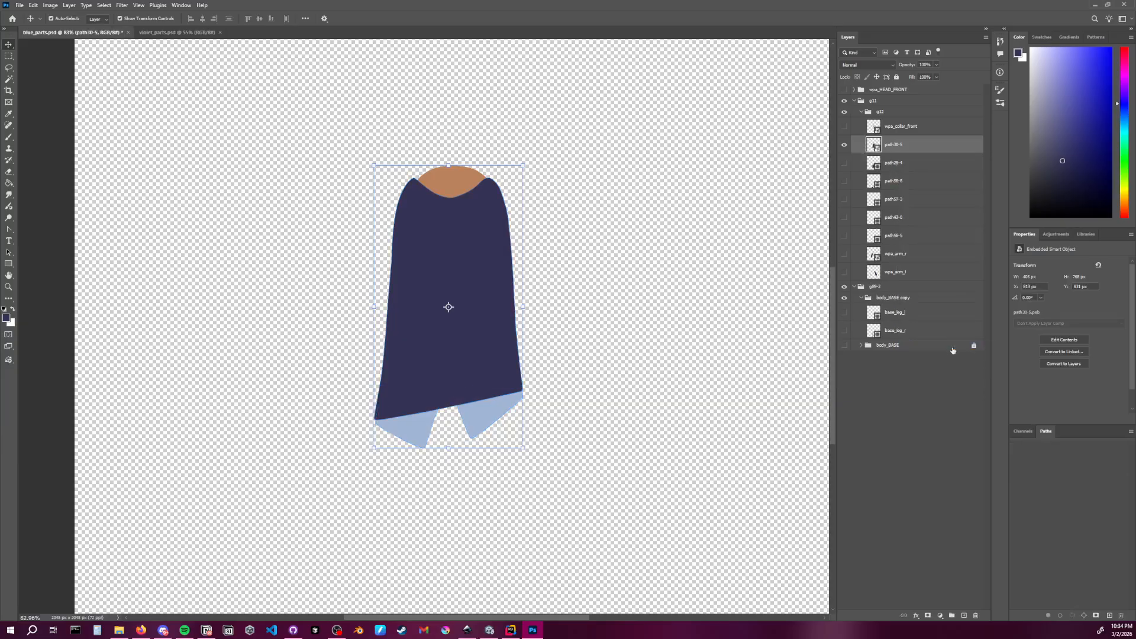
# Rename the combined torso smart object as wpa_body and hide it
pyautogui.doubleClick(894, 144)
pyautogui.write('wpa')
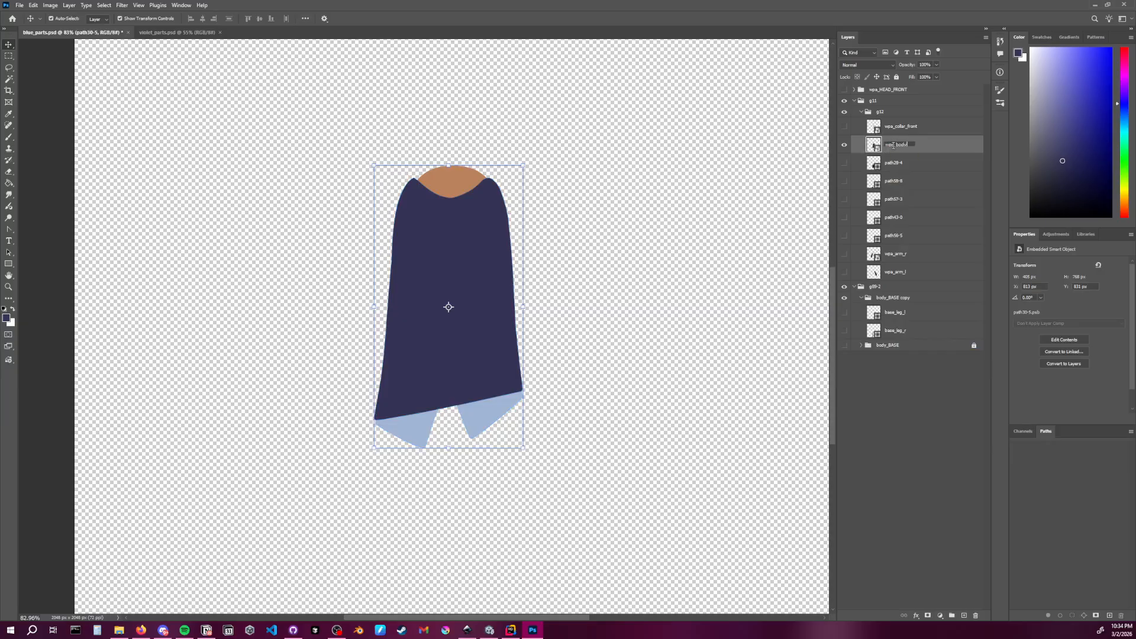
pyautogui.write('_body')
pyautogui.press('Return')
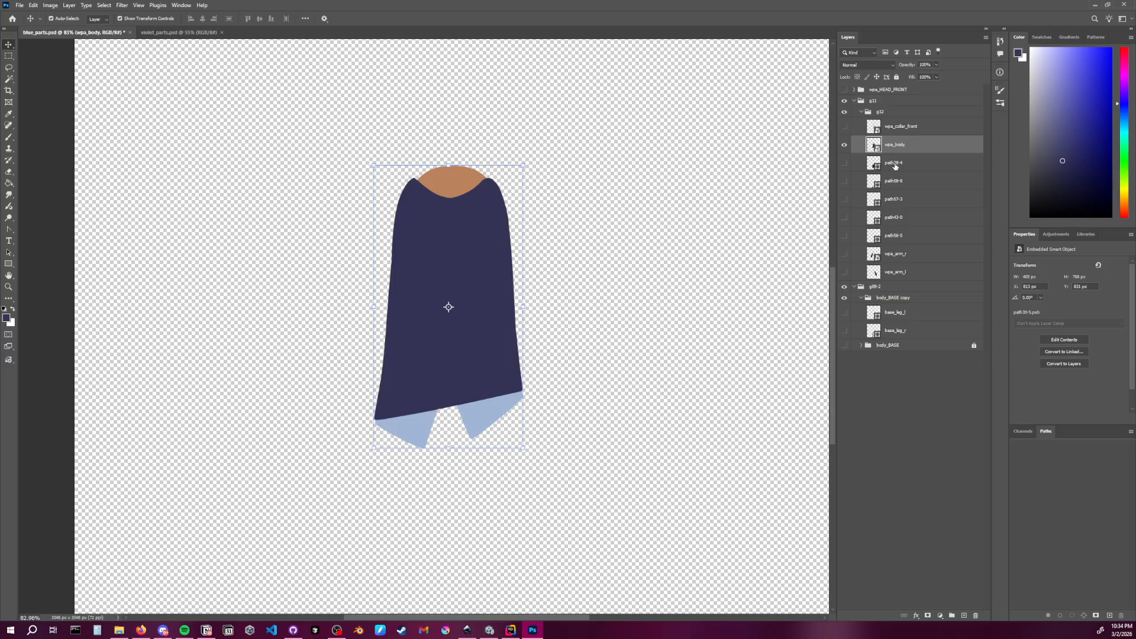
pyautogui.click(896, 168)
pyautogui.click(845, 144)
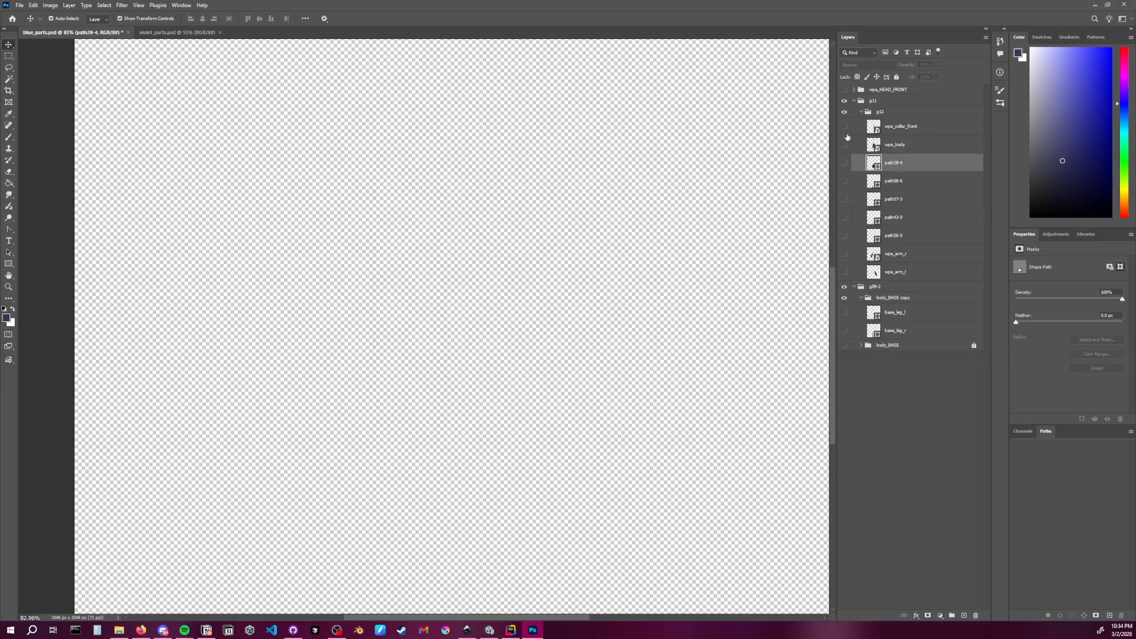
# Show the skirt layer path28-4 and the sock and shoe layers below it, leaving wpa_arm_r and wpa_arm_l hidden
pyautogui.moveTo(844, 164); pyautogui.dragTo(846, 272)
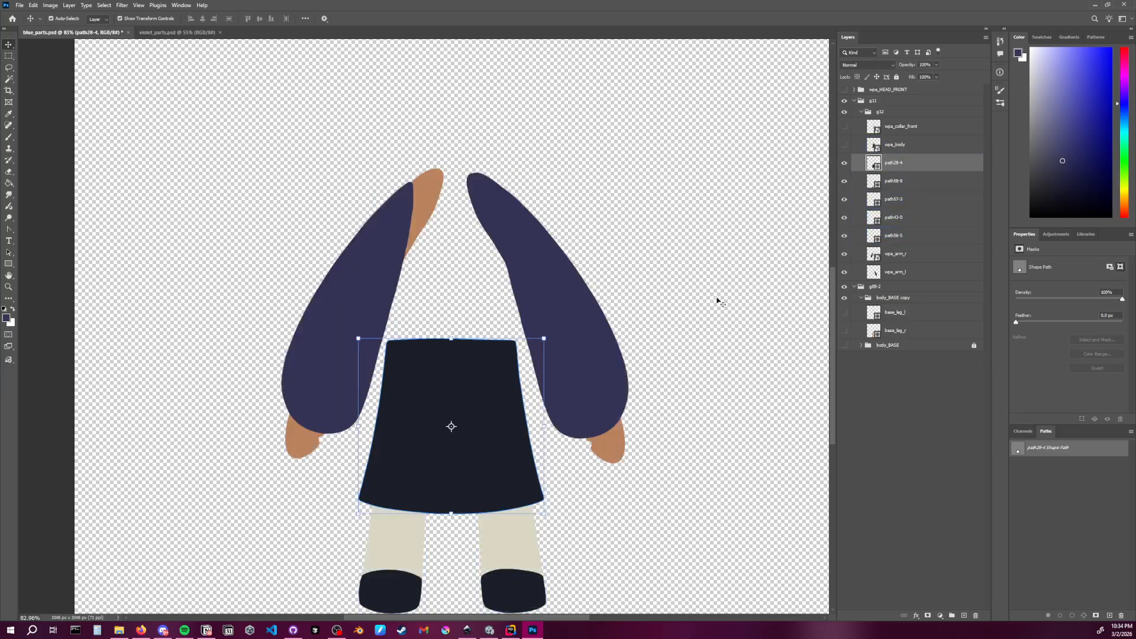
pyautogui.click(844, 271)
pyautogui.click(844, 254)
pyautogui.click(517, 402)
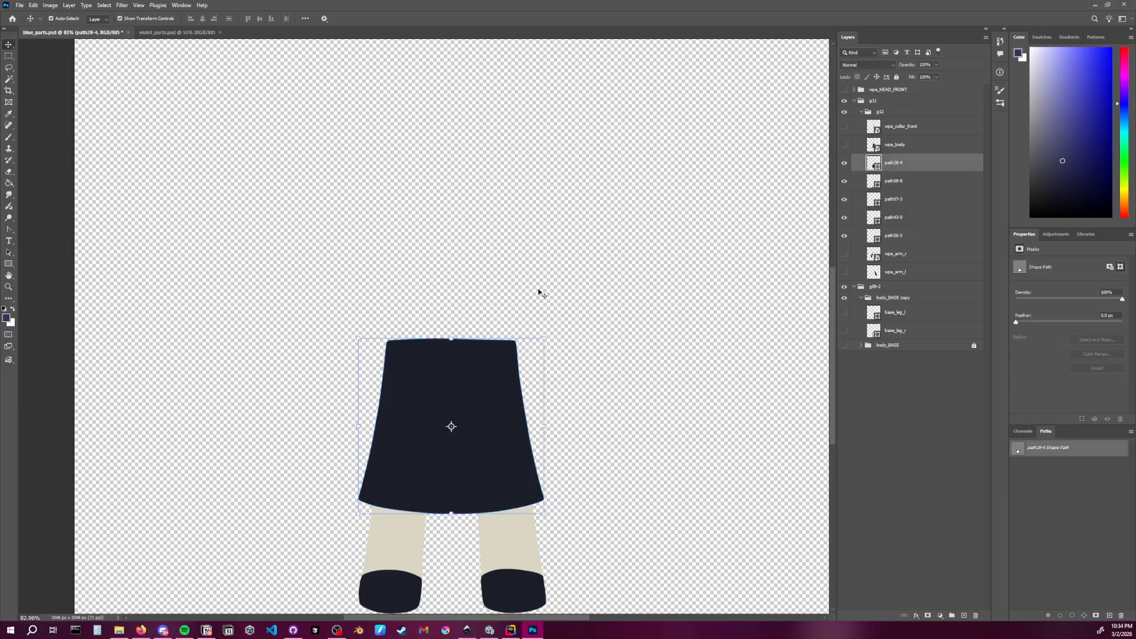
# Rasterize the skirt shape layer path28-4 so it can be painted with the Brush tool
pyautogui.press('b')
pyautogui.click(522, 371)
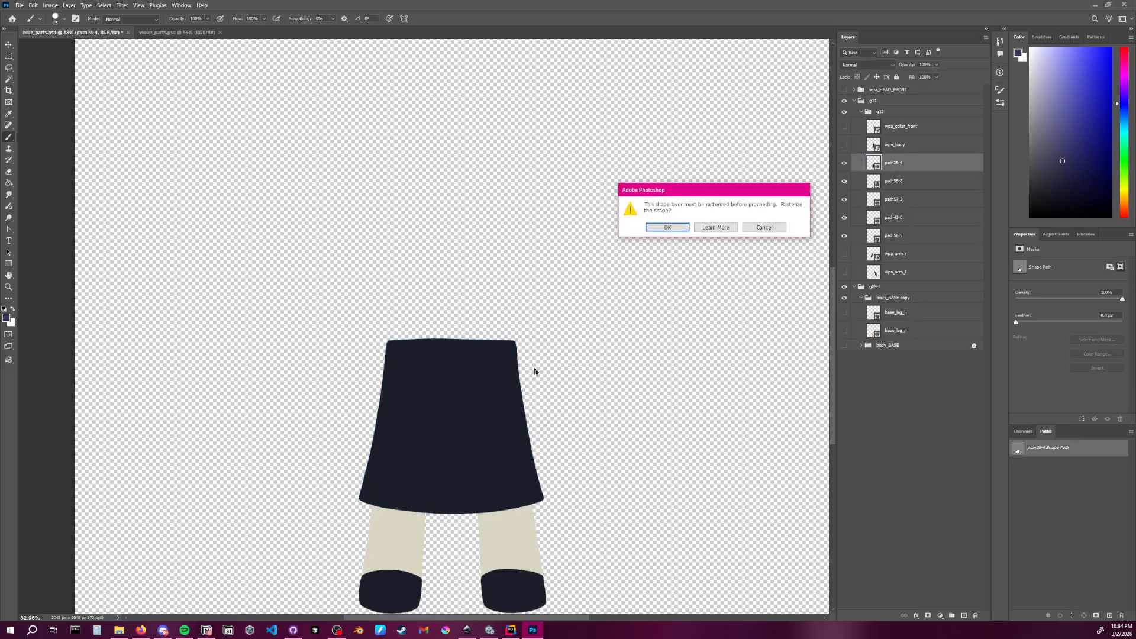
pyautogui.click(677, 228)
# Enlarge the brush, try painting a stroke above the skirt's upper corner and undo it
pyautogui.click(521, 315)
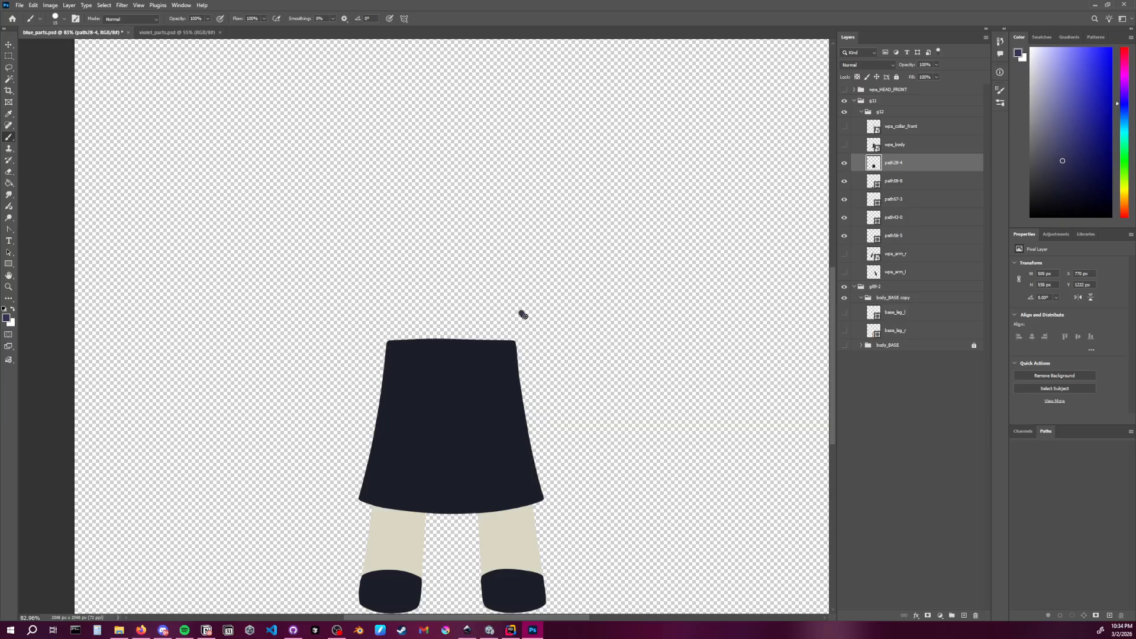
pyautogui.press(']')
pyautogui.press(']')
pyautogui.press(']')
pyautogui.press(']')
pyautogui.press(']')
pyautogui.press(']')
pyautogui.moveTo(510, 290); pyautogui.dragTo(531, 323)
pyautogui.hotkey('ctrl', 'z')
pyautogui.hotkey('ctrl', 'z')
# Try painting several test dabs and strokes in the empty area beside the skirt, undoing them each time
pyautogui.click(604, 372)
pyautogui.moveTo(620, 377); pyautogui.dragTo(663, 372)
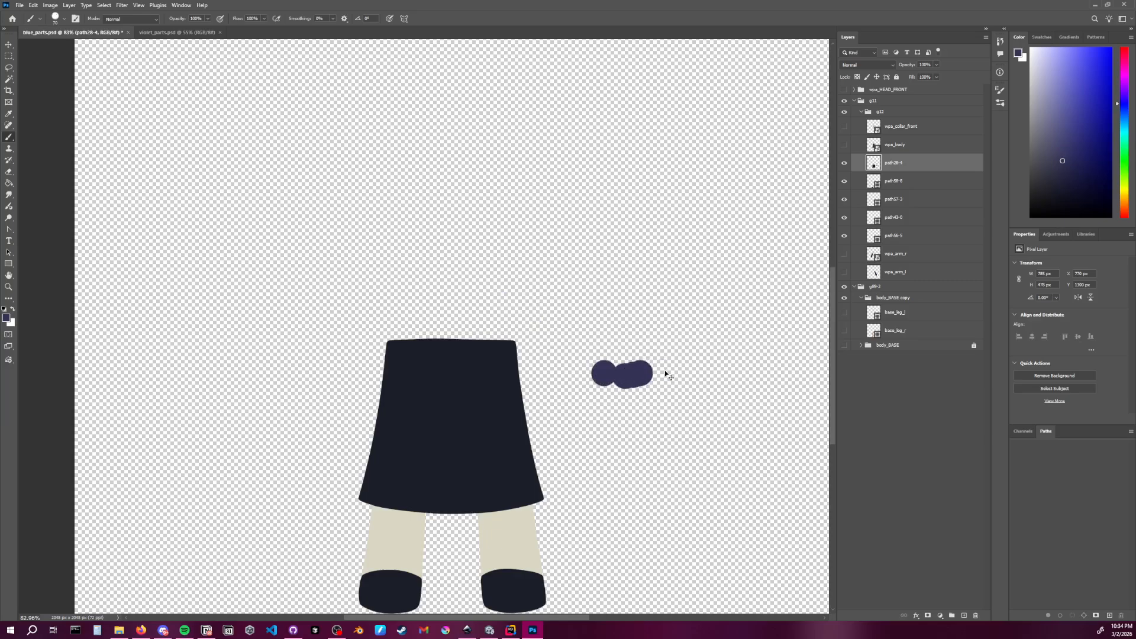
pyautogui.hotkey('ctrl', 'z')
pyautogui.hotkey('ctrl', 'z')
pyautogui.hotkey('ctrl', 'z')
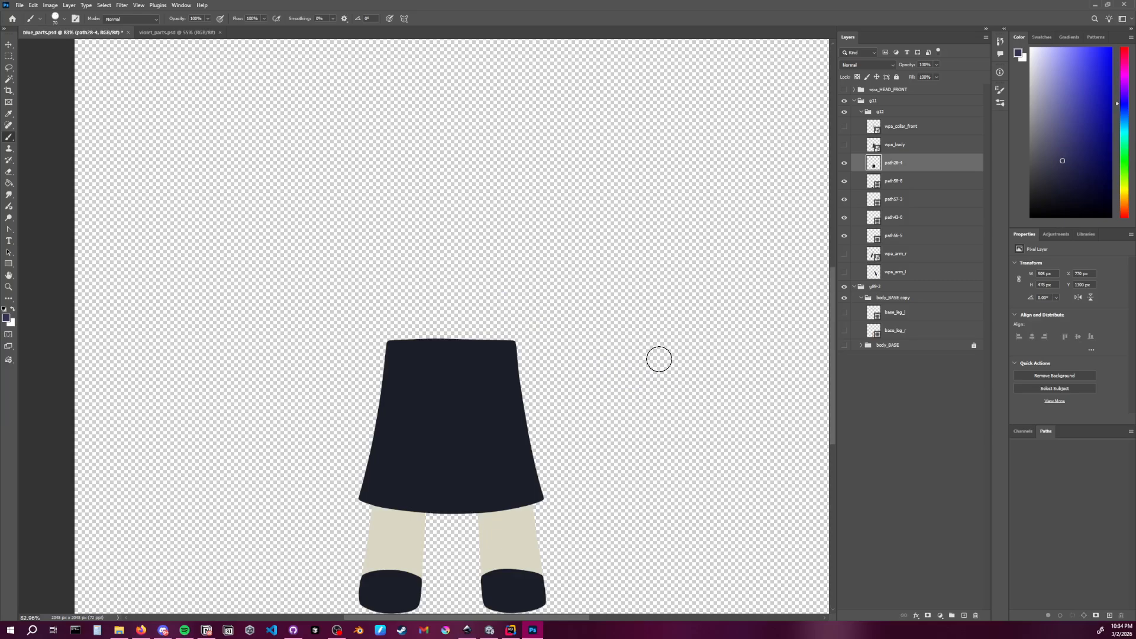
pyautogui.click(616, 363)
pyautogui.click(614, 336)
pyautogui.click(626, 339)
pyautogui.click(661, 354)
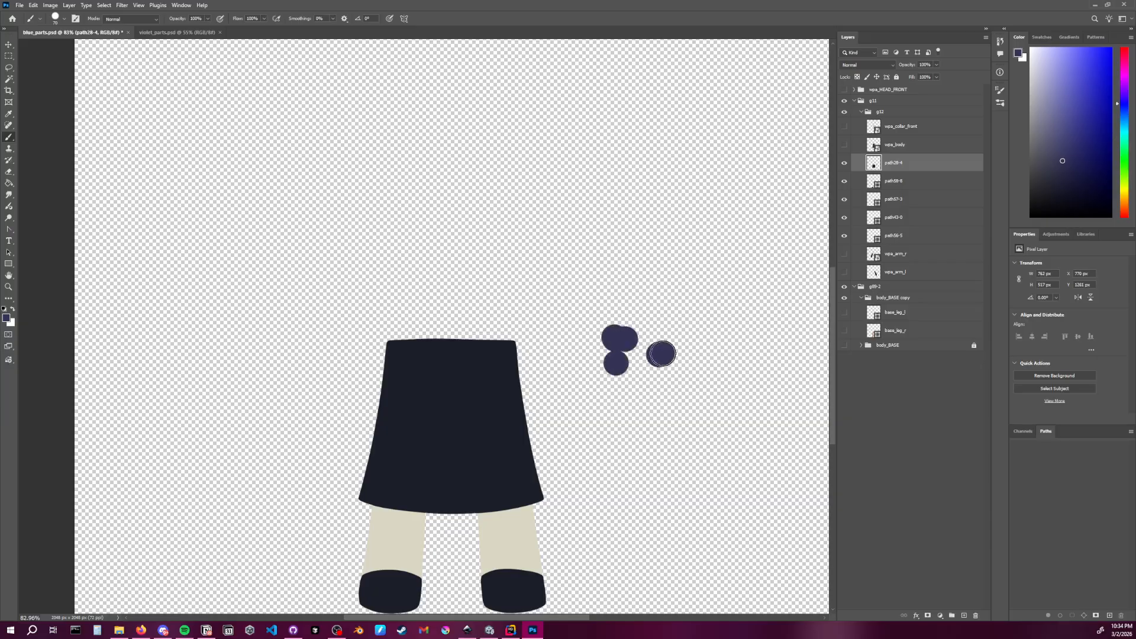
pyautogui.hotkey('ctrl', 'z')
pyautogui.hotkey('ctrl', 'z')
pyautogui.hotkey('ctrl', 'z')
pyautogui.hotkey('ctrl', 'z')
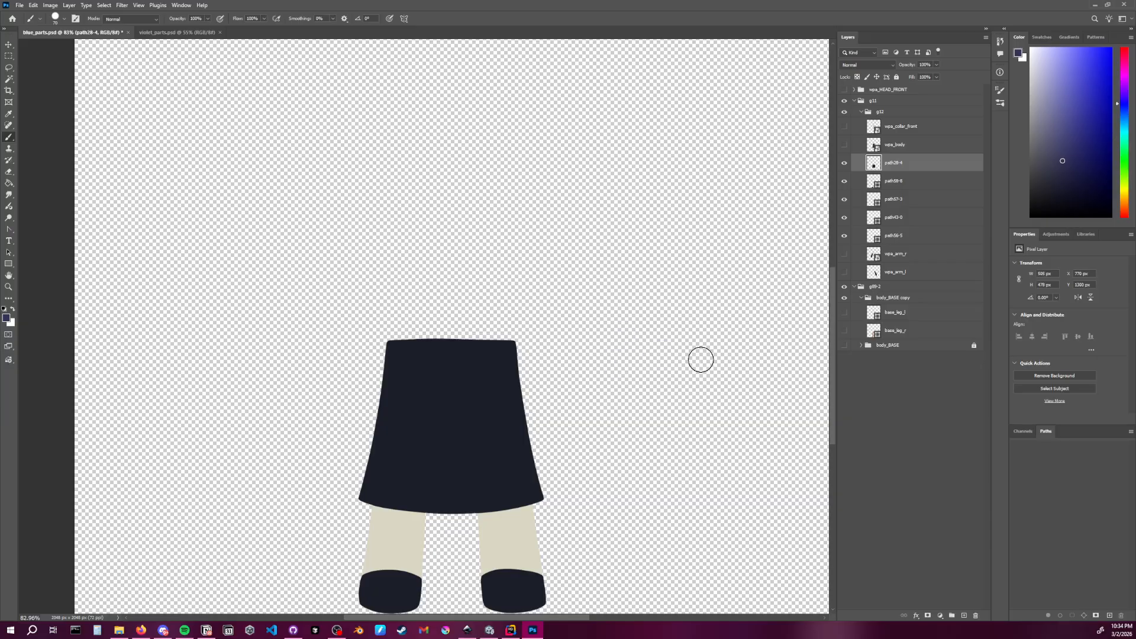
pyautogui.click(607, 372)
pyautogui.hotkey('ctrl', 'z')
# Erase the skirt's upper corners on path28-4 to round off its waist
pyautogui.click(8, 171)
pyautogui.moveTo(500, 342)
pyautogui.mouseDown()
pyautogui.moveTo(550, 411)
pyautogui.moveTo(544, 398)
pyautogui.moveTo(540, 416)
pyautogui.mouseUp()
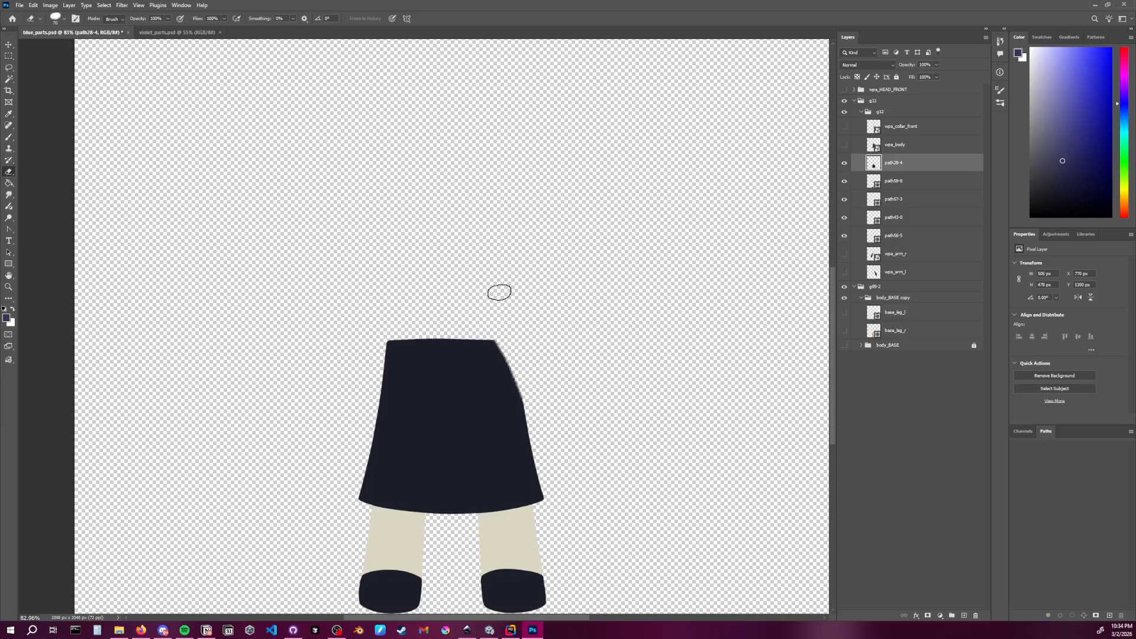
pyautogui.moveTo(398, 328)
pyautogui.mouseDown()
pyautogui.moveTo(361, 426)
pyautogui.moveTo(402, 338)
pyautogui.moveTo(388, 352)
pyautogui.mouseUp()
pyautogui.moveTo(497, 337); pyautogui.dragTo(526, 377)
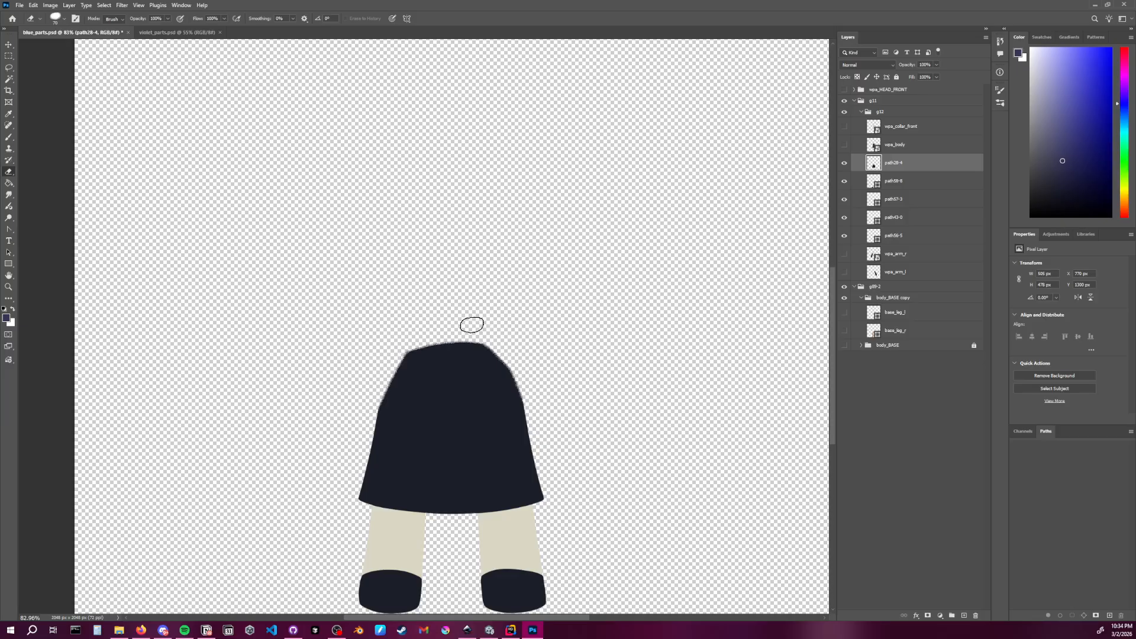
pyautogui.moveTo(413, 339); pyautogui.dragTo(386, 367)
# Toggle wpa_body on and off to check whether the torso covers the erased skirt corners
pyautogui.click(844, 146)
pyautogui.click(844, 146)
pyautogui.click(846, 146)
pyautogui.click(847, 146)
pyautogui.click(849, 147)
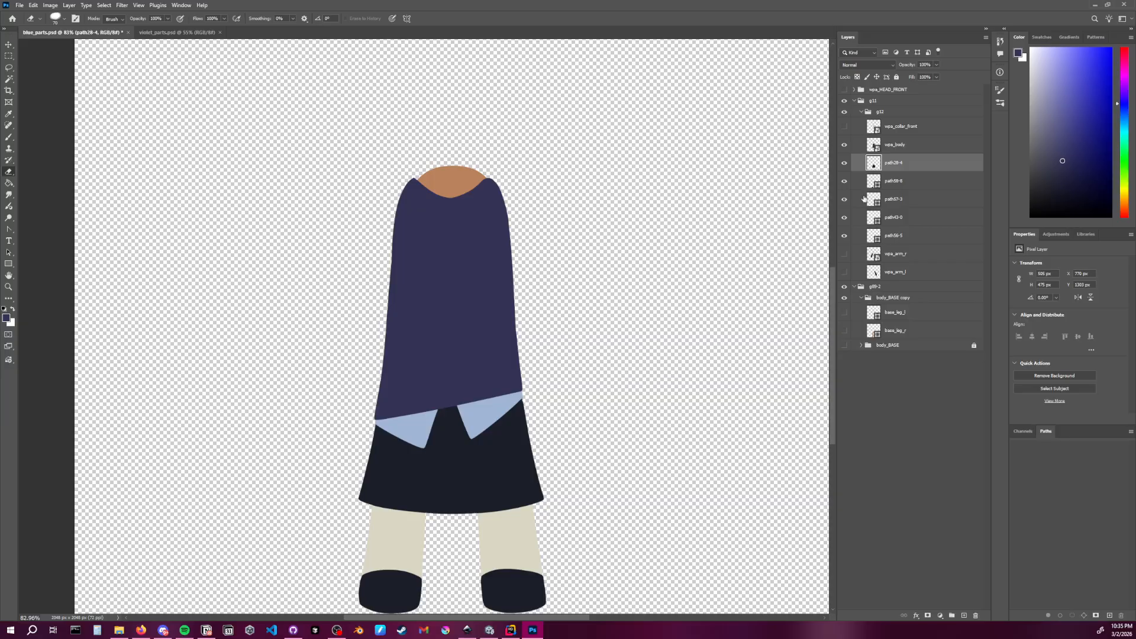
# Undo the visibility changes and the eraser strokes on the skirt's upper corners
pyautogui.hotkey('ctrl', 'z')
pyautogui.hotkey('ctrl', 'z')
pyautogui.hotkey('ctrl', 'z')
pyautogui.hotkey('ctrl', 'z')
pyautogui.hotkey('ctrl', 'z')
pyautogui.hotkey('ctrl', 'z')
pyautogui.hotkey('ctrl', 'z')
pyautogui.hotkey('ctrl', 'z')
pyautogui.hotkey('ctrl', 'z')
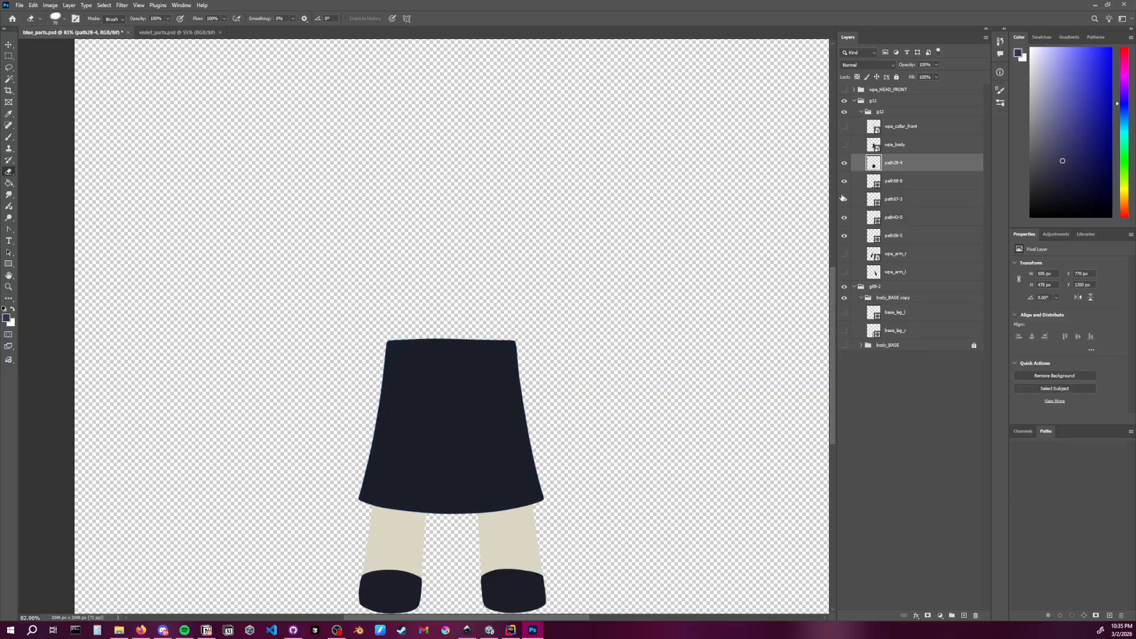
# Select wpa_body and toggle its visibility to compare the torso with the uncut skirt
pyautogui.click(900, 148)
pyautogui.click(845, 145)
pyautogui.click(844, 146)
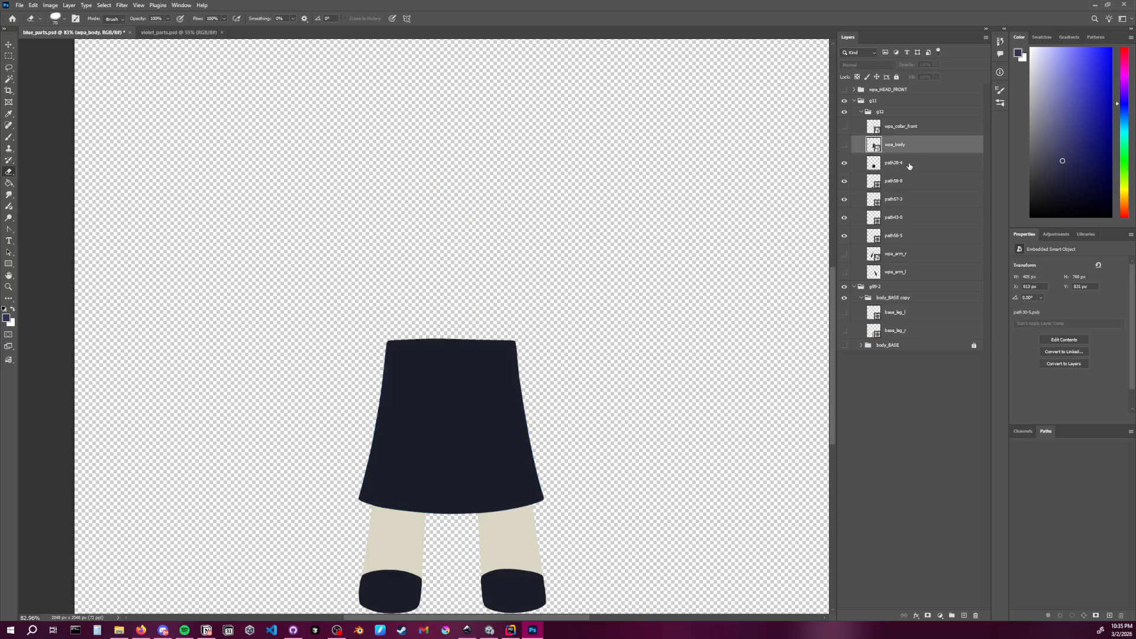
# Try rotating the skirt layer path28-4 with wpa_body shown to test how the uncut corners behave, restoring its original angle
pyautogui.click(914, 168)
pyautogui.click(10, 46)
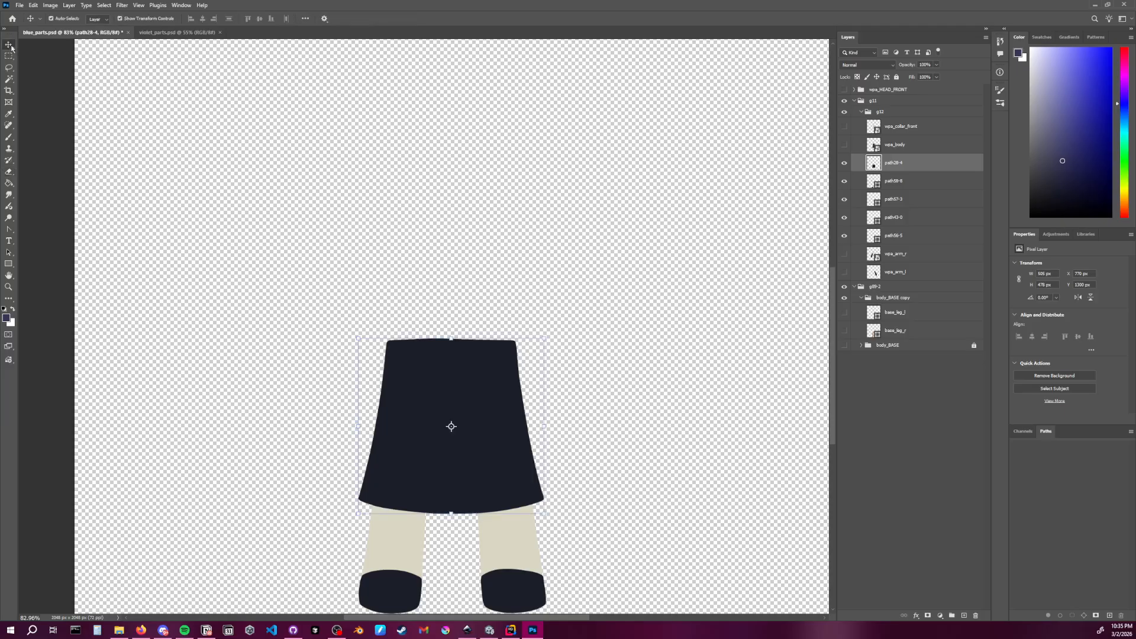
pyautogui.hotkey('ctrl', 't')
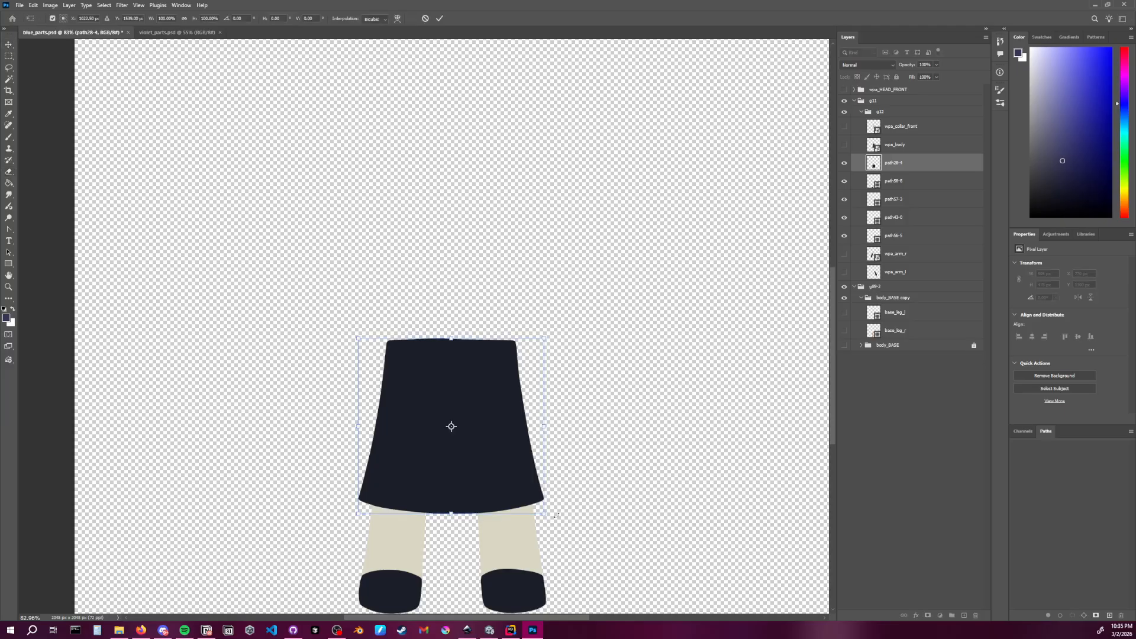
pyautogui.click(845, 146)
pyautogui.moveTo(550, 520); pyautogui.dragTo(615, 466)
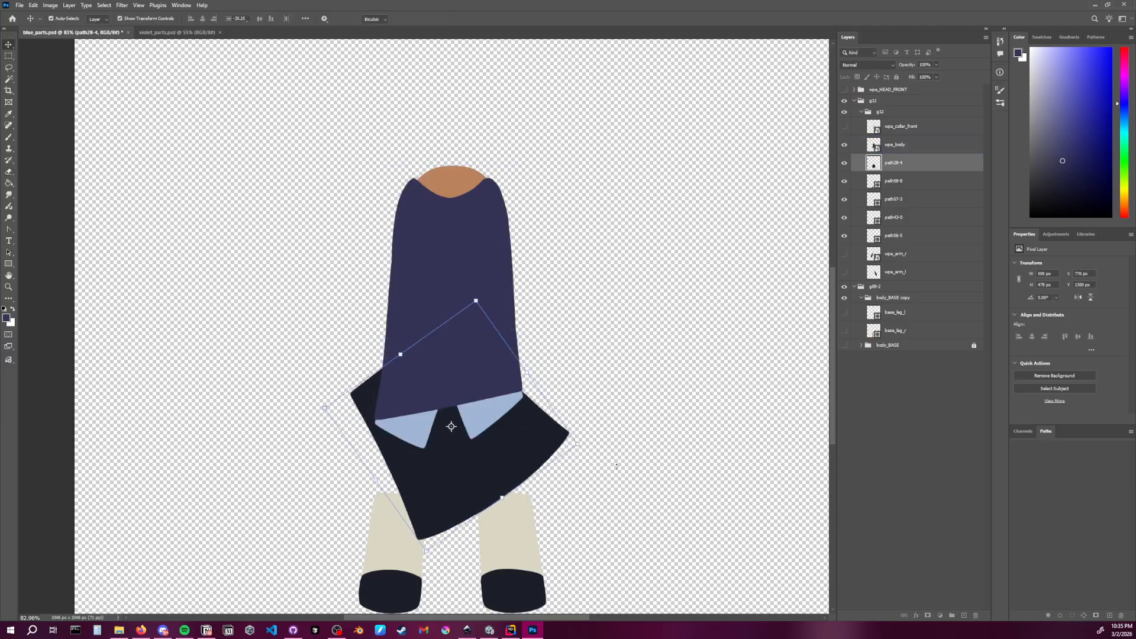
pyautogui.hotkey('ctrl', 'z')
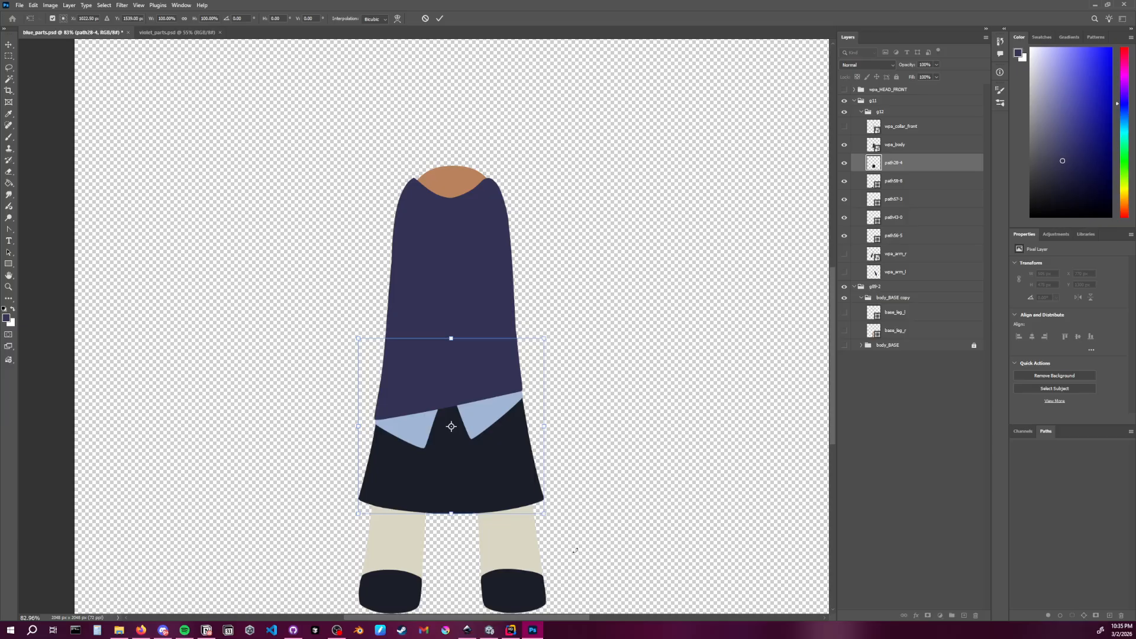
pyautogui.moveTo(557, 518); pyautogui.dragTo(563, 550)
pyautogui.hotkey('ctrl', 'z')
pyautogui.click(844, 145)
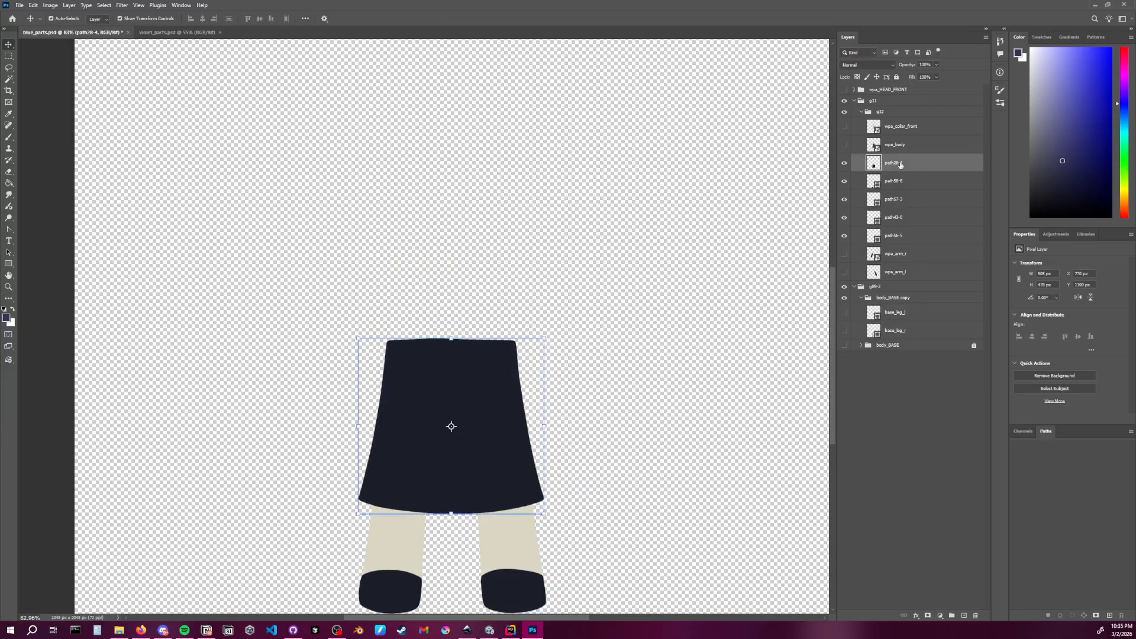
# Try erasing both upper corners of the skirt on path28-4, and undo the eraser strokes
pyautogui.click(8, 171)
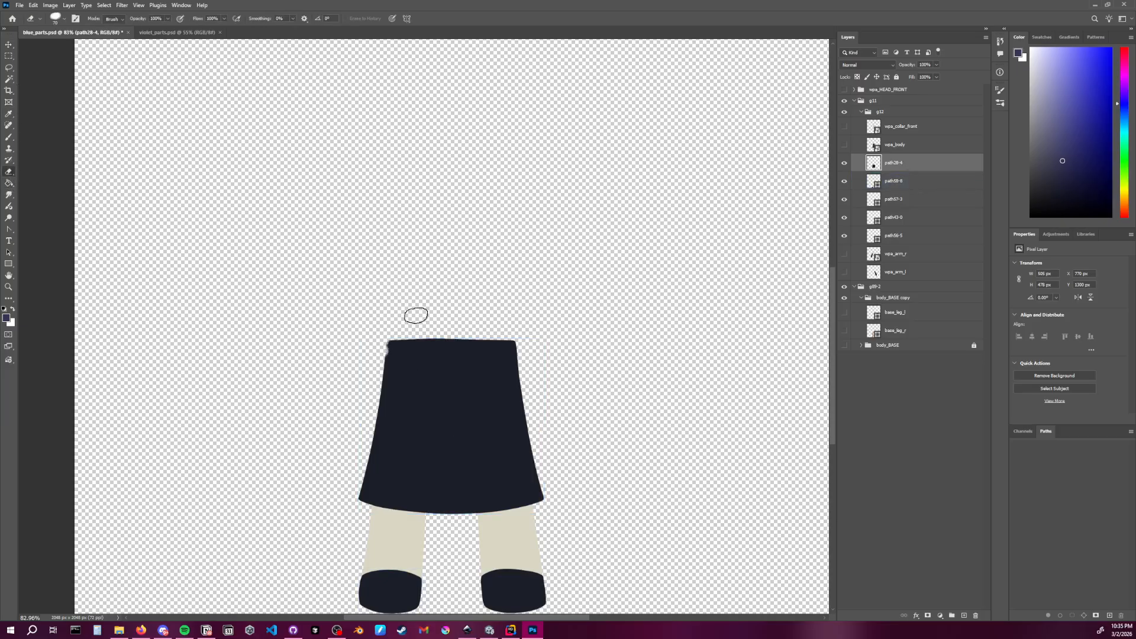
pyautogui.moveTo(407, 339); pyautogui.dragTo(384, 378)
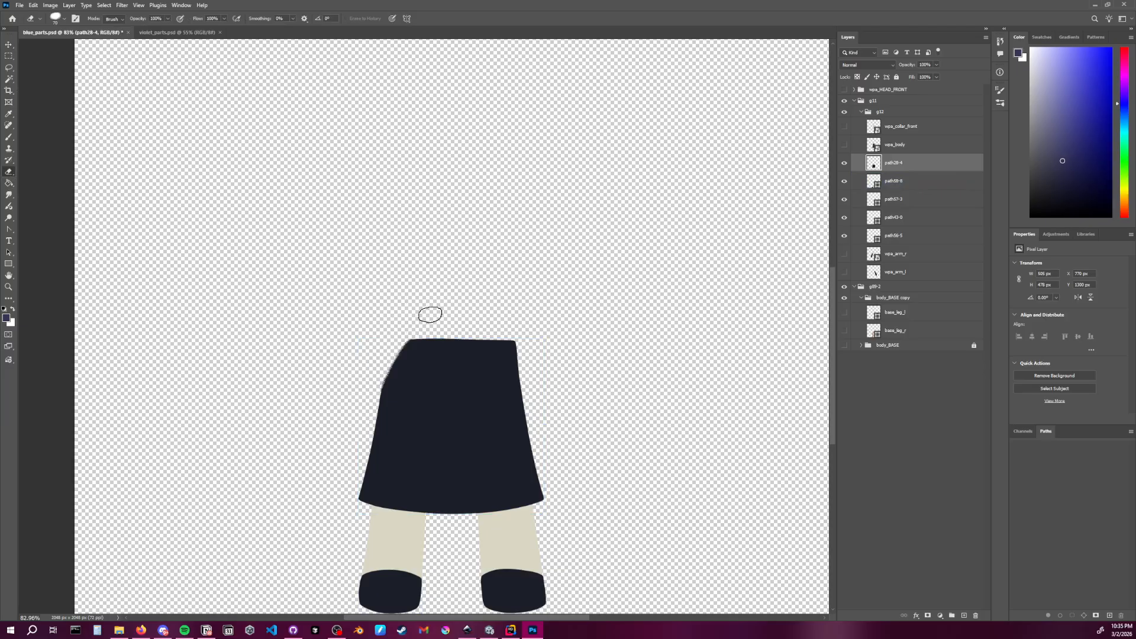
pyautogui.moveTo(414, 330); pyautogui.dragTo(374, 376)
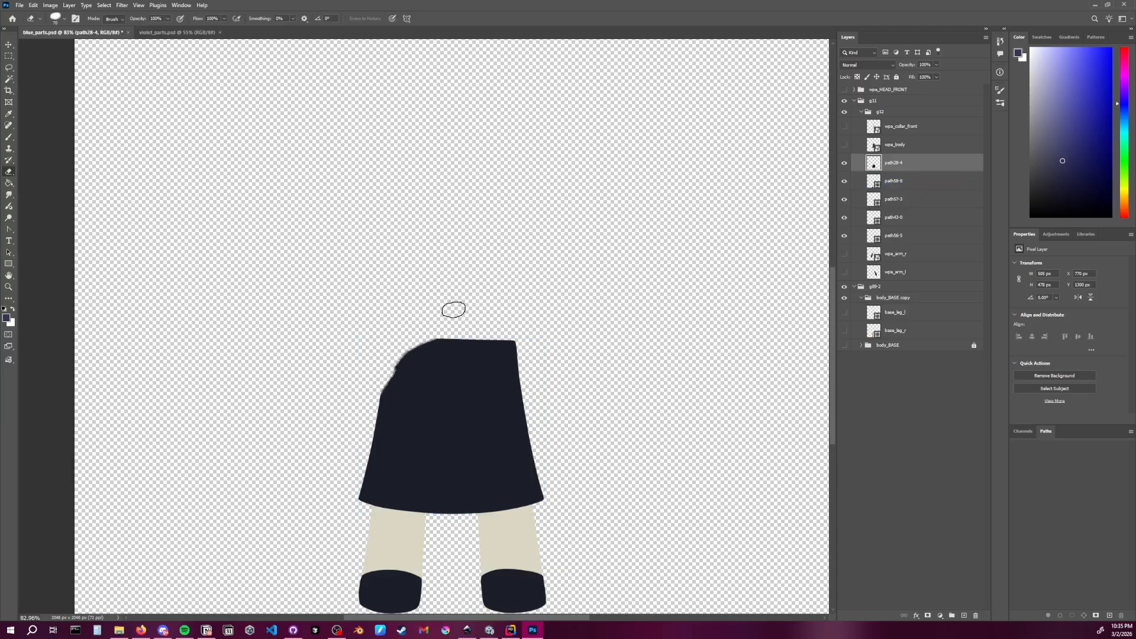
pyautogui.moveTo(491, 340)
pyautogui.mouseDown()
pyautogui.moveTo(536, 357)
pyautogui.moveTo(516, 347)
pyautogui.moveTo(540, 413)
pyautogui.mouseUp()
pyautogui.hotkey('ctrl', 'z')
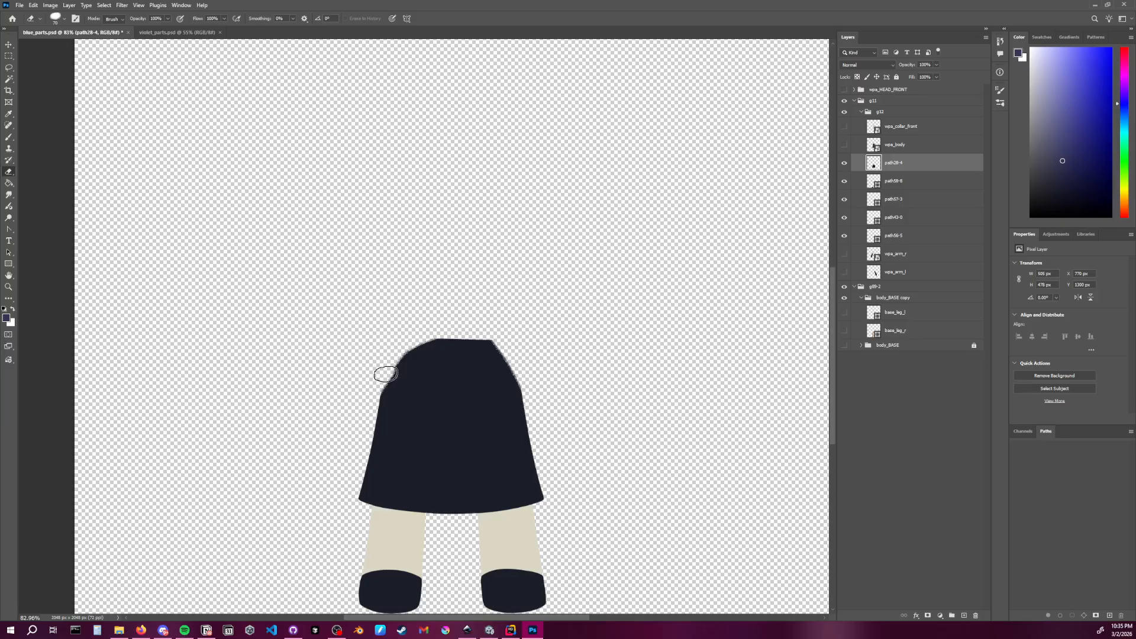
pyautogui.moveTo(381, 375); pyautogui.dragTo(435, 340)
pyautogui.hotkey('ctrl', 'z')
pyautogui.hotkey('ctrl', 'z')
pyautogui.hotkey('ctrl', 'z')
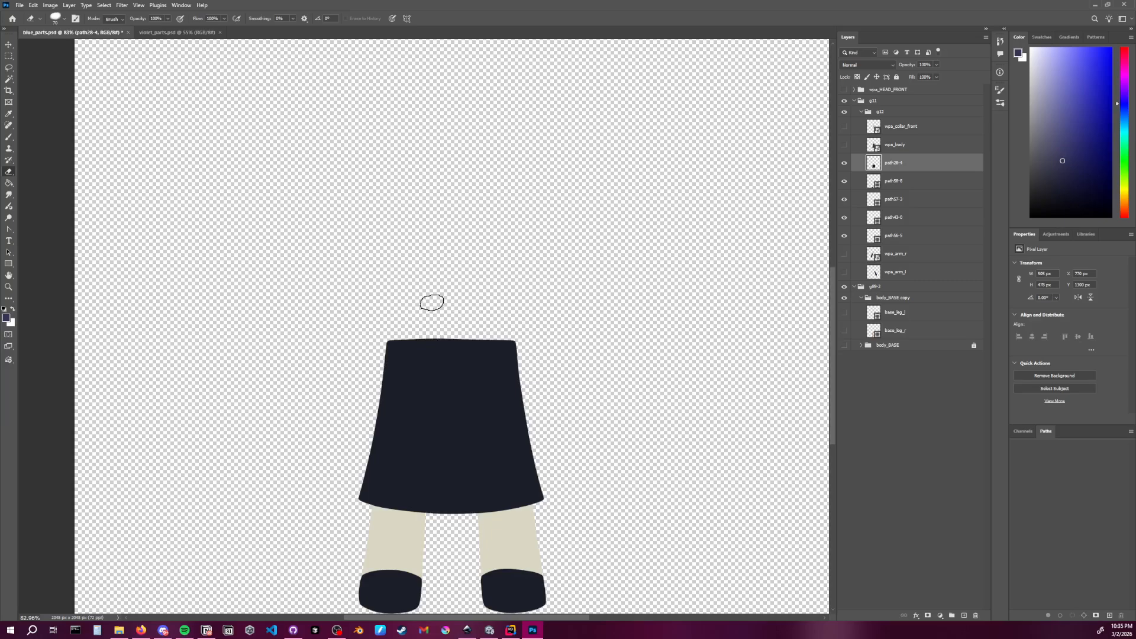
# Erase the upper corners and top edge of the skirt on path28-4 into a smooth, rounded waist
pyautogui.moveTo(364, 385)
pyautogui.mouseDown()
pyautogui.moveTo(443, 314)
pyautogui.moveTo(360, 424)
pyautogui.mouseUp()
pyautogui.moveTo(443, 319)
pyautogui.mouseDown()
pyautogui.moveTo(368, 393)
pyautogui.moveTo(358, 426)
pyautogui.mouseUp()
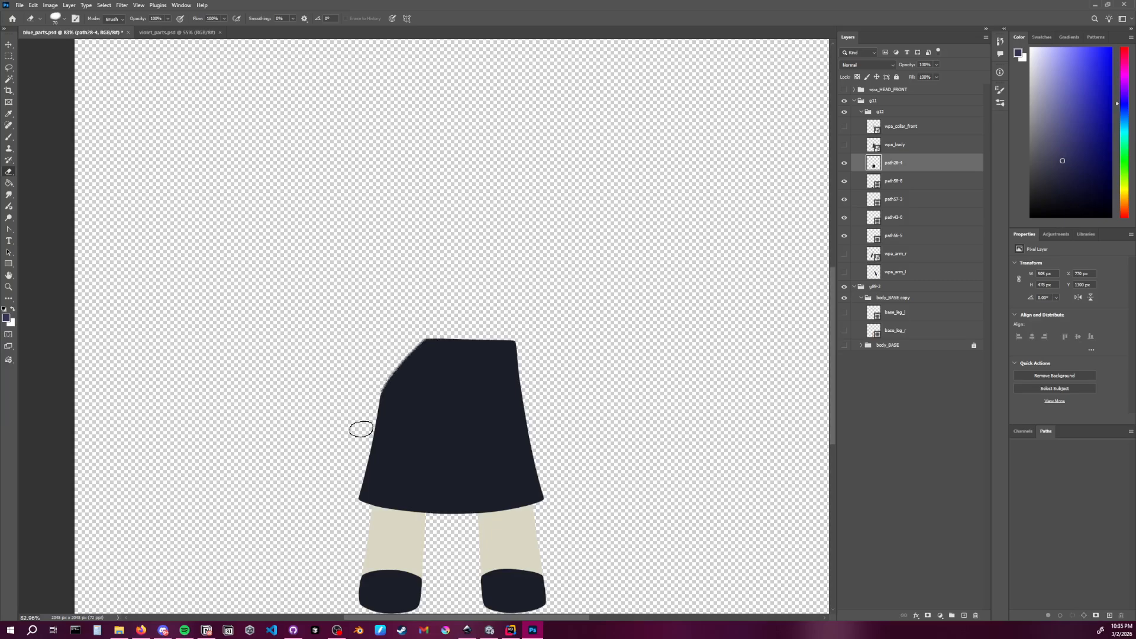
pyautogui.moveTo(472, 317)
pyautogui.mouseDown()
pyautogui.moveTo(548, 409)
pyautogui.moveTo(474, 317)
pyautogui.moveTo(497, 338)
pyautogui.moveTo(388, 353)
pyautogui.moveTo(507, 349)
pyautogui.moveTo(446, 329)
pyautogui.mouseUp()
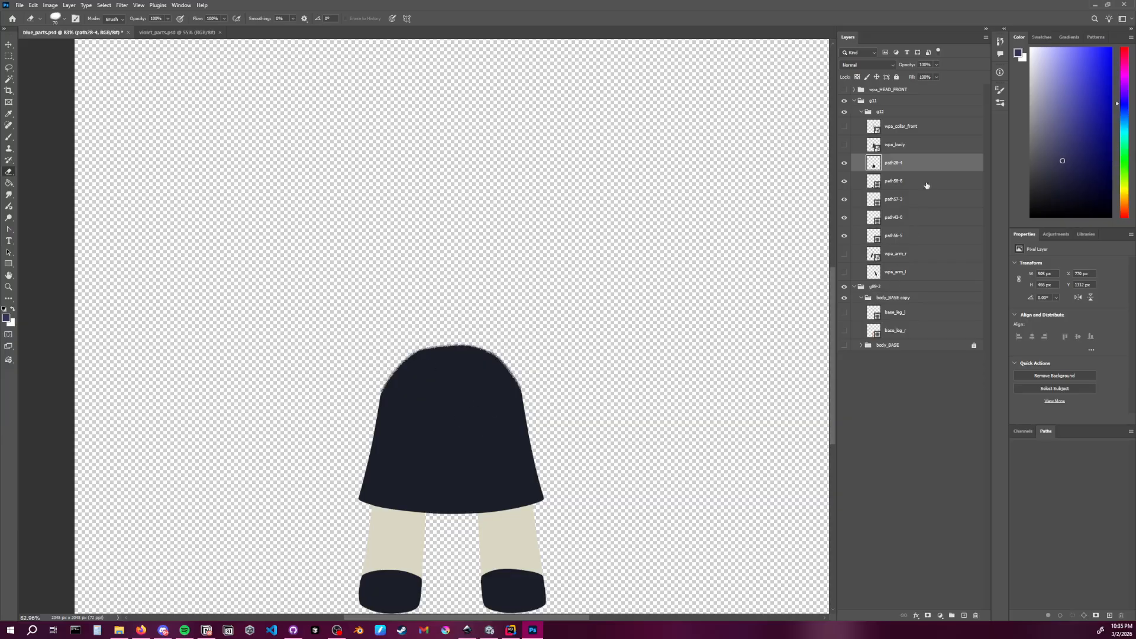
# Show wpa_body and test-rotate the rounded skirt beneath it, returning the skirt to its original angle
pyautogui.click(845, 145)
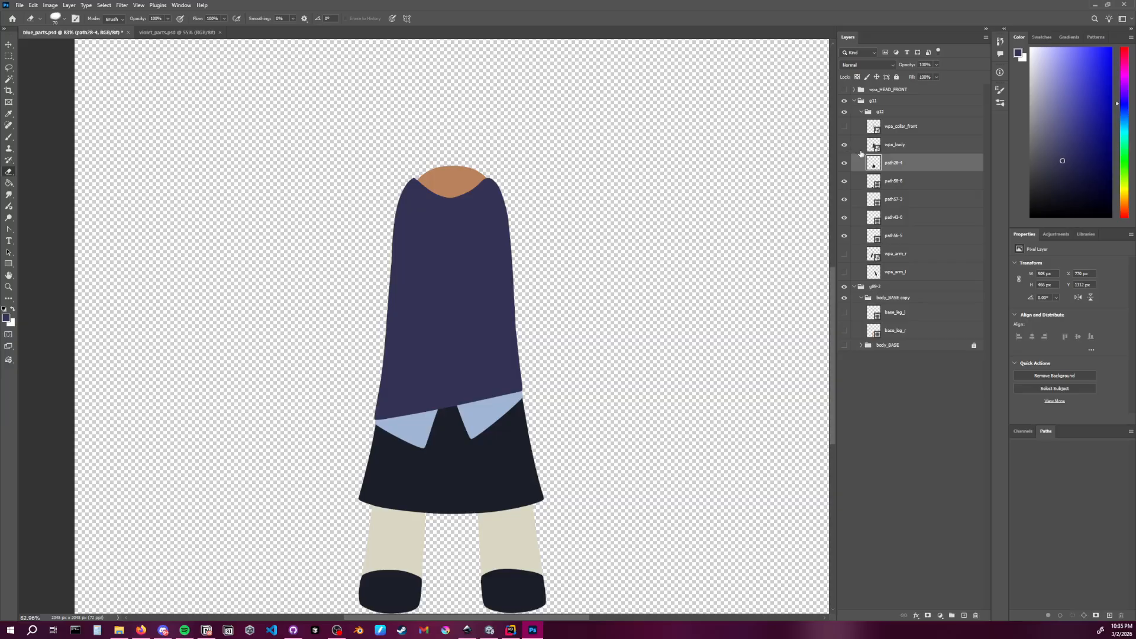
pyautogui.click(911, 181)
pyautogui.click(896, 166)
pyautogui.click(9, 47)
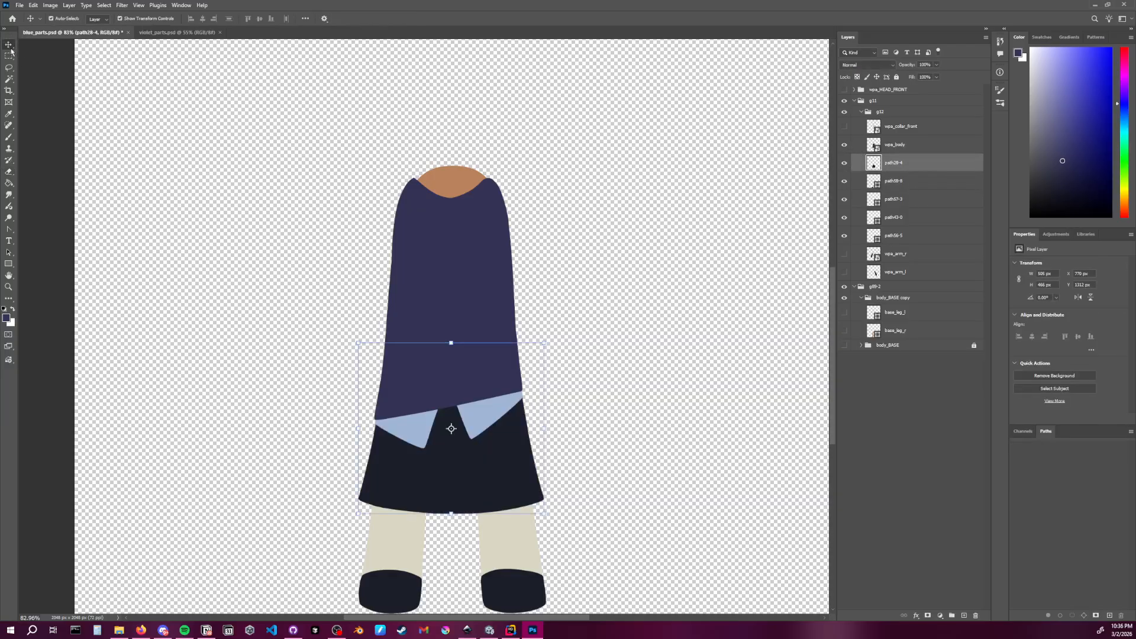
pyautogui.moveTo(549, 518); pyautogui.dragTo(612, 473)
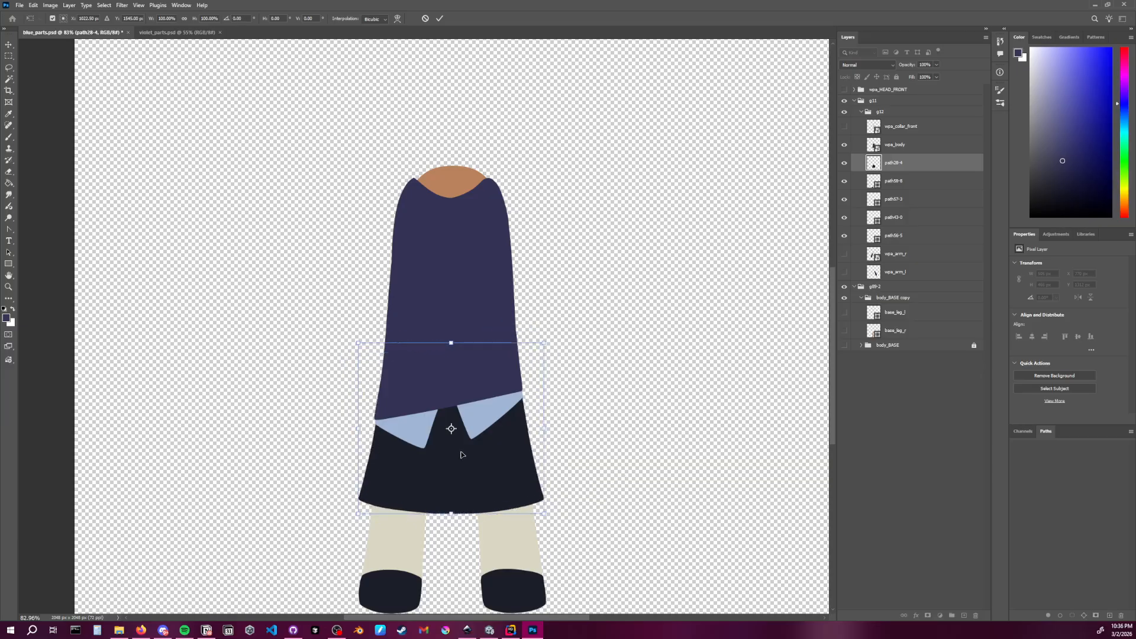
pyautogui.press('Return')
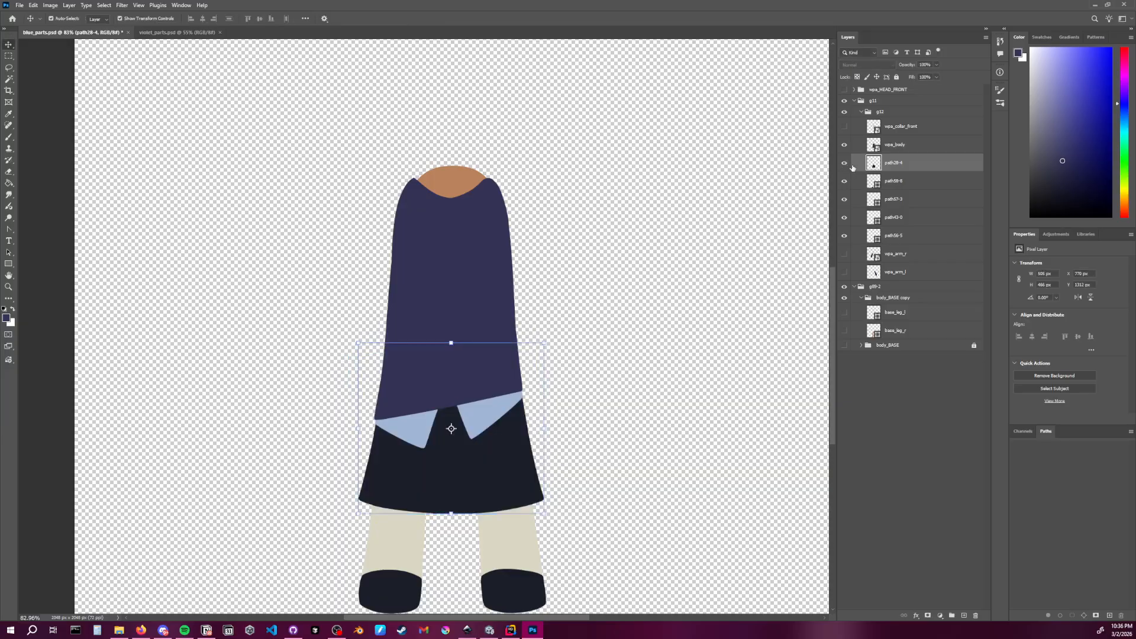
# Rename the skirt layer path28-4 as wpa_lower_boyd
pyautogui.doubleClick(903, 163)
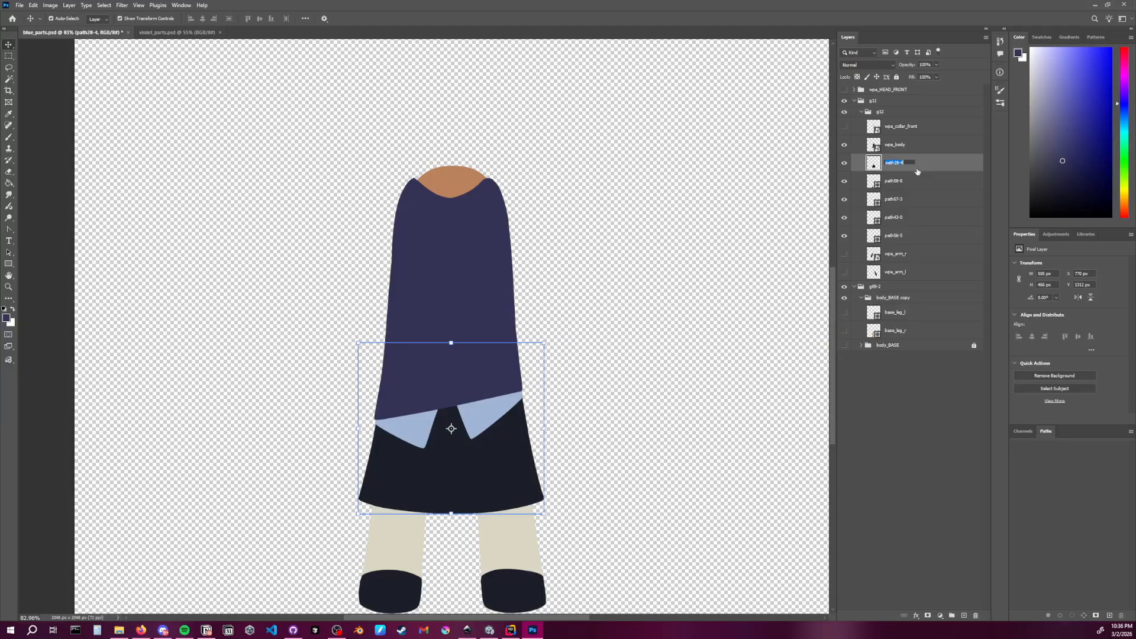
pyautogui.write('wpa_lower_boyd')
pyautogui.press('Return')
# Switch to violet_parts.psd and examine how its body, skirt and leg layers are named
pyautogui.click(193, 32)
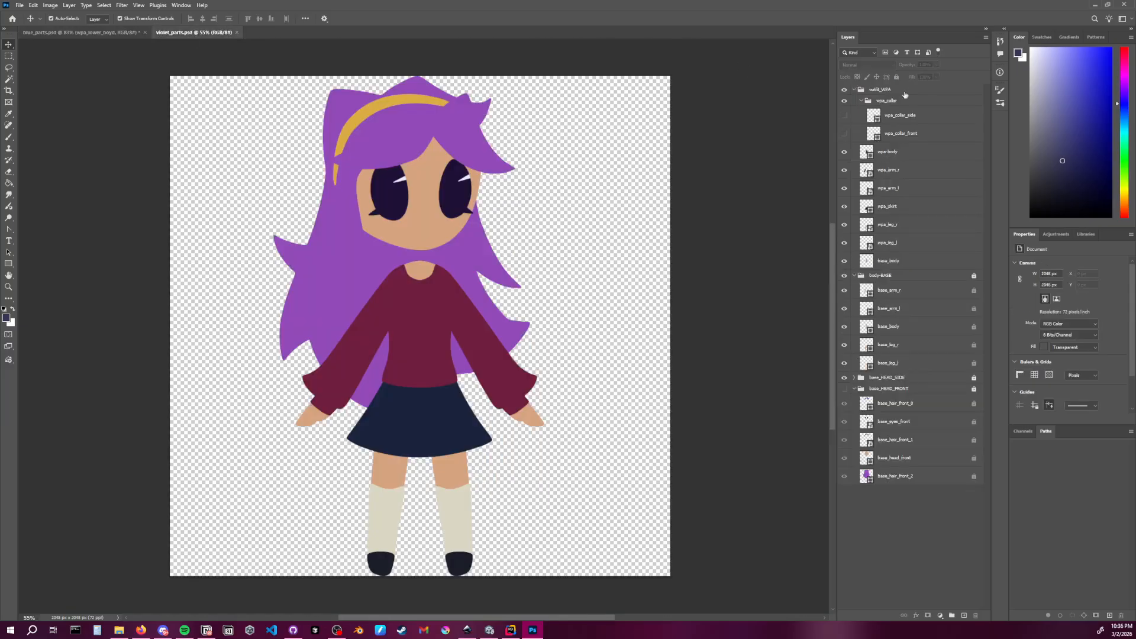
pyautogui.click(908, 153)
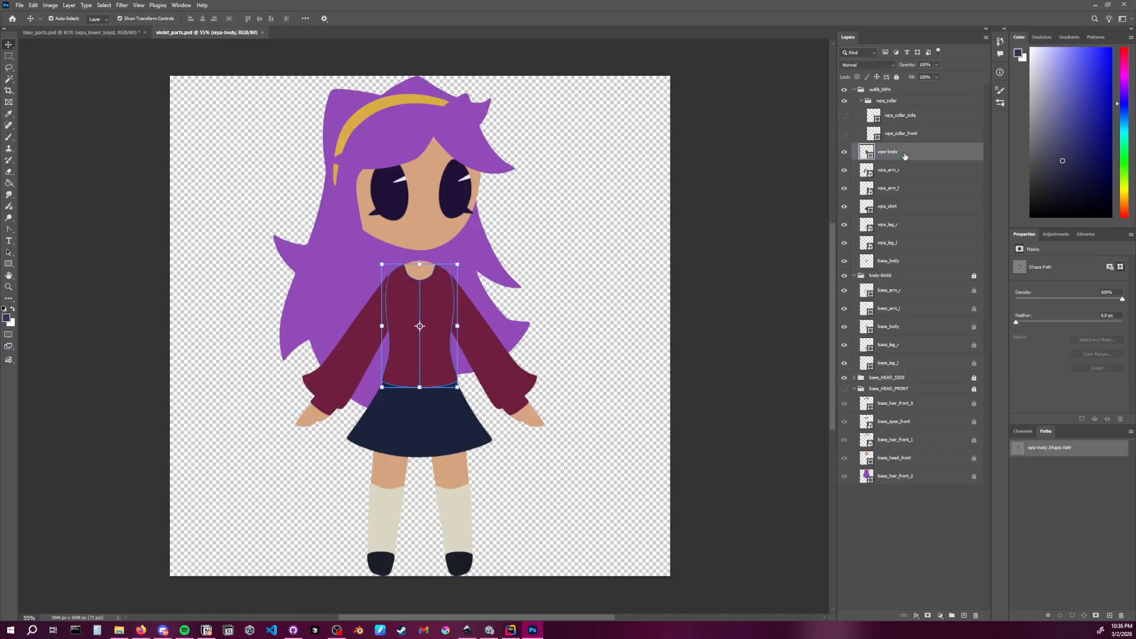
pyautogui.click(903, 311)
pyautogui.click(902, 363)
pyautogui.click(904, 290)
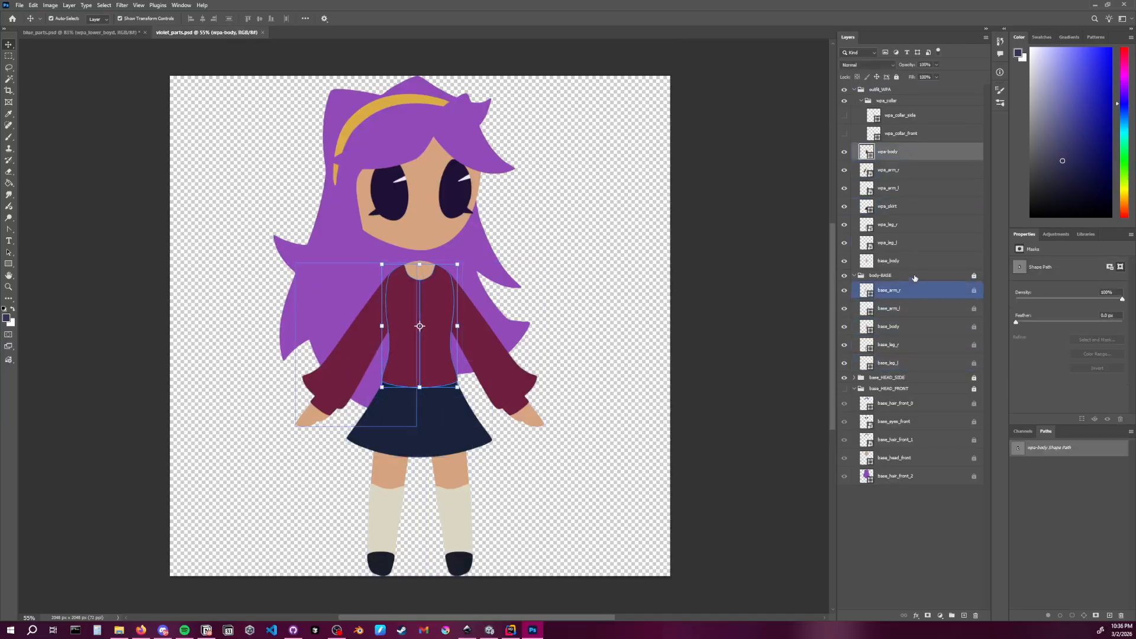
pyautogui.click(904, 261)
pyautogui.click(900, 242)
pyautogui.click(891, 206)
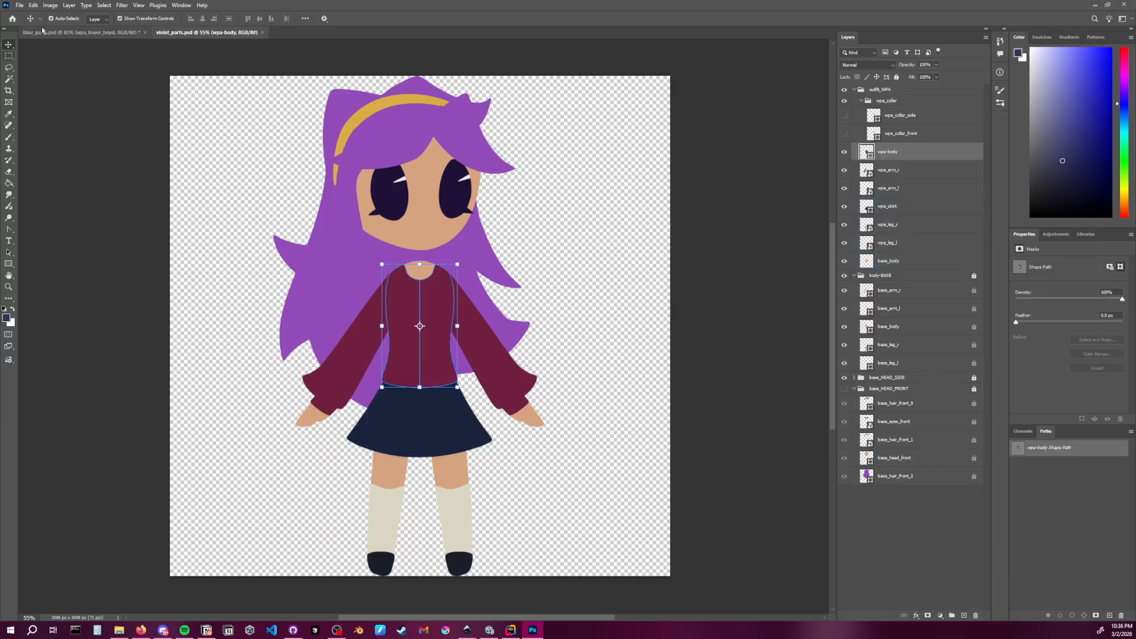
# Return to the blue character's document and rename the skirt layer as wpa_body_lower
pyautogui.click(82, 32)
pyautogui.doubleClick(915, 162)
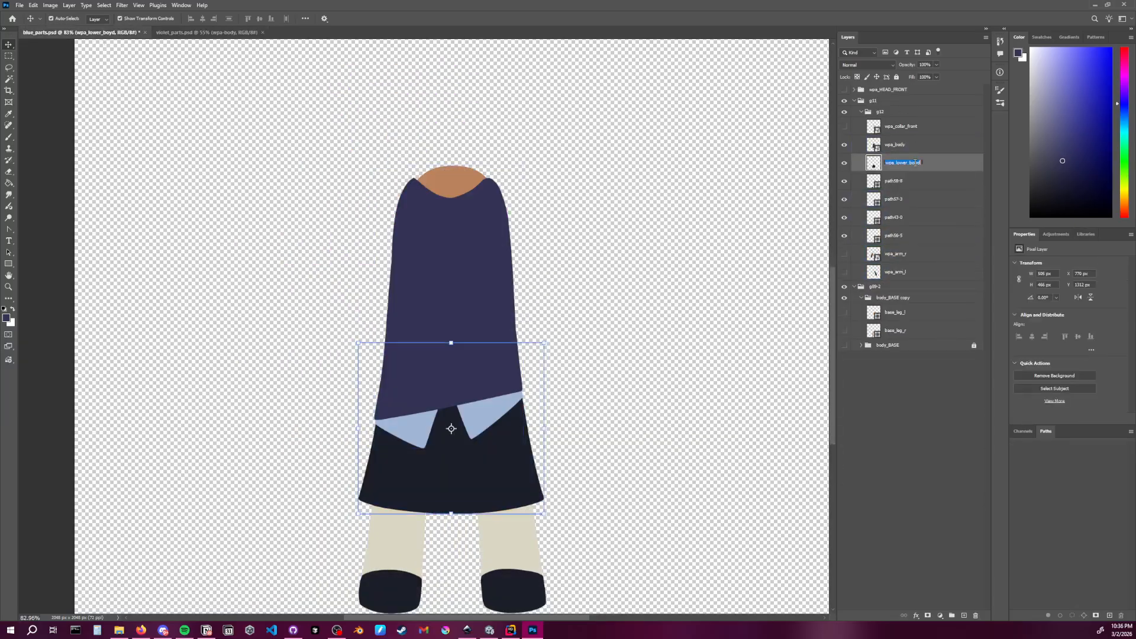
pyautogui.write('wp')
pyautogui.write('a_body_lower')
pyautogui.press('Return')
# Rename the torso layer wpa_body as wpa_body_upper
pyautogui.click(920, 151)
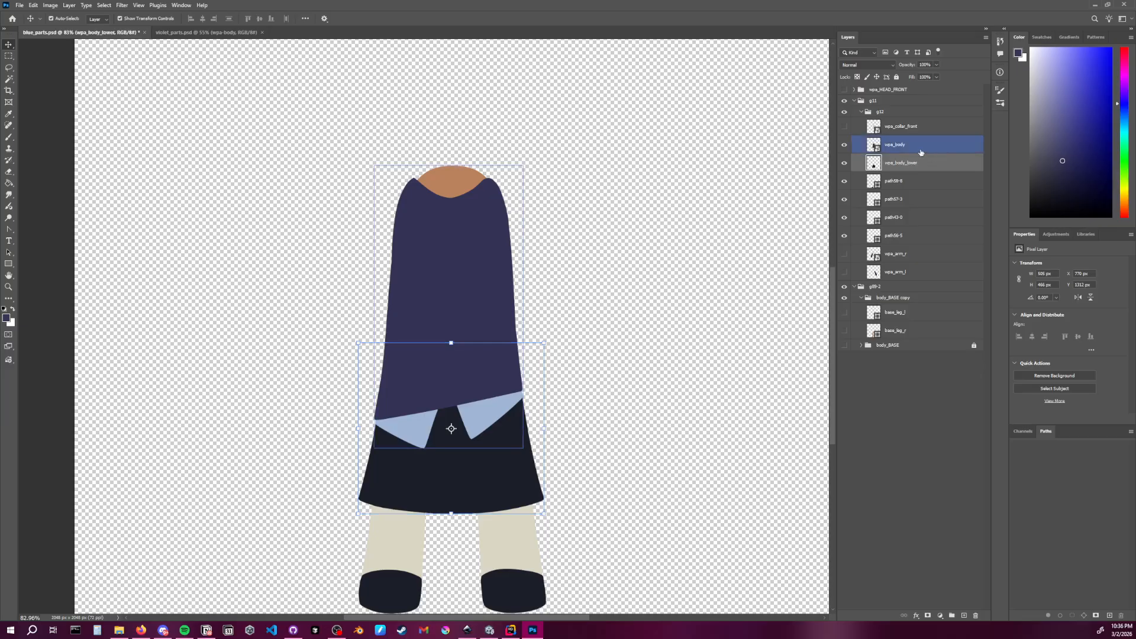
pyautogui.doubleClick(905, 146)
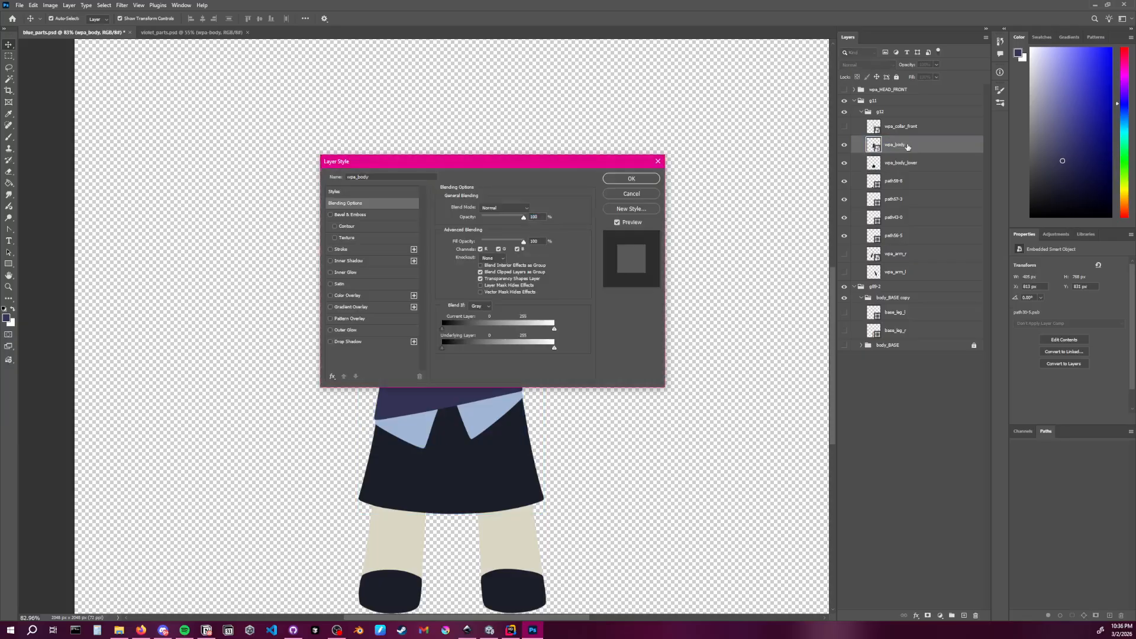
pyautogui.click(658, 162)
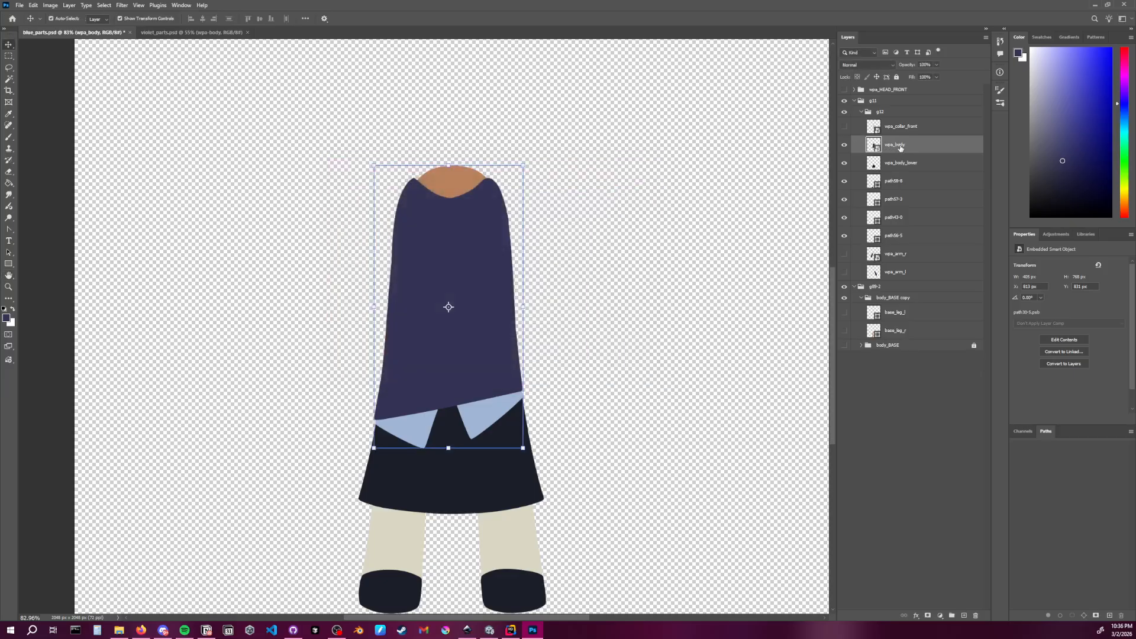
pyautogui.doubleClick(898, 146)
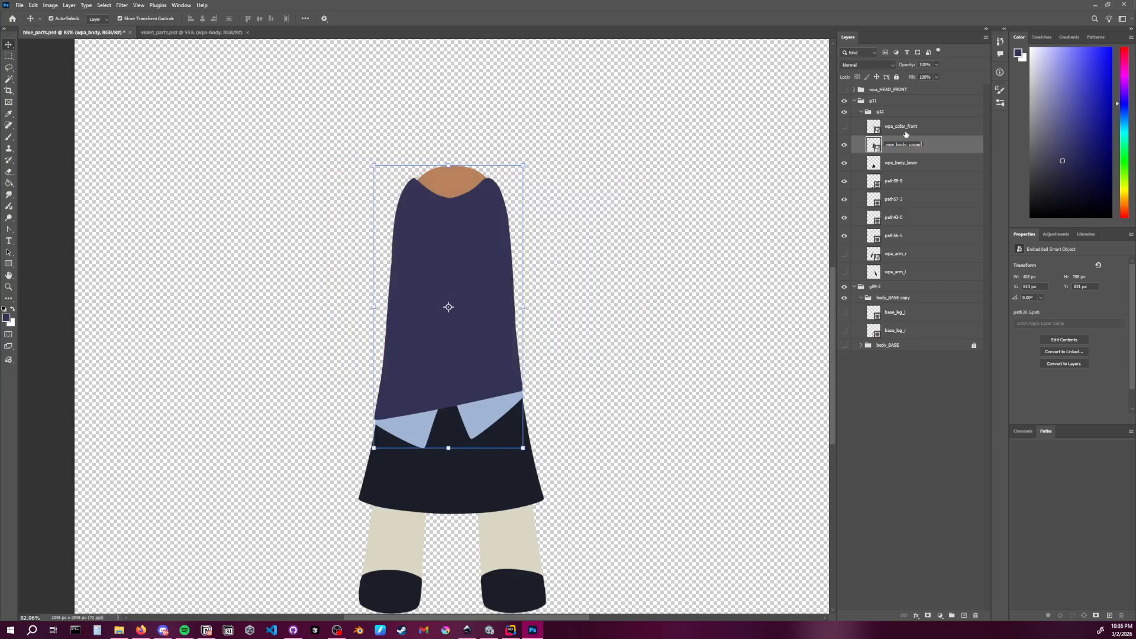
pyautogui.press('Return')
# Hide wpa_body_upper and wpa_body_lower to isolate the socks and shoes
pyautogui.click(392, 588)
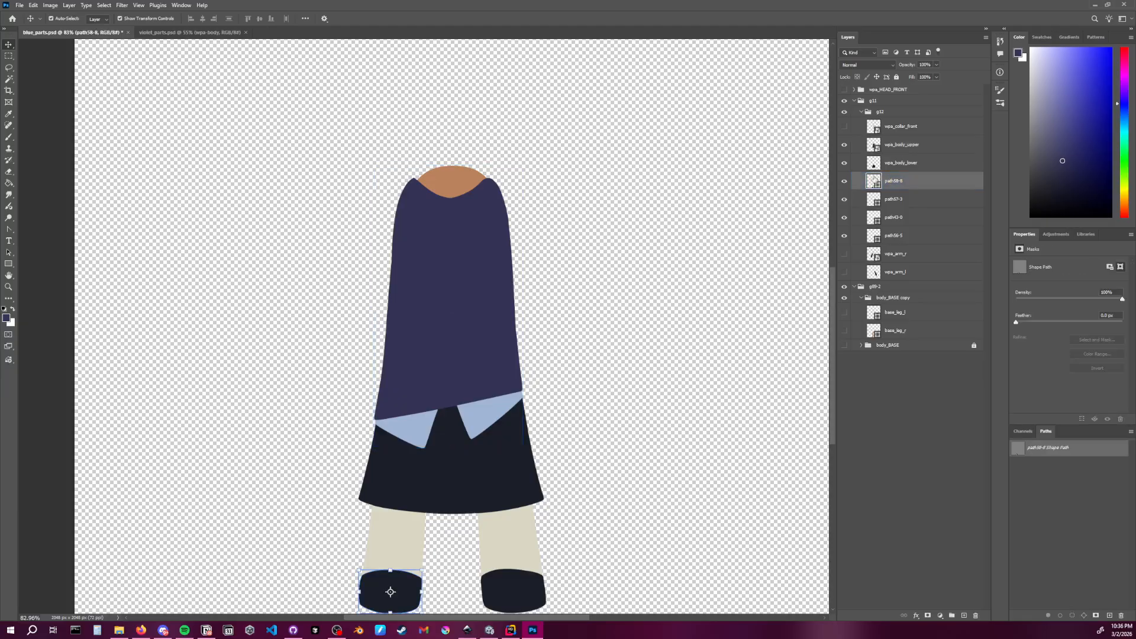
pyautogui.click(911, 146)
pyautogui.keyDown('shift'); pyautogui.click(901, 162); pyautogui.keyUp('shift')
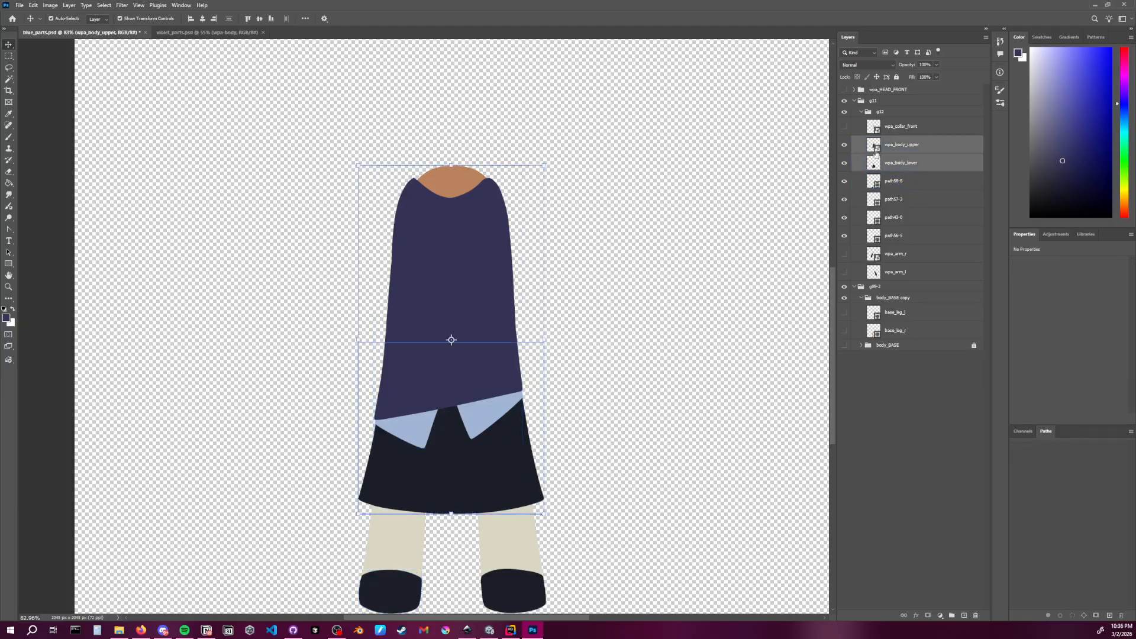
pyautogui.click(844, 163)
pyautogui.click(844, 144)
pyautogui.click(379, 583)
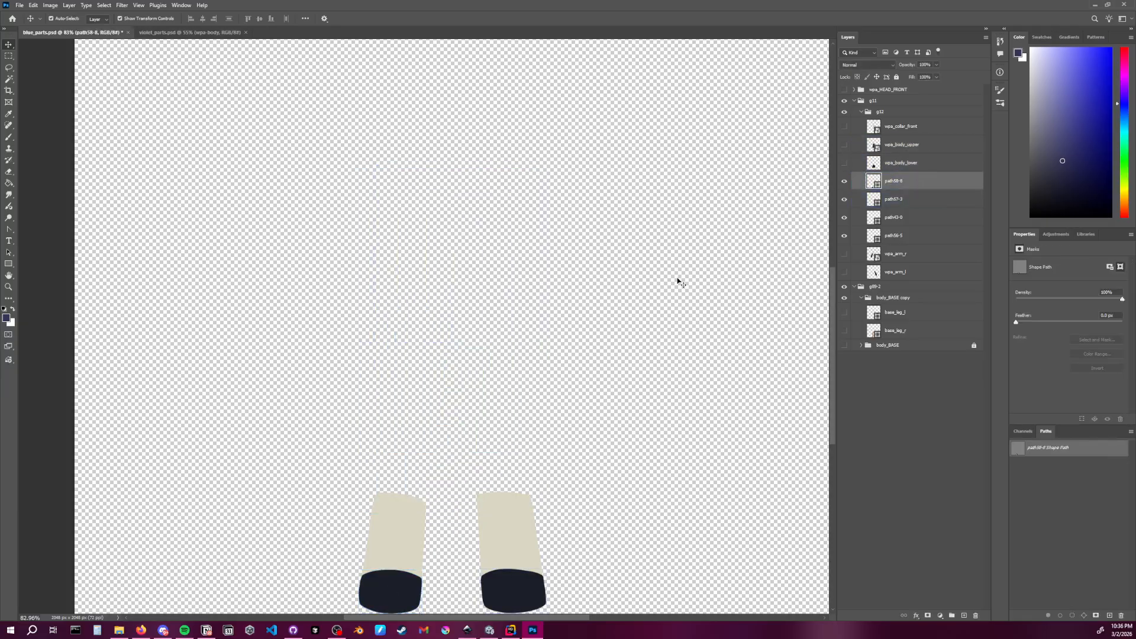
pyautogui.click(608, 413)
# Show both base leg layers and convert base_leg_r with its sock and shoe into one smart object
pyautogui.click(844, 330)
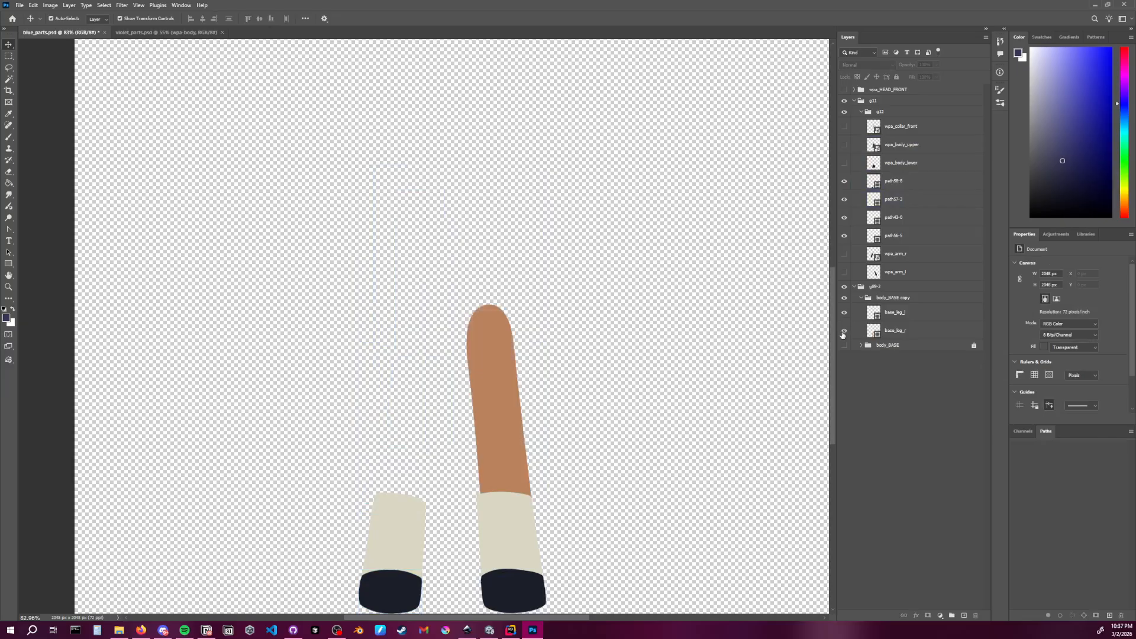
pyautogui.click(845, 311)
pyautogui.moveTo(335, 267); pyautogui.dragTo(431, 527)
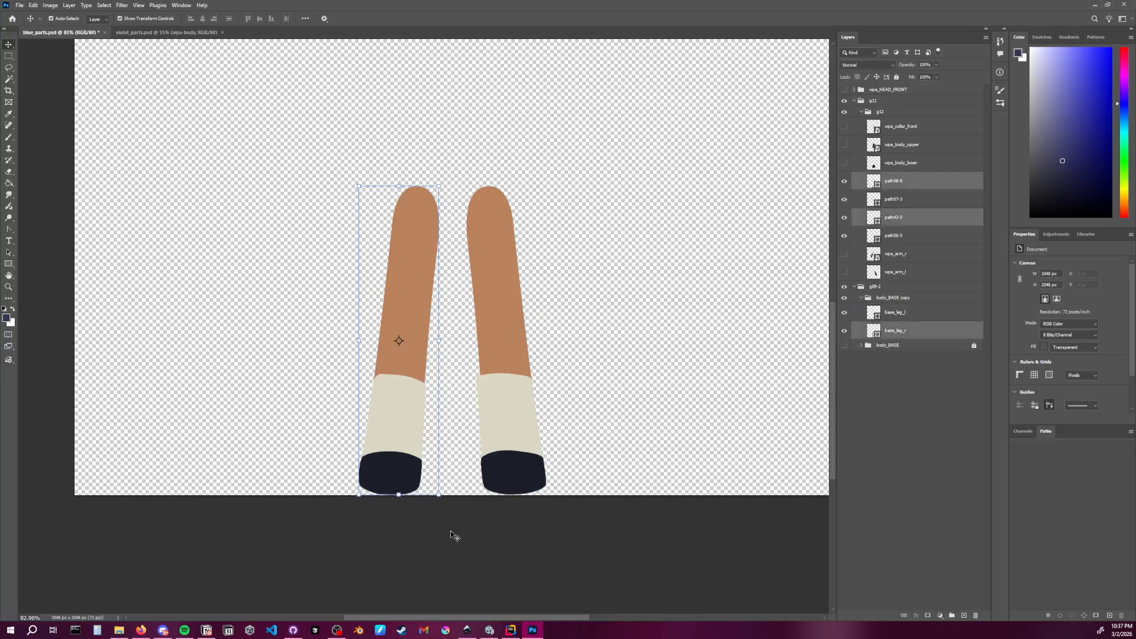
pyautogui.rightClick(937, 186)
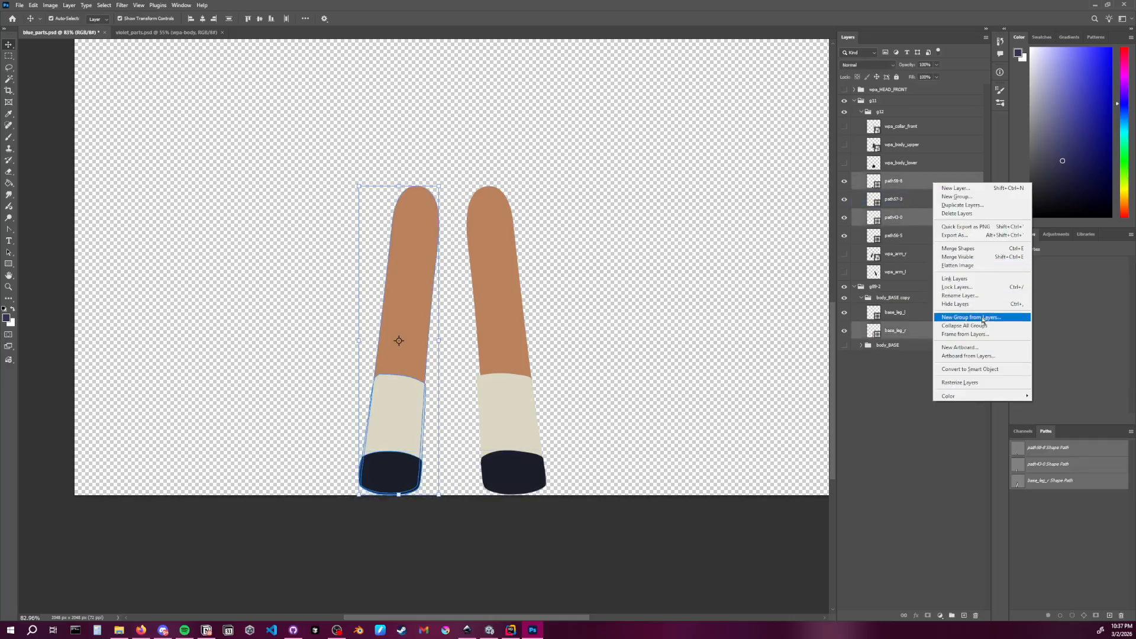
pyautogui.click(971, 368)
# Convert base_leg_l with its sock and shoe into one smart object and rename it wpa_leg_l
pyautogui.moveTo(465, 157); pyautogui.dragTo(591, 507)
pyautogui.rightClick(920, 210)
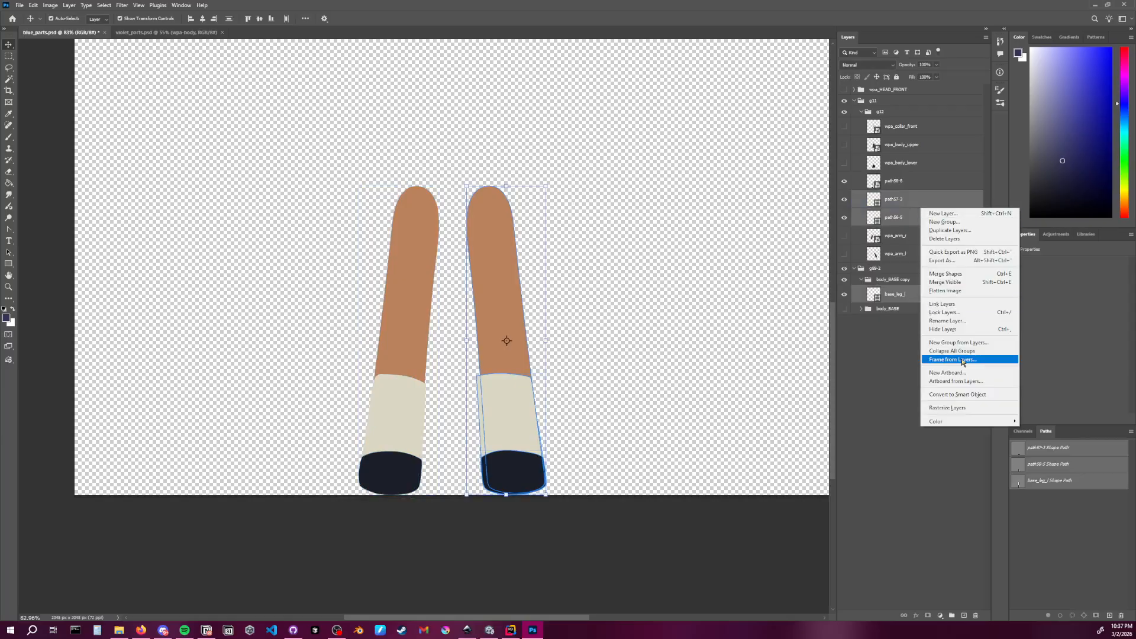
pyautogui.click(964, 394)
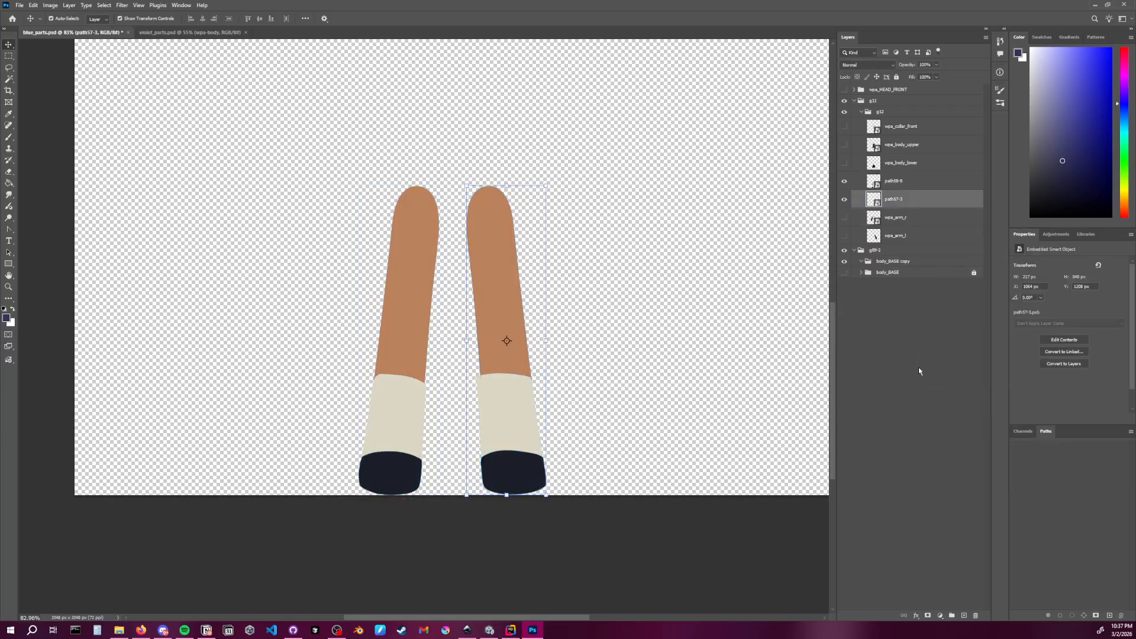
pyautogui.doubleClick(894, 199)
pyautogui.write('wpa_leg_l')
pyautogui.press('Return')
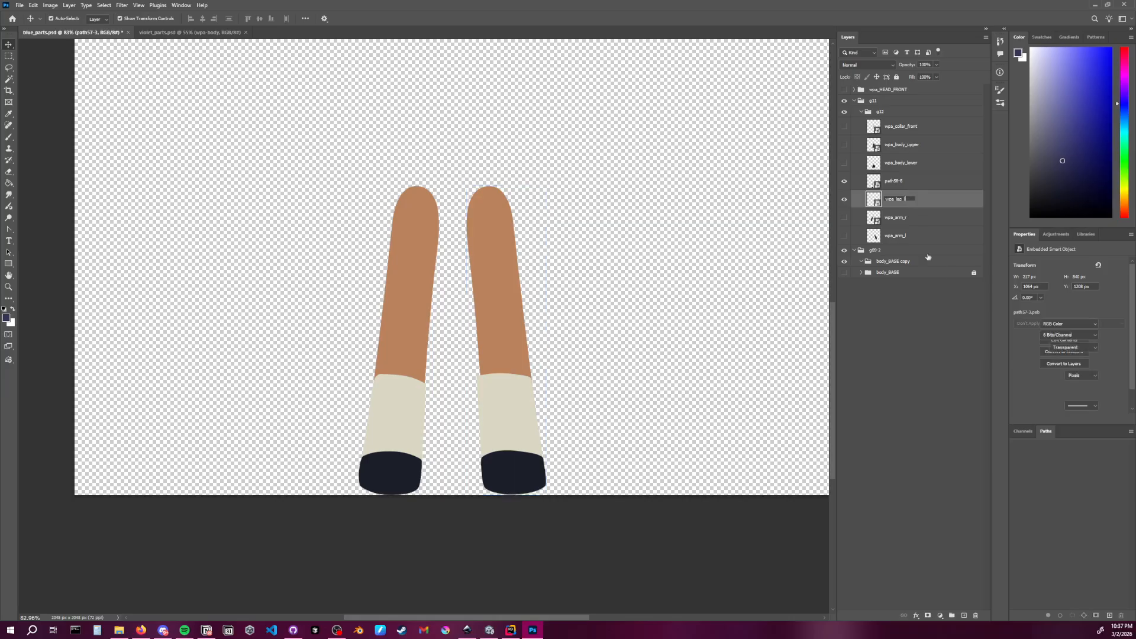
# Rename the path layer of the character's other leg as wpa_leg_r
pyautogui.click(898, 182)
pyautogui.doubleClick(898, 183)
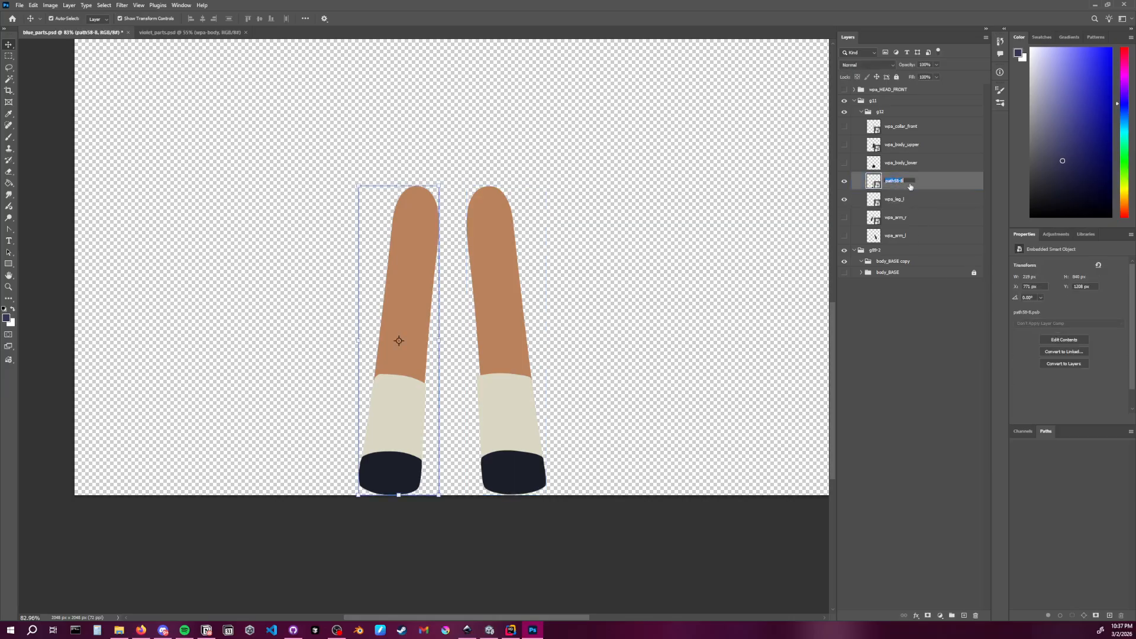
pyautogui.write('wpa_leg_r')
pyautogui.press('Return')
pyautogui.click(621, 353)
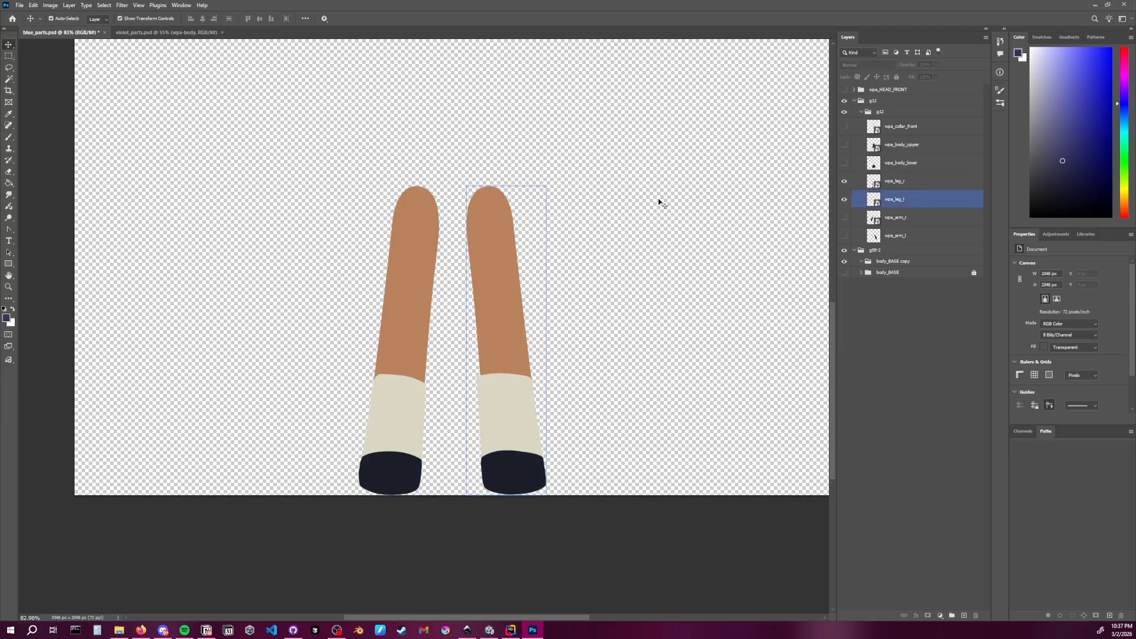
pyautogui.click(507, 309)
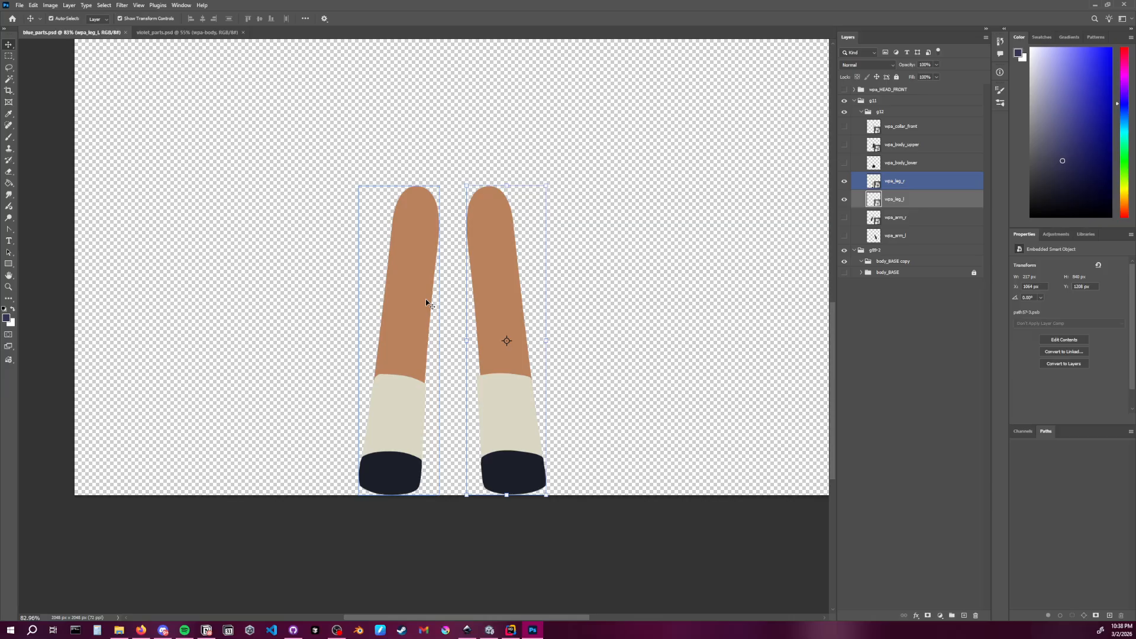
pyautogui.click(496, 316)
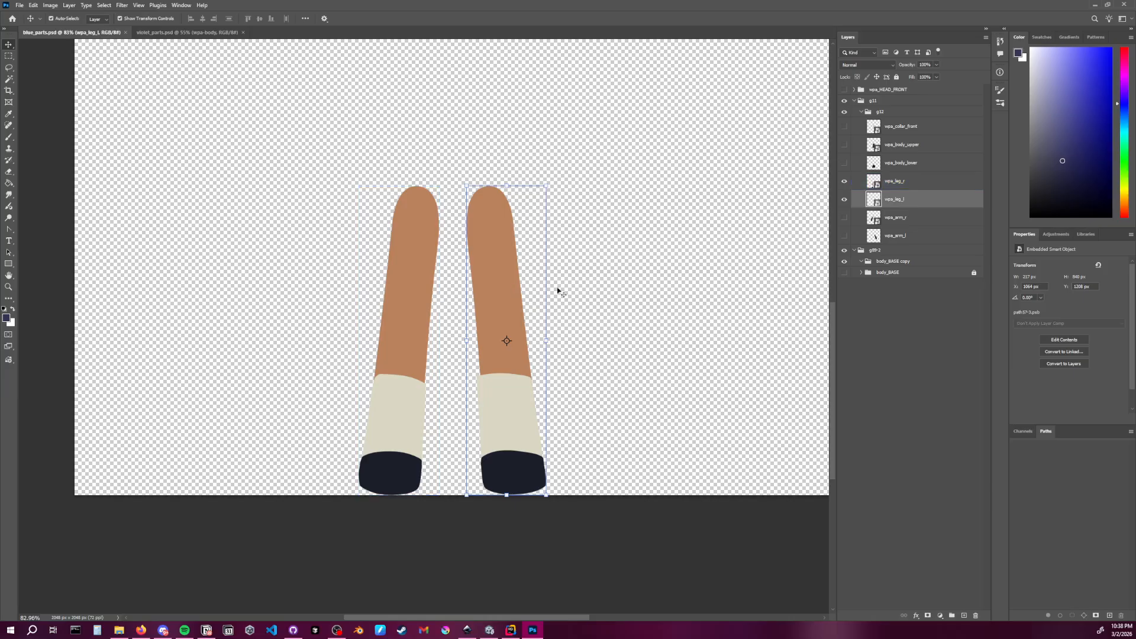
pyautogui.click(590, 287)
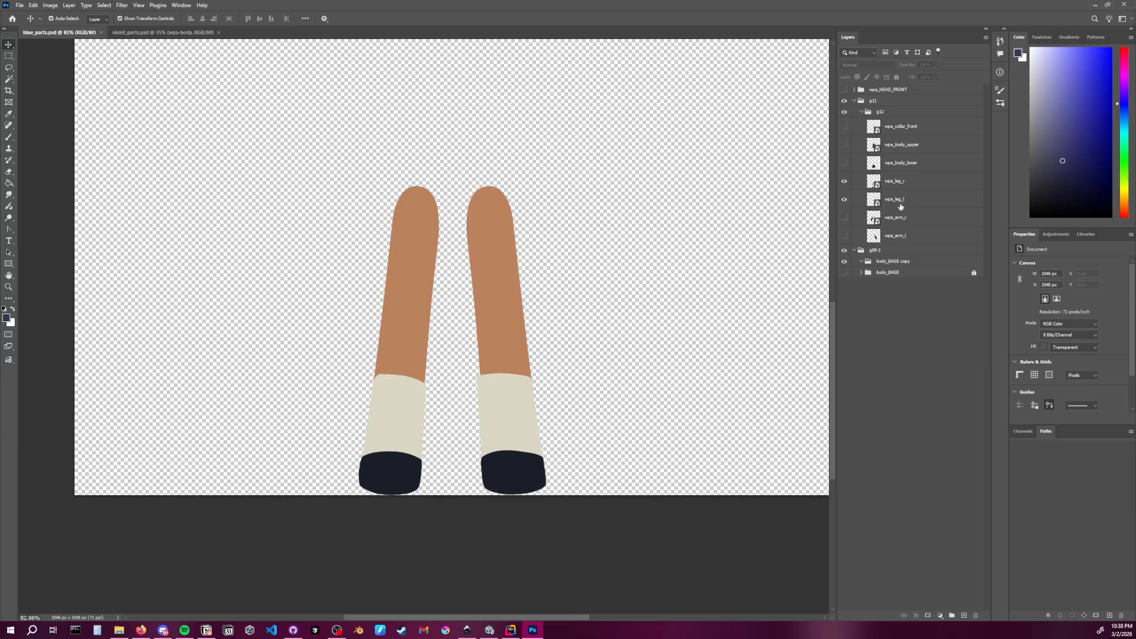
# Show wpa_collar_front, wpa_body_upper, wpa_body_lower and both arm layers along with the legs
pyautogui.click(854, 200)
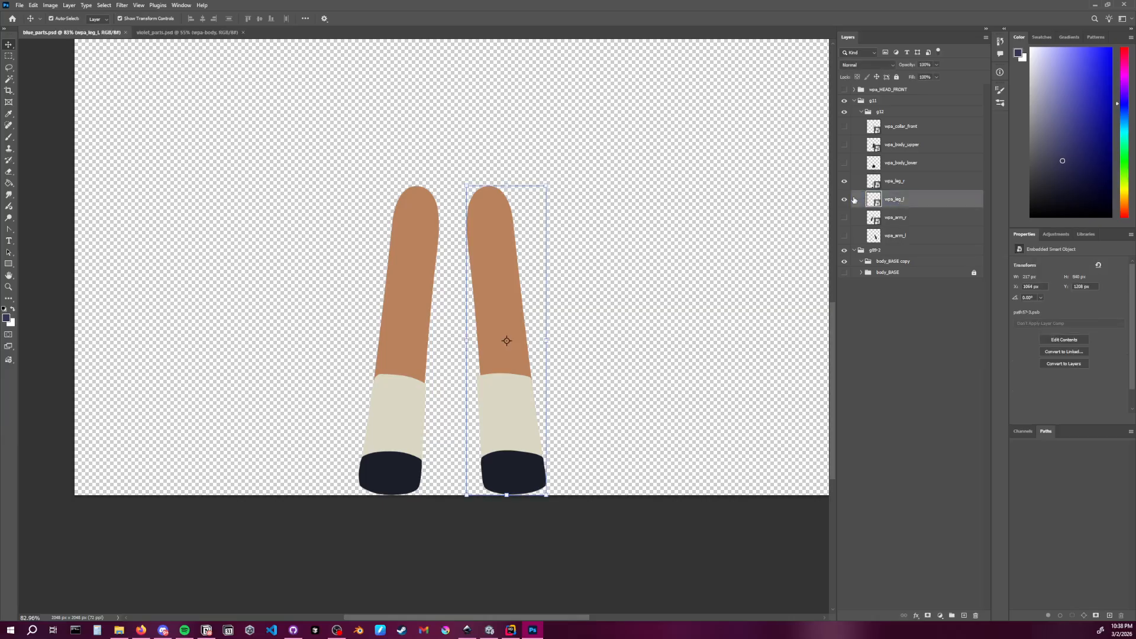
pyautogui.click(845, 163)
pyautogui.click(844, 144)
pyautogui.click(844, 126)
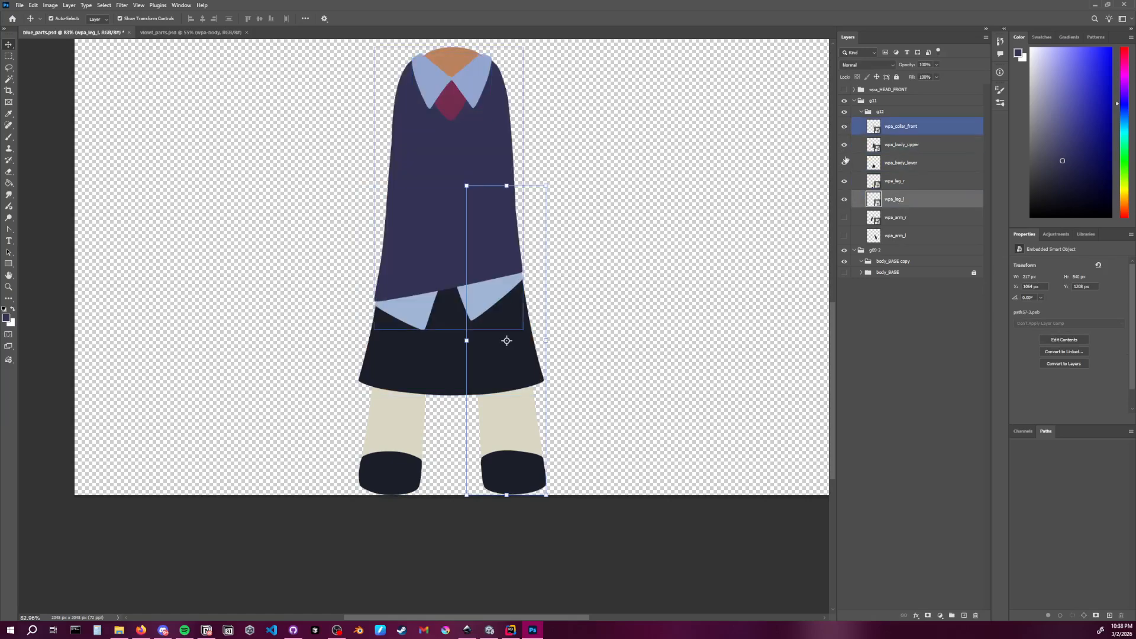
pyautogui.click(844, 217)
pyautogui.click(844, 236)
pyautogui.click(700, 215)
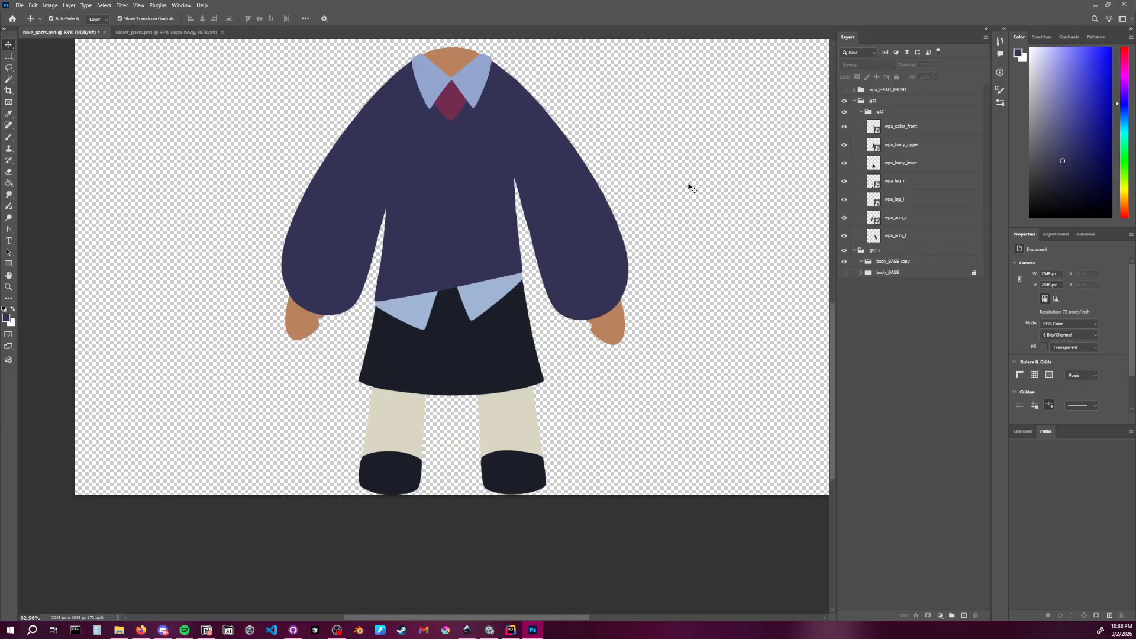
pyautogui.keyDown('alt'); pyautogui.scroll(-2, 688, 187); pyautogui.keyUp('alt')
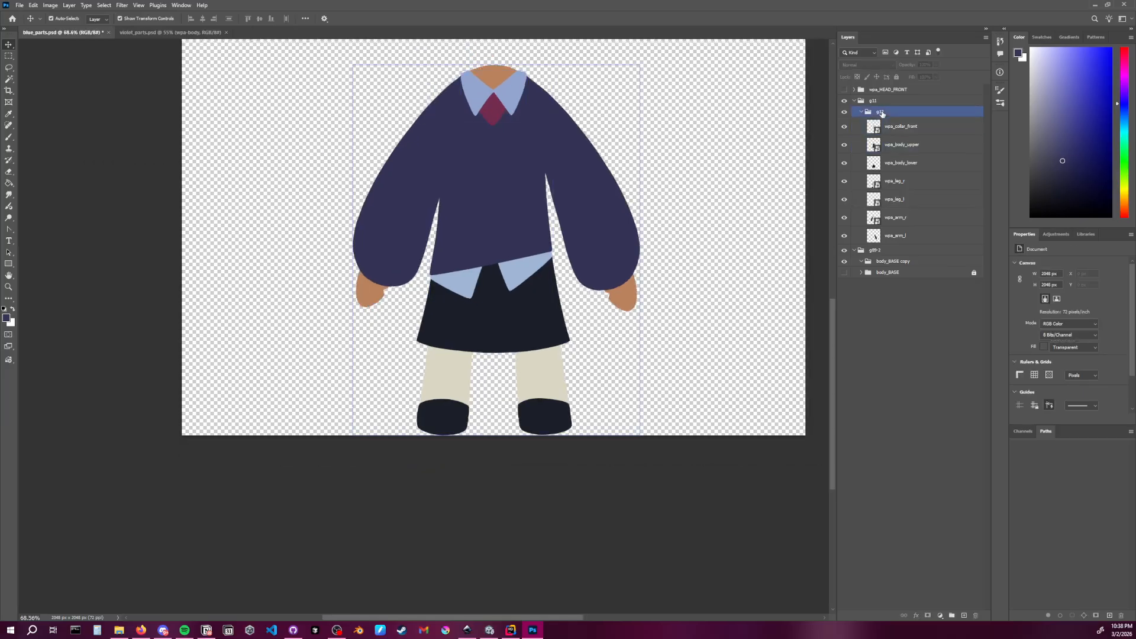
# Check how the outfit, body and head groups are named and organized in violet_parts.psd, and return to the blue character's document
pyautogui.click(878, 113)
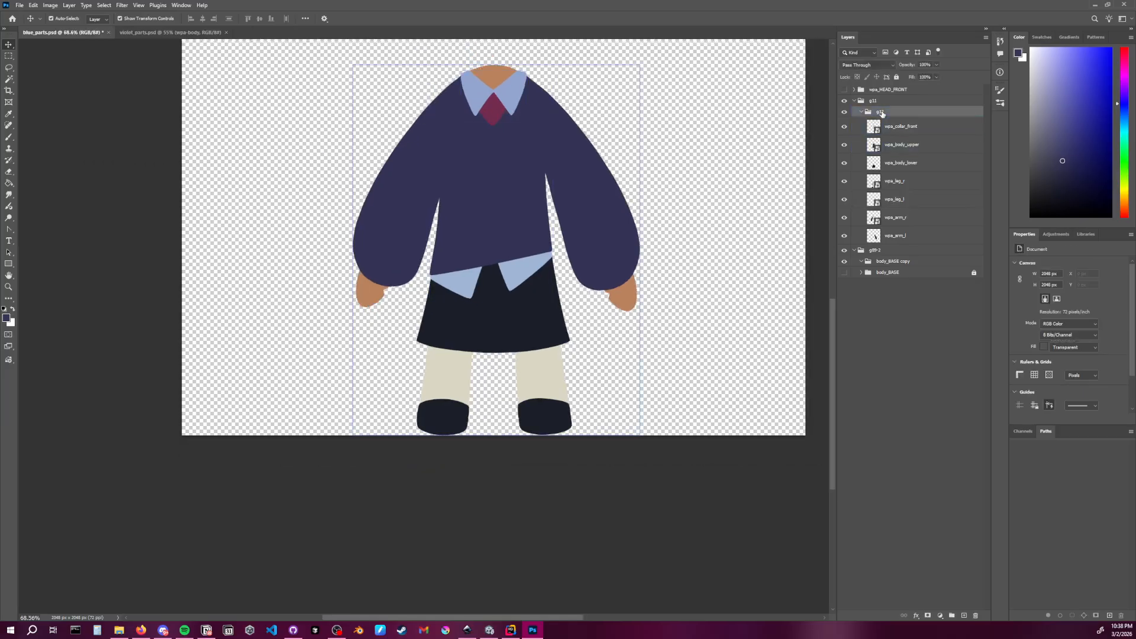
pyautogui.click(181, 32)
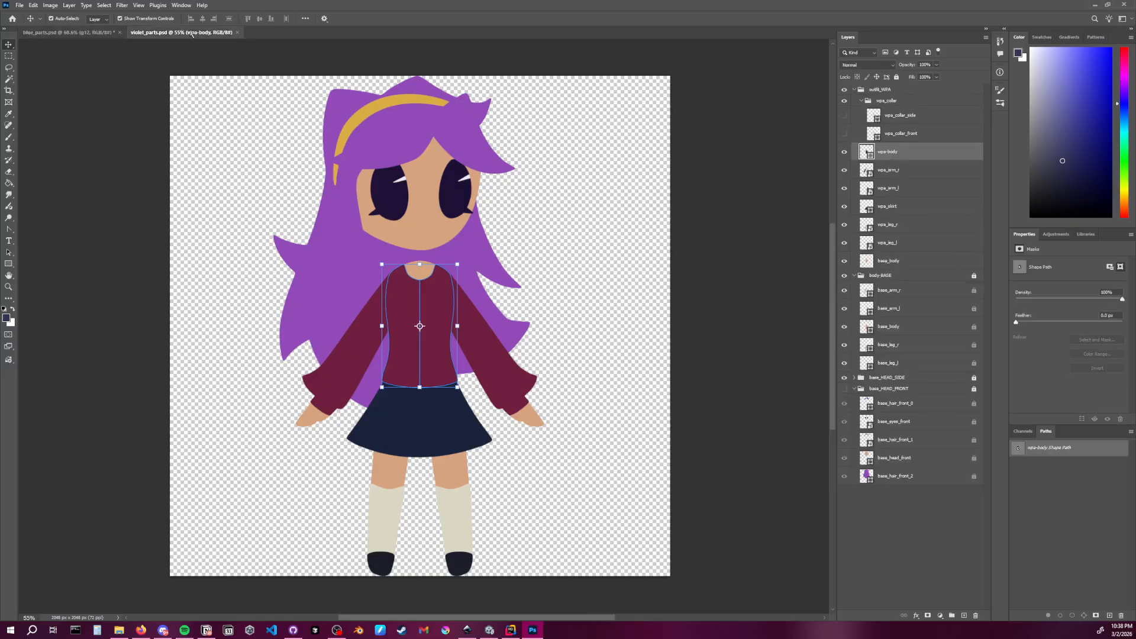
pyautogui.click(853, 90)
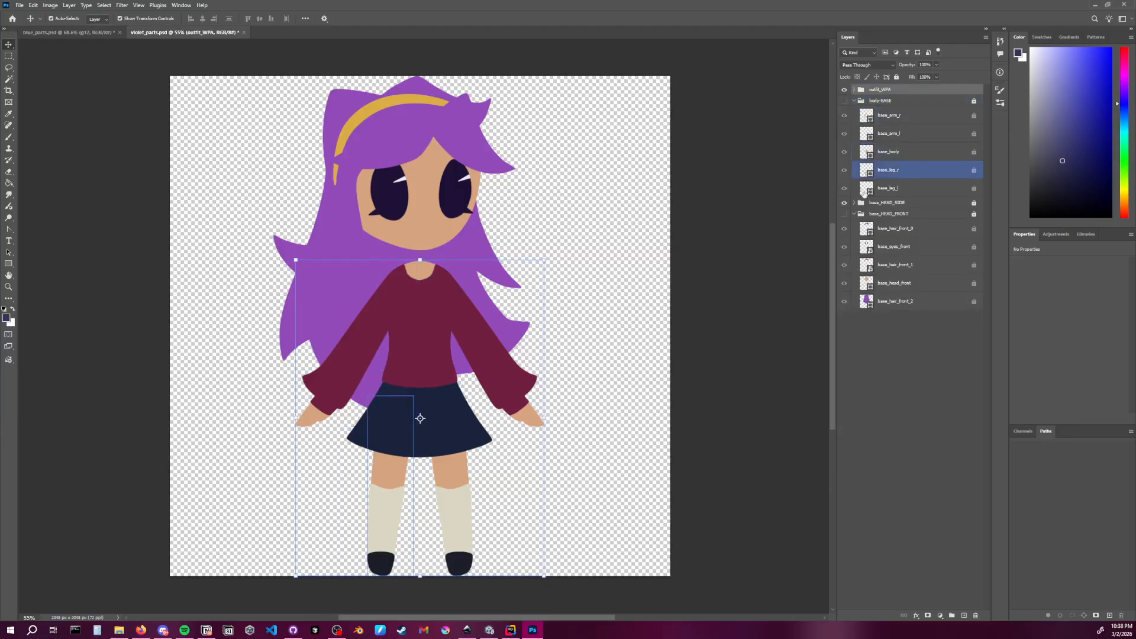
pyautogui.click(843, 203)
pyautogui.click(843, 203)
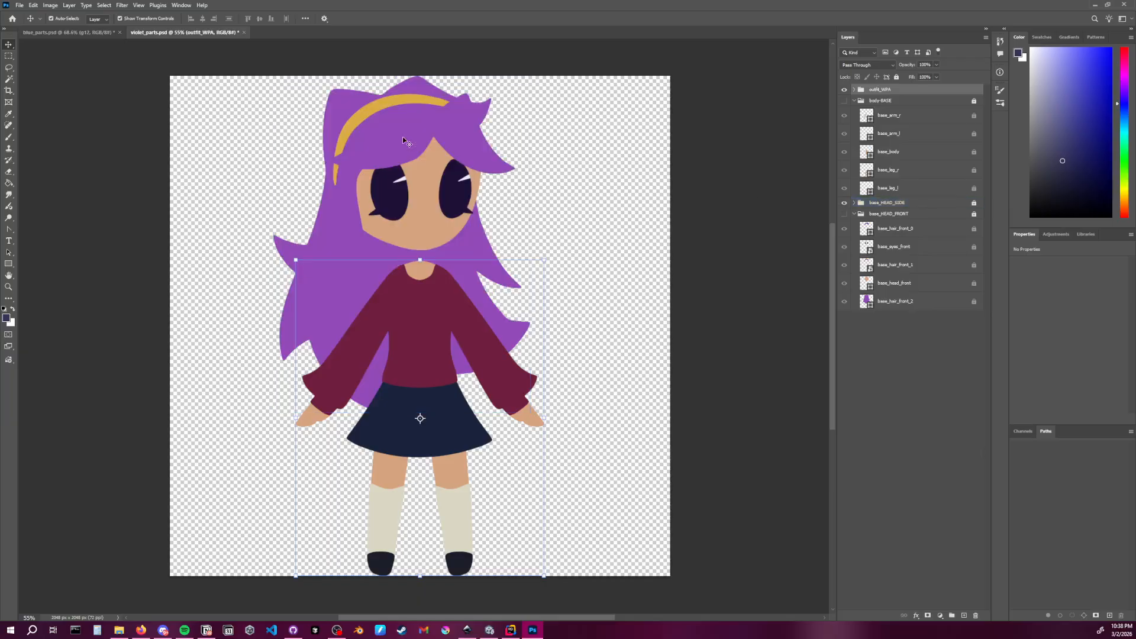
pyautogui.click(83, 32)
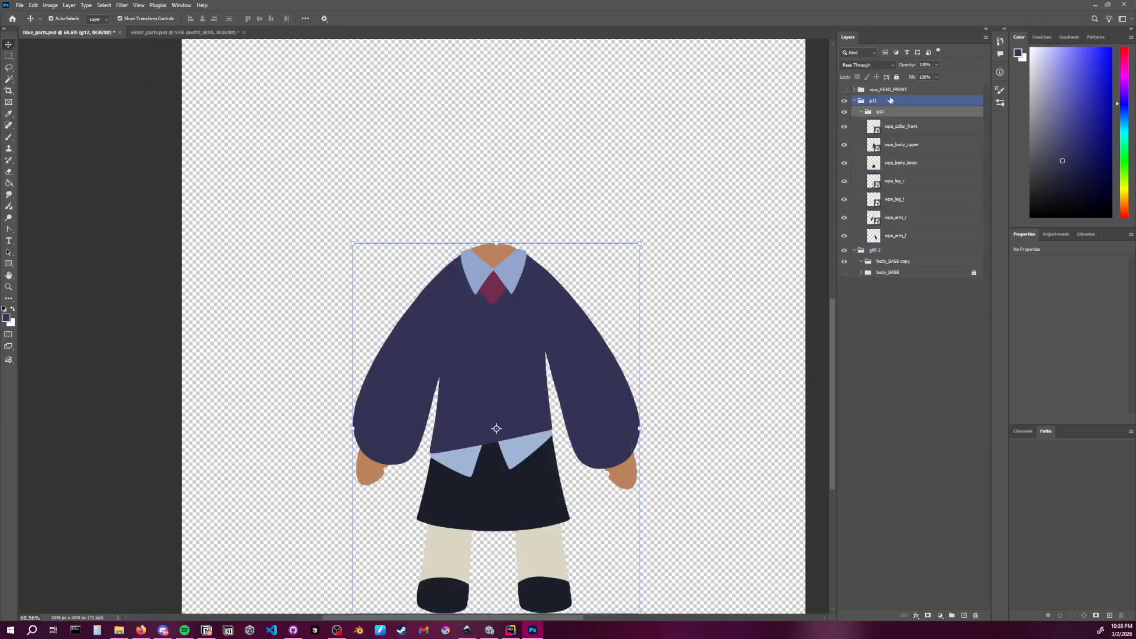
# Show the wpa_HEAD_FRONT group above the assembled outfit
pyautogui.click(844, 90)
pyautogui.click(844, 89)
pyautogui.click(844, 90)
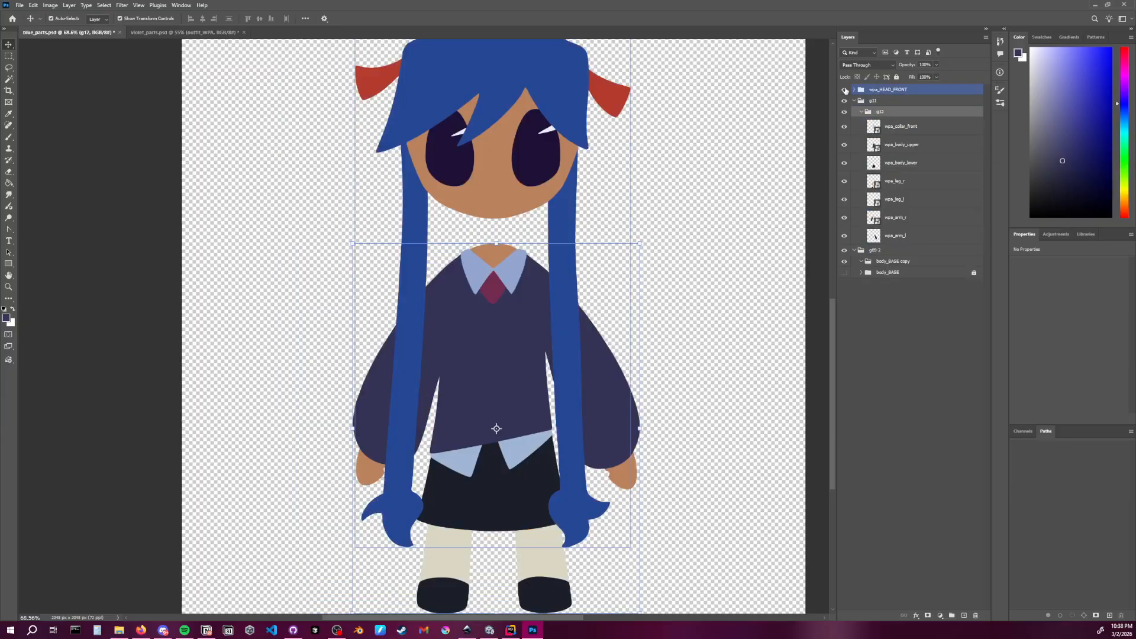
pyautogui.click(844, 90)
pyautogui.click(845, 89)
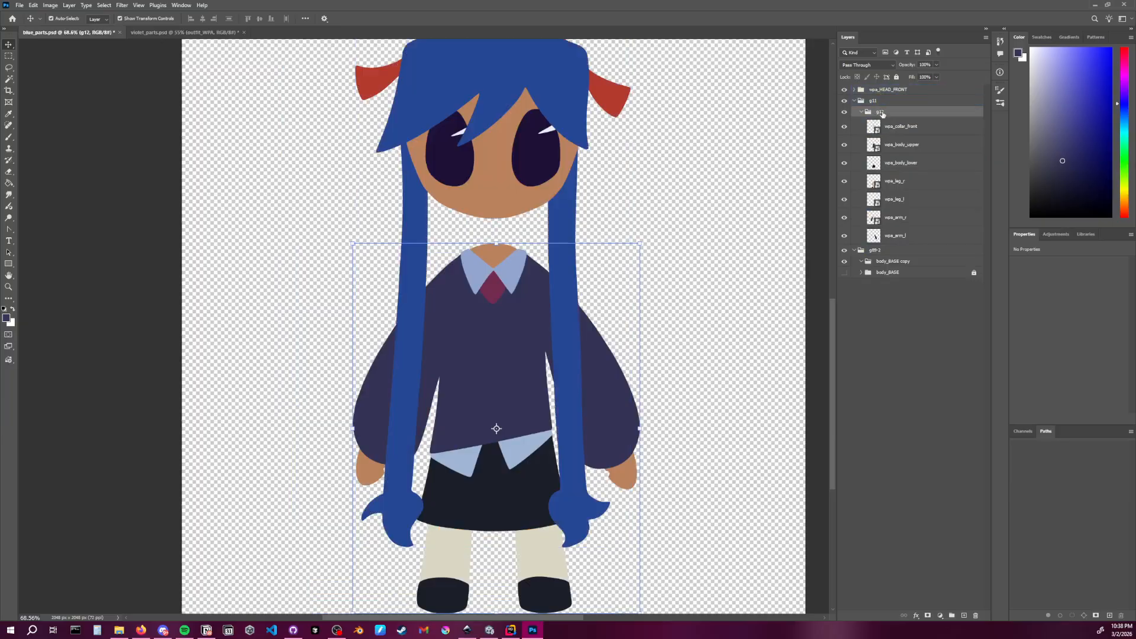
# Collapse the inner group holding the outfit parts and rename it wpa_outfit
pyautogui.click(844, 112)
pyautogui.click(845, 112)
pyautogui.click(861, 112)
pyautogui.write('wpa')
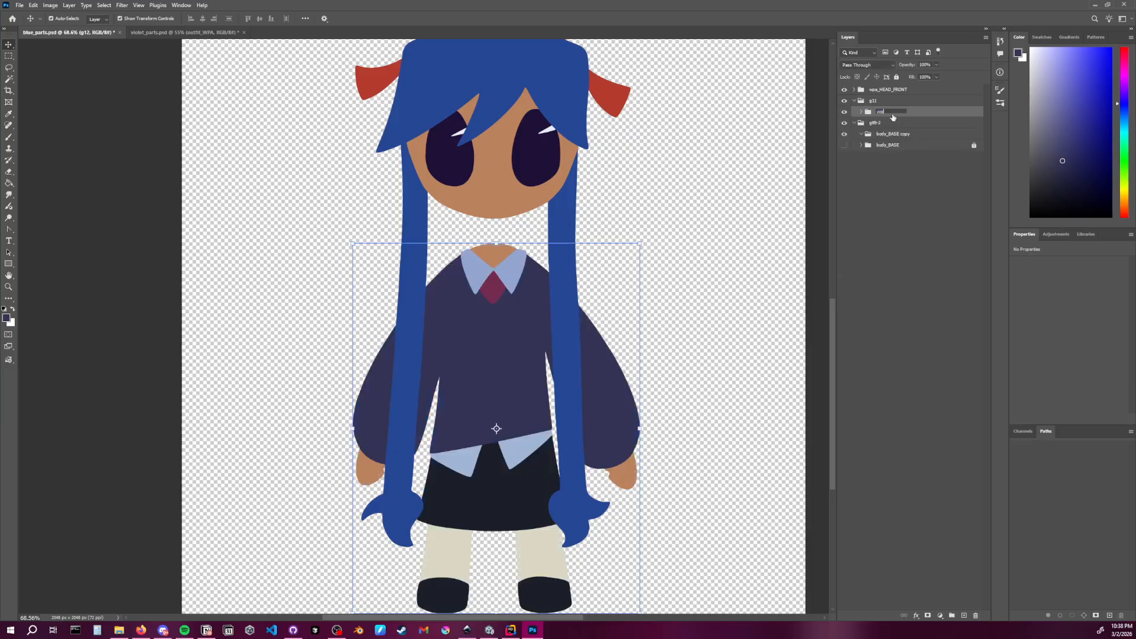
pyautogui.write('_outfit')
pyautogui.press('Return')
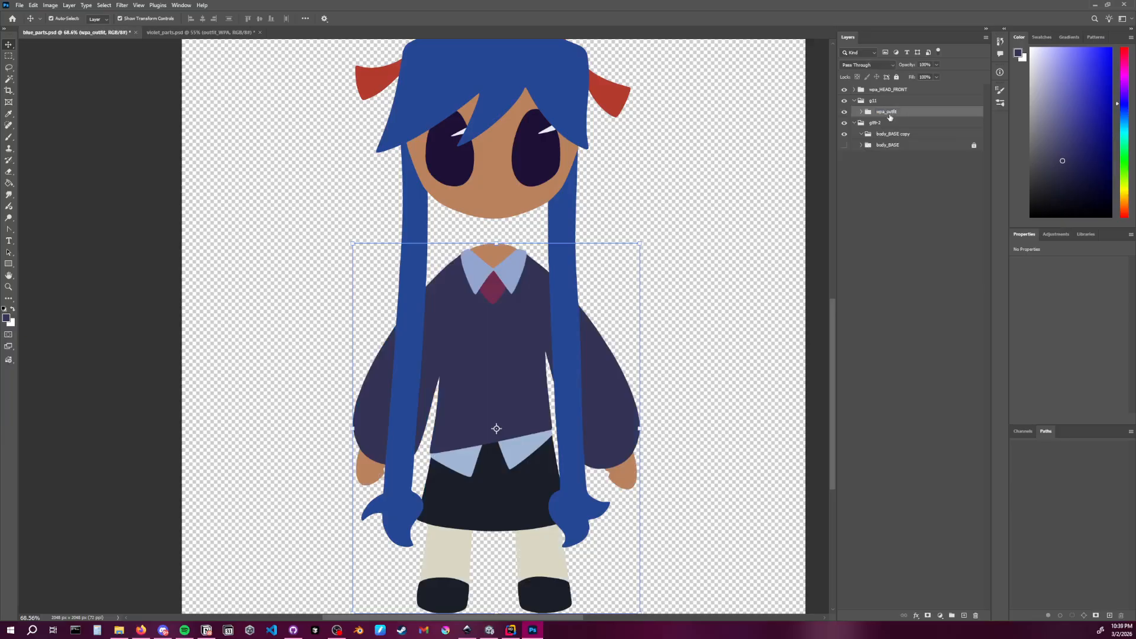
# Move wpa_outfit out of its parent group and delete the emptied parent
pyautogui.moveTo(864, 97); pyautogui.dragTo(865, 95)
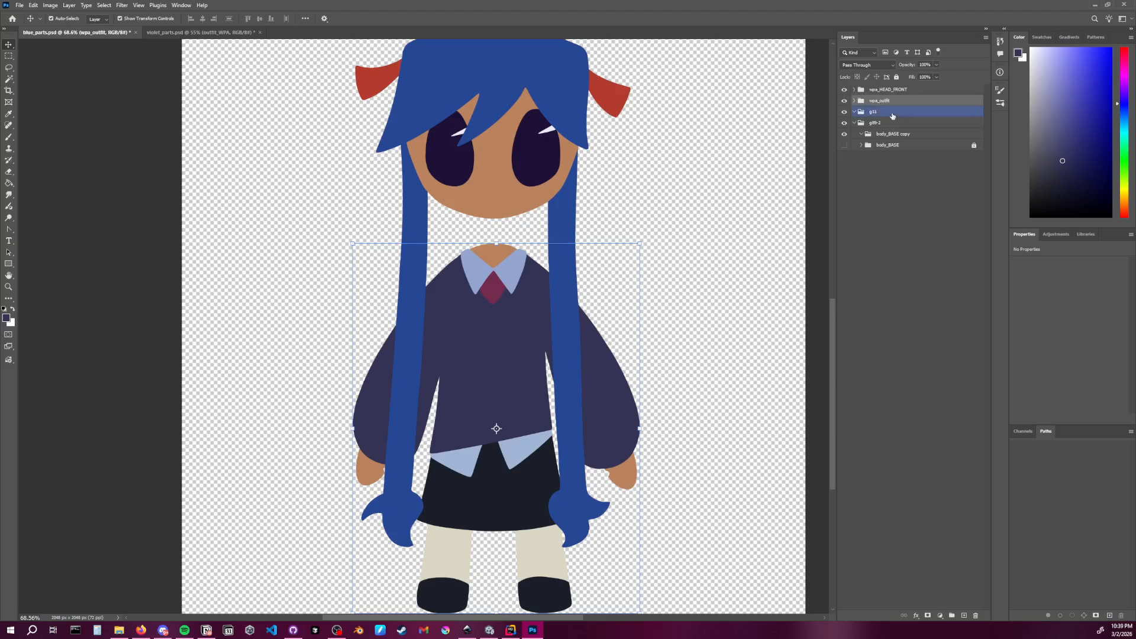
pyautogui.click(891, 113)
pyautogui.press('Delete')
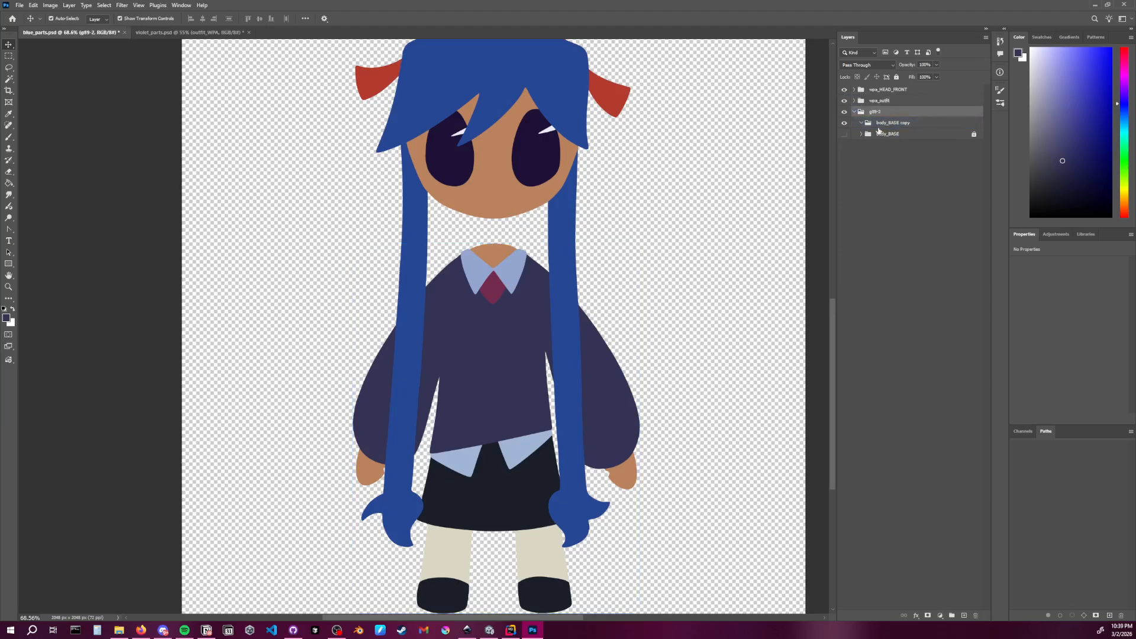
# Hide wpa_outfit and wpa_HEAD_FRONT and show body_BASE to inspect the base body alone
pyautogui.click(844, 112)
pyautogui.click(876, 177)
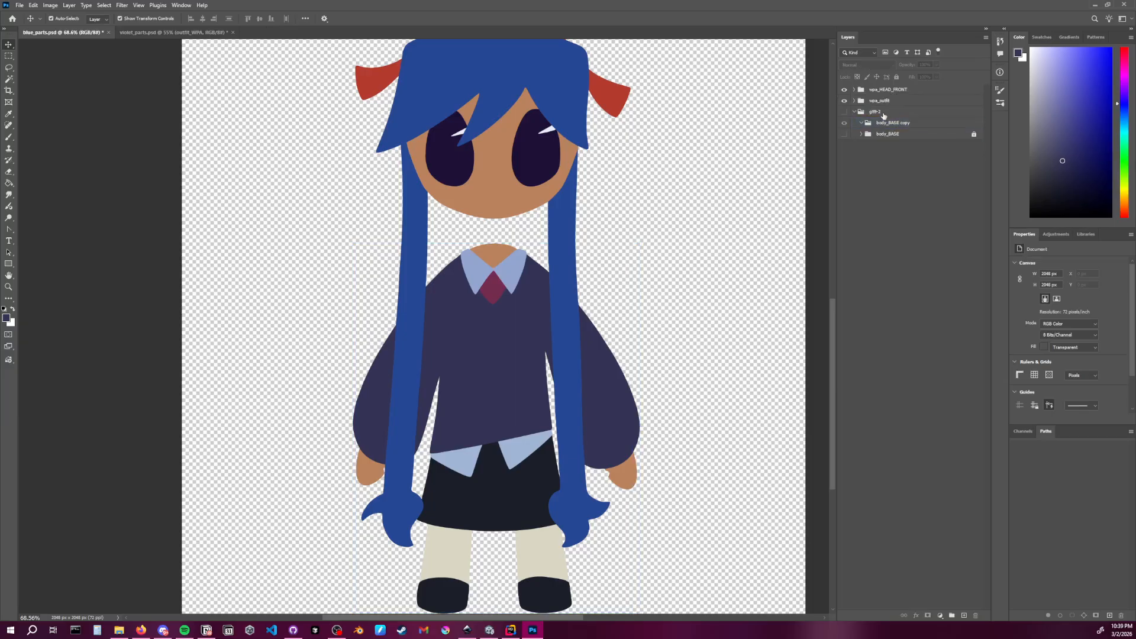
pyautogui.click(893, 123)
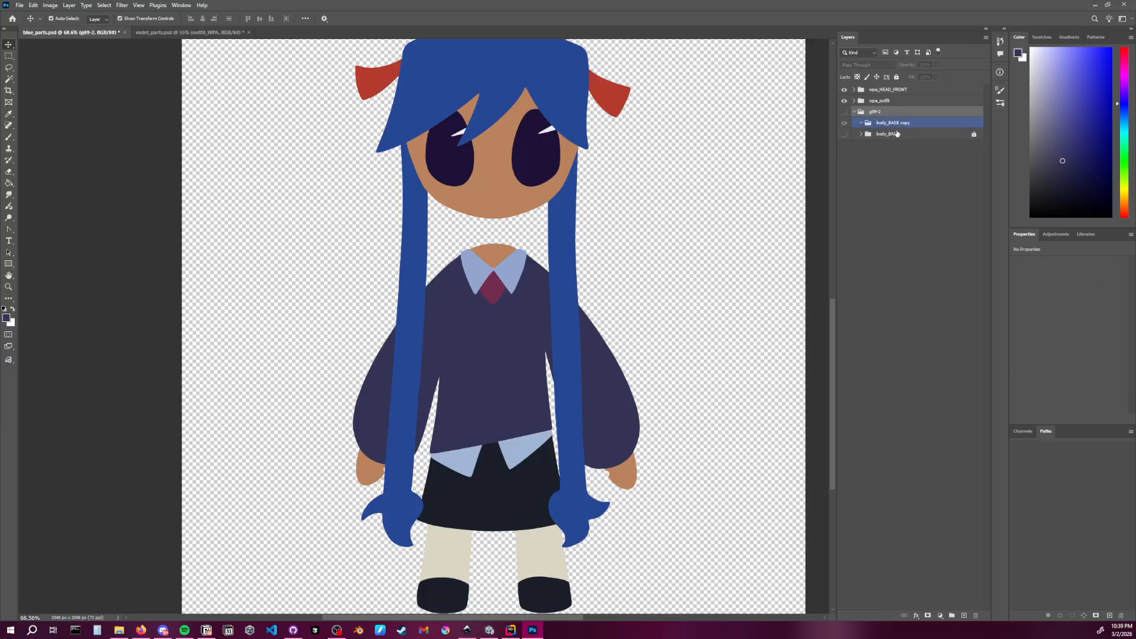
pyautogui.click(893, 134)
pyautogui.click(845, 112)
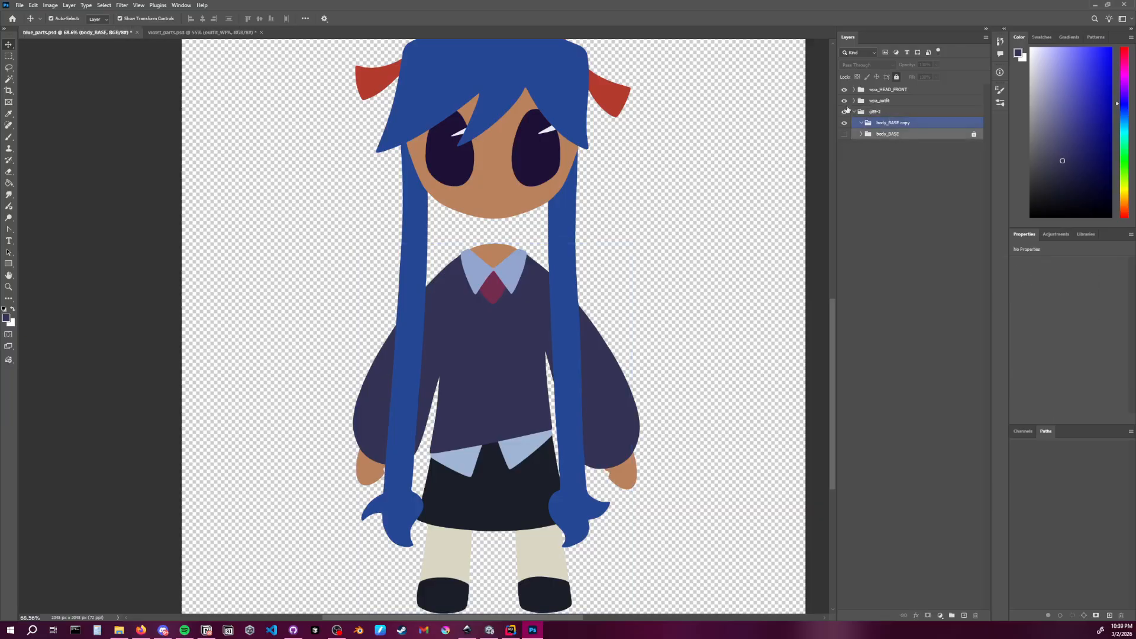
pyautogui.click(844, 101)
pyautogui.click(844, 90)
pyautogui.click(844, 133)
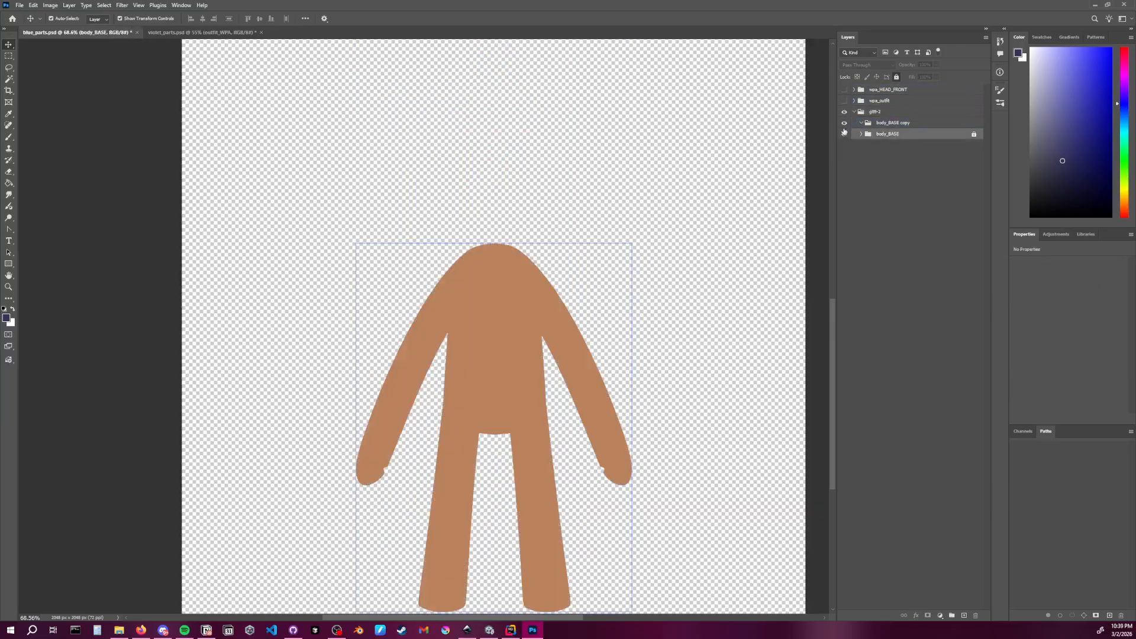
# Check the body_BASE copy group's visibility and delete that empty group
pyautogui.click(886, 125)
pyautogui.click(846, 123)
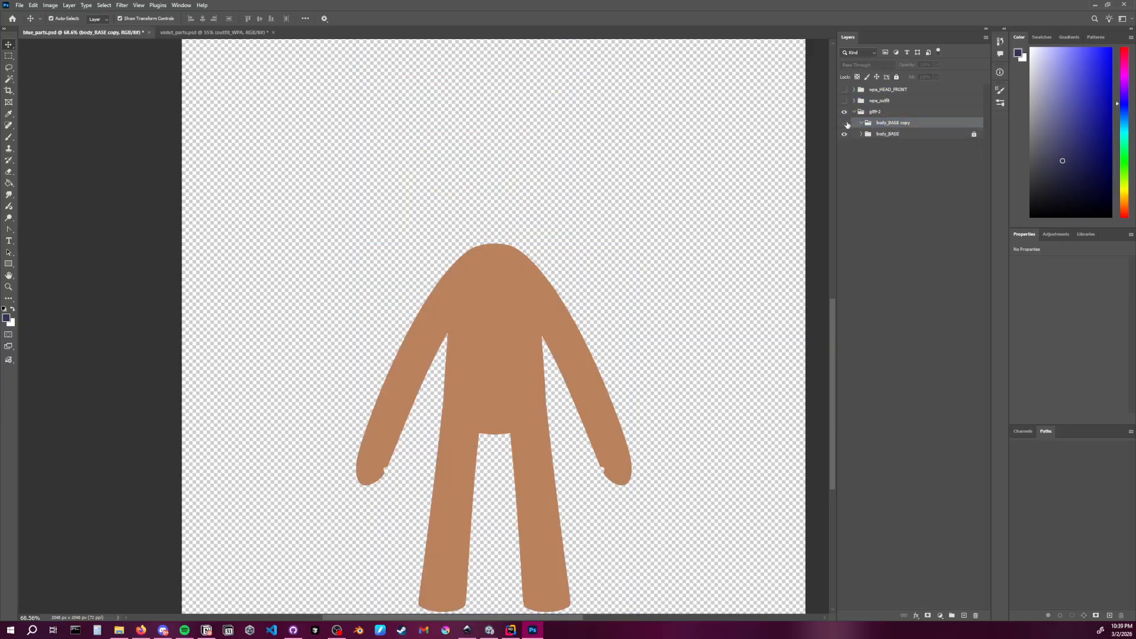
pyautogui.click(844, 123)
# Move body_BASE out of its parent group to just below wpa_outfit and delete the emptied parent group
pyautogui.moveTo(901, 125); pyautogui.dragTo(877, 106)
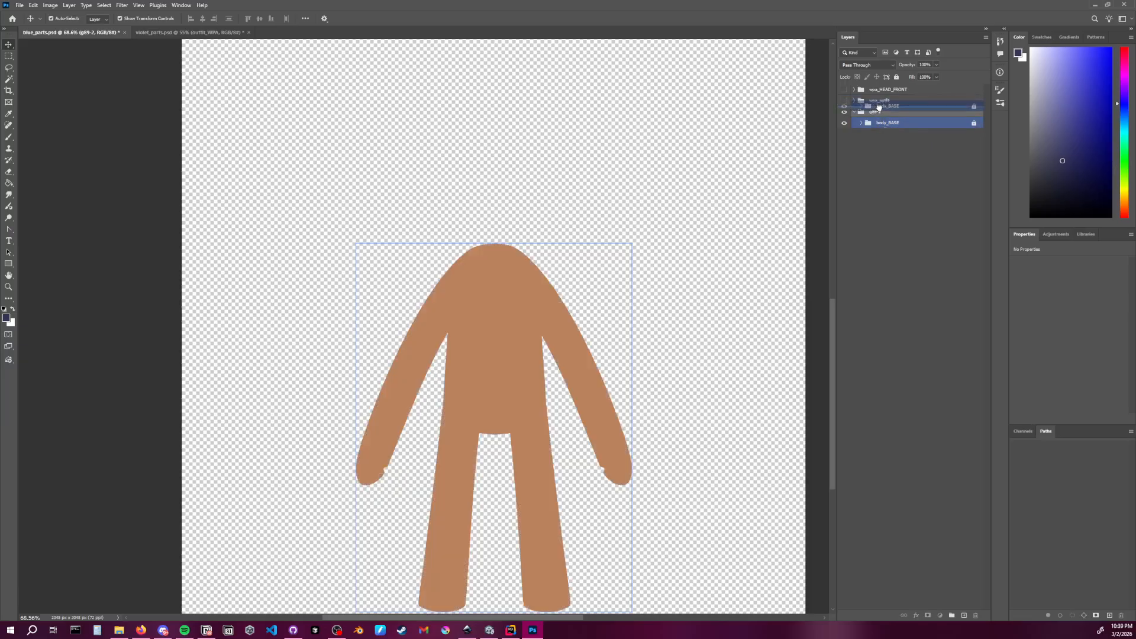
pyautogui.click(891, 123)
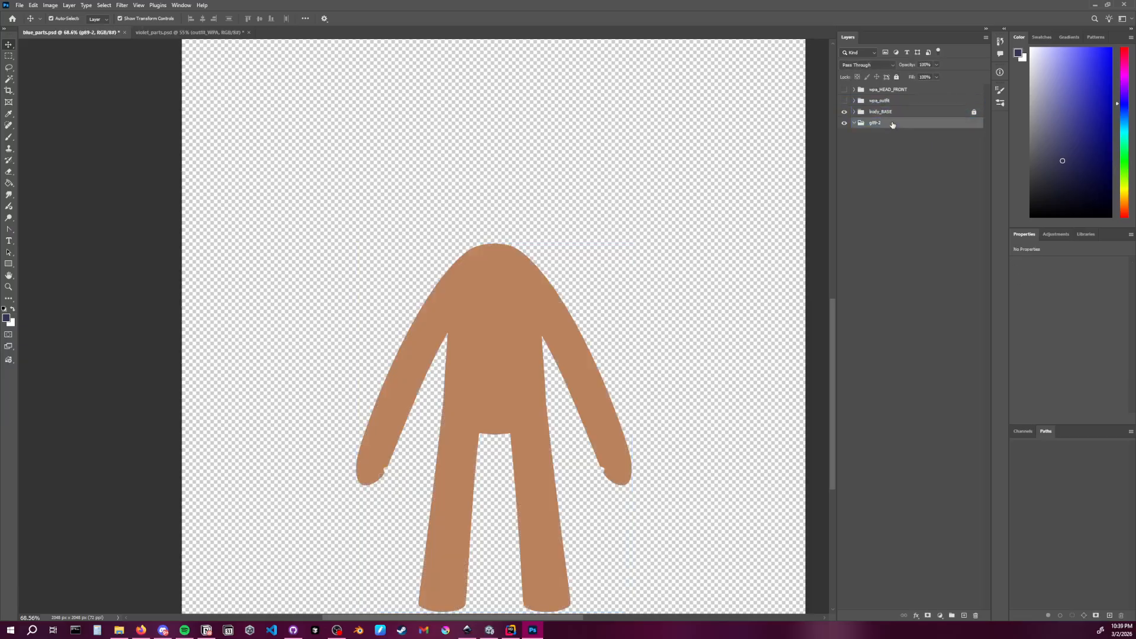
pyautogui.press('Delete')
pyautogui.click(883, 171)
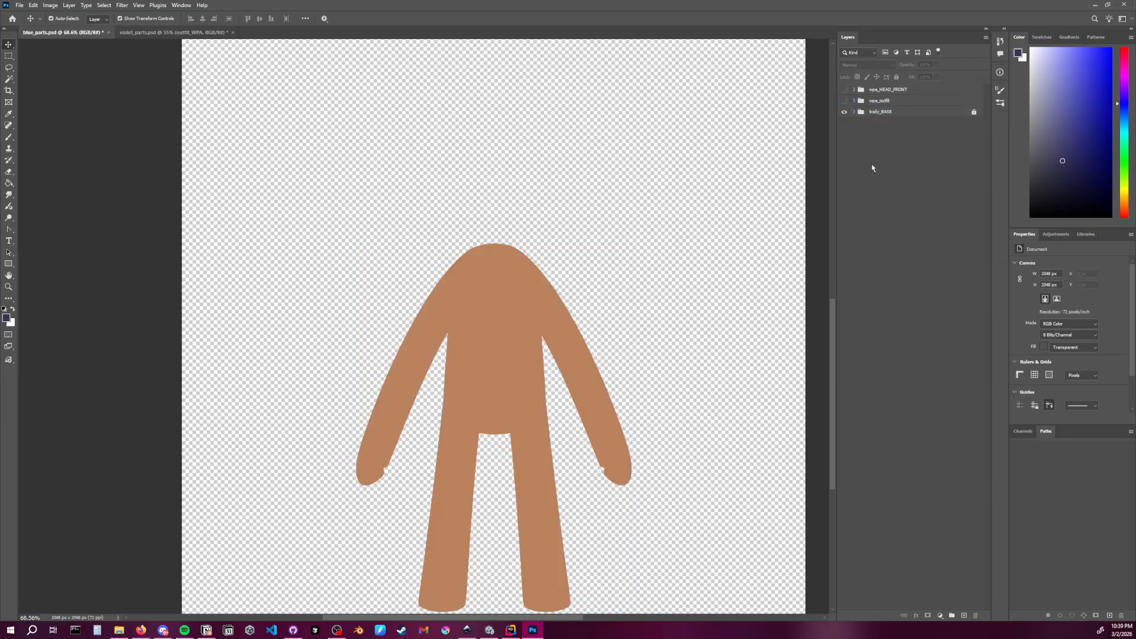
# Hide body_BASE and show wpa_outfit and wpa_HEAD_FRONT again
pyautogui.click(885, 113)
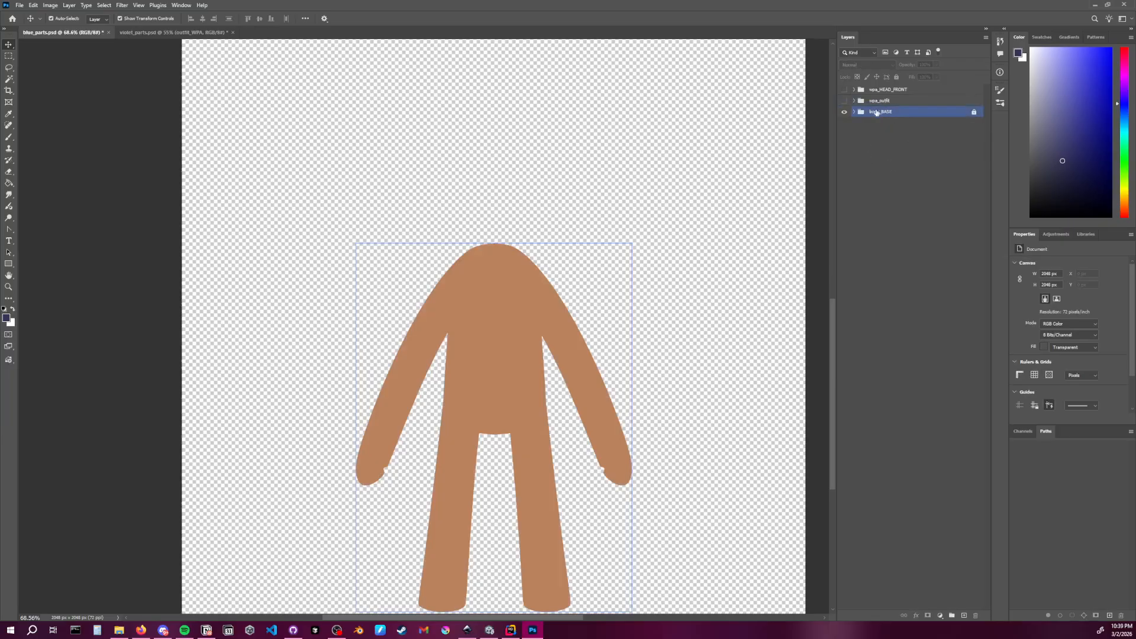
pyautogui.click(844, 112)
pyautogui.click(845, 100)
pyautogui.click(844, 90)
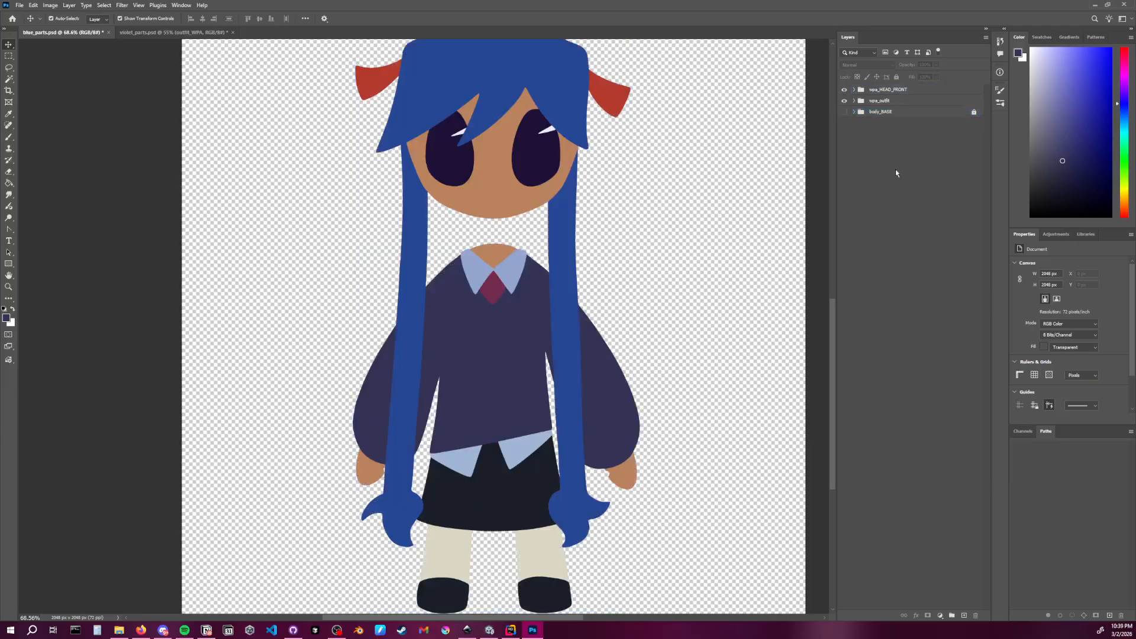
# Move wpa_HEAD_FRONT below wpa_outfit so the hair sits behind the clothes, and save the document
pyautogui.moveTo(882, 89); pyautogui.dragTo(880, 105)
pyautogui.click(907, 177)
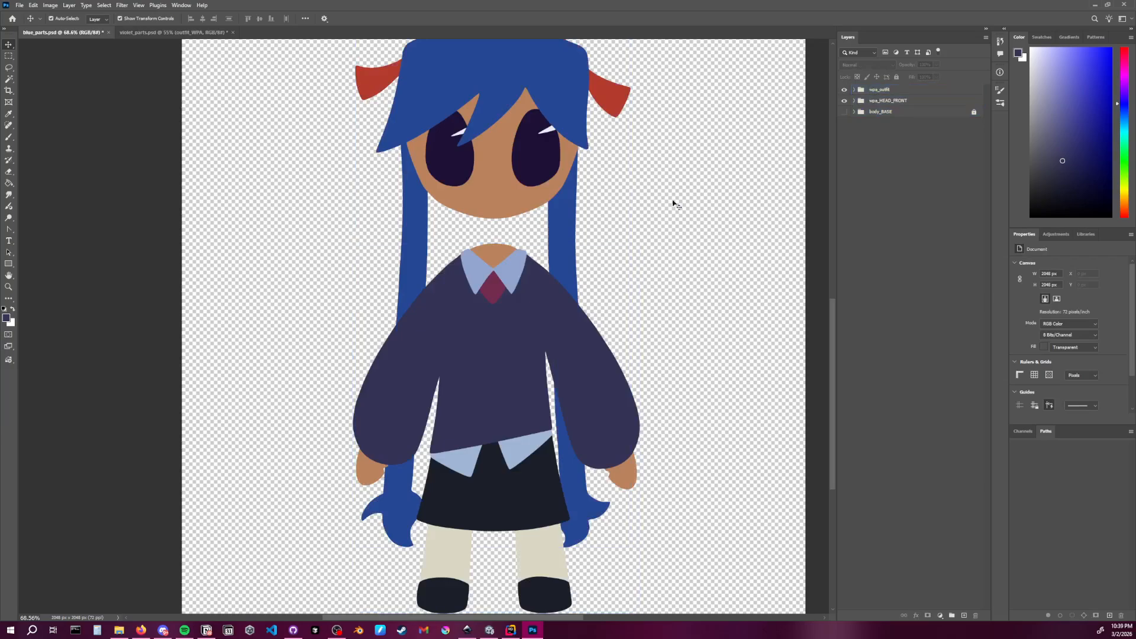
pyautogui.scroll(-1, 678, 205)
pyautogui.keyDown('alt'); pyautogui.scroll(-2, 636, 203); pyautogui.keyUp('alt')
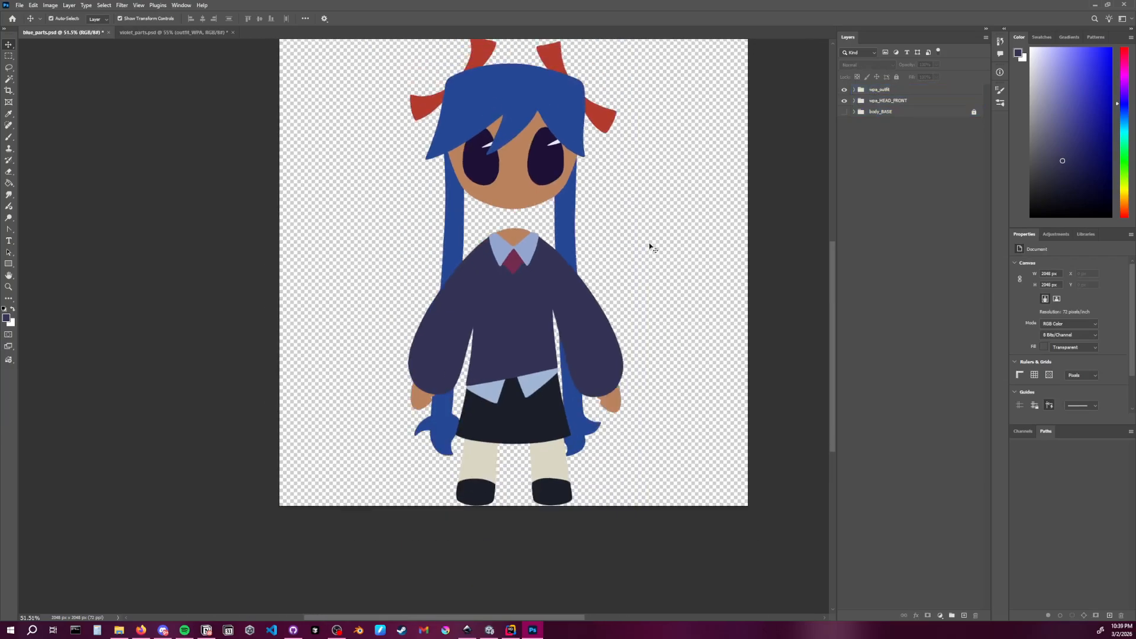
pyautogui.moveTo(649, 246); pyautogui.dragTo(604, 277)
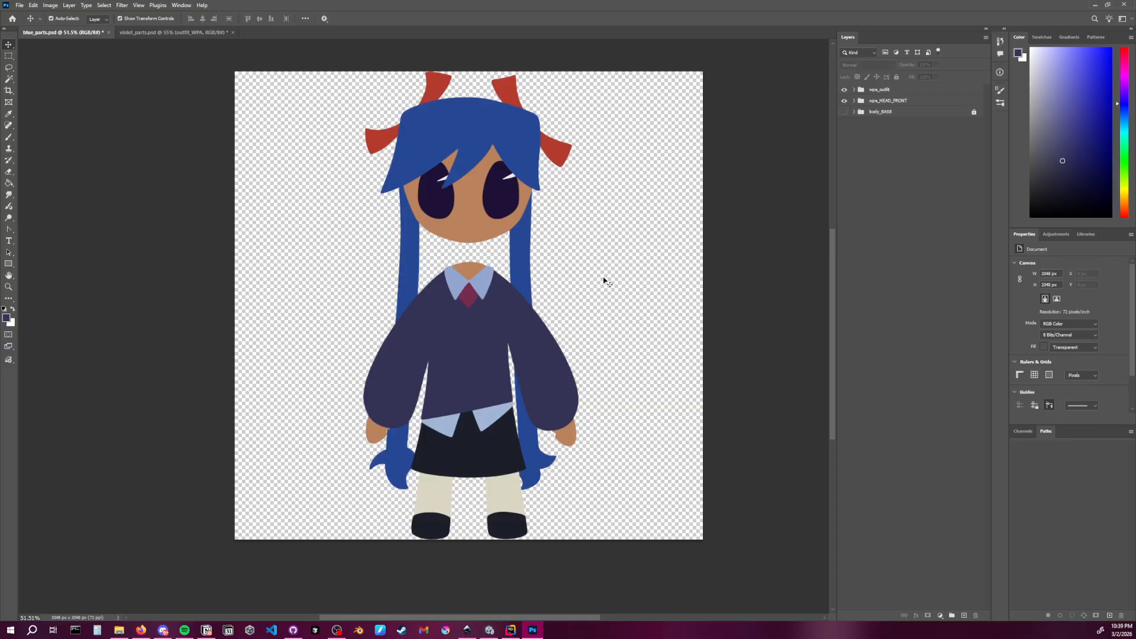
pyautogui.hotkey('ctrl', 's')
# Review the layers inside the wpa_outfit and wpa_HEAD_FRONT groups and collapse both
pyautogui.click(857, 90)
pyautogui.click(853, 90)
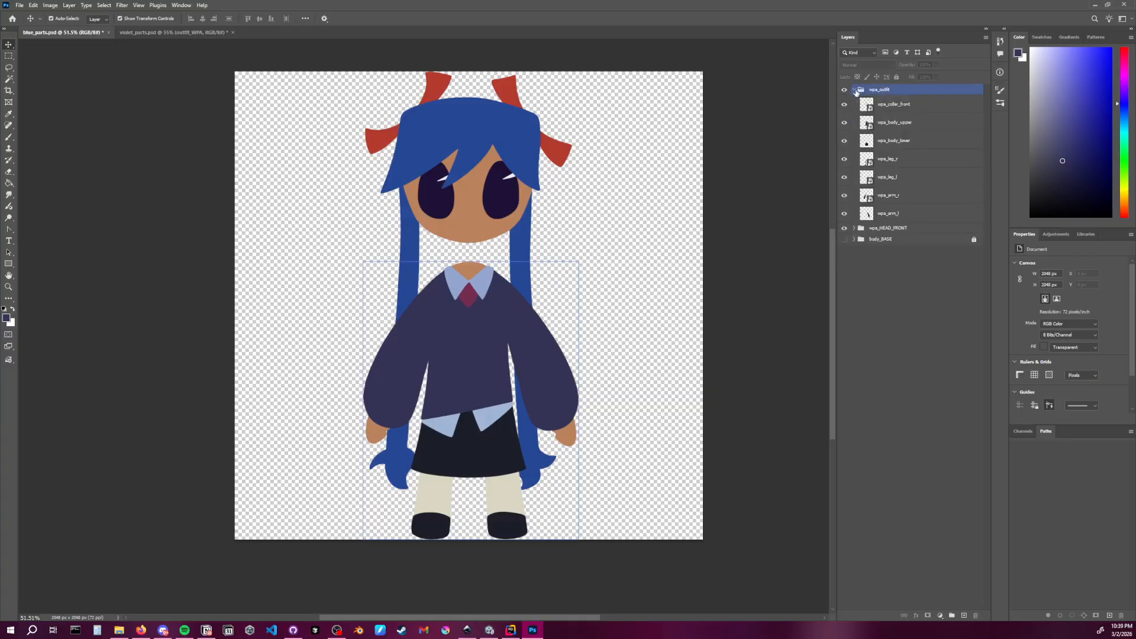
pyautogui.click(853, 90)
pyautogui.click(856, 102)
pyautogui.click(855, 101)
pyautogui.click(855, 101)
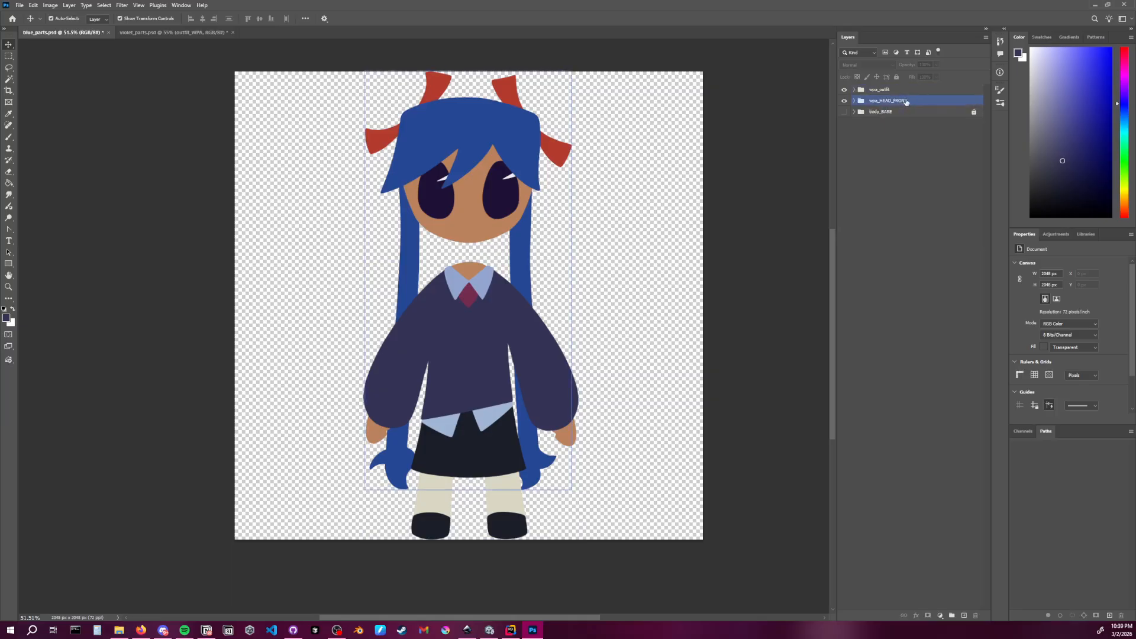
# Check the wpa_outfit group by toggling its visibility, and isolate body_BASE by hiding wpa_outfit and wpa_HEAD_FRONT
pyautogui.click(881, 90)
pyautogui.click(854, 90)
pyautogui.click(853, 90)
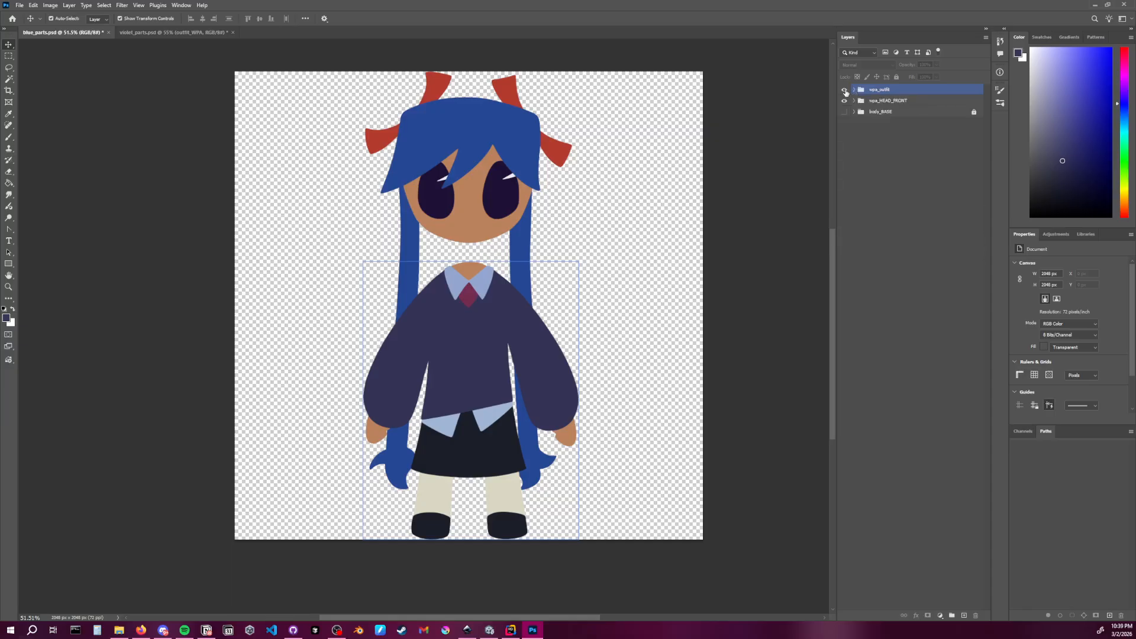
pyautogui.click(845, 89)
pyautogui.click(845, 89)
pyautogui.click(881, 117)
pyautogui.click(881, 112)
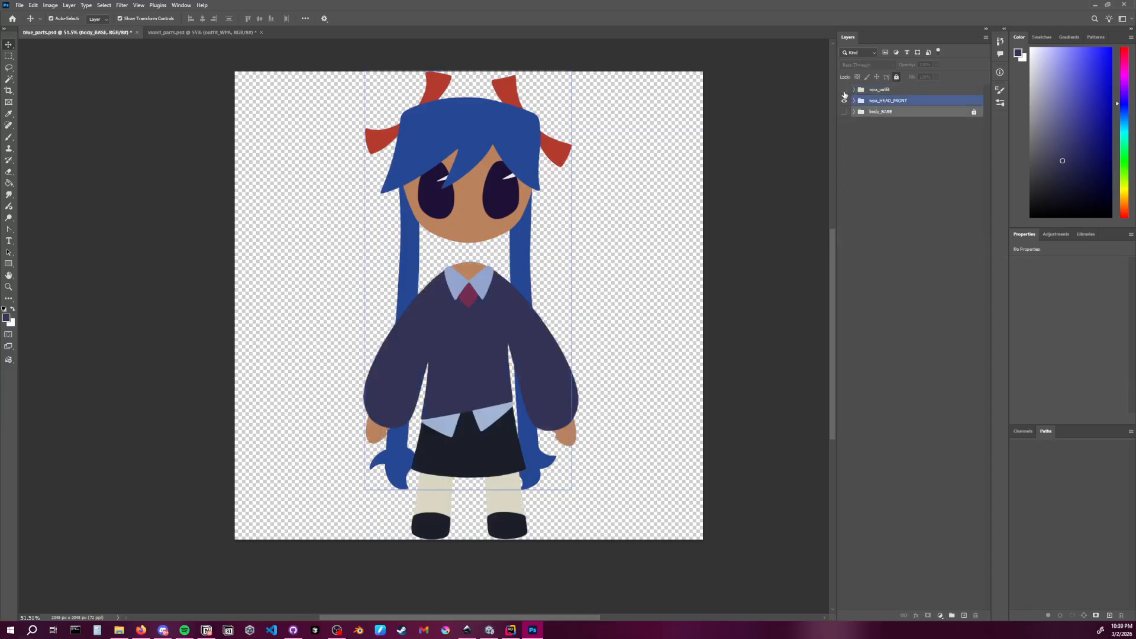
pyautogui.click(844, 89)
pyautogui.click(844, 101)
pyautogui.click(844, 111)
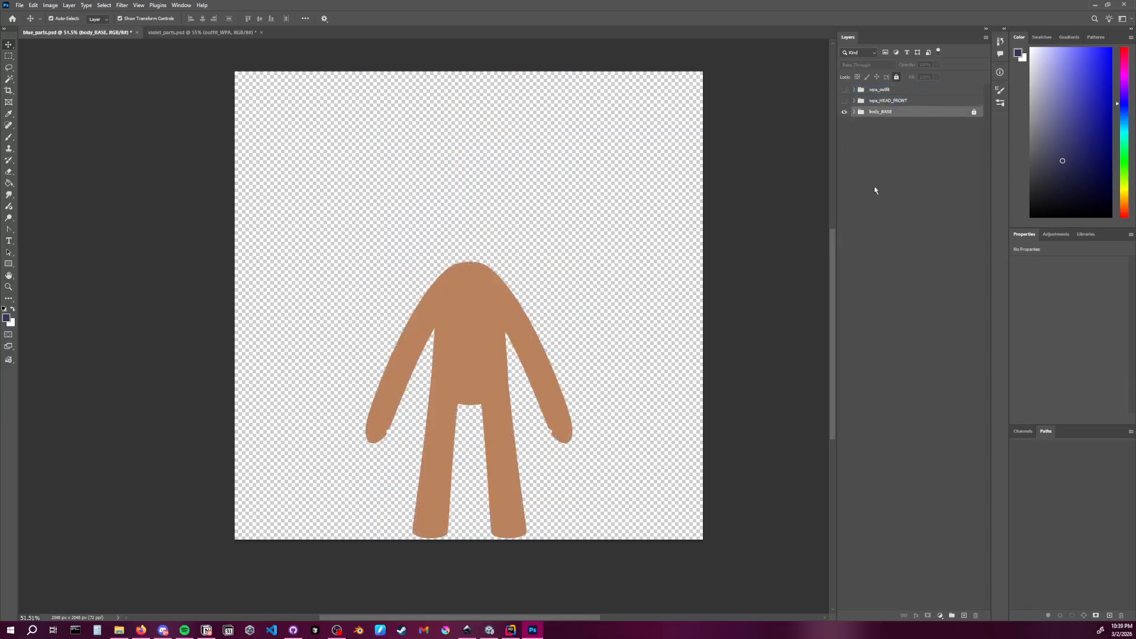
# Show wpa_HEAD_FRONT again and move it below body_BASE so the hair sits behind the body
pyautogui.click(844, 100)
pyautogui.click(885, 101)
pyautogui.click(875, 111)
pyautogui.click(886, 102)
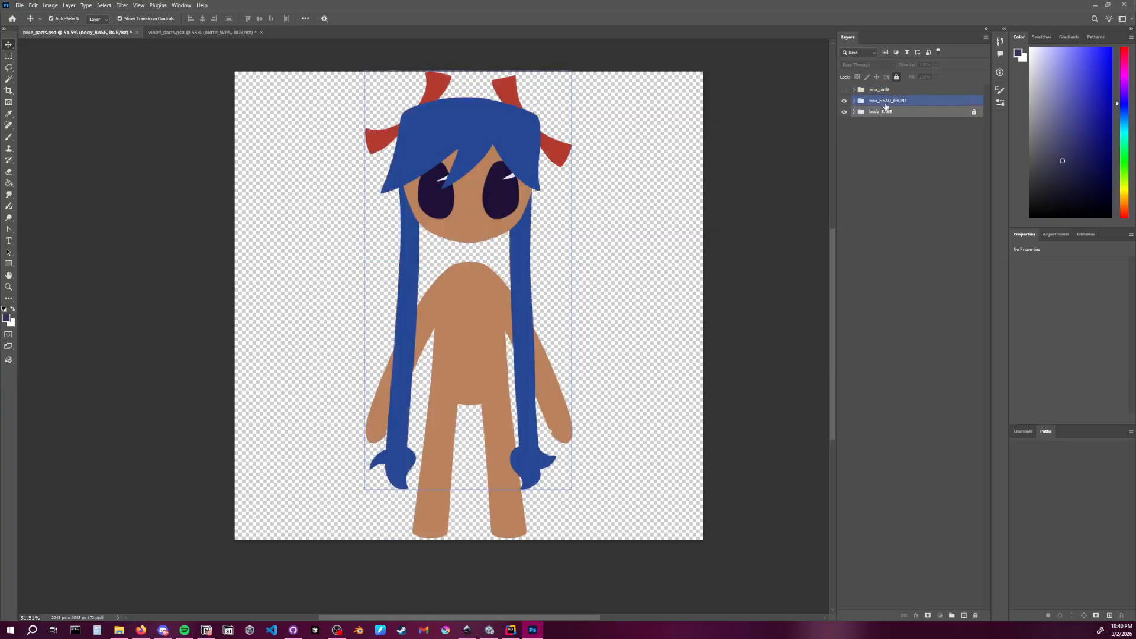
pyautogui.moveTo(885, 104); pyautogui.dragTo(885, 115)
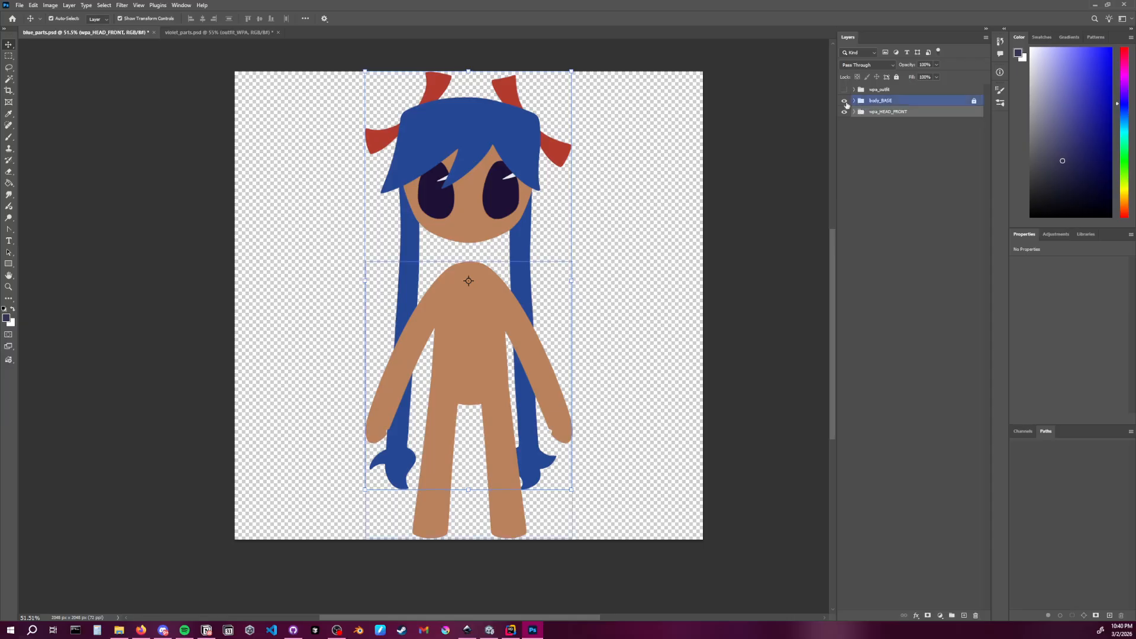
# Toggle the visibility of body_BASE to compare the character with and without the body over the hair
pyautogui.click(845, 101)
pyautogui.click(845, 101)
pyautogui.click(845, 101)
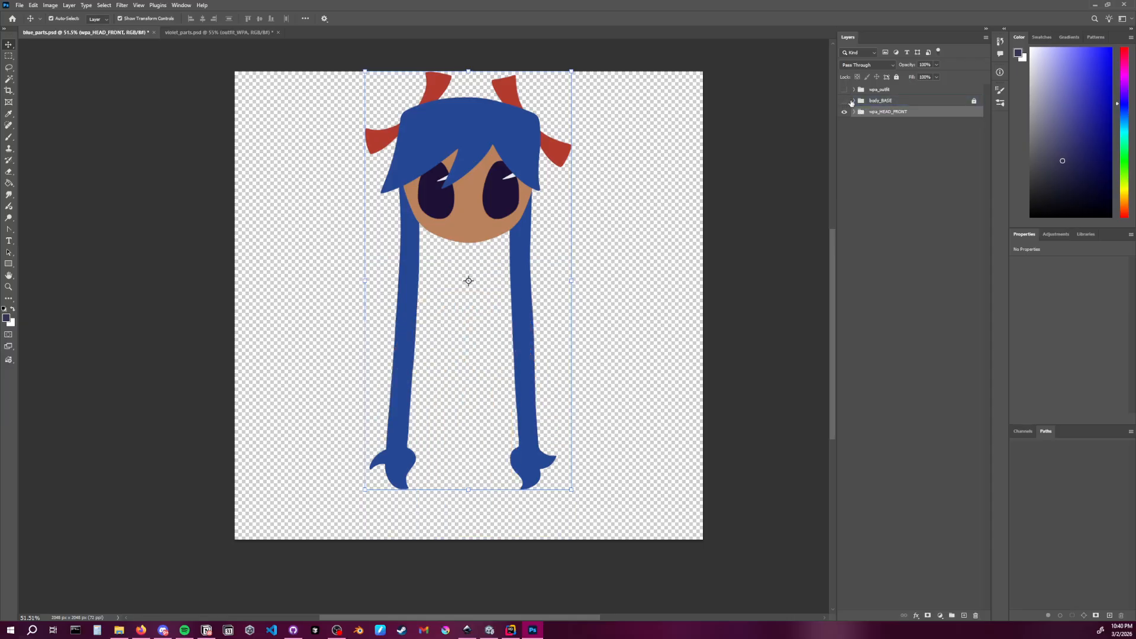
pyautogui.click(845, 101)
pyautogui.click(884, 102)
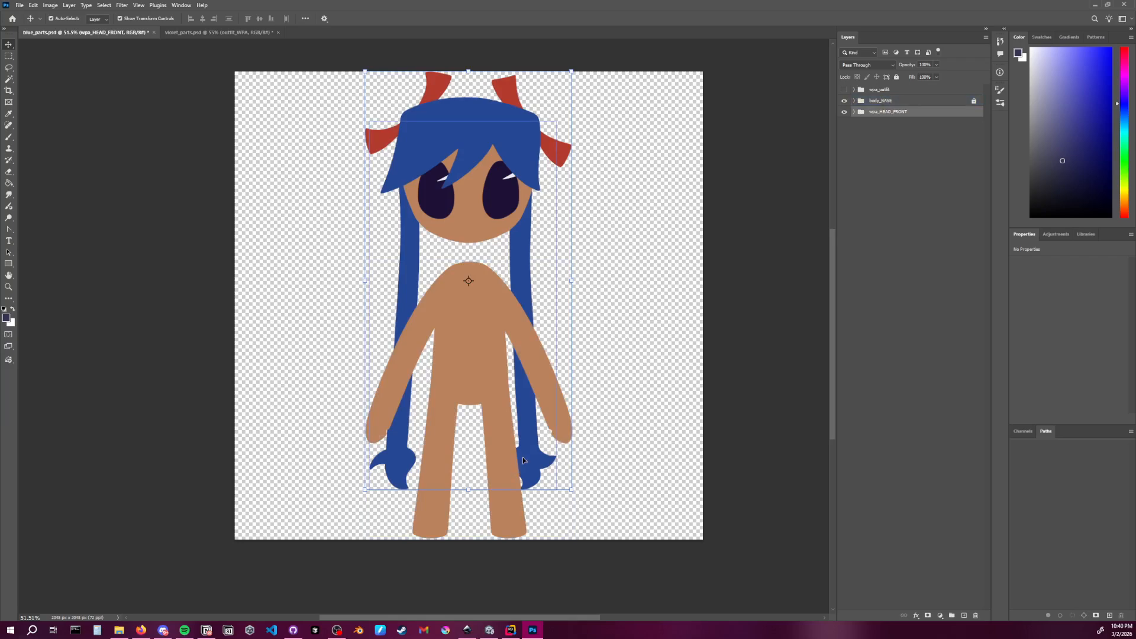
# Hide body_BASE and make wpa_outfit visible, toggling the outfit to check it against the head and hair
pyautogui.click(845, 90)
pyautogui.click(846, 90)
pyautogui.click(845, 90)
pyautogui.click(845, 90)
pyautogui.click(845, 101)
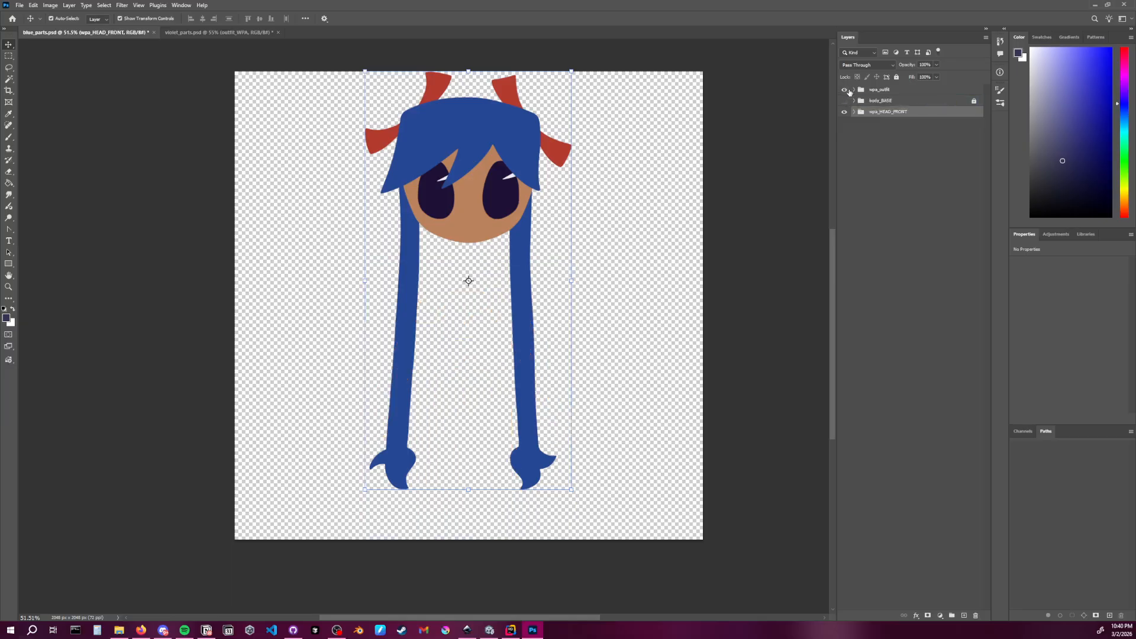
pyautogui.click(844, 89)
pyautogui.click(844, 90)
pyautogui.click(844, 89)
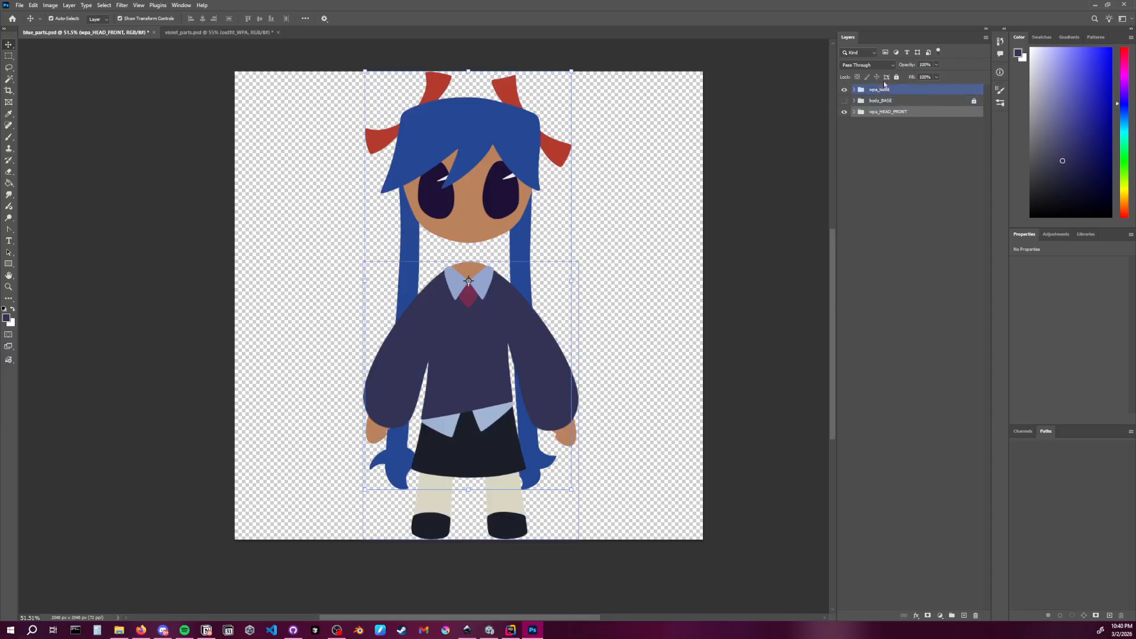
pyautogui.click(844, 90)
pyautogui.click(844, 90)
pyautogui.click(844, 90)
pyautogui.click(845, 90)
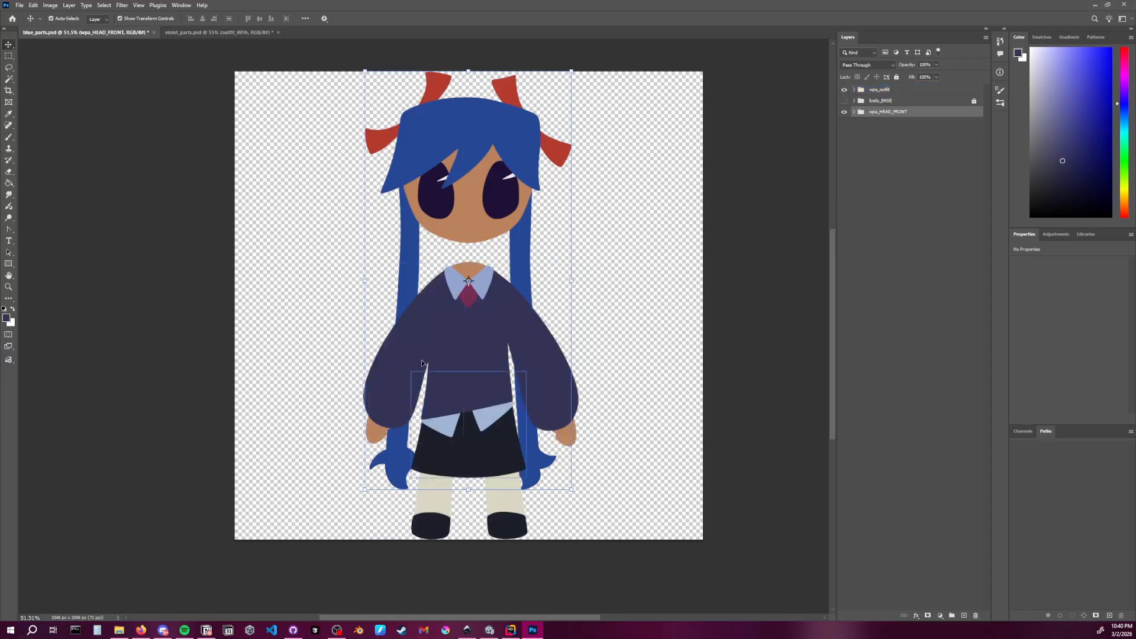
# Save the blue character's document, switch to violet_parts.psd and save that one too
pyautogui.hotkey('ctrl', 's')
pyautogui.click(213, 33)
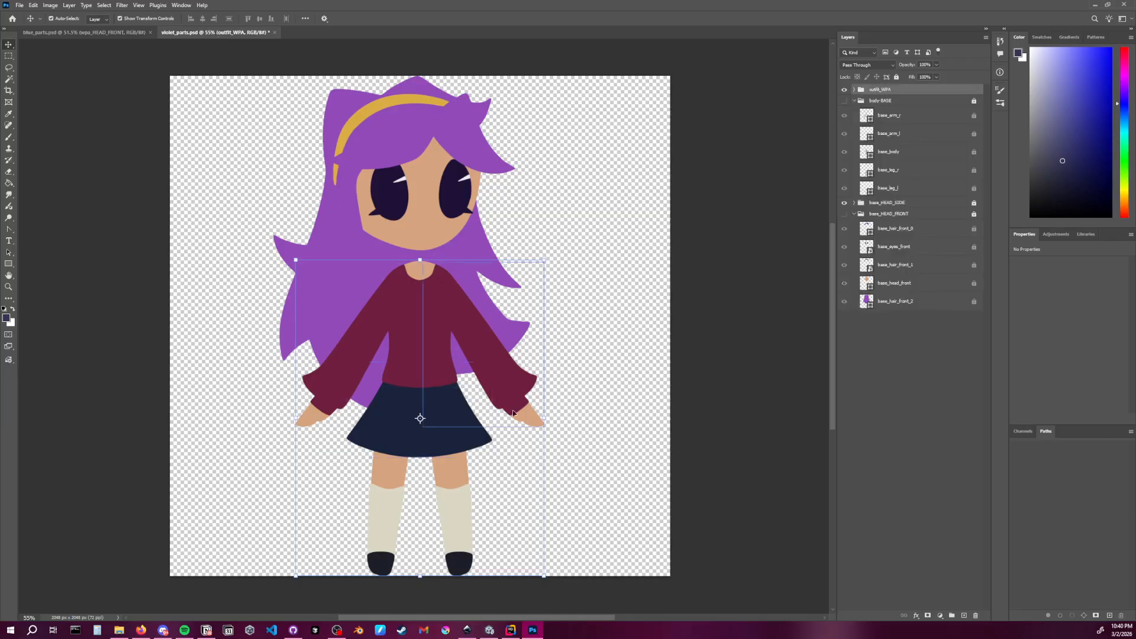
pyautogui.hotkey('ctrl', 's')
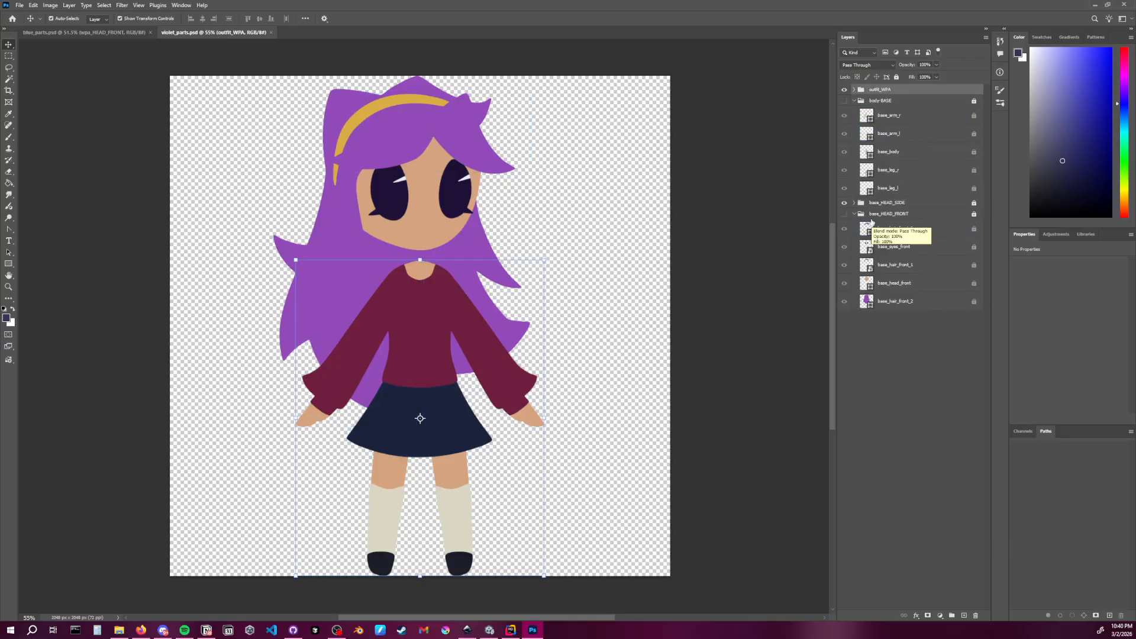
# Hide outfit_WPA in violet_parts.psd, check the body-BASE group and hide it again, and save the document
pyautogui.click(844, 90)
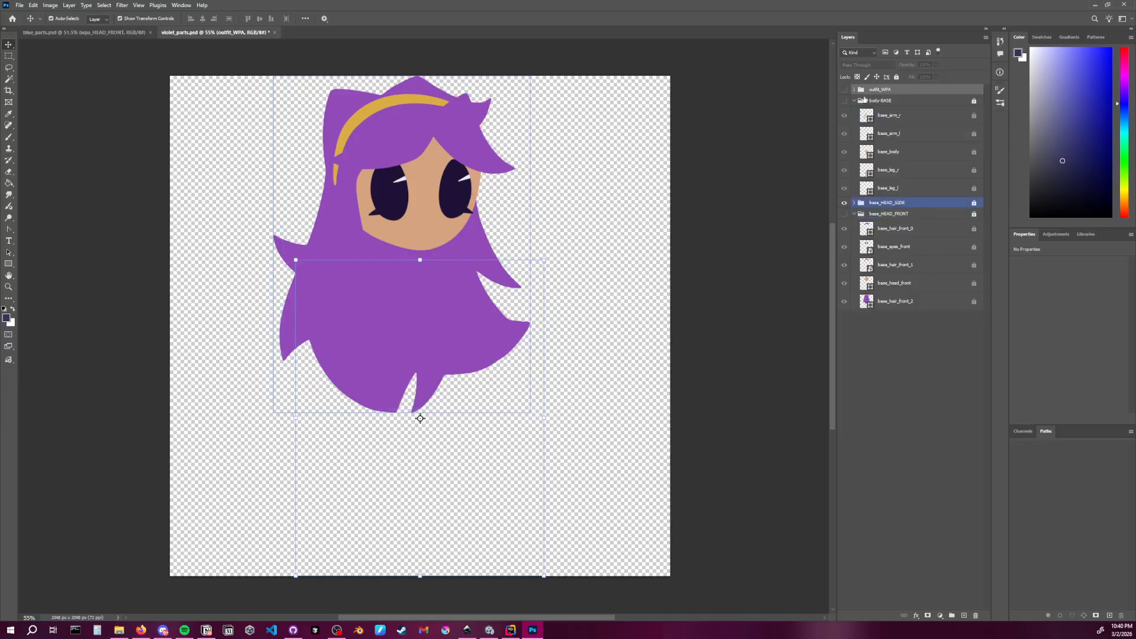
pyautogui.click(845, 101)
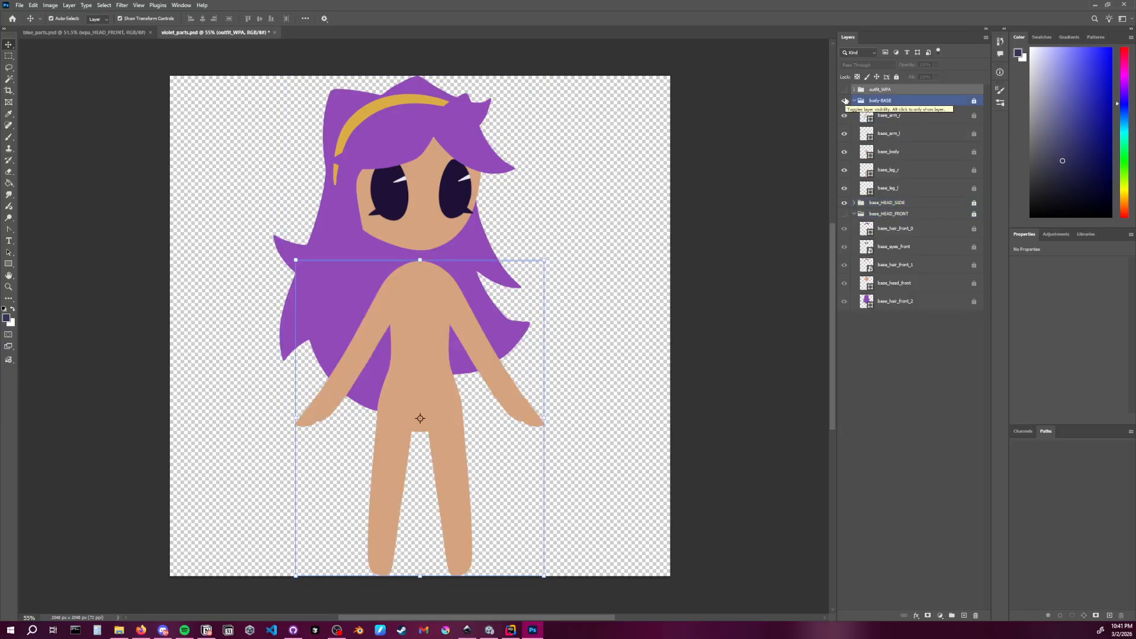
pyautogui.click(843, 90)
pyautogui.click(847, 115)
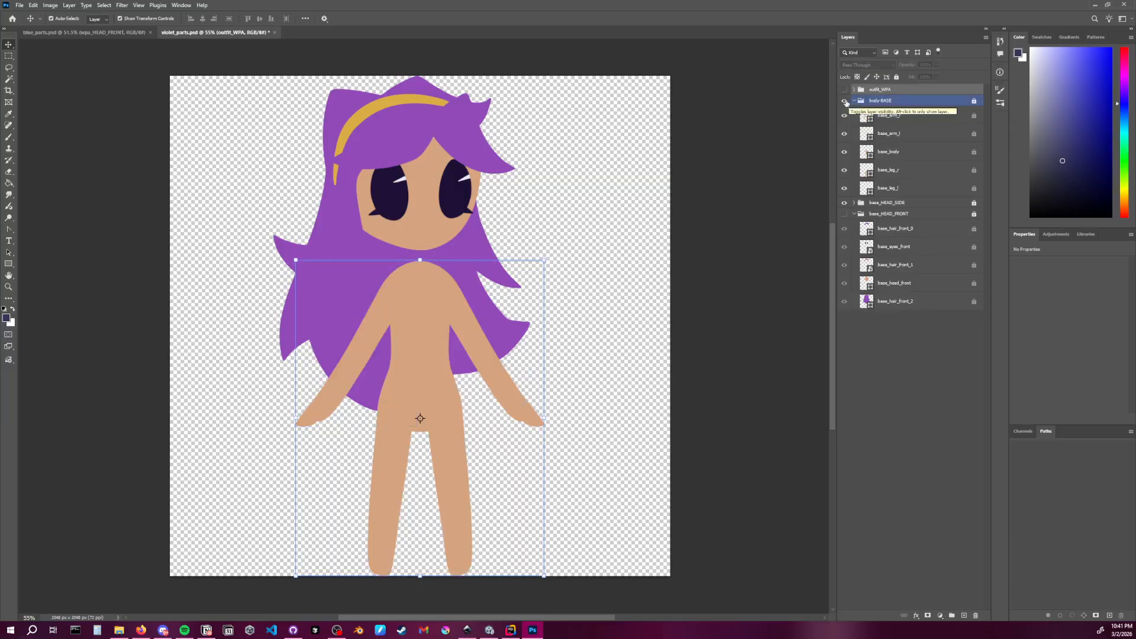
pyautogui.click(845, 101)
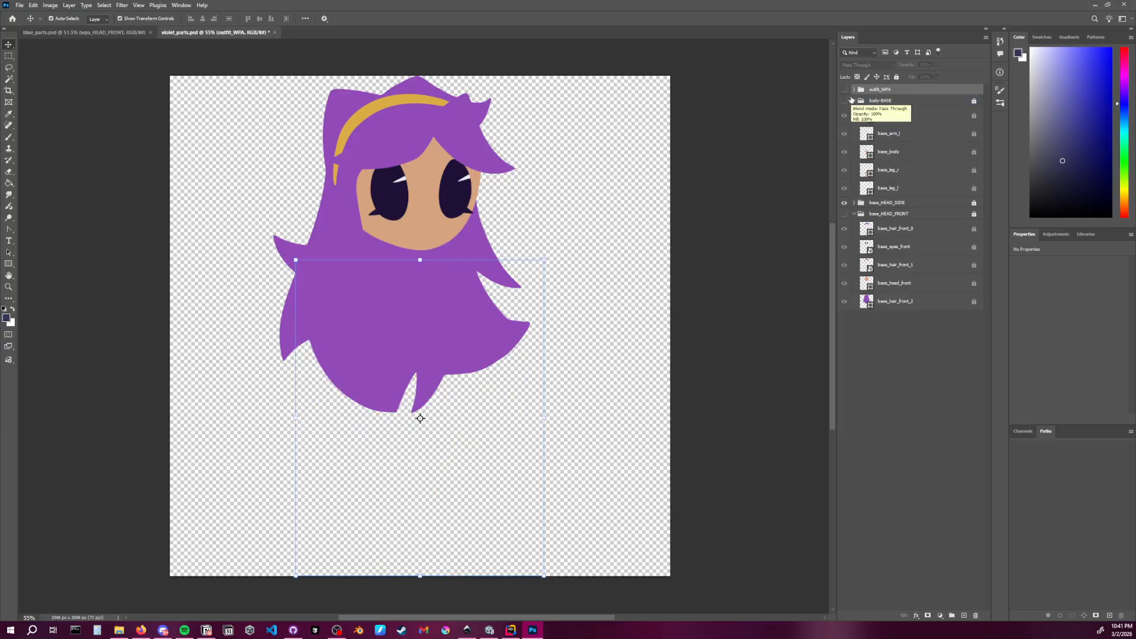
pyautogui.hotkey('ctrl', 's')
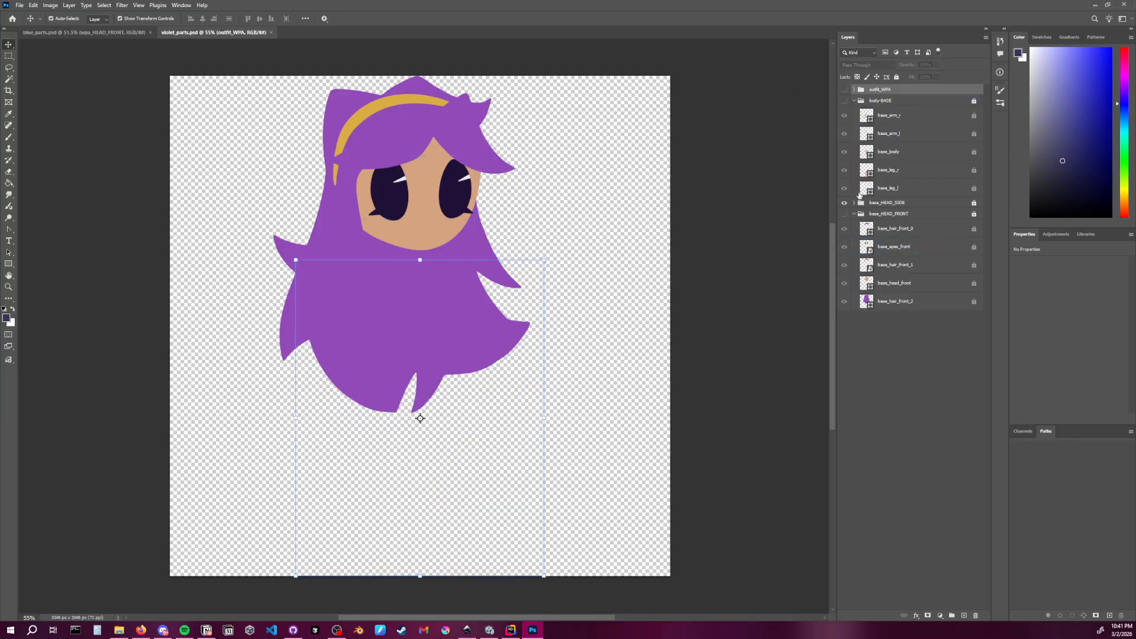
# Show the base_HEAD_FRONT and outfit_WPA groups with the wpa_collar_front layer, and hide base_HEAD_SIDE
pyautogui.click(844, 203)
pyautogui.click(845, 213)
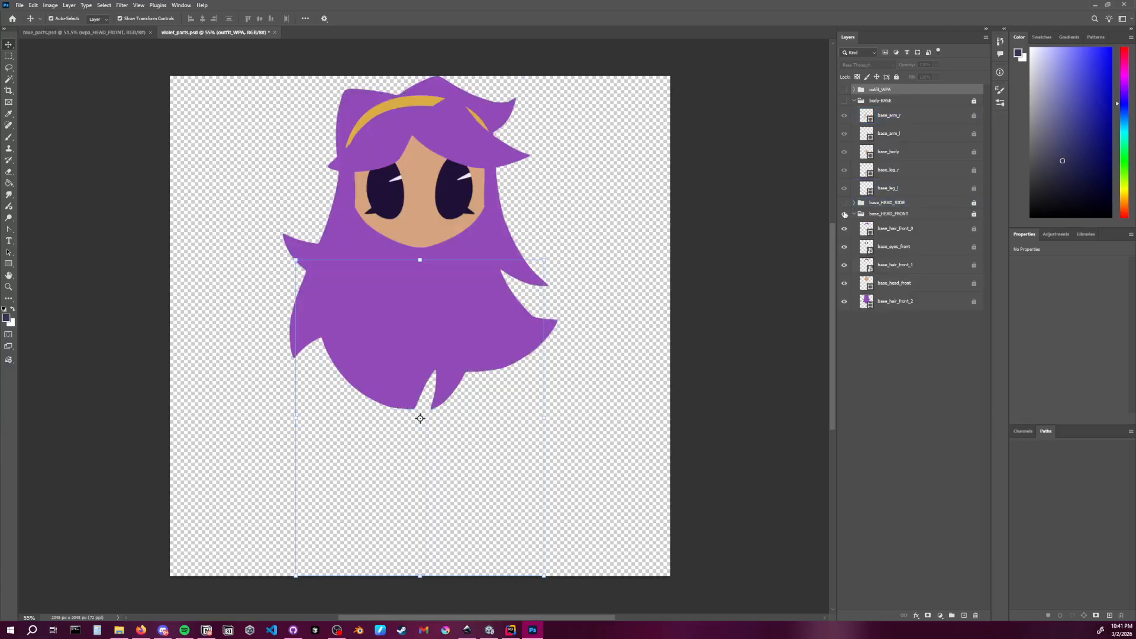
pyautogui.click(844, 90)
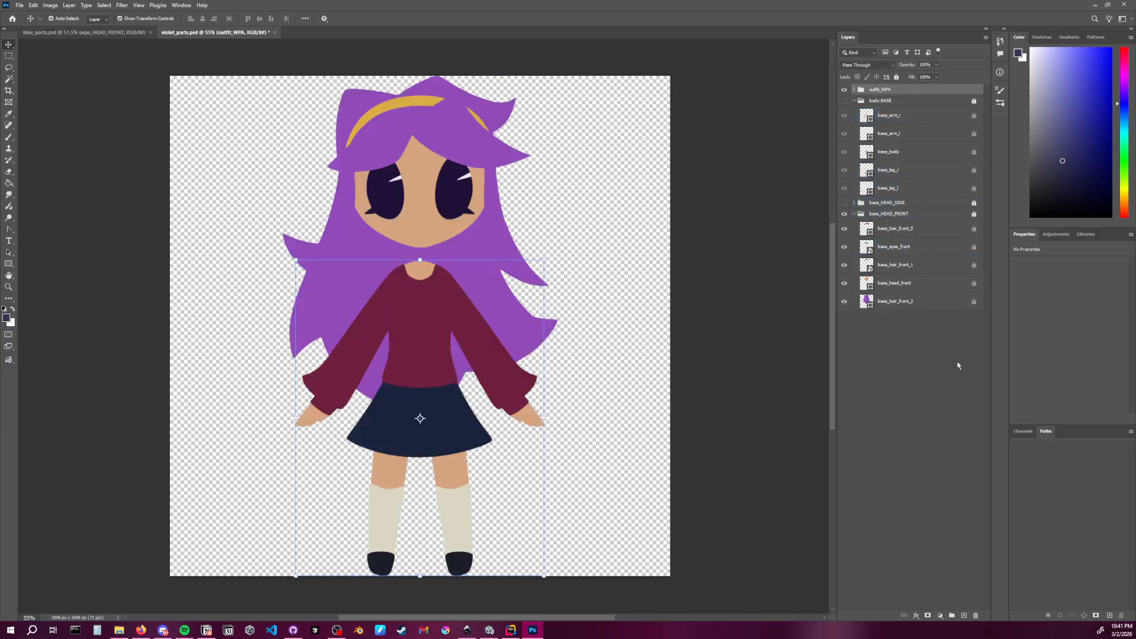
pyautogui.click(853, 101)
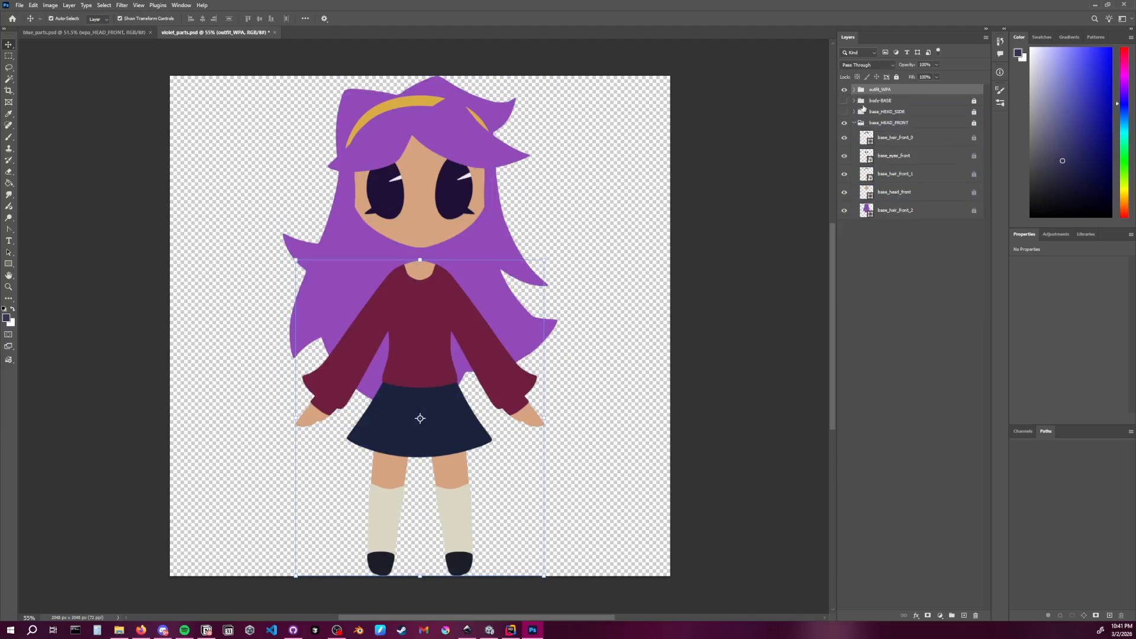
pyautogui.click(853, 101)
pyautogui.click(864, 114)
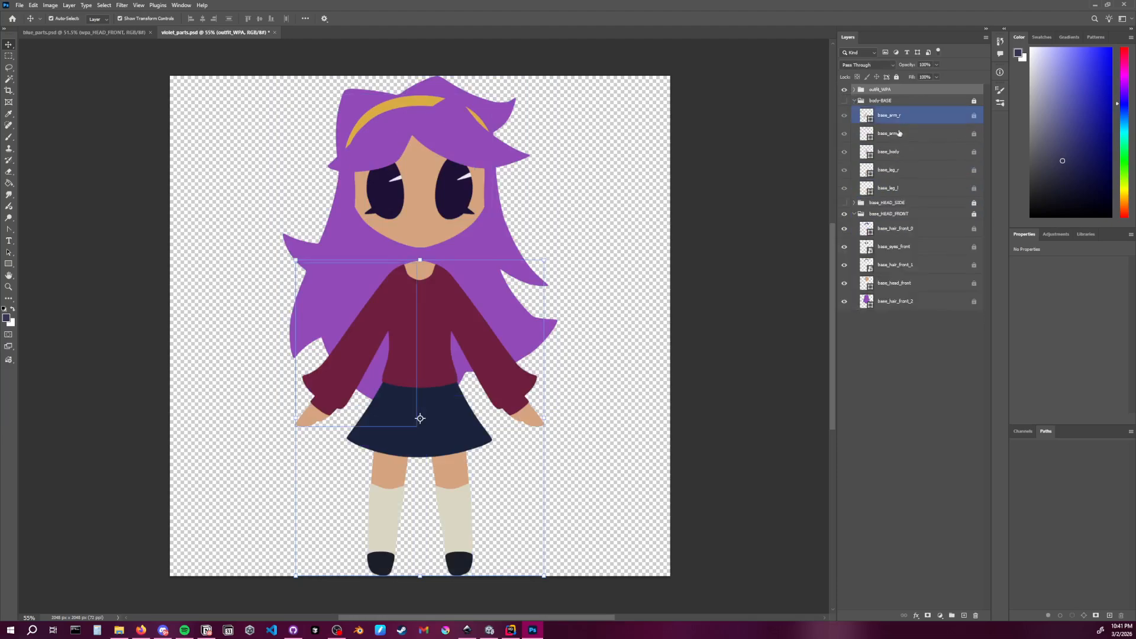
pyautogui.click(854, 90)
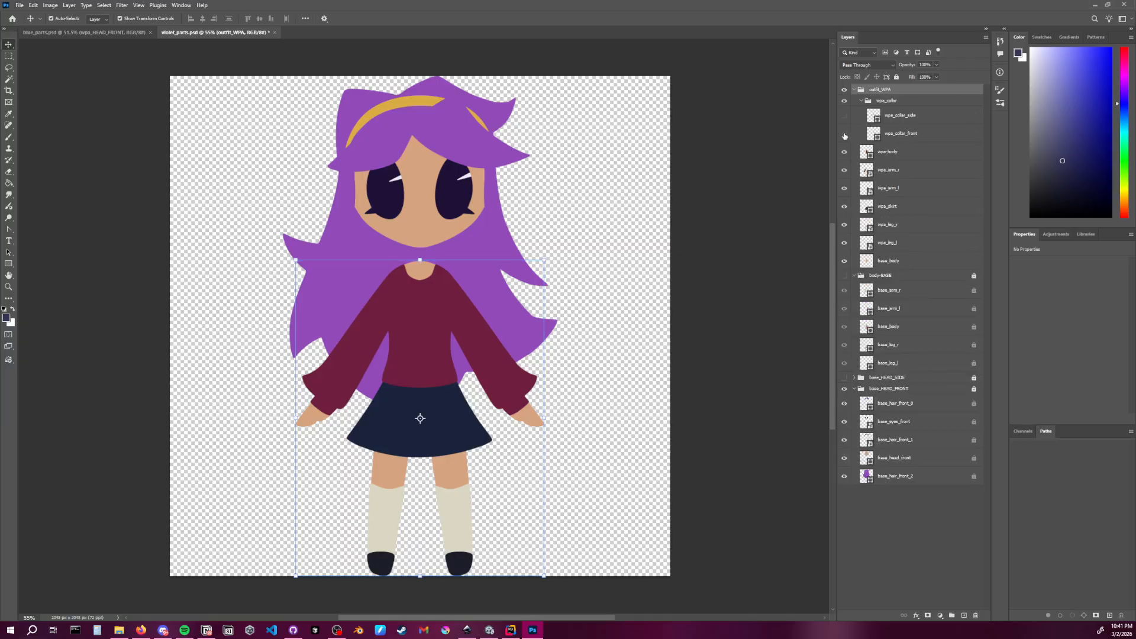
pyautogui.click(844, 134)
# Compare the front and side heads above the uniform, leaving base_HEAD_SIDE shown and base_HEAD_FRONT hidden
pyautogui.click(844, 389)
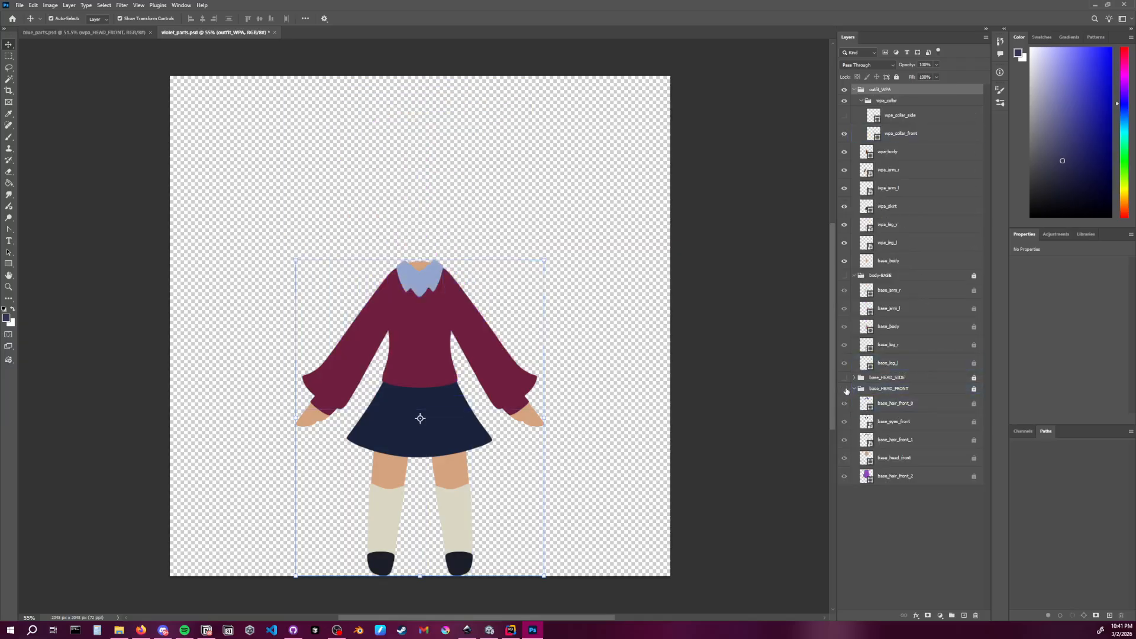
pyautogui.click(844, 377)
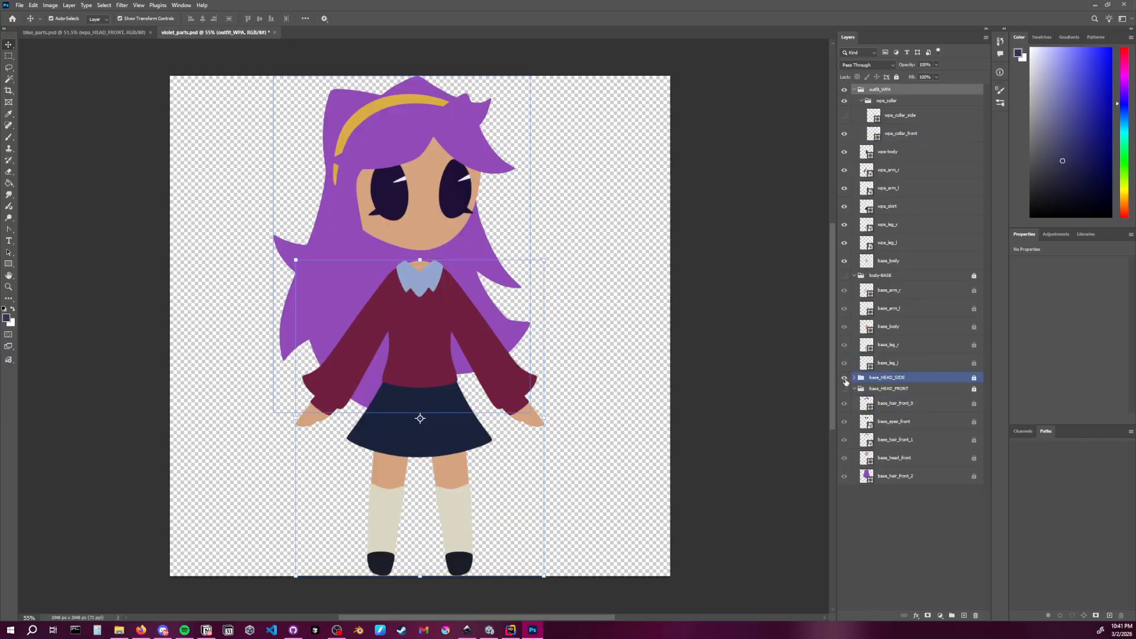
pyautogui.click(844, 378)
pyautogui.click(845, 388)
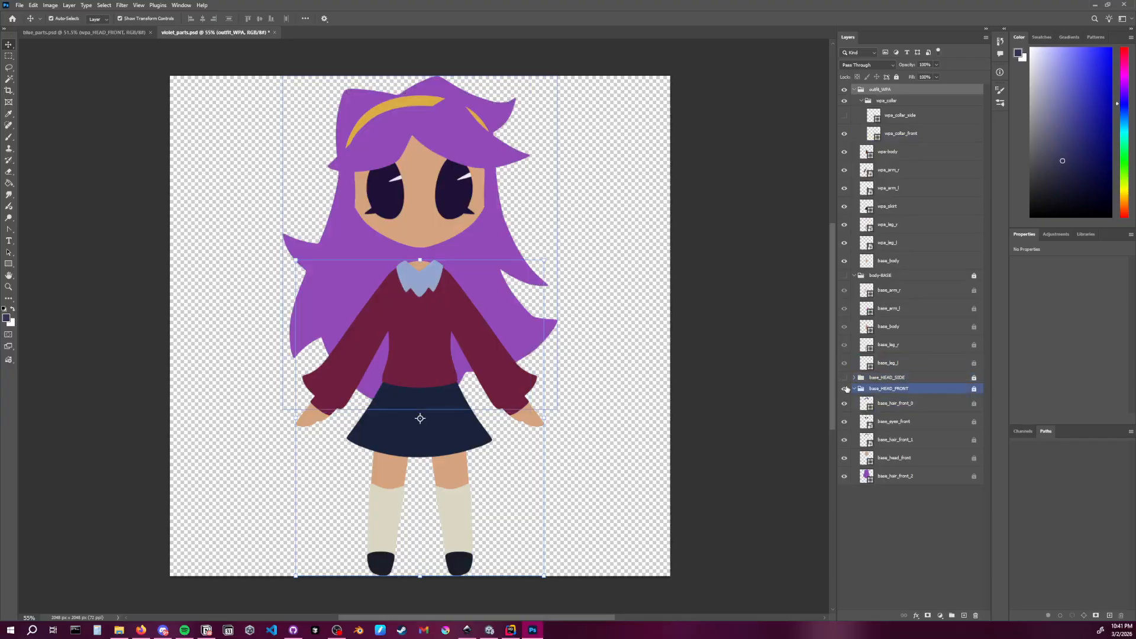
pyautogui.click(844, 389)
pyautogui.click(845, 377)
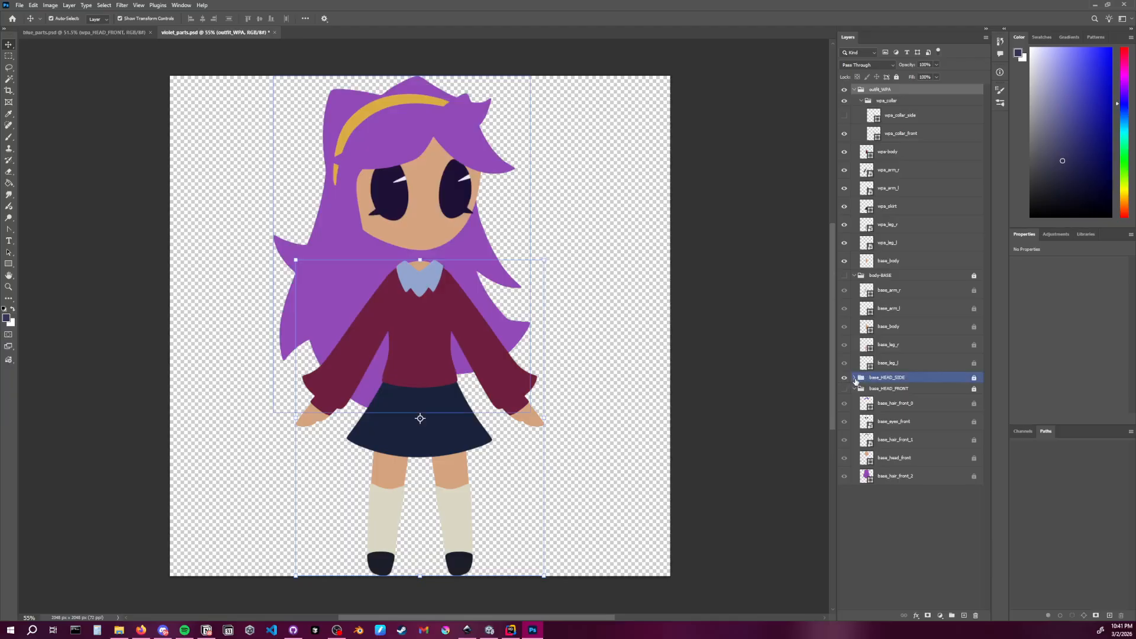
pyautogui.click(854, 378)
pyautogui.click(854, 378)
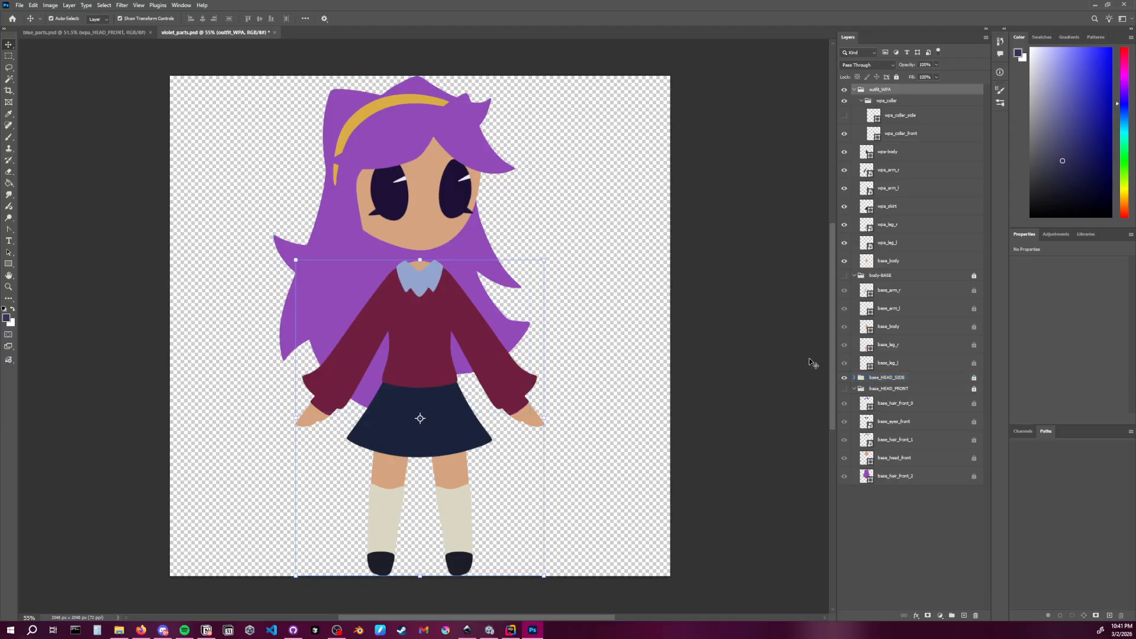
# Switch to Inkscape and examine the character variants across vb_parts_MAIN.svg with nothing selected
pyautogui.click(474, 632)
pyautogui.hscroll(5, 561, 485)
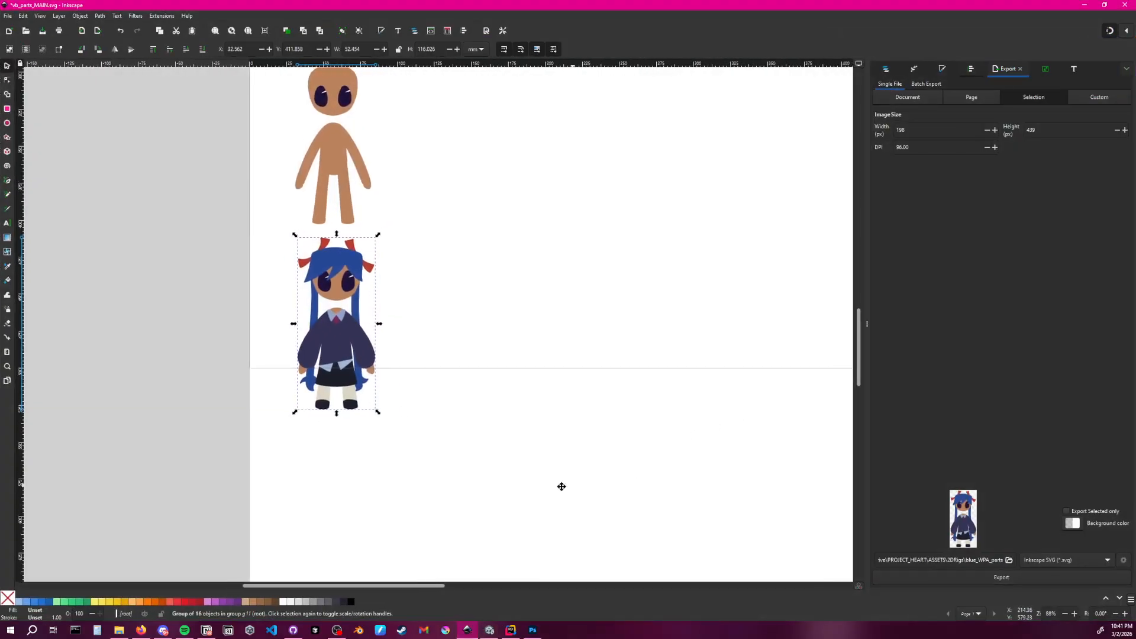
pyautogui.moveTo(659, 403); pyautogui.dragTo(143, 518, button='middle')
pyautogui.moveTo(401, 341); pyautogui.dragTo(488, 497, button='middle')
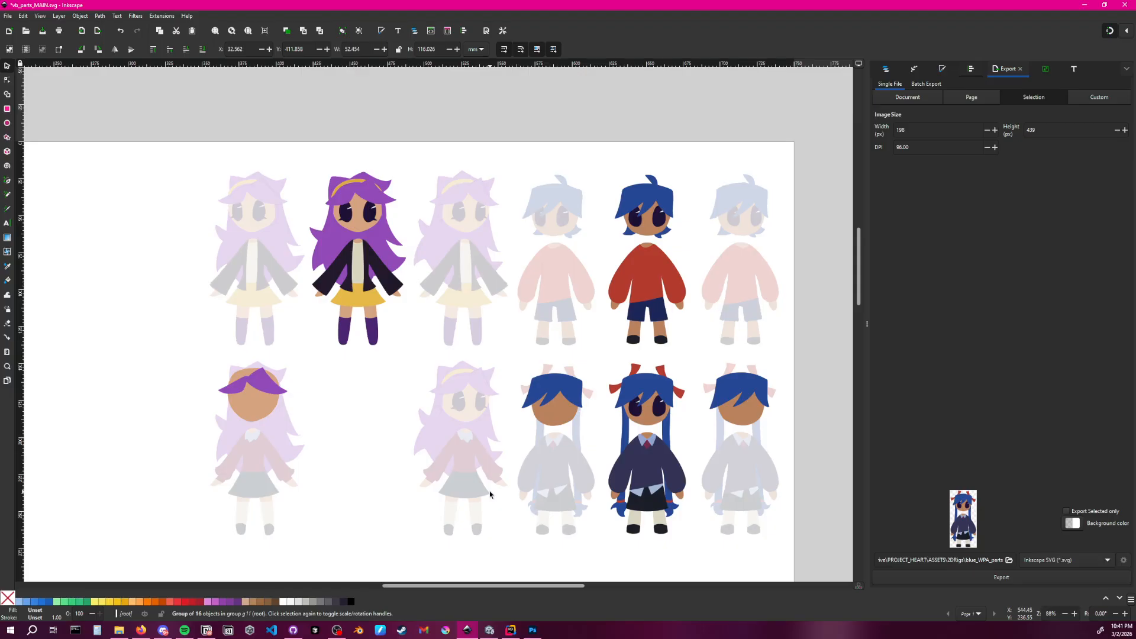
pyautogui.scroll(-1, 503, 461)
pyautogui.keyDown('ctrl'); pyautogui.scroll(-3, 495, 444); pyautogui.keyUp('ctrl')
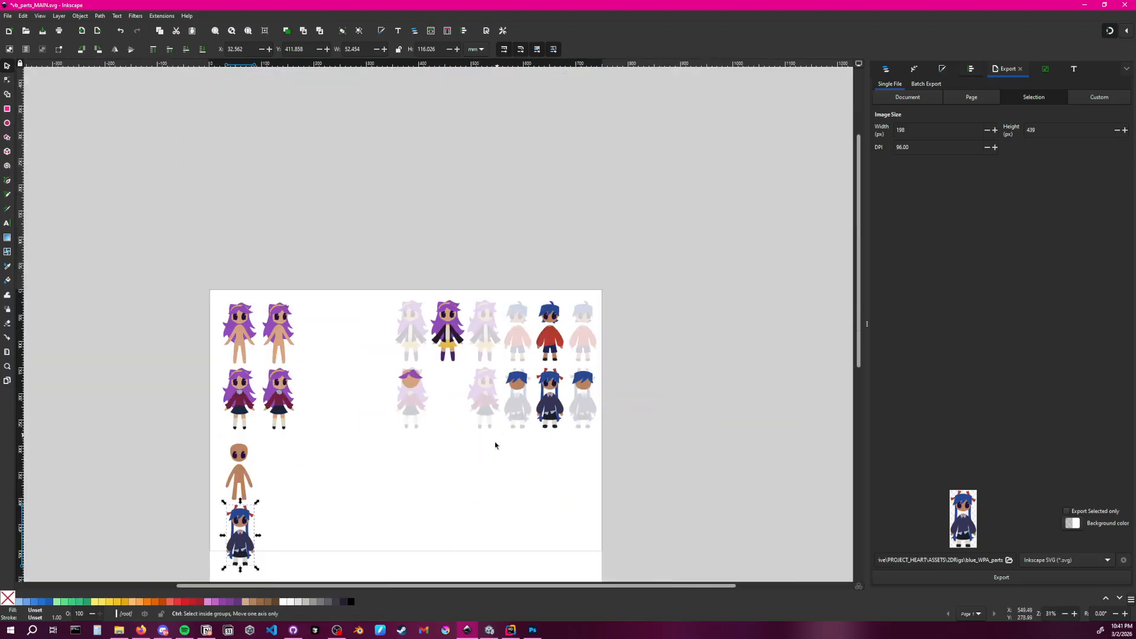
pyautogui.moveTo(421, 506); pyautogui.dragTo(523, 314, button='middle')
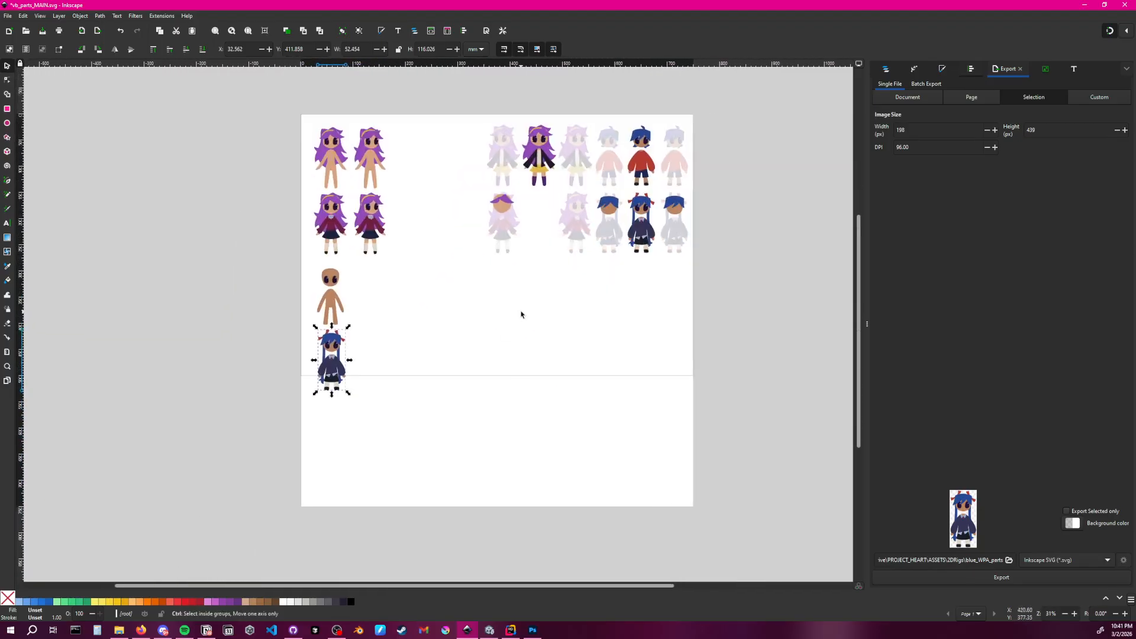
pyautogui.click(516, 334)
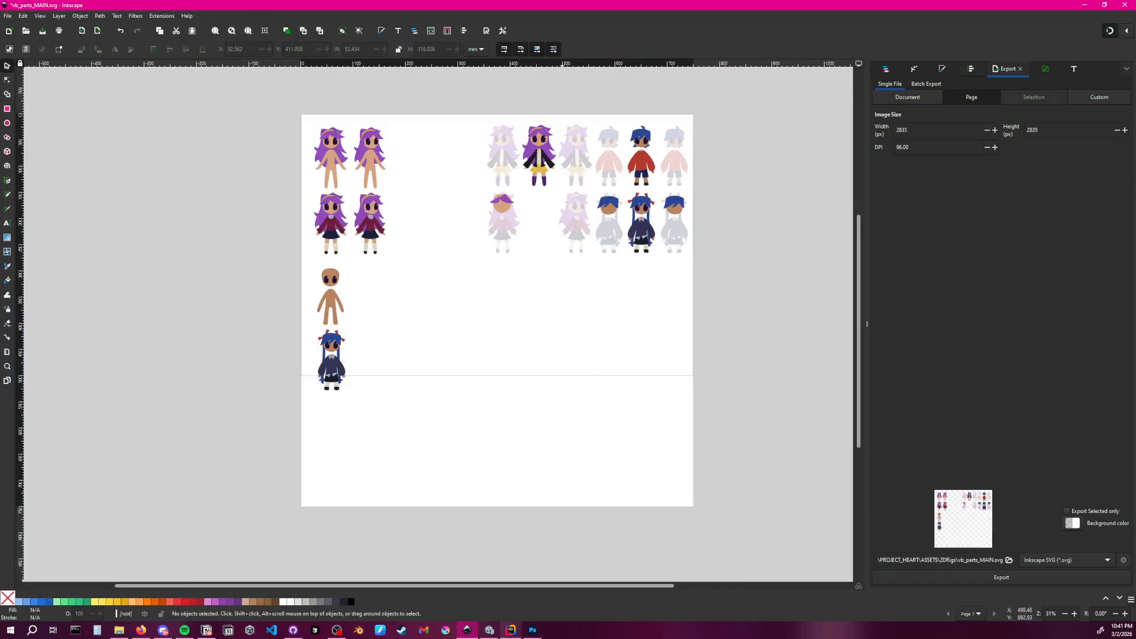
# Return to violet_parts.psd in Photoshop, recheck both heads, keep base_HEAD_SIDE as the visible one, and save the file
pyautogui.click(510, 630)
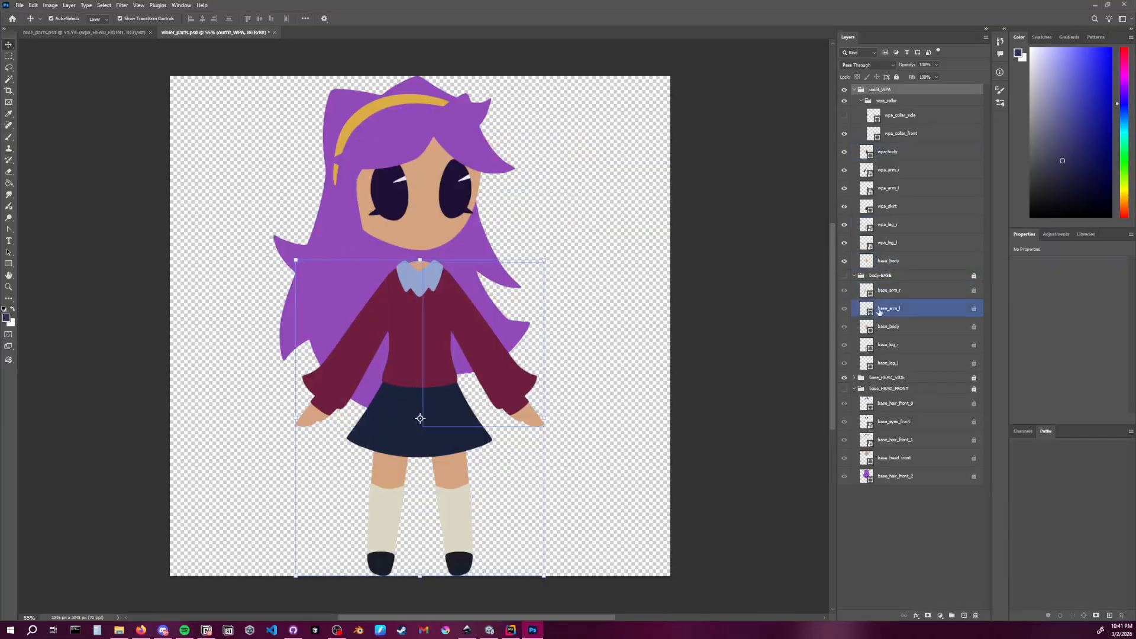
pyautogui.click(844, 377)
pyautogui.click(844, 389)
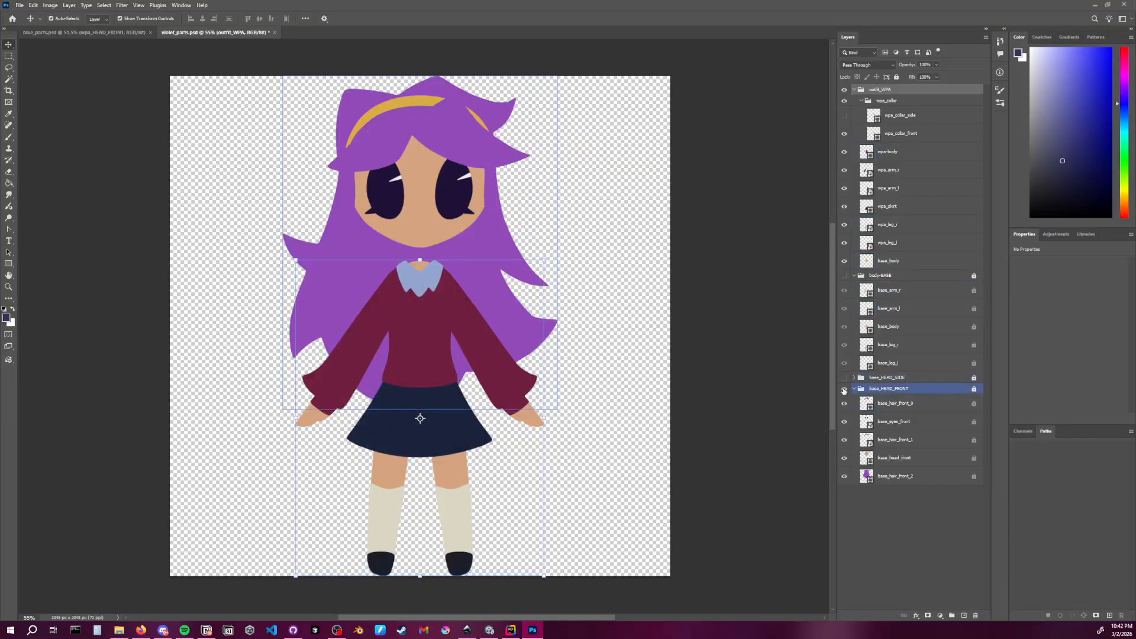
pyautogui.click(843, 389)
pyautogui.click(843, 378)
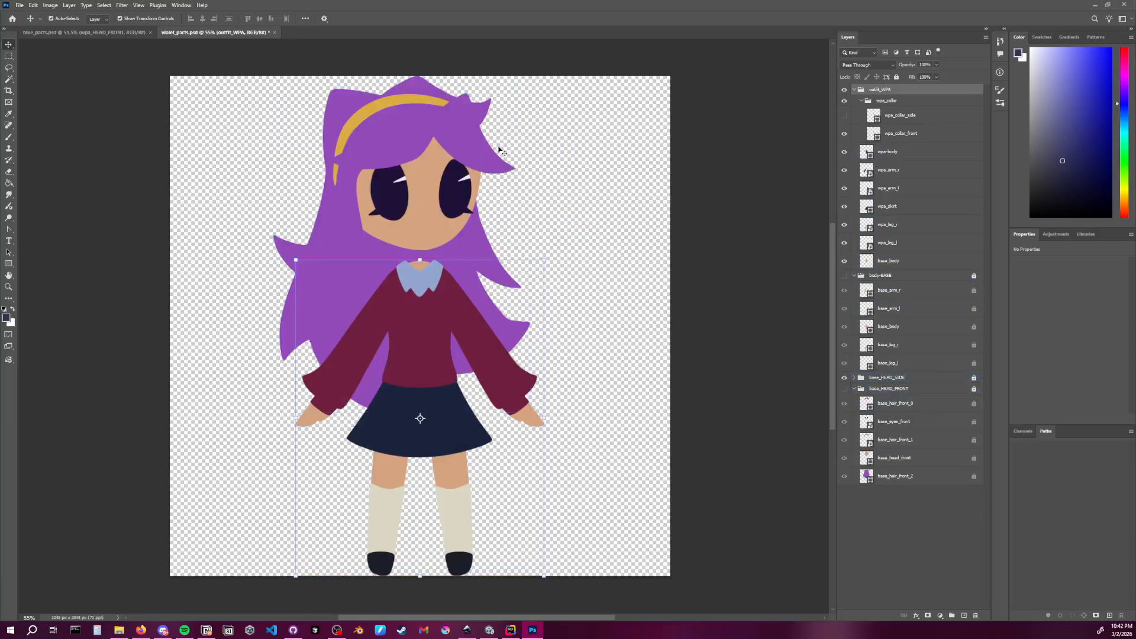
pyautogui.click(256, 258)
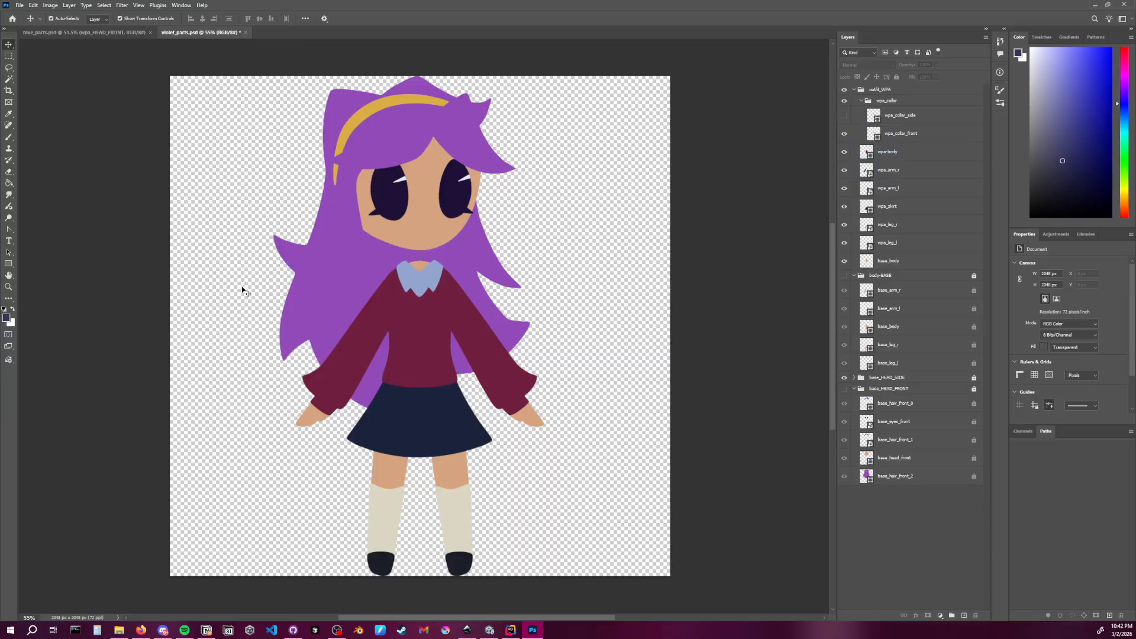
pyautogui.hotkey('ctrl', 's')
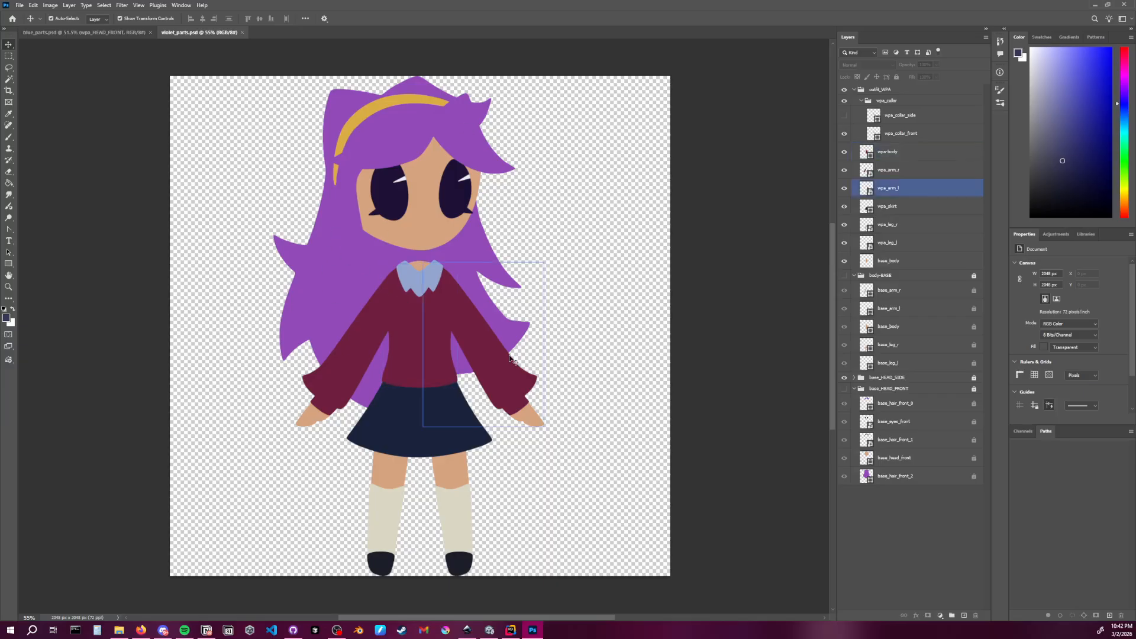
# Check the blue-haired character in blue_parts.psd, and compare the pigtail ends of its two uniformed versions in Inkscape
pyautogui.click(122, 34)
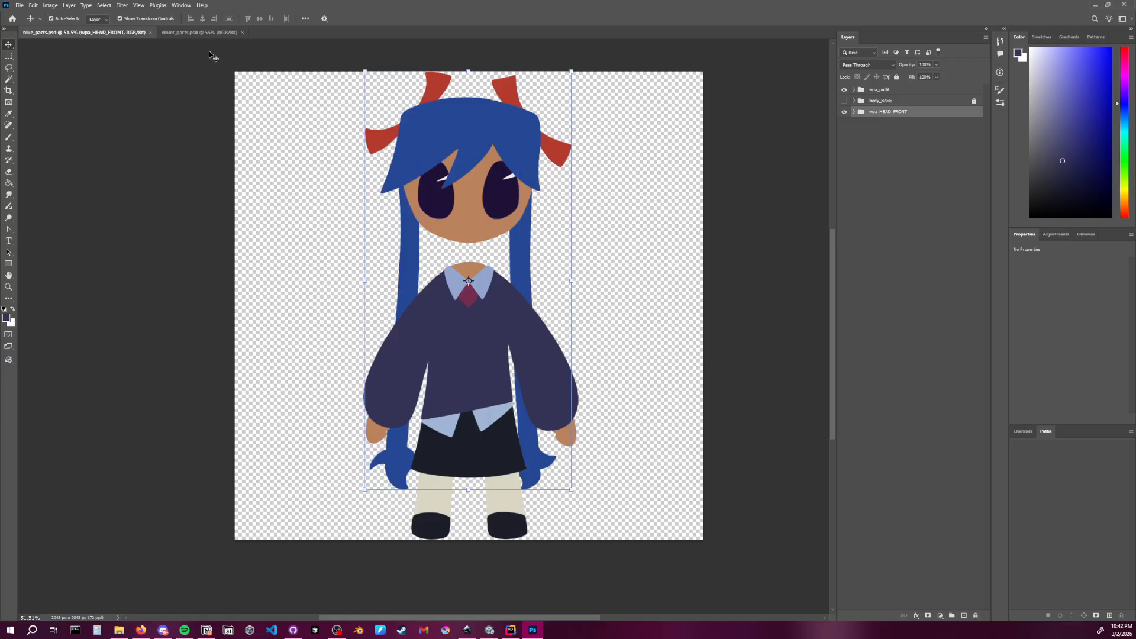
pyautogui.click(468, 629)
pyautogui.keyDown('ctrl'); pyautogui.scroll(5, 627, 264); pyautogui.keyUp('ctrl')
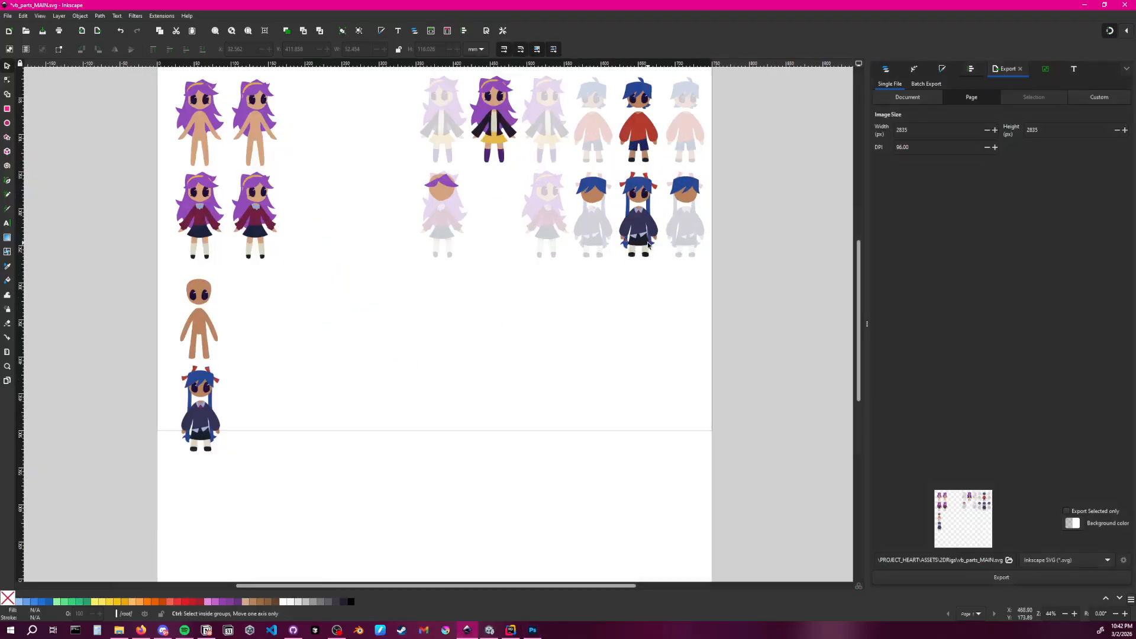
pyautogui.keyDown('ctrl'); pyautogui.scroll(2, 649, 246); pyautogui.keyUp('ctrl')
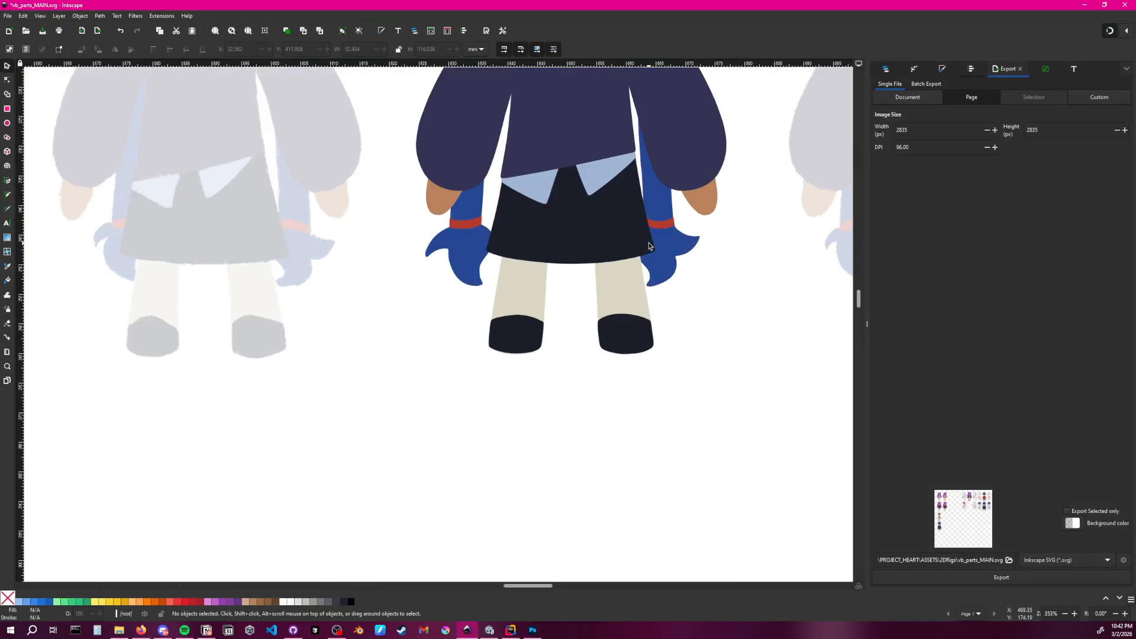
pyautogui.keyDown('ctrl'); pyautogui.scroll(-3, 427, 299); pyautogui.keyUp('ctrl')
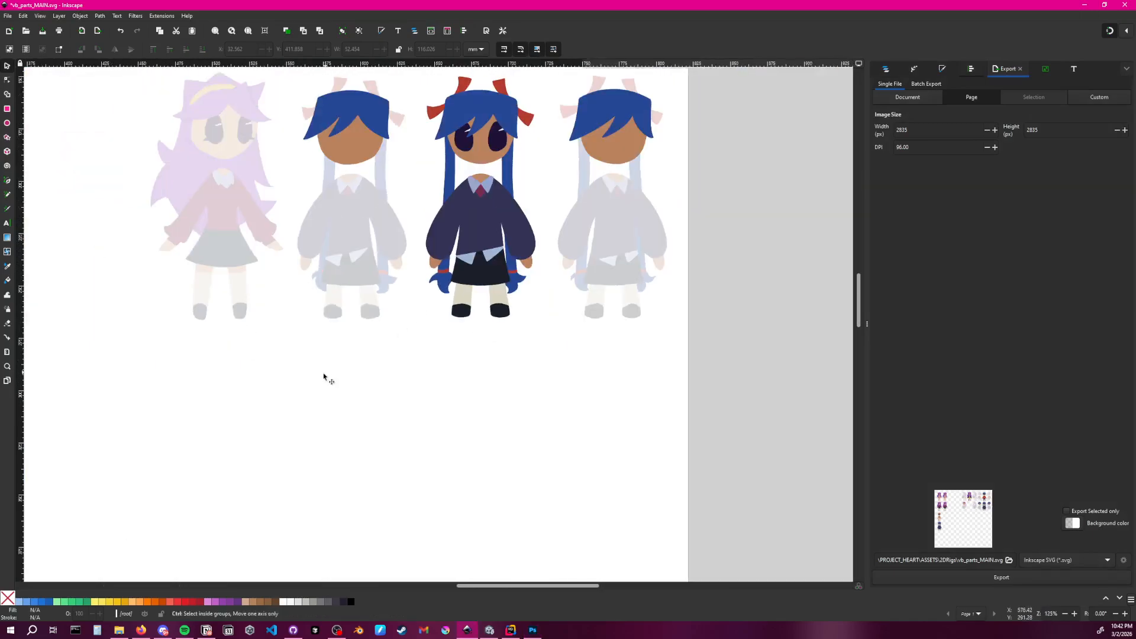
pyautogui.keyDown('ctrl'); pyautogui.scroll(-3, 325, 375); pyautogui.keyUp('ctrl')
pyautogui.moveTo(232, 427); pyautogui.dragTo(527, 433, button='middle')
pyautogui.keyDown('ctrl'); pyautogui.scroll(1, 578, 400); pyautogui.keyUp('ctrl')
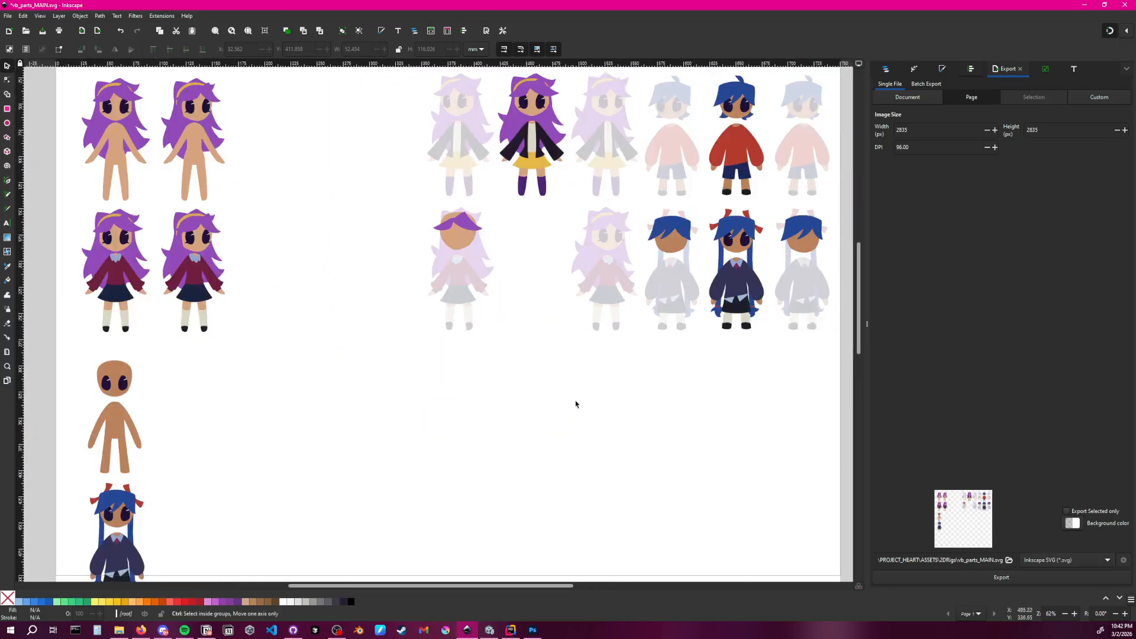
pyautogui.moveTo(160, 527); pyautogui.dragTo(265, 428, button='middle')
pyautogui.moveTo(206, 524); pyautogui.dragTo(261, 462, button='middle')
pyautogui.keyDown('ctrl'); pyautogui.scroll(5, 262, 462); pyautogui.keyUp('ctrl')
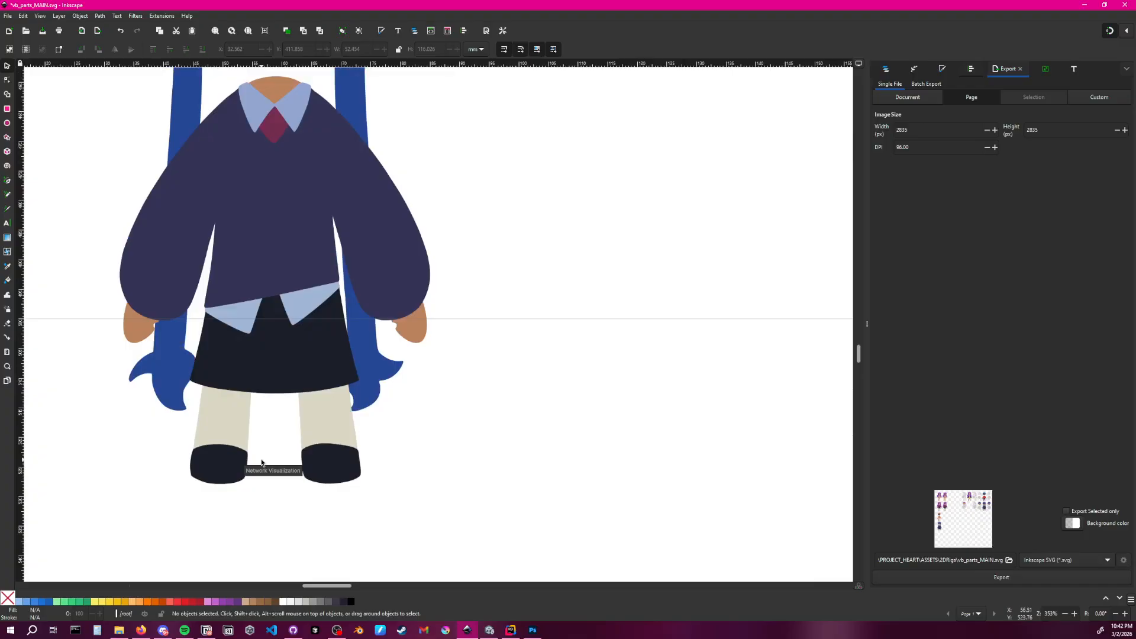
pyautogui.keyDown('ctrl'); pyautogui.scroll(-4, 313, 457); pyautogui.keyUp('ctrl')
pyautogui.moveTo(557, 400); pyautogui.dragTo(194, 453, button='middle')
pyautogui.moveTo(749, 255); pyautogui.dragTo(428, 449, button='middle')
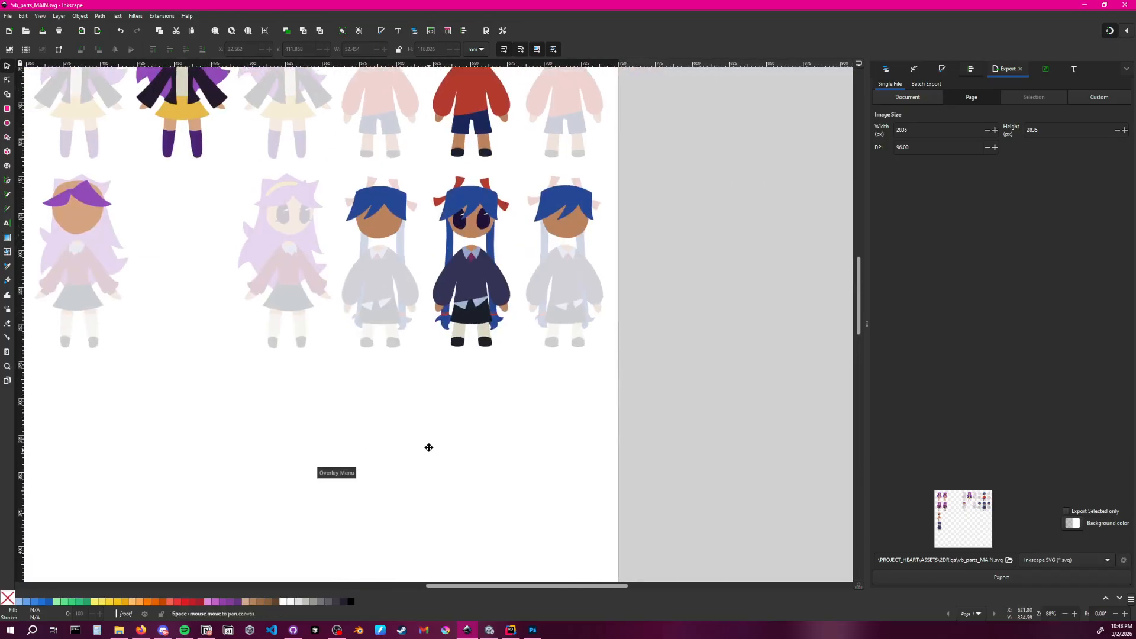
# Export only the two red pigtail ties of the full-color uniformed blue-haired character on the reference sheet as Plain SVG
pyautogui.keyDown('ctrl'); pyautogui.scroll(4, 460, 282); pyautogui.keyUp('ctrl')
pyautogui.click(450, 390)
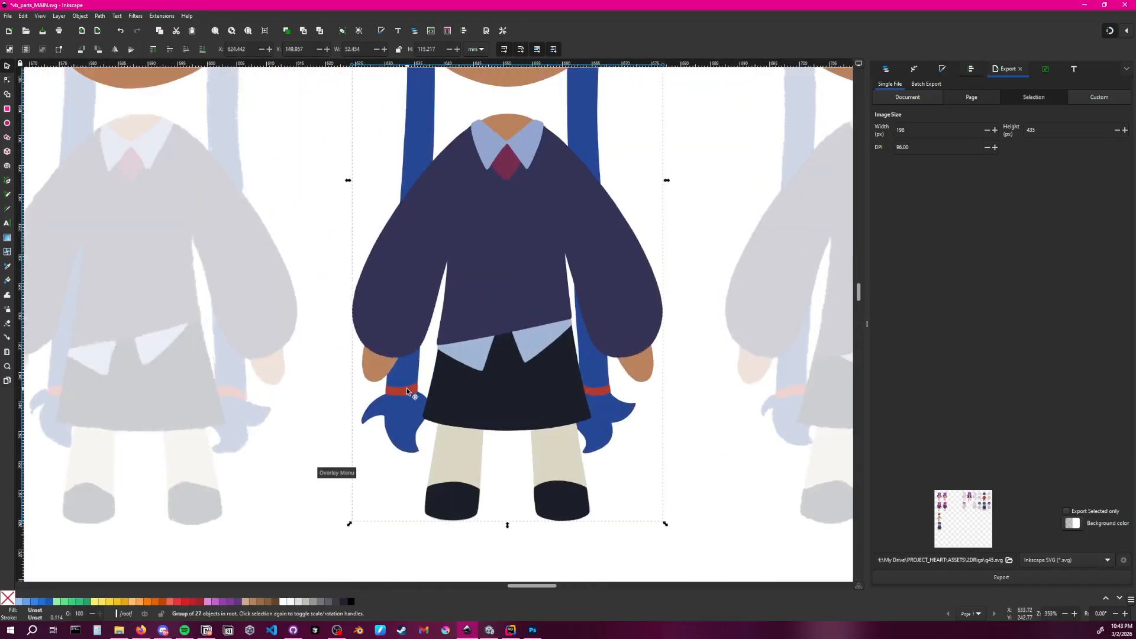
pyautogui.doubleClick(409, 388)
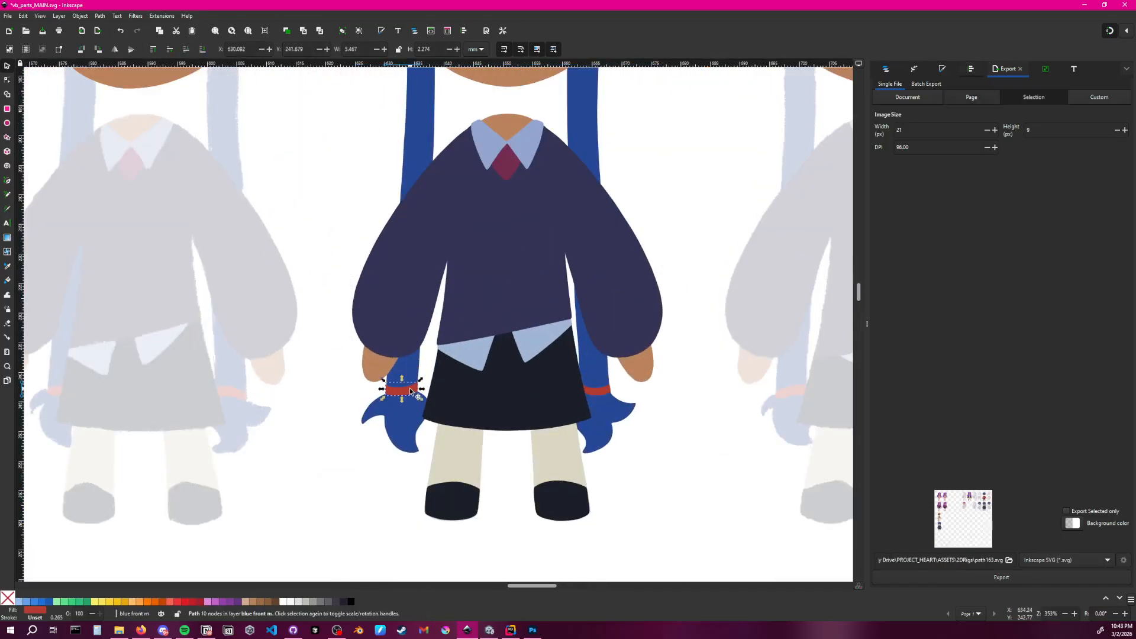
pyautogui.keyDown('shift'); pyautogui.click(597, 391); pyautogui.keyUp('shift')
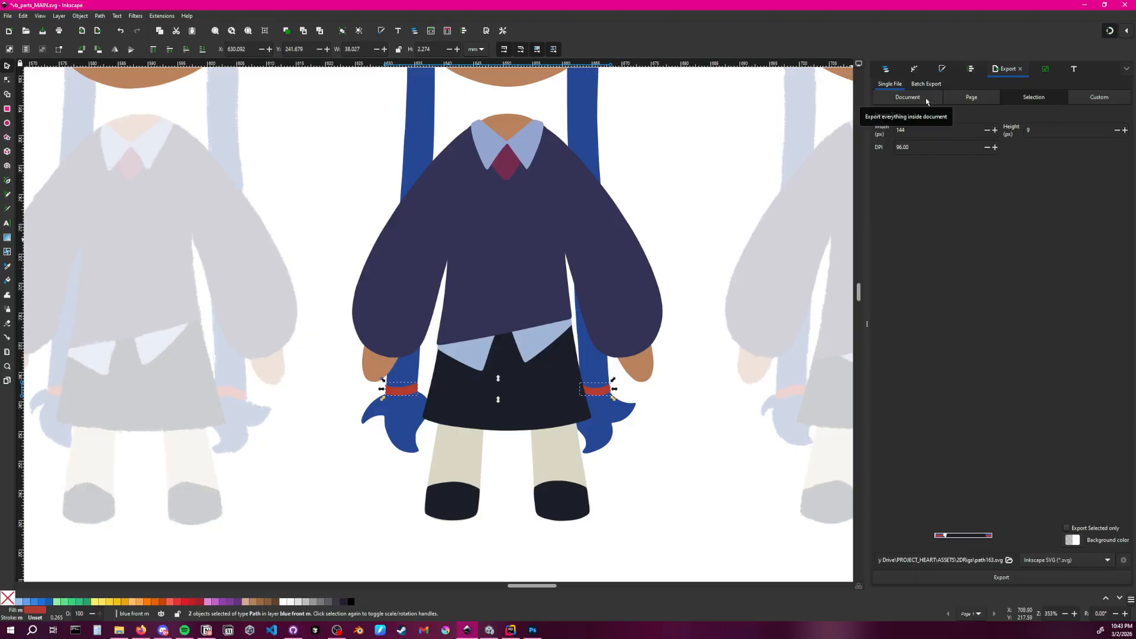
pyautogui.click(1078, 562)
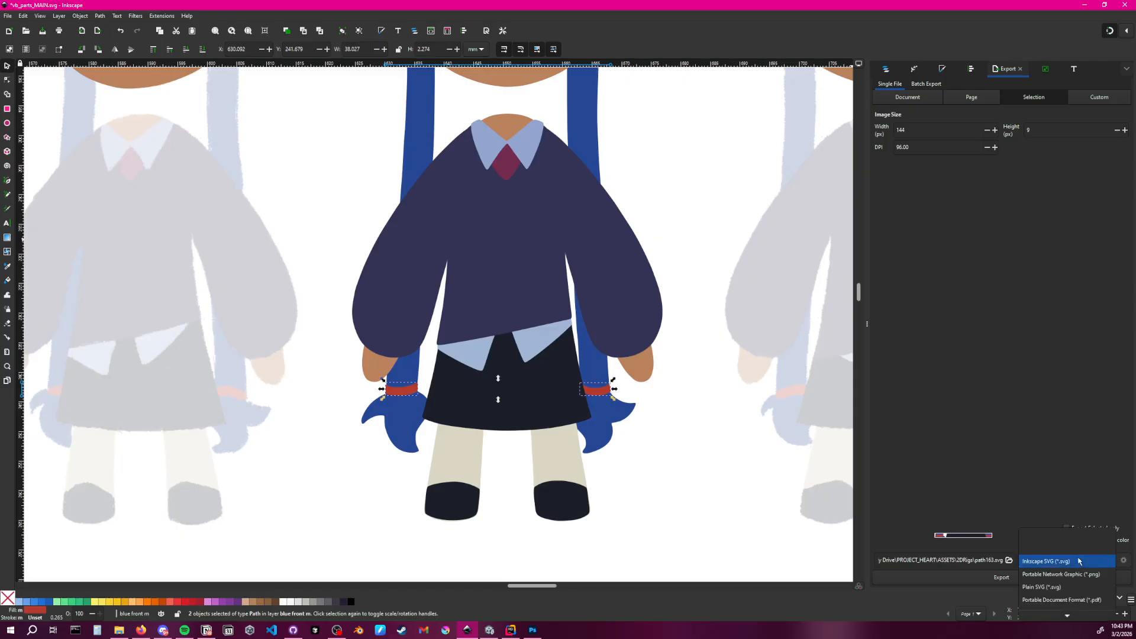
pyautogui.click(1069, 588)
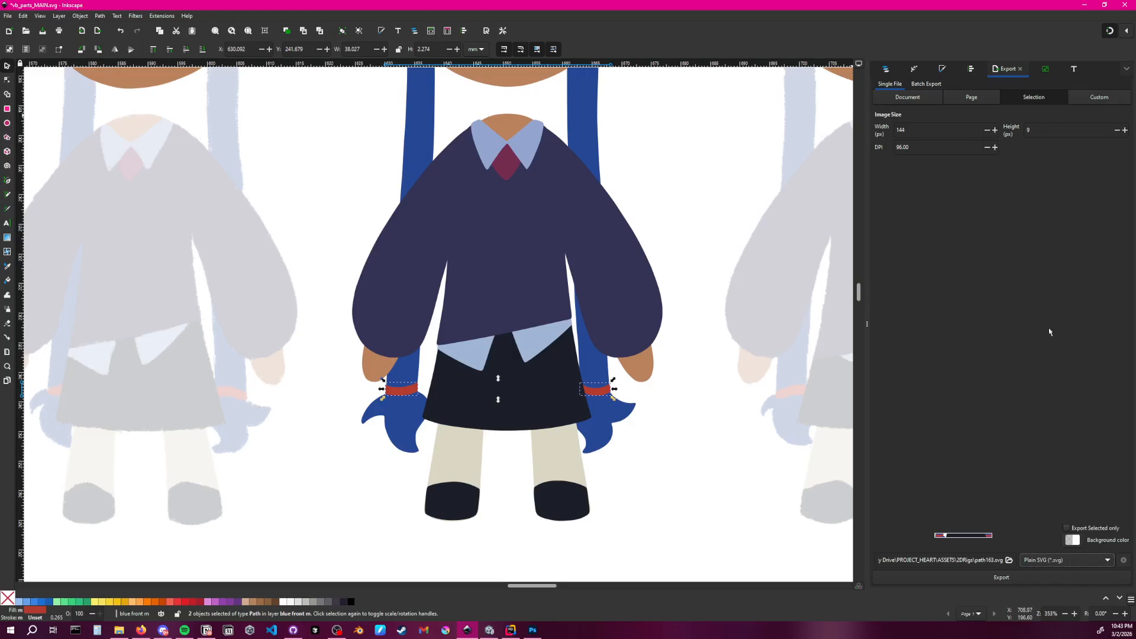
pyautogui.click(1007, 579)
pyautogui.click(1078, 529)
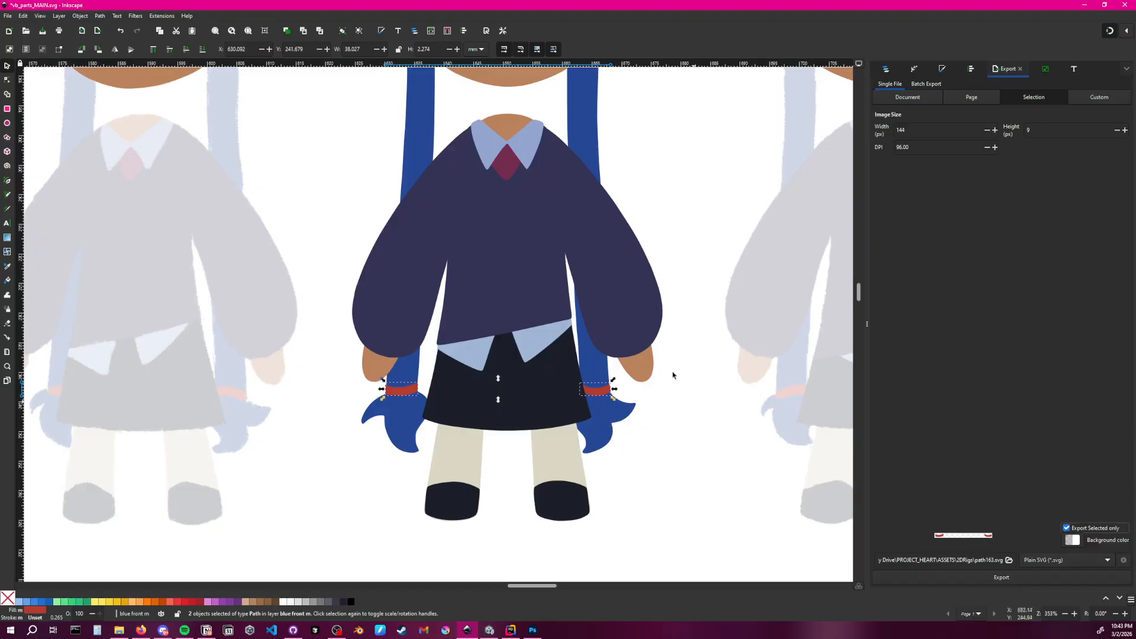
pyautogui.click(1003, 582)
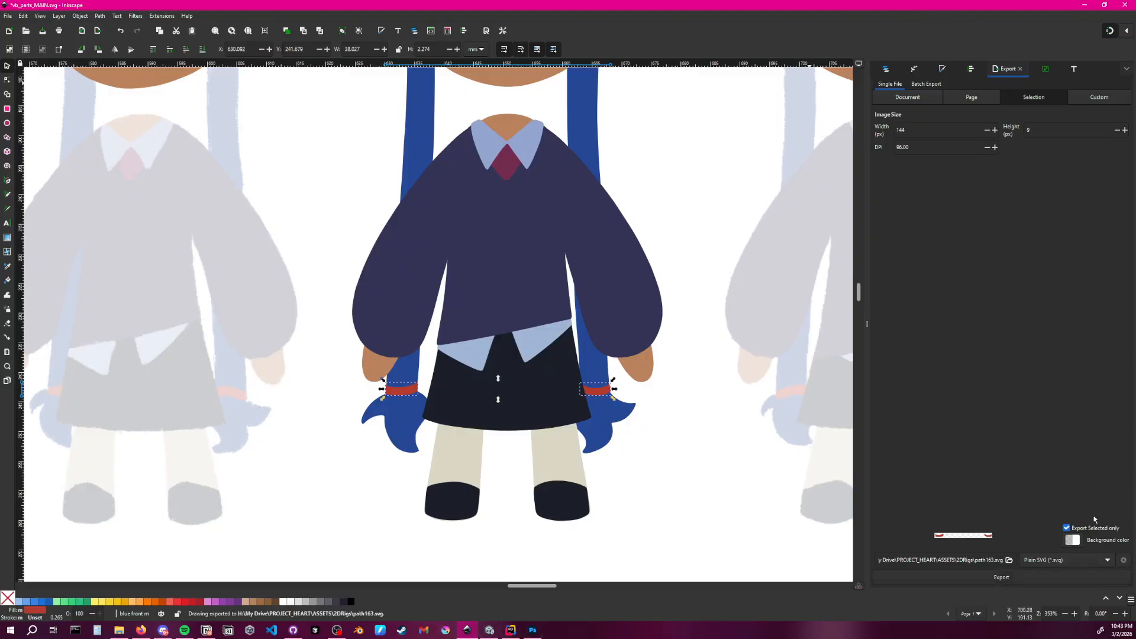
pyautogui.keyDown('ctrl'); pyautogui.scroll(-6, 650, 257); pyautogui.keyUp('ctrl')
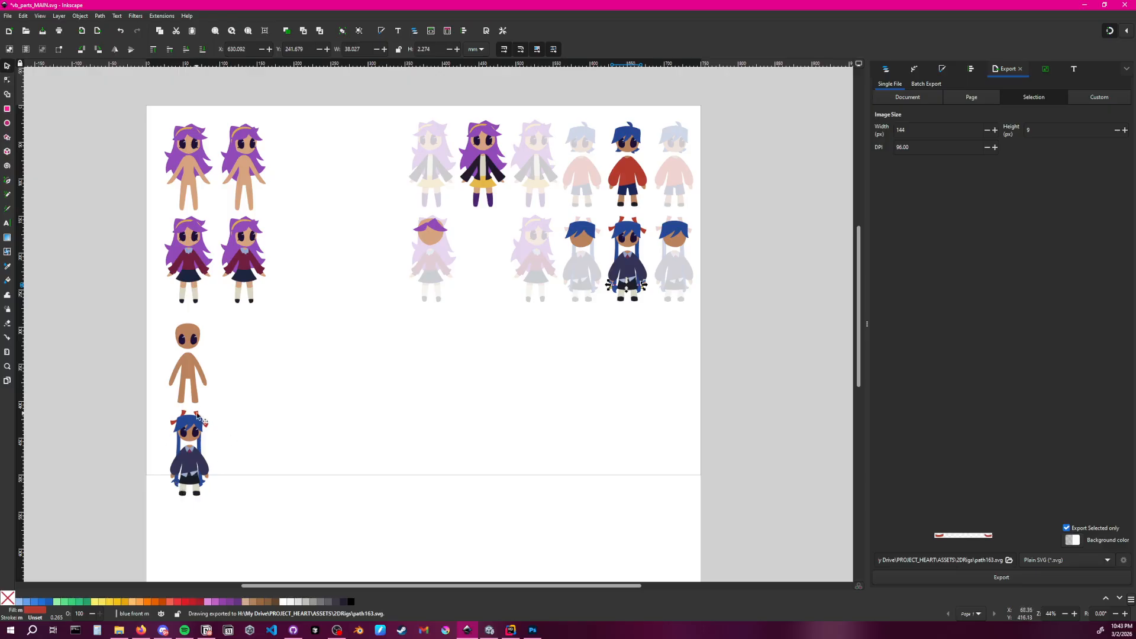
# Leave Inkscape and place path163.svg from the 2DRigs folder into blue_parts.psd in Photoshop
pyautogui.click(1078, 7)
pyautogui.click(119, 630)
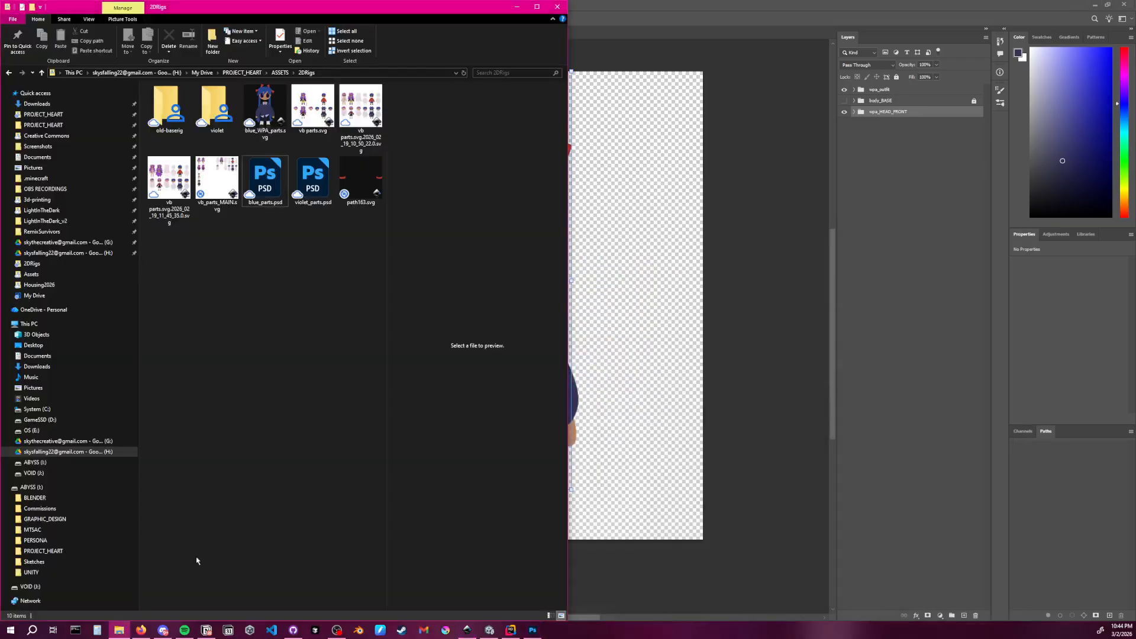
pyautogui.moveTo(360, 180); pyautogui.dragTo(615, 350)
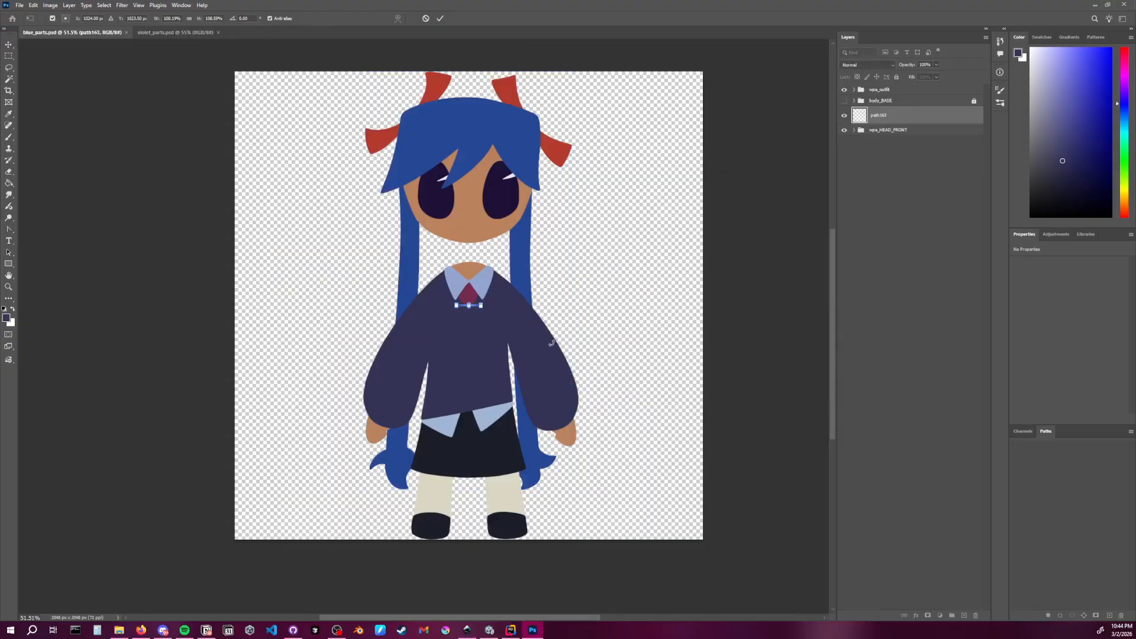
# Enlarge the placed red ties until they span both pigtails, and position them across the lower pigtails beside the skirt
pyautogui.moveTo(481, 306); pyautogui.dragTo(550, 348)
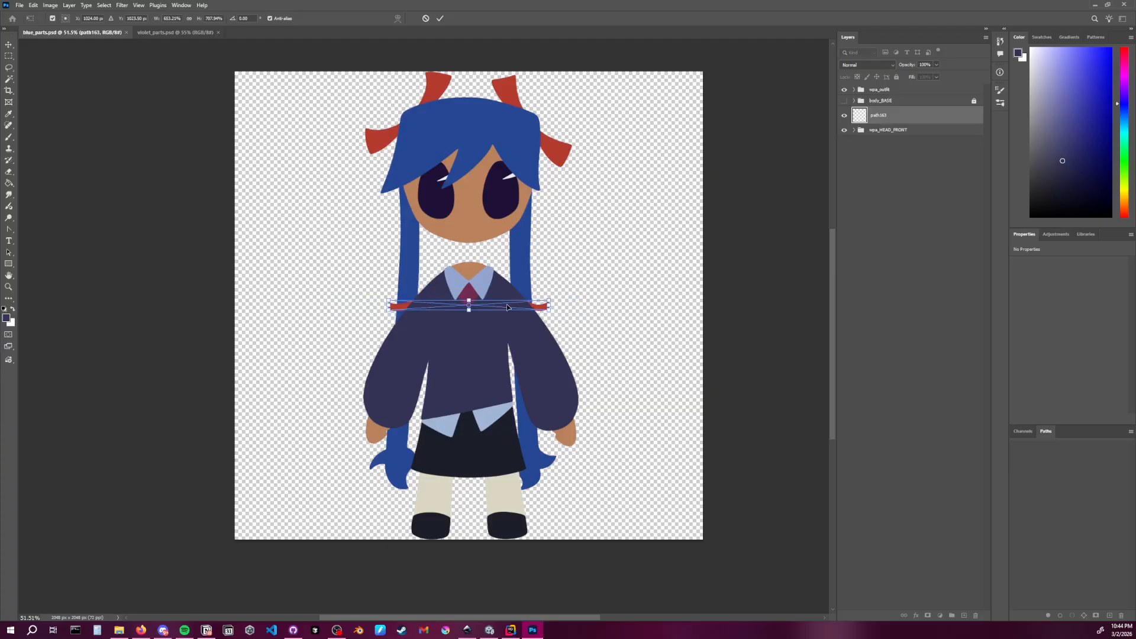
pyautogui.moveTo(507, 307); pyautogui.dragTo(496, 445)
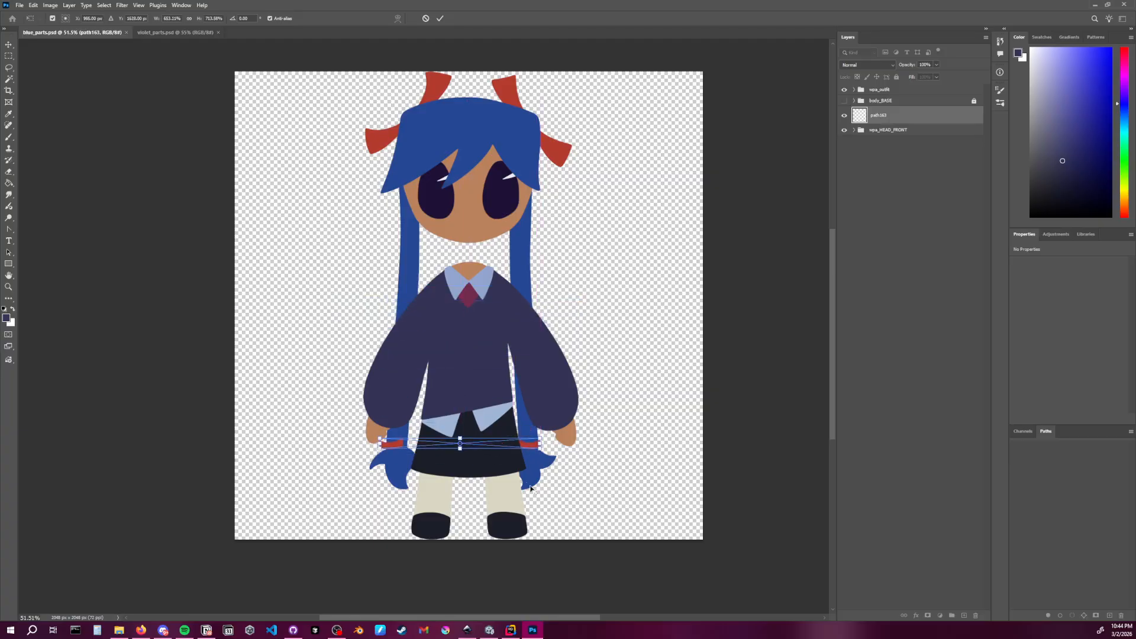
pyautogui.keyDown('alt'); pyautogui.scroll(5, 509, 455); pyautogui.keyUp('alt')
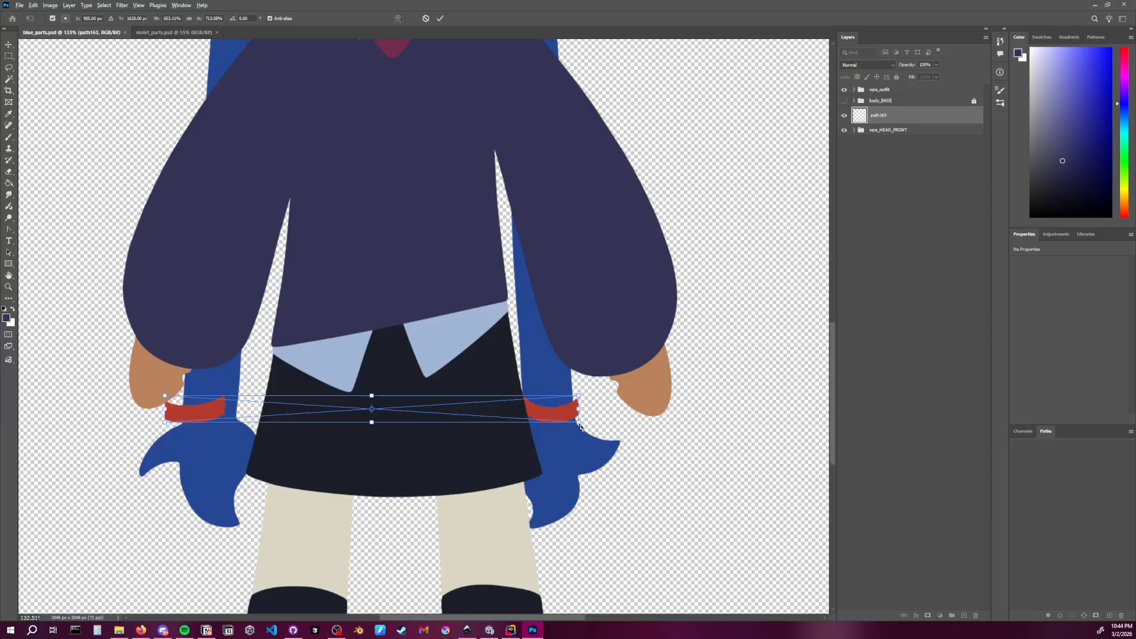
pyautogui.keyDown('alt'); pyautogui.moveTo(579, 422); pyautogui.dragTo(550, 403); pyautogui.keyUp('alt')
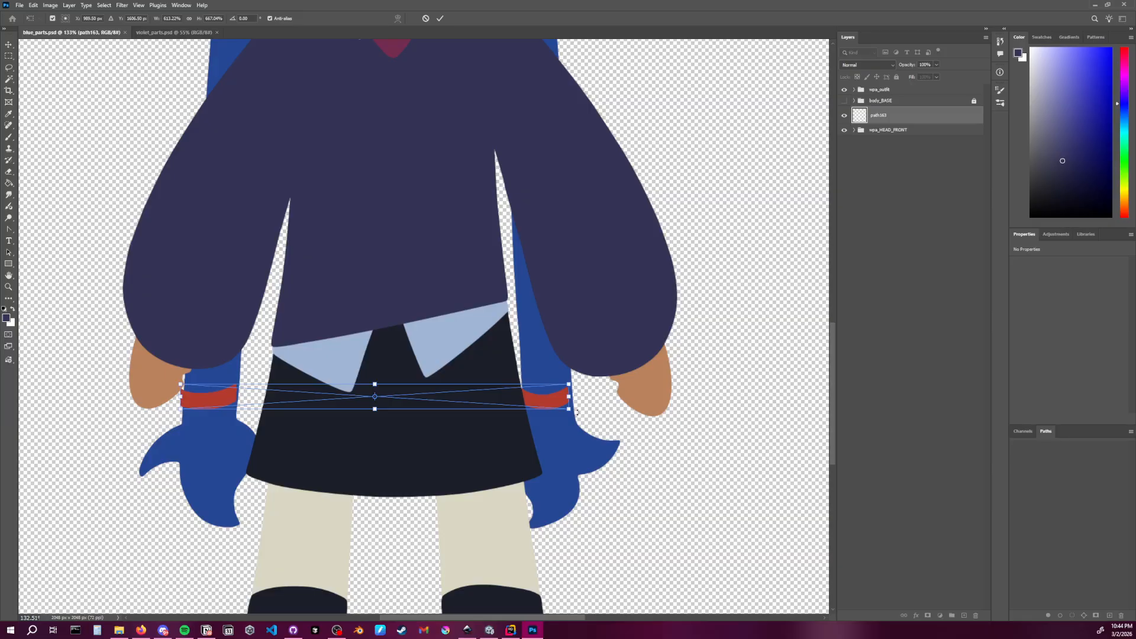
# Nudge the placed ties sideways to line them up with the edges of both pigtails
pyautogui.press('Right')
pyautogui.press('Right')
pyautogui.press('Right')
pyautogui.press('Right')
pyautogui.press('Right')
pyautogui.press('Return')
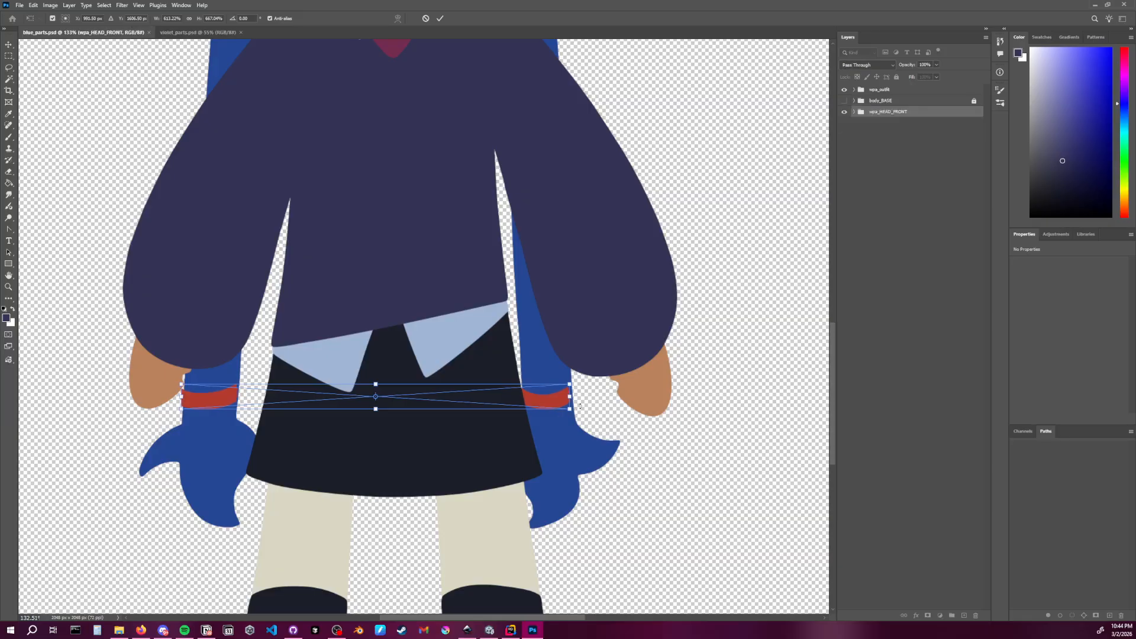
pyautogui.press('Right')
pyautogui.press('Right')
pyautogui.press('Right')
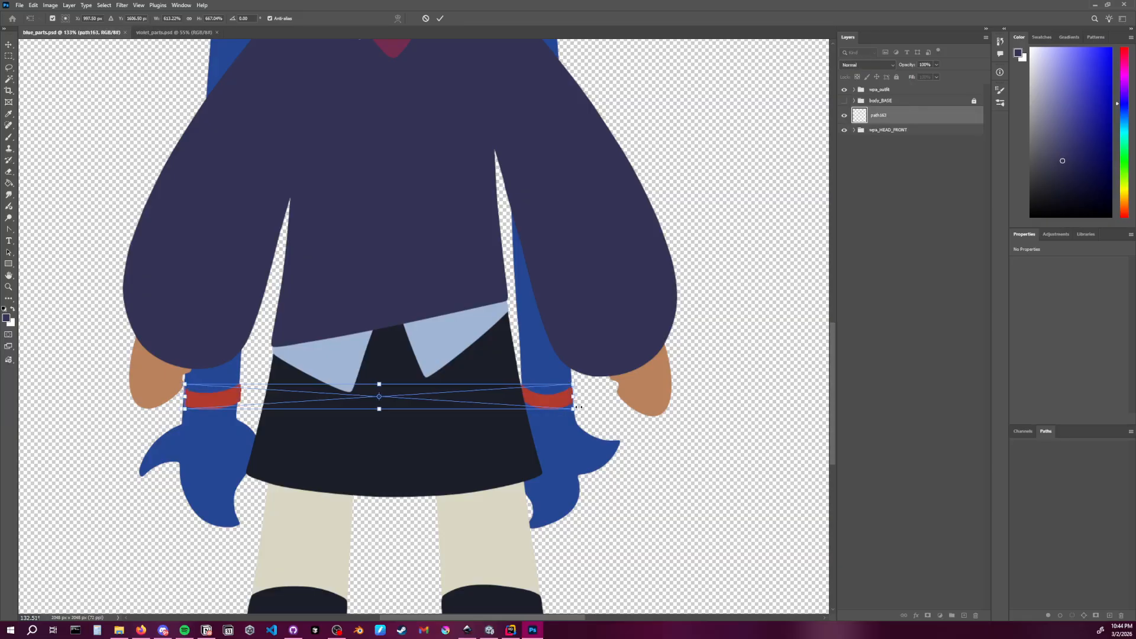
pyautogui.press('Left')
pyautogui.press('Left')
pyautogui.press('Left')
# Lower the ties to just above the curled pigtail ends and fine-tune their horizontal alignment
pyautogui.keyDown('alt'); pyautogui.moveTo(572, 408); pyautogui.dragTo(572, 408); pyautogui.keyUp('alt')
pyautogui.moveTo(550, 406); pyautogui.dragTo(550, 419)
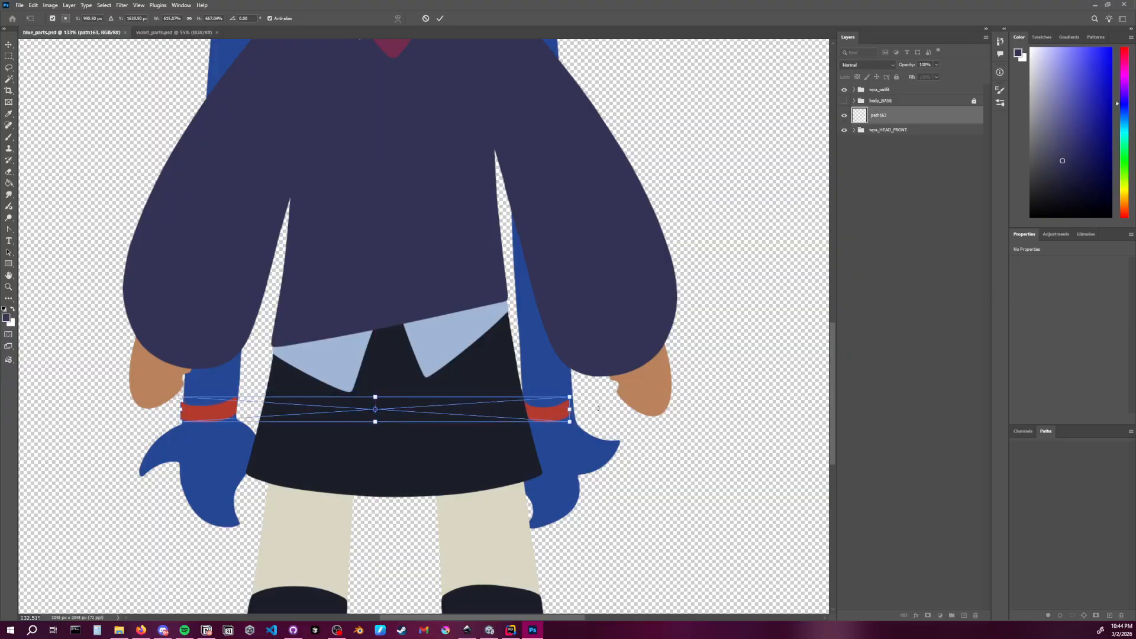
pyautogui.press('Right')
pyautogui.press('Right')
pyautogui.press('Right')
pyautogui.press('Right')
pyautogui.press('Right')
pyautogui.press('Left')
# Switch to Inkscape and examine how each red tie meets the pigtail edges on the full-color uniformed blue-haired character
pyautogui.click(467, 630)
pyautogui.keyDown('ctrl'); pyautogui.scroll(8, 628, 325); pyautogui.keyUp('ctrl')
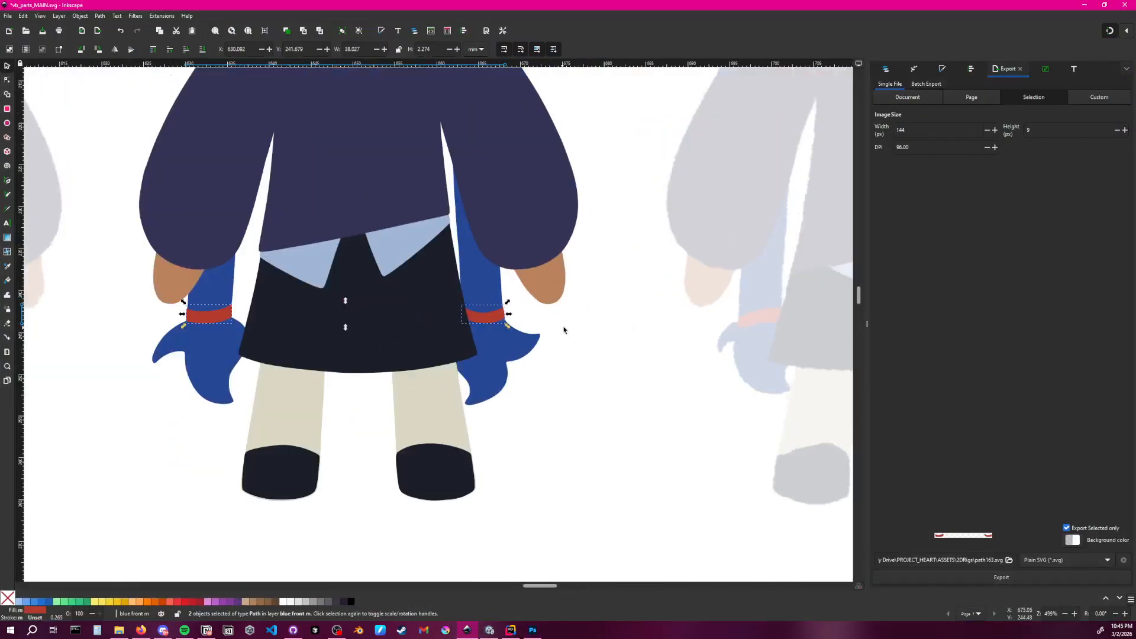
pyautogui.click(588, 349)
pyautogui.keyDown('ctrl'); pyautogui.scroll(4, 504, 324); pyautogui.keyUp('ctrl')
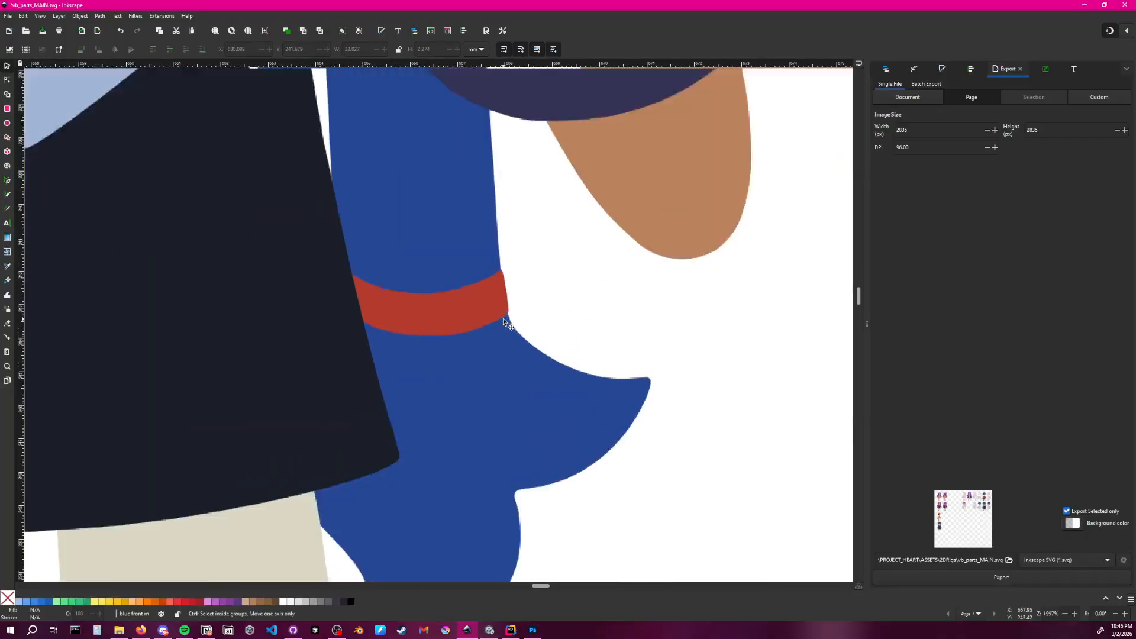
pyautogui.keyDown('ctrl'); pyautogui.scroll(1, 504, 324); pyautogui.keyUp('ctrl')
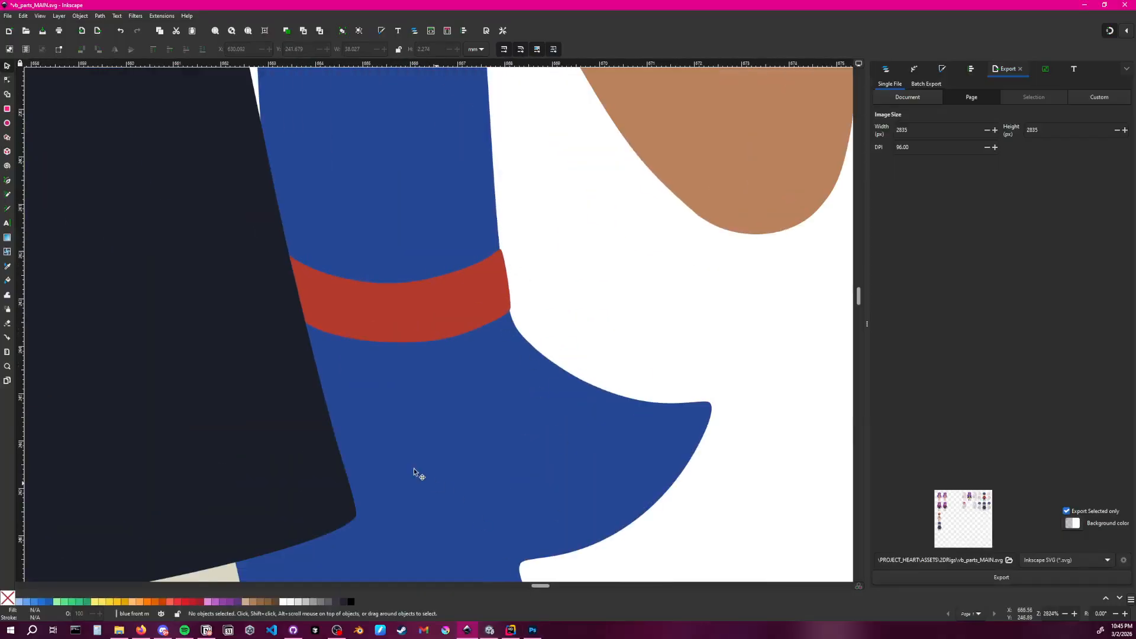
pyautogui.hscroll(-10, 249, 391)
pyautogui.hscroll(-15, 578, 347)
pyautogui.scroll(2, 576, 299)
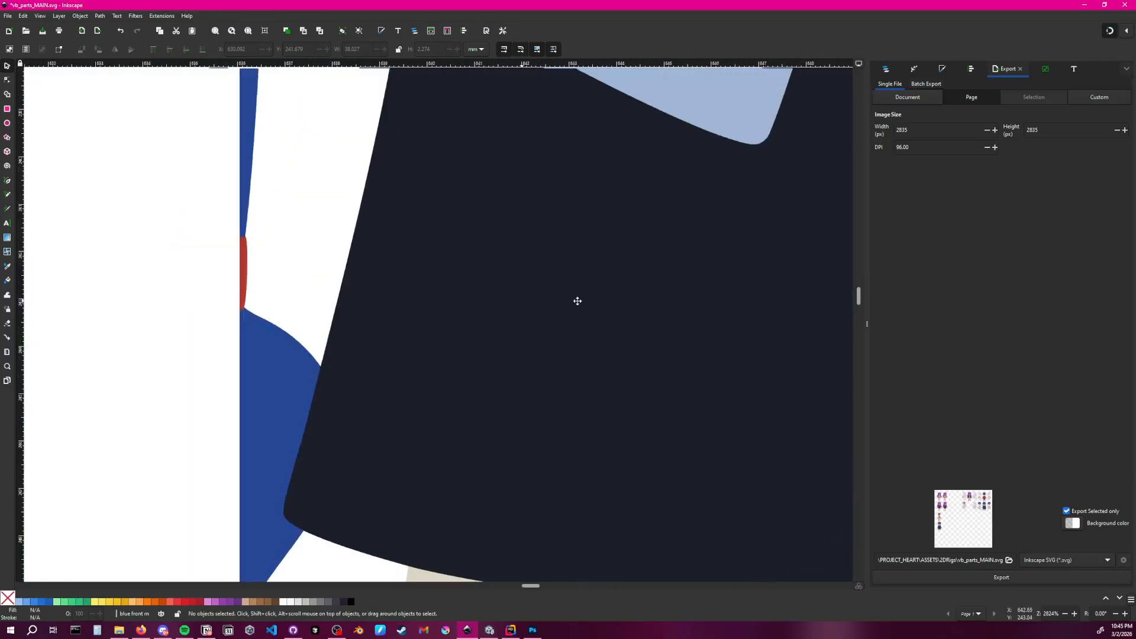
pyautogui.scroll(-1, 489, 359)
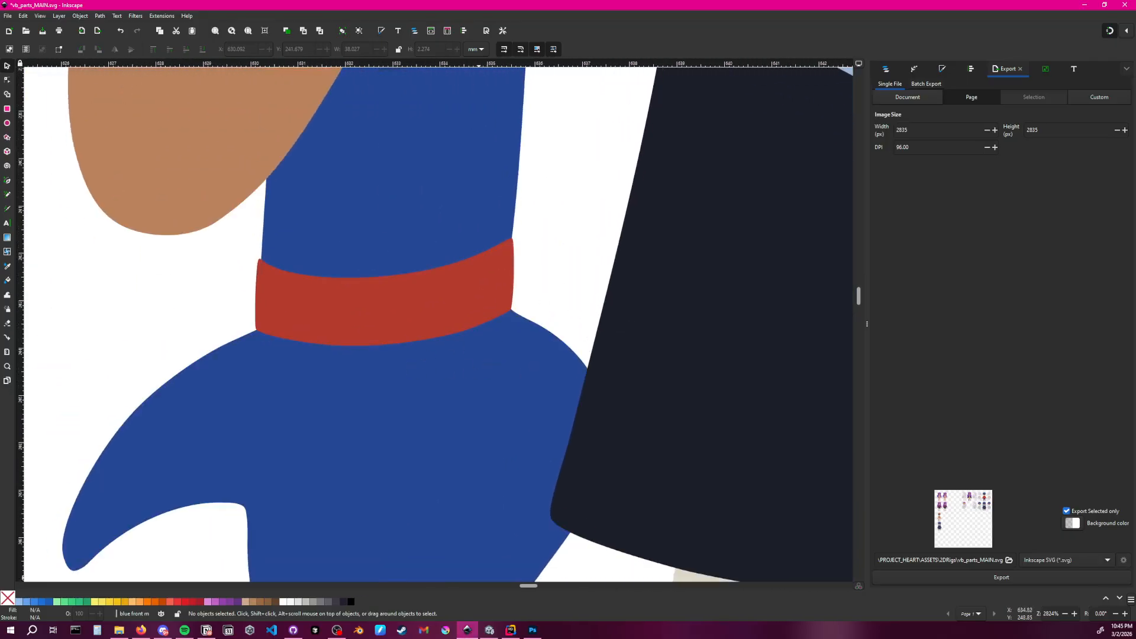
# Return to Photoshop, shift and slightly shrink the ties to match the reference, check both pigtails, and apply the placement
pyautogui.click(532, 631)
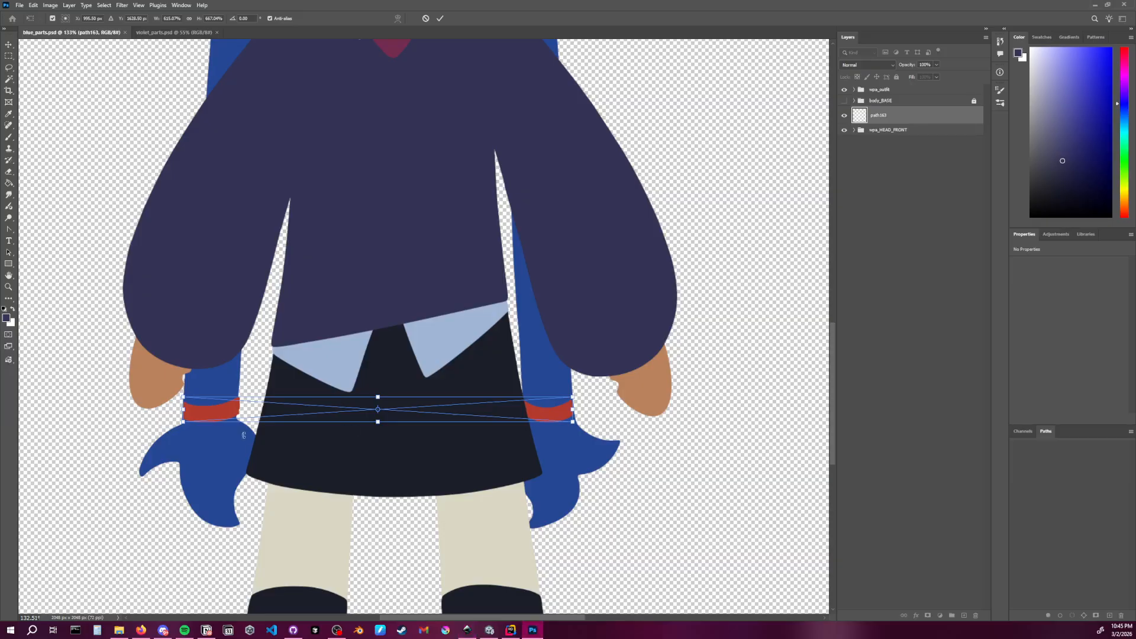
pyautogui.keyDown('alt'); pyautogui.scroll(2, 234, 433); pyautogui.keyUp('alt')
pyautogui.keyDown('alt'); pyautogui.scroll(5, 234, 432); pyautogui.keyUp('alt')
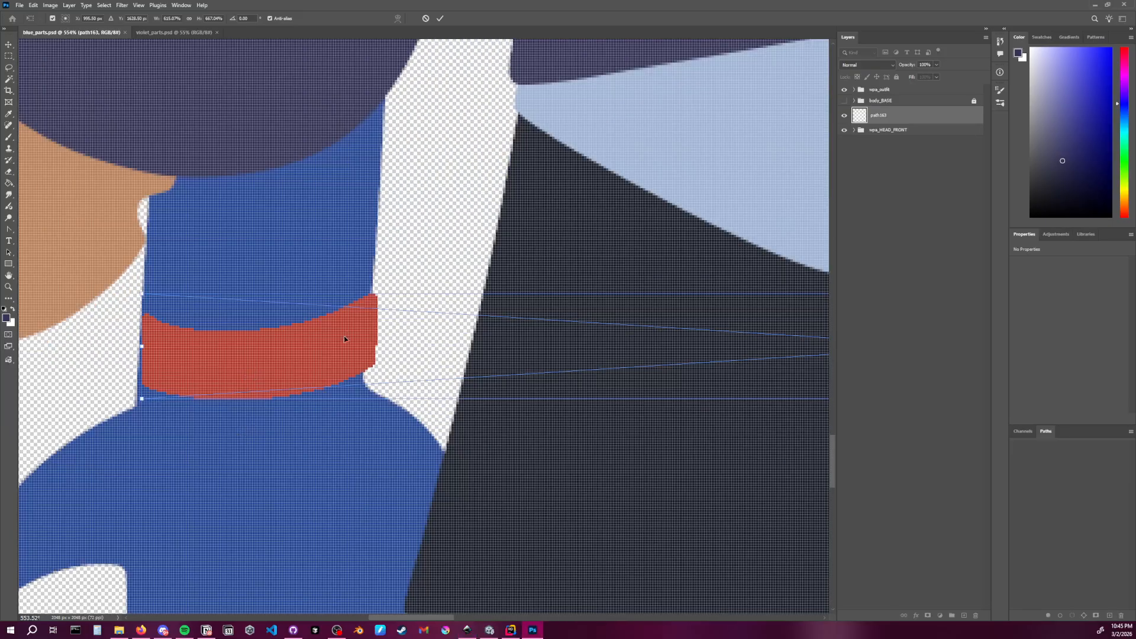
pyautogui.moveTo(341, 352); pyautogui.dragTo(339, 365)
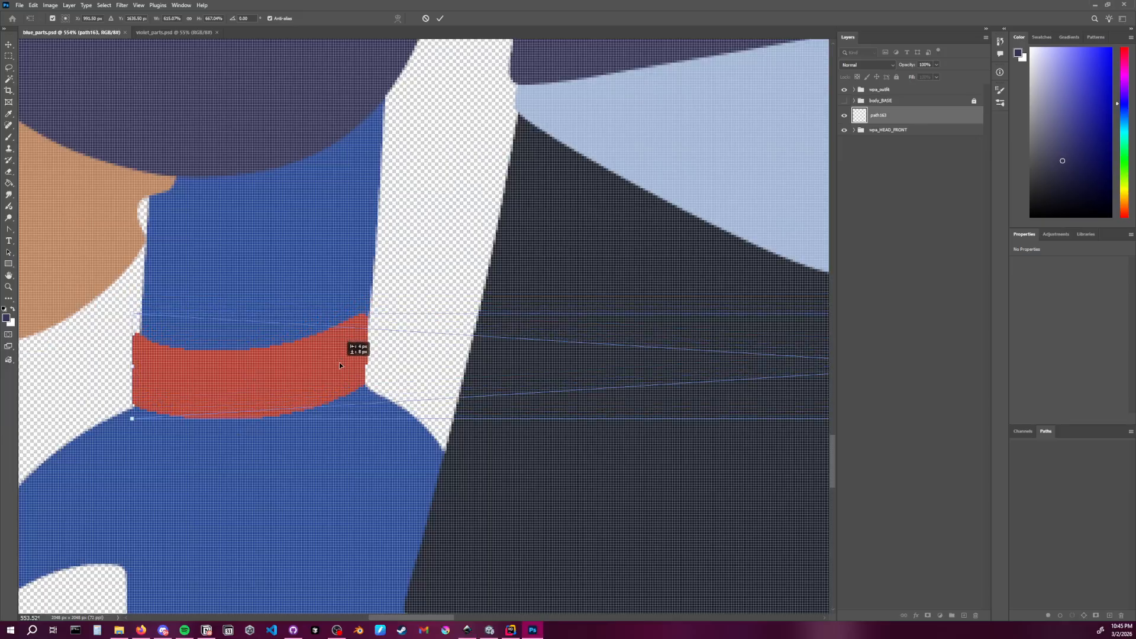
pyautogui.moveTo(132, 313); pyautogui.dragTo(139, 316)
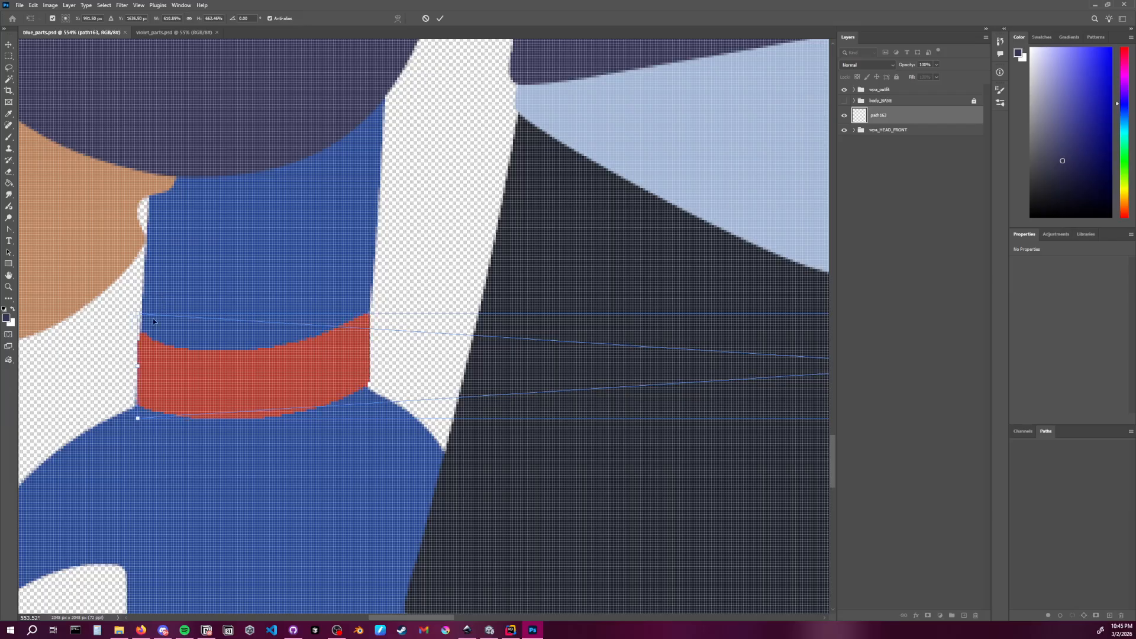
pyautogui.keyDown('alt'); pyautogui.scroll(-4, 153, 322); pyautogui.keyUp('alt')
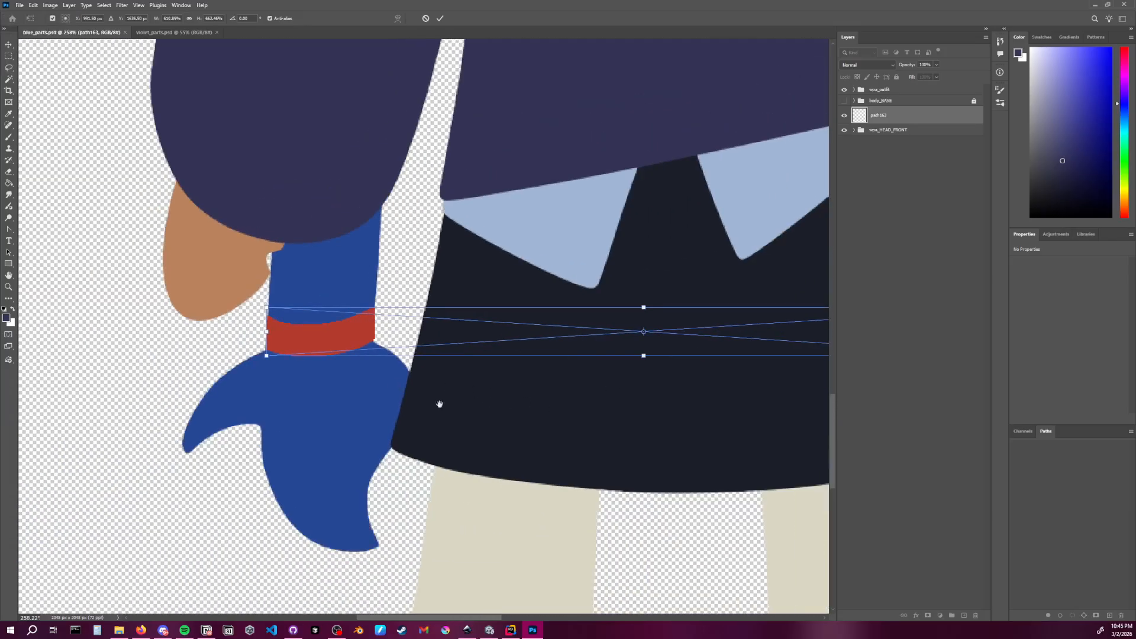
pyautogui.scroll(-1, 438, 408)
pyautogui.moveTo(507, 413); pyautogui.dragTo(71, 388)
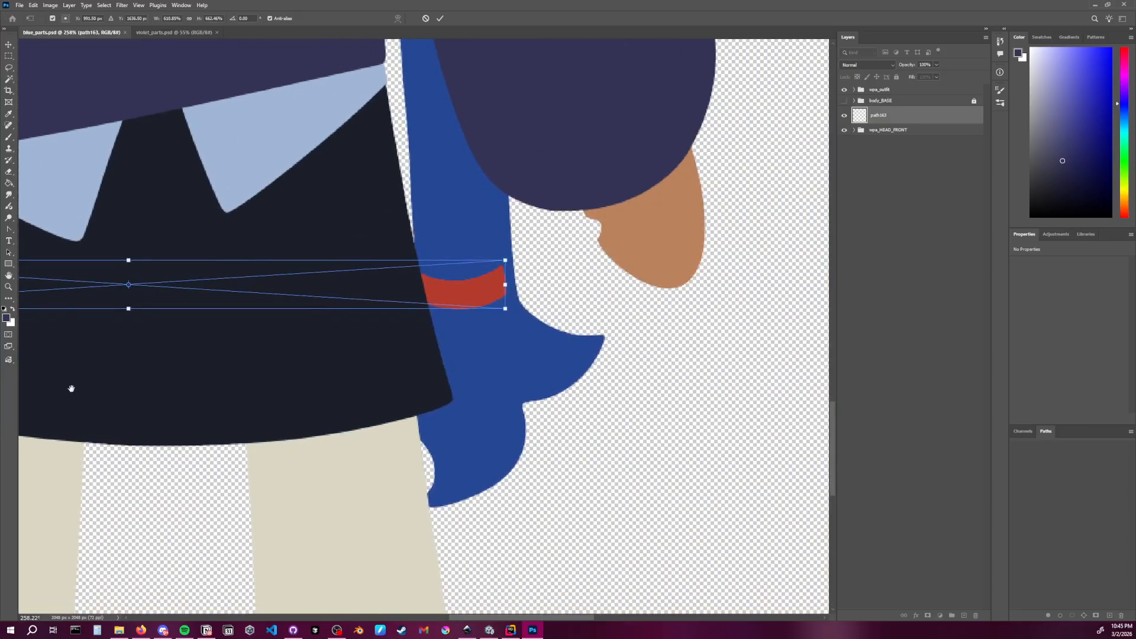
pyautogui.hscroll(1, 381, 334)
pyautogui.scroll(-1, 380, 335)
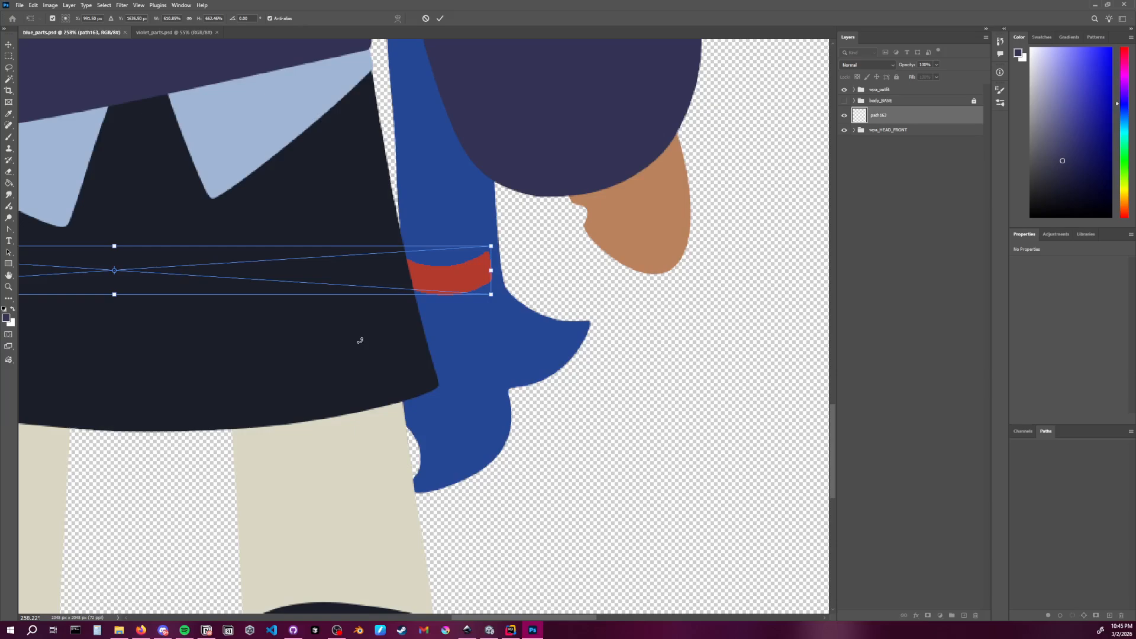
pyautogui.moveTo(405, 369); pyautogui.dragTo(651, 458)
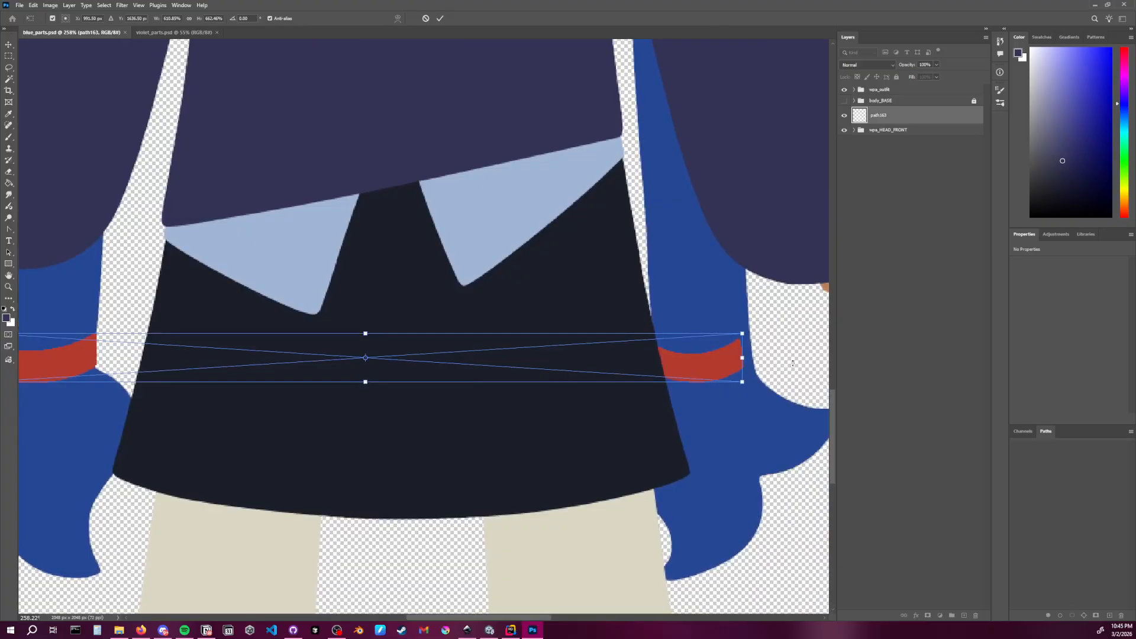
pyautogui.press('Return')
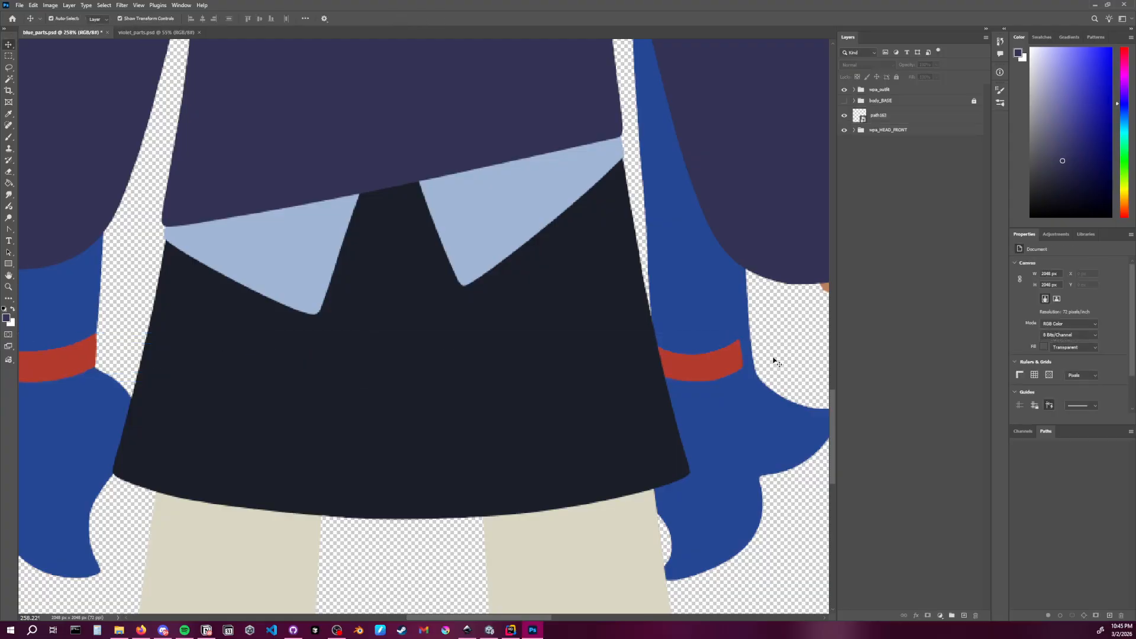
pyautogui.click(882, 116)
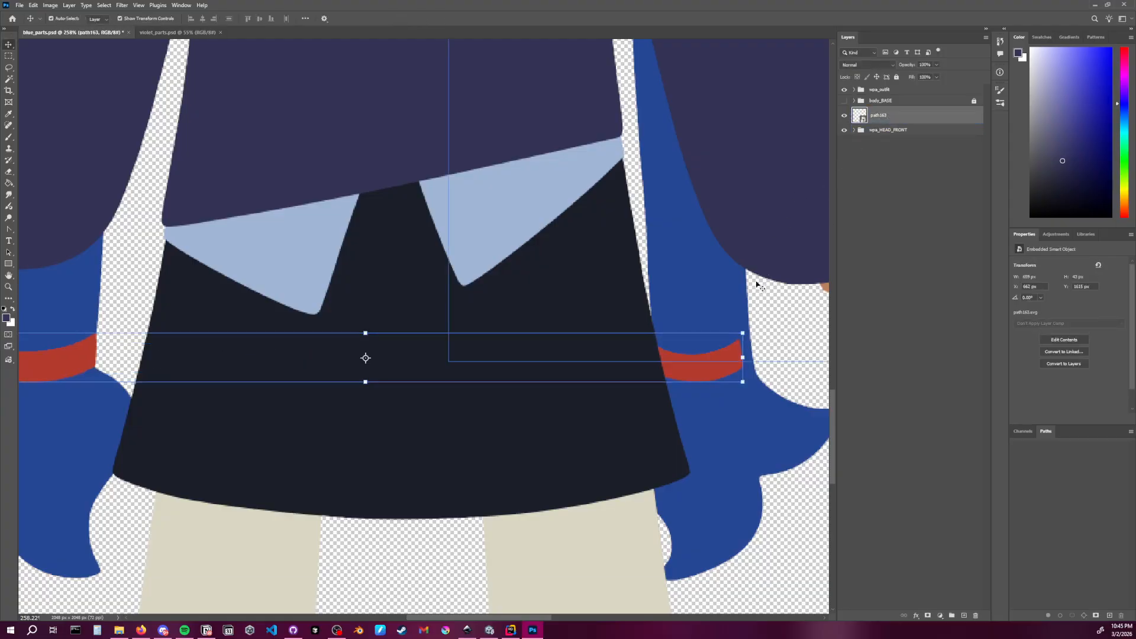
pyautogui.press('l')
pyautogui.moveTo(766, 327)
pyautogui.mouseDown()
pyautogui.moveTo(633, 345)
pyautogui.moveTo(669, 405)
pyautogui.moveTo(772, 330)
pyautogui.mouseUp()
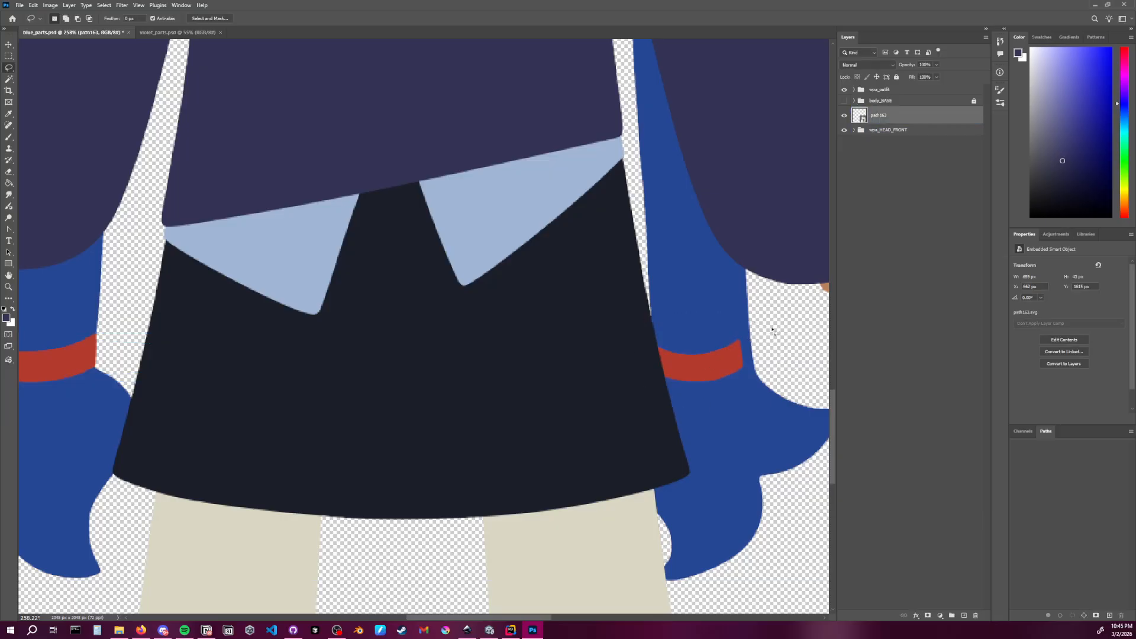
pyautogui.moveTo(762, 281)
pyautogui.mouseDown()
pyautogui.moveTo(568, 406)
pyautogui.moveTo(792, 439)
pyautogui.mouseUp()
pyautogui.press('v')
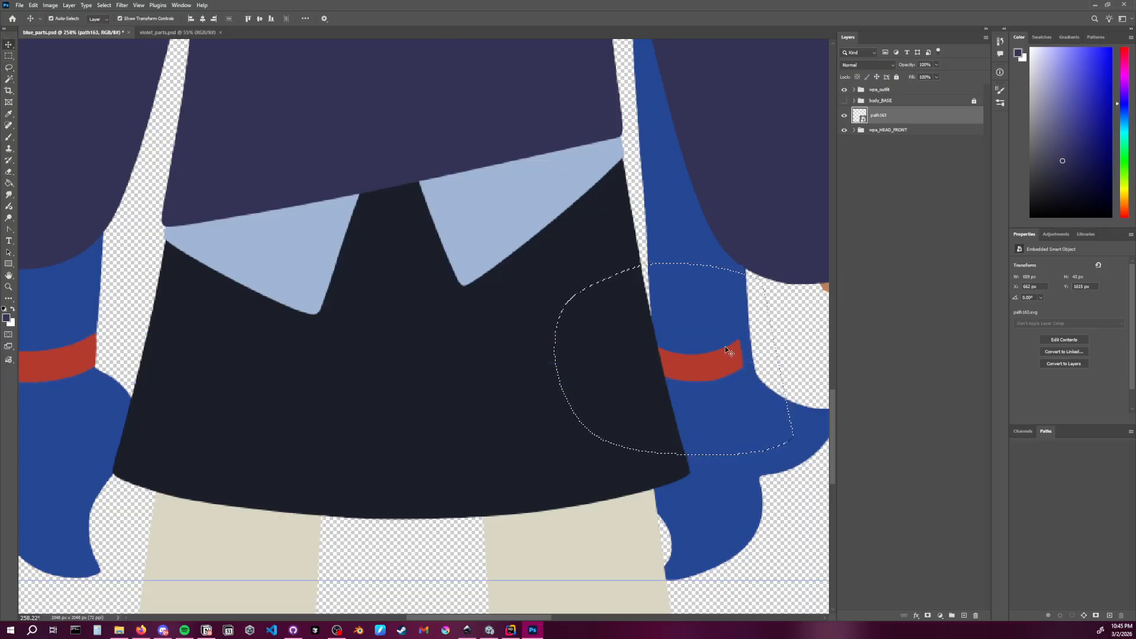
pyautogui.rightClick(885, 116)
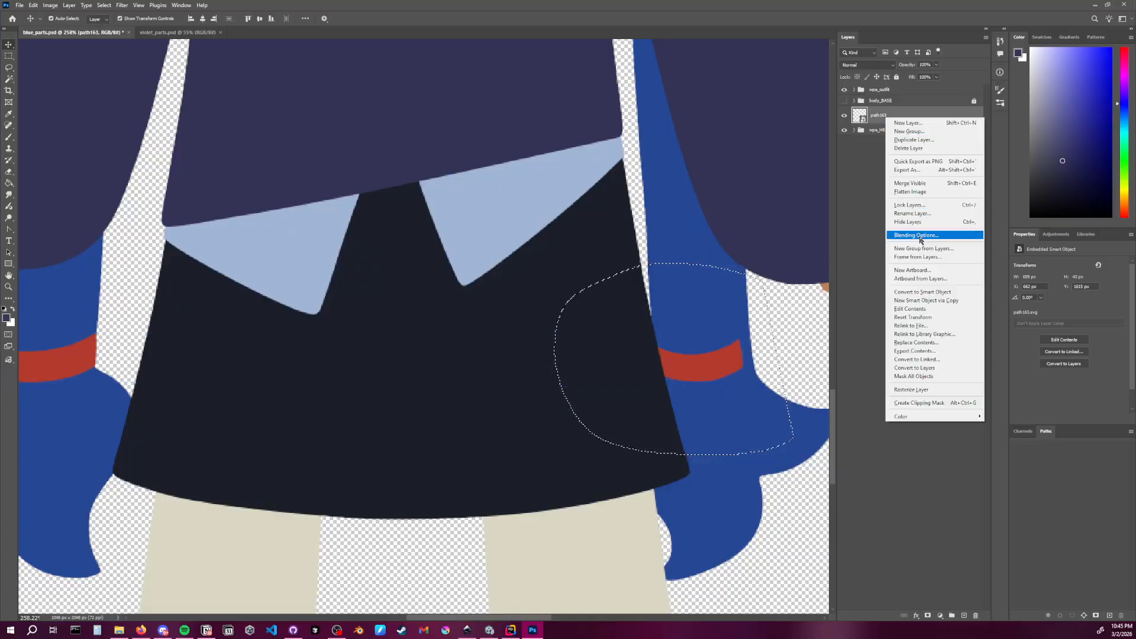
pyautogui.click(790, 312)
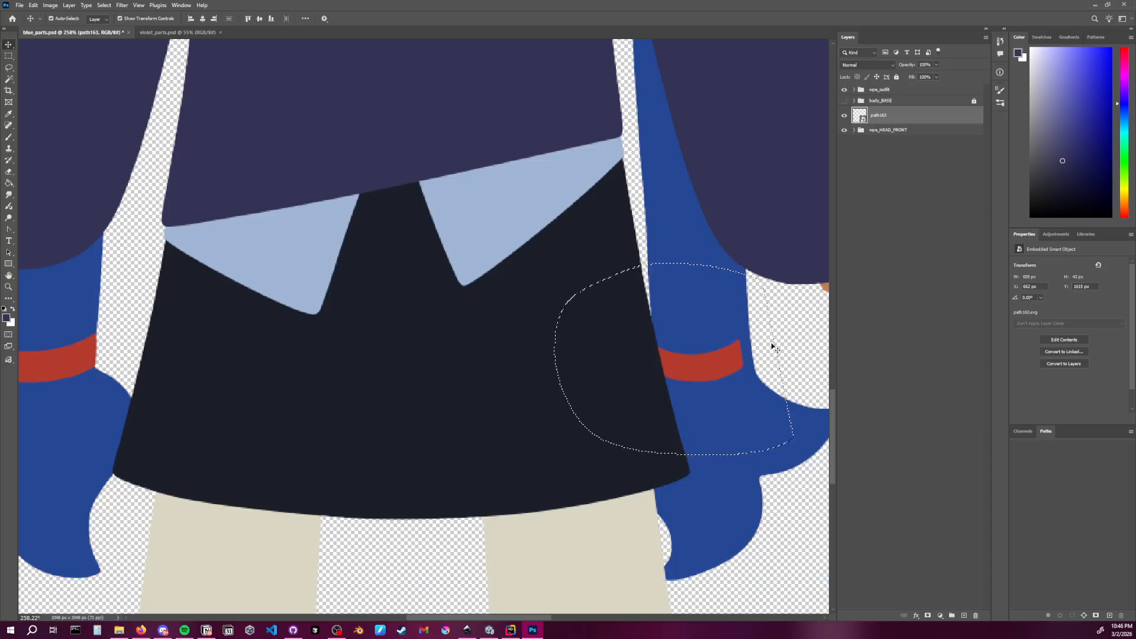
pyautogui.press('l')
pyautogui.click(787, 345)
pyautogui.moveTo(776, 317)
pyautogui.mouseDown()
pyautogui.moveTo(528, 296)
pyautogui.moveTo(823, 397)
pyautogui.moveTo(817, 417)
pyautogui.mouseUp()
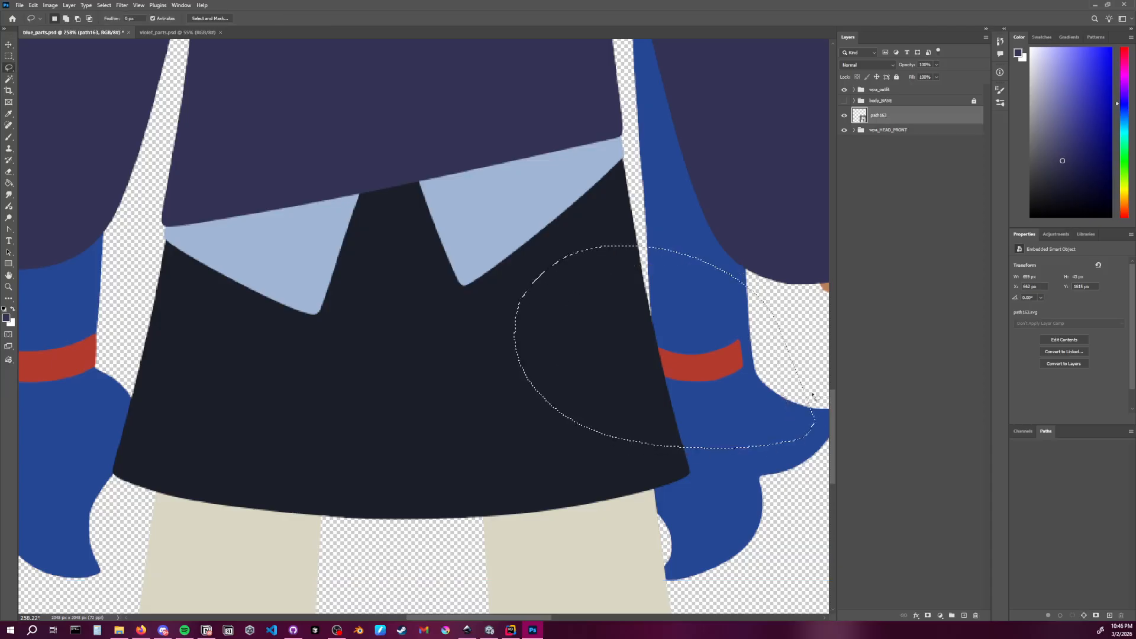
pyautogui.click(846, 268)
pyautogui.hotkey('ctrl', 'd')
pyautogui.press('v')
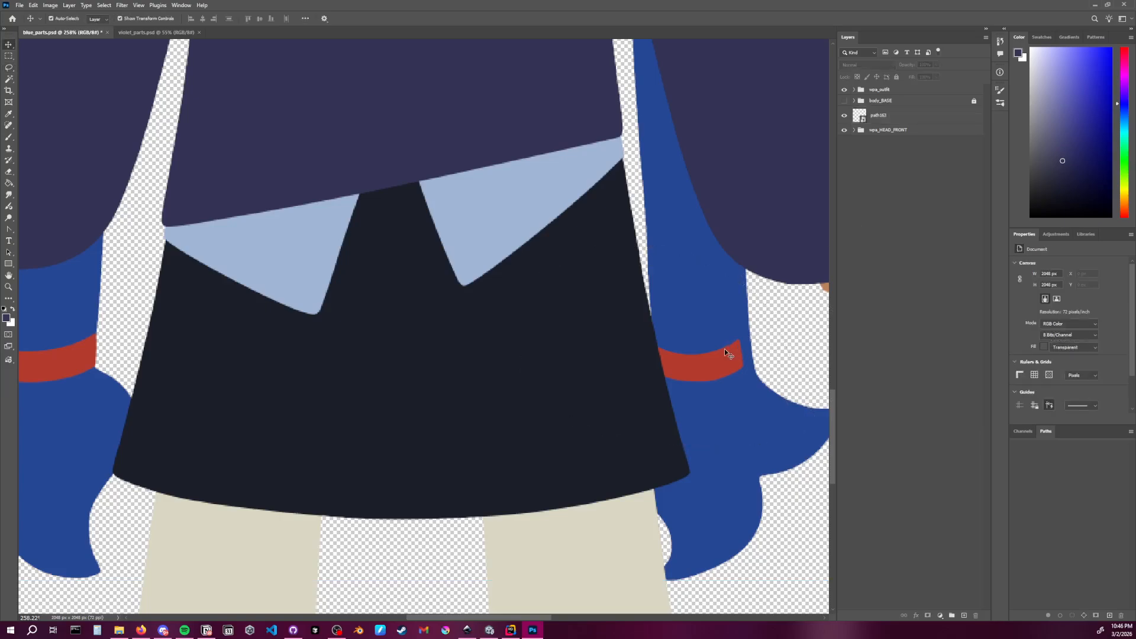
# Lasso the tie on the character's left pigtail and rasterize the path163 layer
pyautogui.moveTo(724, 349); pyautogui.dragTo(718, 357)
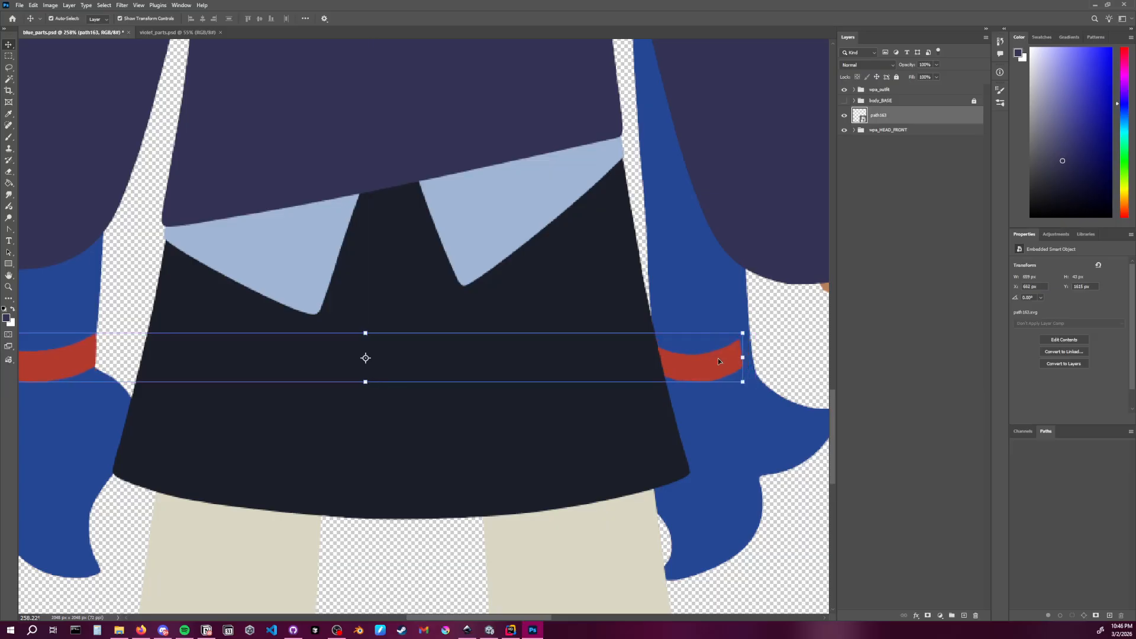
pyautogui.press('l')
pyautogui.moveTo(778, 331)
pyautogui.mouseDown()
pyautogui.moveTo(608, 345)
pyautogui.moveTo(754, 374)
pyautogui.mouseUp()
pyautogui.rightClick(879, 118)
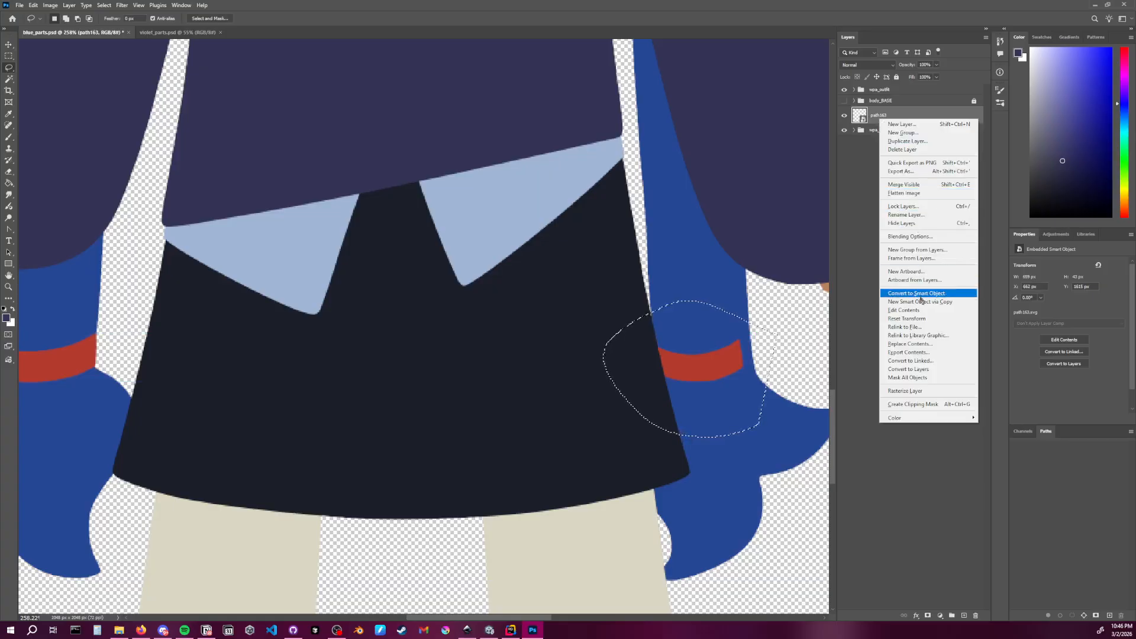
pyautogui.click(911, 390)
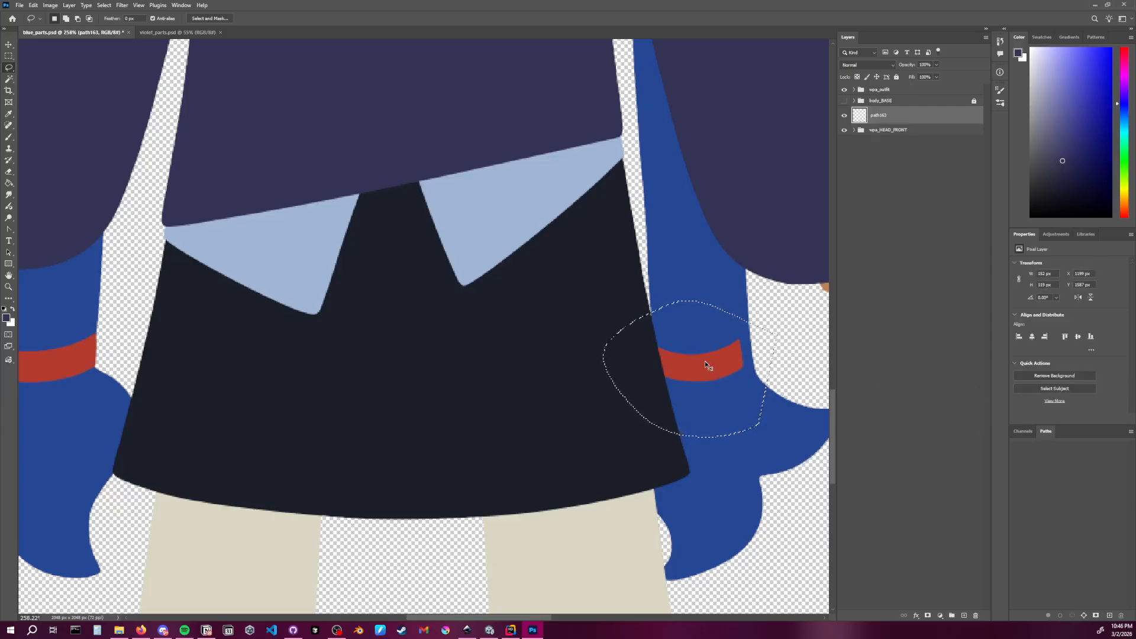
# Cut the lassoed tie out of the path163 layer and put it on a separate layer of its own
pyautogui.press('Delete')
pyautogui.hotkey('ctrl', 'd')
pyautogui.hotkey('ctrl', 'j')
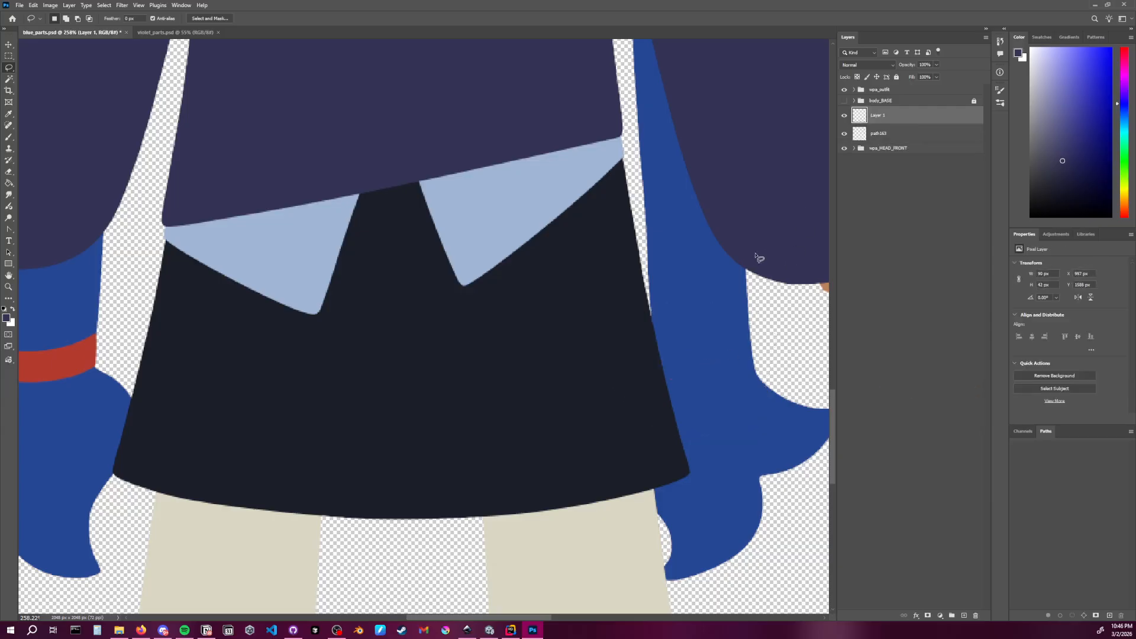
pyautogui.press('v')
pyautogui.click(545, 330)
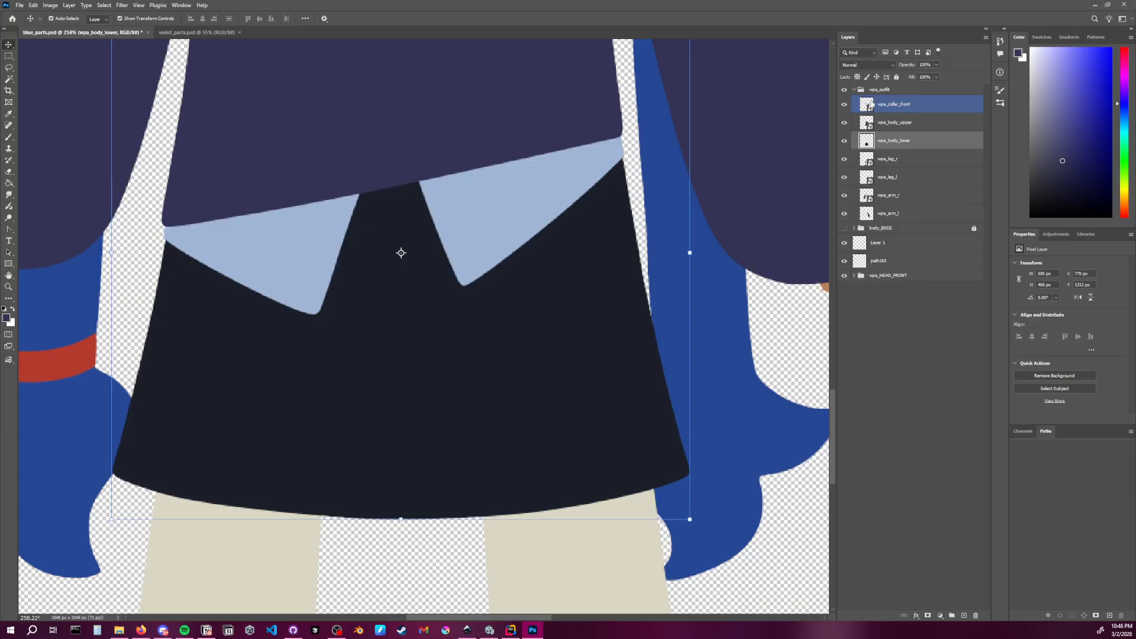
# Hide the wpa_outfit group and move the cut-out tie onto the character's left pigtail, nudging it left to fit the strand's edges
pyautogui.click(882, 242)
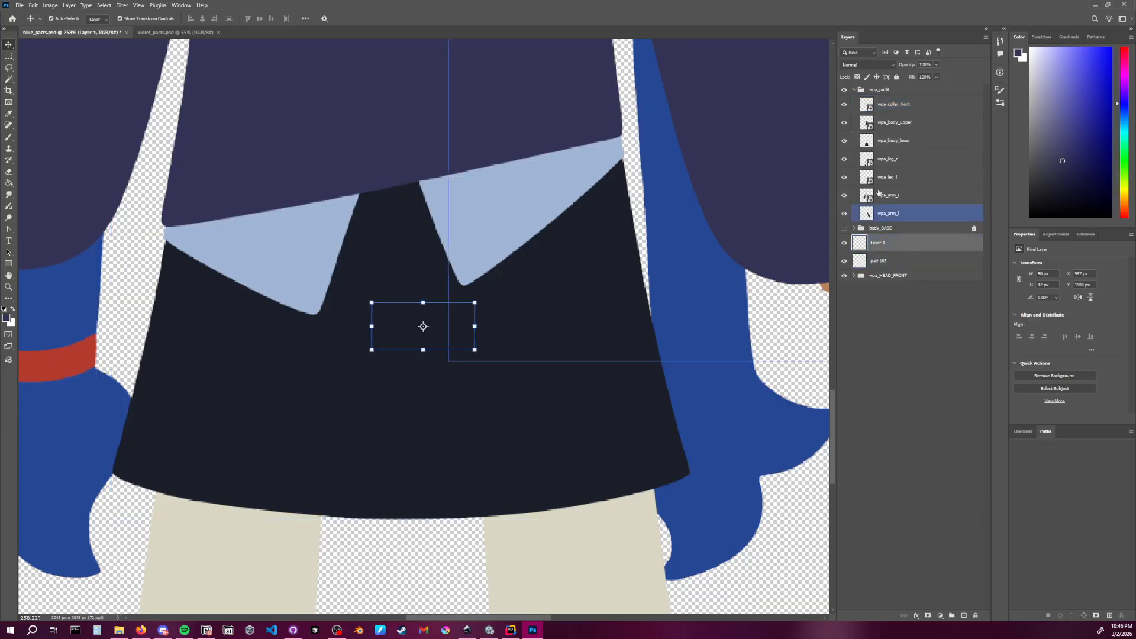
pyautogui.click(844, 89)
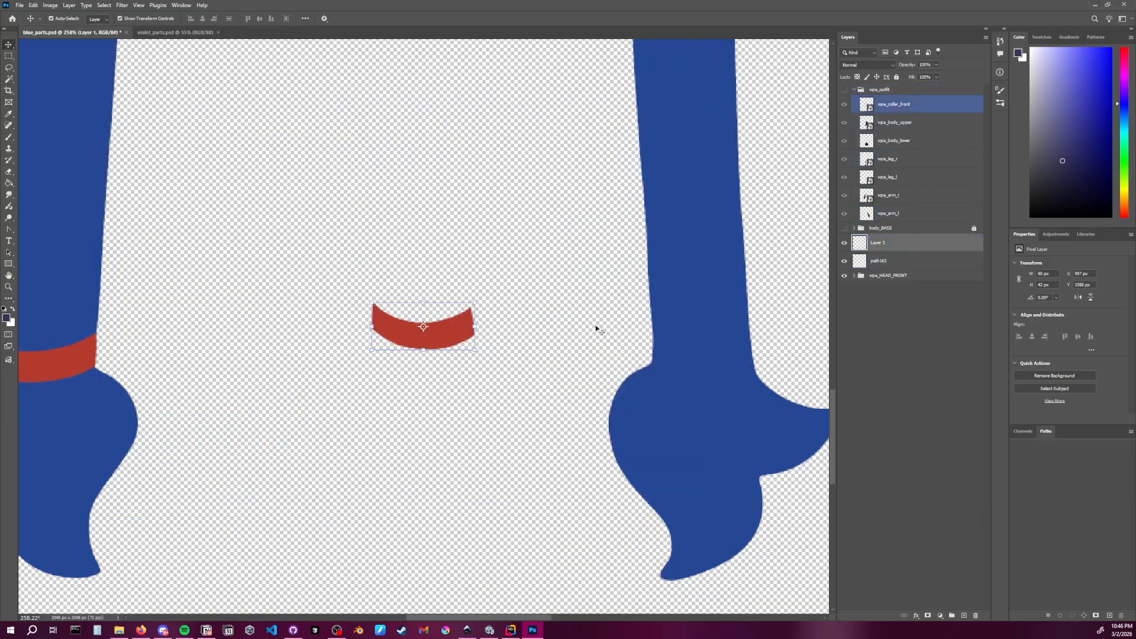
pyautogui.moveTo(450, 335); pyautogui.dragTo(734, 367)
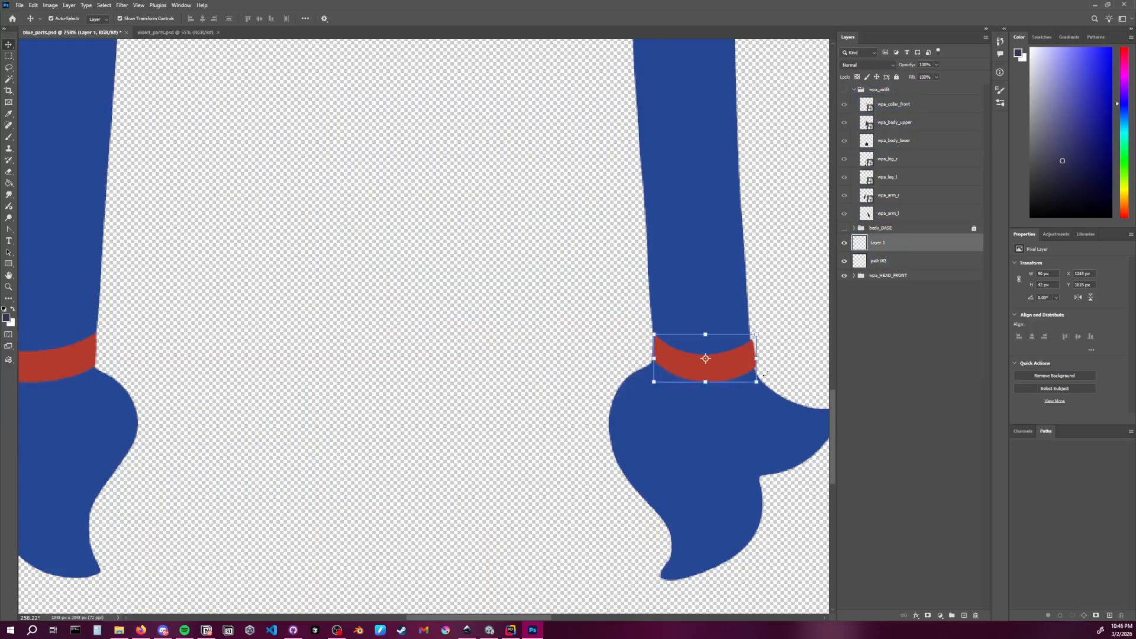
pyautogui.press('Left')
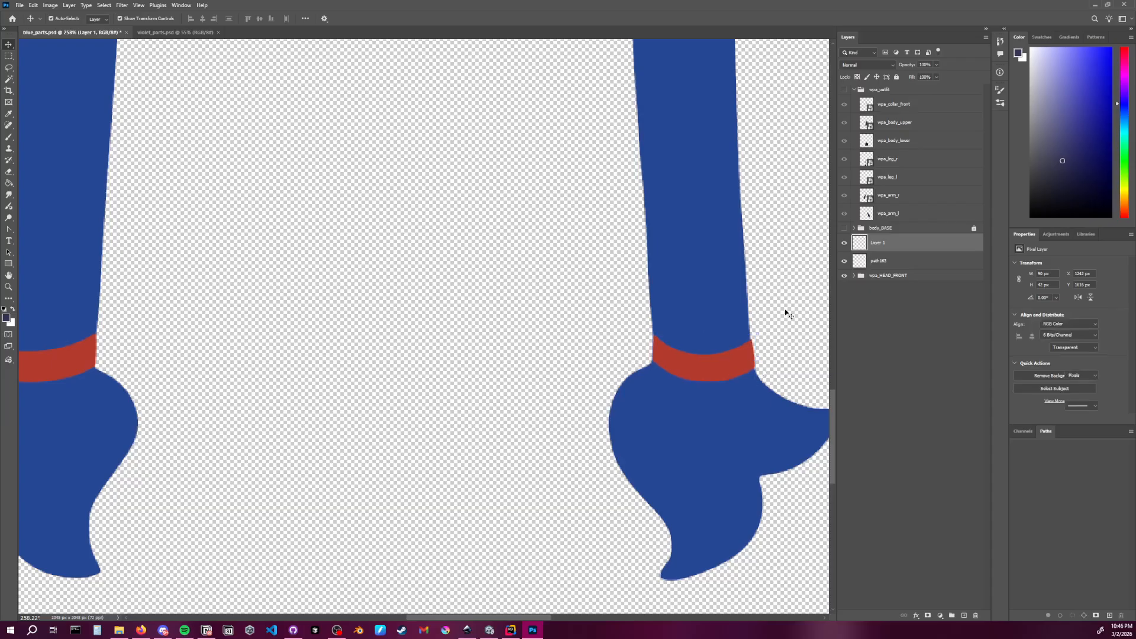
pyautogui.press('Left')
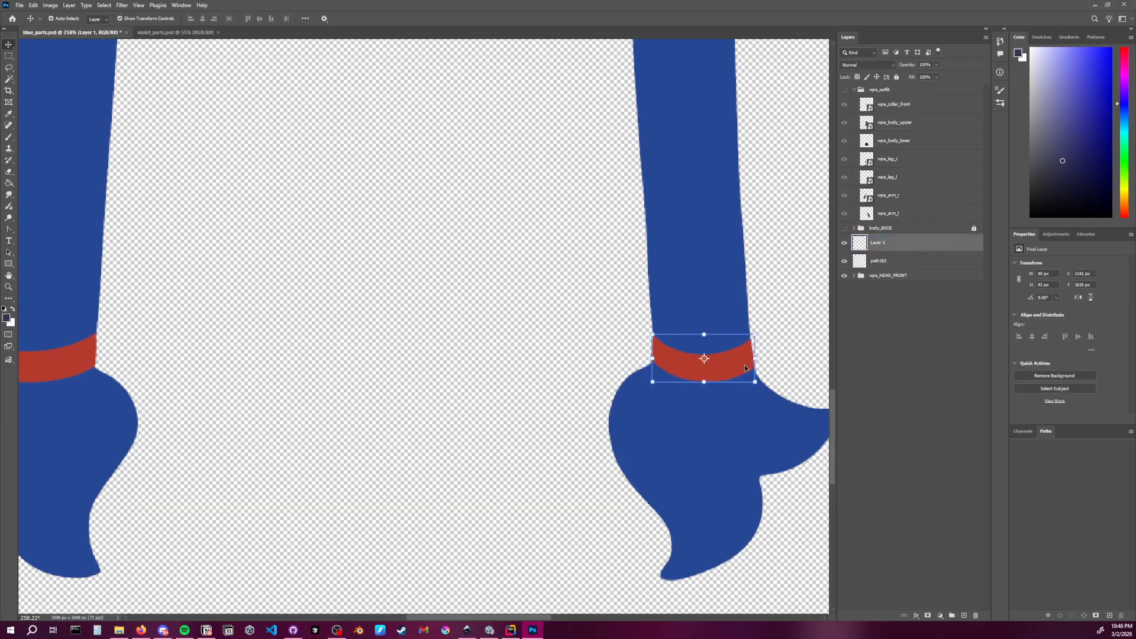
pyautogui.click(786, 309)
pyautogui.hscroll(1, 506, 318)
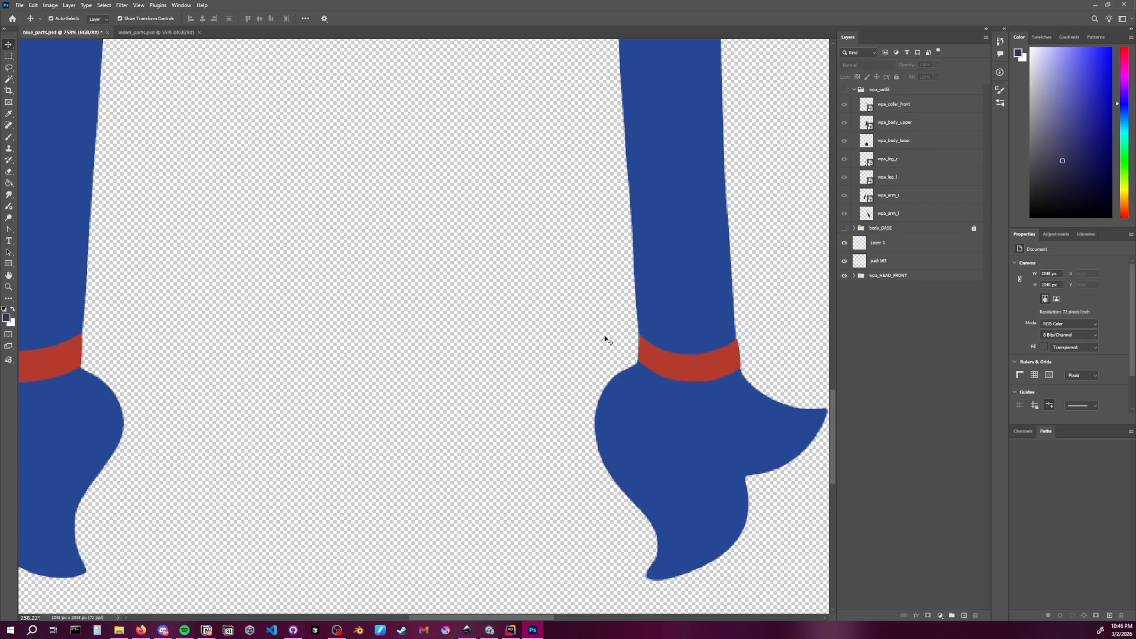
pyautogui.keyDown('ctrl'); pyautogui.click(675, 358); pyautogui.keyUp('ctrl')
pyautogui.click(764, 296)
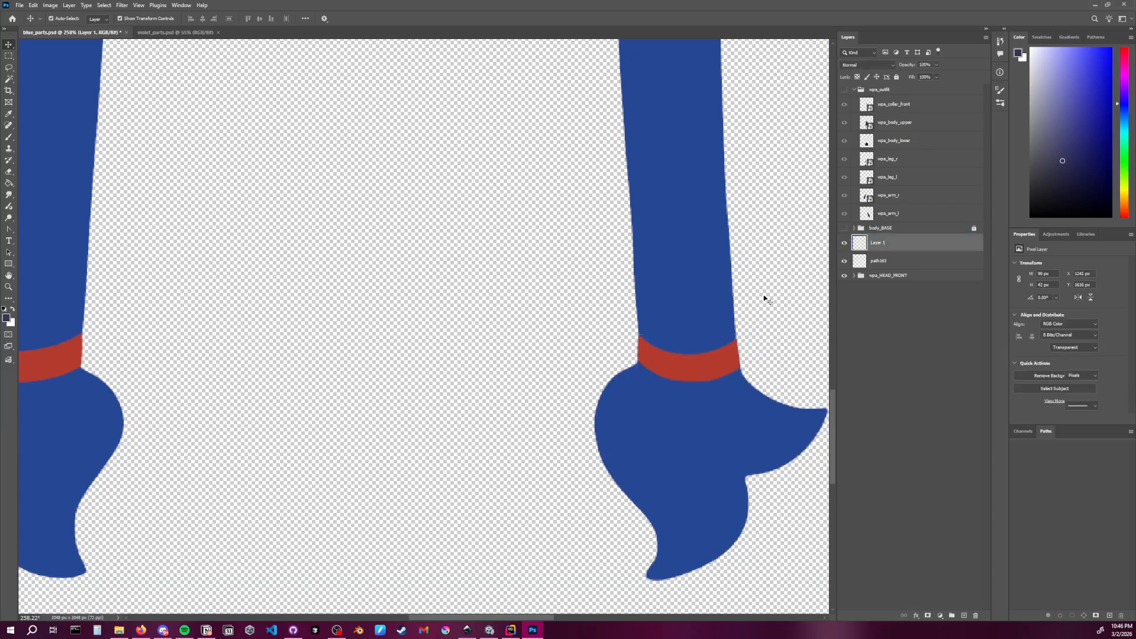
pyautogui.hscroll(2, 497, 296)
pyautogui.keyDown('alt'); pyautogui.scroll(-1, 420, 301); pyautogui.keyUp('alt')
pyautogui.keyDown('alt'); pyautogui.scroll(-1, 421, 302); pyautogui.keyUp('alt')
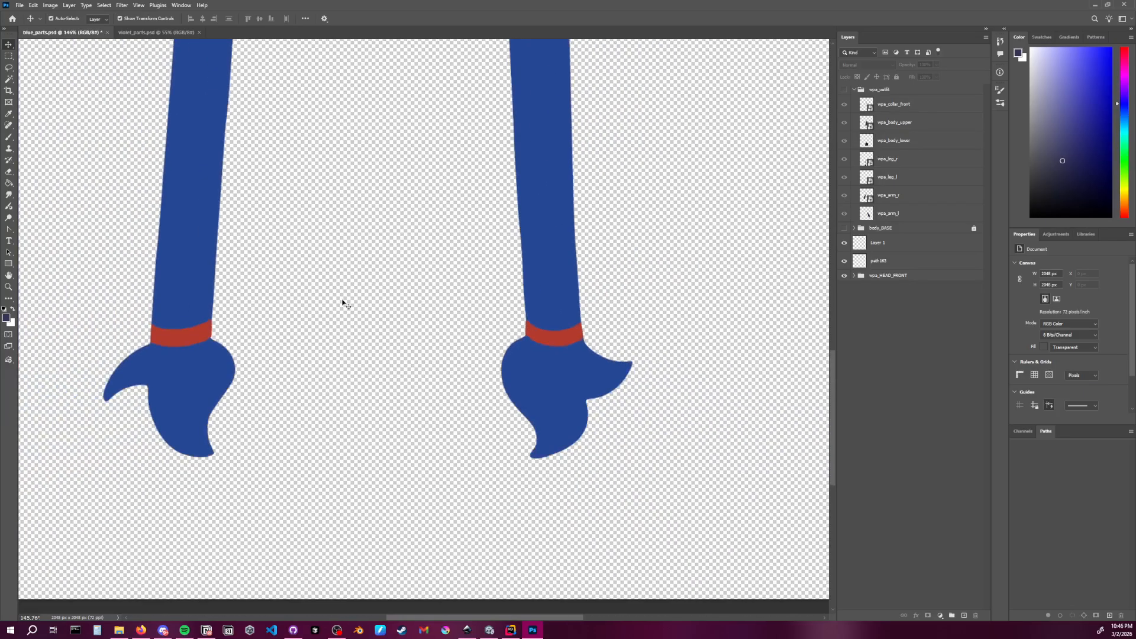
pyautogui.moveTo(399, 391); pyautogui.dragTo(477, 466)
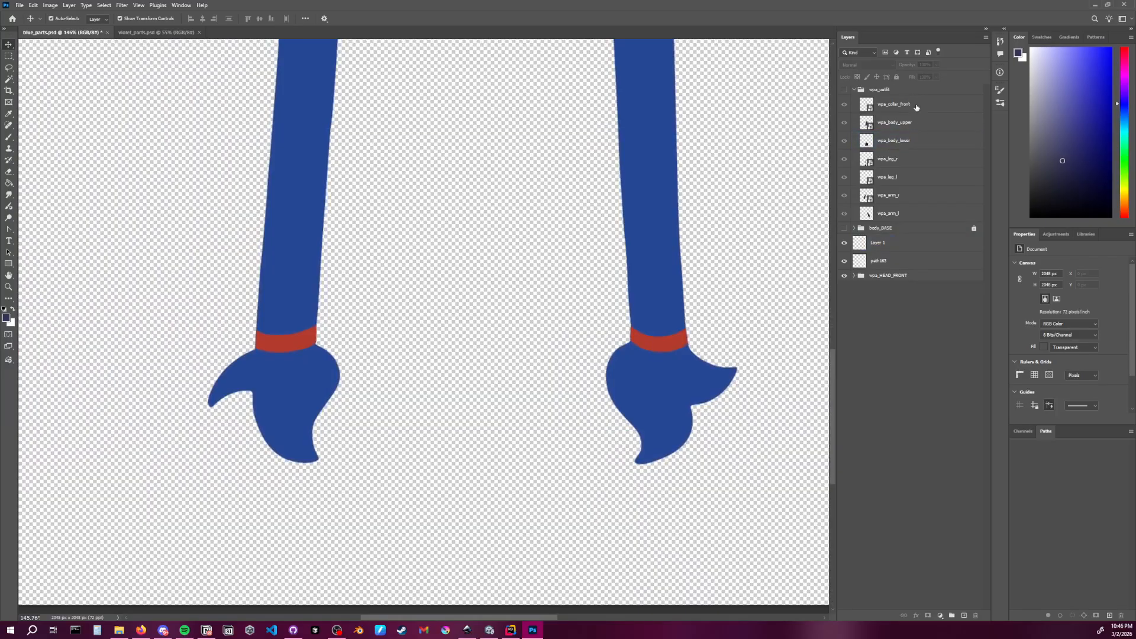
# Combine Layer 1, the path163 tie layer and the wpa_hair_front_2 layer into one smart object
pyautogui.click(853, 89)
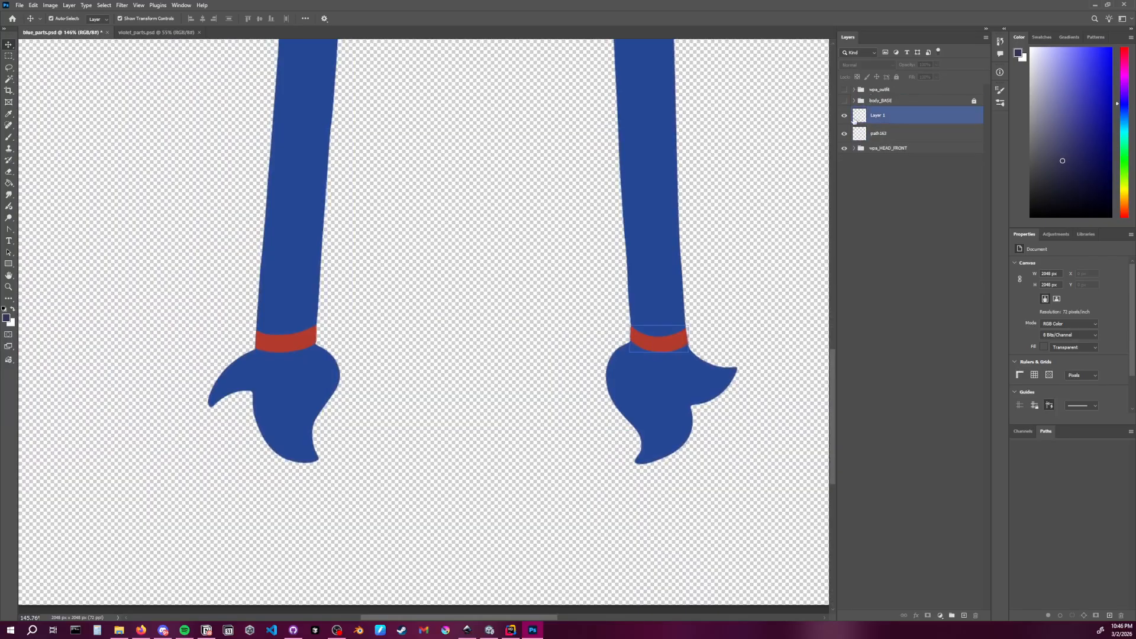
pyautogui.click(873, 115)
pyautogui.click(867, 148)
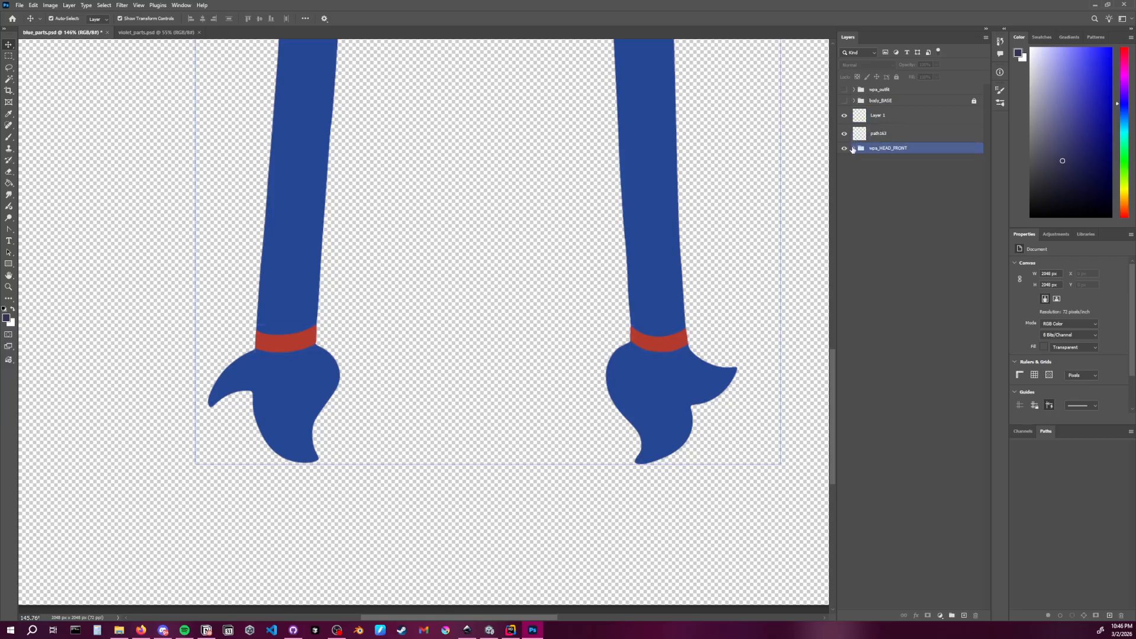
pyautogui.click(854, 148)
pyautogui.click(887, 133)
pyautogui.click(896, 176)
pyautogui.click(909, 211)
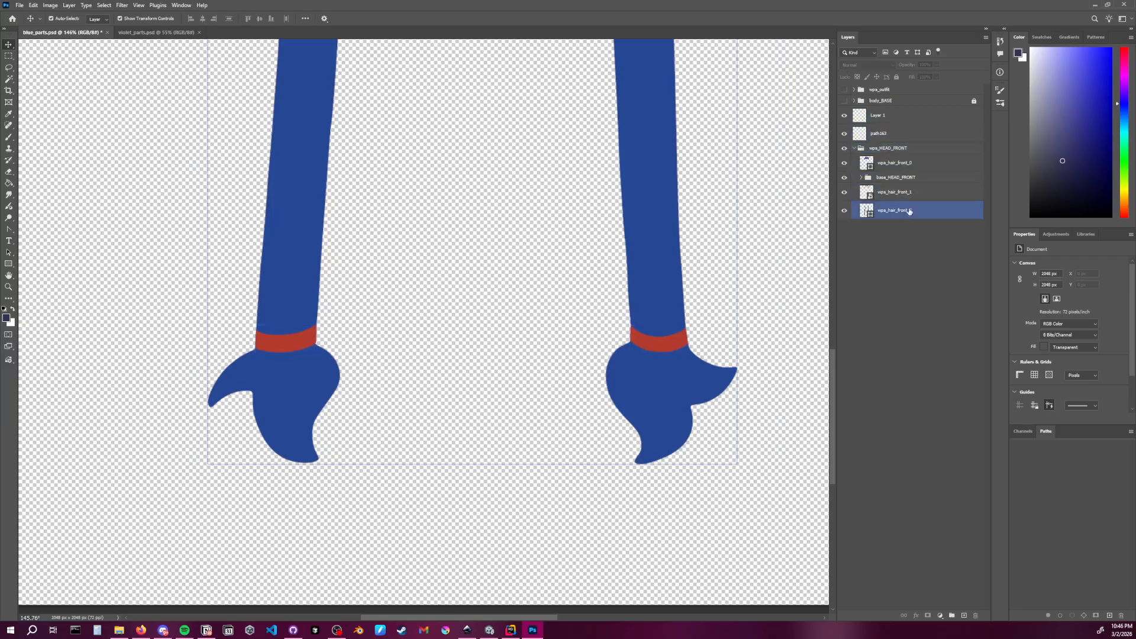
pyautogui.keyDown('ctrl'); pyautogui.click(889, 133); pyautogui.keyUp('ctrl')
pyautogui.keyDown('ctrl'); pyautogui.click(899, 114); pyautogui.keyUp('ctrl')
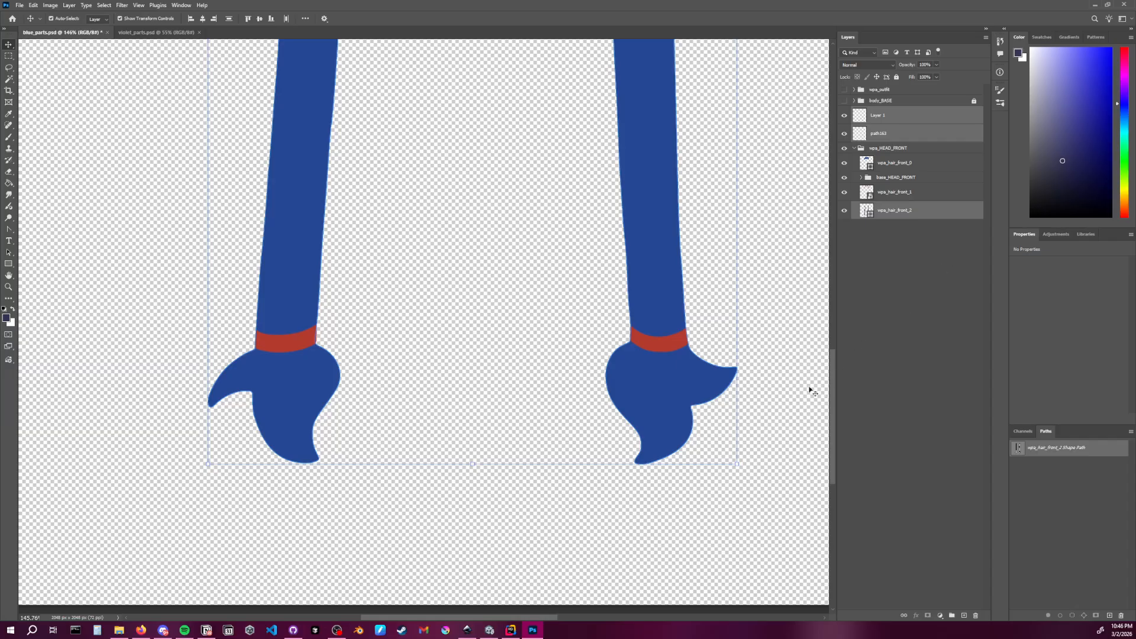
pyautogui.rightClick(894, 120)
pyautogui.click(939, 307)
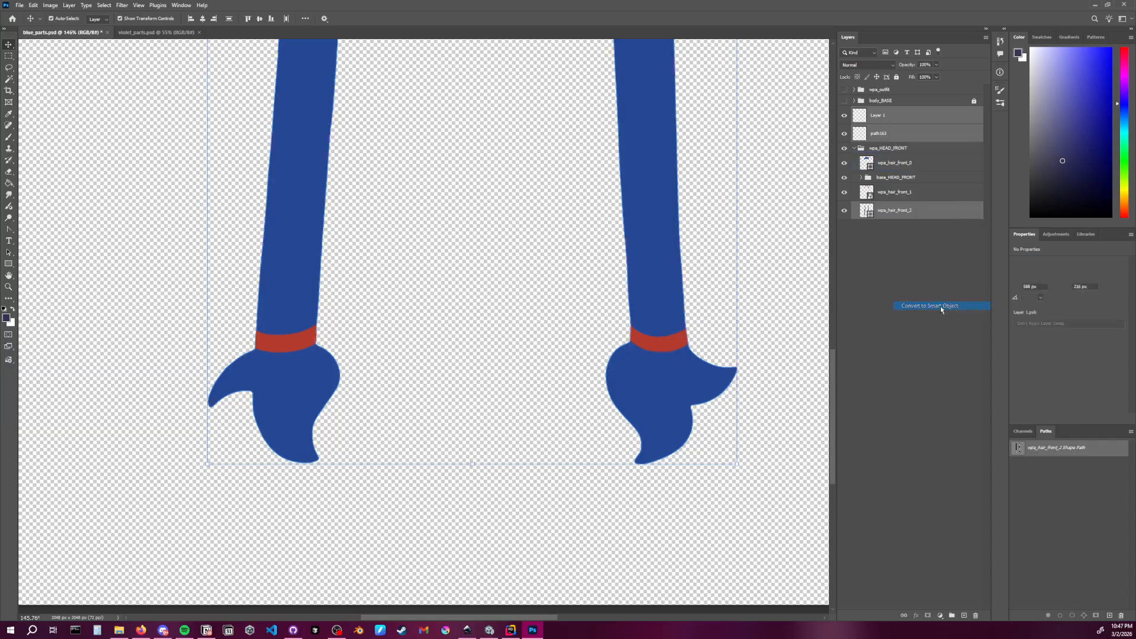
# Place the combined smart object at the bottom of the wpa_HEAD_FRONT group, name it wpa_hair_front_2, and save the document
pyautogui.moveTo(888, 125); pyautogui.dragTo(890, 180)
pyautogui.doubleClick(891, 174)
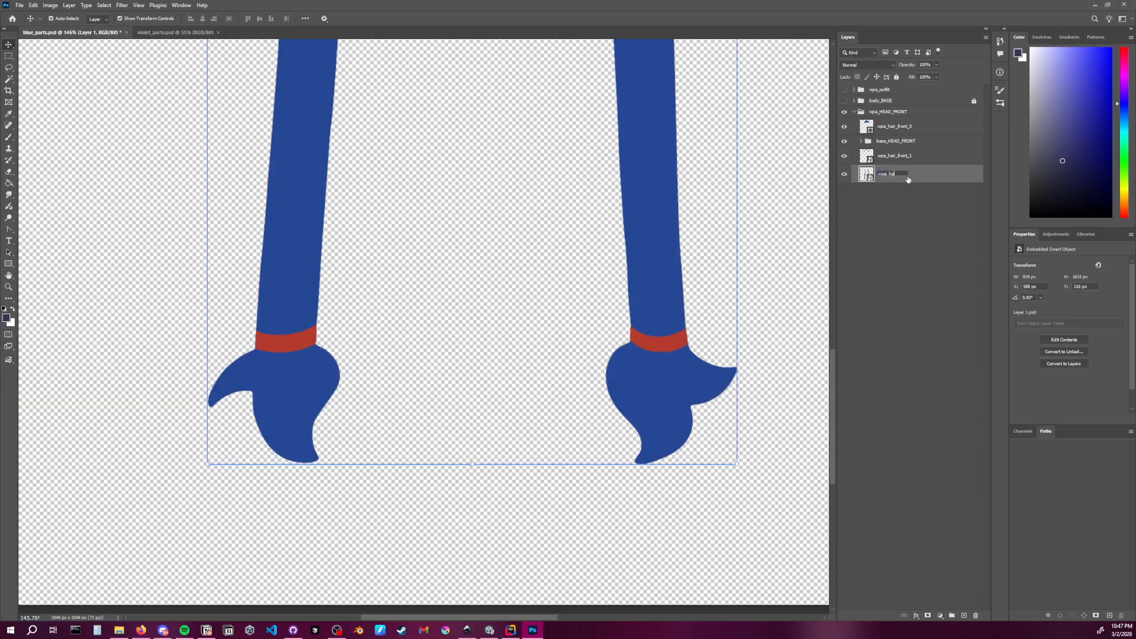
pyautogui.write('wpa_hair_2')
pyautogui.press('Return')
pyautogui.press('Return')
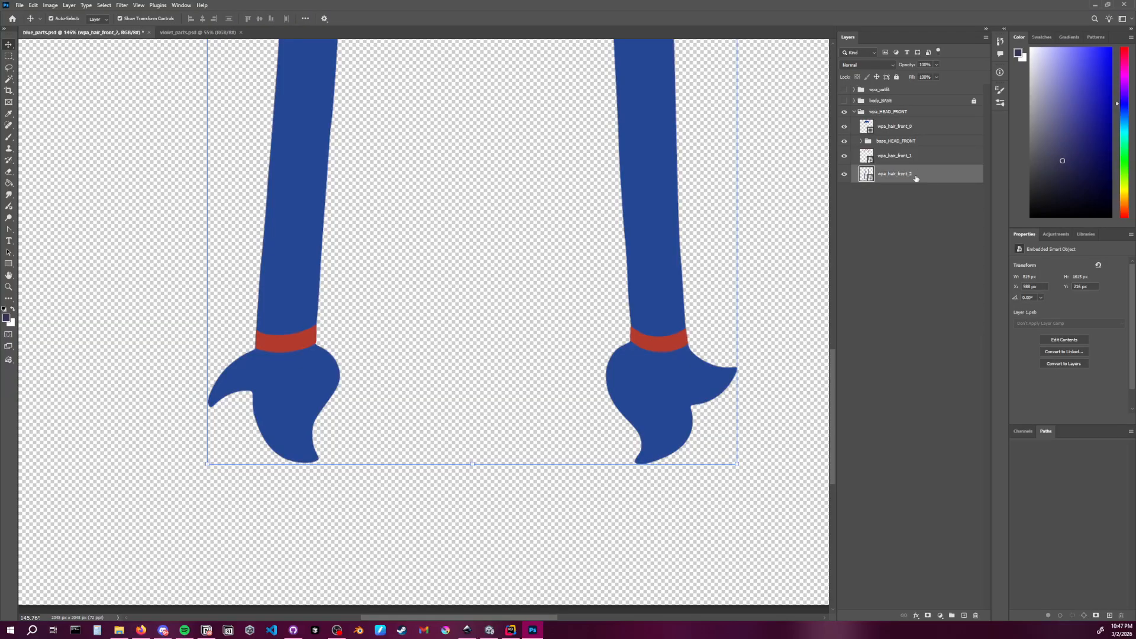
pyautogui.click(893, 219)
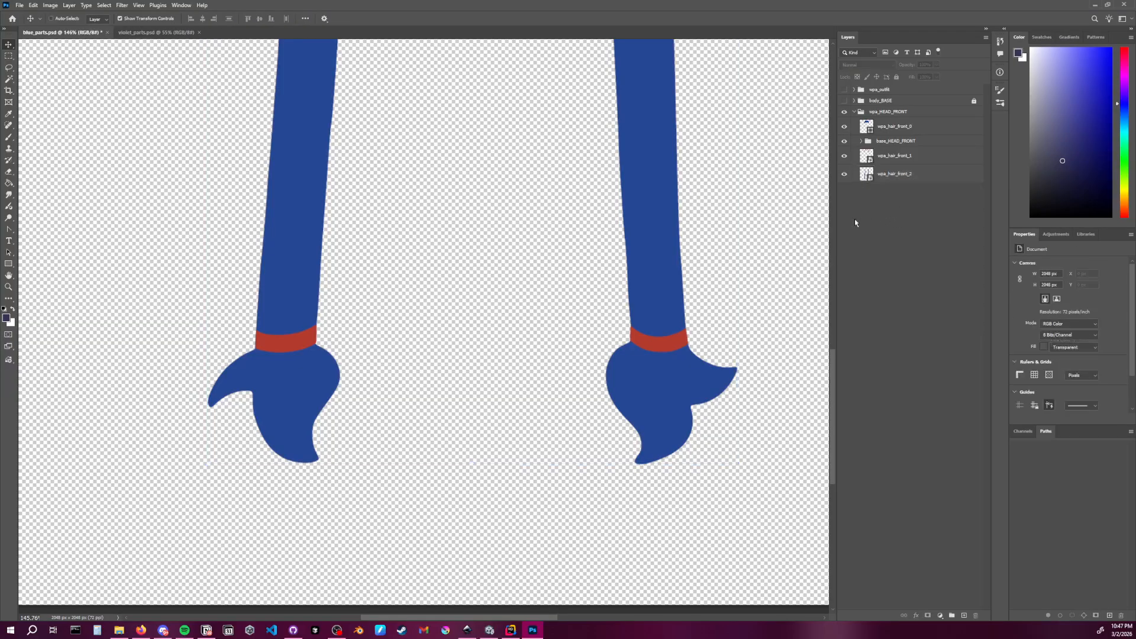
pyautogui.hotkey('ctrl', 's')
# Show the wpa_outfit group again, check the ties on the full character, and save the document
pyautogui.keyDown('ctrl'); pyautogui.hscroll(-1, 739, 330); pyautogui.keyUp('ctrl')
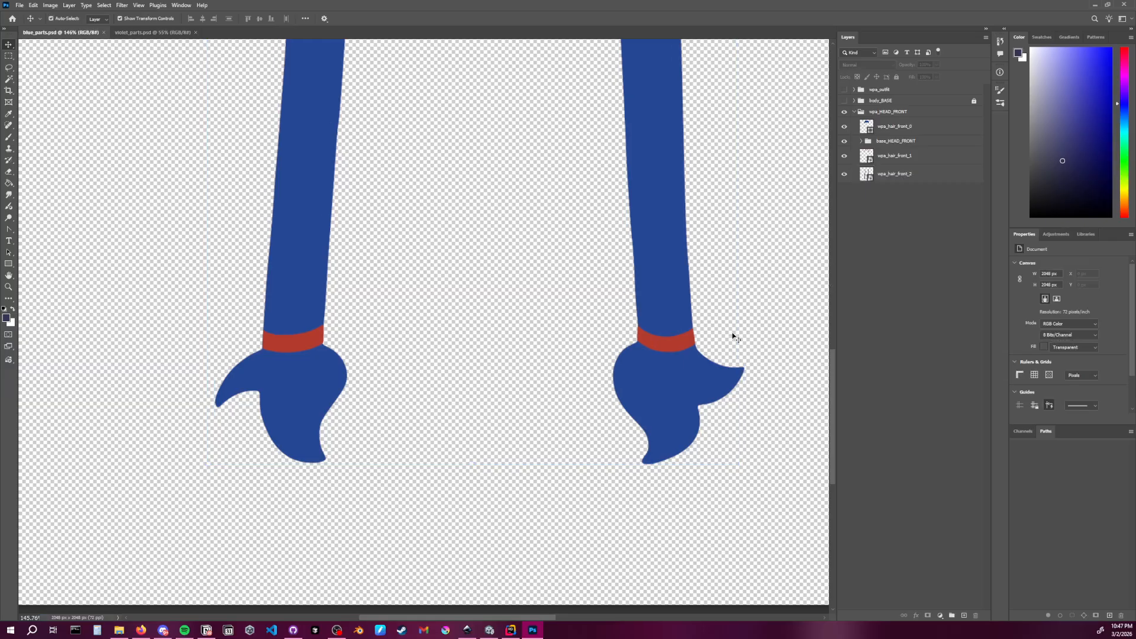
pyautogui.keyDown('alt'); pyautogui.scroll(6, 704, 352); pyautogui.keyUp('alt')
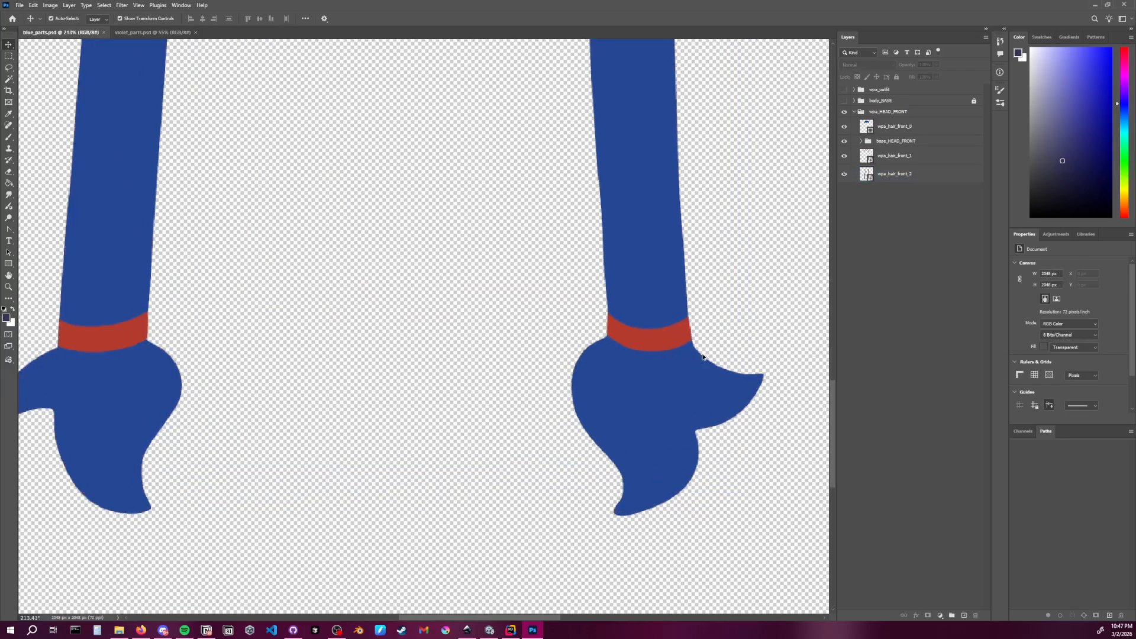
pyautogui.keyDown('alt'); pyautogui.scroll(-8, 707, 353); pyautogui.keyUp('alt')
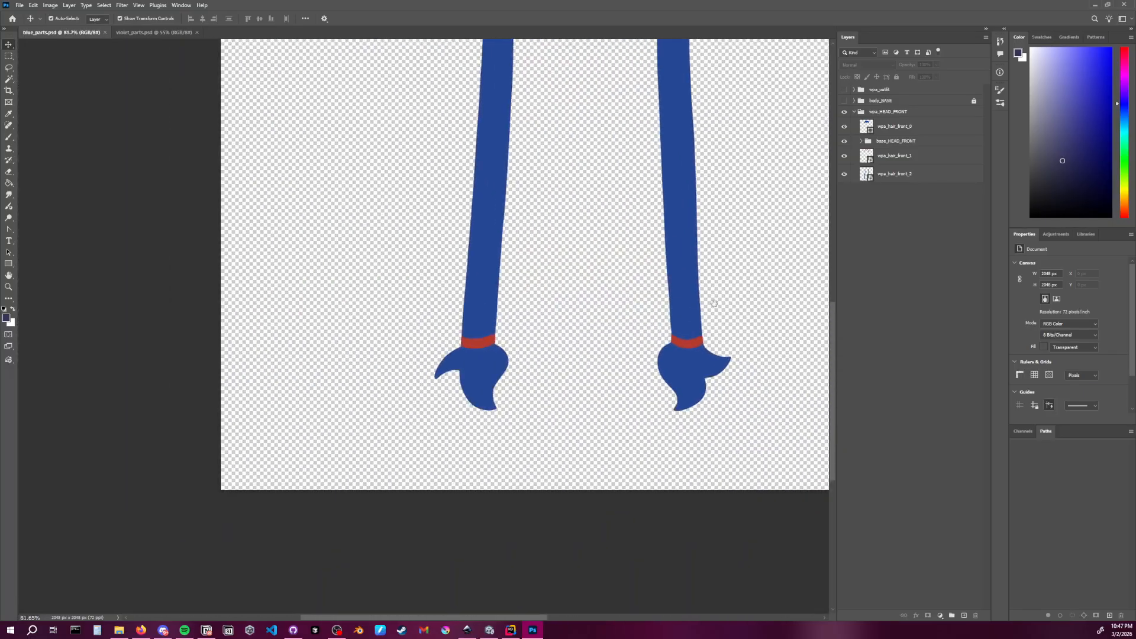
pyautogui.moveTo(712, 299); pyautogui.dragTo(526, 448)
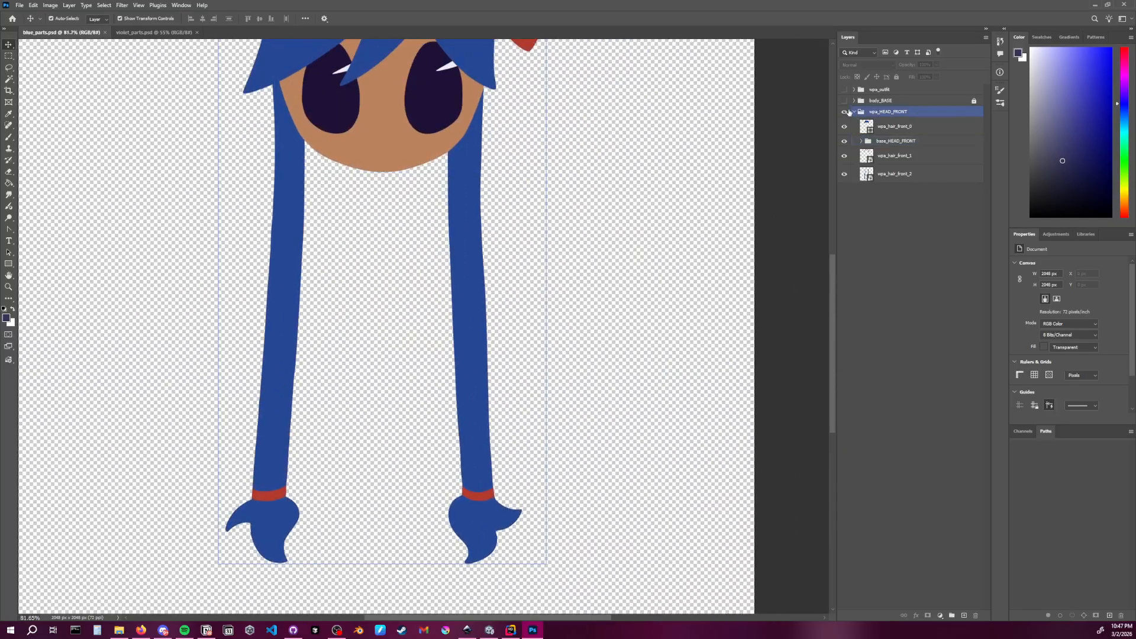
pyautogui.click(844, 90)
pyautogui.click(843, 102)
pyautogui.click(843, 103)
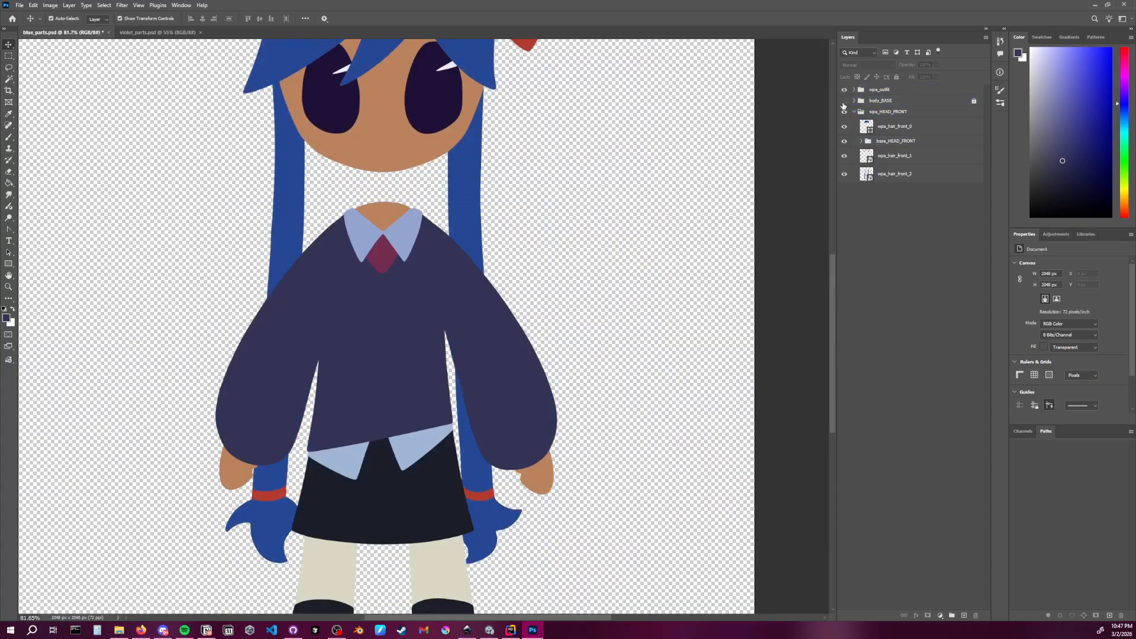
pyautogui.keyDown('alt'); pyautogui.scroll(-3, 571, 273); pyautogui.keyUp('alt')
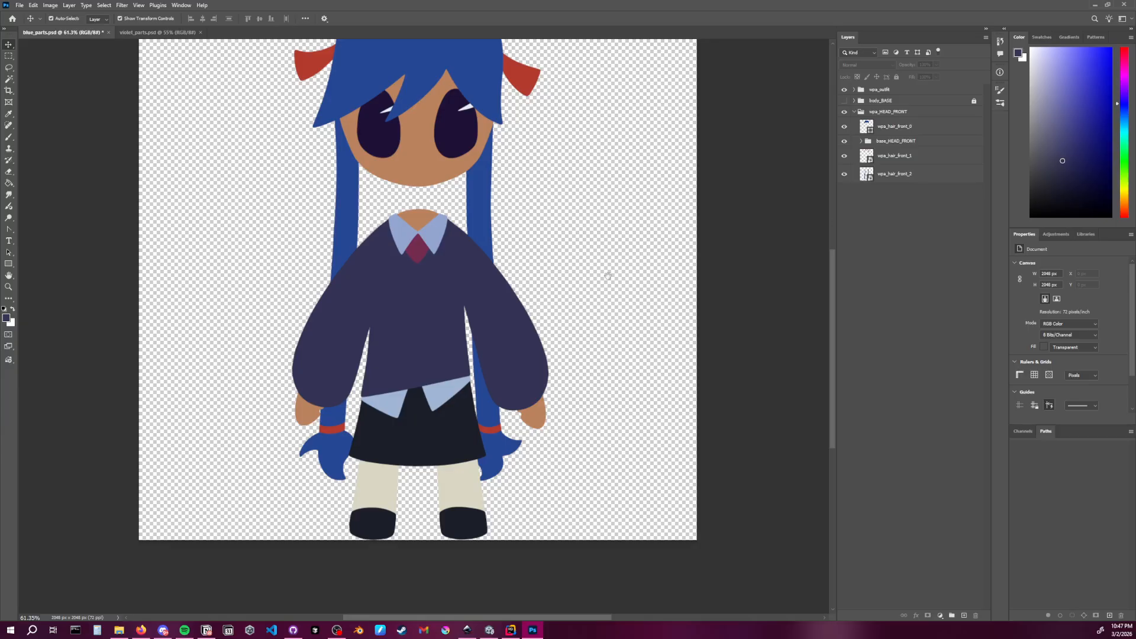
pyautogui.moveTo(608, 276); pyautogui.dragTo(645, 337)
pyautogui.hotkey('ctrl', 's')
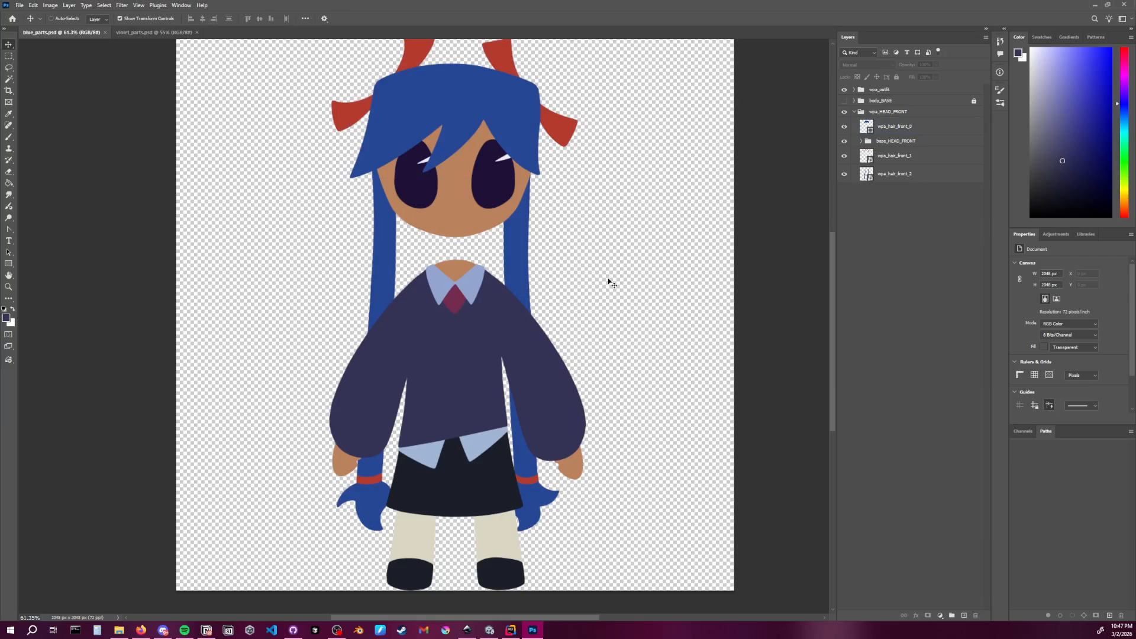
# Collapse the wpa_HEAD_FRONT group, toggle its visibility to check the head parts, leave it shown, and save the document
pyautogui.keyDown('alt'); pyautogui.scroll(-3, 609, 281); pyautogui.keyUp('alt')
pyautogui.moveTo(632, 314); pyautogui.dragTo(638, 352)
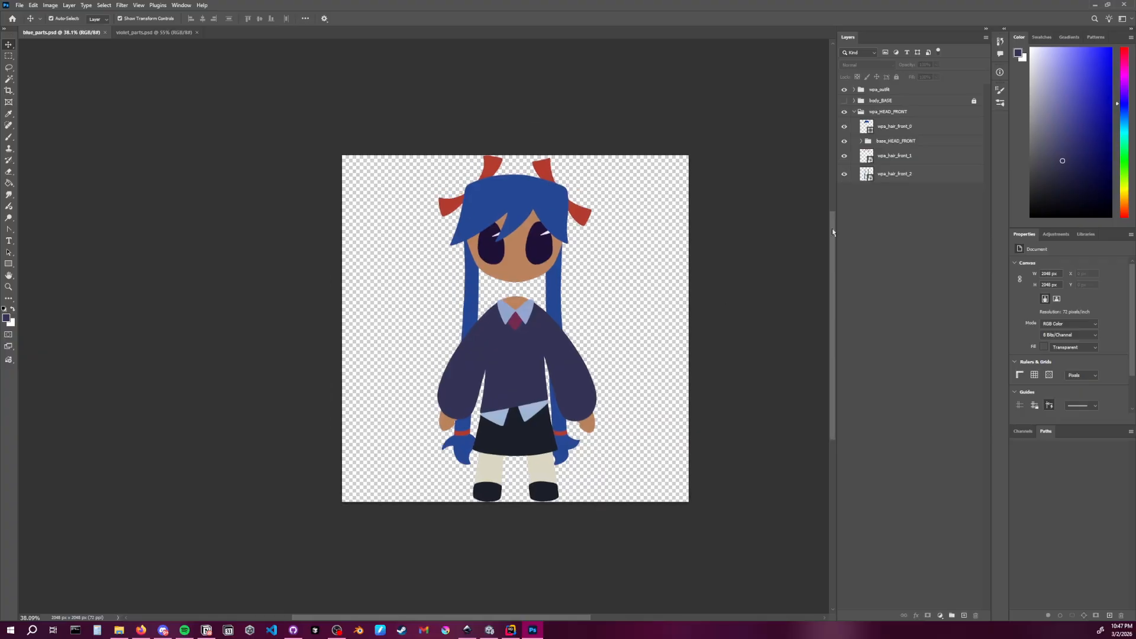
pyautogui.click(893, 112)
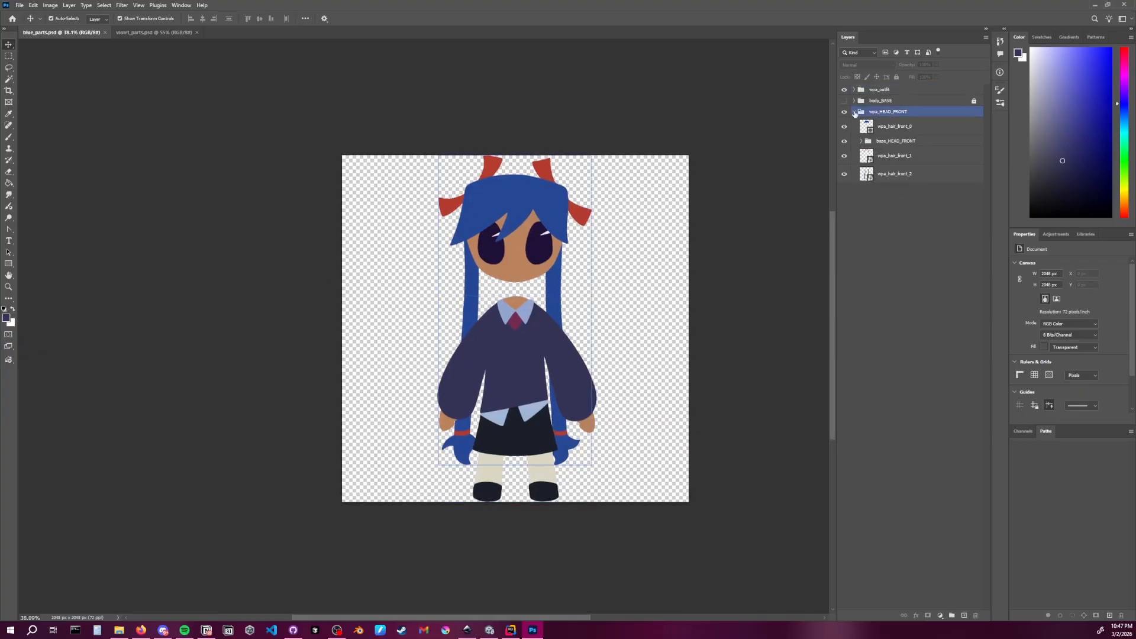
pyautogui.click(854, 112)
pyautogui.click(845, 112)
pyautogui.click(845, 113)
pyautogui.click(845, 112)
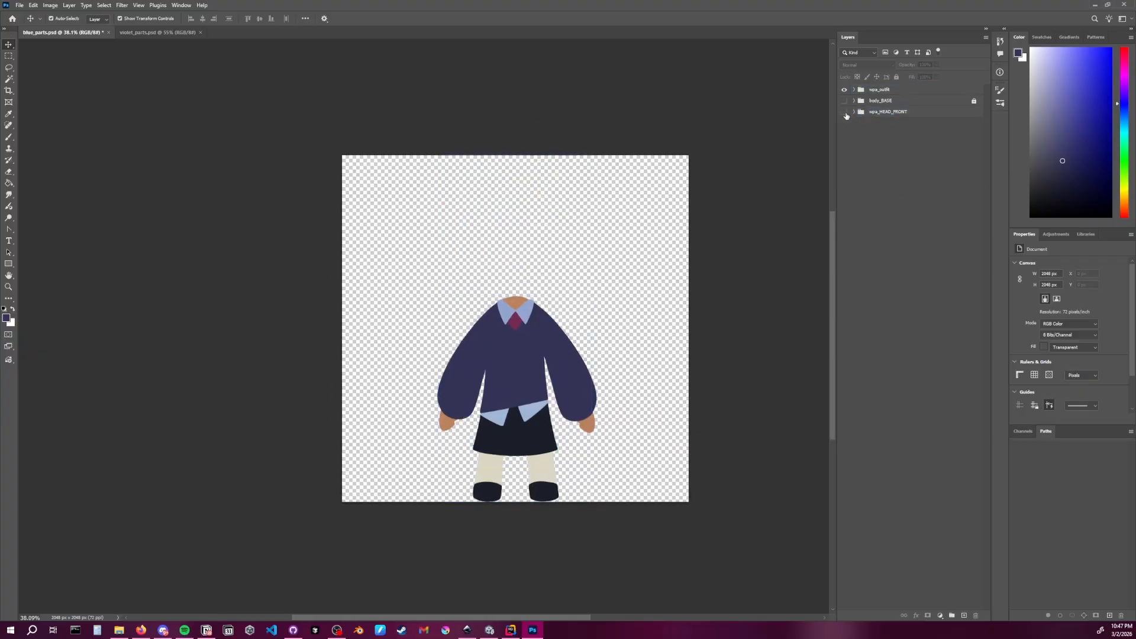
pyautogui.click(845, 112)
pyautogui.click(845, 113)
pyautogui.click(845, 113)
pyautogui.click(852, 125)
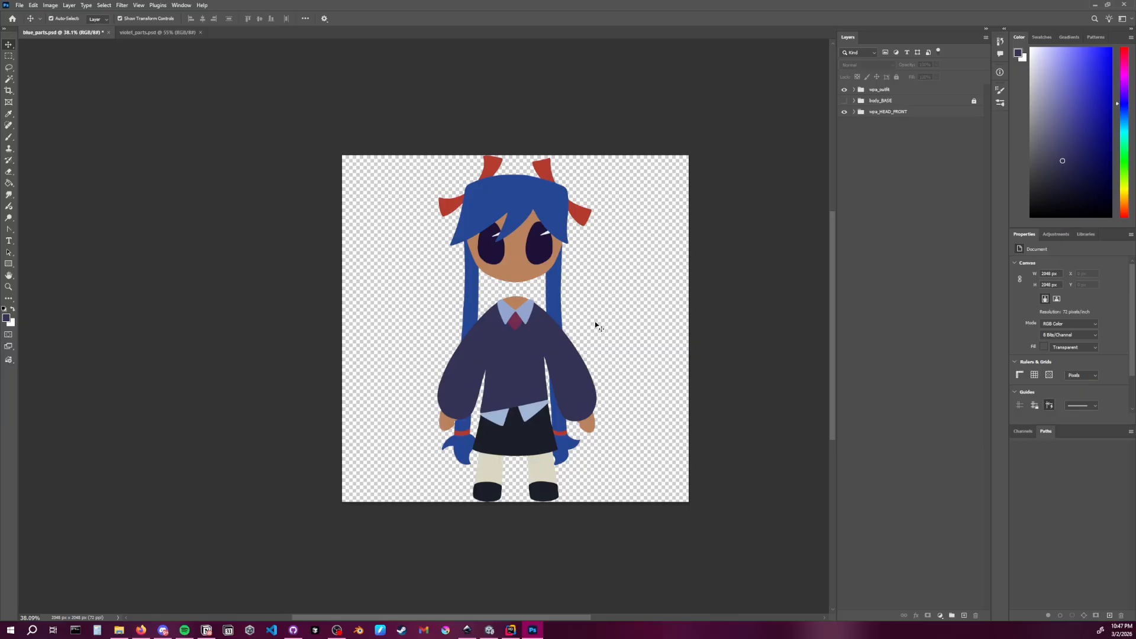
pyautogui.hotkey('ctrl', 's')
# Switch to File Explorer and delete the path163.svg file from the 2DRigs folder
pyautogui.click(119, 630)
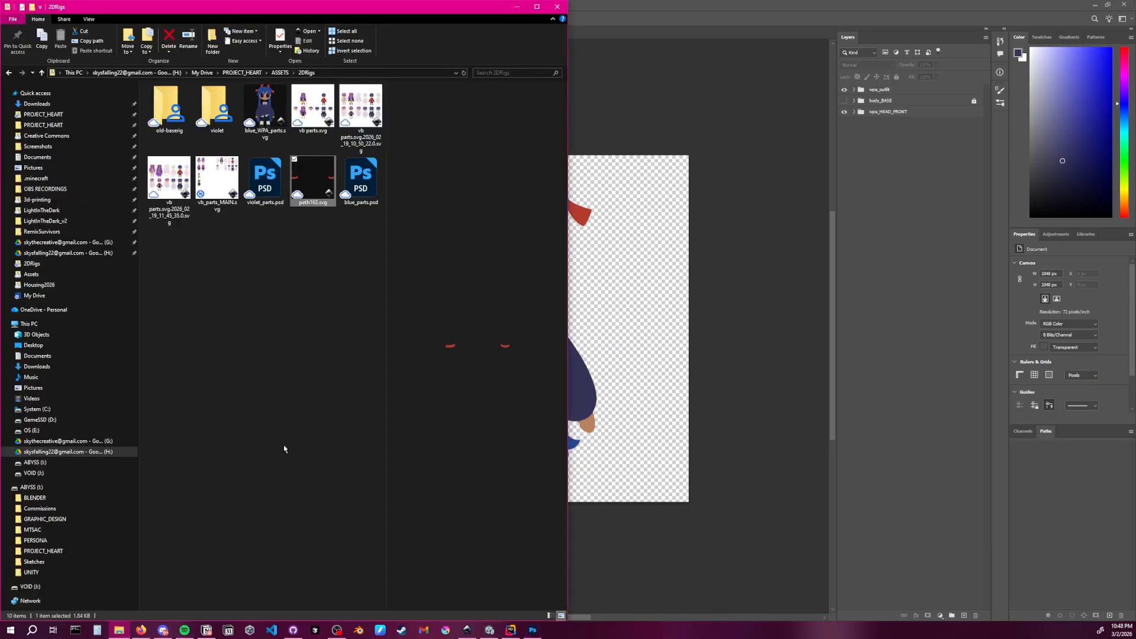
pyautogui.press('Delete')
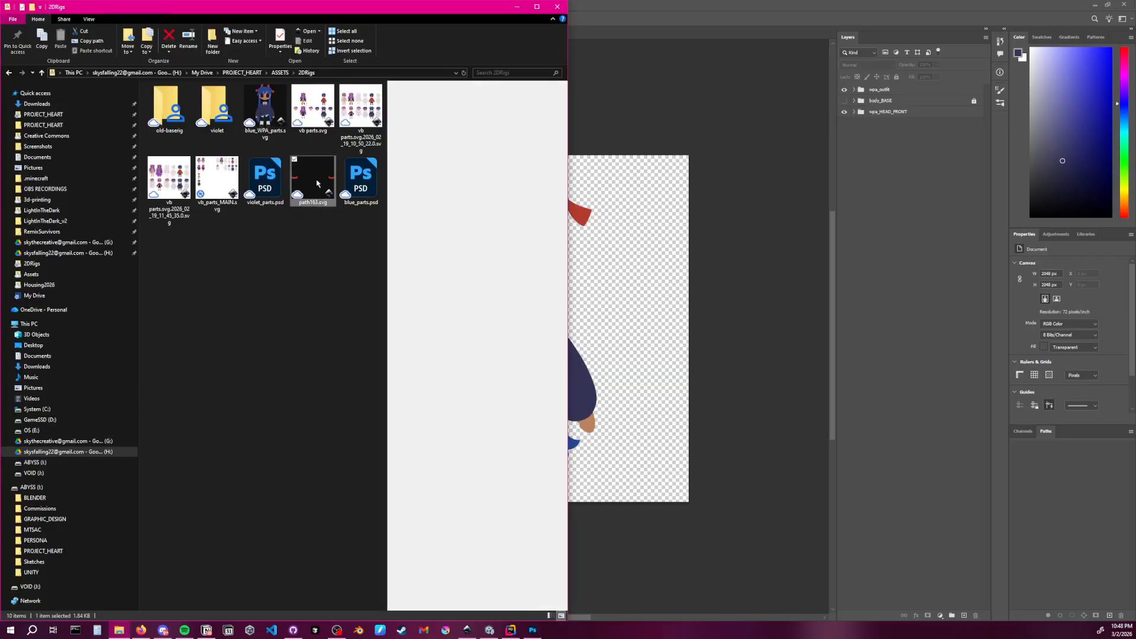
# Clear the Photoshop and 2DRigs folder windows out of the way, switch to Inkscape, and save vb_parts_MAIN.svg
pyautogui.click(644, 5)
pyautogui.moveTo(644, 5); pyautogui.dragTo(583, 12)
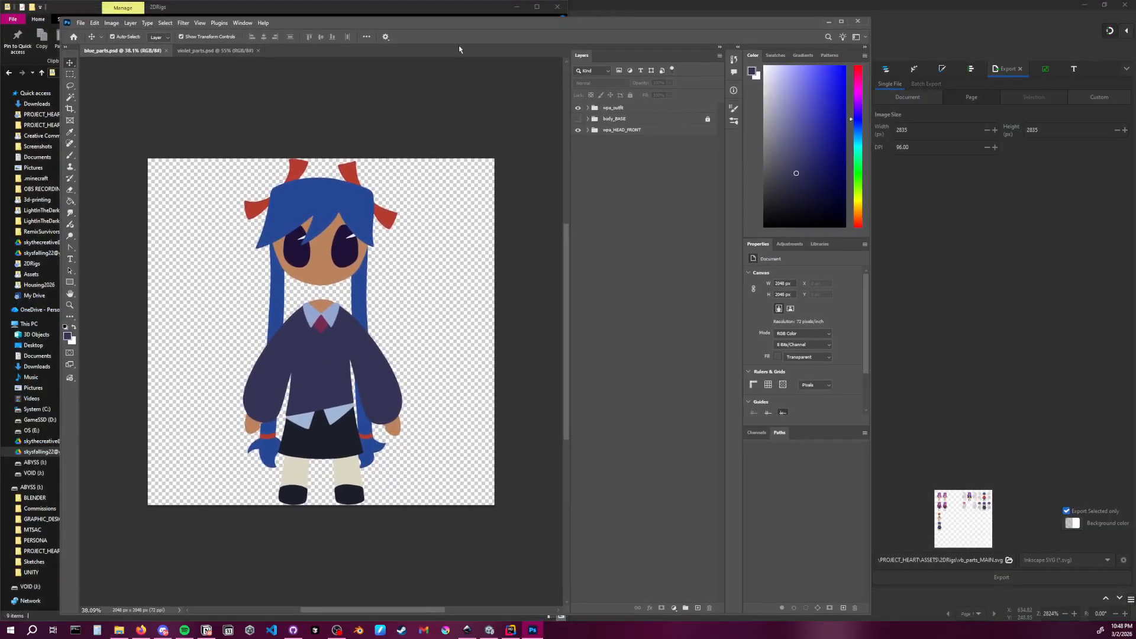
pyautogui.moveTo(61, 396); pyautogui.dragTo(141, 395)
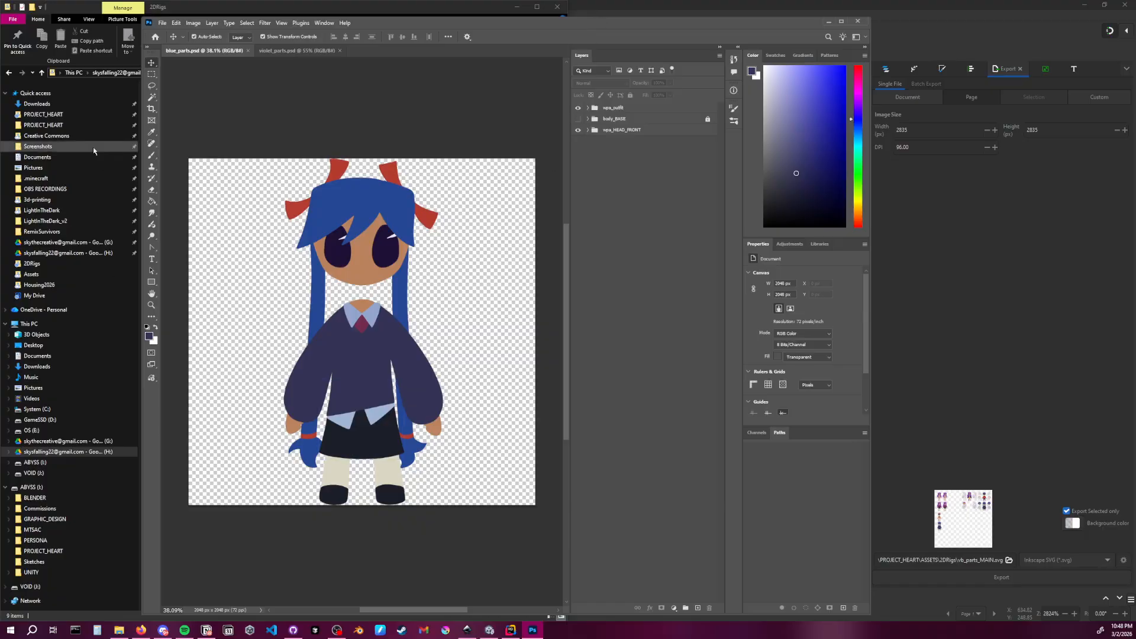
pyautogui.moveTo(83, 7); pyautogui.dragTo(103, 98)
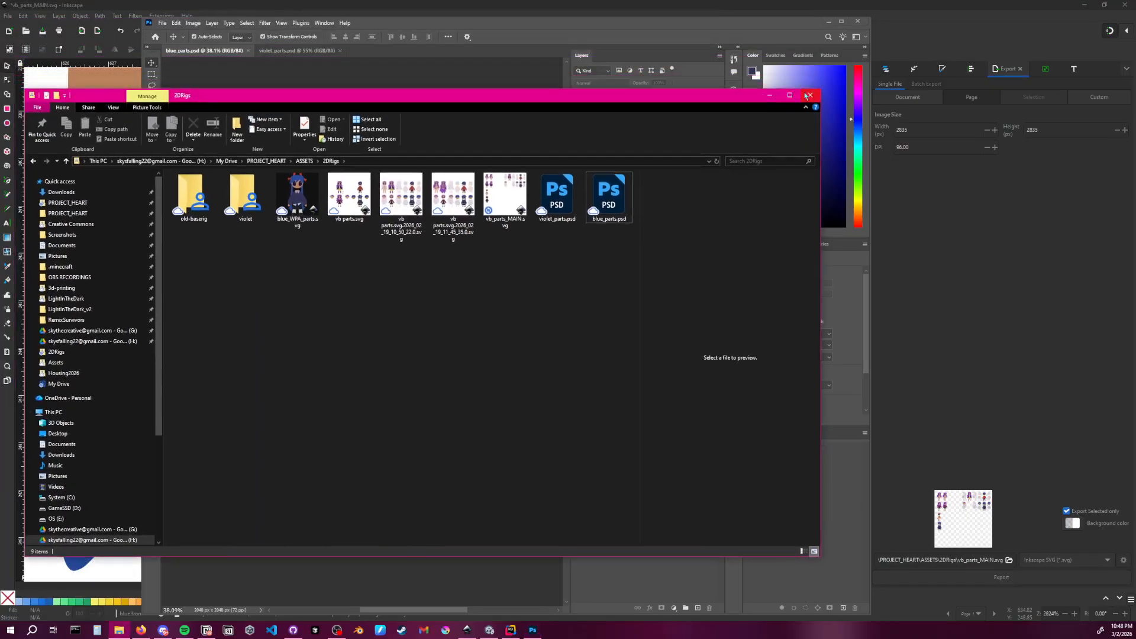
pyautogui.click(808, 96)
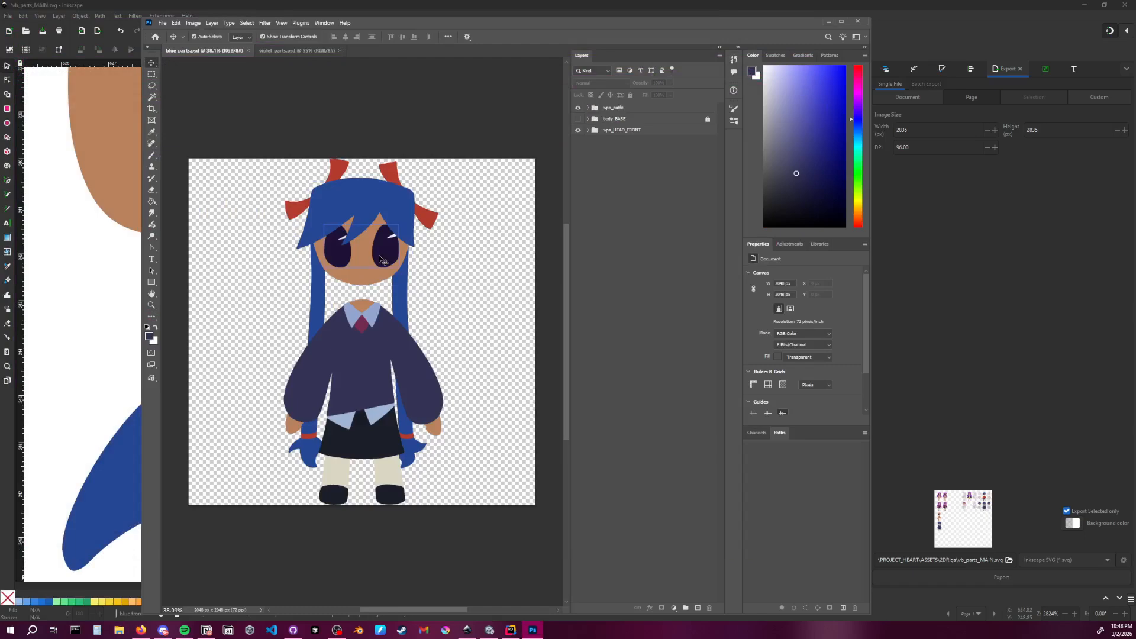
pyautogui.click(65, 5)
pyautogui.hotkey('ctrl', 's')
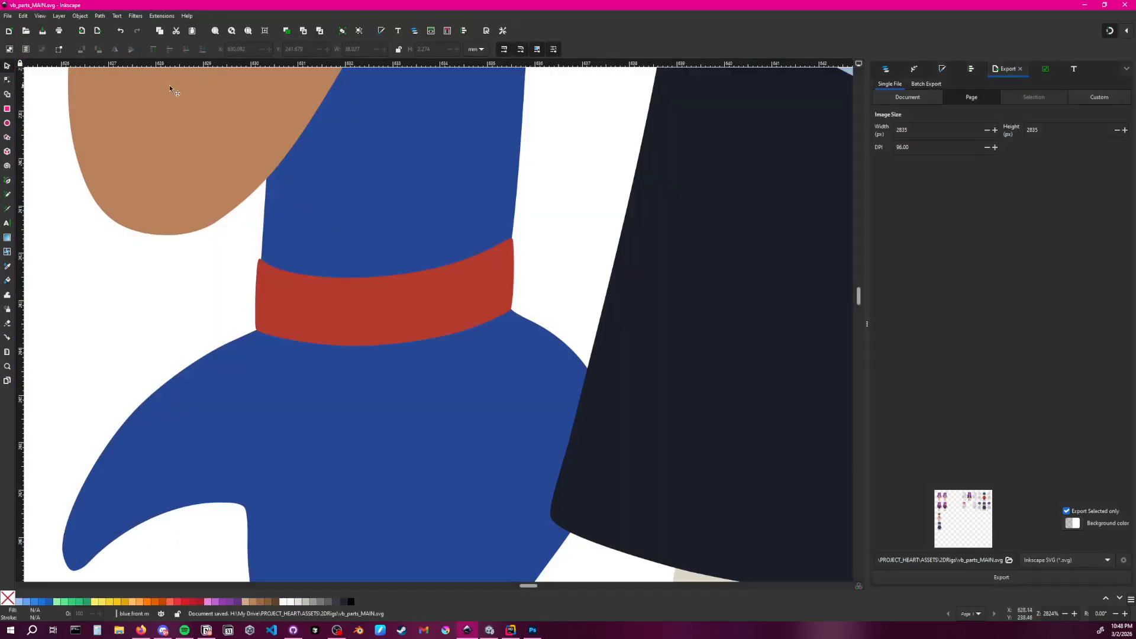
# Minimize Inkscape to return to Photoshop and inspect the blue character's face and full body in blue_parts.psd
pyautogui.click(1084, 5)
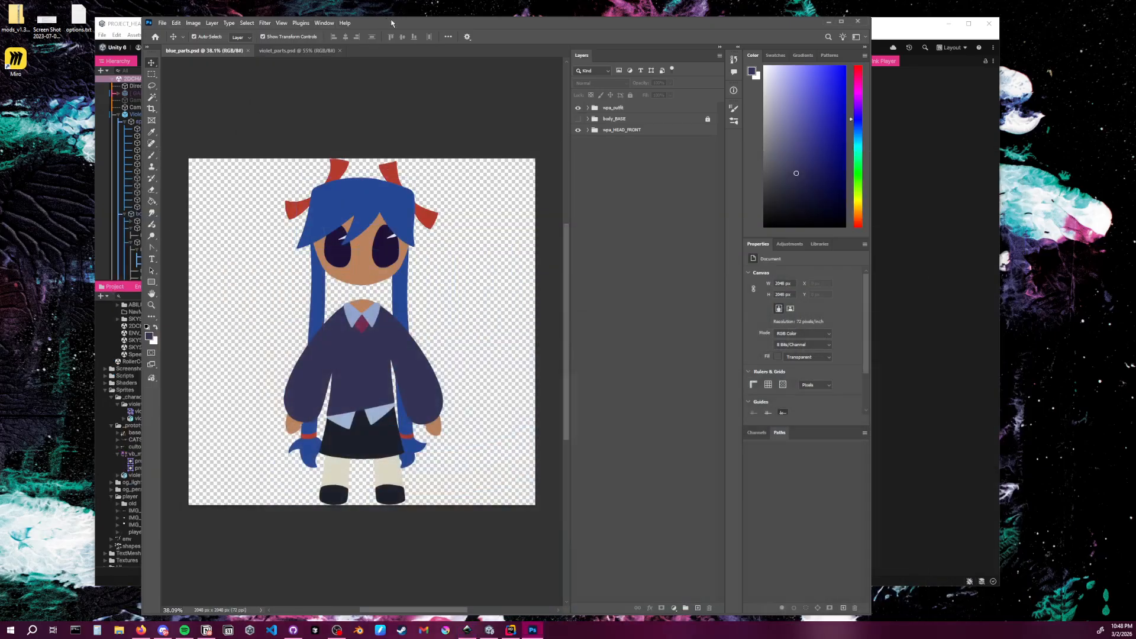
pyautogui.moveTo(391, 22); pyautogui.dragTo(422, 24)
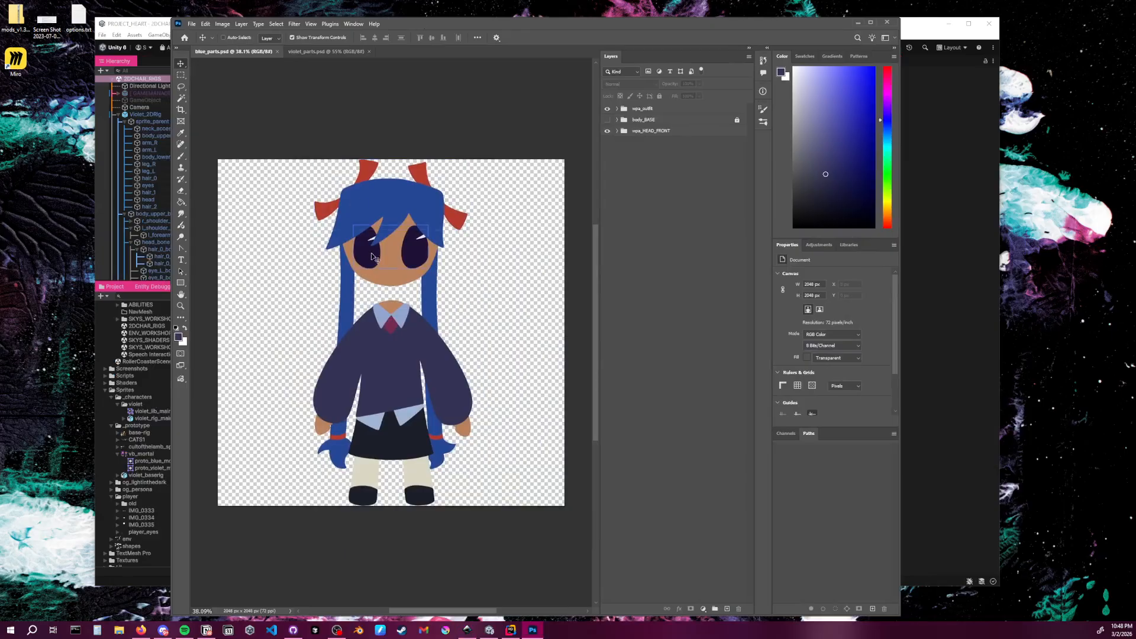
pyautogui.keyDown('ctrl'); pyautogui.scroll(1, 379, 257); pyautogui.keyUp('ctrl')
pyautogui.keyDown('alt'); pyautogui.scroll(6, 396, 259); pyautogui.keyUp('alt')
pyautogui.keyDown('alt'); pyautogui.scroll(-6, 422, 255); pyautogui.keyUp('alt')
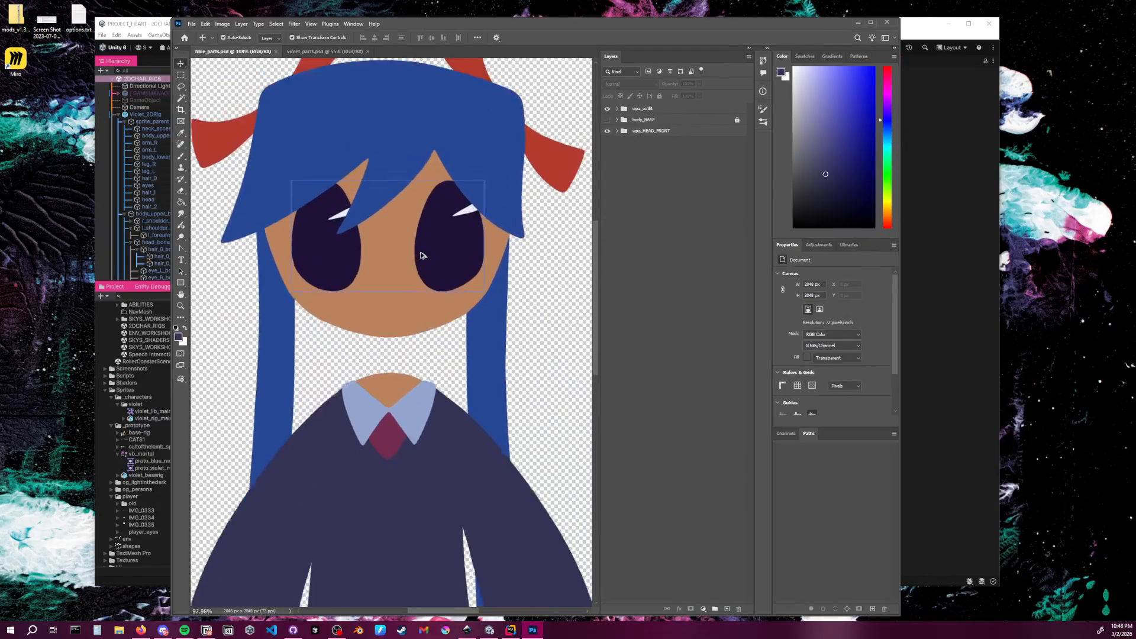
pyautogui.keyDown('alt'); pyautogui.scroll(1, 440, 261); pyautogui.keyUp('alt')
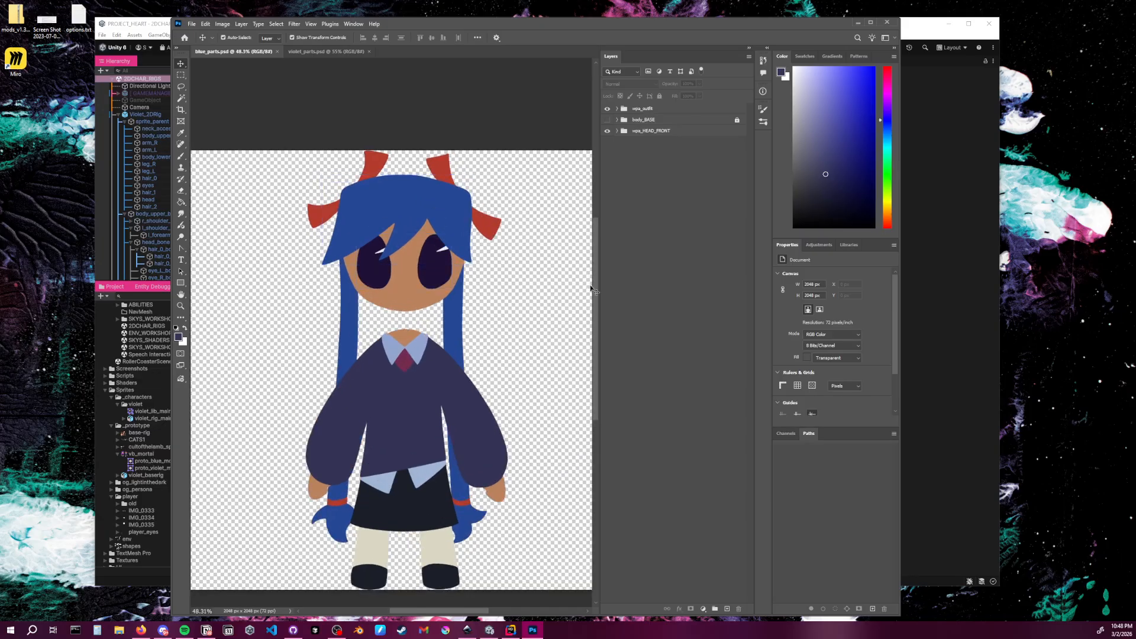
pyautogui.moveTo(595, 283); pyautogui.dragTo(594, 288)
pyautogui.moveTo(531, 313); pyautogui.dragTo(493, 302)
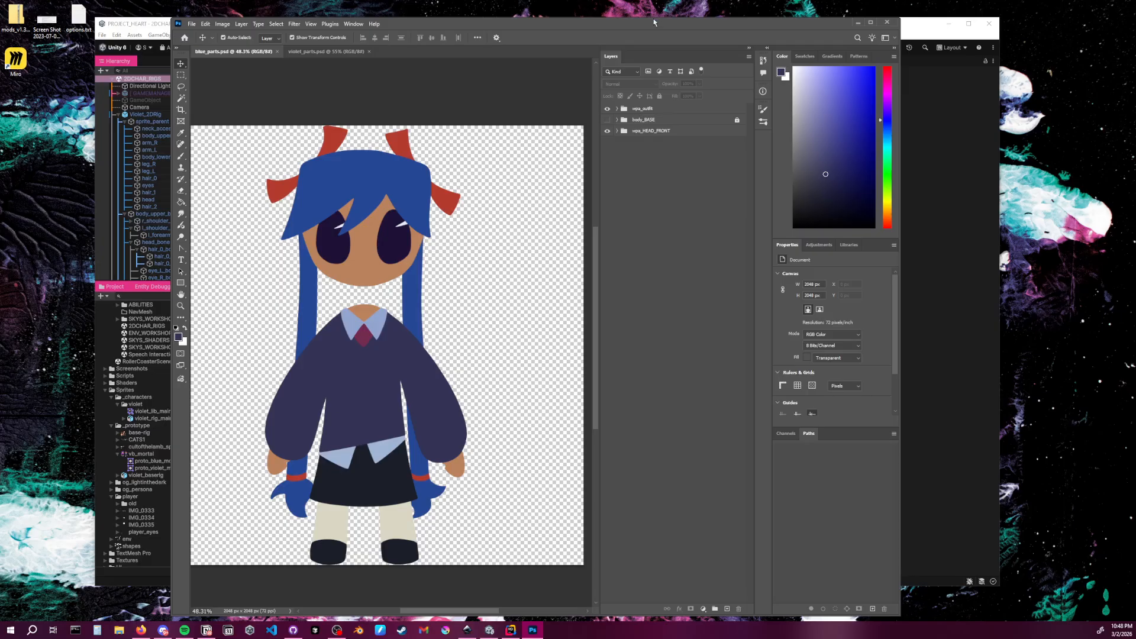
# Bring up OBS to check the running recording, and hide it again
pyautogui.moveTo(651, 20); pyautogui.dragTo(651, 29)
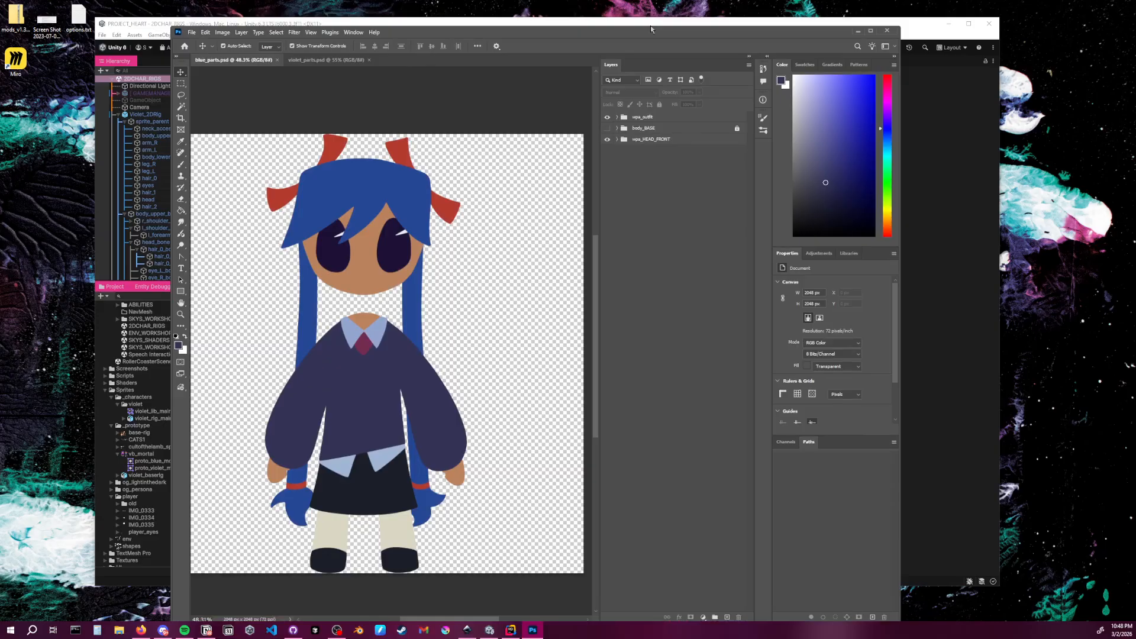
pyautogui.click(335, 631)
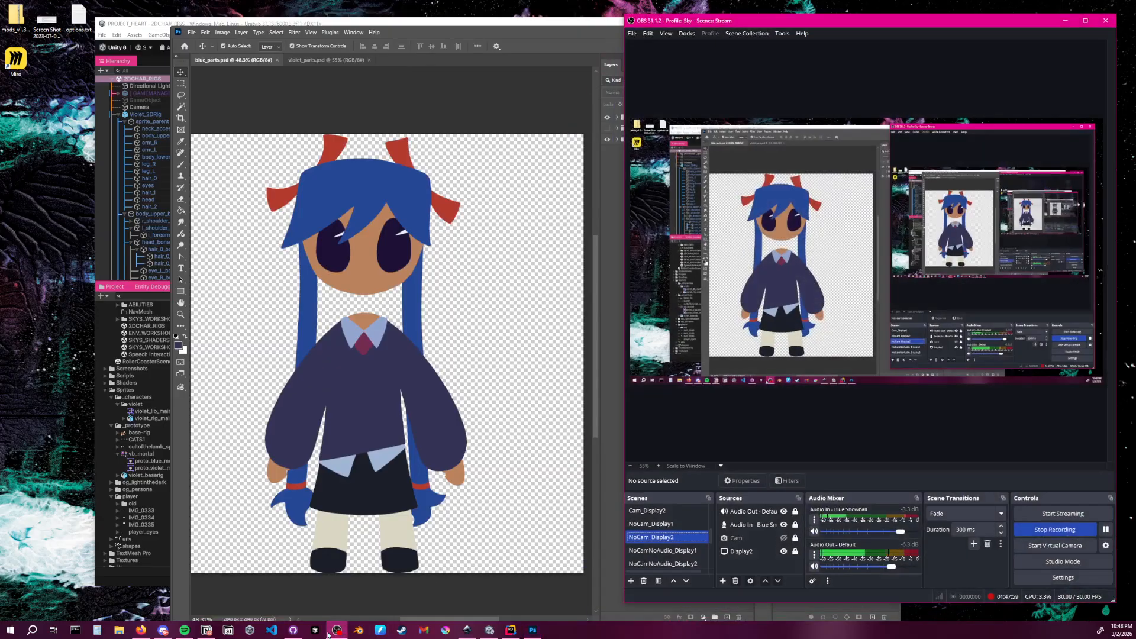
pyautogui.click(329, 632)
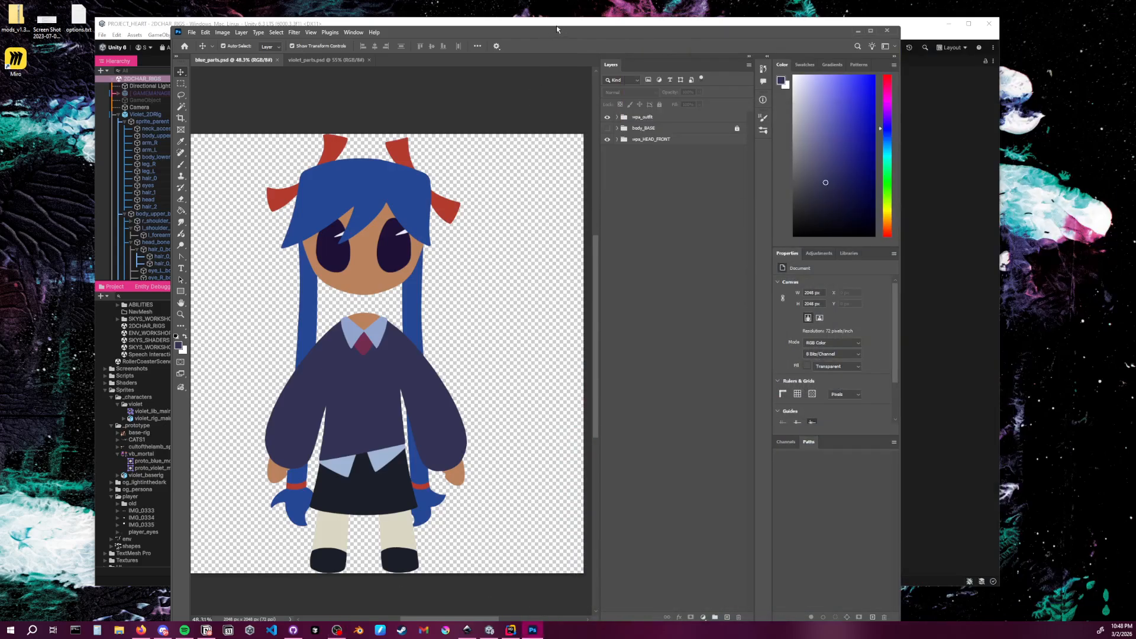
# Arrange the Unity and Photoshop windows side by side and open a File Explorer window over them
pyautogui.moveTo(556, 26); pyautogui.dragTo(559, 39)
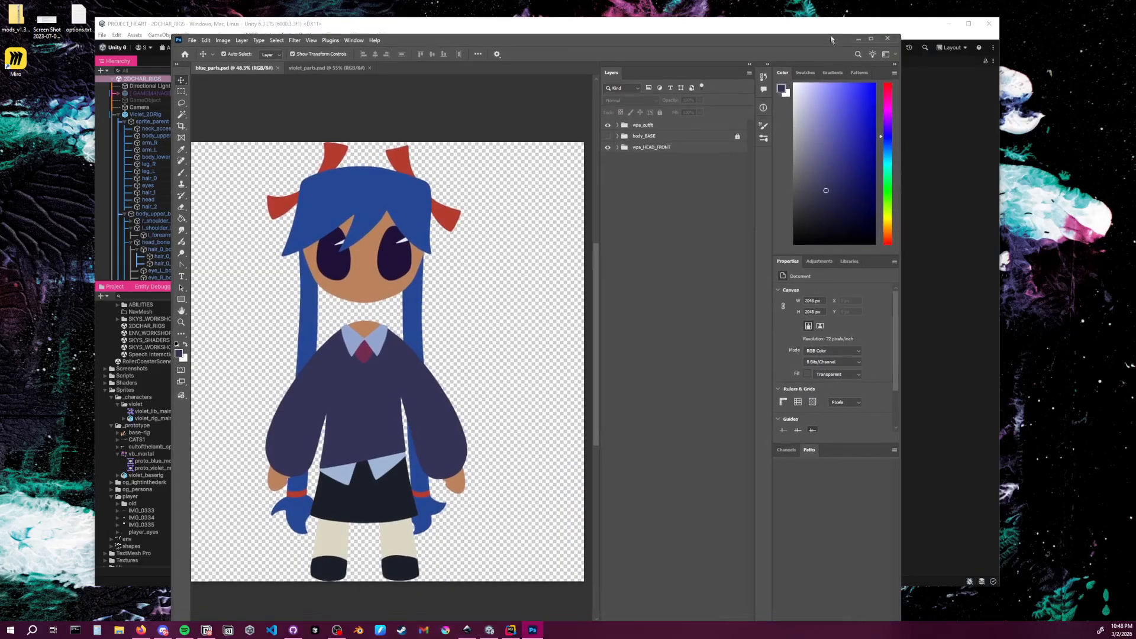
pyautogui.moveTo(830, 42); pyautogui.dragTo(879, 20)
pyautogui.click(193, 19)
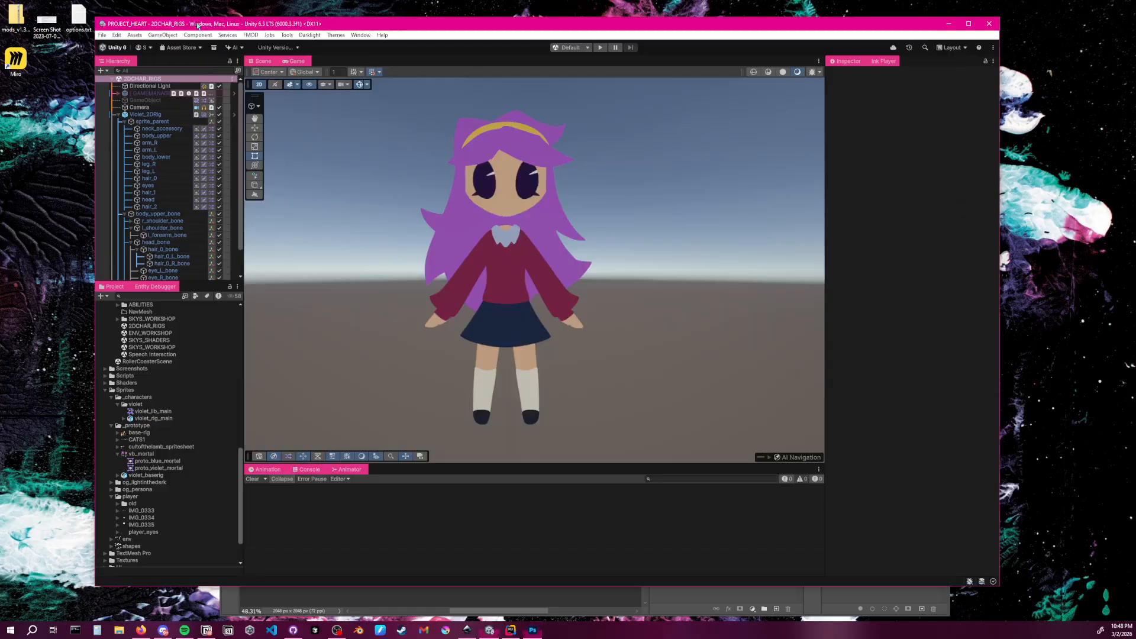
pyautogui.moveTo(763, 31)
pyautogui.mouseDown()
pyautogui.moveTo(699, 30)
pyautogui.moveTo(768, 24)
pyautogui.mouseUp()
pyautogui.click(944, 561)
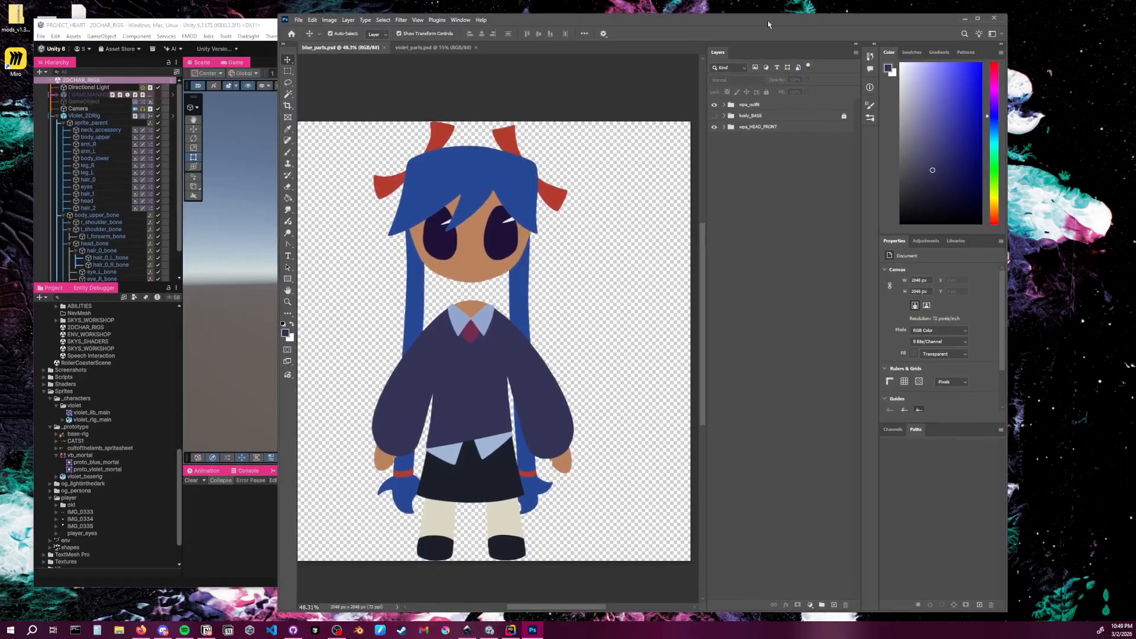
pyautogui.click(129, 630)
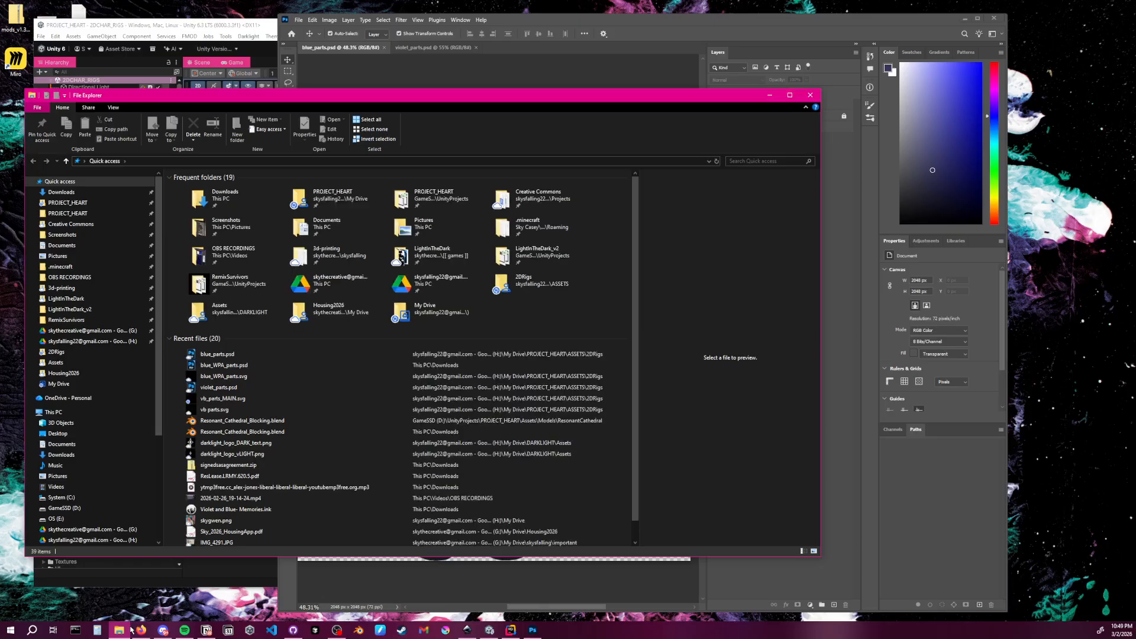
pyautogui.moveTo(373, 96); pyautogui.dragTo(624, 72)
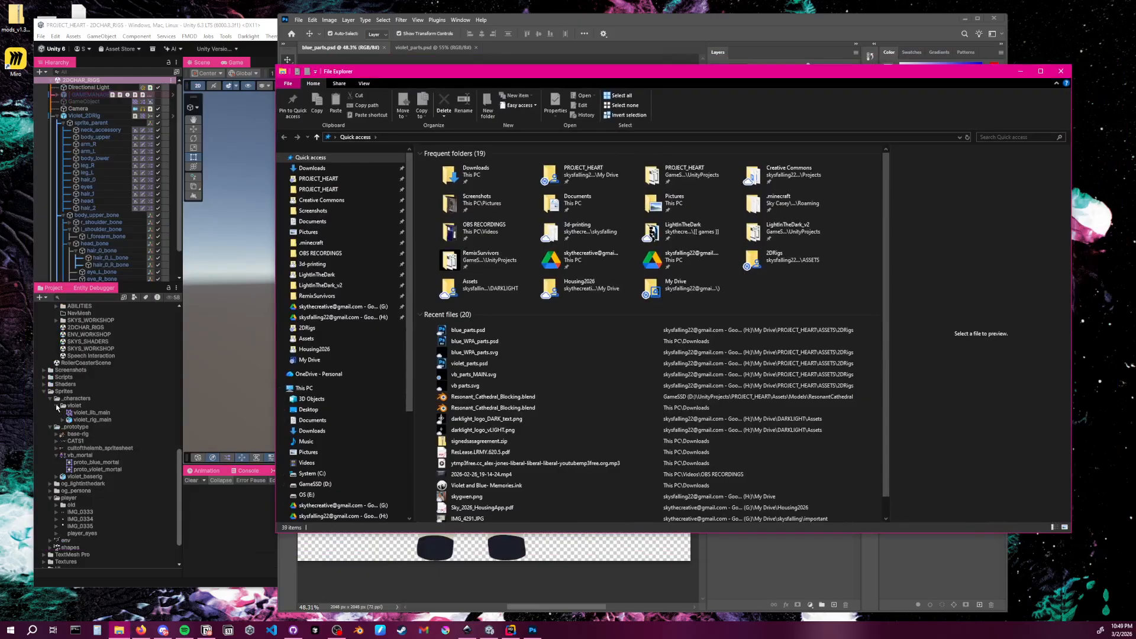
# Switch to Unity, collapse the violet folder, and create a folder named blue inside Sprites/_characters
pyautogui.click(57, 406)
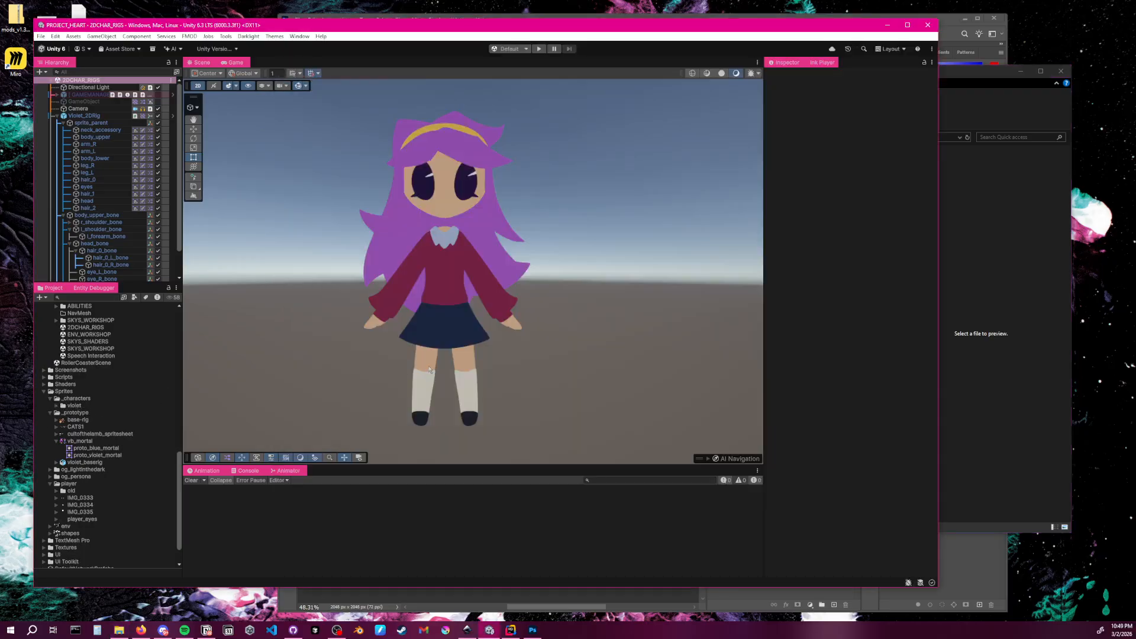
pyautogui.click(77, 399)
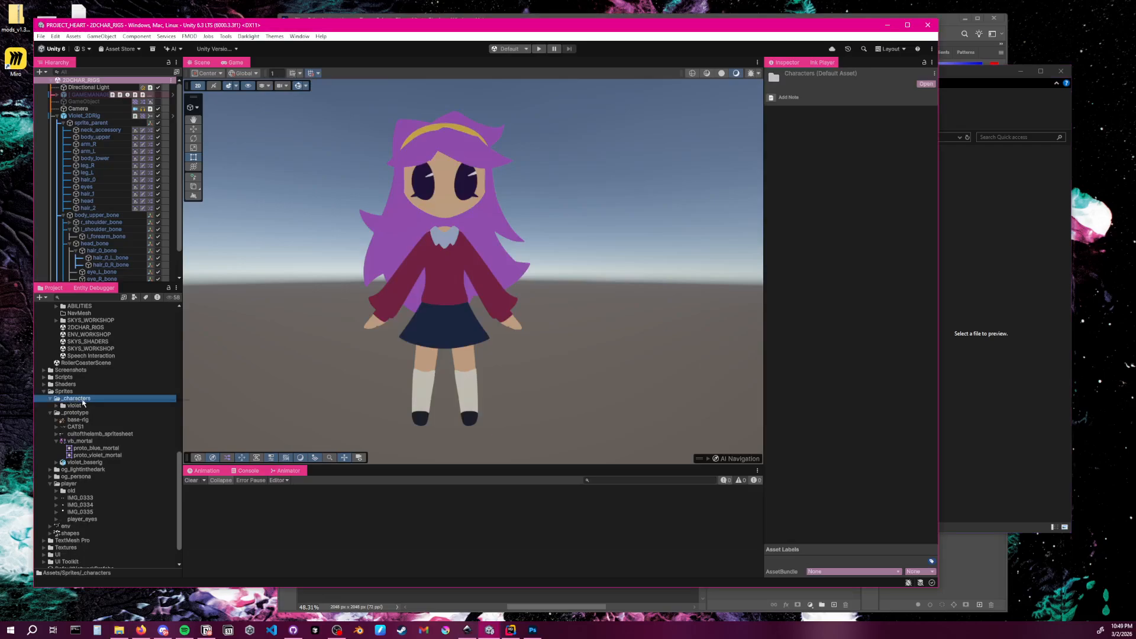
pyautogui.rightClick(84, 403)
pyautogui.moveTo(147, 120)
pyautogui.click(246, 123)
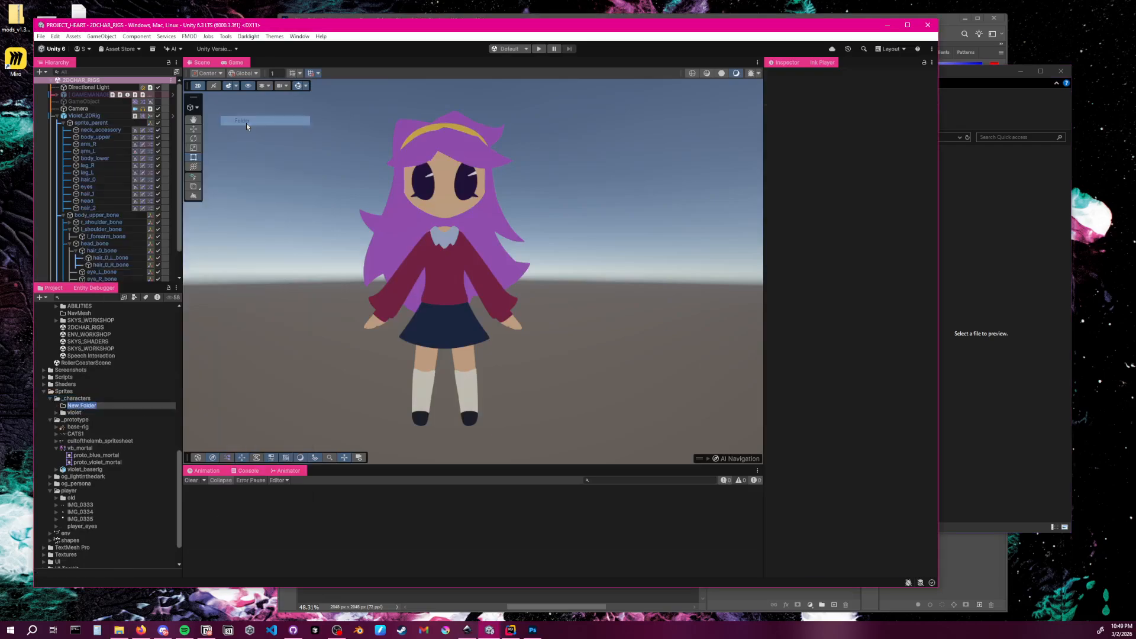
pyautogui.write('blue')
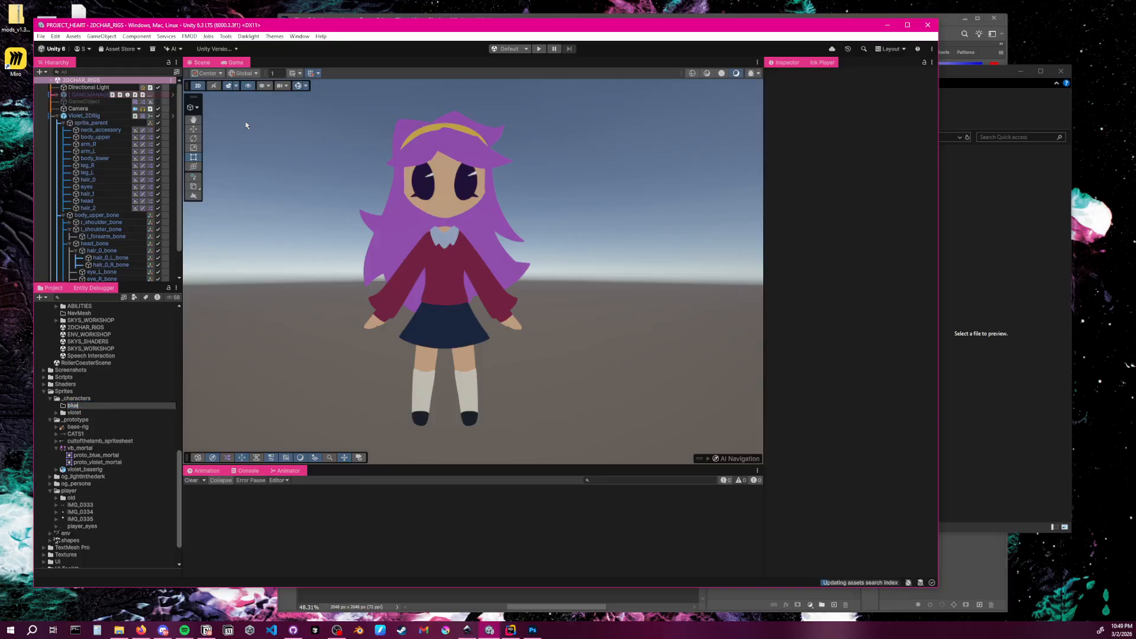
pyautogui.press('Return')
# Switch to File Explorer, go to PROJECT_HEART/ASSETS/2DRigs, and check the contents of its violet folder
pyautogui.click(988, 383)
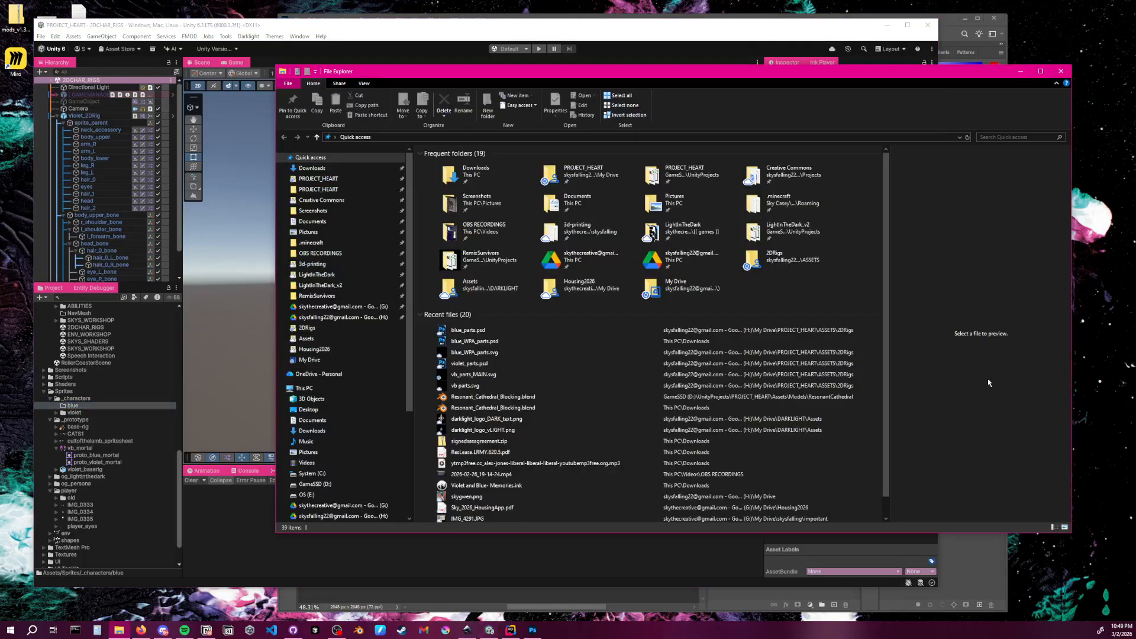
pyautogui.click(318, 178)
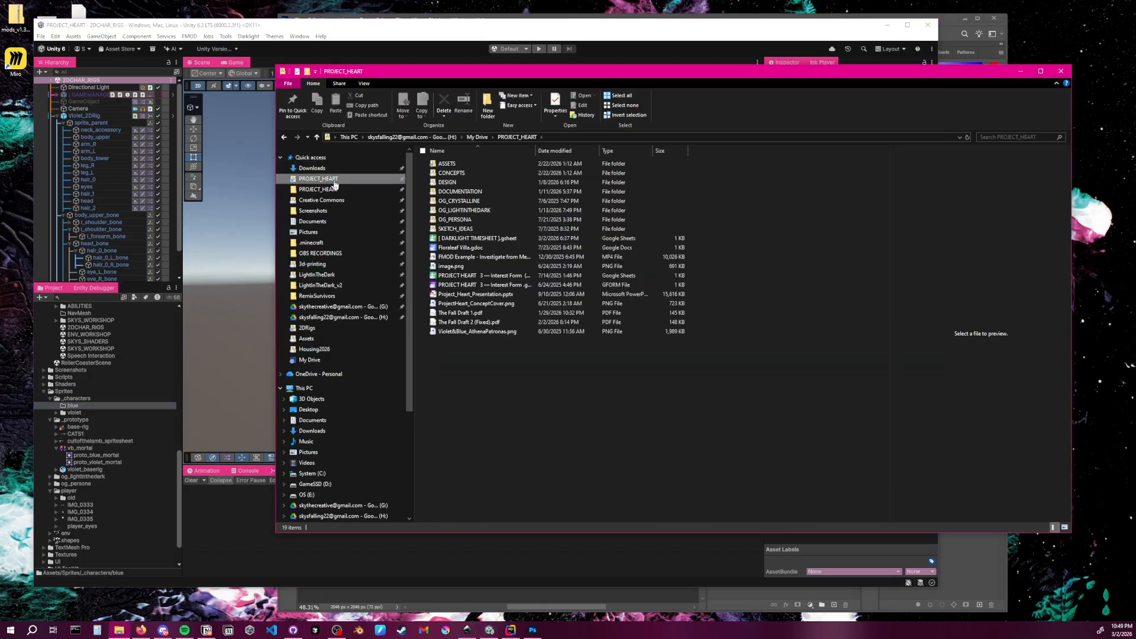
pyautogui.click(472, 165)
pyautogui.doubleClick(472, 165)
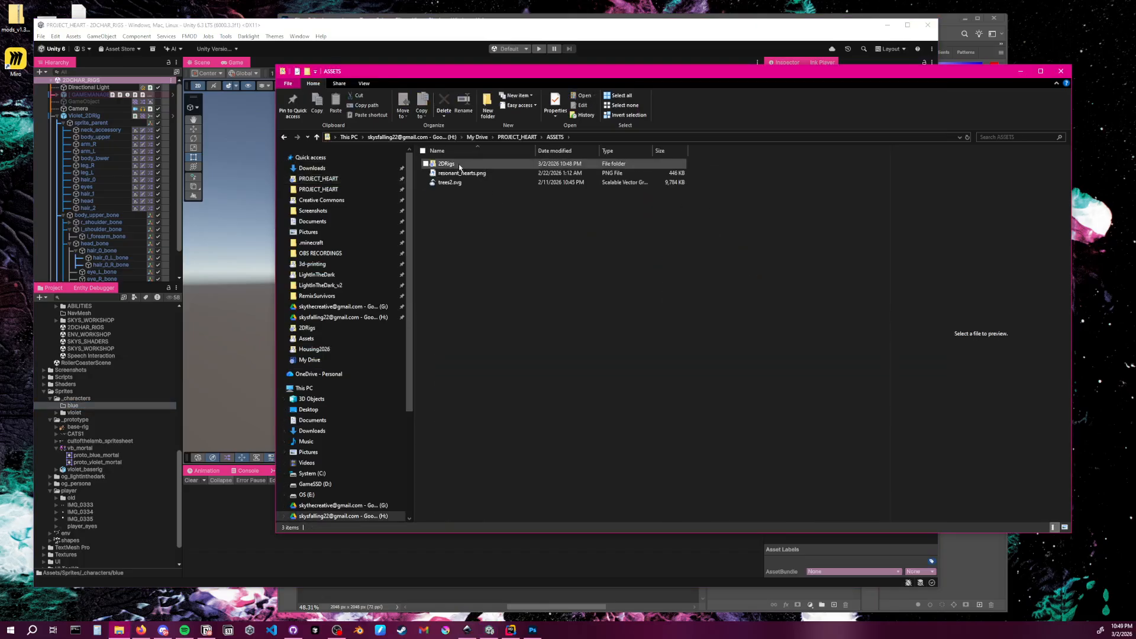
pyautogui.doubleClick(472, 164)
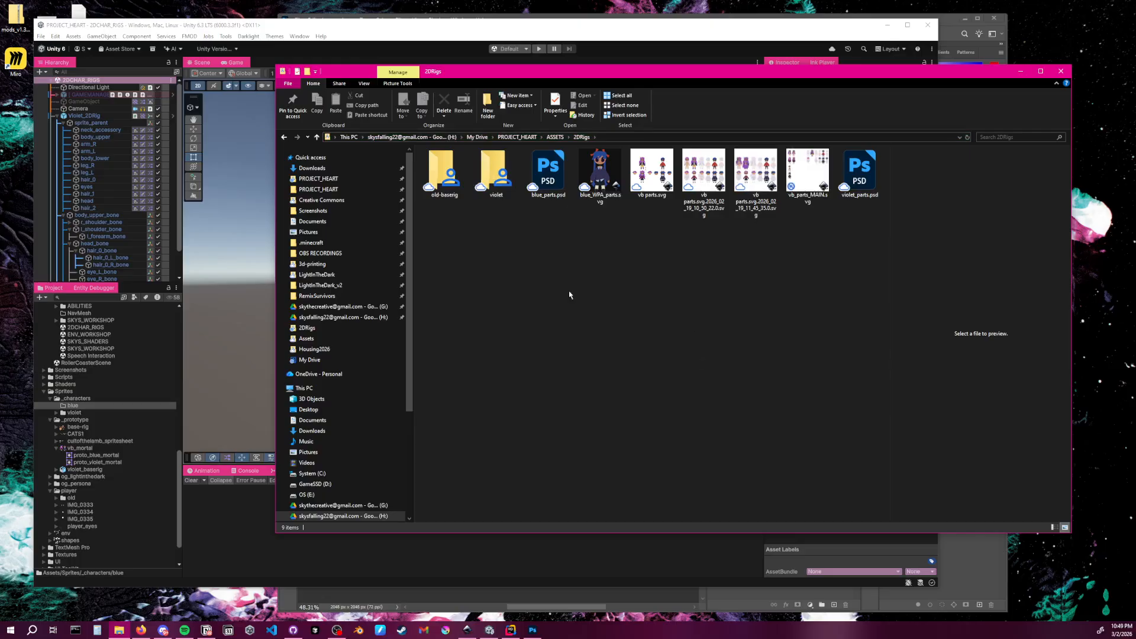
pyautogui.doubleClick(495, 172)
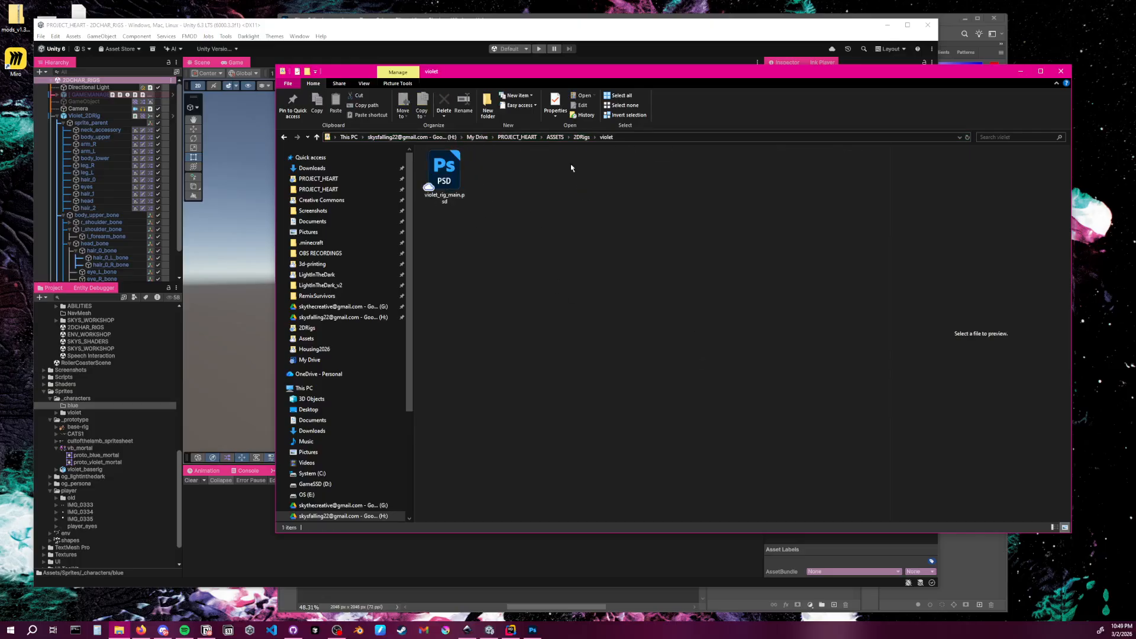
pyautogui.click(581, 138)
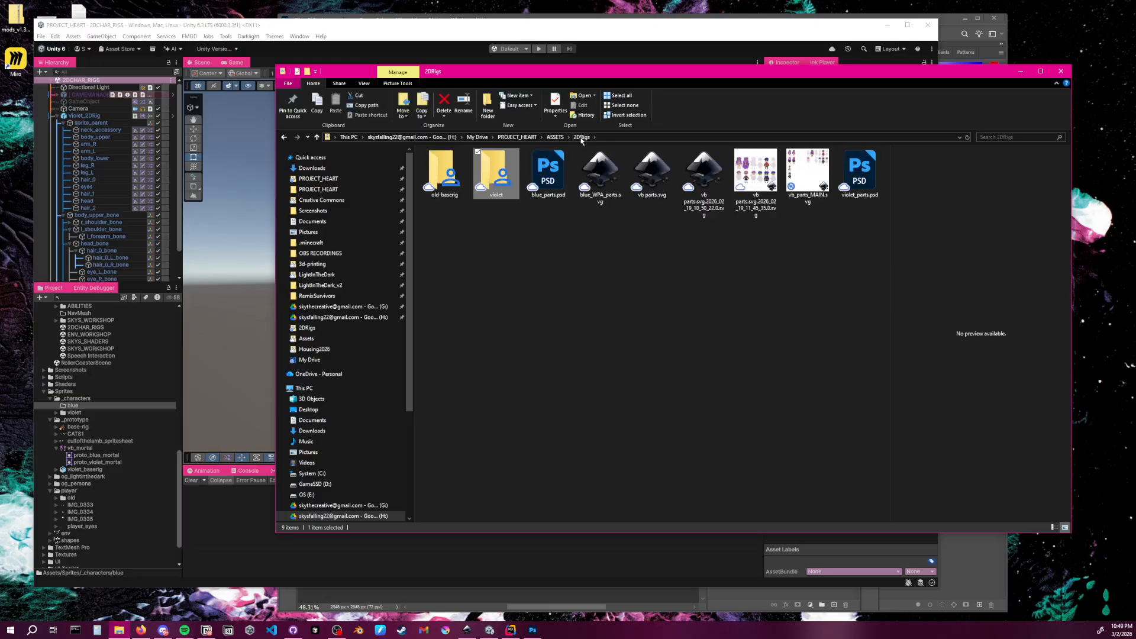
# Create a folder named blue inside the 2DRigs folder
pyautogui.click(525, 240)
pyautogui.rightClick(414, 240)
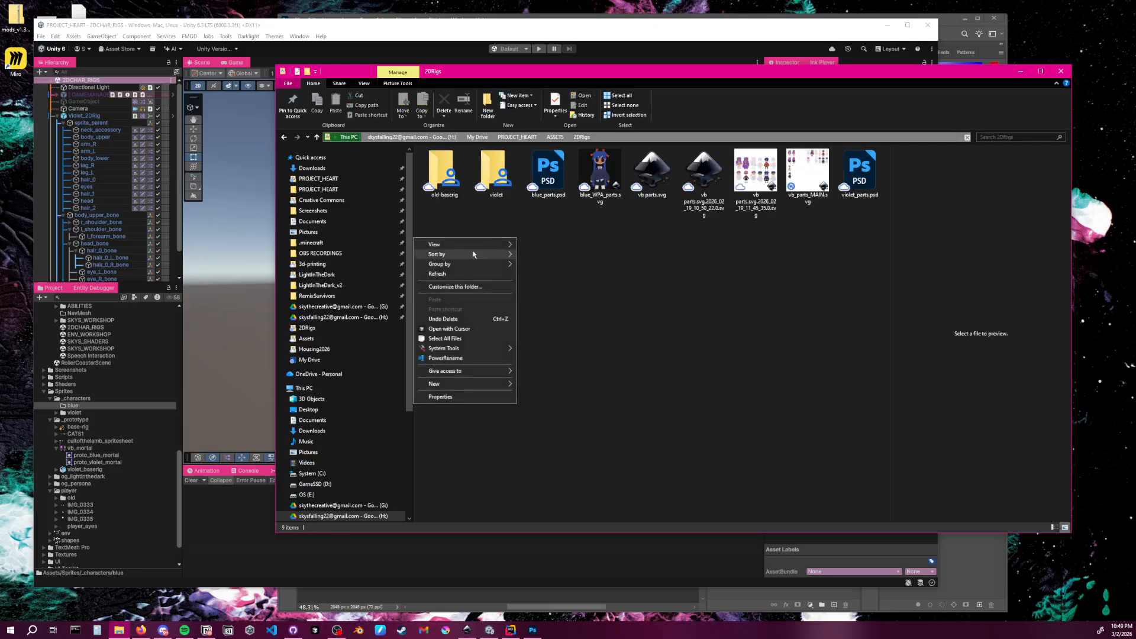
pyautogui.moveTo(471, 385)
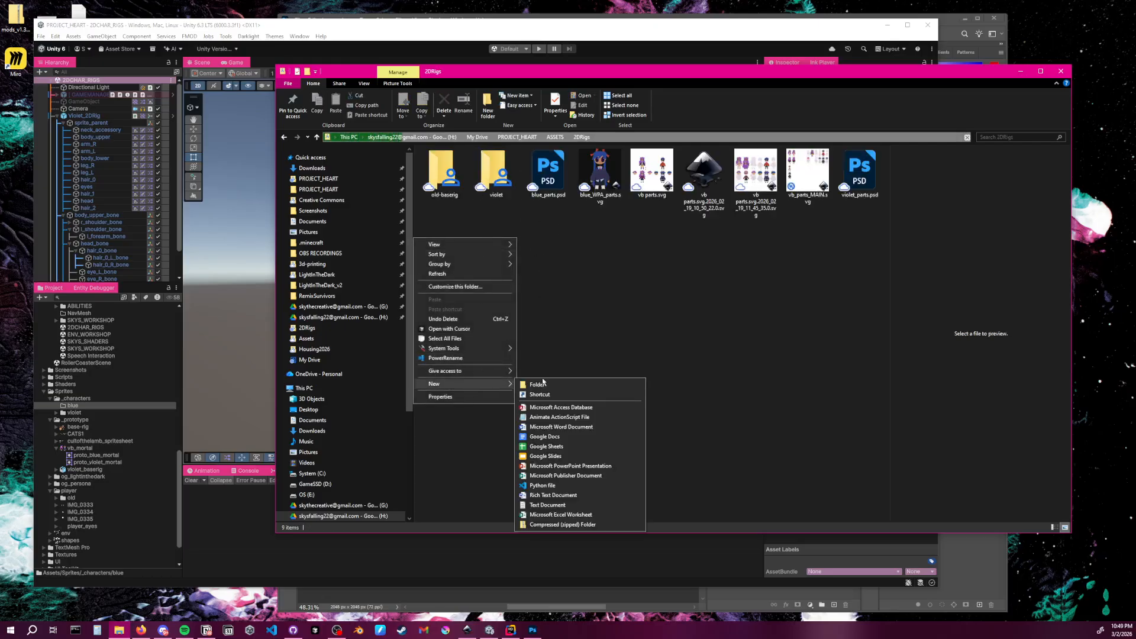
pyautogui.click(543, 384)
pyautogui.write('b')
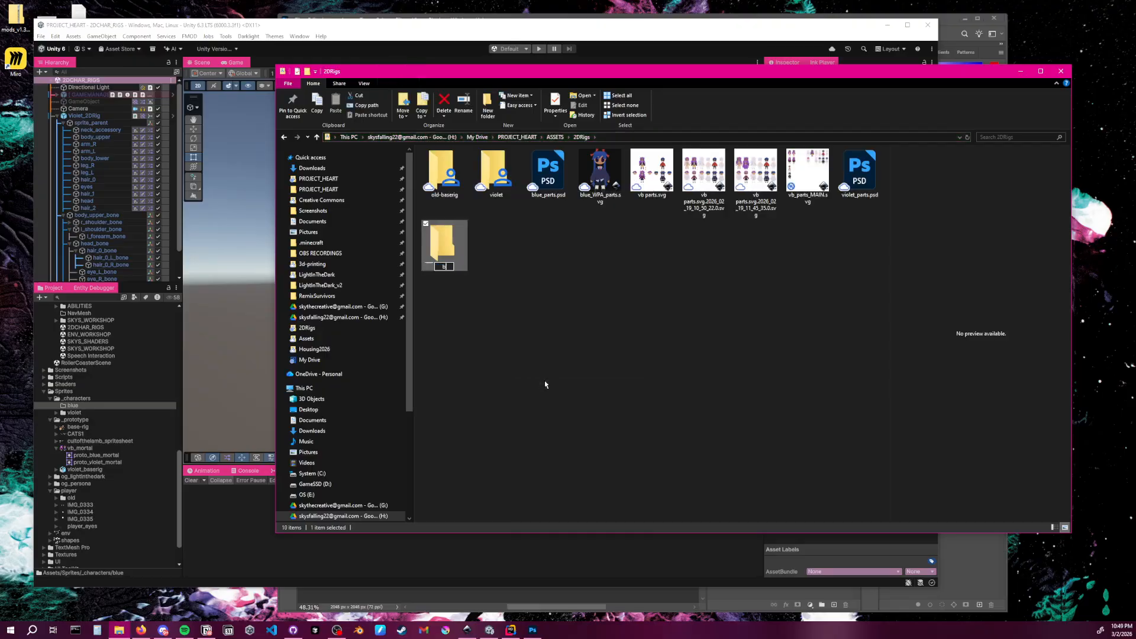
pyautogui.write('lue')
pyautogui.press('Return')
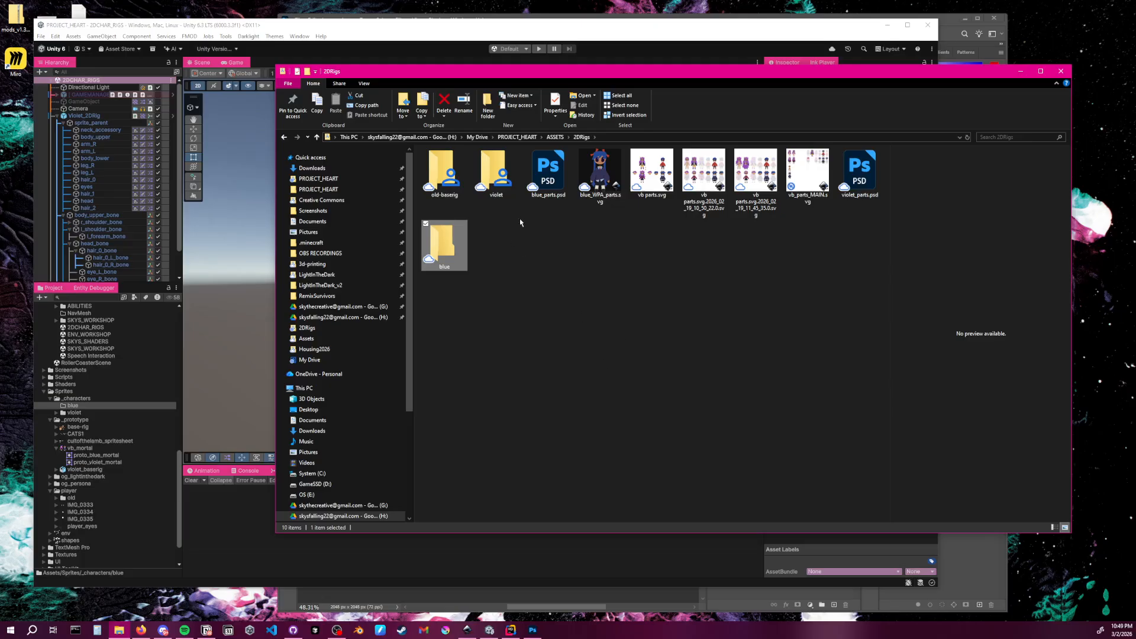
pyautogui.click(547, 175)
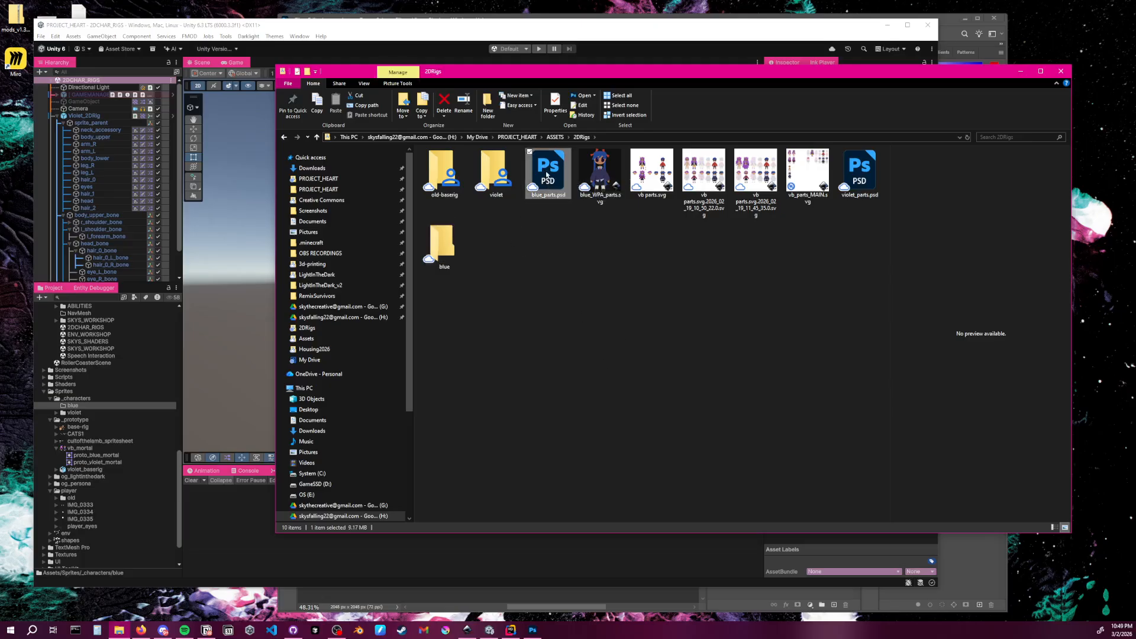
pyautogui.rightClick(547, 175)
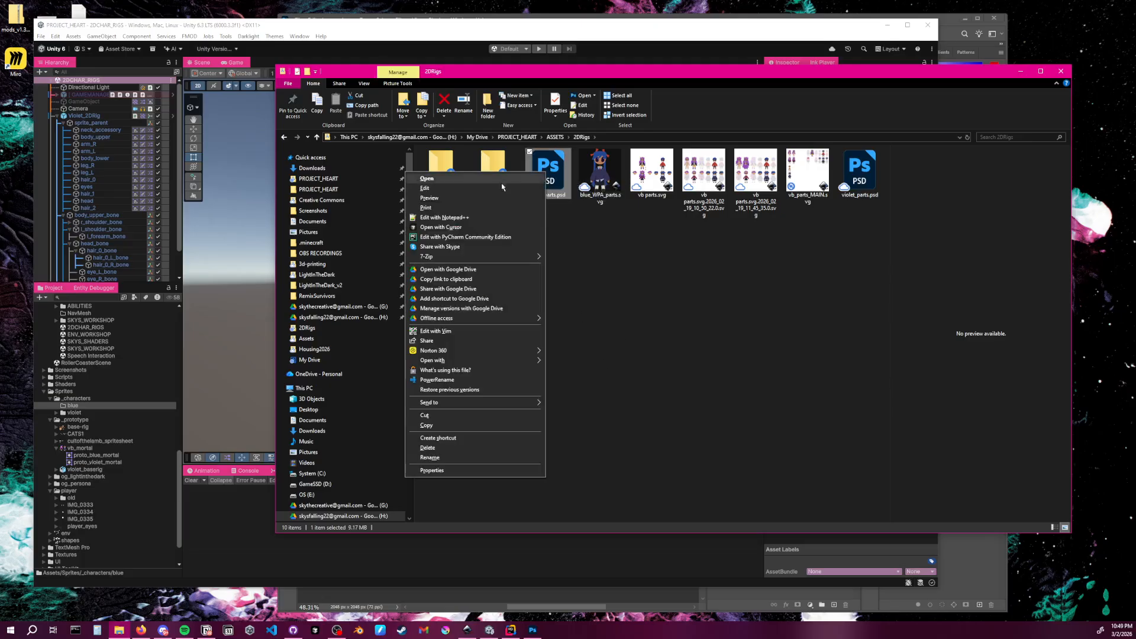
pyautogui.click(621, 278)
pyautogui.click(547, 182)
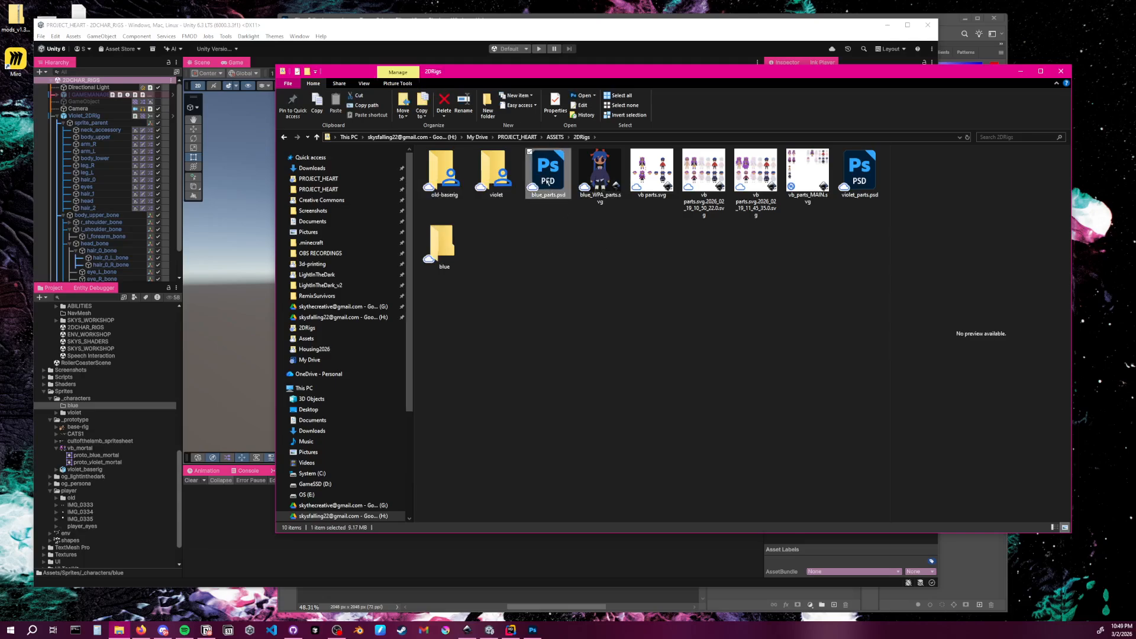
pyautogui.press('Delete')
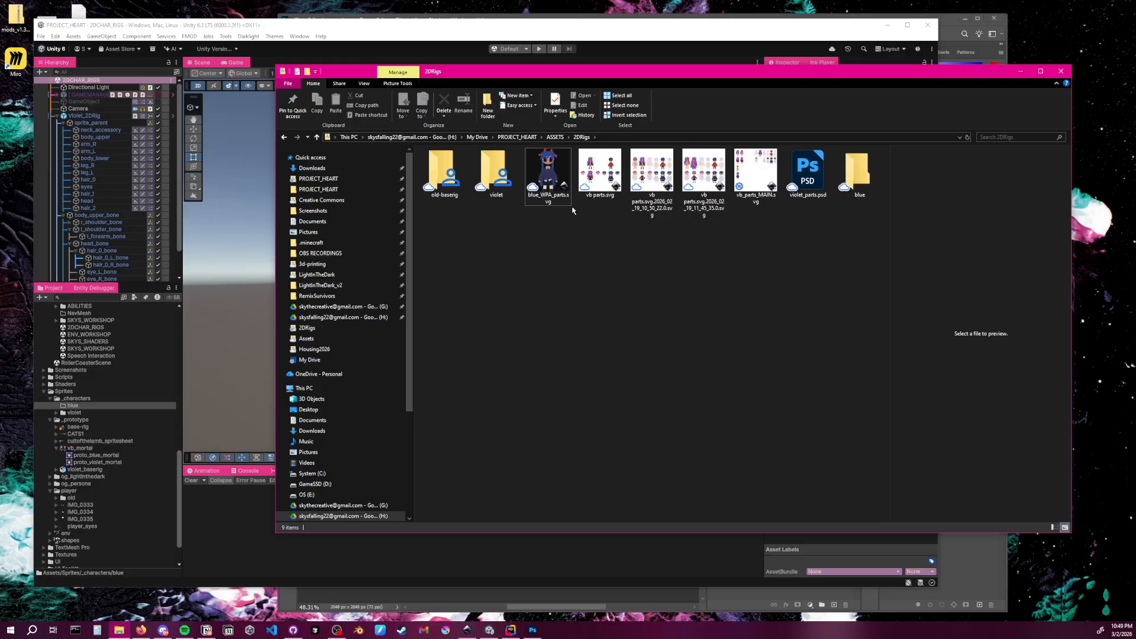
pyautogui.hotkey('ctrl', 'z')
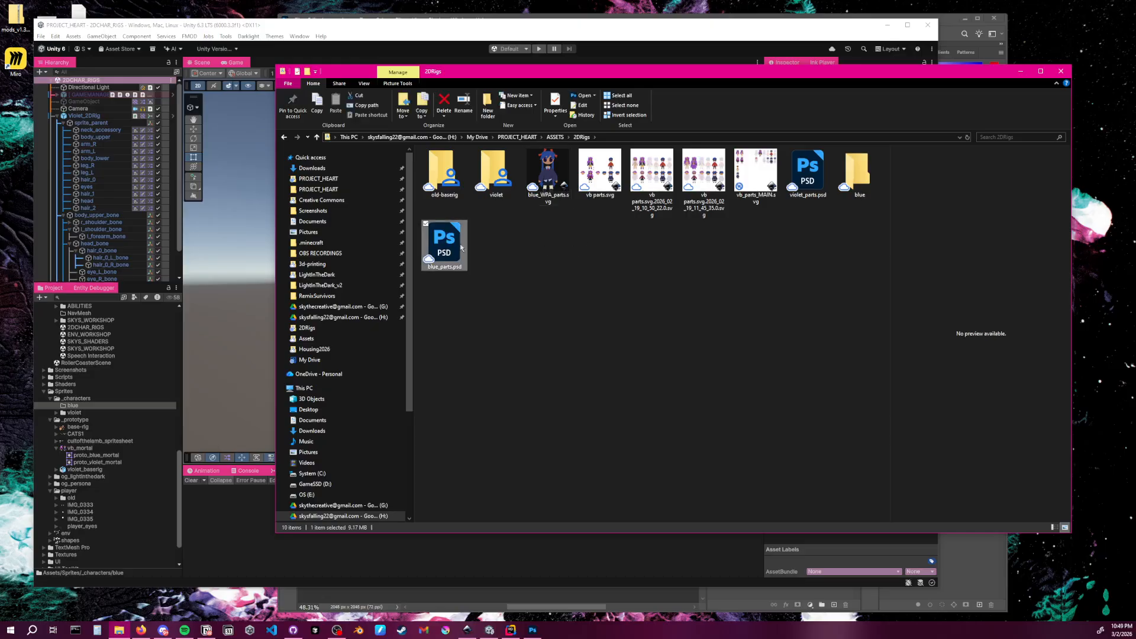
# Duplicate blue_parts.psd within the 2DRigs folder and check how the rig file in the violet folder is named
pyautogui.hotkey('ctrl', 'c')
pyautogui.hotkey('ctrl', 'v')
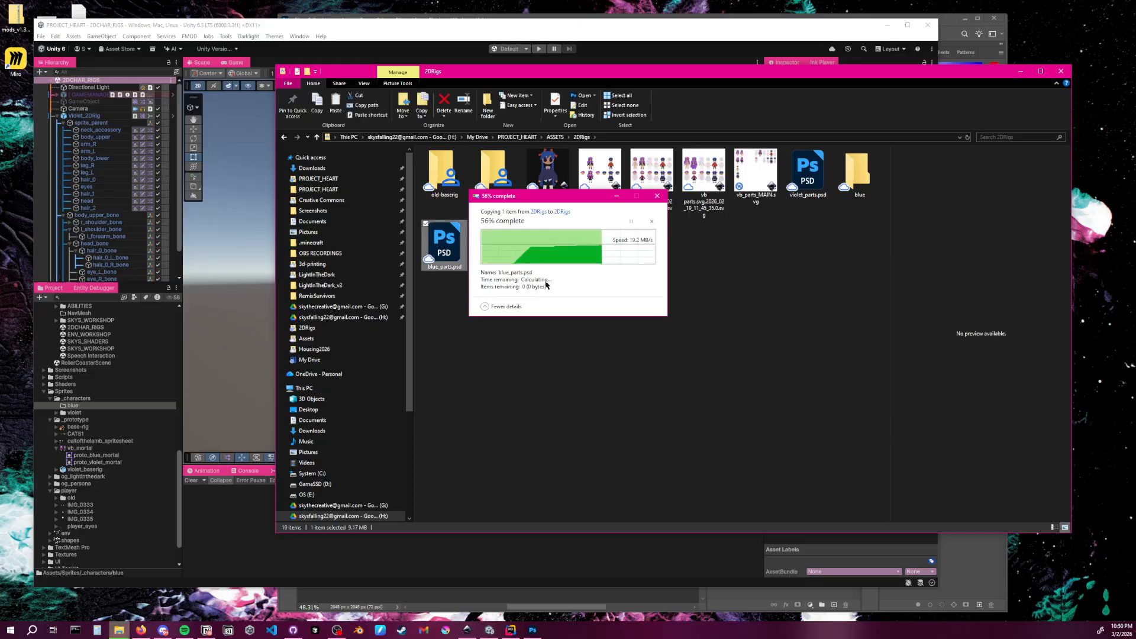
pyautogui.doubleClick(495, 174)
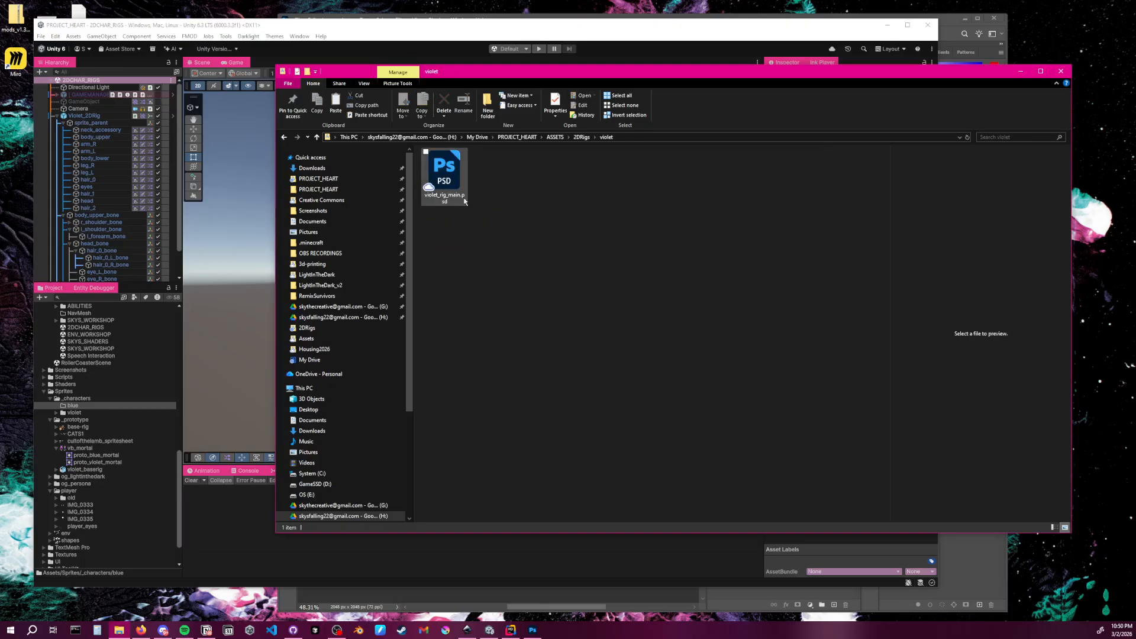
pyautogui.click(575, 138)
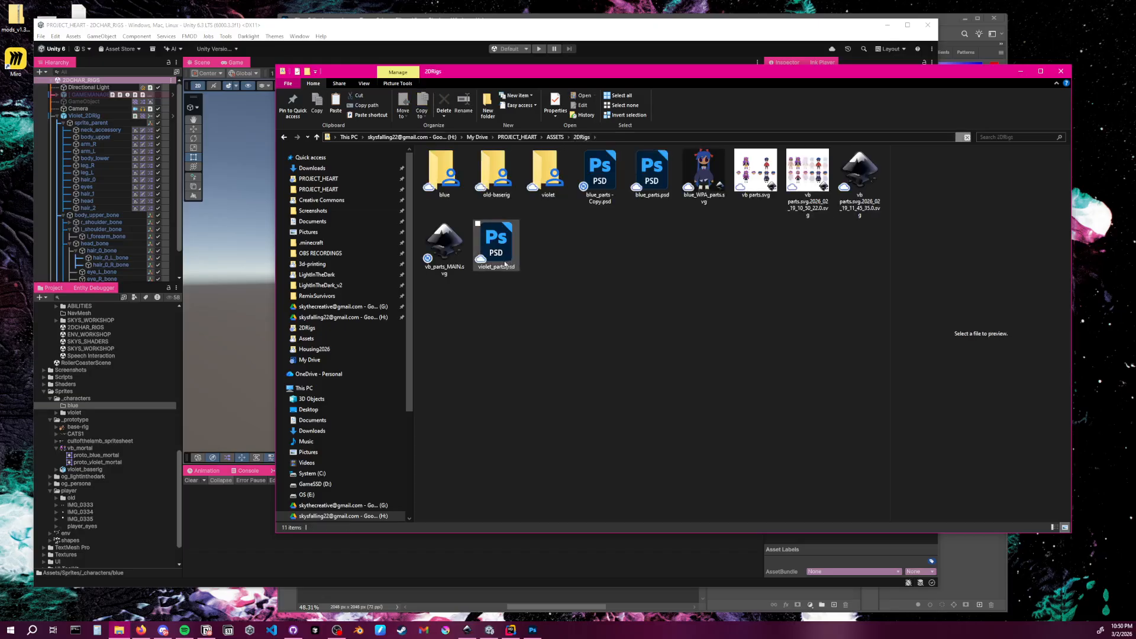
# Rename the copy of blue_parts.psd in the 2DRigs folder as blue_rig_main.psd
pyautogui.click(597, 200)
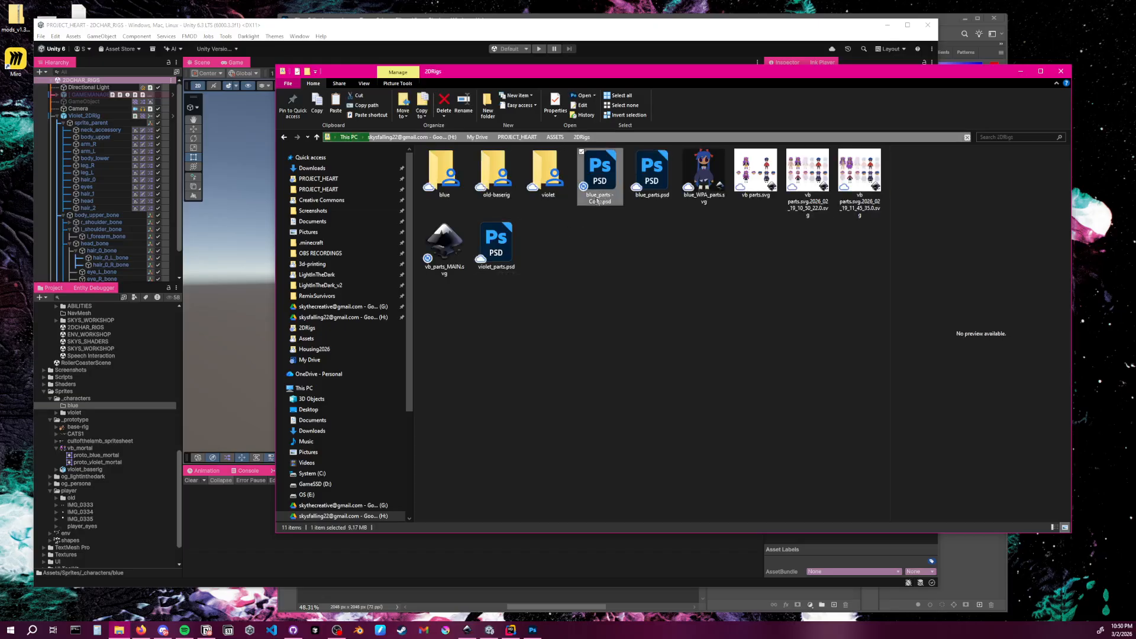
pyautogui.press('F2')
pyautogui.write('b')
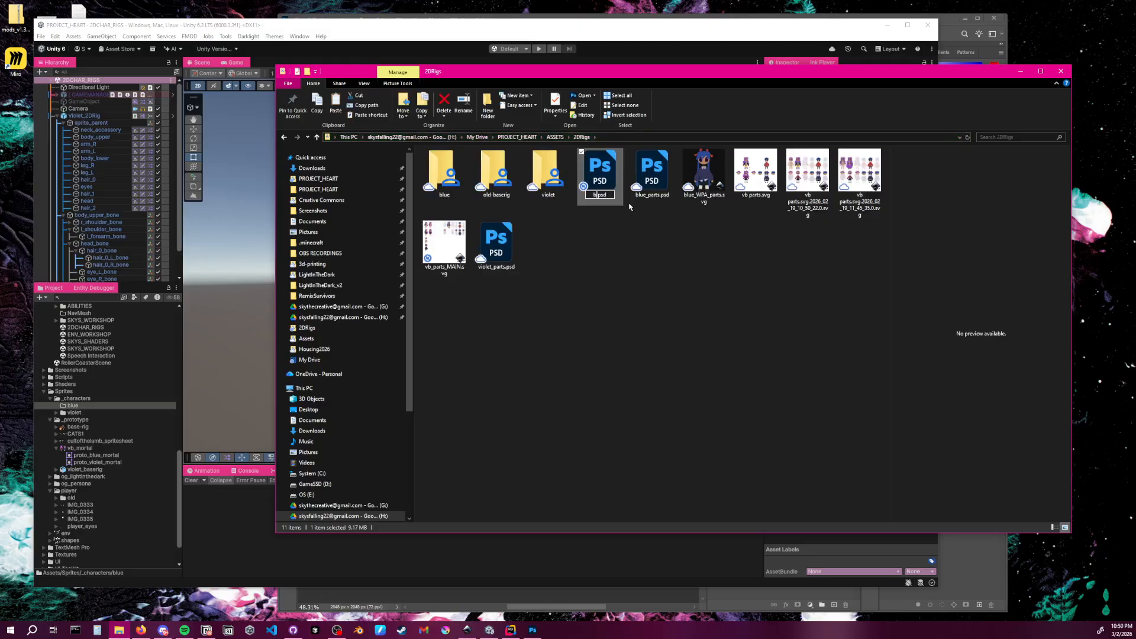
pyautogui.write('lue_rig_main')
pyautogui.press('Return')
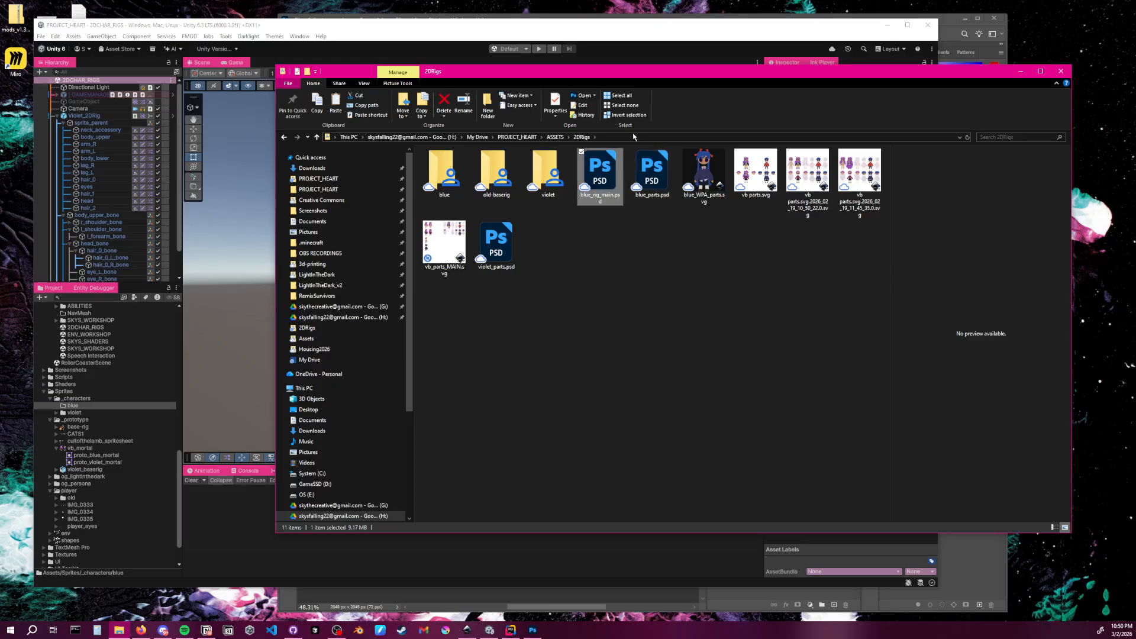
# Move blue_rig_main.psd into the blue folder inside 2DRigs and open that folder
pyautogui.moveTo(442, 176); pyautogui.dragTo(443, 176)
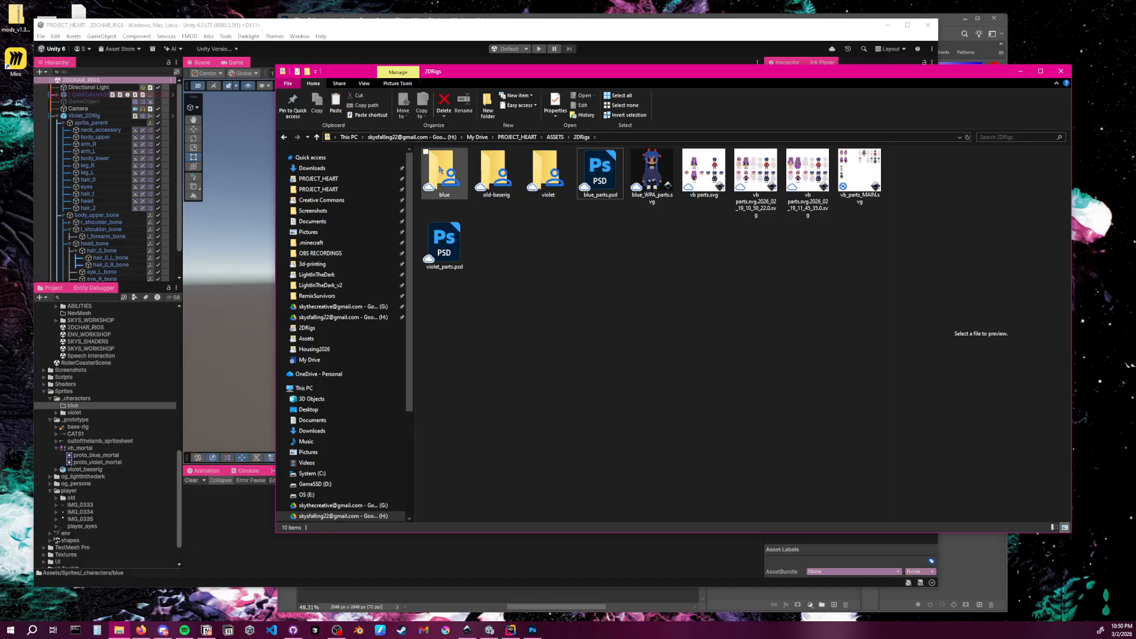
pyautogui.moveTo(441, 170)
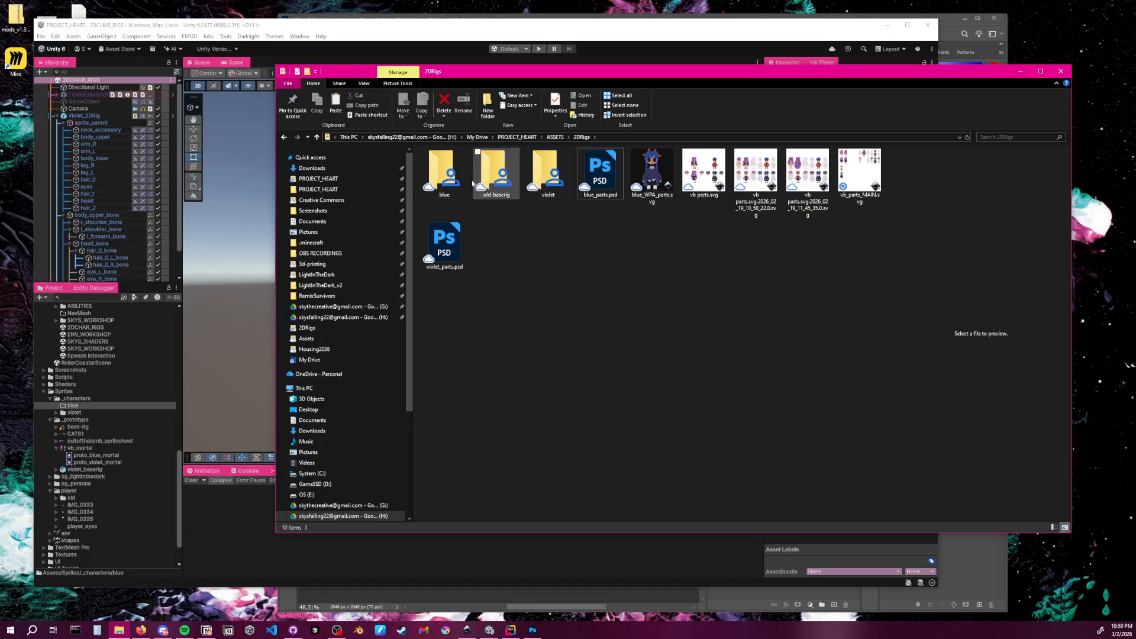
pyautogui.doubleClick(448, 175)
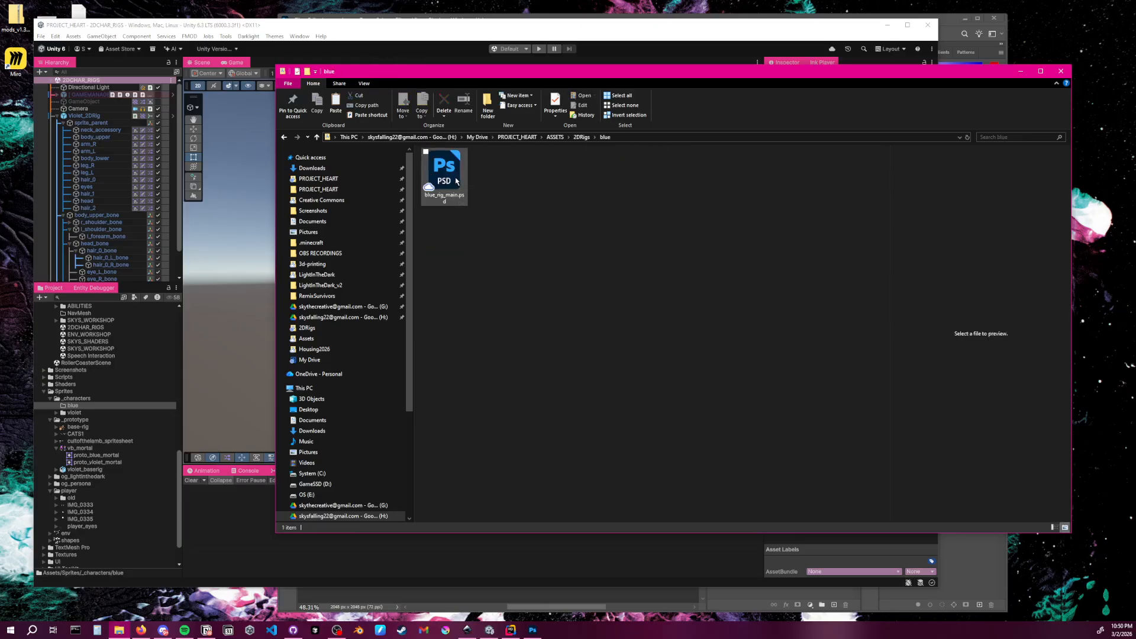
# Import blue_rig_main.psd from File Explorer into the Sprites/_characters/blue folder of the Unity project, then return to Unity's scene view
pyautogui.moveTo(456, 181)
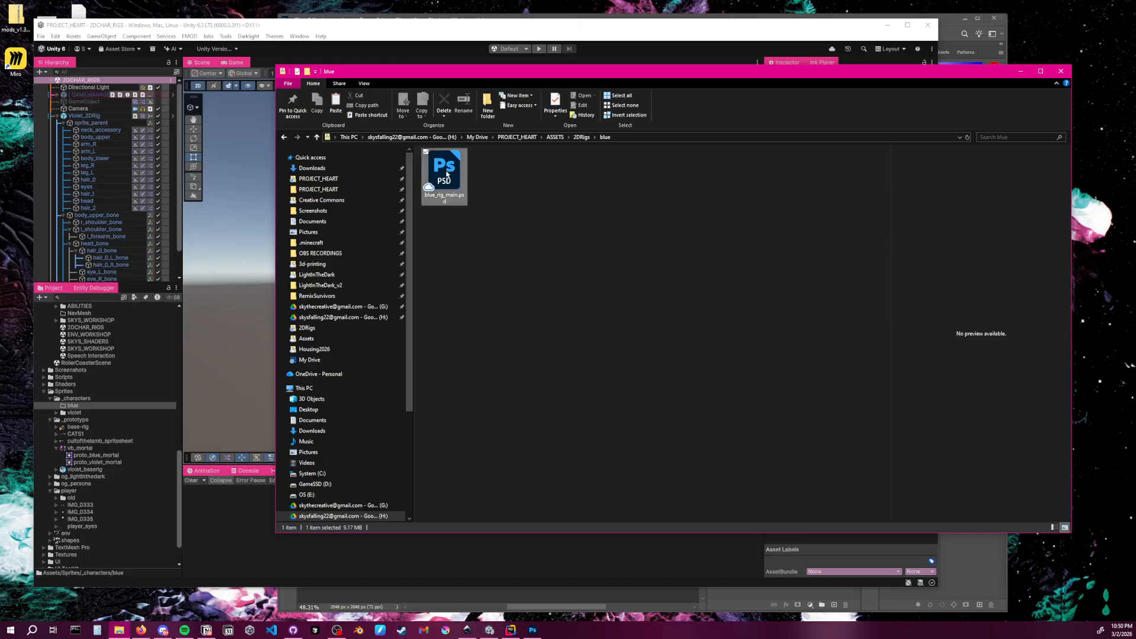
pyautogui.moveTo(456, 170); pyautogui.dragTo(74, 407)
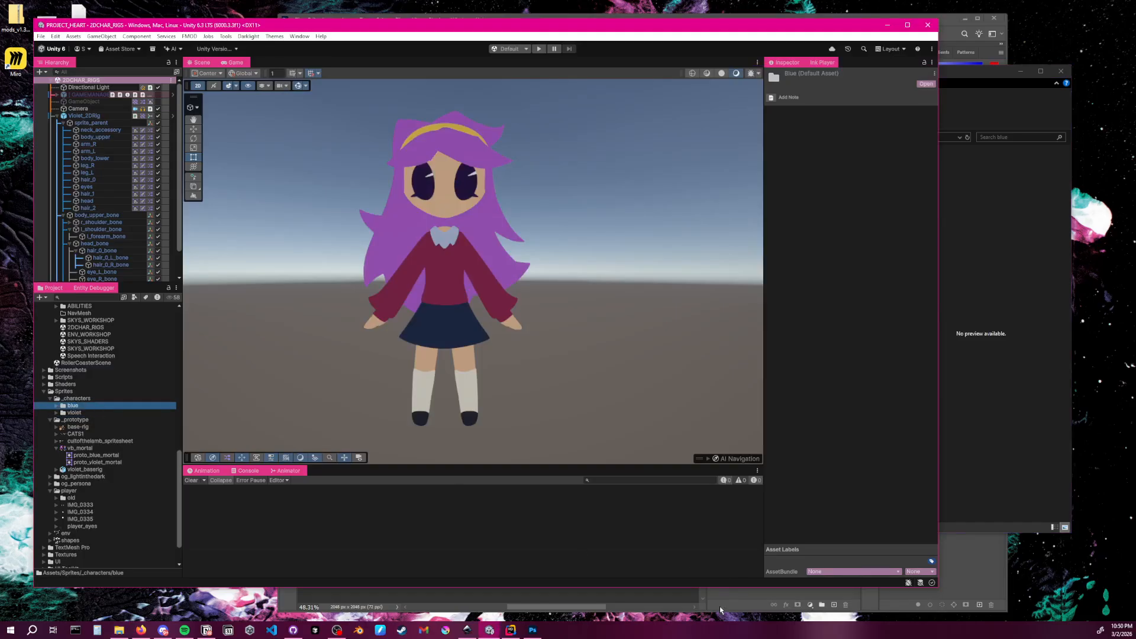
pyautogui.click(1032, 398)
pyautogui.click(756, 596)
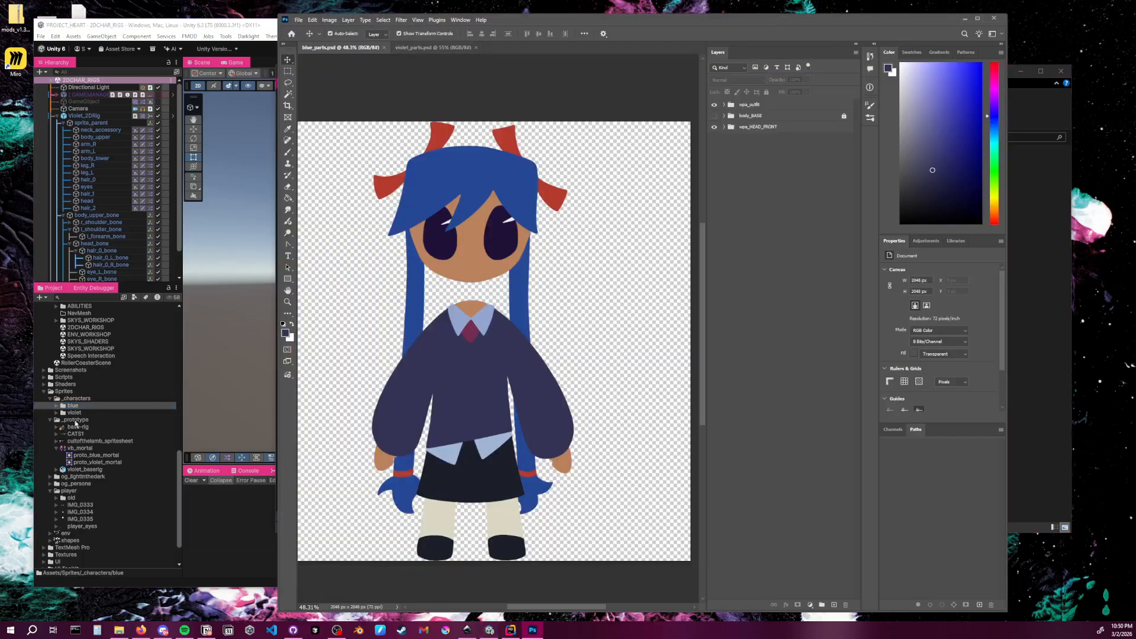
pyautogui.click(244, 507)
pyautogui.moveTo(549, 239); pyautogui.dragTo(485, 236, button='middle')
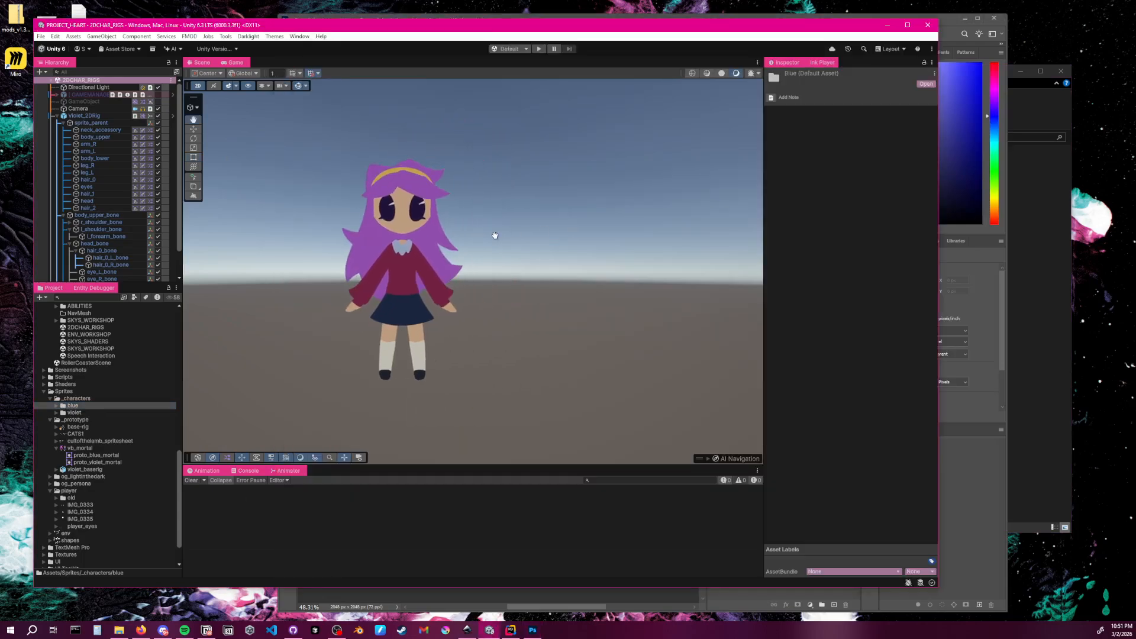
# Collapse Violet_2DRig in the scene hierarchy, expand the blue project folder, and show blue_rig_main's import settings
pyautogui.click(57, 117)
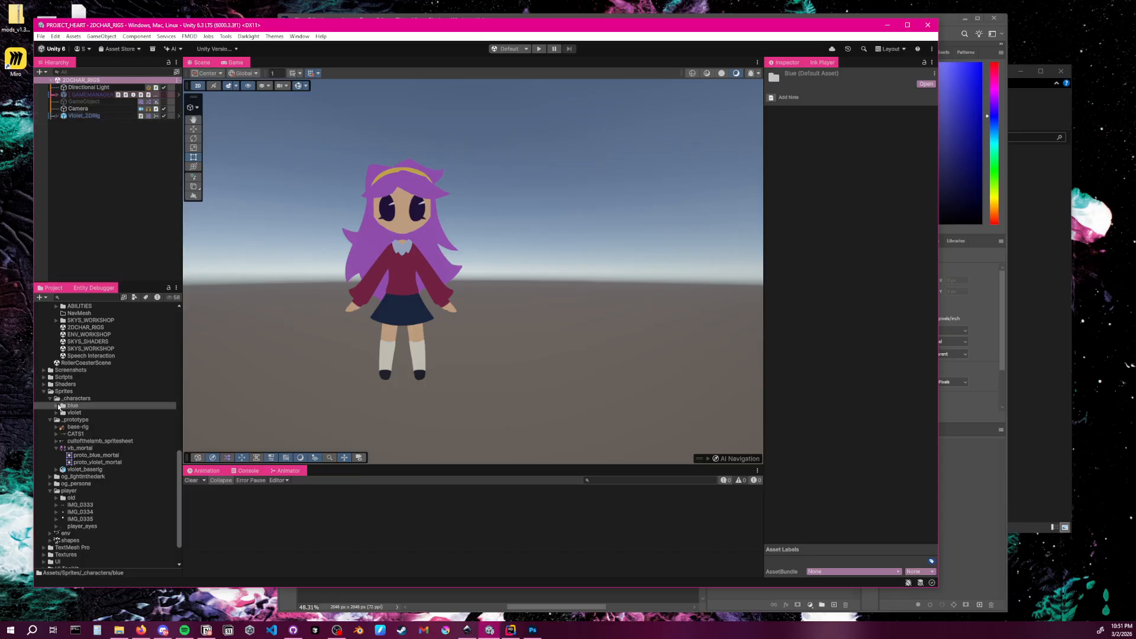
pyautogui.click(56, 406)
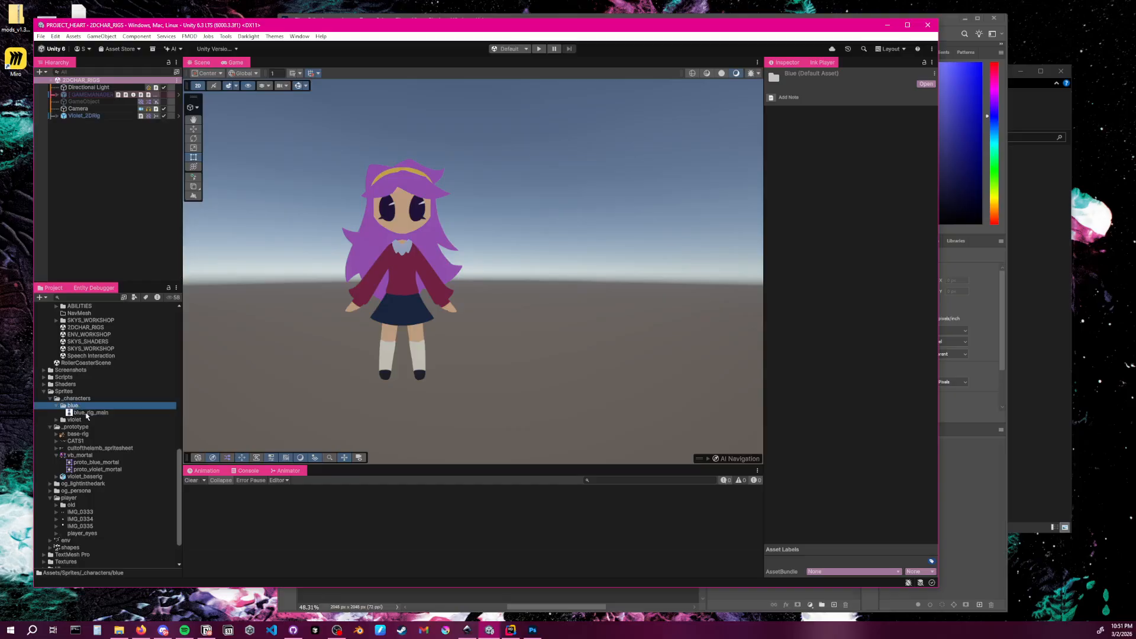
pyautogui.click(102, 406)
pyautogui.click(95, 413)
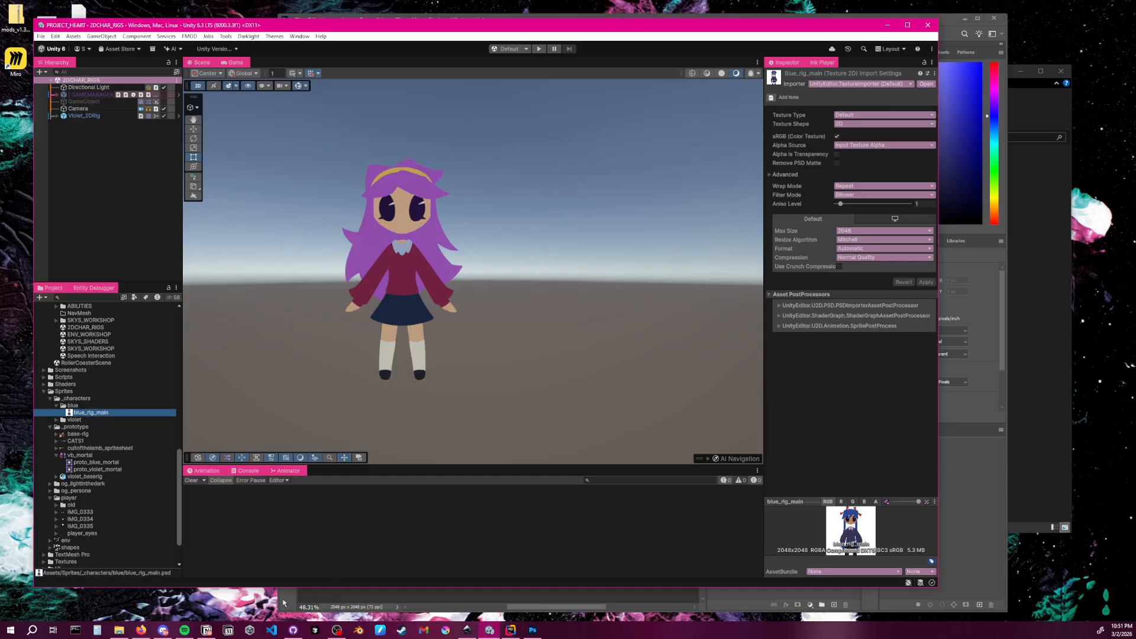
# Switch to File Explorer, go up to the 2DRigs folder, and return to Unity
pyautogui.click(118, 582)
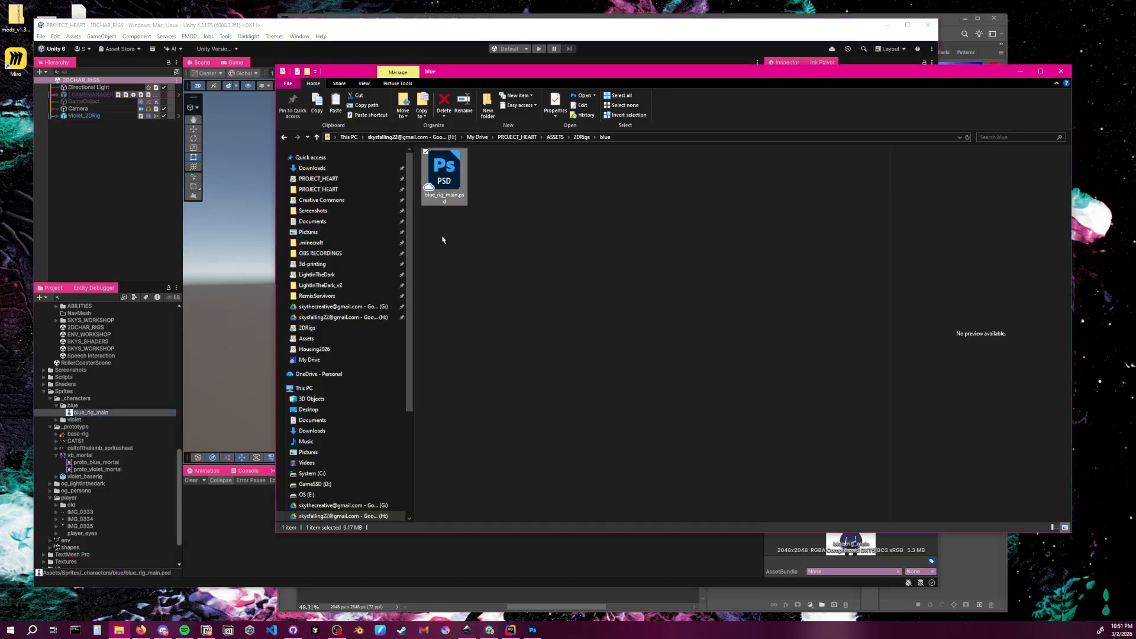
pyautogui.click(580, 137)
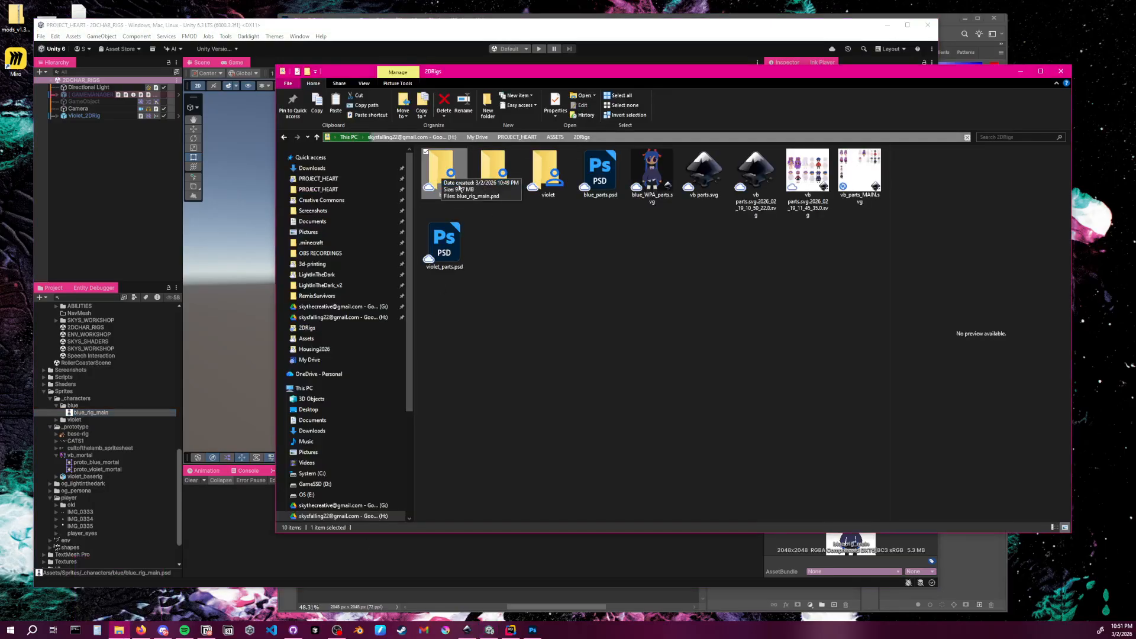
pyautogui.click(109, 228)
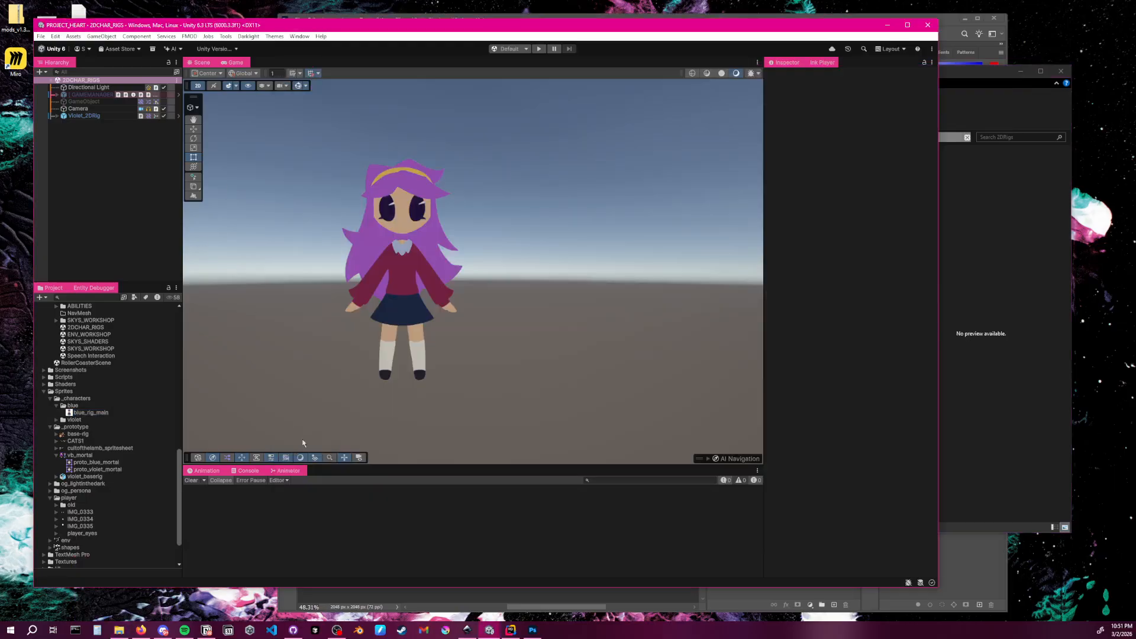
# Change the importer of blue_rig_main to UnityEditor.U2D.PSD.PSDImporter
pyautogui.click(92, 413)
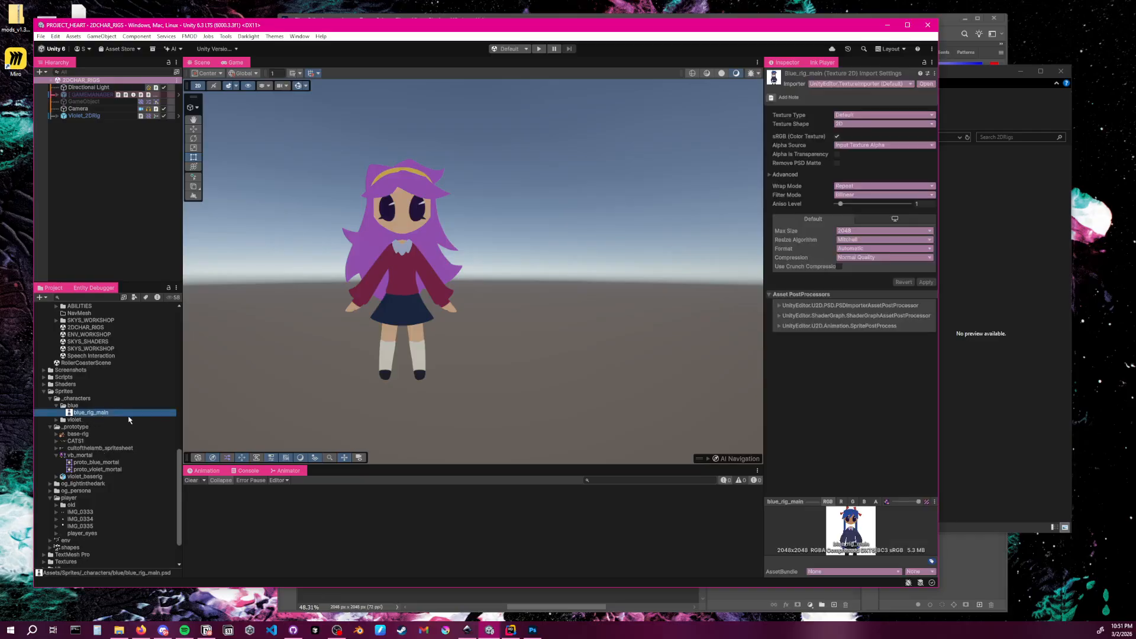
pyautogui.click(885, 84)
pyautogui.click(886, 104)
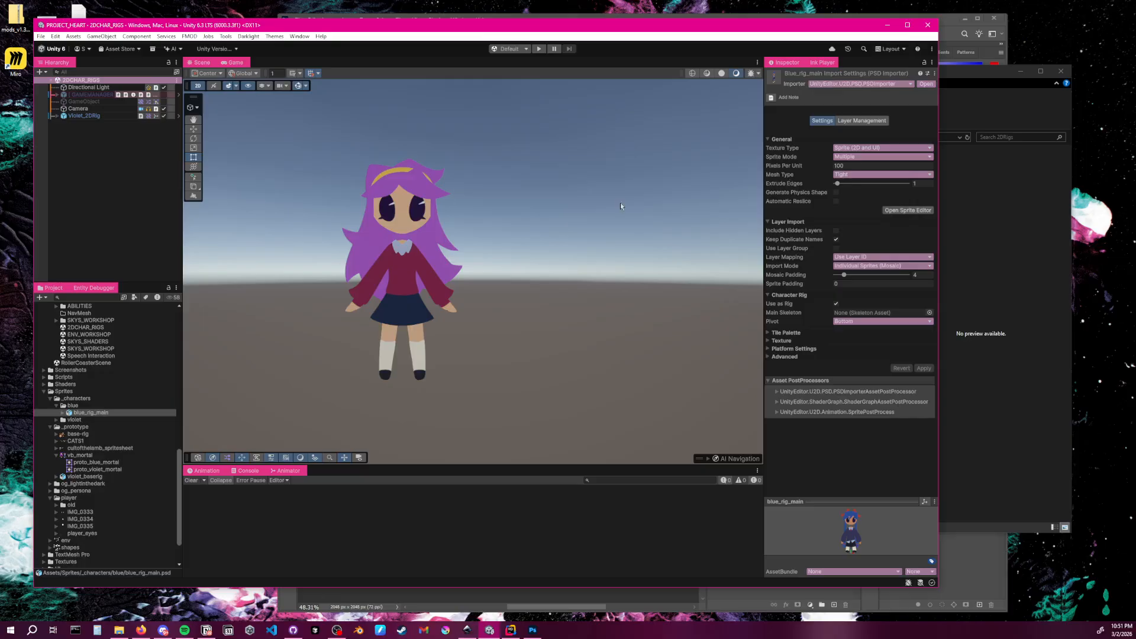
# Set blue_rig_main's Mesh Type to Full Rect and Extrude Edges to 0, using violet_rig_main's import settings as the reference
pyautogui.doubleClick(71, 420)
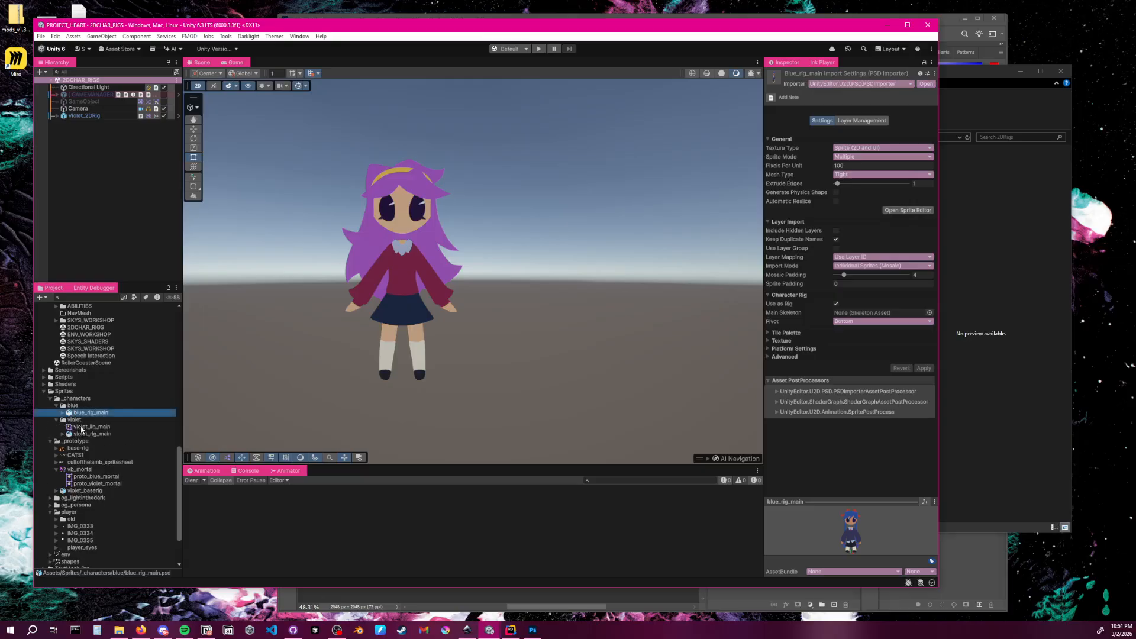
pyautogui.click(93, 435)
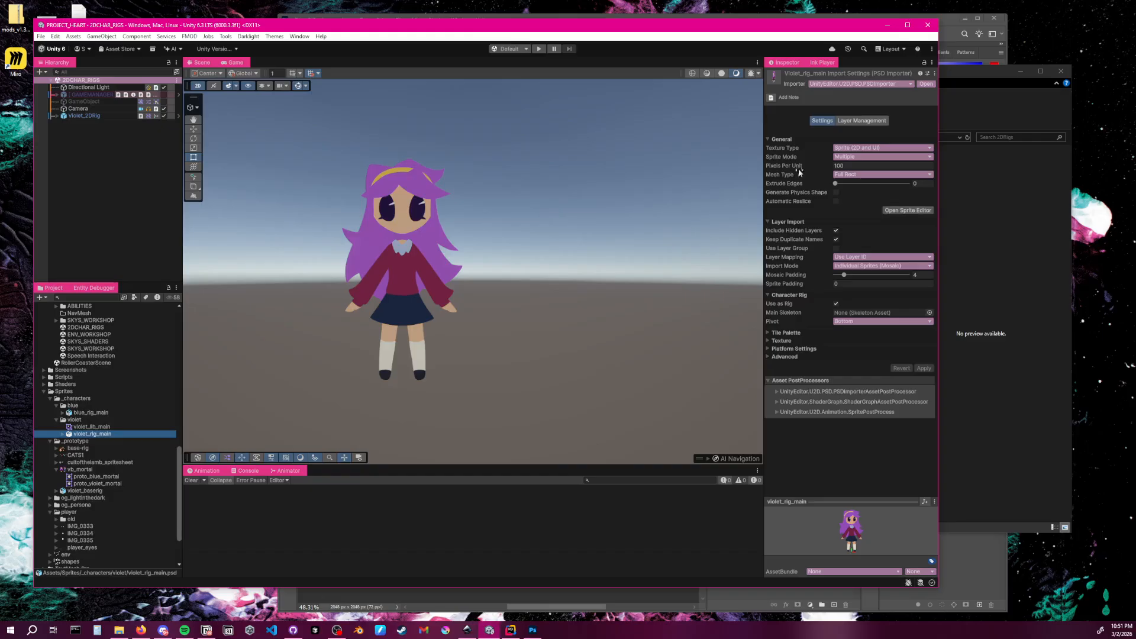
pyautogui.click(120, 413)
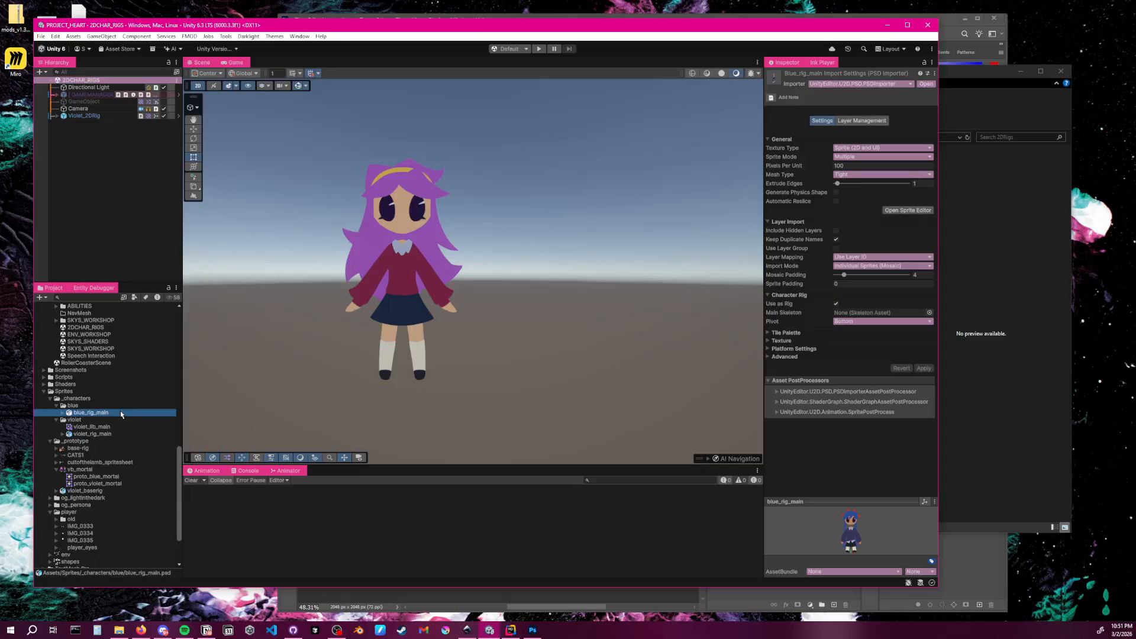
pyautogui.click(850, 175)
pyautogui.click(868, 184)
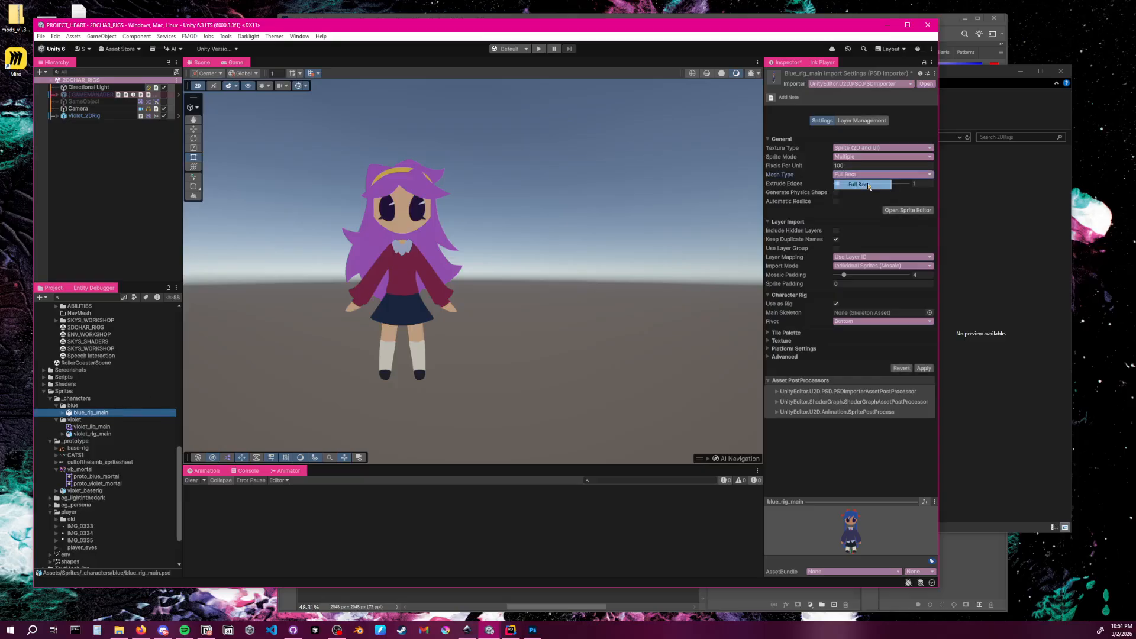
pyautogui.moveTo(842, 185); pyautogui.dragTo(722, 218)
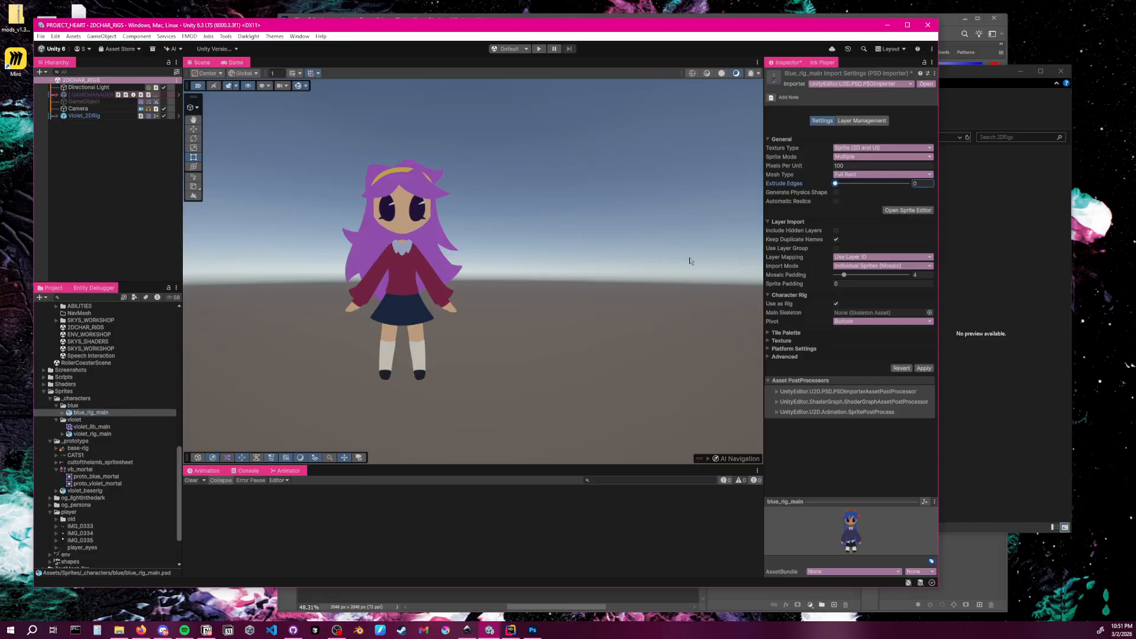
pyautogui.click(112, 434)
pyautogui.click(468, 322)
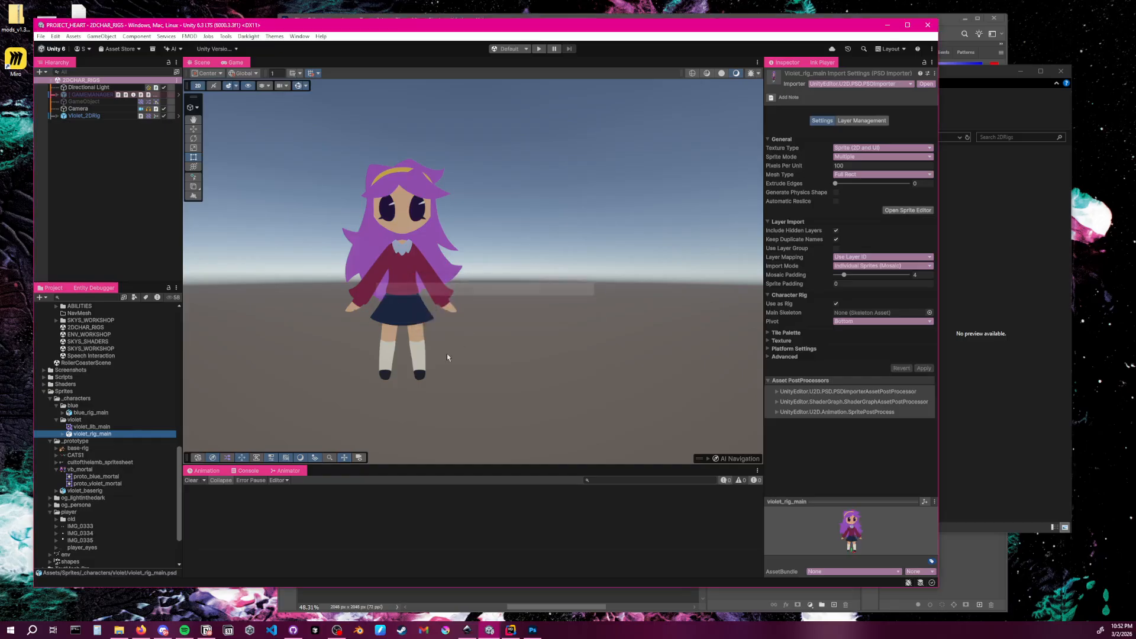
# Compare the general import settings of blue_rig_main with those of violet_rig_main
pyautogui.click(106, 413)
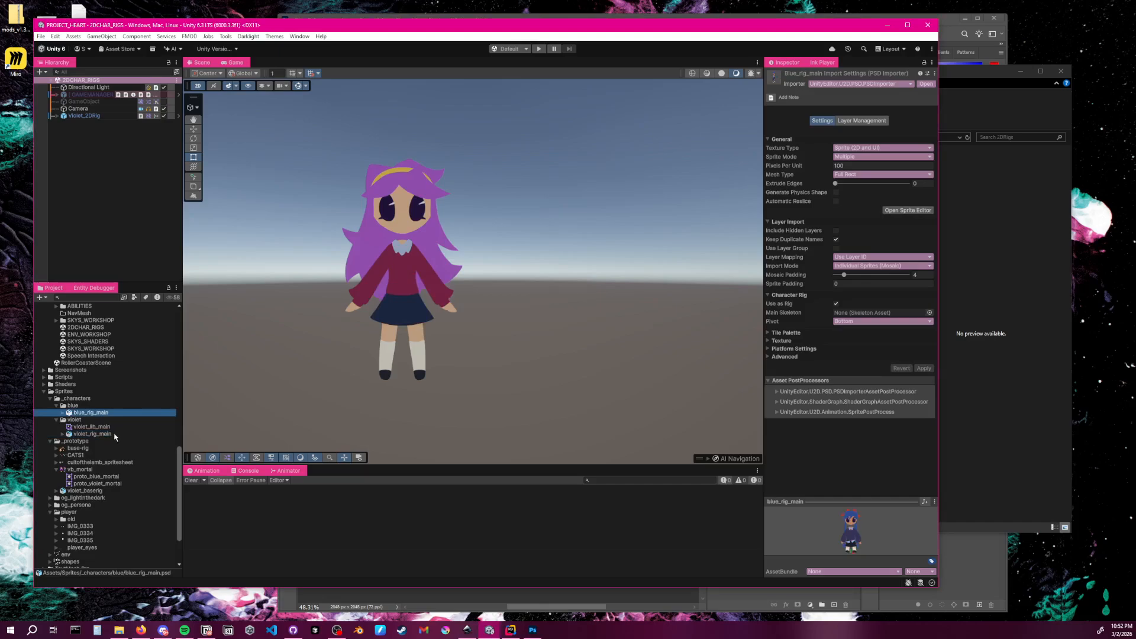
pyautogui.click(114, 434)
pyautogui.click(117, 413)
# Examine blue_rig_main's layer import list, expanding the wpa_outfit and wpa_HEAD_FRONT groups and checking body_BASE
pyautogui.click(870, 122)
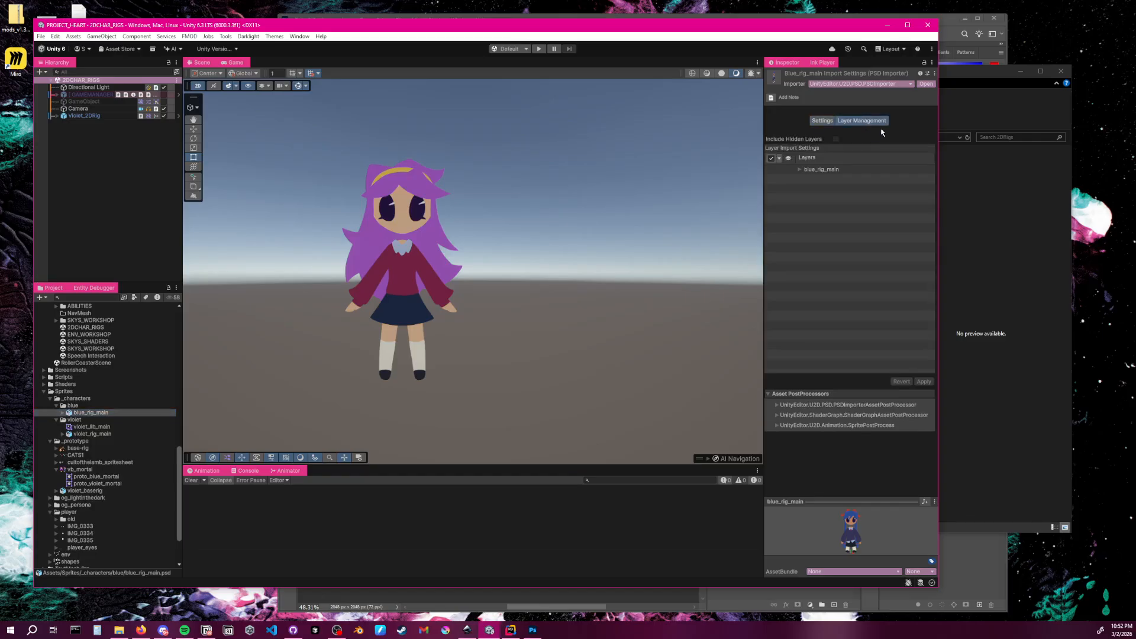
pyautogui.click(799, 169)
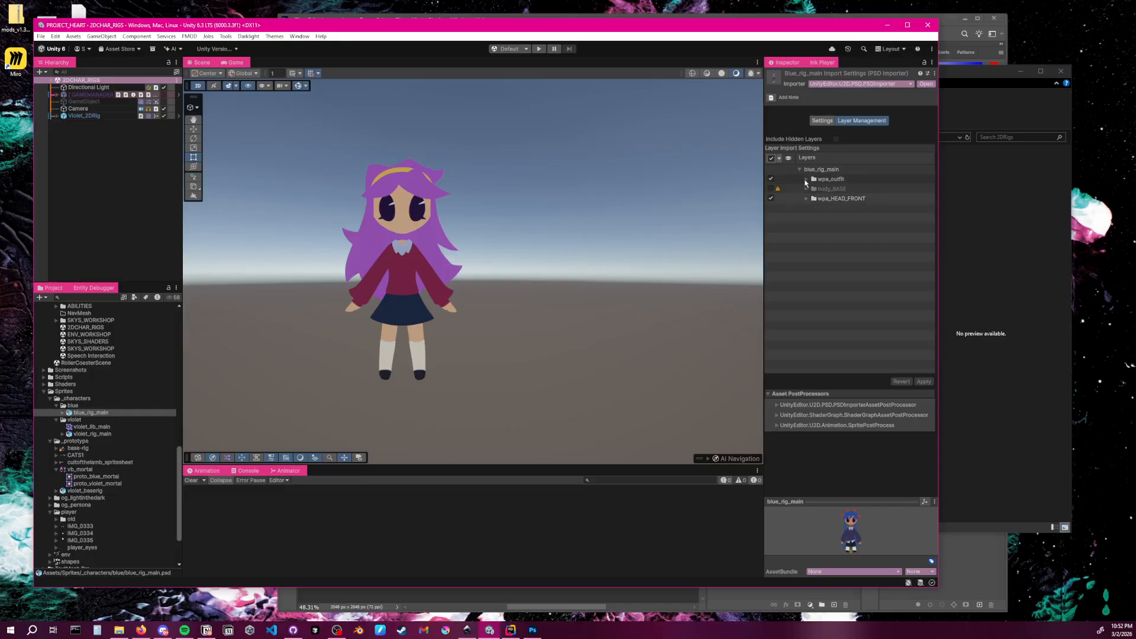
pyautogui.click(806, 178)
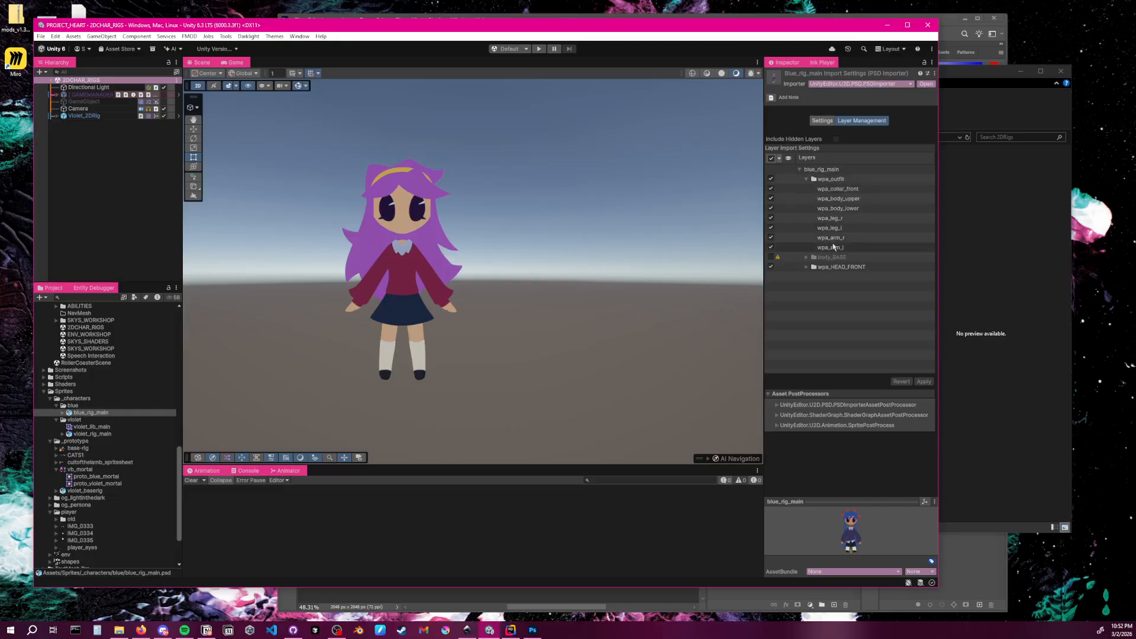
pyautogui.click(805, 267)
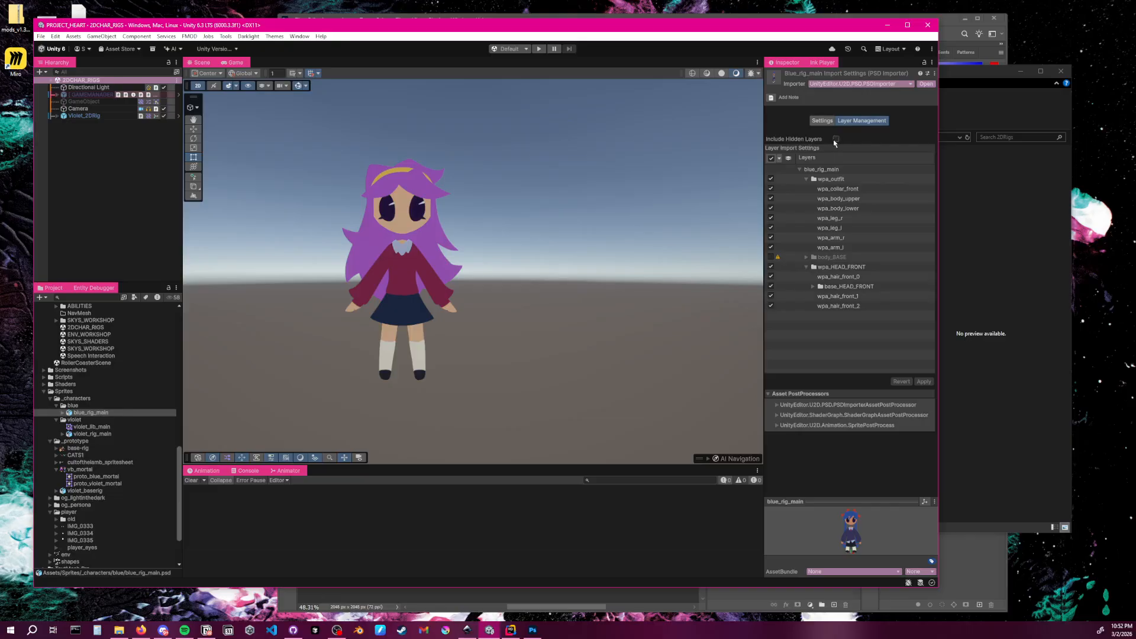
pyautogui.click(838, 259)
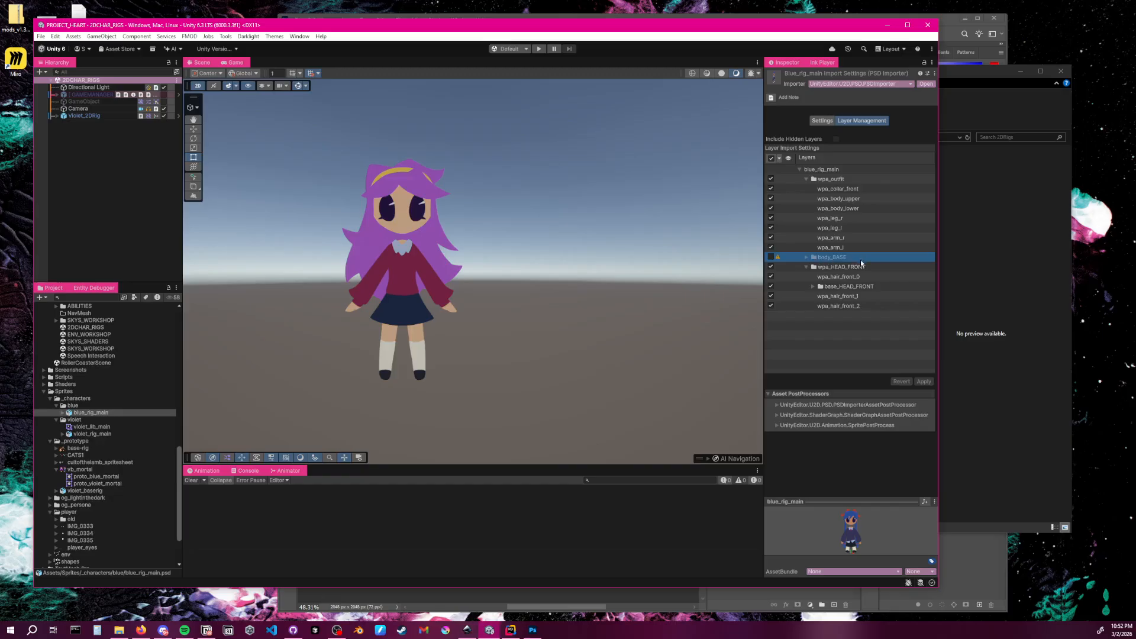
# Examine violet_rig_main's layer import list, checking Include Hidden Layers and the base_HEAD_SIDE and base_HEAD_FRONT groups
pyautogui.click(107, 434)
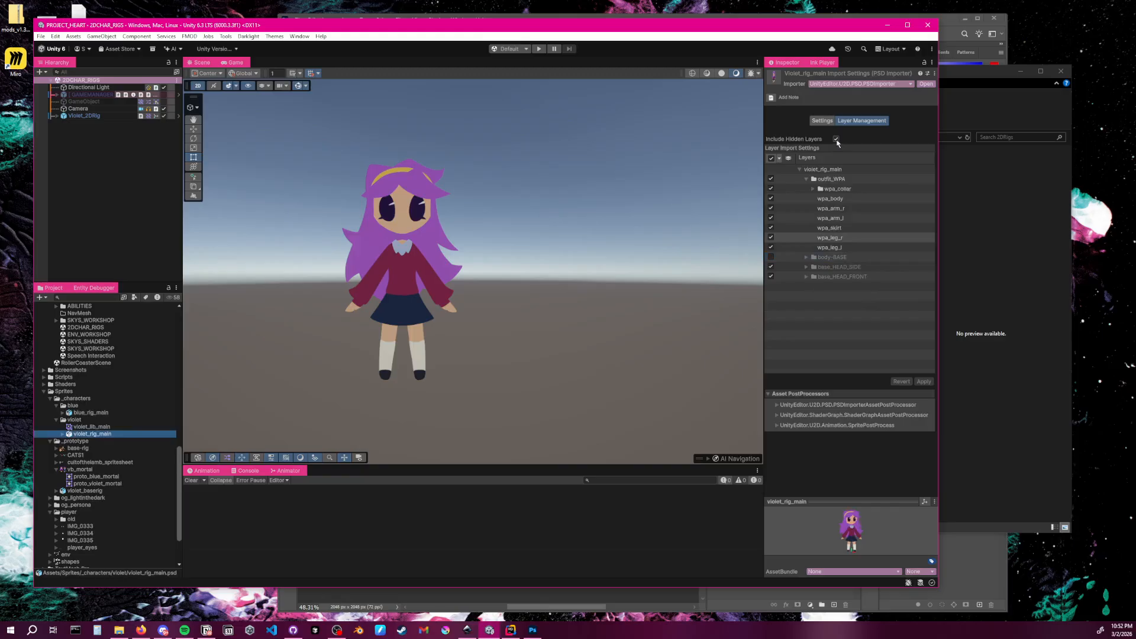
pyautogui.click(856, 268)
pyautogui.click(853, 276)
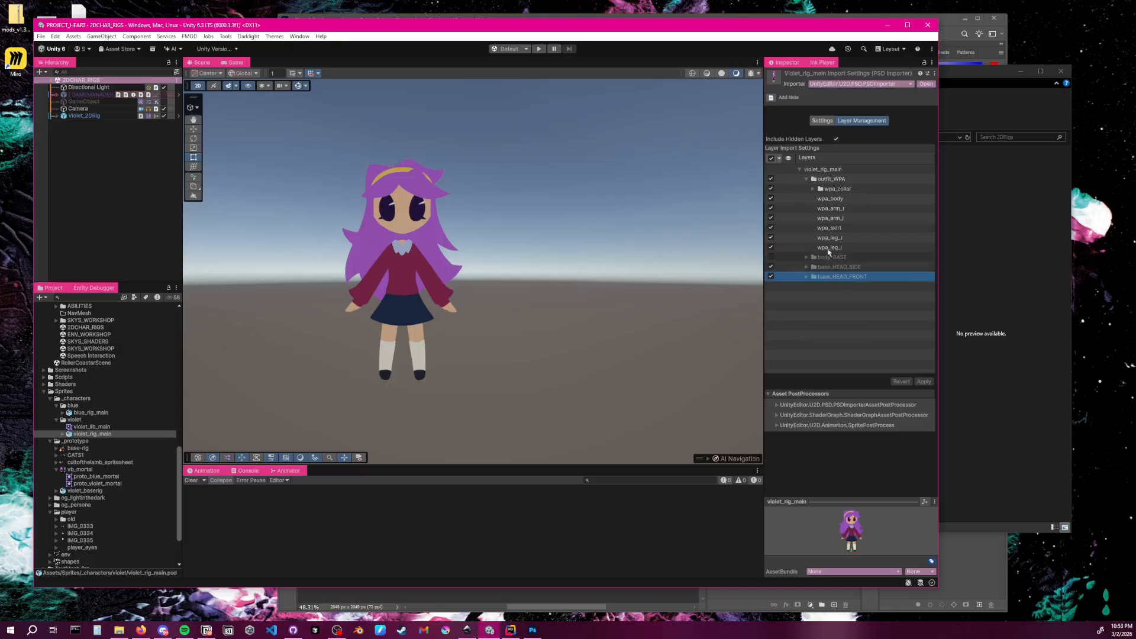
# Add blue_rig_main to the 2DCHAR_RIGS scene hierarchy and select Violet_2DRig to inspect its transform
pyautogui.click(90, 412)
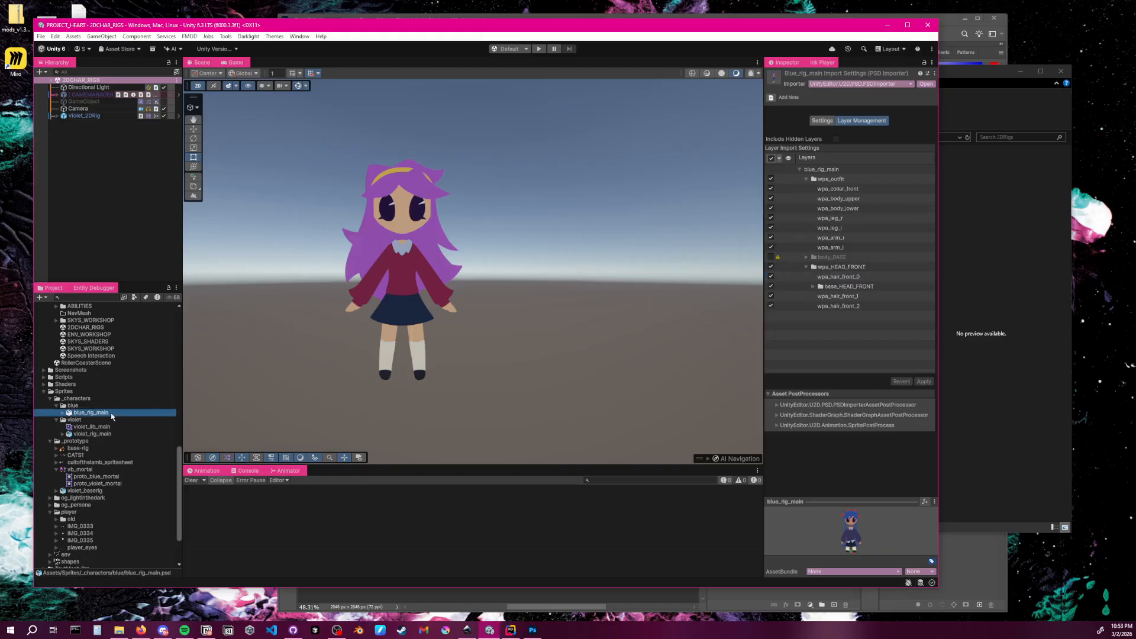
pyautogui.moveTo(111, 414); pyautogui.dragTo(101, 174)
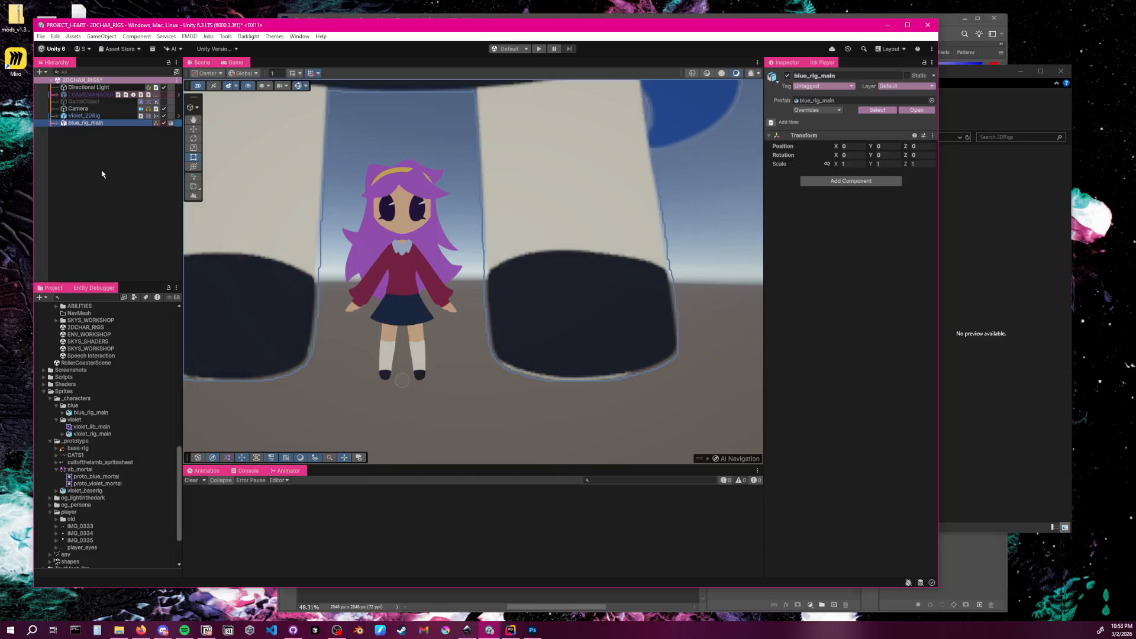
pyautogui.click(89, 116)
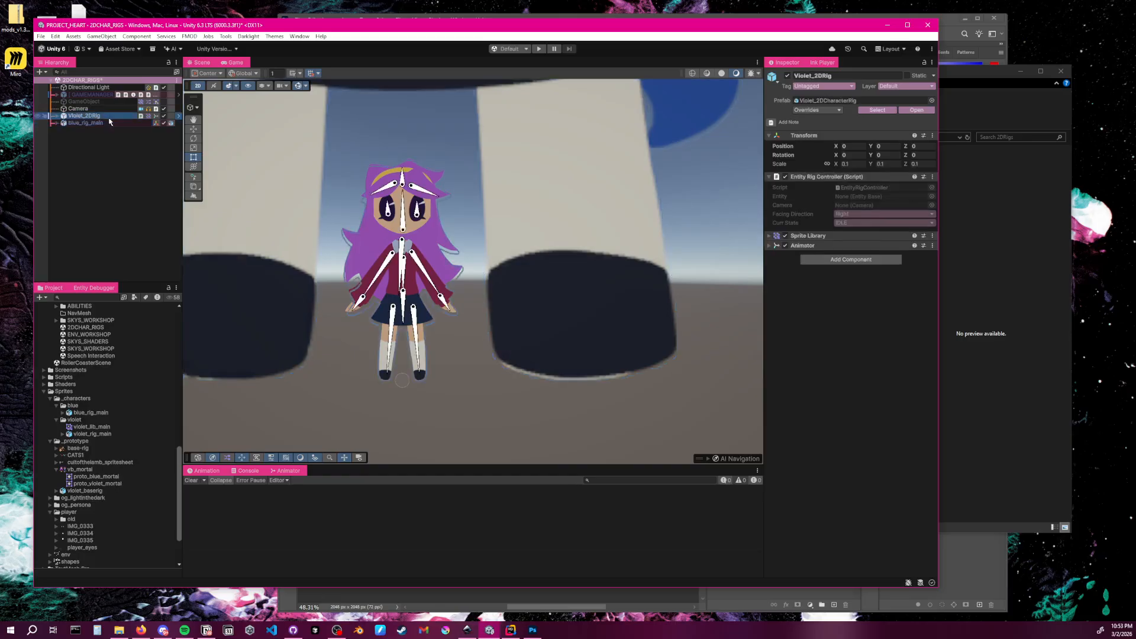
# Set the blue_rig_main asset's Pixels Per Unit to 10 and apply the import settings
pyautogui.click(93, 145)
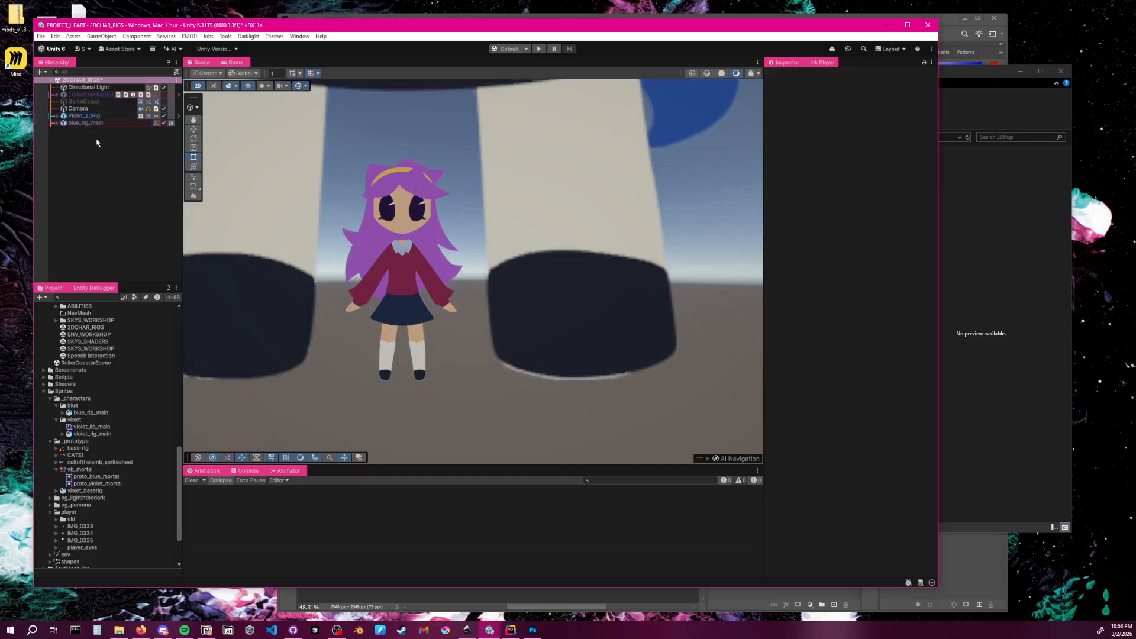
pyautogui.click(96, 124)
pyautogui.click(101, 117)
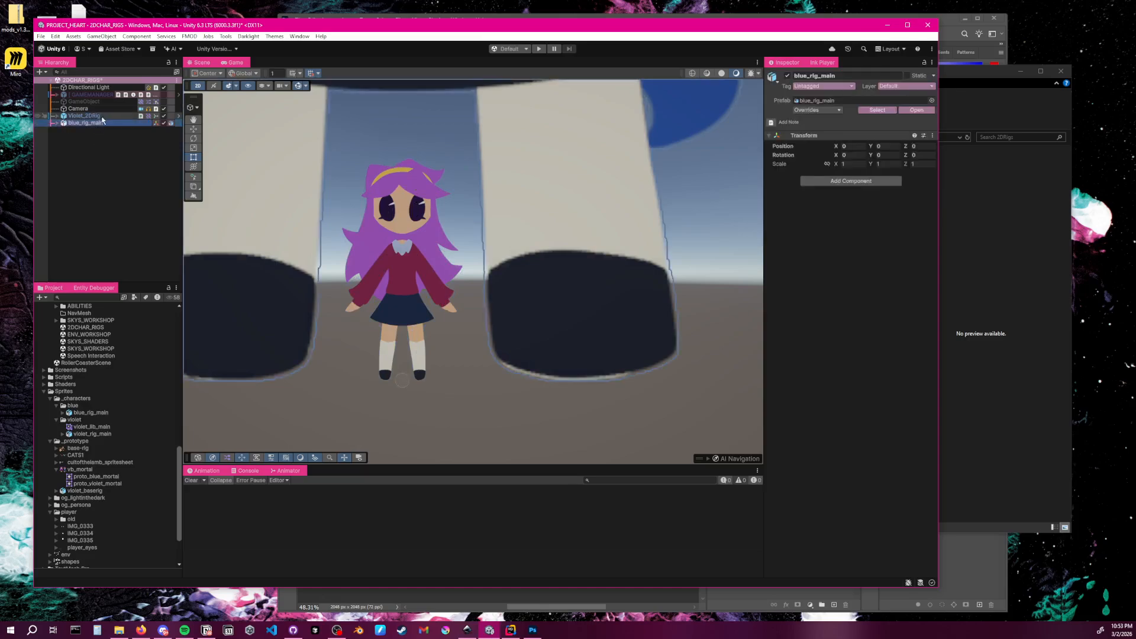
pyautogui.click(101, 124)
pyautogui.click(131, 411)
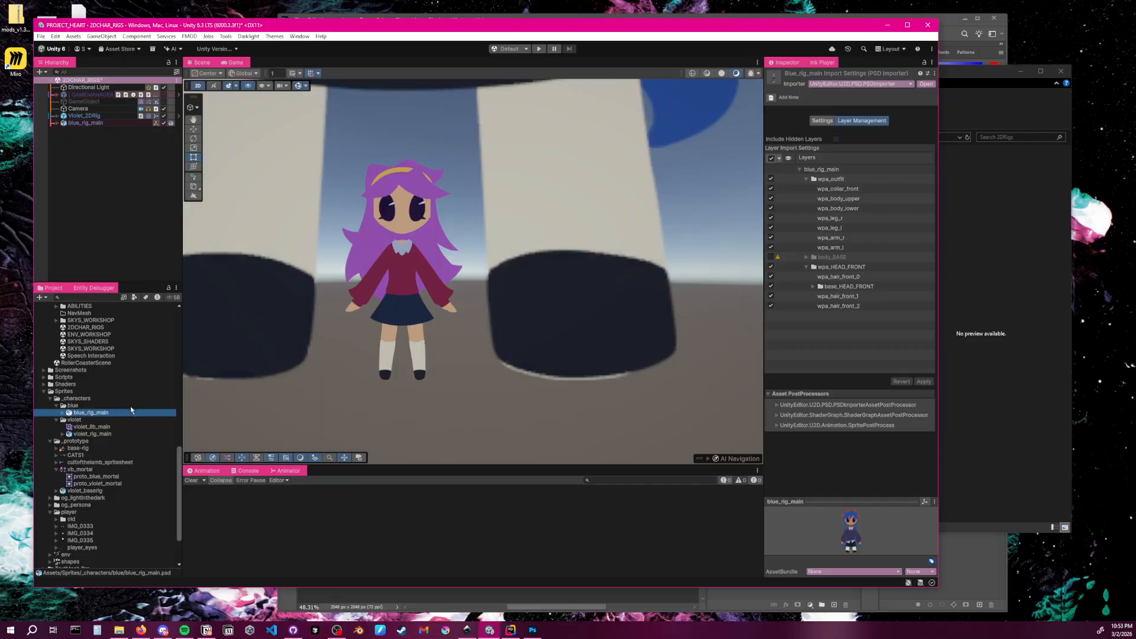
pyautogui.click(822, 120)
pyautogui.click(851, 165)
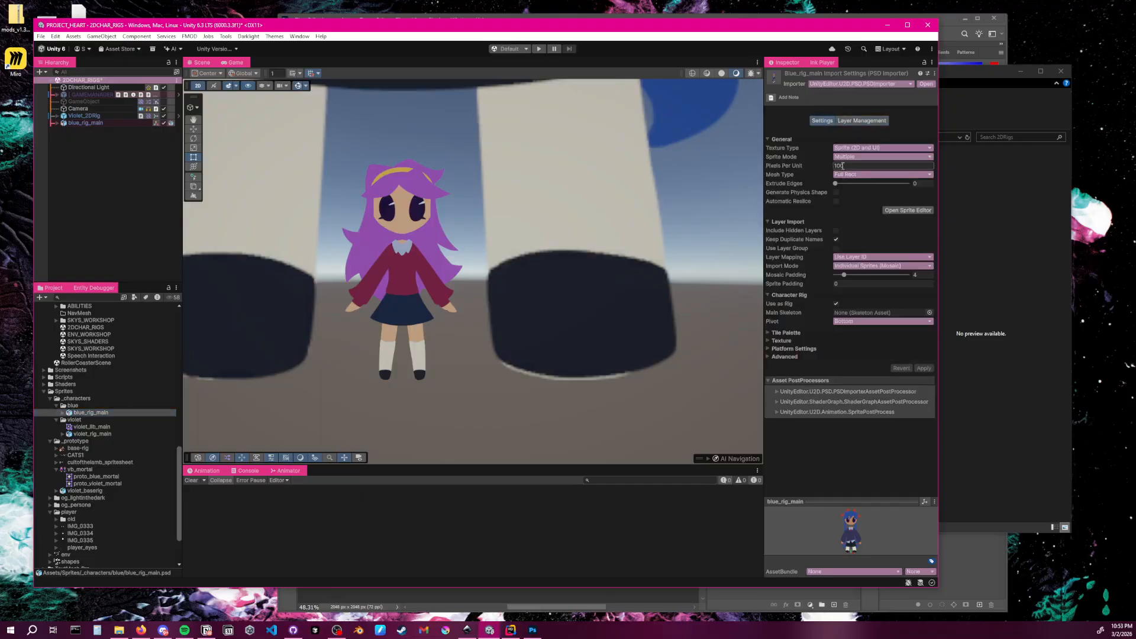
pyautogui.write('10')
pyautogui.click(923, 368)
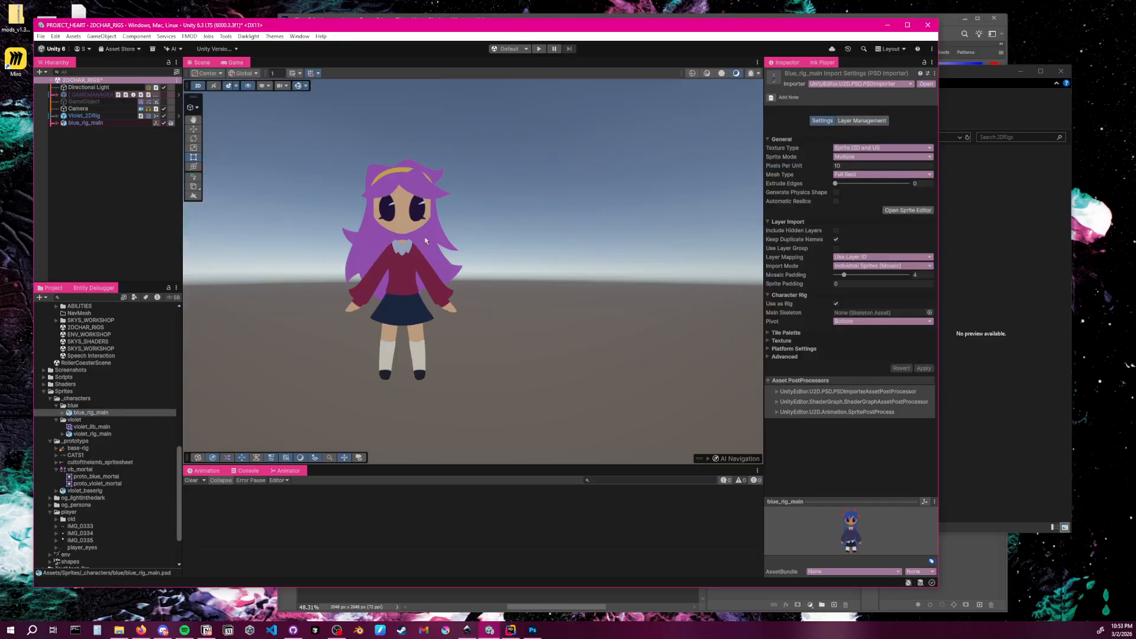
# Compare the size of blue_rig_main with Violet_2DRig in the scene and recheck blue_rig_main's import settings
pyautogui.click(78, 158)
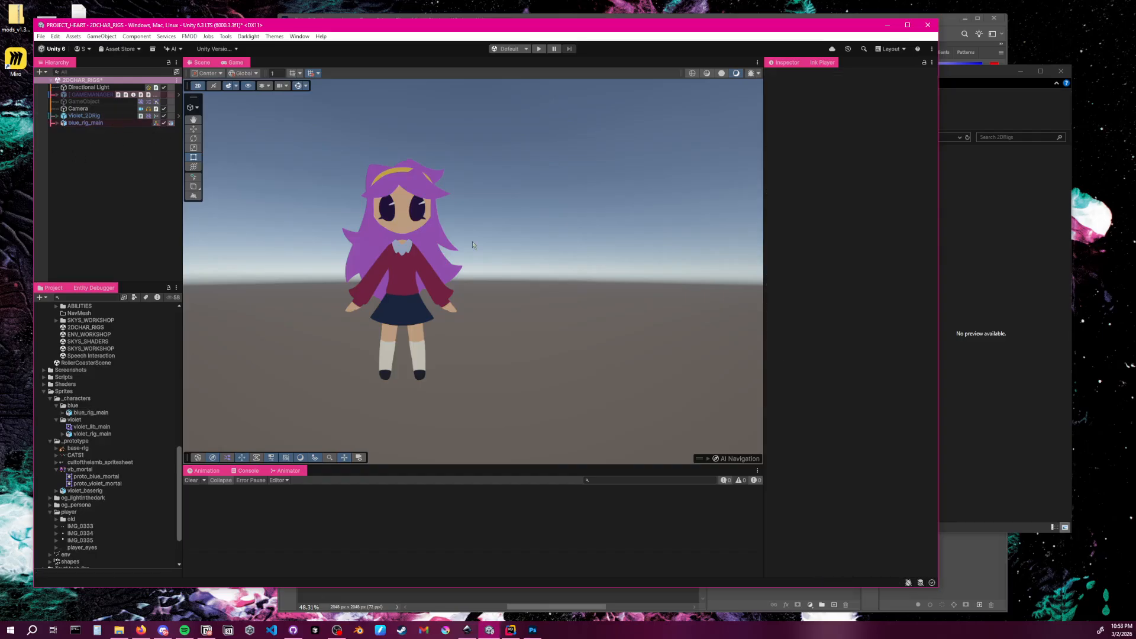
pyautogui.scroll(-3, 504, 267)
pyautogui.click(112, 122)
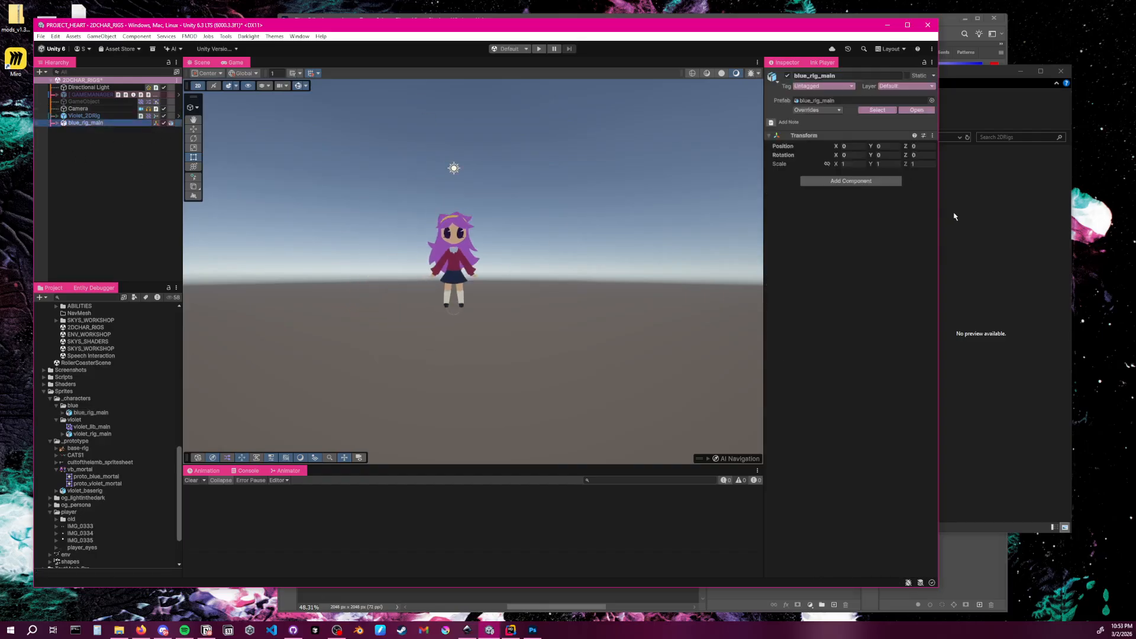
pyautogui.press('f')
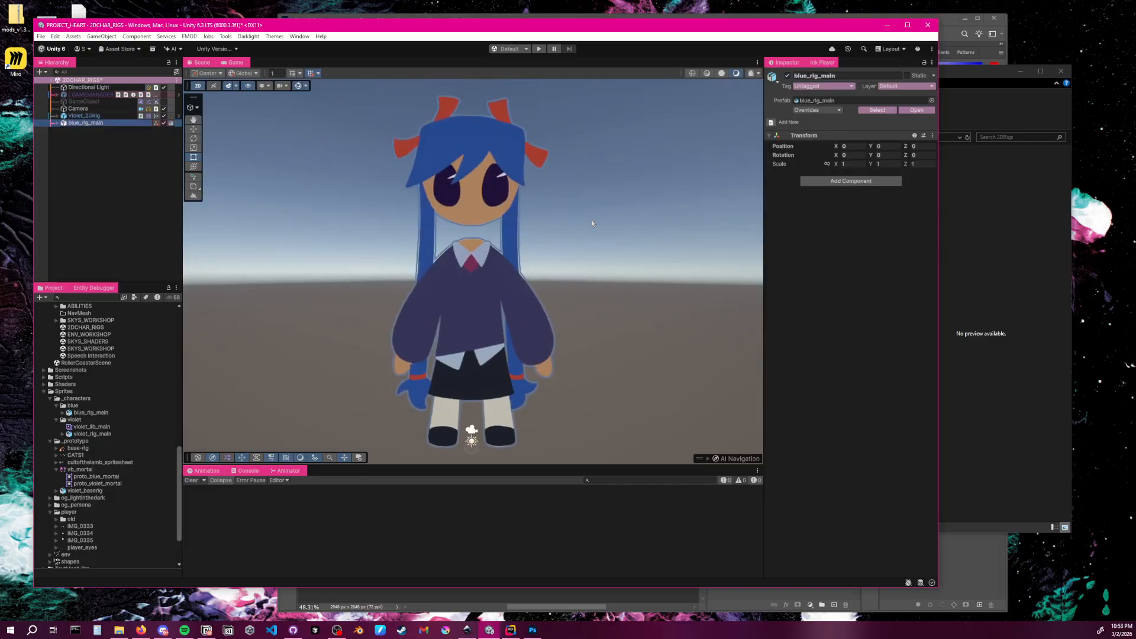
pyautogui.moveTo(579, 320); pyautogui.dragTo(543, 182, button='middle')
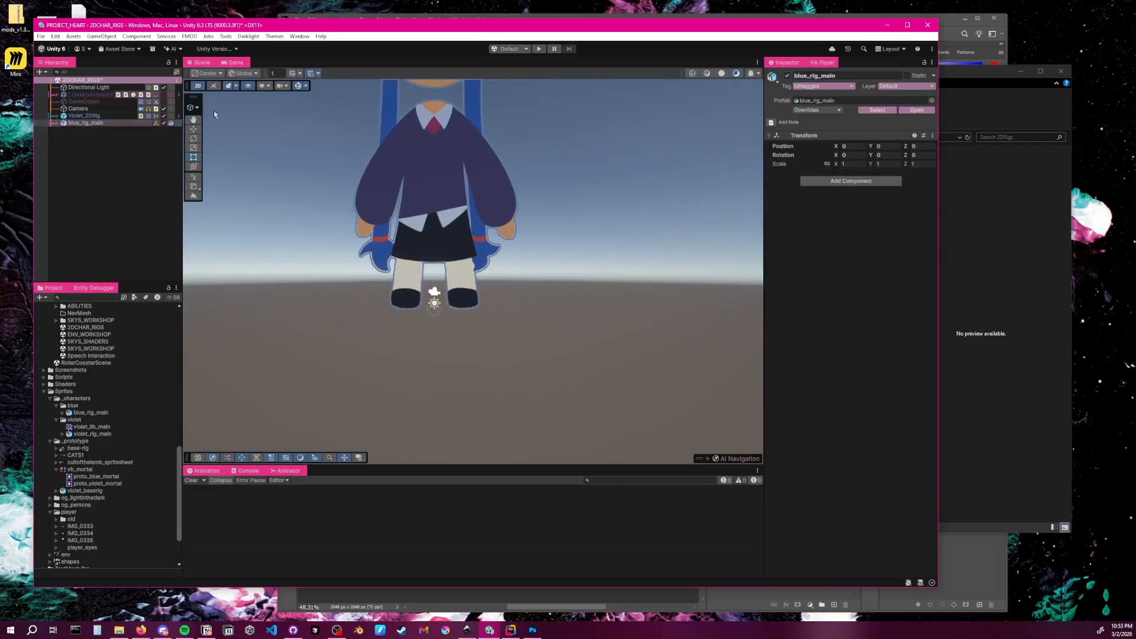
pyautogui.click(83, 116)
pyautogui.press('f')
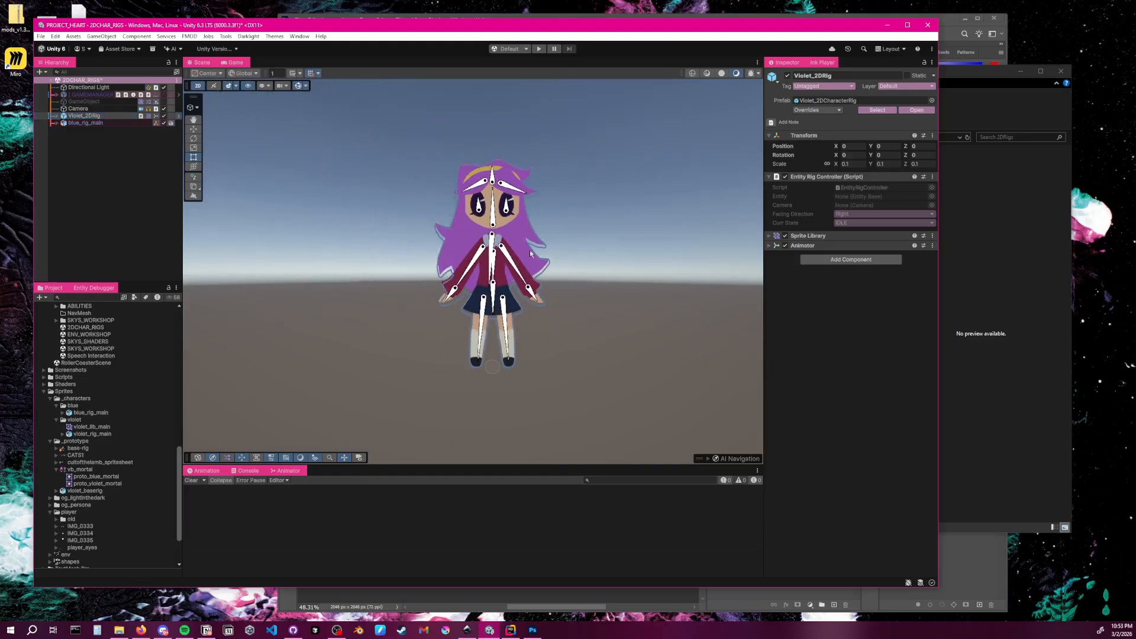
pyautogui.scroll(-10, 530, 250)
pyautogui.moveTo(576, 264); pyautogui.dragTo(437, 306, button='middle')
pyautogui.scroll(-3, 506, 269)
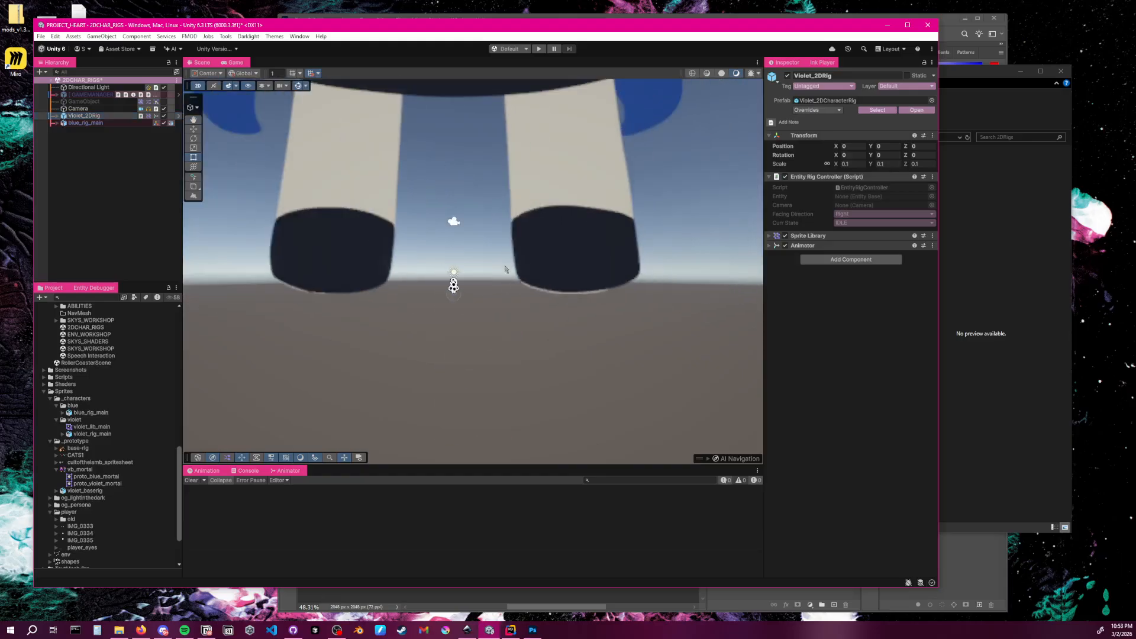
pyautogui.scroll(-2, 506, 269)
pyautogui.click(86, 123)
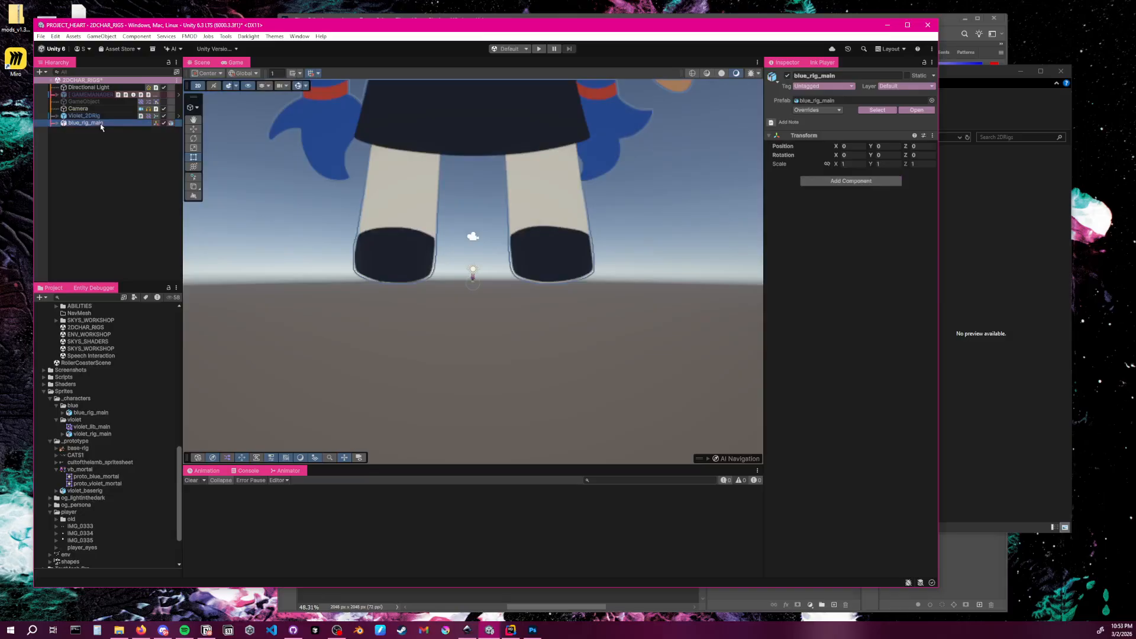
pyautogui.click(92, 412)
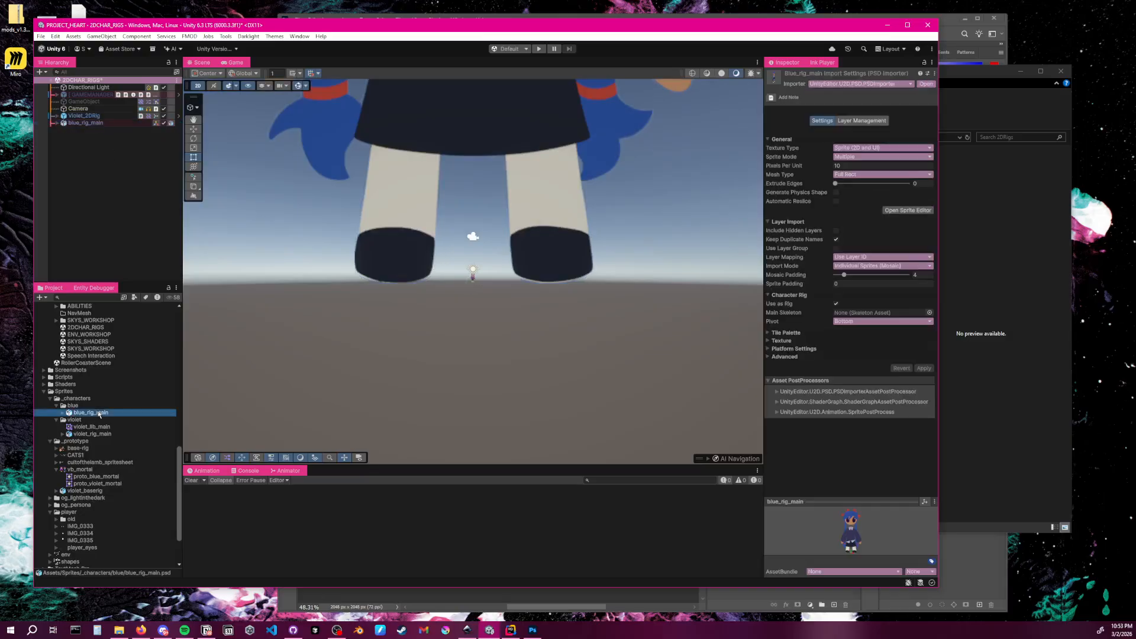
# Delete blue_rig_main from the scene and place a fresh instance of the asset near the violet rig's feet
pyautogui.click(89, 122)
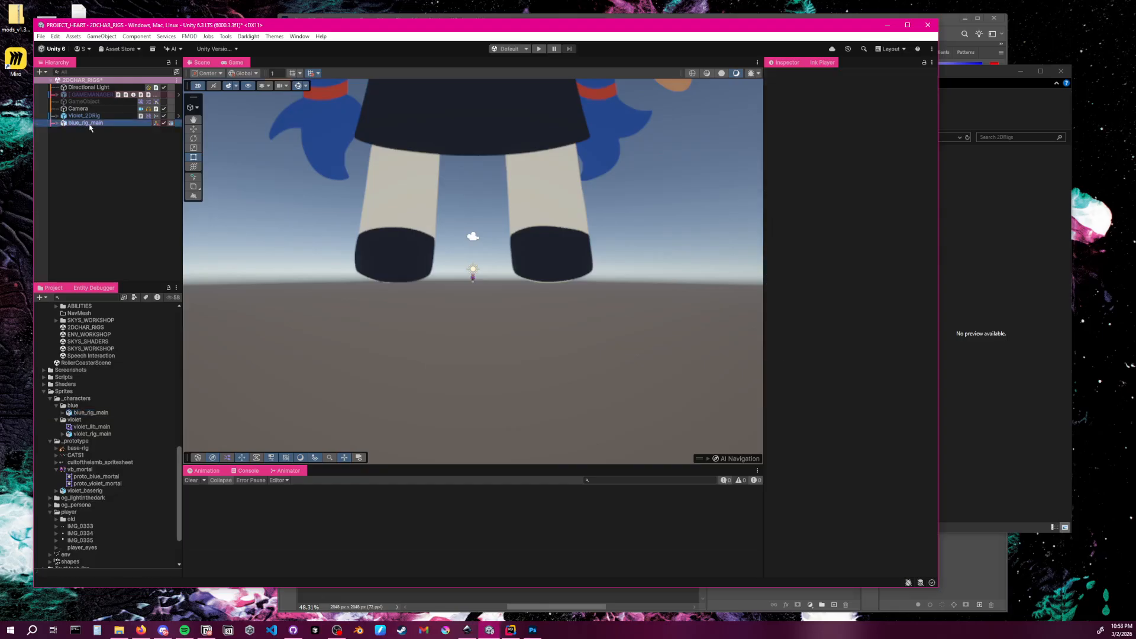
pyautogui.press('Delete')
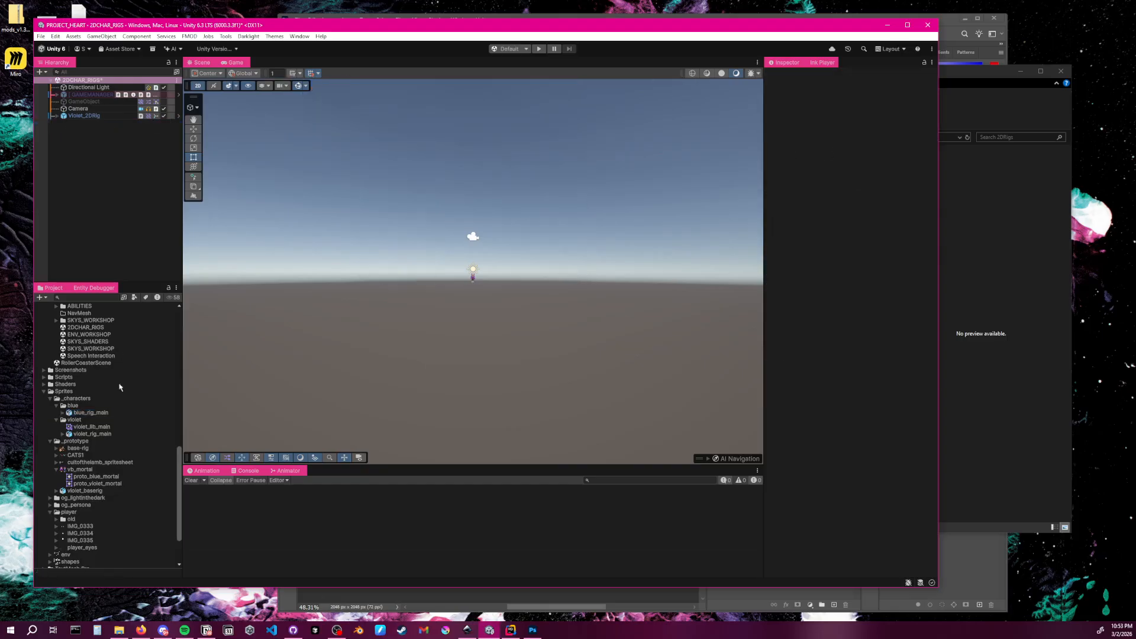
pyautogui.click(98, 412)
pyautogui.moveTo(94, 412); pyautogui.dragTo(474, 290)
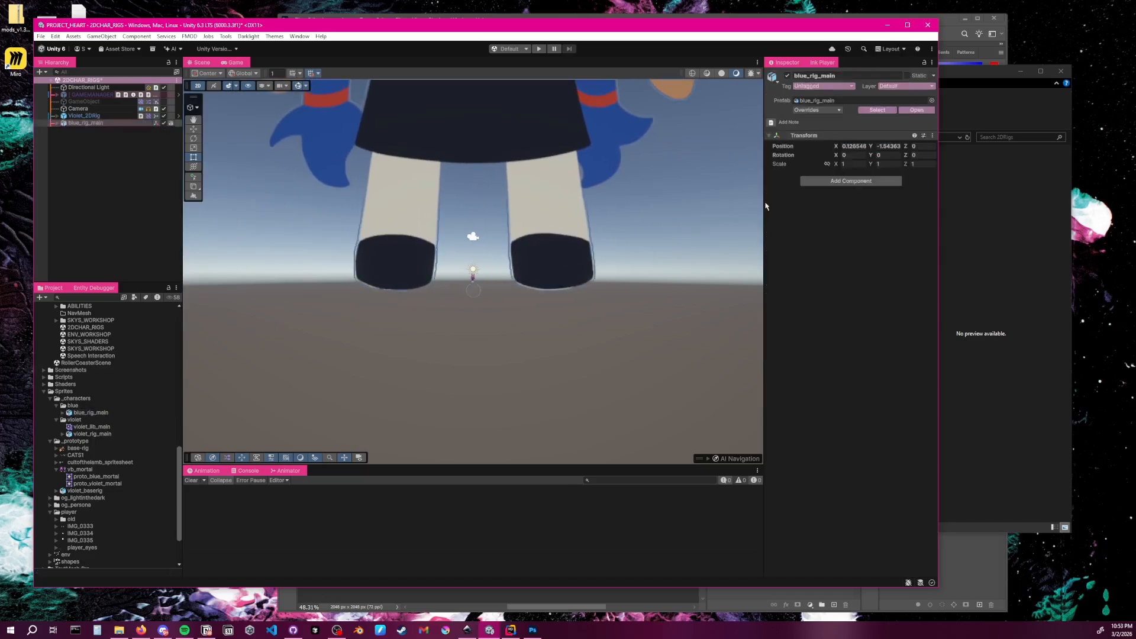
# Set the scale of the blue_rig_main scene object to 0.1 on all axes
pyautogui.click(104, 133)
pyautogui.click(102, 123)
pyautogui.click(846, 164)
pyautogui.write('0')
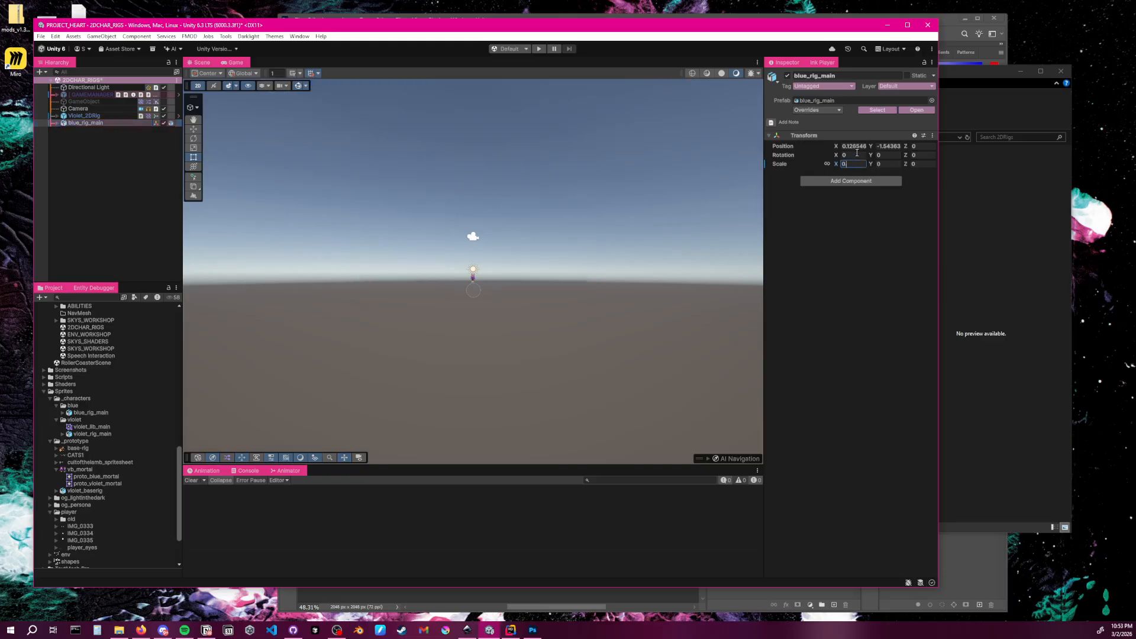
pyautogui.write('.1')
pyautogui.scroll(5, 467, 236)
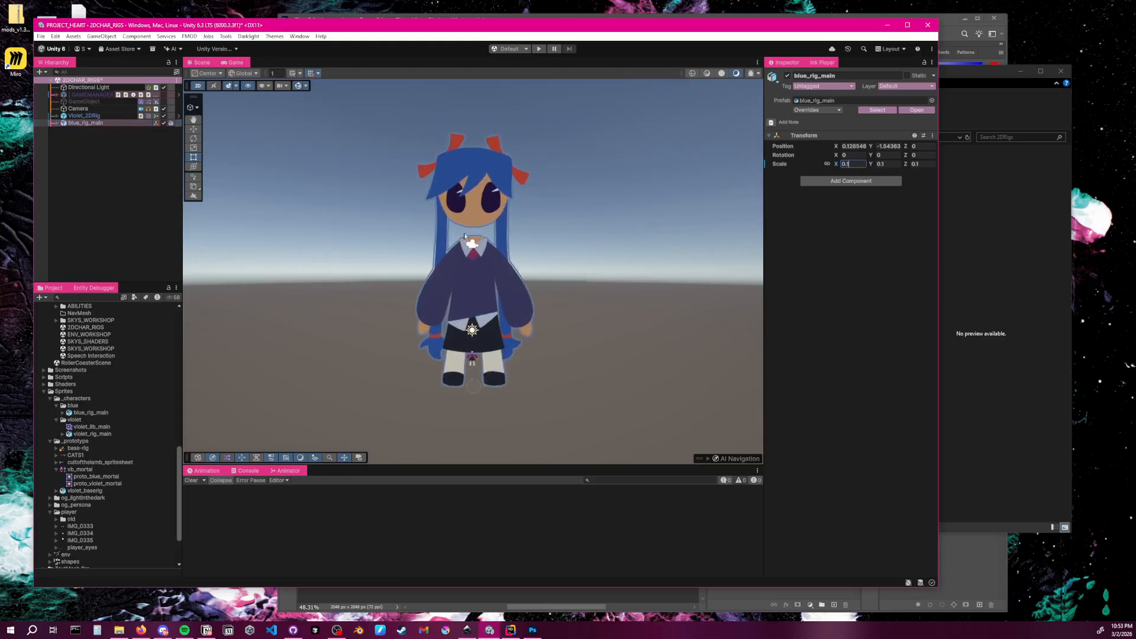
pyautogui.moveTo(464, 237); pyautogui.dragTo(426, 140, button='middle')
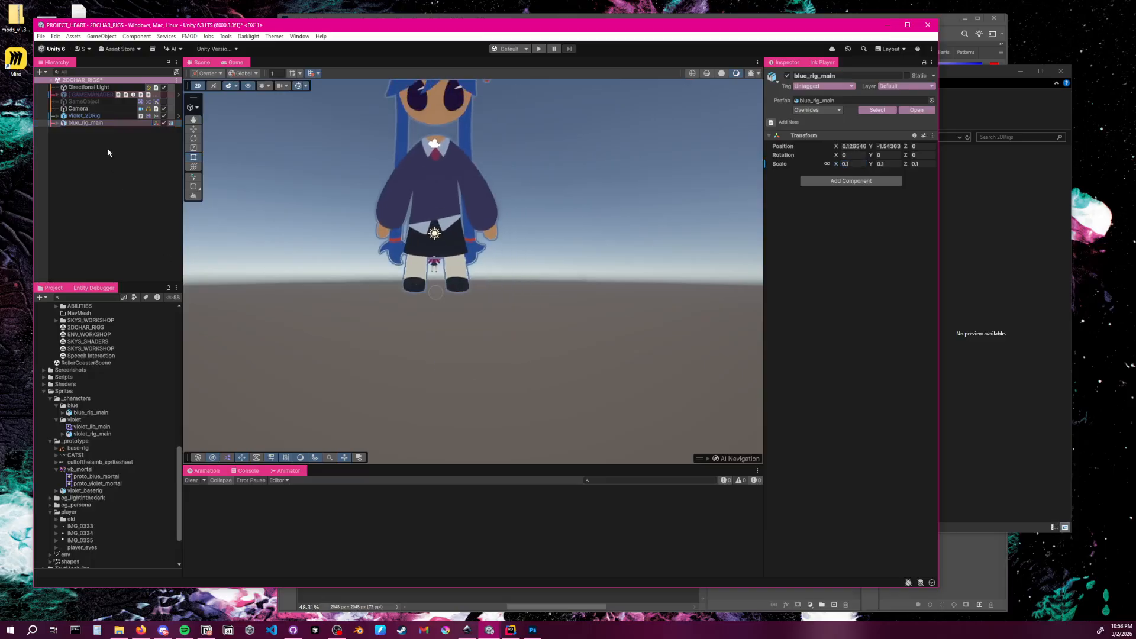
# Set the blue_rig_main asset's Pixels Per Unit to 1000 and apply the import settings
pyautogui.click(107, 414)
pyautogui.click(115, 434)
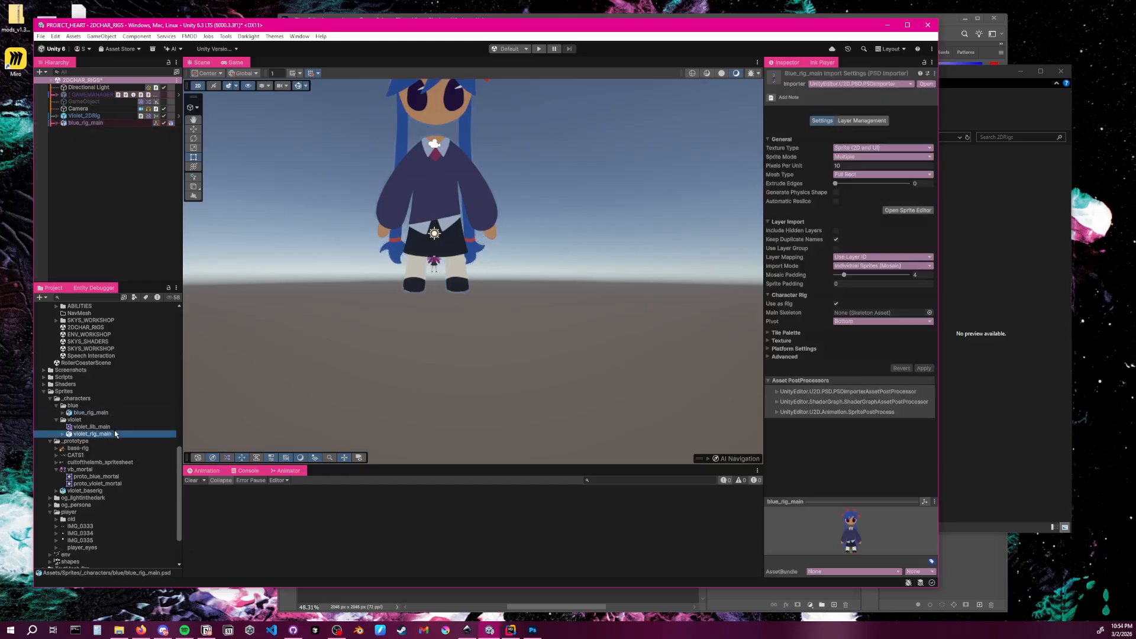
pyautogui.click(107, 419)
pyautogui.click(109, 415)
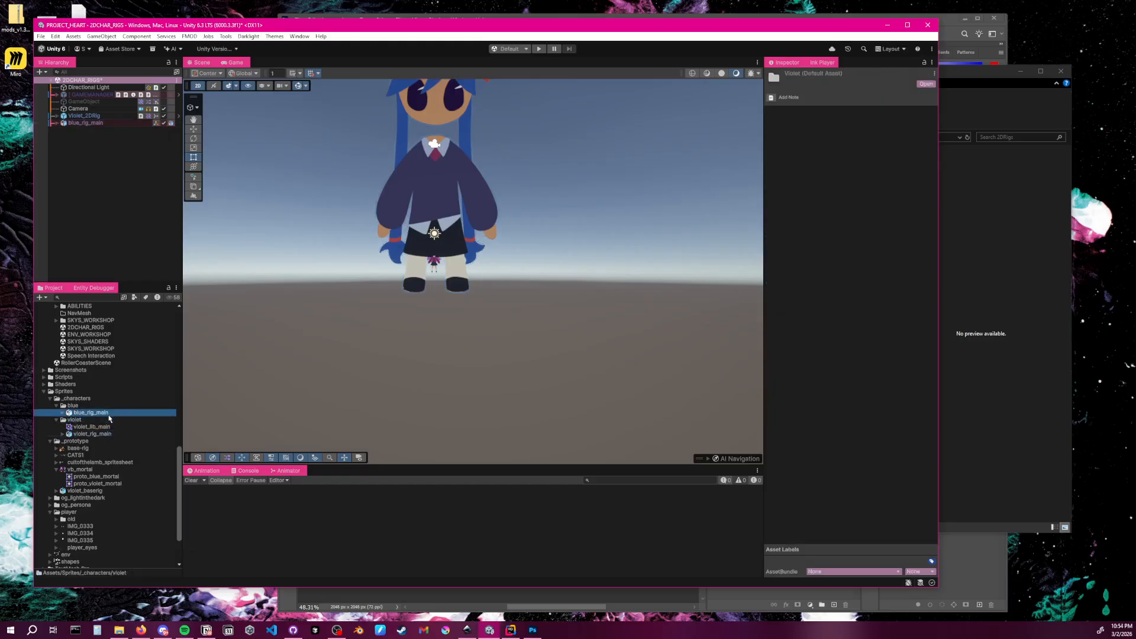
pyautogui.click(864, 165)
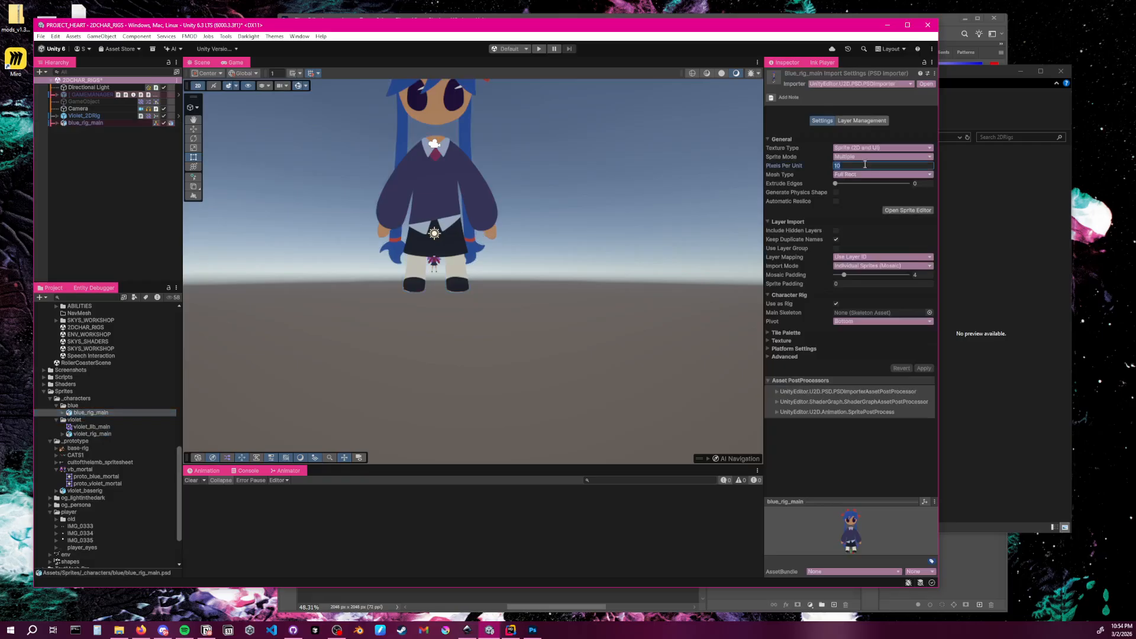
pyautogui.write('1000')
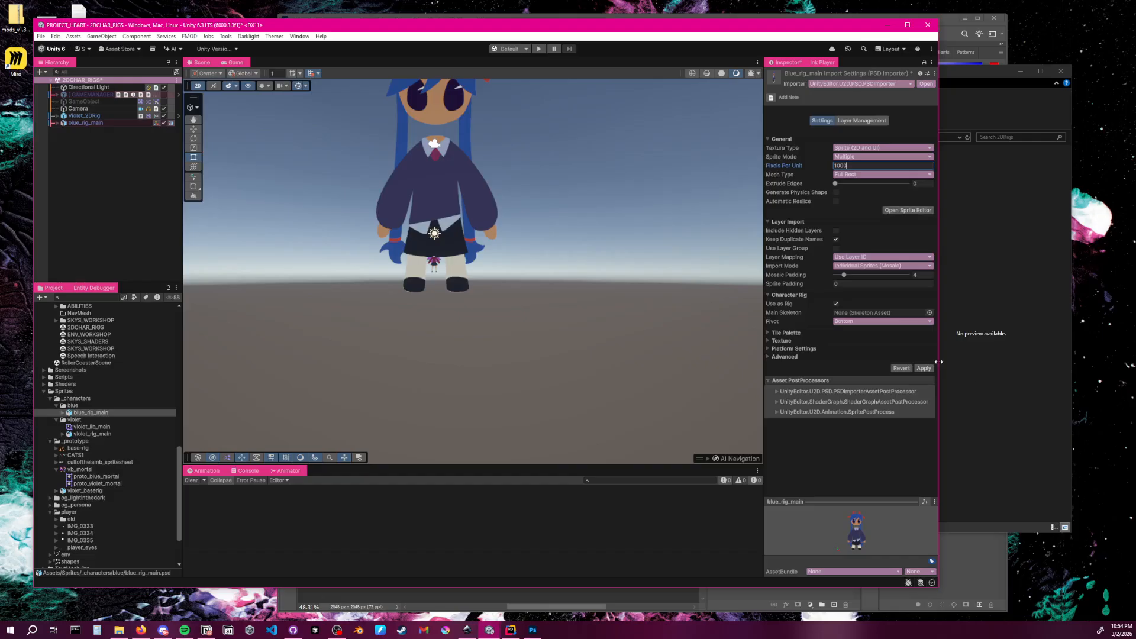
pyautogui.click(923, 368)
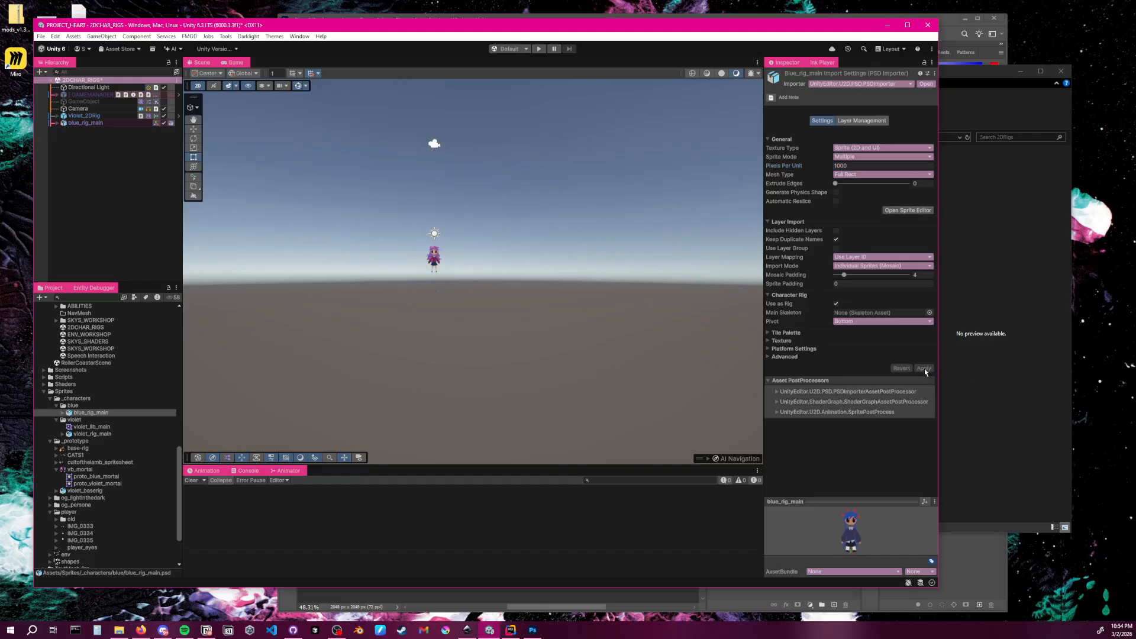
# Set the scale of the blue_rig_main scene object to 1 on all axes
pyautogui.click(97, 123)
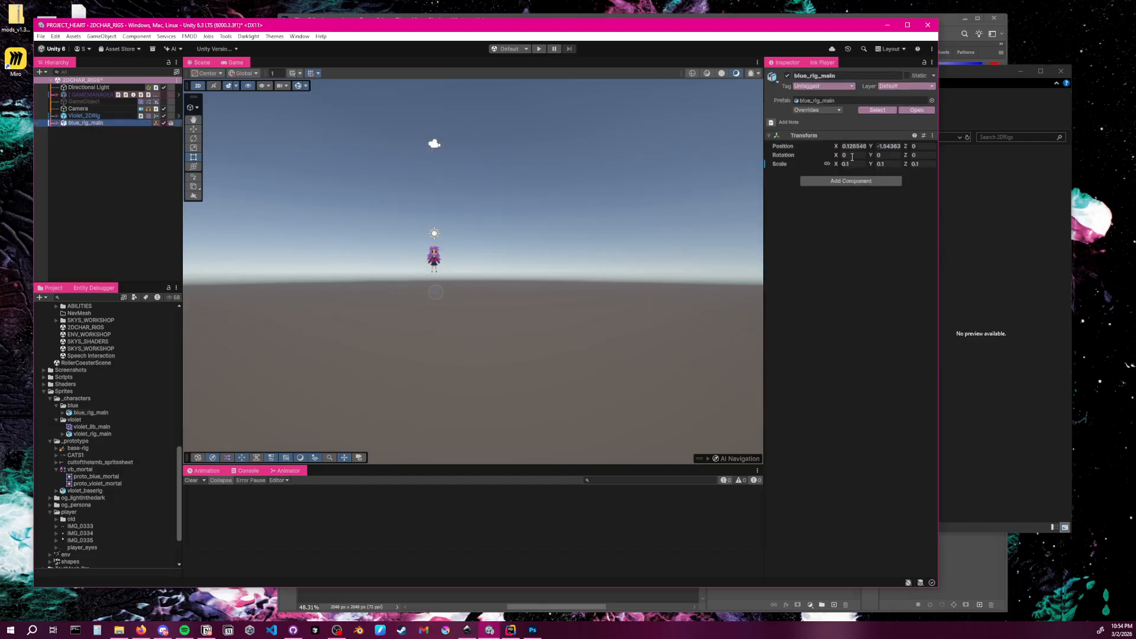
pyautogui.click(851, 164)
pyautogui.write('1')
pyautogui.press('Return')
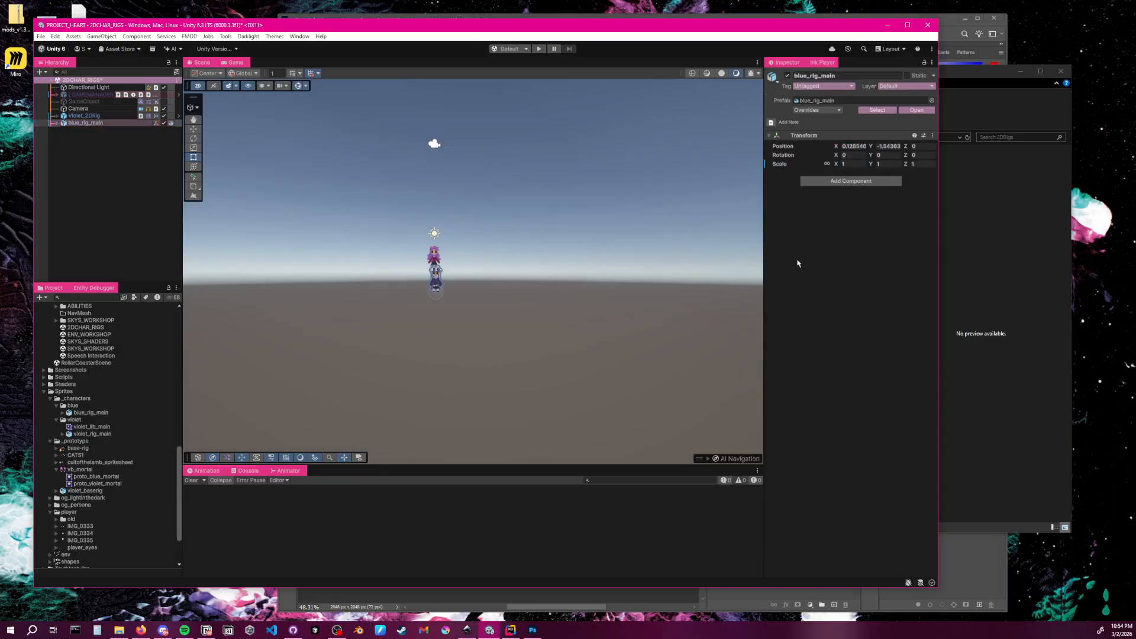
pyautogui.click(520, 281)
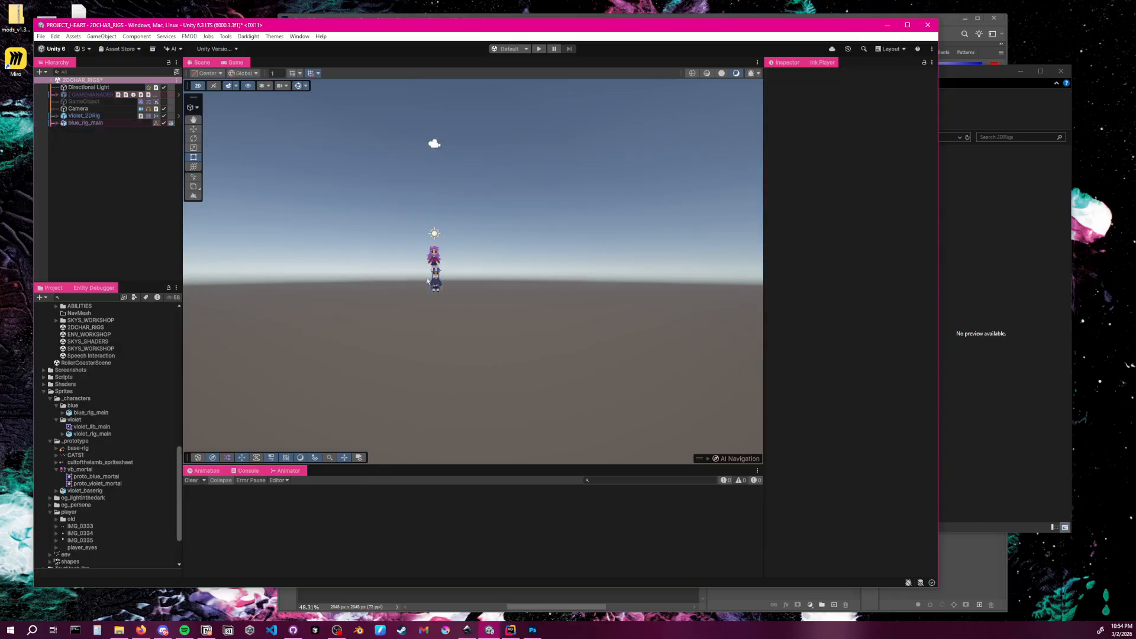
# Move blue_rig_main beside the violet rig and set its position to X 2, Y 0
pyautogui.click(113, 123)
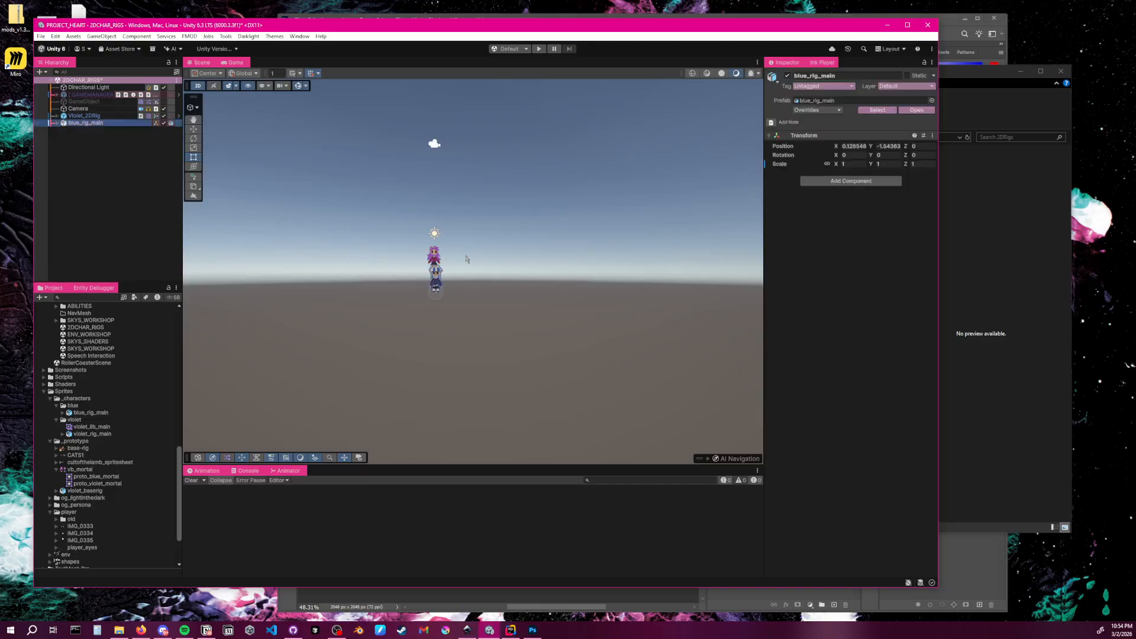
pyautogui.press('w')
pyautogui.moveTo(441, 274); pyautogui.dragTo(462, 265)
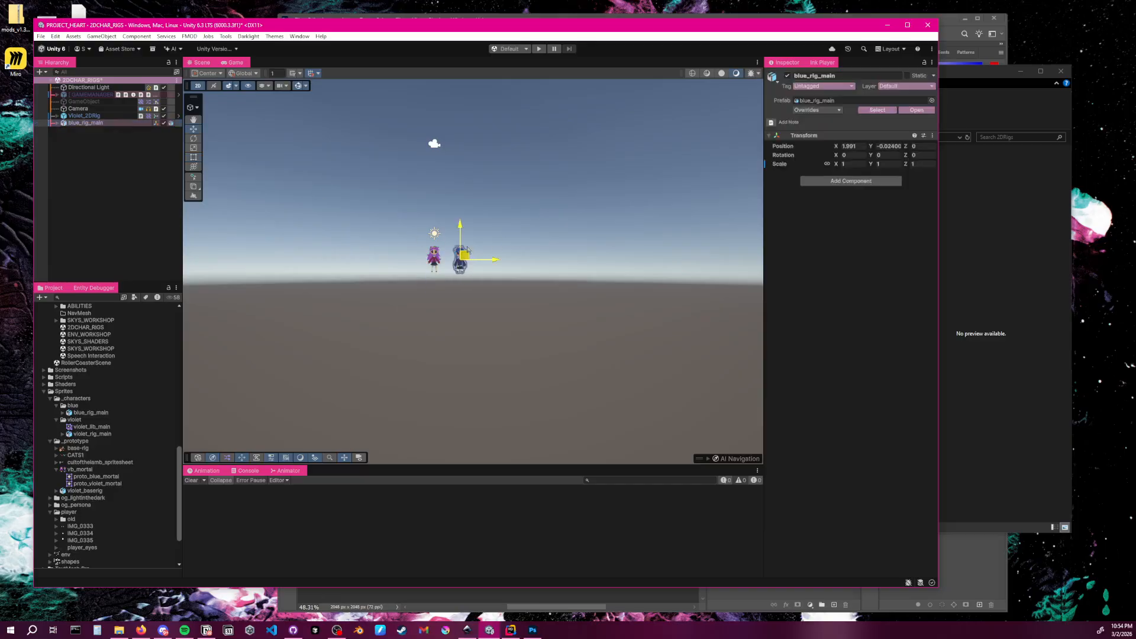
pyautogui.click(470, 238)
pyautogui.scroll(4, 470, 238)
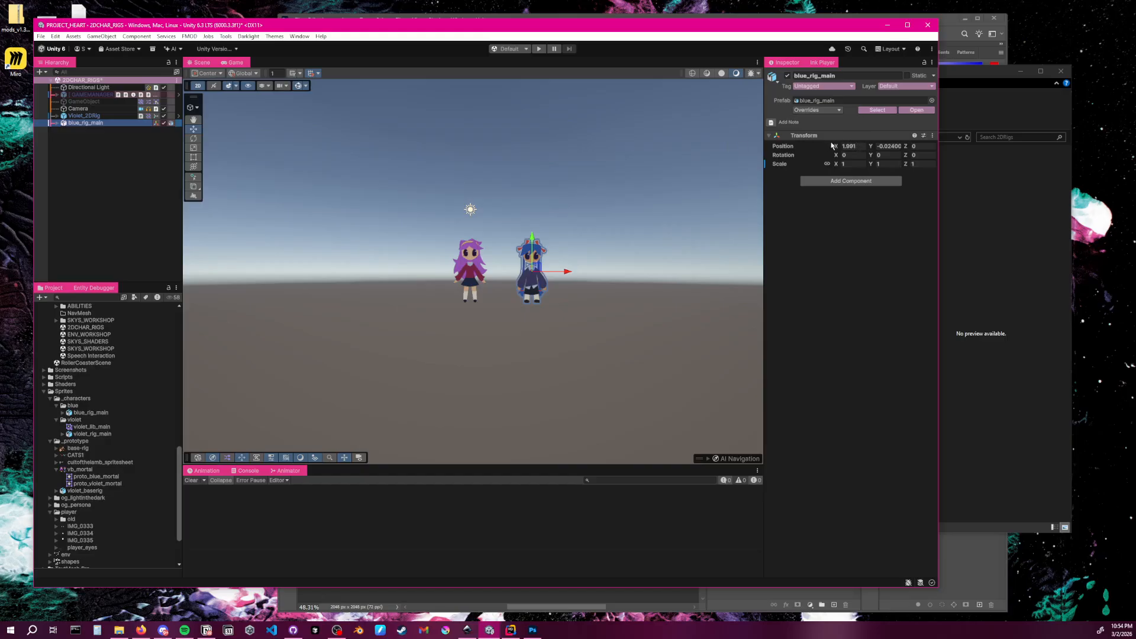
pyautogui.click(855, 146)
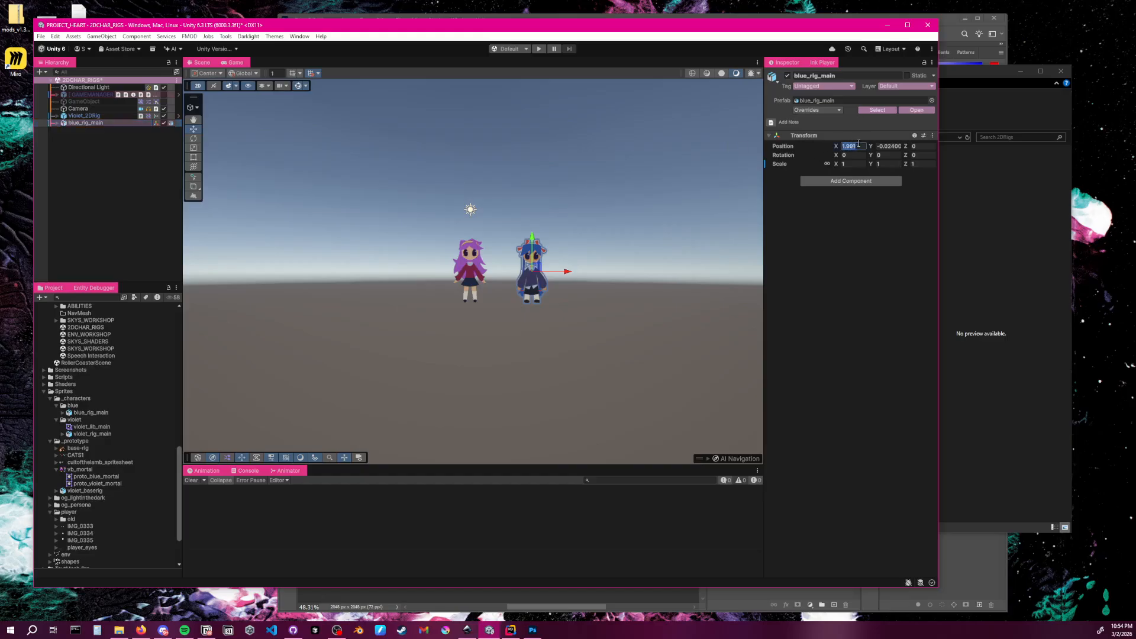
pyautogui.write('2')
pyautogui.press('Tab')
pyautogui.write('0')
pyautogui.press('Return')
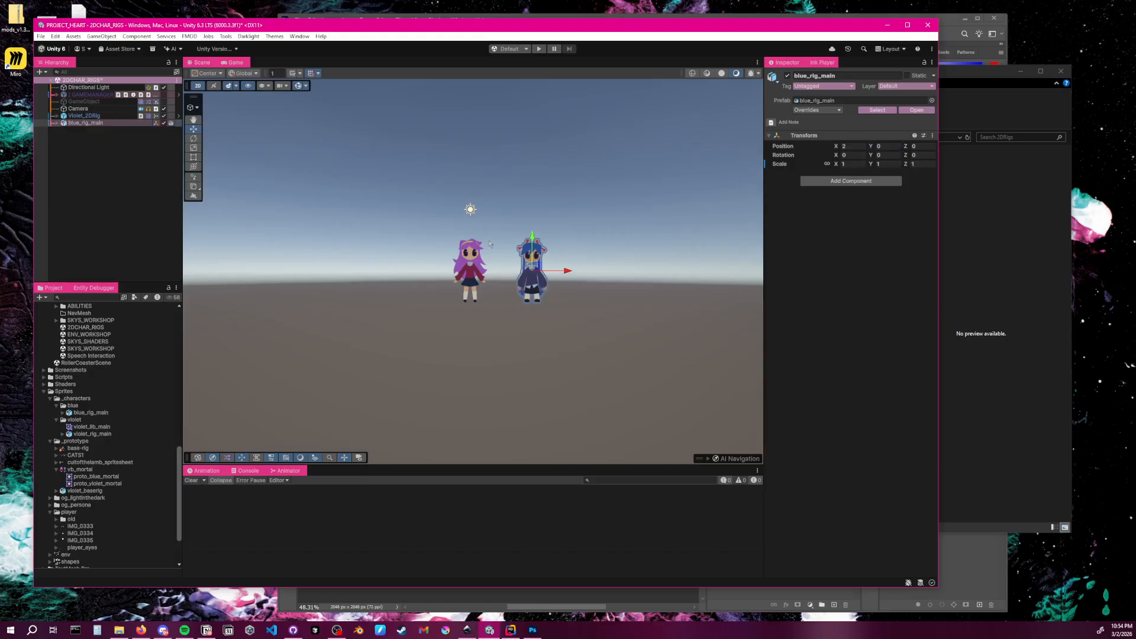
# Add a 3D cube to the scene and move it to X -2, on the violet rig's other side from blue_rig_main
pyautogui.click(126, 182)
pyautogui.rightClick(112, 165)
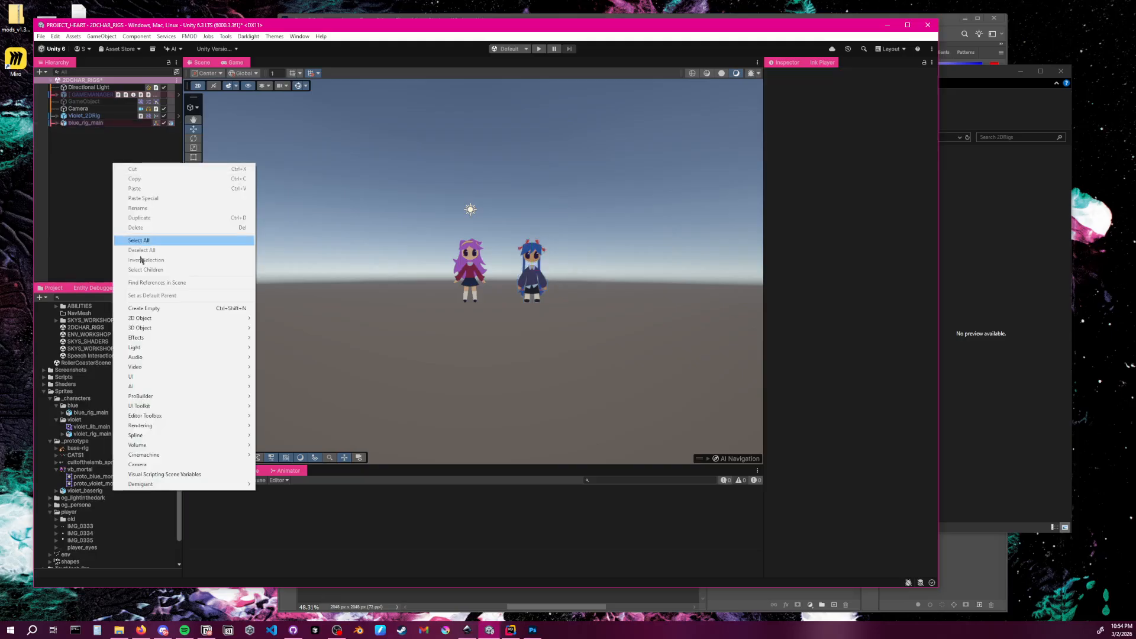
pyautogui.moveTo(160, 327)
pyautogui.click(278, 327)
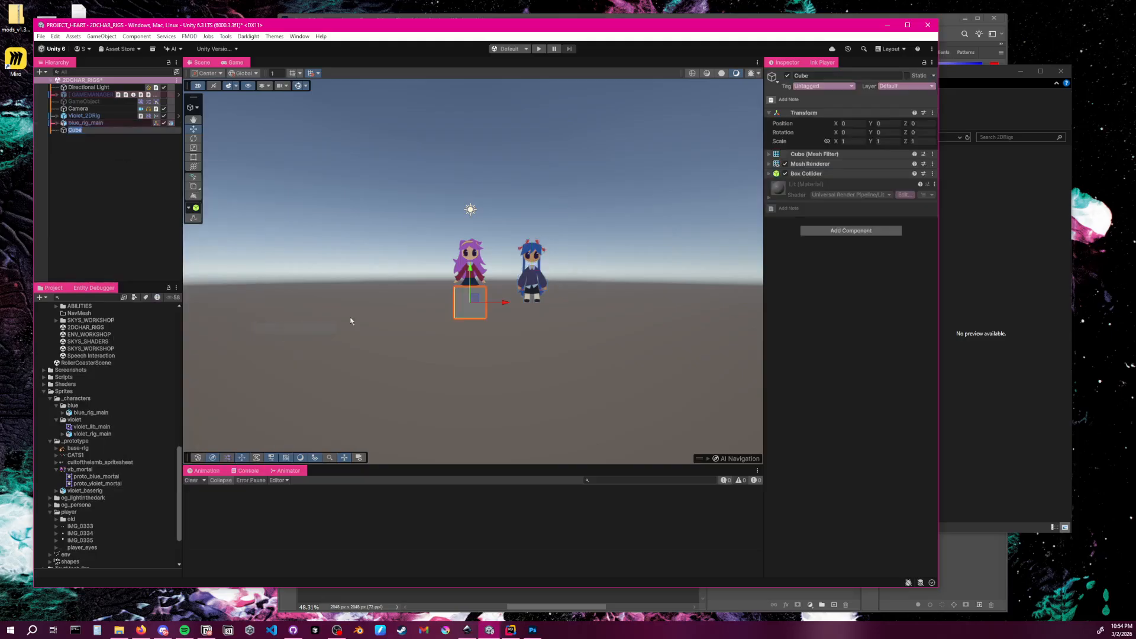
pyautogui.moveTo(506, 305); pyautogui.dragTo(408, 257)
pyautogui.hotkey('ctrl', 'z')
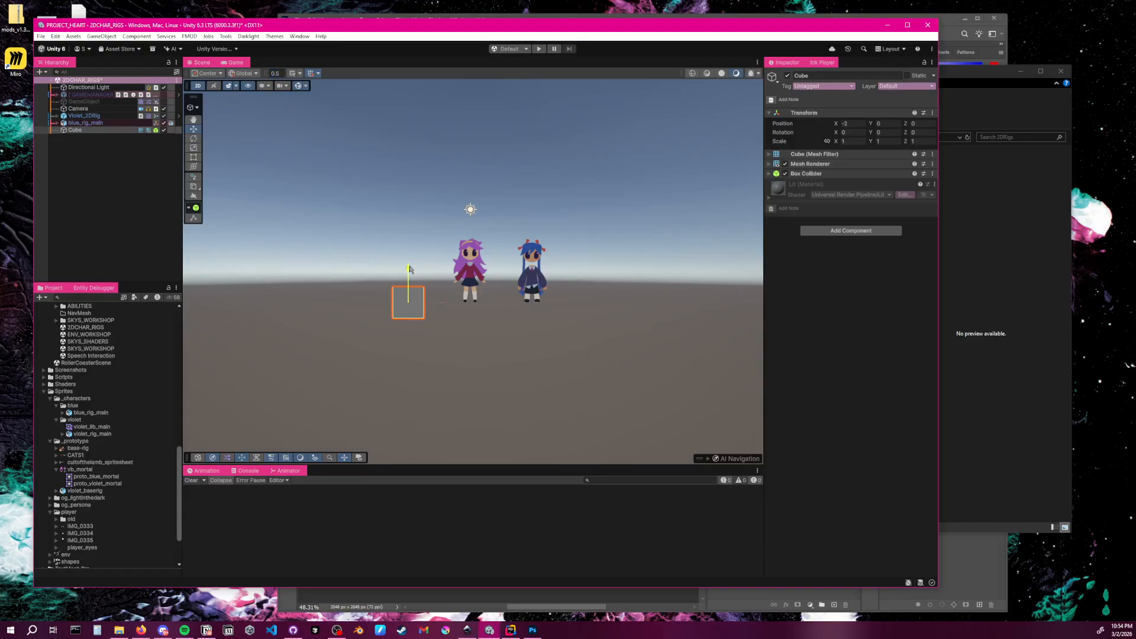
# Raise the cube to Y 0.5, duplicate it, and stack the copy directly above at Y 1.5 as a height reference
pyautogui.moveTo(413, 270); pyautogui.dragTo(424, 260)
pyautogui.scroll(6, 445, 302)
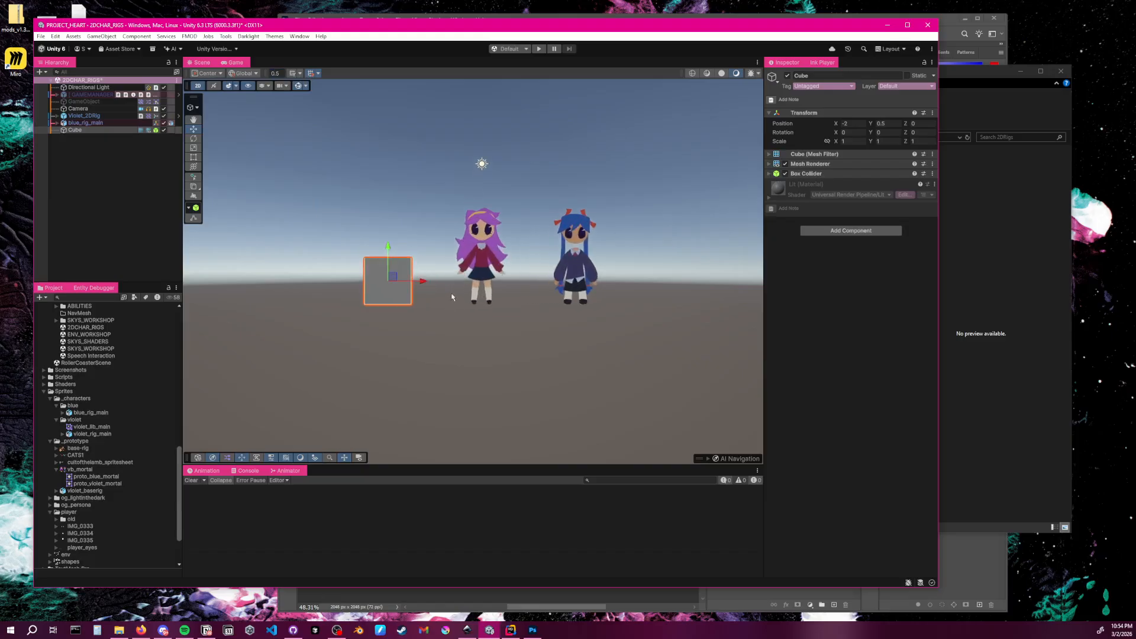
pyautogui.moveTo(408, 281); pyautogui.dragTo(430, 294, button='middle')
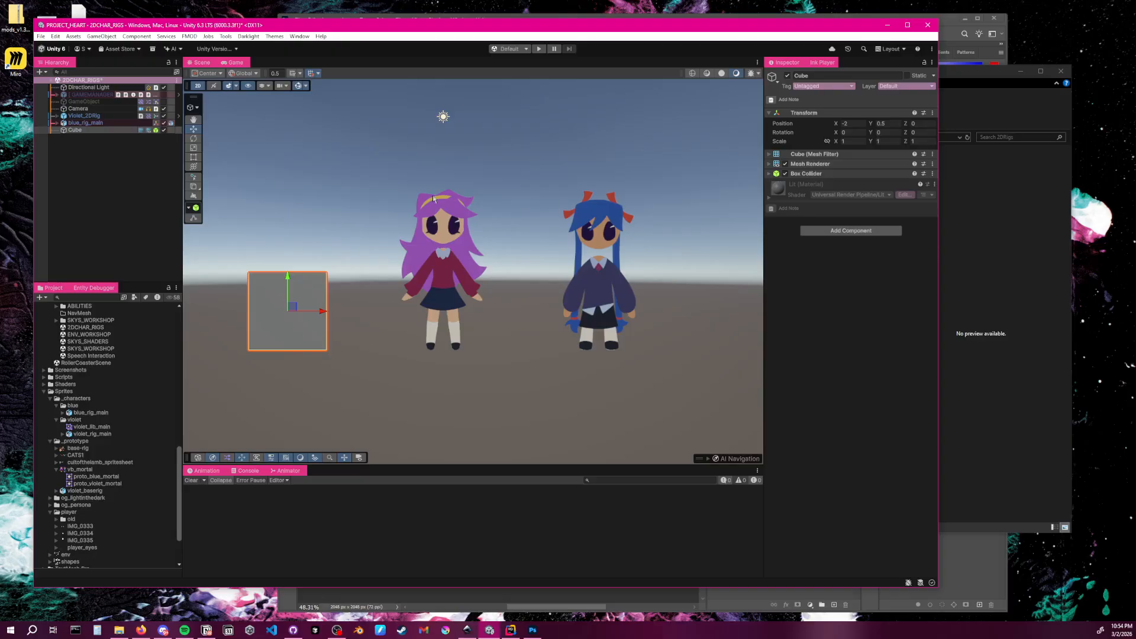
pyautogui.hotkey('ctrl', 'd')
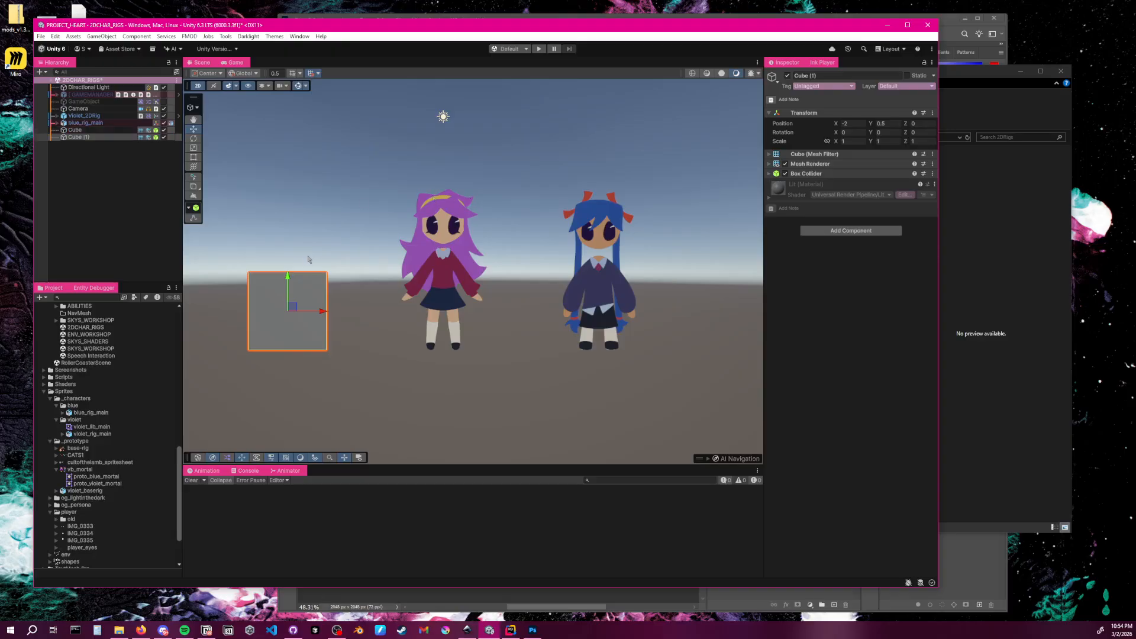
pyautogui.moveTo(286, 278); pyautogui.dragTo(286, 200)
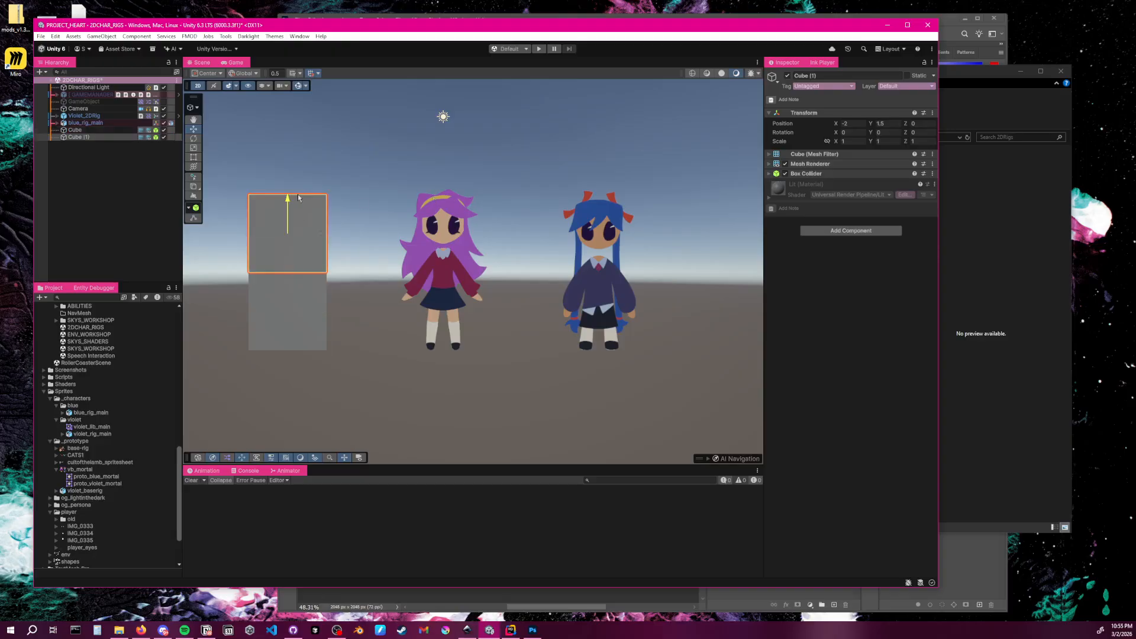
# Compare the Violet_2DRig object's transform with the violet_rig_main asset's import settings
pyautogui.click(365, 270)
pyautogui.click(314, 265)
pyautogui.click(84, 115)
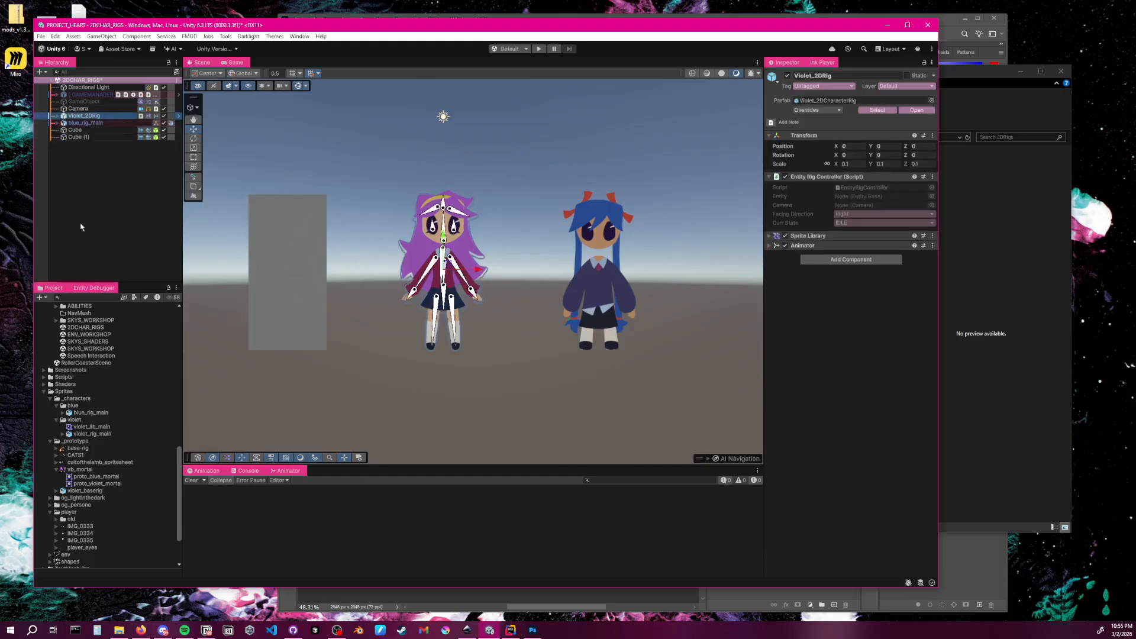
pyautogui.click(93, 434)
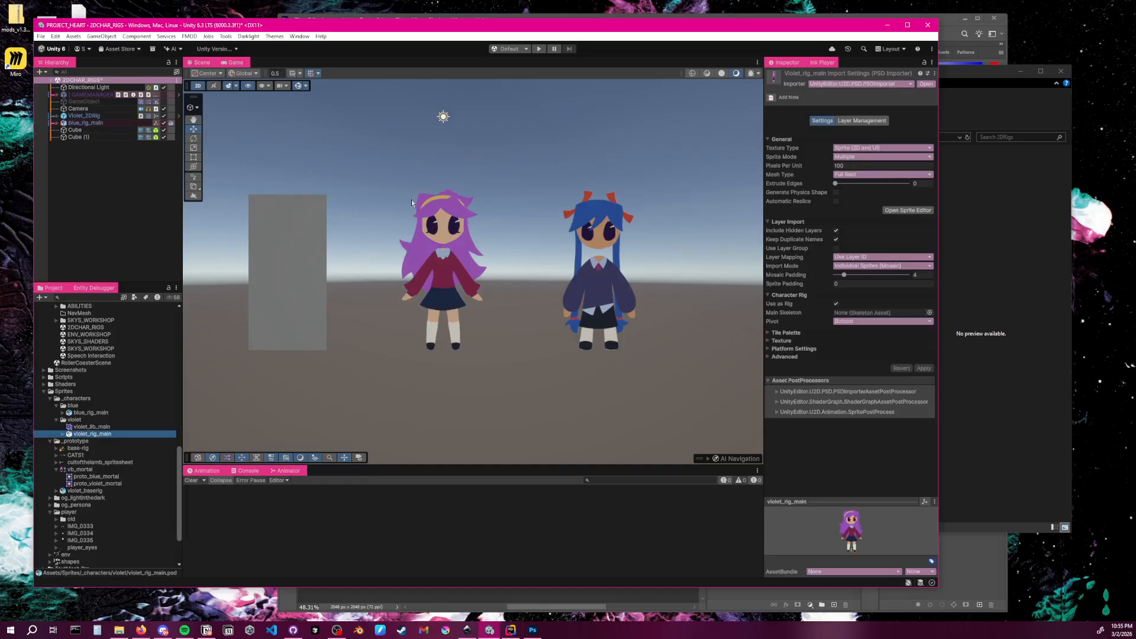
pyautogui.click(84, 115)
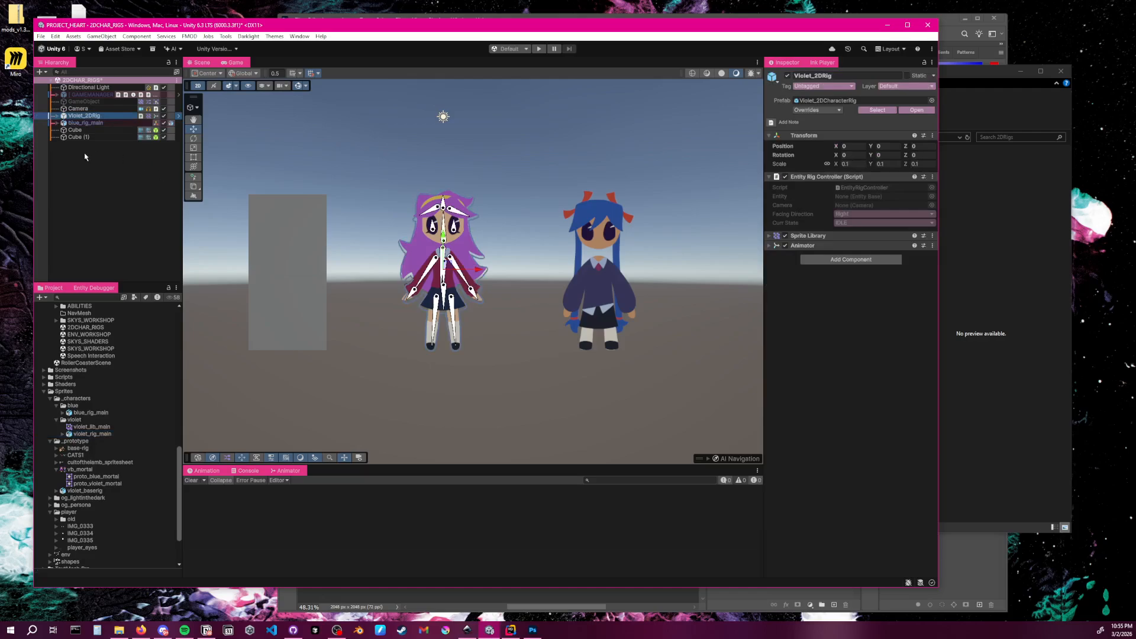
pyautogui.click(111, 188)
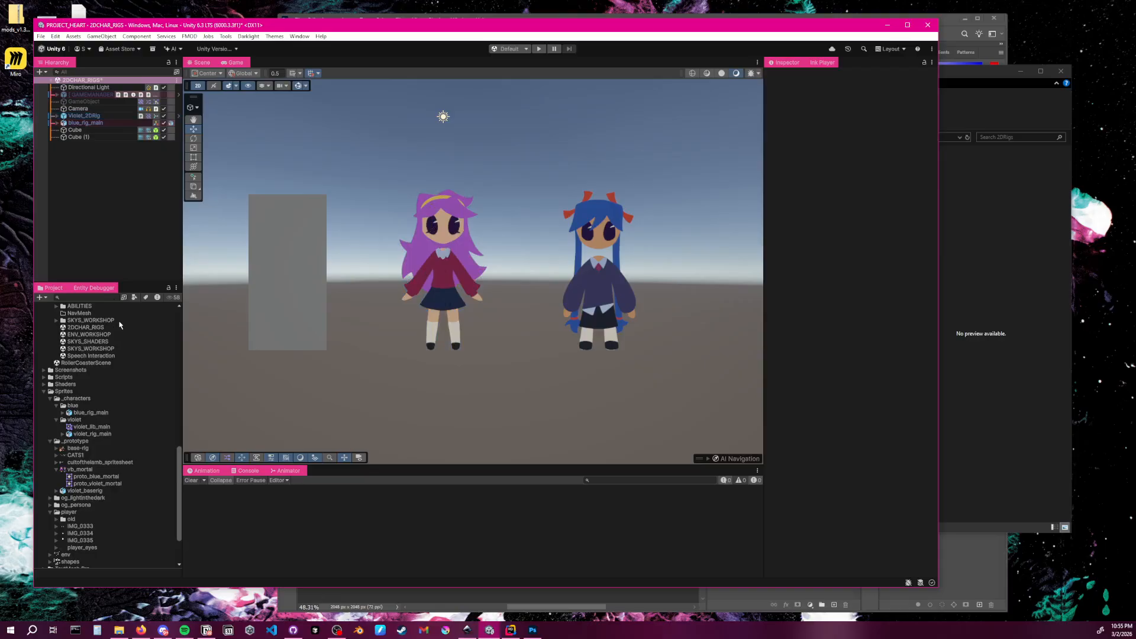
# Delete both reference cubes from the 2DCHAR_RIGS scene
pyautogui.click(90, 136)
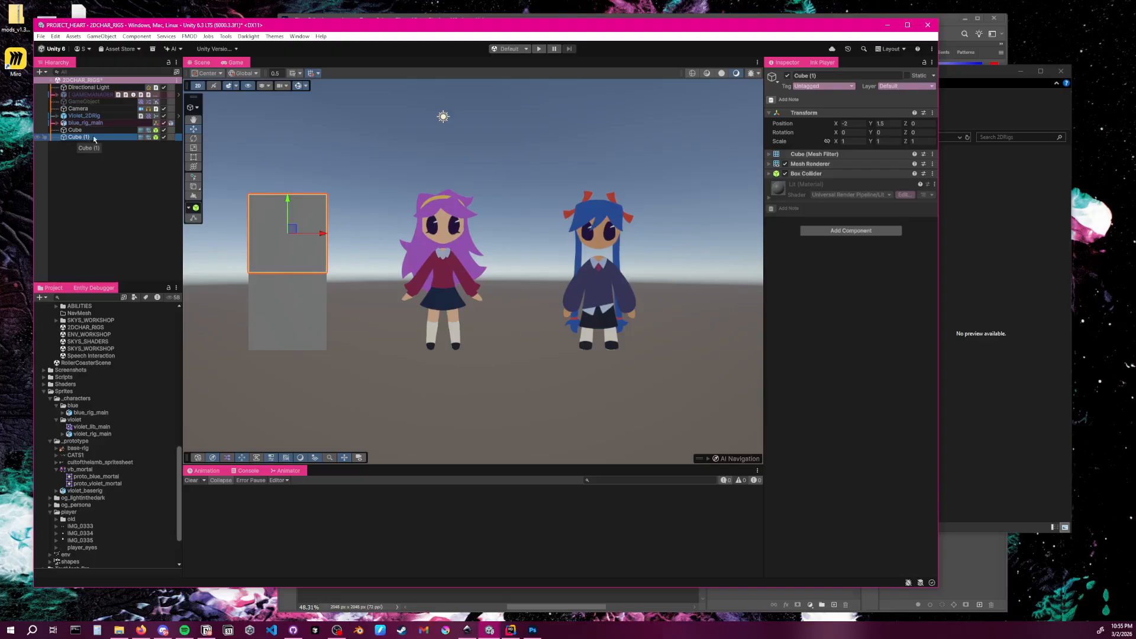
pyautogui.press('Delete')
pyautogui.click(89, 130)
pyautogui.press('Delete')
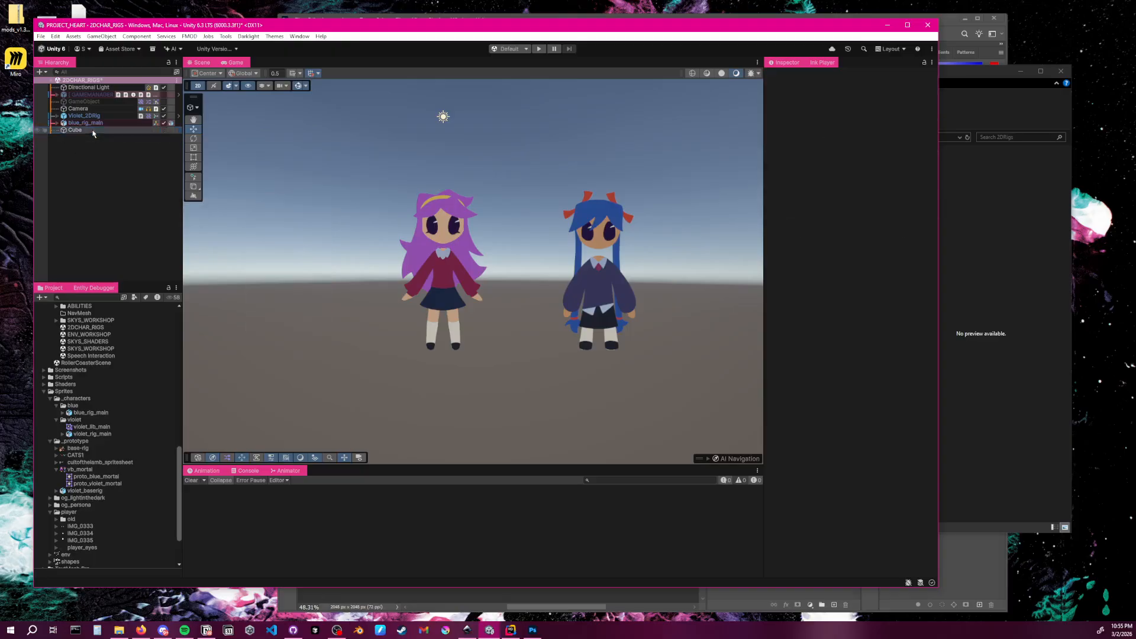
# Select the blue_rig_main asset and check its settings against the Pixels Per Unit line in the Notion Unity Import notes
pyautogui.click(106, 413)
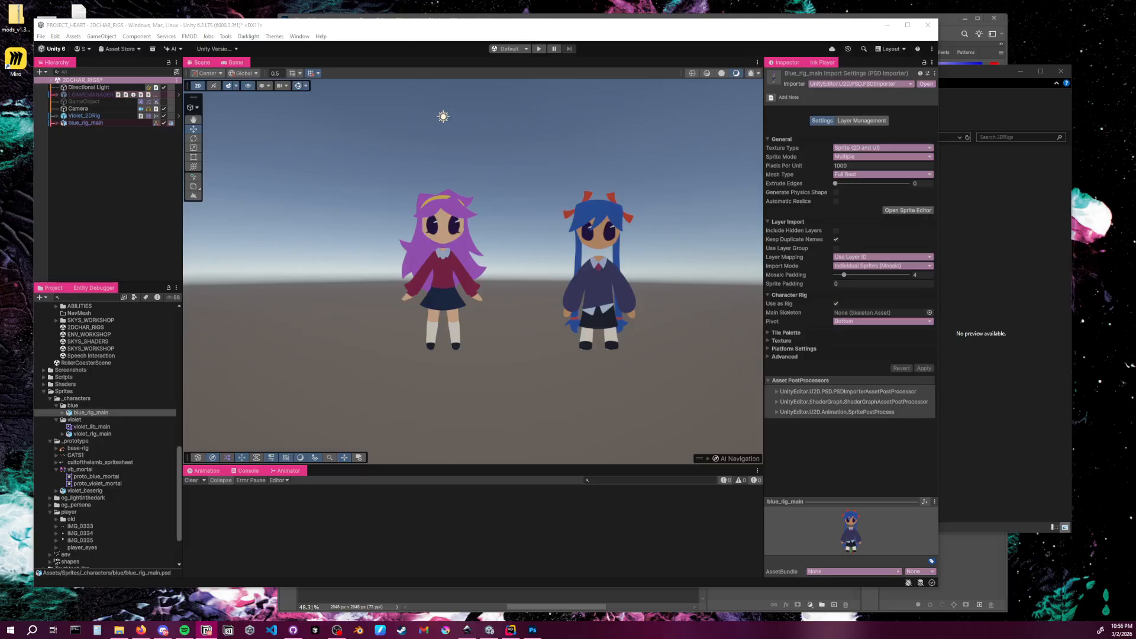
pyautogui.moveTo(0, 211); pyautogui.dragTo(565, 69)
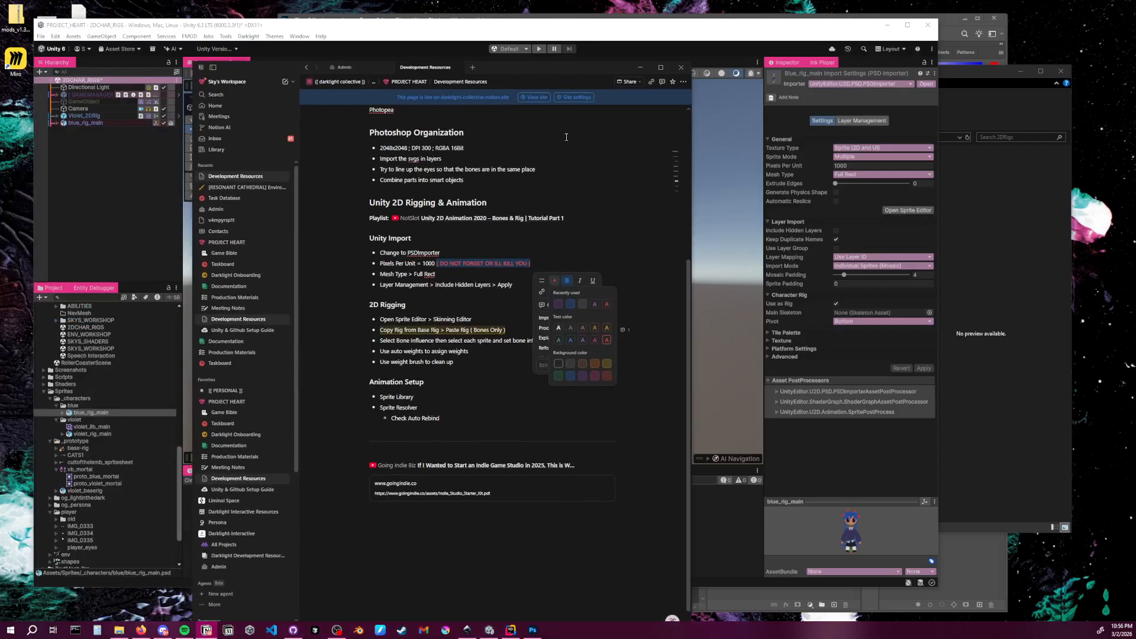
pyautogui.click(537, 265)
pyautogui.moveTo(535, 264); pyautogui.dragTo(362, 265)
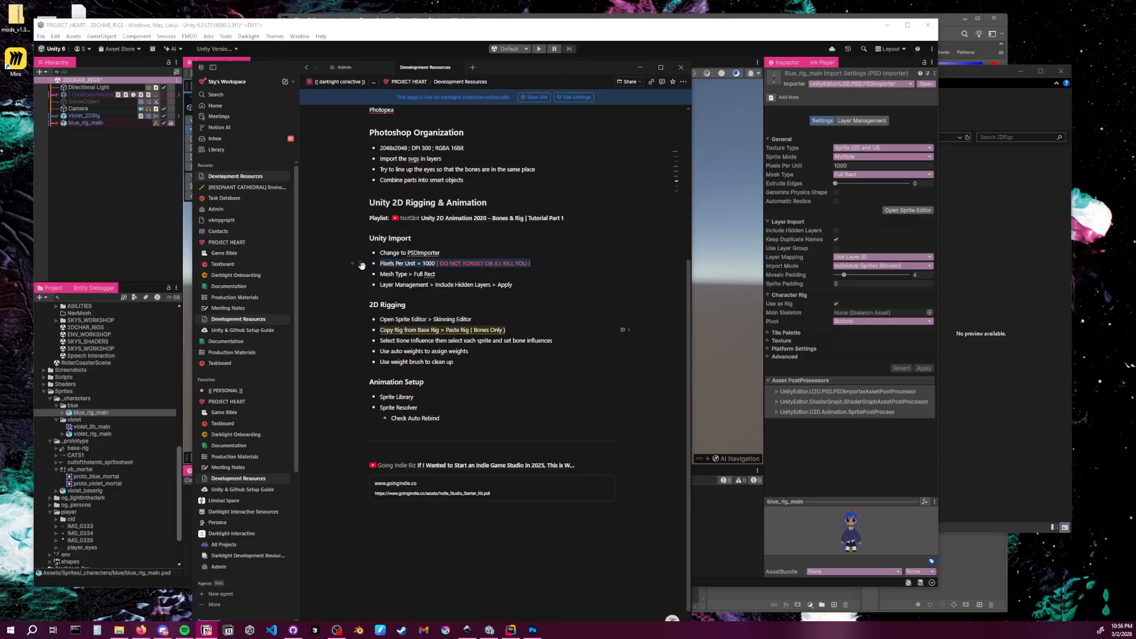
pyautogui.moveTo(595, 69); pyautogui.dragTo(0, 10)
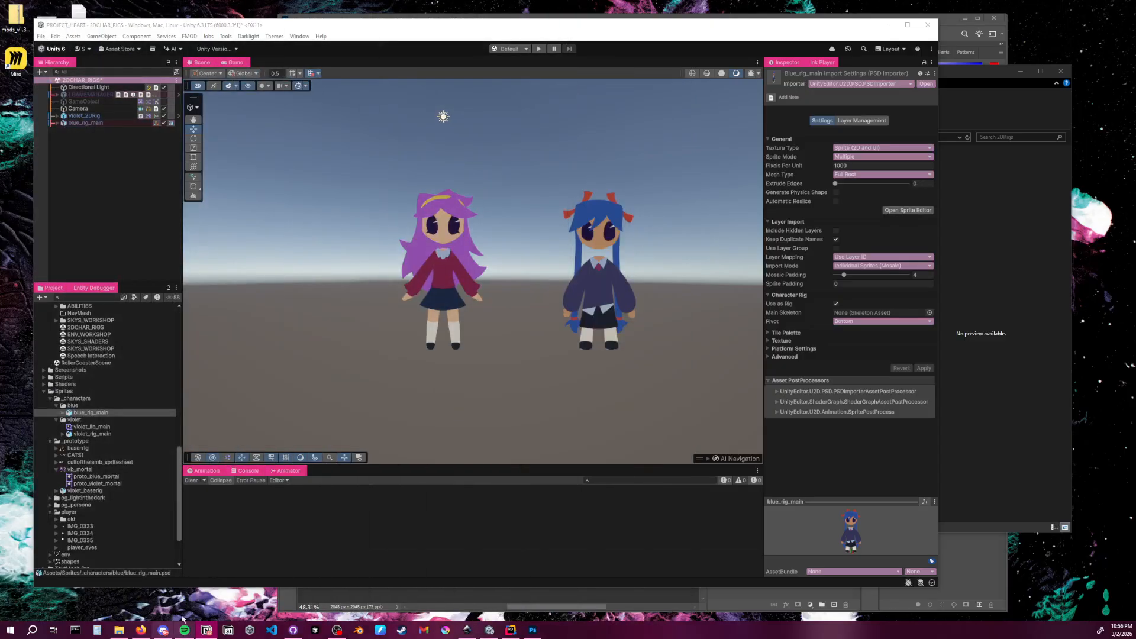
# Inspect the blue_rig_main and violet scene rigs, and expand the blue_rig_main asset to review its sprite parts
pyautogui.moveTo(551, 300); pyautogui.dragTo(473, 287, button='middle')
pyautogui.click(486, 286)
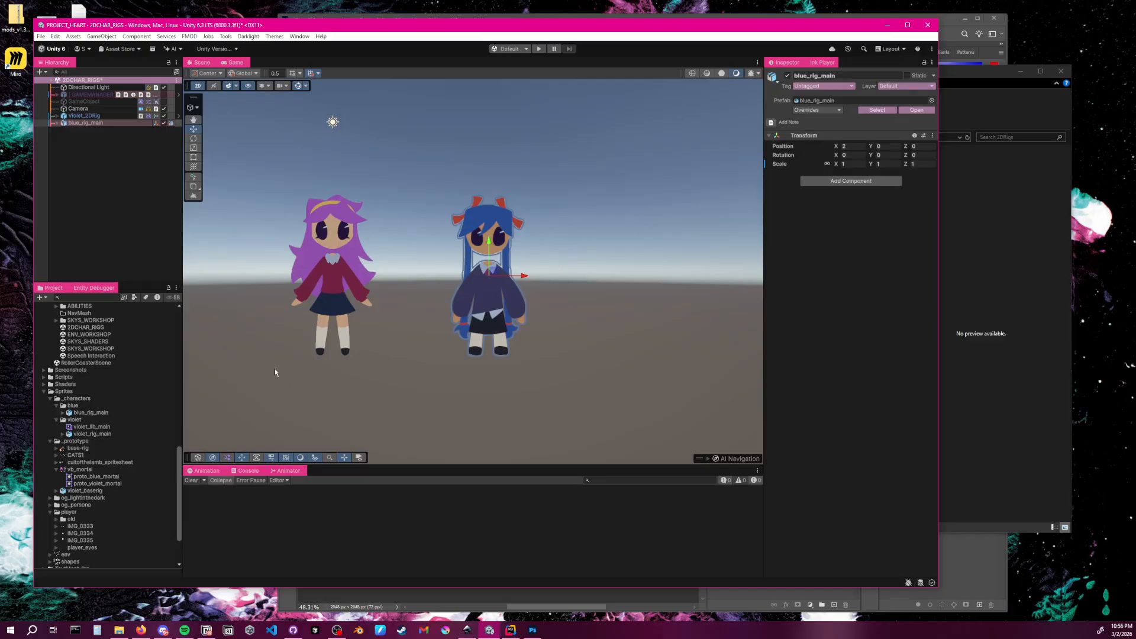
pyautogui.click(95, 413)
pyautogui.click(63, 412)
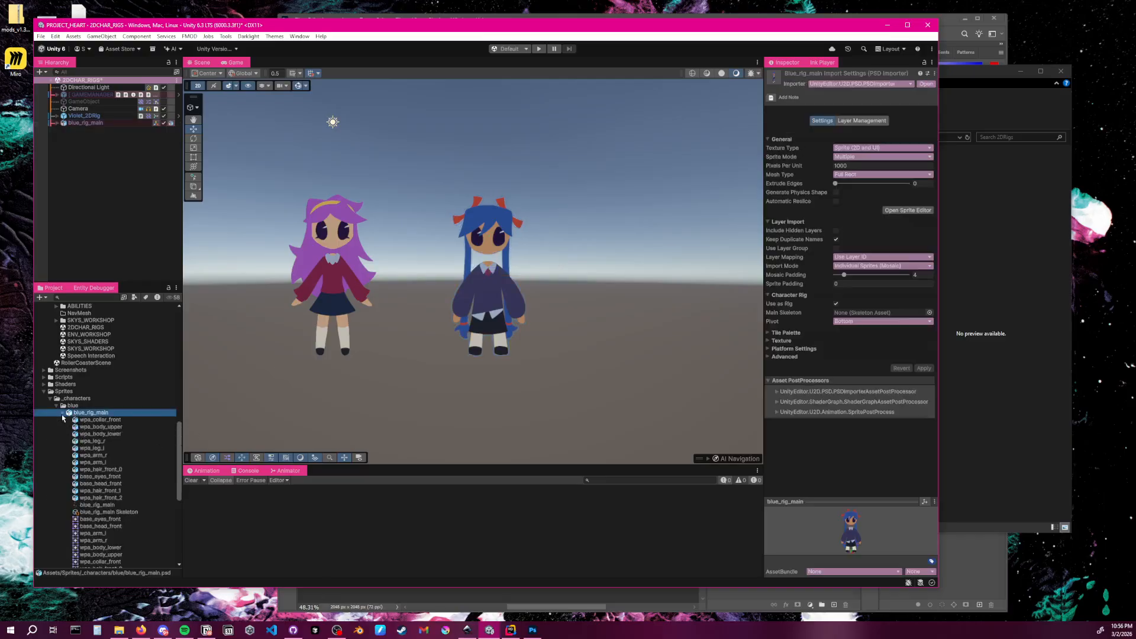
pyautogui.scroll(-4, 154, 402)
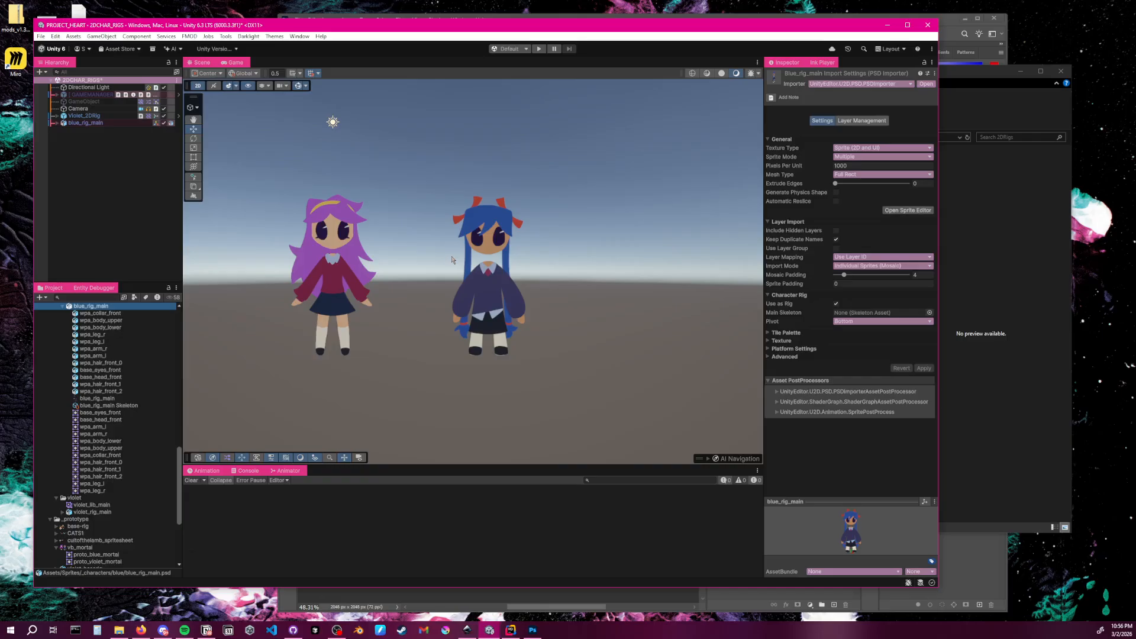
pyautogui.click(358, 238)
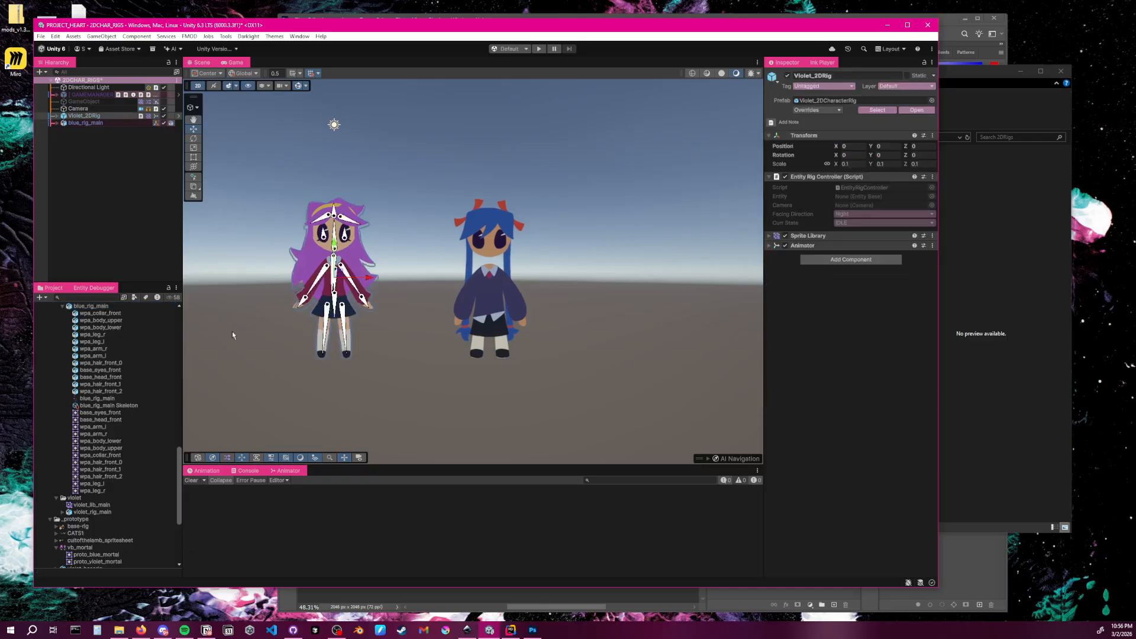
# Open blue_rig_main in the Sprite Editor and dock that window beside the Animator below an enlarged lower area
pyautogui.click(102, 306)
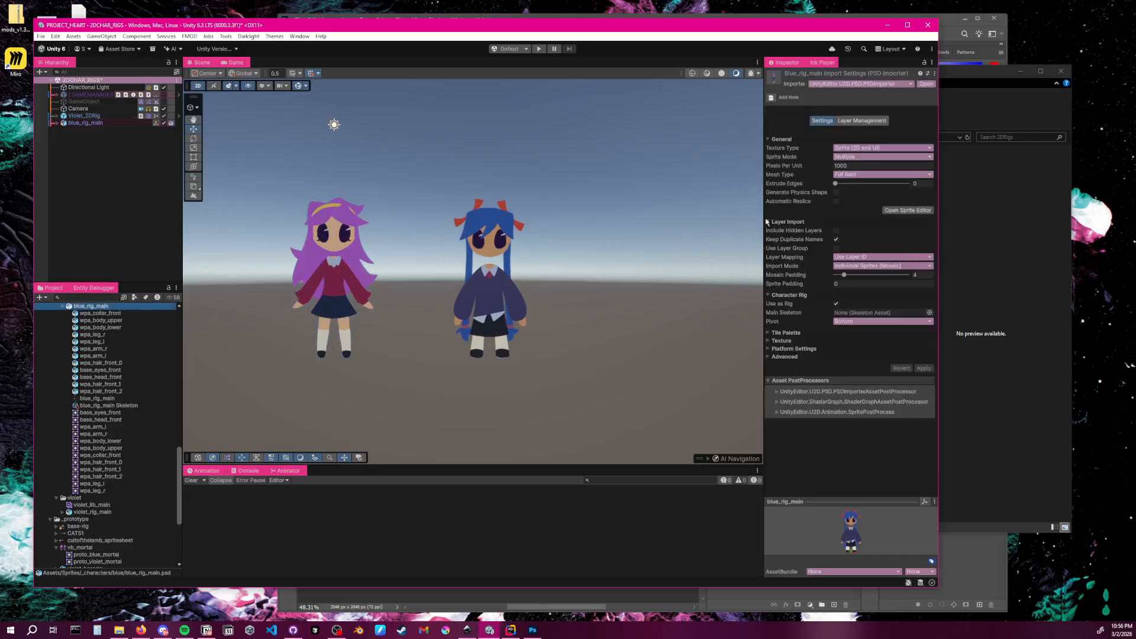
pyautogui.click(909, 210)
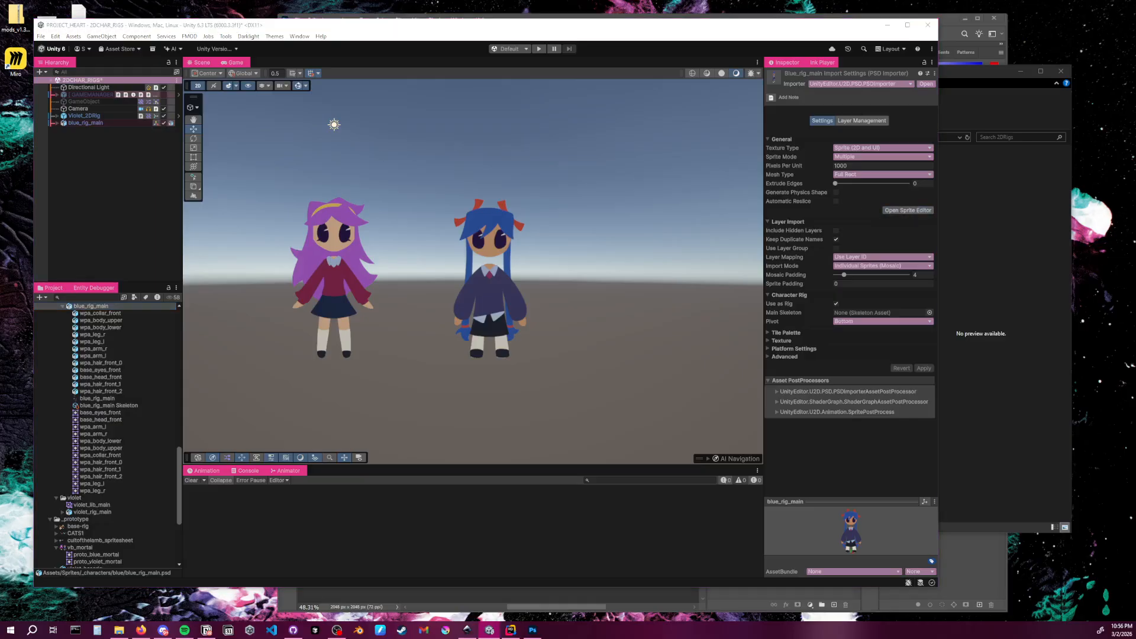
pyautogui.moveTo(0, 97); pyautogui.dragTo(384, 67)
pyautogui.moveTo(191, 78); pyautogui.dragTo(282, 207)
pyautogui.moveTo(242, 66); pyautogui.dragTo(697, 65)
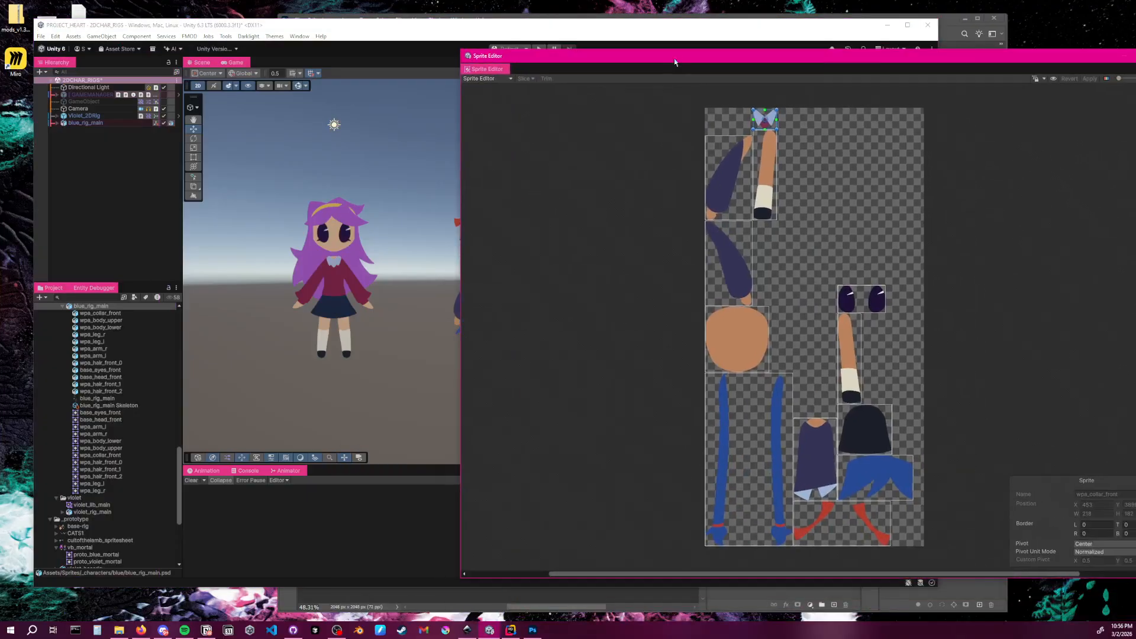
pyautogui.moveTo(318, 469); pyautogui.dragTo(409, 232)
# Switch the Sprite Editor from the sprite sheet to the Skinning Editor for blue_rig_main
pyautogui.scroll(3, 426, 153)
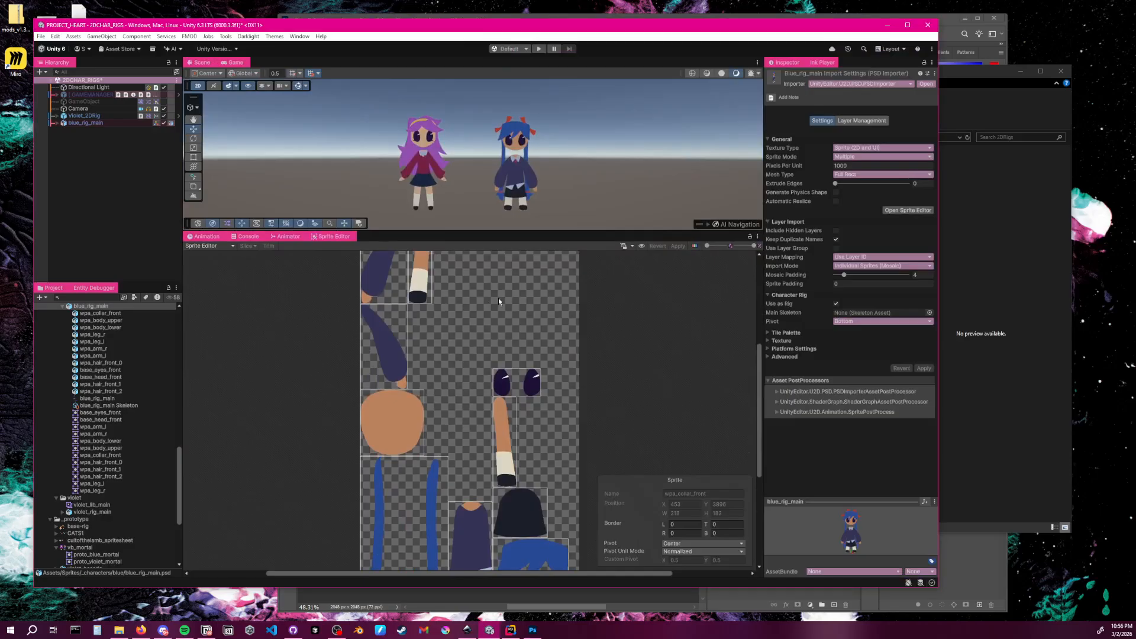
pyautogui.scroll(1, 499, 297)
pyautogui.scroll(-4, 499, 297)
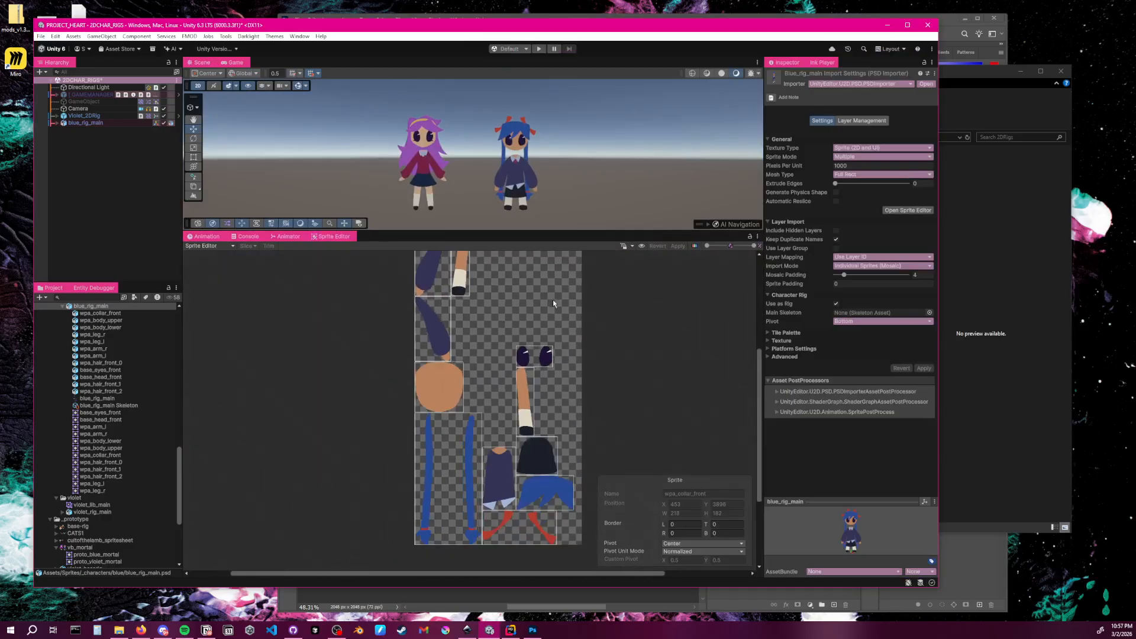
pyautogui.scroll(-2, 553, 303)
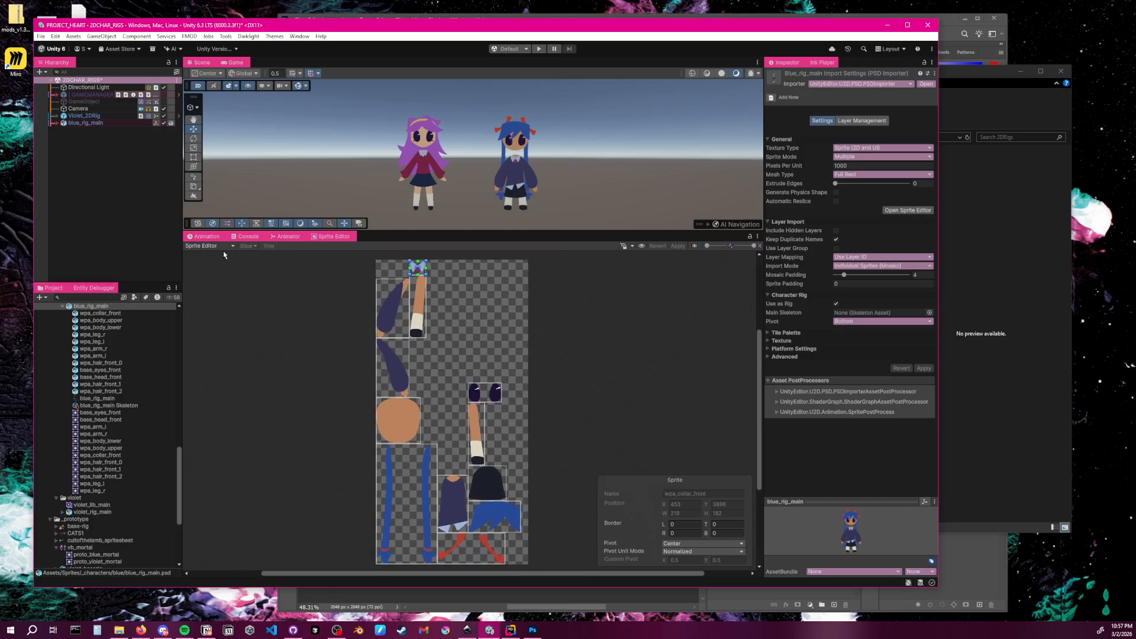
pyautogui.click(223, 248)
pyautogui.click(225, 296)
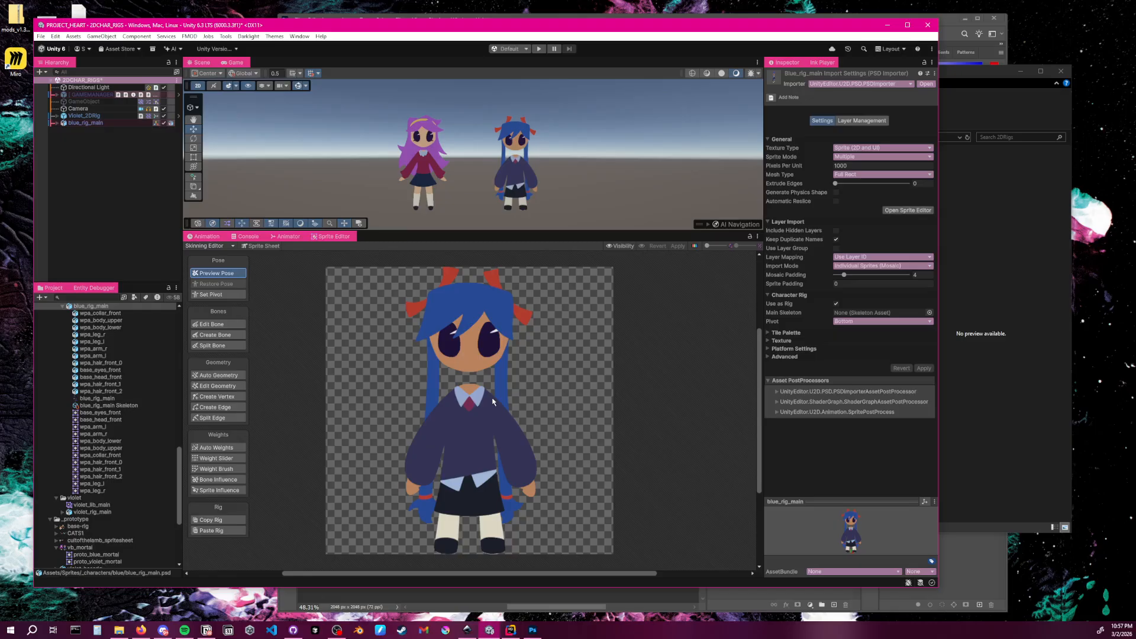
# Display the Skinning Editor's visibility list for the blue character and set it to show sprites
pyautogui.click(622, 245)
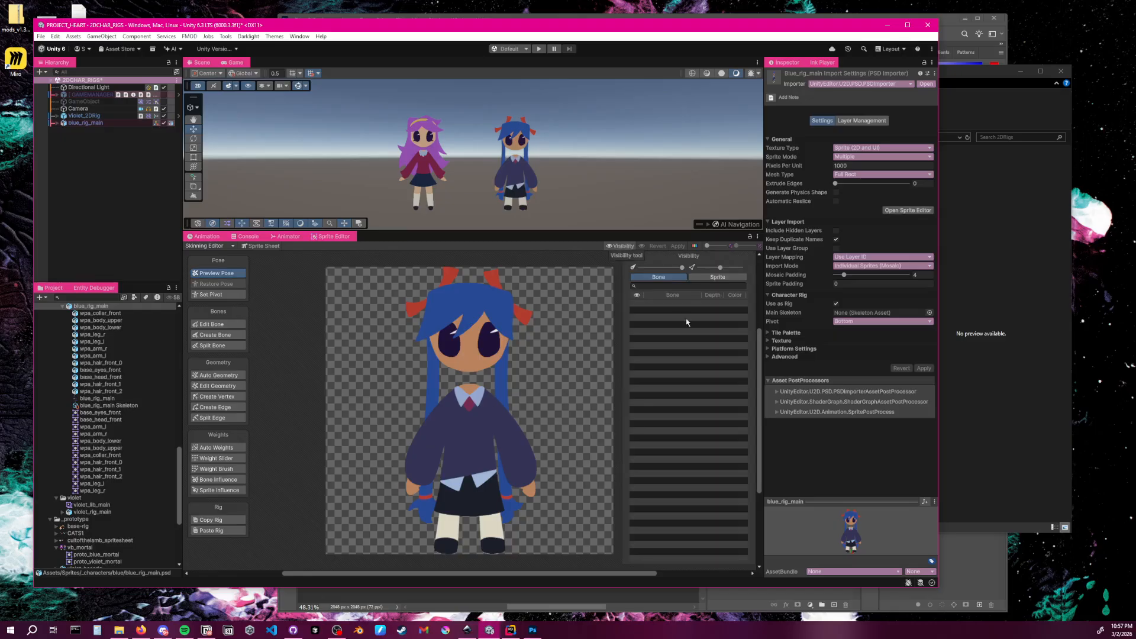
pyautogui.click(717, 277)
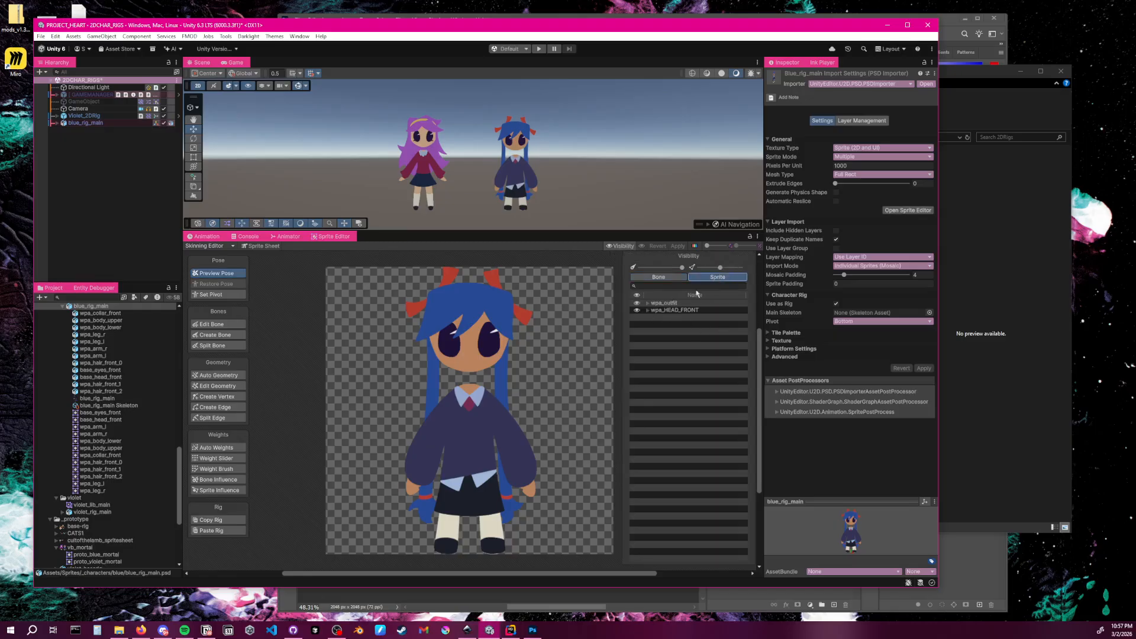
pyautogui.click(666, 278)
pyautogui.click(702, 278)
pyautogui.click(675, 278)
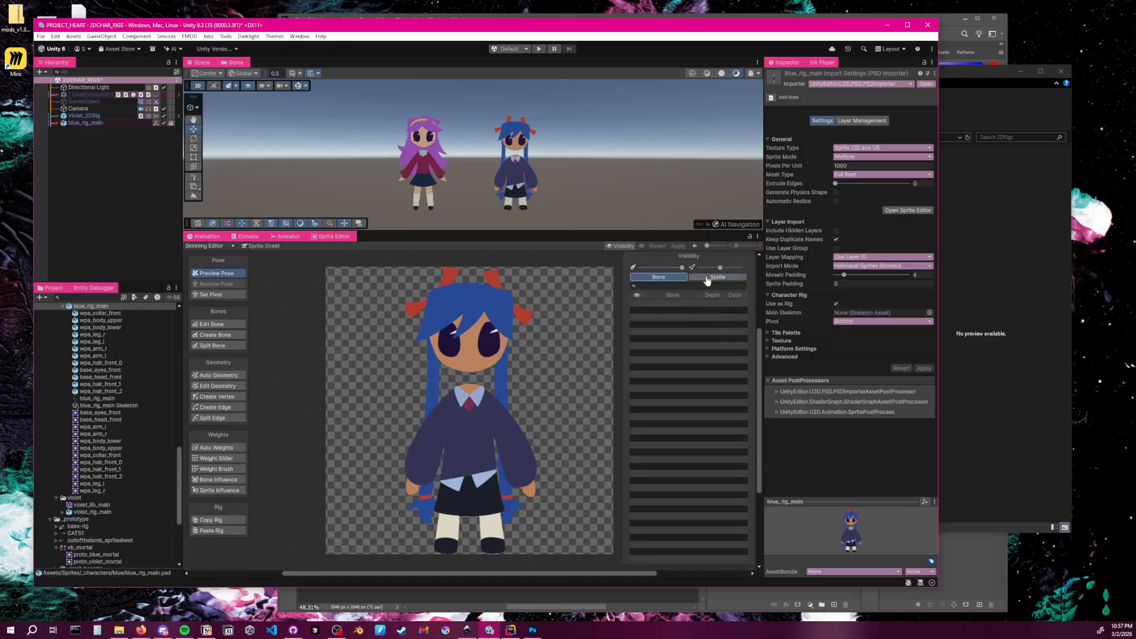
pyautogui.click(707, 278)
# Expand wpa_outfit and toggle the head group, collar, body and leg sprites off and on to identify each layer
pyautogui.click(639, 310)
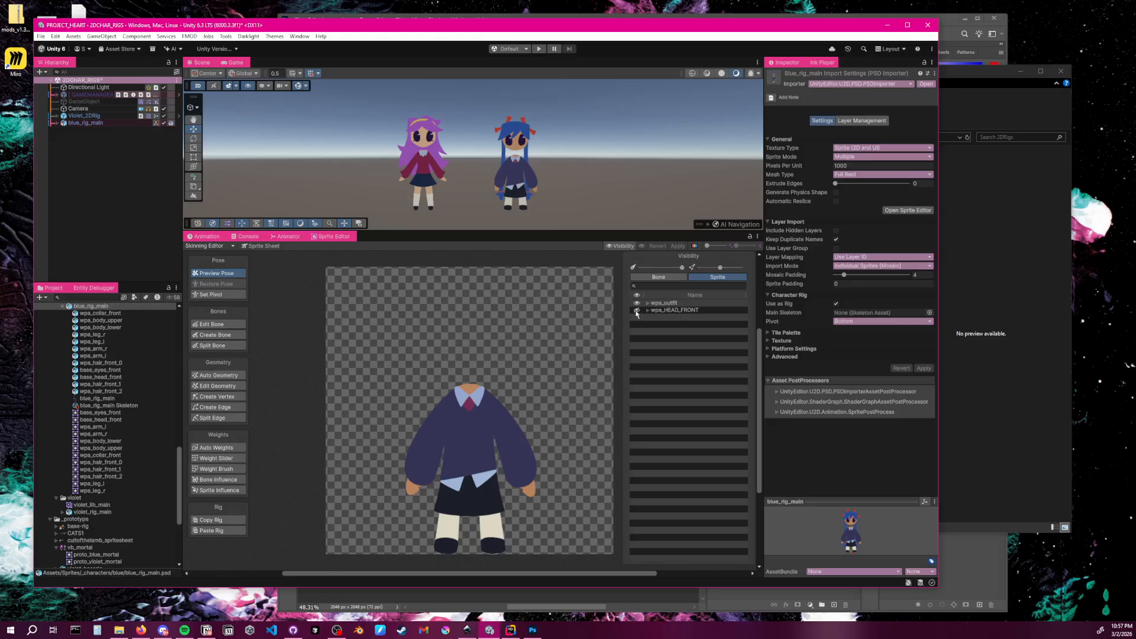
pyautogui.click(637, 311)
pyautogui.click(648, 303)
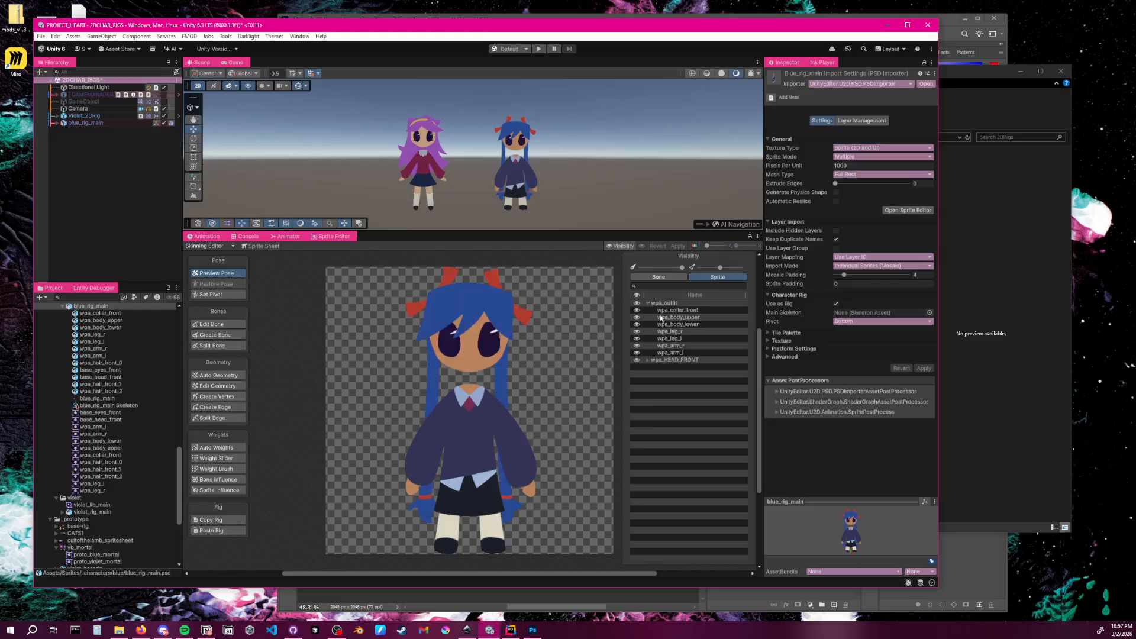
pyautogui.click(637, 310)
pyautogui.click(637, 310)
pyautogui.click(637, 317)
pyautogui.click(638, 317)
pyautogui.click(637, 324)
pyautogui.click(637, 331)
pyautogui.click(637, 325)
pyautogui.click(637, 331)
pyautogui.click(638, 338)
pyautogui.click(637, 338)
pyautogui.click(637, 324)
pyautogui.click(638, 324)
# Select the wpa_body_upper sprite and hide wpa_body_lower to check the leg sprites beneath the skirt
pyautogui.click(675, 325)
pyautogui.click(680, 332)
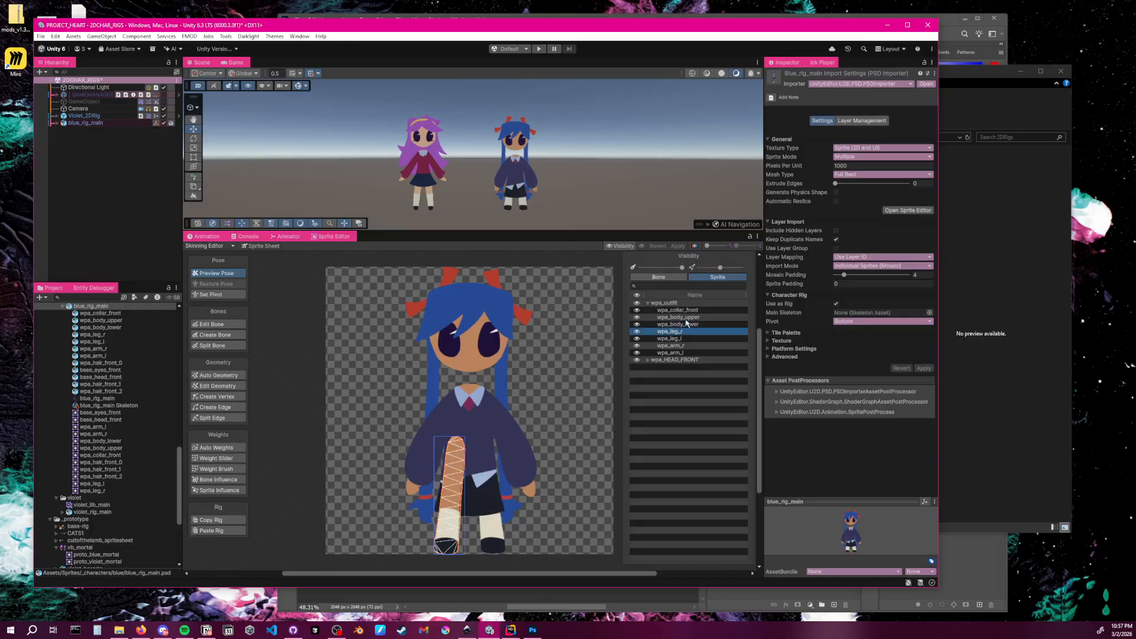
pyautogui.click(688, 318)
pyautogui.click(637, 324)
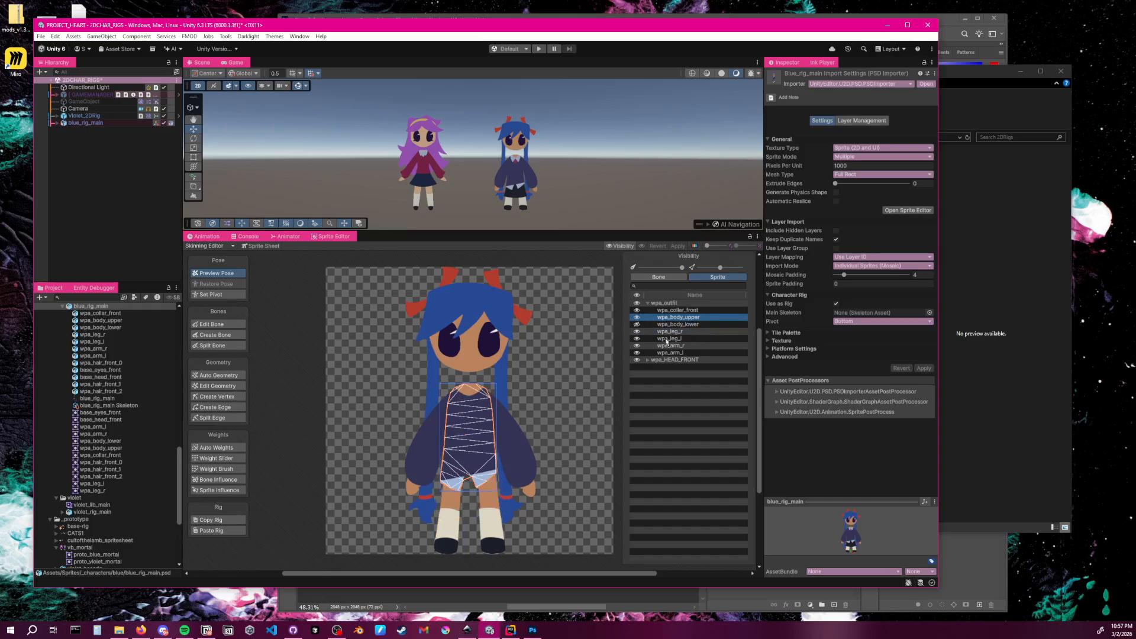
pyautogui.click(637, 331)
pyautogui.click(638, 331)
pyautogui.click(637, 332)
pyautogui.click(638, 332)
# Widen the Hierarchy and Project area and bring the blue_rig_main asset into view
pyautogui.click(144, 289)
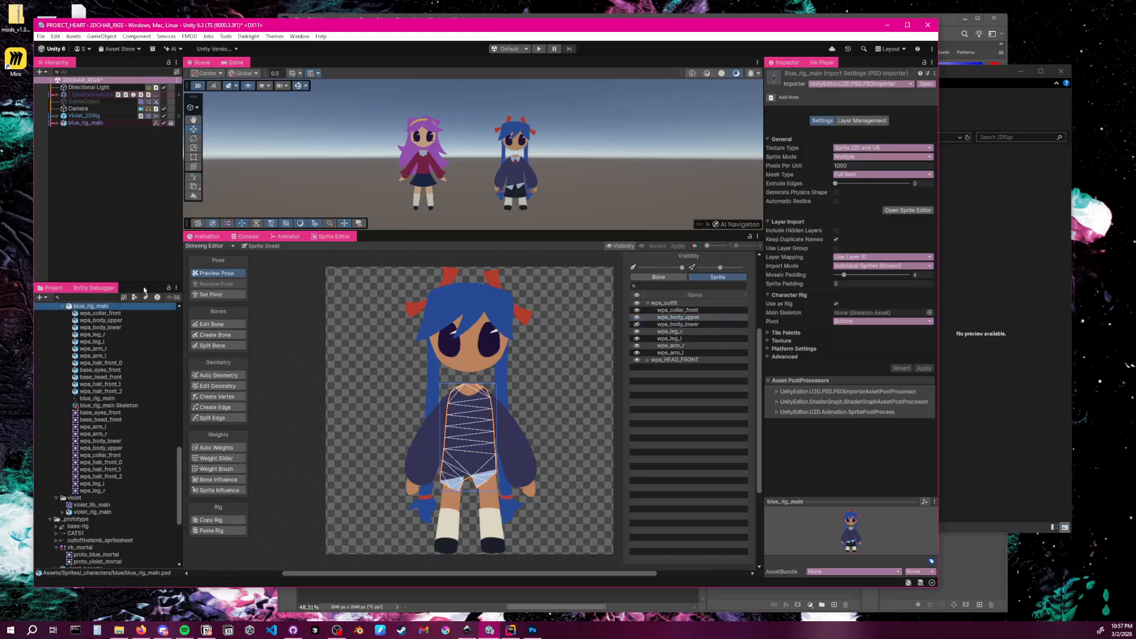
pyautogui.moveTo(181, 314); pyautogui.dragTo(202, 328)
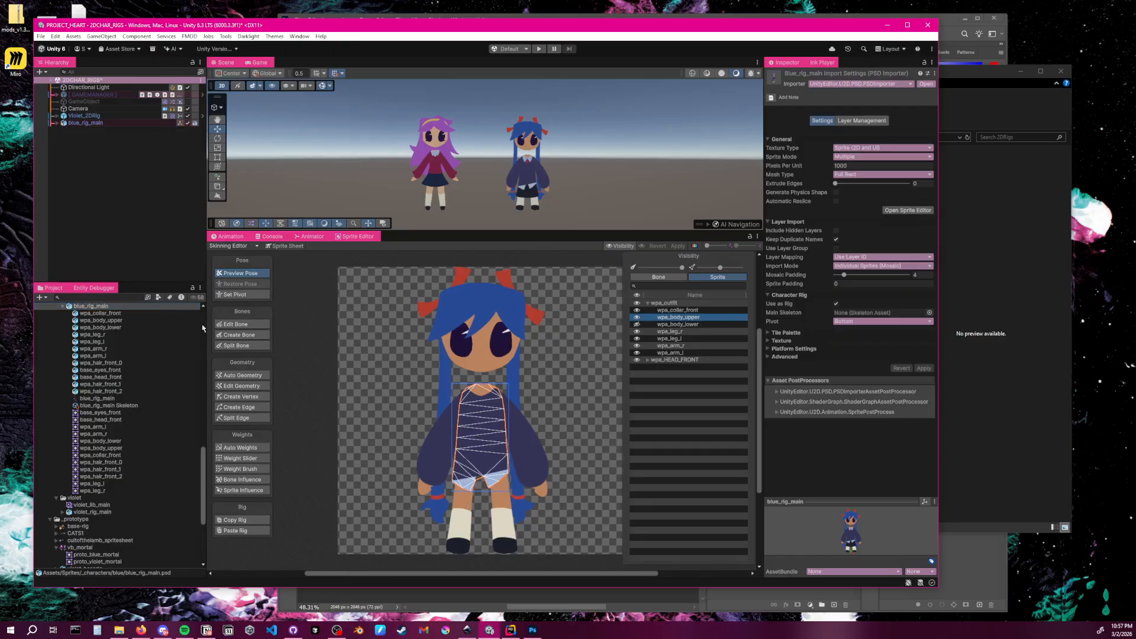
pyautogui.scroll(1, 131, 328)
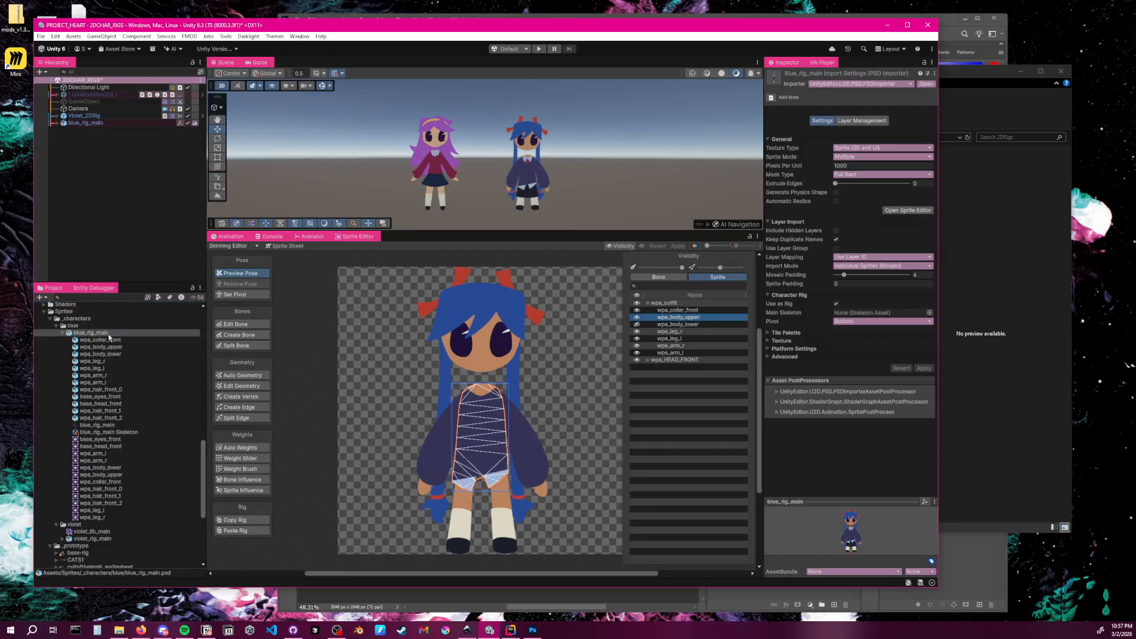
# Open the blue_rig_main PSD from Unity in Photoshop and compare it with blue_parts.psd
pyautogui.click(95, 333)
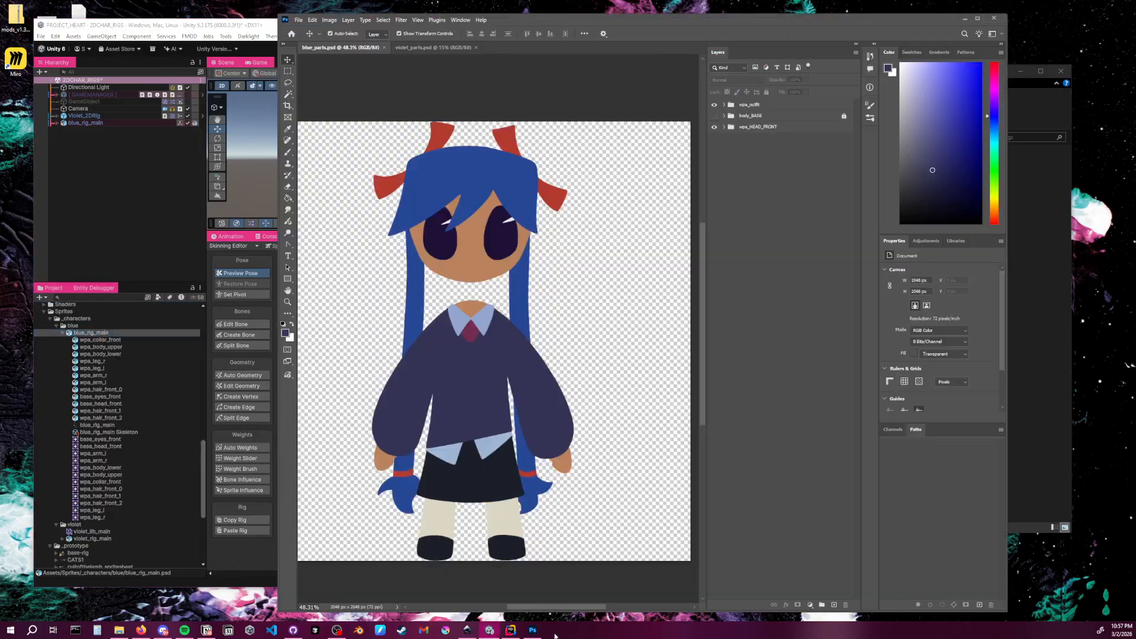
pyautogui.click(608, 348)
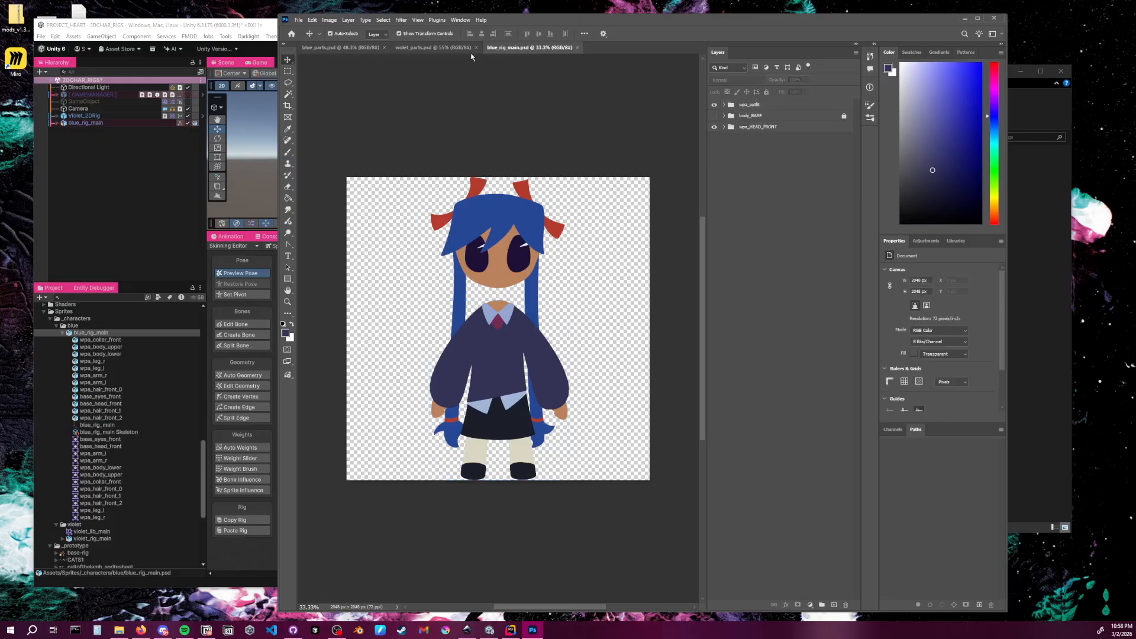
pyautogui.click(357, 49)
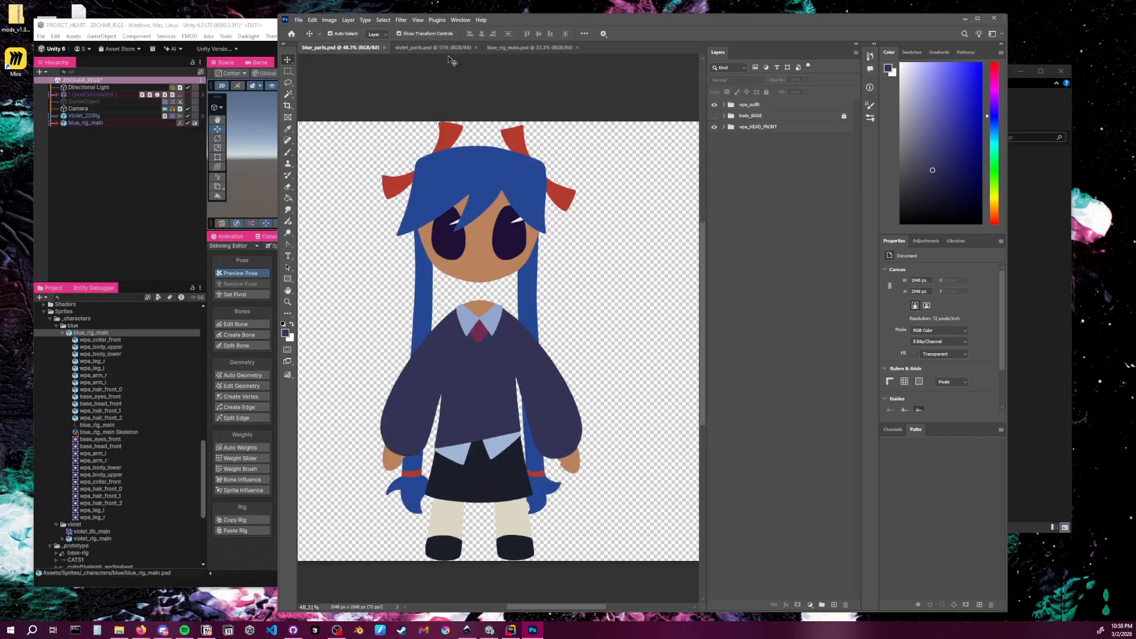
pyautogui.click(528, 48)
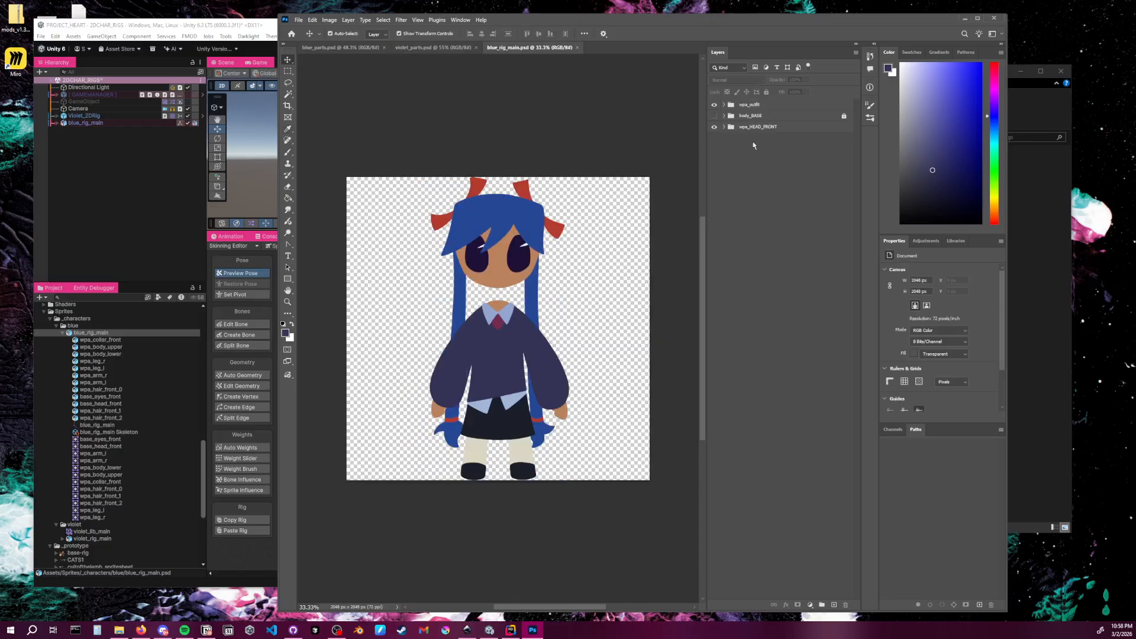
# Expand the wpa_outfit group in blue_rig_main.psd and select the wpa_body_lower layer
pyautogui.click(730, 105)
pyautogui.click(724, 104)
pyautogui.click(789, 119)
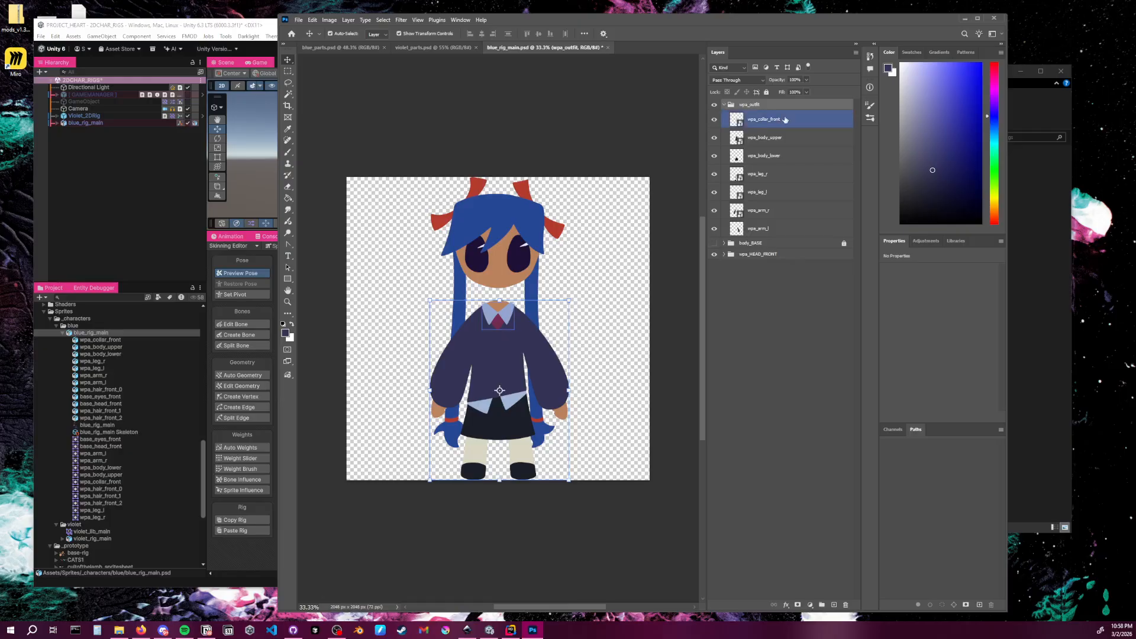
pyautogui.click(790, 137)
pyautogui.click(791, 155)
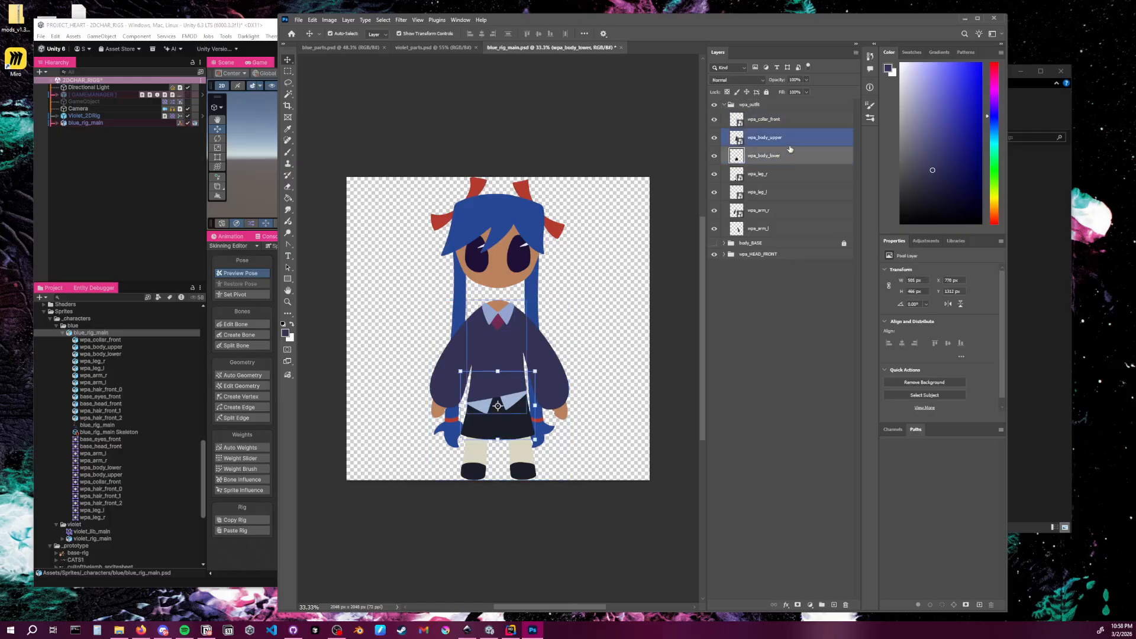
# Set the foreground colour to yellow d1aa0e and activate the Brush tool
pyautogui.click(288, 152)
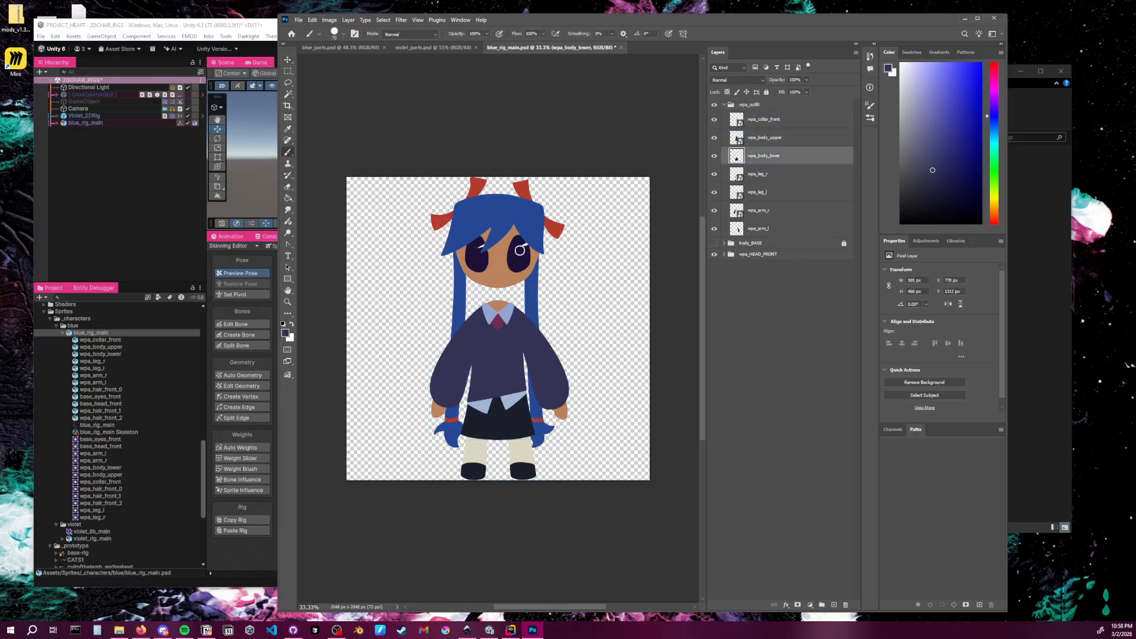
pyautogui.press('i')
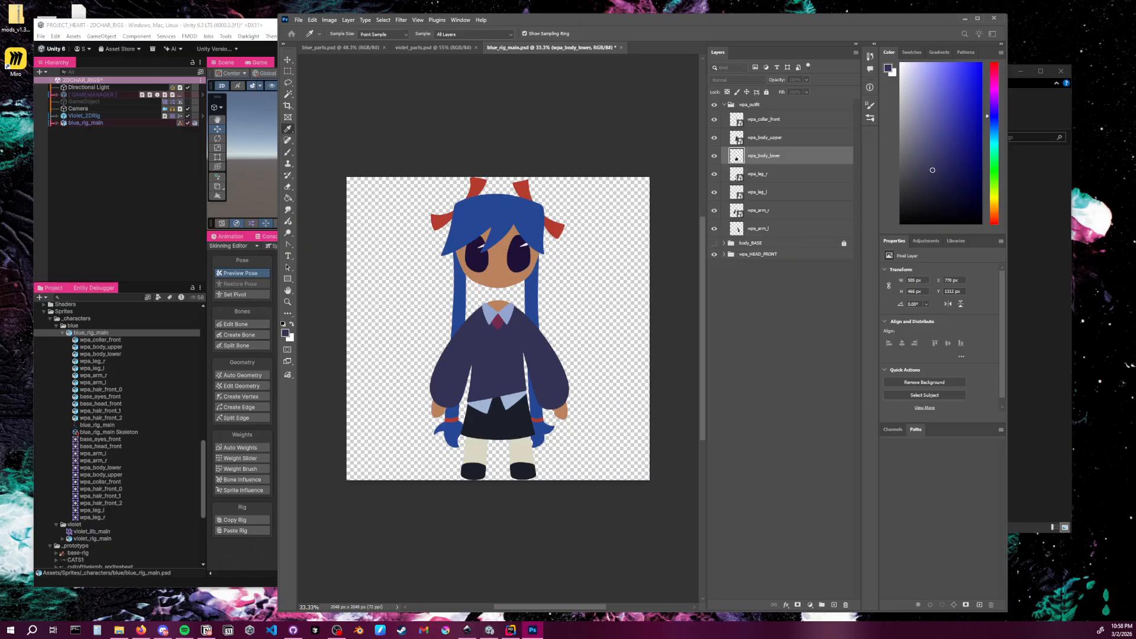
pyautogui.click(285, 334)
pyautogui.moveTo(104, 280); pyautogui.dragTo(589, 144)
pyautogui.moveTo(579, 270); pyautogui.dragTo(580, 263)
pyautogui.moveTo(535, 221)
pyautogui.mouseDown()
pyautogui.moveTo(576, 184)
pyautogui.moveTo(562, 185)
pyautogui.mouseUp()
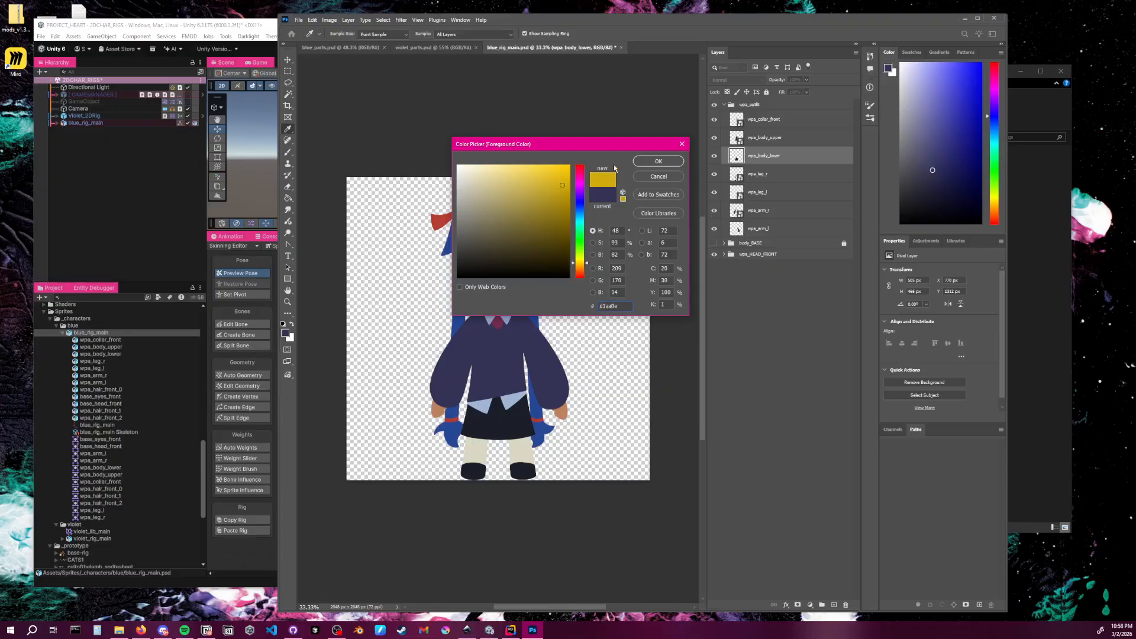
pyautogui.click(657, 161)
pyautogui.press('b')
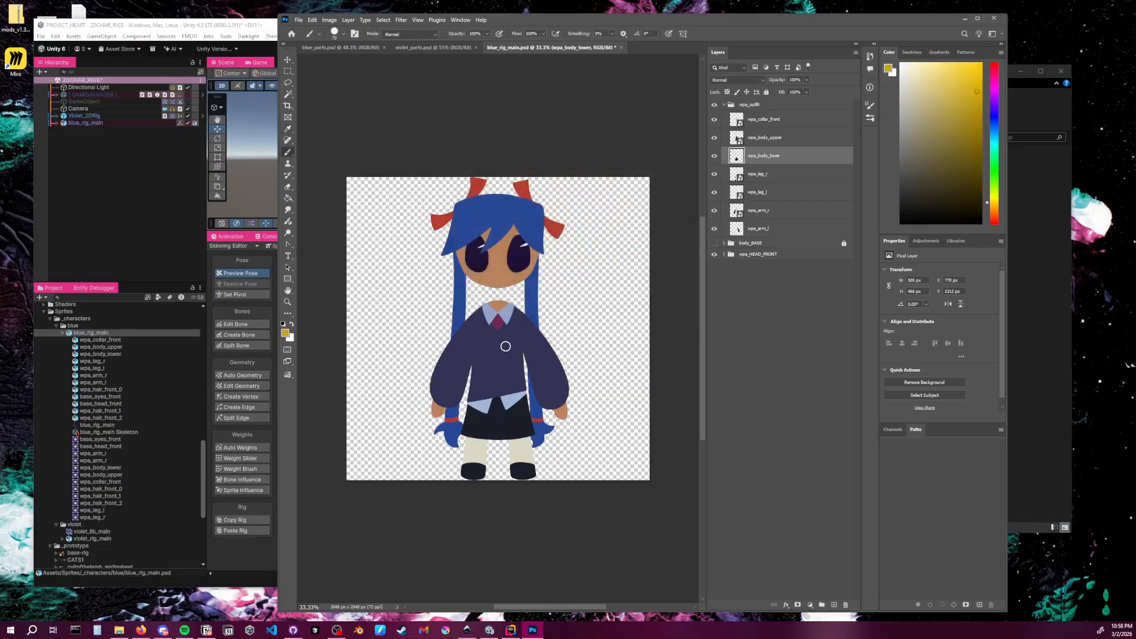
# Try painting yellow marks on the wpa_body_lower layer, undo them, and toggle wpa_body_upper's visibility to check what covers them
pyautogui.click(505, 346)
pyautogui.moveTo(505, 345); pyautogui.dragTo(513, 351)
pyautogui.moveTo(566, 315); pyautogui.dragTo(609, 343)
pyautogui.hotkey('ctrl', 'z')
pyautogui.hotkey('ctrl', 'z')
pyautogui.click(715, 137)
pyautogui.click(714, 138)
pyautogui.hotkey('ctrl', 'z')
pyautogui.hotkey('ctrl', 'z')
pyautogui.hotkey('ctrl', 'z')
pyautogui.hotkey('ctrl', 'z')
pyautogui.click(714, 138)
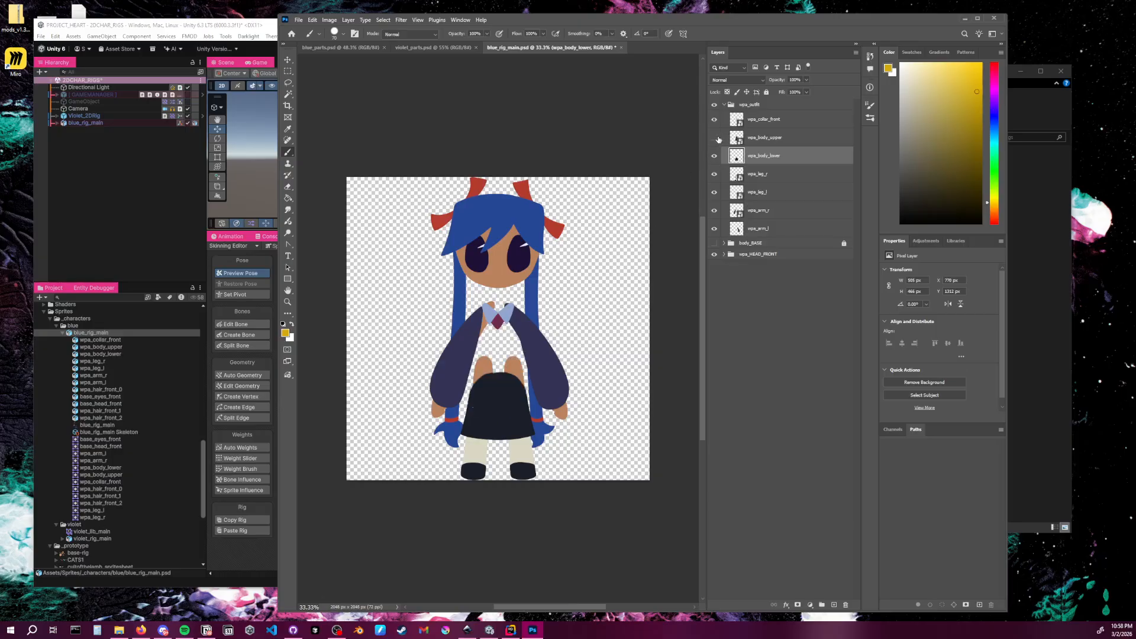
pyautogui.click(715, 138)
# Select the wpa_body_upper smart object, rasterize it for painting, and undo the test stroke on the chest
pyautogui.click(764, 138)
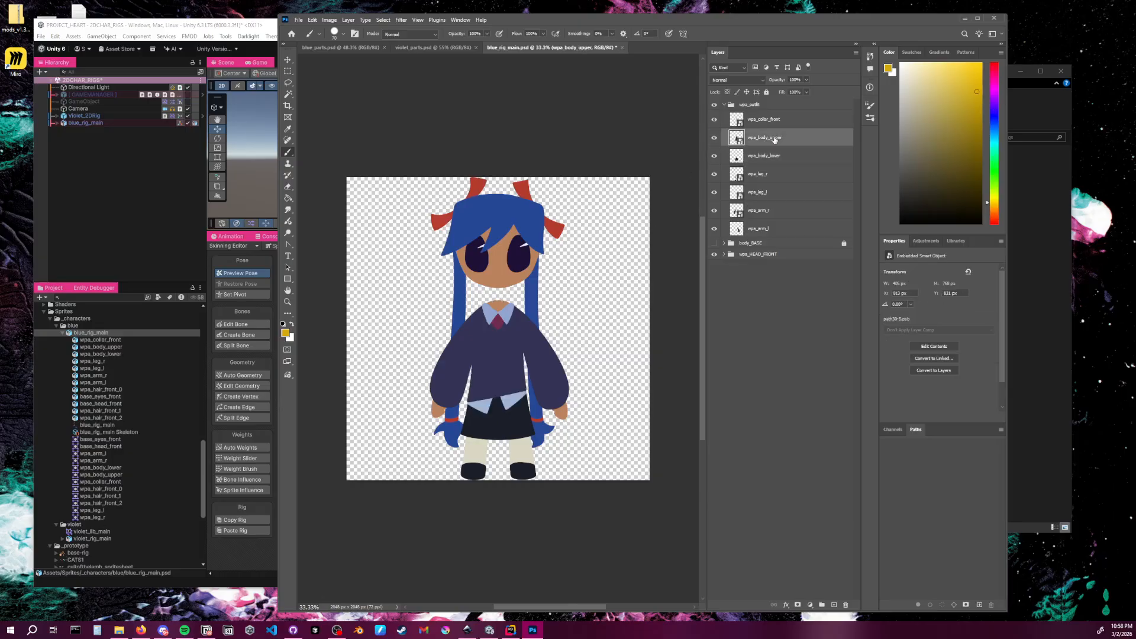
pyautogui.click(503, 348)
pyautogui.click(681, 225)
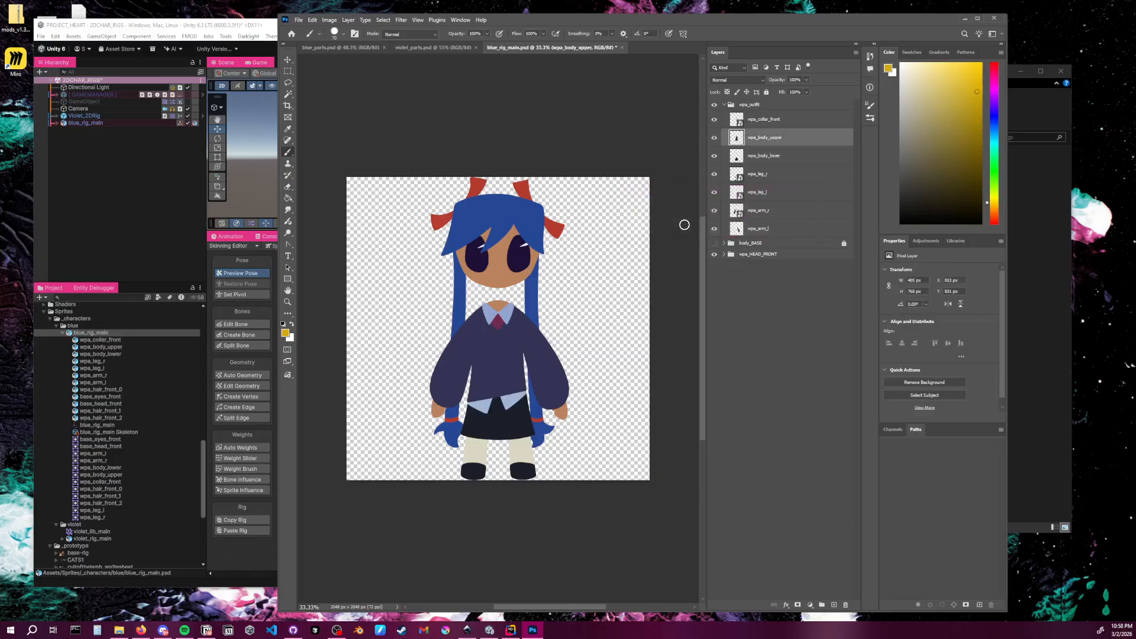
pyautogui.click(508, 348)
pyautogui.hotkey('ctrl', 'z')
# Try painting a yellow emblem on the sweater's chest with a smaller brush, and undo the strokes back to the rasterized wpa_body_upper layer
pyautogui.press('[')
pyautogui.press('[')
pyautogui.press('[')
pyautogui.press('[')
pyautogui.press('[')
pyautogui.press('[')
pyautogui.keyDown('alt'); pyautogui.scroll(5, 503, 344); pyautogui.keyUp('alt')
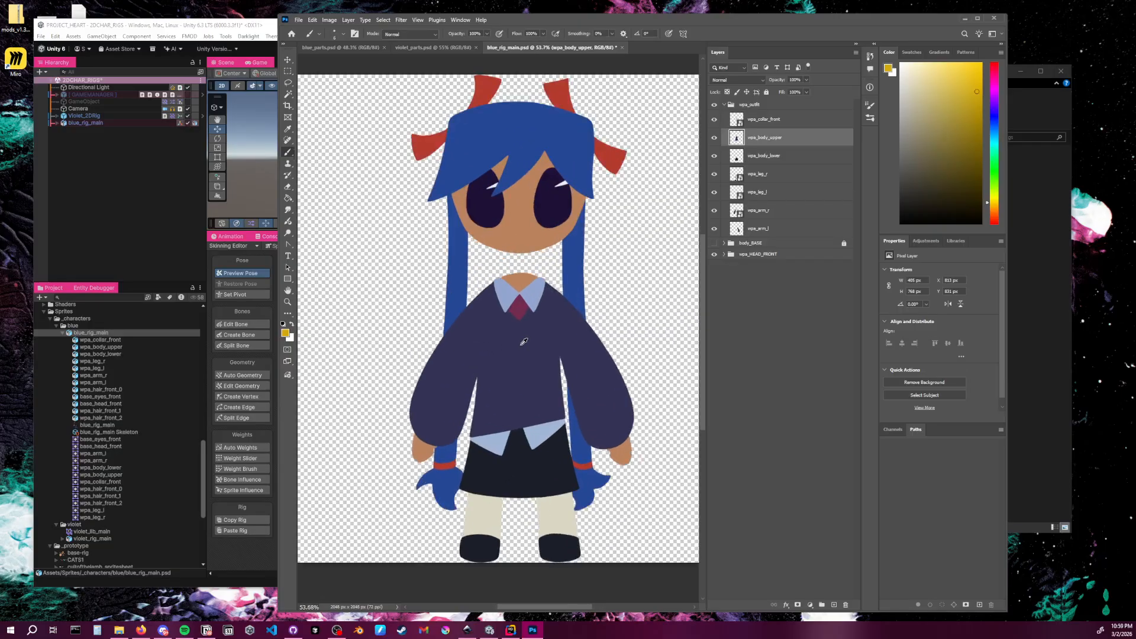
pyautogui.moveTo(546, 315); pyautogui.dragTo(545, 341)
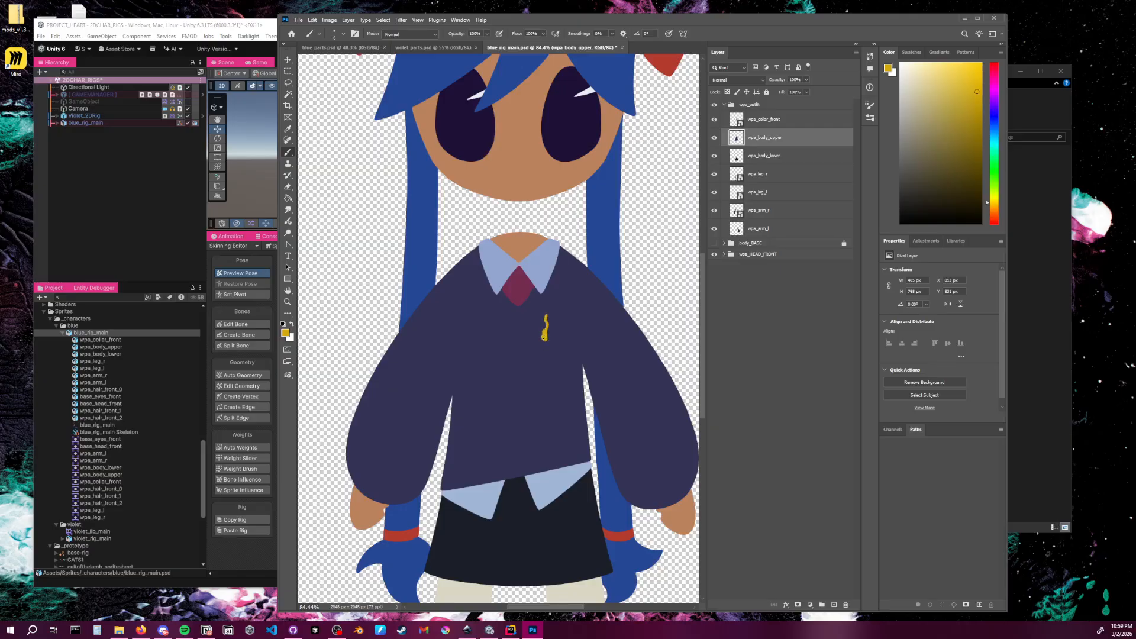
pyautogui.moveTo(545, 327)
pyautogui.mouseDown()
pyautogui.moveTo(549, 343)
pyautogui.moveTo(557, 325)
pyautogui.mouseUp()
pyautogui.moveTo(534, 347)
pyautogui.mouseDown()
pyautogui.moveTo(549, 363)
pyautogui.moveTo(563, 342)
pyautogui.moveTo(535, 348)
pyautogui.moveTo(541, 364)
pyautogui.moveTo(558, 342)
pyautogui.mouseUp()
pyautogui.hotkey('ctrl', 'z')
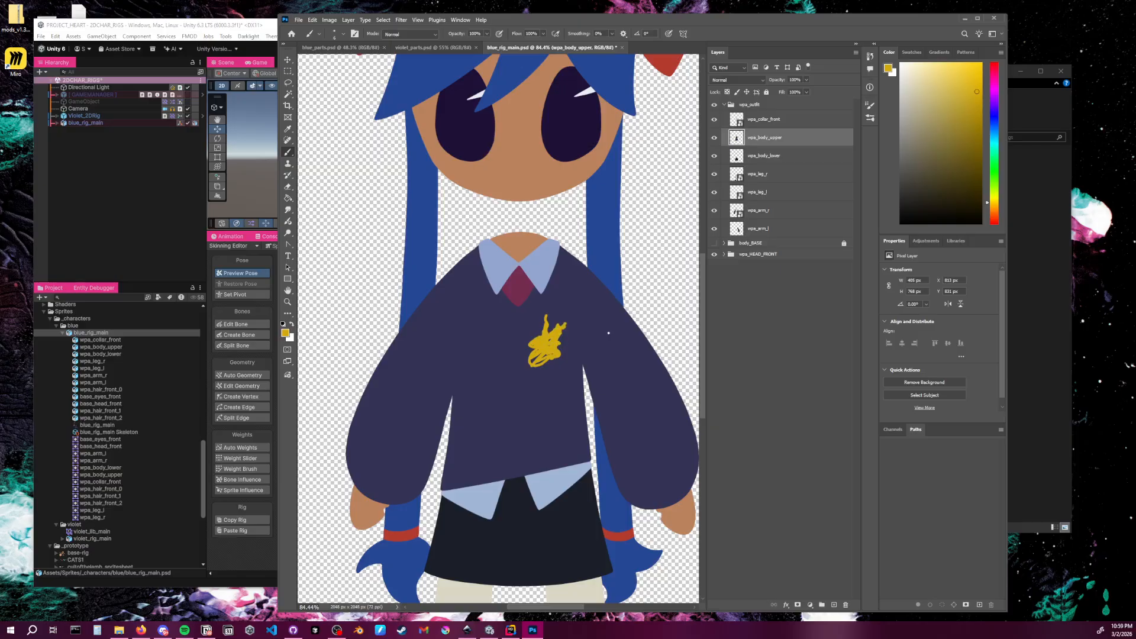
pyautogui.hotkey('ctrl', 'z')
pyautogui.hotkey('ctrl', 'z')
pyautogui.hotkey('ctrl', 'z')
pyautogui.hotkey('ctrl', 'z')
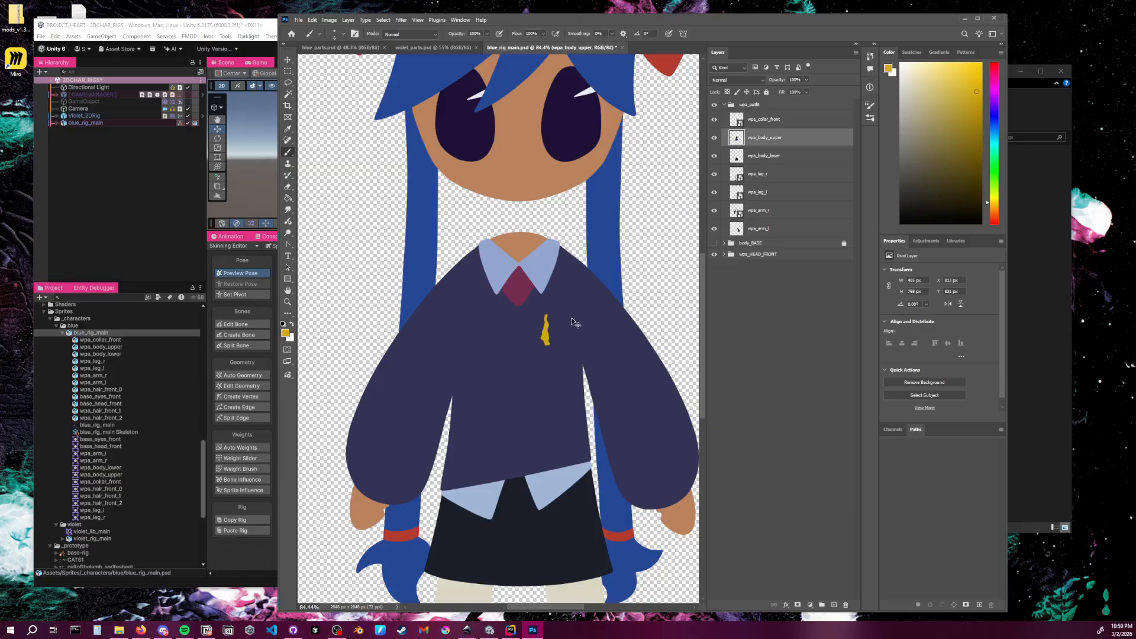
pyautogui.hotkey('ctrl', 'z')
pyautogui.hotkey('ctrl', 'z')
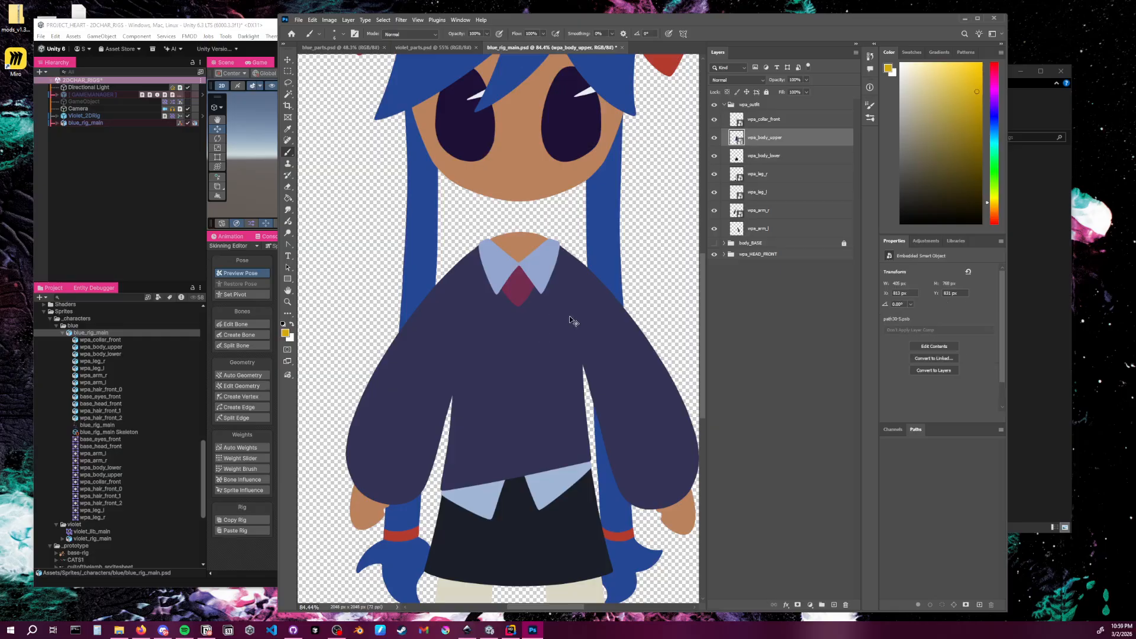
pyautogui.hotkey('ctrl', 'shift', 'z')
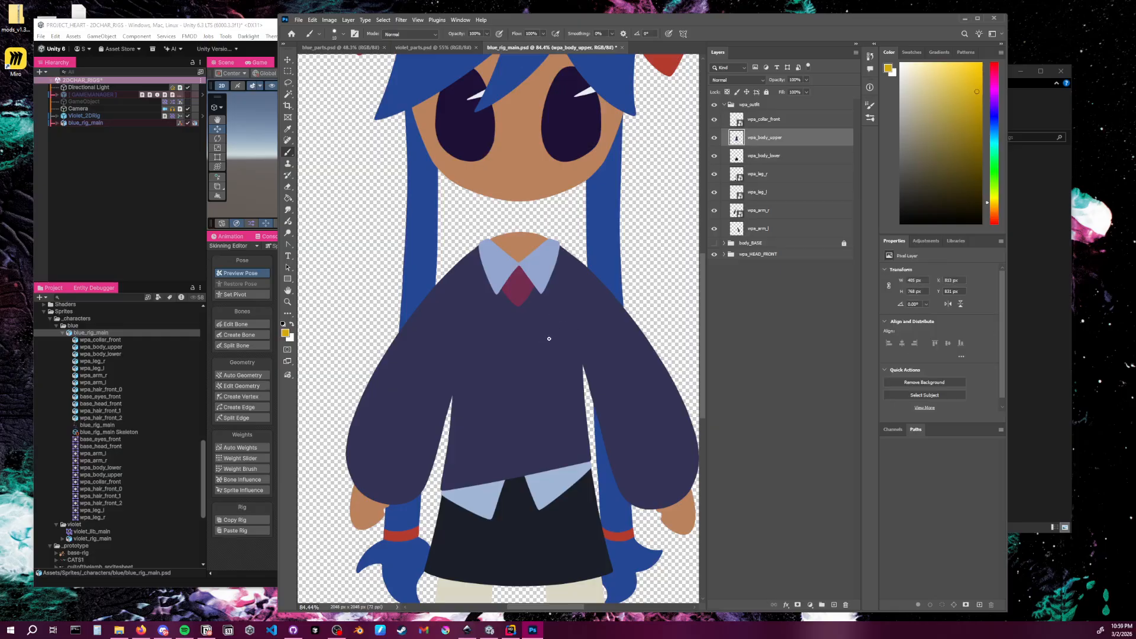
# Paint a filled yellow emblem beneath the tie on wpa_body_upper and save blue_rig_main.psd
pyautogui.press(']')
pyautogui.press(']')
pyautogui.press(']')
pyautogui.moveTo(551, 318)
pyautogui.mouseDown()
pyautogui.moveTo(534, 353)
pyautogui.moveTo(570, 342)
pyautogui.moveTo(557, 317)
pyautogui.moveTo(542, 327)
pyautogui.moveTo(571, 329)
pyautogui.moveTo(536, 348)
pyautogui.moveTo(573, 341)
pyautogui.mouseUp()
pyautogui.hotkey('ctrl', 'z')
pyautogui.press('[')
pyautogui.press('[')
pyautogui.press('[')
pyautogui.hotkey('ctrl', 's')
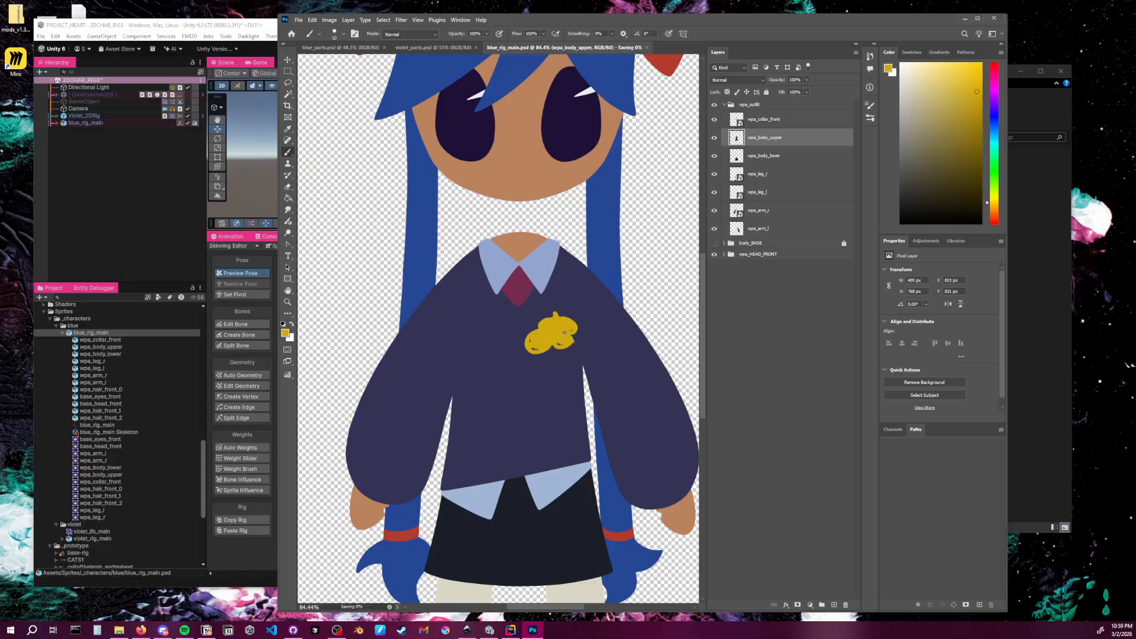
# Switch to Unity to check the updated character, and view the 2DRigs source folder in File Explorer
pyautogui.click(132, 210)
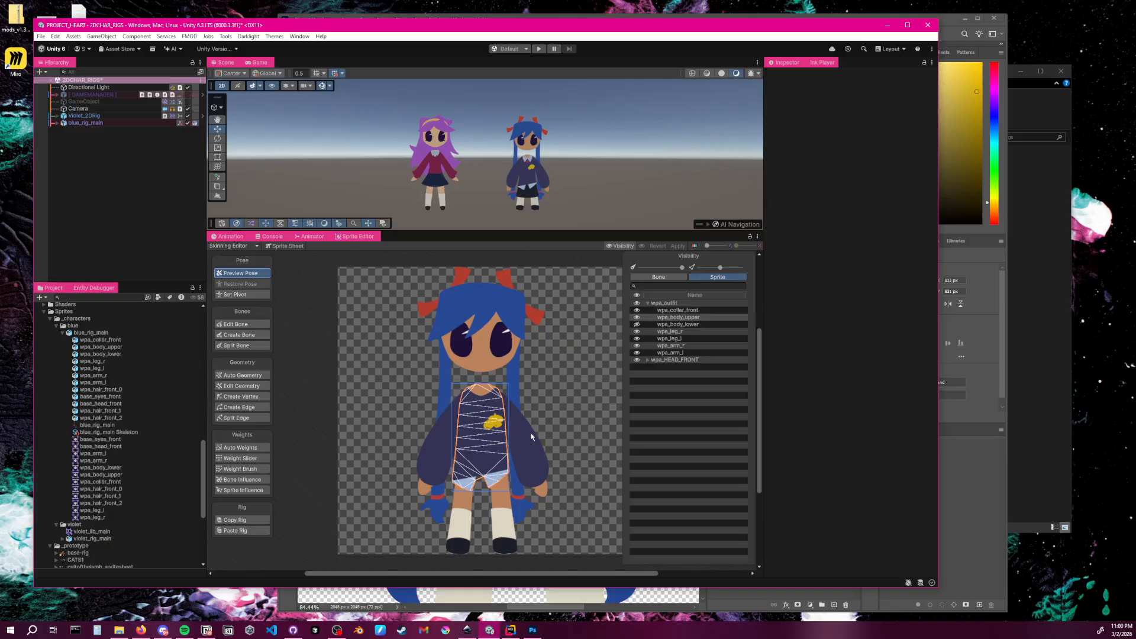
pyautogui.click(974, 464)
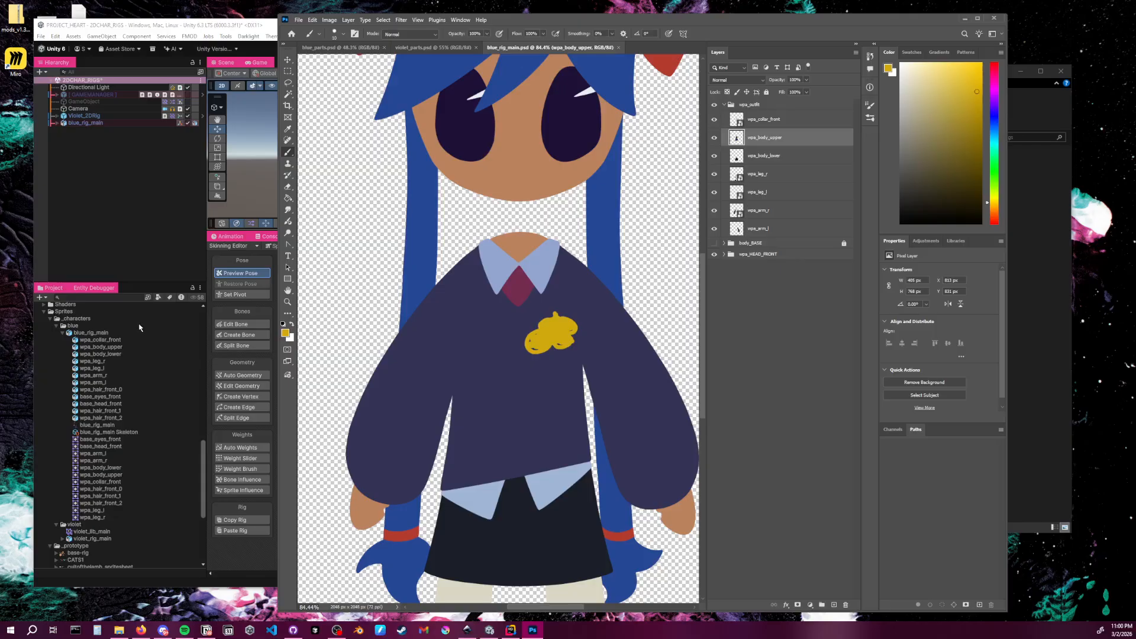
pyautogui.click(143, 268)
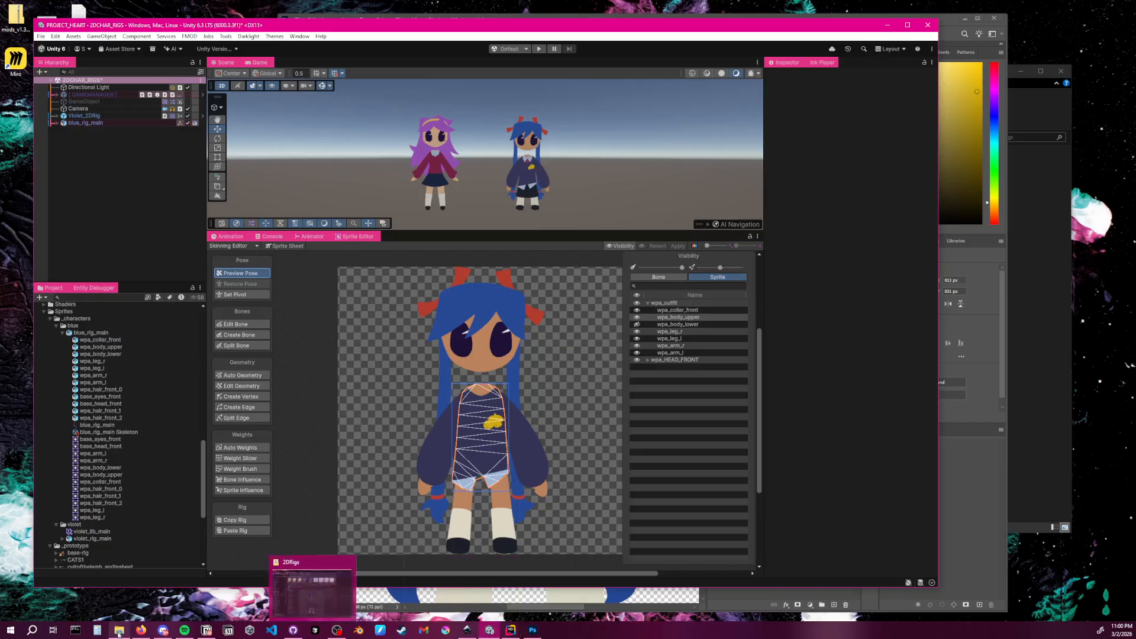
pyautogui.click(119, 632)
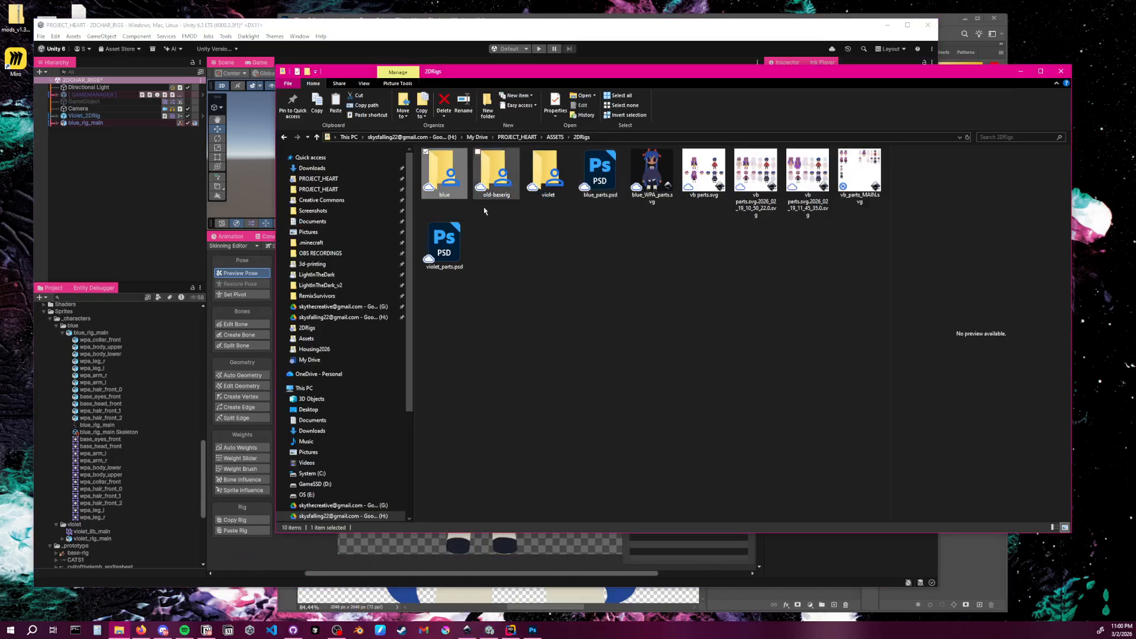
pyautogui.click(1024, 76)
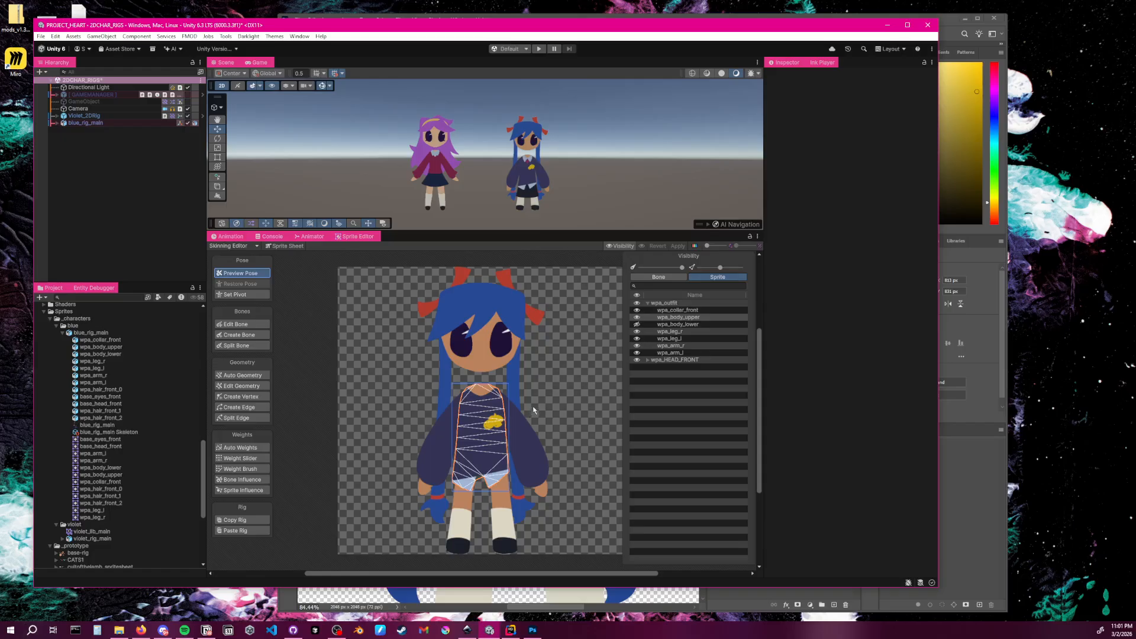
# Undo the yellow emblem strokes on wpa_body_upper in Photoshop, resave blue_rig_main.psd and return to Unity
pyautogui.hotkey('ctrl', 'z')
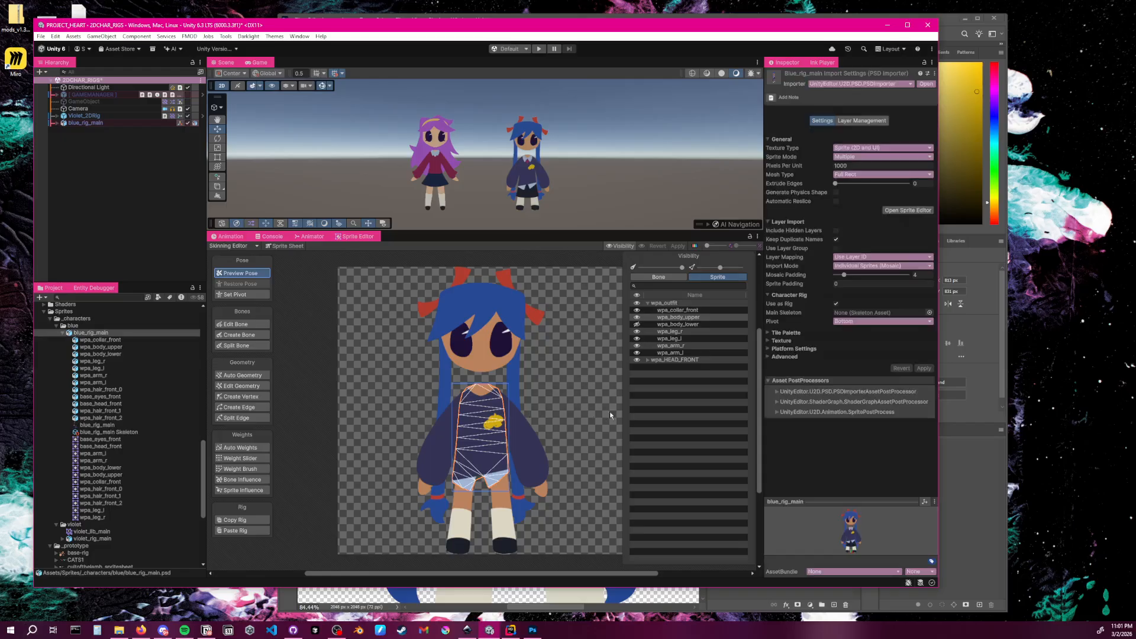
pyautogui.click(729, 596)
pyautogui.hotkey('ctrl', 'z')
pyautogui.hotkey('ctrl', 'z')
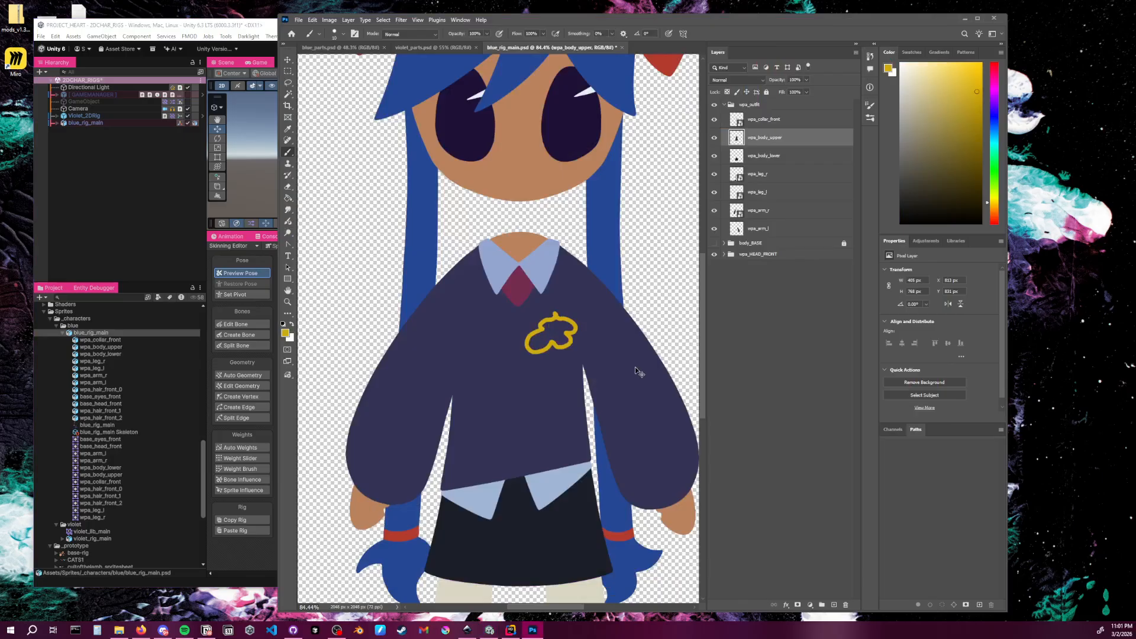
pyautogui.hotkey('ctrl', 'z')
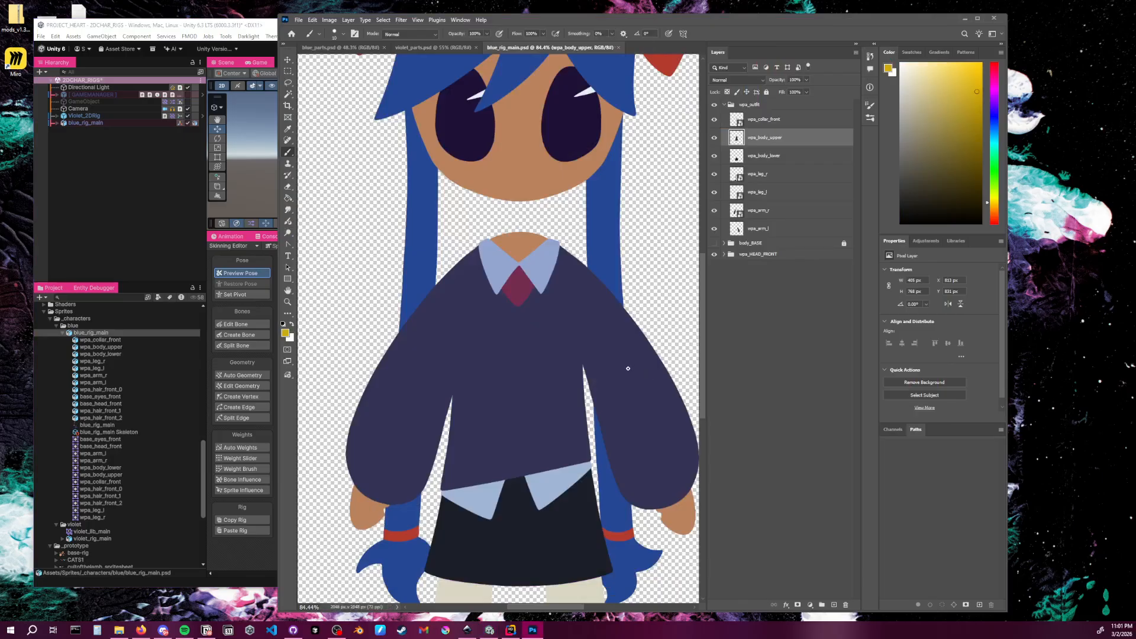
pyautogui.click(131, 215)
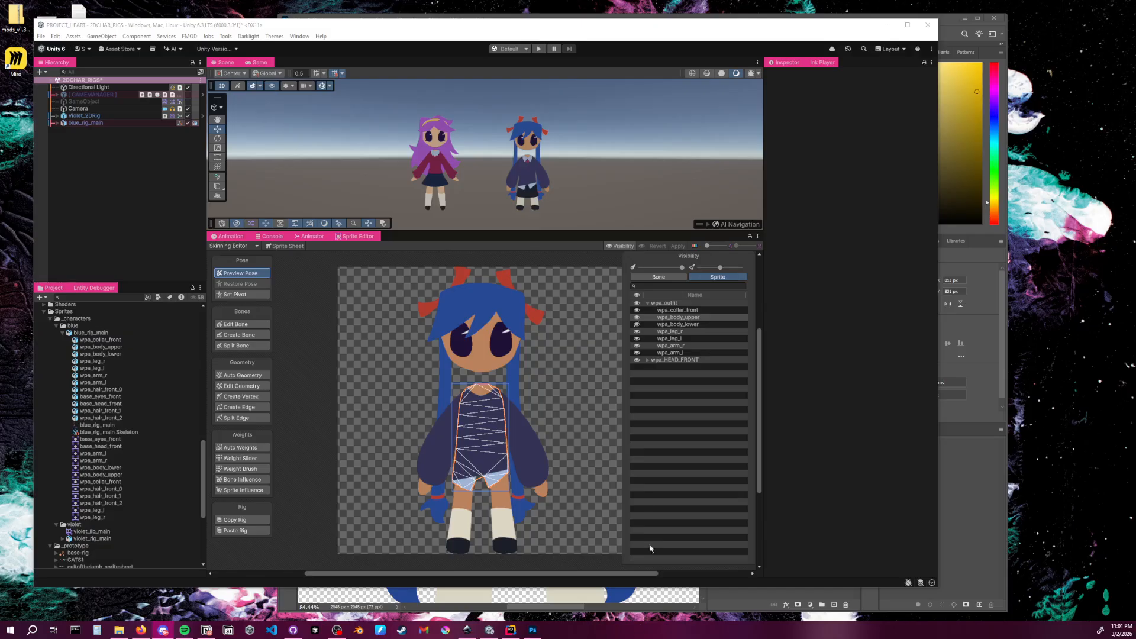
# Show wpa_body_lower again in the Skinning Editor and toggle wpa_body_upper off and on to inspect the layers beneath
pyautogui.click(661, 453)
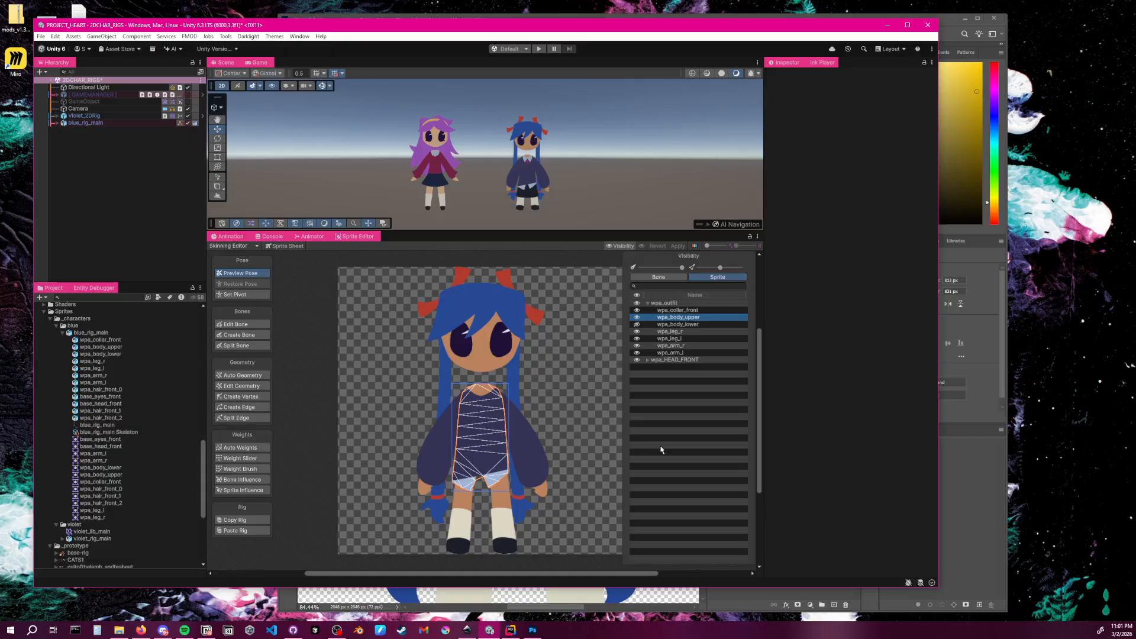
pyautogui.click(819, 408)
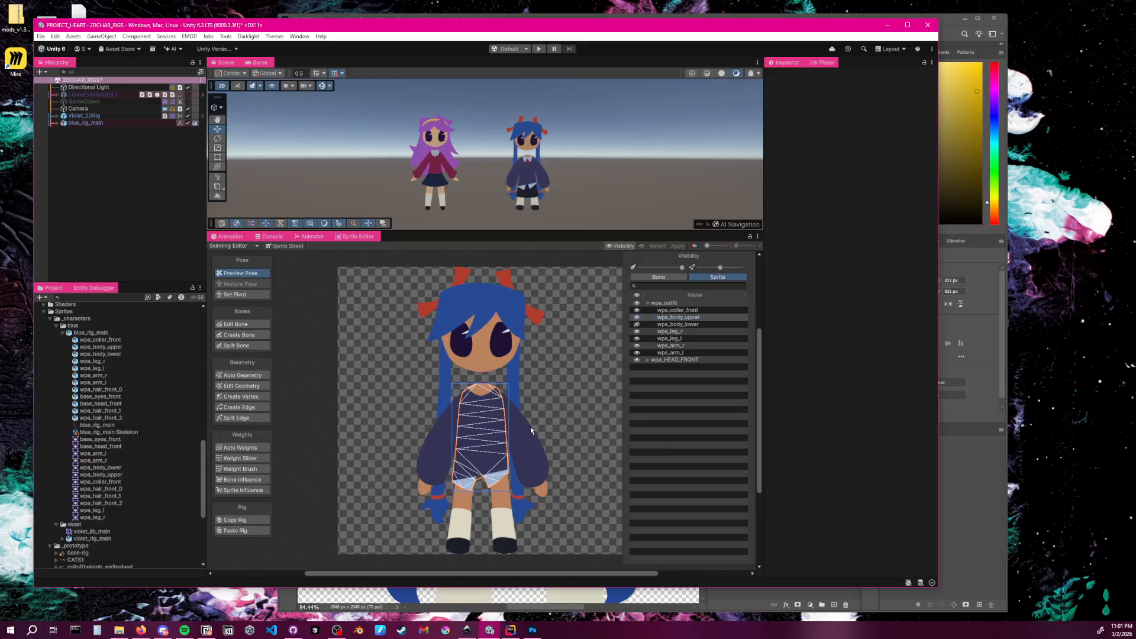
pyautogui.click(637, 325)
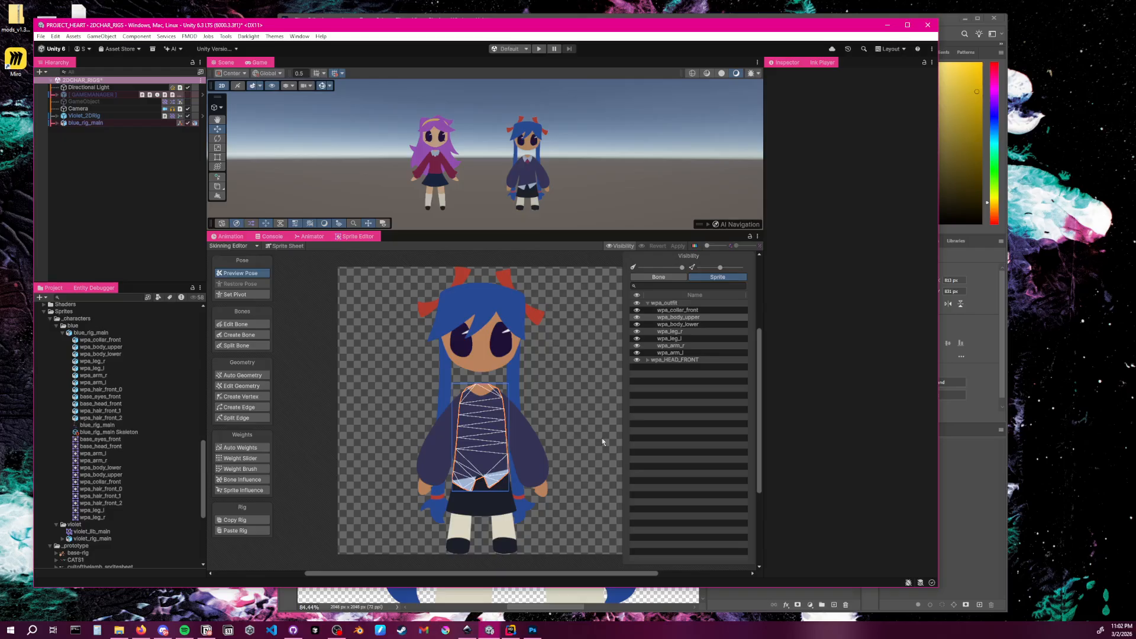
pyautogui.click(637, 318)
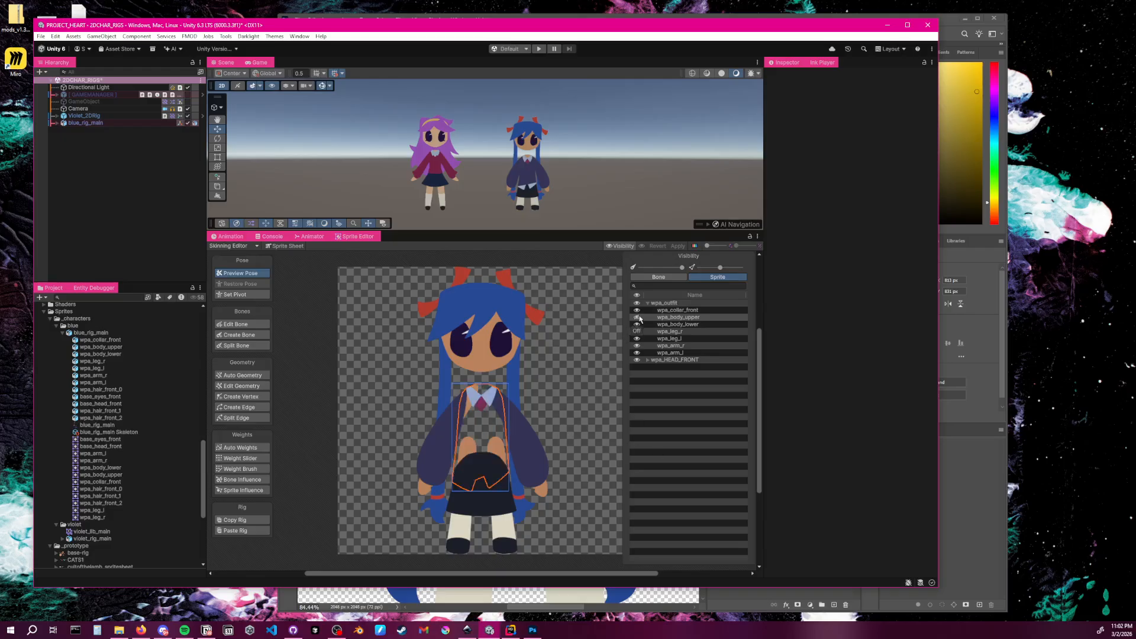
pyautogui.click(573, 382)
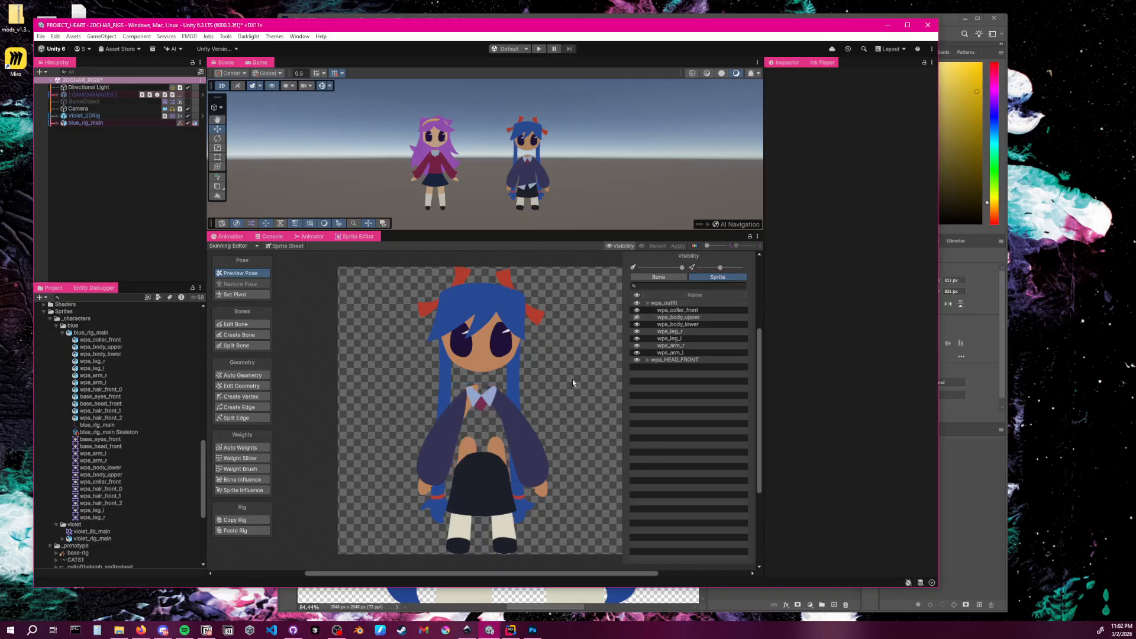
pyautogui.click(637, 317)
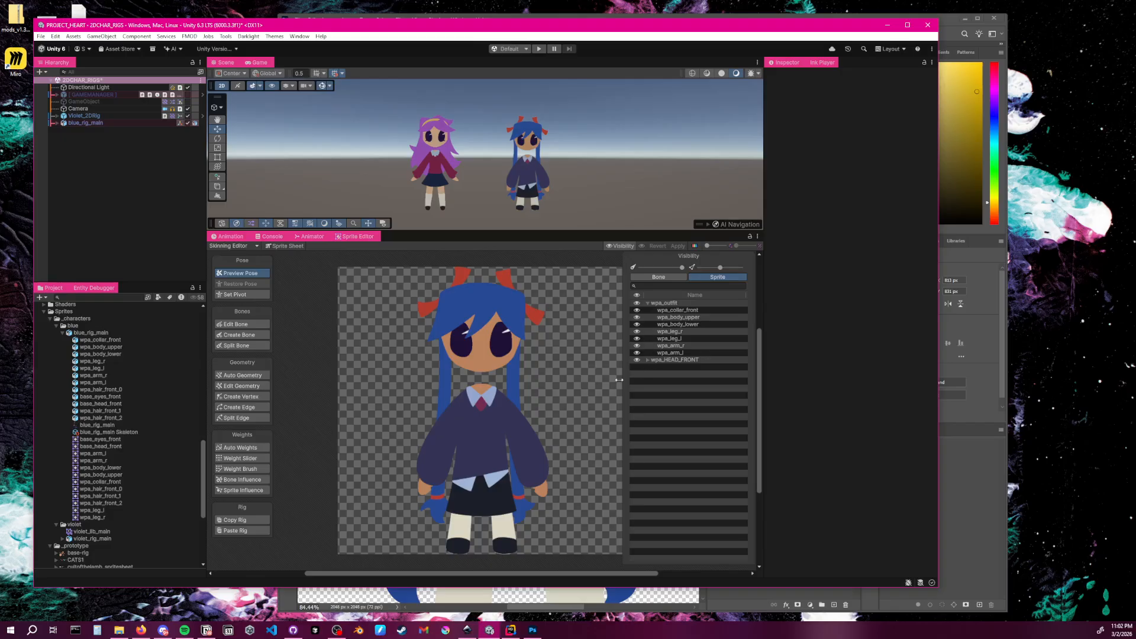
# Create a bone chain on the blue character from the waist up to the neck and out along the arm to the hand in the image's right half
pyautogui.moveTo(596, 387); pyautogui.dragTo(571, 378, button='middle')
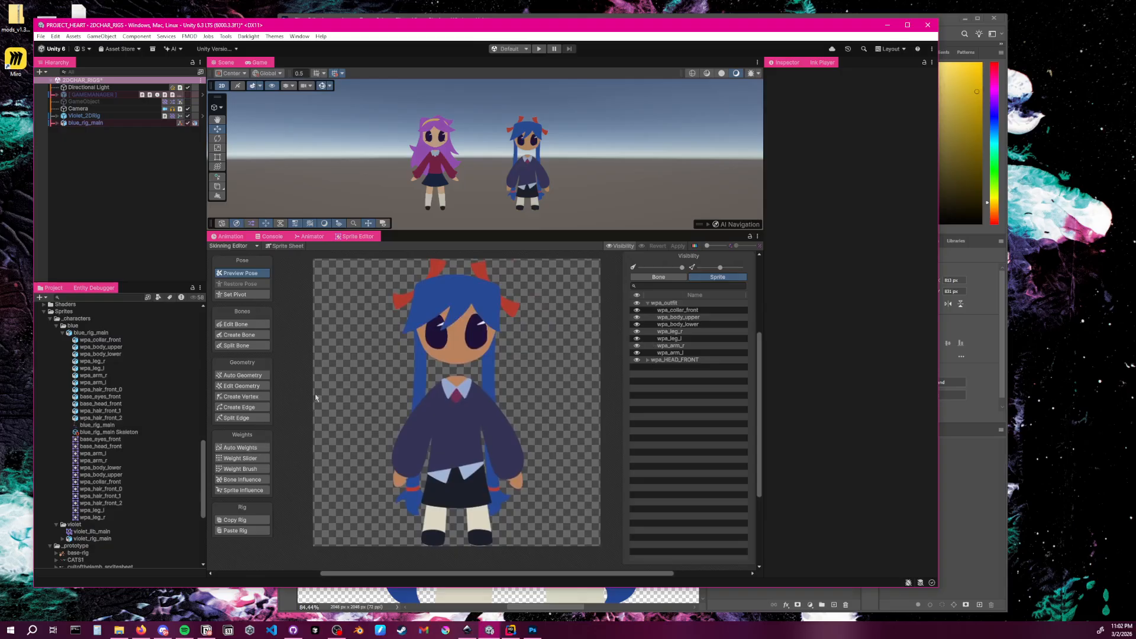
pyautogui.click(240, 324)
pyautogui.click(239, 335)
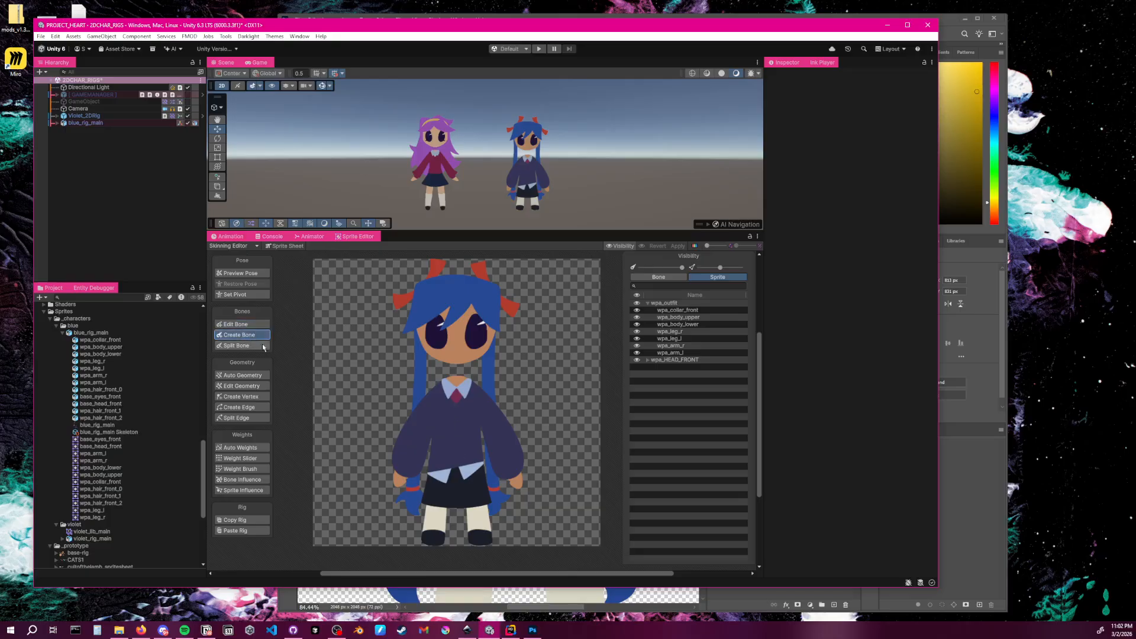
pyautogui.click(457, 465)
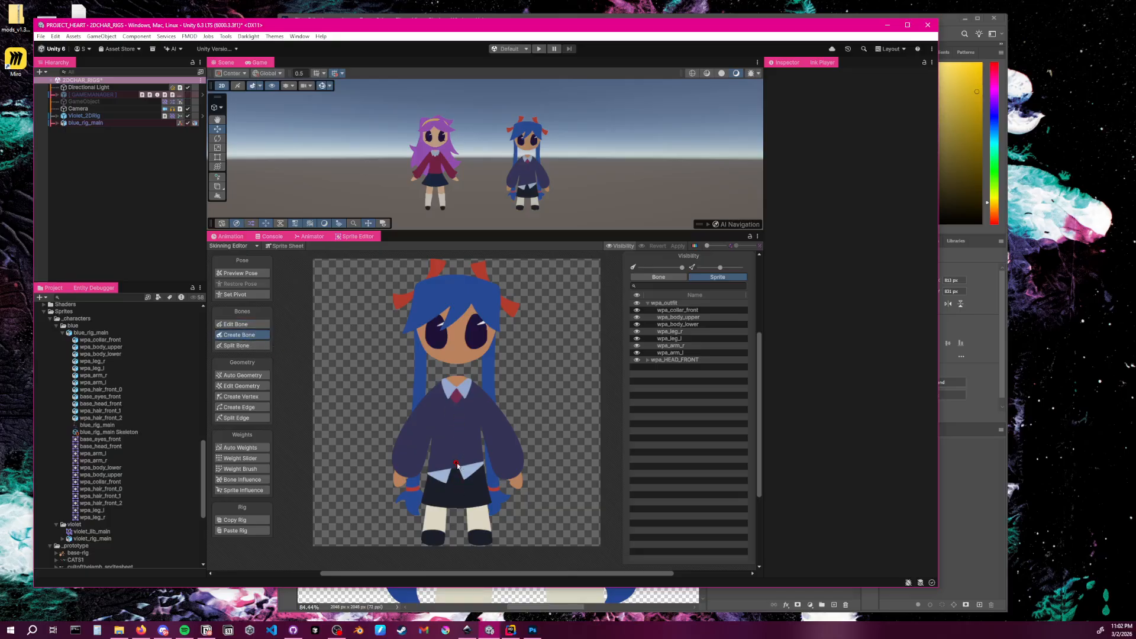
pyautogui.click(458, 383)
pyautogui.click(492, 419)
pyautogui.click(513, 472)
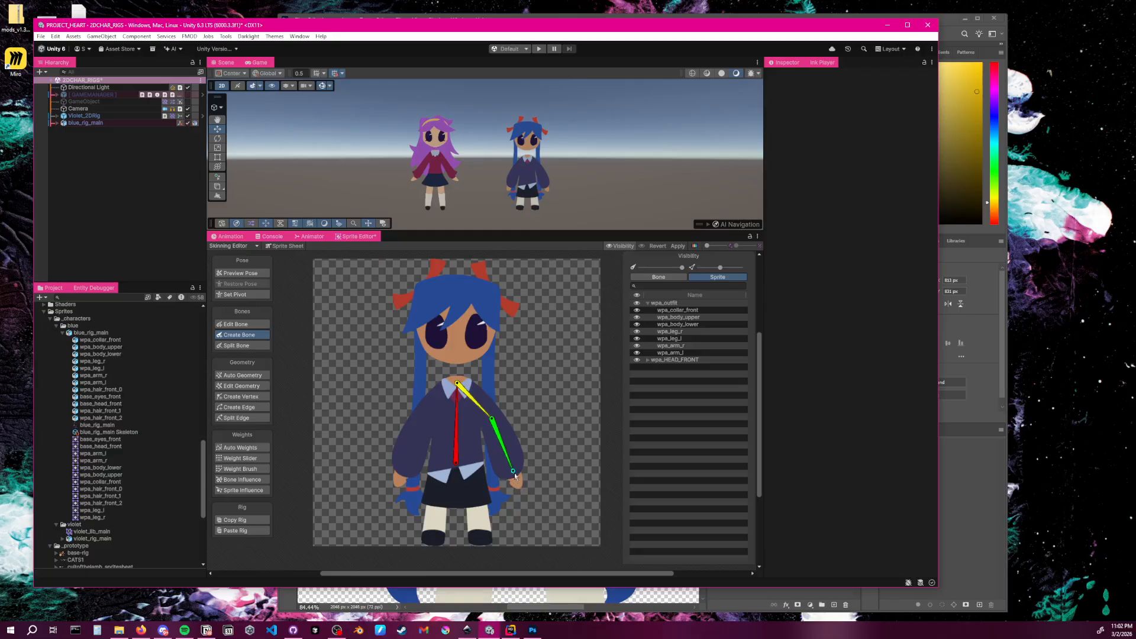
pyautogui.click(517, 483)
# Branch a second arm chain off bone_2, running from the opposite shoulder through the elbow to the hand
pyautogui.click(459, 386)
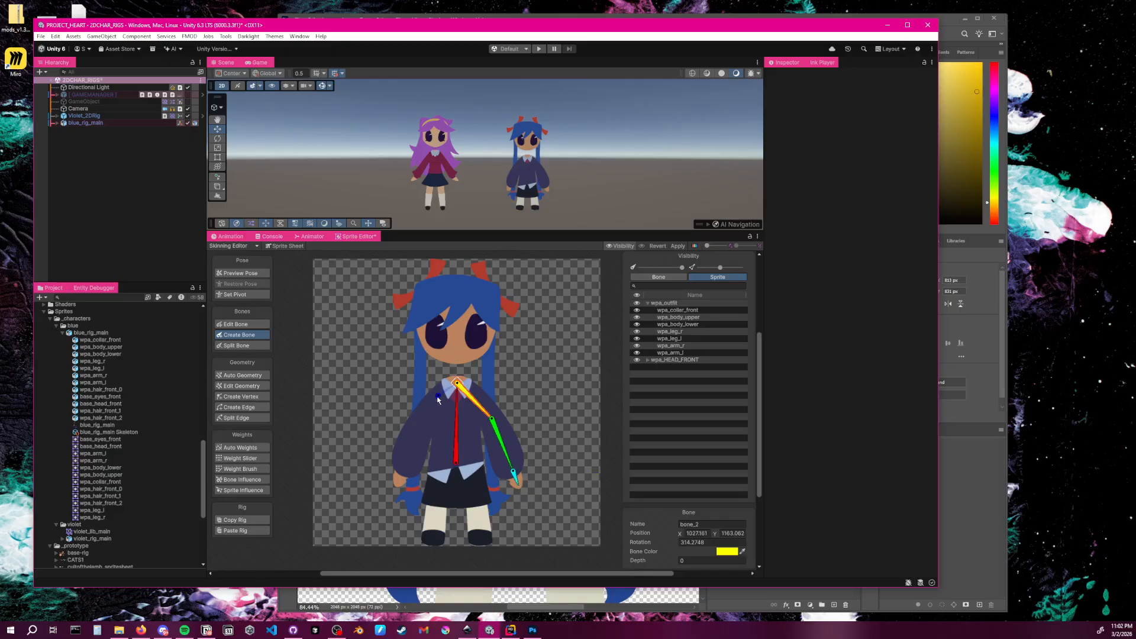
pyautogui.click(439, 396)
pyautogui.click(415, 436)
pyautogui.click(404, 473)
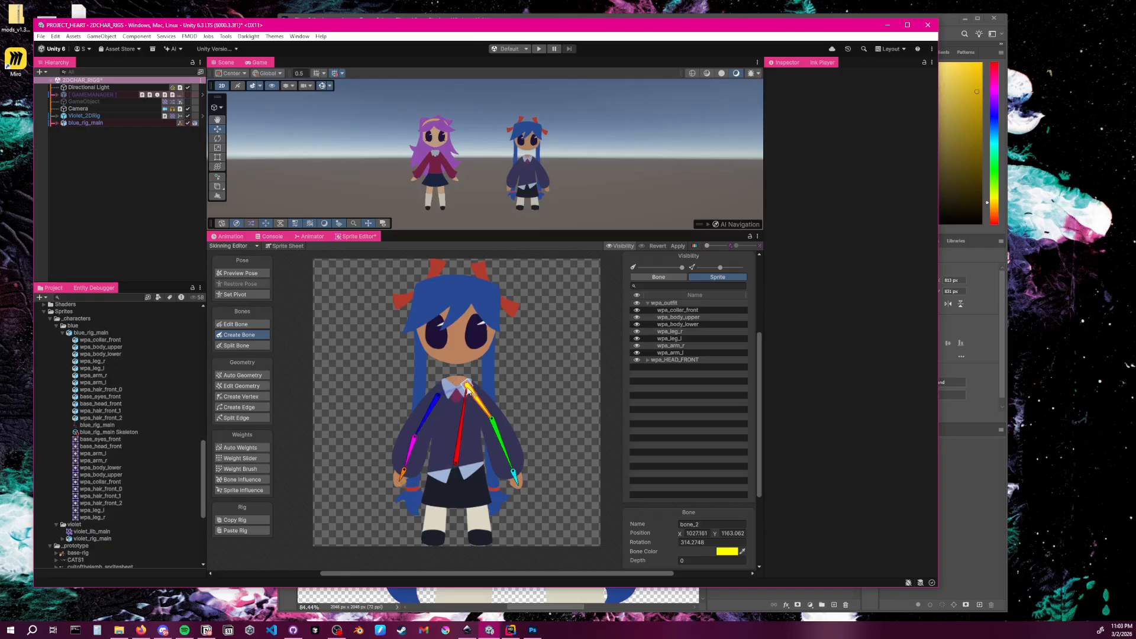
# Try to pull the shoulder bone's root away from the neck joint with Split Bone and Edit Bone, undoing the first attempt
pyautogui.click(238, 346)
pyautogui.moveTo(458, 386); pyautogui.dragTo(473, 386)
pyautogui.hotkey('ctrl', 'z')
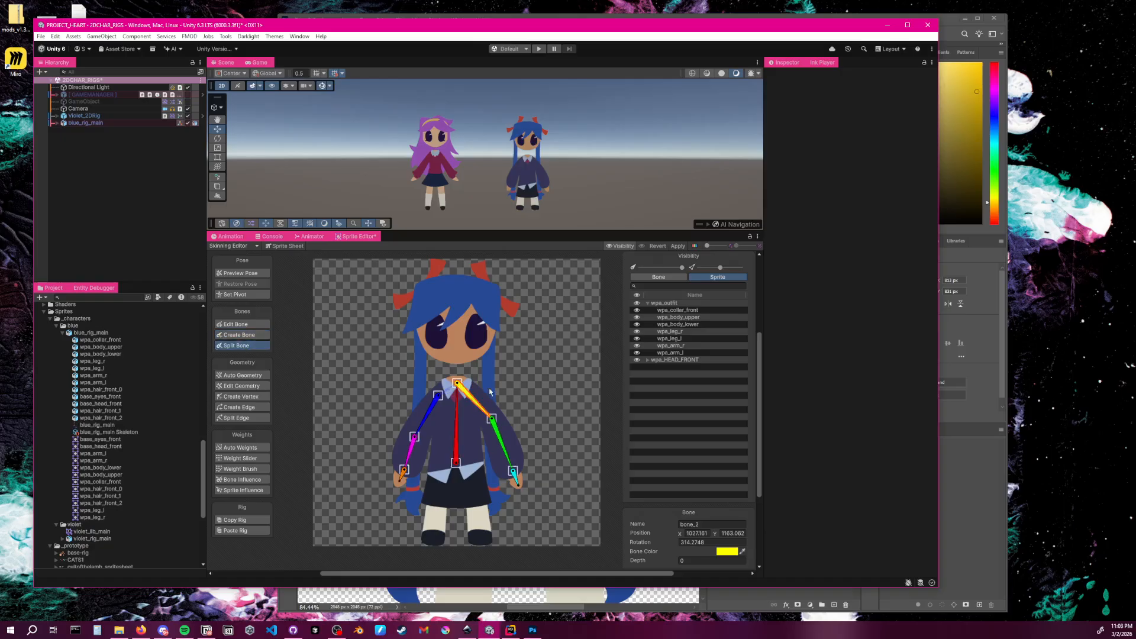
pyautogui.click(237, 324)
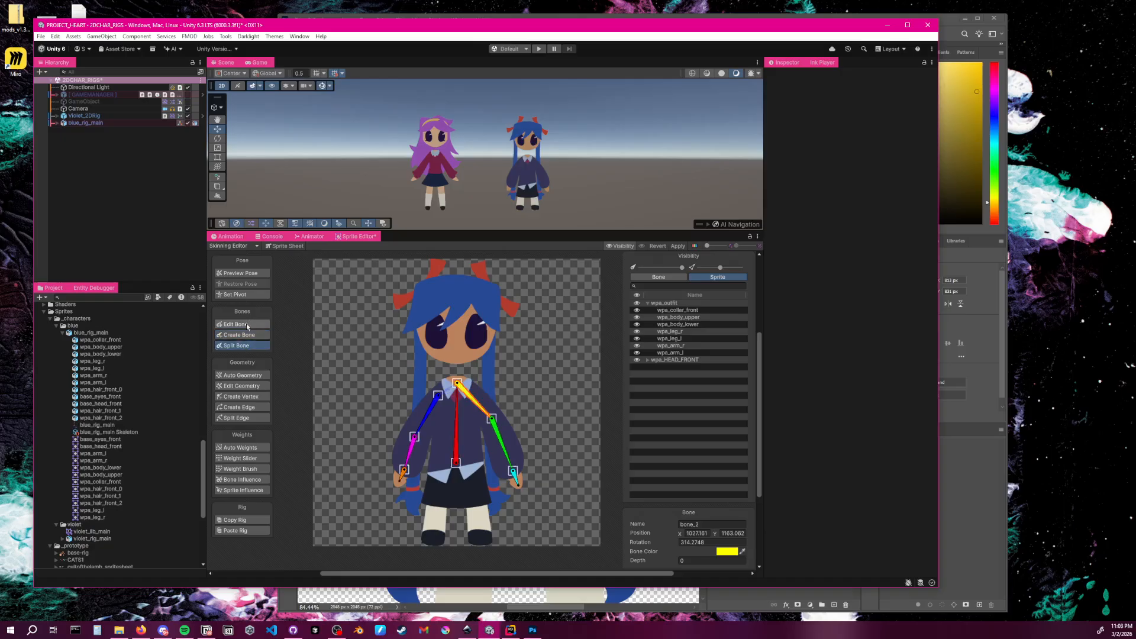
pyautogui.moveTo(457, 383)
pyautogui.mouseDown()
pyautogui.moveTo(470, 388)
pyautogui.moveTo(458, 385)
pyautogui.mouseUp()
pyautogui.doubleClick(458, 385)
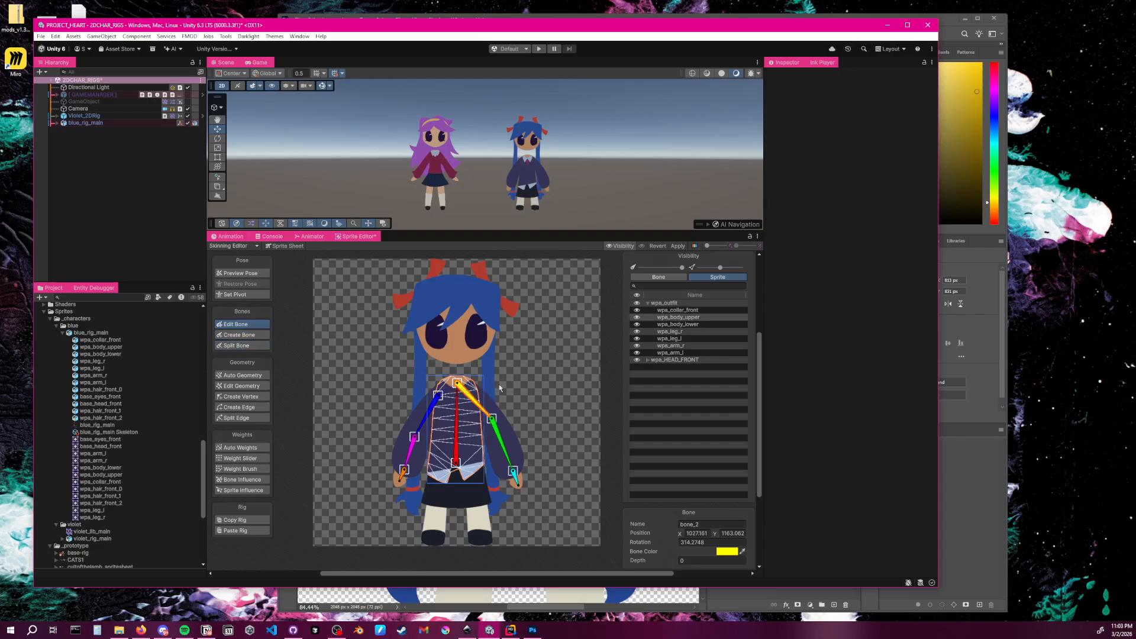
# List the skeleton's bones, expand bone_2 to check its children, and detach bone_2 from bone_1
pyautogui.click(456, 408)
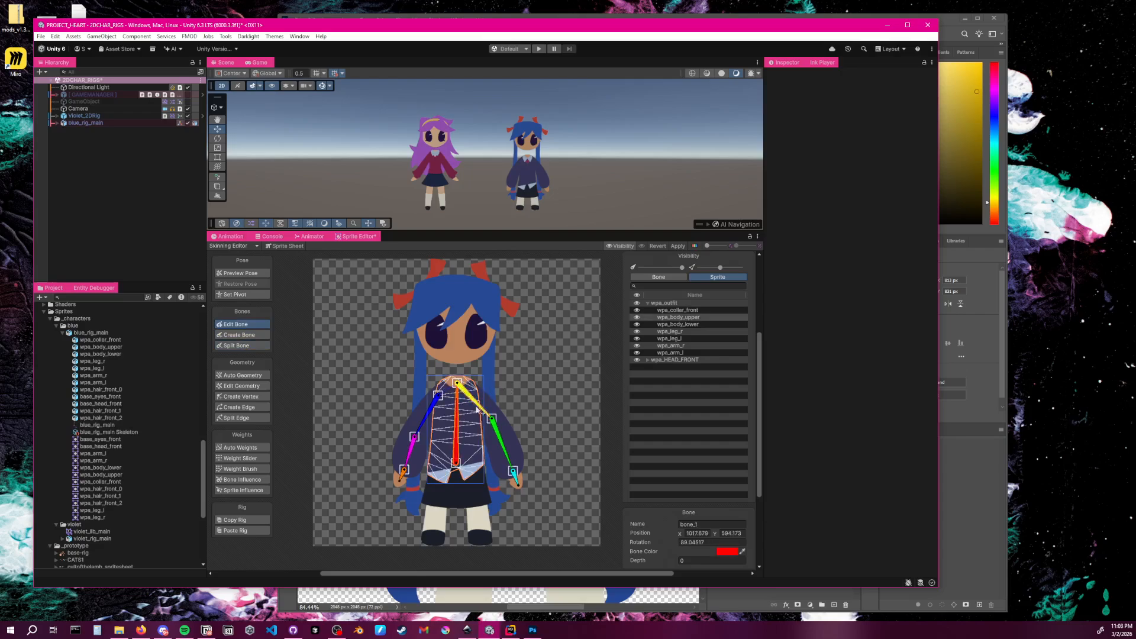
pyautogui.click(438, 396)
pyautogui.click(472, 397)
pyautogui.click(658, 276)
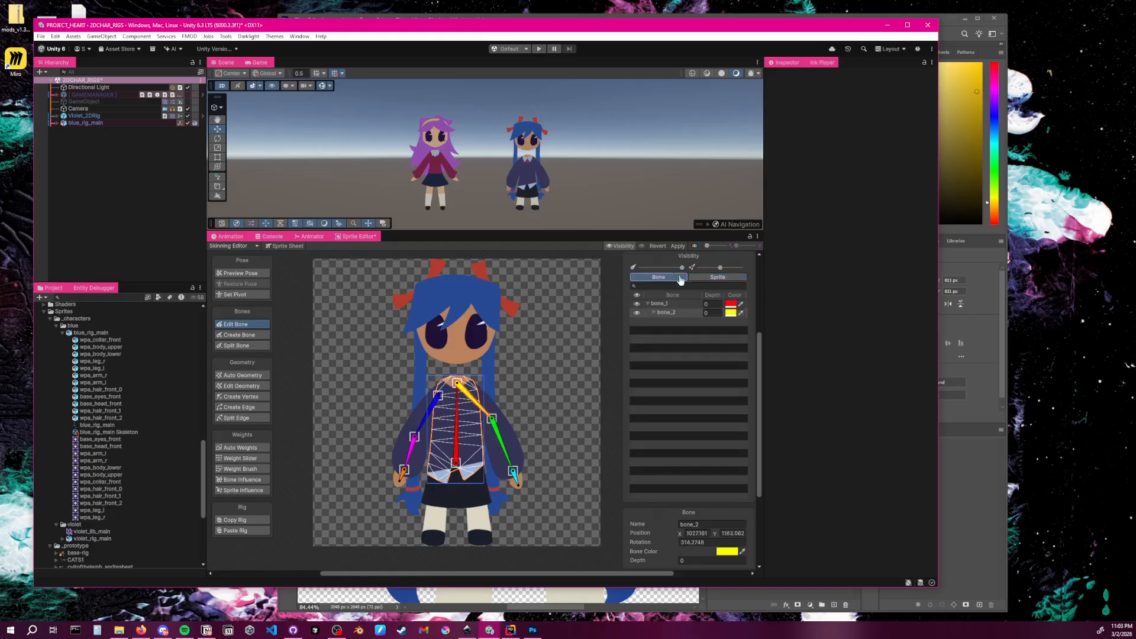
pyautogui.click(653, 313)
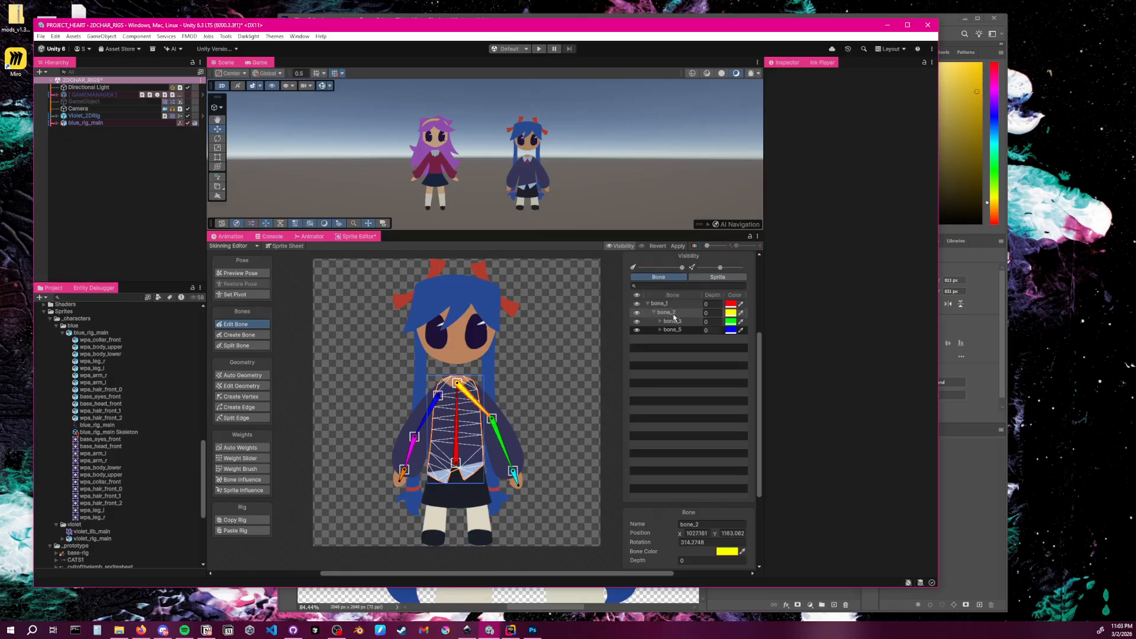
pyautogui.click(474, 397)
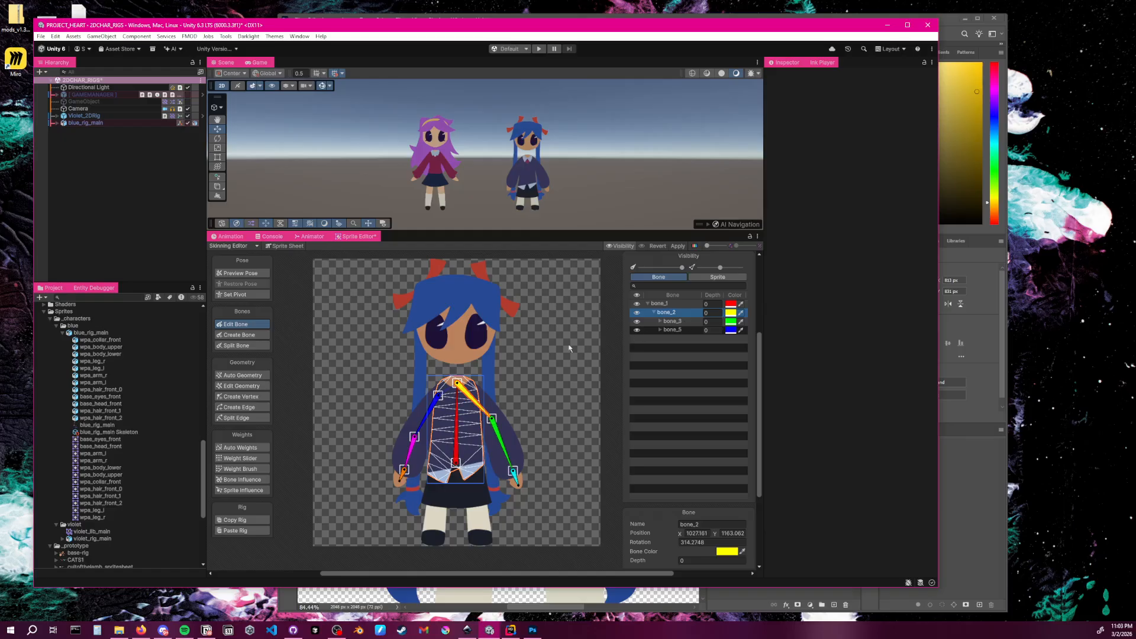
pyautogui.click(675, 324)
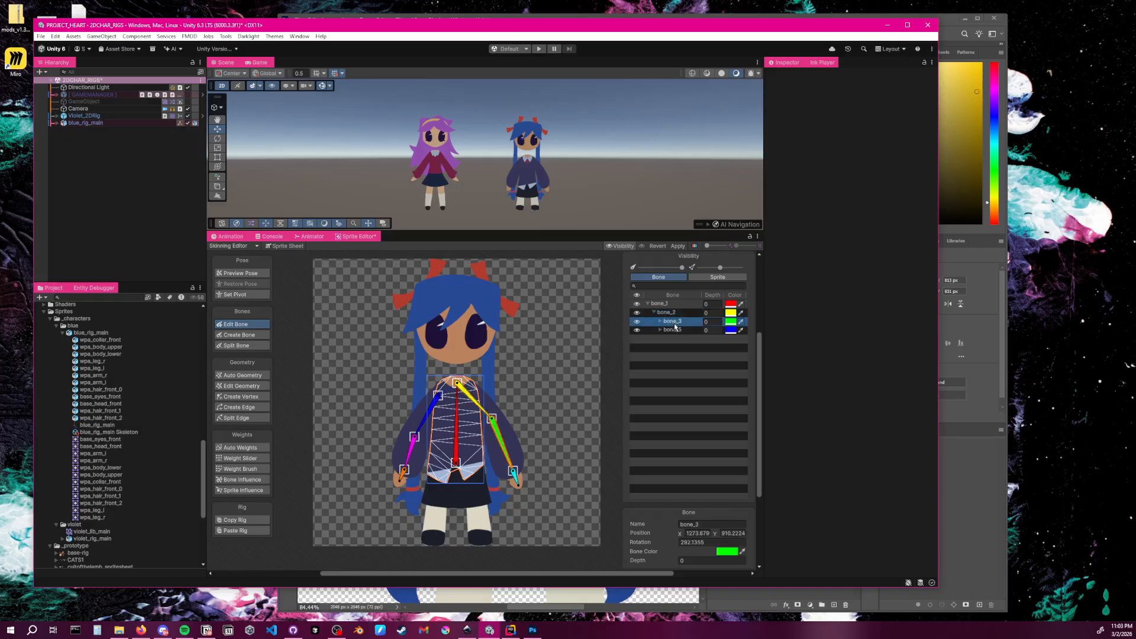
pyautogui.click(658, 314)
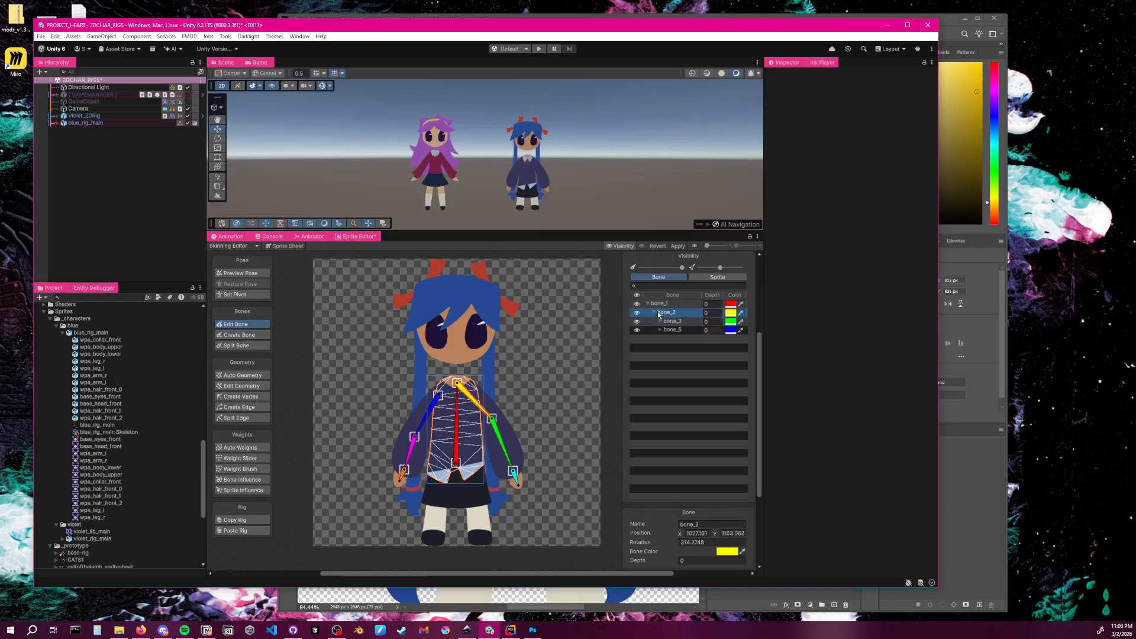
pyautogui.click(654, 313)
pyautogui.click(649, 313)
# Shift bone_2 sideways away from the neck and undo the move
pyautogui.click(461, 390)
pyautogui.click(462, 389)
pyautogui.click(457, 389)
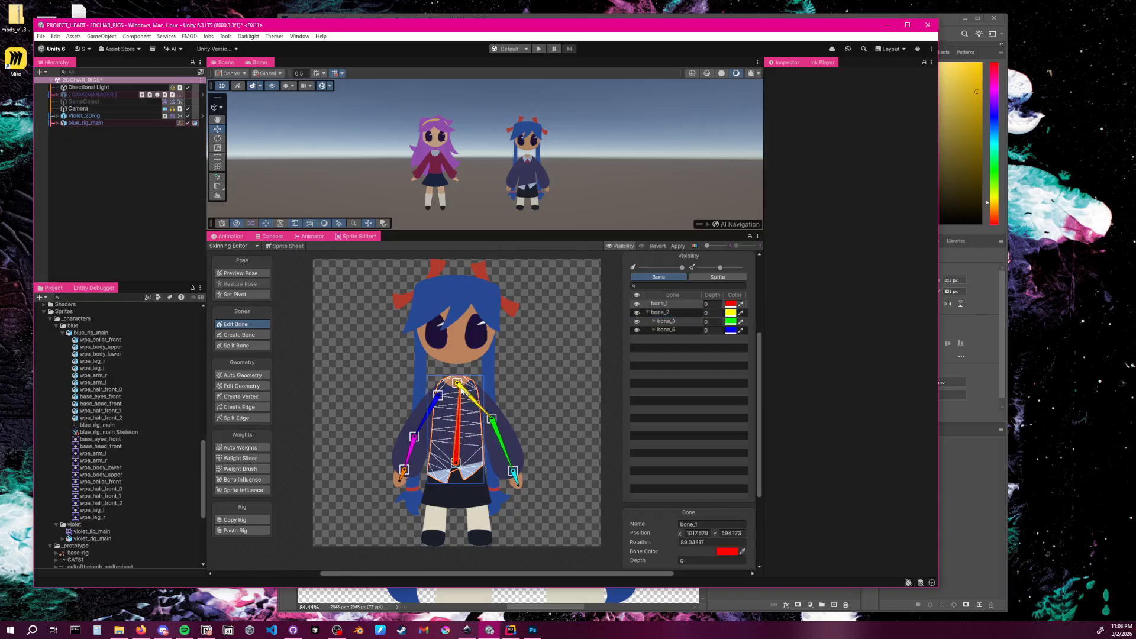
pyautogui.click(468, 393)
pyautogui.moveTo(474, 397); pyautogui.dragTo(482, 400)
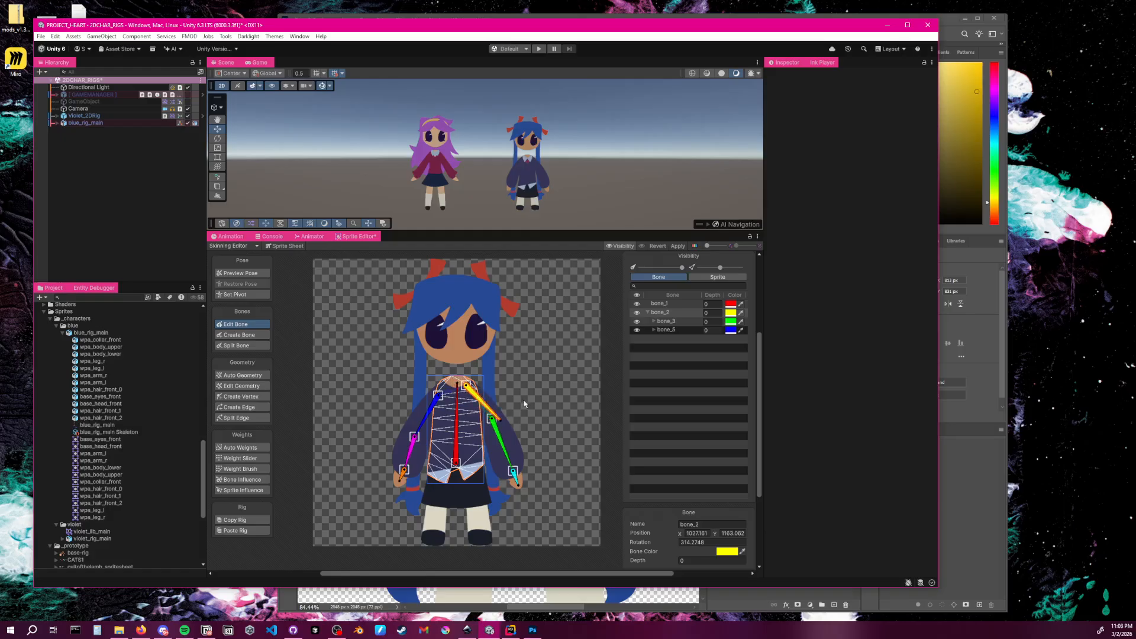
pyautogui.hotkey('ctrl', 'z')
# Move bone_2's root beside the collar and reposition bone_1's base near the top of the skirt
pyautogui.moveTo(478, 399)
pyautogui.mouseDown()
pyautogui.moveTo(496, 402)
pyautogui.moveTo(438, 462)
pyautogui.moveTo(441, 490)
pyautogui.moveTo(464, 388)
pyautogui.mouseUp()
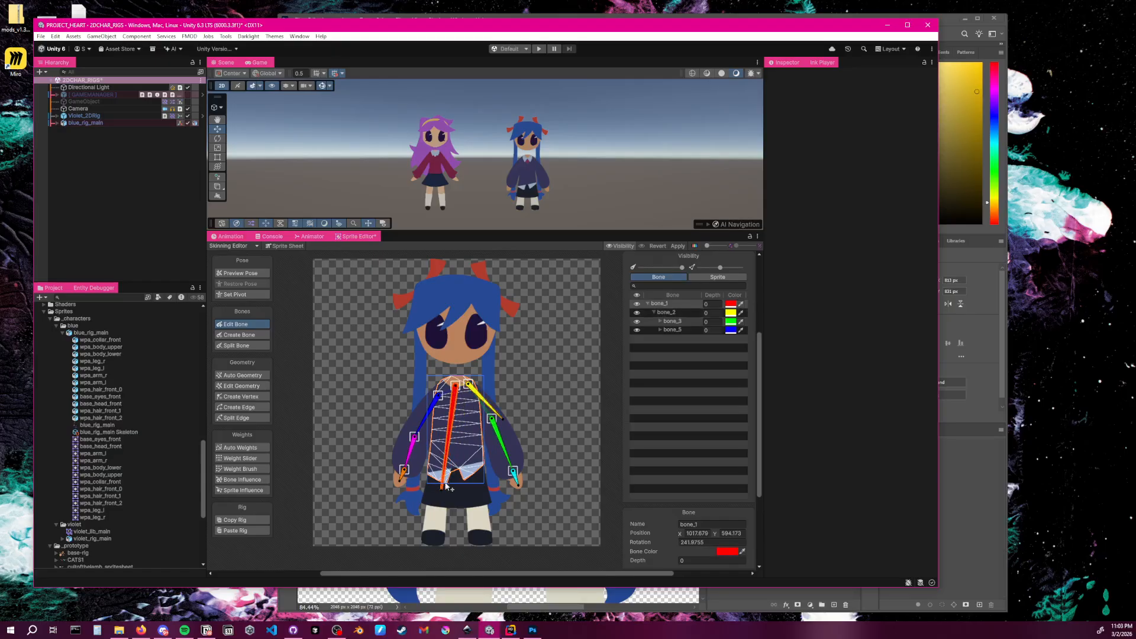
pyautogui.moveTo(444, 482); pyautogui.dragTo(445, 483)
pyautogui.moveTo(469, 385); pyautogui.dragTo(475, 389)
# Reparent bone_5 directly under bone_1, and adjust bone_5's shoulder root and bone_3's elbow joint
pyautogui.click(674, 330)
pyautogui.moveTo(676, 332); pyautogui.dragTo(673, 313)
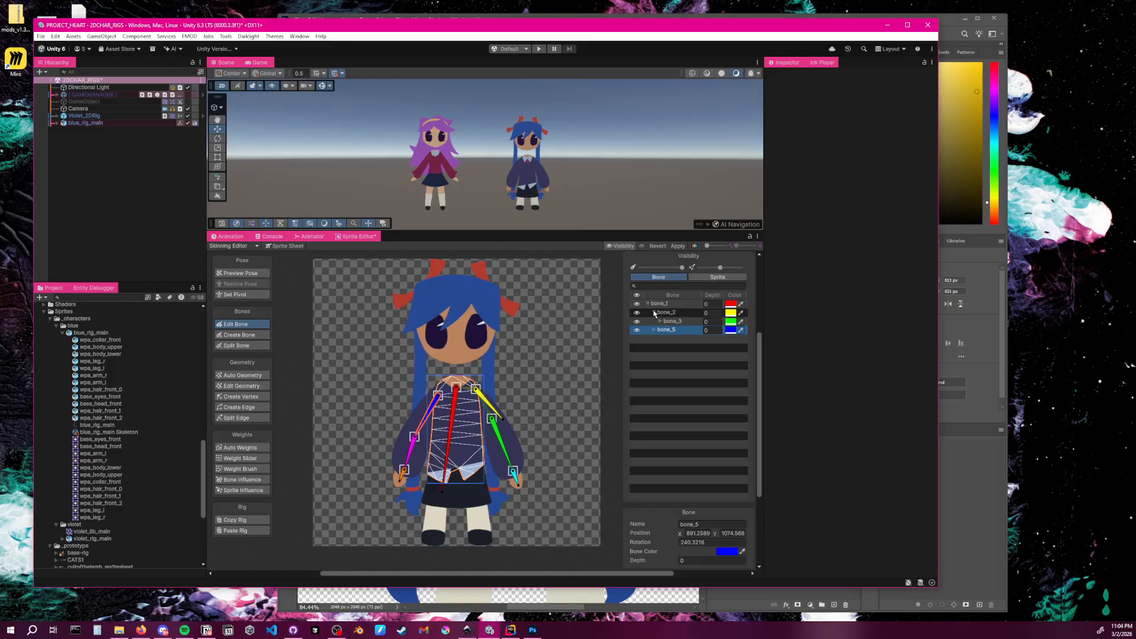
pyautogui.click(653, 313)
pyautogui.moveTo(438, 395); pyautogui.dragTo(441, 394)
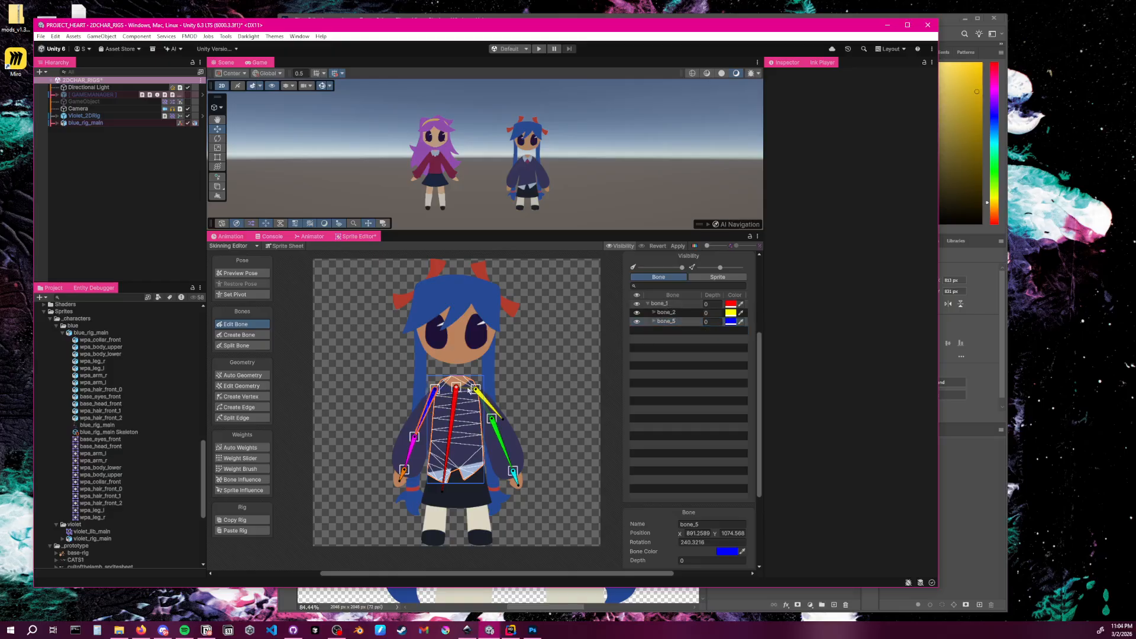
pyautogui.click(484, 397)
pyautogui.moveTo(492, 421); pyautogui.dragTo(503, 421)
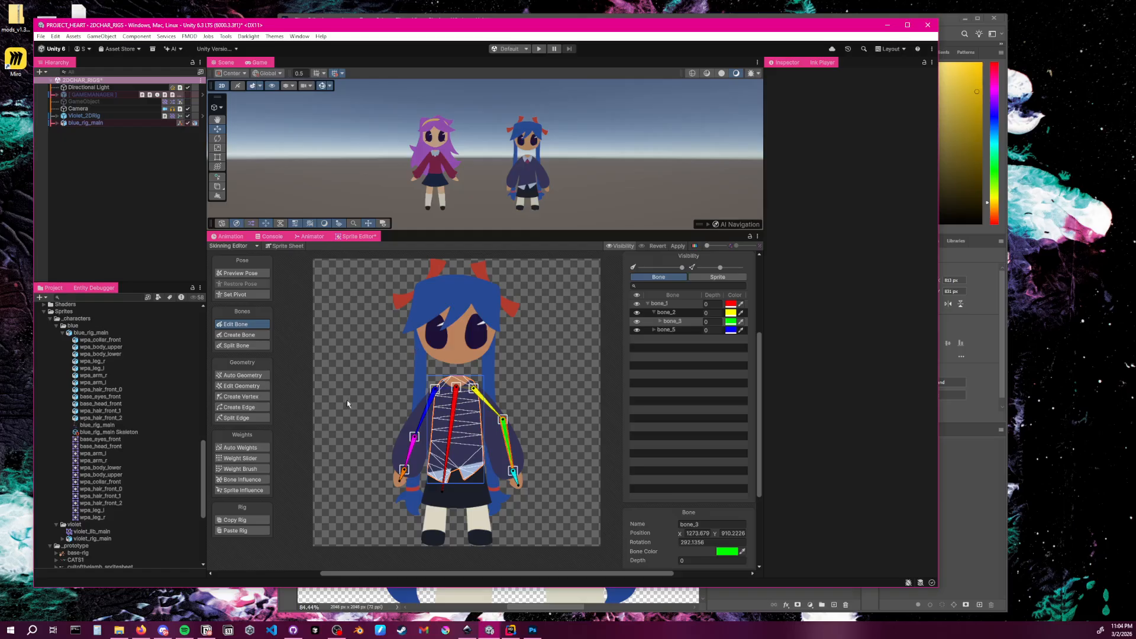
# Delete all the hand-drawn bones, switch back to the sprite list and apply the changes
pyautogui.moveTo(374, 375); pyautogui.dragTo(537, 503)
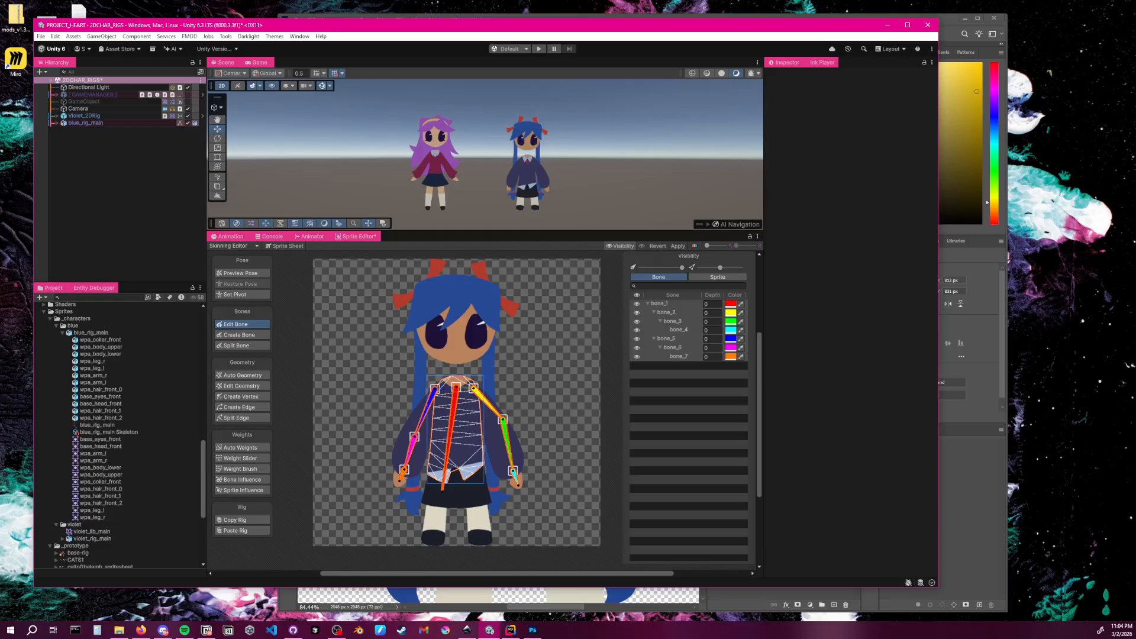
pyautogui.moveTo(371, 376); pyautogui.dragTo(548, 513)
pyautogui.press('Delete')
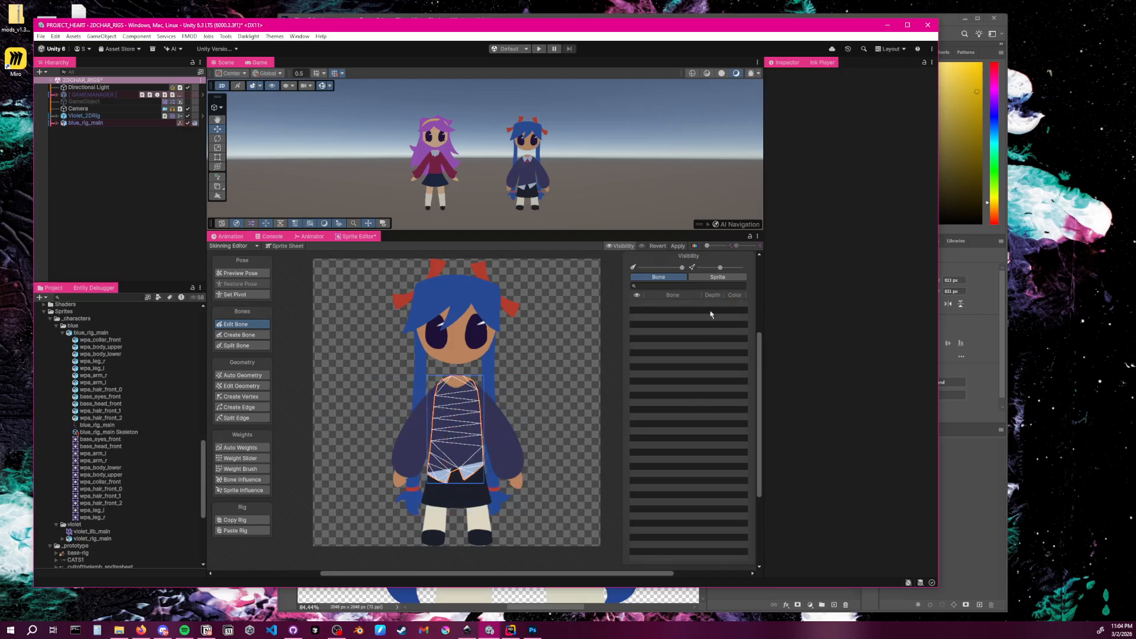
pyautogui.click(717, 277)
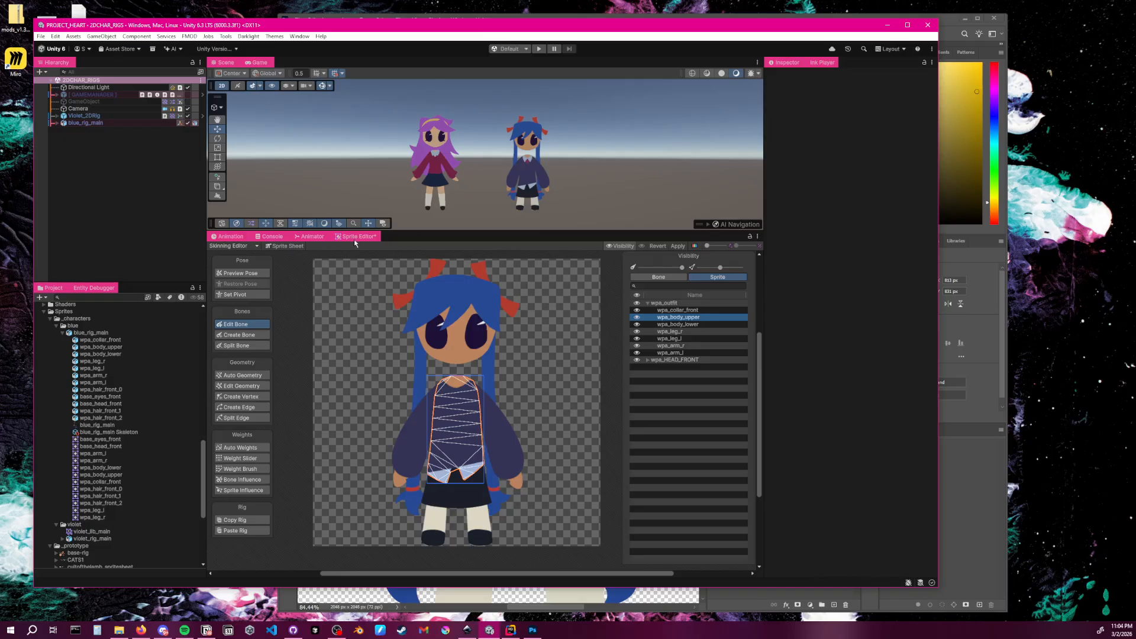
pyautogui.click(677, 246)
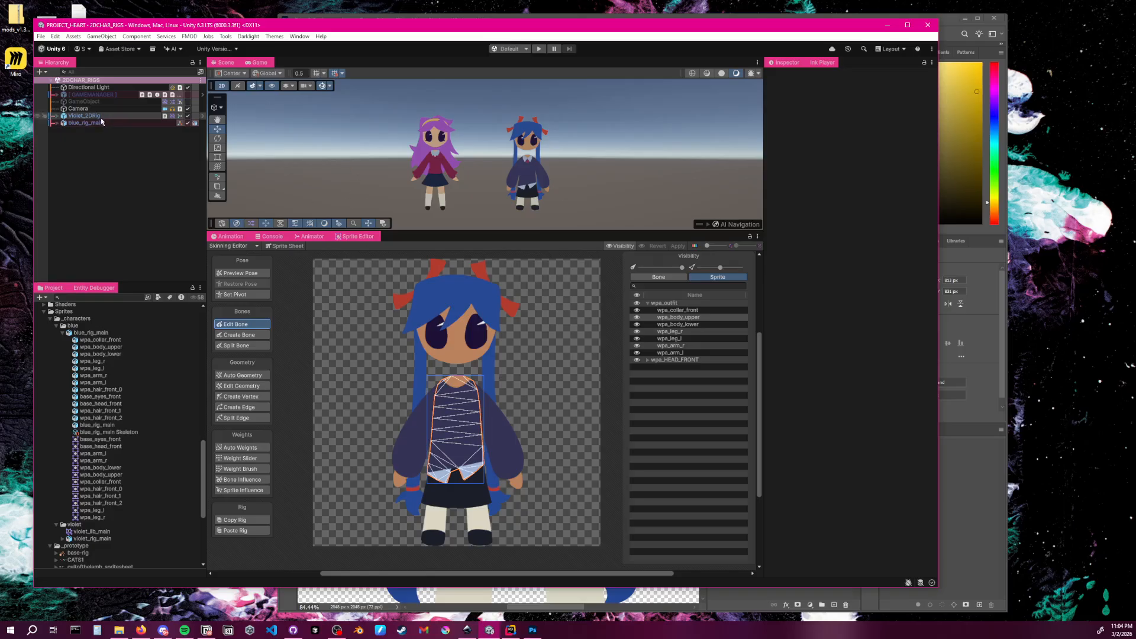
# Load violet_rig_main in the Skinning Editor, minimise the Photoshop window that covers it, and copy Violet's whole rig
pyautogui.click(84, 115)
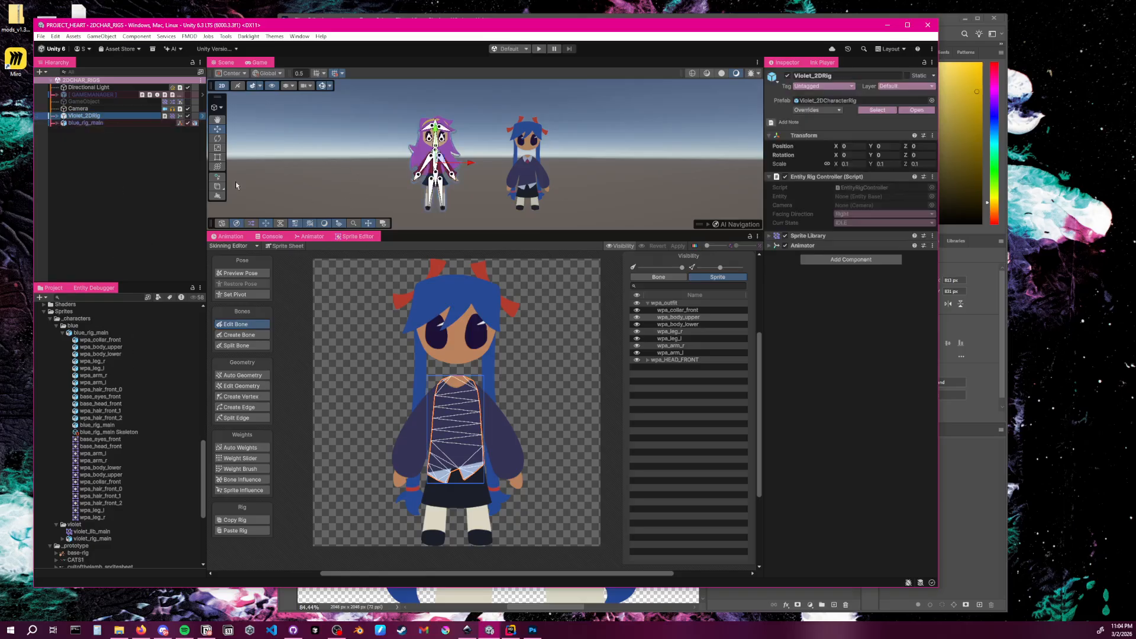
pyautogui.click(63, 333)
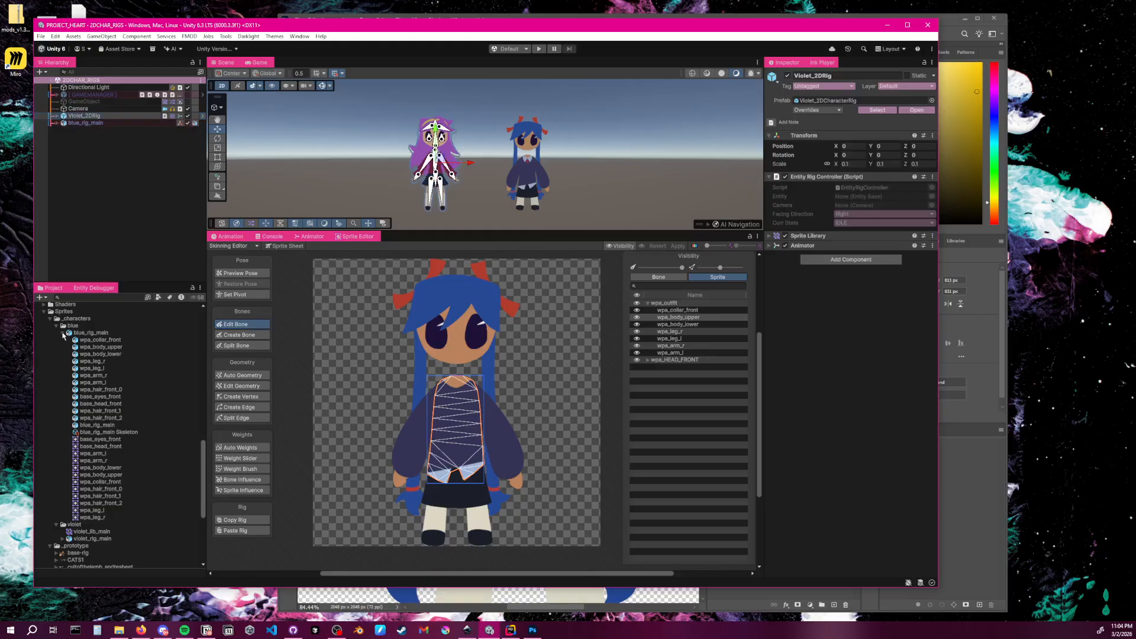
pyautogui.click(92, 373)
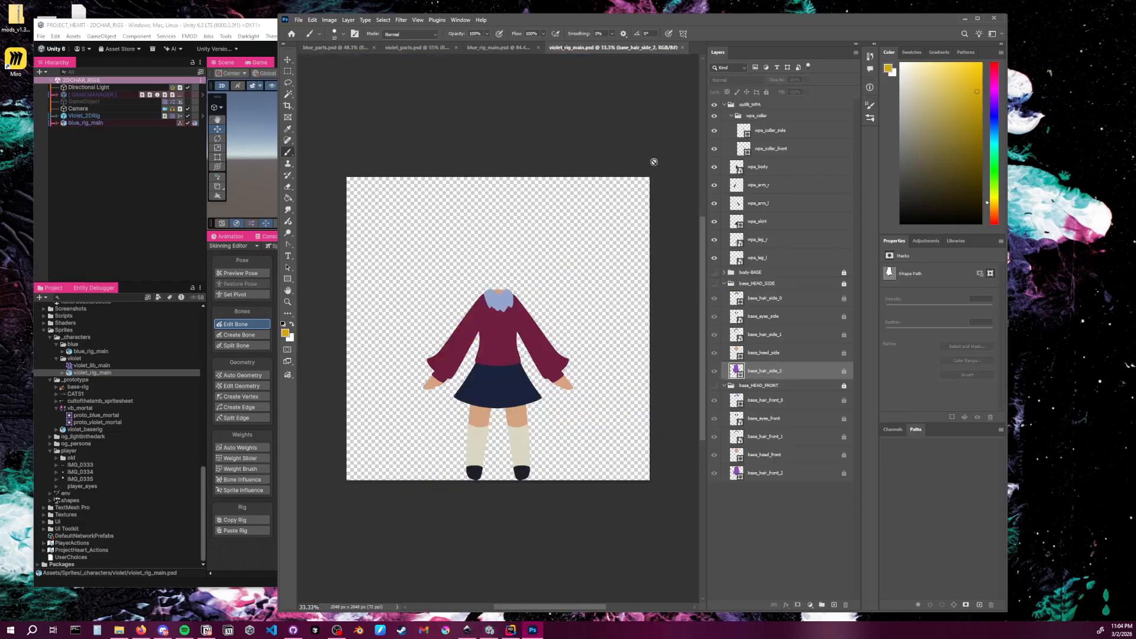
pyautogui.click(682, 47)
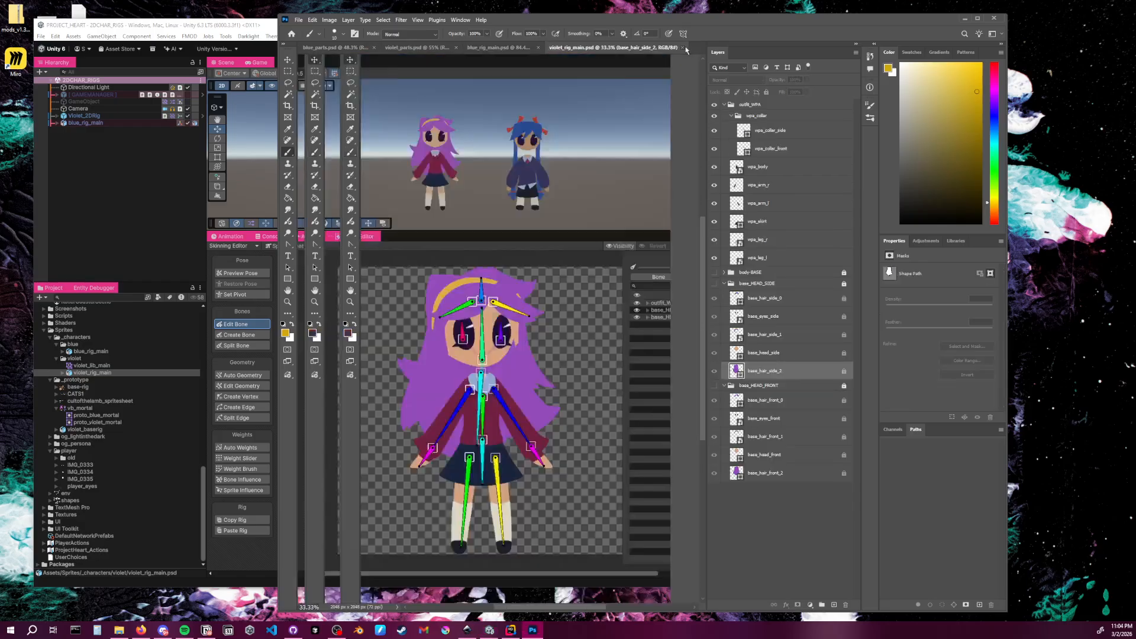
pyautogui.click(961, 19)
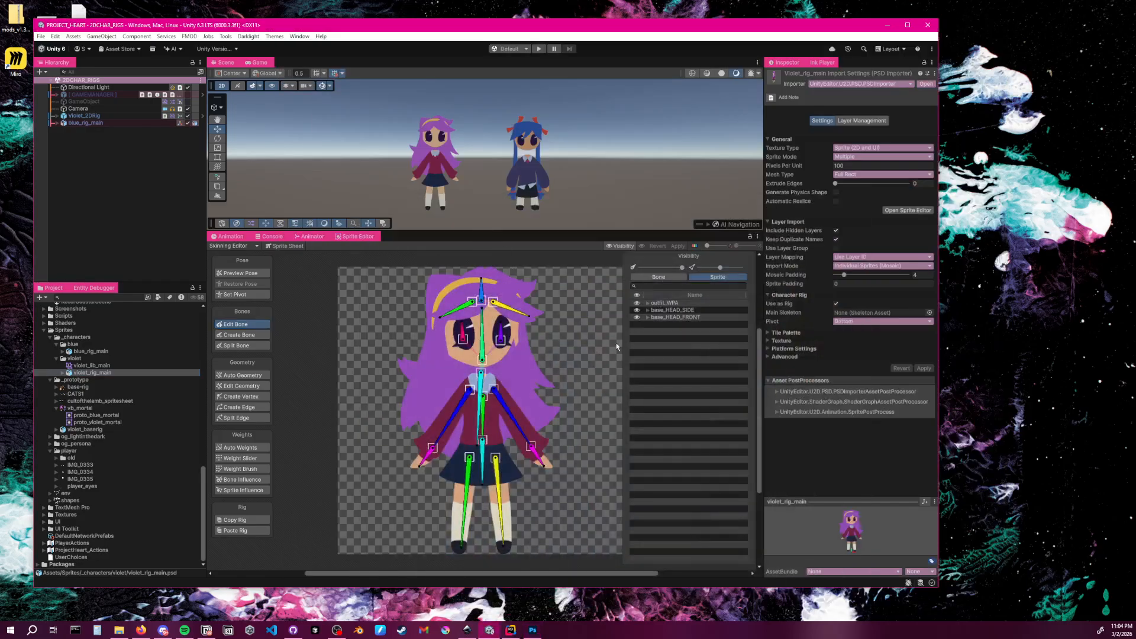
pyautogui.moveTo(374, 268); pyautogui.dragTo(595, 562)
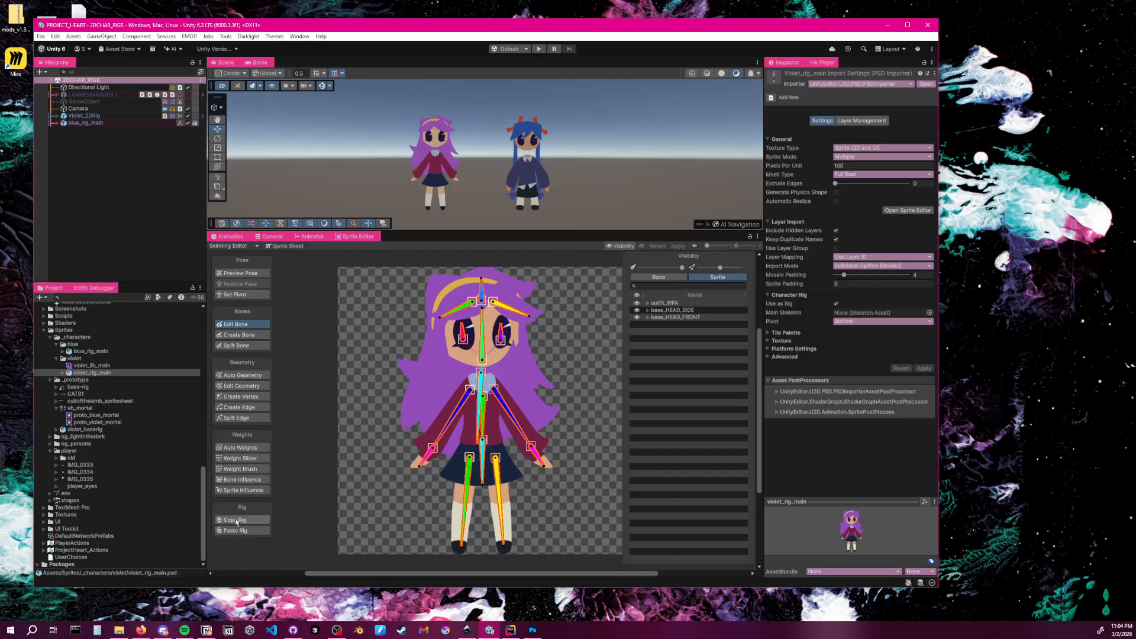
pyautogui.click(236, 520)
# Load blue_rig_main in the maximised Unity window, paste the copied rig with Bones on and Mesh off, and list its bones
pyautogui.click(94, 351)
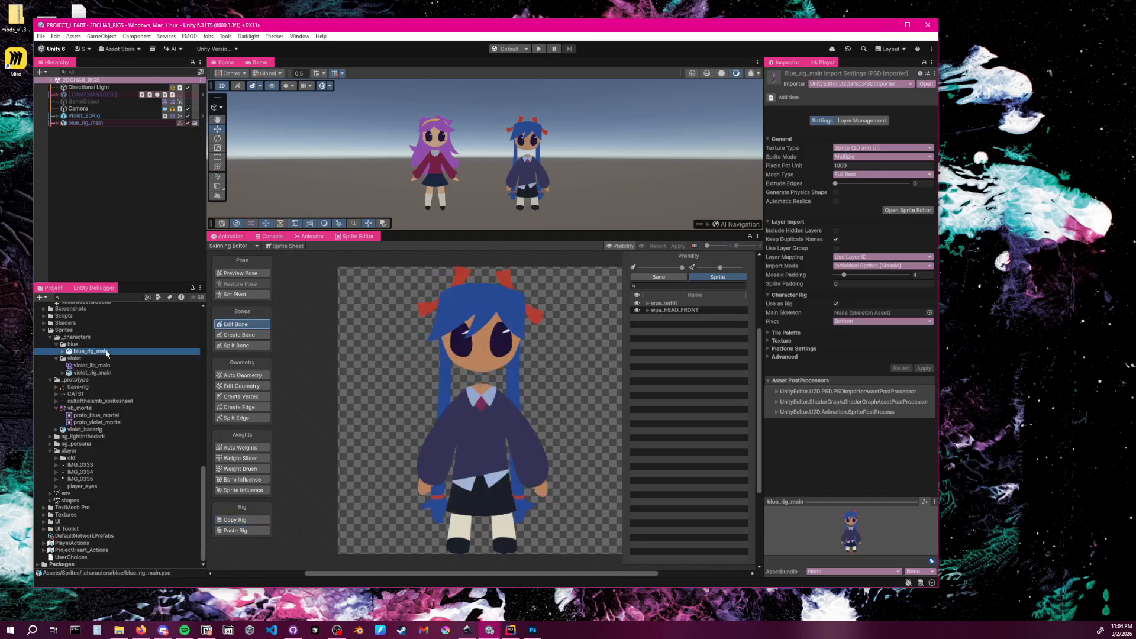
pyautogui.click(241, 531)
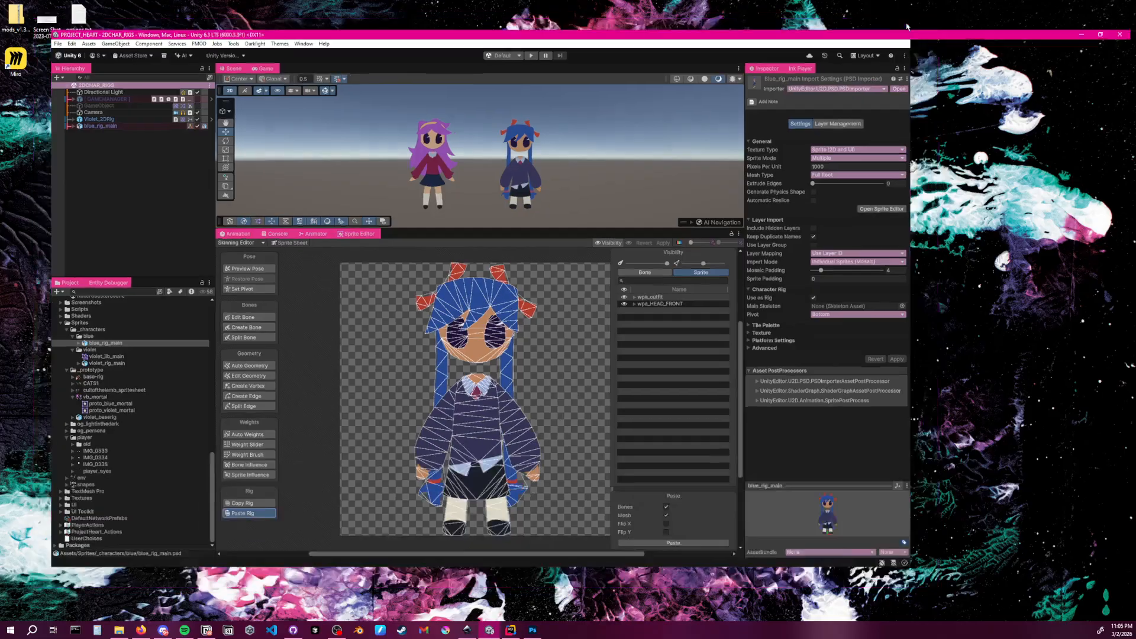
pyautogui.click(907, 25)
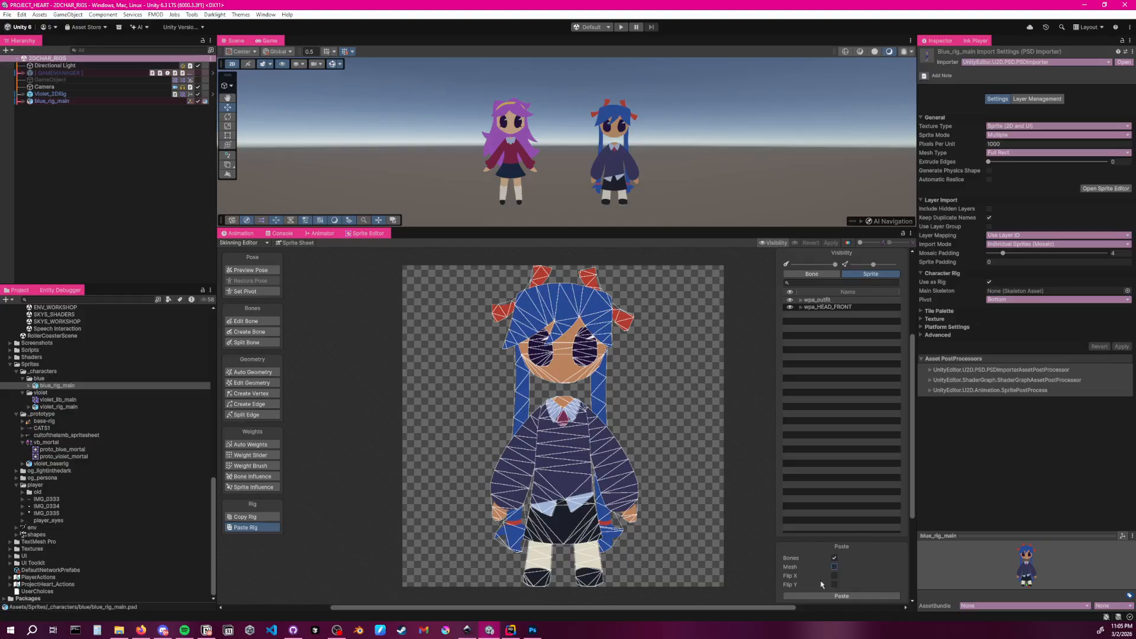
pyautogui.click(843, 596)
pyautogui.click(811, 273)
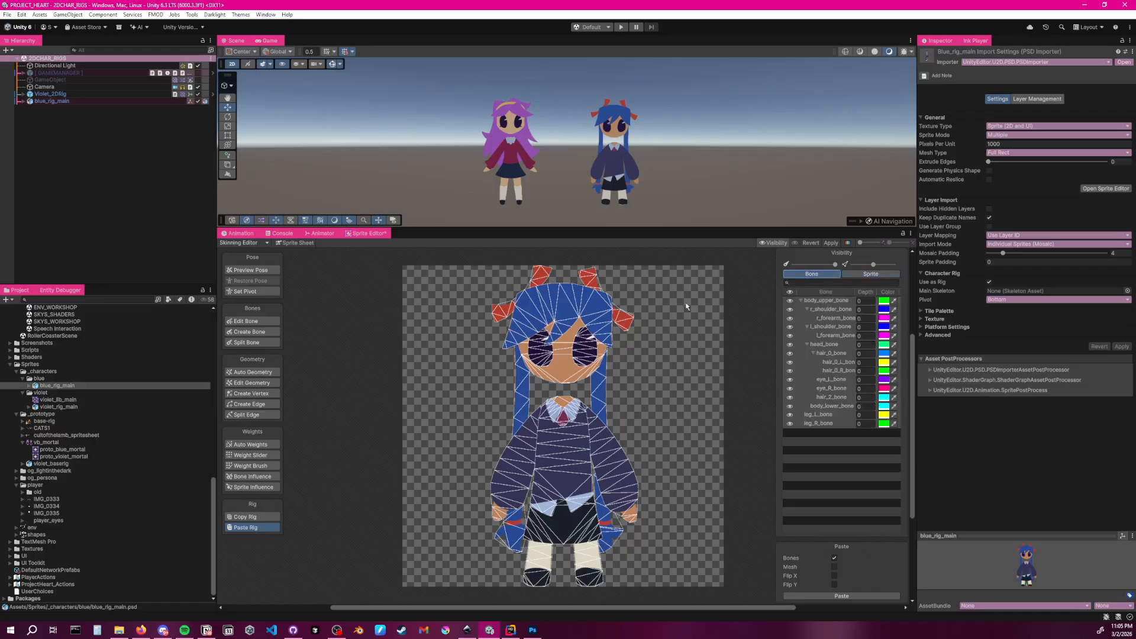
# Switch to Edit Bone, apply the pasted rig to blue_rig_main, and select body_upper_bone and r_forearm_bone to look for them on the character
pyautogui.click(819, 302)
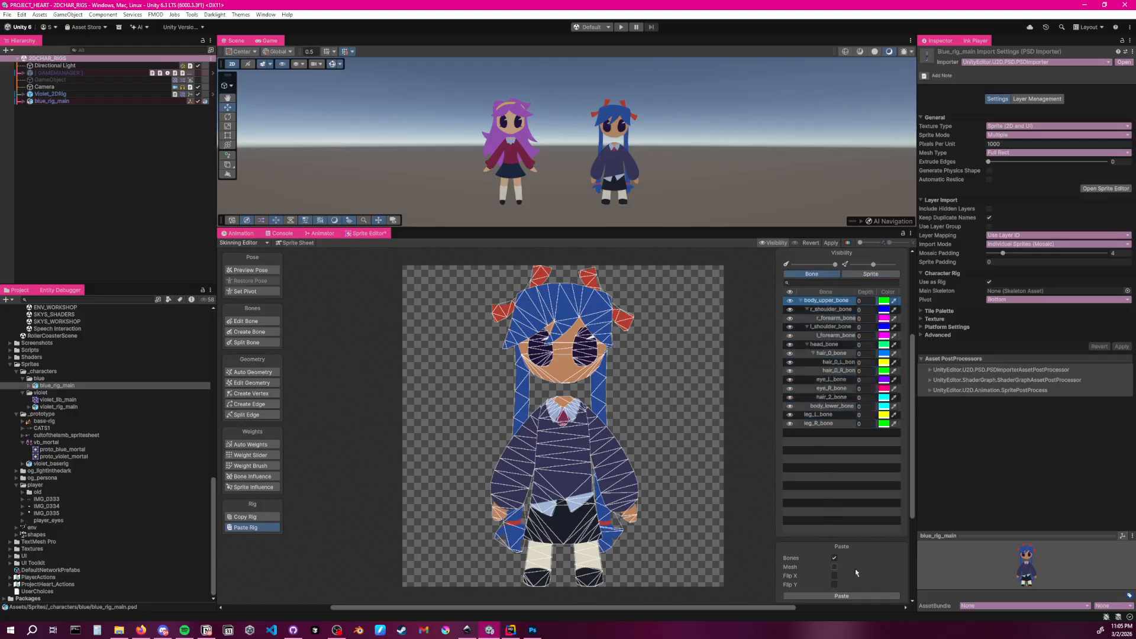
pyautogui.click(252, 321)
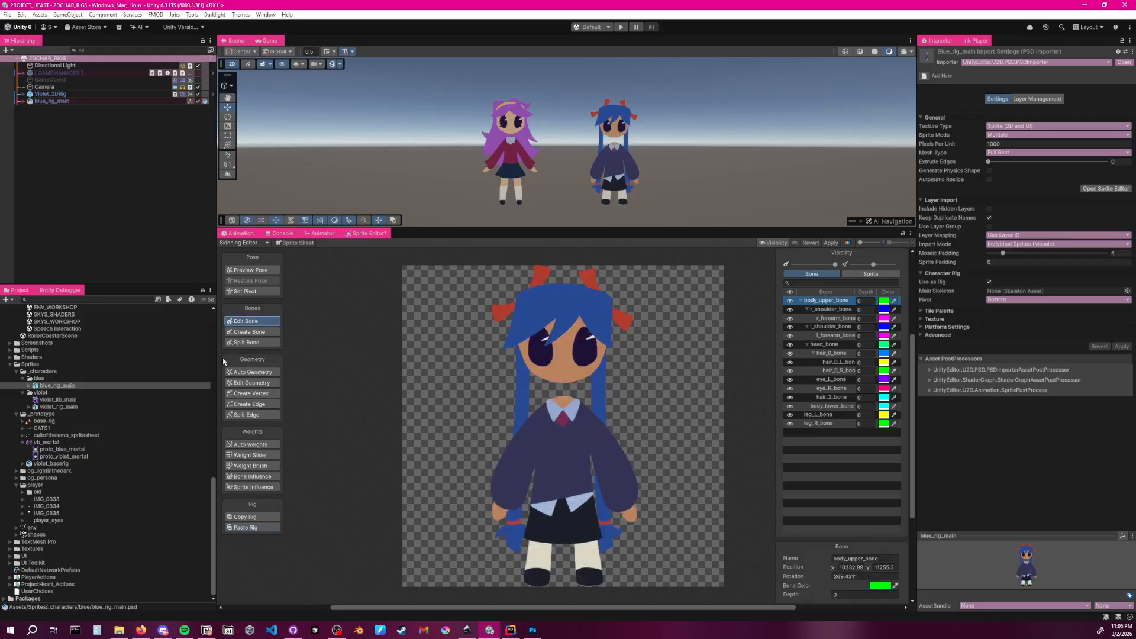
pyautogui.click(836, 318)
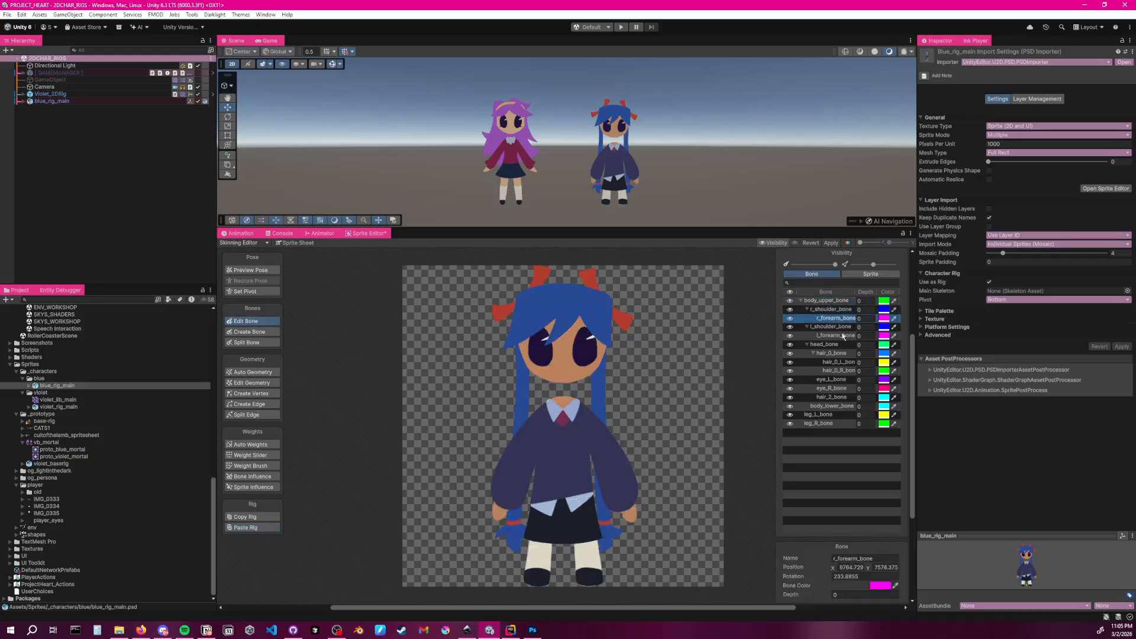
pyautogui.click(831, 243)
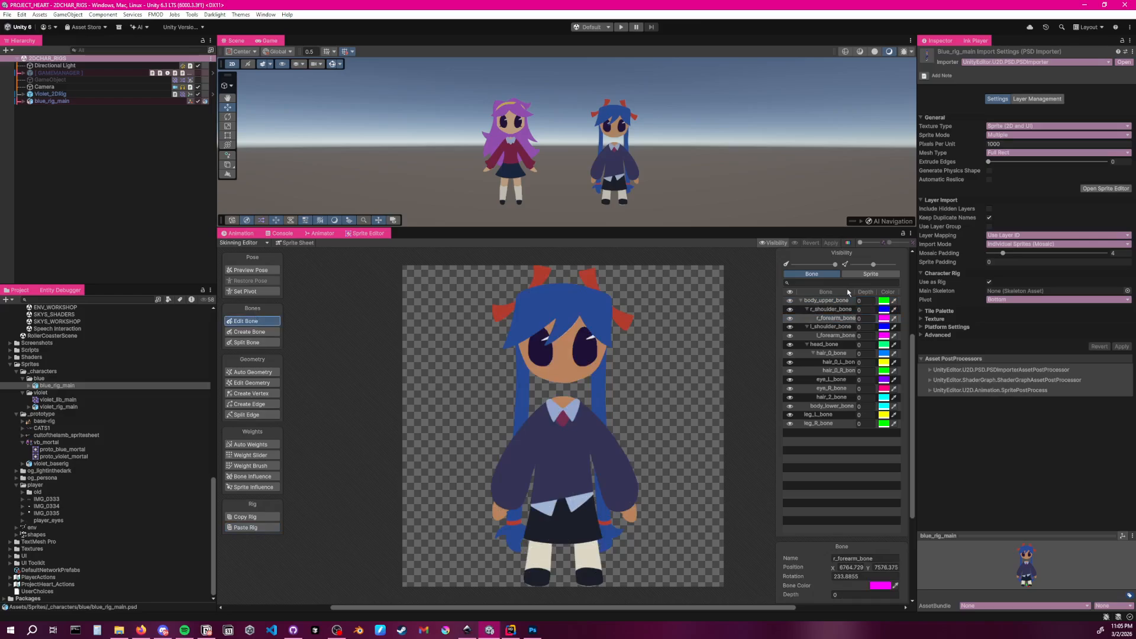
pyautogui.click(835, 320)
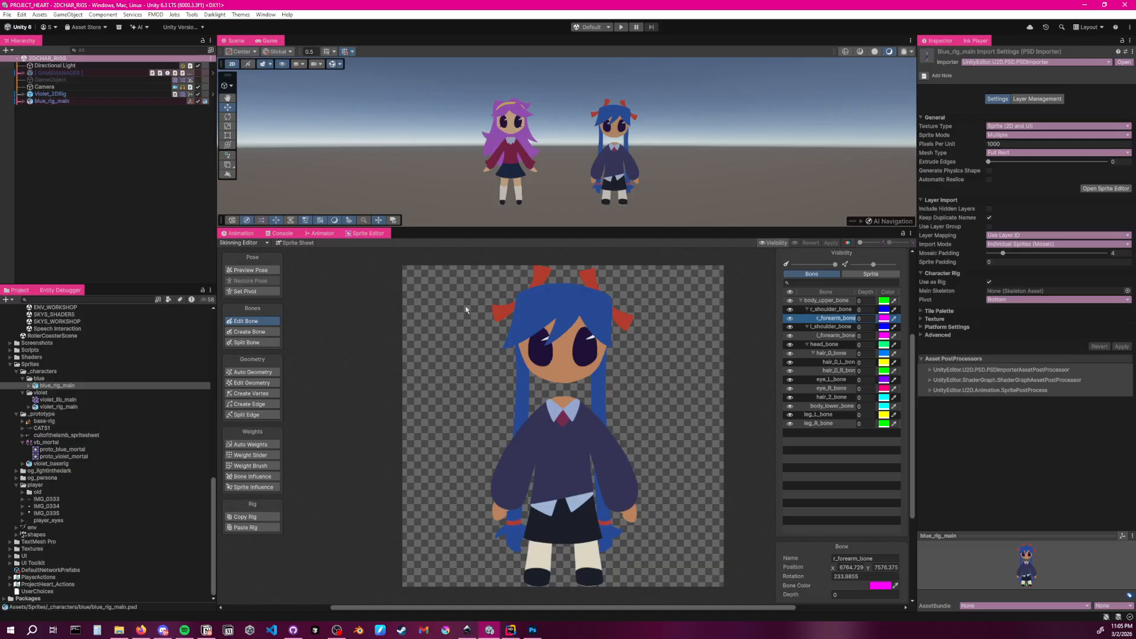
pyautogui.click(644, 421)
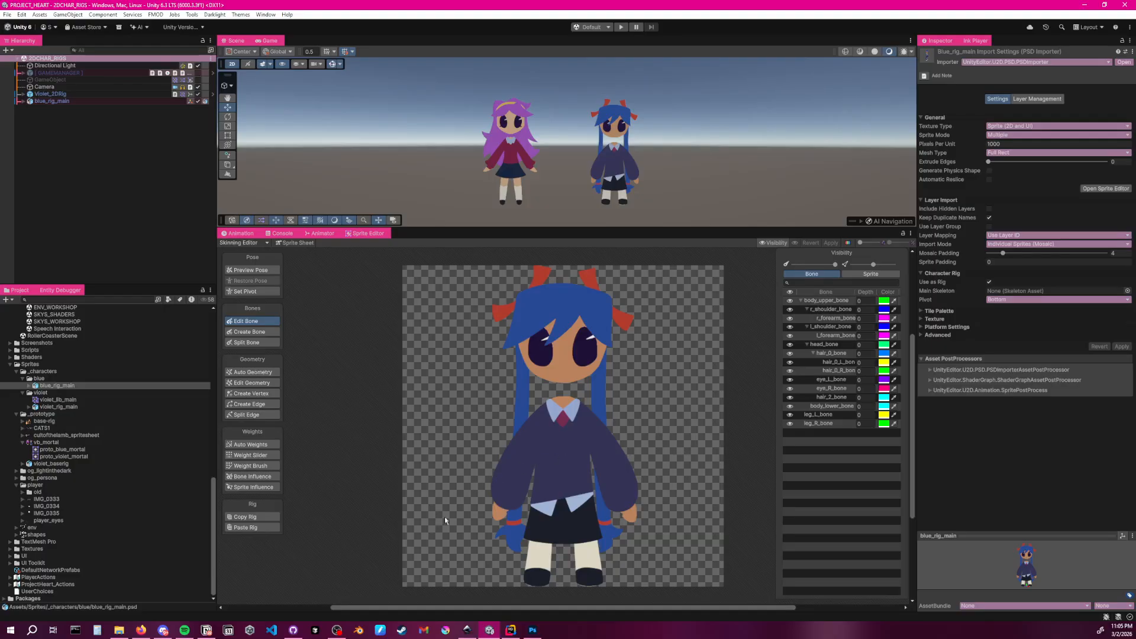
pyautogui.moveTo(731, 407); pyautogui.dragTo(676, 382, button='middle')
pyautogui.moveTo(297, 419); pyautogui.dragTo(316, 439, button='middle')
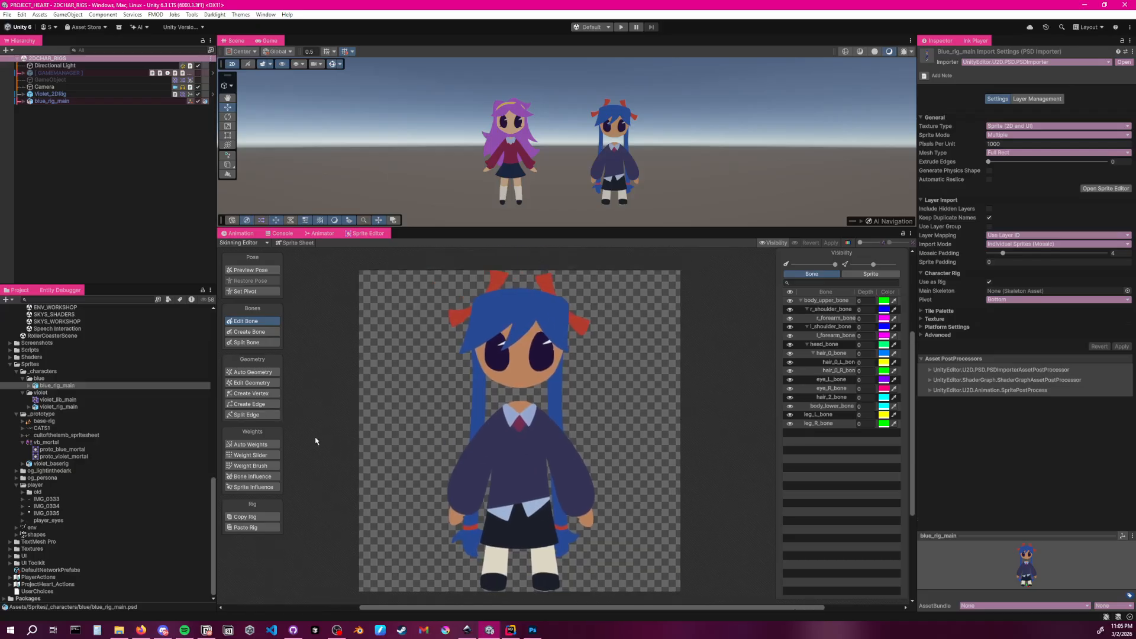
# Set violet_rig_main's Pixels Per Unit to 1000 and apply the import settings
pyautogui.click(59, 406)
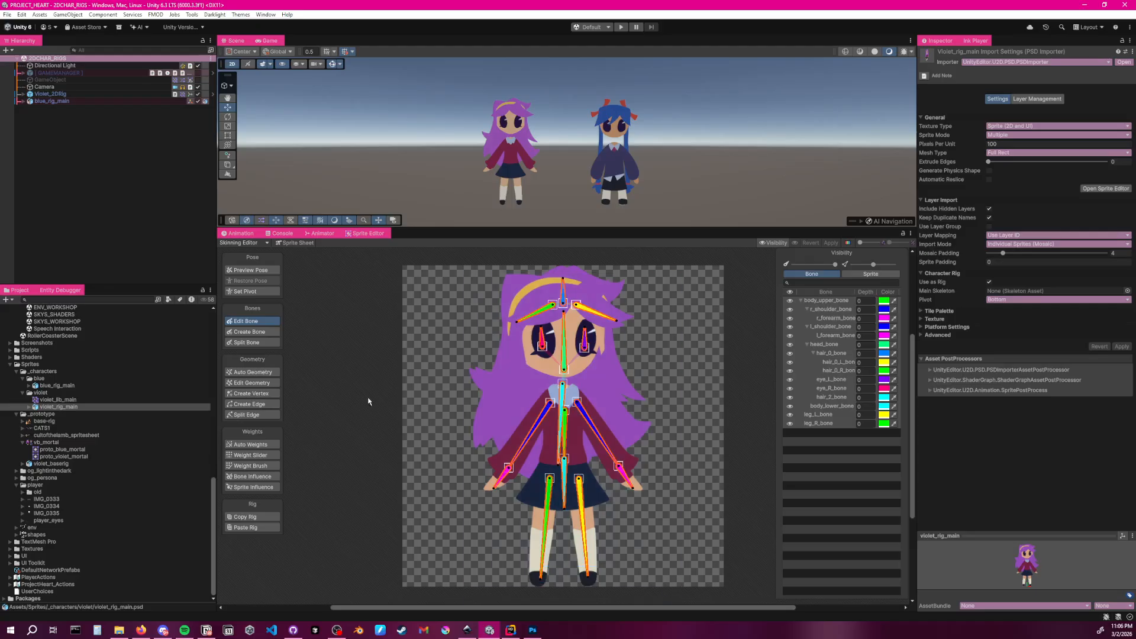
pyautogui.click(998, 143)
pyautogui.write('1')
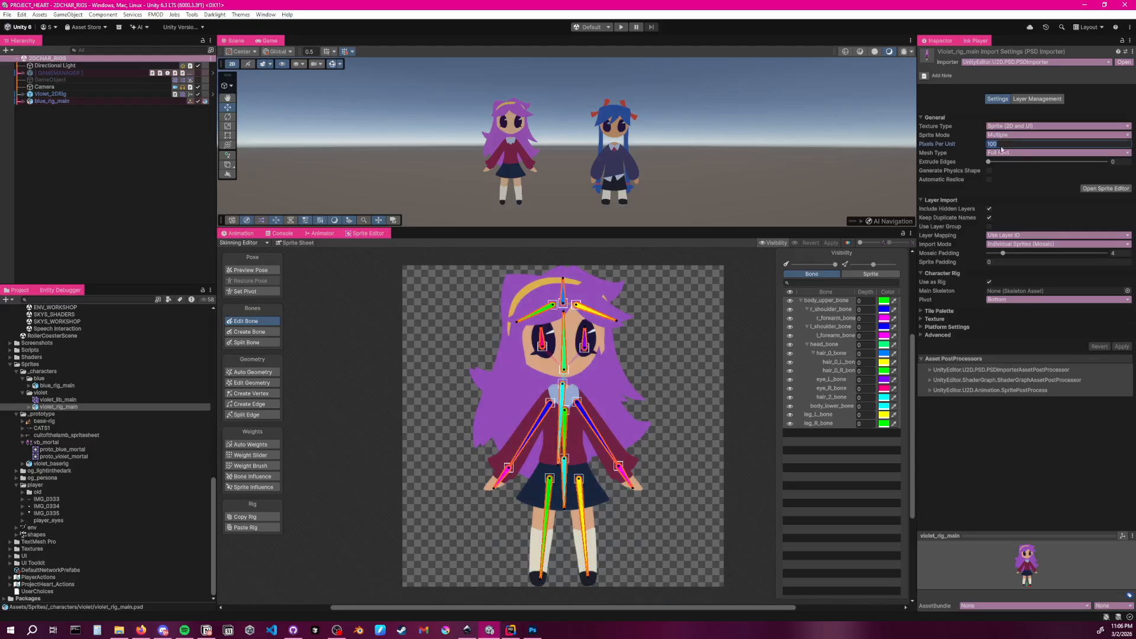
pyautogui.write('00')
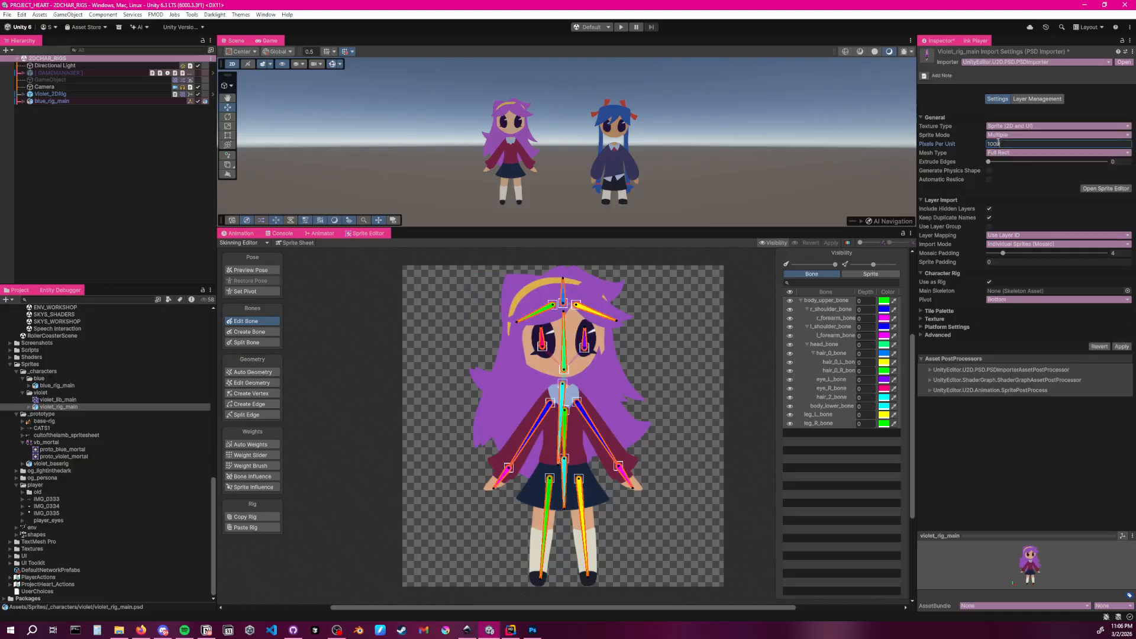
pyautogui.click(1122, 347)
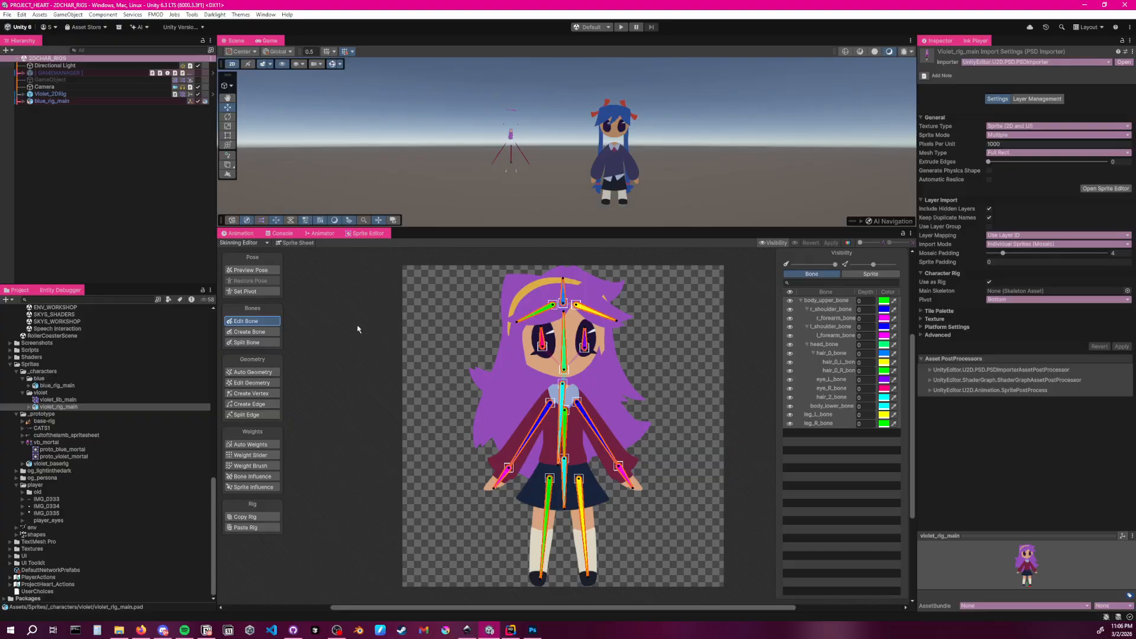
# Select blue_rig_main in the scene and examine both characters side by side in an enlarged Scene view
pyautogui.click(146, 159)
pyautogui.click(62, 101)
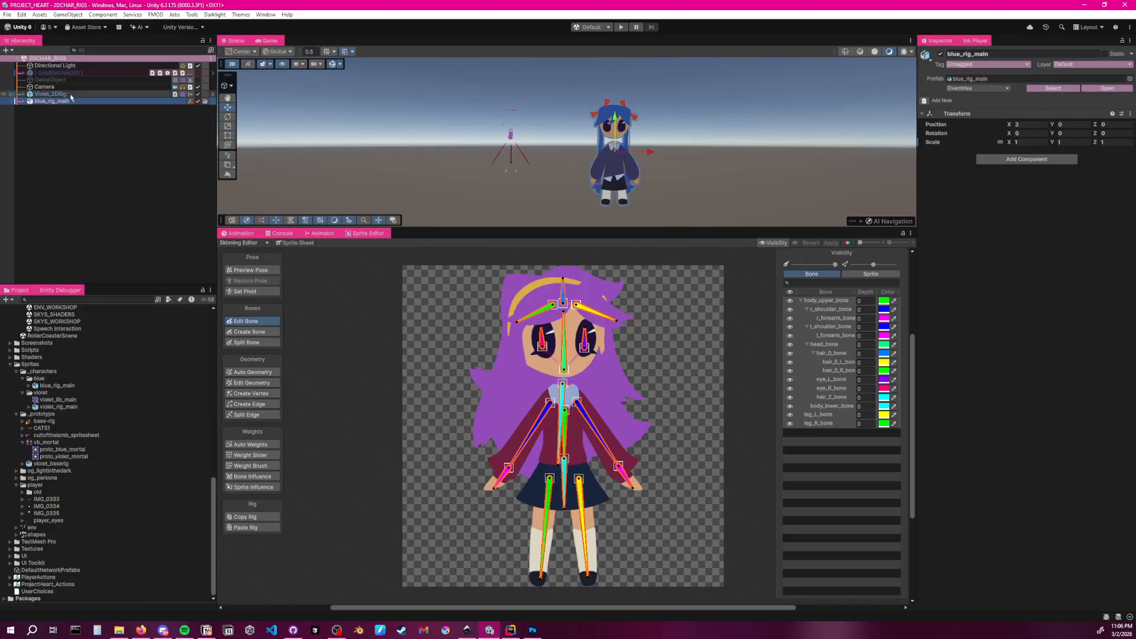
pyautogui.scroll(2, 553, 164)
pyautogui.scroll(12, 502, 159)
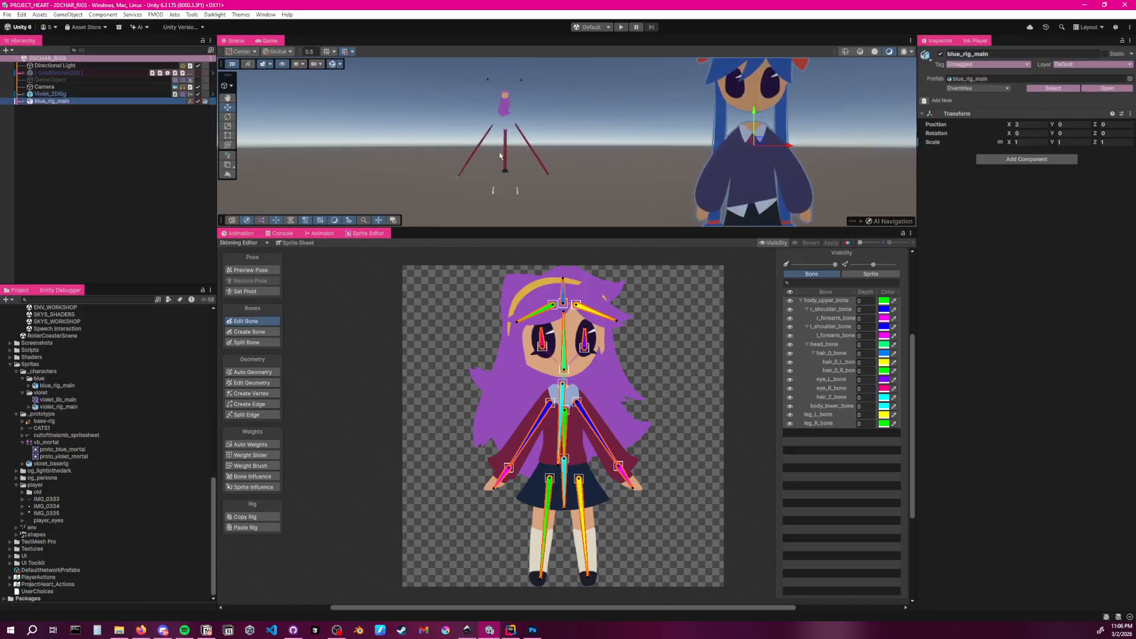
pyautogui.moveTo(554, 141)
pyautogui.mouseDown(button='middle')
pyautogui.moveTo(561, 186)
pyautogui.moveTo(558, 156)
pyautogui.mouseUp(button='middle')
pyautogui.moveTo(548, 228); pyautogui.dragTo(550, 408)
pyautogui.scroll(-5, 558, 280)
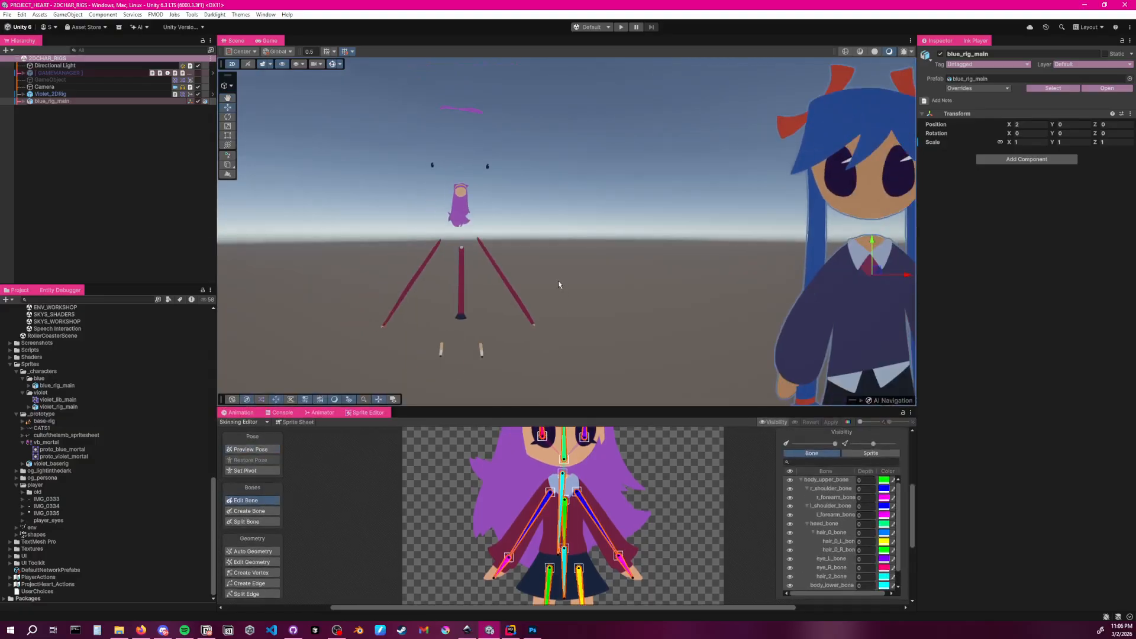
pyautogui.press('w')
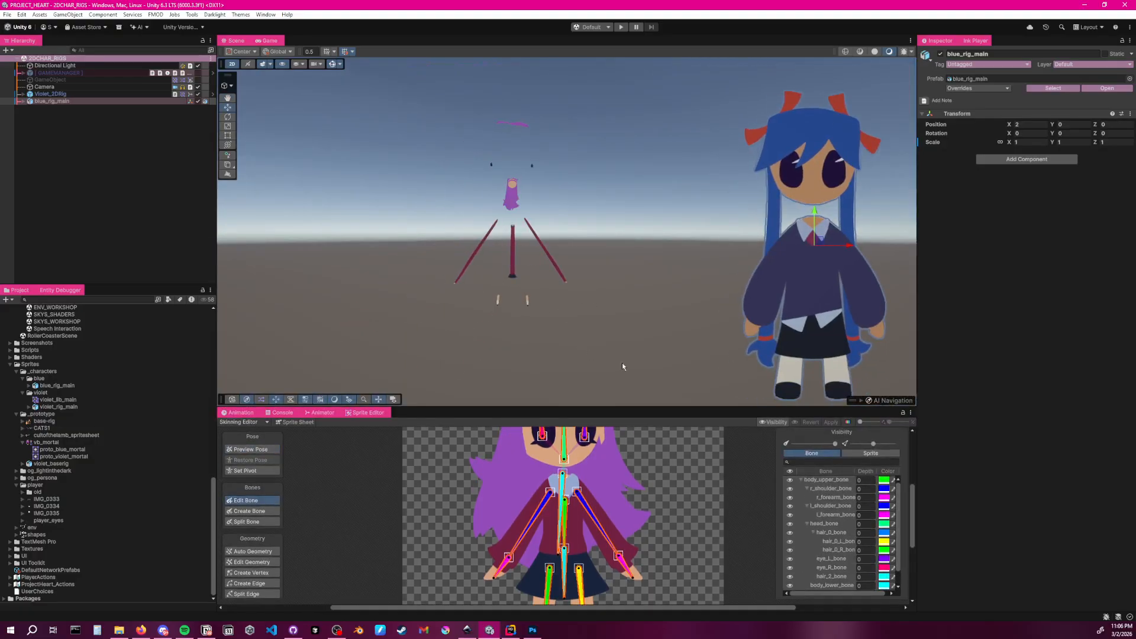
pyautogui.moveTo(613, 411); pyautogui.dragTo(628, 476)
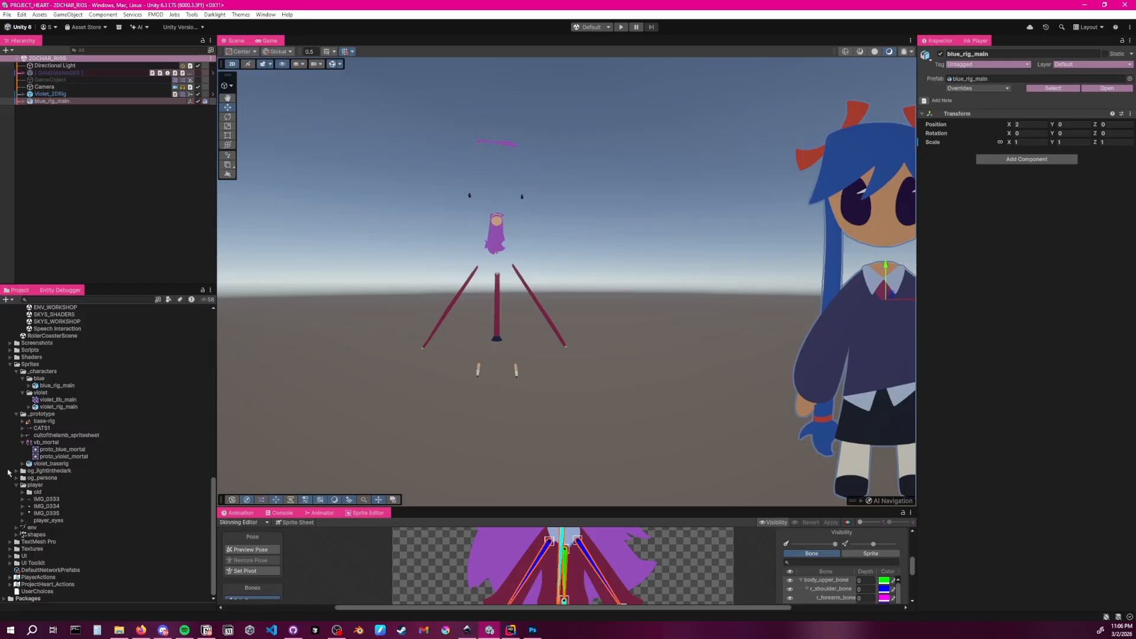
# Check violet_rig_main's import settings and view her full bone rig in an enlarged Skinning Editor
pyautogui.click(62, 407)
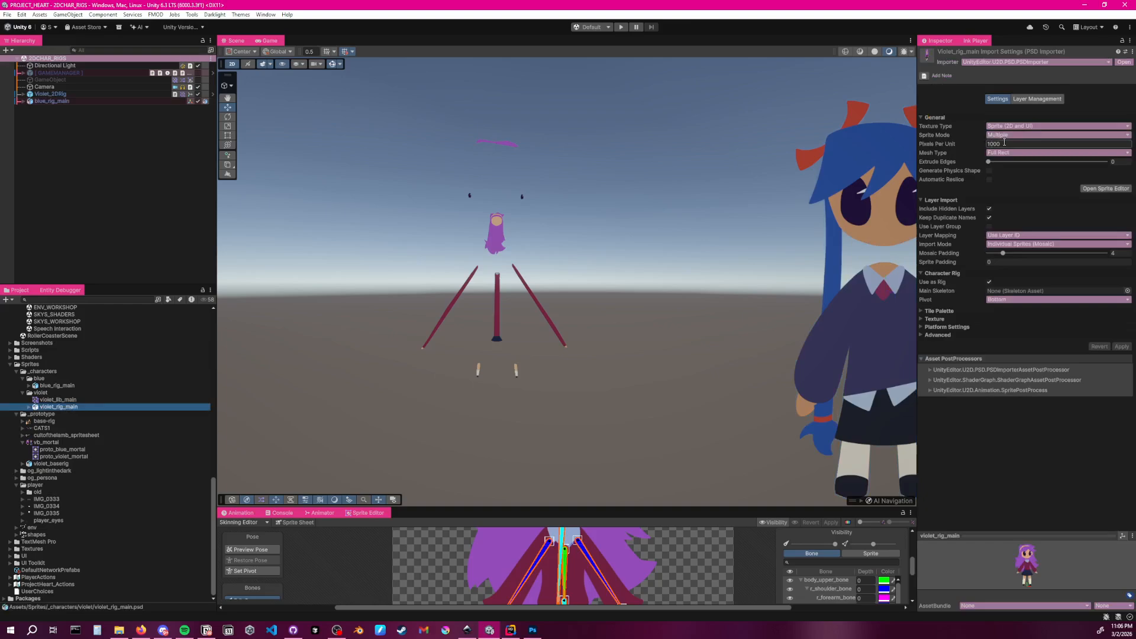
pyautogui.moveTo(639, 508); pyautogui.dragTo(639, 211)
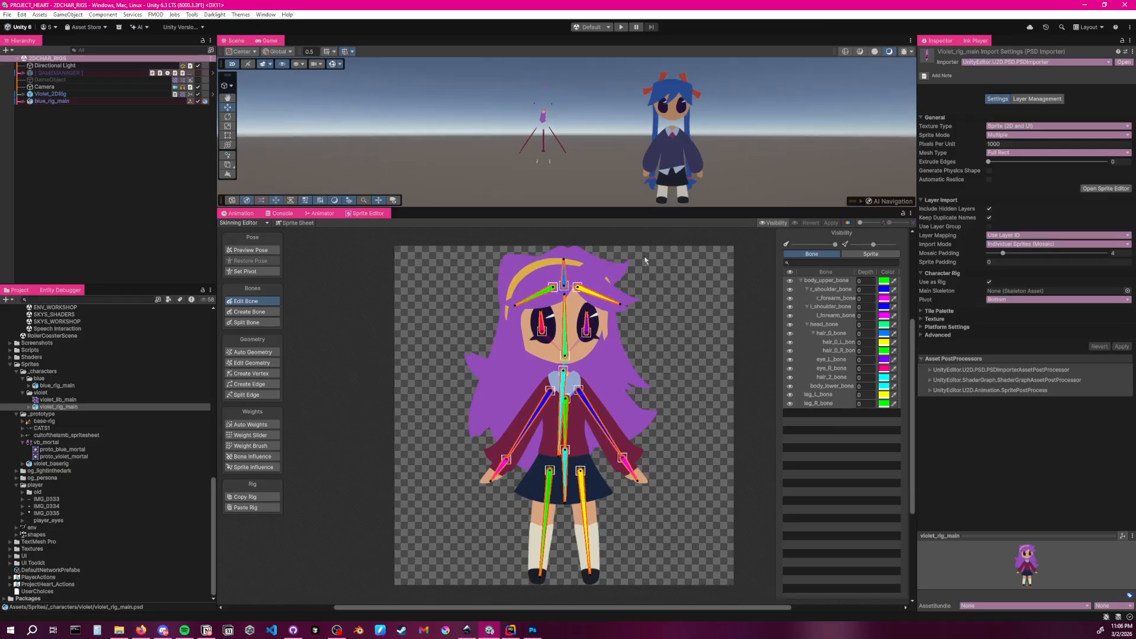
pyautogui.moveTo(460, 237); pyautogui.dragTo(687, 602)
# Select Violet_2DRig and preview its violet_idle animation in an enlarged Scene view, stopping playback after a short check
pyautogui.click(59, 94)
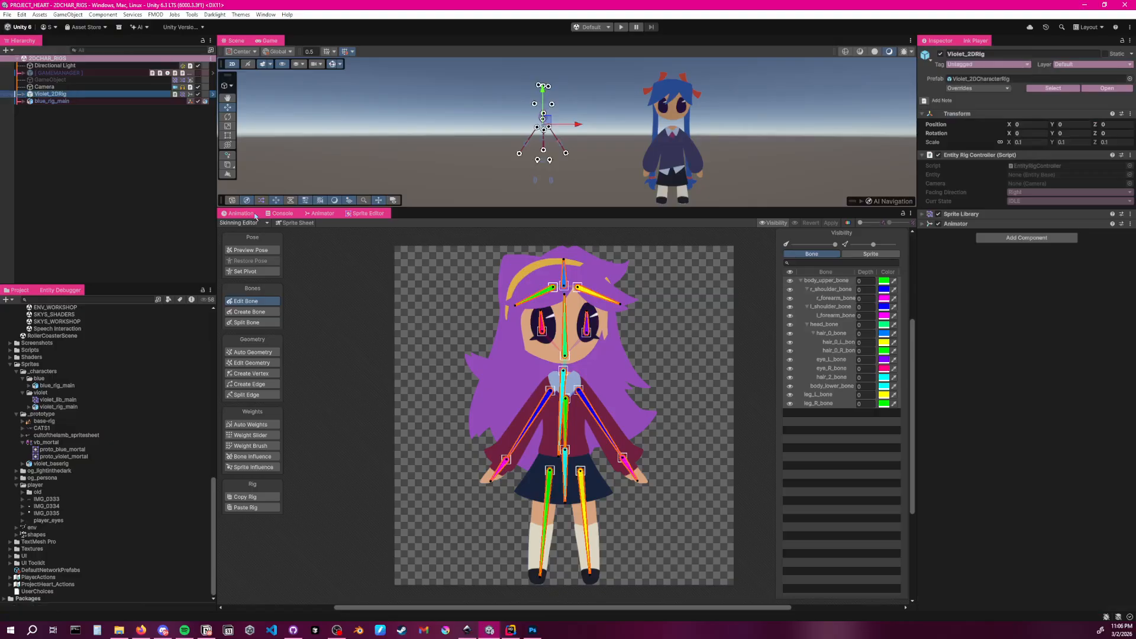
pyautogui.click(240, 213)
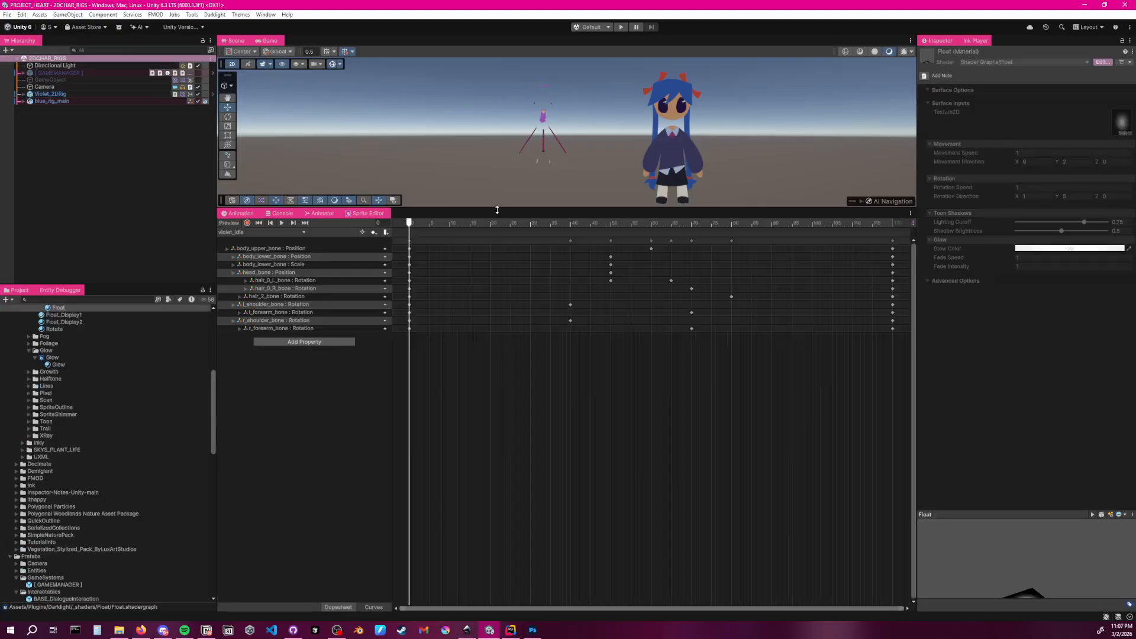
pyautogui.moveTo(497, 210); pyautogui.dragTo(491, 426)
pyautogui.click(282, 422)
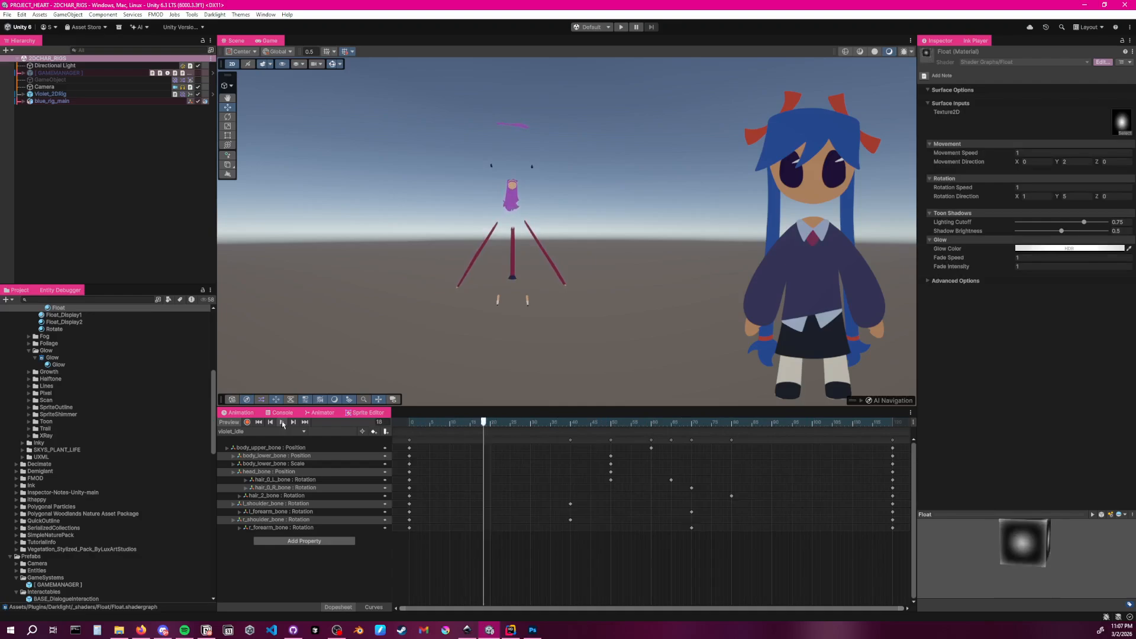
pyautogui.click(282, 422)
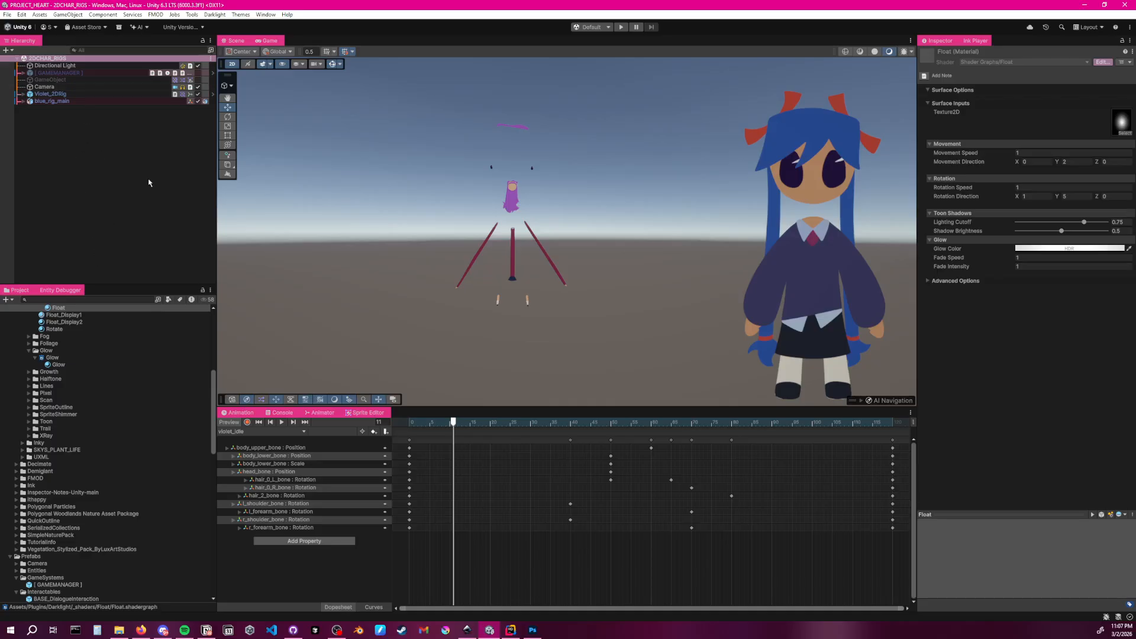
# Return to violet_rig_main in an enlarged Skinning Editor and copy Violet's whole rig again
pyautogui.scroll(-3, 94, 478)
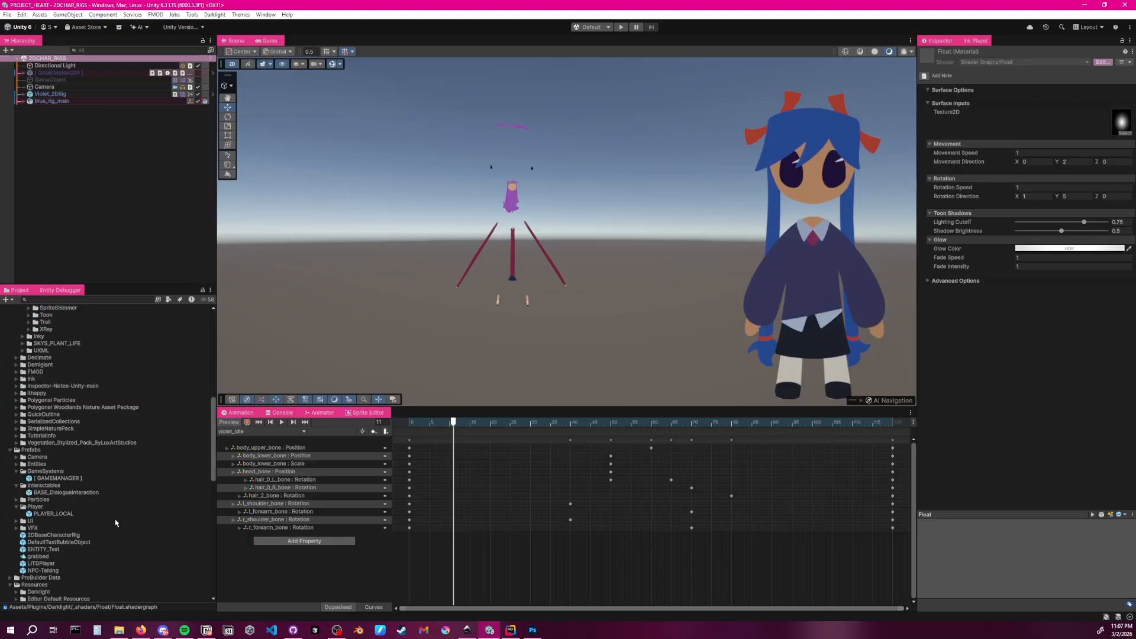
pyautogui.scroll(4, 123, 479)
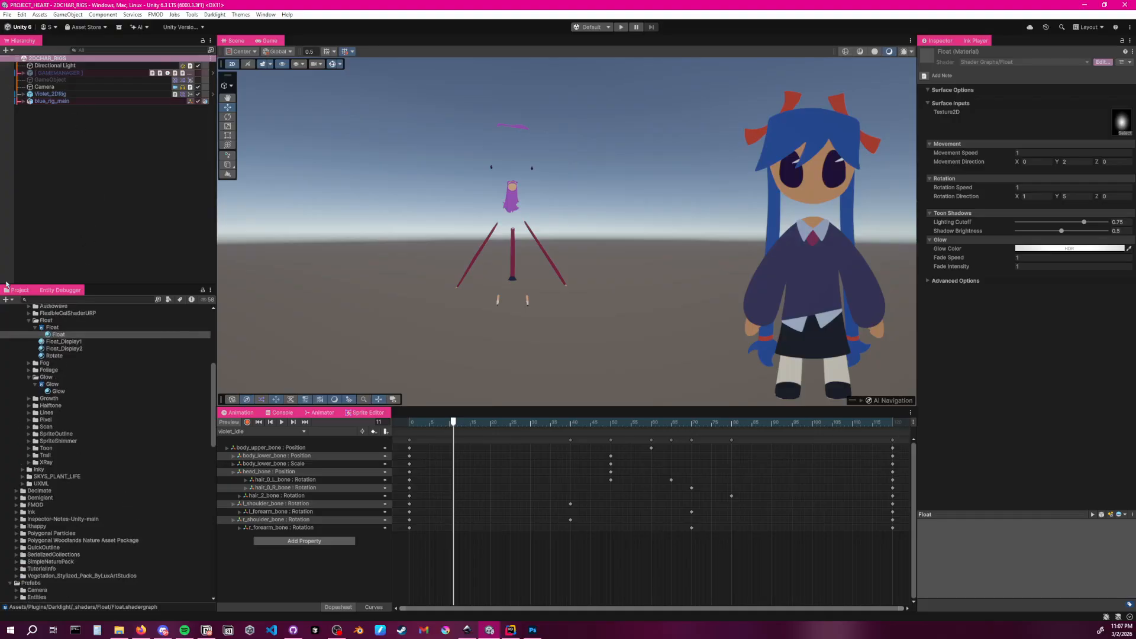
pyautogui.click(12, 290)
pyautogui.scroll(-10, 93, 336)
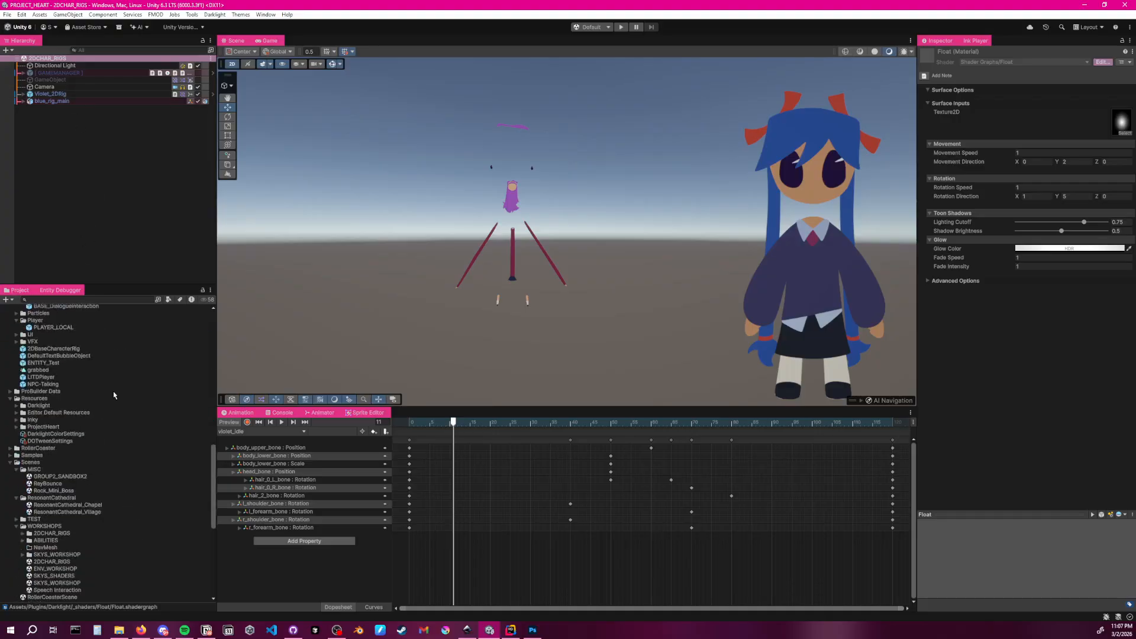
pyautogui.click(362, 412)
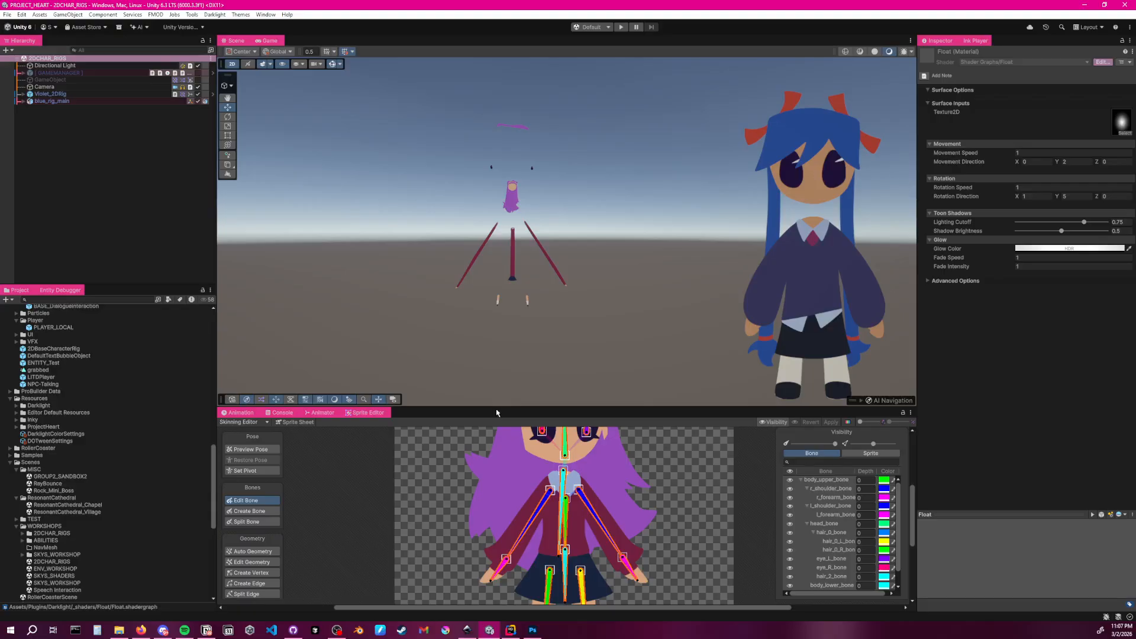
pyautogui.moveTo(497, 410); pyautogui.dragTo(550, 196)
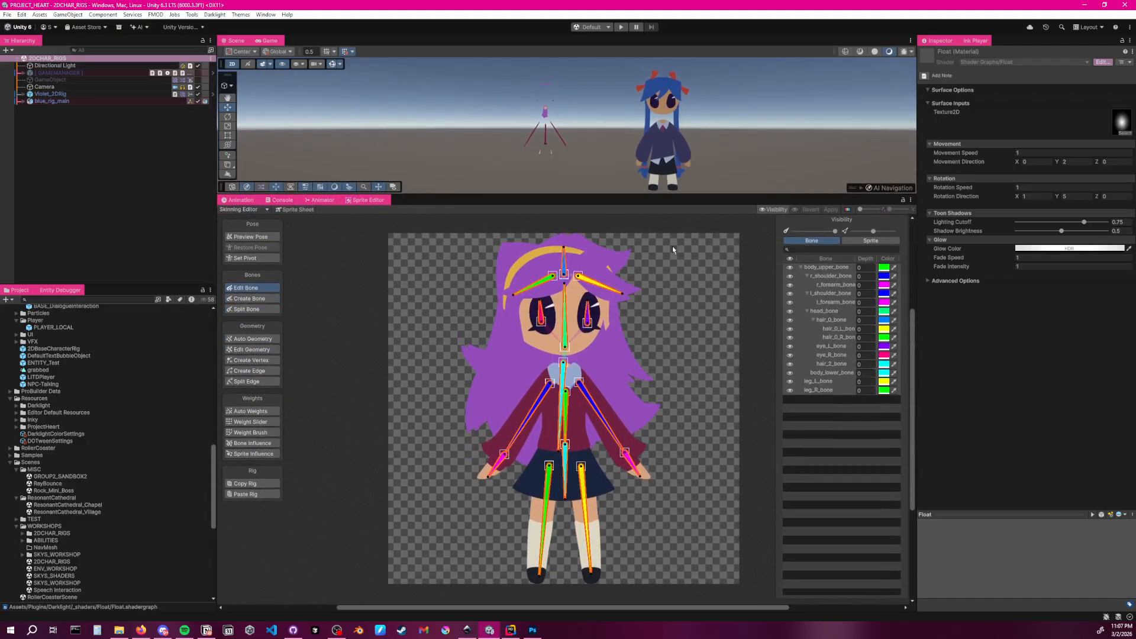
pyautogui.moveTo(433, 235); pyautogui.dragTo(700, 584)
pyautogui.click(245, 483)
pyautogui.click(685, 278)
pyautogui.scroll(-10, 70, 397)
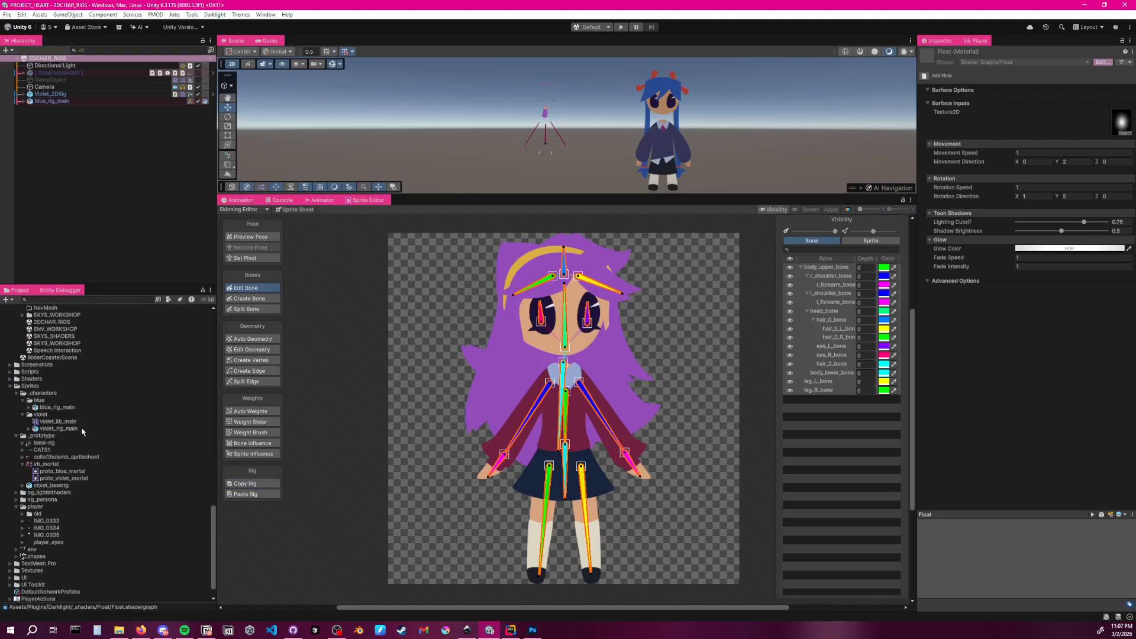
# Load blue_rig_main and delete its upper body and leg bones, followed by the shoulder, head and lower body bones
pyautogui.click(57, 407)
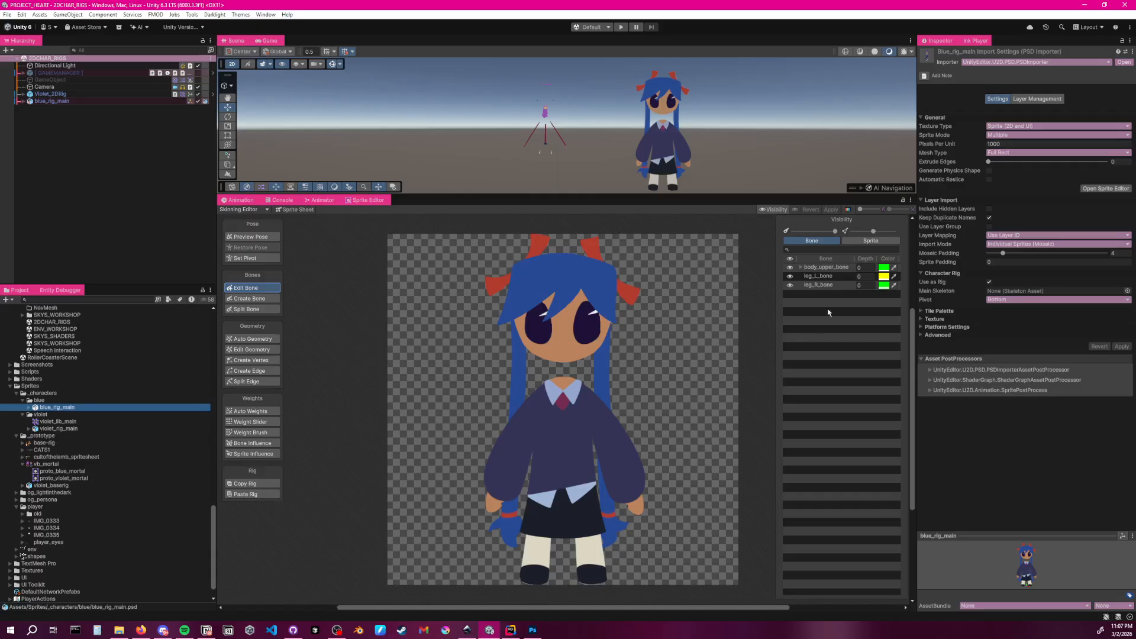
pyautogui.click(835, 285)
pyautogui.keyDown('shift'); pyautogui.click(833, 267); pyautogui.keyUp('shift')
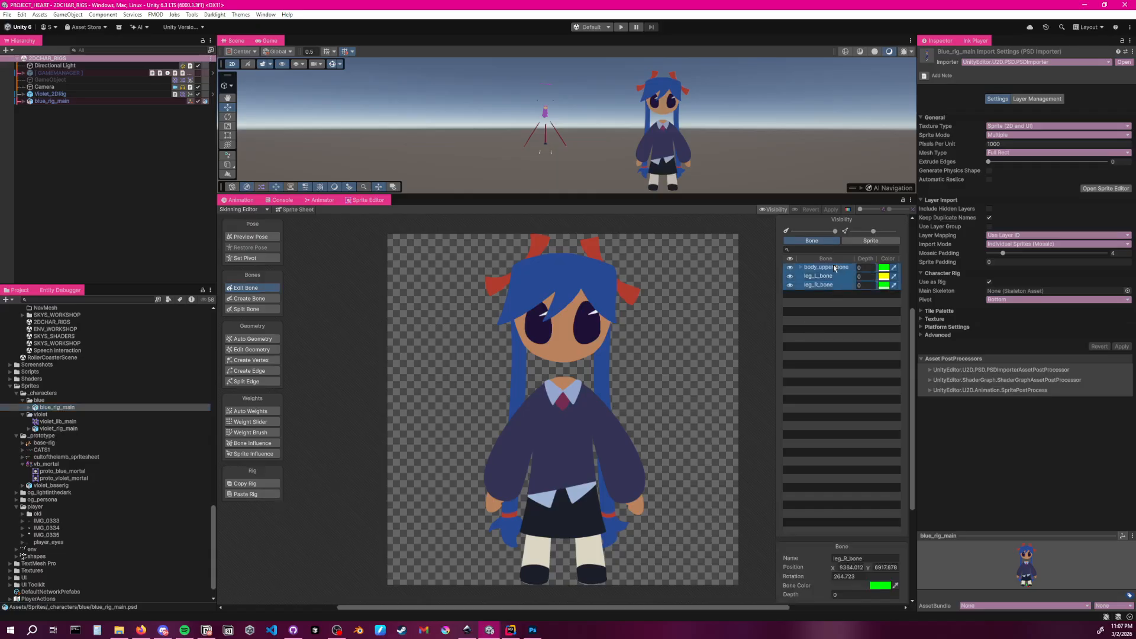
pyautogui.press('Delete')
pyautogui.click(834, 294)
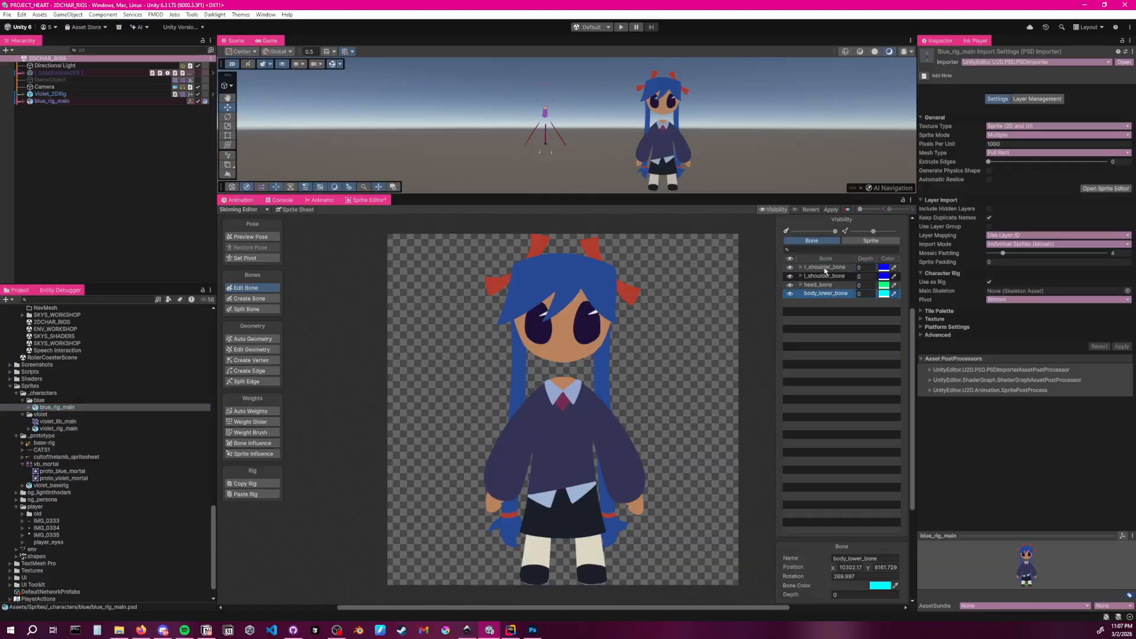
pyautogui.keyDown('shift'); pyautogui.click(825, 267); pyautogui.keyUp('shift')
pyautogui.press('Delete')
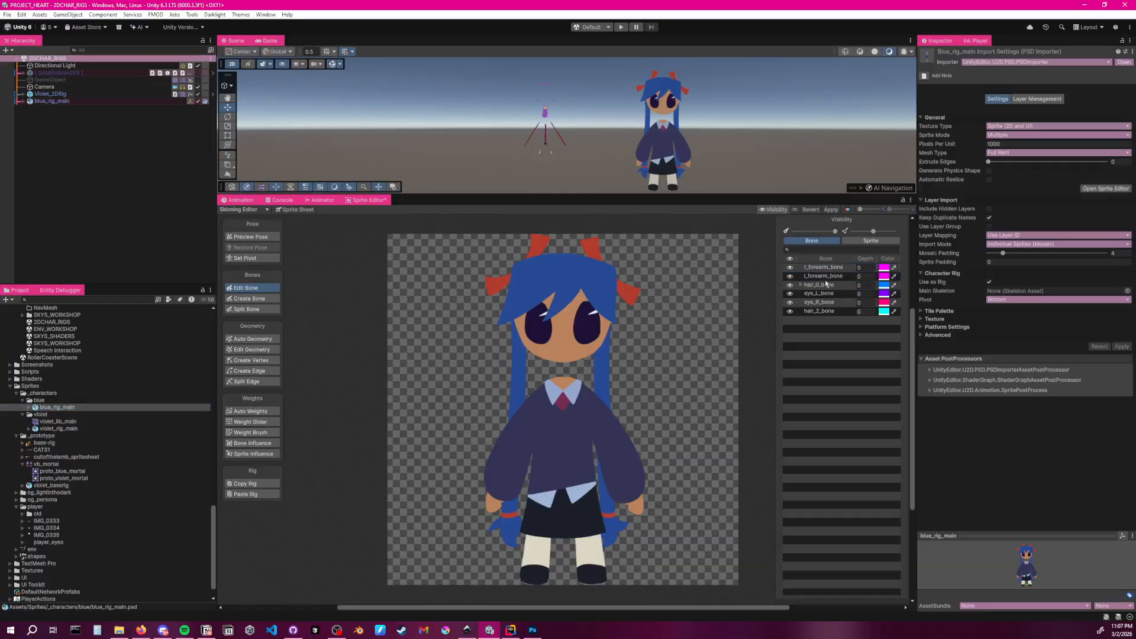
# Delete blue_rig_main's remaining forearm, eye and hair bones, including hair_0_L_bone and hair_0_R_bone
pyautogui.click(832, 310)
pyautogui.keyDown('shift'); pyautogui.click(826, 267); pyautogui.keyUp('shift')
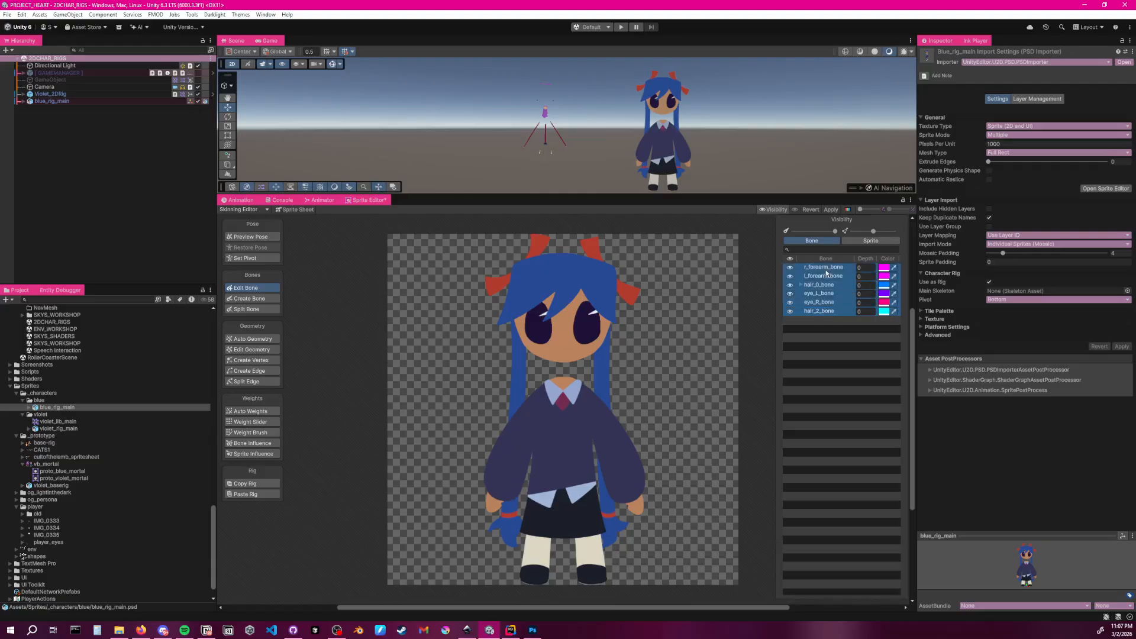
pyautogui.press('Delete')
pyautogui.click(824, 275)
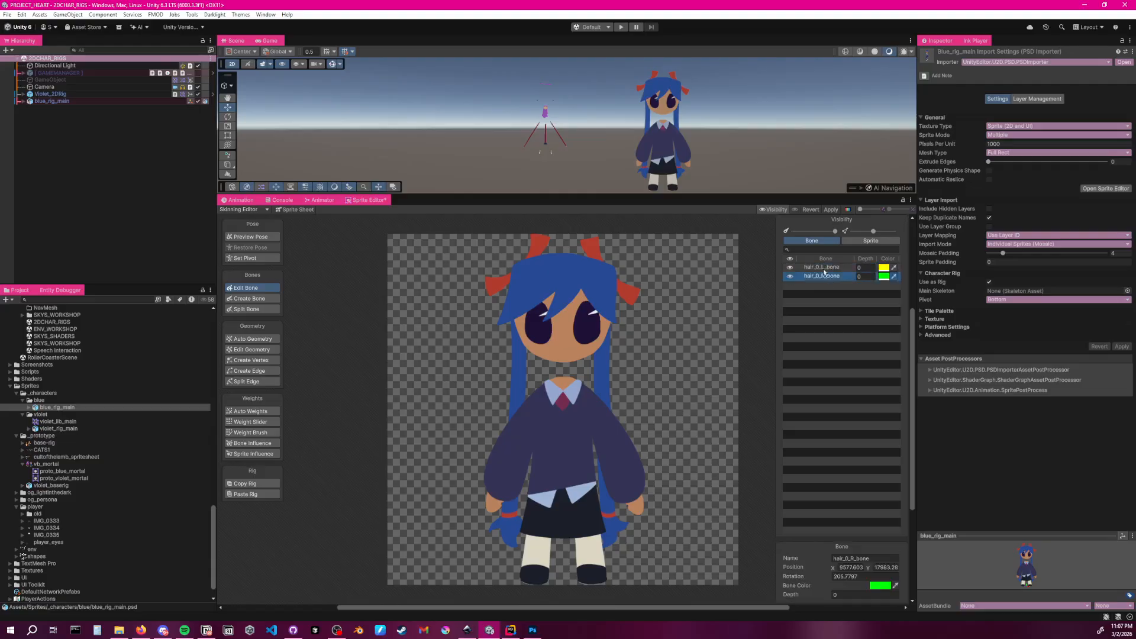
pyautogui.keyDown('shift'); pyautogui.click(823, 270); pyautogui.keyUp('shift')
pyautogui.press('Delete')
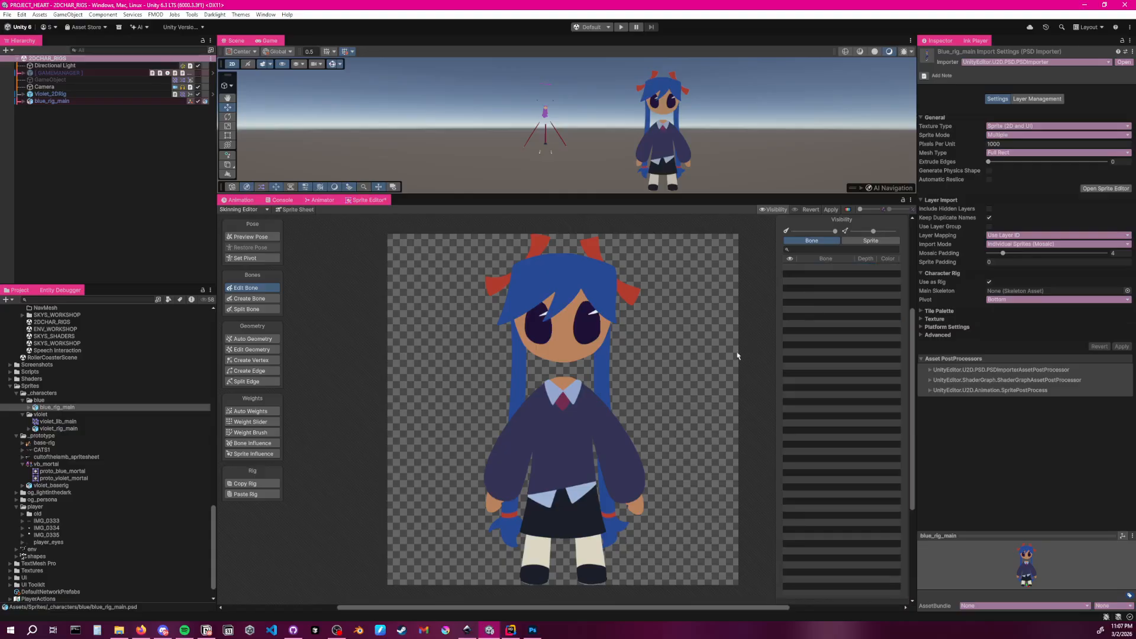
# Paste only the bones of the copied rig onto blue_rig_main, leaving the mesh out, and apply the changes
pyautogui.click(252, 494)
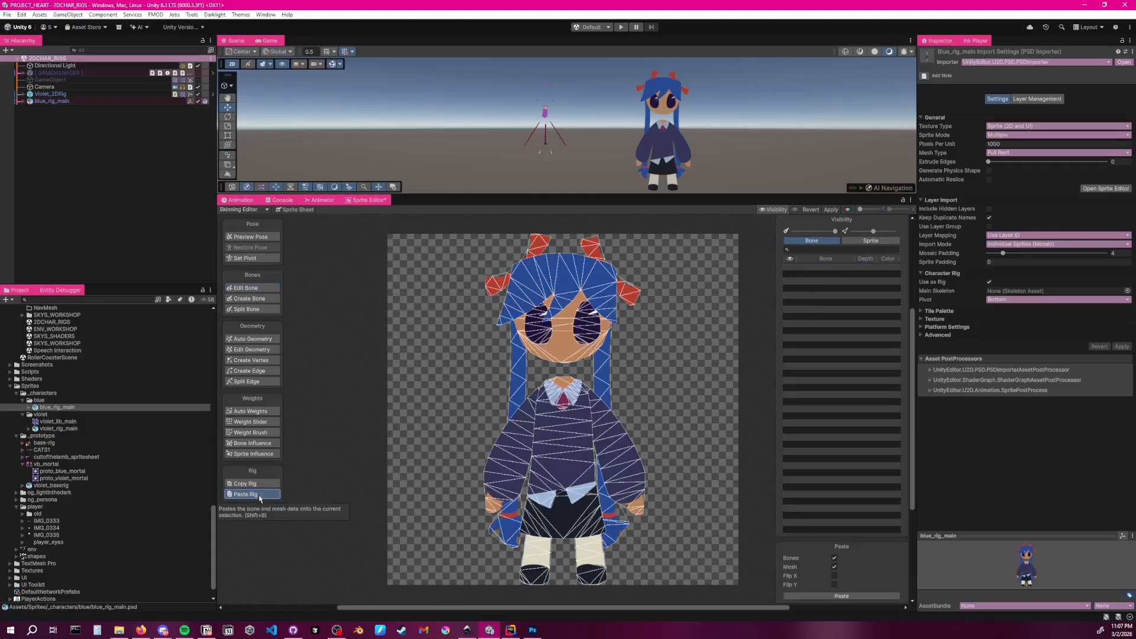
pyautogui.click(834, 566)
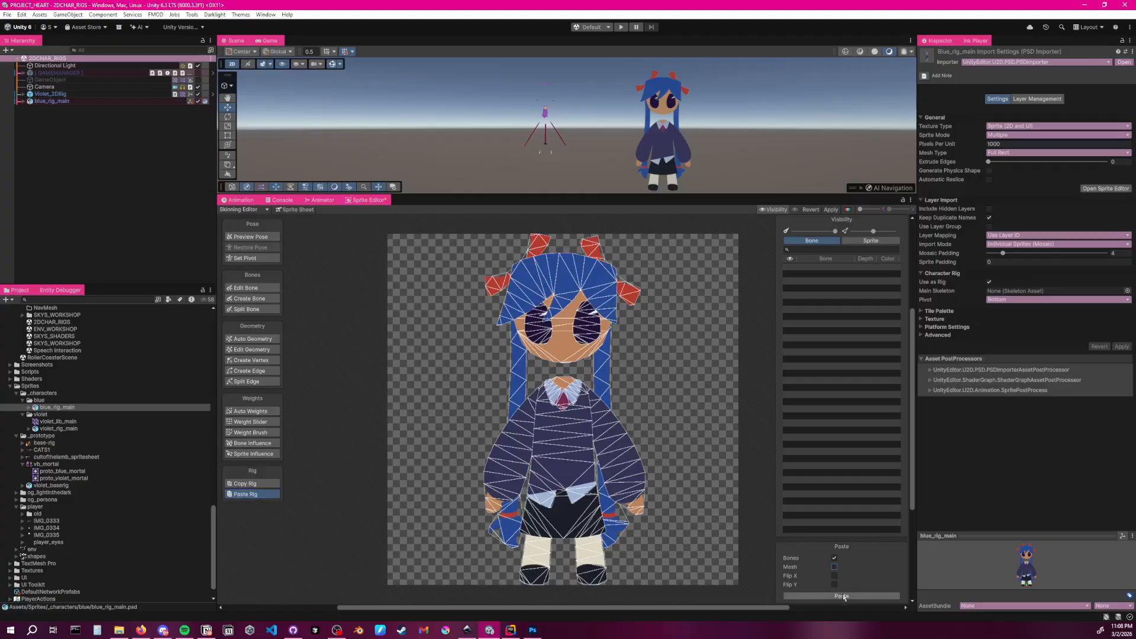
pyautogui.click(841, 596)
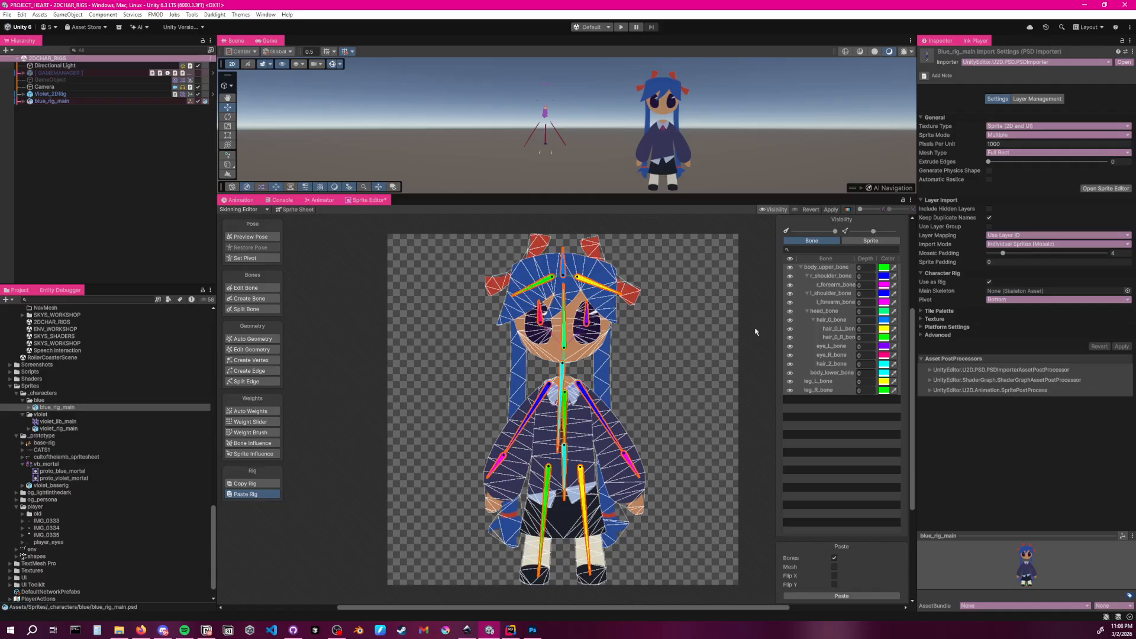
pyautogui.click(829, 211)
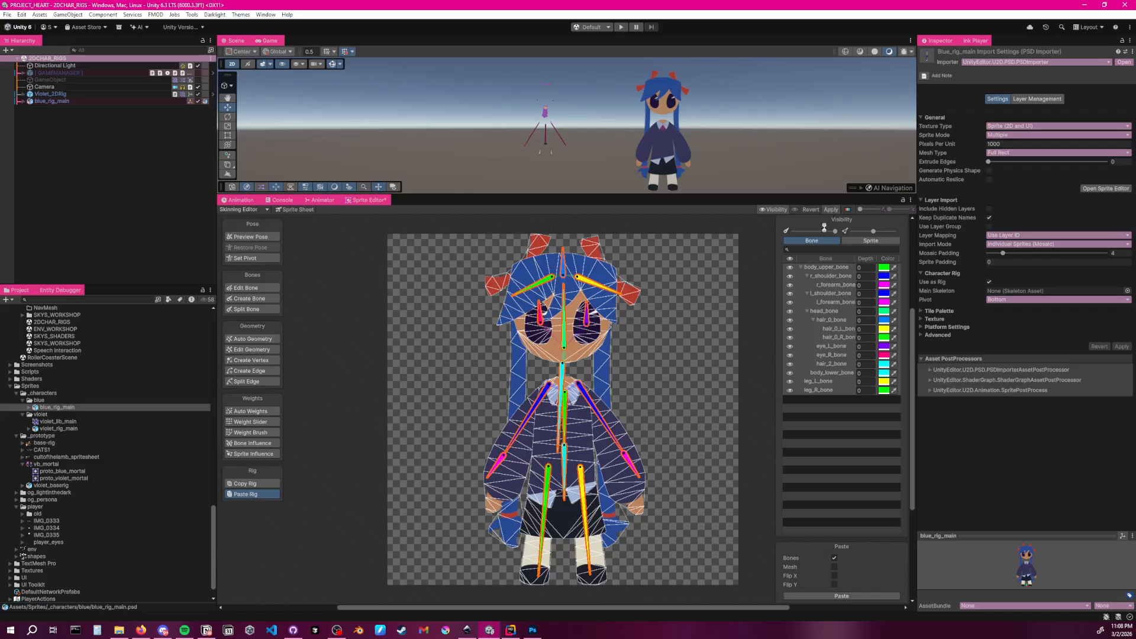
# Set violet_rig_main's Pixels Per Unit to 100 and apply the import settings
pyautogui.click(56, 430)
pyautogui.click(1008, 143)
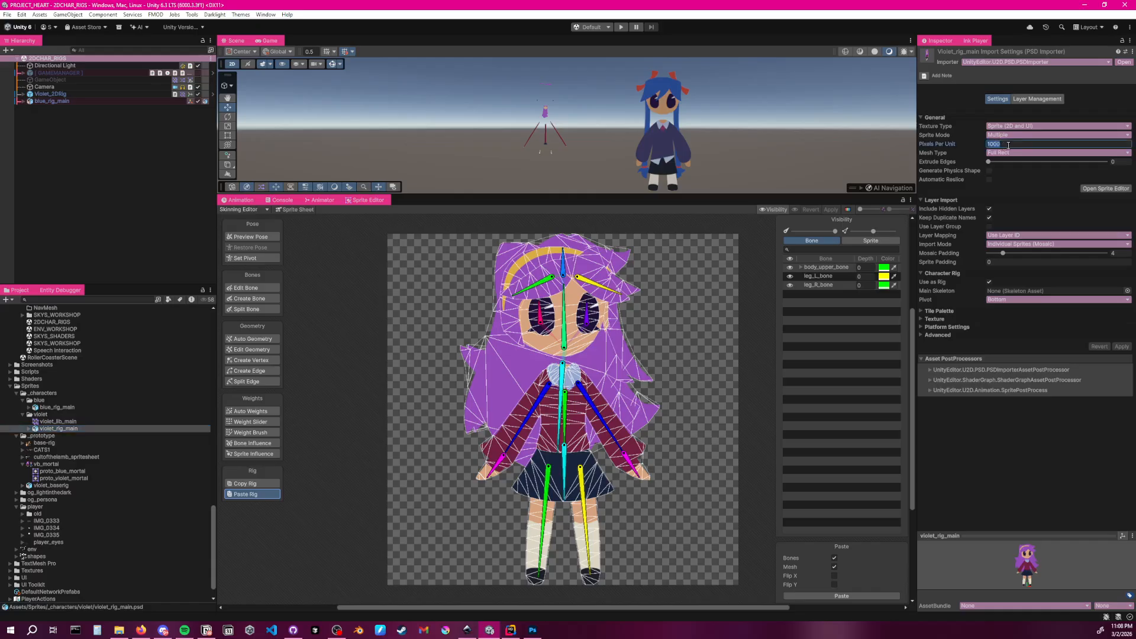
pyautogui.write('1')
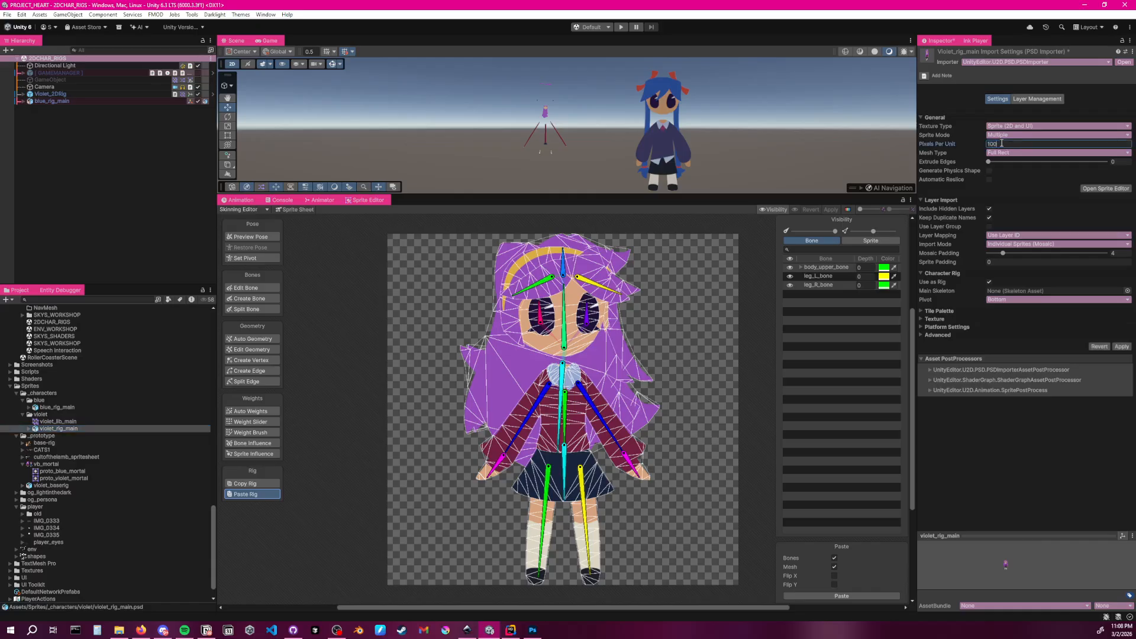
pyautogui.click(1122, 347)
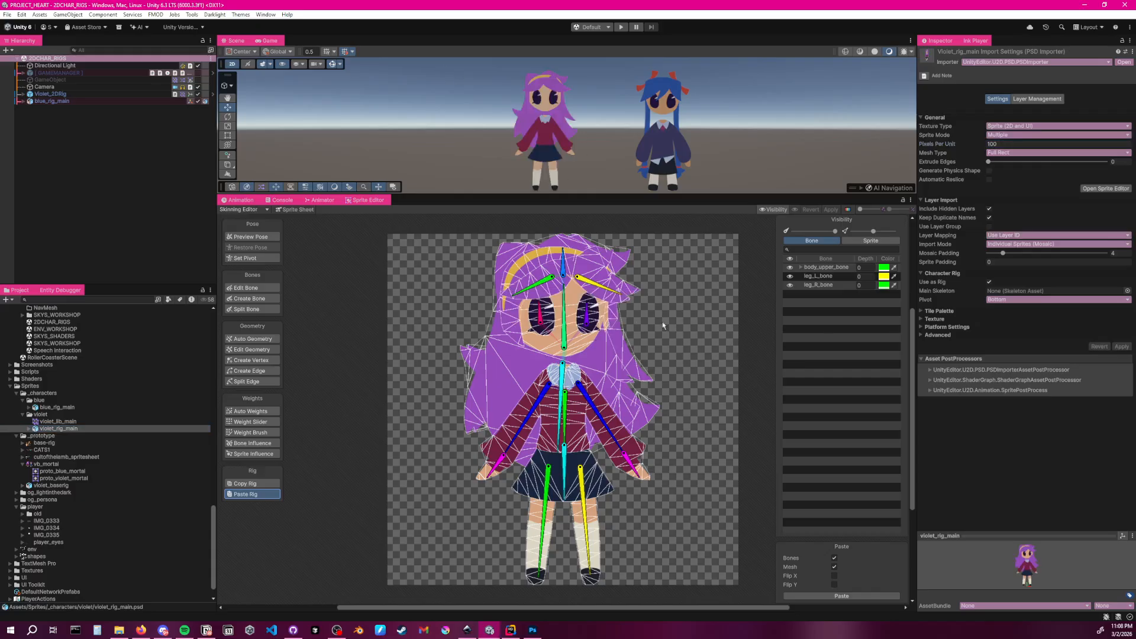
# Load blue_rig_main in the Skinning Editor for bone editing, with its bone list displayed
pyautogui.click(57, 408)
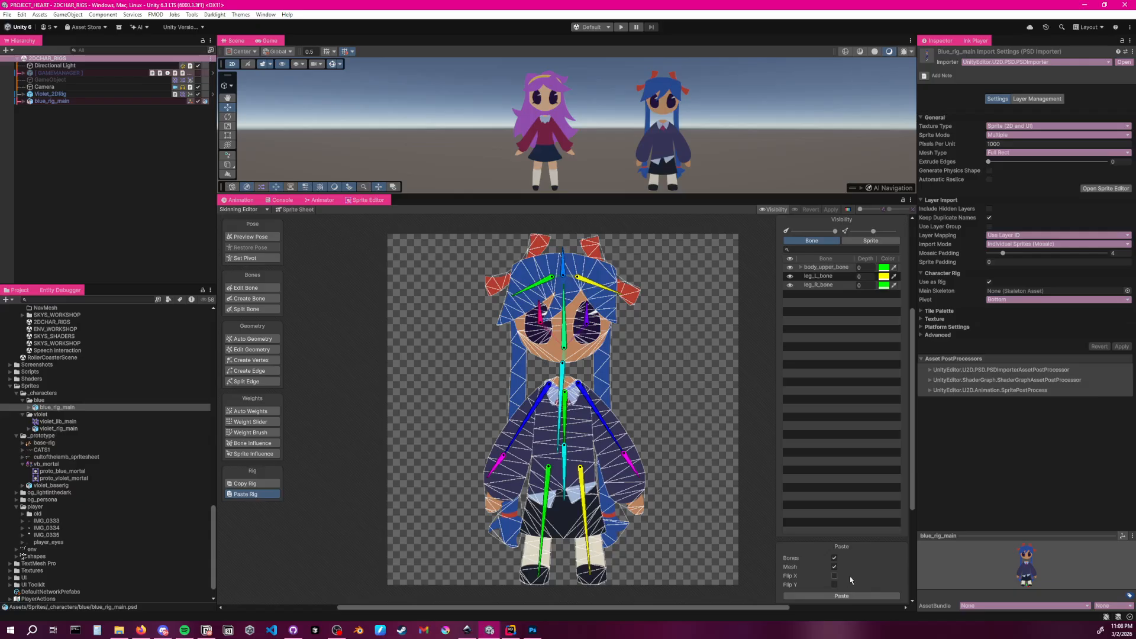
pyautogui.click(252, 483)
pyautogui.click(245, 288)
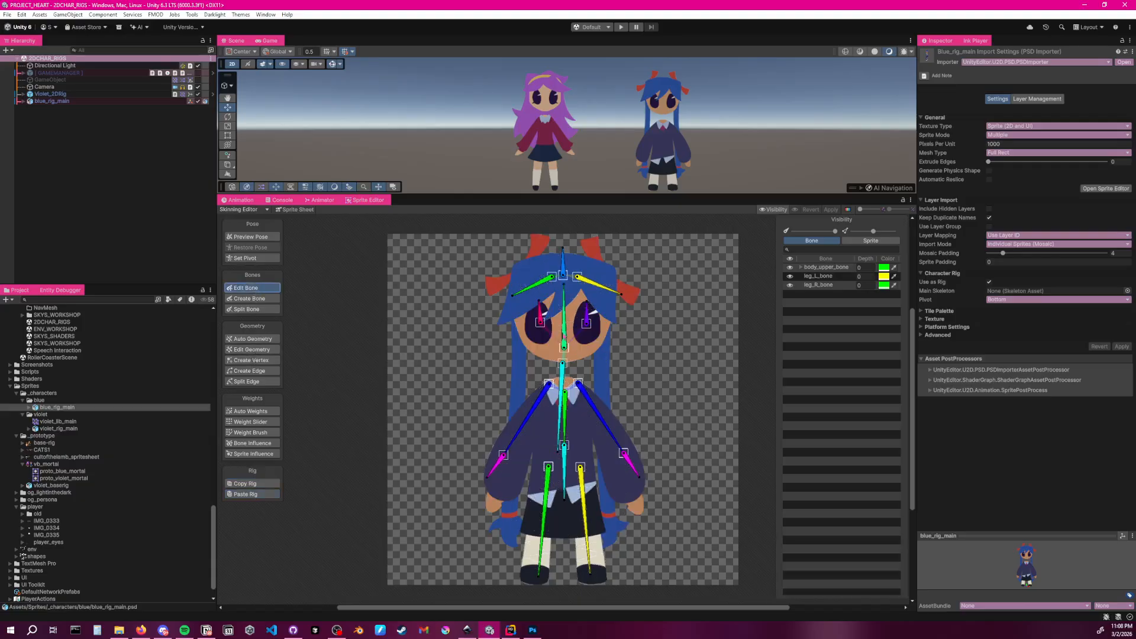
pyautogui.click(872, 244)
pyautogui.click(827, 243)
# Try rotating hair_0_L_bone downward in Preview Pose and undo the test pose
pyautogui.hotkey('shift', 'q')
pyautogui.moveTo(603, 290); pyautogui.dragTo(592, 305)
pyautogui.click(689, 353)
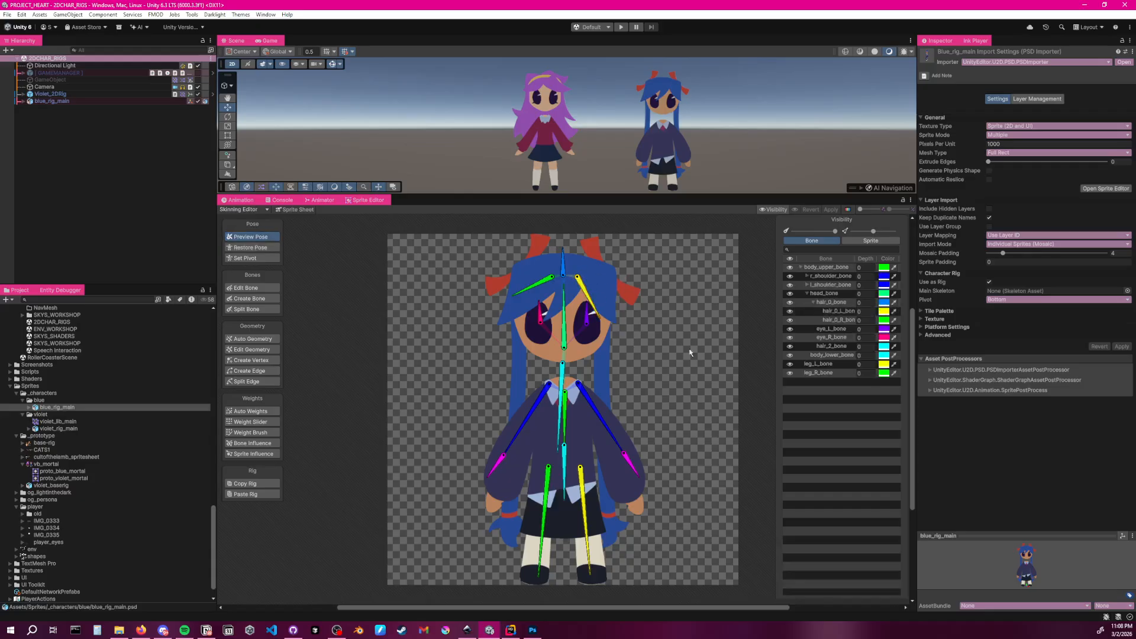
pyautogui.hotkey('ctrl', 'z')
pyautogui.hotkey('ctrl', 'z')
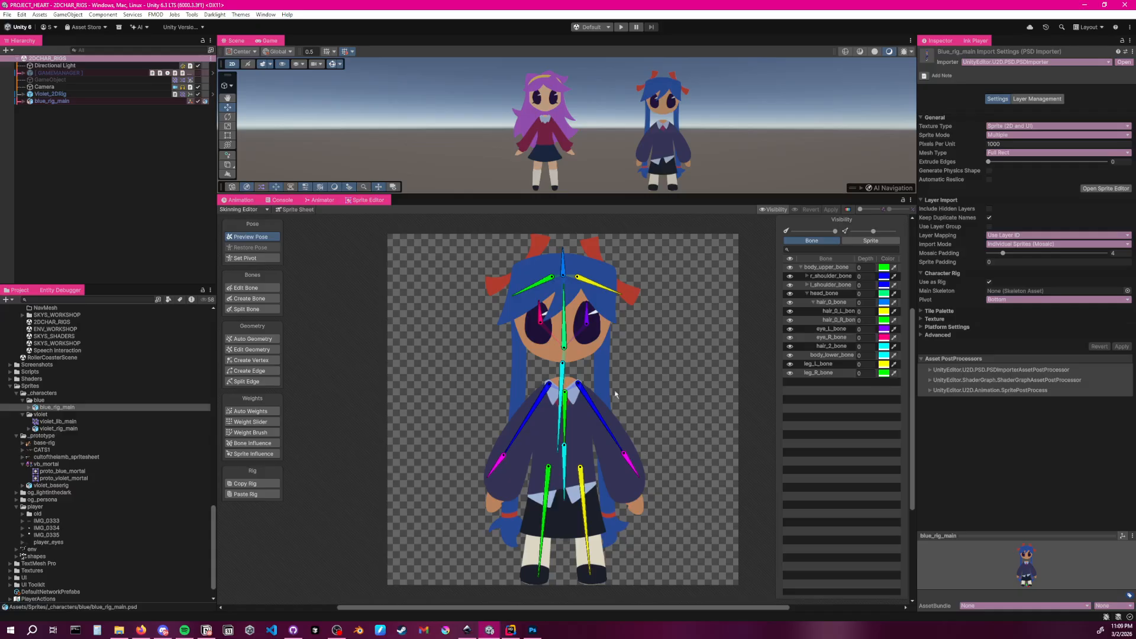
# In bone editing, lower the root of r_shoulder_bone and reposition r_forearm_bone so its tip reaches blue's hand
pyautogui.click(551, 388)
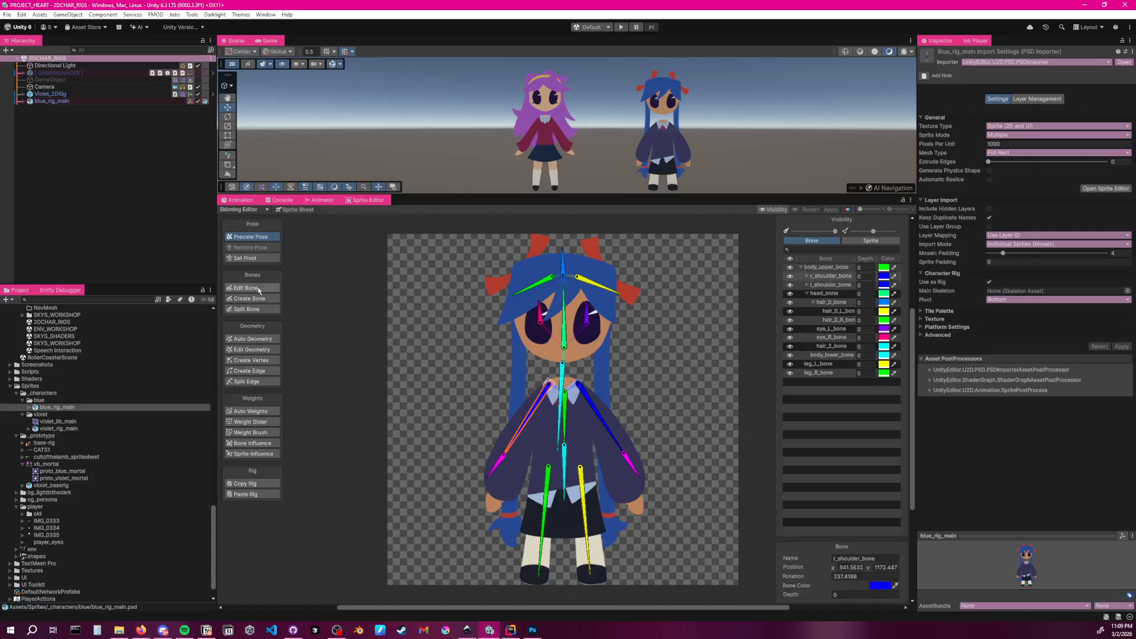
pyautogui.click(259, 289)
pyautogui.click(551, 390)
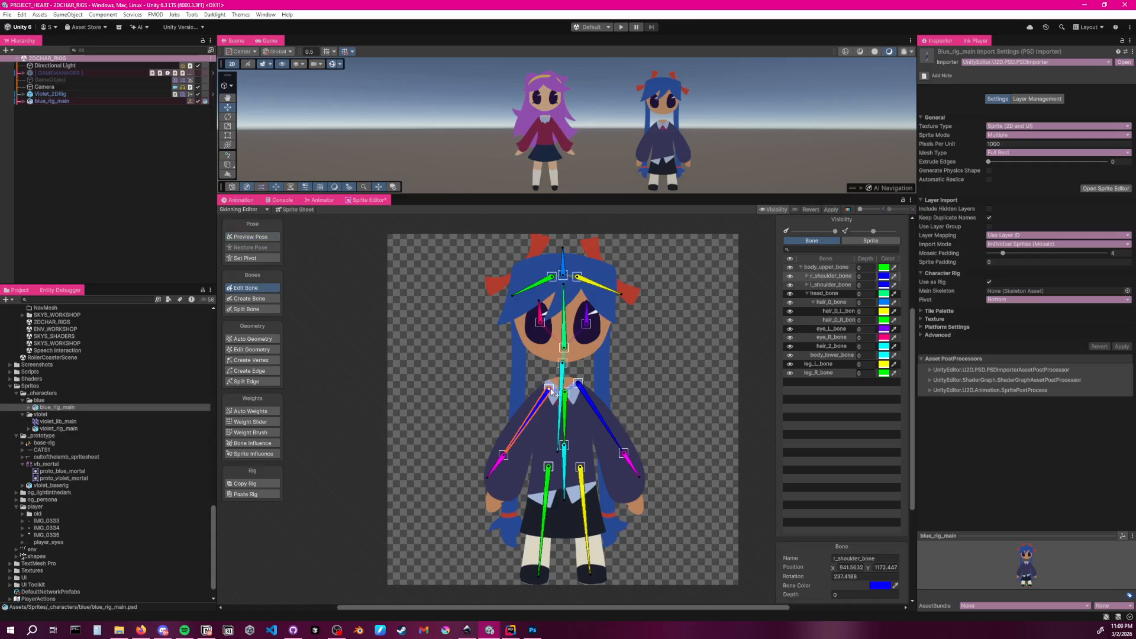
pyautogui.moveTo(548, 391); pyautogui.dragTo(548, 395)
pyautogui.hotkey('ctrl', 'z')
pyautogui.moveTo(503, 455); pyautogui.dragTo(493, 507)
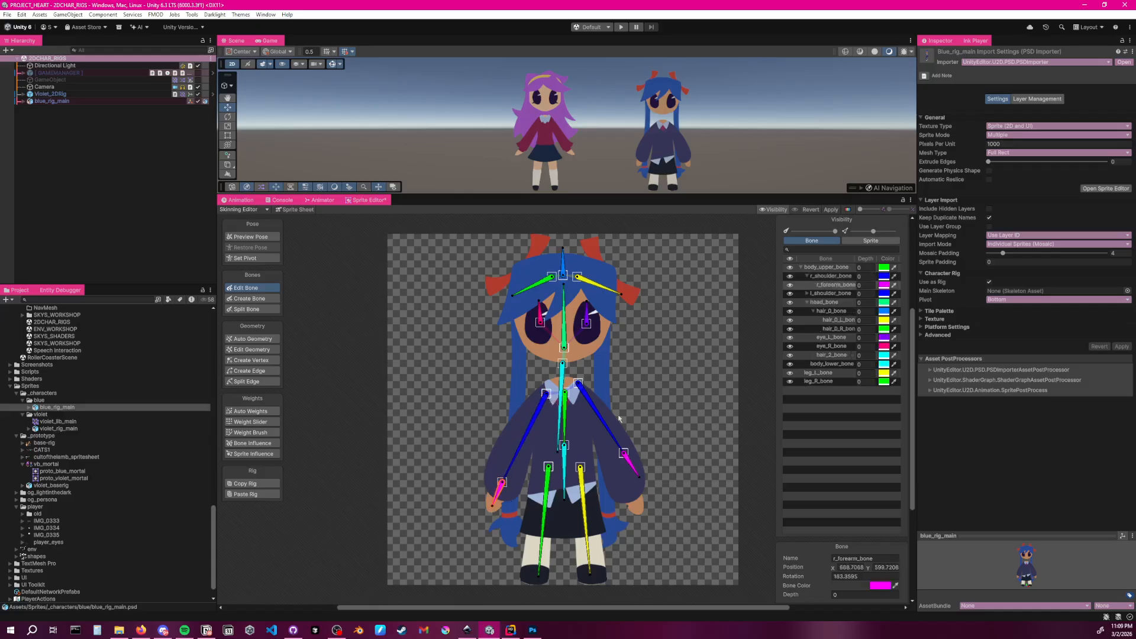
# Lower the root of l_shoulder_bone and move both ends of l_forearm_bone down to fit blue's sleeve and hand
pyautogui.click(583, 394)
pyautogui.moveTo(578, 383); pyautogui.dragTo(580, 392)
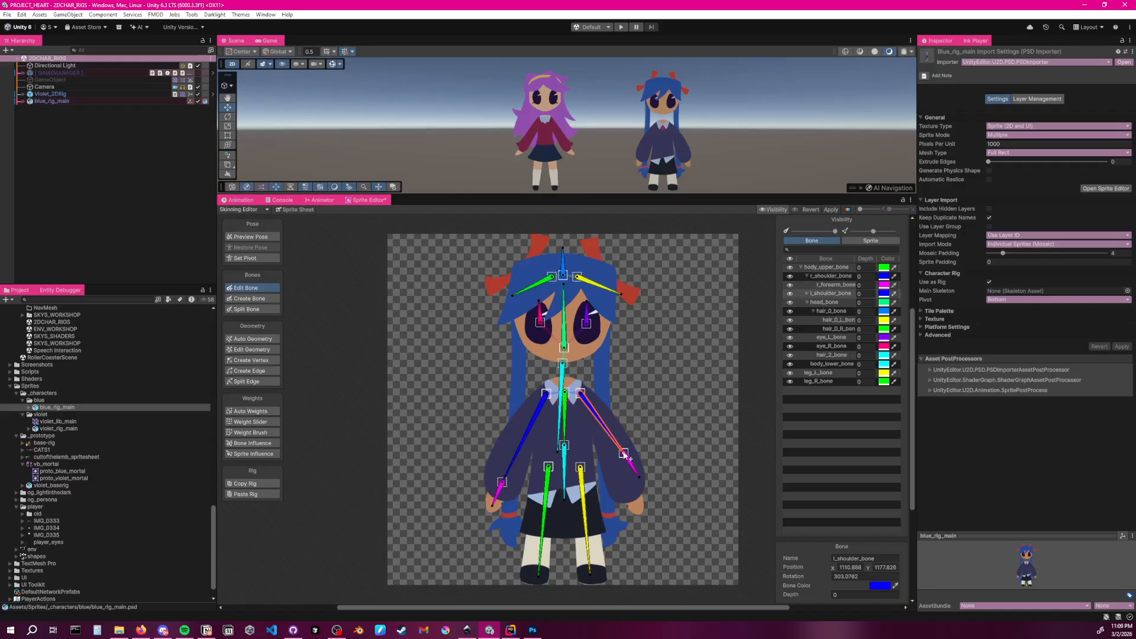
pyautogui.moveTo(624, 453); pyautogui.dragTo(638, 509)
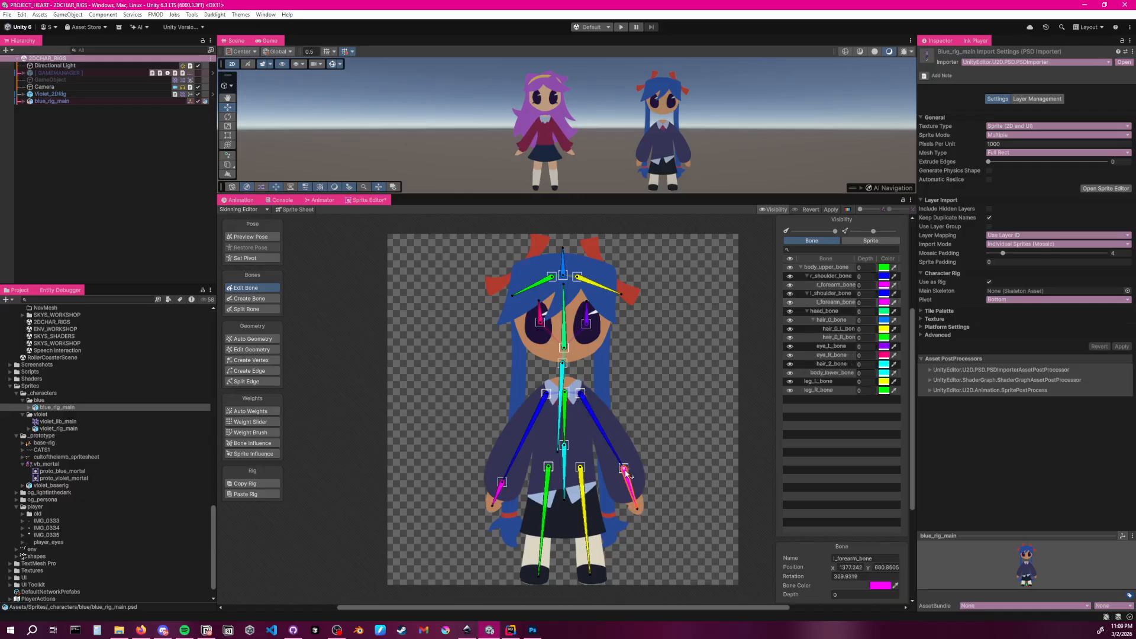
pyautogui.moveTo(623, 468); pyautogui.dragTo(629, 485)
# Widen the bone list and move both ends of body_lower_bone down over blue's skirt
pyautogui.moveTo(774, 306); pyautogui.dragTo(727, 306)
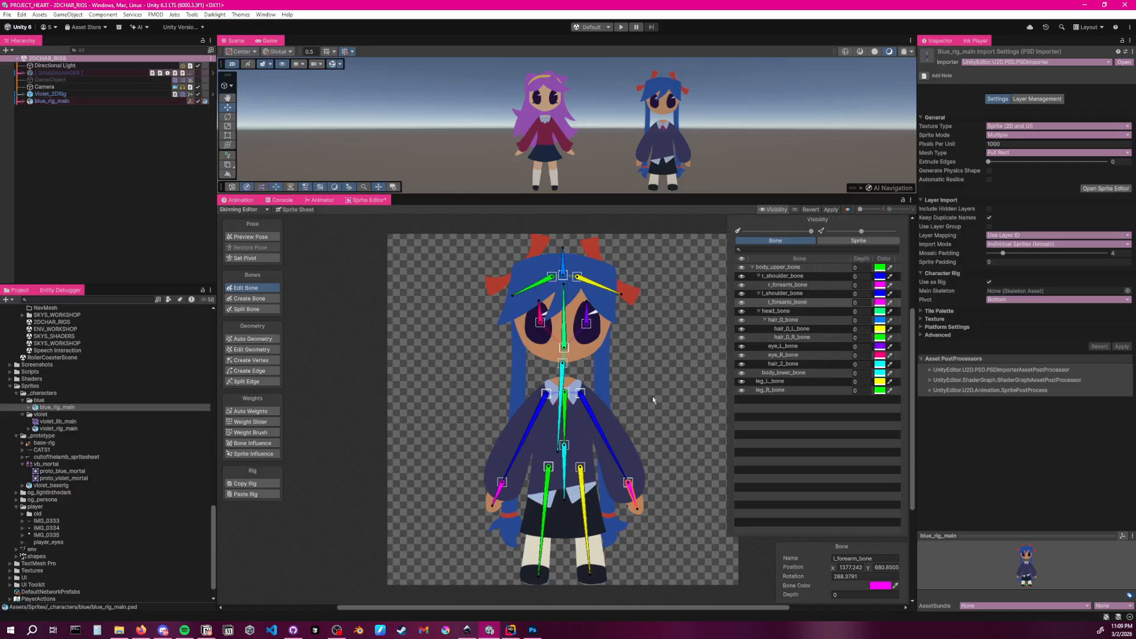
pyautogui.moveTo(565, 501); pyautogui.dragTo(564, 524)
pyautogui.moveTo(564, 445); pyautogui.dragTo(565, 478)
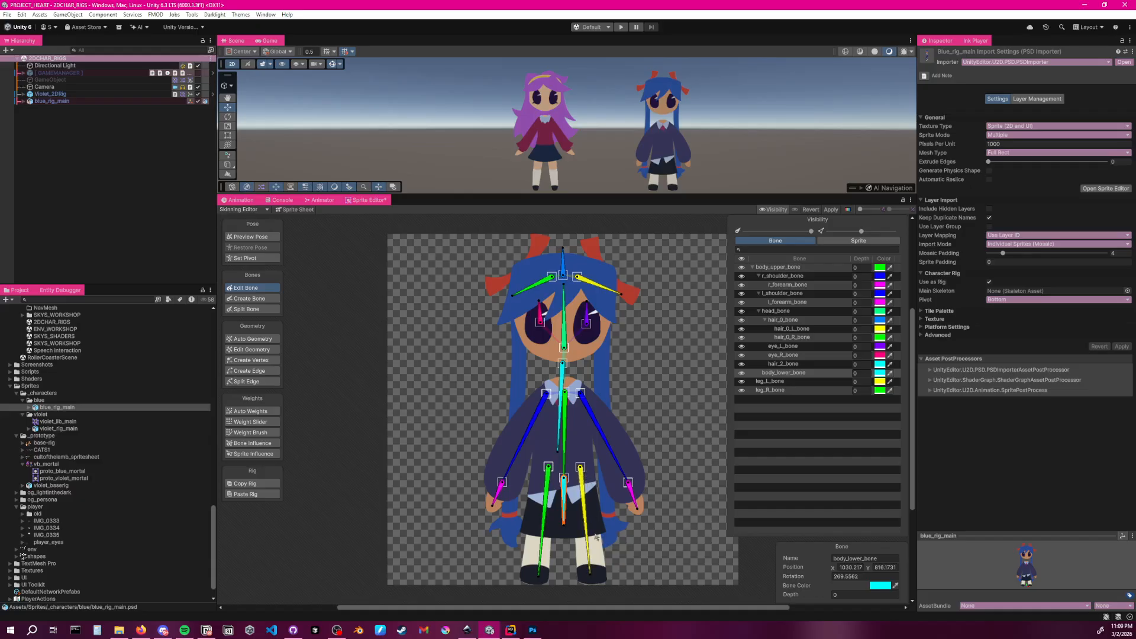
# Try lowering the root of eye_L_bone and undo the adjustment
pyautogui.click(565, 368)
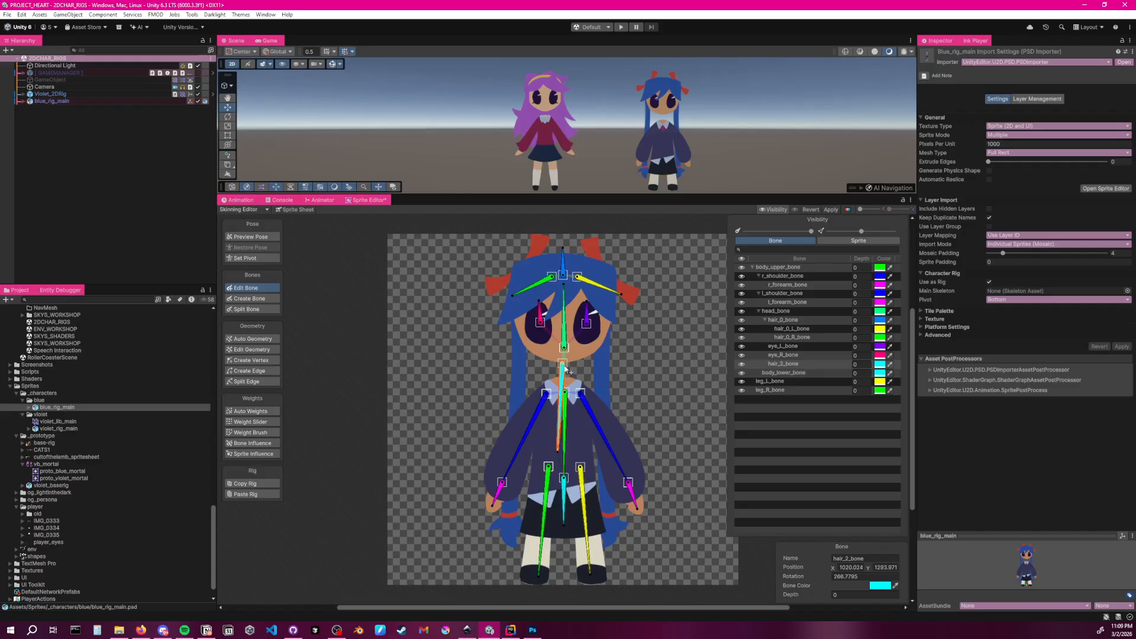
pyautogui.click(588, 332)
pyautogui.moveTo(588, 319); pyautogui.dragTo(588, 323)
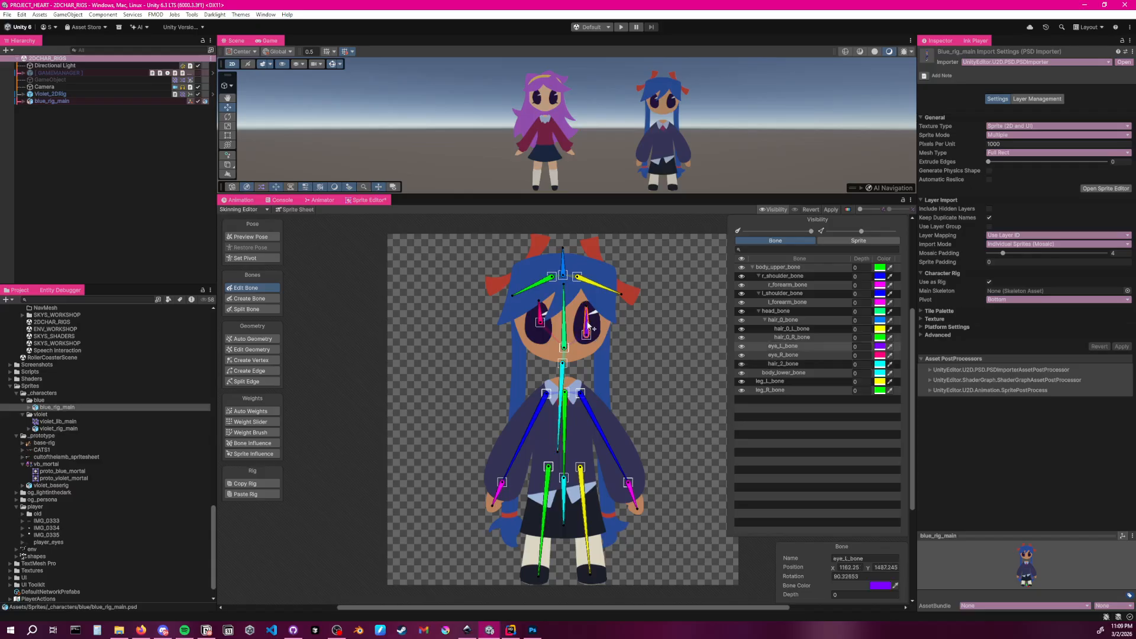
pyautogui.hotkey('ctrl', 'z')
pyautogui.hotkey('ctrl', 'z')
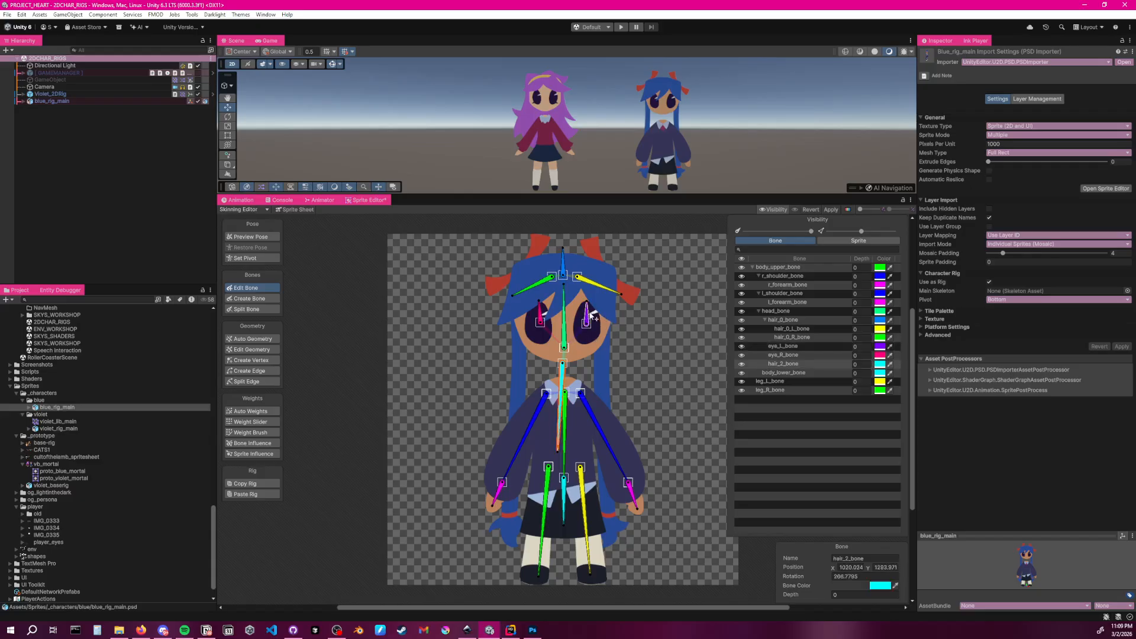
# Move eye_L_bone and eye_R_bone down onto blue's pupils, and angle hair_0_L_bone and hair_0_R_bone outward along her bangs
pyautogui.click(588, 313)
pyautogui.moveTo(588, 313); pyautogui.dragTo(543, 327)
pyautogui.click(540, 320)
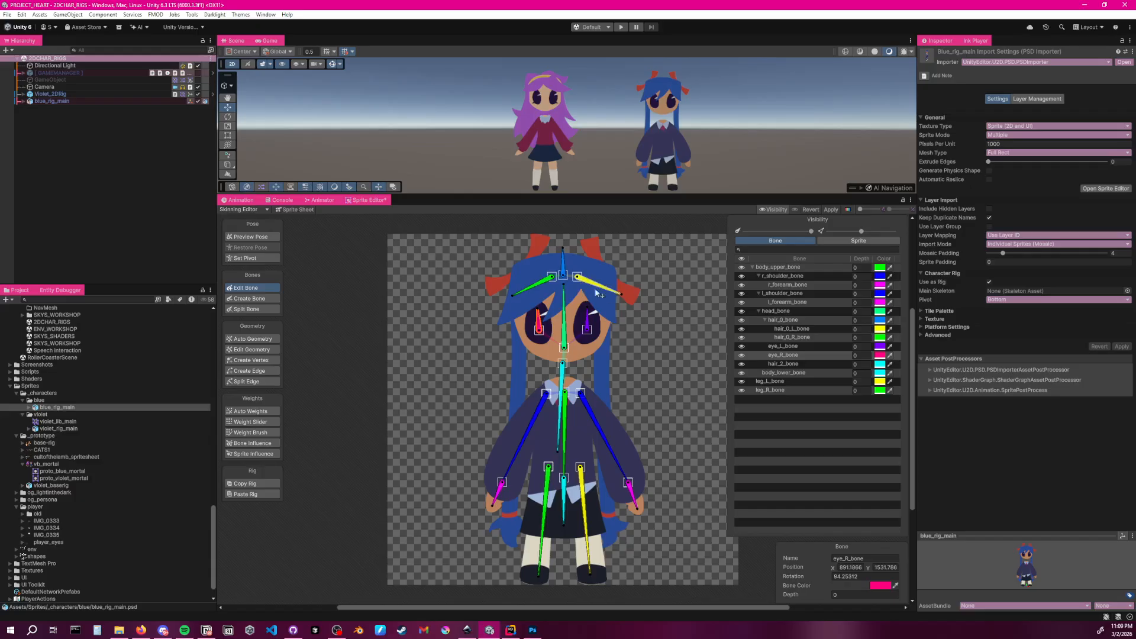
pyautogui.moveTo(579, 278); pyautogui.dragTo(624, 308)
pyautogui.moveTo(552, 278); pyautogui.dragTo(509, 313)
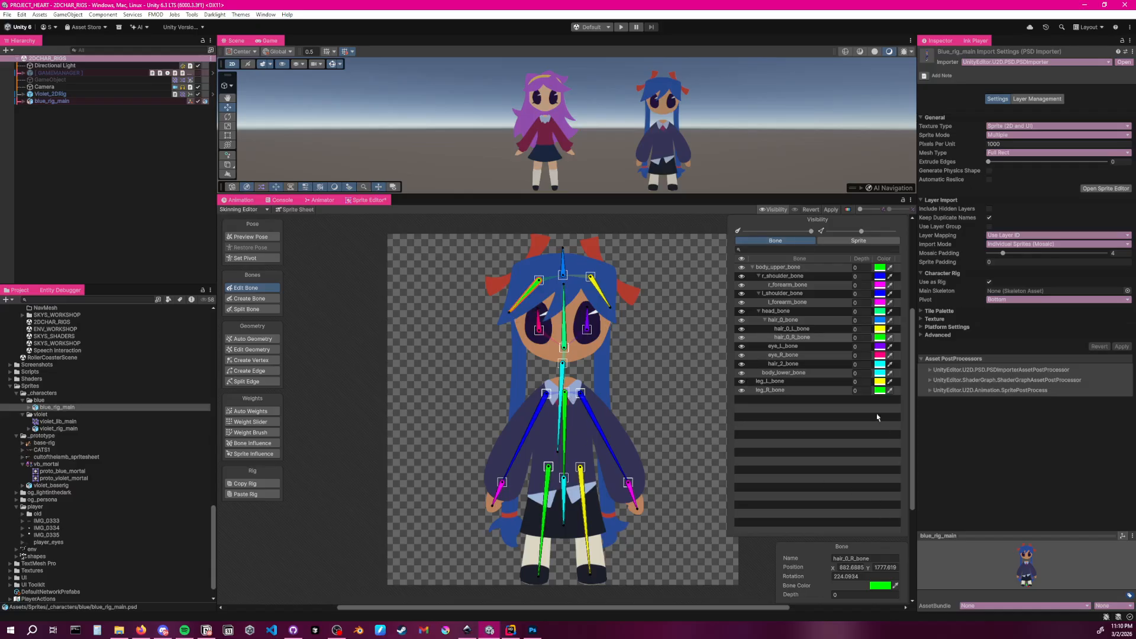
# Open Bone Influence, list the sprites inside wpa_outfit and hide the wpa_HEAD_FRONT group
pyautogui.click(253, 443)
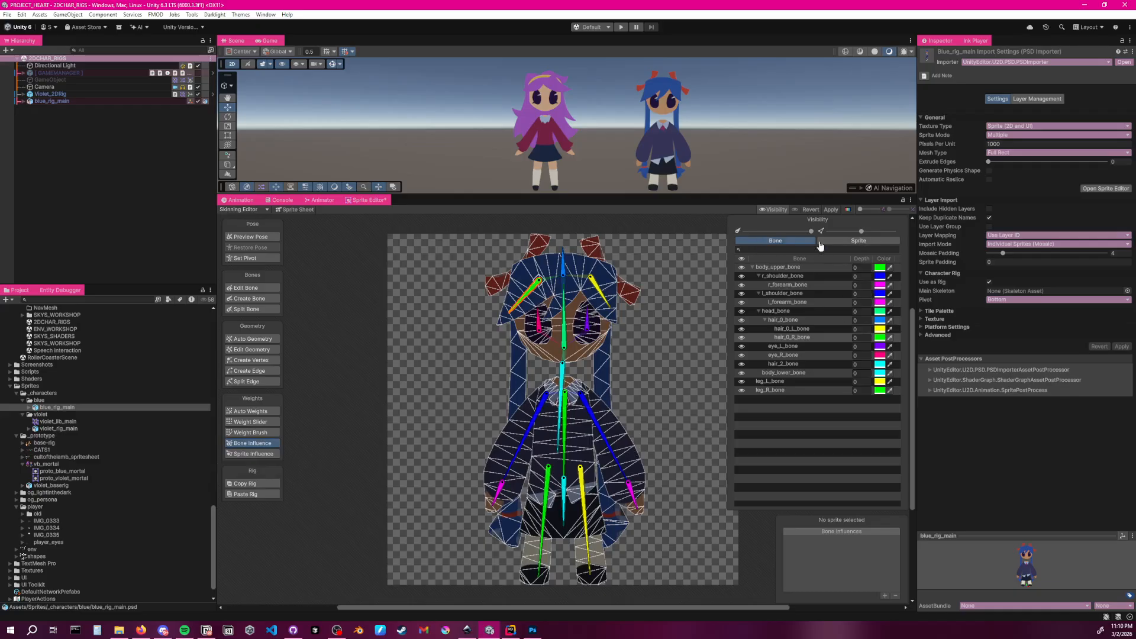
pyautogui.click(859, 240)
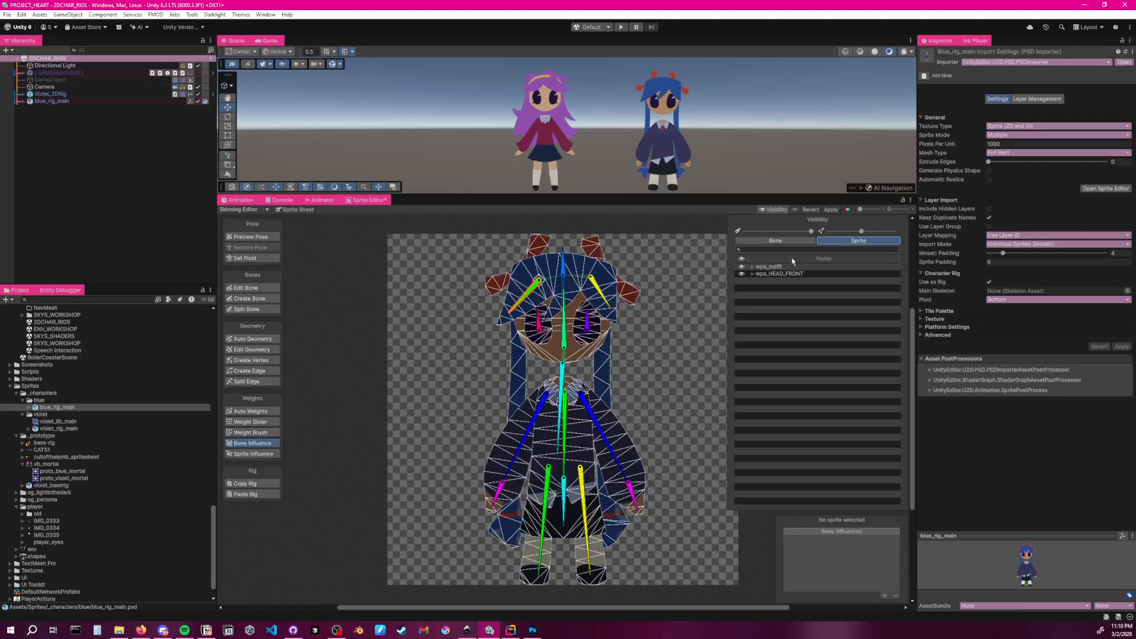
pyautogui.click(752, 266)
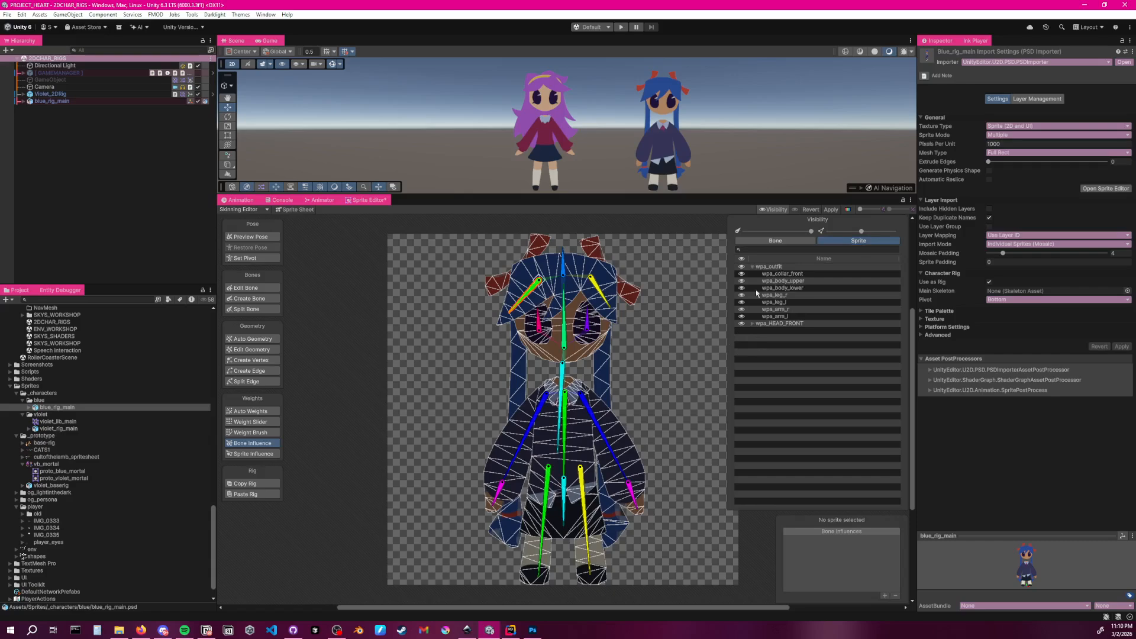
pyautogui.click(741, 323)
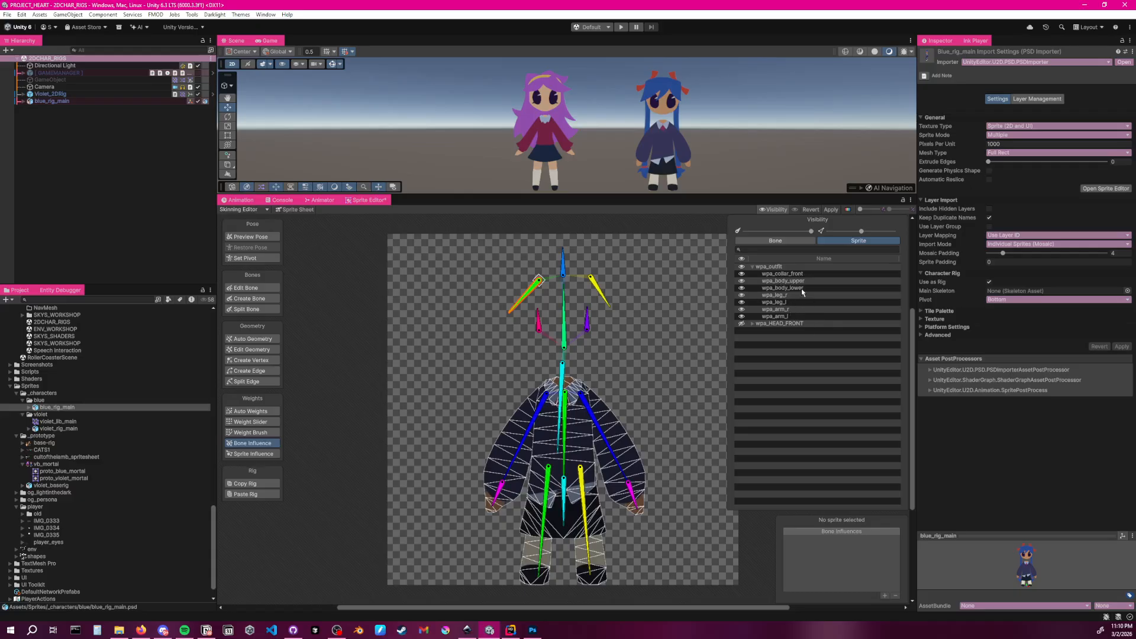
# Add body_upper_bone as the influence on wpa_body_upper and body_lower_bone as the influence on wpa_body_lower
pyautogui.click(806, 281)
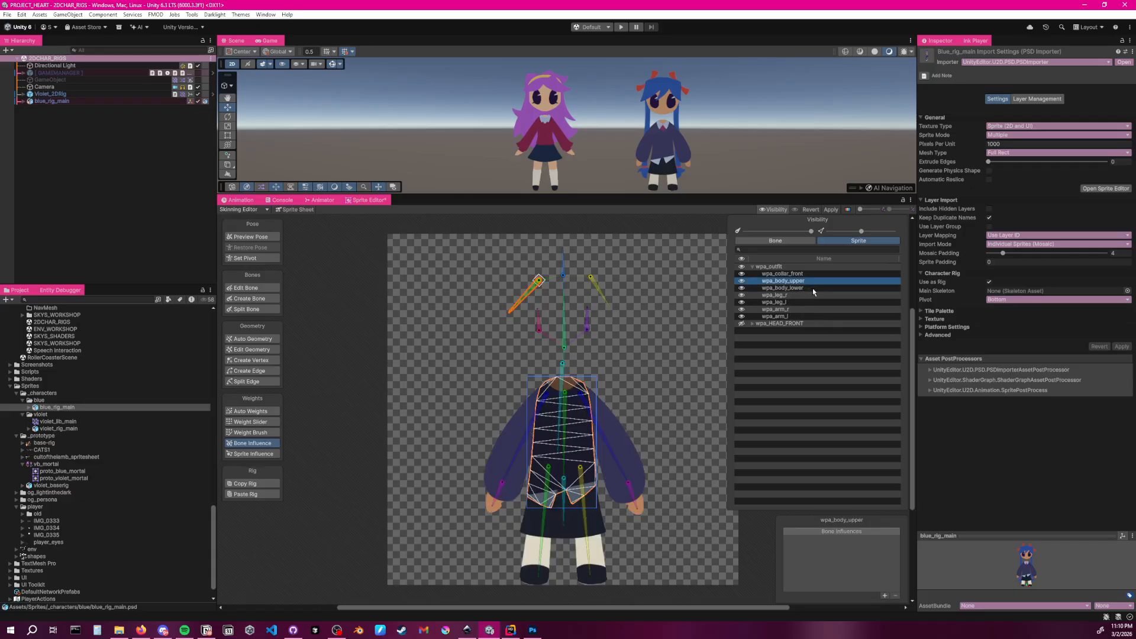
pyautogui.click(567, 410)
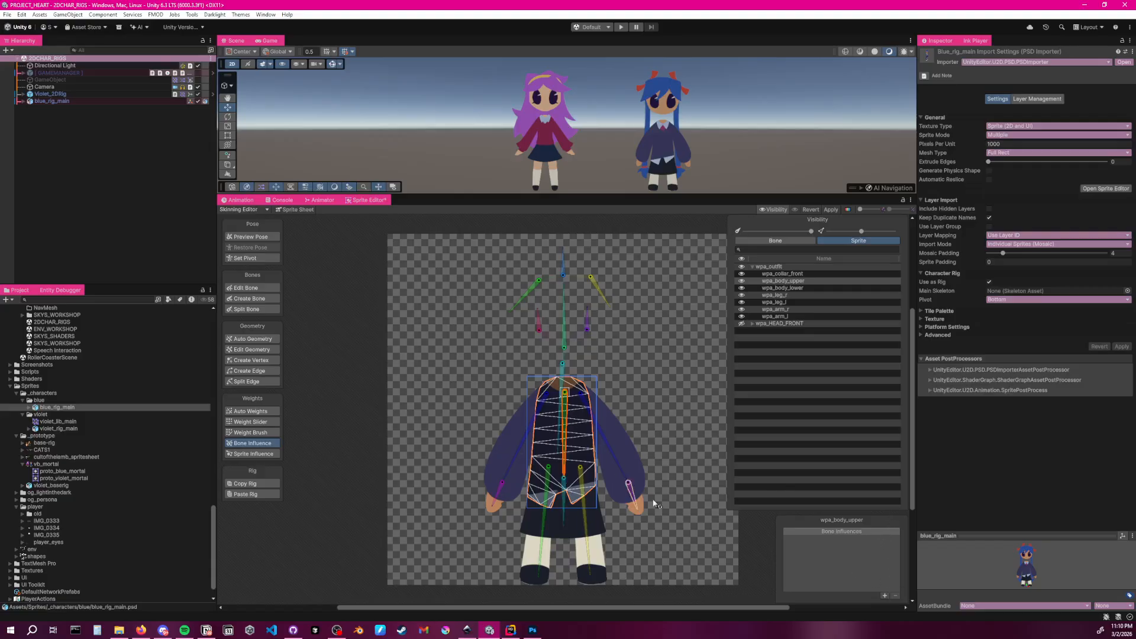
pyautogui.click(885, 596)
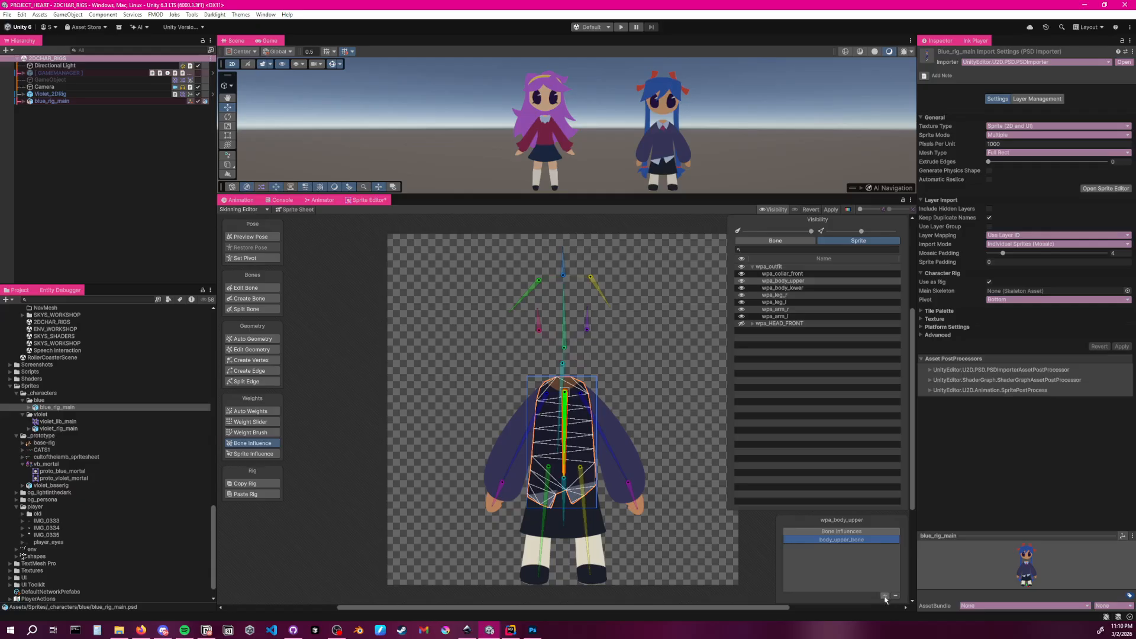
pyautogui.click(799, 290)
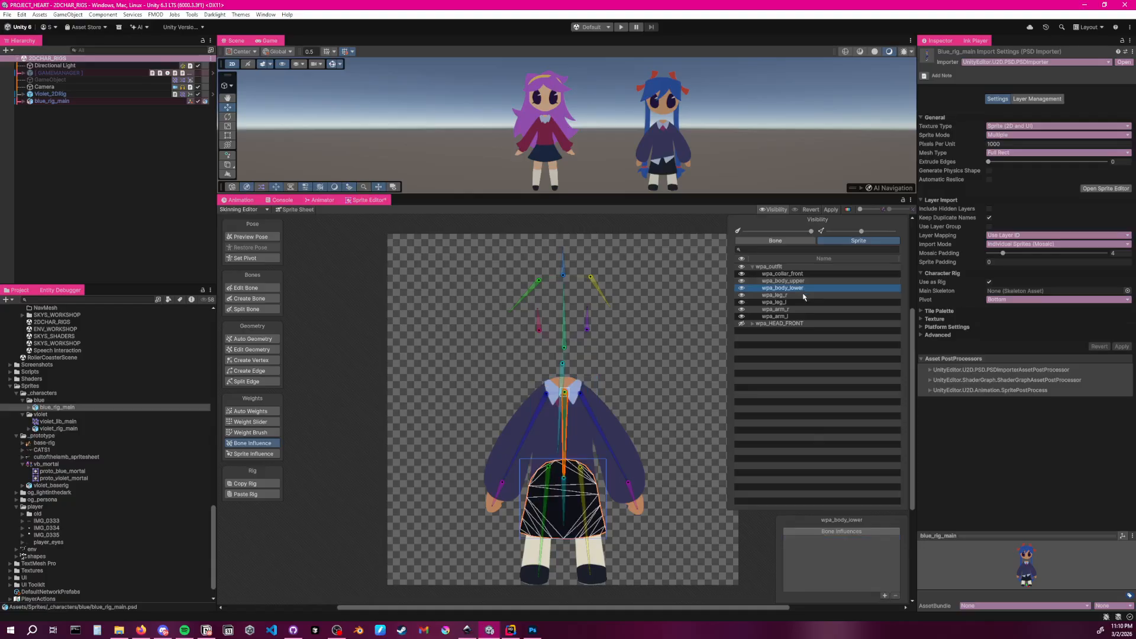
pyautogui.click(571, 493)
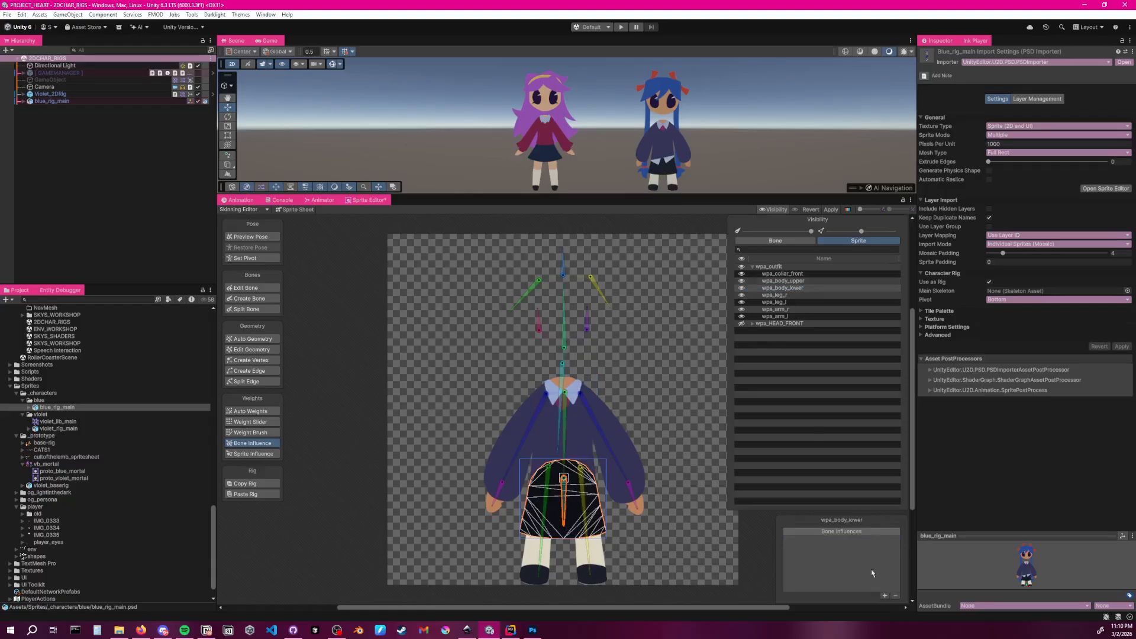
pyautogui.click(884, 595)
# Add leg_R_bone as the influence on wpa_leg_r and the opposite leg's bone as the influence on wpa_leg_l
pyautogui.click(789, 295)
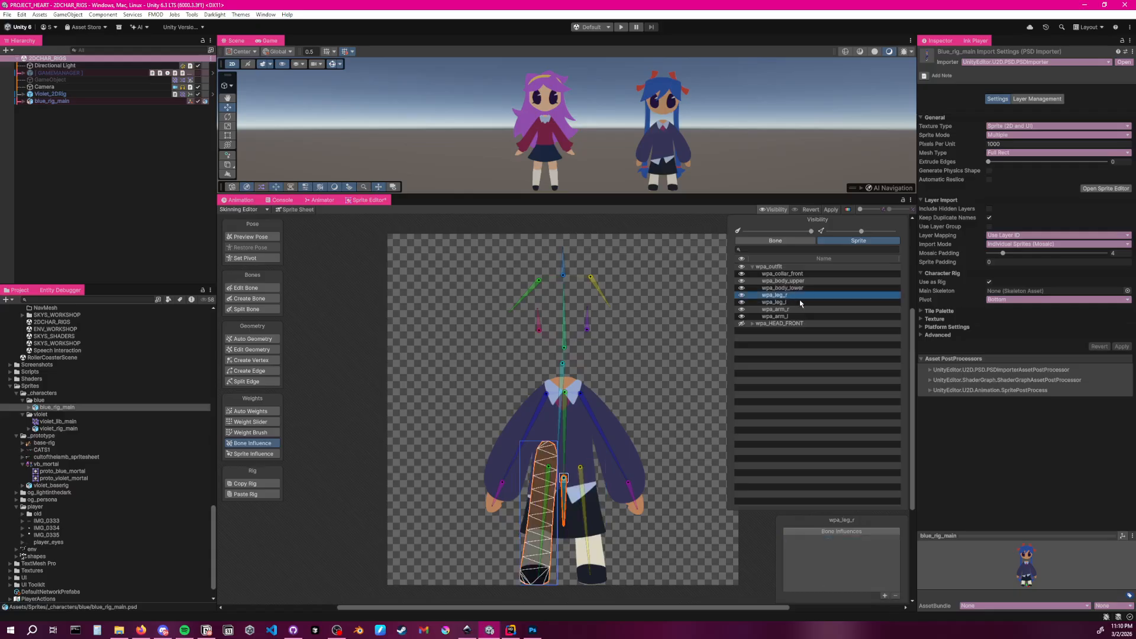
pyautogui.click(884, 595)
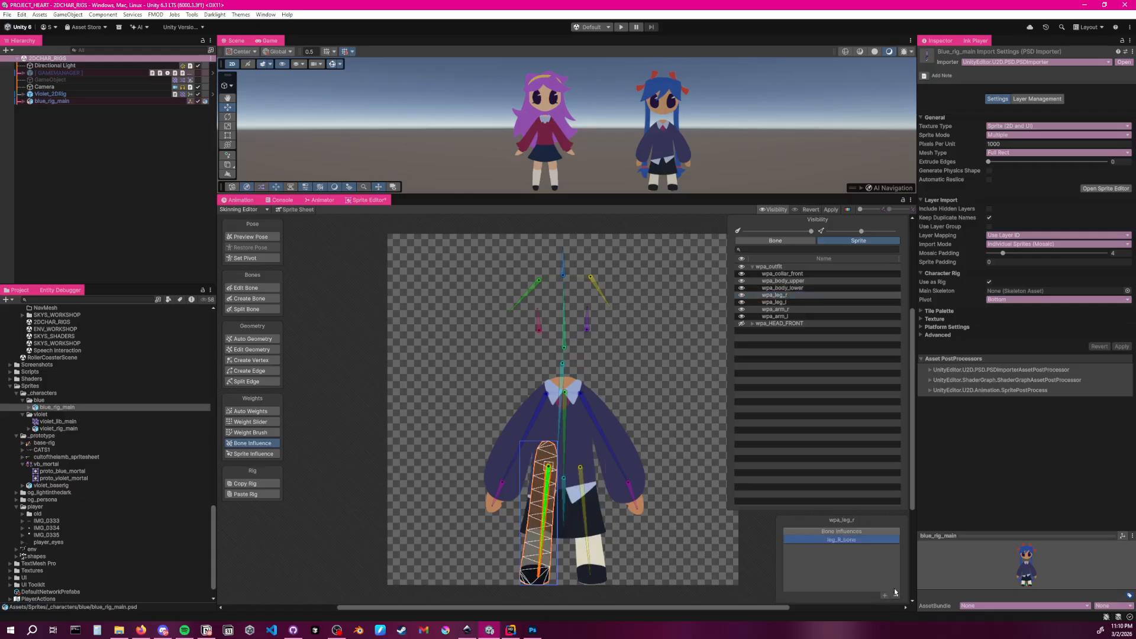
pyautogui.click(797, 303)
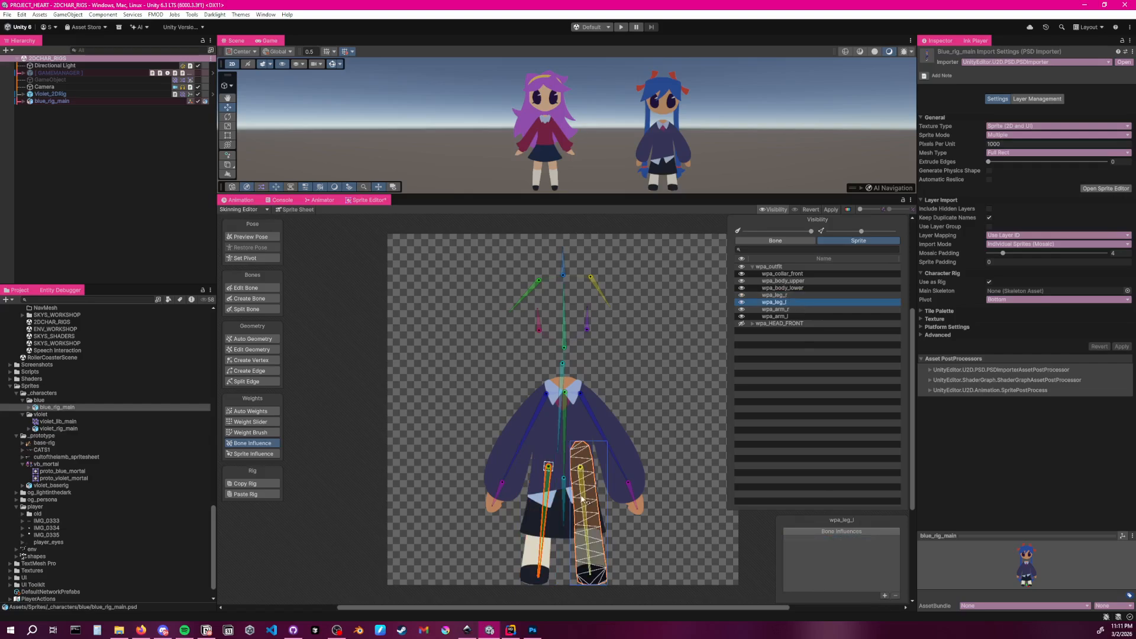
# Add r_forearm_bone and r_shoulder_bone as the bone influences on the wpa_arm_r sprite
pyautogui.click(787, 308)
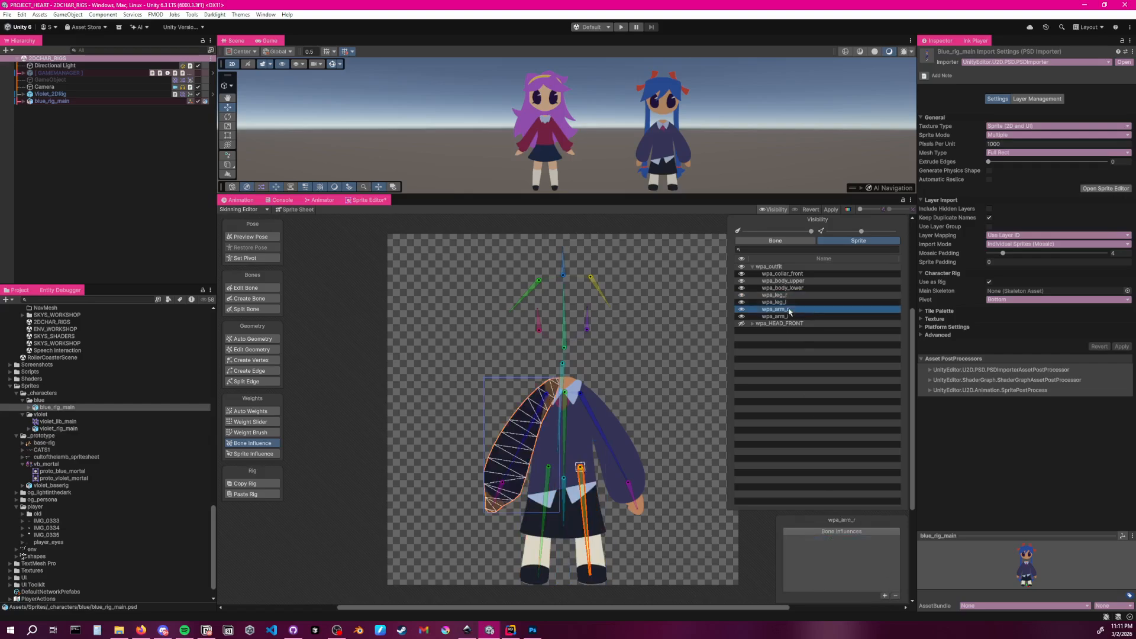
pyautogui.click(520, 450)
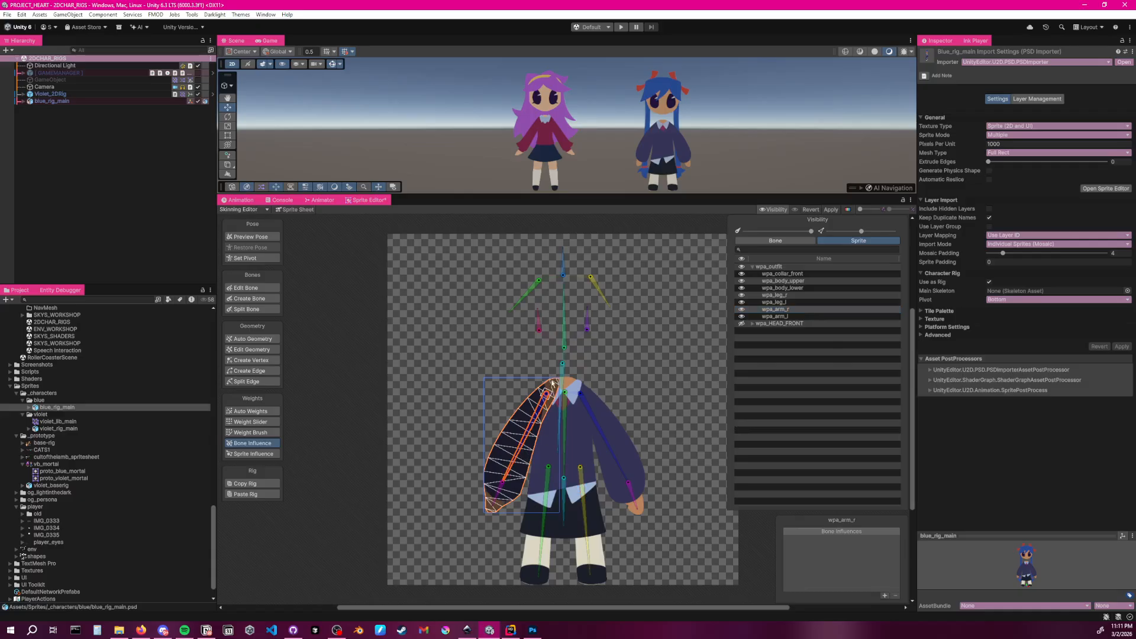
pyautogui.click(501, 491)
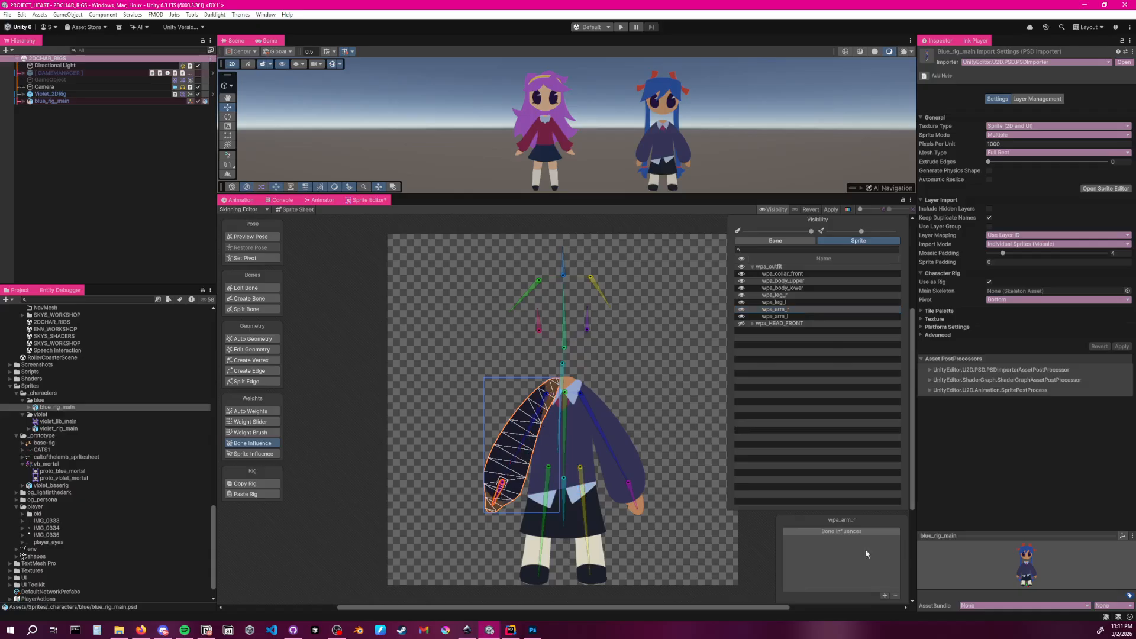
pyautogui.click(530, 437)
pyautogui.click(885, 595)
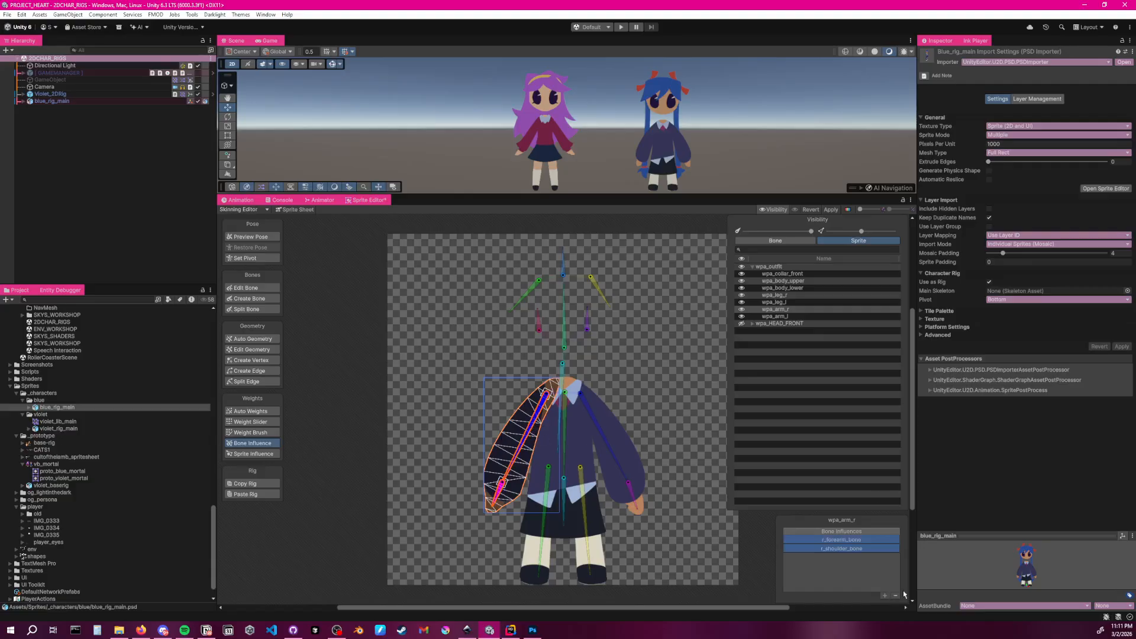
# Add l_shoulder_bone and l_forearm_bone as the bone influences on the wpa_arm_l sprite
pyautogui.click(604, 434)
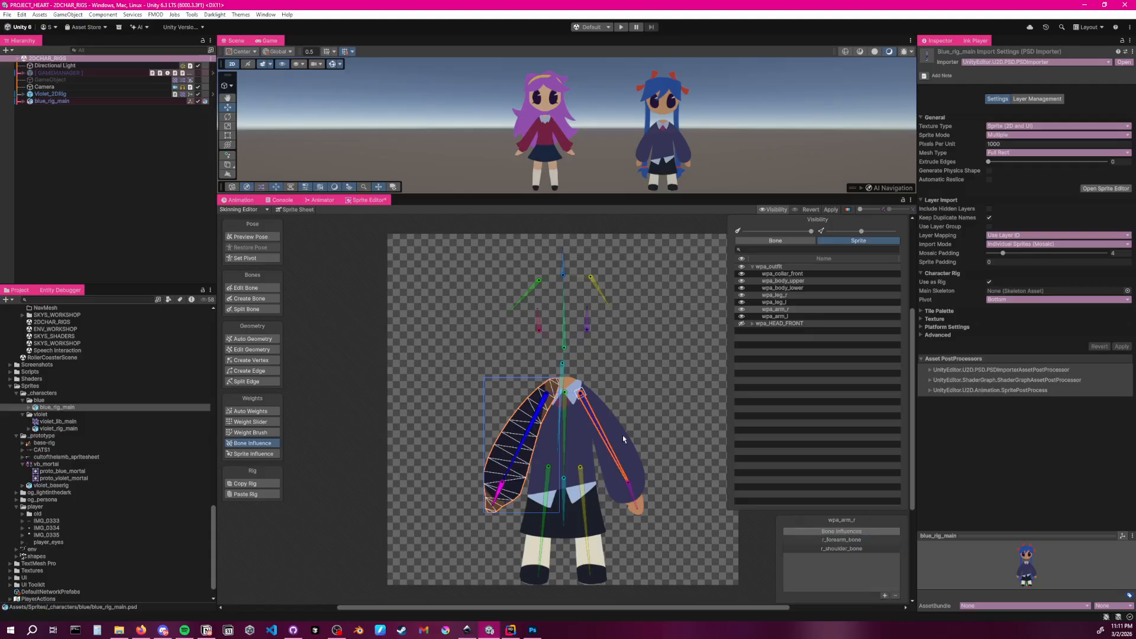
pyautogui.click(605, 439)
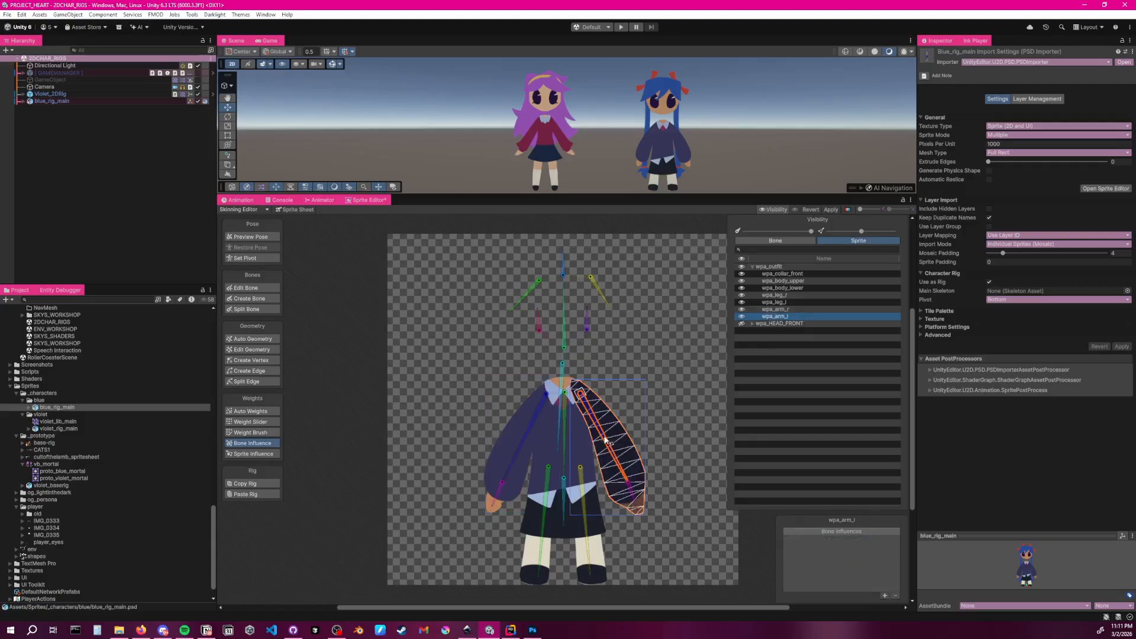
pyautogui.click(884, 595)
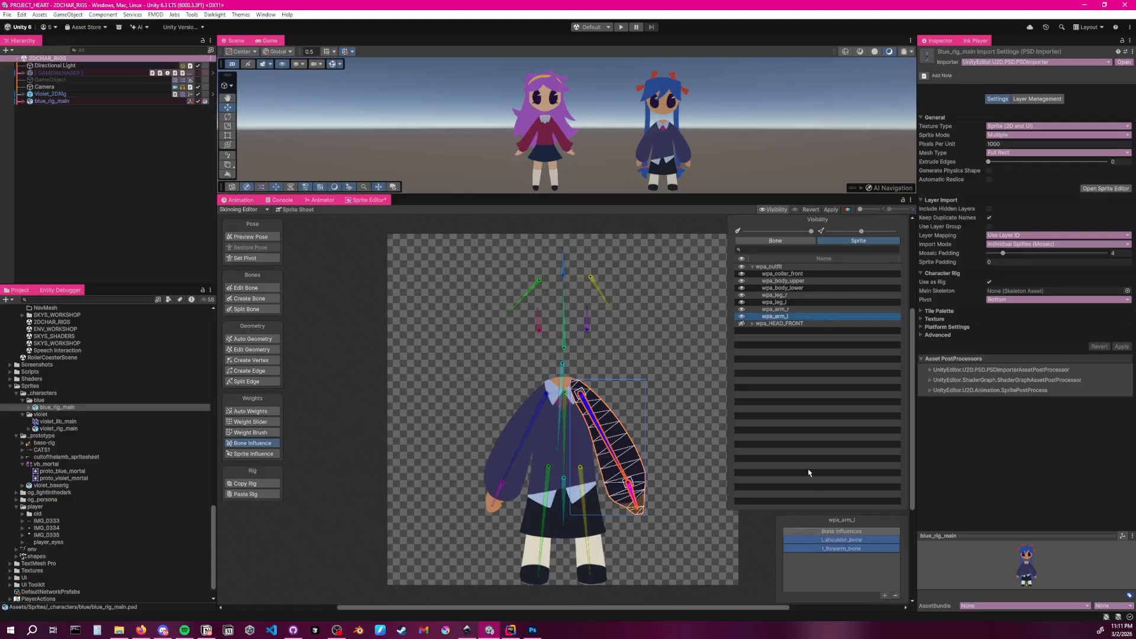
pyautogui.click(675, 393)
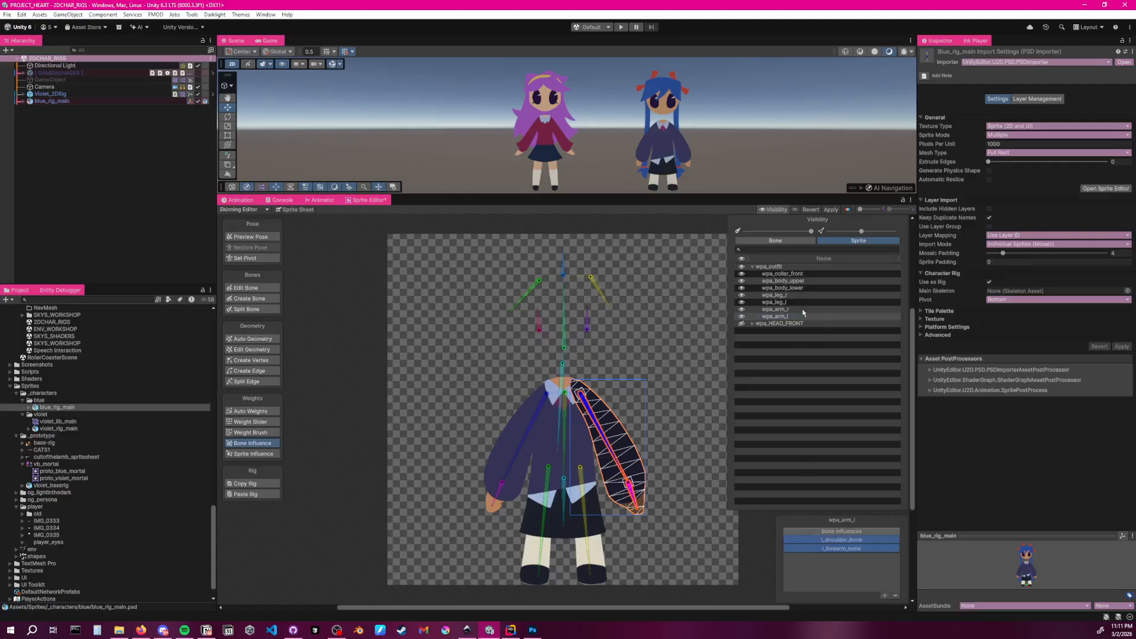
# Show the wpa_HEAD_FRONT group instead of wpa_outfit, and expand it through base_HEAD_FRONT to select the base_eyes_front sprite
pyautogui.click(742, 323)
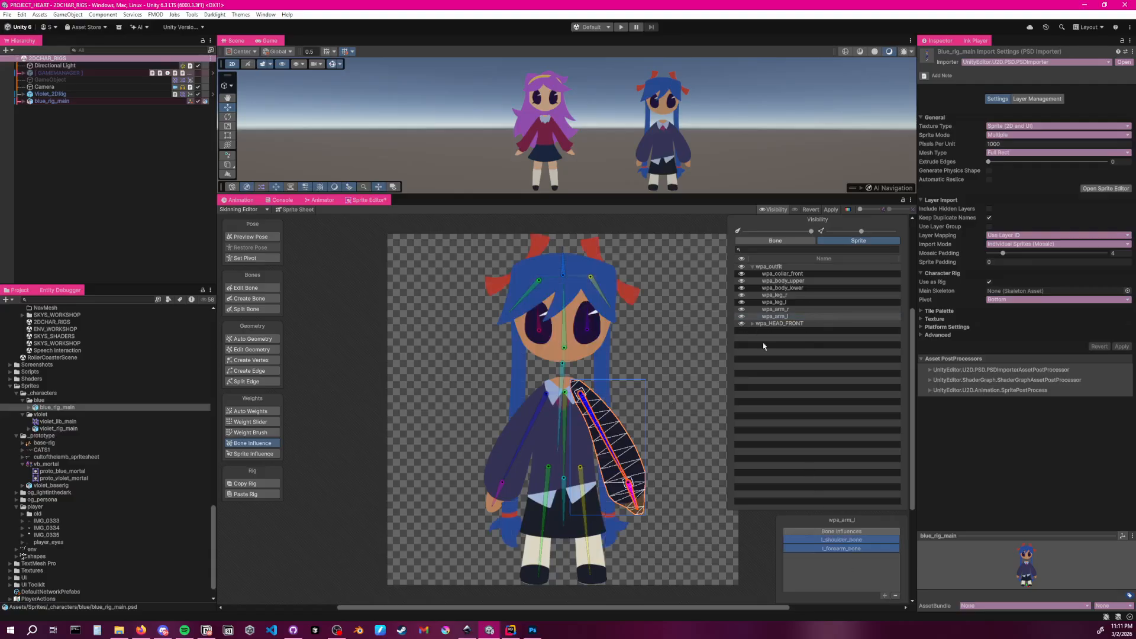
pyautogui.click(741, 267)
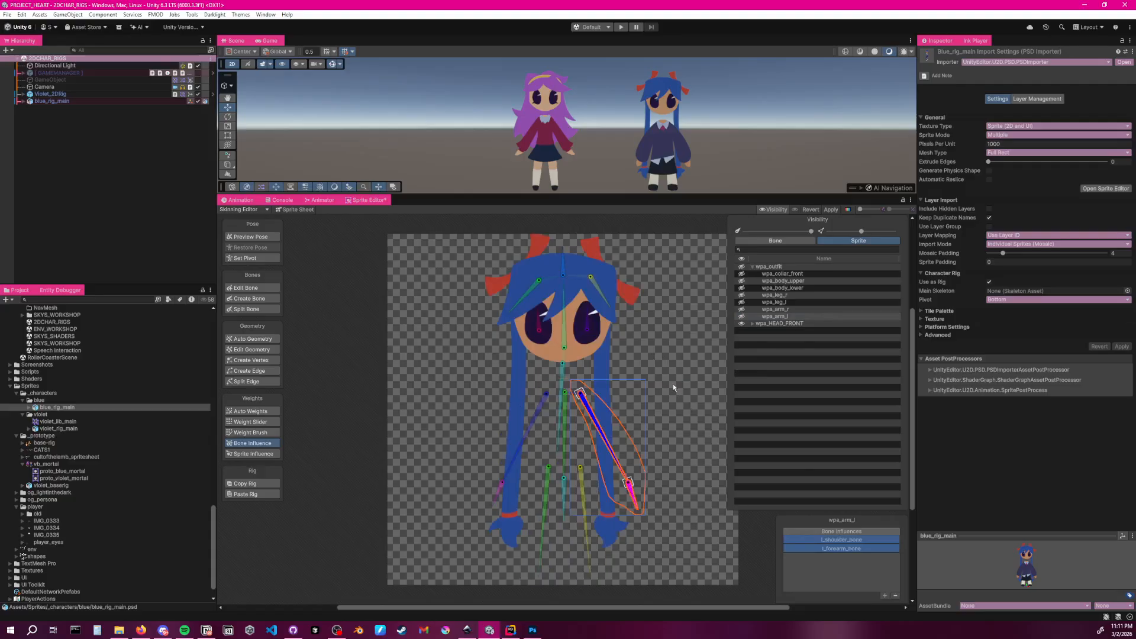
pyautogui.click(564, 348)
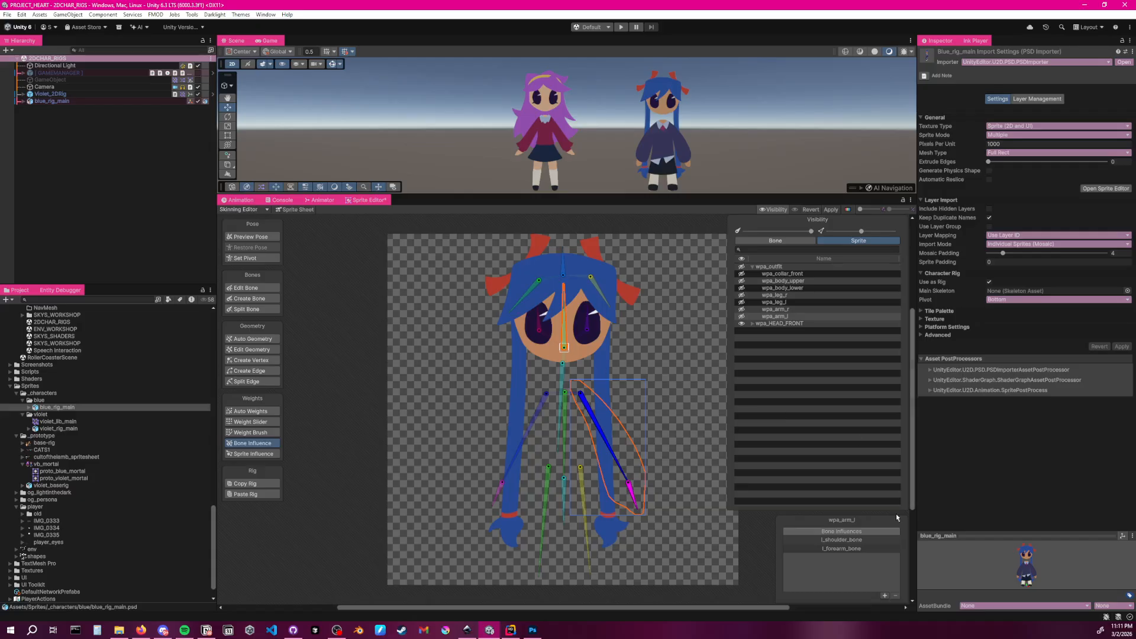
pyautogui.click(753, 324)
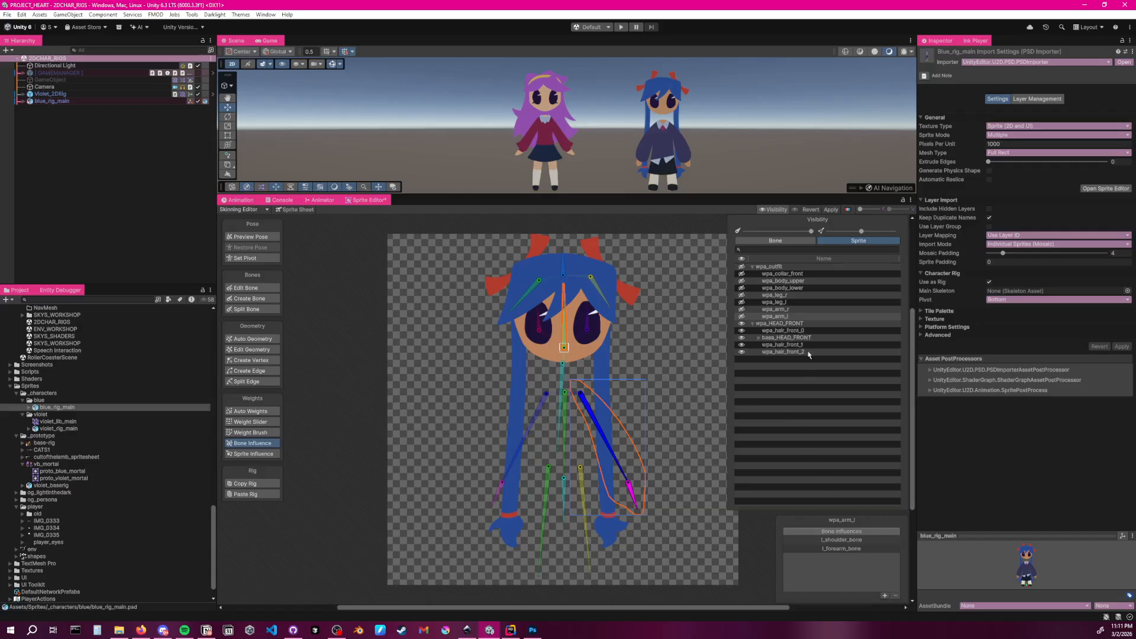
pyautogui.click(759, 338)
pyautogui.click(807, 345)
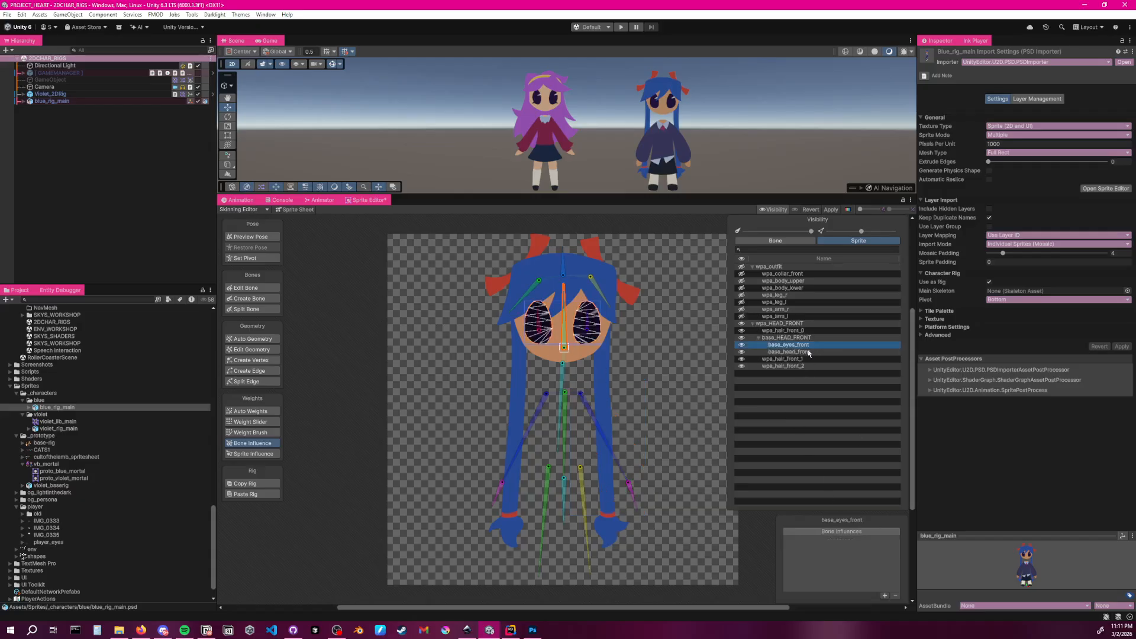
# Bind base_head_front to head_bone, and bind base_eyes_front to eye_L_bone and eye_R_bone as bone influences
pyautogui.click(806, 352)
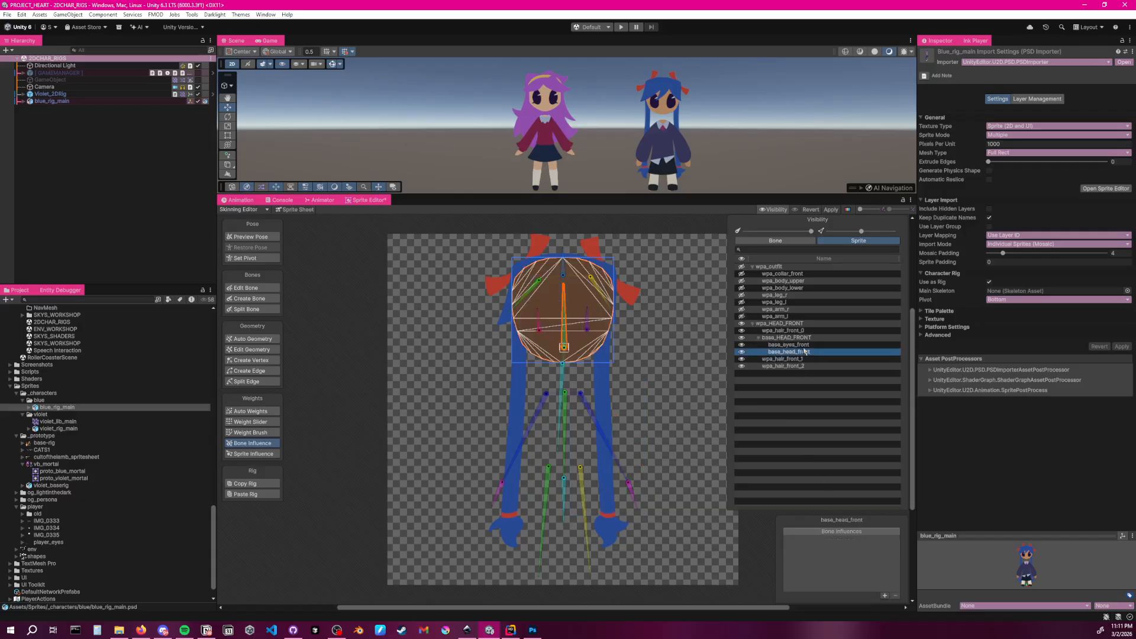
pyautogui.click(884, 595)
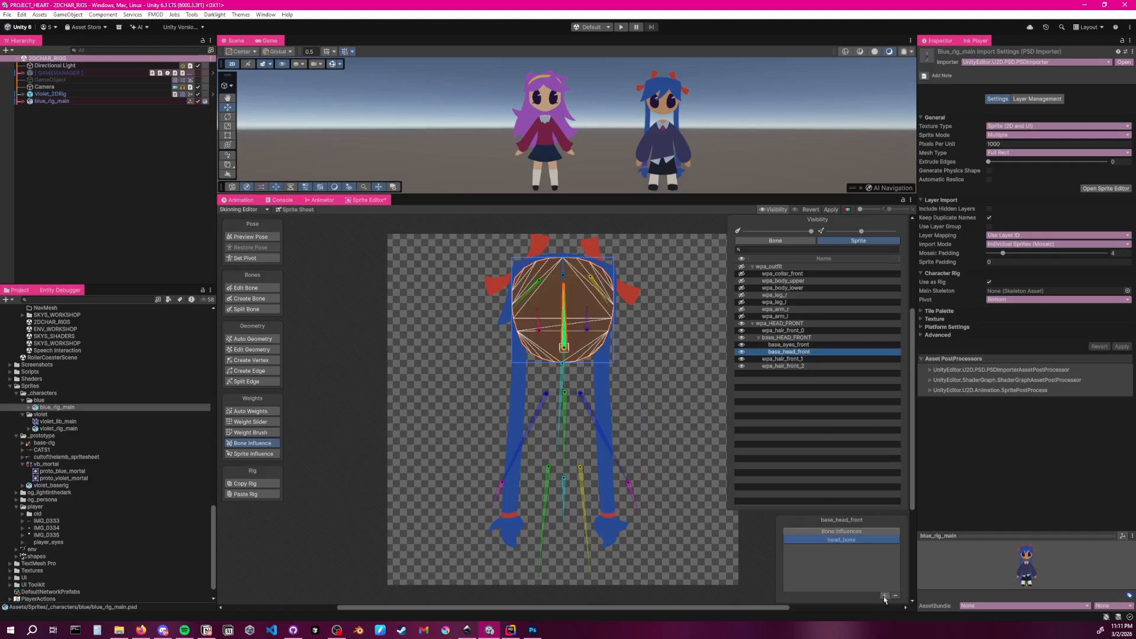
pyautogui.click(801, 345)
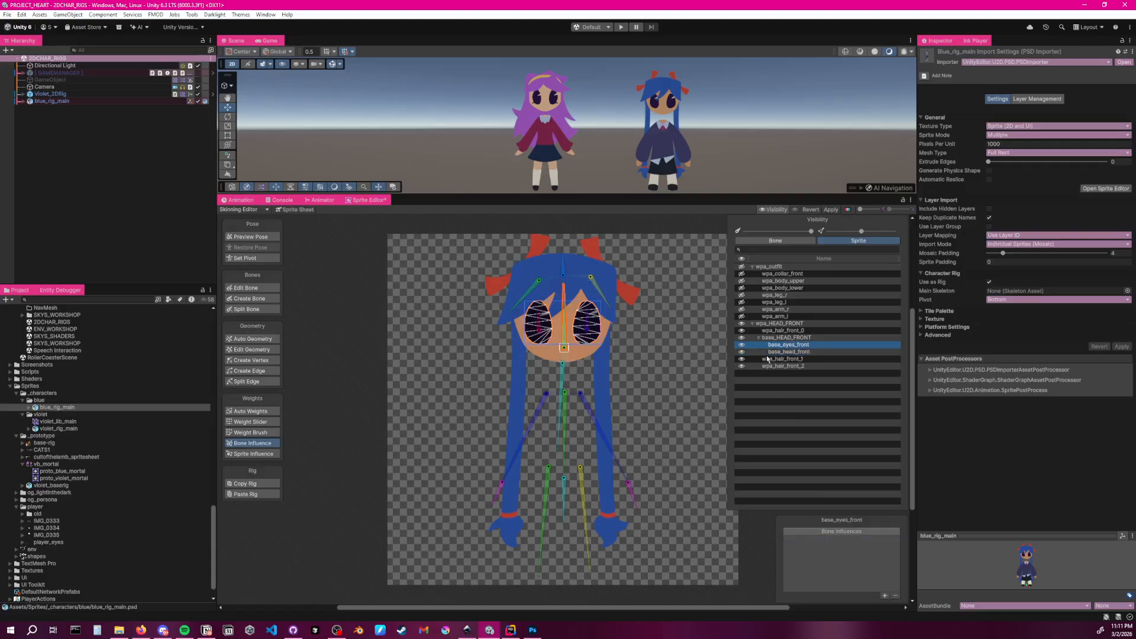
pyautogui.click(588, 327)
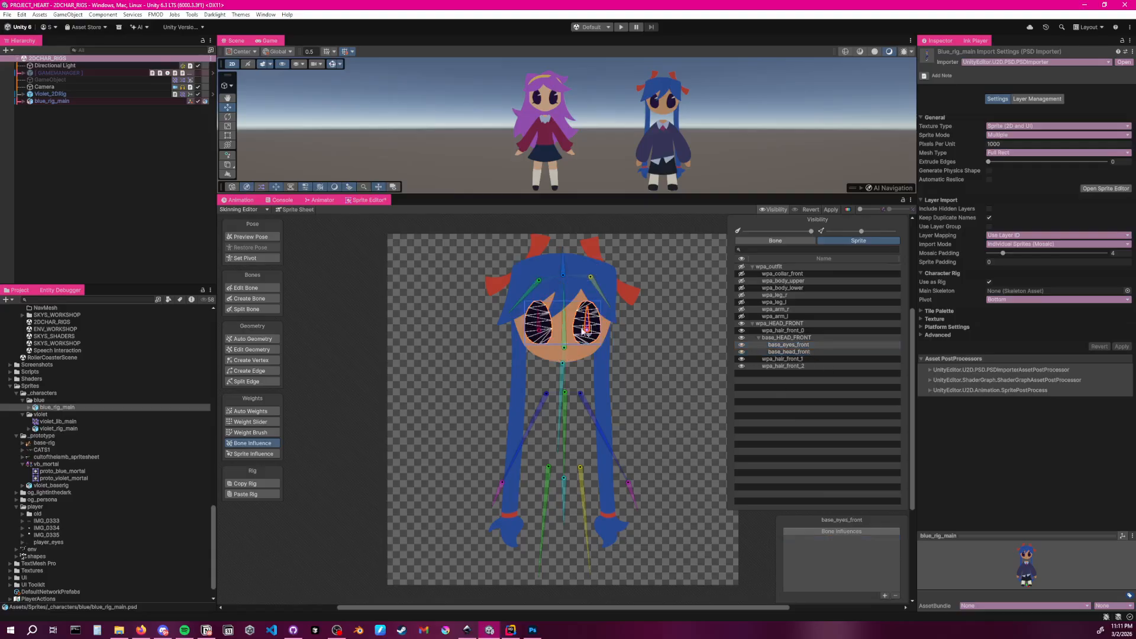
pyautogui.click(884, 595)
pyautogui.click(828, 399)
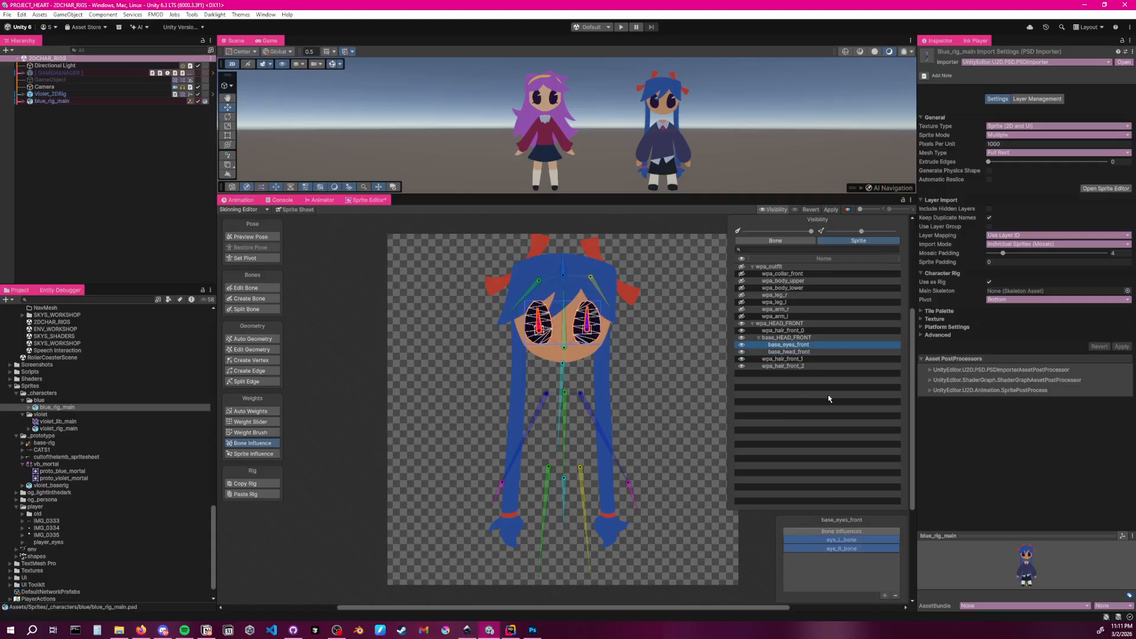
# Add only hair_0_bone, hair_0_L_bone and hair_0_R_bone as bone influences of the wpa_hair_front_0 sprite
pyautogui.click(816, 359)
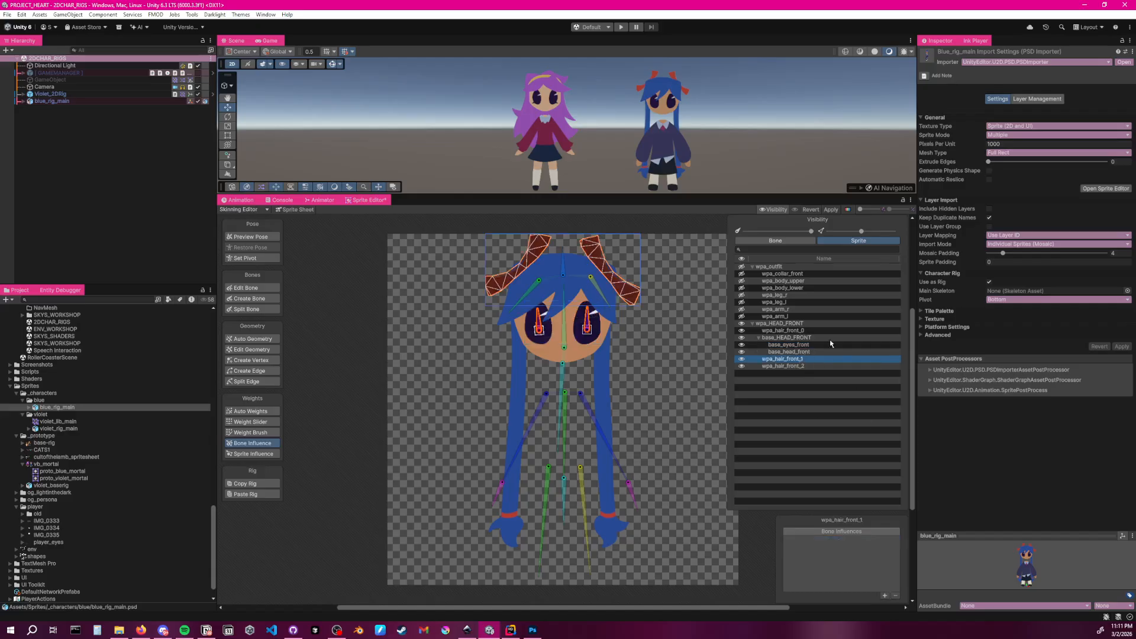
pyautogui.click(798, 330)
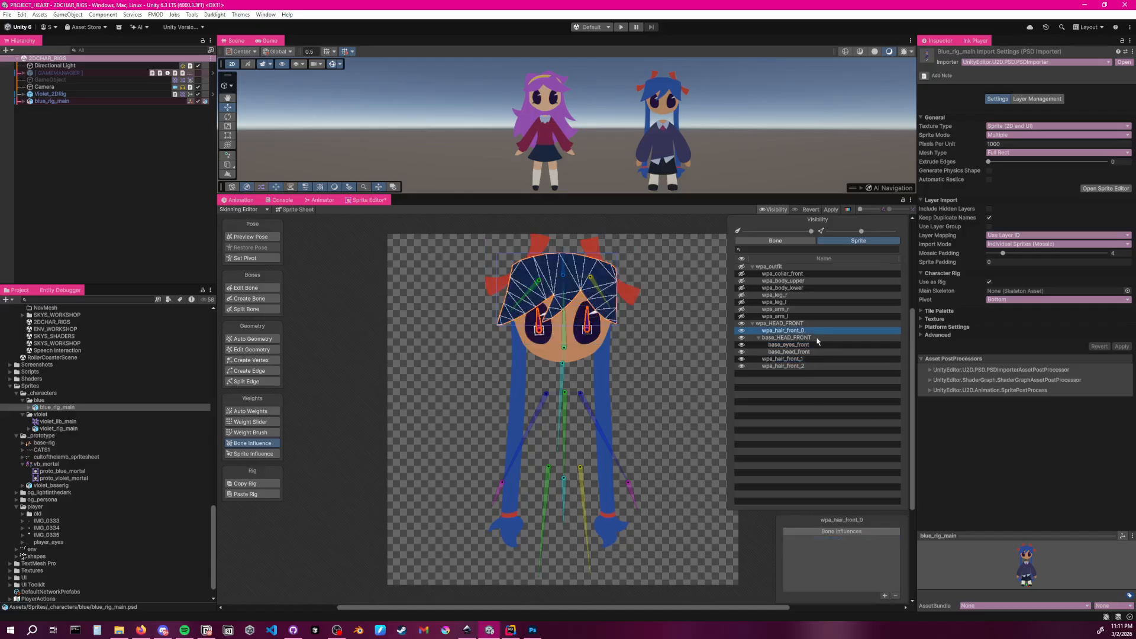
pyautogui.keyDown('ctrl'); pyautogui.click(564, 267); pyautogui.keyUp('ctrl')
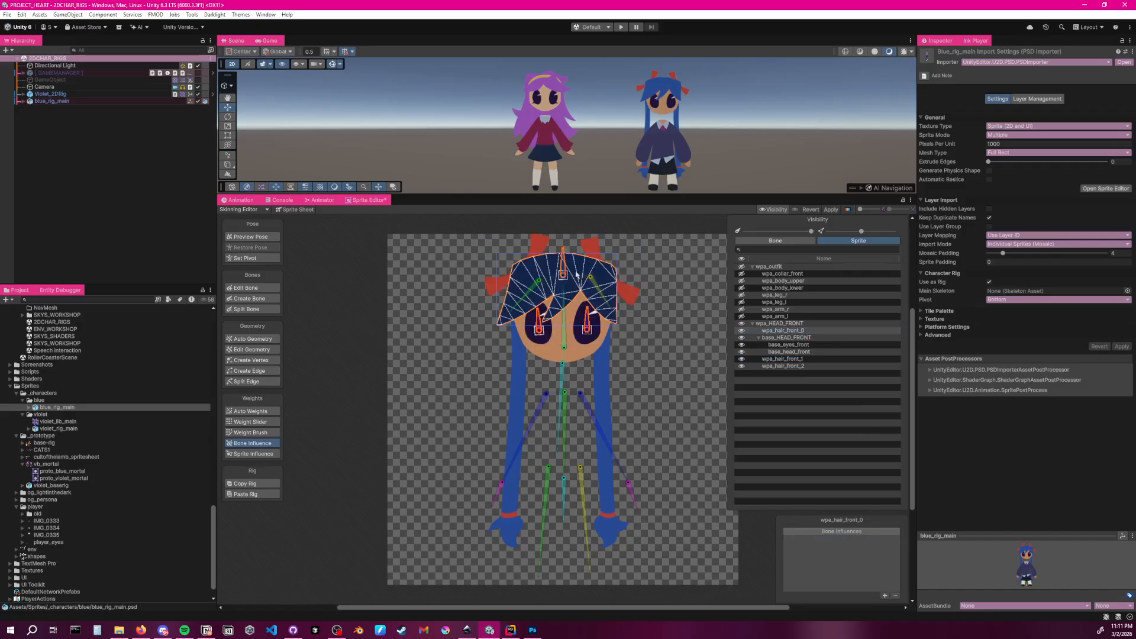
pyautogui.keyDown('ctrl'); pyautogui.click(599, 295); pyautogui.keyUp('ctrl')
pyautogui.keyDown('ctrl'); pyautogui.click(539, 289); pyautogui.keyUp('ctrl')
pyautogui.click(885, 595)
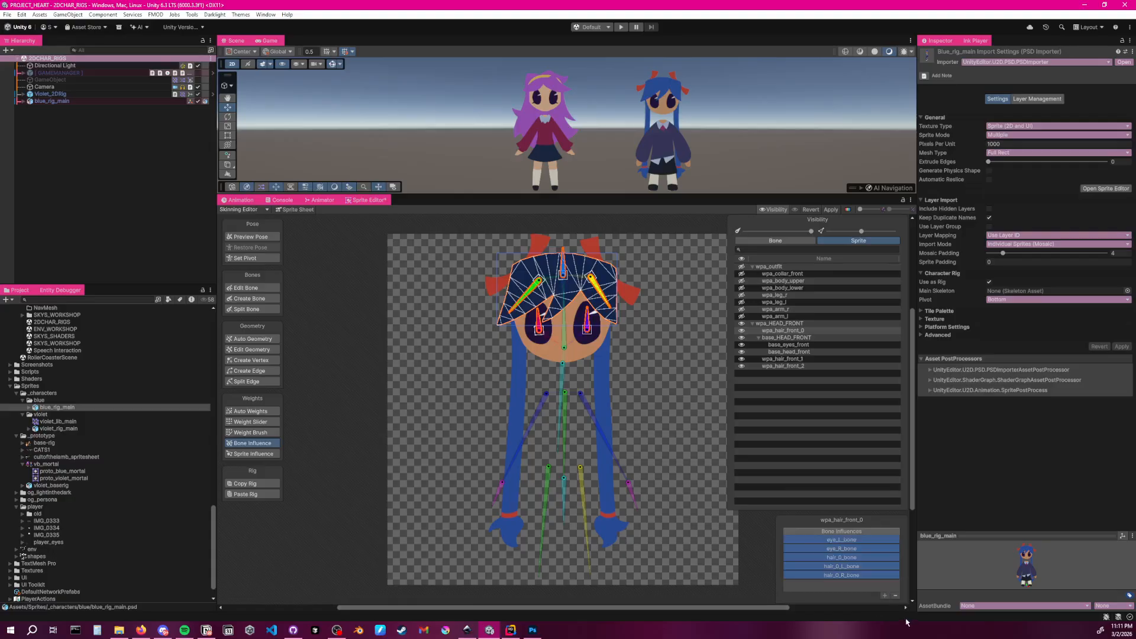
pyautogui.hotkey('ctrl', 'z')
pyautogui.keyDown('ctrl'); pyautogui.click(589, 325); pyautogui.keyUp('ctrl')
pyautogui.keyDown('ctrl'); pyautogui.click(539, 328); pyautogui.keyUp('ctrl')
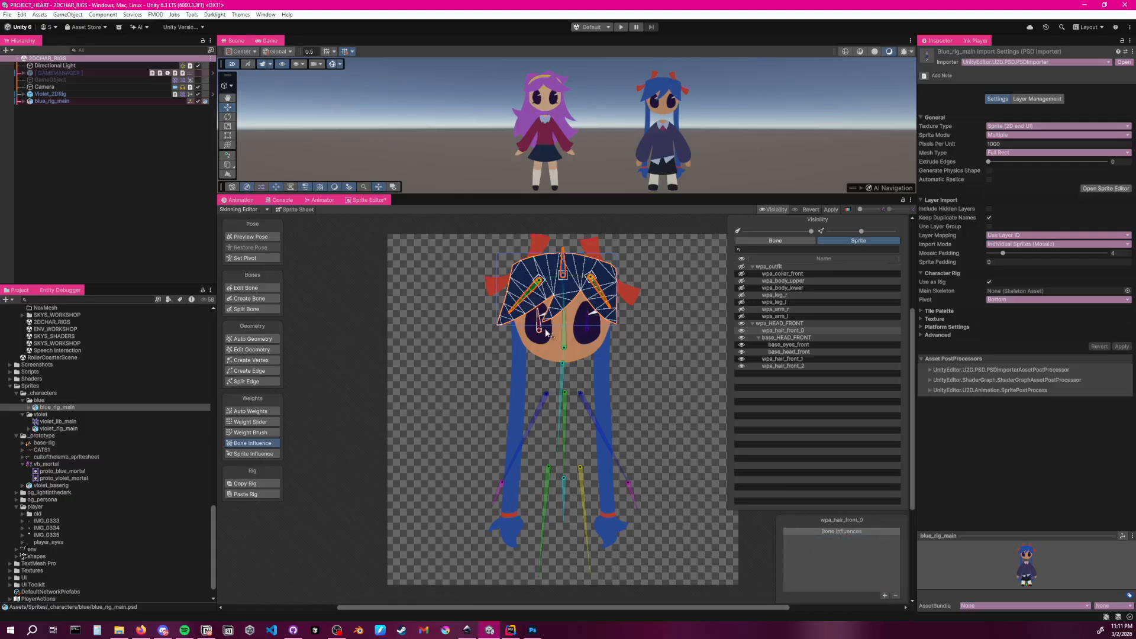
pyautogui.click(884, 595)
pyautogui.click(857, 541)
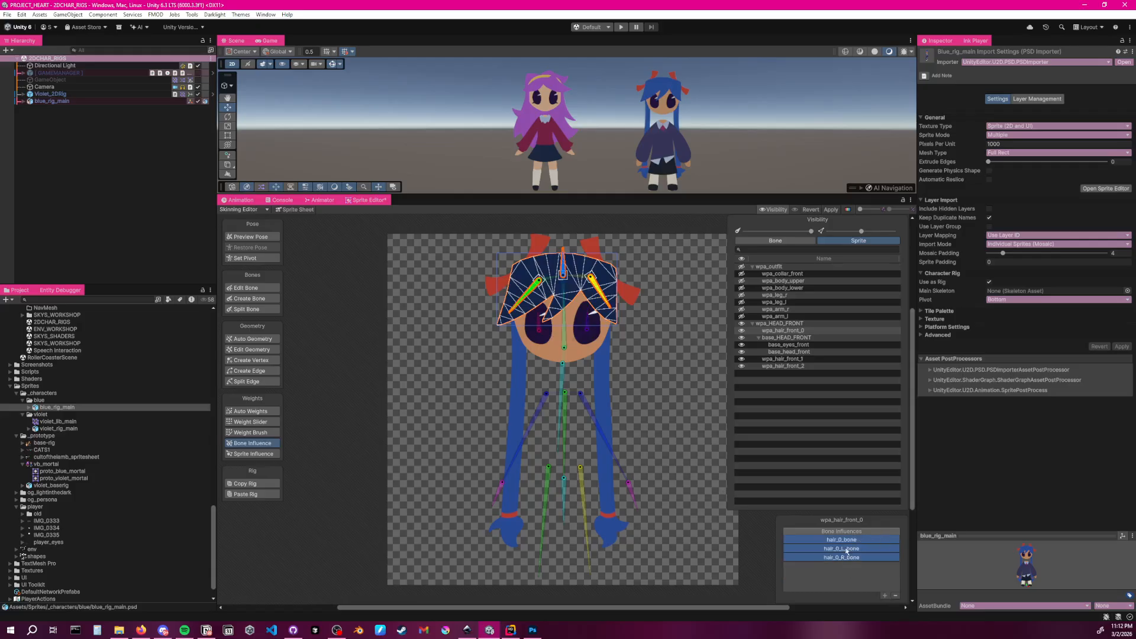
pyautogui.click(790, 376)
pyautogui.click(855, 557)
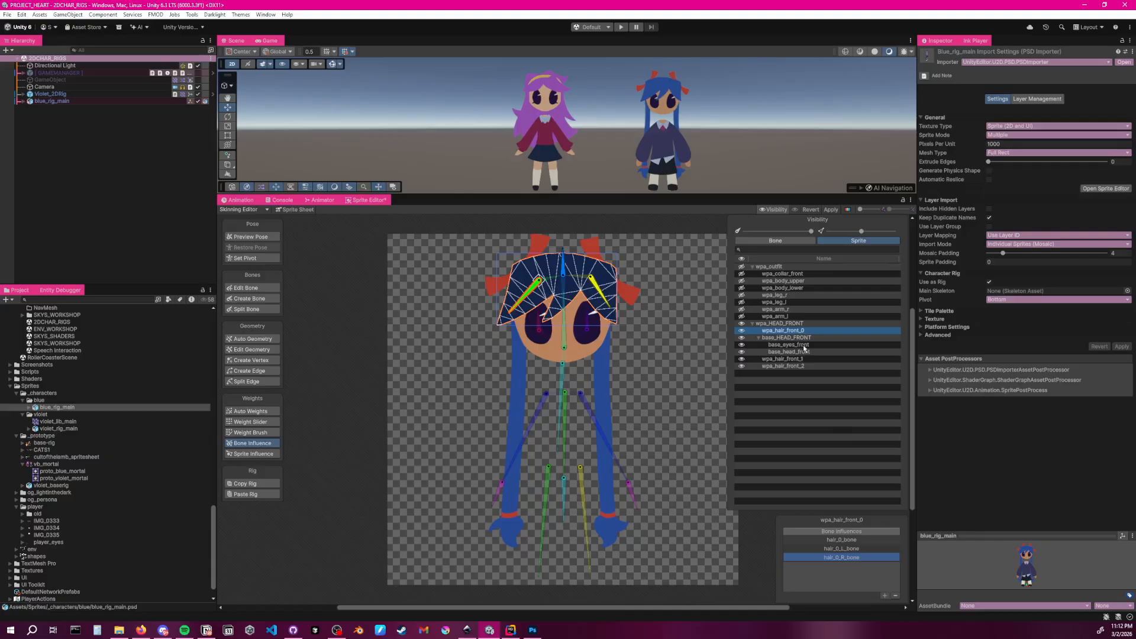
# Collapse the base_HEAD_FRONT group and add hair_0_bone as the bone influence of wpa_hair_front_1
pyautogui.click(759, 337)
pyautogui.click(785, 346)
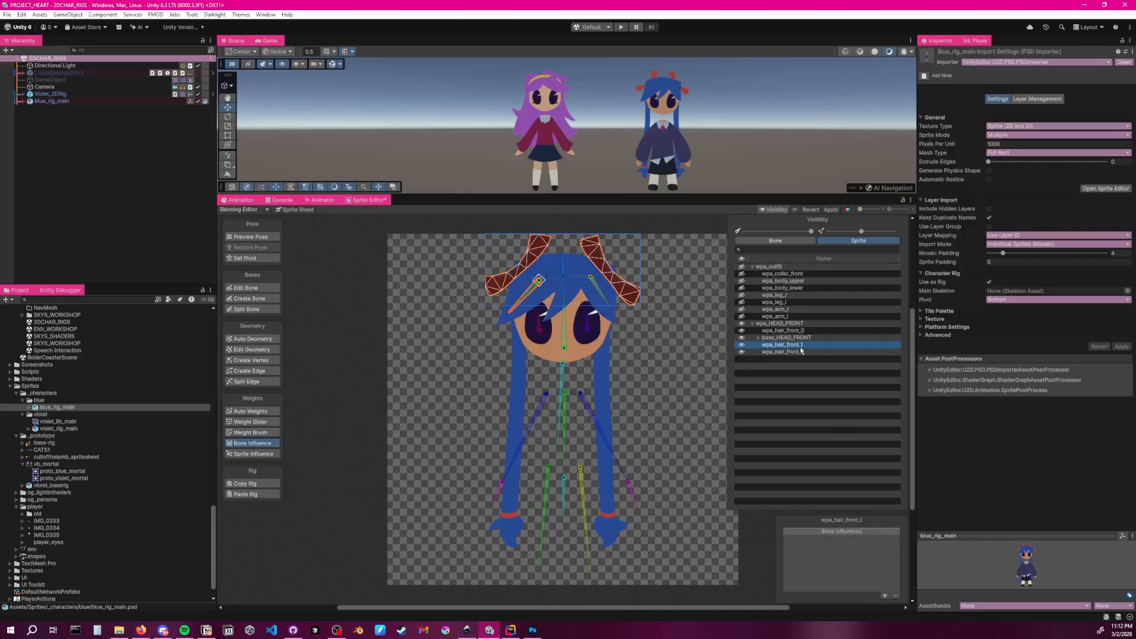
pyautogui.click(564, 273)
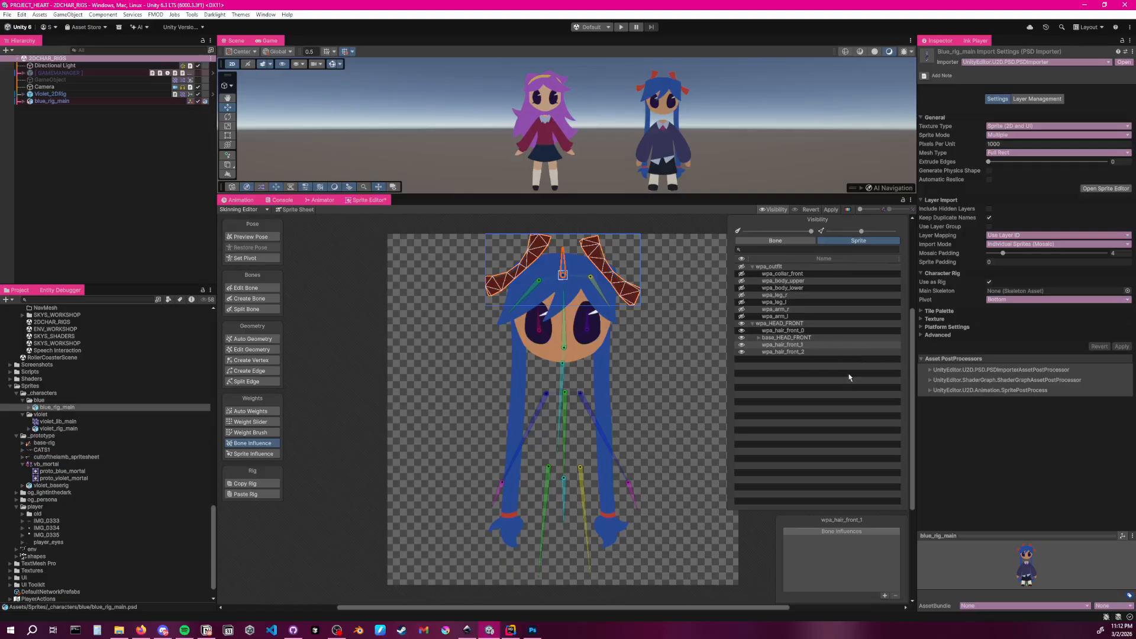
pyautogui.click(884, 595)
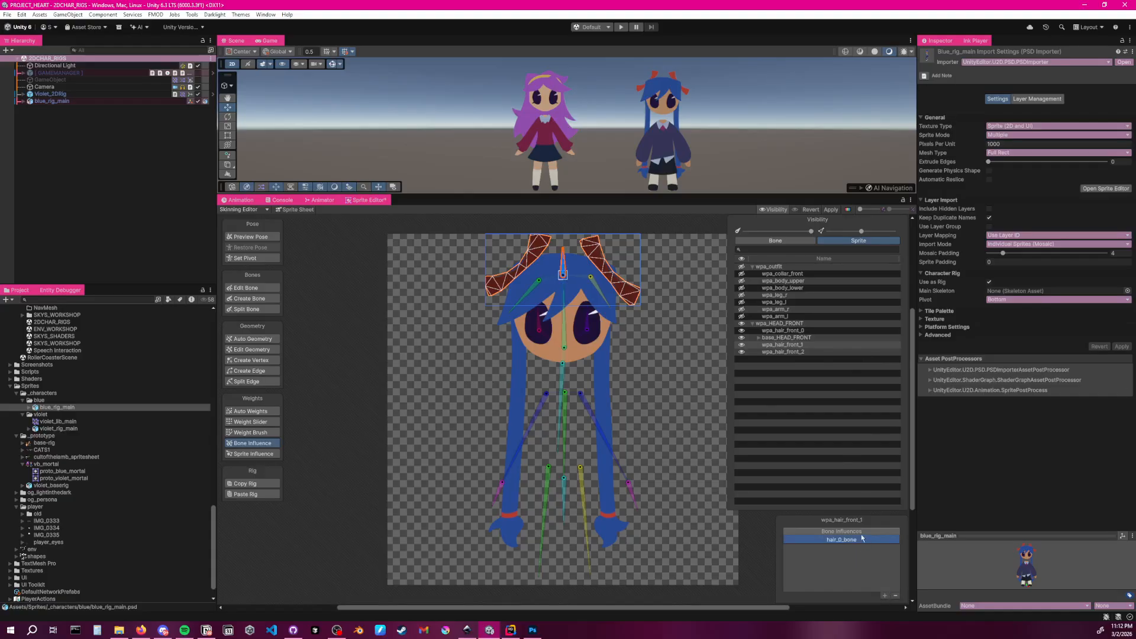
# Add hair_2_bone as a bone influence of the wpa_hair_front_2 pigtail sprite
pyautogui.click(814, 353)
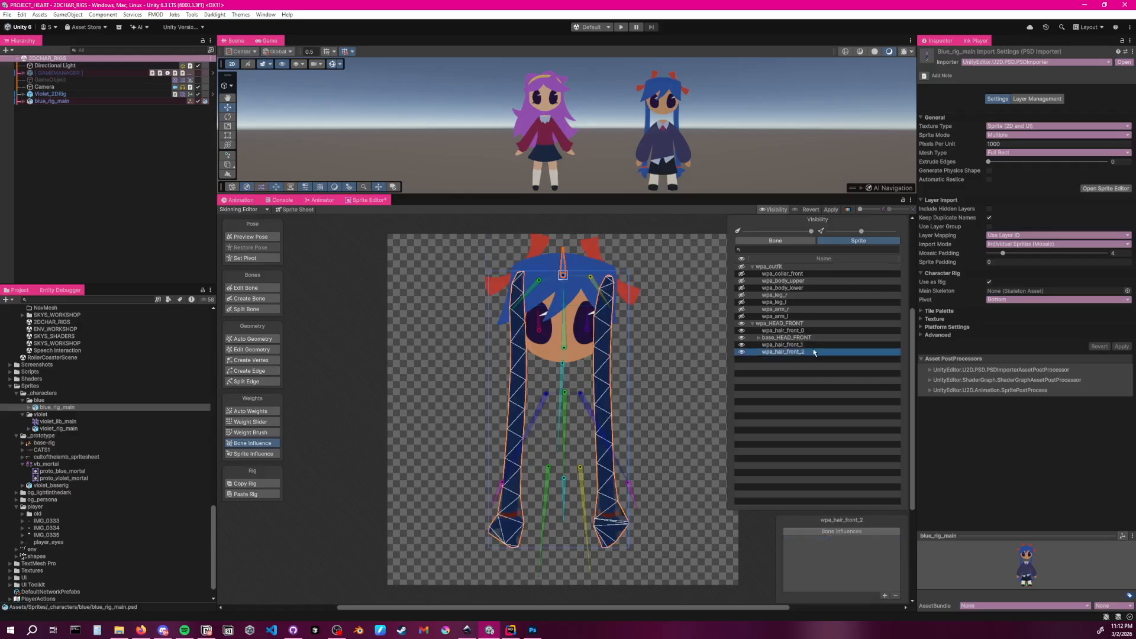
pyautogui.click(575, 391)
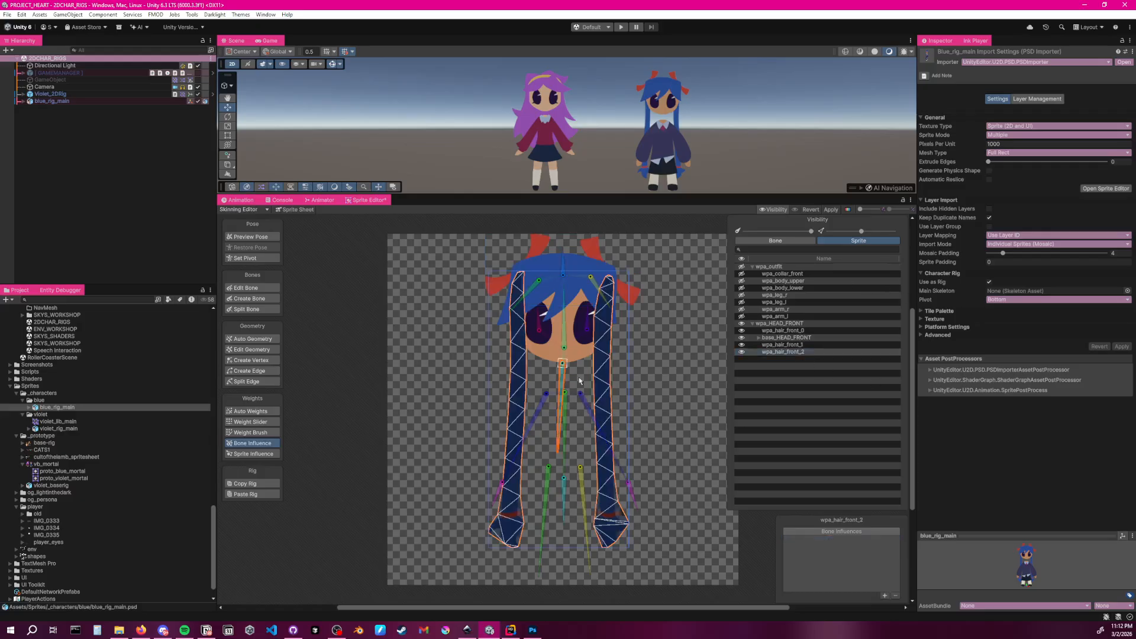
pyautogui.click(885, 596)
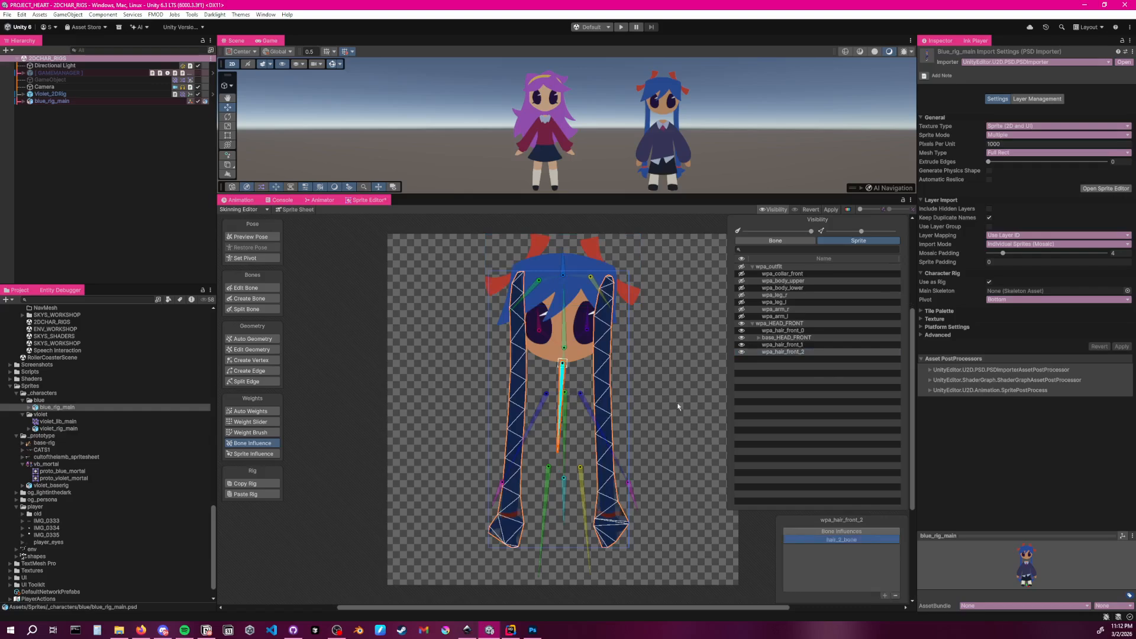
# Create two child bones of hair_2_bone, one running down the lower end of each pigtail
pyautogui.hotkey('shift', 'w')
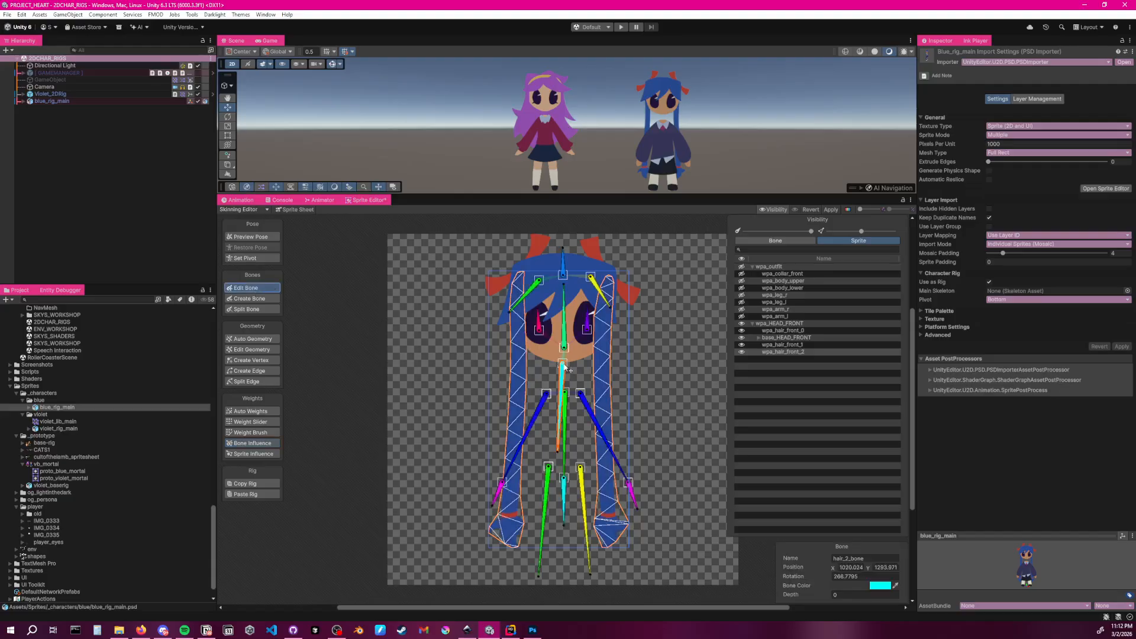
pyautogui.click(249, 298)
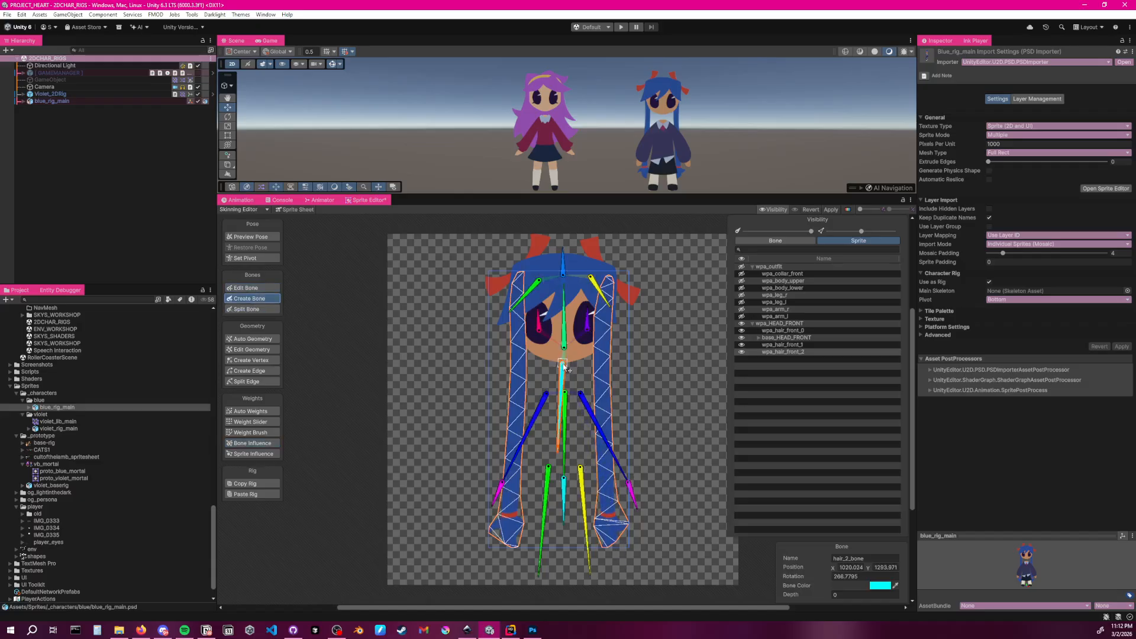
pyautogui.click(608, 482)
pyautogui.click(613, 539)
pyautogui.rightClick(625, 539)
pyautogui.click(512, 490)
pyautogui.click(508, 533)
pyautogui.rightClick(533, 541)
# Add both new pigtail-end bones as bone influences of the wpa_hair_front_2 sprite
pyautogui.click(609, 501)
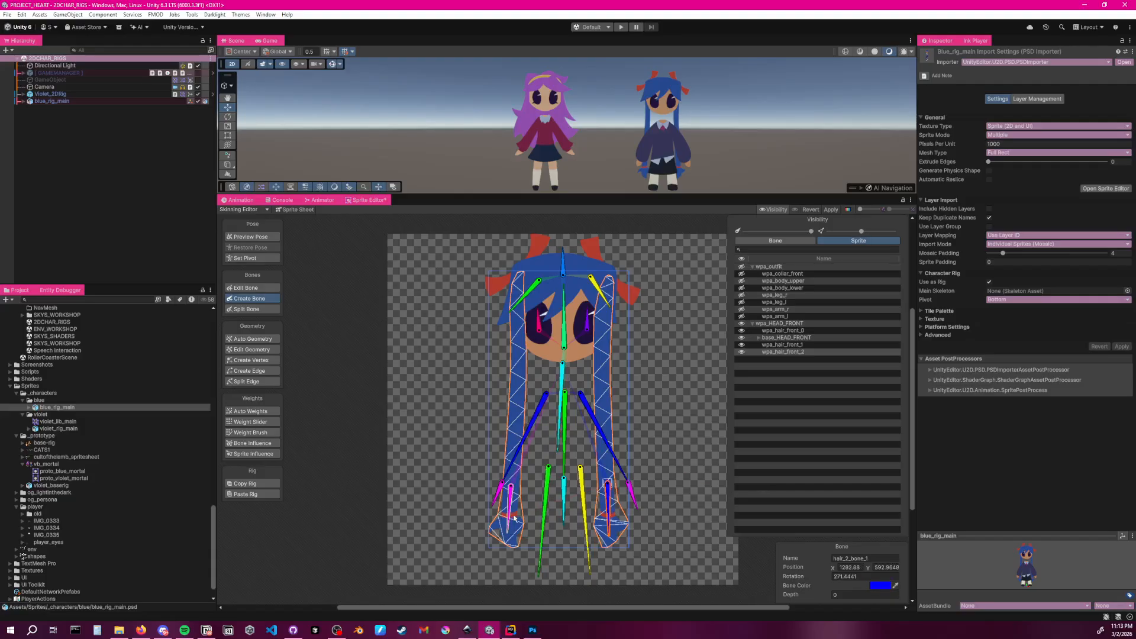
pyautogui.click(512, 515)
pyautogui.keyDown('ctrl'); pyautogui.click(610, 513); pyautogui.keyUp('ctrl')
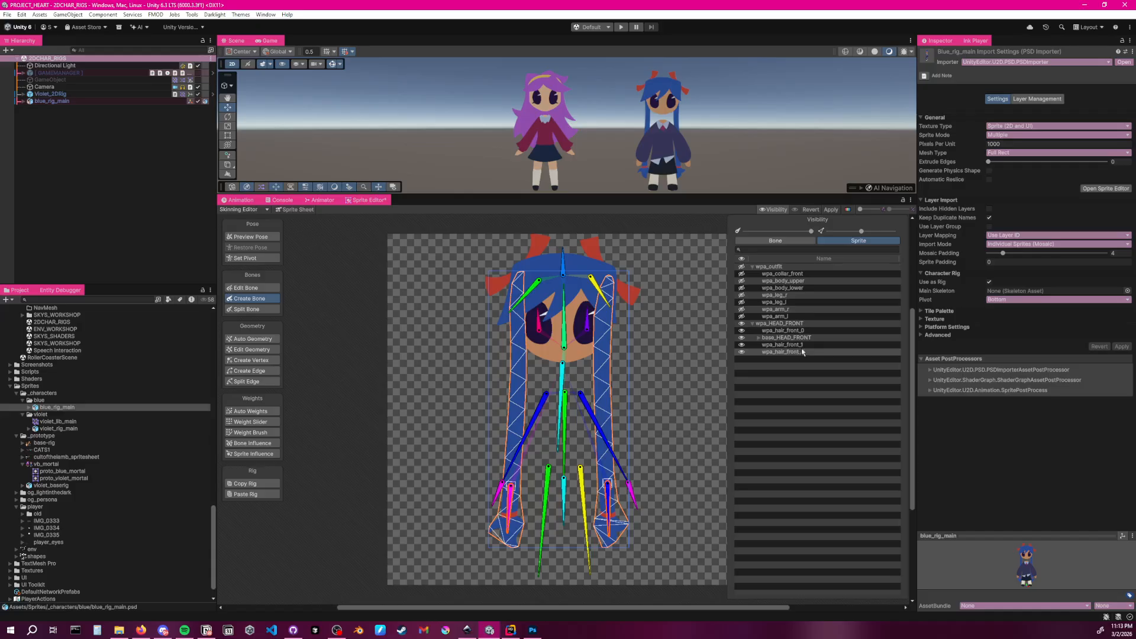
pyautogui.click(820, 352)
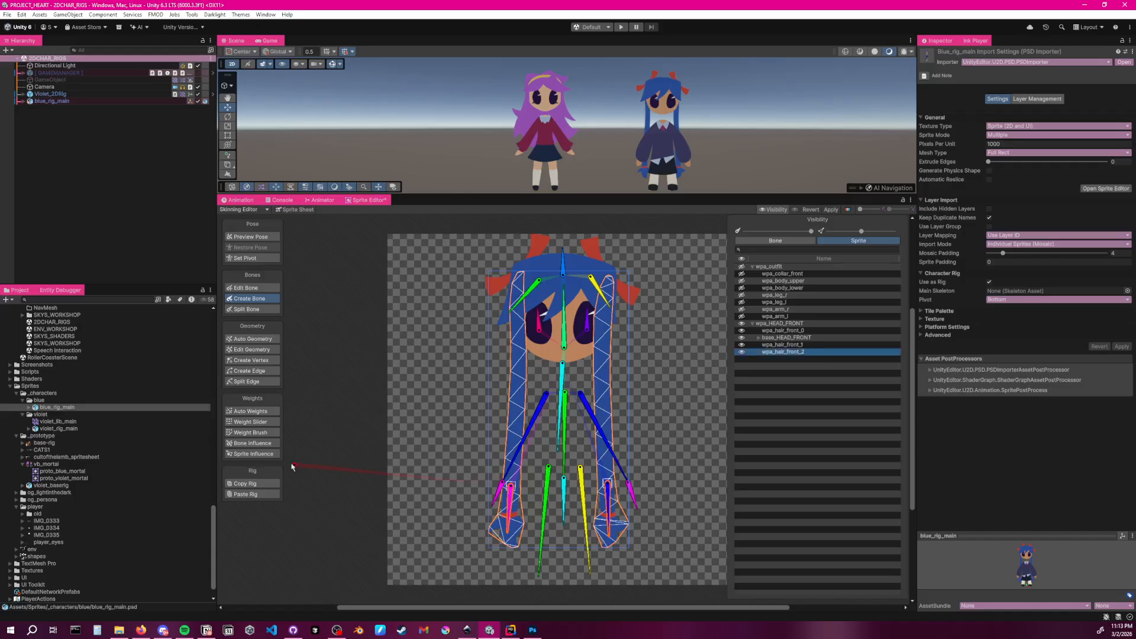
pyautogui.click(254, 443)
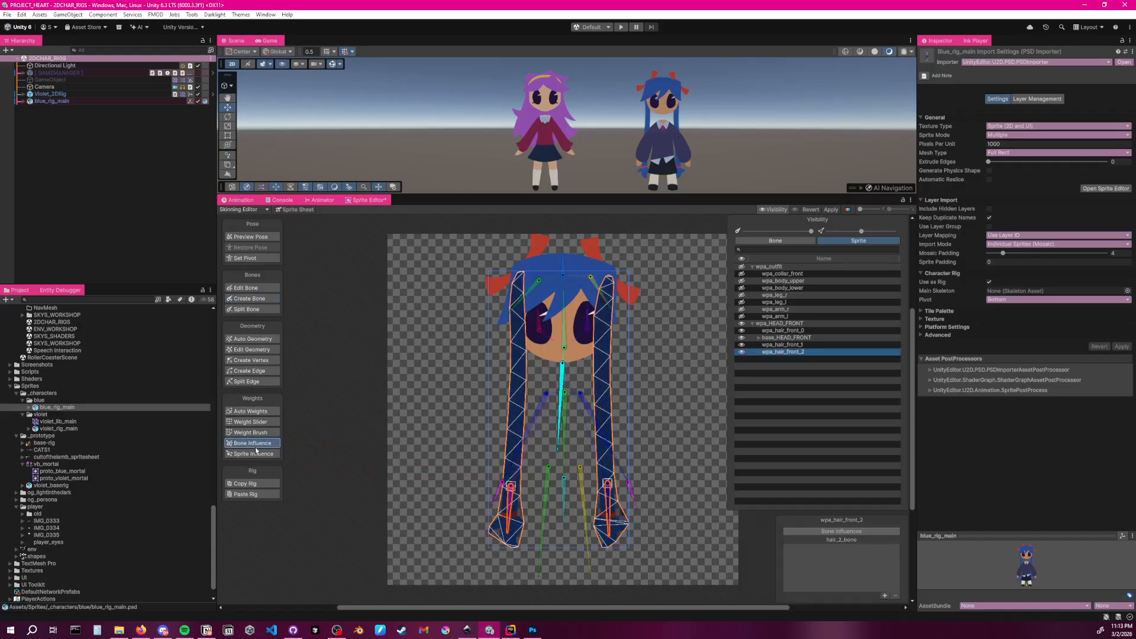
pyautogui.click(884, 595)
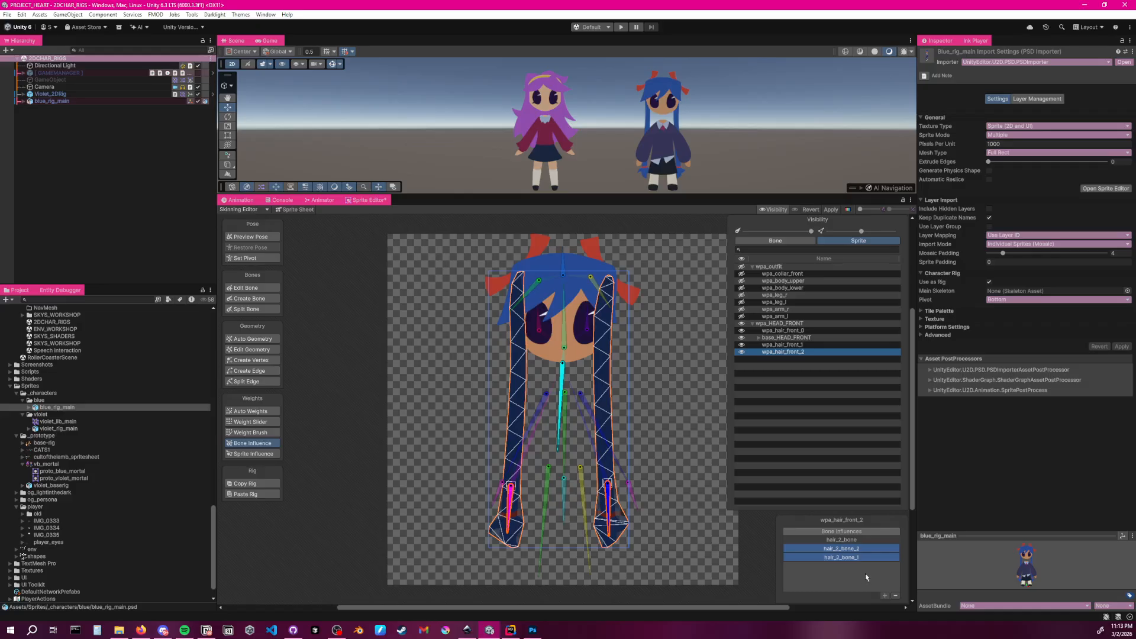
# Rename the bone hair_2_bone_1 as hair_2_L_bone
pyautogui.click(775, 241)
pyautogui.click(808, 376)
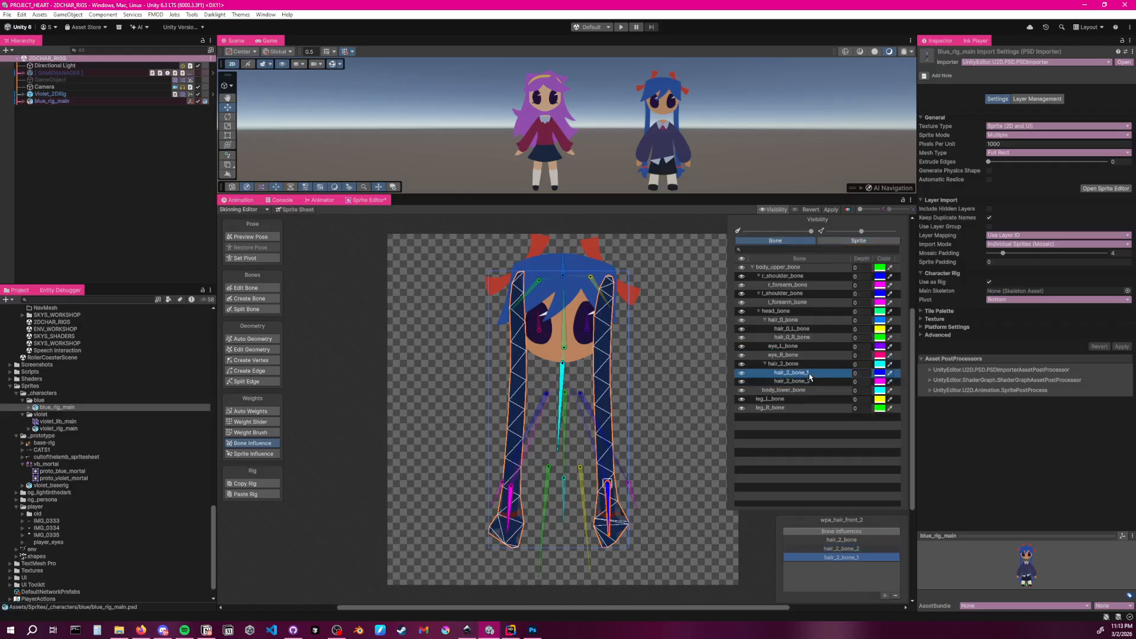
pyautogui.click(815, 373)
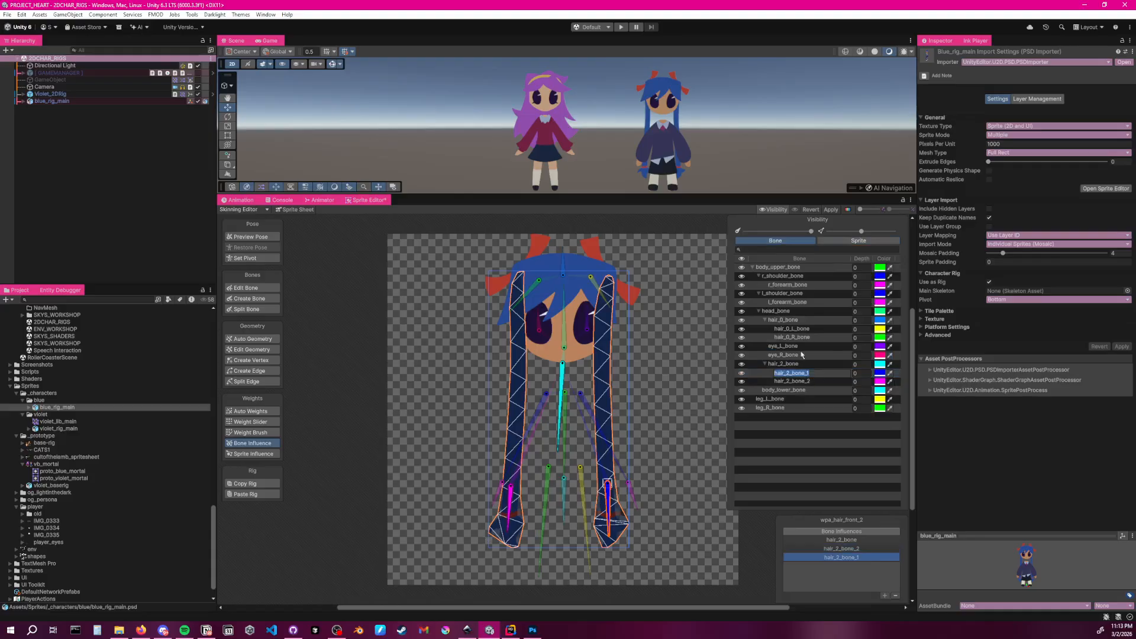
pyautogui.click(825, 376)
pyautogui.write('L_')
# Rename the bone hair_2_bone_2 as hair_2_R_bone and apply the rig changes
pyautogui.click(817, 381)
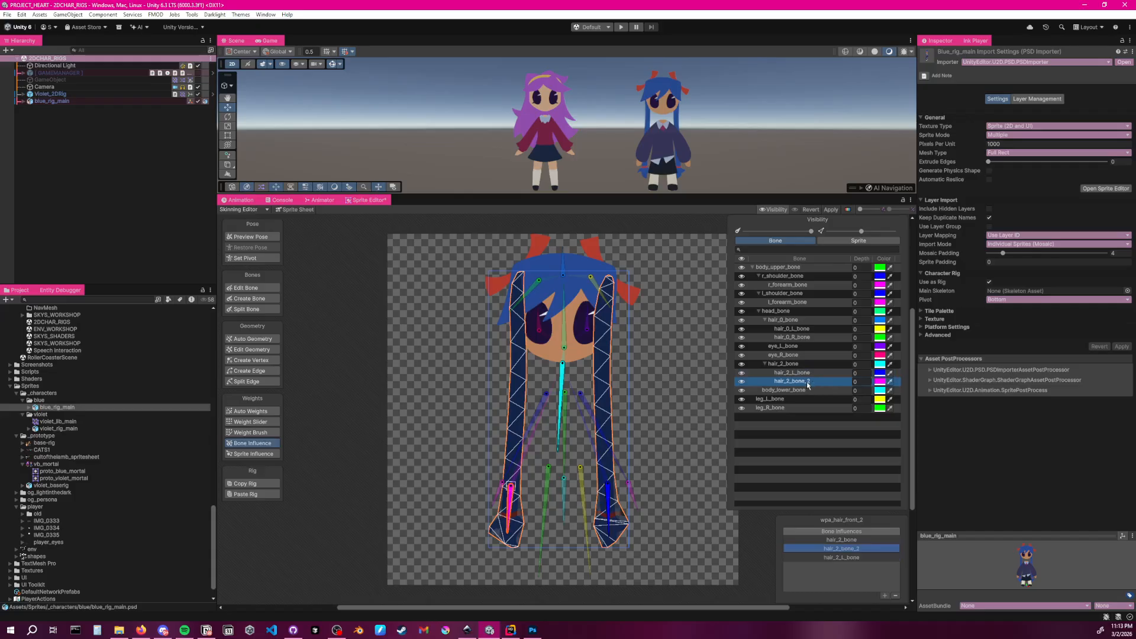
pyautogui.rightClick(808, 384)
pyautogui.click(818, 383)
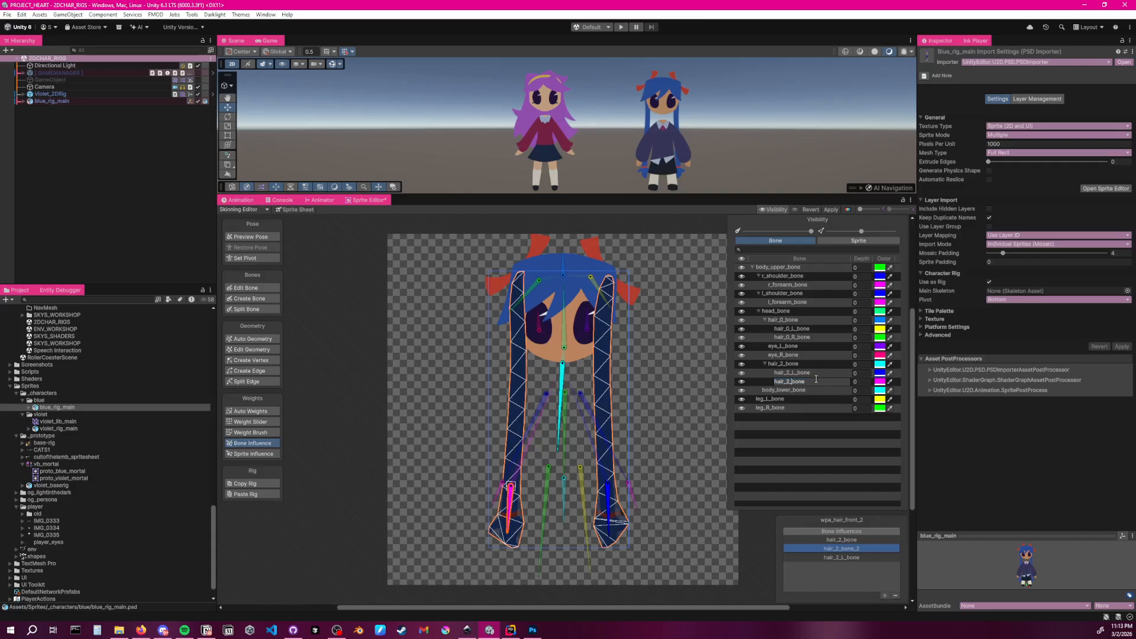
pyautogui.write('R_')
pyautogui.press('Return')
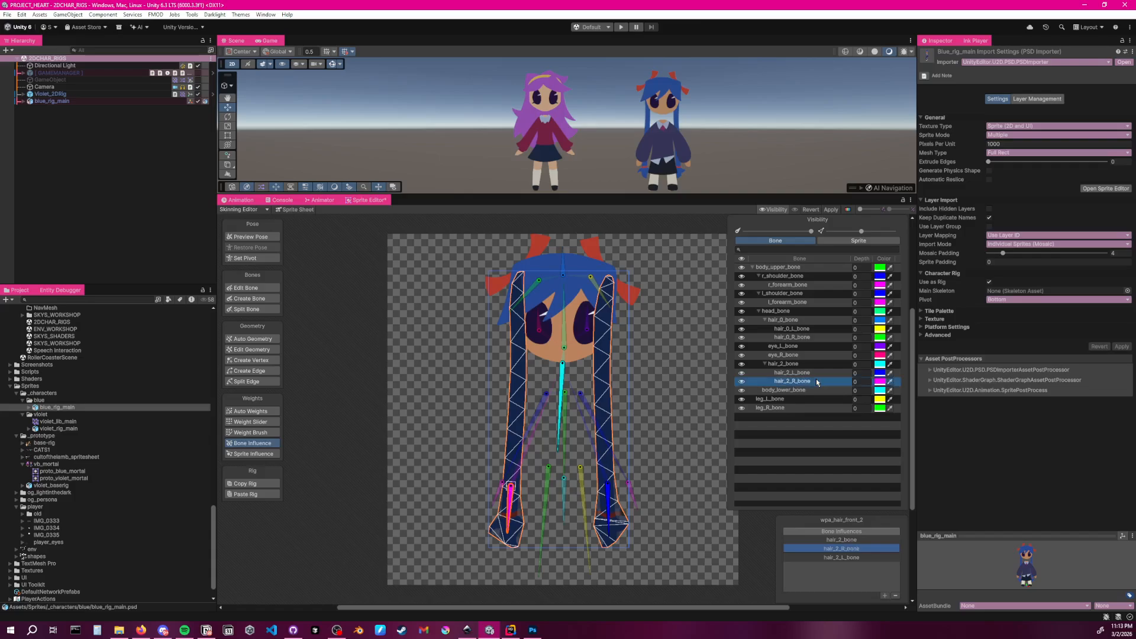
pyautogui.click(692, 458)
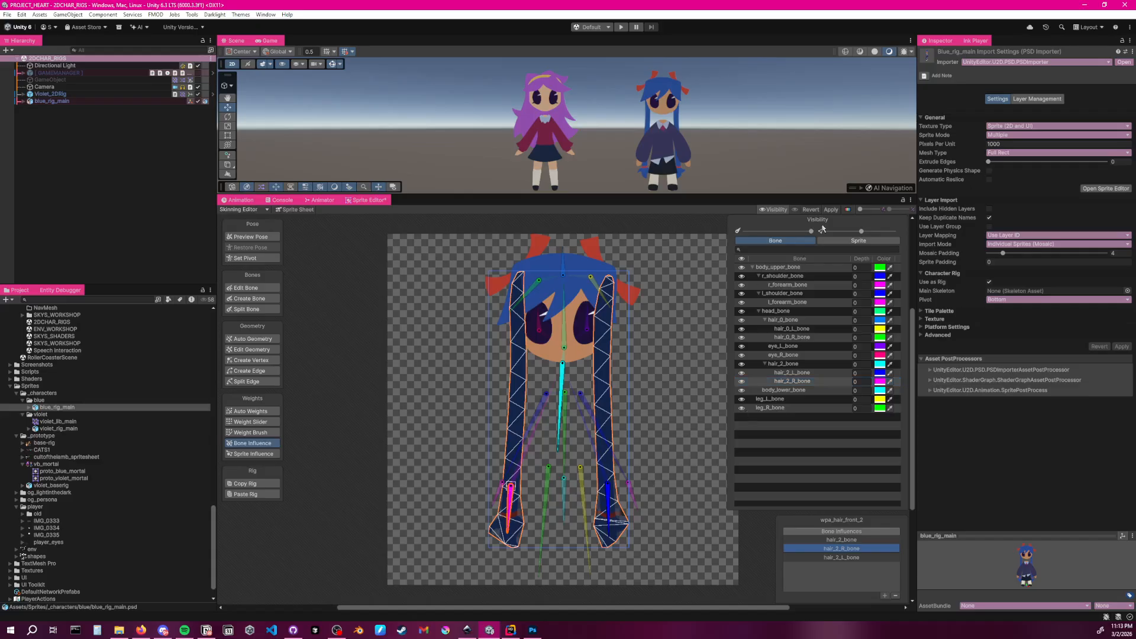
pyautogui.click(832, 210)
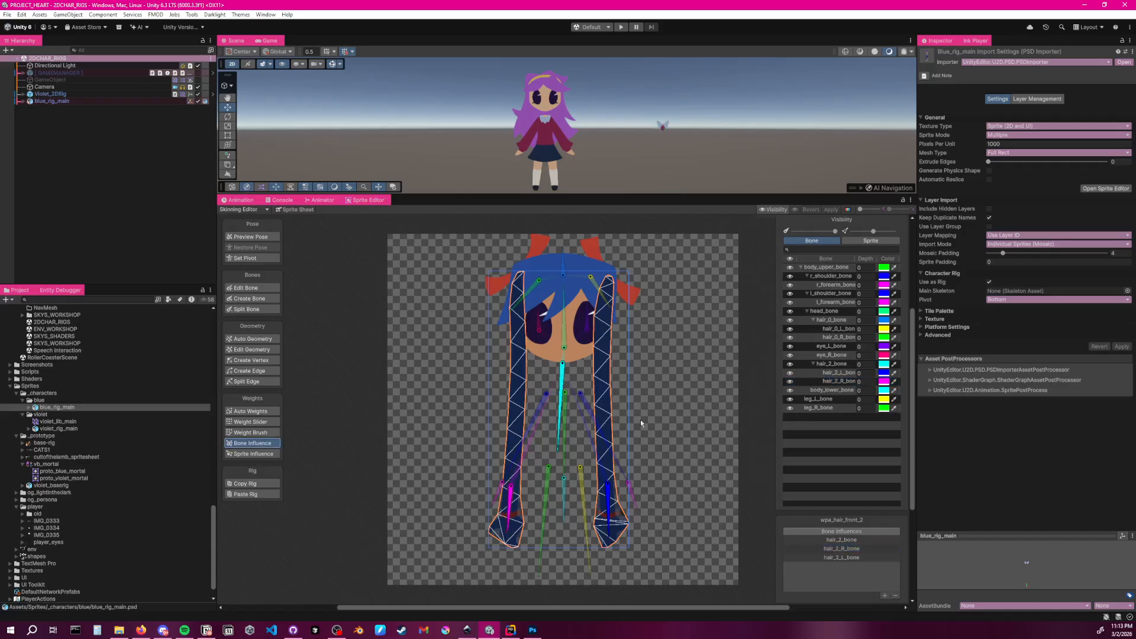
# Deselect the pigtail sprite and show the wpa_outfit sprite group again
pyautogui.click(657, 371)
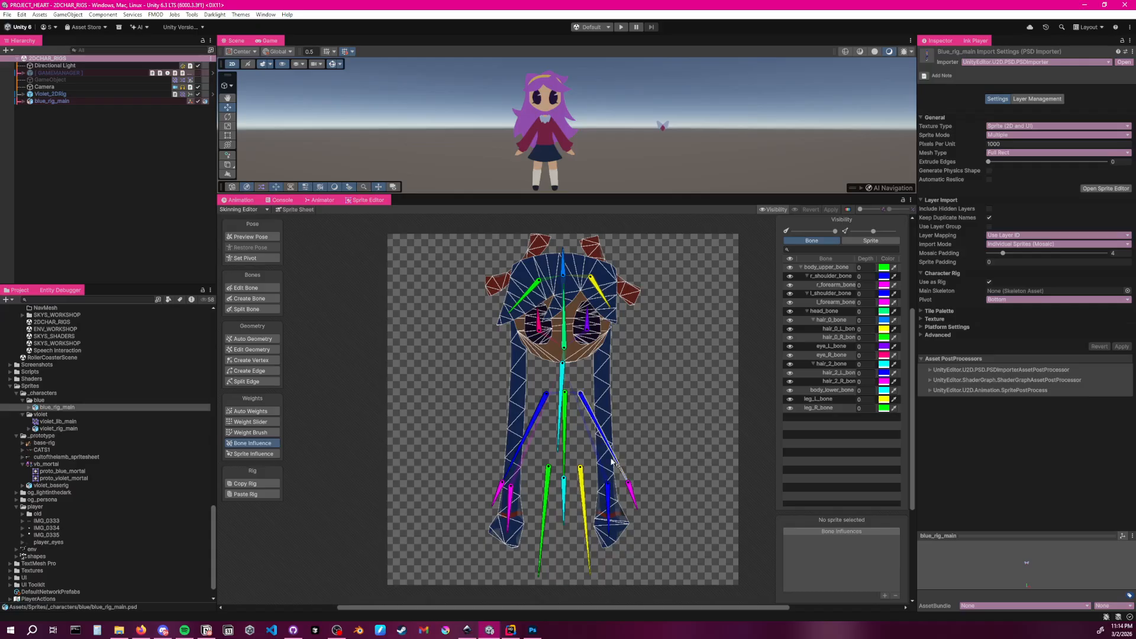
pyautogui.click(861, 240)
pyautogui.click(789, 266)
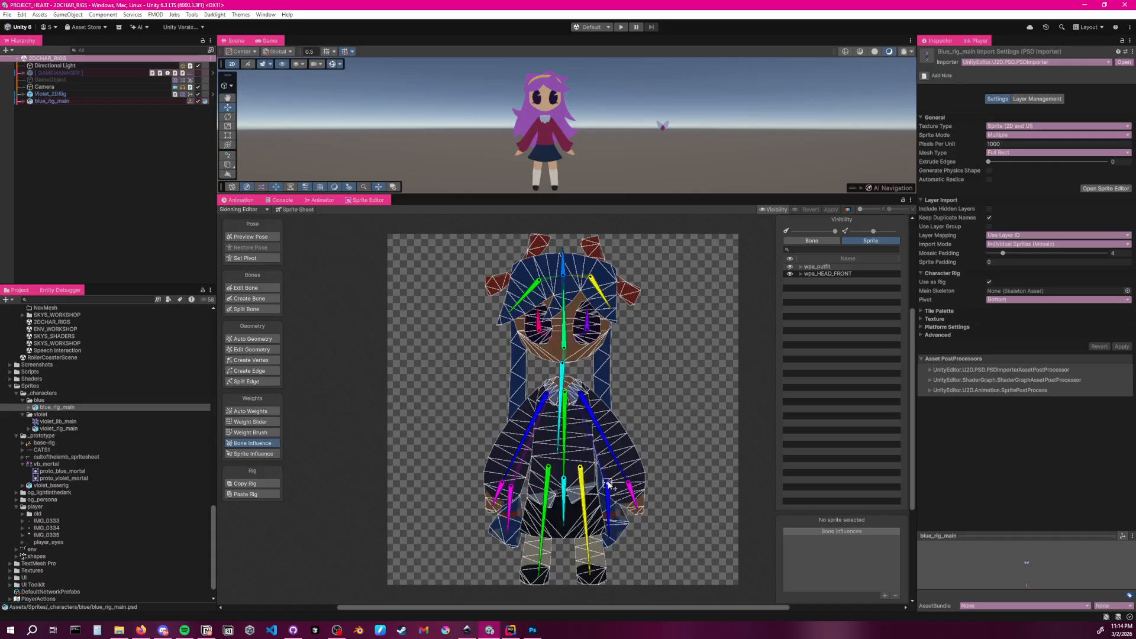
pyautogui.moveTo(608, 480); pyautogui.dragTo(602, 393)
pyautogui.moveTo(604, 446); pyautogui.dragTo(603, 464)
pyautogui.hotkey('ctrl', 'z')
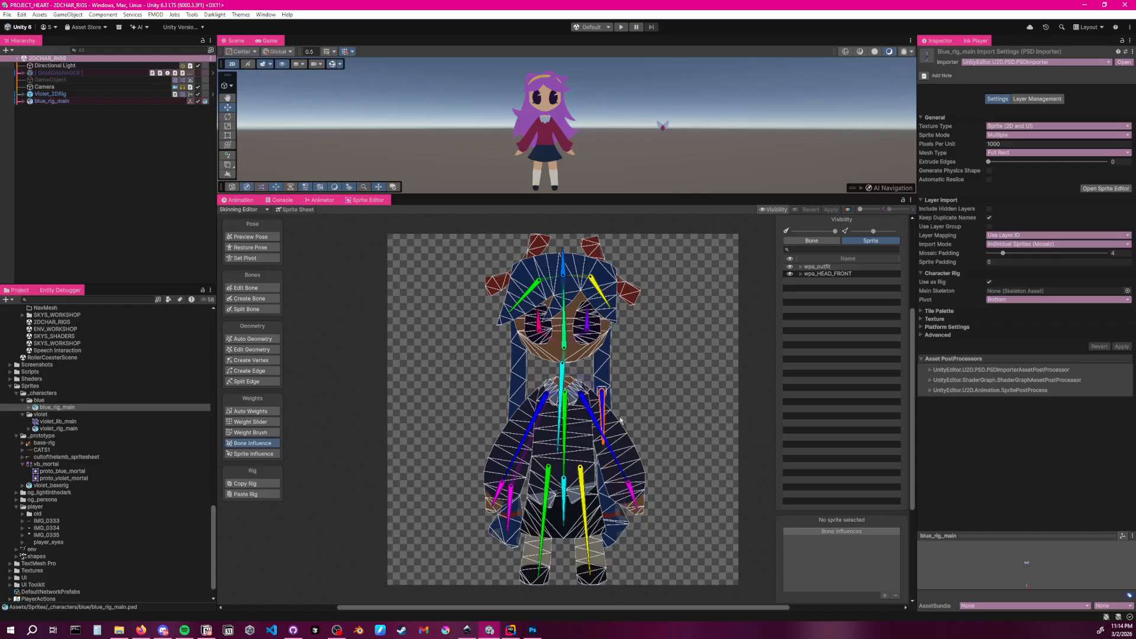
# Move the start joints of hair_2_L_bone and hair_2_R_bone higher up the pigtails and regenerate the weights of all sprites
pyautogui.click(244, 288)
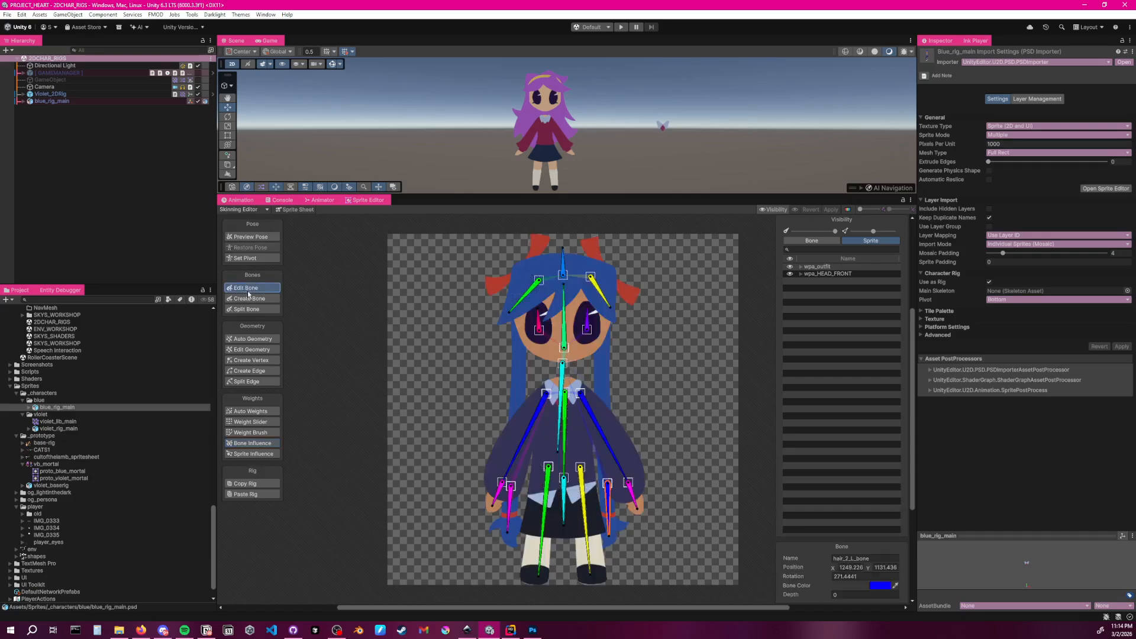
pyautogui.moveTo(605, 357); pyautogui.dragTo(604, 455)
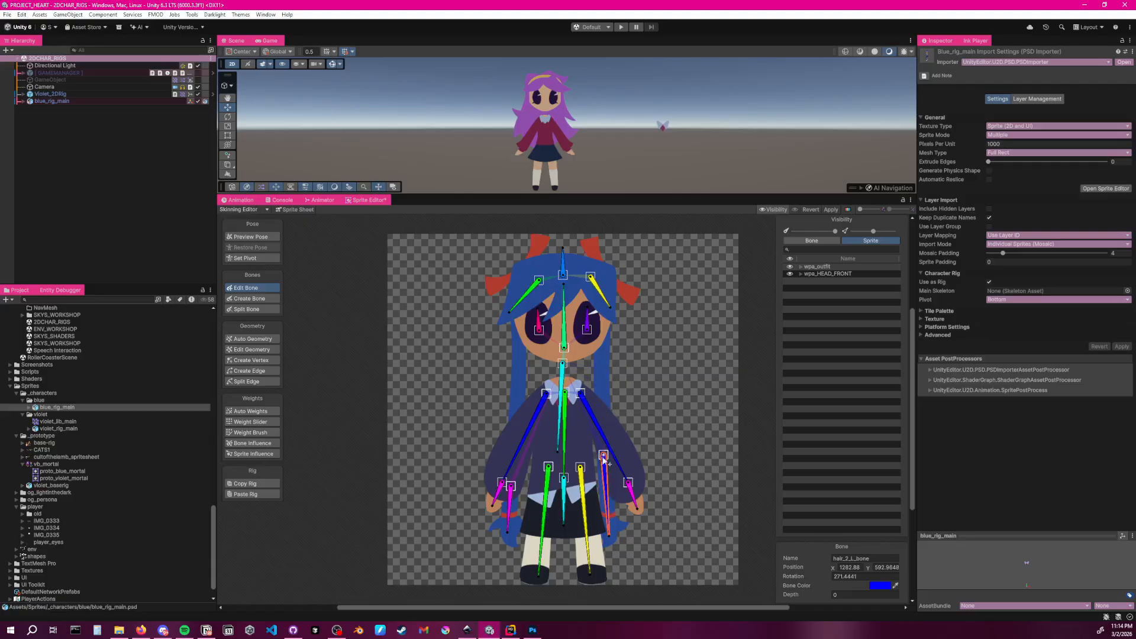
pyautogui.moveTo(512, 486); pyautogui.dragTo(520, 459)
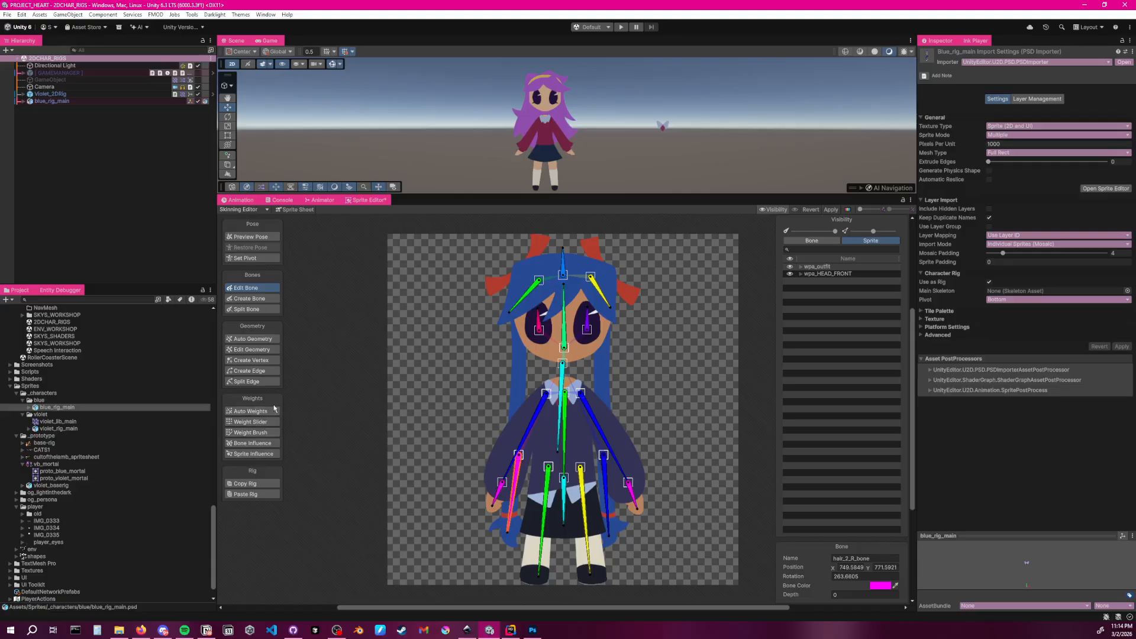
pyautogui.click(249, 412)
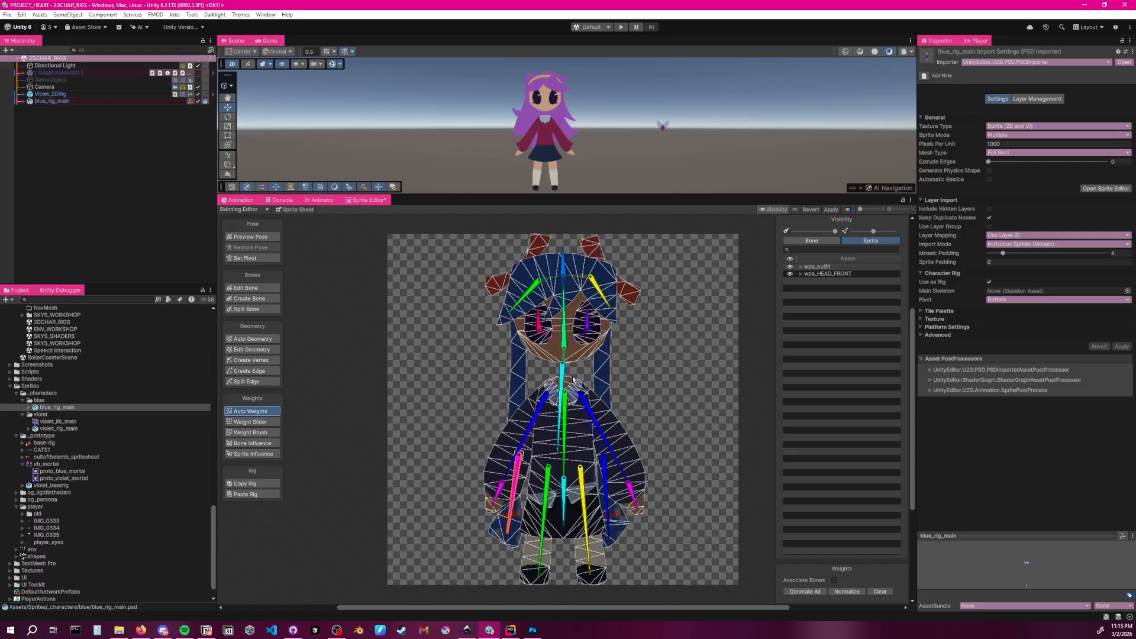
pyautogui.click(810, 592)
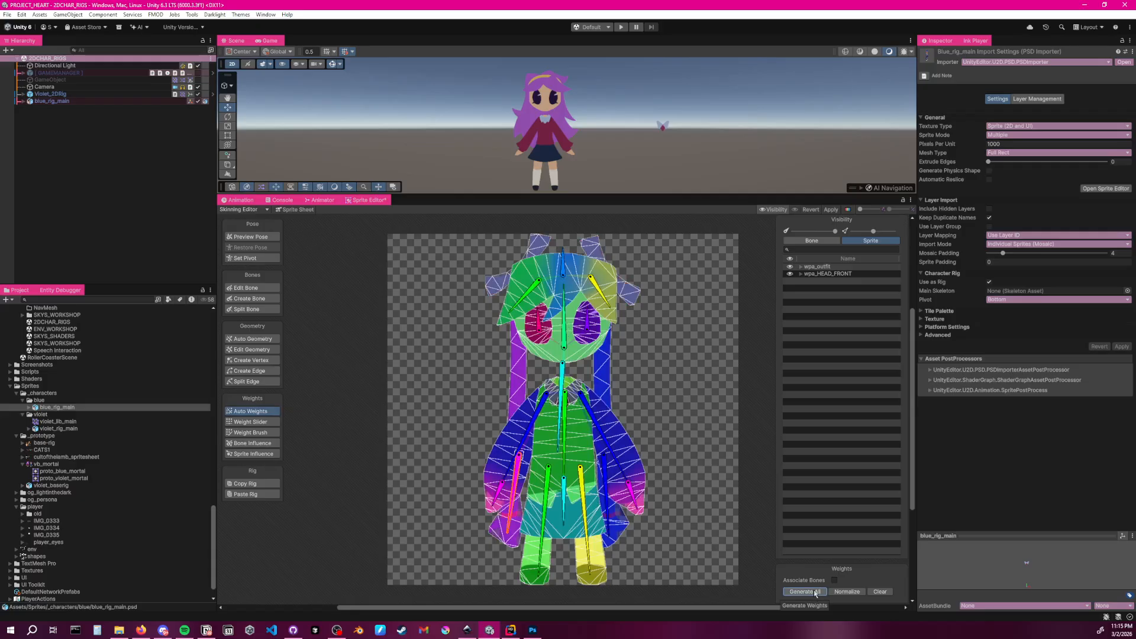
# Preview the pose of the left arm by raising l_shoulder_bone roughly horizontal and bending l_forearm_bone
pyautogui.click(248, 237)
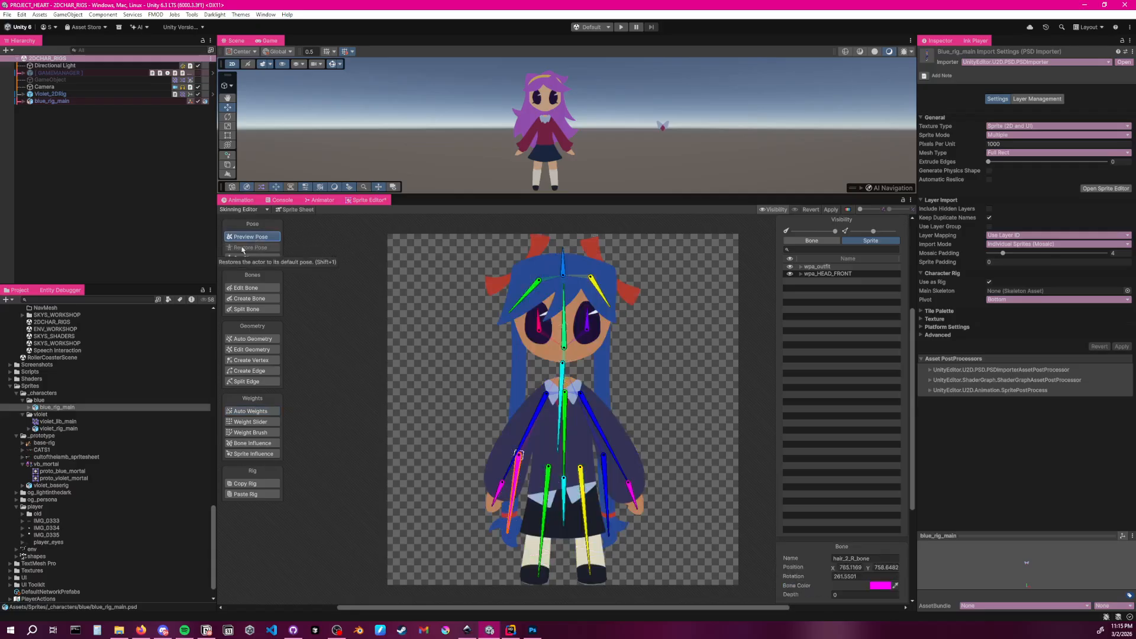
pyautogui.click(627, 481)
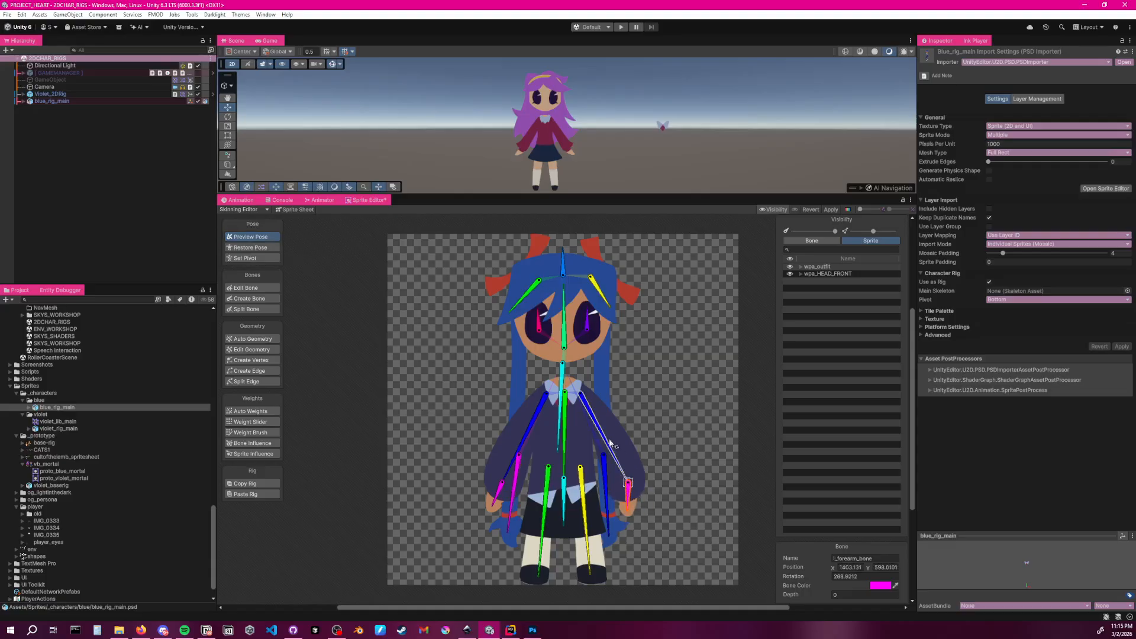
pyautogui.moveTo(613, 445); pyautogui.dragTo(709, 415)
pyautogui.click(707, 402)
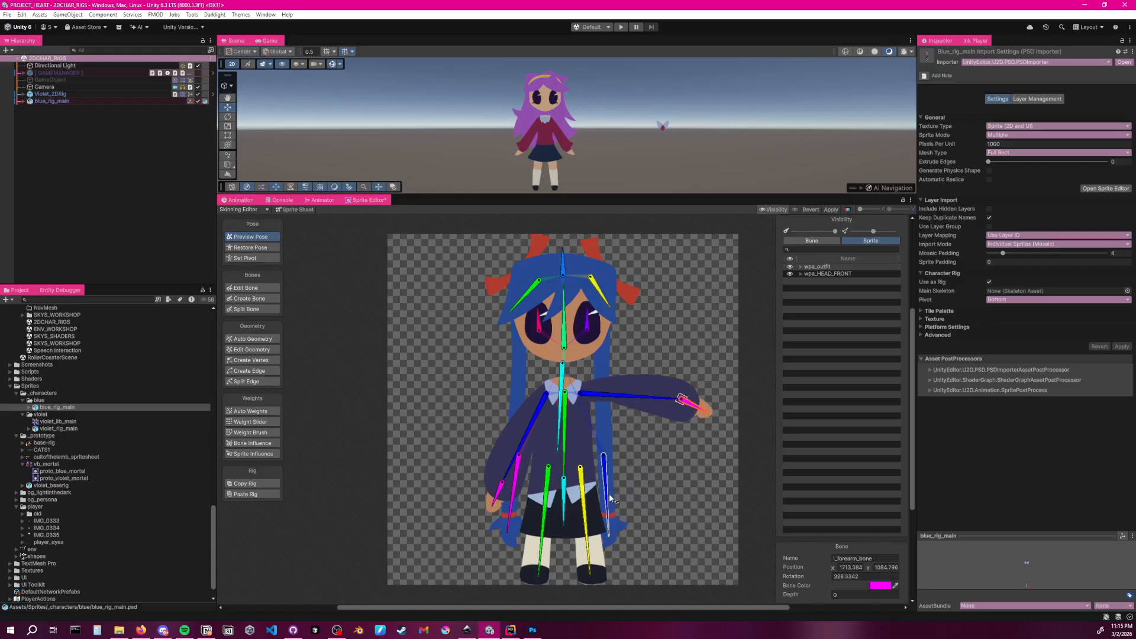
pyautogui.click(627, 494)
pyautogui.moveTo(627, 494); pyautogui.dragTo(607, 514)
pyautogui.click(682, 399)
# Test the fringe deformation by rotating the hair_0 bones, and undo those rotations
pyautogui.click(527, 297)
pyautogui.moveTo(526, 297); pyautogui.dragTo(523, 293)
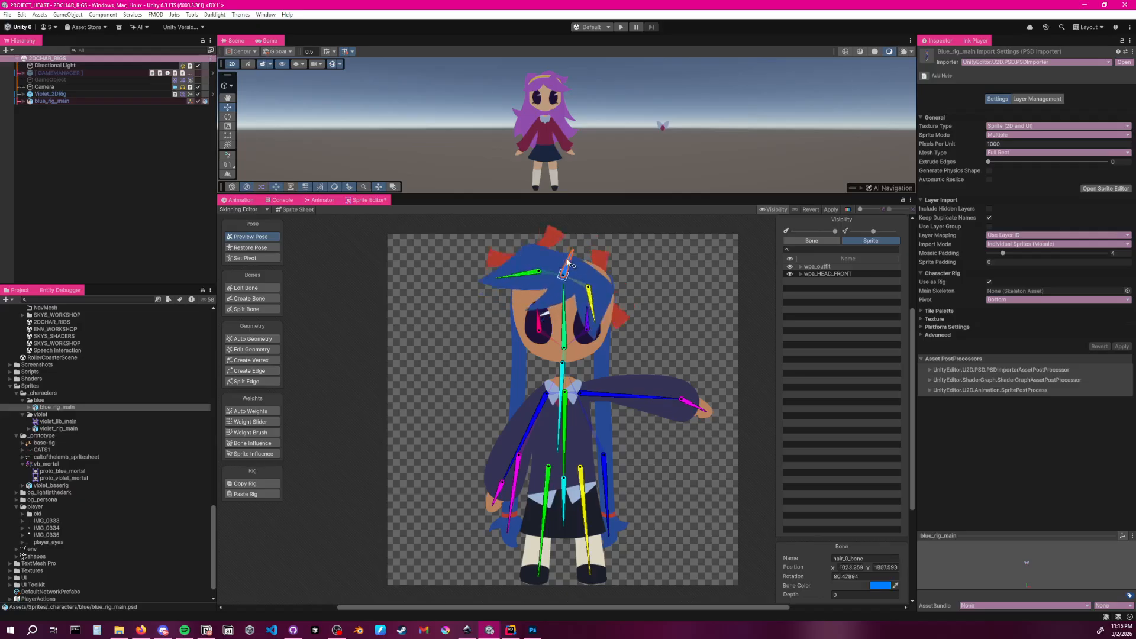
pyautogui.moveTo(598, 290); pyautogui.dragTo(606, 286)
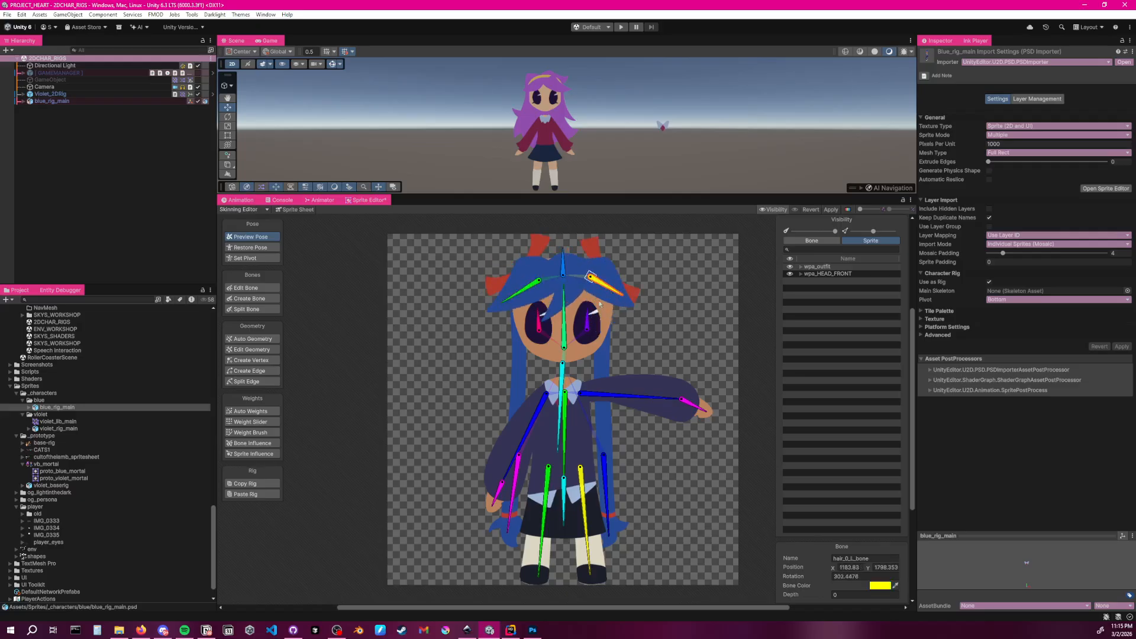
pyautogui.hotkey('ctrl', 'z')
pyautogui.hotkey('ctrl', 'z')
pyautogui.hotkey('ctrl', 'z')
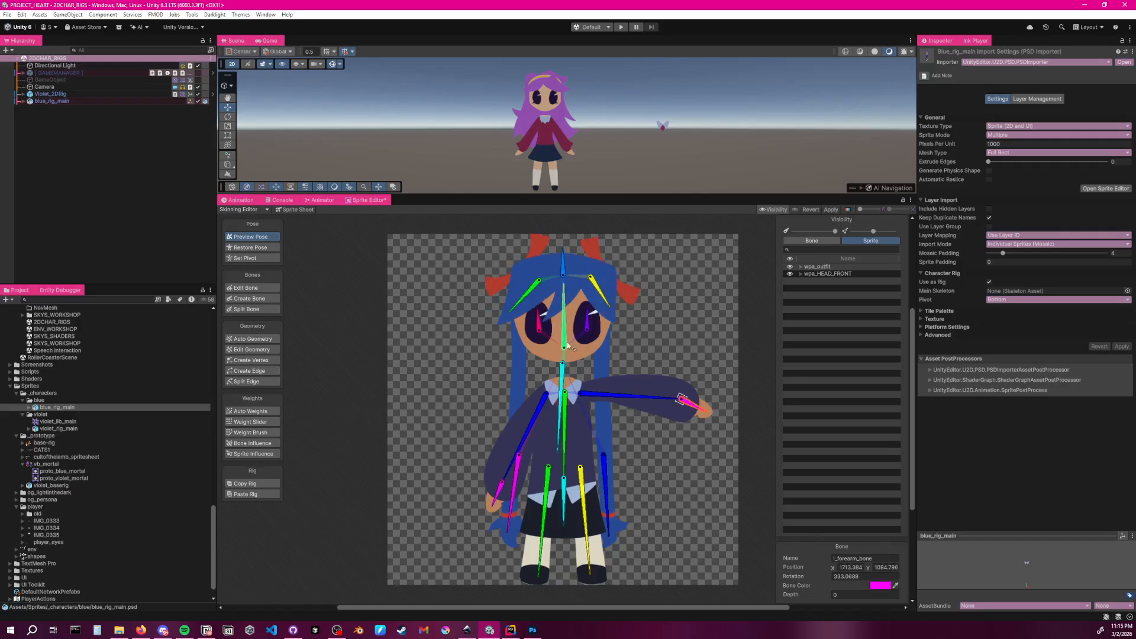
# Test how the face and pigtails follow by tilting head_bone sideways in the pose preview
pyautogui.moveTo(566, 306); pyautogui.dragTo(539, 301)
pyautogui.hotkey('ctrl', 'z')
pyautogui.hotkey('ctrl', 'z')
pyautogui.hotkey('ctrl', 'z')
pyautogui.moveTo(569, 321); pyautogui.dragTo(575, 322)
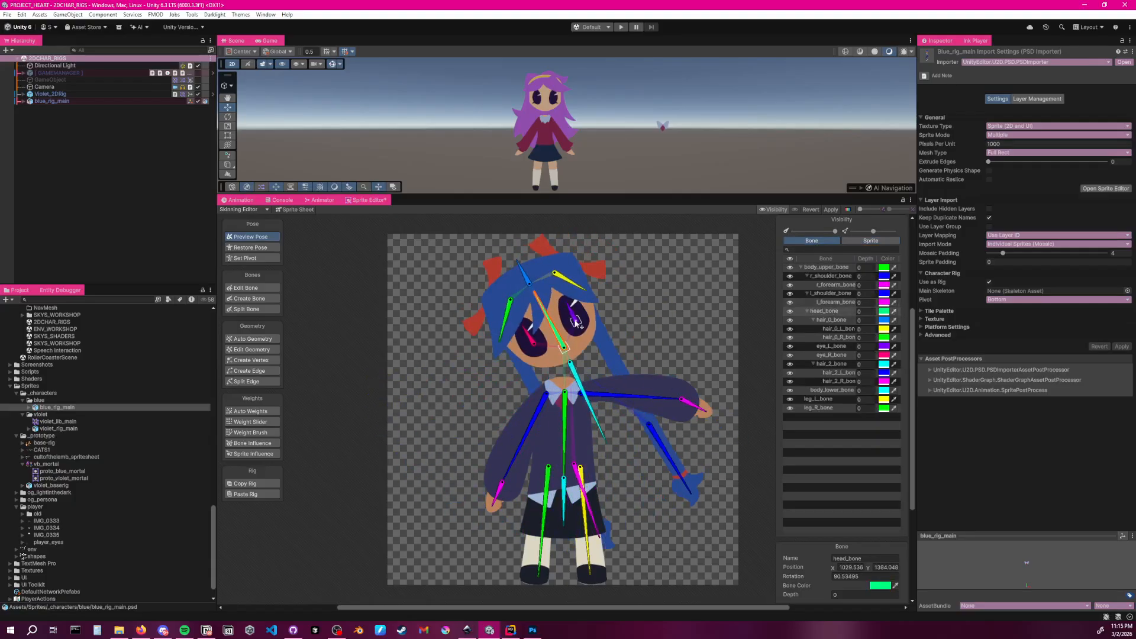
# Examine the bone hierarchy under body_upper_bone and head_bone, including the parenting of the hair and eye bones
pyautogui.click(801, 267)
pyautogui.click(800, 267)
pyautogui.click(834, 312)
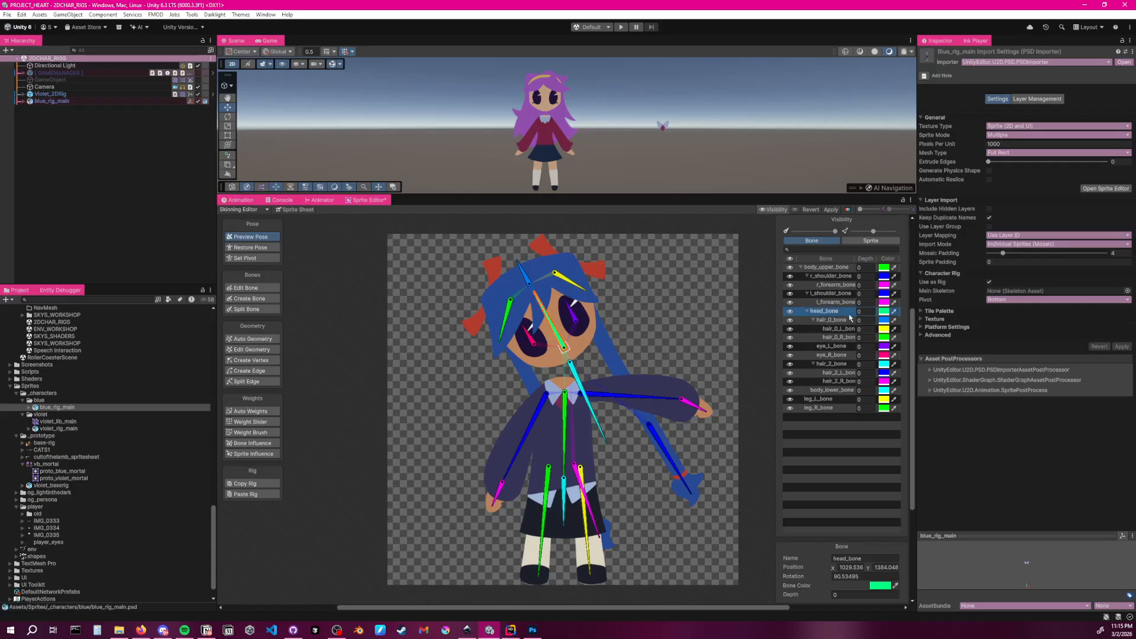
pyautogui.click(808, 311)
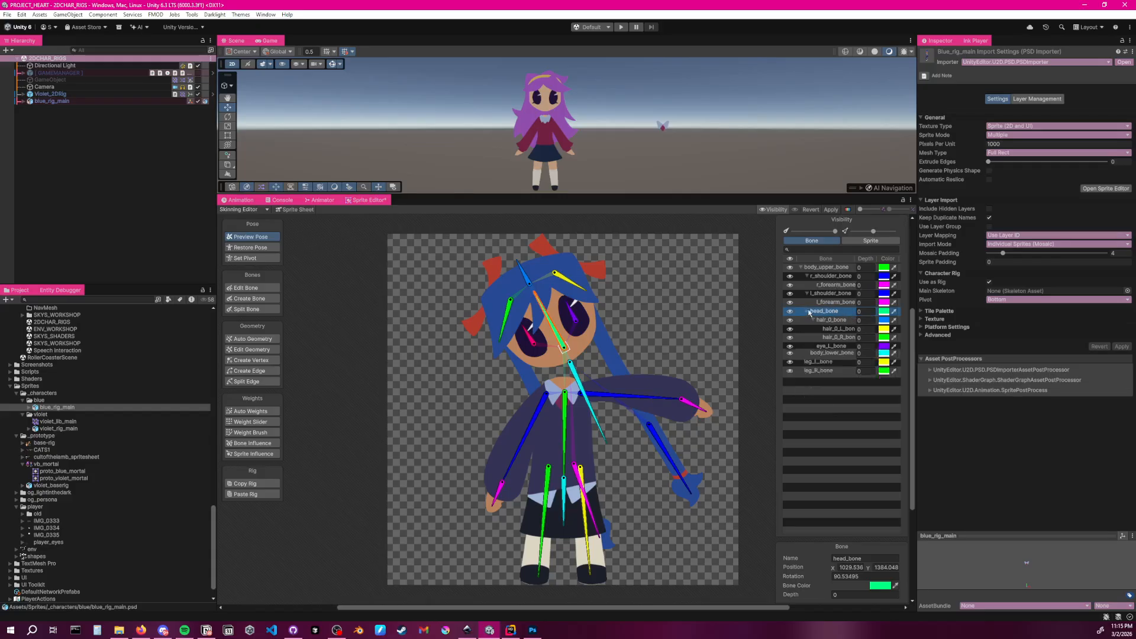
pyautogui.click(809, 311)
pyautogui.click(837, 321)
pyautogui.click(839, 329)
pyautogui.click(839, 338)
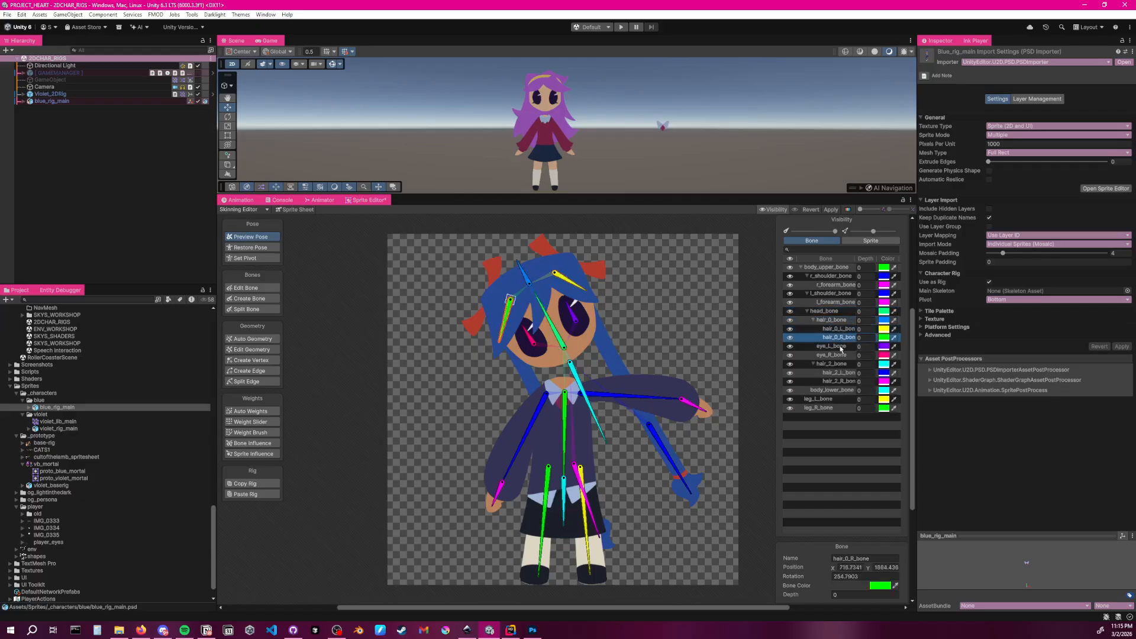
pyautogui.click(825, 313)
pyautogui.click(808, 312)
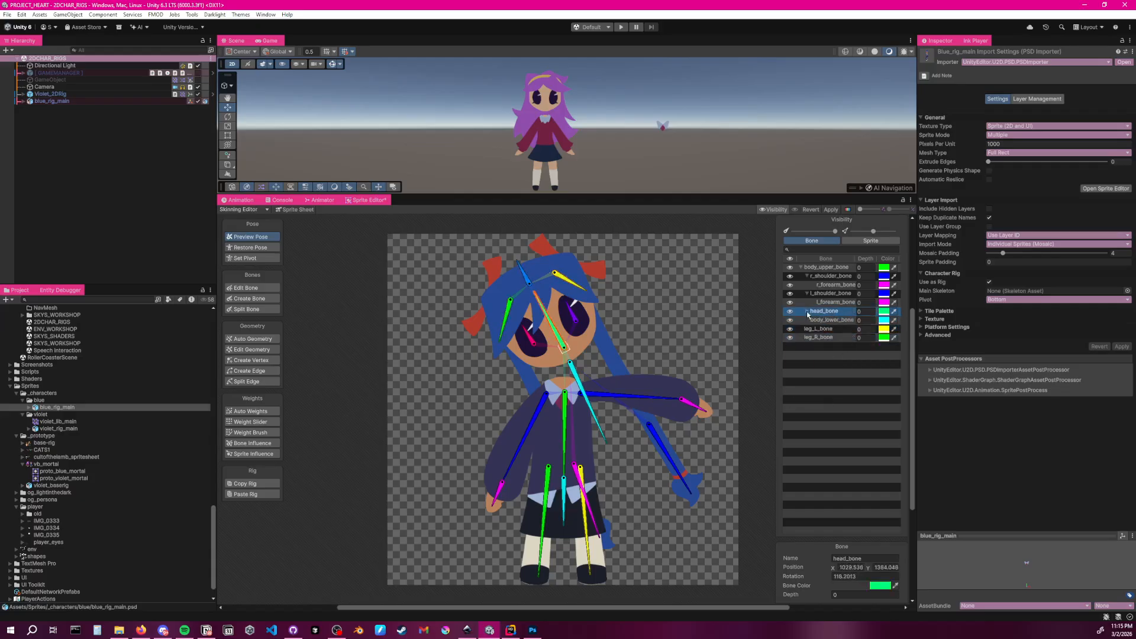
pyautogui.click(808, 312)
# Restore the rig's default pose, and test rotating body_upper_bone before undoing the rotation
pyautogui.moveTo(548, 317); pyautogui.dragTo(575, 315)
pyautogui.click(254, 251)
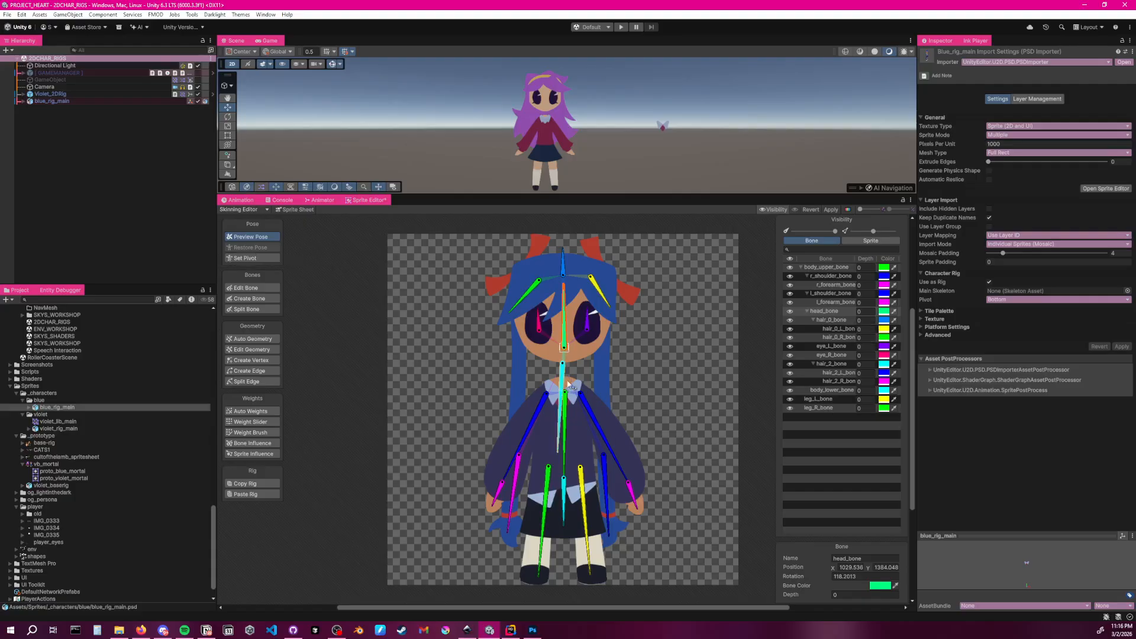
pyautogui.moveTo(568, 400); pyautogui.dragTo(587, 441)
pyautogui.hotkey('ctrl', 'z')
pyautogui.hotkey('ctrl', 'z')
# Add body_upper_bone as a bone influence of the wpa_collar_front sprite in the wpa_outfit group
pyautogui.click(252, 443)
pyautogui.click(869, 242)
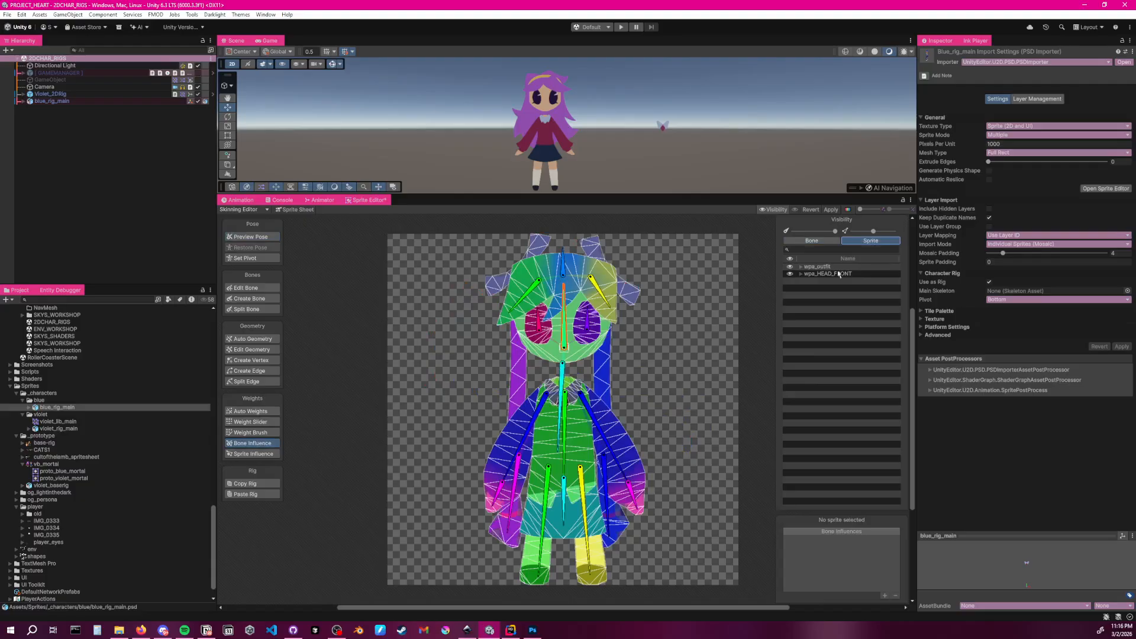
pyautogui.click(855, 274)
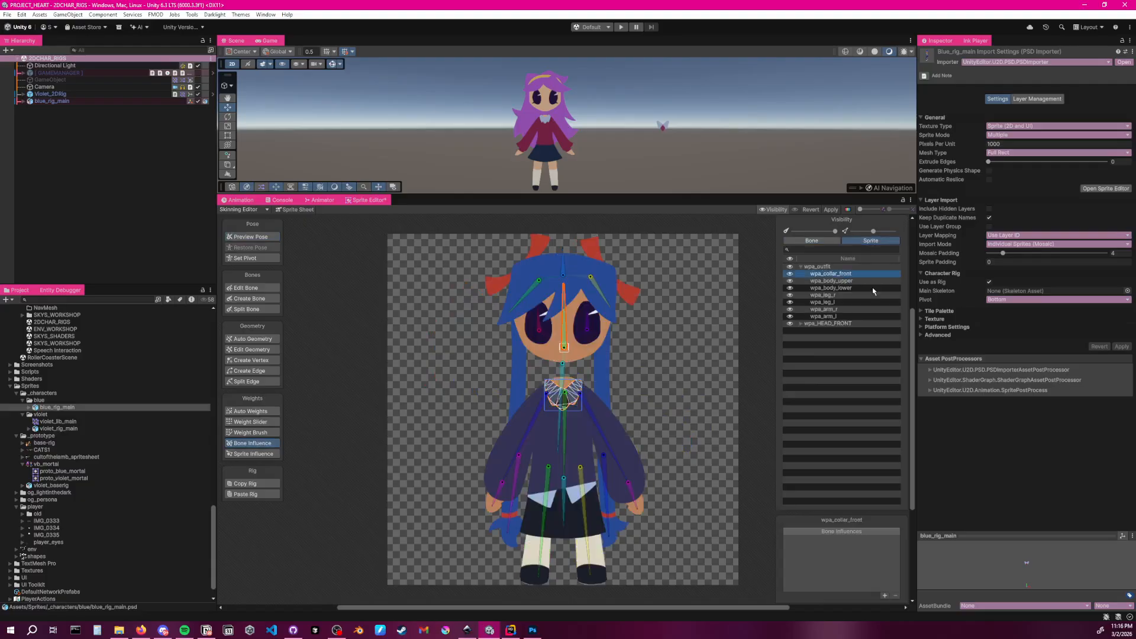
pyautogui.click(565, 417)
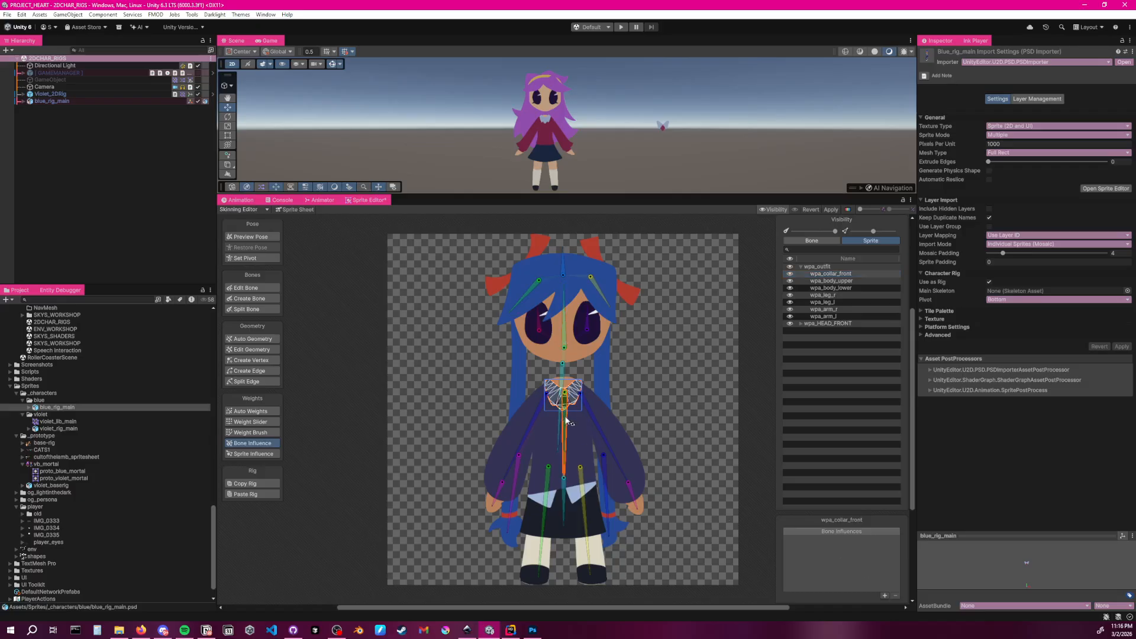
pyautogui.click(884, 595)
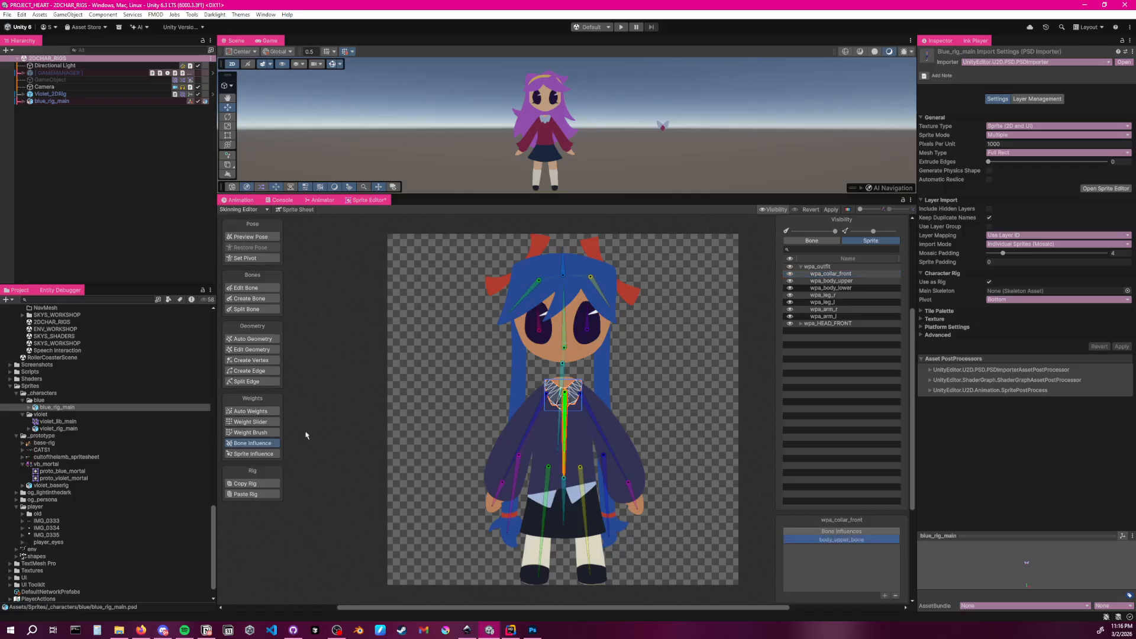
# Generate automatic weights for the wpa_collar_front sprite and apply the rig changes
pyautogui.click(259, 412)
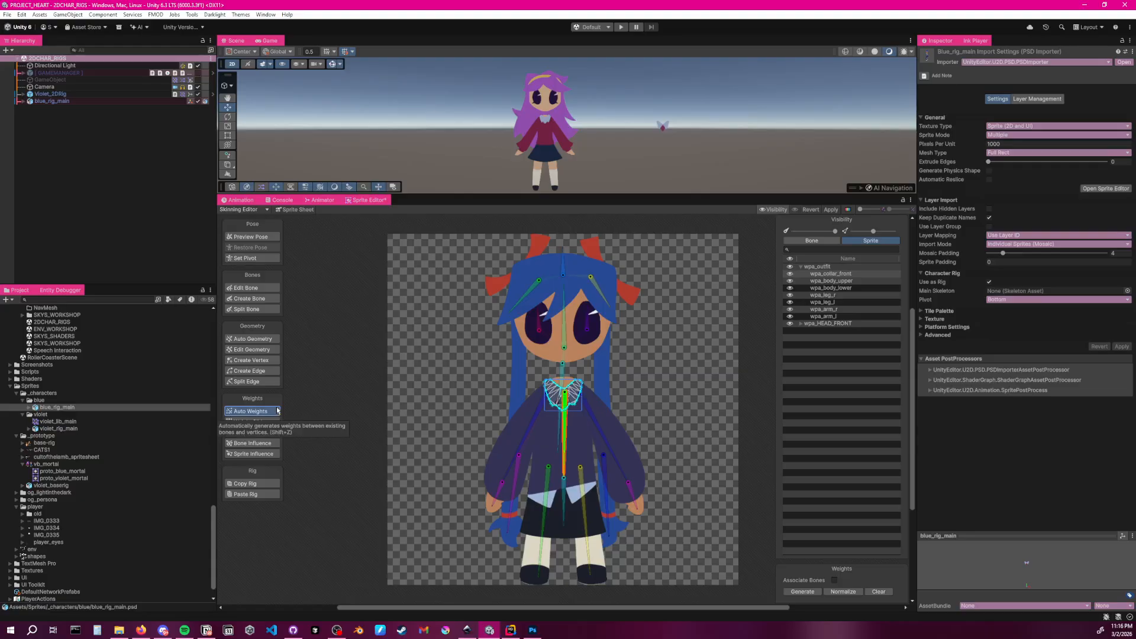
pyautogui.click(807, 592)
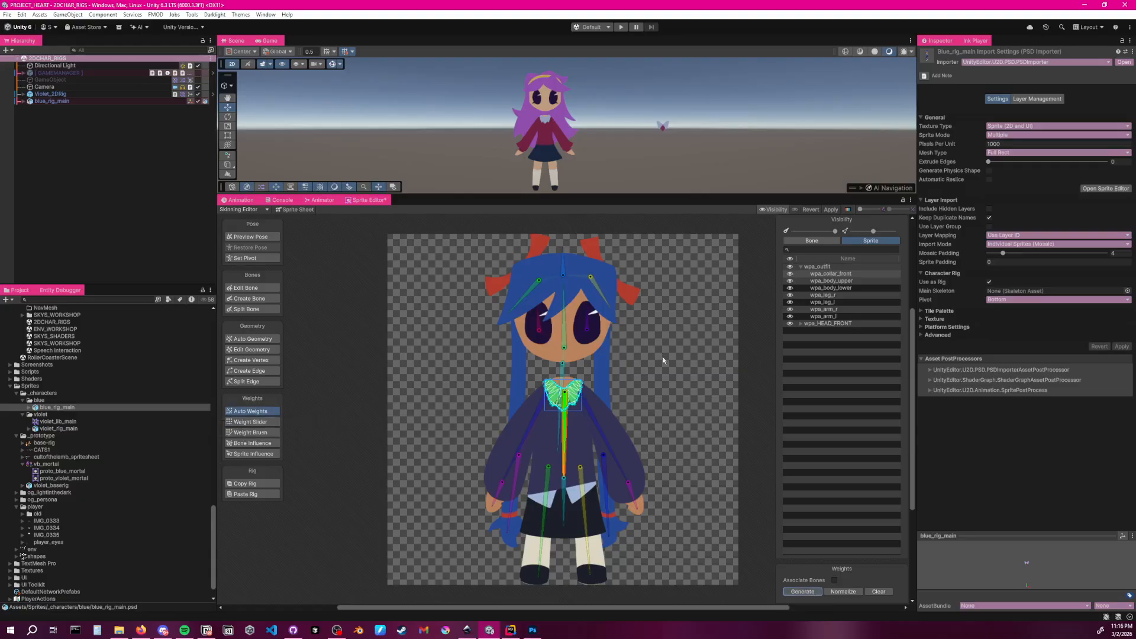
pyautogui.click(831, 210)
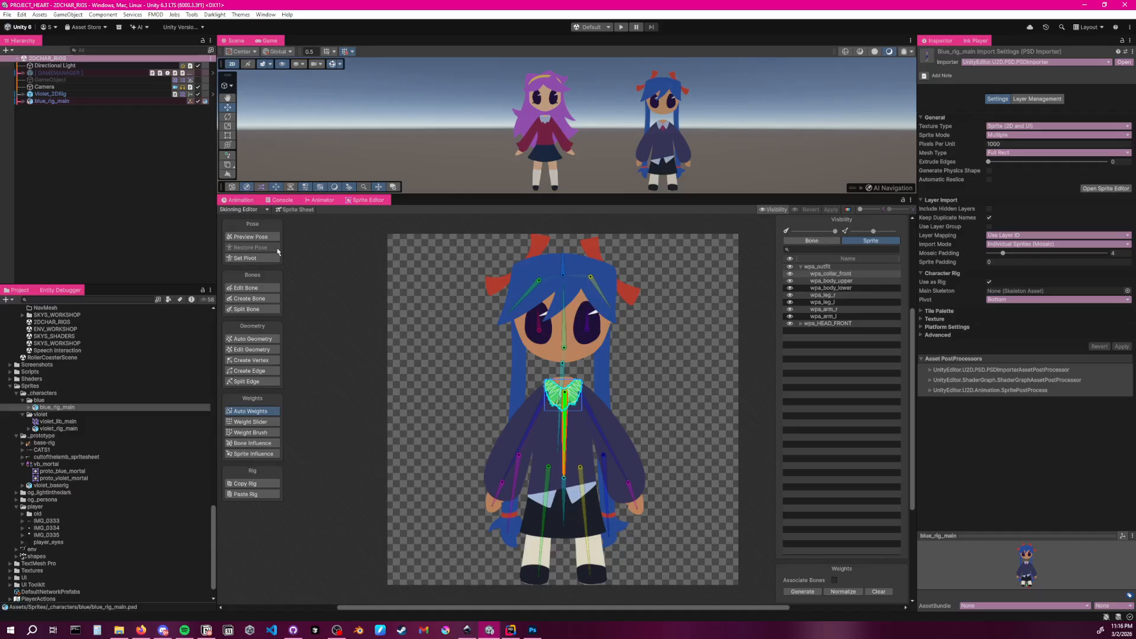
# Return to the pose preview, clear the collar sprite selection and select hair_0_L_bone
pyautogui.click(260, 237)
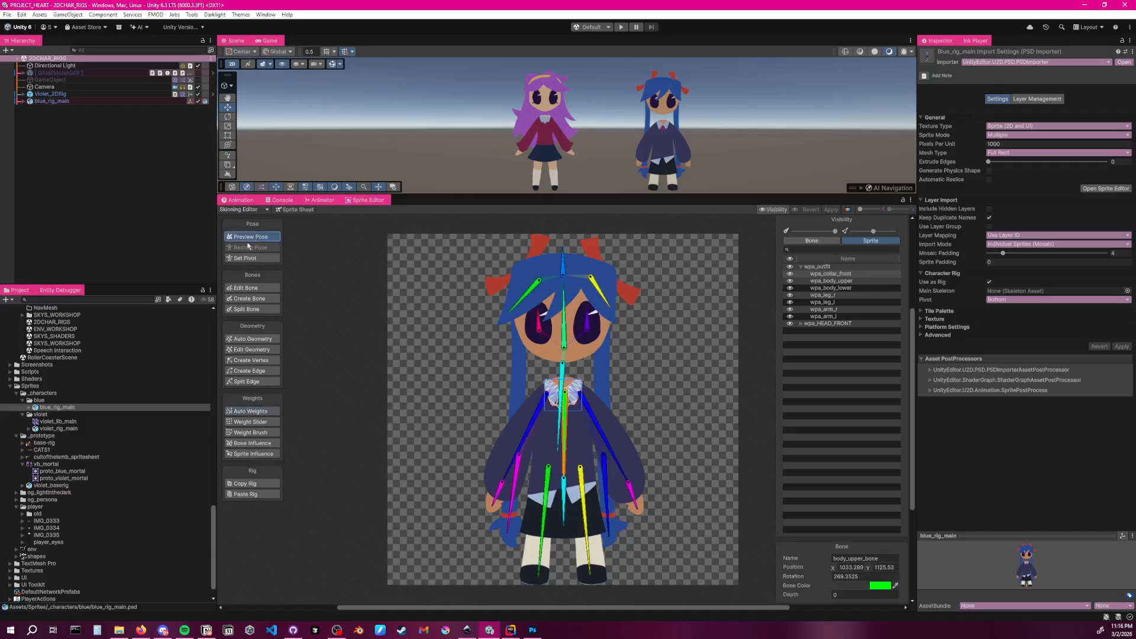
pyautogui.click(651, 360)
pyautogui.click(658, 397)
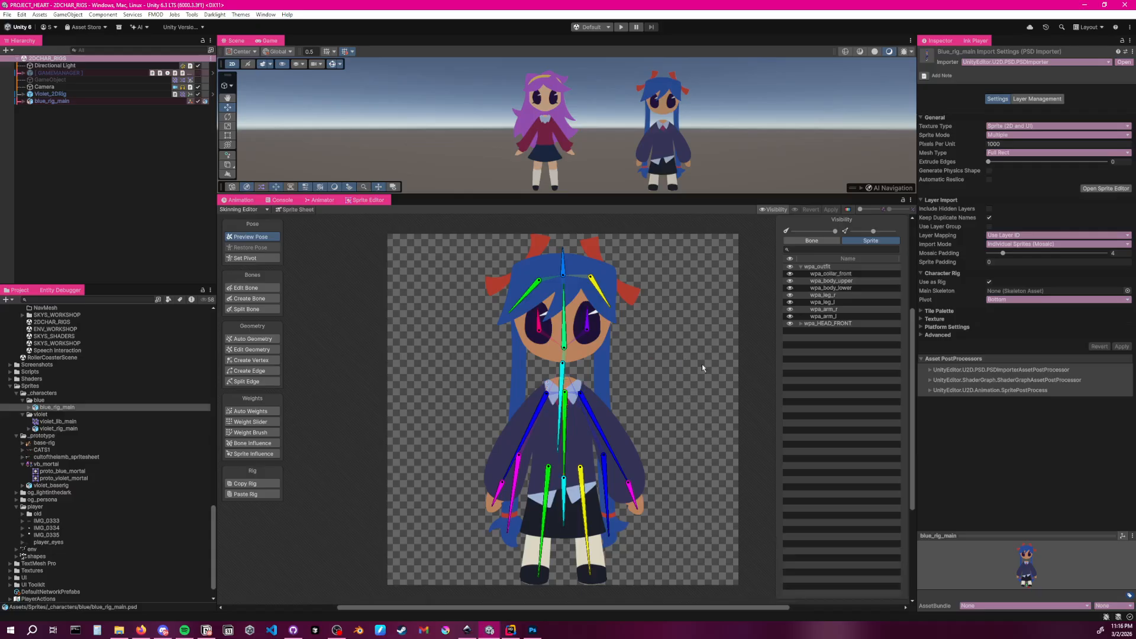
pyautogui.click(602, 293)
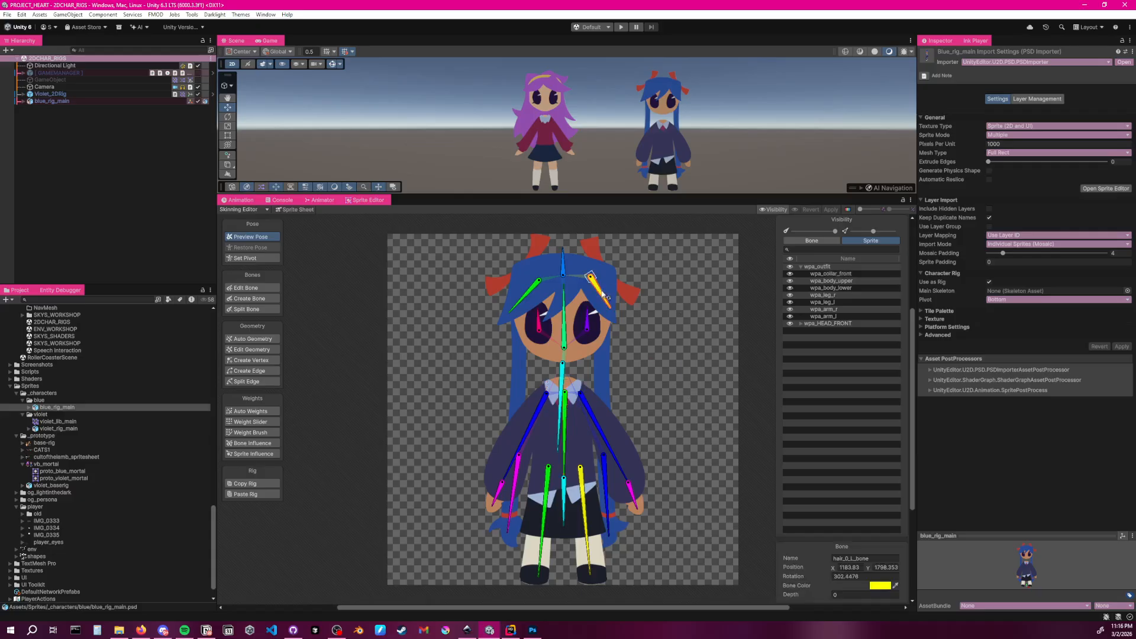
# Paint hair_0_R_bone weight with the Weight Brush onto the inner edge of the right fringe lock of wpa_hair_front_0
pyautogui.click(250, 432)
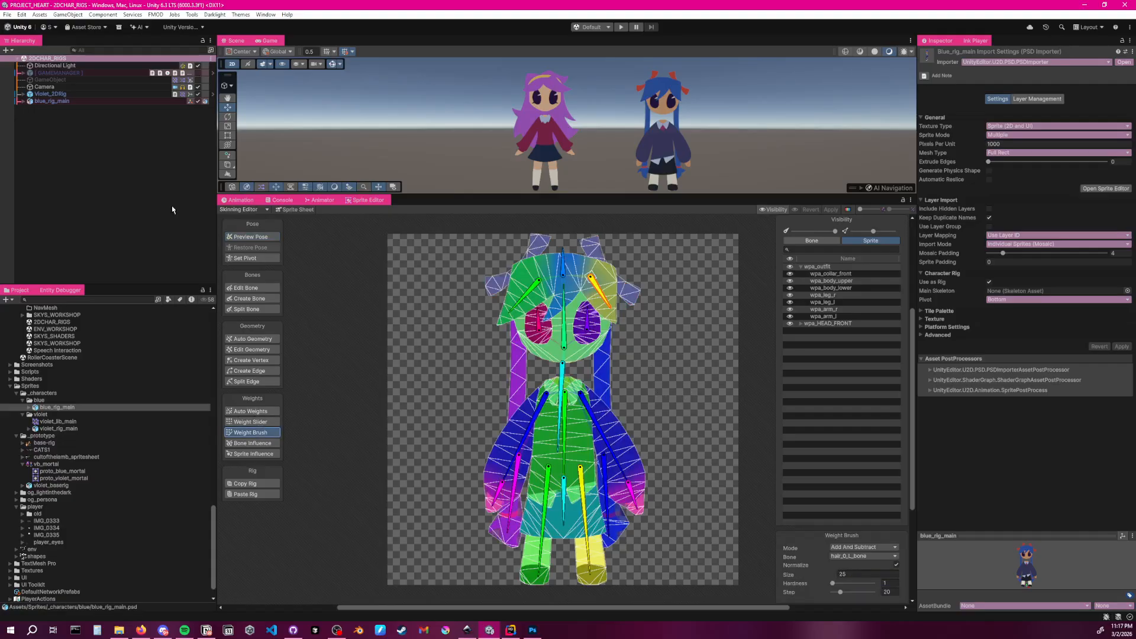
pyautogui.click(534, 295)
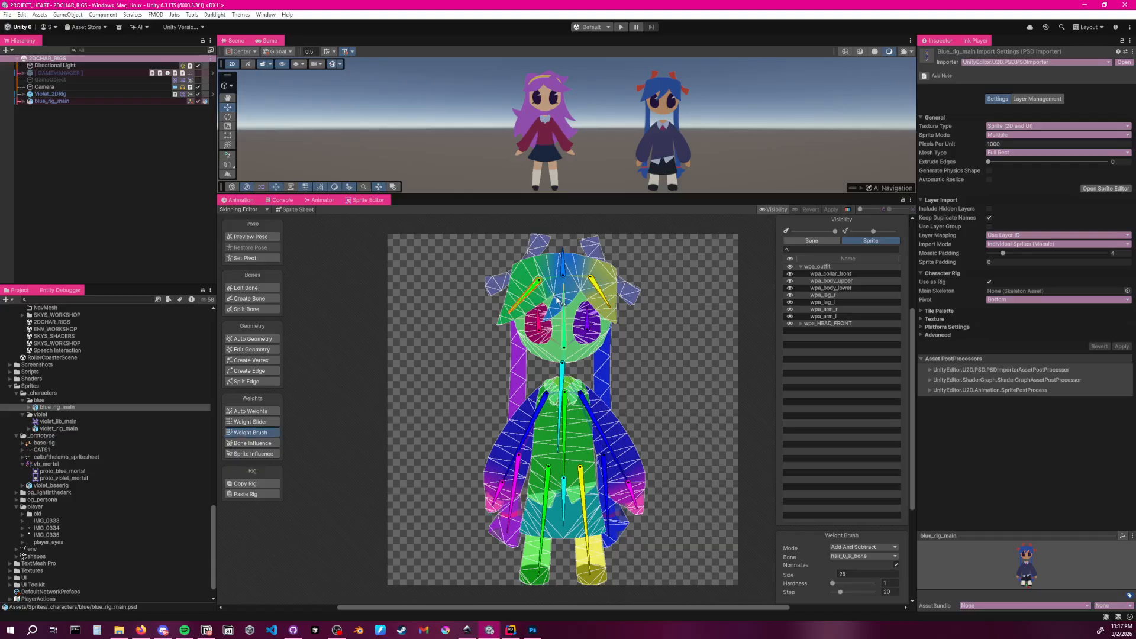
pyautogui.scroll(4, 575, 299)
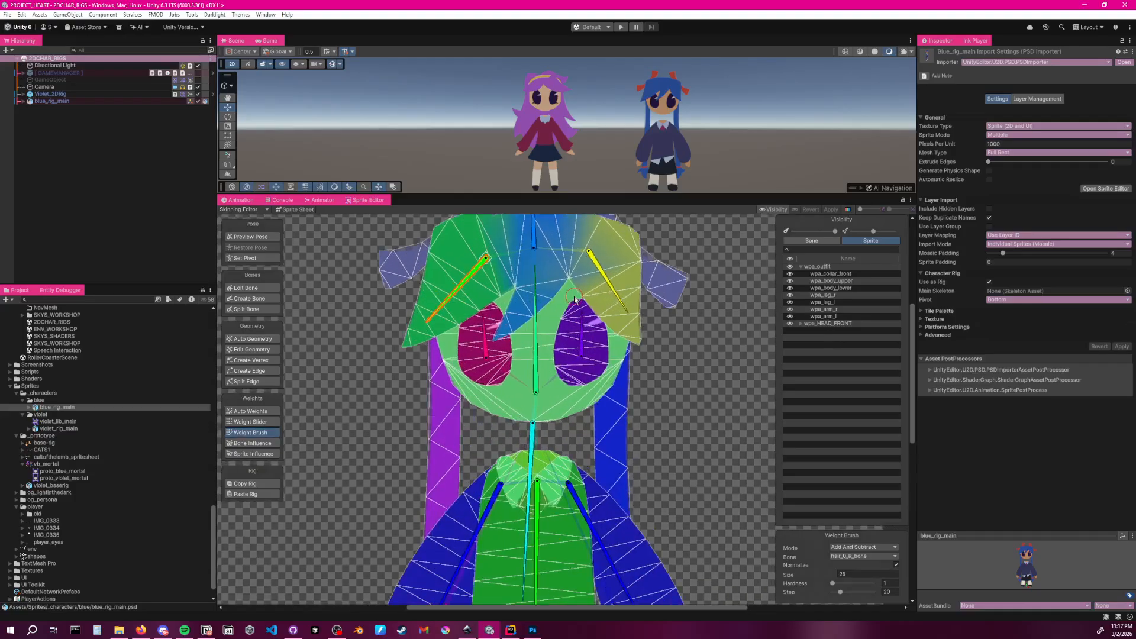
pyautogui.scroll(3, 574, 299)
pyautogui.moveTo(684, 335); pyautogui.dragTo(729, 456, button='middle')
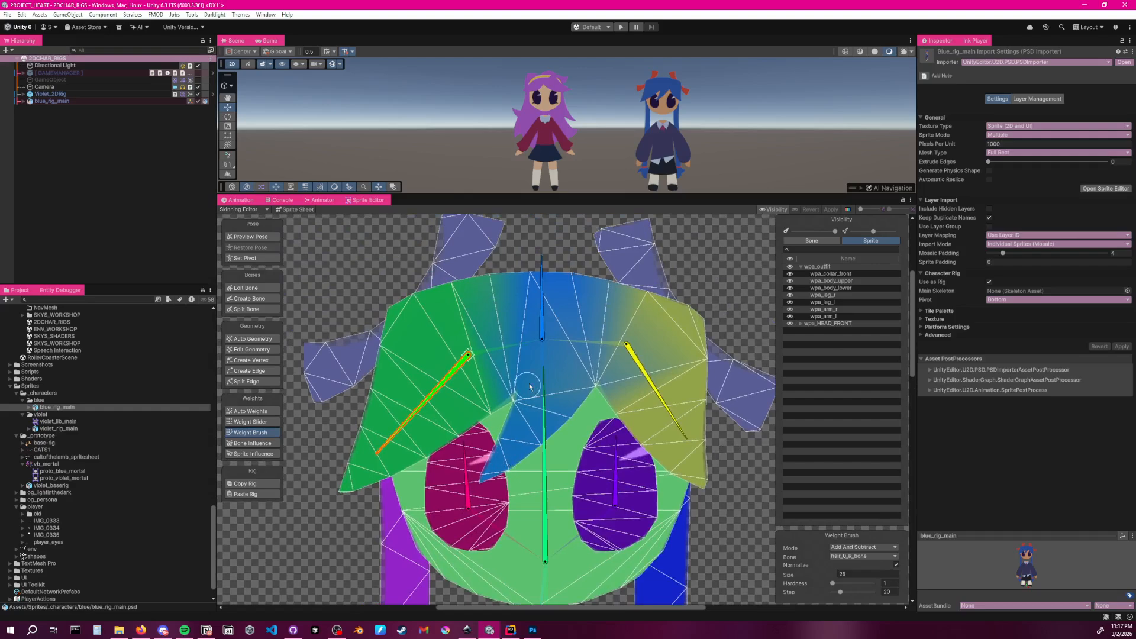
pyautogui.moveTo(432, 397); pyautogui.dragTo(424, 406)
pyautogui.click(794, 325)
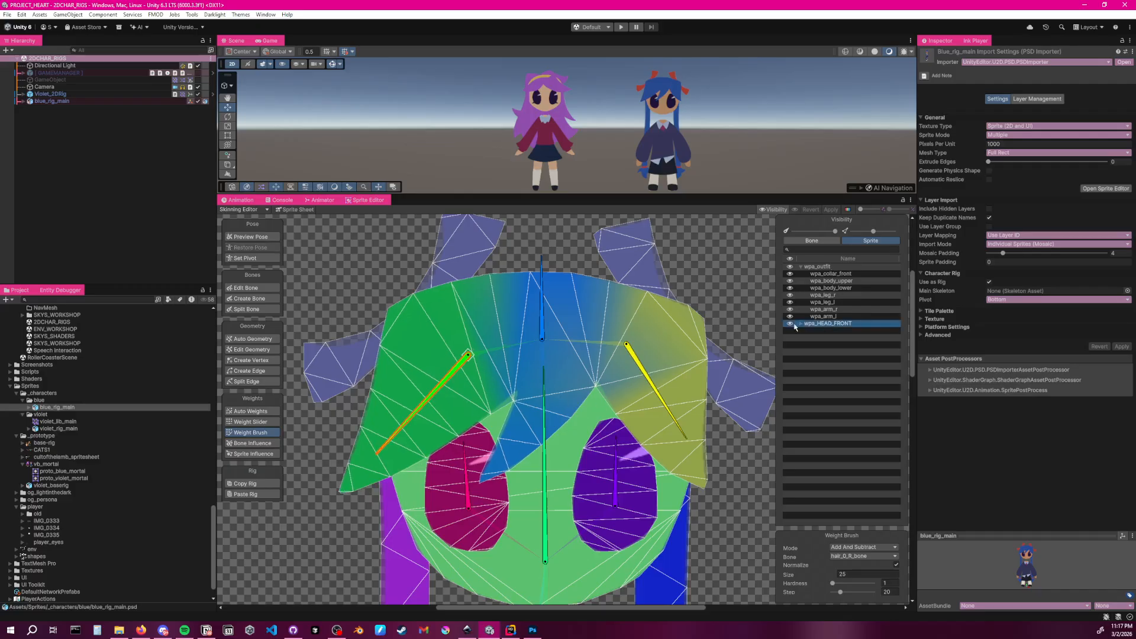
pyautogui.click(801, 324)
pyautogui.click(836, 331)
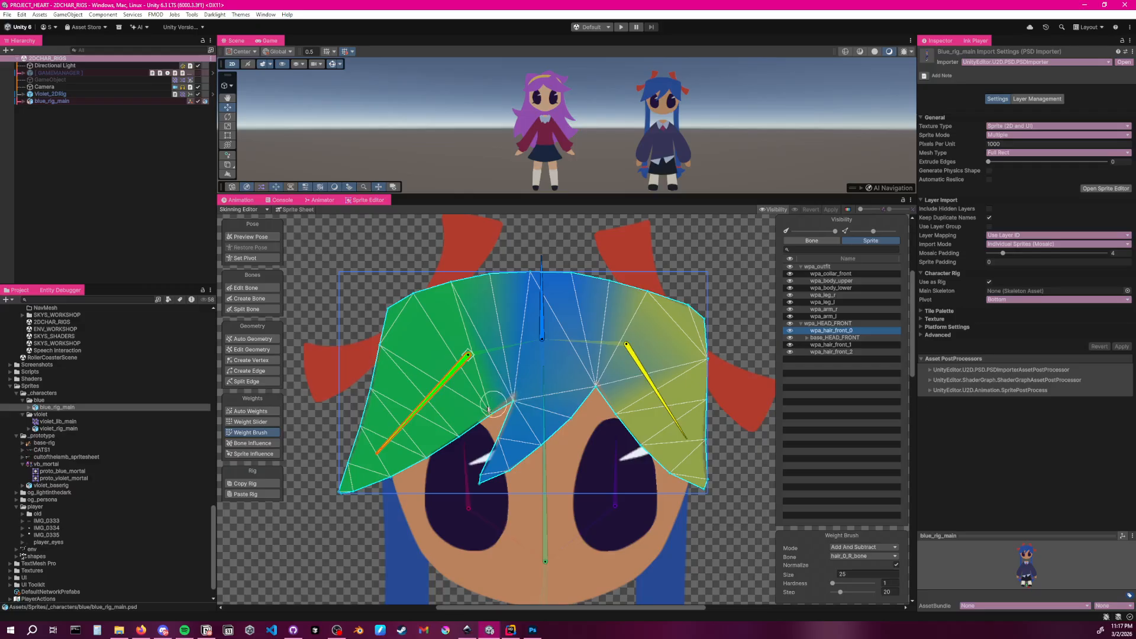
pyautogui.moveTo(497, 400); pyautogui.dragTo(506, 404)
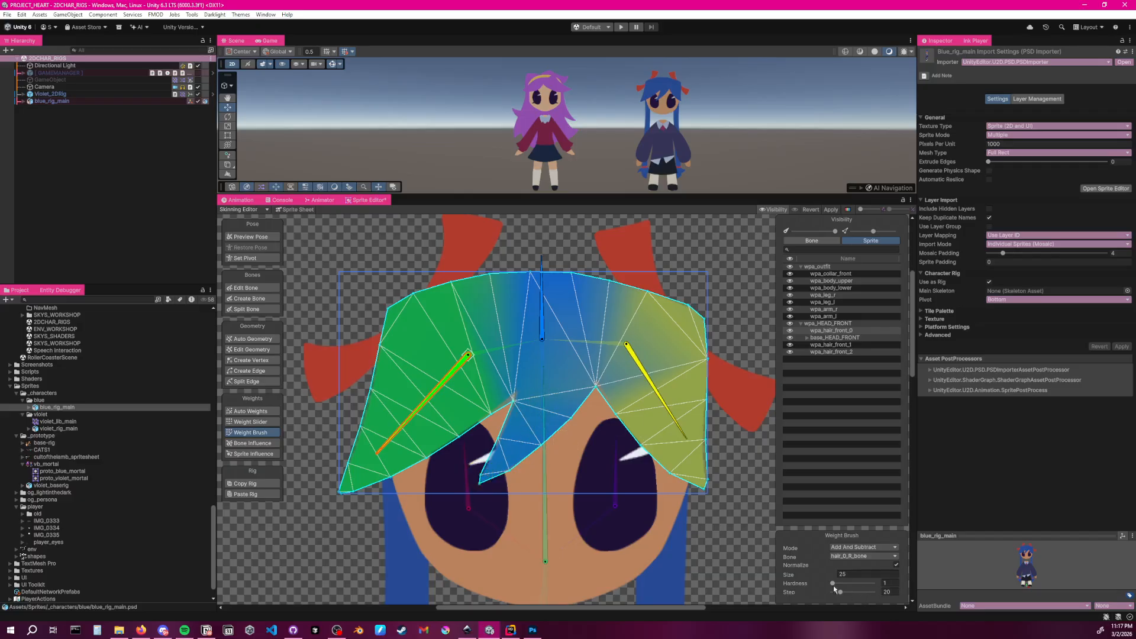
# Try painting hair_0_R_bone weight onto the central fringe lock with brush hardness 100, and undo the strokes
pyautogui.moveTo(832, 585)
pyautogui.mouseDown()
pyautogui.moveTo(866, 593)
pyautogui.moveTo(821, 590)
pyautogui.moveTo(841, 592)
pyautogui.mouseUp()
pyautogui.moveTo(833, 584); pyautogui.dragTo(896, 591)
pyautogui.moveTo(514, 406)
pyautogui.mouseDown()
pyautogui.moveTo(474, 476)
pyautogui.moveTo(572, 419)
pyautogui.moveTo(510, 359)
pyautogui.mouseUp()
pyautogui.hotkey('ctrl', 'z')
pyautogui.hotkey('ctrl', 'z')
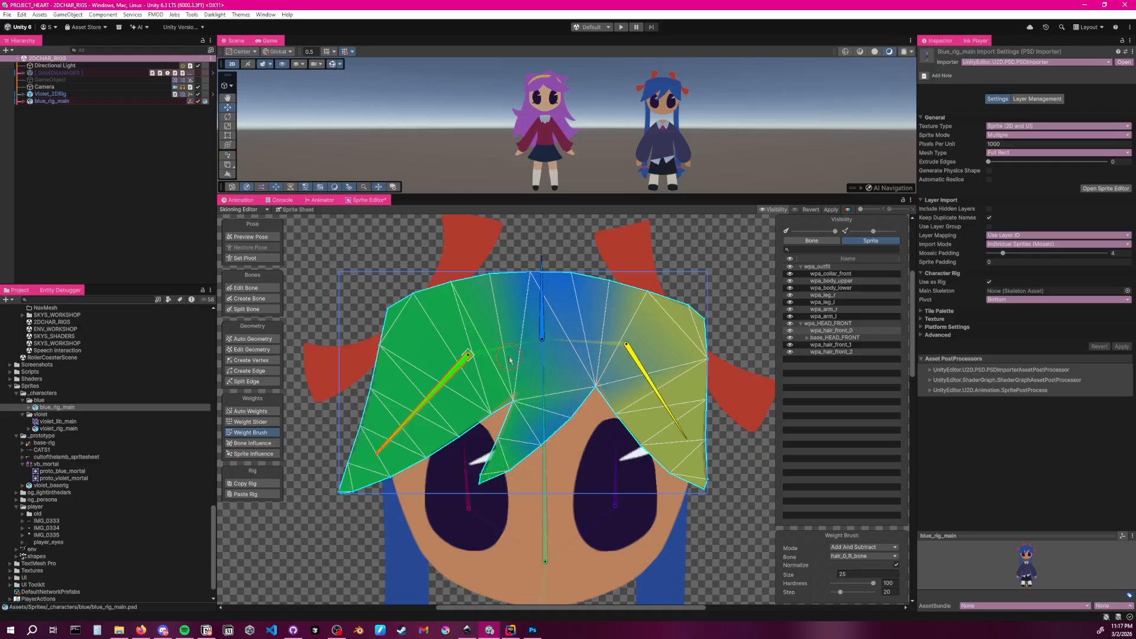
# Paint hair_0_R_bone weight onto the central fringe lock of wpa_hair_front_0 with brush hardness 41, rotating the bone to test the deformation
pyautogui.moveTo(874, 585); pyautogui.dragTo(850, 591)
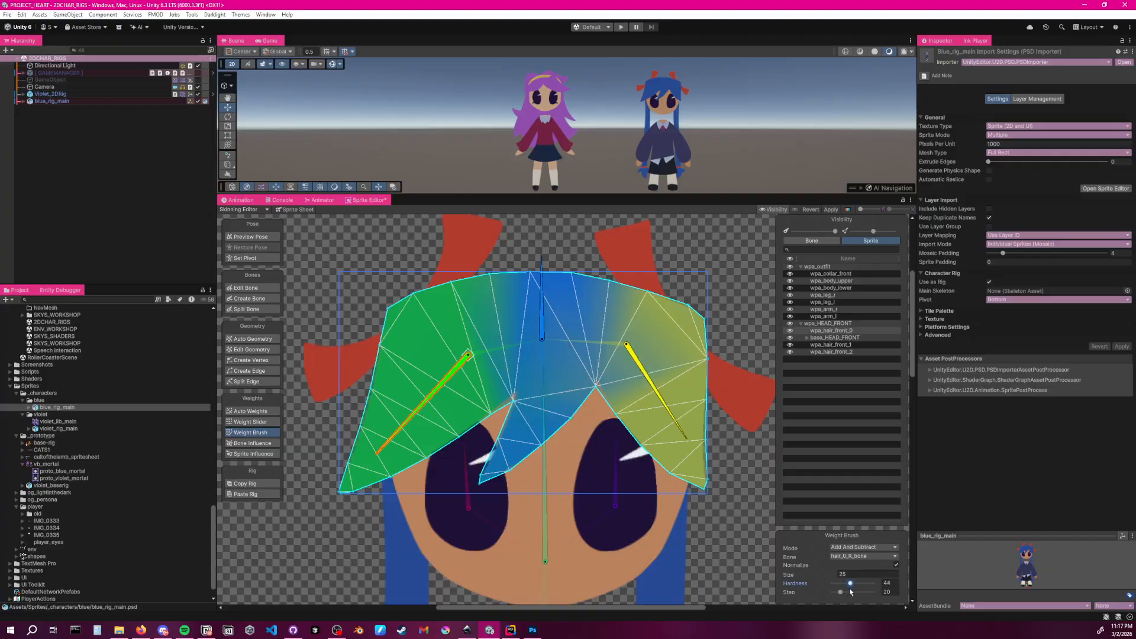
pyautogui.moveTo(532, 395)
pyautogui.mouseDown()
pyautogui.moveTo(519, 384)
pyautogui.moveTo(483, 475)
pyautogui.moveTo(503, 464)
pyautogui.mouseUp()
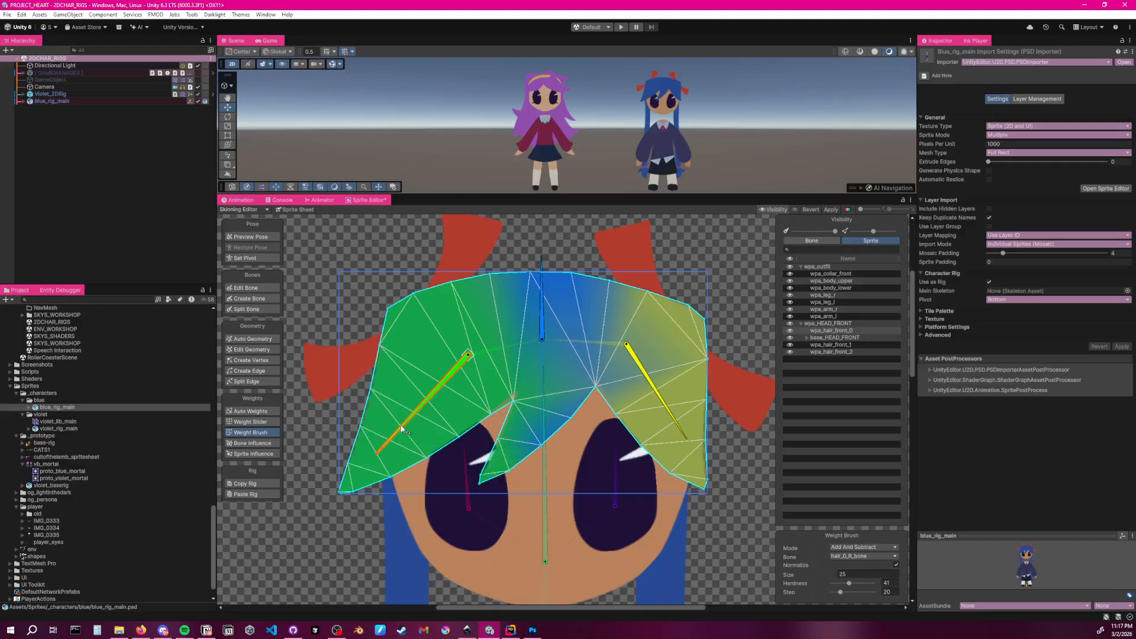
pyautogui.moveTo(402, 432)
pyautogui.mouseDown()
pyautogui.moveTo(397, 443)
pyautogui.moveTo(379, 407)
pyautogui.mouseUp()
pyautogui.moveTo(519, 447)
pyautogui.mouseDown()
pyautogui.moveTo(562, 426)
pyautogui.moveTo(508, 409)
pyautogui.mouseUp()
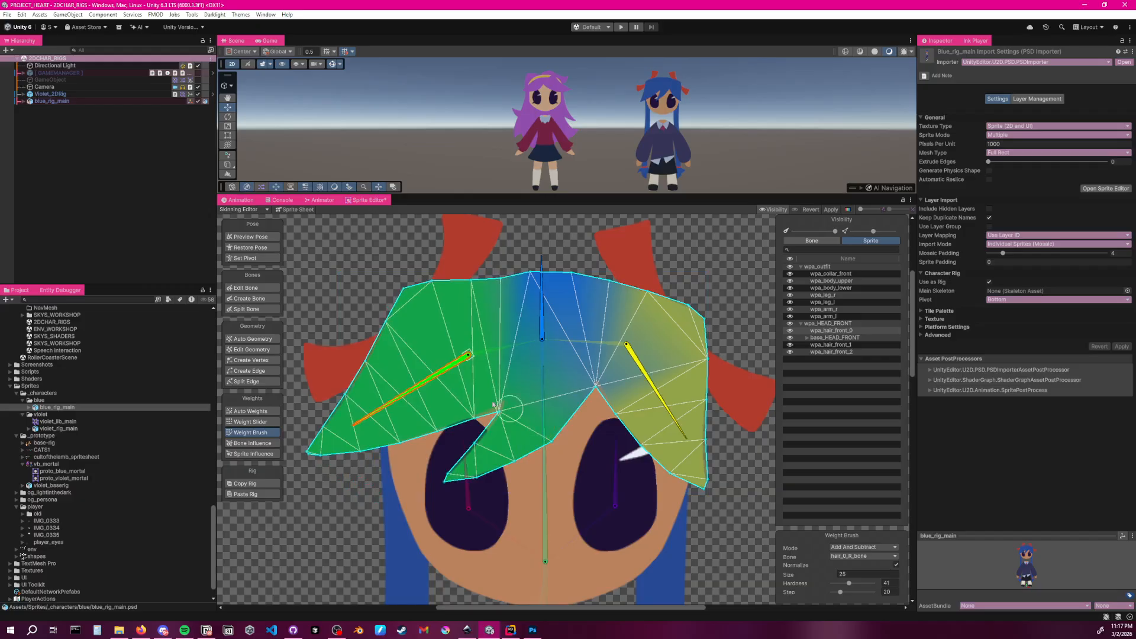
pyautogui.moveTo(441, 372); pyautogui.dragTo(440, 381)
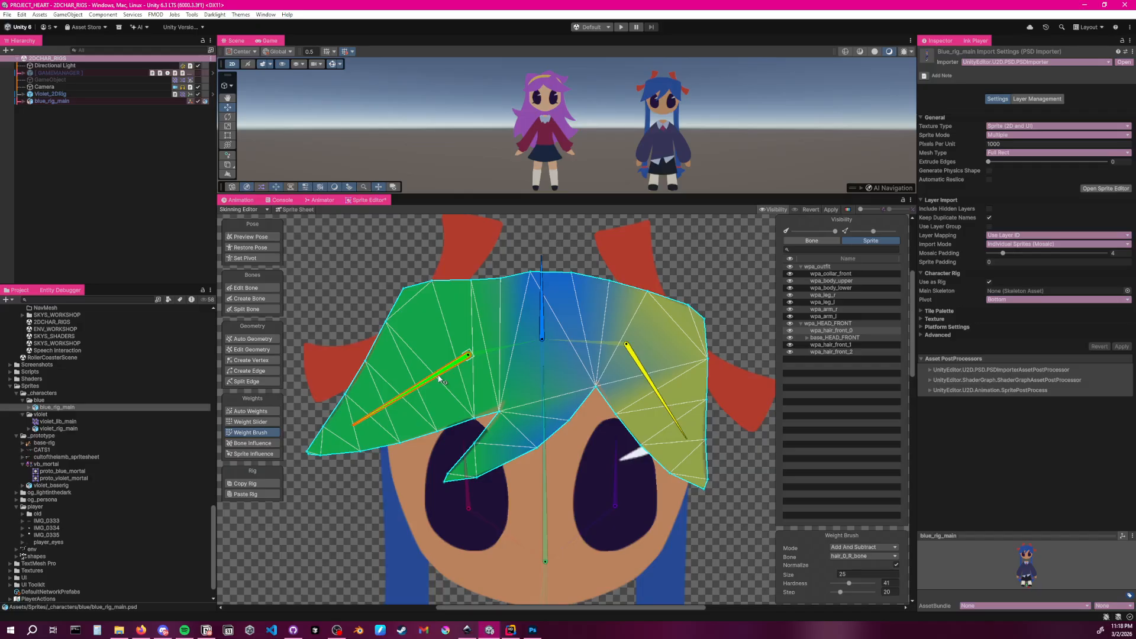
pyautogui.moveTo(554, 429); pyautogui.dragTo(577, 409)
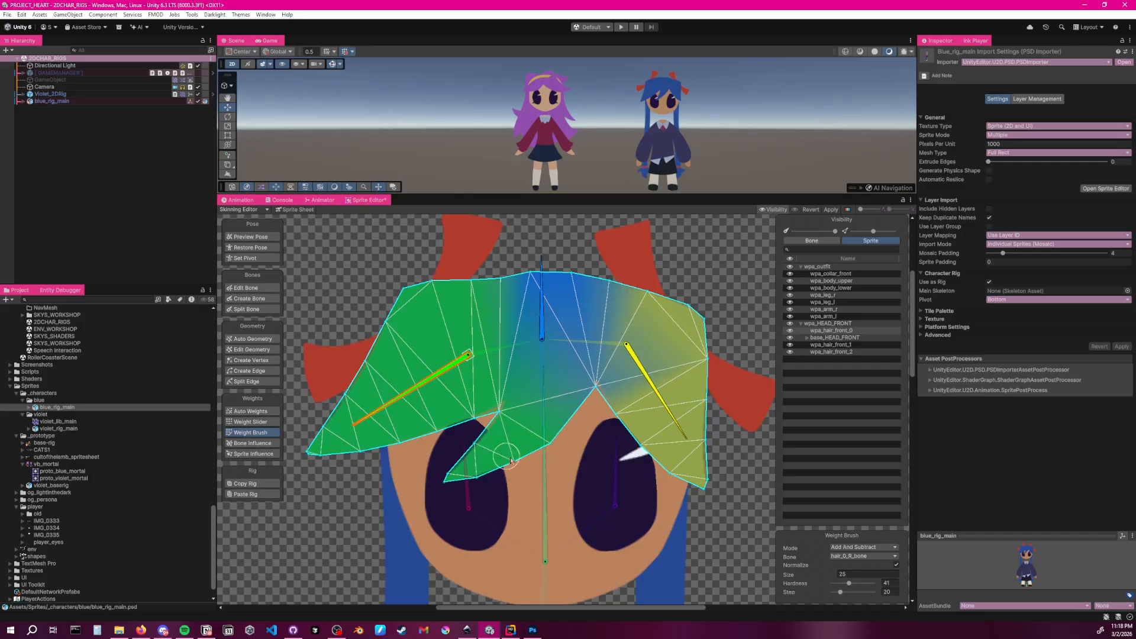
# Swing hair_0_R_bone once more to test the fringe, then restore the default pose and apply the weight changes
pyautogui.moveTo(447, 374); pyautogui.dragTo(455, 383)
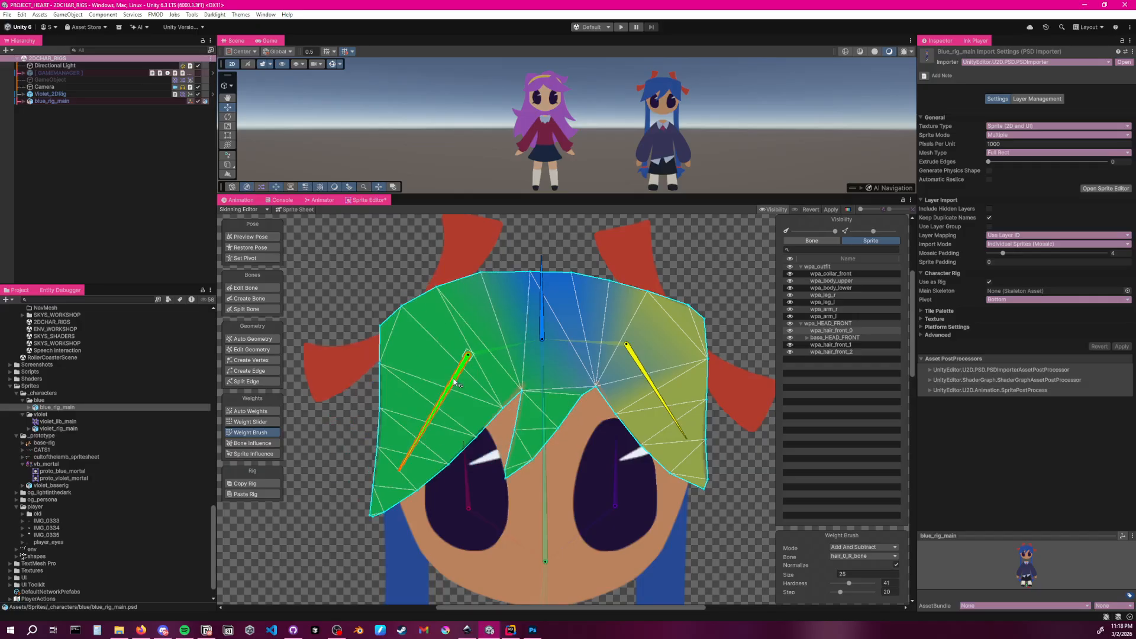
pyautogui.click(249, 248)
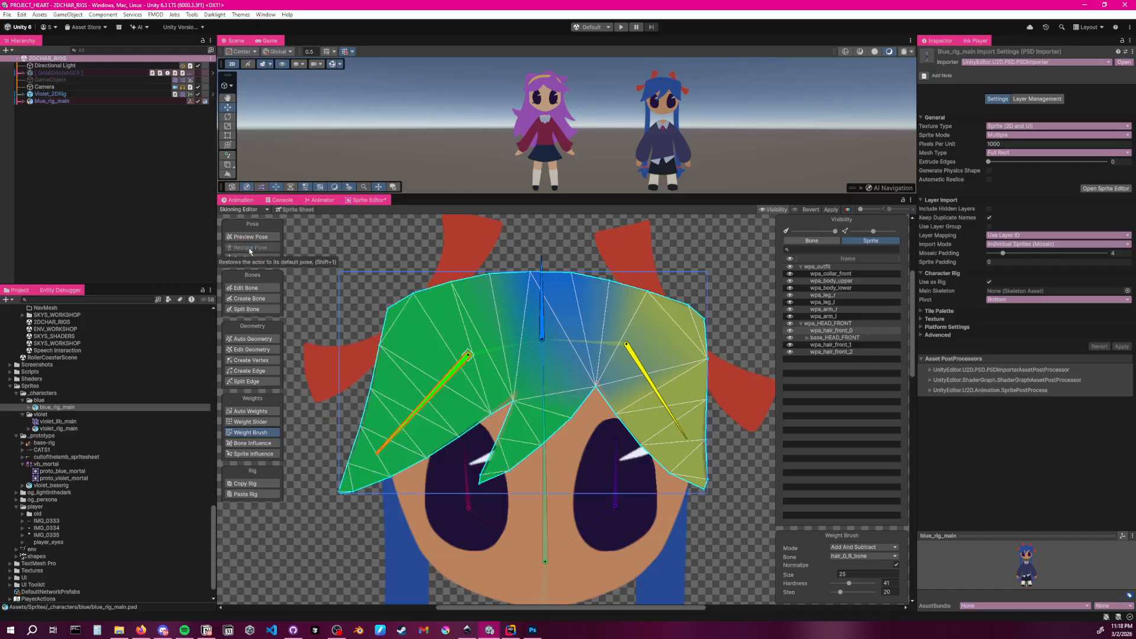
pyautogui.click(831, 210)
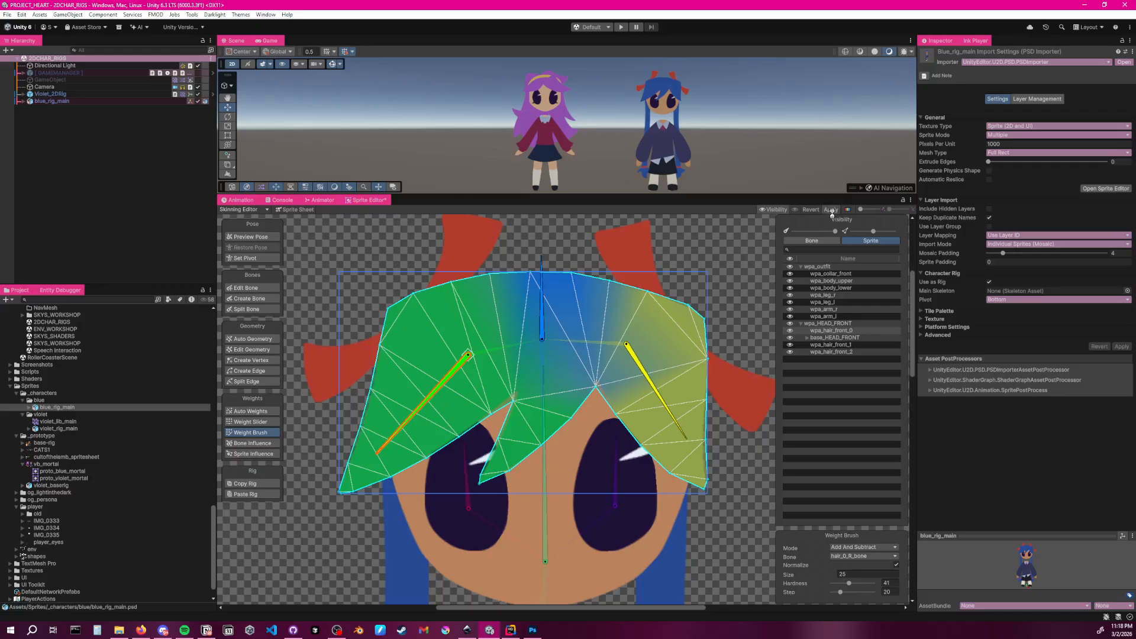
pyautogui.scroll(-5, 658, 443)
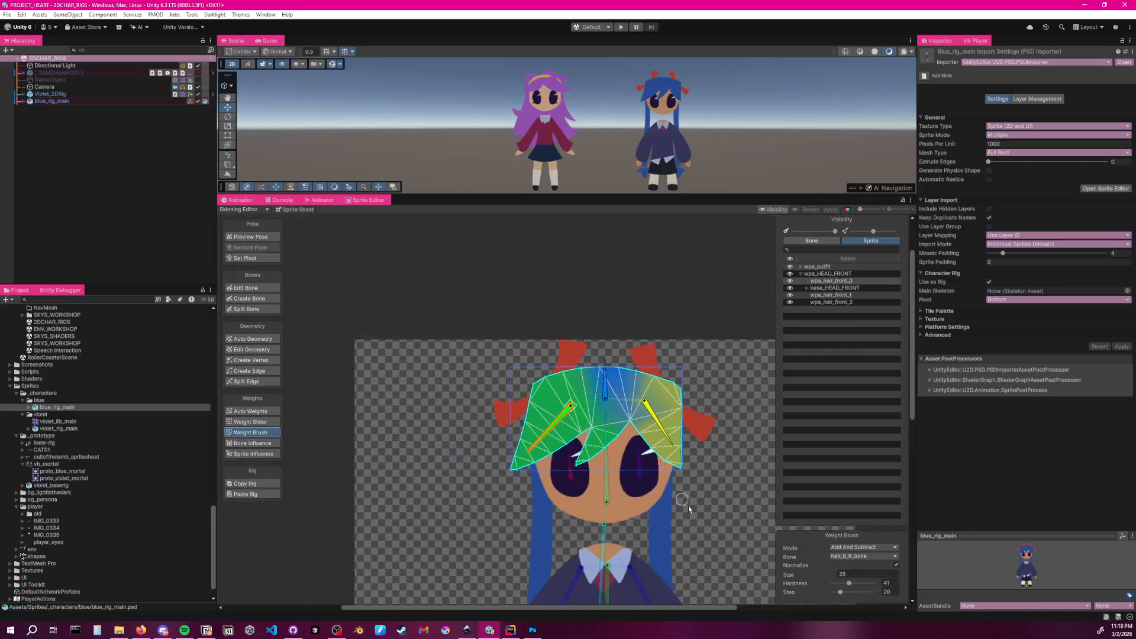
pyautogui.moveTo(653, 359); pyautogui.dragTo(629, 400, button='middle')
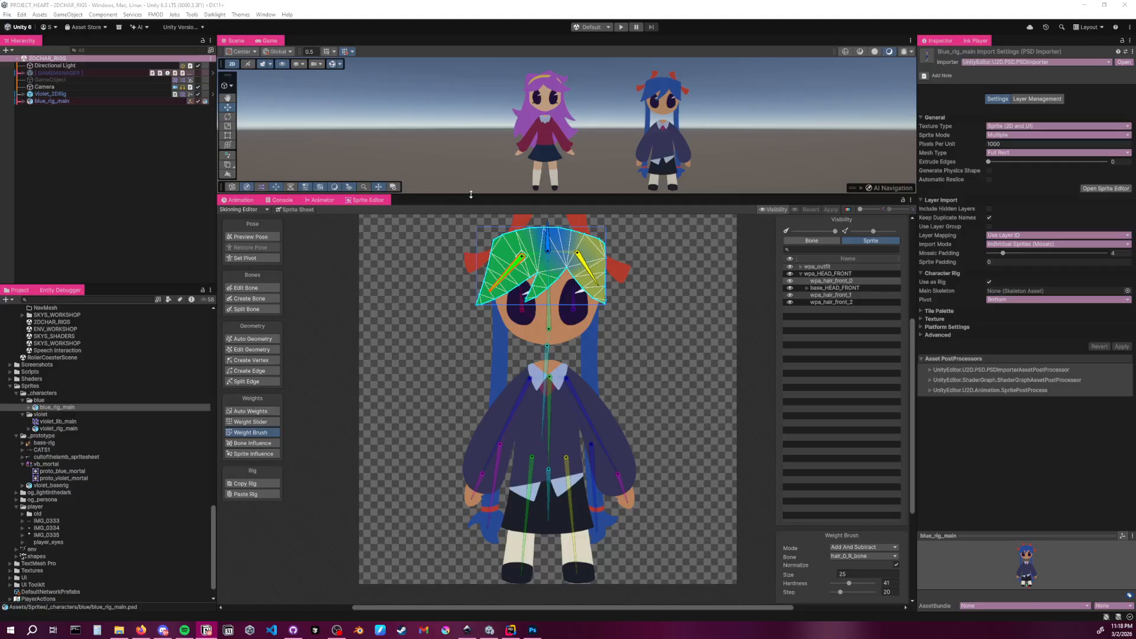
# Enlarge the Scene view, select blue_rig_main and frame it
pyautogui.moveTo(471, 194); pyautogui.dragTo(471, 321)
pyautogui.scroll(2, 707, 225)
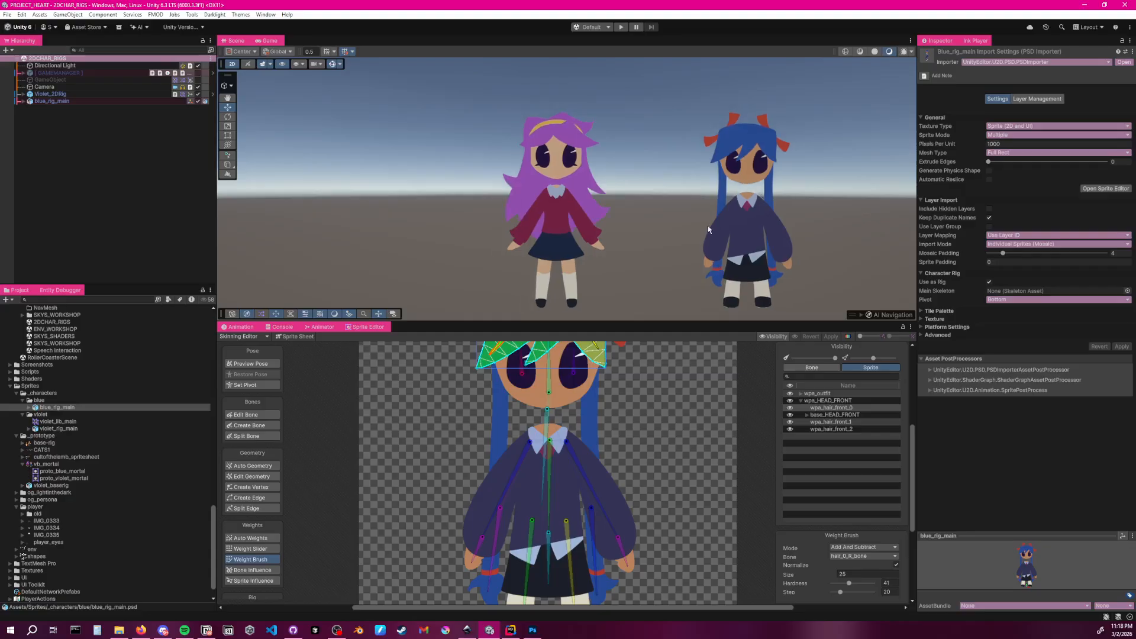
pyautogui.click(52, 101)
pyautogui.press('f')
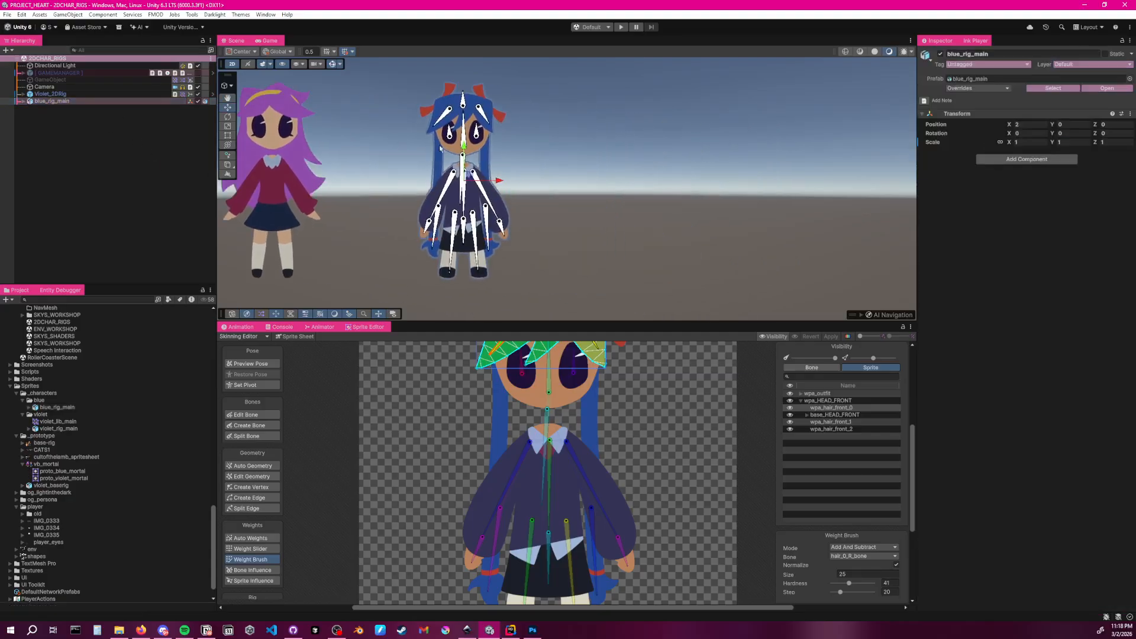
# Test the arm deformation by rotating l_shoulder_bone outward in the scene, and undo the pose change
pyautogui.scroll(5, 549, 146)
pyautogui.click(585, 219)
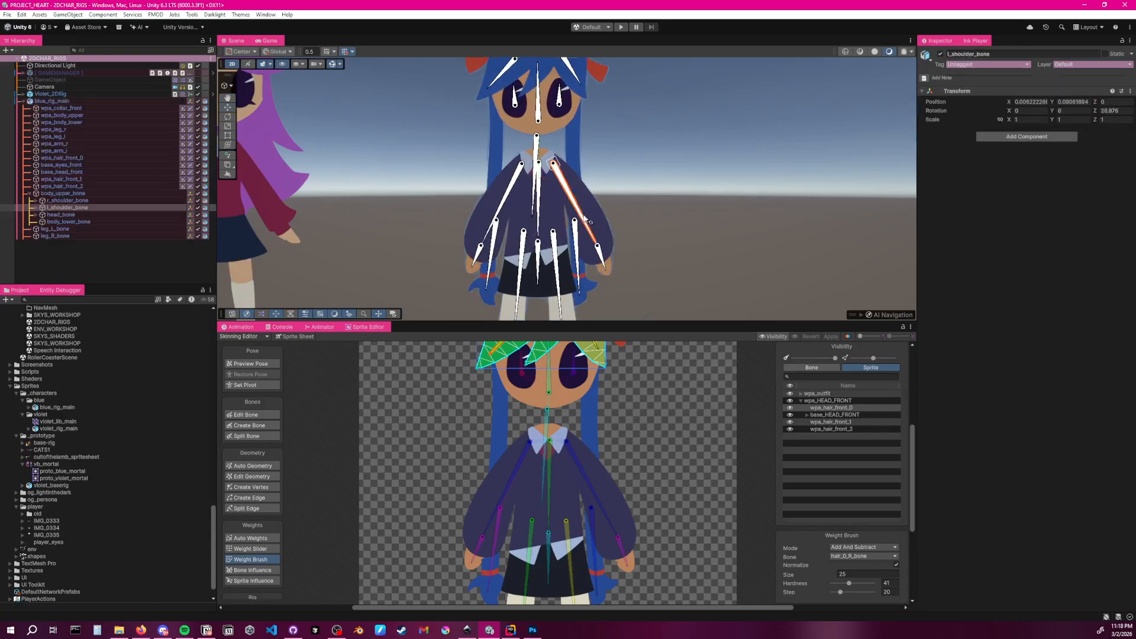
pyautogui.moveTo(585, 219); pyautogui.dragTo(661, 177)
pyautogui.click(642, 206)
pyautogui.hotkey('ctrl', 'z')
pyautogui.hotkey('ctrl', 'z')
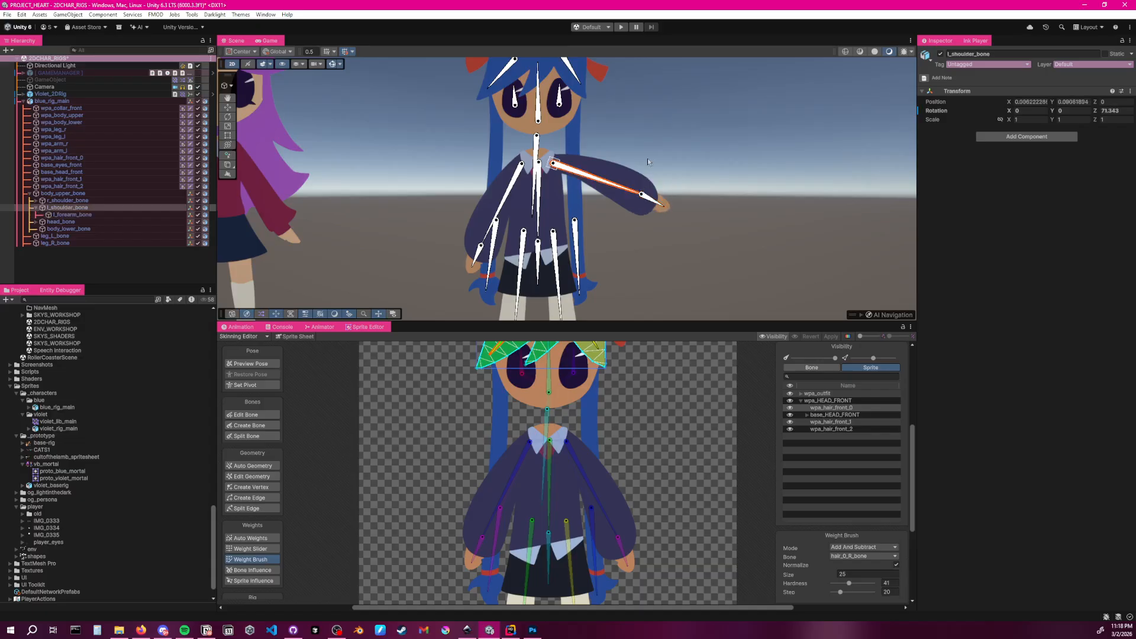
pyautogui.hotkey('ctrl', 'z')
pyautogui.hotkey('ctrl', 'z')
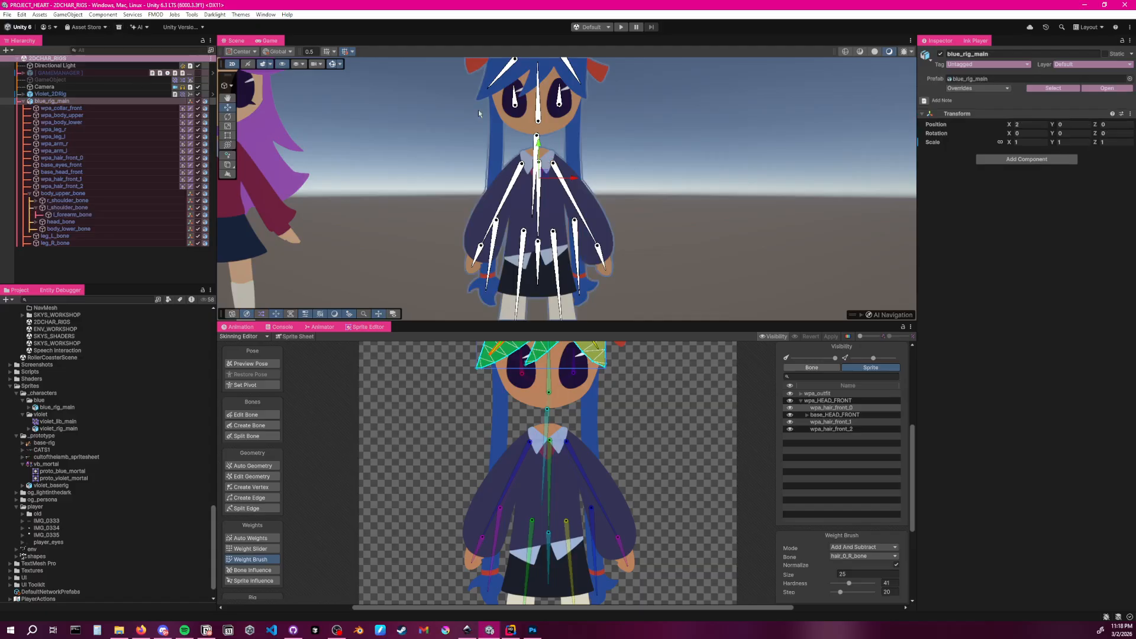
# Give the Scene view more height and deselect the rig to inspect the whole blue character without bones
pyautogui.scroll(-5, 633, 104)
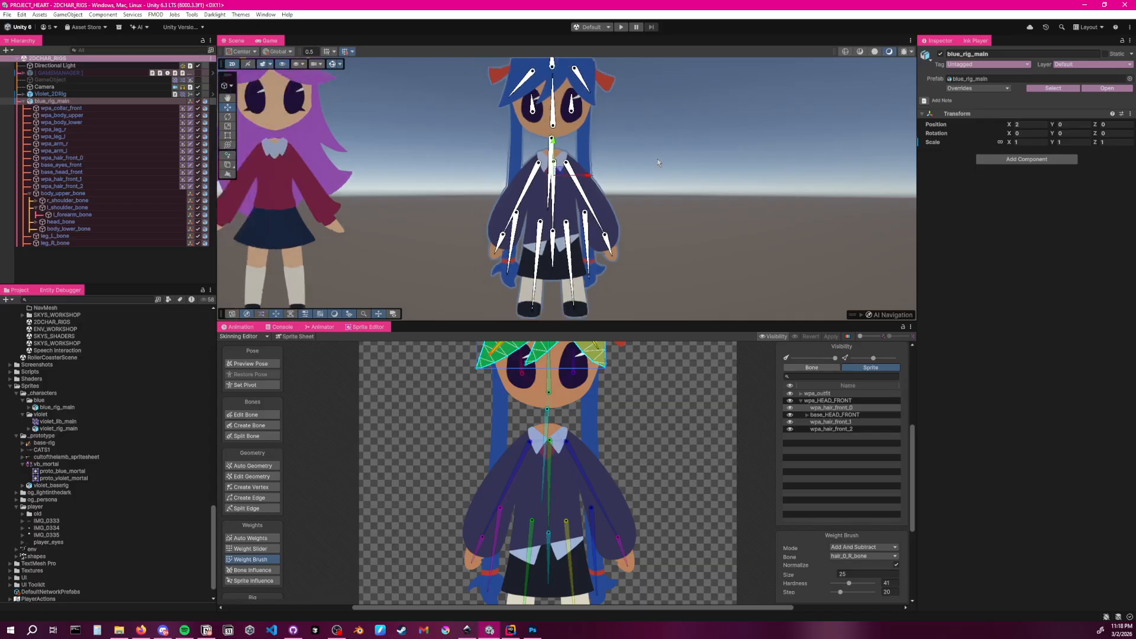
pyautogui.moveTo(571, 323); pyautogui.dragTo(571, 397)
pyautogui.scroll(3, 605, 284)
pyautogui.click(646, 231)
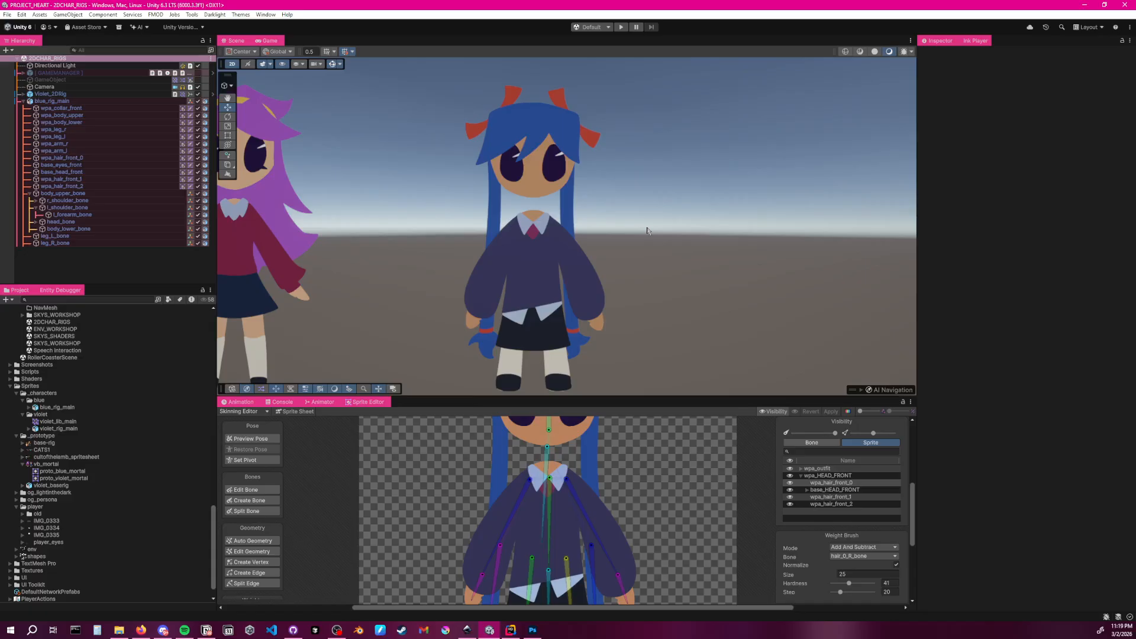
# Test the eye binding by pulling eye_L_bone away from the face twice, undoing each move
pyautogui.click(554, 174)
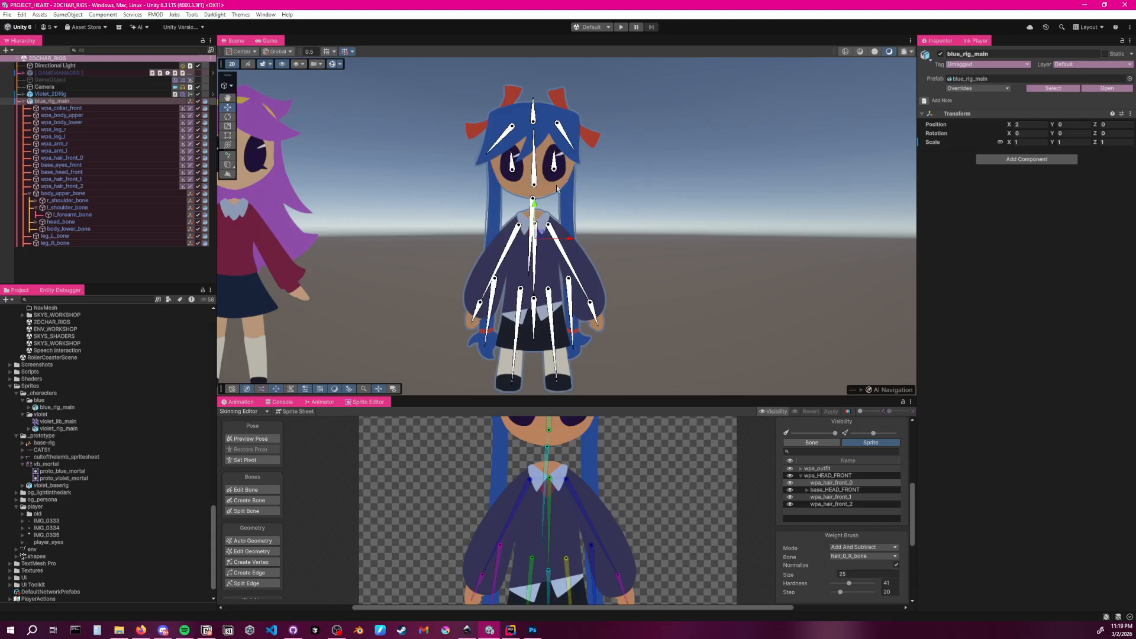
pyautogui.moveTo(551, 177); pyautogui.dragTo(695, 173)
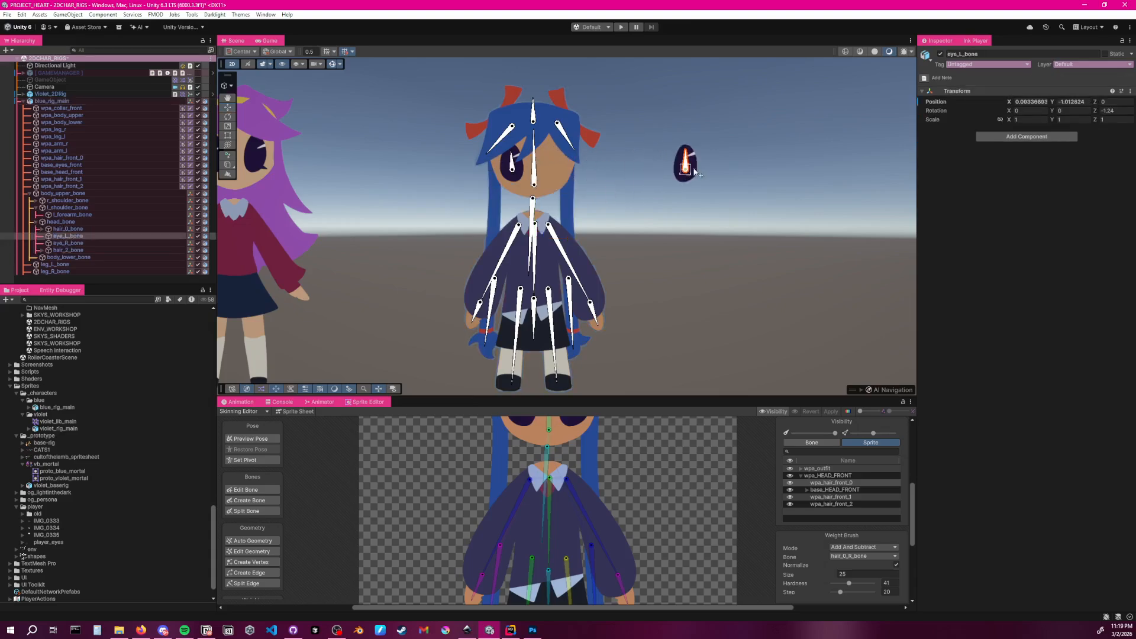
pyautogui.click(732, 286)
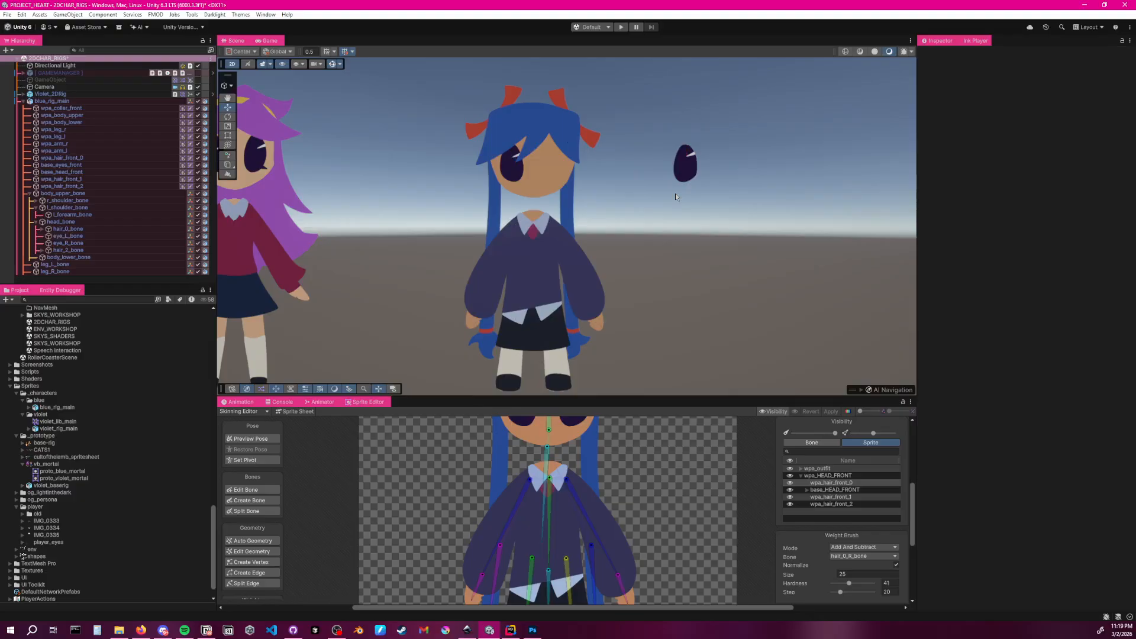
pyautogui.hotkey('ctrl', 'z')
pyautogui.hotkey('ctrl', 'z')
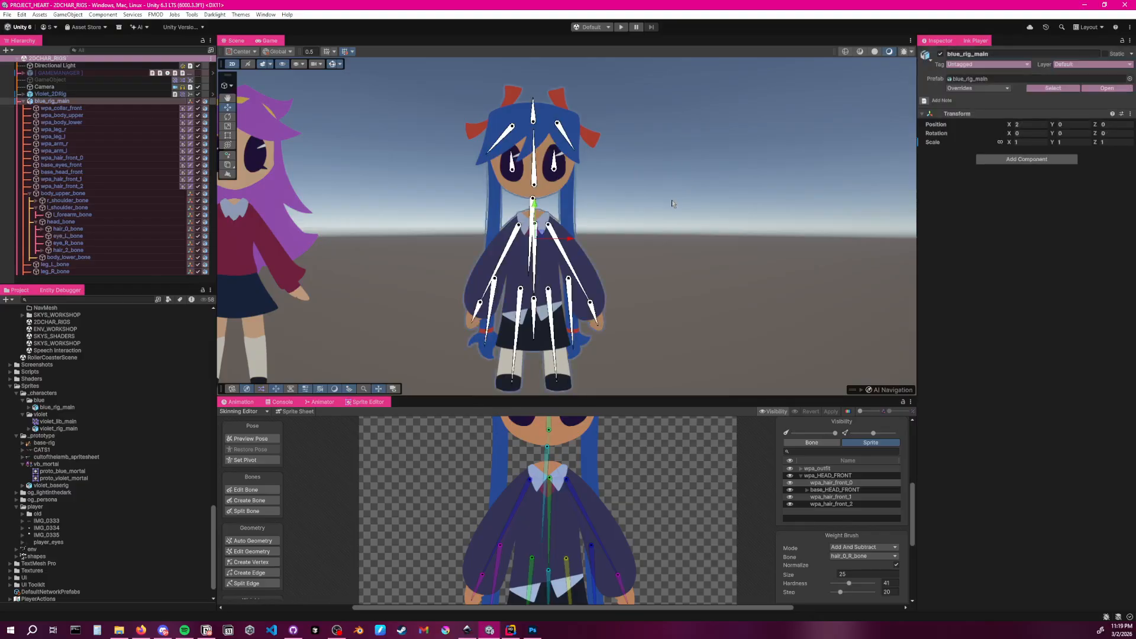
pyautogui.click(672, 205)
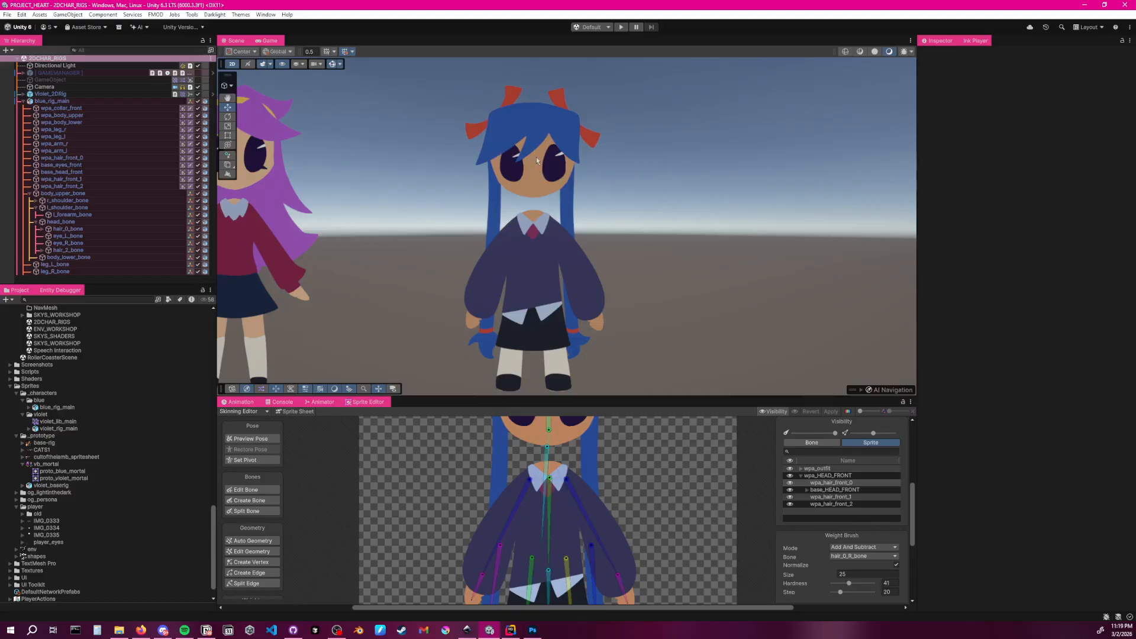
pyautogui.click(560, 170)
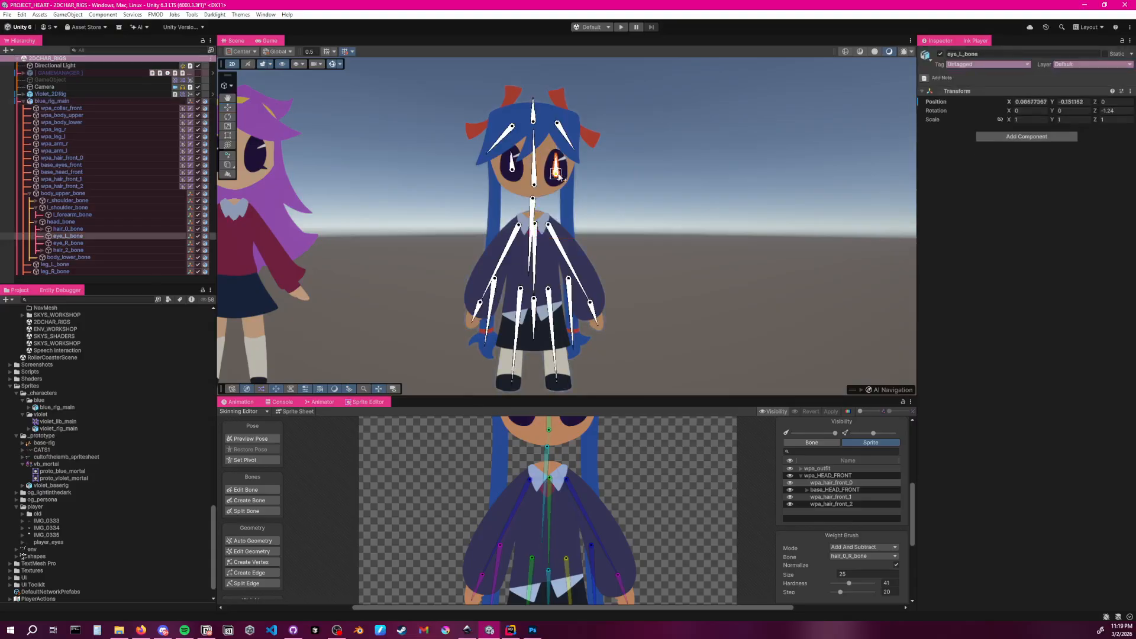
pyautogui.moveTo(559, 170); pyautogui.dragTo(651, 172)
pyautogui.hotkey('ctrl', 'z')
pyautogui.hotkey('ctrl', 'z')
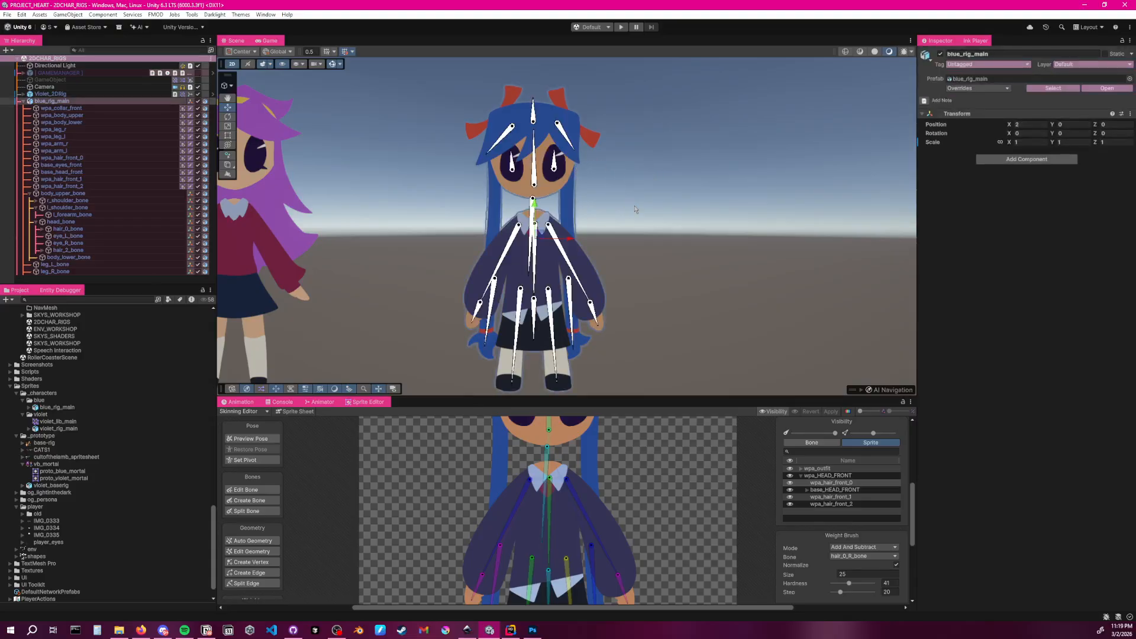
# Test the long hair strand by rotating hair_2_L_bone outward in the scene, and undo the rotation
pyautogui.scroll(-3, 630, 179)
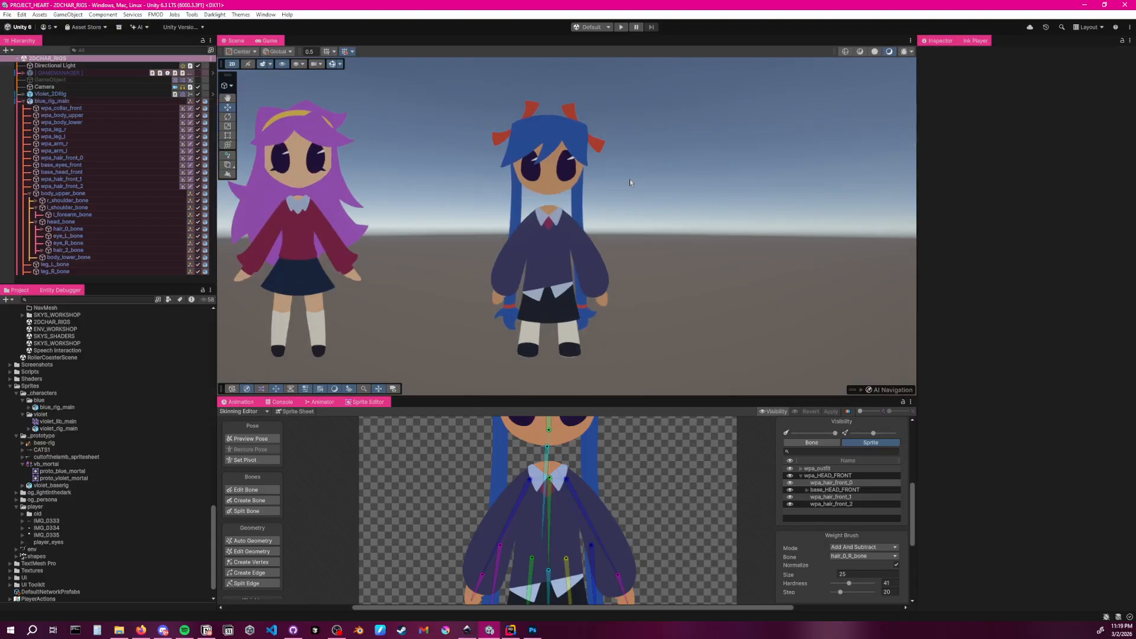
pyautogui.scroll(2, 592, 201)
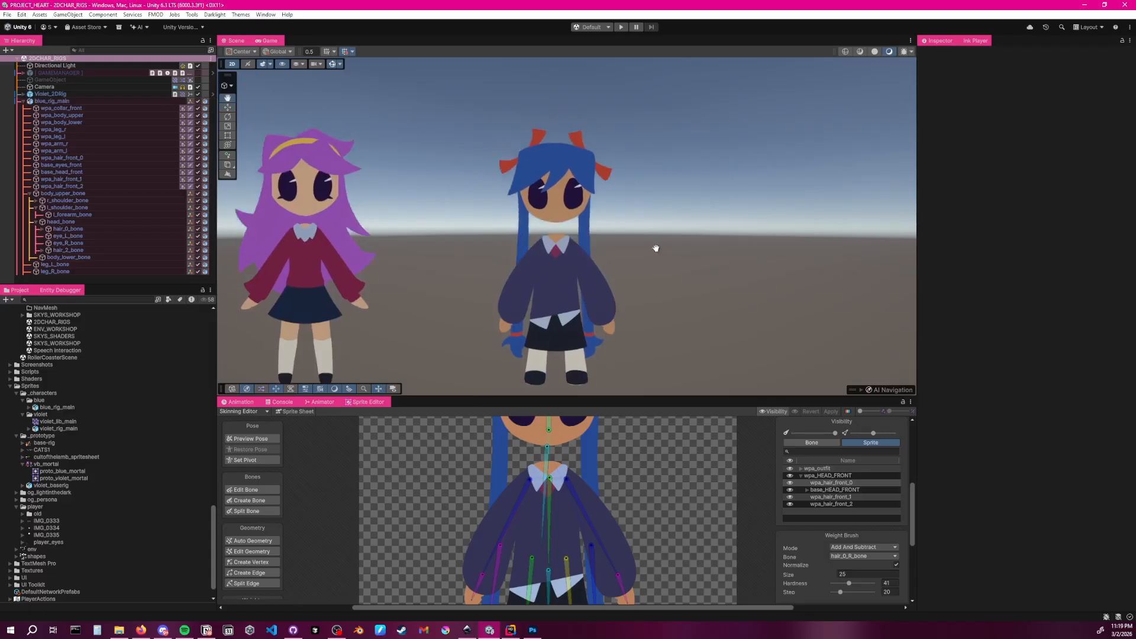
pyautogui.click(573, 200)
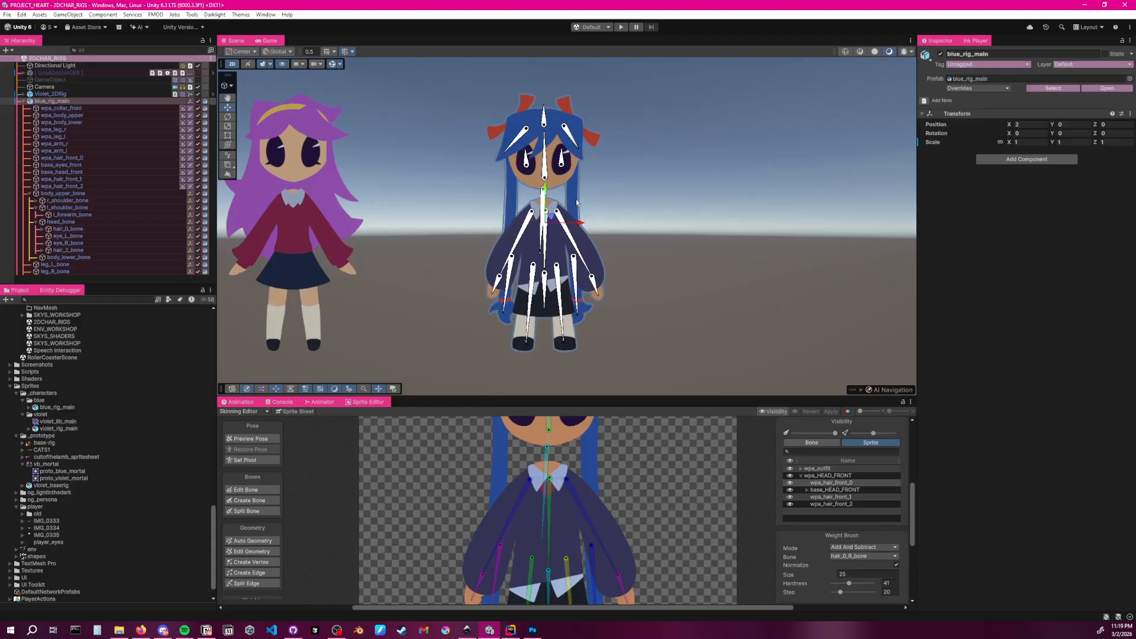
pyautogui.moveTo(589, 293); pyautogui.dragTo(665, 297)
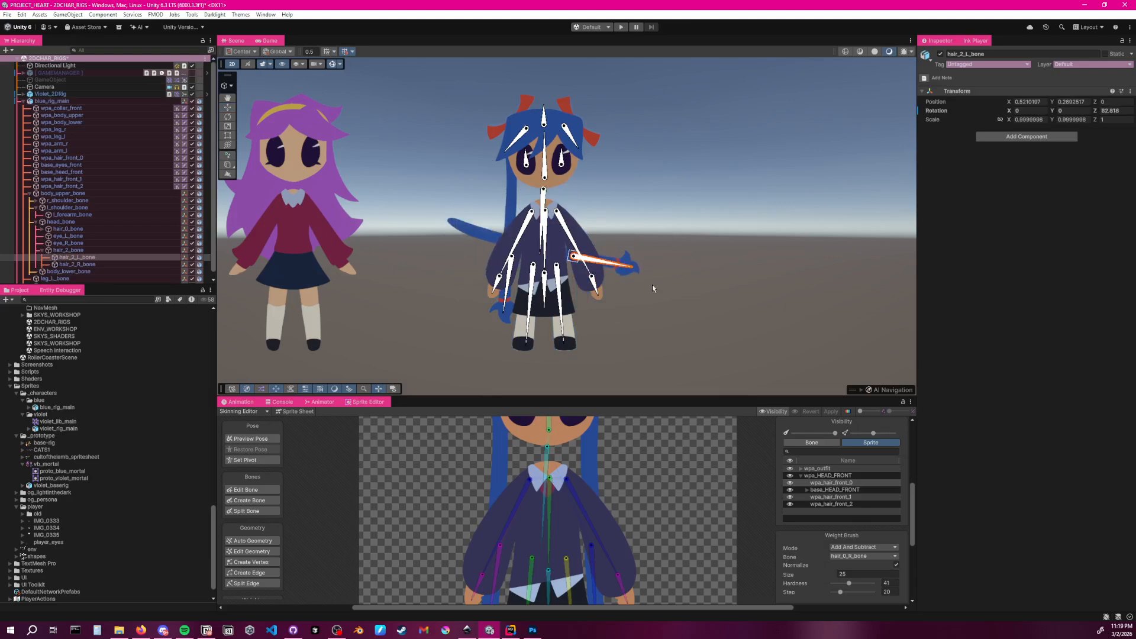
pyautogui.hotkey('ctrl', 'z')
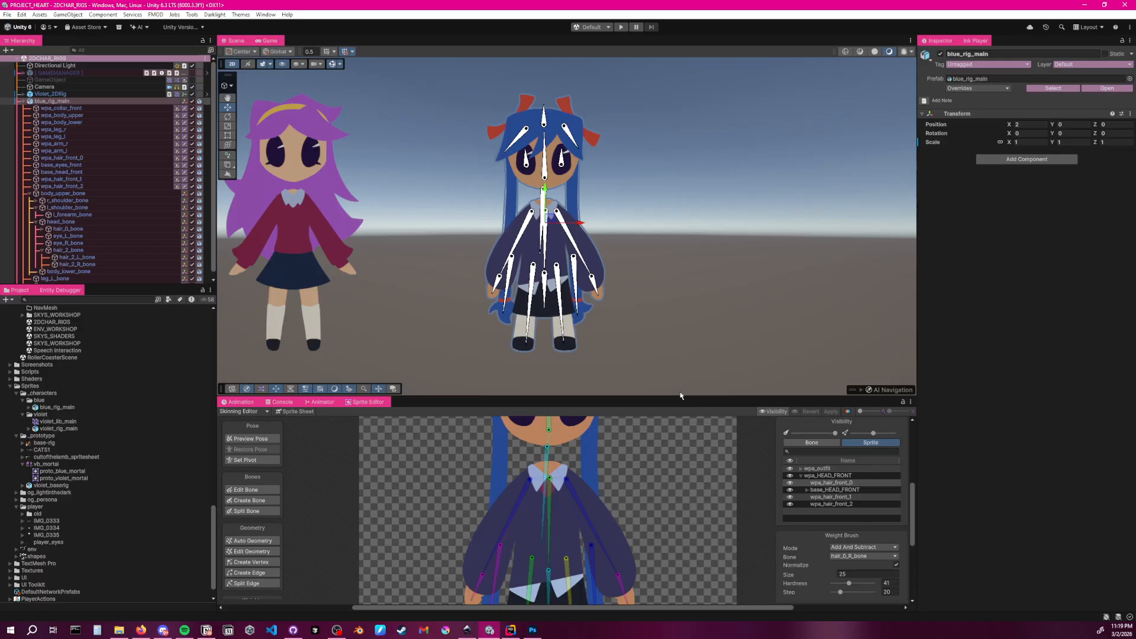
# Enlarge the Sprite Editor and set up the Weight Brush on wpa_hair_front_2 with hair_2_L_bone as the active bone
pyautogui.moveTo(680, 396); pyautogui.dragTo(680, 80)
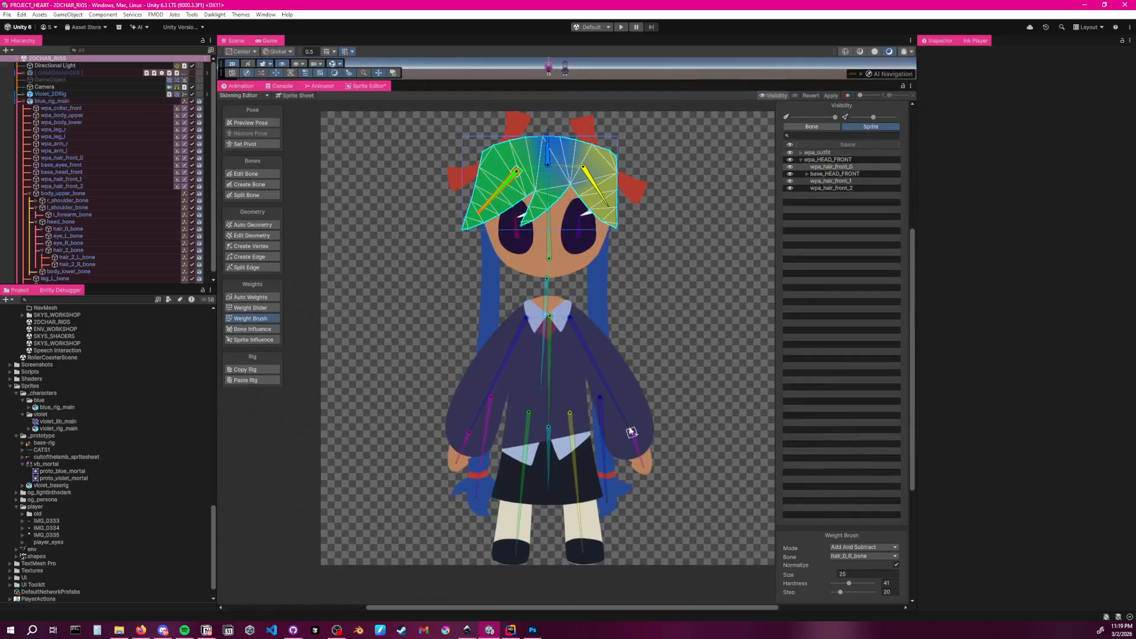
pyautogui.click(600, 397)
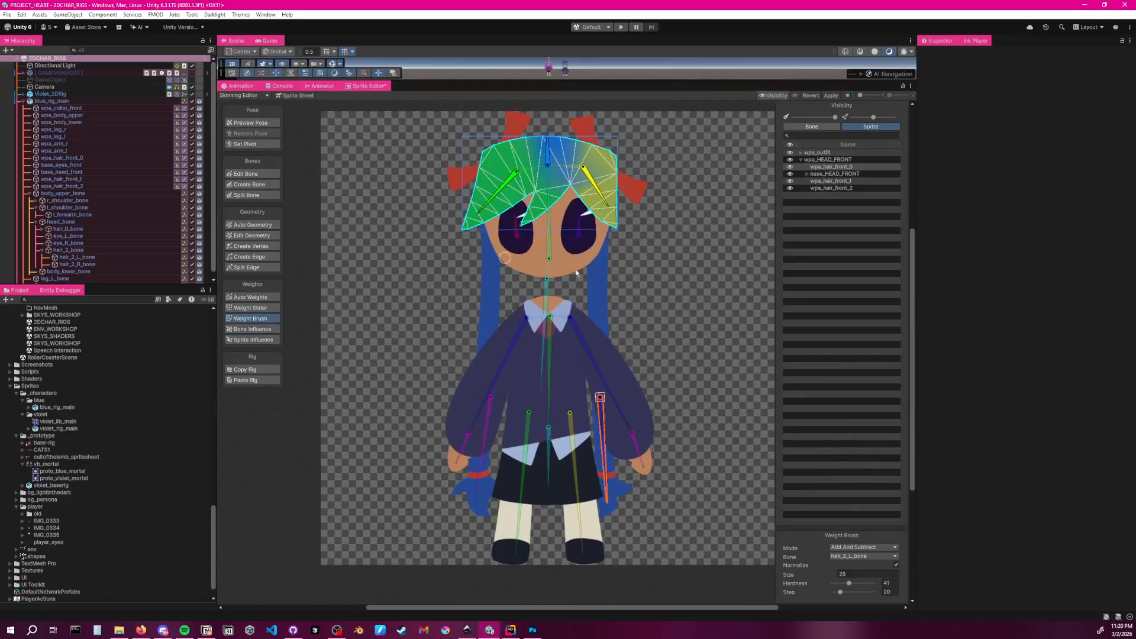
pyautogui.click(837, 188)
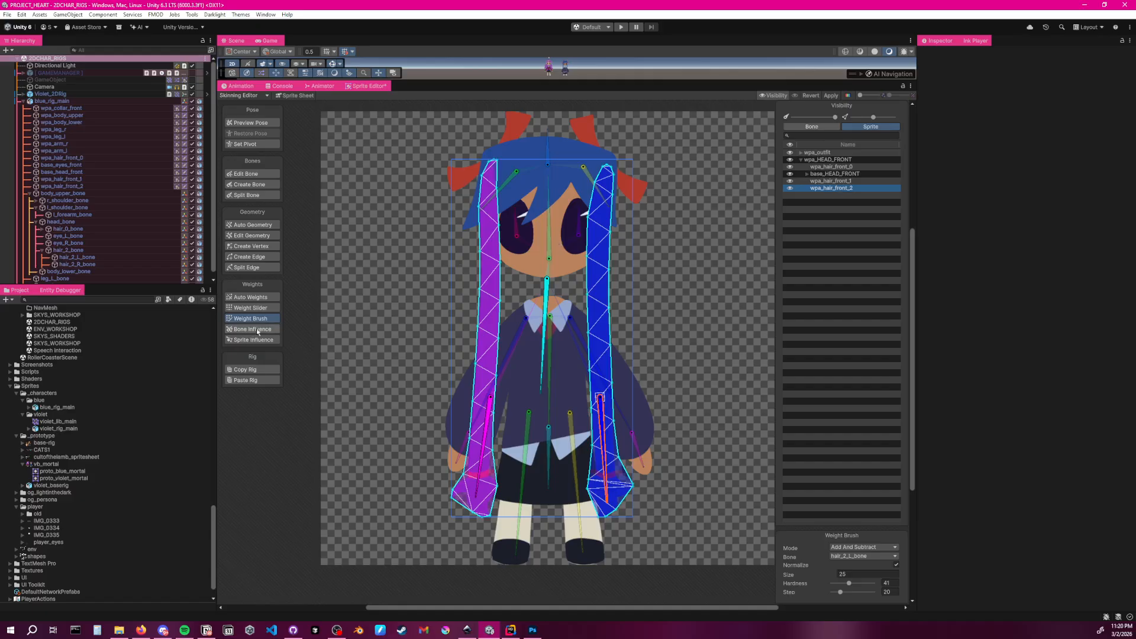
pyautogui.click(260, 174)
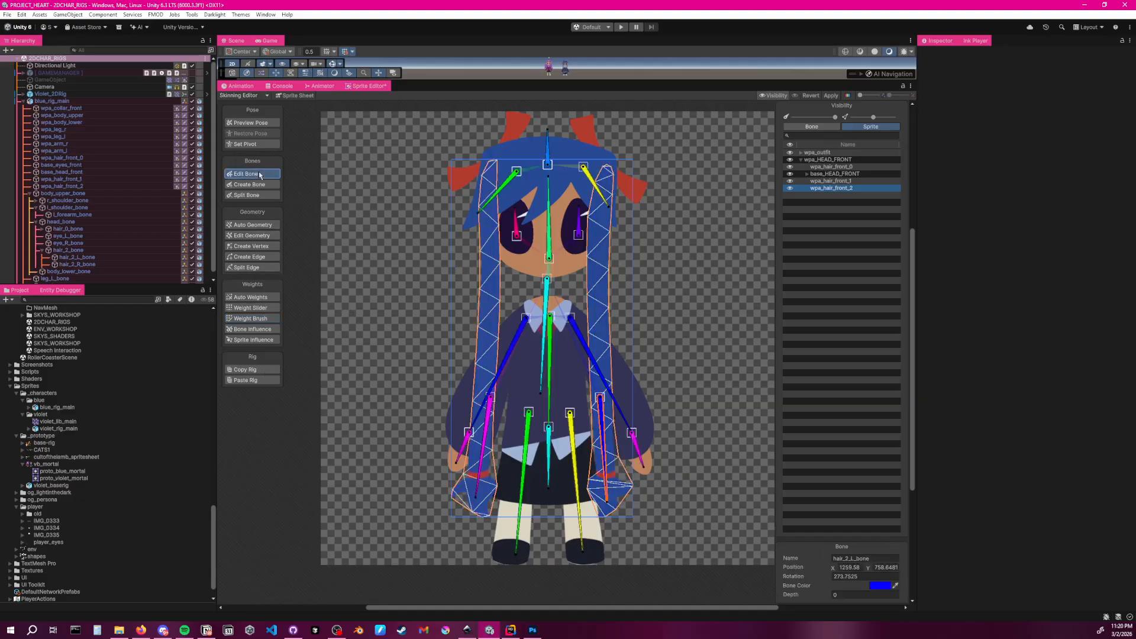
pyautogui.click(250, 318)
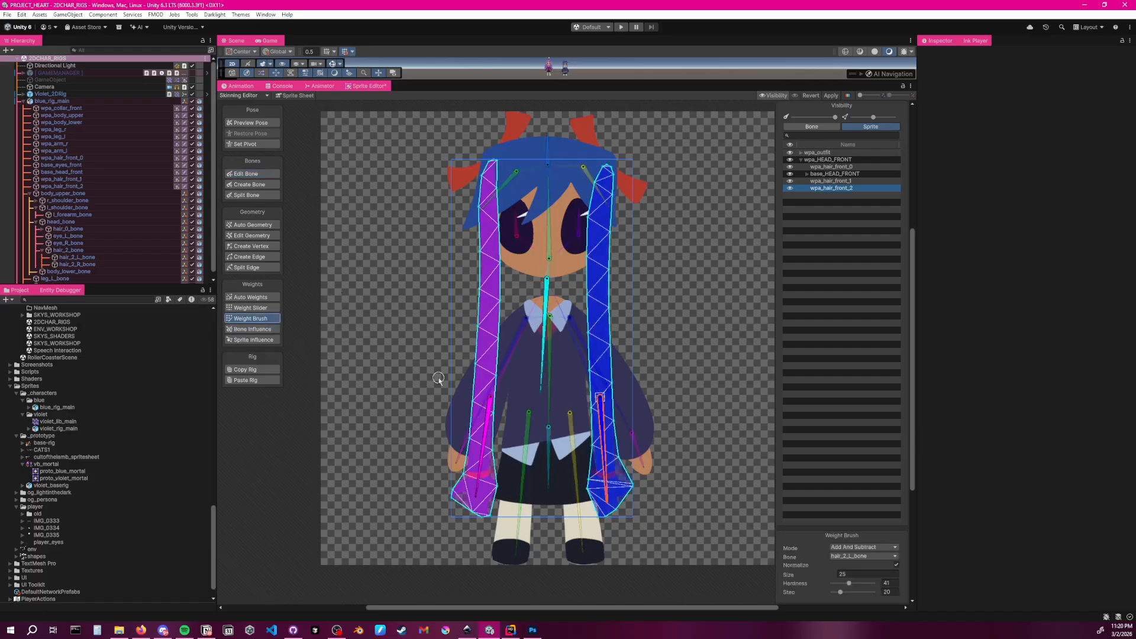
# Paint hair_2_bone weights onto the upper half of both wpa_hair_front_2 strands with the Weight Brush at hardness 100
pyautogui.click(252, 329)
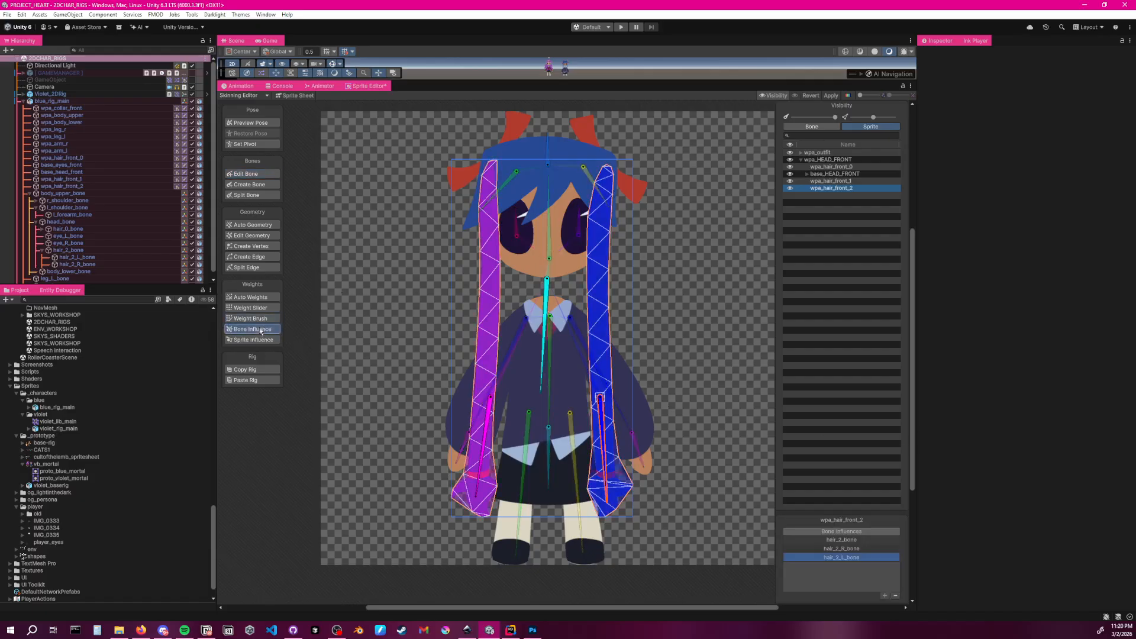
pyautogui.click(855, 539)
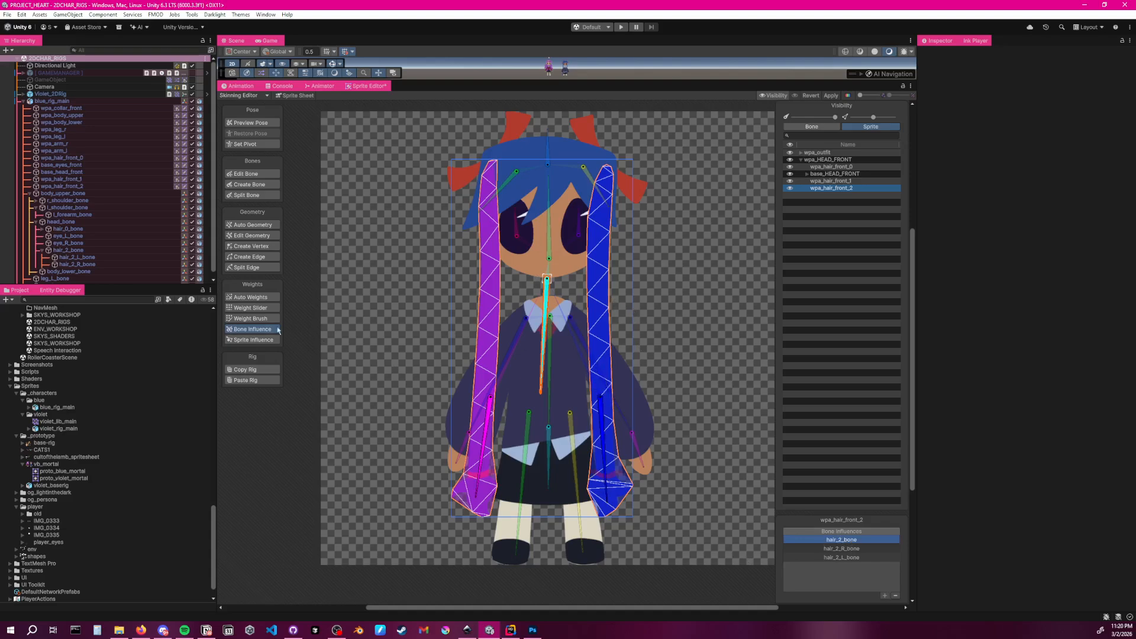
pyautogui.click(253, 318)
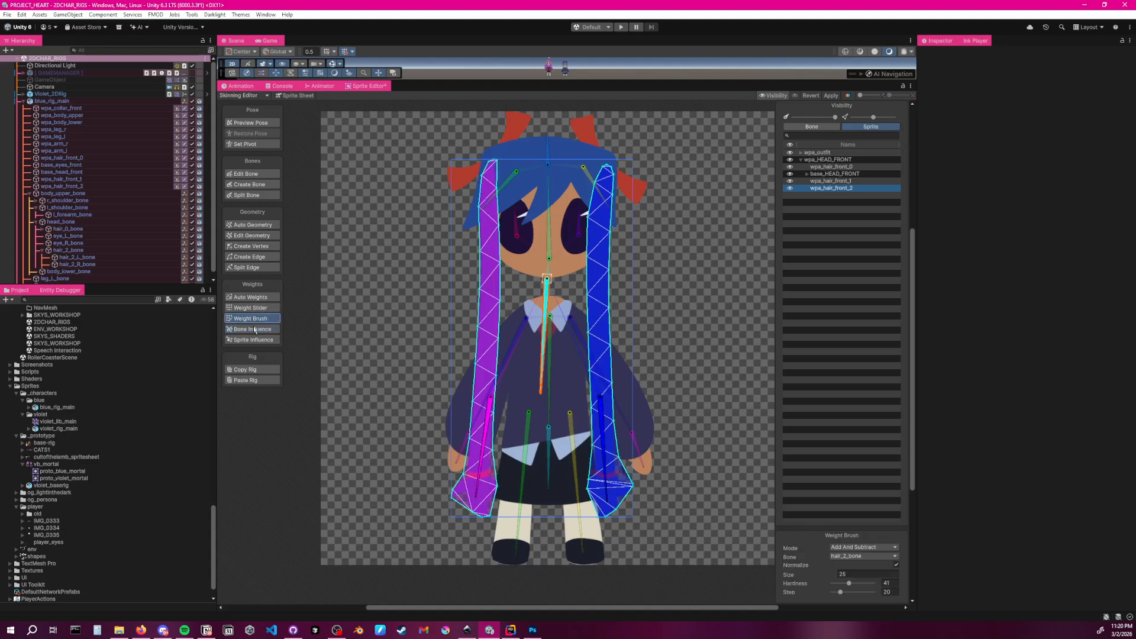
pyautogui.click(875, 583)
pyautogui.moveTo(612, 181)
pyautogui.mouseDown()
pyautogui.moveTo(604, 166)
pyautogui.moveTo(592, 339)
pyautogui.mouseUp()
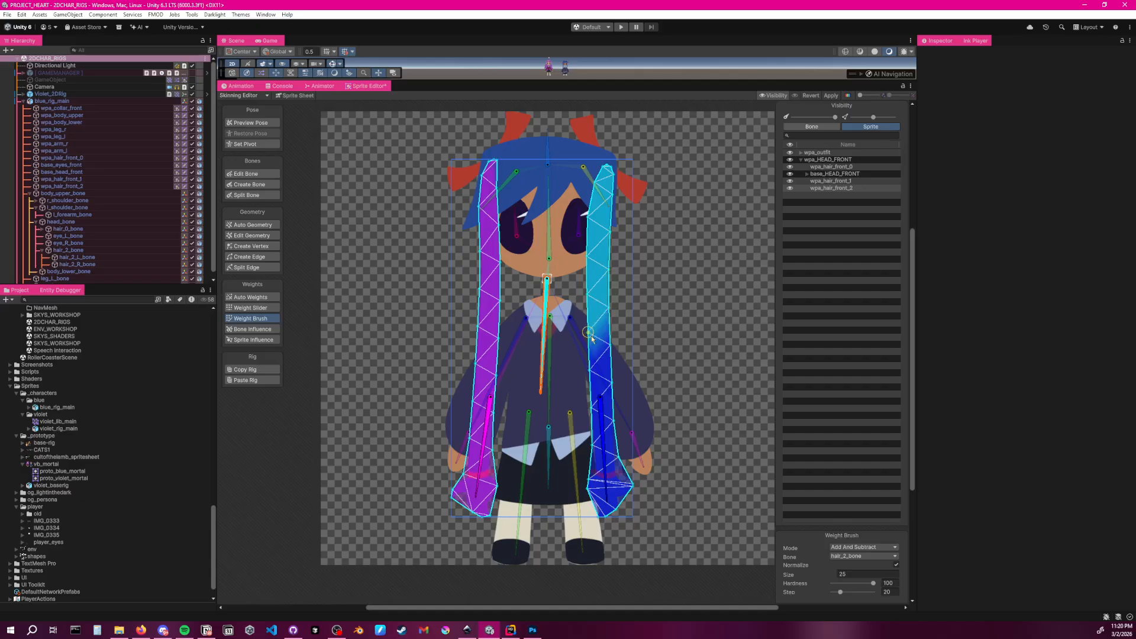
pyautogui.moveTo(500, 195)
pyautogui.mouseDown()
pyautogui.moveTo(481, 237)
pyautogui.moveTo(484, 290)
pyautogui.mouseUp()
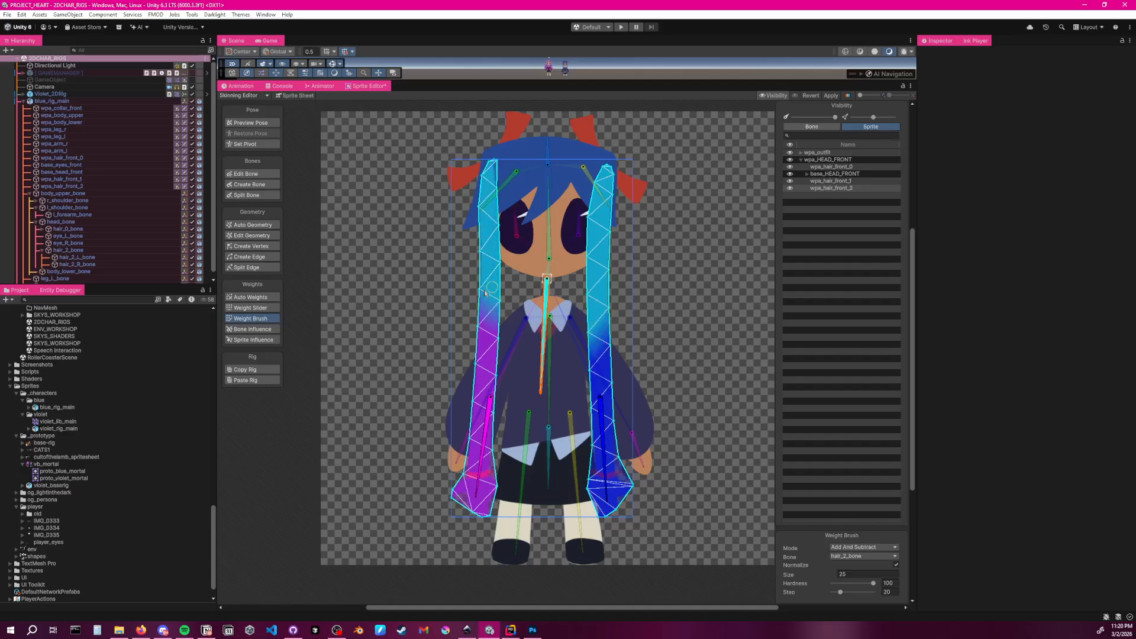
pyautogui.click(478, 327)
pyautogui.click(492, 334)
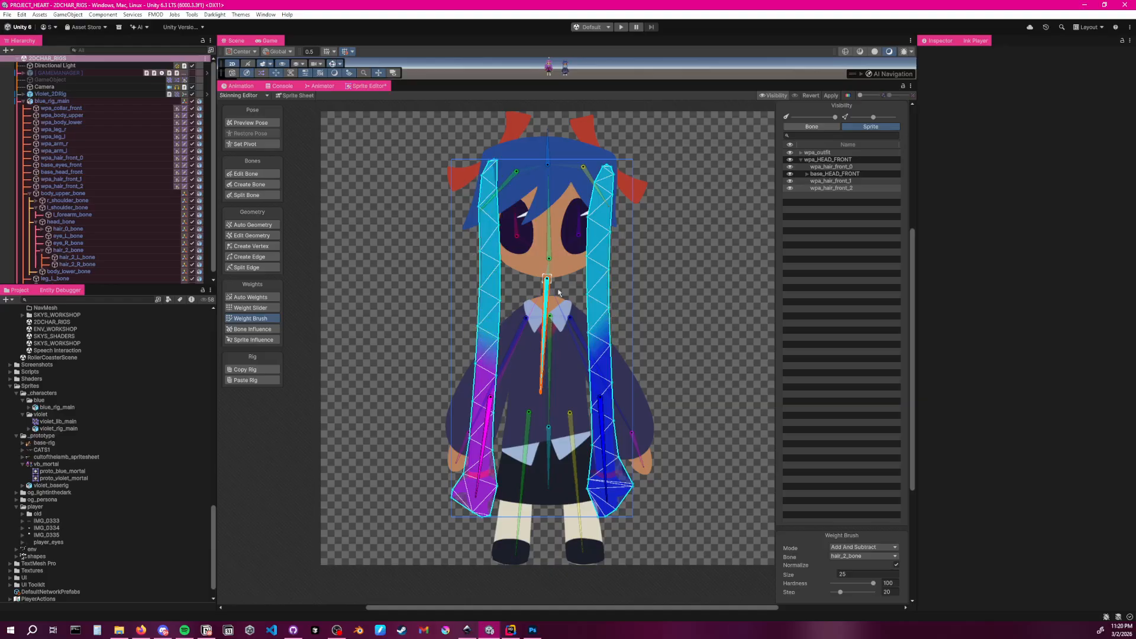
# Test the long hair weights by rotating hair_2_bone and hair_2_L_bone in the Skinning Editor, undoing each rotation
pyautogui.moveTo(546, 309); pyautogui.dragTo(541, 313)
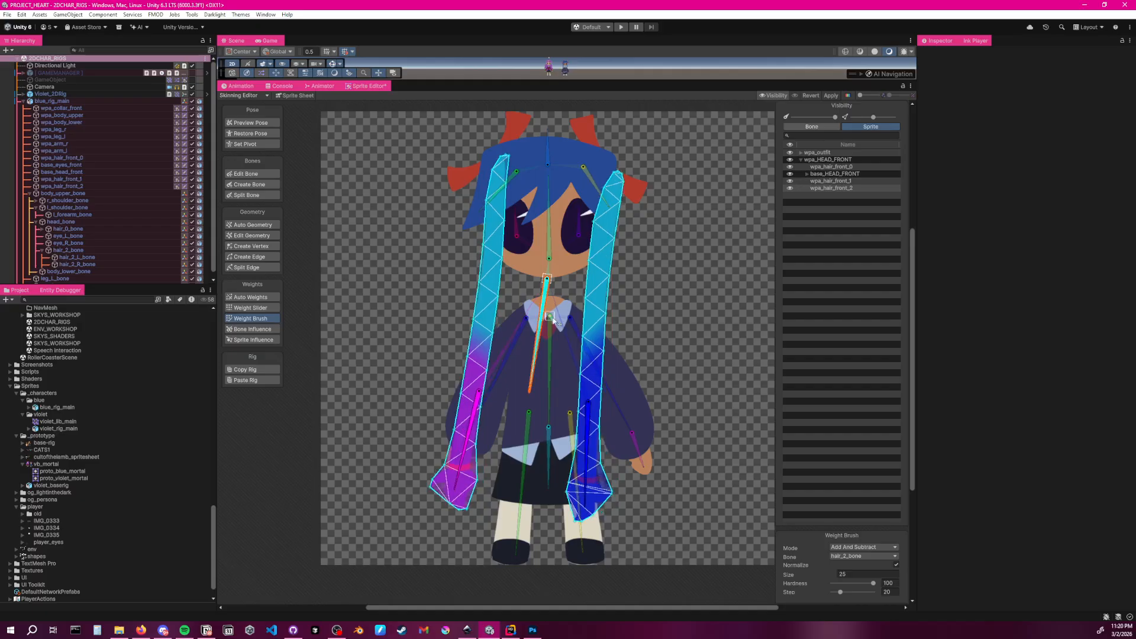
pyautogui.hotkey('ctrl', 'z')
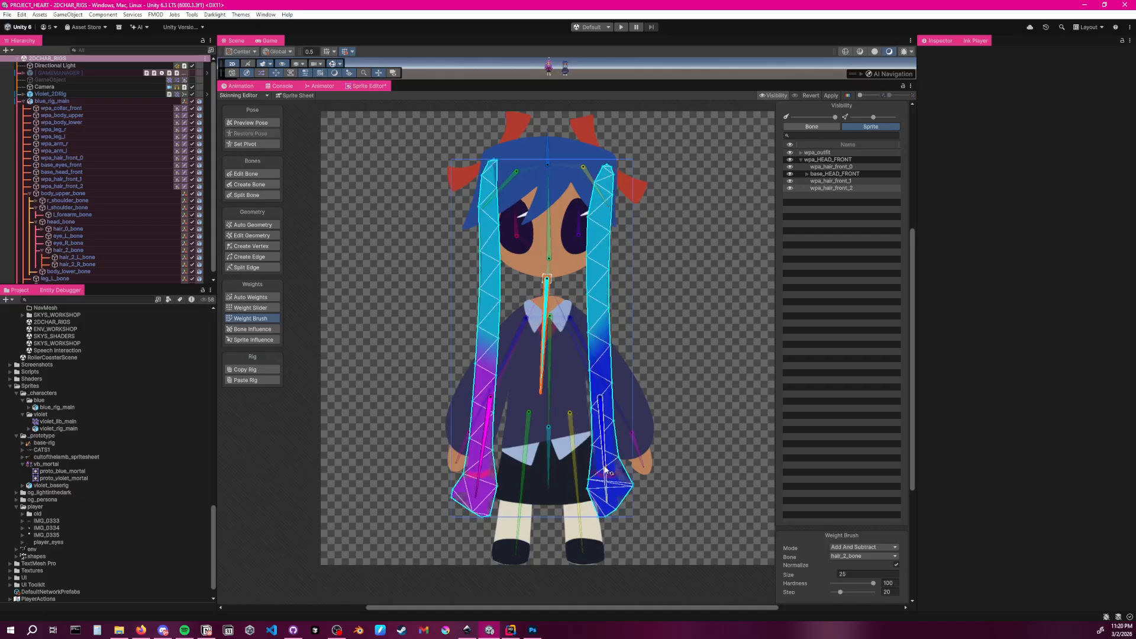
pyautogui.moveTo(604, 469); pyautogui.dragTo(648, 478)
pyautogui.hotkey('ctrl', 'z')
pyautogui.moveTo(603, 463); pyautogui.dragTo(626, 457)
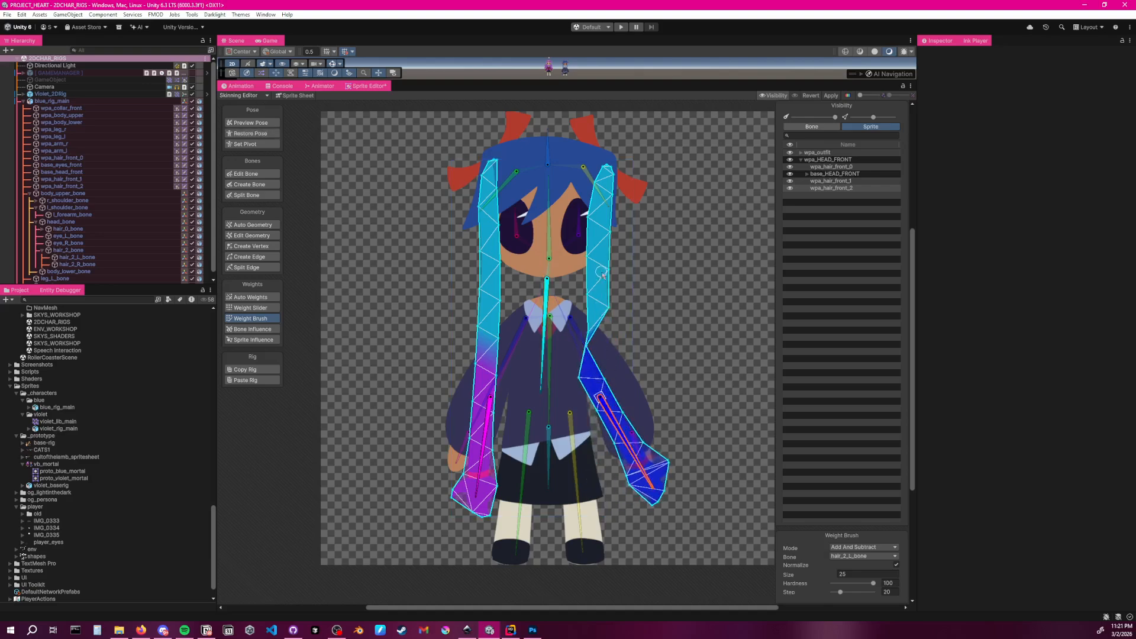
pyautogui.hotkey('ctrl', 'z')
pyautogui.hotkey('ctrl', 'z')
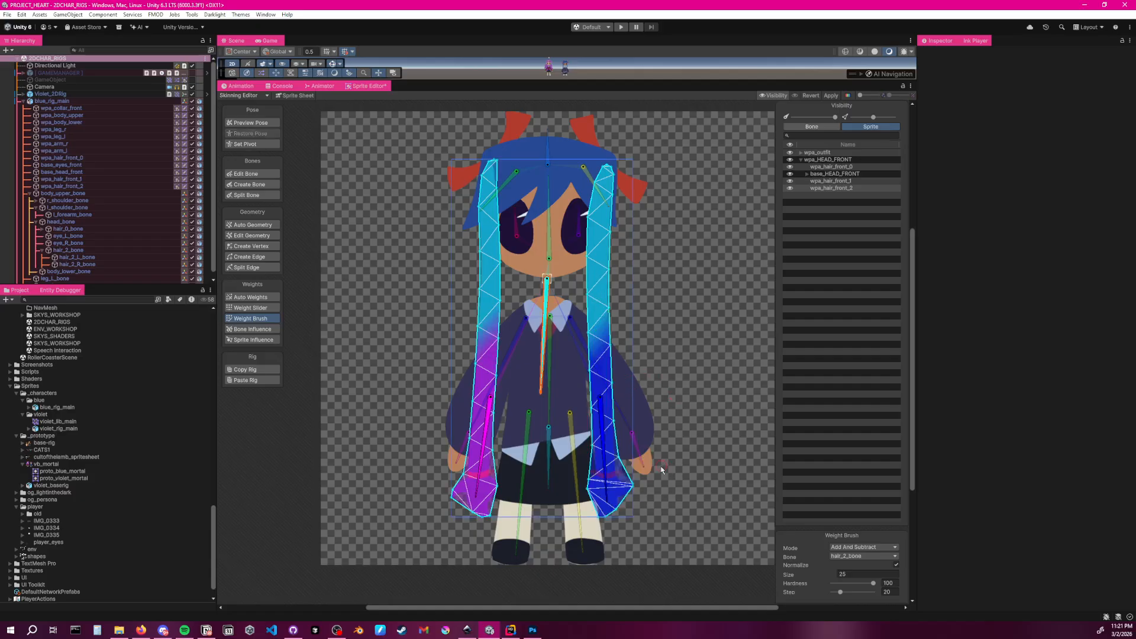
# Apply the skinning changes and give the Scene view more height, framing both characters side by side
pyautogui.click(835, 96)
pyautogui.moveTo(586, 81); pyautogui.dragTo(627, 473)
pyautogui.moveTo(634, 378); pyautogui.dragTo(740, 381)
pyautogui.moveTo(739, 381); pyautogui.dragTo(749, 386, button='middle')
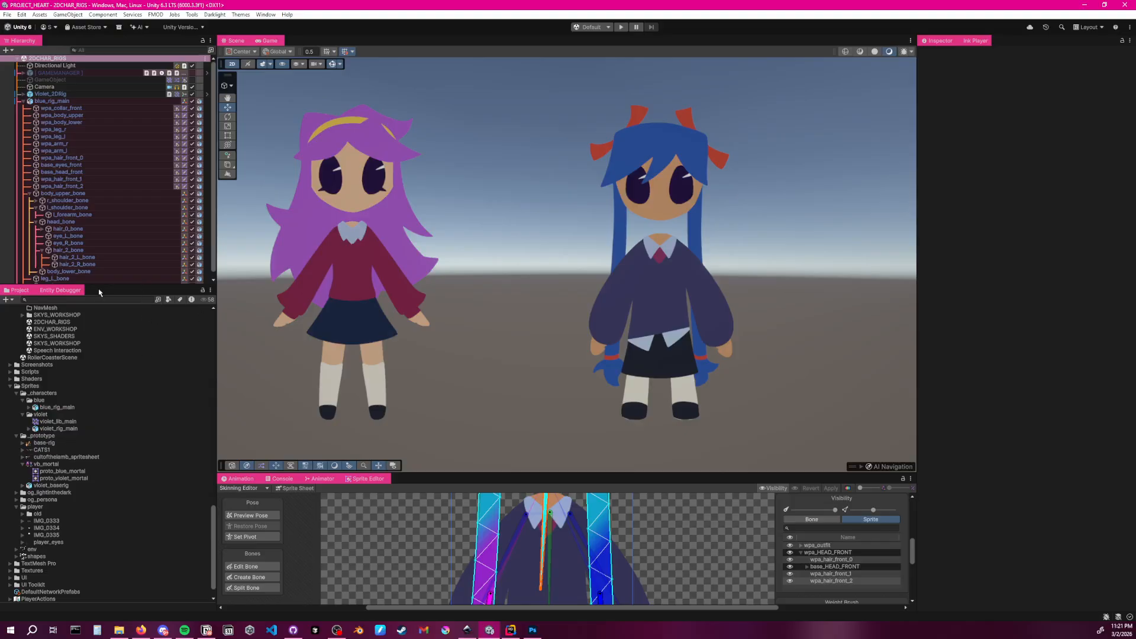
# Enlarge the Hierarchy, collapse blue_rig_main and expand Violet_2DRig to show its sprites and bones
pyautogui.moveTo(105, 285); pyautogui.dragTo(109, 375)
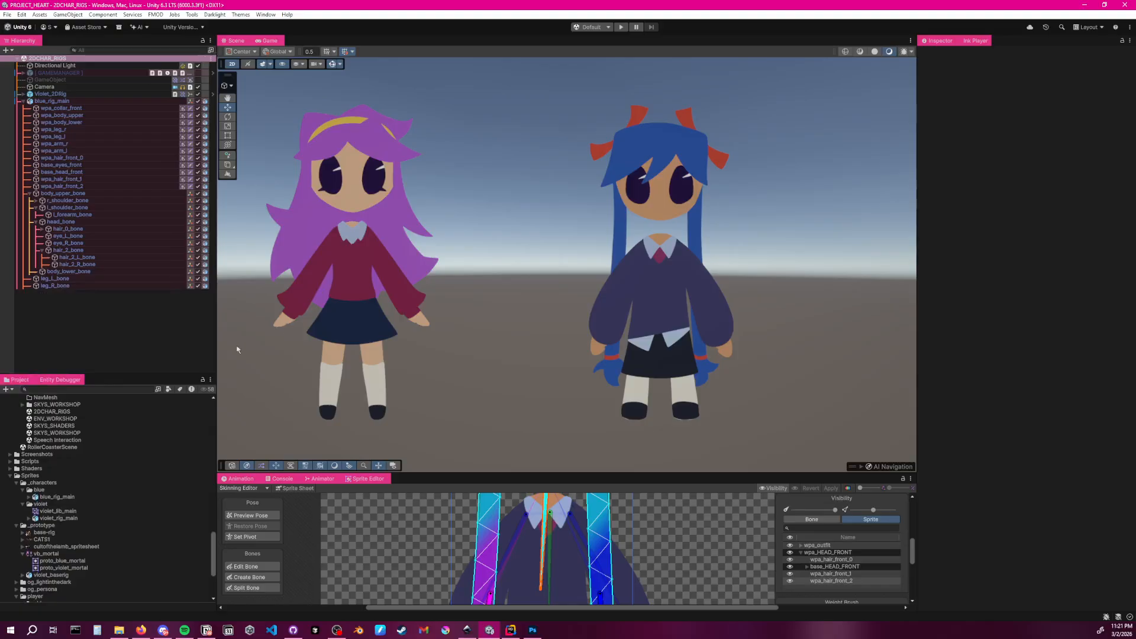
pyautogui.click(30, 194)
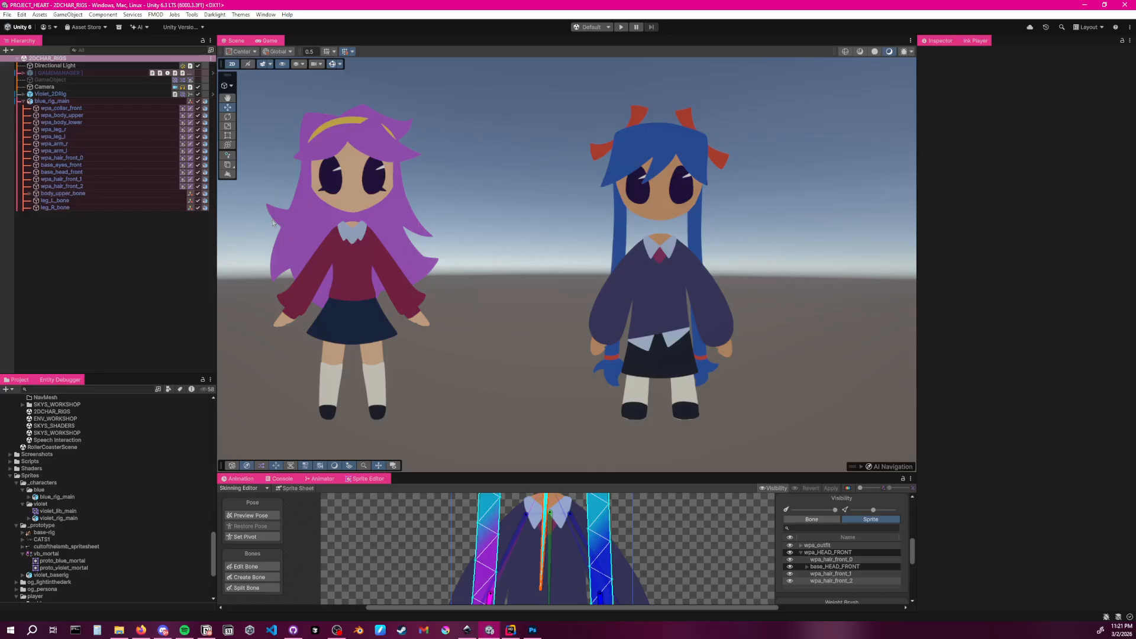
pyautogui.click(77, 102)
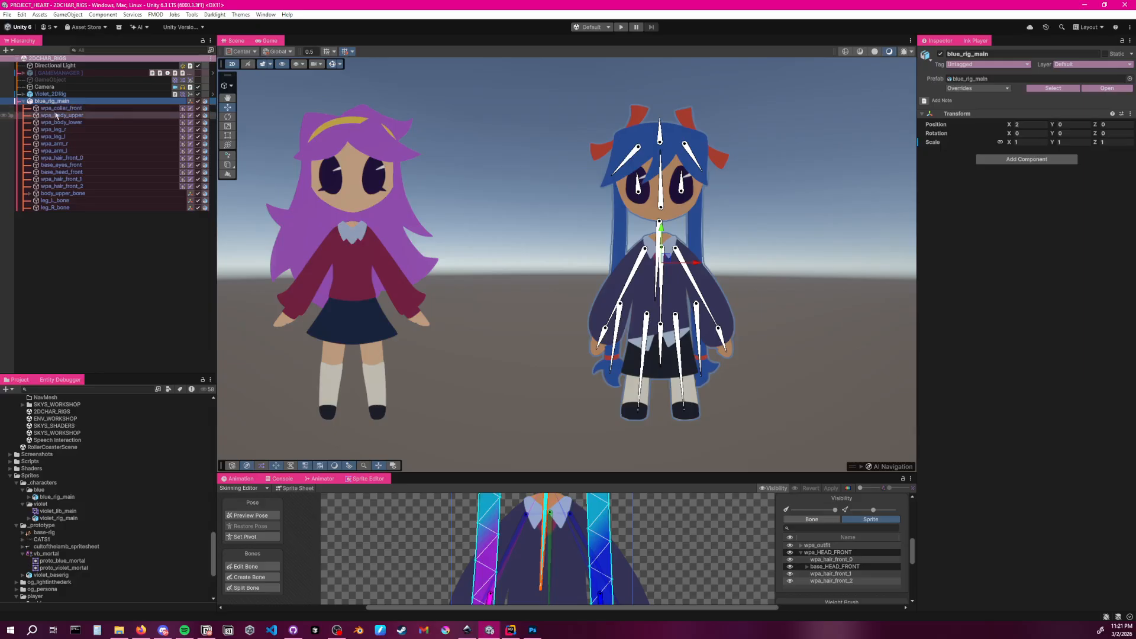
pyautogui.click(22, 102)
pyautogui.click(55, 95)
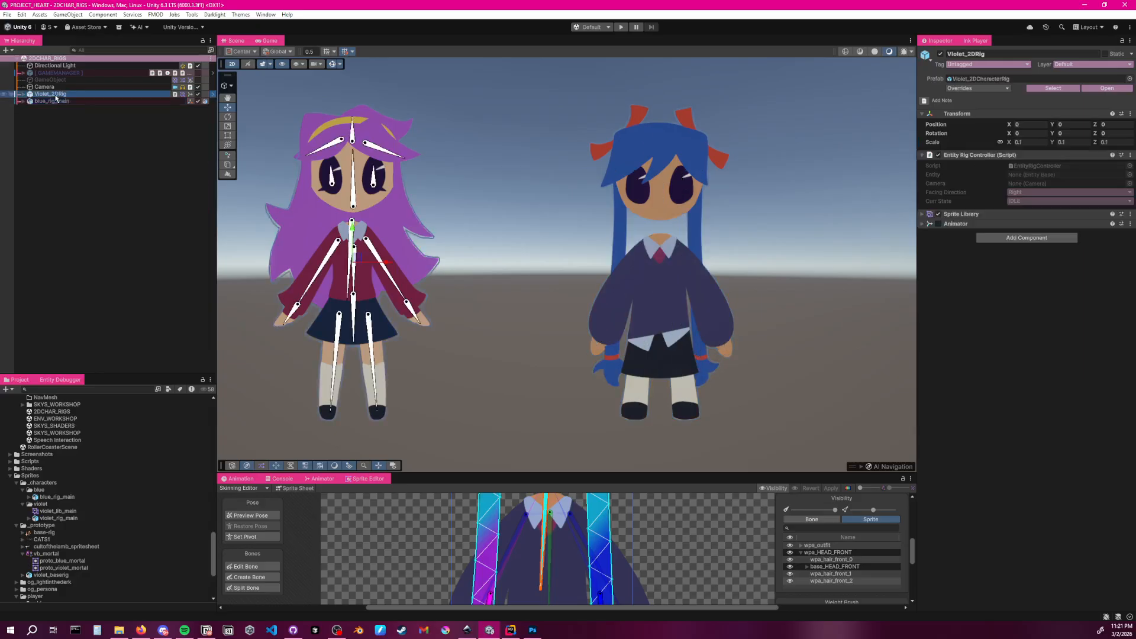
pyautogui.click(23, 94)
pyautogui.click(65, 101)
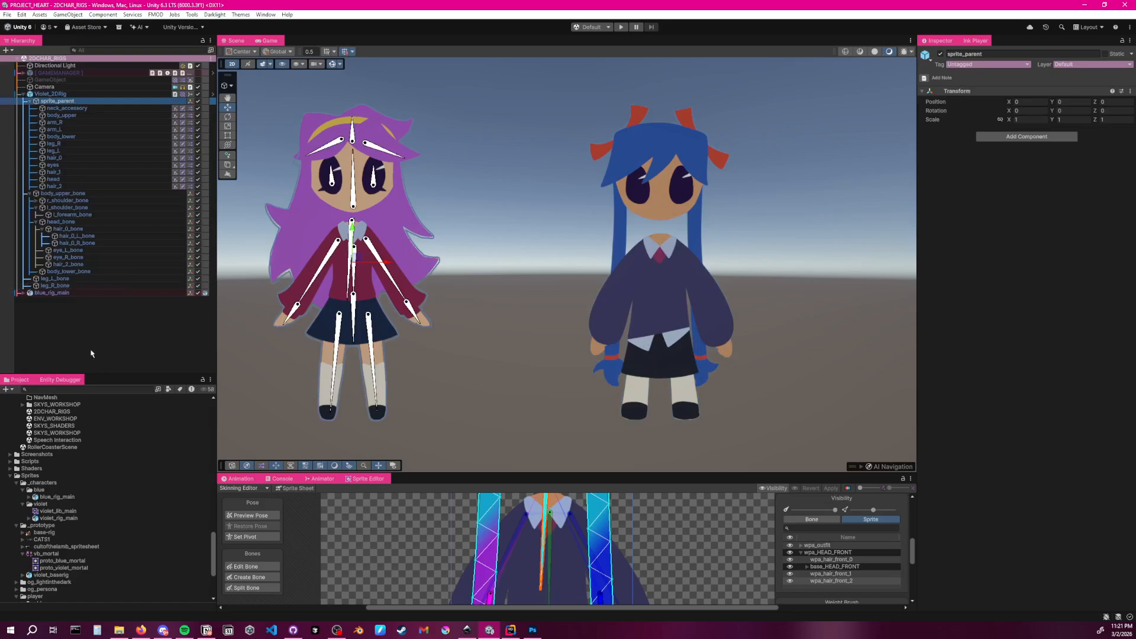
pyautogui.moveTo(216, 321); pyautogui.dragTo(221, 323)
pyautogui.click(177, 336)
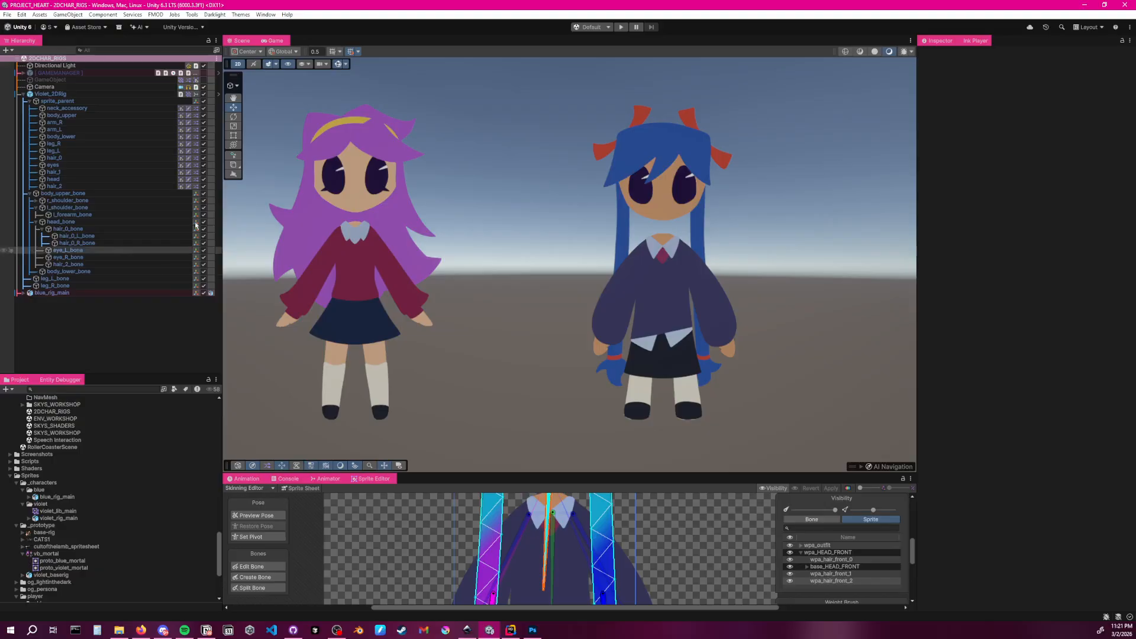
# Select Violet_2DRig and play its violet_idle clip in an enlarged Animation window with the bones hidden
pyautogui.click(81, 102)
pyautogui.click(83, 96)
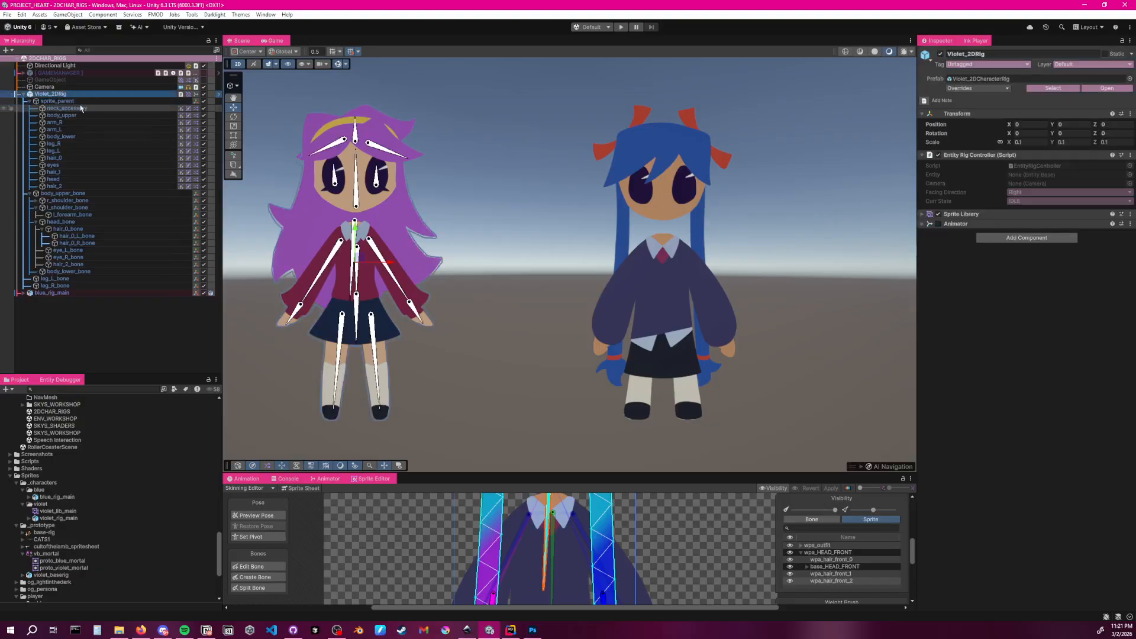
pyautogui.click(74, 104)
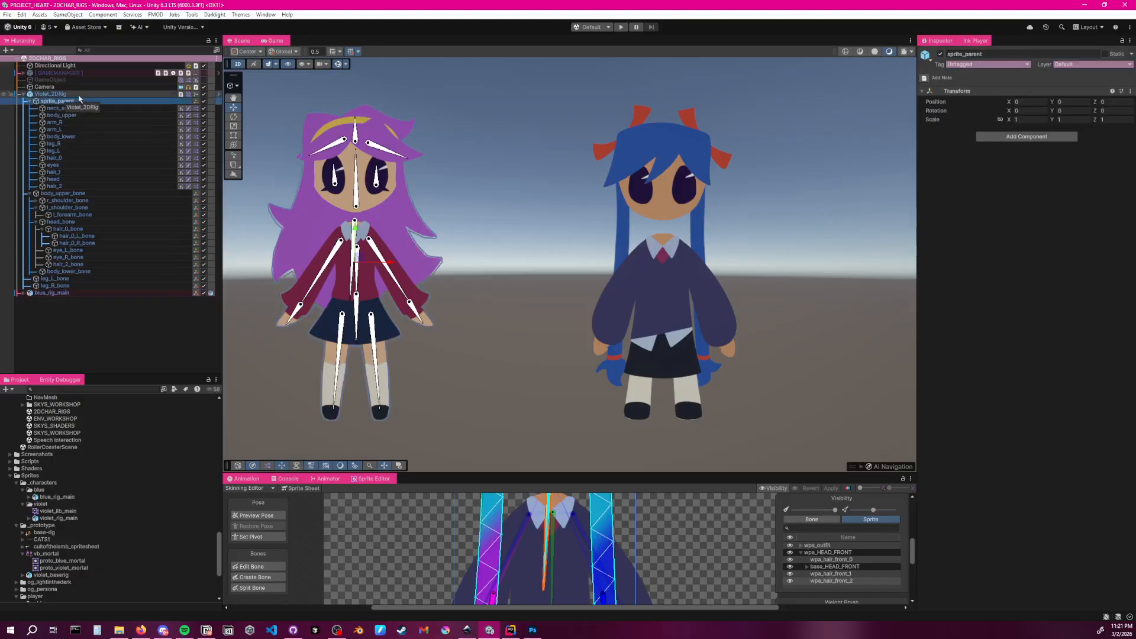
pyautogui.click(80, 96)
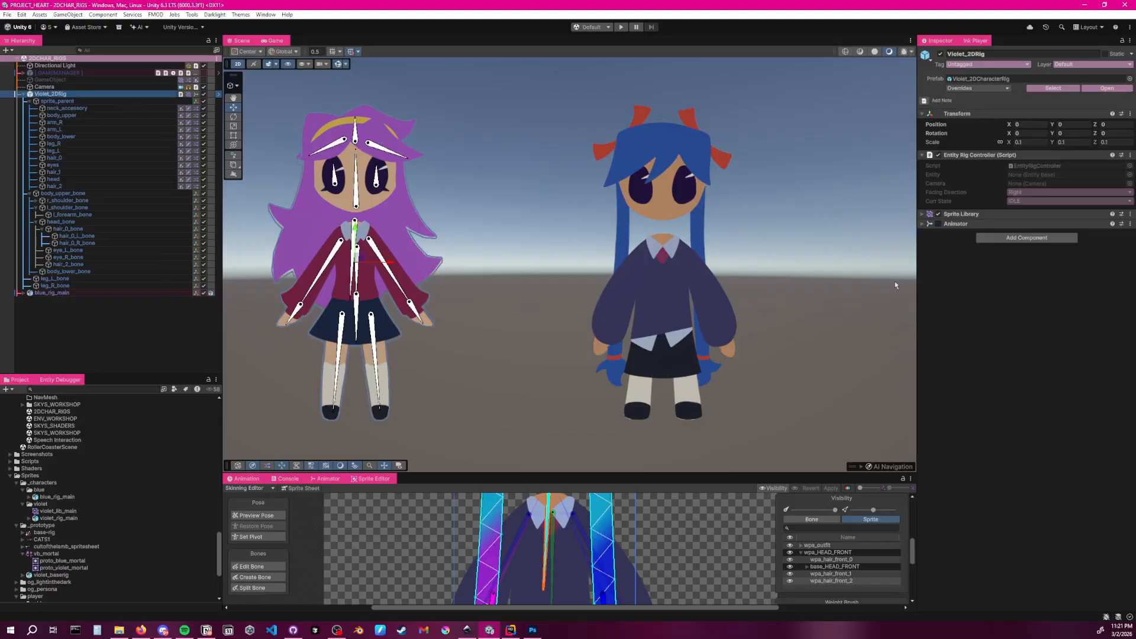
pyautogui.click(245, 478)
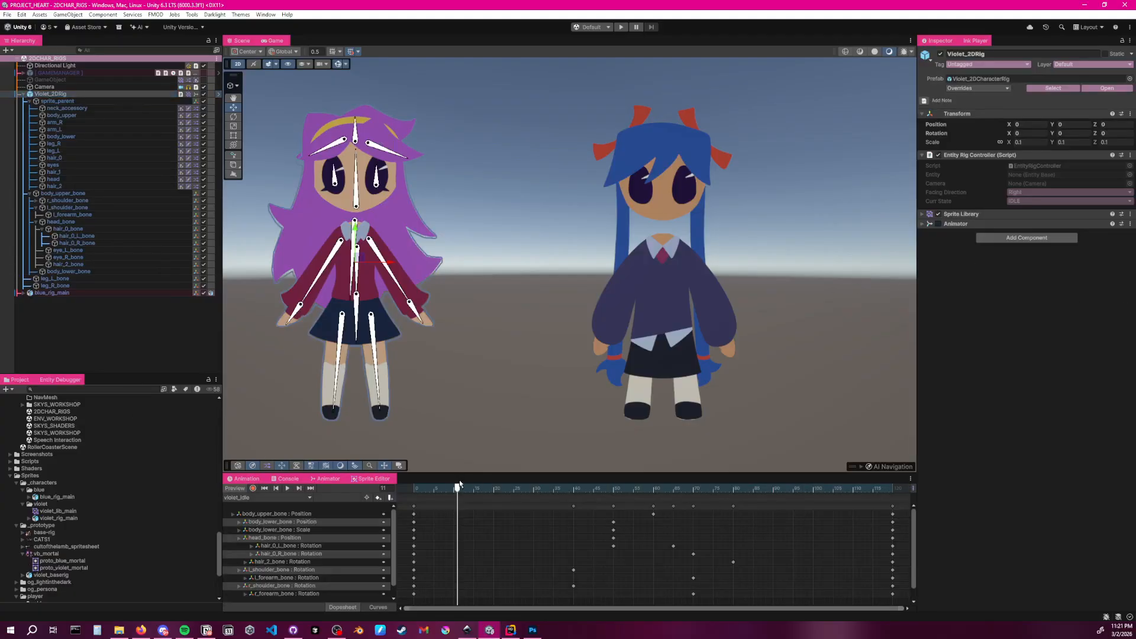
pyautogui.moveTo(466, 474); pyautogui.dragTo(472, 377)
pyautogui.moveTo(500, 298); pyautogui.dragTo(688, 302, button='middle')
pyautogui.click(287, 391)
pyautogui.click(693, 311)
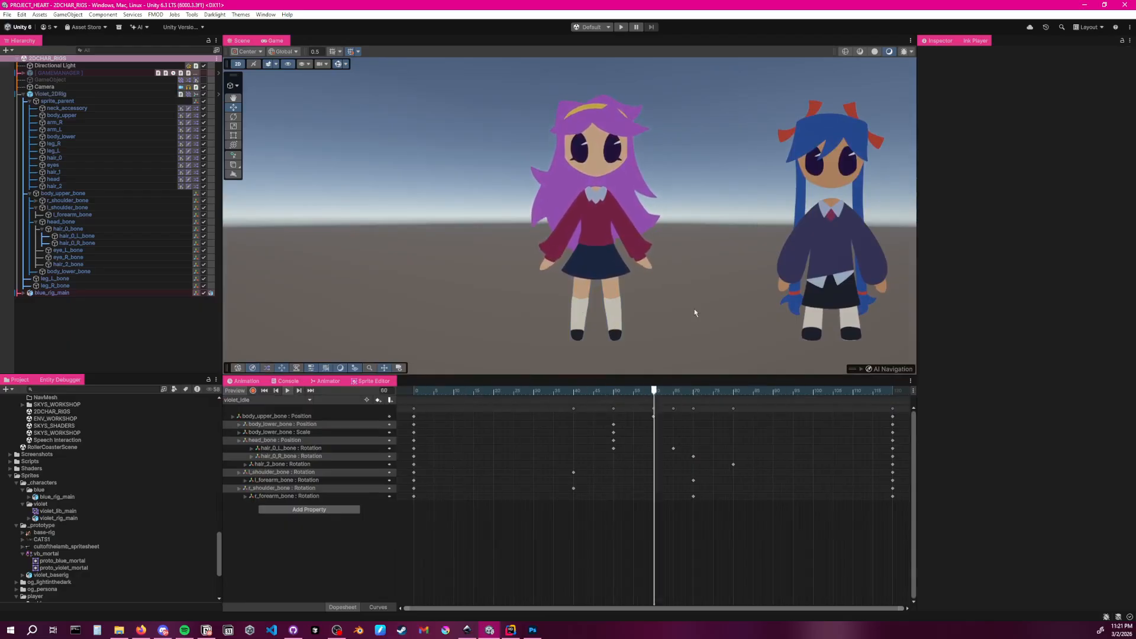
# Switch to the violet_walk_side clip, preview its playback, and return the timeline to frame 0
pyautogui.click(299, 401)
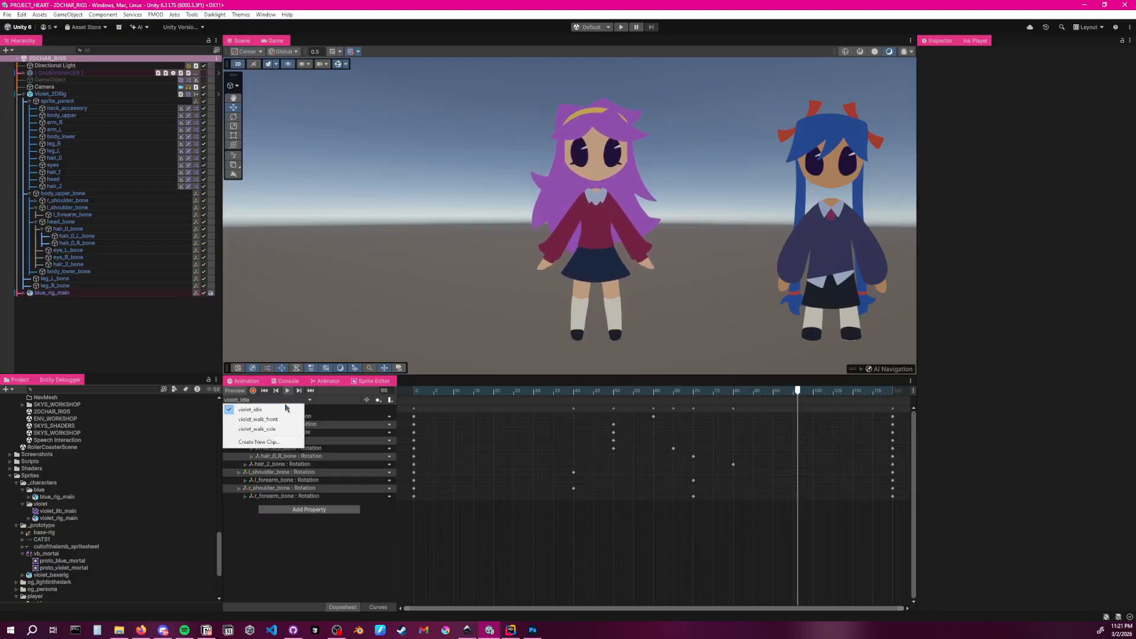
pyautogui.click(272, 431)
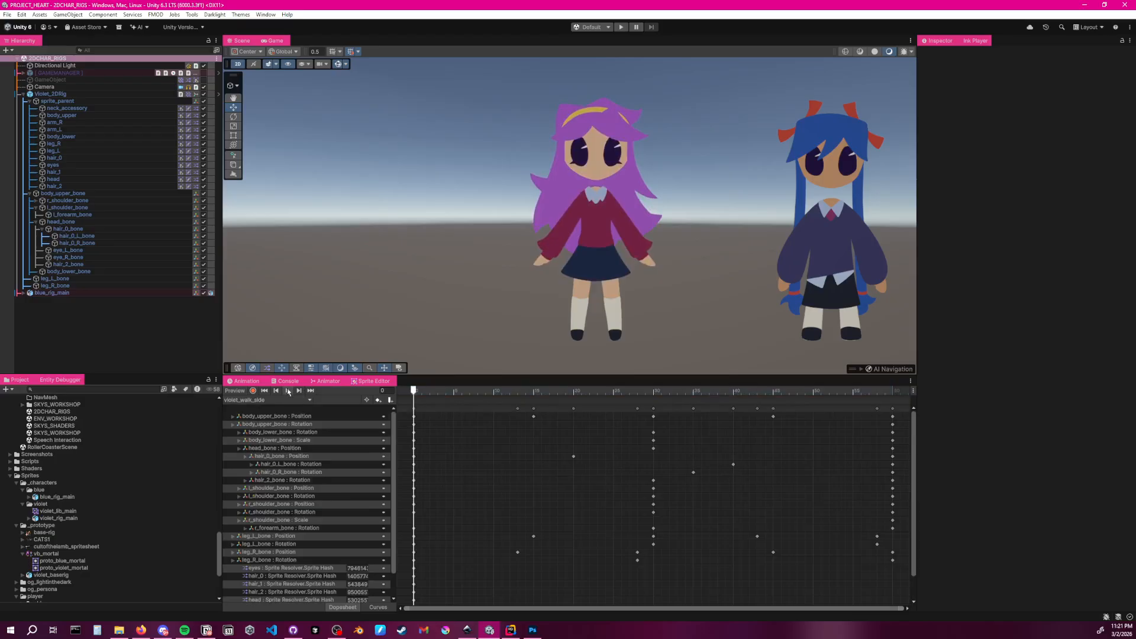
pyautogui.click(287, 391)
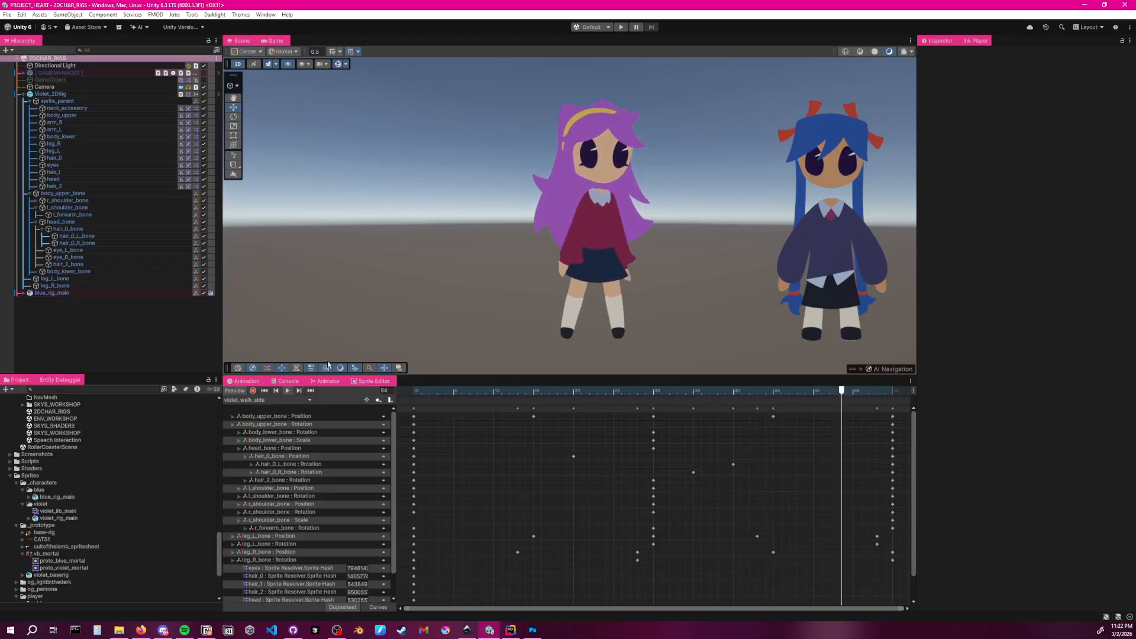
pyautogui.click(288, 390)
pyautogui.moveTo(610, 390); pyautogui.dragTo(455, 365)
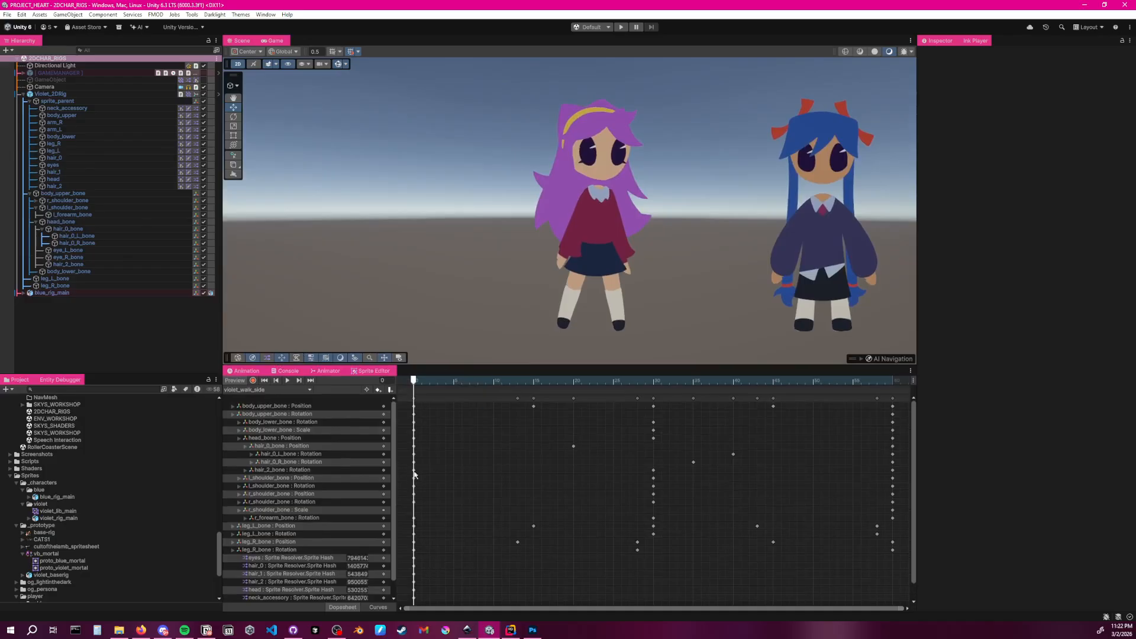
# Examine the components of body_upper, sprite_parent and the Violet_2DRig root object
pyautogui.click(79, 118)
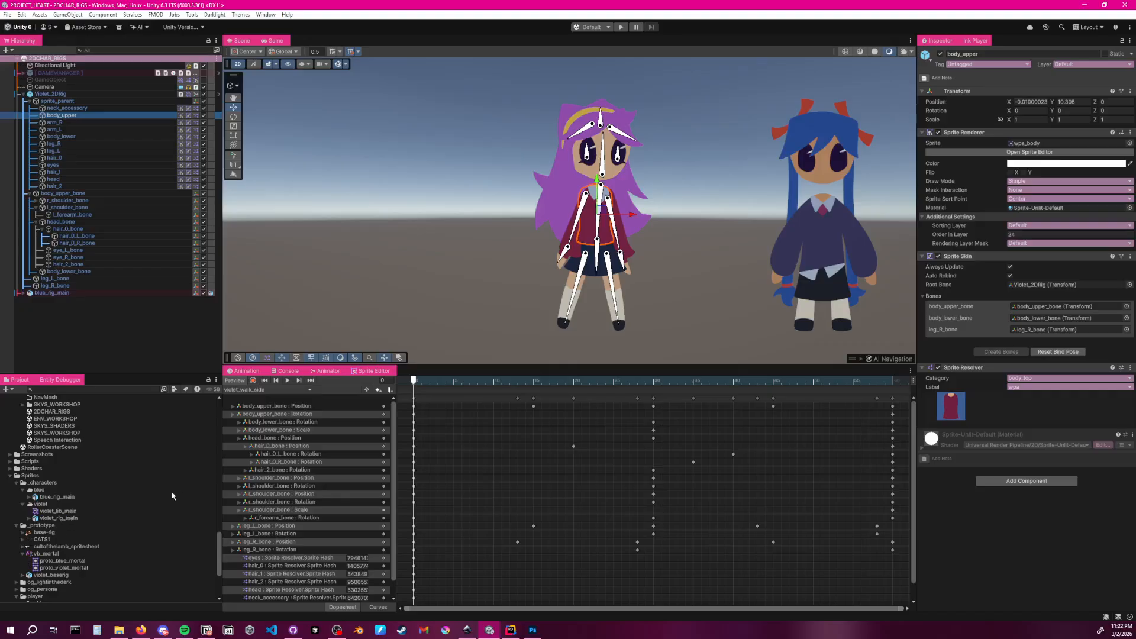
pyautogui.click(57, 101)
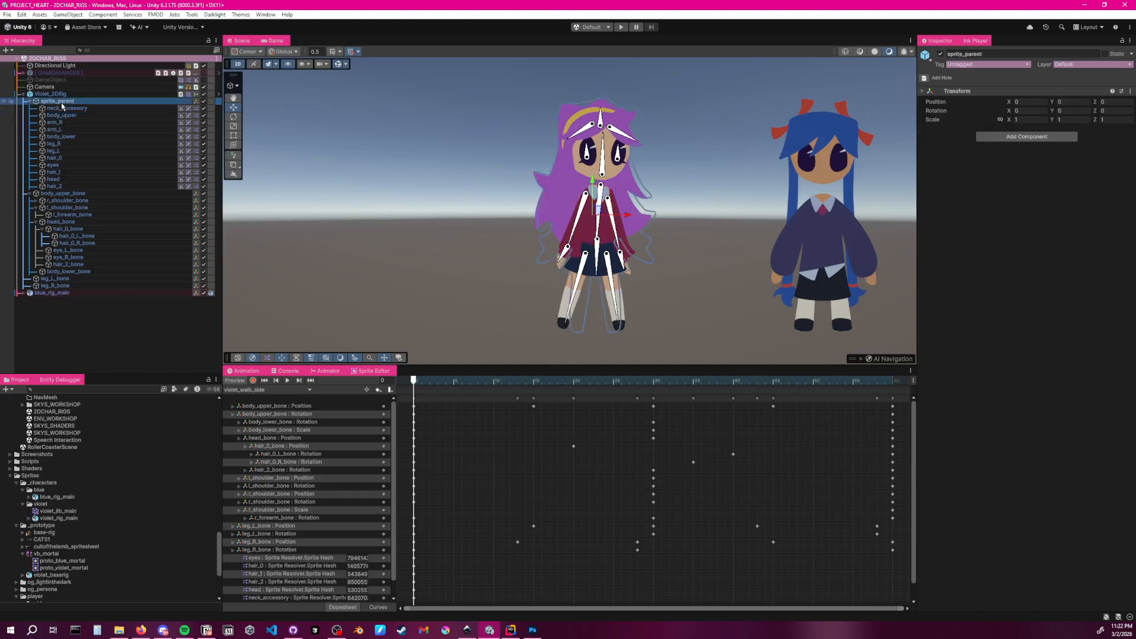
pyautogui.click(47, 94)
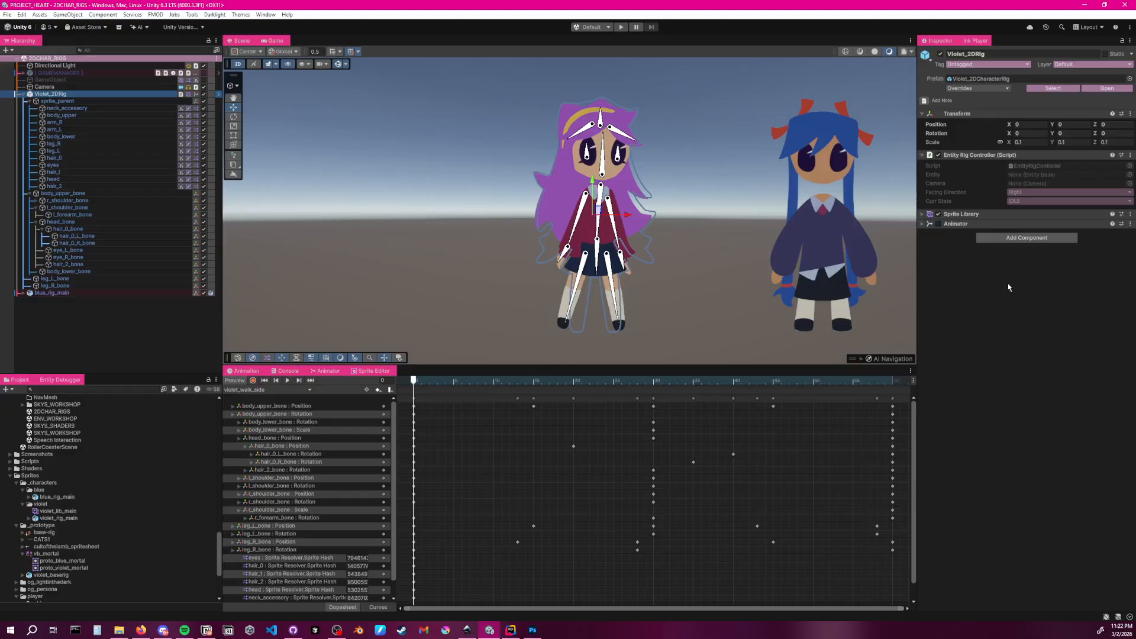
pyautogui.click(996, 293)
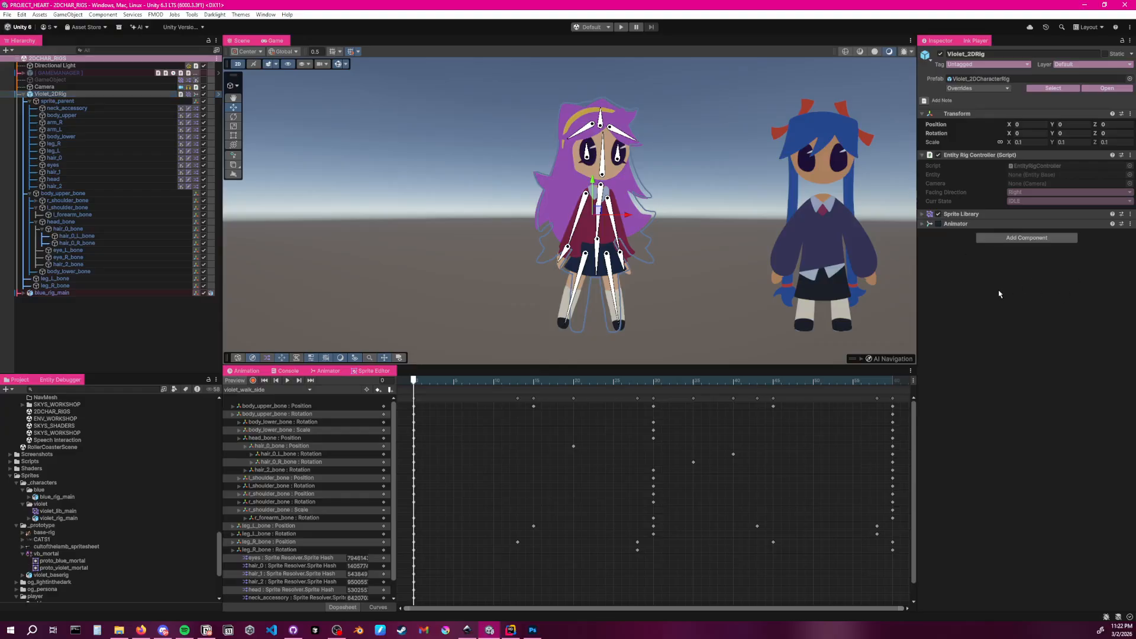
# Locate the sprite library asset used by Violet_2DRig and open violet_lib_main in the Sprite Library Editor
pyautogui.click(921, 215)
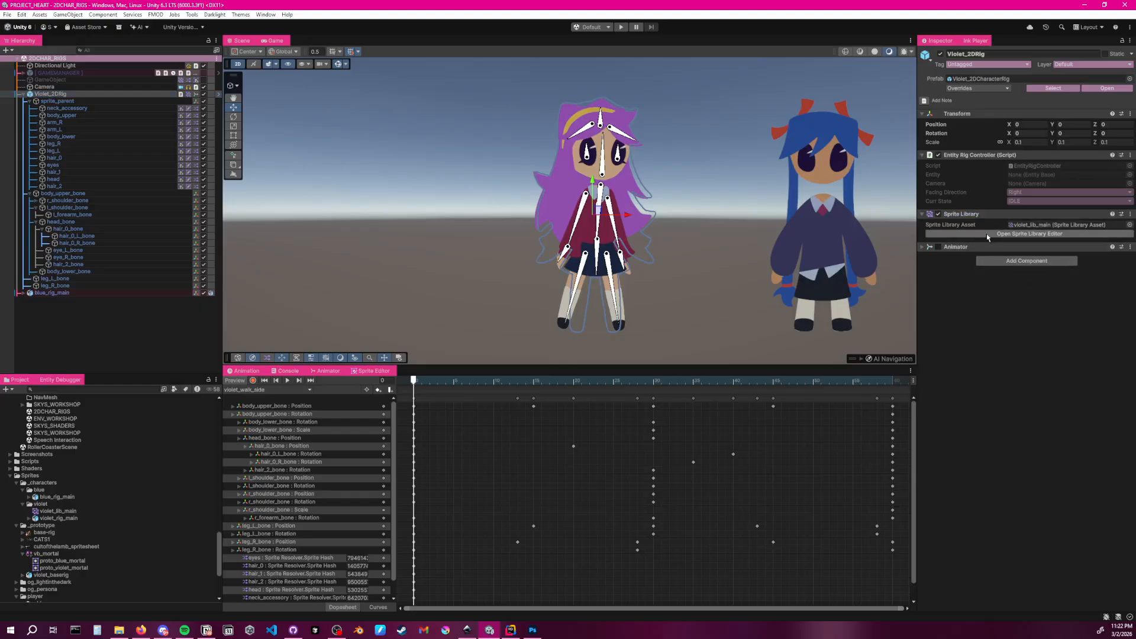
pyautogui.click(1039, 230)
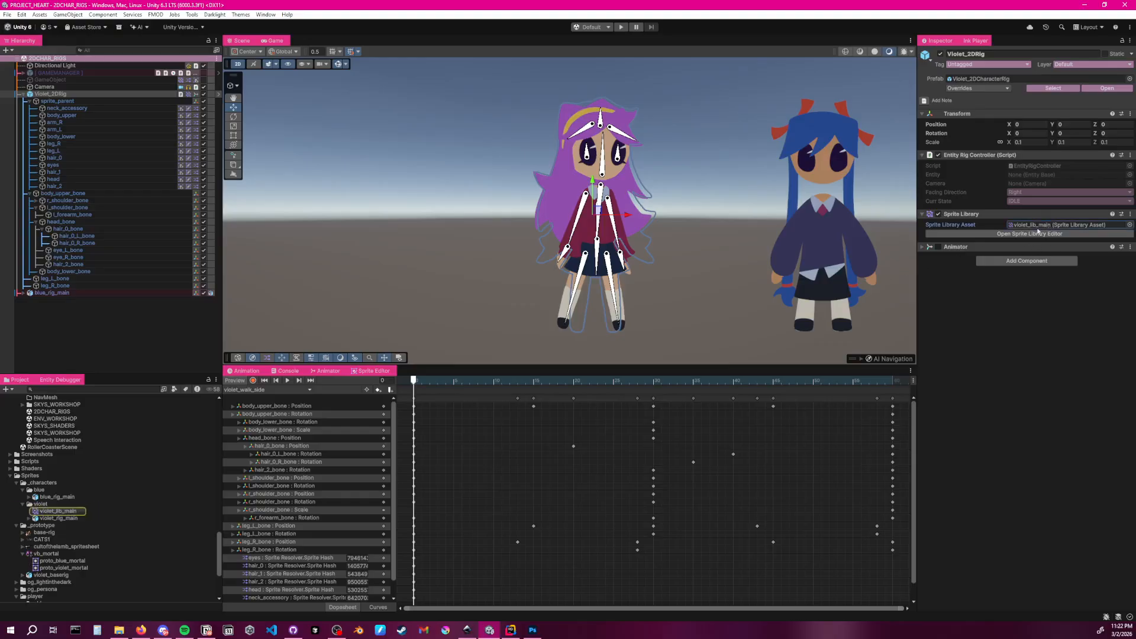
pyautogui.click(58, 511)
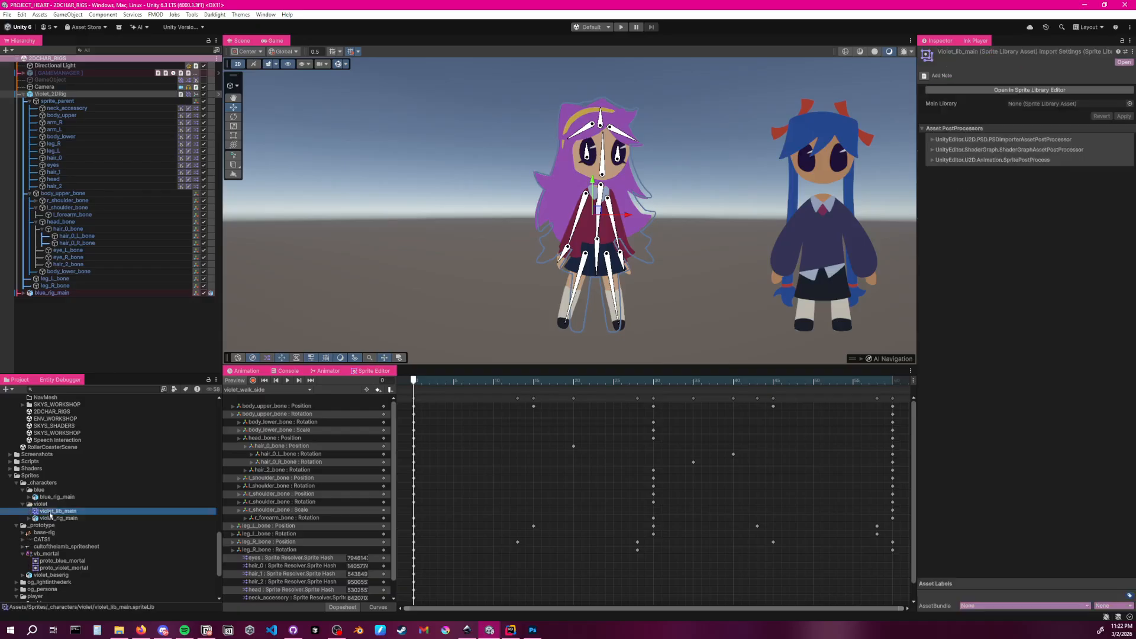
pyautogui.scroll(-3, 54, 514)
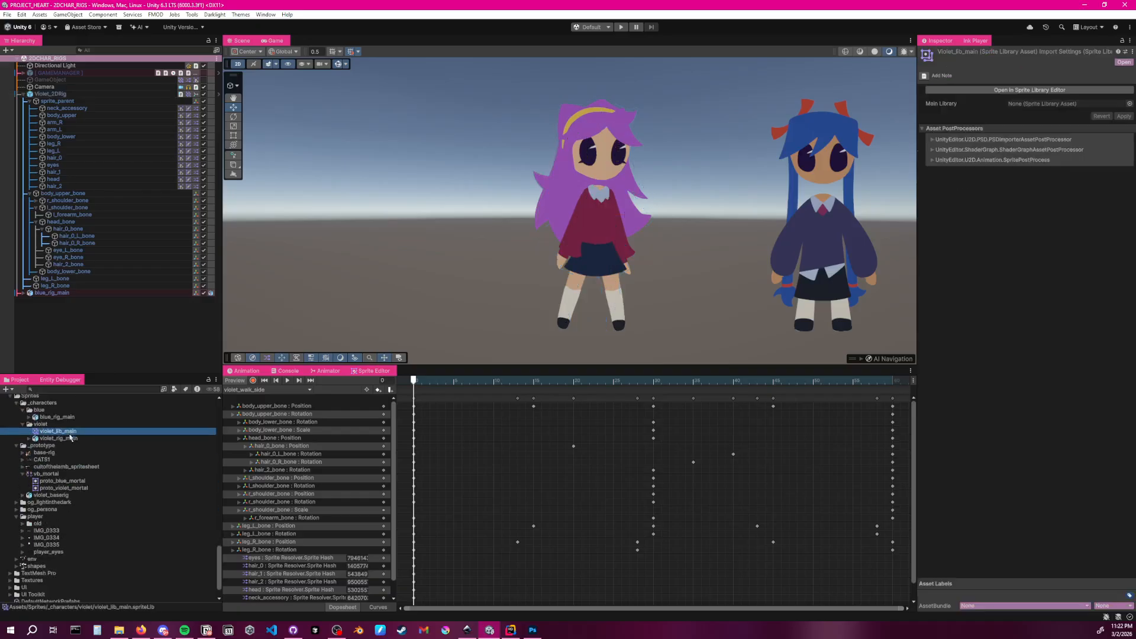
pyautogui.click(71, 438)
pyautogui.click(59, 431)
pyautogui.doubleClick(88, 431)
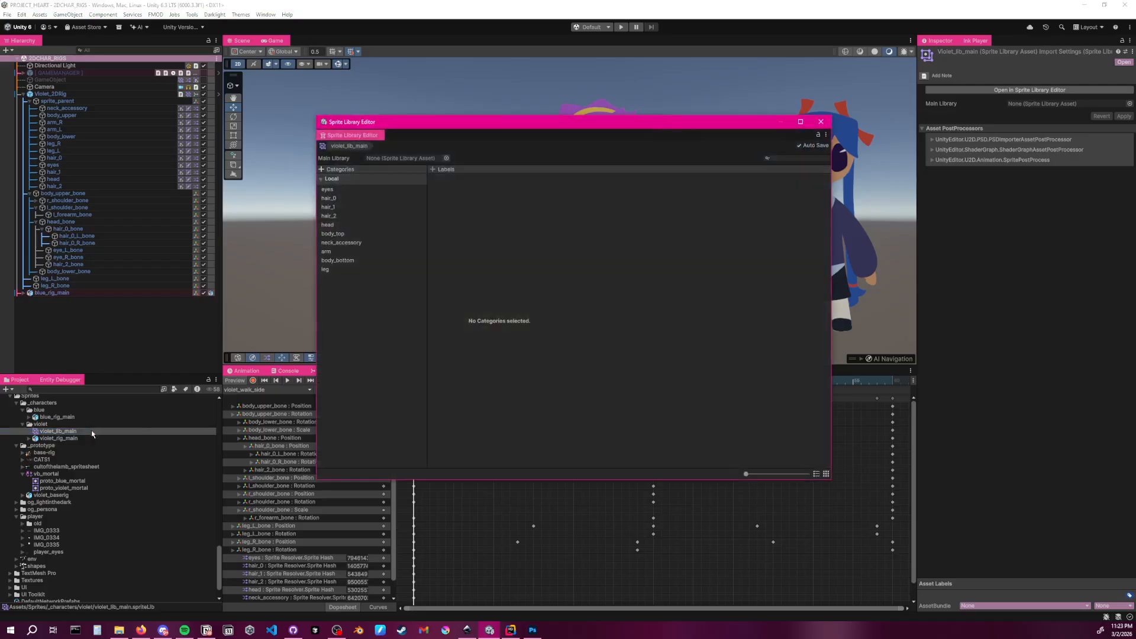
# Examine the labels in each category of violet_lib_main, from eyes through hair, head and outfit parts to leg
pyautogui.click(339, 189)
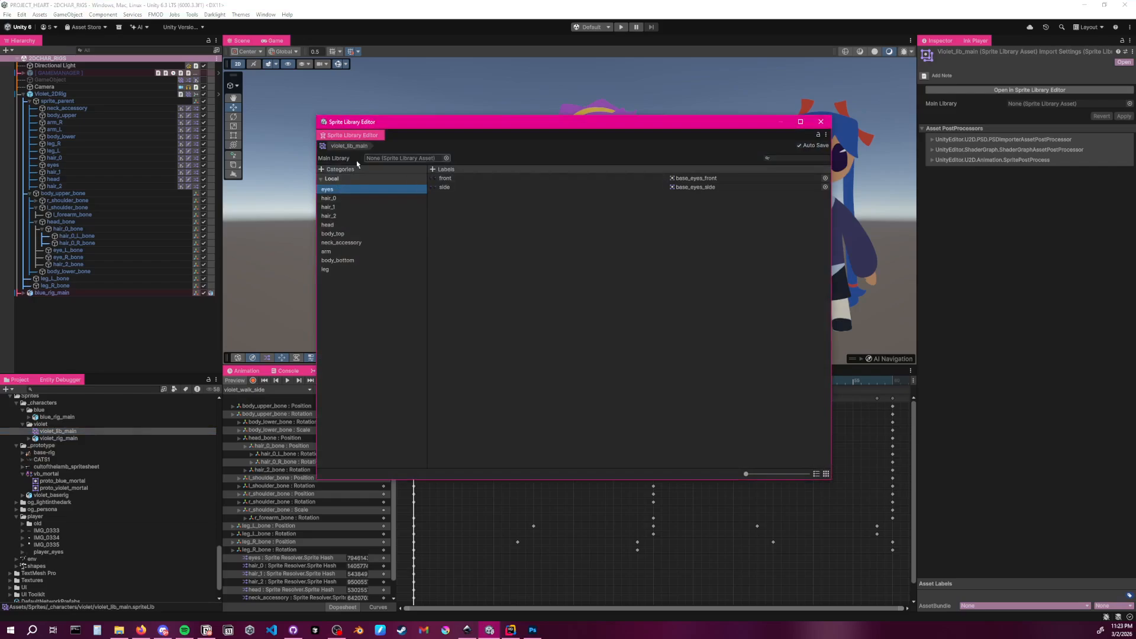
pyautogui.click(329, 199)
pyautogui.click(330, 208)
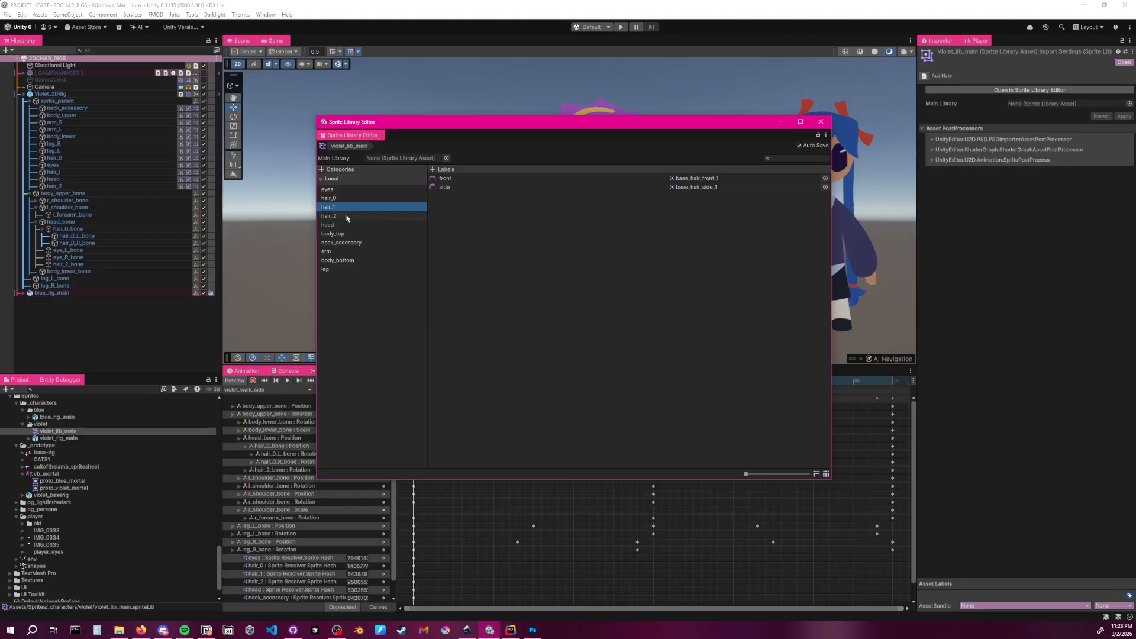
pyautogui.click(339, 216)
pyautogui.click(348, 226)
pyautogui.click(350, 236)
pyautogui.click(353, 243)
pyautogui.click(355, 252)
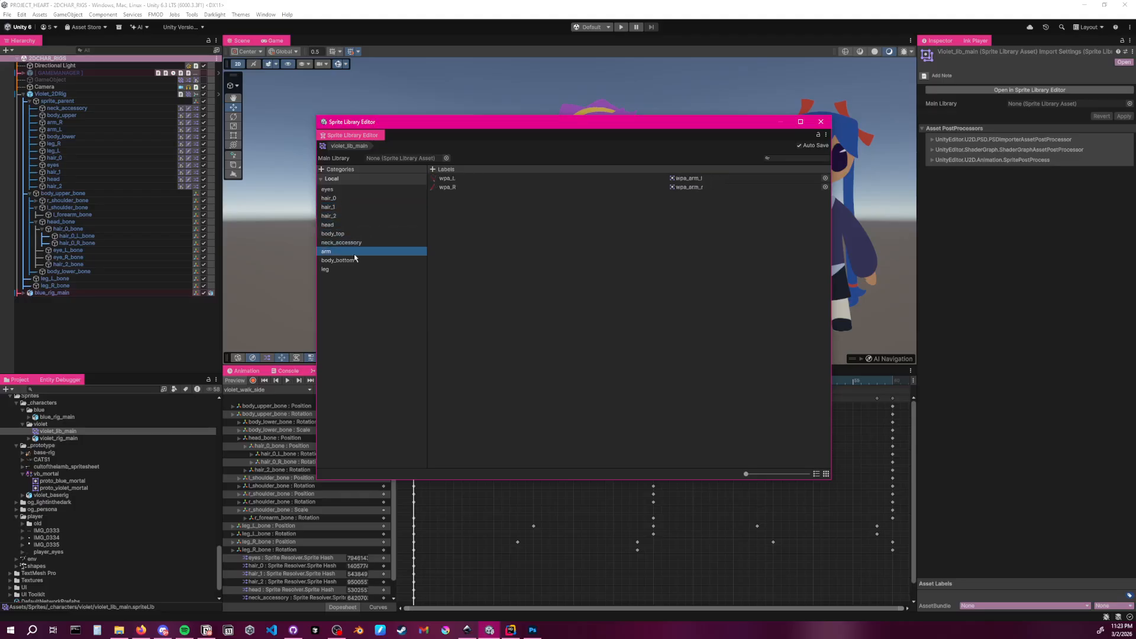
pyautogui.click(355, 269)
pyautogui.click(355, 252)
pyautogui.click(356, 261)
pyautogui.click(357, 269)
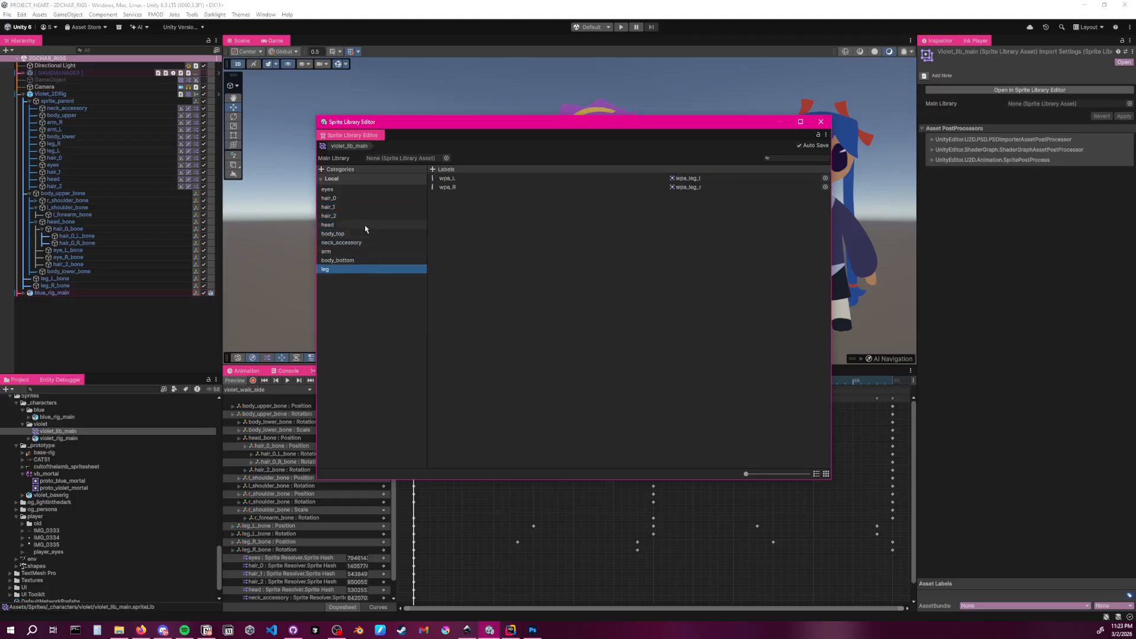
# Compare the front and side label variants across the library's categories again, and close the Sprite Library Editor
pyautogui.click(342, 190)
pyautogui.click(445, 179)
pyautogui.click(441, 187)
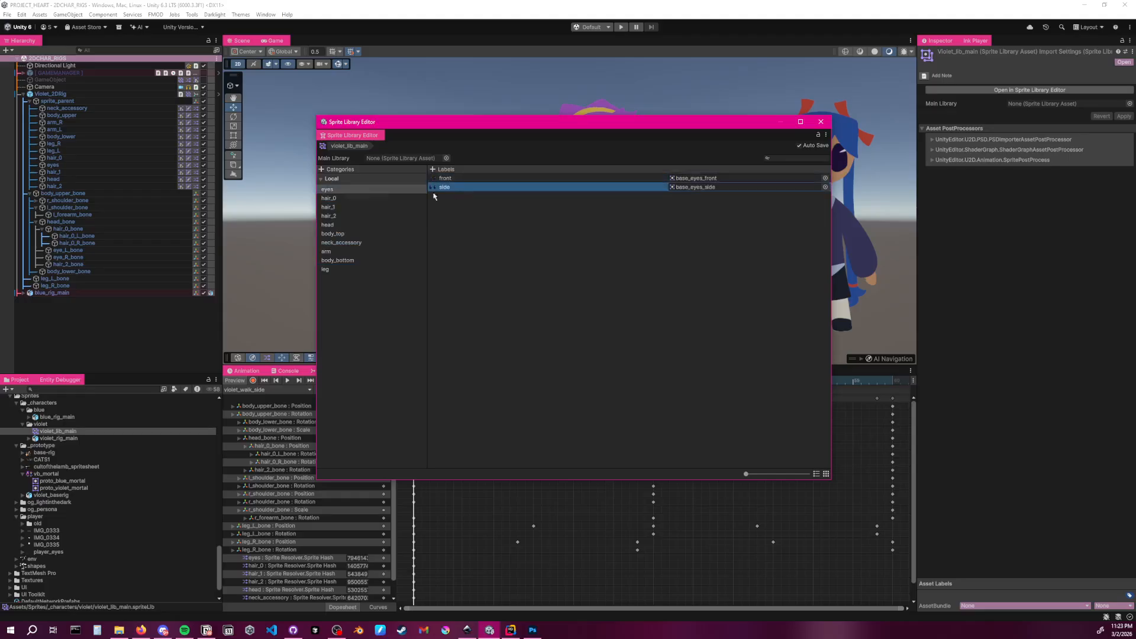
pyautogui.click(391, 199)
pyautogui.click(463, 179)
pyautogui.click(395, 206)
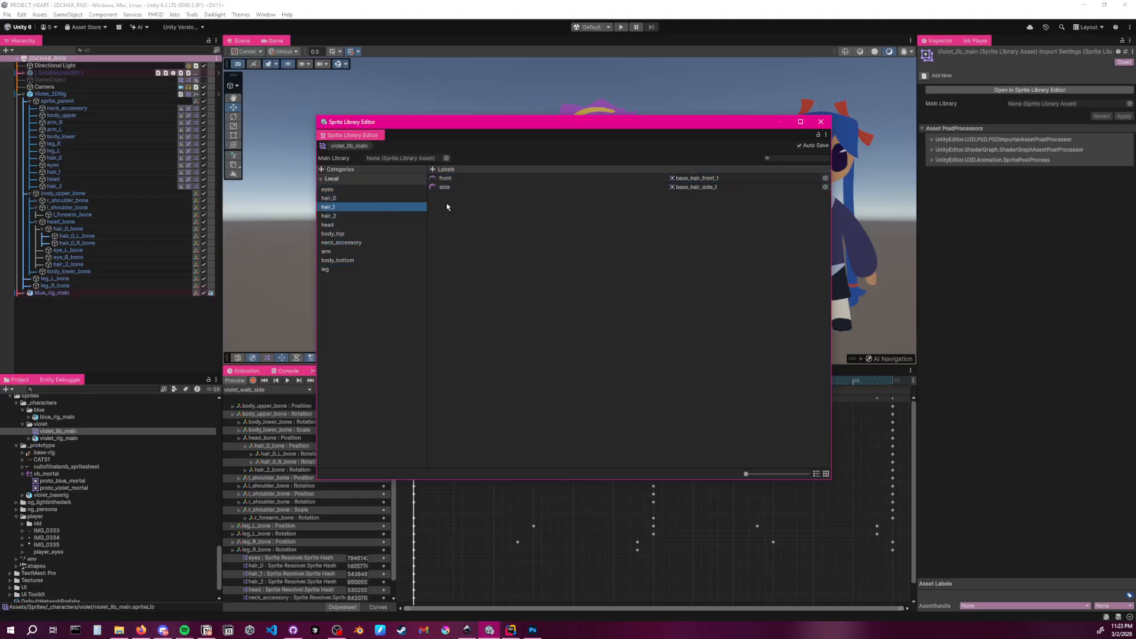
pyautogui.click(393, 224)
pyautogui.click(387, 217)
pyautogui.click(381, 225)
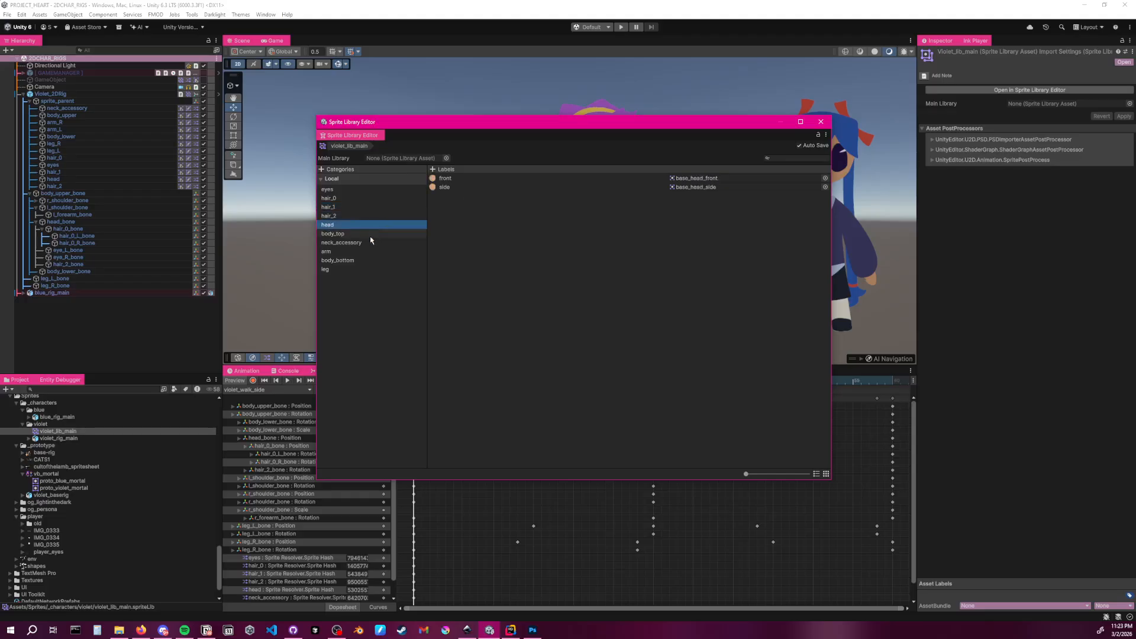
pyautogui.click(372, 235)
pyautogui.click(374, 242)
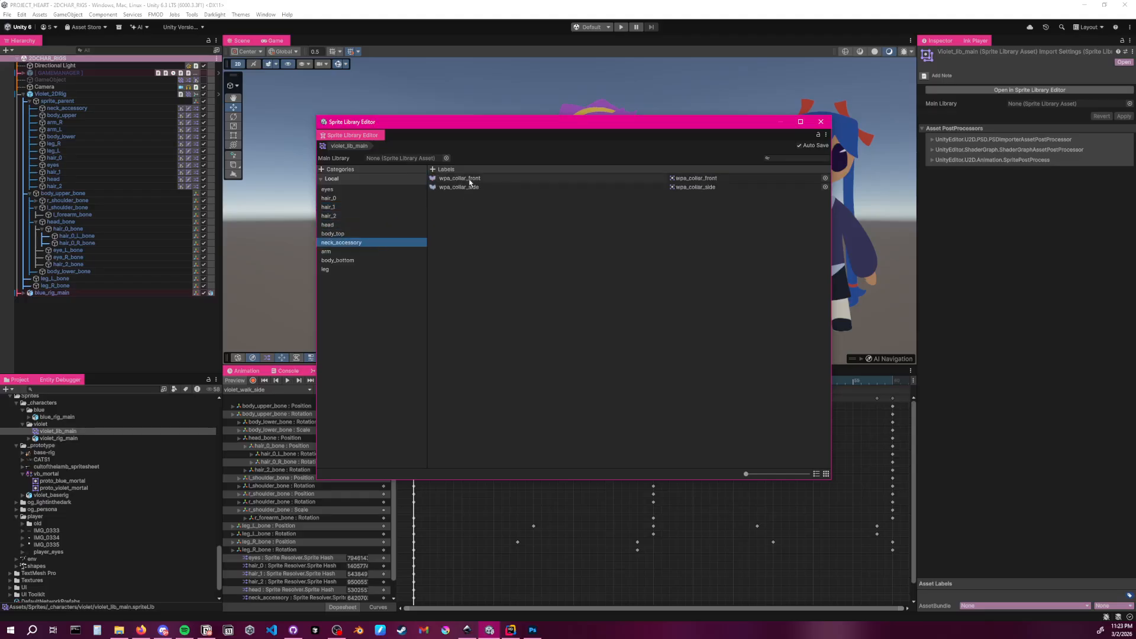
pyautogui.click(370, 251)
pyautogui.click(368, 260)
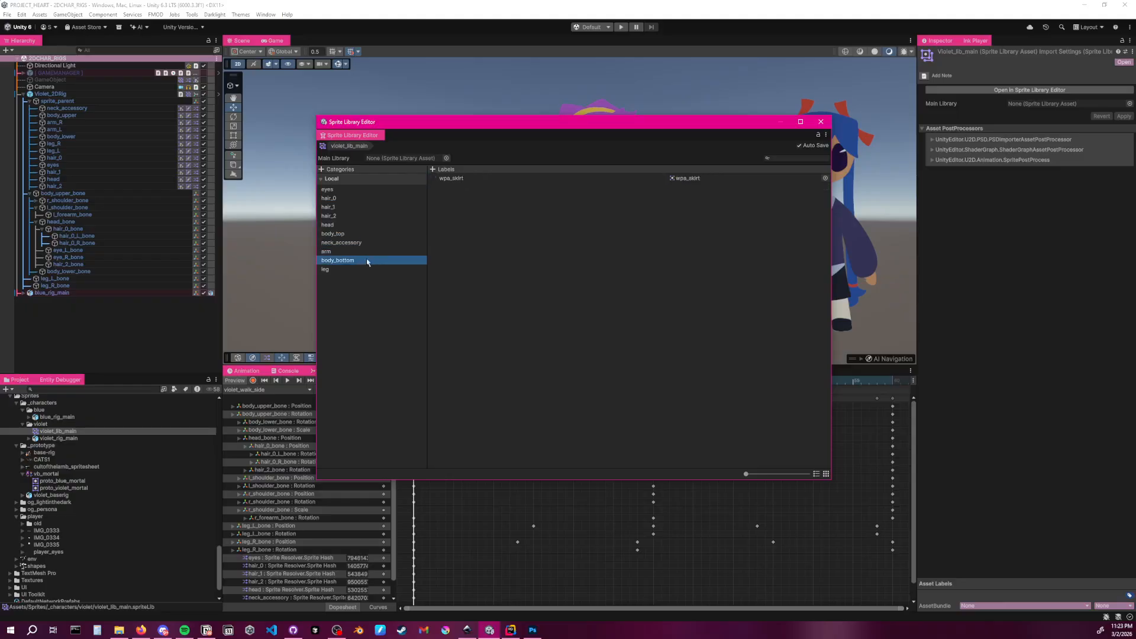
pyautogui.click(368, 269)
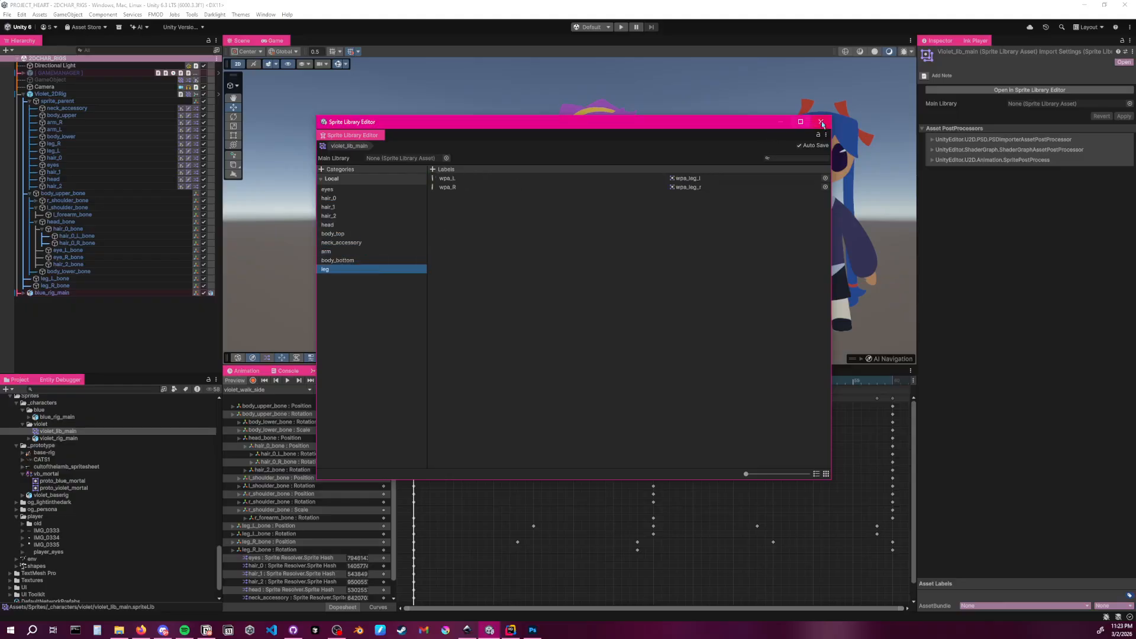
pyautogui.click(821, 121)
# Inspect the components of body_upper, the Violet_2DRig root and neck_accessory, with the collar in close-up
pyautogui.scroll(-1, 545, 189)
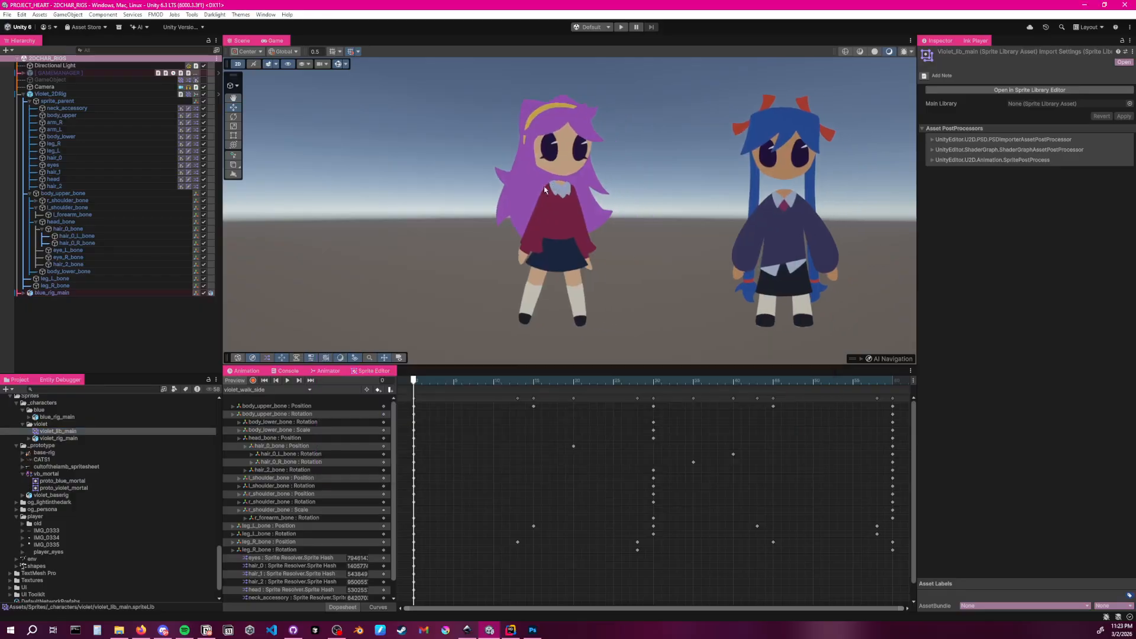
pyautogui.click(70, 115)
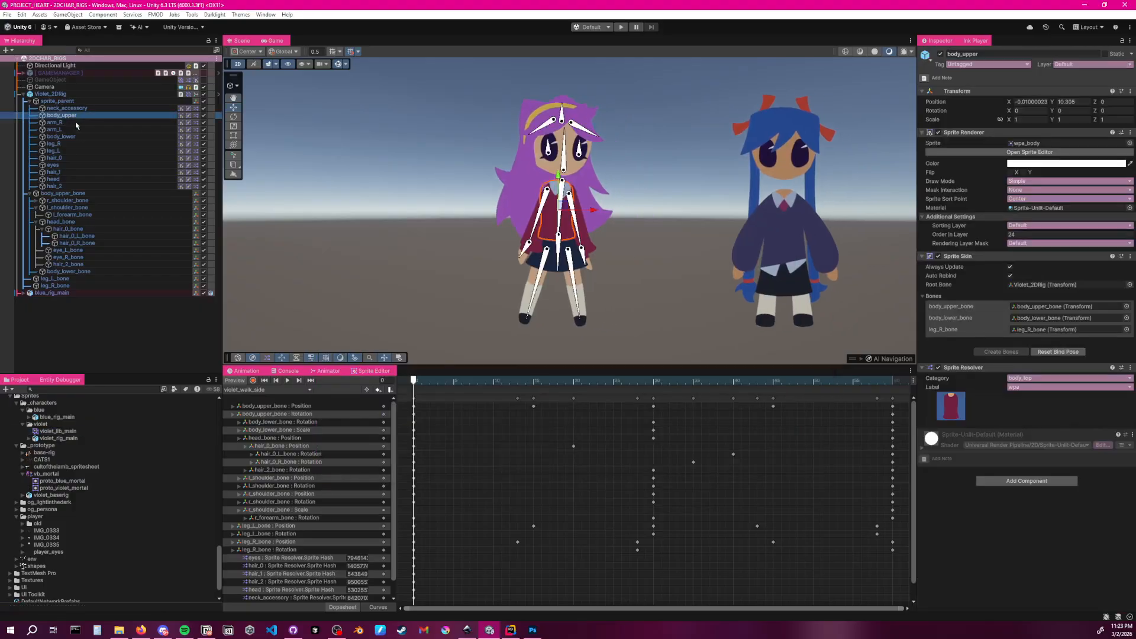
pyautogui.click(70, 94)
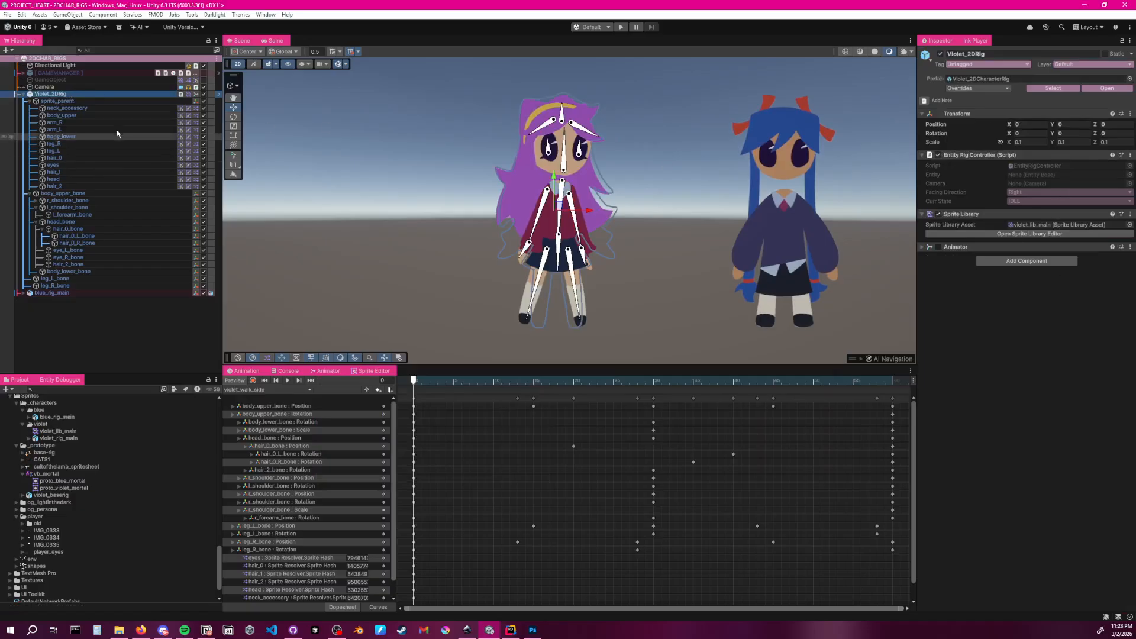
pyautogui.click(81, 108)
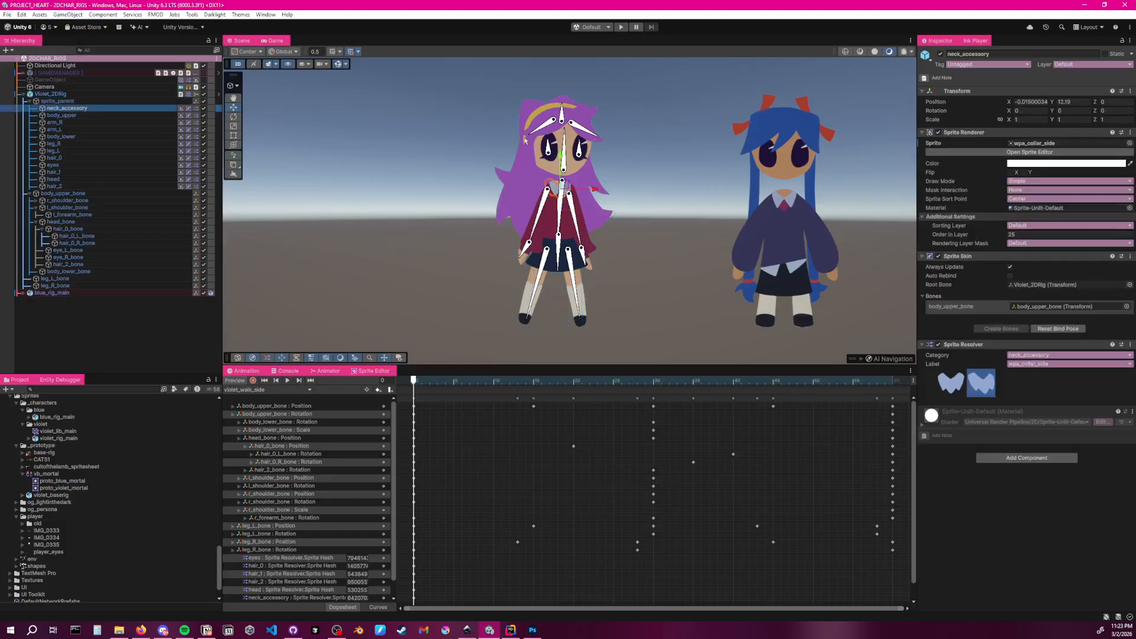
pyautogui.scroll(5, 590, 188)
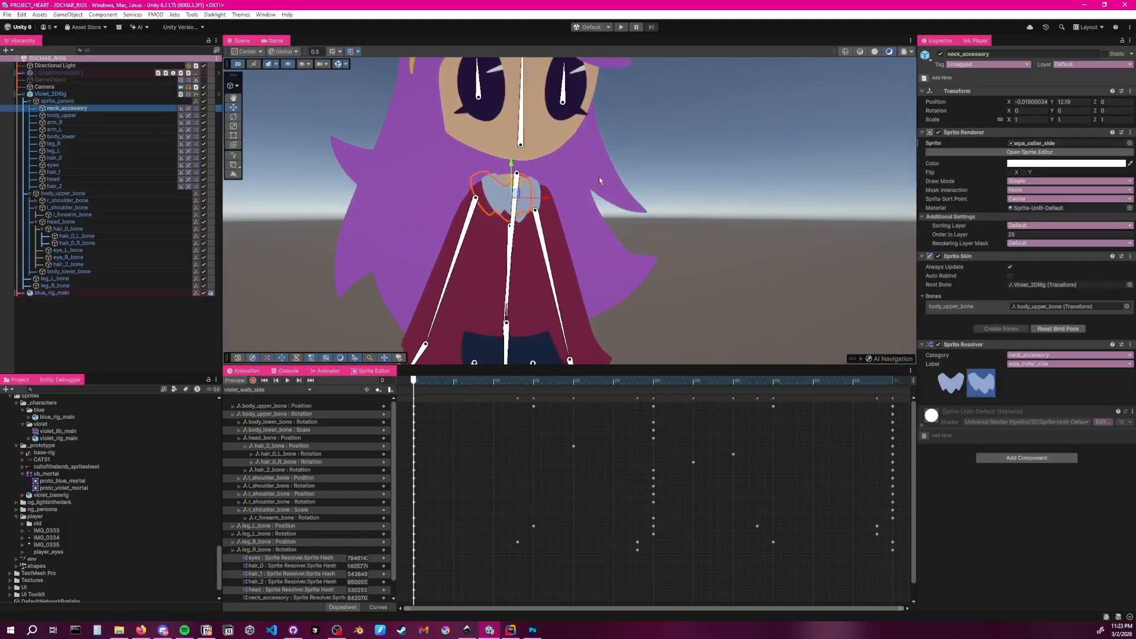
pyautogui.moveTo(631, 160); pyautogui.dragTo(686, 141, button='middle')
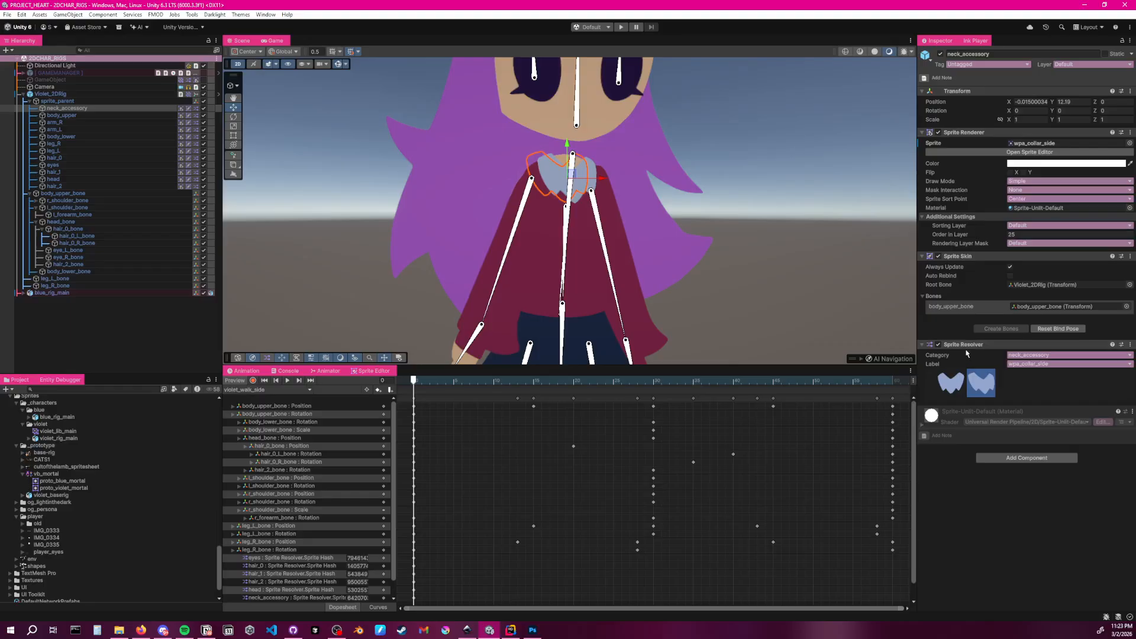
# Try the hair_0 category with its front and side labels on neck_accessory's Sprite Resolver, and restore the neck_accessory category
pyautogui.click(1019, 358)
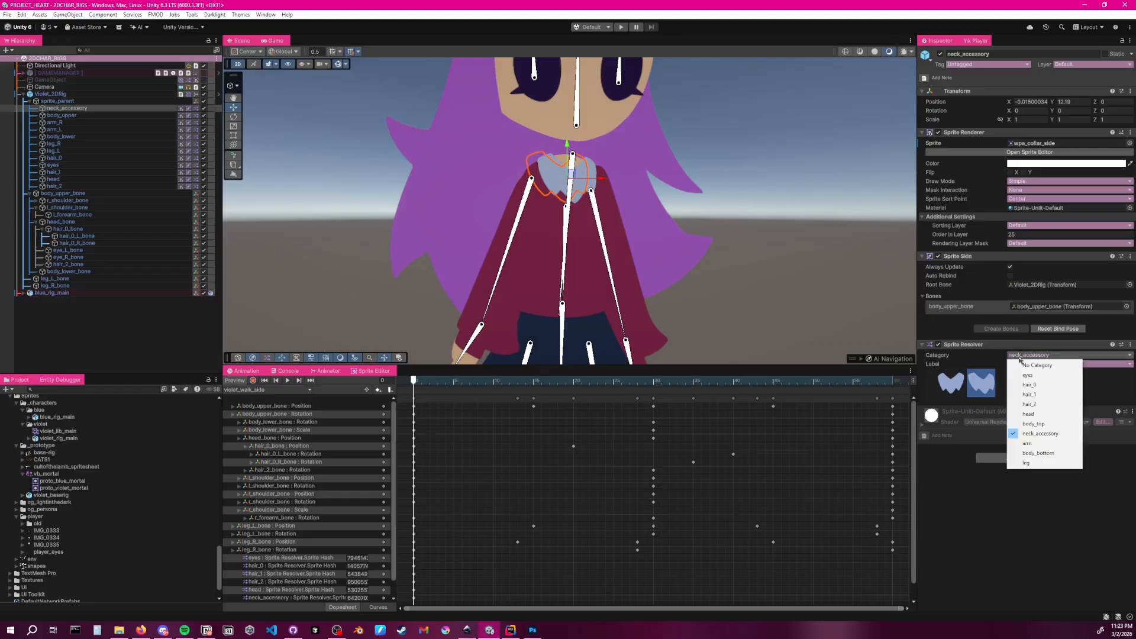
pyautogui.click(1033, 386)
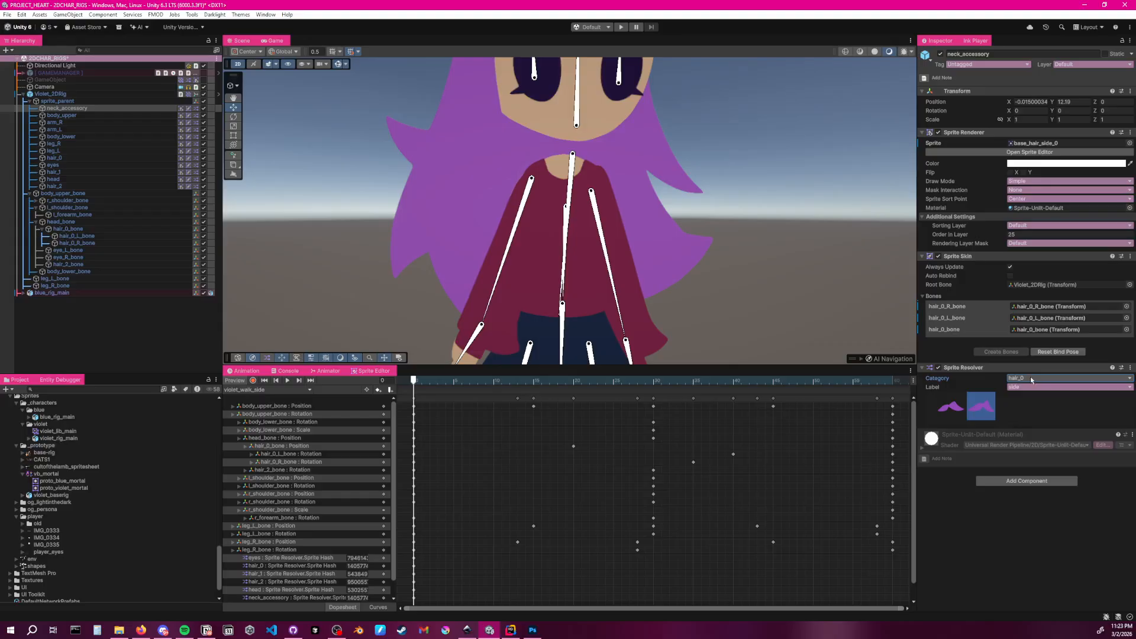
pyautogui.click(951, 408)
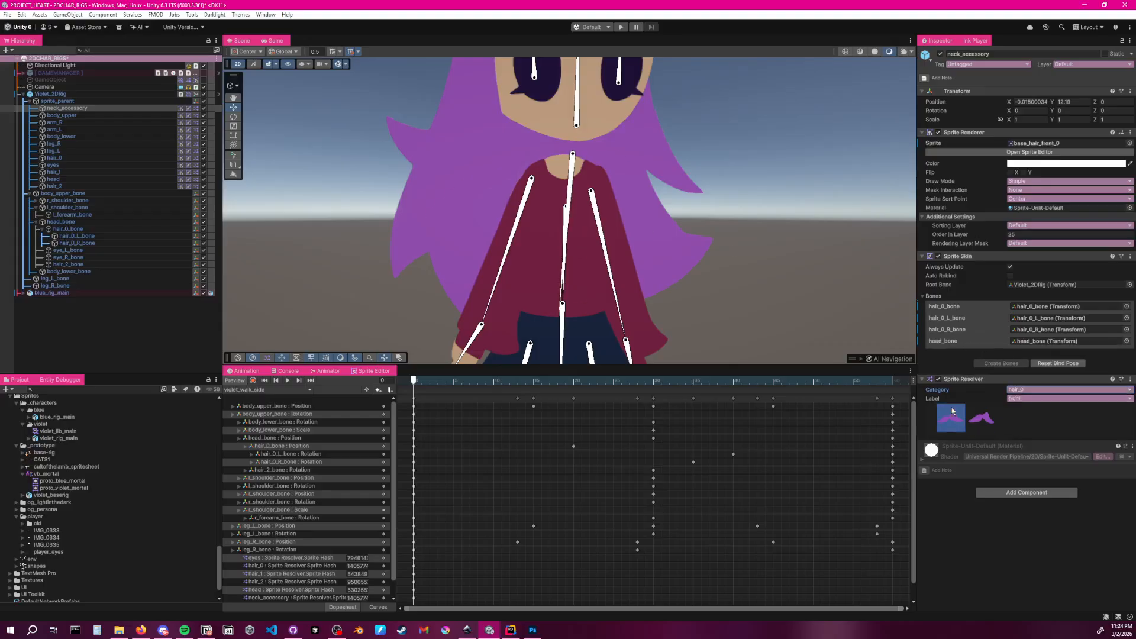
pyautogui.click(981, 418)
pyautogui.click(1047, 378)
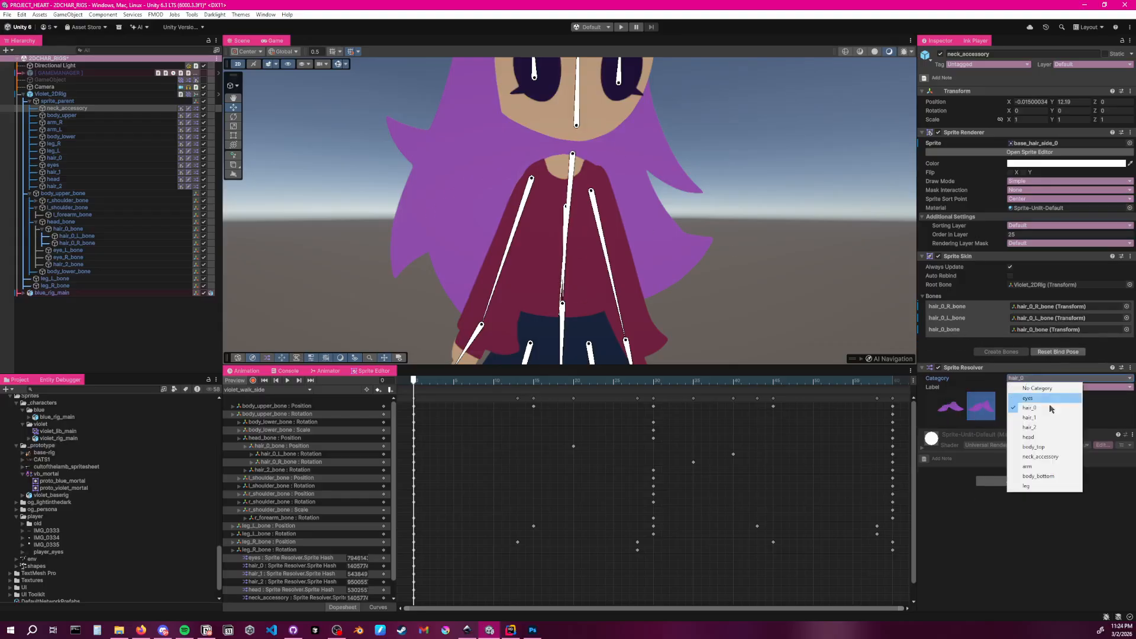
pyautogui.click(1041, 456)
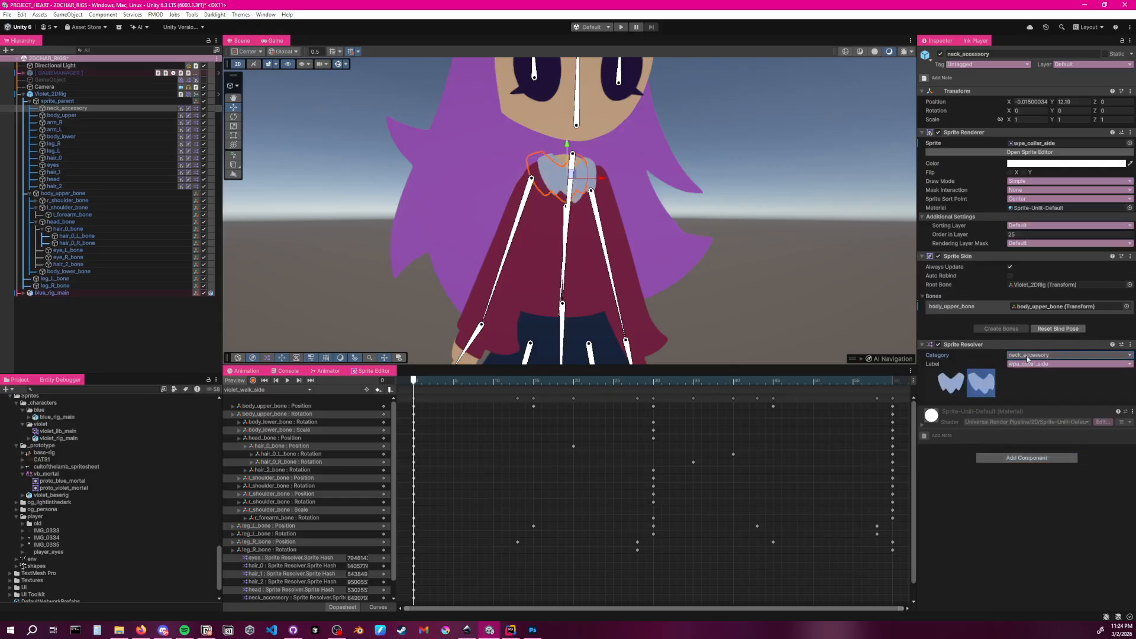
# Try the hair_1 category on neck_accessory's Sprite Resolver, and set the category back to neck_accessory
pyautogui.scroll(-8, 800, 201)
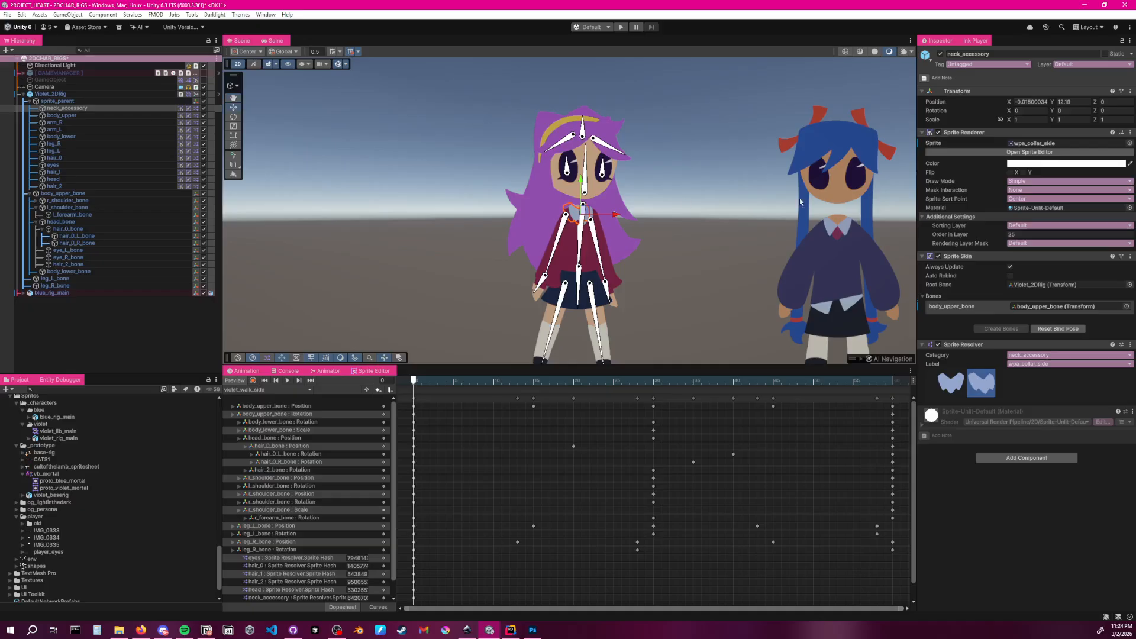
pyautogui.click(1034, 356)
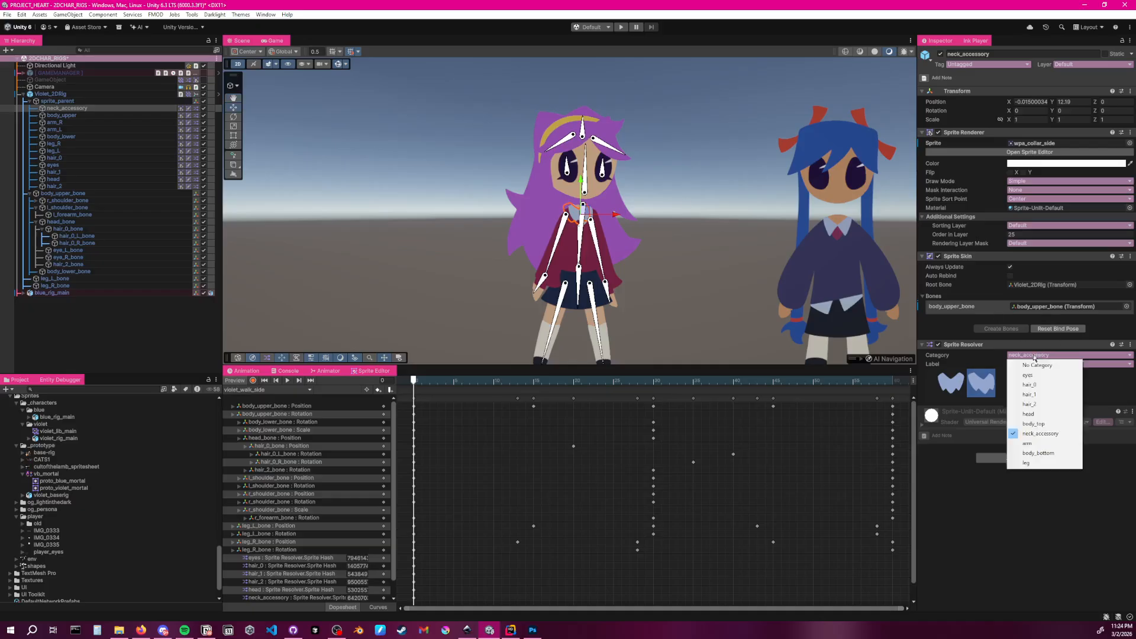
pyautogui.click(1030, 394)
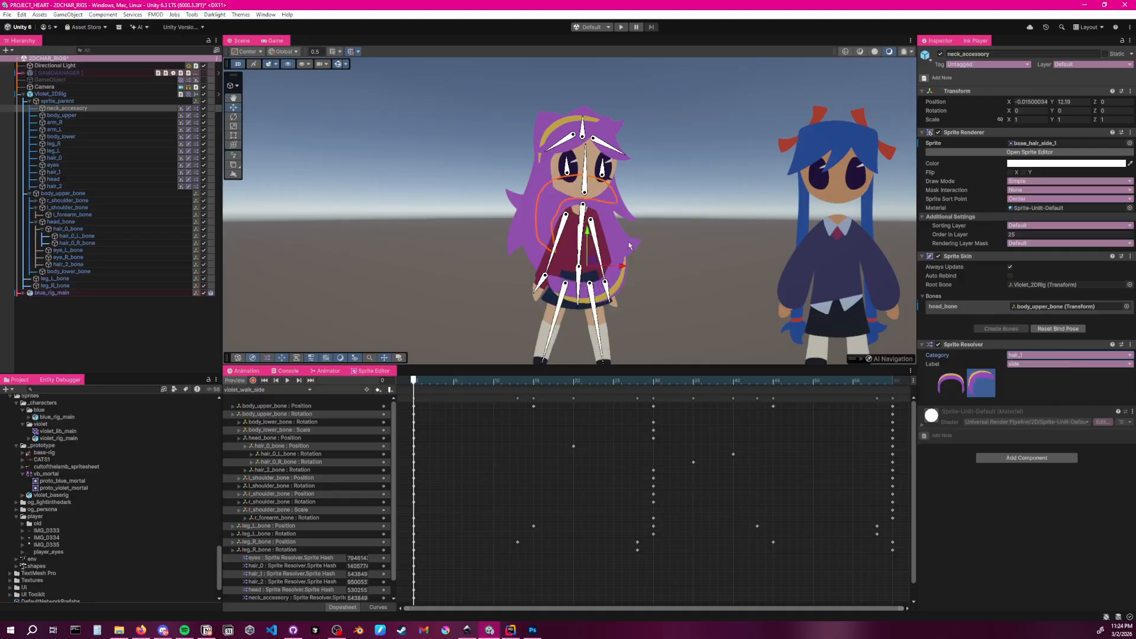
pyautogui.click(1029, 355)
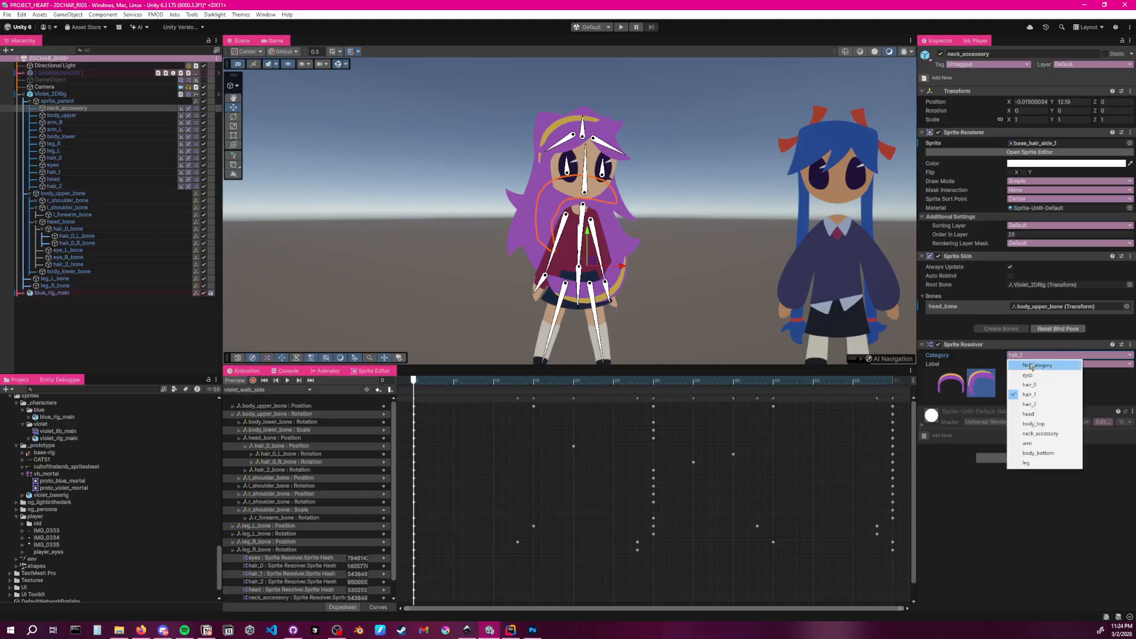
pyautogui.click(1039, 434)
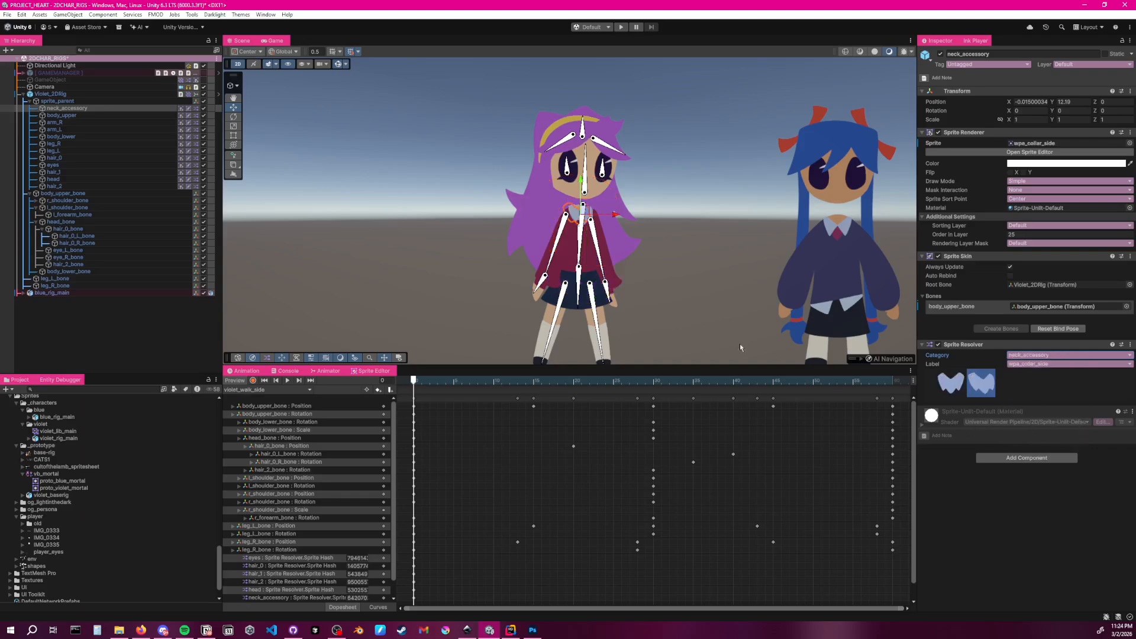
# Swap the collar sprite of neck_accessory between its front and side labels, finishing on wpa_collar_side
pyautogui.scroll(5, 590, 239)
pyautogui.moveTo(651, 199); pyautogui.dragTo(673, 230, button='middle')
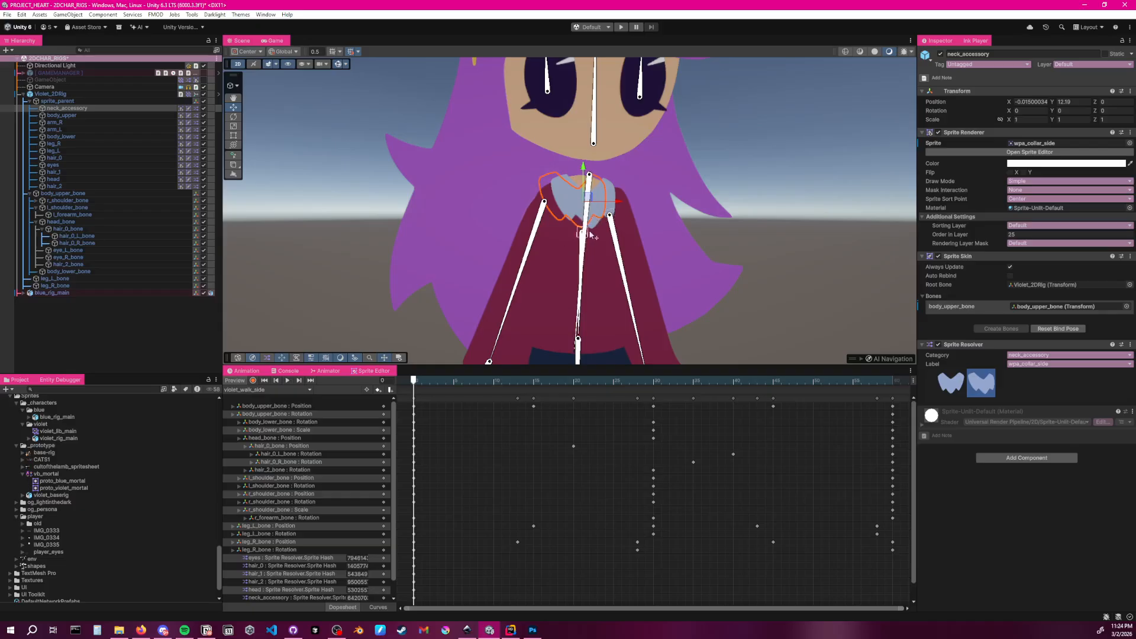
pyautogui.click(956, 381)
pyautogui.click(980, 382)
pyautogui.click(956, 381)
pyautogui.click(983, 381)
# Open violet_rig_main in an enlarged Sprite Editor and expand the outfit_WPA and wpa_collar groups in the sprite list
pyautogui.click(78, 439)
pyautogui.click(367, 371)
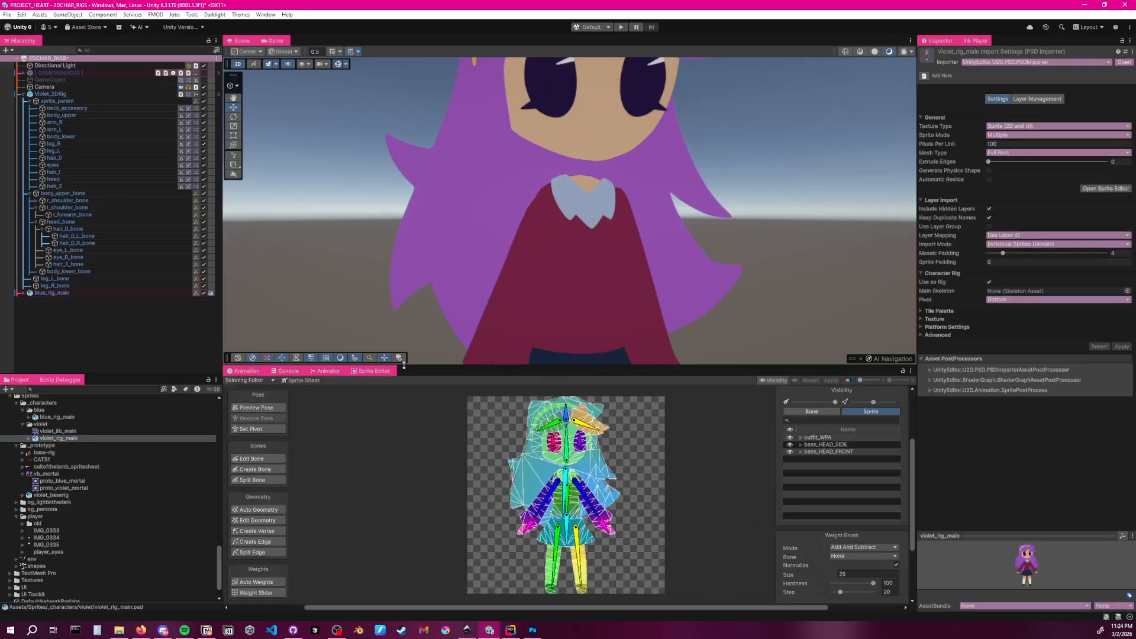
pyautogui.moveTo(427, 374); pyautogui.dragTo(427, 219)
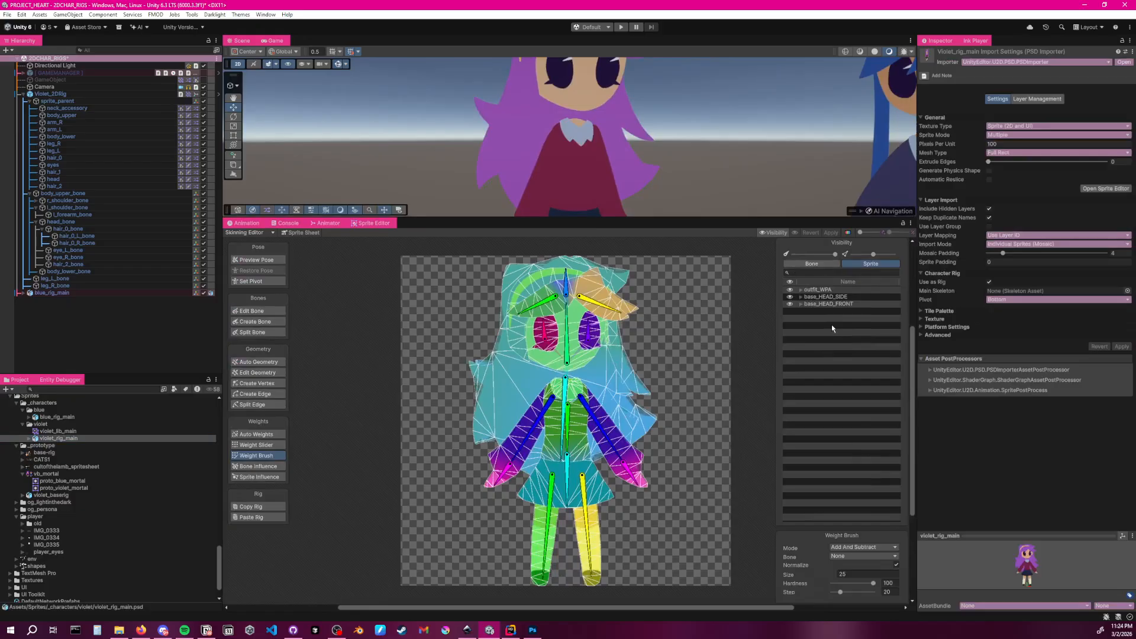
pyautogui.click(799, 290)
pyautogui.click(835, 298)
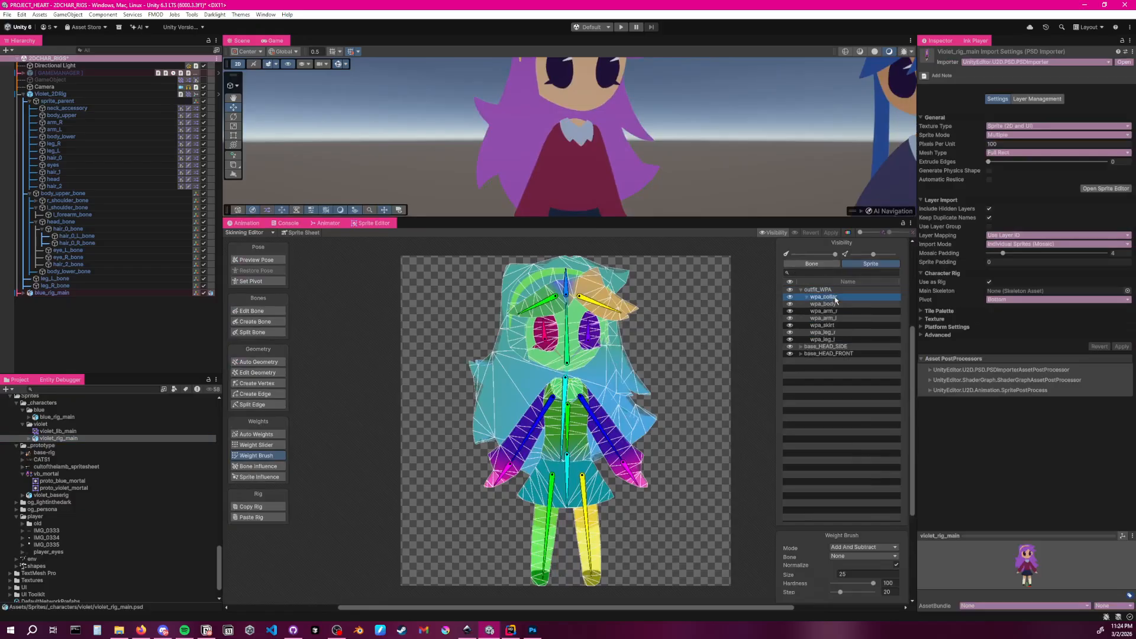
pyautogui.click(807, 297)
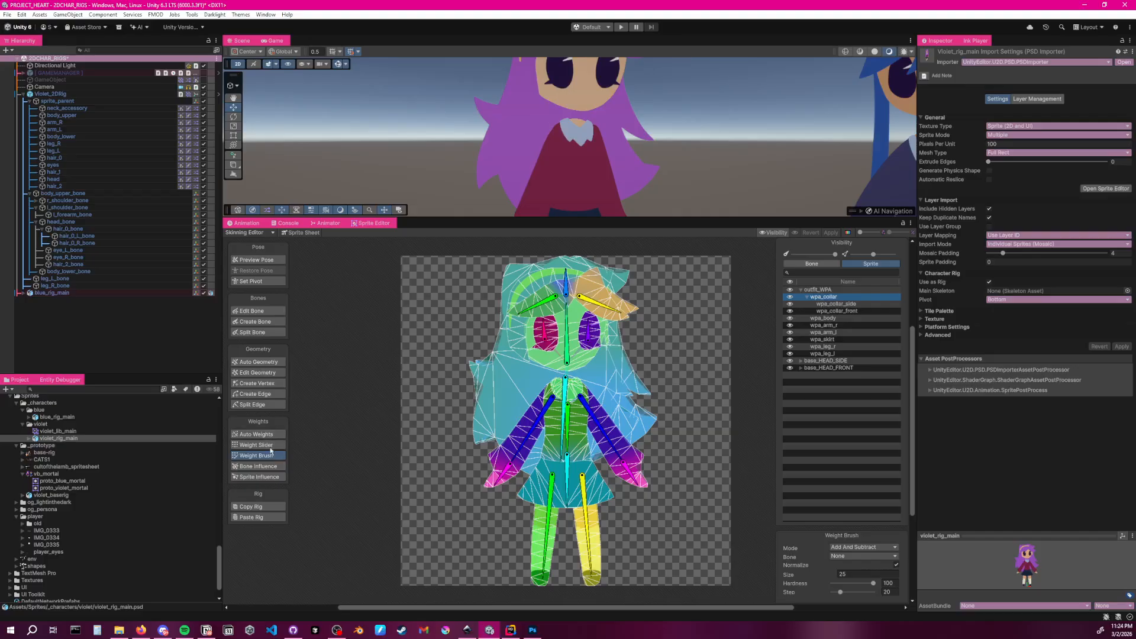
# Examine the bone influences of the wpa_collar_side and wpa_collar_front sprites
pyautogui.click(258, 466)
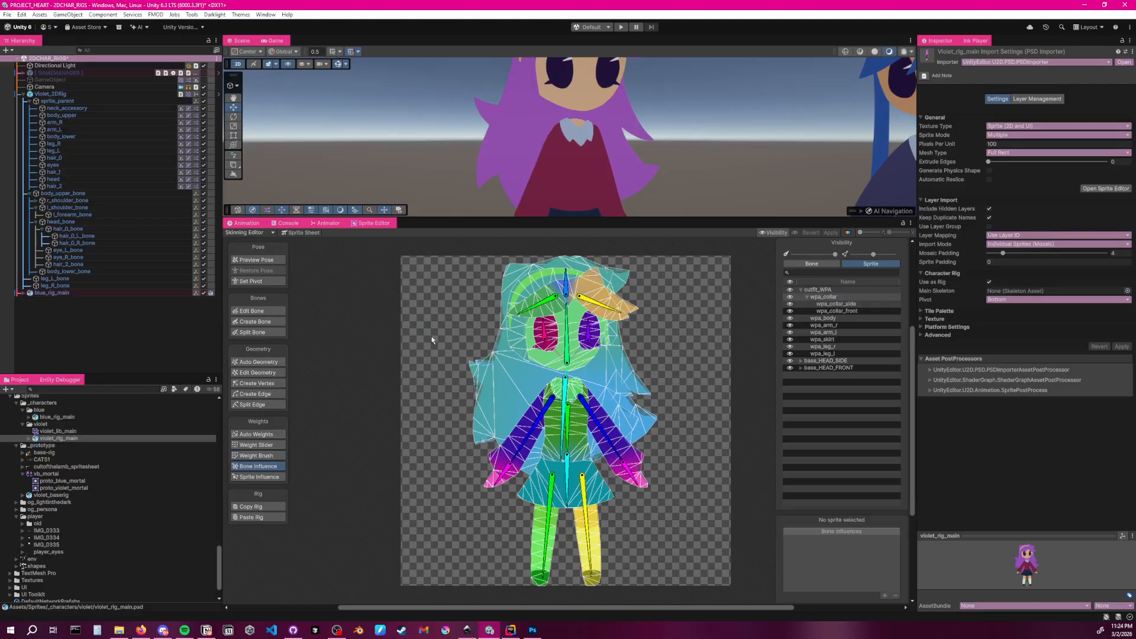
pyautogui.click(620, 436)
pyautogui.click(556, 392)
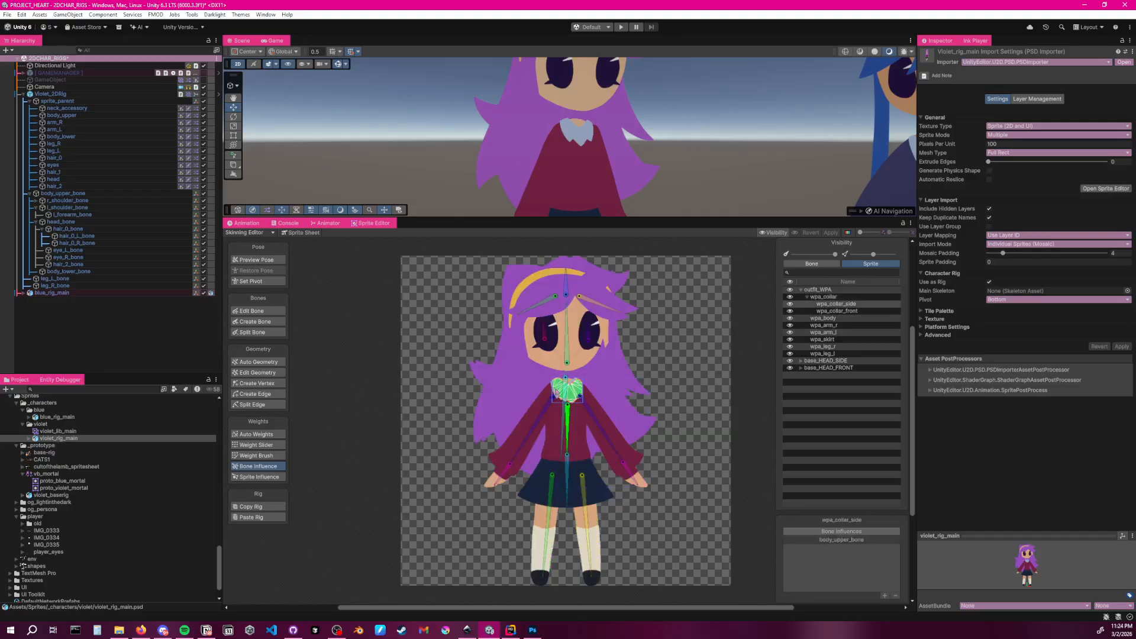
pyautogui.scroll(10, 612, 409)
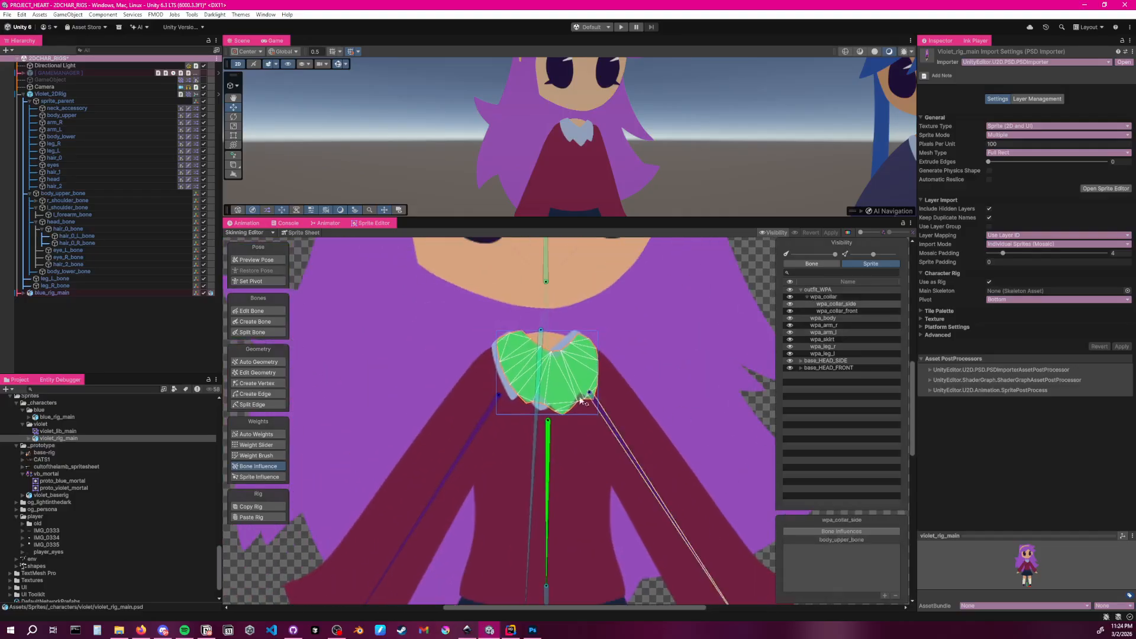
pyautogui.click(563, 398)
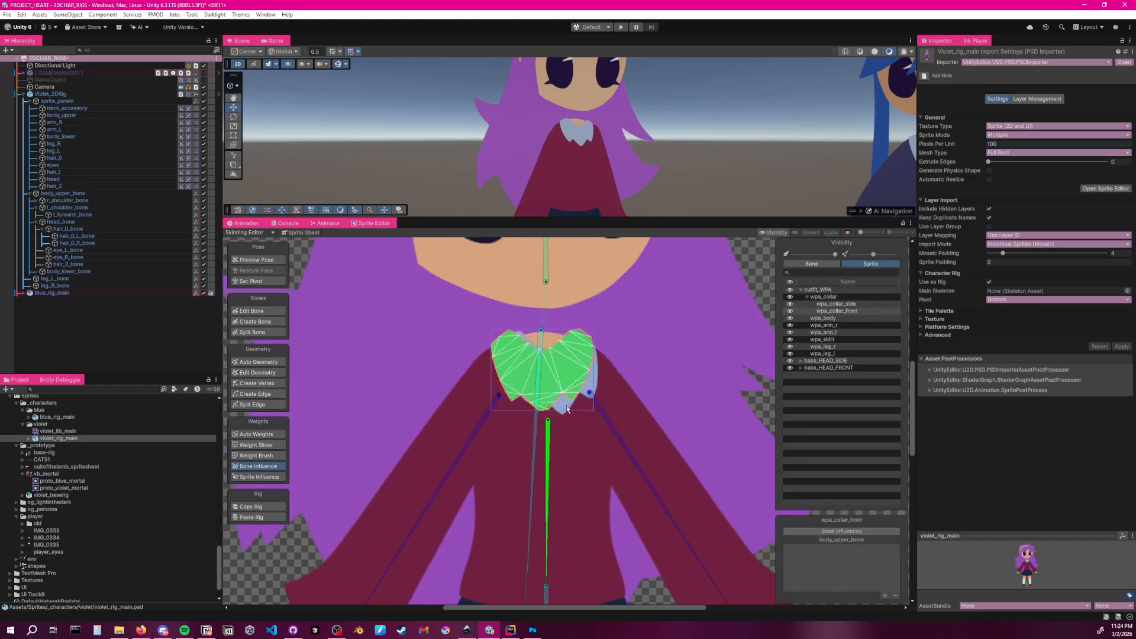
# Examine the bone influences of the base_hair_side_2 and base_hair_front_2 sprites, then clear the sprite selection and shrink the Sprite Editor
pyautogui.click(580, 381)
pyautogui.doubleClick(576, 335)
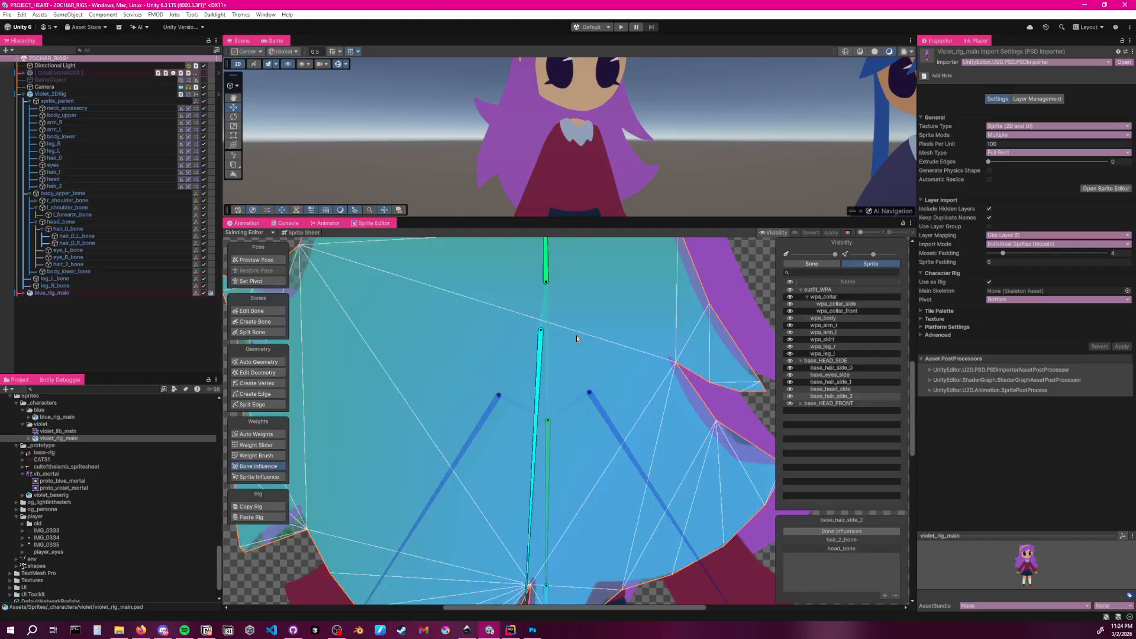
pyautogui.doubleClick(580, 335)
pyautogui.scroll(-7, 708, 376)
pyautogui.scroll(-5, 709, 376)
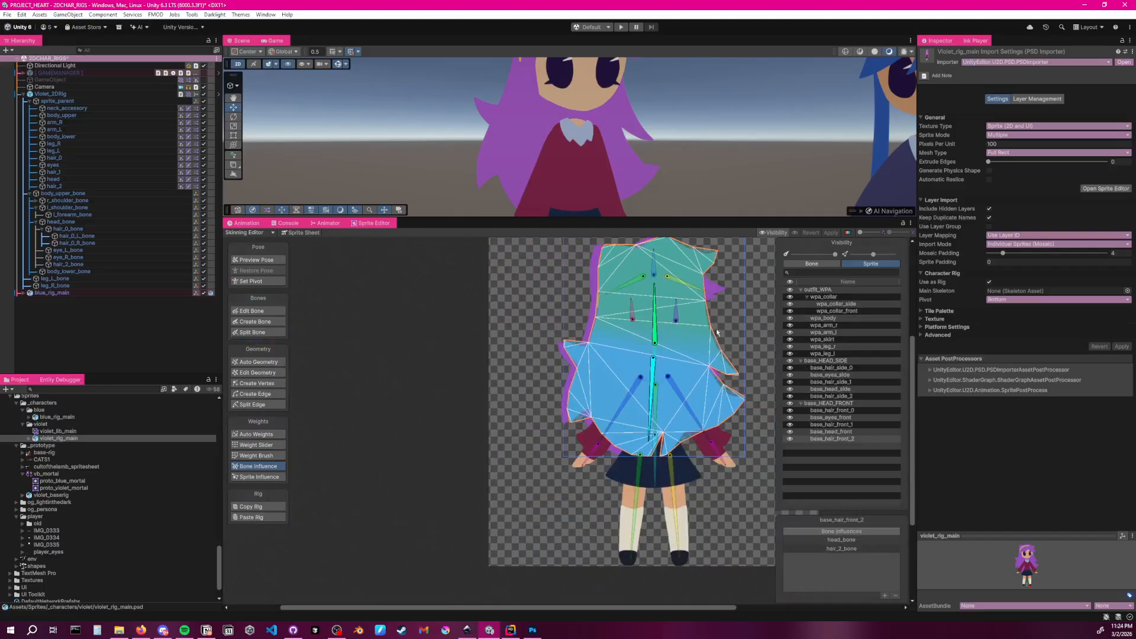
pyautogui.click(488, 374)
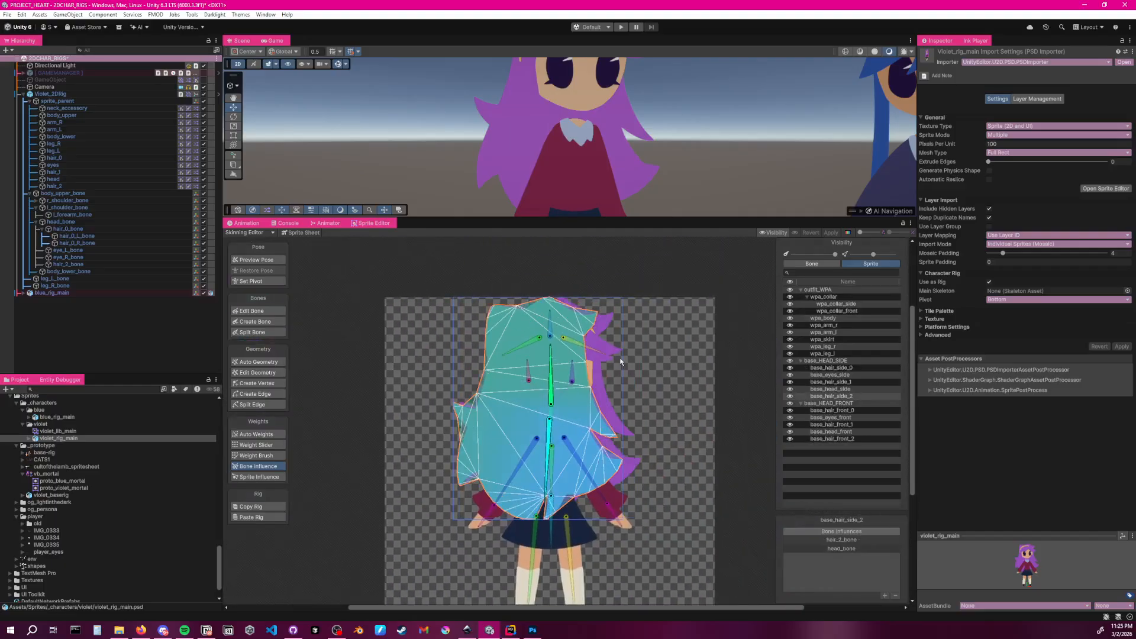
pyautogui.click(665, 364)
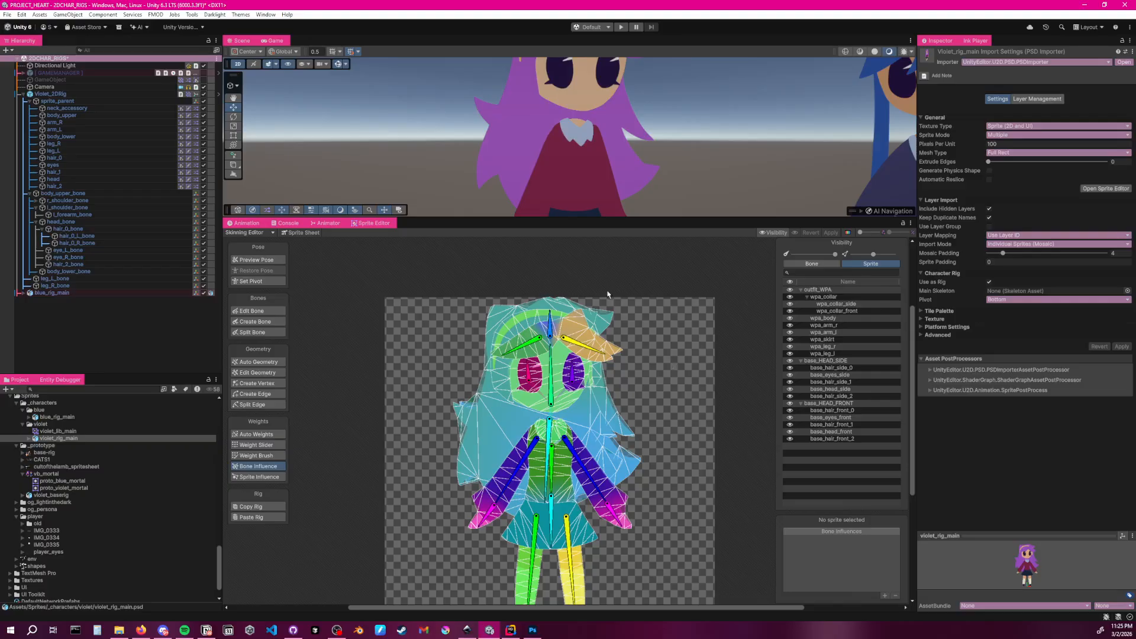
pyautogui.moveTo(628, 217); pyautogui.dragTo(656, 426)
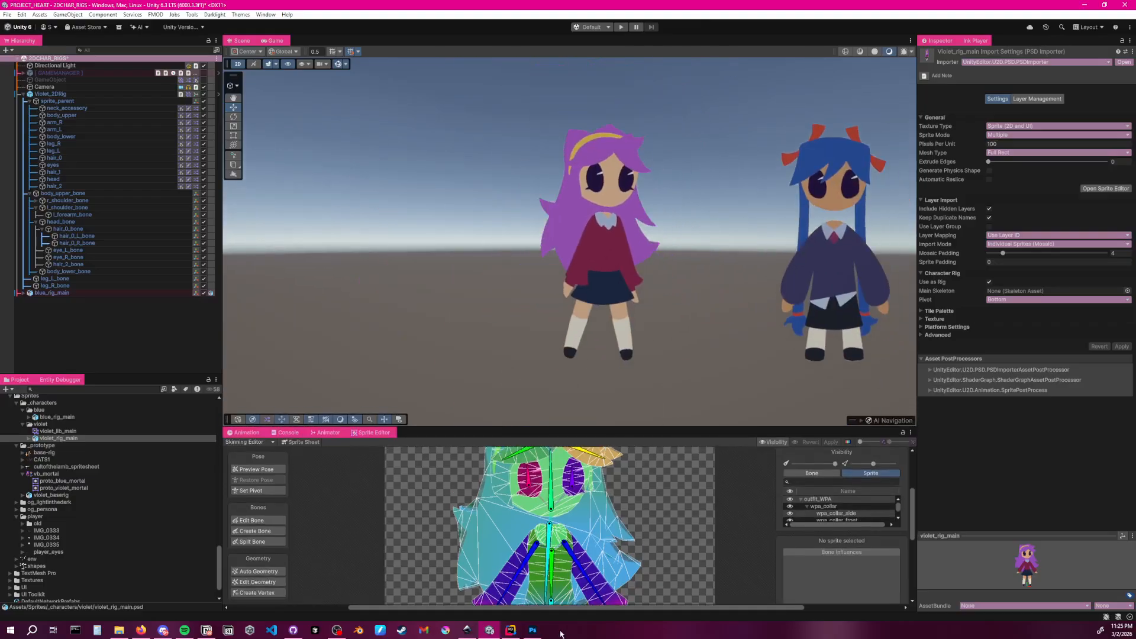
# Switch to violet_parts.psd in Photoshop and compare the head artwork by toggling the visibility of the base_HEAD_FRONT and base_HEAD_SIDE groups
pyautogui.click(532, 630)
pyautogui.click(429, 47)
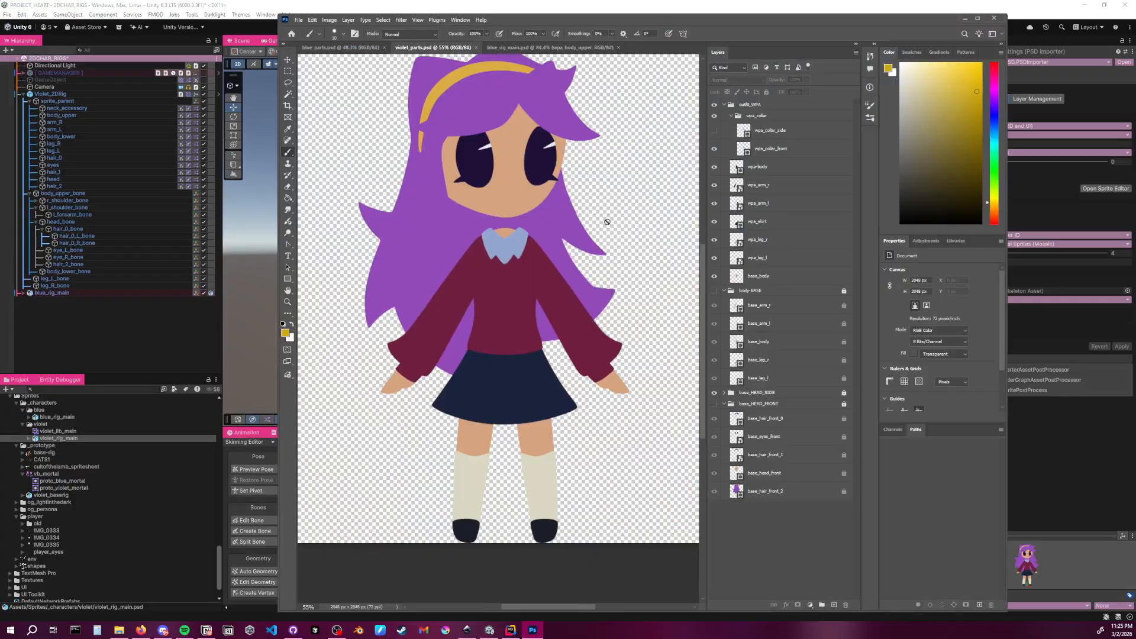
pyautogui.keyDown('alt'); pyautogui.scroll(-3, 606, 220); pyautogui.keyUp('alt')
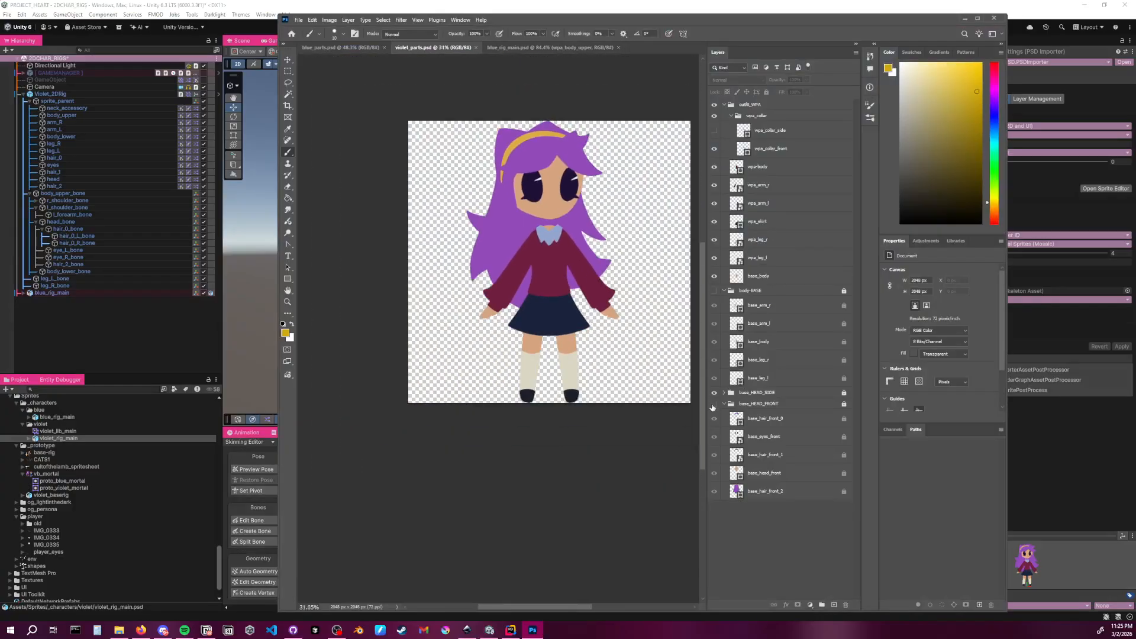
pyautogui.click(714, 404)
pyautogui.click(714, 393)
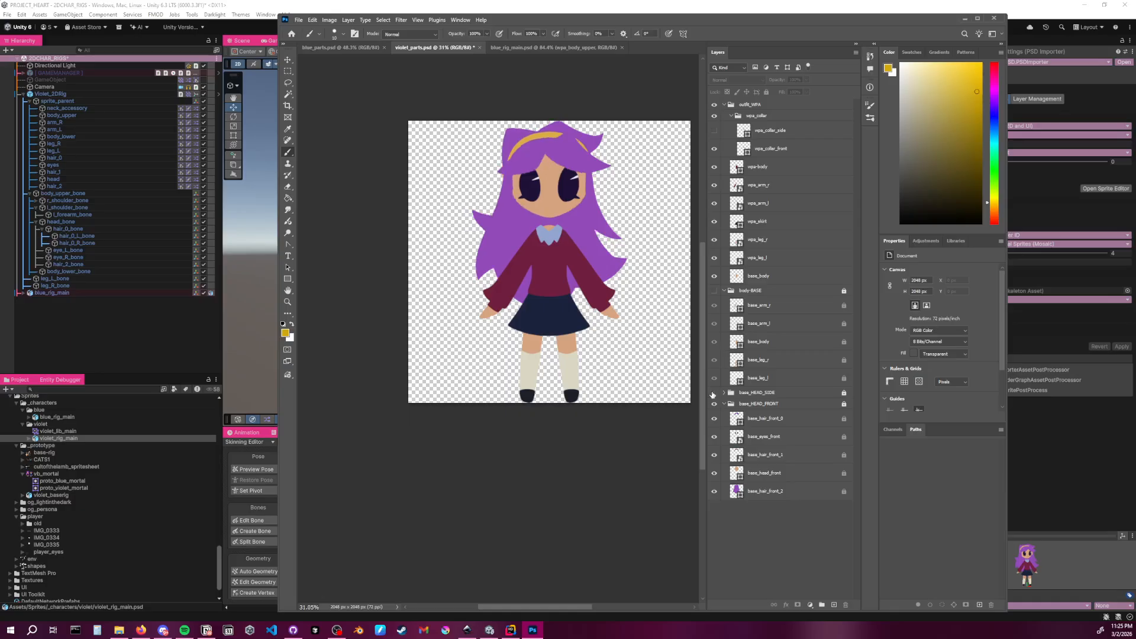
pyautogui.click(713, 392)
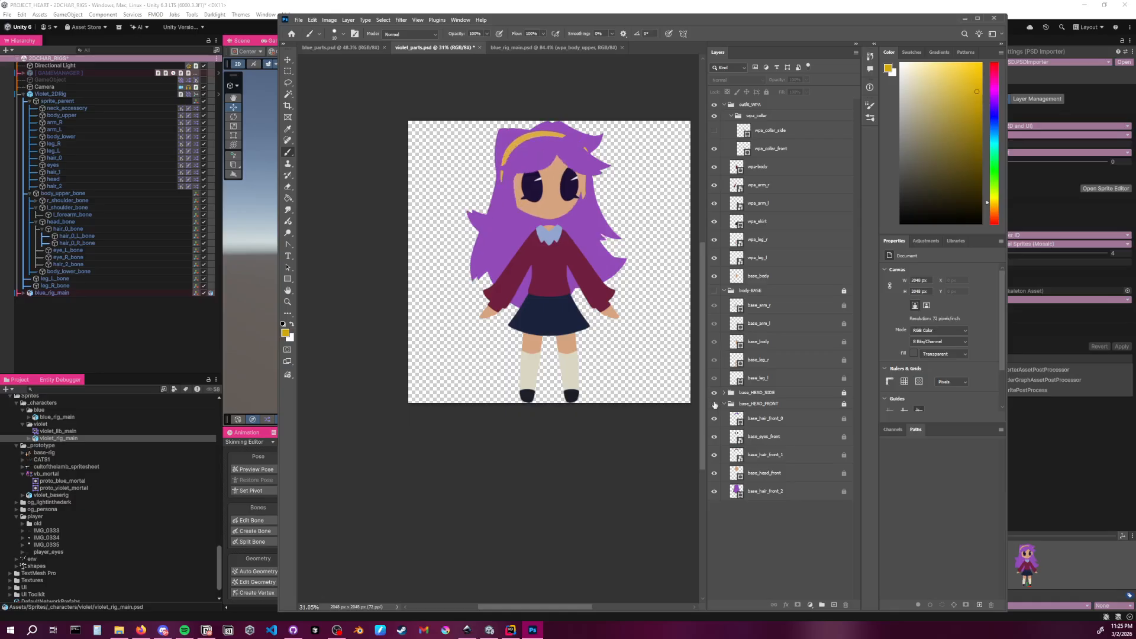
pyautogui.click(714, 403)
pyautogui.click(714, 403)
pyautogui.click(714, 403)
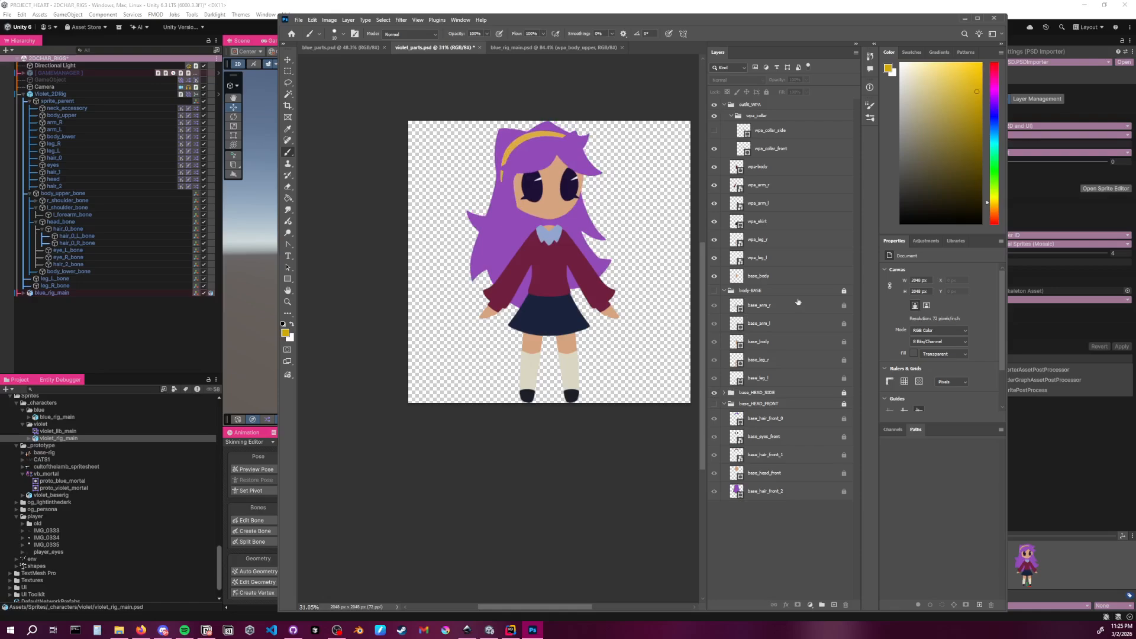
# Select the base_HEAD_SIDE group and alternate between the side and front heads again, finishing with only the side head shown
pyautogui.click(754, 394)
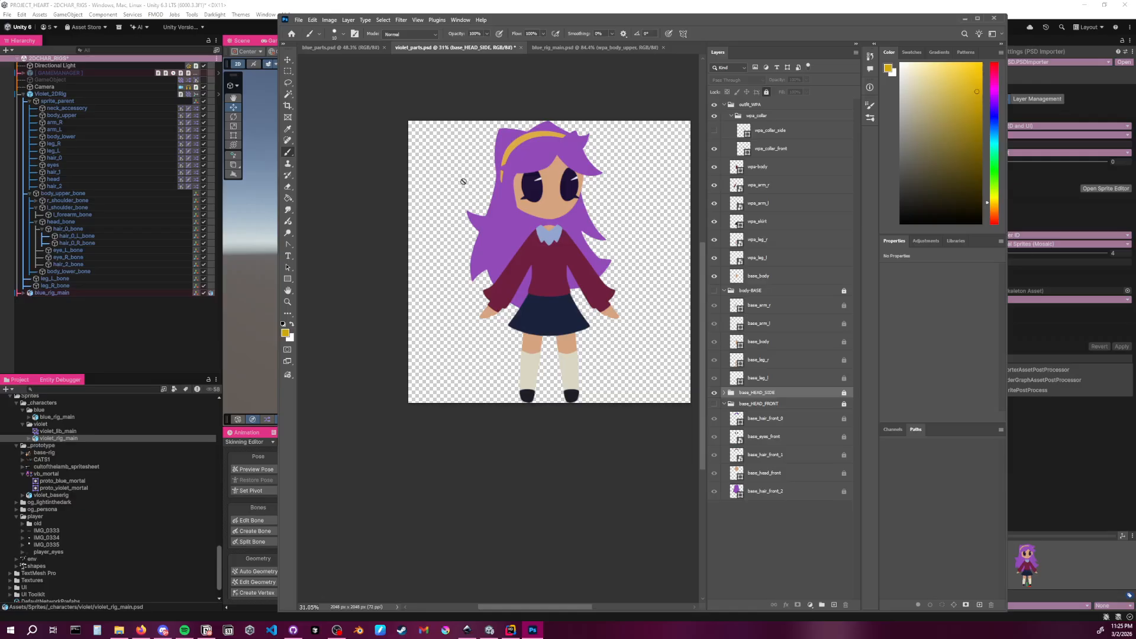
pyautogui.click(714, 393)
pyautogui.click(714, 393)
pyautogui.click(714, 404)
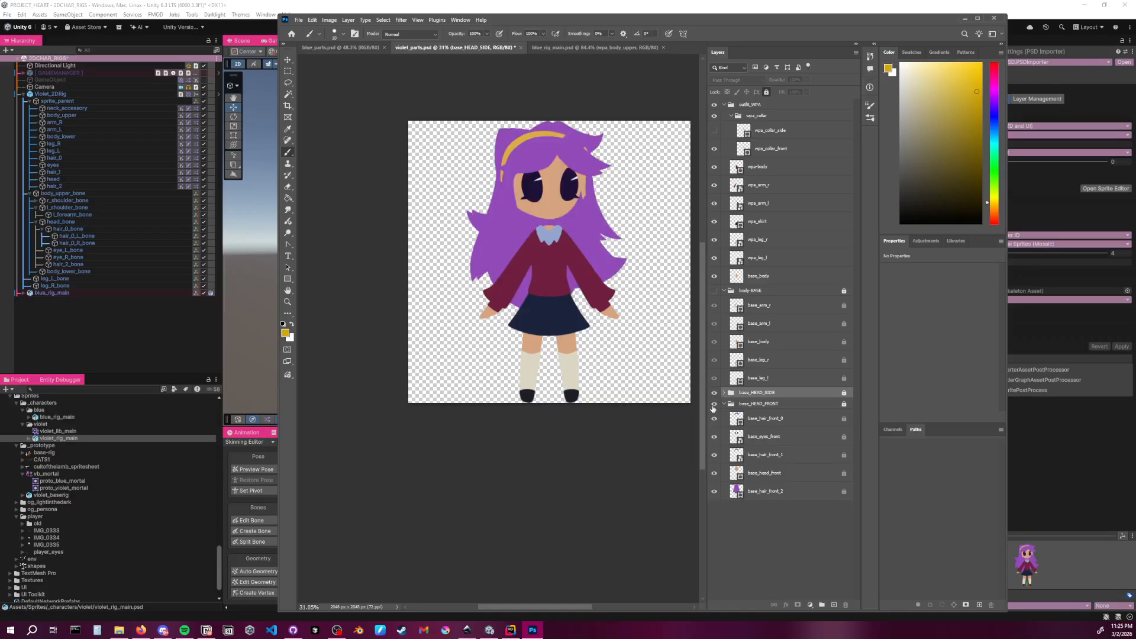
pyautogui.click(714, 404)
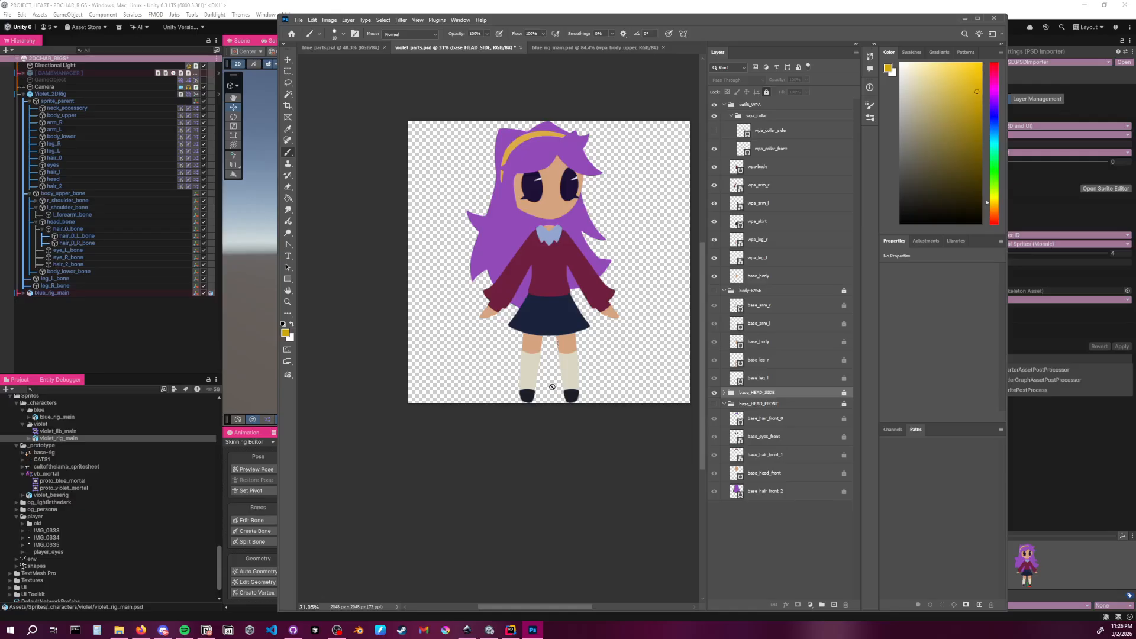
# Return to Unity and inspect the Sprite Resolver settings of Violet's body_lower and leg_R objects
pyautogui.click(964, 20)
pyautogui.moveTo(646, 227); pyautogui.dragTo(595, 232, button='middle')
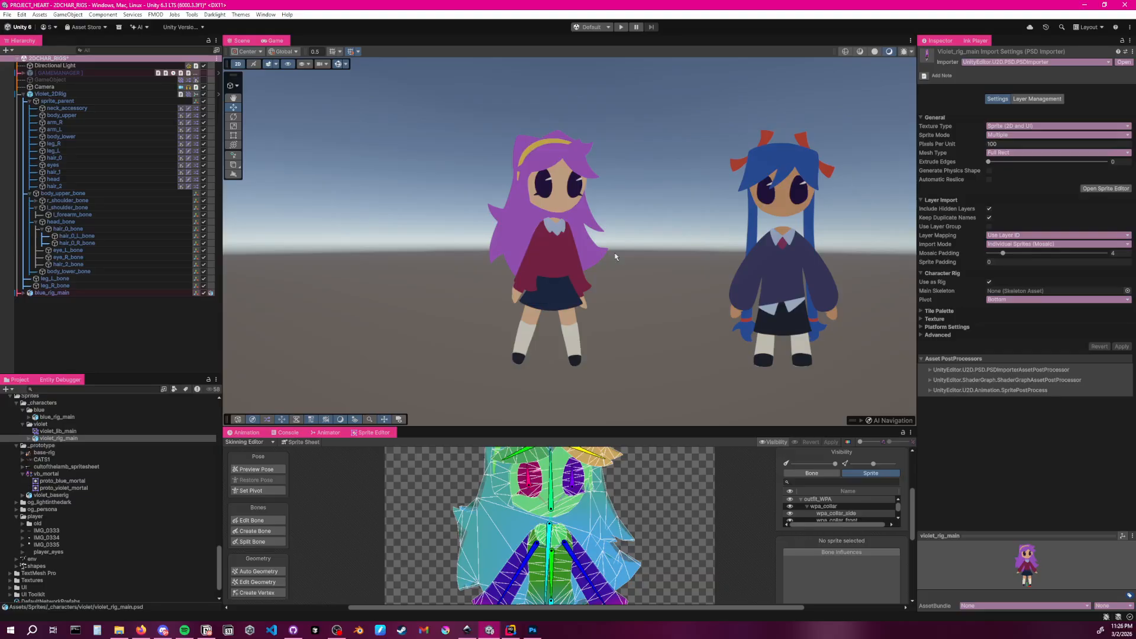
pyautogui.moveTo(601, 426); pyautogui.dragTo(602, 176)
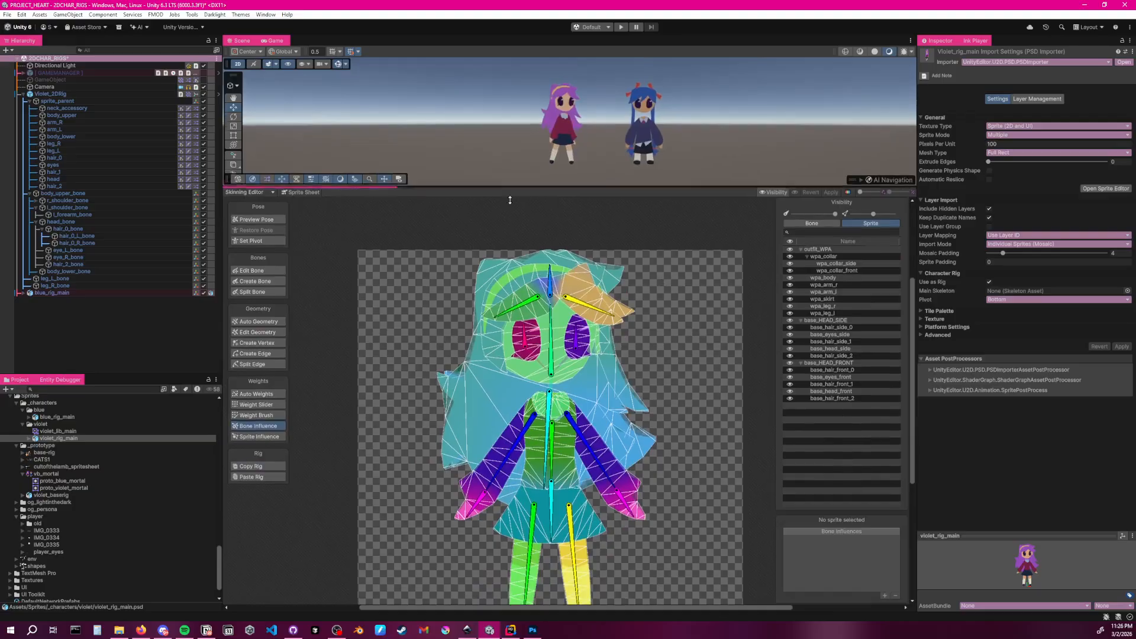
pyautogui.moveTo(511, 178); pyautogui.dragTo(511, 400)
pyautogui.click(74, 95)
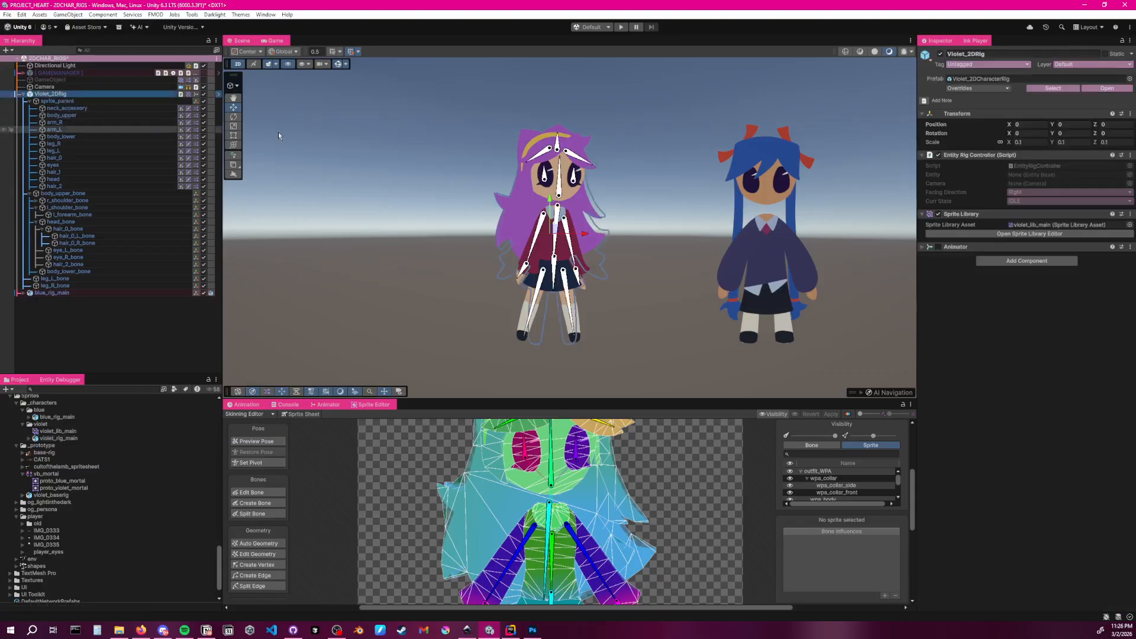
pyautogui.click(70, 136)
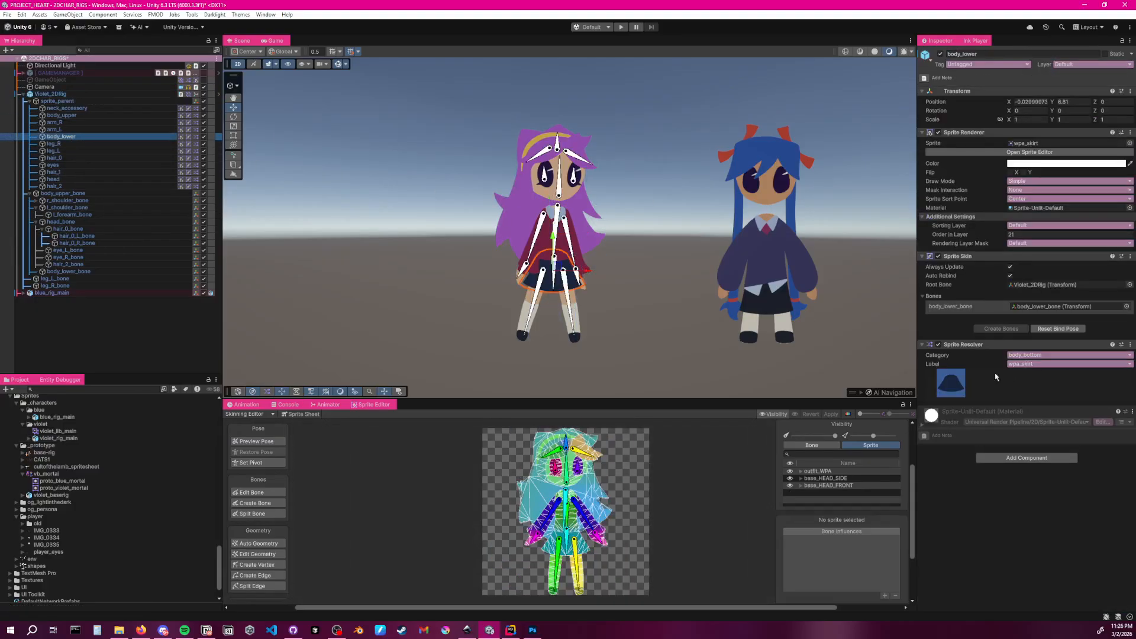
pyautogui.click(69, 144)
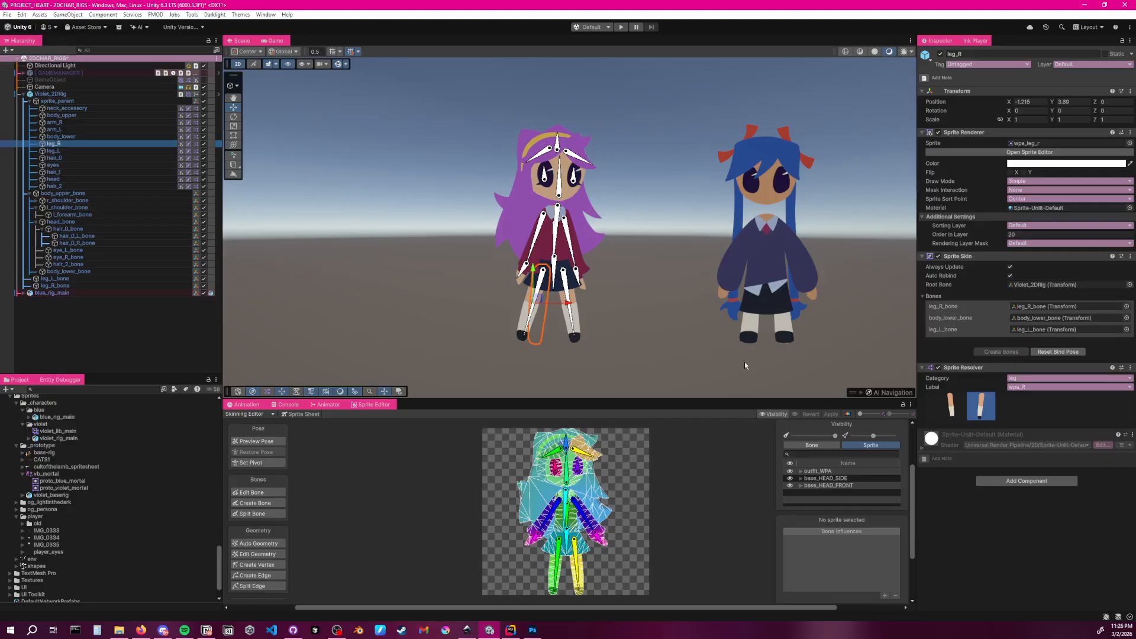
# Swap the sprite of Violet's eyes object between its front and side labels, finishing on the side label
pyautogui.click(65, 165)
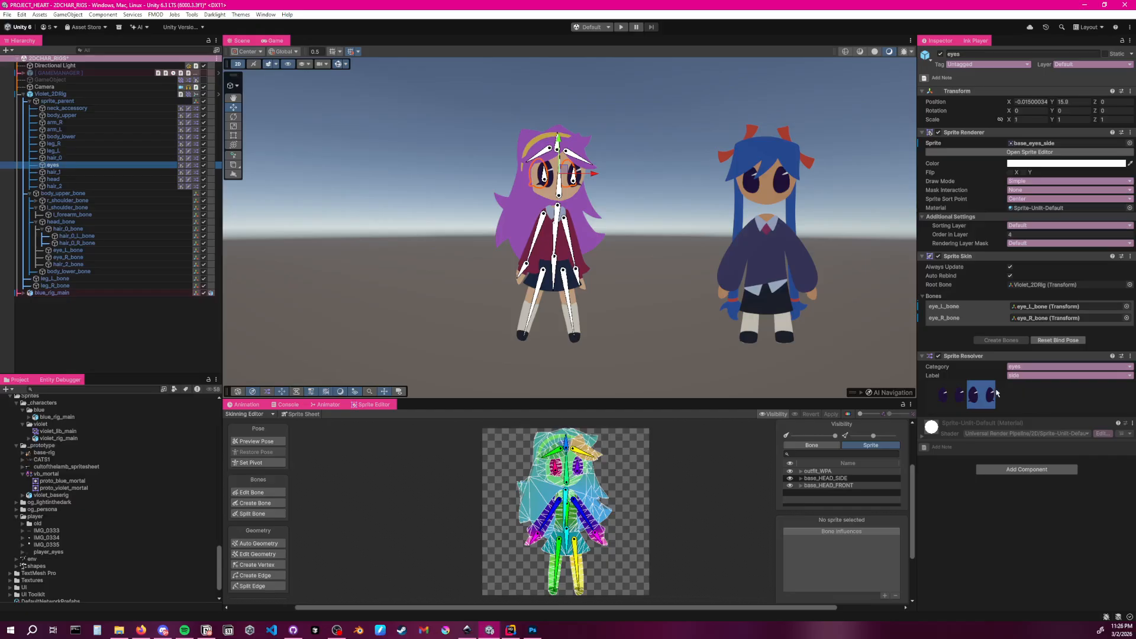
pyautogui.click(950, 400)
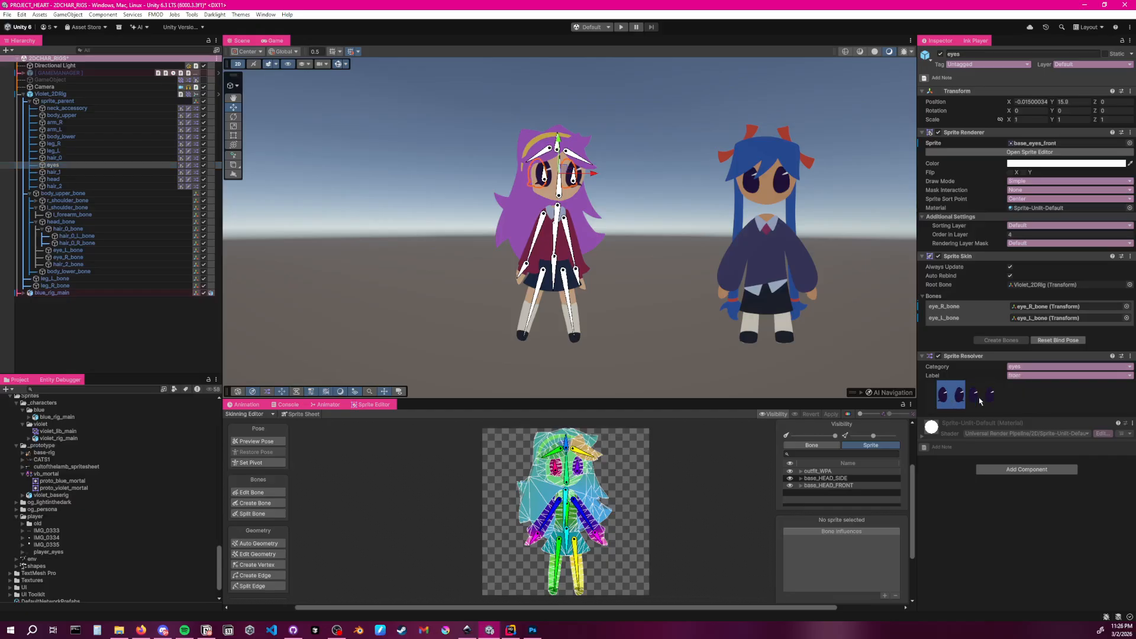
pyautogui.click(979, 399)
pyautogui.click(956, 400)
pyautogui.click(987, 399)
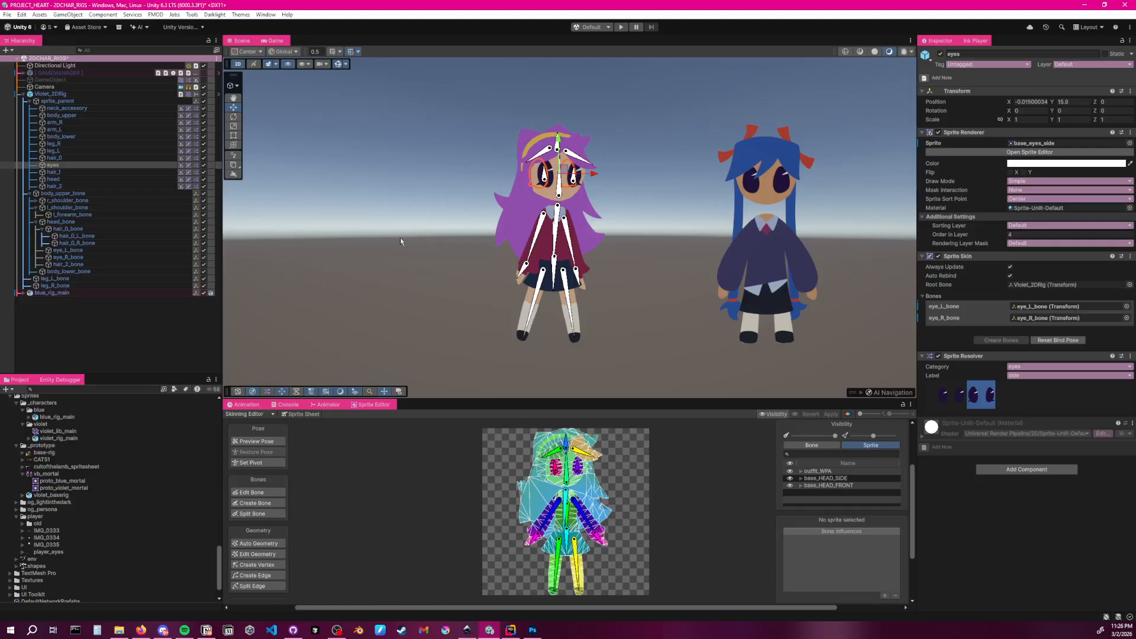
# Collapse body_upper_bone and sprite_parent under Violet_2DRig, and expand blue_rig_main in the hierarchy
pyautogui.click(28, 194)
pyautogui.click(53, 102)
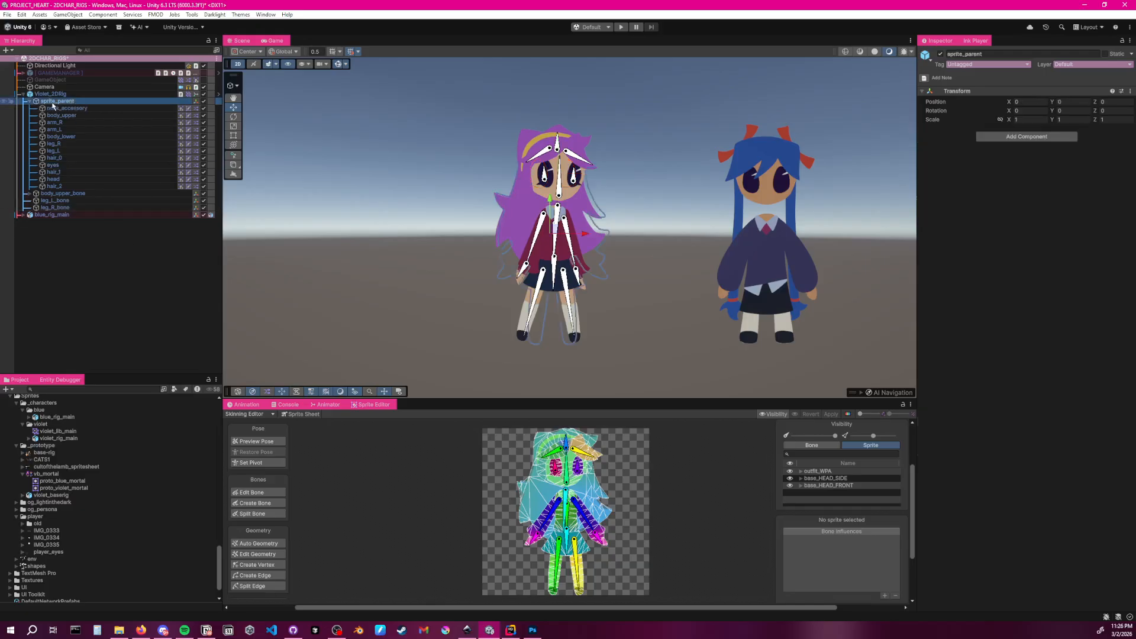
pyautogui.click(30, 101)
pyautogui.click(68, 95)
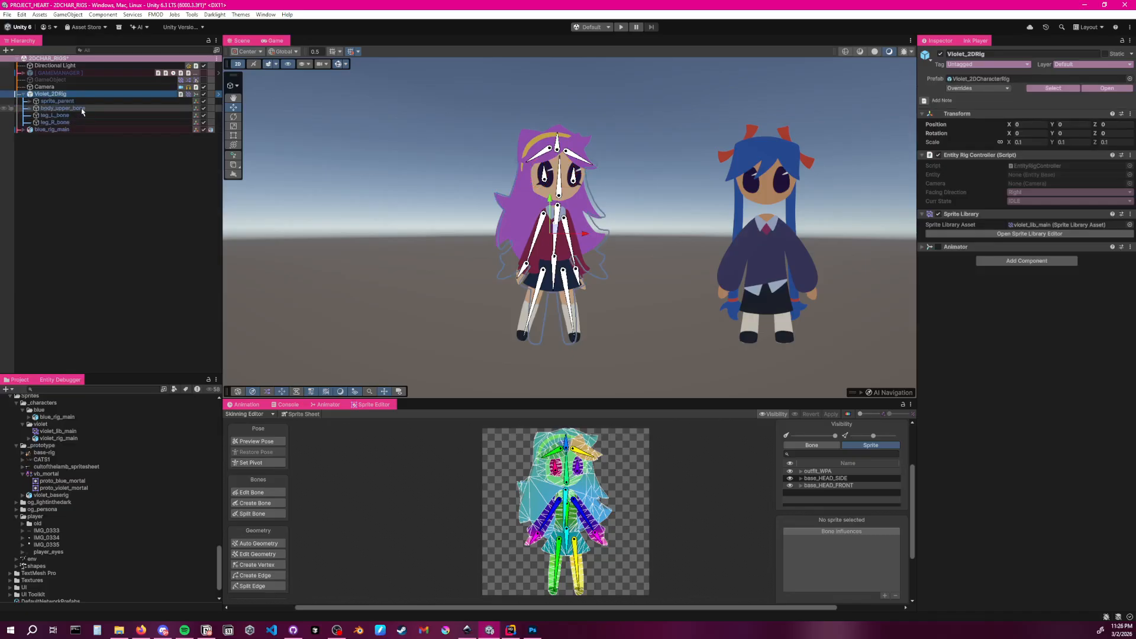
pyautogui.click(23, 130)
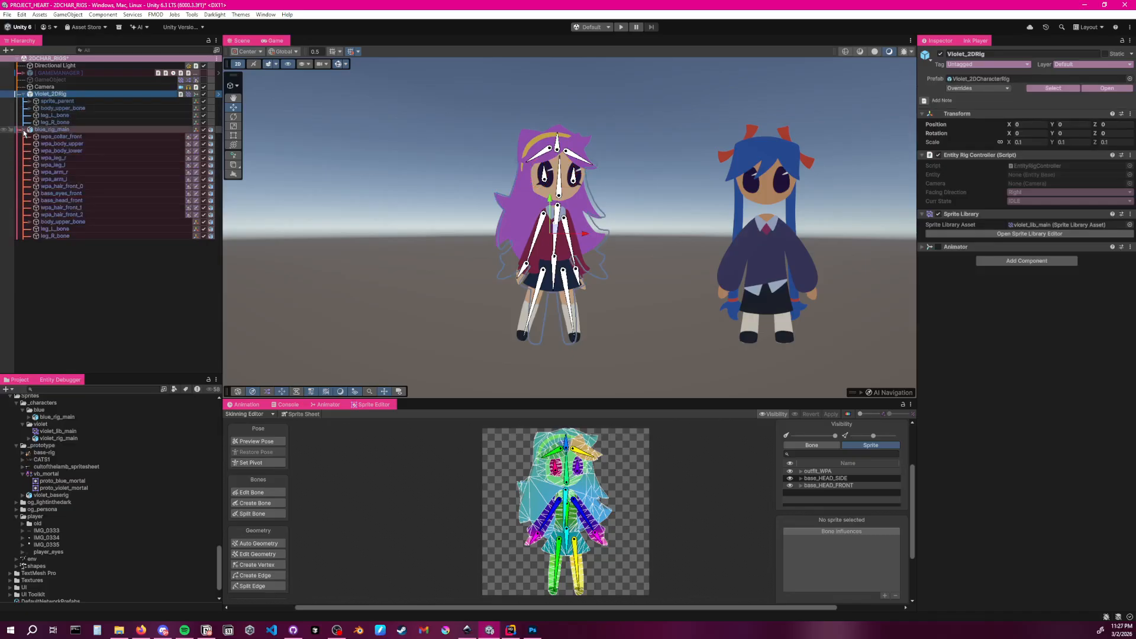
pyautogui.click(95, 258)
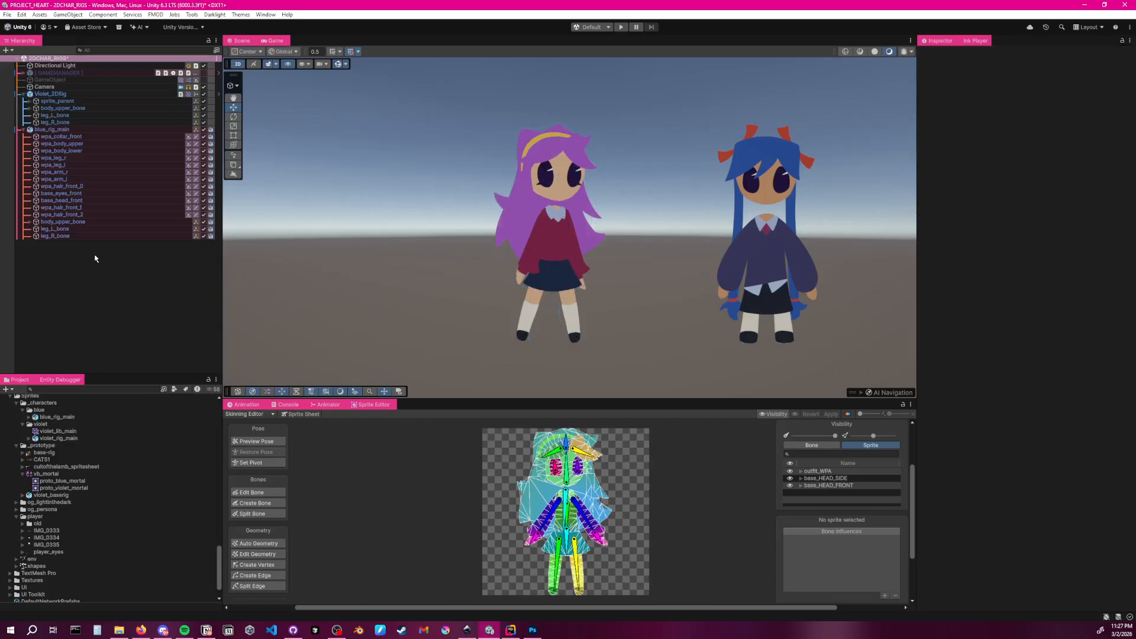
# Select blue_rig_main's leg_R_bone and compare its ungrouped sprite objects with those inside Violet's sprite_parent
pyautogui.click(59, 236)
pyautogui.moveTo(585, 256); pyautogui.dragTo(392, 241, button='middle')
pyautogui.scroll(3, 650, 193)
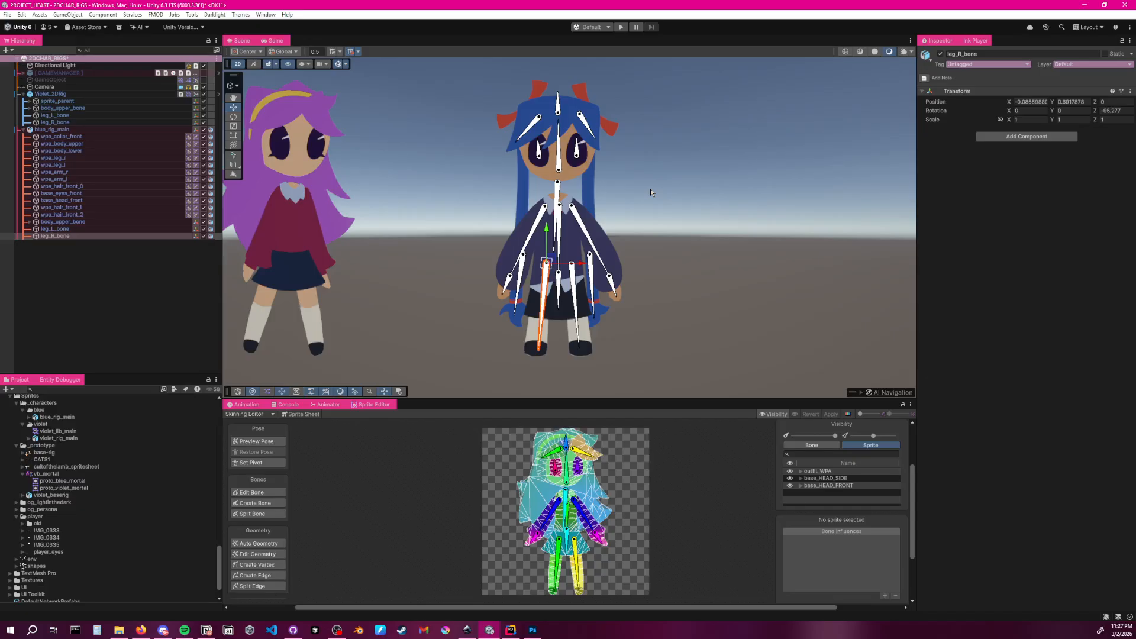
pyautogui.click(28, 101)
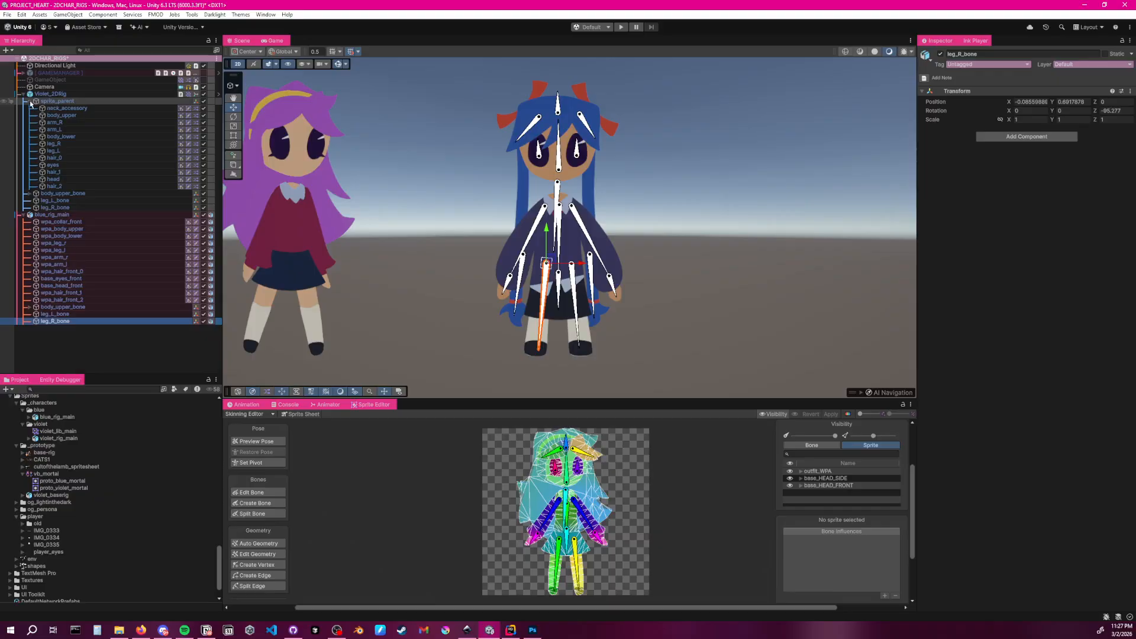
pyautogui.click(28, 101)
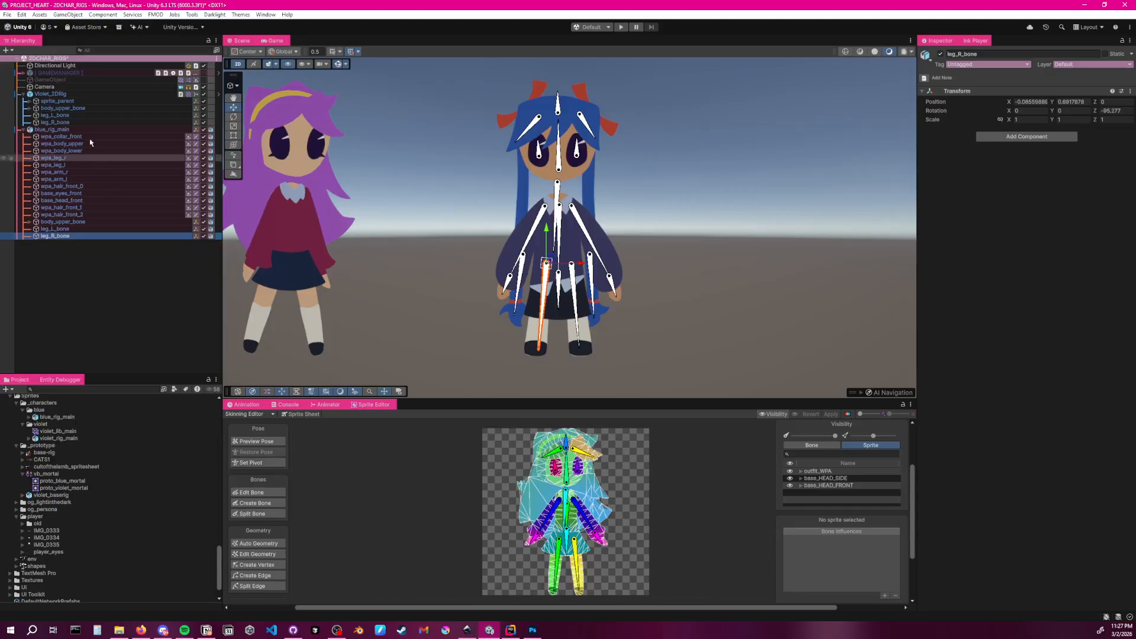
pyautogui.click(29, 102)
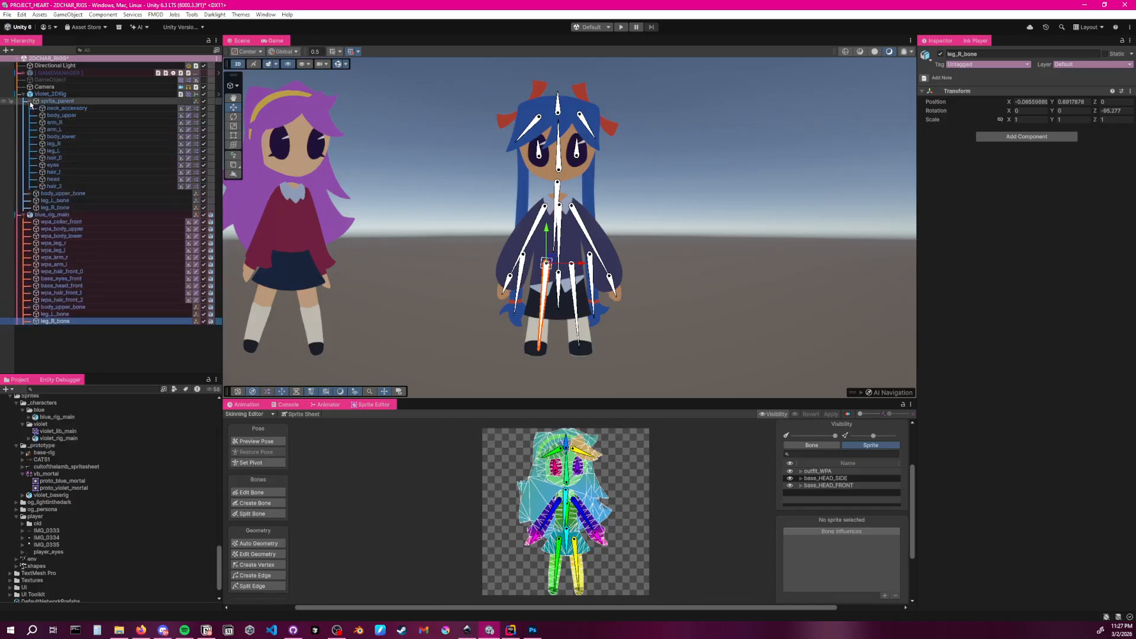
pyautogui.click(29, 102)
# Select blue_rig_main and Violet_2DRig in turn to compare their components
pyautogui.moveTo(536, 330); pyautogui.dragTo(671, 332, button='middle')
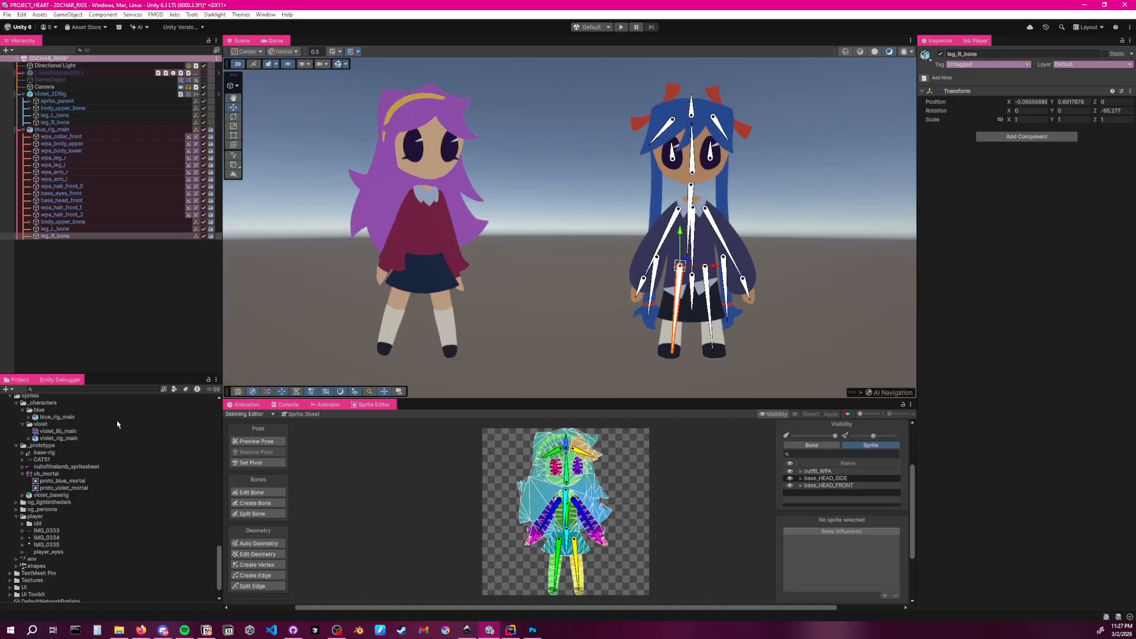
pyautogui.scroll(-4, 366, 224)
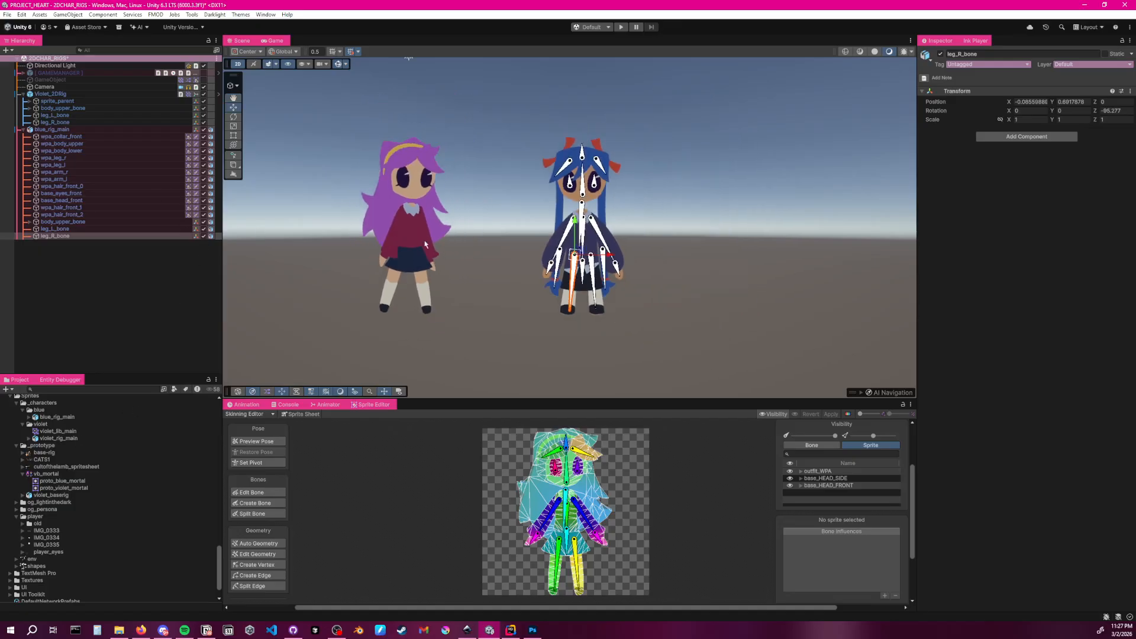
pyautogui.moveTo(552, 171); pyautogui.dragTo(702, 337)
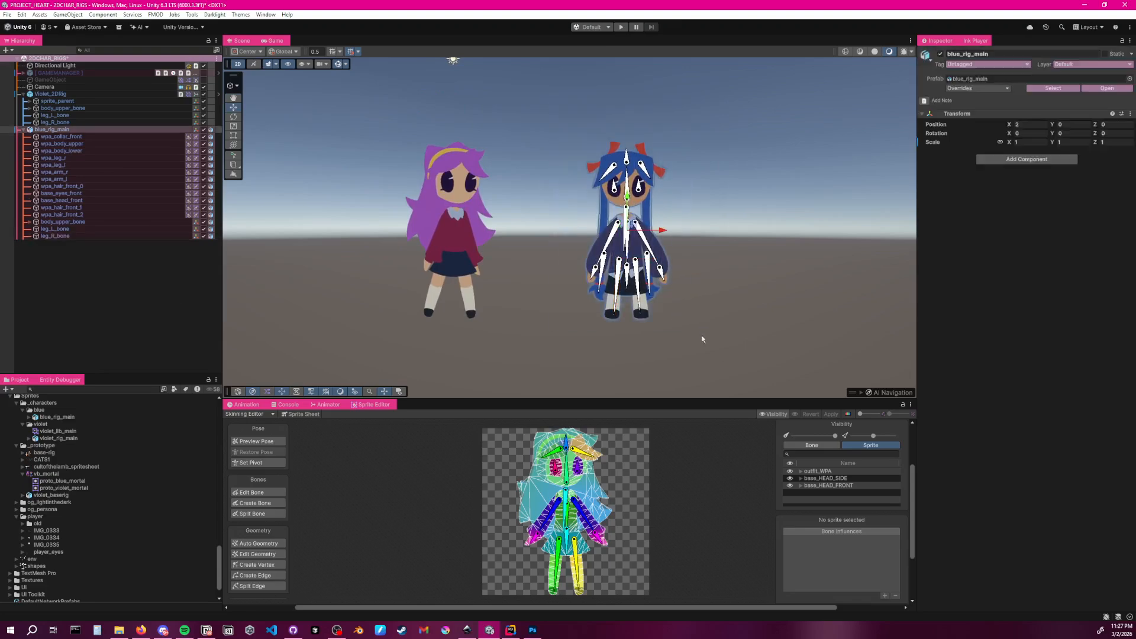
pyautogui.click(703, 337)
pyautogui.click(641, 235)
pyautogui.moveTo(693, 254); pyautogui.dragTo(475, 240, button='middle')
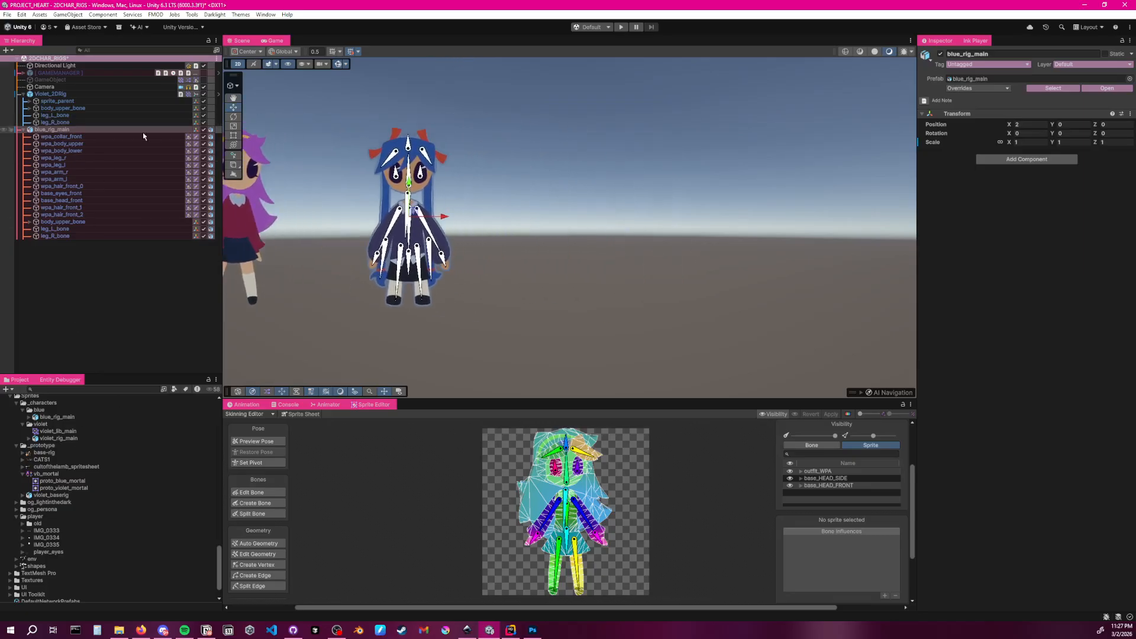
pyautogui.moveTo(287, 204); pyautogui.dragTo(264, 219, button='middle')
pyautogui.click(421, 237)
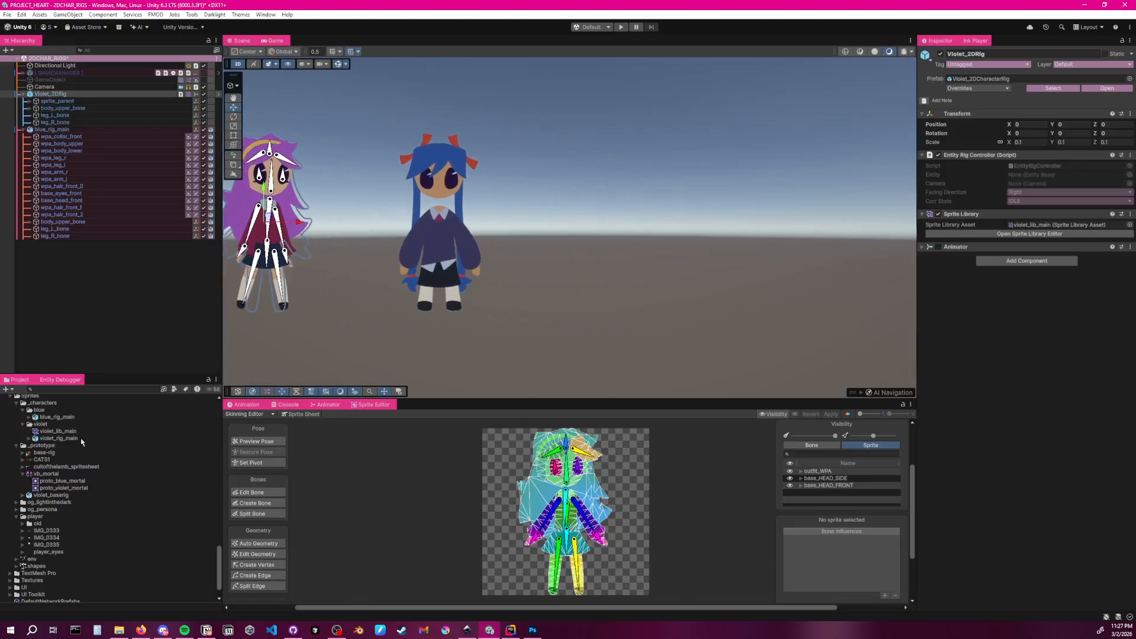
pyautogui.moveTo(361, 328); pyautogui.dragTo(337, 331, button='middle')
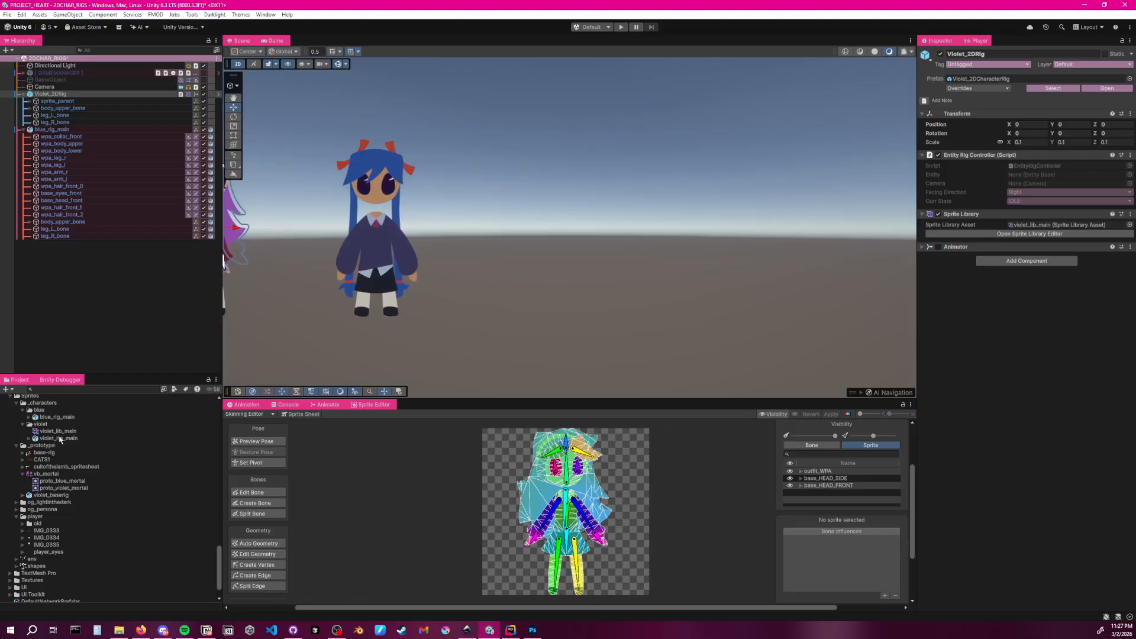
# Place the violet_rig_main asset in the scene beside the blue character and set its uniform scale to 0.1
pyautogui.moveTo(61, 440); pyautogui.dragTo(675, 339)
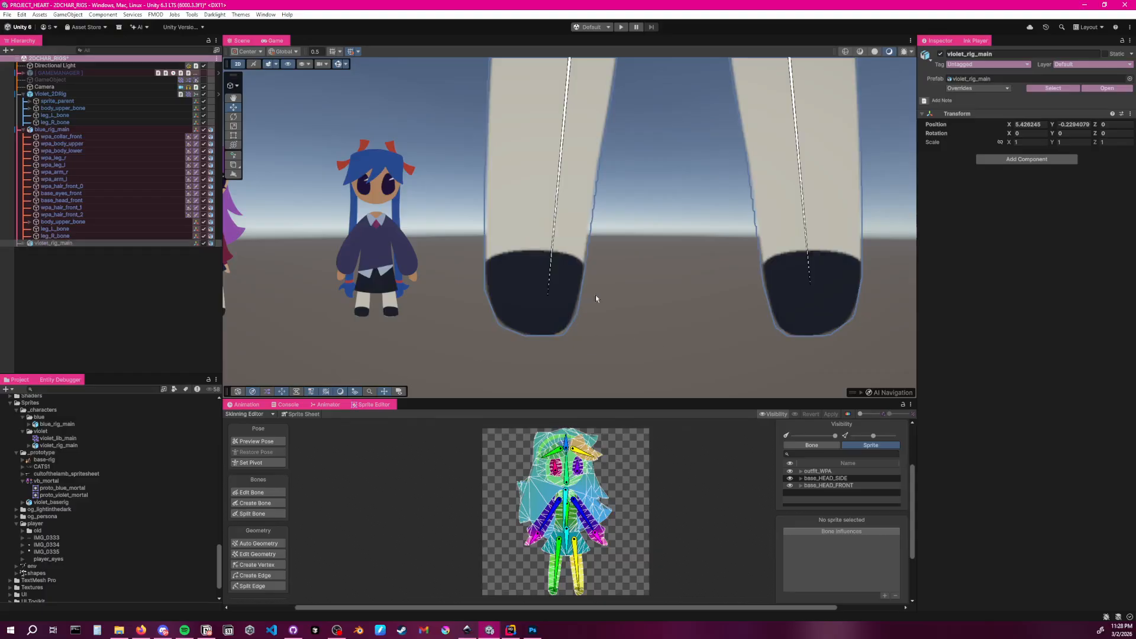
pyautogui.click(1019, 141)
pyautogui.write('0')
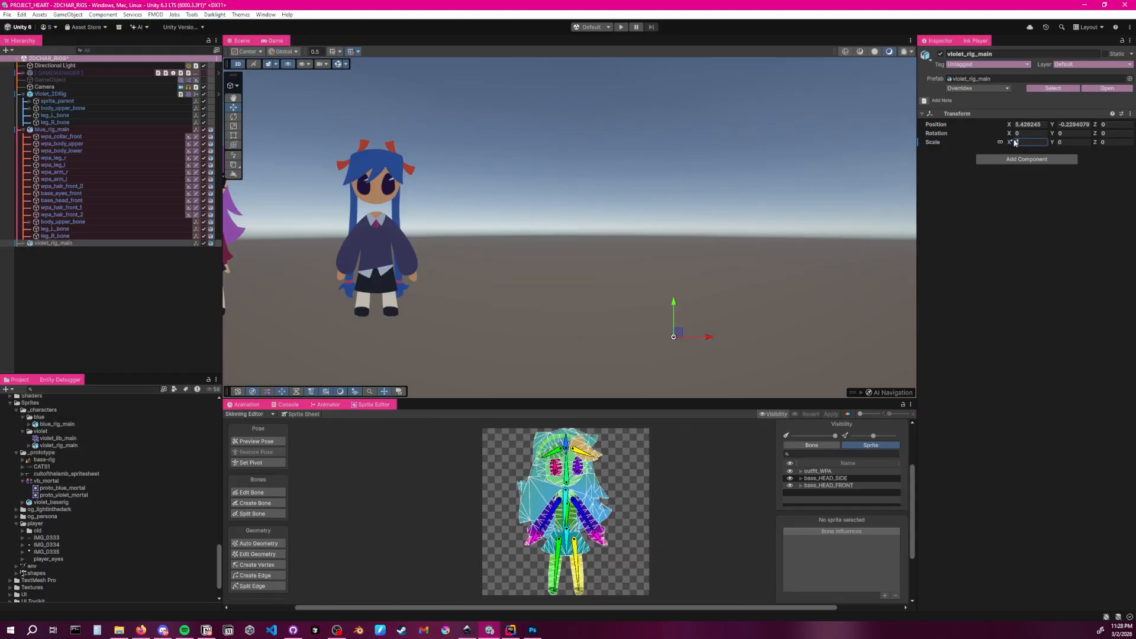
pyautogui.write('.5')
pyautogui.click(744, 215)
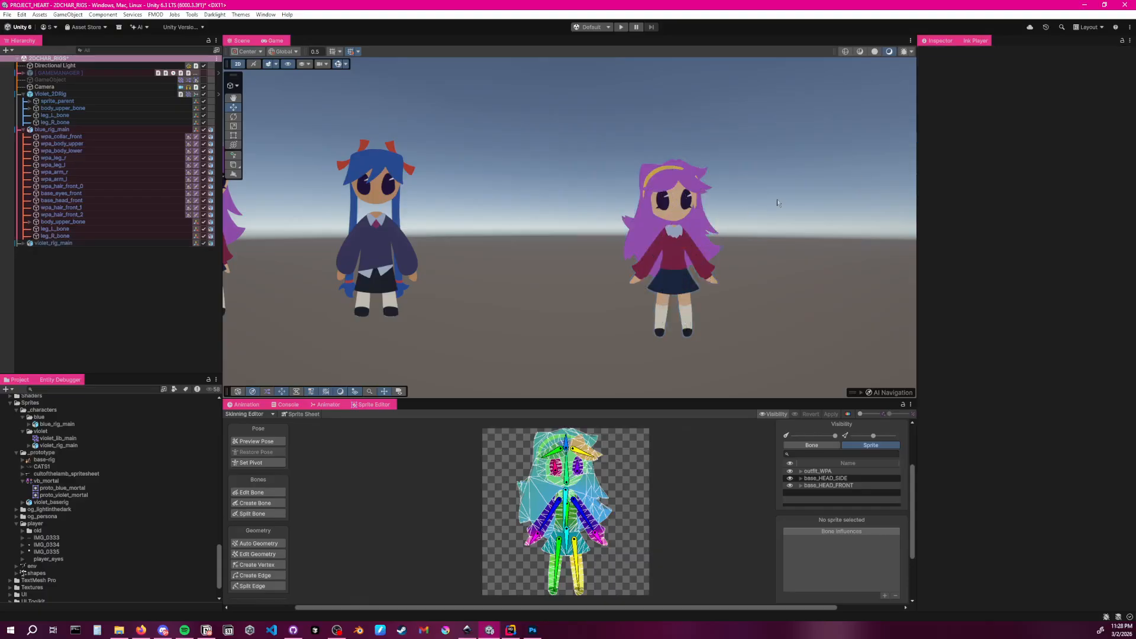
# Select the new violet_rig_main, expand its children in the hierarchy and widen the hierarchy area
pyautogui.moveTo(689, 206); pyautogui.dragTo(654, 197, button='middle')
pyautogui.click(654, 197)
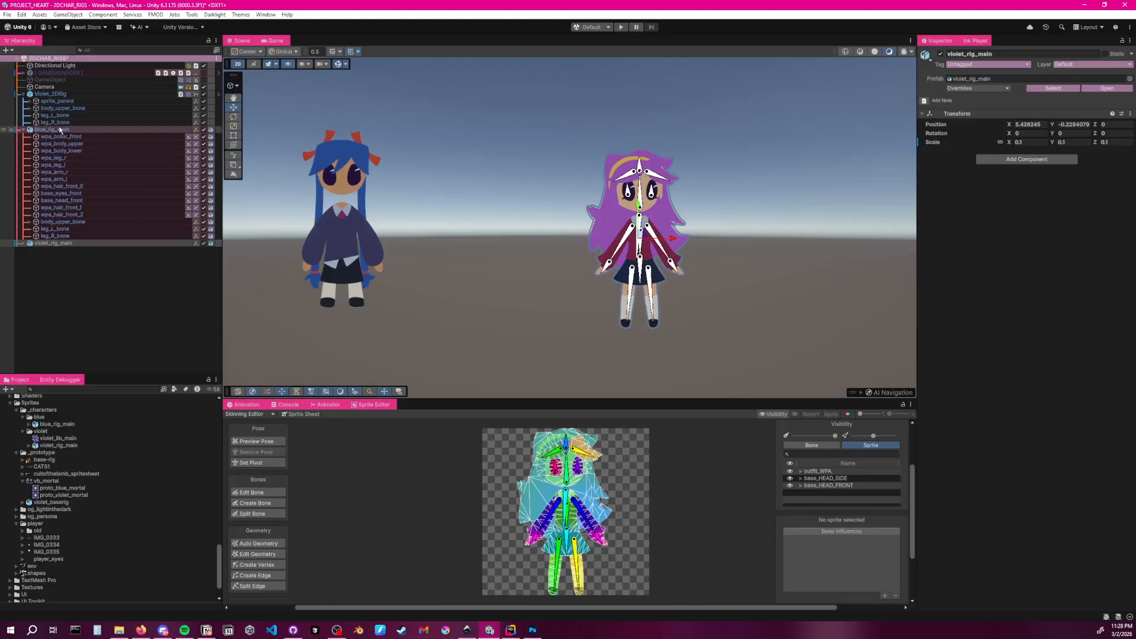
pyautogui.click(23, 244)
pyautogui.click(23, 243)
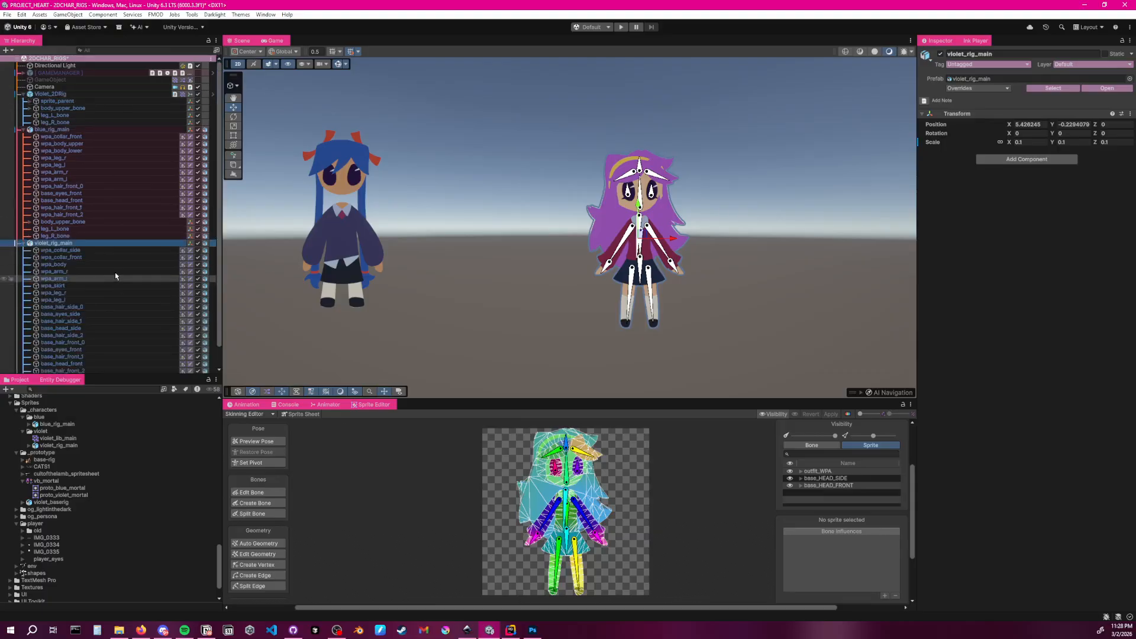
pyautogui.scroll(-1, 115, 272)
pyautogui.moveTo(221, 270); pyautogui.dragTo(293, 271)
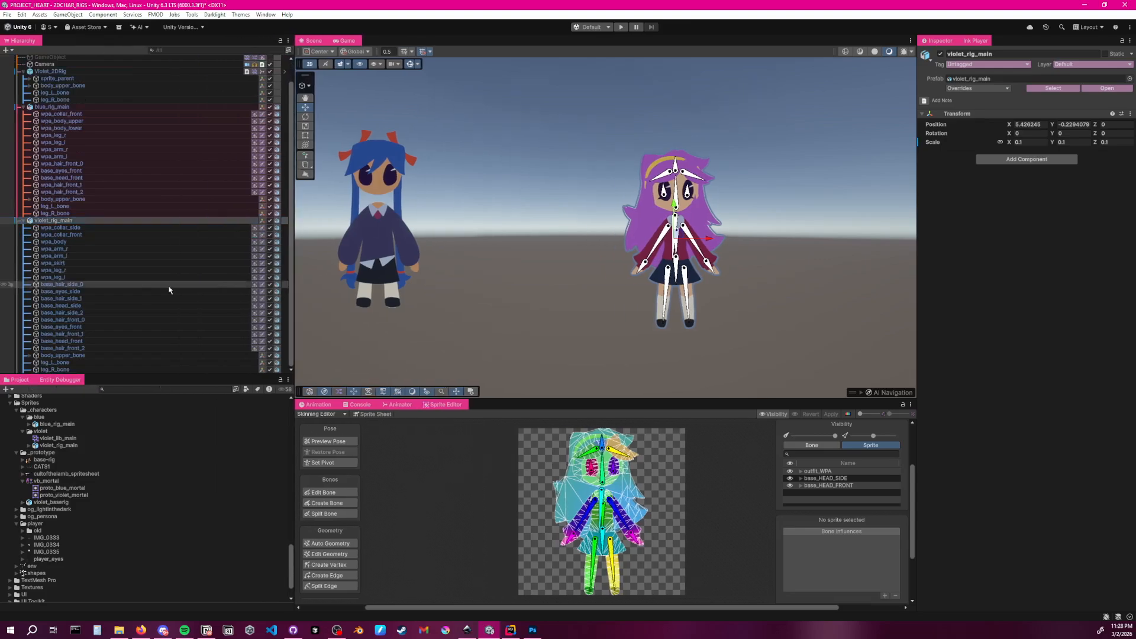
# Examine violet_rig_main's base_hair_front_2, base_head_front and wpa_leg_l sprites, and compare the overlapping wpa_collar_side and wpa_collar_front objects up close
pyautogui.click(88, 348)
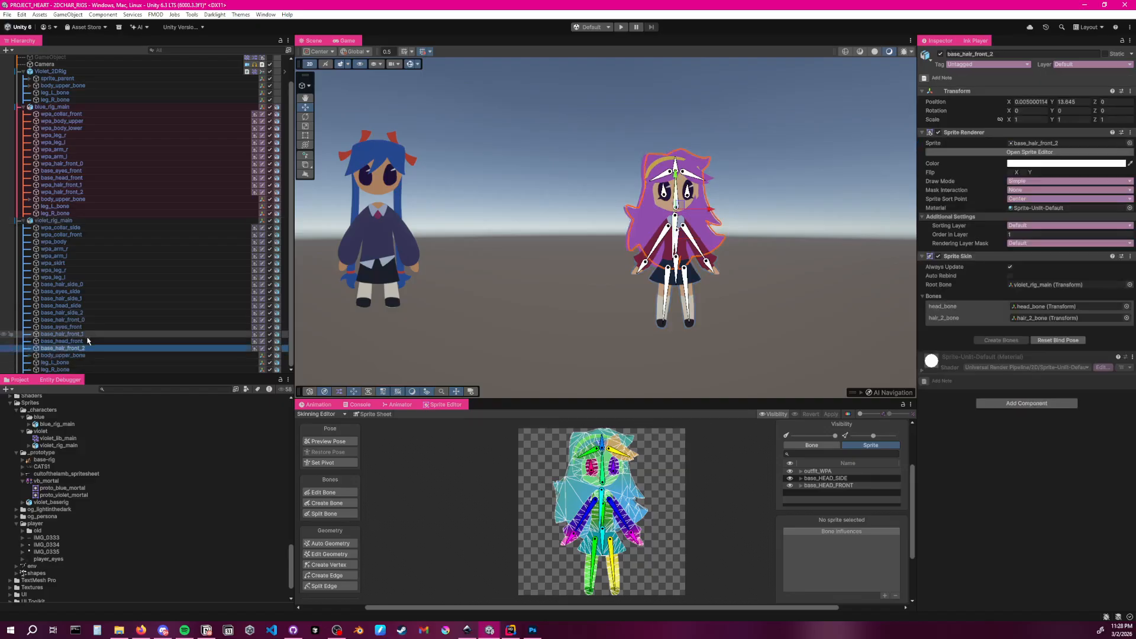
pyautogui.click(87, 340)
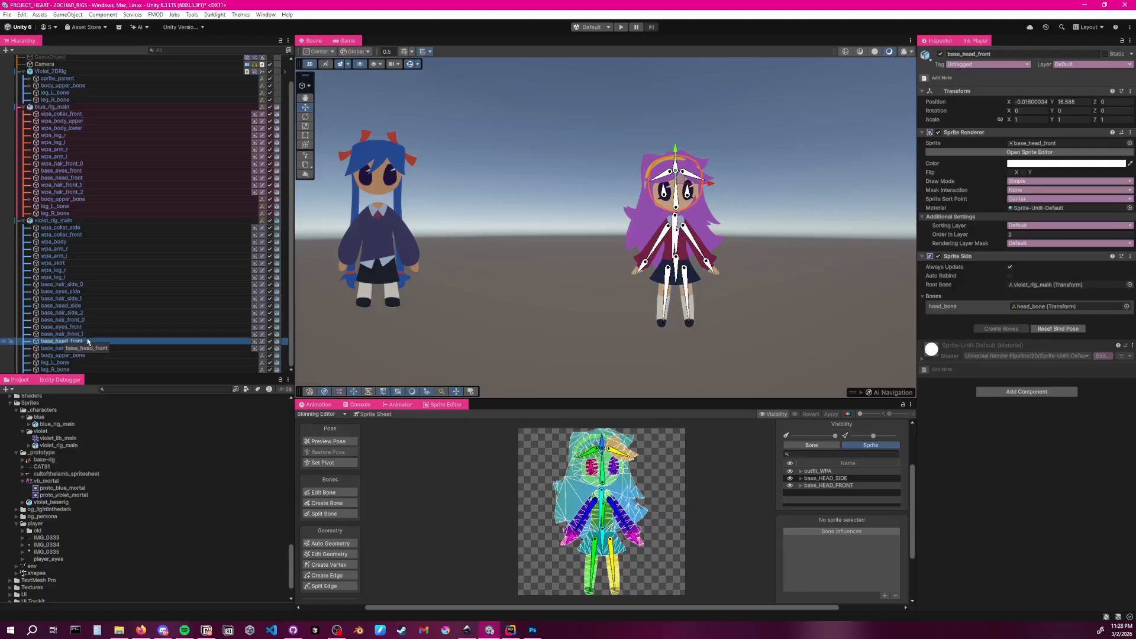
pyautogui.click(50, 278)
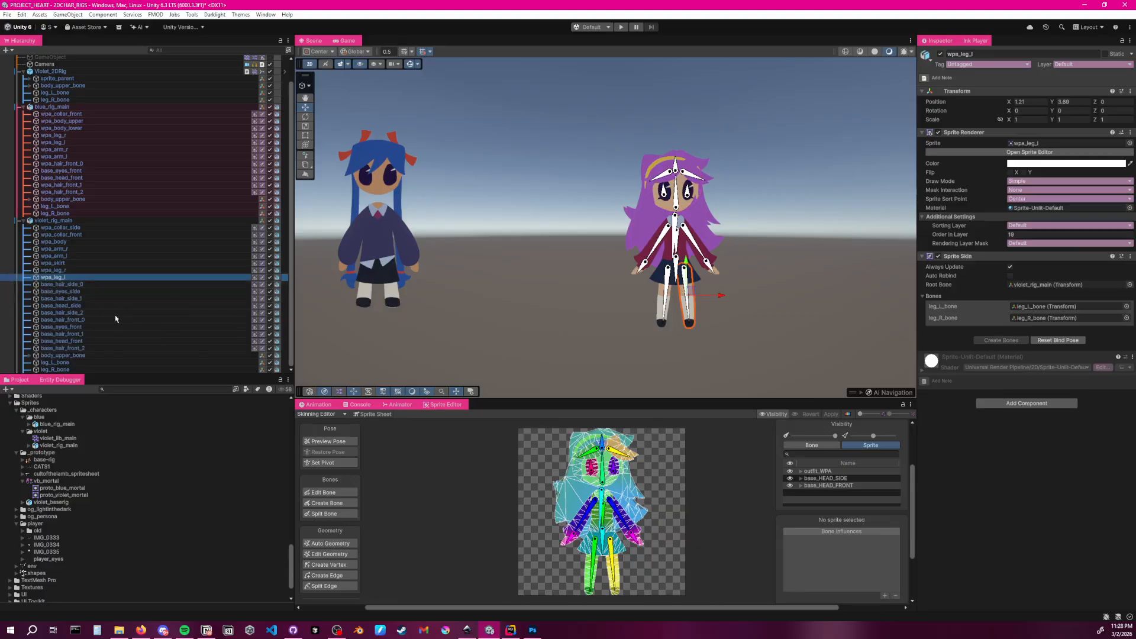
pyautogui.scroll(2, 100, 279)
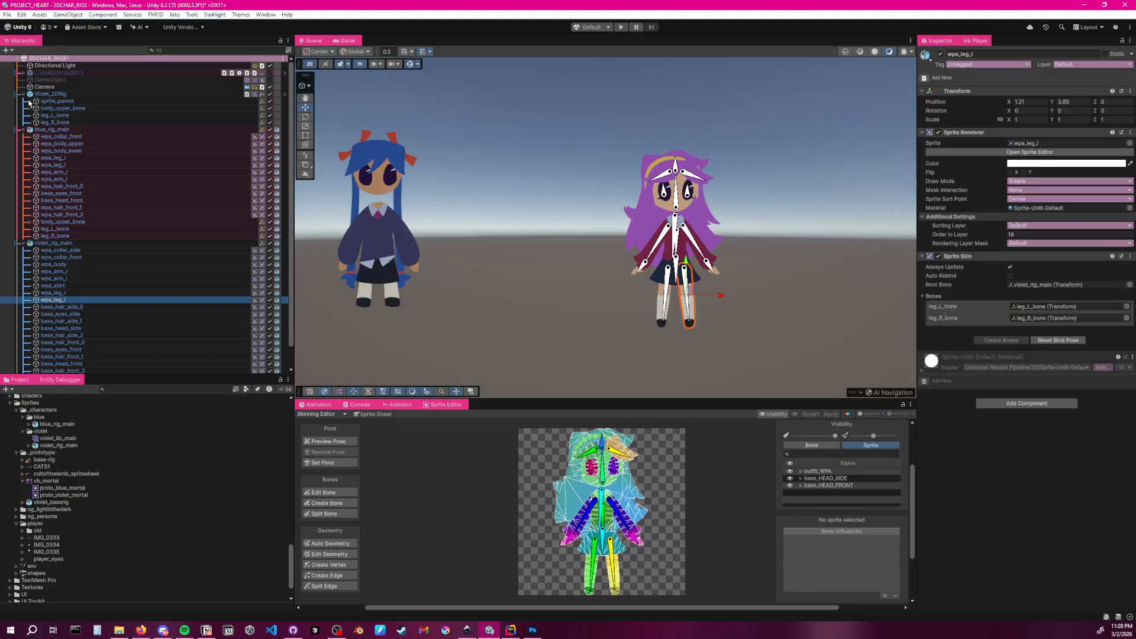
pyautogui.click(69, 250)
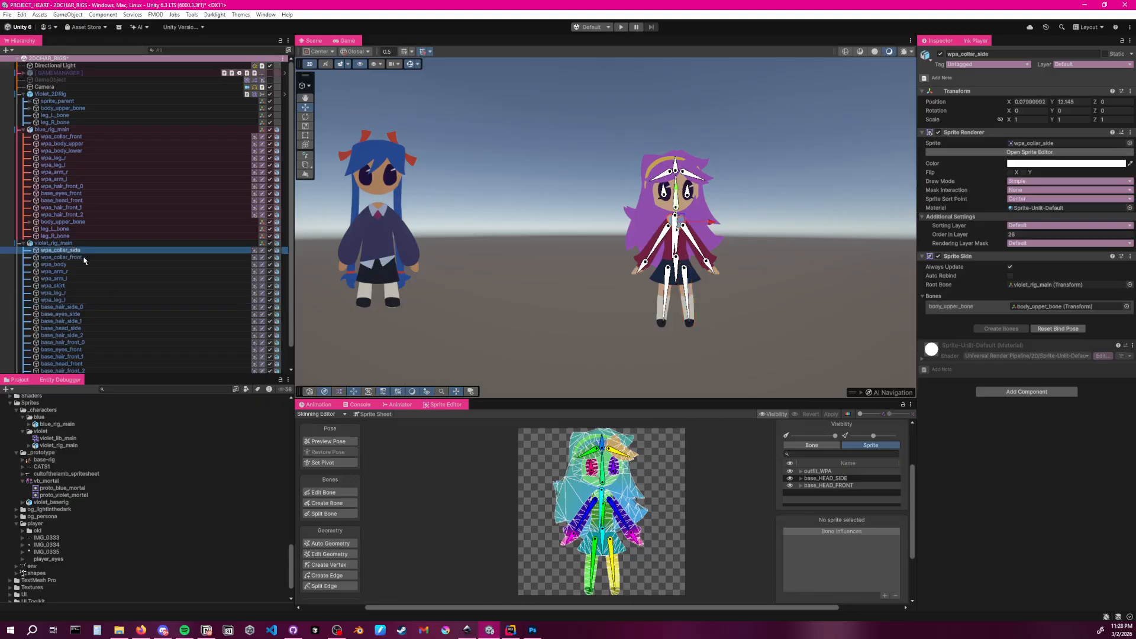
pyautogui.click(84, 259)
pyautogui.press('f')
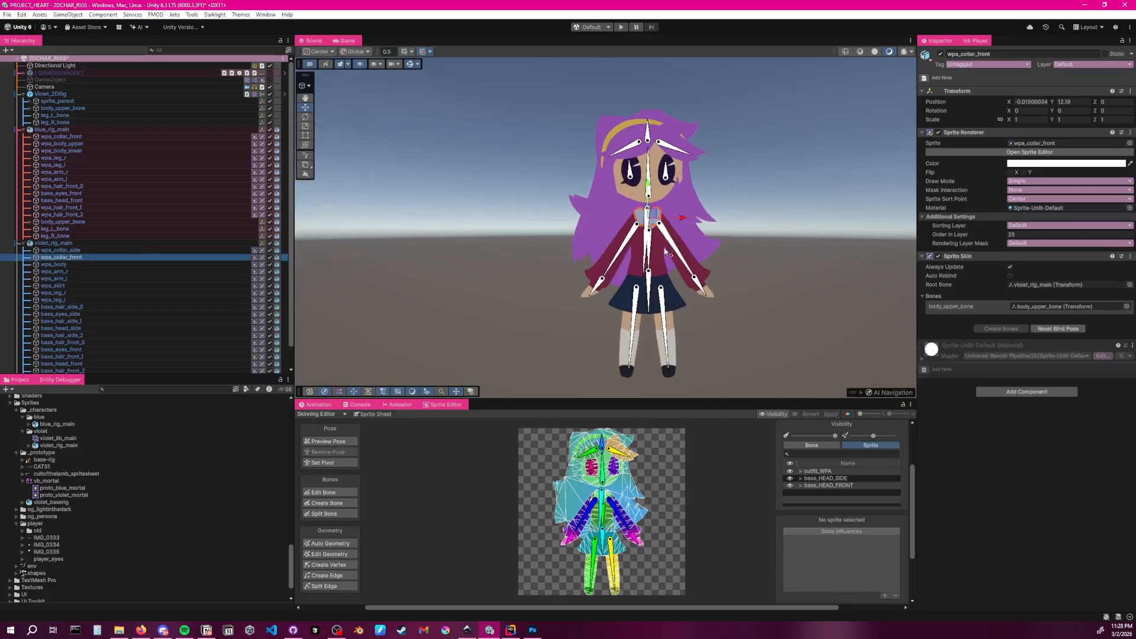
pyautogui.scroll(6, 642, 249)
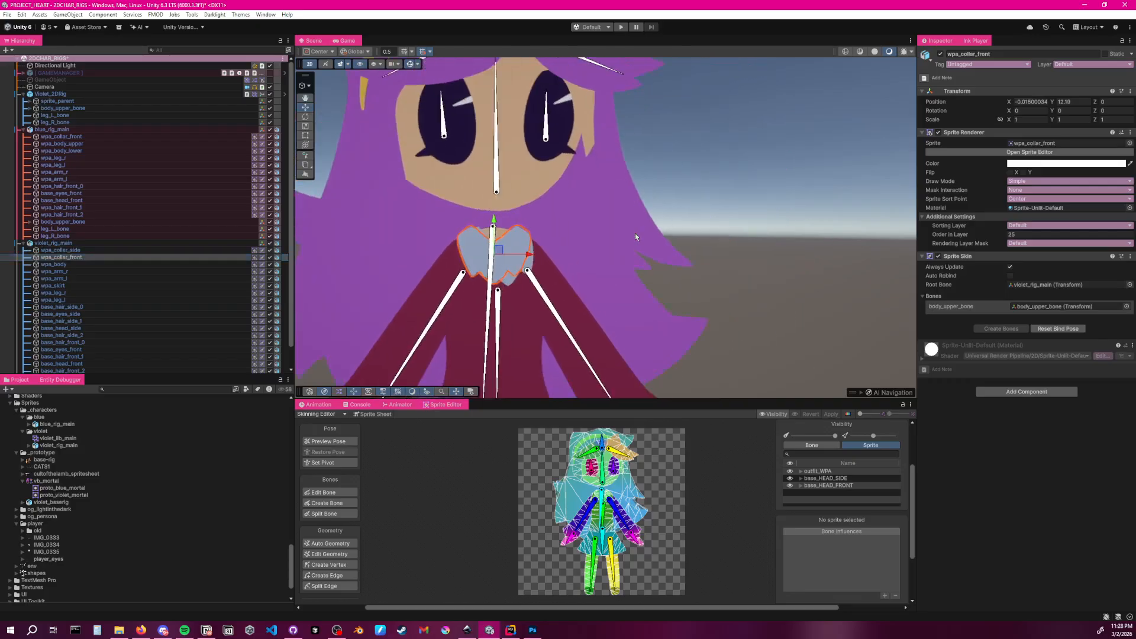
pyautogui.moveTo(606, 241); pyautogui.dragTo(694, 211, button='middle')
pyautogui.click(787, 187)
pyautogui.click(585, 233)
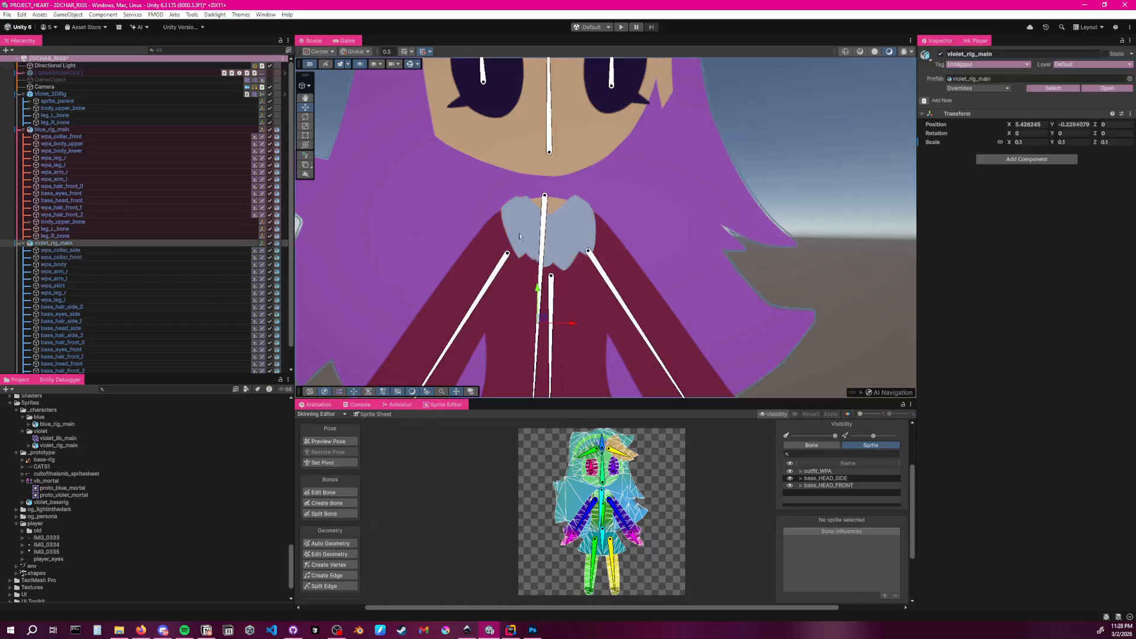
pyautogui.click(77, 257)
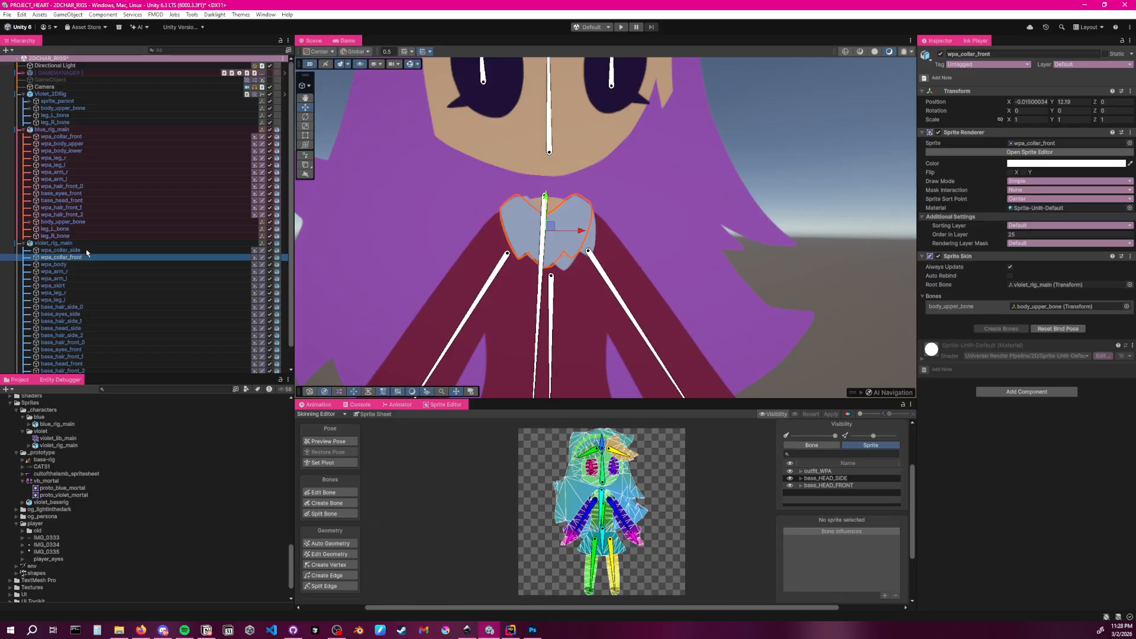
# Check the part names in Violet_2DRig's sprite_parent and delete wpa_collar_side from violet_rig_main
pyautogui.click(29, 101)
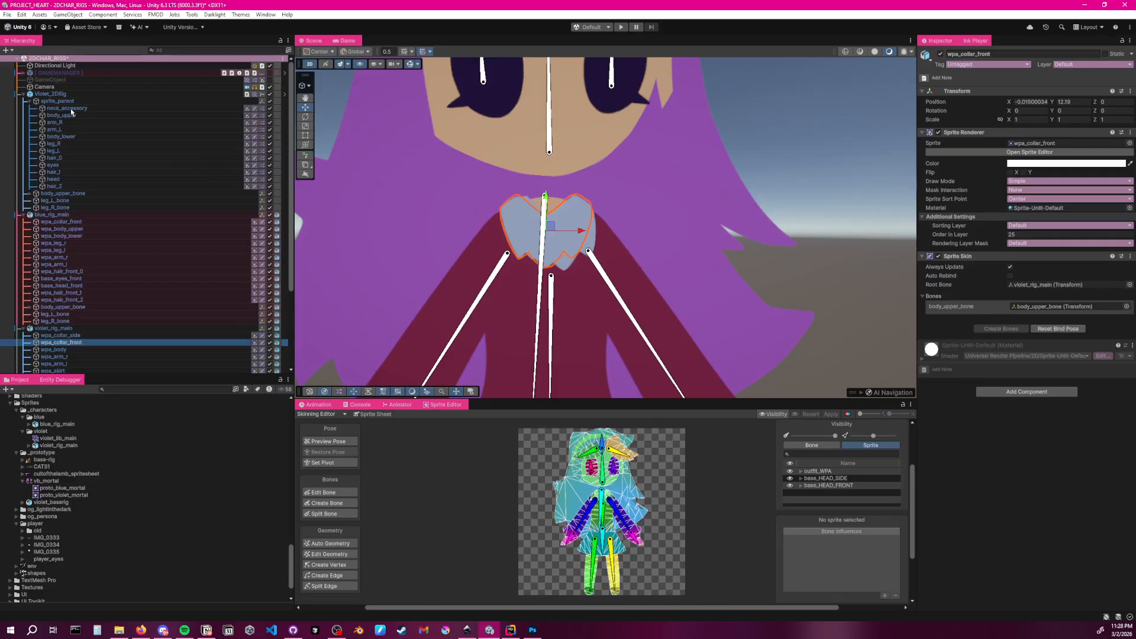
pyautogui.click(30, 102)
pyautogui.click(61, 250)
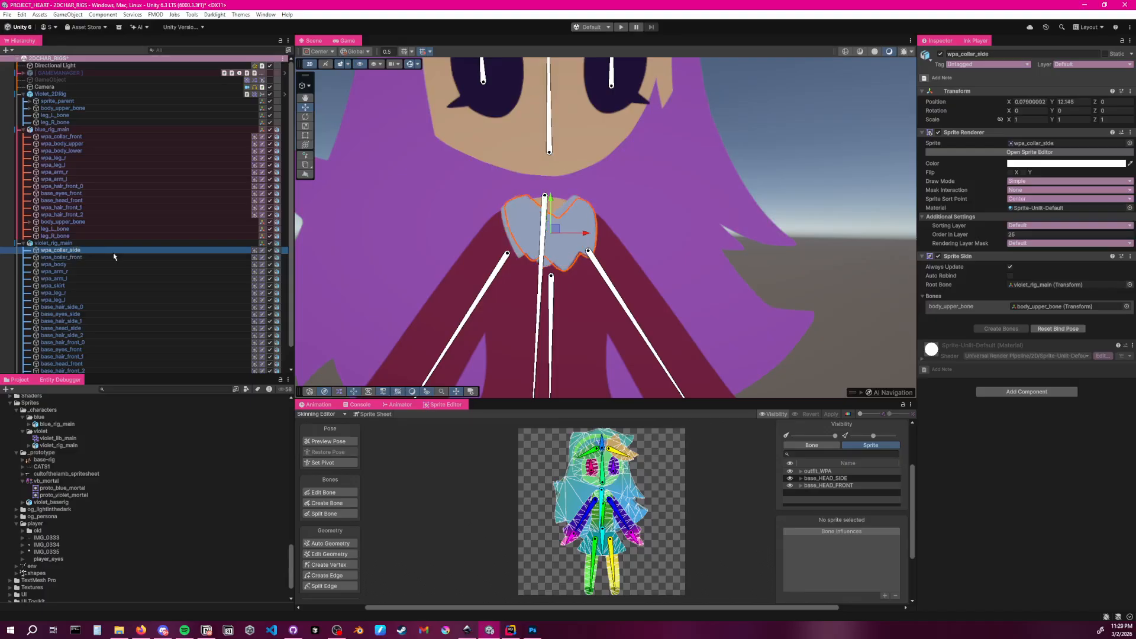
pyautogui.press('Delete')
# Rename violet_rig_main's wpa_collar_front object as neck_accessory
pyautogui.click(62, 249)
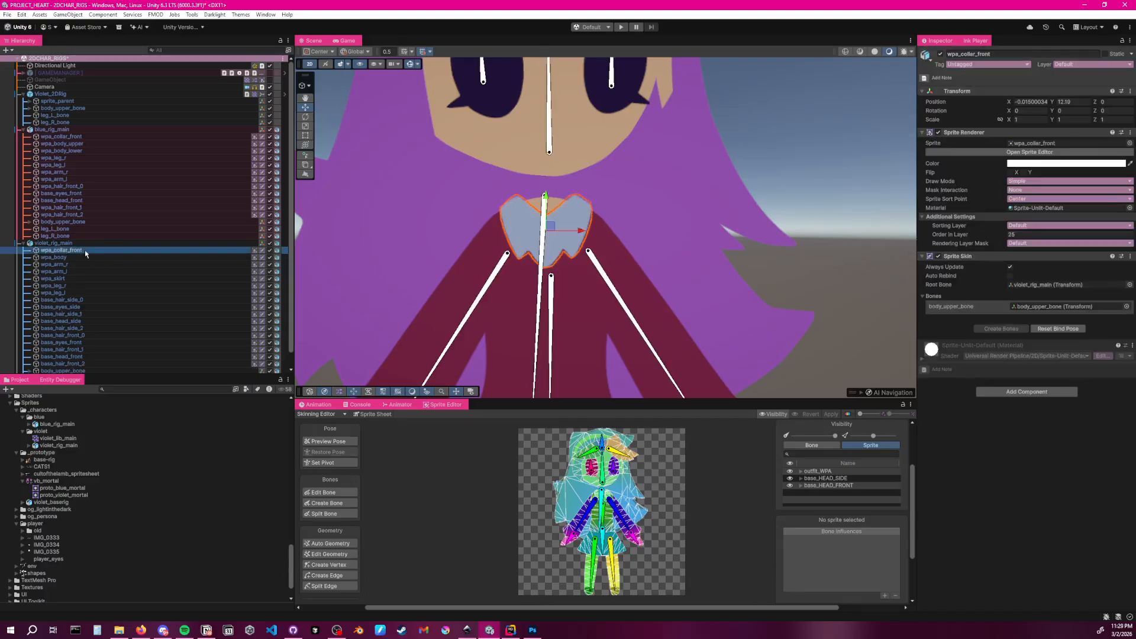
pyautogui.click(85, 251)
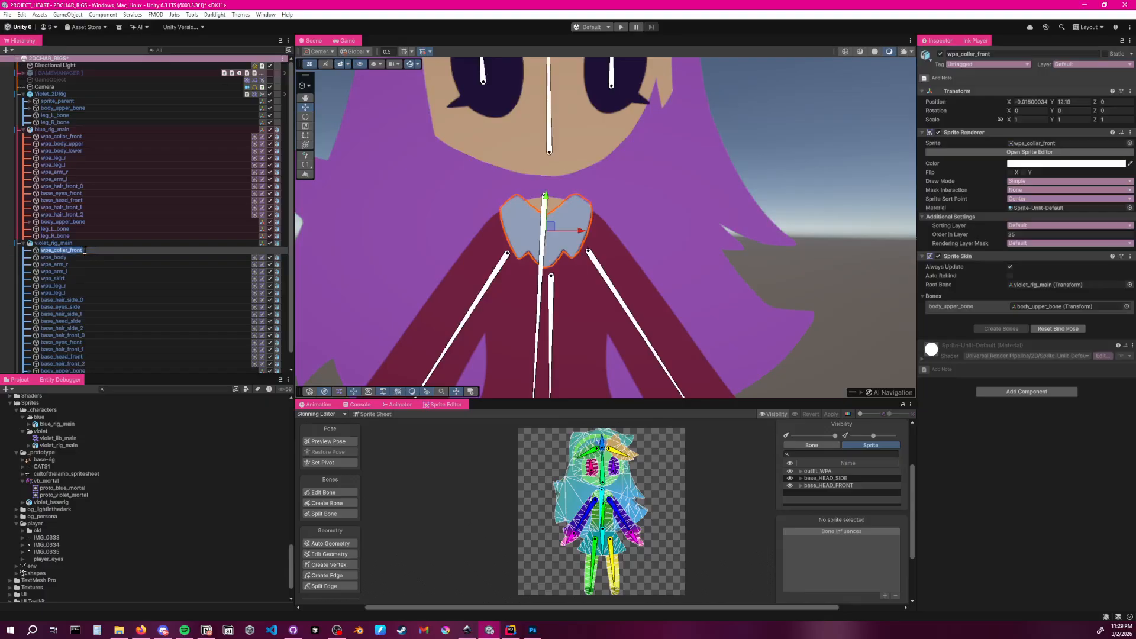
pyautogui.write('neck_accessory')
pyautogui.press('Return')
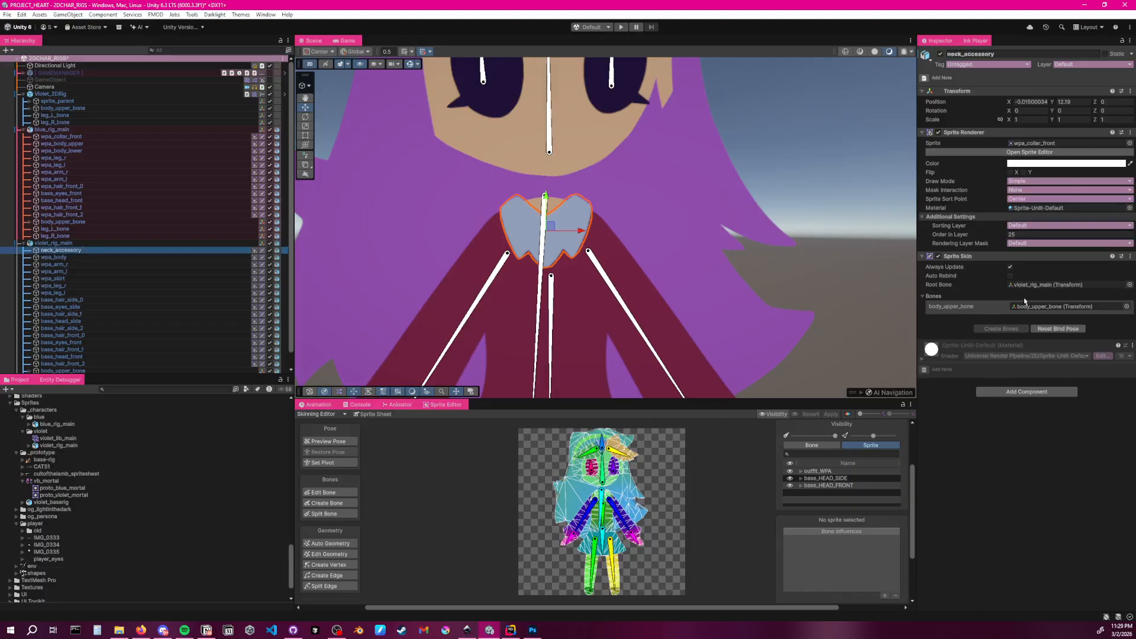
# Add a Sprite Library component to violet_rig_main and assign violet_lib_main as its library asset
pyautogui.click(586, 293)
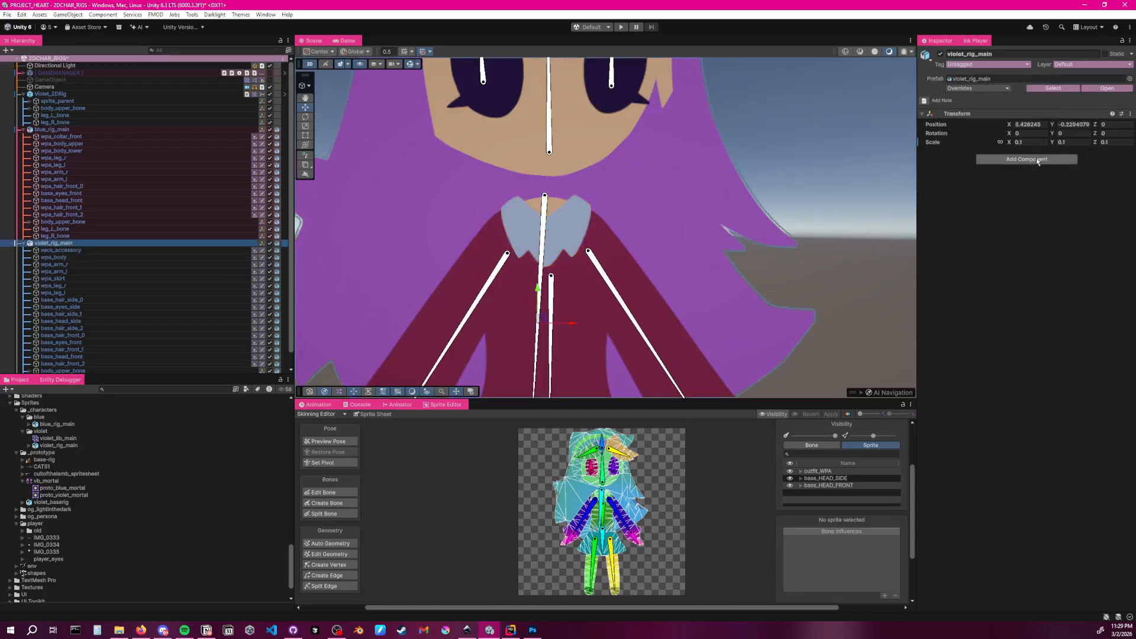
pyautogui.click(1048, 160)
pyautogui.write('sprite')
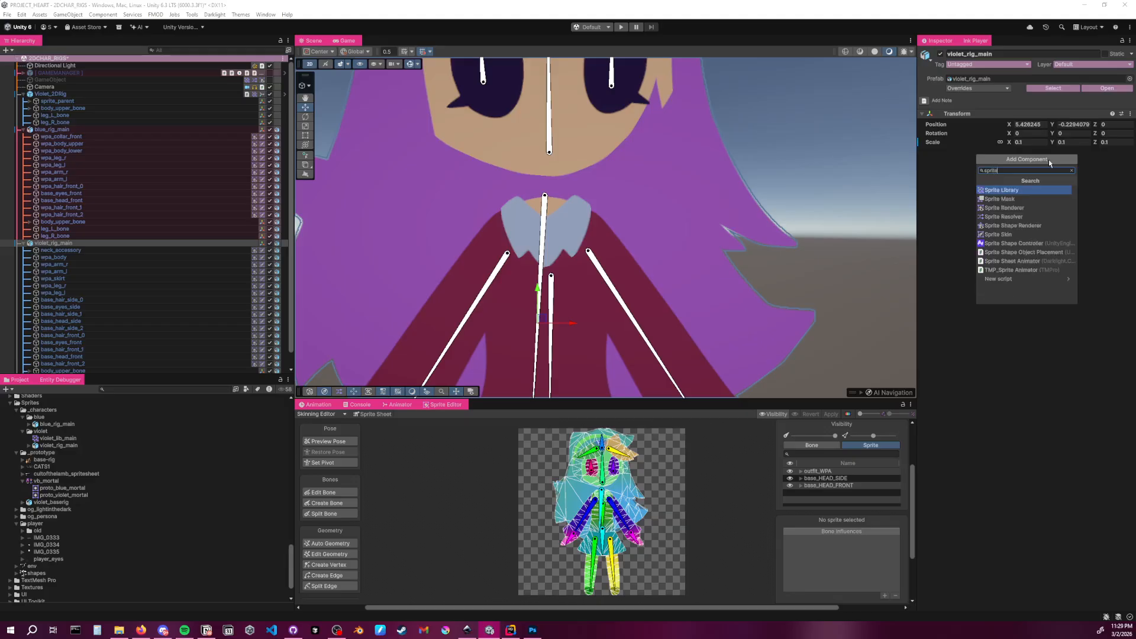
pyautogui.press('Return')
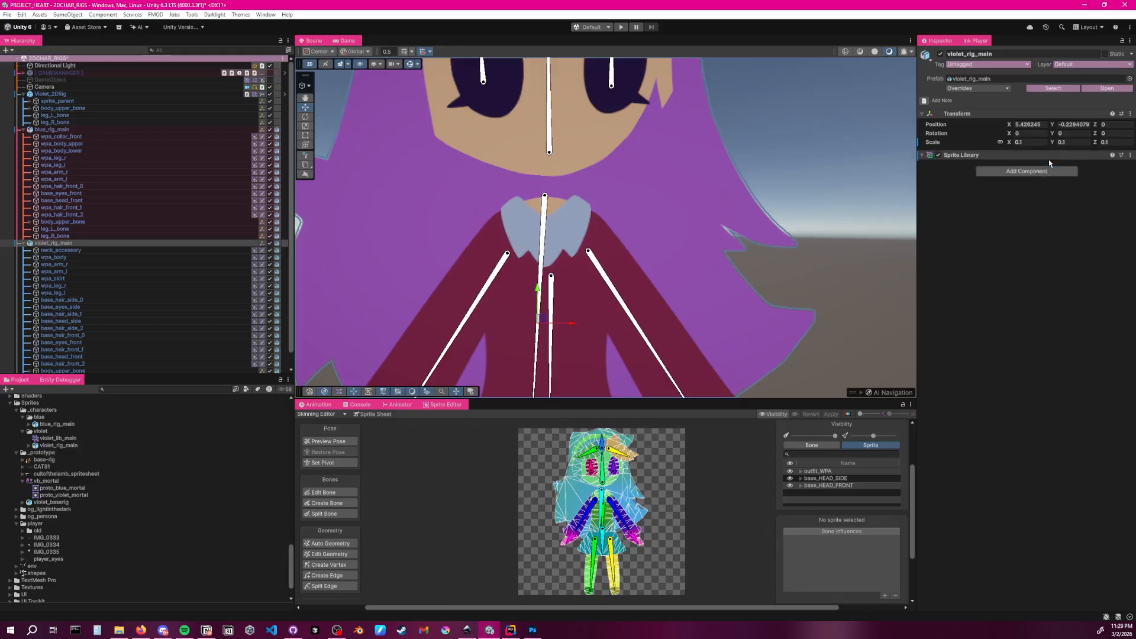
pyautogui.click(1069, 166)
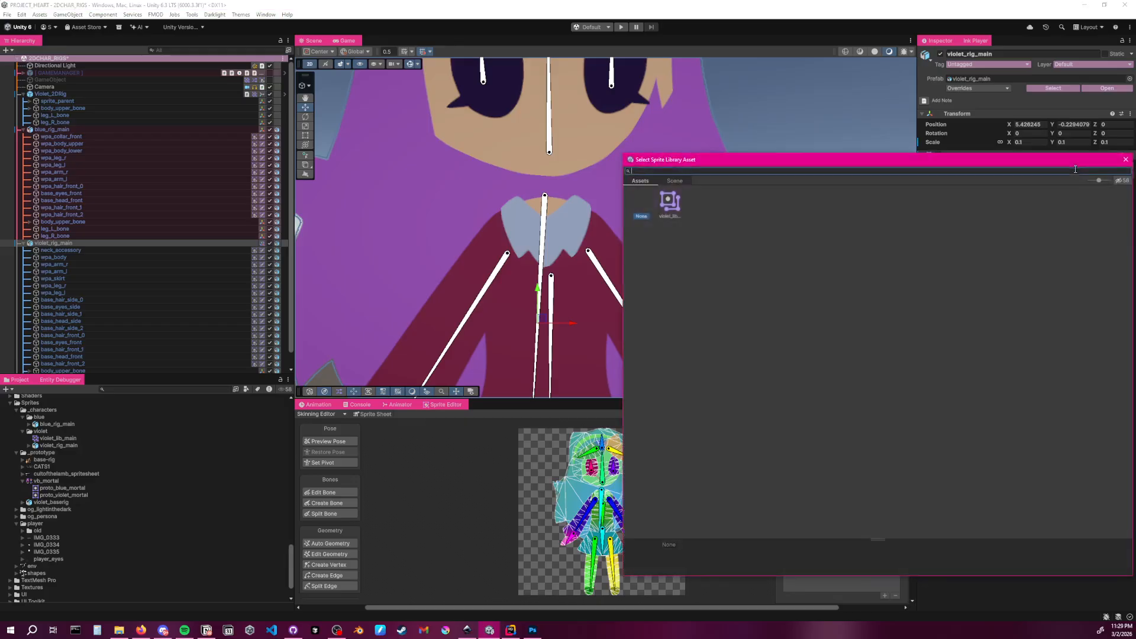
pyautogui.click(669, 207)
pyautogui.press('Return')
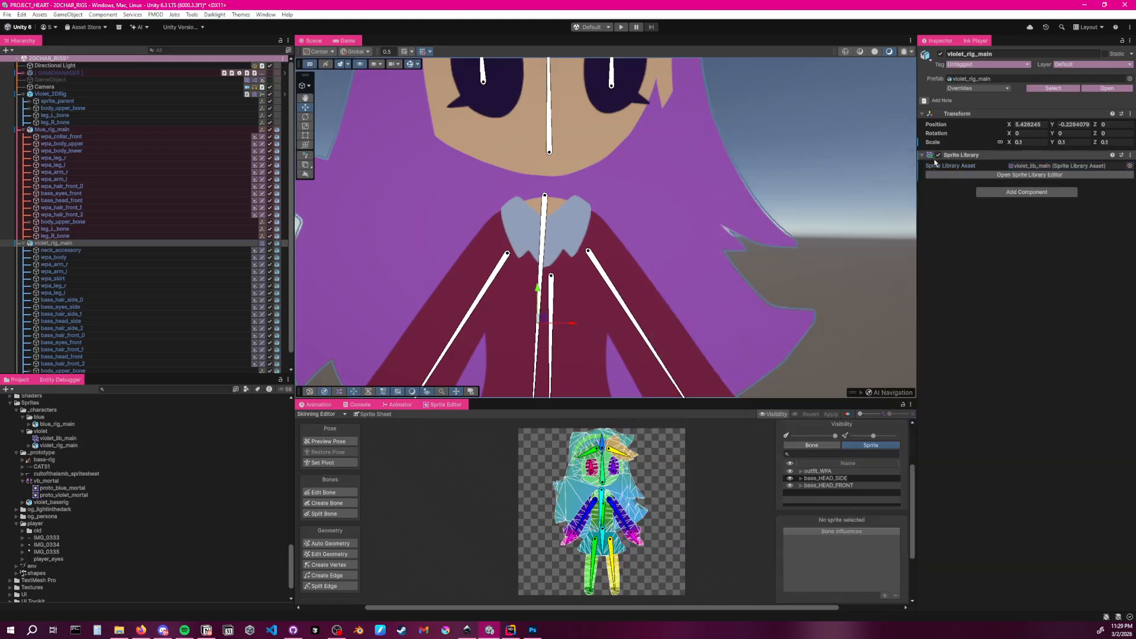
# Add a Sprite Resolver component to neck_accessory with the category neck_accessory
pyautogui.click(89, 250)
pyautogui.click(1022, 391)
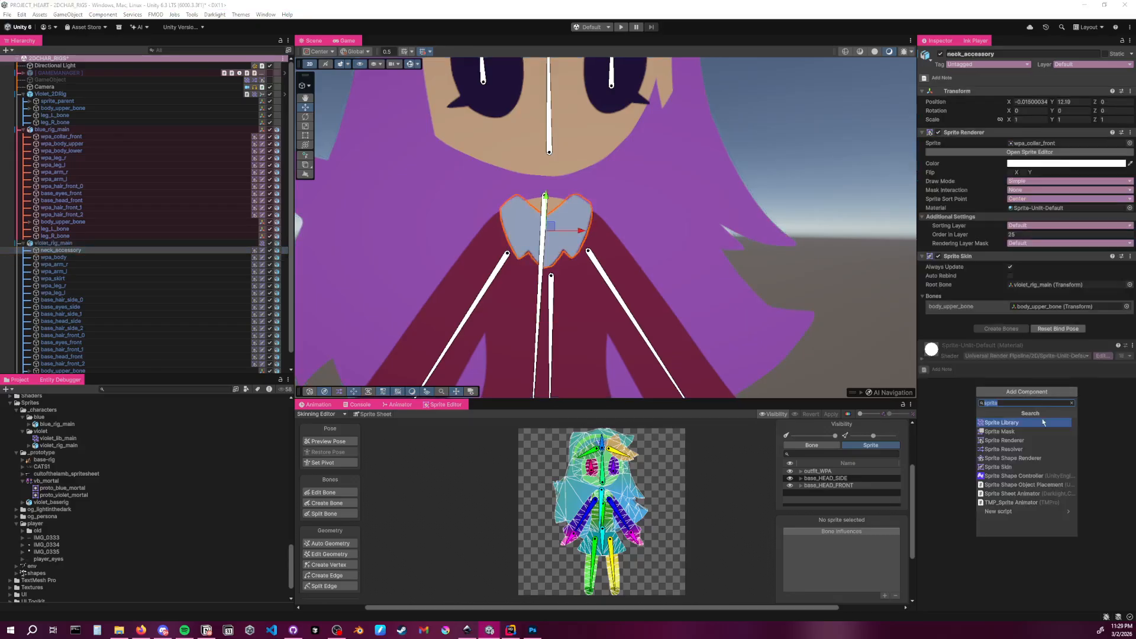
pyautogui.click(1021, 449)
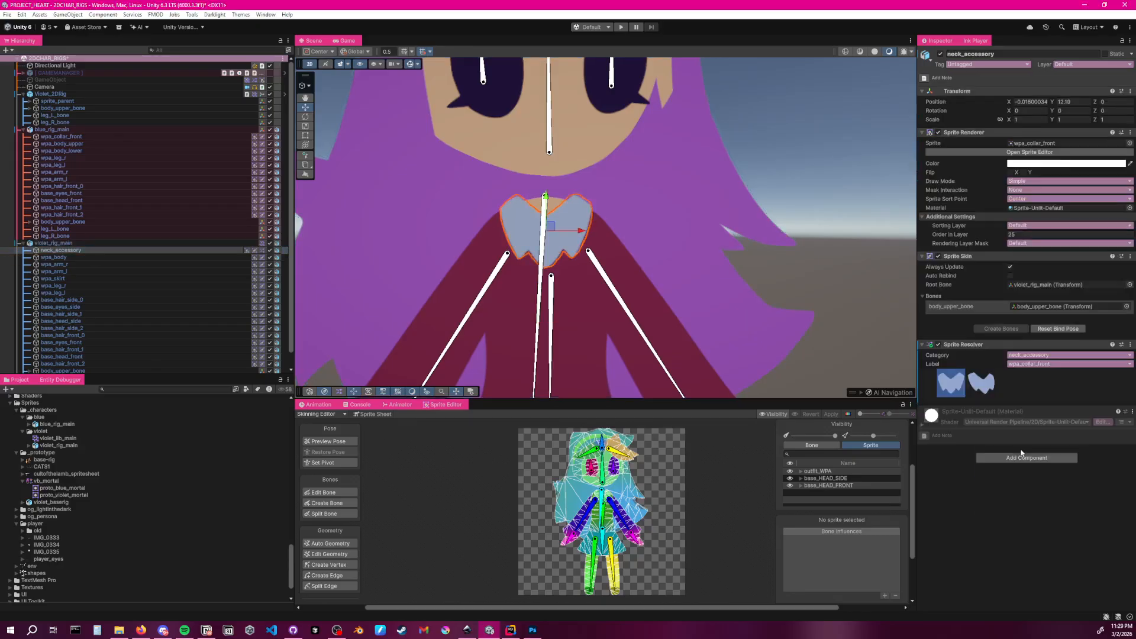
pyautogui.click(1046, 355)
pyautogui.click(1044, 434)
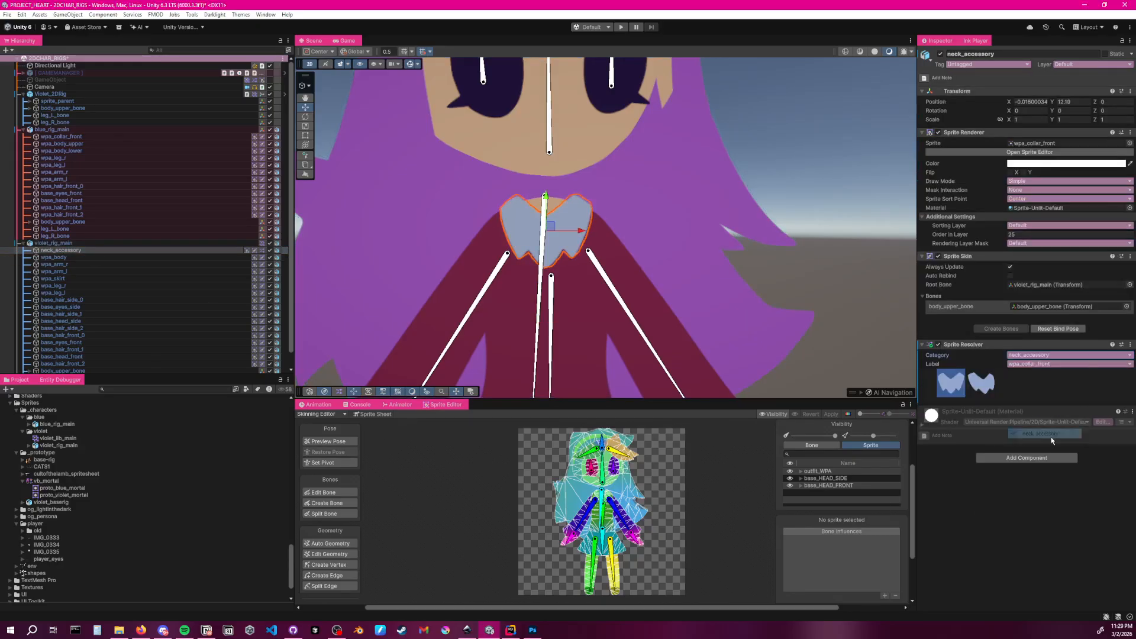
# Swap neck_accessory's sprite label between wpa_collar_side and wpa_collar_front several times, finishing on wpa_collar_front
pyautogui.click(1028, 363)
pyautogui.click(1043, 385)
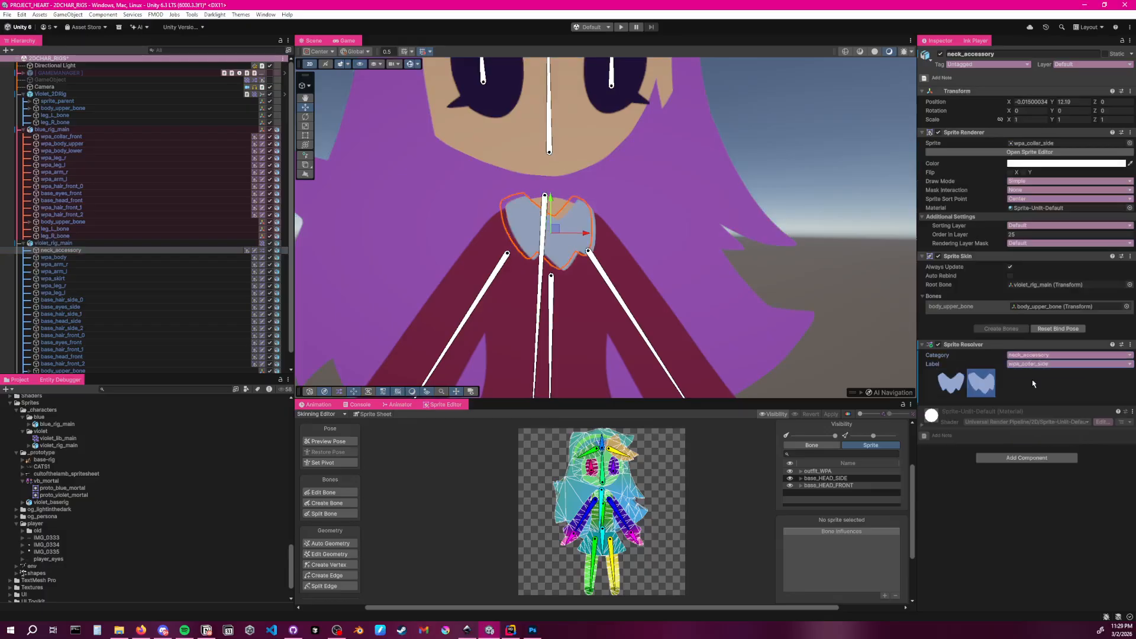
pyautogui.click(1033, 365)
pyautogui.click(1039, 375)
pyautogui.click(1032, 365)
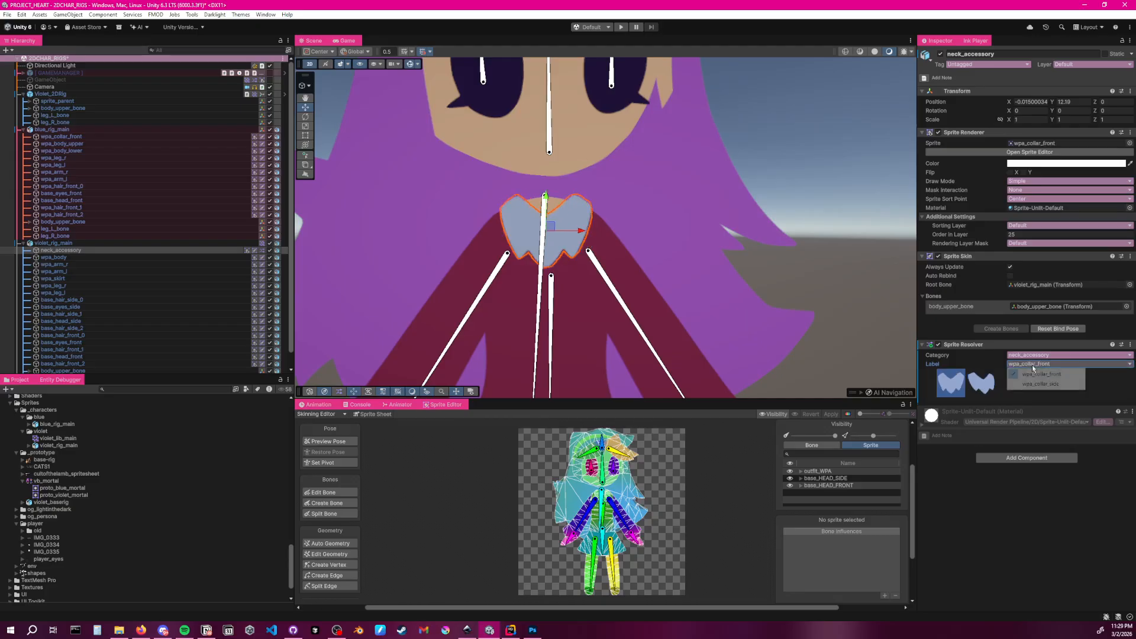
pyautogui.click(1042, 383)
pyautogui.click(1039, 364)
pyautogui.click(1043, 376)
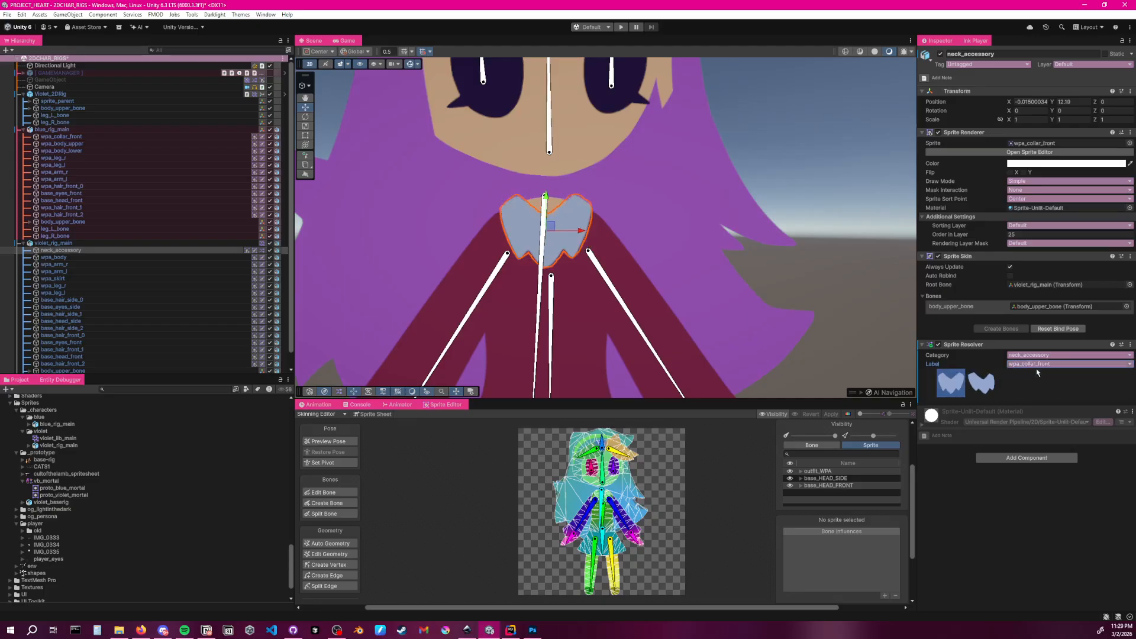
pyautogui.click(1039, 364)
pyautogui.click(1042, 384)
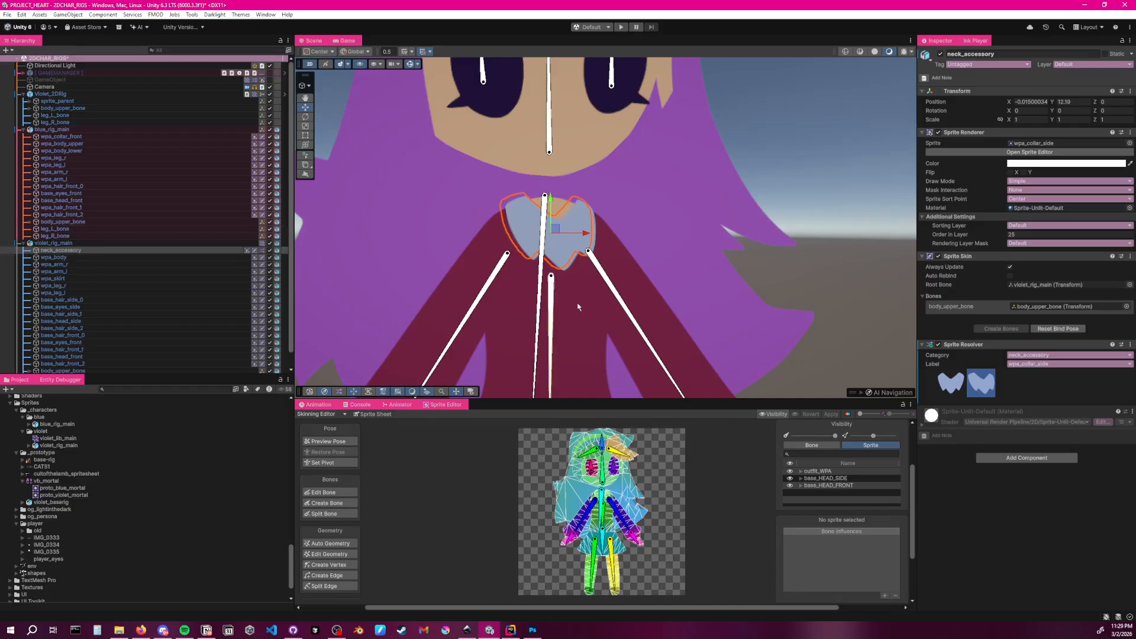
pyautogui.click(1044, 364)
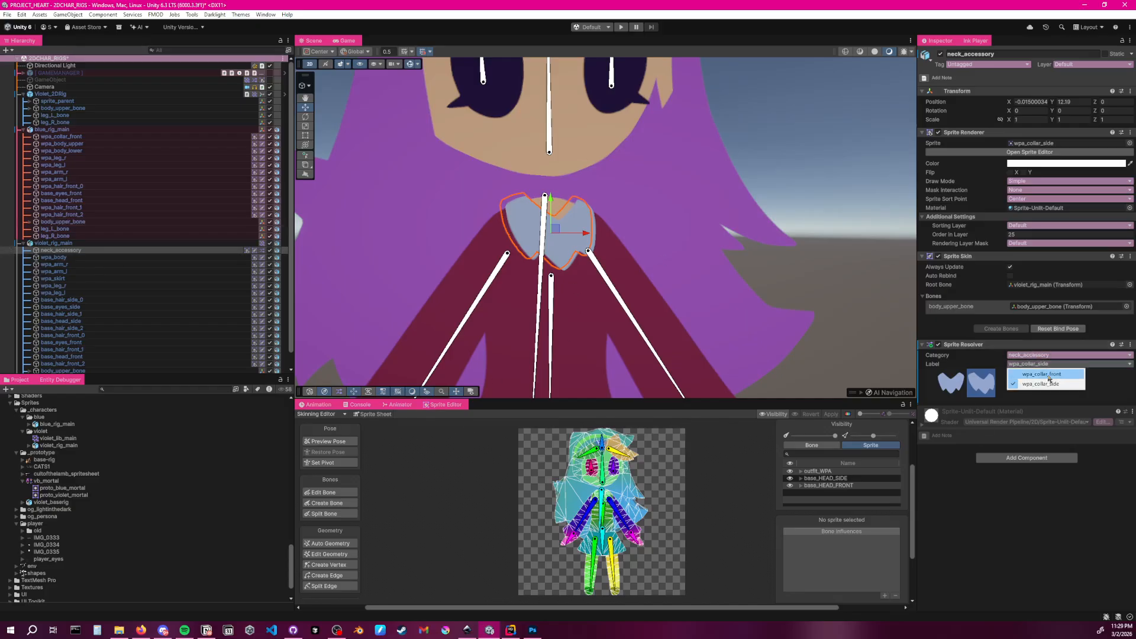
pyautogui.click(1044, 374)
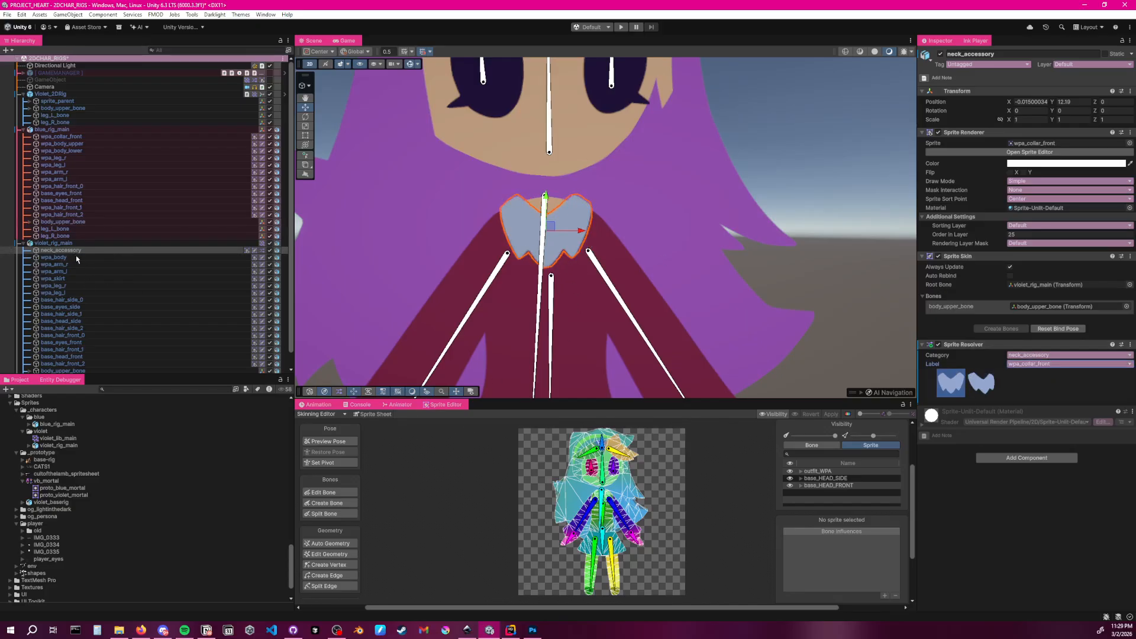
pyautogui.scroll(-1, 89, 261)
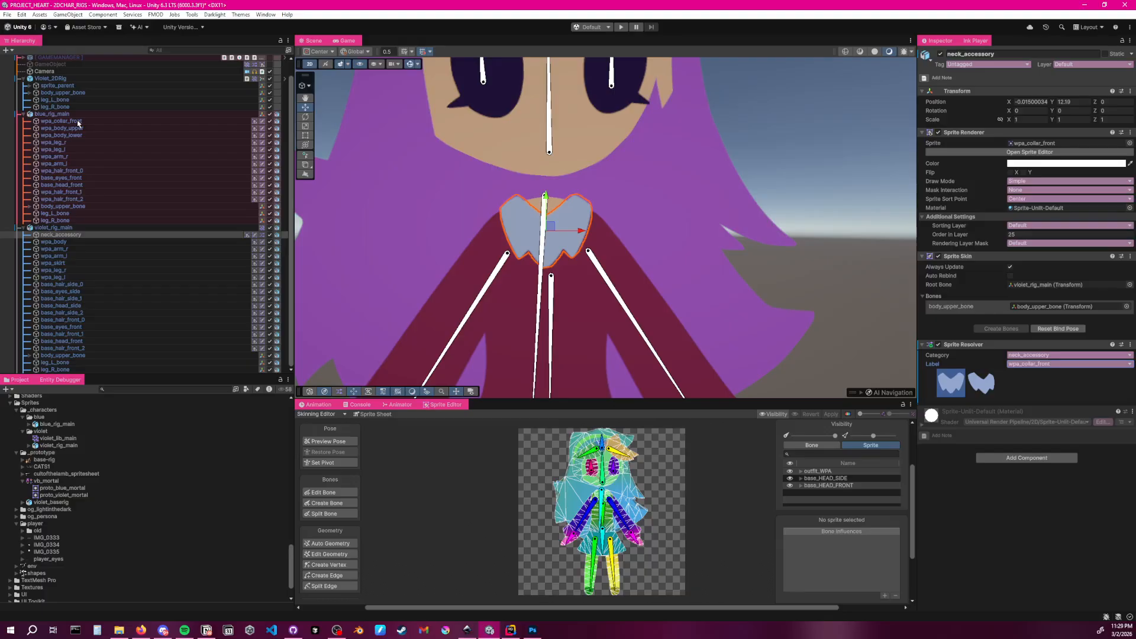
# Examine the Sprite Resolver category and label on Violet_2DRig's sprite parts from neck_accessory through leg_R
pyautogui.scroll(1, 97, 140)
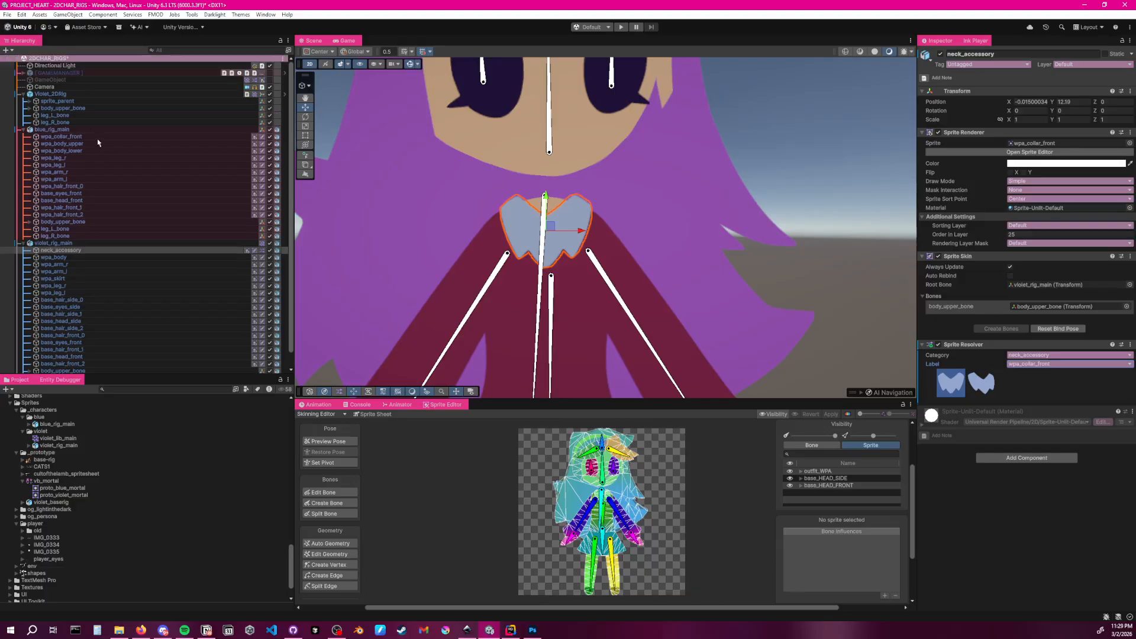
pyautogui.click(29, 101)
pyautogui.click(74, 109)
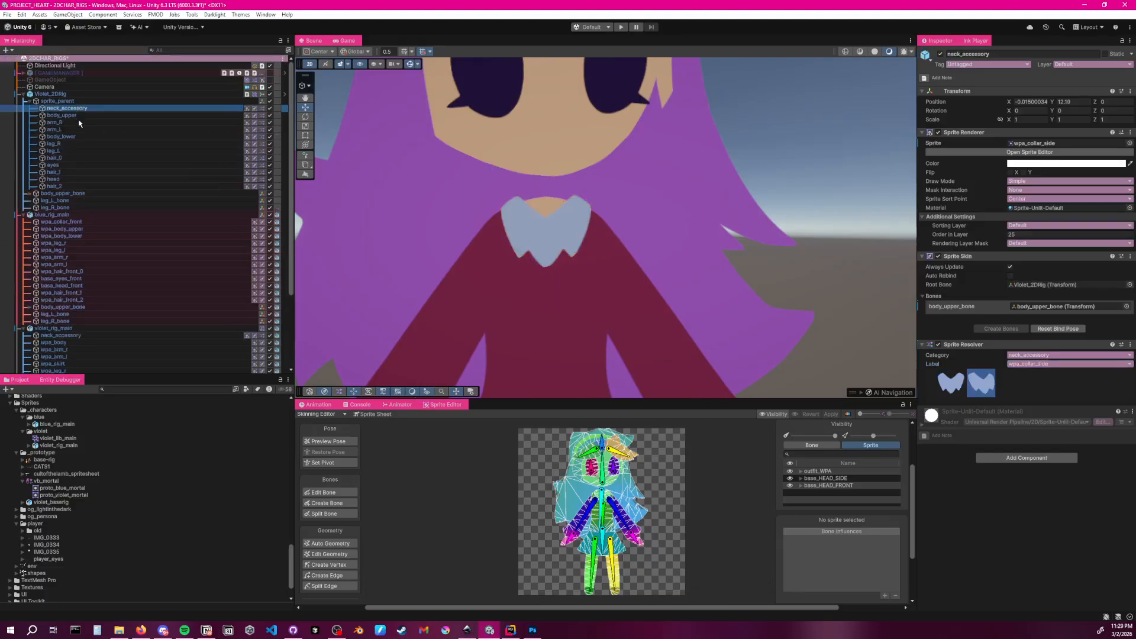
pyautogui.click(83, 116)
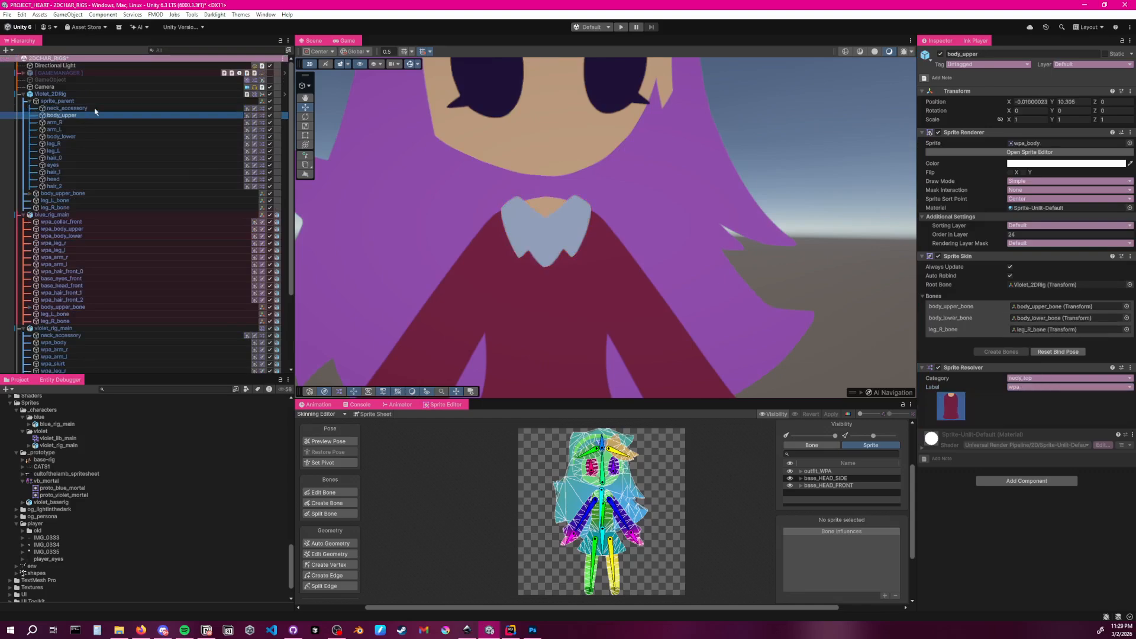
pyautogui.click(93, 109)
pyautogui.click(92, 117)
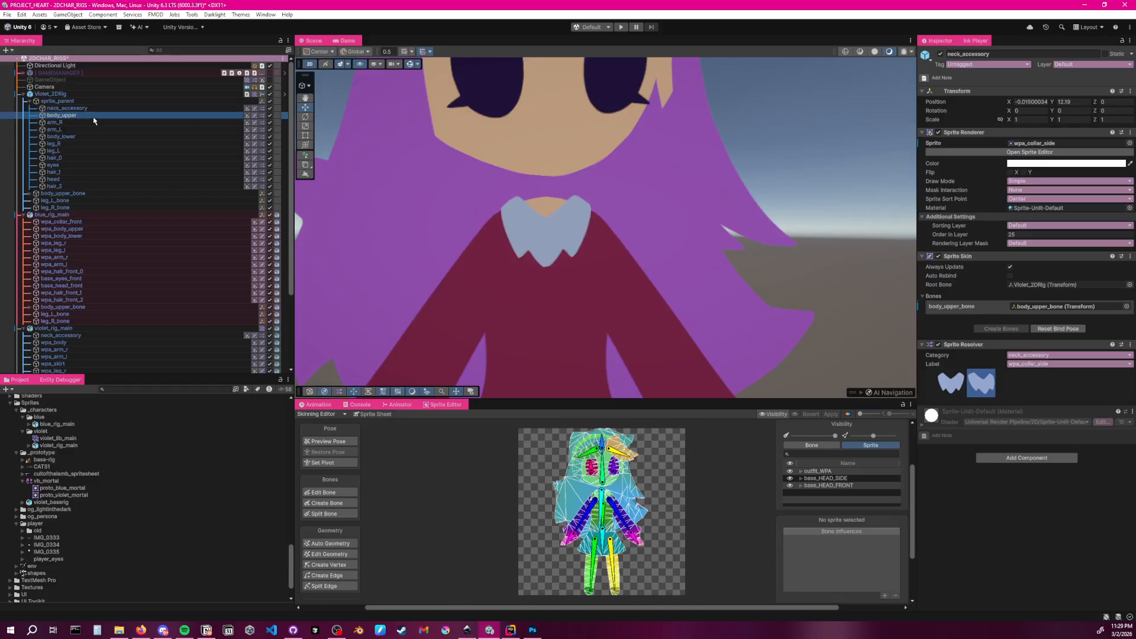
pyautogui.click(90, 123)
pyautogui.scroll(-3, 93, 145)
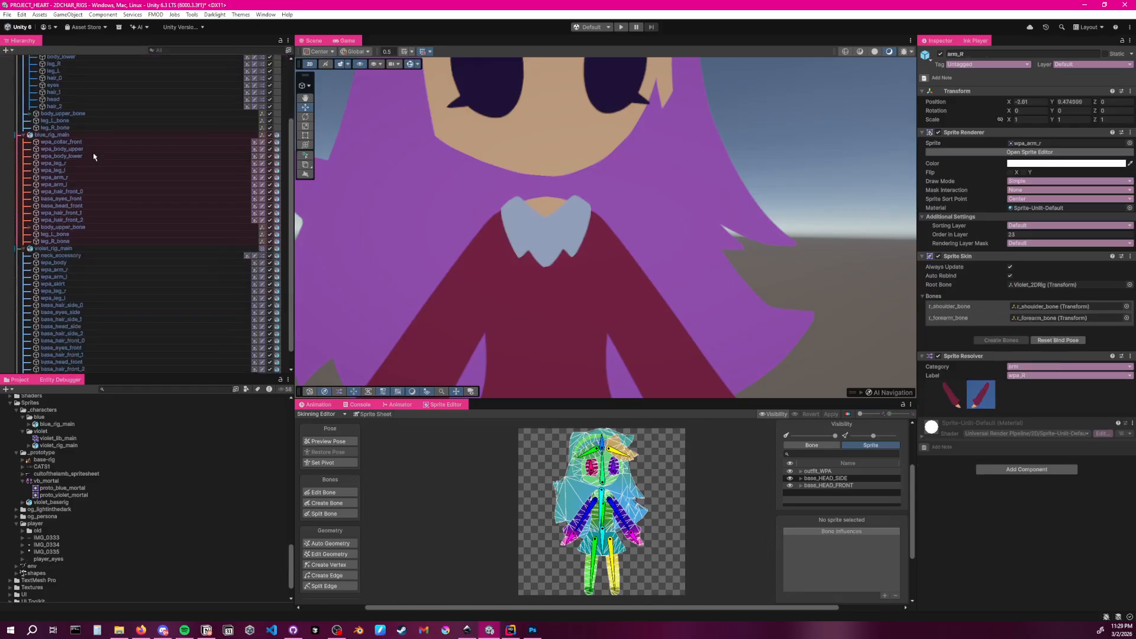
pyautogui.scroll(3, 97, 160)
pyautogui.click(84, 116)
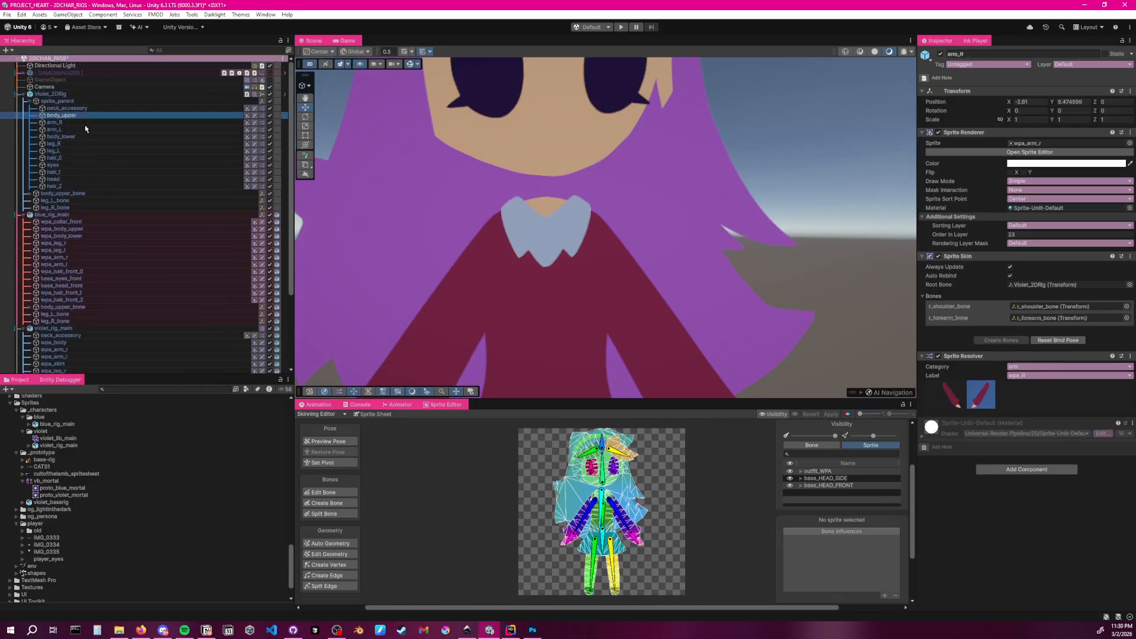
pyautogui.click(84, 123)
pyautogui.click(79, 129)
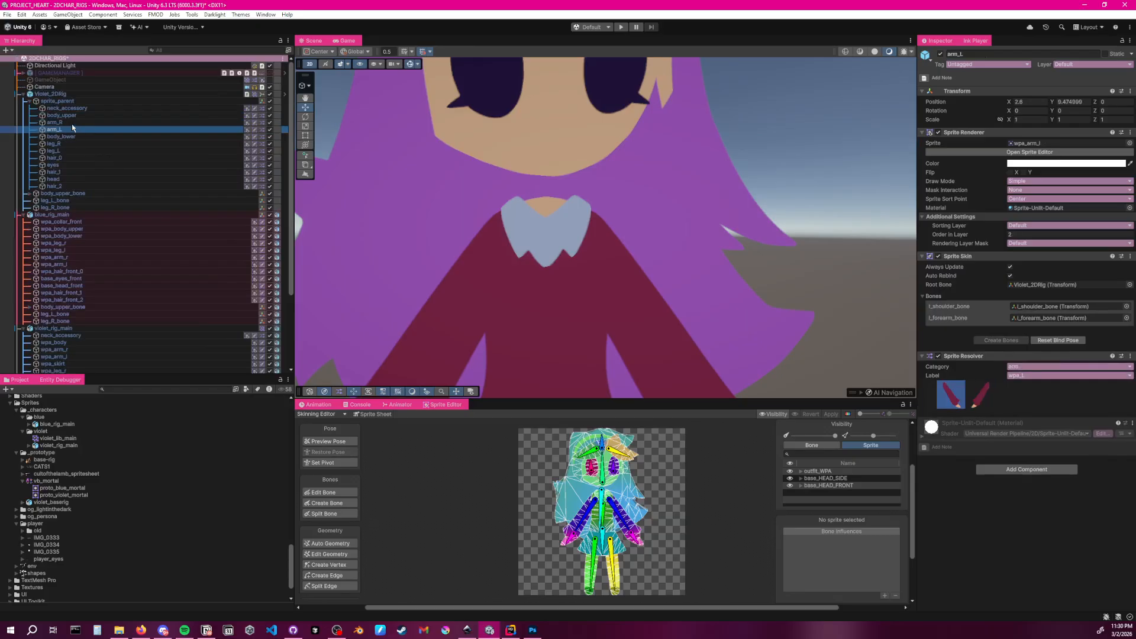
pyautogui.click(72, 123)
pyautogui.click(74, 130)
pyautogui.click(77, 137)
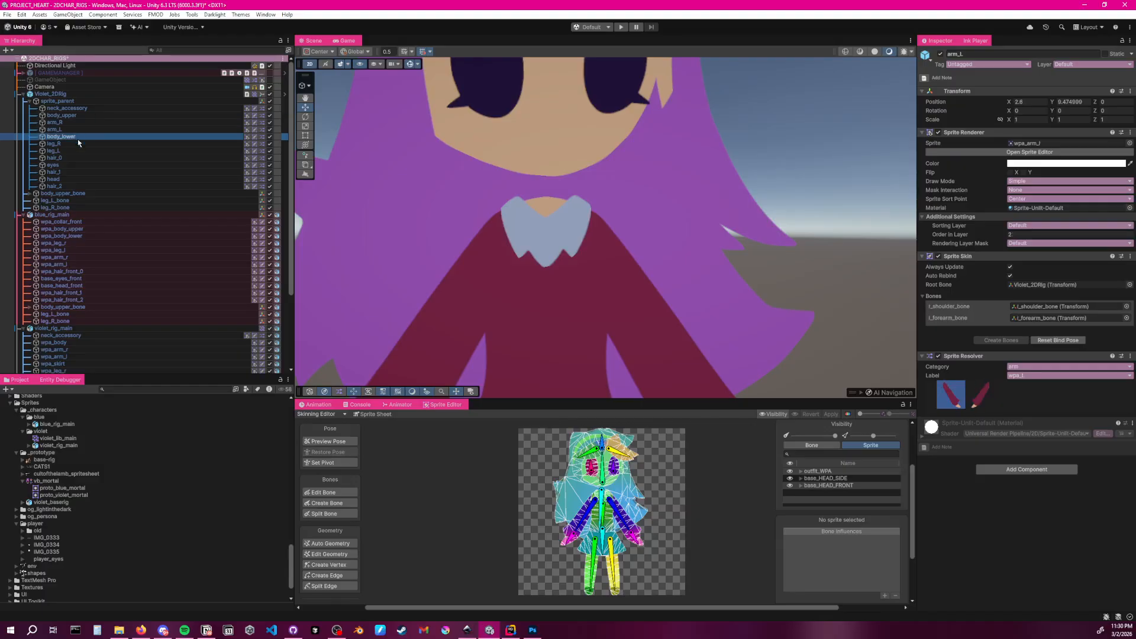
pyautogui.click(72, 144)
pyautogui.scroll(-3, 104, 195)
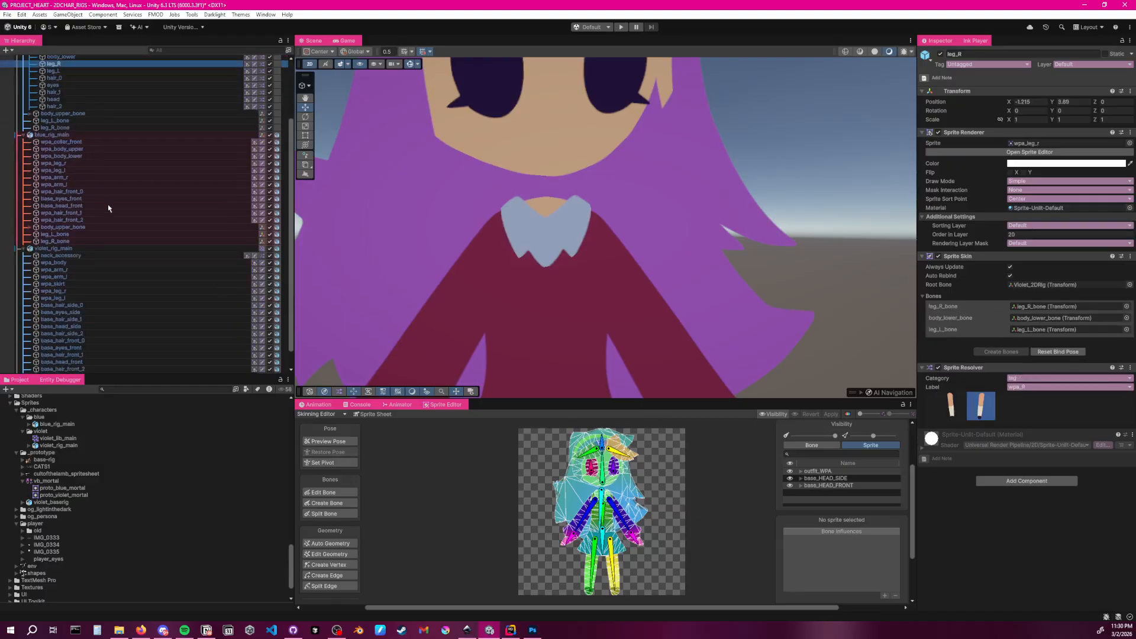
# Enable Auto Rebind in the Sprite Skin of violet_rig_main's neck_accessory
pyautogui.scroll(-1, 106, 237)
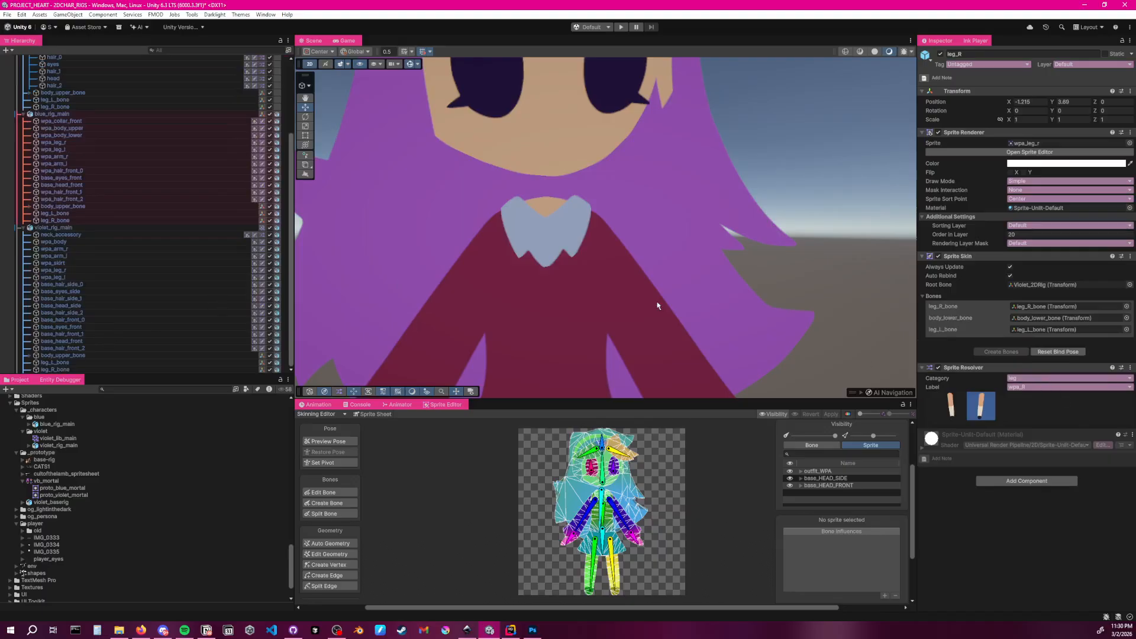
pyautogui.scroll(-10, 656, 306)
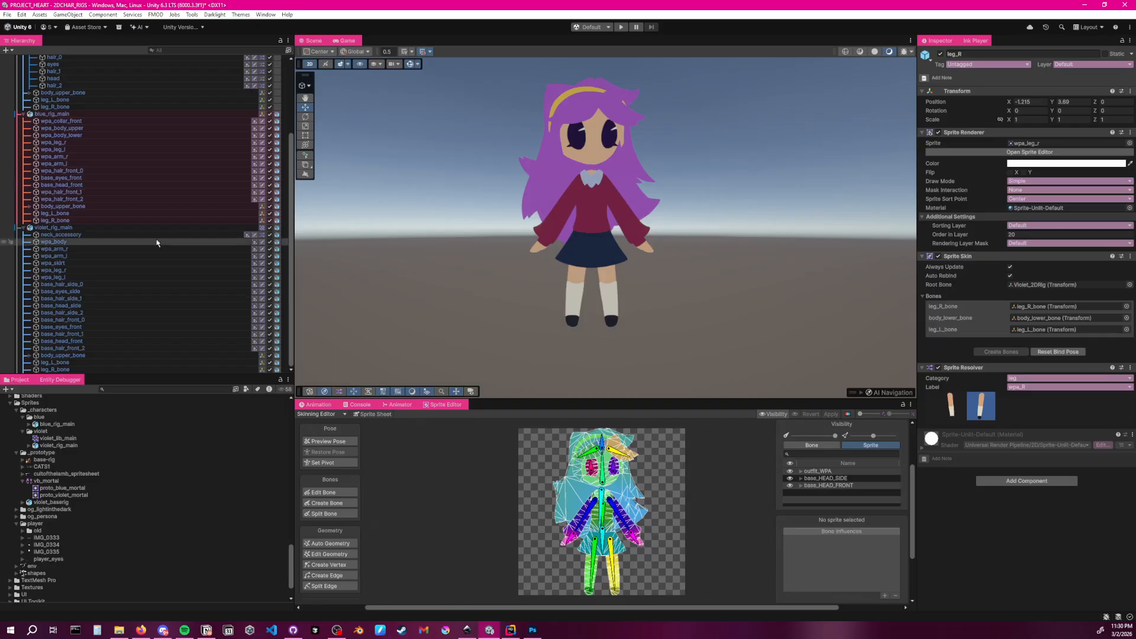
pyautogui.click(92, 256)
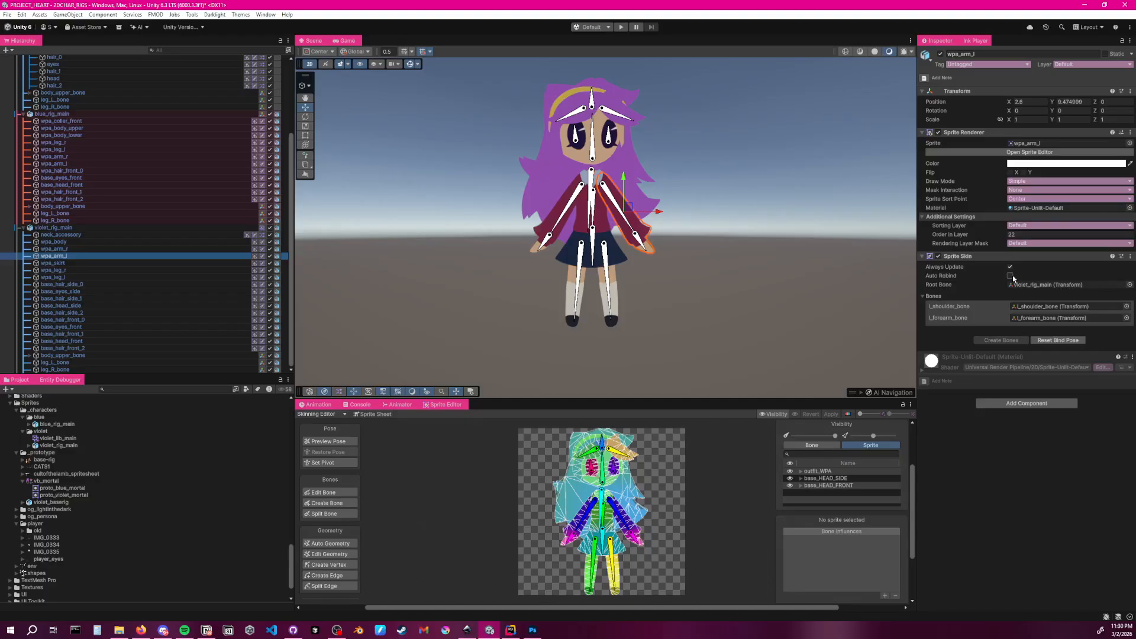
pyautogui.moveTo(581, 401); pyautogui.dragTo(582, 362)
pyautogui.scroll(3, 605, 318)
pyautogui.moveTo(676, 209); pyautogui.dragTo(667, 250, button='middle')
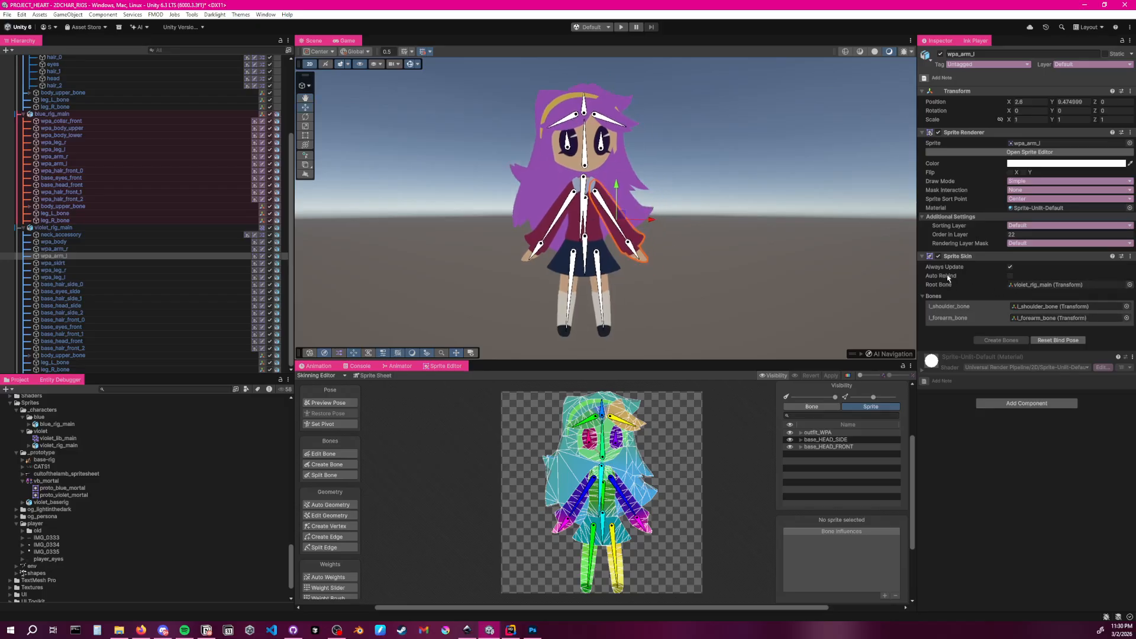
pyautogui.moveTo(948, 278)
pyautogui.click(80, 235)
pyautogui.click(1010, 276)
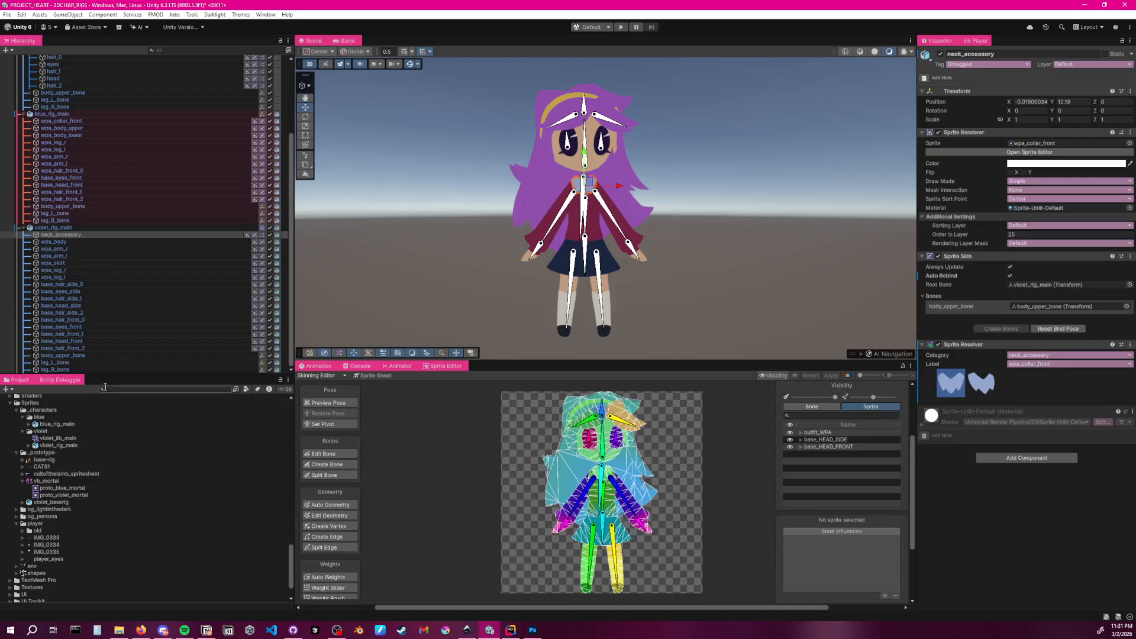
# Try moving violet_rig_main's body_upper_bone in the scene and undo the move
pyautogui.click(105, 355)
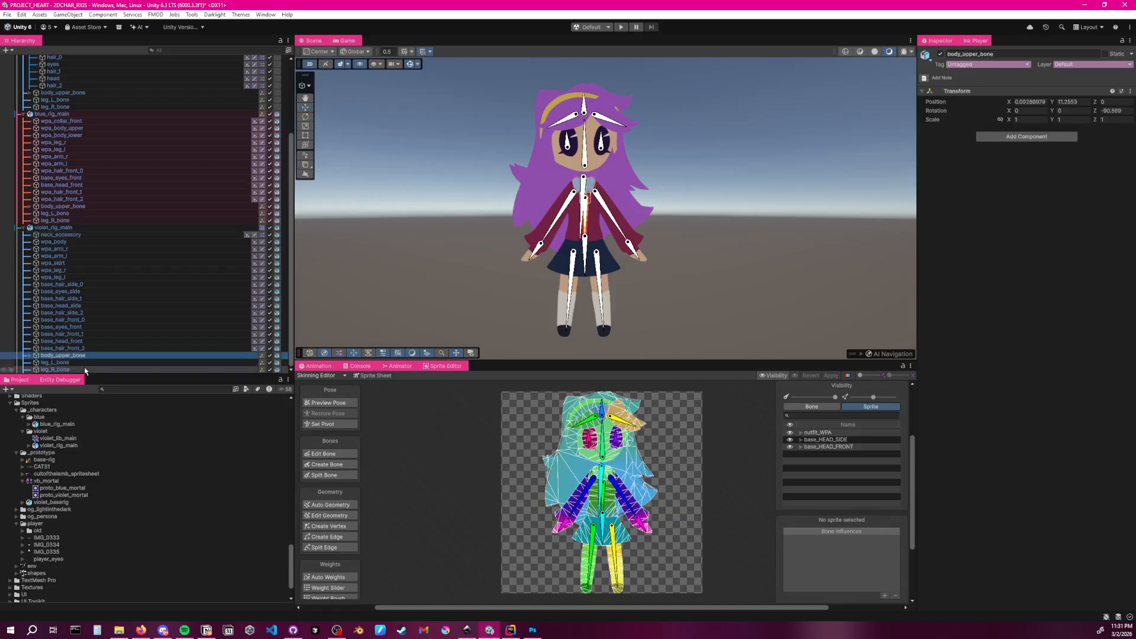
pyautogui.click(29, 356)
pyautogui.scroll(-1, 68, 296)
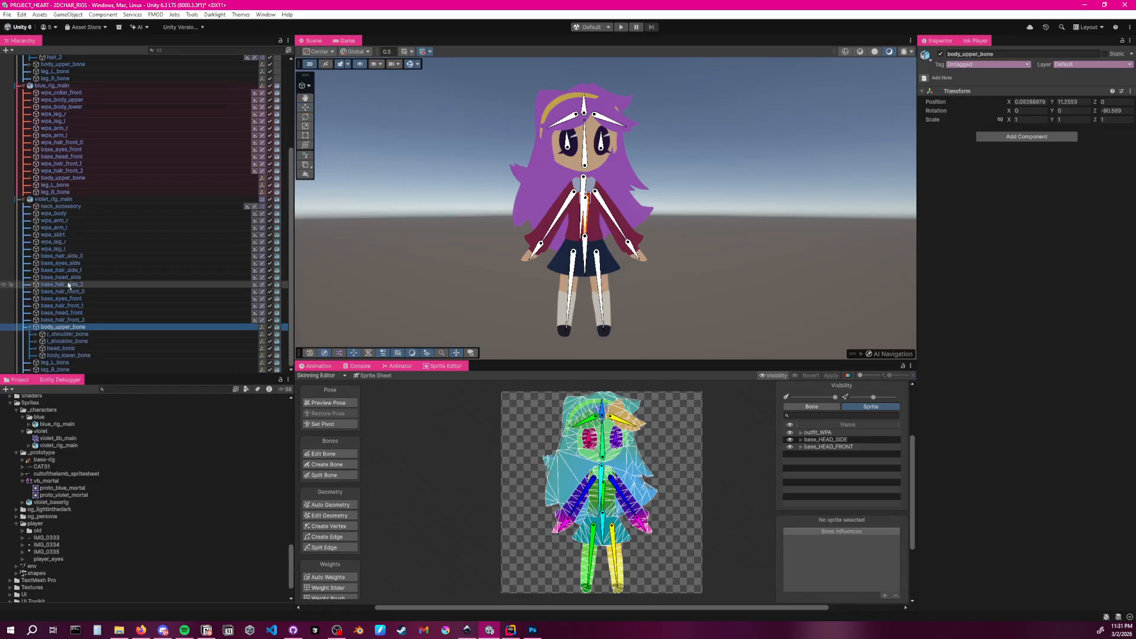
pyautogui.click(30, 329)
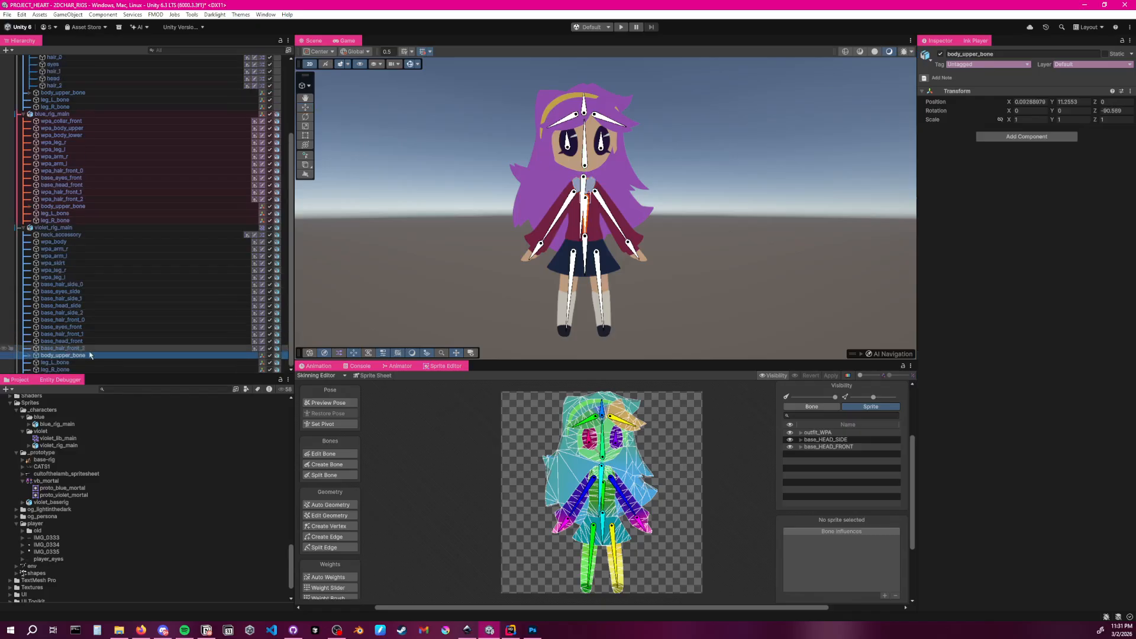
pyautogui.press('w')
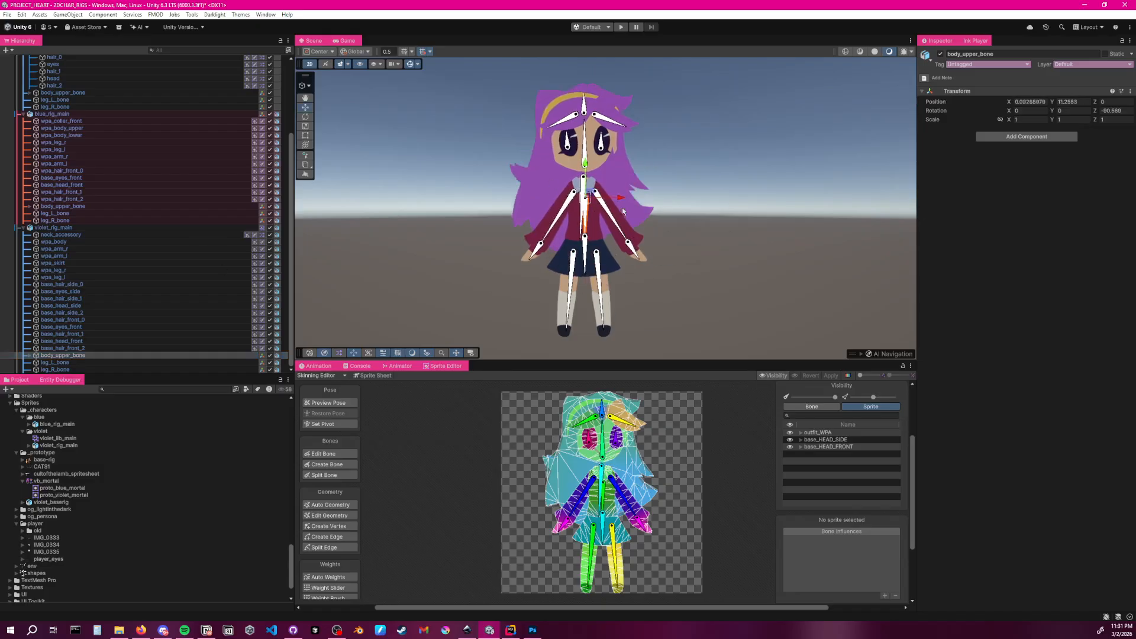
pyautogui.moveTo(618, 223)
pyautogui.mouseDown()
pyautogui.moveTo(639, 229)
pyautogui.moveTo(639, 214)
pyautogui.mouseUp()
pyautogui.hotkey('ctrl', 'z')
pyautogui.hotkey('ctrl', 'z')
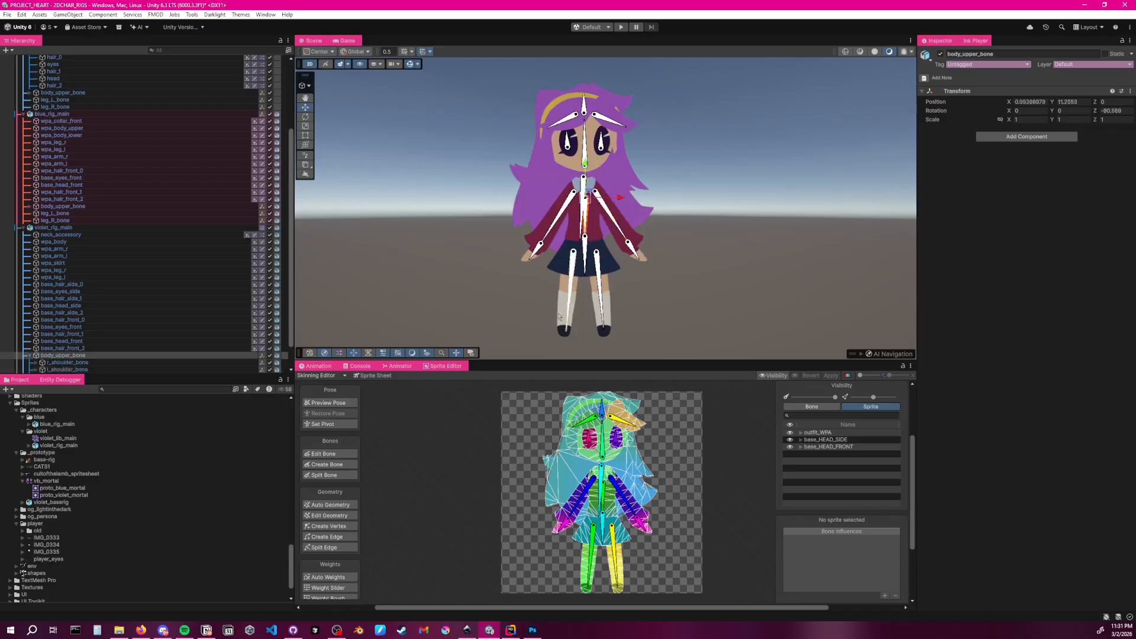
pyautogui.scroll(-1, 84, 331)
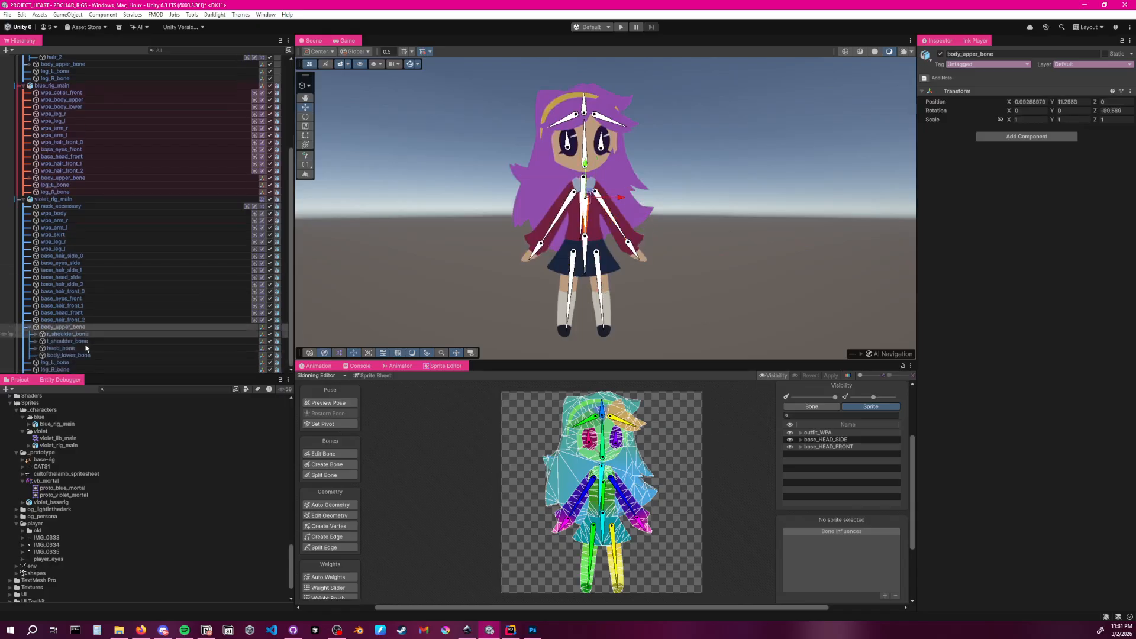
pyautogui.click(28, 327)
pyautogui.scroll(5, 101, 254)
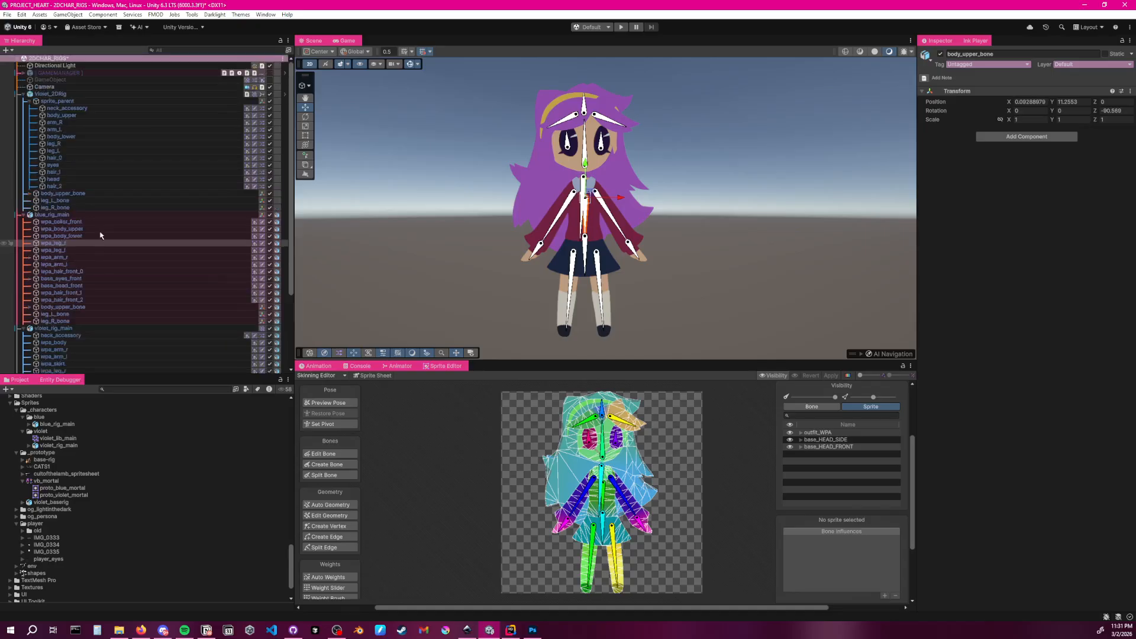
# Collapse Violet_2DRig's sprite_parent group and bring up the rig's animation timeline
pyautogui.click(52, 101)
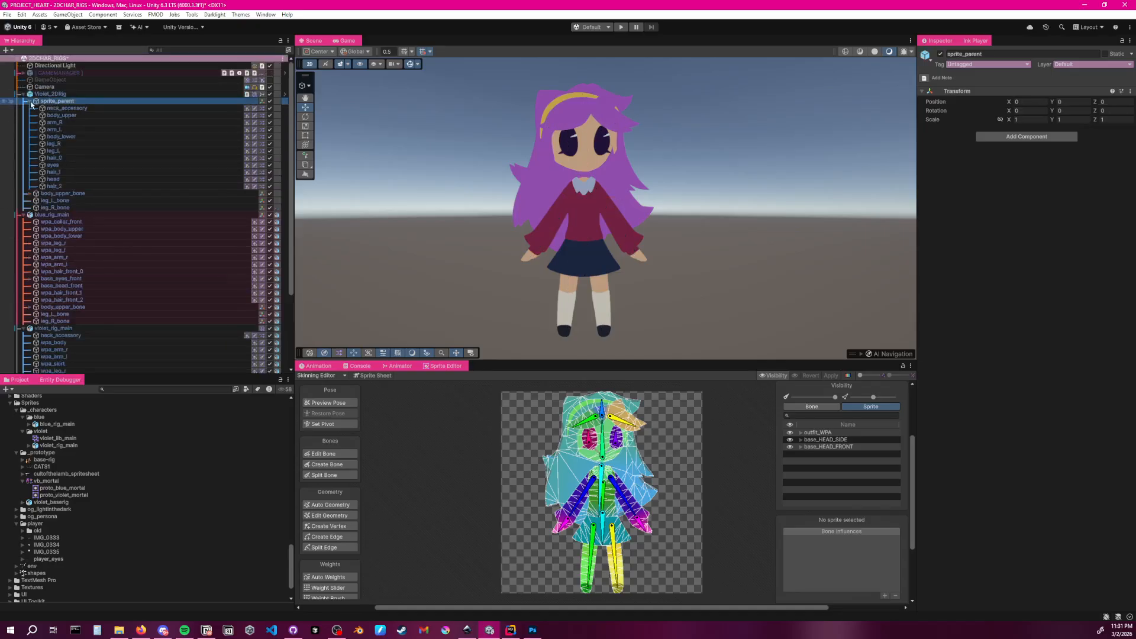
pyautogui.click(30, 103)
pyautogui.click(29, 101)
pyautogui.click(29, 102)
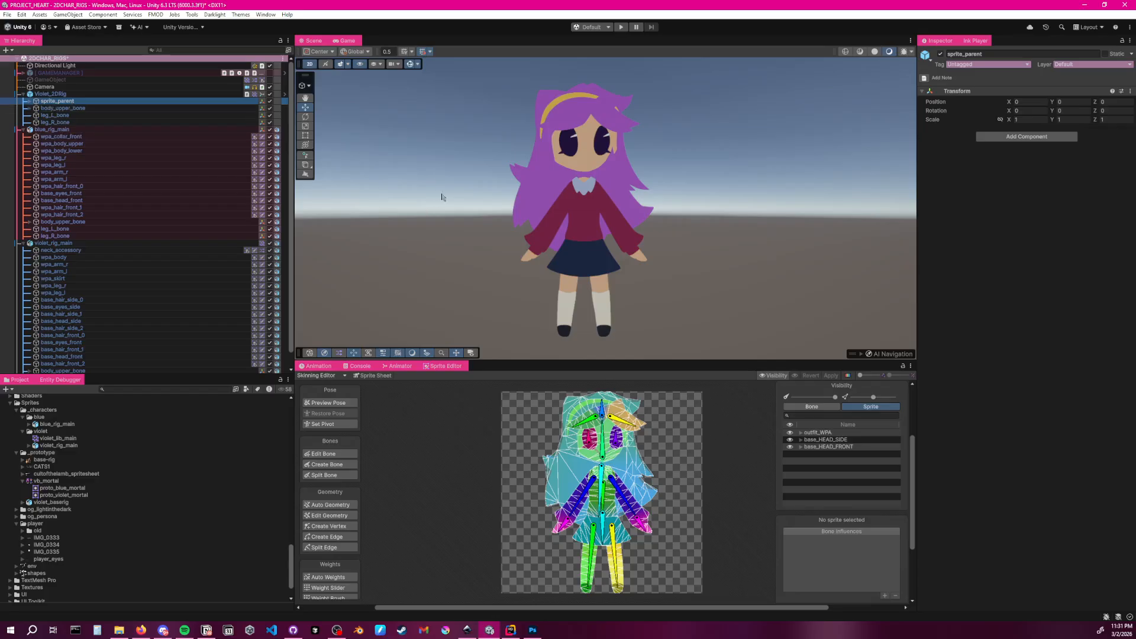
pyautogui.click(1101, 162)
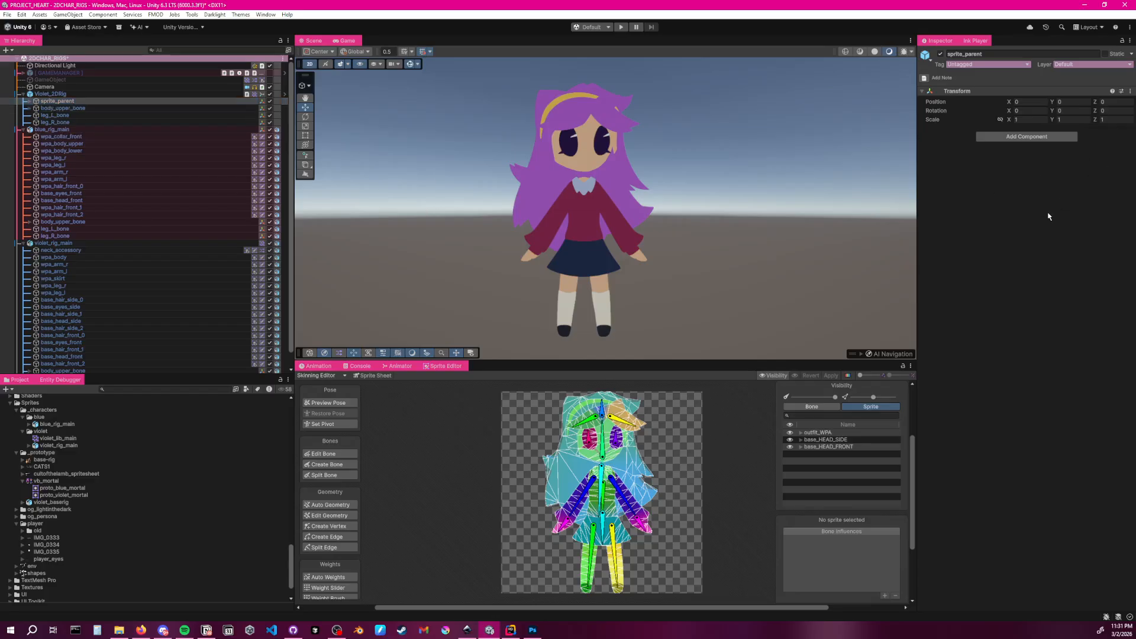
pyautogui.click(314, 367)
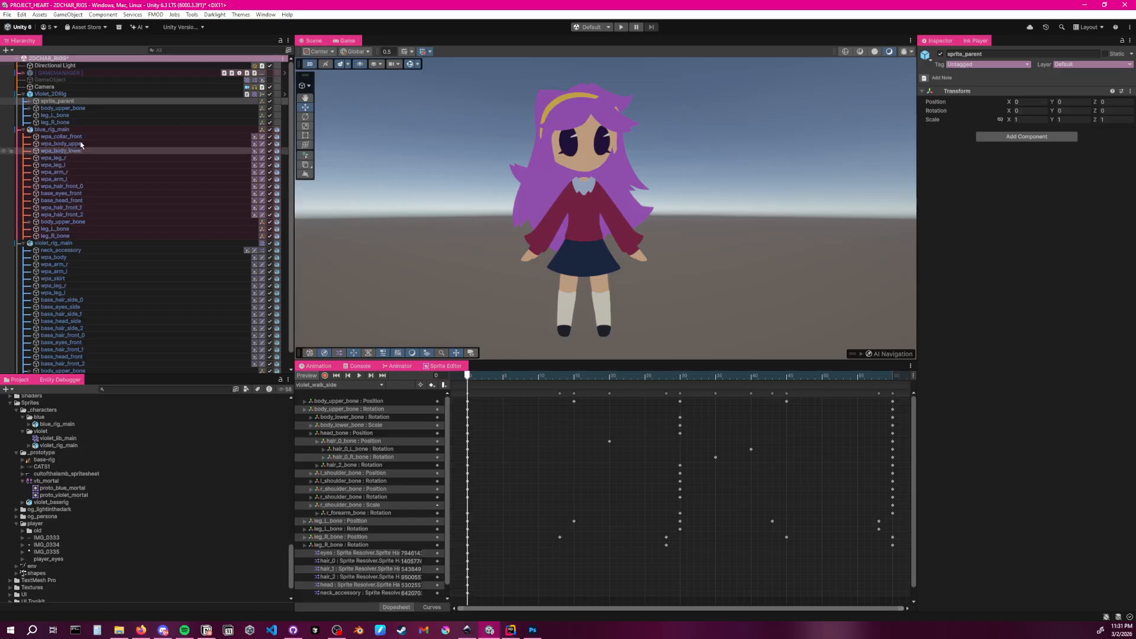
# Delete the violet_rig_main demonstration rig from the scene
pyautogui.click(62, 243)
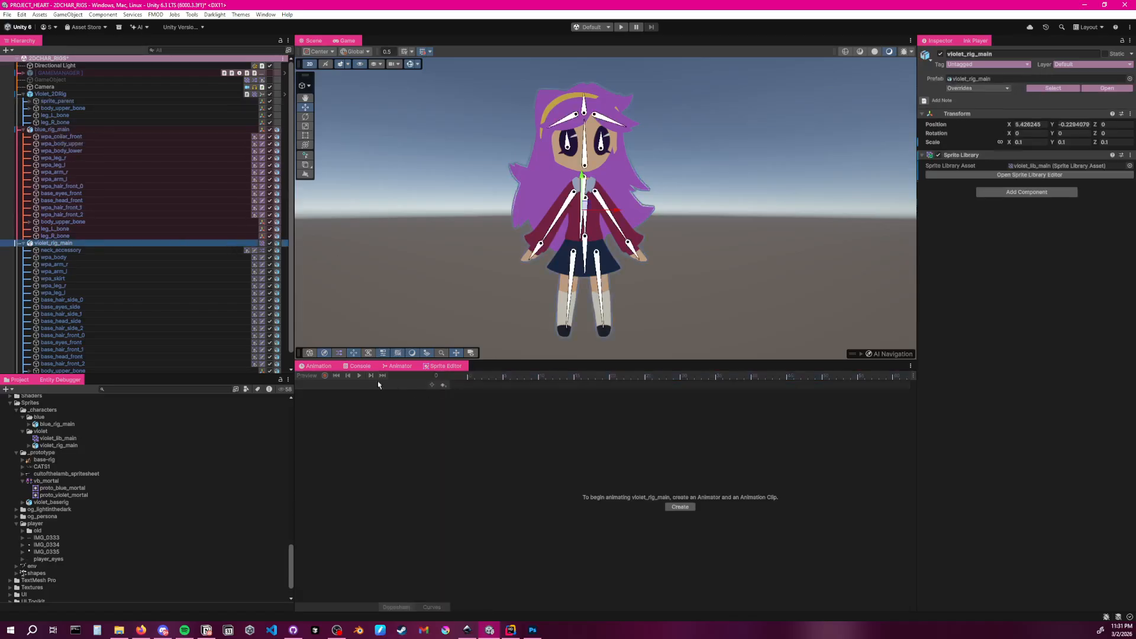
pyautogui.press('Delete')
# Expand Violet_2DRig's sprite_parent, frame the rig in the scene and preview its violet_idle animation
pyautogui.click(52, 96)
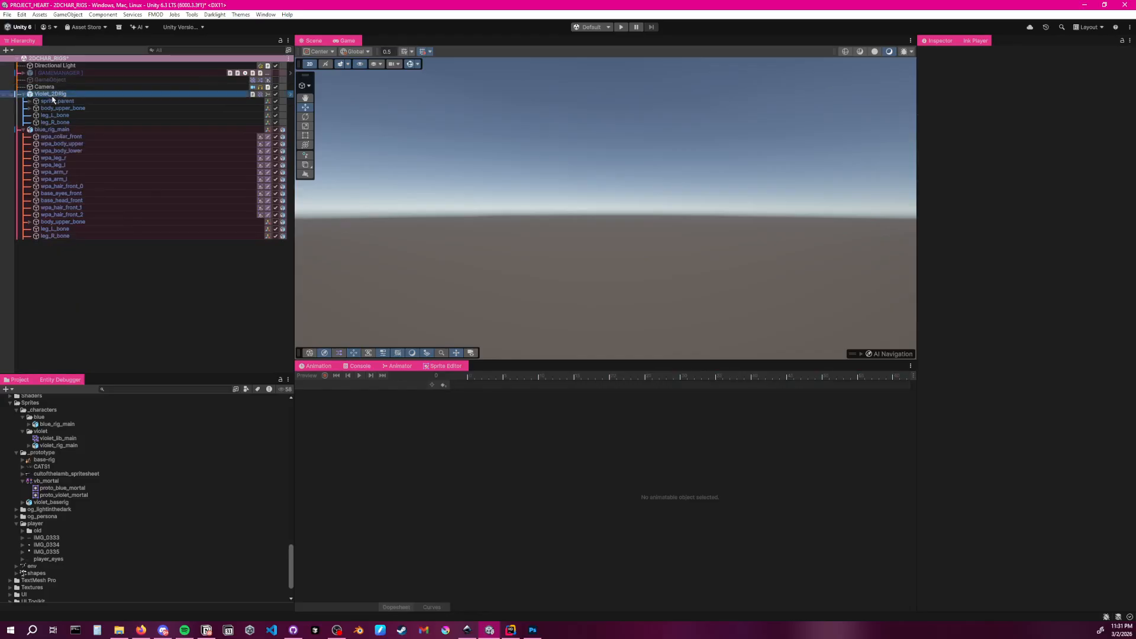
pyautogui.click(29, 101)
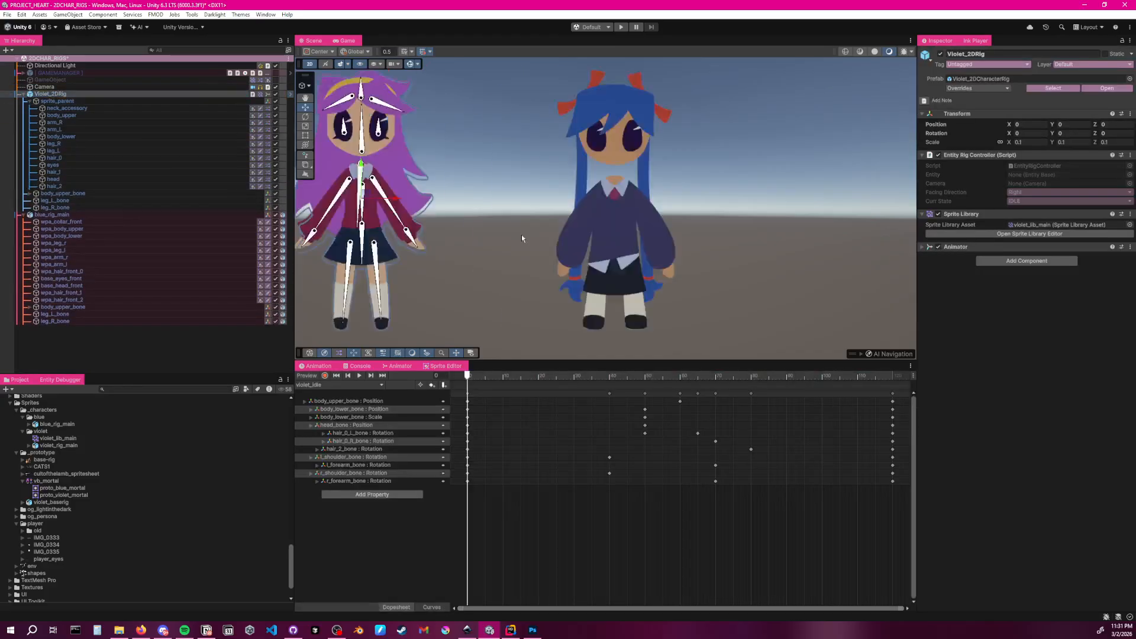
pyautogui.press('f')
pyautogui.click(736, 206)
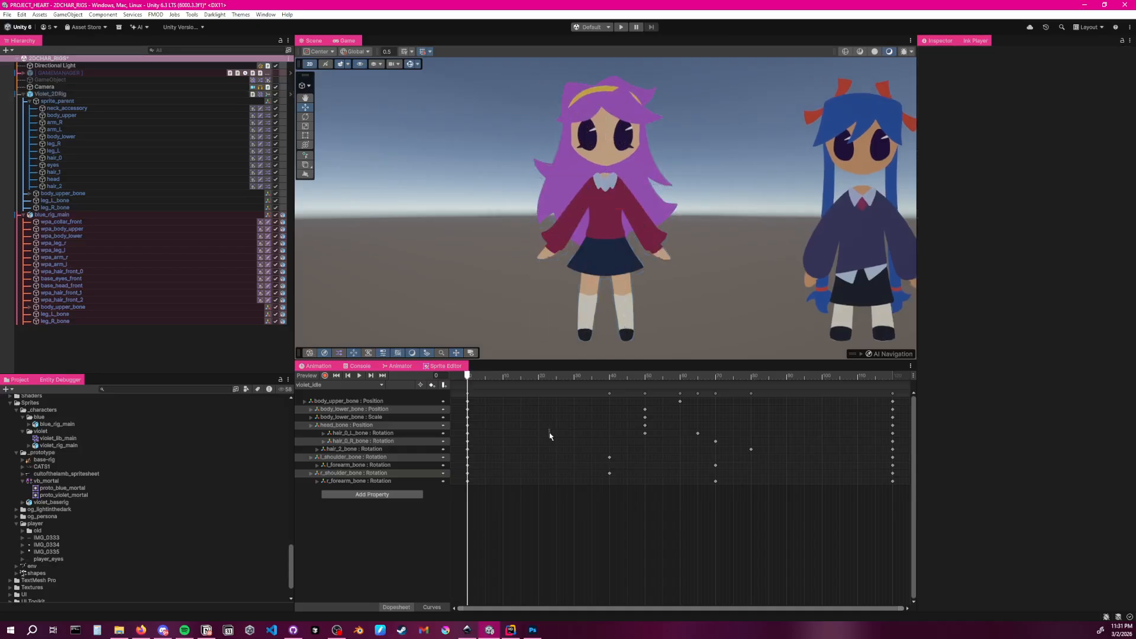
pyautogui.click(358, 375)
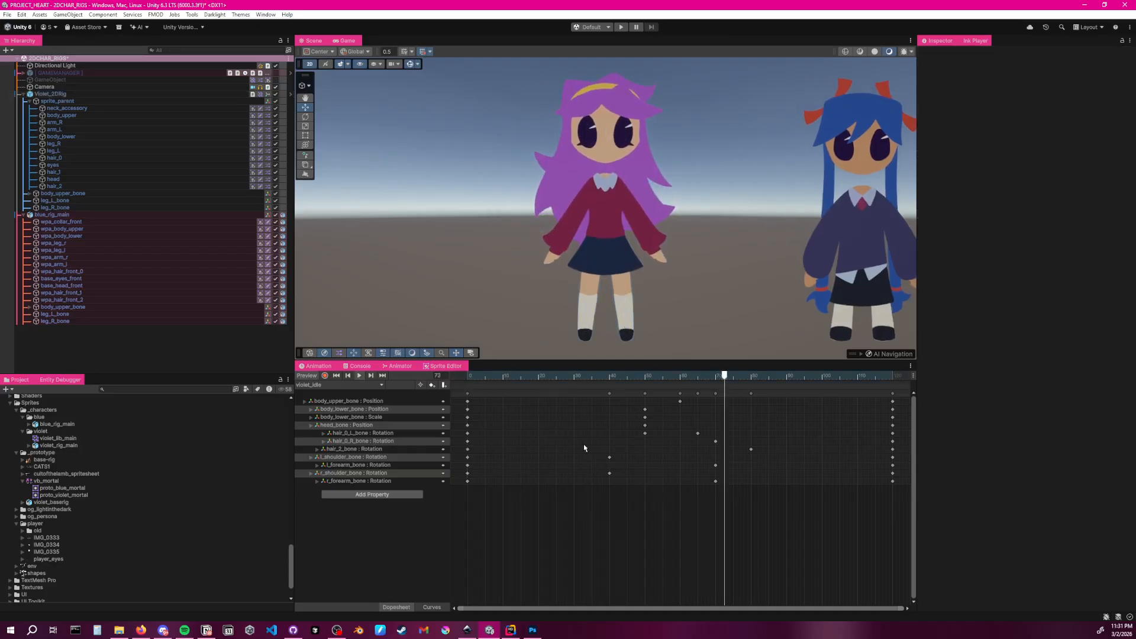
# Switch Violet_2DRig's animation to the violet_walk_front clip and preview it
pyautogui.click(361, 386)
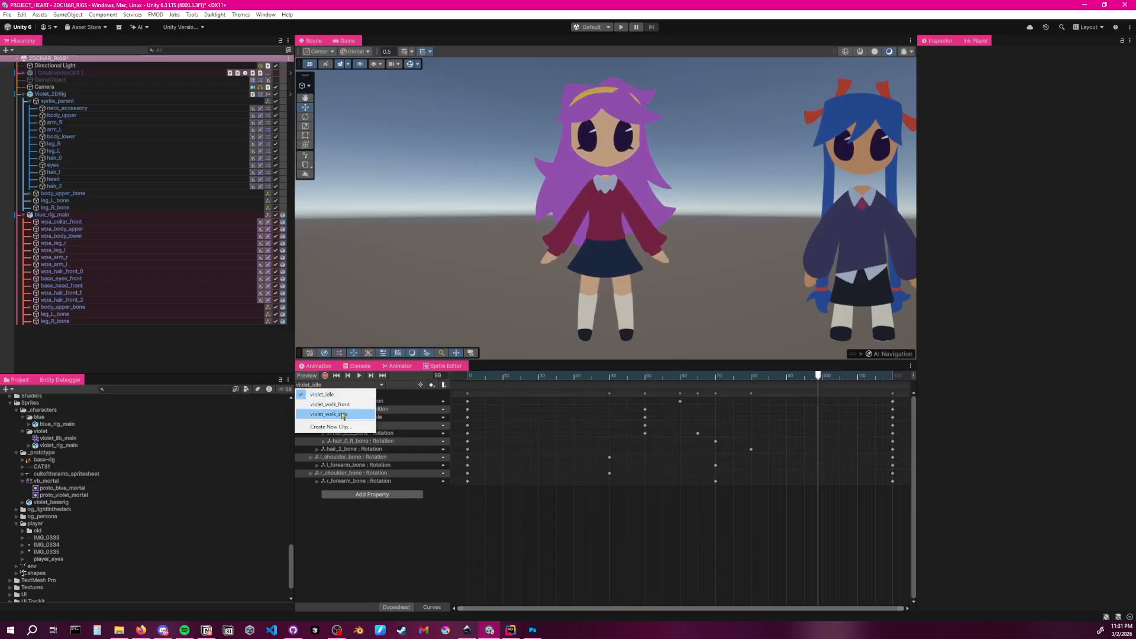
pyautogui.click(349, 402)
pyautogui.click(358, 376)
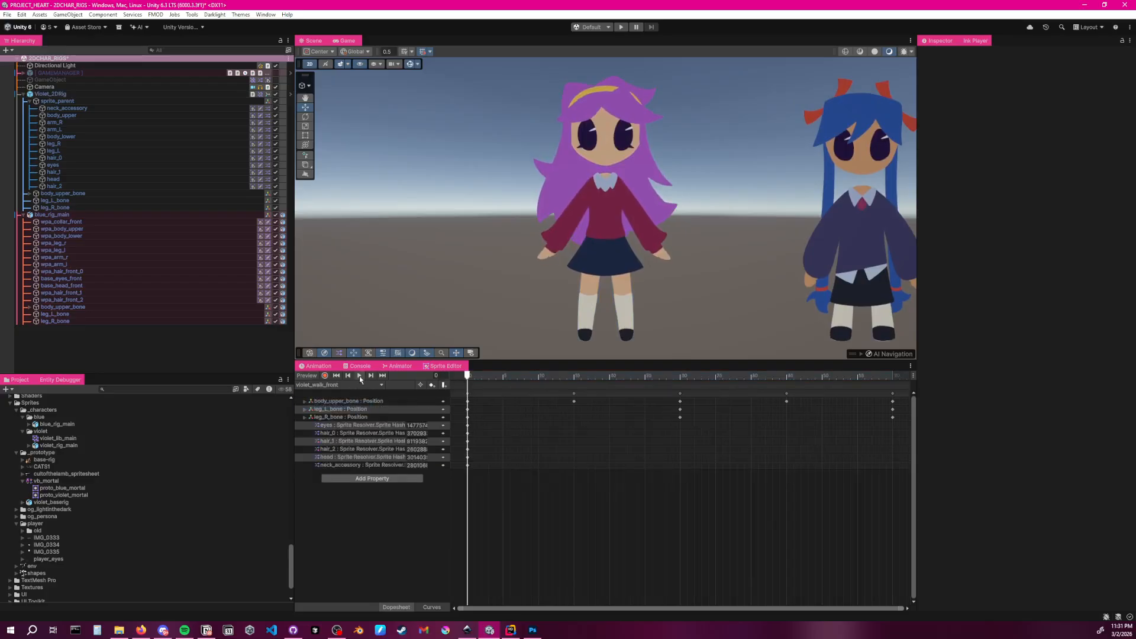
# Examine the keyed Sprite Resolver tracks for the hair parts, head and neck_accessory in violet_walk_front
pyautogui.scroll(-5, 778, 438)
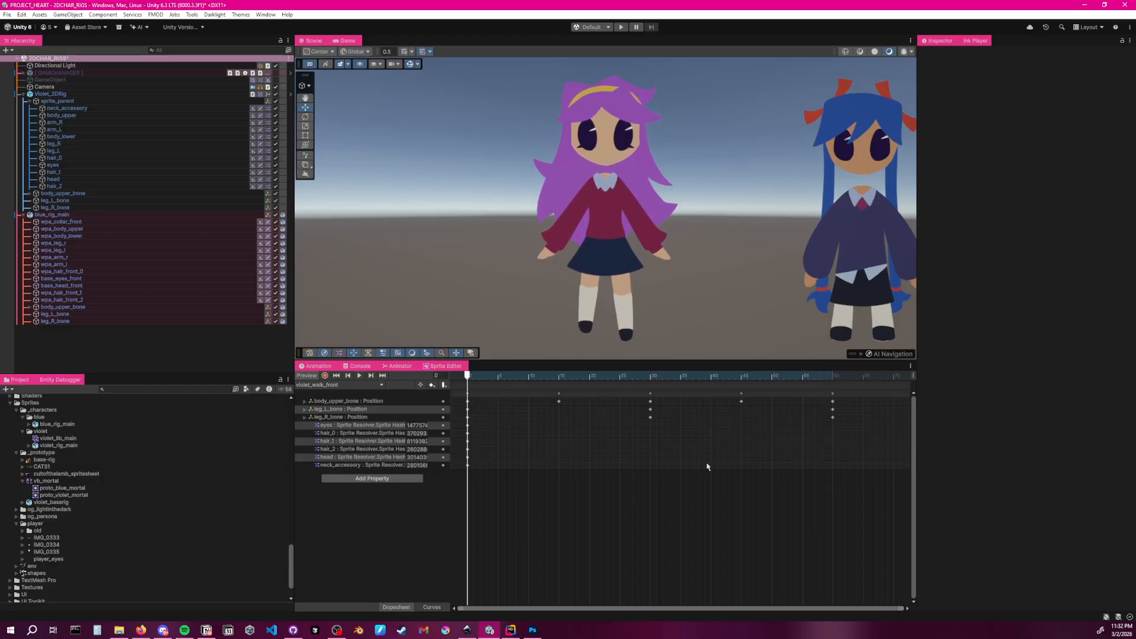
pyautogui.click(362, 433)
pyautogui.click(366, 441)
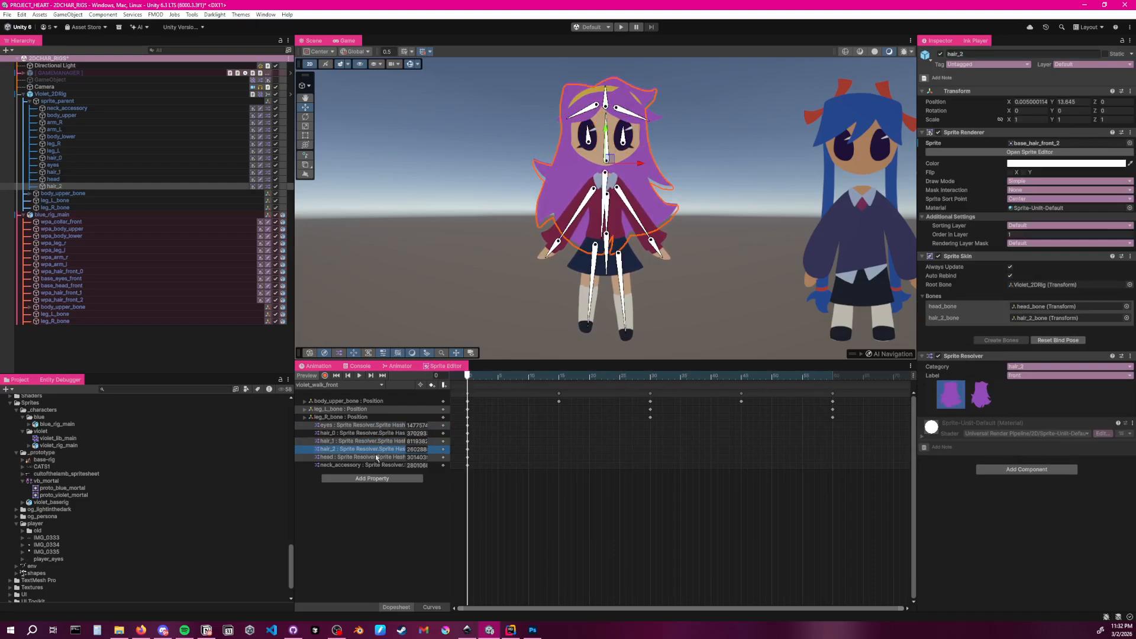
pyautogui.click(378, 457)
pyautogui.click(382, 465)
pyautogui.click(483, 473)
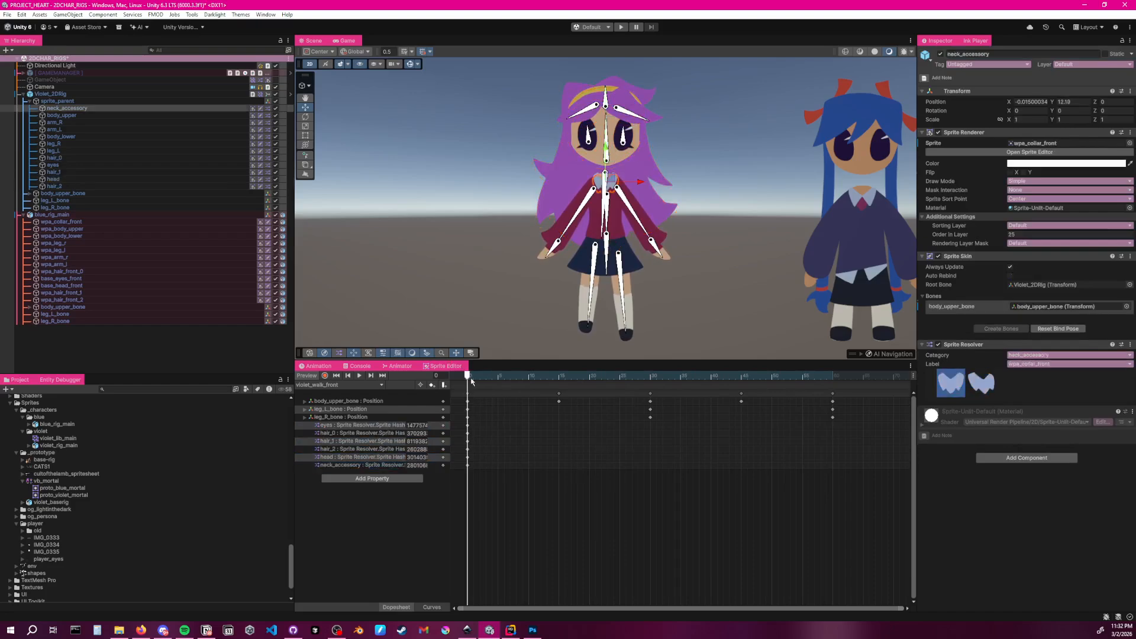
# Switch Violet_2DRig's animation to the violet_idle clip
pyautogui.click(340, 385)
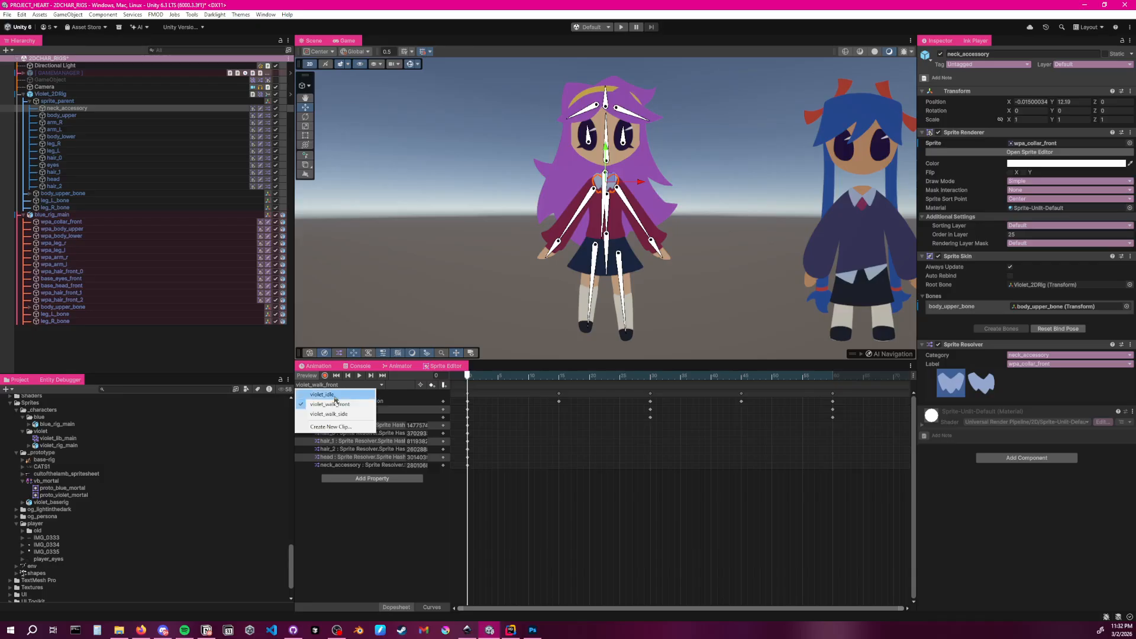
pyautogui.click(340, 397)
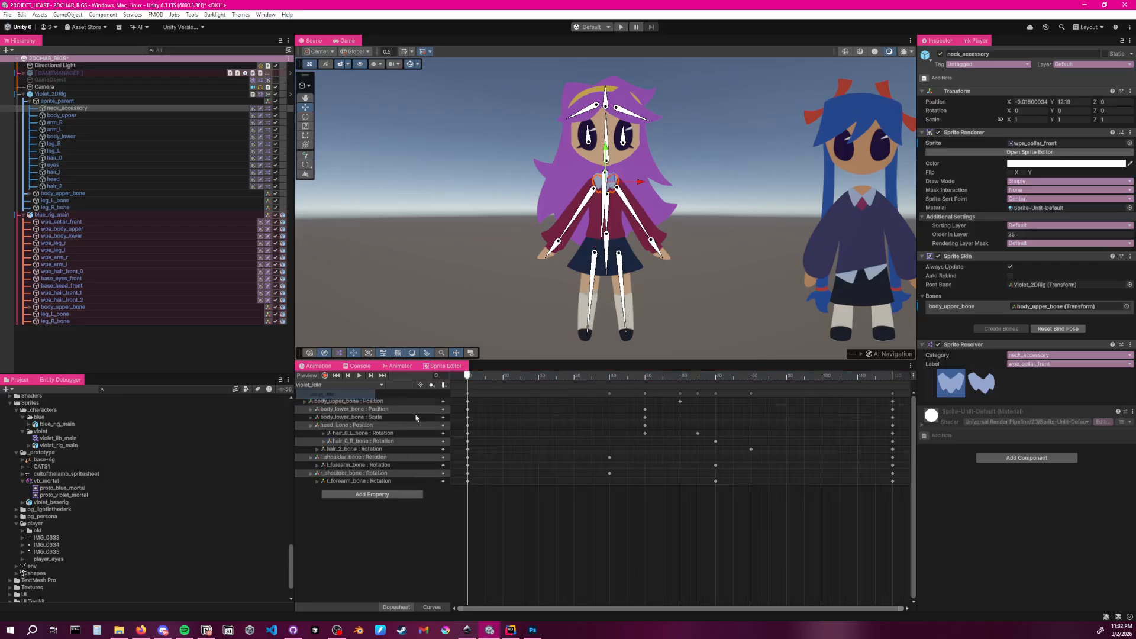
pyautogui.click(367, 386)
pyautogui.click(546, 508)
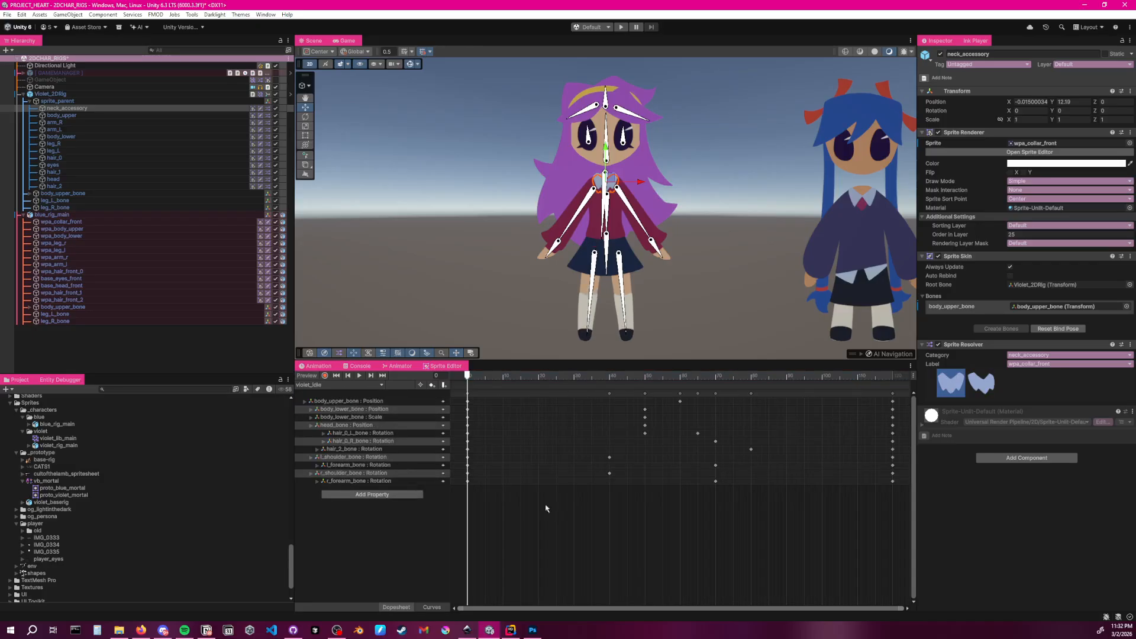
# Record a Sprite Resolver key for neck_accessory at frame 0 of violet_idle, trying wpa_collar_side before setting the label to wpa_collar_front
pyautogui.click(324, 375)
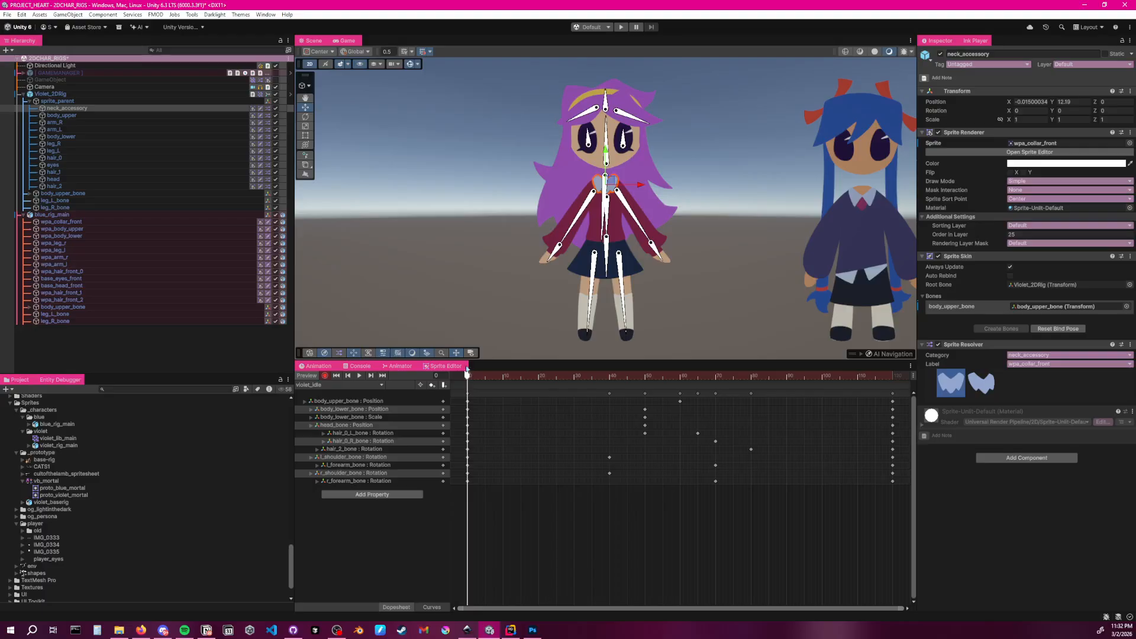
pyautogui.click(72, 108)
pyautogui.click(1065, 355)
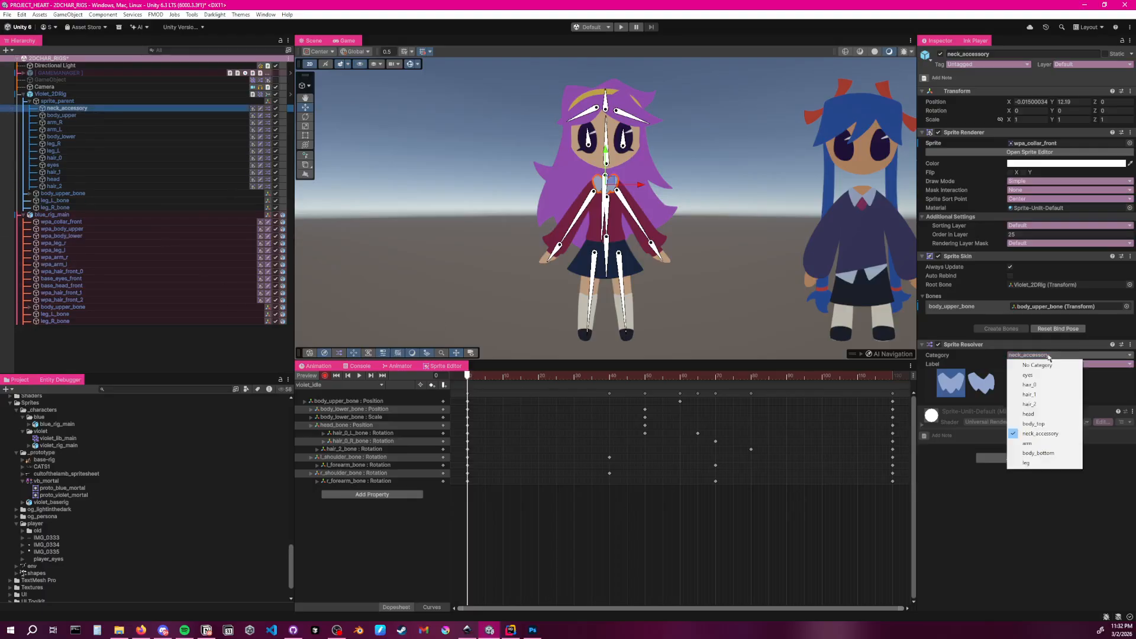
pyautogui.click(1027, 372)
pyautogui.click(1039, 364)
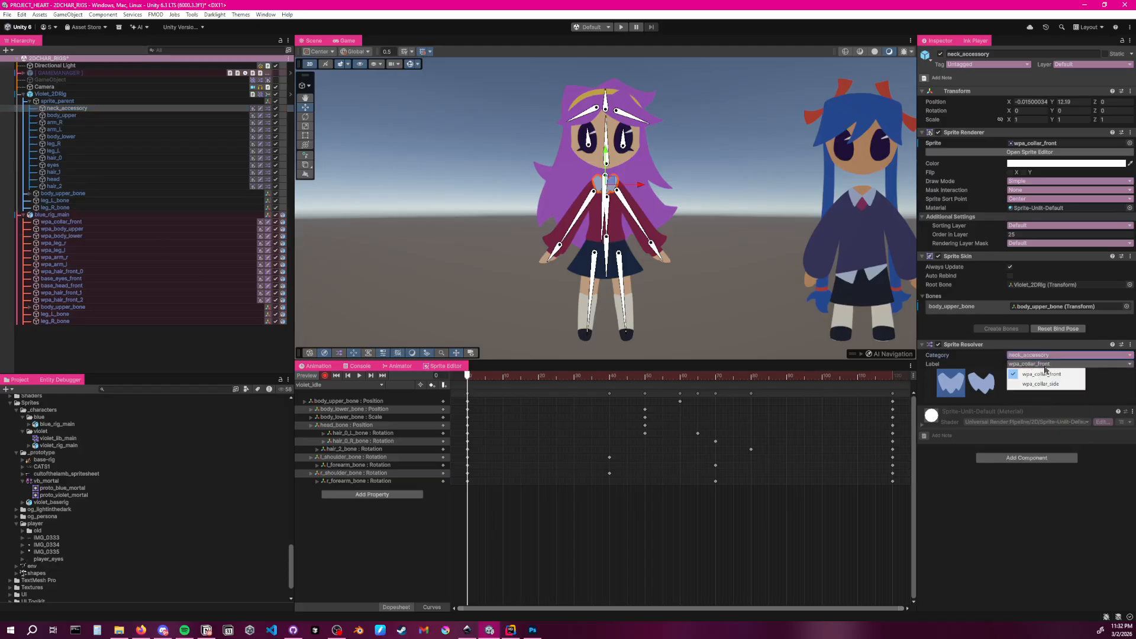
pyautogui.click(1048, 383)
pyautogui.click(1040, 364)
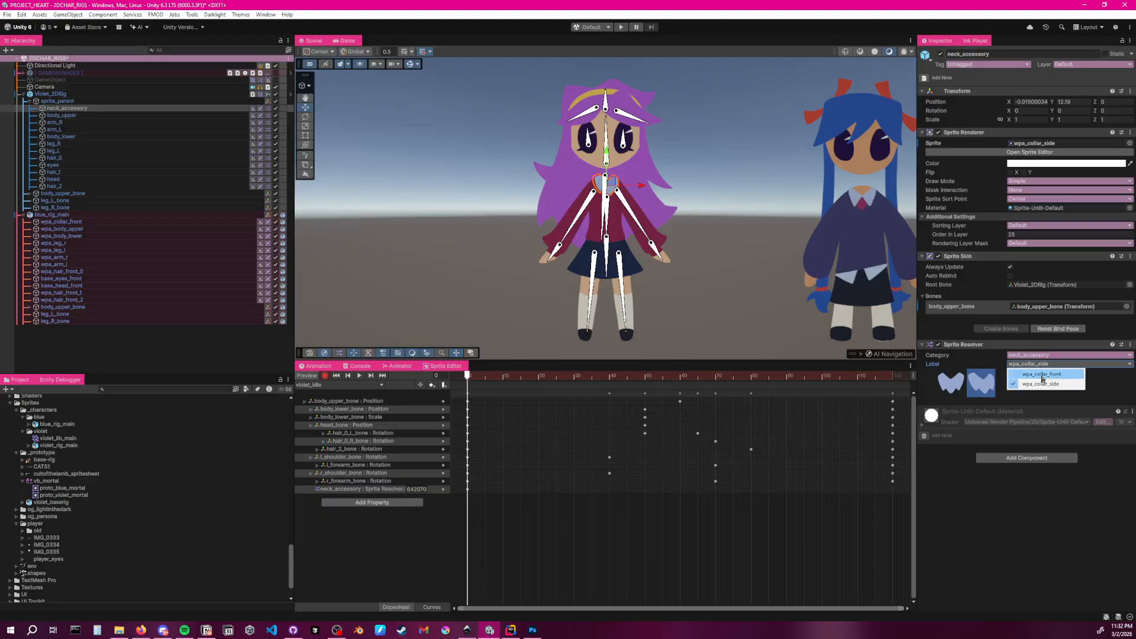
pyautogui.click(1046, 373)
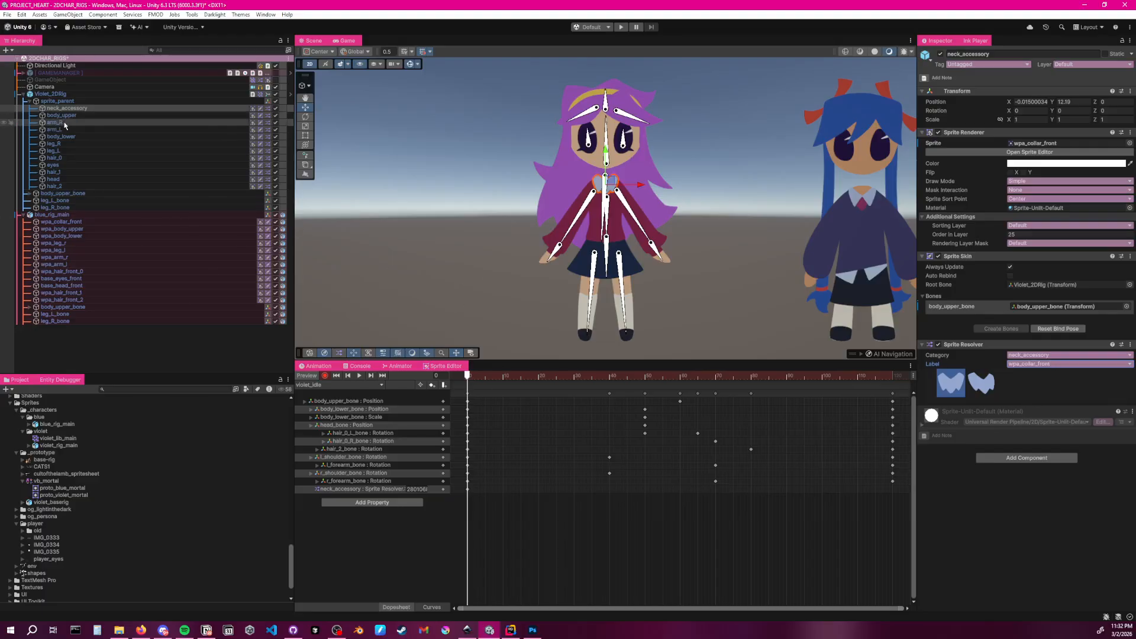
pyautogui.click(325, 375)
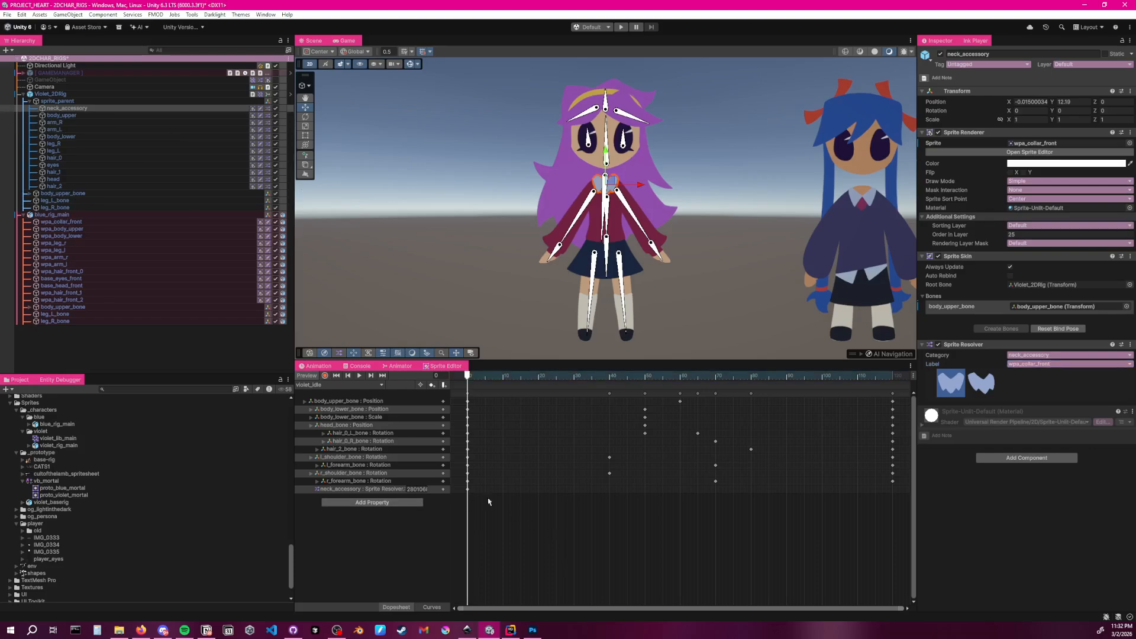
# Switch to the violet_walk_front clip, preview it and return the playhead to frame 0
pyautogui.click(339, 384)
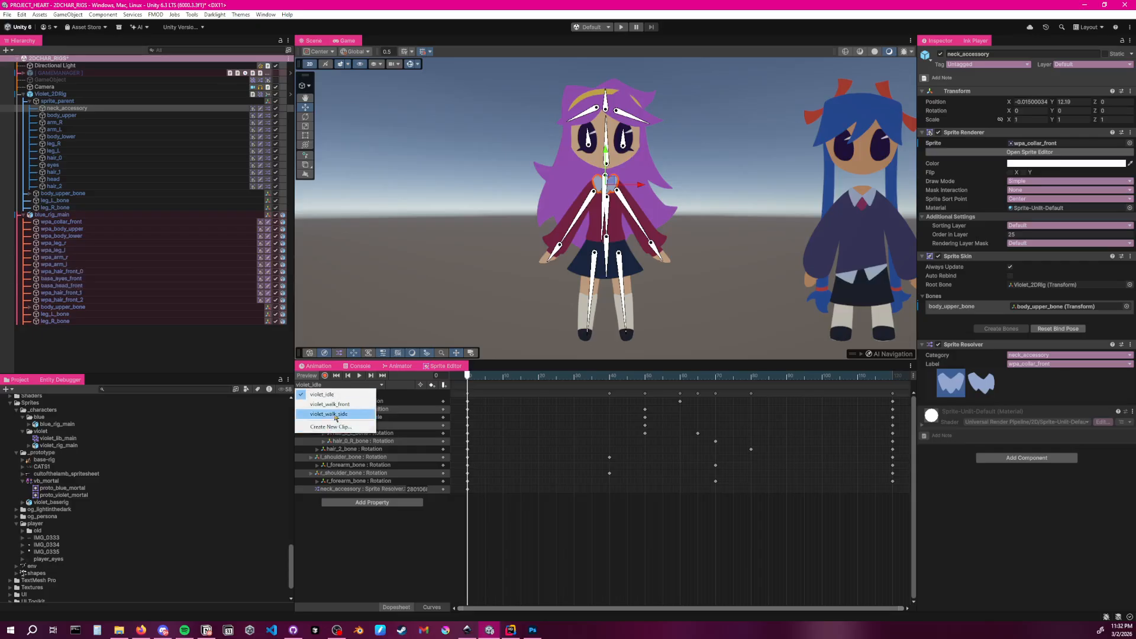
pyautogui.click(329, 404)
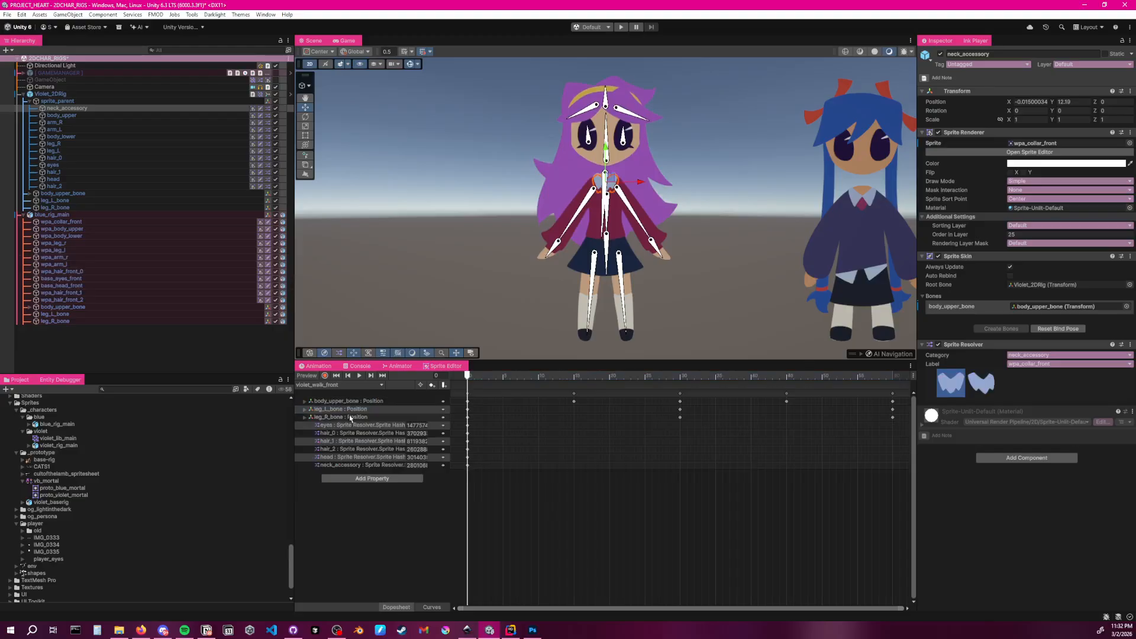
pyautogui.click(359, 375)
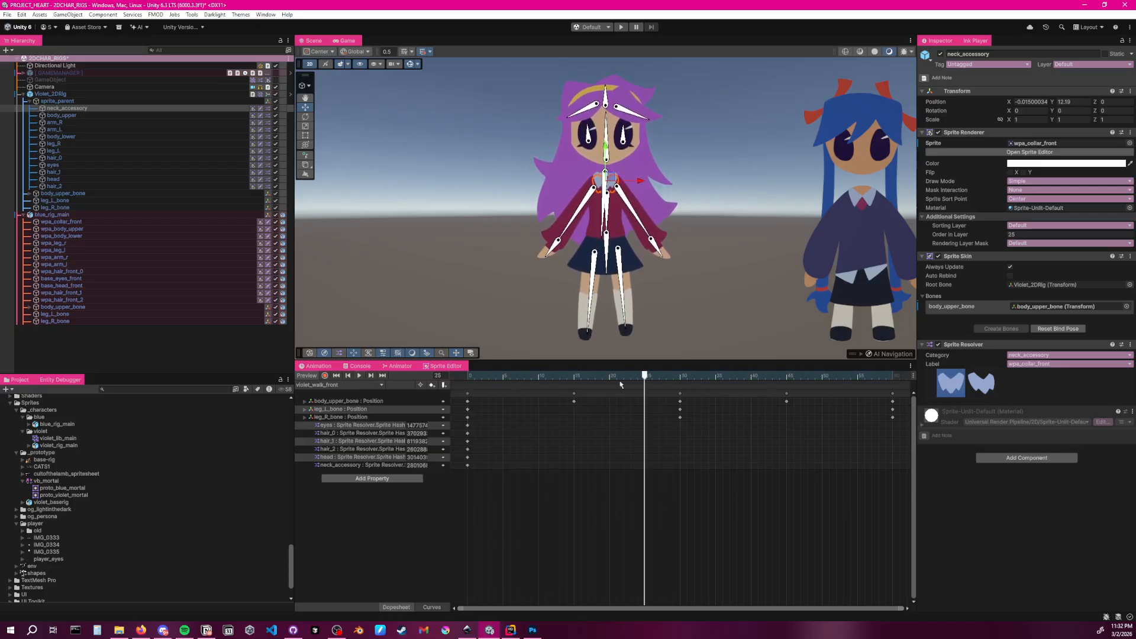
pyautogui.moveTo(645, 376); pyautogui.dragTo(416, 409)
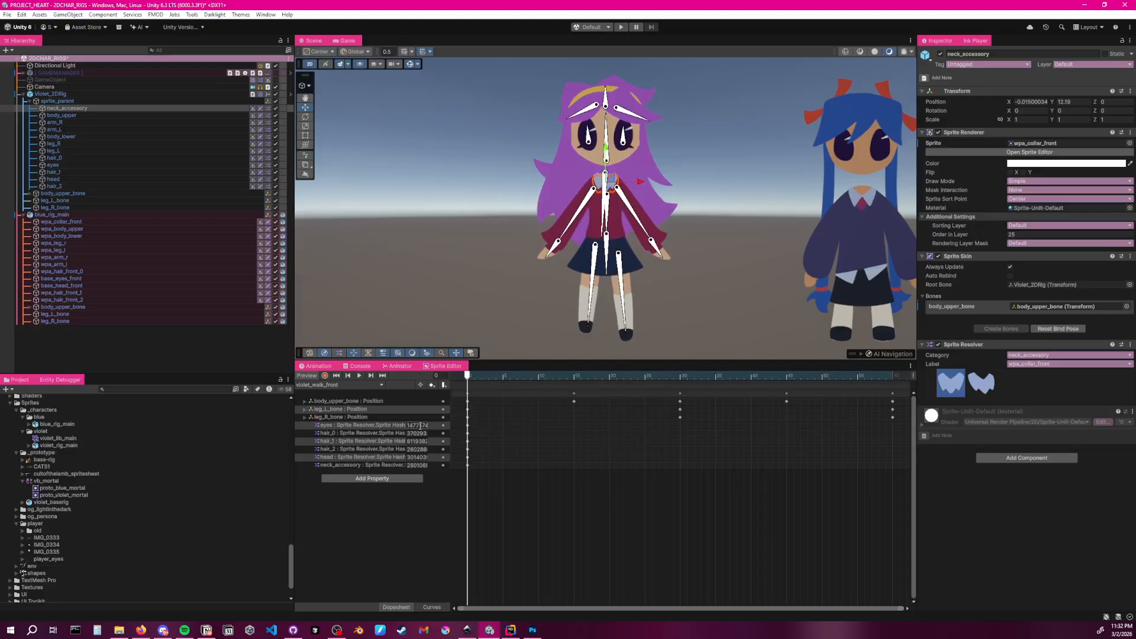
# Start recording in violet_walk_front with the playhead at frame 30
pyautogui.click(325, 375)
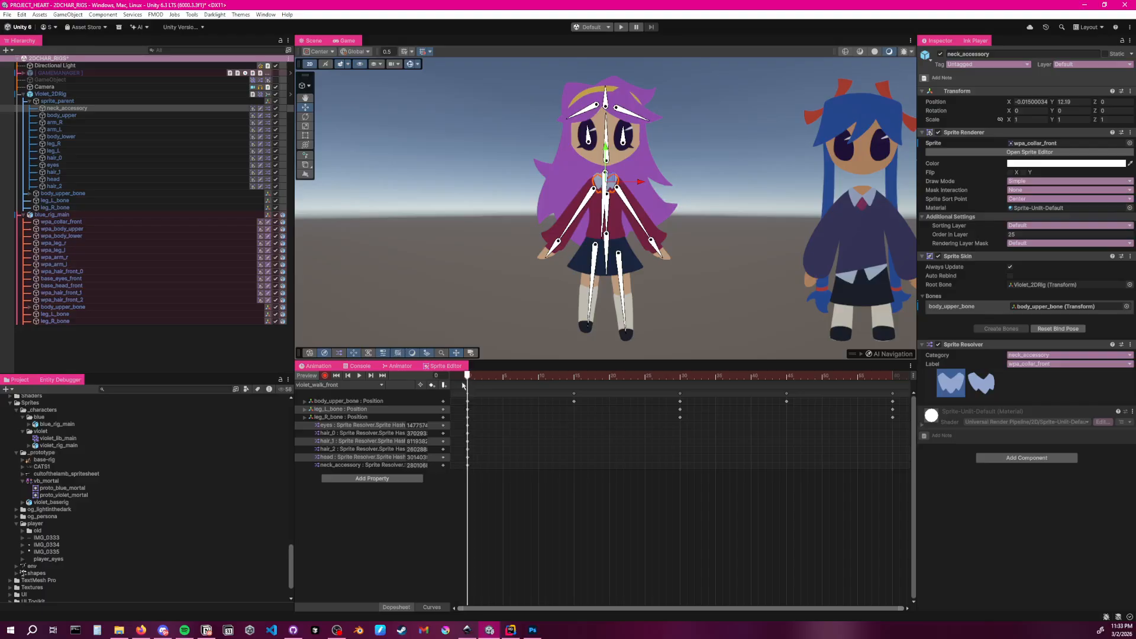
pyautogui.moveTo(467, 388); pyautogui.dragTo(682, 428)
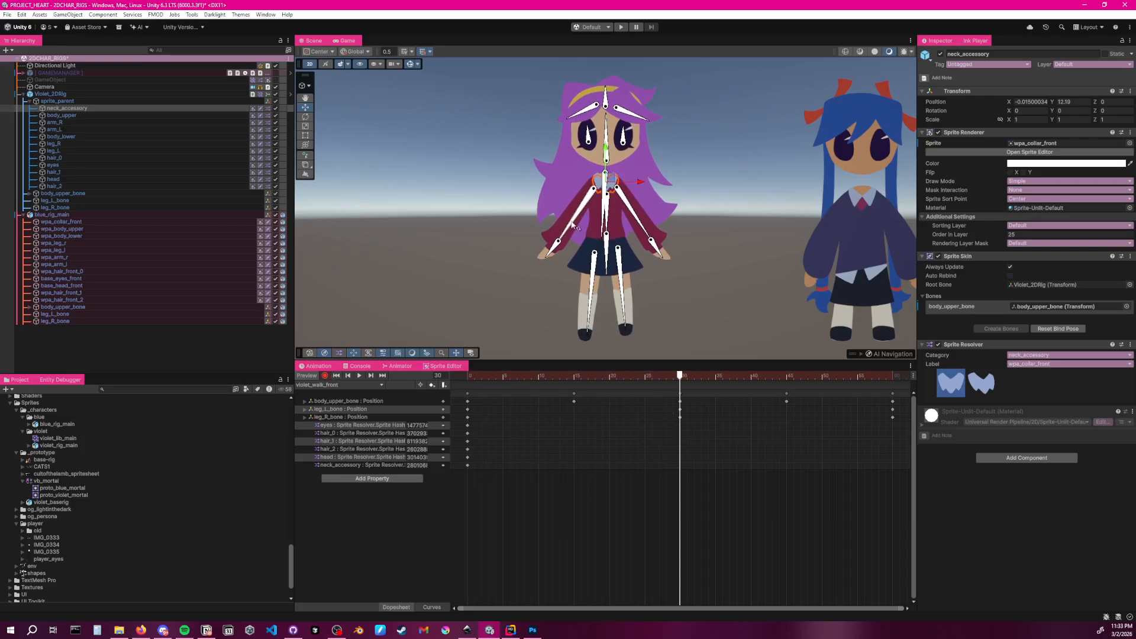
pyautogui.moveTo(571, 225); pyautogui.dragTo(566, 222)
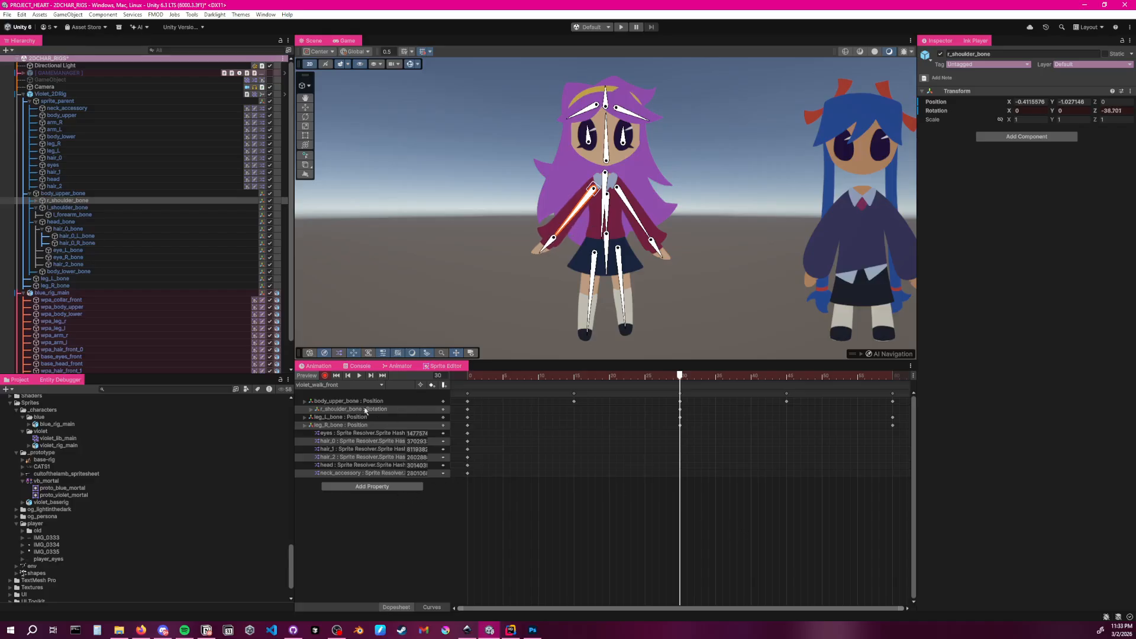
pyautogui.click(374, 408)
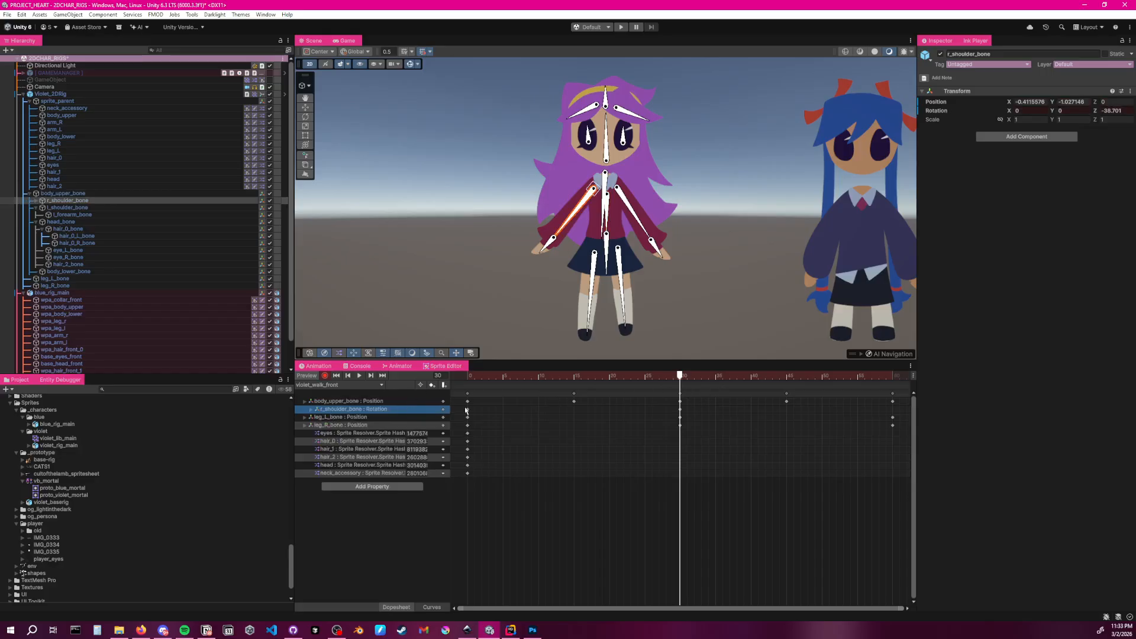
pyautogui.moveTo(701, 376); pyautogui.dragTo(715, 377)
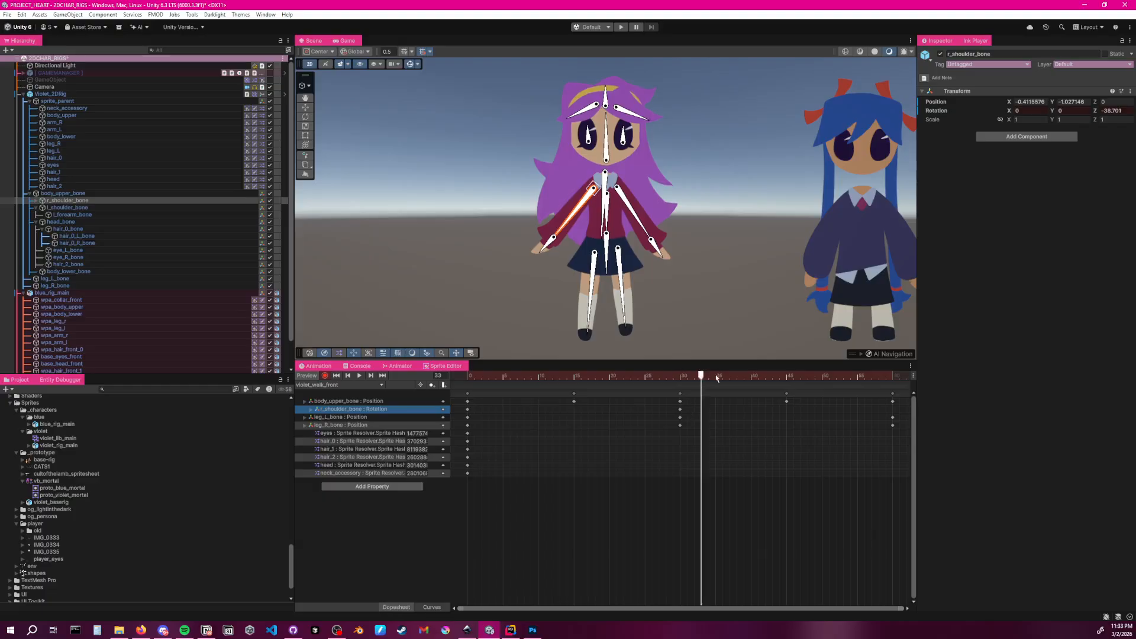
pyautogui.click(679, 409)
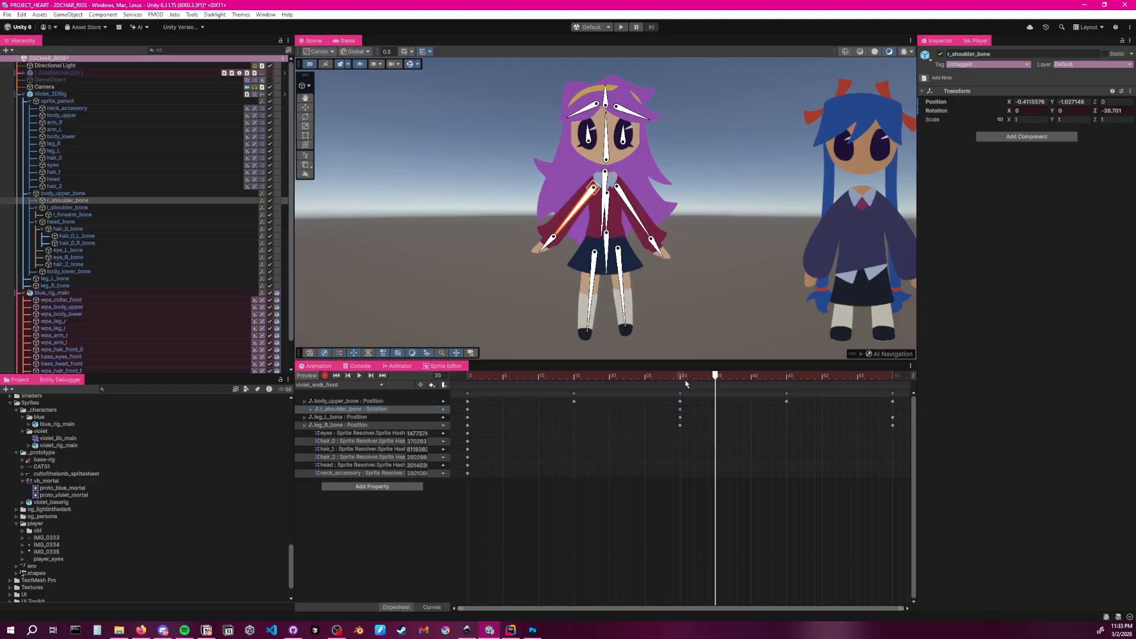
pyautogui.click(681, 377)
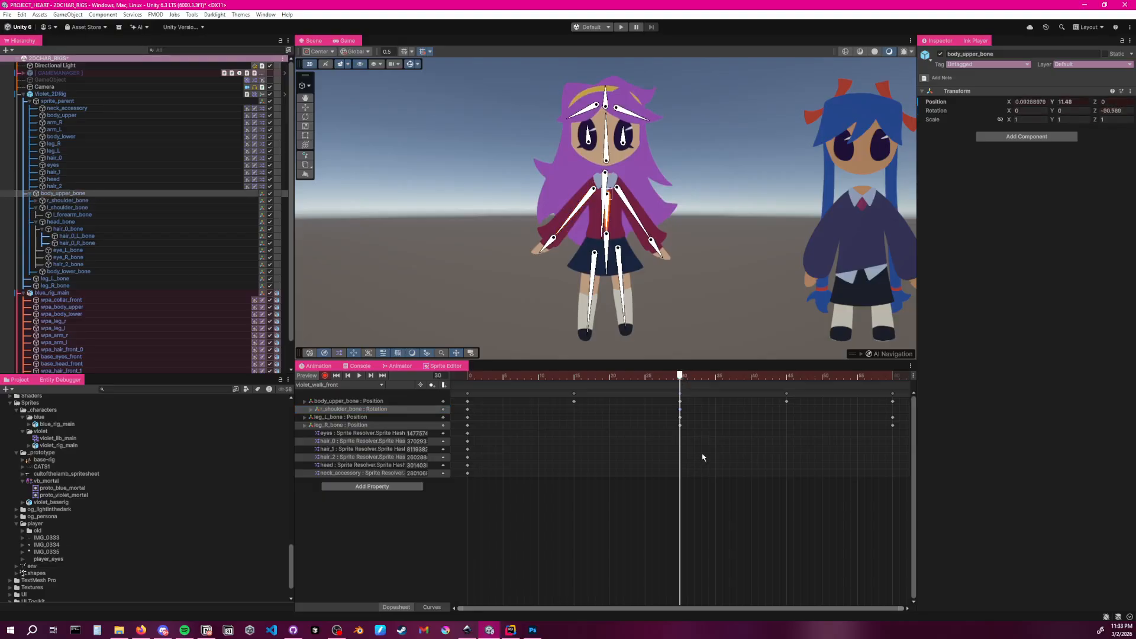
pyautogui.hotkey('ctrl', 'z')
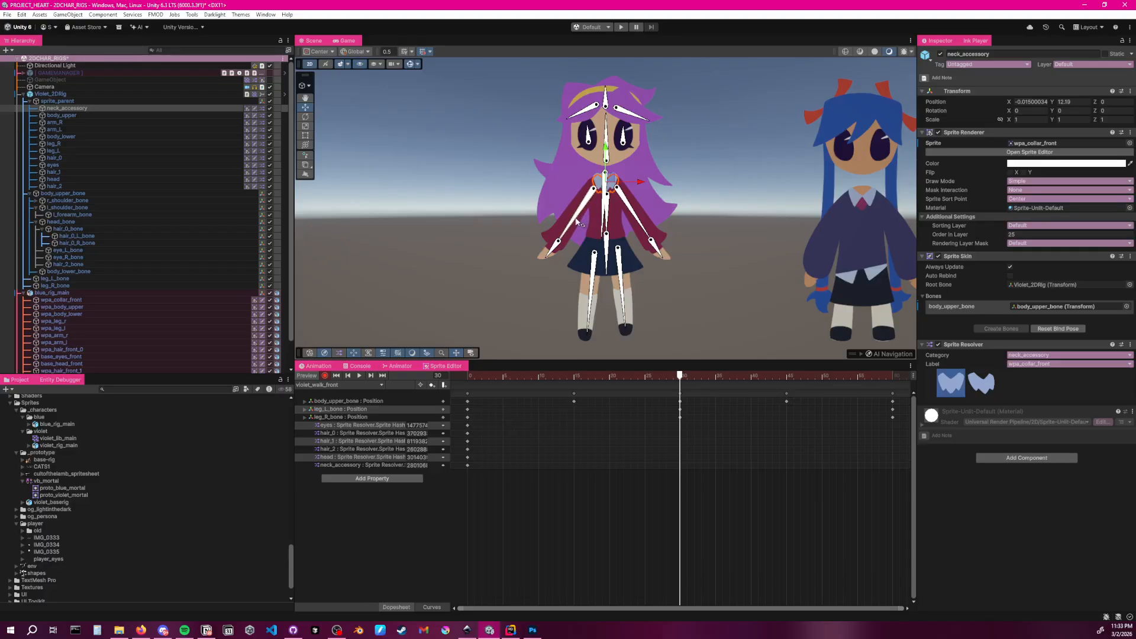
# Key r_shoulder_bone's Z rotation at about -44.7 on frame 30, copy its frame 0 key to frame 60 and preview the clip
pyautogui.moveTo(576, 223); pyautogui.dragTo(572, 220)
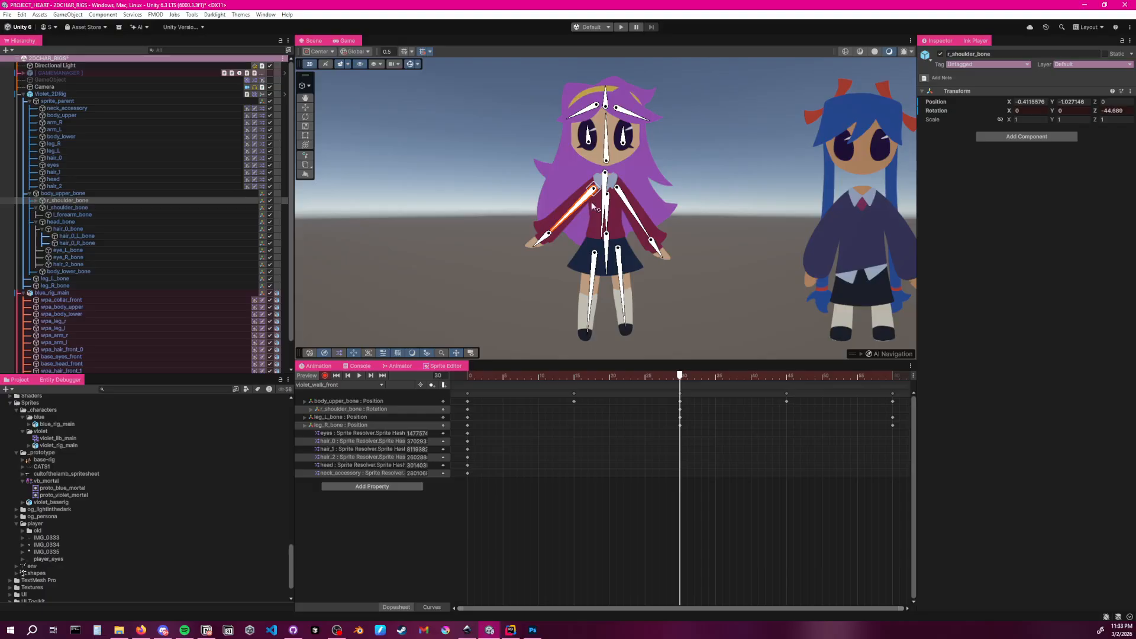
pyautogui.click(468, 384)
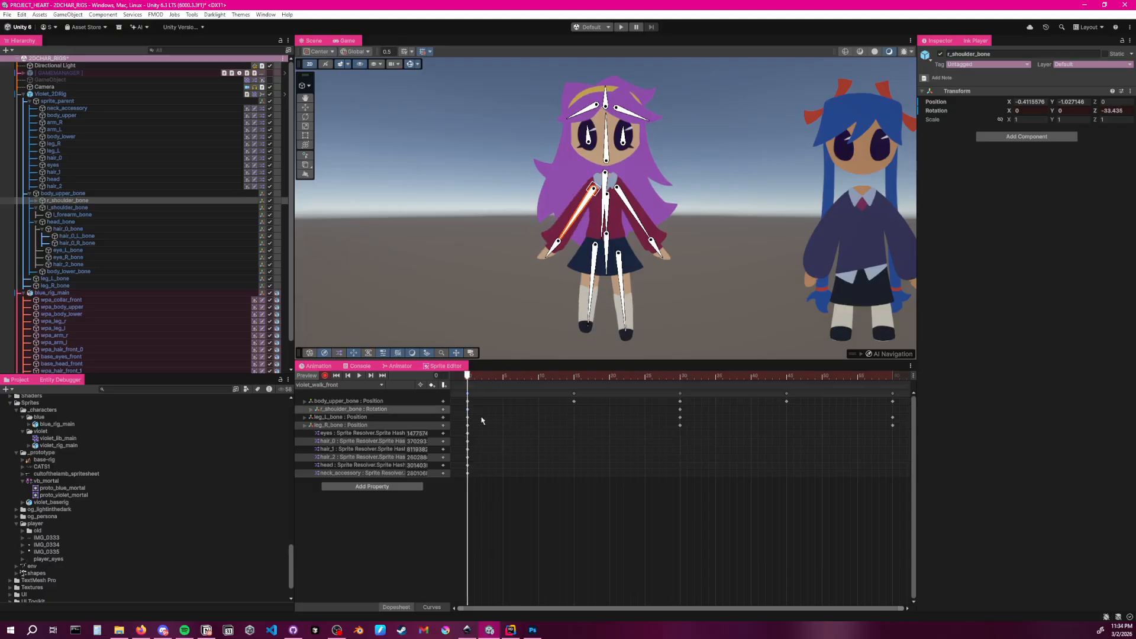
pyautogui.moveTo(477, 375); pyautogui.dragTo(895, 448)
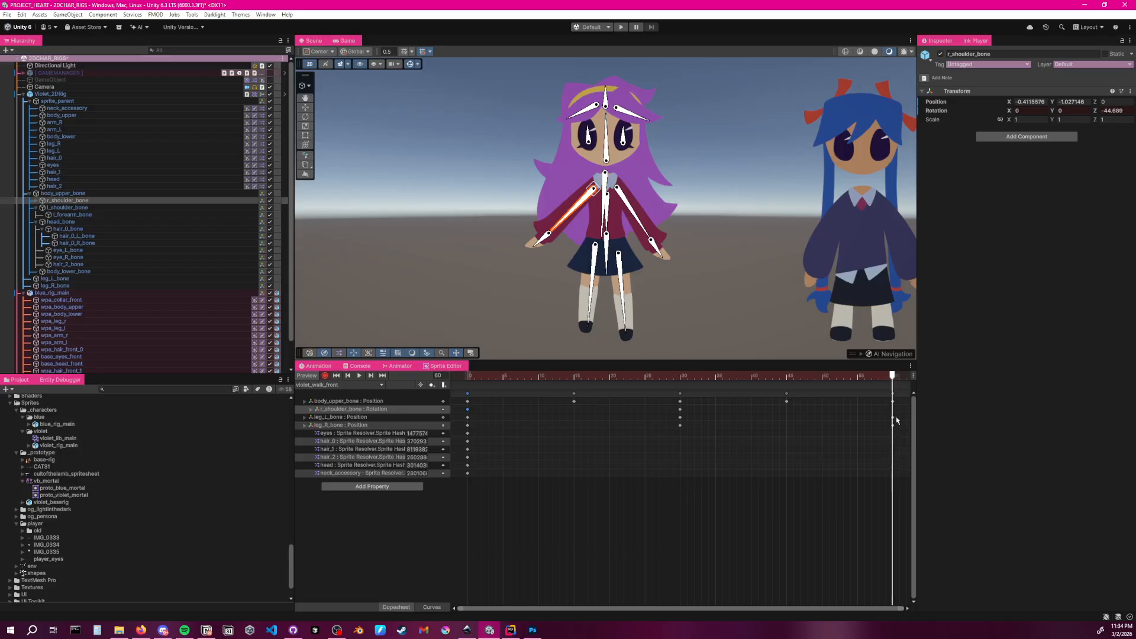
pyautogui.hotkey('ctrl', 'v')
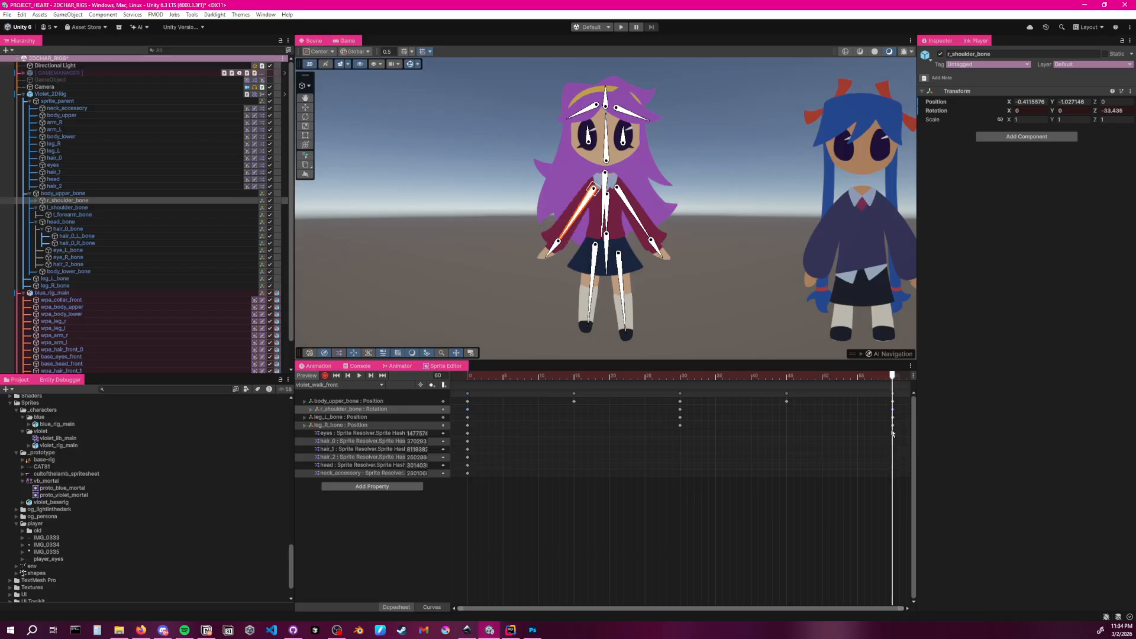
pyautogui.moveTo(641, 381); pyautogui.dragTo(465, 397)
pyautogui.press('space')
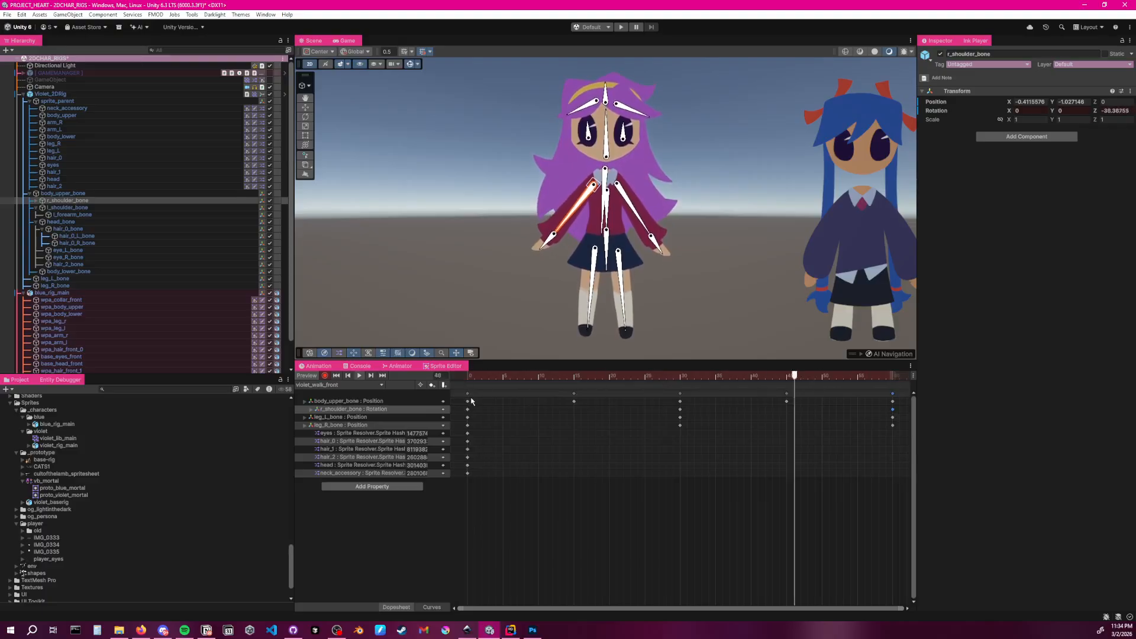
# Undo the r_shoulder_bone rotation key pasted at frame 60 and preview the walk without it
pyautogui.click(701, 296)
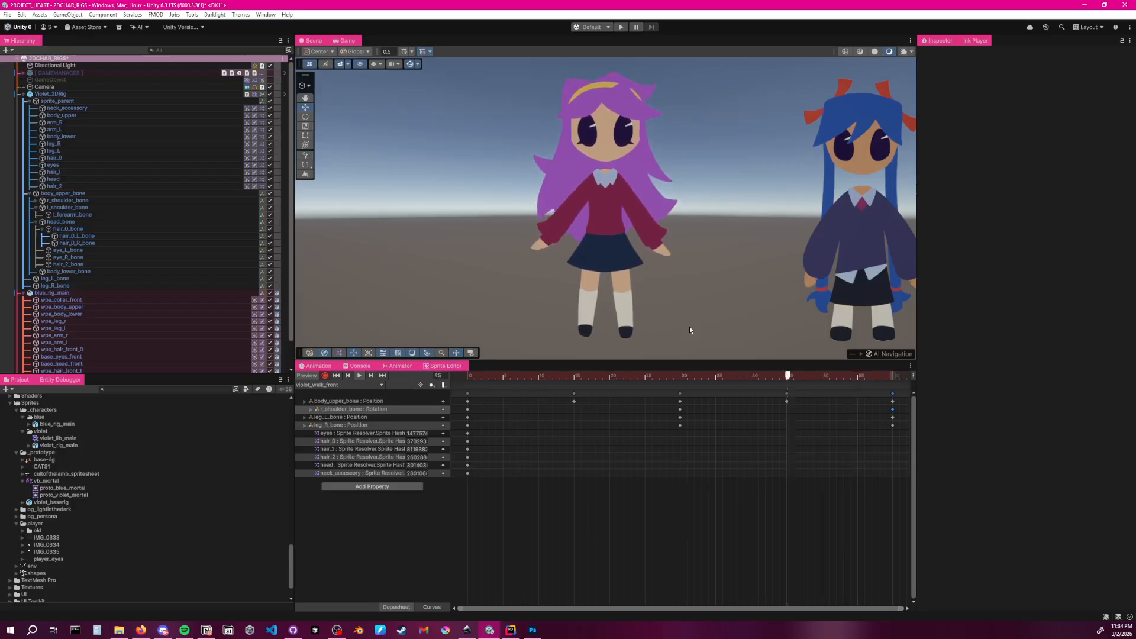
pyautogui.click(657, 474)
pyautogui.press('space')
pyautogui.hotkey('ctrl', 'z')
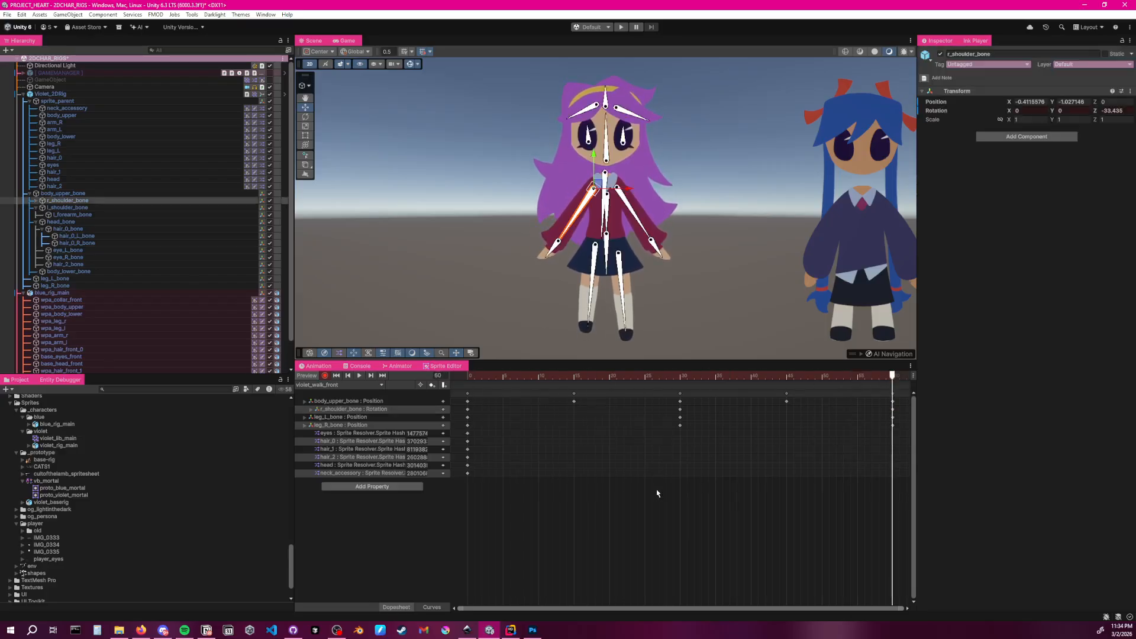
pyautogui.hotkey('ctrl', 'z')
pyautogui.press('space')
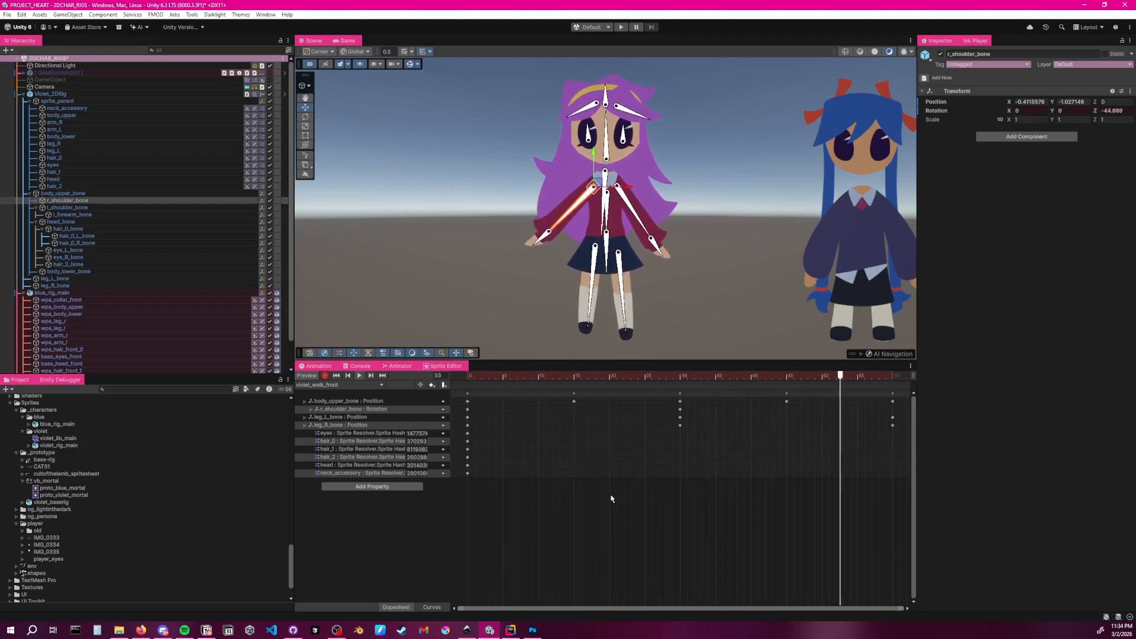
pyautogui.click(699, 304)
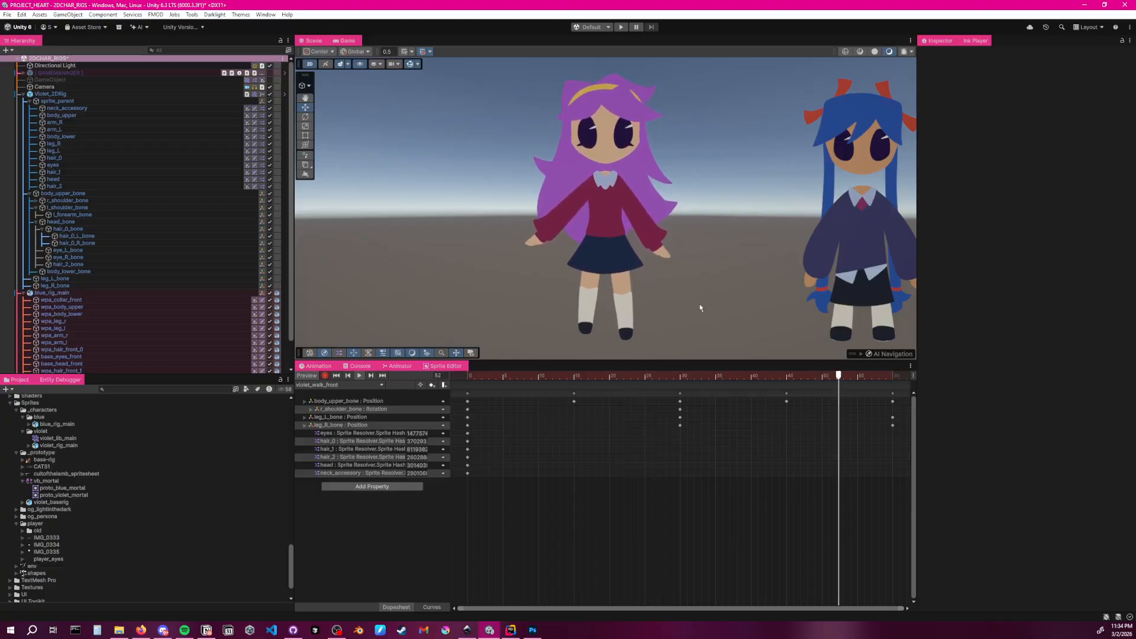
pyautogui.press('space')
pyautogui.hotkey('ctrl', 'z')
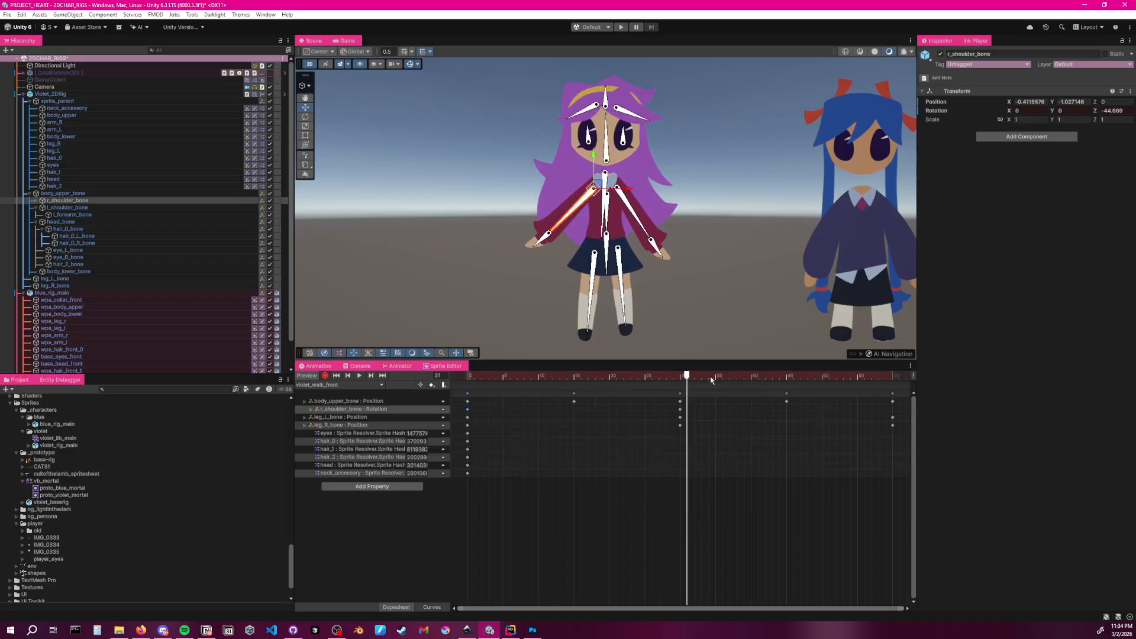
# Paste r_shoulder_bone's starting rotation key at frame 60 again, preview the loop, then stop recording and return to frame 0
pyautogui.moveTo(712, 380); pyautogui.dragTo(898, 407)
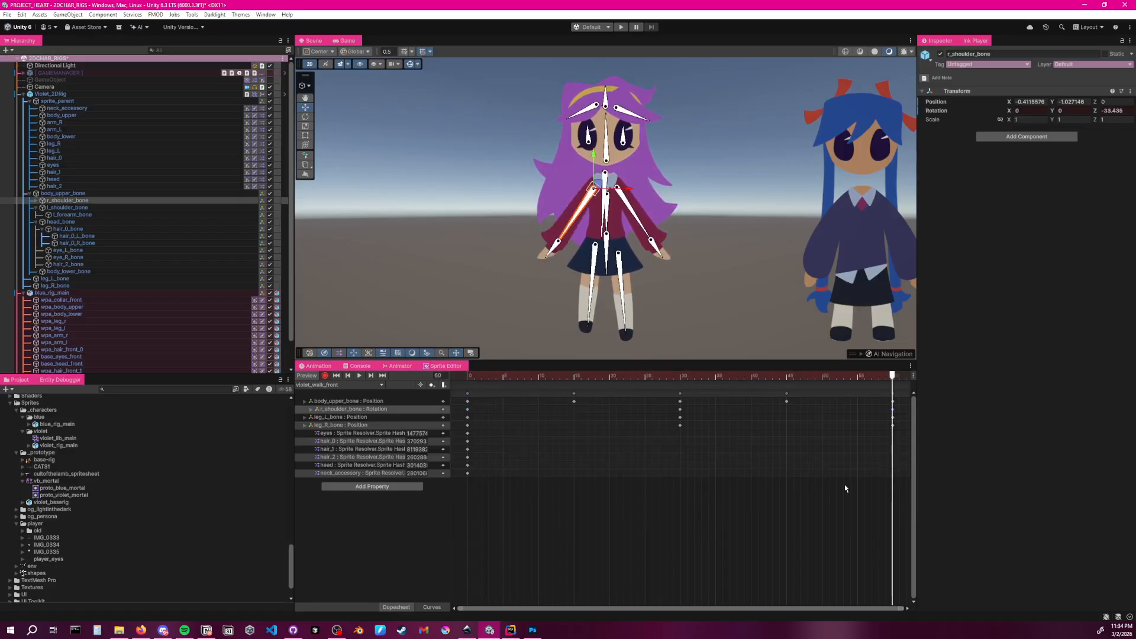
pyautogui.press('space')
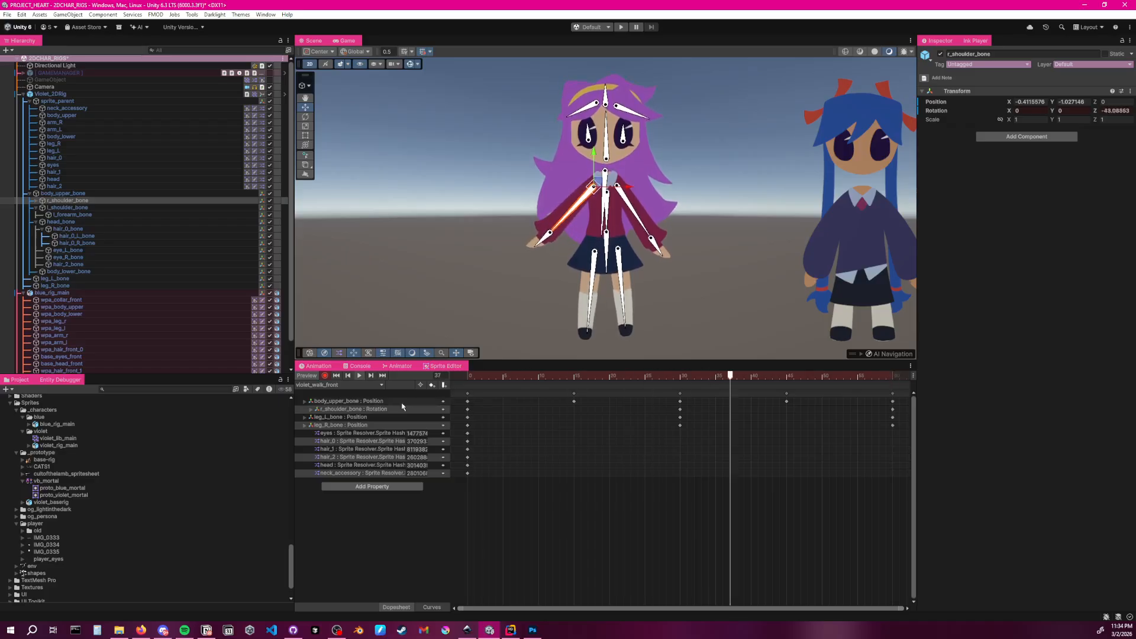
pyautogui.click(696, 300)
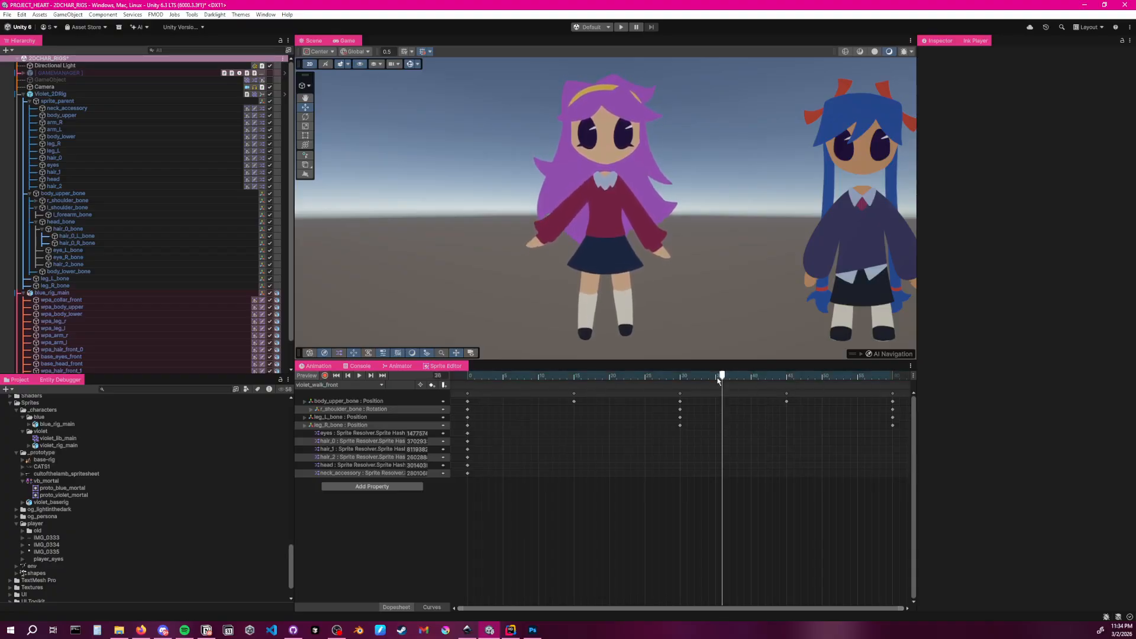
pyautogui.moveTo(682, 375); pyautogui.dragTo(452, 445)
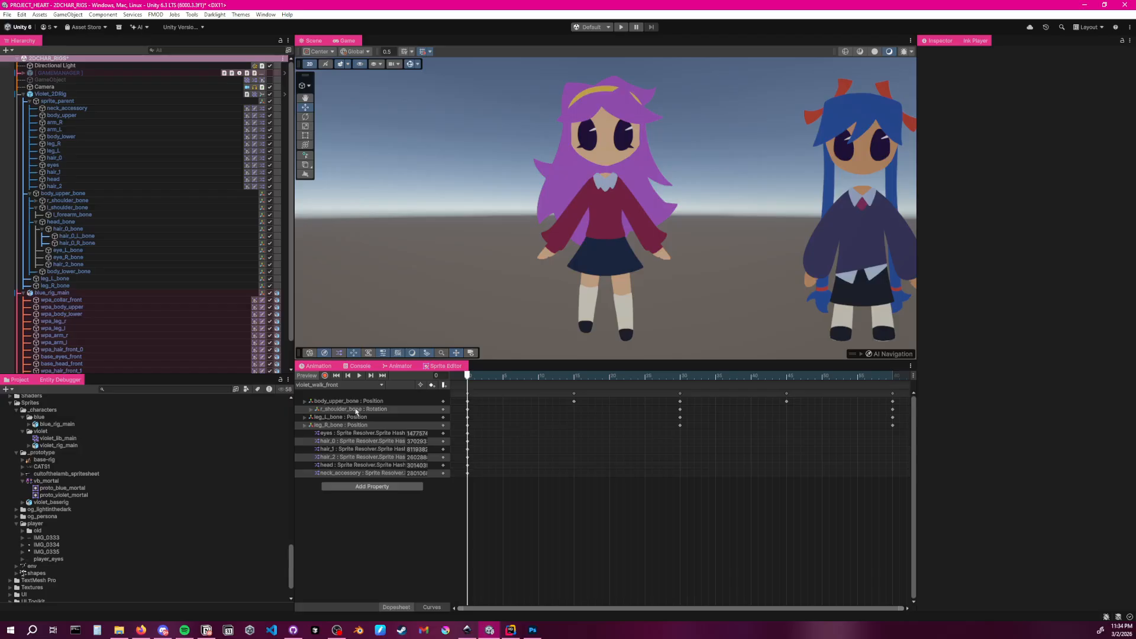
# Show r_shoulder_bone's Rotation.z as a curve in violet_walk_front, frame it to fit, and examine its shape around frame 30
pyautogui.click(355, 410)
pyautogui.click(439, 609)
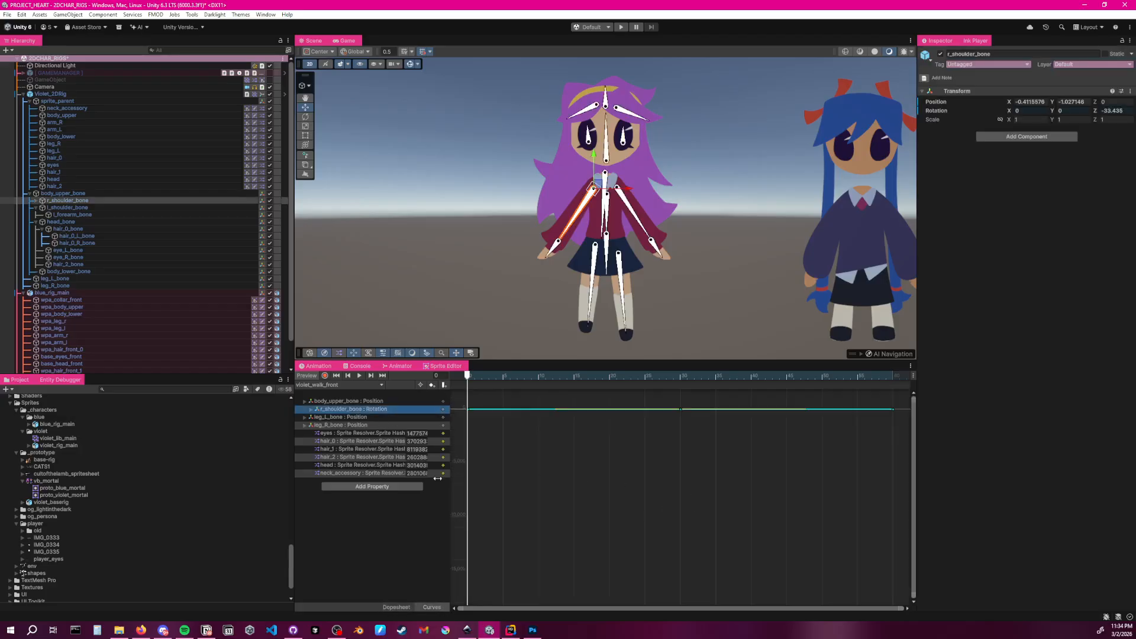
pyautogui.click(311, 410)
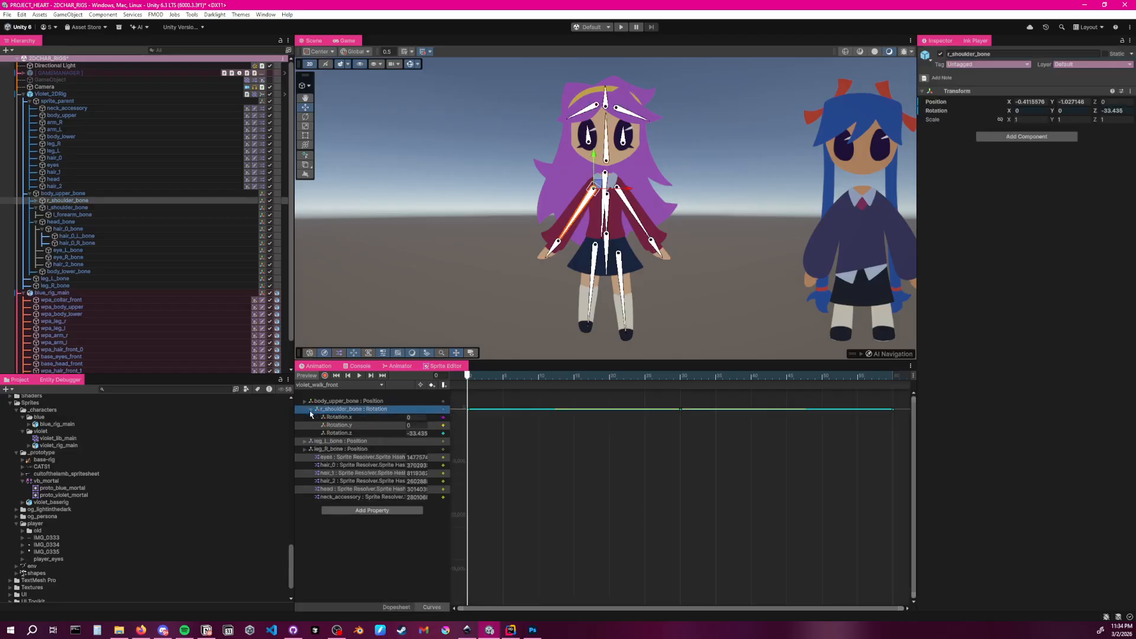
pyautogui.click(382, 434)
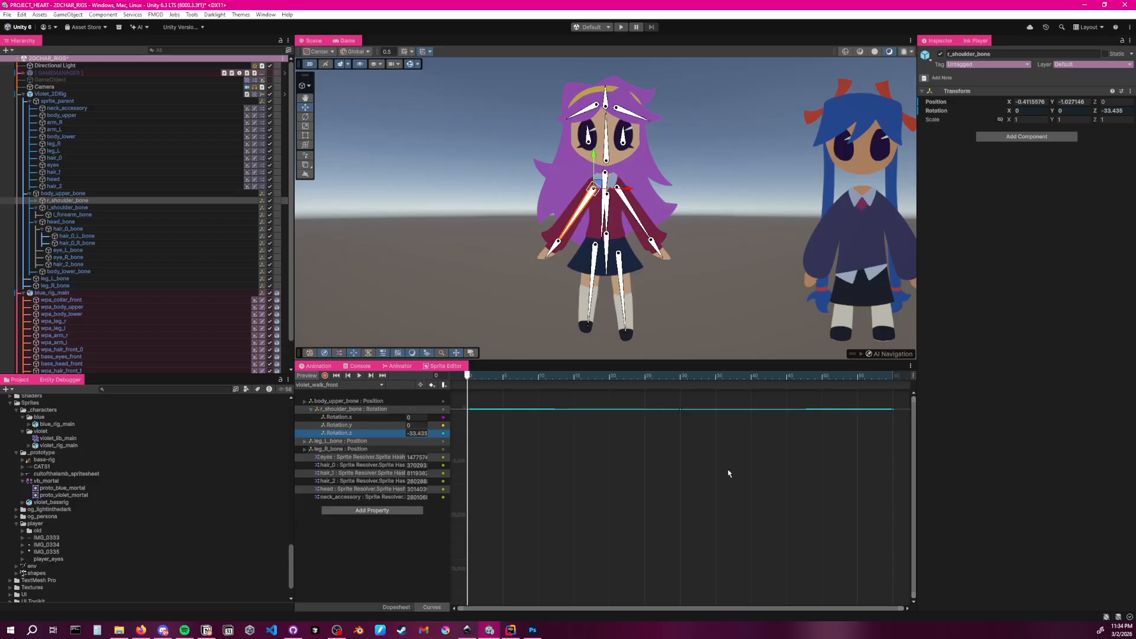
pyautogui.press('f')
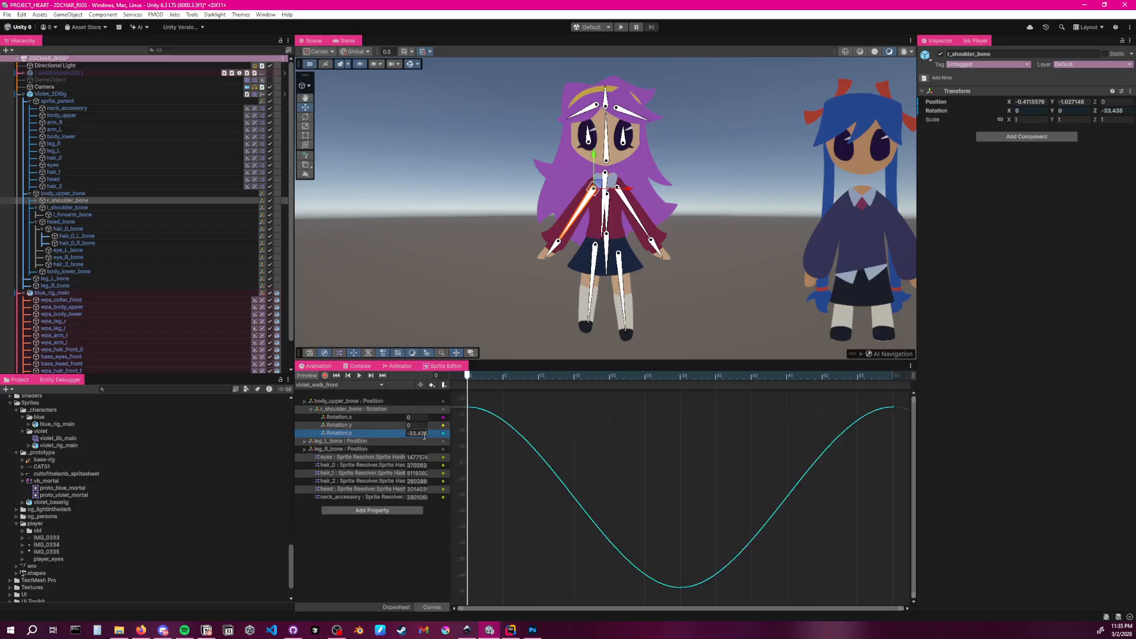
pyautogui.click(681, 588)
pyautogui.moveTo(673, 589)
pyautogui.mouseDown()
pyautogui.moveTo(655, 597)
pyautogui.moveTo(685, 600)
pyautogui.mouseUp()
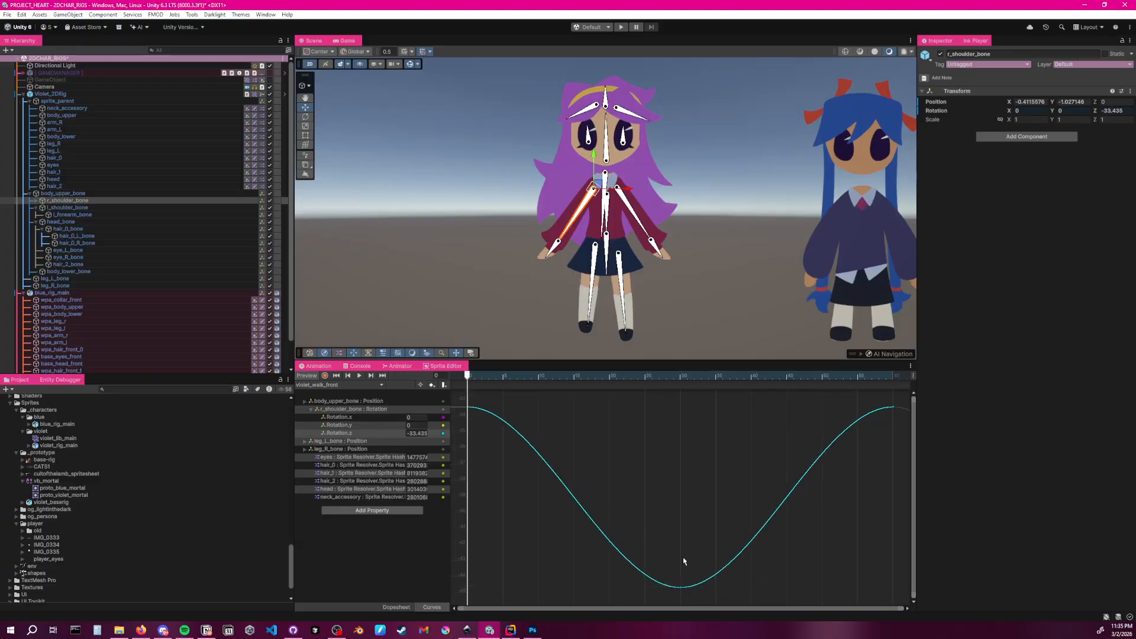
pyautogui.click(310, 409)
pyautogui.click(375, 515)
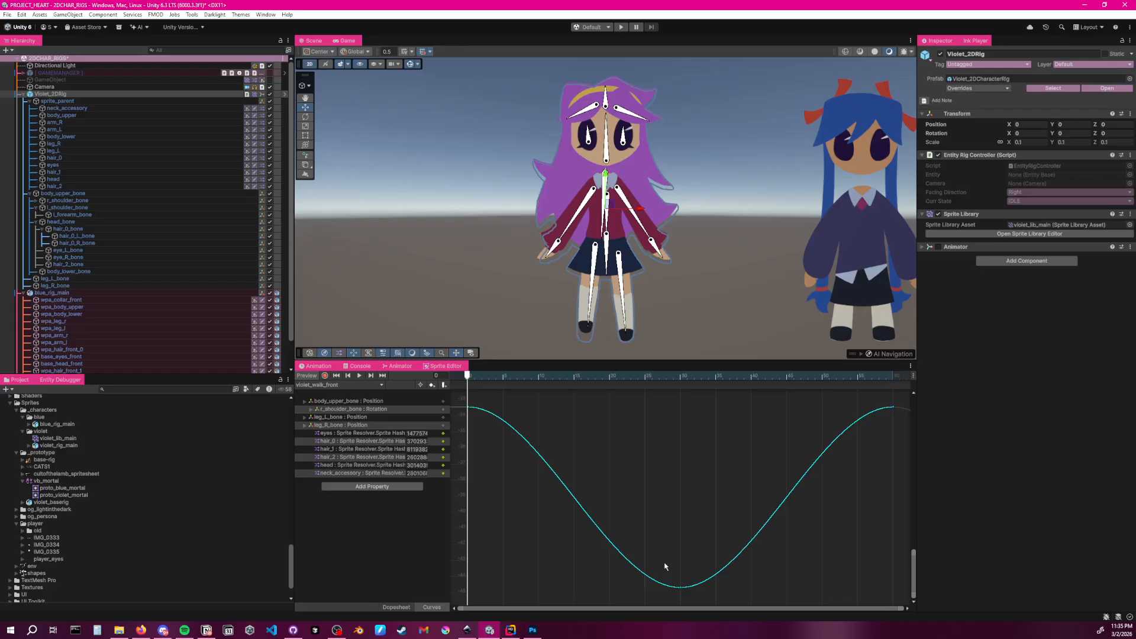
# Try adding an extra key on r_shoulder_bone's Z rotation curve around frame 13, pulling it down, and preview the walk
pyautogui.doubleClick(568, 489)
pyautogui.moveTo(567, 489); pyautogui.dragTo(540, 540)
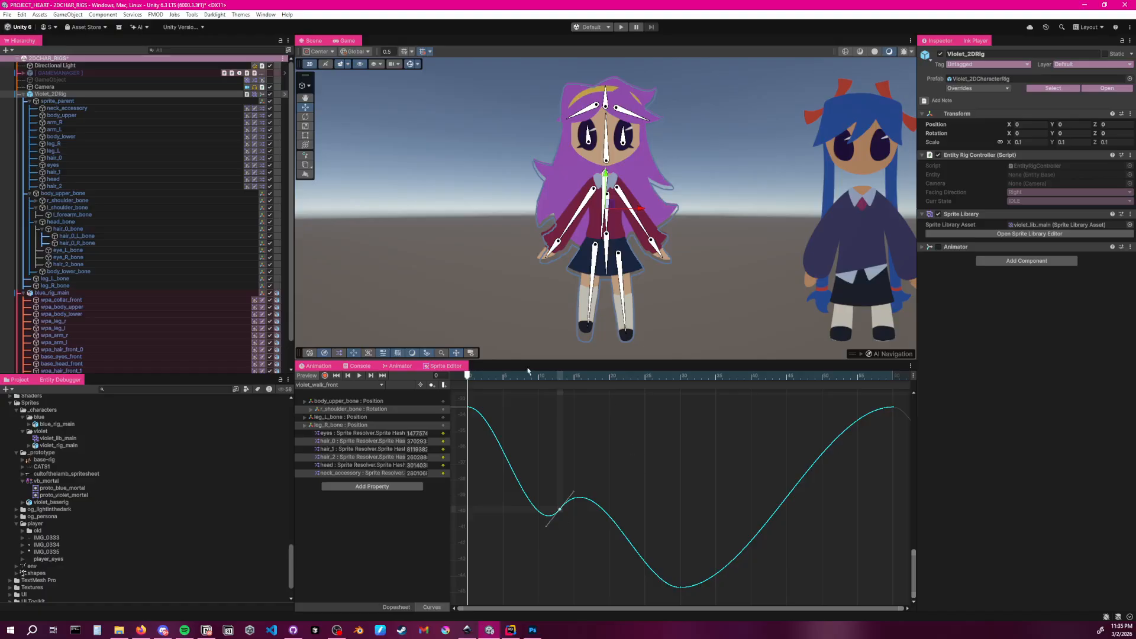
pyautogui.press('space')
pyautogui.click(508, 267)
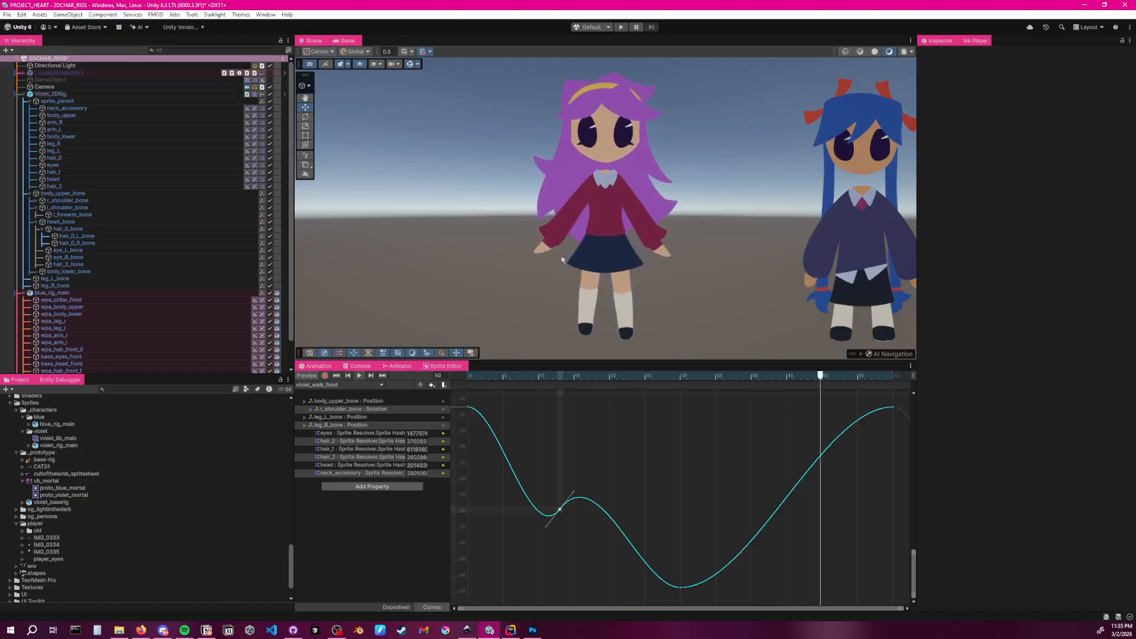
pyautogui.press('space')
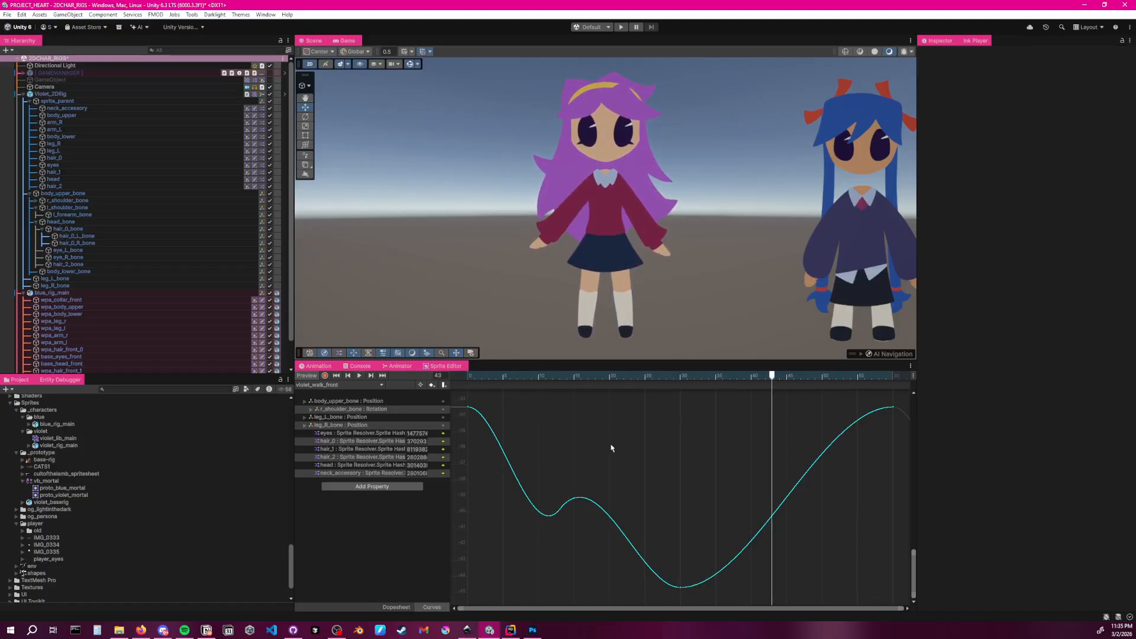
# Undo the extra key and its move on r_shoulder_bone's rotation curve
pyautogui.hotkey('ctrl', 'z')
pyautogui.hotkey('ctrl', 'z')
pyautogui.hotkey('ctrl', 'z')
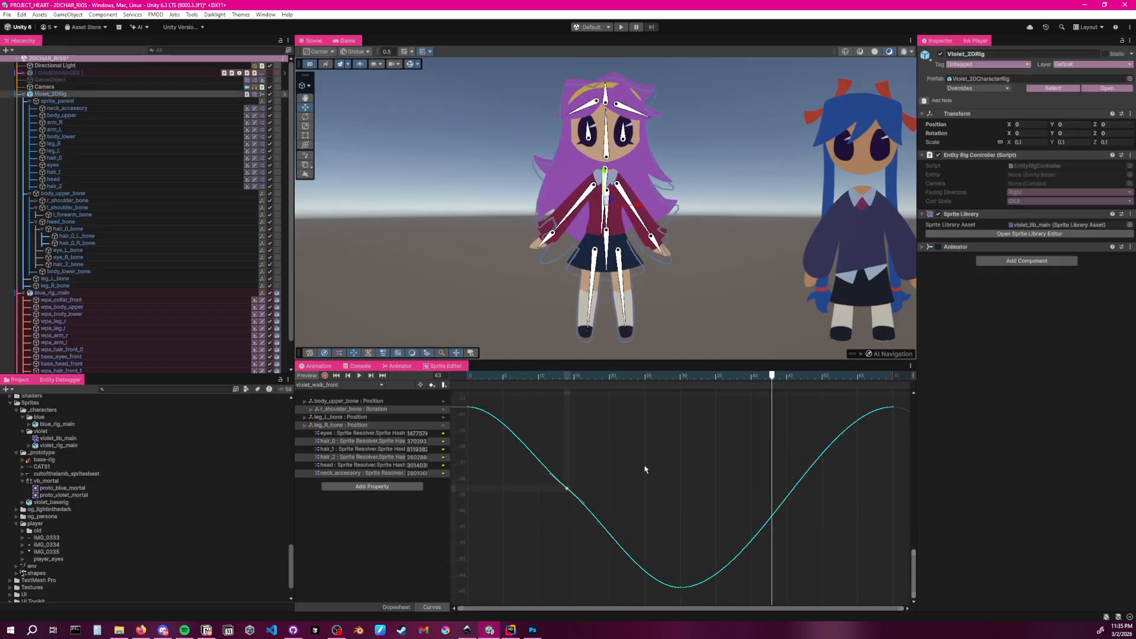
pyautogui.hotkey('ctrl', 'z')
pyautogui.click(493, 310)
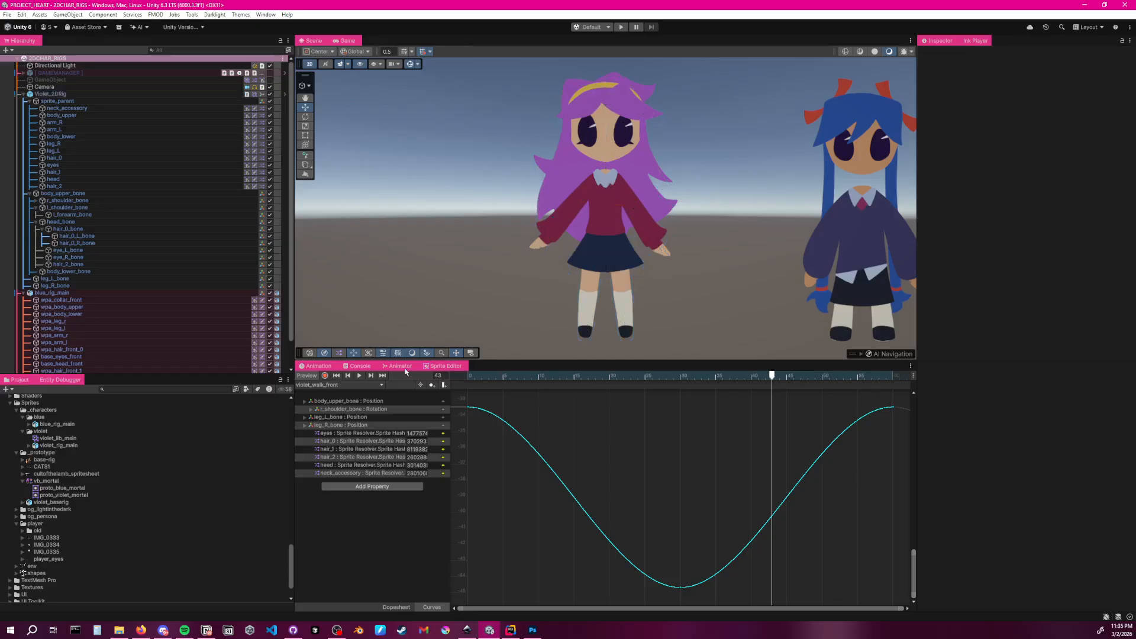
# Switch to the violet_idle clip and preview its loop with all of its bone curves shown
pyautogui.click(353, 386)
pyautogui.click(348, 395)
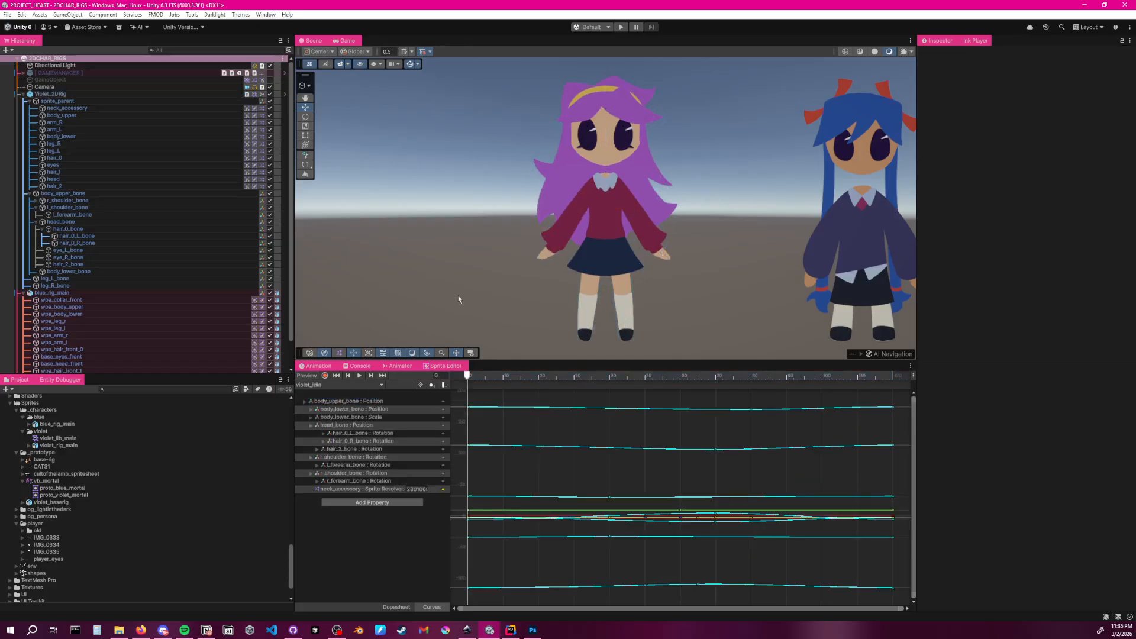
pyautogui.press('space')
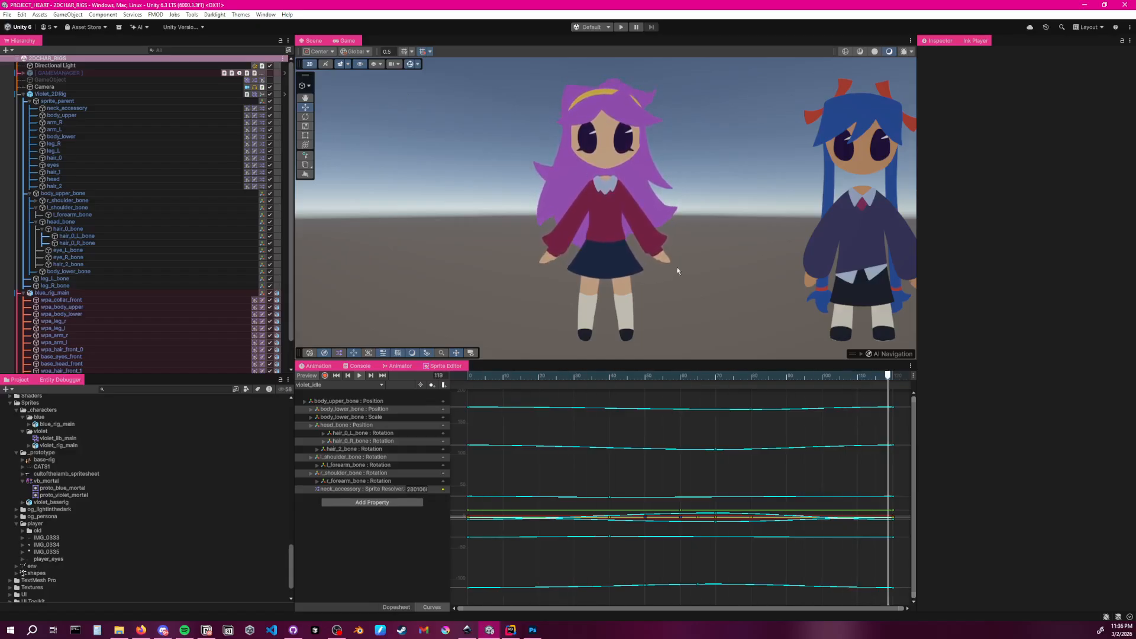
pyautogui.scroll(-3, 620, 427)
pyautogui.scroll(-3, 620, 427)
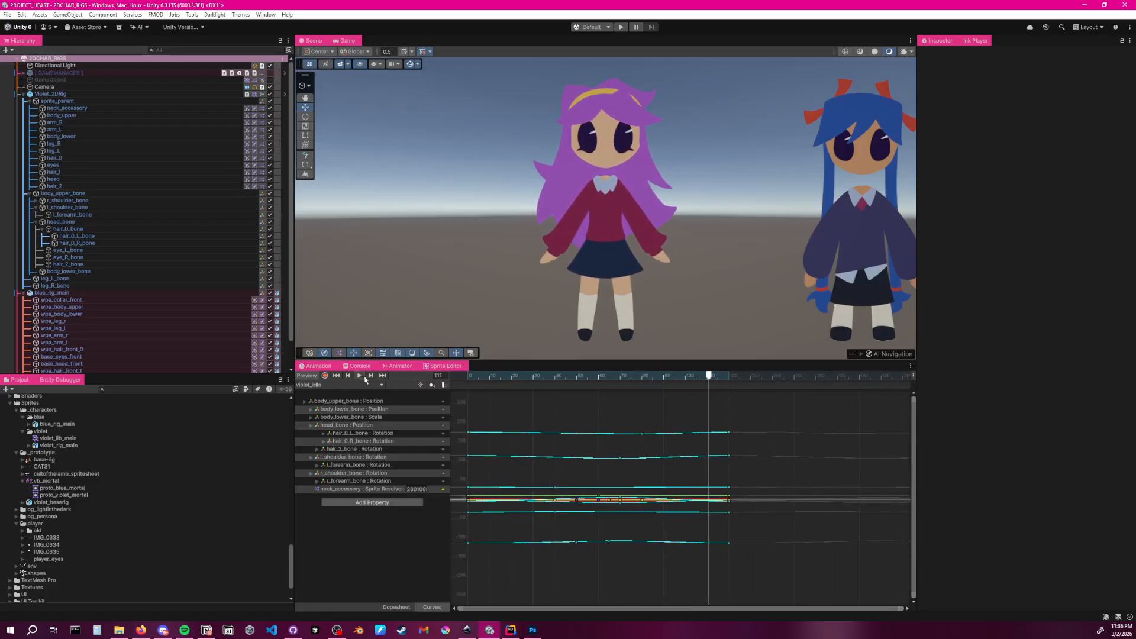
pyautogui.click(401, 565)
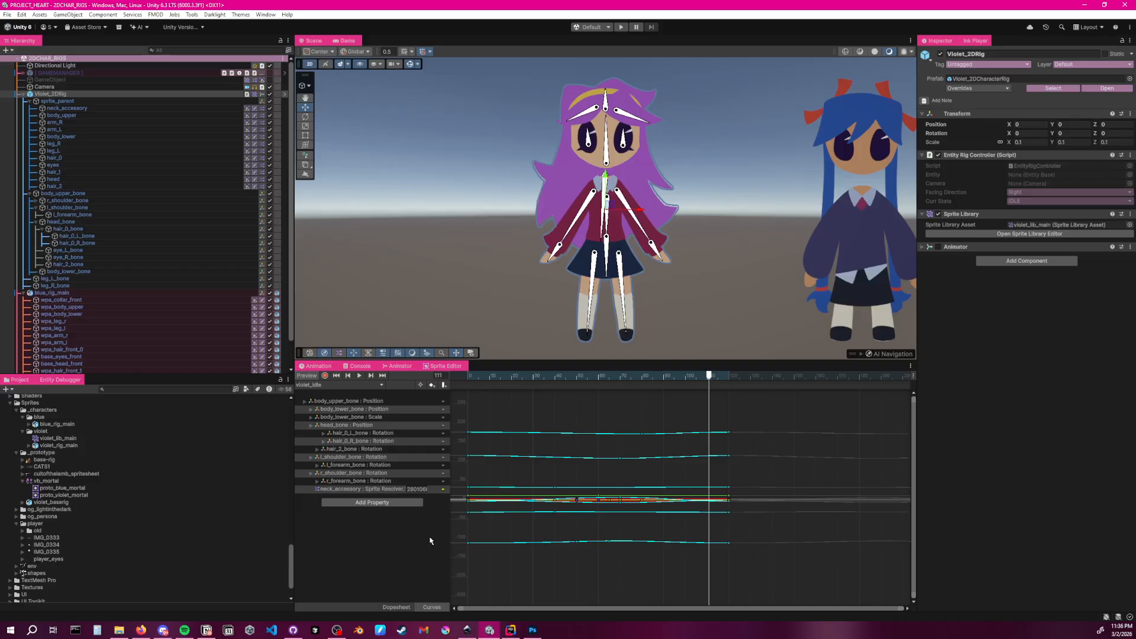
pyautogui.click(360, 375)
pyautogui.click(583, 260)
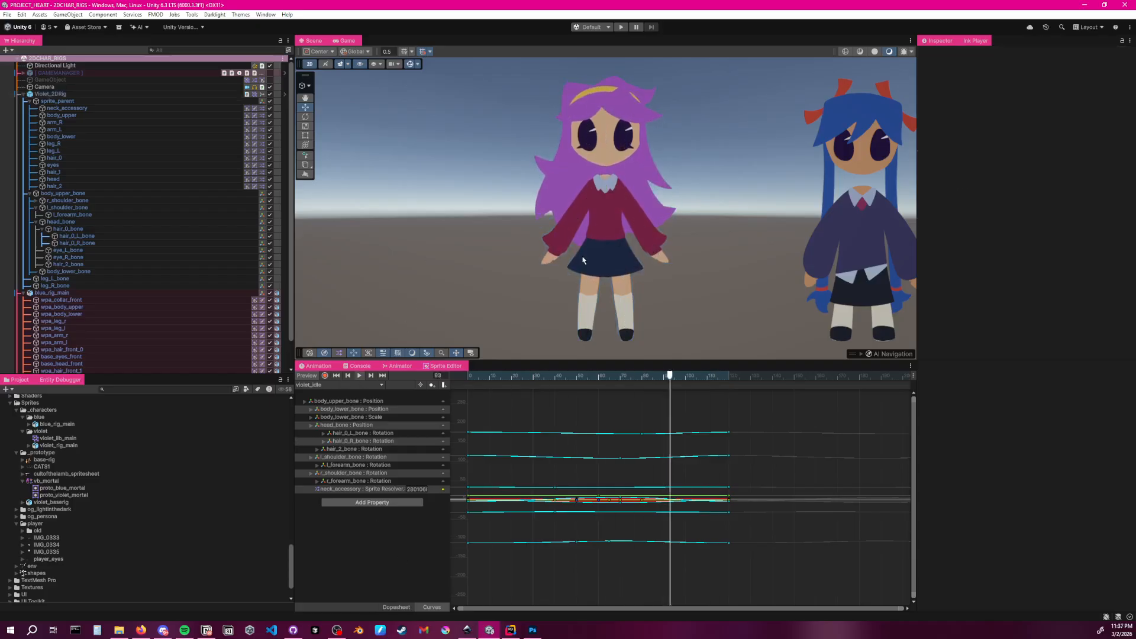
pyautogui.moveTo(736, 225); pyautogui.dragTo(761, 226, button='middle')
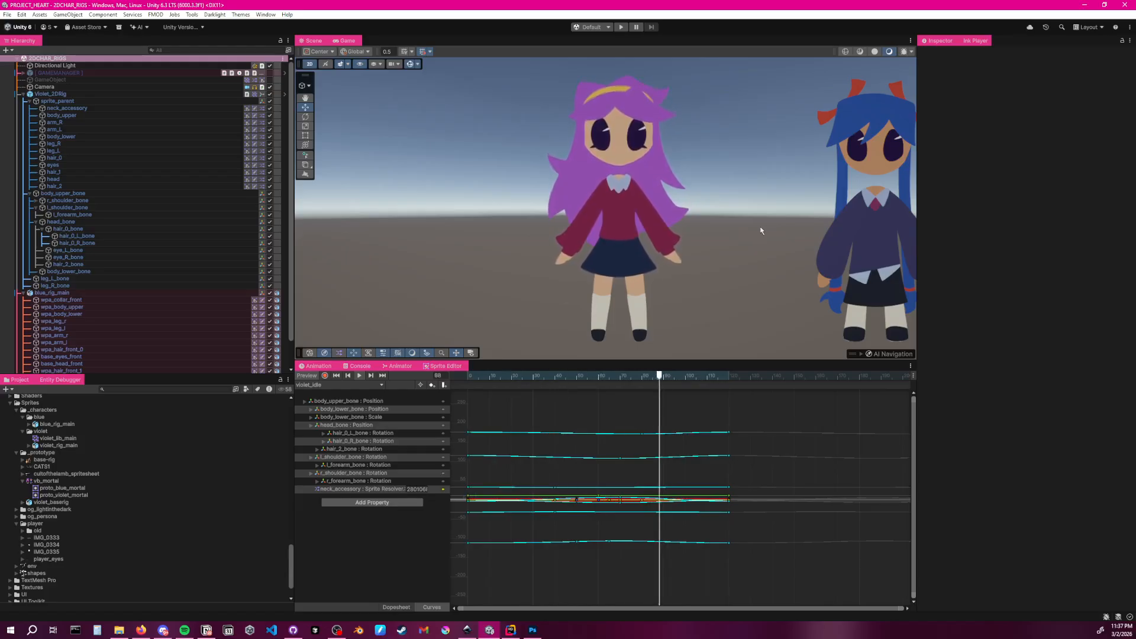
# Open the ResonantCathedral_Village scene from the project's scene assets
pyautogui.scroll(3, 97, 474)
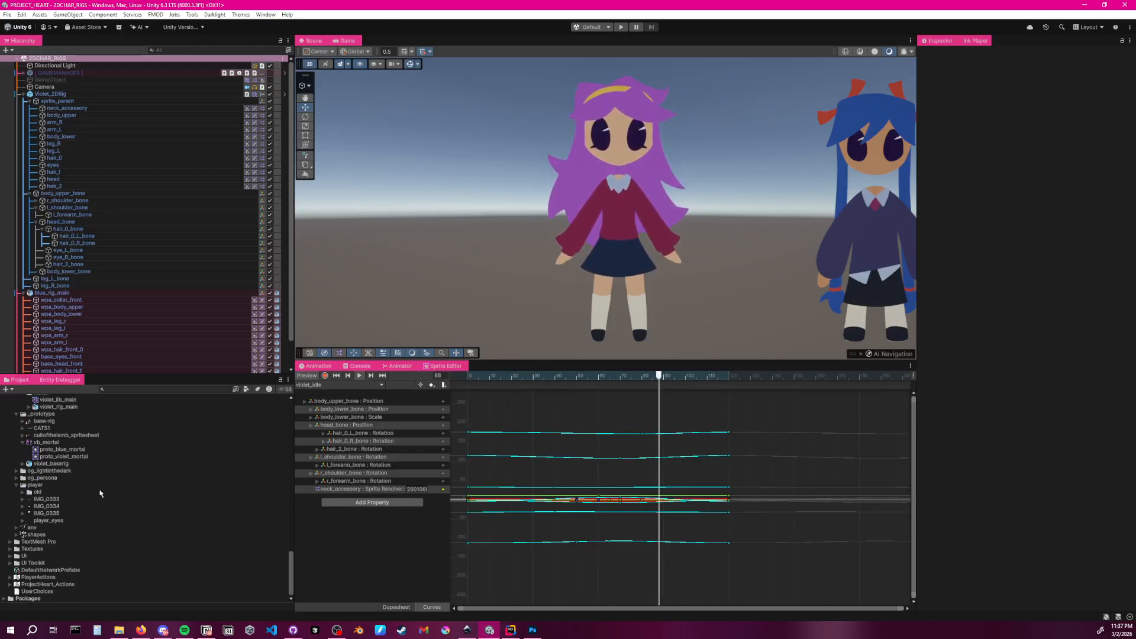
pyautogui.scroll(3, 72, 521)
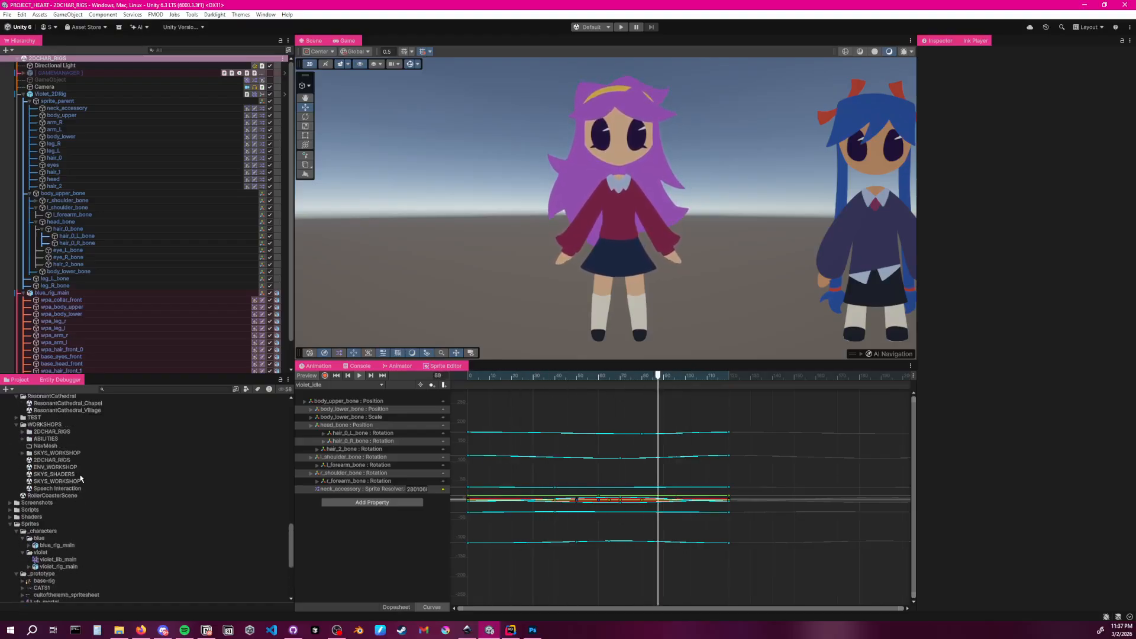
pyautogui.scroll(1, 89, 456)
pyautogui.click(98, 436)
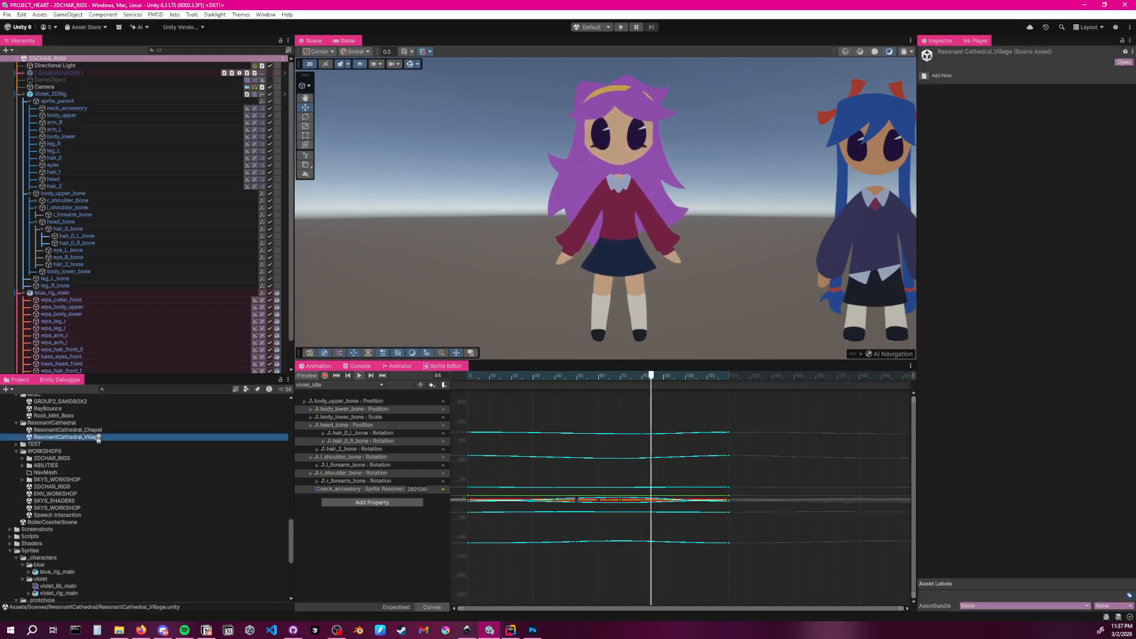
# Turn off 2D mode in the Scene view and enlarge the view by shrinking the Animation and Hierarchy areas
pyautogui.scroll(-10, 477, 328)
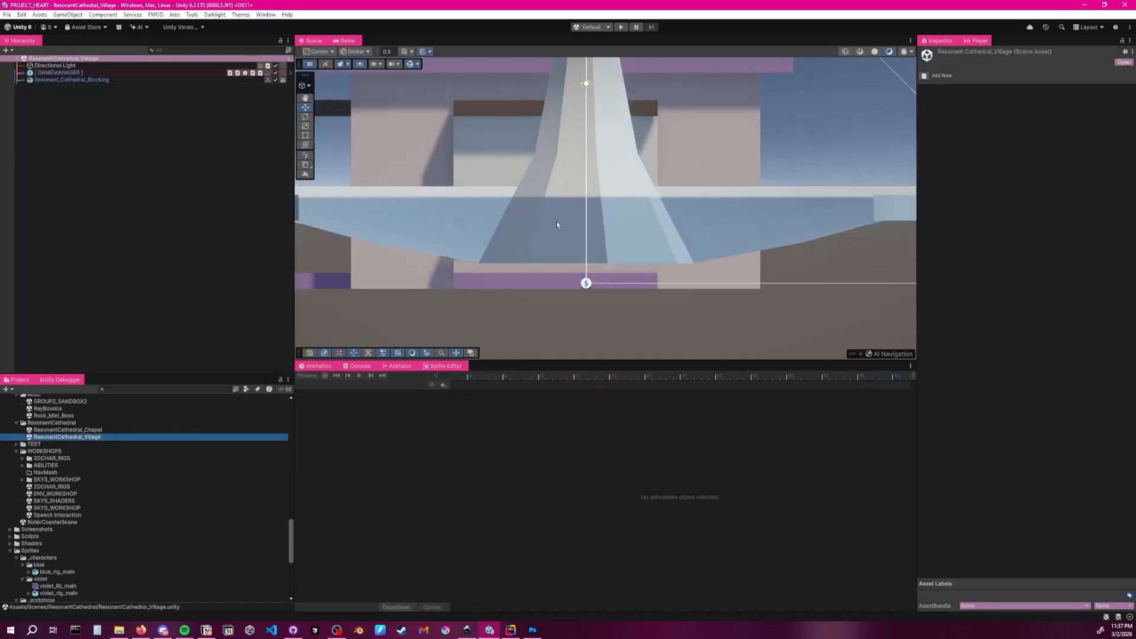
pyautogui.click(309, 64)
pyautogui.scroll(-8, 515, 183)
pyautogui.moveTo(515, 182); pyautogui.dragTo(553, 253, button='right')
pyautogui.moveTo(530, 361); pyautogui.dragTo(515, 564)
pyautogui.moveTo(292, 291); pyautogui.dragTo(118, 291)
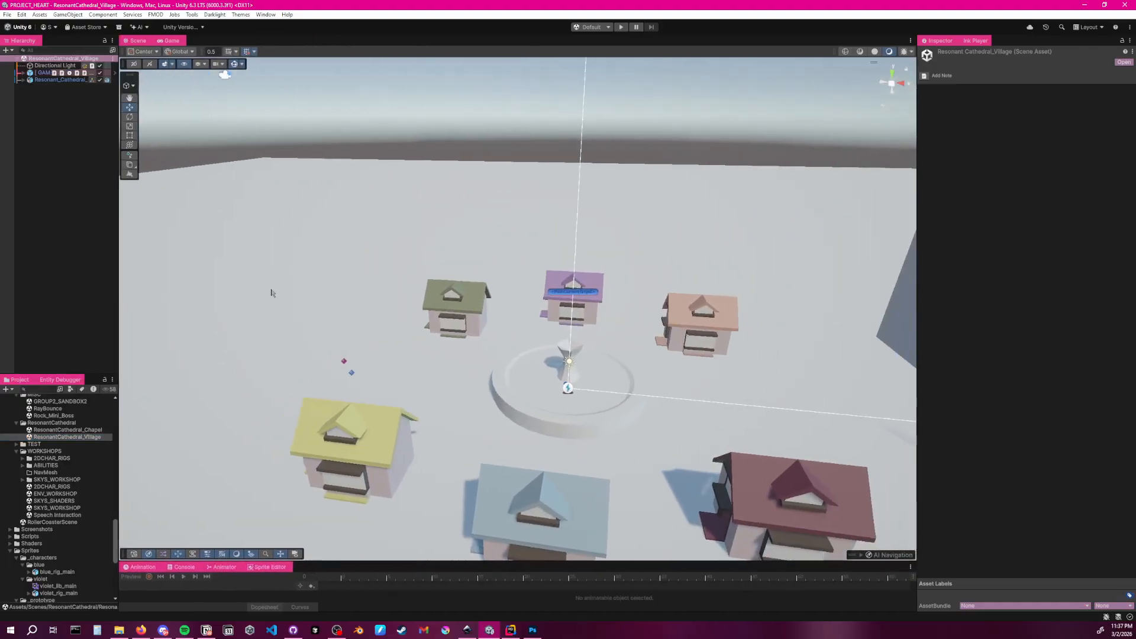
# Examine the village blockout from several angles, including the houses, the fountain and the cathedral
pyautogui.scroll(-4, 314, 332)
pyautogui.moveTo(314, 332); pyautogui.dragTo(459, 322, button='right')
pyautogui.scroll(-6, 459, 321)
pyautogui.moveTo(388, 340); pyautogui.dragTo(518, 249, button='middle')
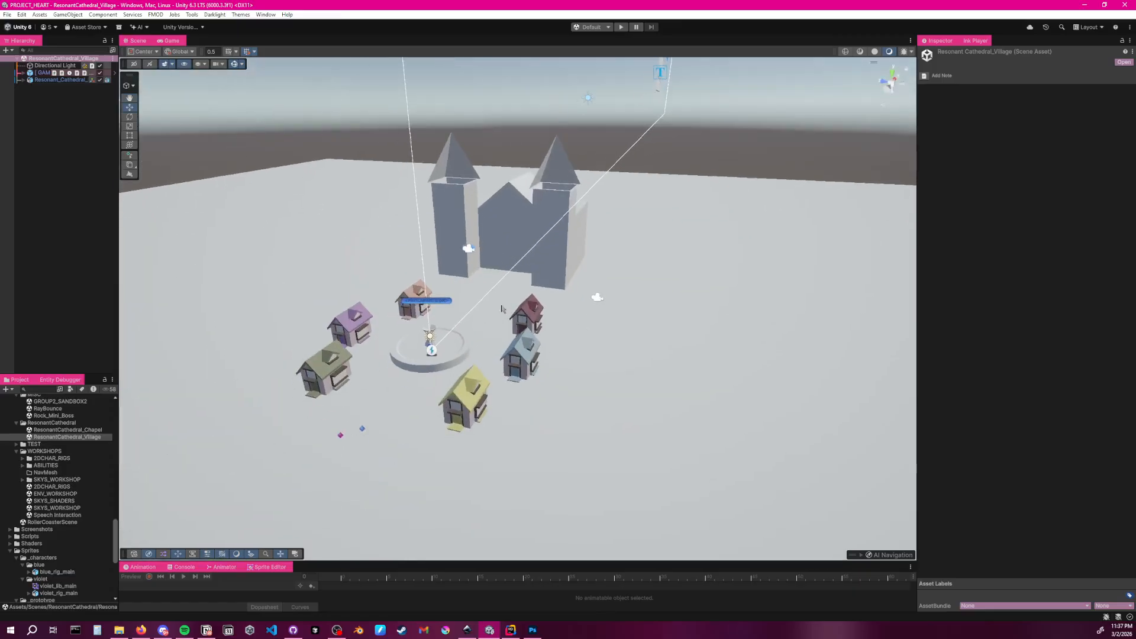
pyautogui.moveTo(519, 248); pyautogui.dragTo(516, 196, button='right')
pyautogui.moveTo(506, 349); pyautogui.dragTo(532, 227, button='middle')
pyautogui.scroll(3, 410, 313)
pyautogui.moveTo(410, 313); pyautogui.dragTo(458, 350, button='middle')
pyautogui.scroll(4, 520, 349)
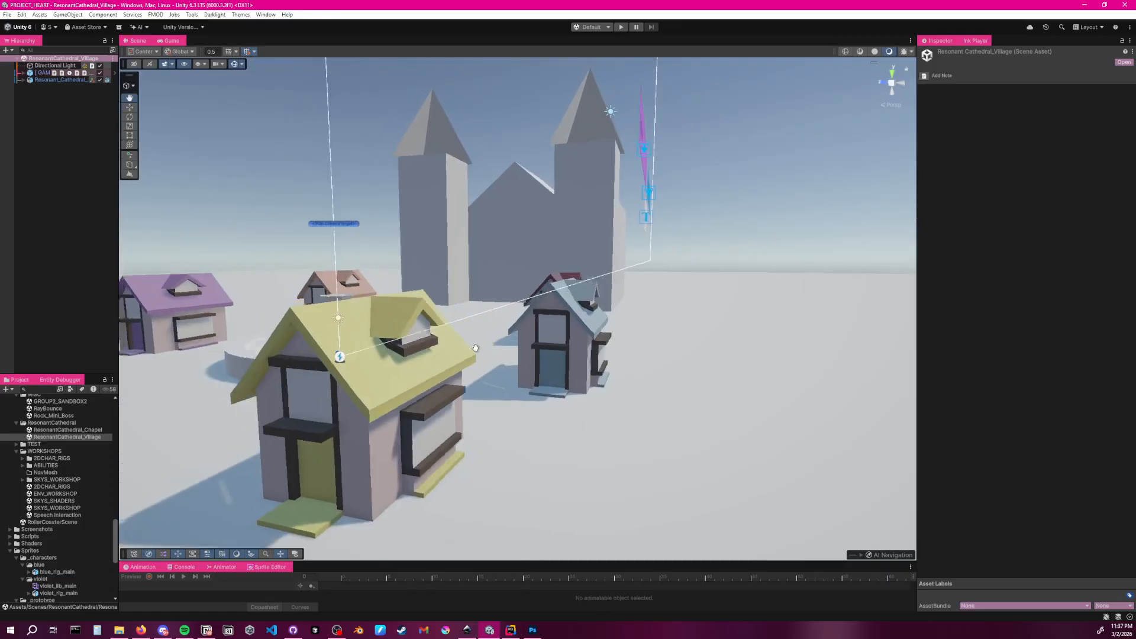
pyautogui.scroll(-6, 513, 309)
pyautogui.moveTo(513, 308); pyautogui.dragTo(513, 355, button='right')
pyautogui.moveTo(390, 198); pyautogui.dragTo(366, 242, button='middle')
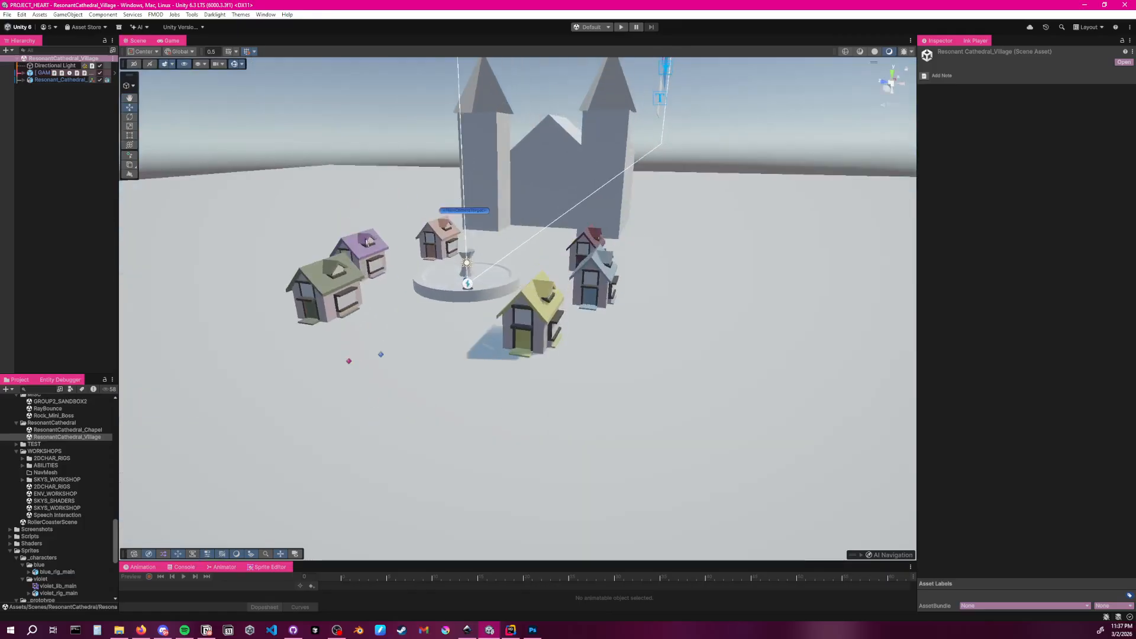
# Run the village scene and start Local Play with Keyboard Left and Keyboard Right as the two players' input devices
pyautogui.click(622, 27)
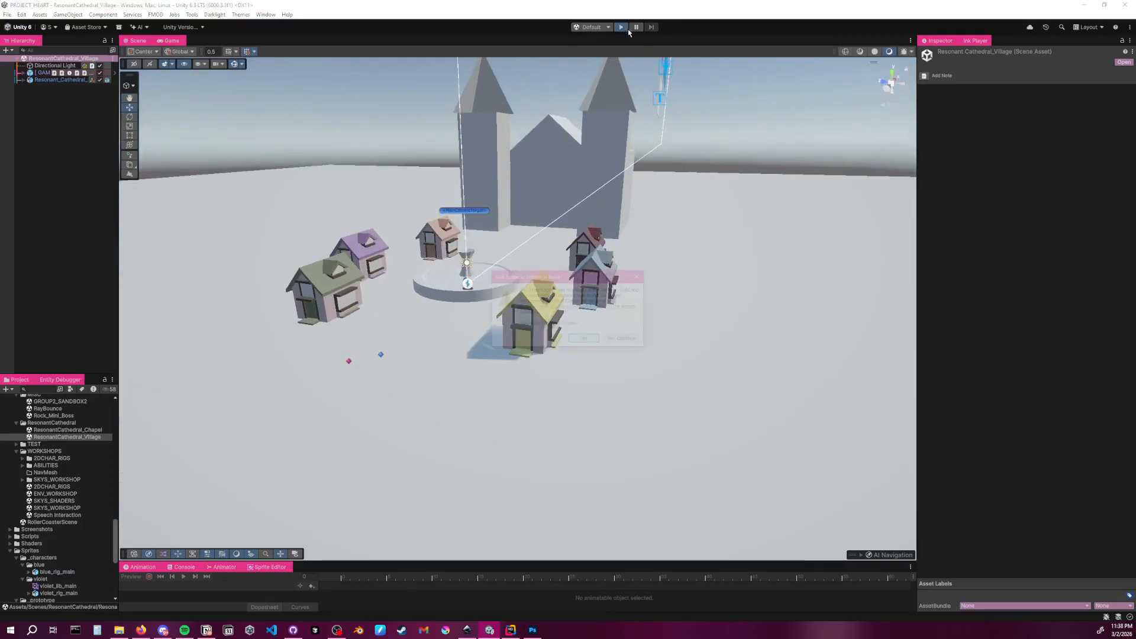
pyautogui.click(624, 340)
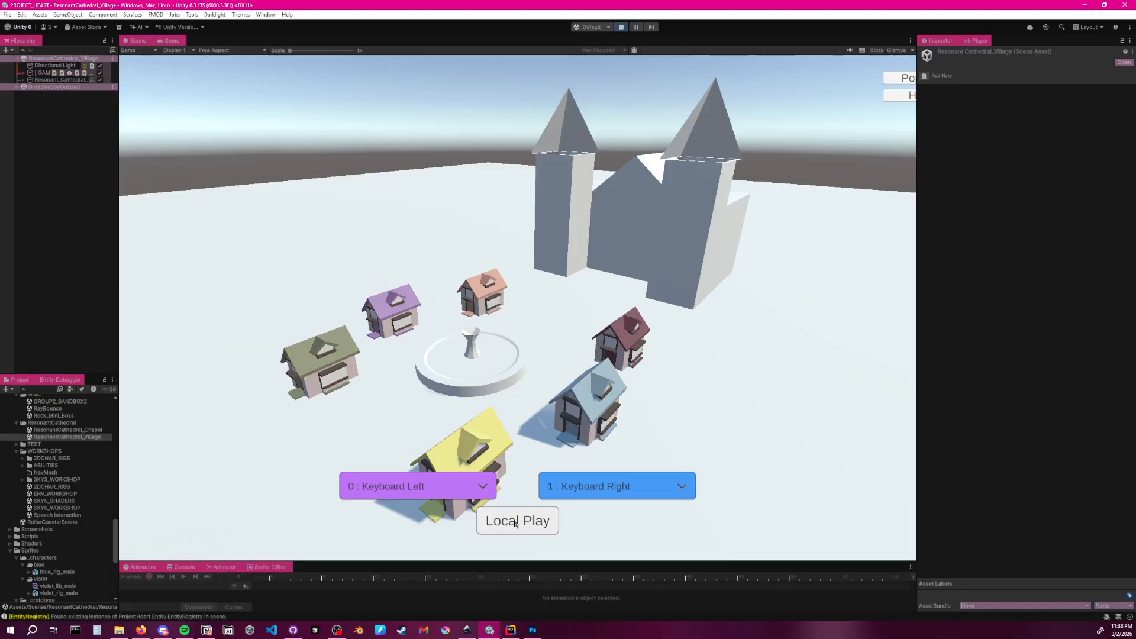
pyautogui.click(439, 492)
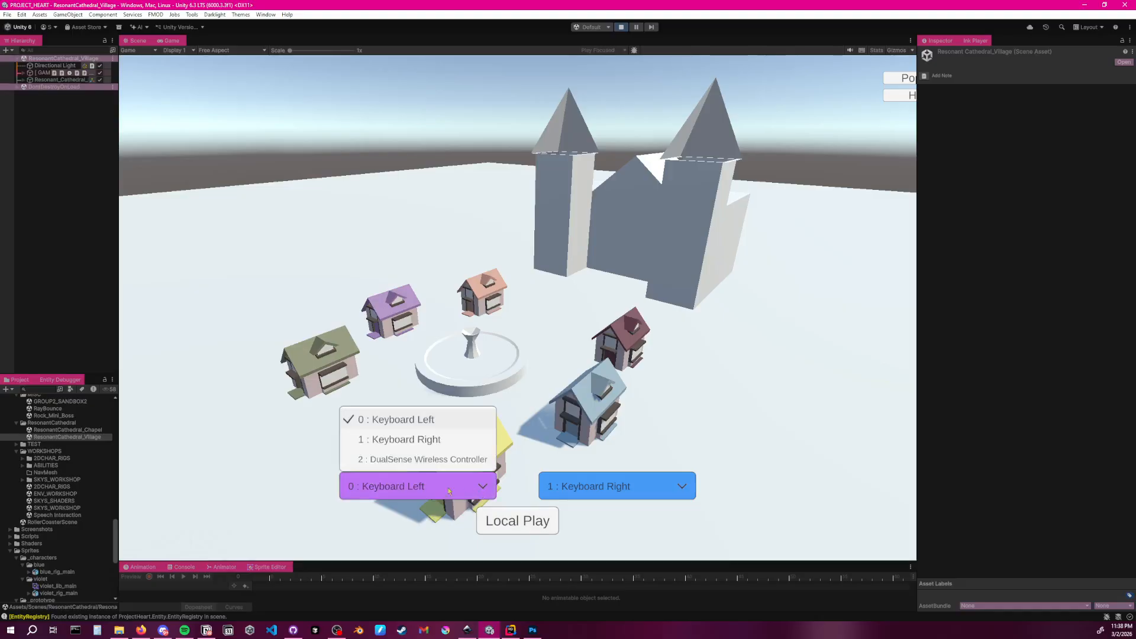
pyautogui.click(477, 475)
pyautogui.click(615, 485)
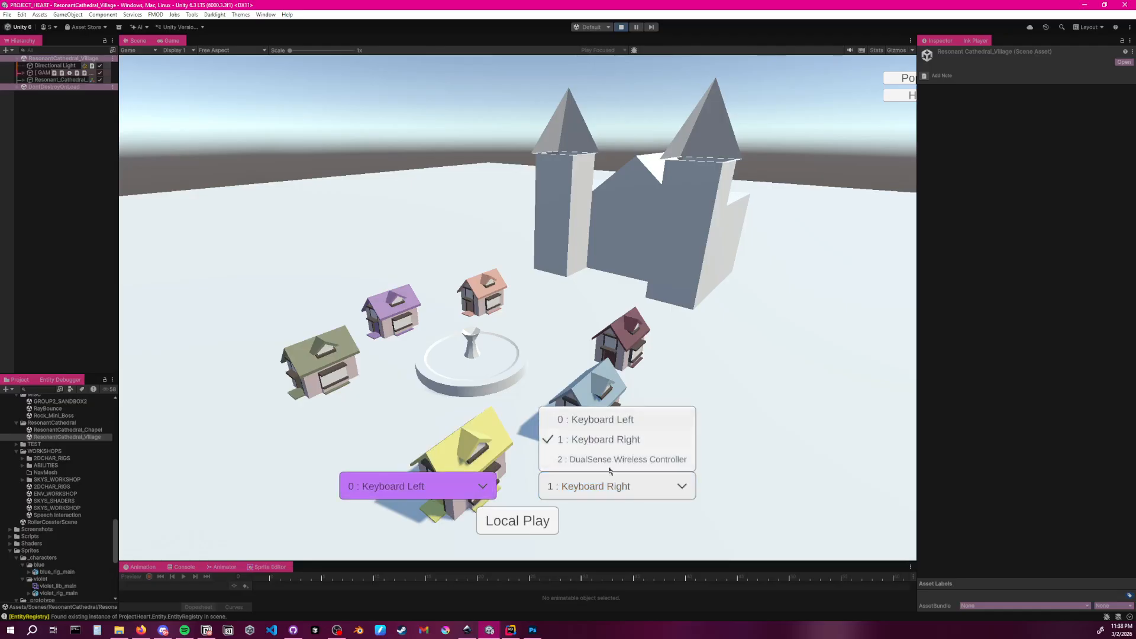
pyautogui.click(610, 473)
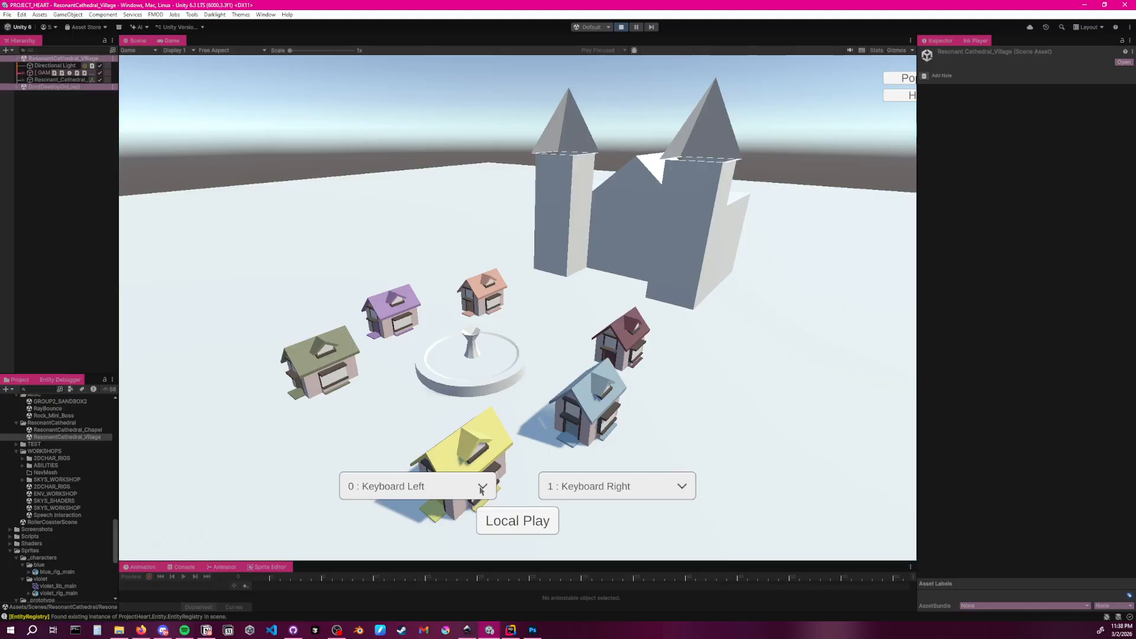
pyautogui.click(481, 490)
pyautogui.click(423, 484)
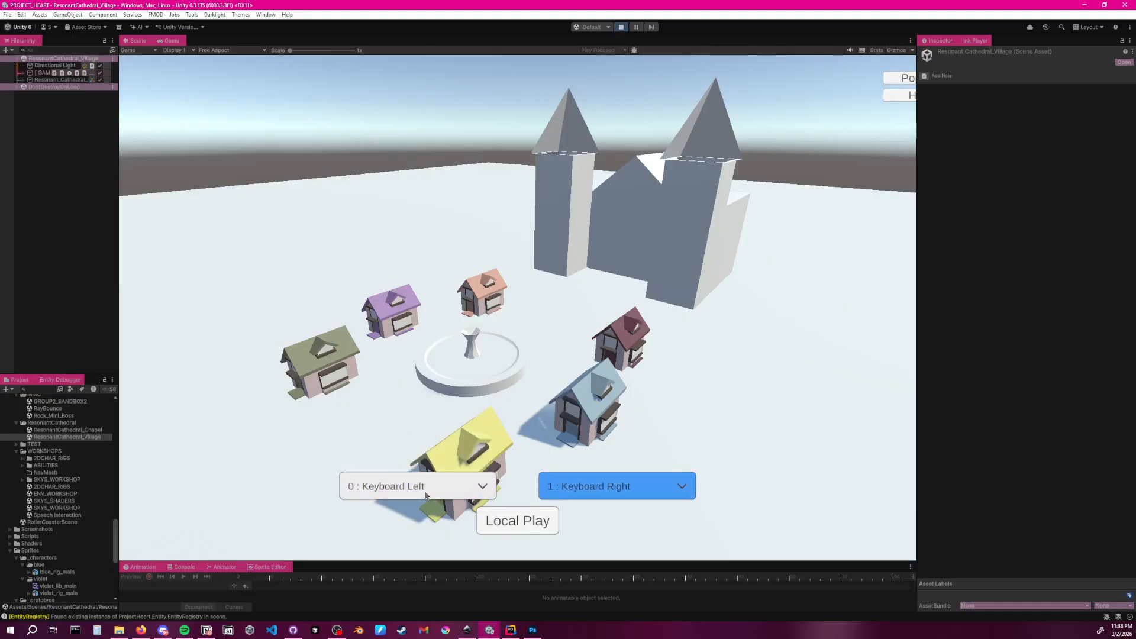
pyautogui.click(525, 523)
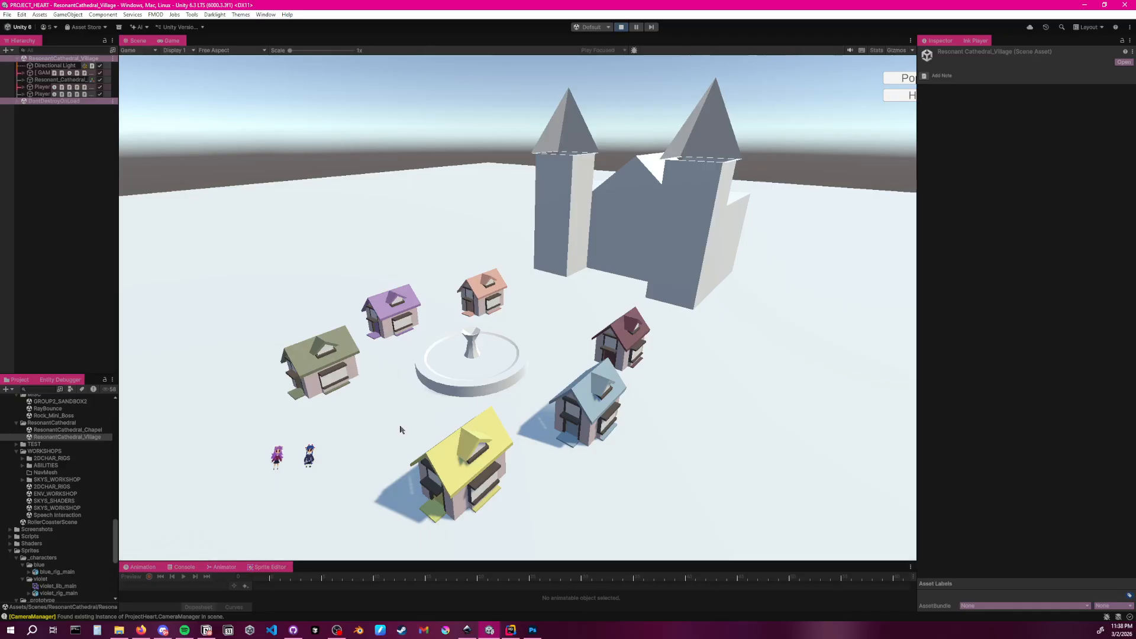
# Widen the Hierarchy and select [ GAMEMANAGER ] in the running scene to inspect its Camera Manager component
pyautogui.moveTo(374, 561)
pyautogui.mouseDown()
pyautogui.moveTo(375, 477)
pyautogui.moveTo(376, 540)
pyautogui.mouseUp()
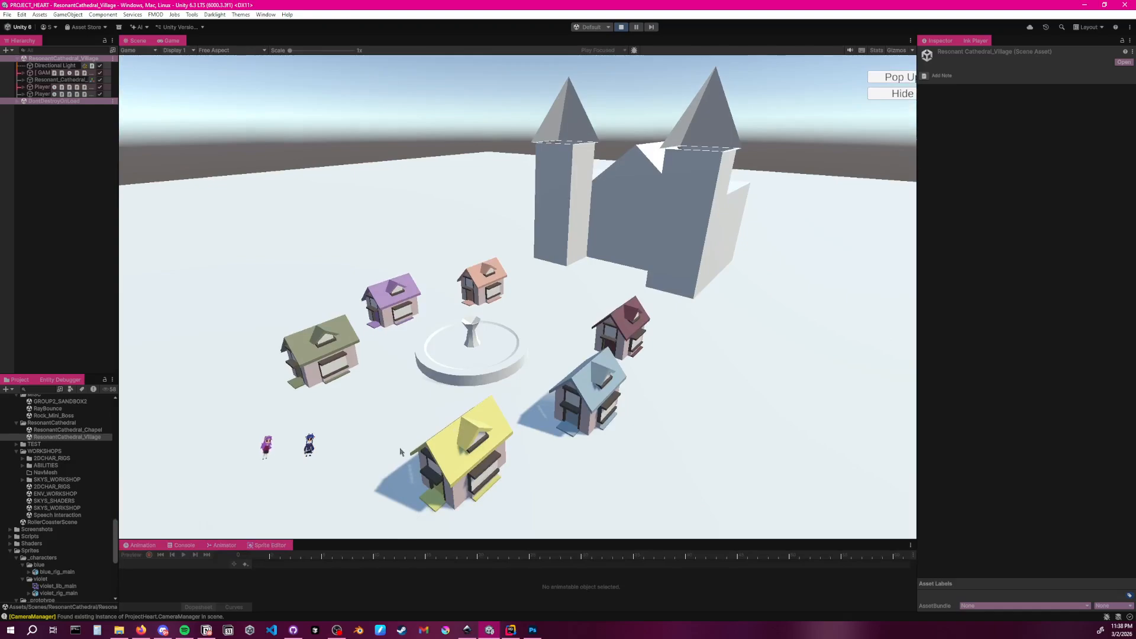
pyautogui.moveTo(116, 133); pyautogui.dragTo(184, 121)
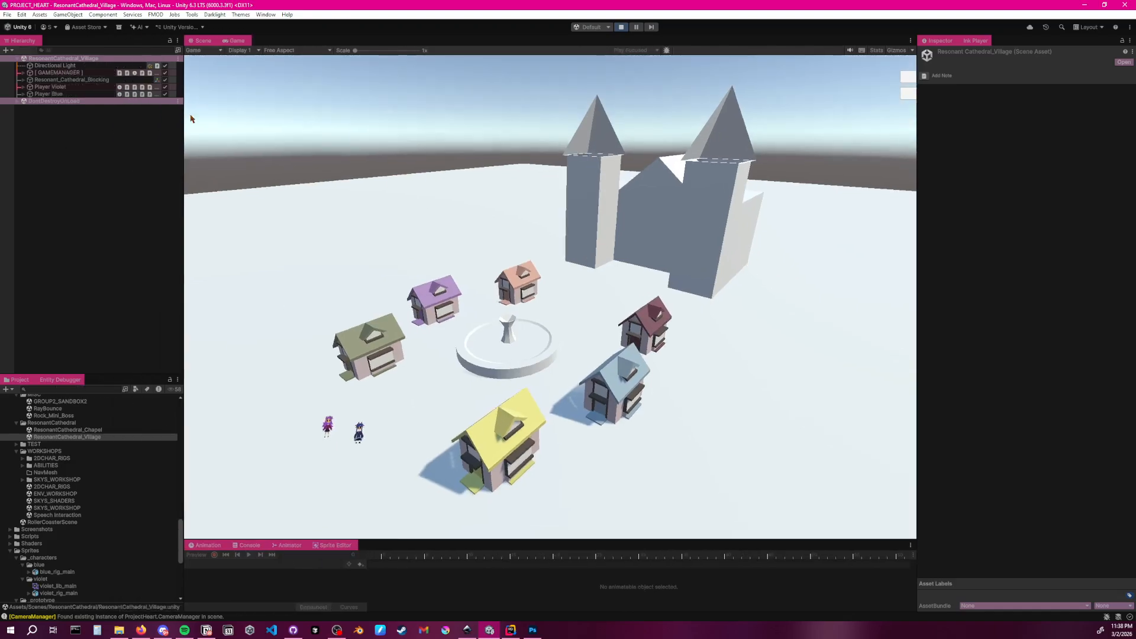
pyautogui.click(201, 41)
pyautogui.click(236, 40)
pyautogui.click(66, 73)
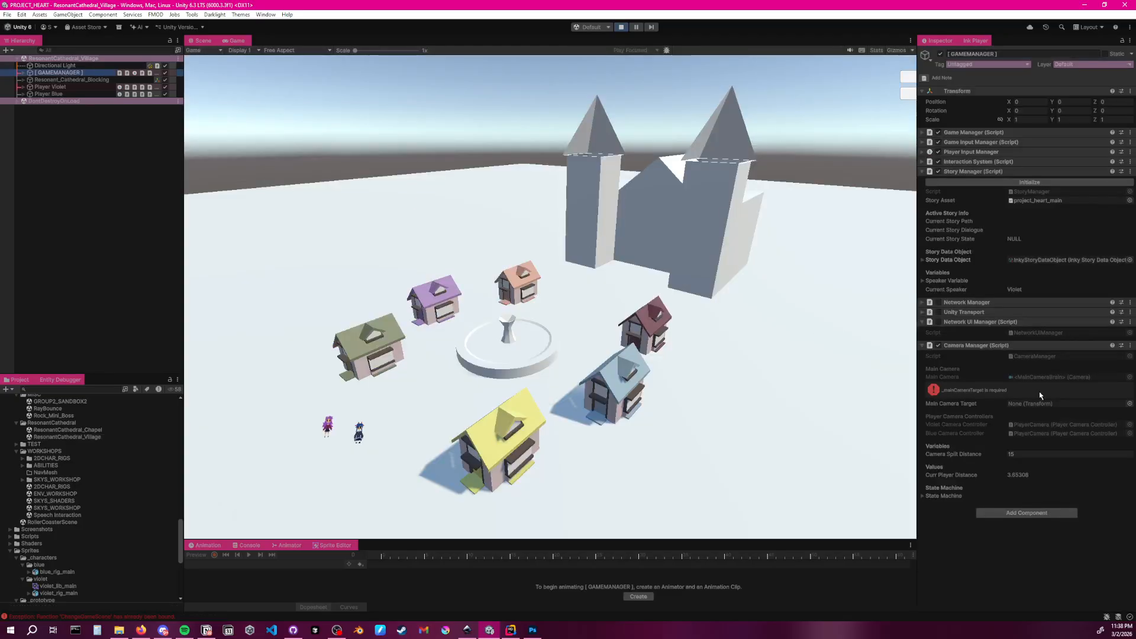
# Stop the running scene and assign <MainCameraTarget> as the Main Camera Target of the MAIN CAMERA object's Camera Manager
pyautogui.click(620, 27)
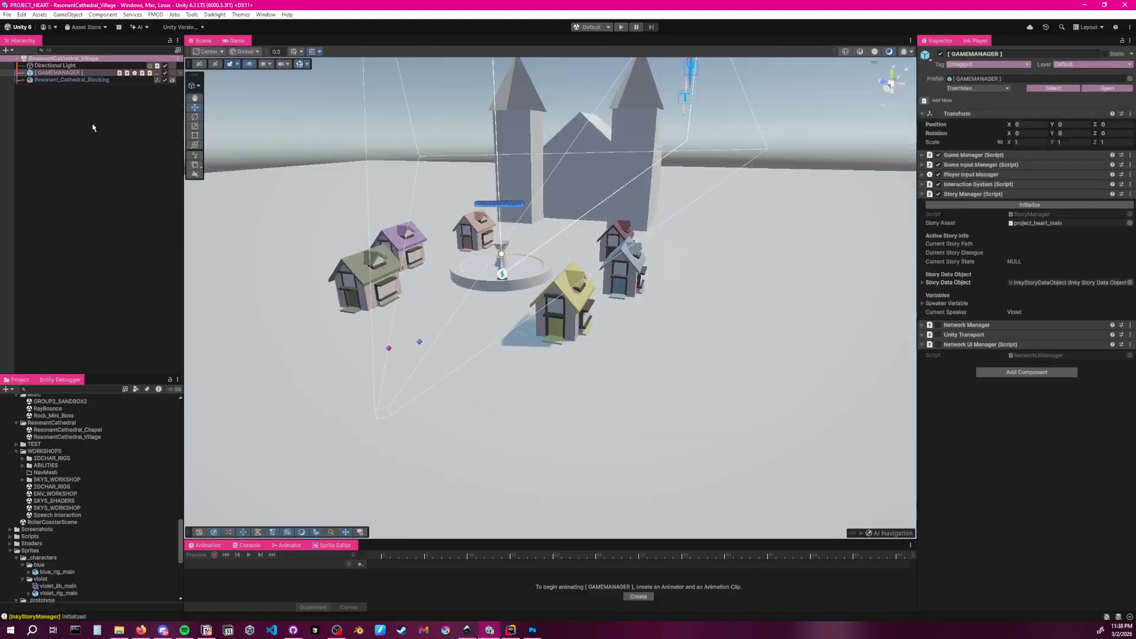
pyautogui.click(23, 73)
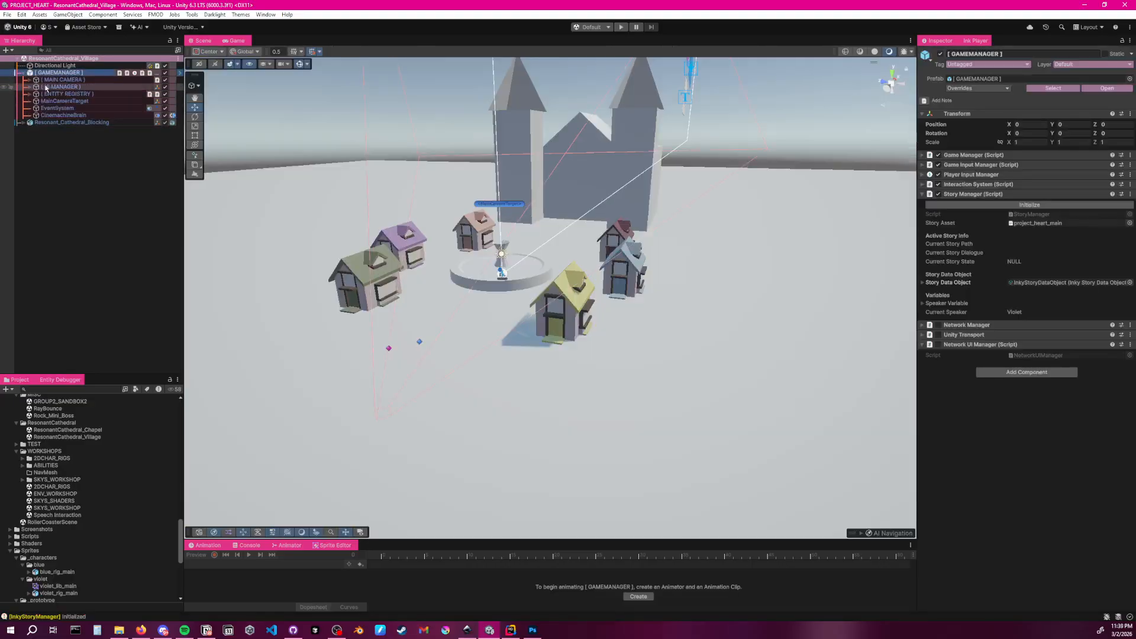
pyautogui.click(28, 80)
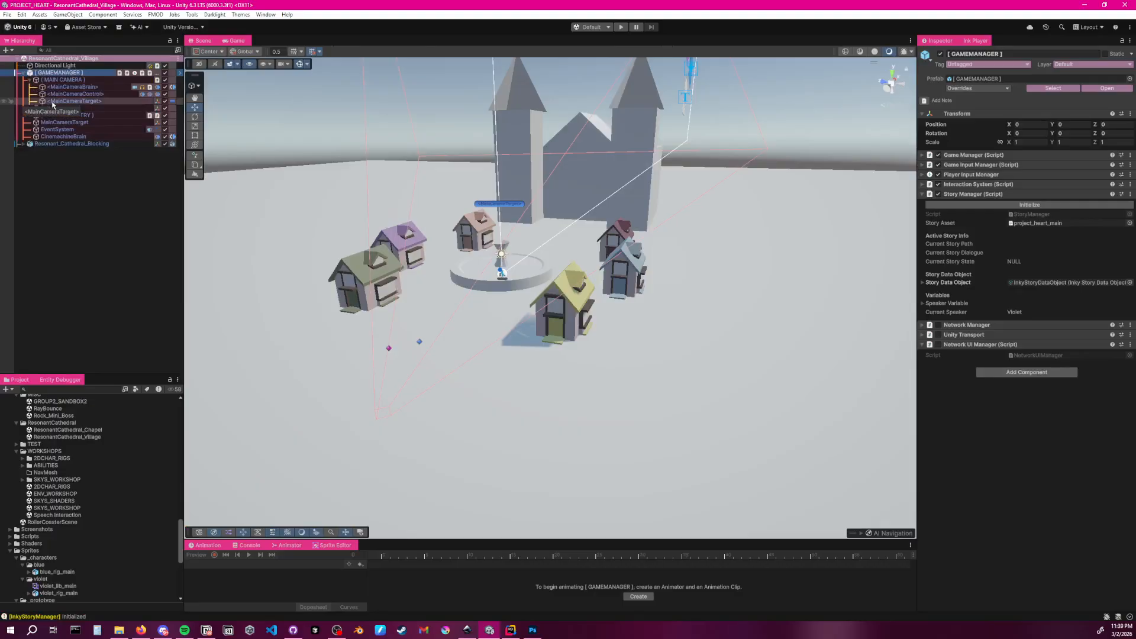
pyautogui.click(71, 80)
pyautogui.moveTo(79, 101); pyautogui.dragTo(1075, 197)
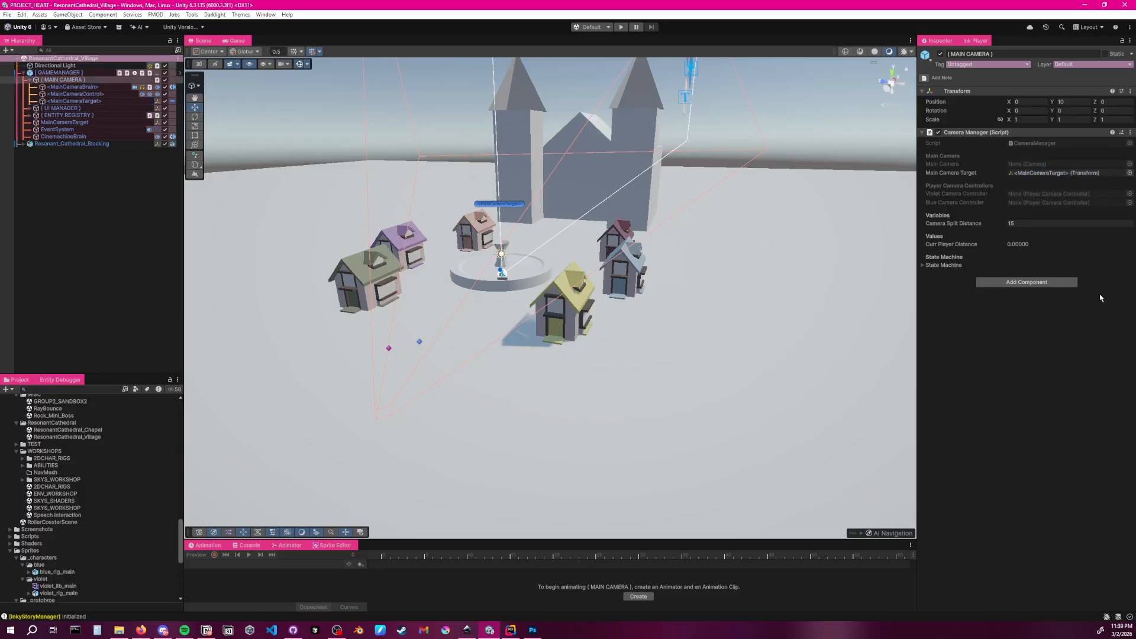
# Run the village scene, accepting its addition to the scenes in build, and start Local Play
pyautogui.click(621, 27)
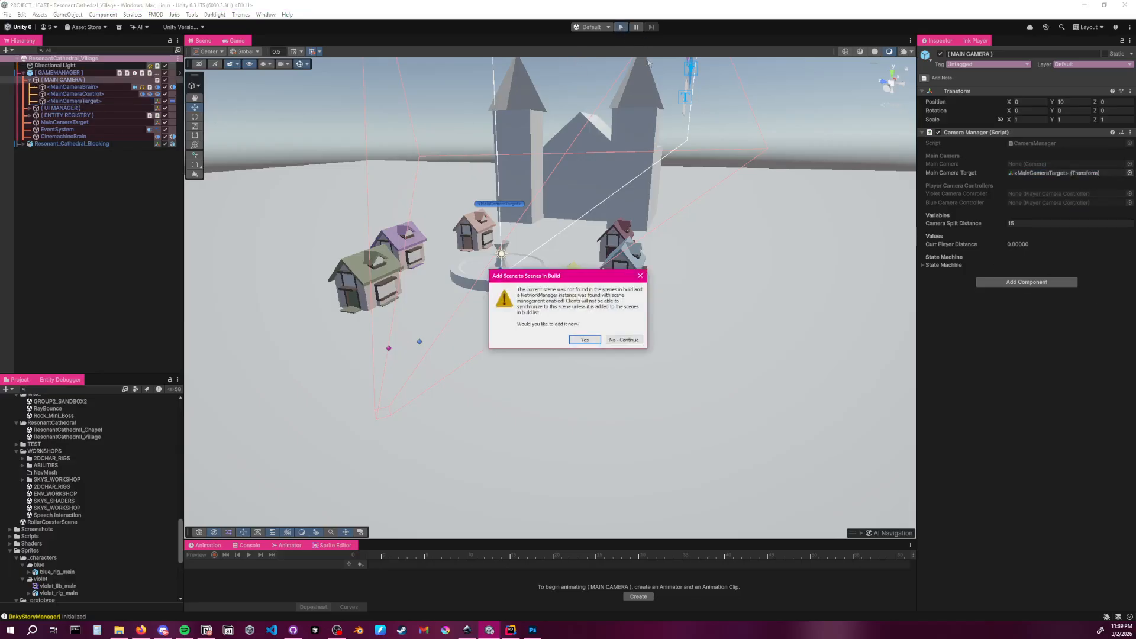
pyautogui.click(596, 340)
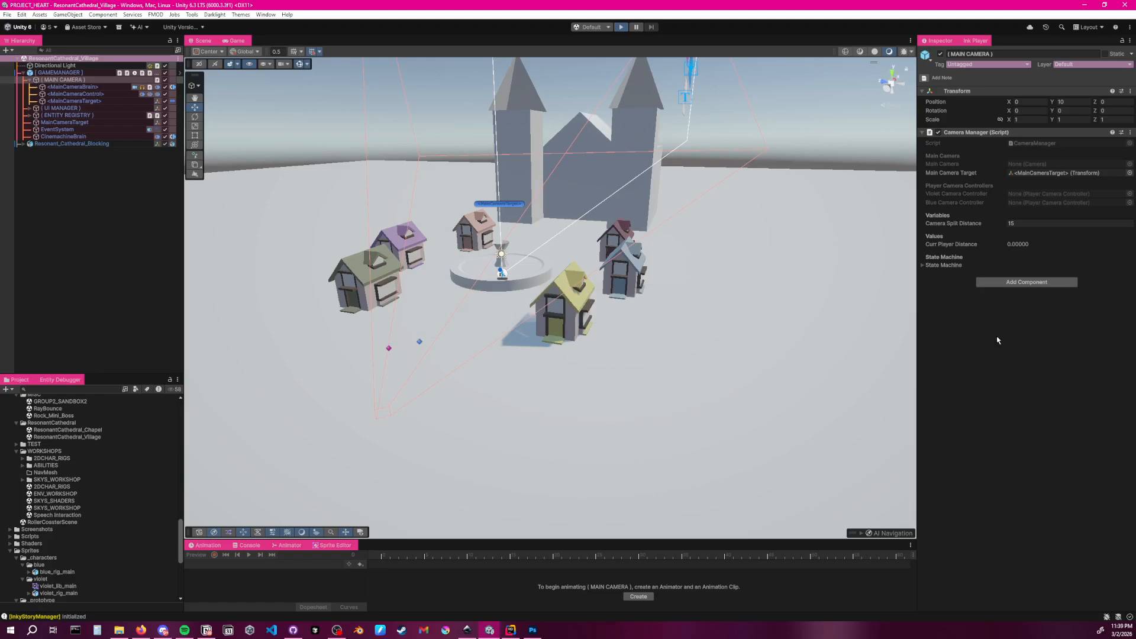
pyautogui.hotkey('ctrl', 'p')
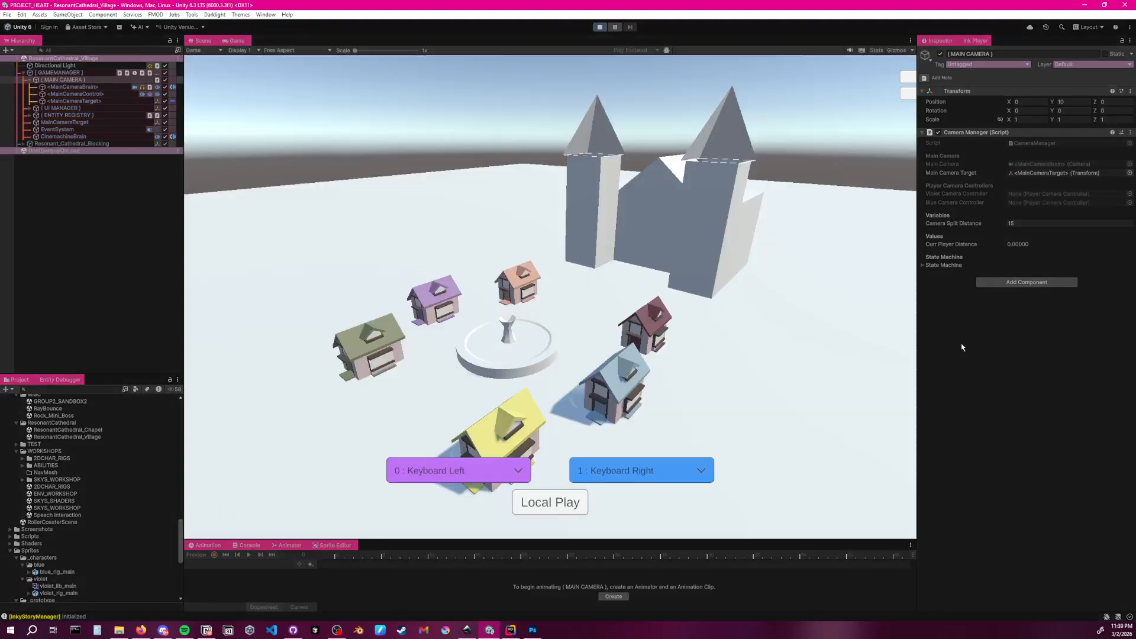
pyautogui.click(560, 505)
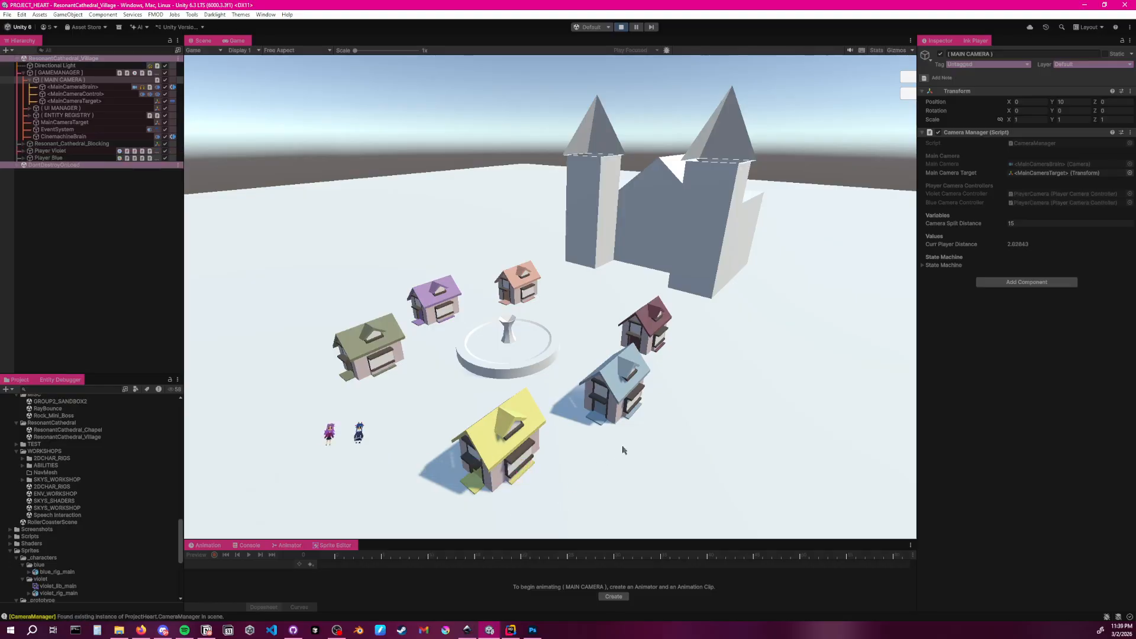
# Inspect <MainCameraBrain>, MAIN CAMERA and [ GAMEMANAGER ] in the running scene to compare their camera components
pyautogui.click(72, 87)
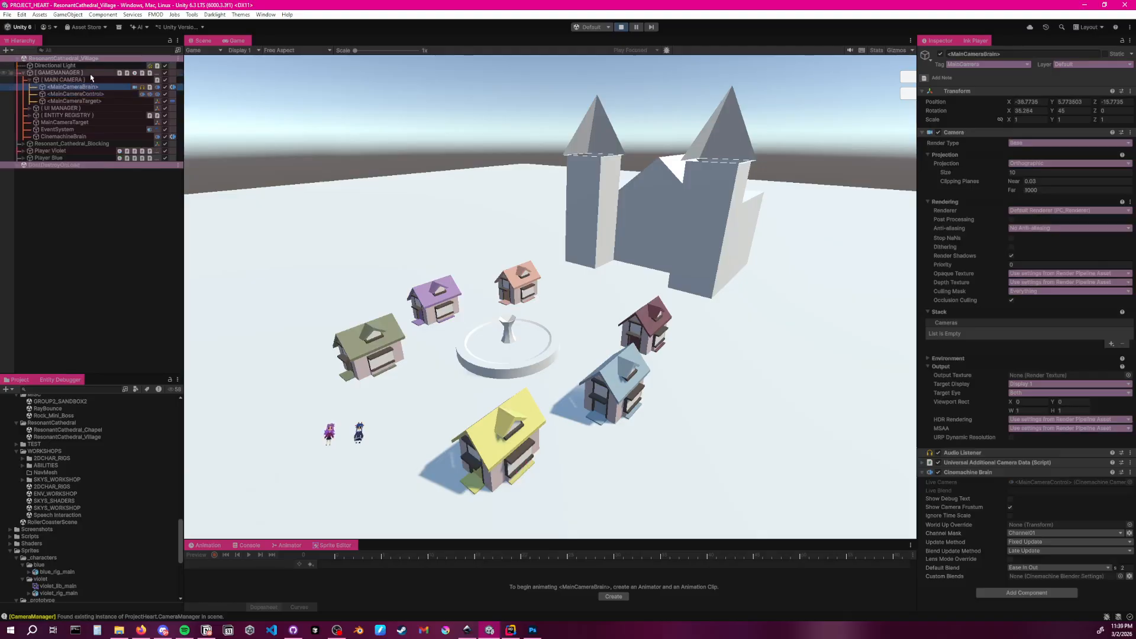
pyautogui.click(89, 79)
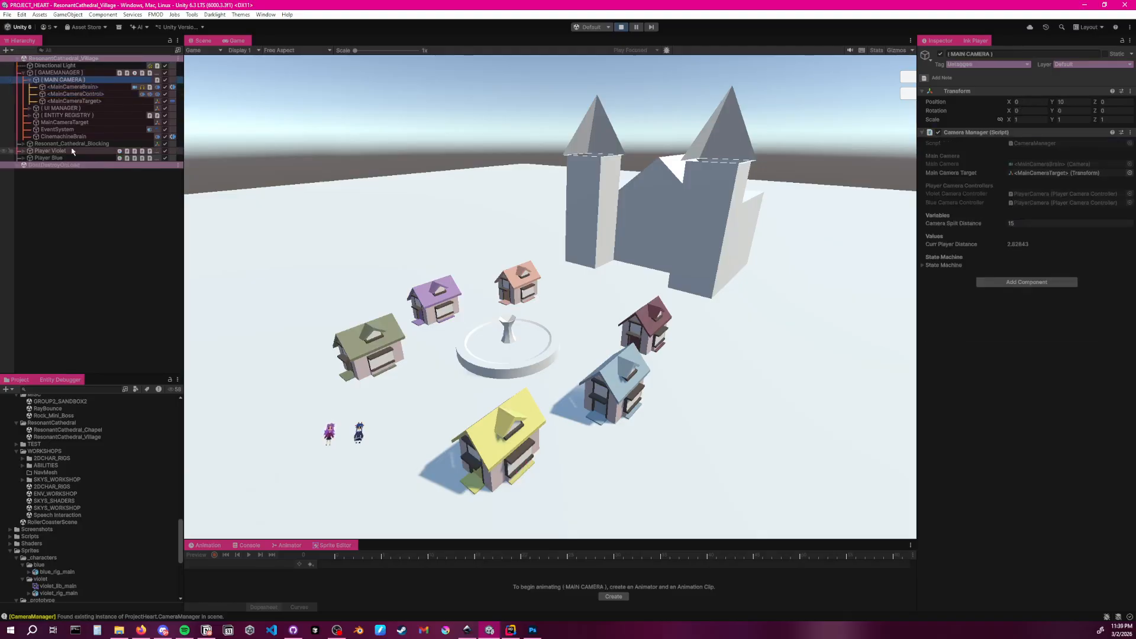
pyautogui.click(58, 72)
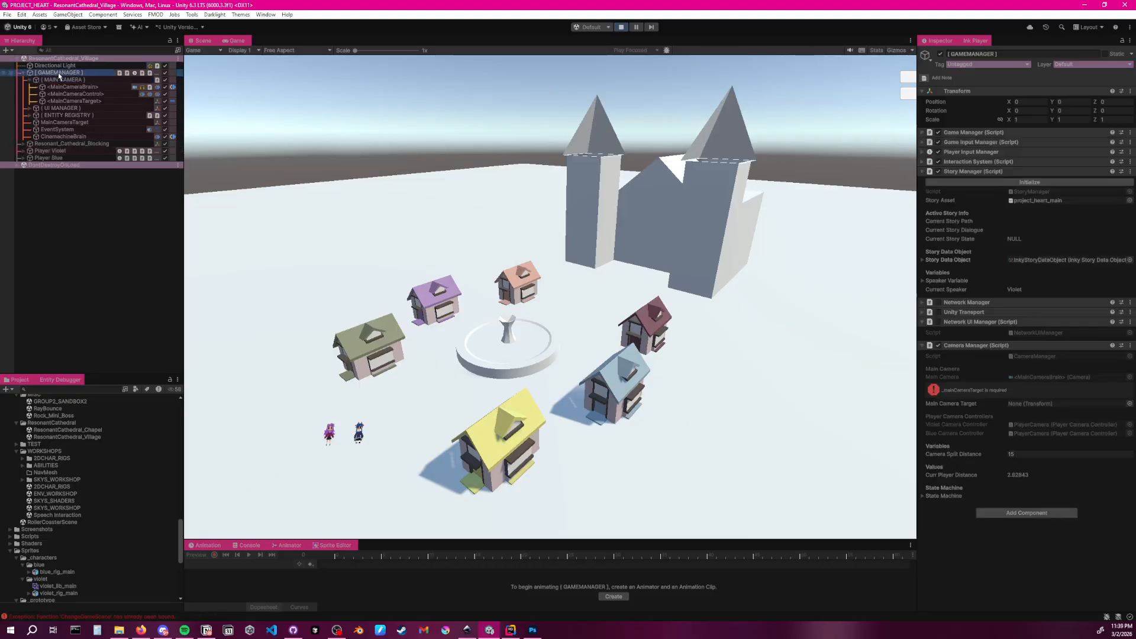
# Stop and rerun the village scene, then start Local Play again
pyautogui.click(620, 28)
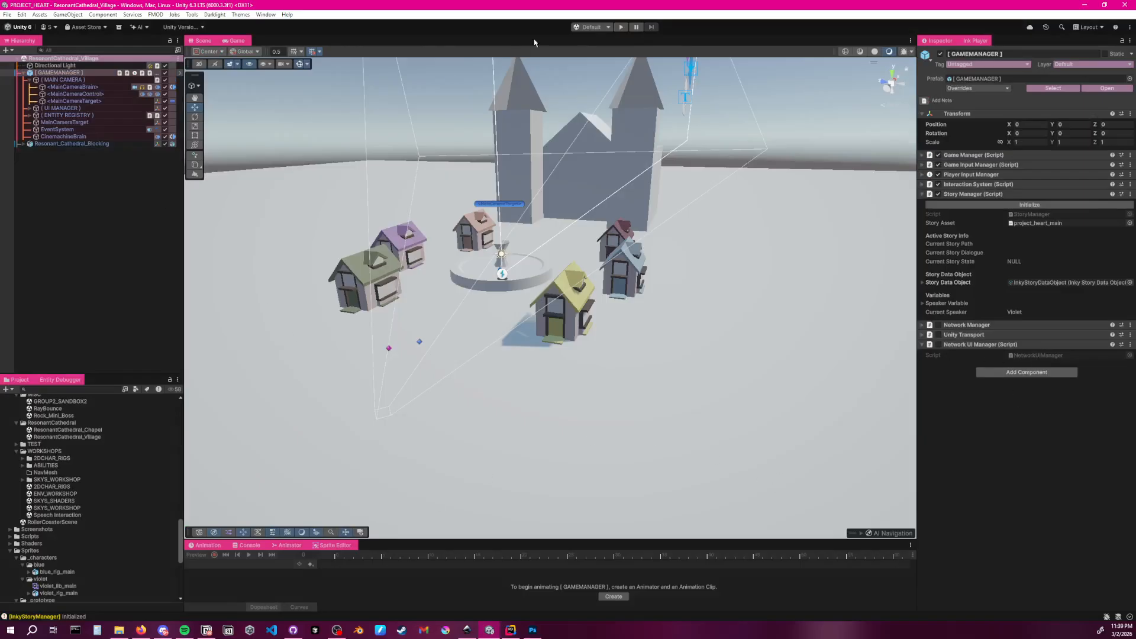
pyautogui.click(620, 28)
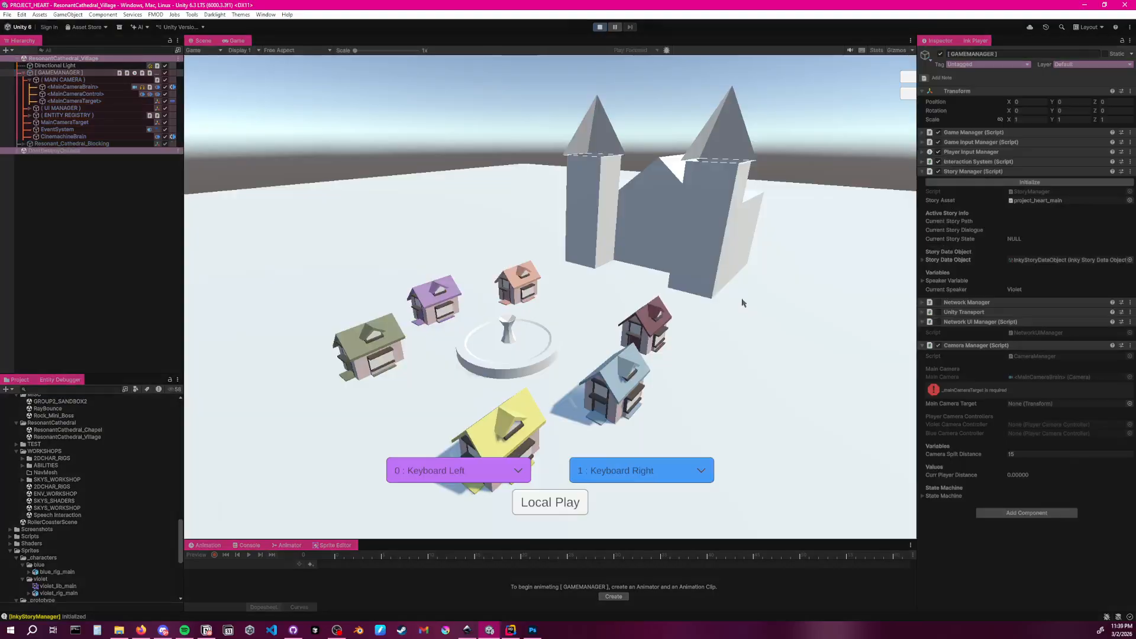
pyautogui.click(551, 501)
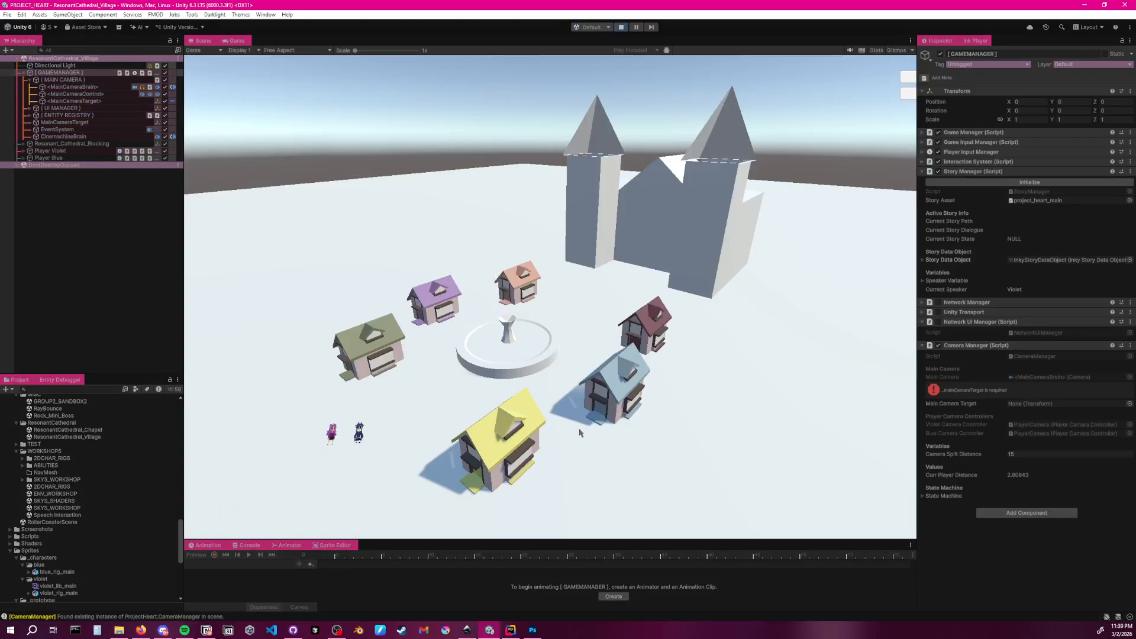
# Walk Violet and Blue around the village toward the fountain to test how the main camera follows them
pyautogui.press('w')
pyautogui.press('Left')
pyautogui.press('Right')
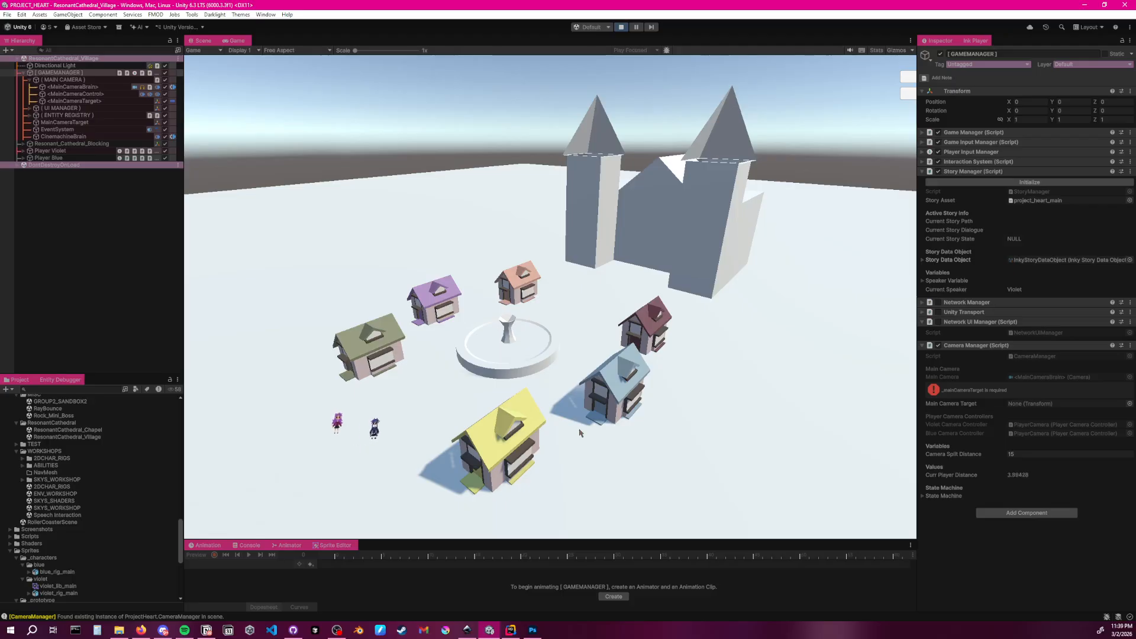
pyautogui.press('d')
pyautogui.press('w')
pyautogui.press('d')
pyautogui.press('Right')
pyautogui.press('Down')
pyautogui.press('Left')
pyautogui.press('Up')
pyautogui.press('d')
pyautogui.press('Left')
pyautogui.press('s')
# Focus the Scene view on Player Violet and examine both characters and the camera target between them up close
pyautogui.click(204, 40)
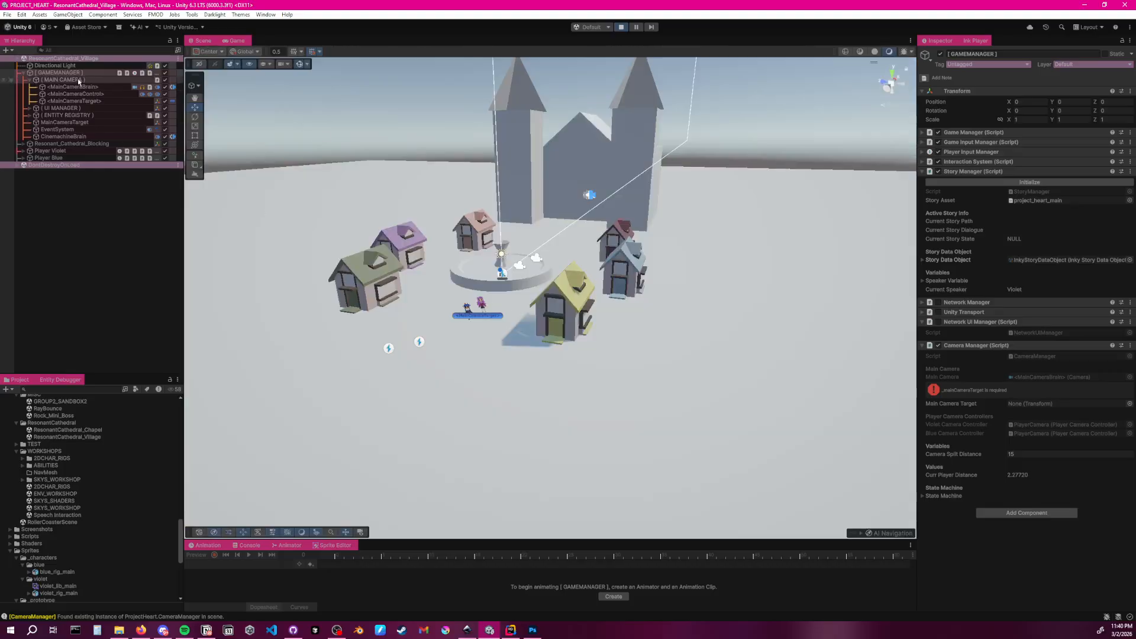
pyautogui.click(73, 150)
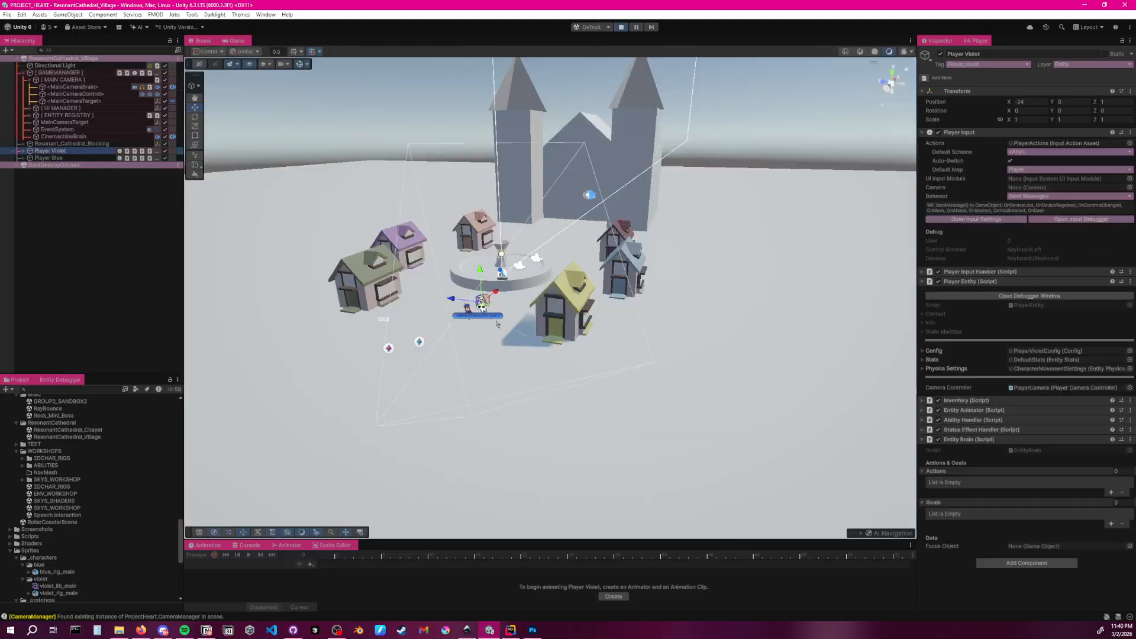
pyautogui.press('f')
pyautogui.scroll(-5, 687, 305)
pyautogui.click(750, 298)
pyautogui.moveTo(750, 298); pyautogui.dragTo(579, 349, button='right')
pyautogui.scroll(-7, 654, 302)
pyautogui.scroll(7, 606, 340)
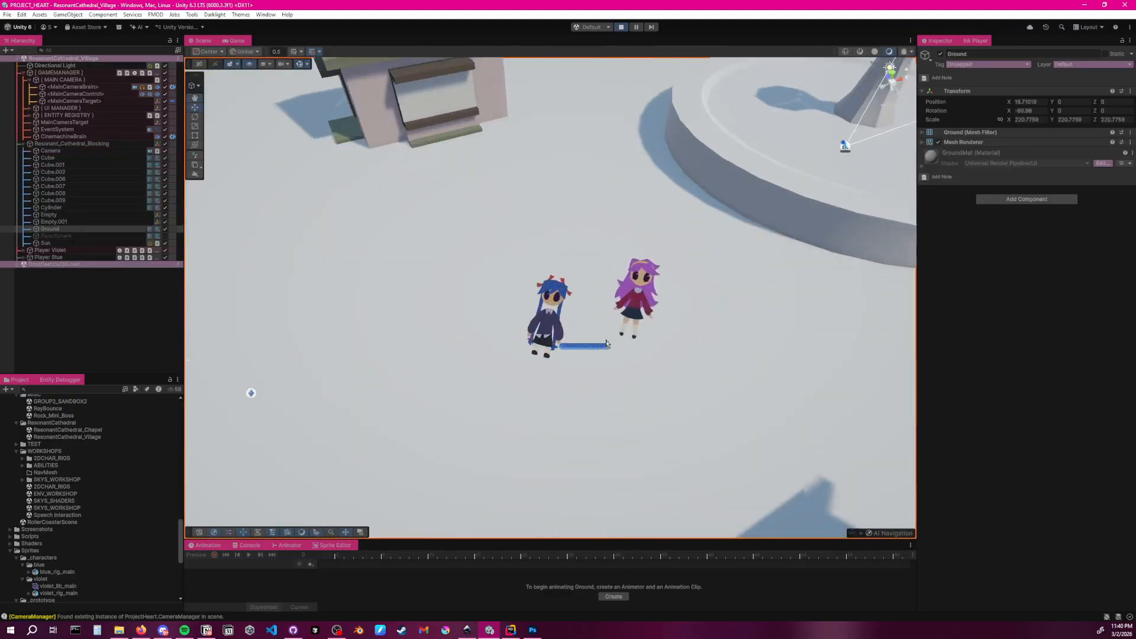
pyautogui.moveTo(631, 375); pyautogui.dragTo(657, 346, button='right')
pyautogui.scroll(-3, 657, 345)
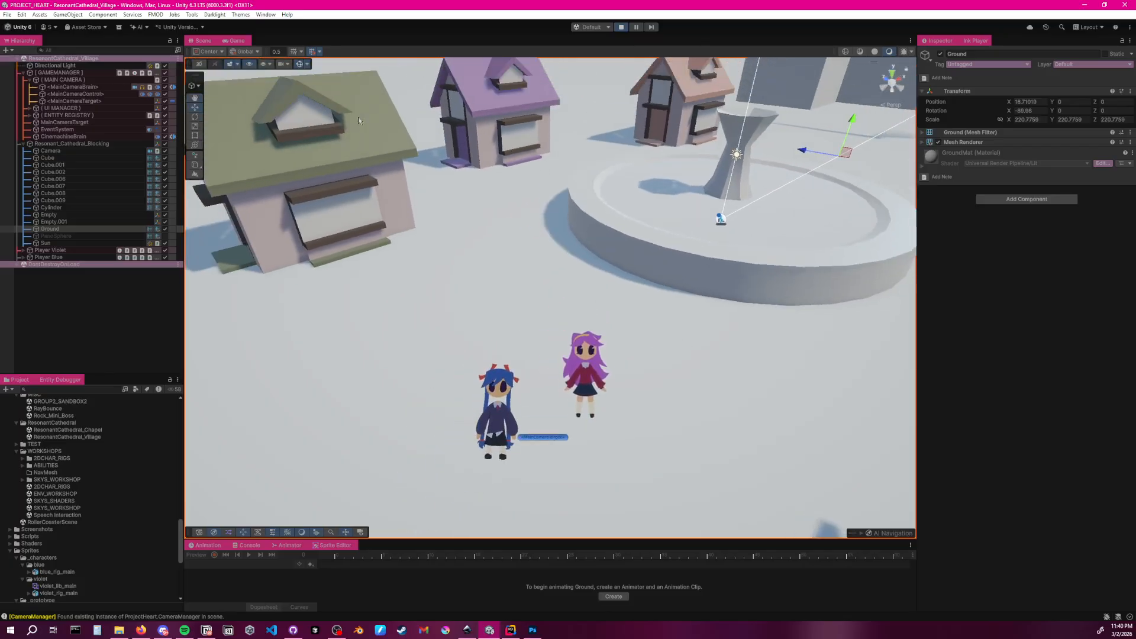
# Dock the Game view beside the Sprite Editor and walk Violet to the olive-roofed house and back while watching the camera target
pyautogui.moveTo(237, 41); pyautogui.dragTo(432, 544)
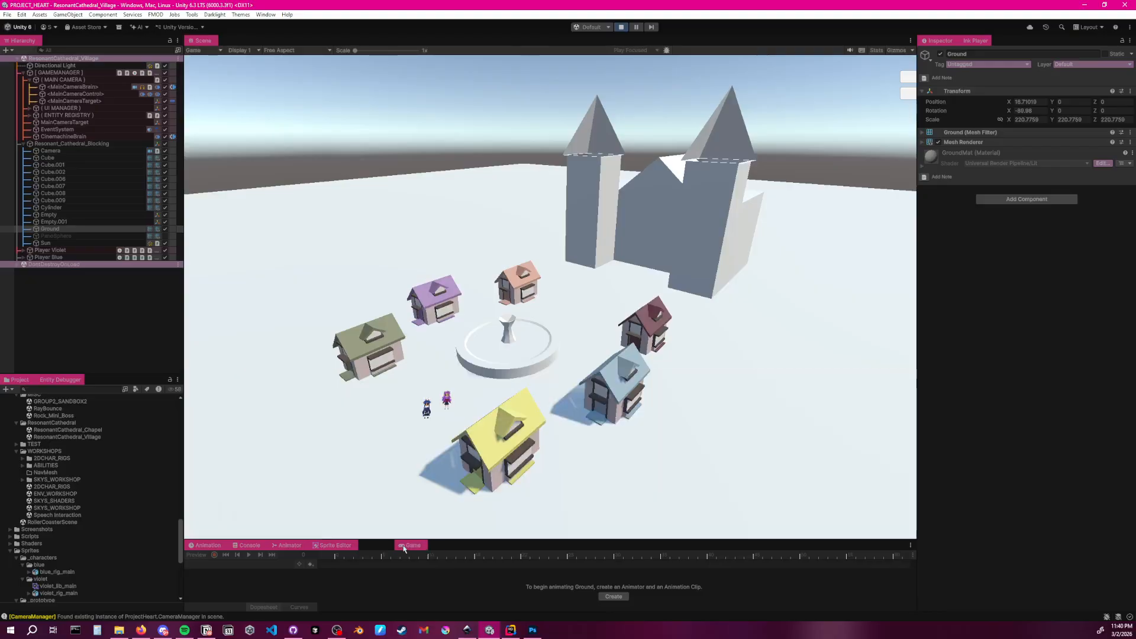
pyautogui.press('d')
pyautogui.press('w')
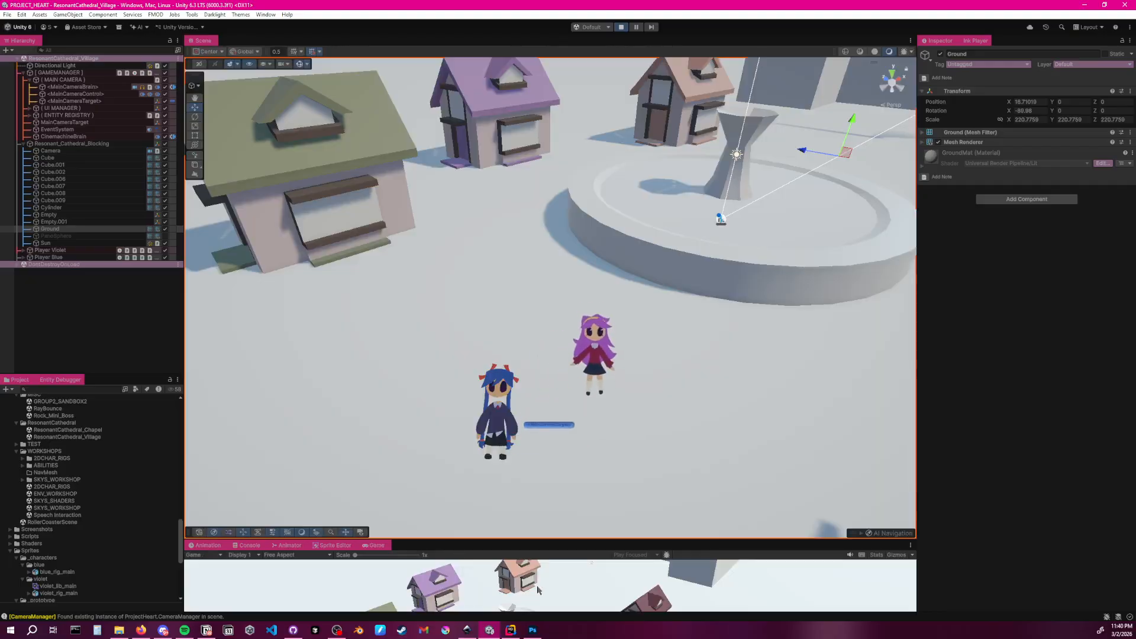
pyautogui.press('a')
pyautogui.press('a')
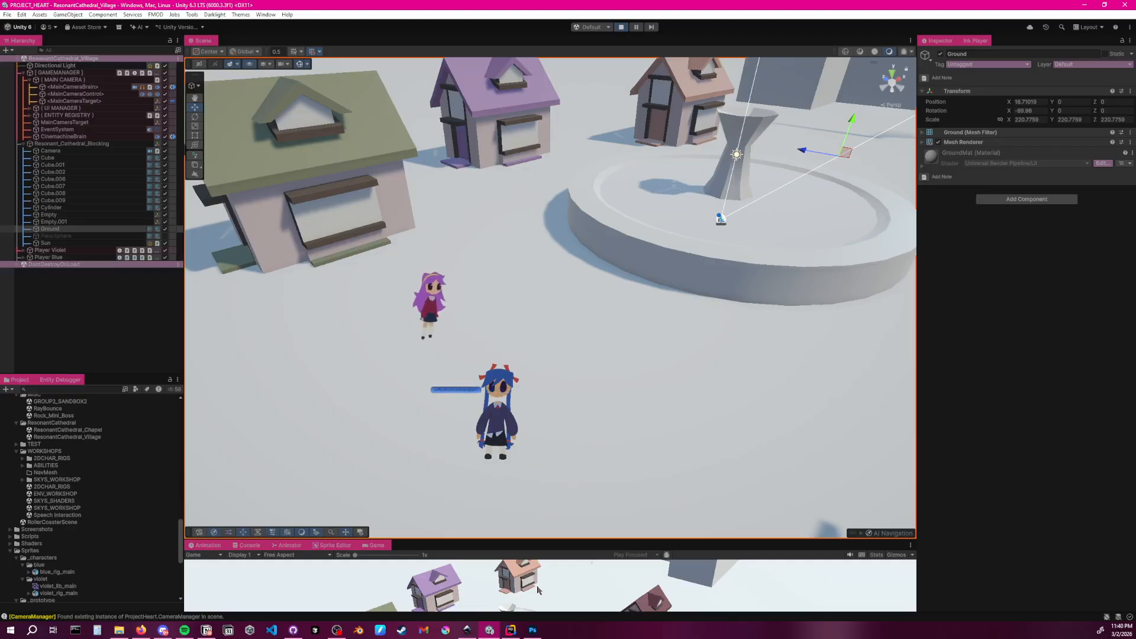
pyautogui.press('a')
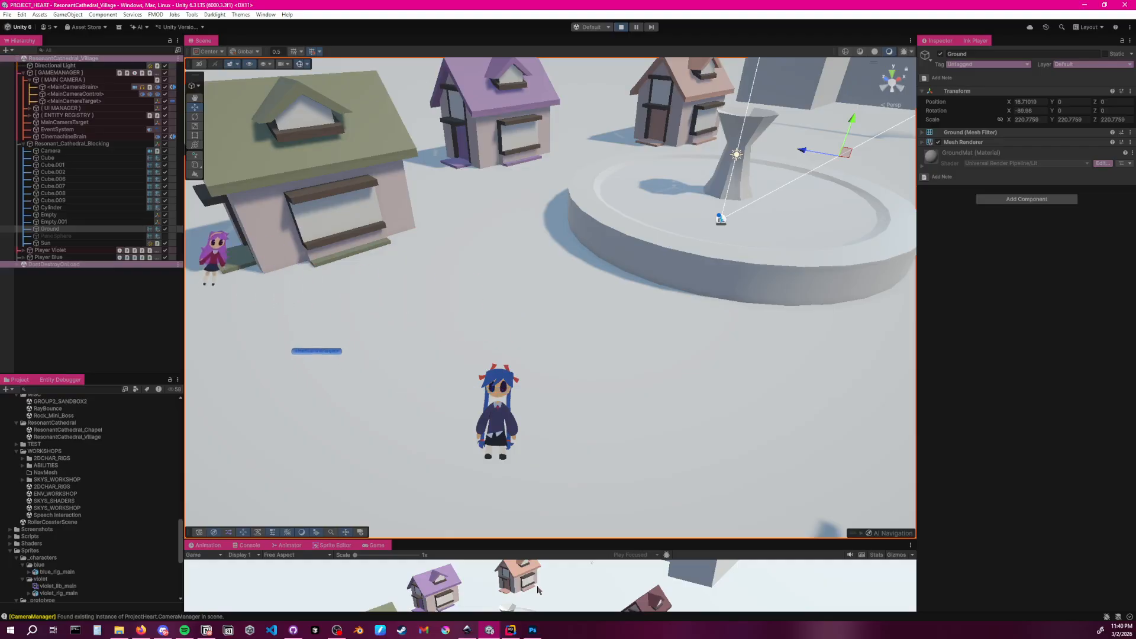
pyautogui.press('w')
pyautogui.press('s')
pyautogui.press('d')
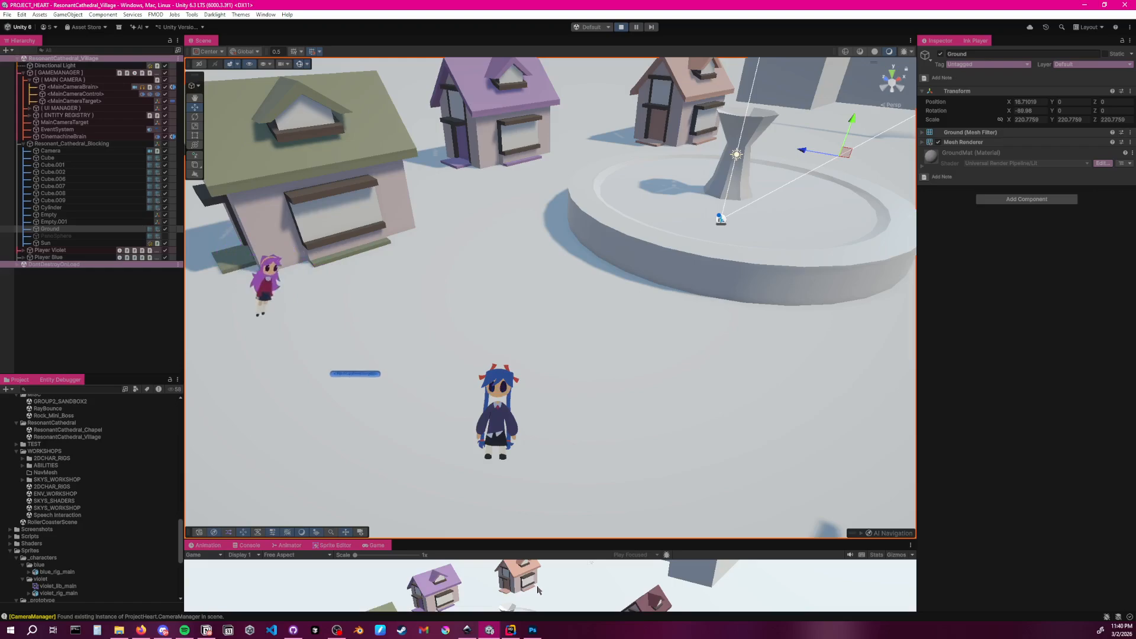
pyautogui.press('d')
pyautogui.press('s')
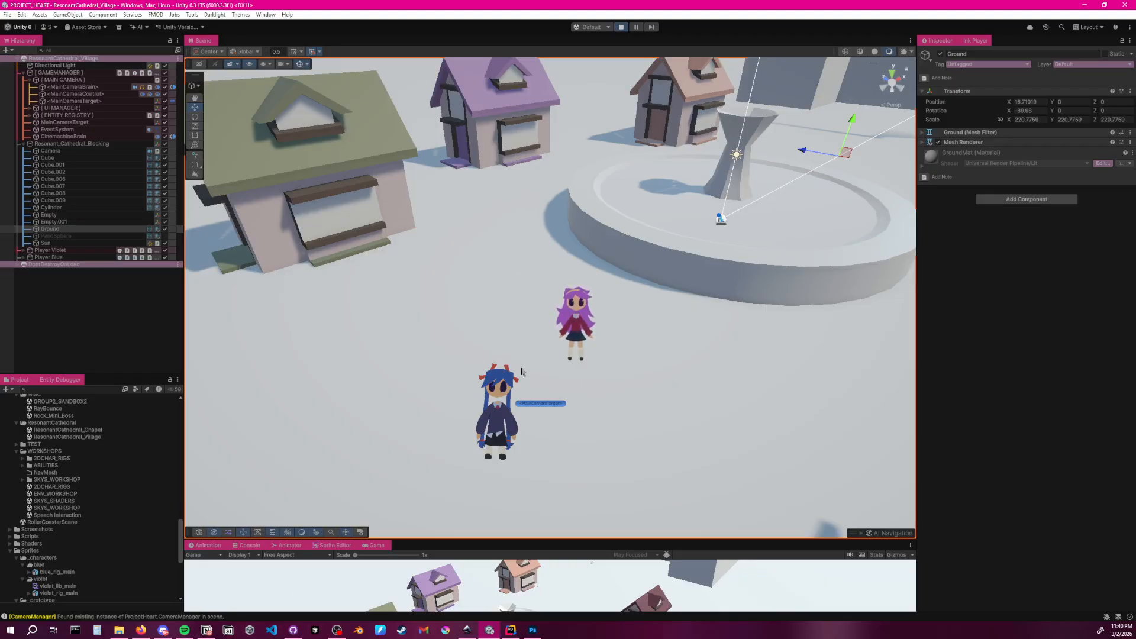
# Stop the scene to check [ GAMEMANAGER ]'s components in edit mode, and switch to the code editor
pyautogui.click(621, 27)
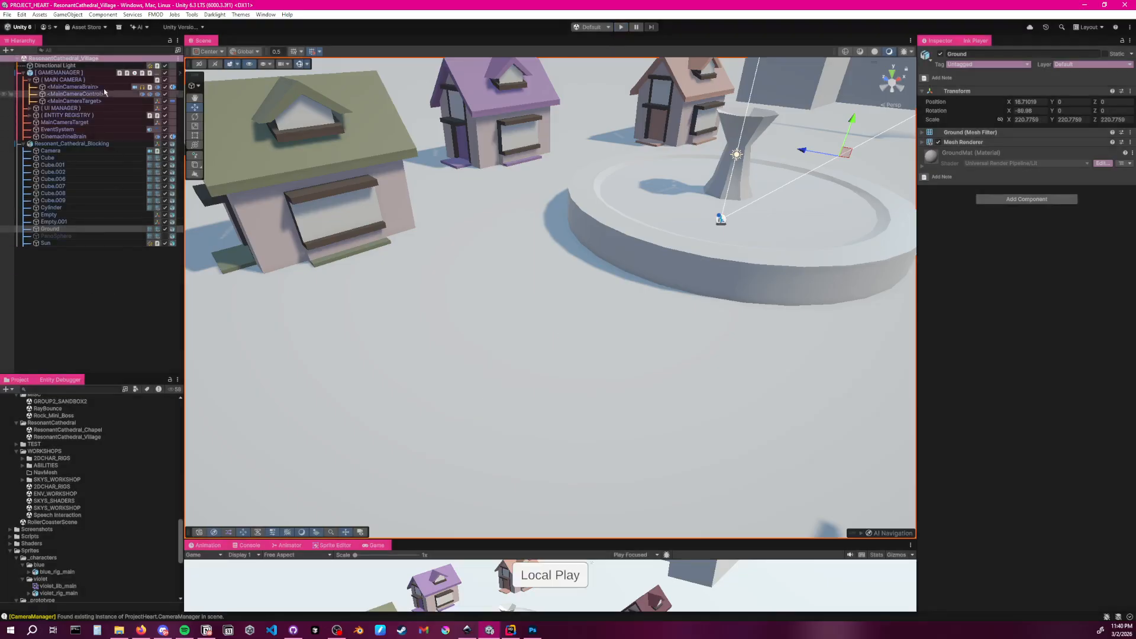
pyautogui.click(59, 72)
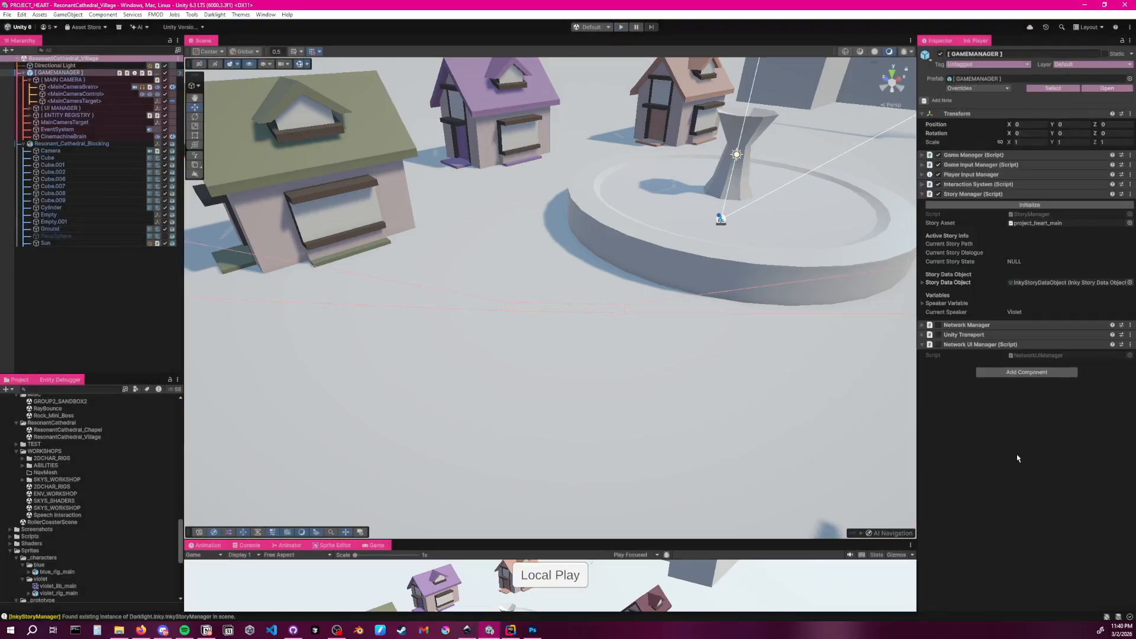
pyautogui.click(510, 631)
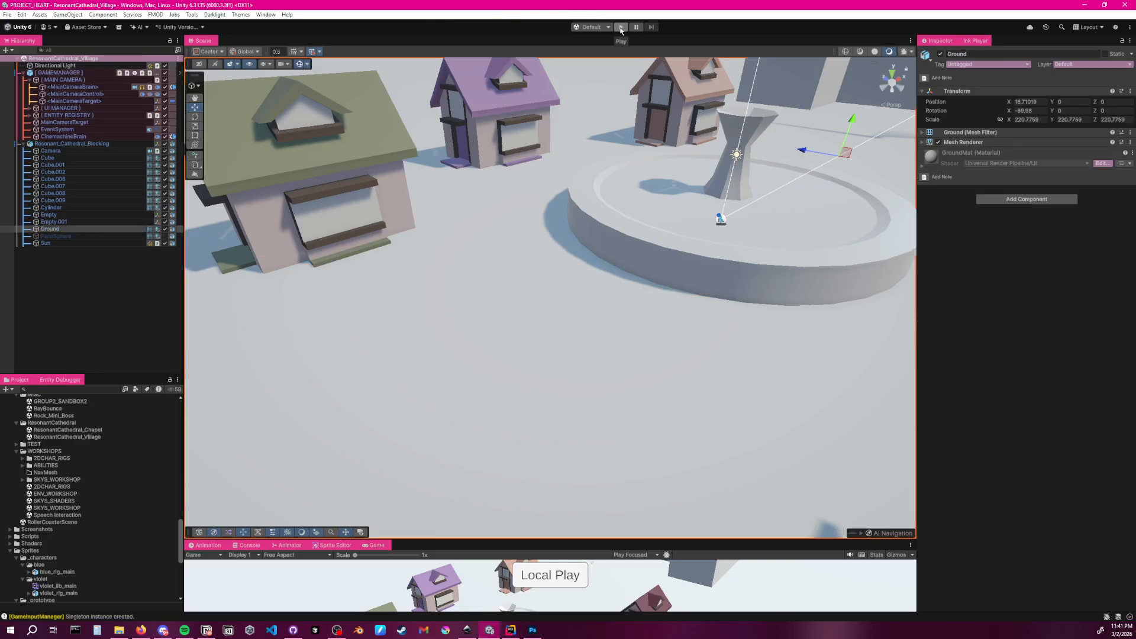
# Run the village scene, dock the Game view back beside the Scene view, and enlarge it over the Animation area
pyautogui.click(621, 27)
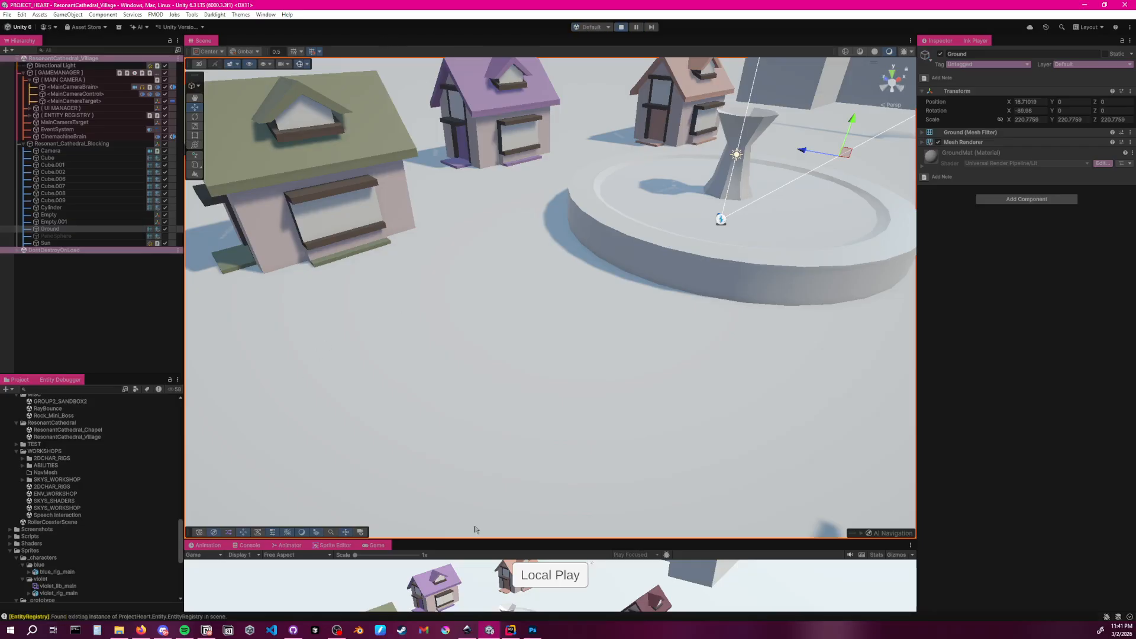
pyautogui.moveTo(450, 519); pyautogui.dragTo(456, 187)
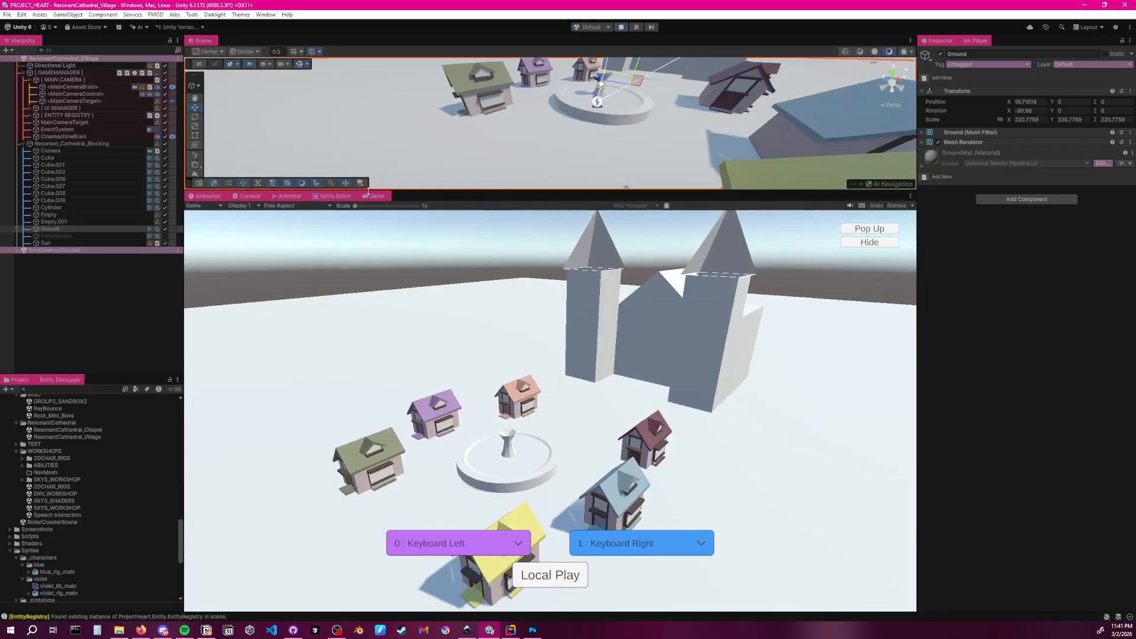
pyautogui.moveTo(372, 196); pyautogui.dragTo(237, 42)
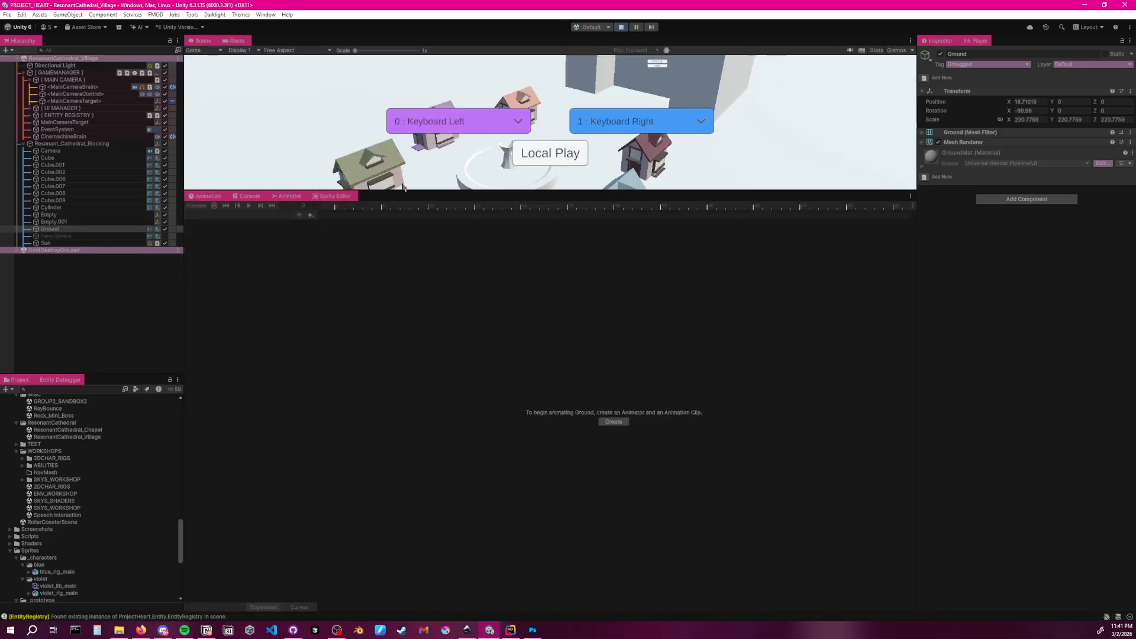
pyautogui.moveTo(414, 191); pyautogui.dragTo(550, 523)
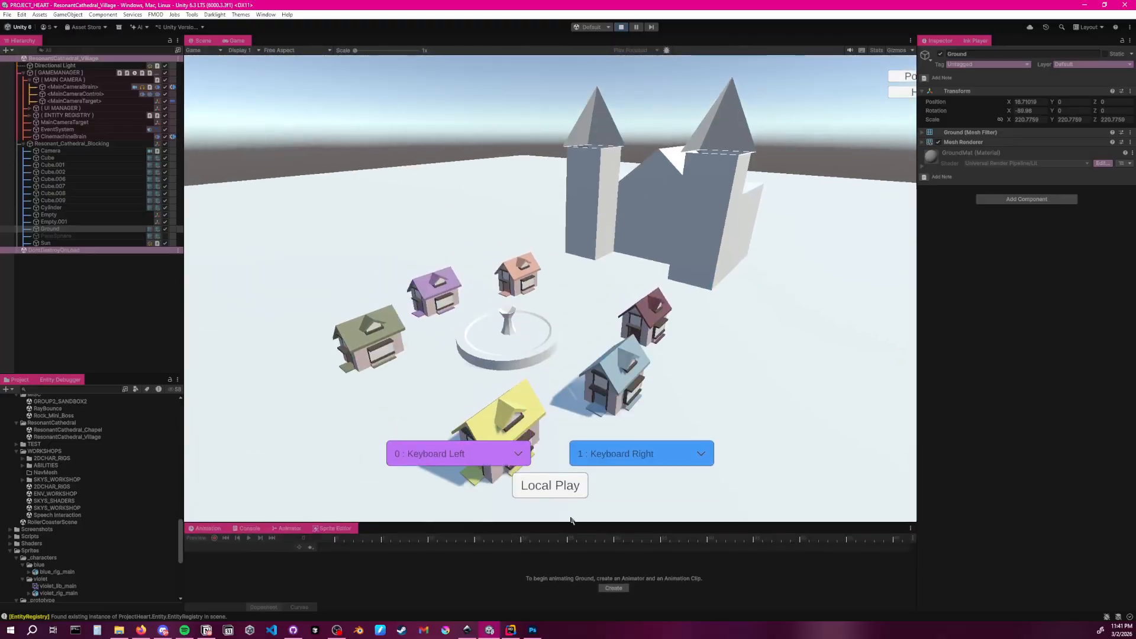
# Start Local Play and inspect [ GAMEMANAGER ] and MAIN CAMERA for their Camera Manager components
pyautogui.click(551, 491)
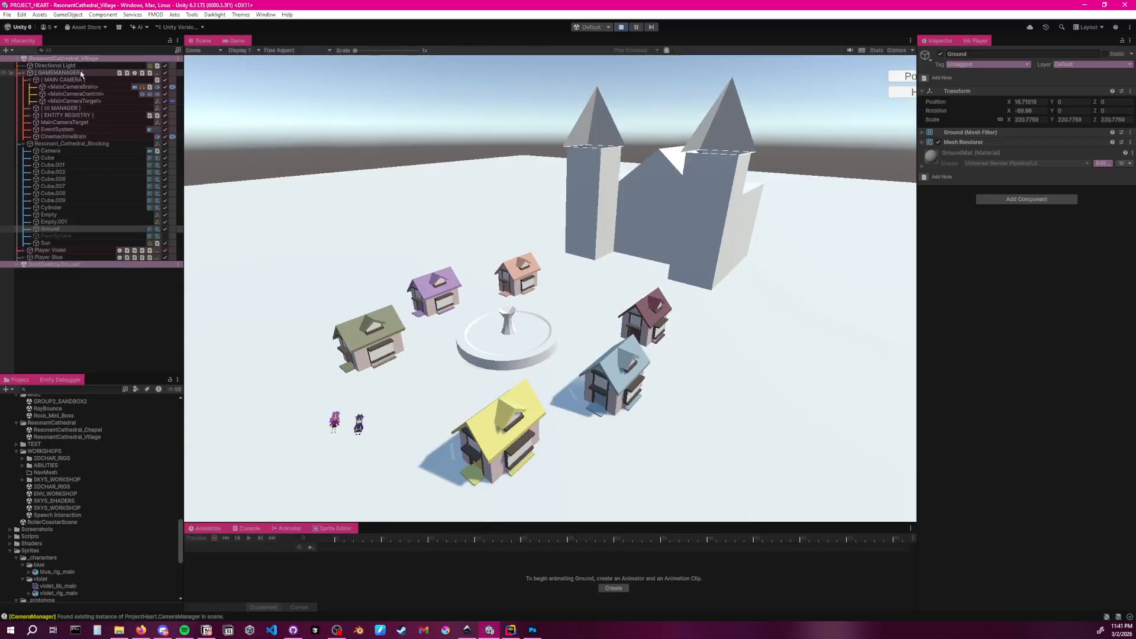
pyautogui.click(59, 73)
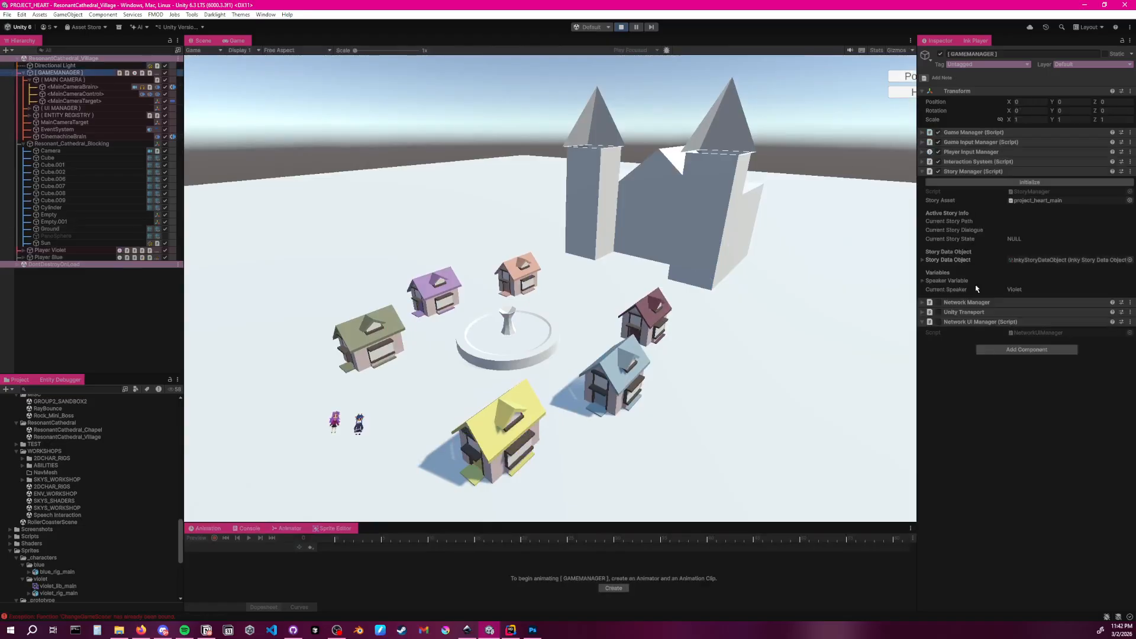
pyautogui.click(95, 81)
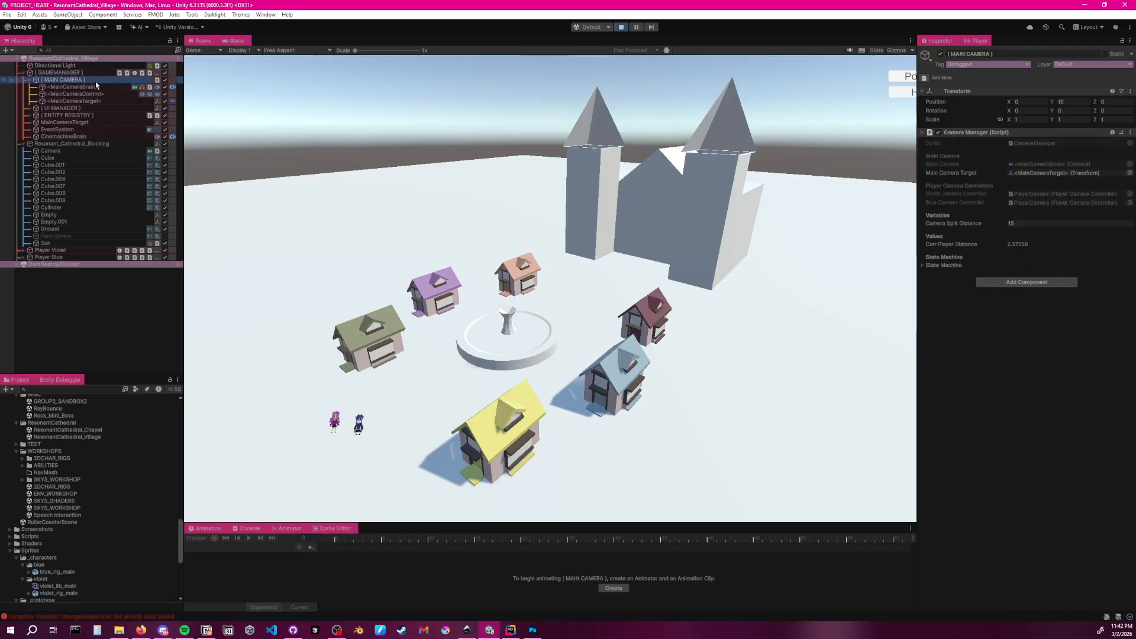
# Trace [ MAIN CAMERA ]'s Main Camera Target reference and inspect <MainCameraBrain>, <MainCameraControl> and the object assigned as its Tracking Target
pyautogui.click(1057, 173)
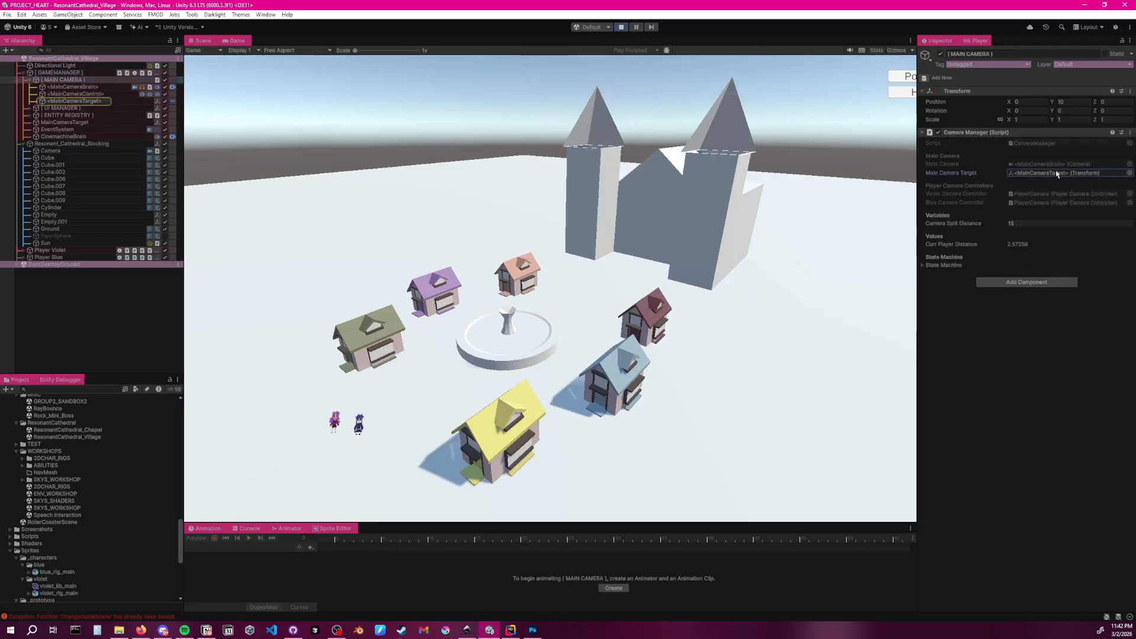
pyautogui.click(96, 94)
pyautogui.click(98, 87)
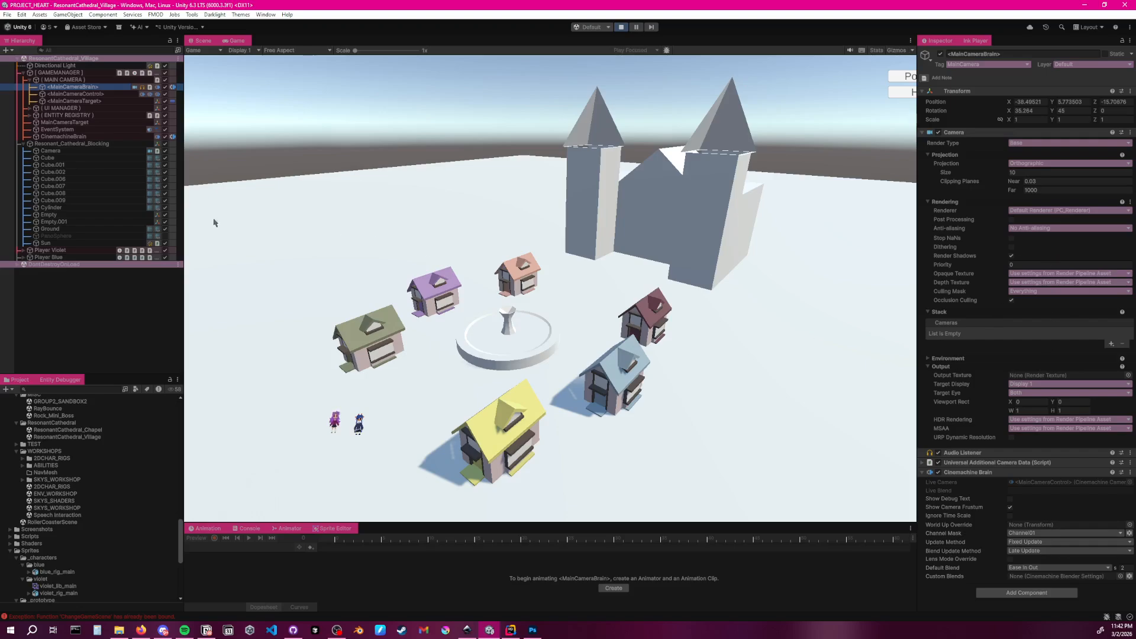
pyautogui.click(74, 94)
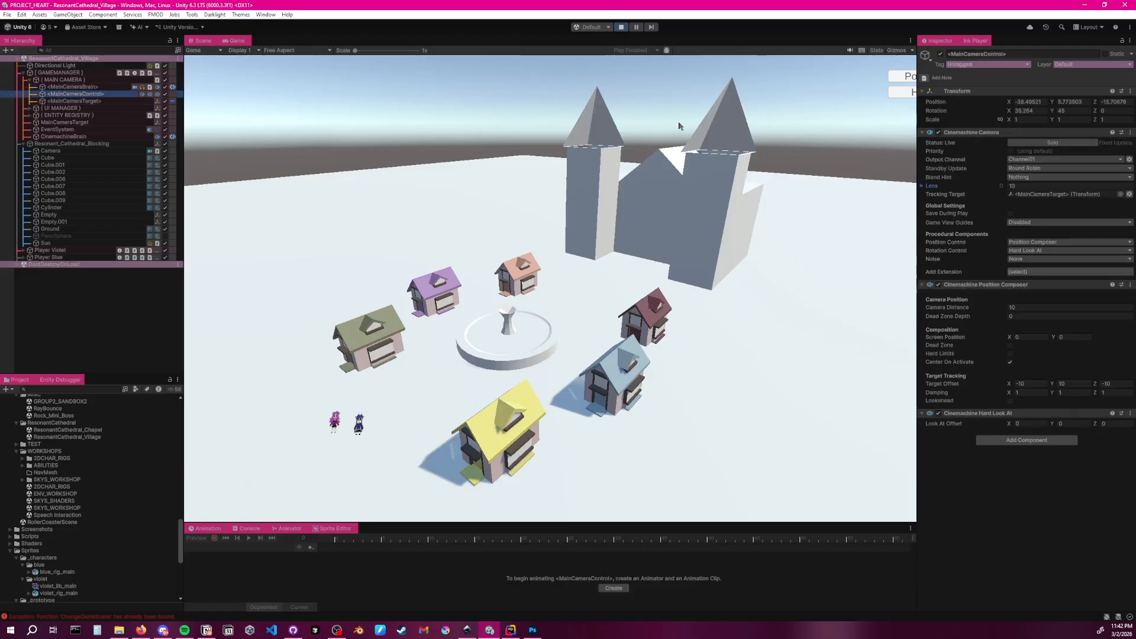
pyautogui.doubleClick(1059, 196)
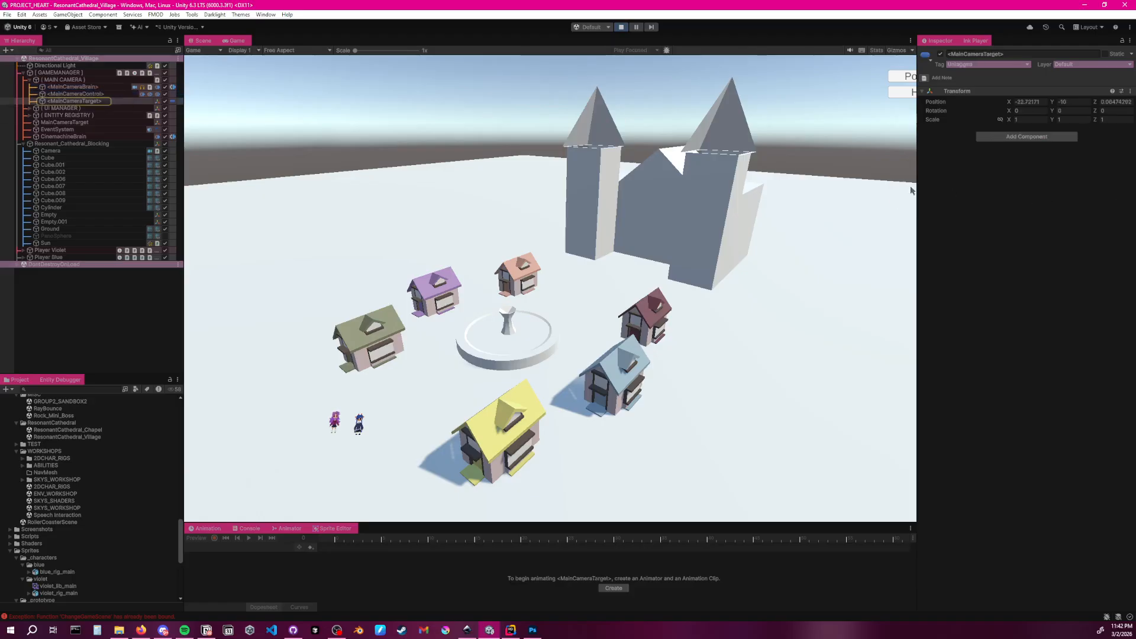
# Show gizmos in the Game view, then bring up the Console with info messages hidden and enlarge it slightly
pyautogui.click(897, 50)
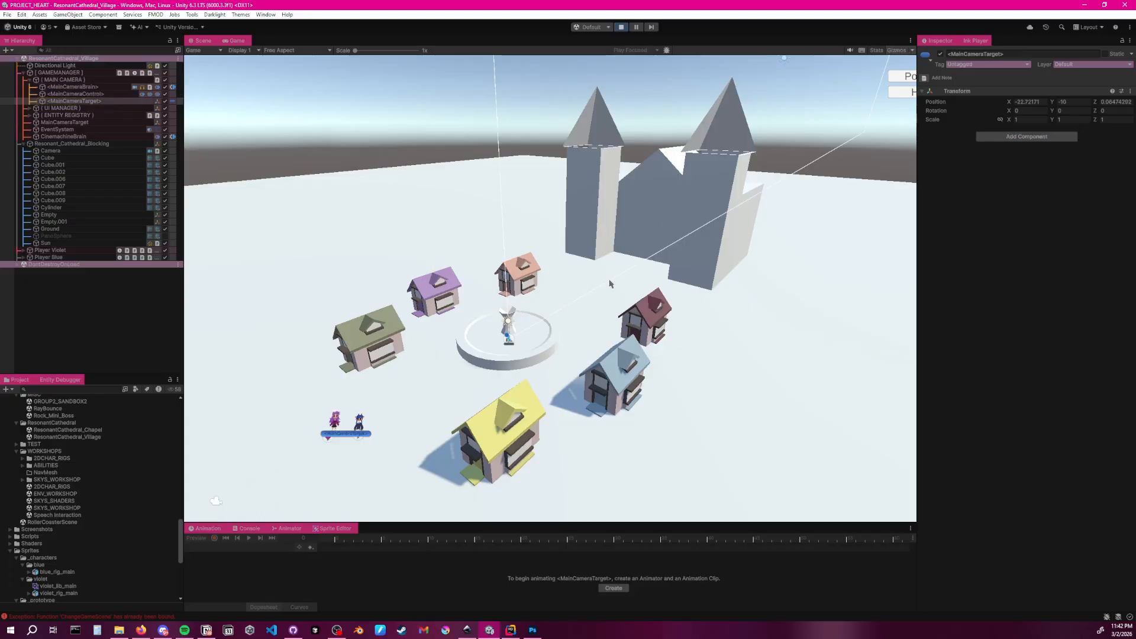
pyautogui.click(246, 528)
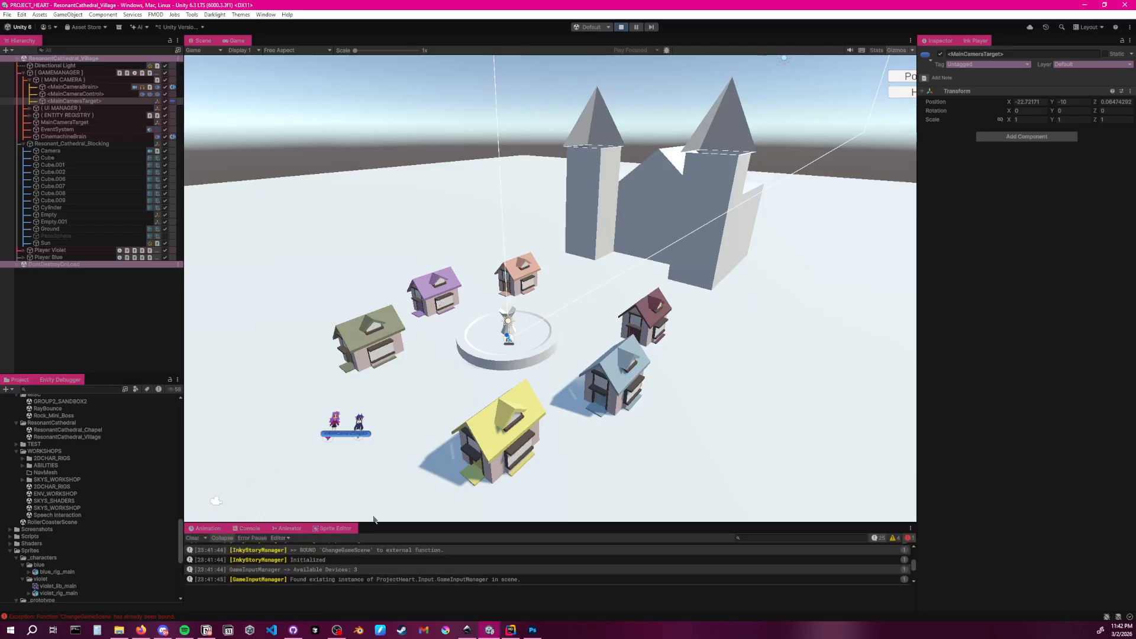
pyautogui.click(878, 538)
pyautogui.moveTo(801, 525)
pyautogui.mouseDown()
pyautogui.moveTo(800, 512)
pyautogui.moveTo(800, 522)
pyautogui.mouseUp()
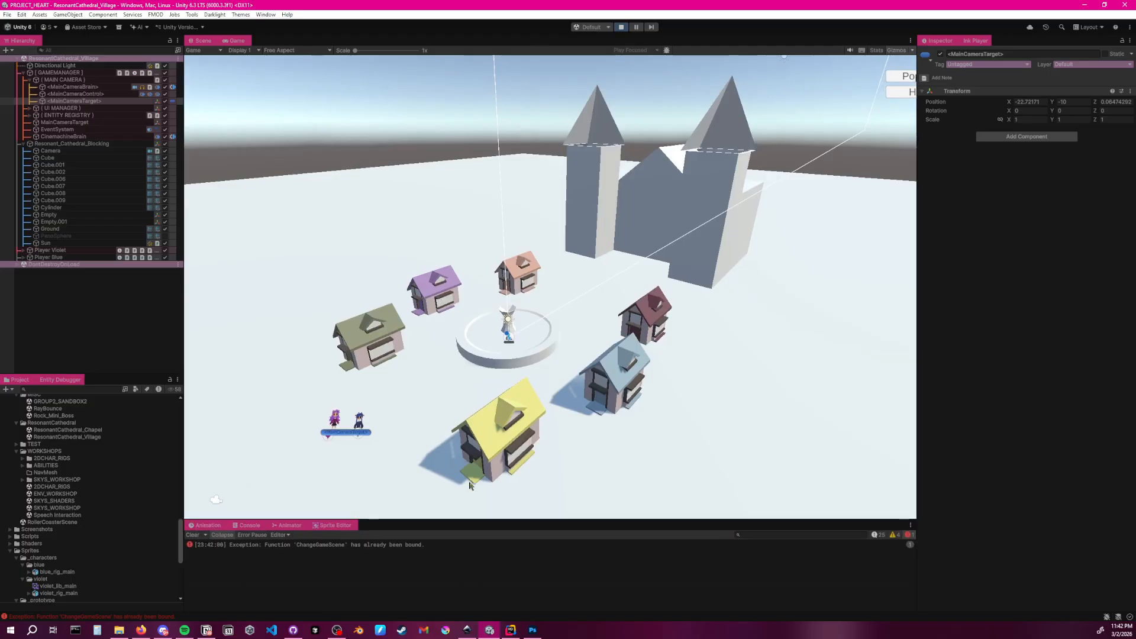
# Recheck the components of the three main camera child objects, [ UI MANAGER ] and [ MAIN CAMERA ] with gizmos shown
pyautogui.click(77, 94)
pyautogui.click(81, 101)
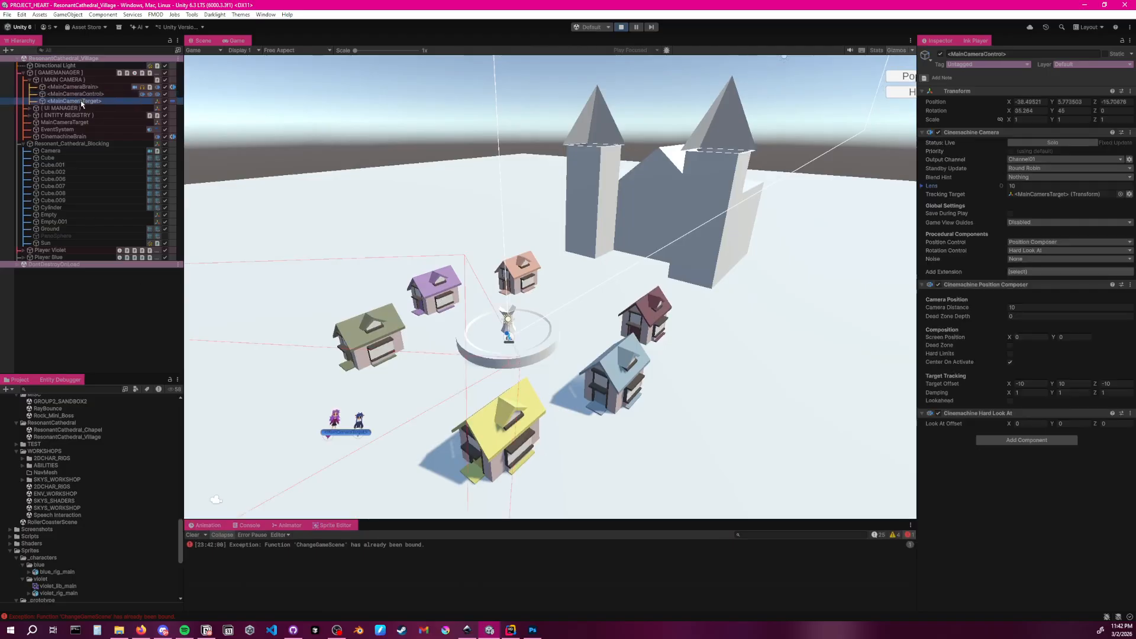
pyautogui.click(88, 94)
pyautogui.click(84, 88)
pyautogui.click(67, 109)
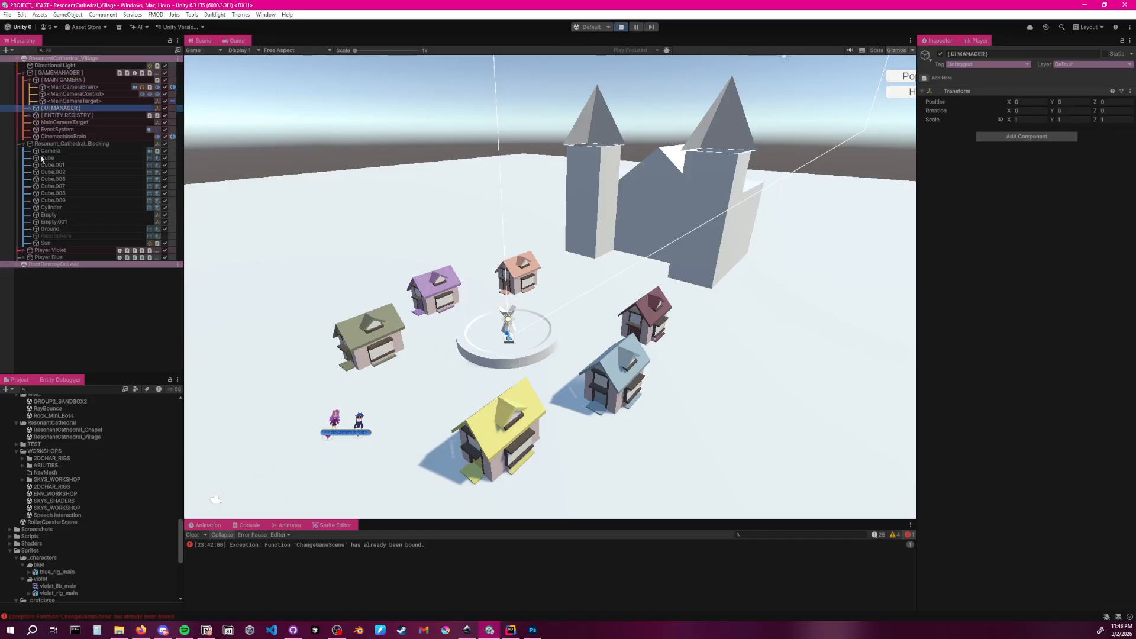
pyautogui.click(59, 80)
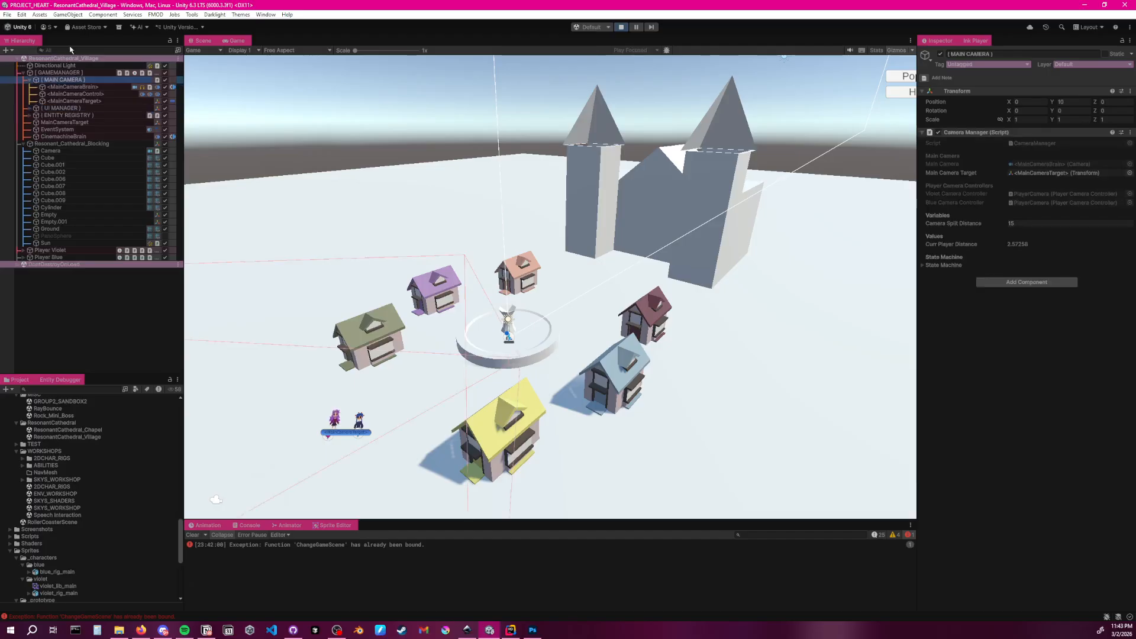
# Filter the Hierarchy by "camera" and inspect the Camera object belonging to Resonant_Cathedral_Blocking
pyautogui.click(74, 51)
pyautogui.write('c')
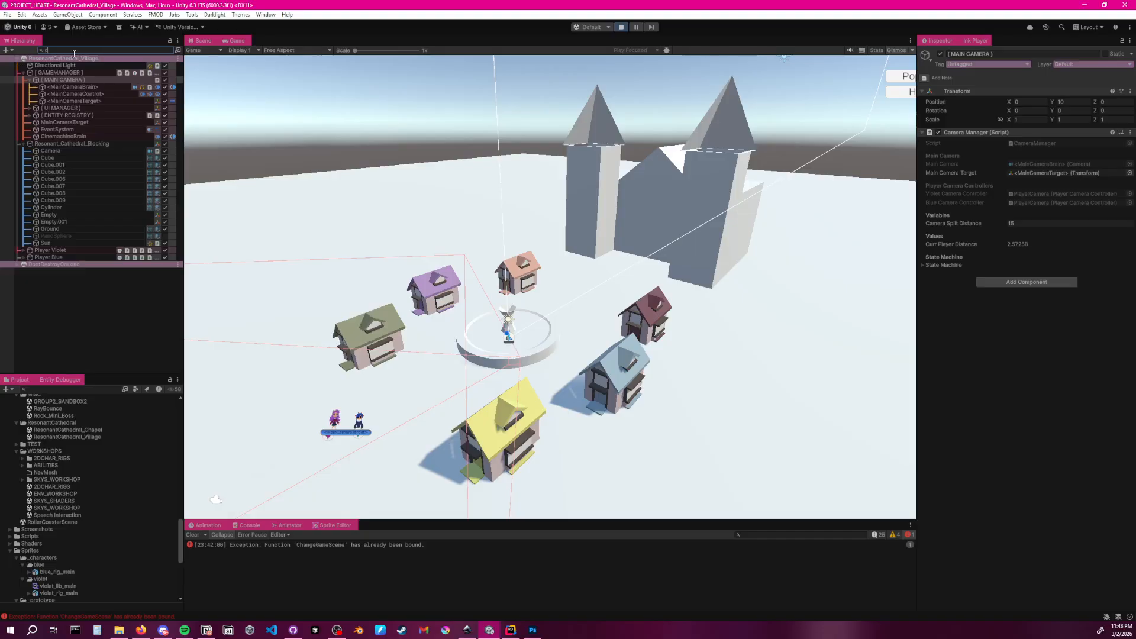
pyautogui.write('amera')
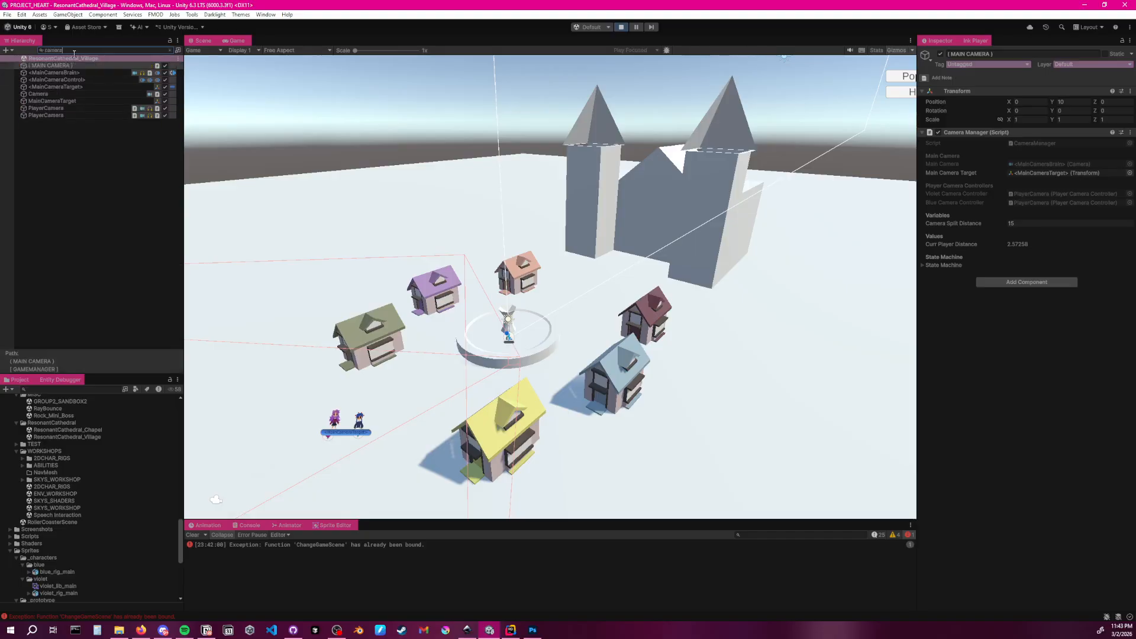
pyautogui.click(46, 94)
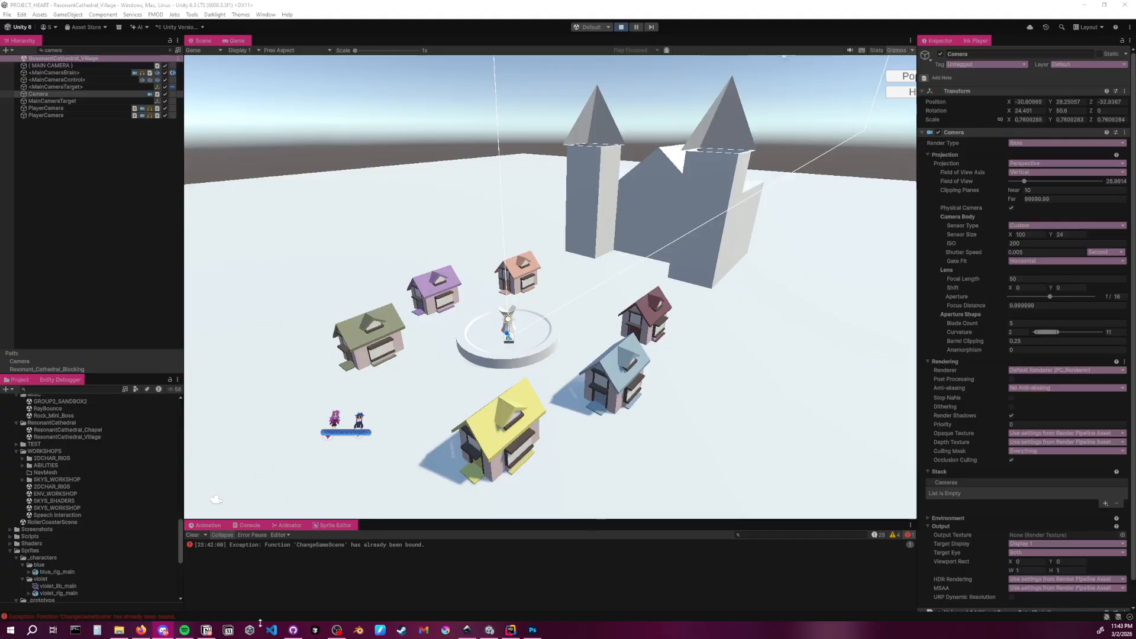
pyautogui.click(336, 631)
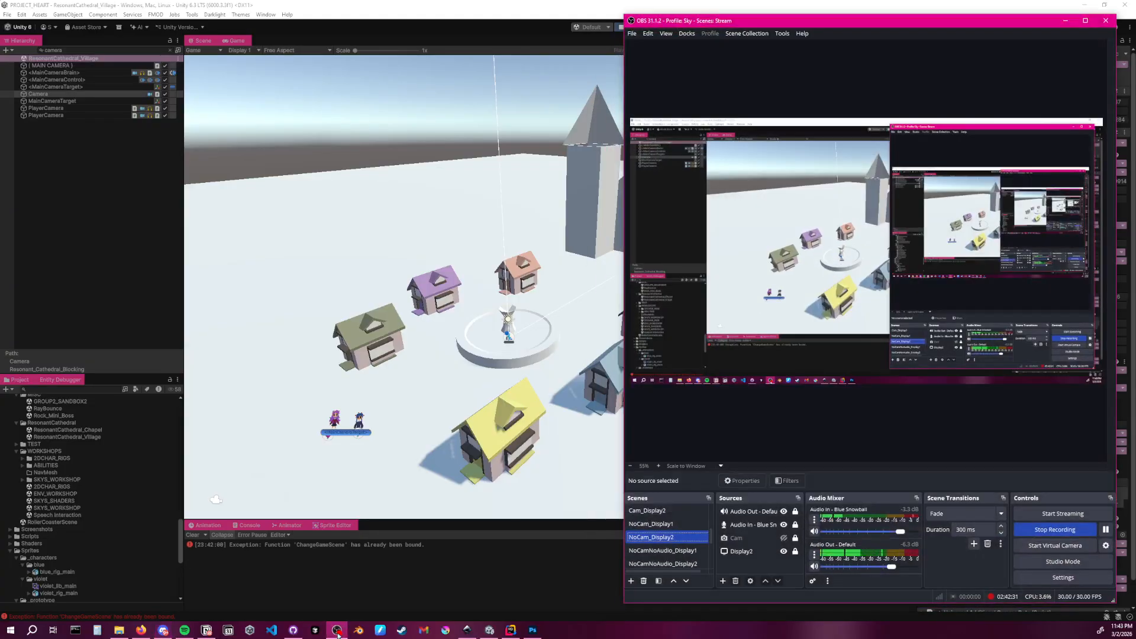